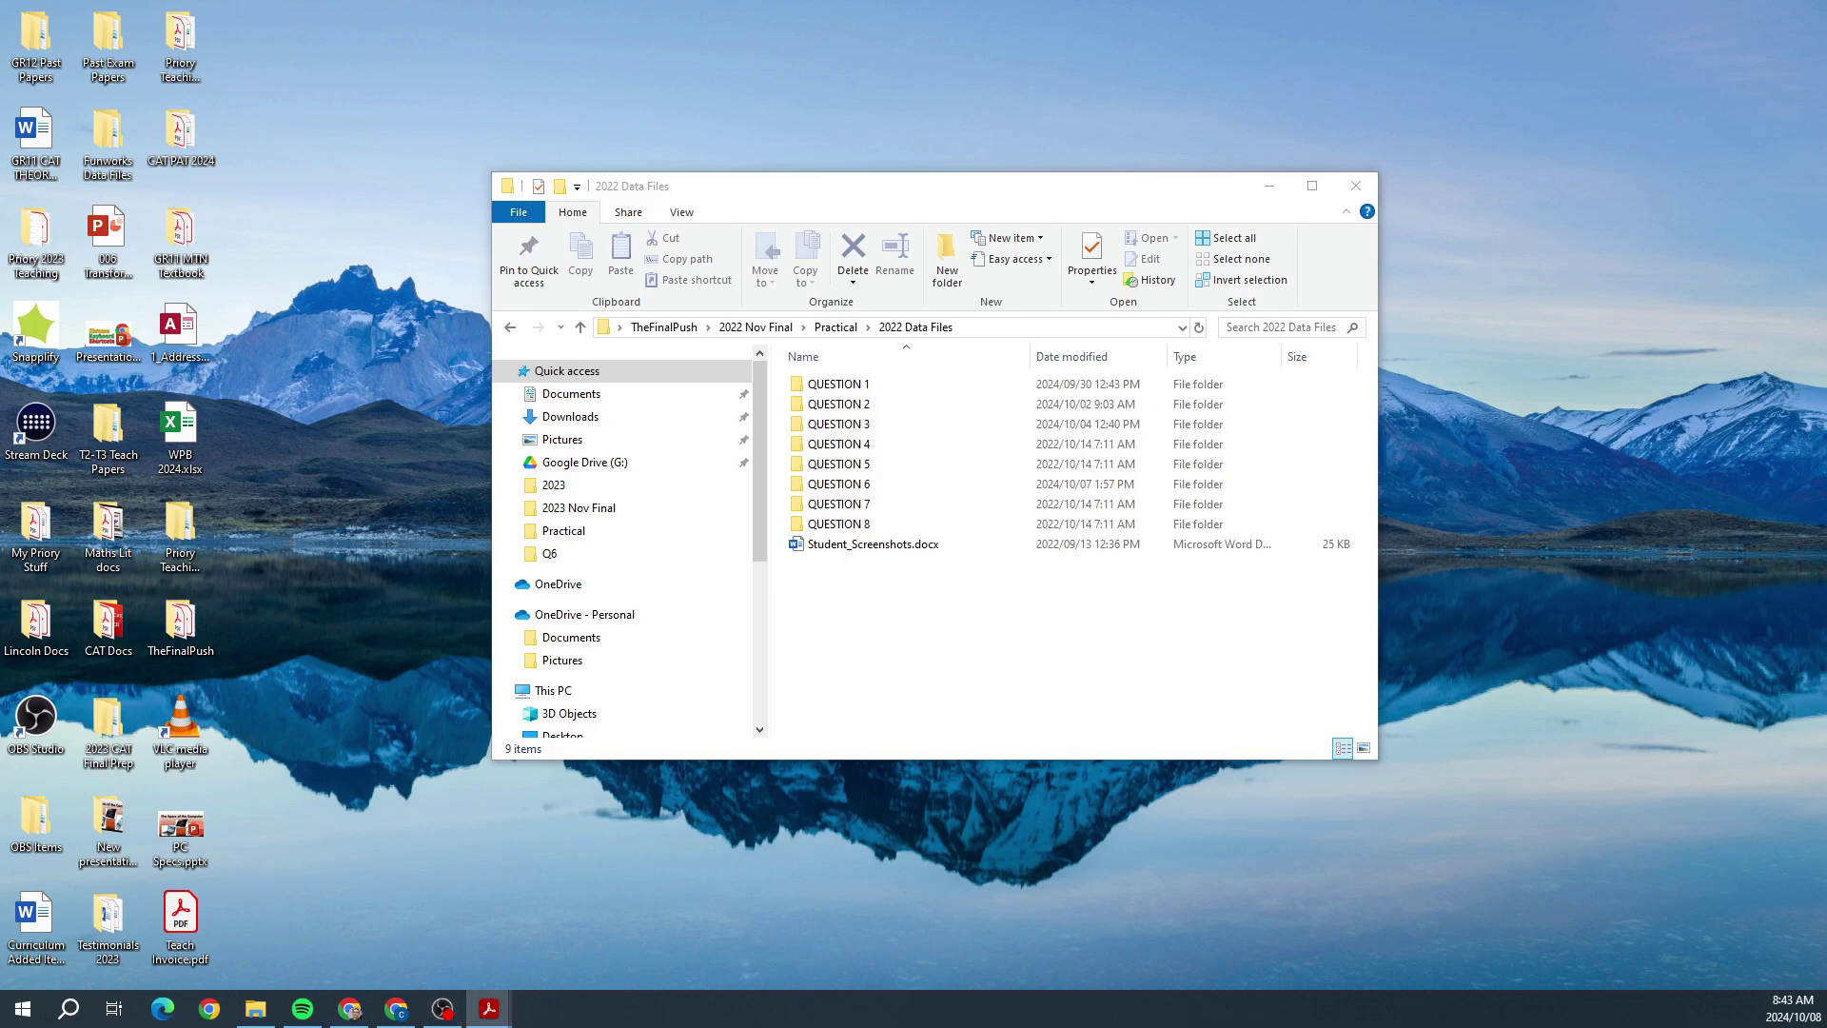
# Step: Bring the Acrobat exam paper forward, maximize it and adjust its zoom
pyautogui.click(489, 1007)
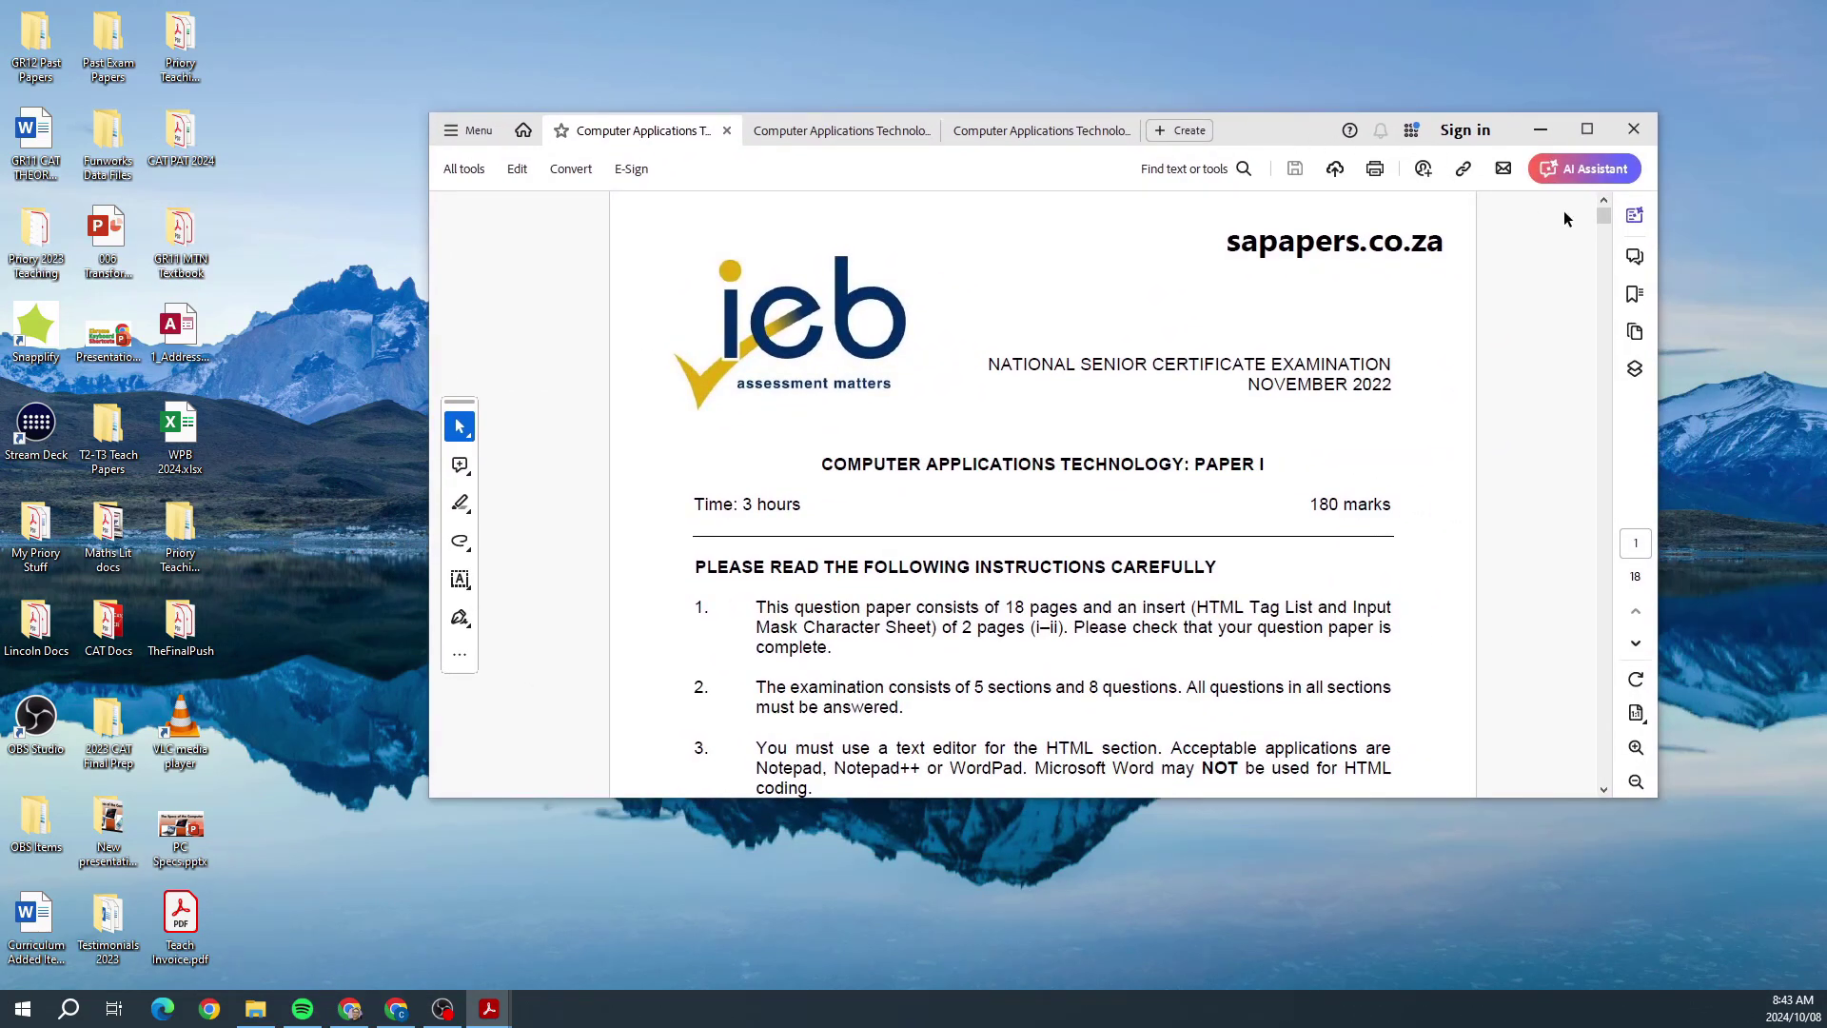
pyautogui.moveTo(1604, 217); pyautogui.dragTo(1608, 330)
pyautogui.click(1587, 129)
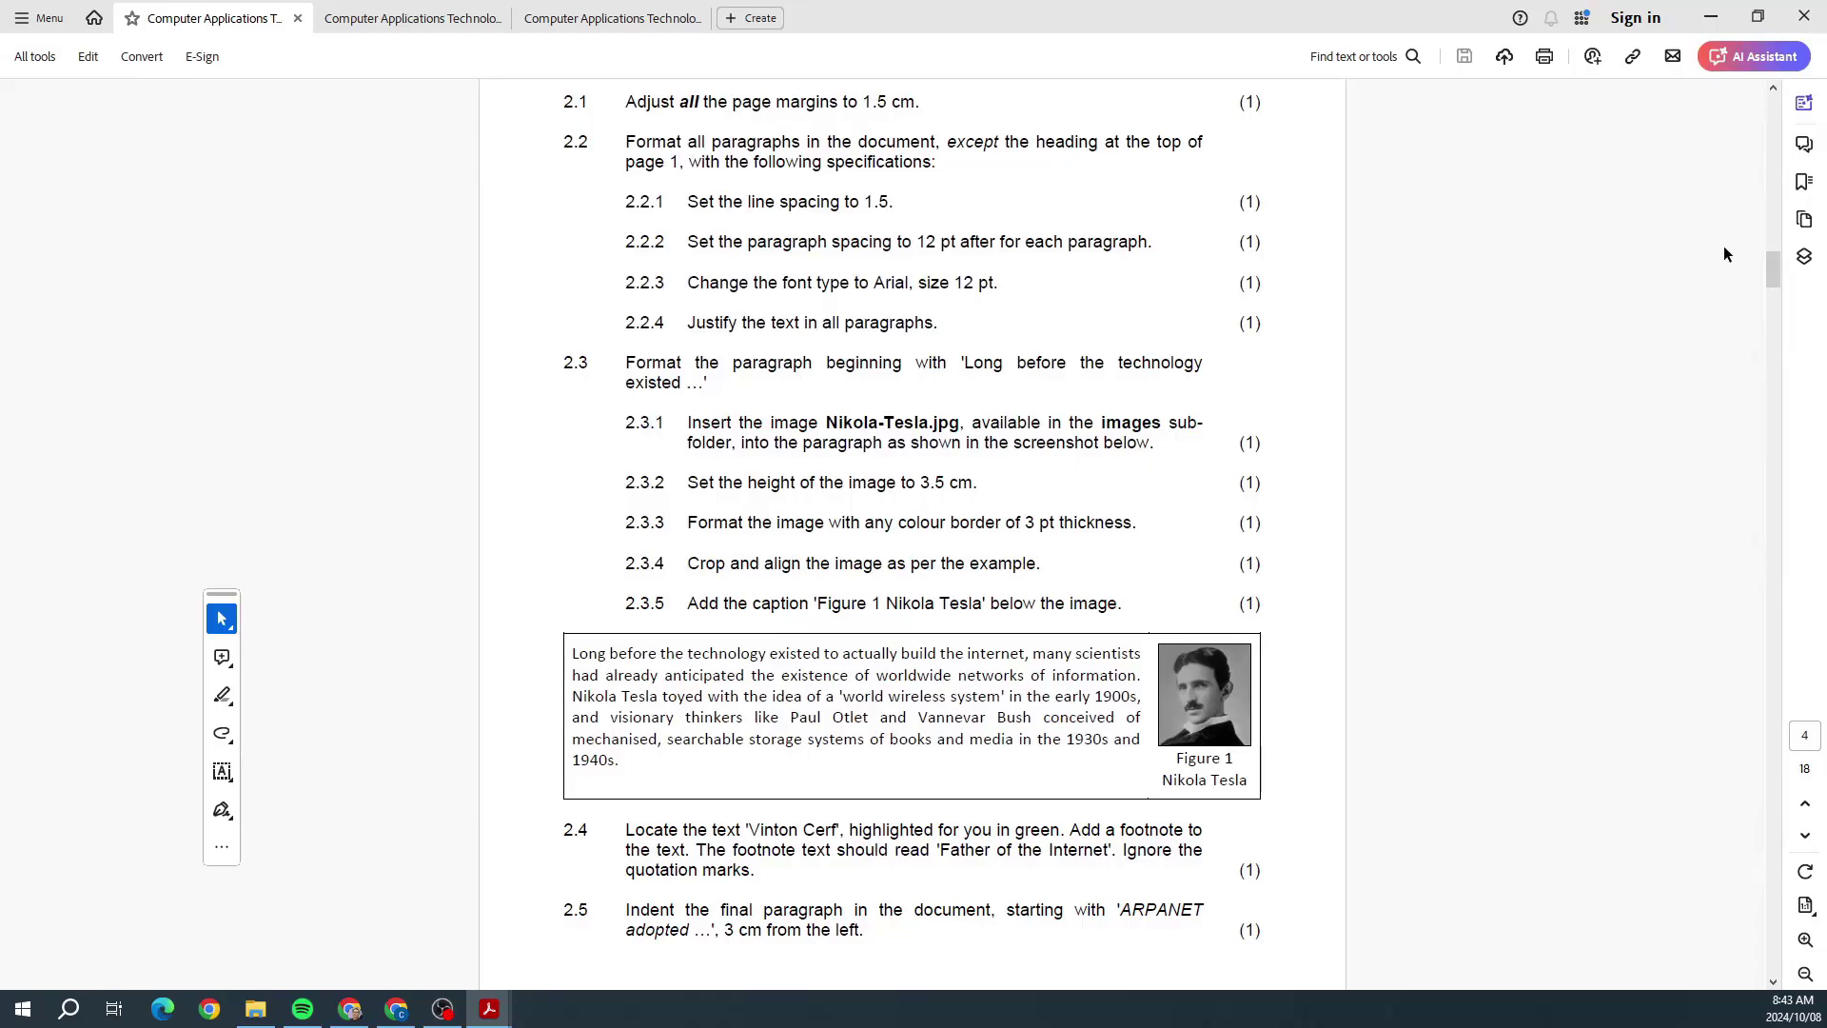
pyautogui.moveTo(1765, 275); pyautogui.dragTo(1767, 333)
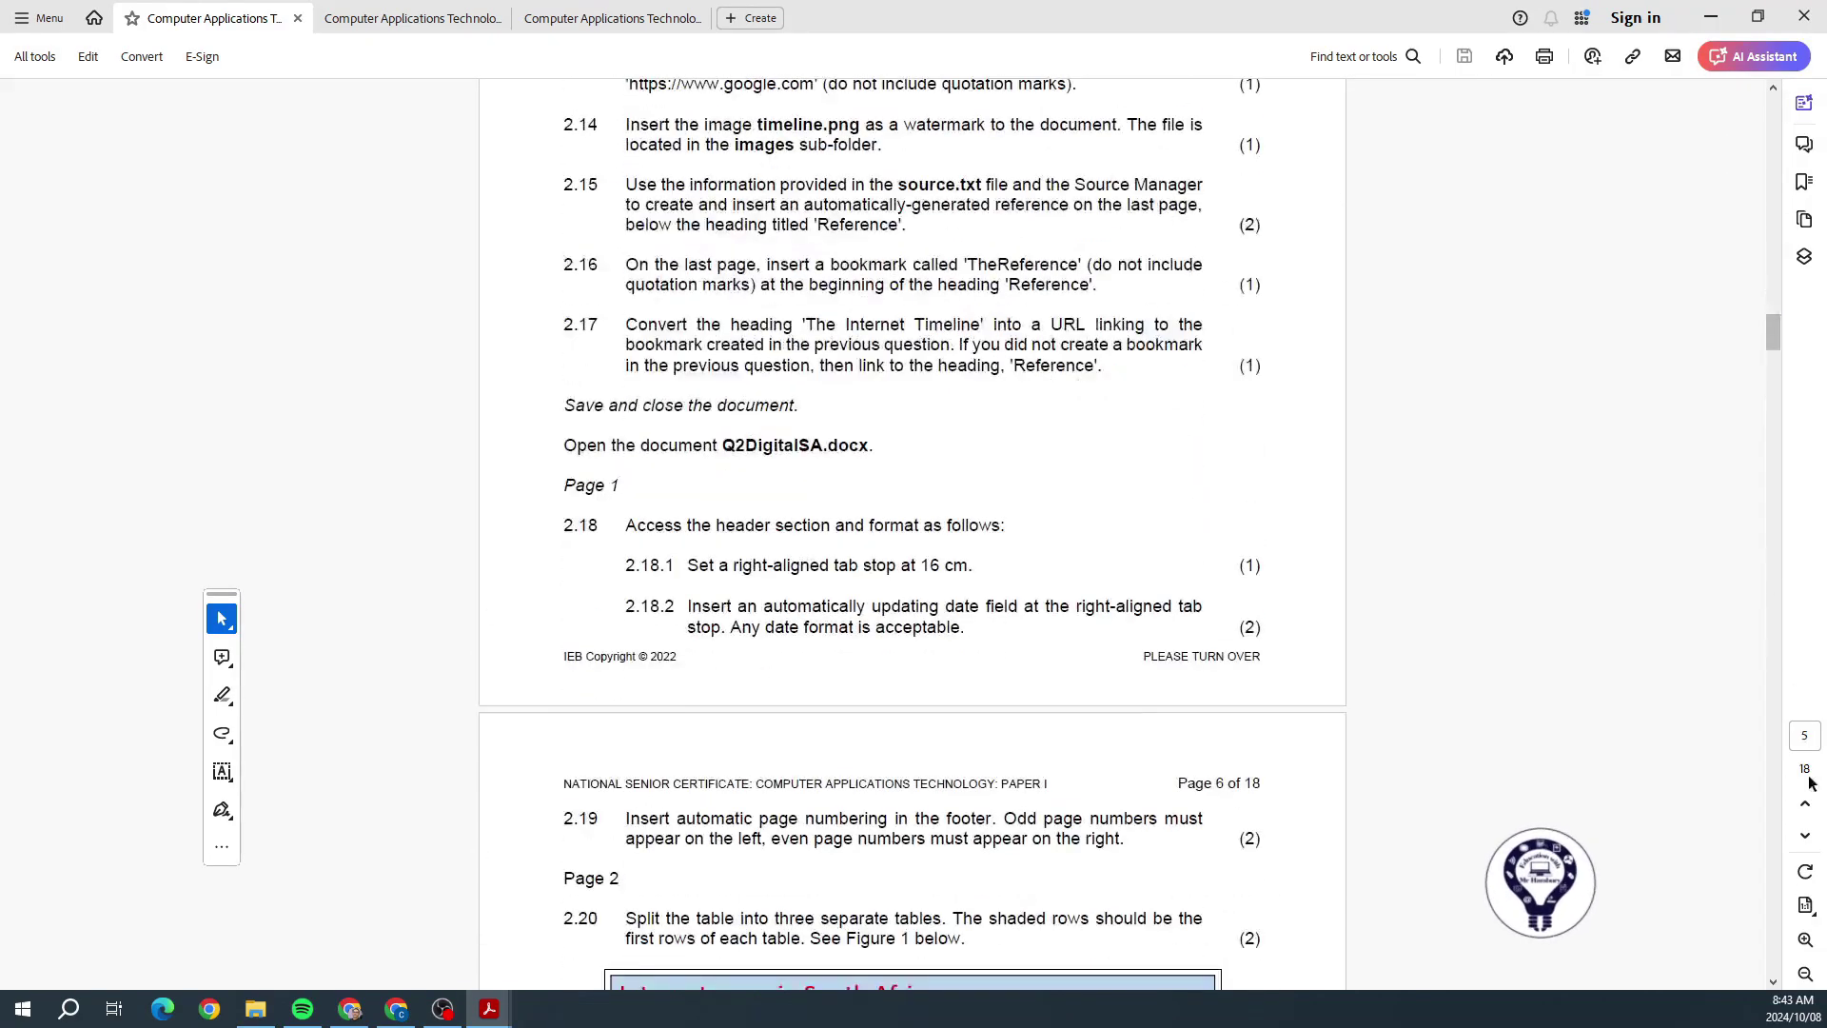
pyautogui.click(1804, 940)
pyautogui.click(1805, 940)
pyautogui.click(1805, 940)
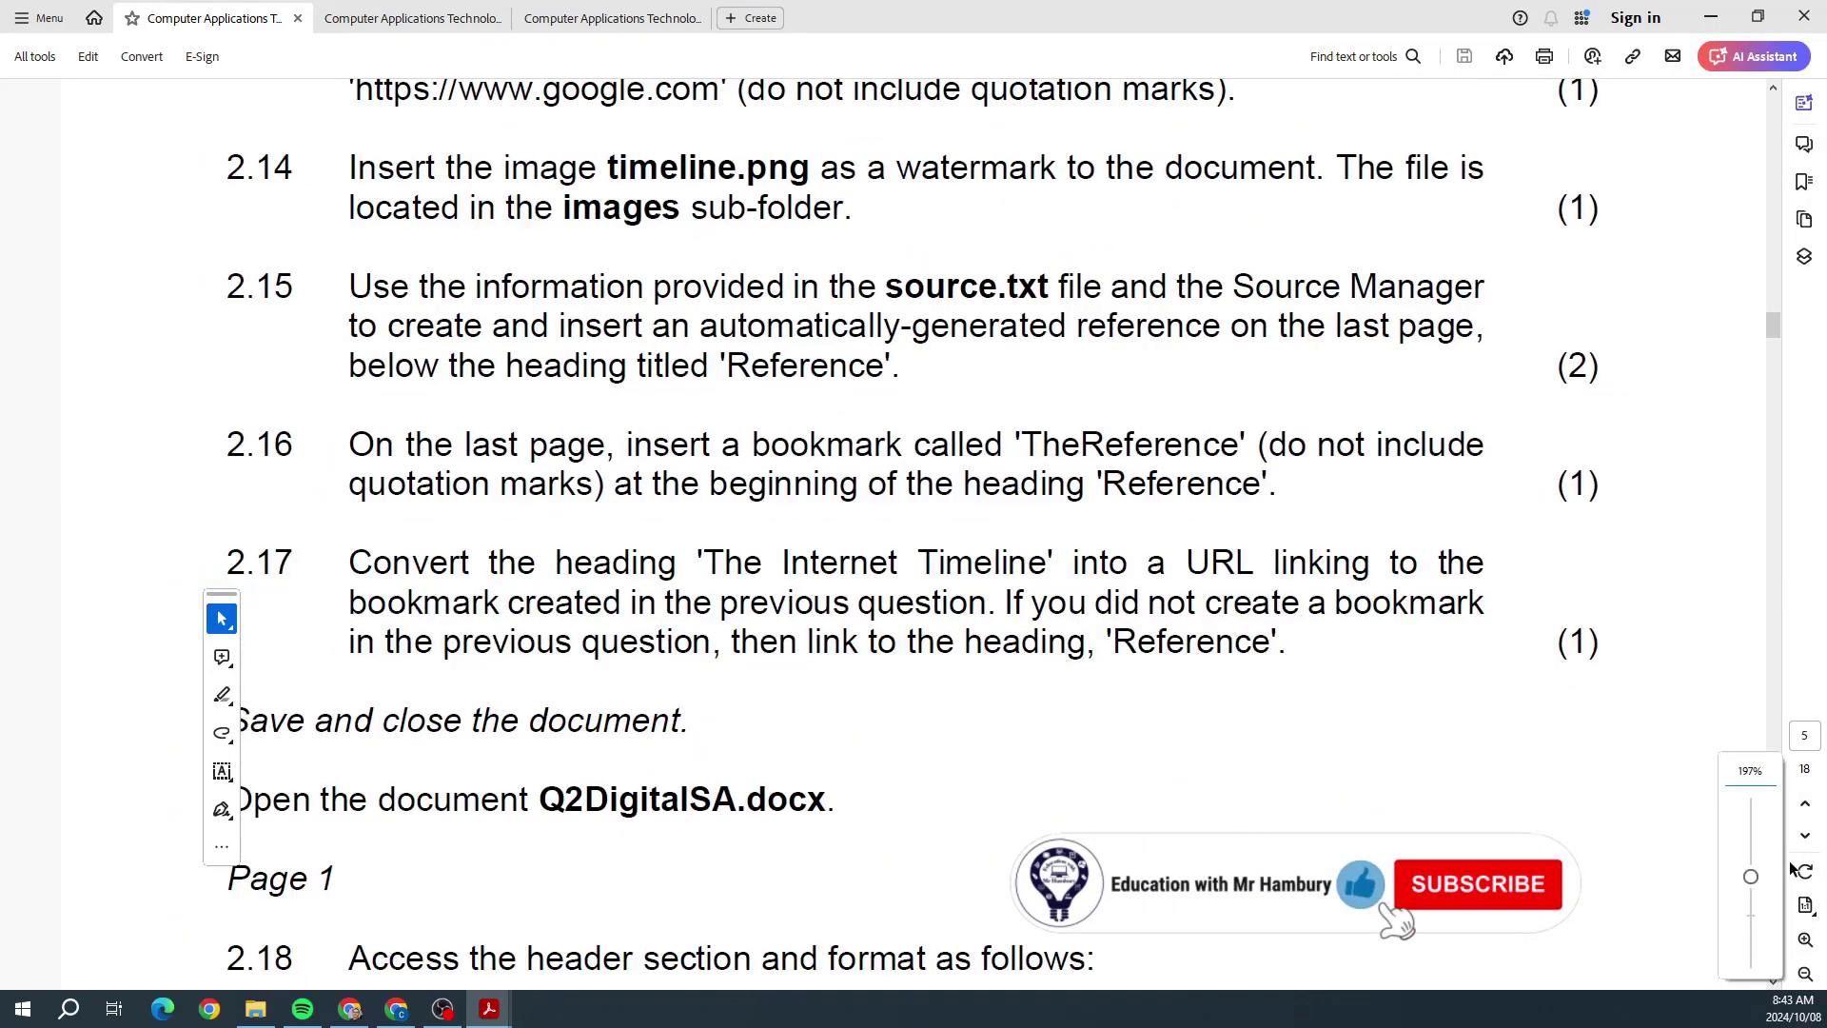
pyautogui.click(1804, 975)
pyautogui.moveTo(1772, 328); pyautogui.dragTo(1772, 351)
# Step: Scroll the CAT paper to Questions 4 and 5, then move Acrobat off to the right
pyautogui.scroll(-10, 1516, 475)
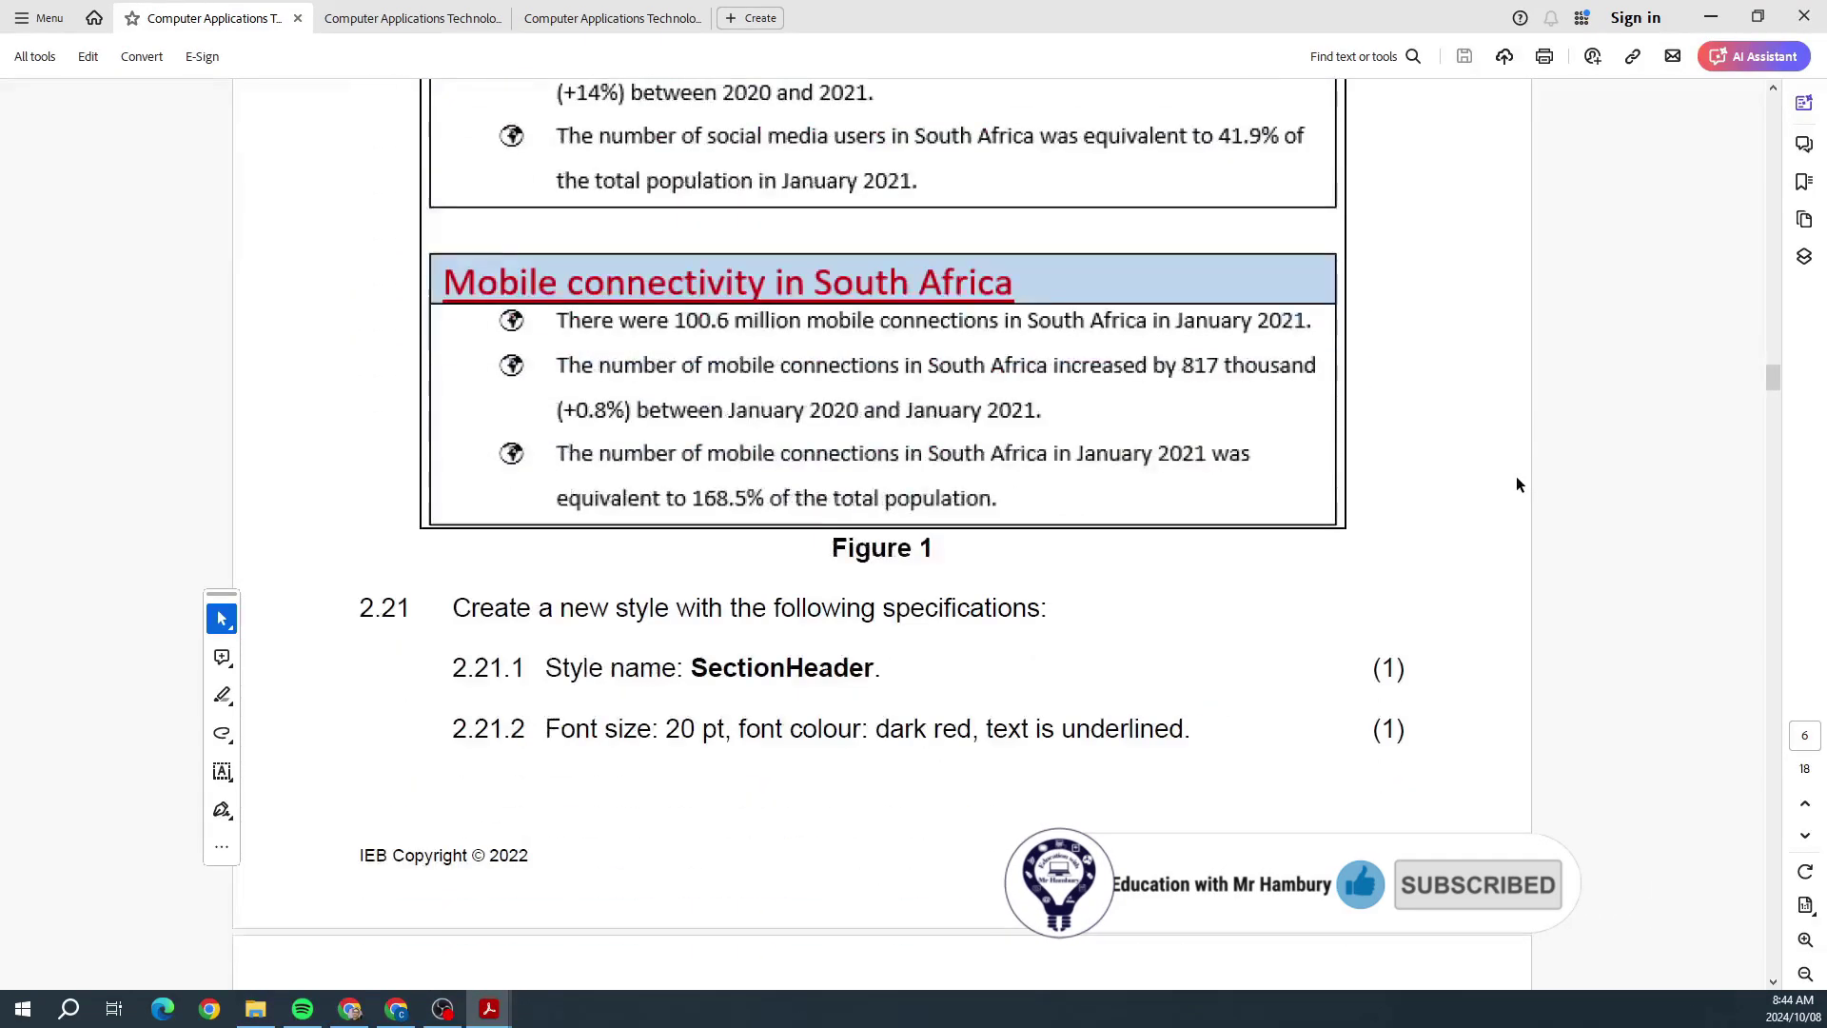
pyautogui.scroll(-1, 1516, 492)
pyautogui.moveTo(1771, 400); pyautogui.dragTo(1773, 456)
pyautogui.scroll(-2, 1774, 461)
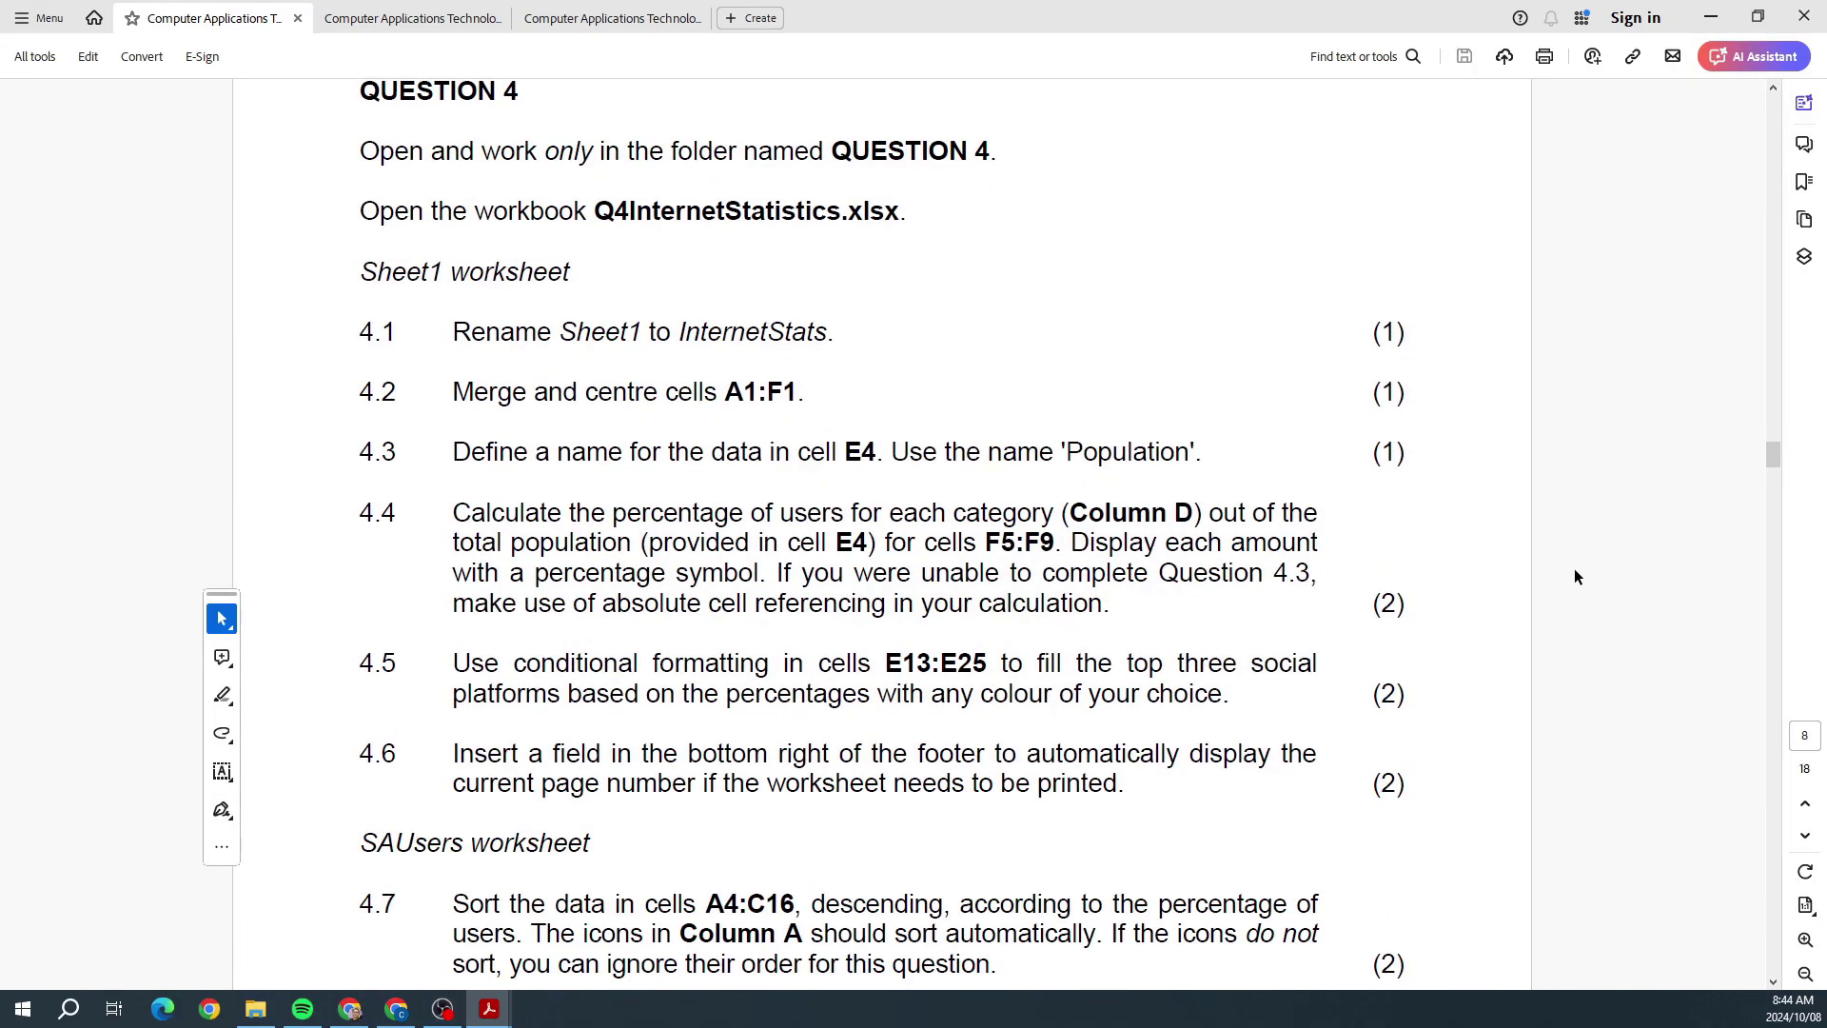
pyautogui.scroll(-14, 1574, 570)
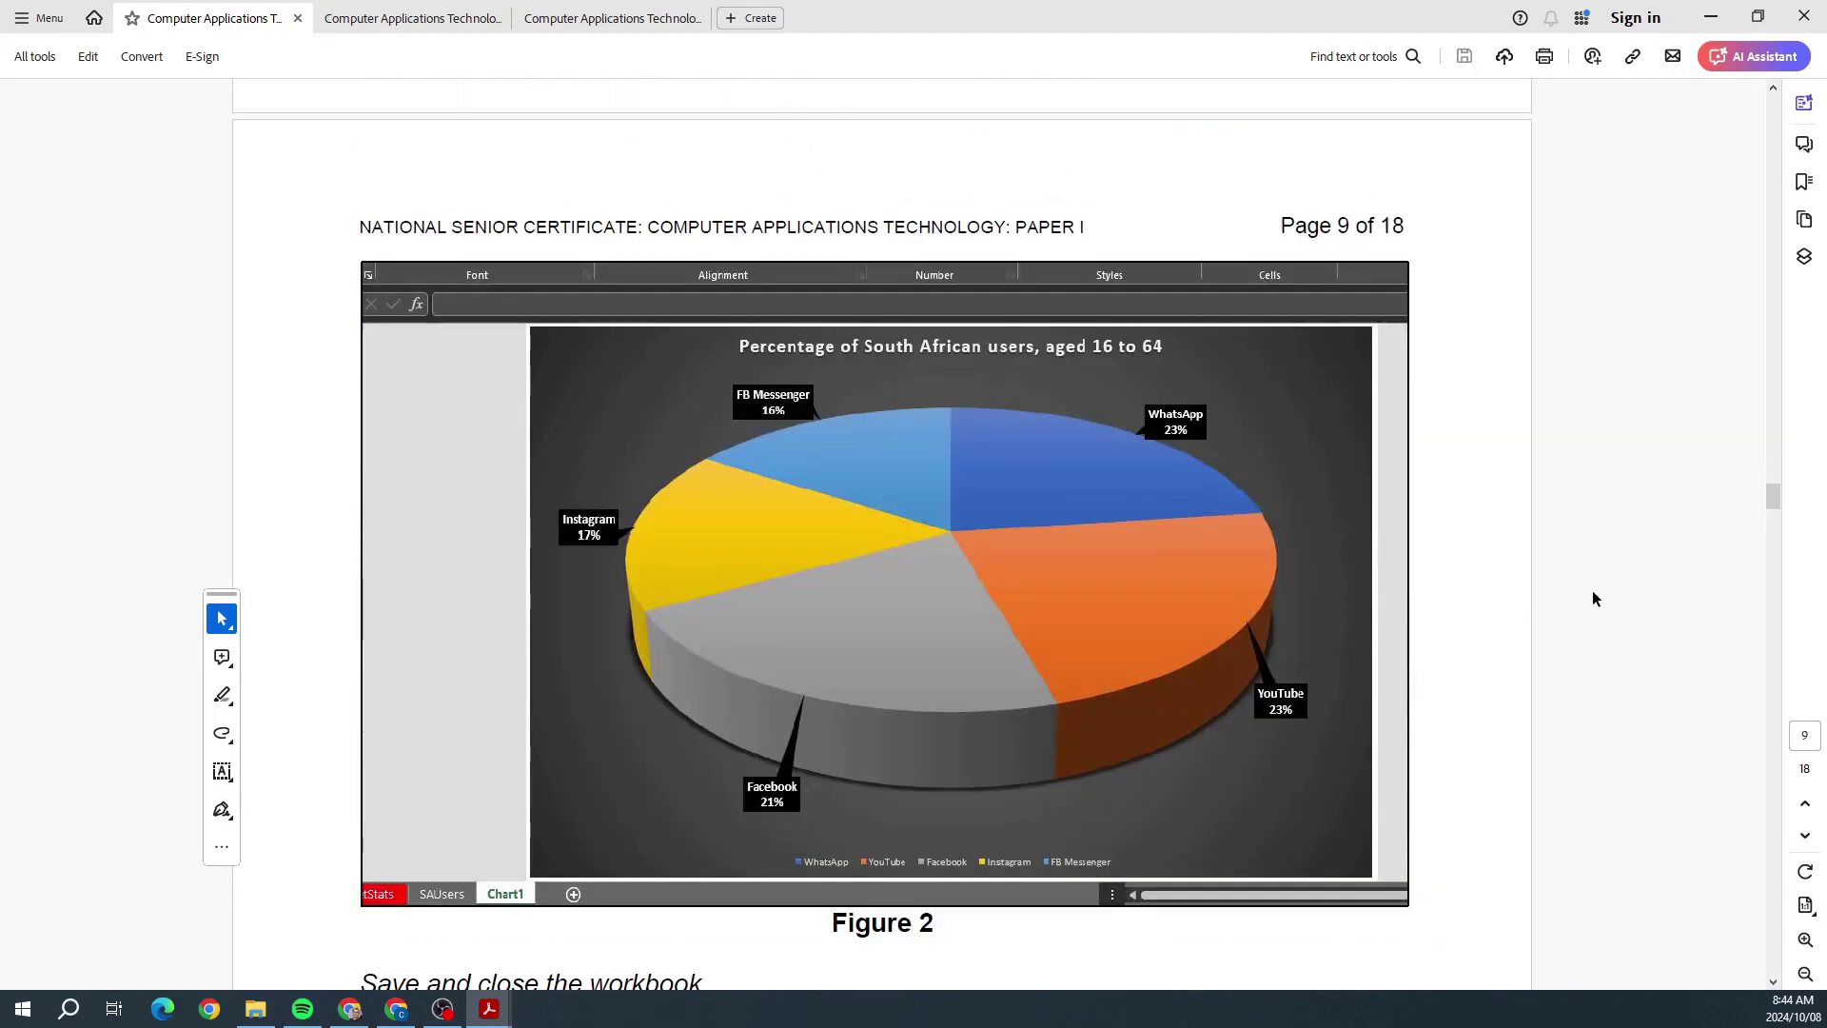
pyautogui.scroll(-12, 1595, 597)
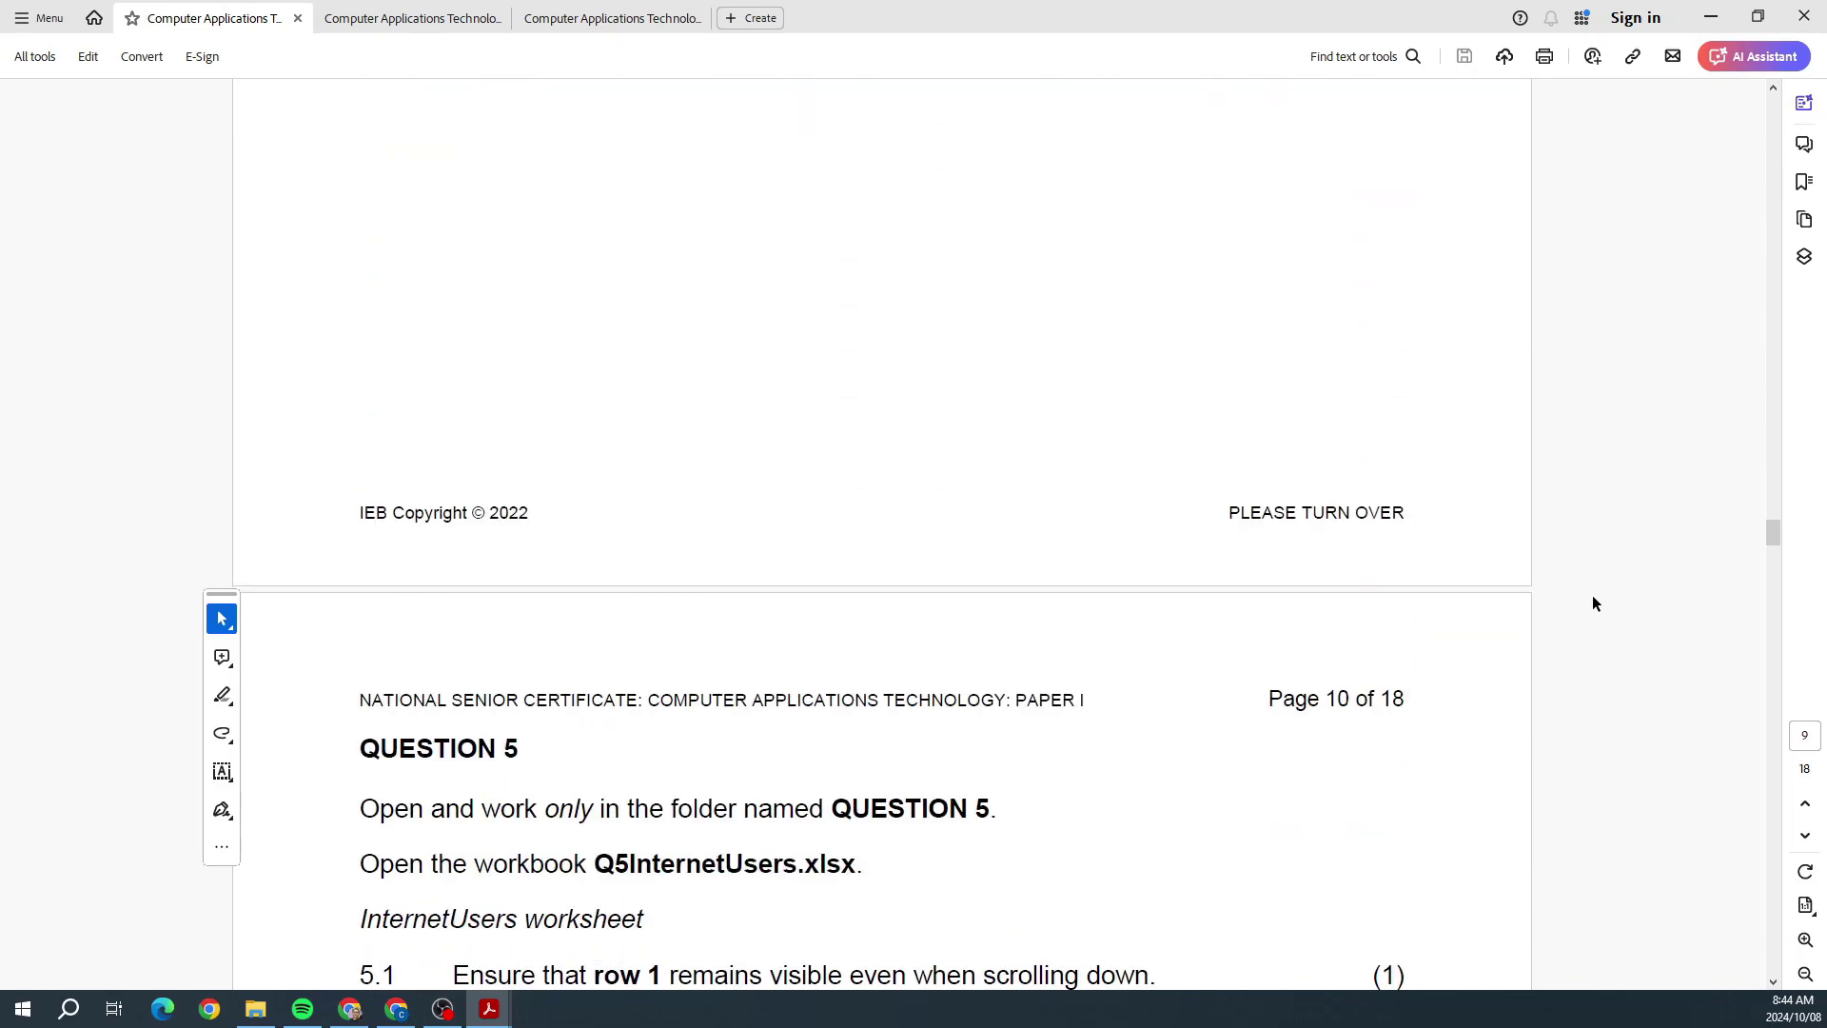
pyautogui.scroll(-12, 1594, 603)
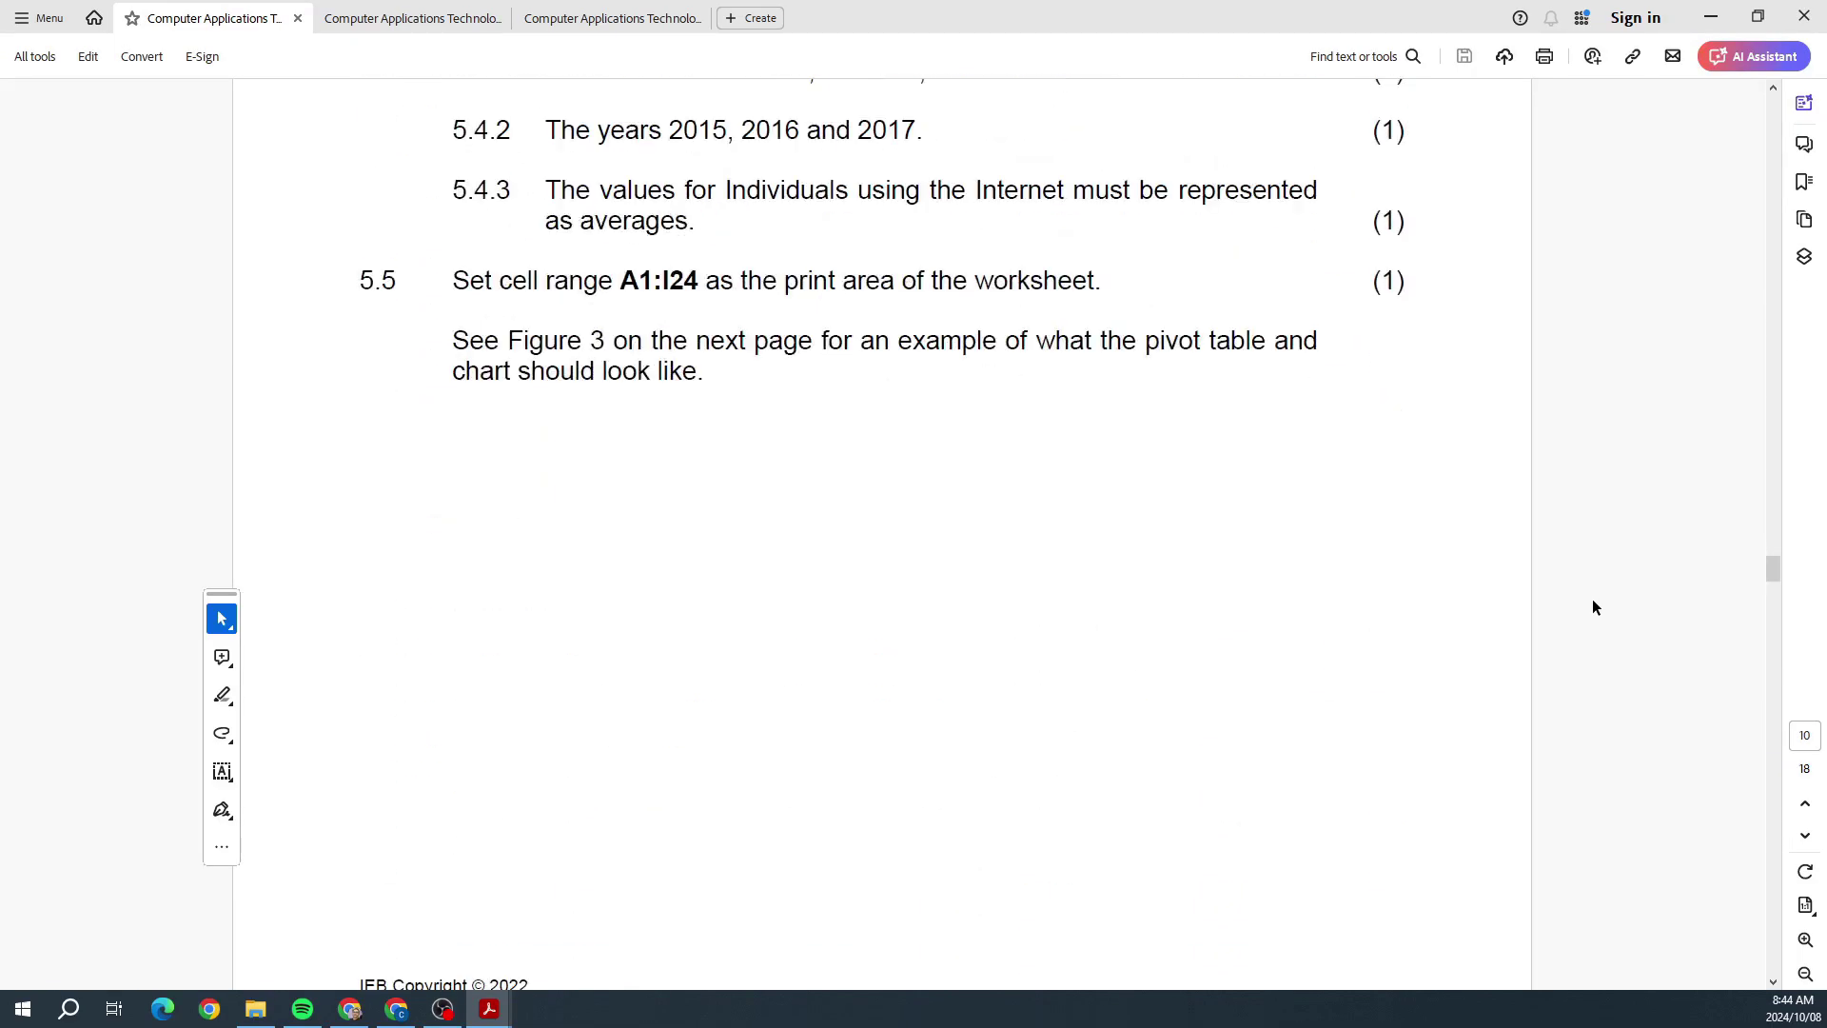
pyautogui.scroll(-6, 1636, 601)
pyautogui.moveTo(1771, 587); pyautogui.dragTo(1757, 463)
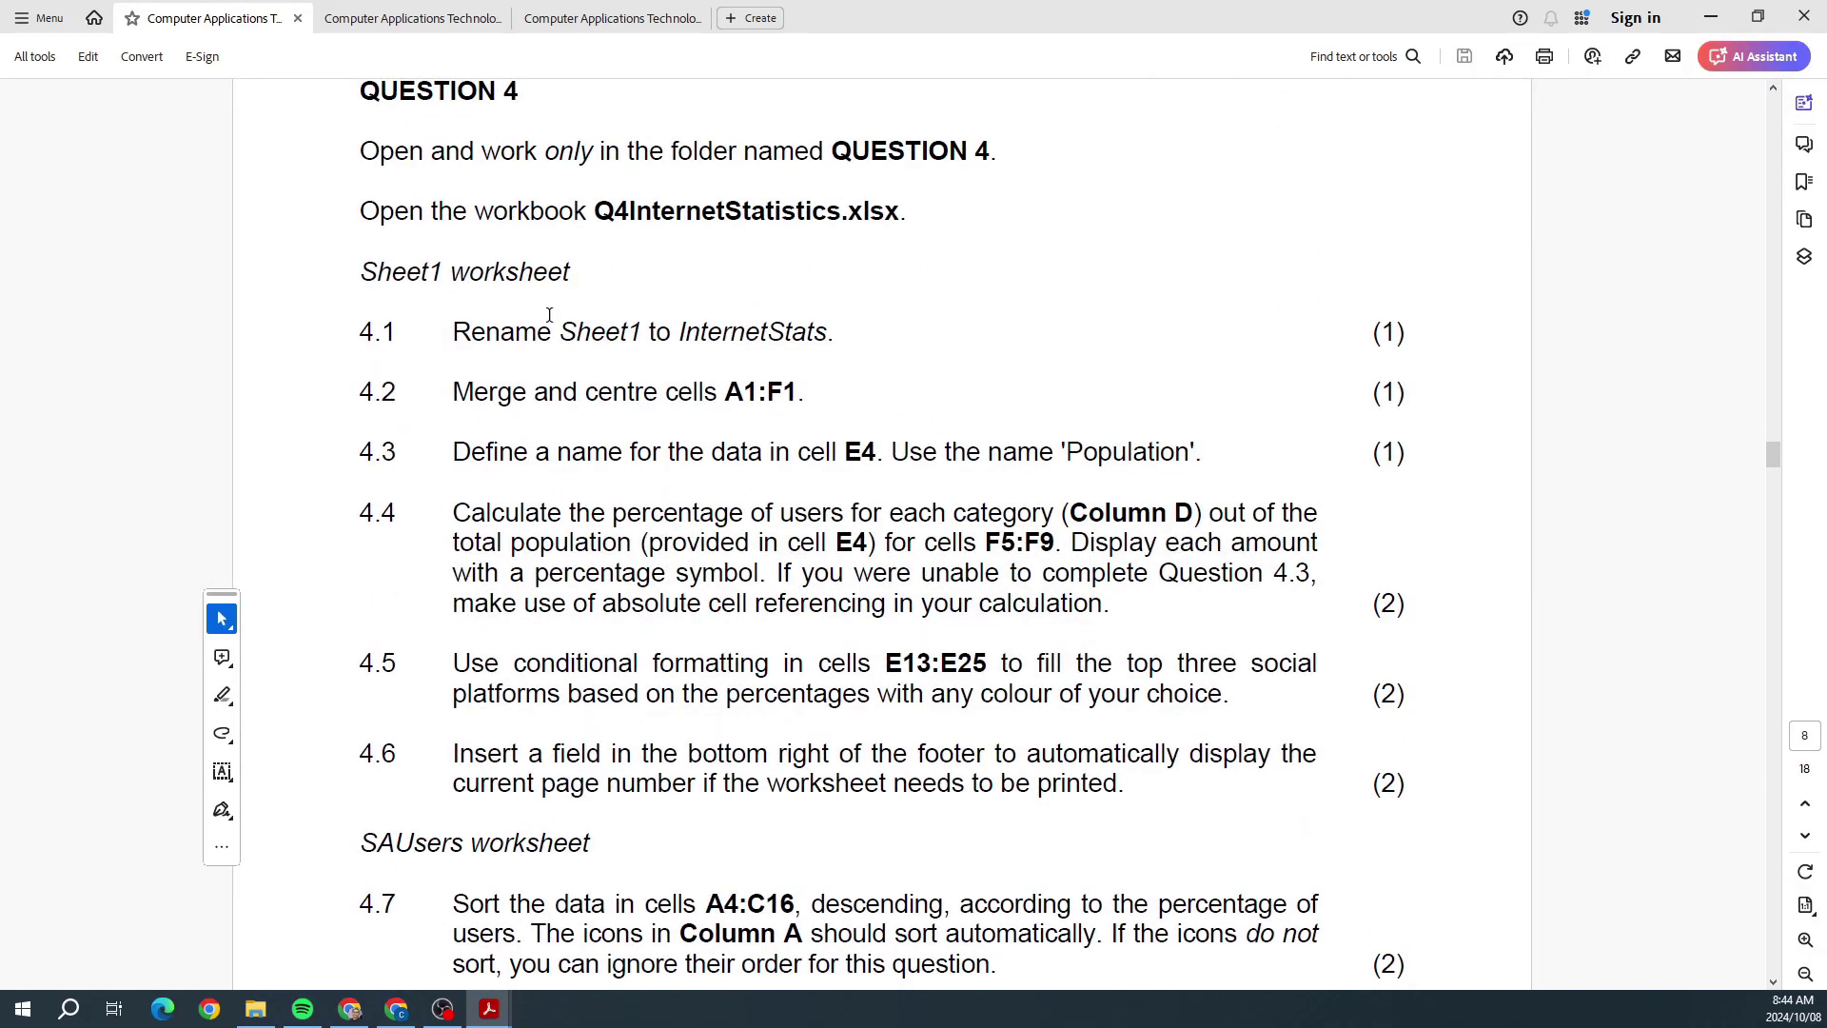
pyautogui.moveTo(820, 13); pyautogui.dragTo(1826, 204)
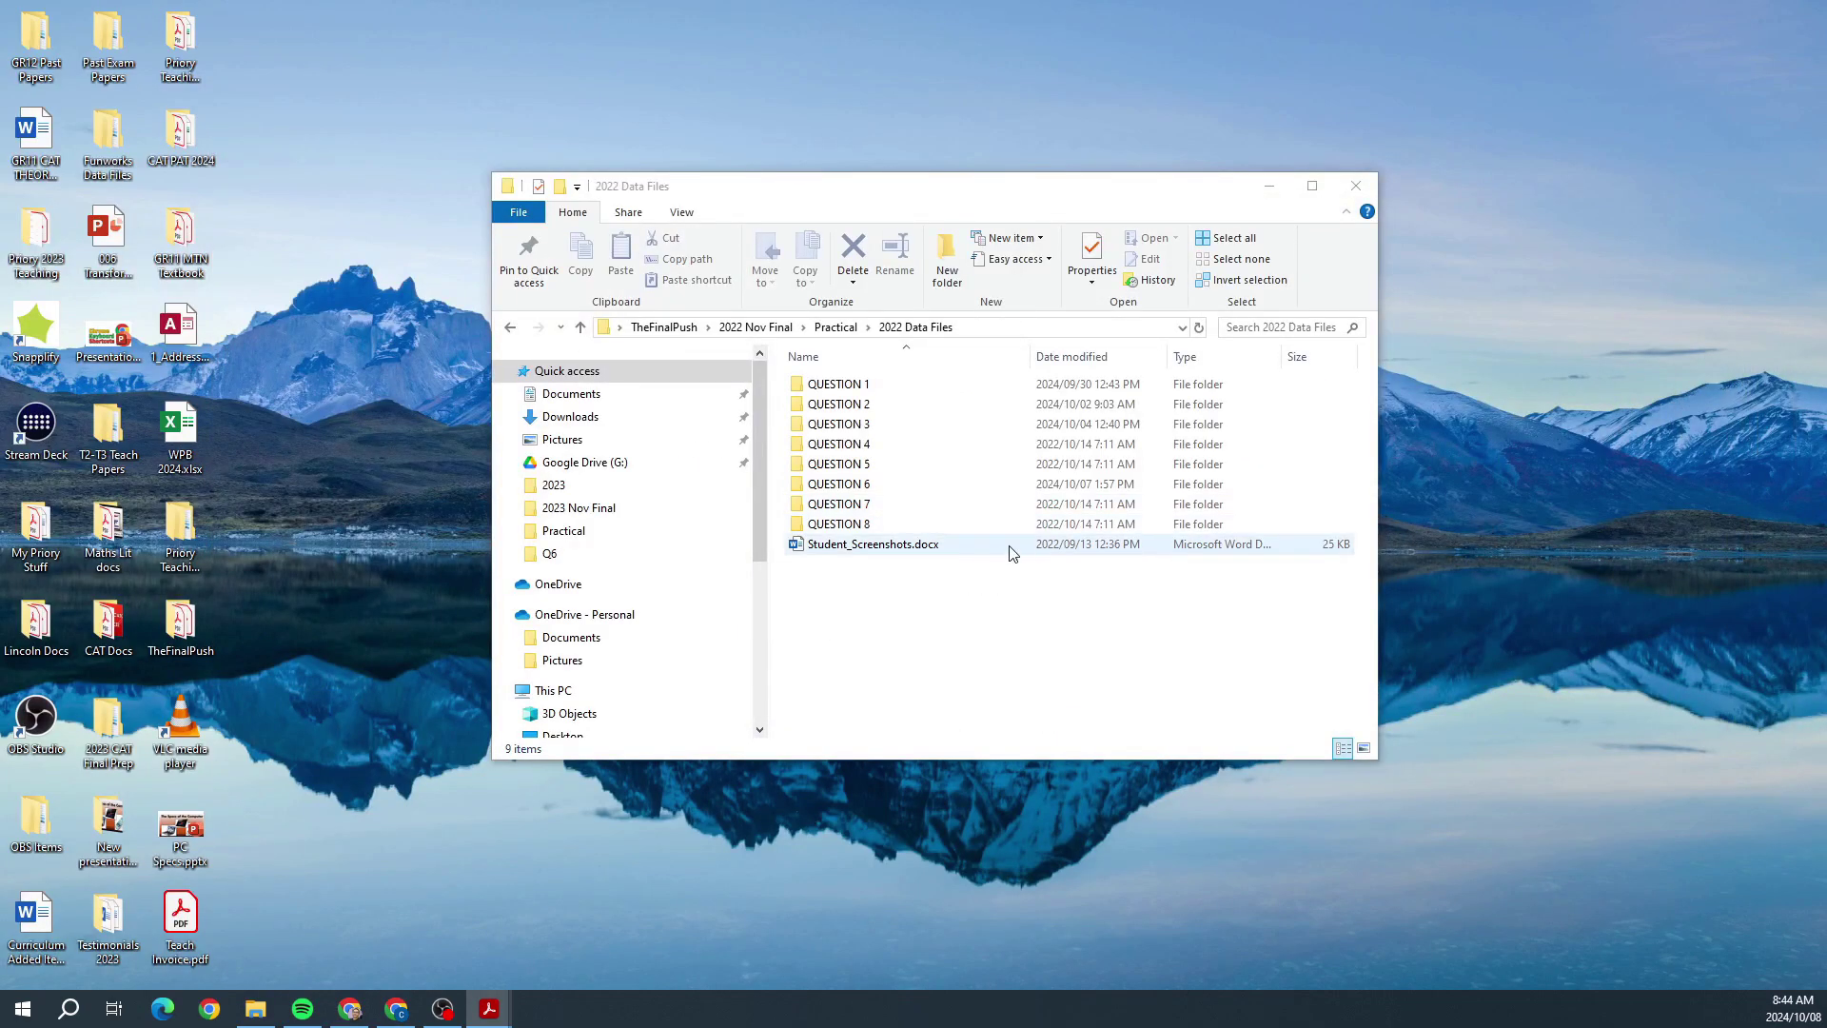
# Step: Open Q4InternetStatistics.xlsx from the QUESTION 4 folder and enable editing
pyautogui.doubleClick(842, 443)
pyautogui.doubleClick(841, 384)
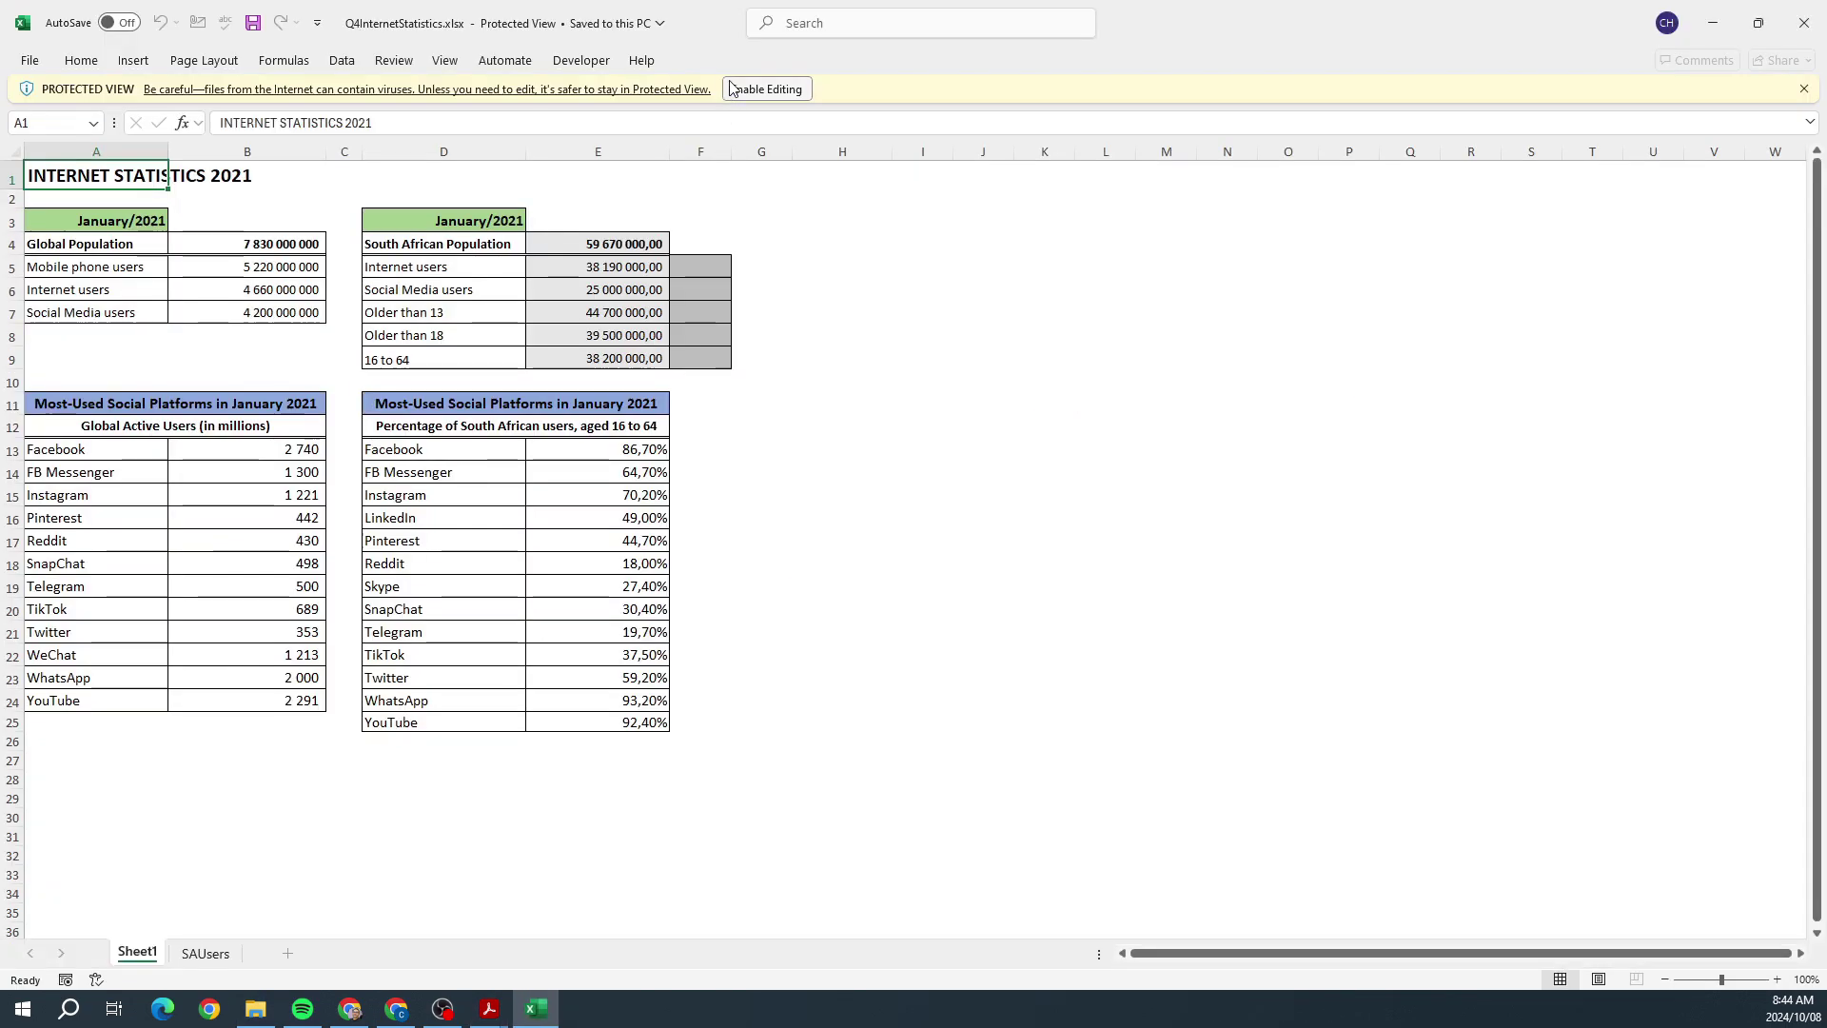
pyautogui.click(745, 81)
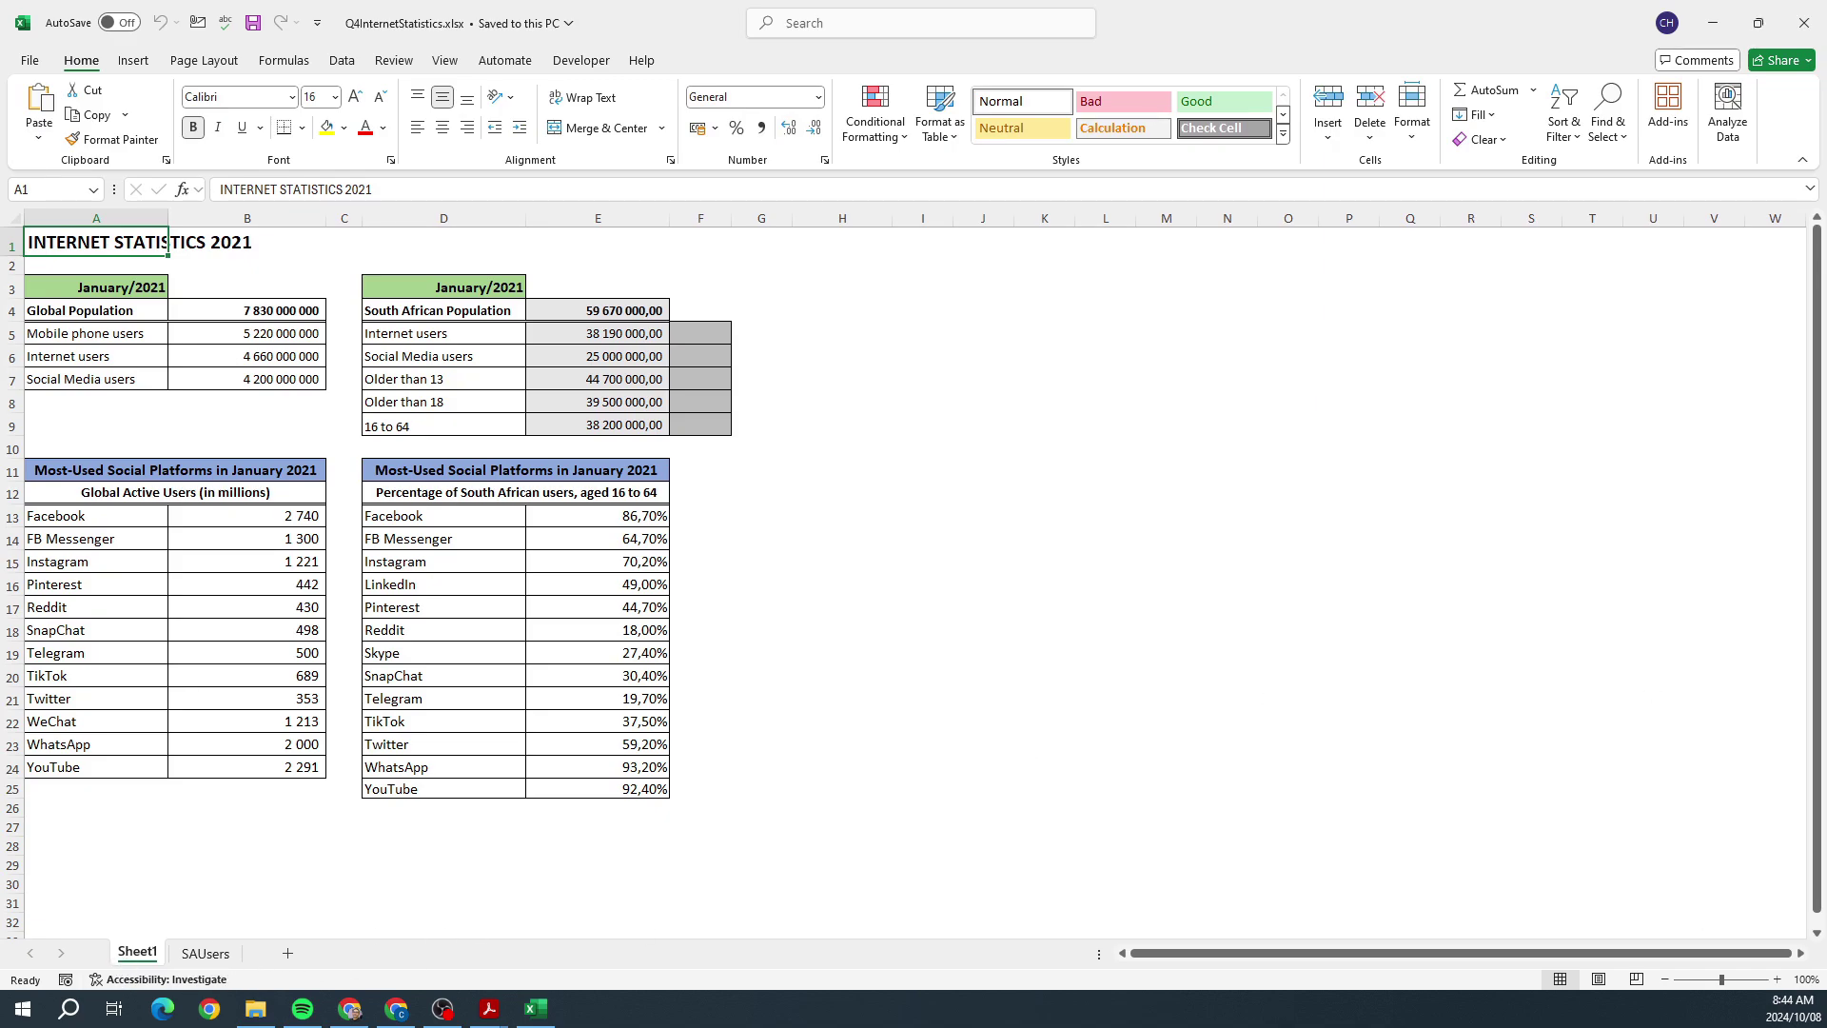
# Step: Zoom the sheet to 120% and review the Question 4 instructions
pyautogui.click(1777, 979)
pyautogui.click(1776, 979)
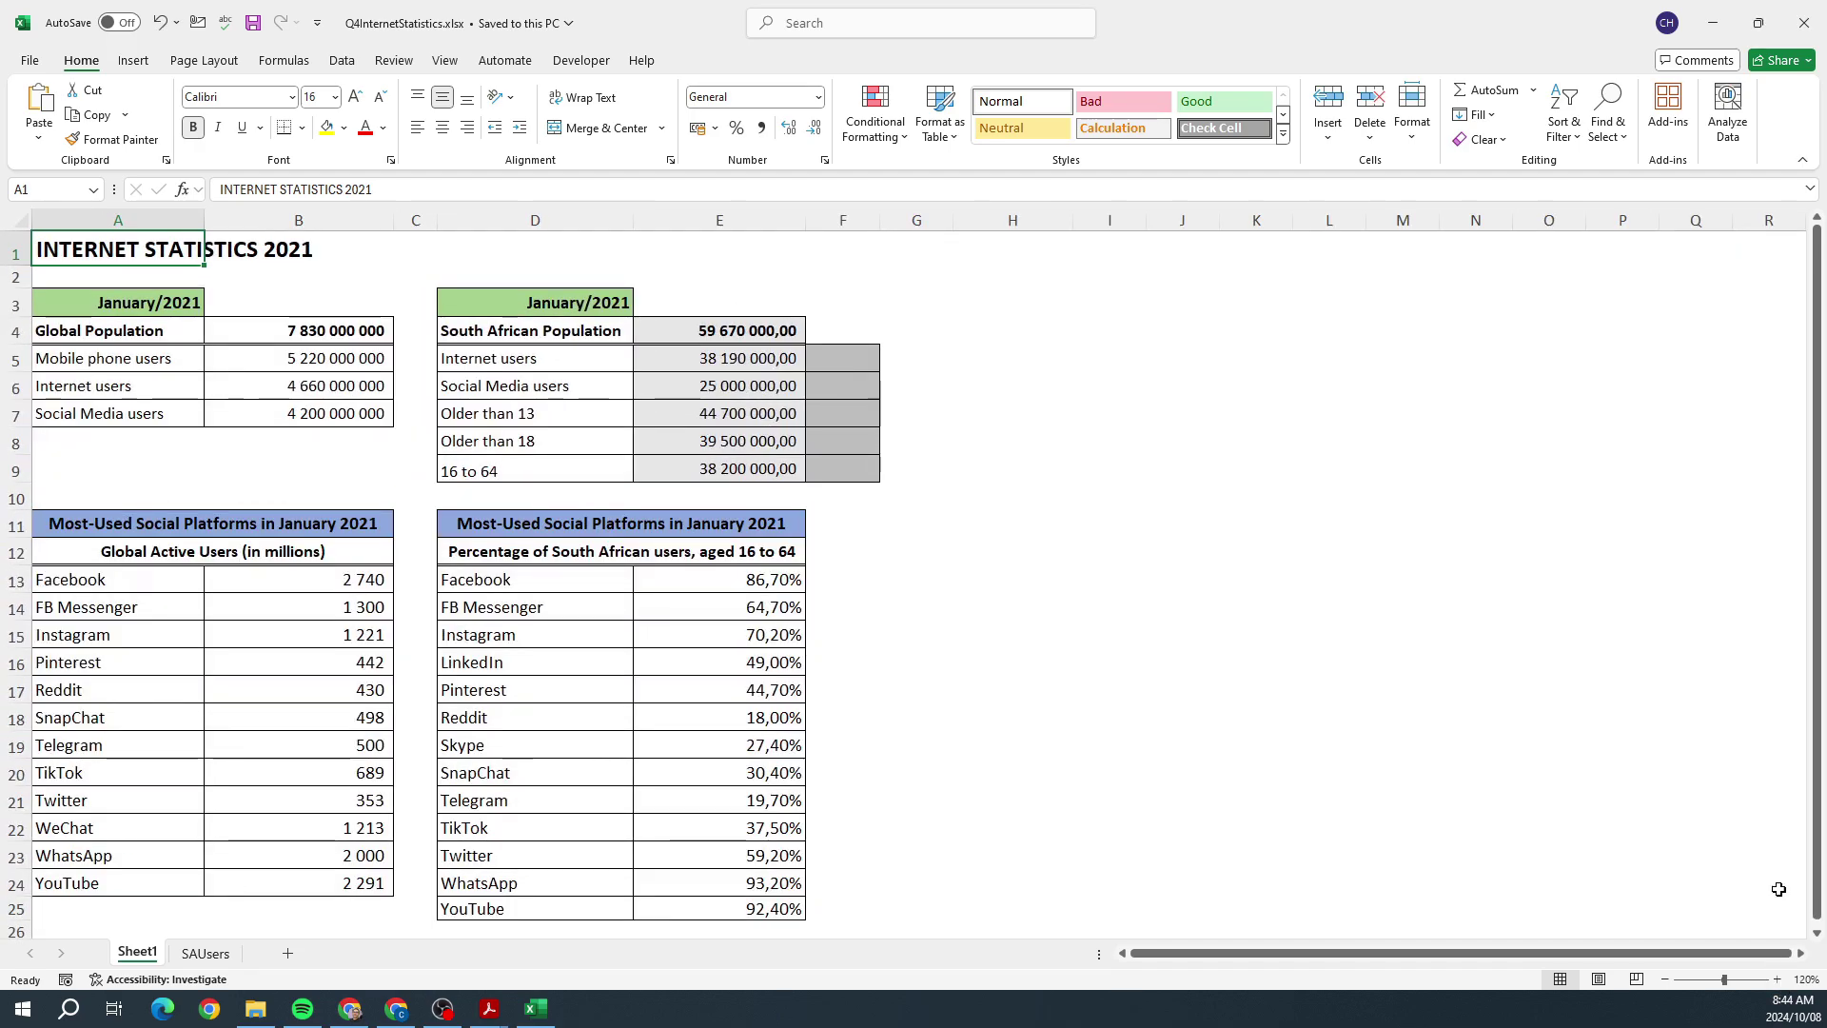
pyautogui.click(489, 1008)
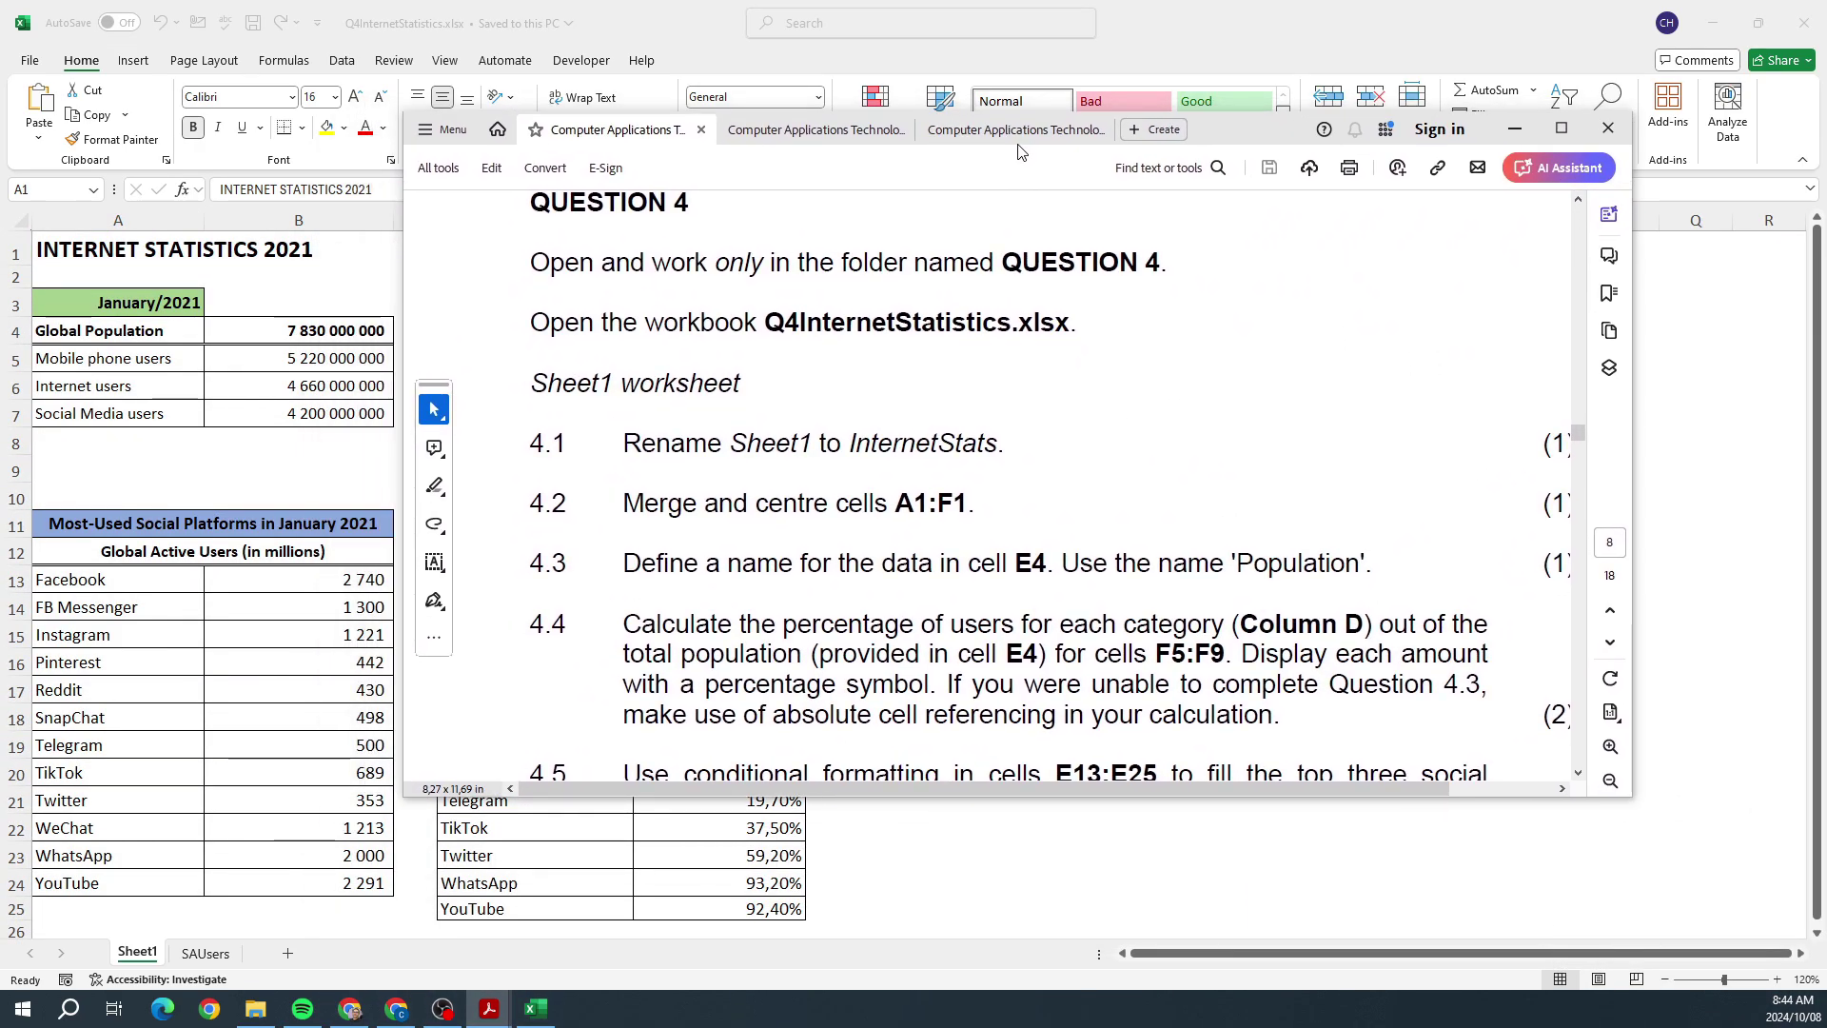
pyautogui.moveTo(1020, 152); pyautogui.dragTo(1028, 155)
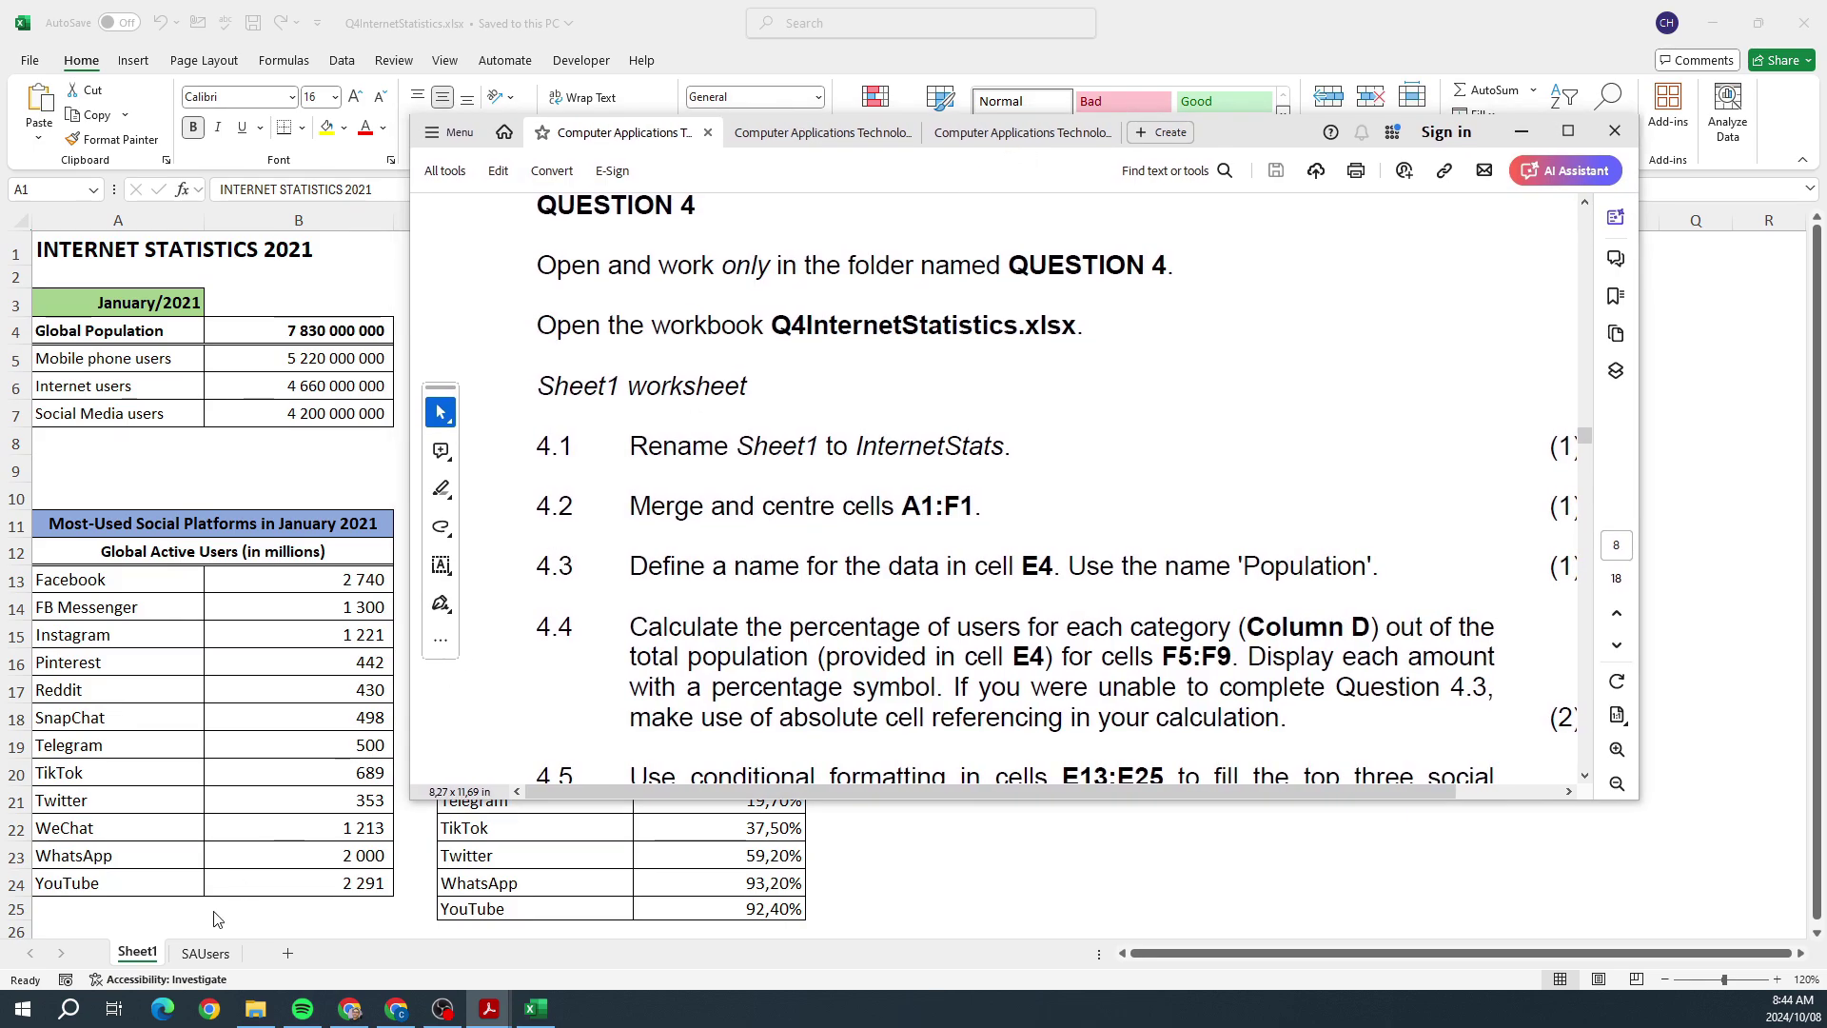
pyautogui.click(143, 954)
# Step: Rename the Sheet1 tab to Internetstats
pyautogui.rightClick(123, 963)
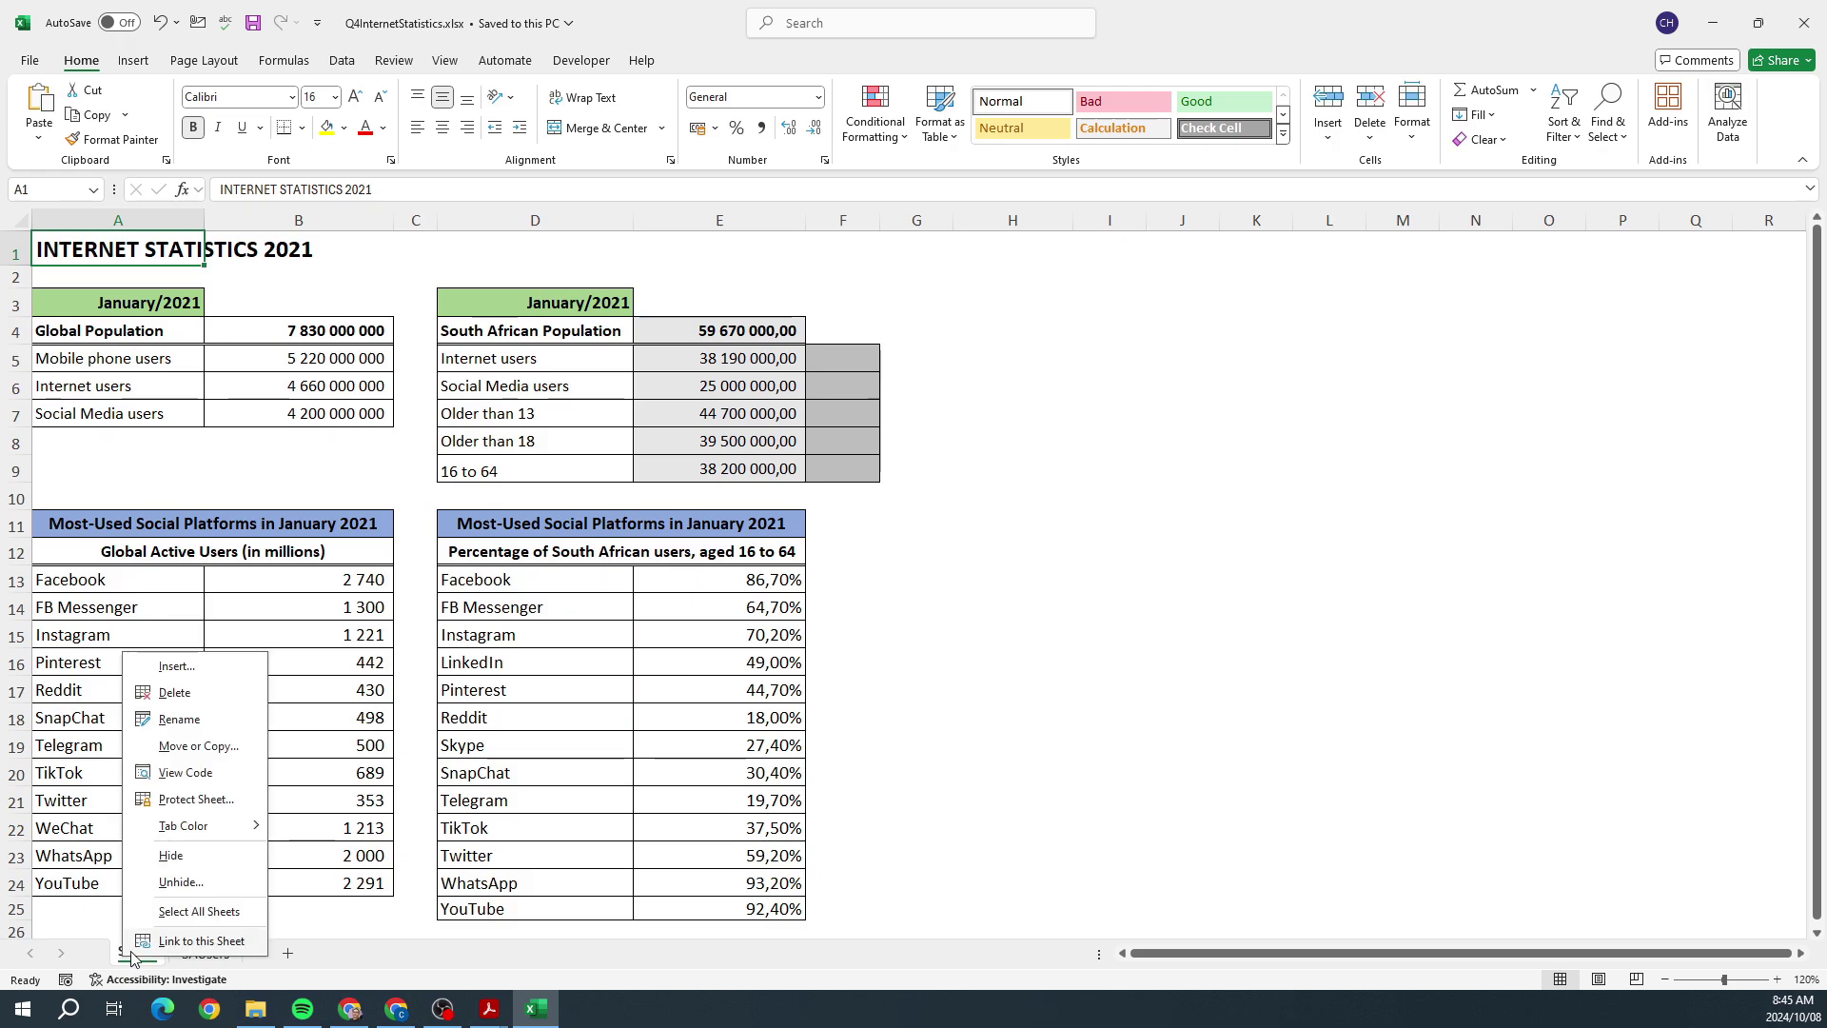
pyautogui.click(183, 746)
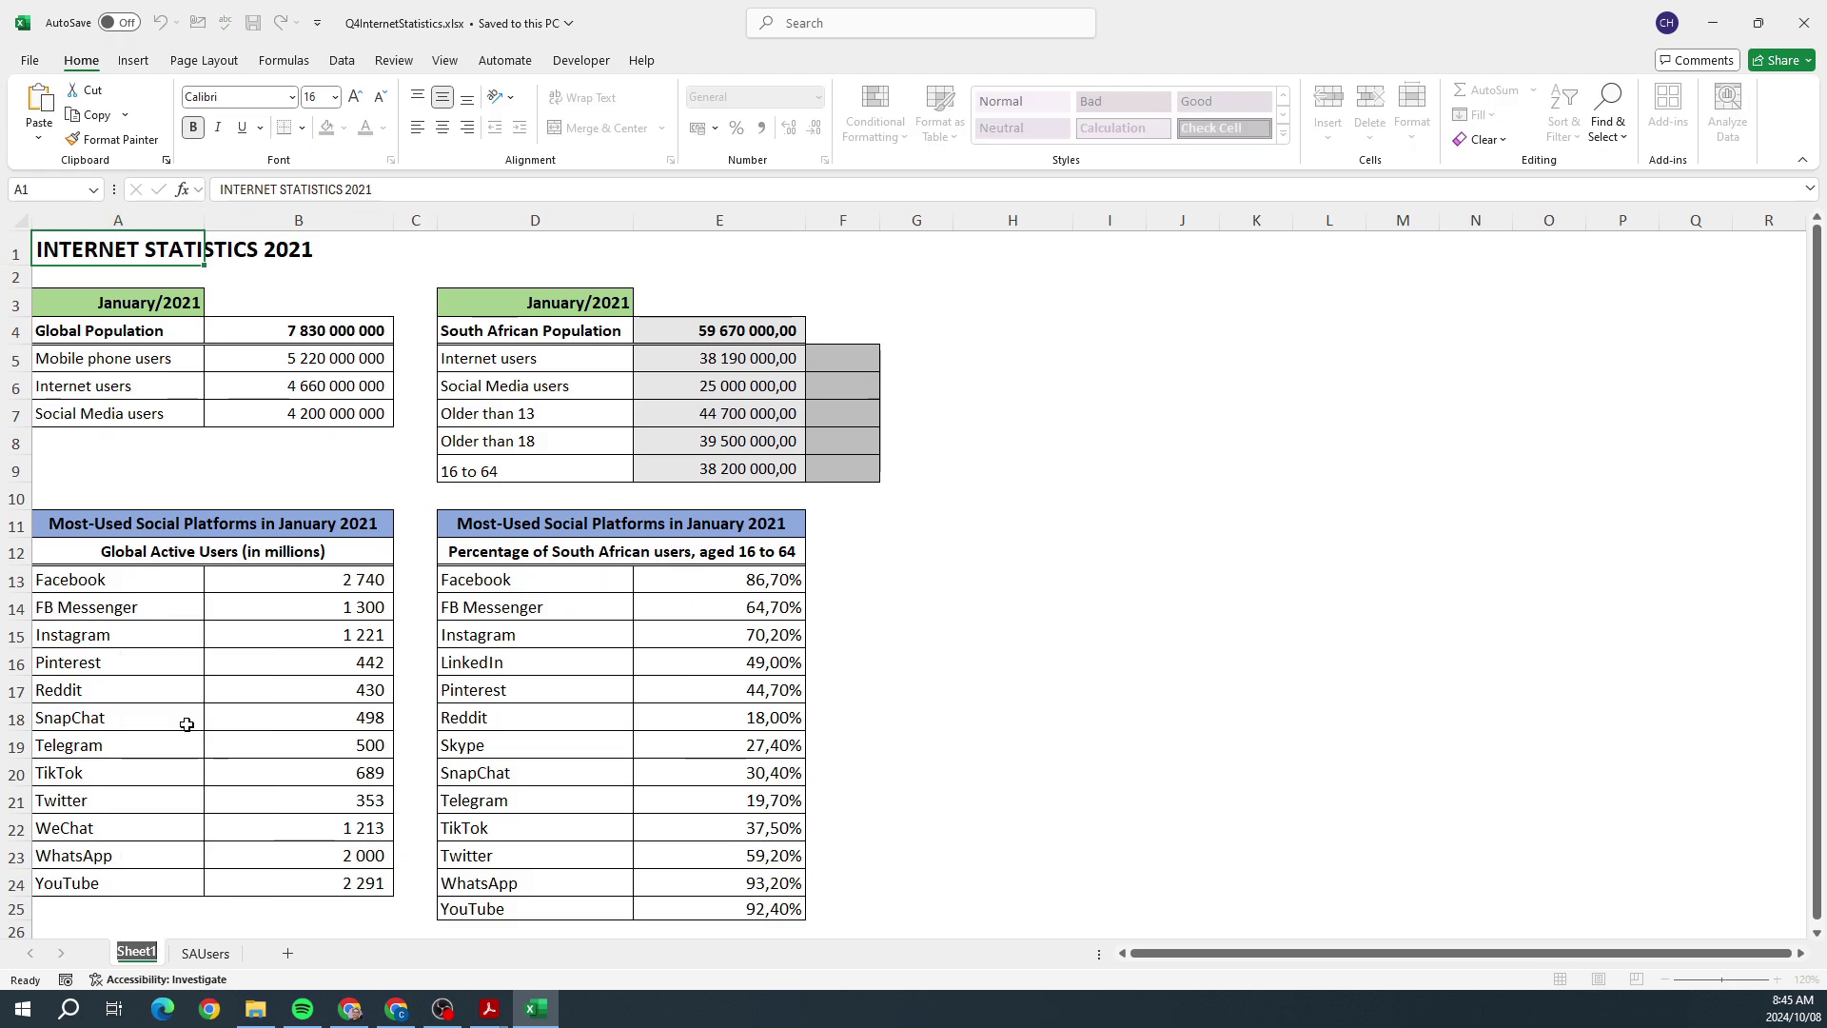
pyautogui.write('Internetst')
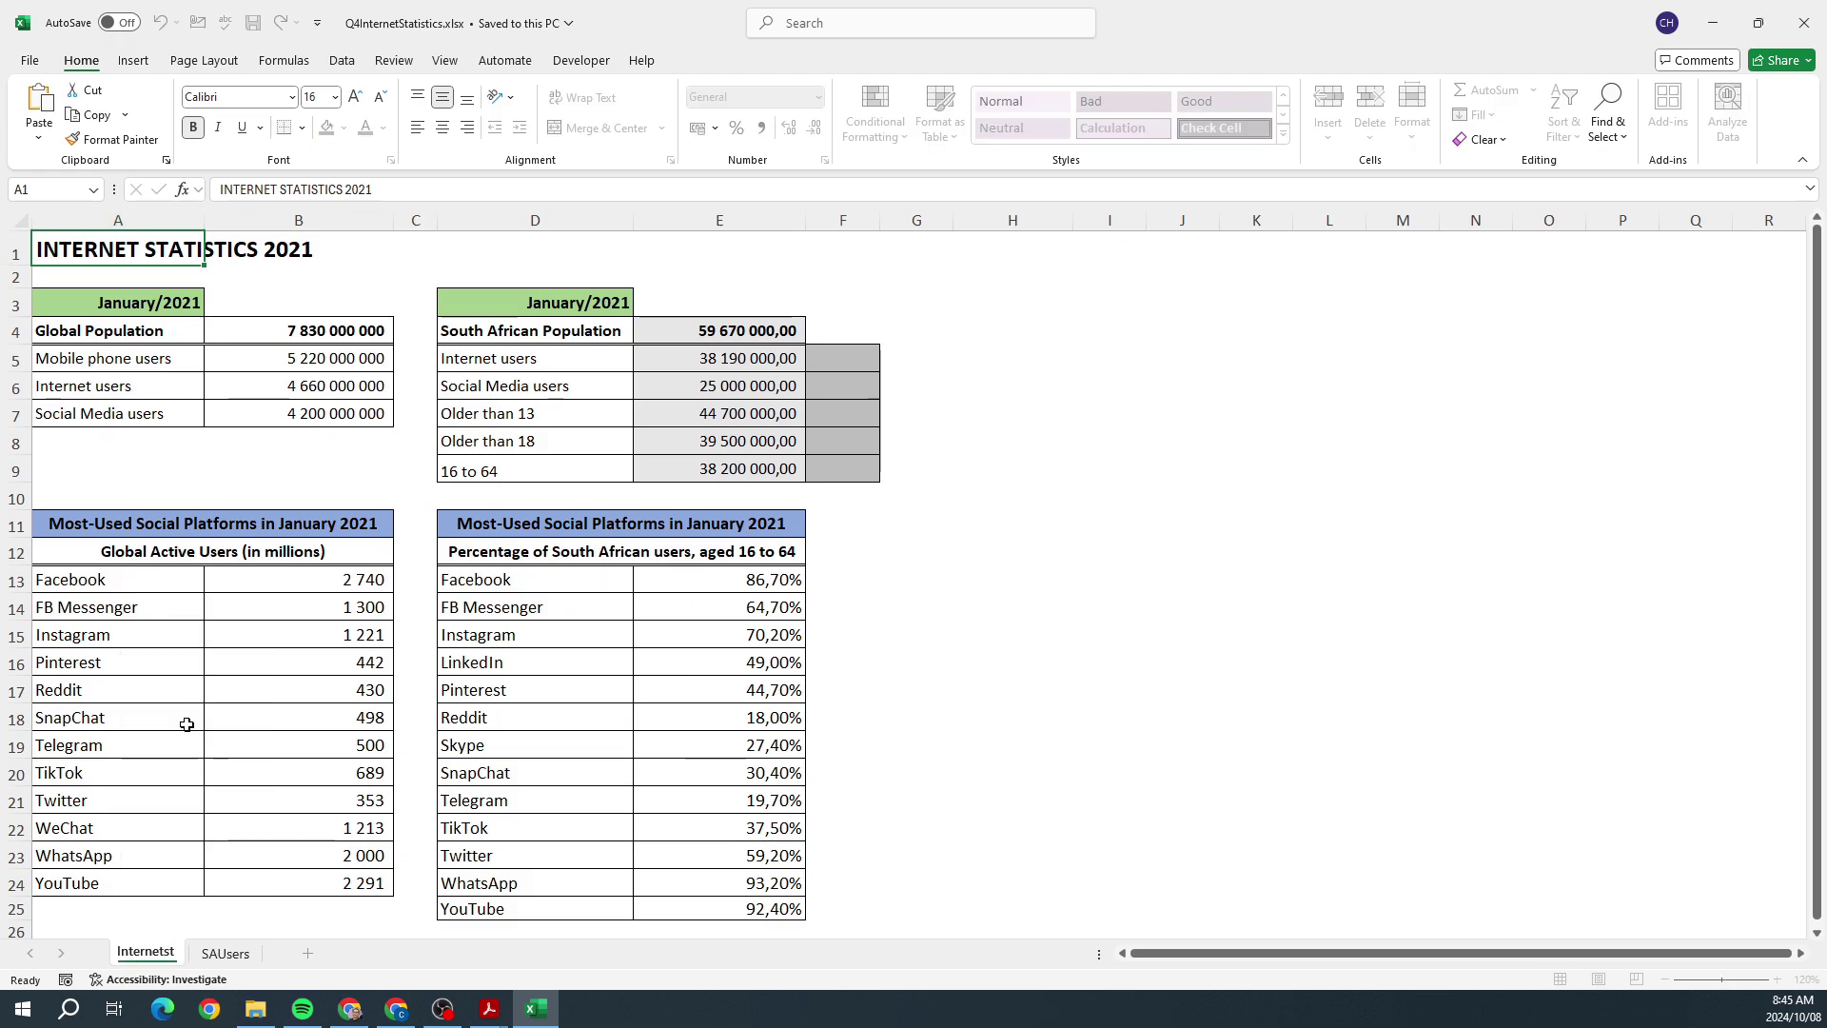
pyautogui.write('ats')
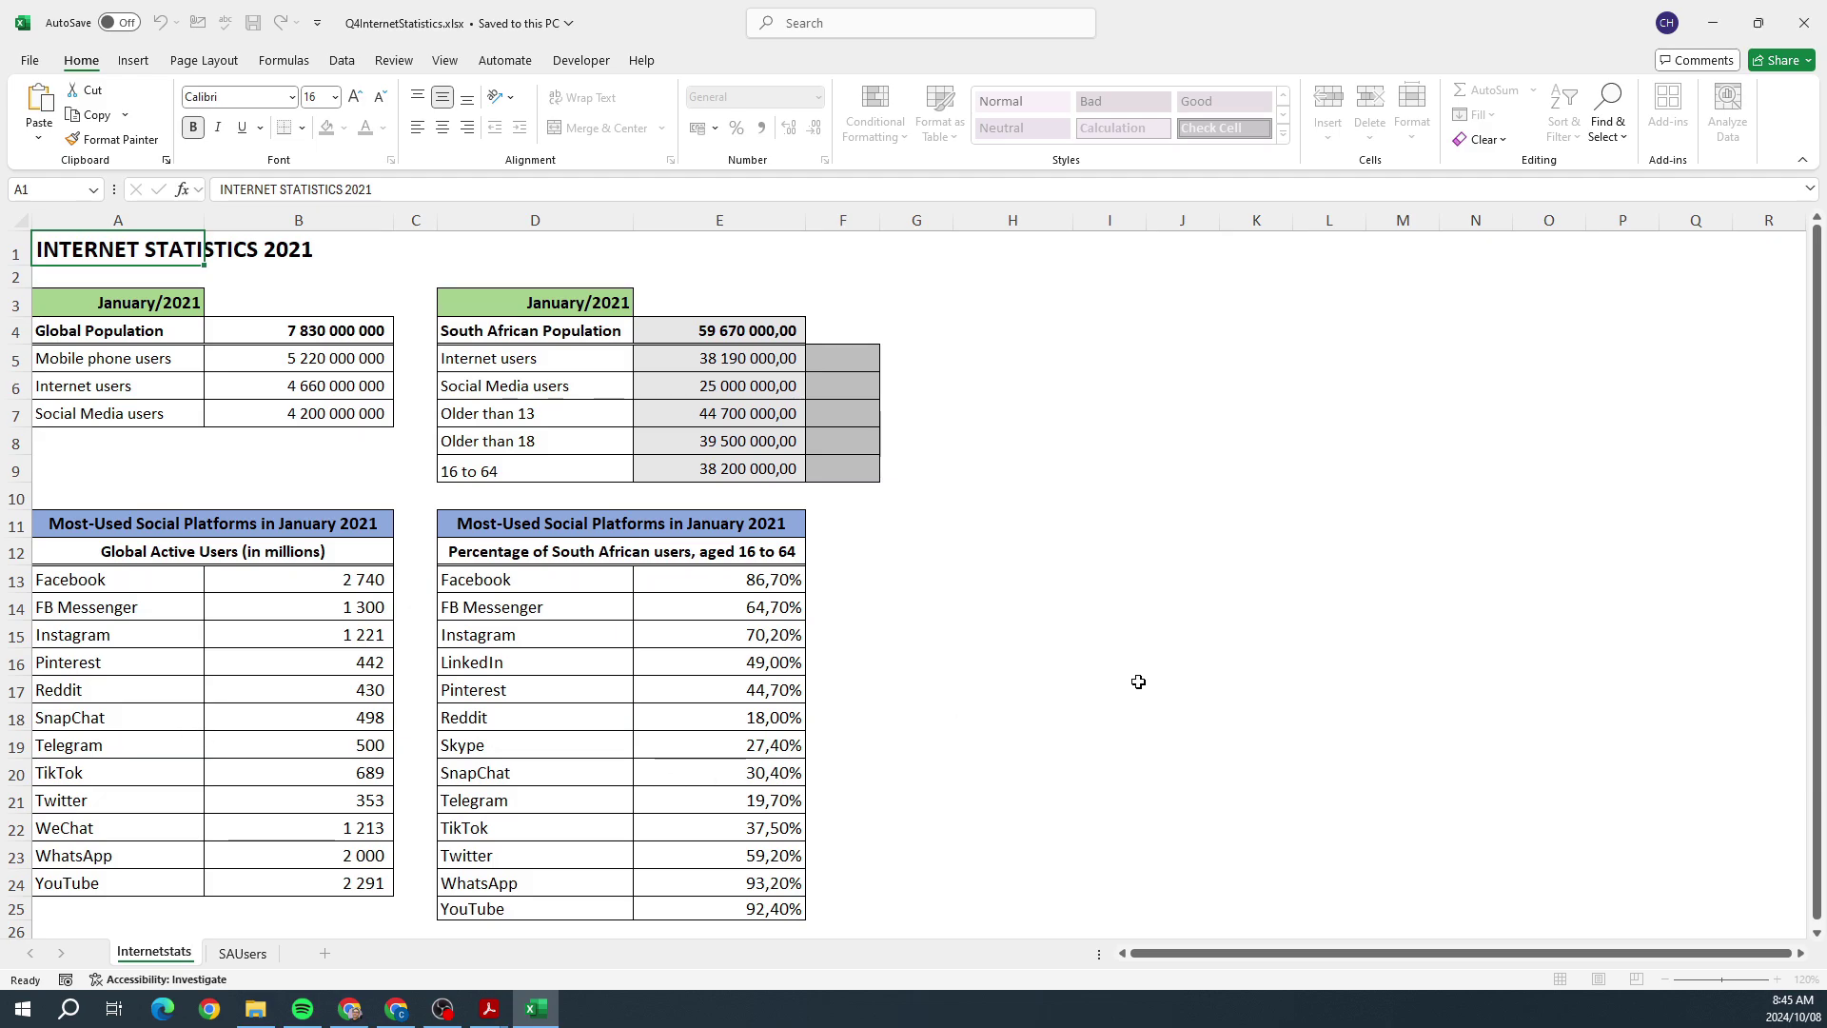
pyautogui.click(1137, 681)
pyautogui.hotkey('alt', 'Tab')
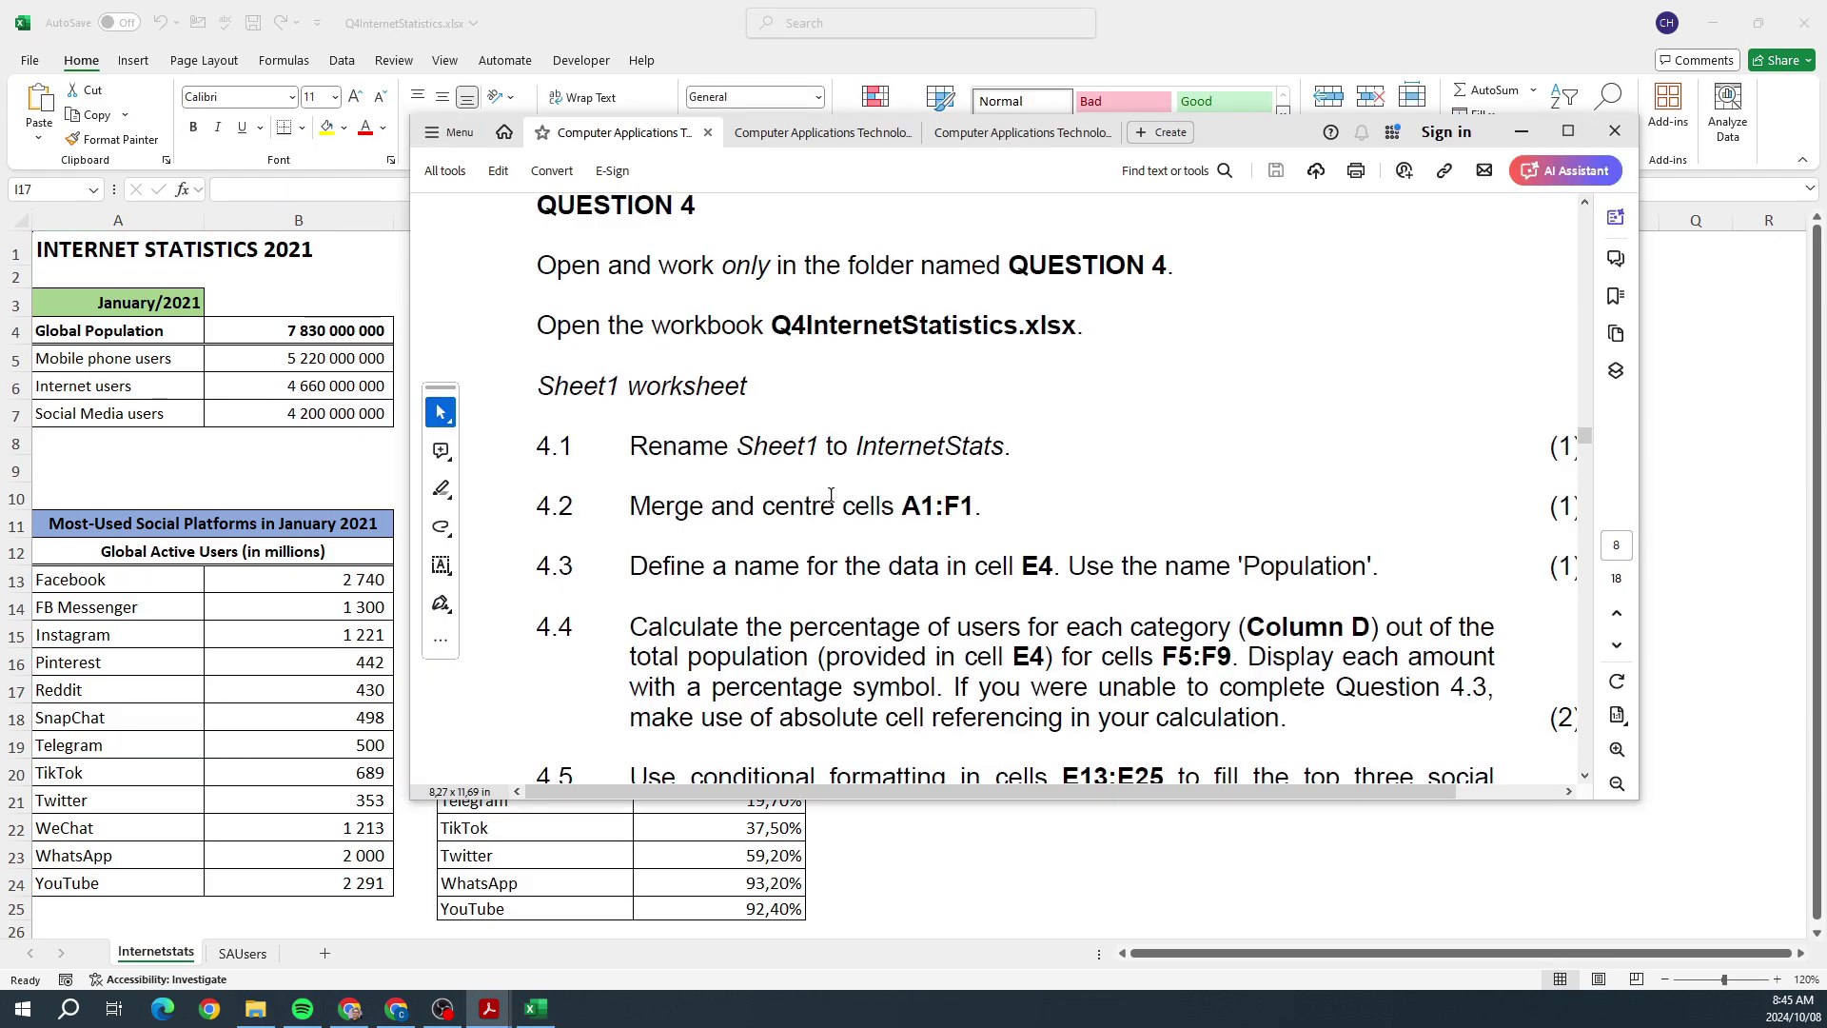
# Step: Merge and centre the INTERNET STATISTICS 2021 title across cells A1:F1
pyautogui.hotkey('alt', 'Tab')
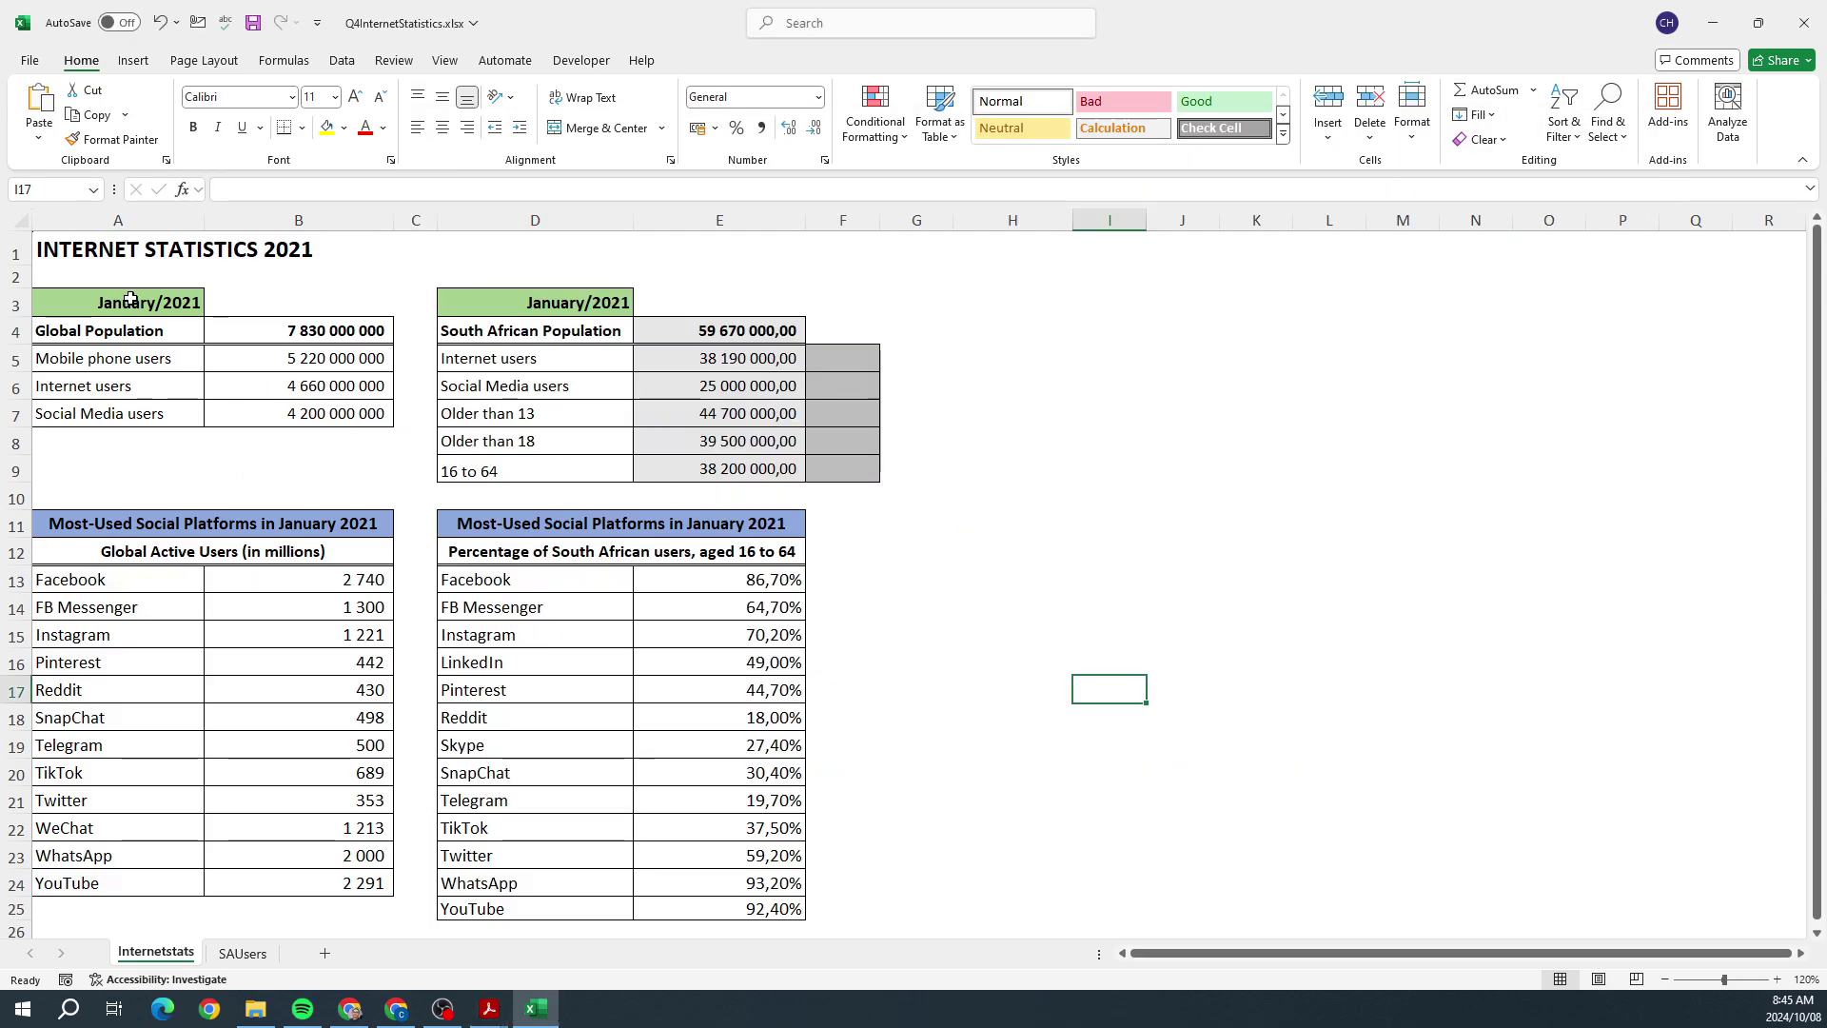
pyautogui.click(109, 249)
pyautogui.moveTo(110, 249); pyautogui.dragTo(830, 245)
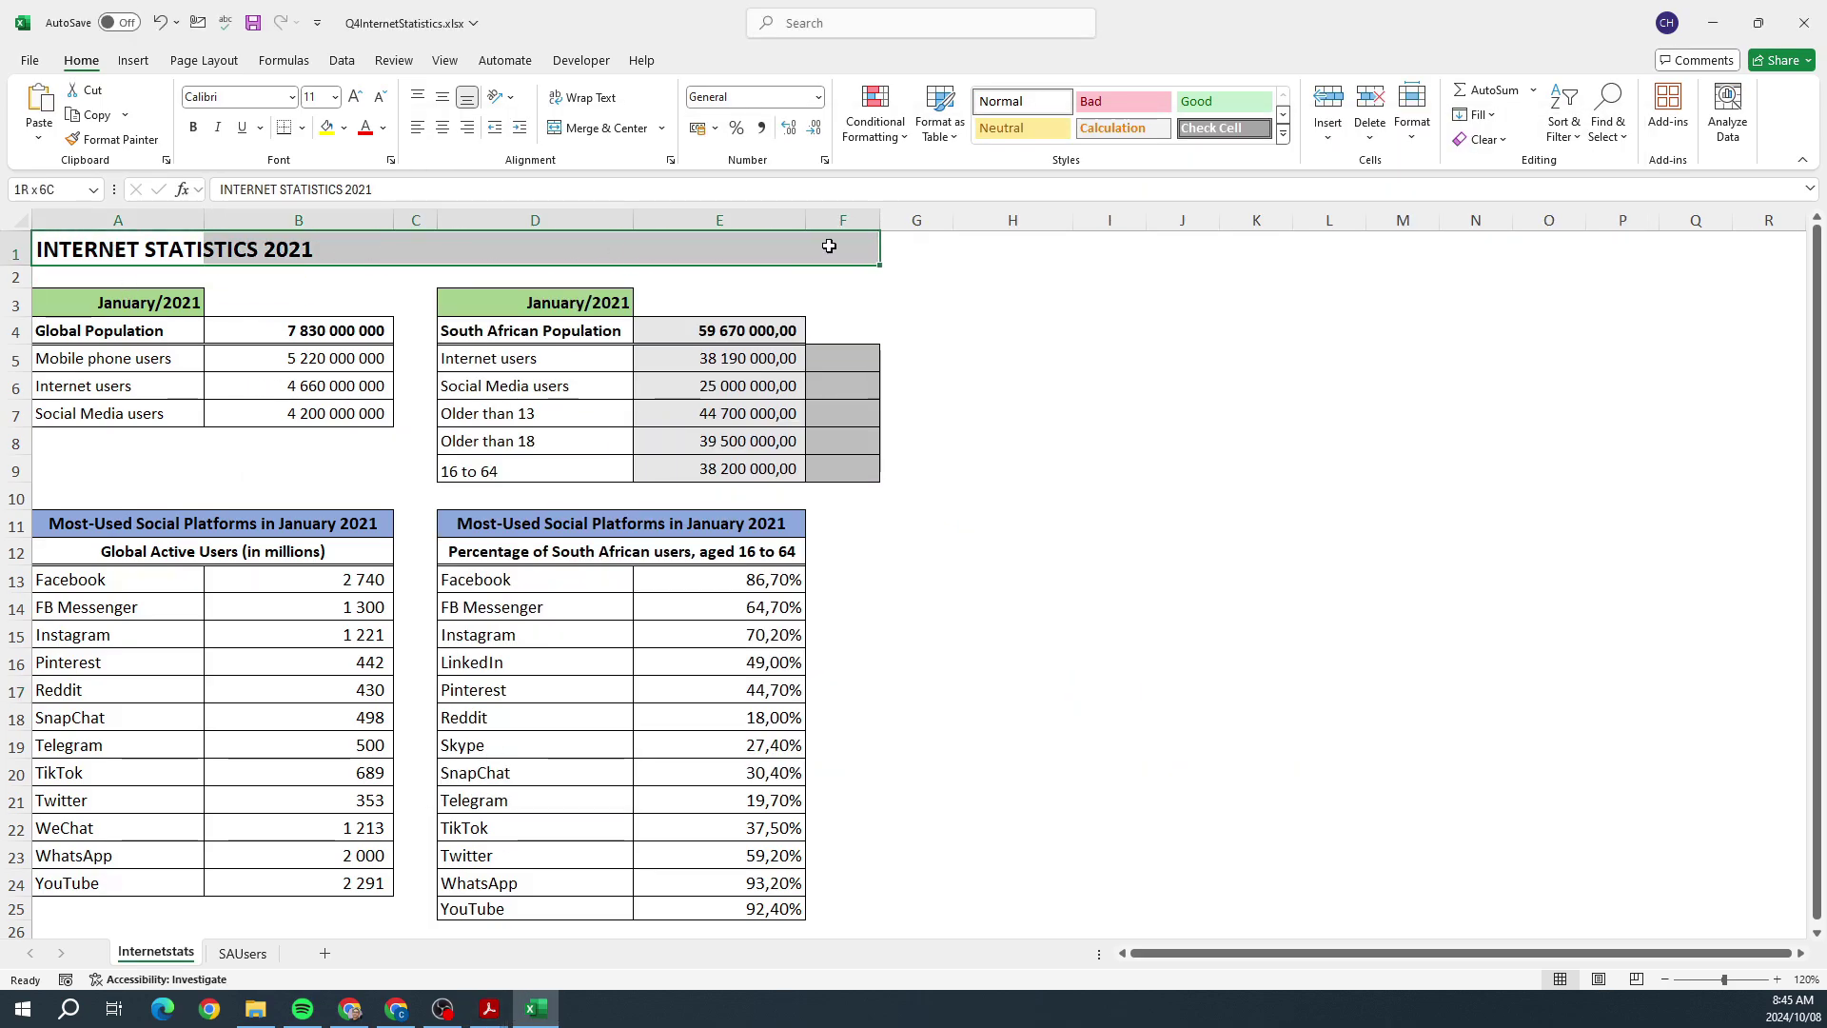
pyautogui.click(602, 130)
pyautogui.hotkey('alt', 'Tab')
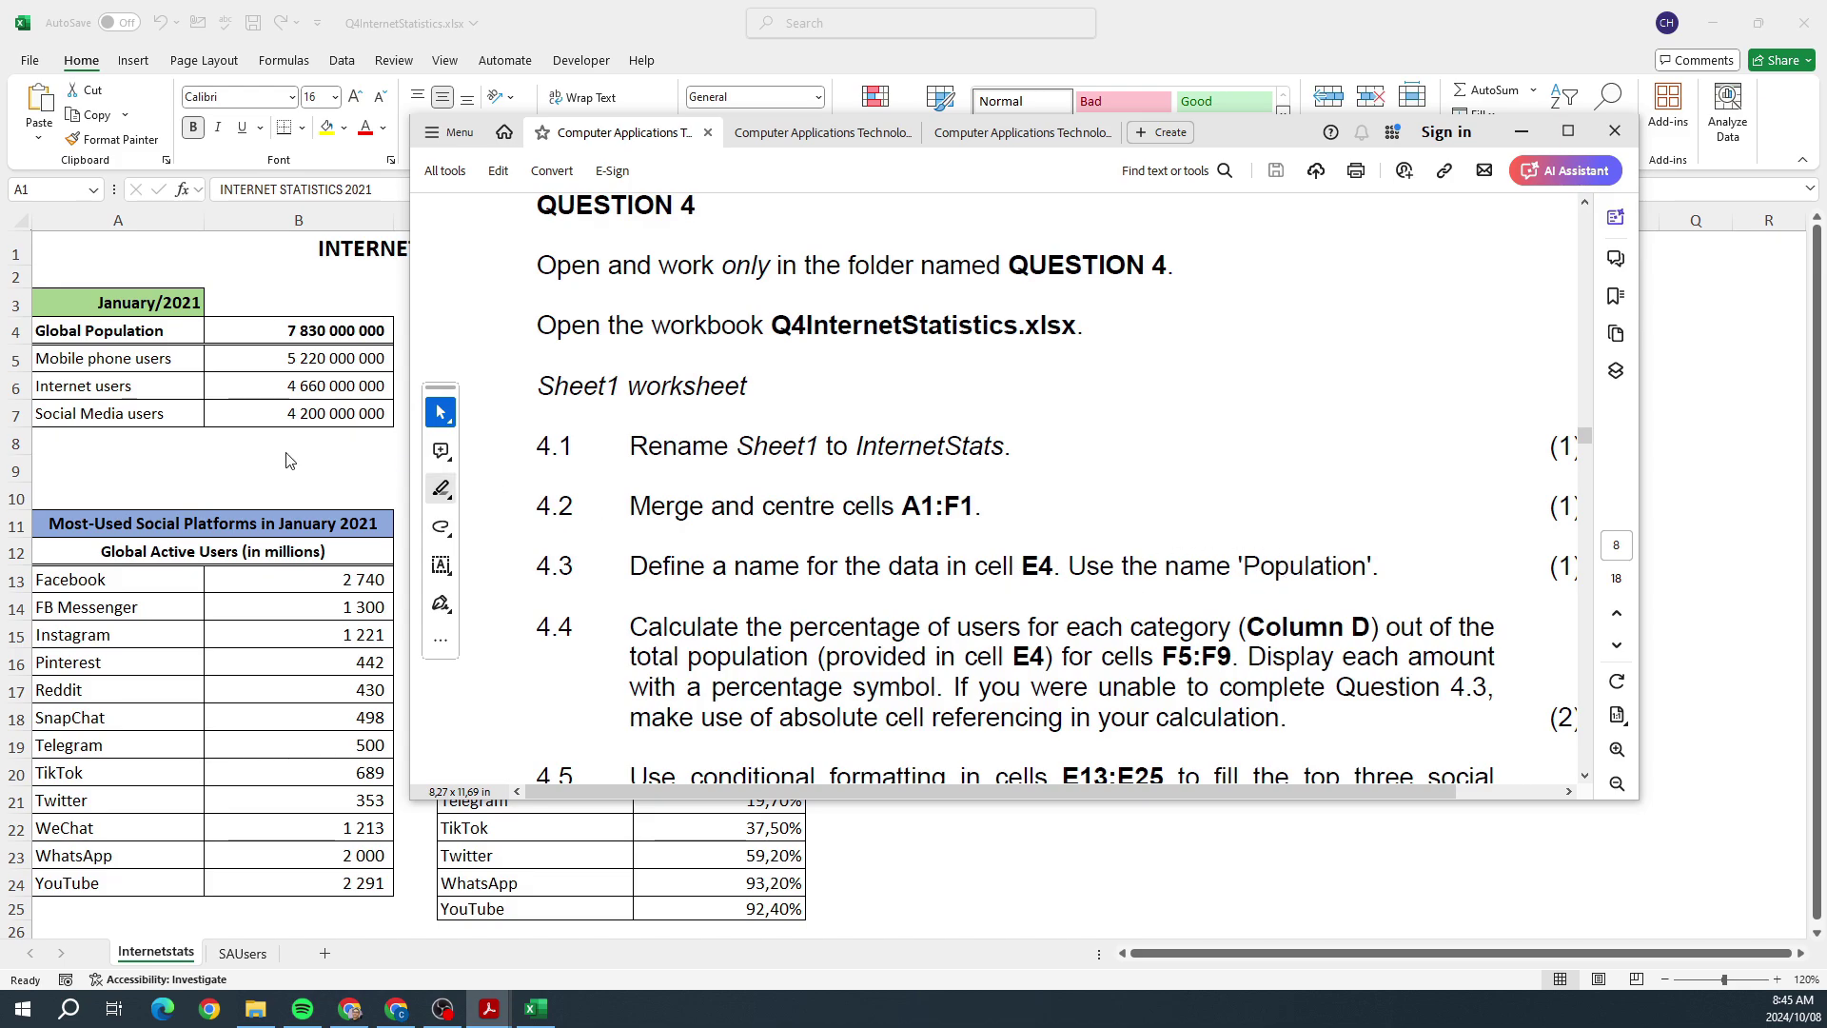
pyautogui.hotkey('alt', 'Tab')
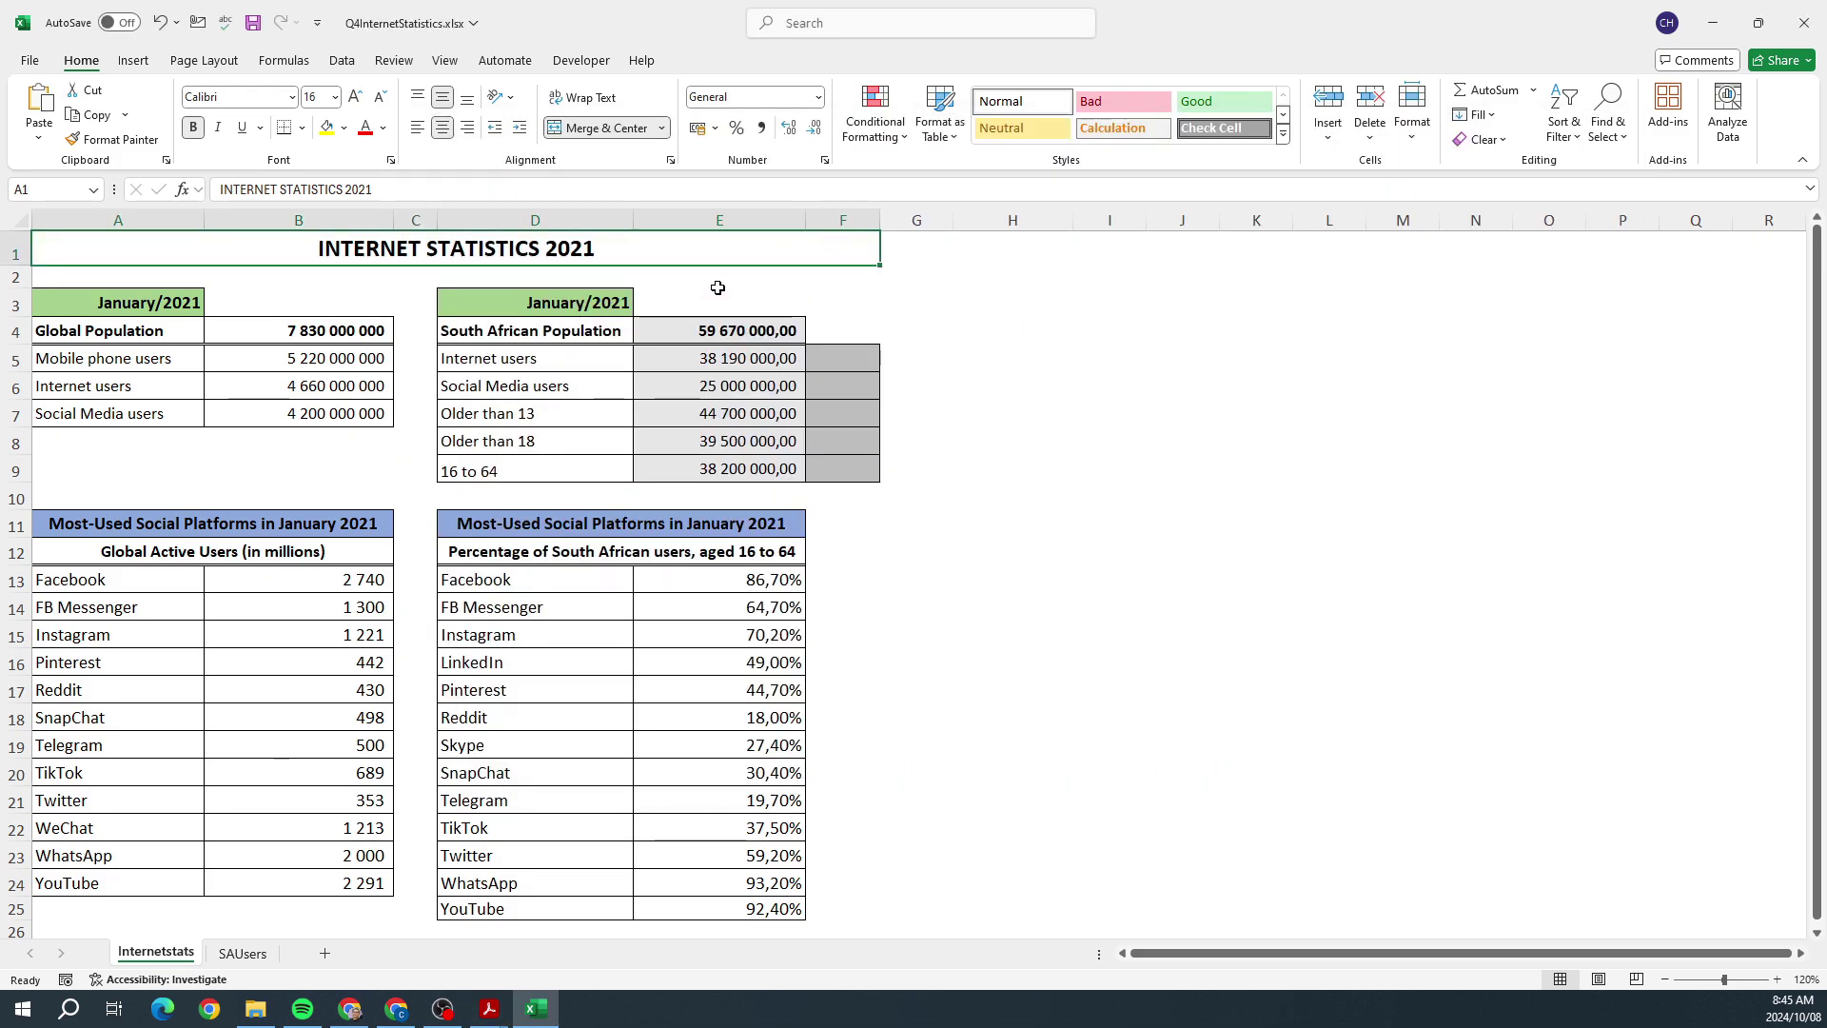
pyautogui.click(716, 333)
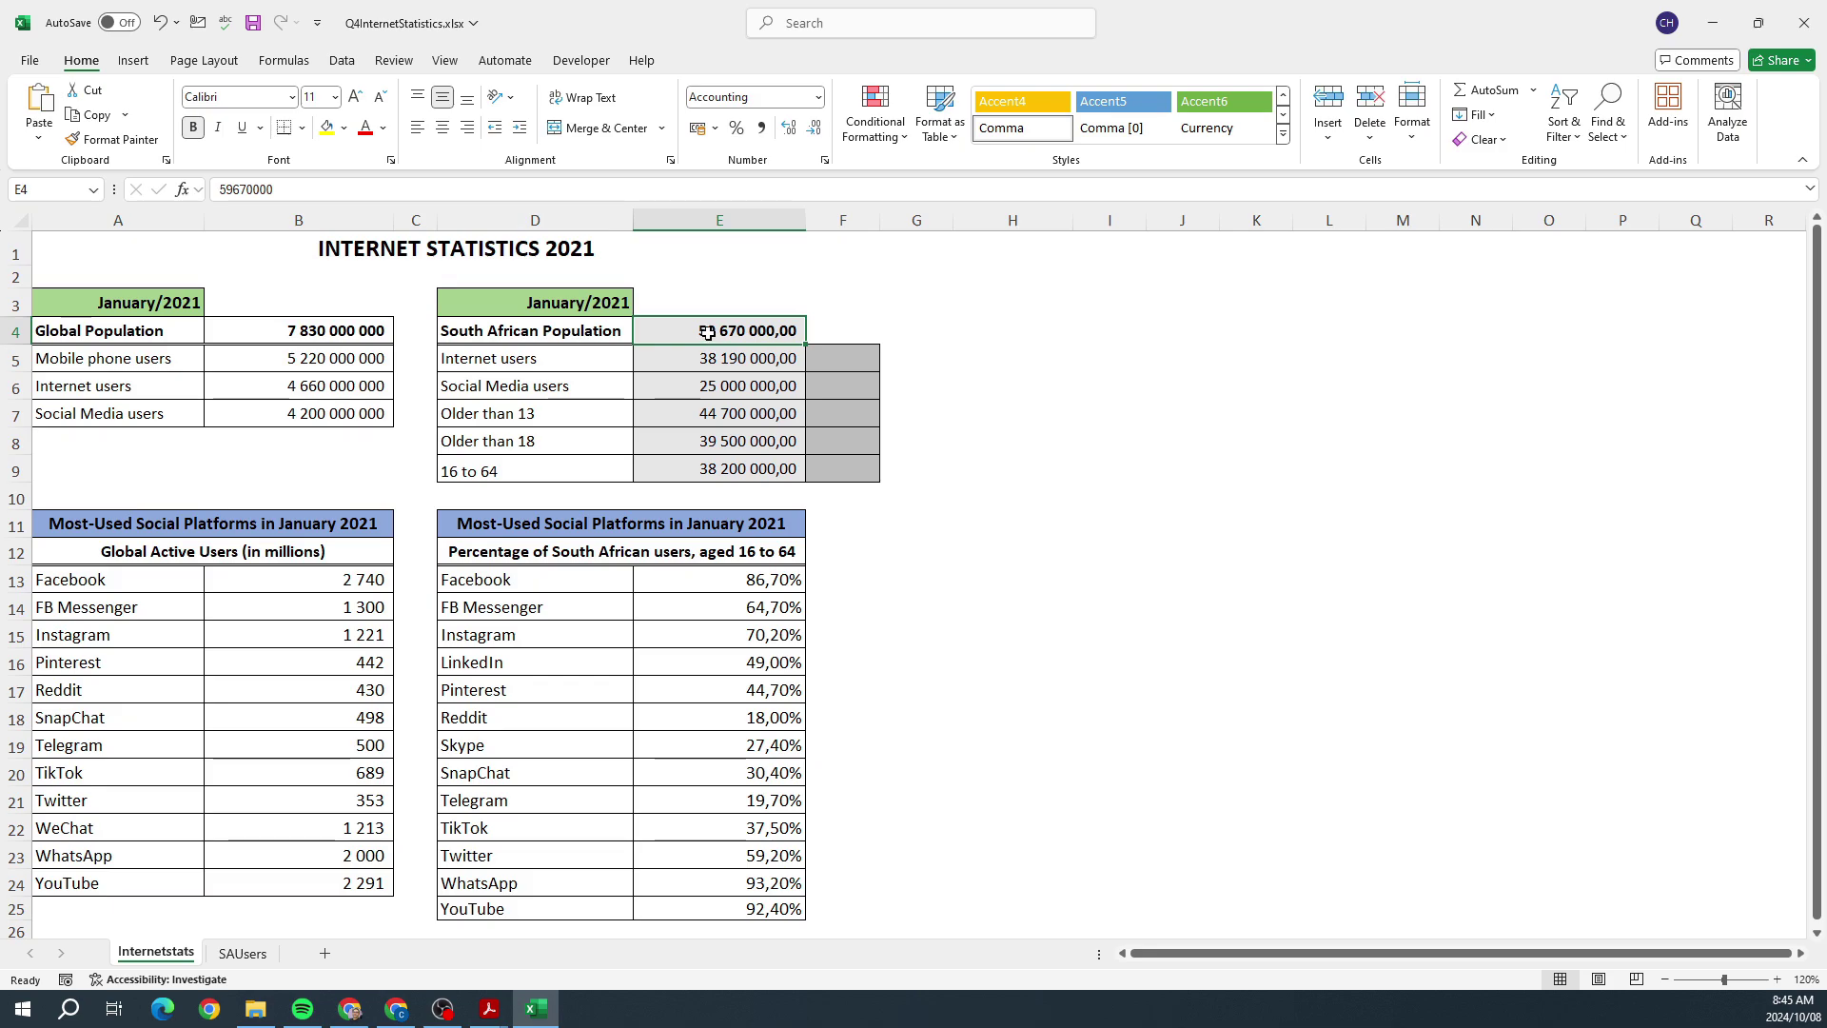
# Step: Define the name Population for the South African population cell E4
pyautogui.click(62, 191)
pyautogui.click(725, 296)
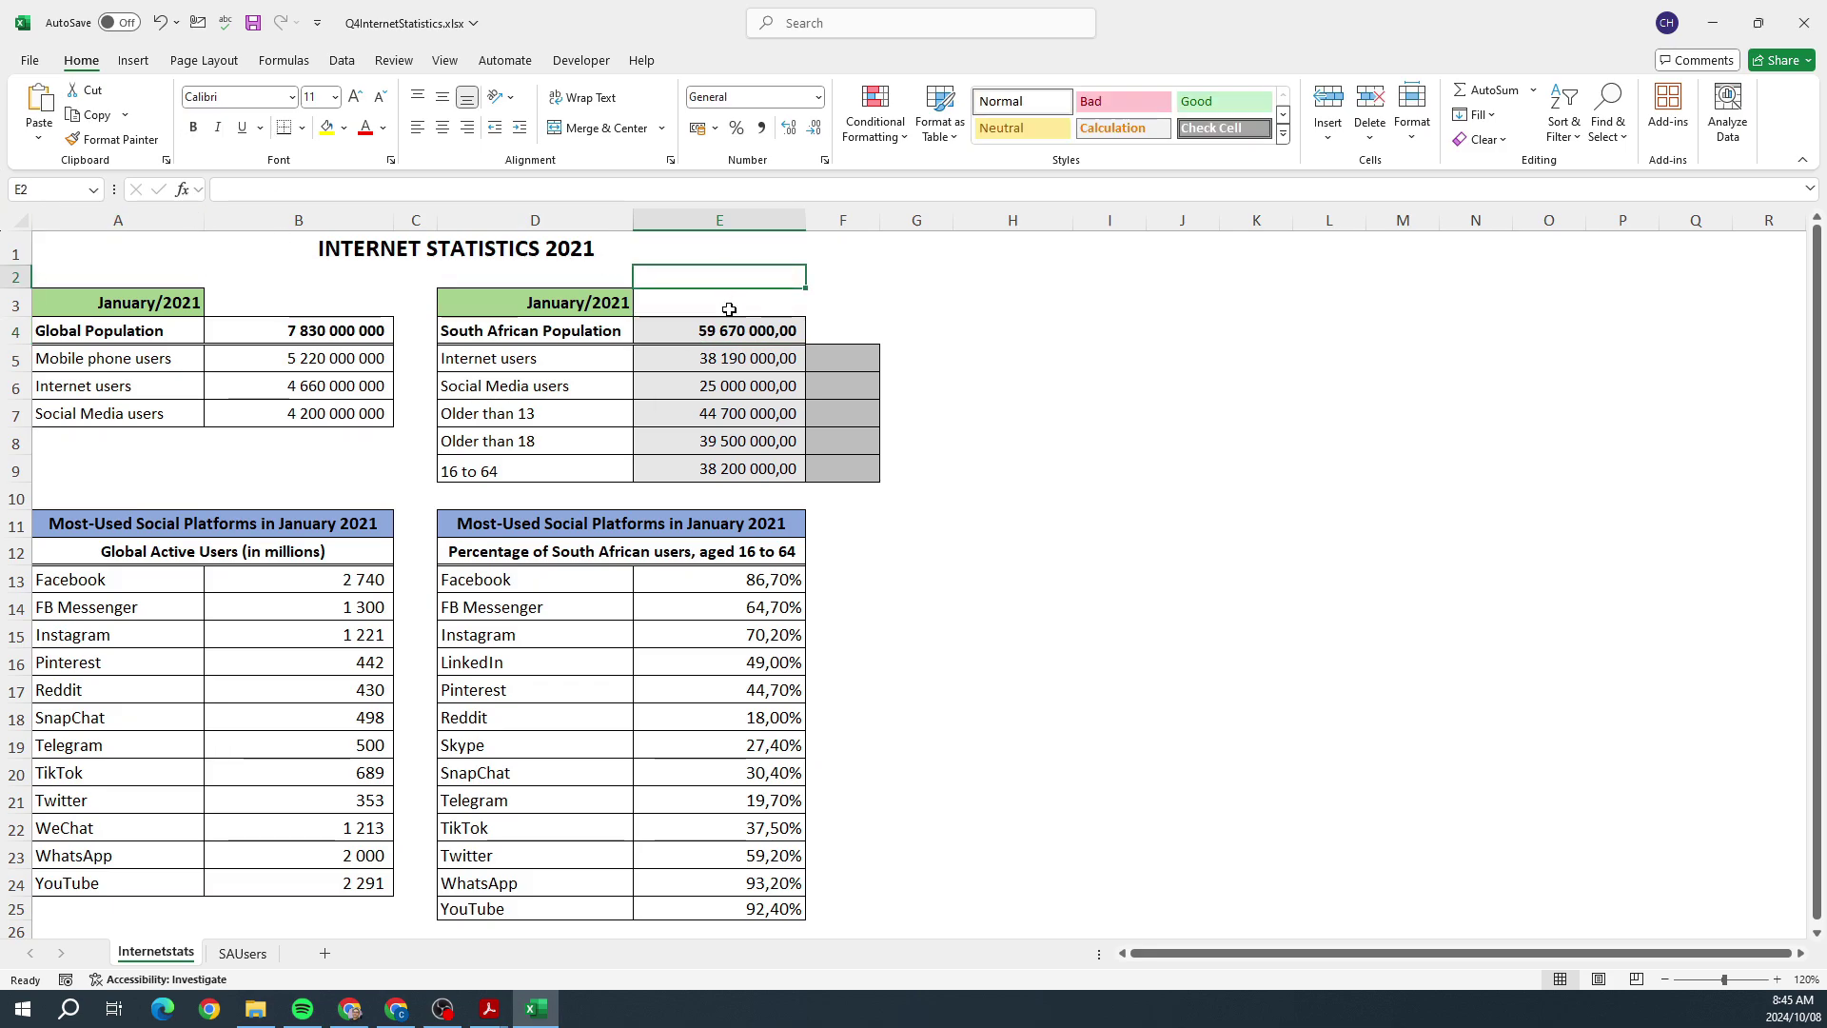
pyautogui.click(723, 331)
pyautogui.rightClick(723, 330)
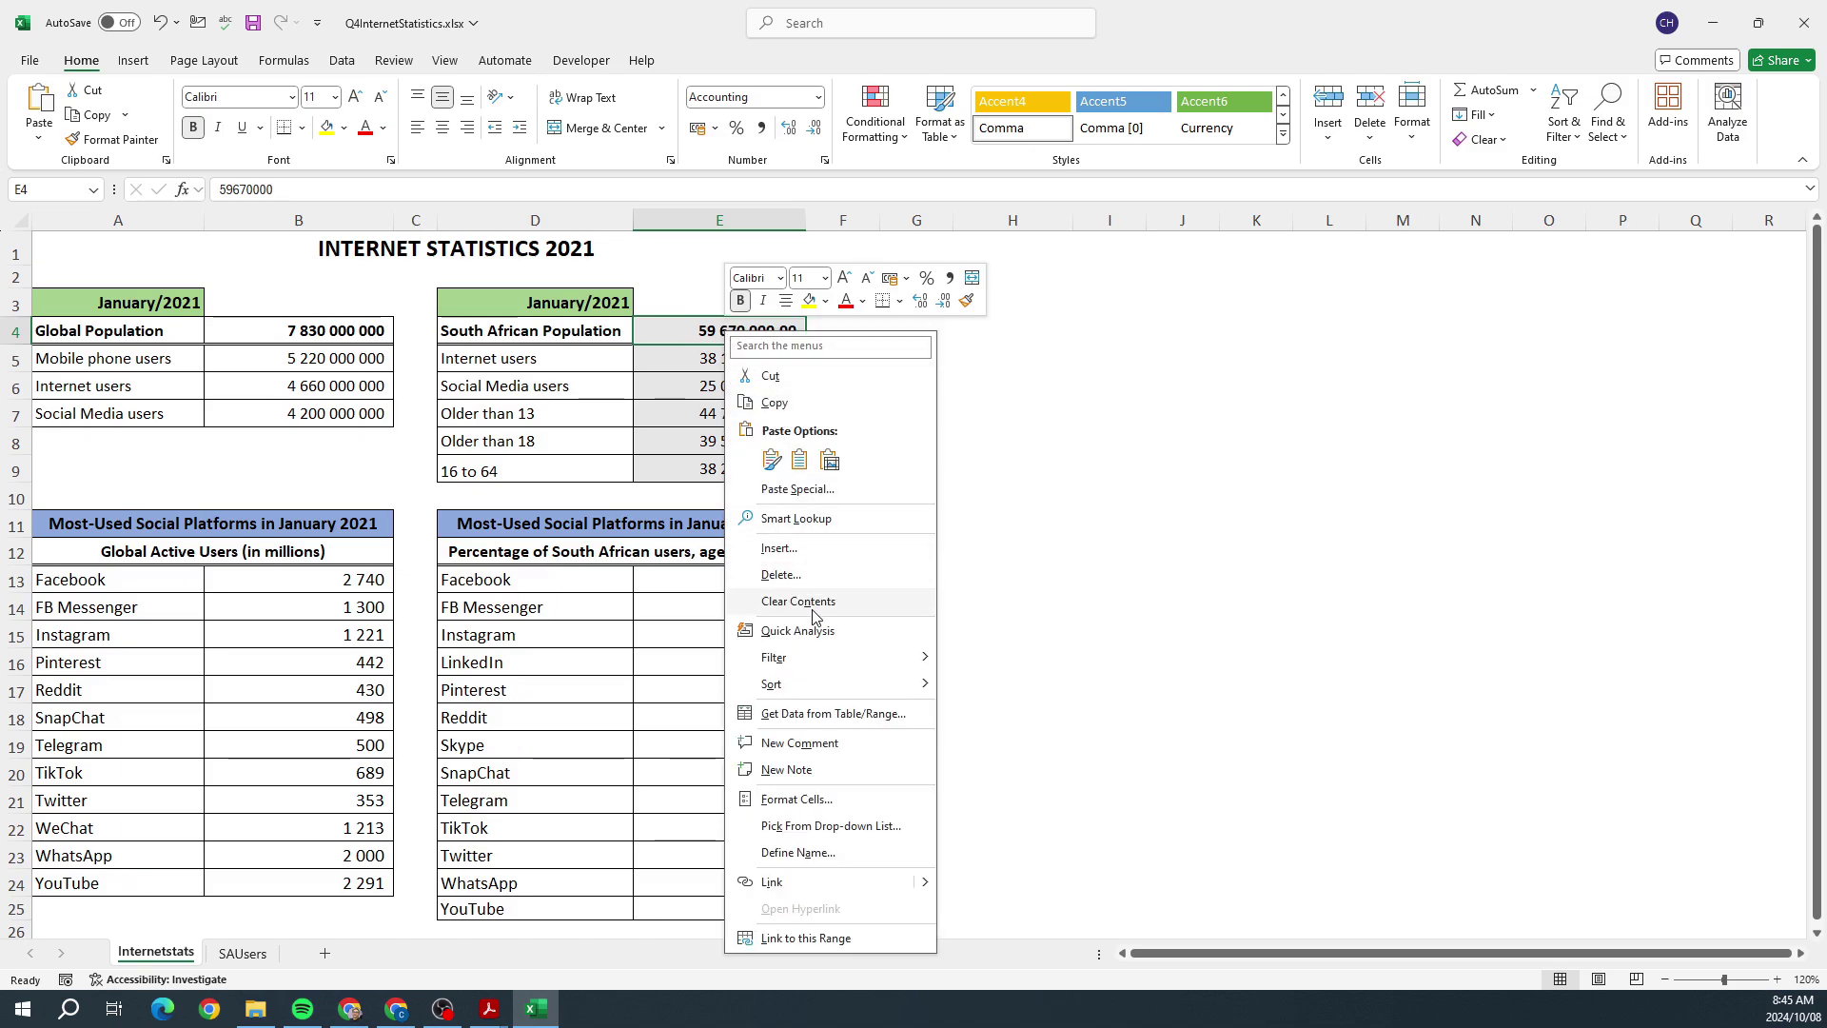
pyautogui.click(811, 849)
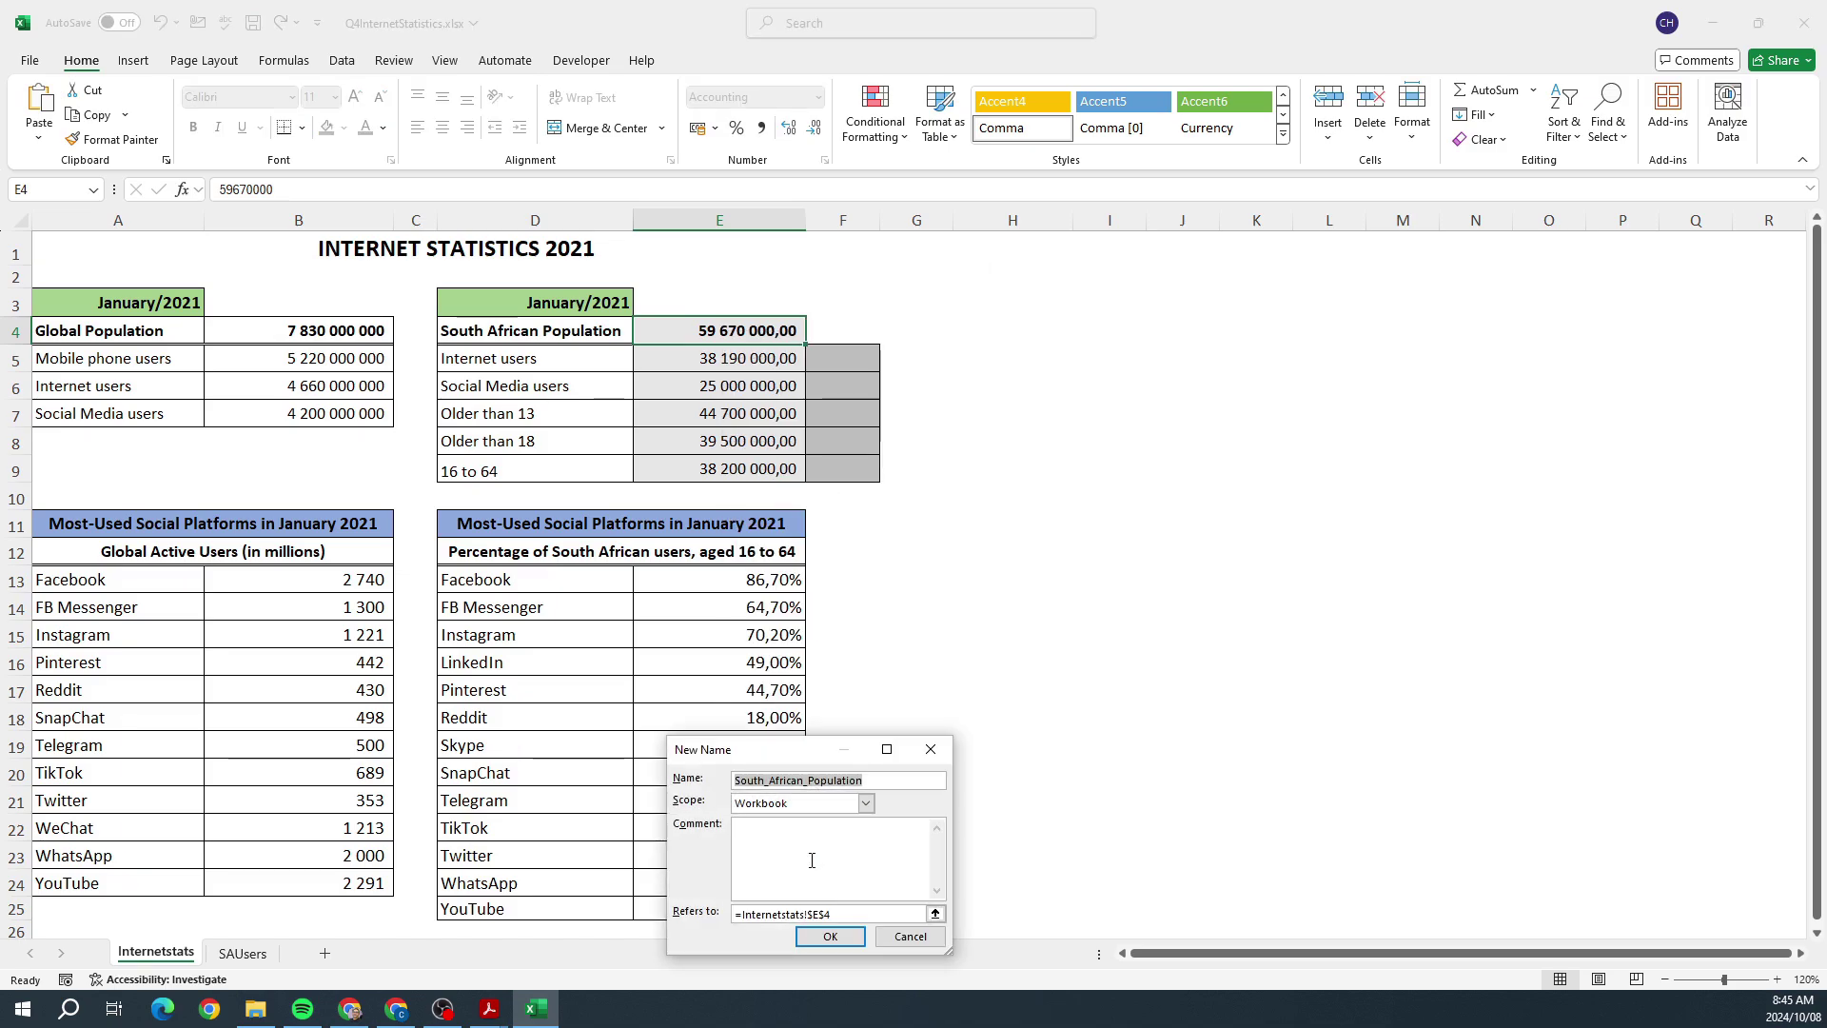
pyautogui.write('Popu')
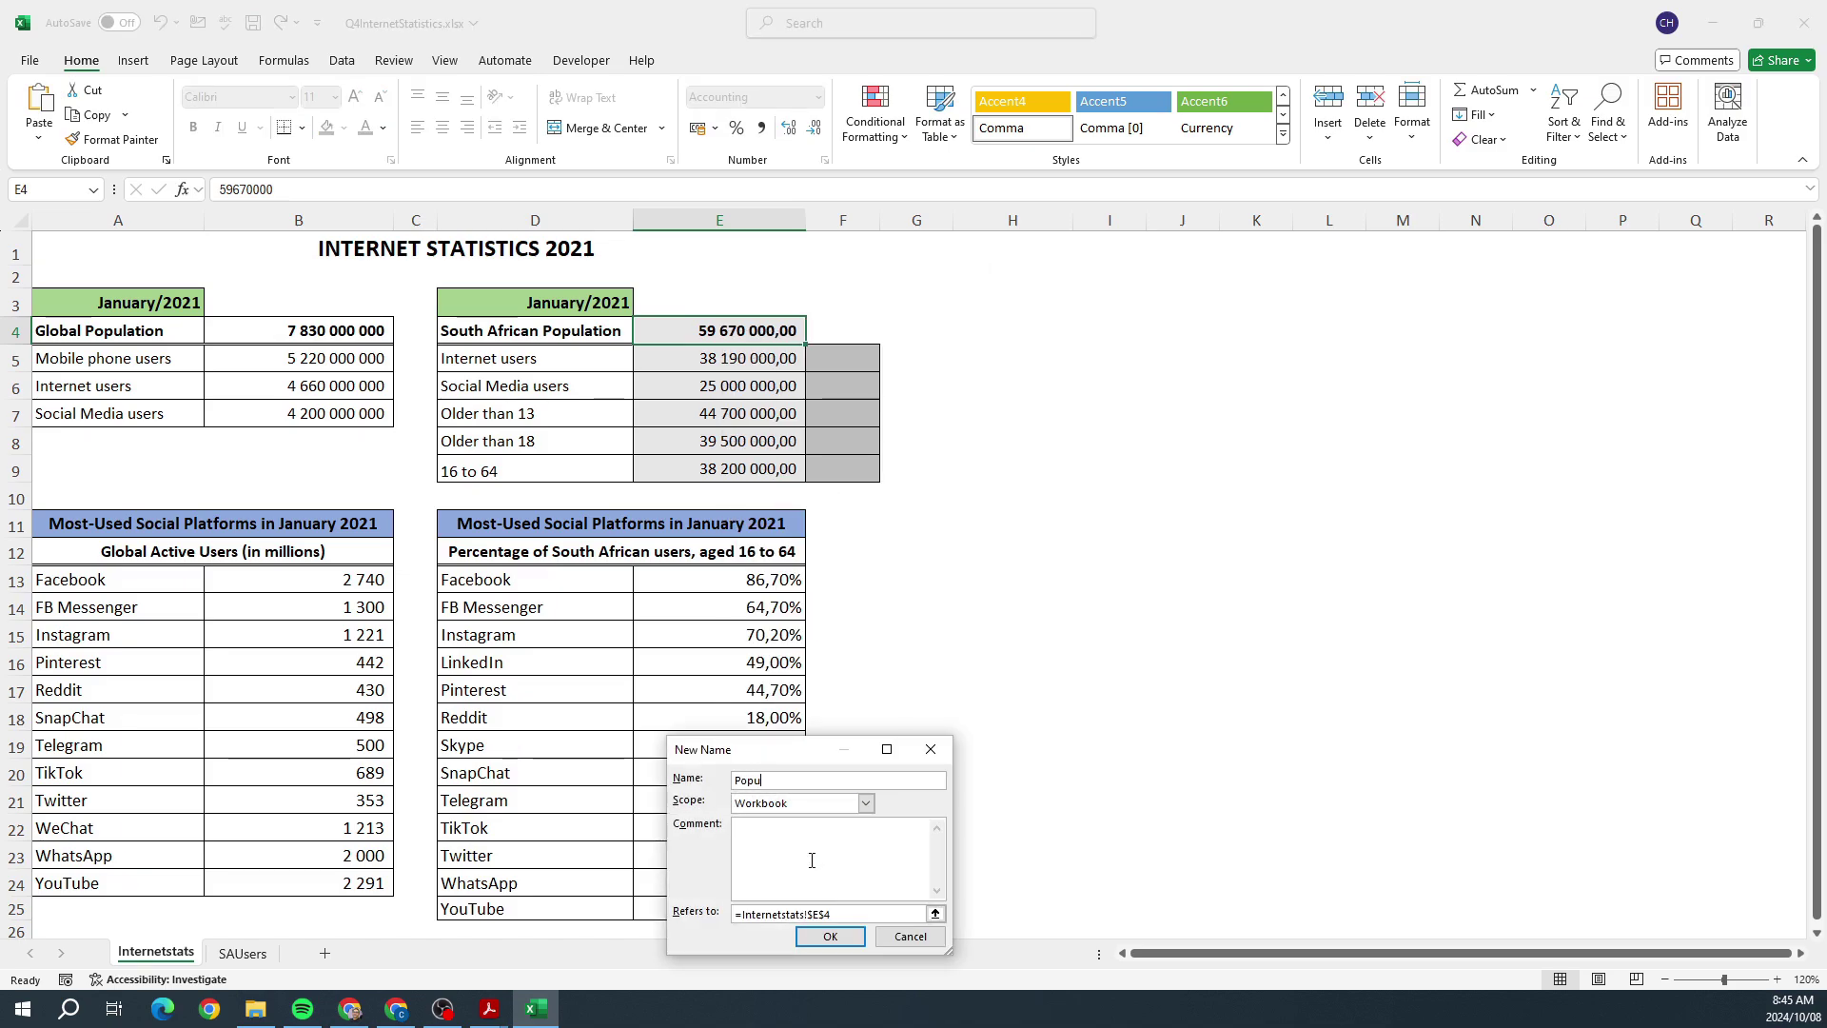
pyautogui.write('lation')
pyautogui.click(829, 935)
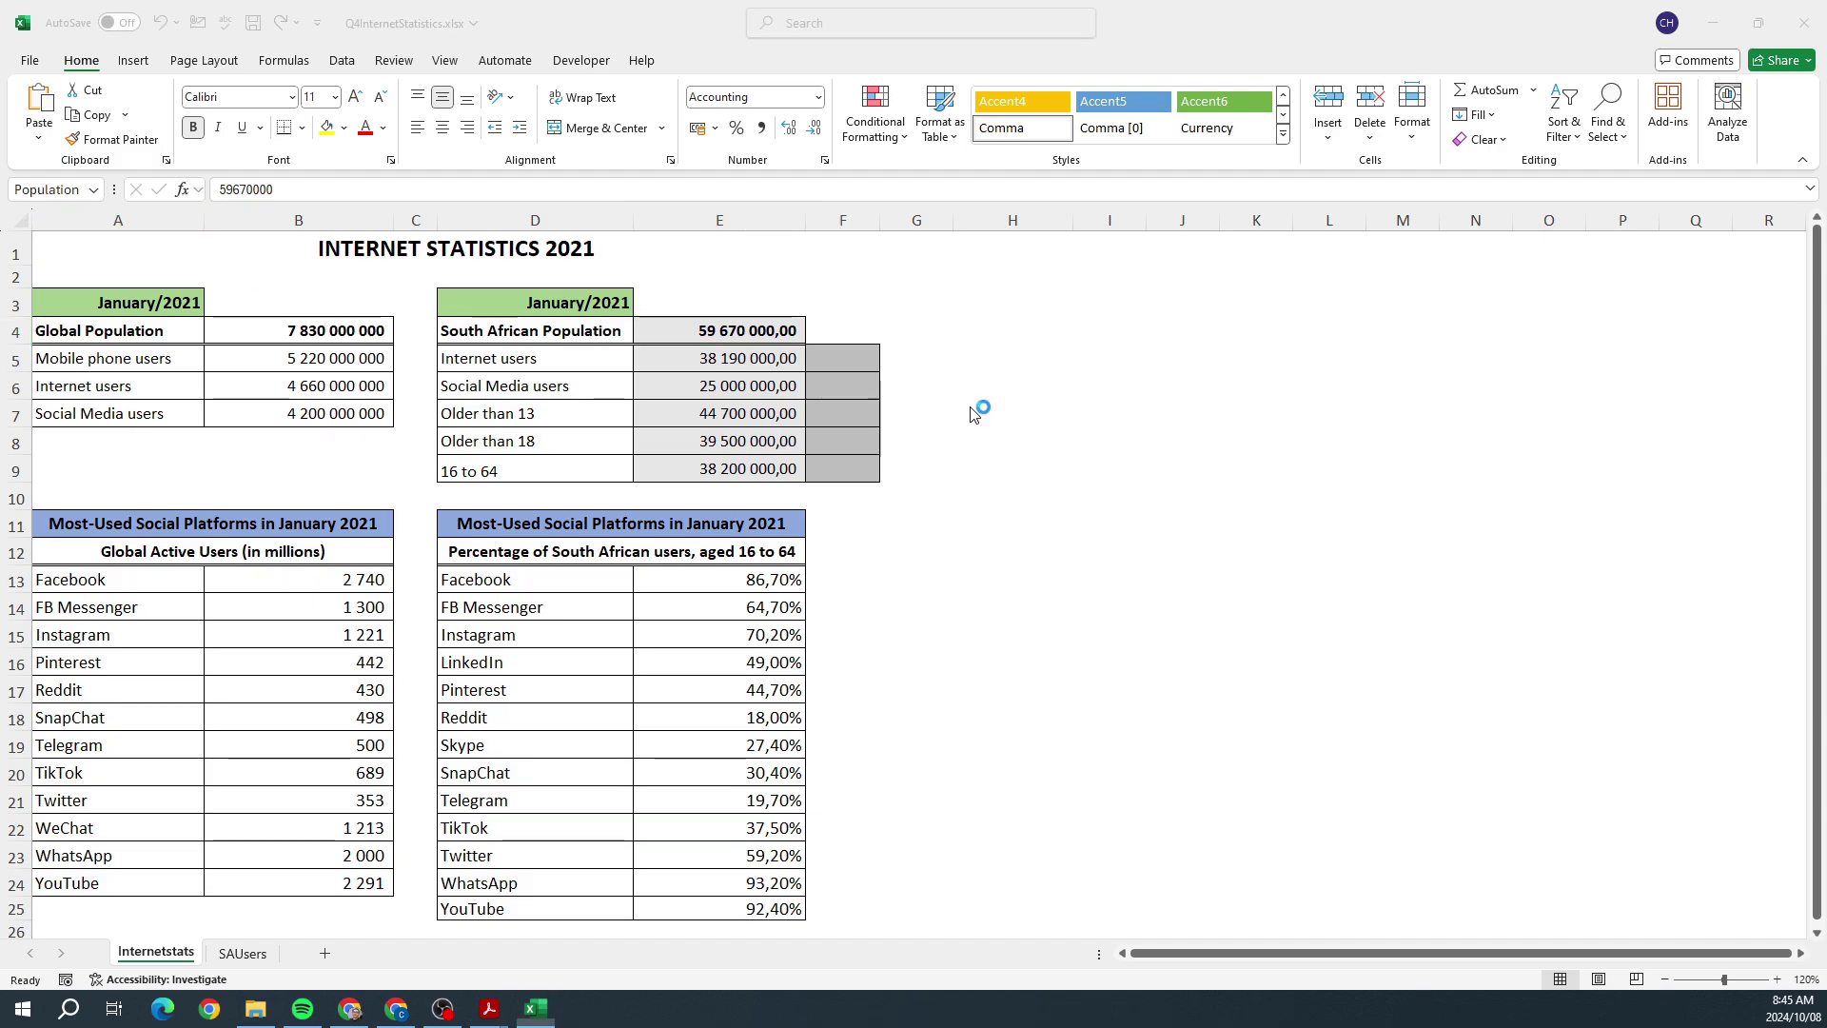
# Step: Check the next task in the question paper, then minimize Acrobat
pyautogui.hotkey('alt', 'Tab')
pyautogui.scroll(-1, 980, 461)
pyautogui.scroll(-1, 980, 461)
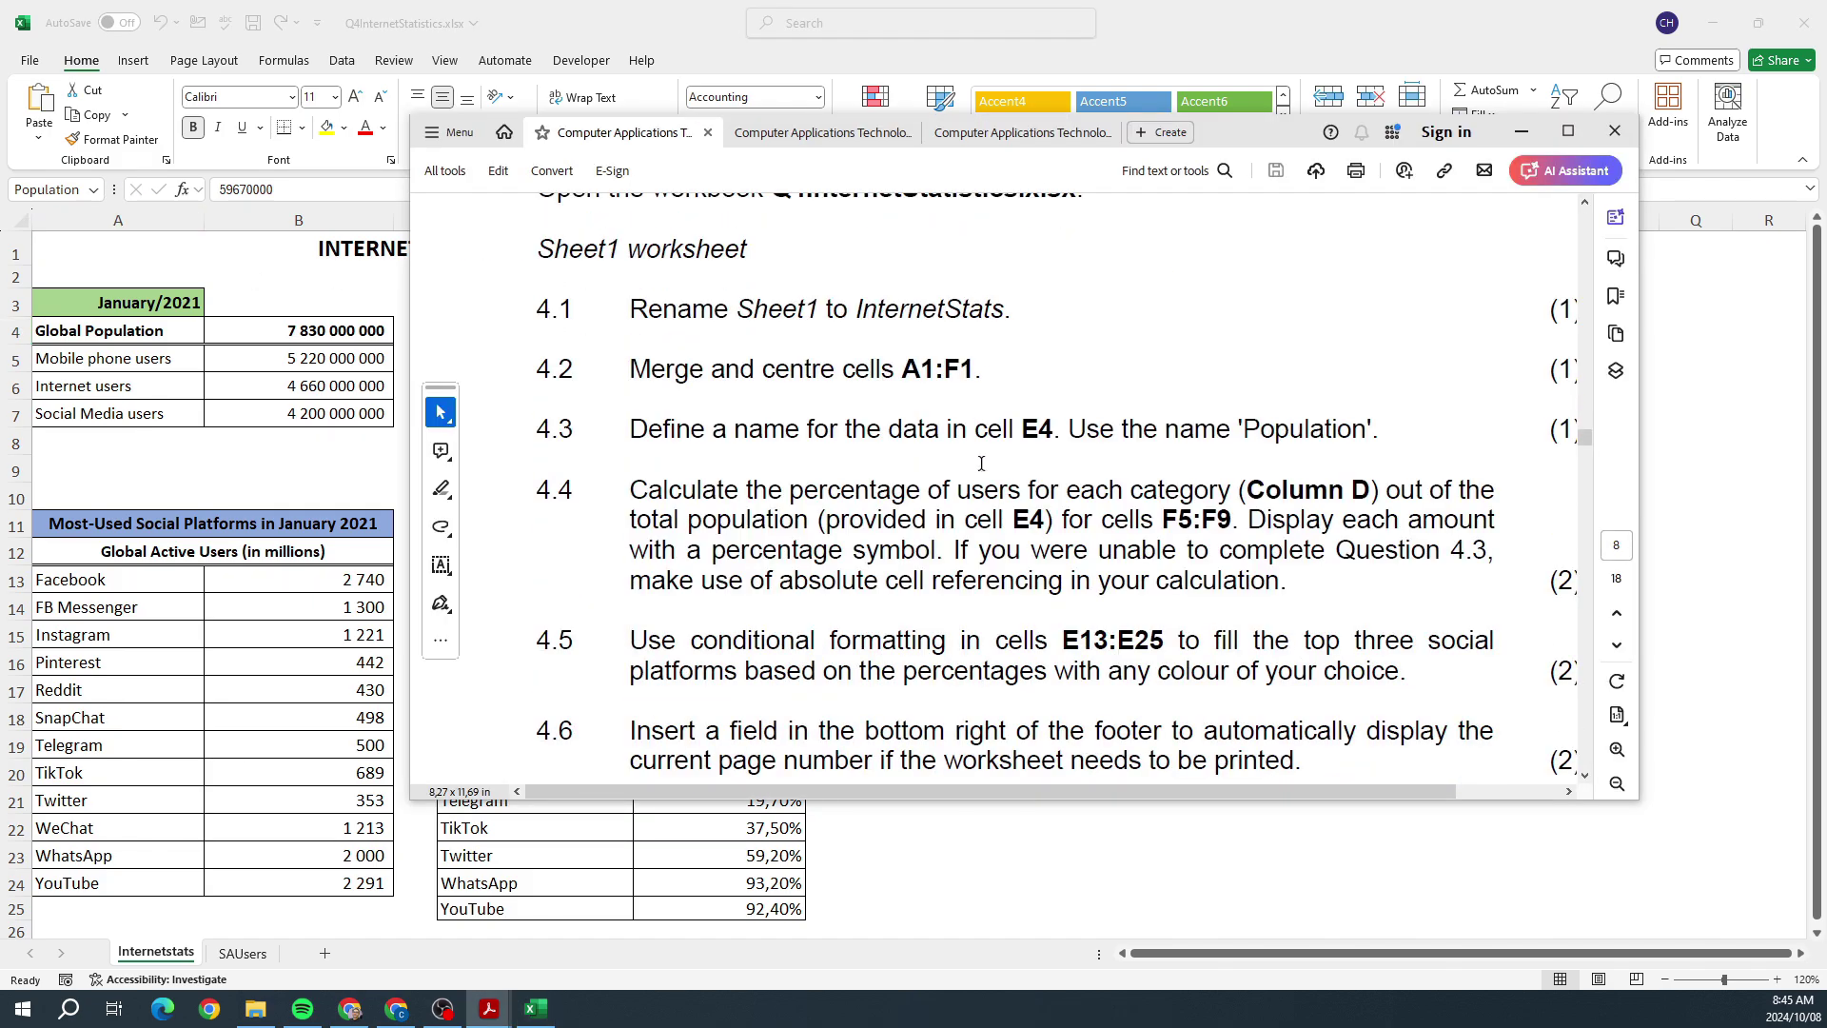
pyautogui.moveTo(1218, 143)
pyautogui.mouseDown()
pyautogui.moveTo(1245, 171)
pyautogui.moveTo(1584, 161)
pyautogui.moveTo(1289, 128)
pyautogui.moveTo(1184, 142)
pyautogui.mouseUp()
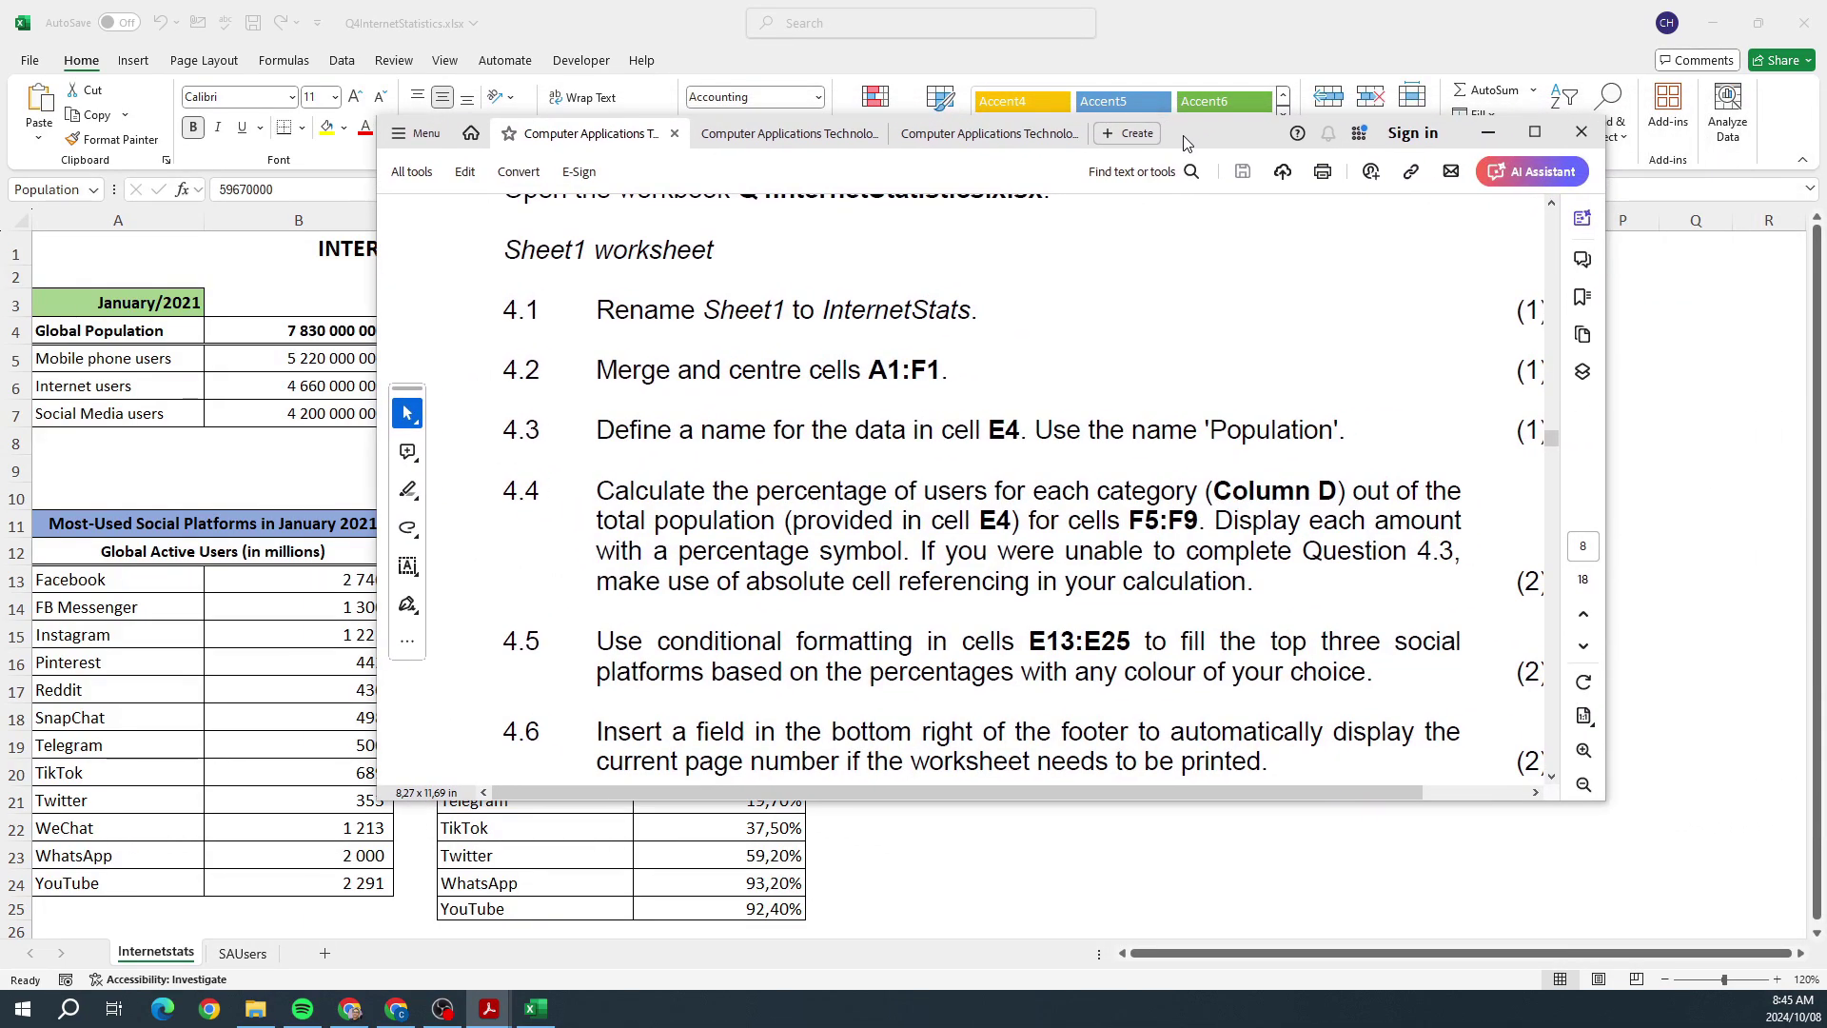
pyautogui.click(1487, 132)
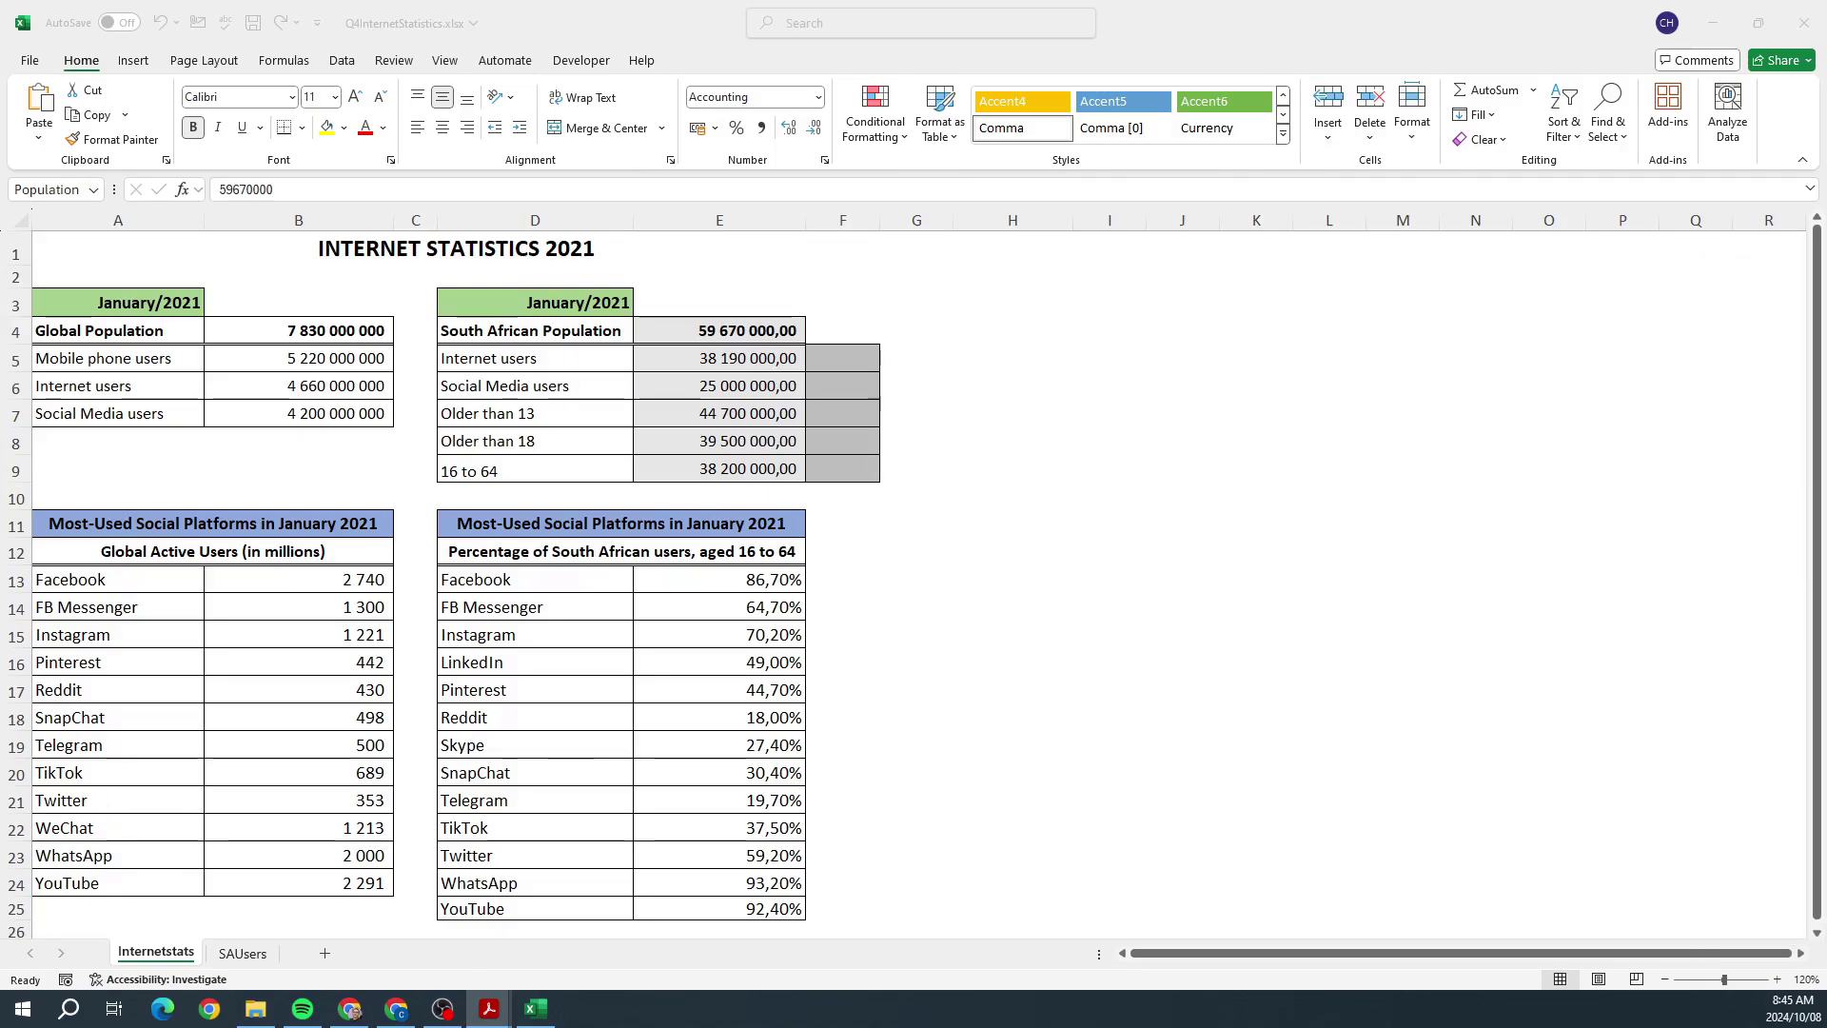
# Step: Push the question paper aside, return to Excel and select F5:F10
pyautogui.moveTo(1826, 202); pyautogui.dragTo(1140, 196)
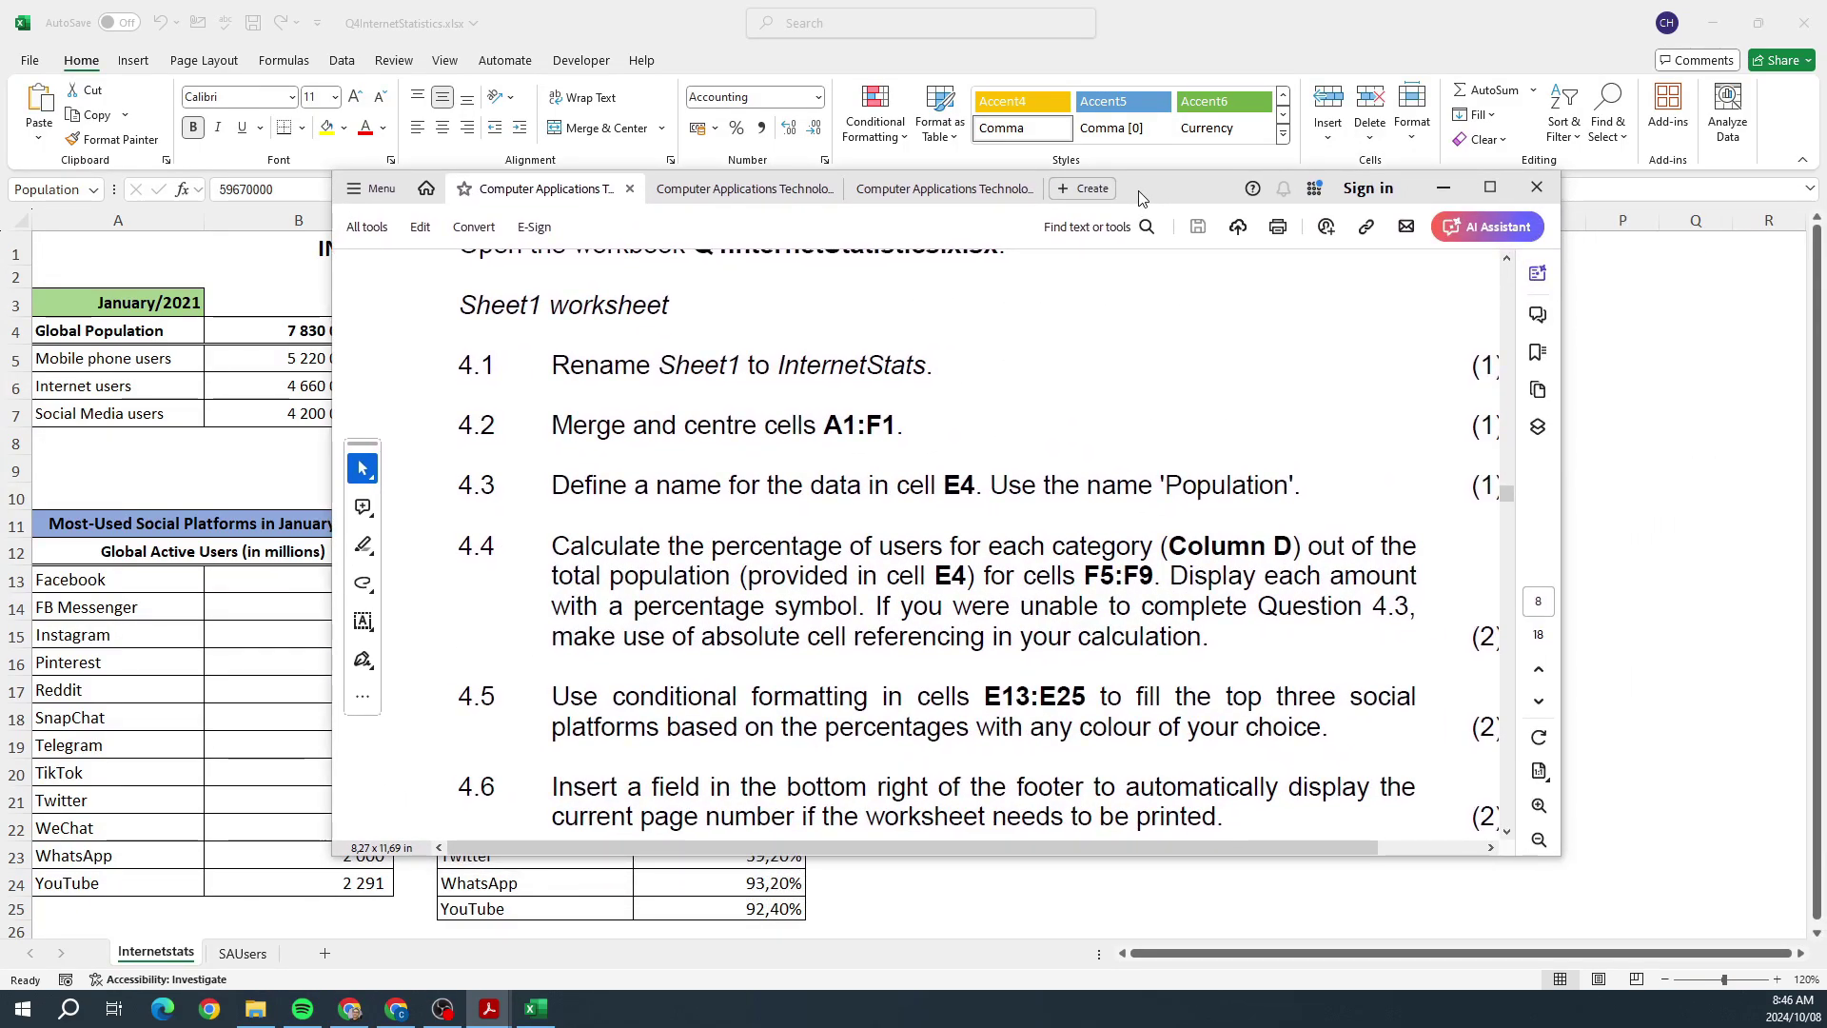
pyautogui.moveTo(1141, 197); pyautogui.dragTo(1826, 197)
pyautogui.press('super+Down')
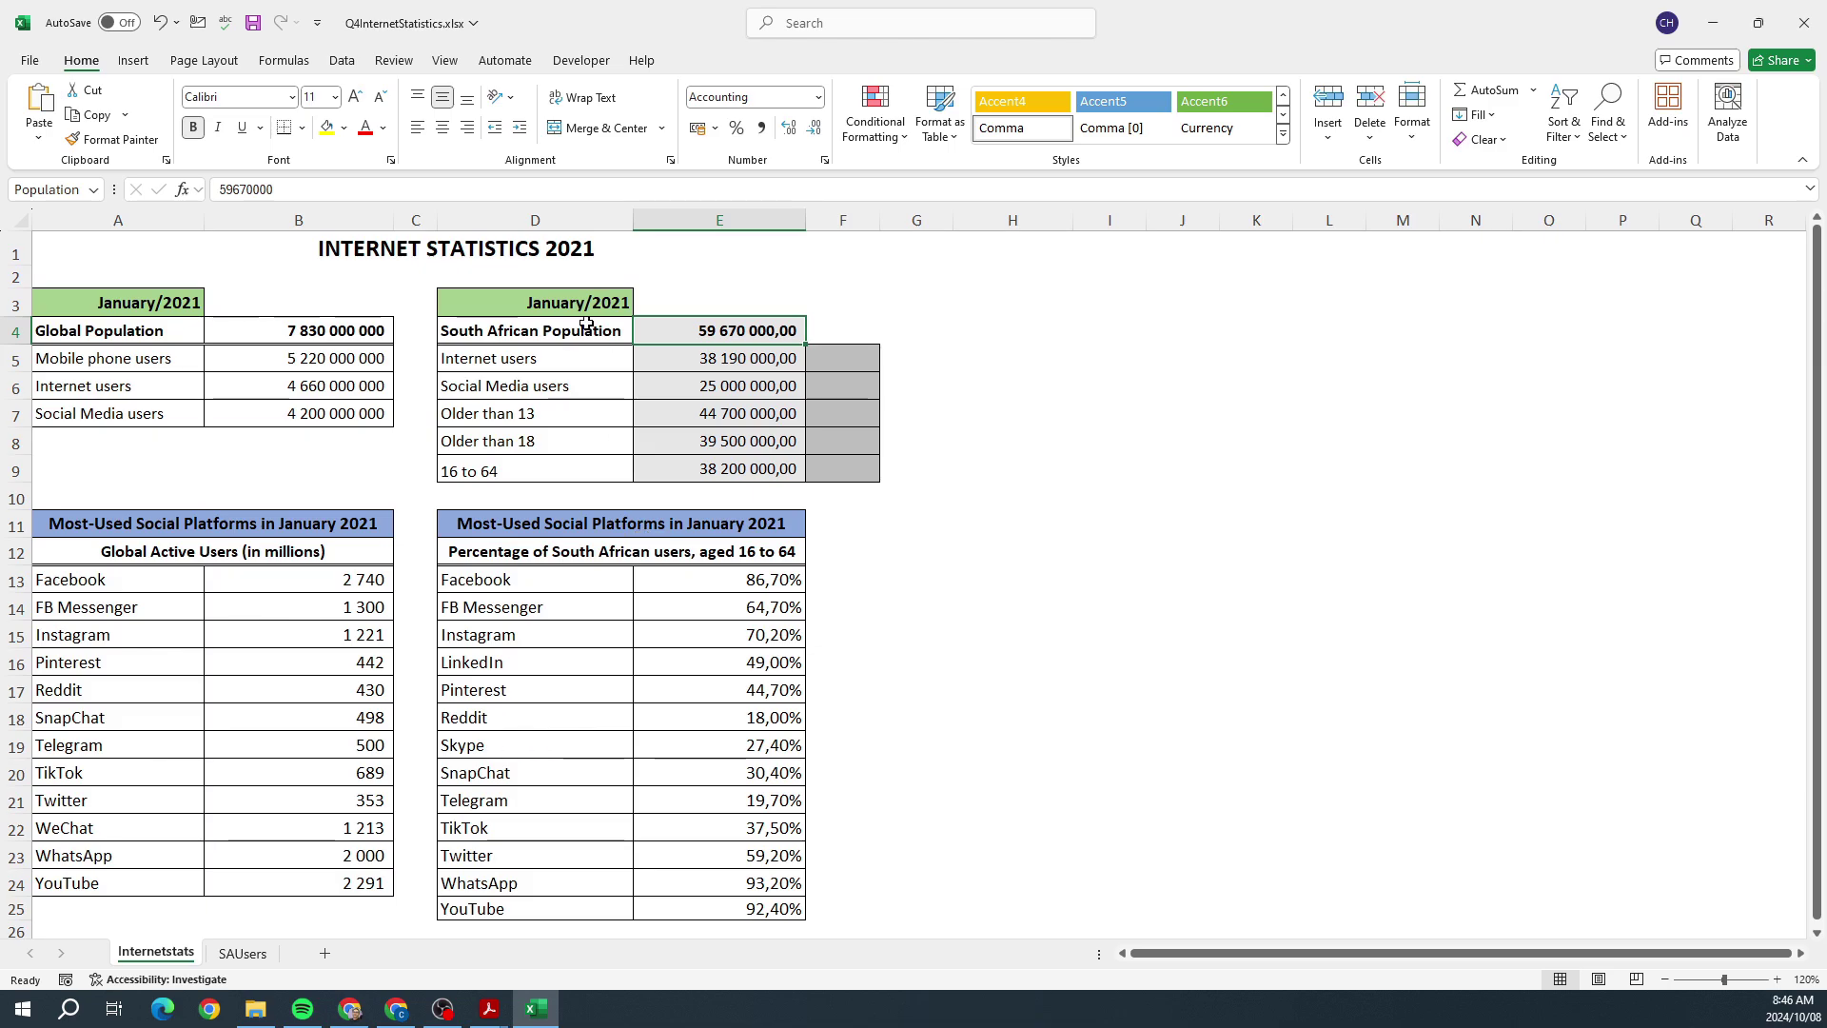
pyautogui.scroll(-4, 596, 661)
pyautogui.scroll(3, 598, 663)
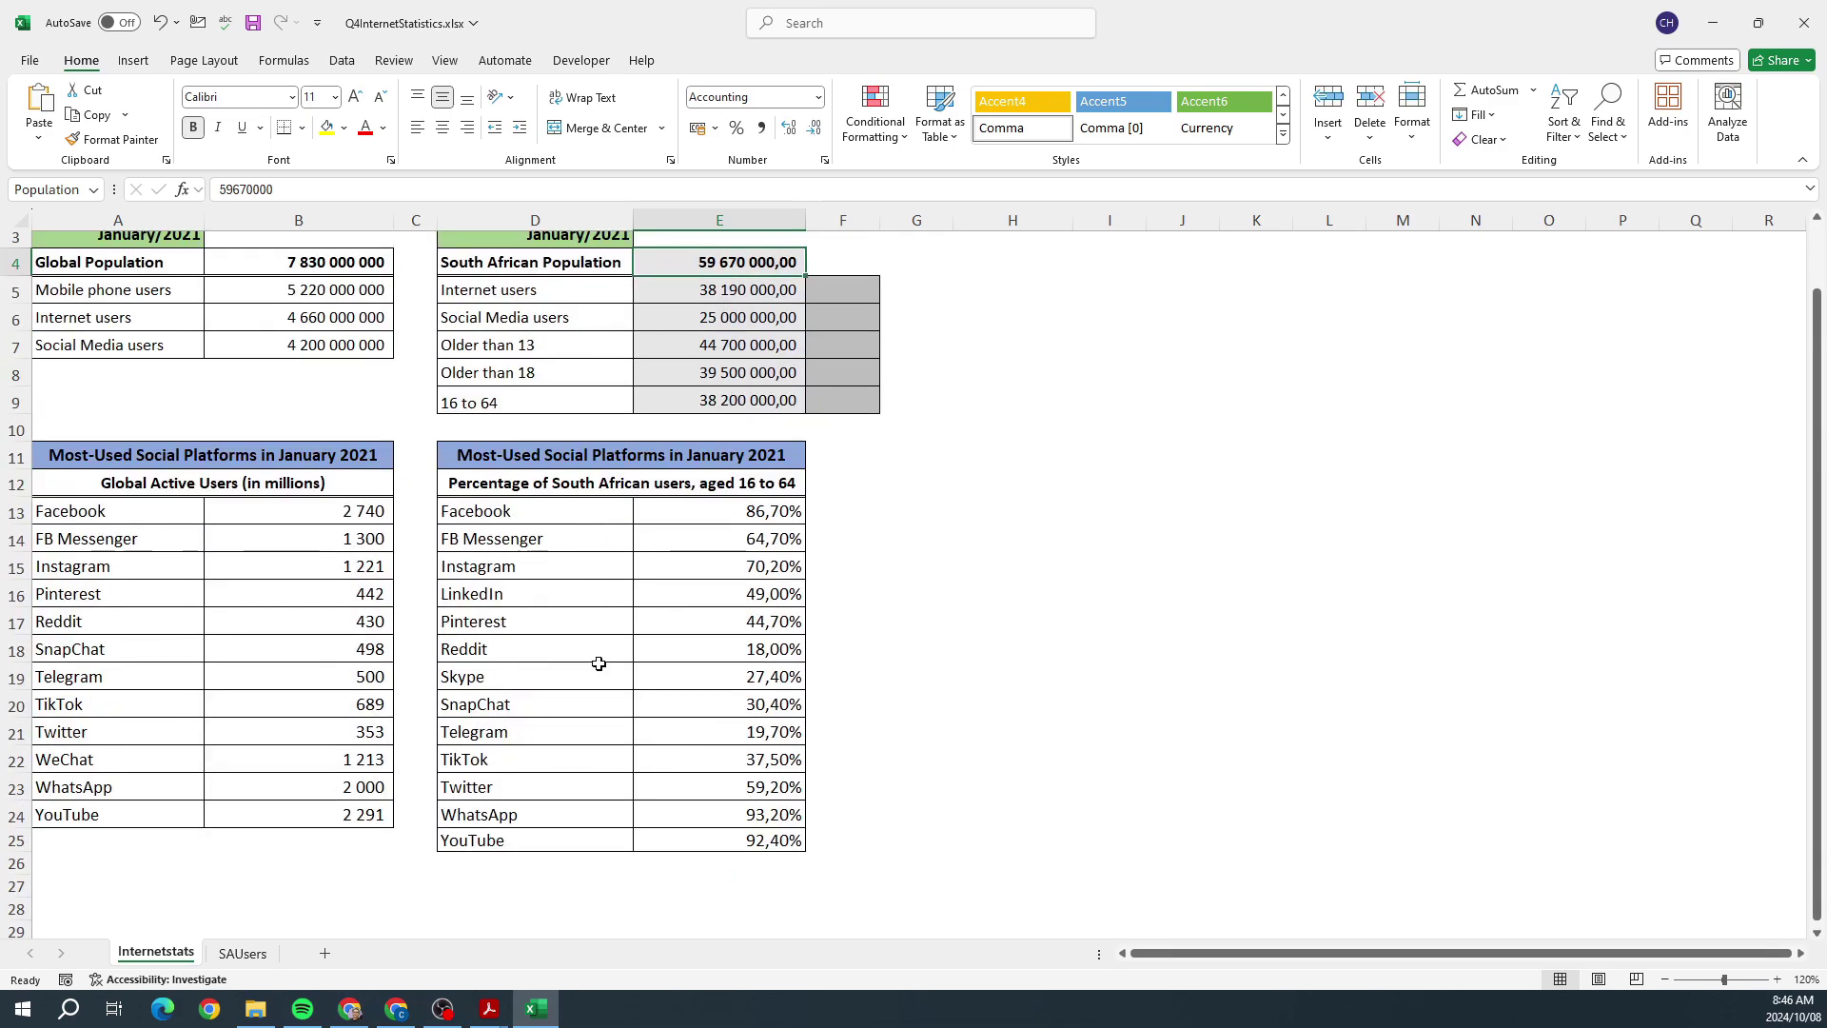
pyautogui.scroll(1, 598, 663)
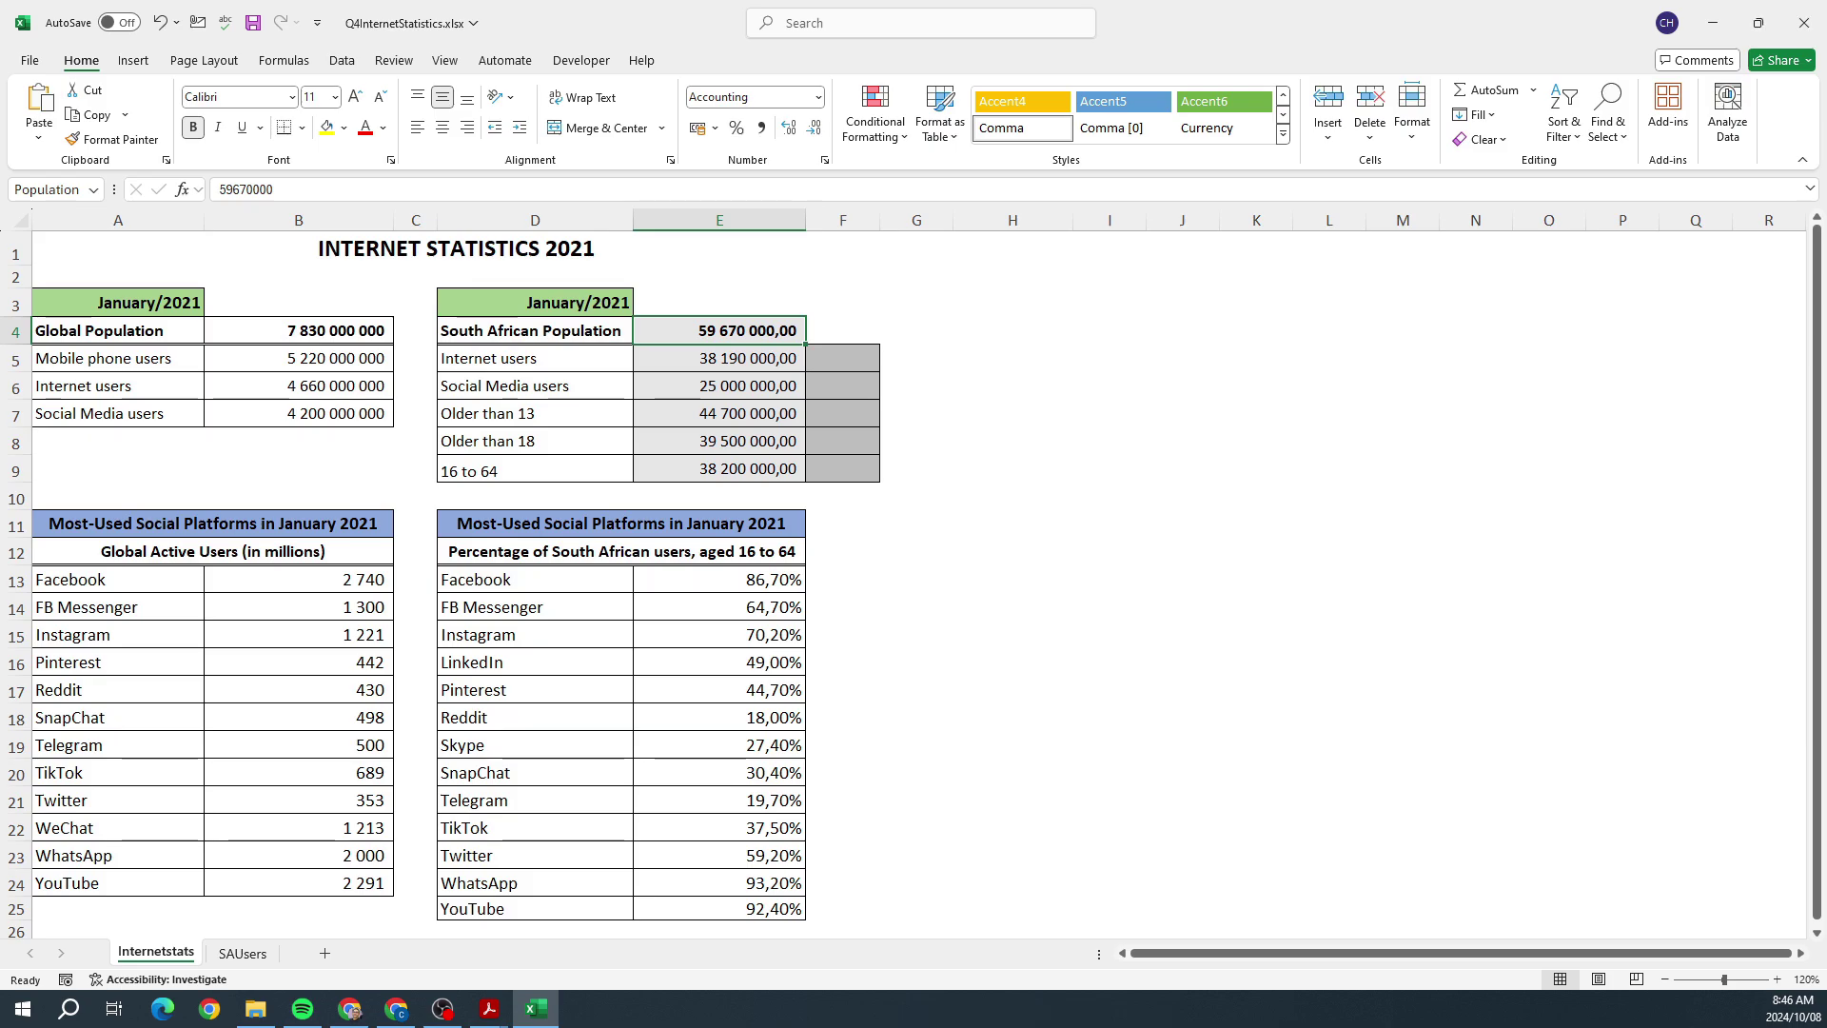
pyautogui.moveTo(836, 358); pyautogui.dragTo(837, 488)
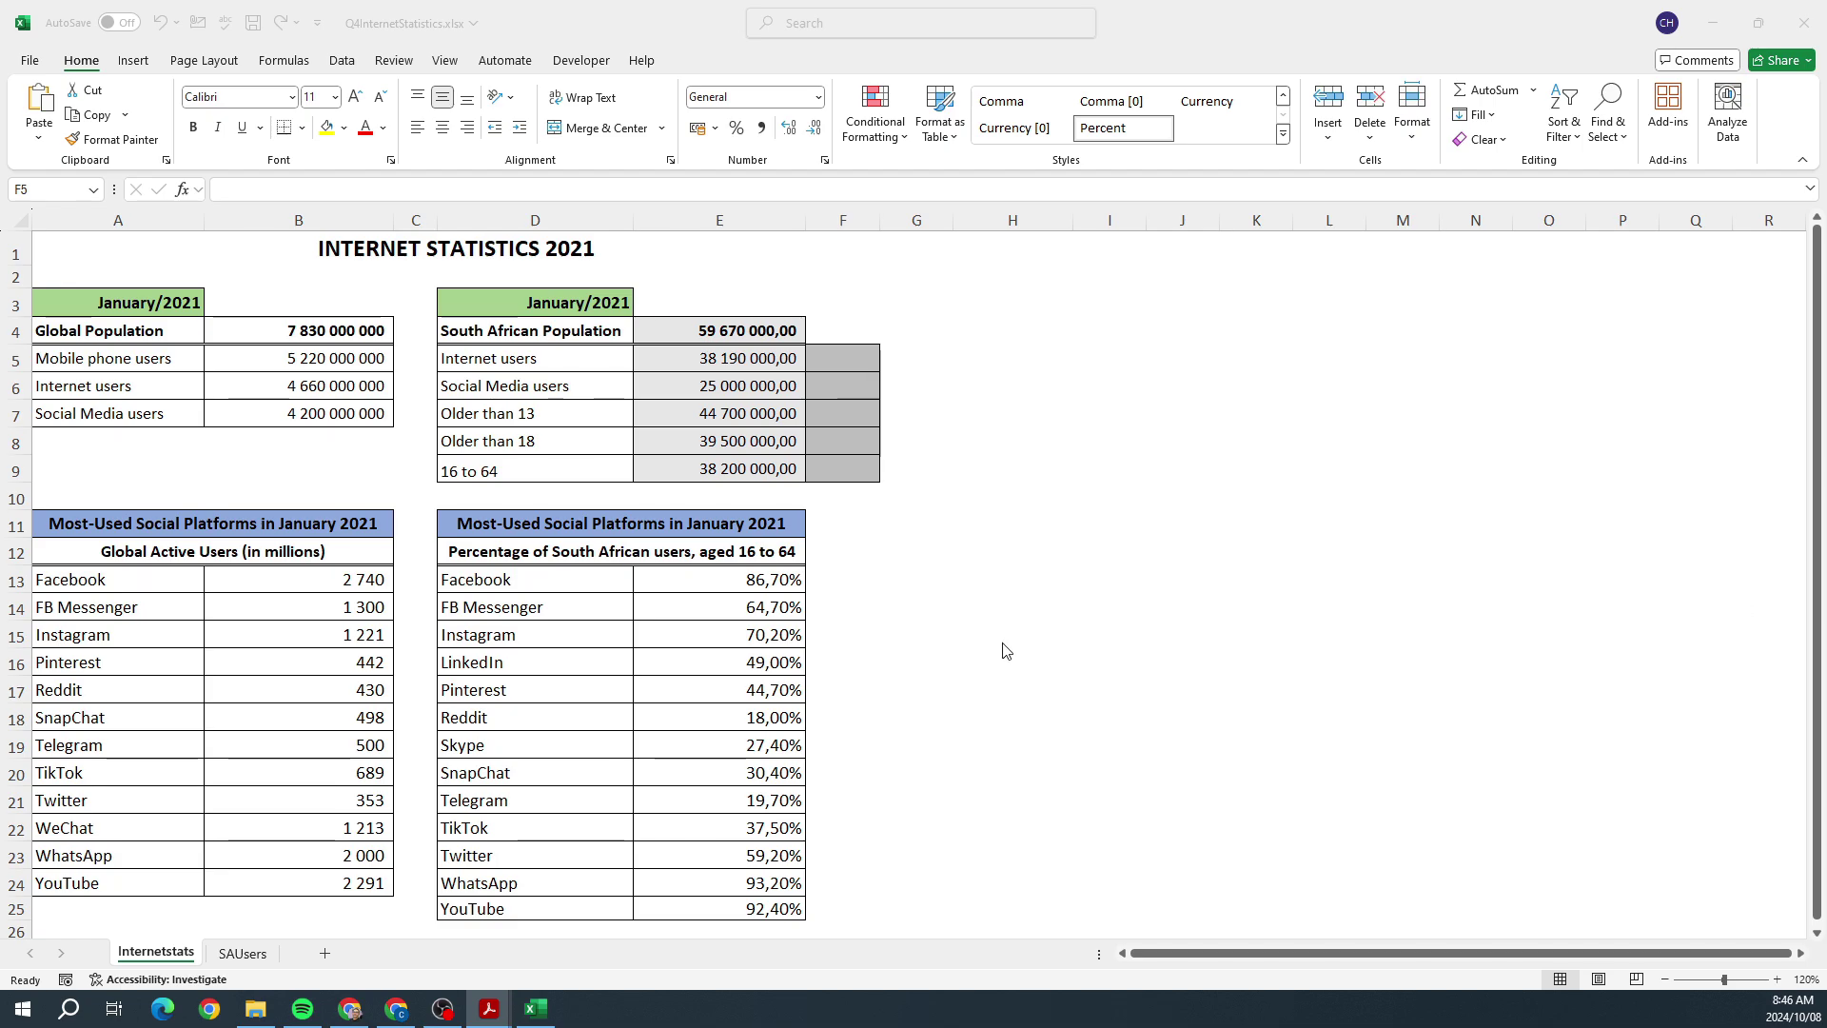
pyautogui.click(850, 357)
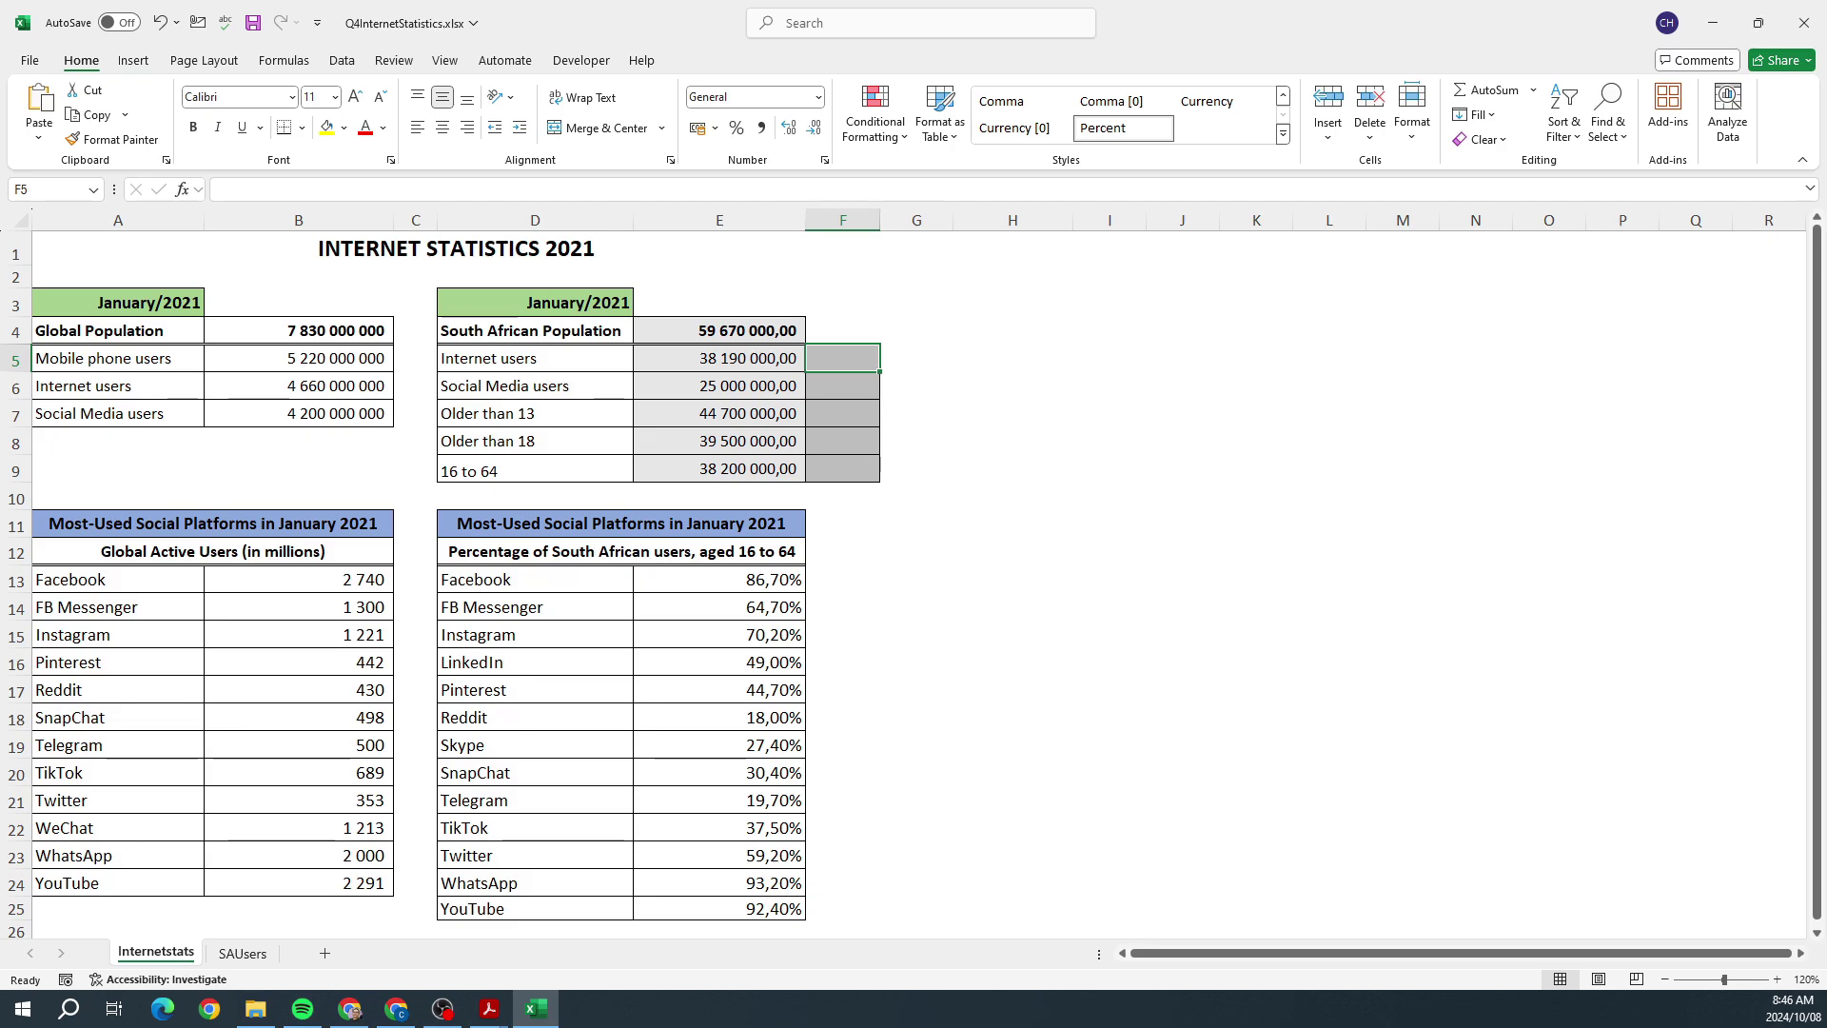
# Step: Select the Population cell E4 and zoom the sheet to 190%
pyautogui.hotkey('alt', 'Tab')
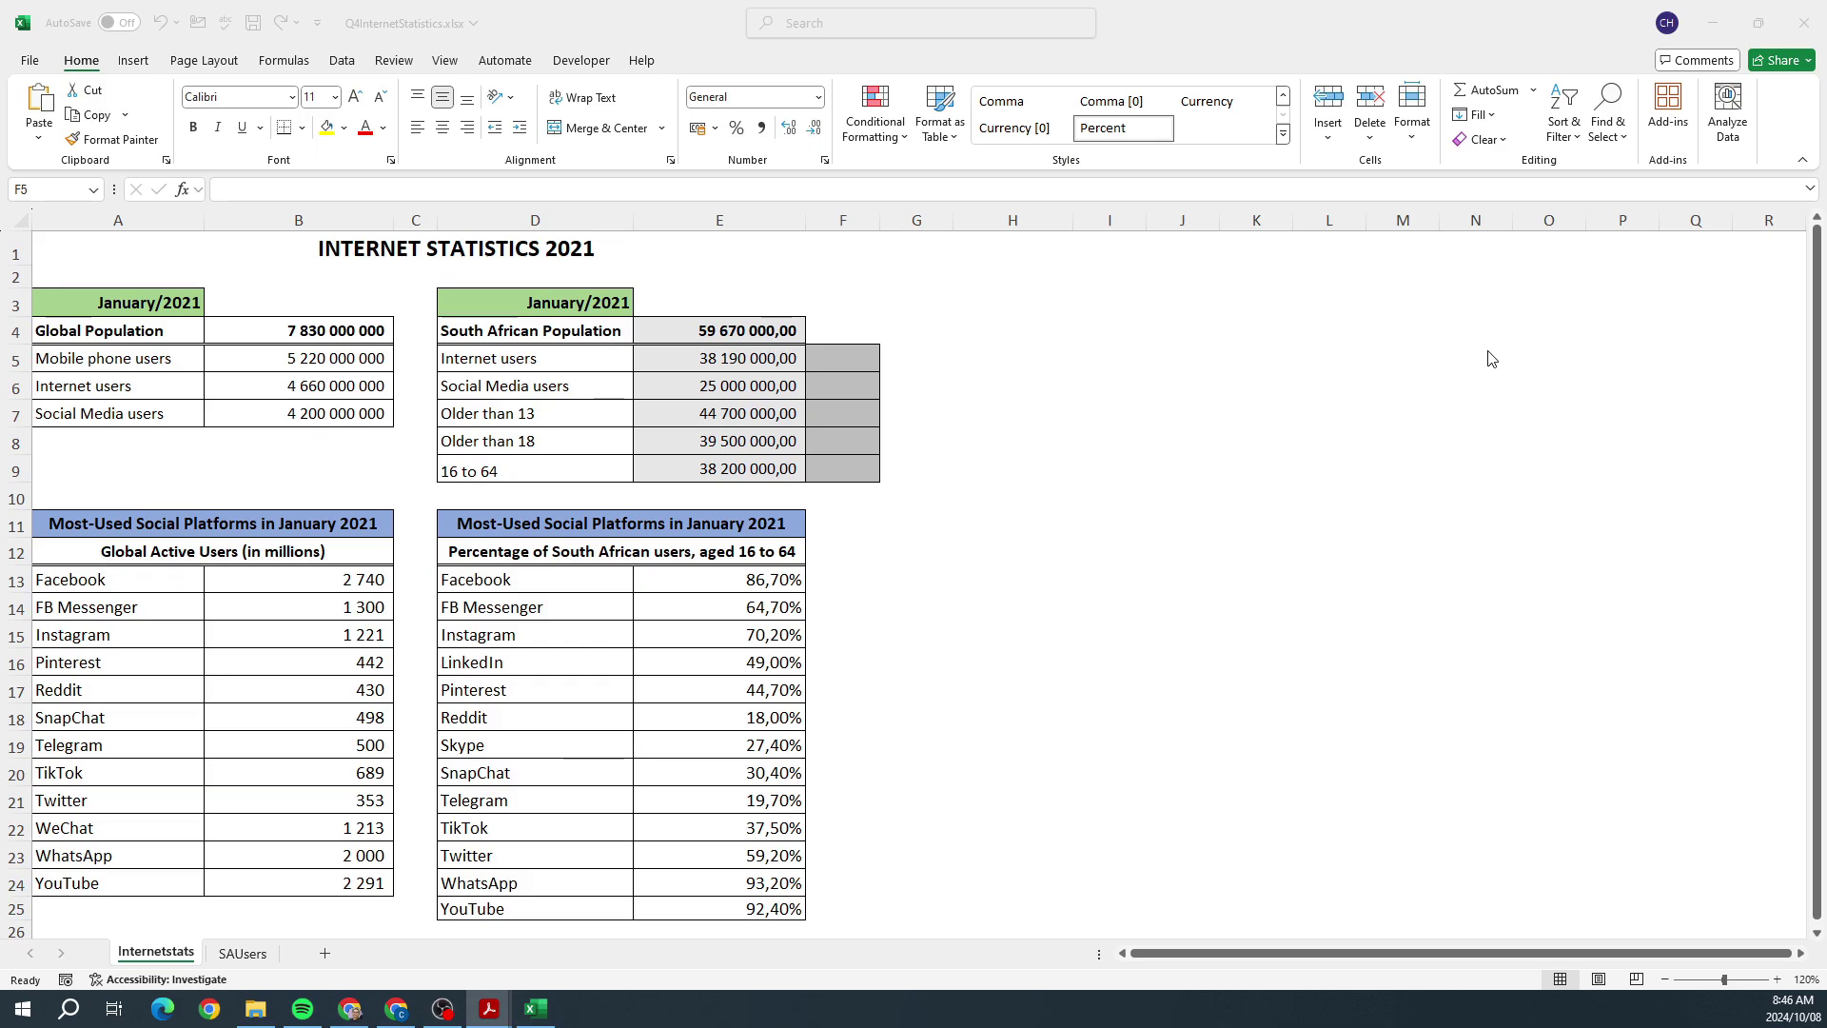
pyautogui.click(705, 324)
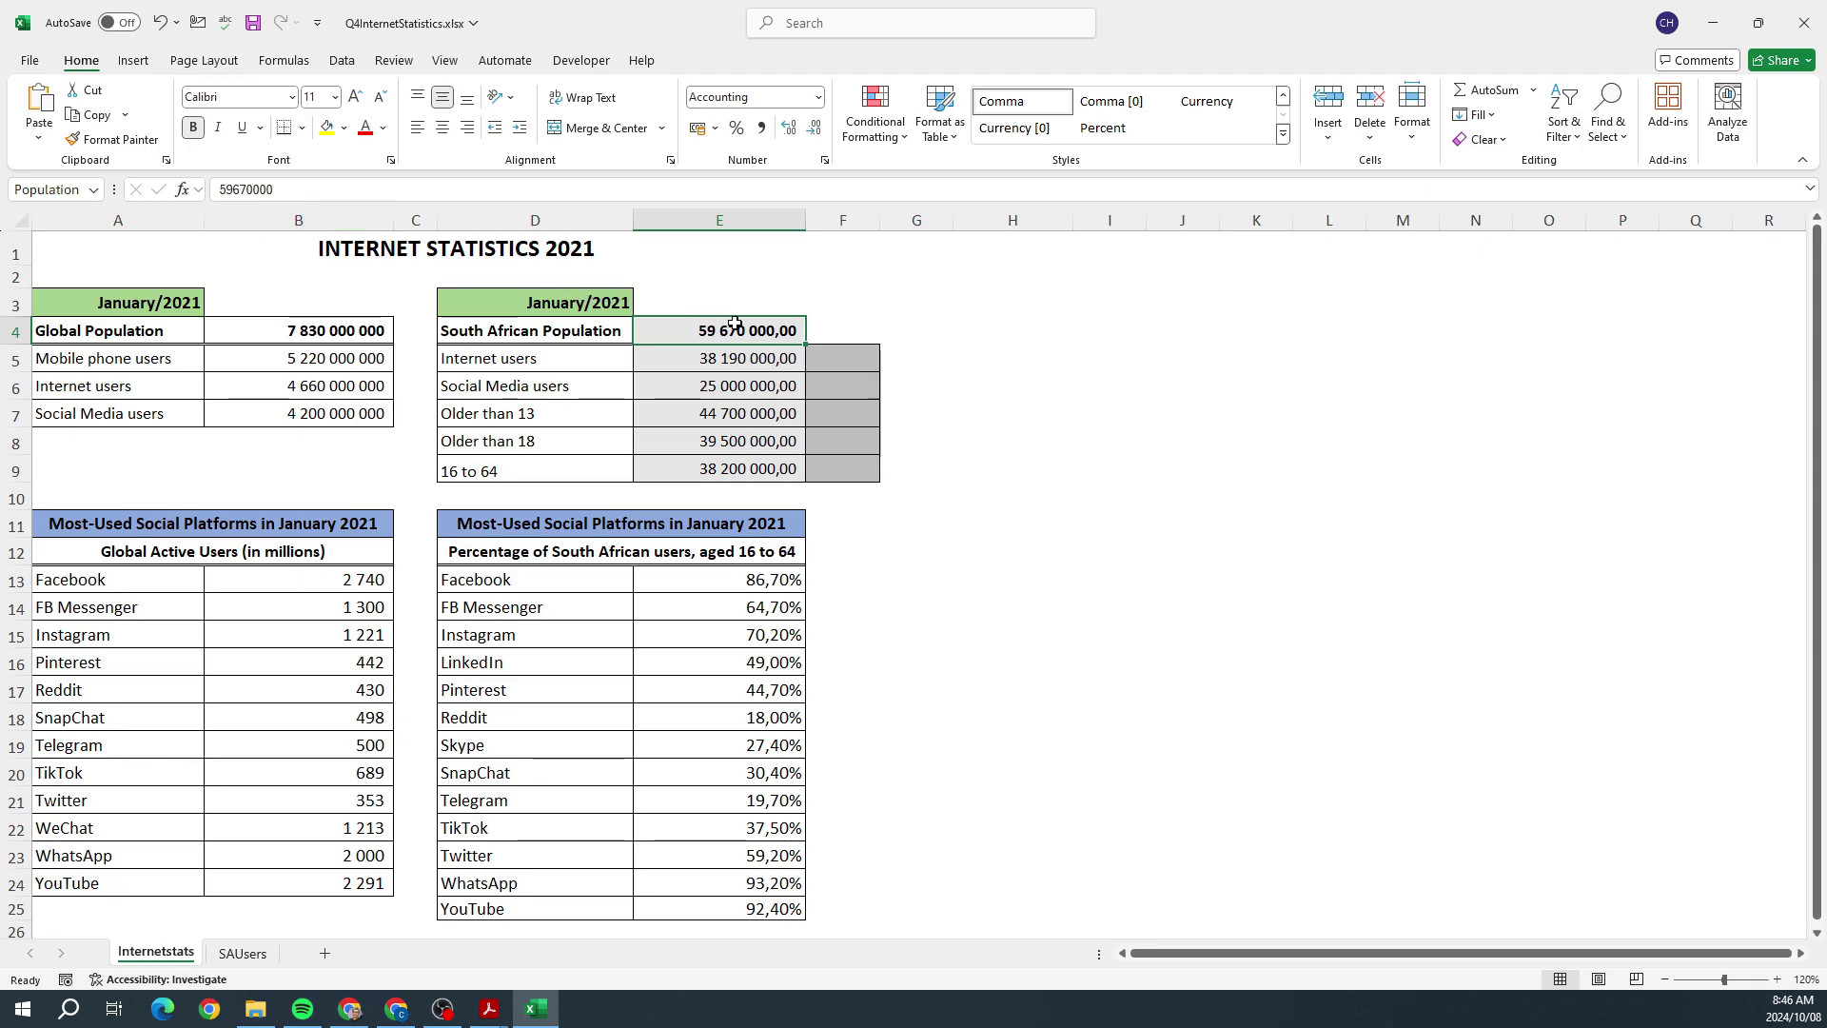
pyautogui.click(855, 358)
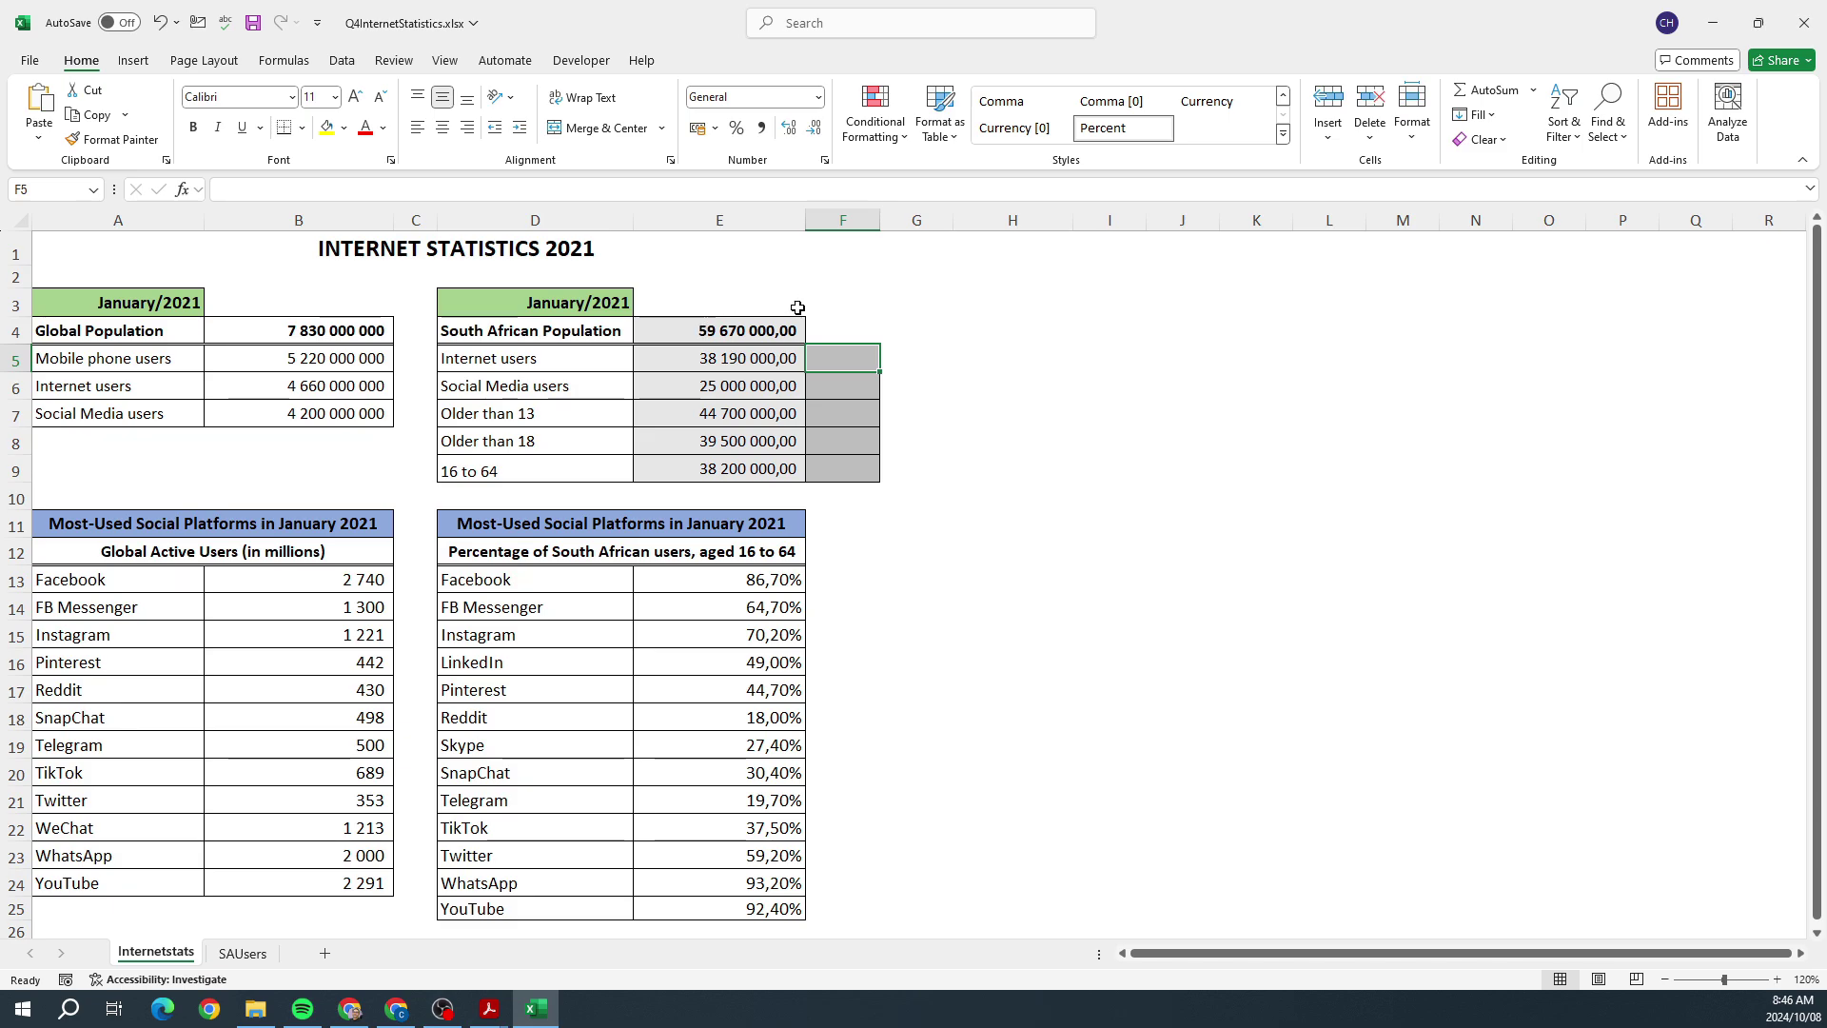
pyautogui.click(711, 327)
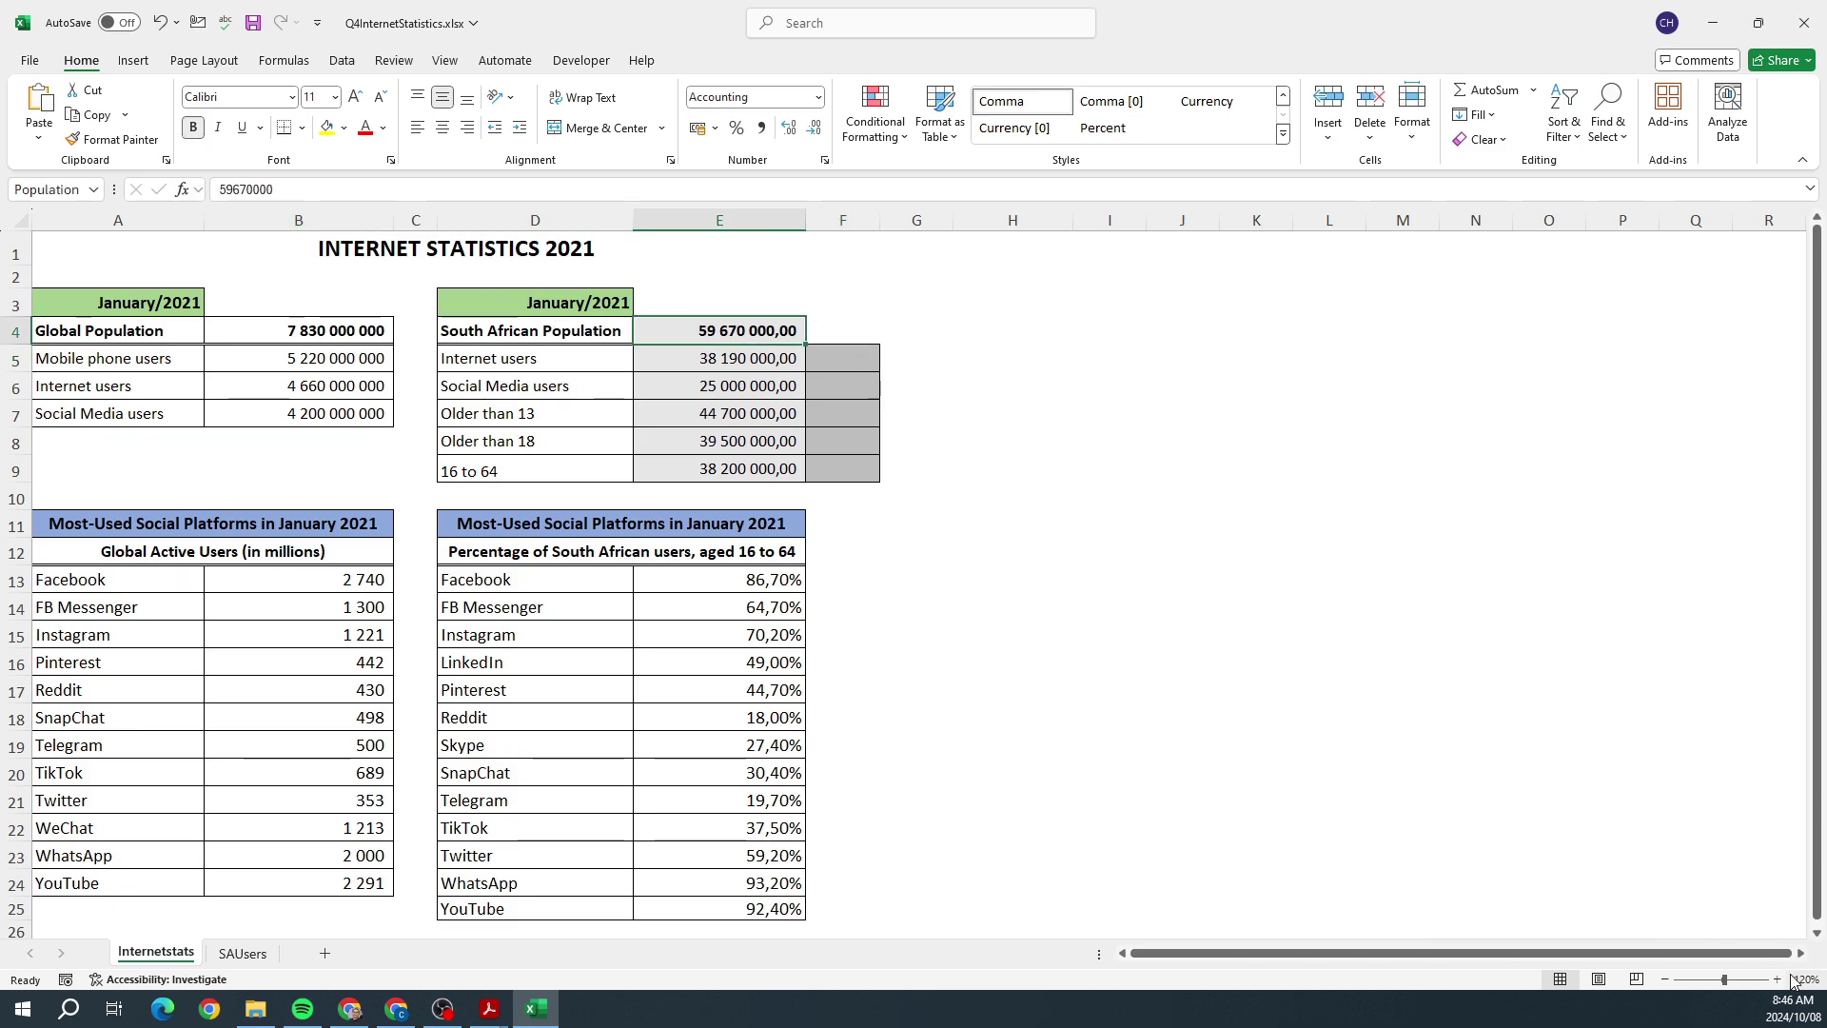
pyautogui.click(1776, 979)
pyautogui.click(1776, 979)
pyautogui.click(1777, 979)
pyautogui.click(1776, 979)
pyautogui.click(1776, 979)
pyautogui.click(1776, 979)
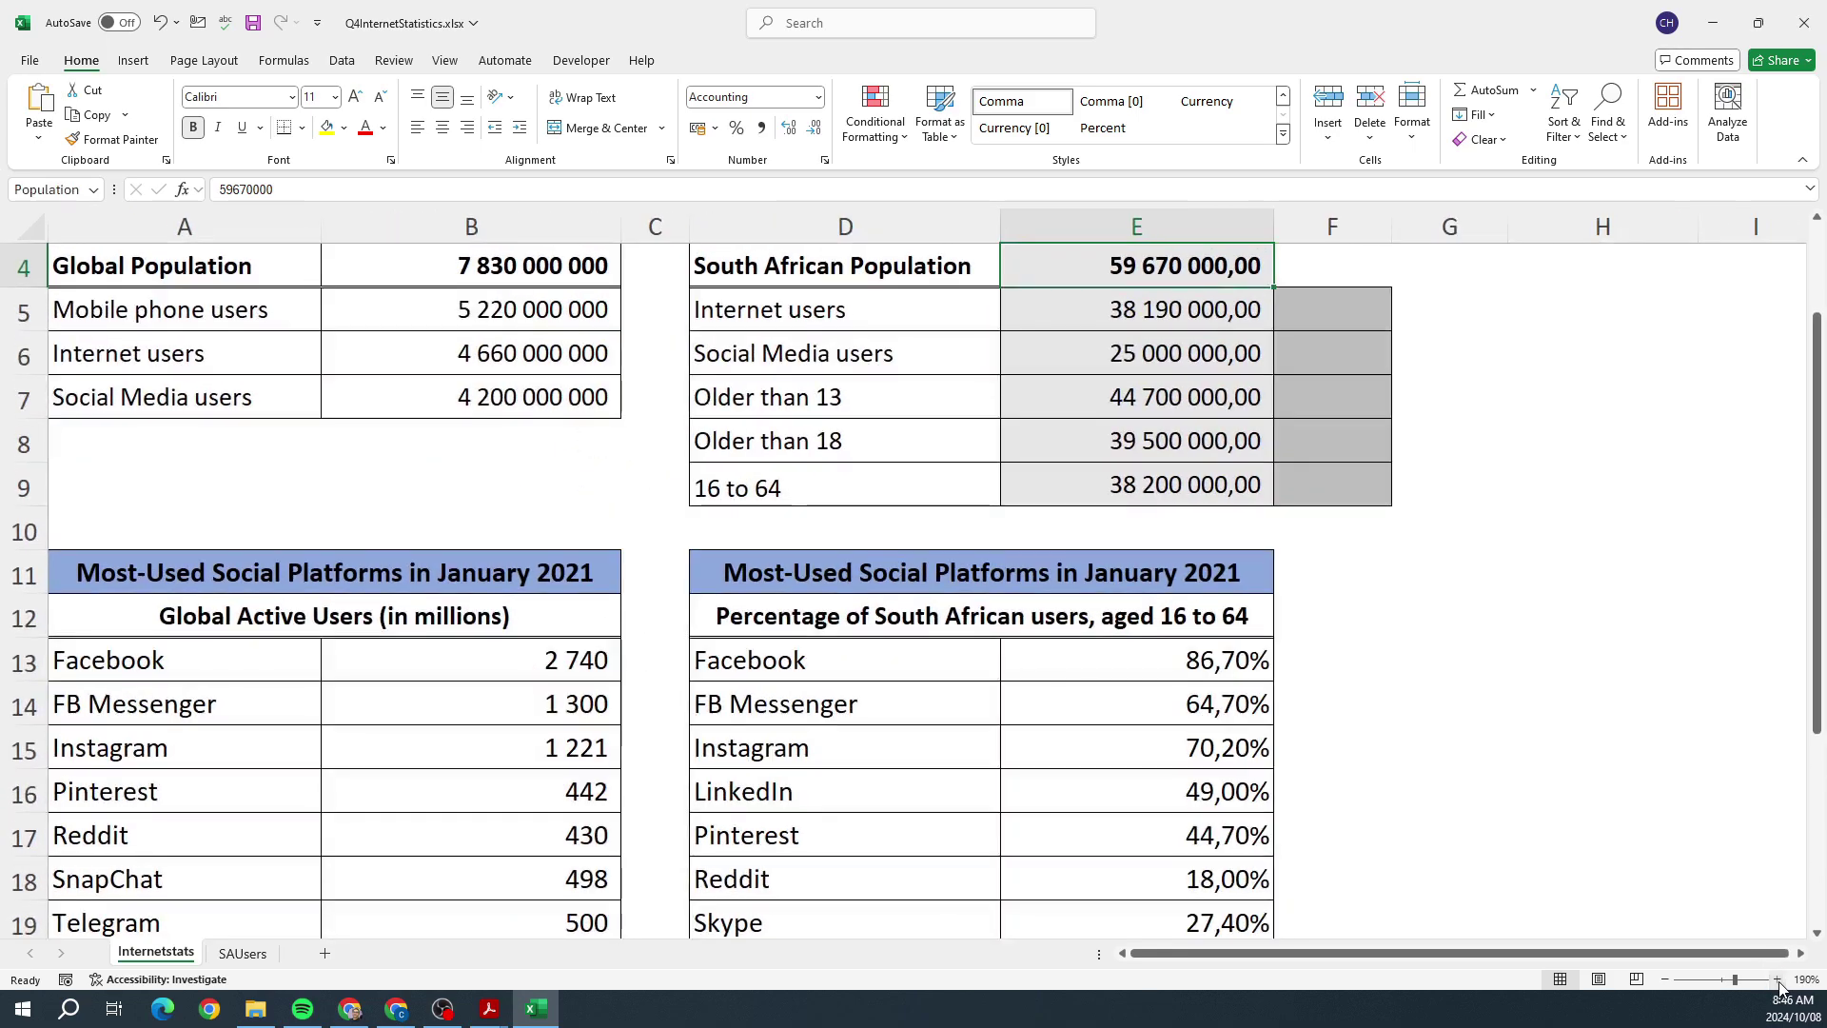
pyautogui.click(1776, 979)
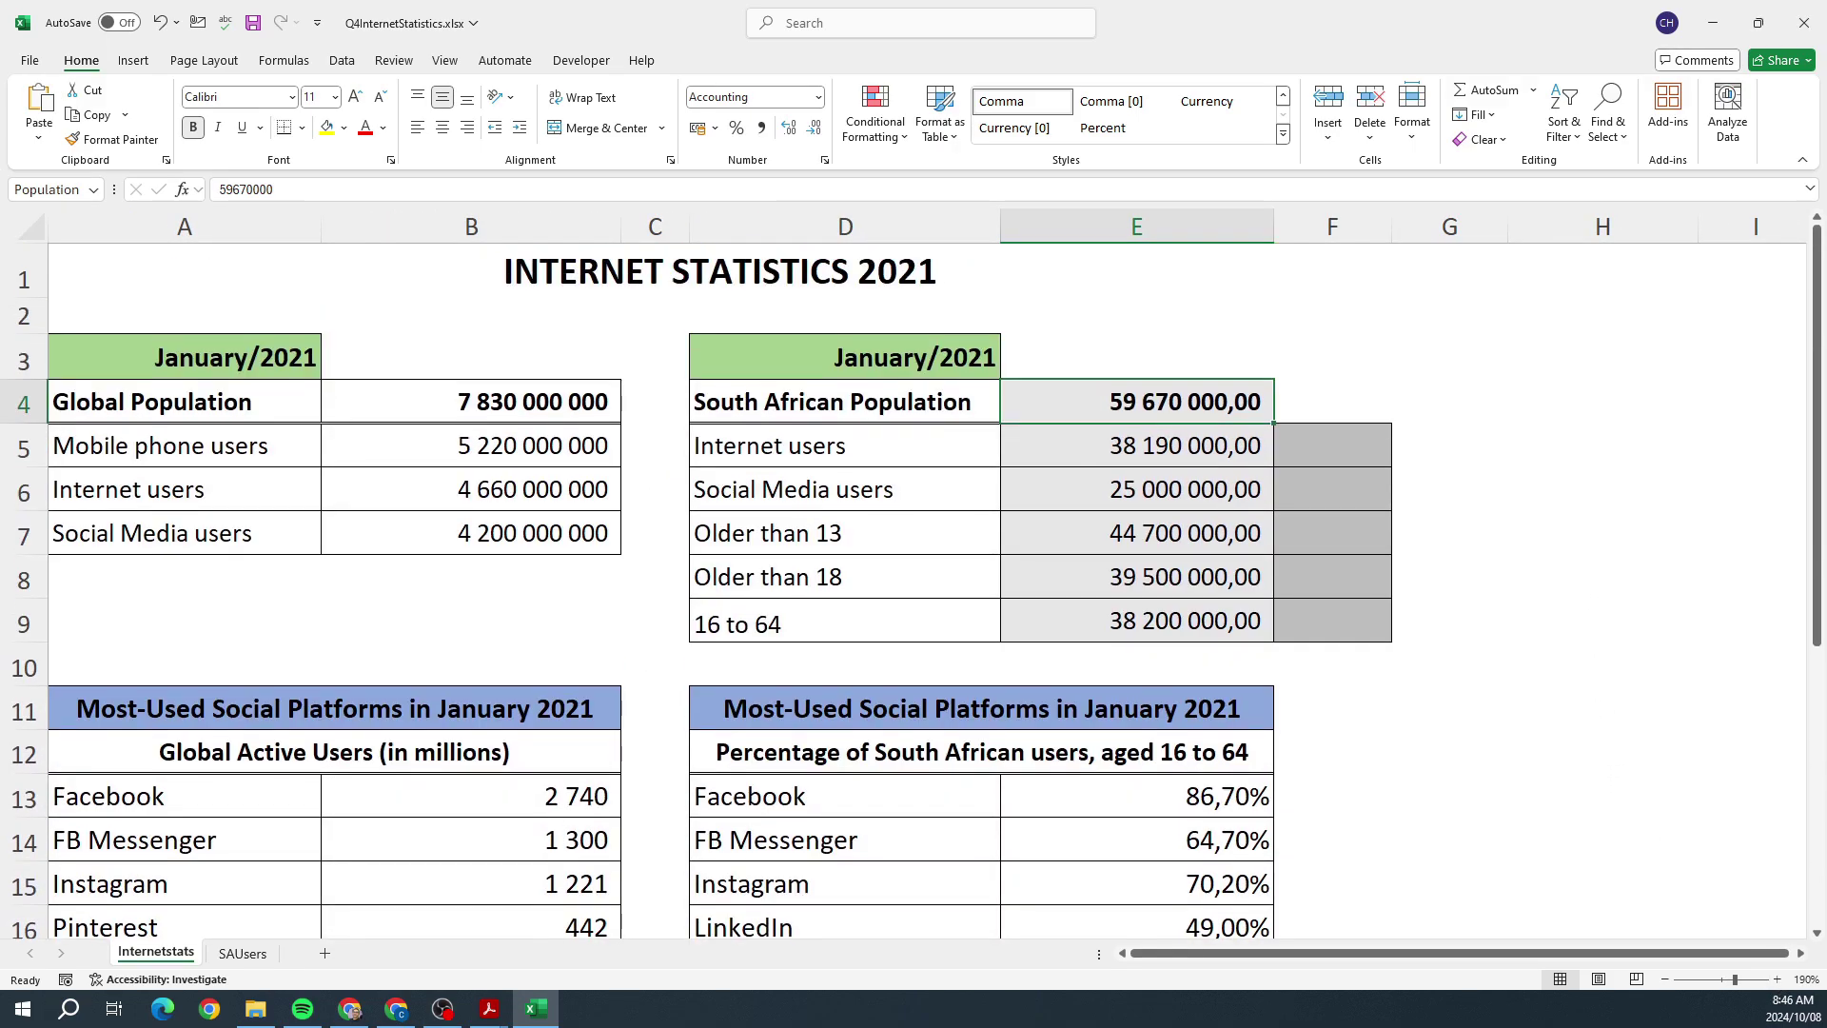
pyautogui.hotkey('alt', 'Tab')
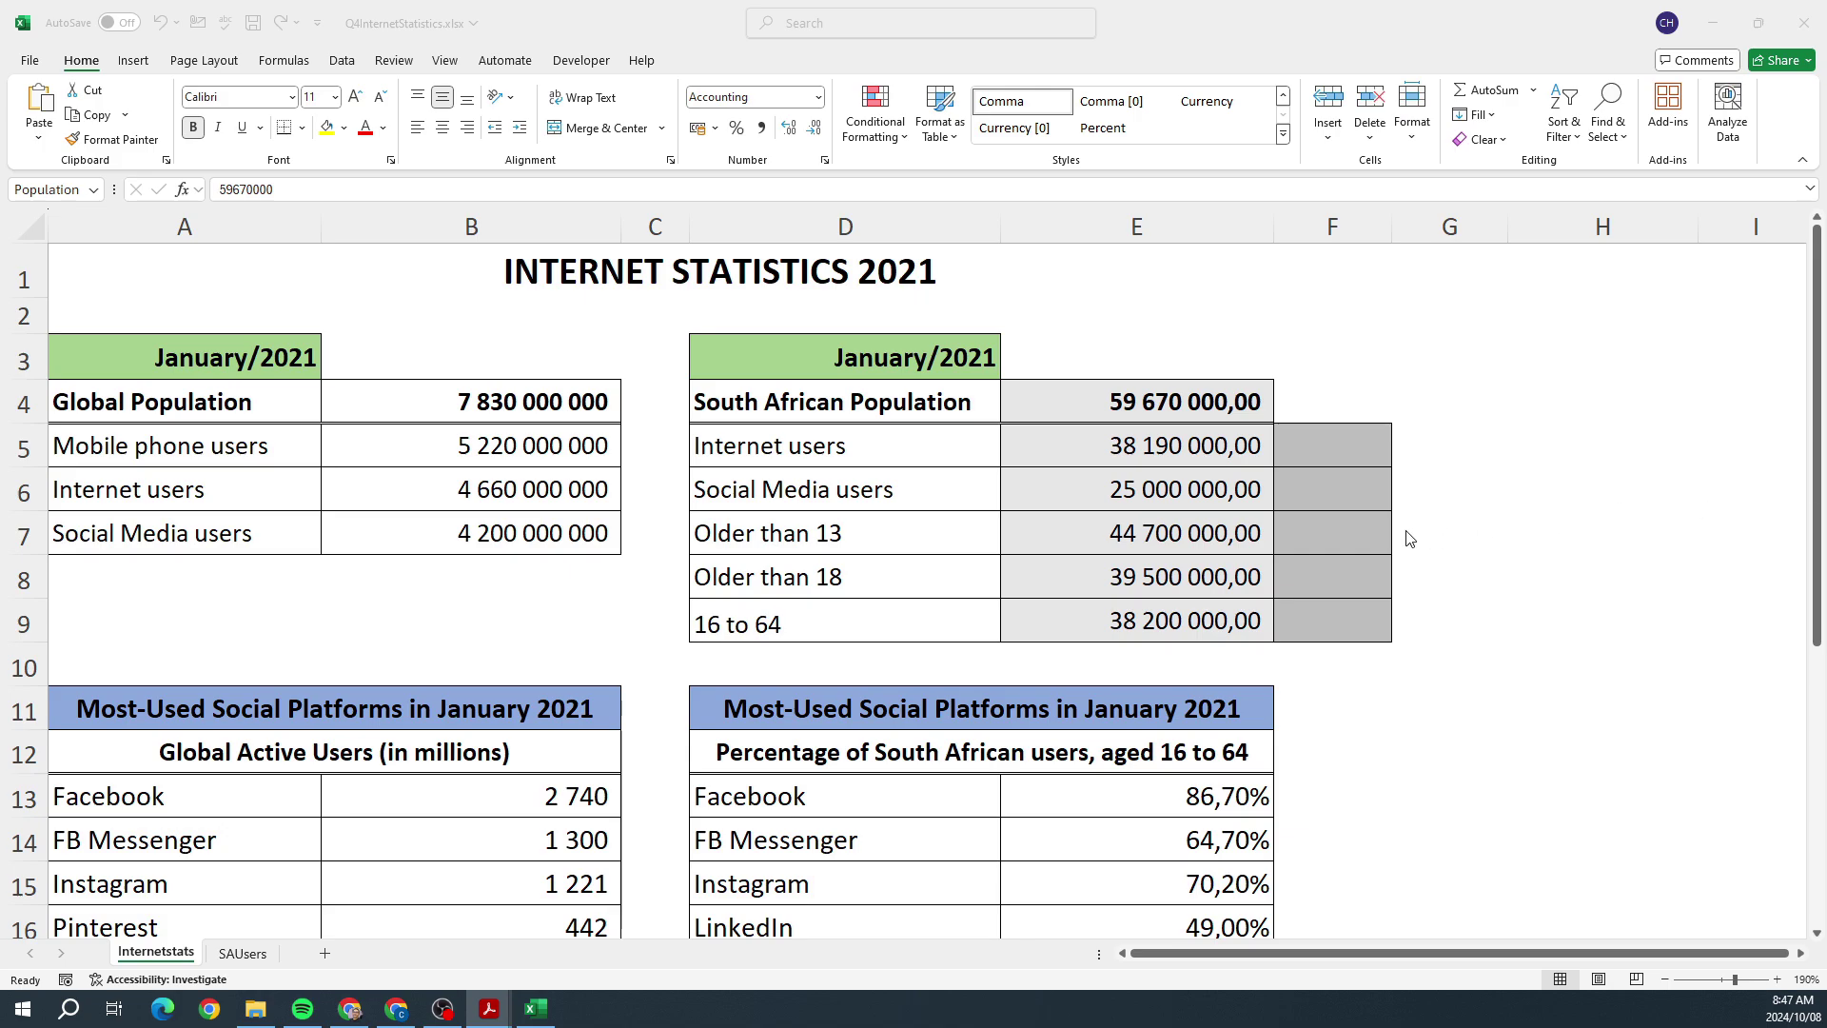
# Step: Locate the Internet users cell E5 and Population cell E4, rechecking the question
pyautogui.click(1162, 445)
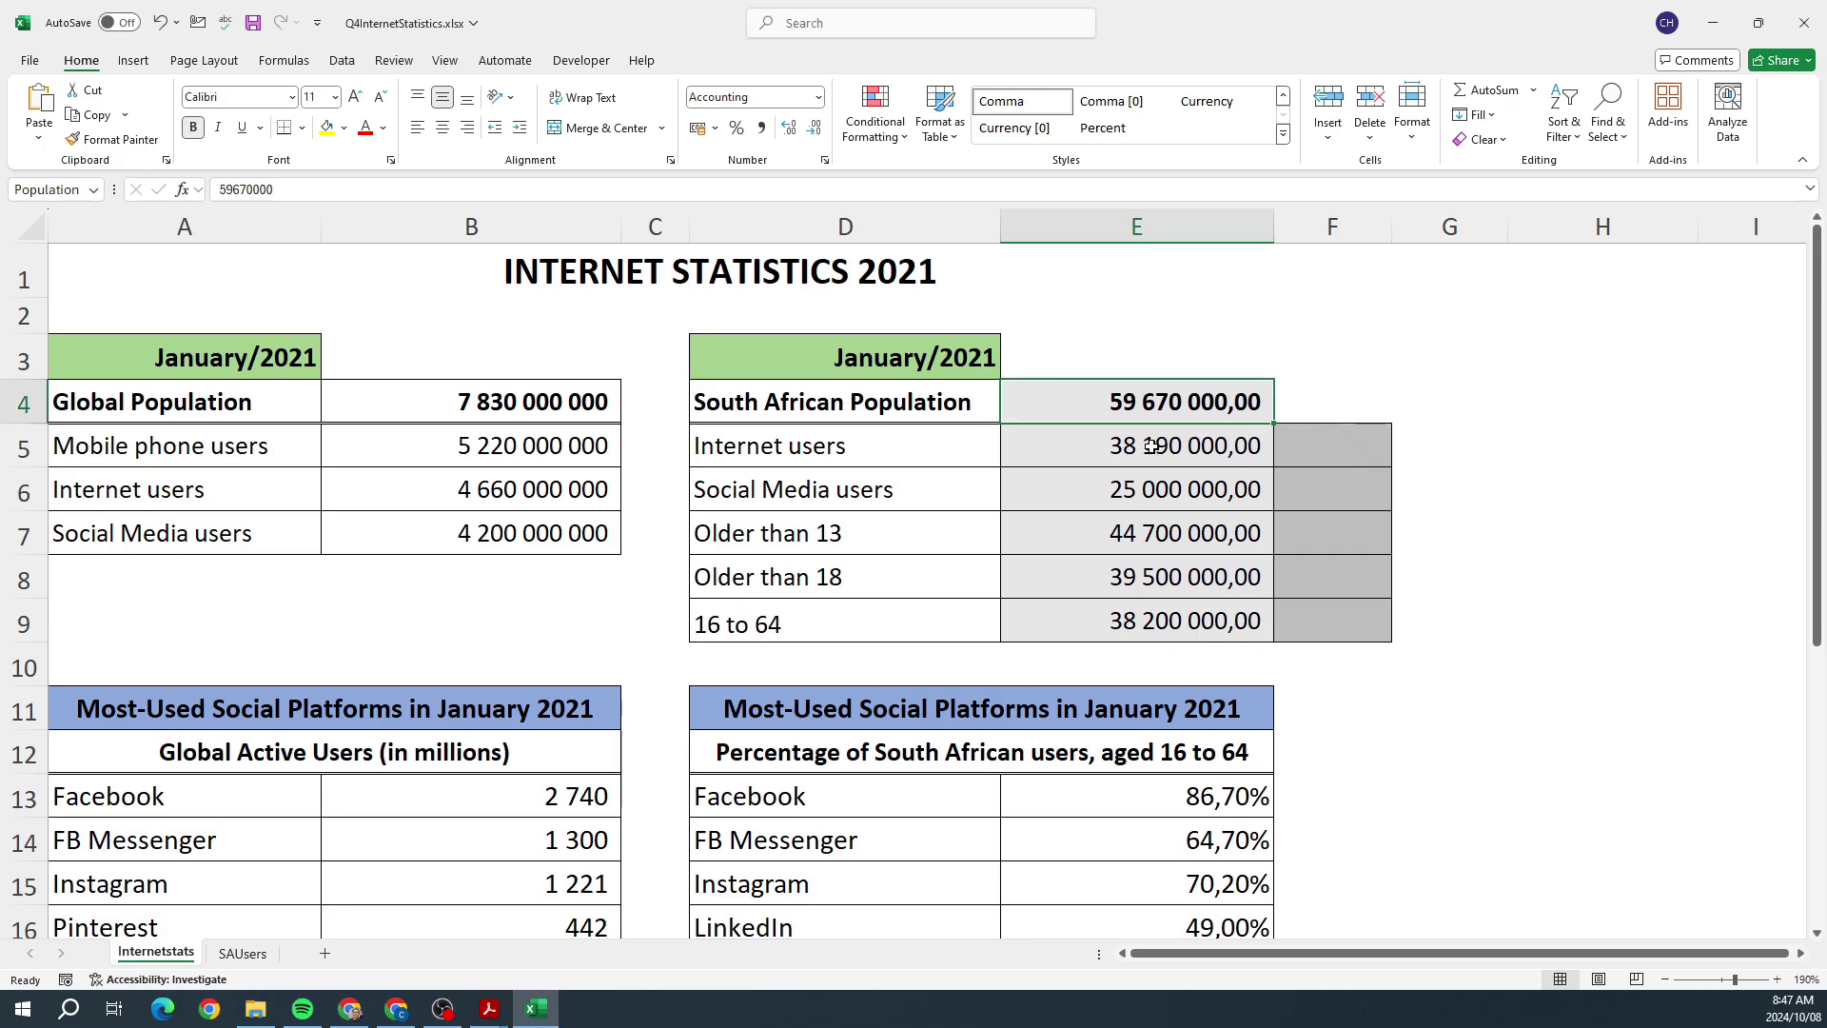
pyautogui.click(1104, 446)
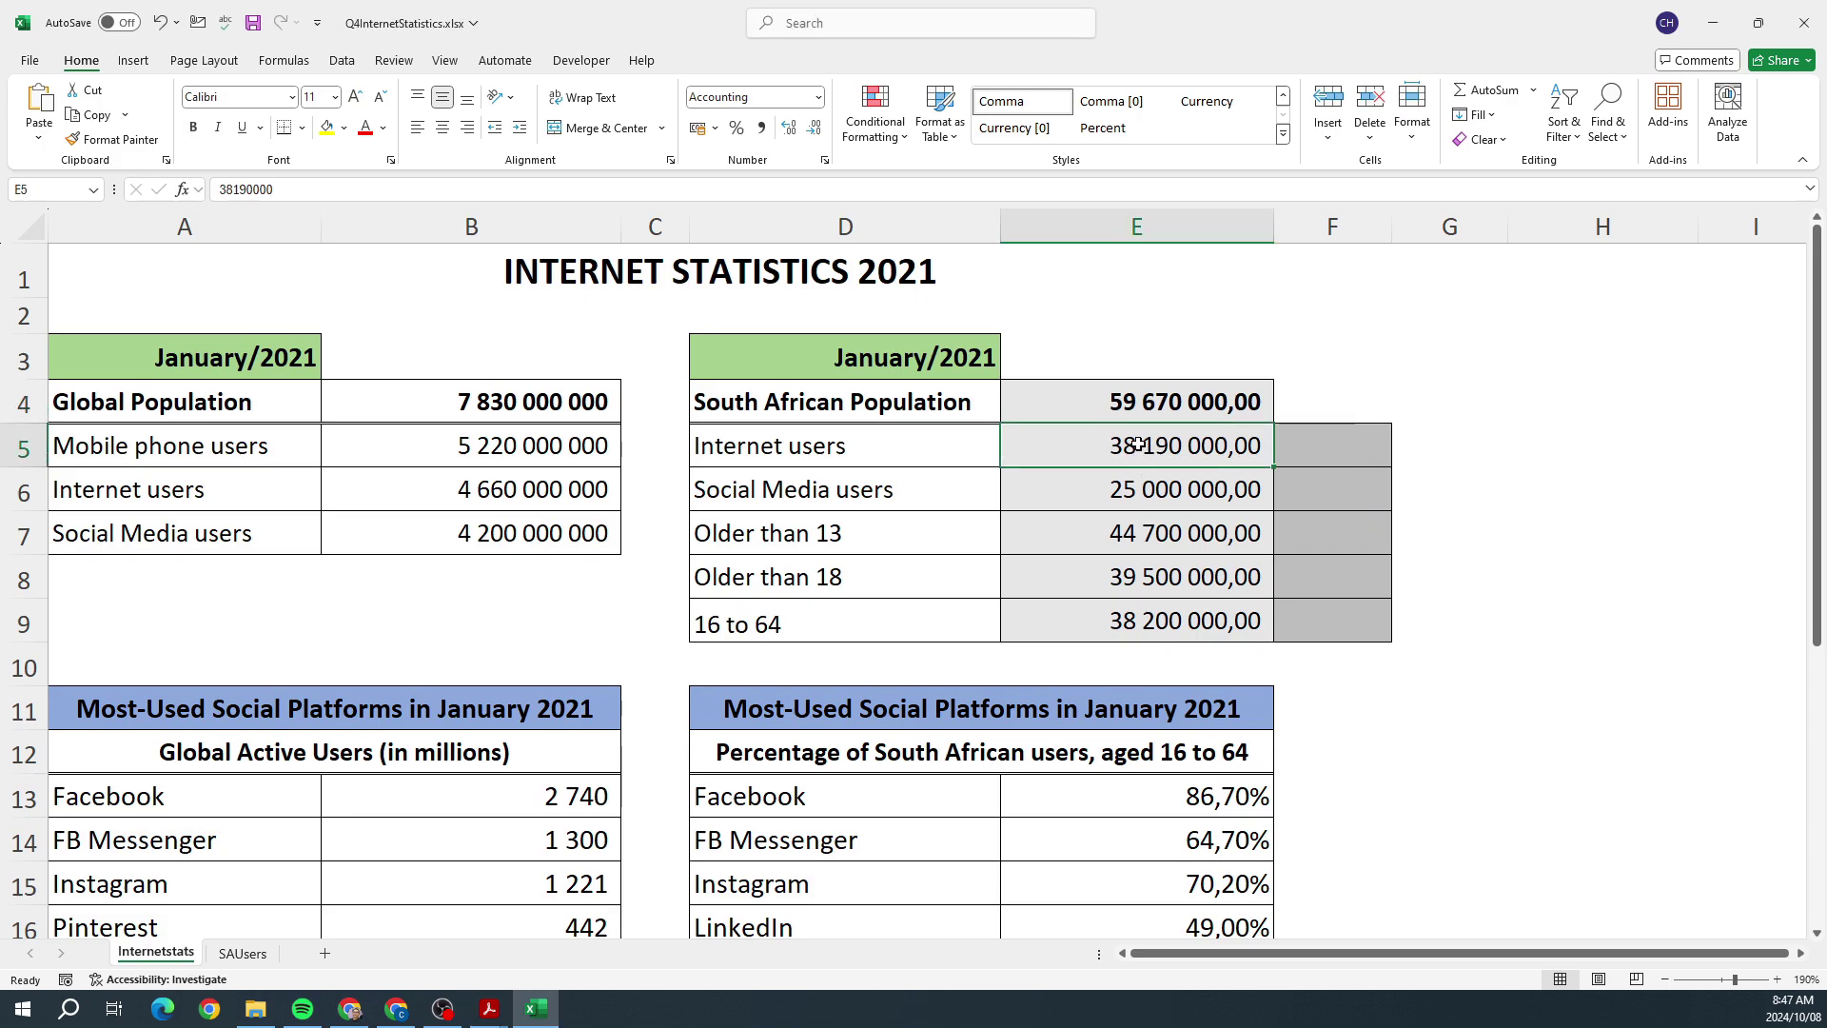
pyautogui.click(1138, 395)
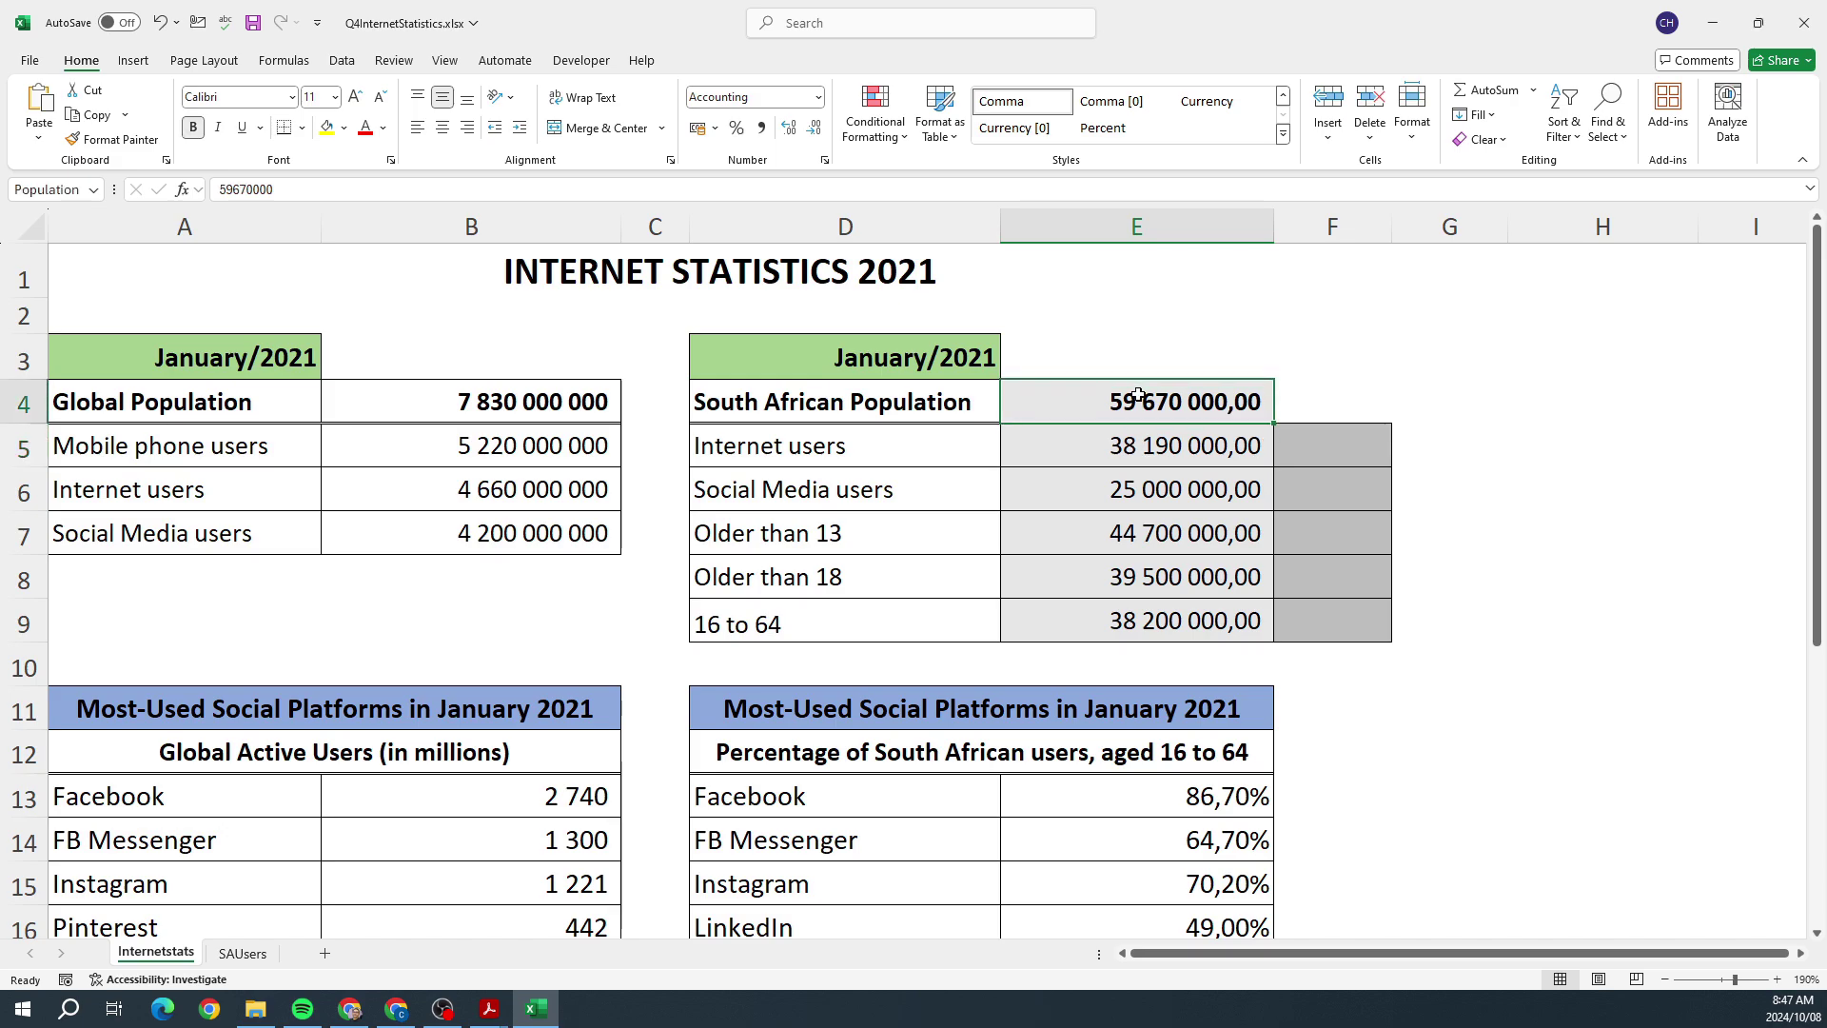
pyautogui.hotkey('alt', 'Tab')
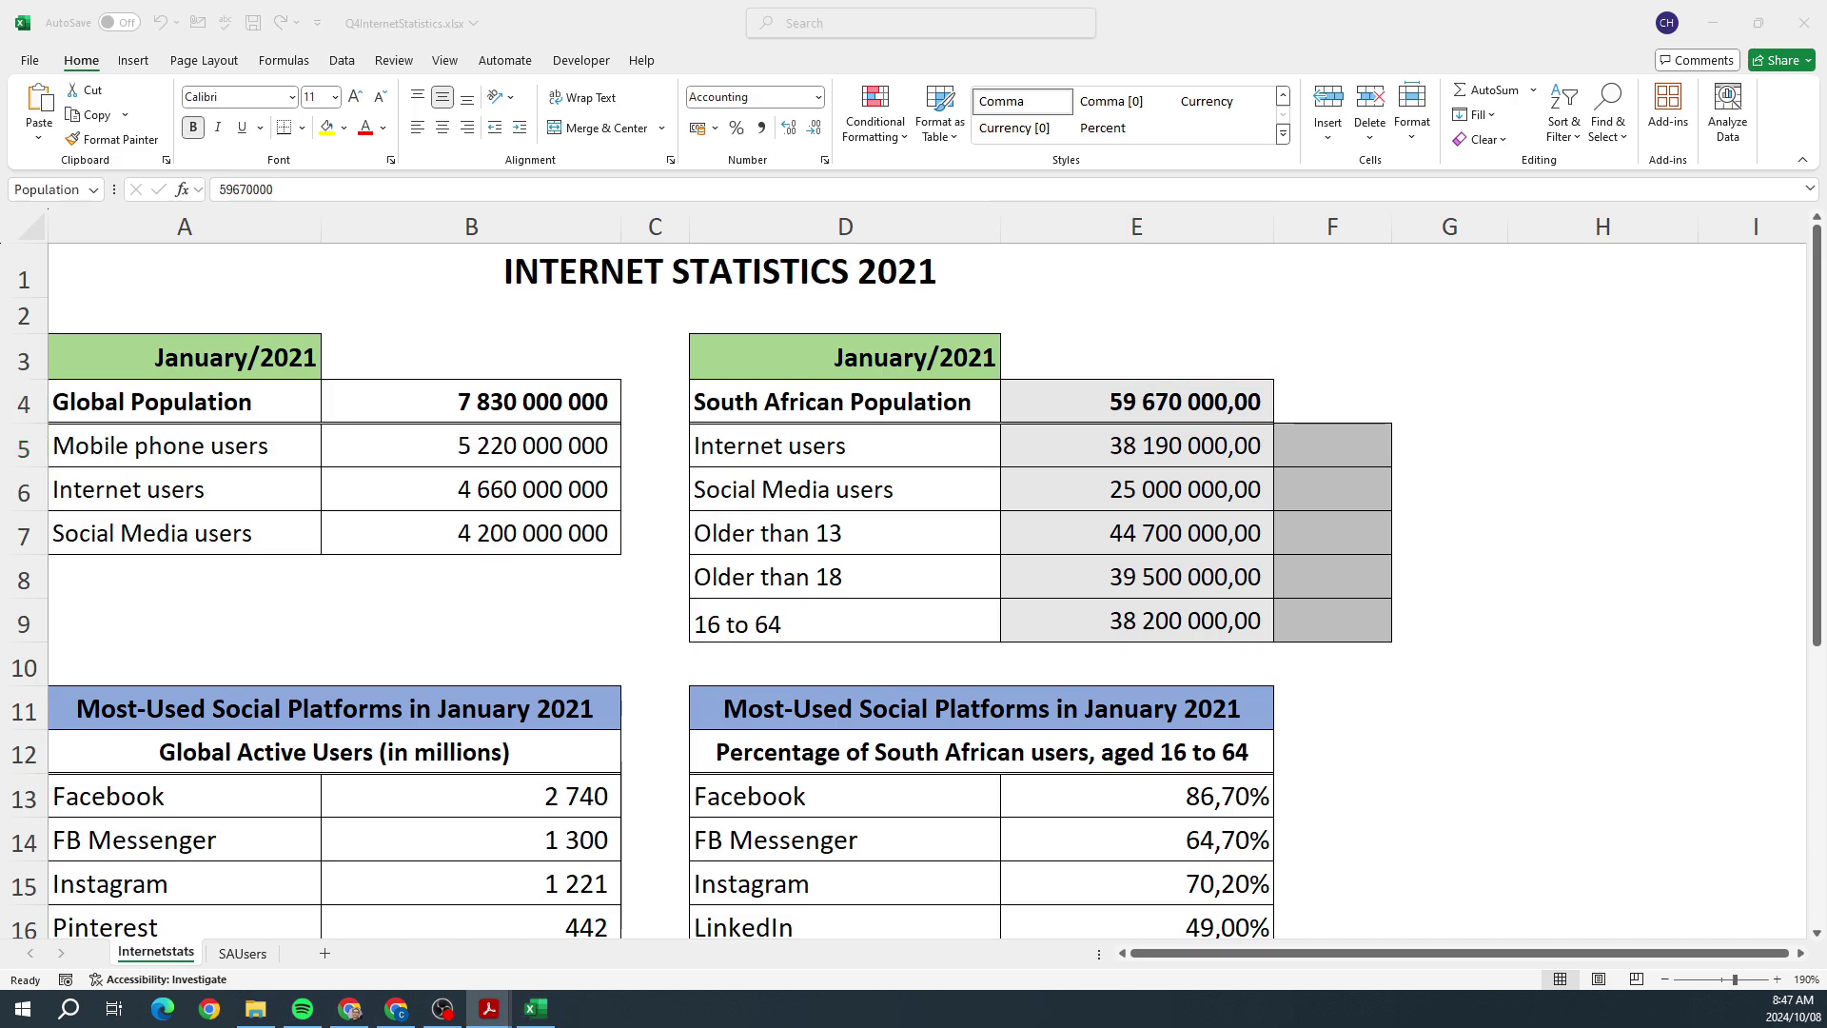
pyautogui.hotkey('alt', 'Tab')
# Step: Enter =E5/E4 in F5, giving 0,64002
pyautogui.click(1307, 446)
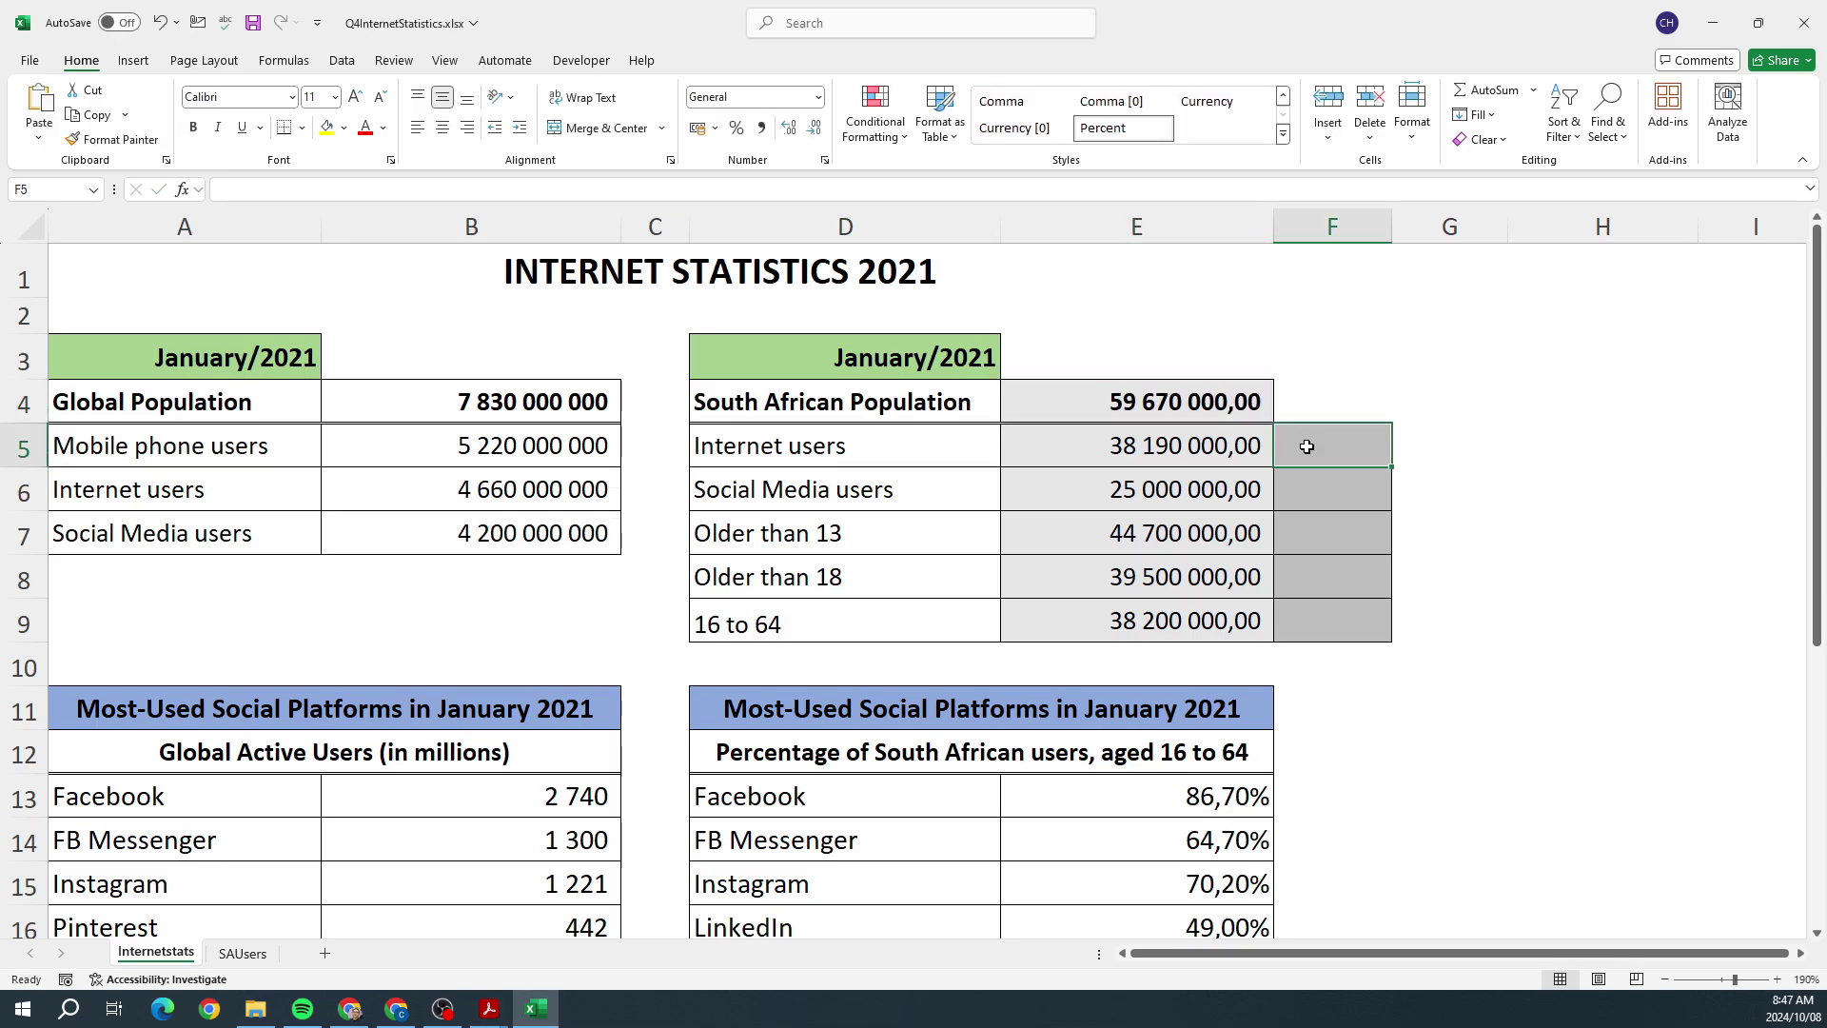
pyautogui.write('=')
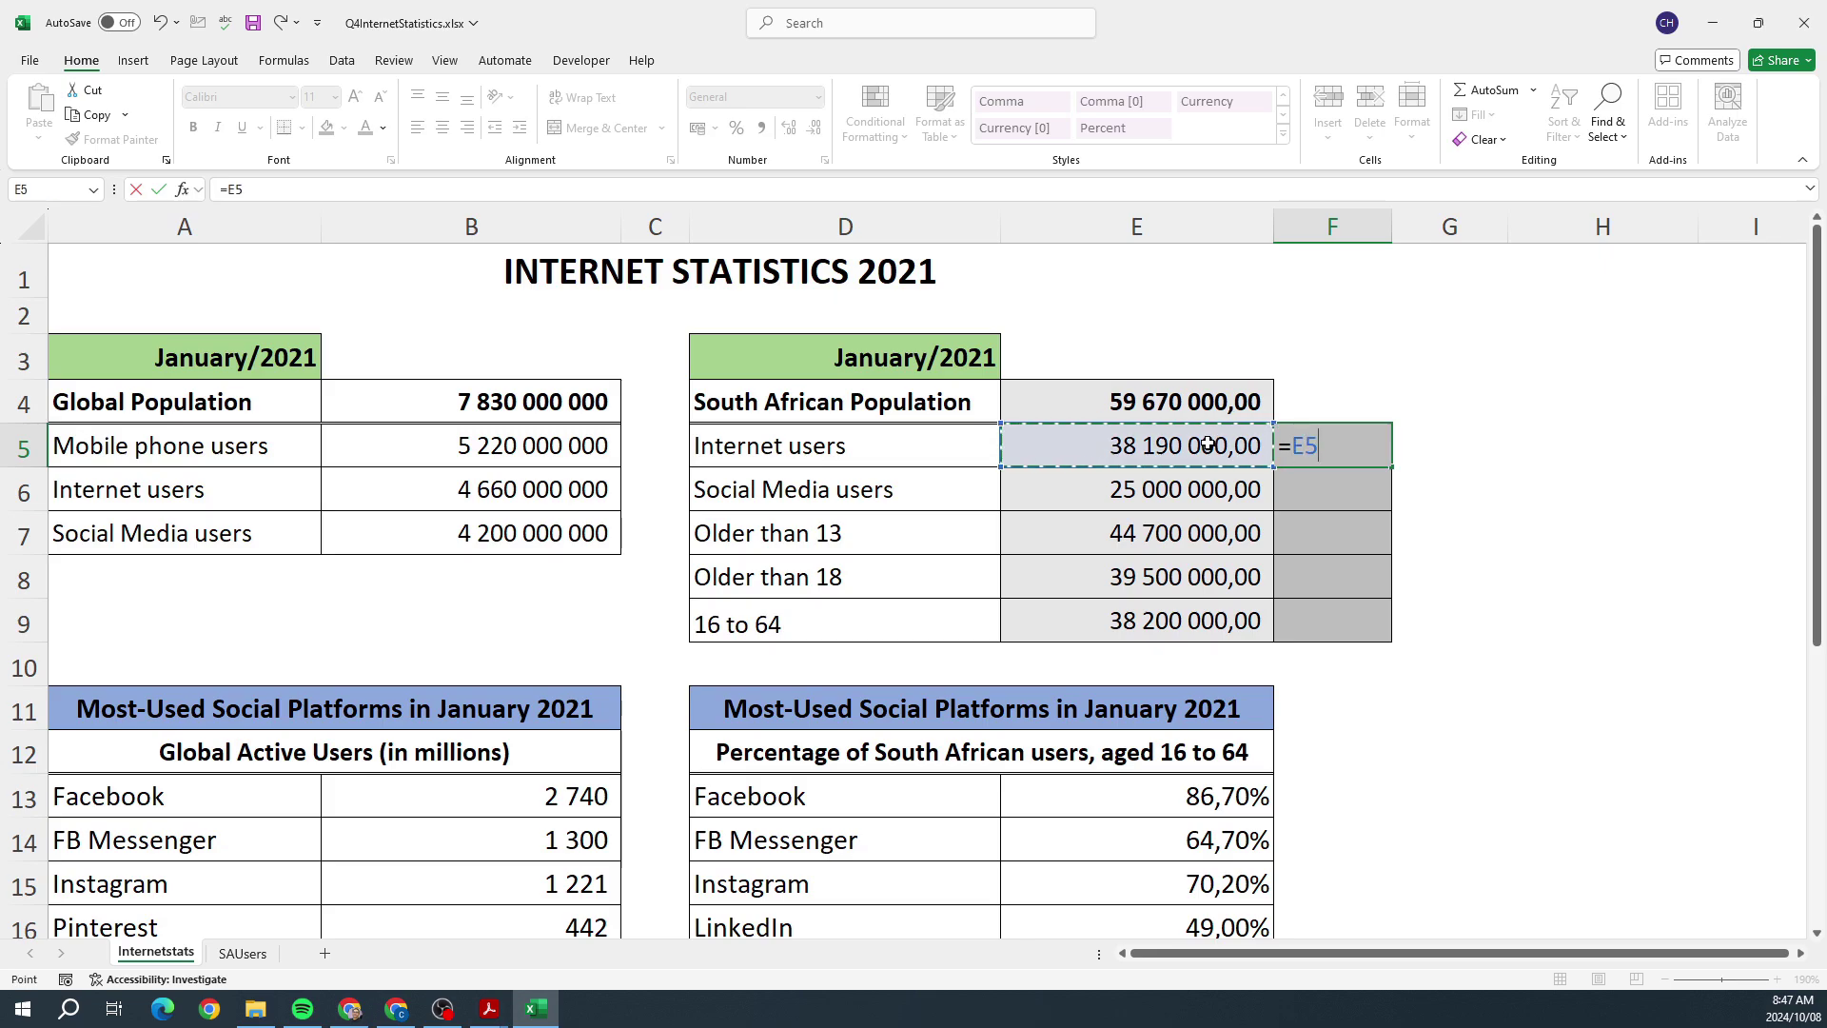
pyautogui.click(1206, 445)
pyautogui.write('/')
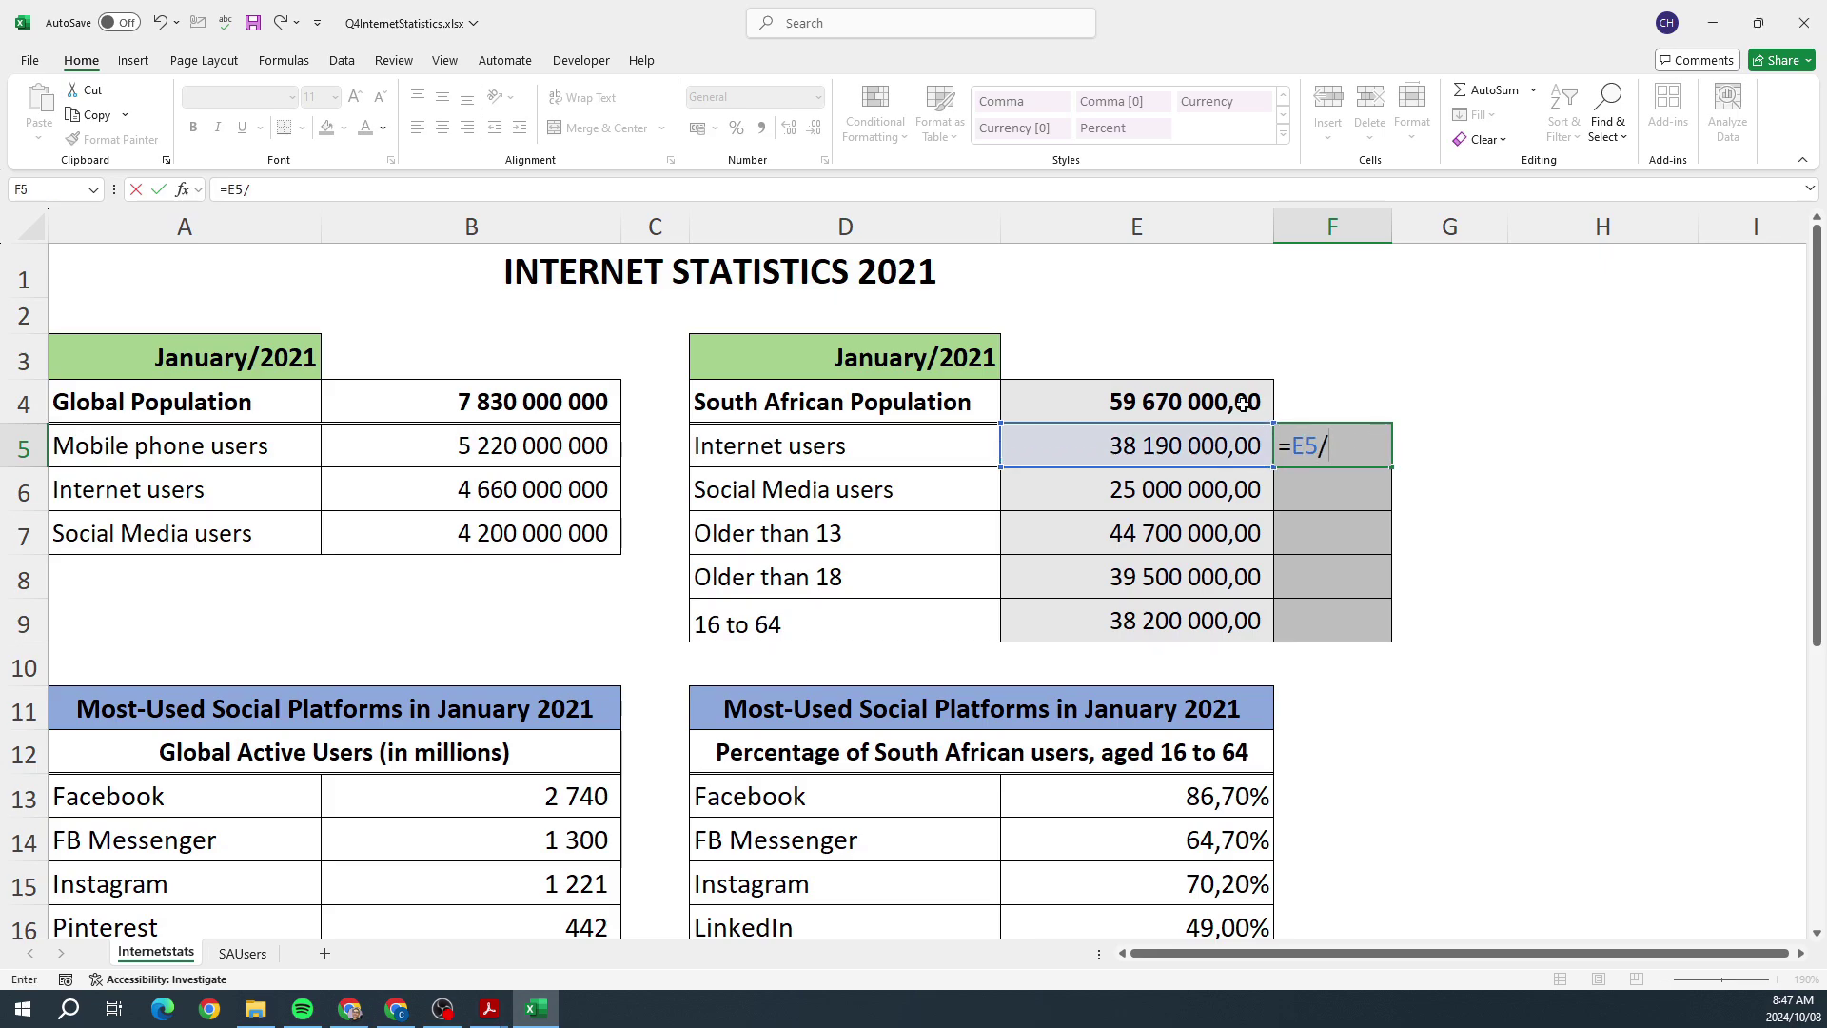
pyautogui.click(1225, 401)
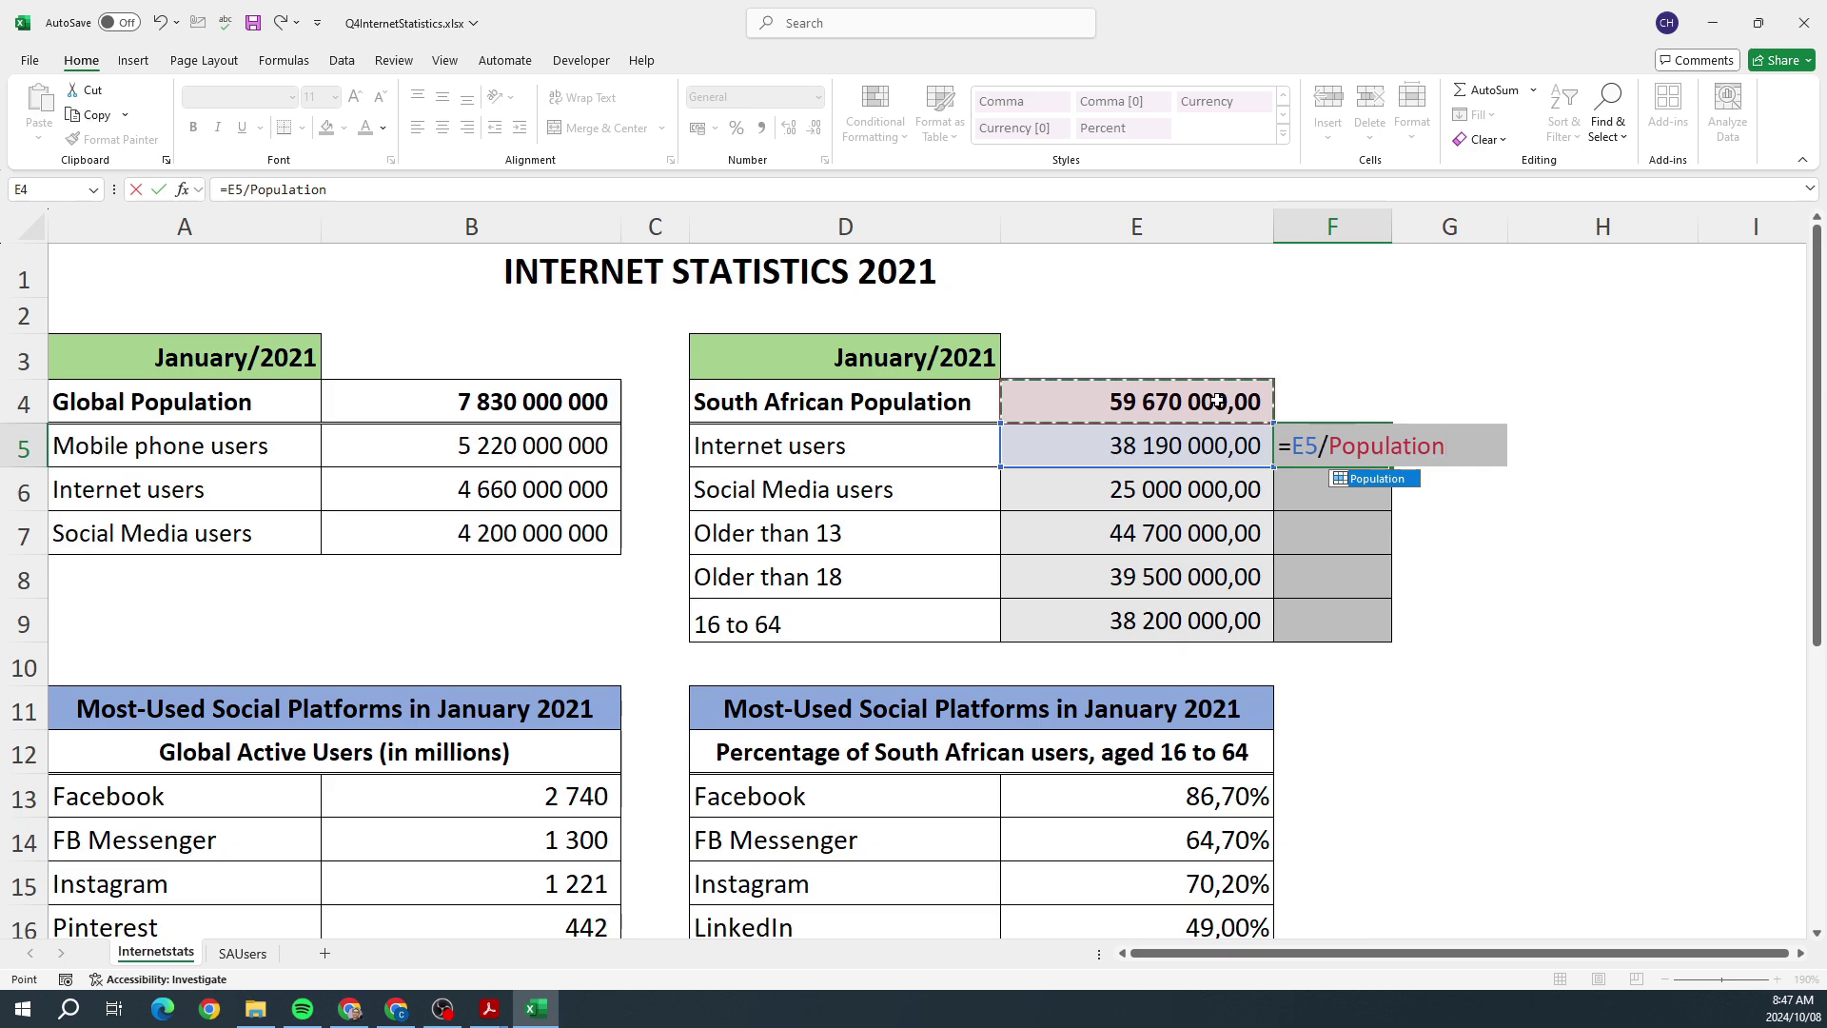
pyautogui.press('BackSpace')
pyautogui.press('BackSpace')
pyautogui.press('BackSpace')
pyautogui.press('BackSpace')
pyautogui.press('BackSpace')
pyautogui.press('BackSpace')
pyautogui.press('BackSpace')
pyautogui.press('BackSpace')
pyautogui.press('BackSpace')
pyautogui.press('BackSpace')
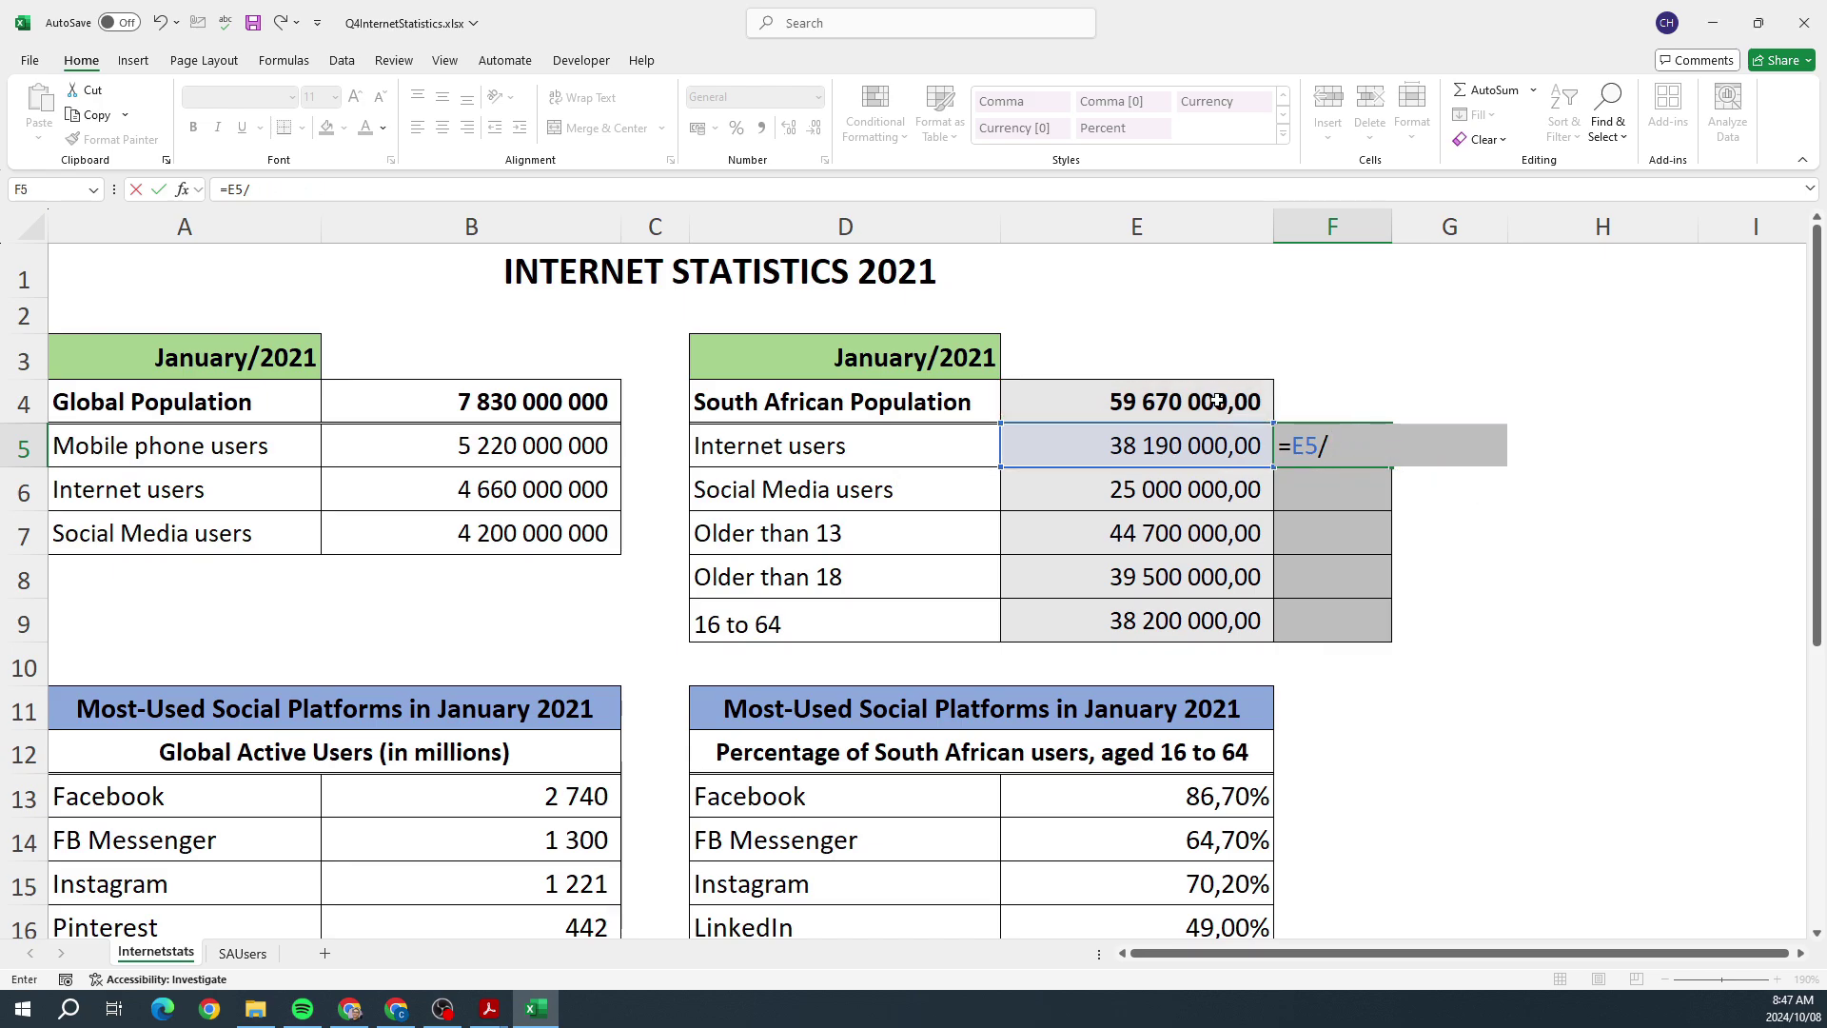
pyautogui.write('E4')
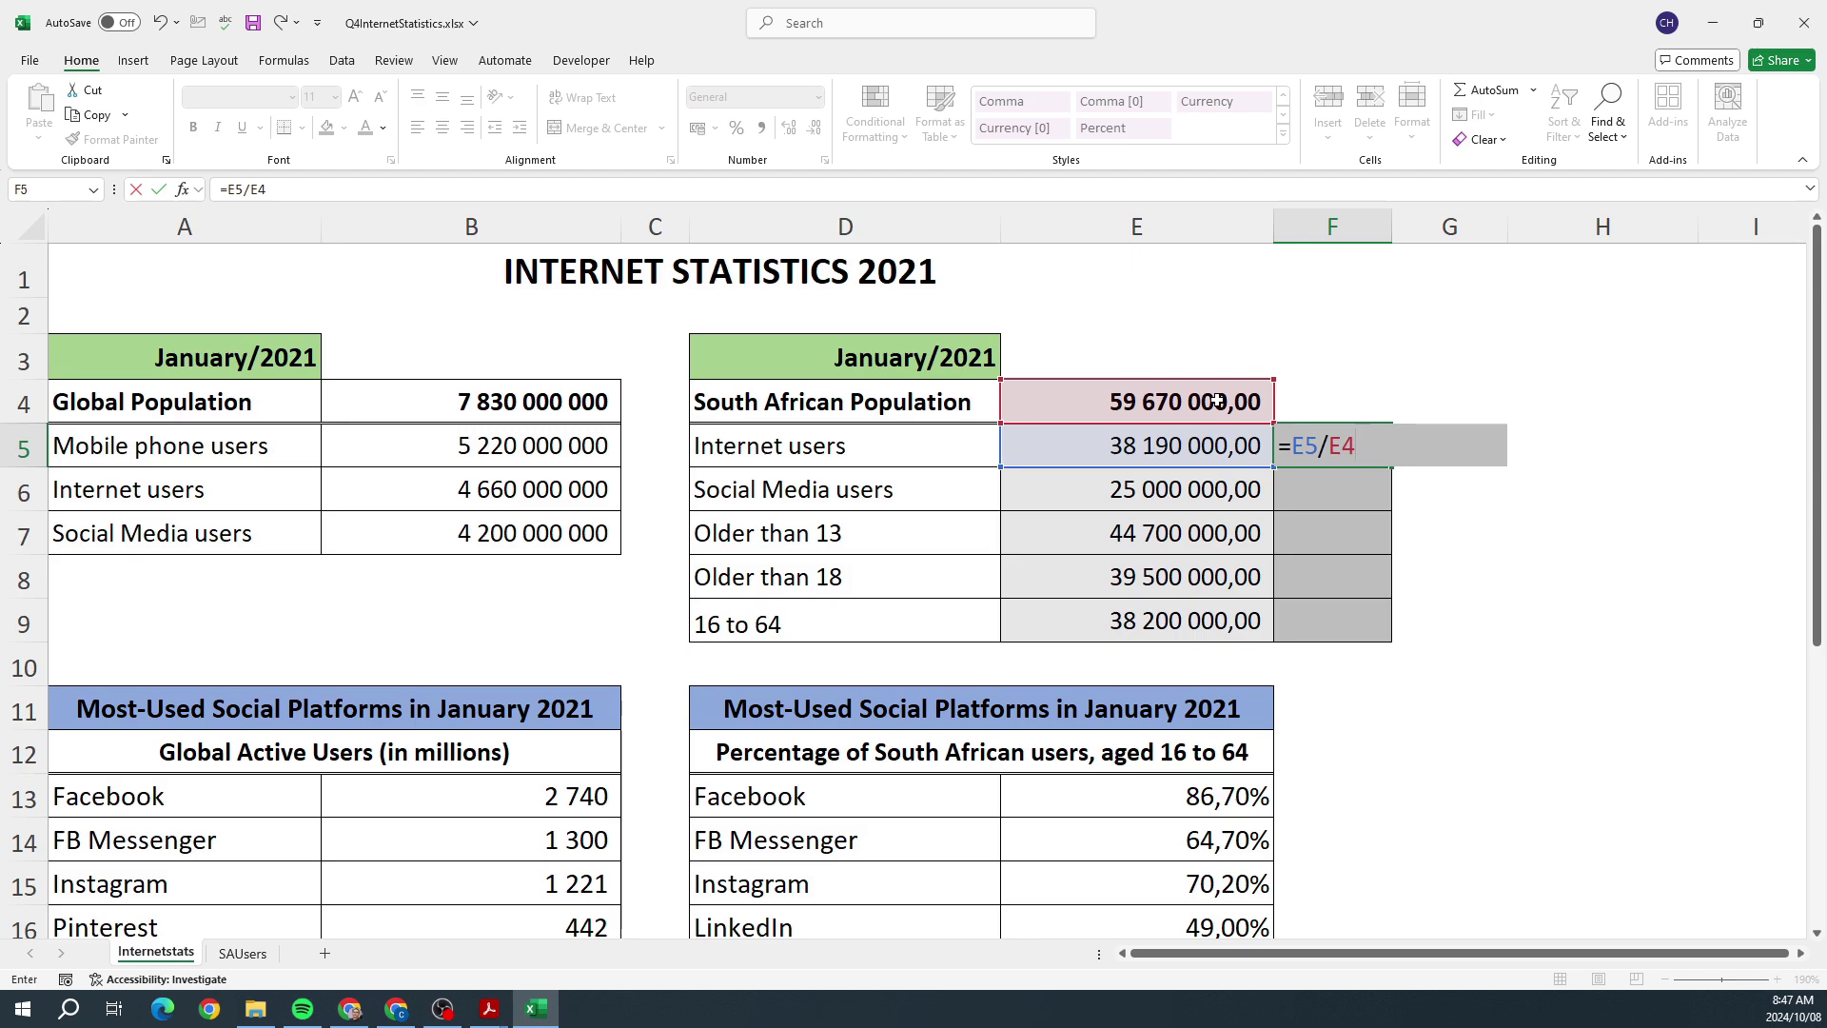
pyautogui.press('Return')
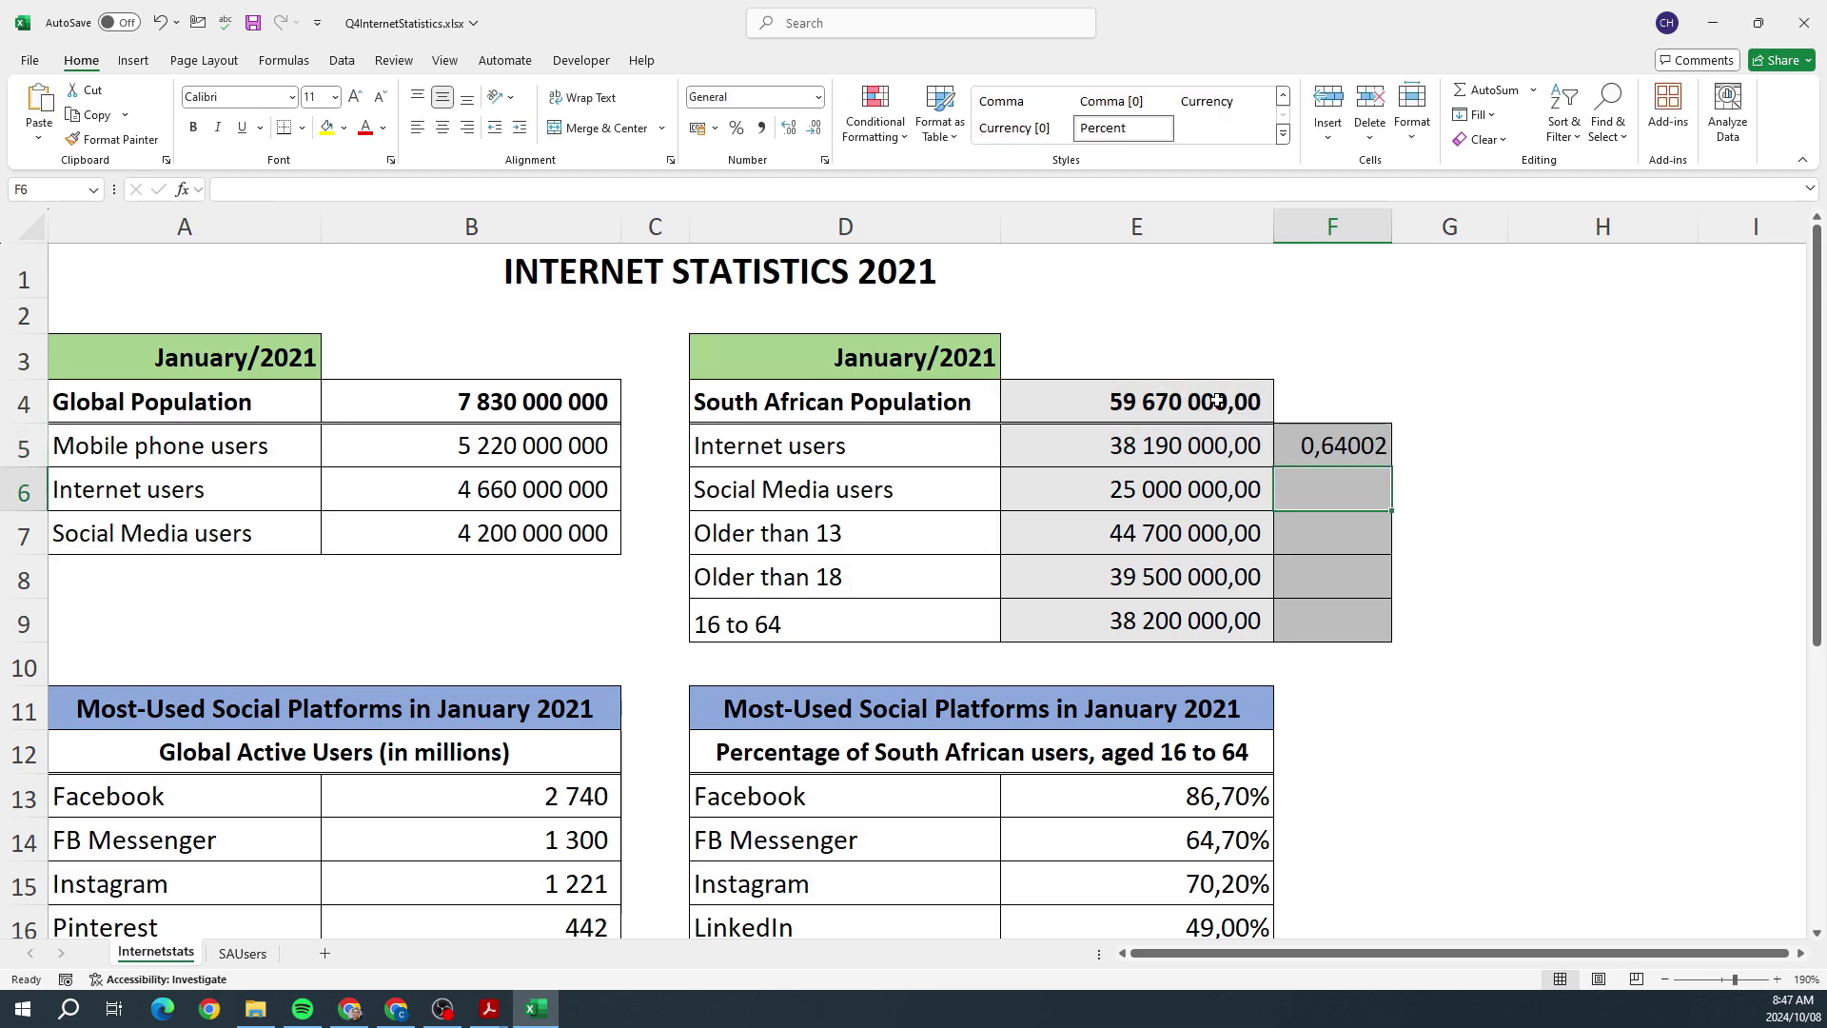
pyautogui.click(1296, 446)
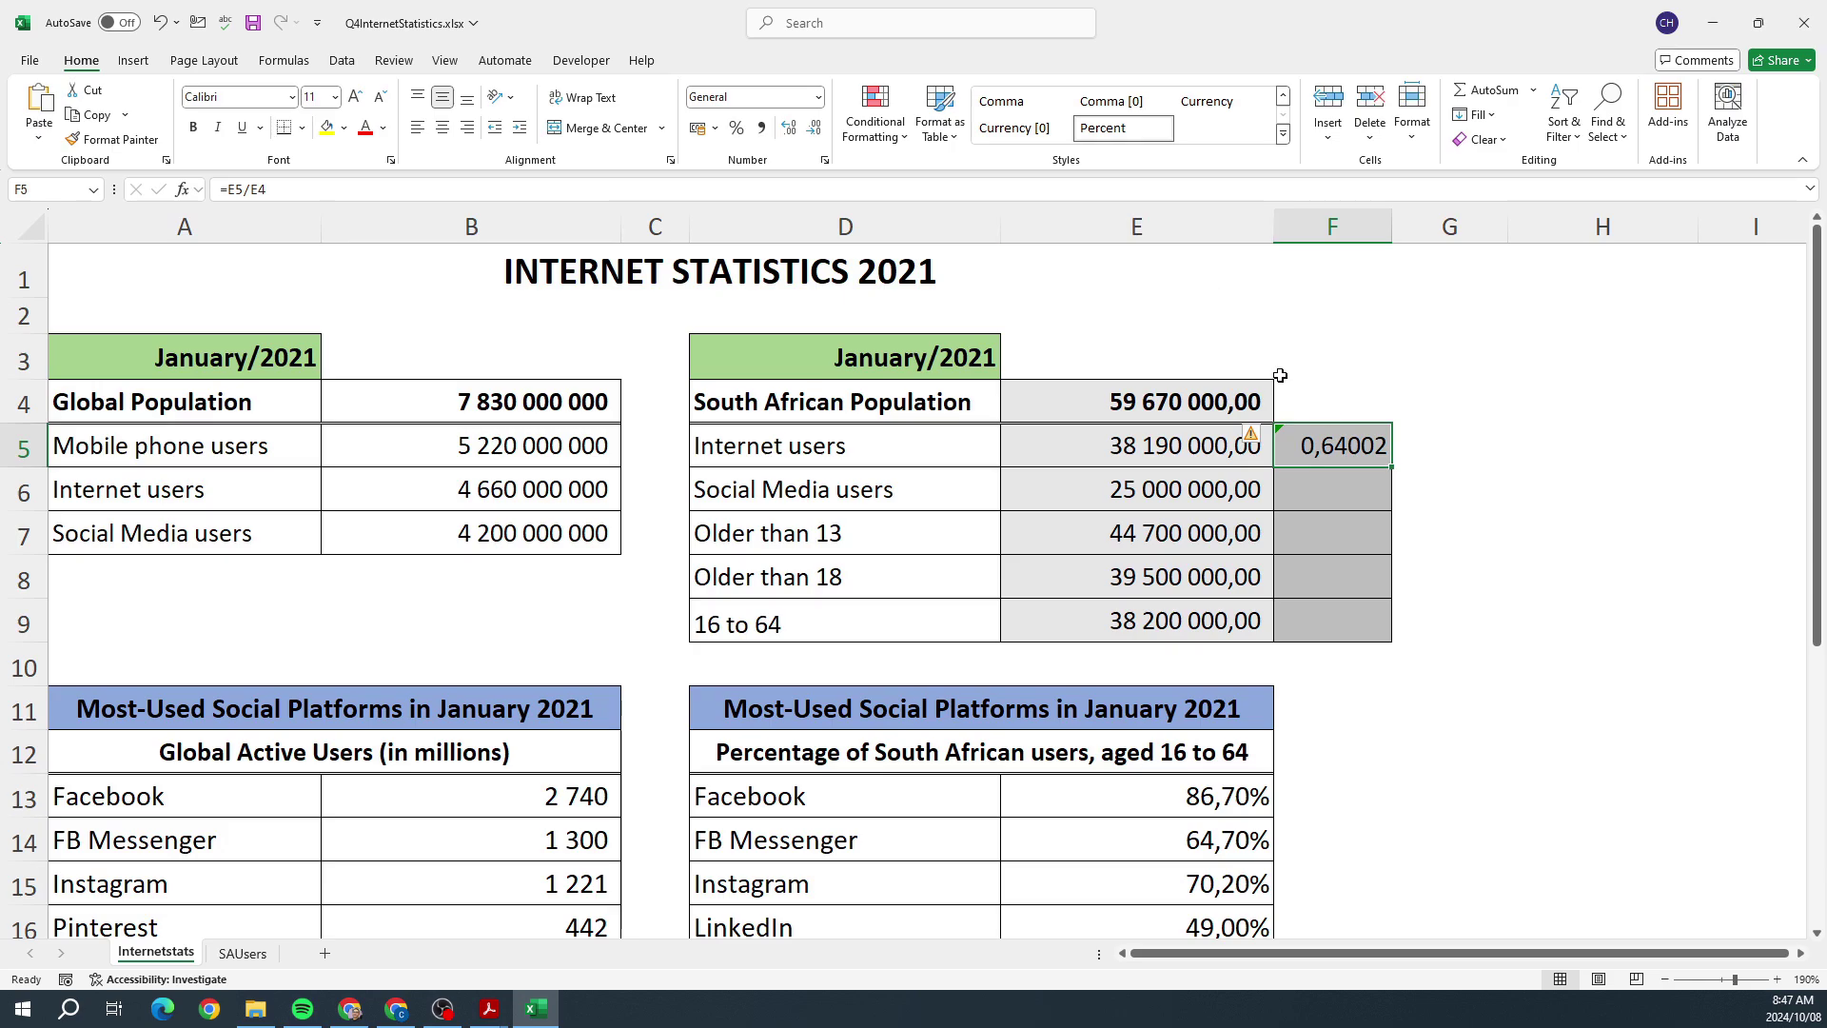
# Step: Format F5 as a Percentage with 0 decimal places, showing 64%
pyautogui.click(818, 97)
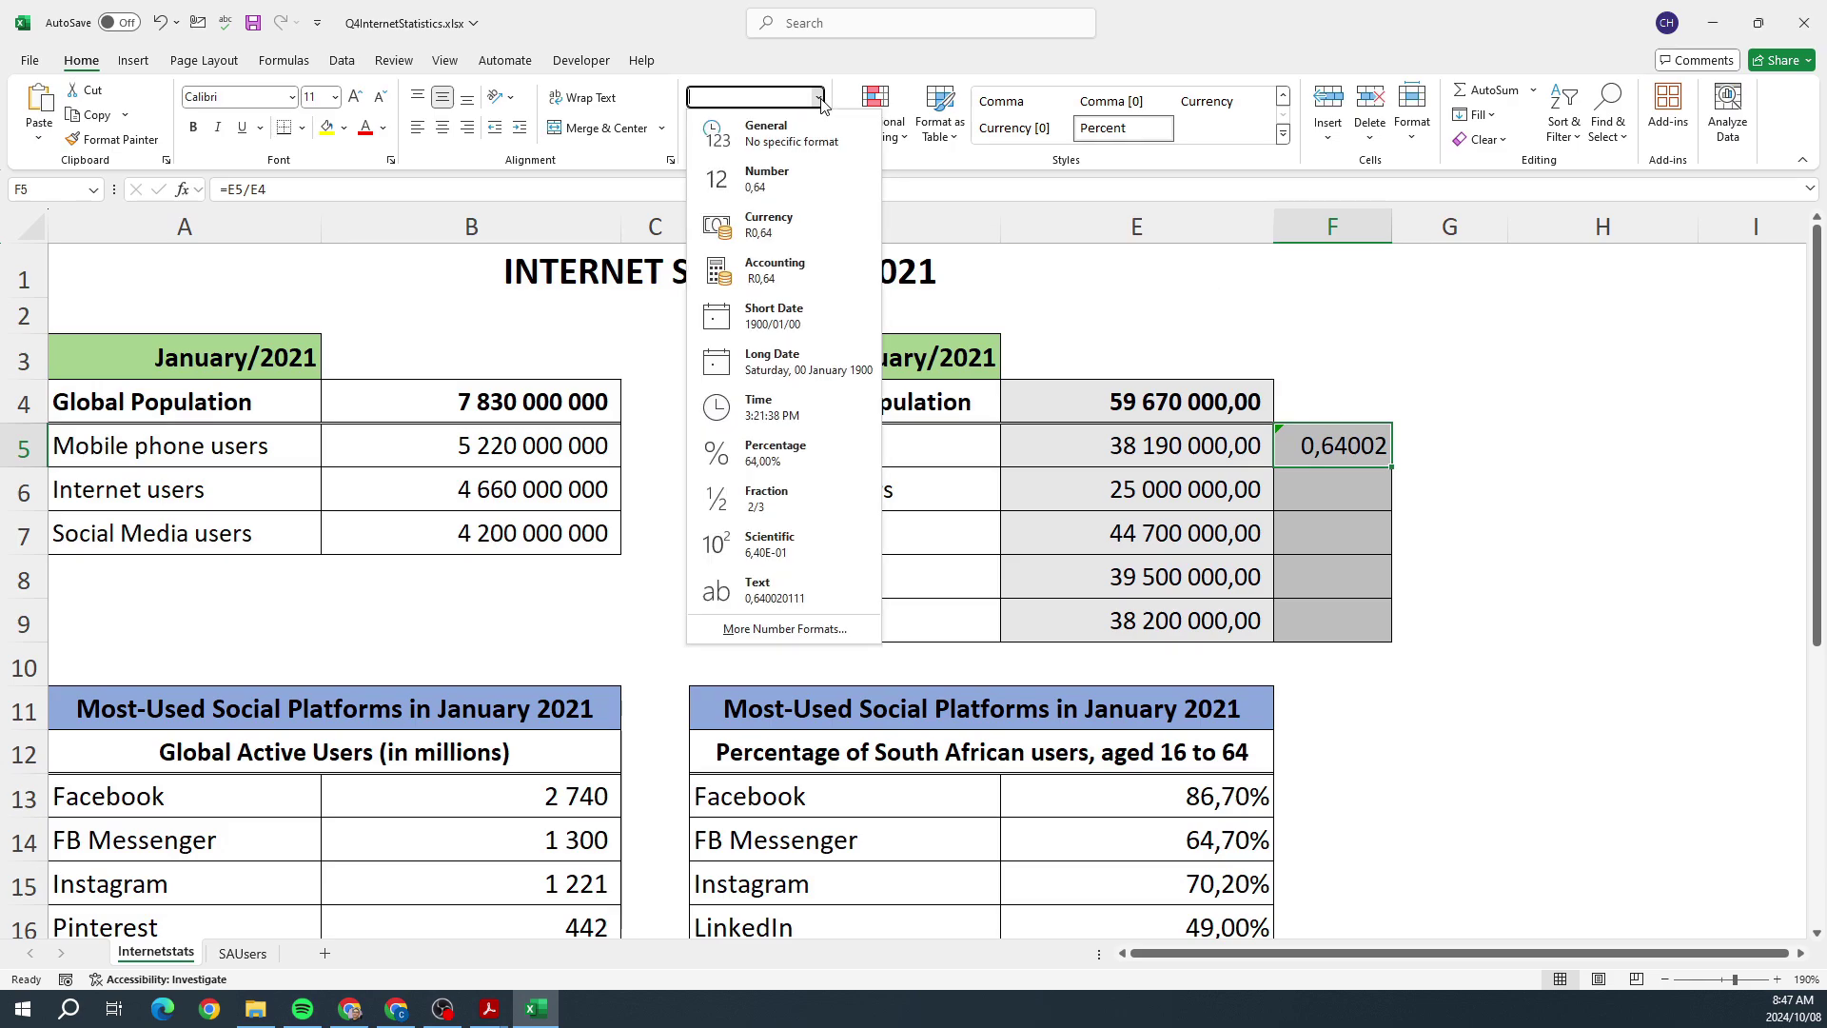
pyautogui.click(777, 454)
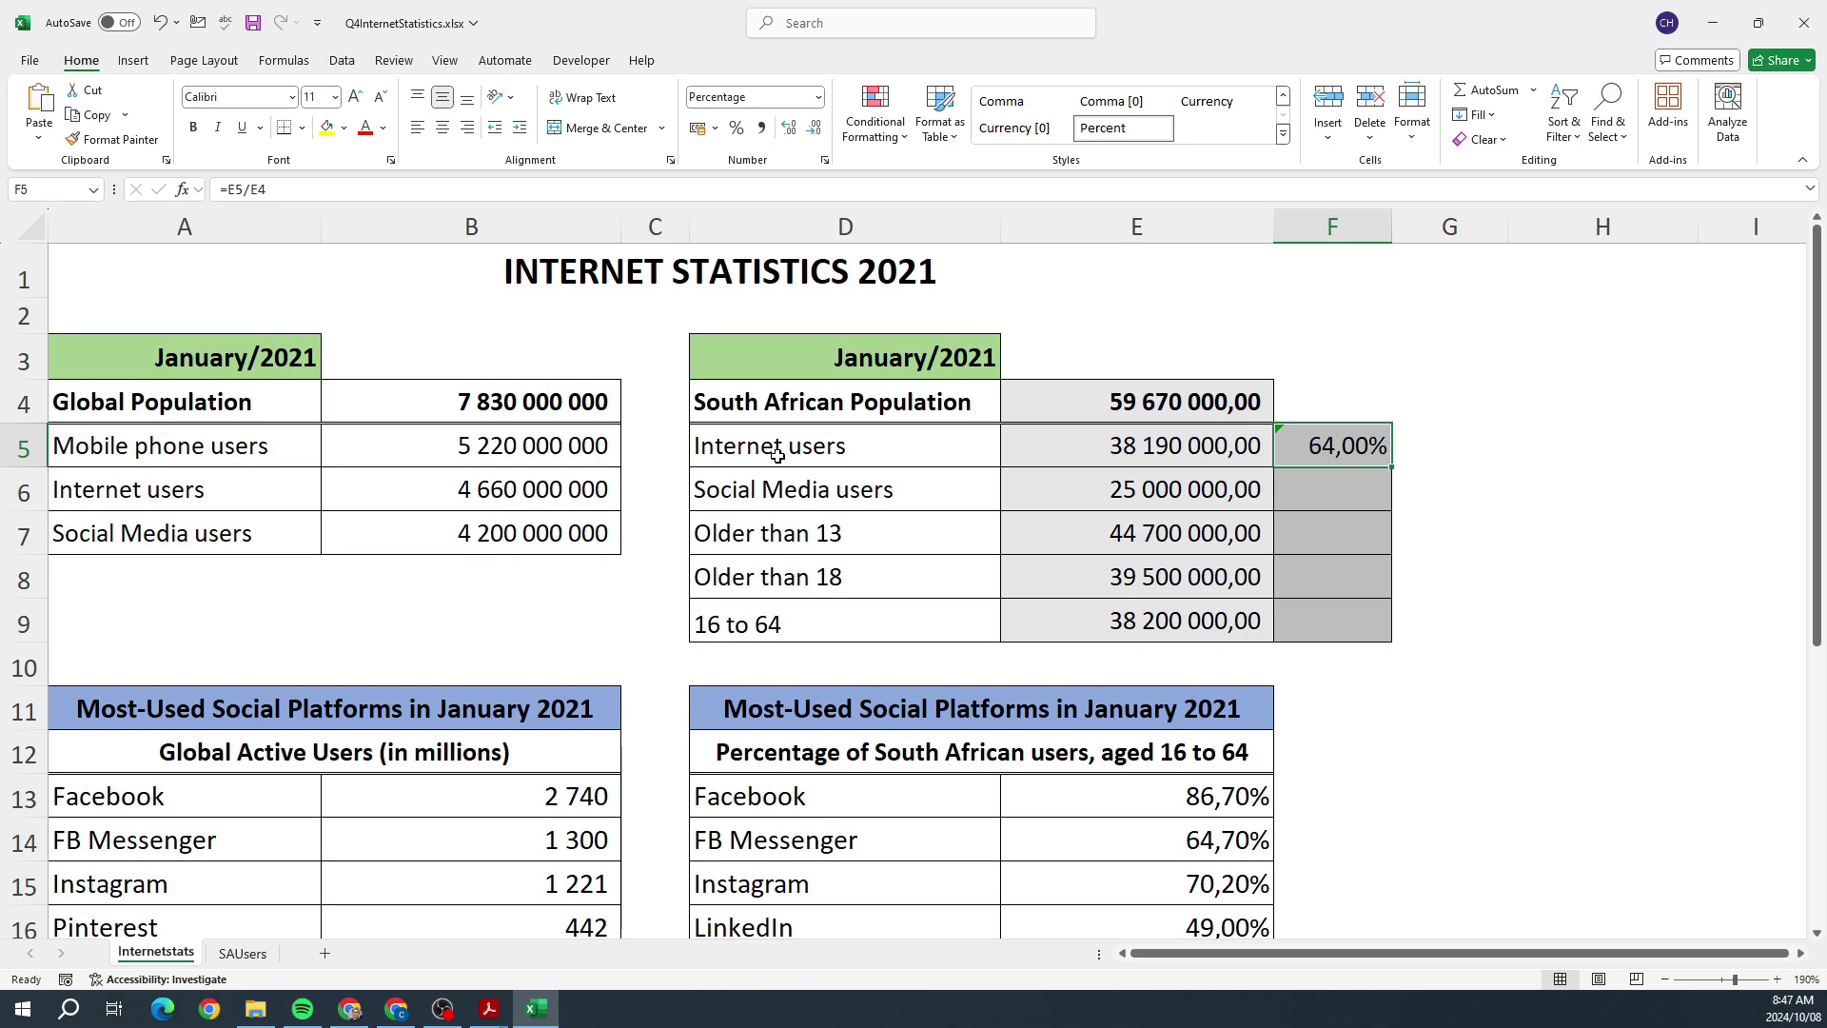
pyautogui.click(789, 131)
pyautogui.click(811, 131)
pyautogui.click(812, 131)
pyautogui.click(812, 131)
# Step: Fill F5's formula down to F9, giving 65%, 179%, 88% and 97%
pyautogui.doubleClick(1340, 436)
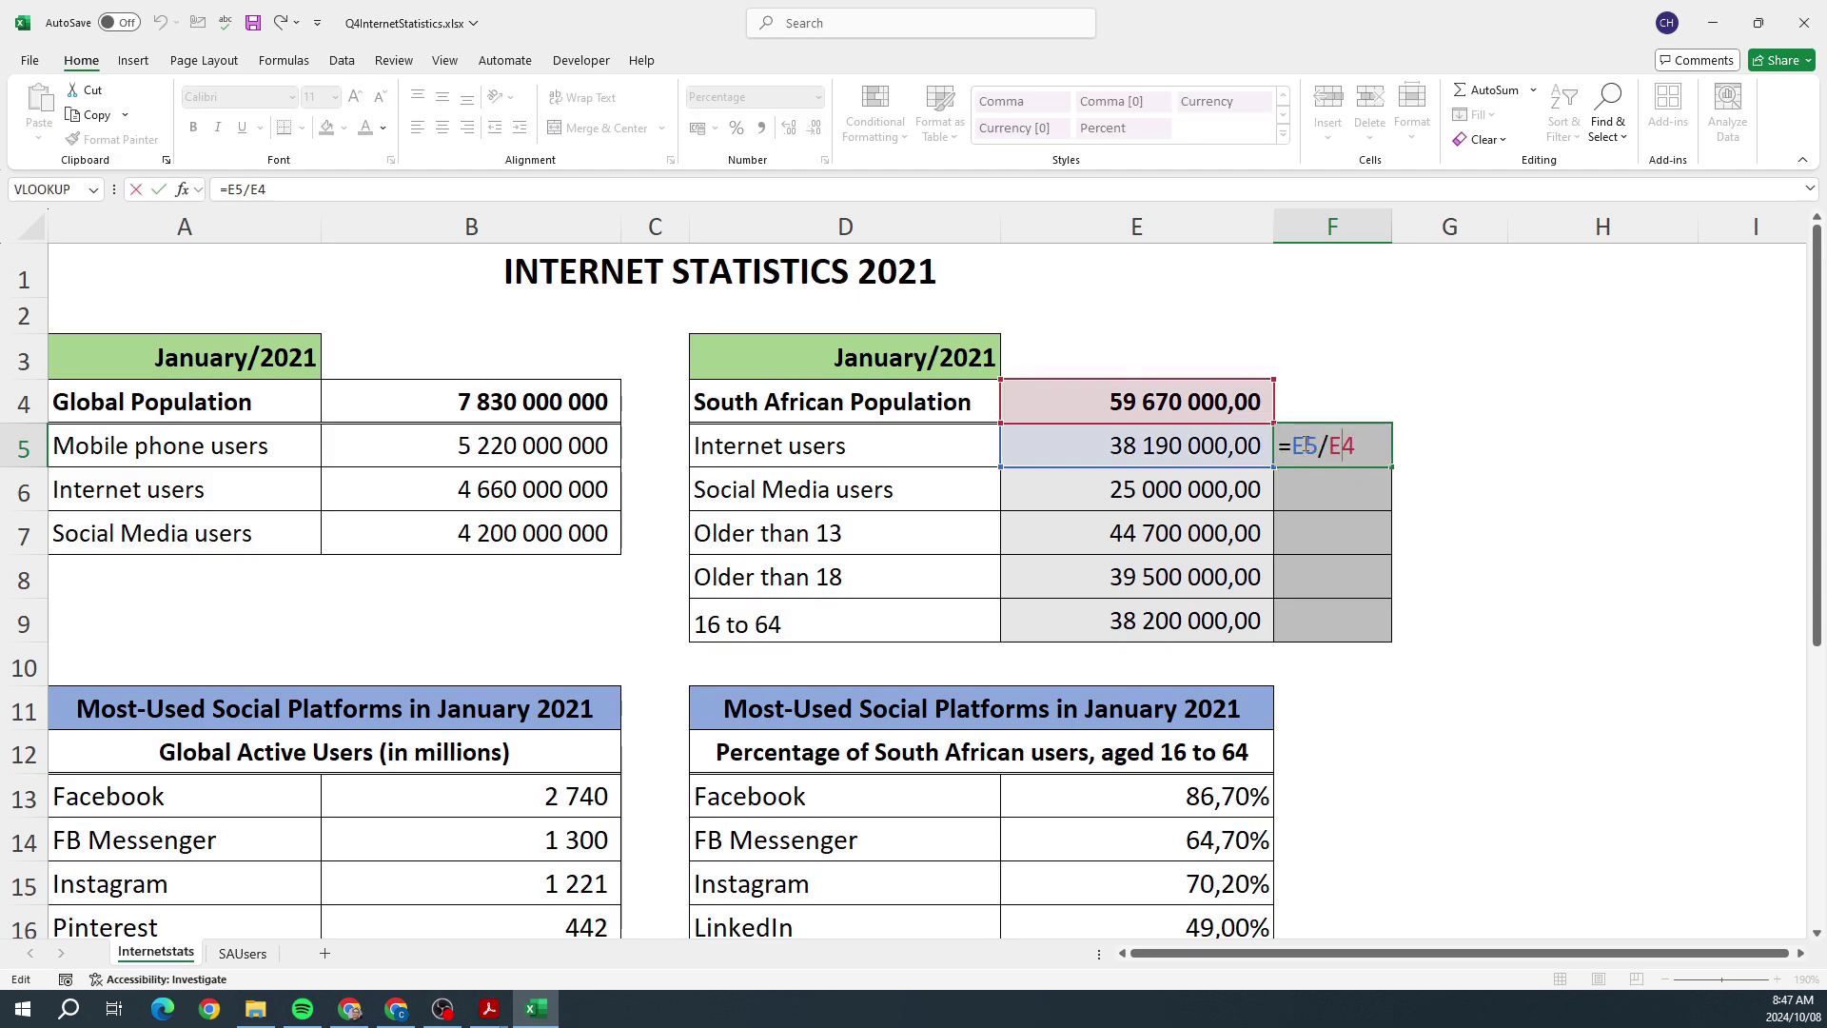
pyautogui.click(1304, 445)
pyautogui.click(1446, 446)
pyautogui.click(1351, 447)
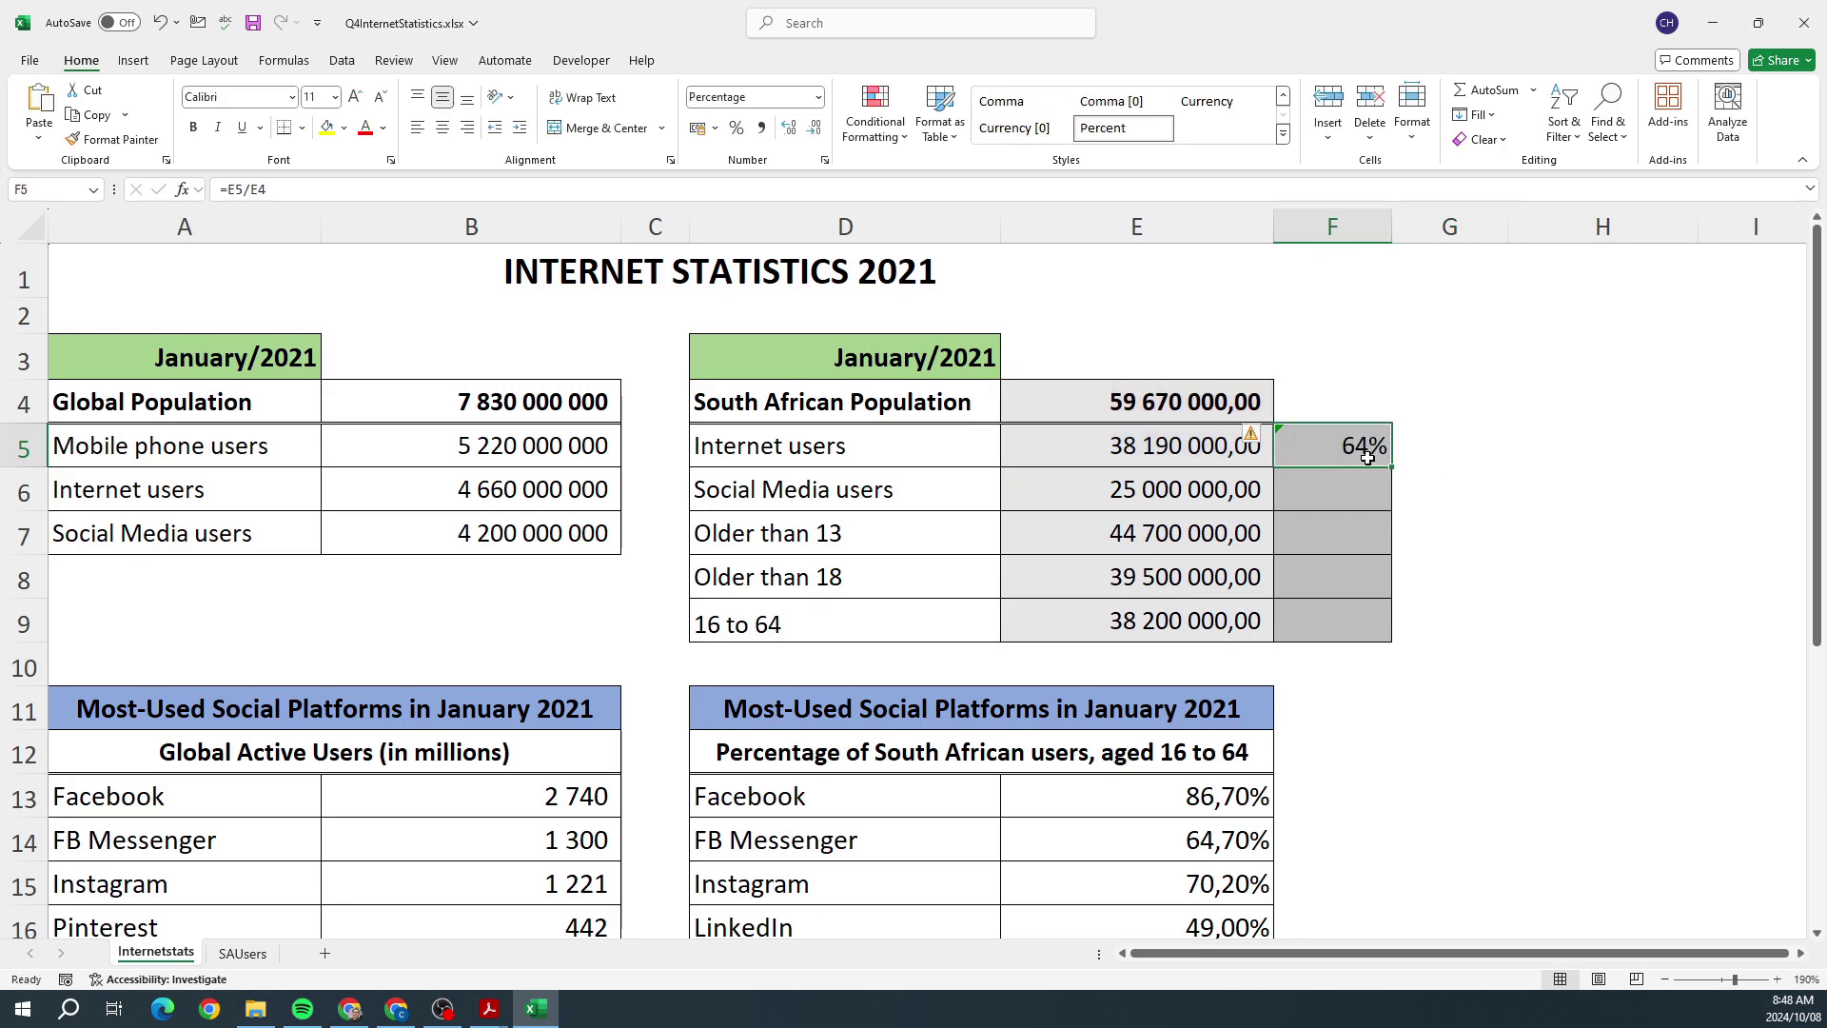
pyautogui.moveTo(1389, 466); pyautogui.dragTo(1371, 648)
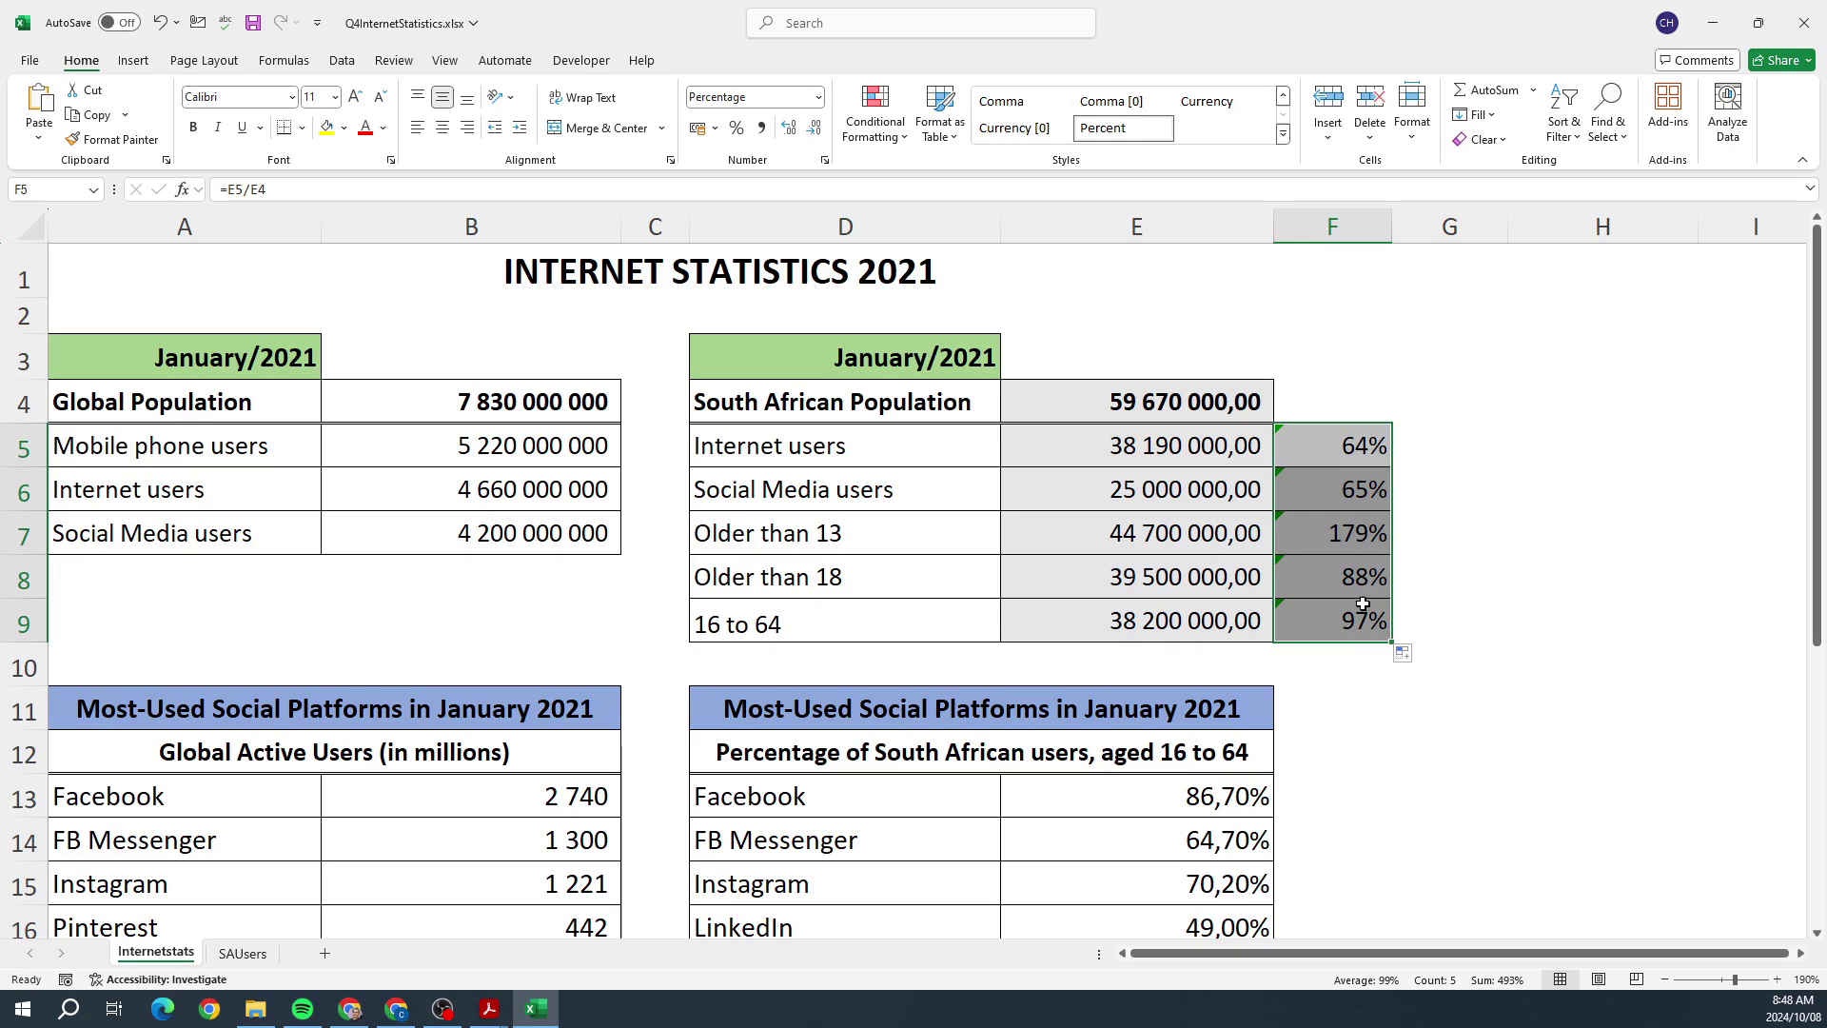
# Step: Change F5 to =E5/$E$4 and fill it down to F9
pyautogui.click(1439, 506)
pyautogui.click(1359, 443)
pyautogui.doubleClick(1359, 443)
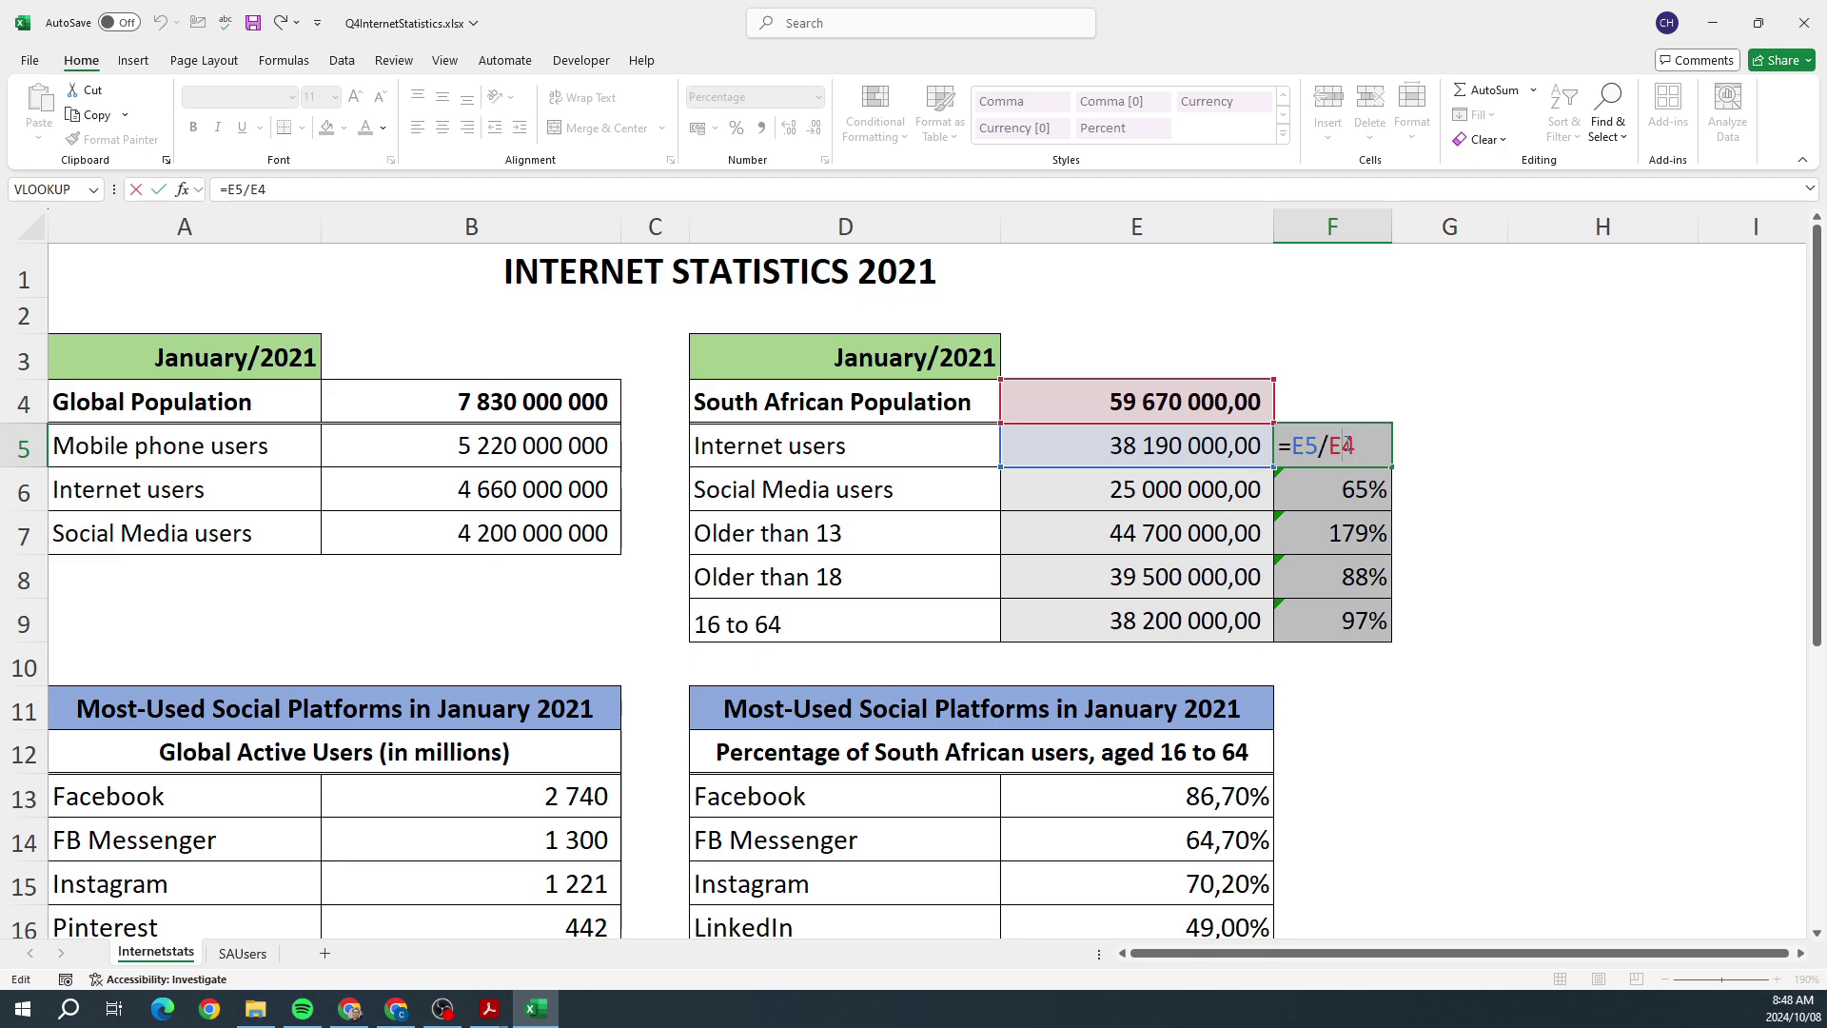
pyautogui.press('F4')
pyautogui.click(1450, 439)
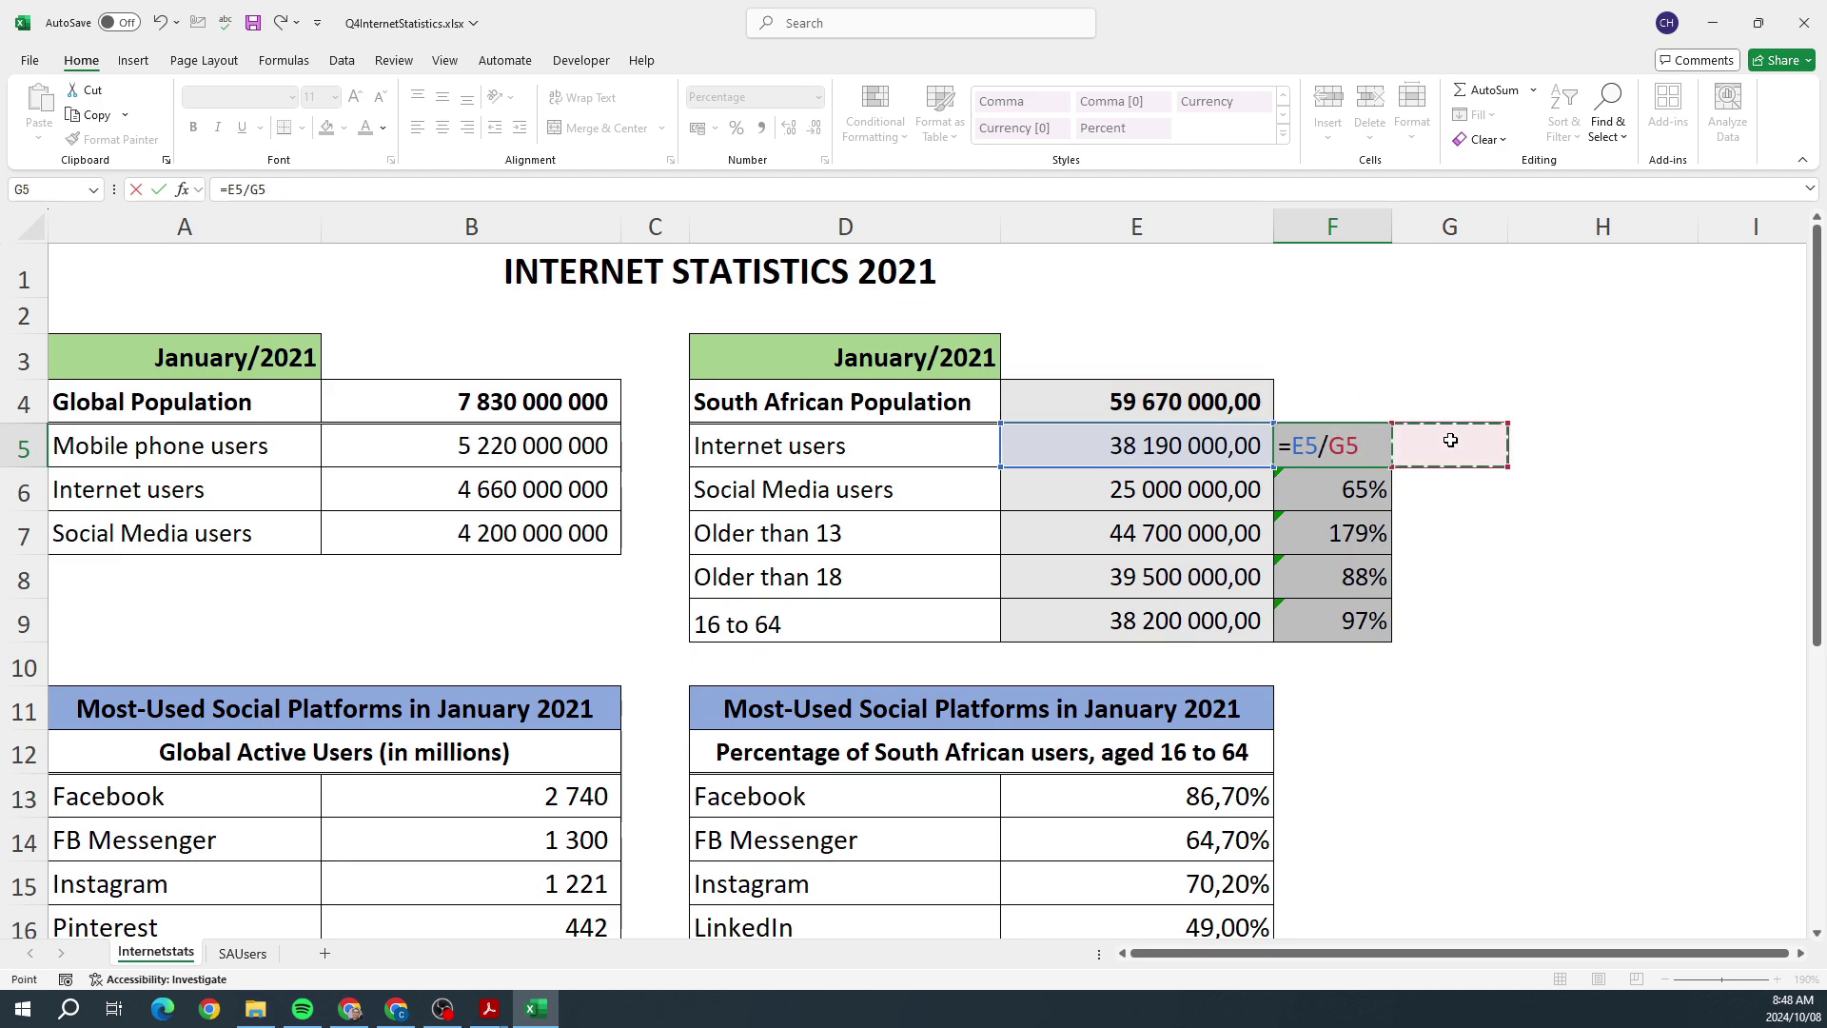
pyautogui.press('Escape')
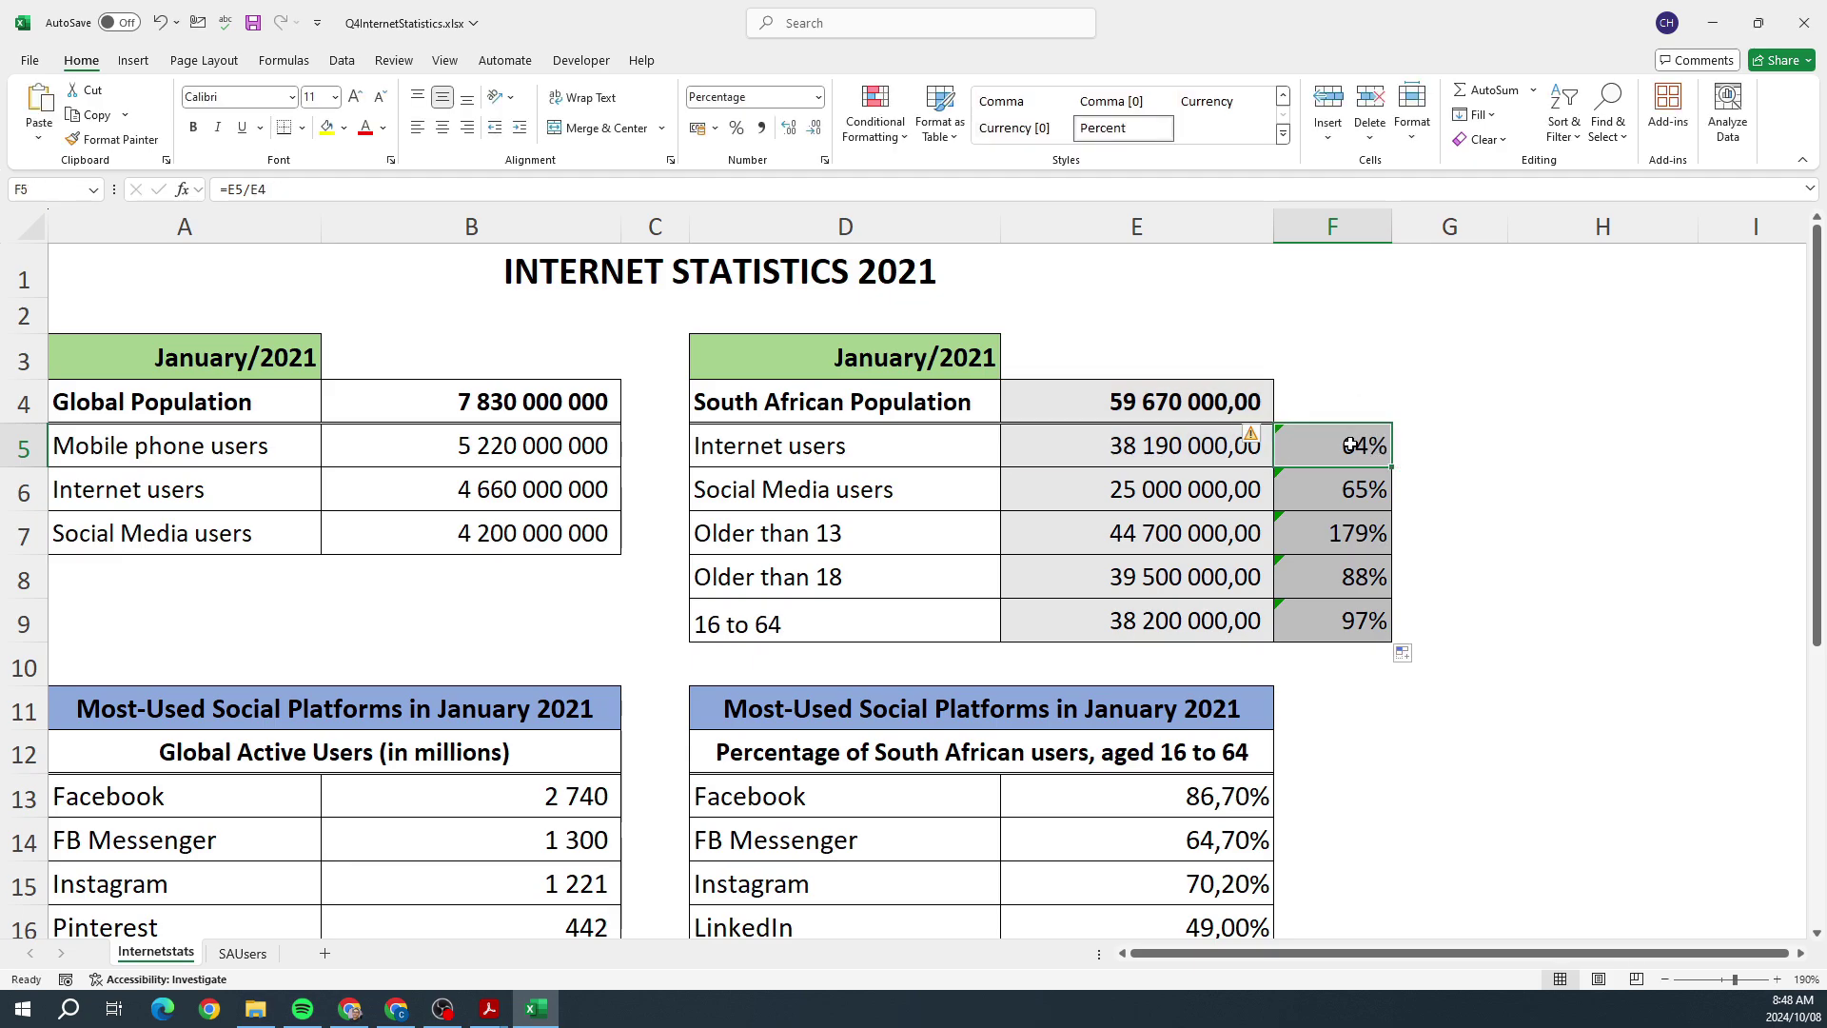
pyautogui.doubleClick(1353, 446)
pyautogui.press('F4')
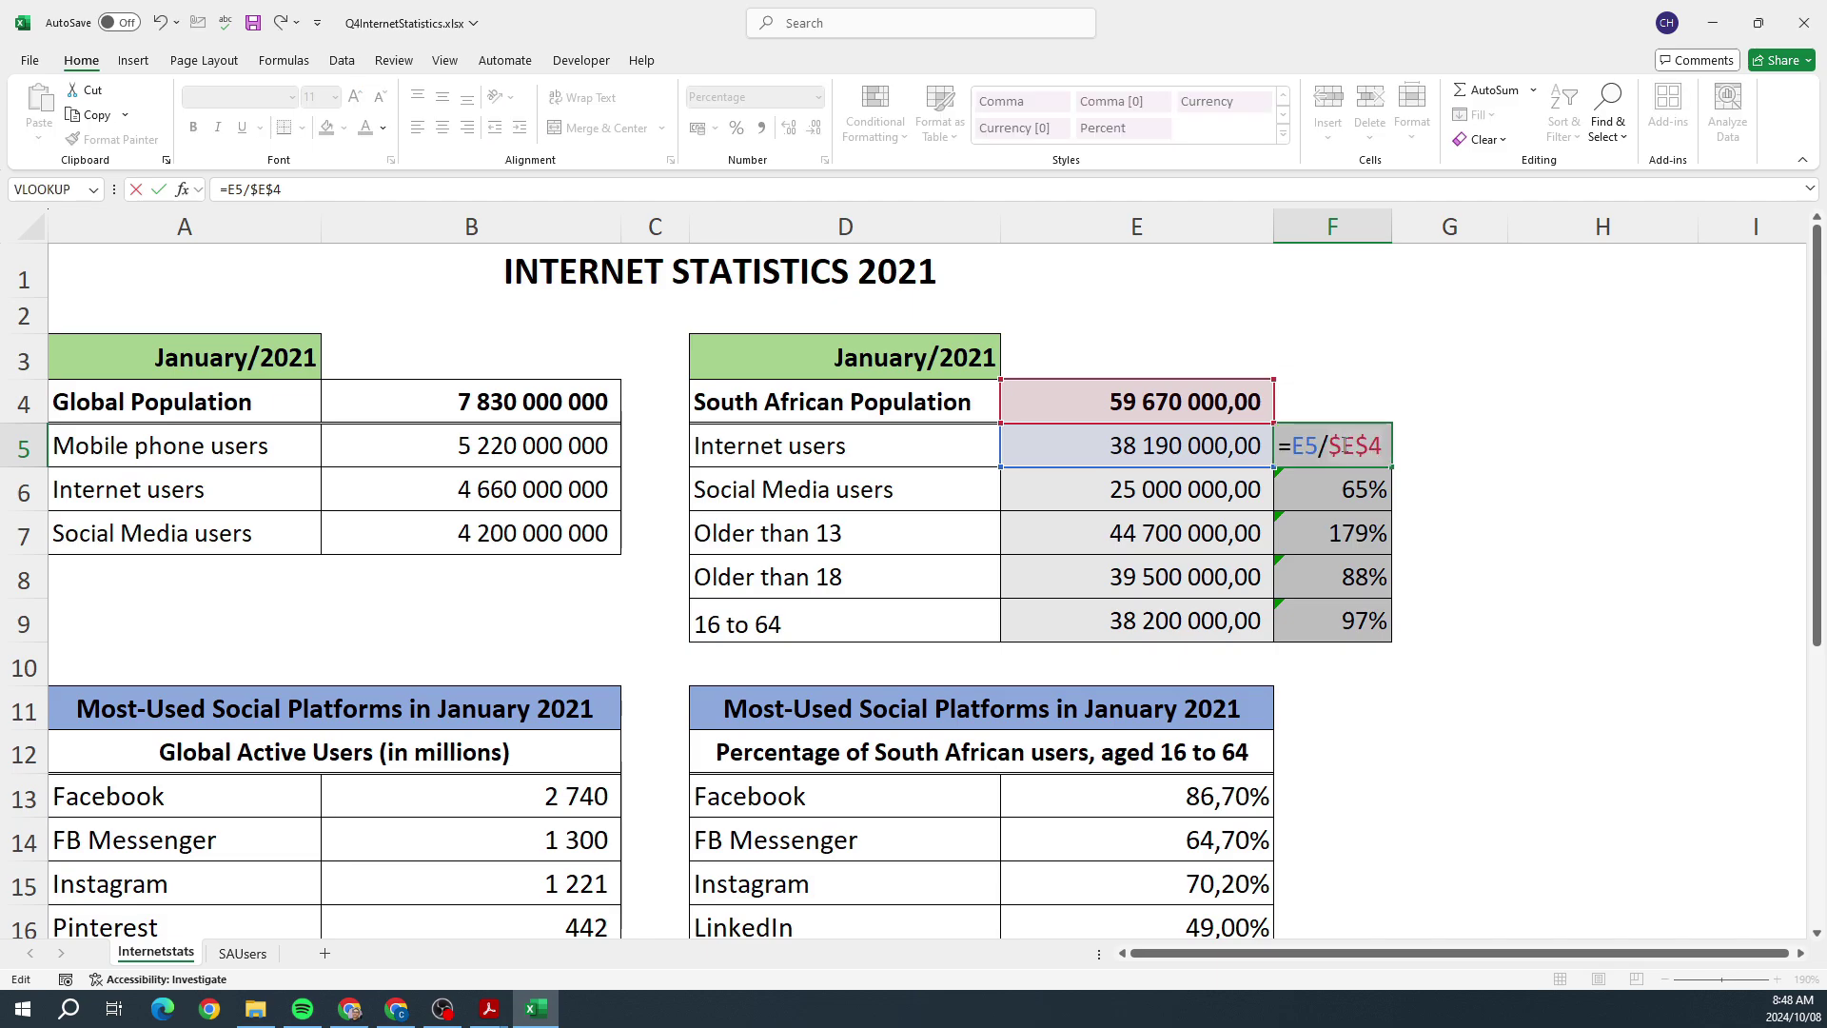
pyautogui.hotkey('ctrl', 'Return')
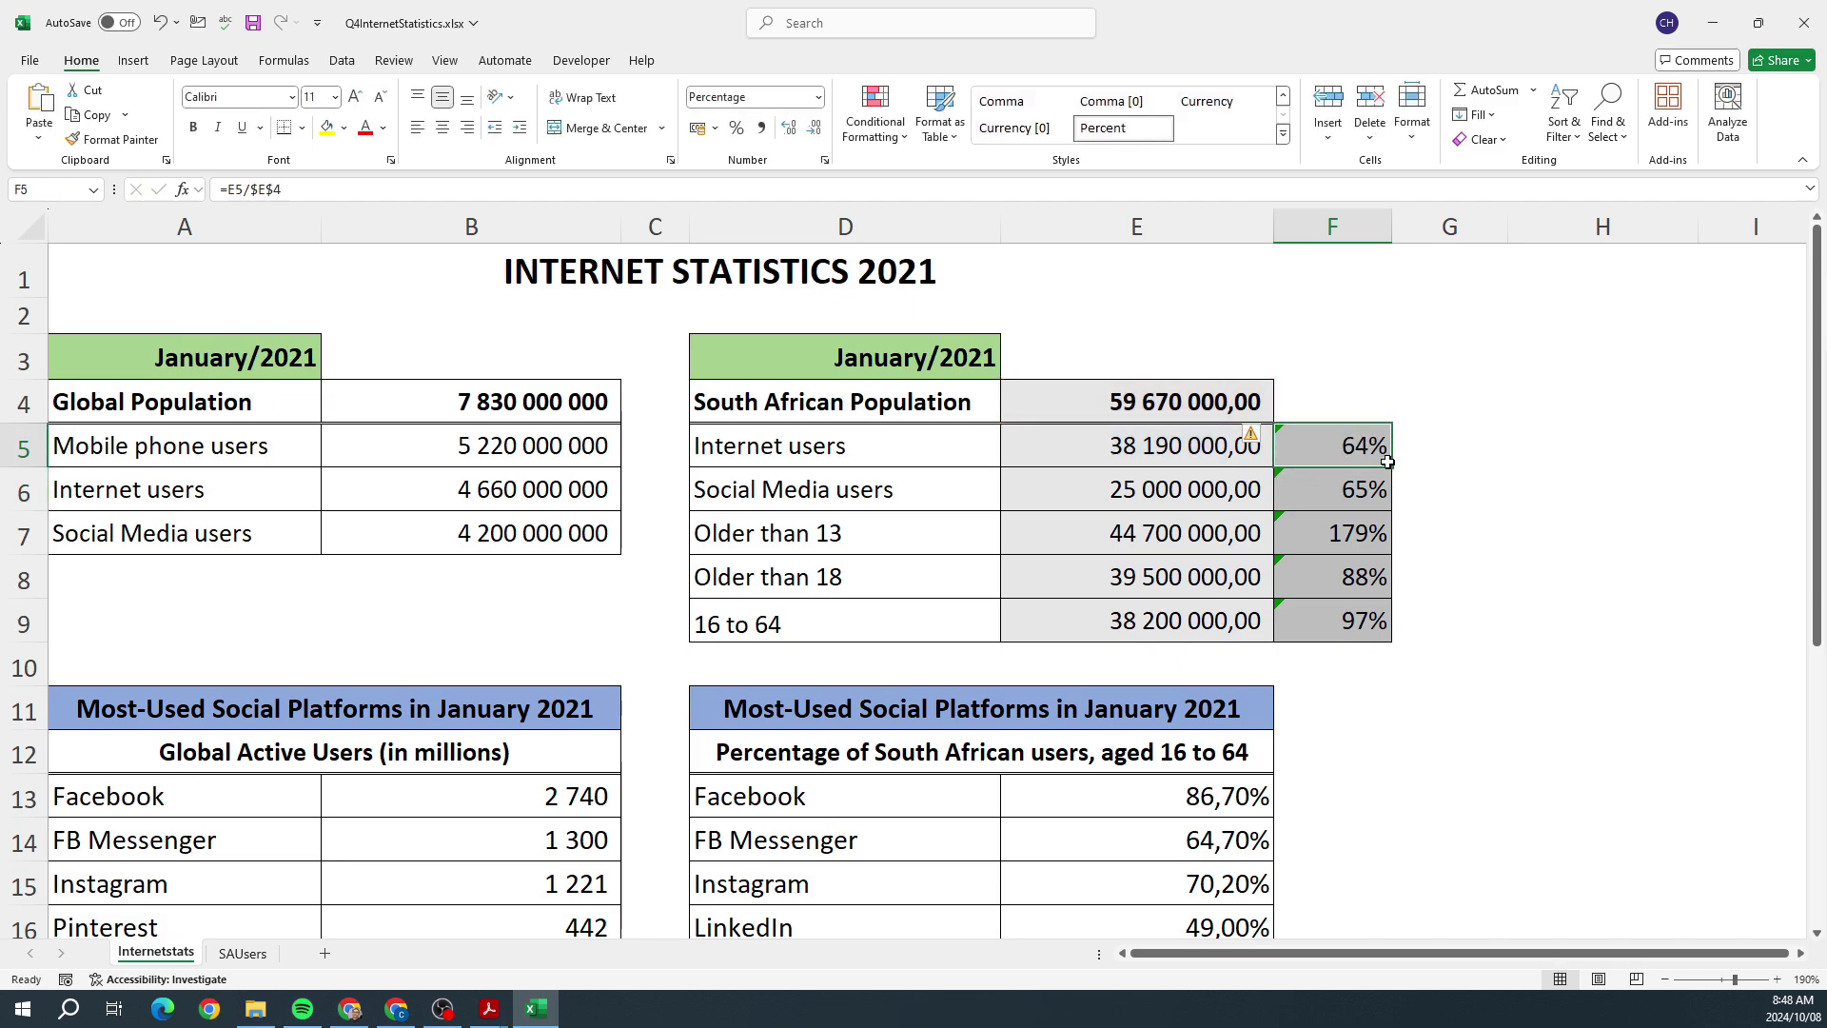
pyautogui.moveTo(1391, 465); pyautogui.dragTo(1392, 640)
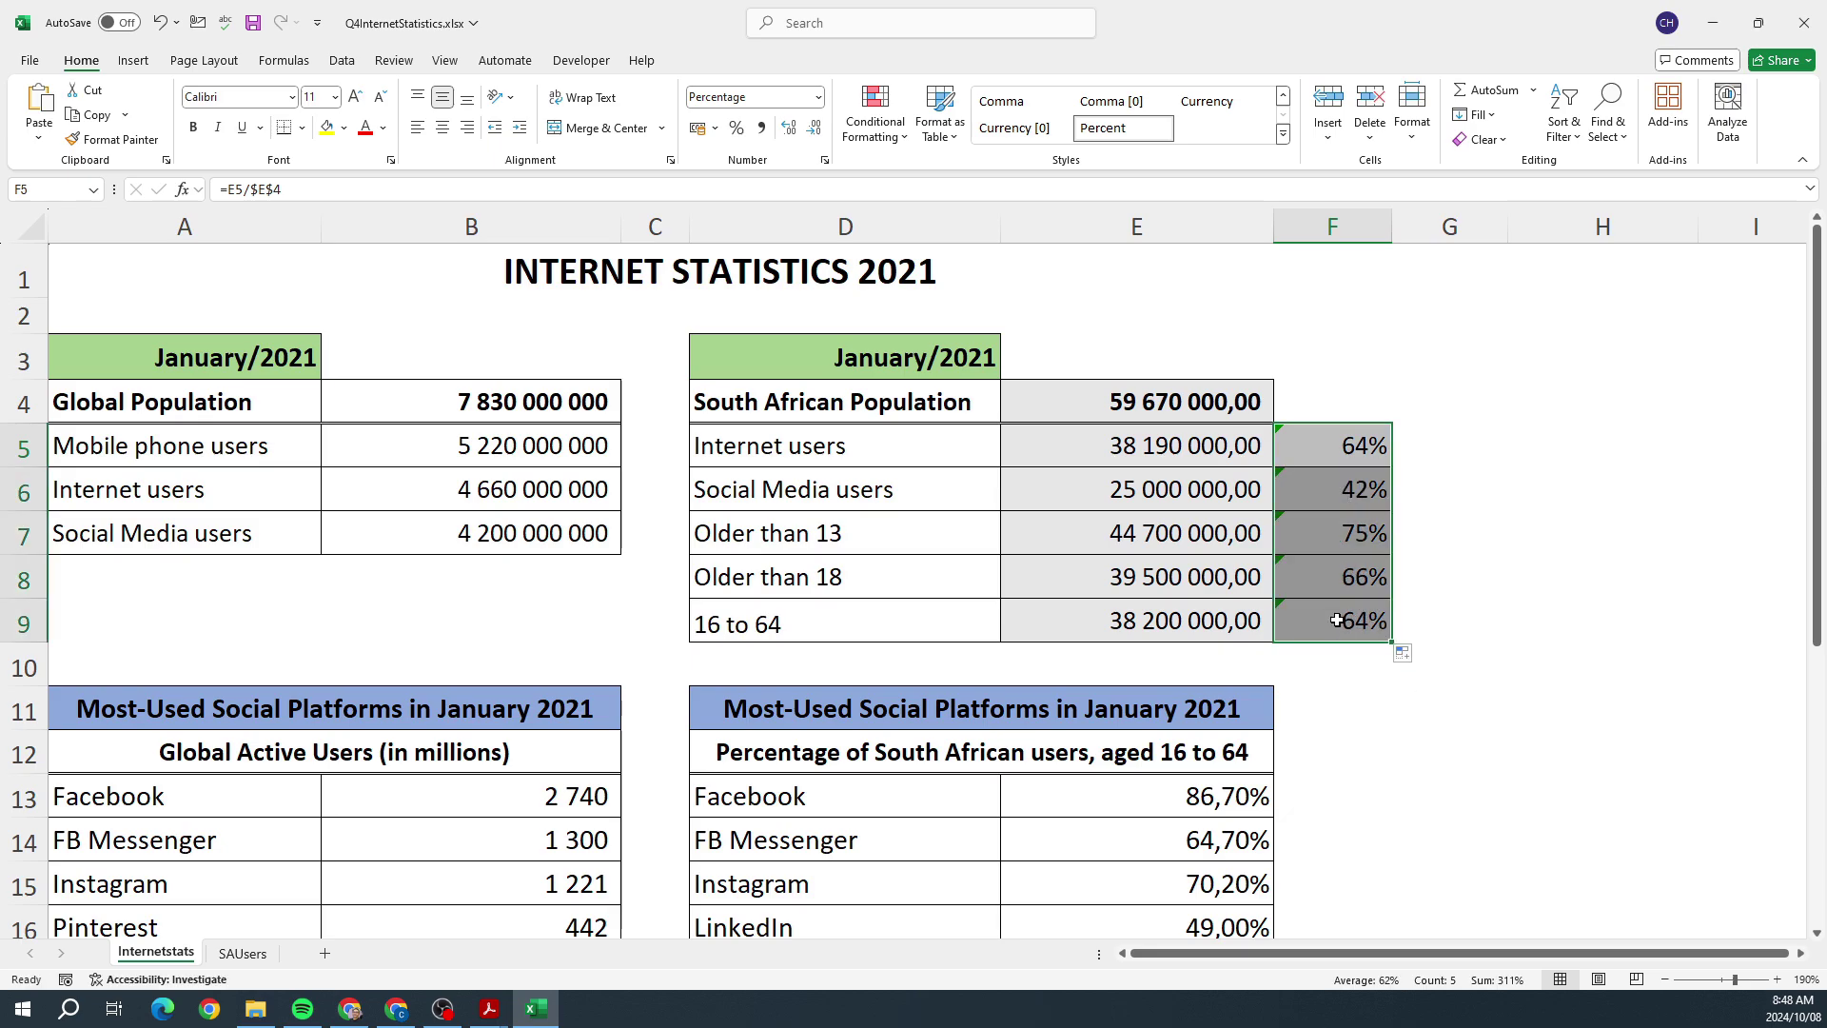
# Step: Inspect the copied formulas in F6 and F7 without changing them
pyautogui.click(1343, 491)
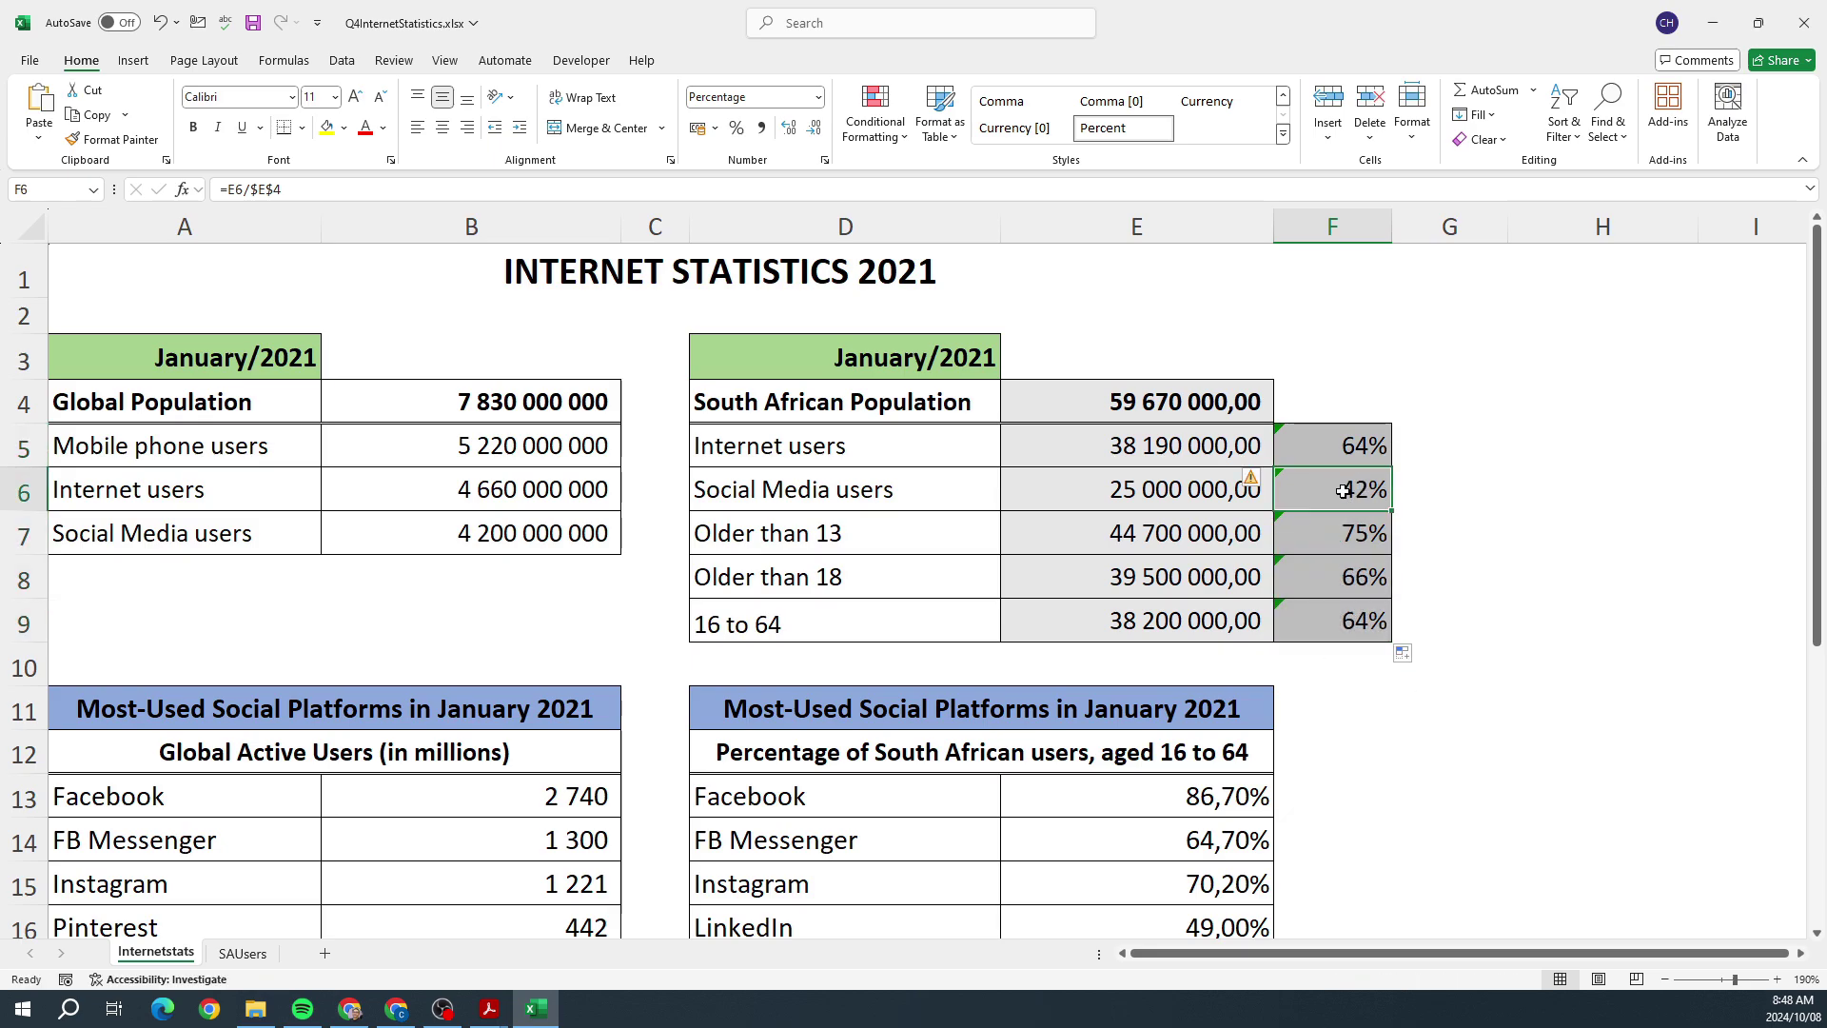
pyautogui.doubleClick(1342, 488)
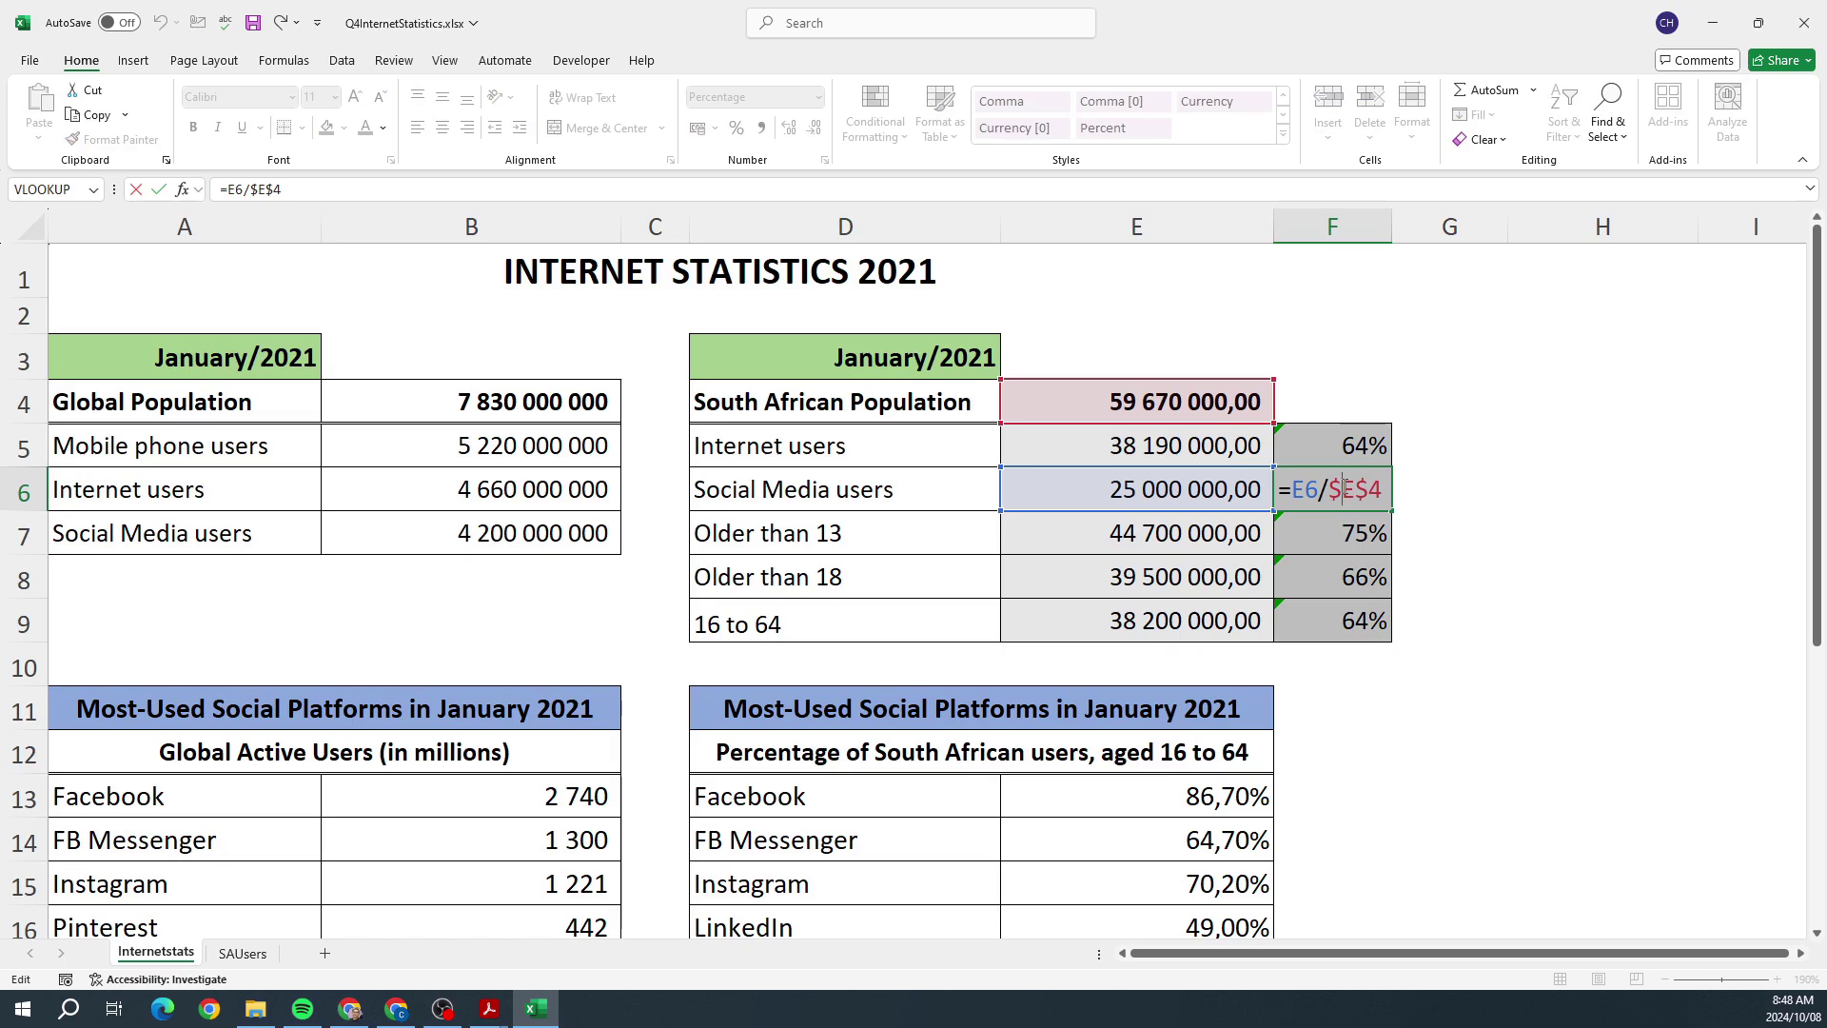
pyautogui.press('Escape')
pyautogui.doubleClick(1355, 532)
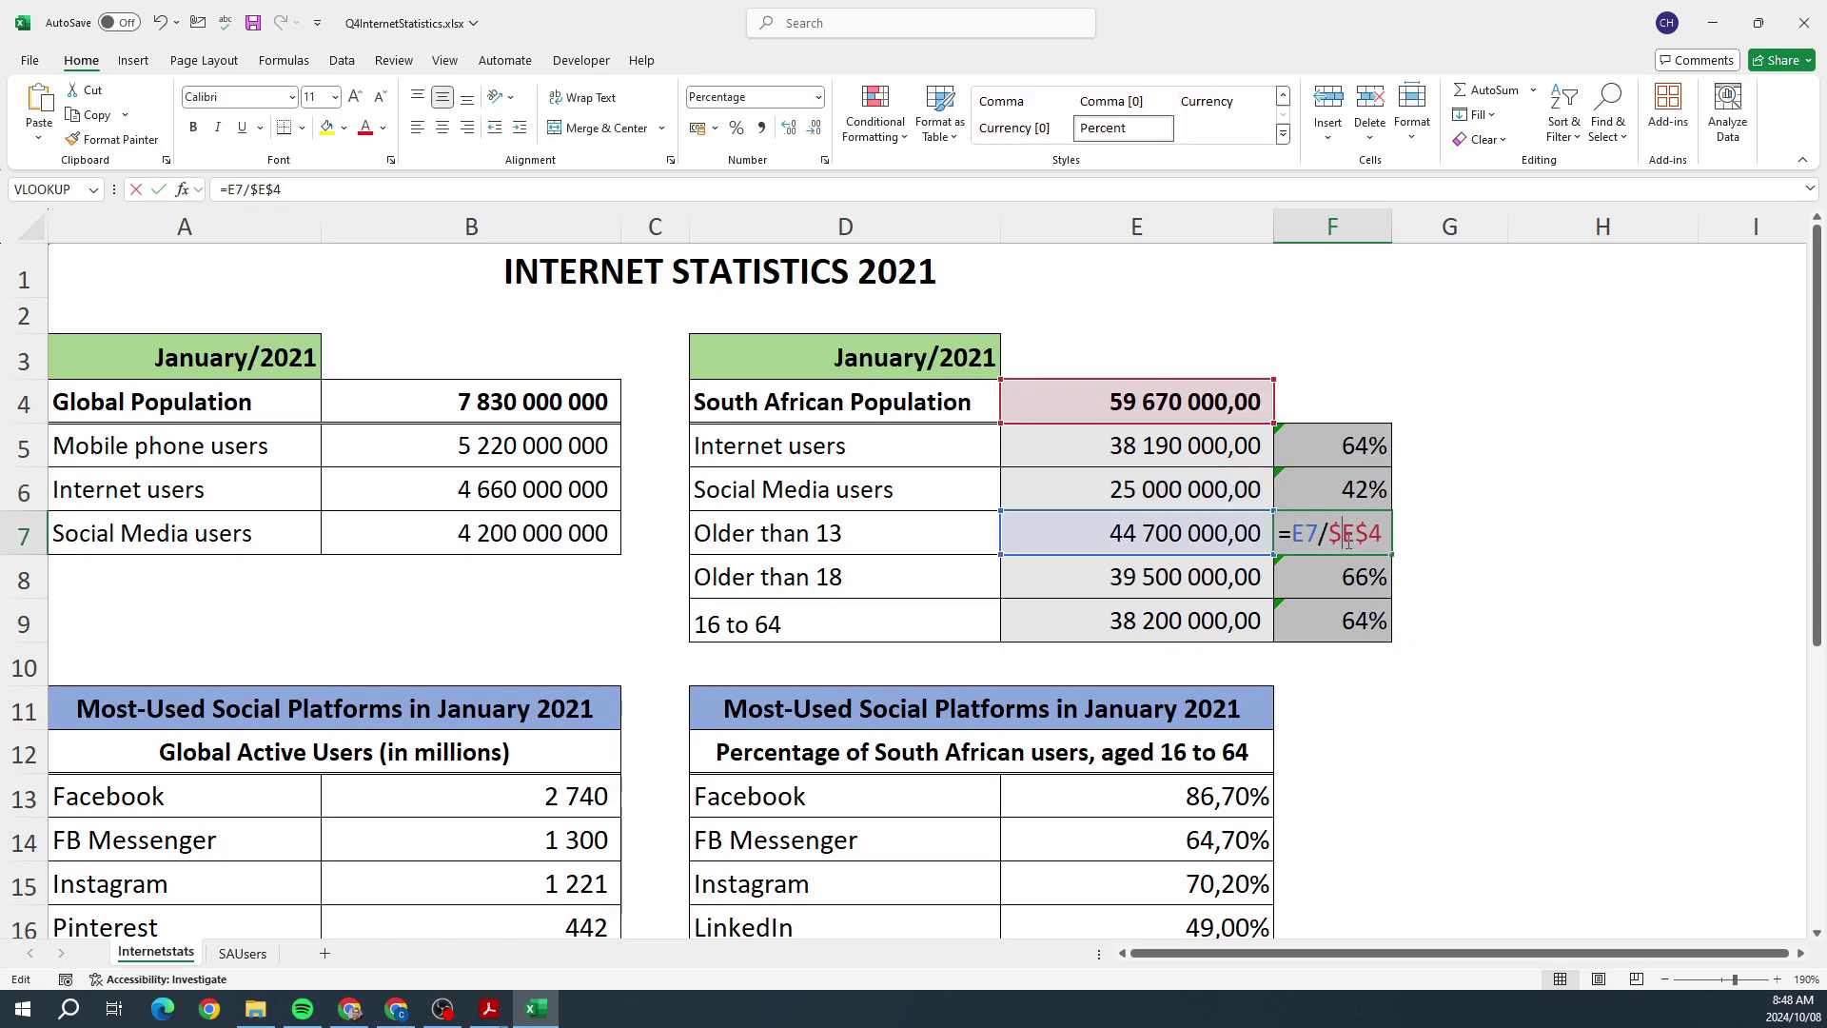
pyautogui.press('Escape')
# Step: Re-enter F5 as =E5/Population and fill down to F9: 64%, 42%, 75%, 66%, 64%
pyautogui.click(1362, 446)
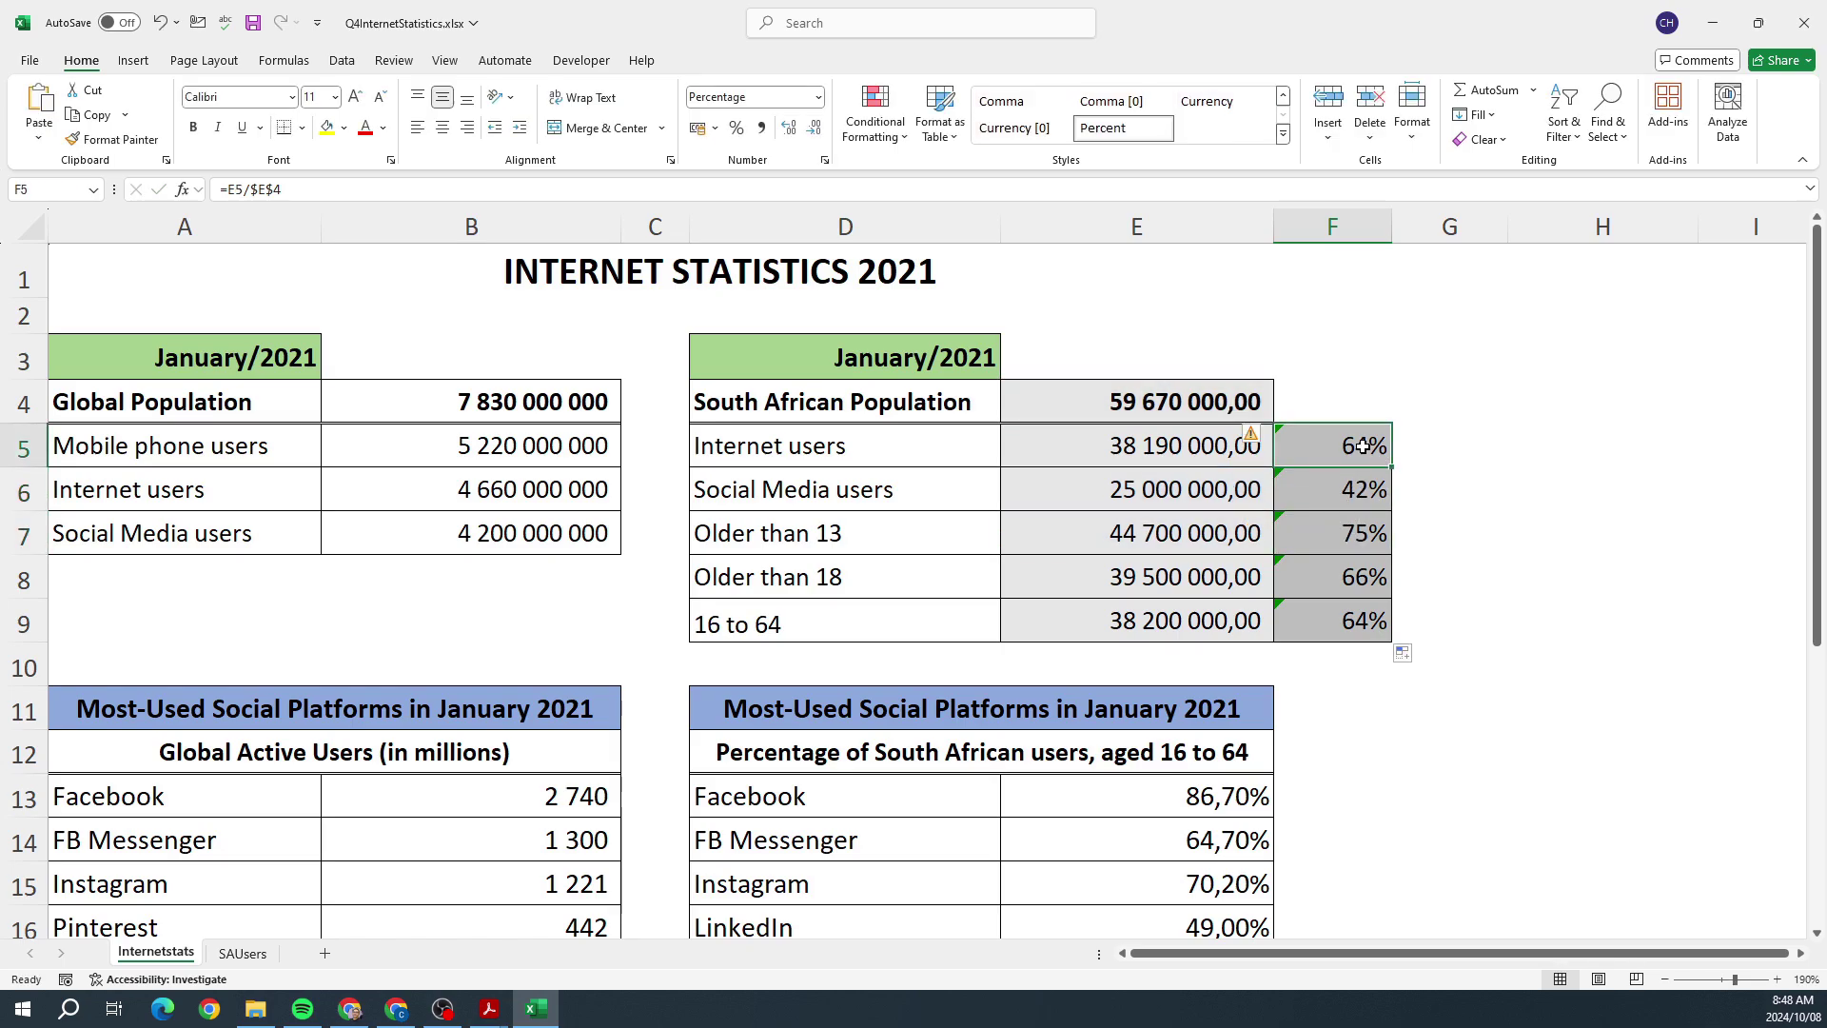
pyautogui.write('=')
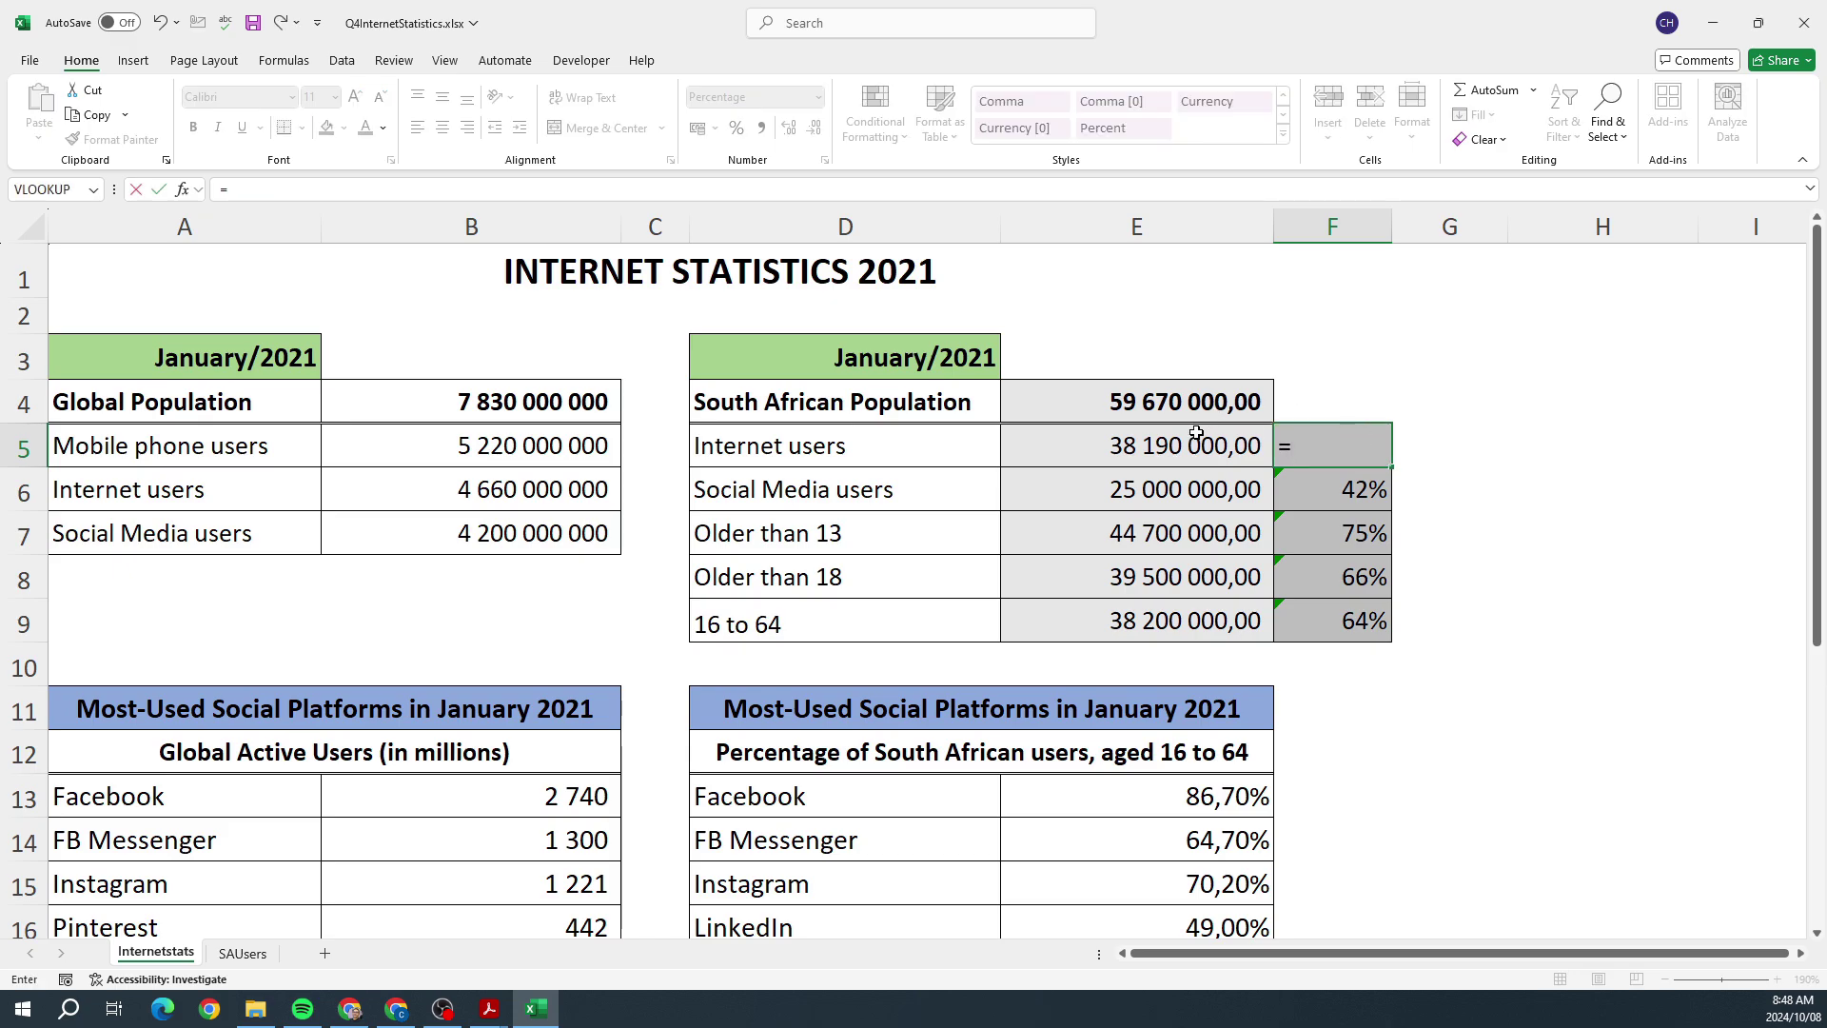
pyautogui.click(1191, 445)
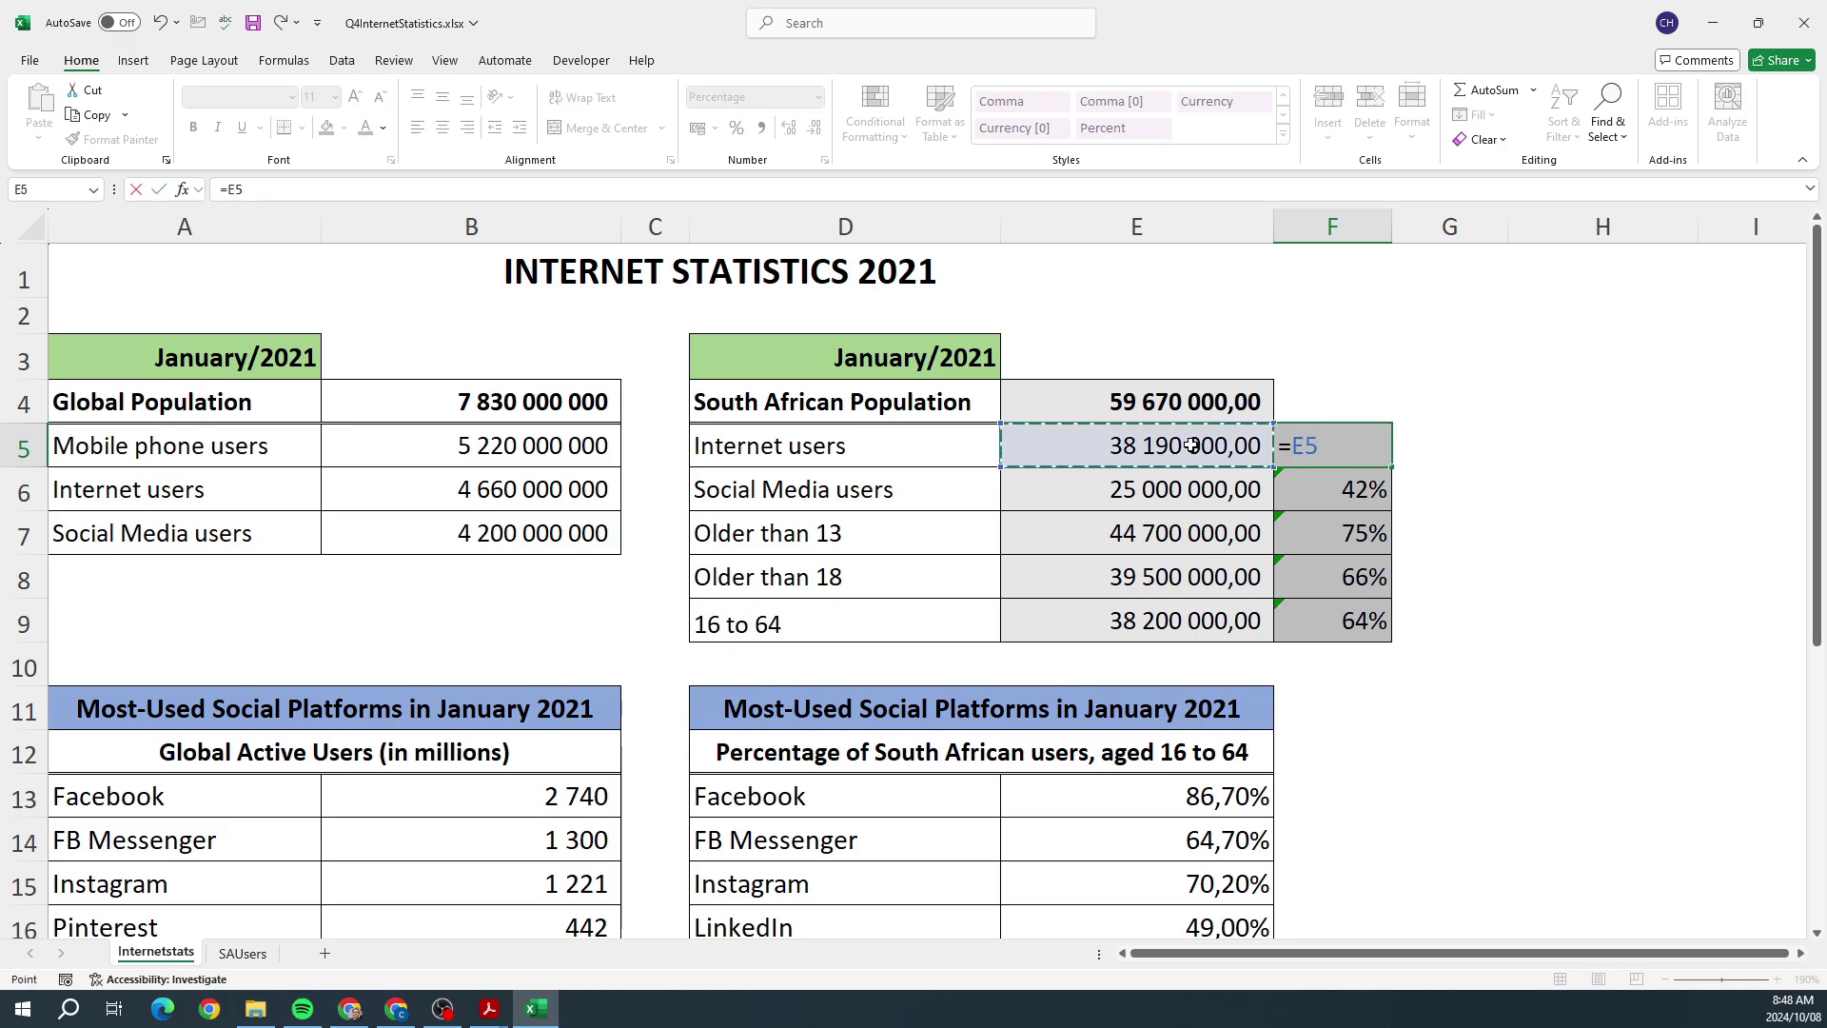
pyautogui.write('/')
pyautogui.click(1184, 404)
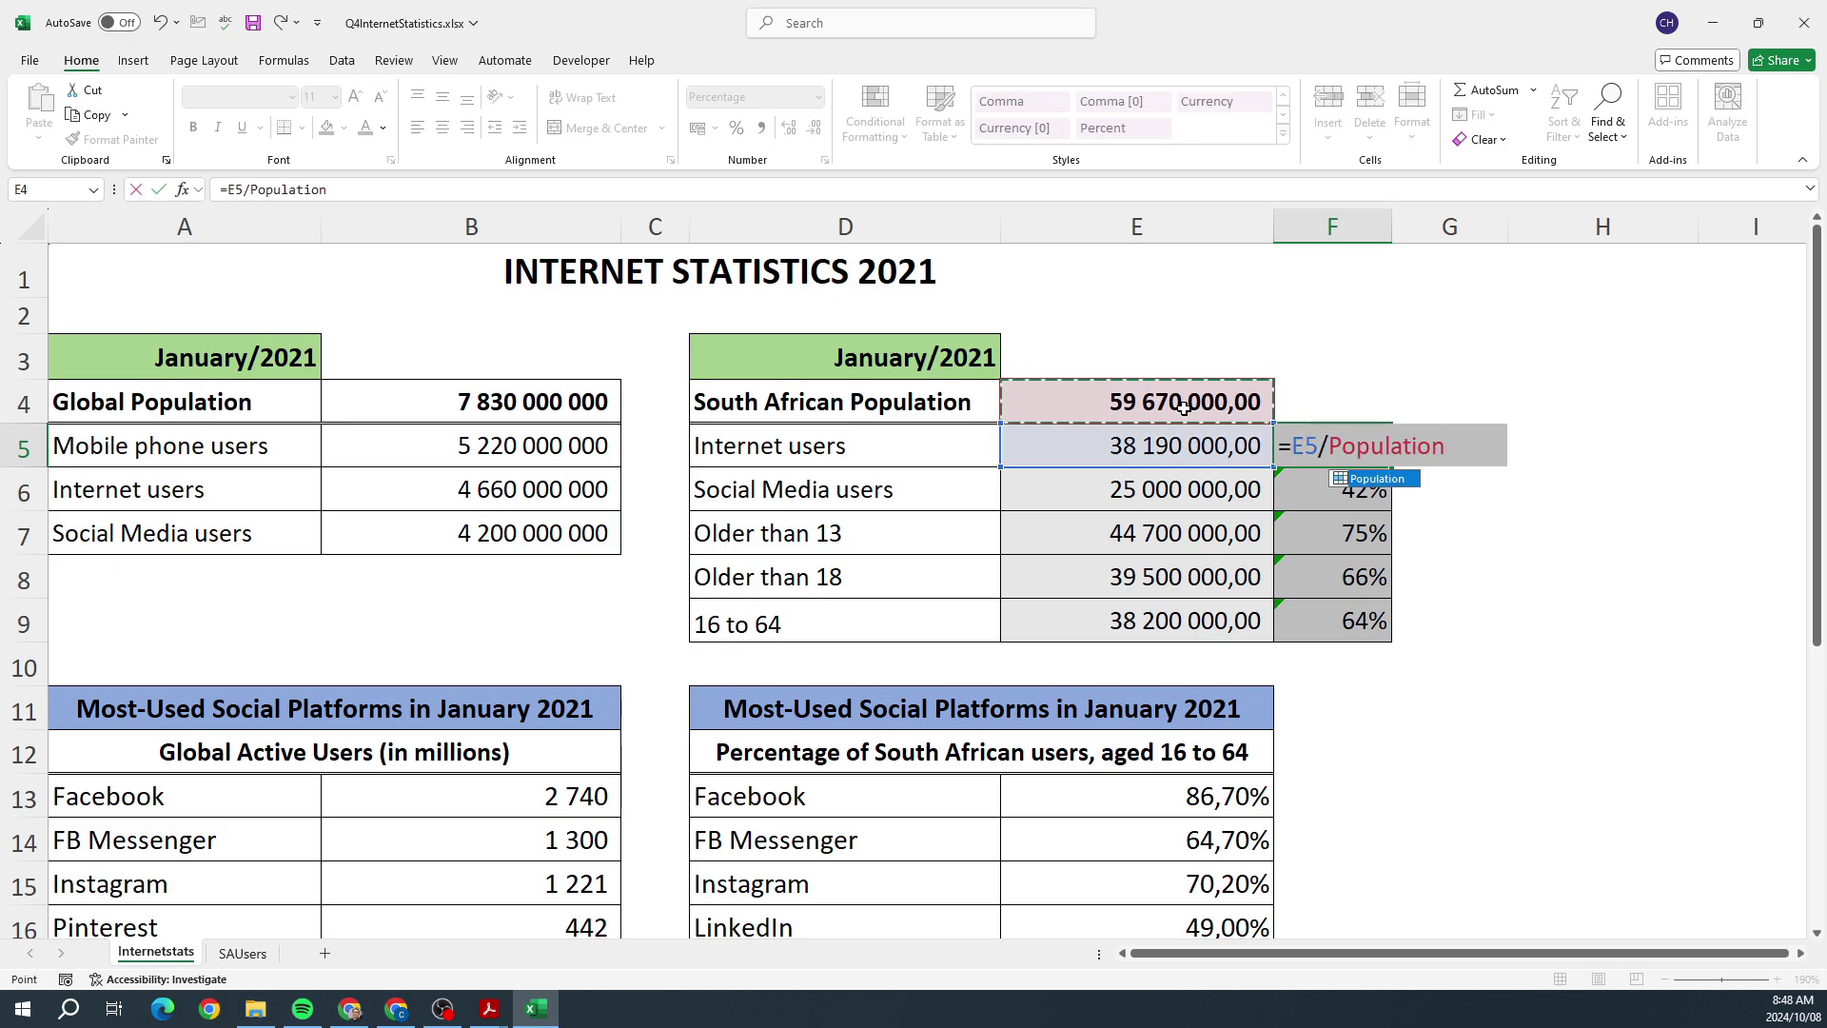
pyautogui.press('Return')
pyautogui.click(1356, 440)
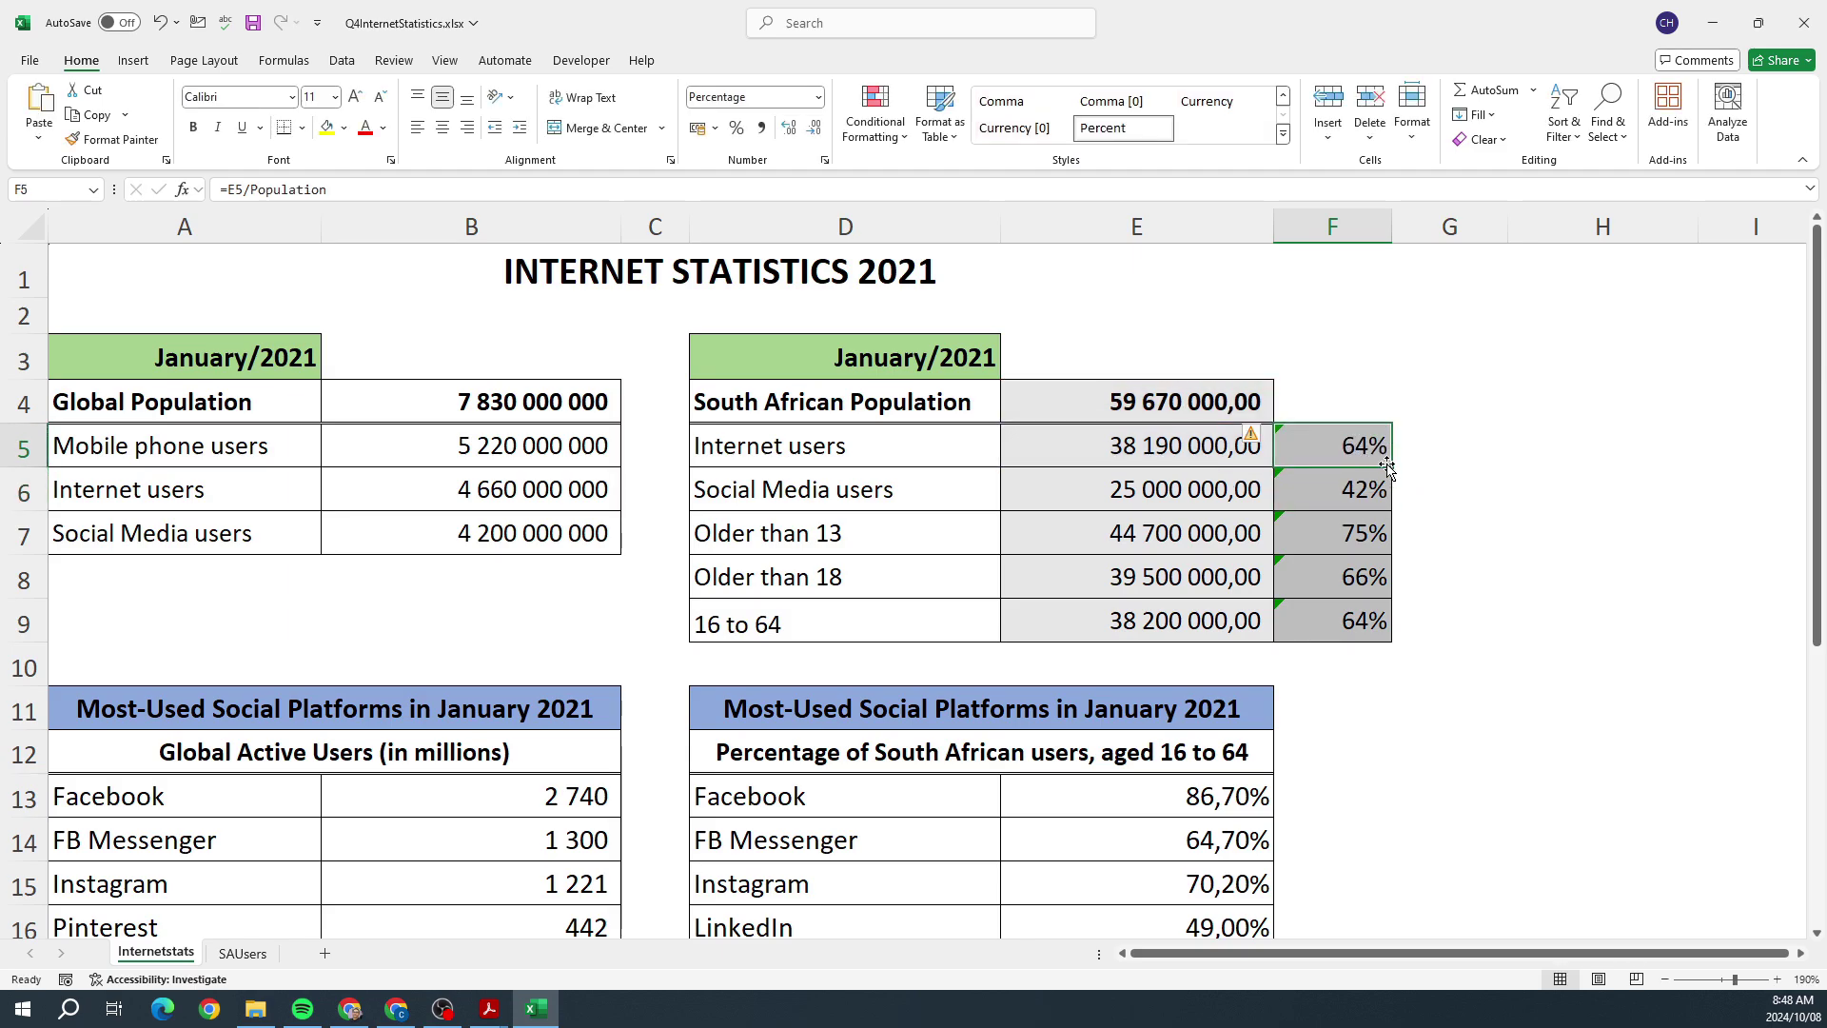
pyautogui.moveTo(1389, 466); pyautogui.dragTo(1381, 626)
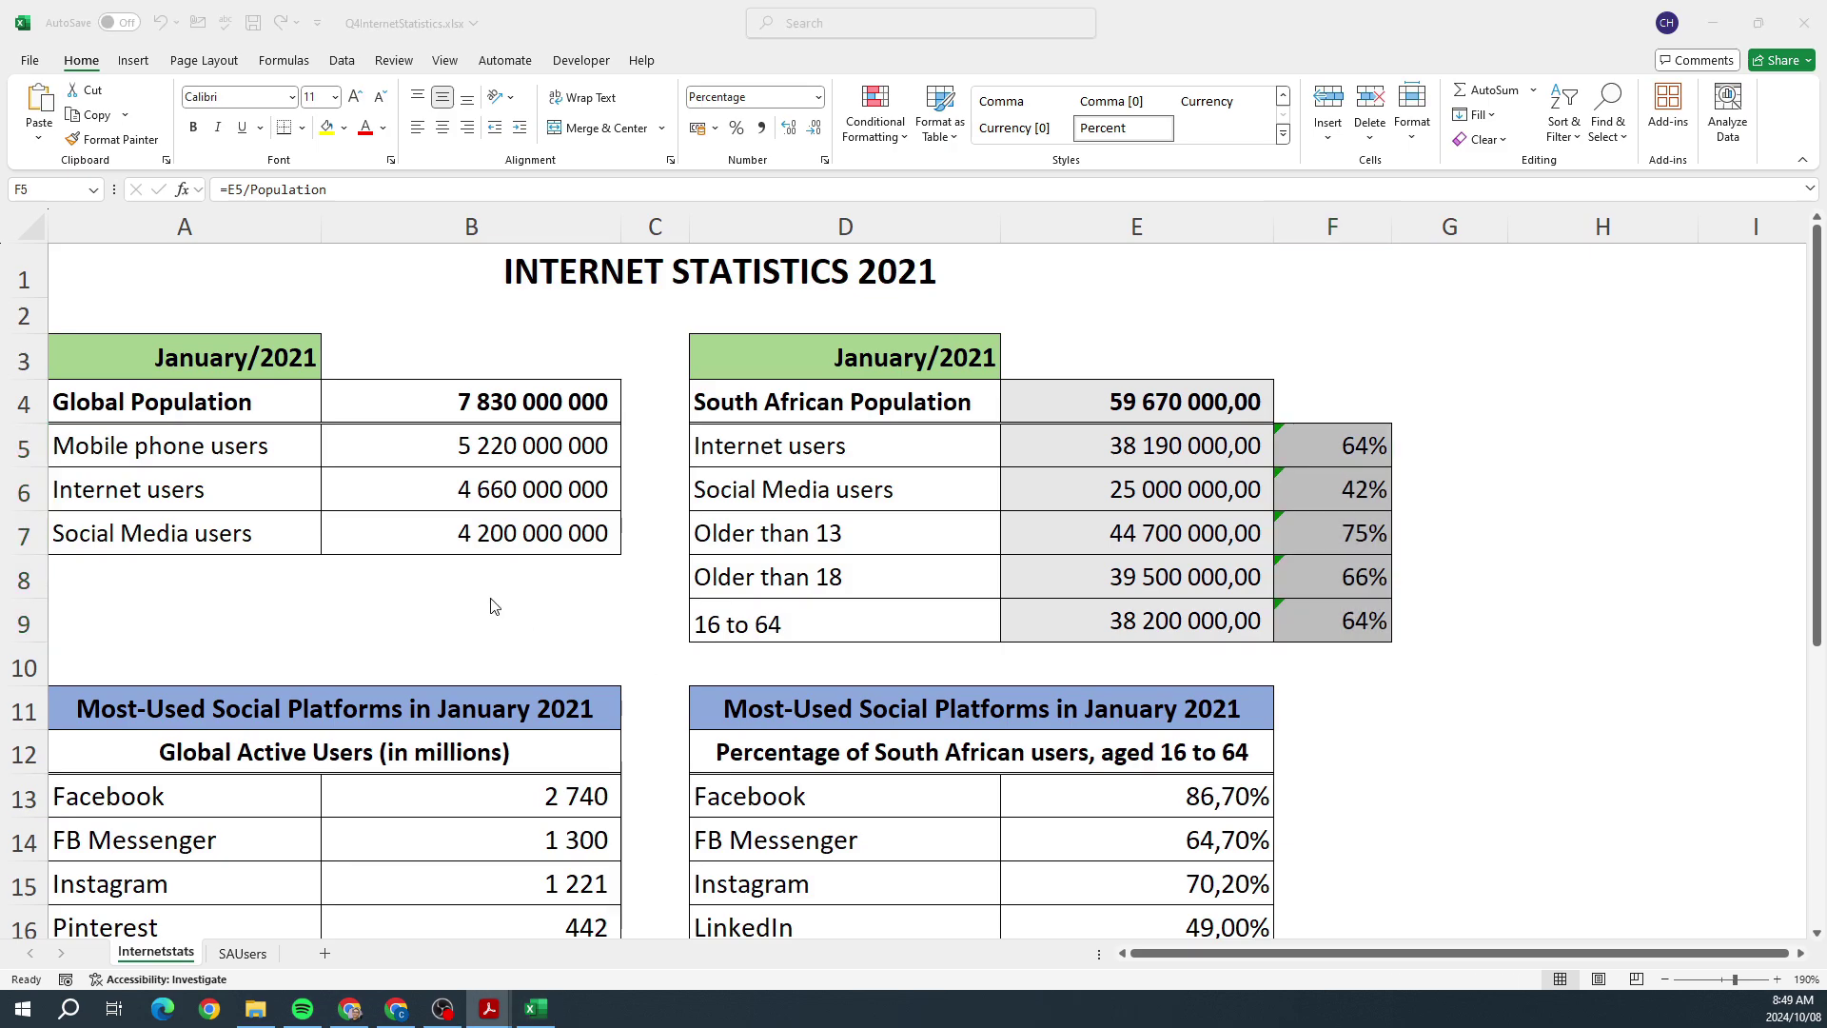
# Step: Select the South African platform percentages and browse the Conditional Formatting menu
pyautogui.scroll(-3, 574, 607)
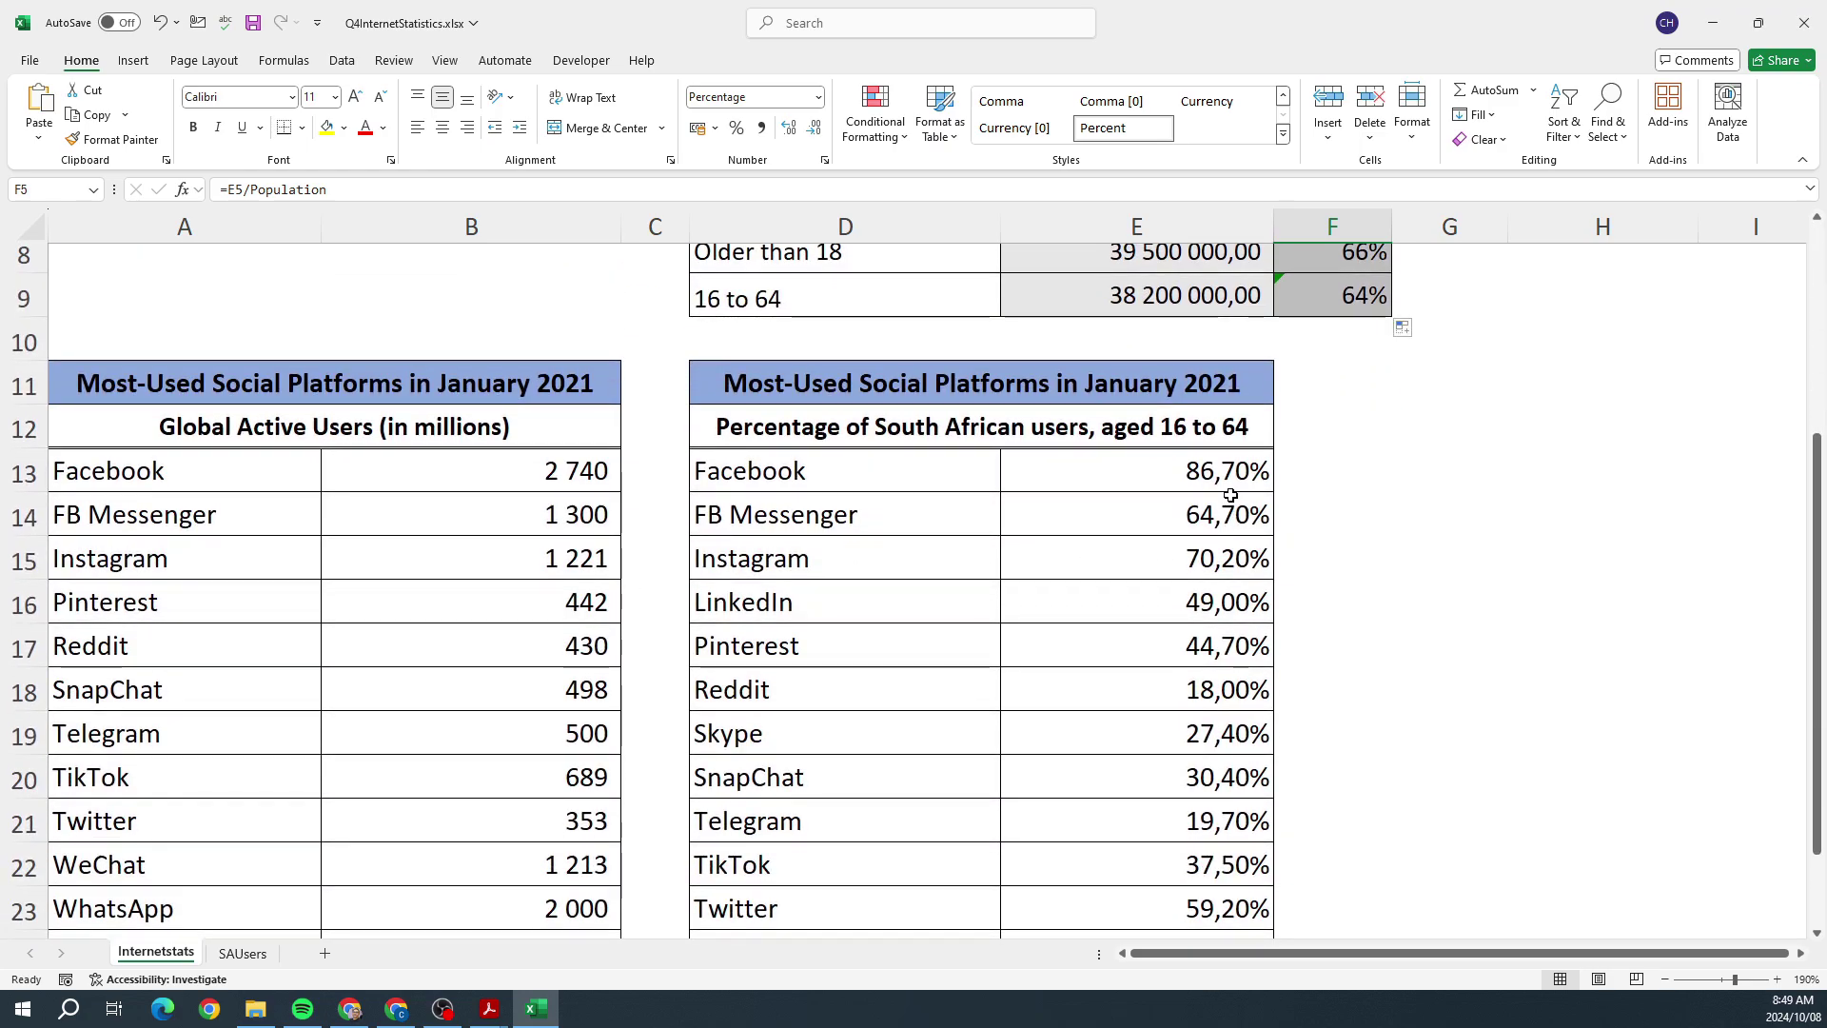
pyautogui.click(1220, 473)
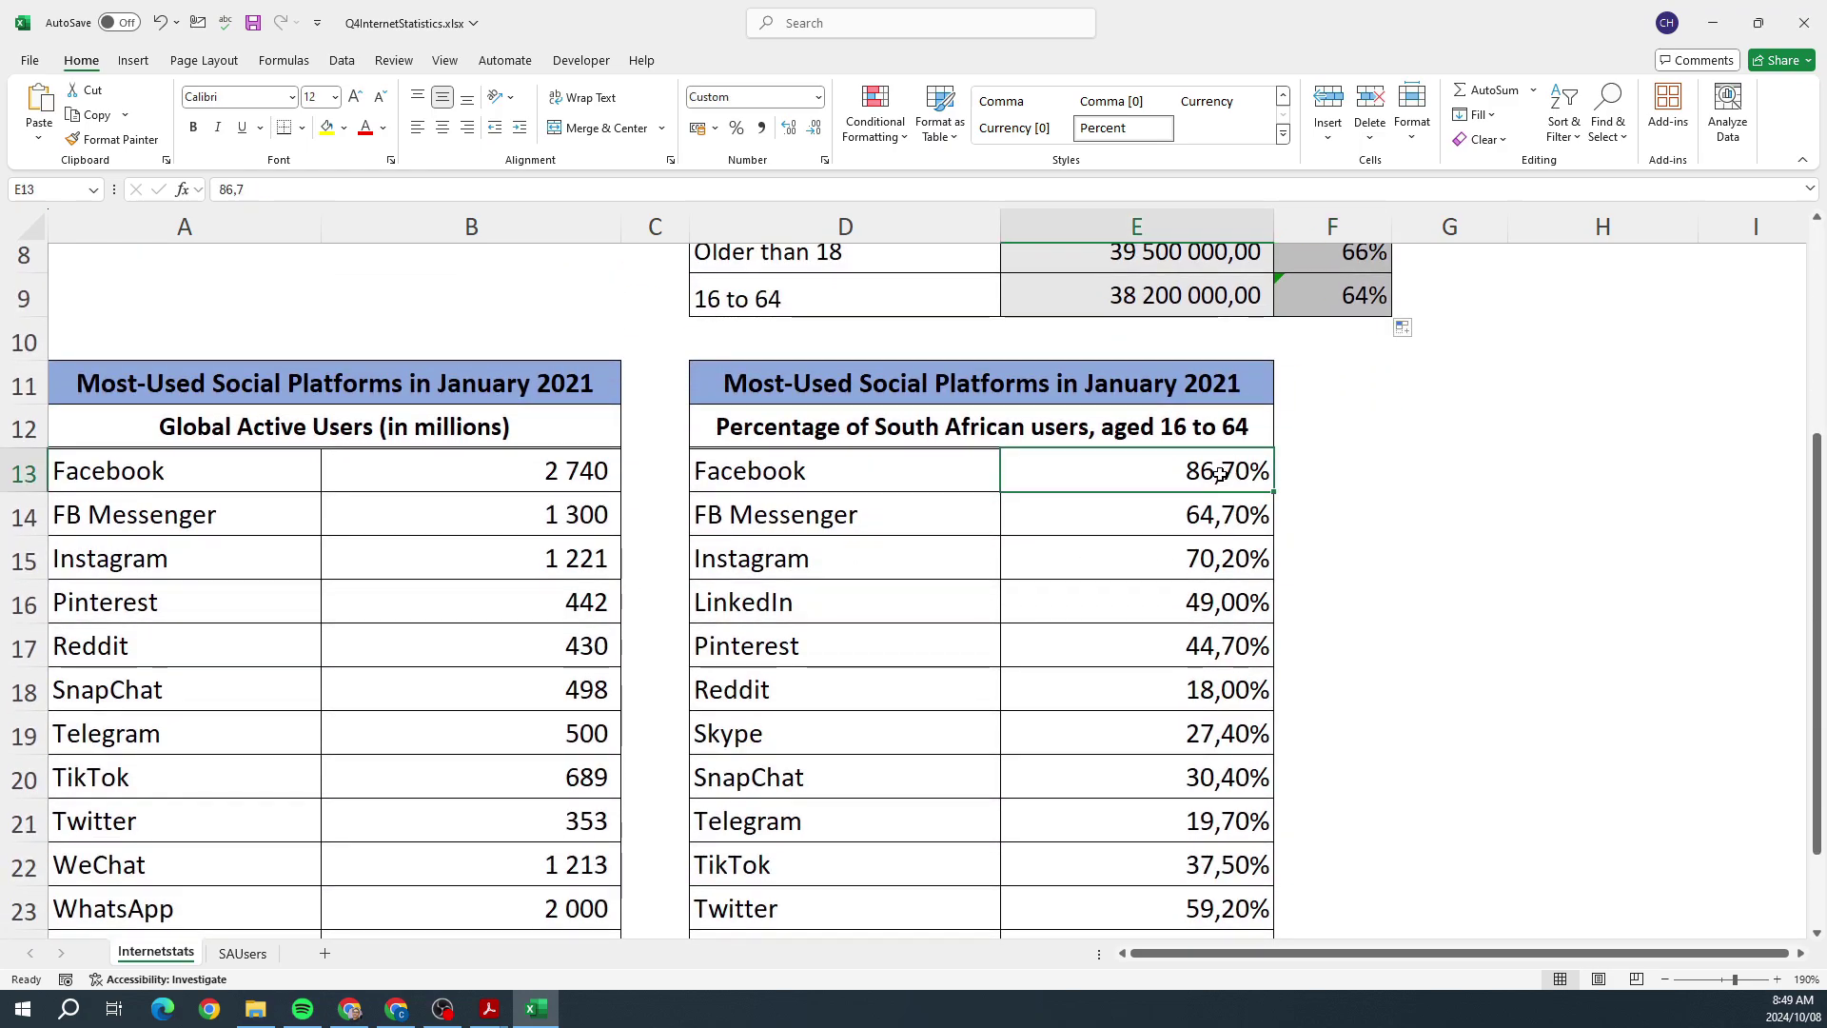
pyautogui.moveTo(1220, 473); pyautogui.dragTo(1239, 883)
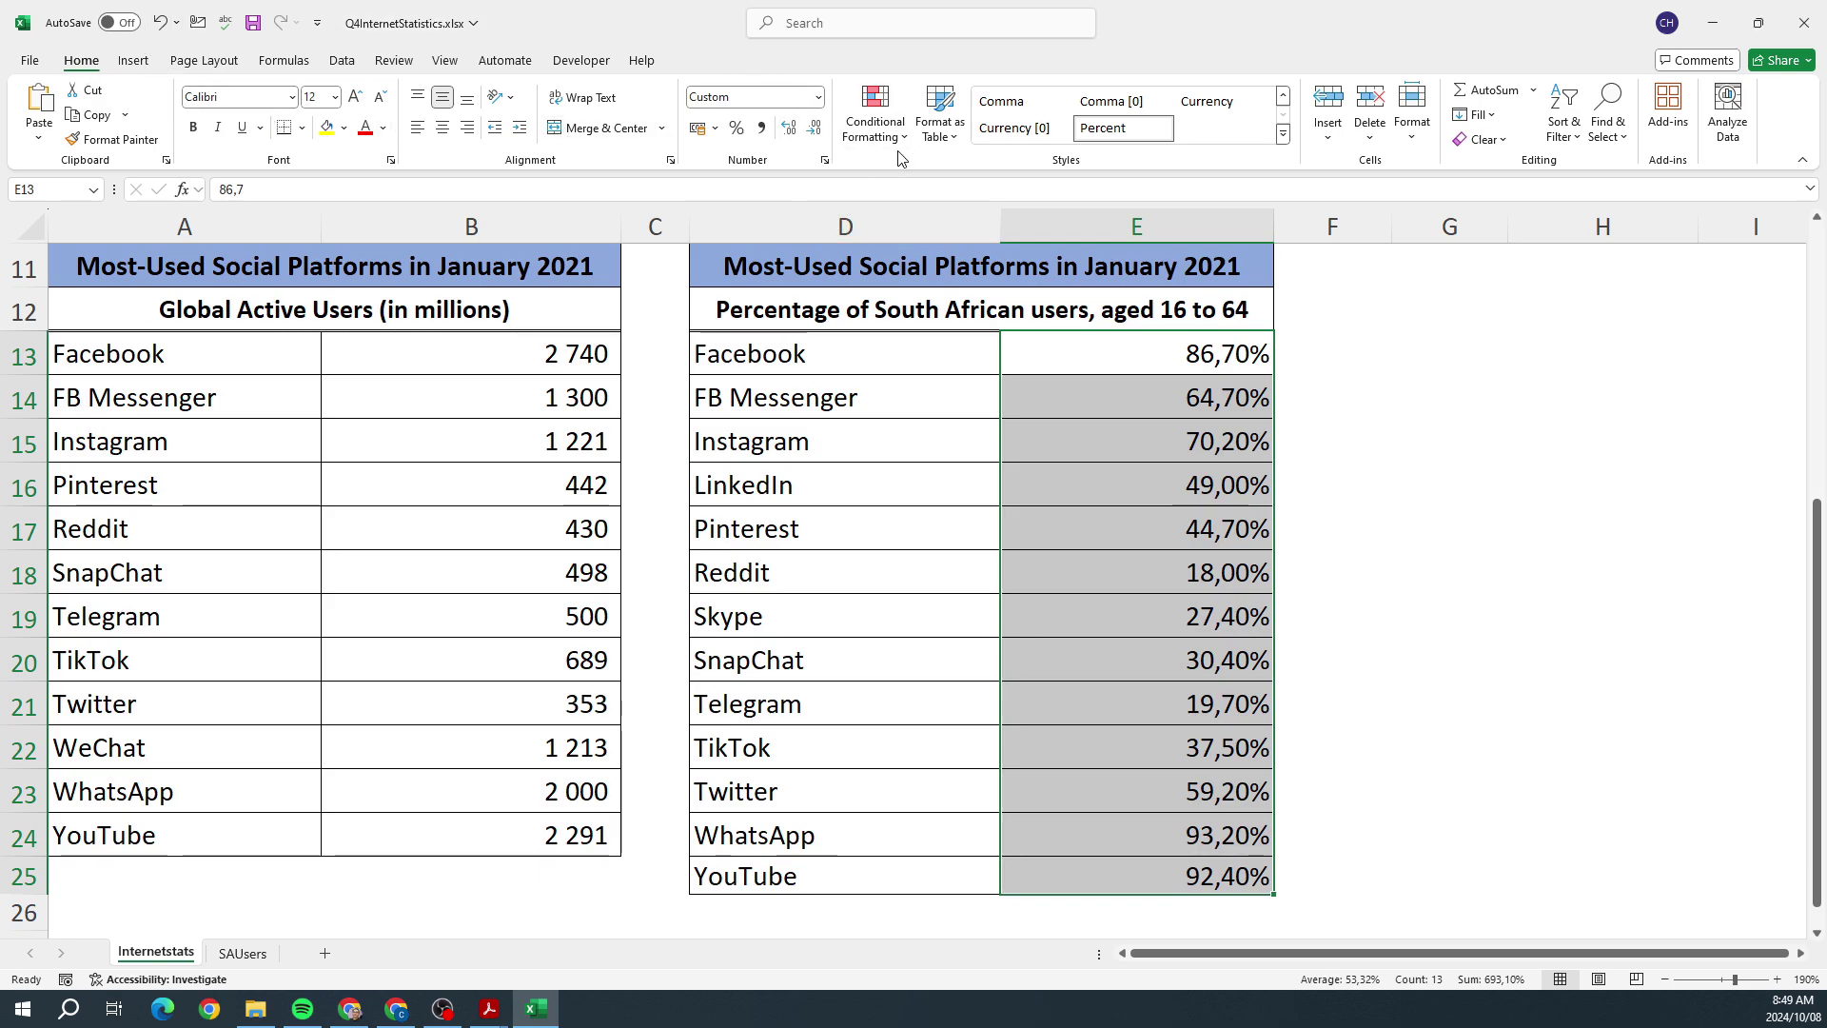
pyautogui.click(901, 143)
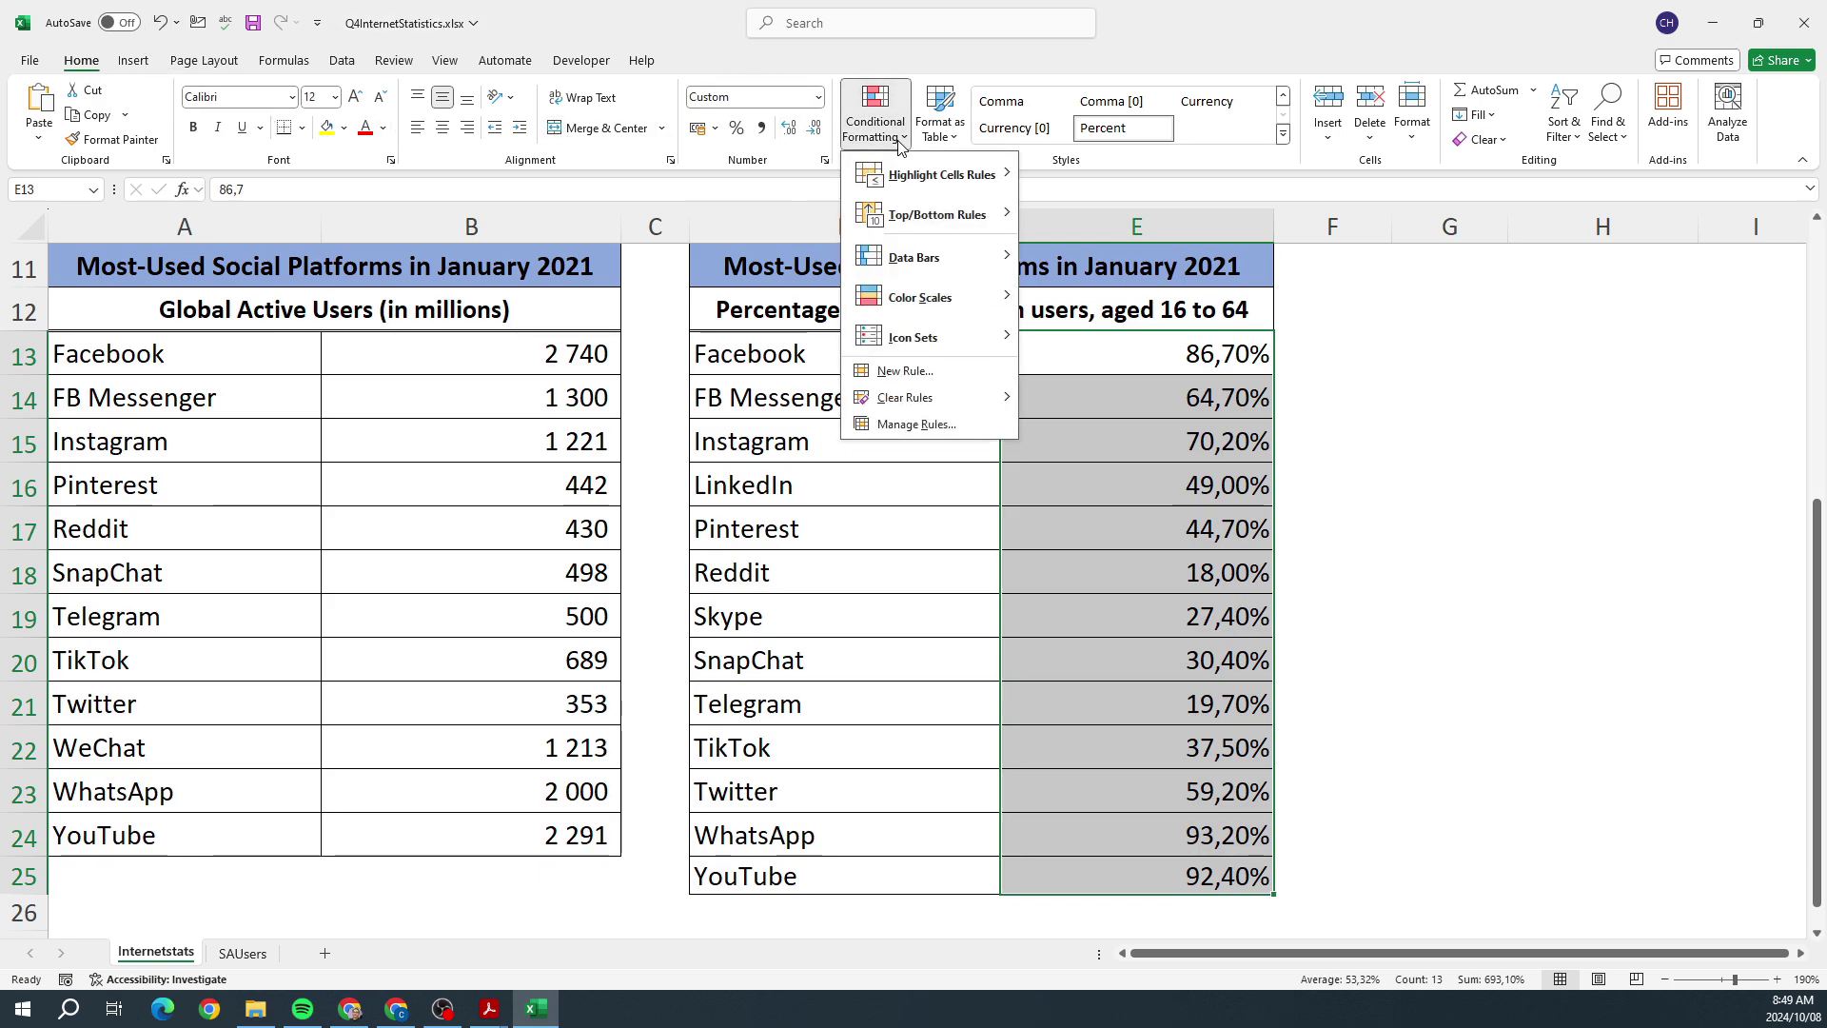
pyautogui.moveTo(919, 186)
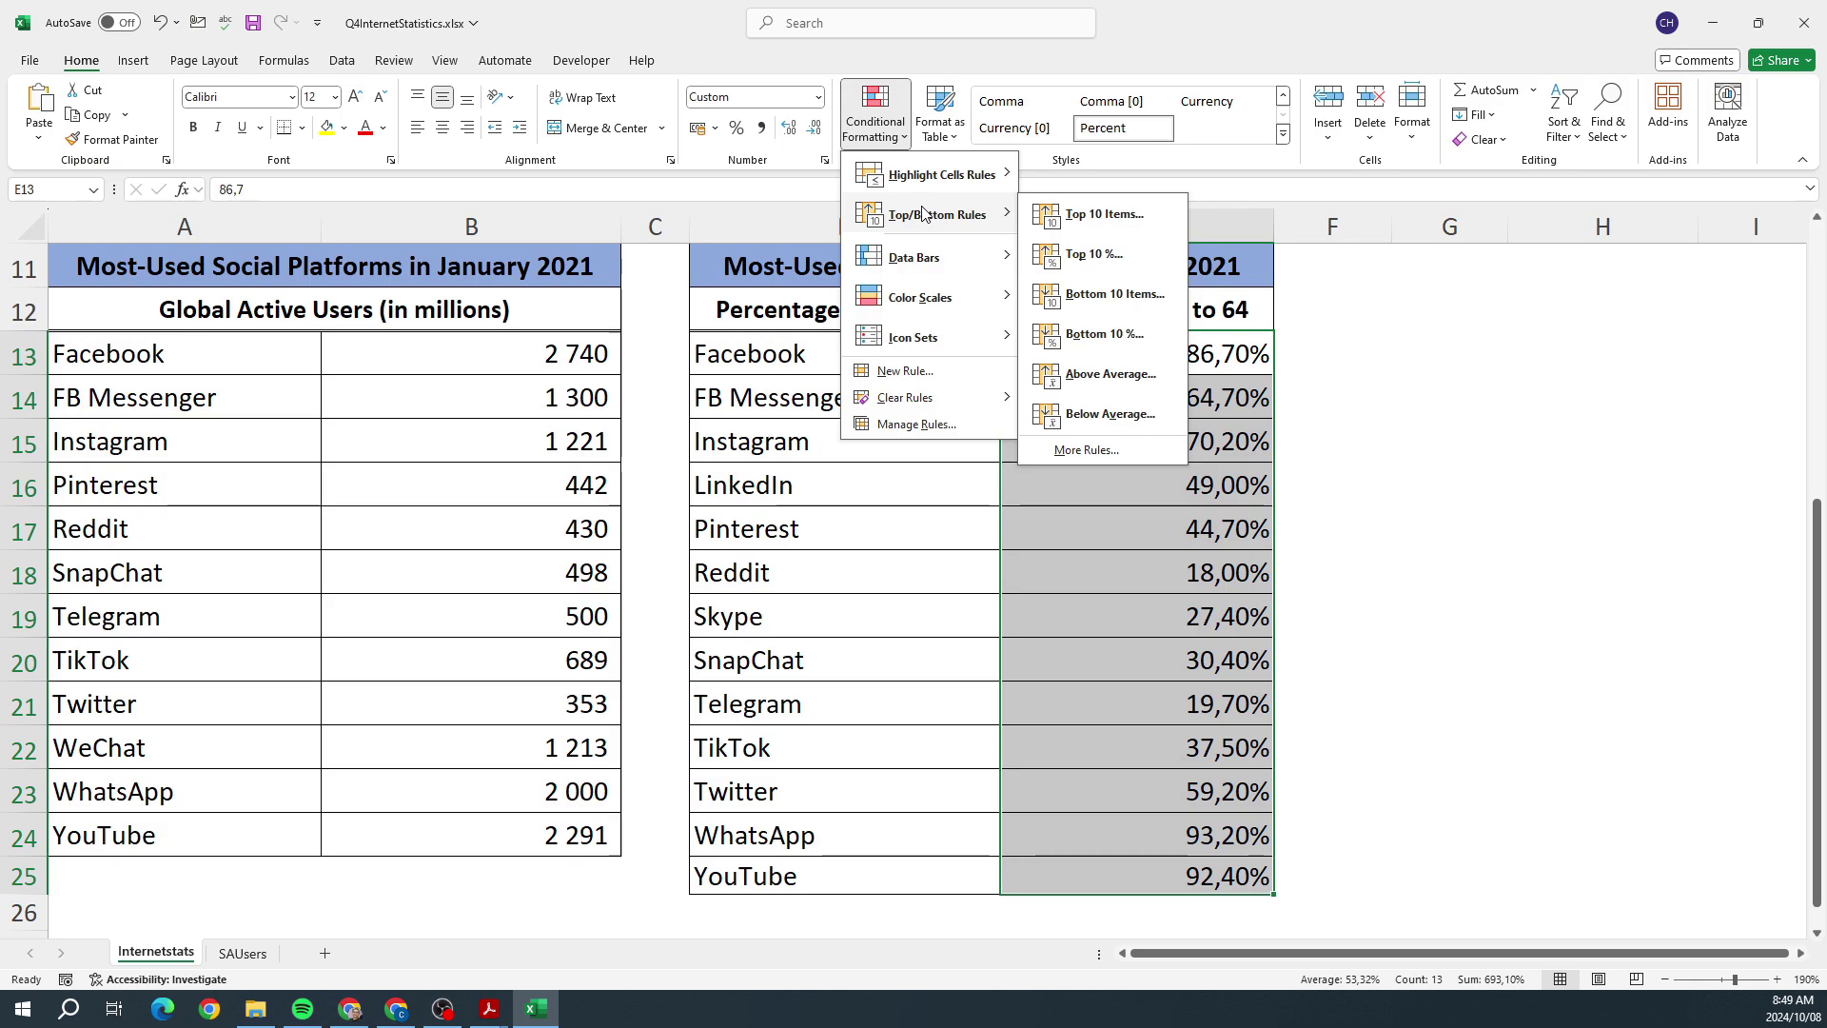
pyautogui.click(1383, 552)
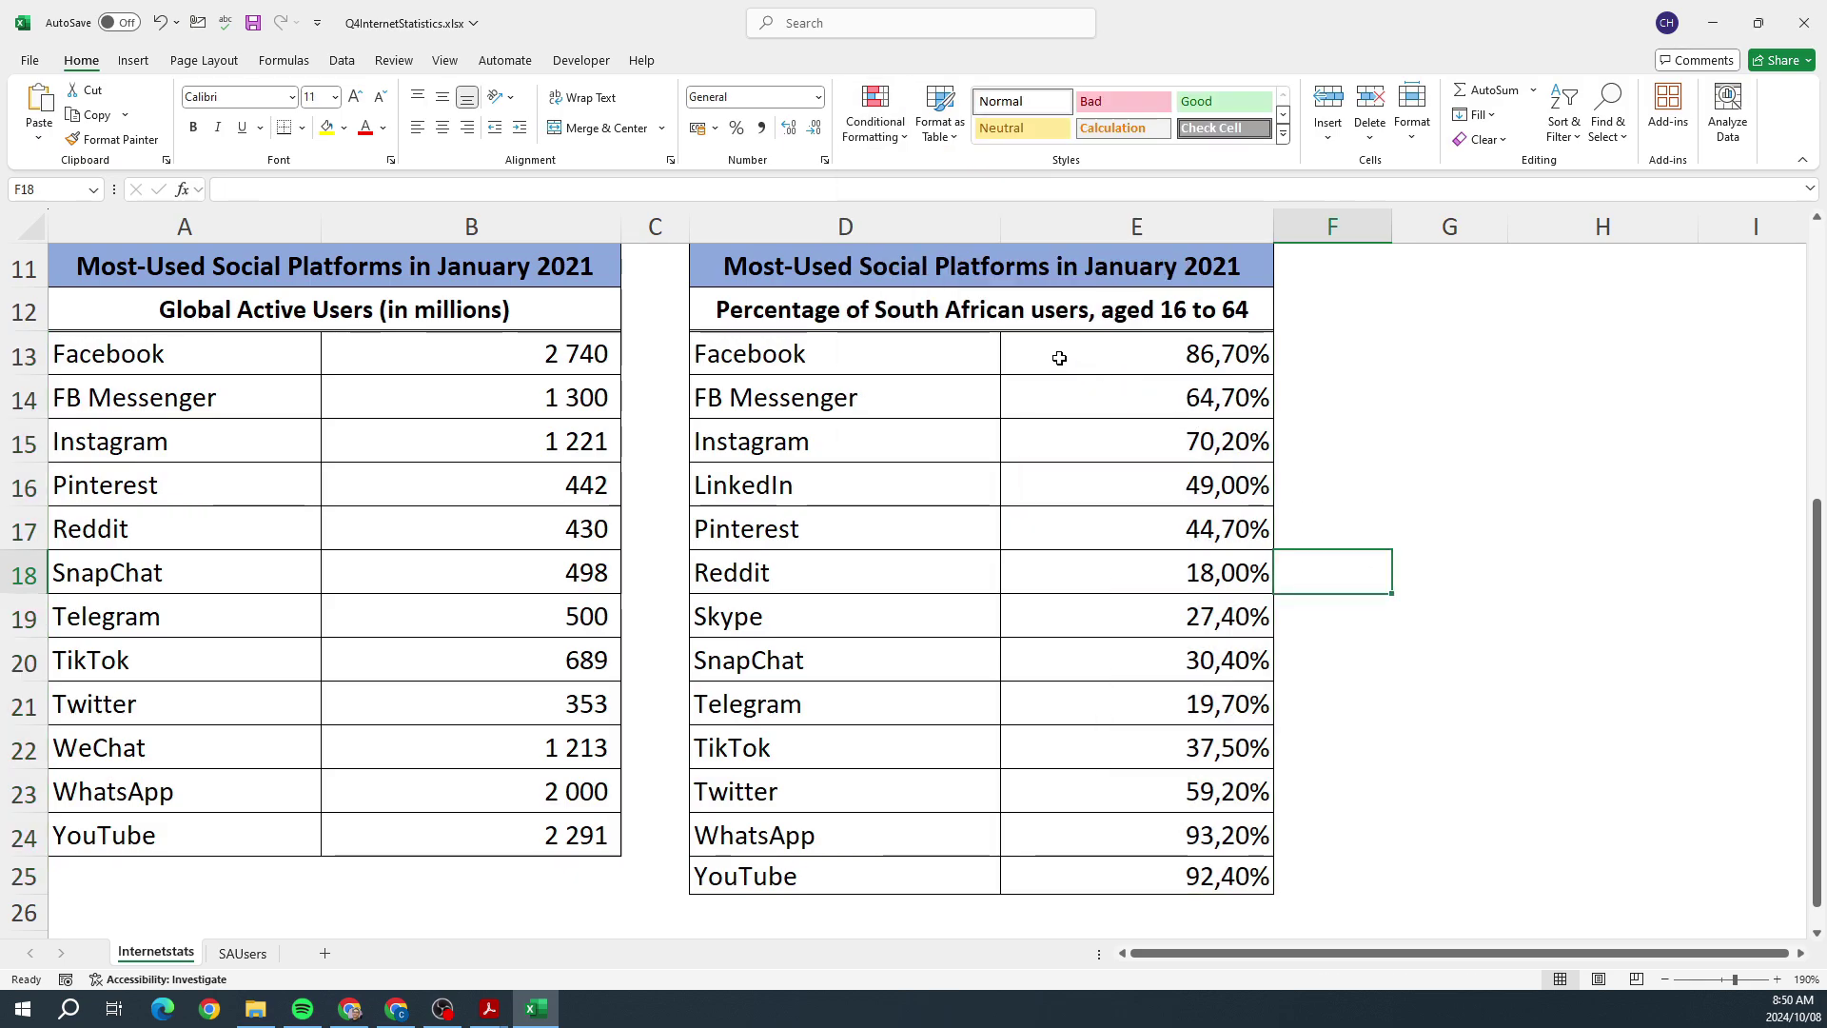
# Step: Apply a Top 3 rule with Light Red Fill with Dark Red Text to E13:E25
pyautogui.moveTo(1059, 358); pyautogui.dragTo(1056, 868)
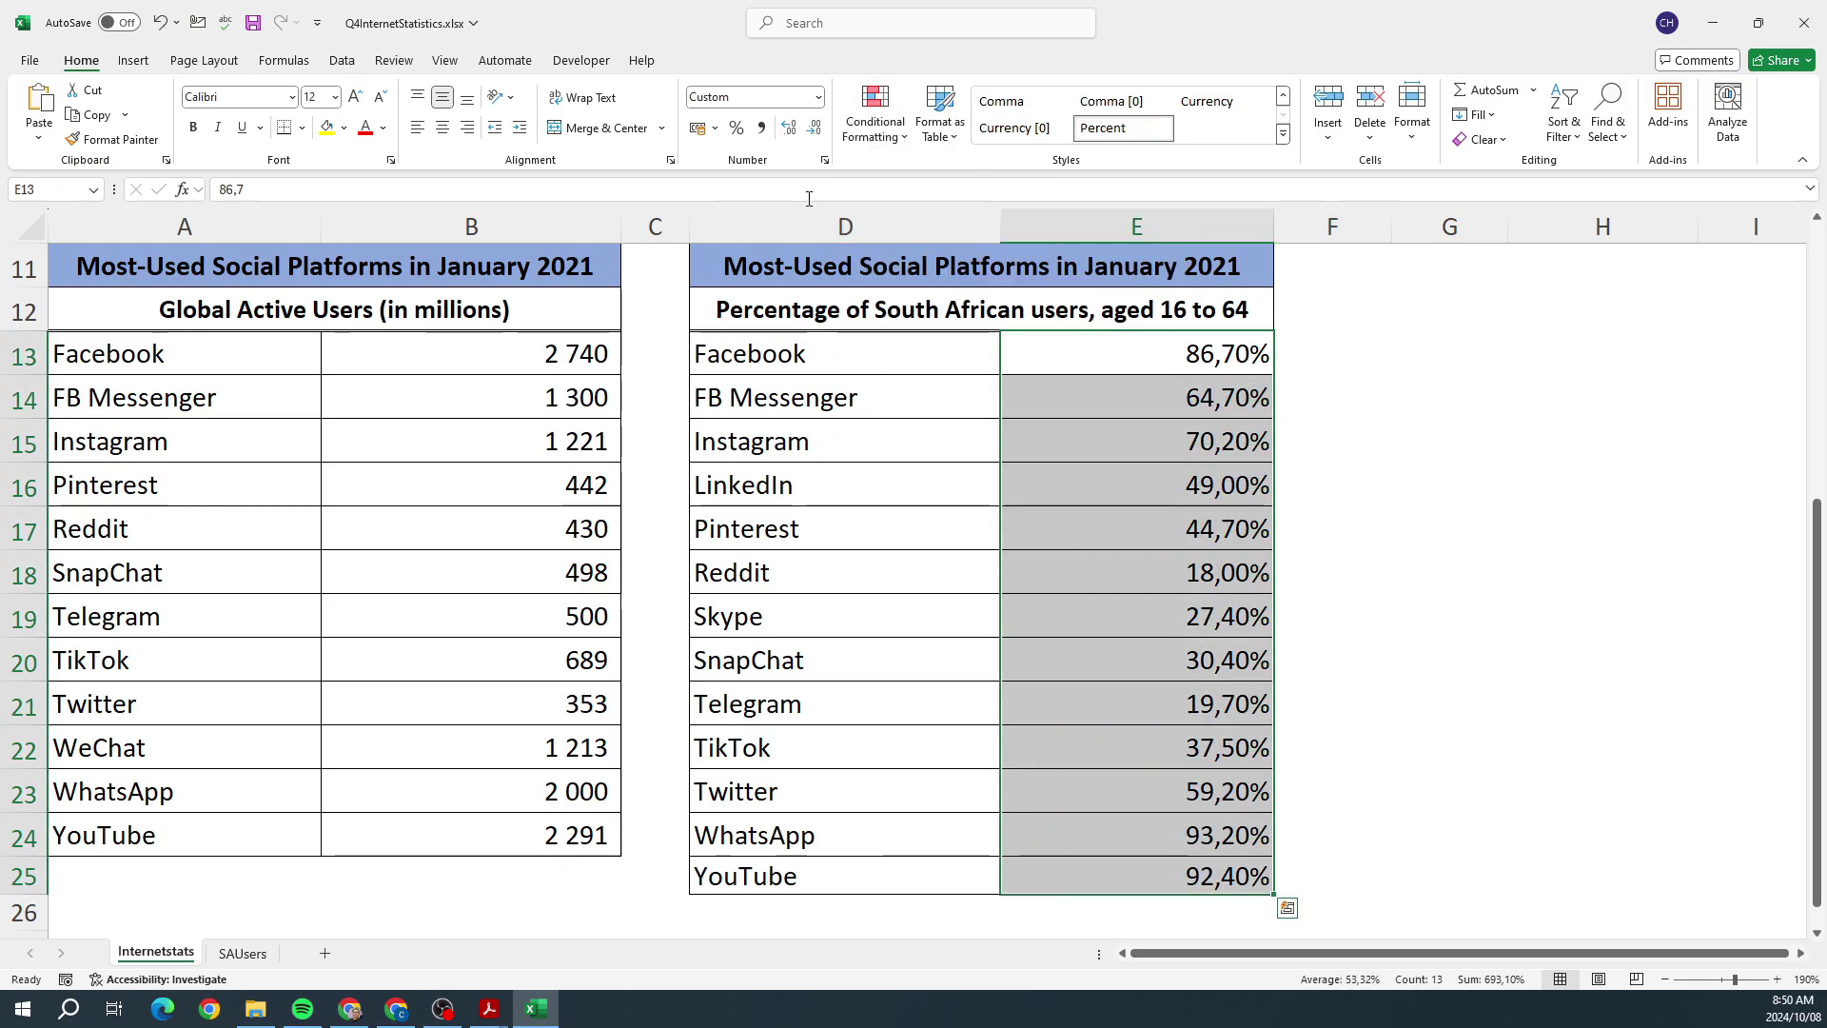
pyautogui.click(875, 114)
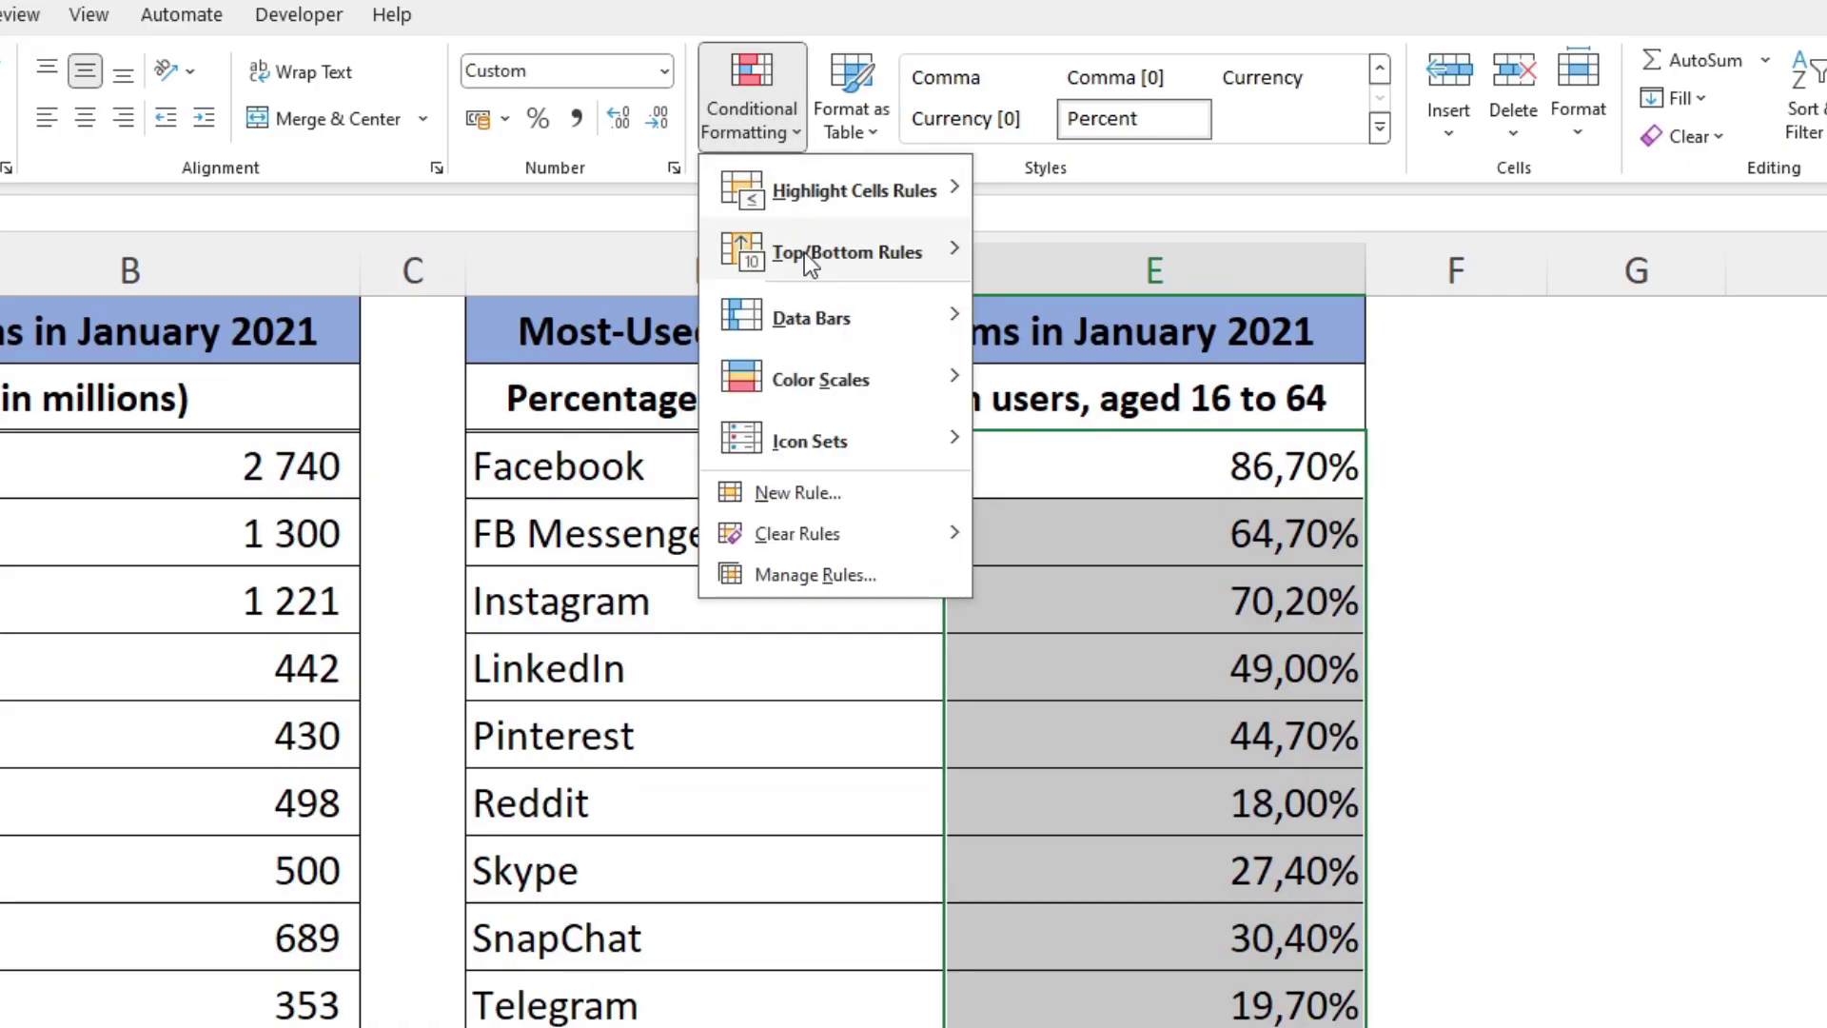
pyautogui.moveTo(803, 253)
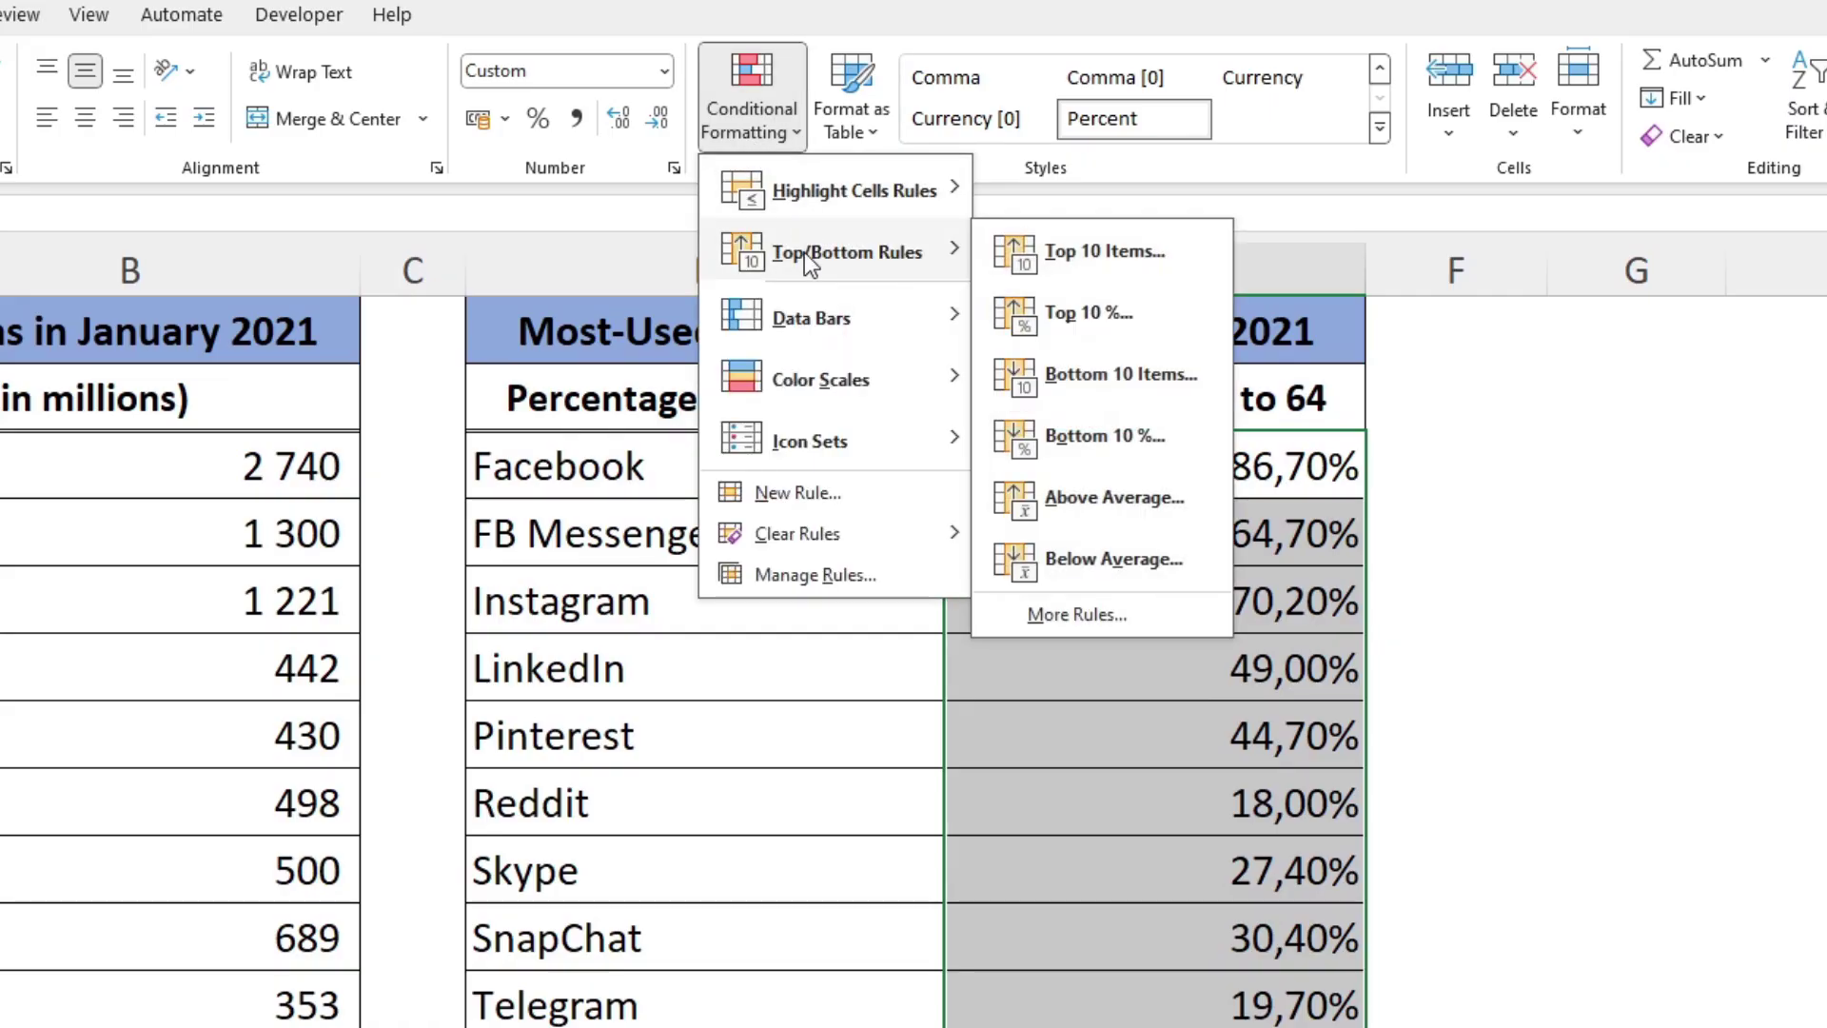
pyautogui.click(1098, 261)
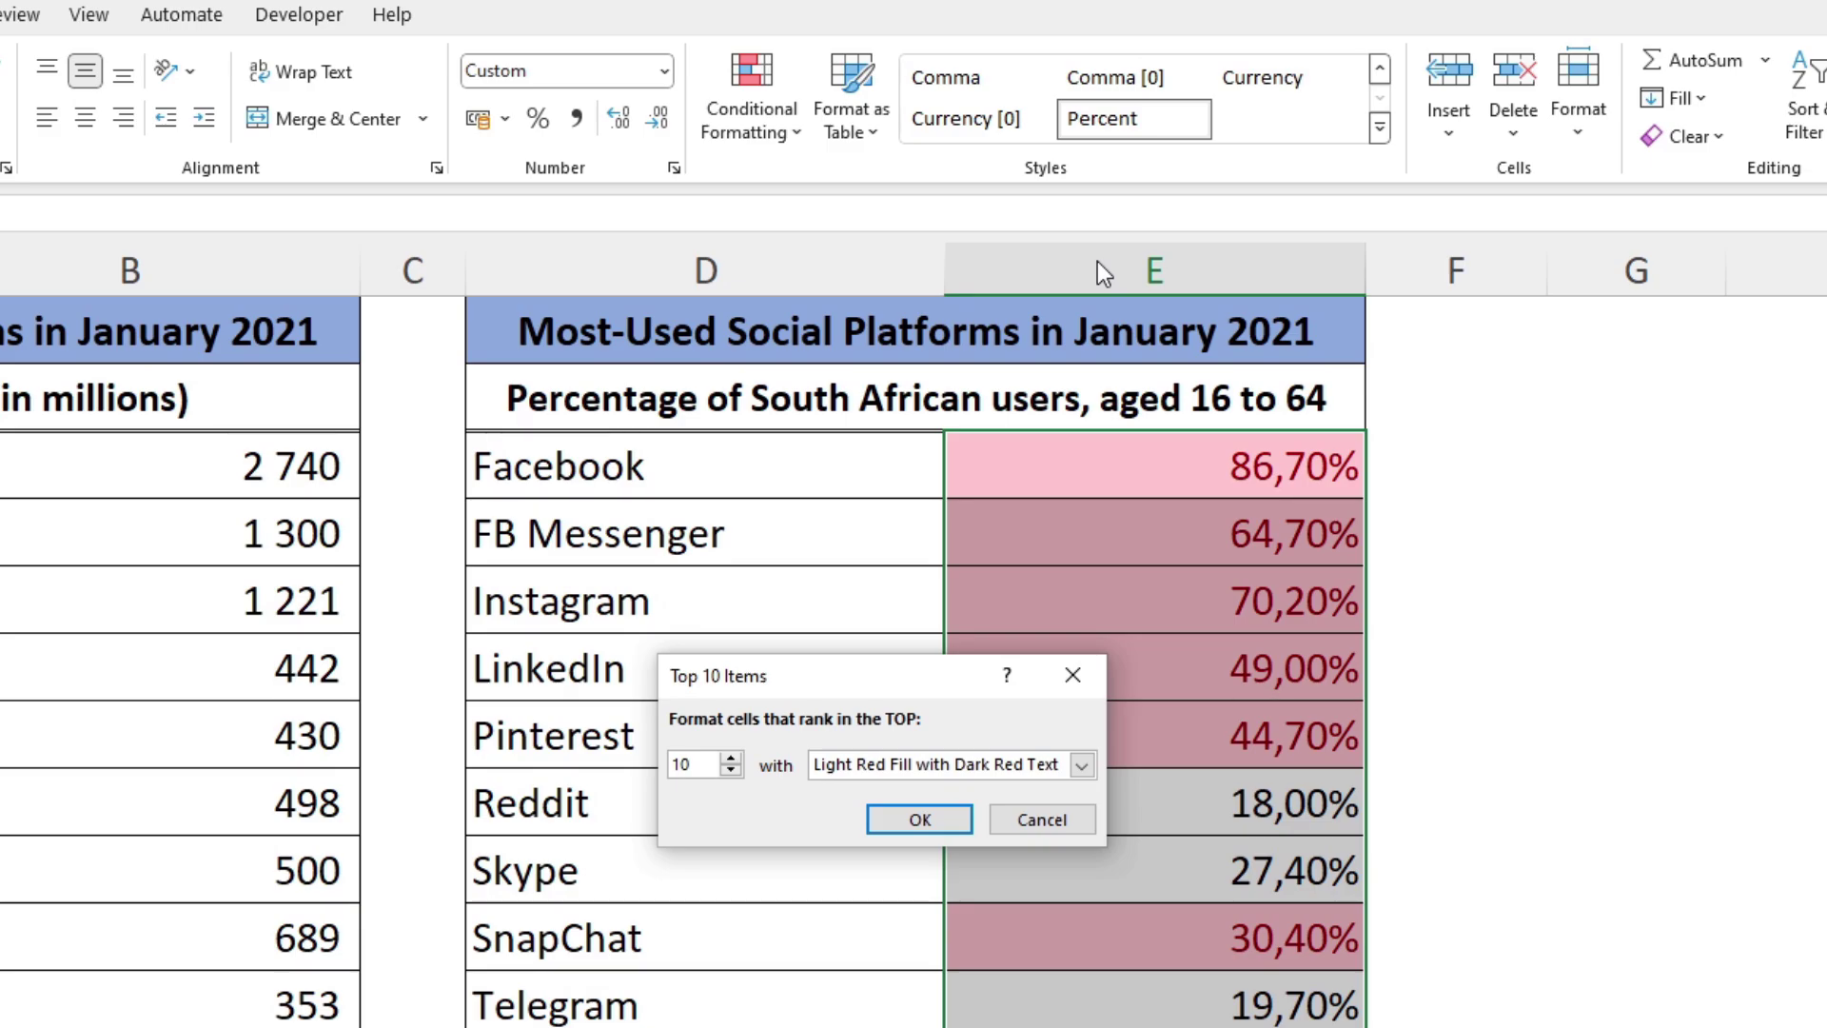
pyautogui.moveTo(820, 675); pyautogui.dragTo(1625, 586)
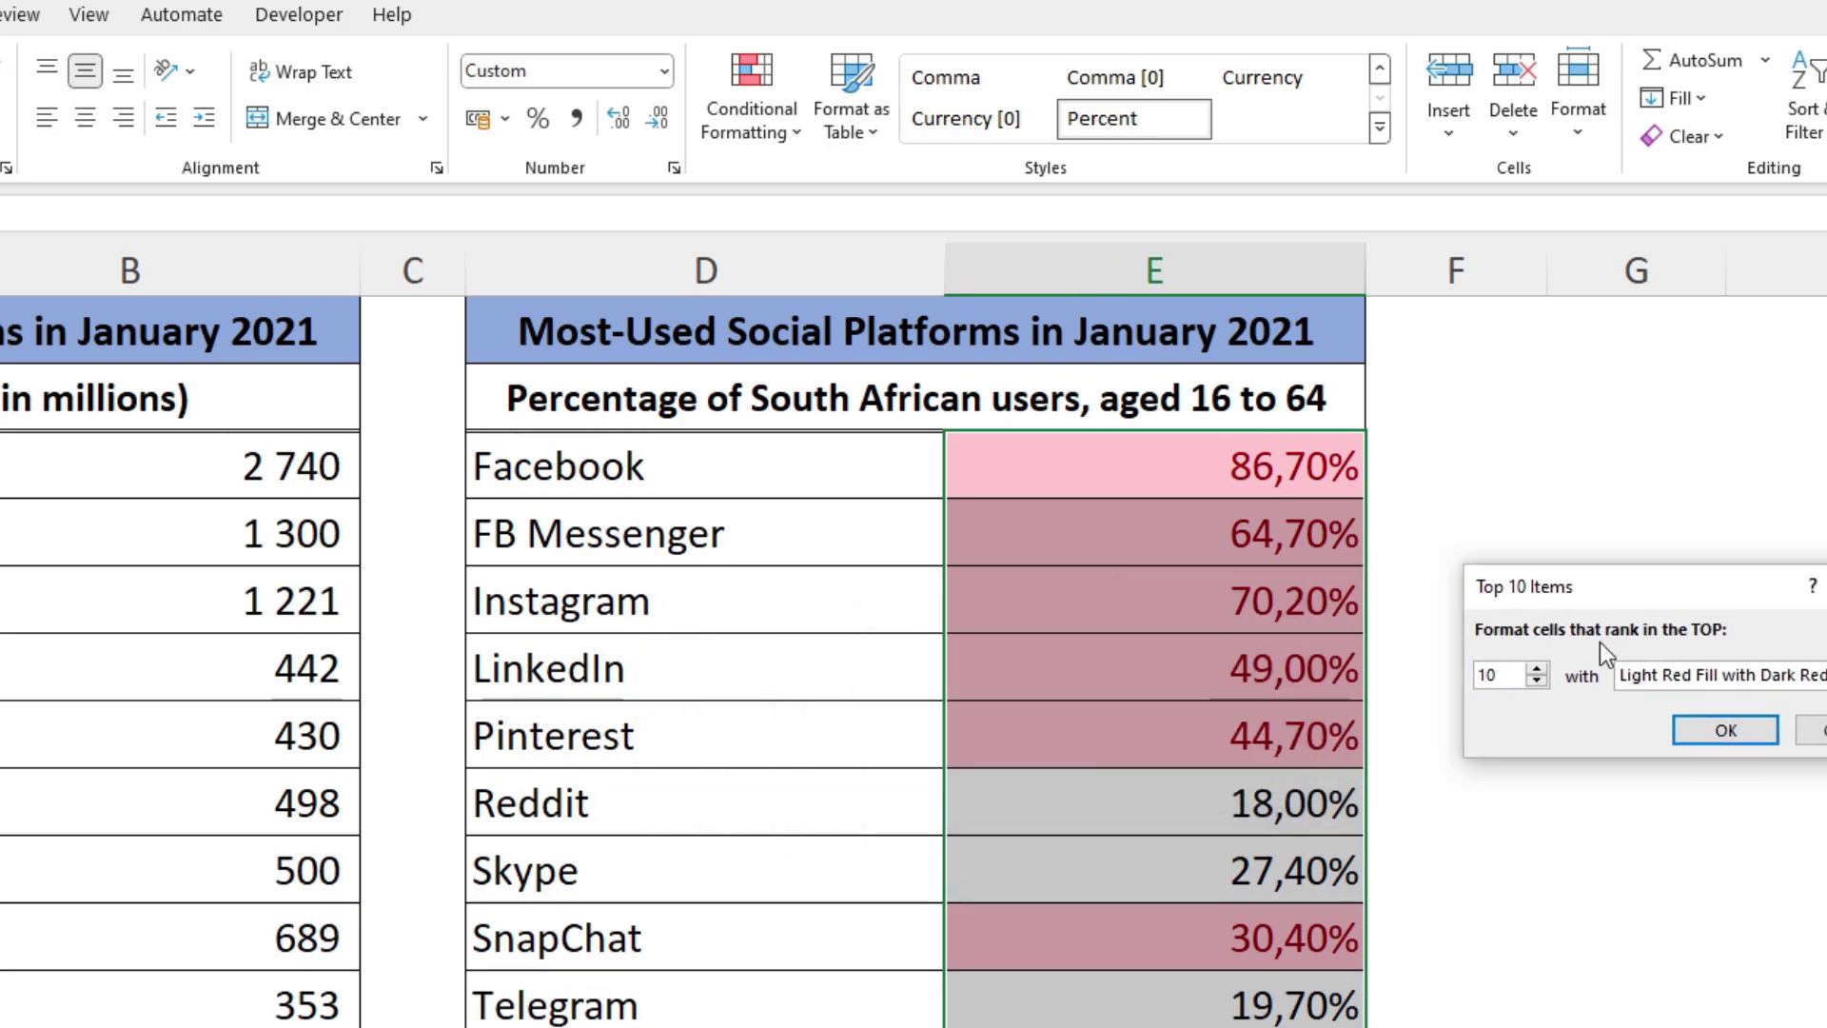
pyautogui.click(1535, 681)
pyautogui.click(1535, 681)
pyautogui.click(1536, 681)
pyautogui.click(1536, 681)
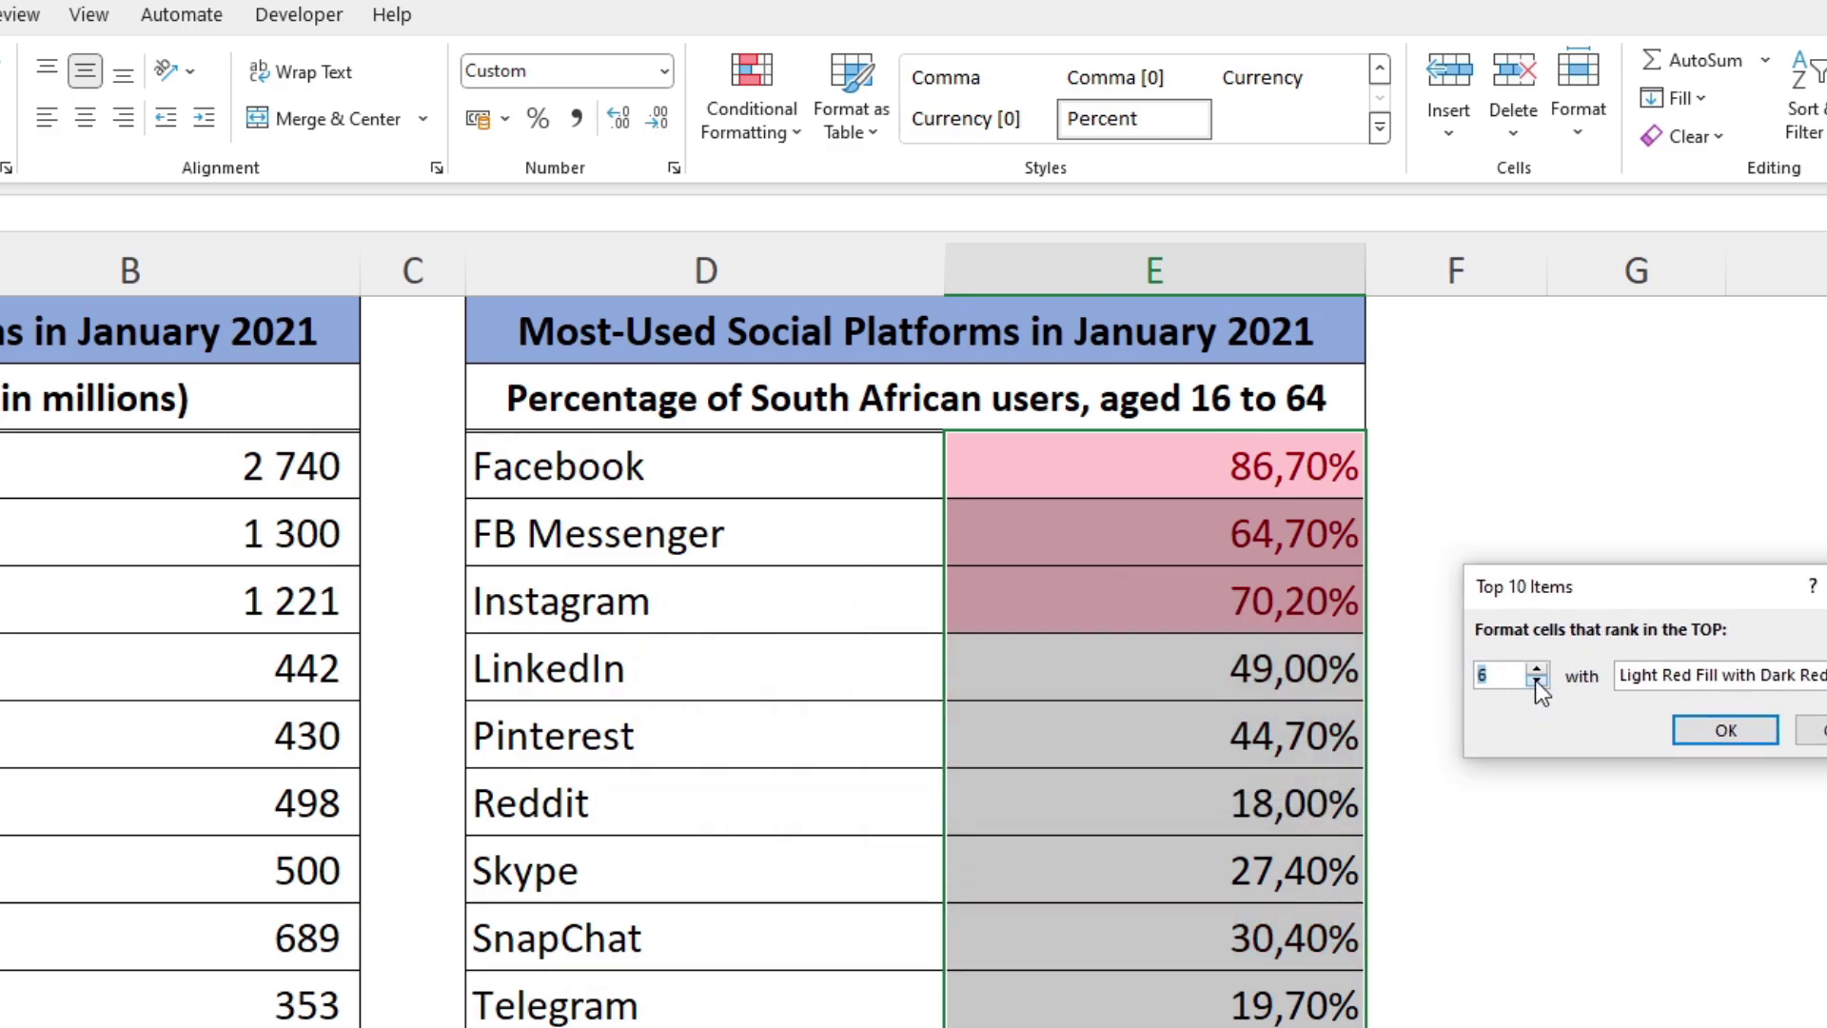
pyautogui.click(1535, 682)
pyautogui.click(1536, 681)
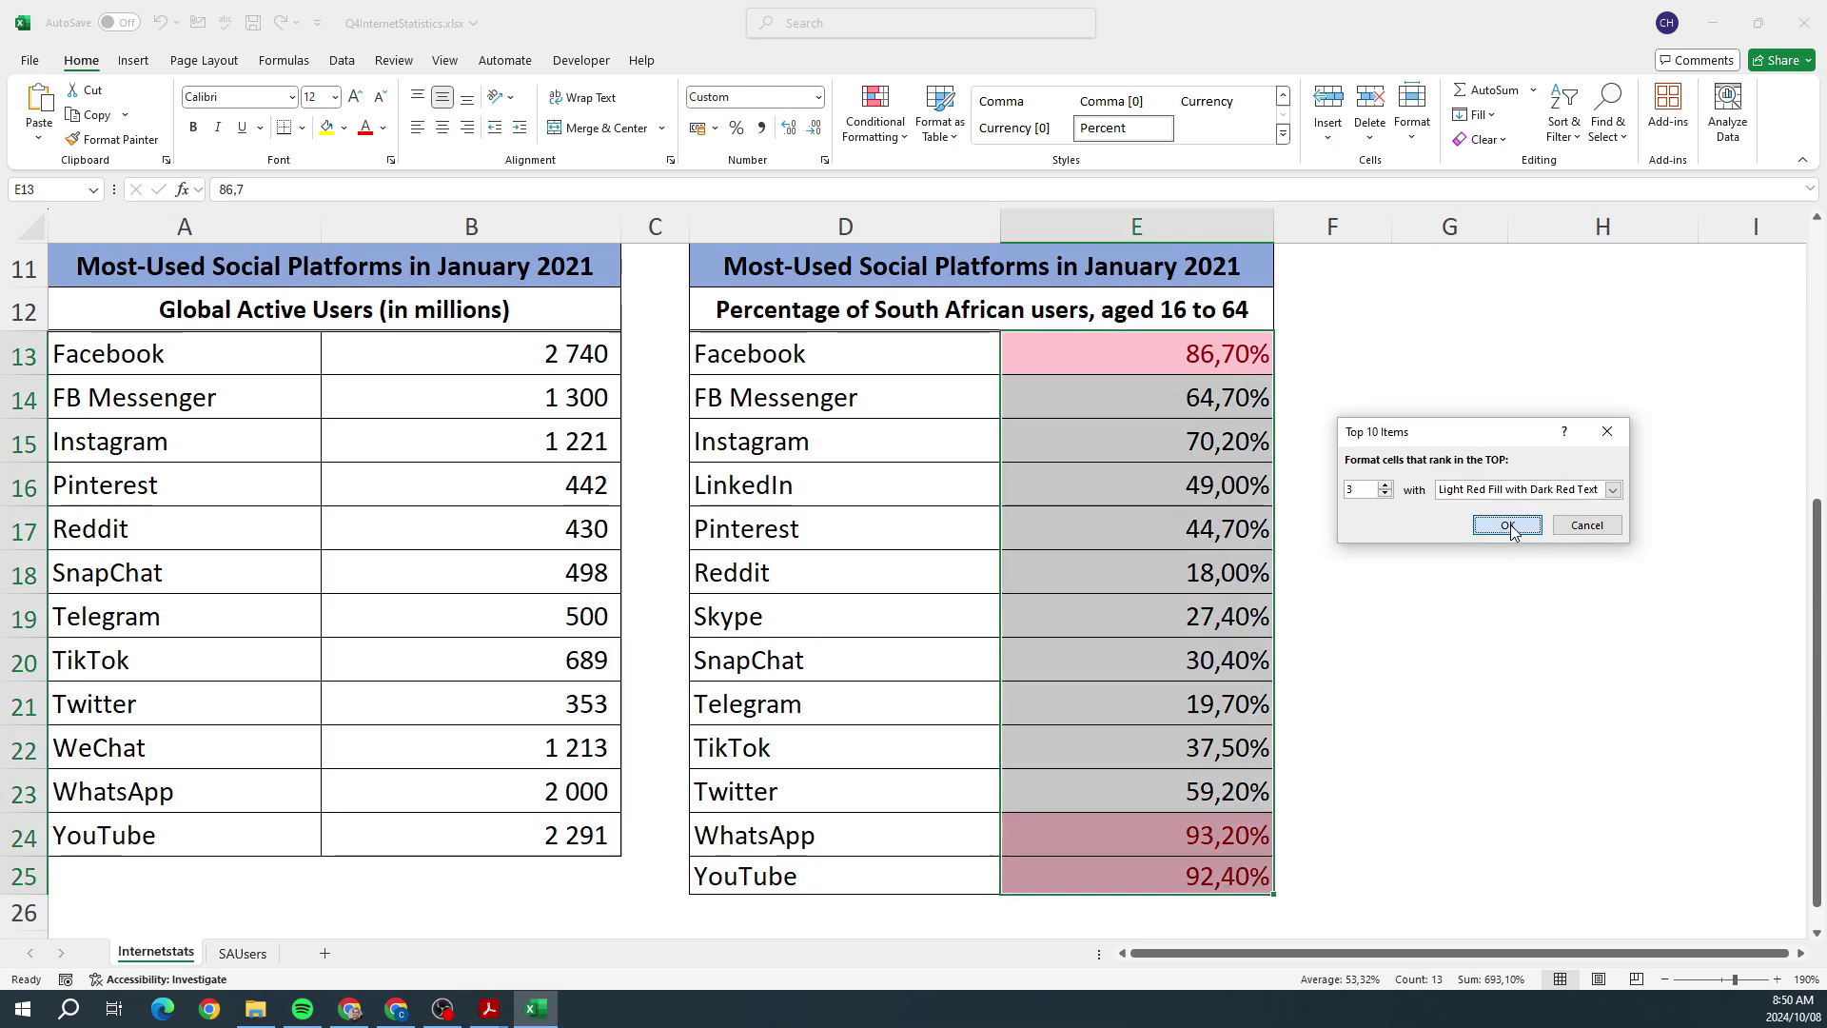
pyautogui.click(1508, 524)
pyautogui.click(1465, 523)
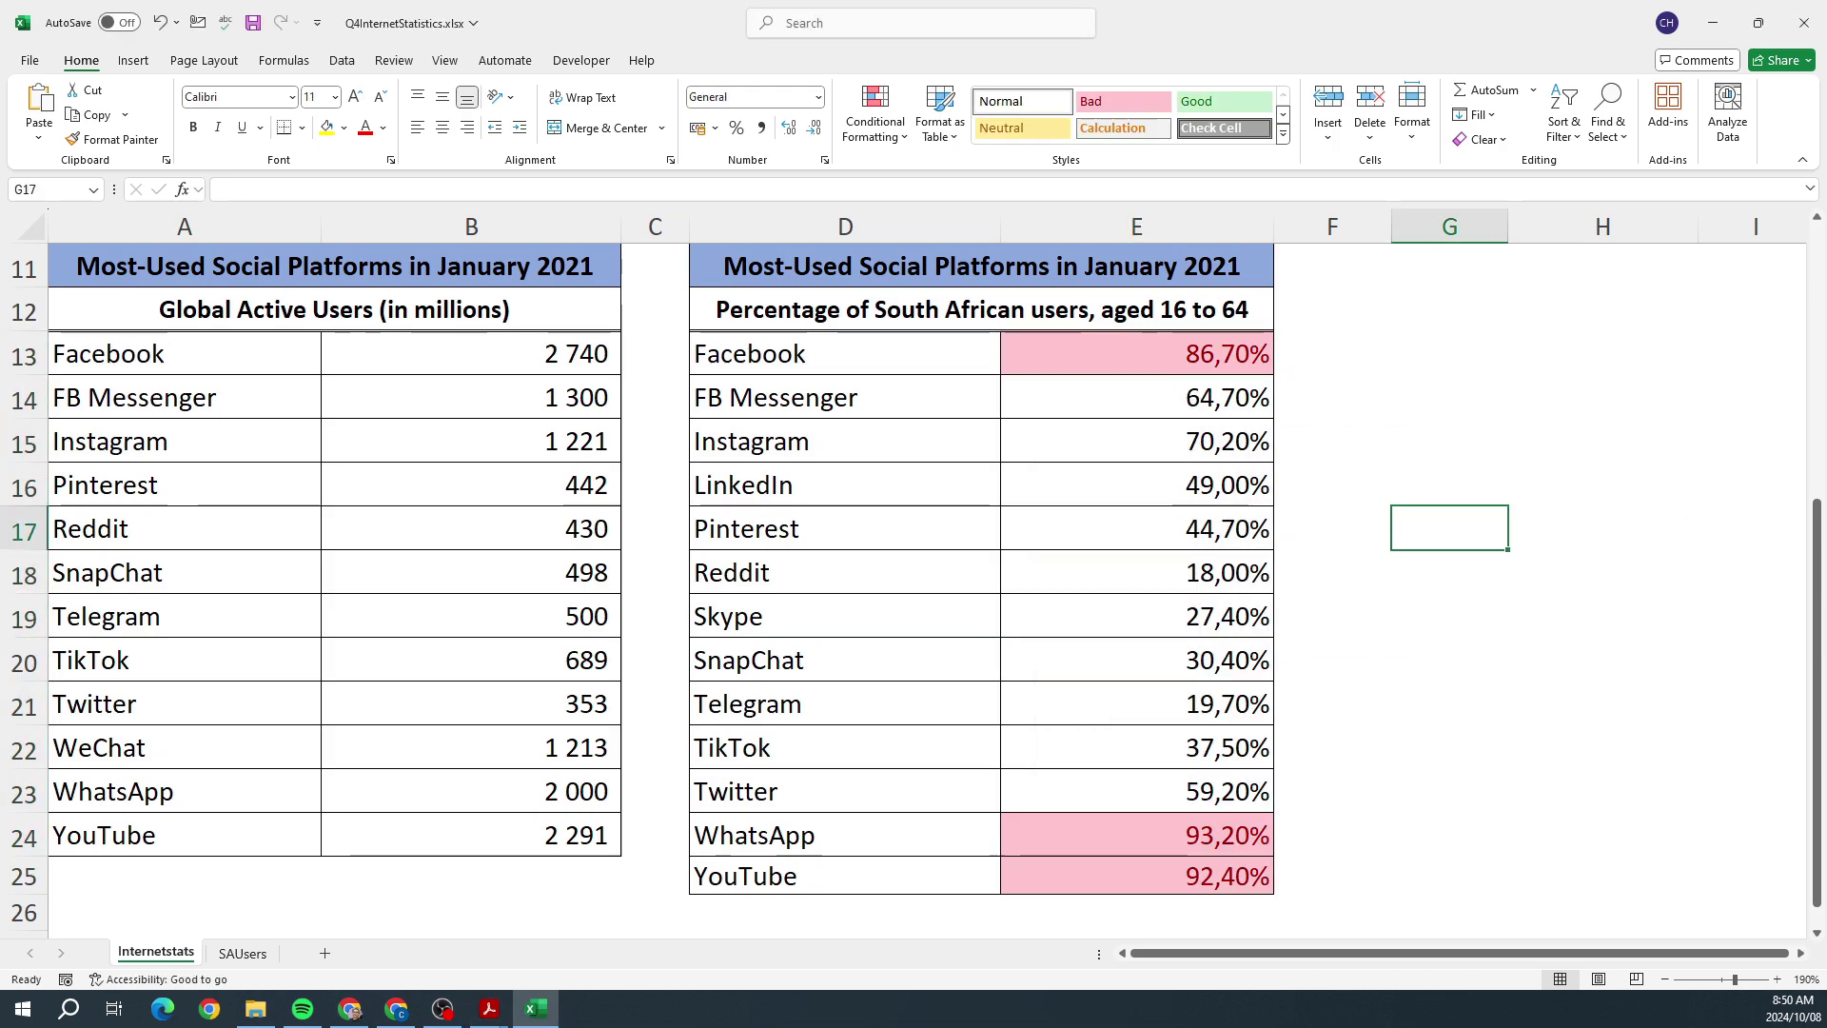
# Step: Read question 4.6 in the PDF, then put the Internetstats sheet in Page Layout view
pyautogui.hotkey('alt', 'Tab')
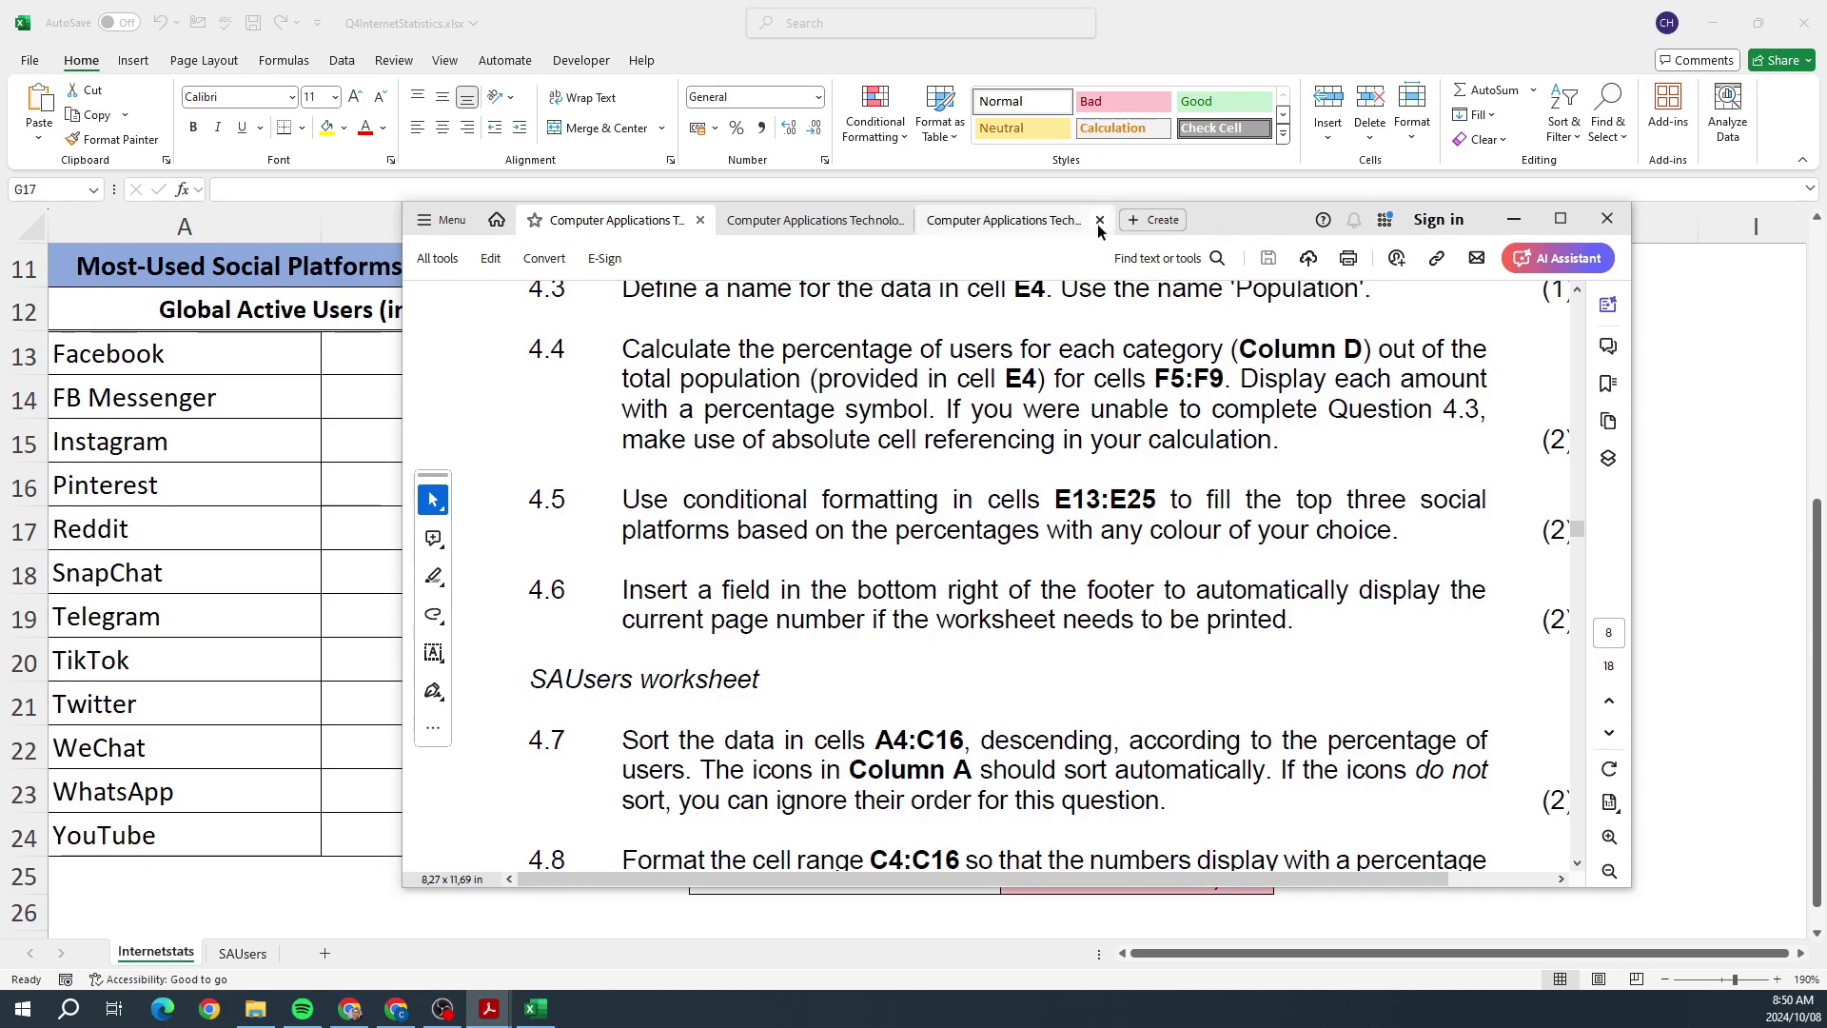
pyautogui.hotkey('alt', 'Tab')
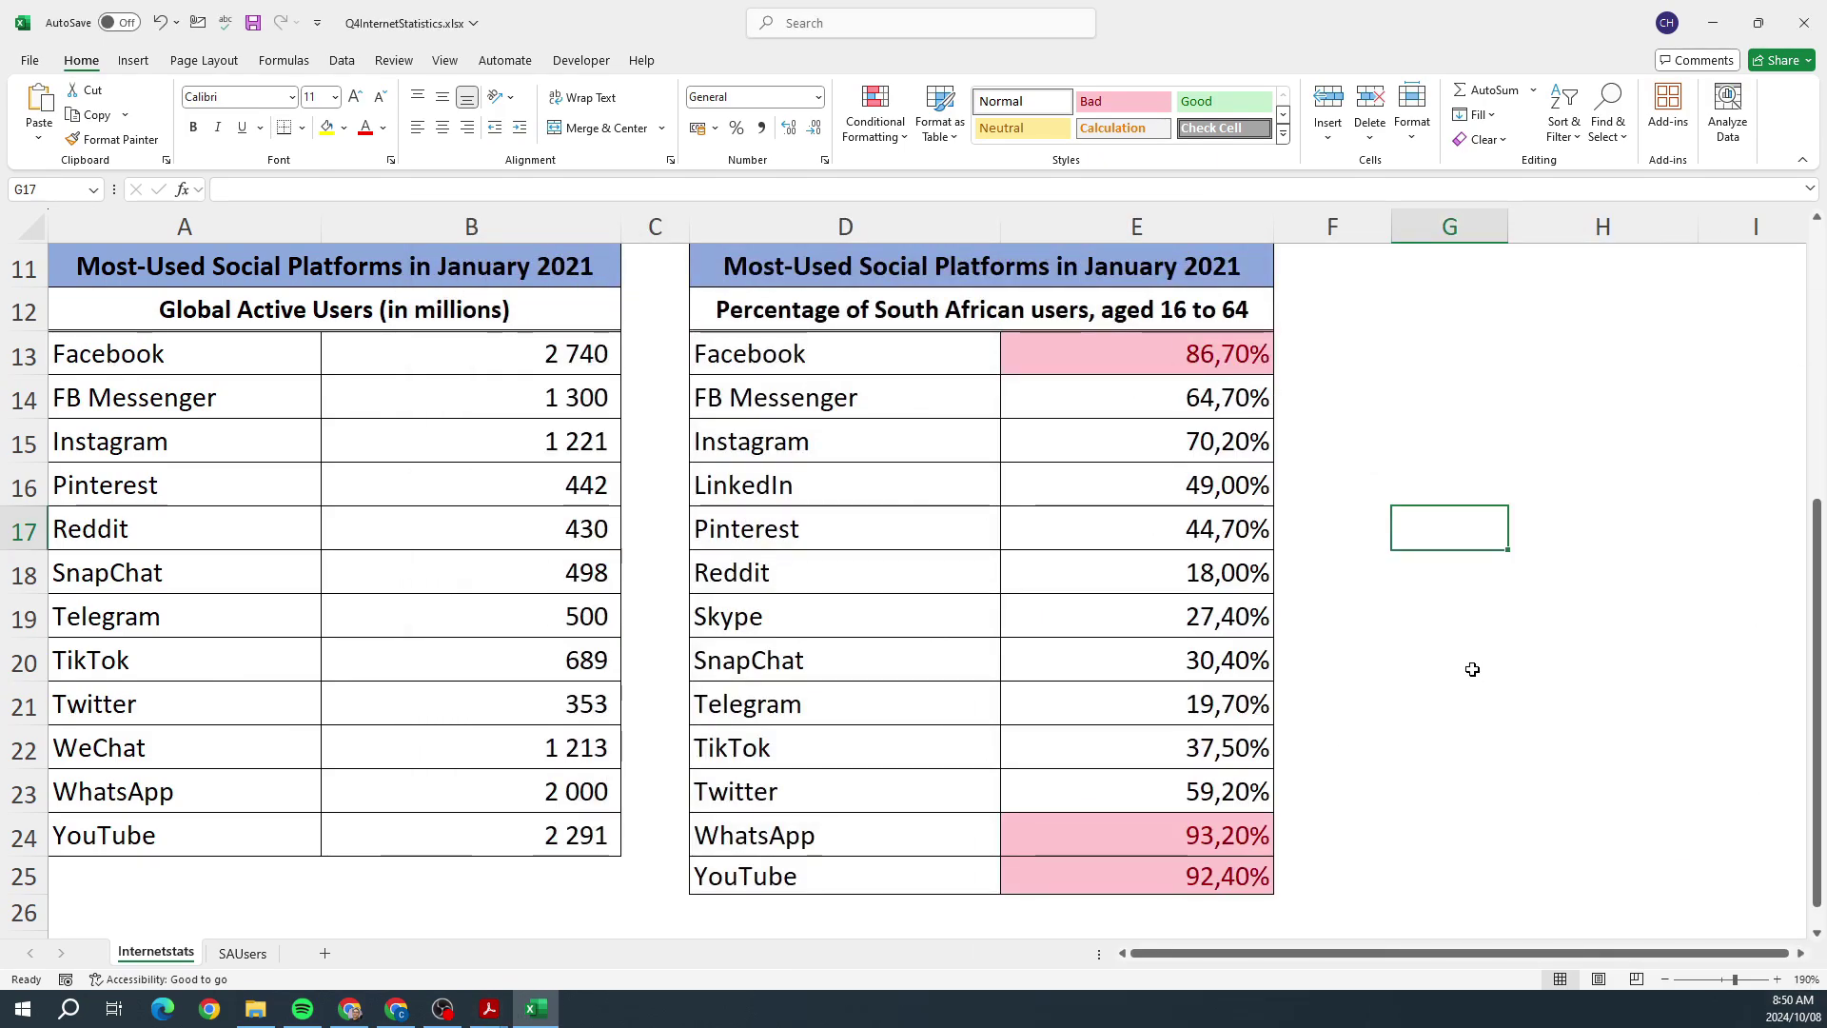
pyautogui.click(1598, 979)
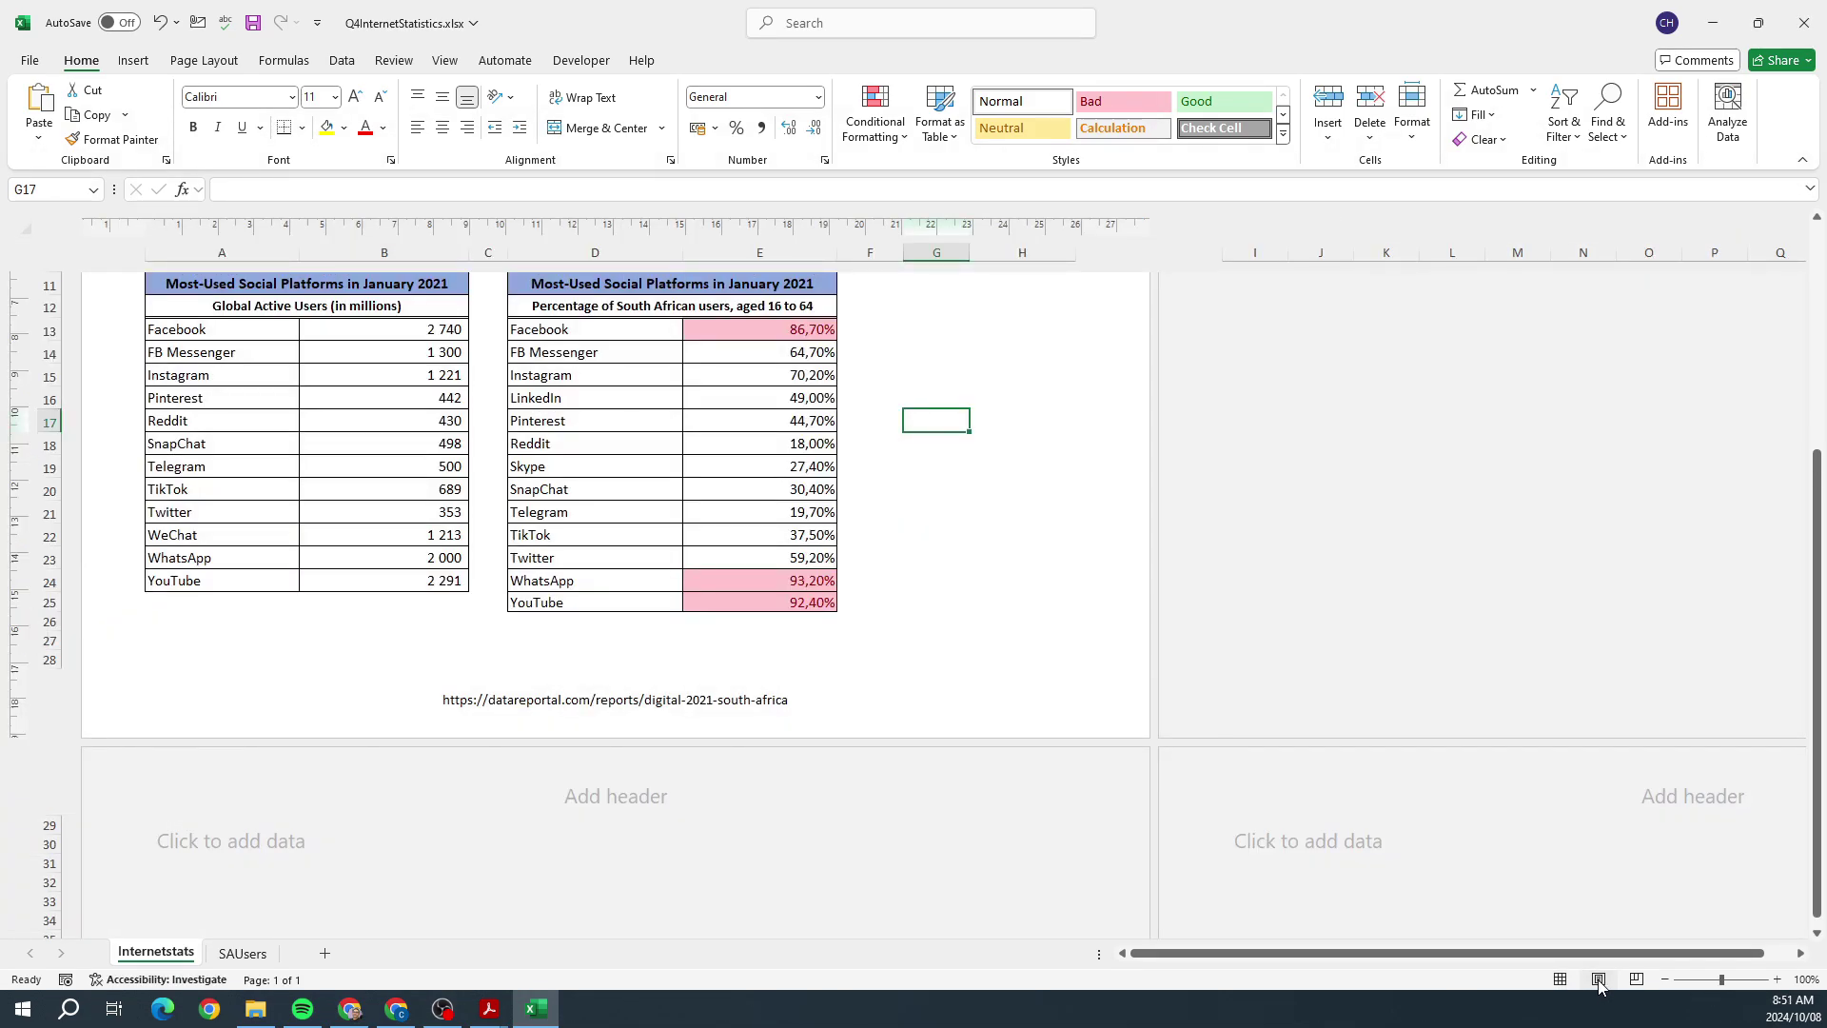
# Step: Insert an automatic page number into the right section of the Internetstats footer
pyautogui.scroll(5, 1056, 524)
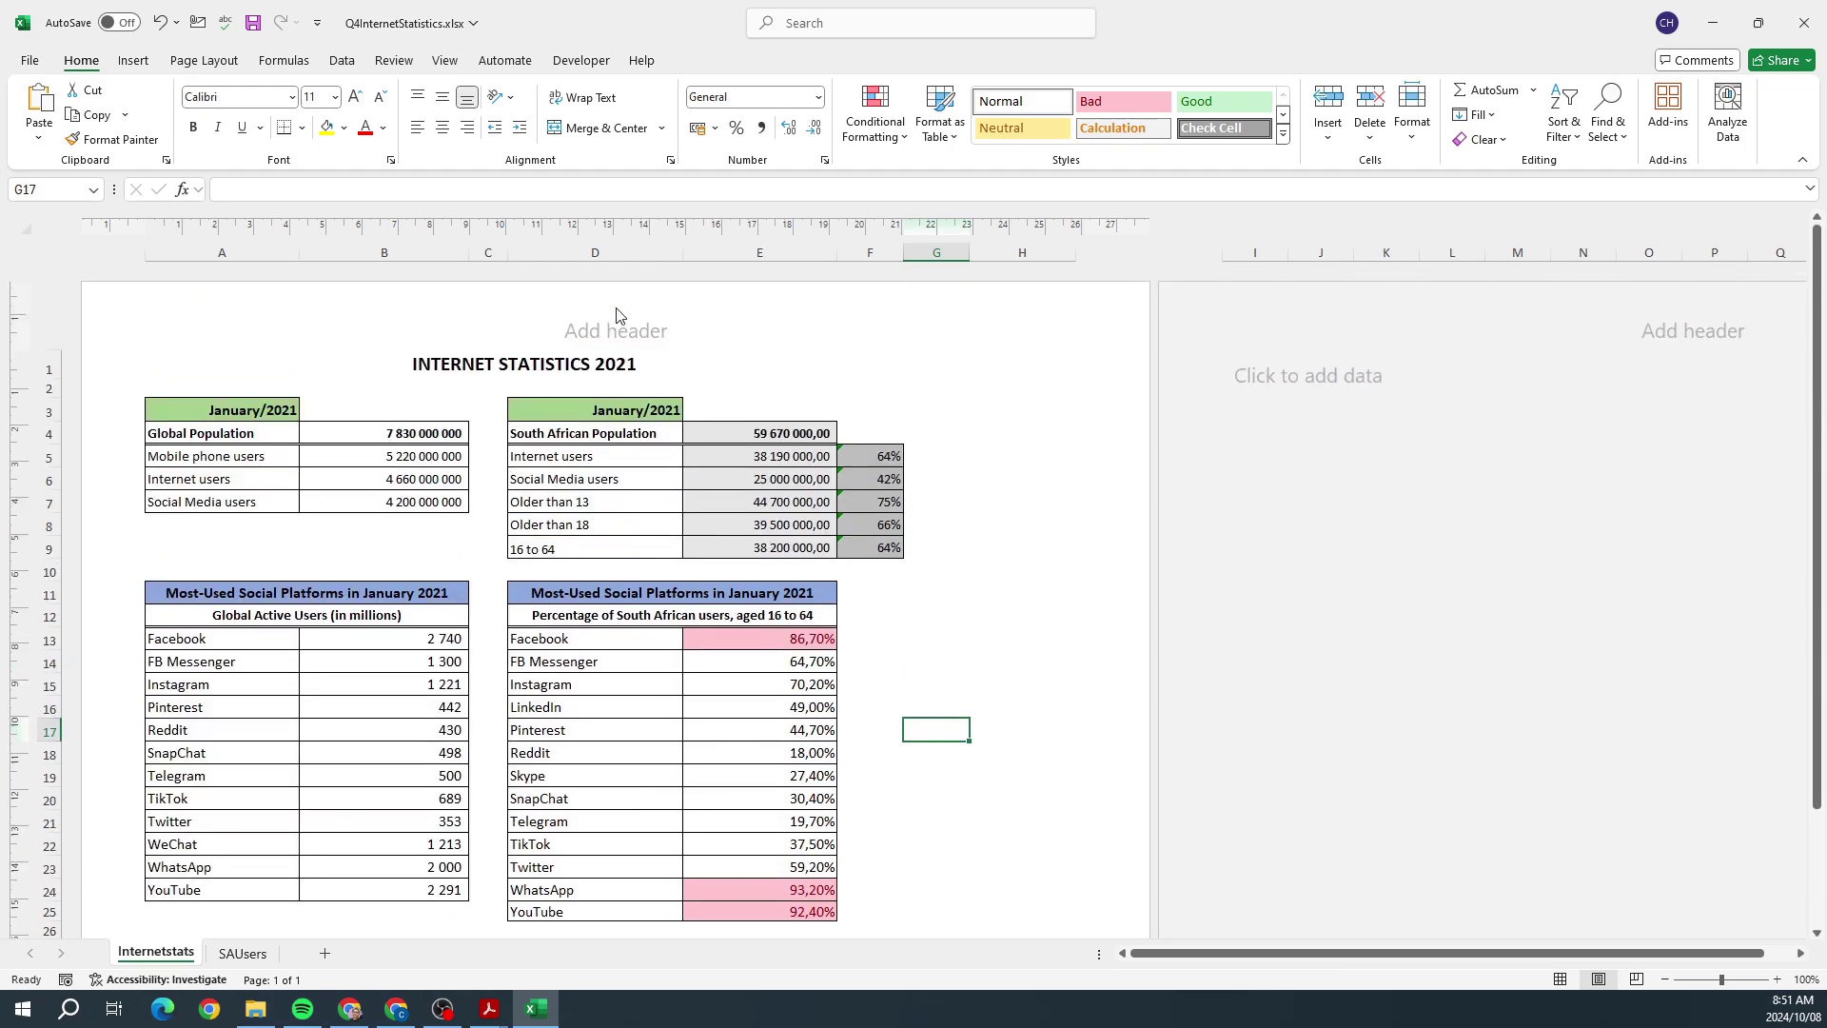
pyautogui.scroll(-5, 945, 444)
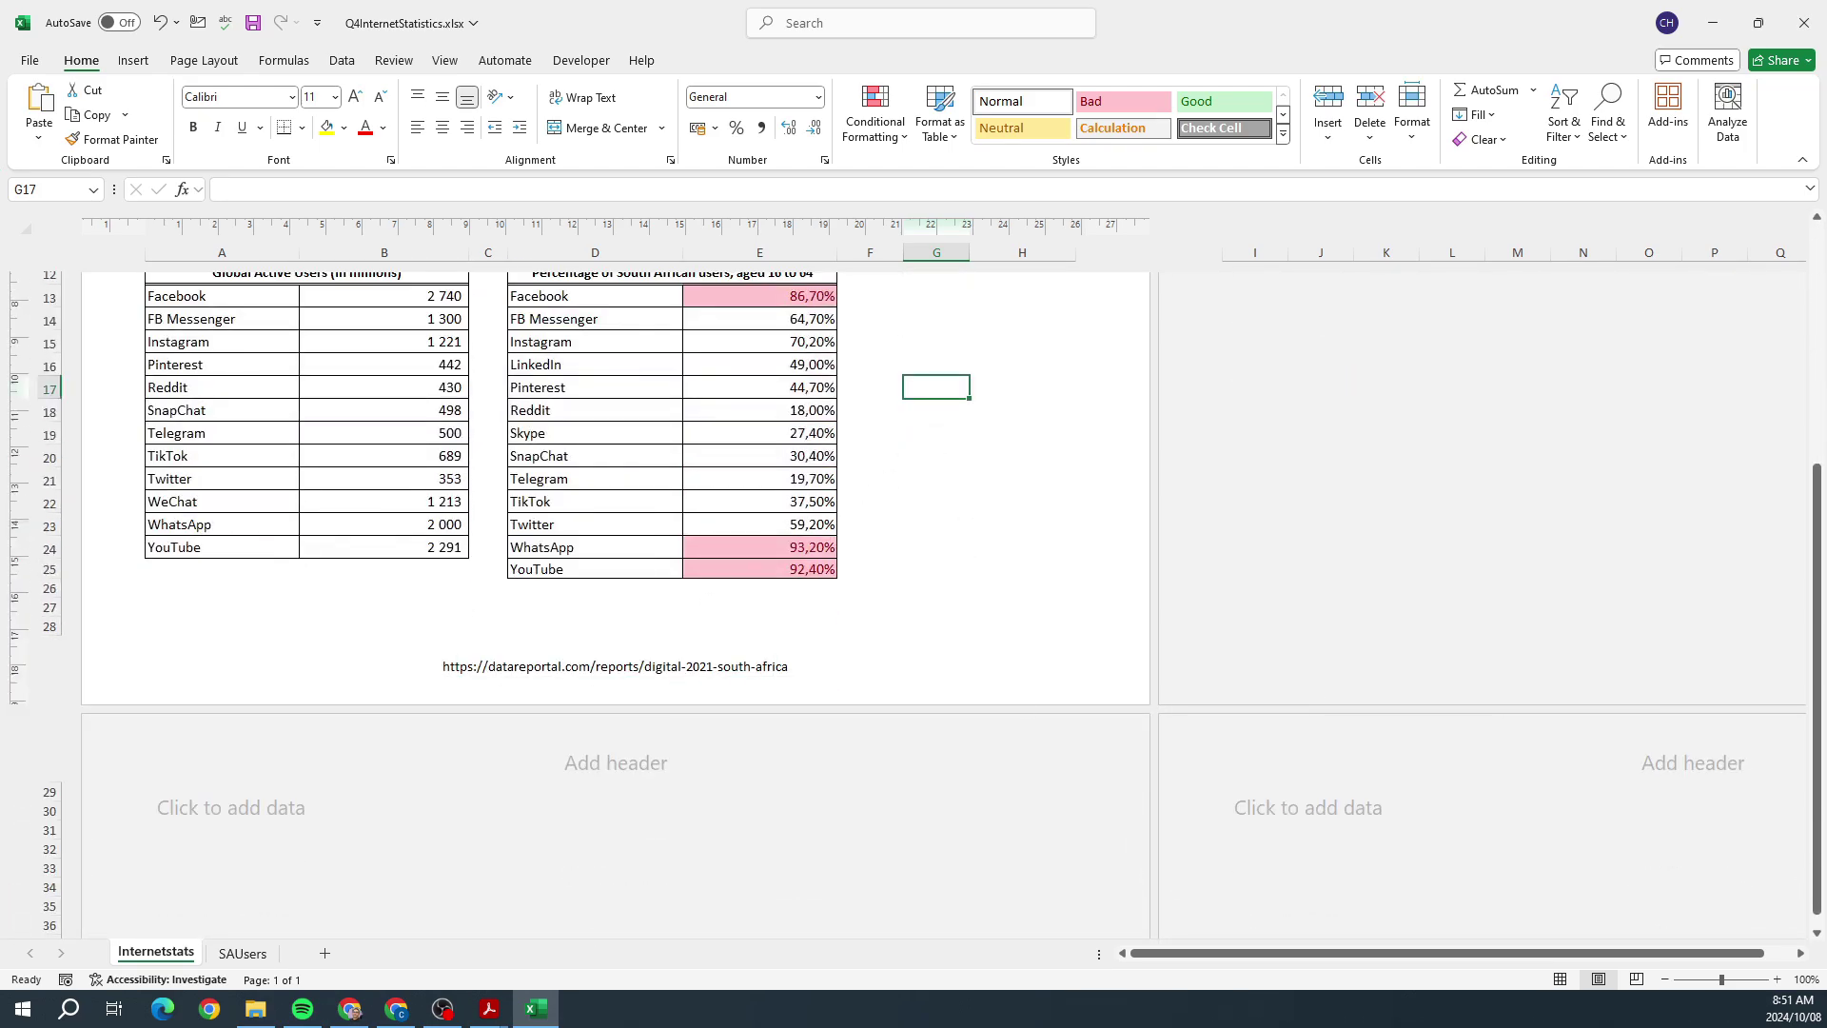
pyautogui.hotkey('alt', 'Tab')
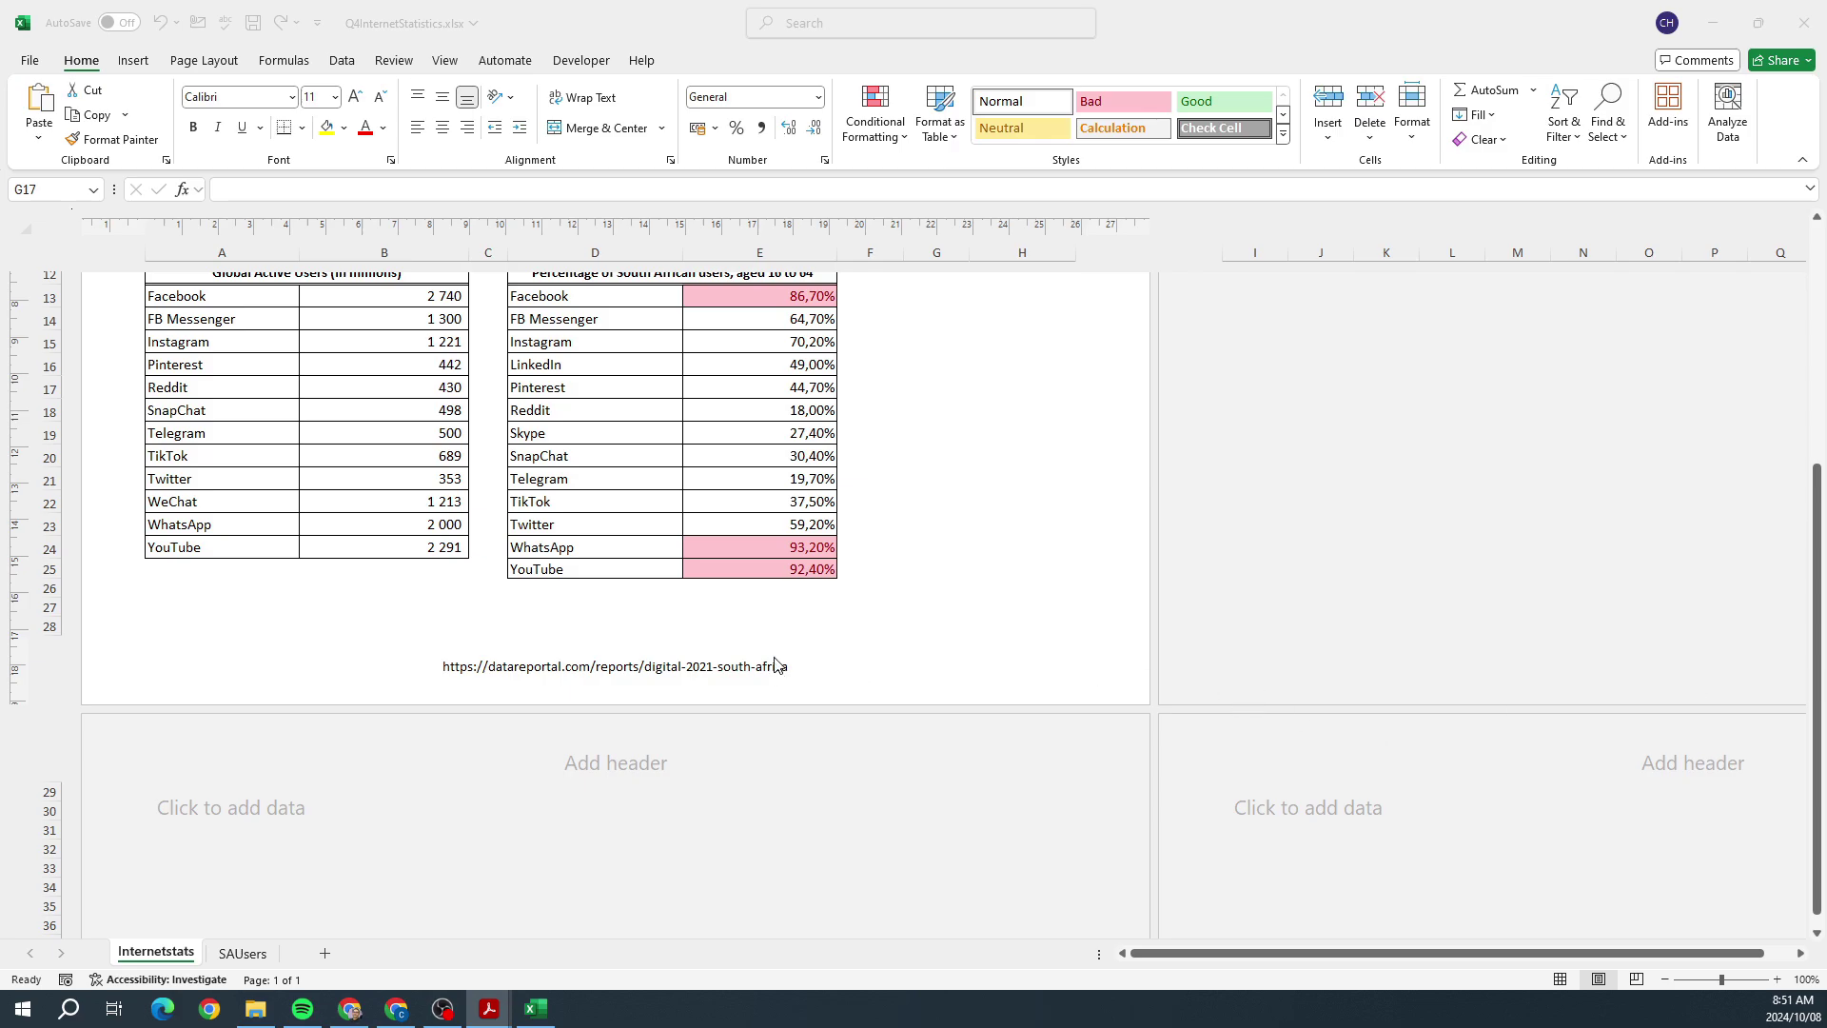
pyautogui.hotkey('alt', 'Tab')
pyautogui.click(916, 660)
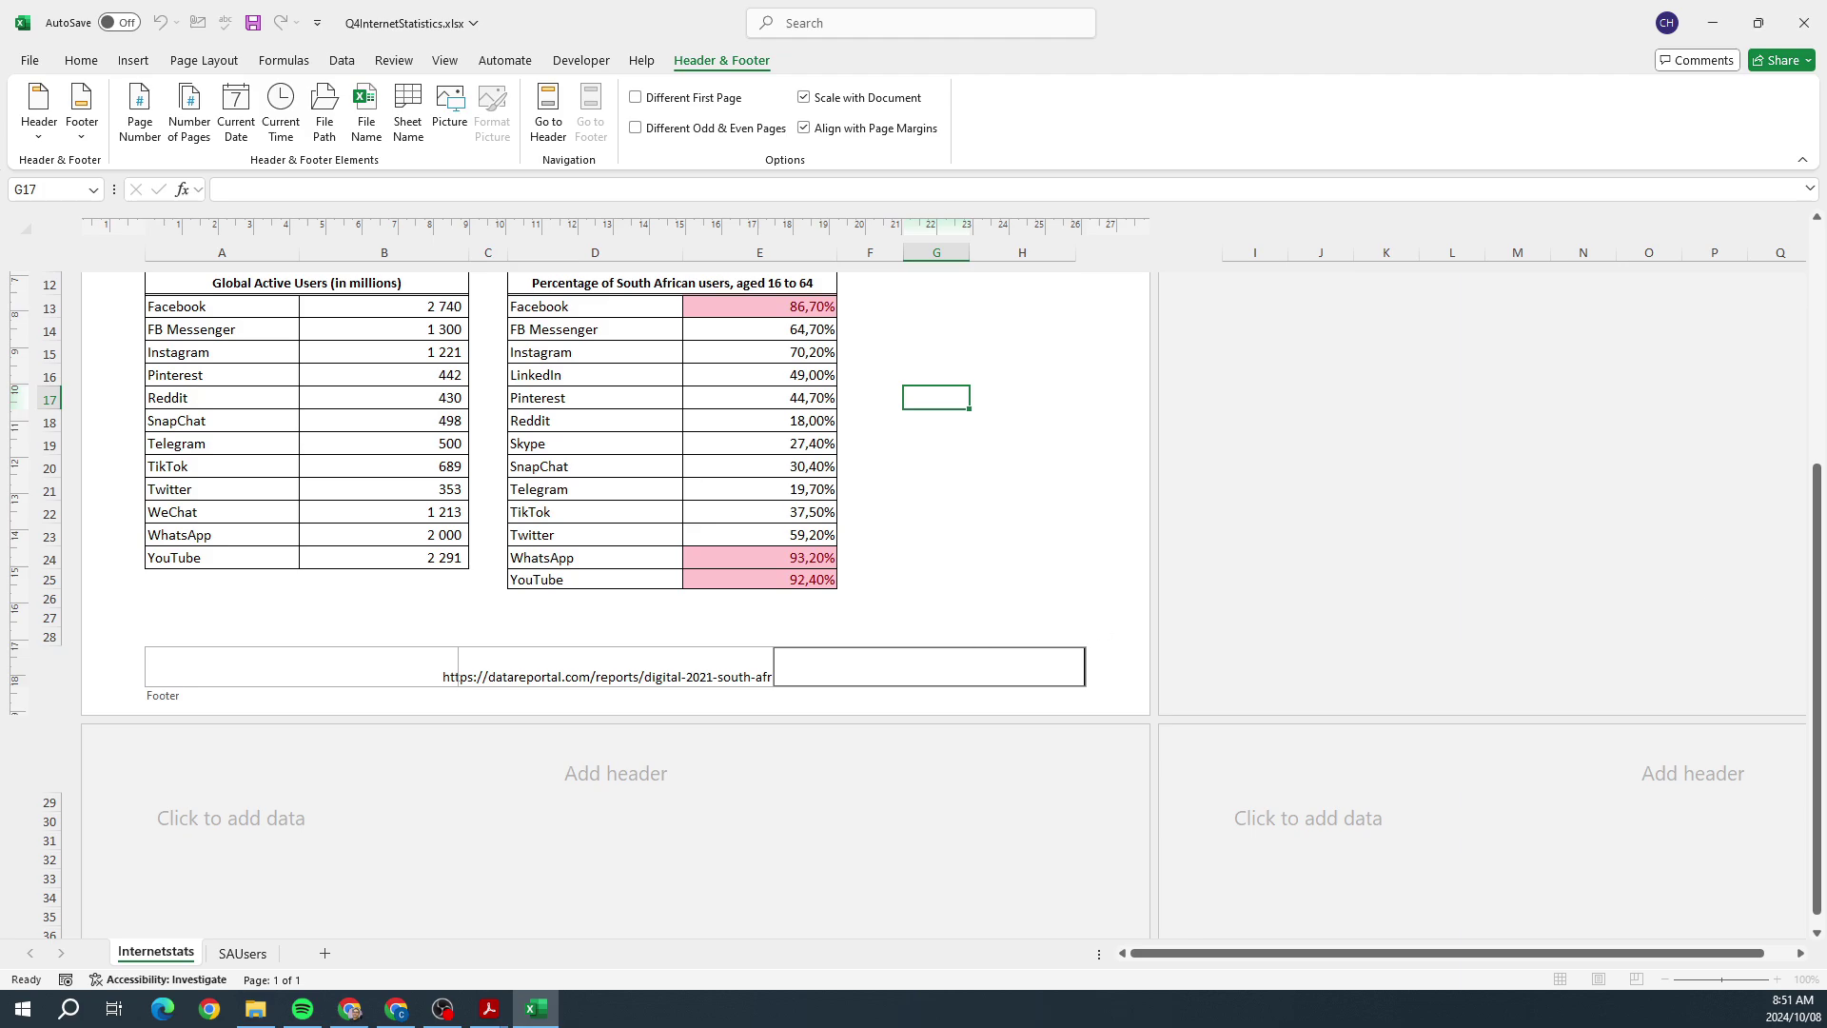
pyautogui.hotkey('alt', 'Tab')
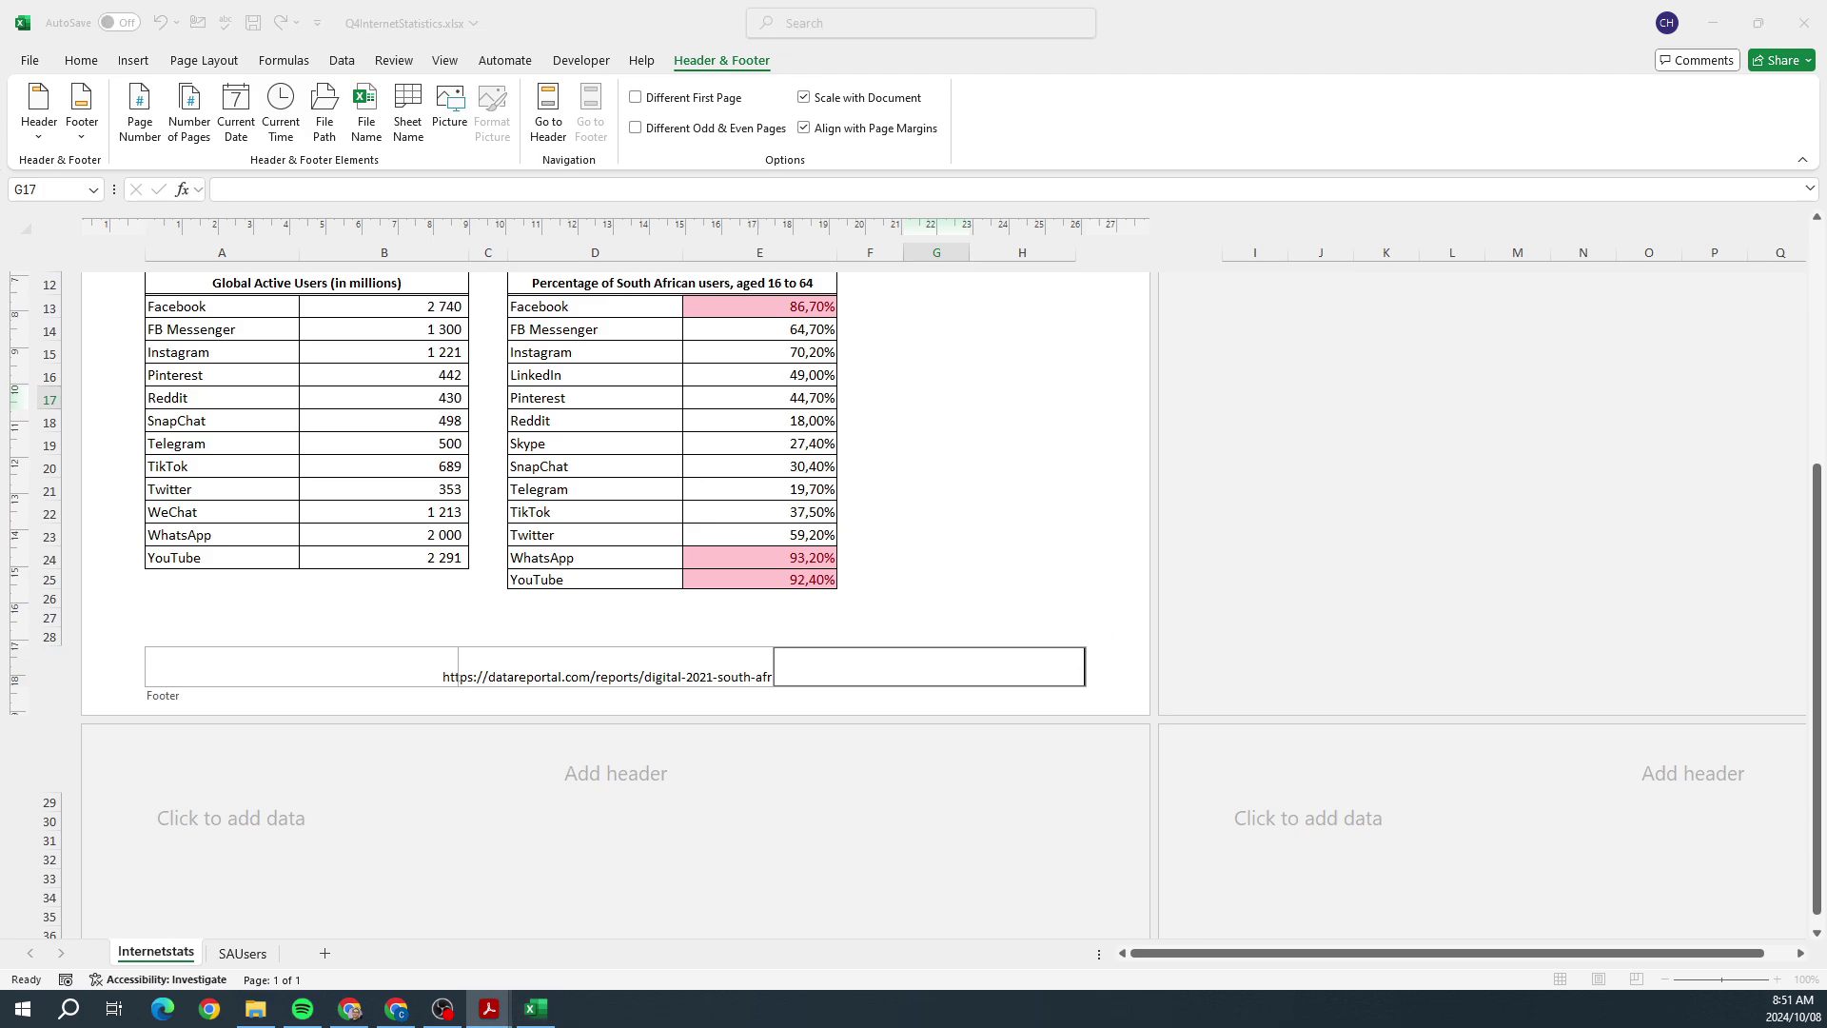
pyautogui.hotkey('alt', 'Tab')
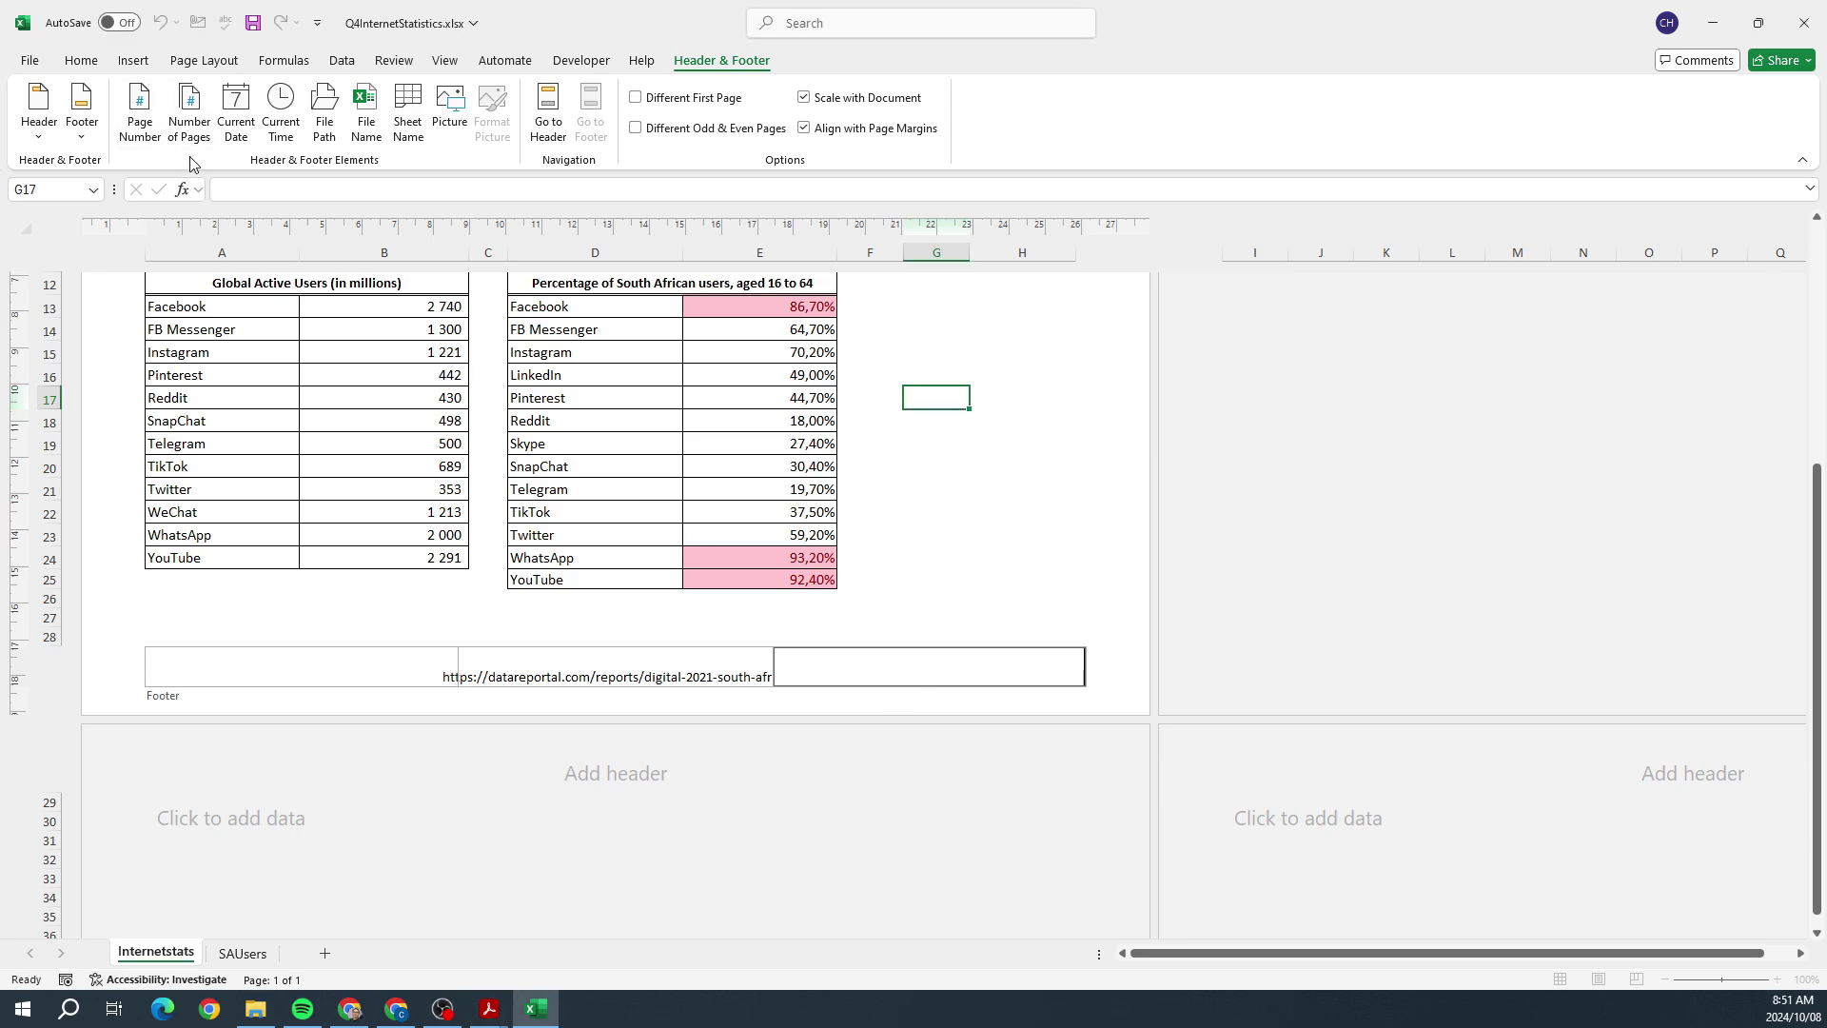
pyautogui.click(135, 143)
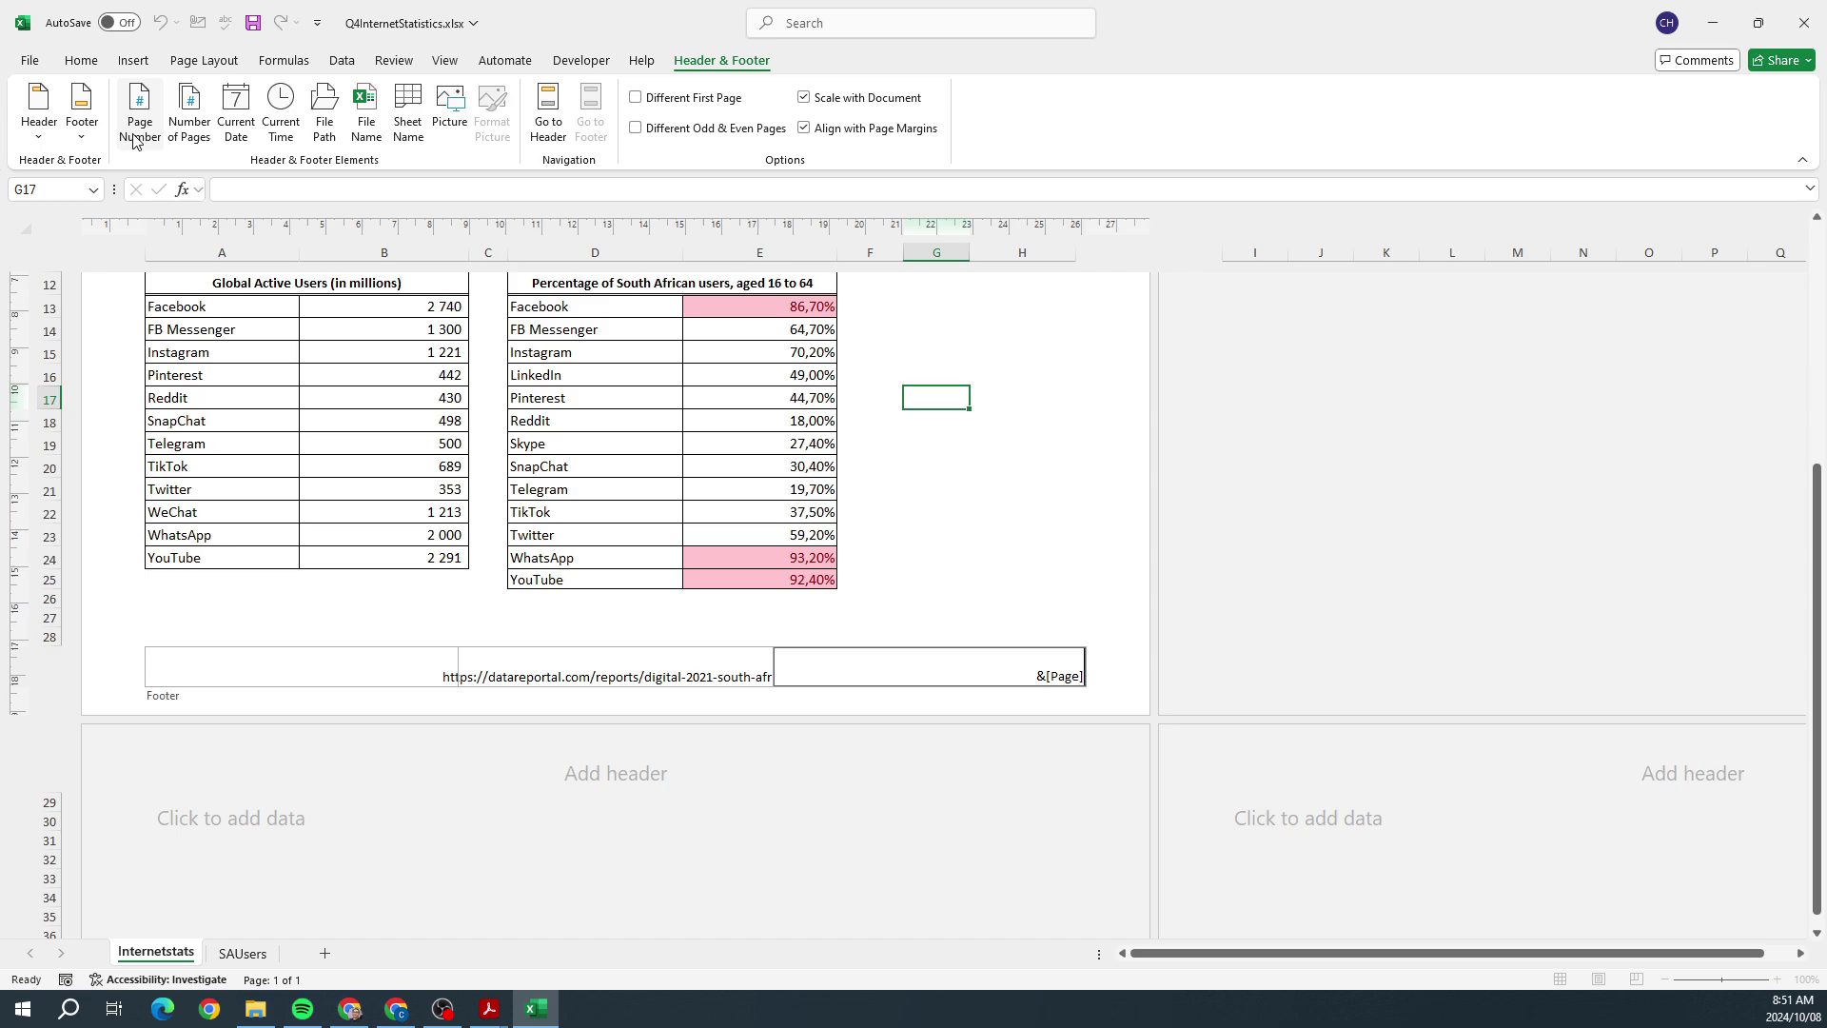
pyautogui.click(1056, 504)
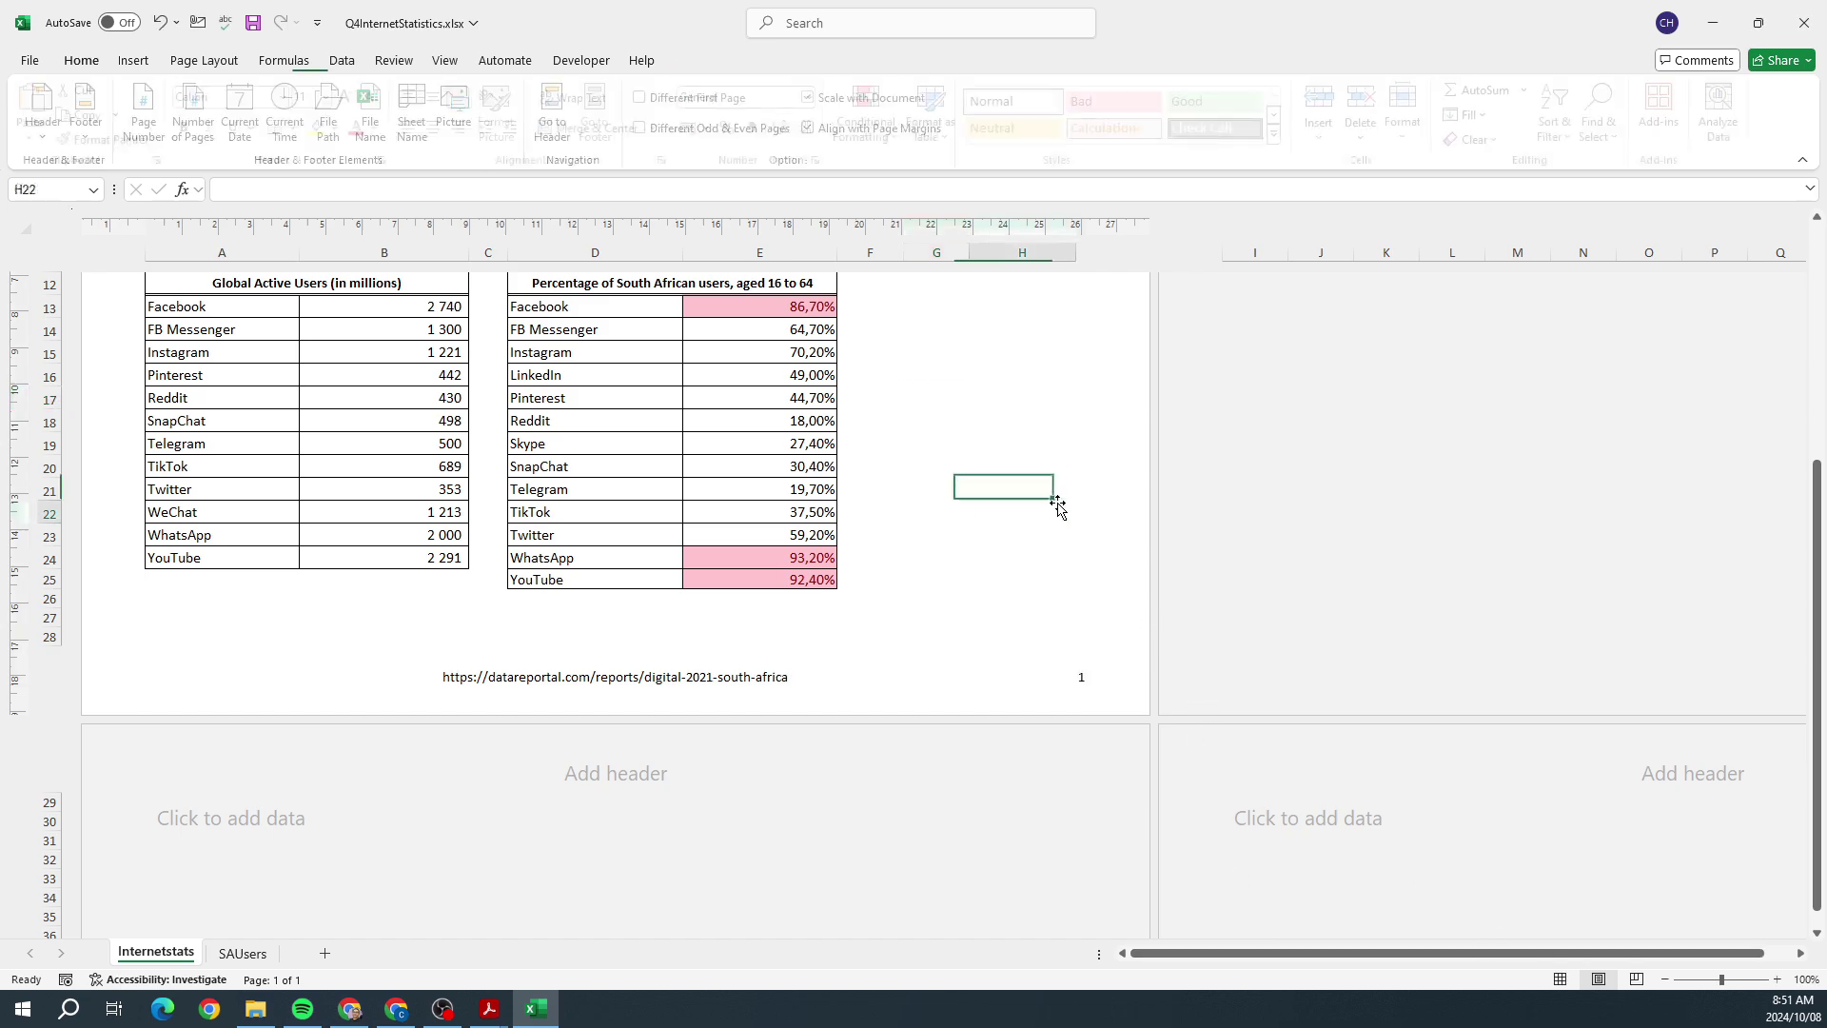
# Step: Switch between Normal and Page Layout views to check the footer, ending in Normal view
pyautogui.click(1560, 980)
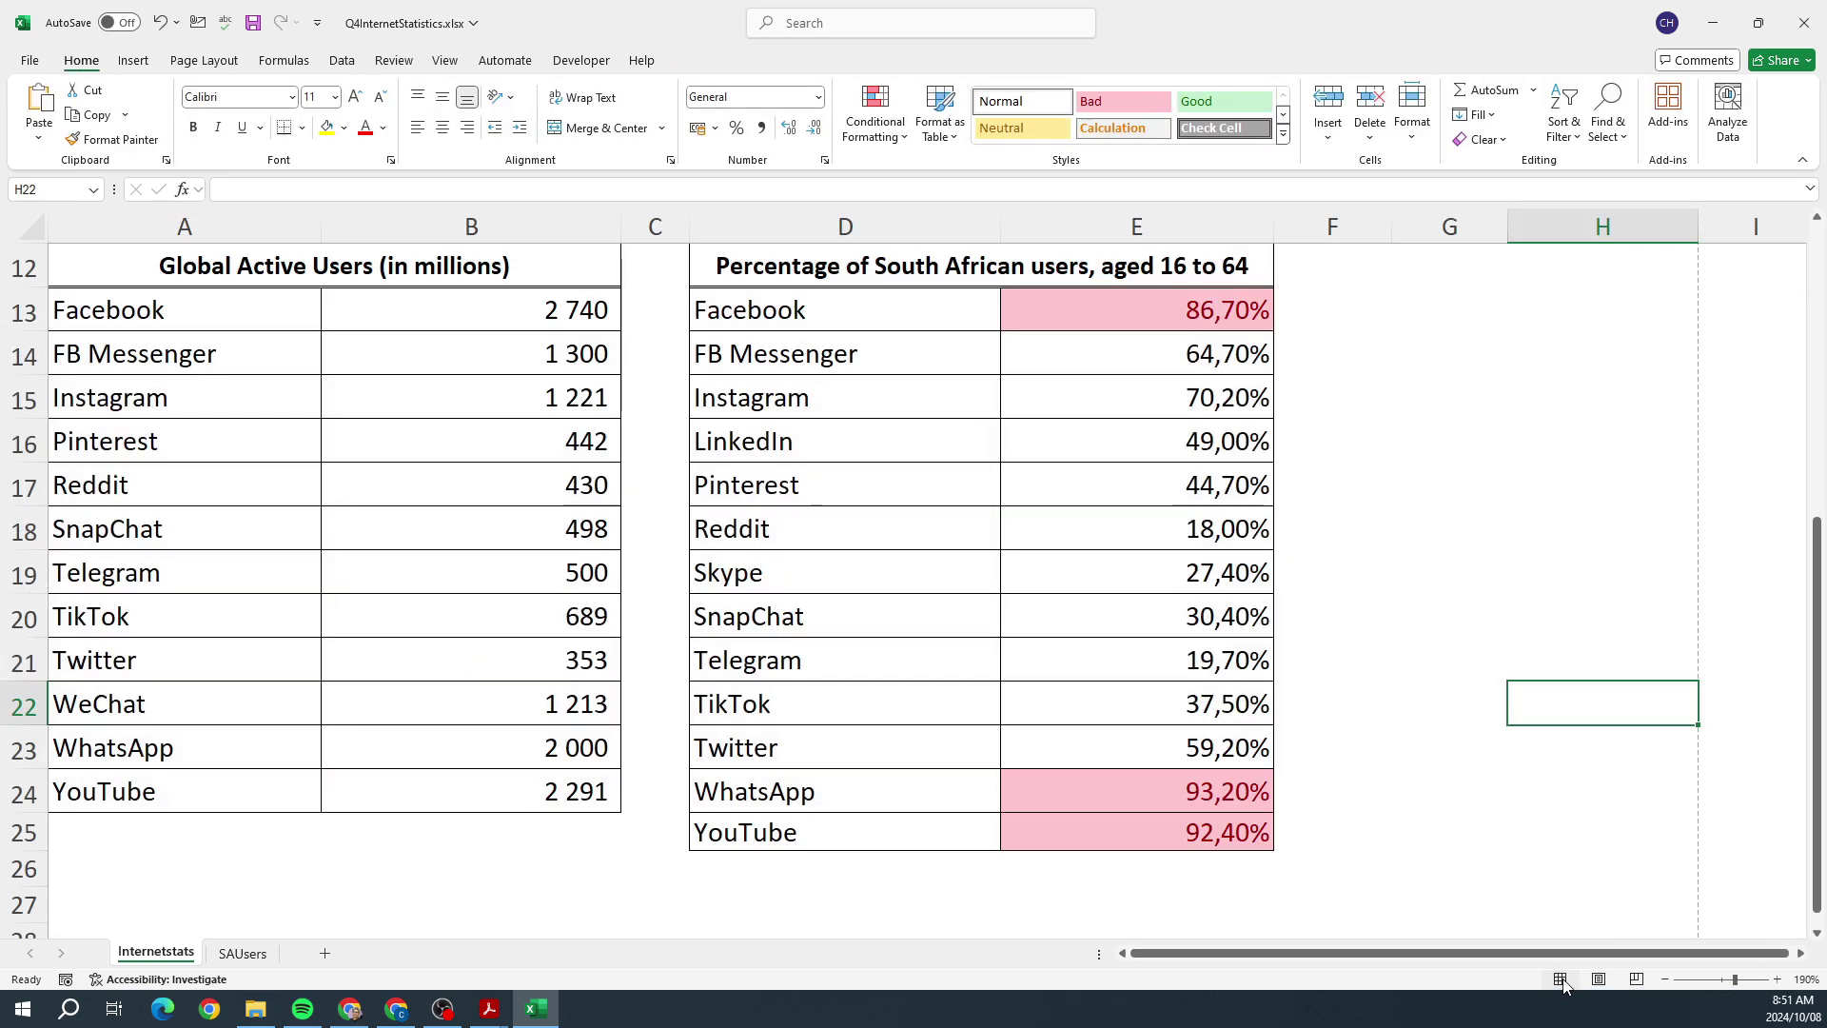
pyautogui.scroll(-4, 1484, 832)
pyautogui.scroll(2, 1454, 804)
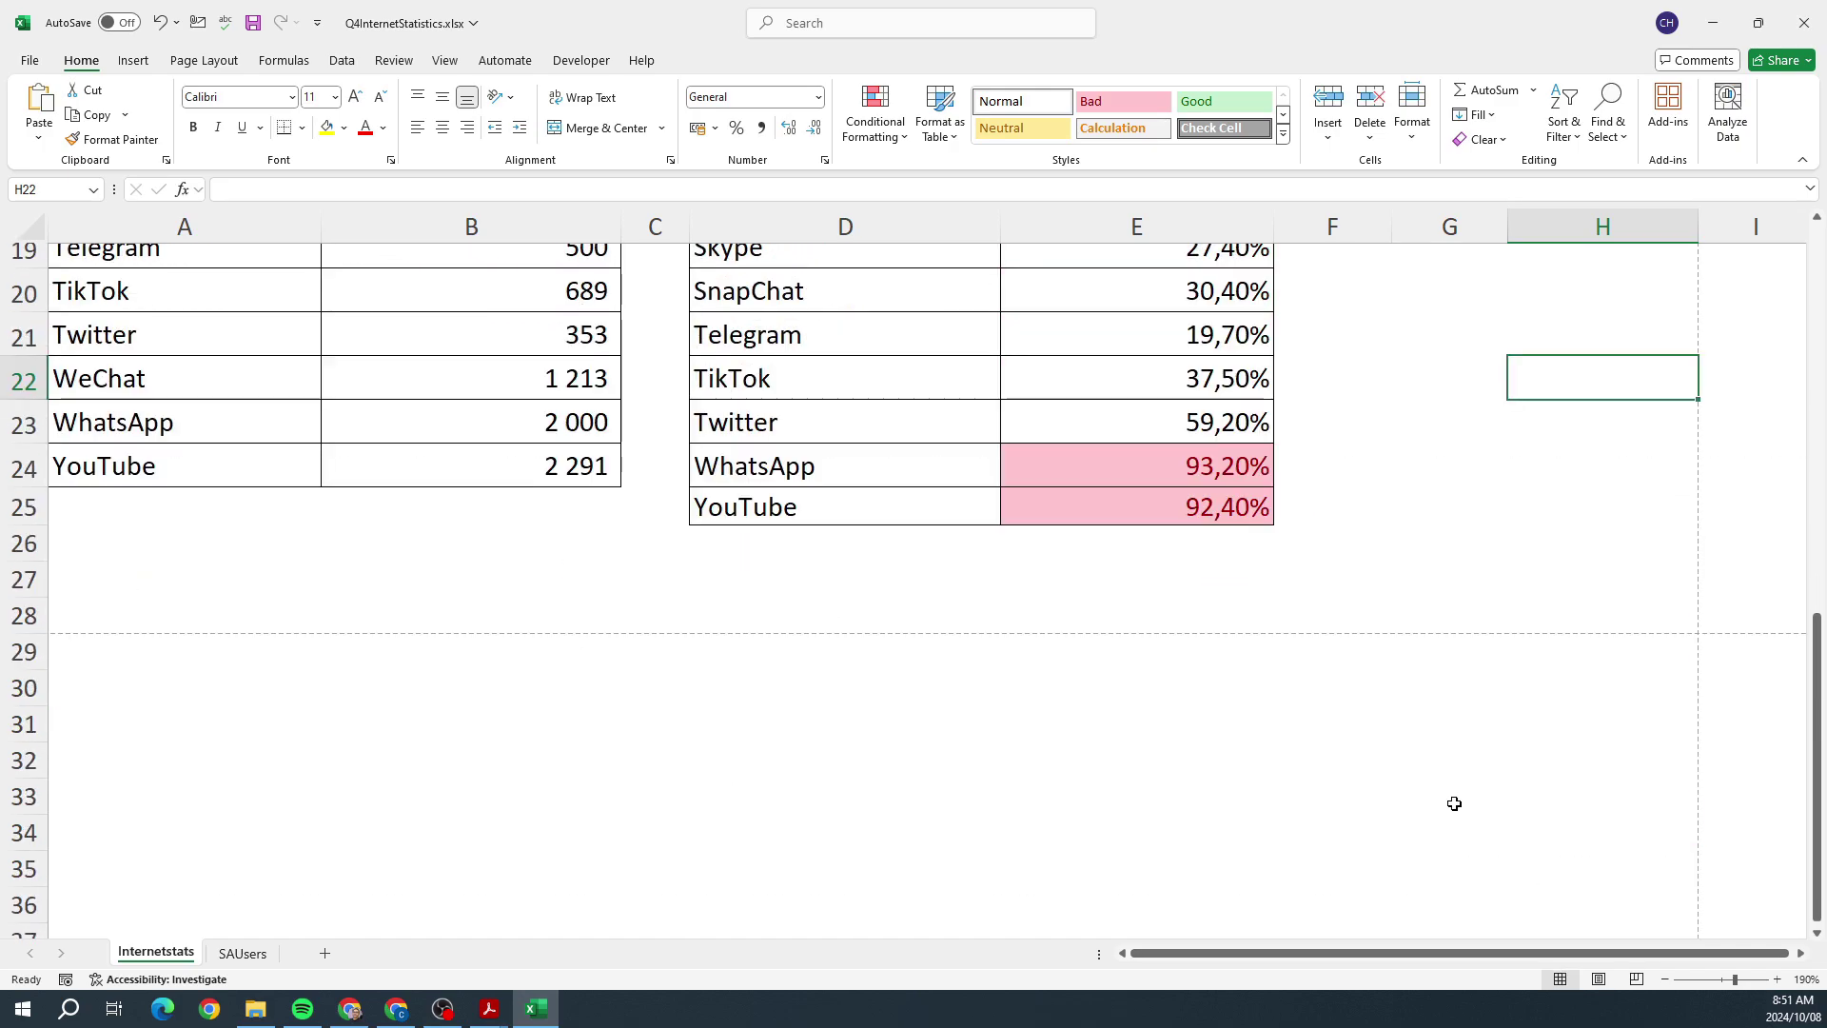
pyautogui.click(1598, 980)
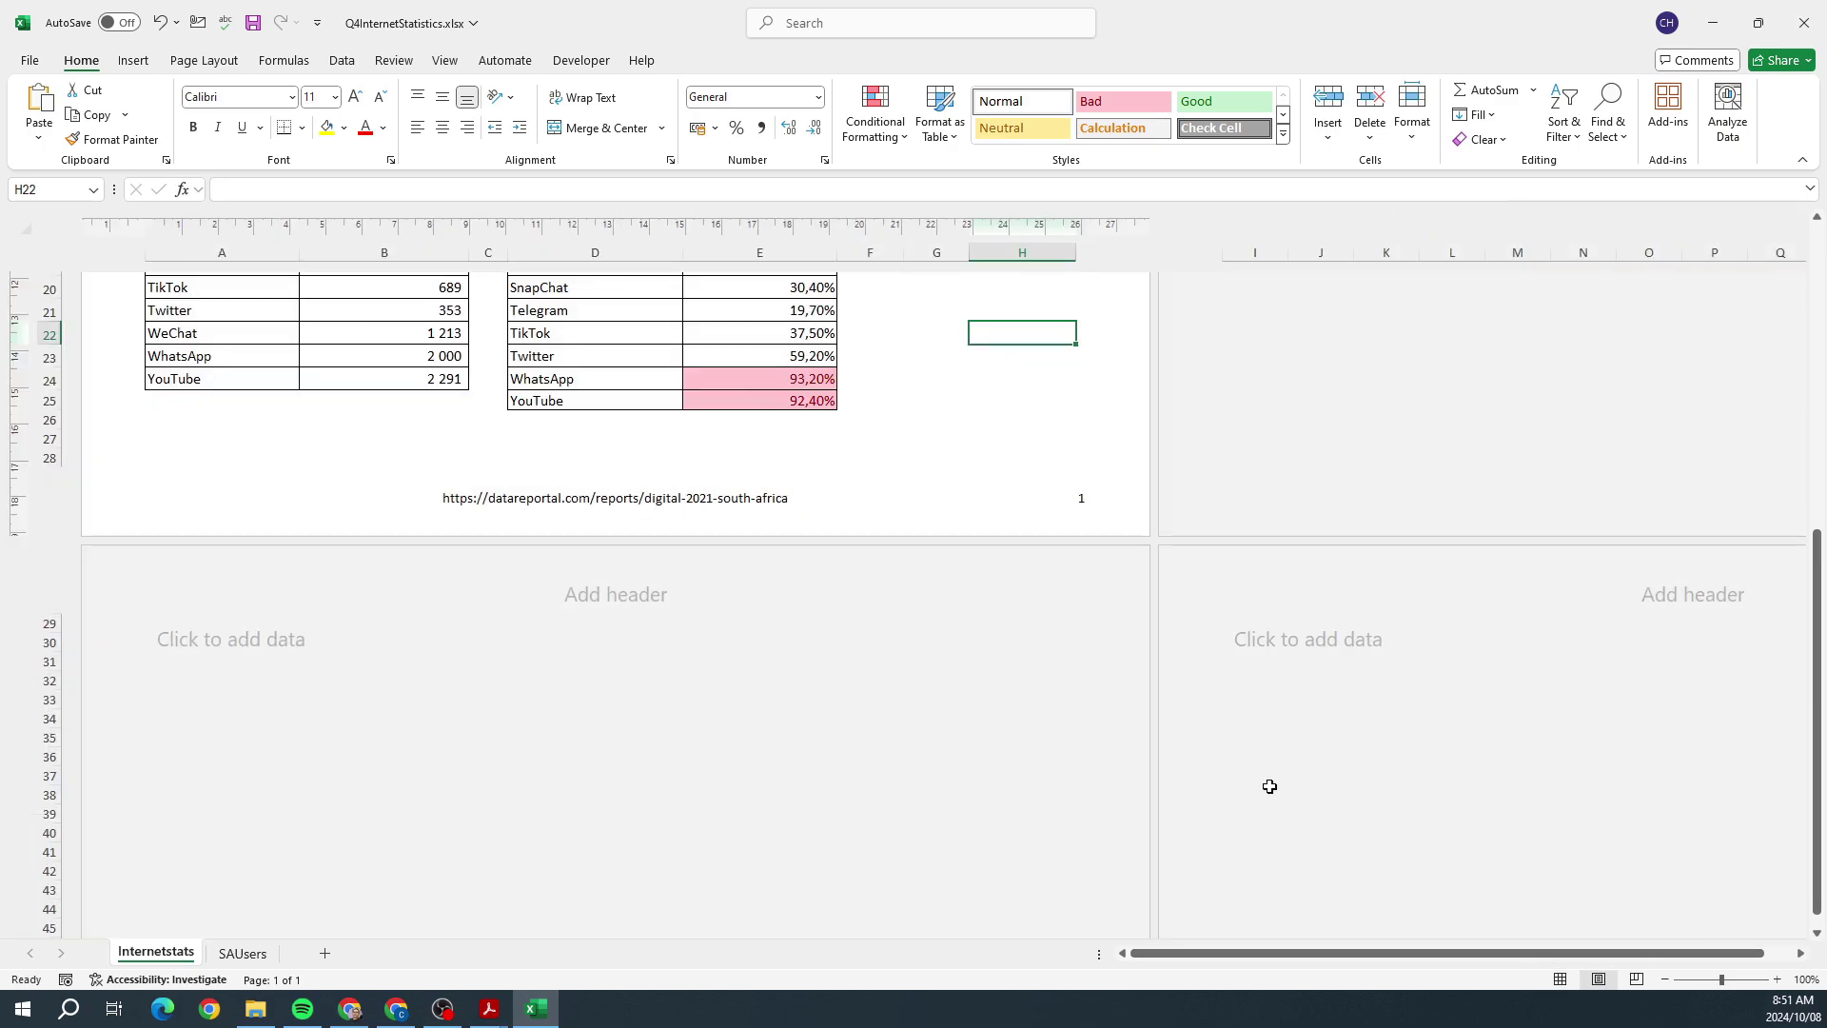
pyautogui.click(1560, 980)
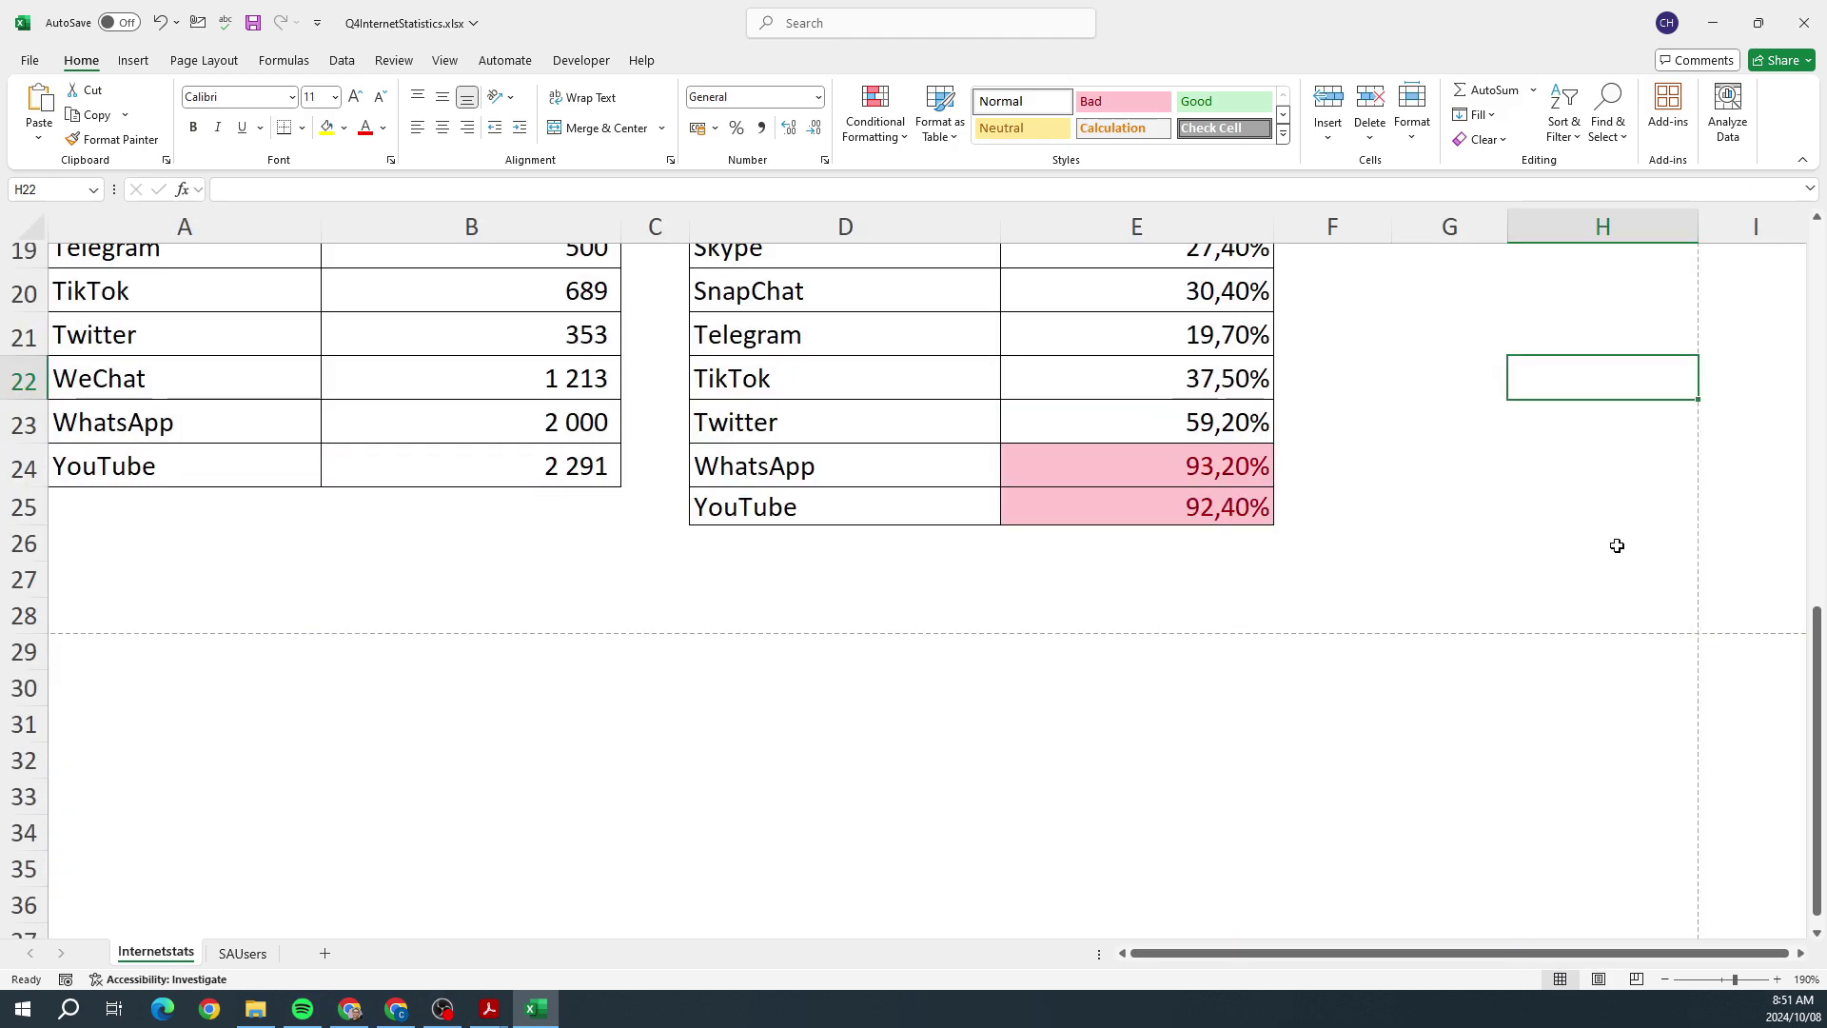
# Step: Check the question paper and bring up the SAUsers sheet
pyautogui.click(489, 1009)
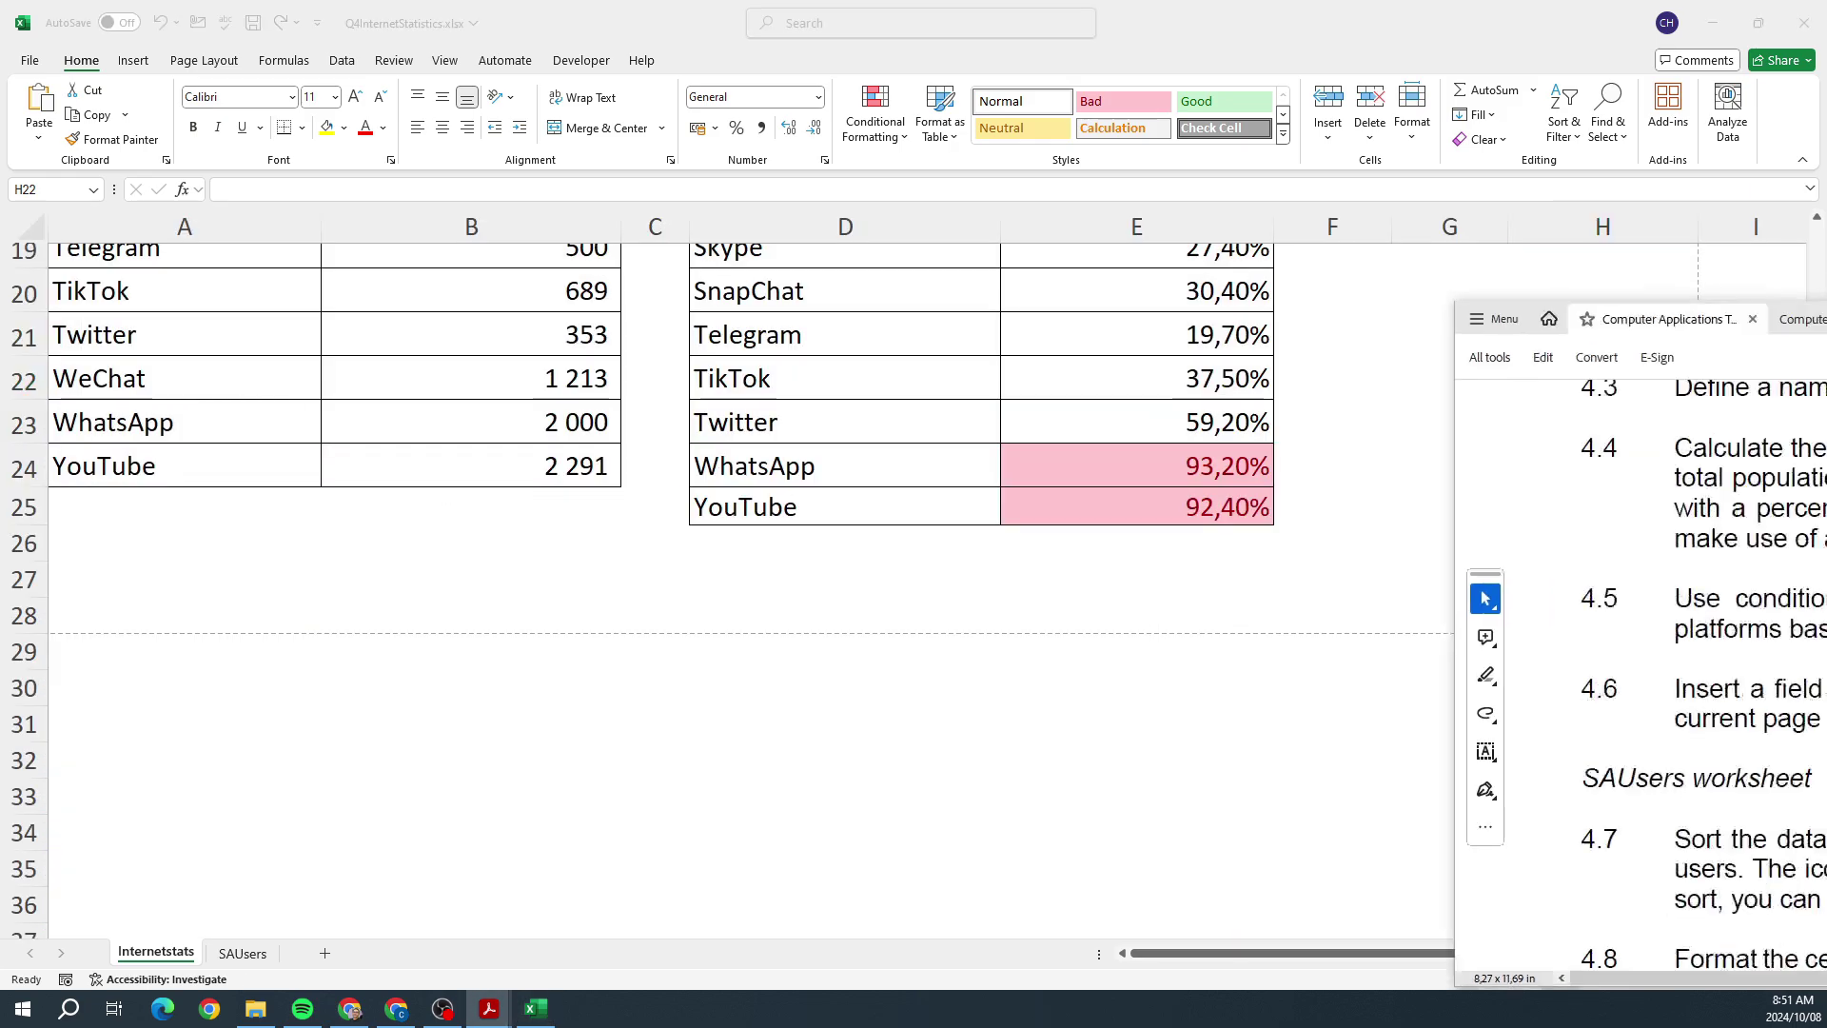
pyautogui.click(243, 956)
pyautogui.click(243, 954)
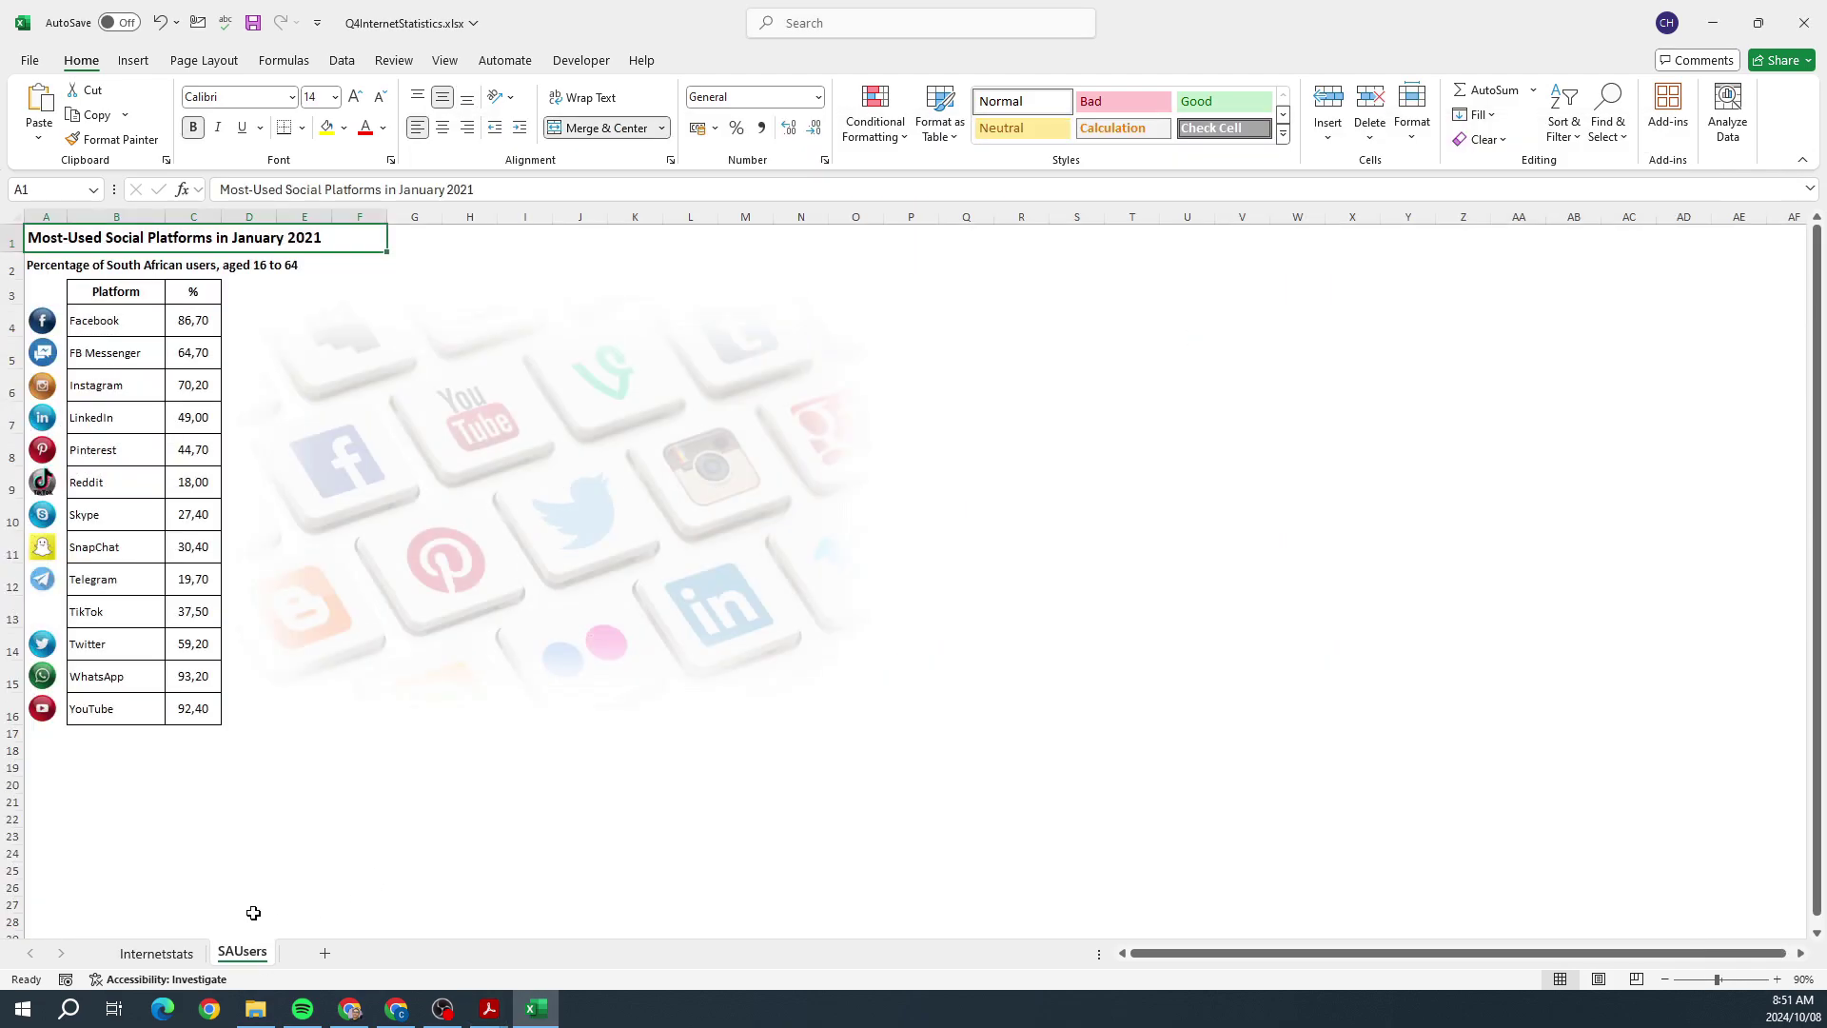
pyautogui.scroll(2, 968, 857)
# Step: Move the question paper window aside and select the platform table B4:C16
pyautogui.hotkey('alt', 'Tab')
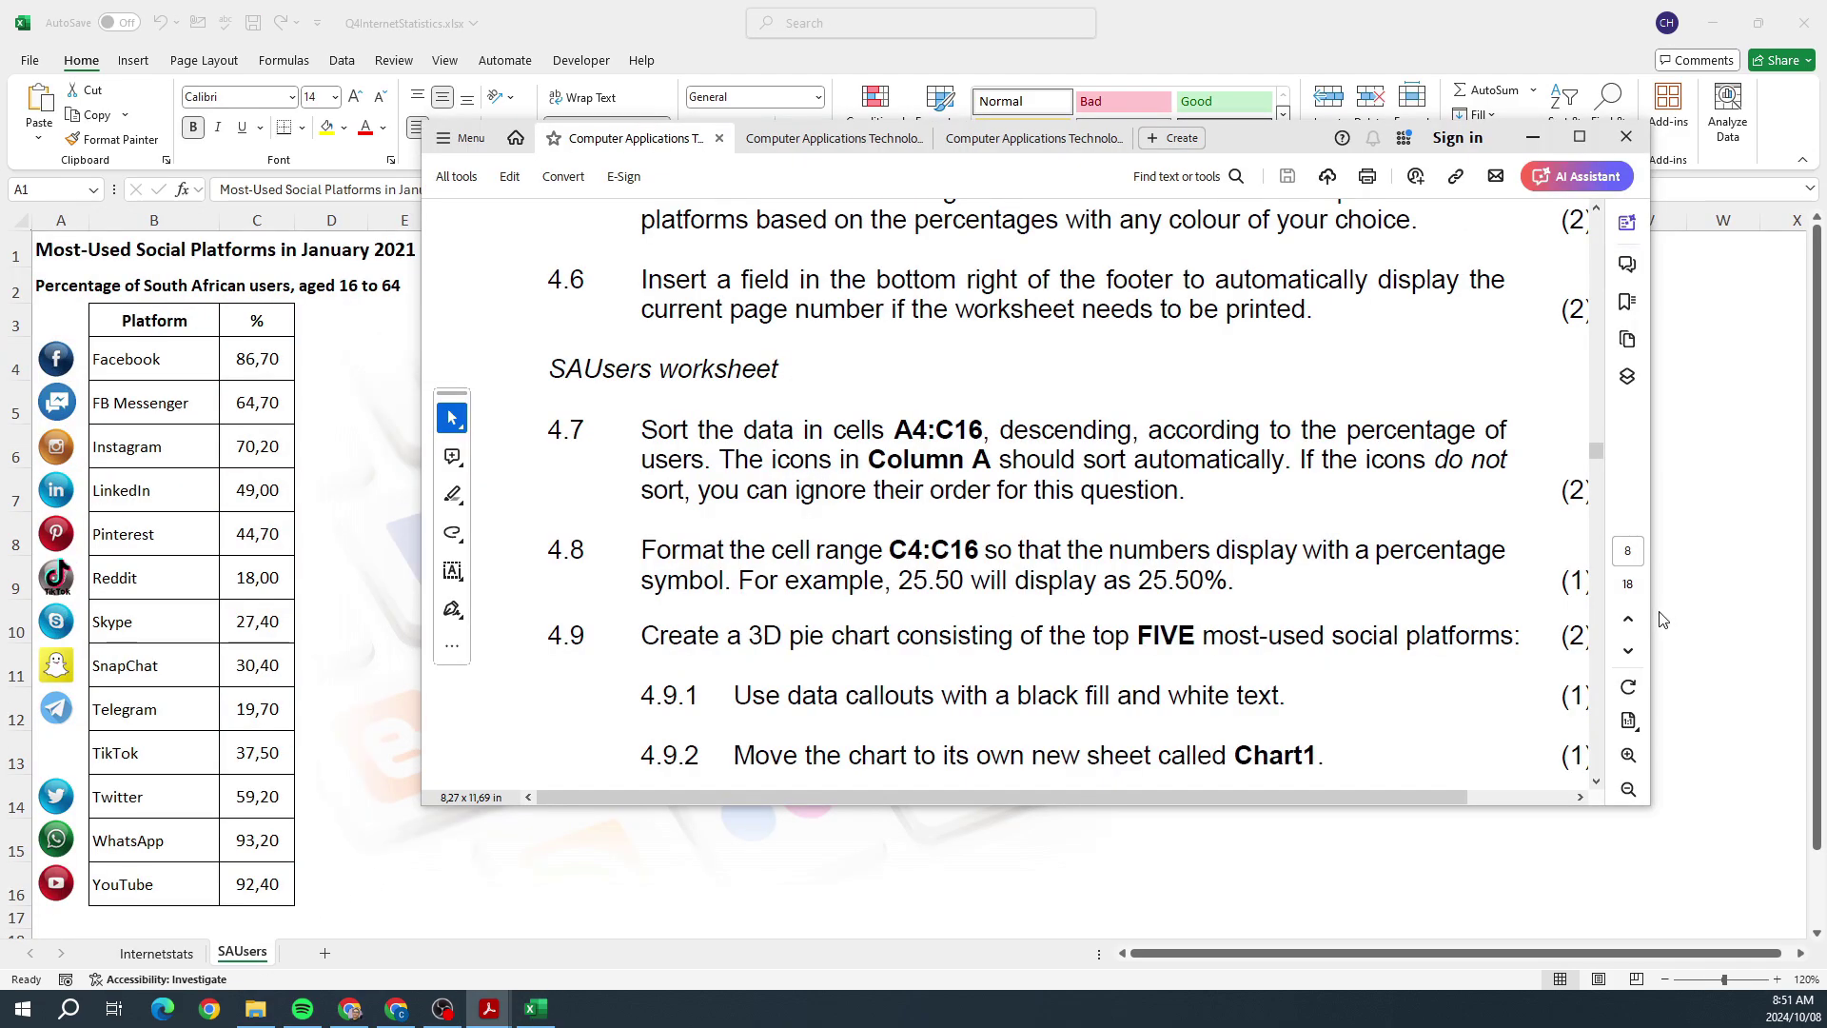
pyautogui.moveTo(1650, 607); pyautogui.dragTo(1753, 603)
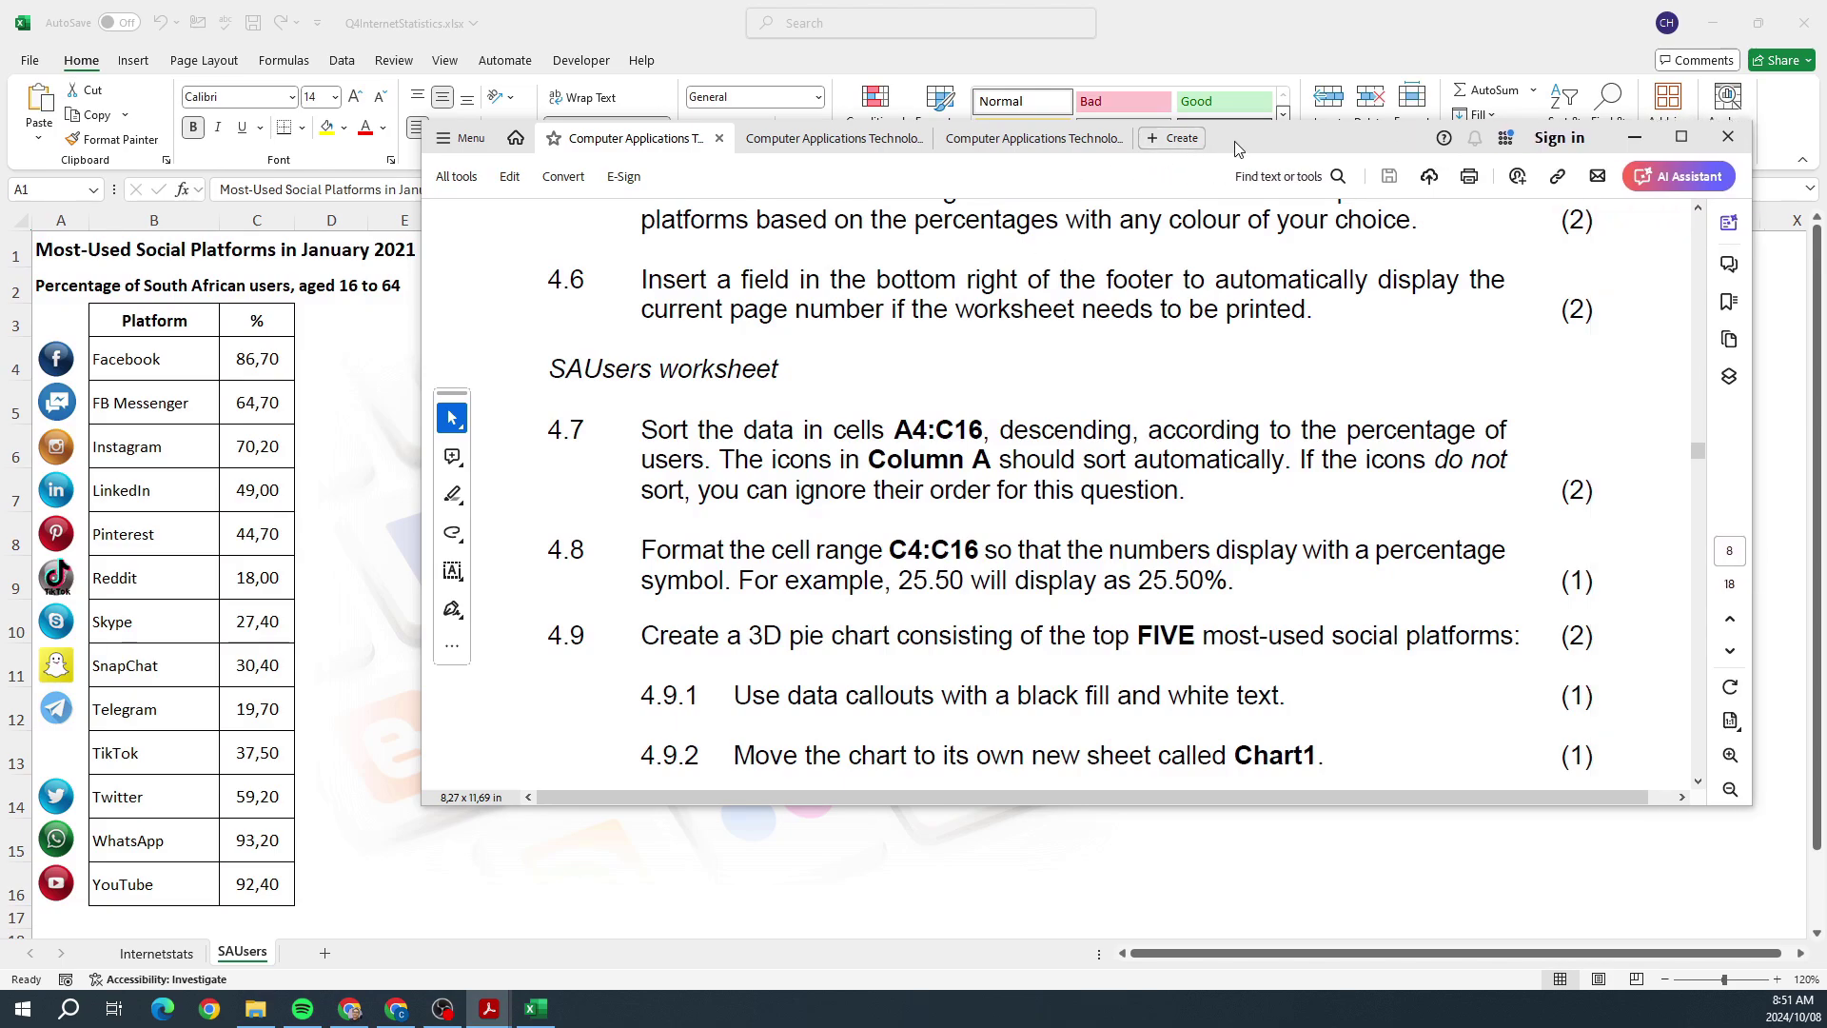
pyautogui.moveTo(1322, 137); pyautogui.dragTo(1826, 216)
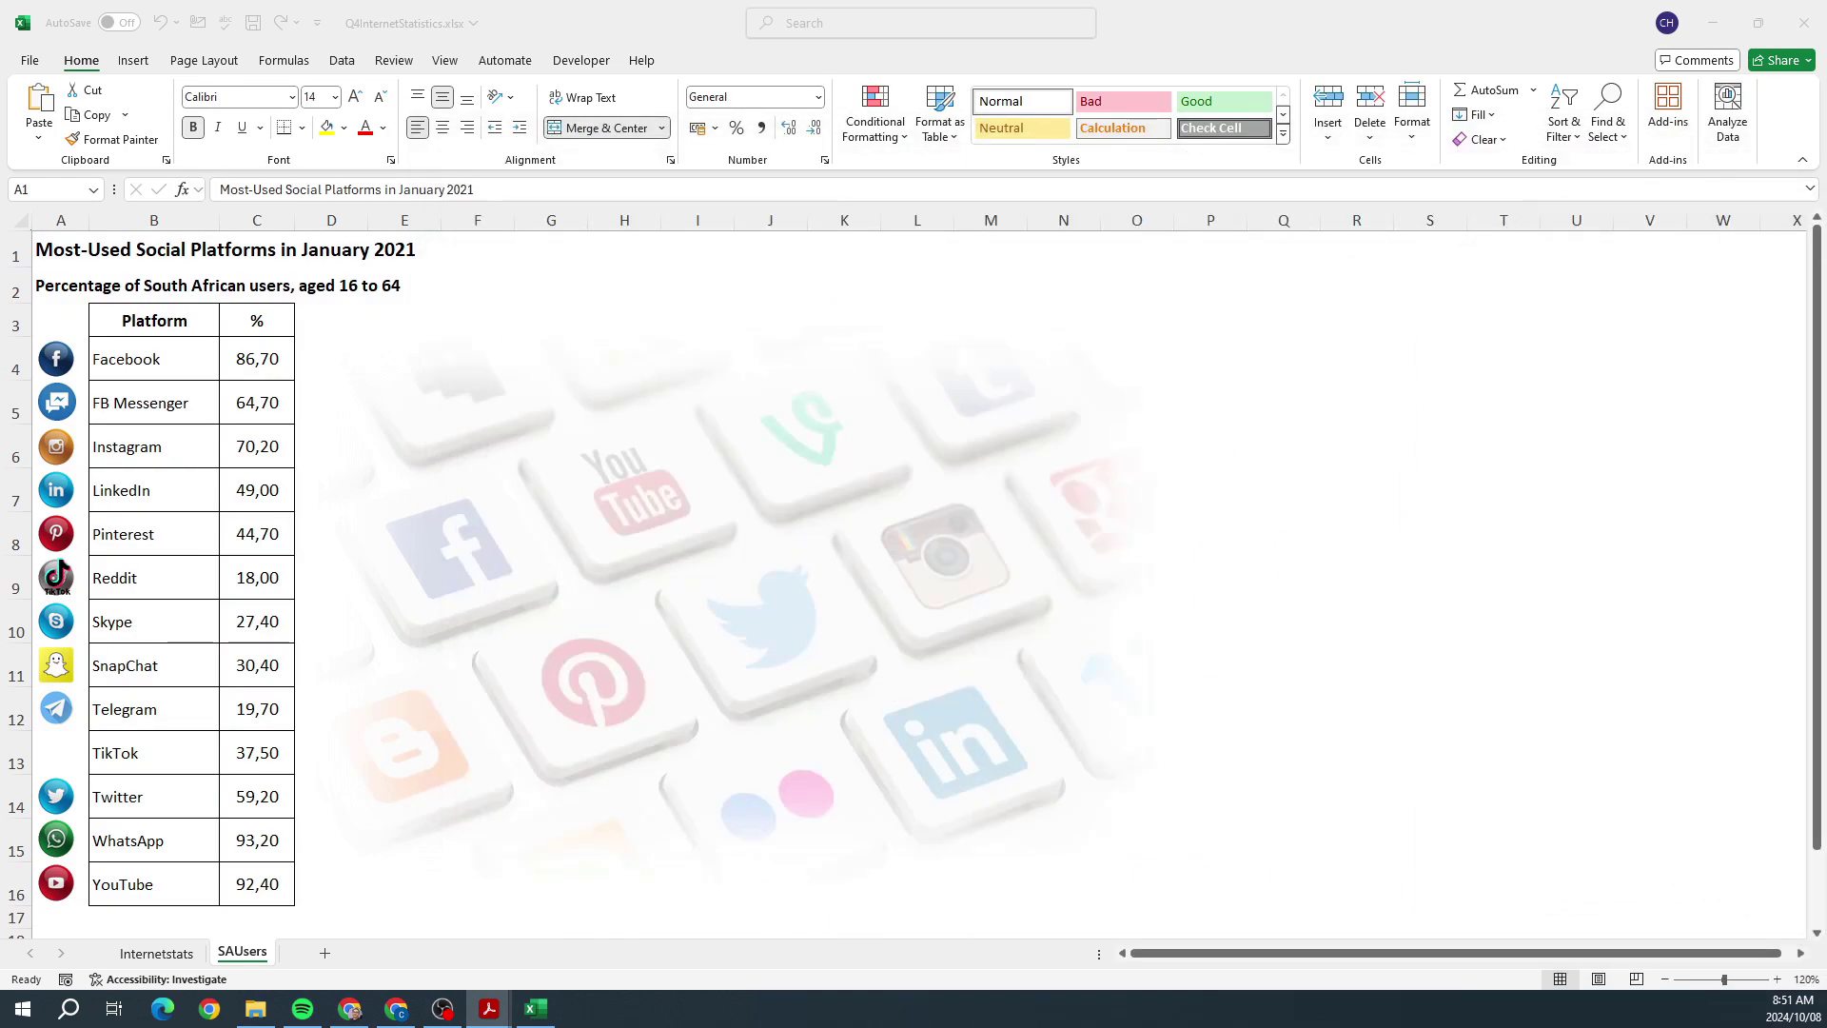
pyautogui.click(163, 352)
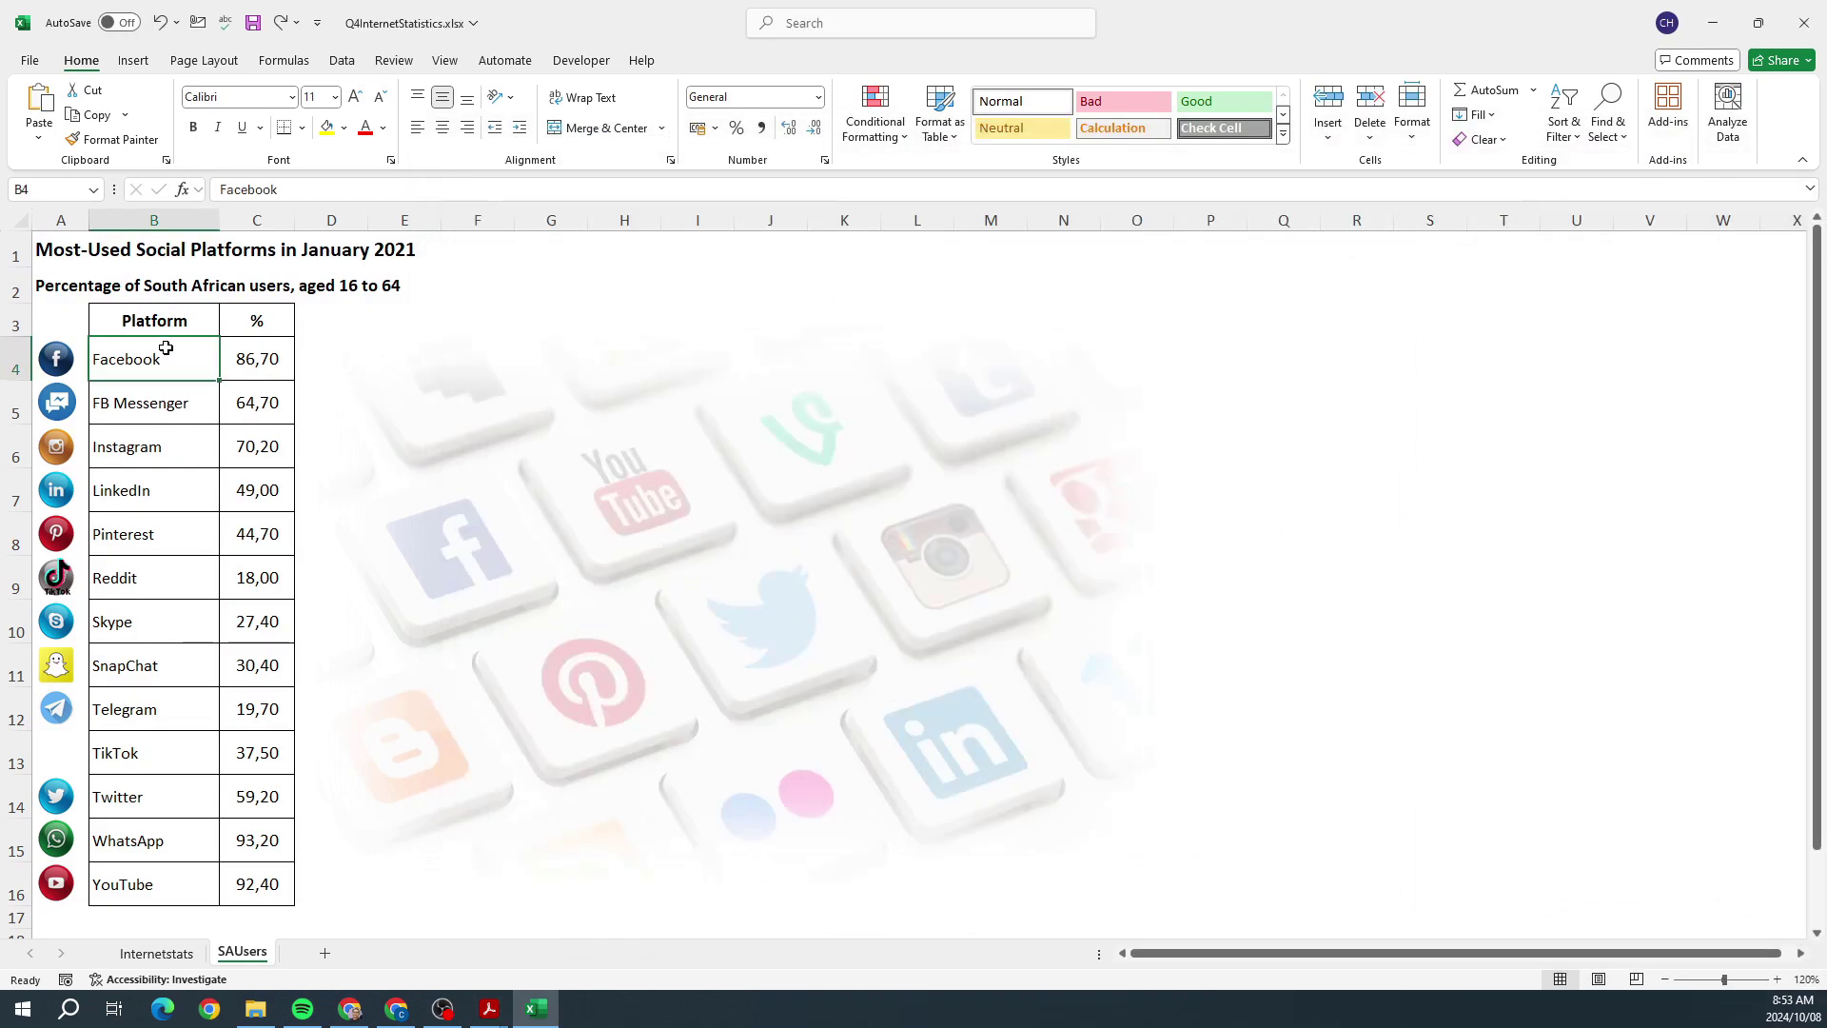
pyautogui.moveTo(163, 354); pyautogui.dragTo(265, 881)
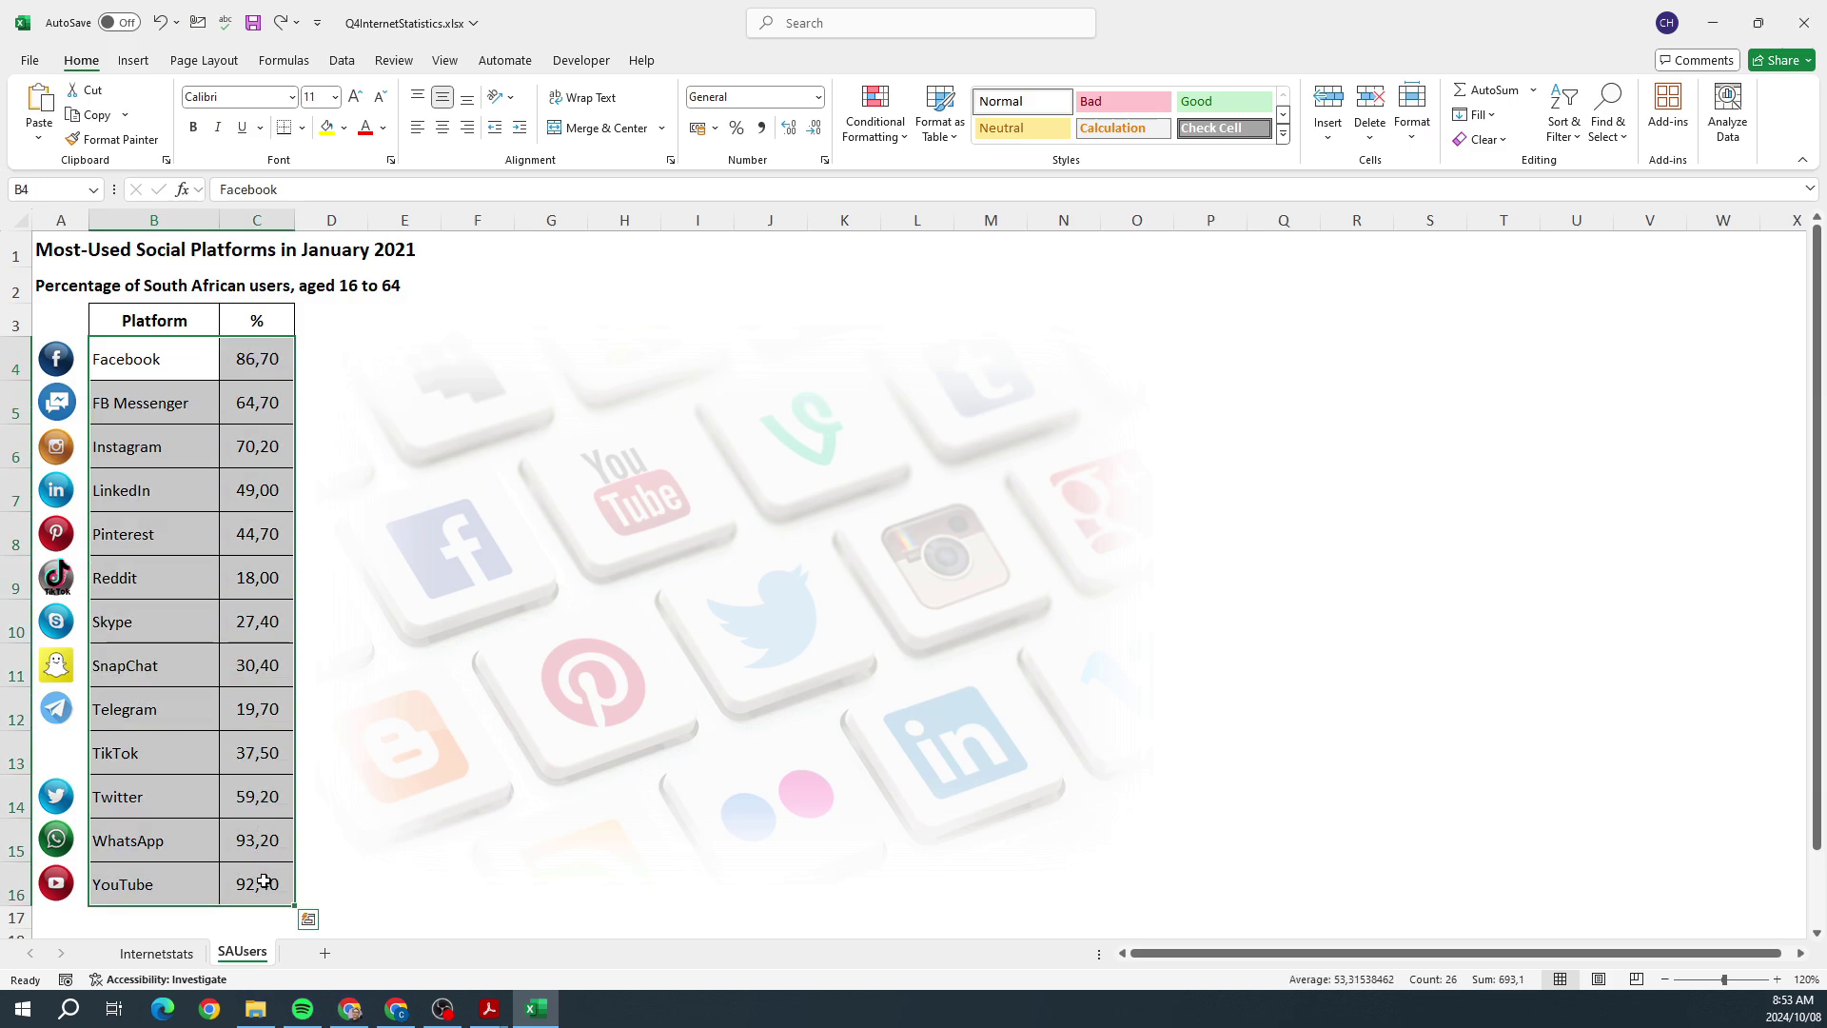
# Step: Custom-sort the platform table by the % column from largest to smallest
pyautogui.click(1565, 128)
pyautogui.click(1598, 217)
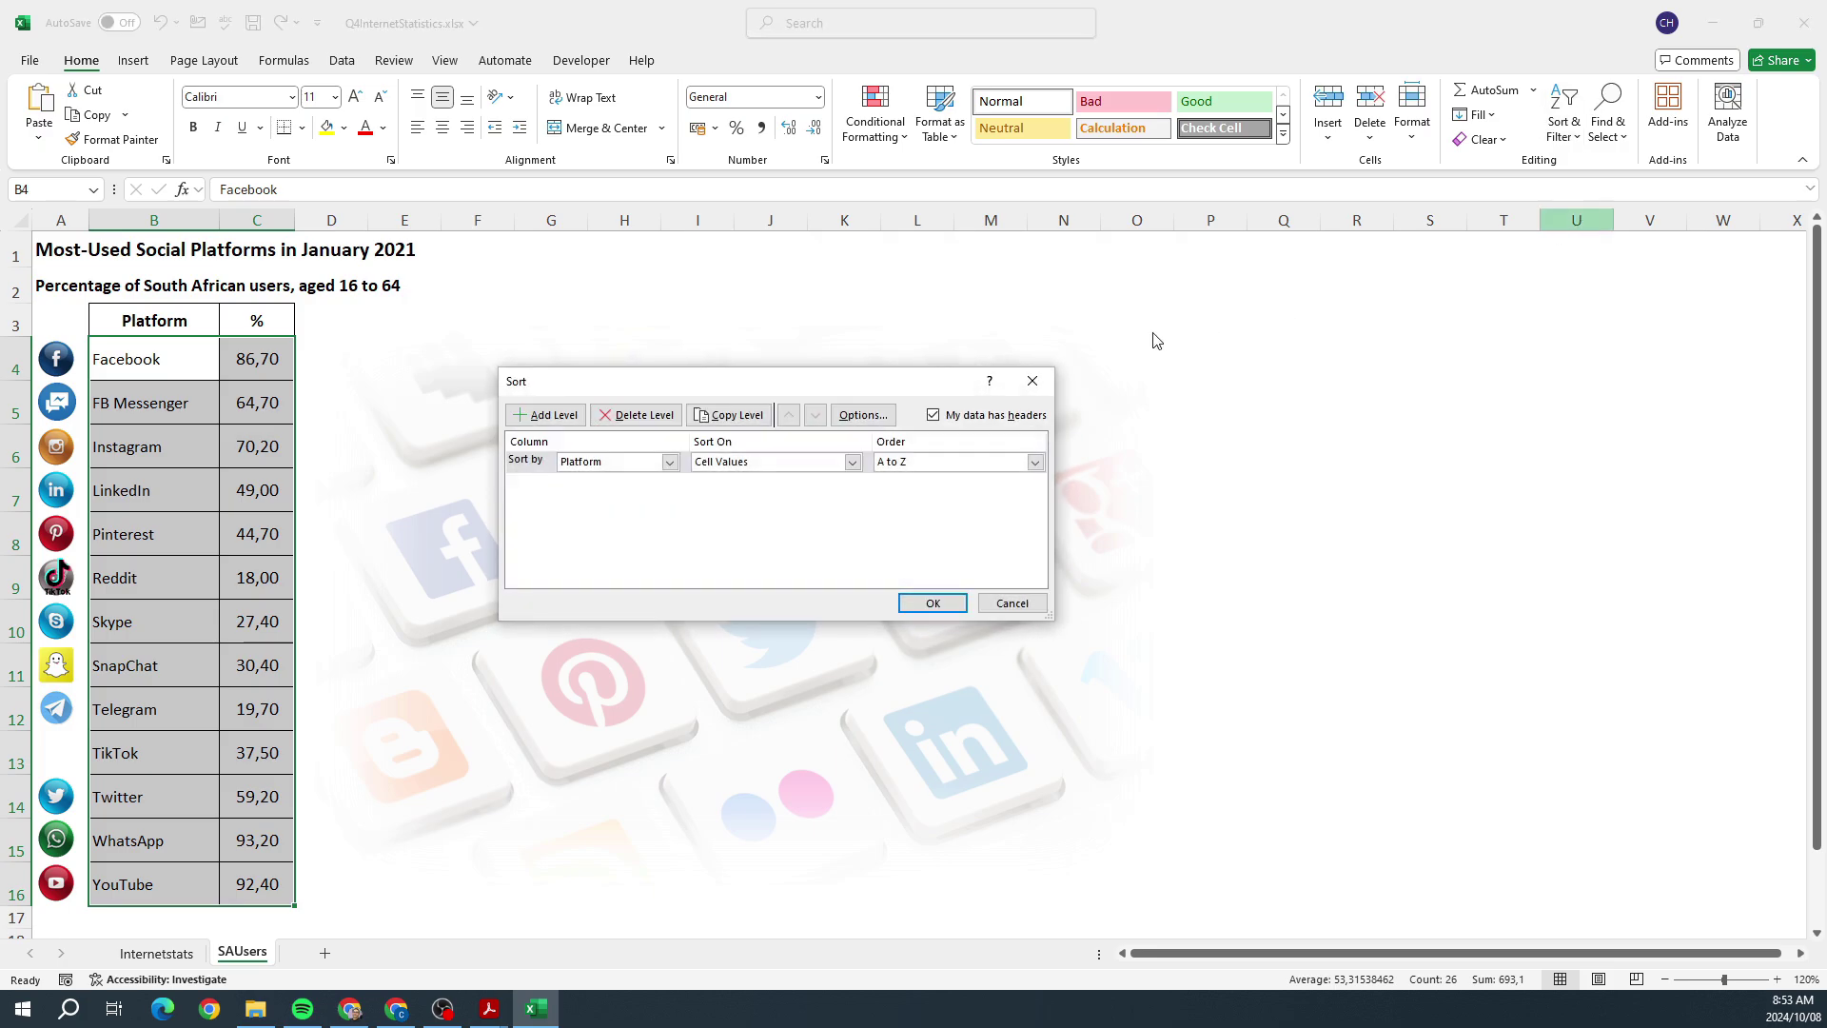
pyautogui.moveTo(905, 376); pyautogui.dragTo(999, 348)
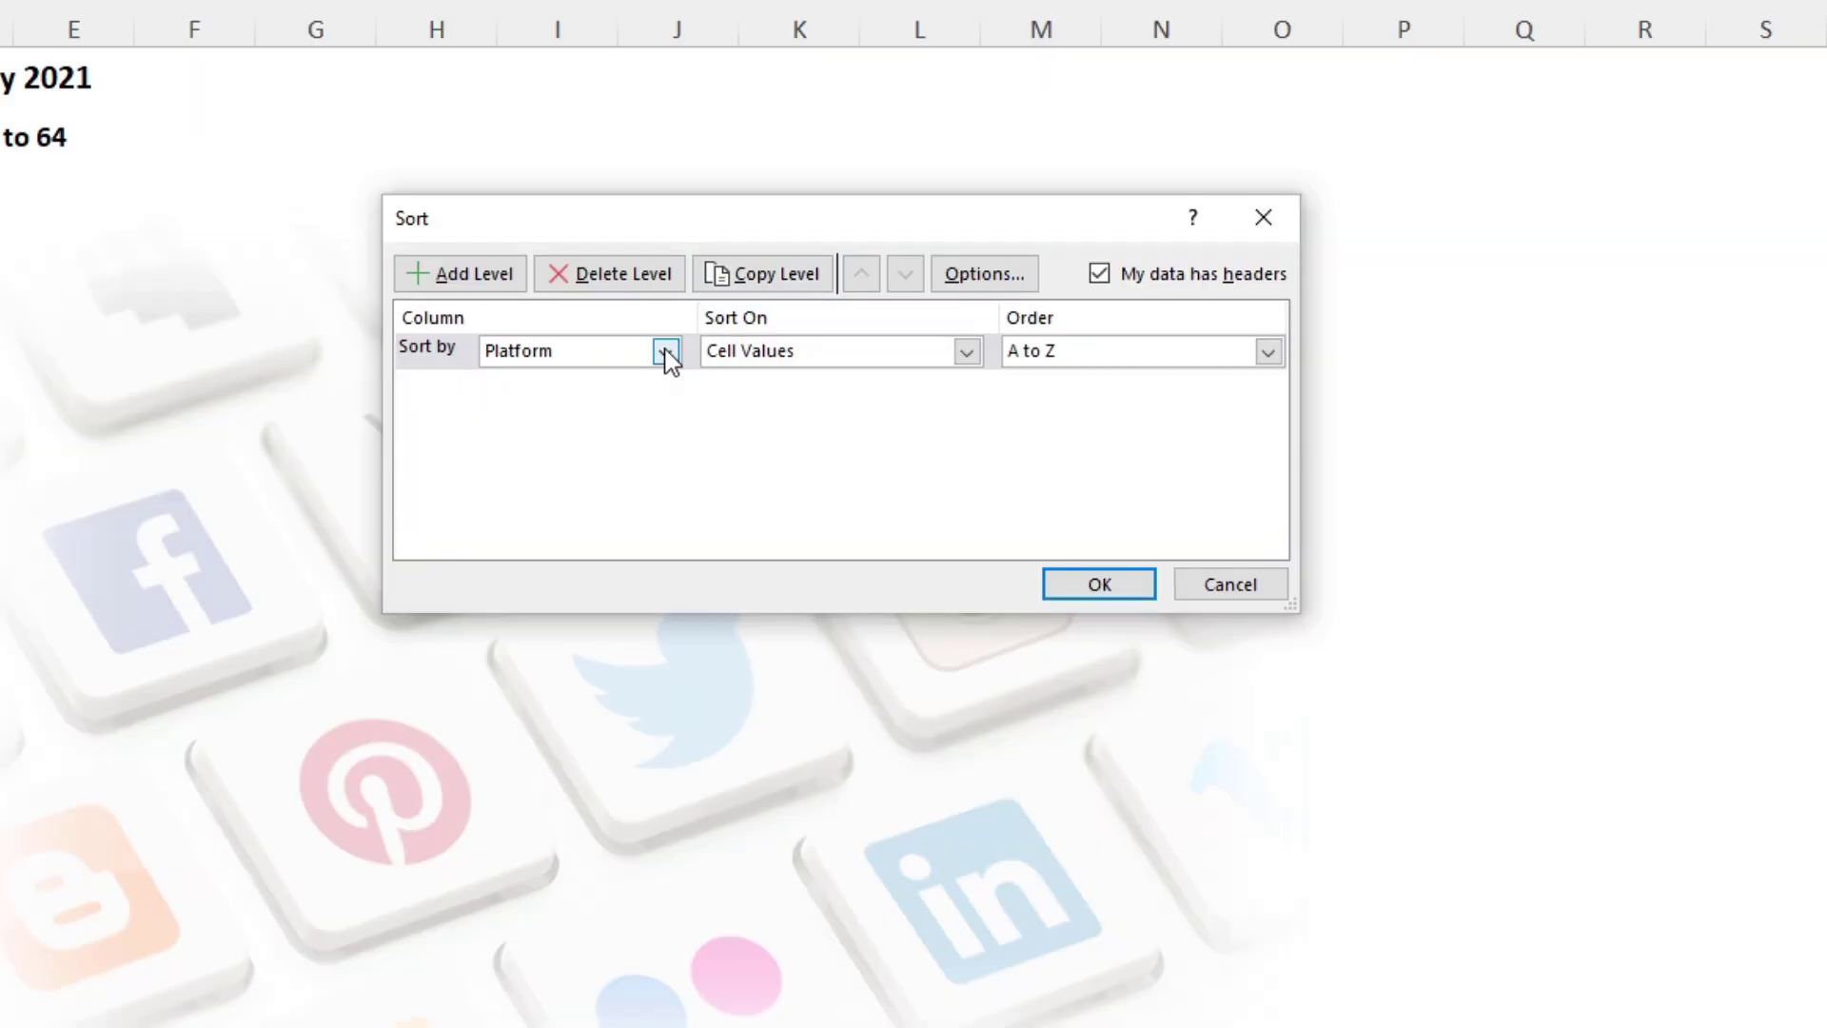
pyautogui.click(762, 415)
pyautogui.click(551, 404)
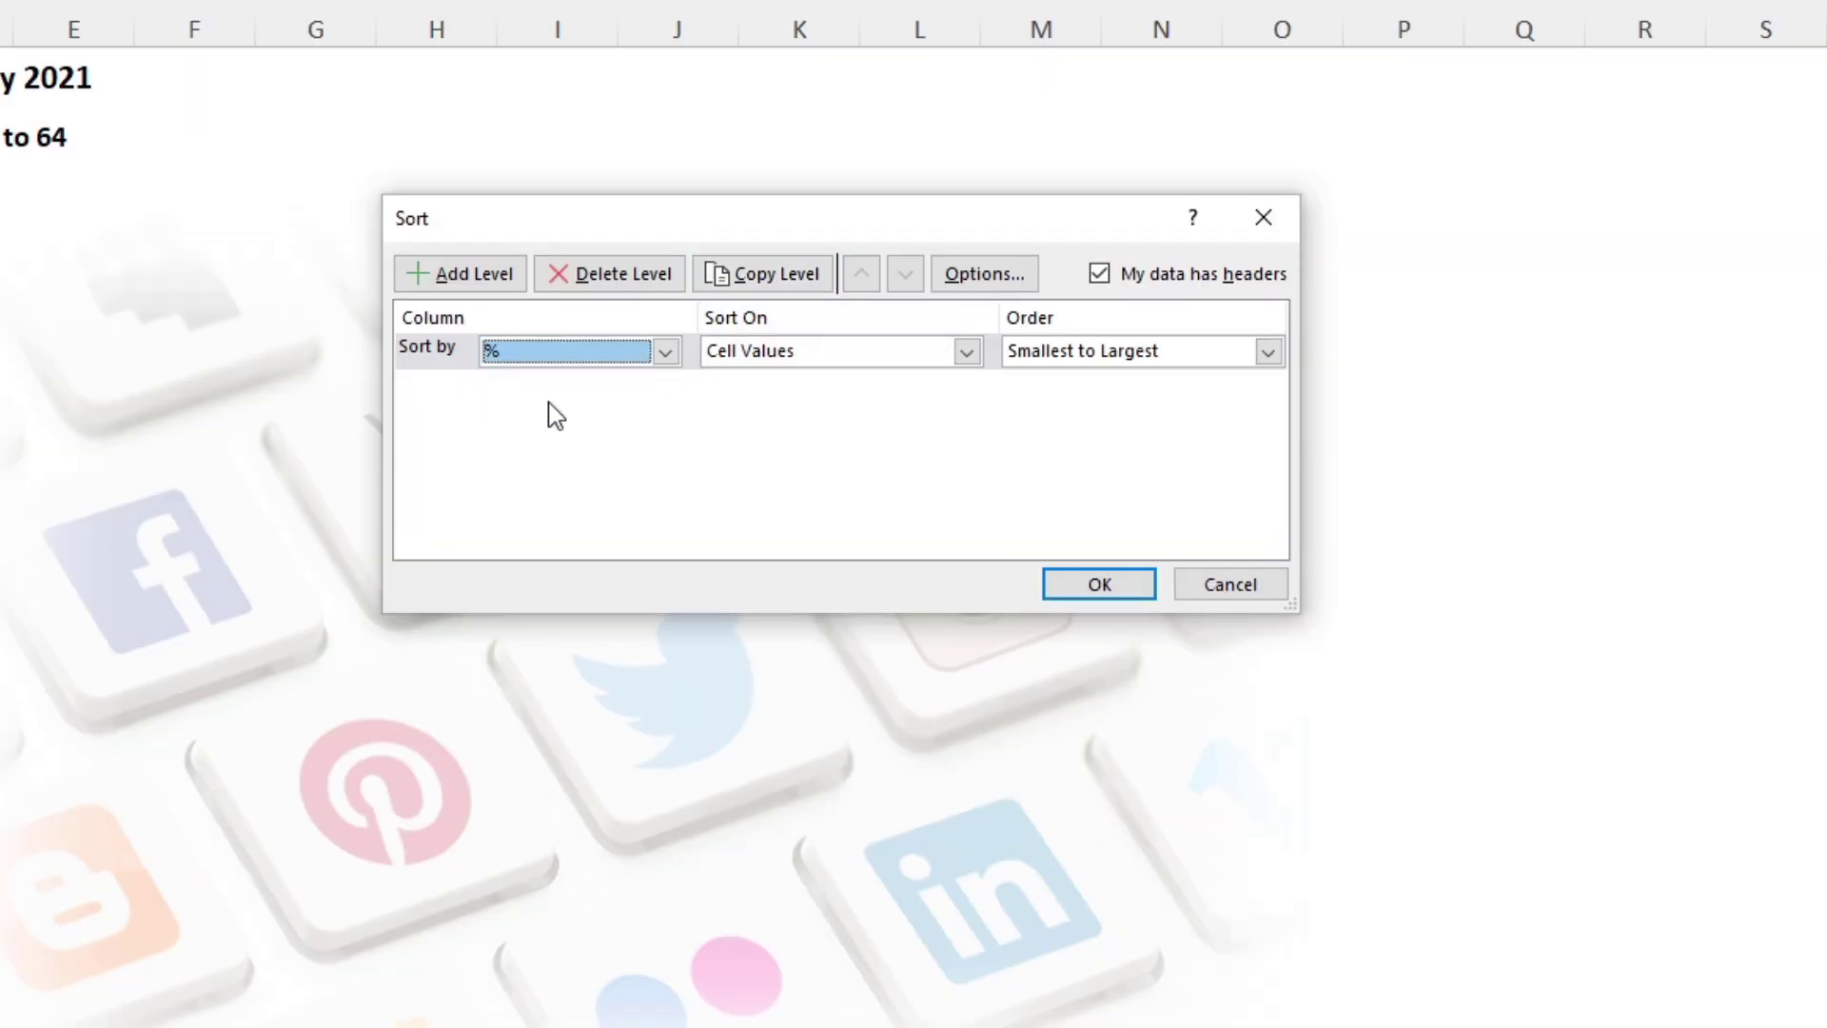
pyautogui.click(1049, 356)
pyautogui.click(1056, 399)
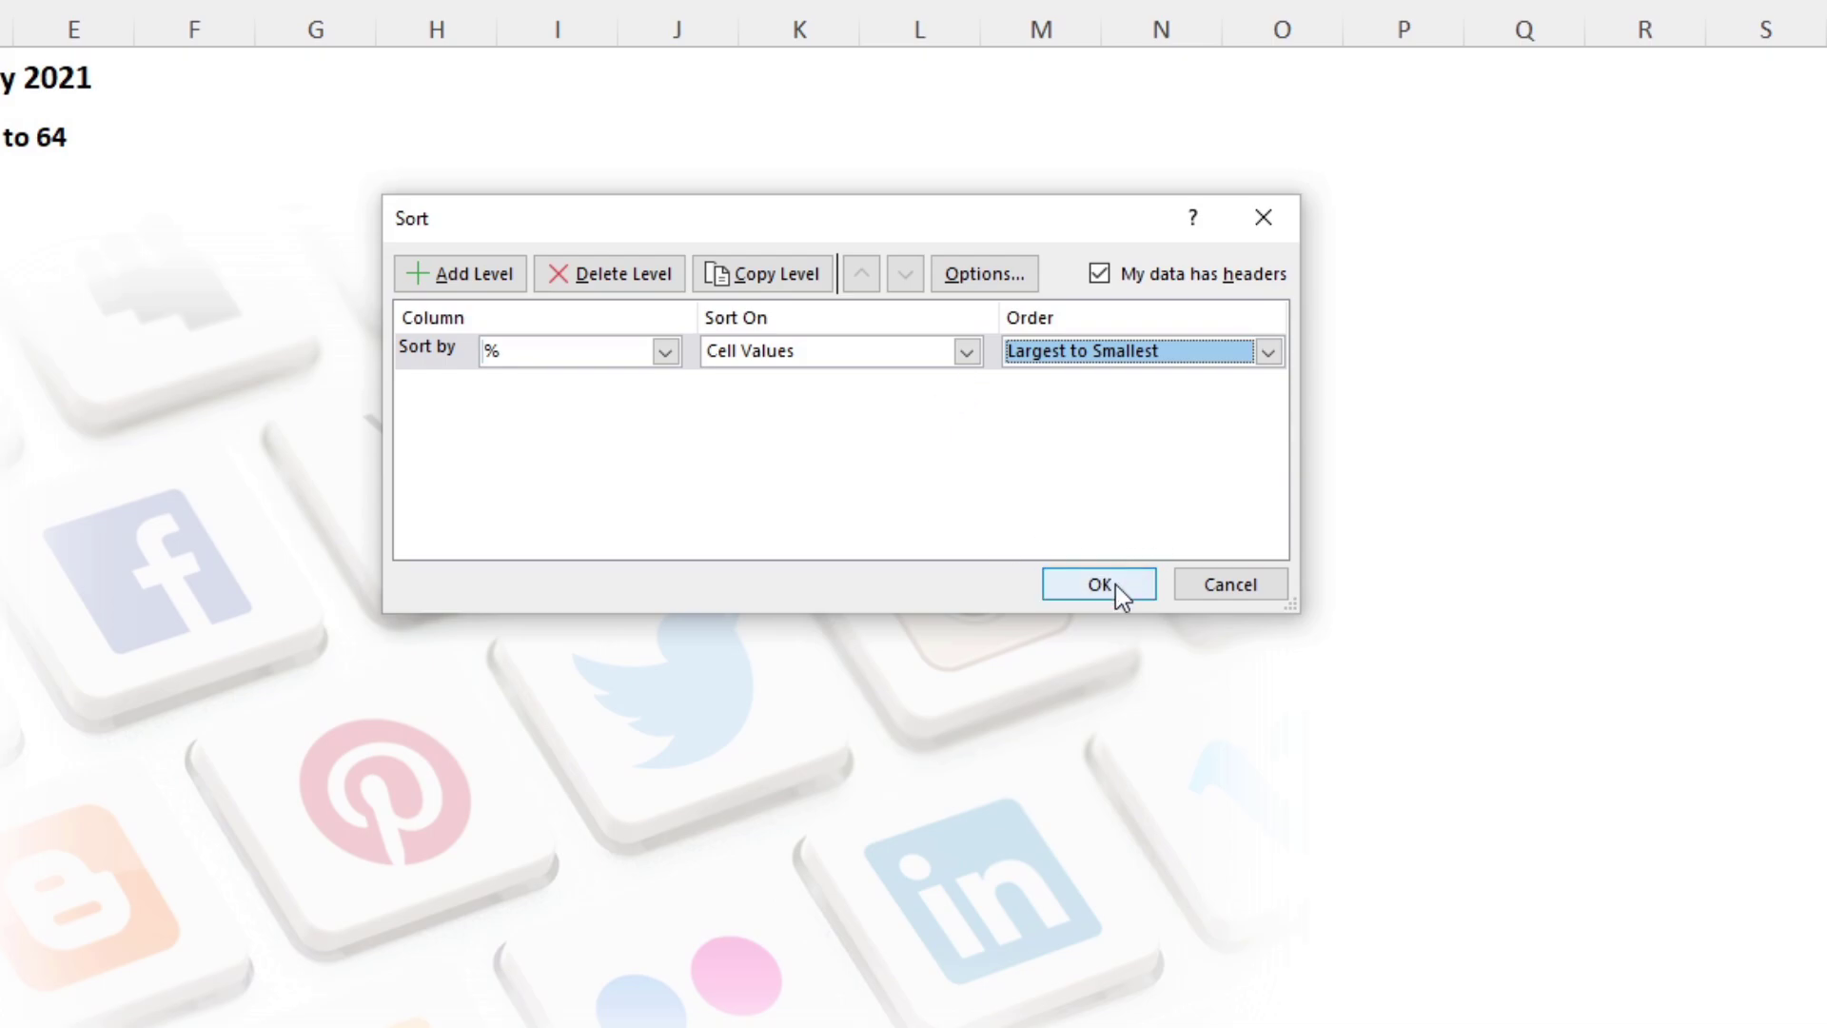
pyautogui.click(1072, 591)
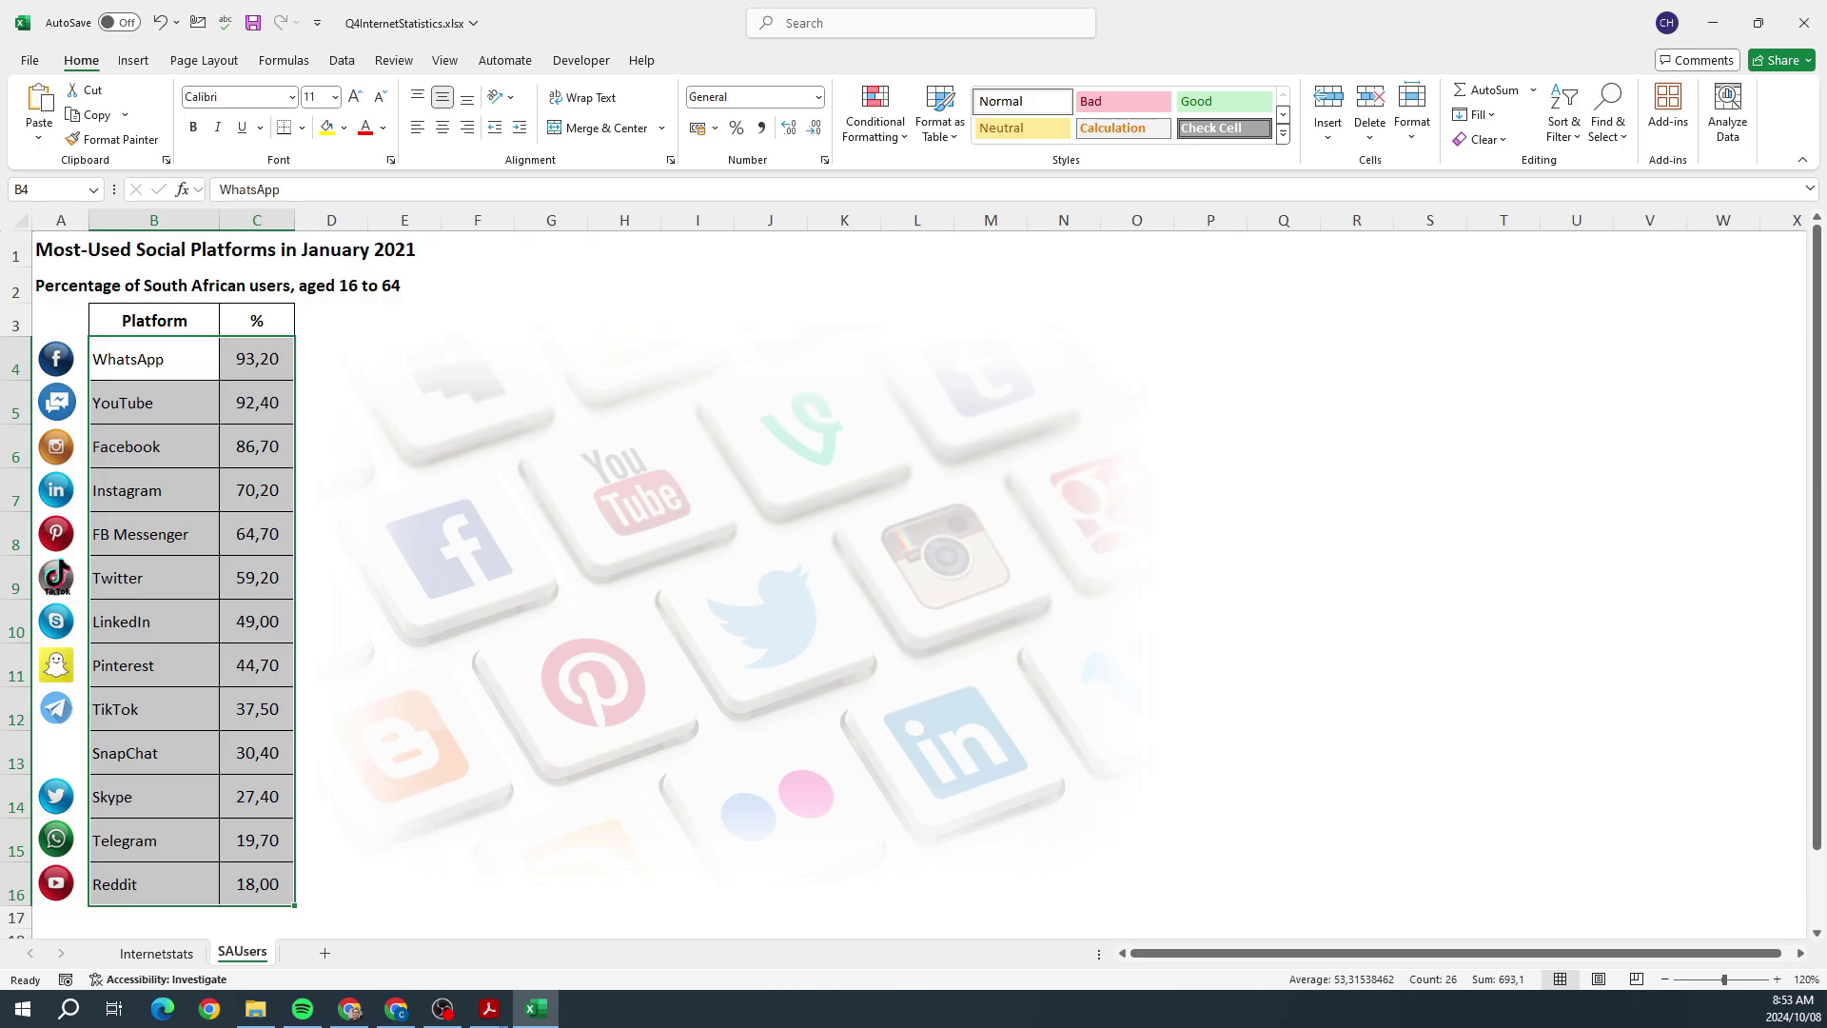
# Step: Read task 4.8, then select the SAUsers percentage values C4:C16
pyautogui.hotkey('alt', 'Tab')
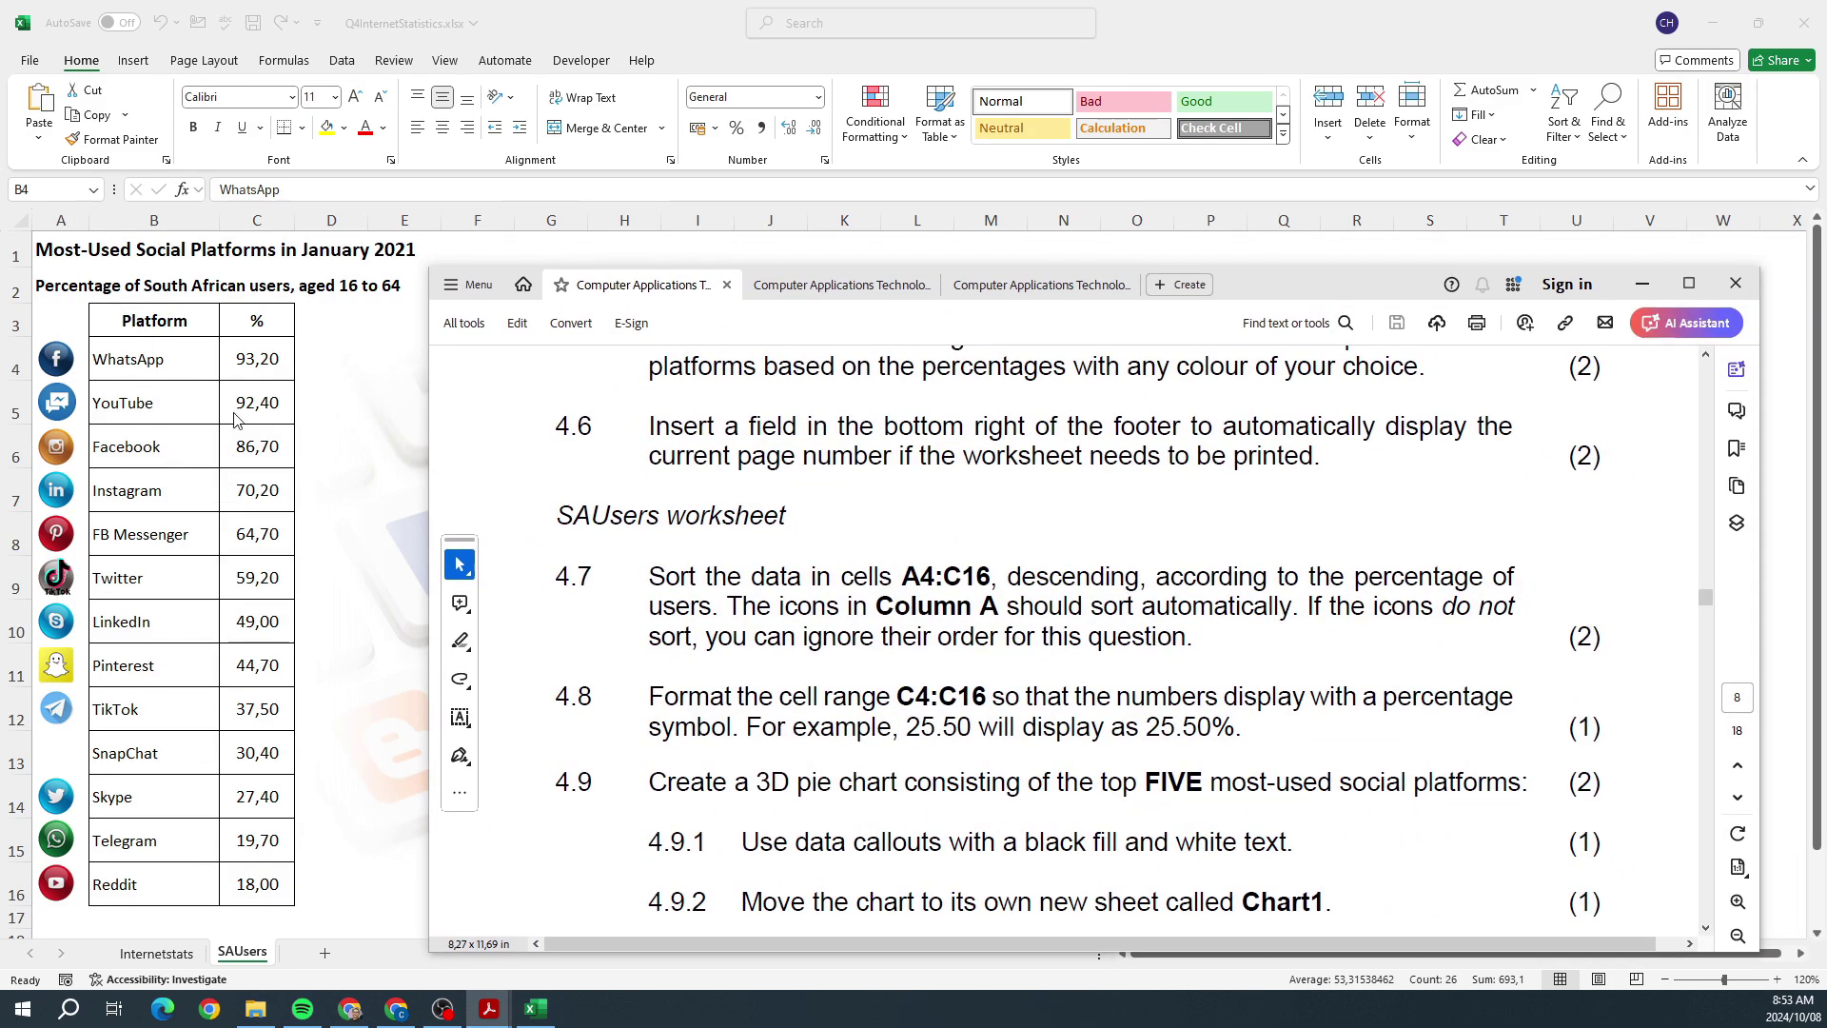
pyautogui.click(1641, 284)
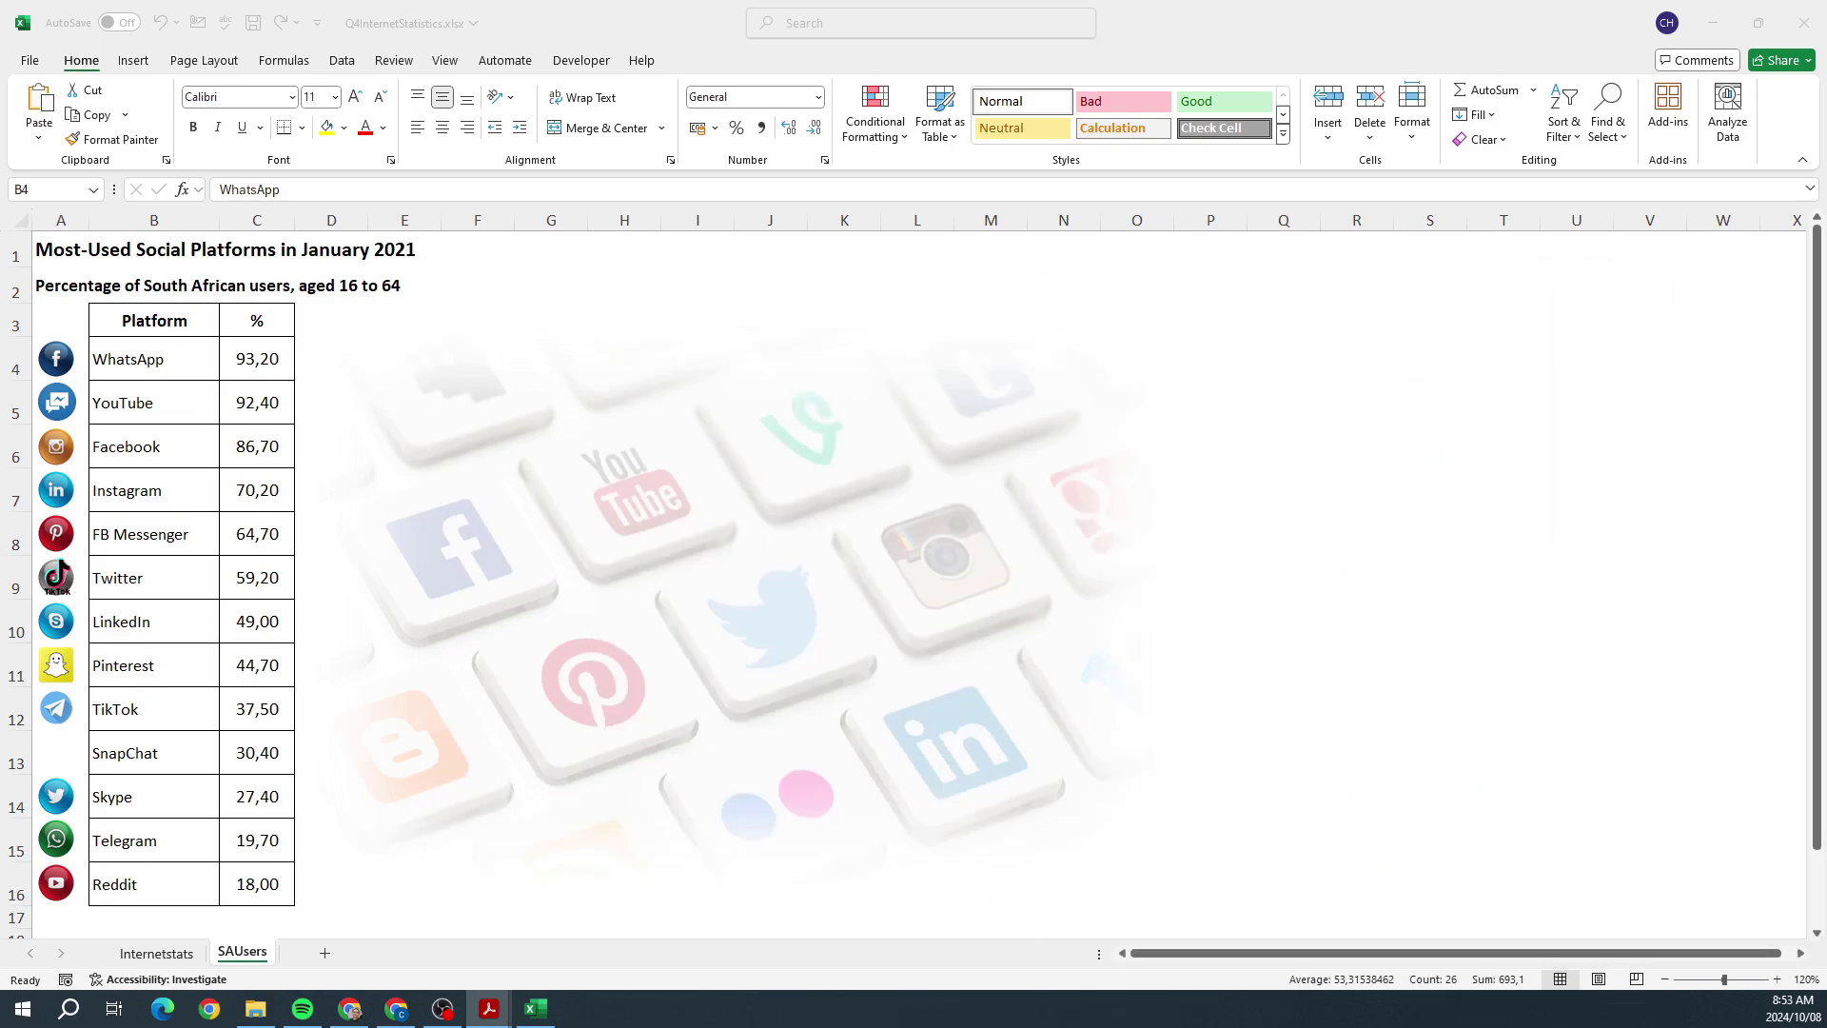
pyautogui.click(1265, 445)
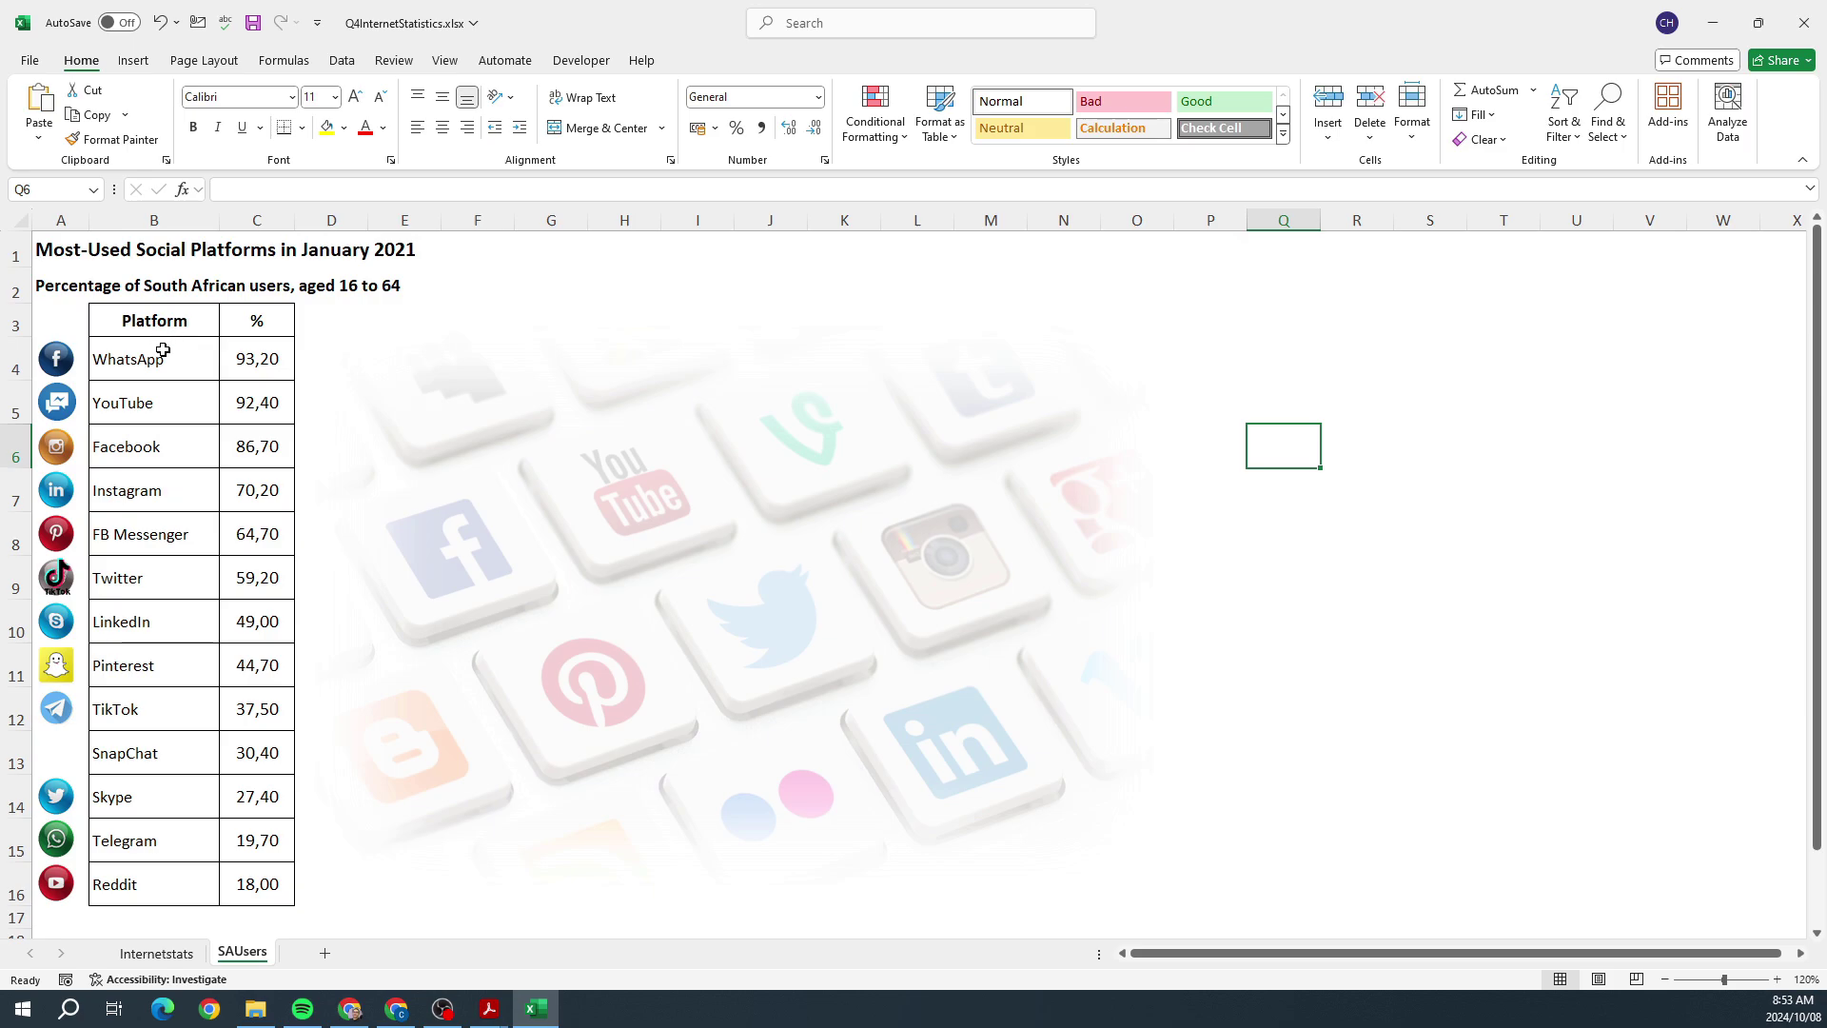
pyautogui.moveTo(160, 352); pyautogui.dragTo(248, 873)
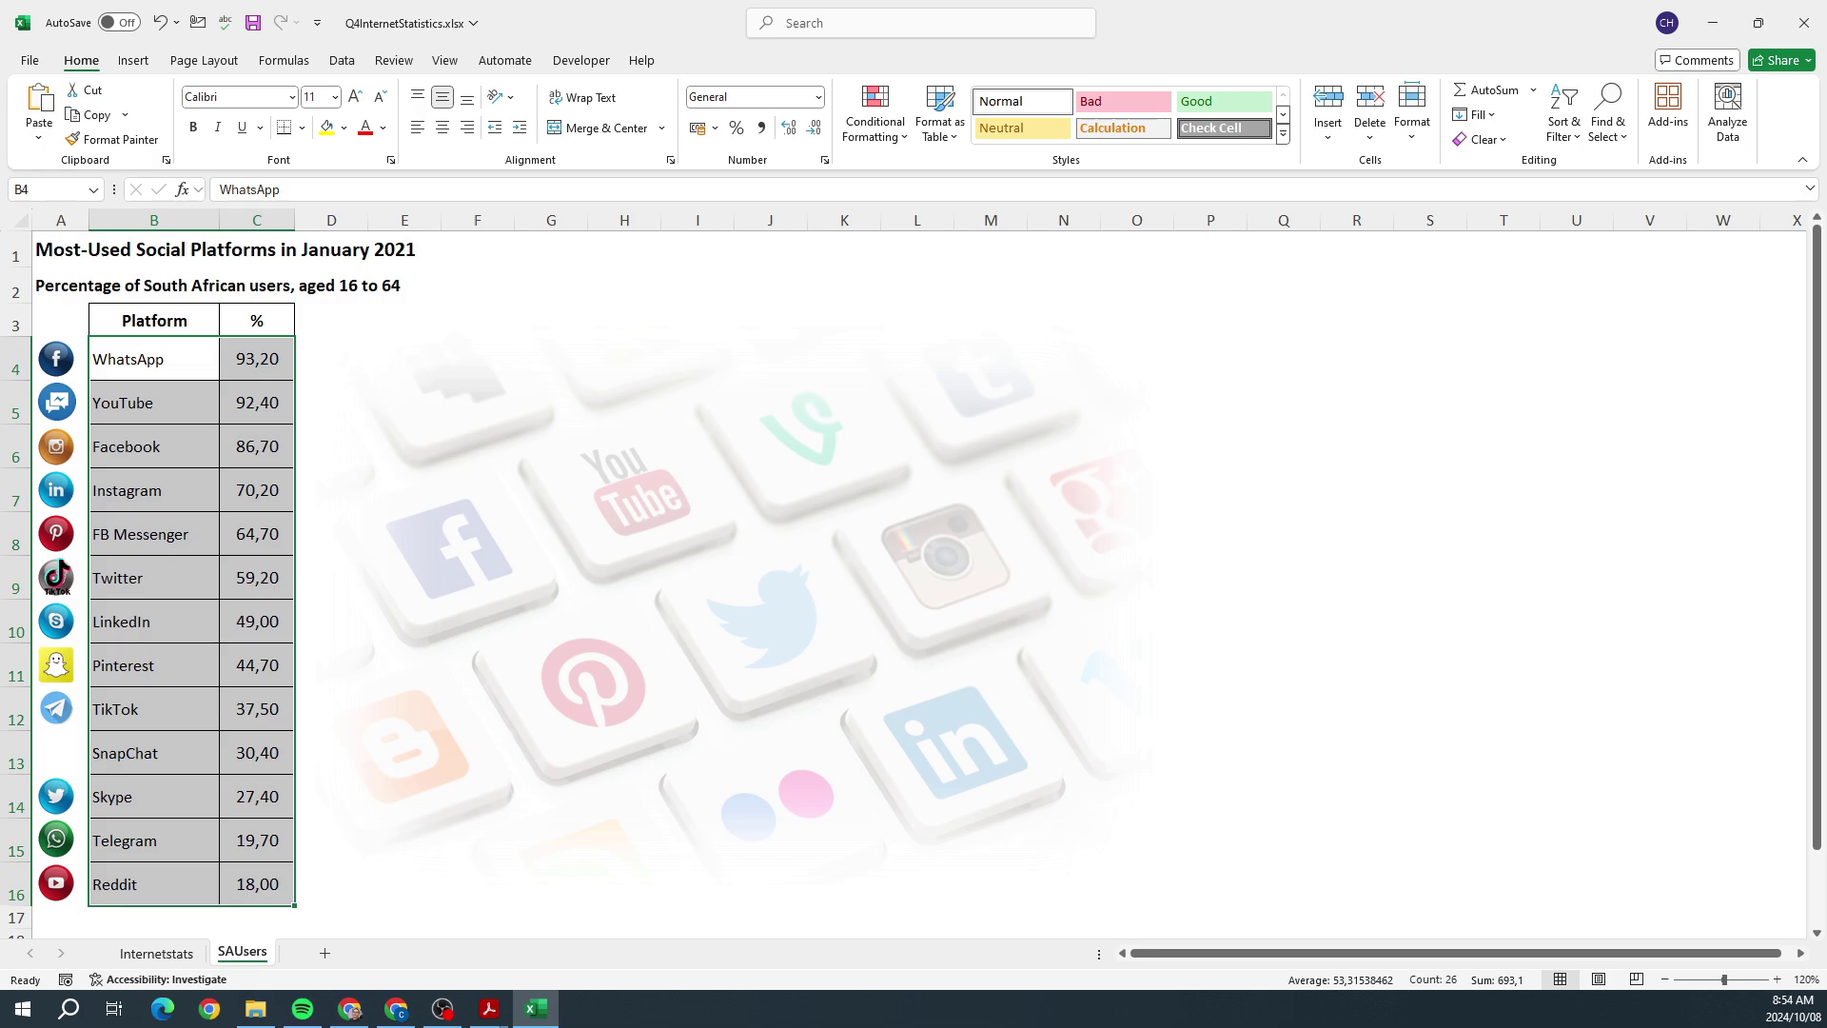
pyautogui.hotkey('alt', 'Tab')
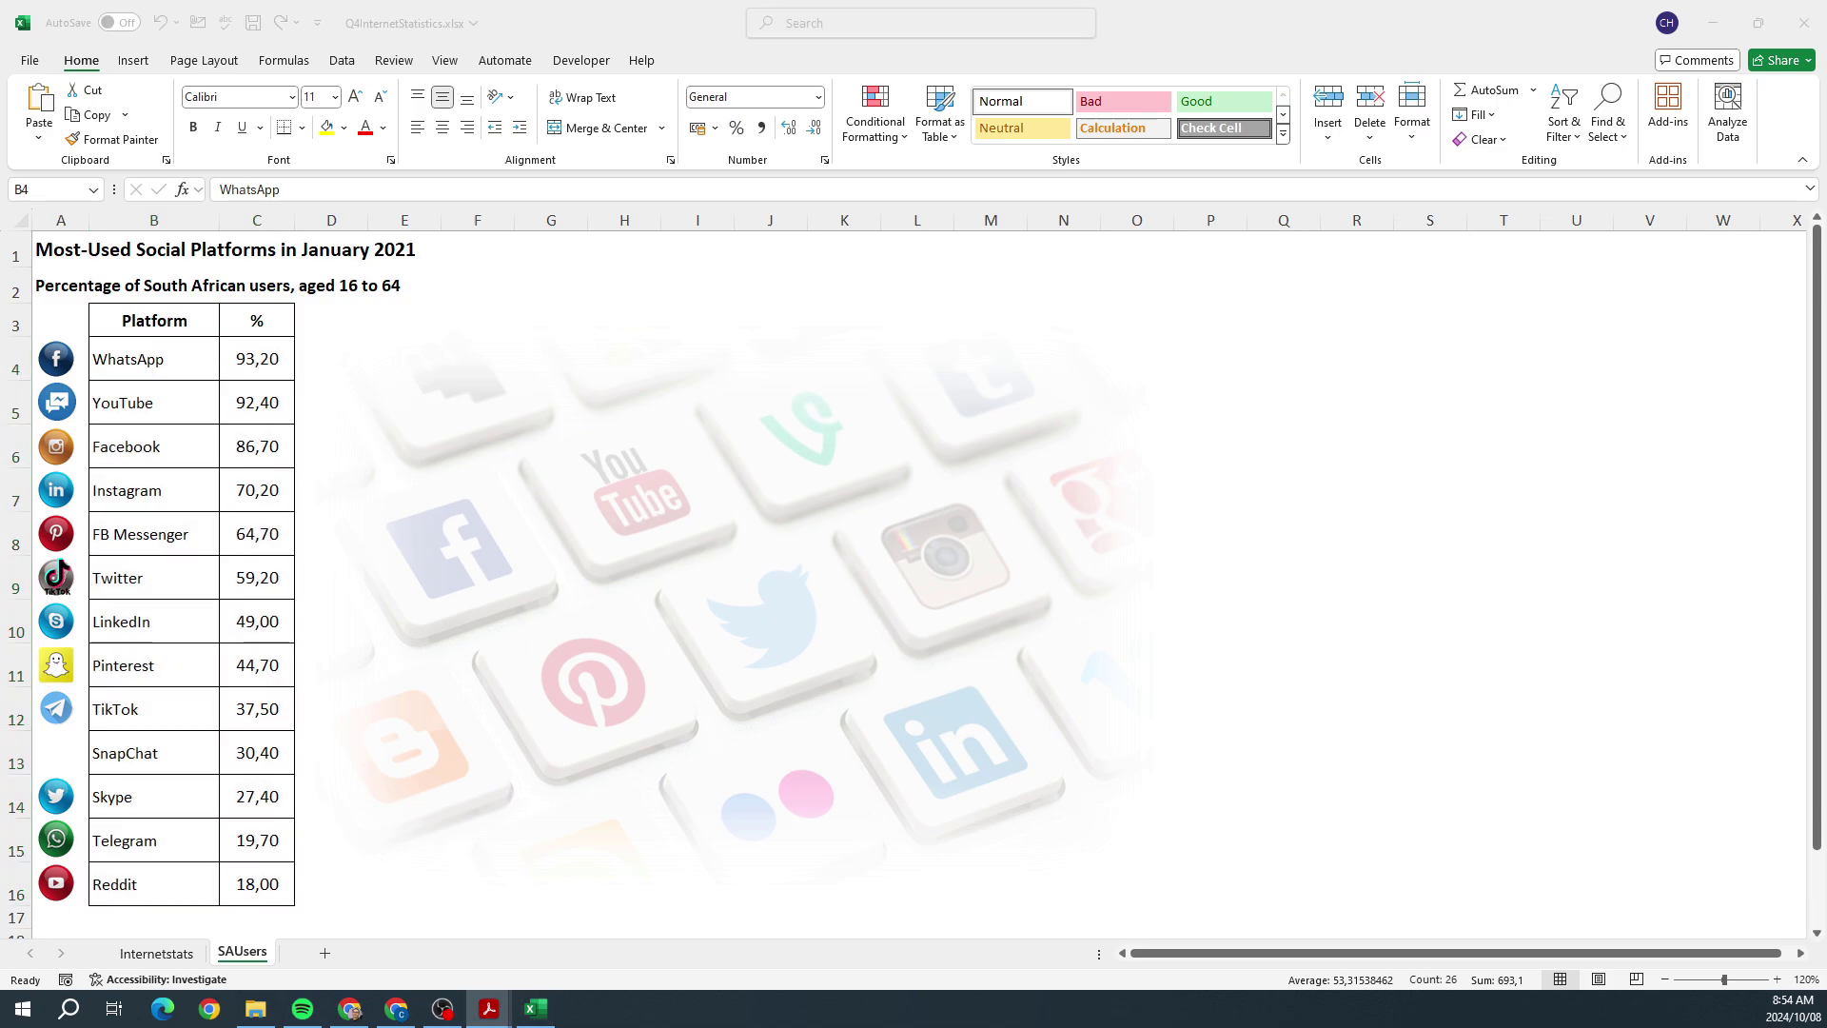
pyautogui.hotkey('alt', 'Tab')
pyautogui.moveTo(257, 359); pyautogui.dragTo(281, 886)
pyautogui.rightClick(241, 357)
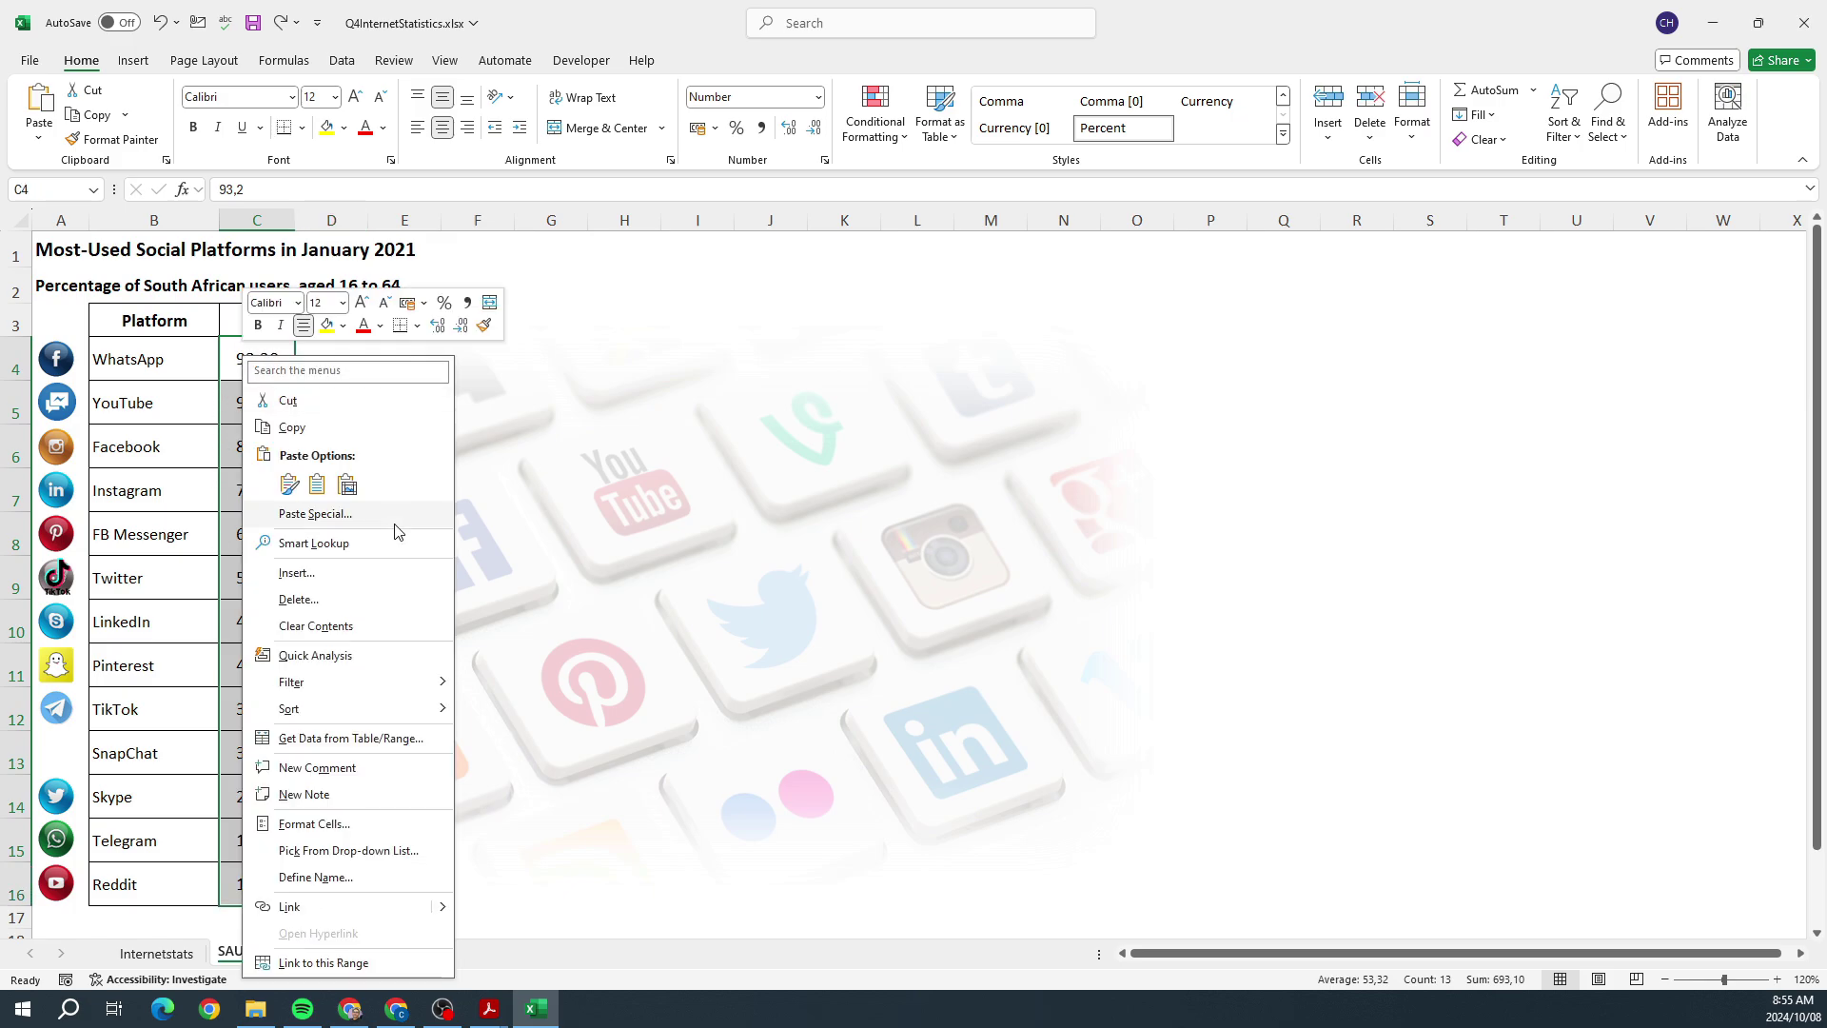
pyautogui.click(346, 824)
pyautogui.moveTo(411, 544); pyautogui.dragTo(904, 281)
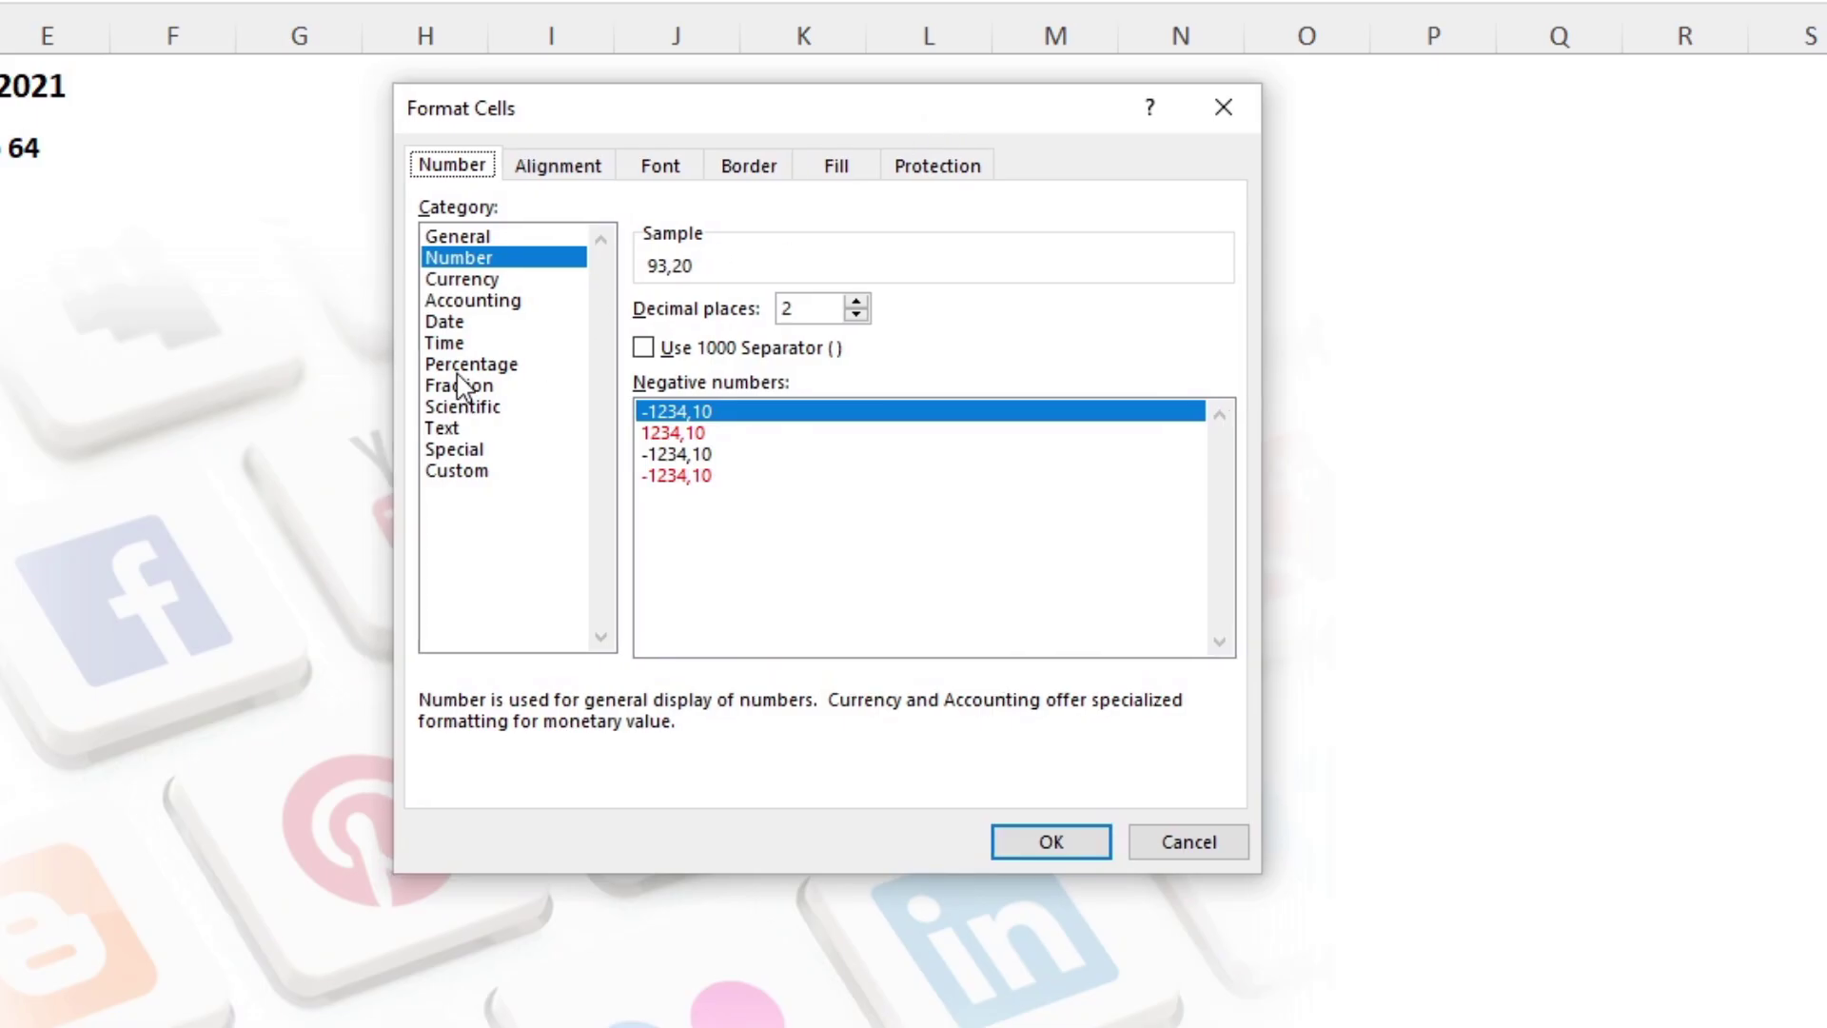
pyautogui.click(461, 367)
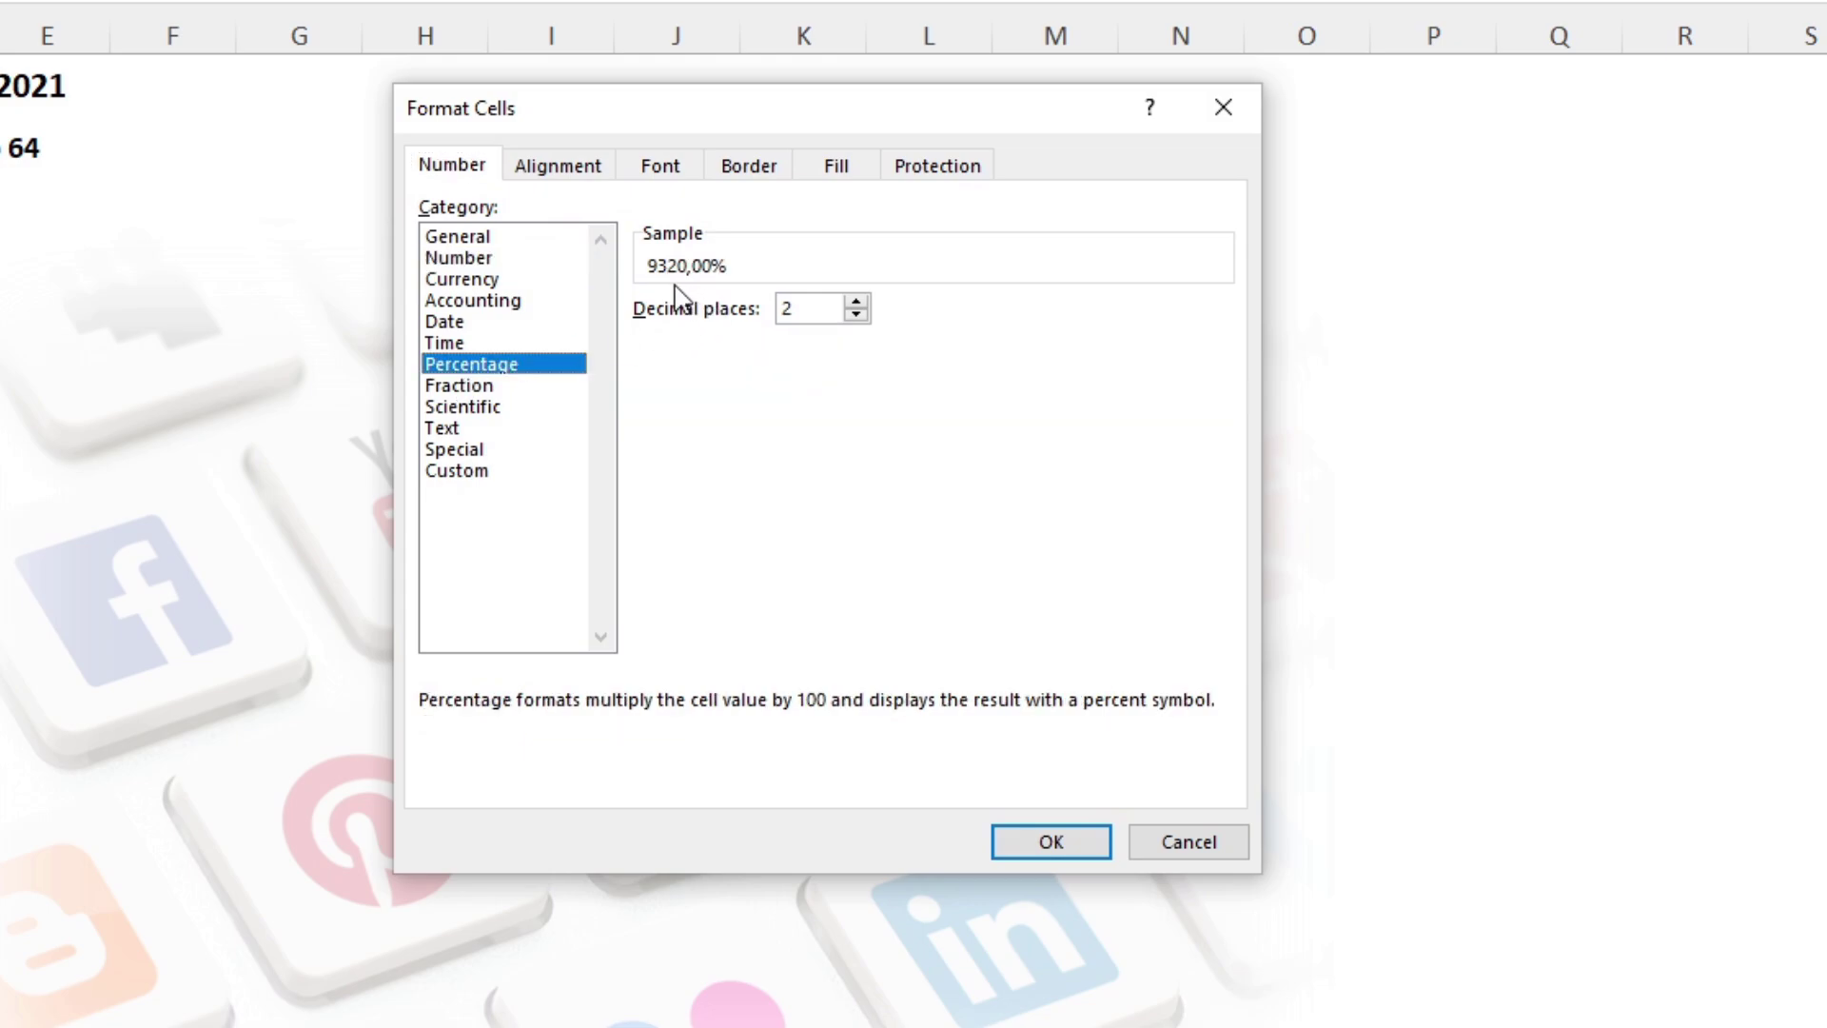
pyautogui.click(856, 315)
pyautogui.click(856, 315)
pyautogui.click(1039, 843)
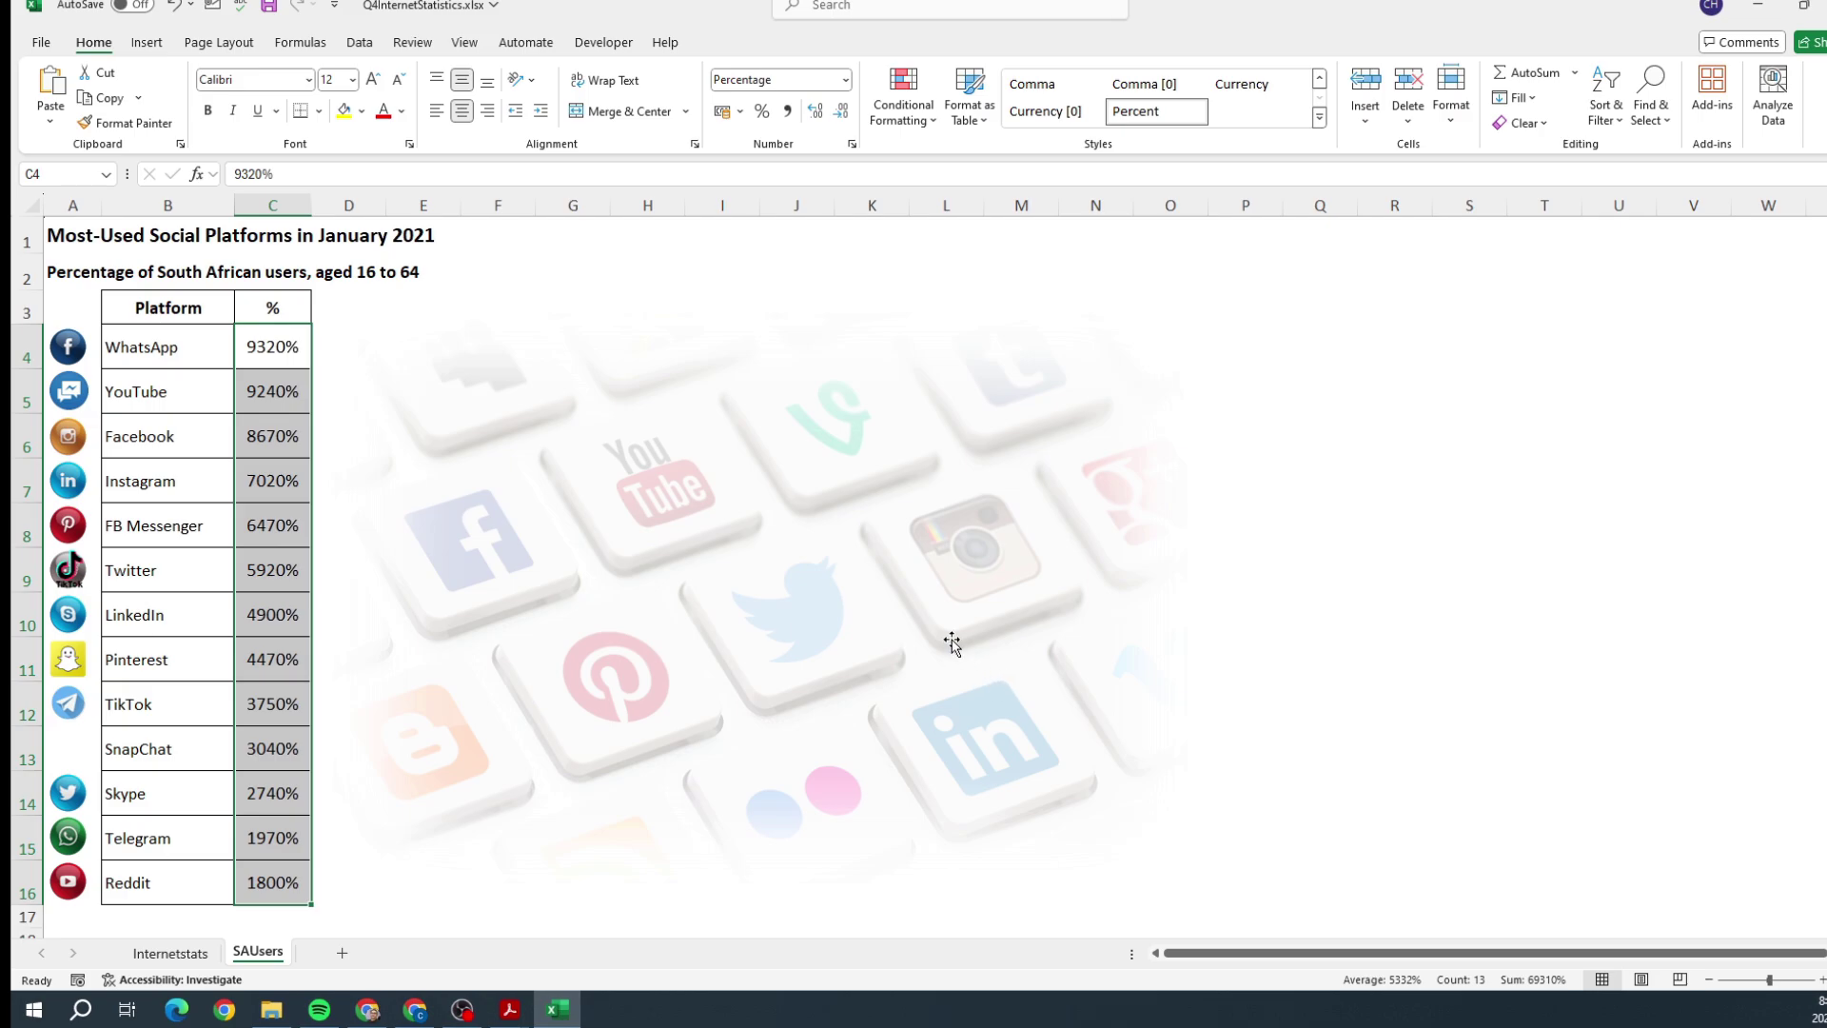
pyautogui.hotkey('ctrl', 'z')
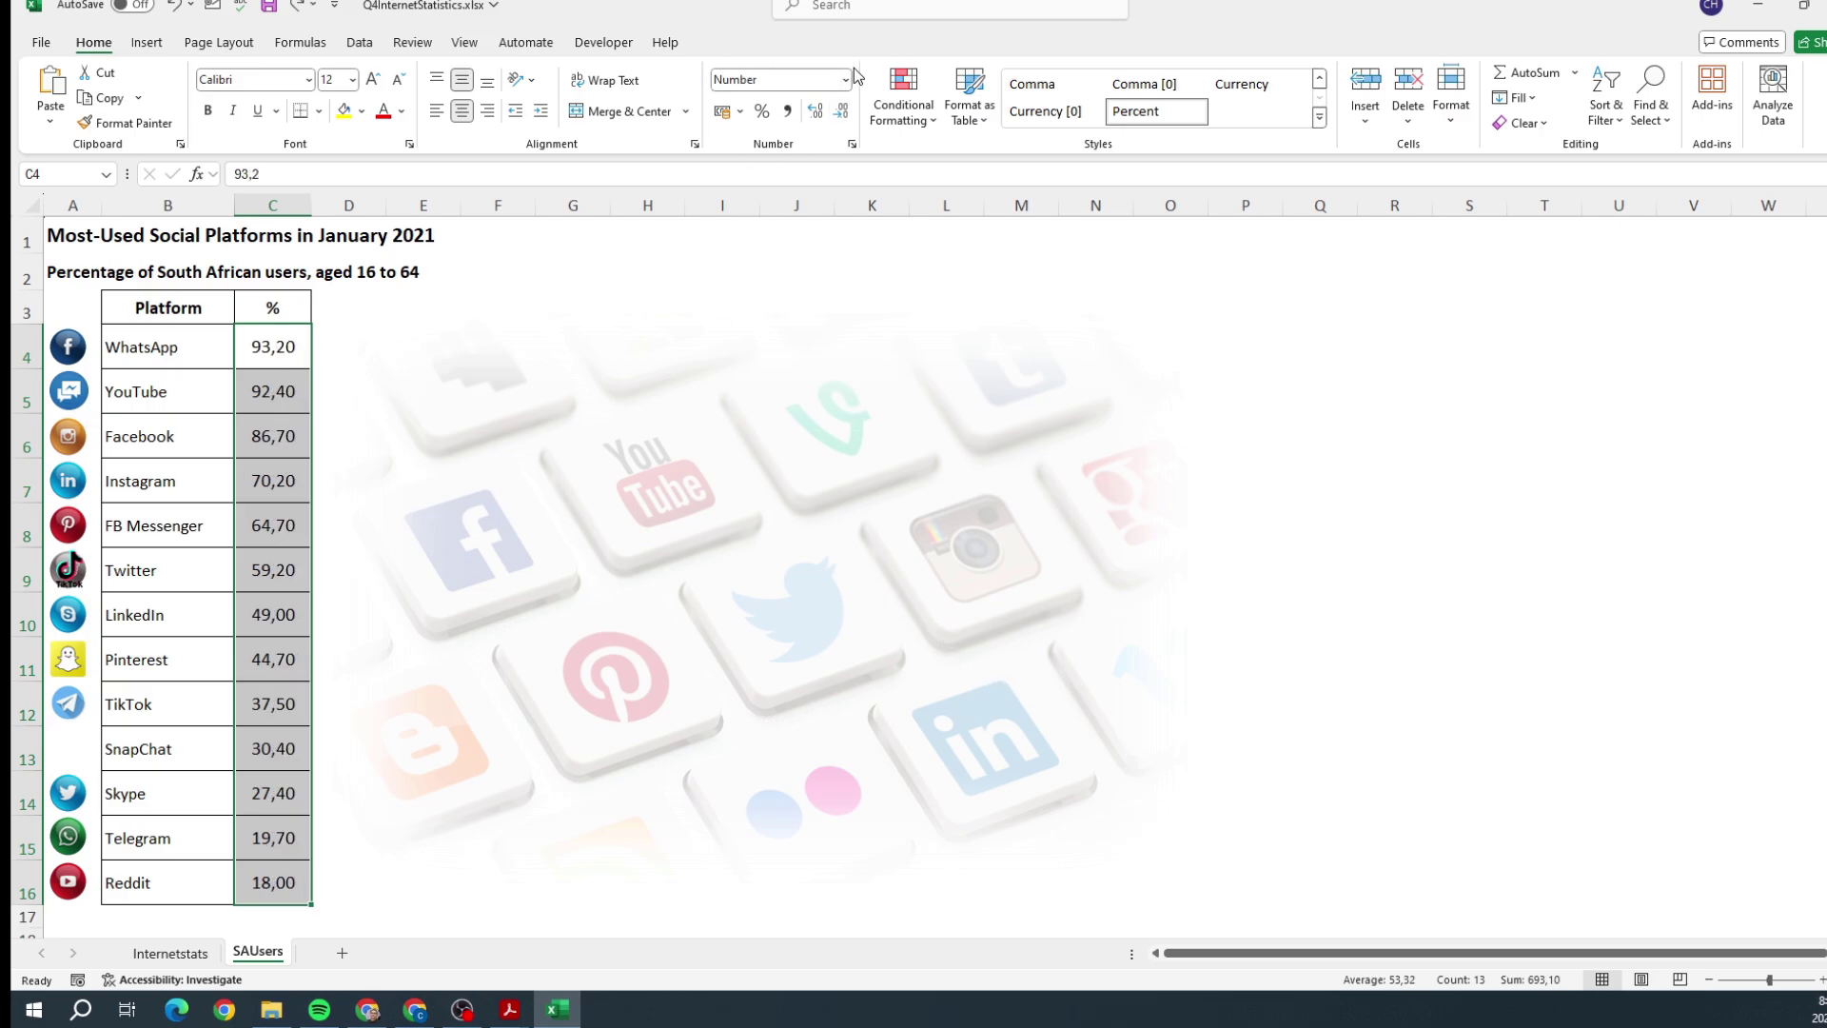
pyautogui.click(844, 79)
pyautogui.click(801, 440)
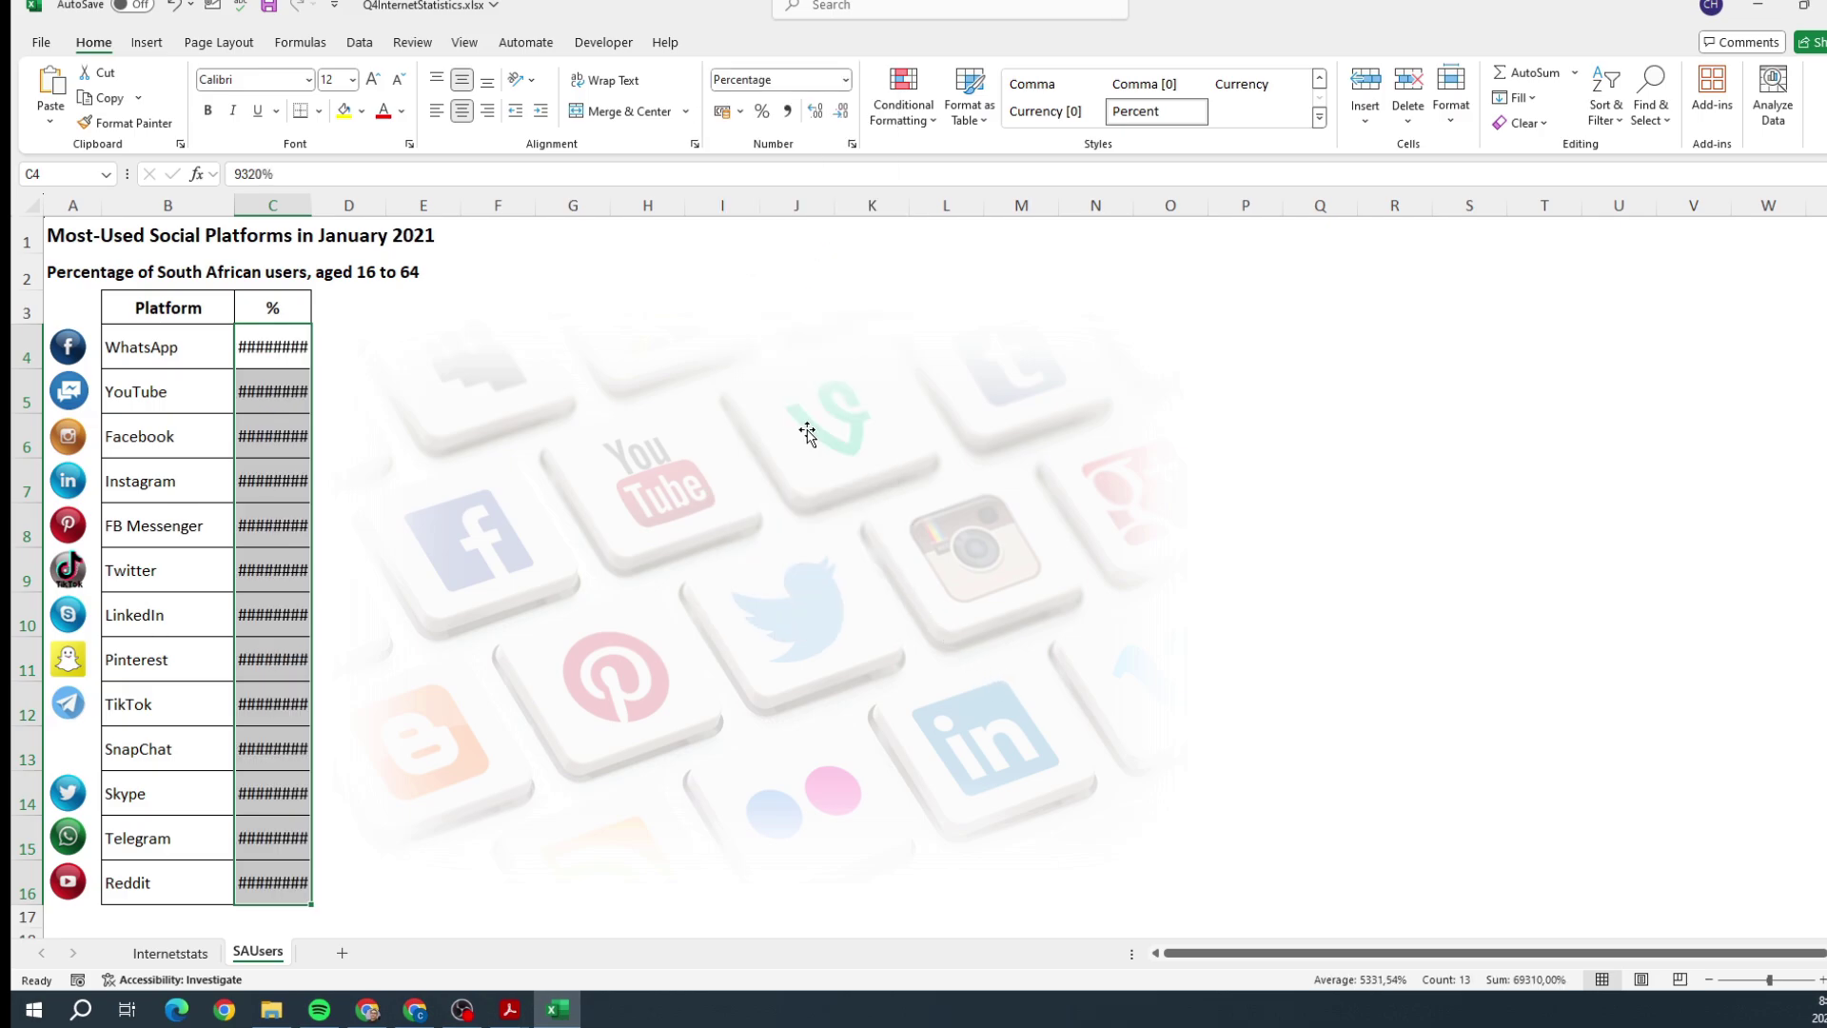
pyautogui.moveTo(311, 209); pyautogui.dragTo(342, 217)
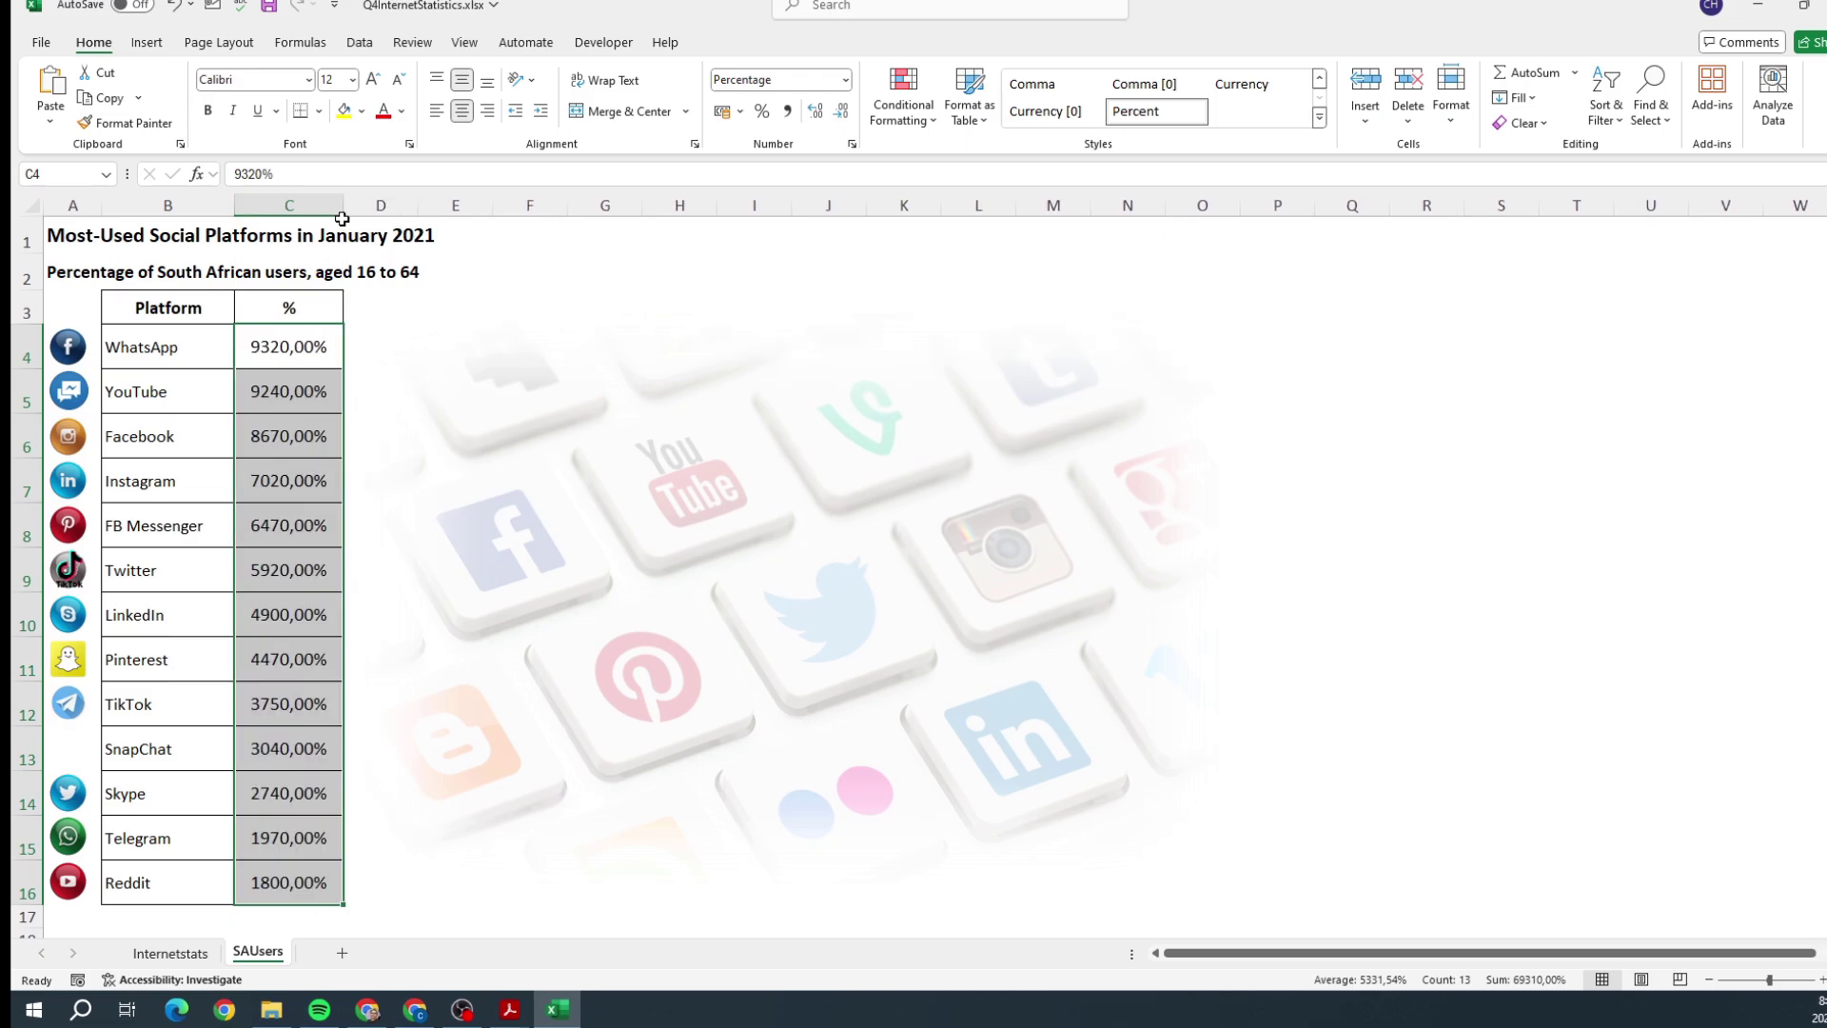
pyautogui.hotkey('ctrl', 'z')
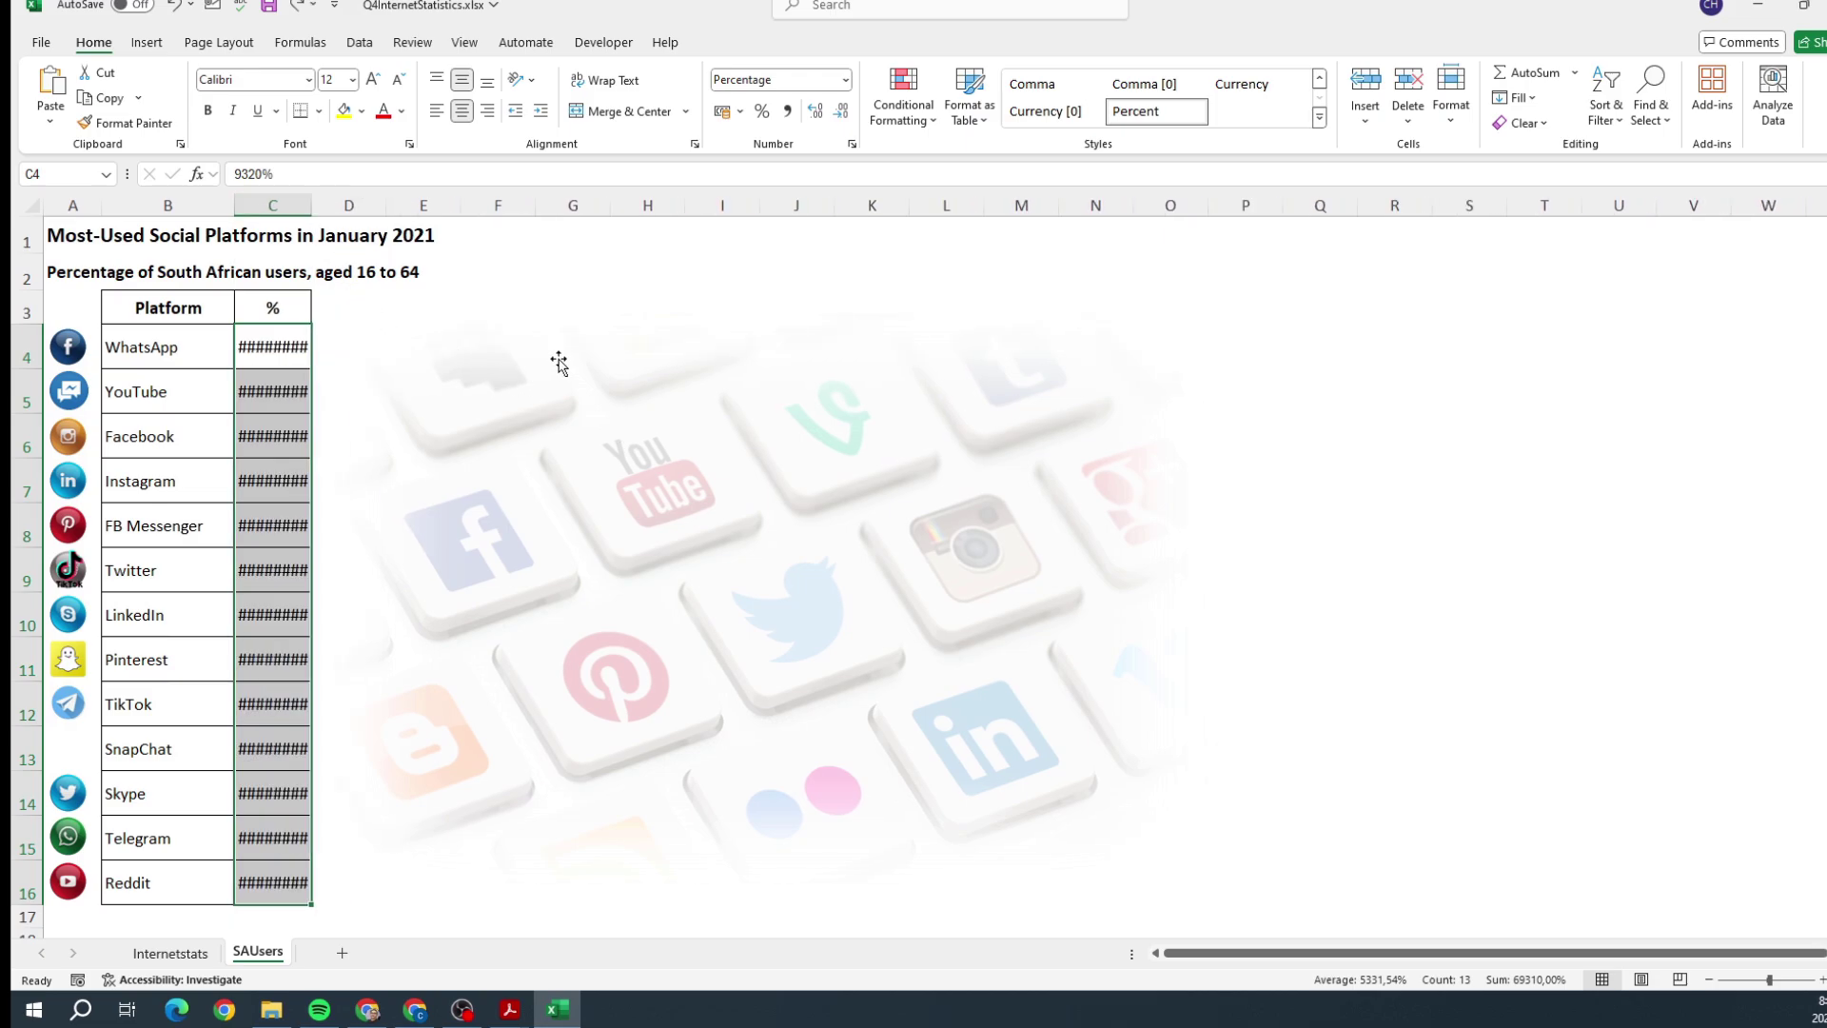
pyautogui.hotkey('ctrl', 'z')
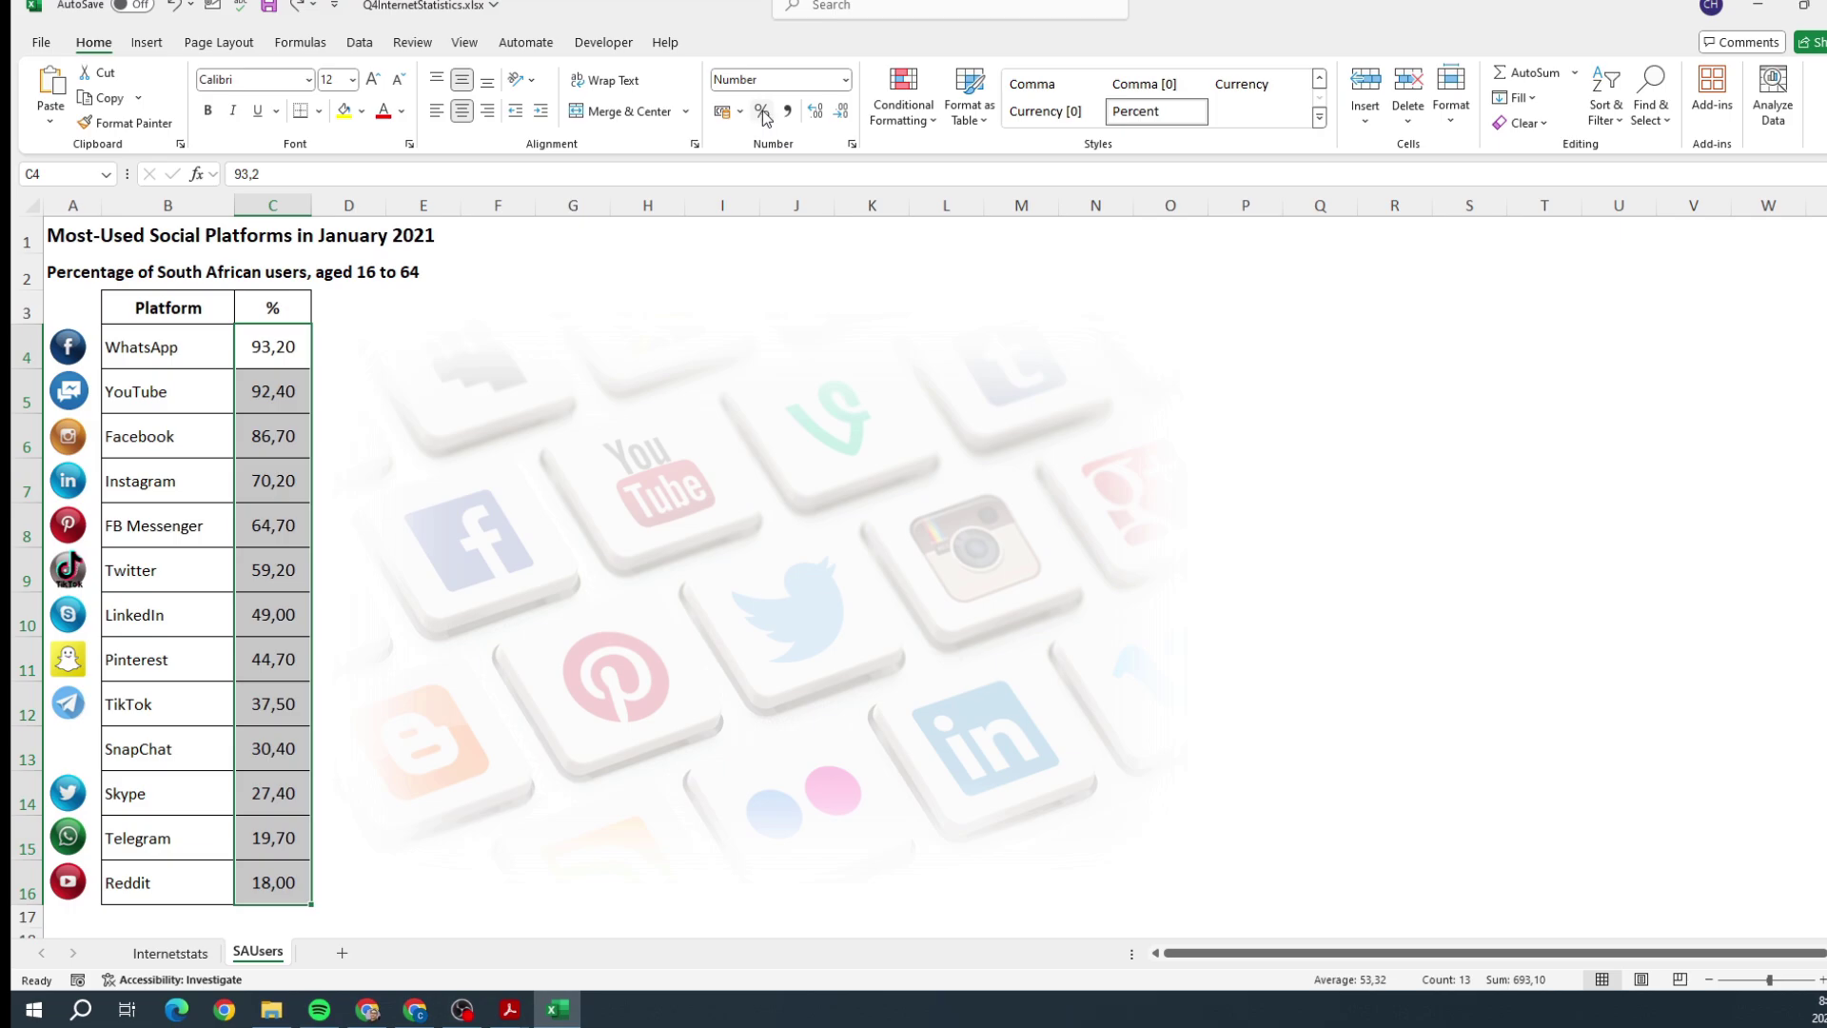
pyautogui.click(762, 113)
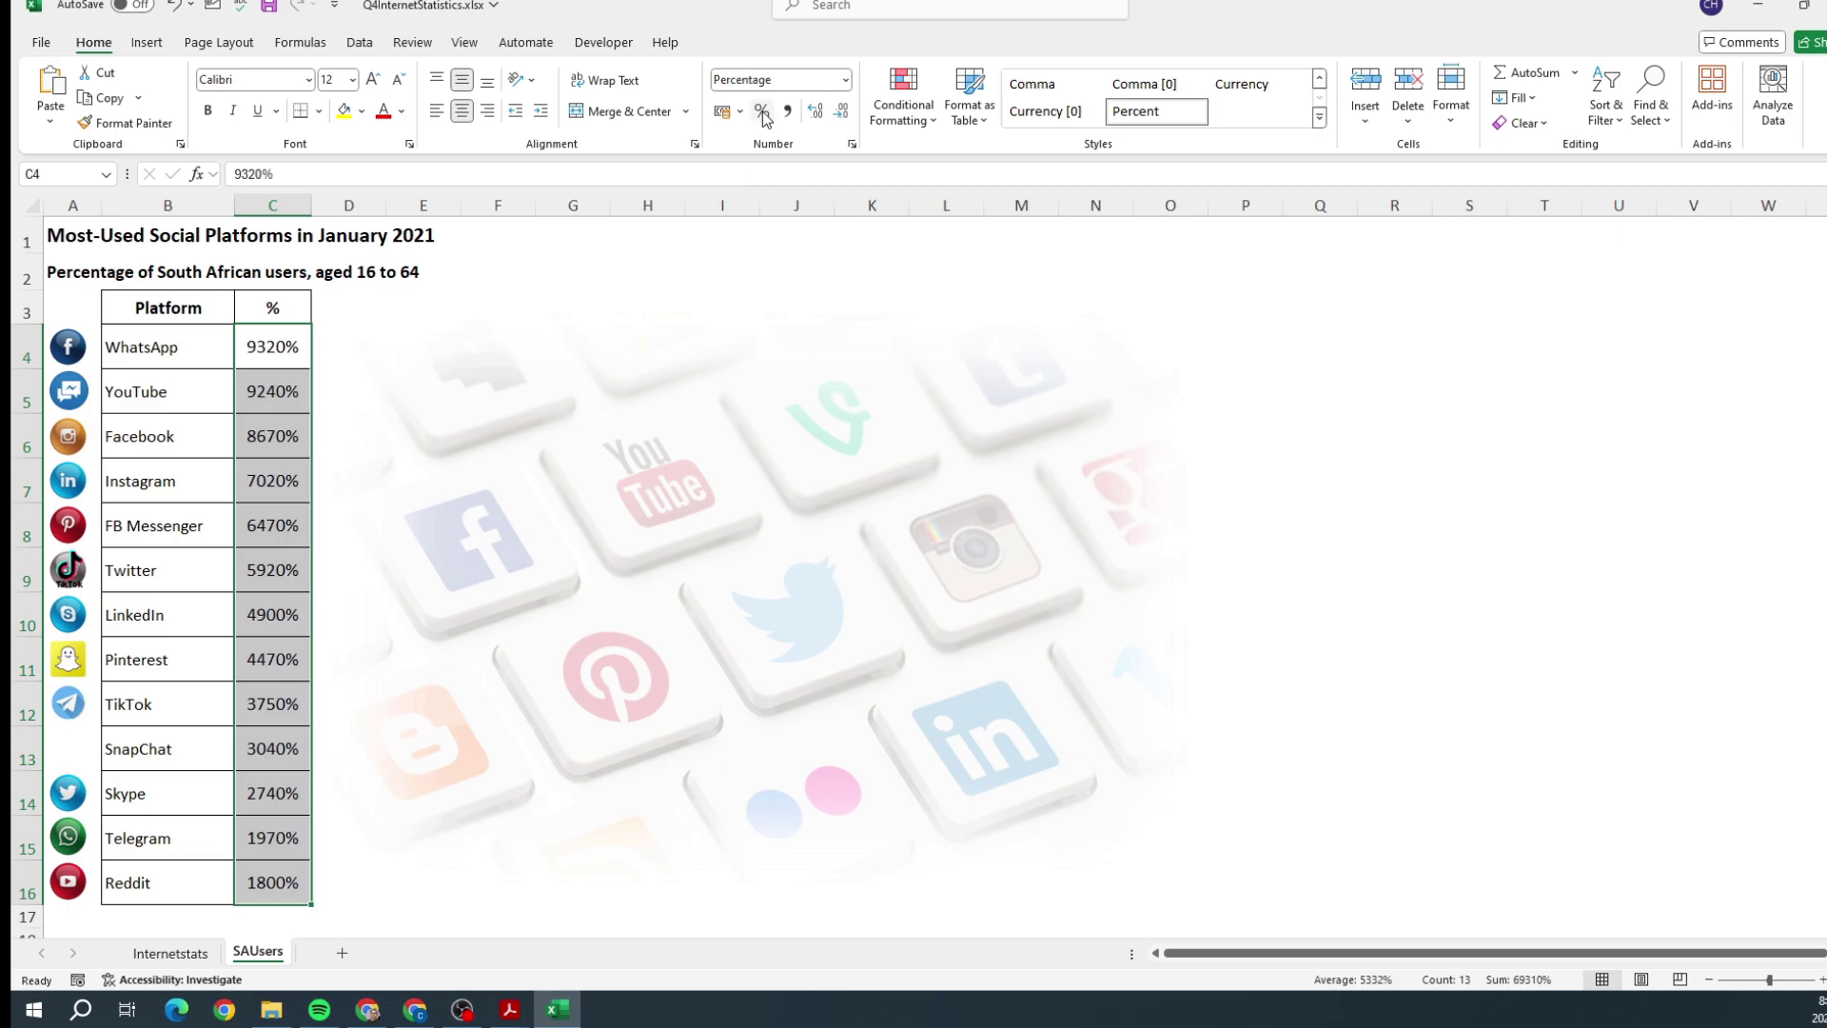
# Step: Undo the percentage style and open the Custom number category in Format Cells for C4:C16
pyautogui.hotkey('ctrl', 'z')
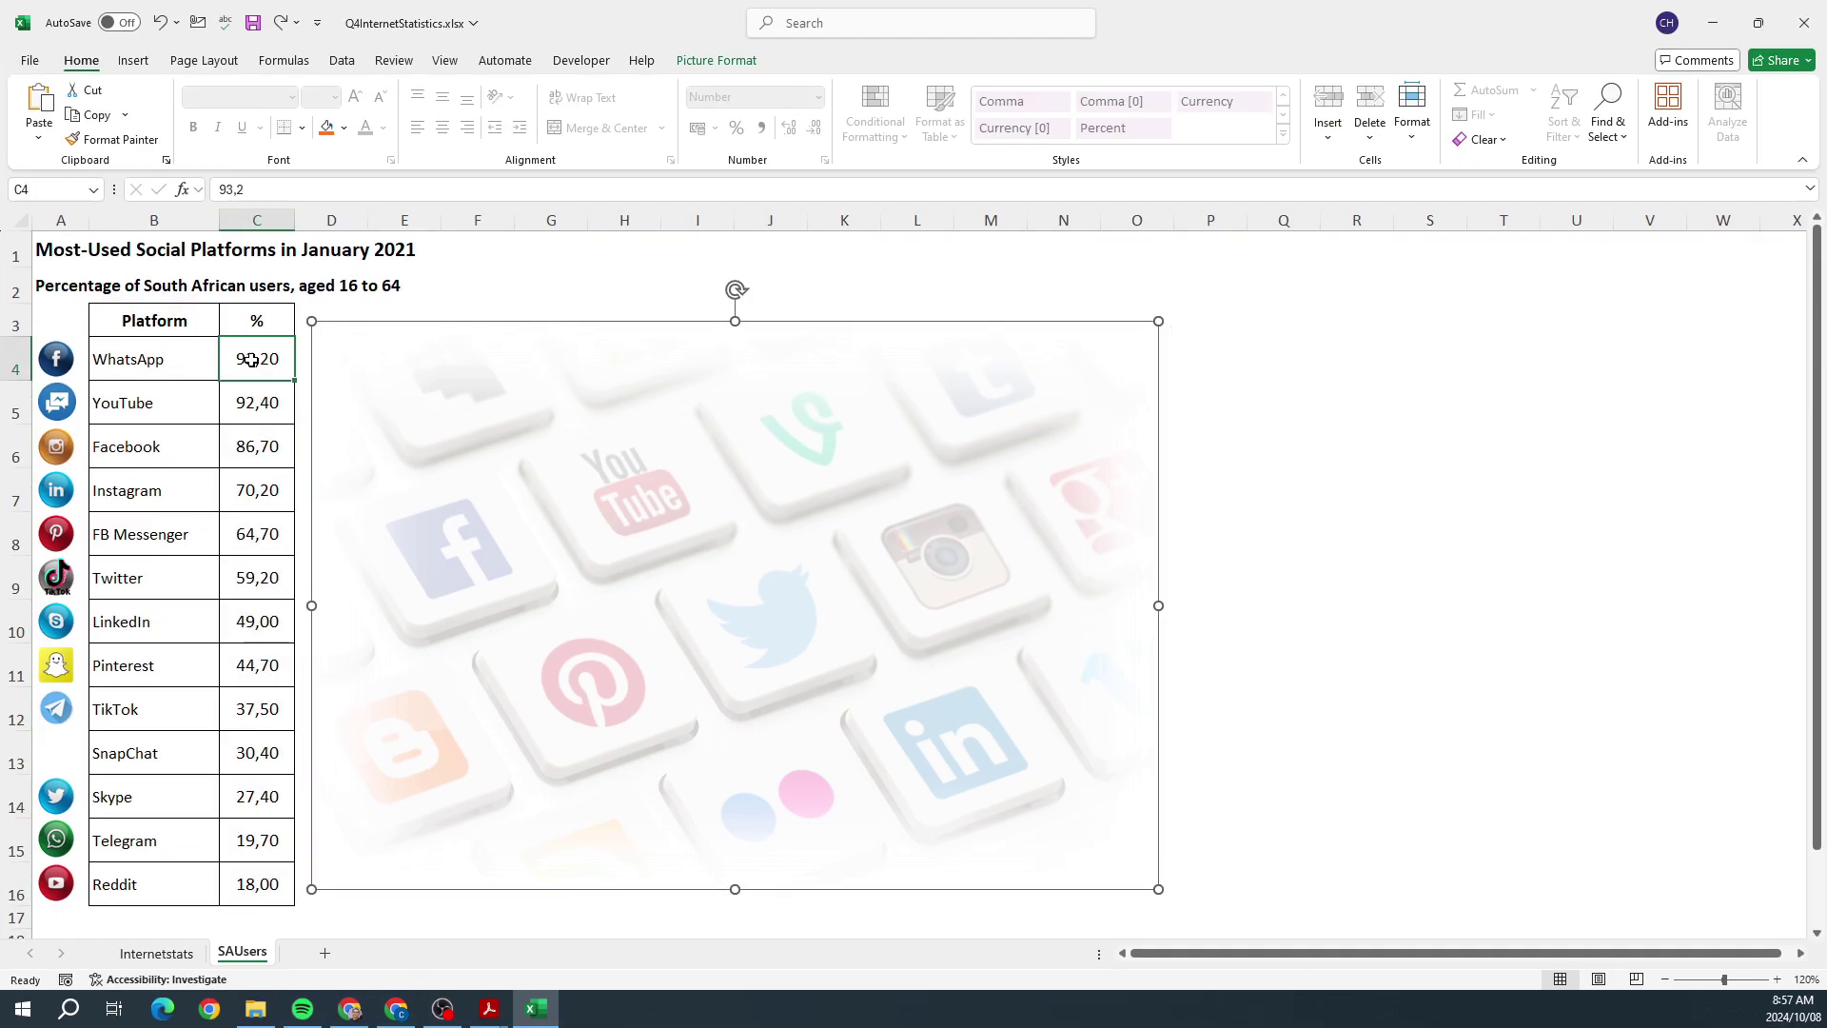
pyautogui.moveTo(250, 359); pyautogui.dragTo(257, 884)
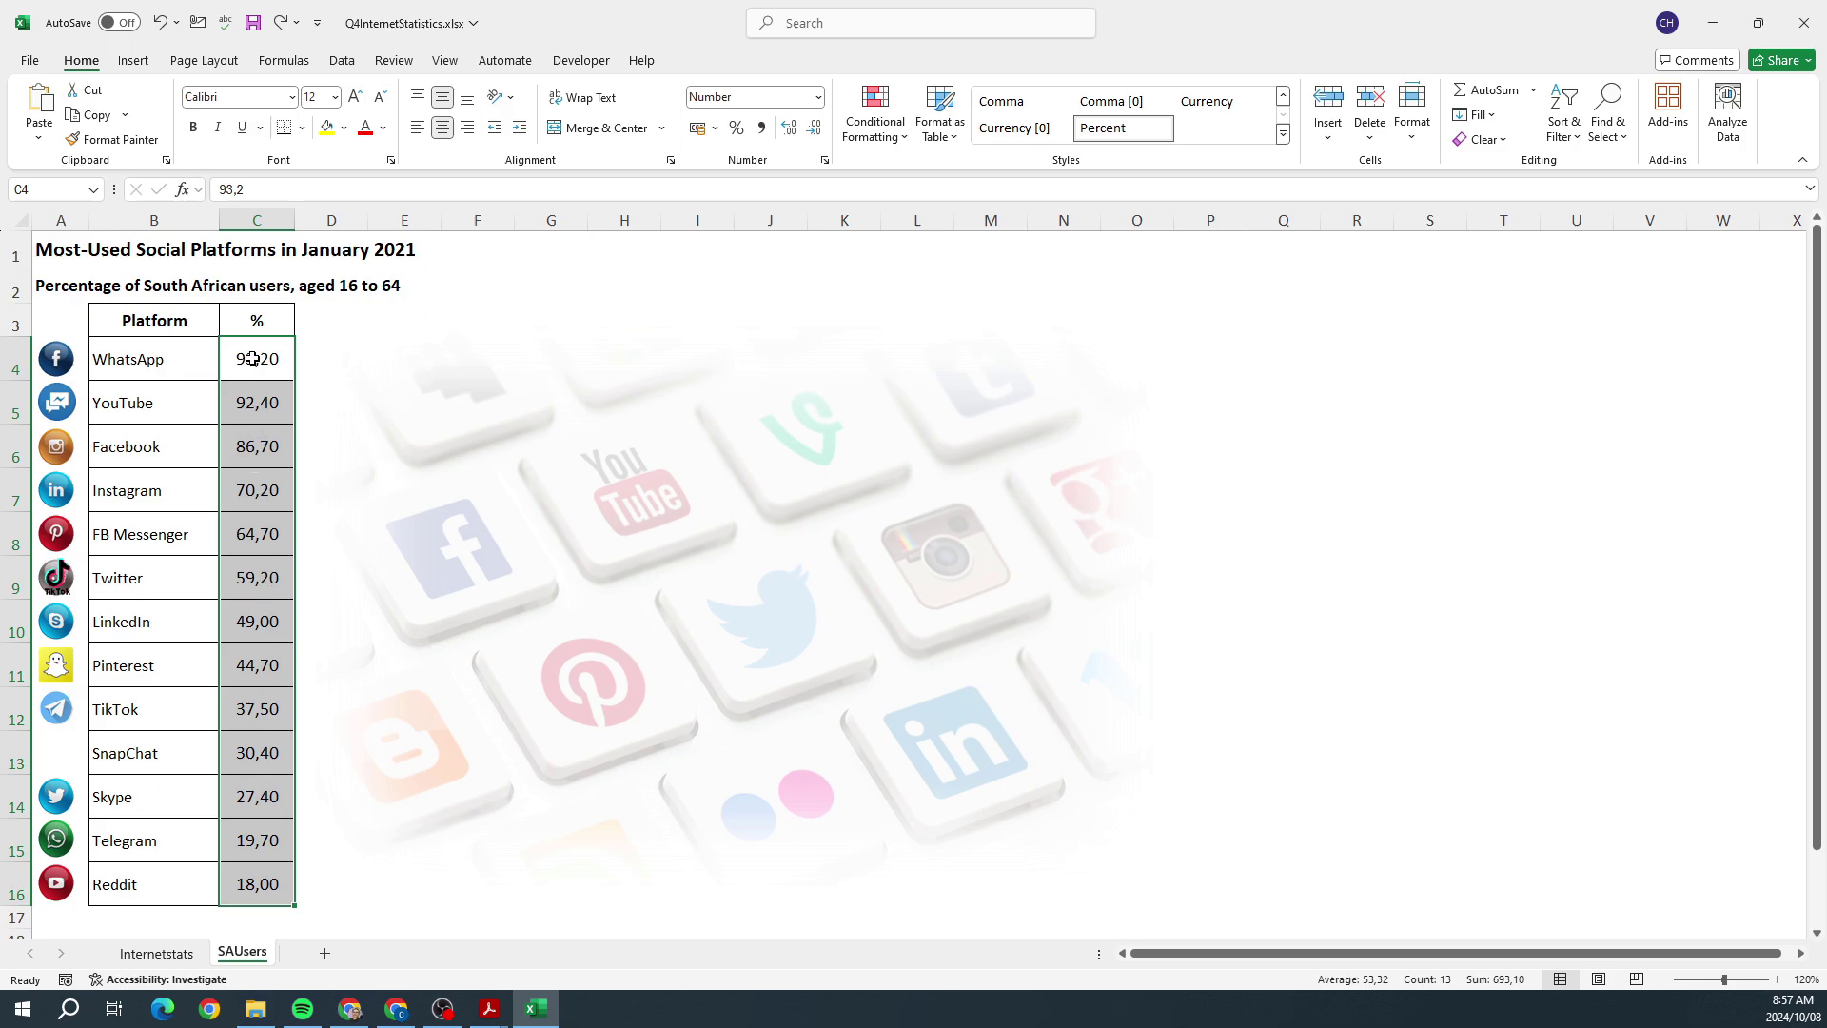
pyautogui.rightClick(252, 358)
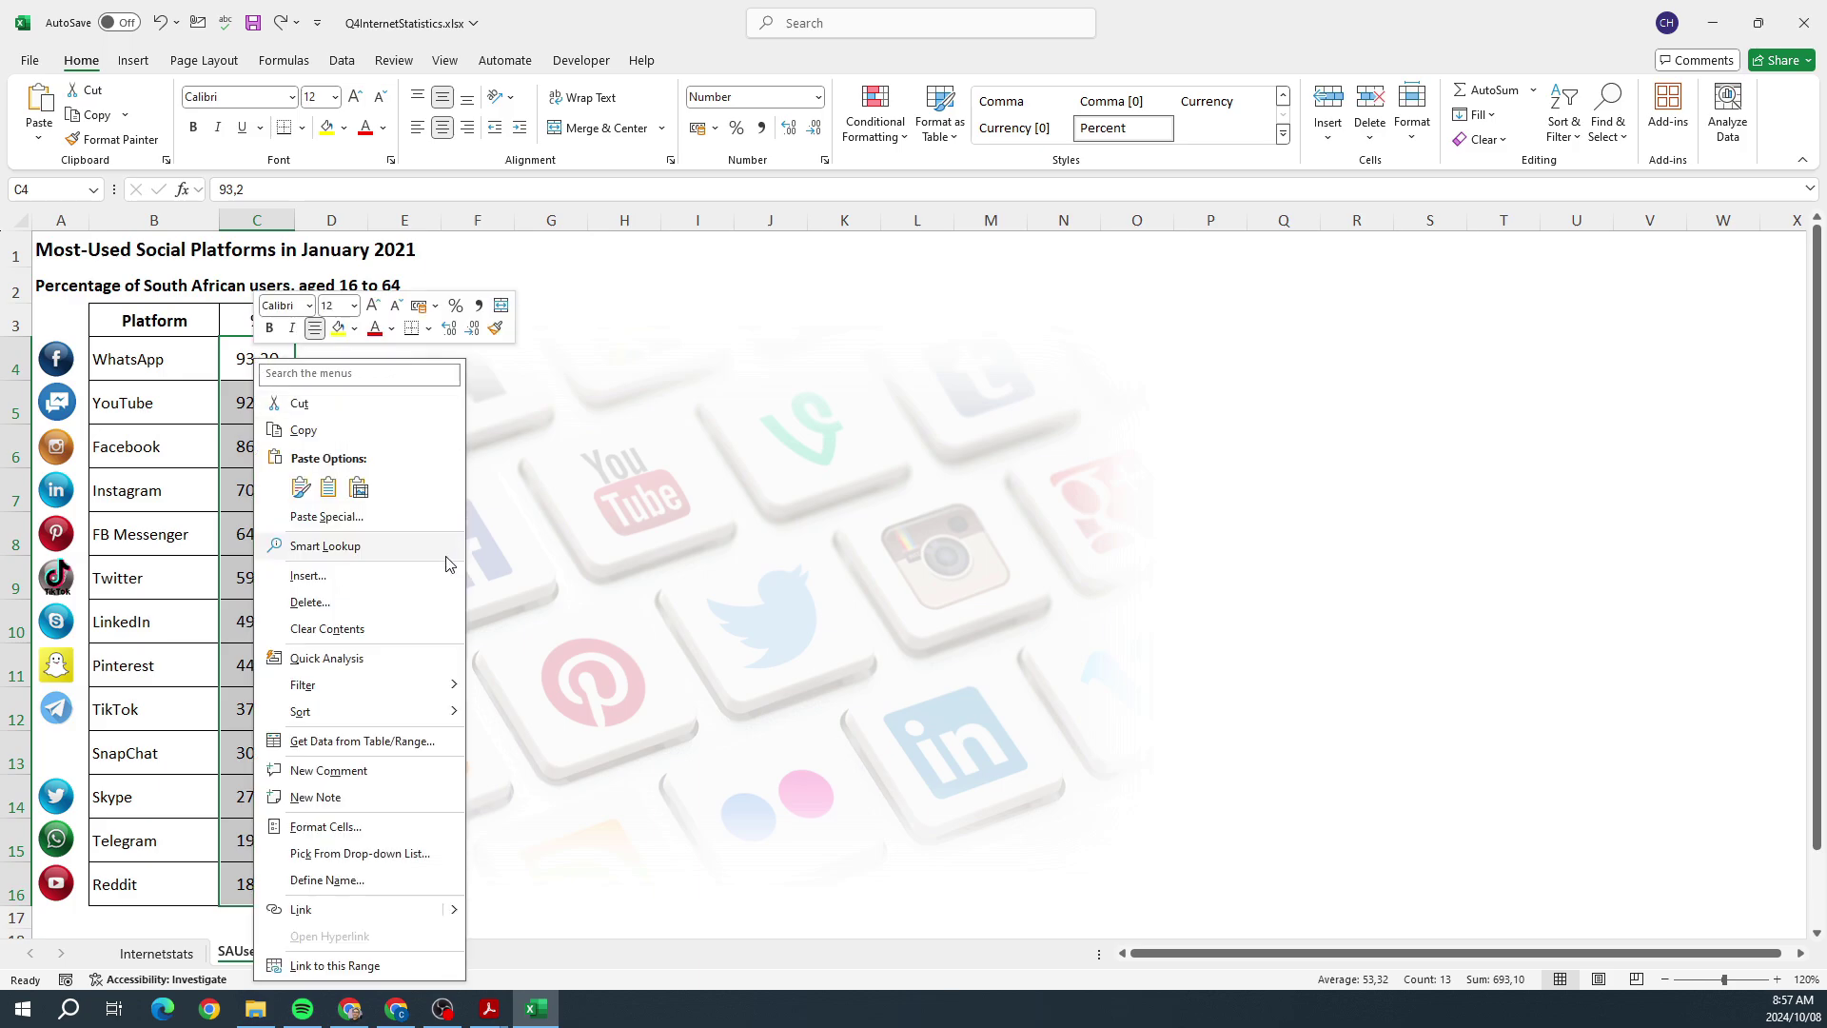
pyautogui.click(377, 829)
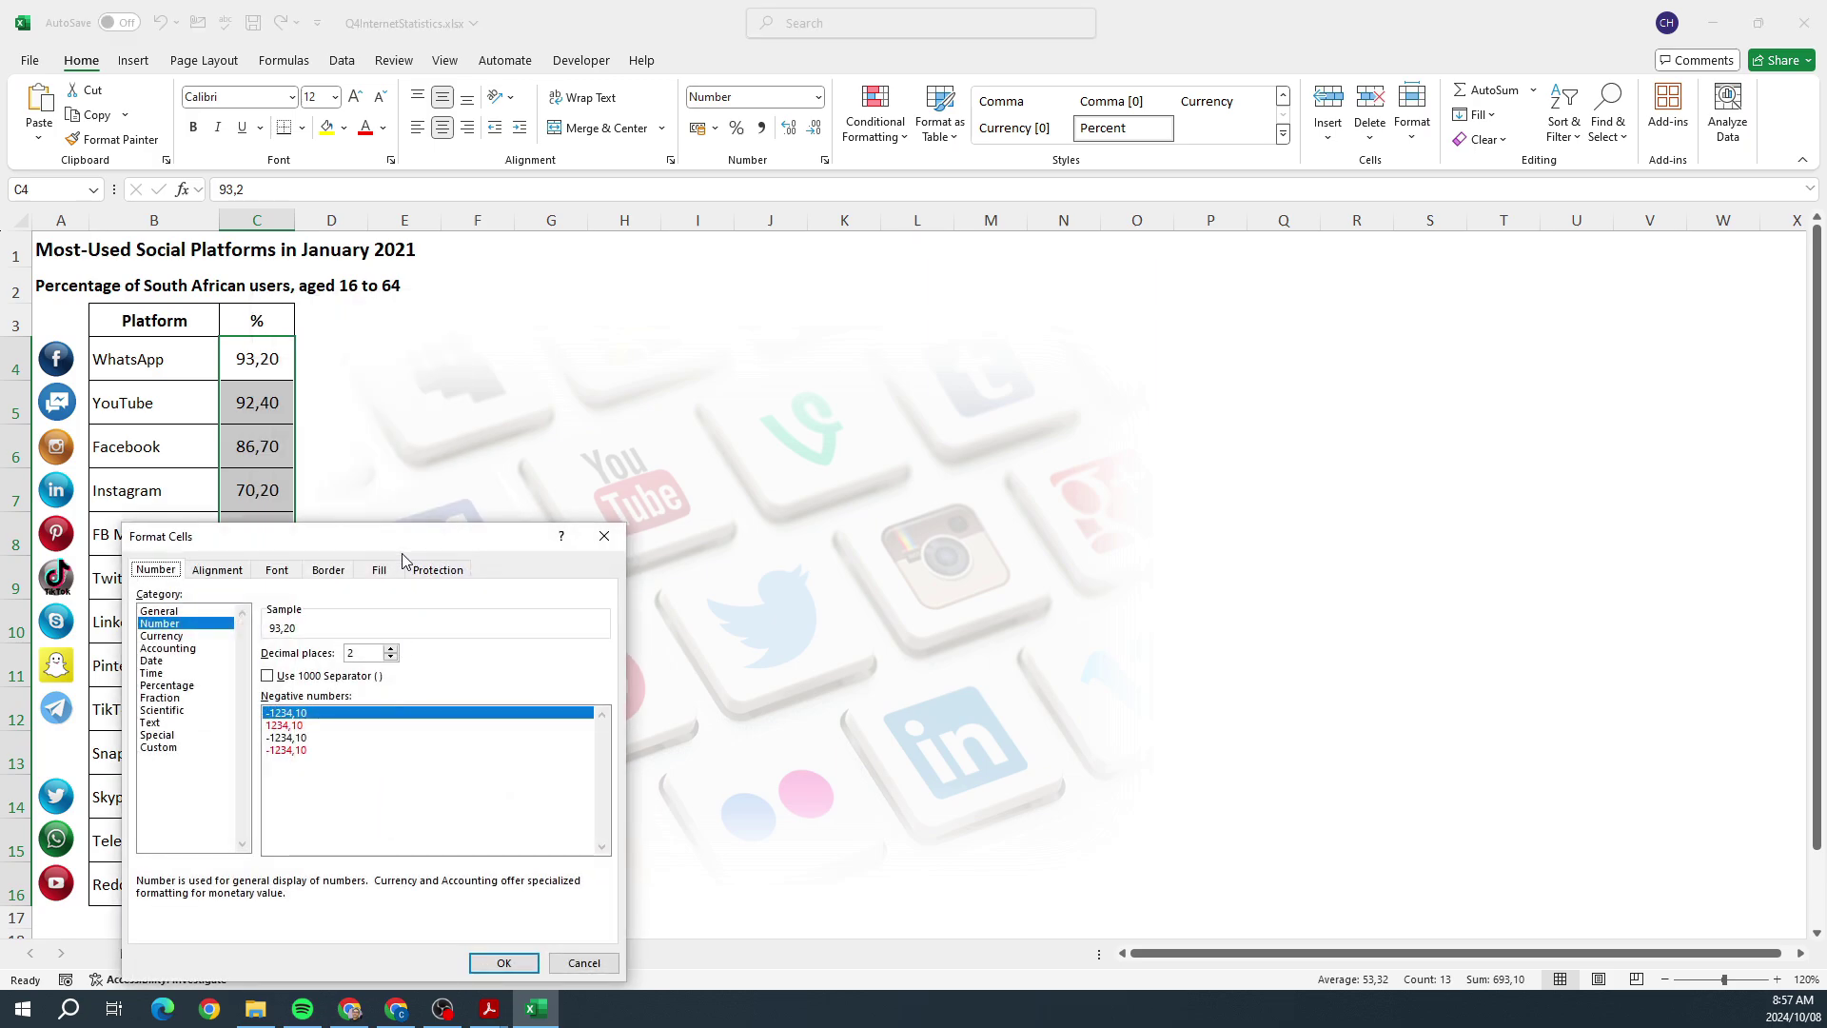
pyautogui.moveTo(400, 542); pyautogui.dragTo(833, 274)
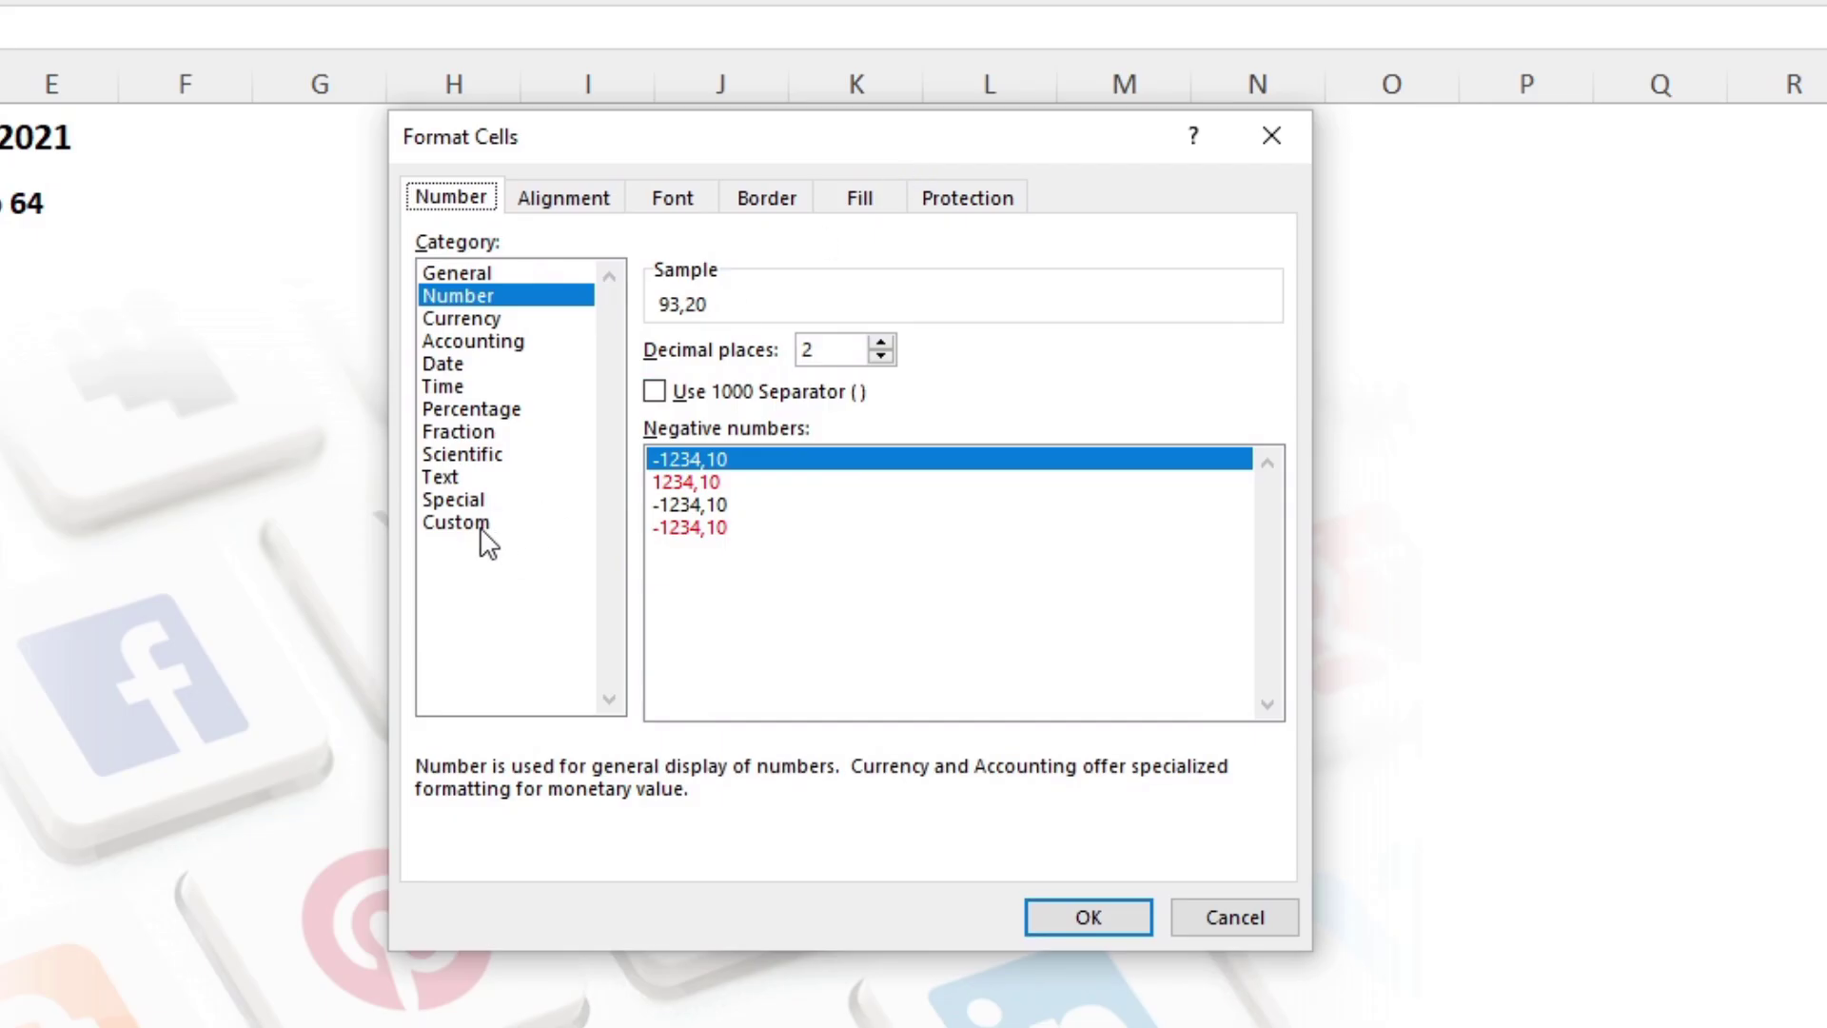
pyautogui.click(604, 476)
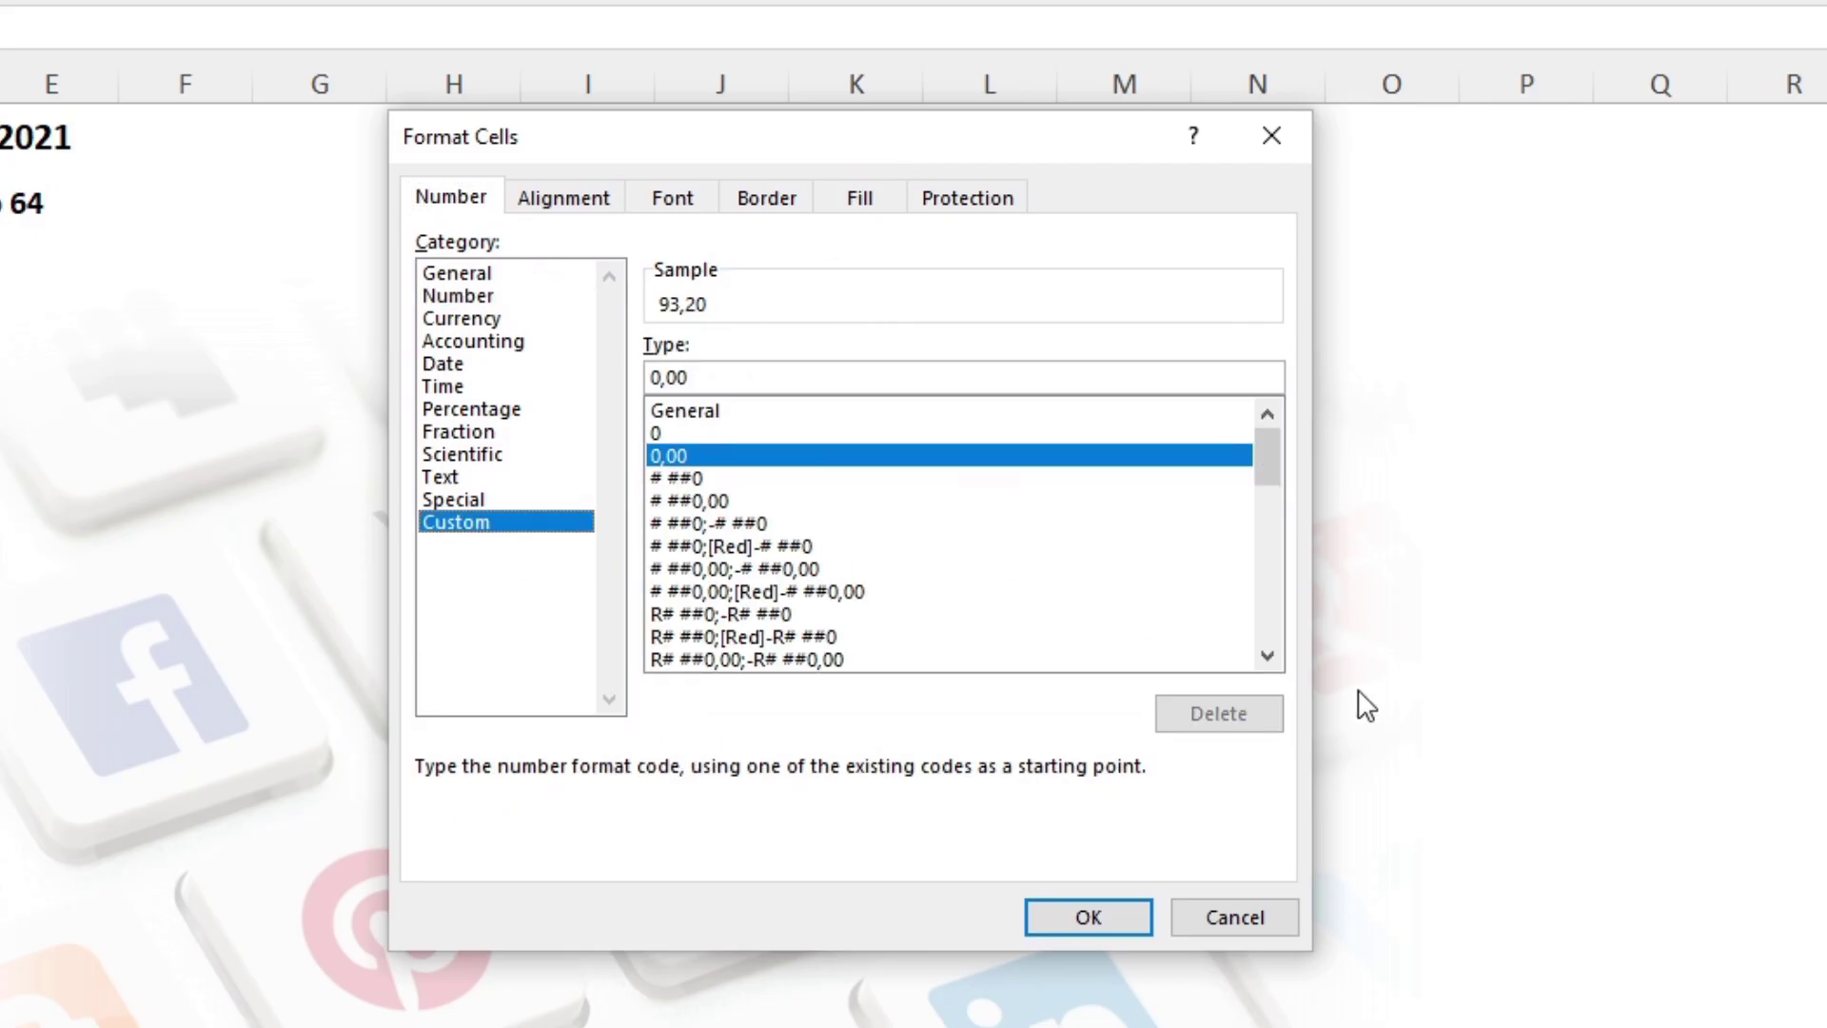
pyautogui.click(1267, 656)
pyautogui.click(1267, 655)
pyautogui.click(1267, 655)
pyautogui.click(1267, 655)
pyautogui.click(1267, 656)
pyautogui.click(1267, 655)
pyautogui.click(1267, 655)
pyautogui.click(1267, 656)
pyautogui.click(1267, 656)
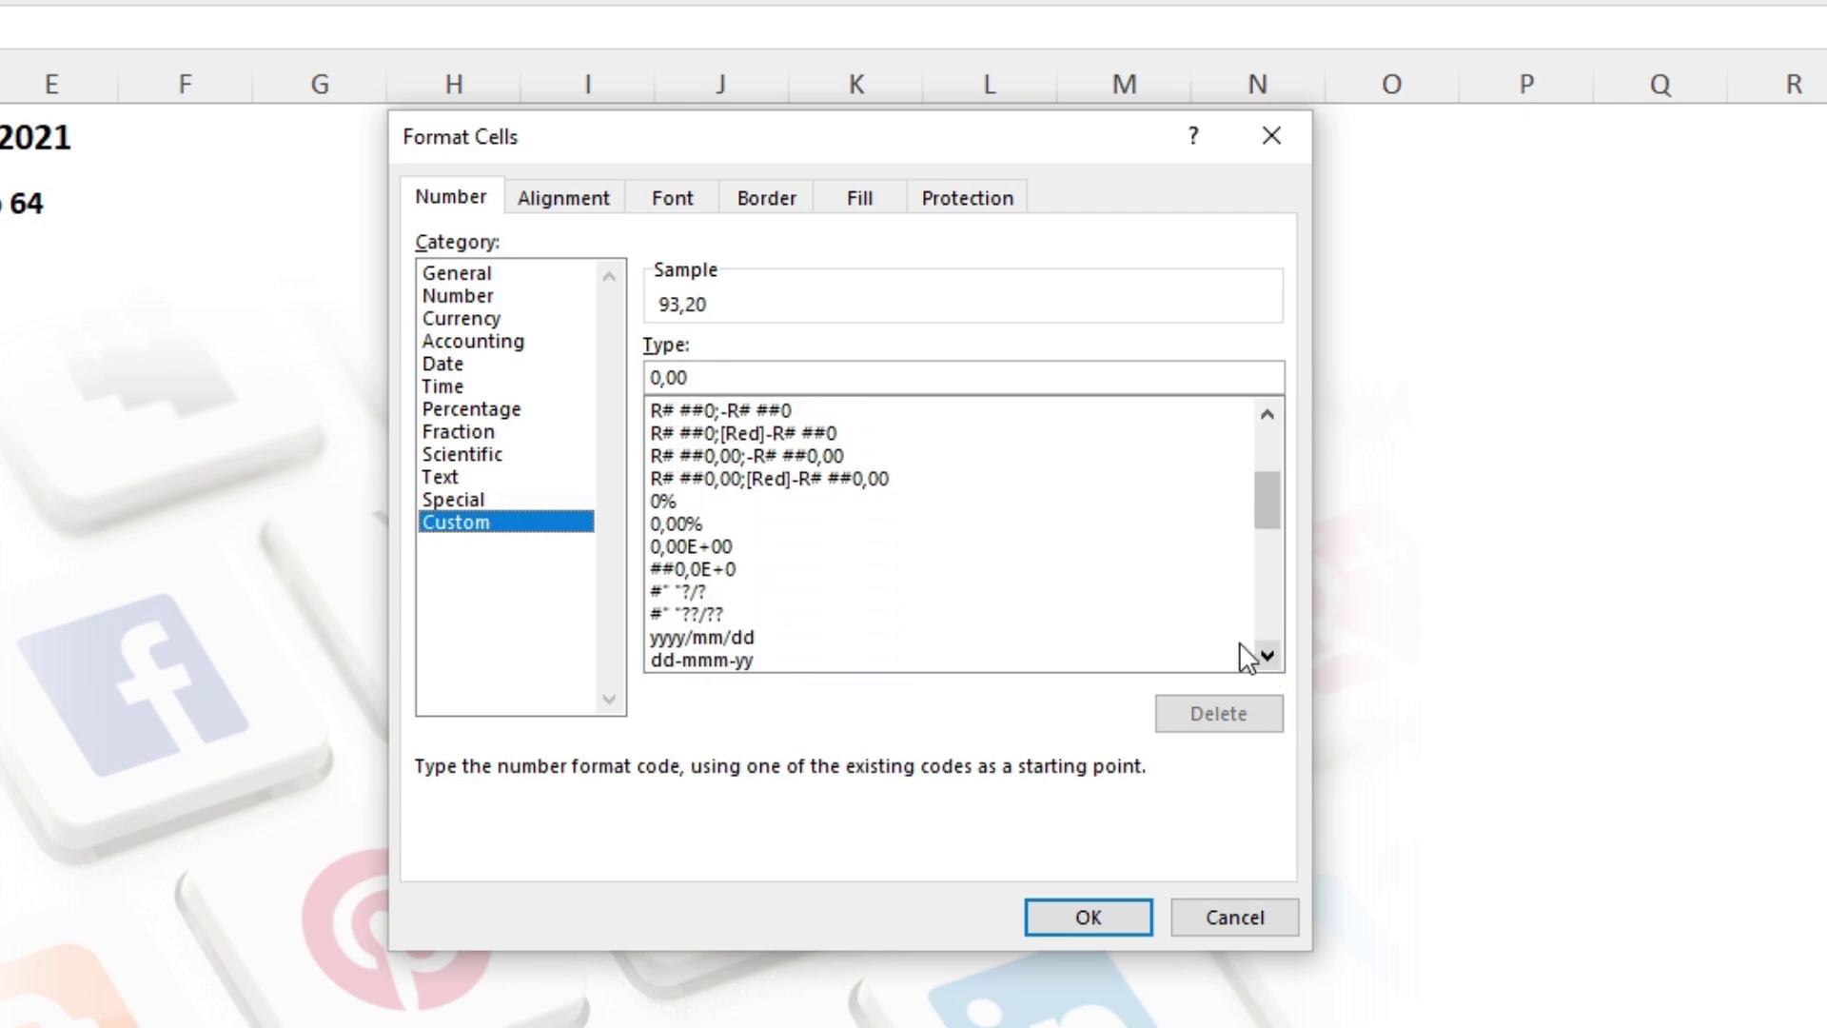
# Step: Start from the 0,00% code and add a backslash before %, making 0,00\%
pyautogui.click(666, 504)
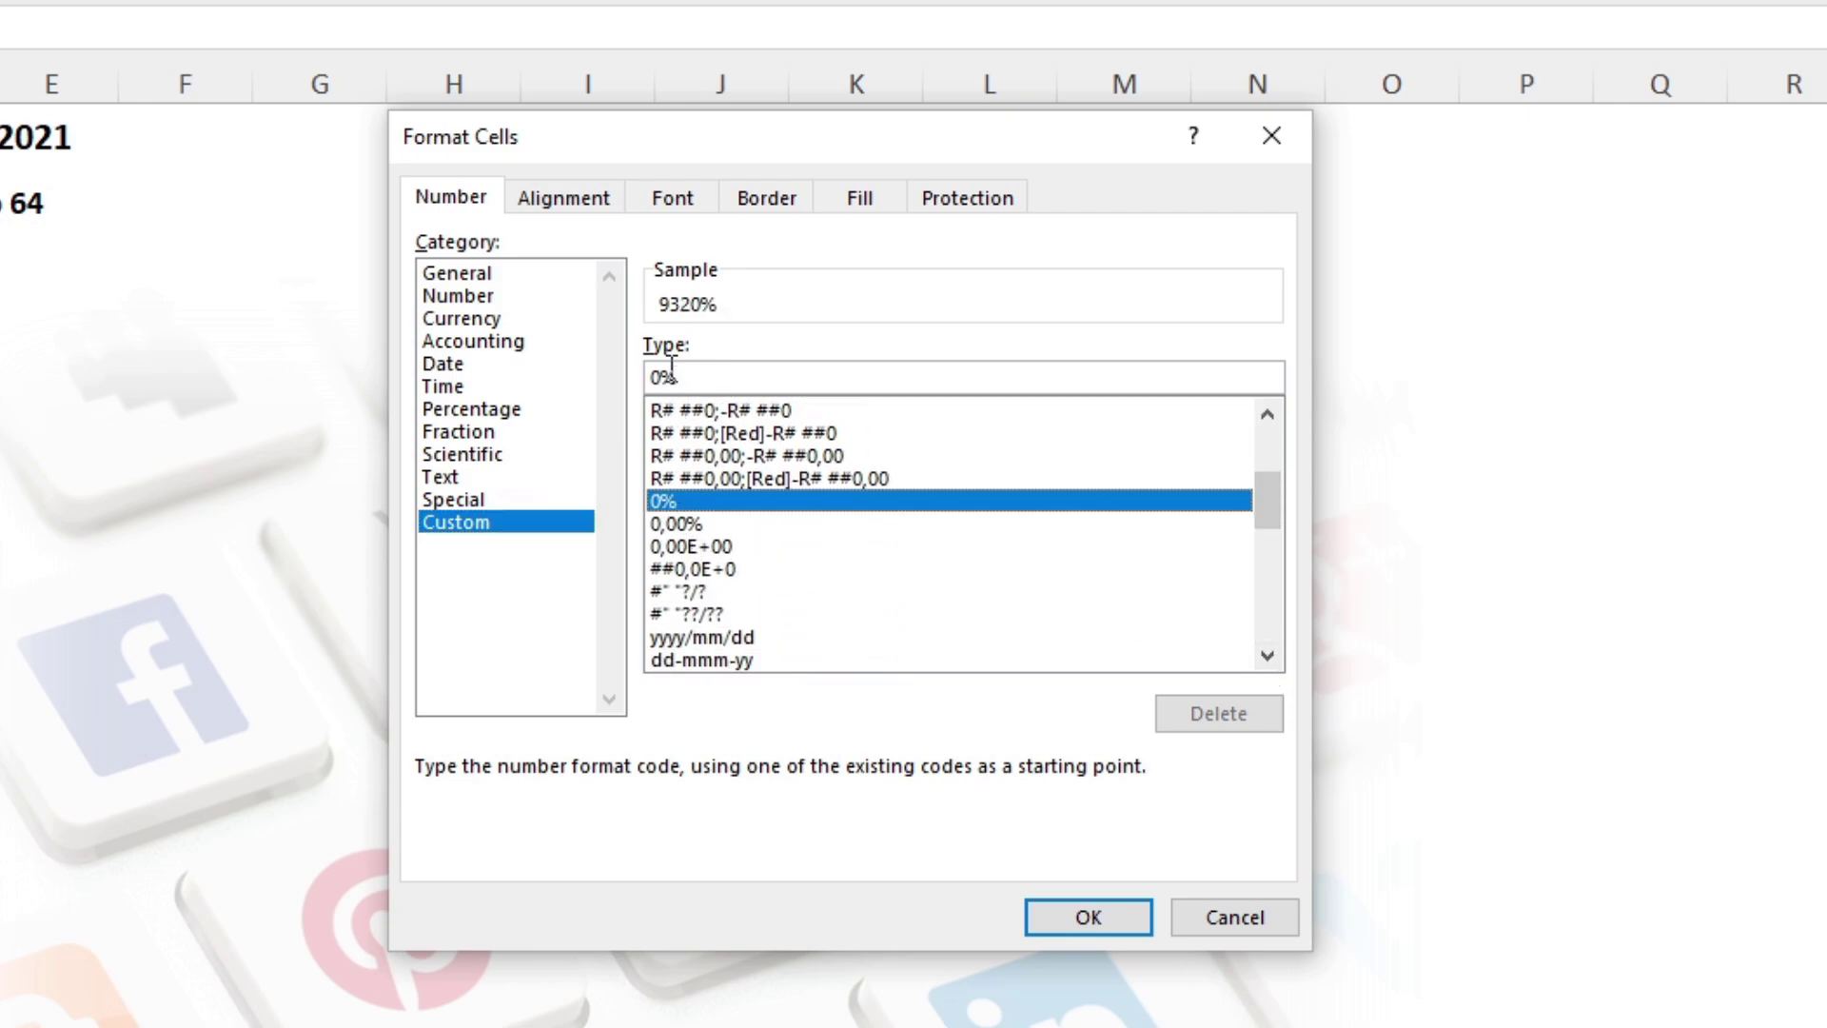
pyautogui.click(652, 378)
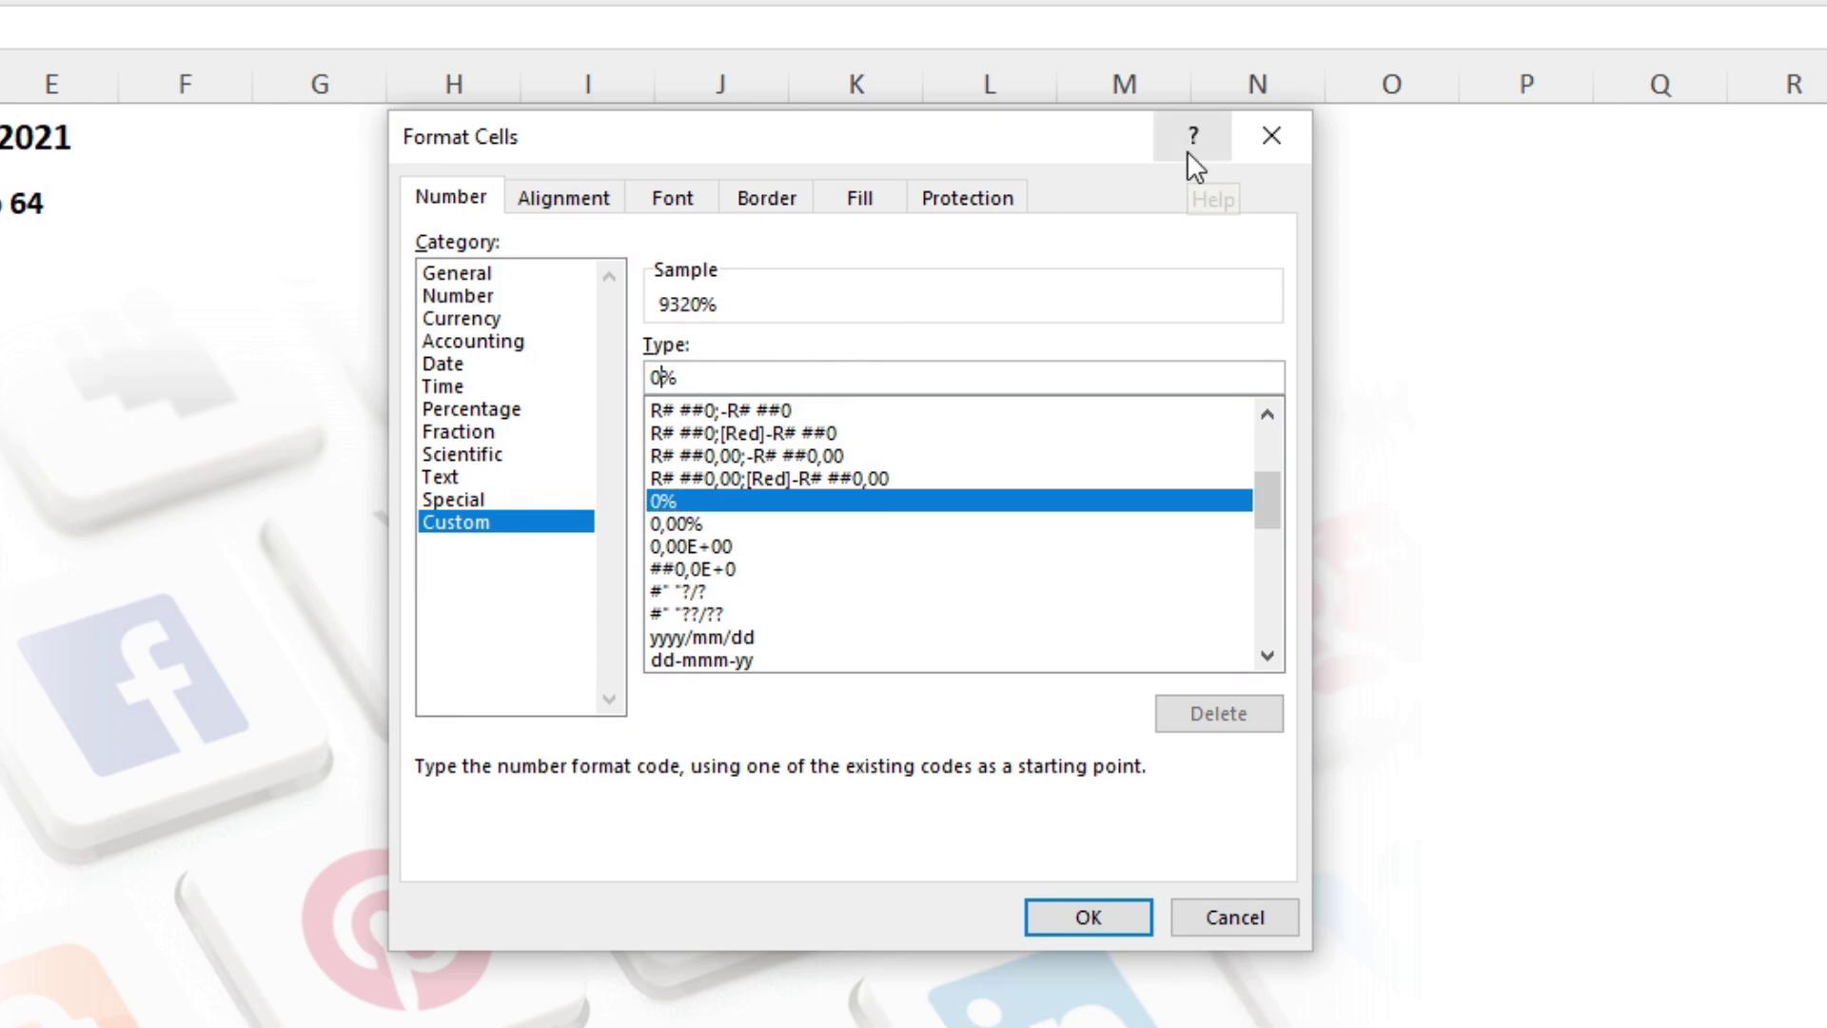
pyautogui.write('\\')
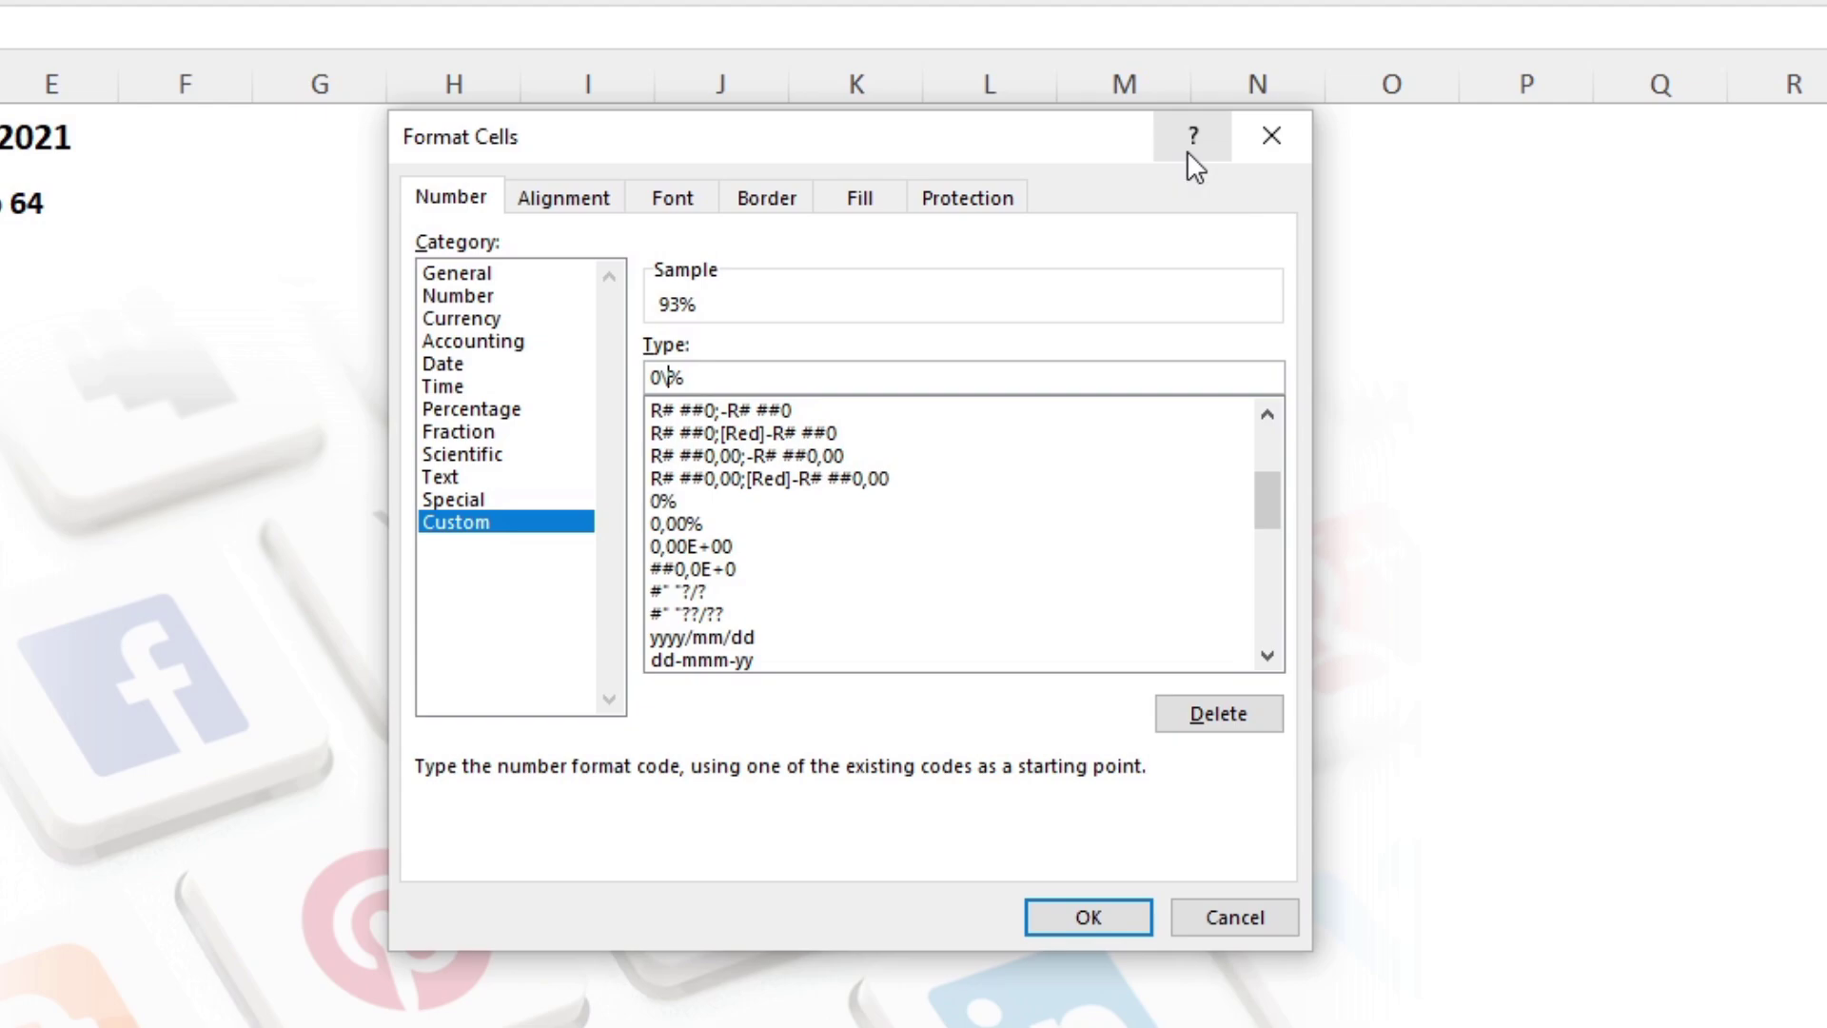
pyautogui.press('BackSpace')
pyautogui.write('\\')
pyautogui.click(677, 524)
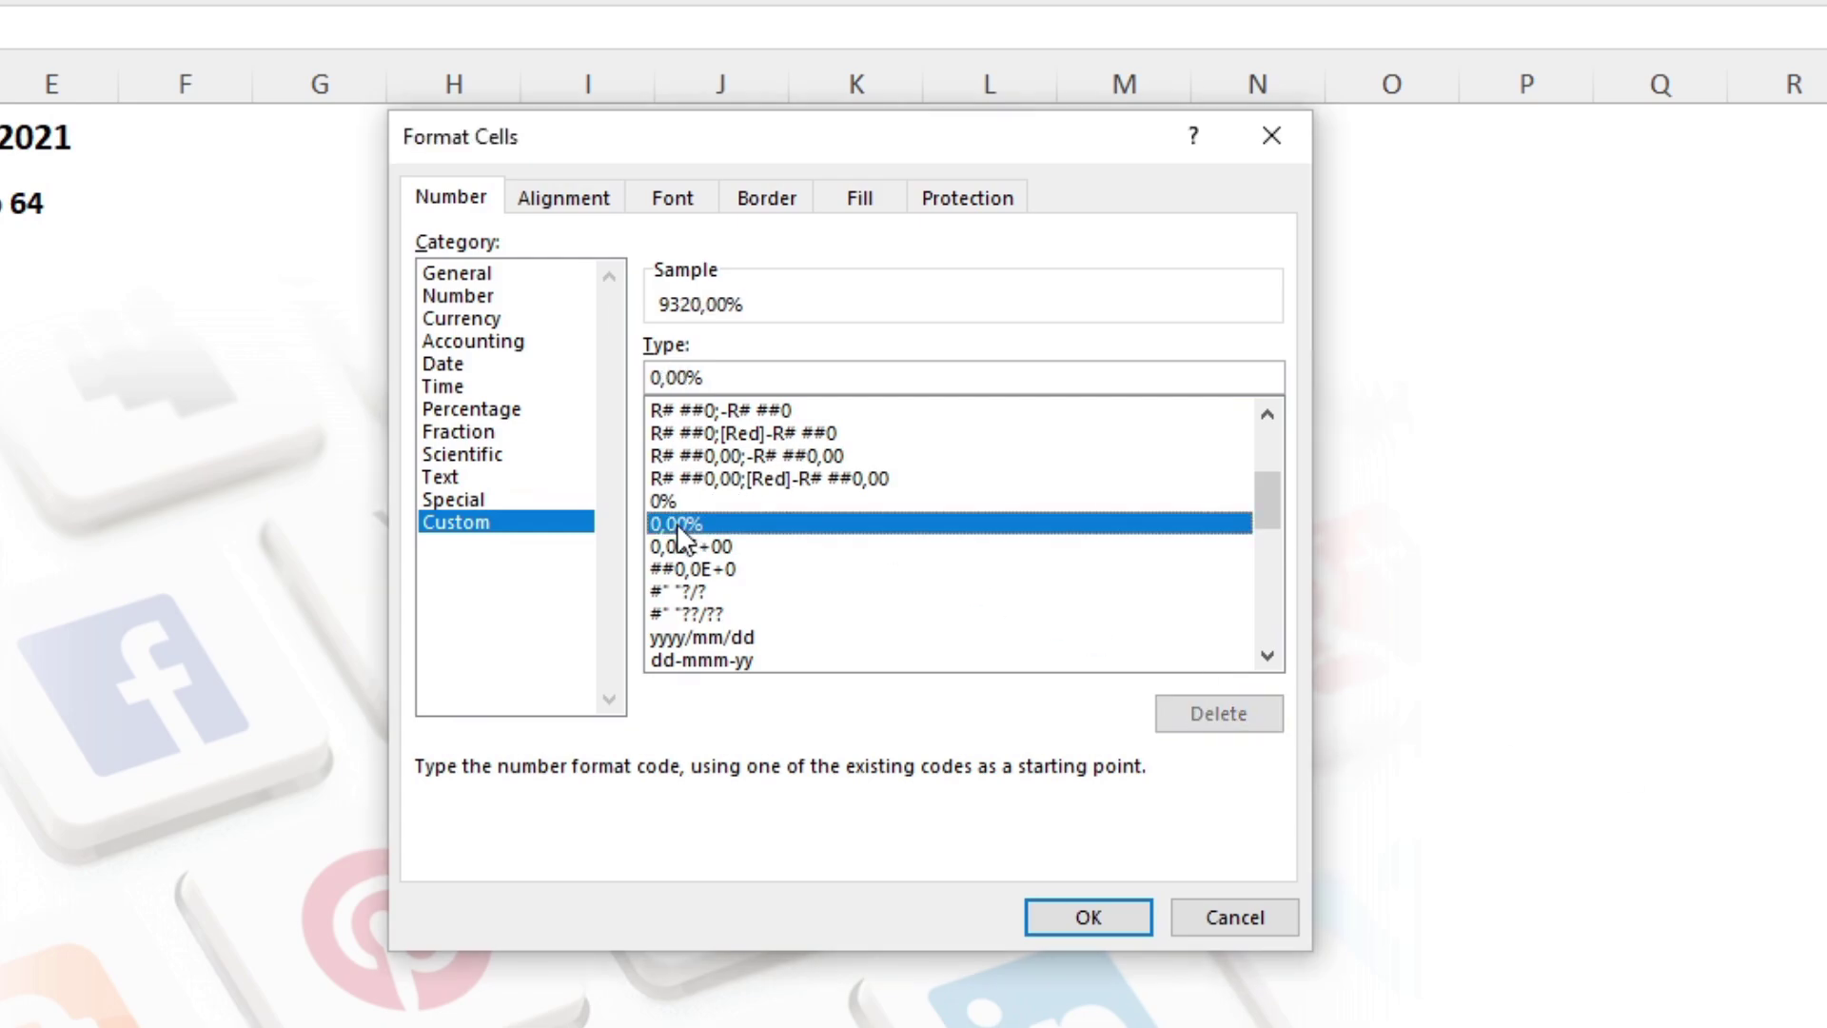
pyautogui.click(687, 377)
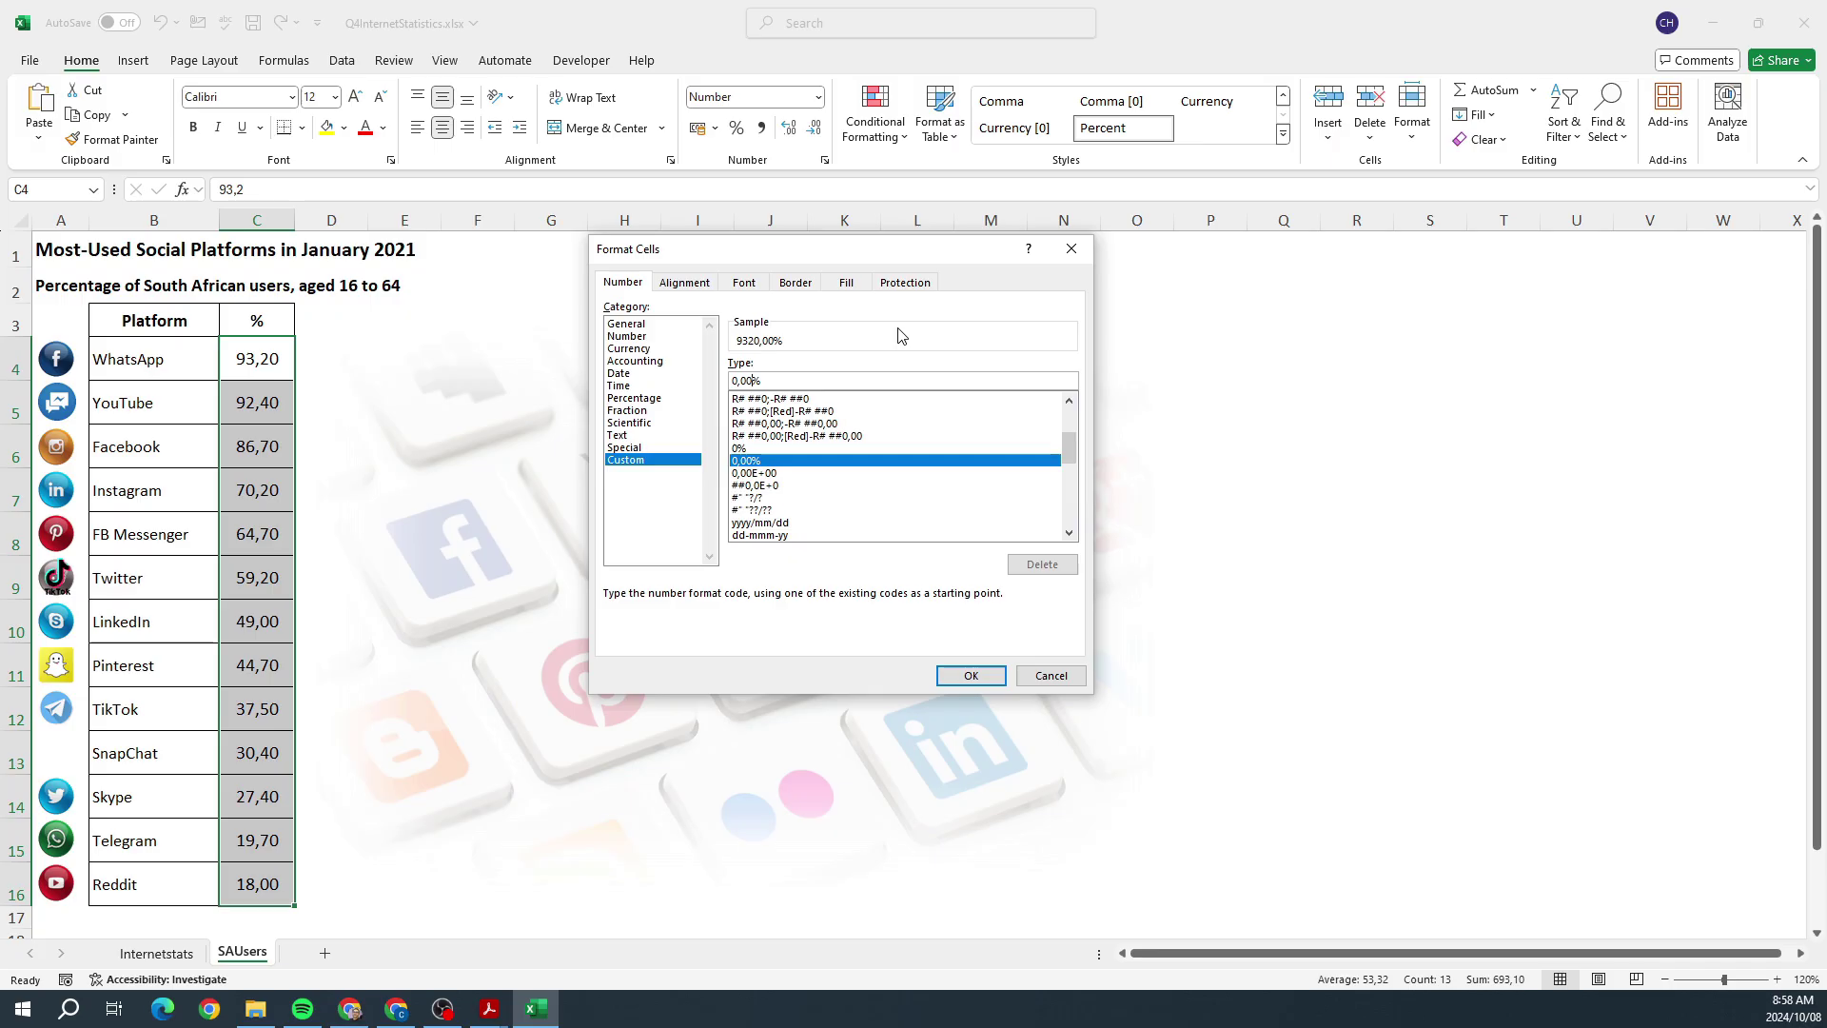
pyautogui.write('\\')
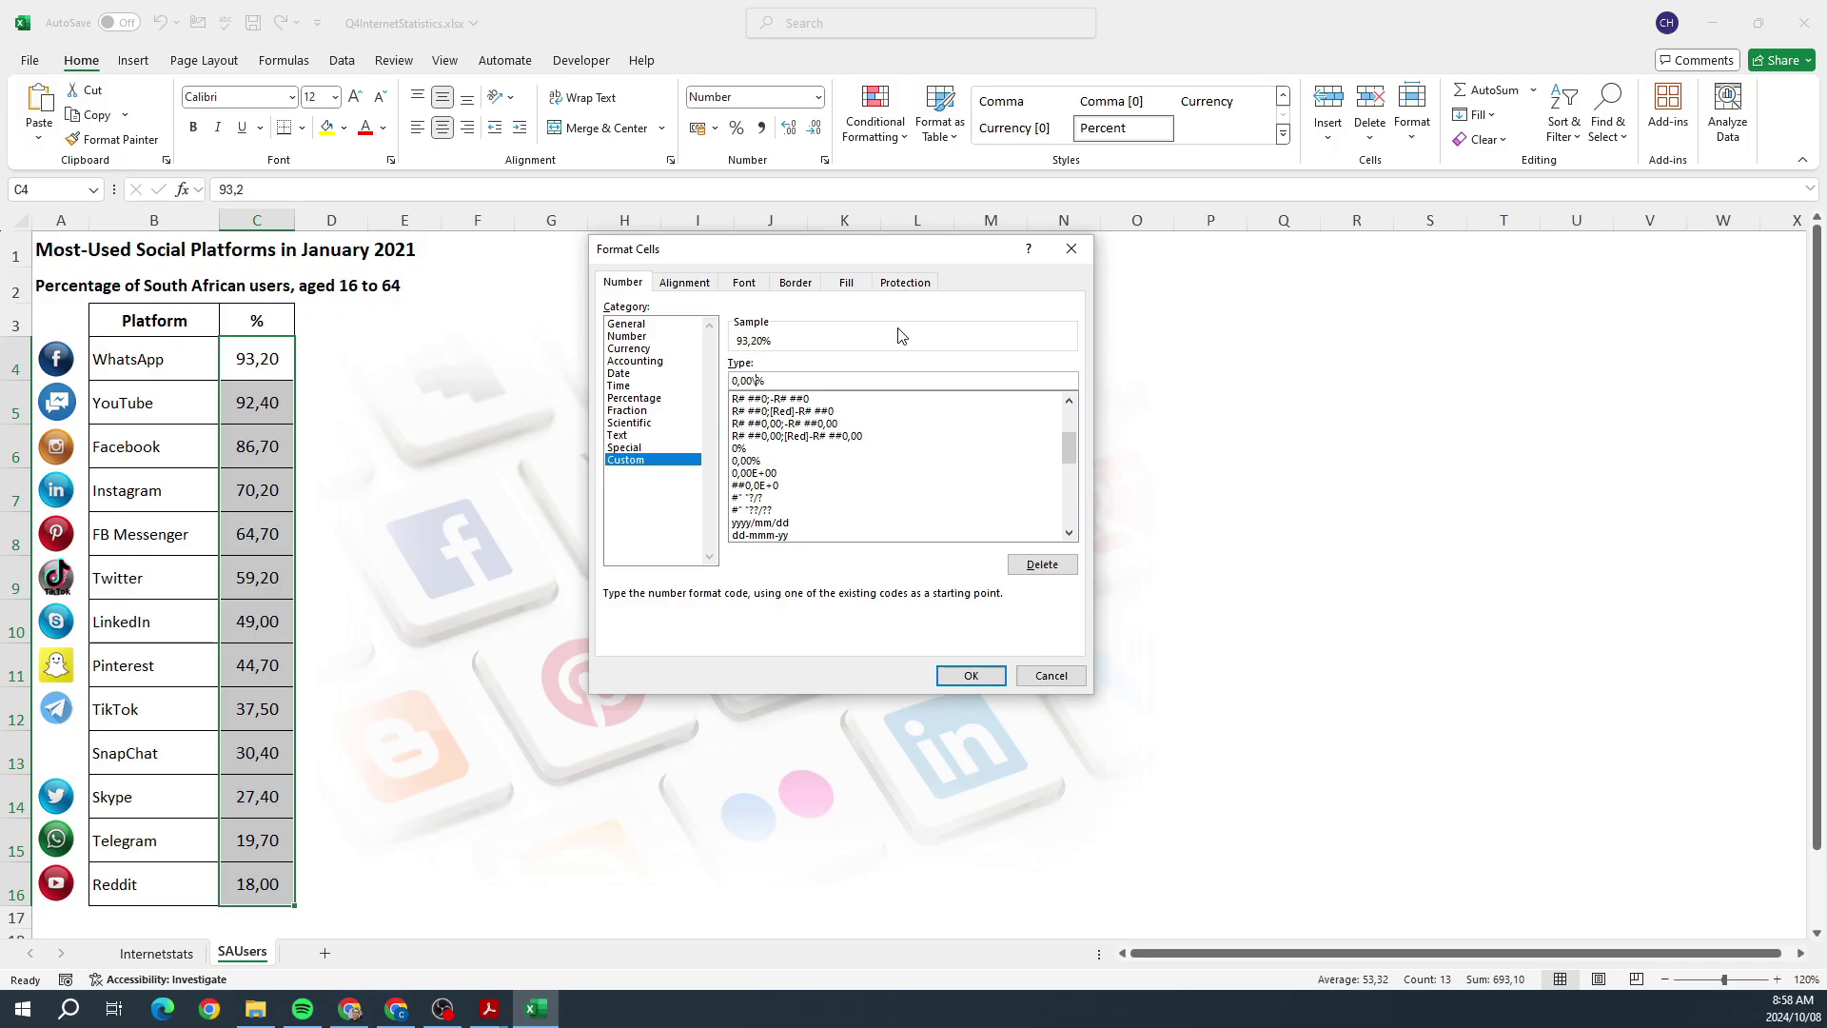
# Step: Apply the 0,00\% format to C4:C16 and select the top five platforms B4:C8
pyautogui.click(957, 674)
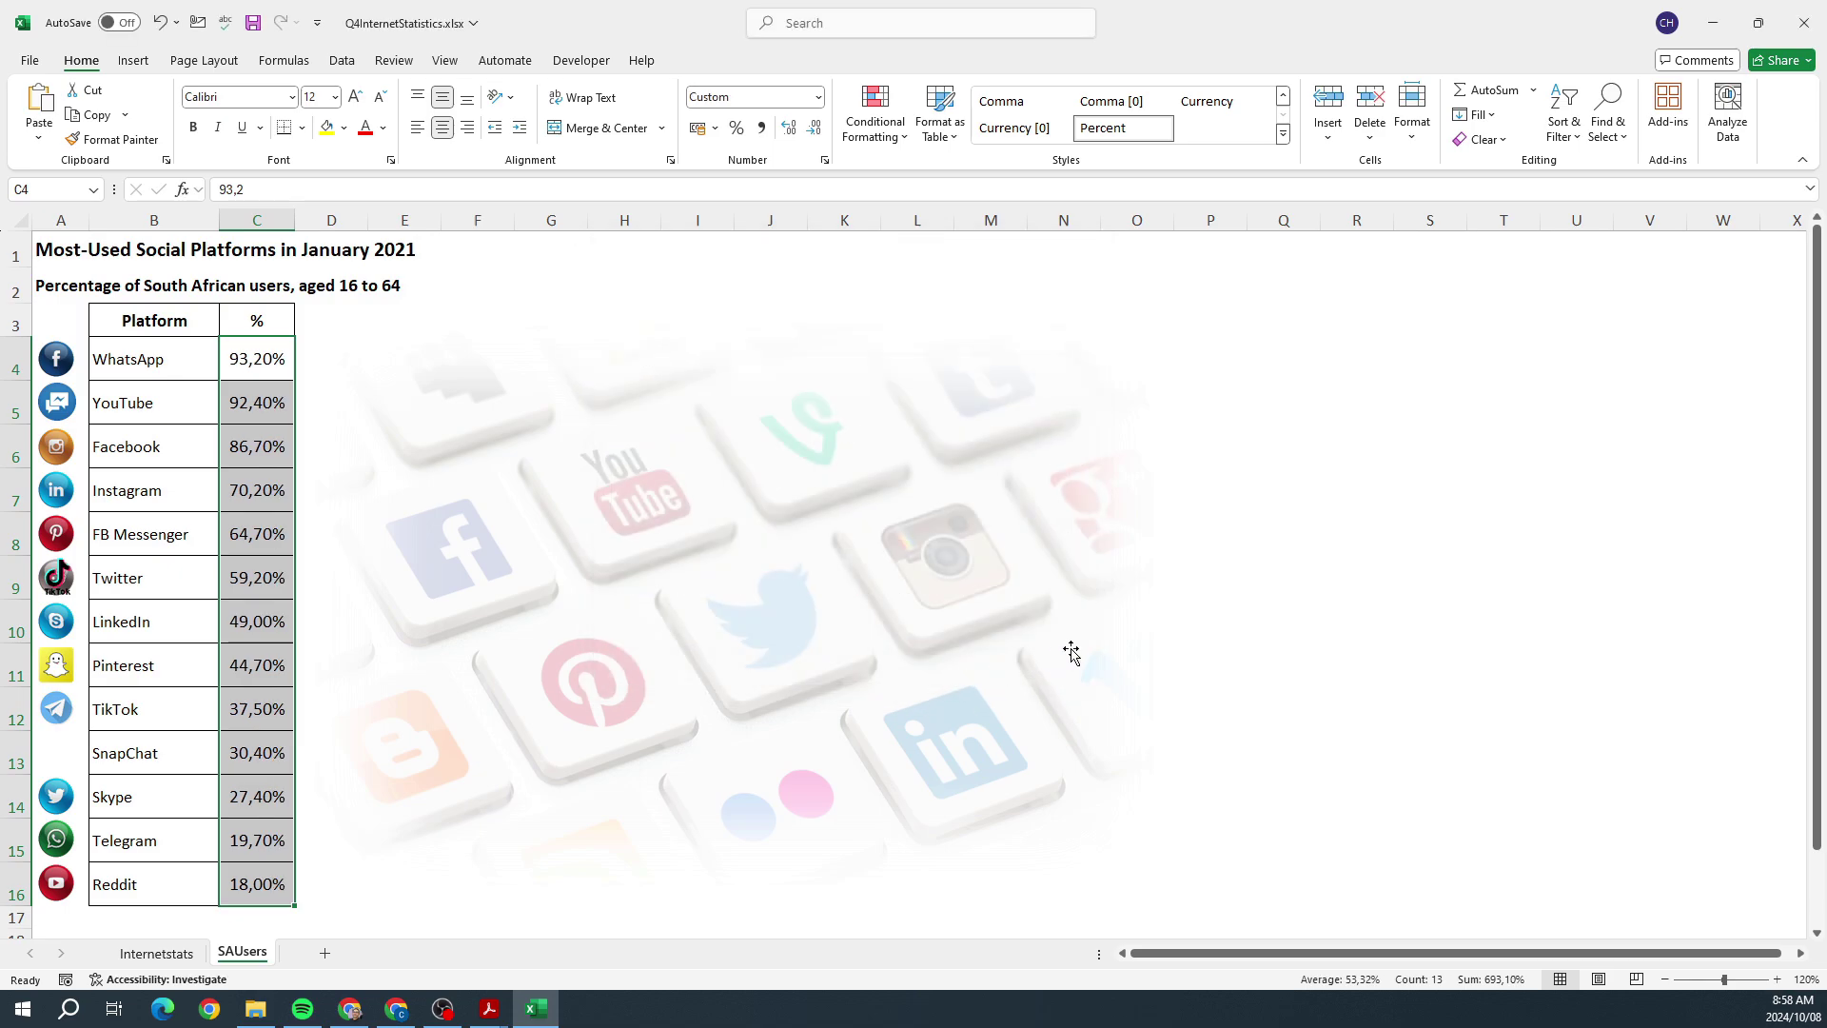
pyautogui.hotkey('alt', 'Tab')
pyautogui.moveTo(114, 358)
pyautogui.mouseDown()
pyautogui.moveTo(227, 369)
pyautogui.moveTo(243, 552)
pyautogui.mouseUp()
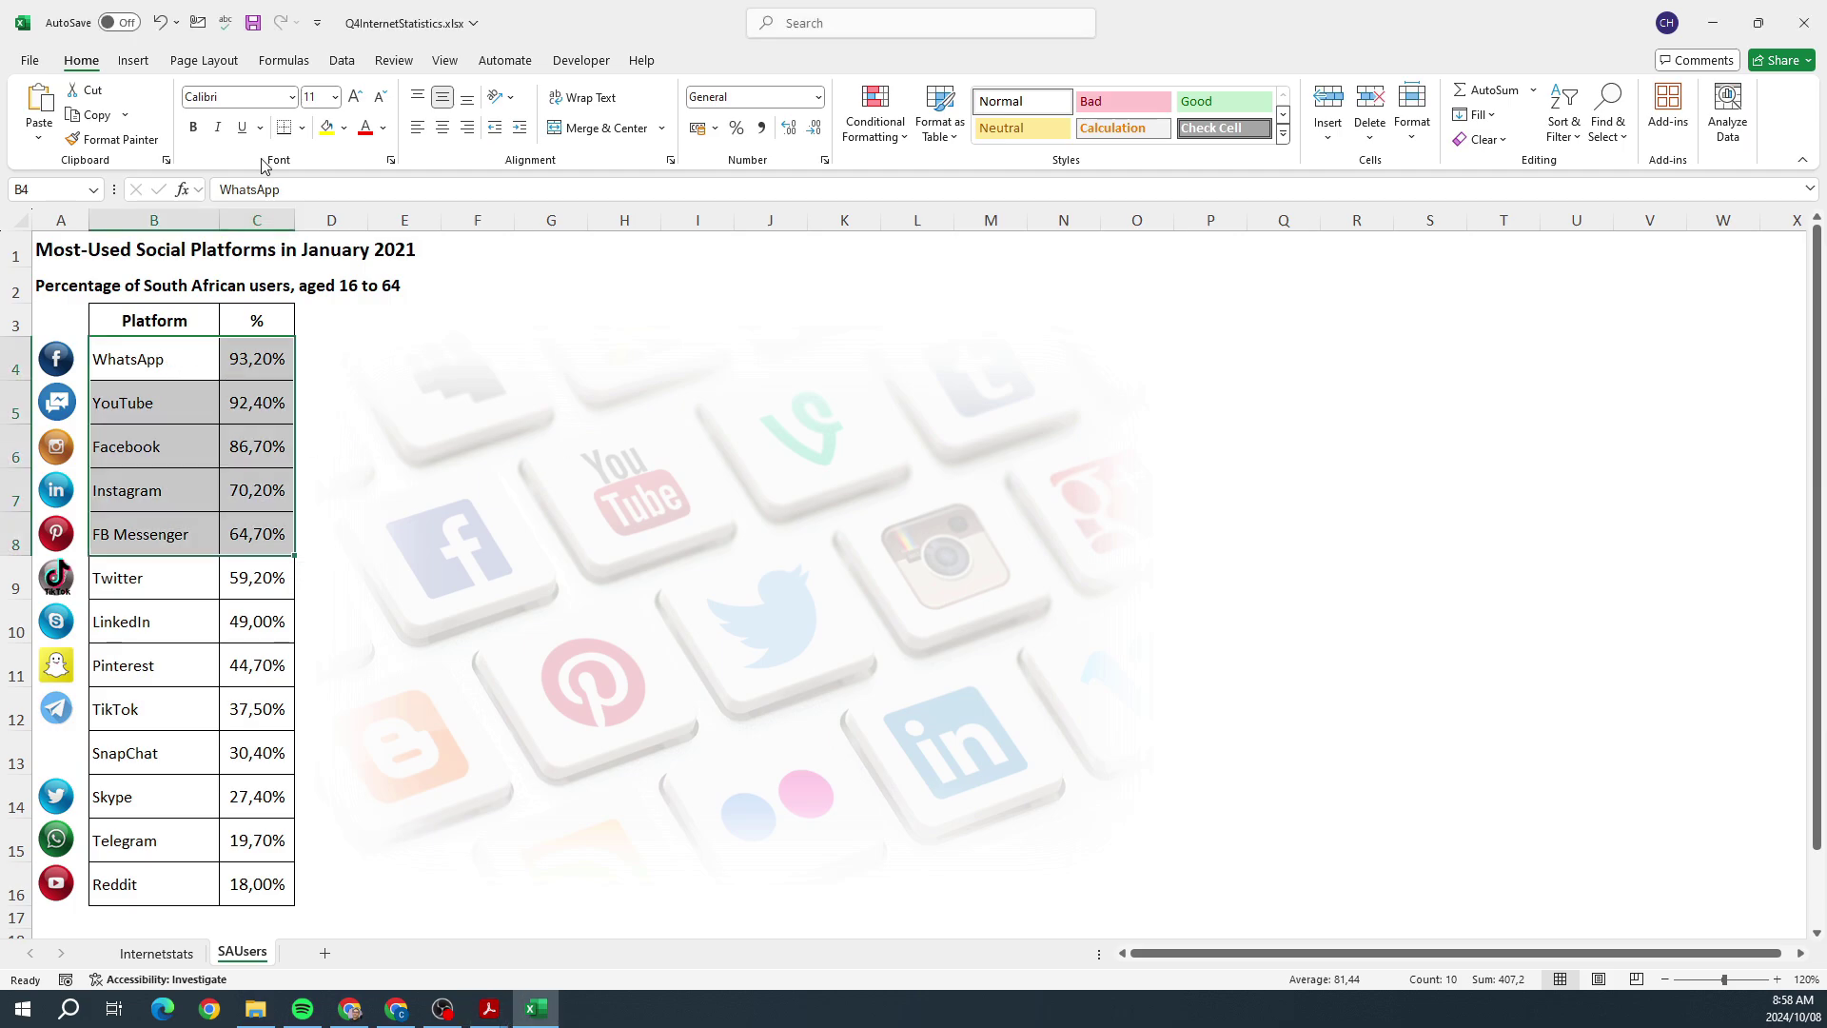
# Step: Insert a 3-D pie chart of the top five platforms
pyautogui.click(147, 64)
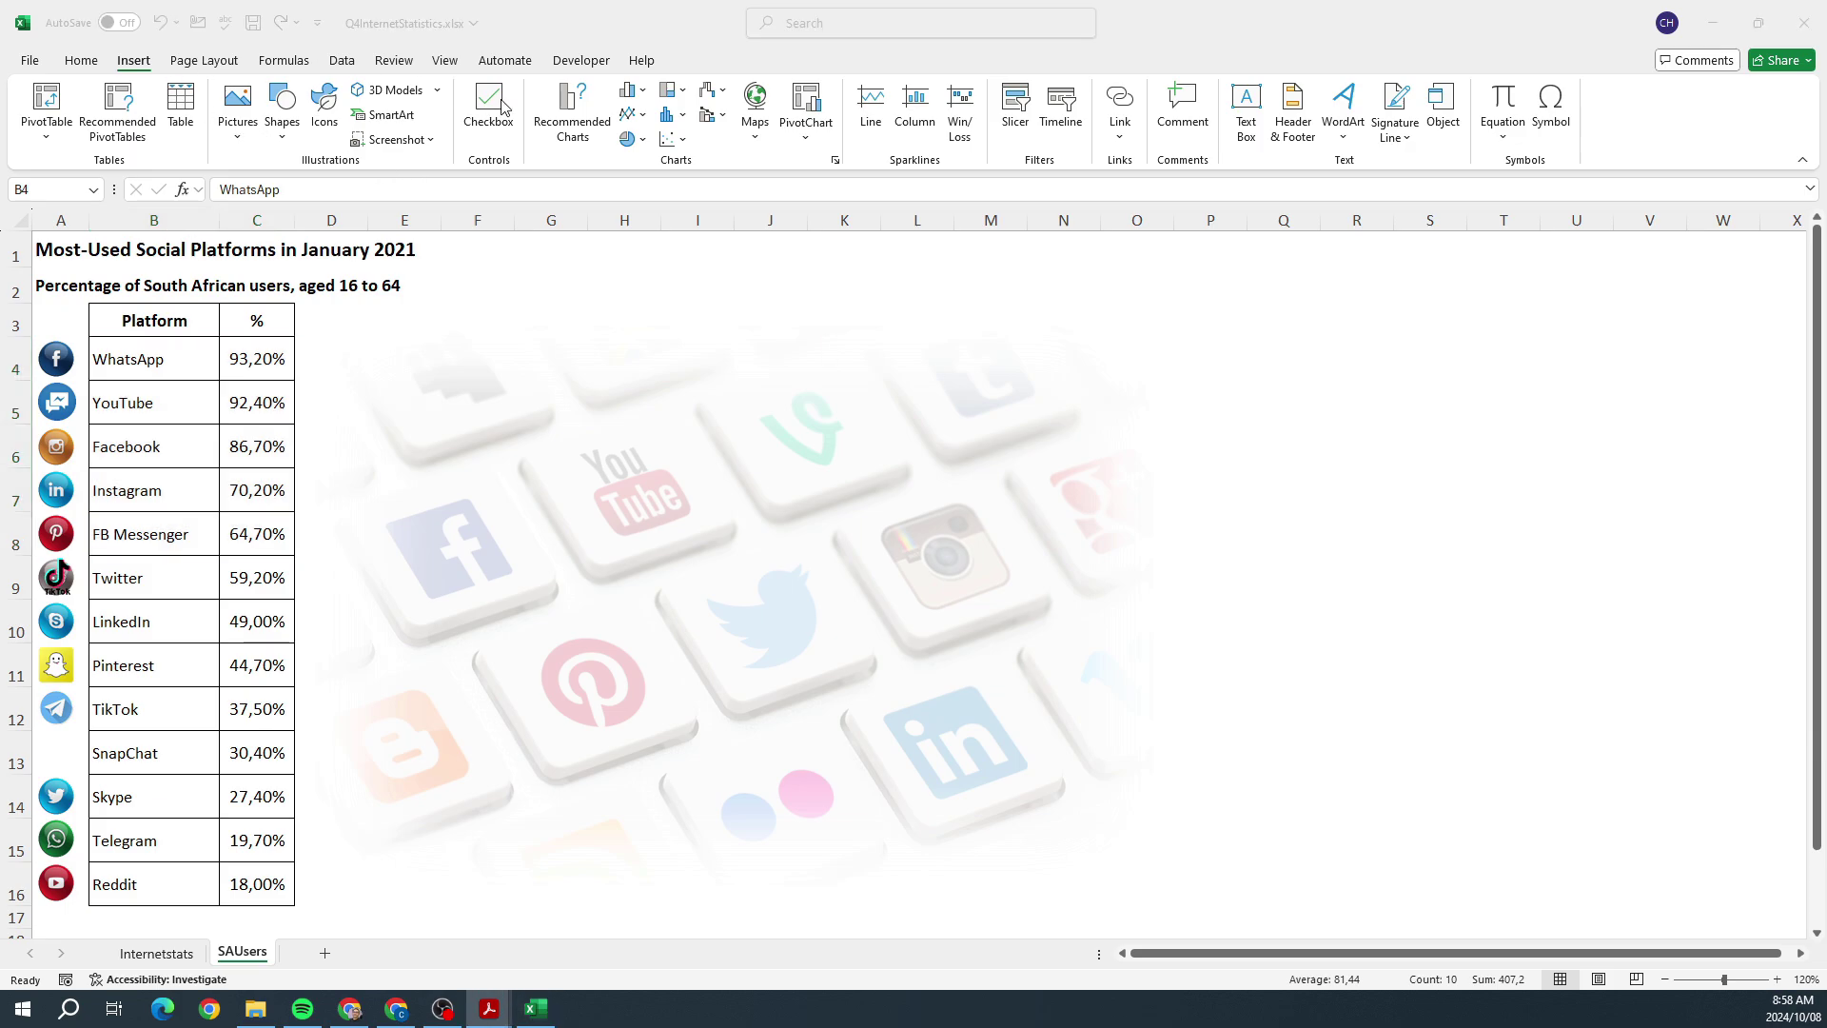
pyautogui.click(643, 143)
pyautogui.click(644, 143)
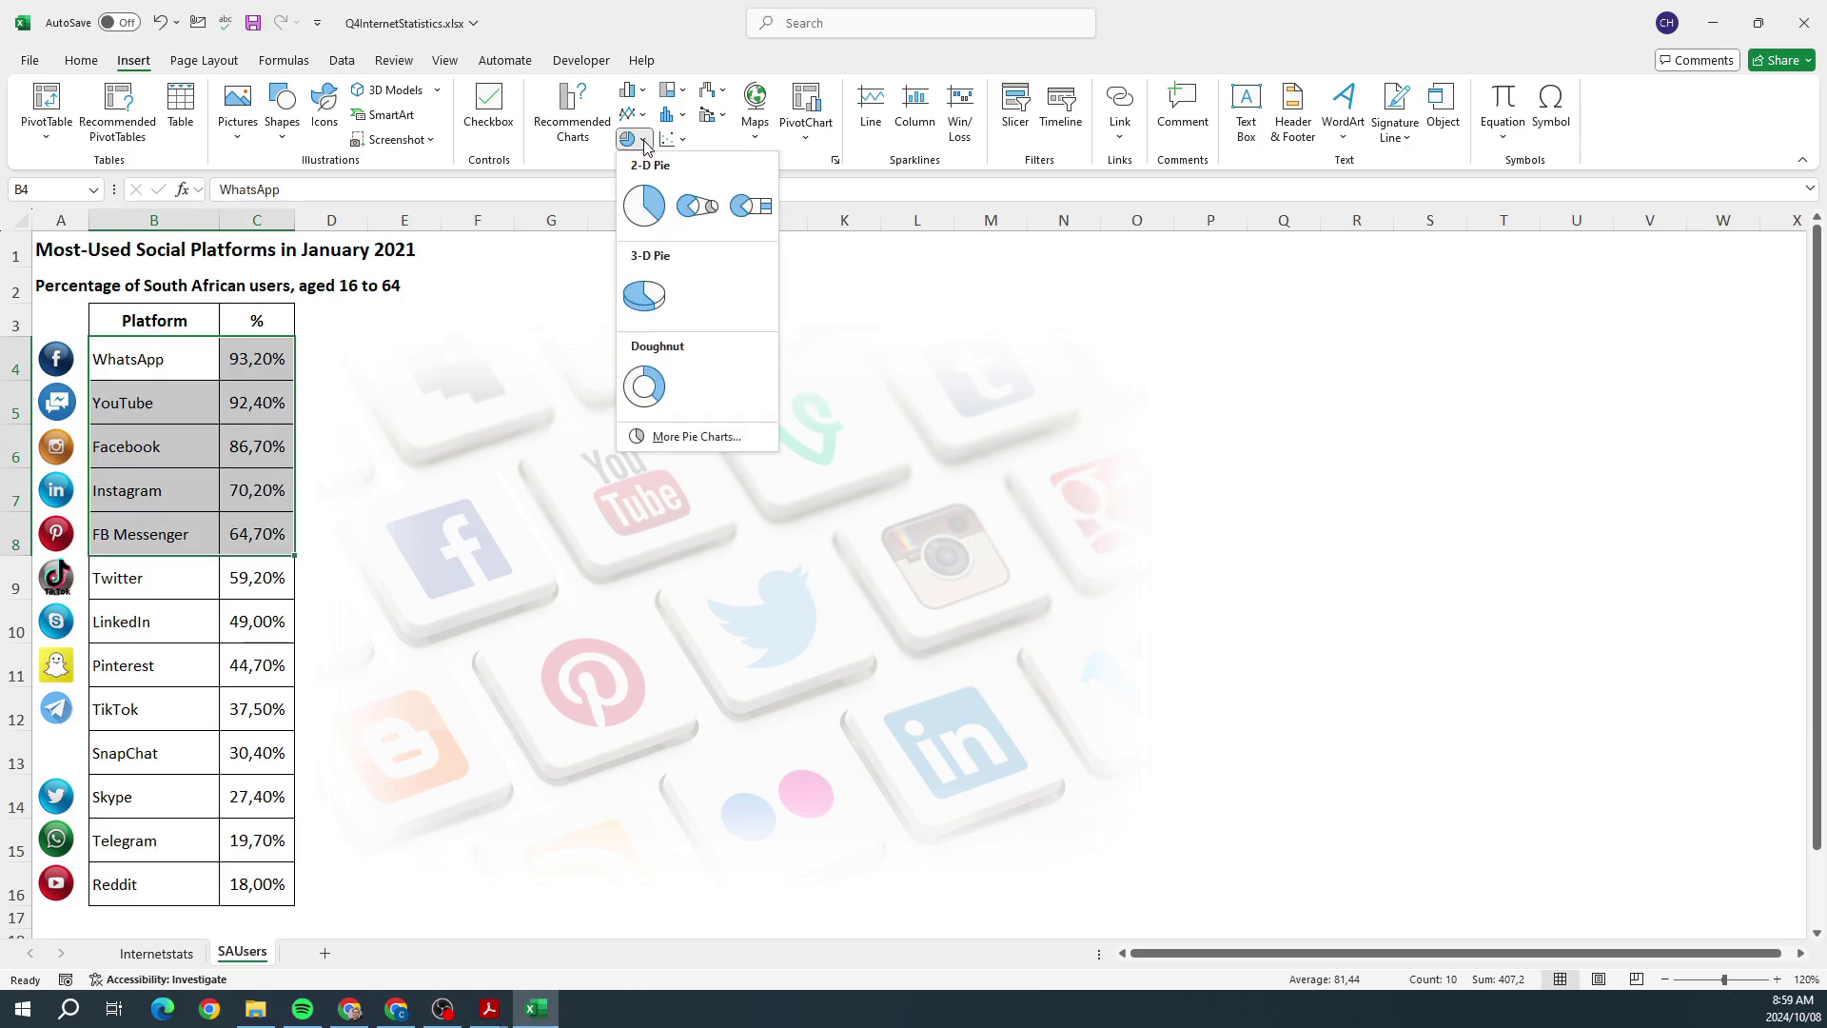
pyautogui.click(646, 298)
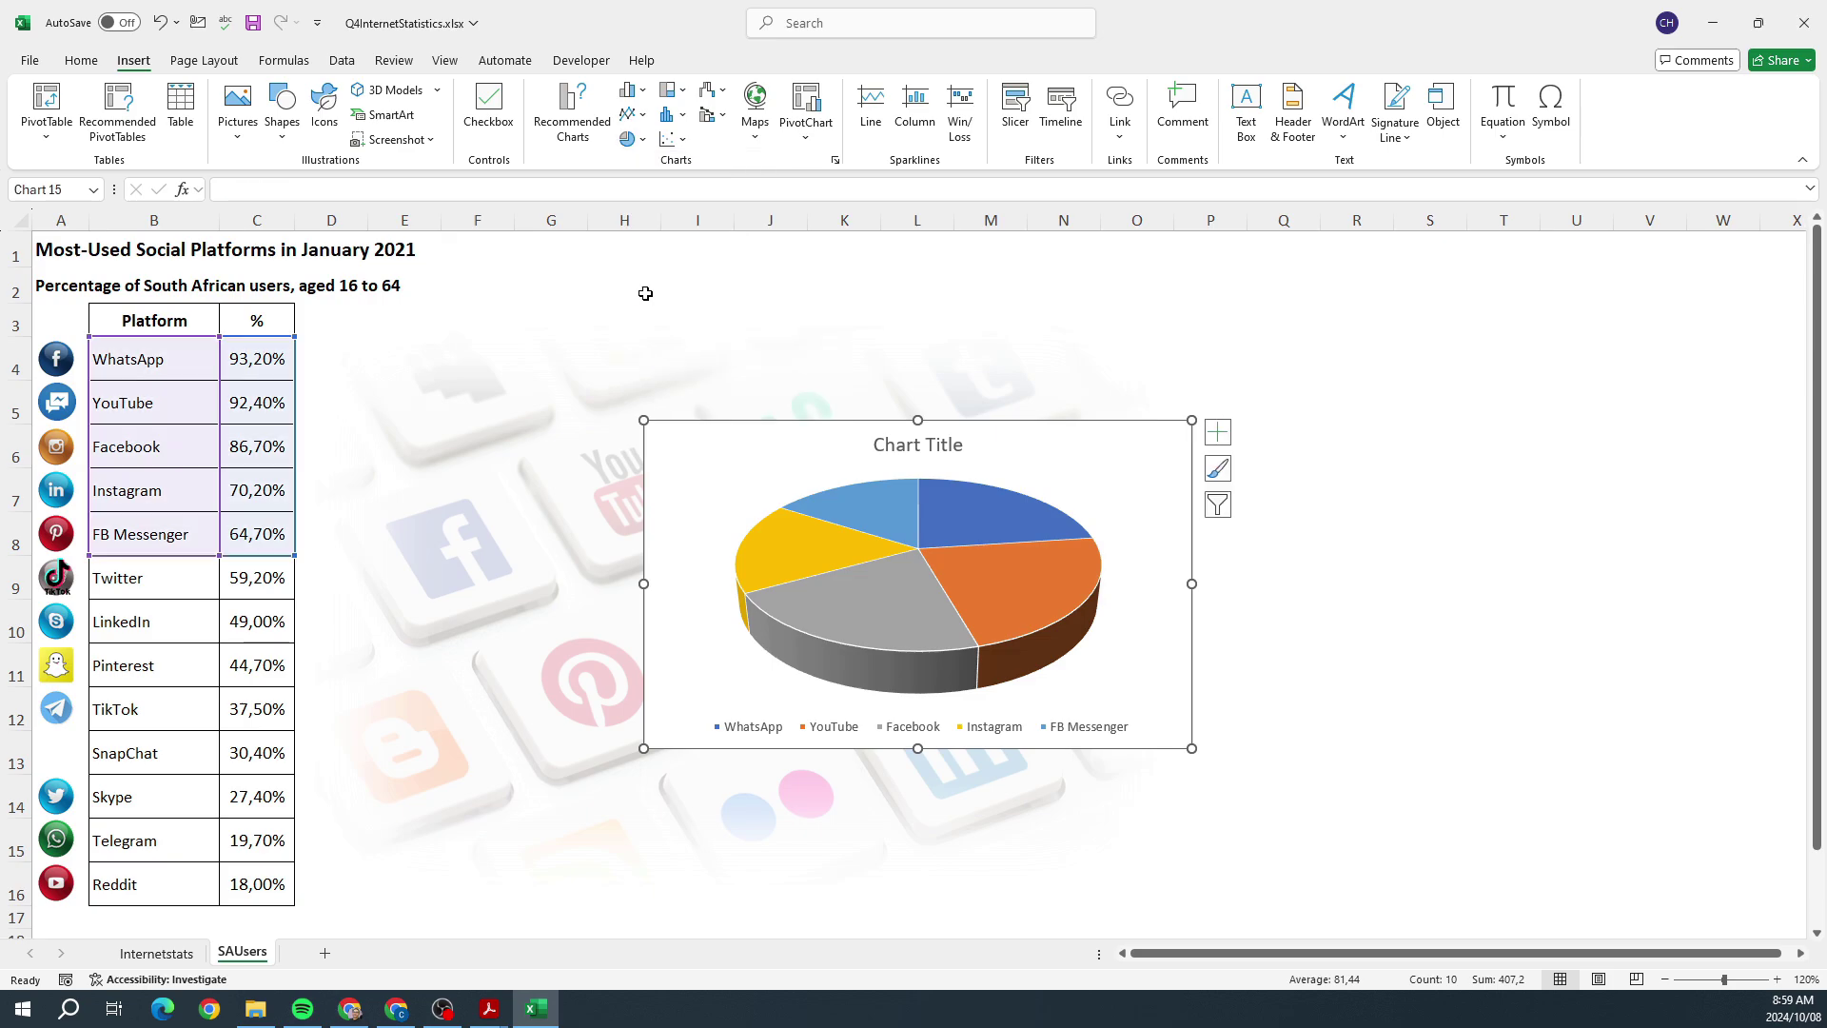
# Step: Add Data Callout labels to the pie slices and open the Format Data Labels pane
pyautogui.click(1216, 434)
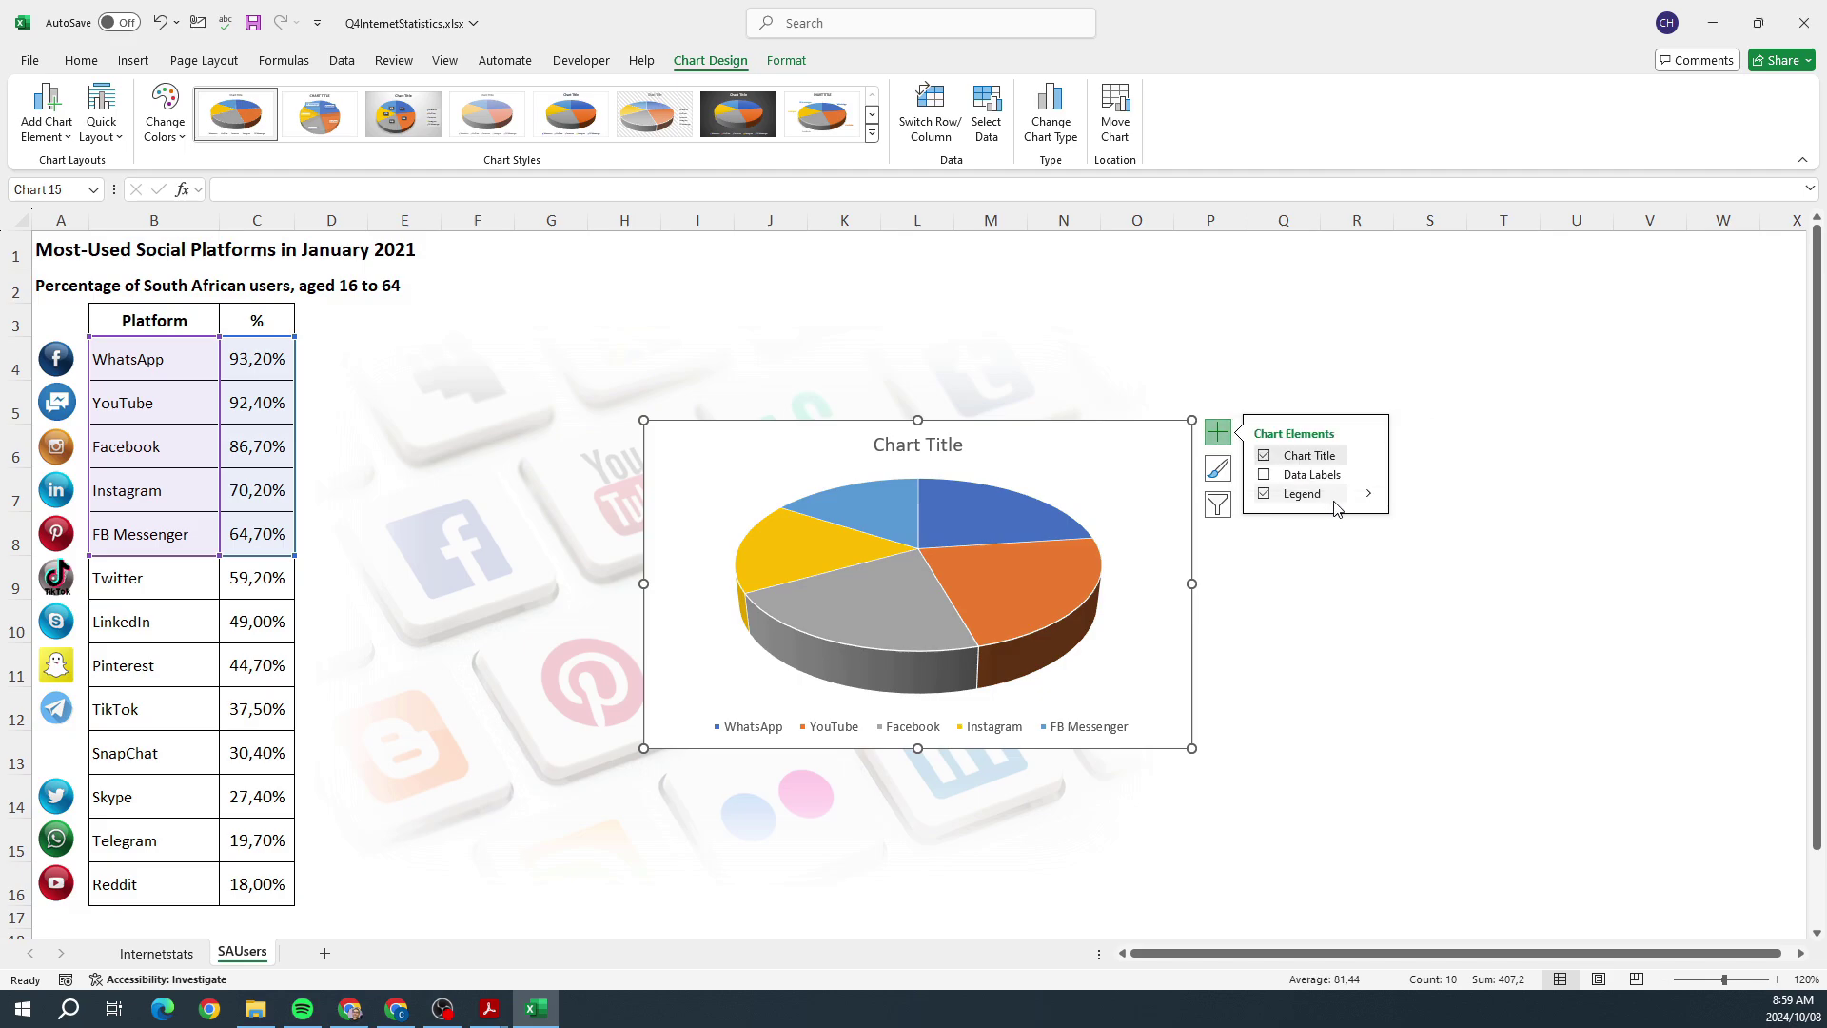
pyautogui.click(1367, 461)
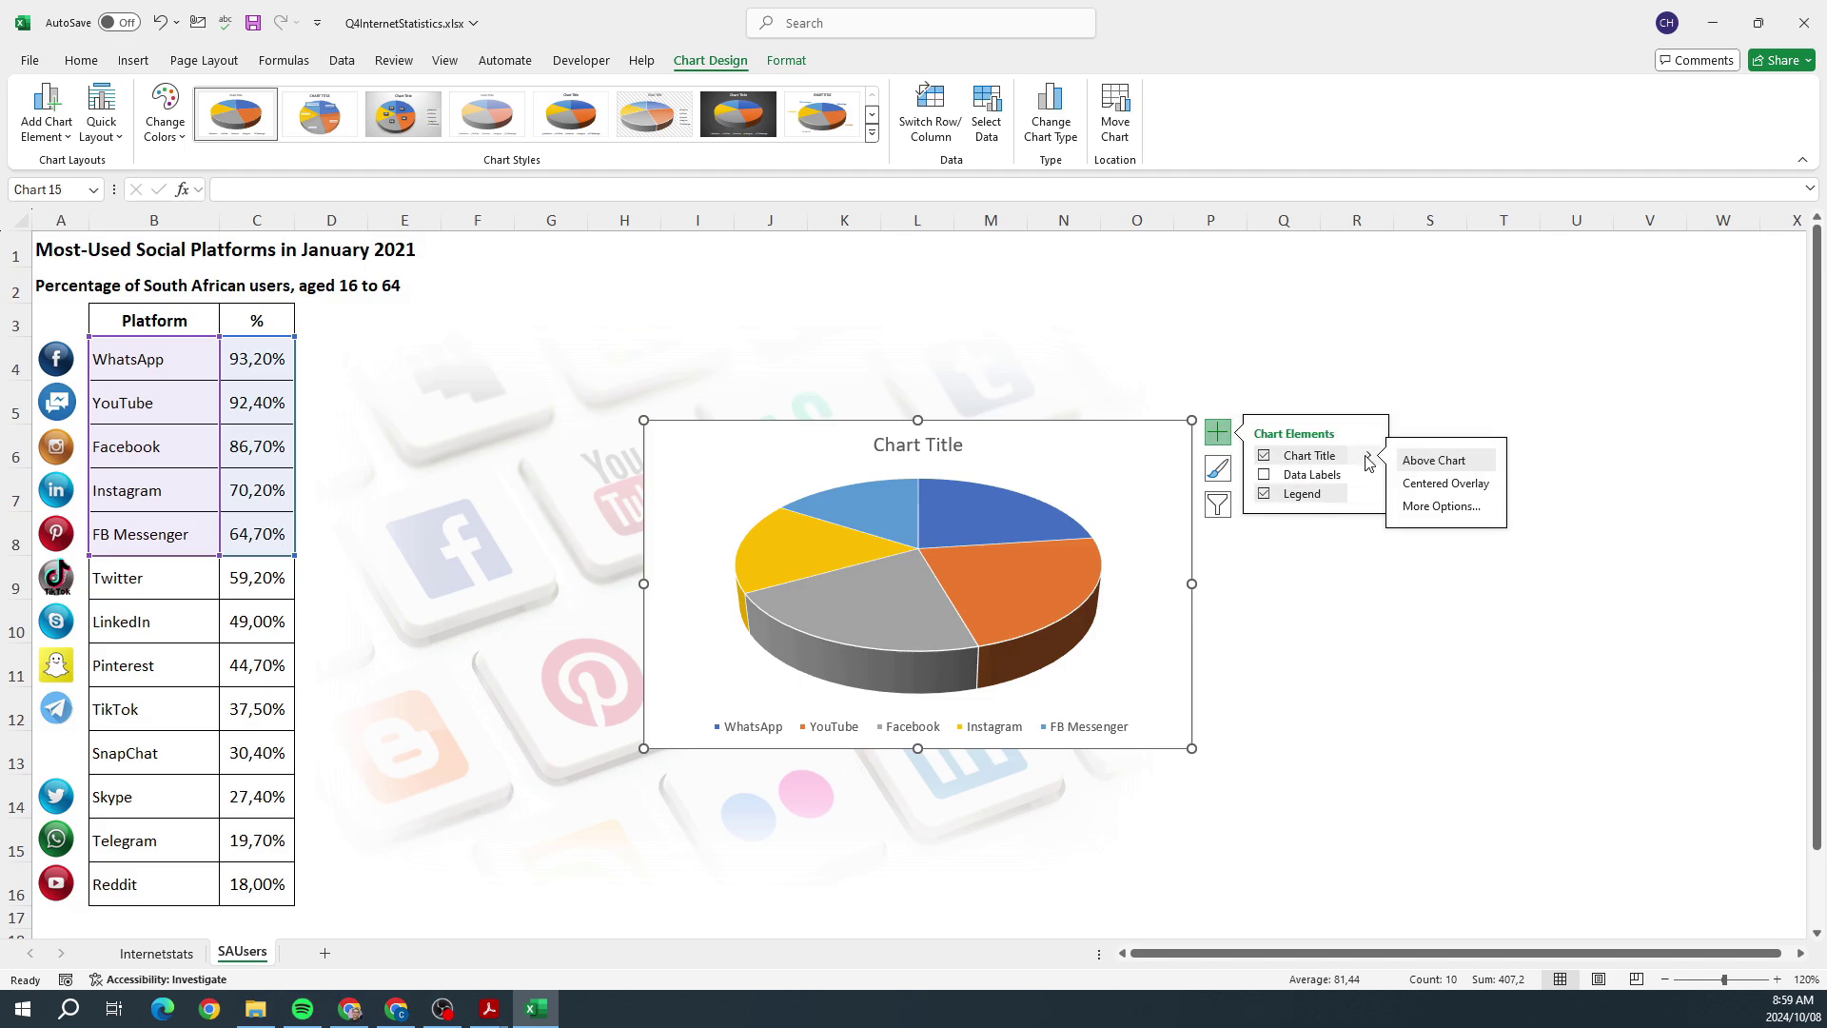
pyautogui.click(1367, 479)
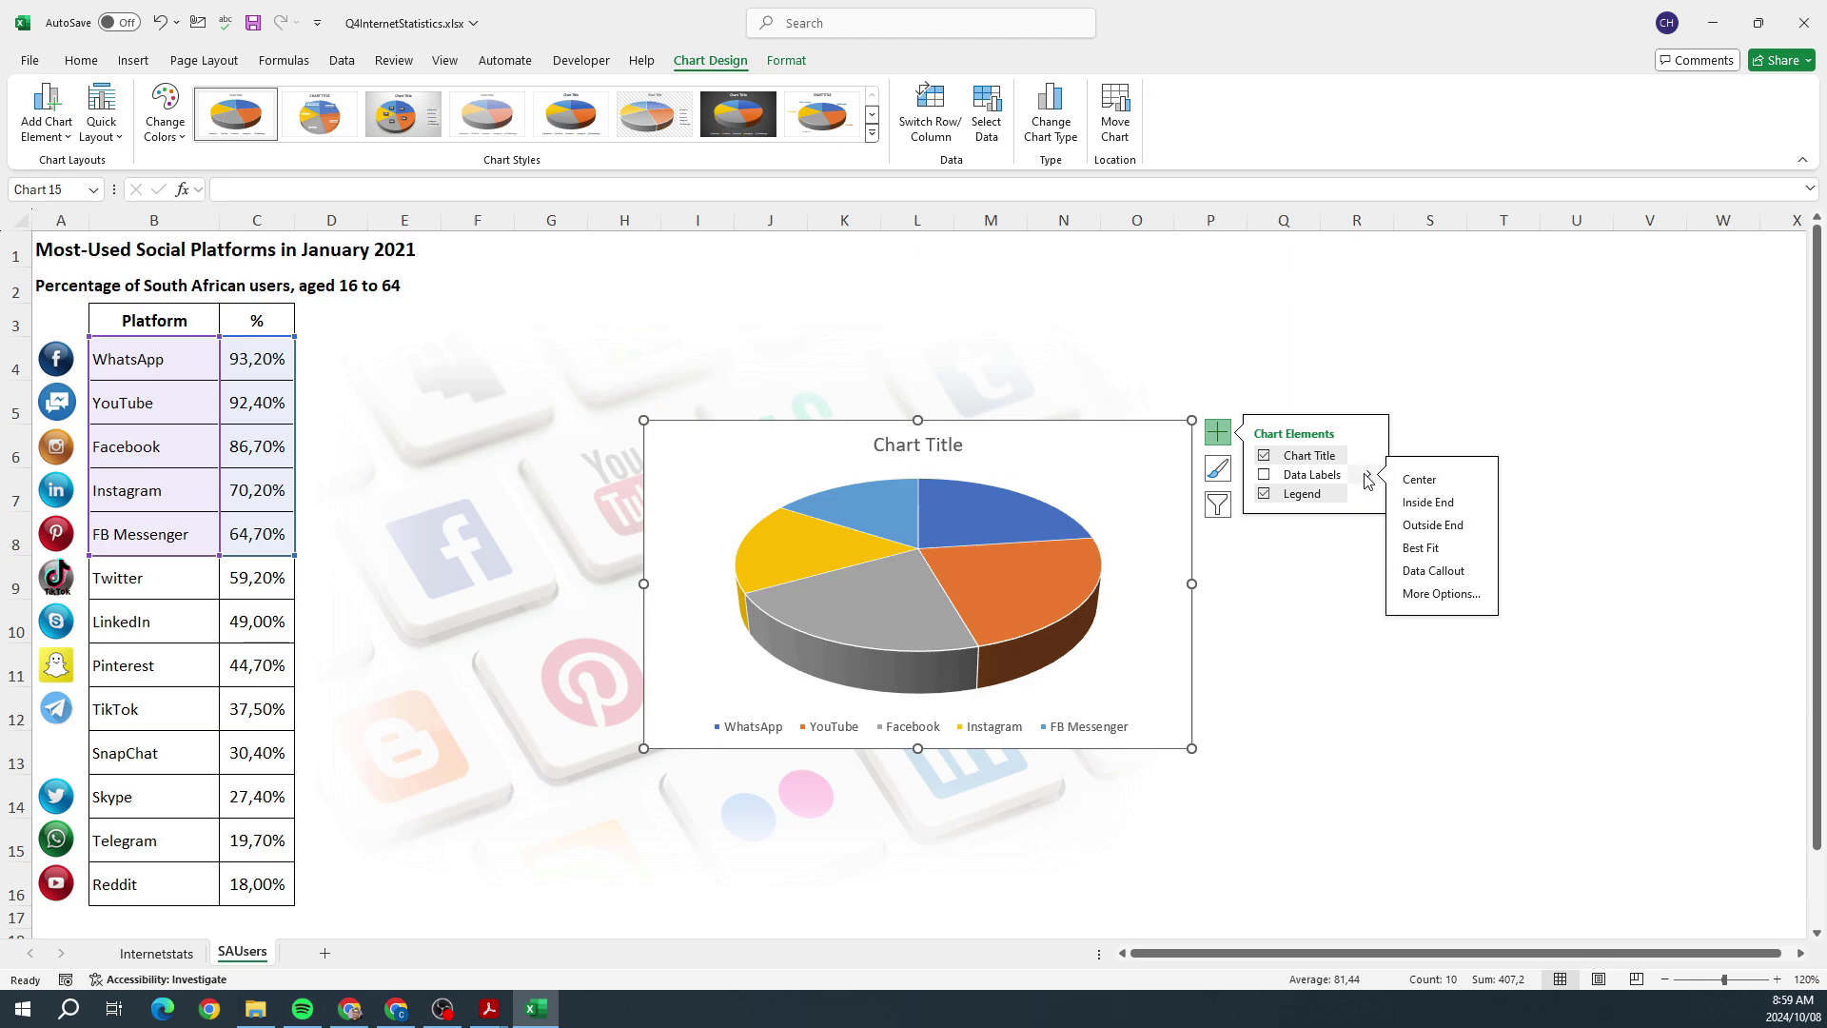
pyautogui.click(1427, 571)
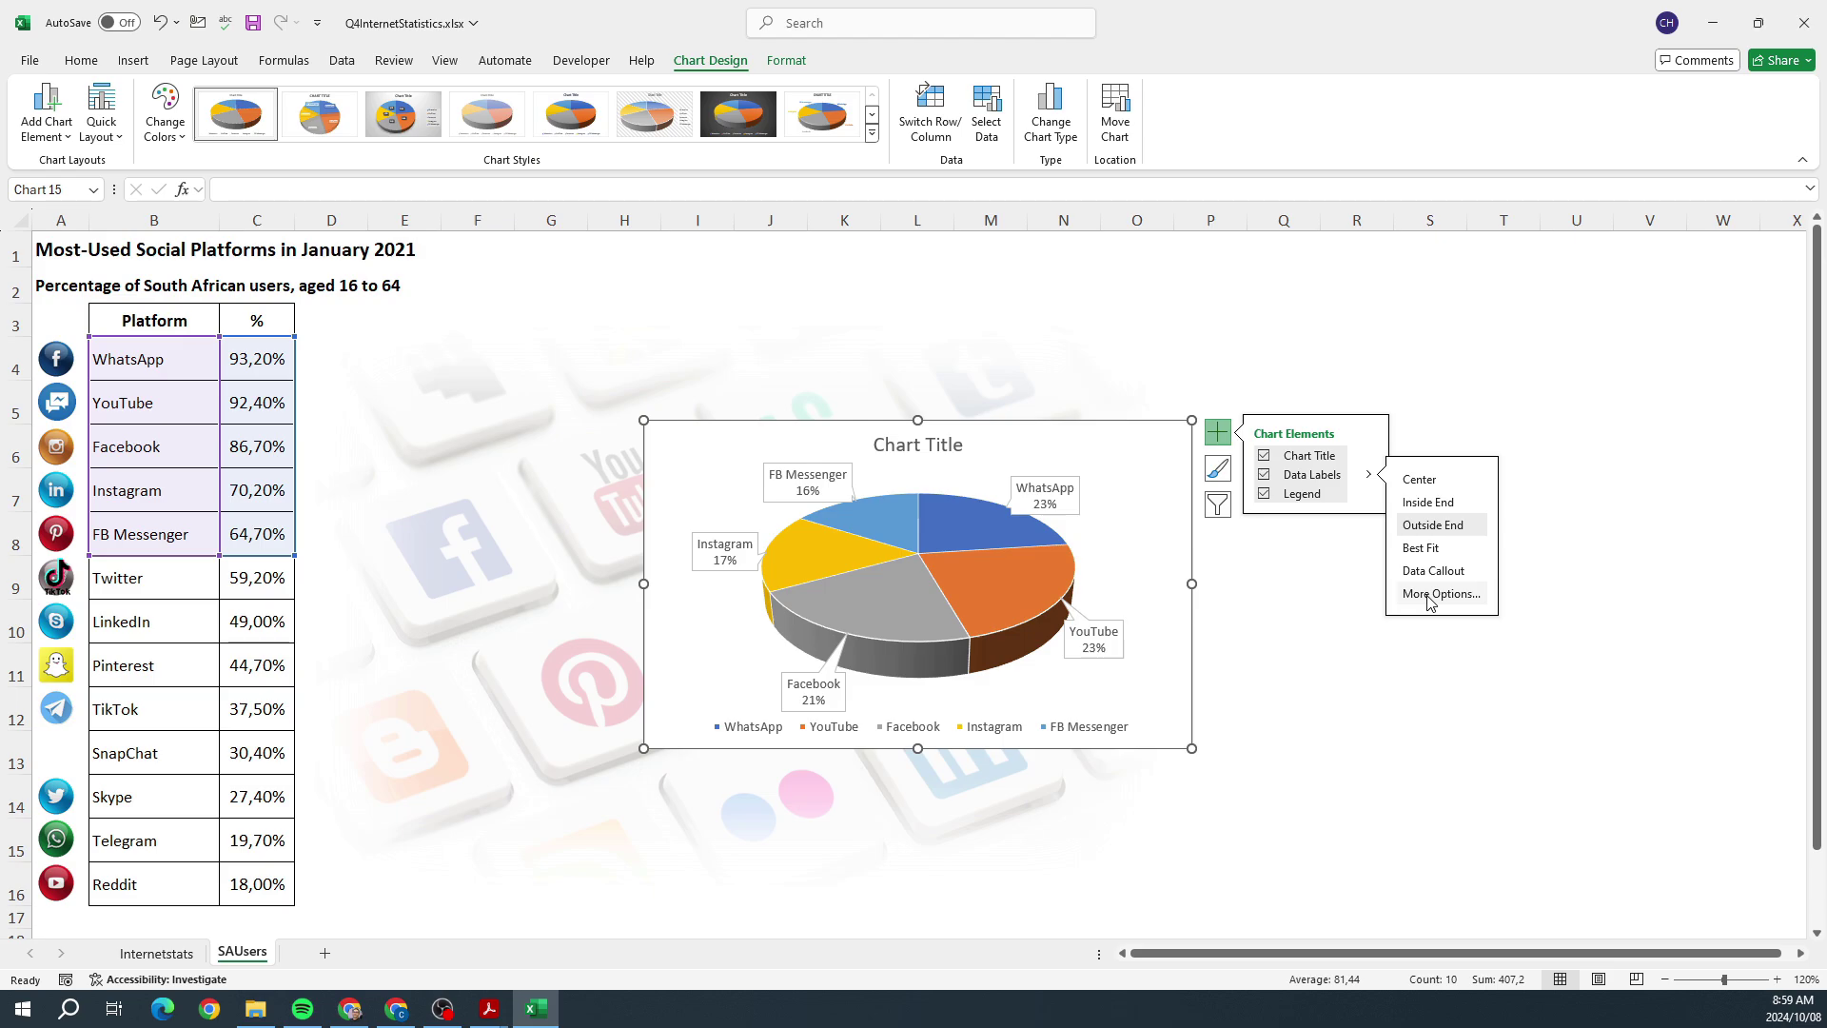
pyautogui.click(1428, 596)
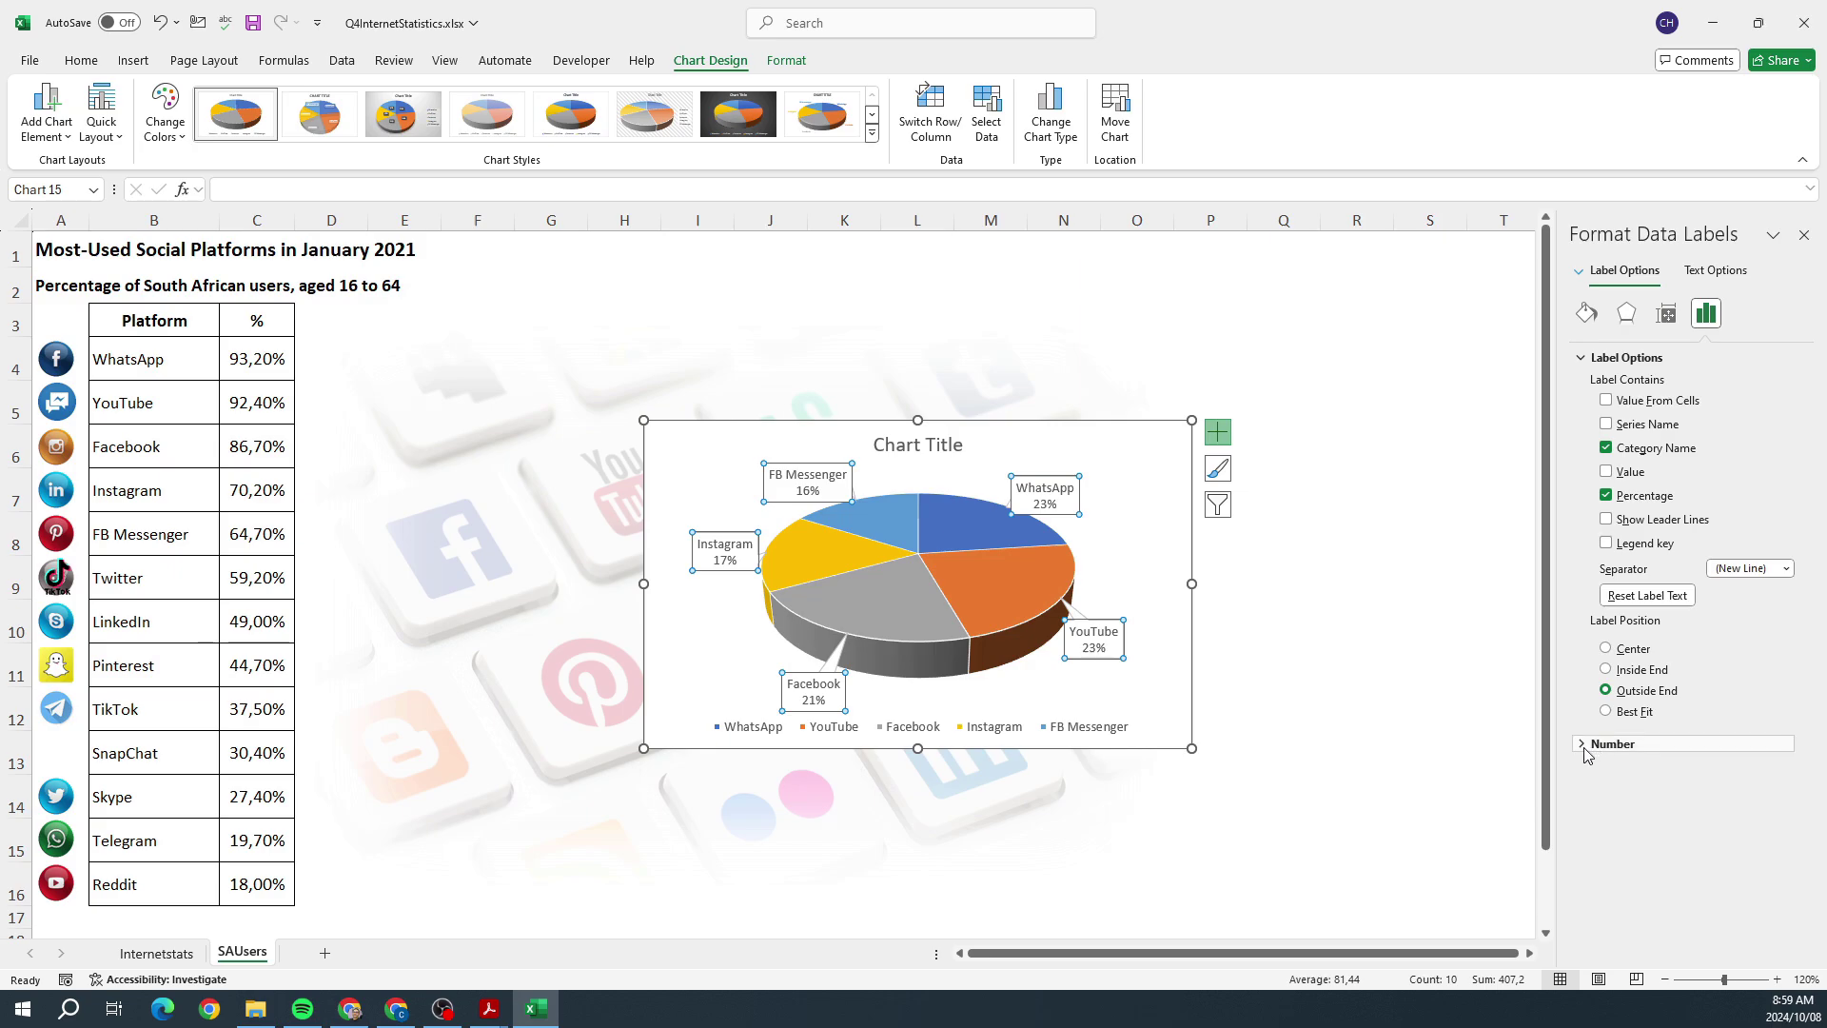
# Step: Give the pie chart's data labels a solid black fill and white text
pyautogui.click(1586, 313)
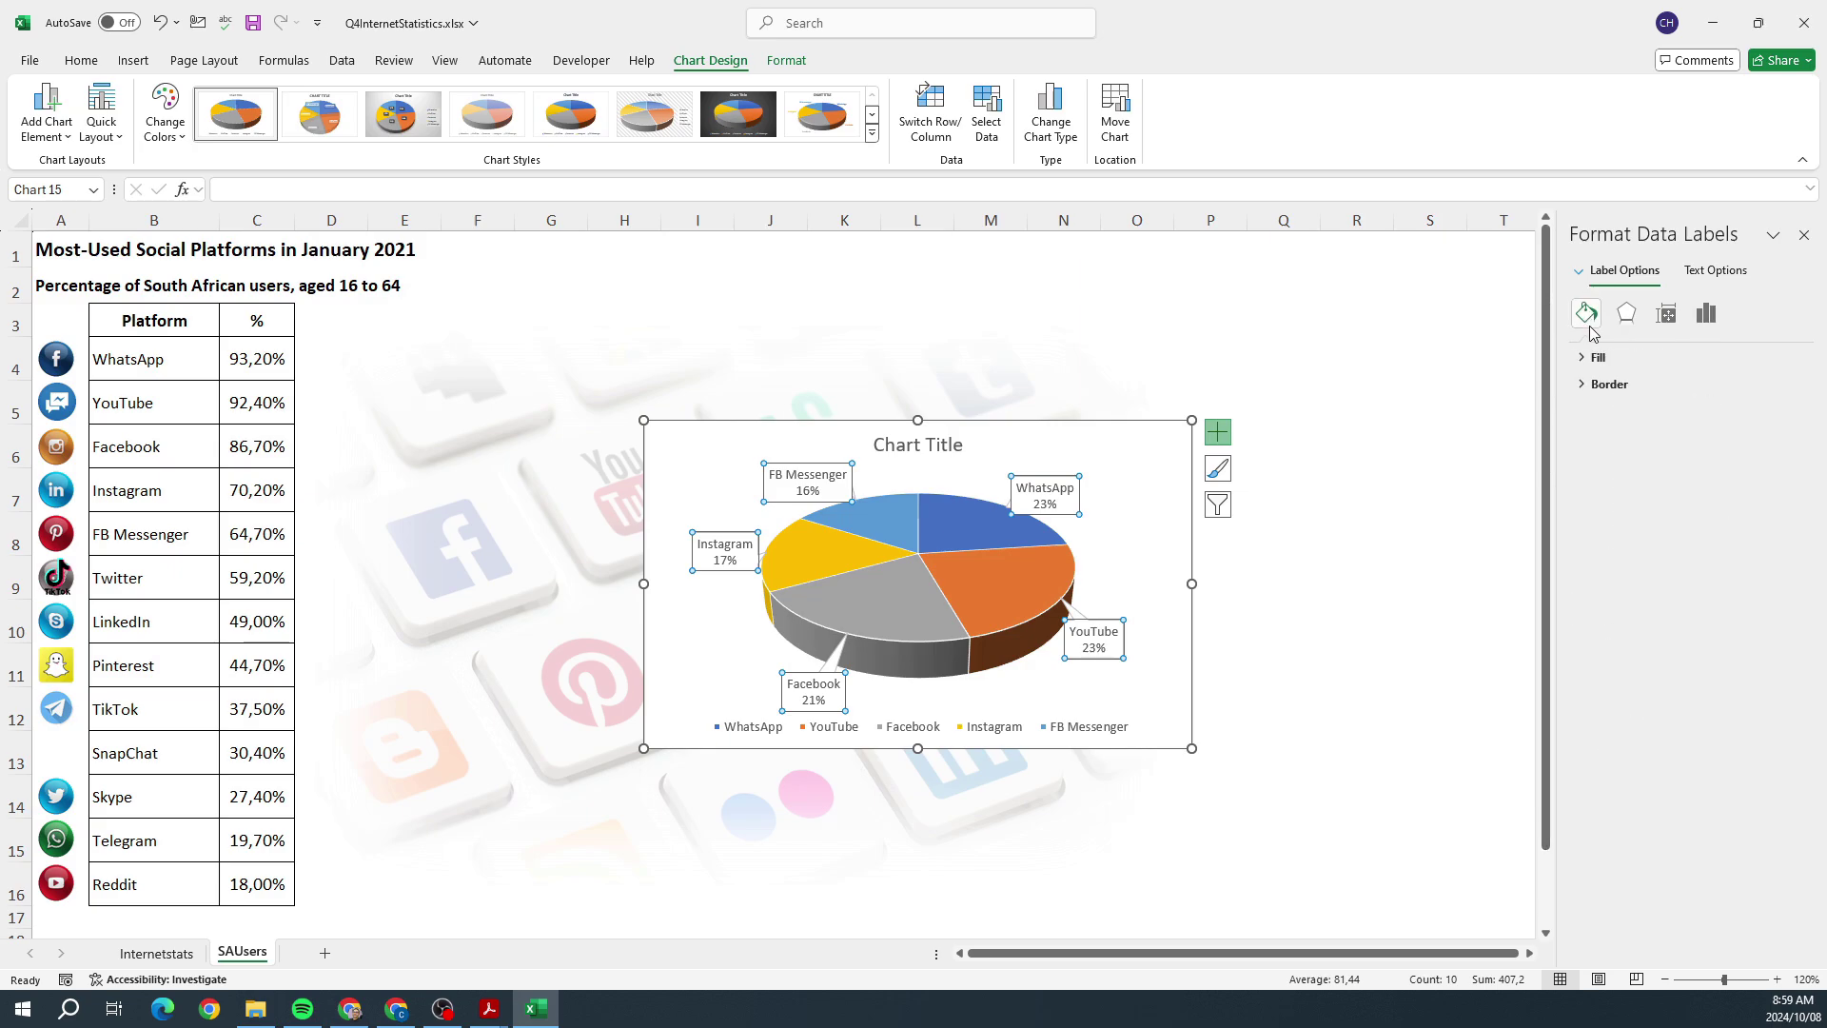
pyautogui.click(1597, 356)
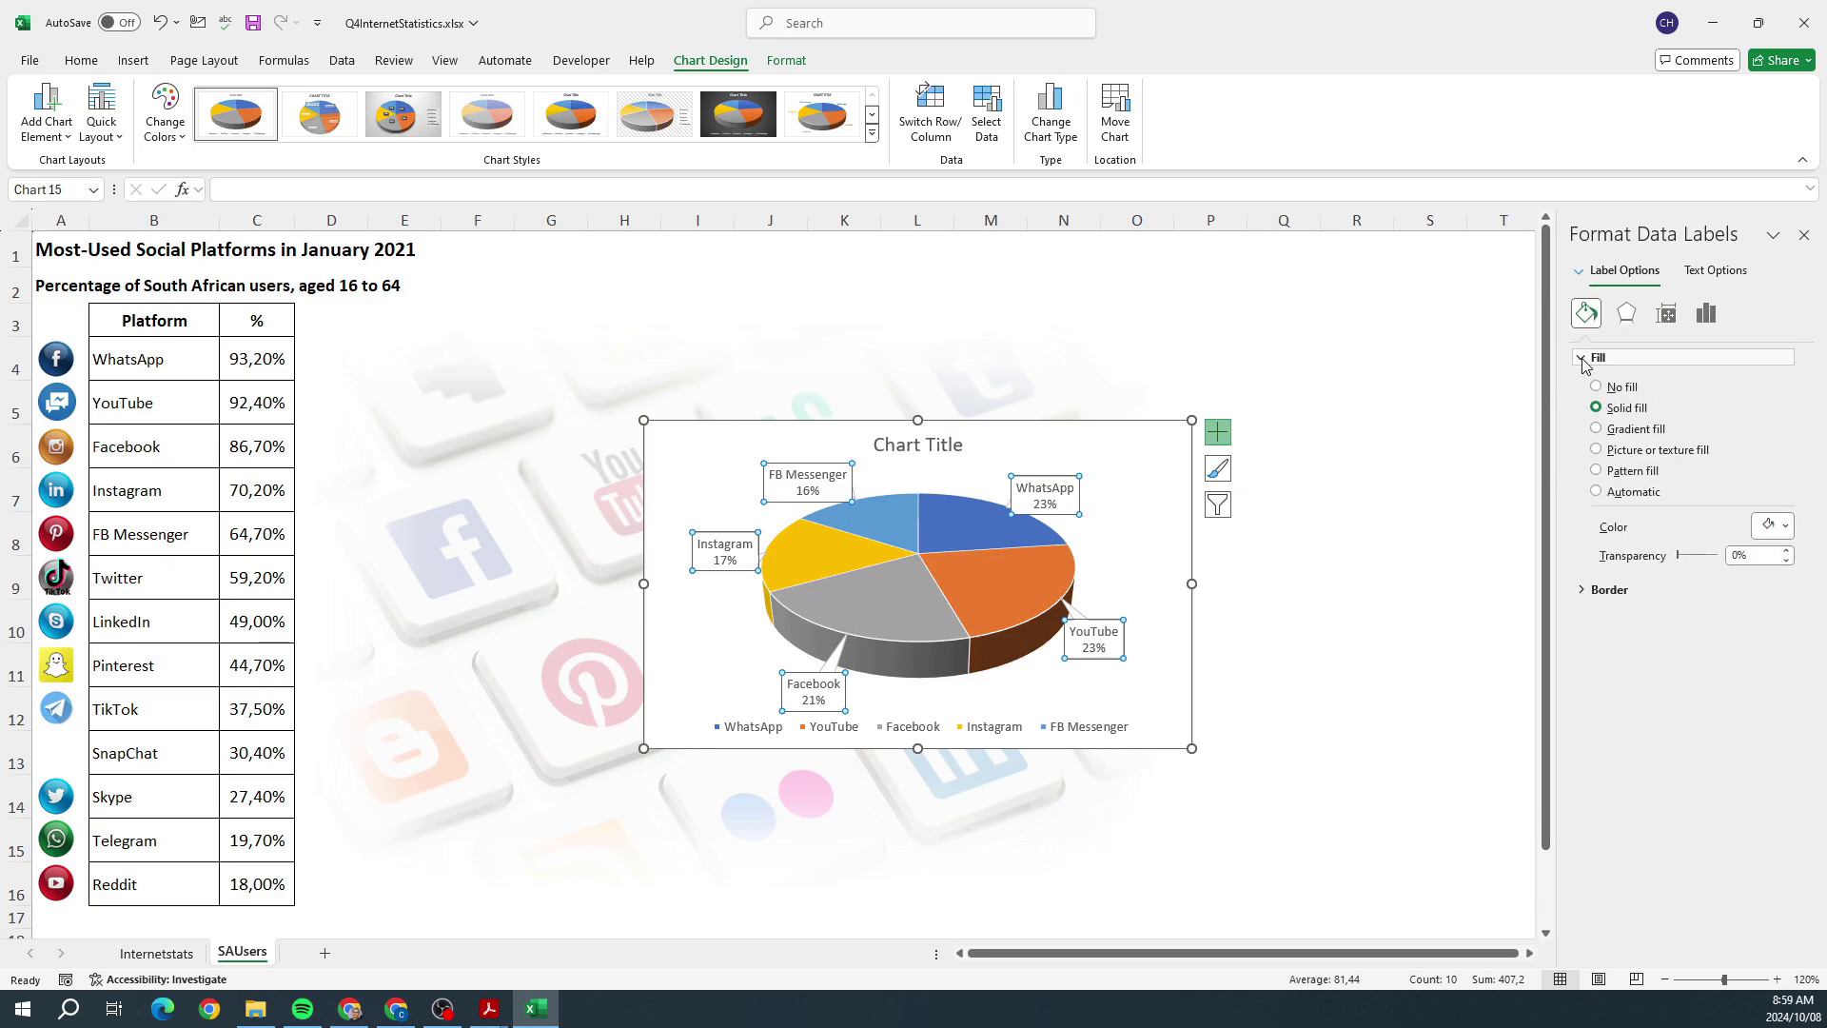
pyautogui.click(1762, 529)
pyautogui.press('Escape')
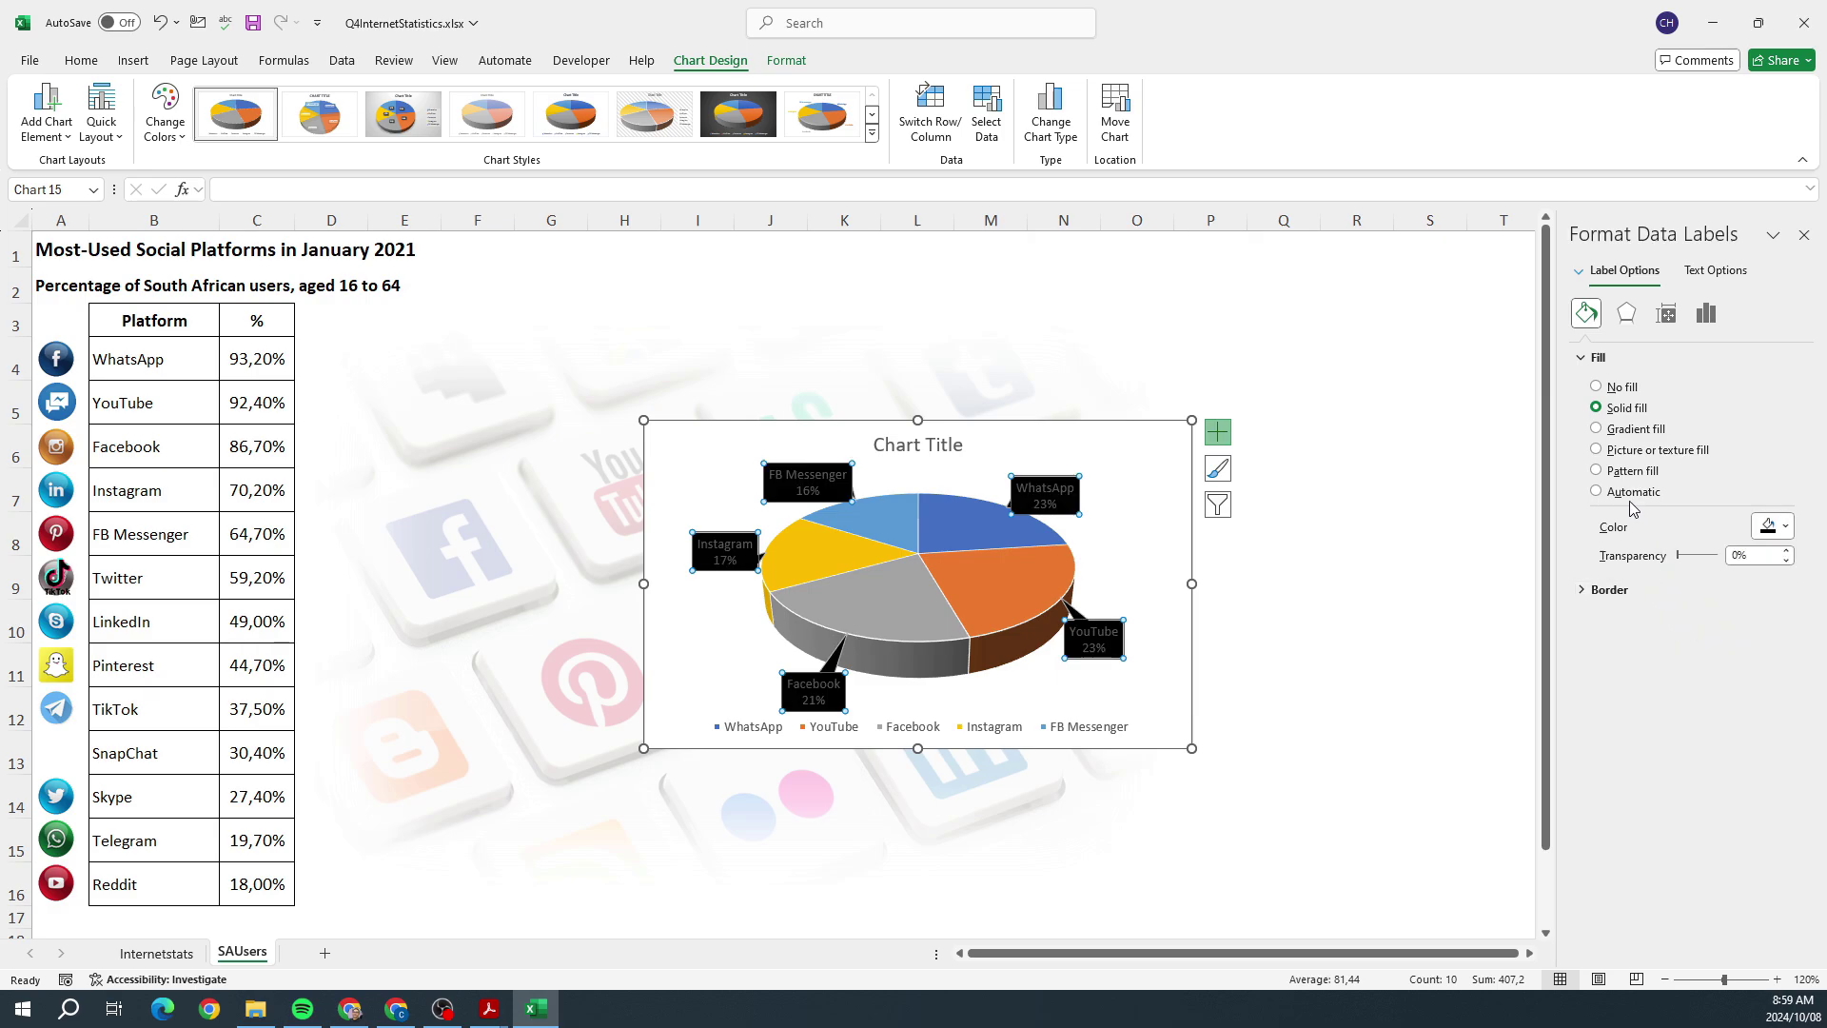
pyautogui.click(1714, 269)
pyautogui.click(1769, 505)
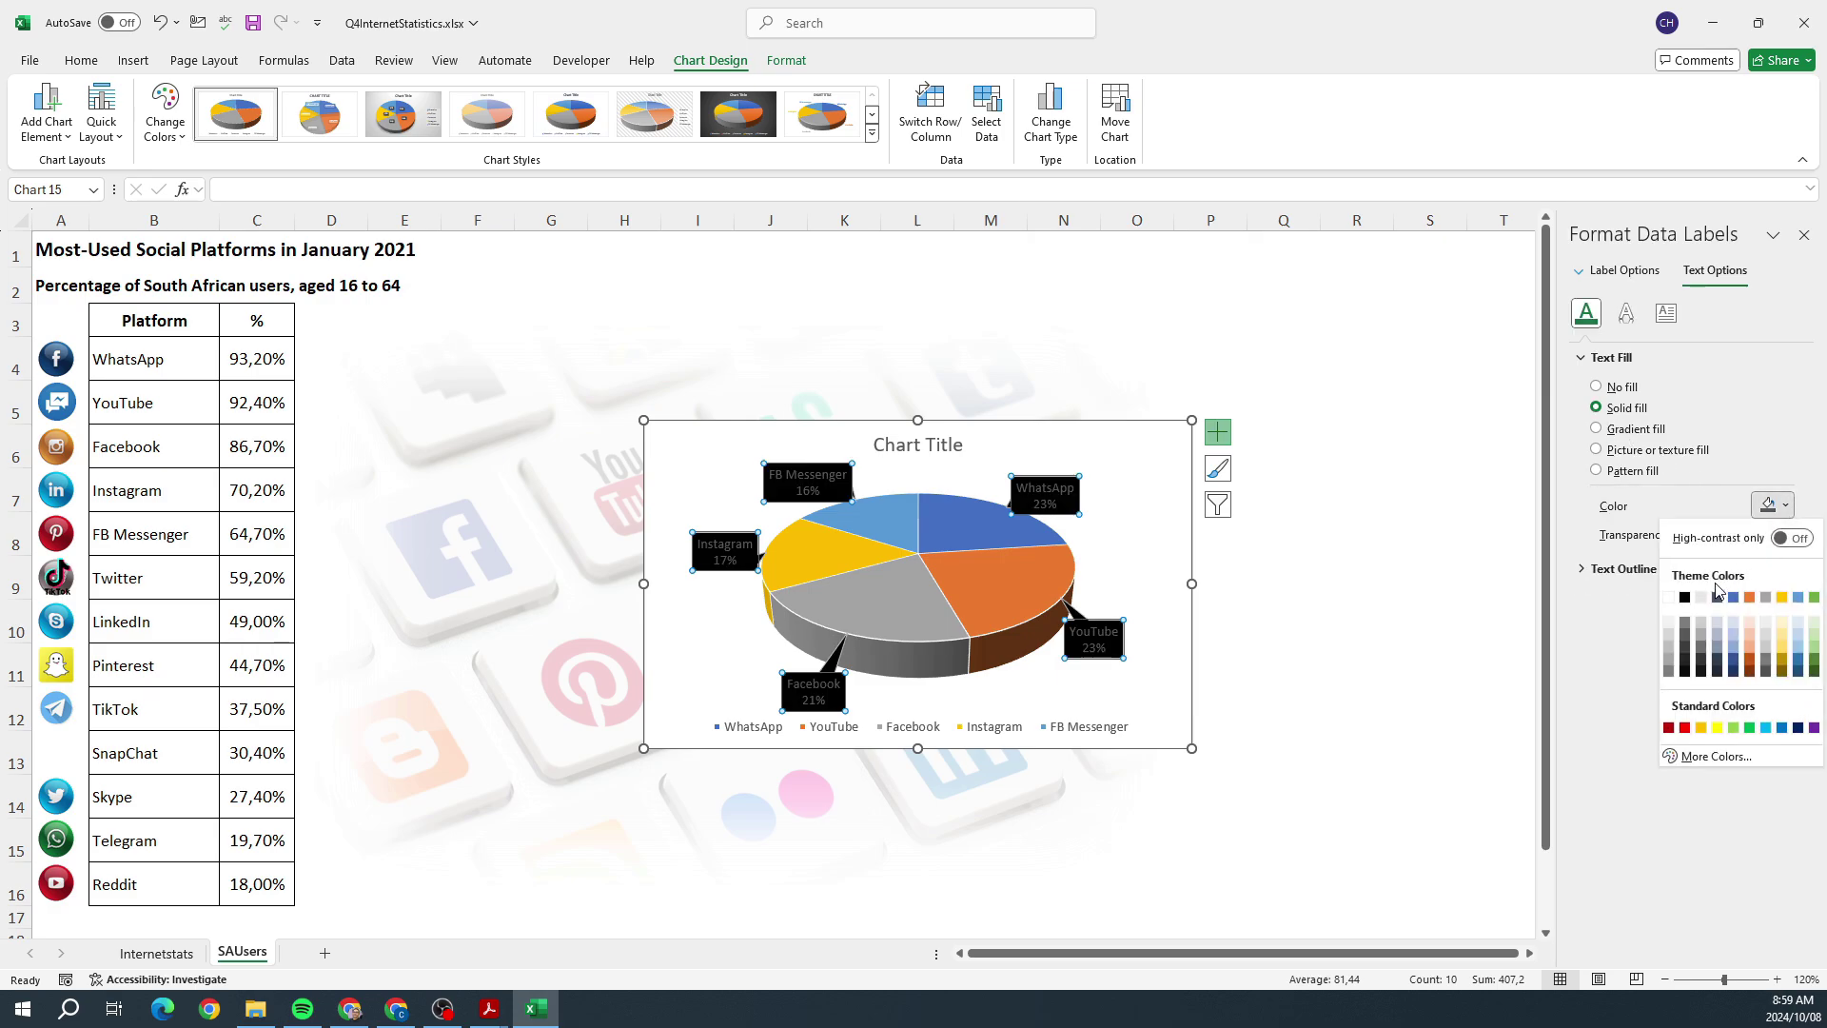
pyautogui.click(1667, 596)
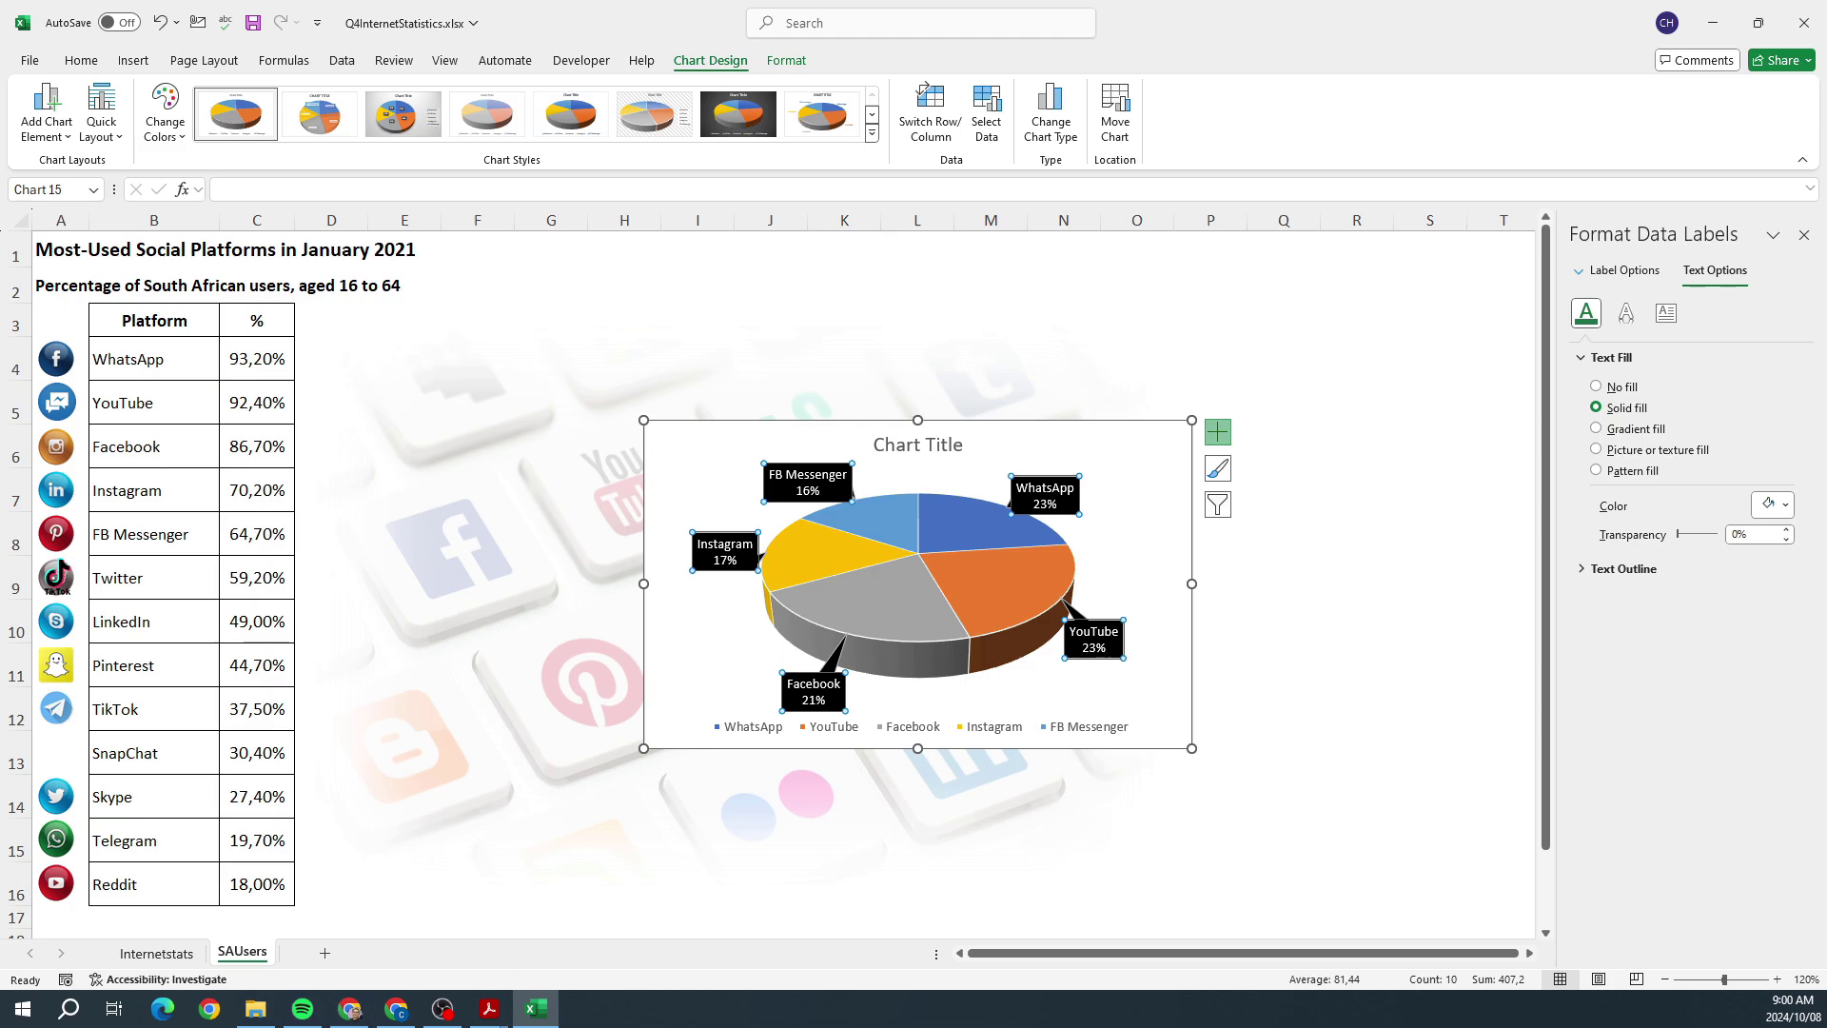
pyautogui.rightClick(766, 426)
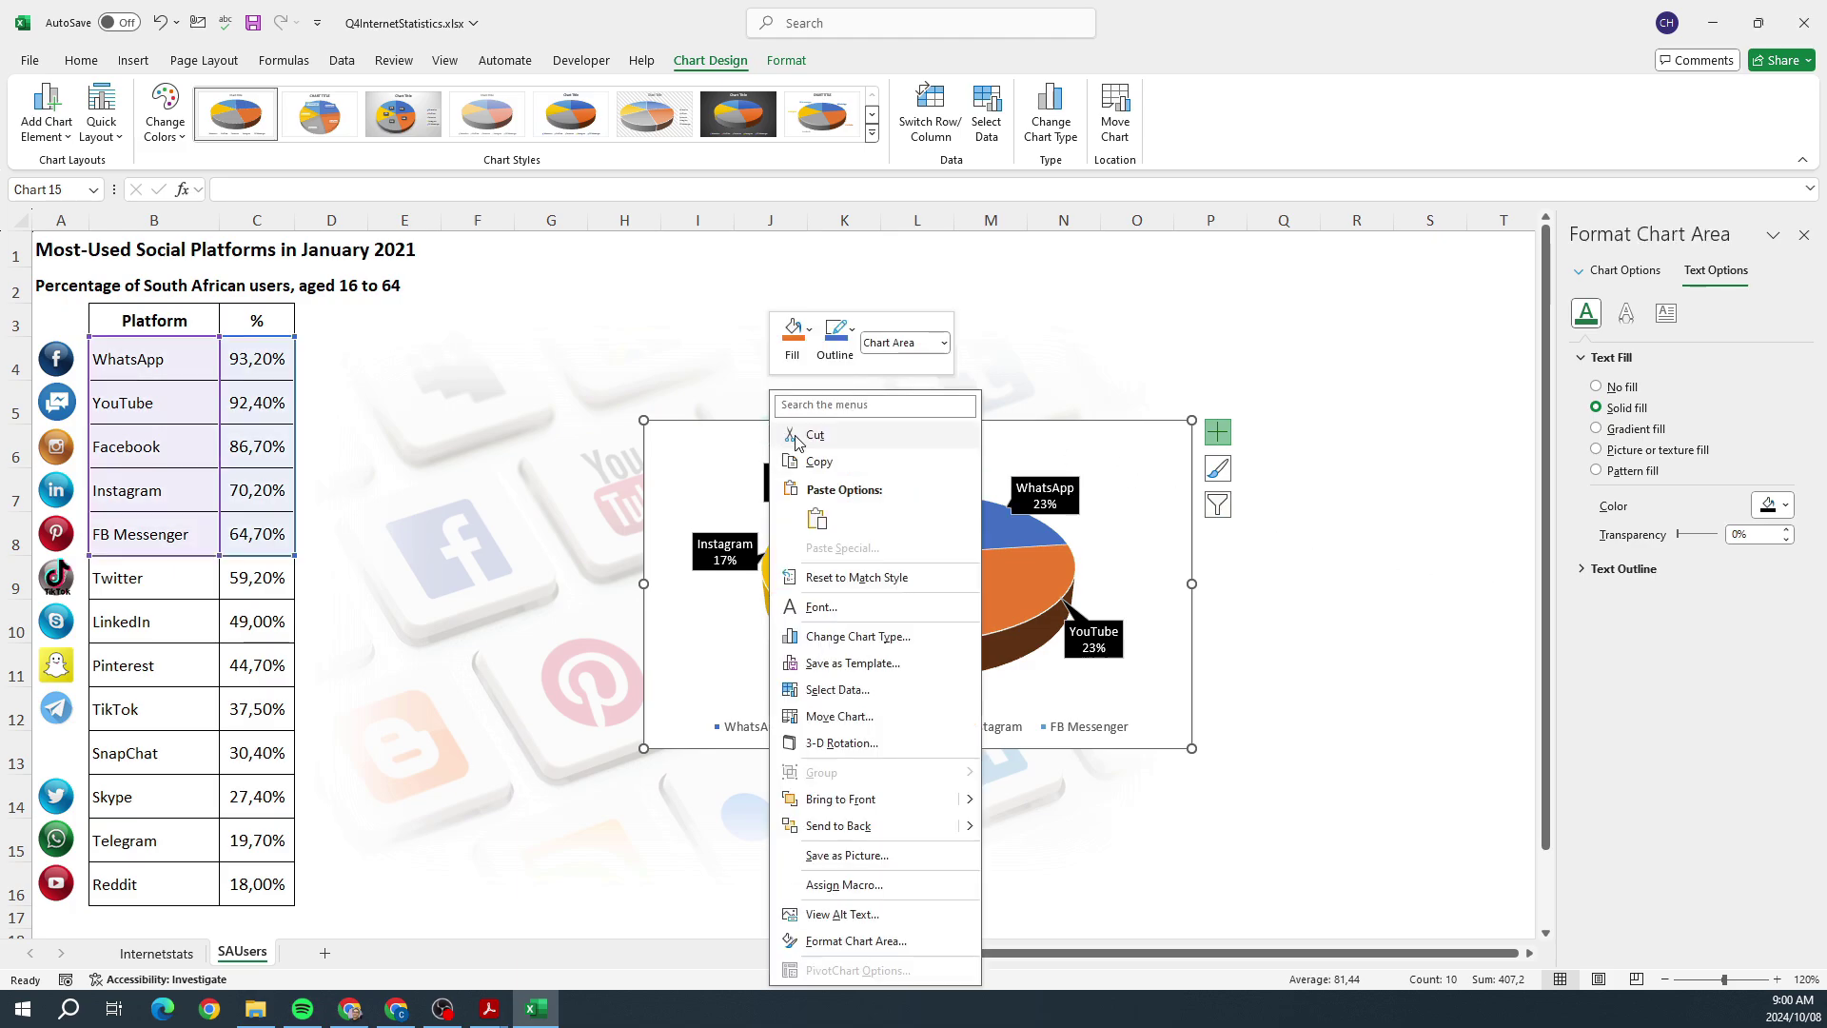
# Step: Cut the pie chart and paste it at E7 on a new sheet named 'Chart 1'
pyautogui.click(788, 434)
pyautogui.click(324, 953)
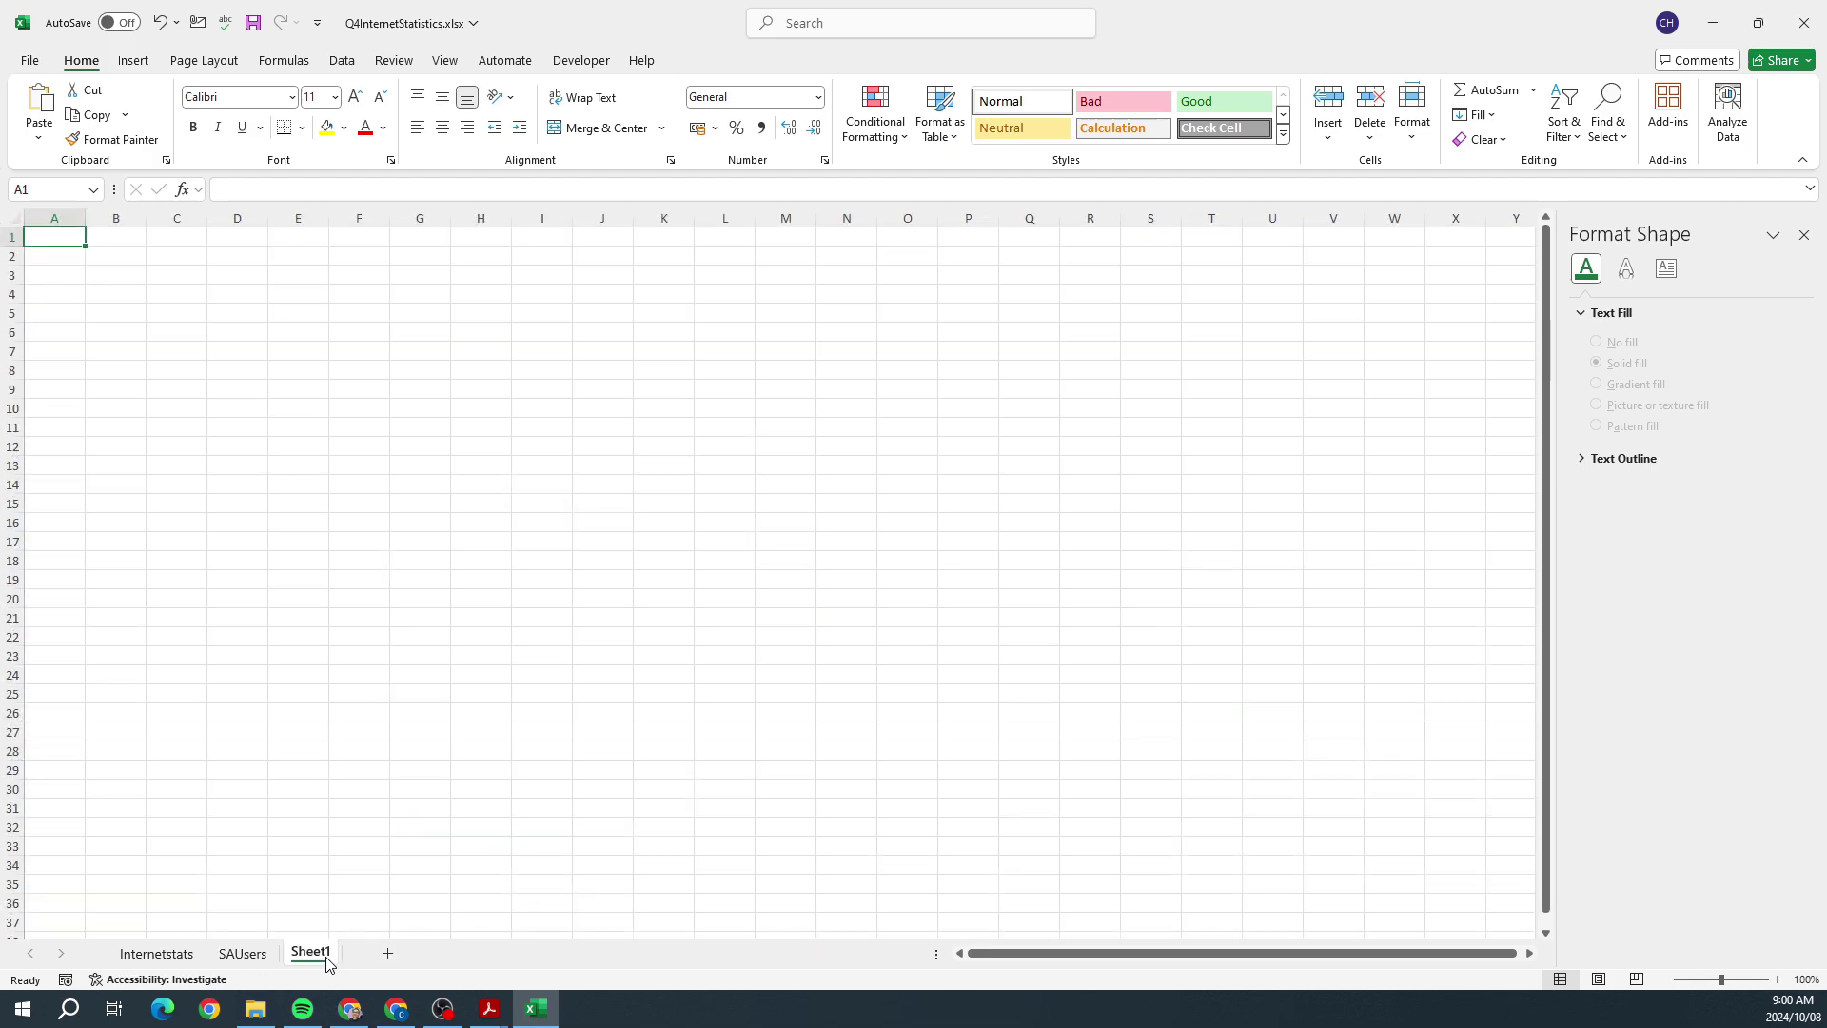
pyautogui.rightClick(325, 958)
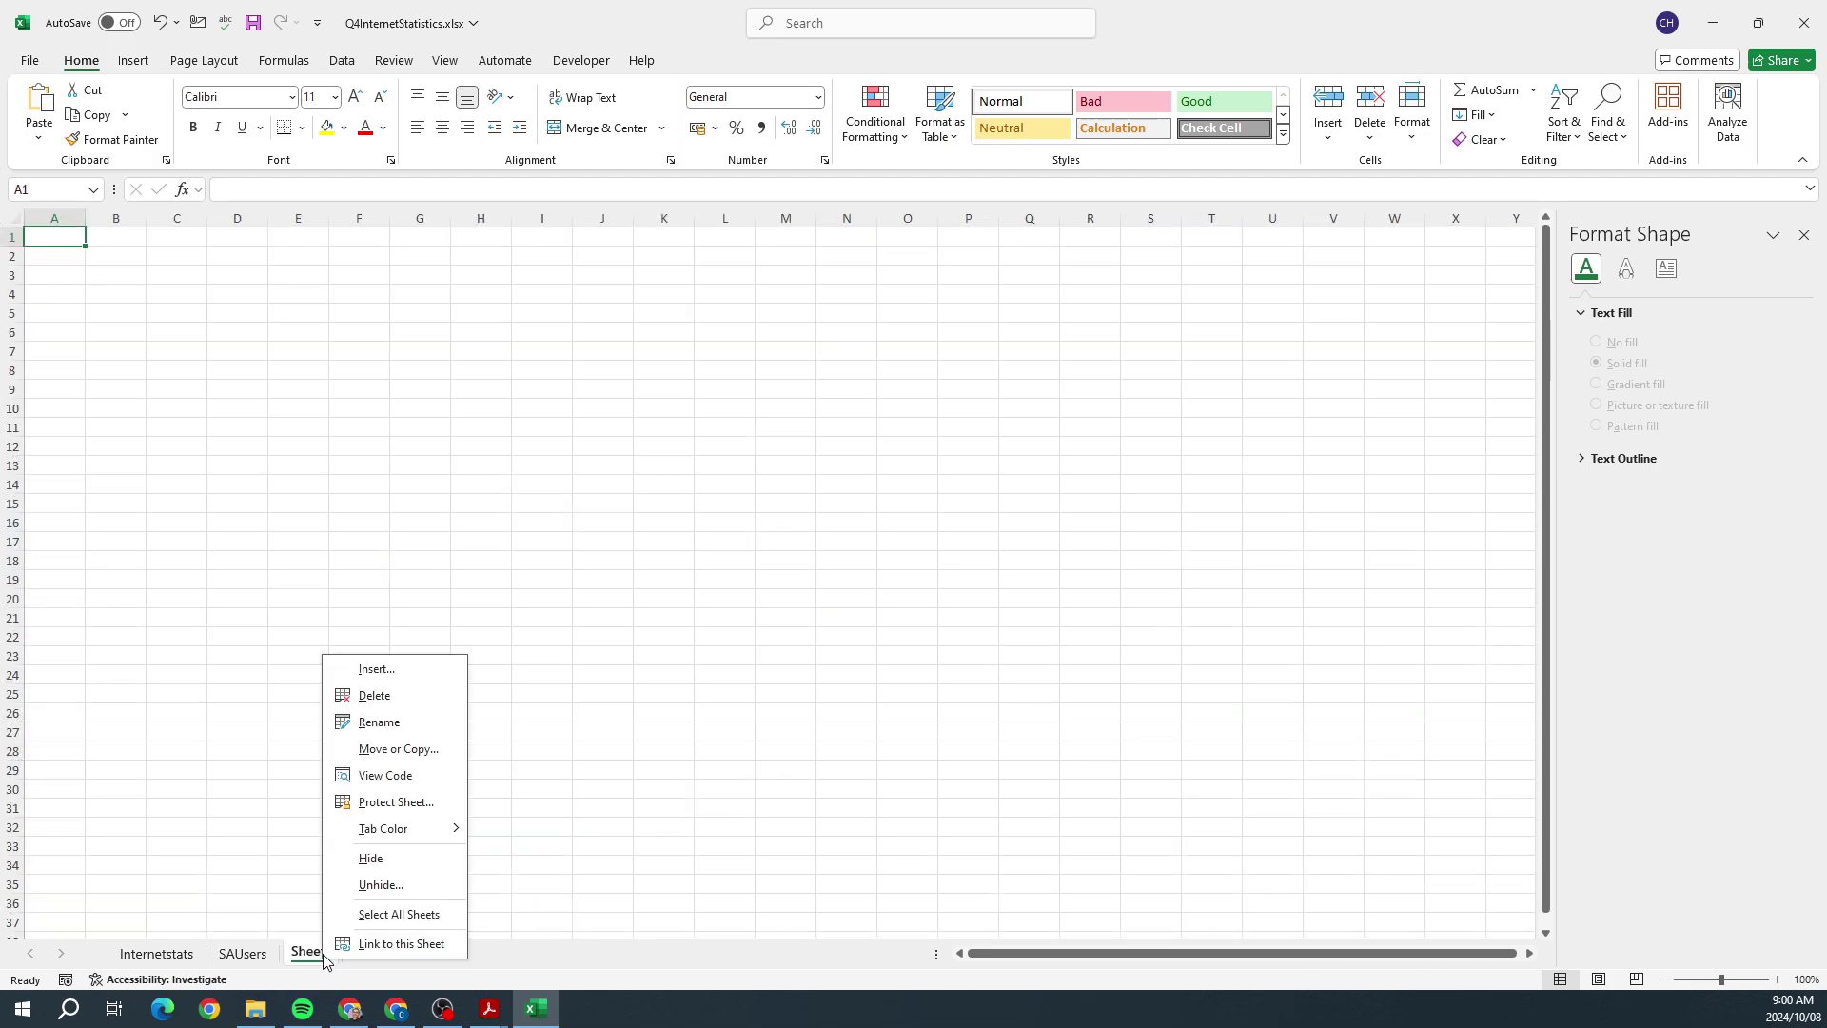
pyautogui.click(371, 724)
pyautogui.write('C')
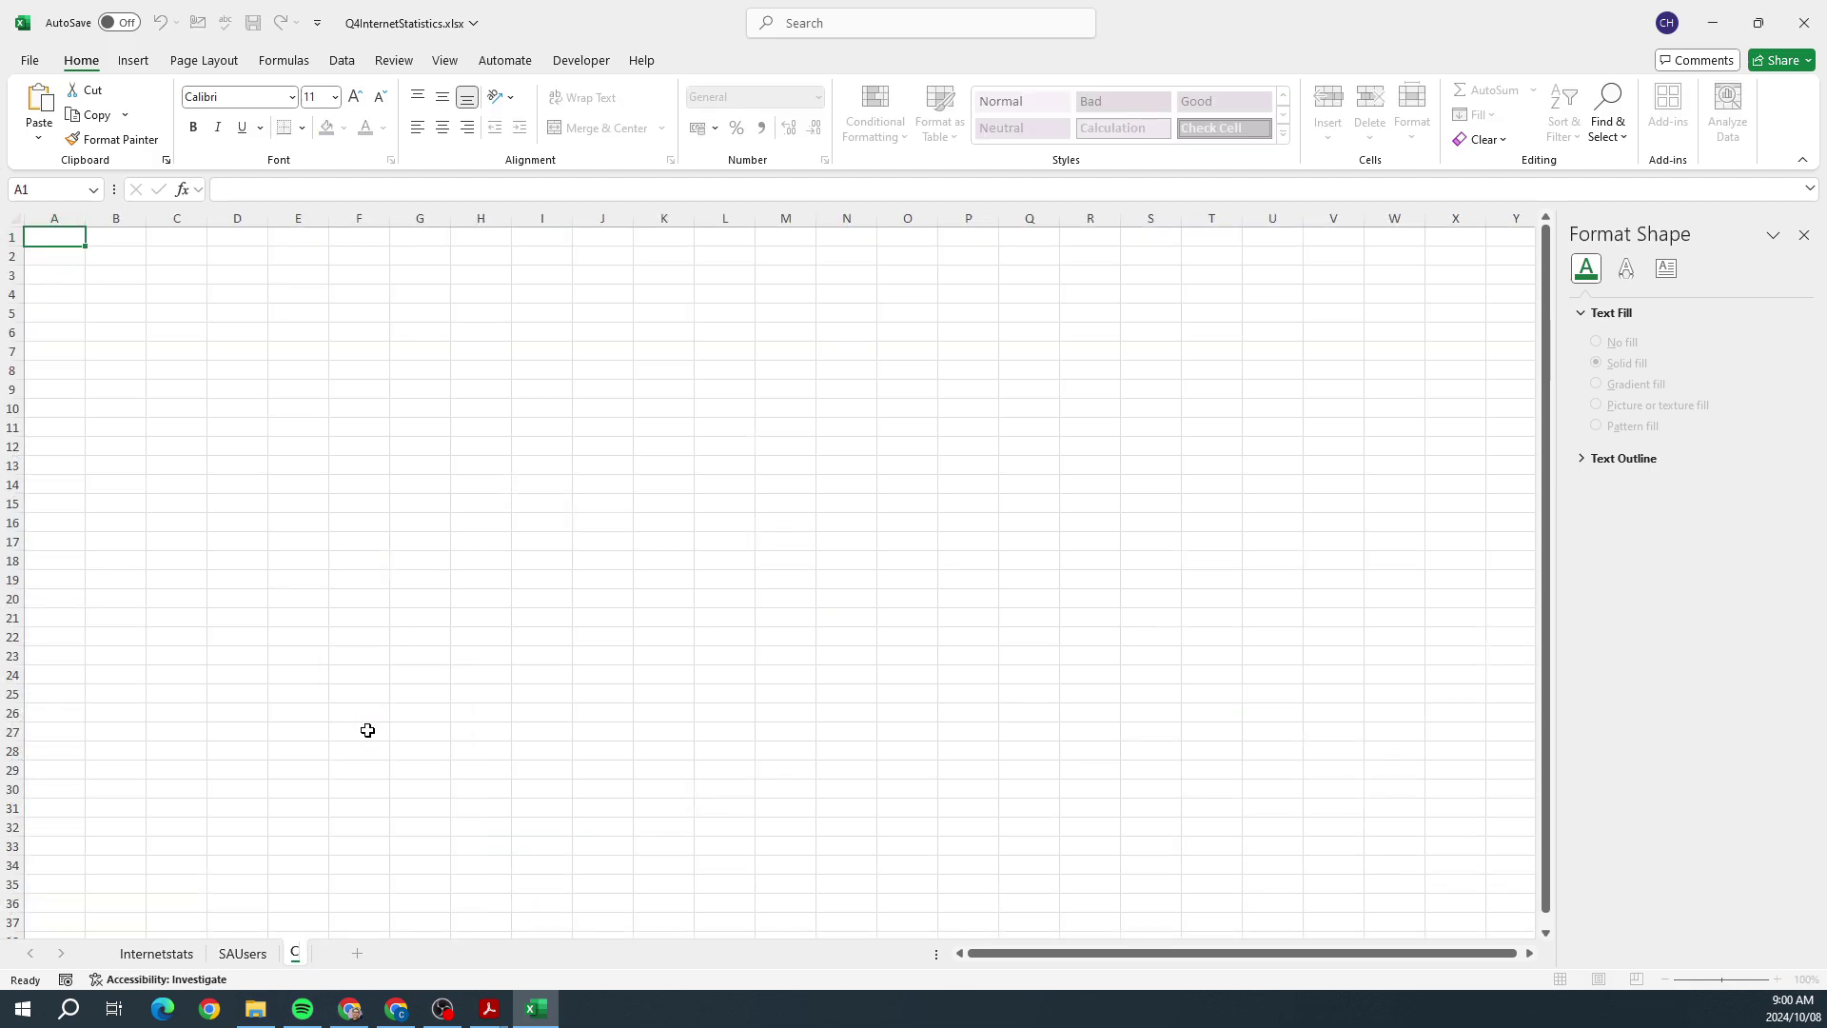
pyautogui.write('hart 1')
pyautogui.press('Return')
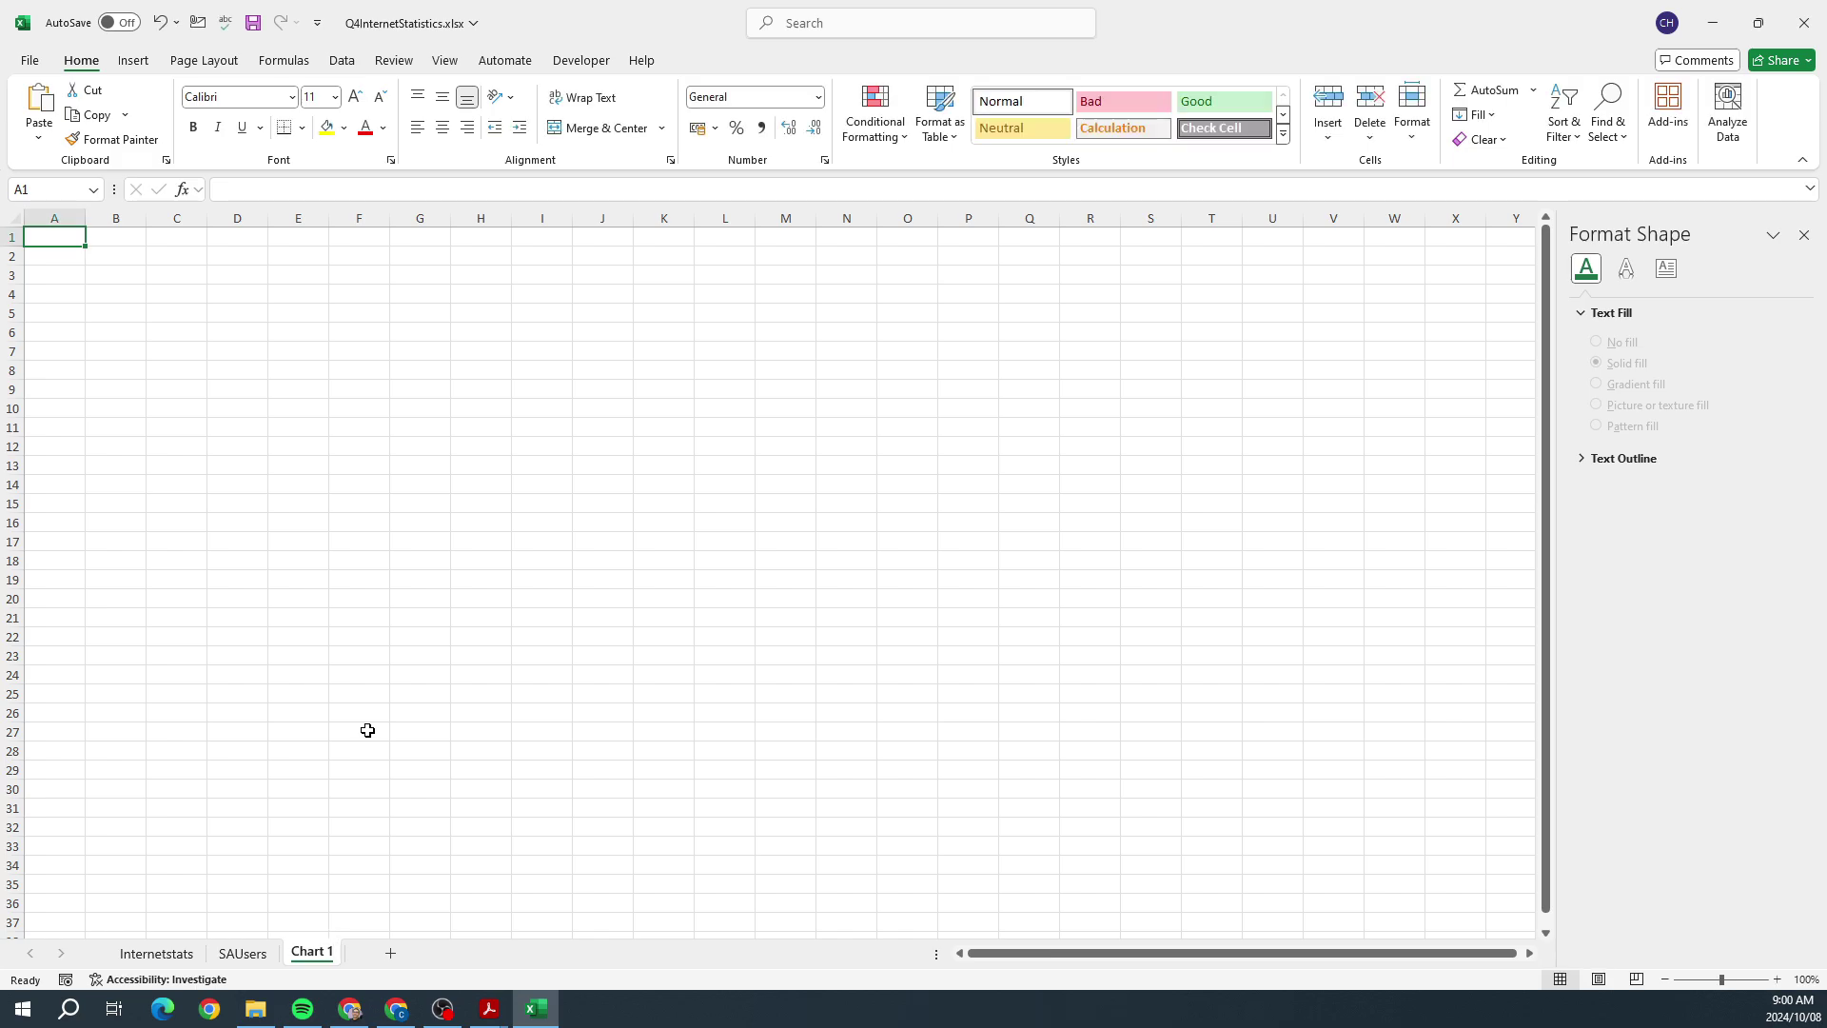
pyautogui.rightClick(276, 349)
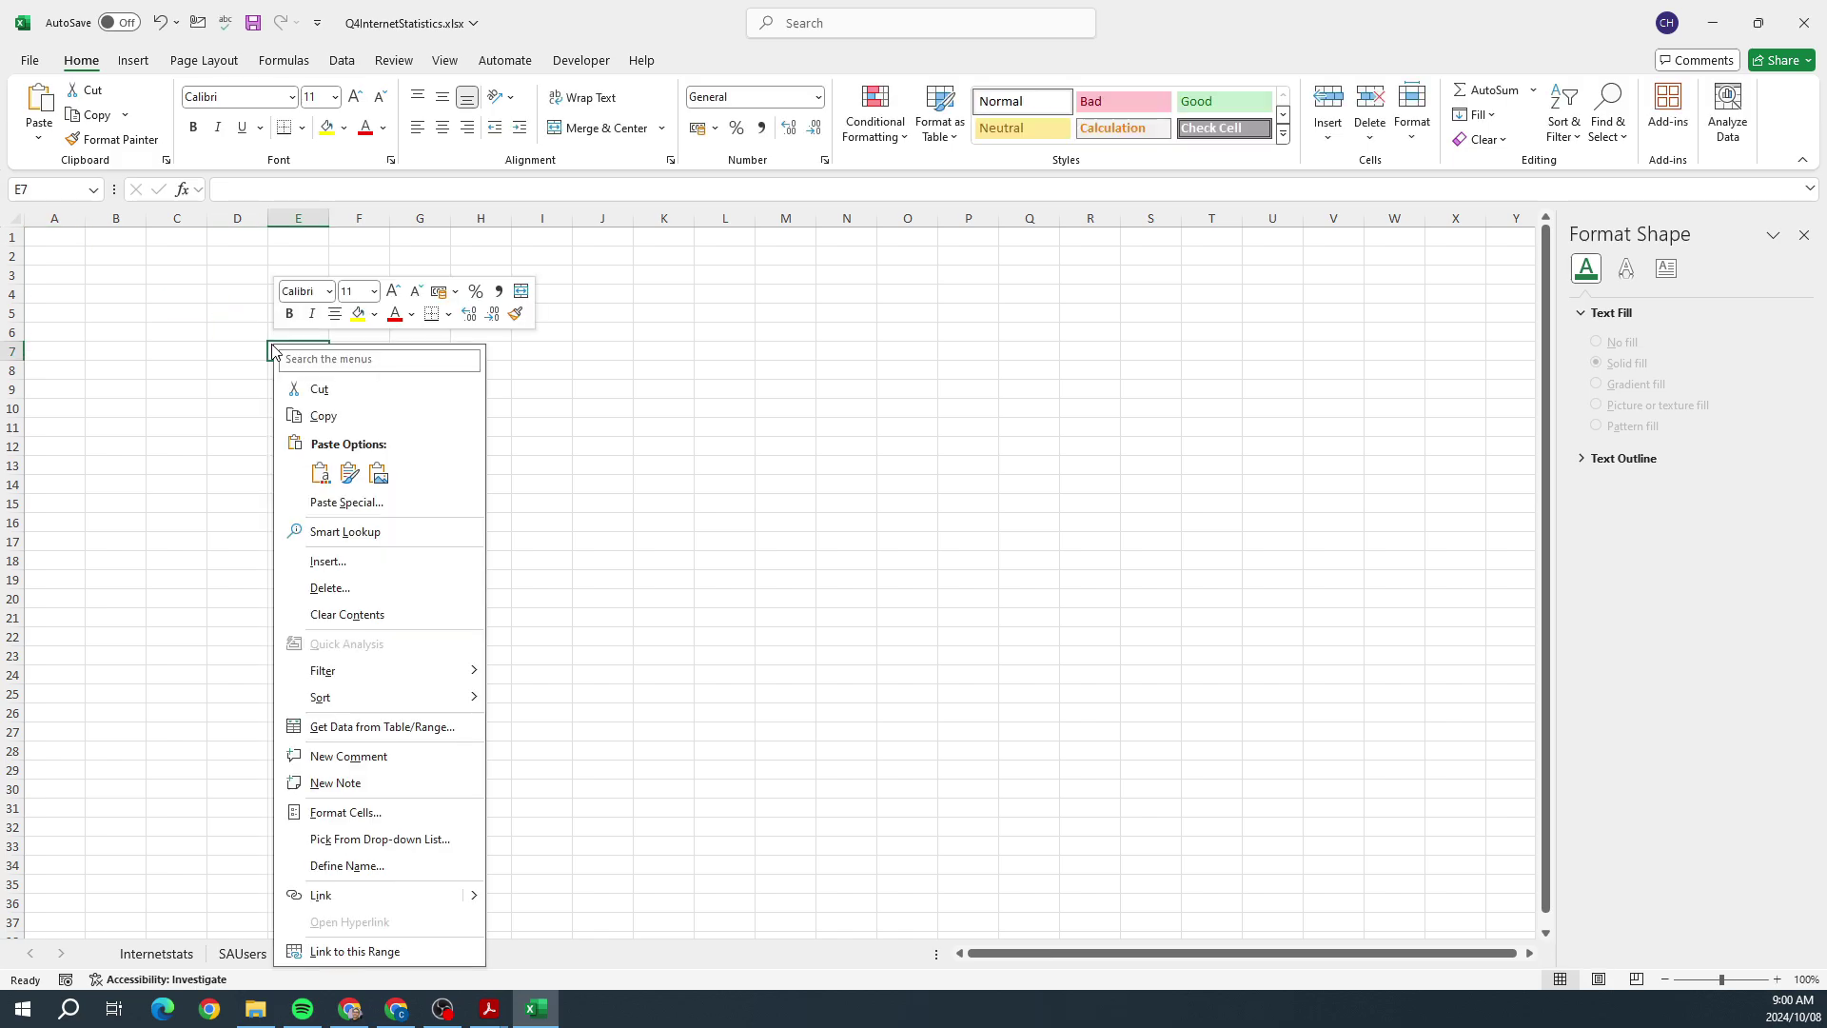
pyautogui.click(349, 472)
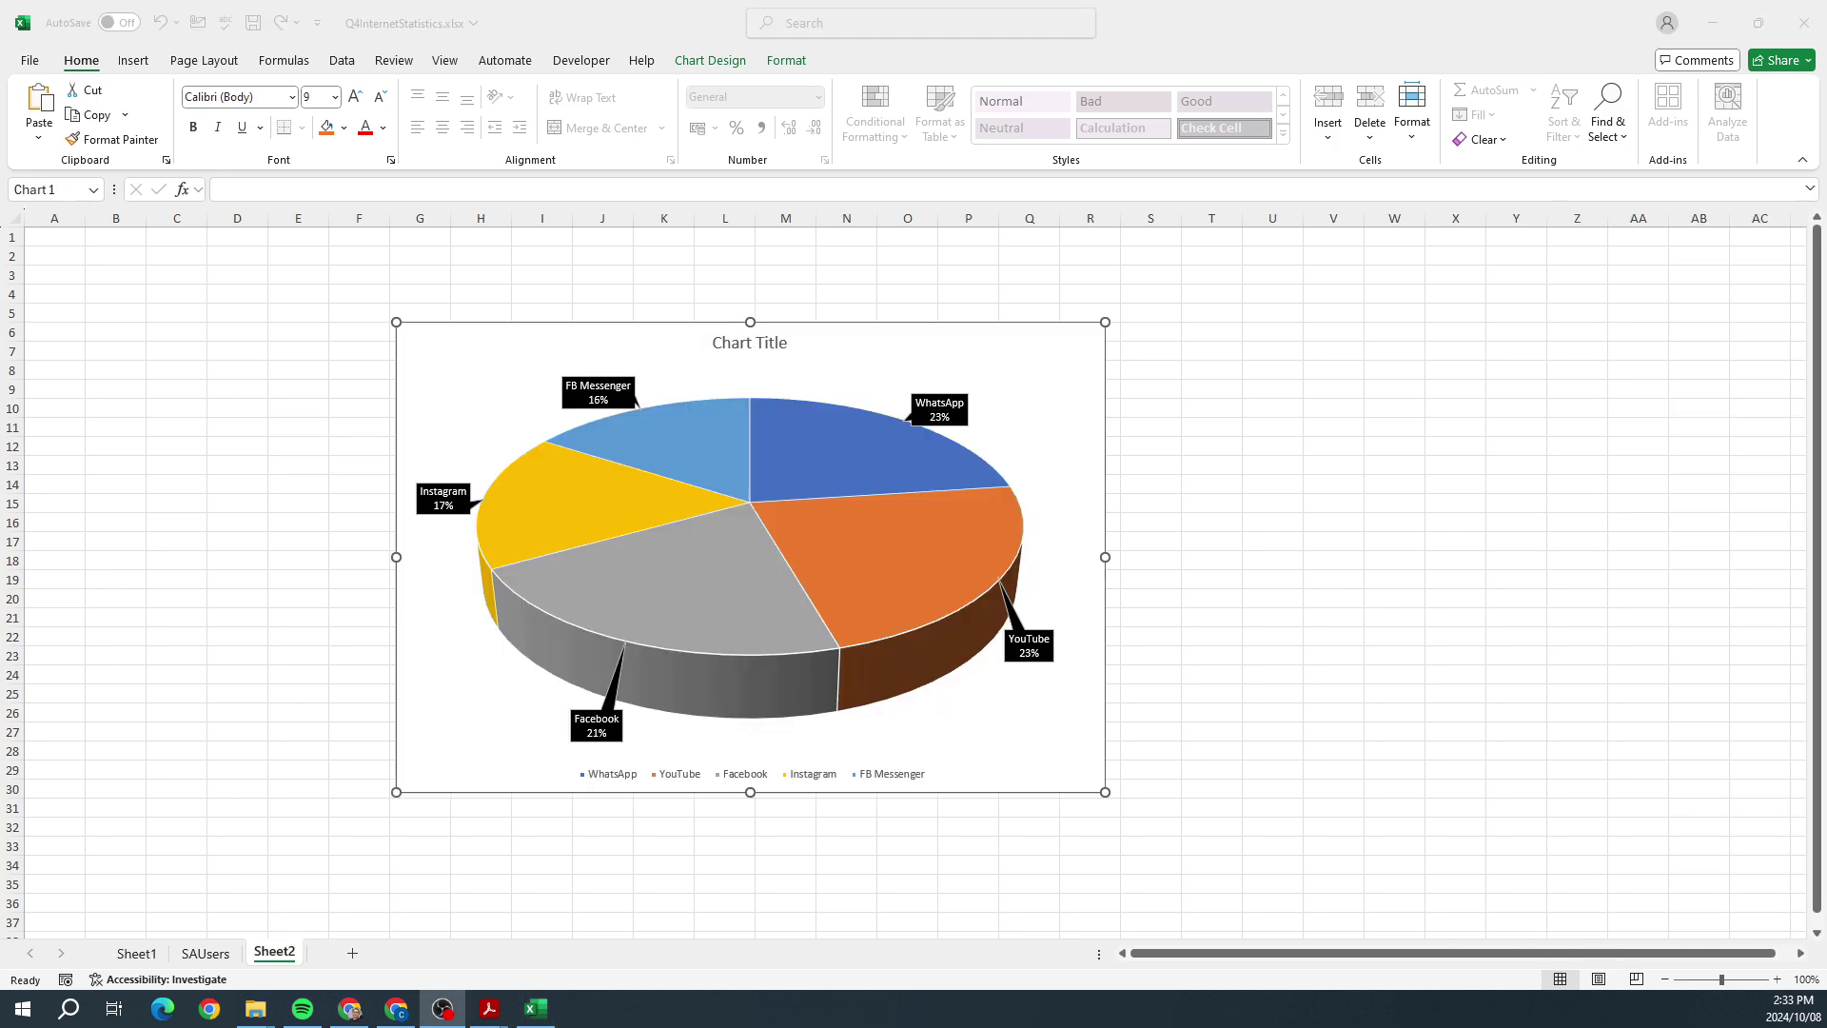
pyautogui.hotkey('alt', 'Tab')
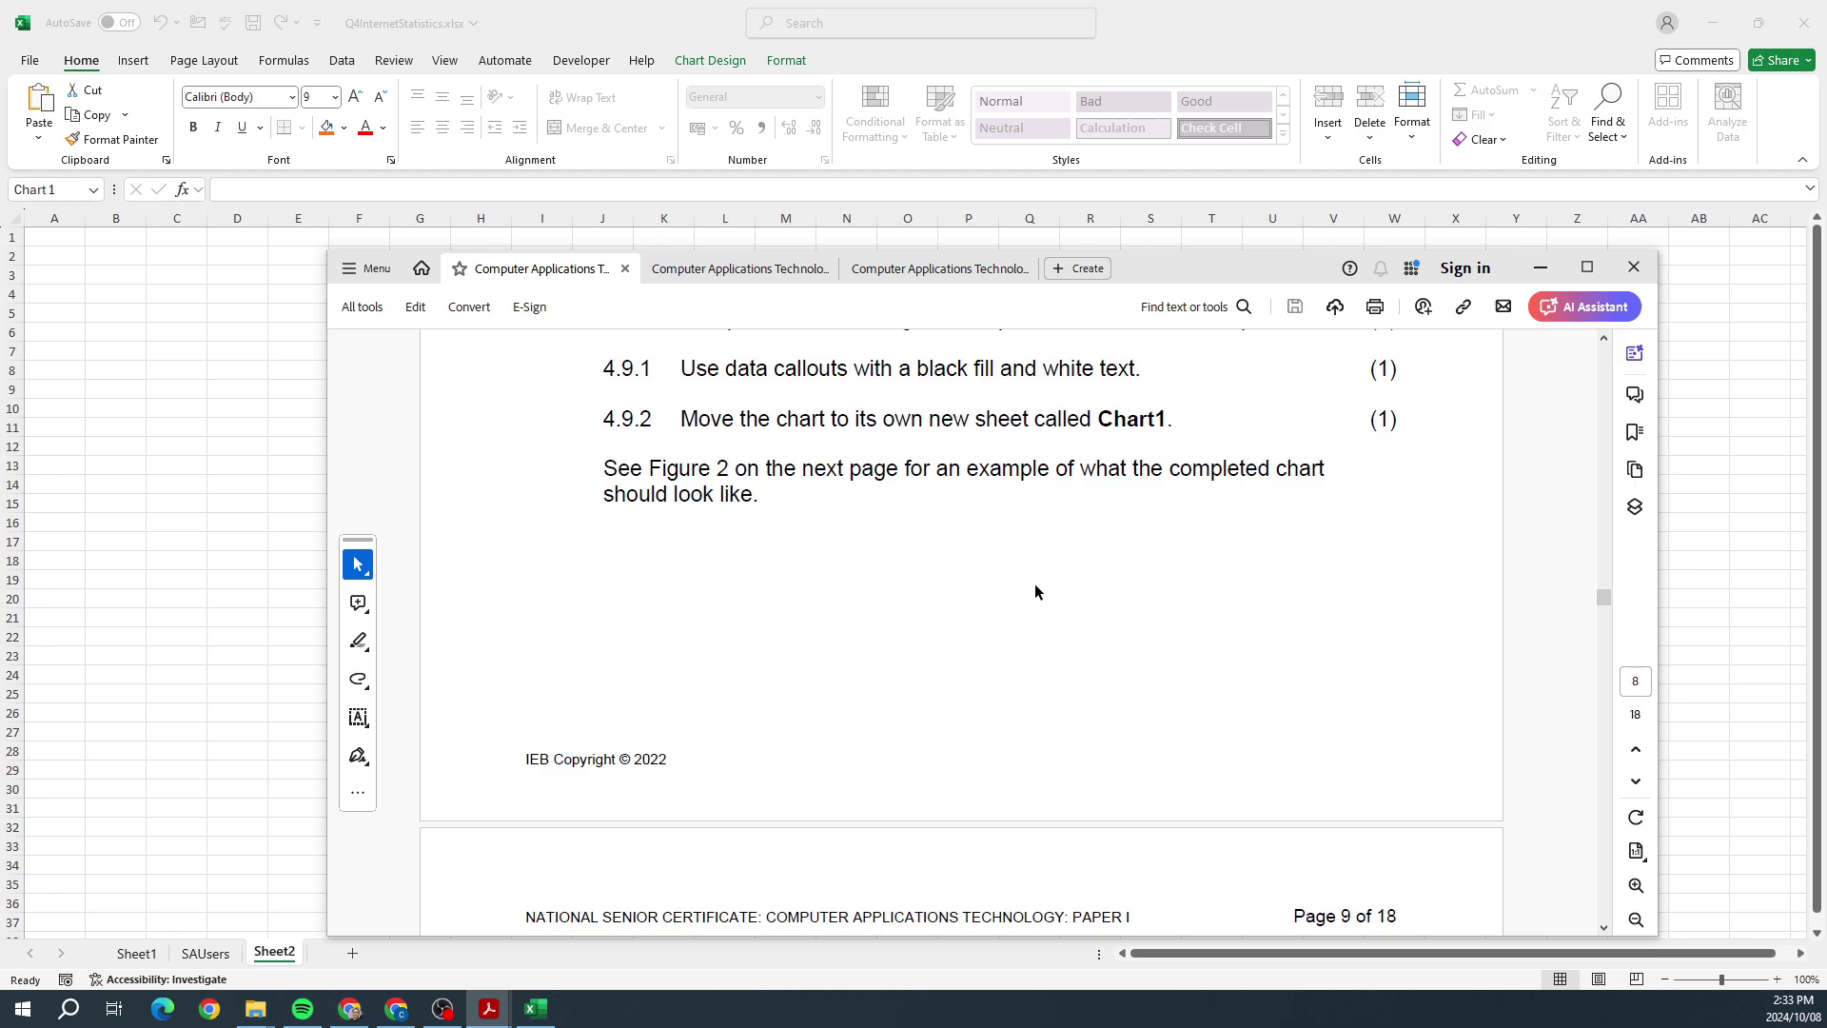
pyautogui.scroll(-8, 1035, 592)
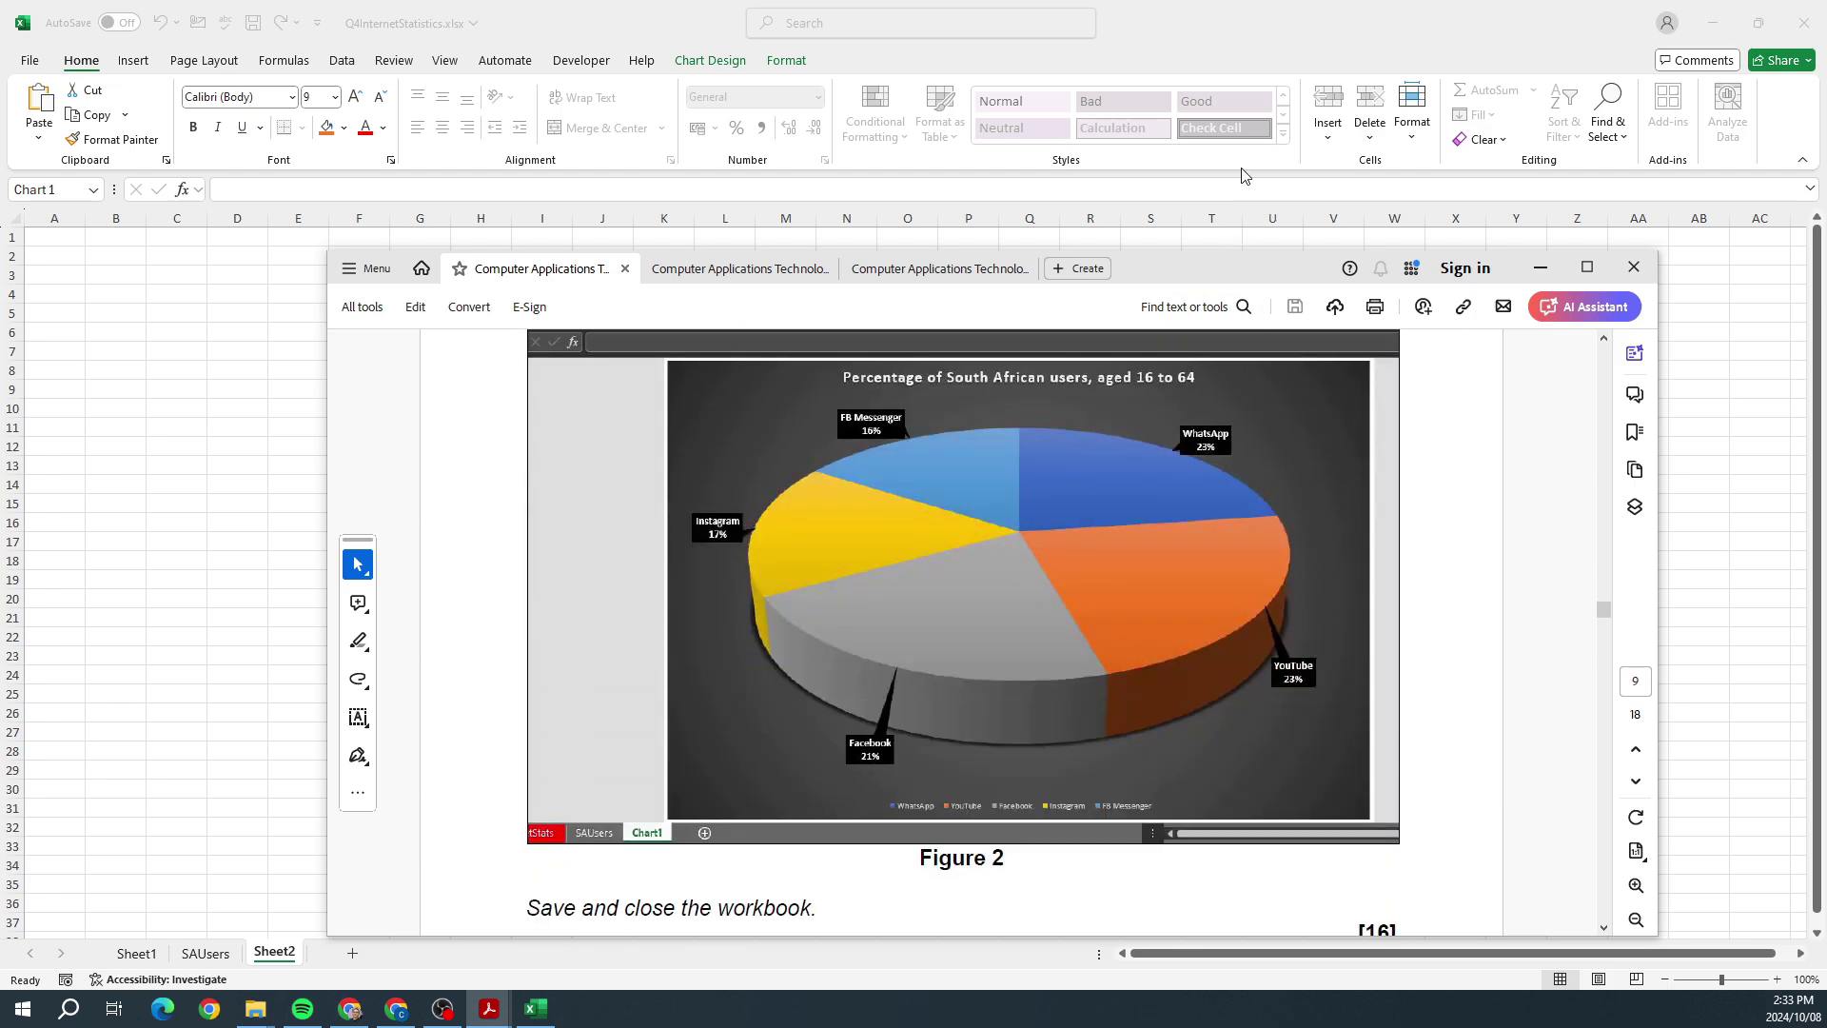
pyautogui.moveTo(1187, 277); pyautogui.dragTo(1822, 196)
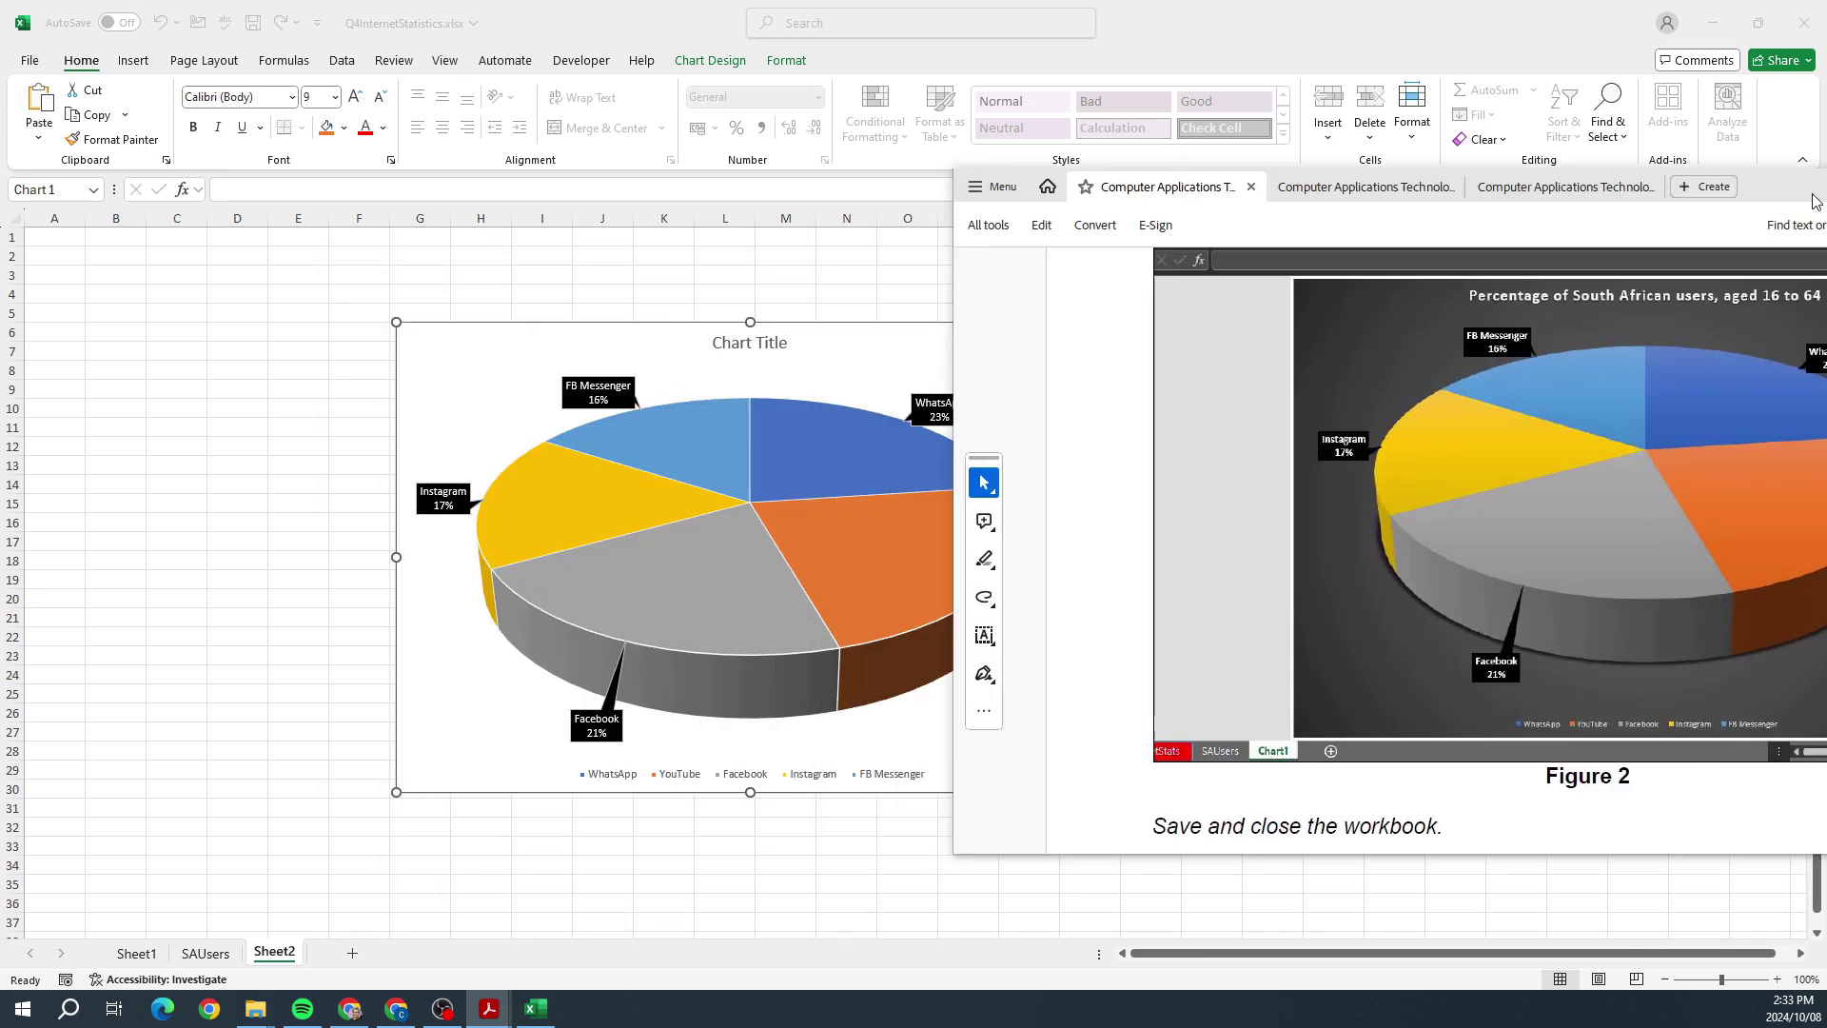
pyautogui.hotkey('alt', 'Tab')
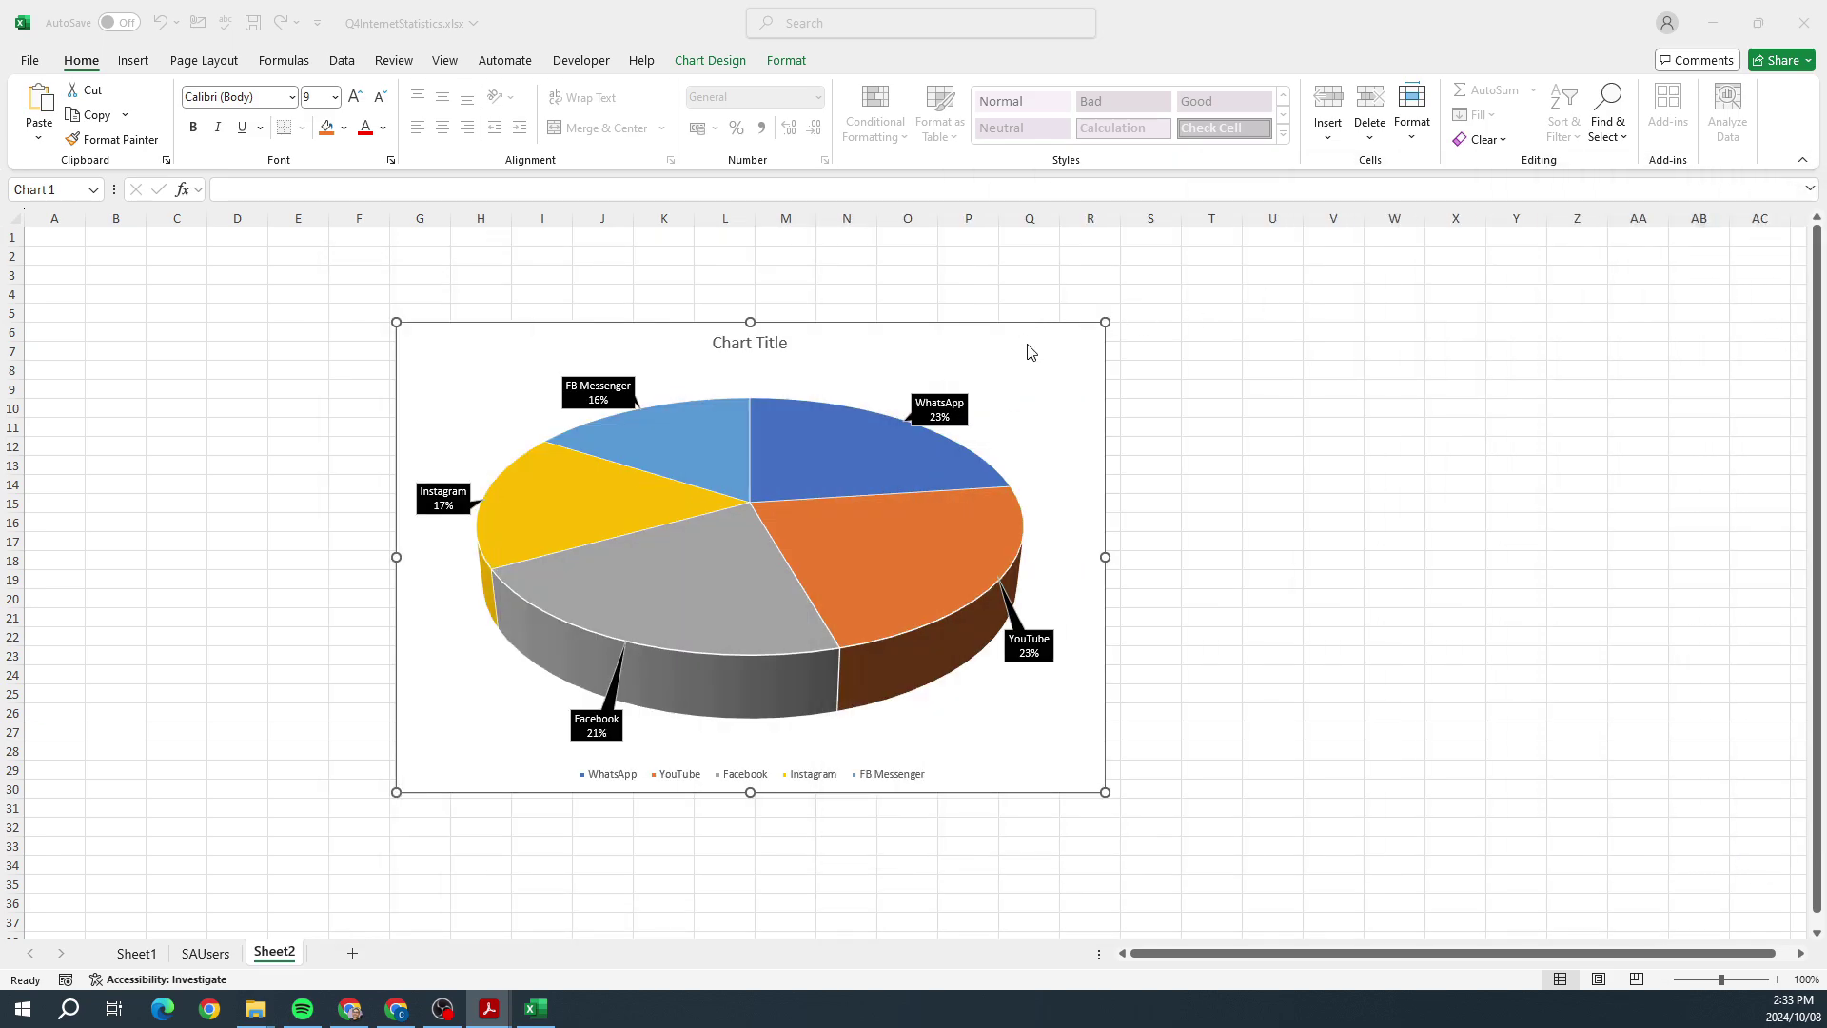
pyautogui.click(1031, 352)
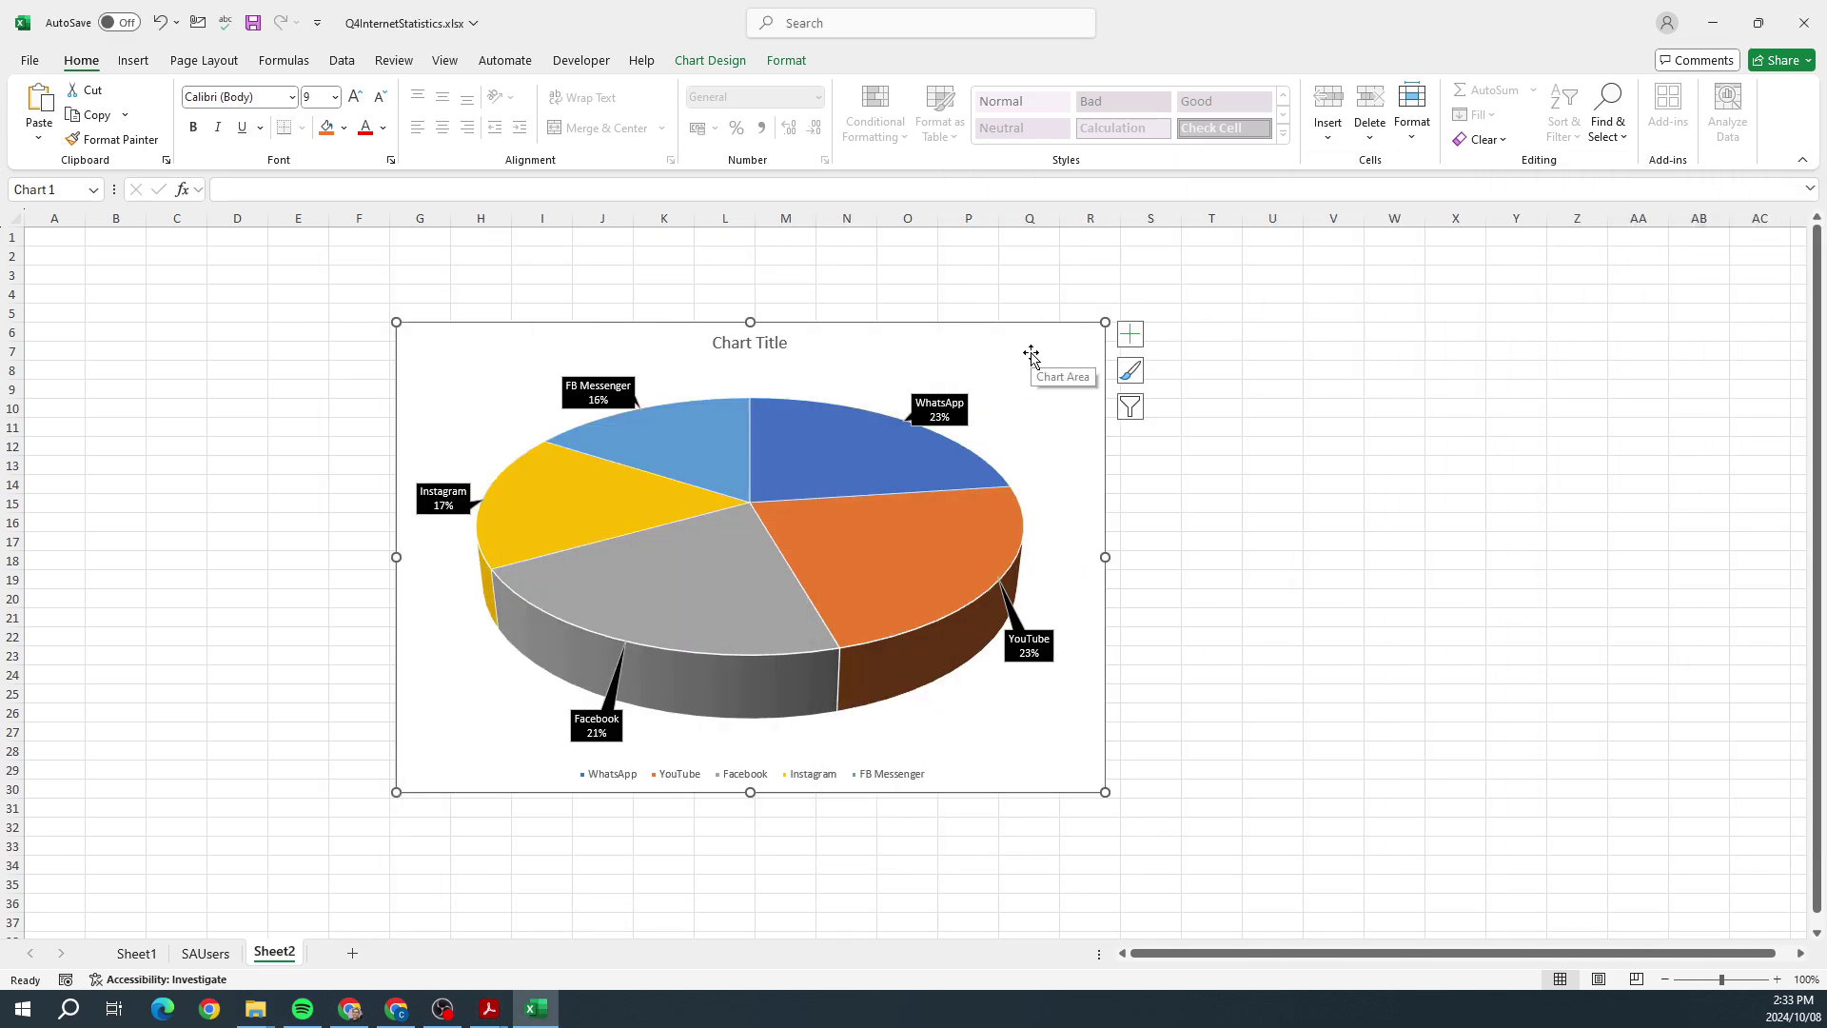
# Step: Give the pie chart area a dark charcoal solid fill instead of the earlier grey
pyautogui.click(1129, 341)
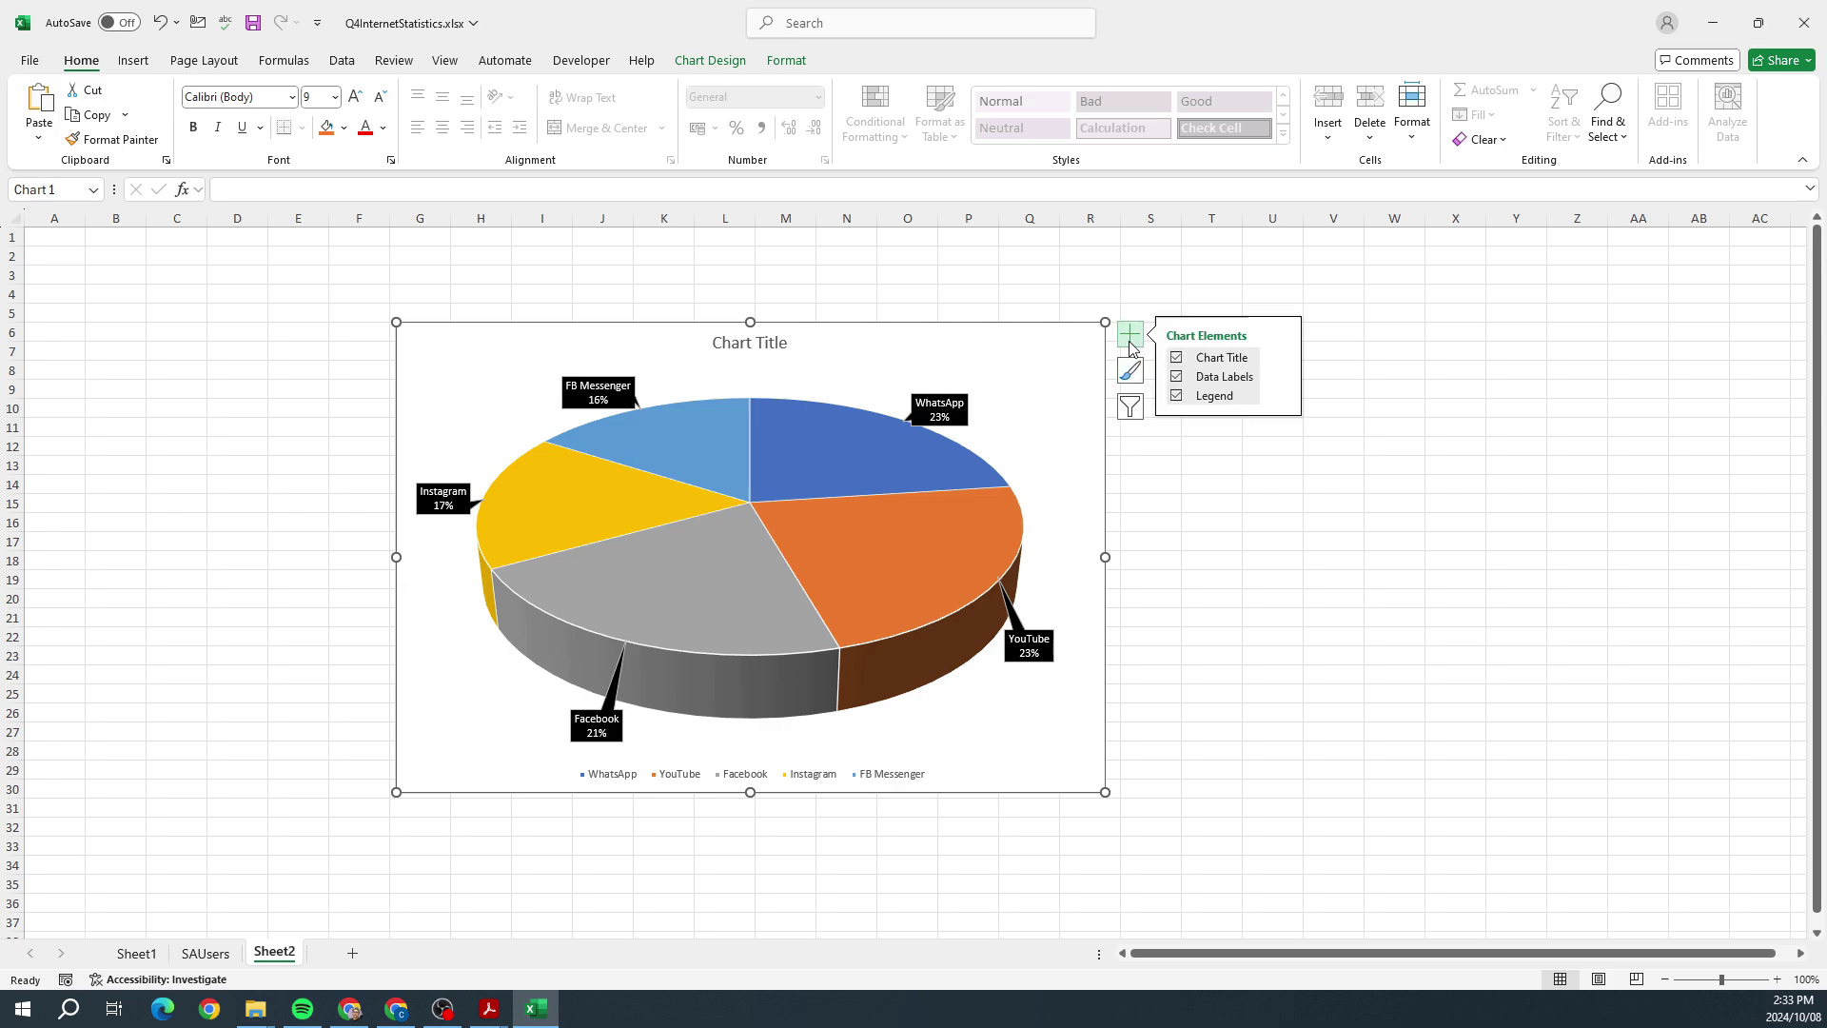
pyautogui.rightClick(1065, 342)
pyautogui.click(1170, 892)
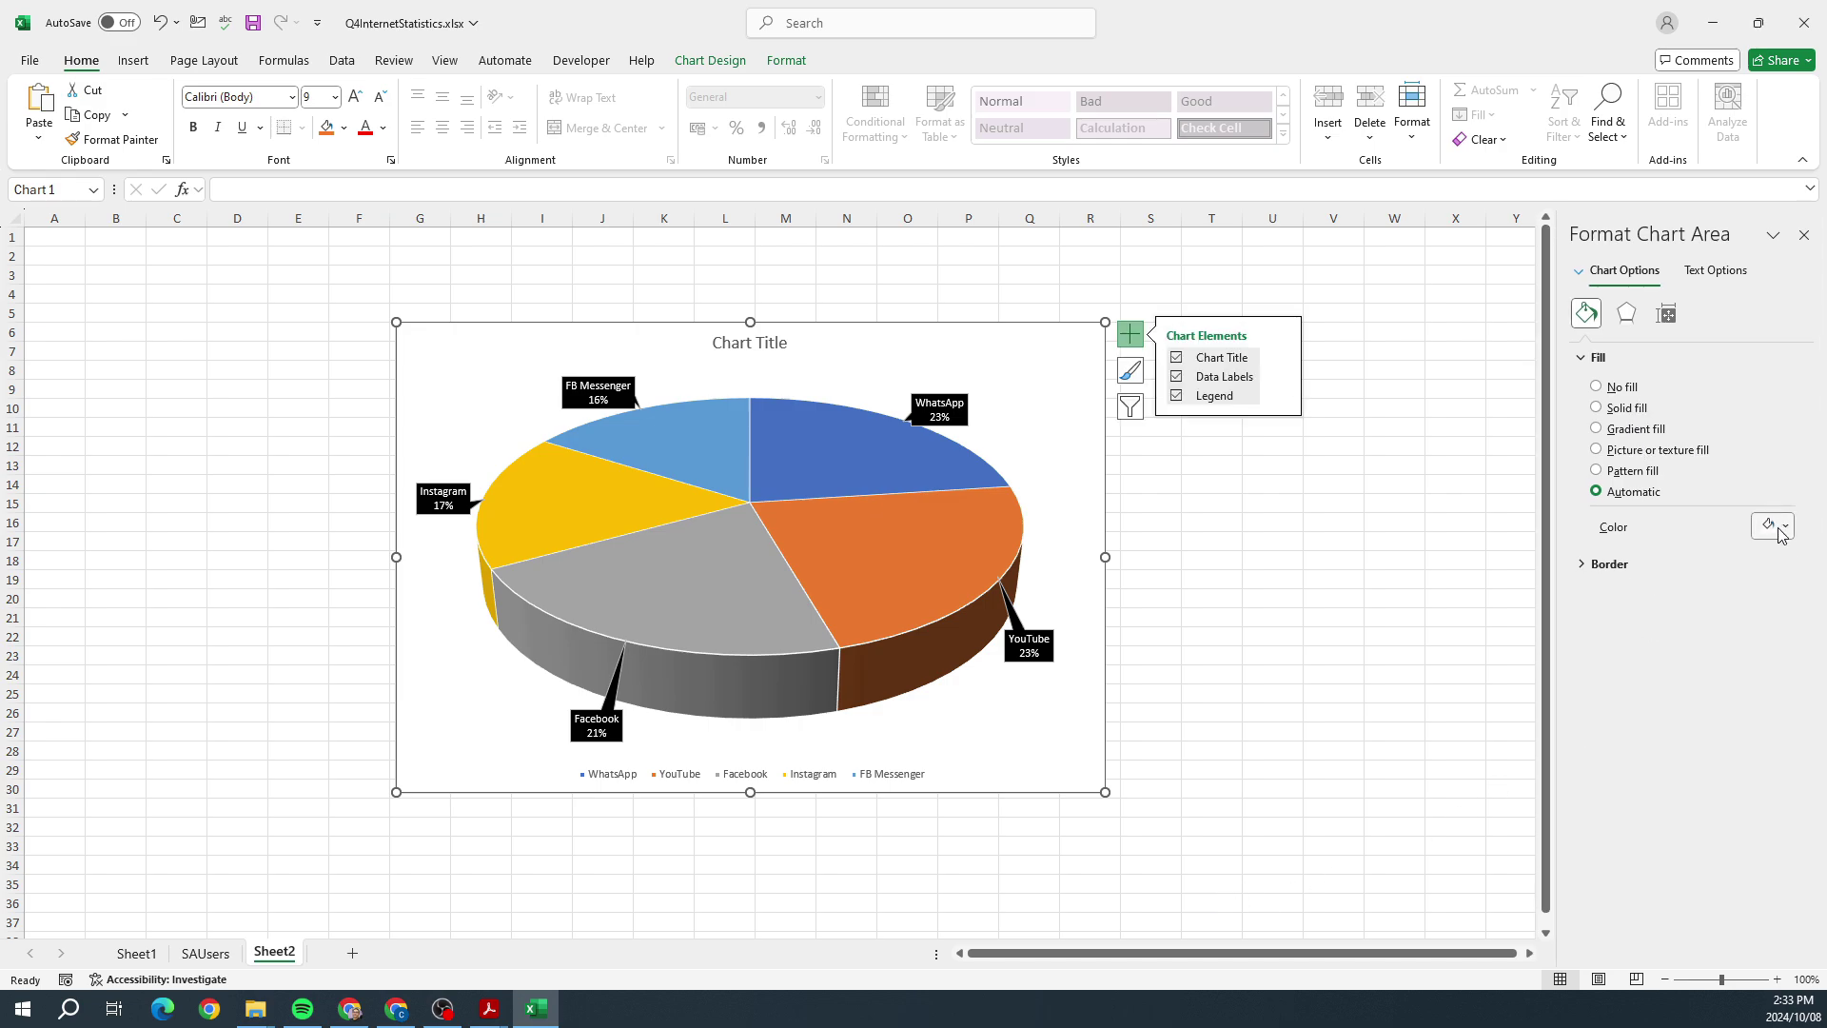
pyautogui.click(1782, 529)
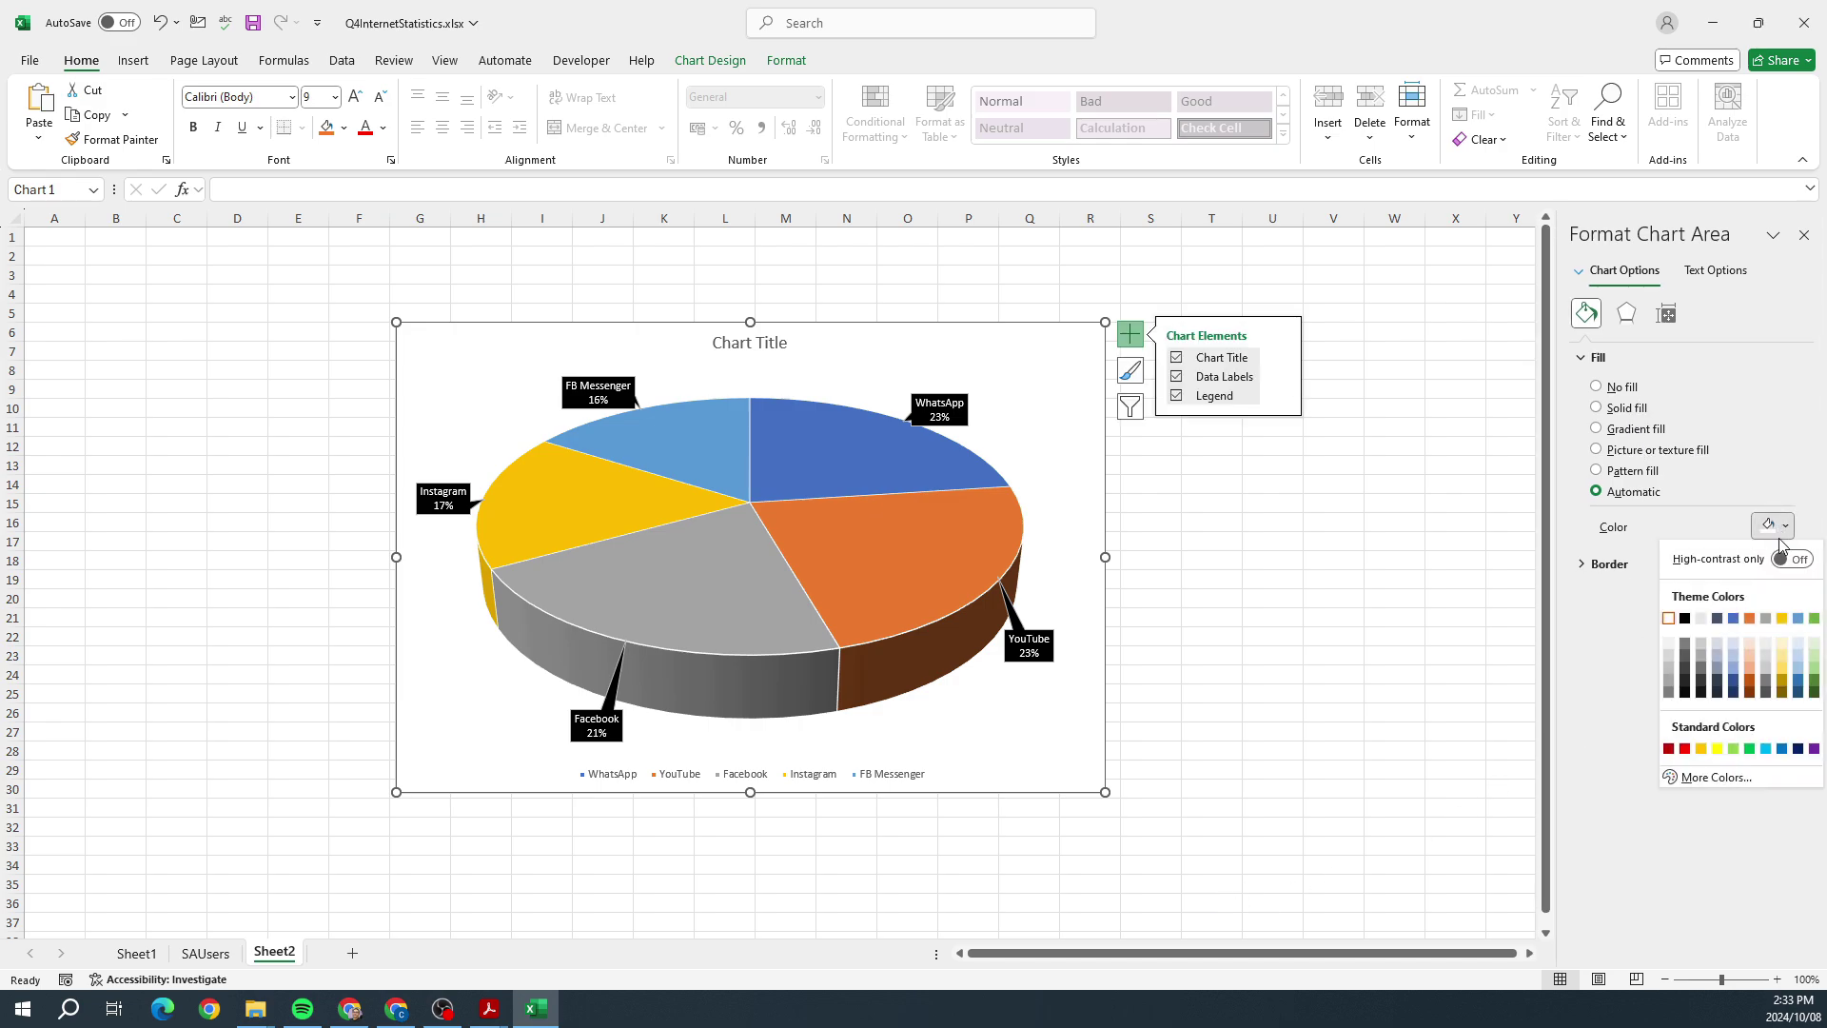
pyautogui.click(1700, 681)
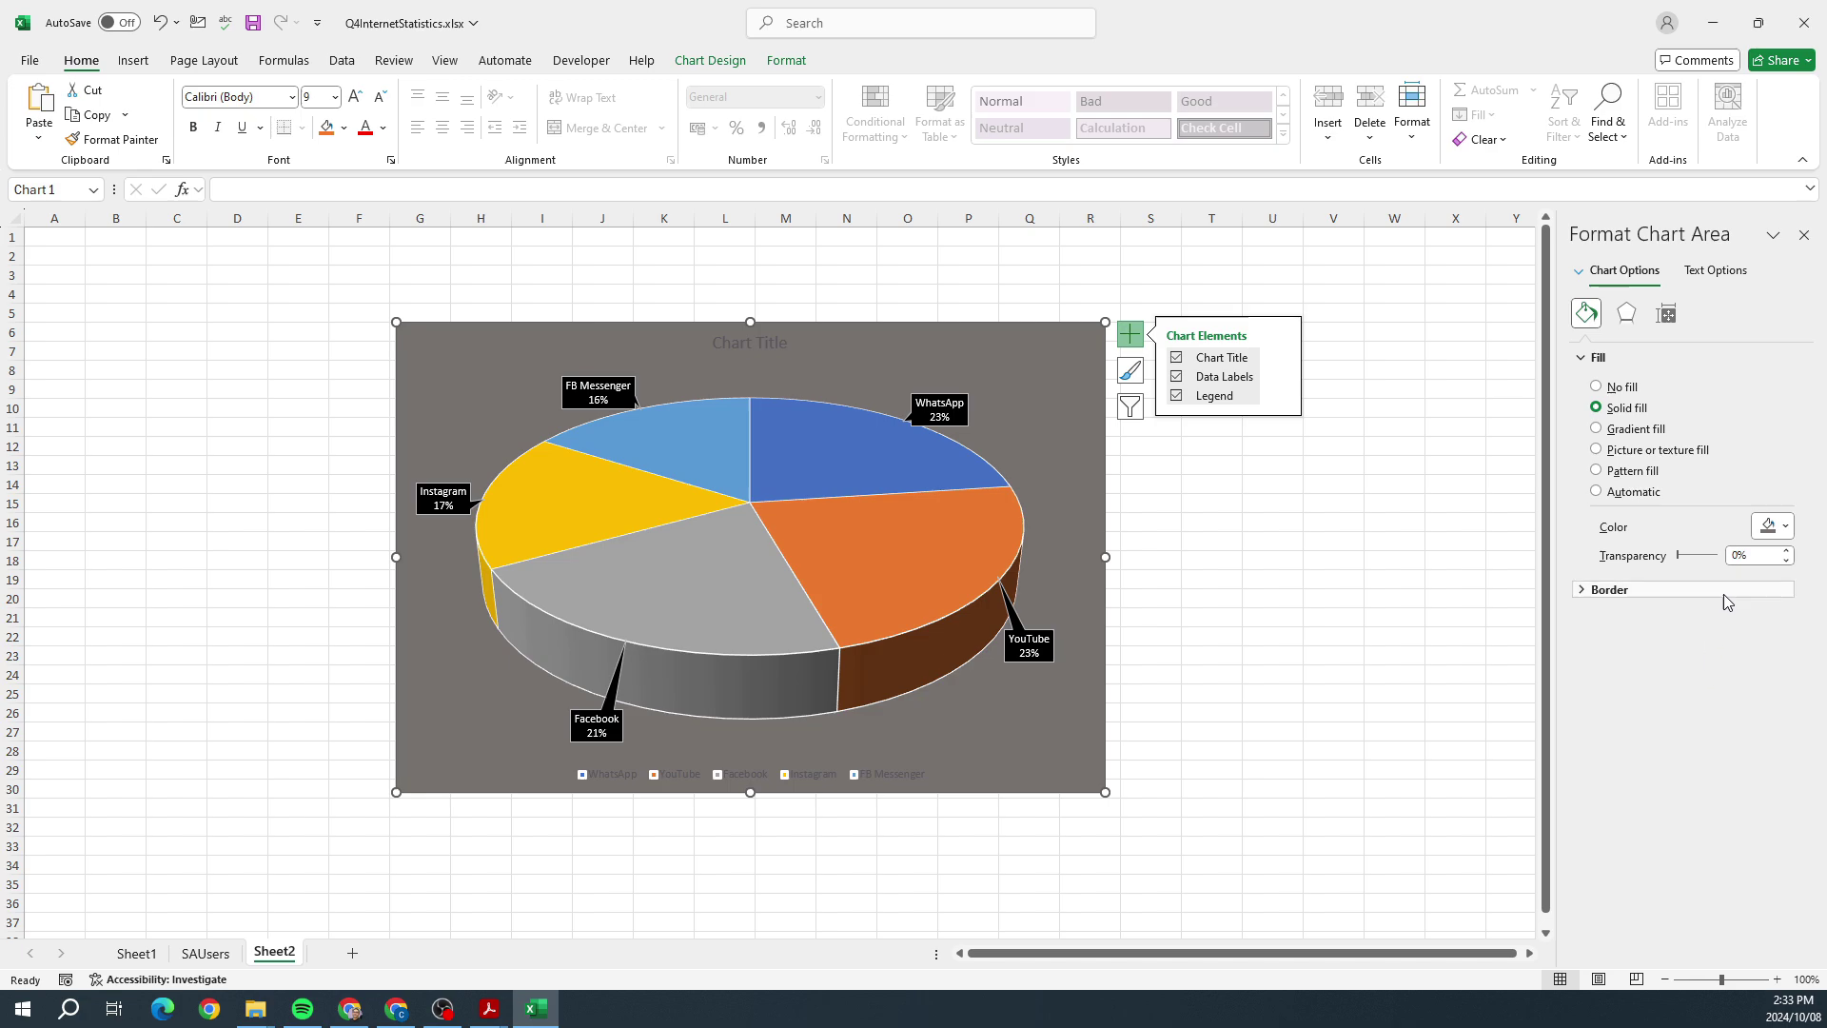
pyautogui.click(1771, 526)
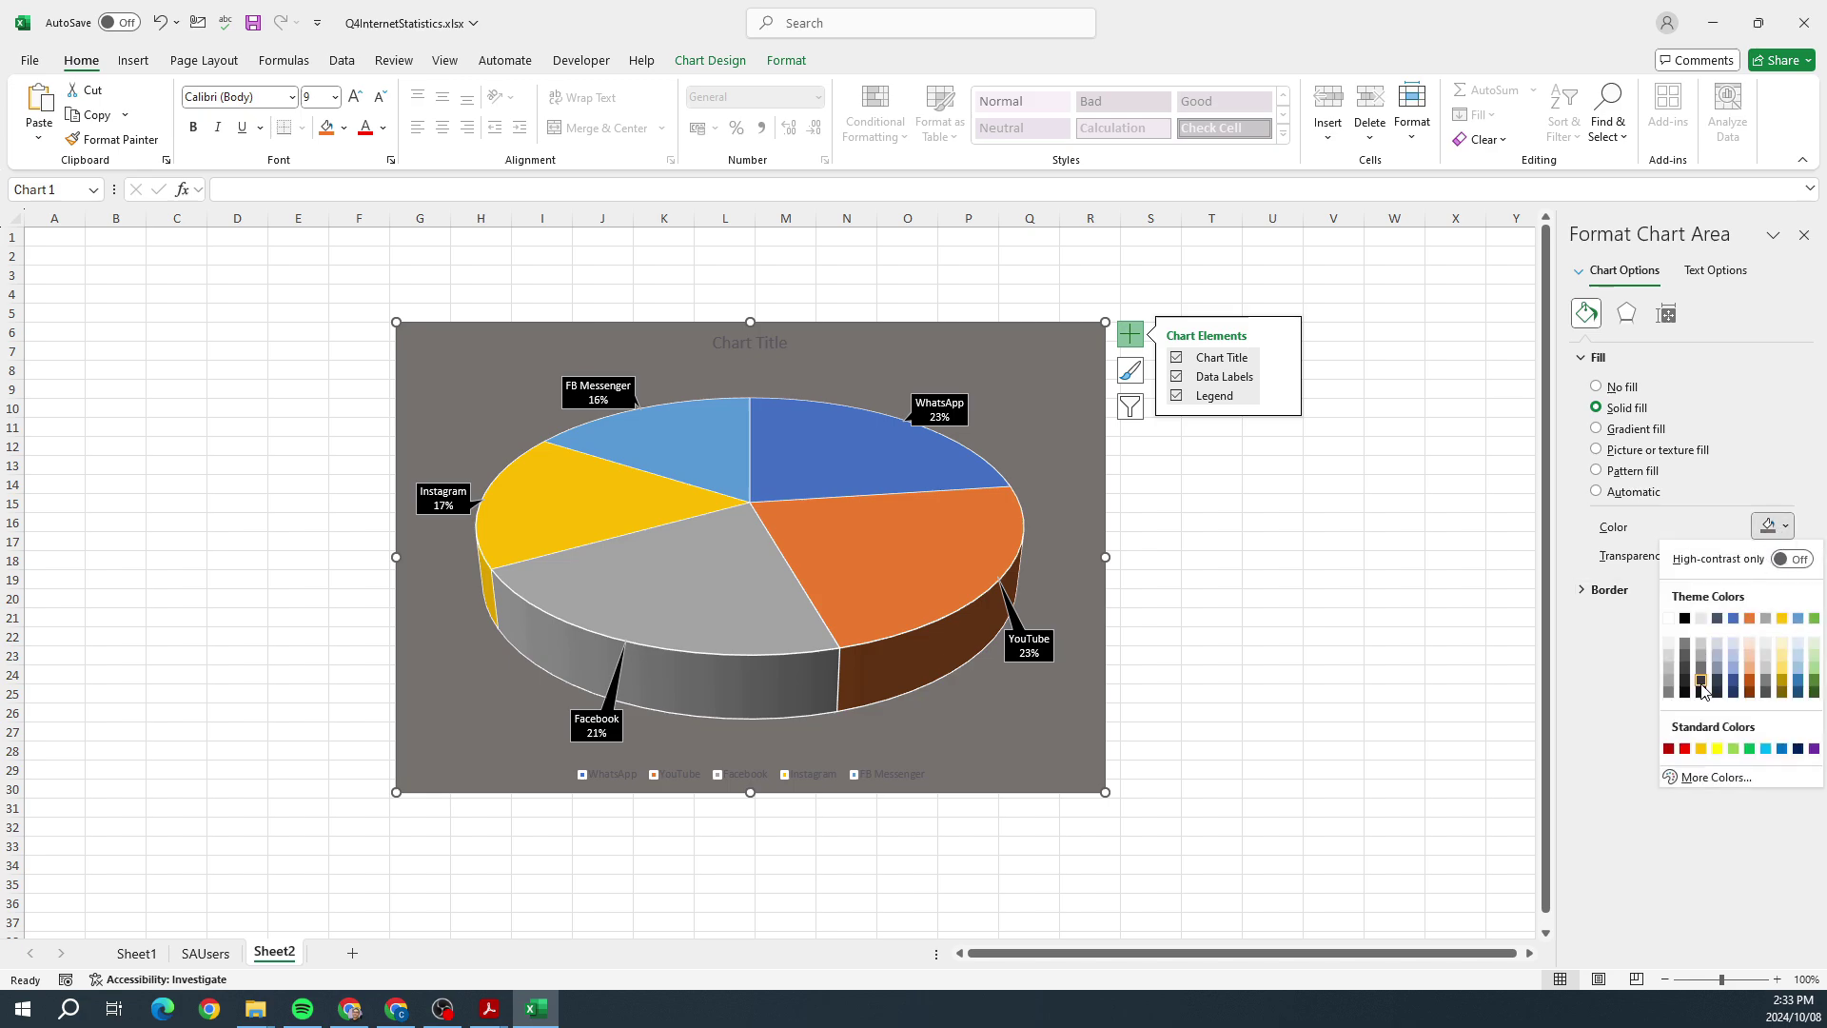
pyautogui.click(1701, 692)
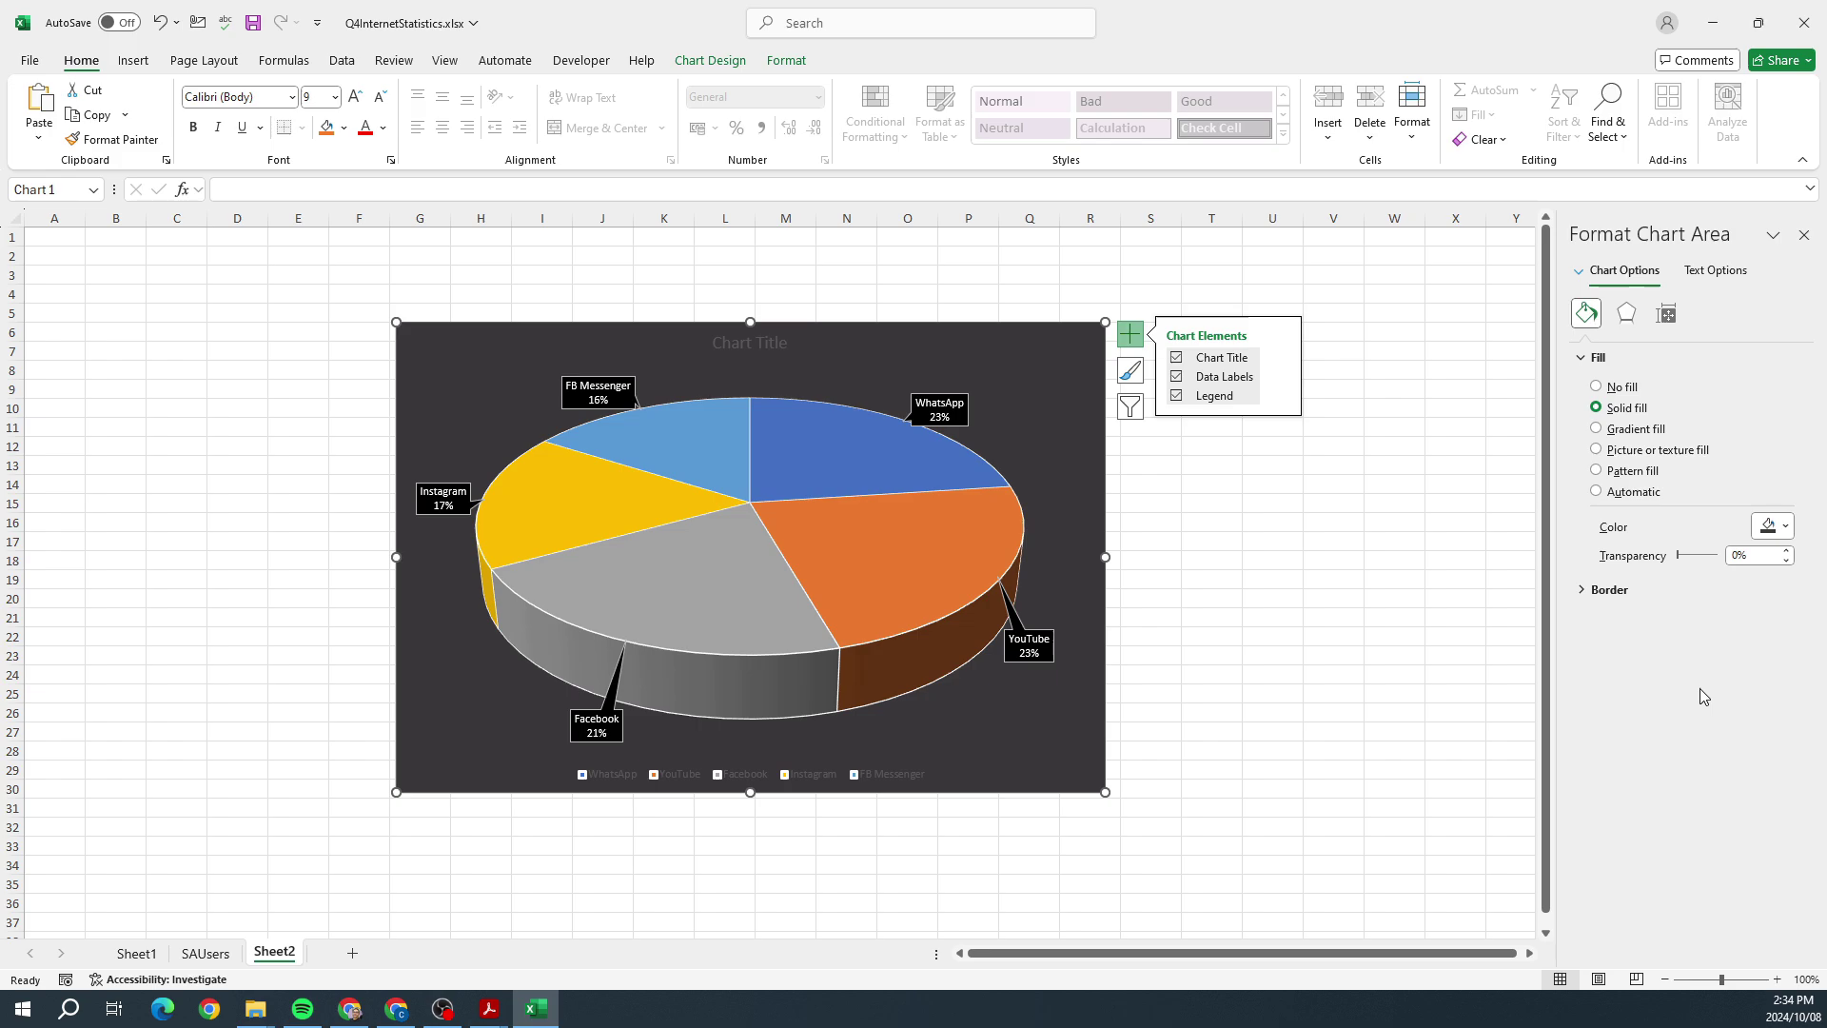
# Step: Retitle the chart 'Percentage of South African users, aged 16 to 64'
pyautogui.click(733, 342)
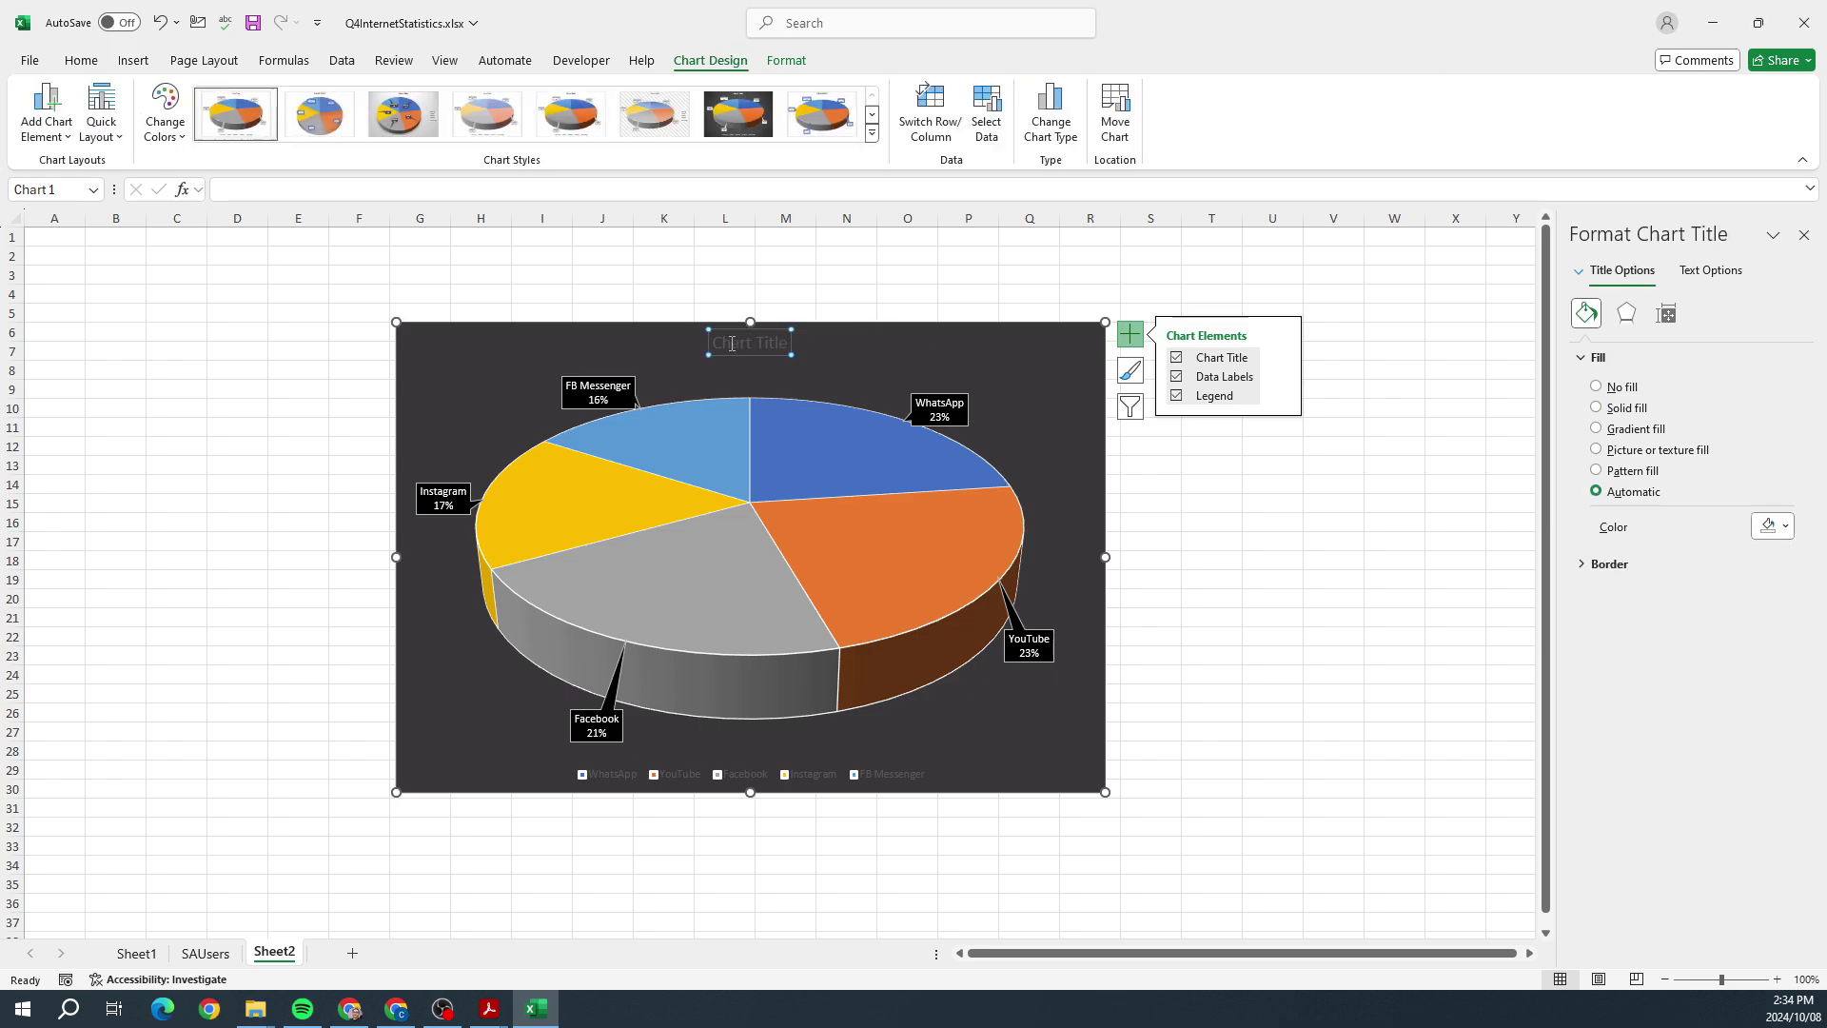
pyautogui.moveTo(717, 343); pyautogui.dragTo(868, 344)
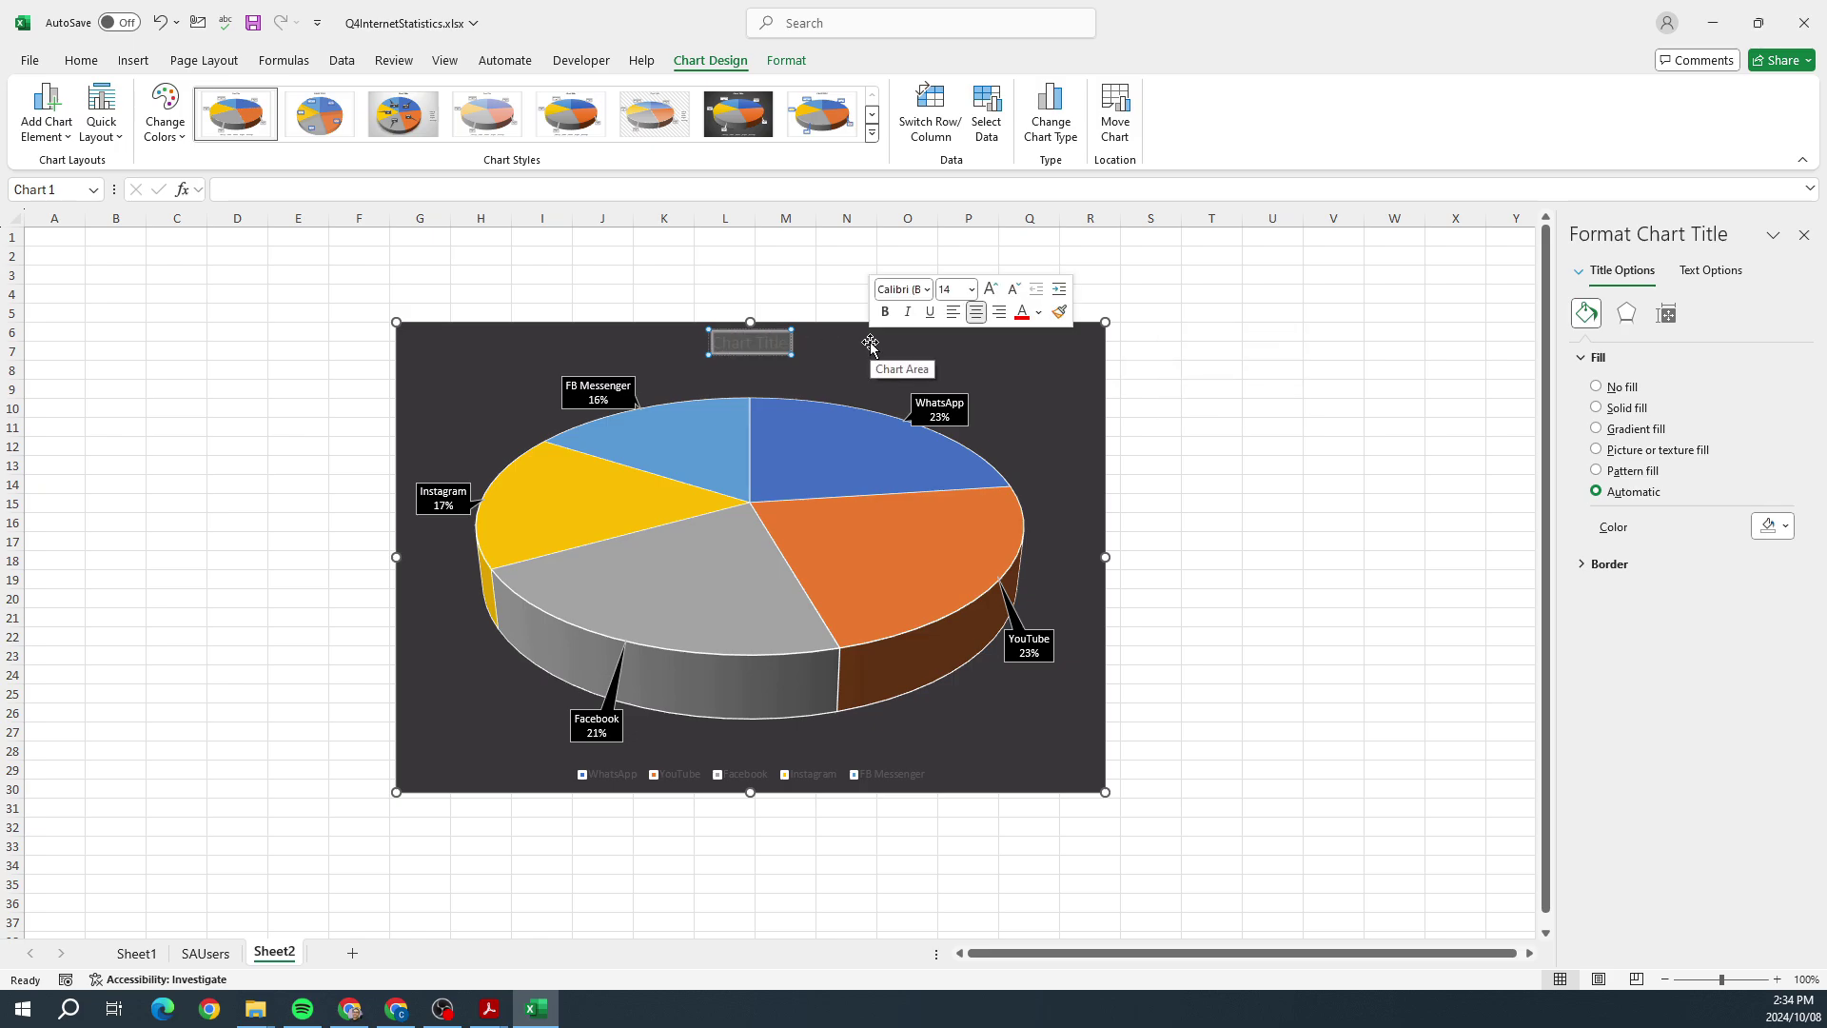
pyautogui.press('BackSpace')
pyautogui.write('Percentage')
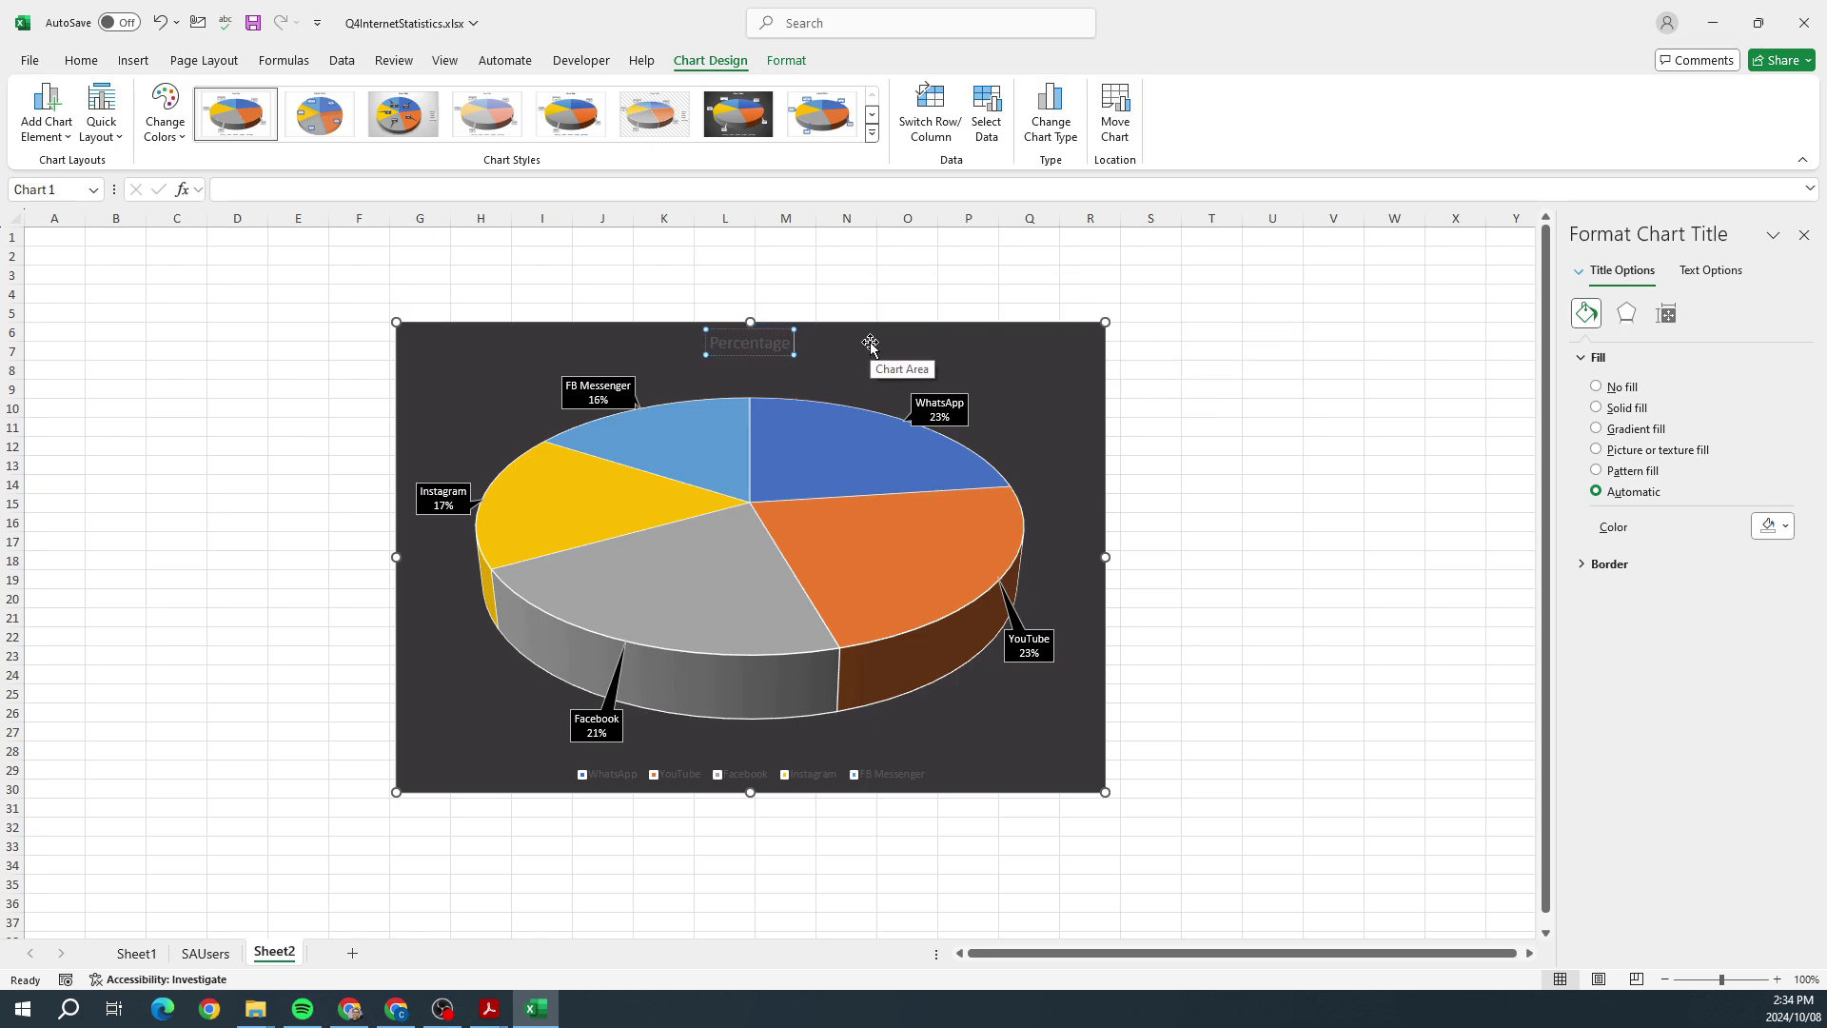
pyautogui.write(' of South African use')
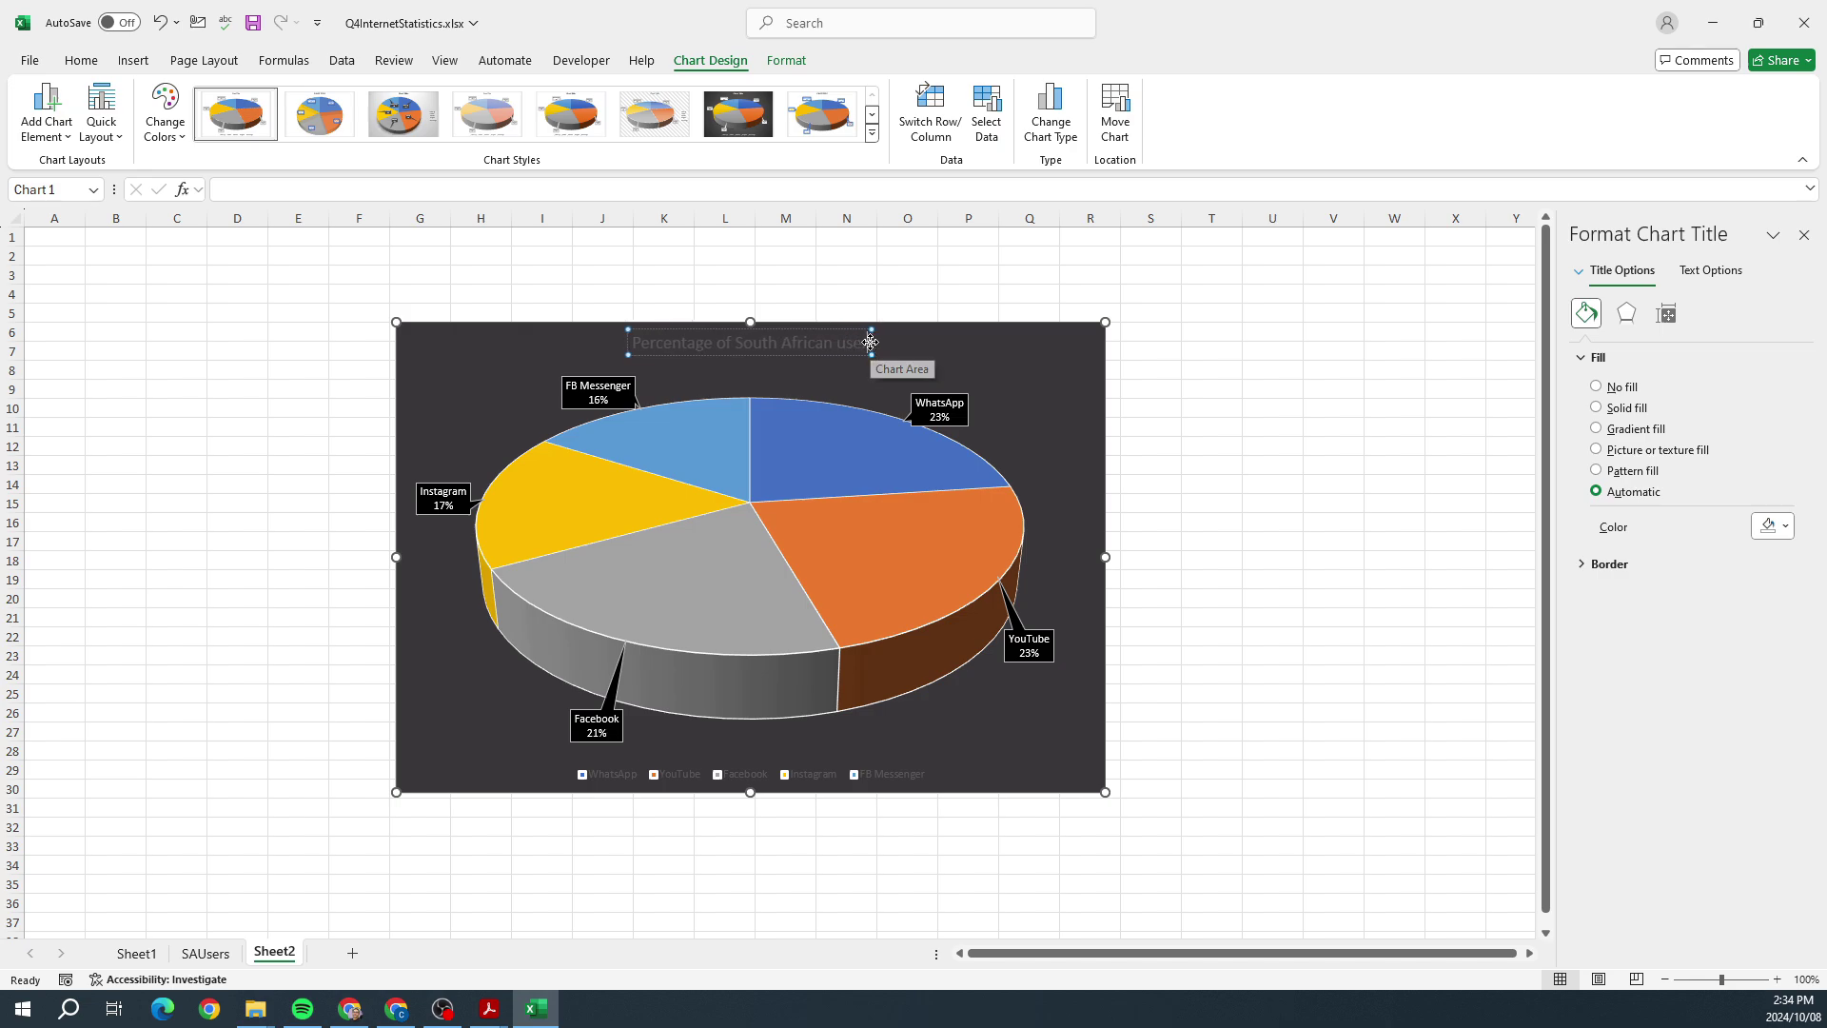
pyautogui.write('rs, aged')
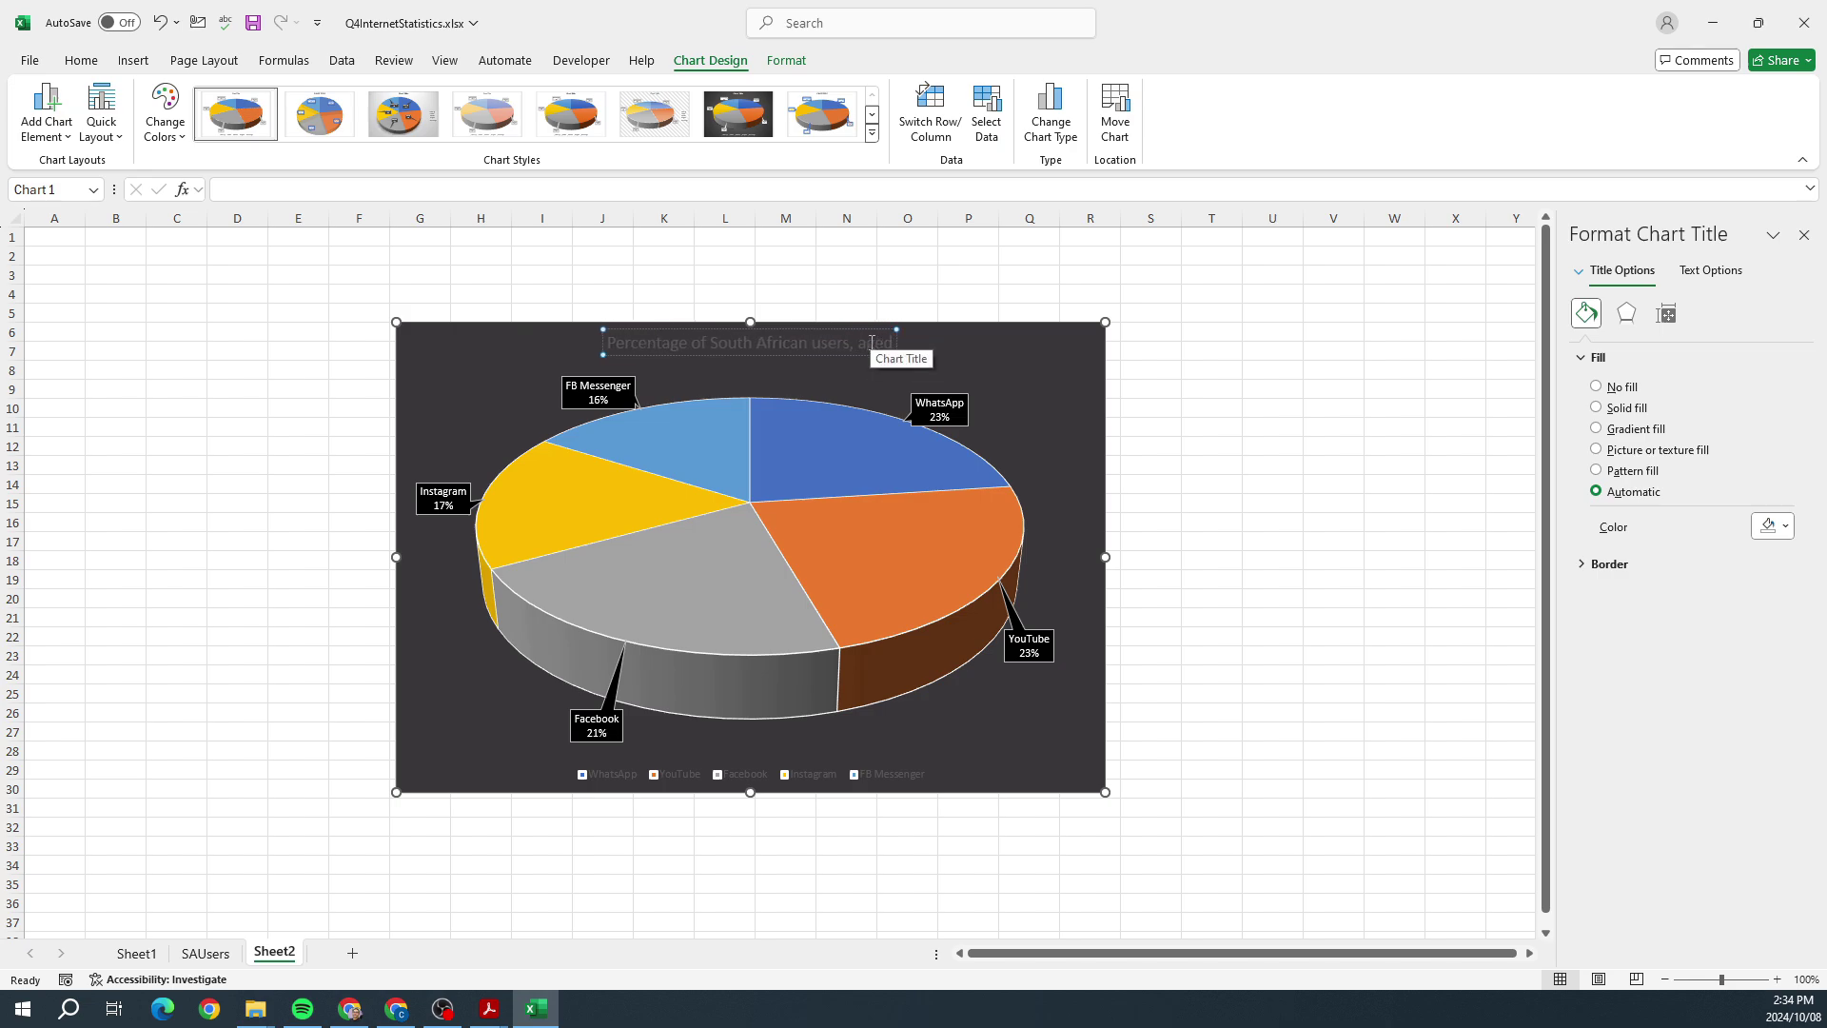
pyautogui.write(' 16 to 64')
pyautogui.click(863, 330)
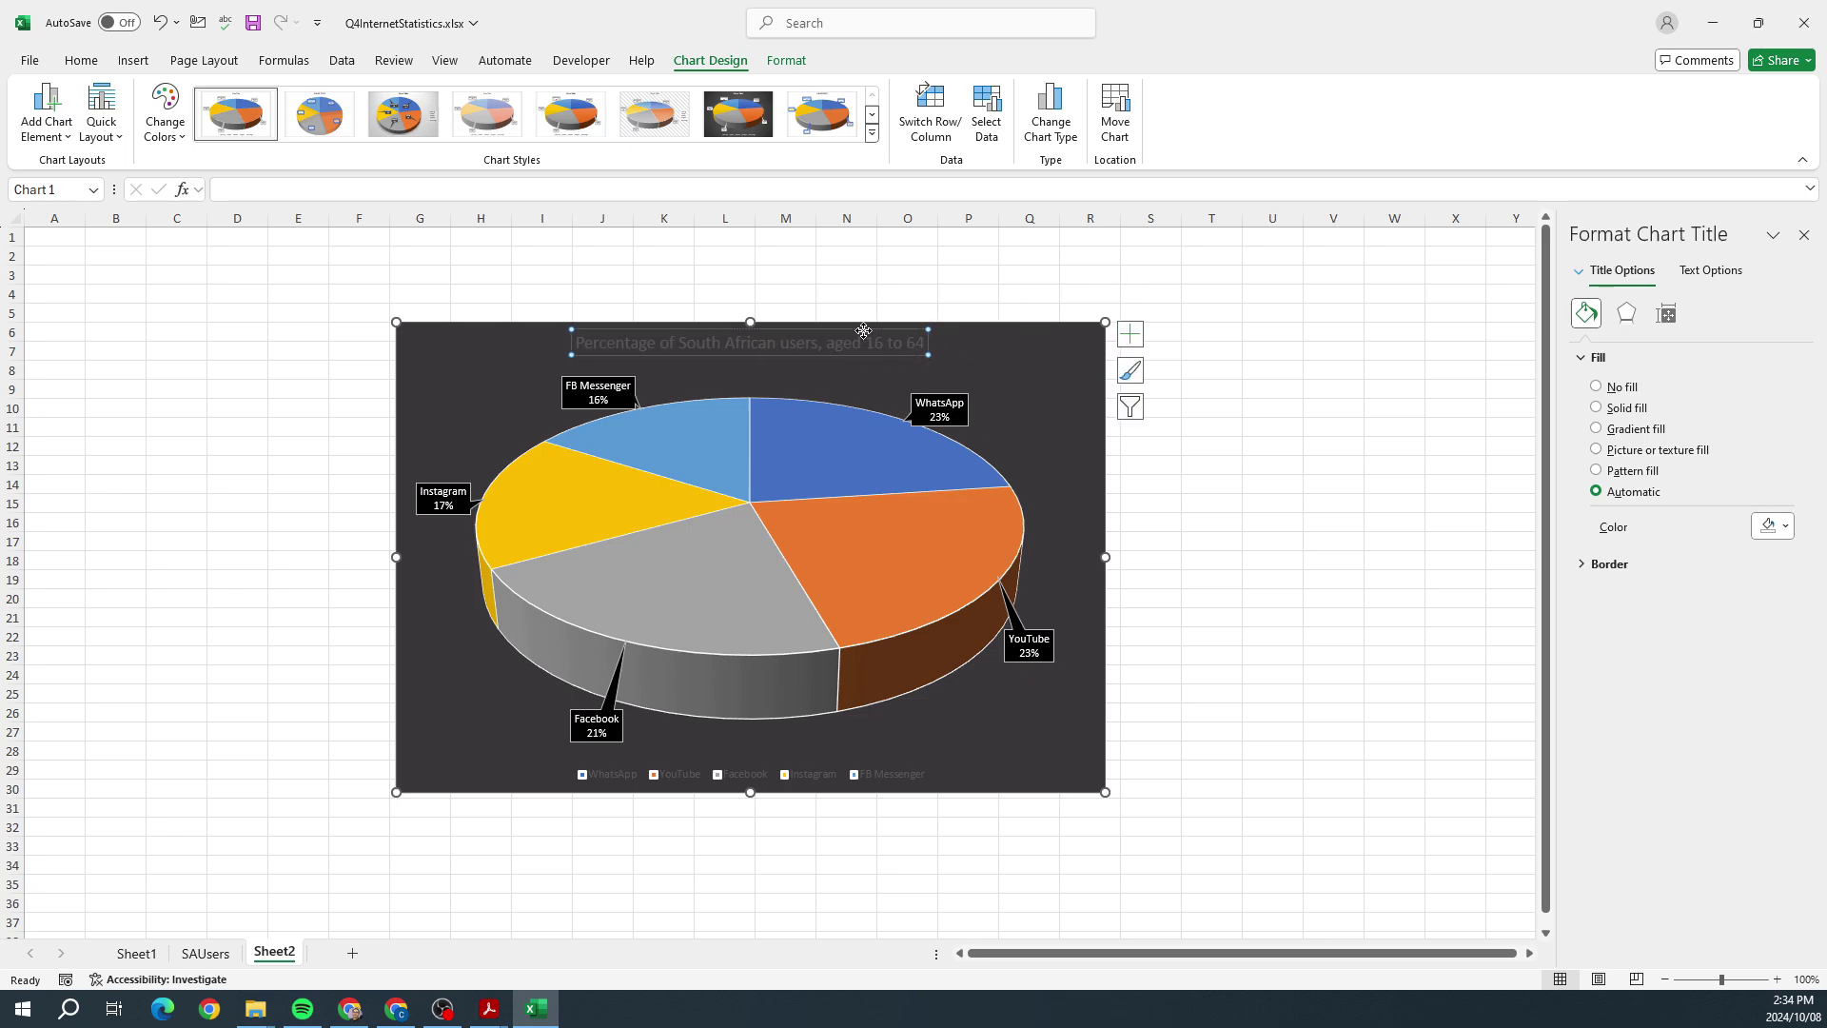
# Step: Set the chart title's text fill colour to white
pyautogui.click(1709, 270)
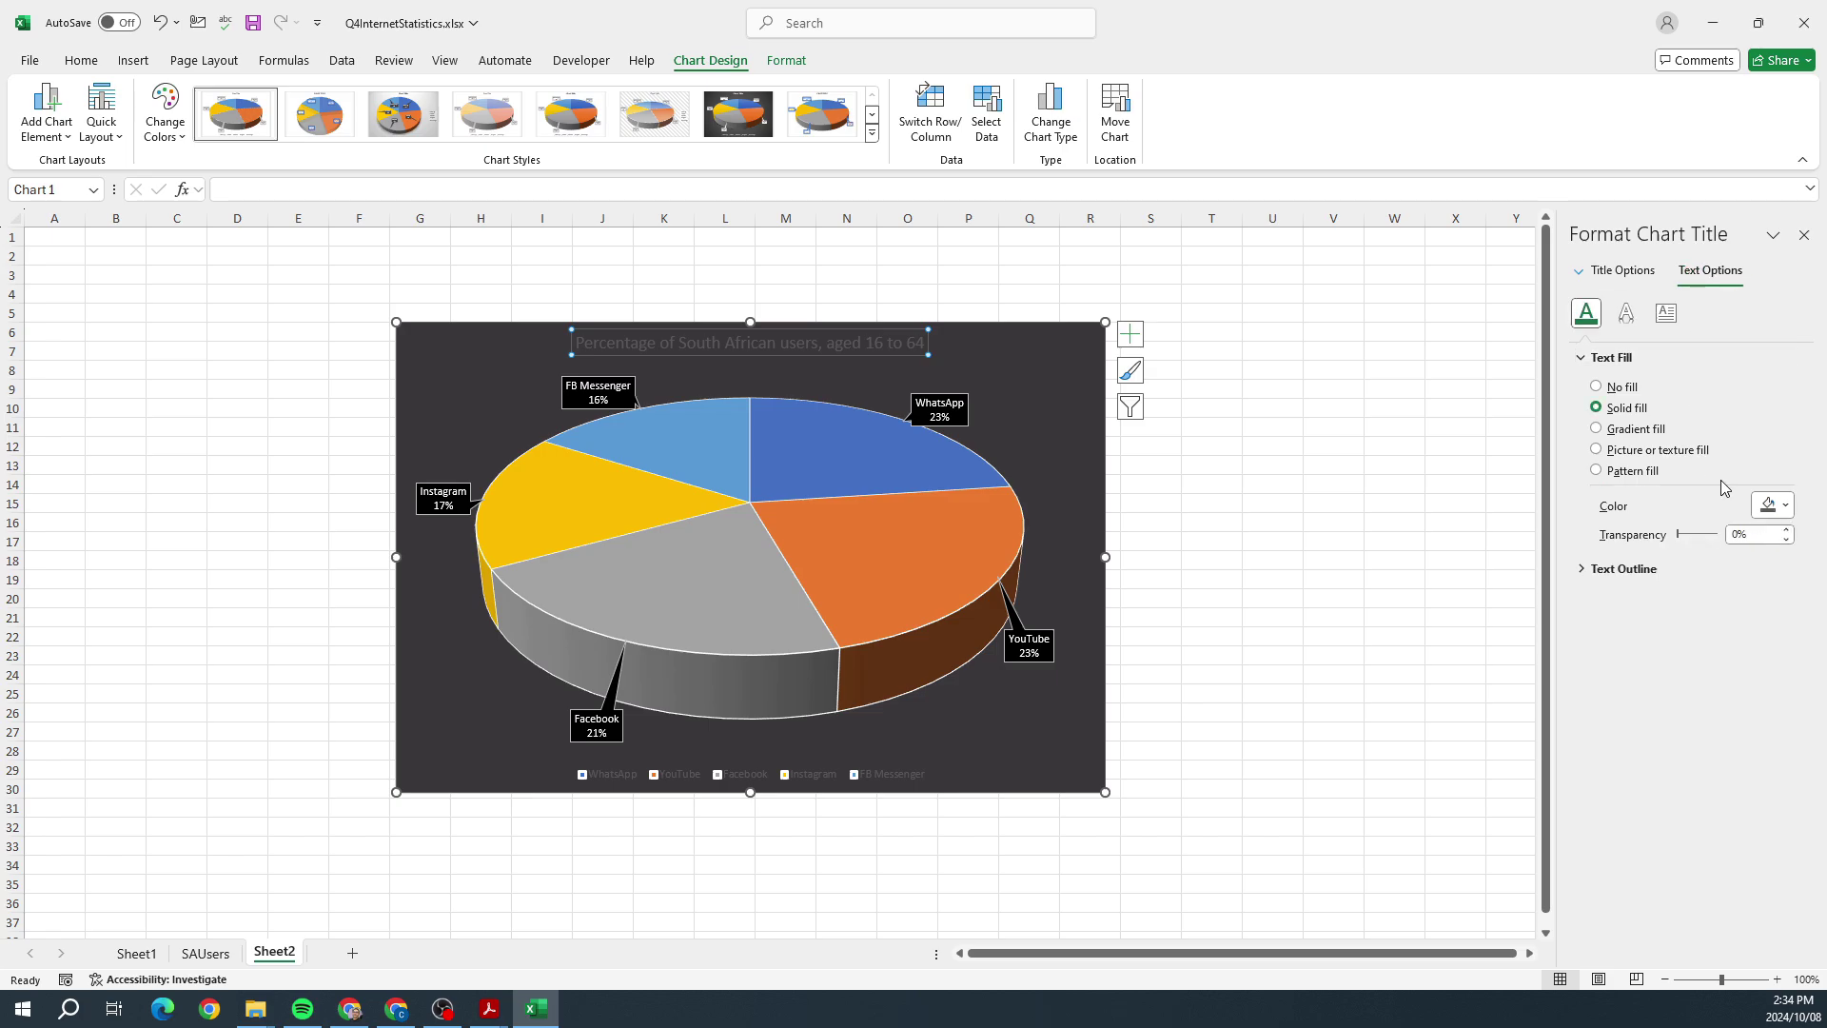
pyautogui.click(1793, 511)
pyautogui.click(1676, 600)
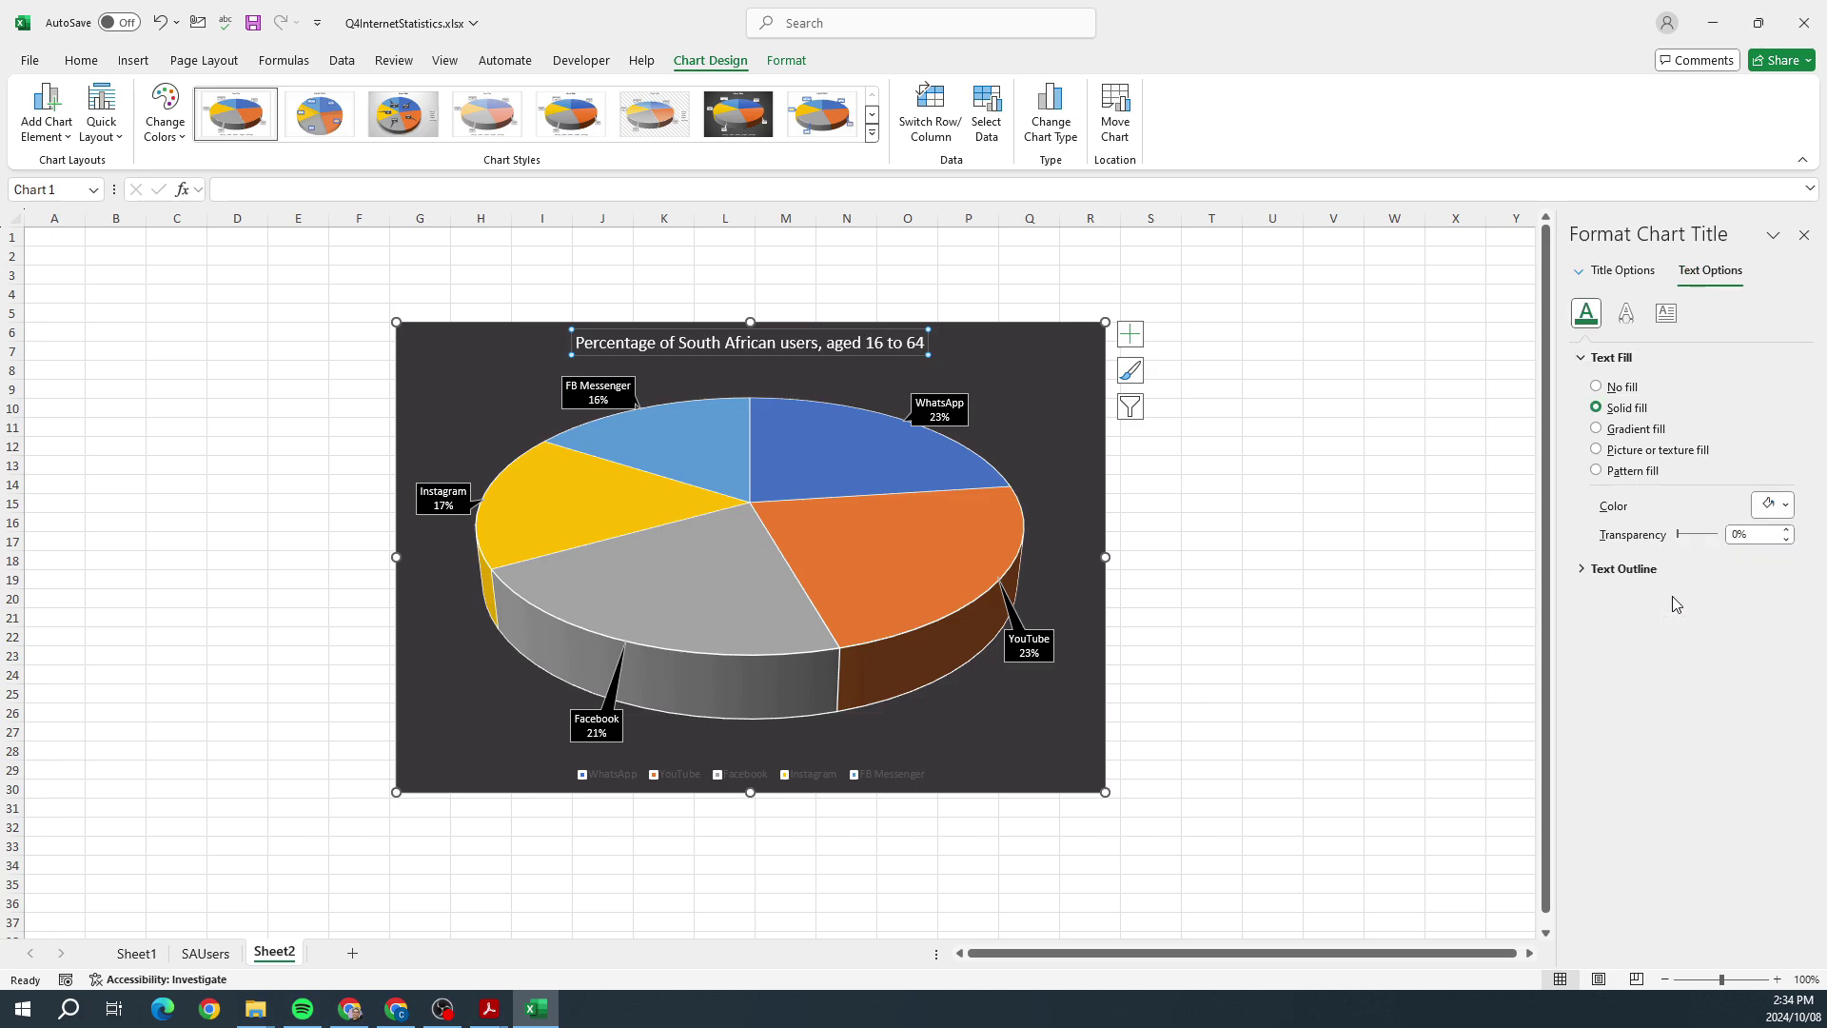
pyautogui.click(1343, 618)
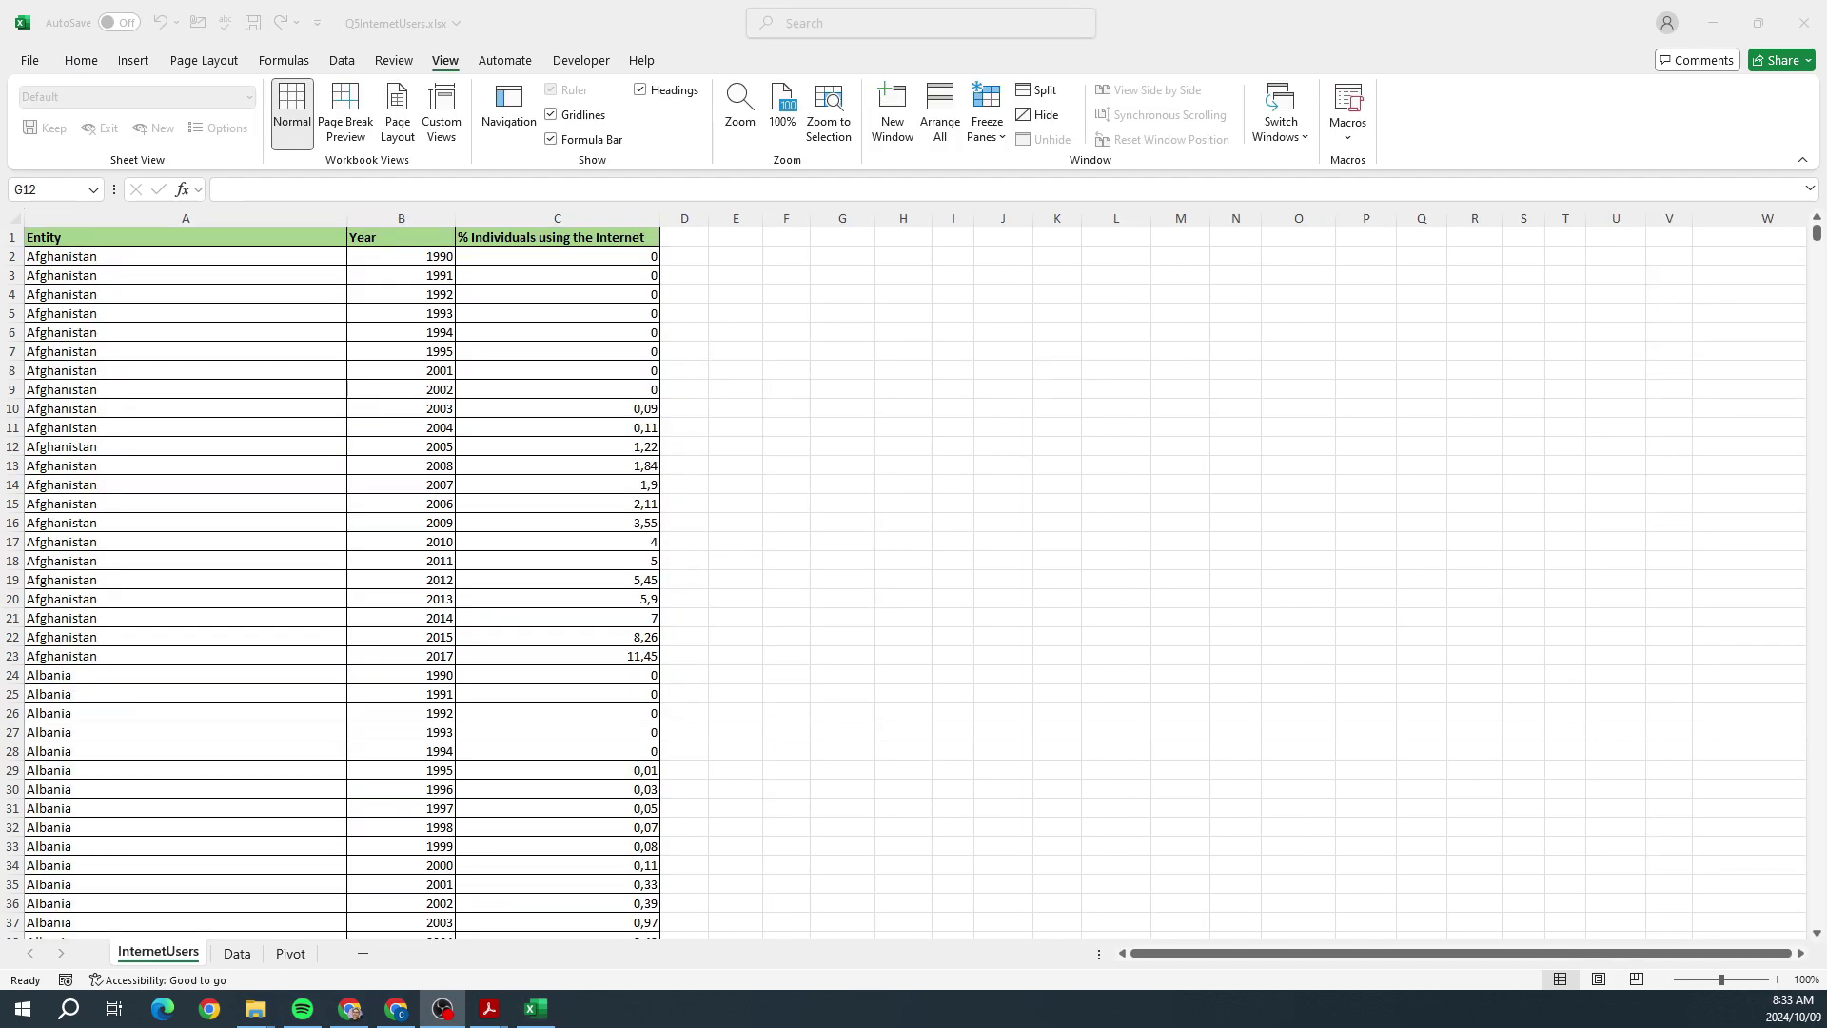
pyautogui.hotkey('alt', 'Tab')
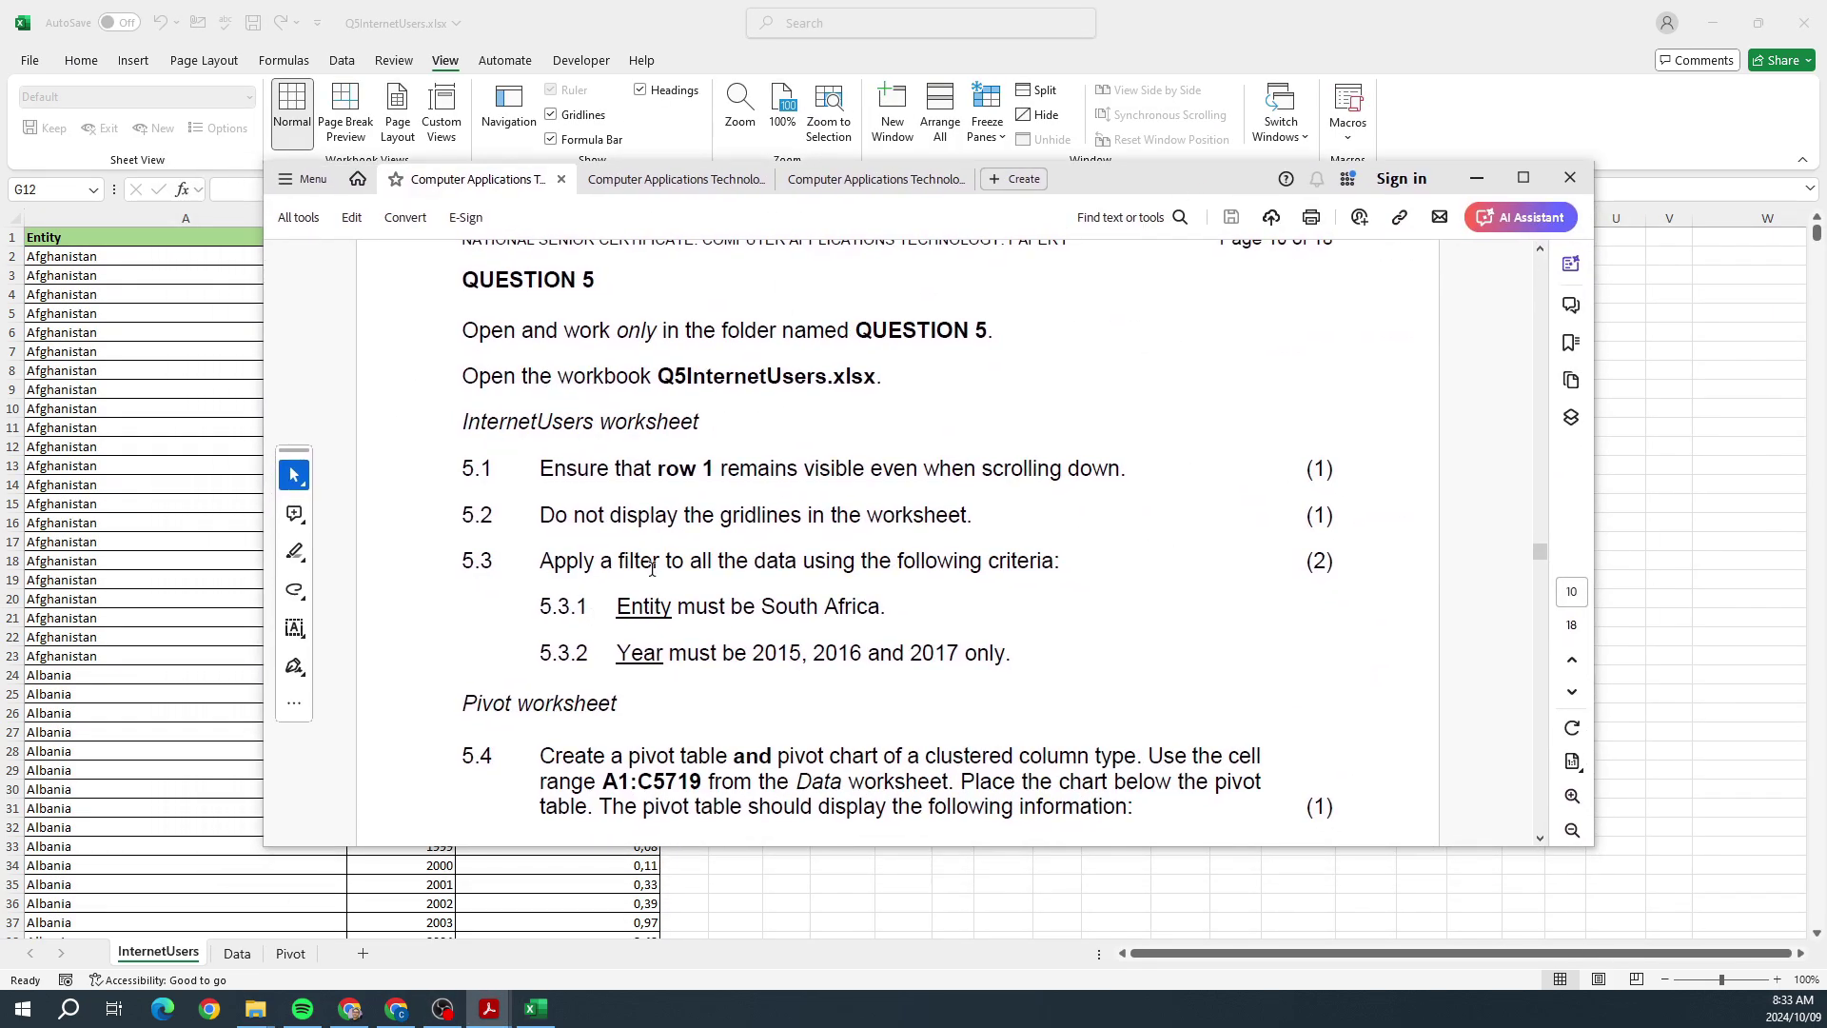
pyautogui.scroll(-5, 652, 568)
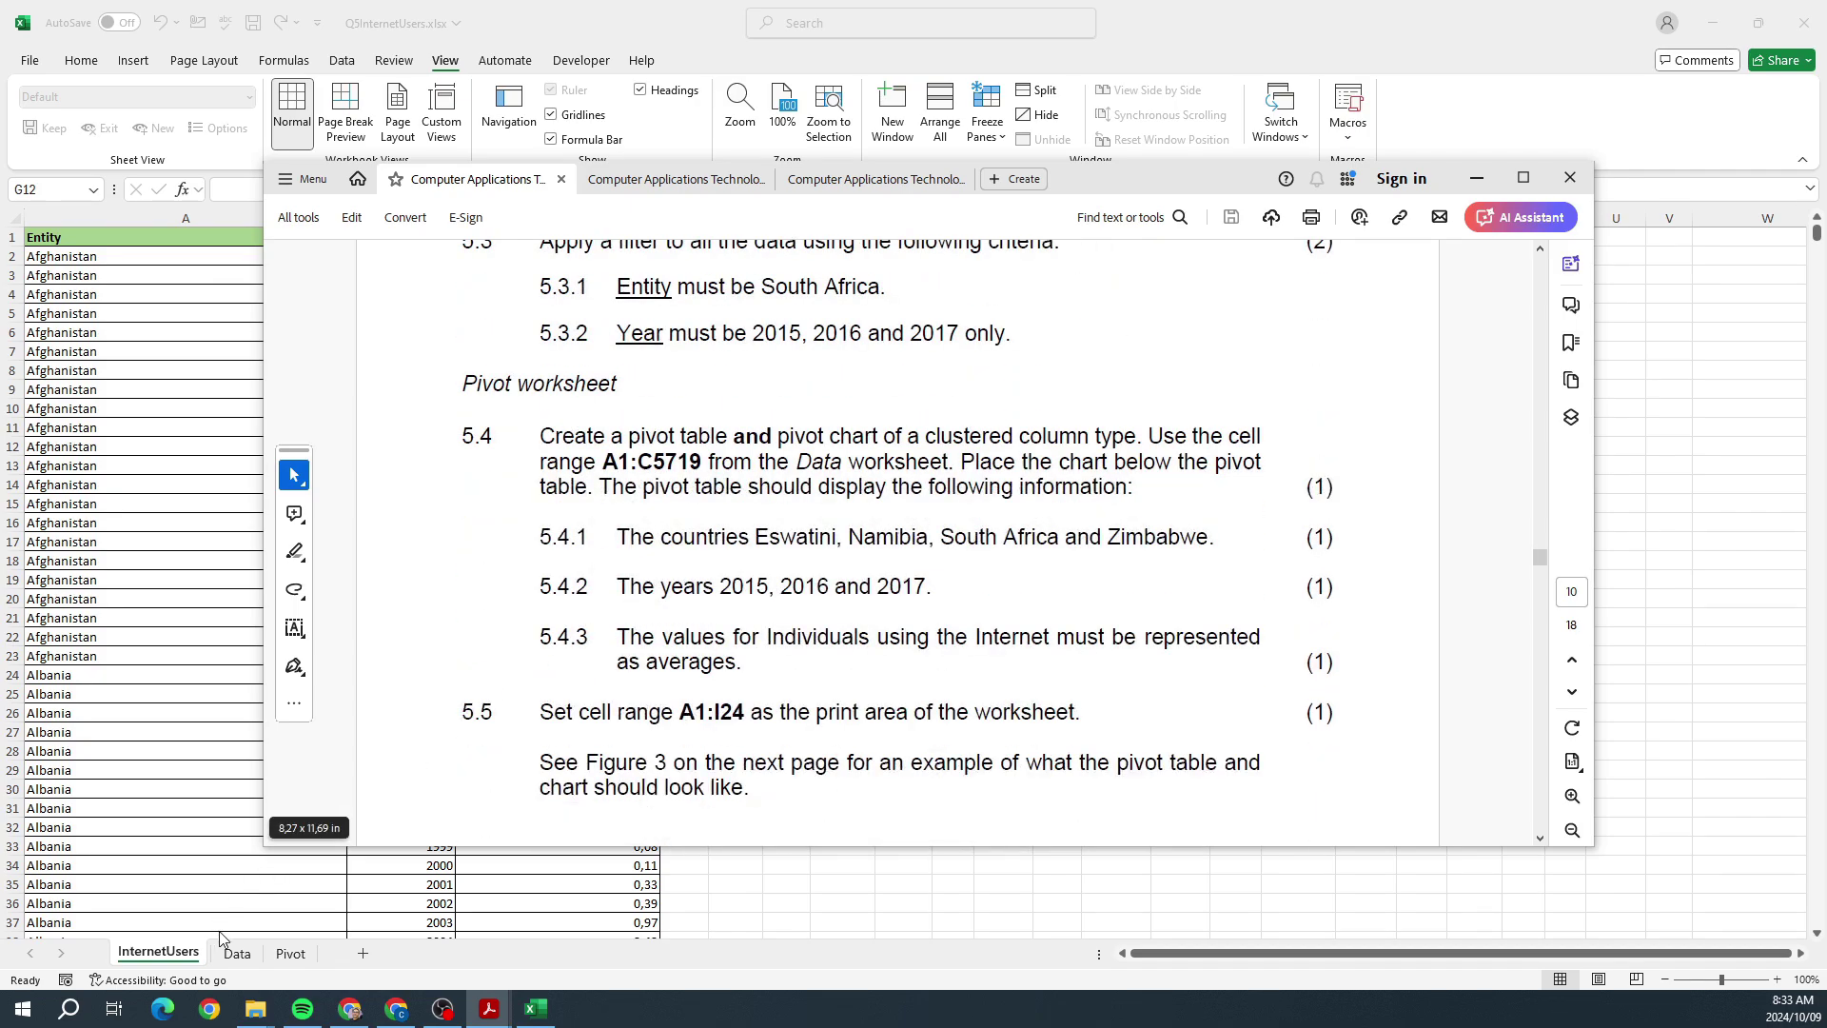
pyautogui.moveTo(463, 382); pyautogui.dragTo(506, 381)
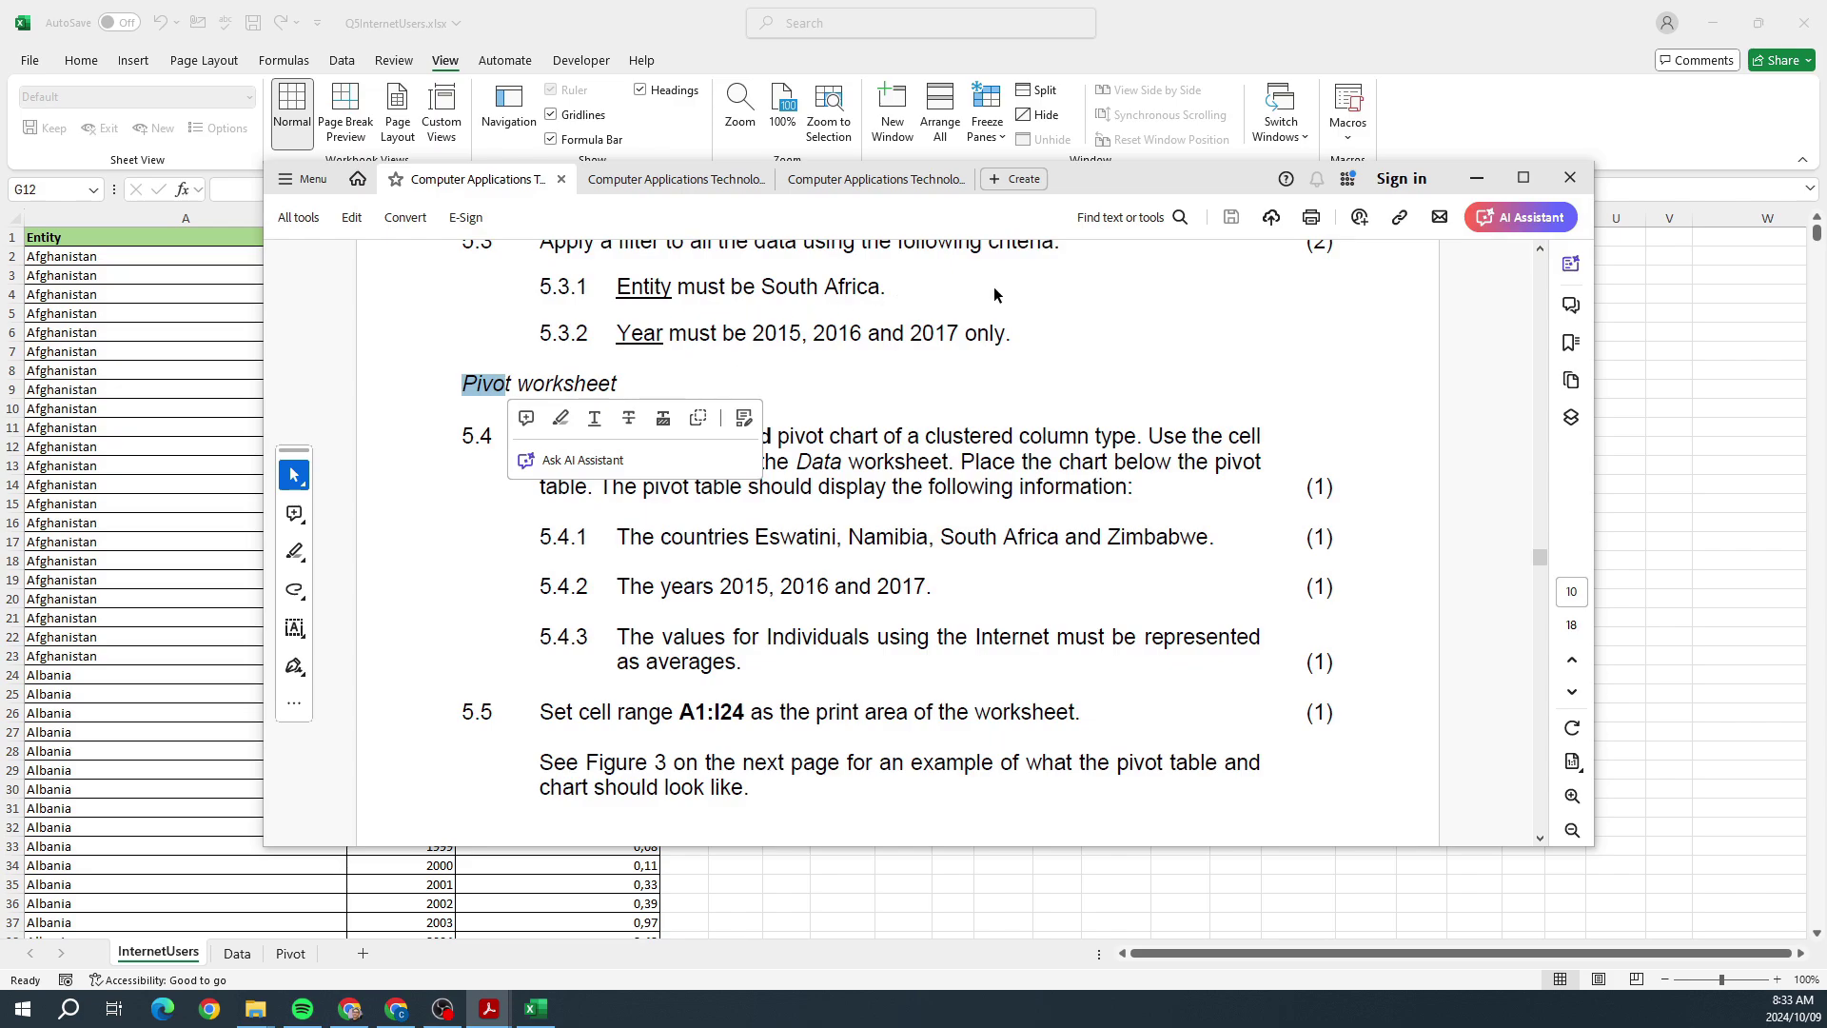
pyautogui.scroll(4, 1014, 509)
pyautogui.click(1028, 488)
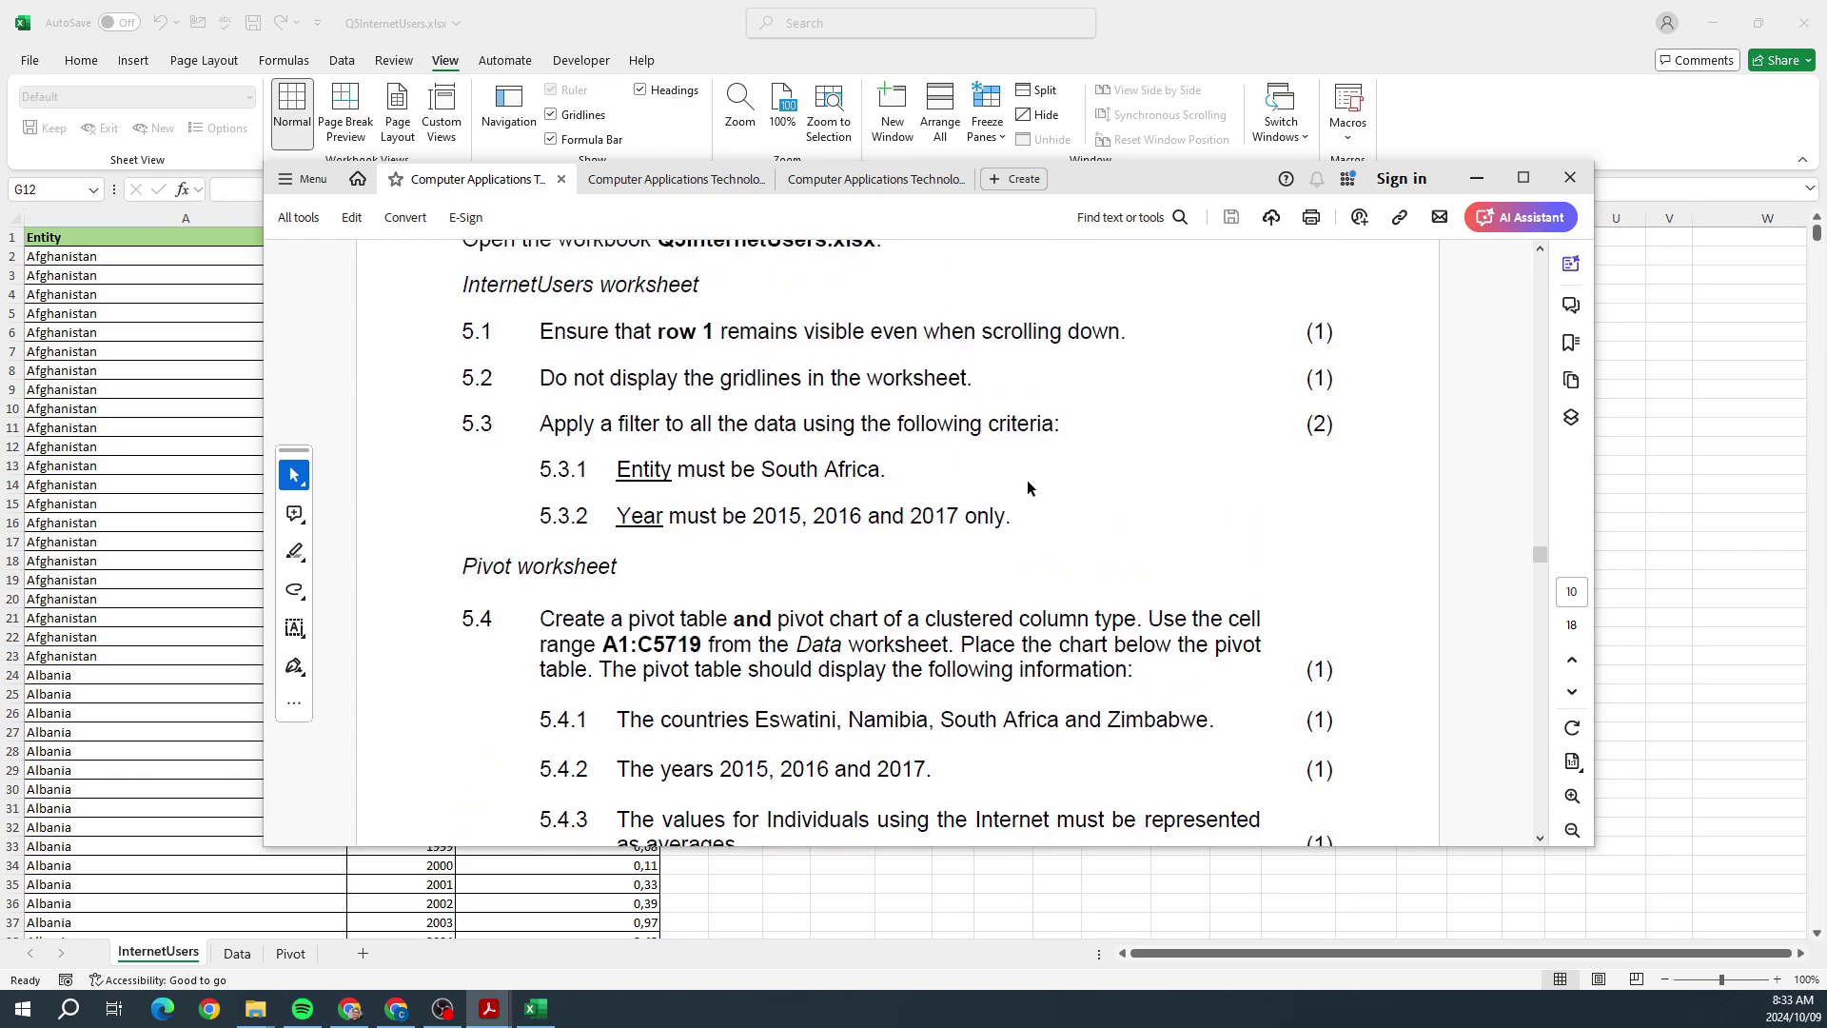
pyautogui.hotkey('alt', 'Tab')
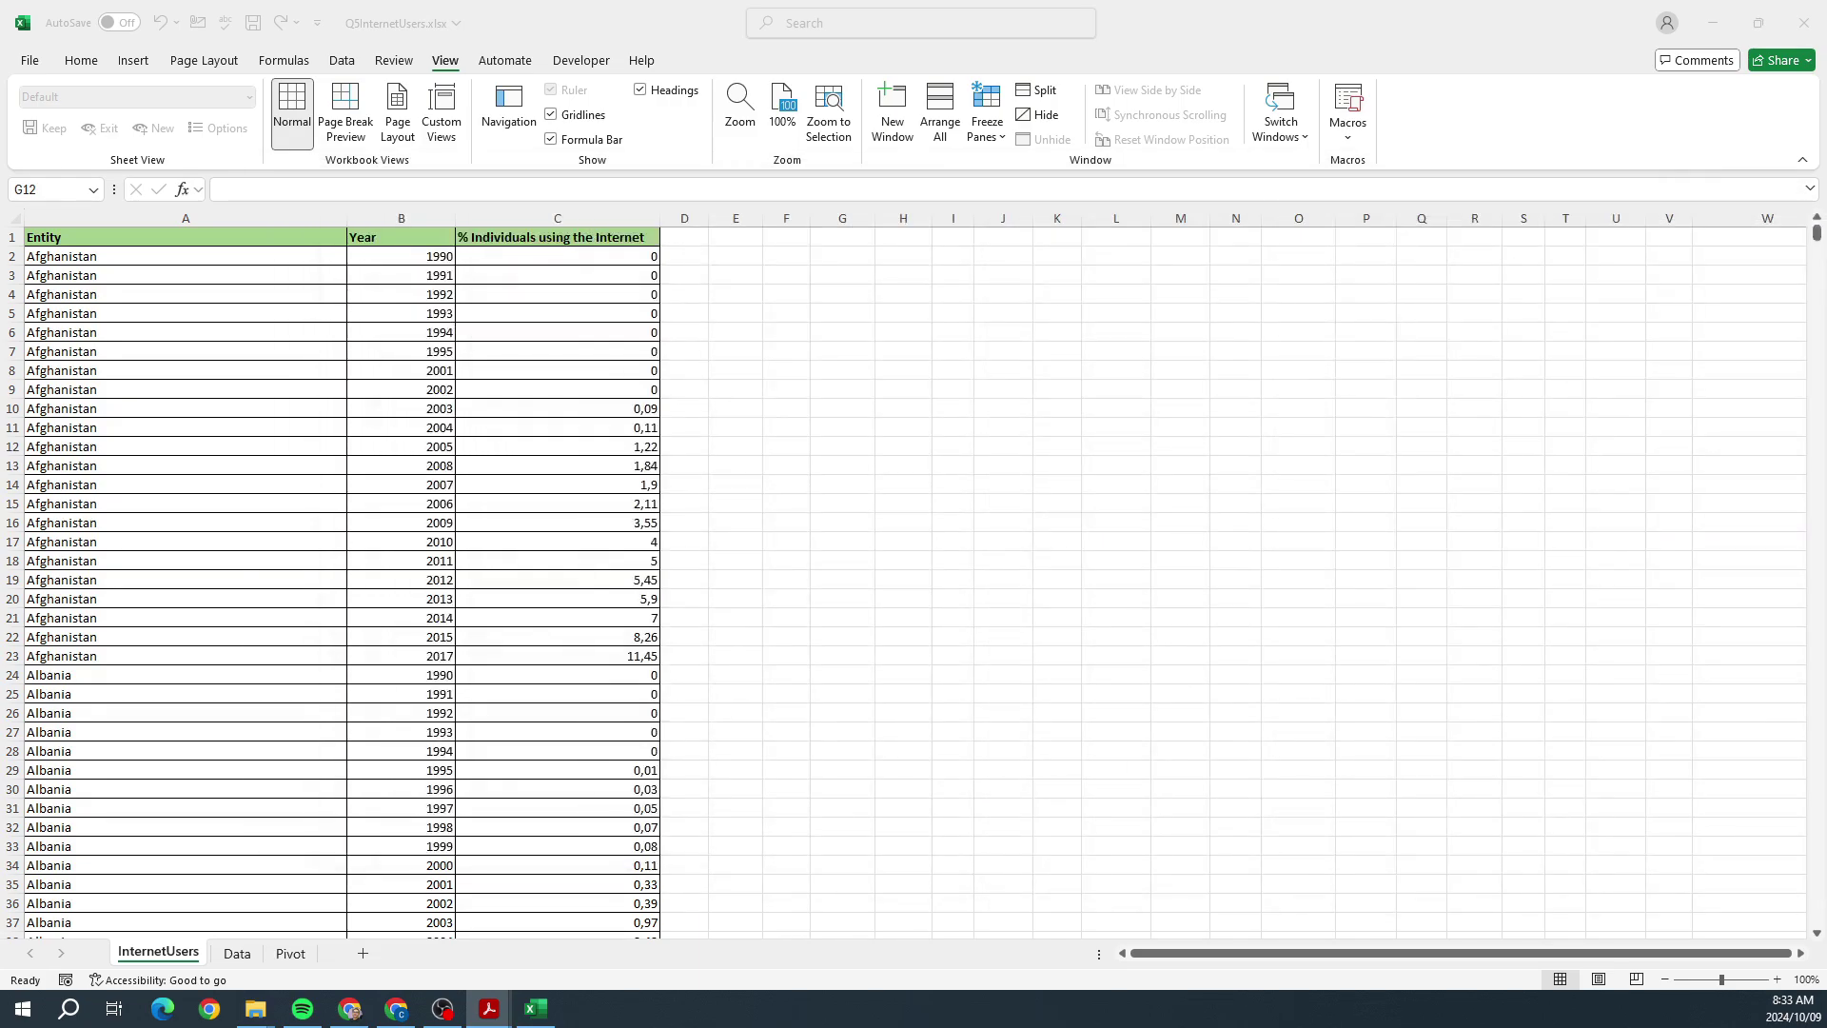
pyautogui.hotkey('alt', 'Tab')
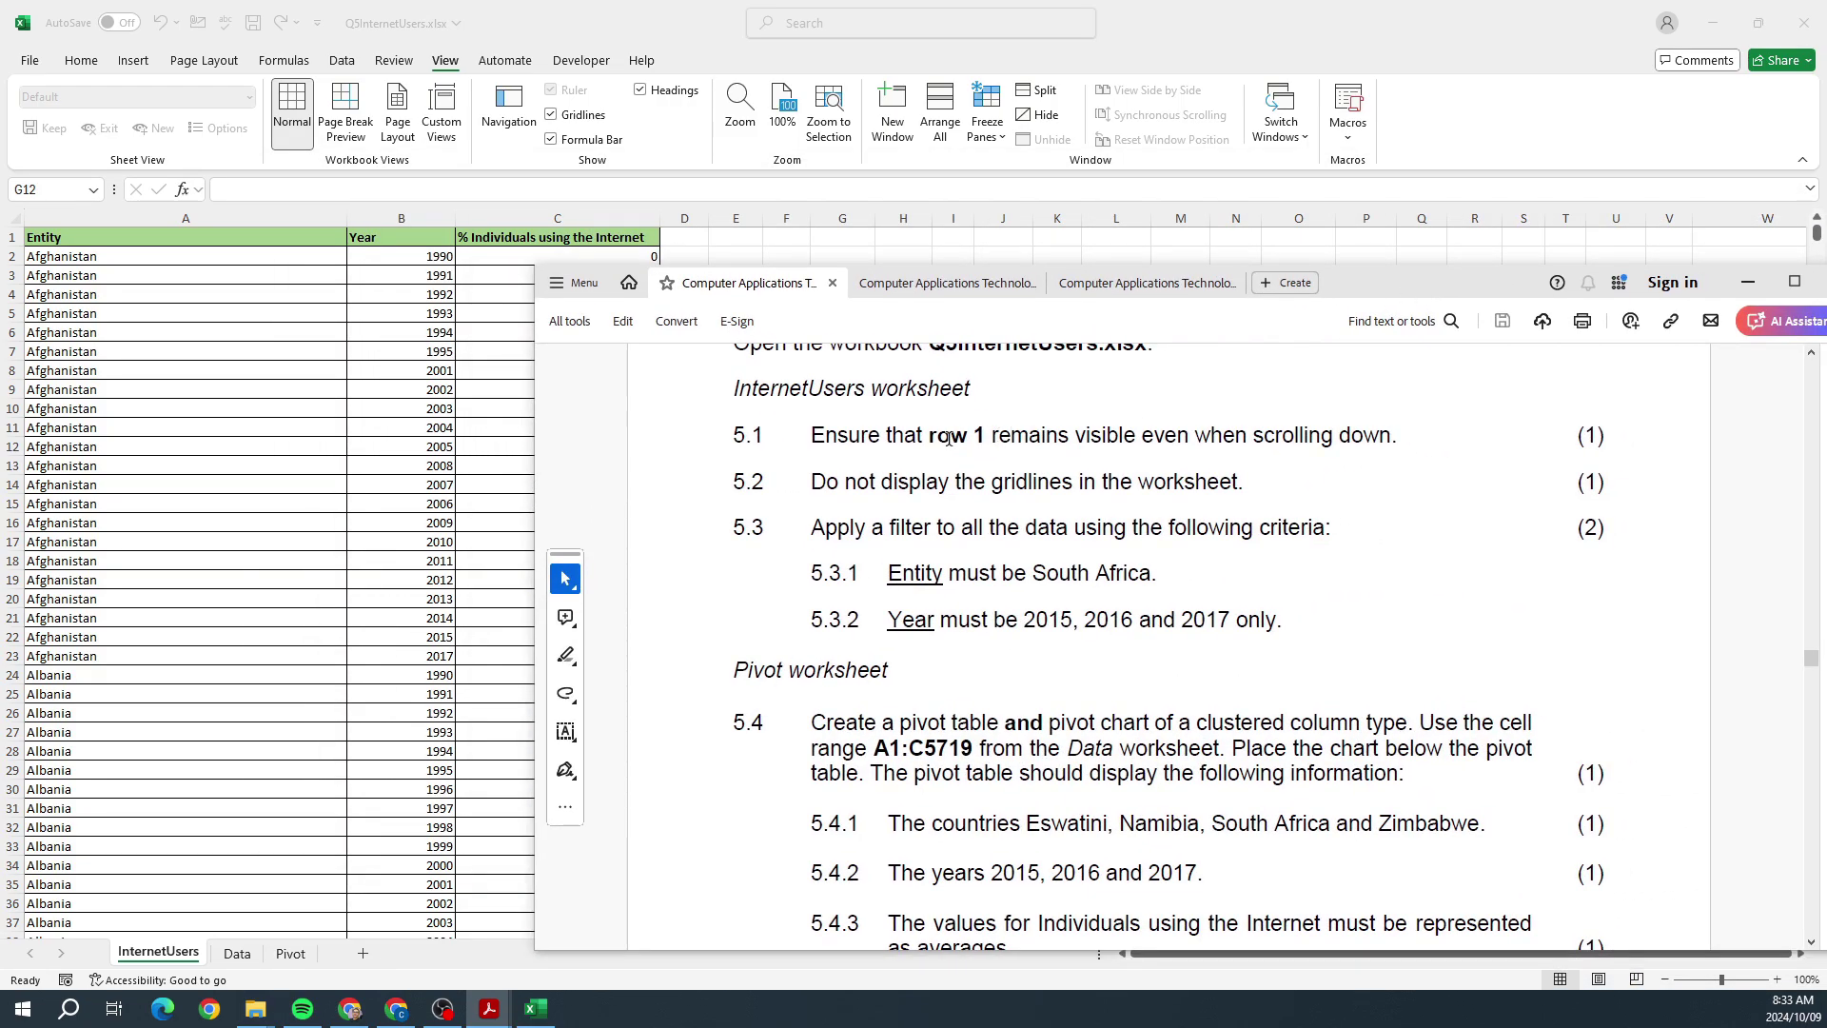
pyautogui.moveTo(949, 438); pyautogui.dragTo(1224, 449)
pyautogui.moveTo(840, 482); pyautogui.dragTo(1239, 483)
pyautogui.moveTo(882, 533); pyautogui.dragTo(1070, 530)
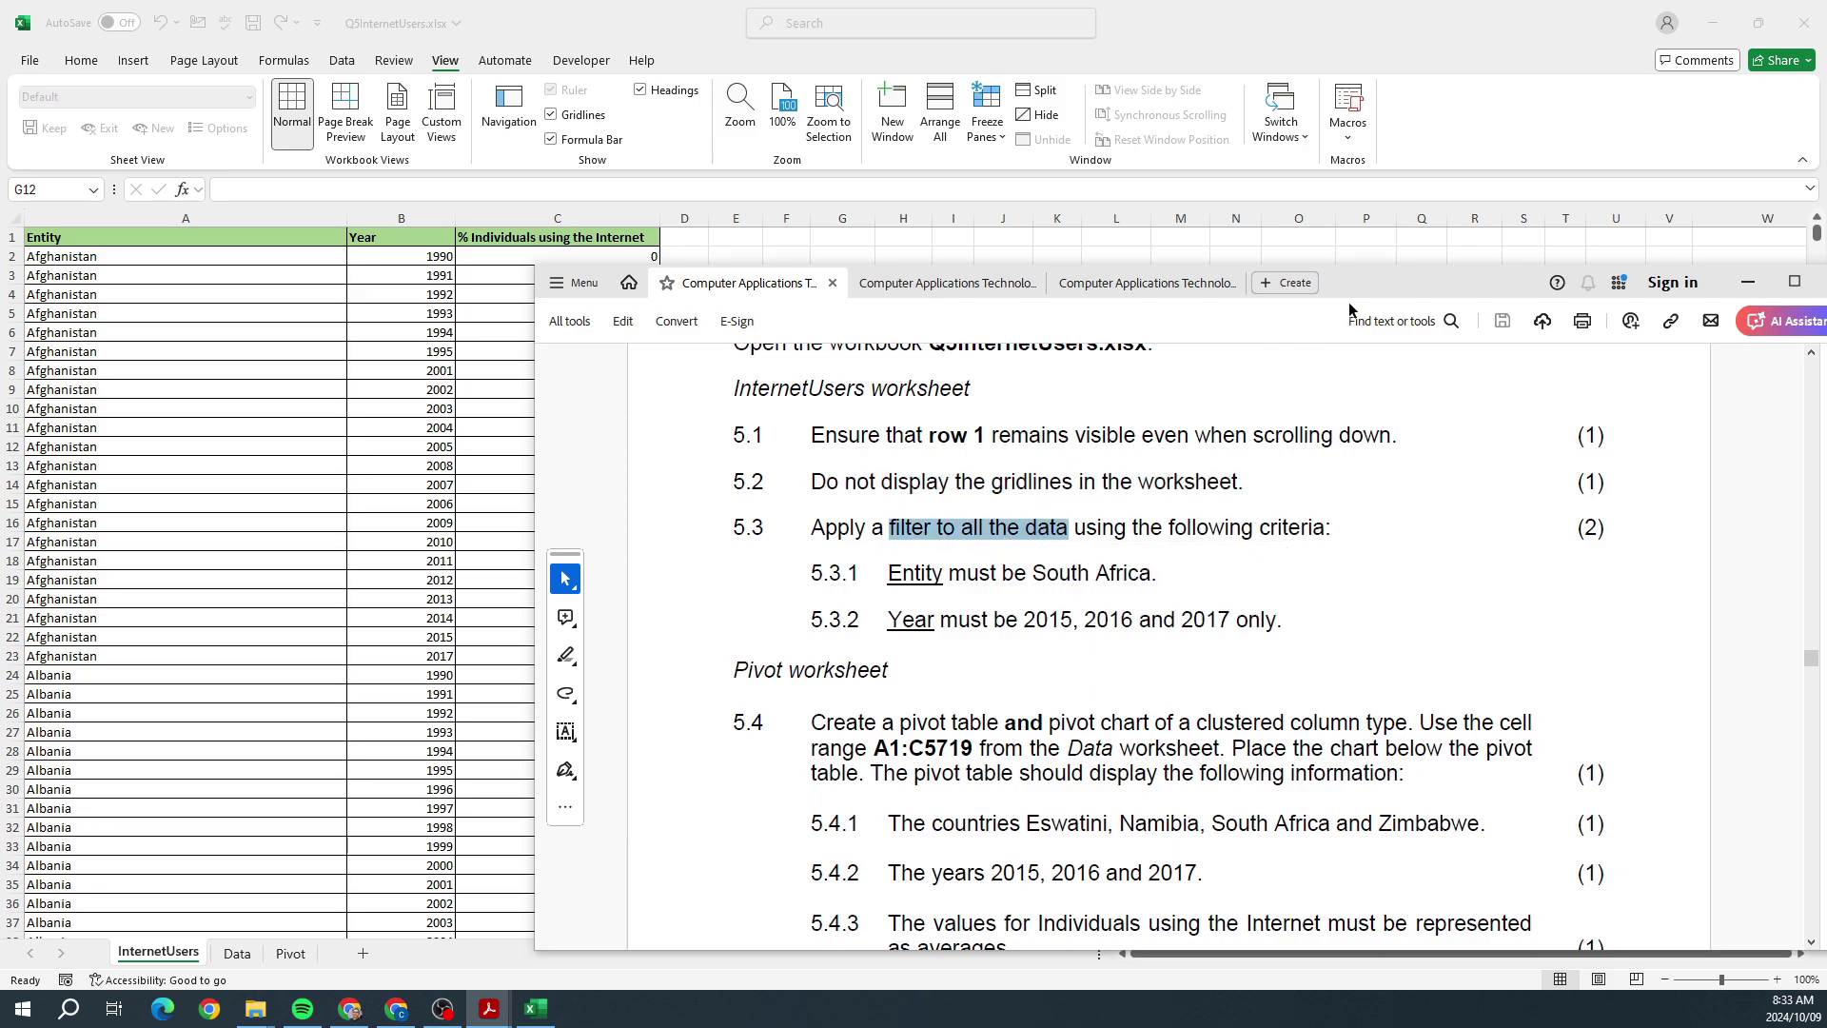
pyautogui.moveTo(1376, 286); pyautogui.dragTo(1825, 285)
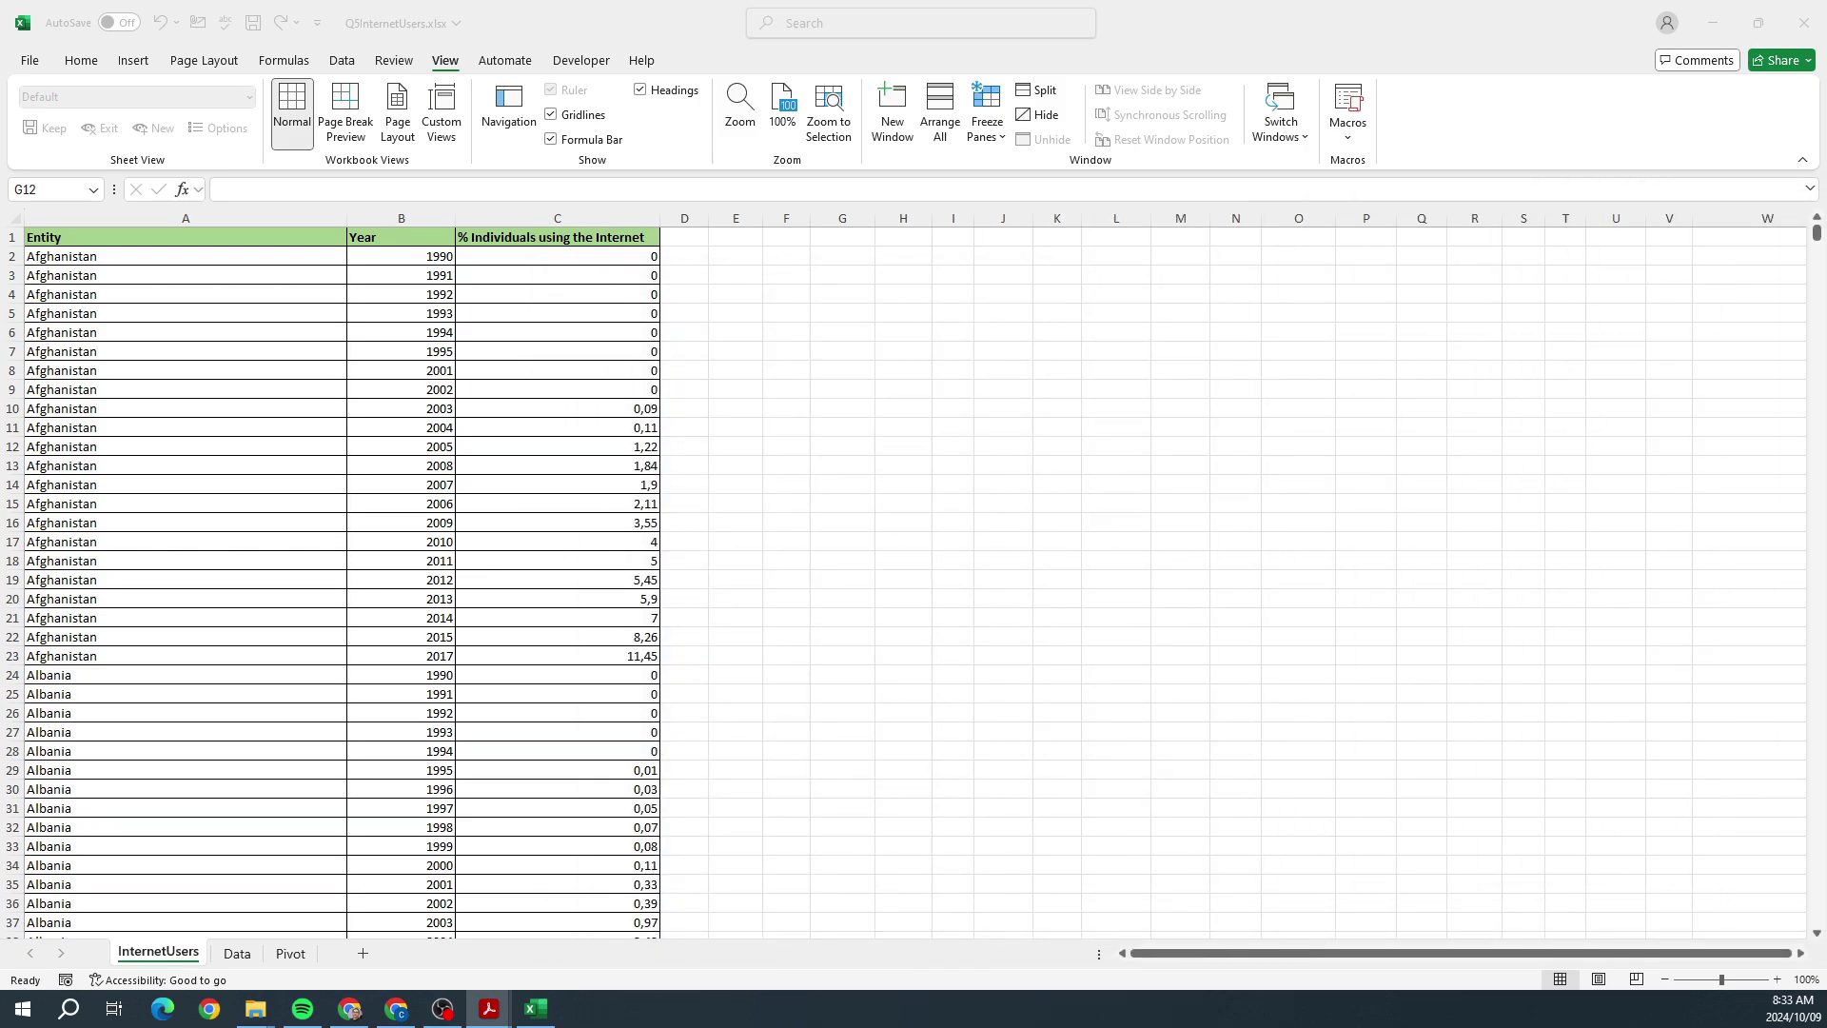
pyautogui.click(181, 956)
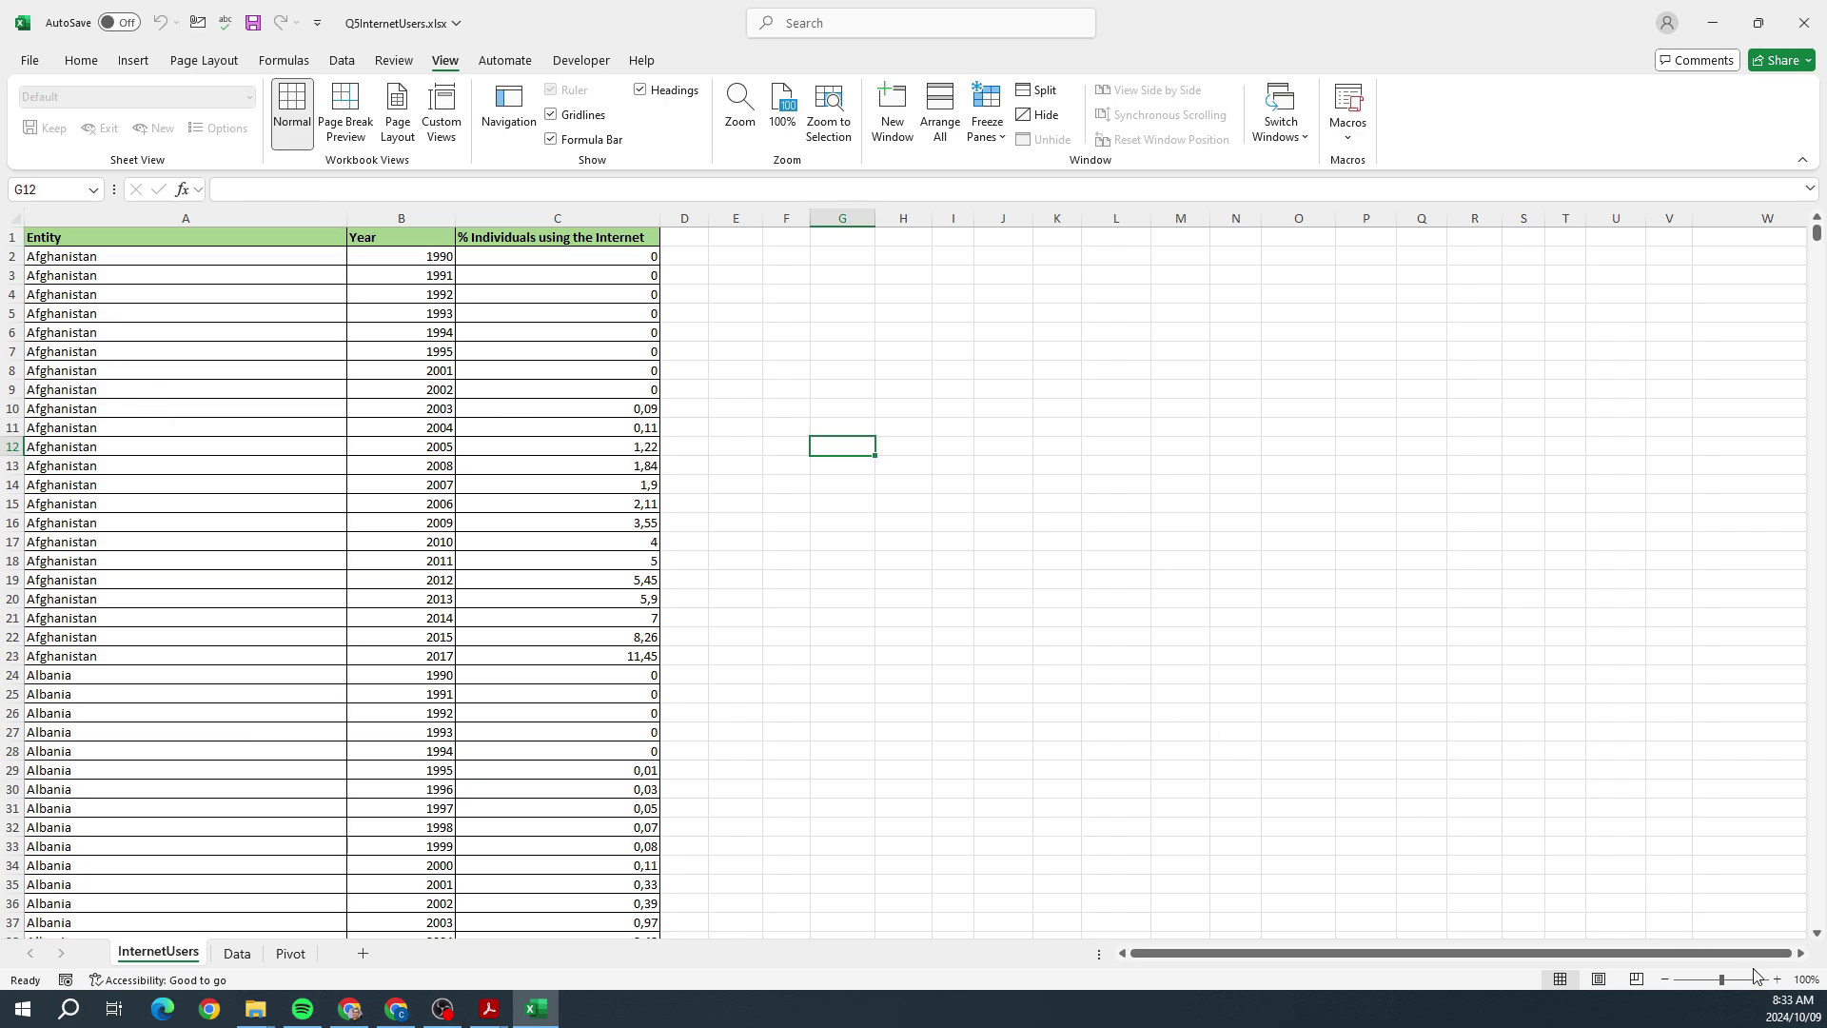
# Step: Zoom in on the InternetUsers sheet and freeze its top row
pyautogui.click(1777, 979)
pyautogui.click(1776, 979)
pyautogui.click(1776, 979)
pyautogui.click(1776, 979)
pyautogui.click(1777, 979)
pyautogui.click(1776, 979)
pyautogui.click(1776, 979)
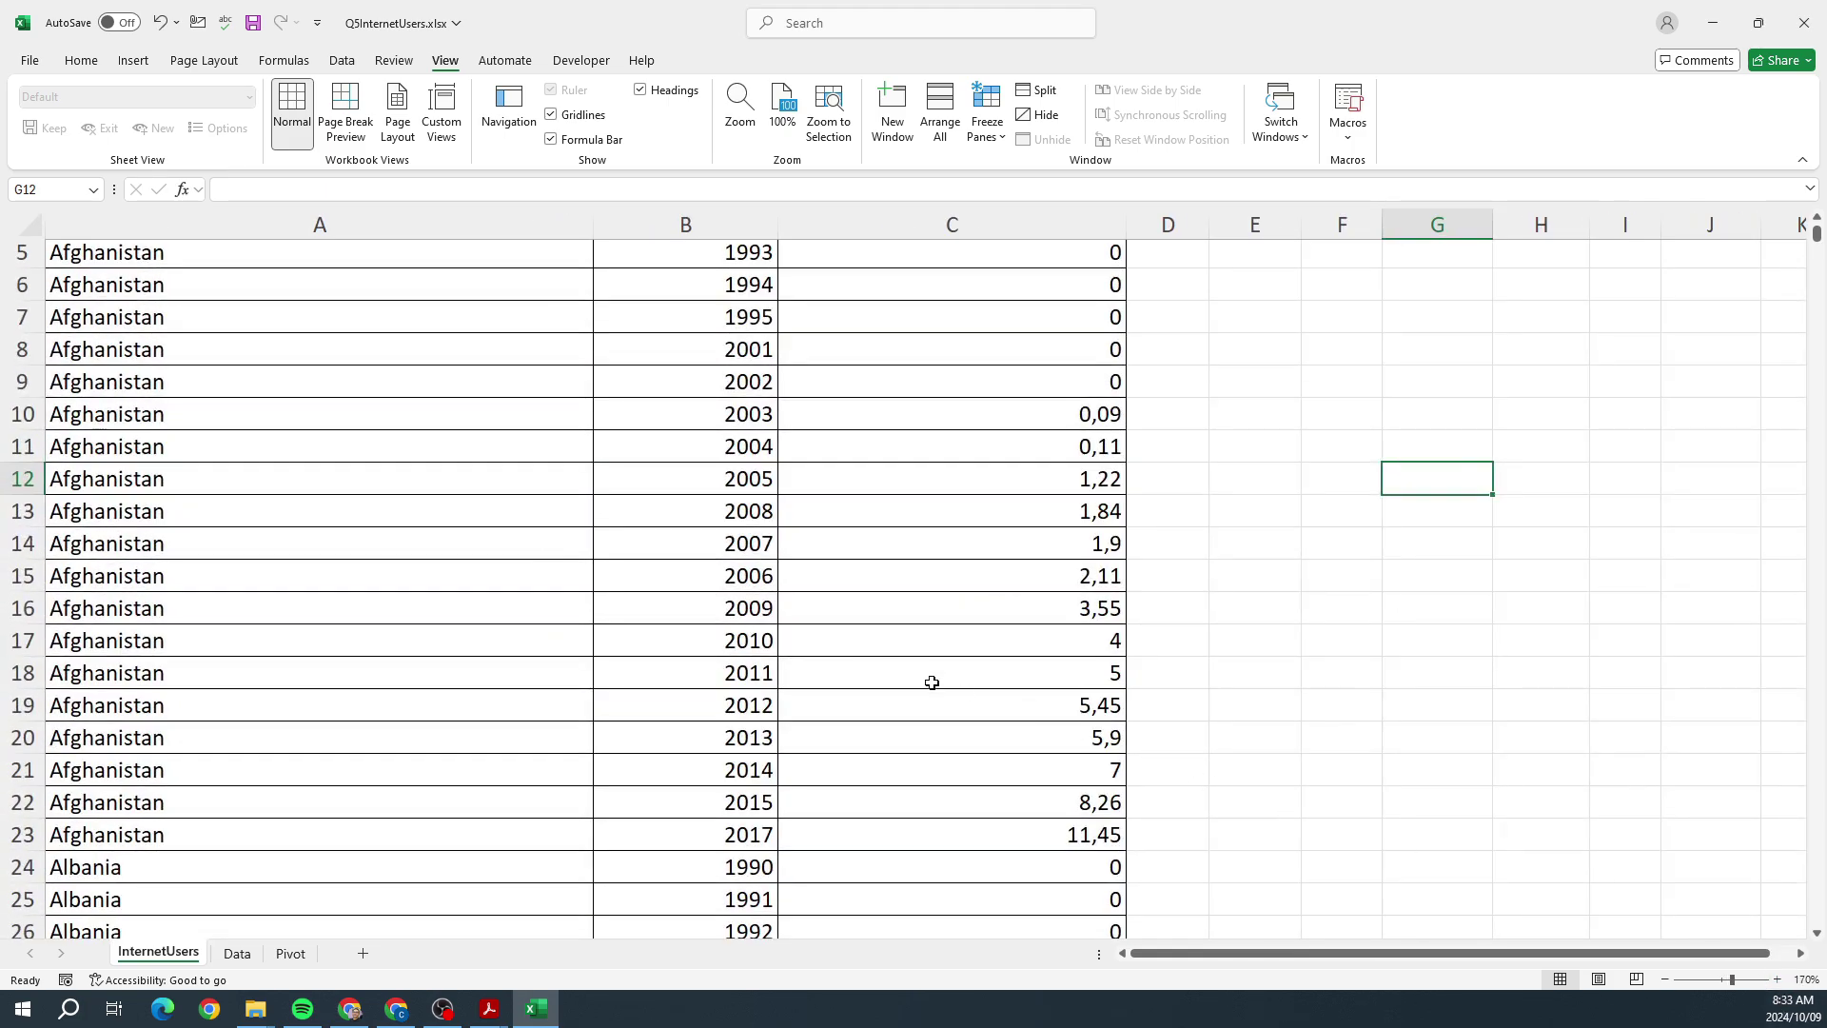
pyautogui.scroll(2, 884, 666)
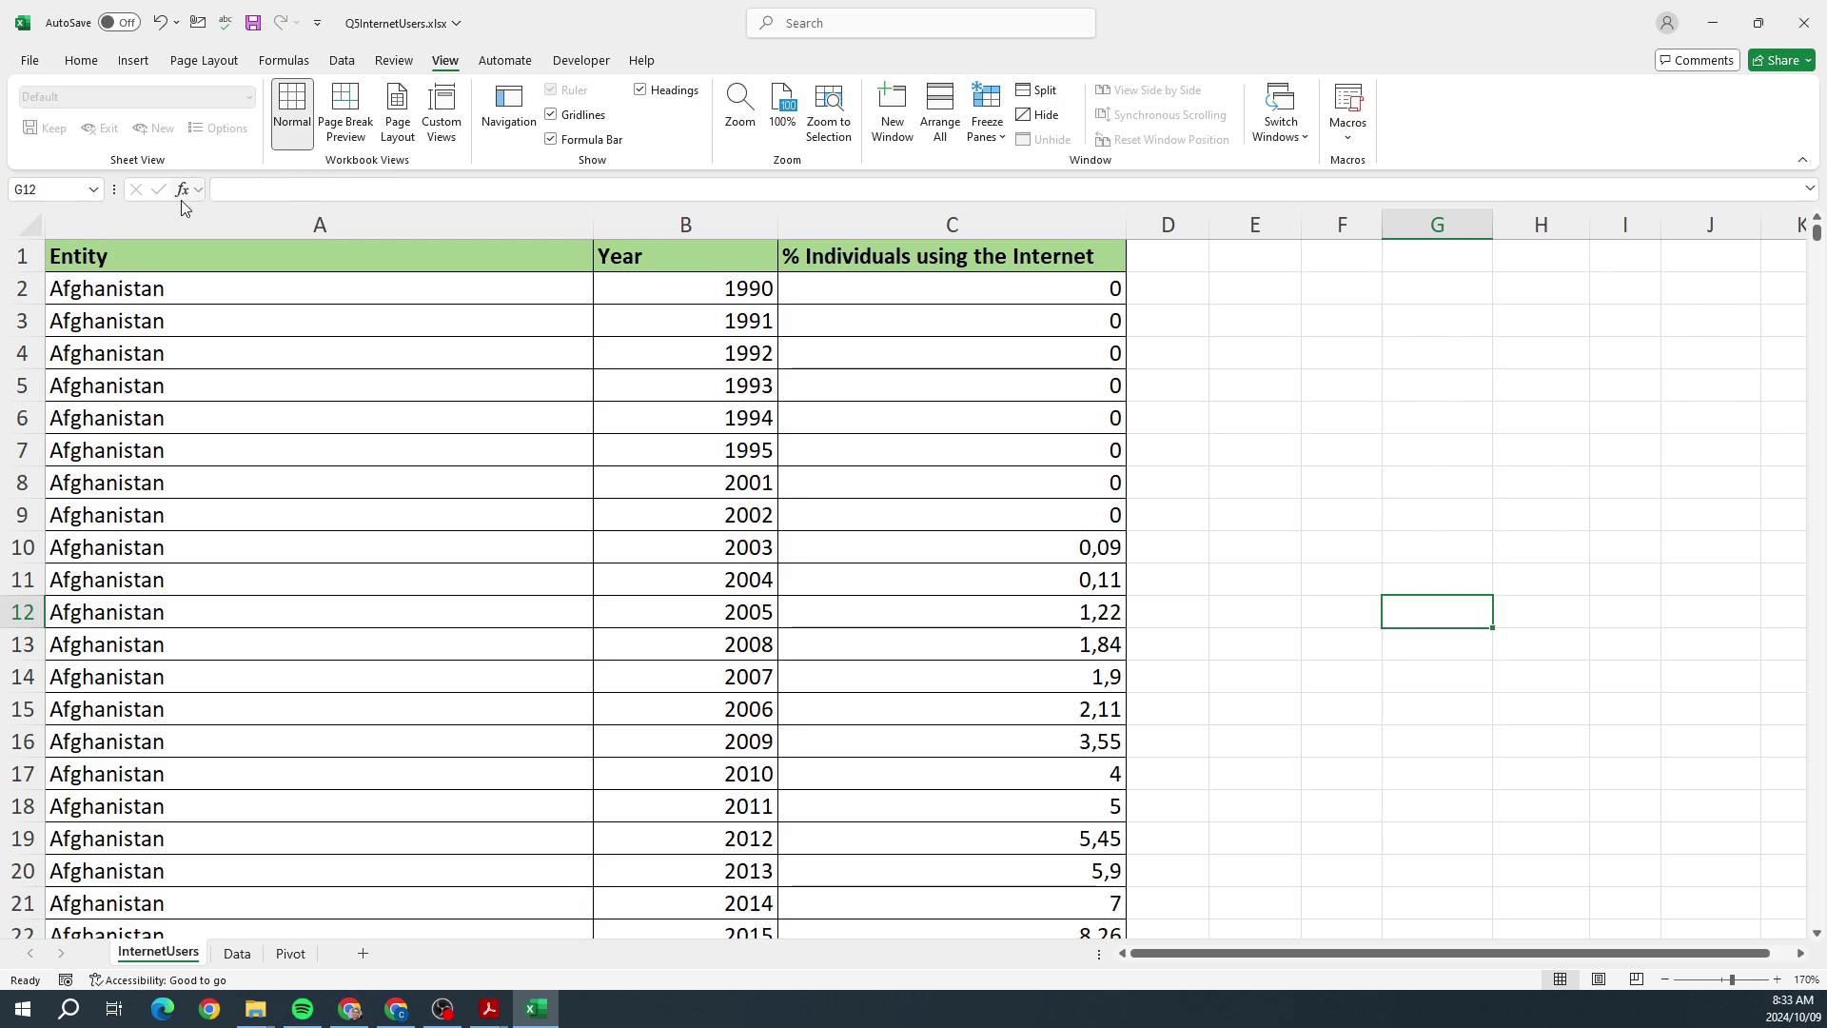
pyautogui.click(22, 256)
pyautogui.scroll(-7, 405, 372)
pyautogui.scroll(7, 406, 372)
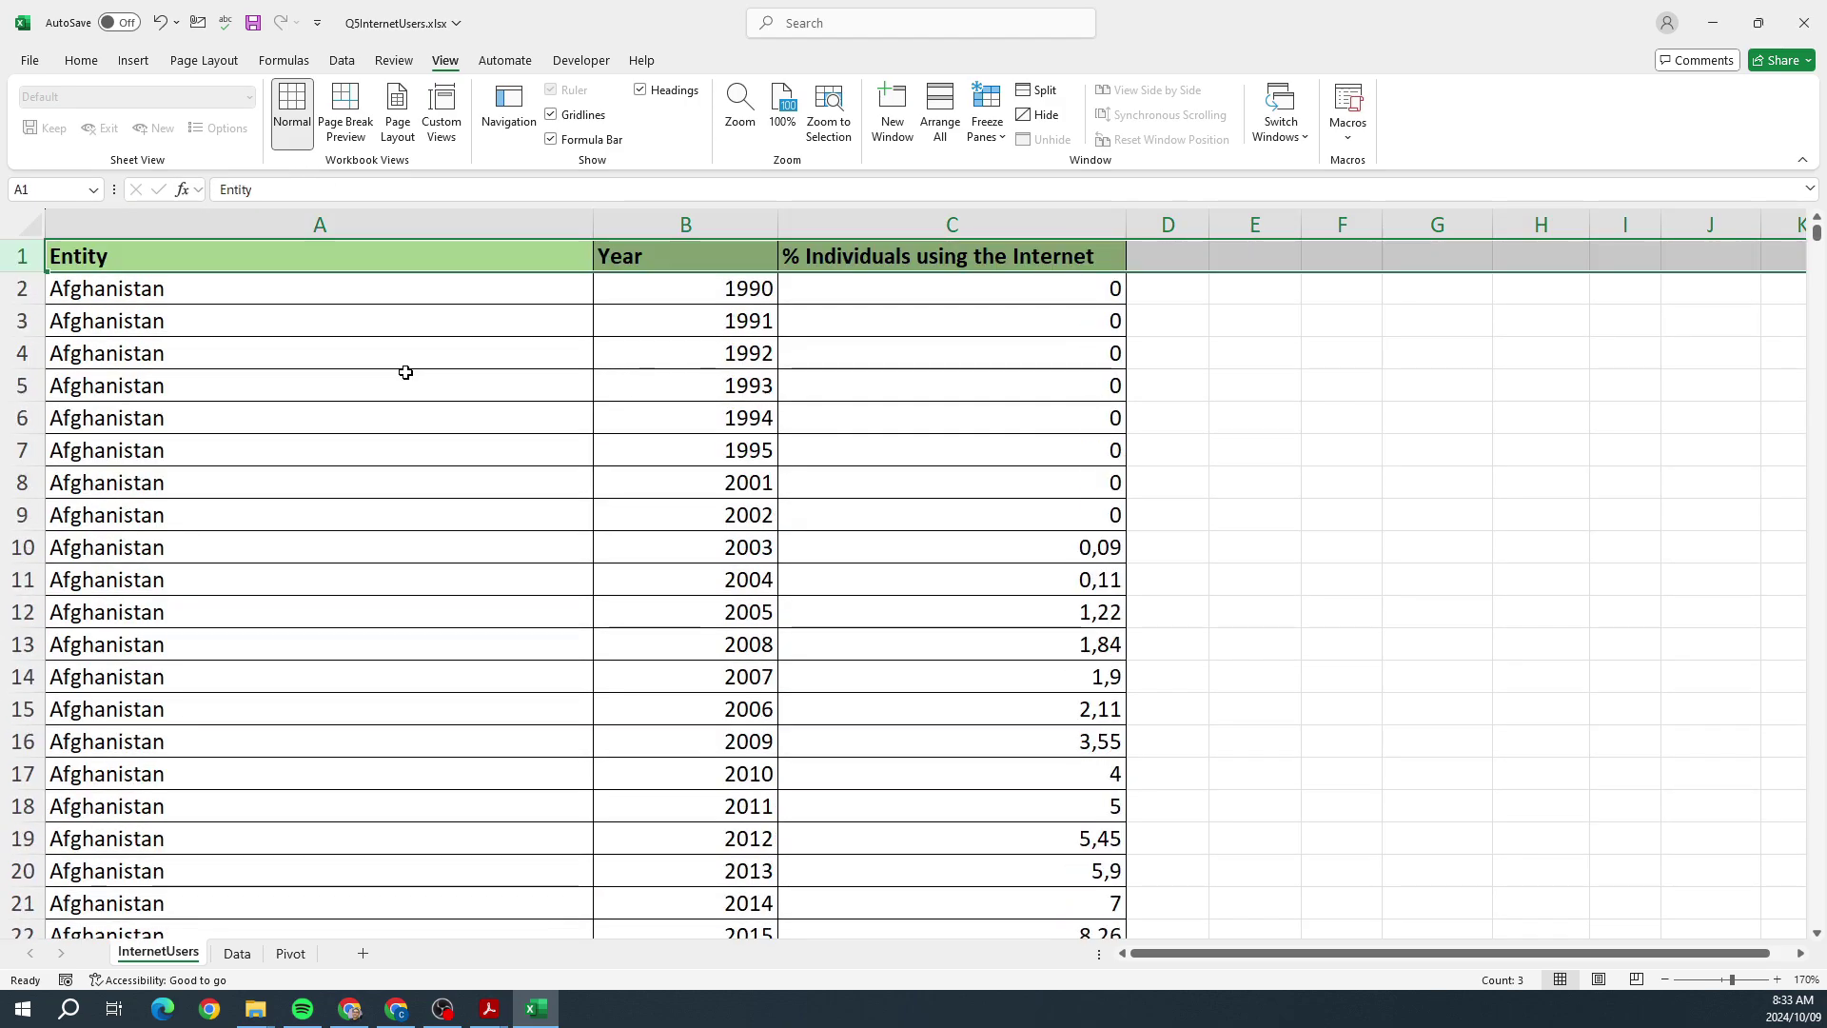
pyautogui.click(403, 363)
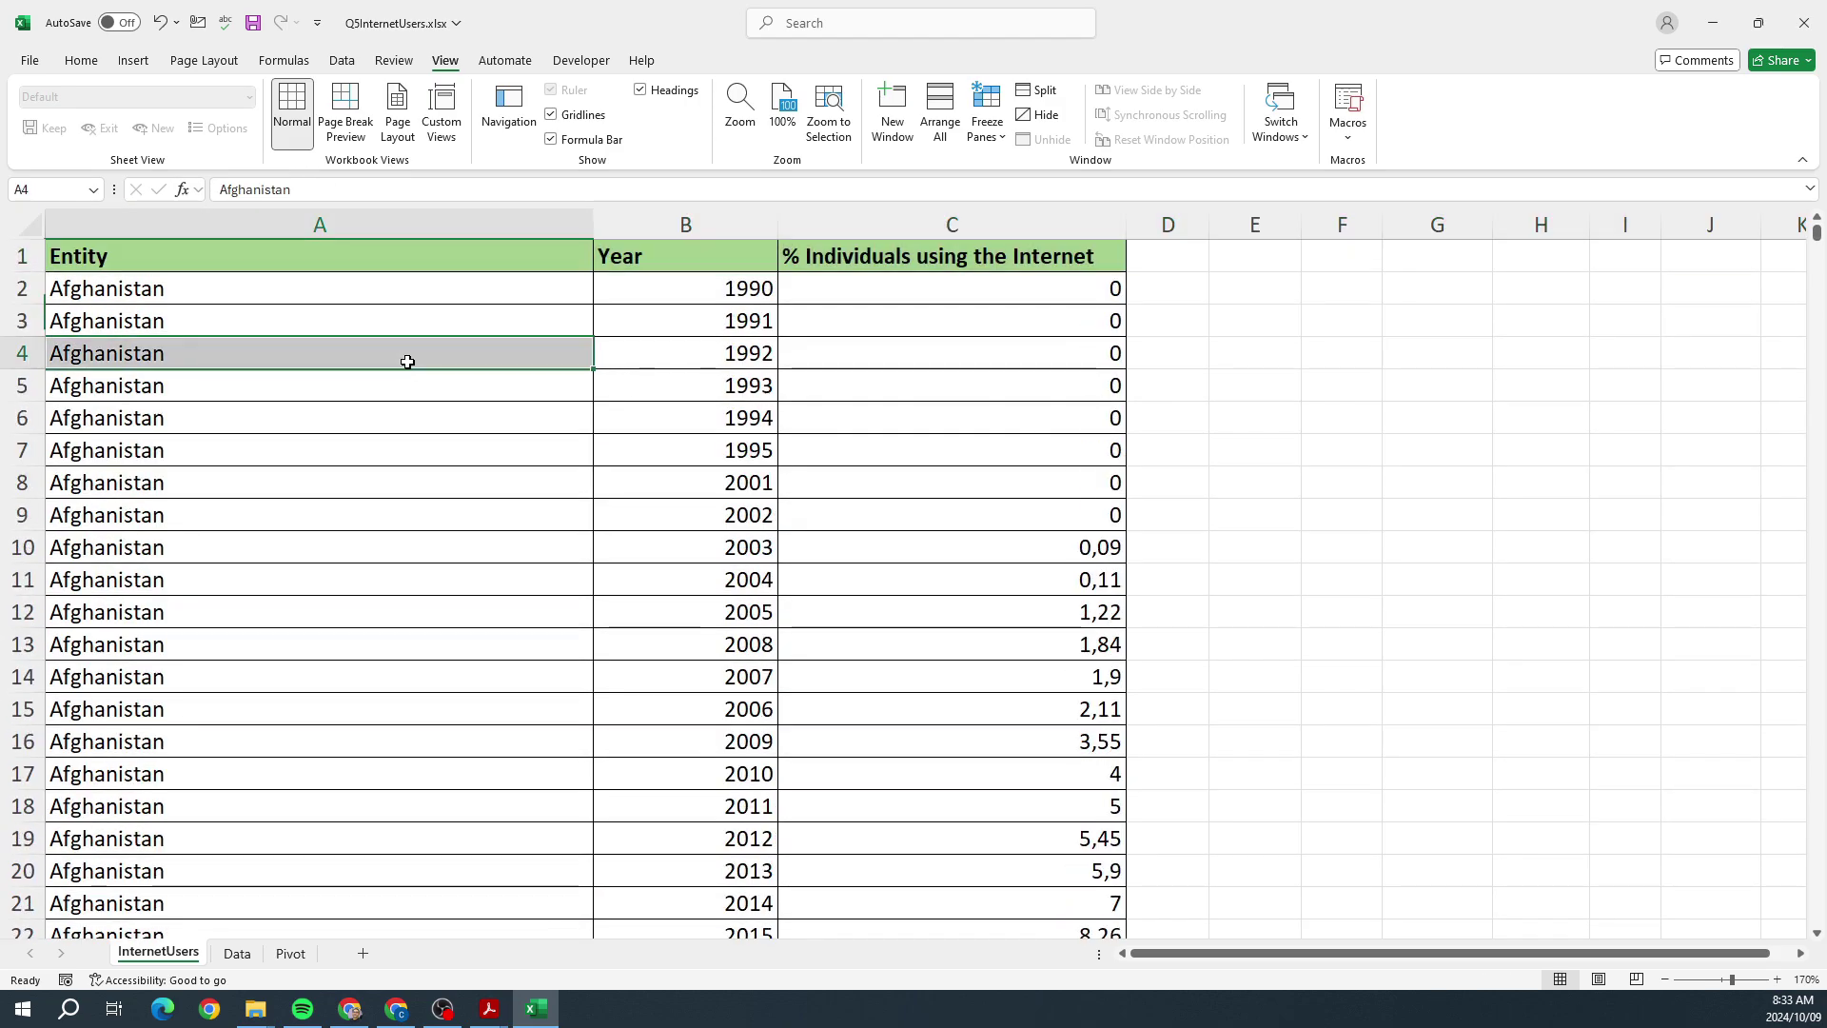
pyautogui.click(12, 261)
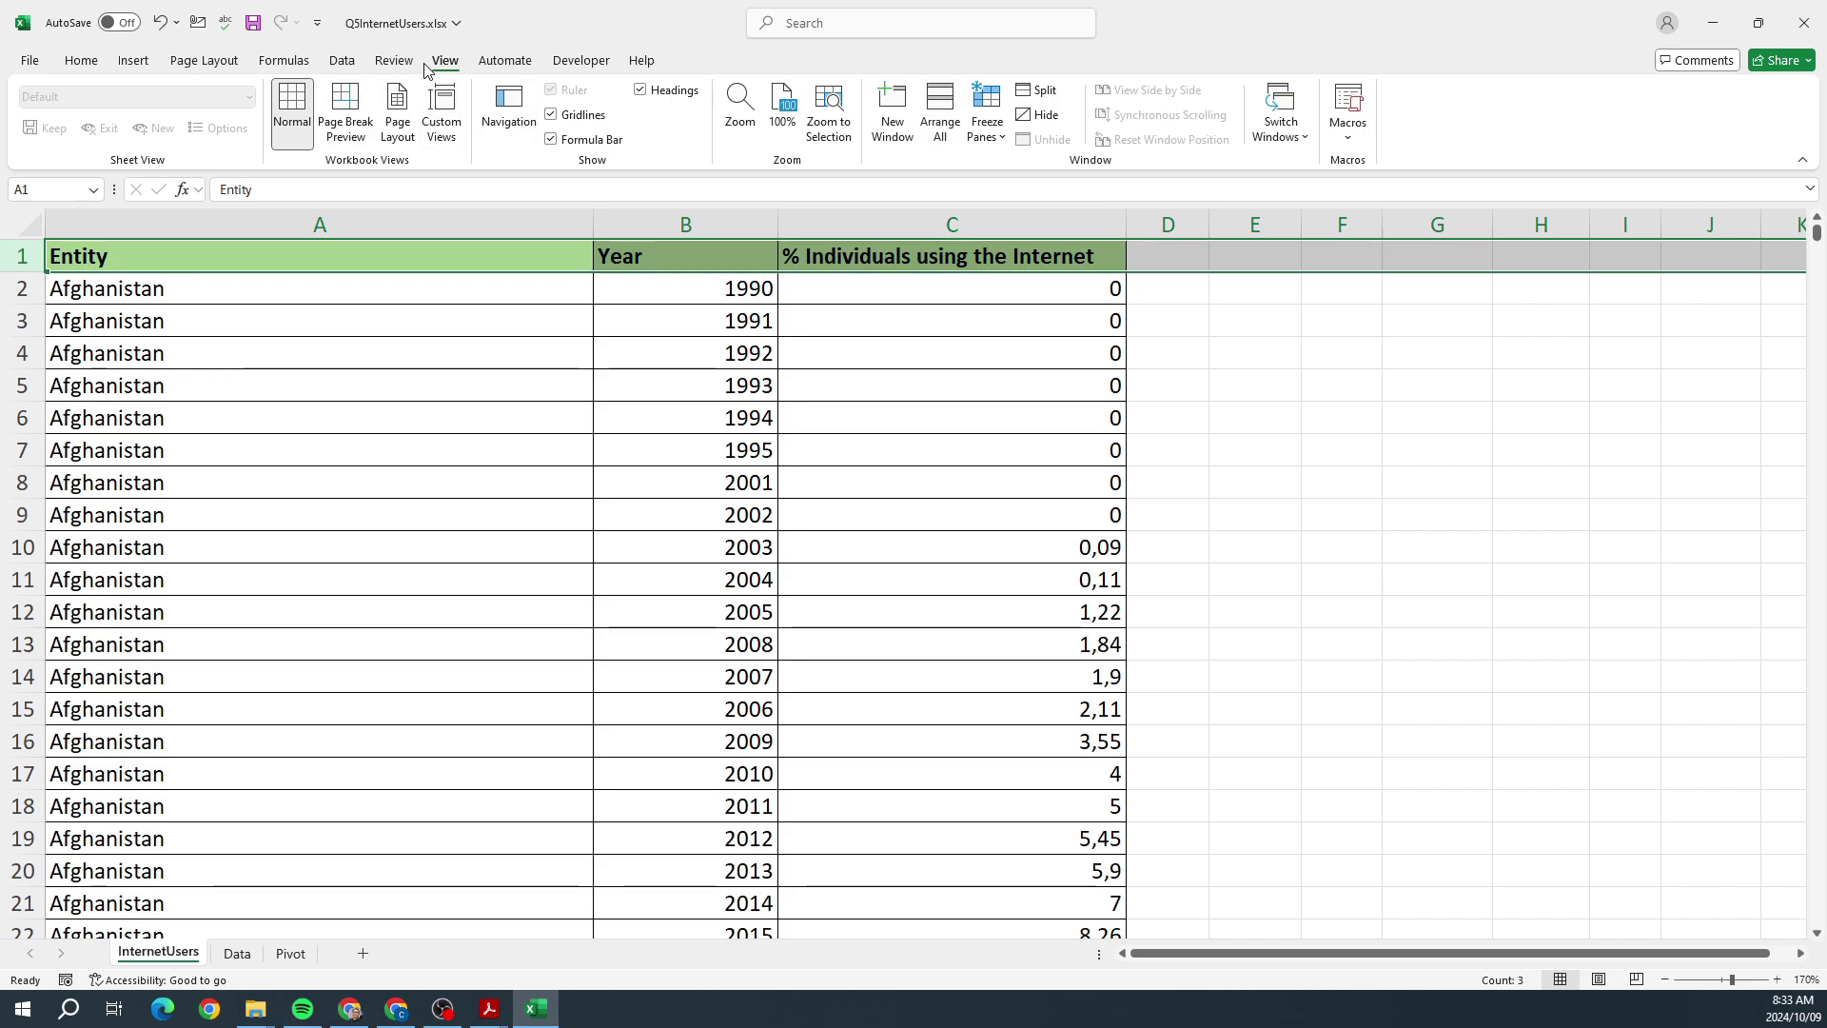
pyautogui.click(987, 114)
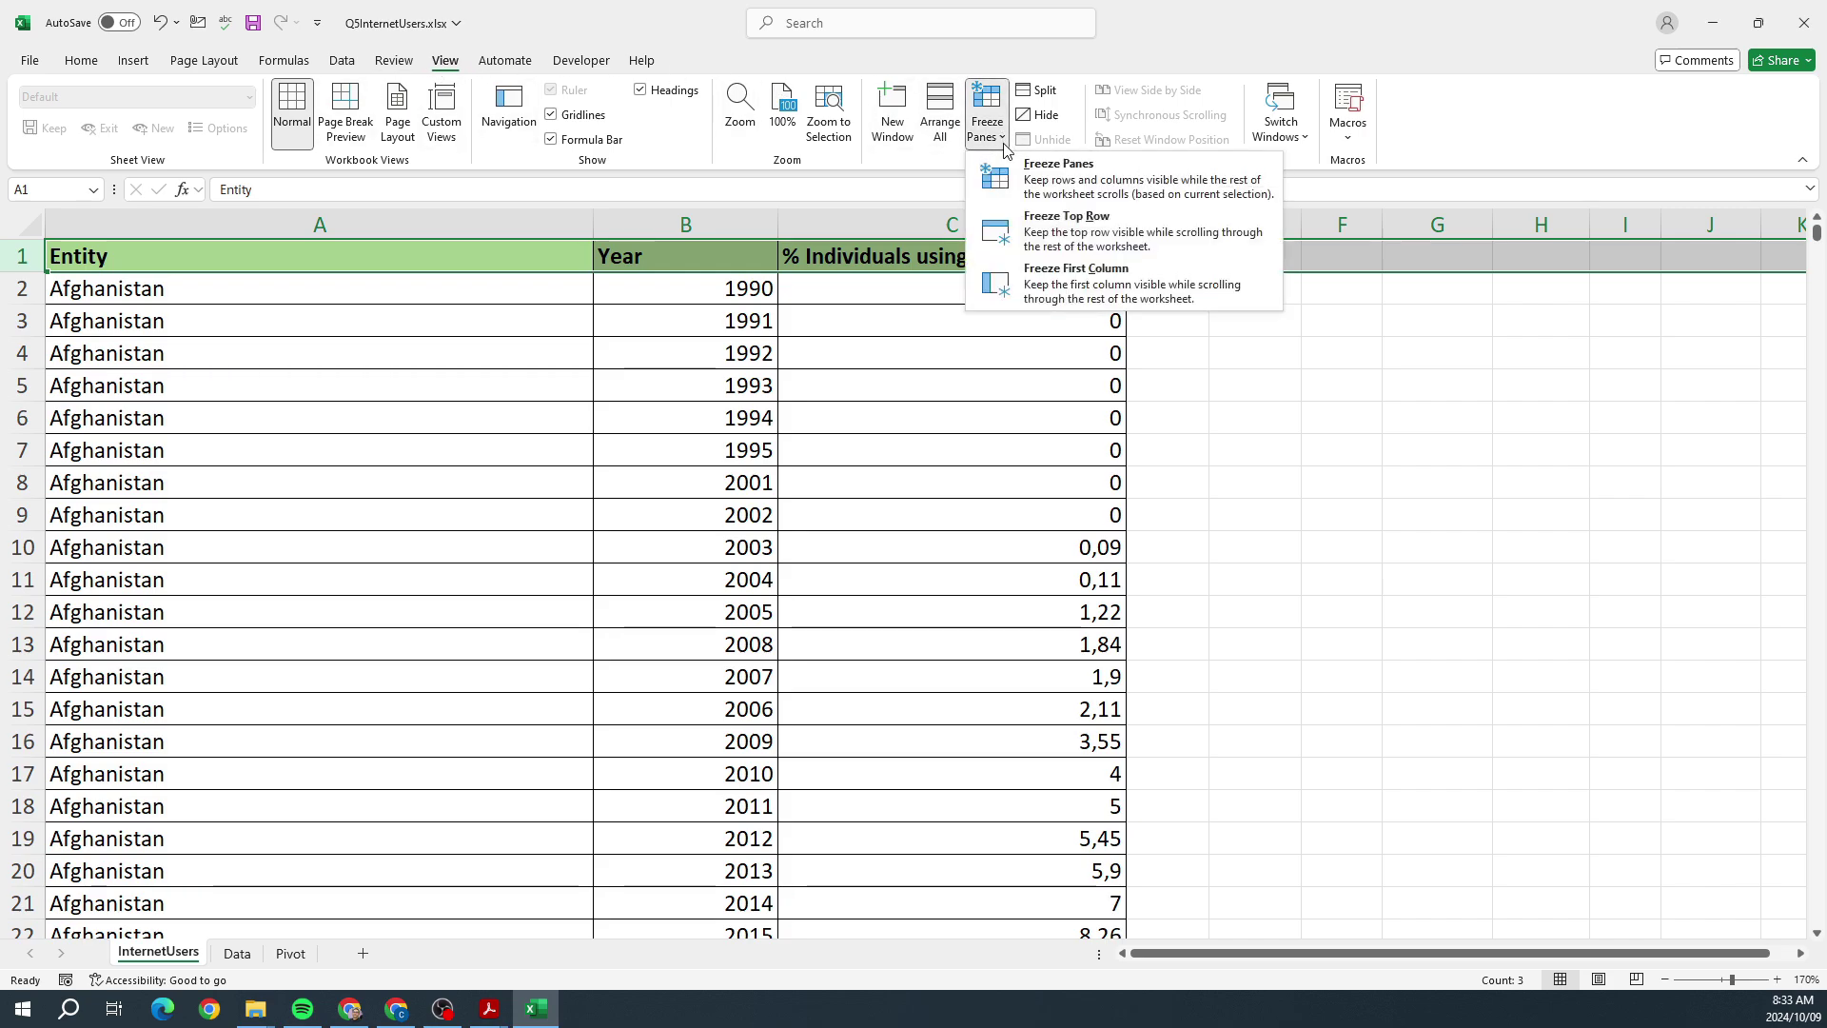
pyautogui.click(1022, 224)
pyautogui.scroll(-15, 1031, 416)
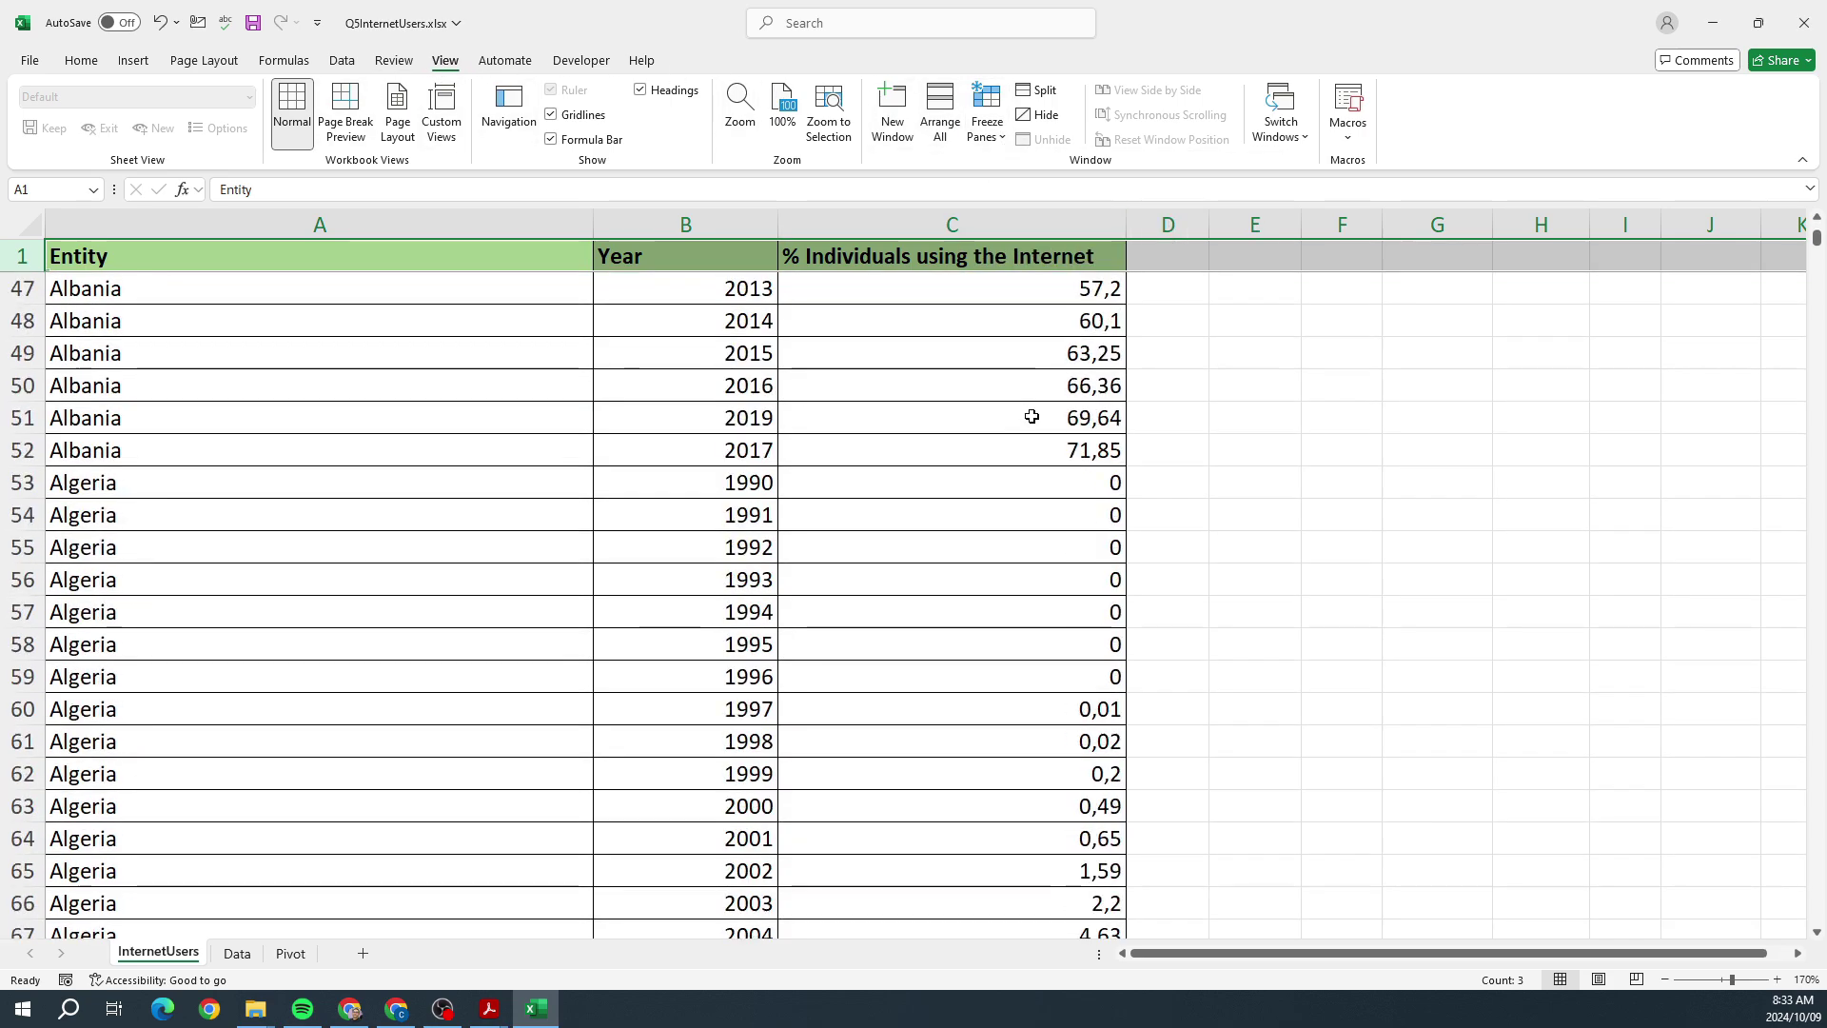
pyautogui.scroll(15, 1031, 417)
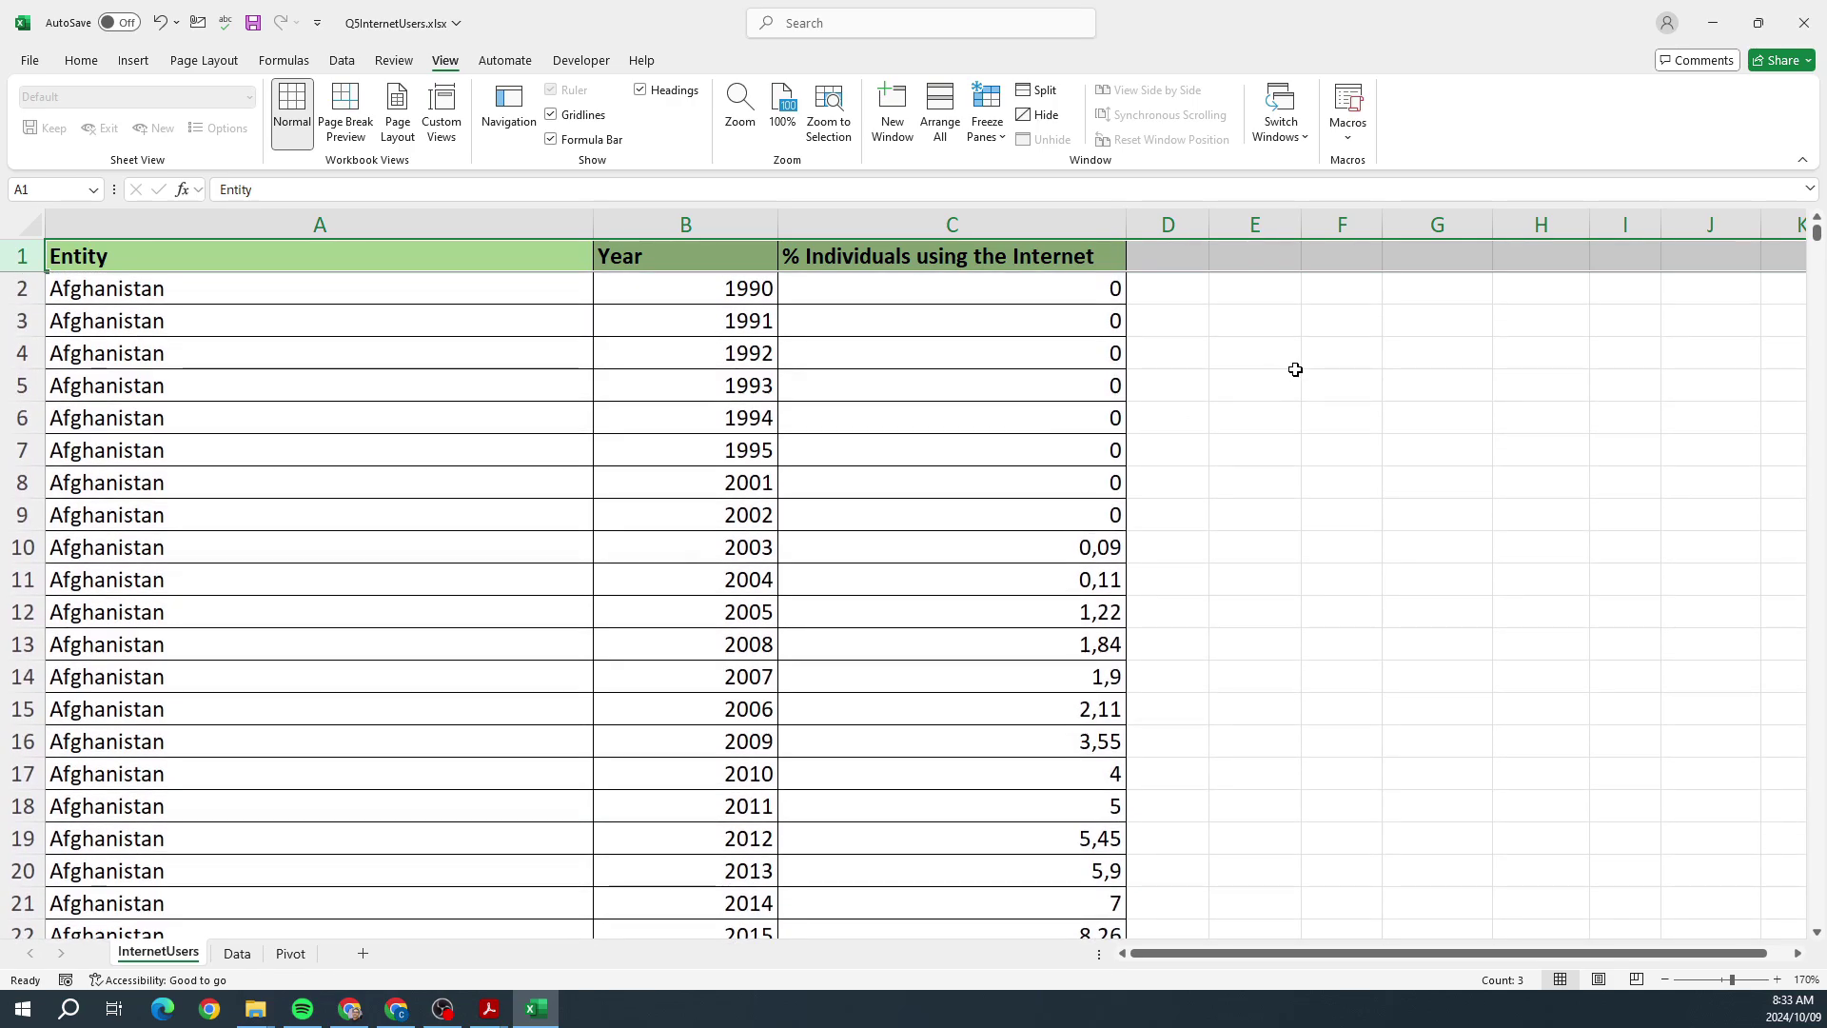
pyautogui.click(1294, 376)
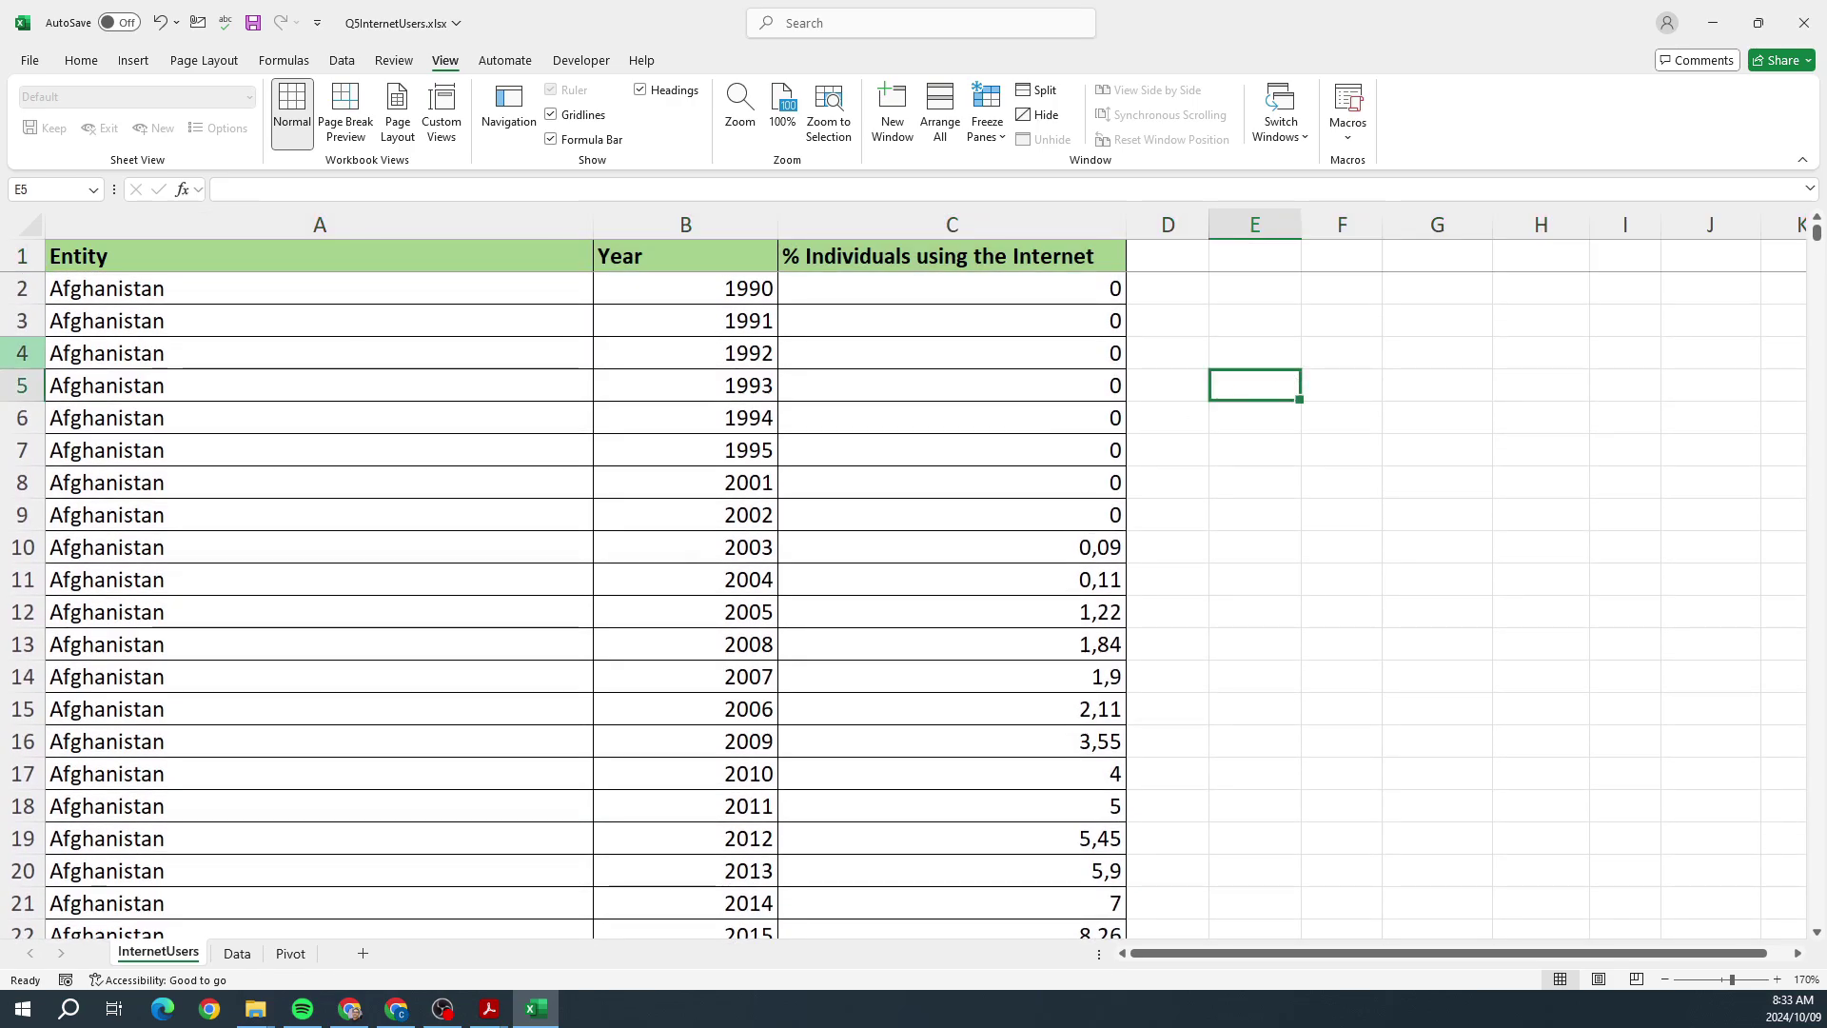
# Step: Unfreeze the panes and freeze the rows above row 4 instead
pyautogui.click(9, 262)
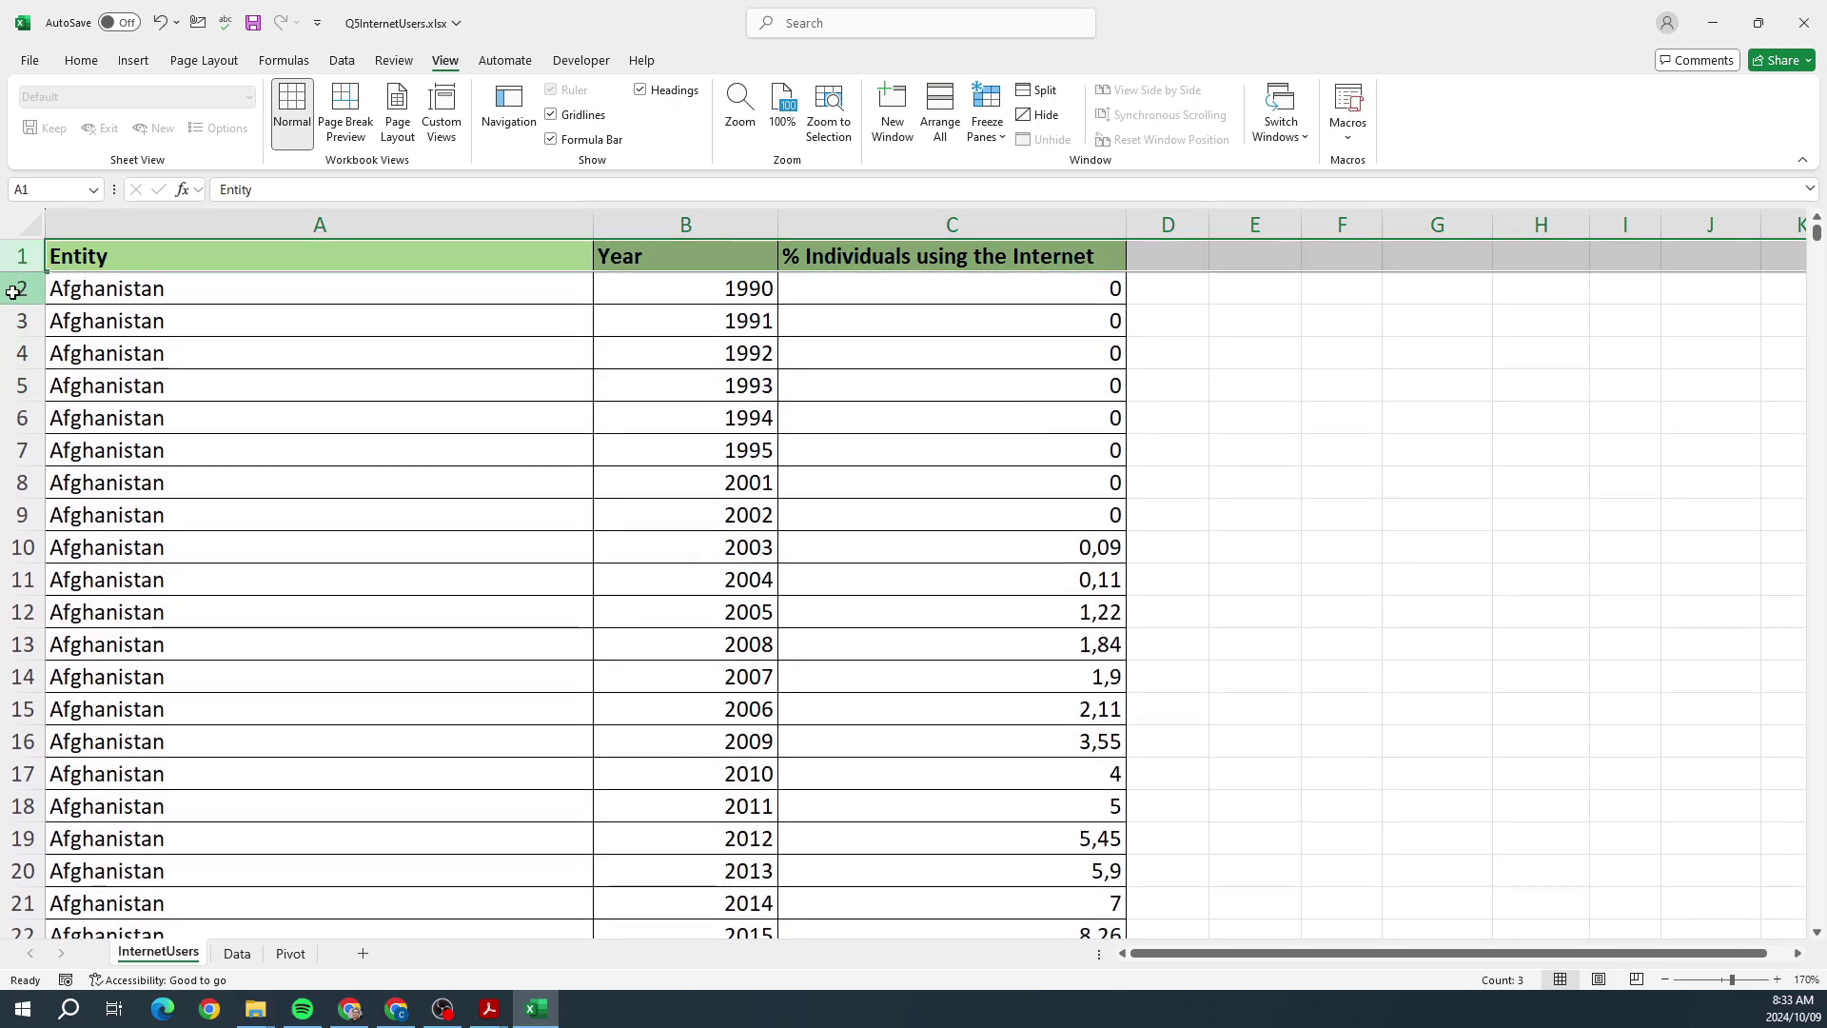
pyautogui.keyDown('ctrl'); pyautogui.click(10, 288); pyautogui.keyUp('ctrl')
pyautogui.keyDown('ctrl'); pyautogui.click(10, 320); pyautogui.keyUp('ctrl')
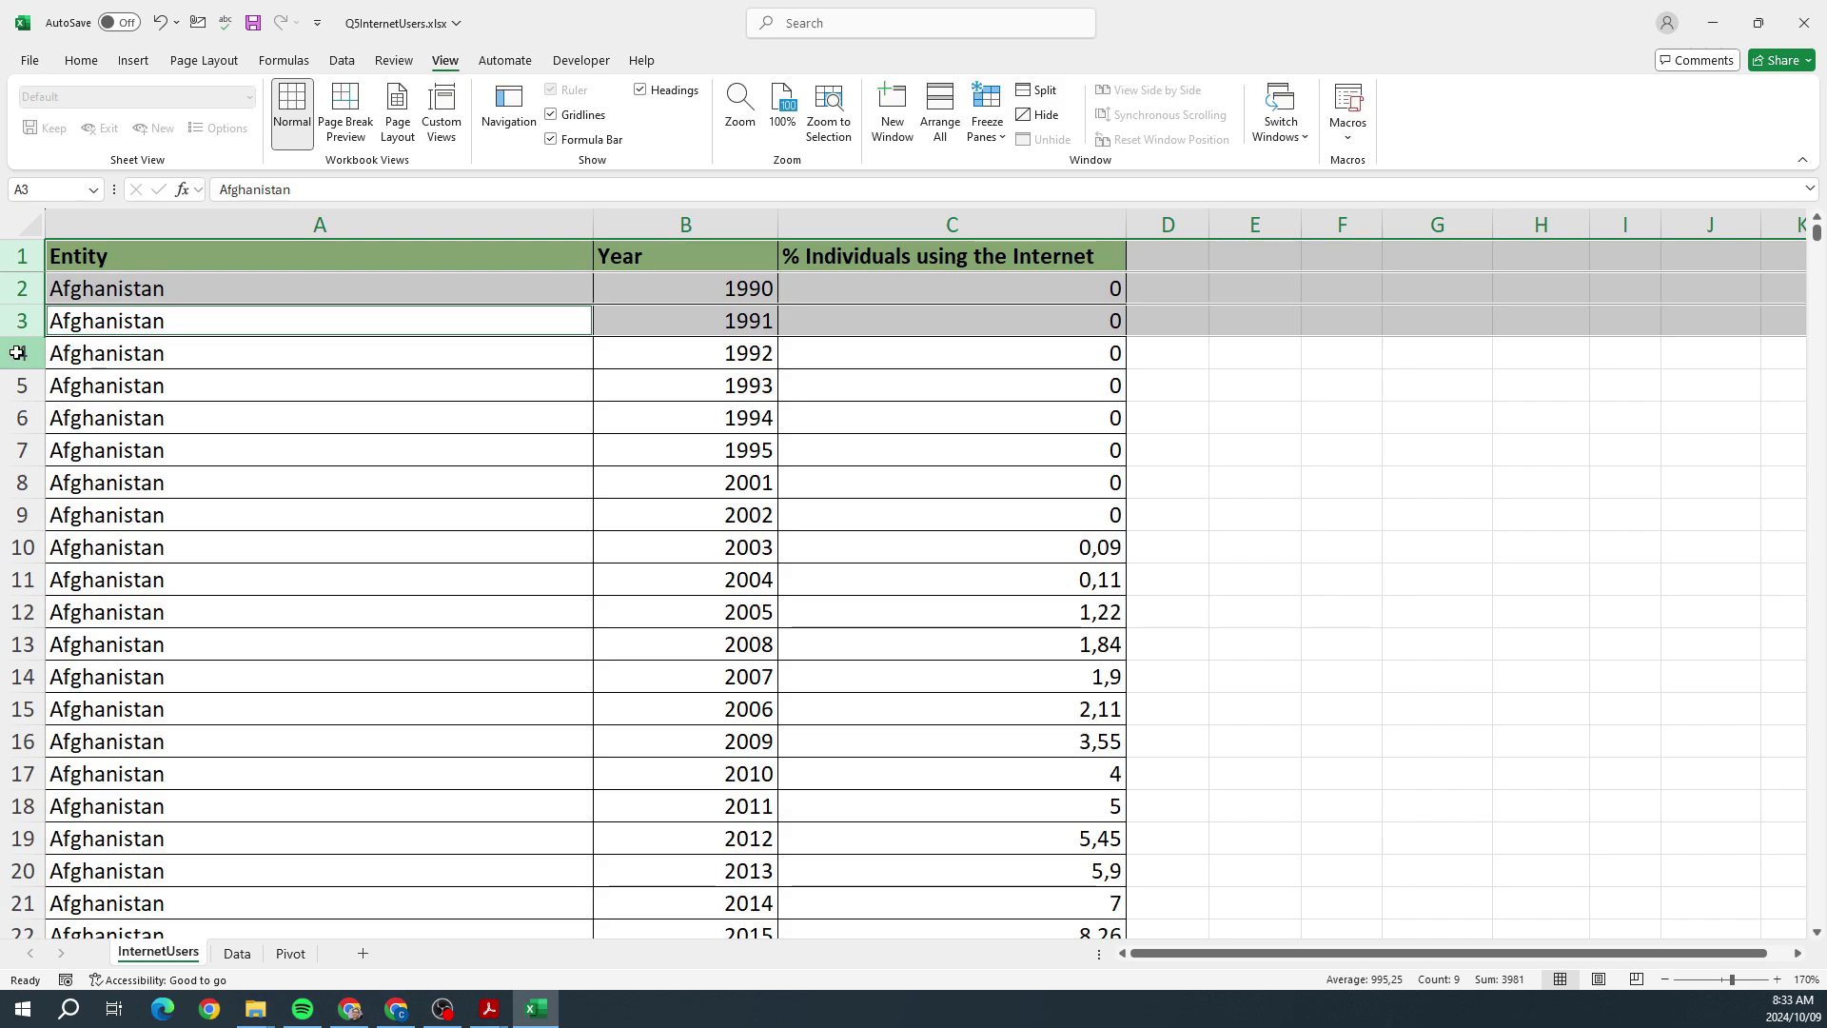
pyautogui.keyDown('ctrl'); pyautogui.click(11, 353); pyautogui.keyUp('ctrl')
pyautogui.click(990, 102)
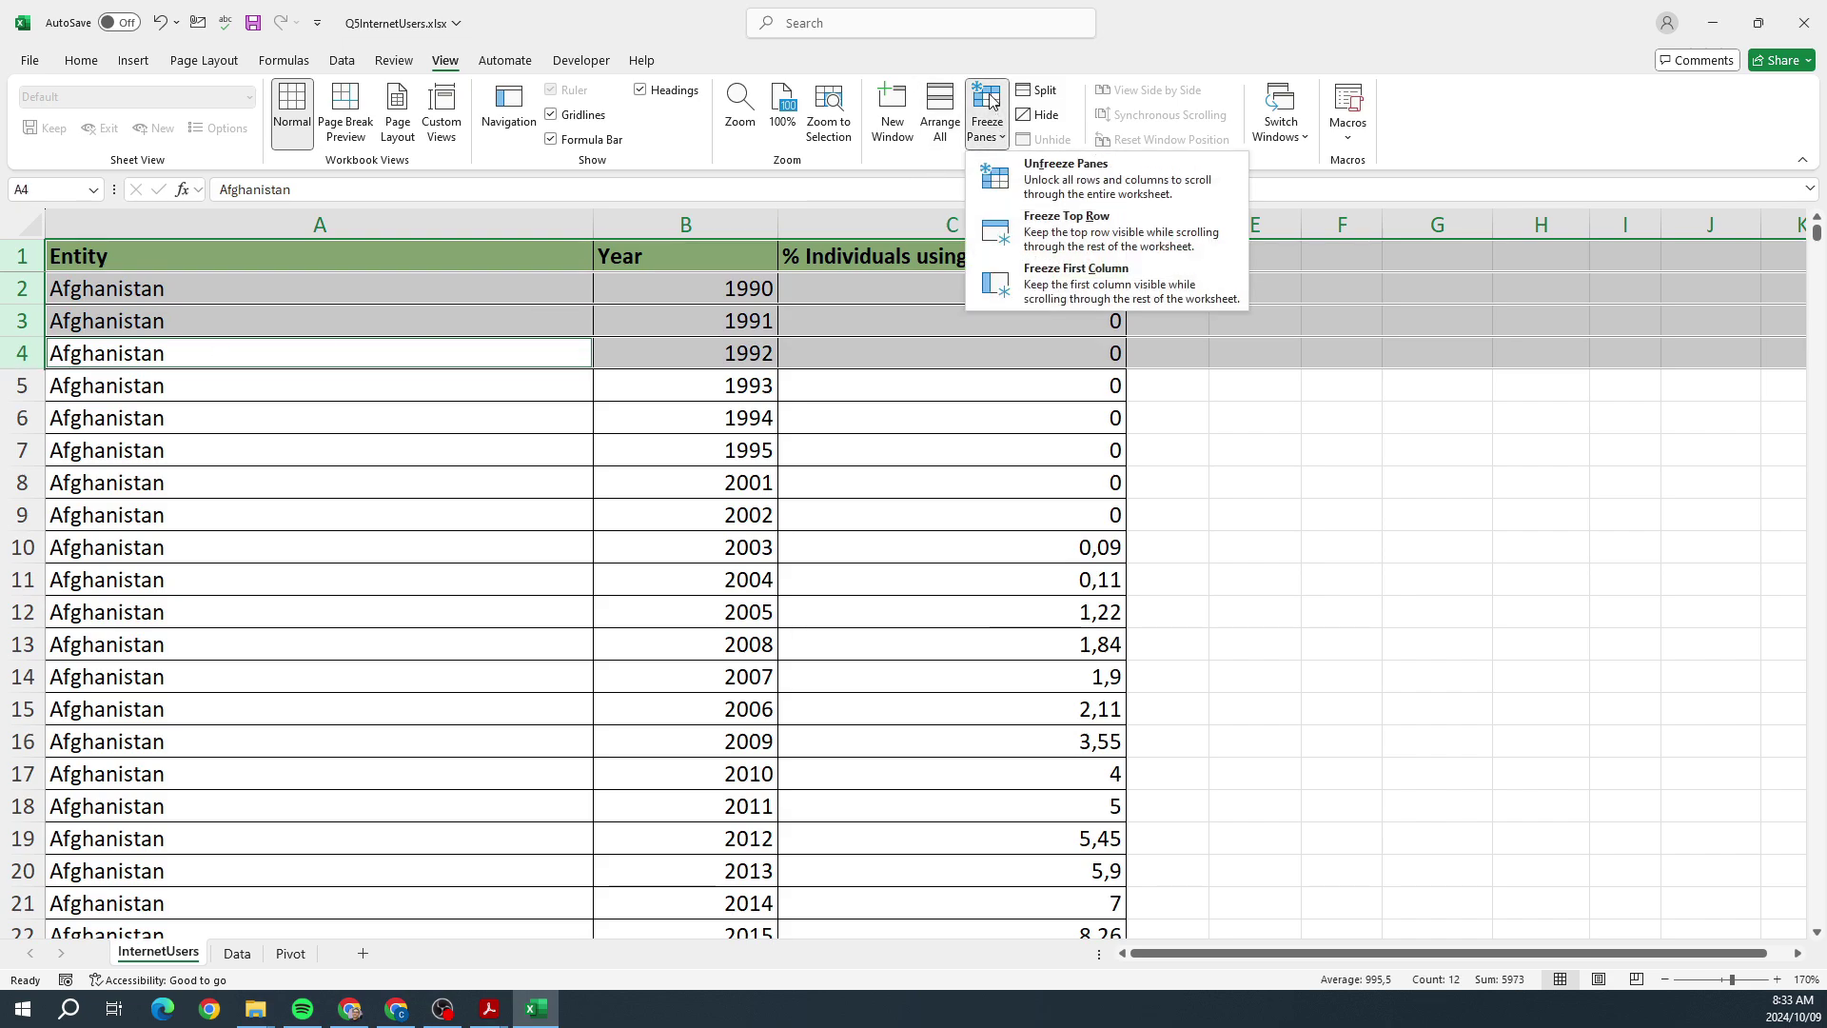
pyautogui.click(1064, 171)
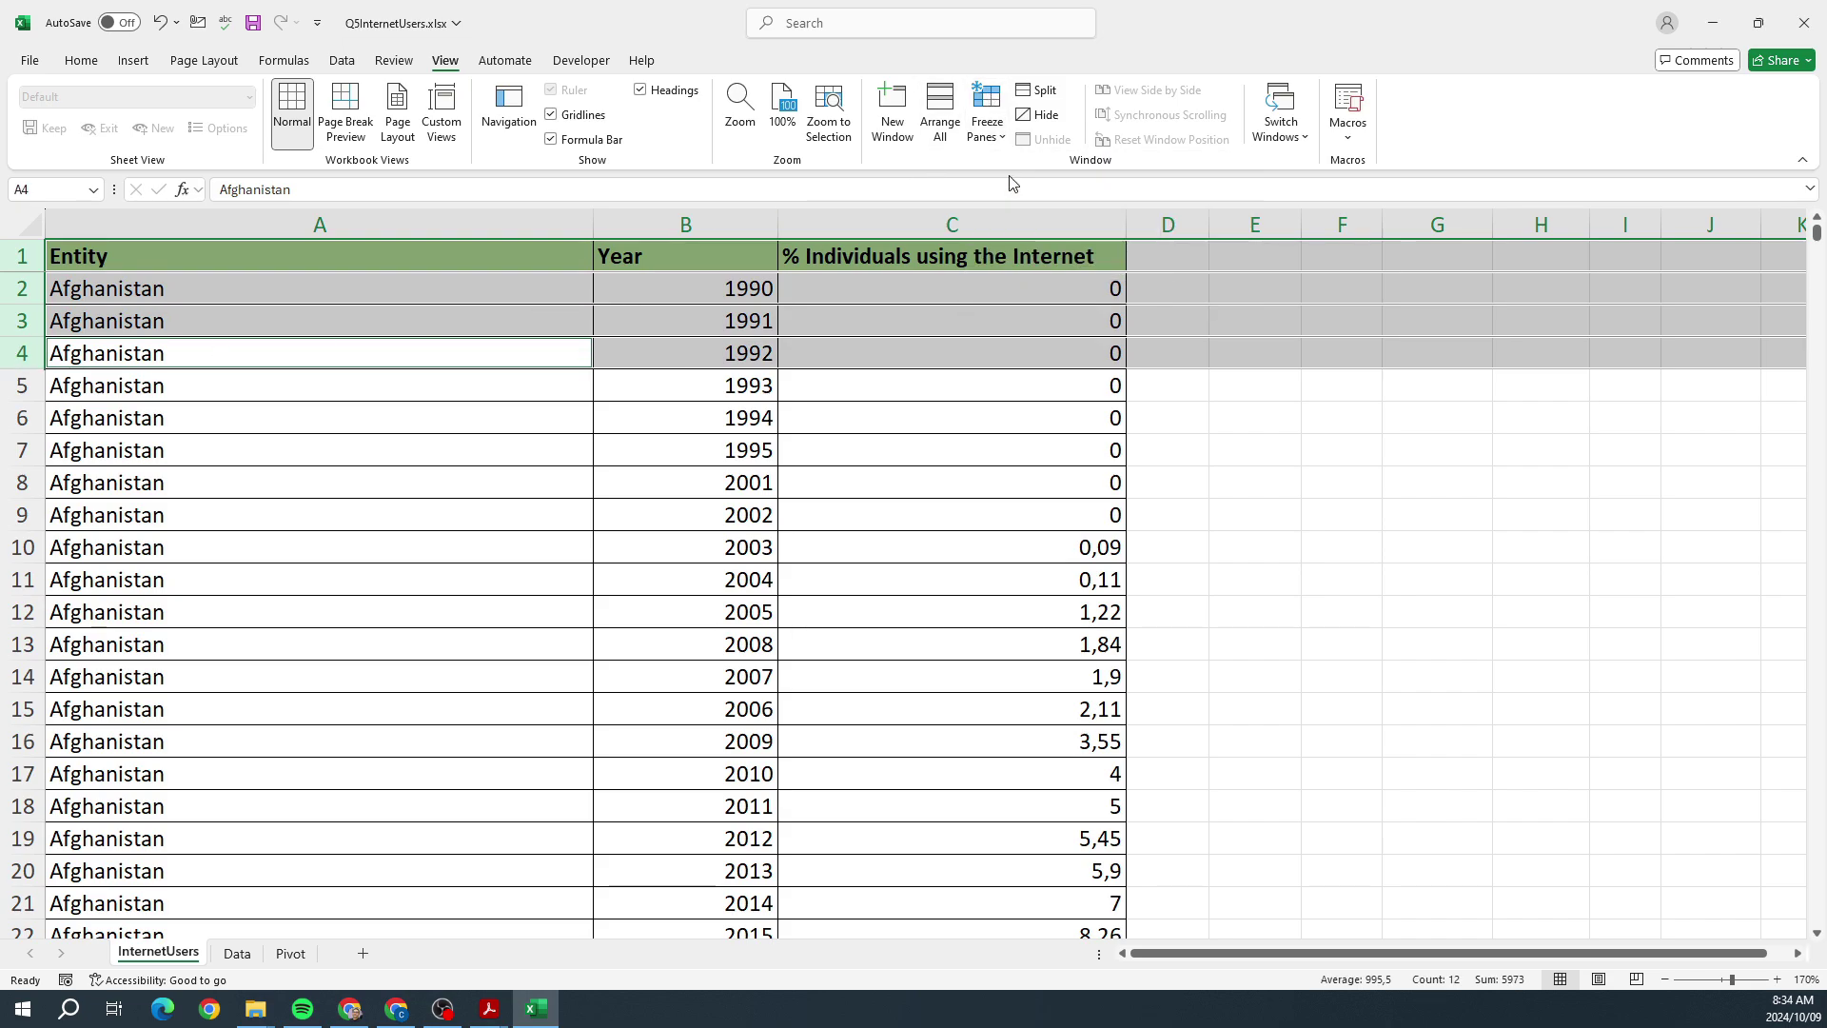
pyautogui.click(995, 105)
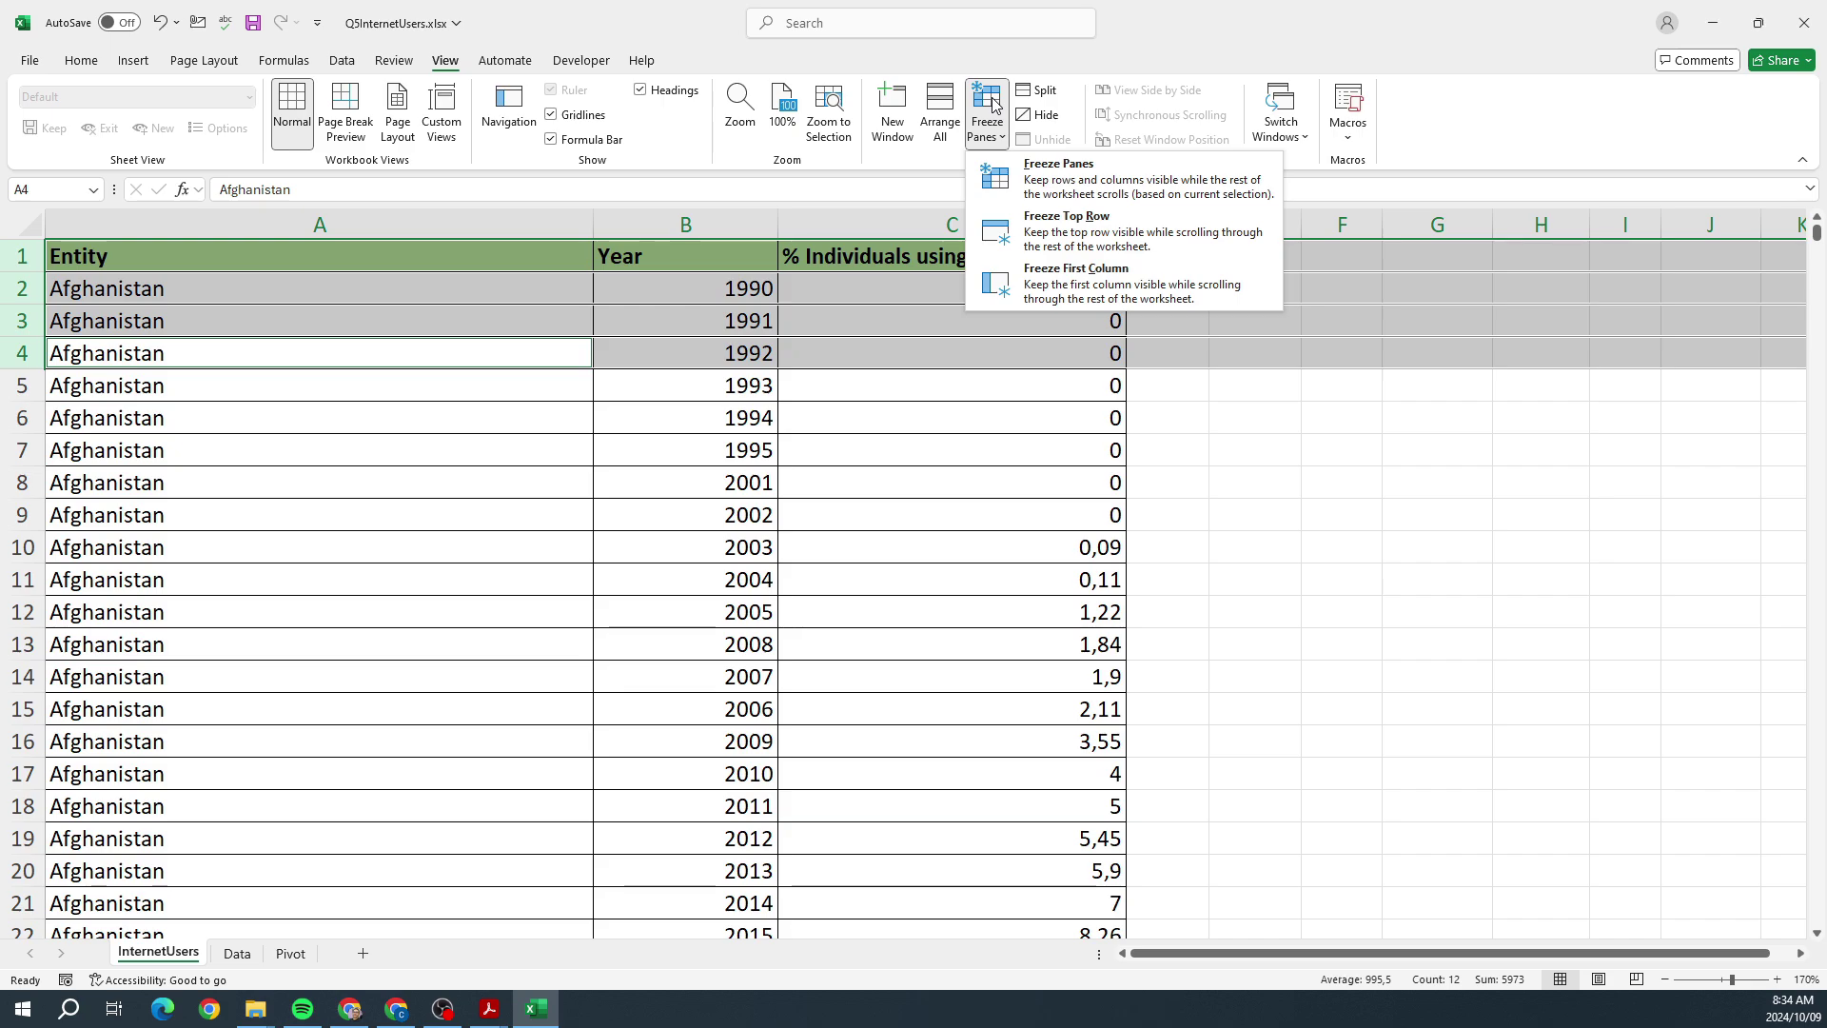
pyautogui.click(1065, 183)
pyautogui.scroll(-6, 1177, 448)
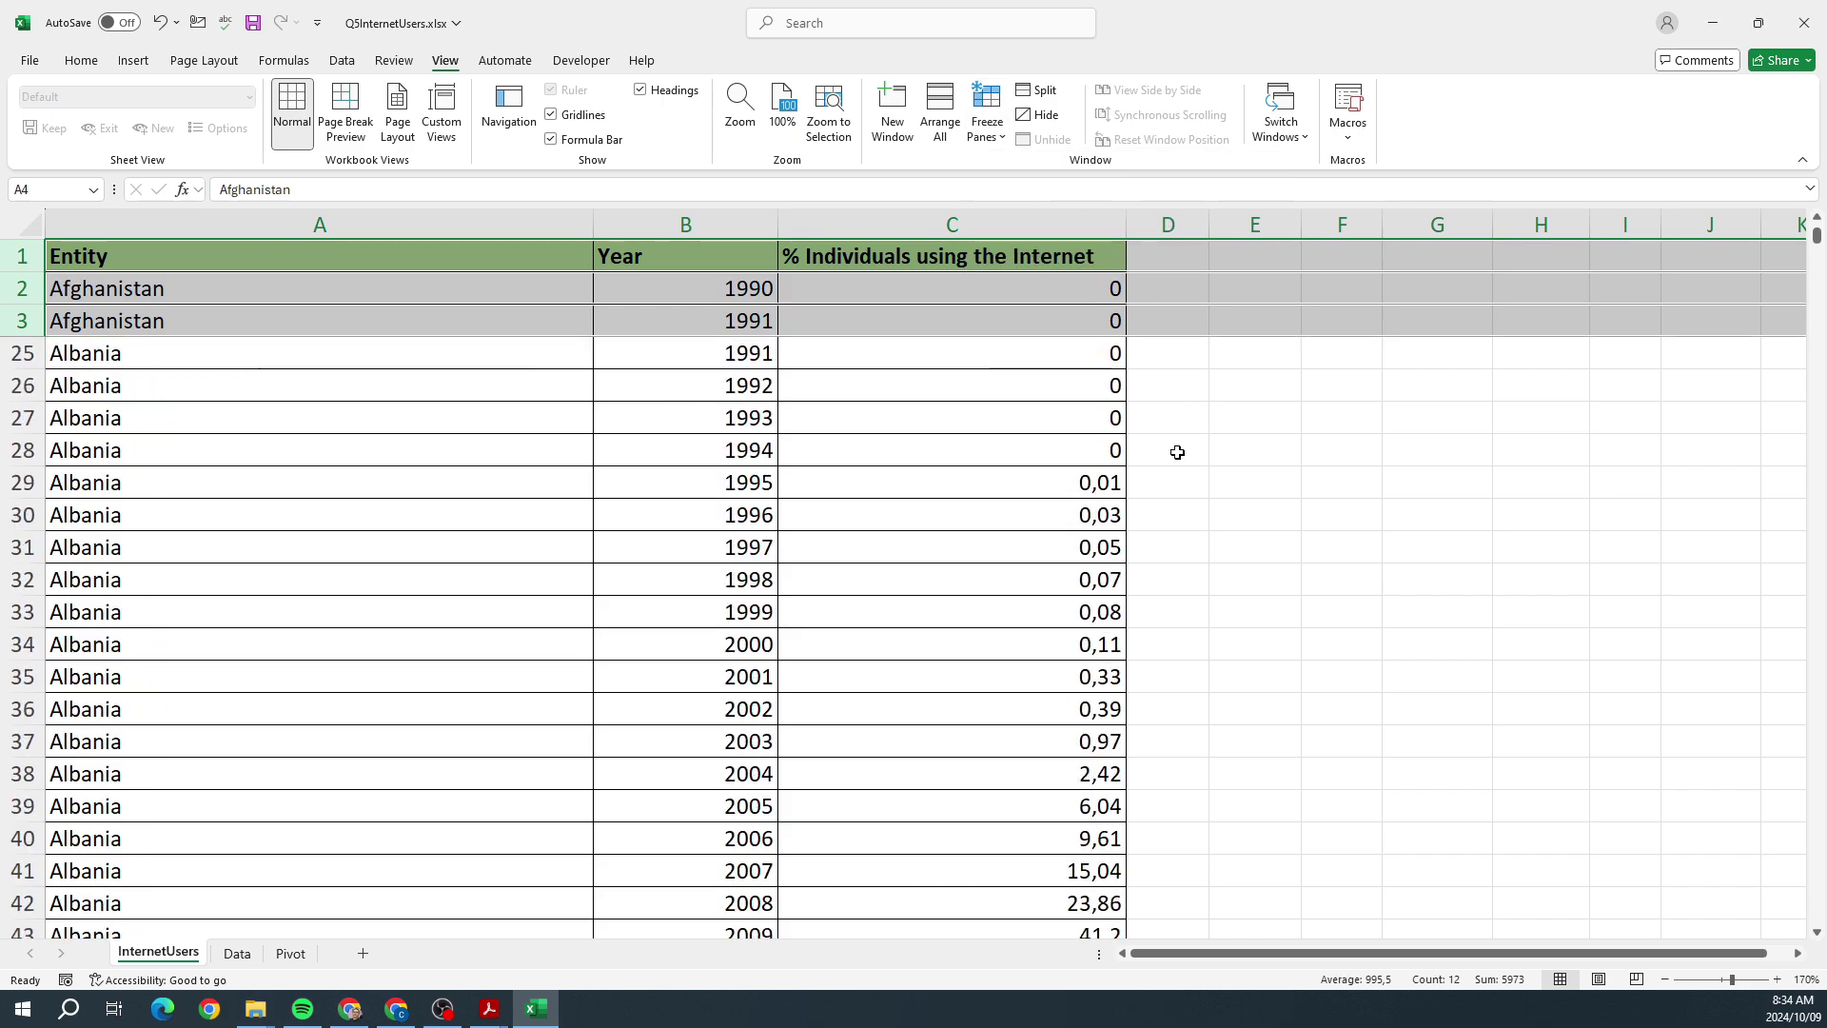
pyautogui.scroll(6, 1177, 450)
pyautogui.scroll(-7, 1176, 452)
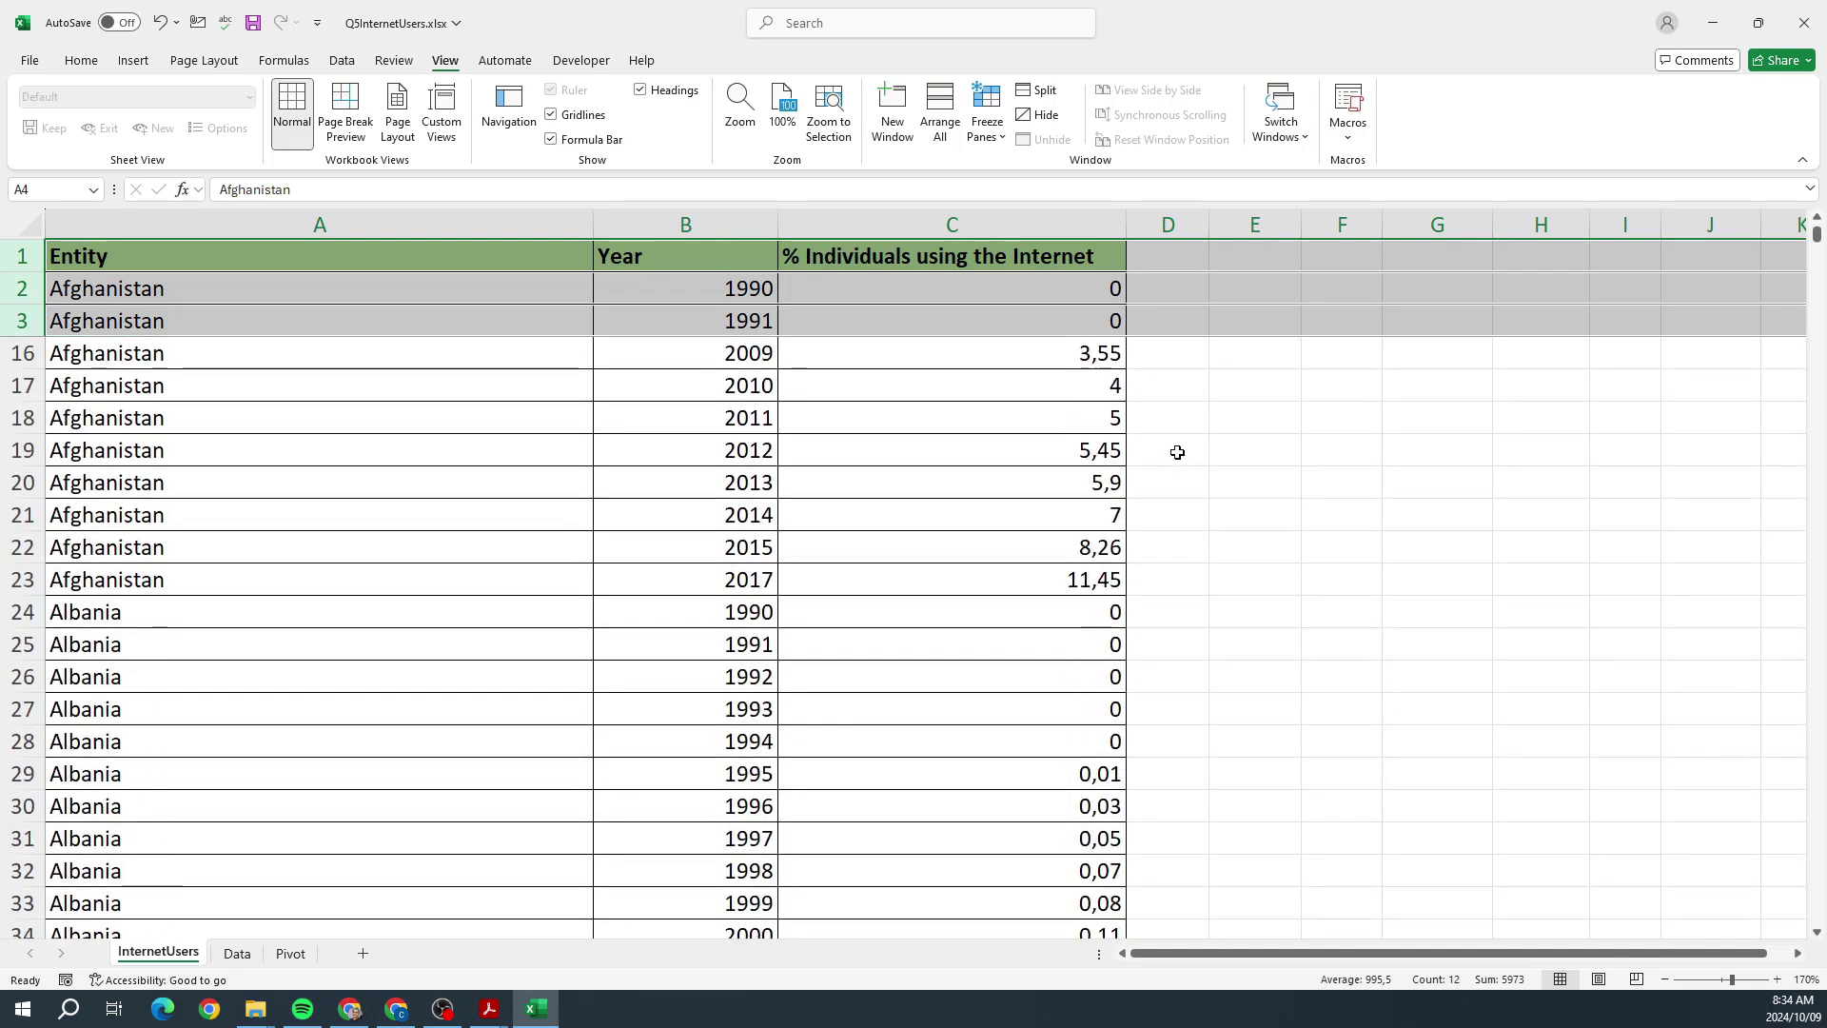
pyautogui.scroll(7, 1177, 452)
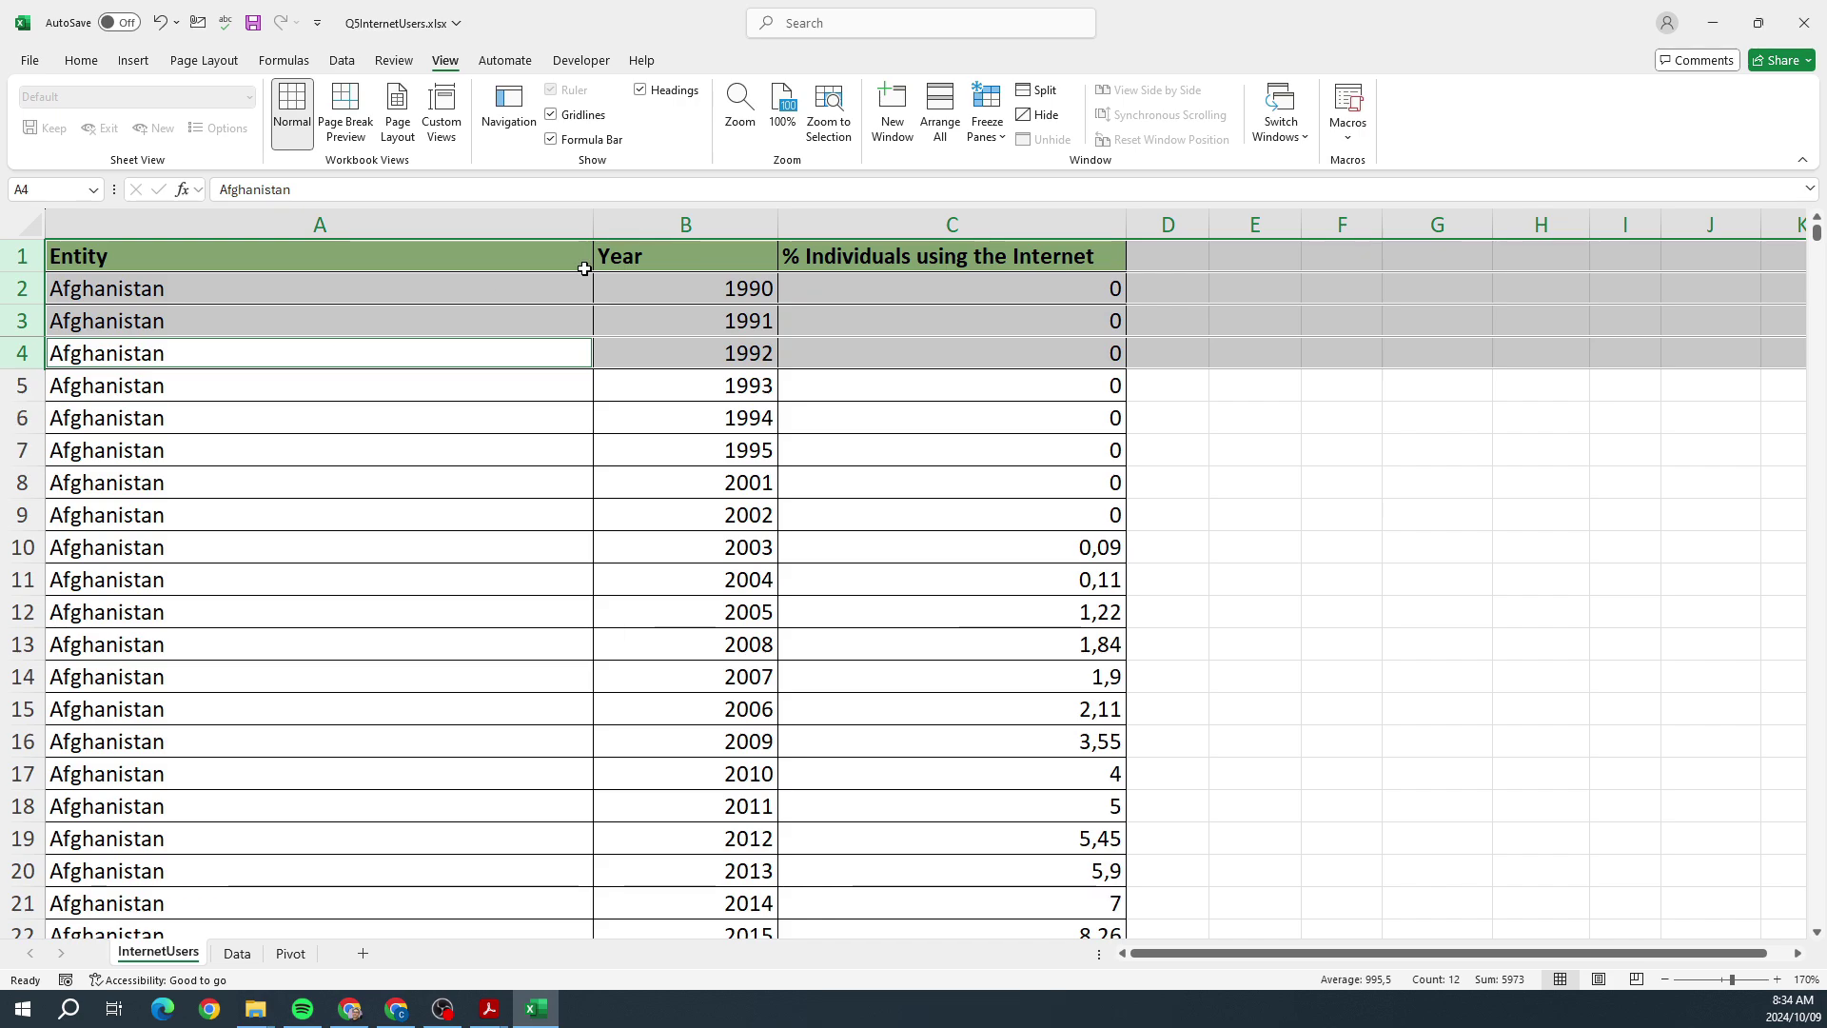
# Step: Unfreeze rows 1–3 and freeze only the top header row, with cell E6 selected
pyautogui.click(986, 119)
pyautogui.click(995, 174)
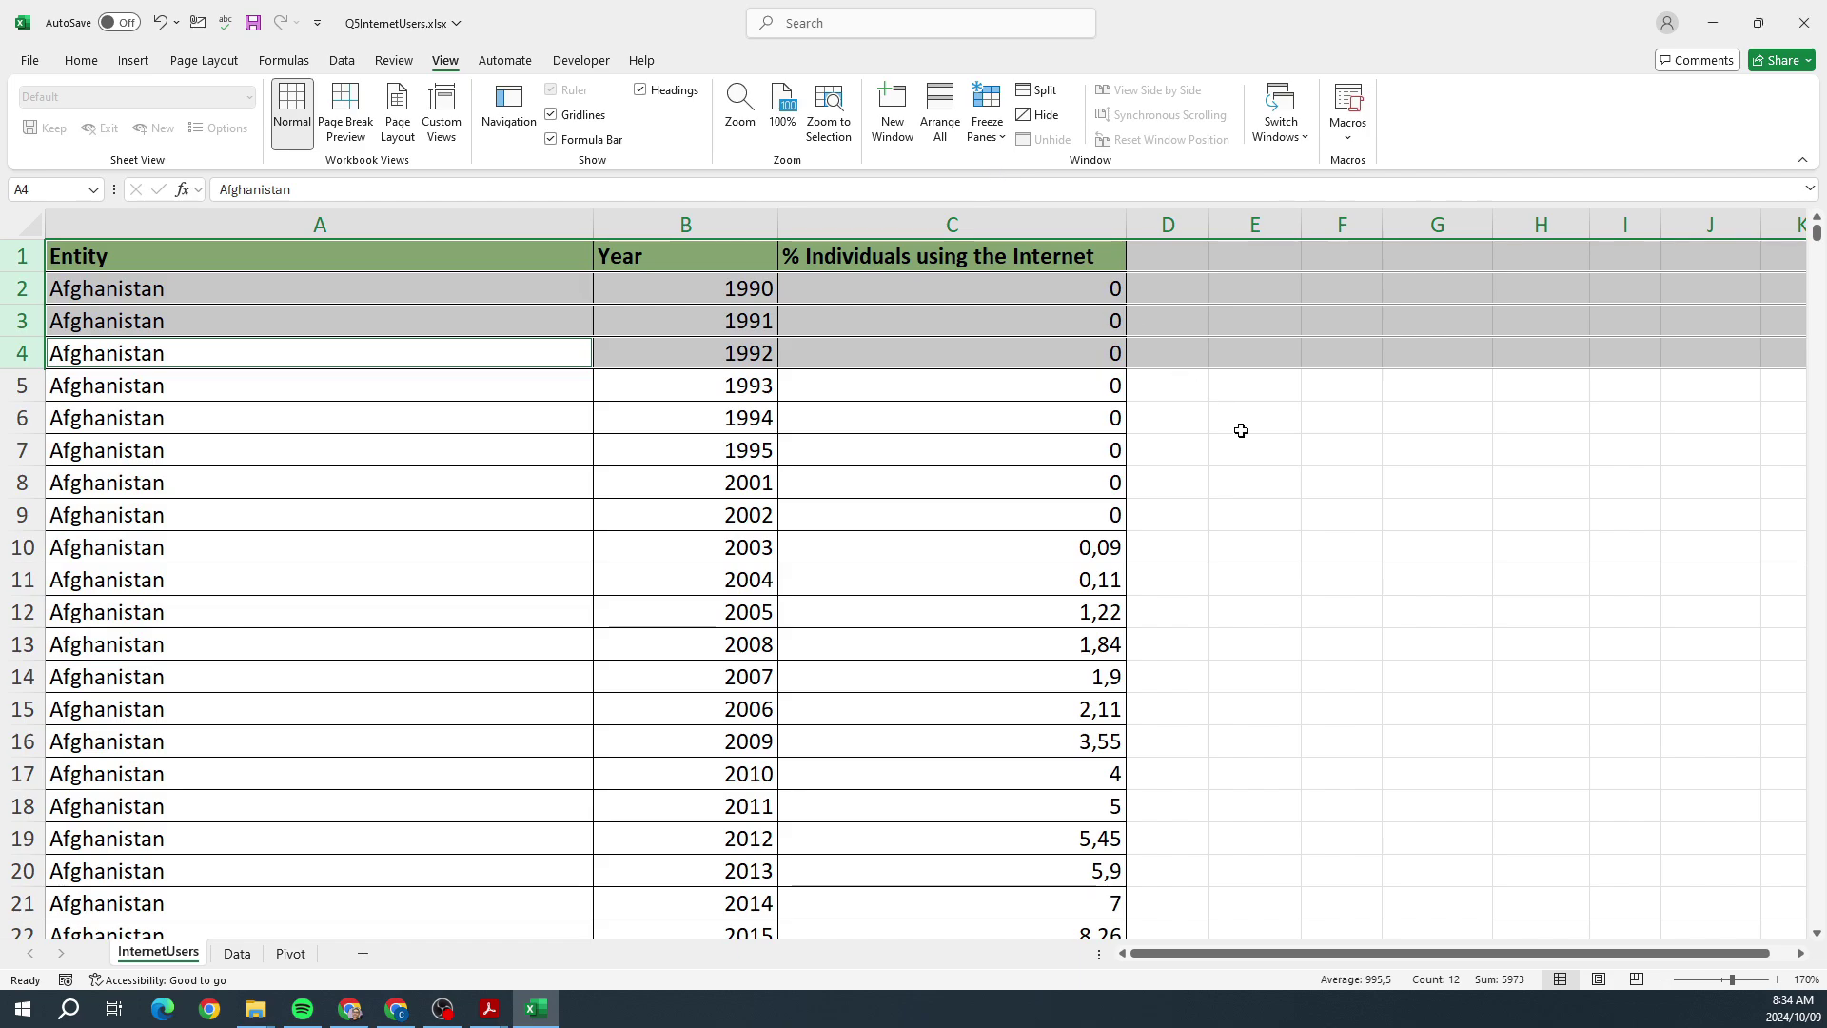
pyautogui.click(1240, 420)
pyautogui.scroll(-3, 1242, 442)
pyautogui.scroll(3, 1243, 442)
pyautogui.click(987, 119)
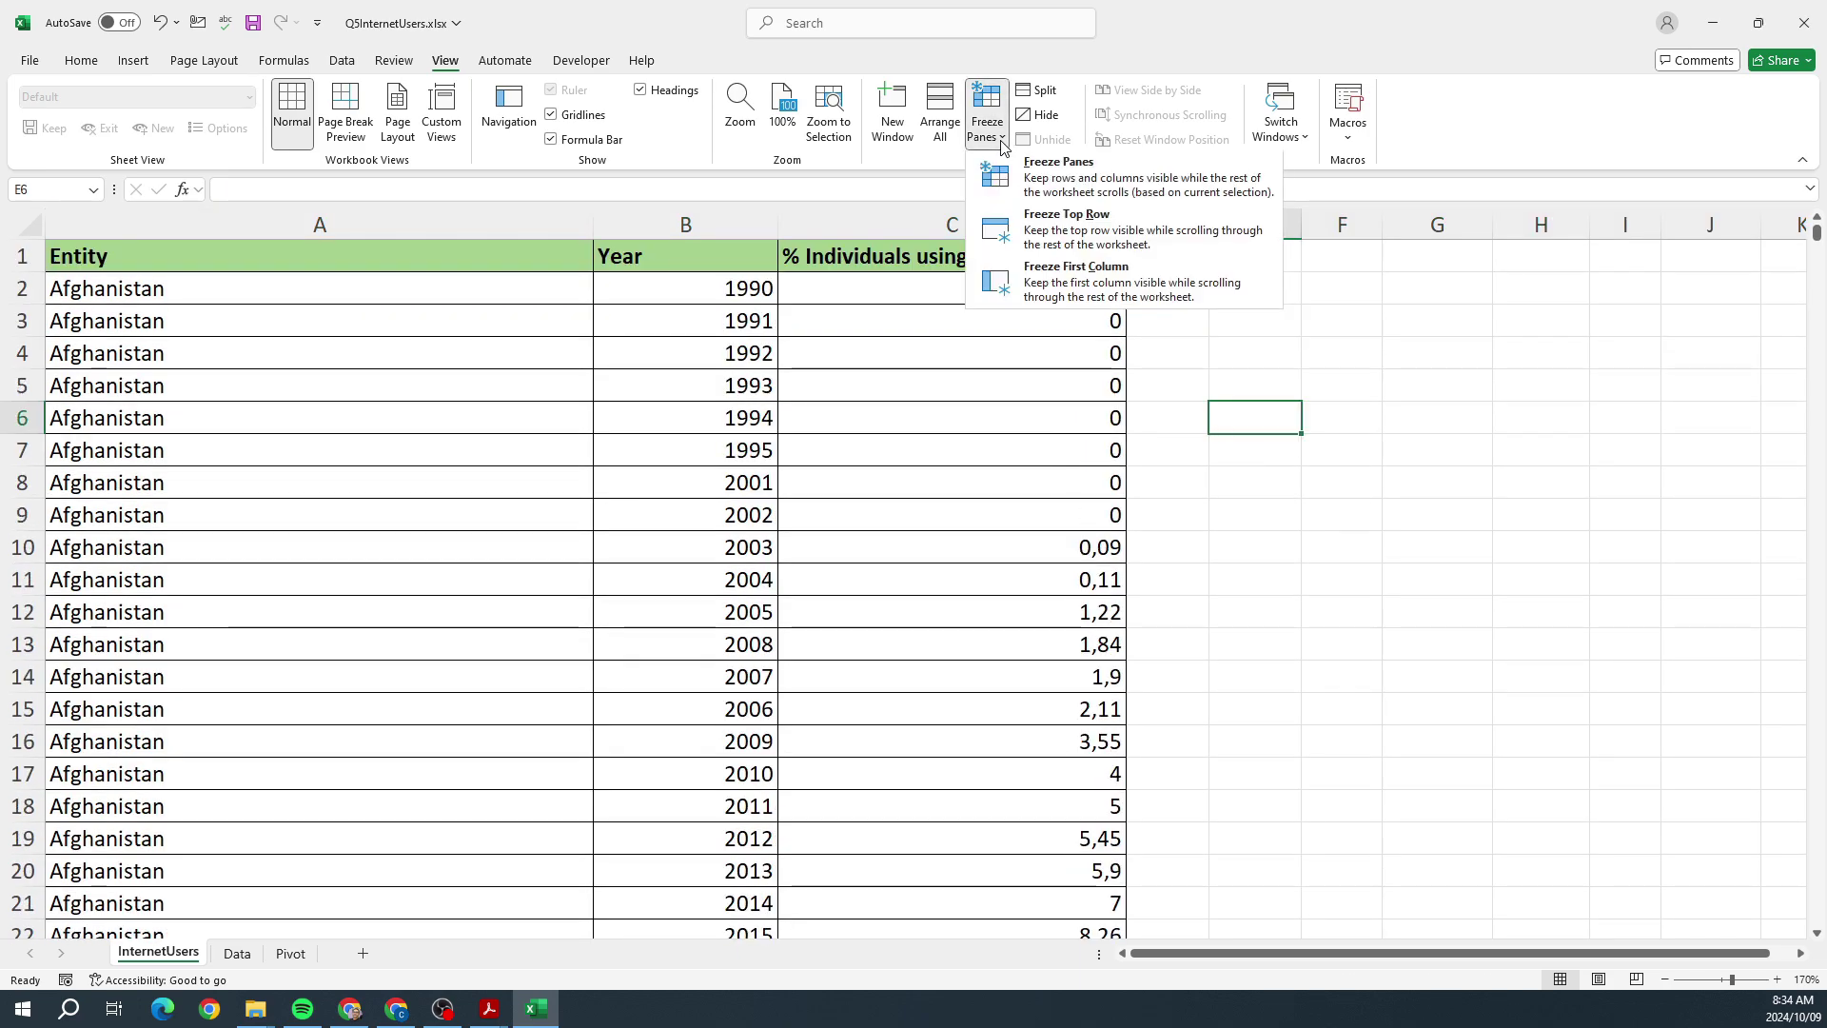
pyautogui.click(1042, 231)
pyautogui.scroll(-1, 1184, 348)
pyautogui.scroll(1, 1185, 348)
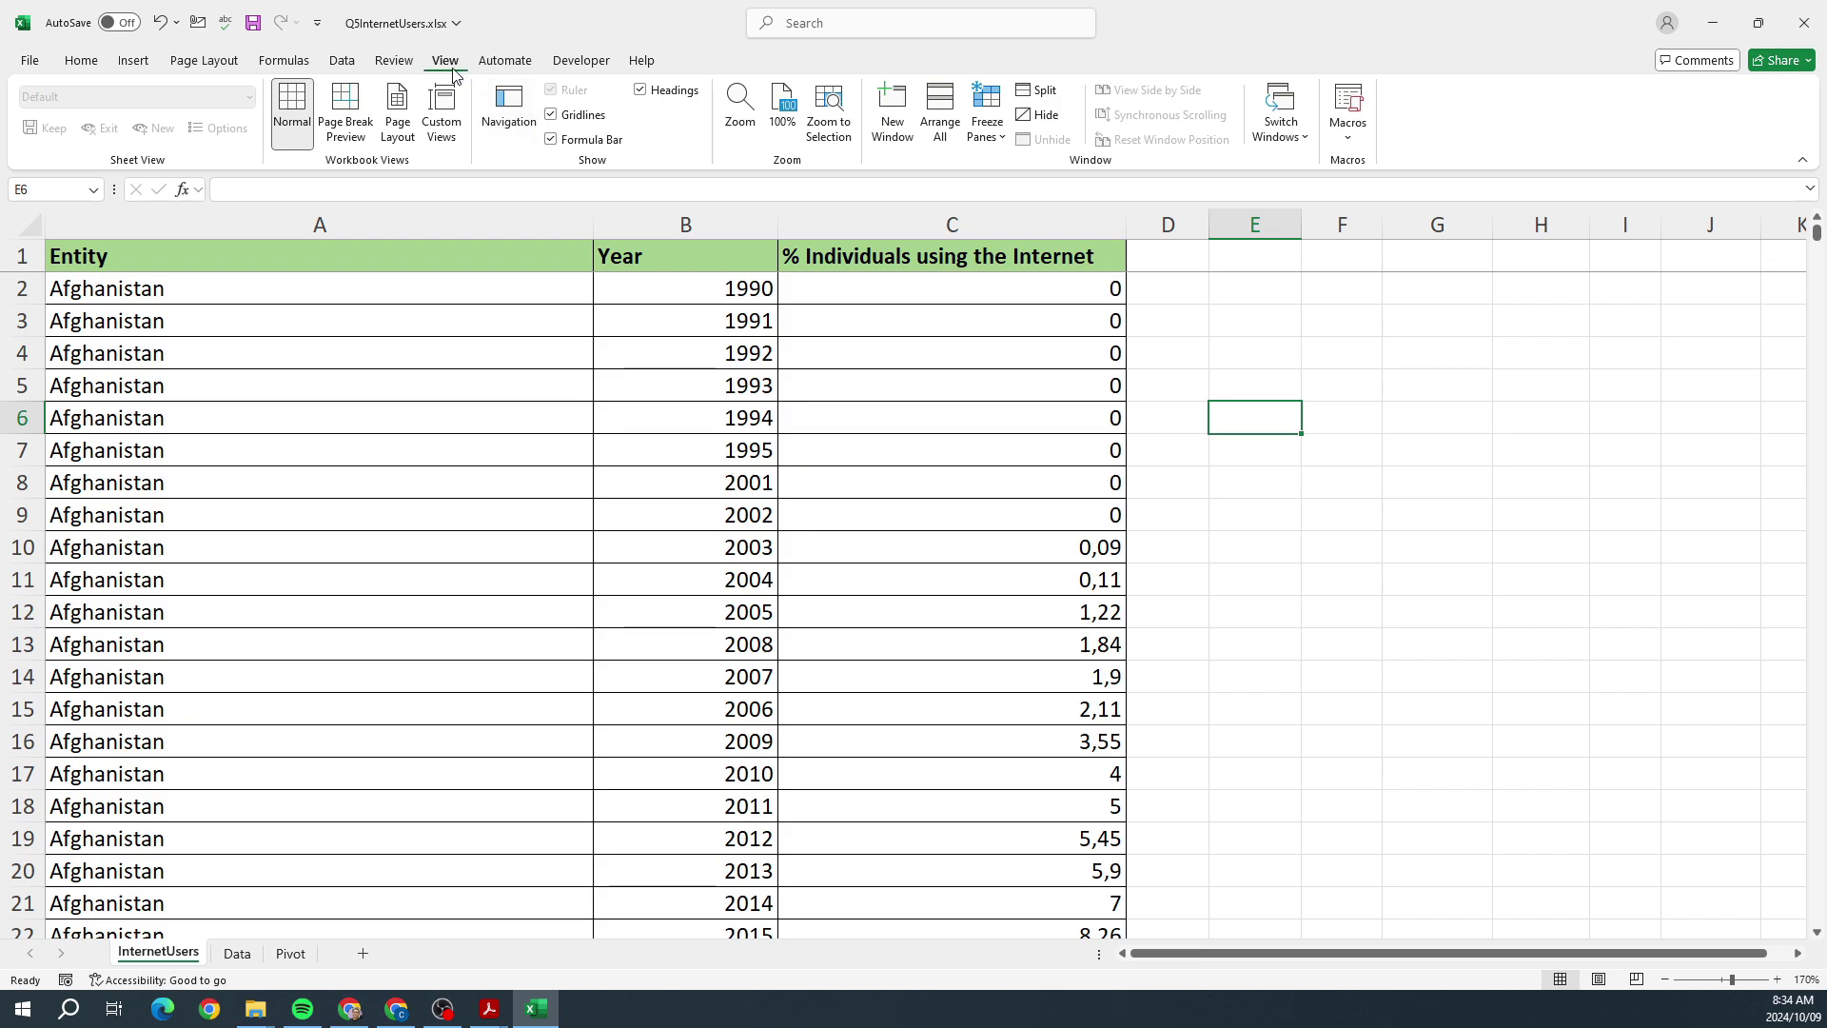
# Step: Turn off the sheet's gridlines and select cell B4 in the table
pyautogui.click(552, 115)
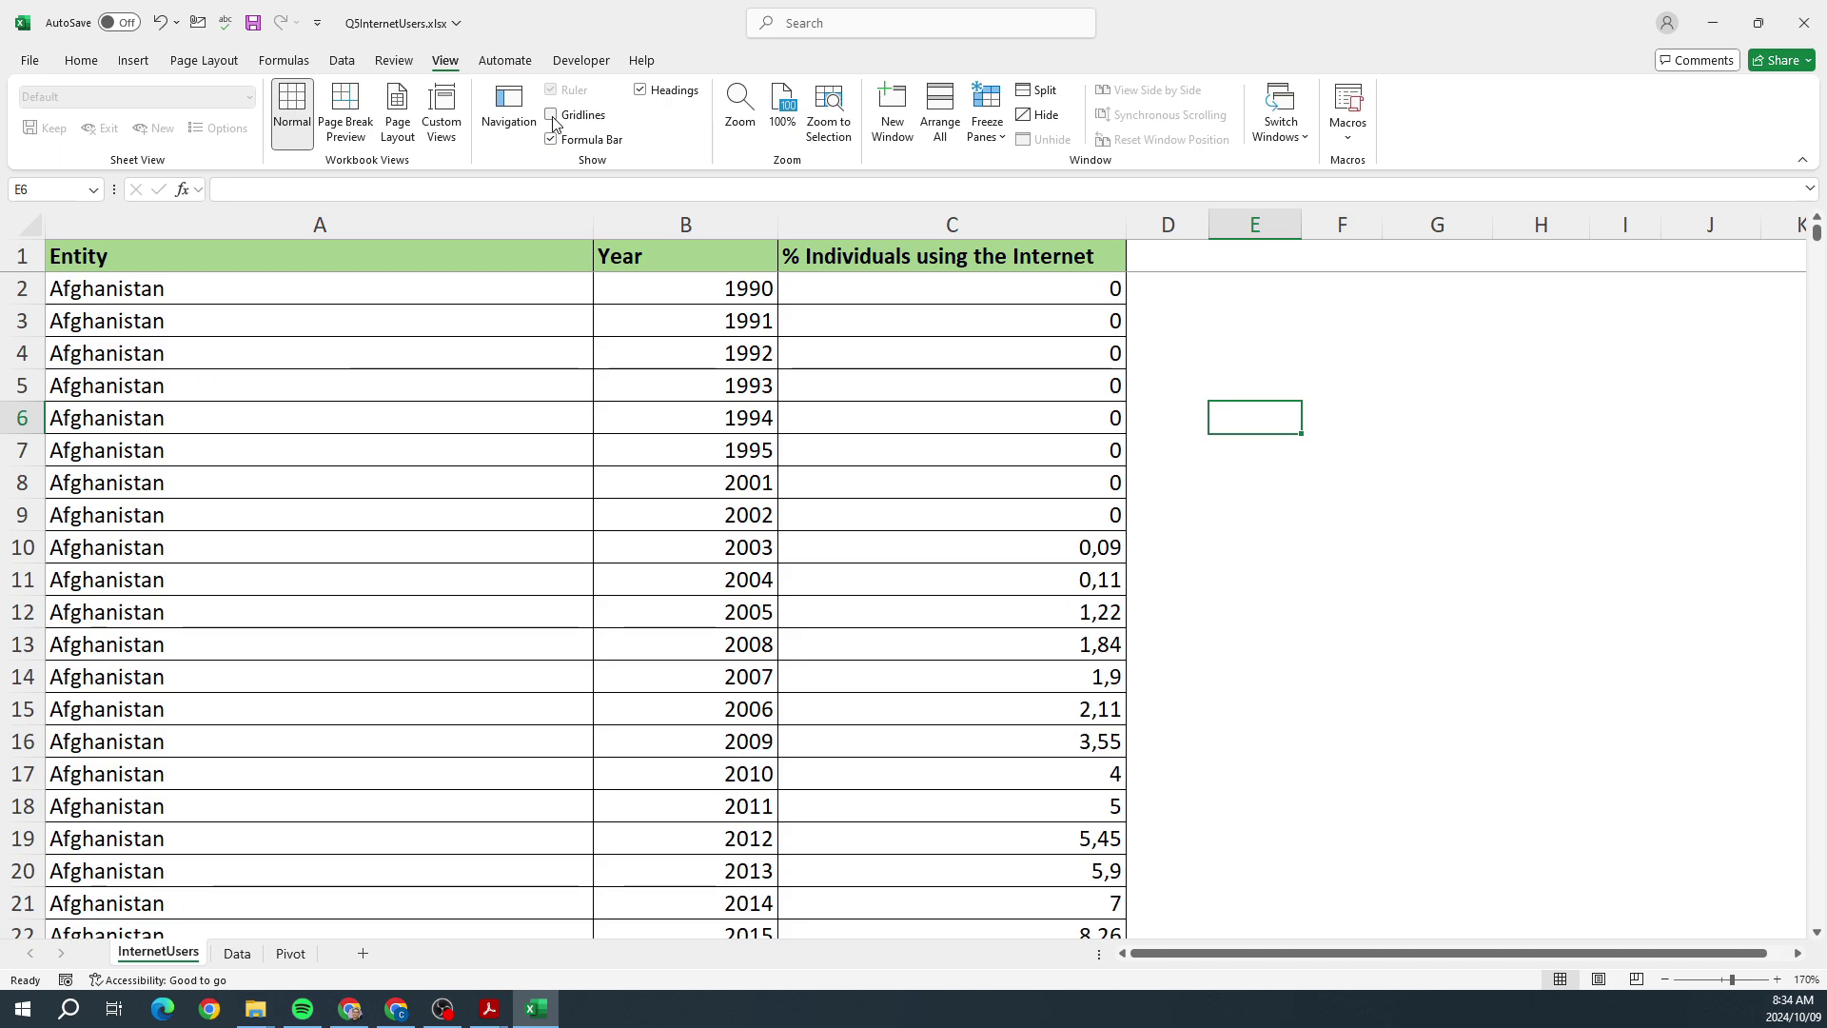
pyautogui.click(690, 349)
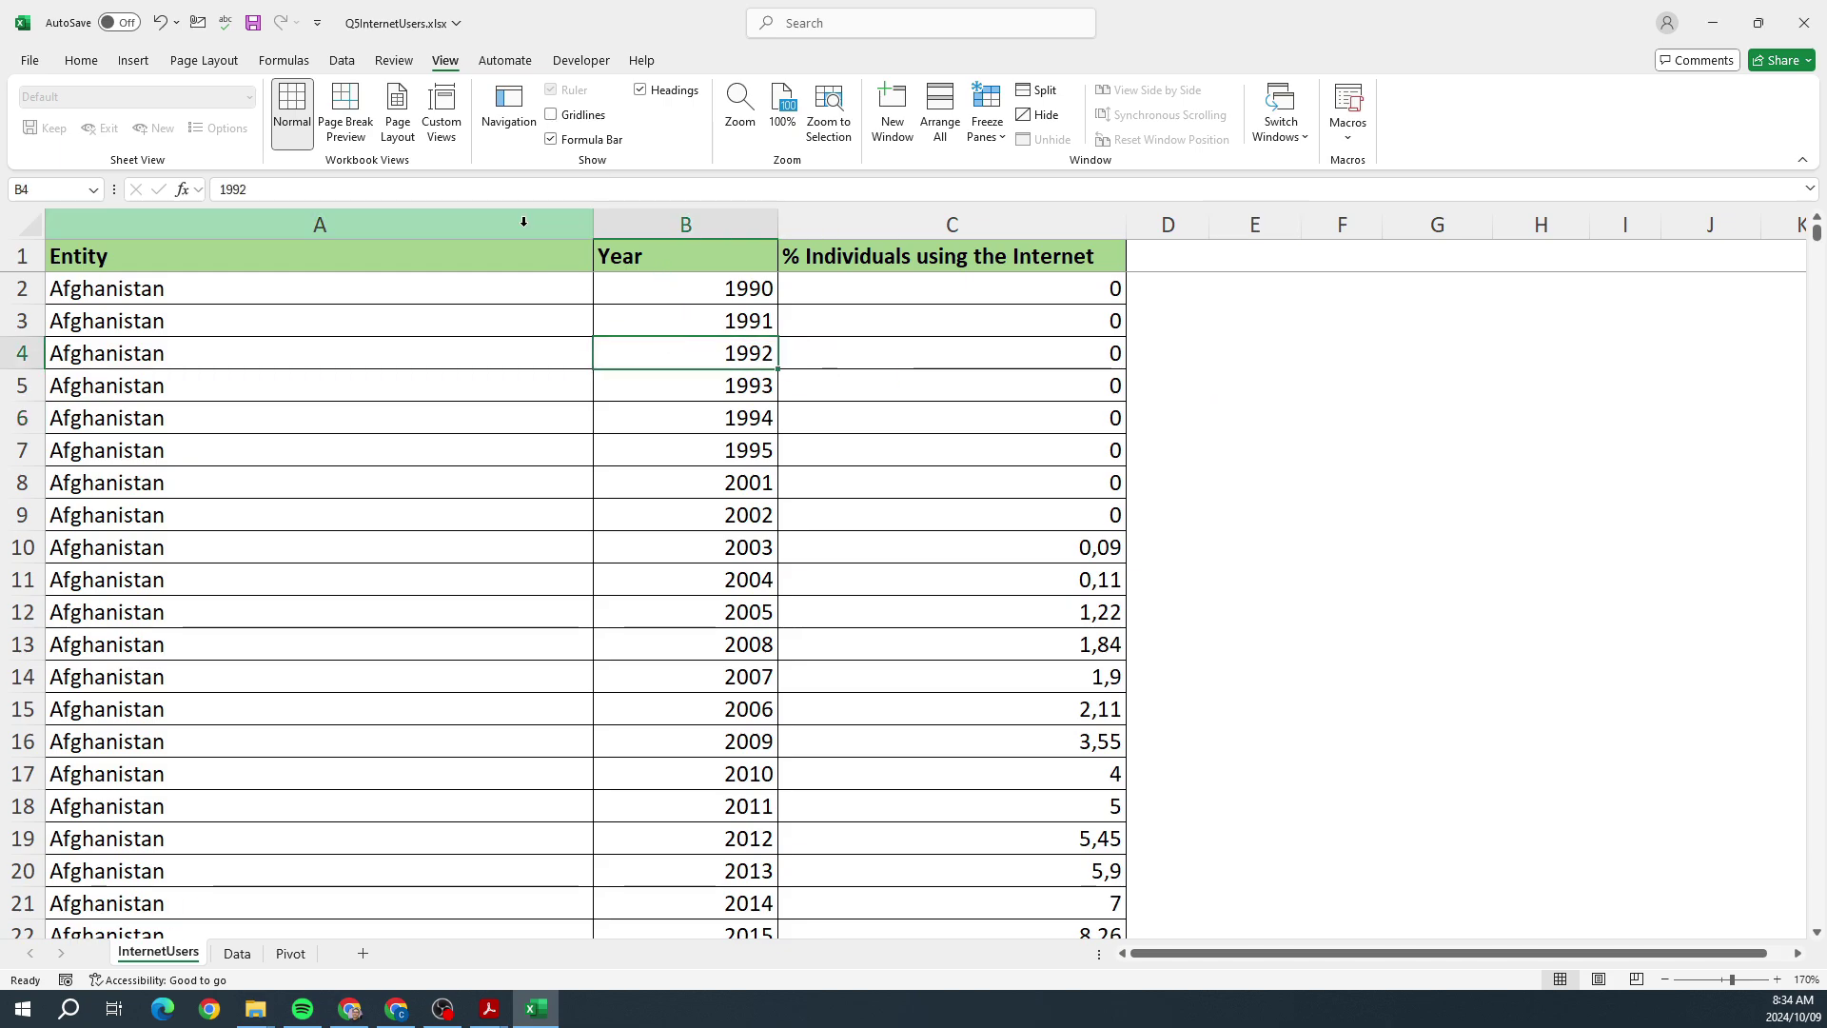
pyautogui.click(81, 60)
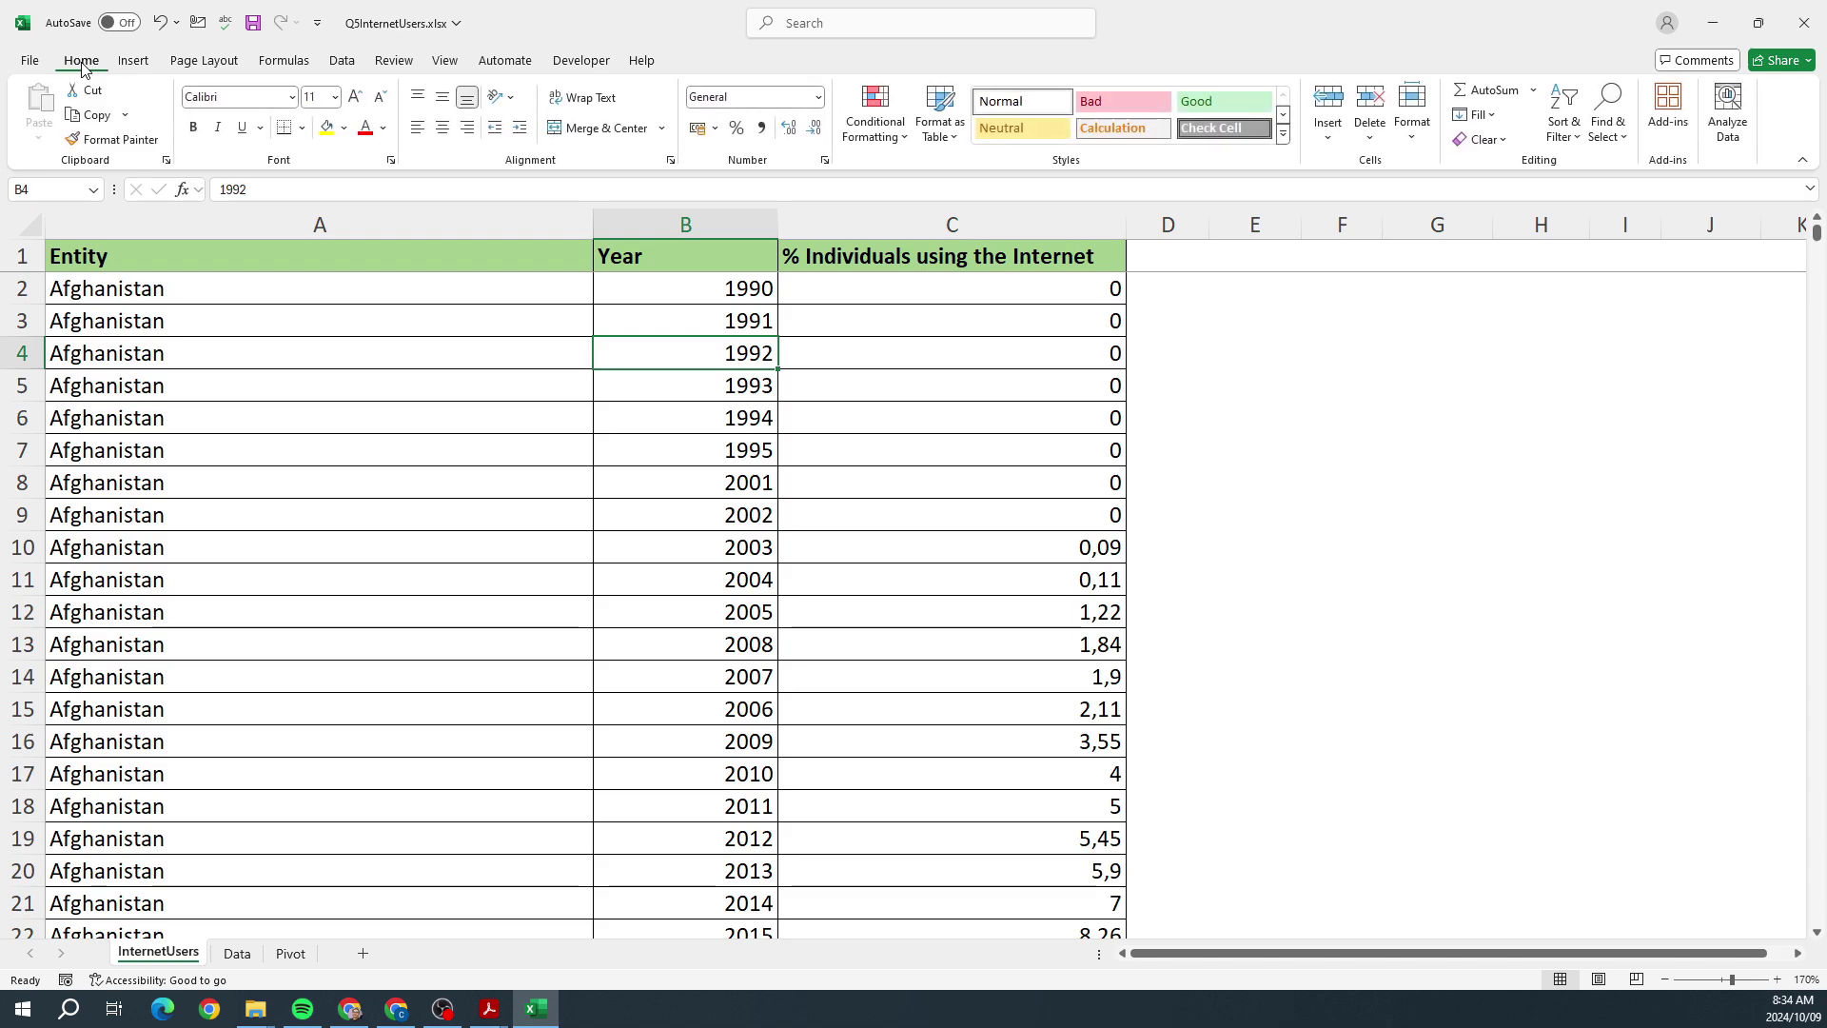
# Step: Add filter buttons to the InternetUsers table headers and check the exam instructions
pyautogui.click(1563, 133)
pyautogui.click(1592, 247)
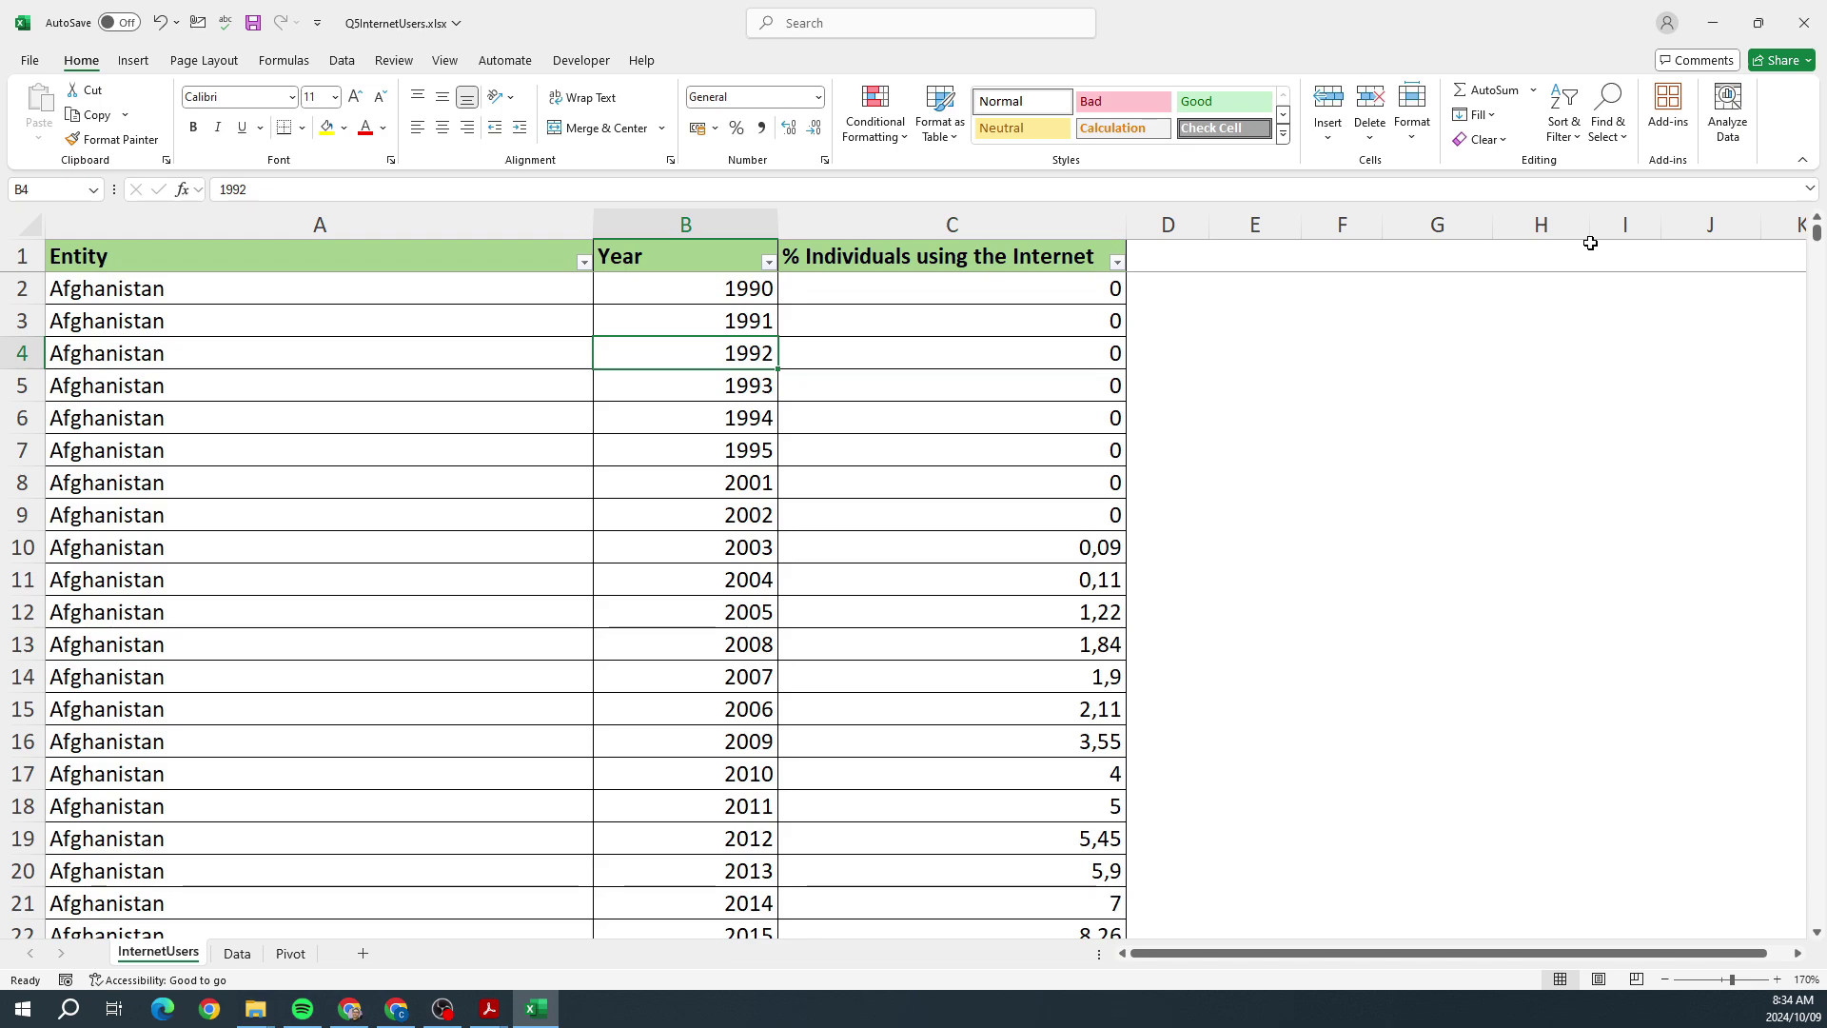
pyautogui.hotkey('alt', 'Tab')
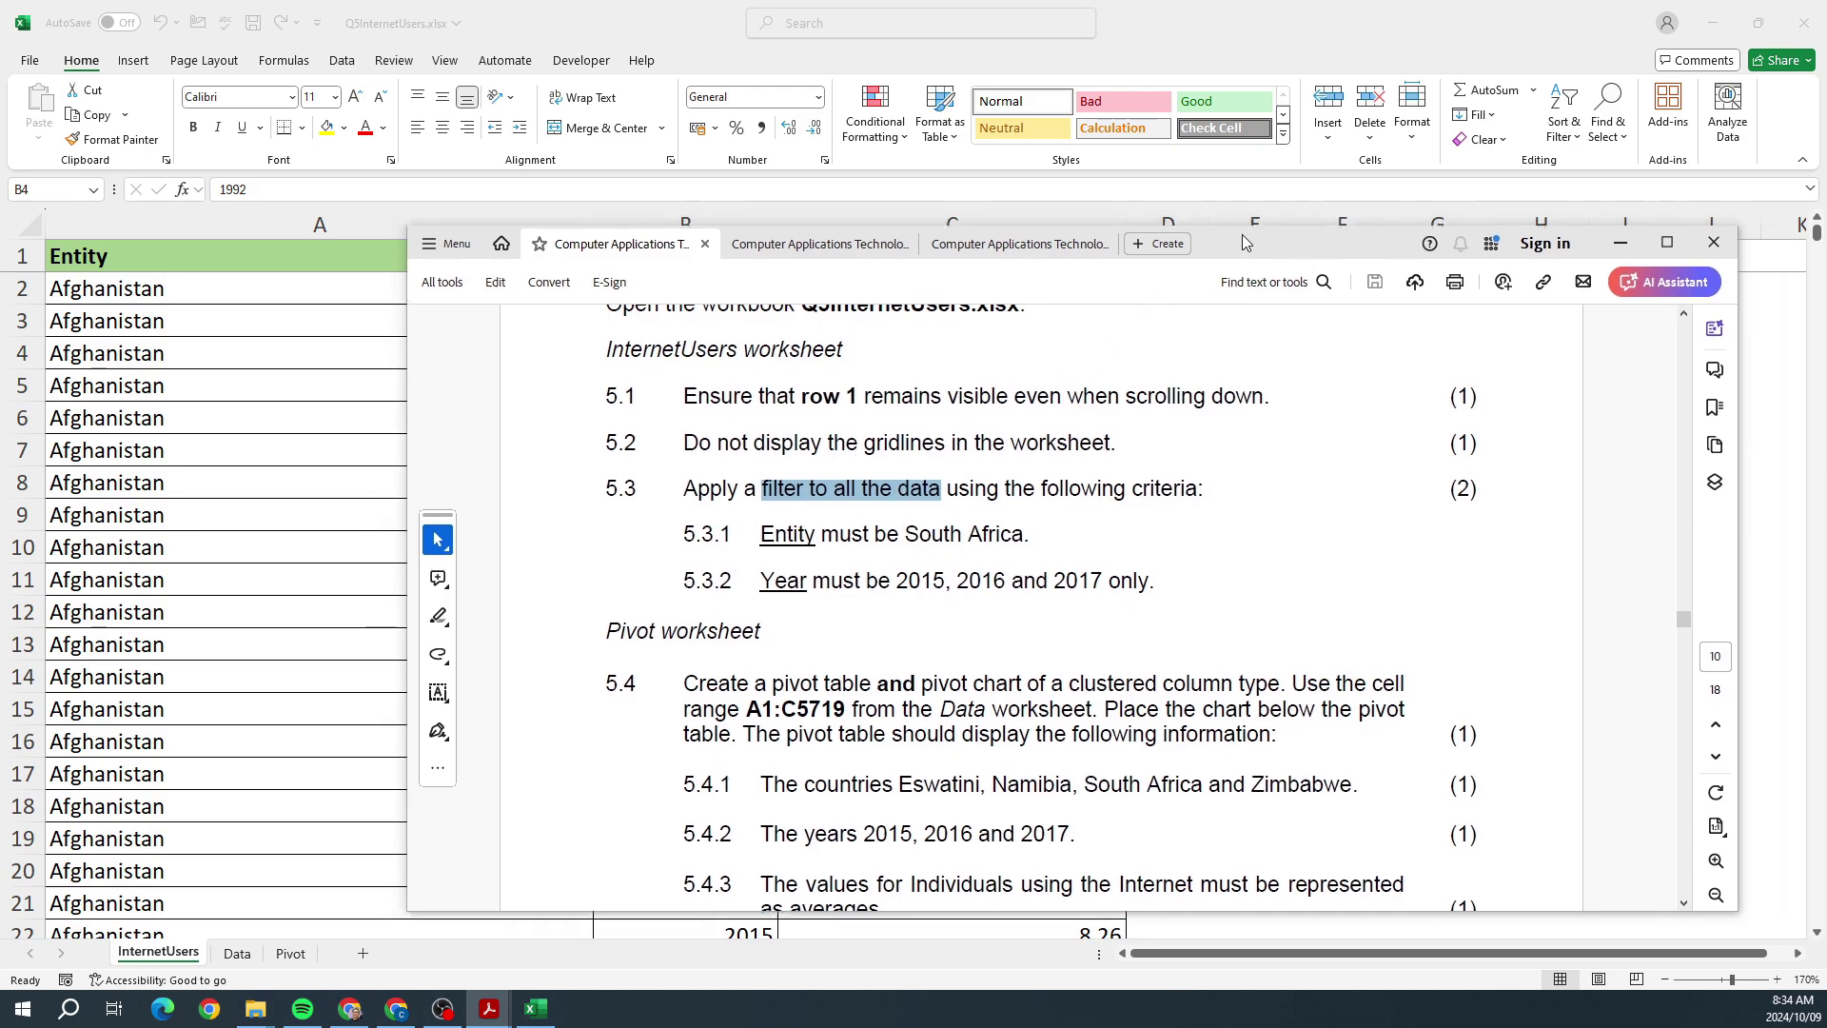
pyautogui.click(1607, 238)
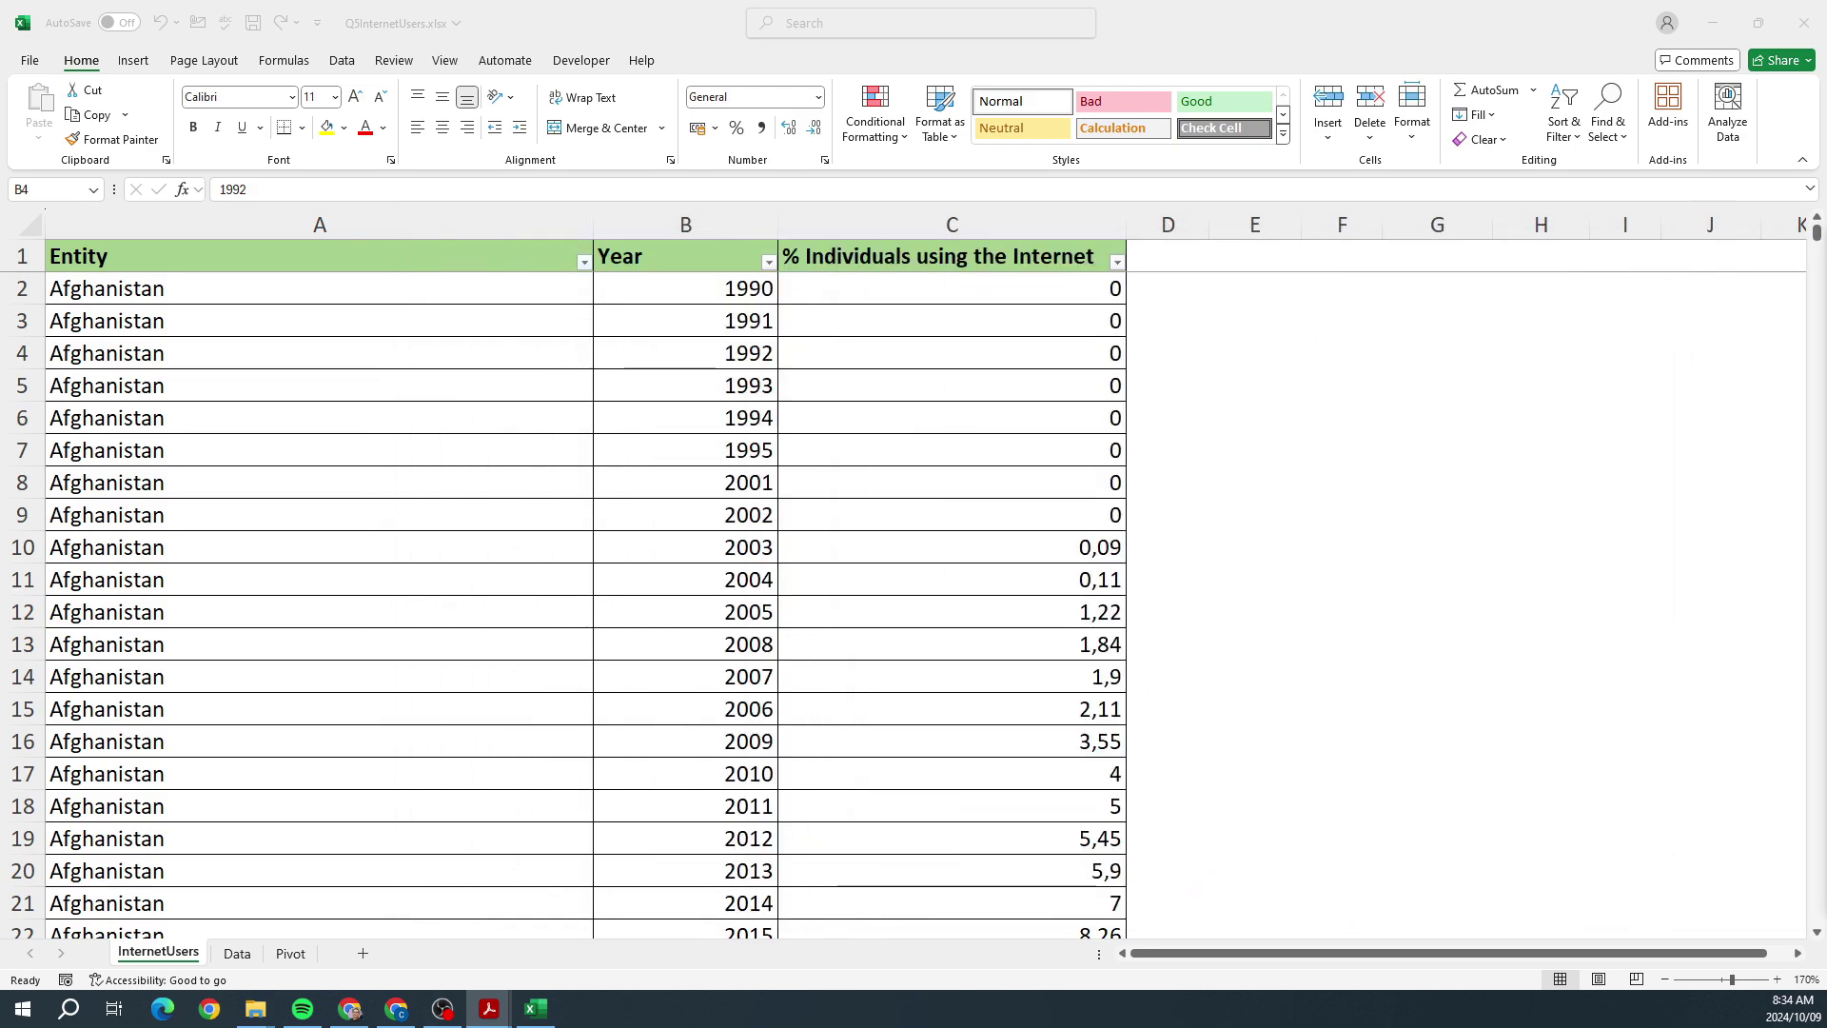
# Step: Filter the Entity column to show only South Africa
pyautogui.click(583, 262)
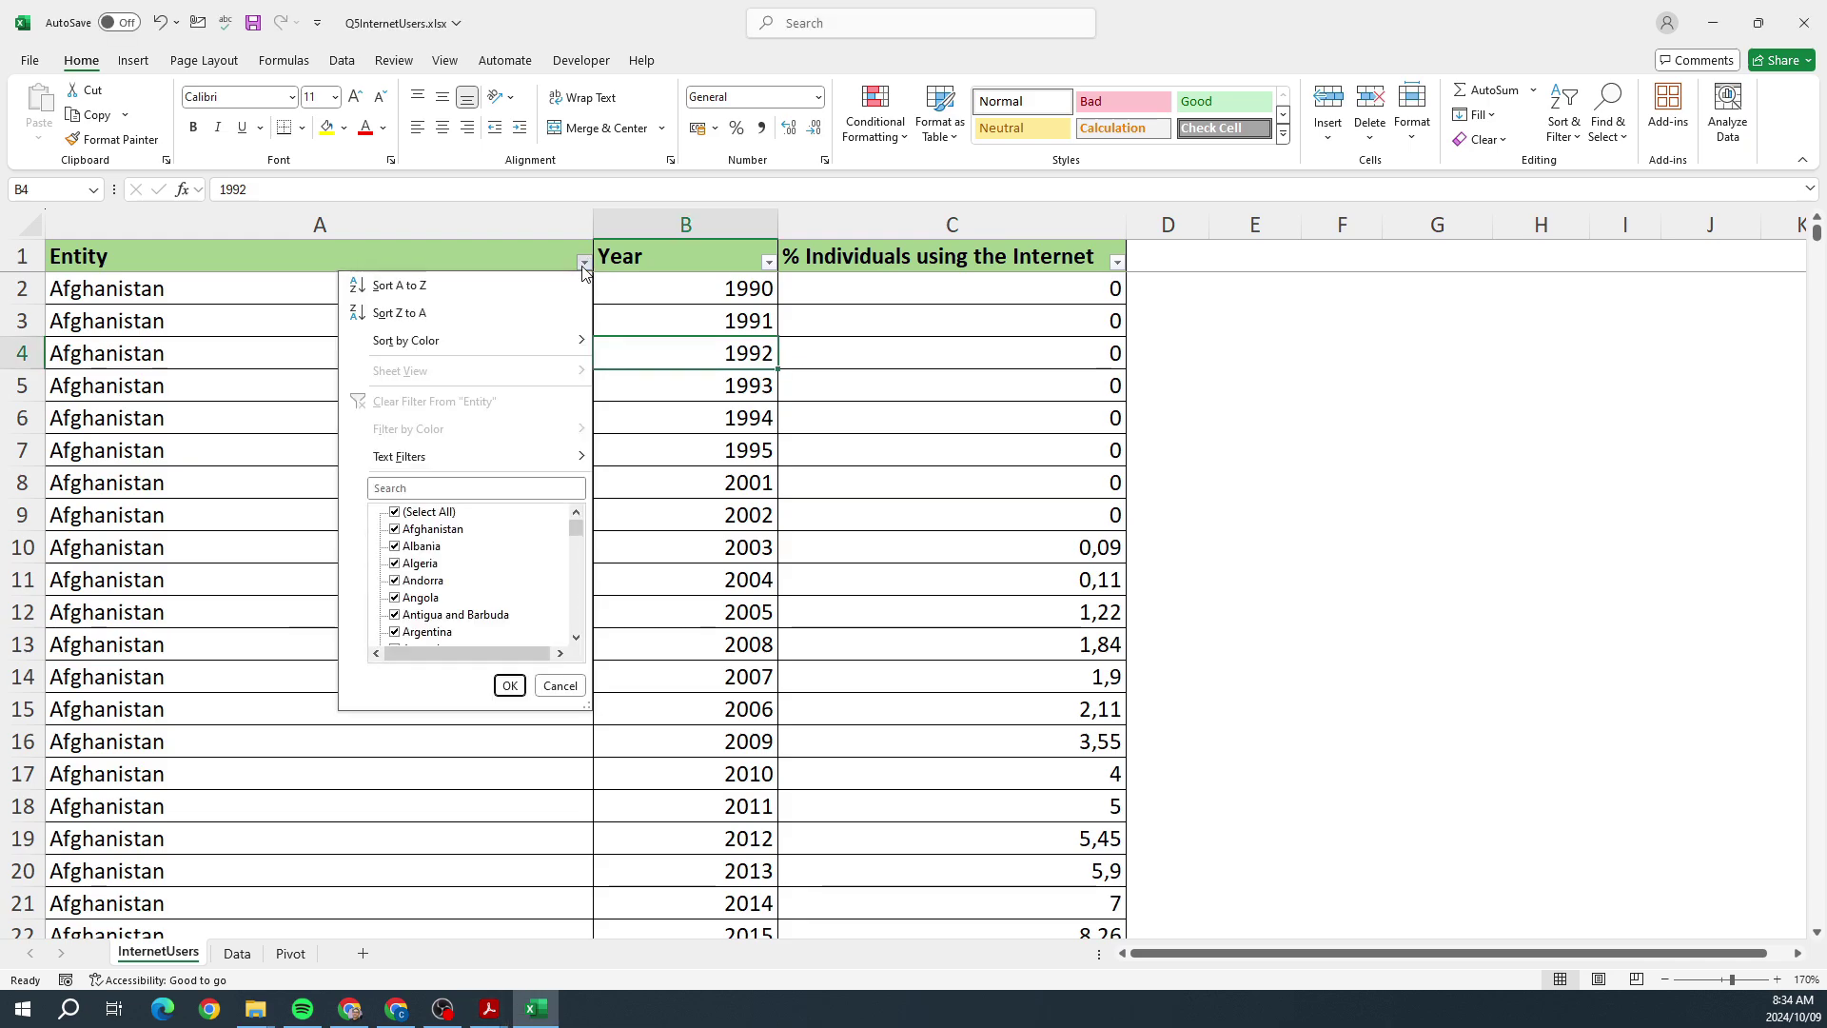
pyautogui.click(394, 512)
pyautogui.click(403, 487)
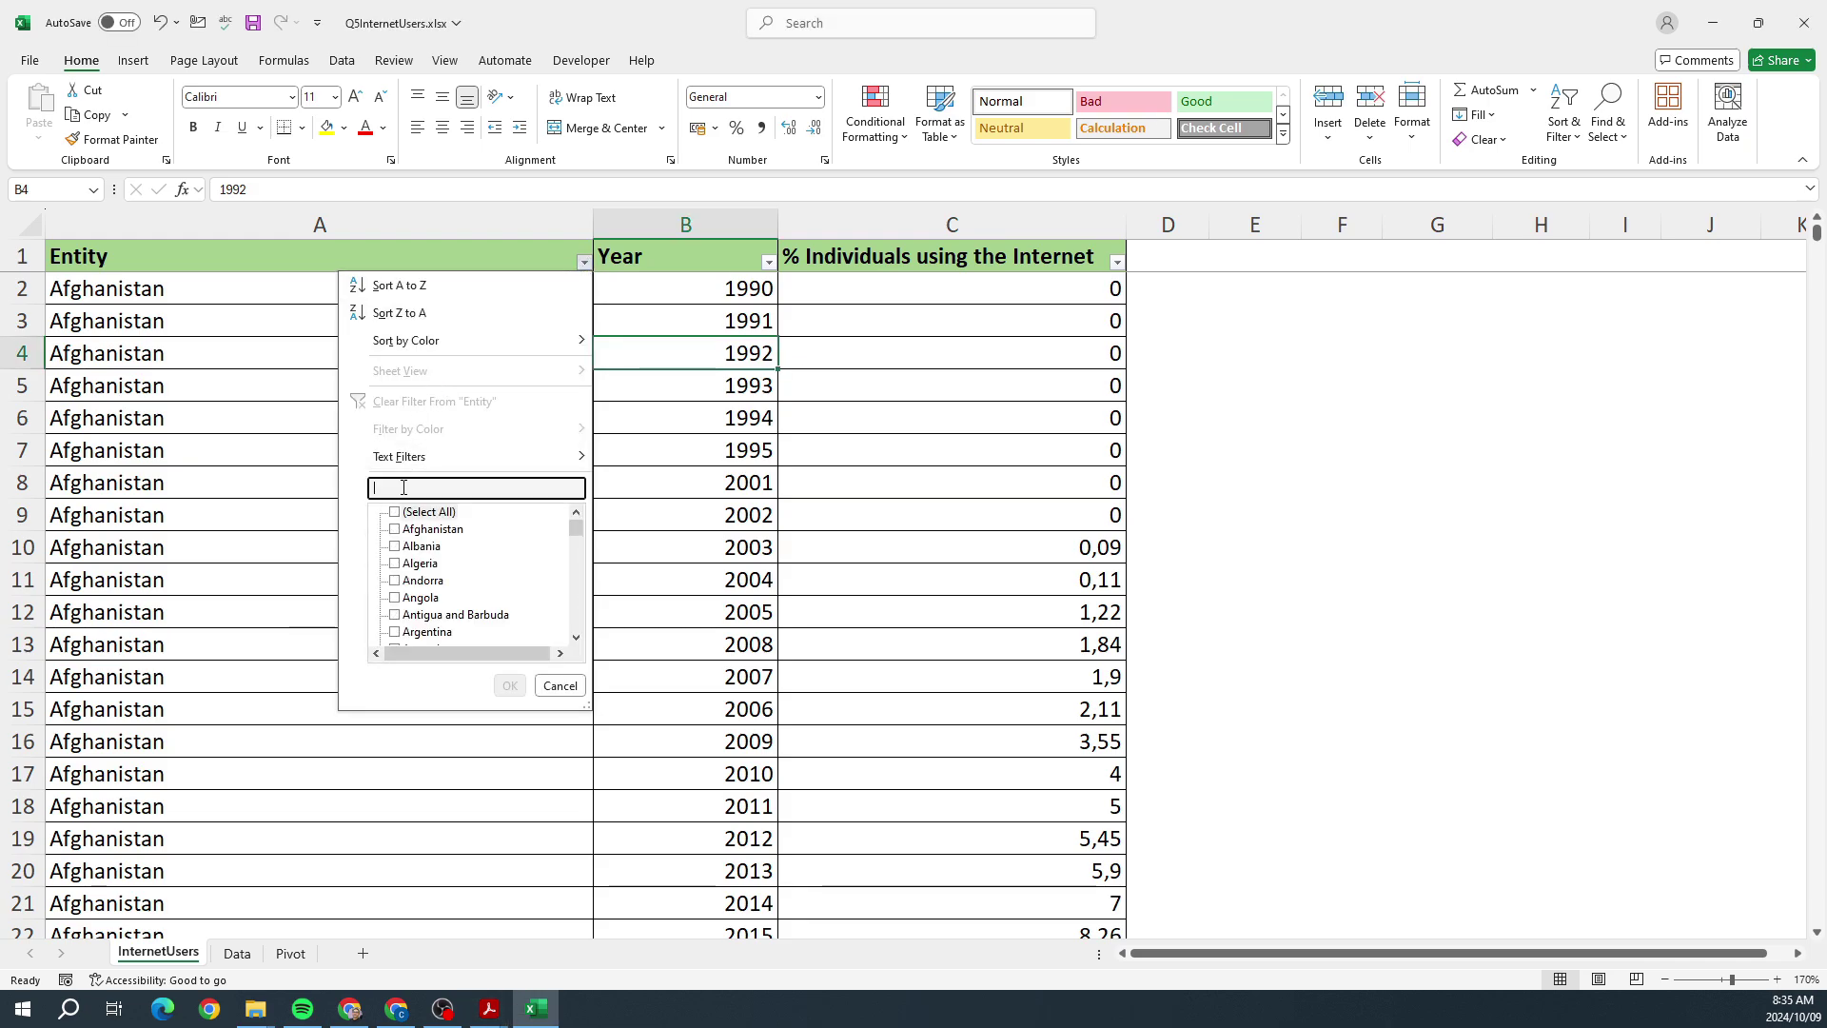
pyautogui.write('south')
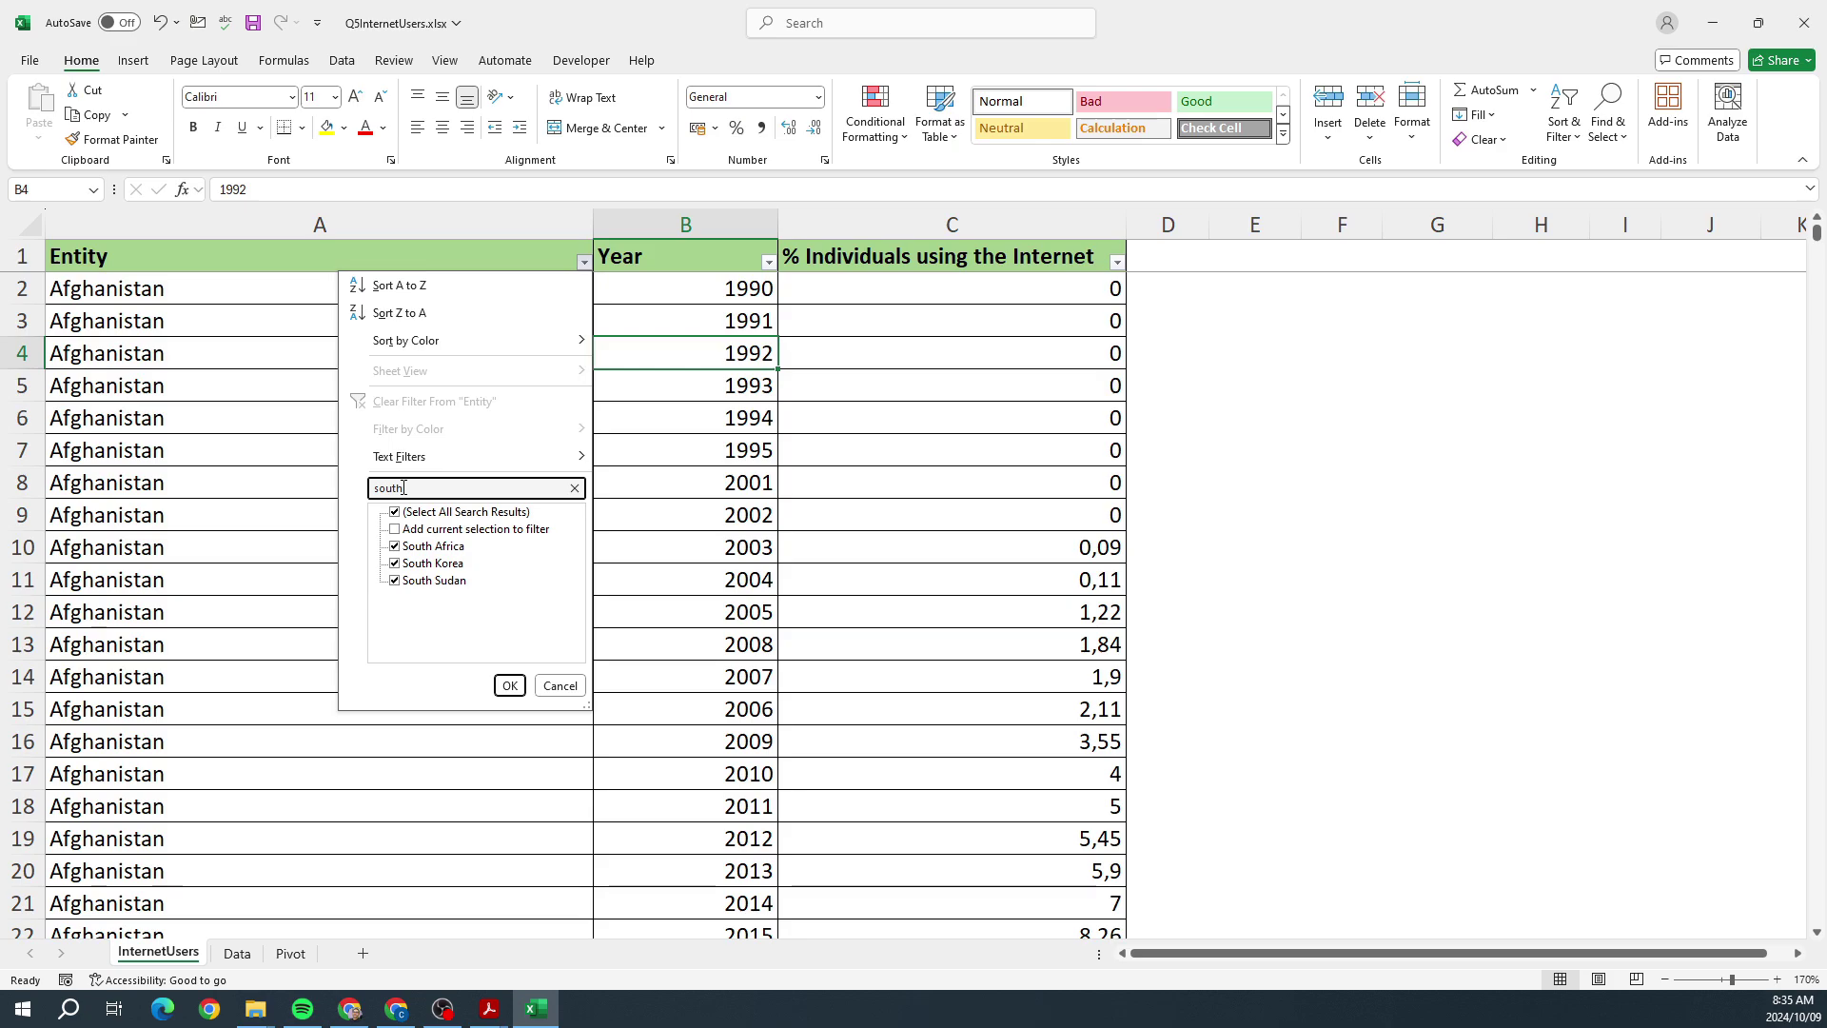
pyautogui.click(395, 547)
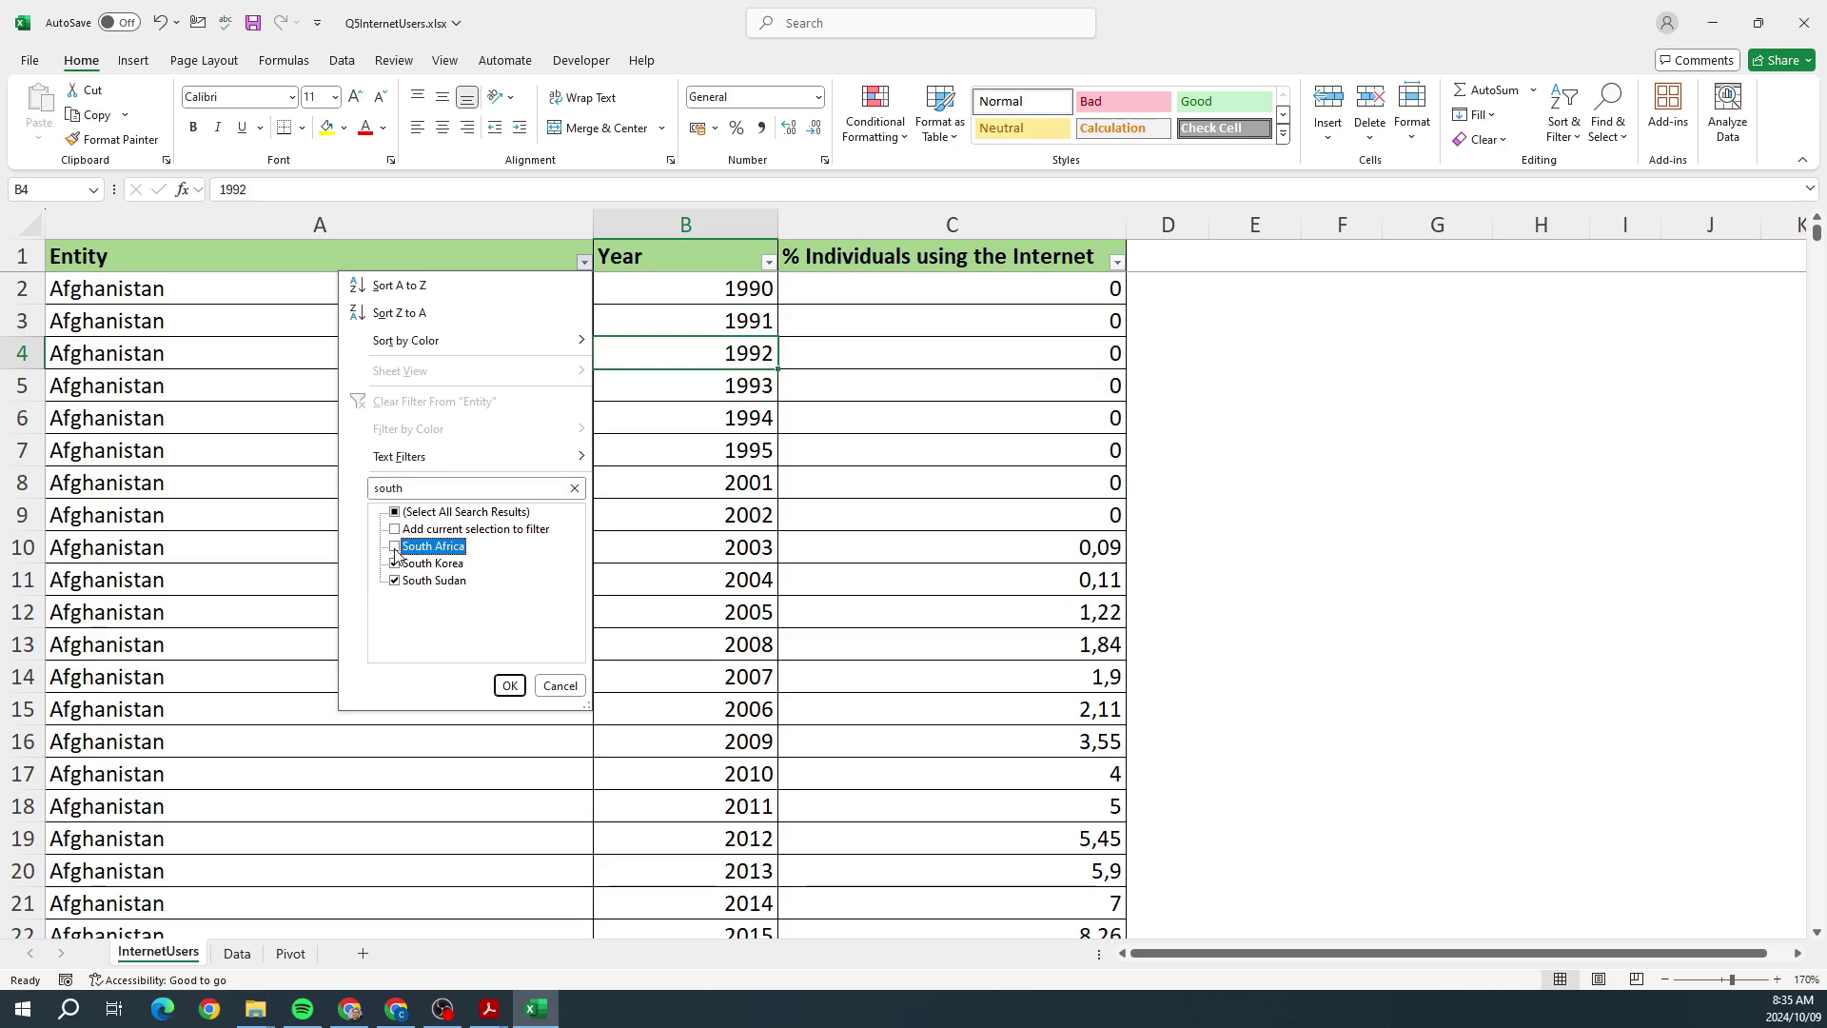
pyautogui.click(396, 563)
pyautogui.click(396, 579)
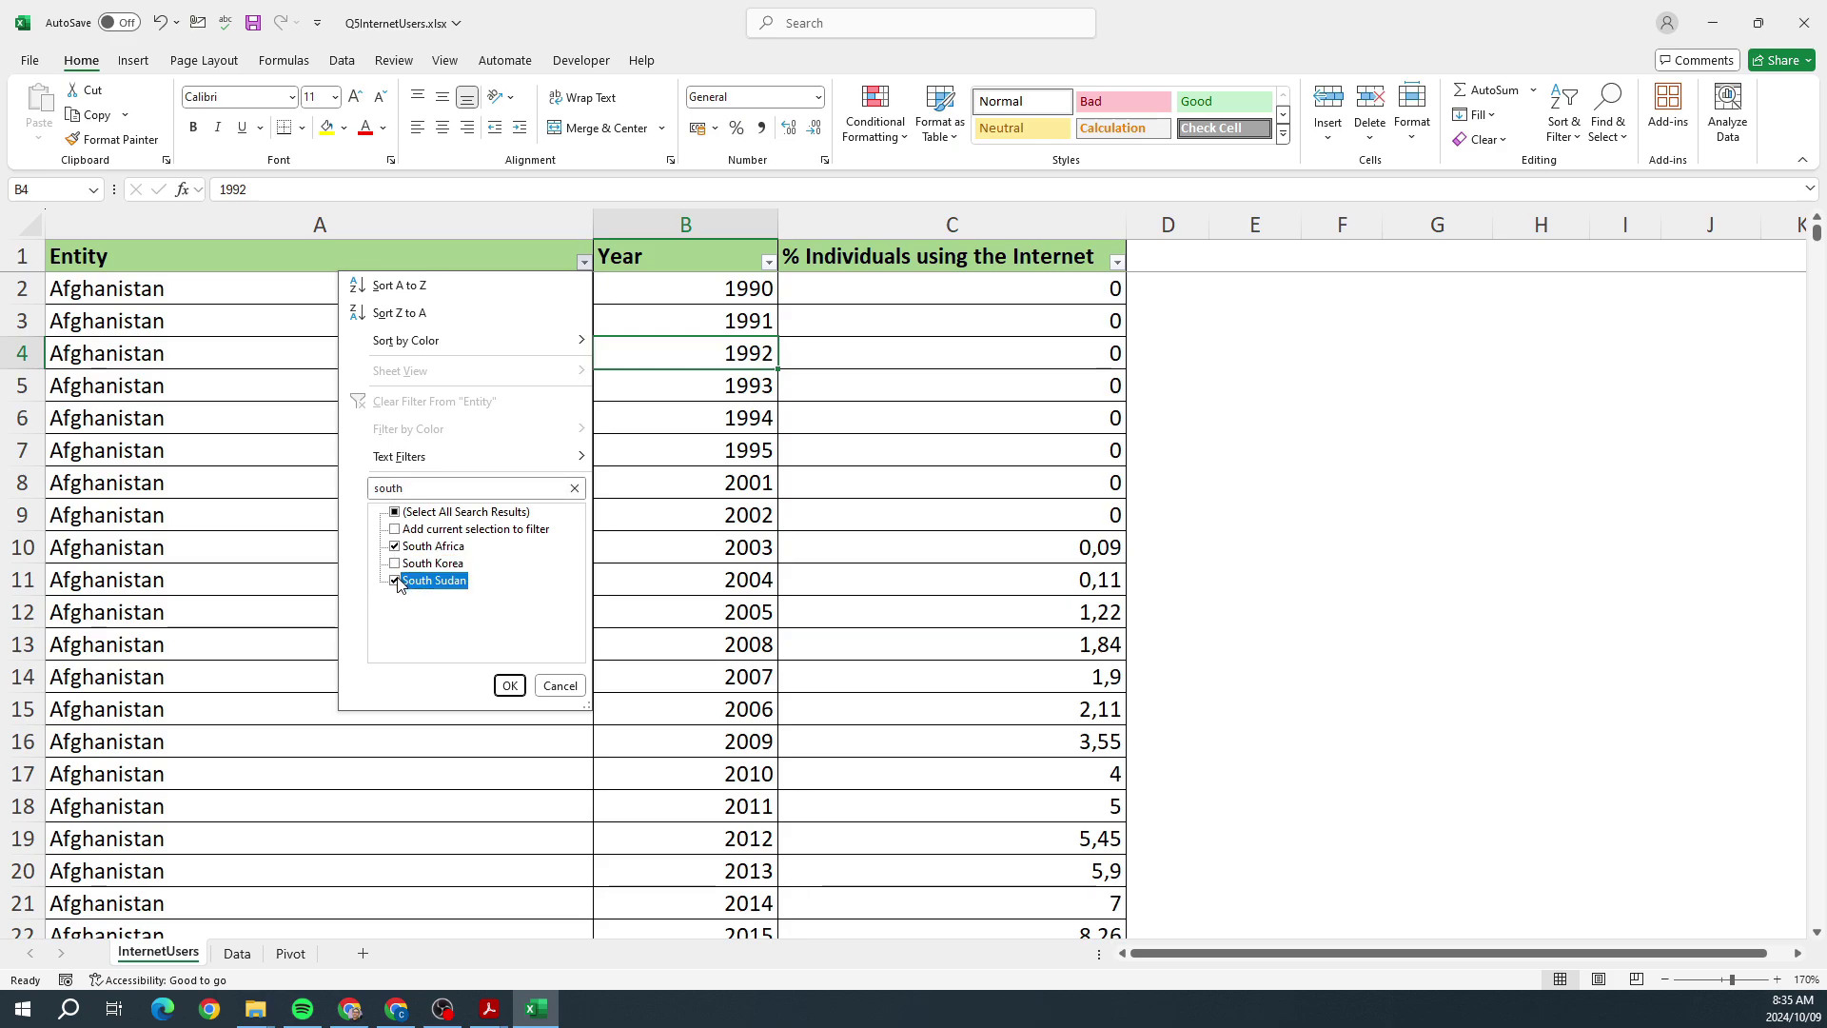
pyautogui.click(510, 685)
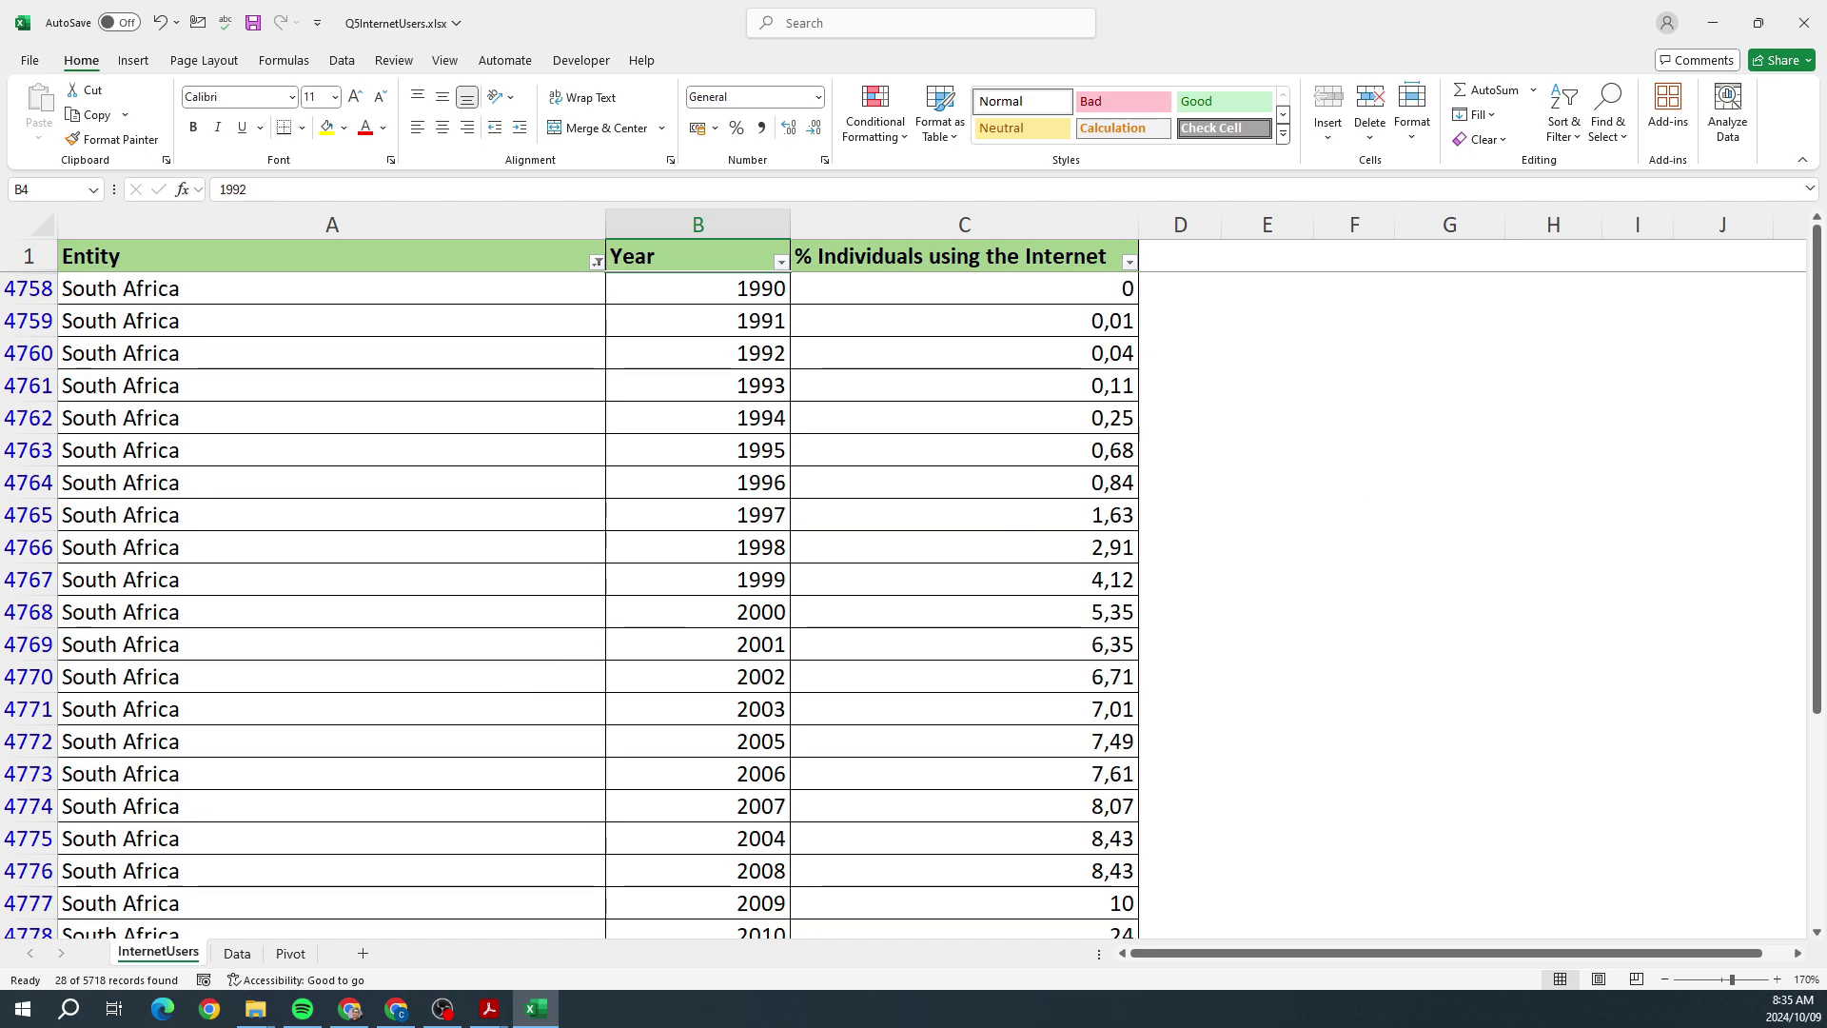
# Step: Filter the Year column to 2015, 2016 and 2017
pyautogui.click(780, 261)
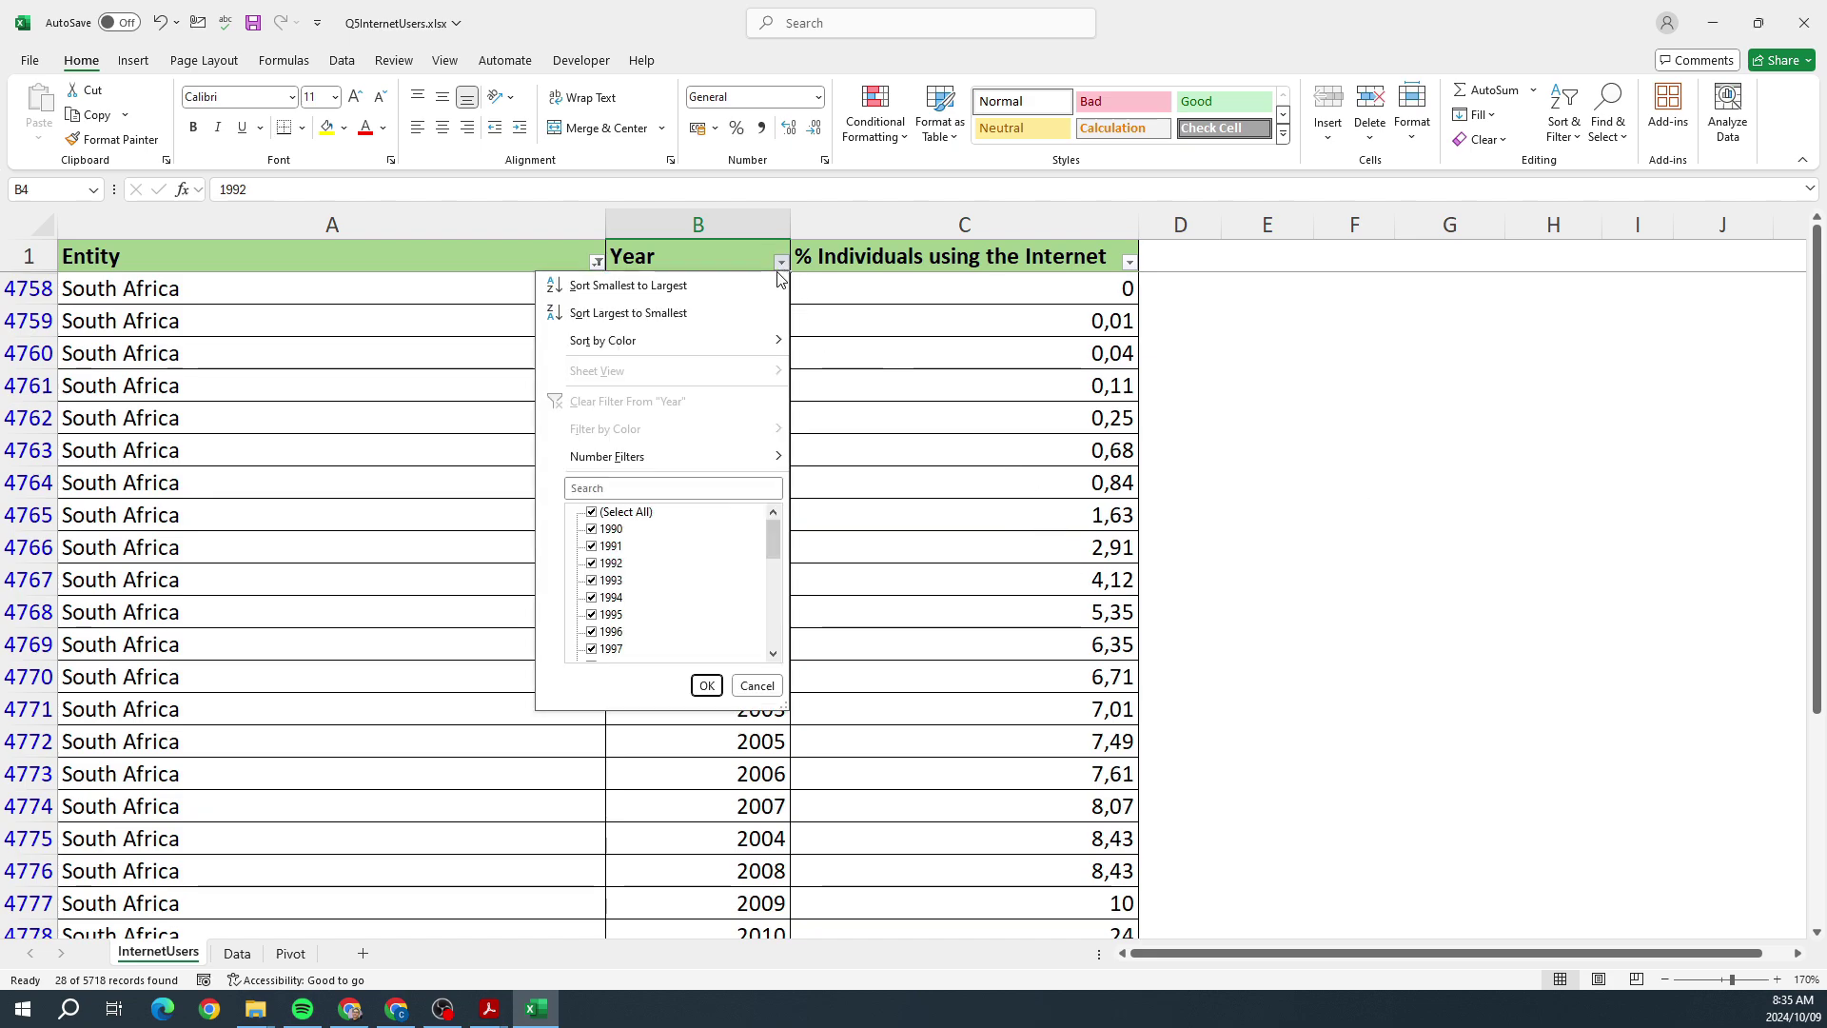
pyautogui.click(592, 512)
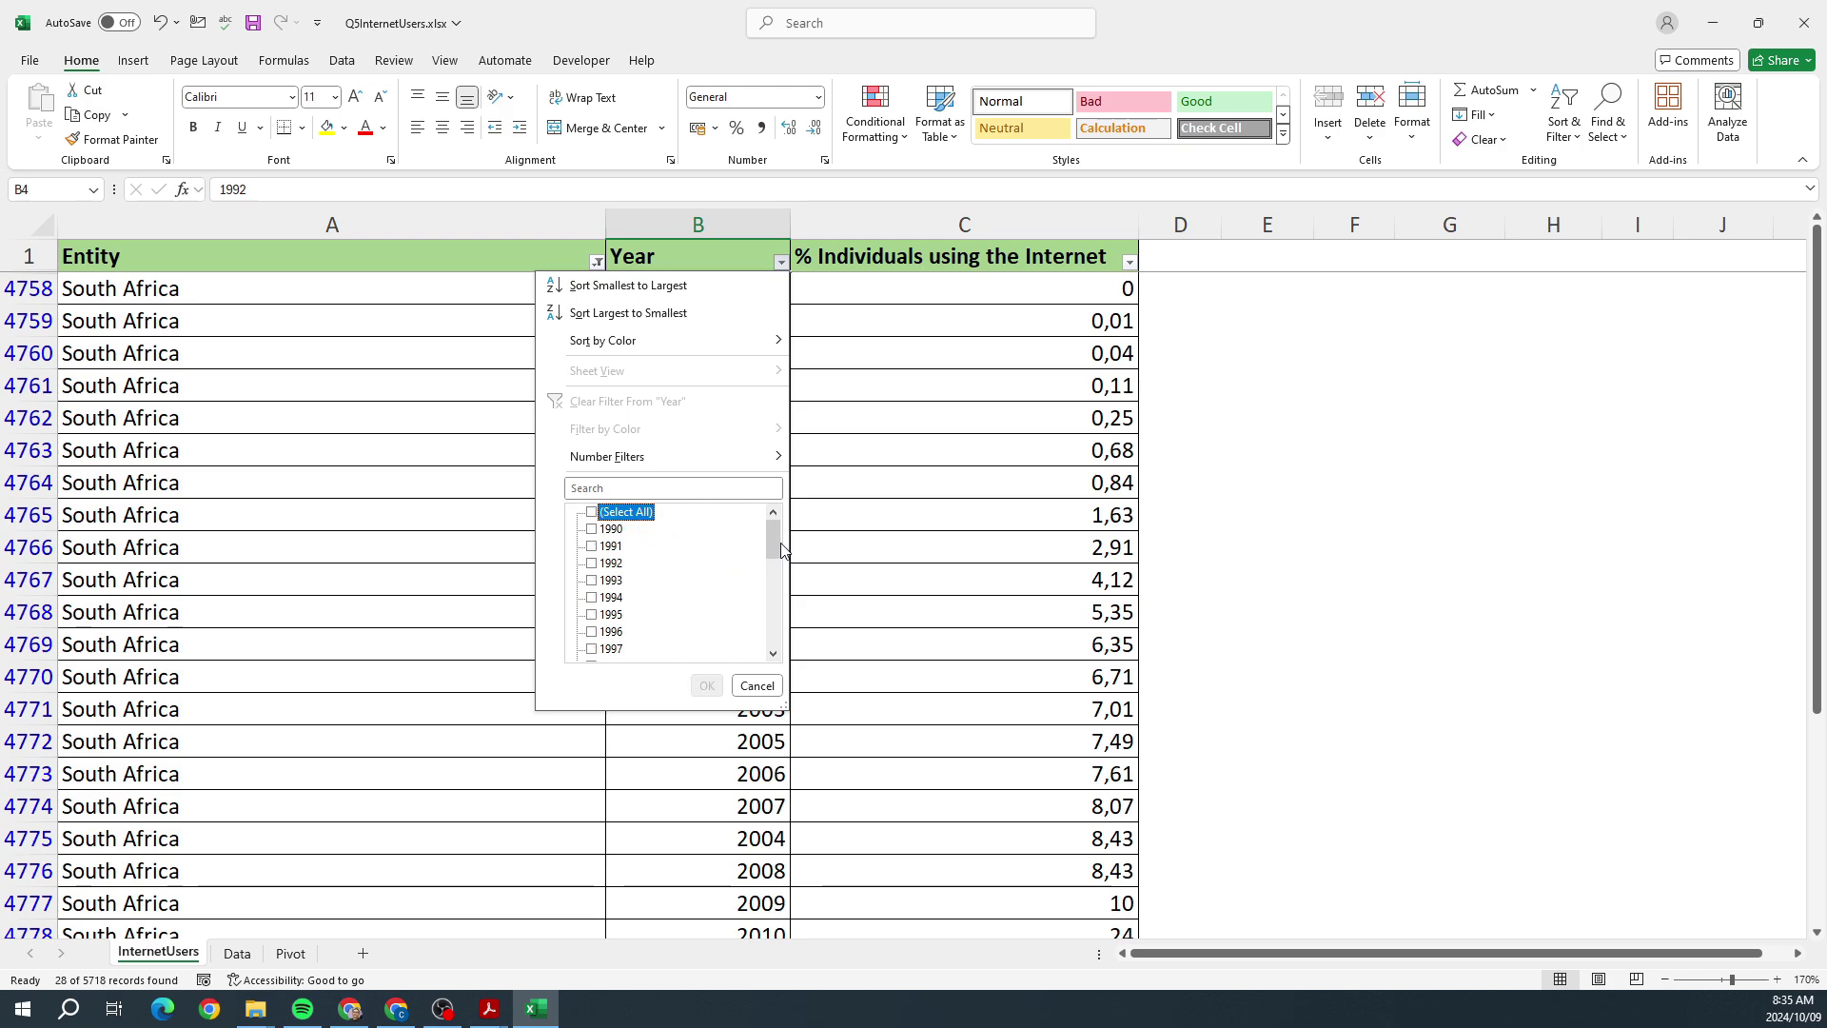
pyautogui.moveTo(780, 549); pyautogui.dragTo(777, 637)
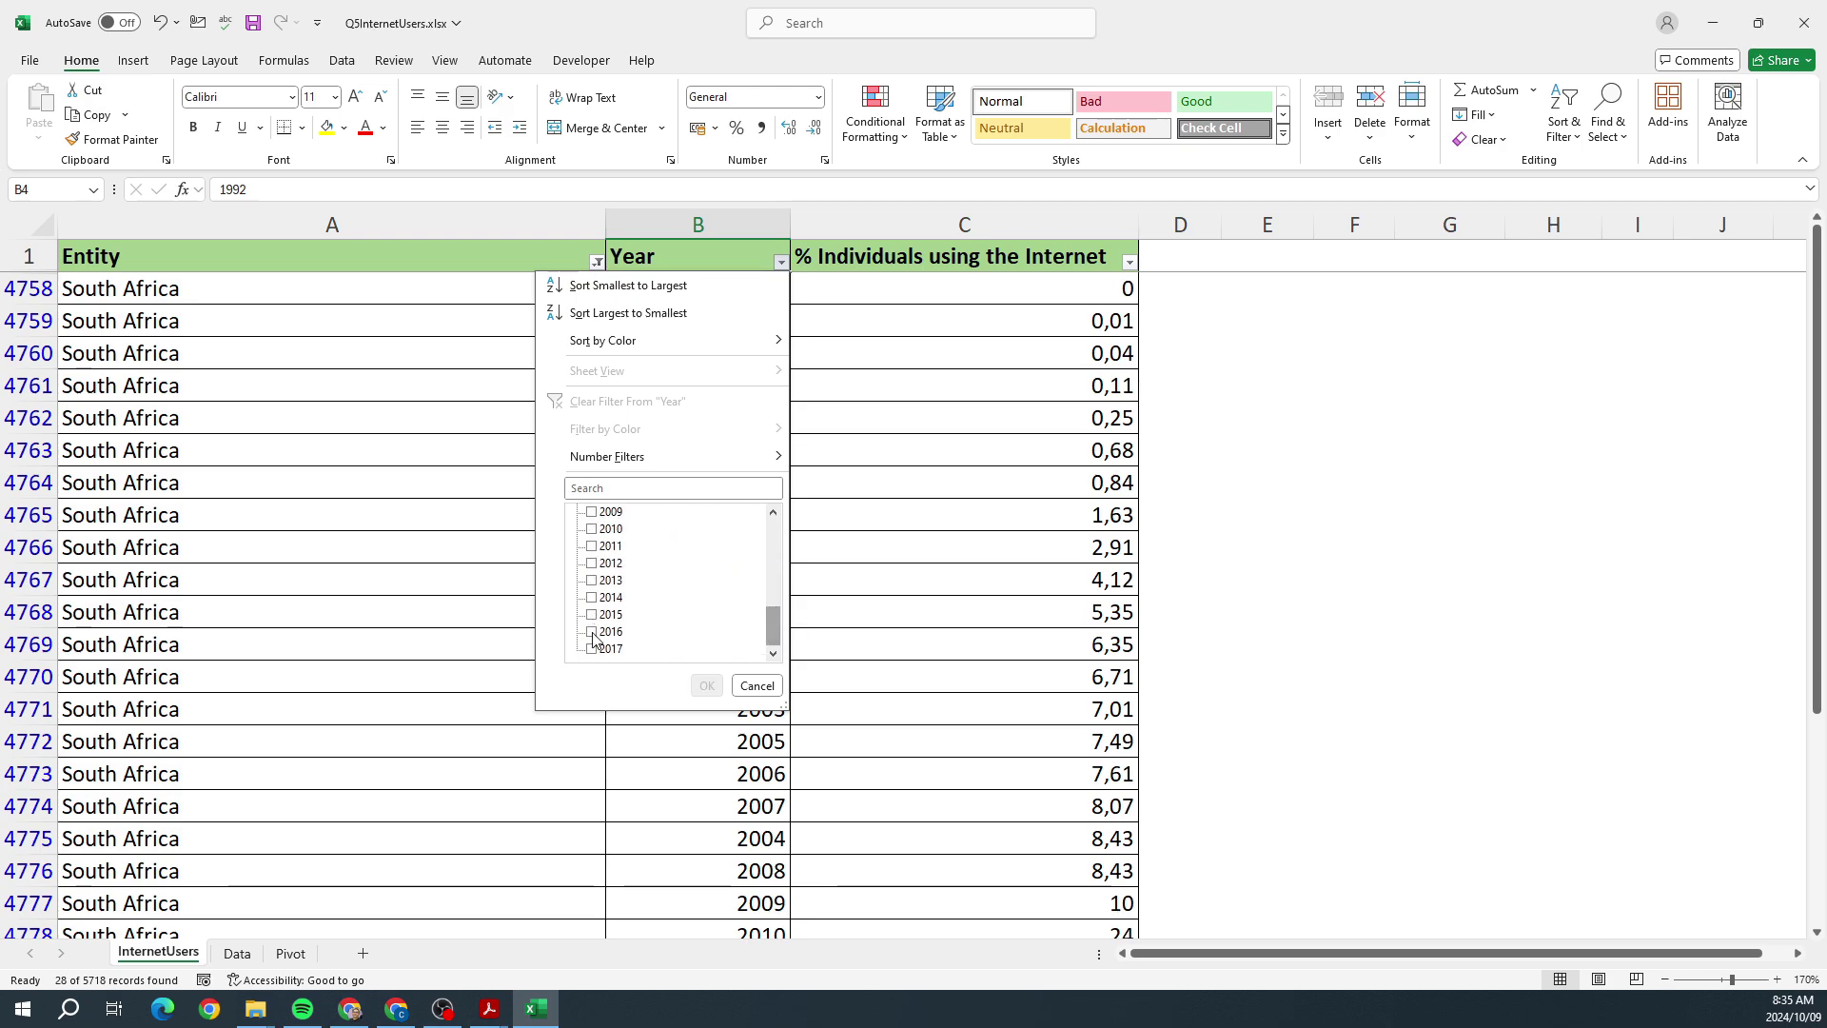
pyautogui.click(591, 614)
pyautogui.click(590, 631)
pyautogui.click(591, 648)
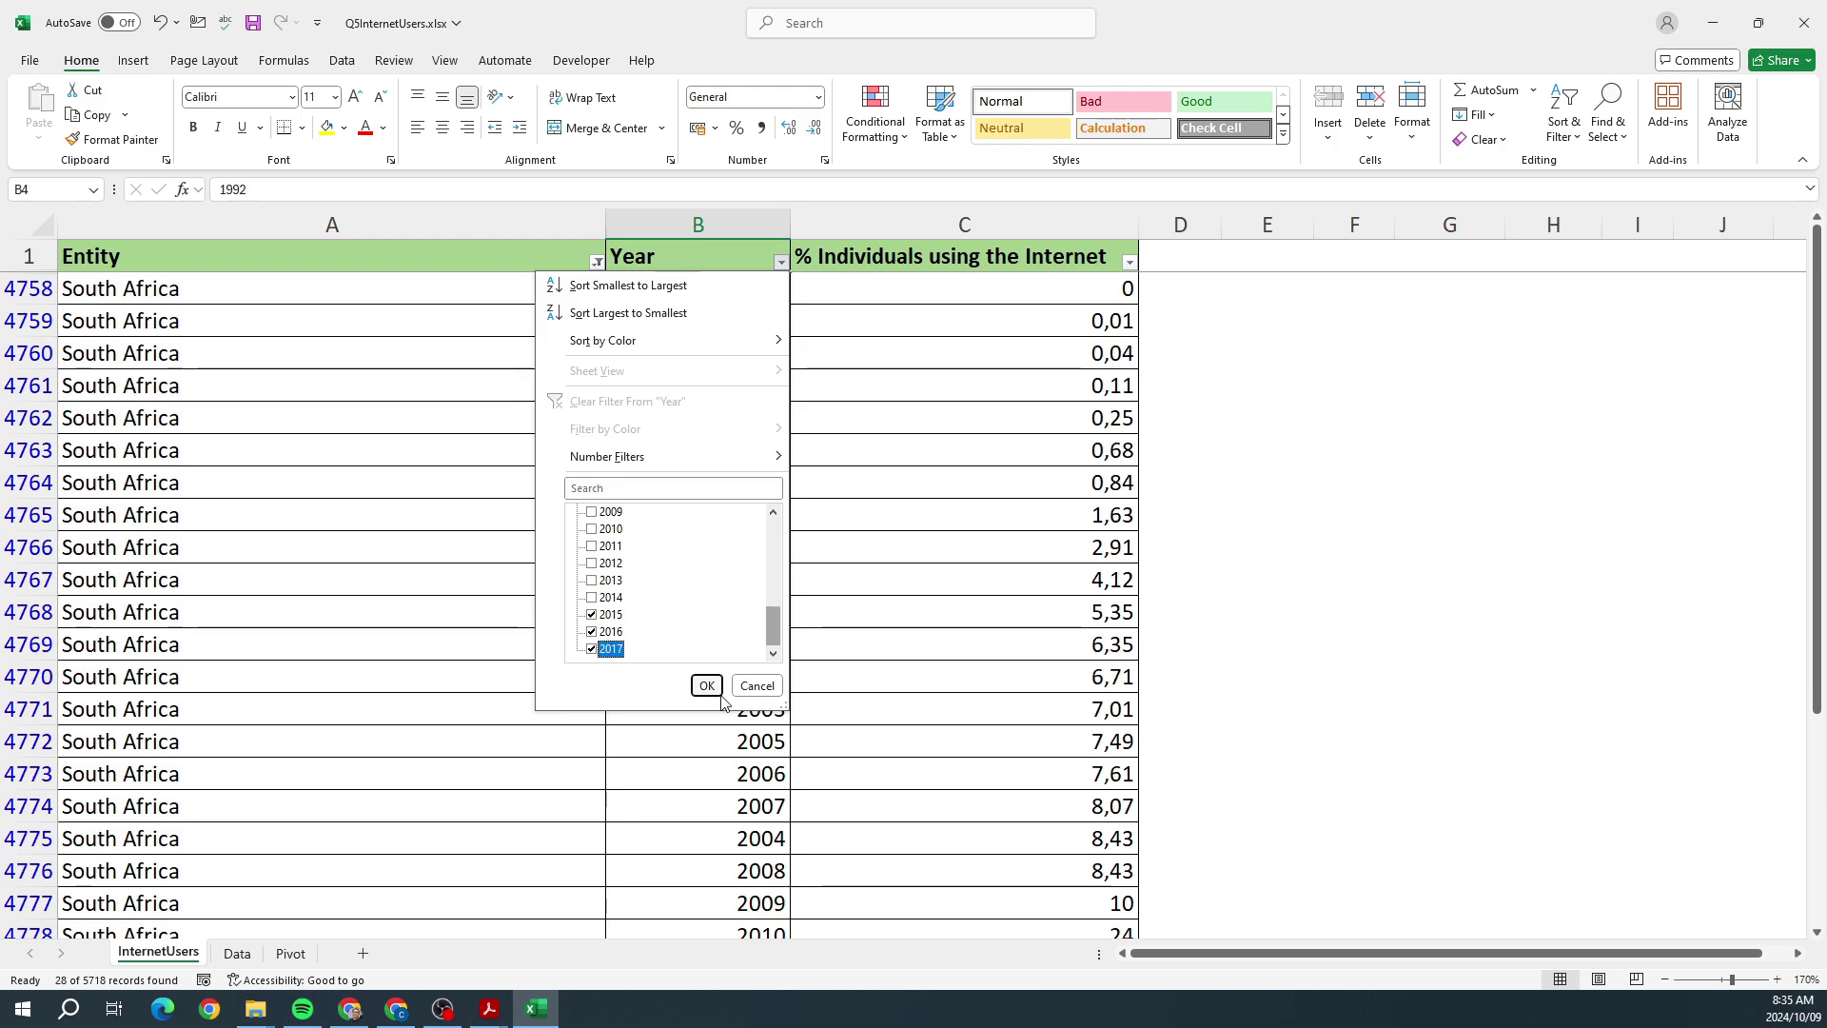
pyautogui.click(705, 682)
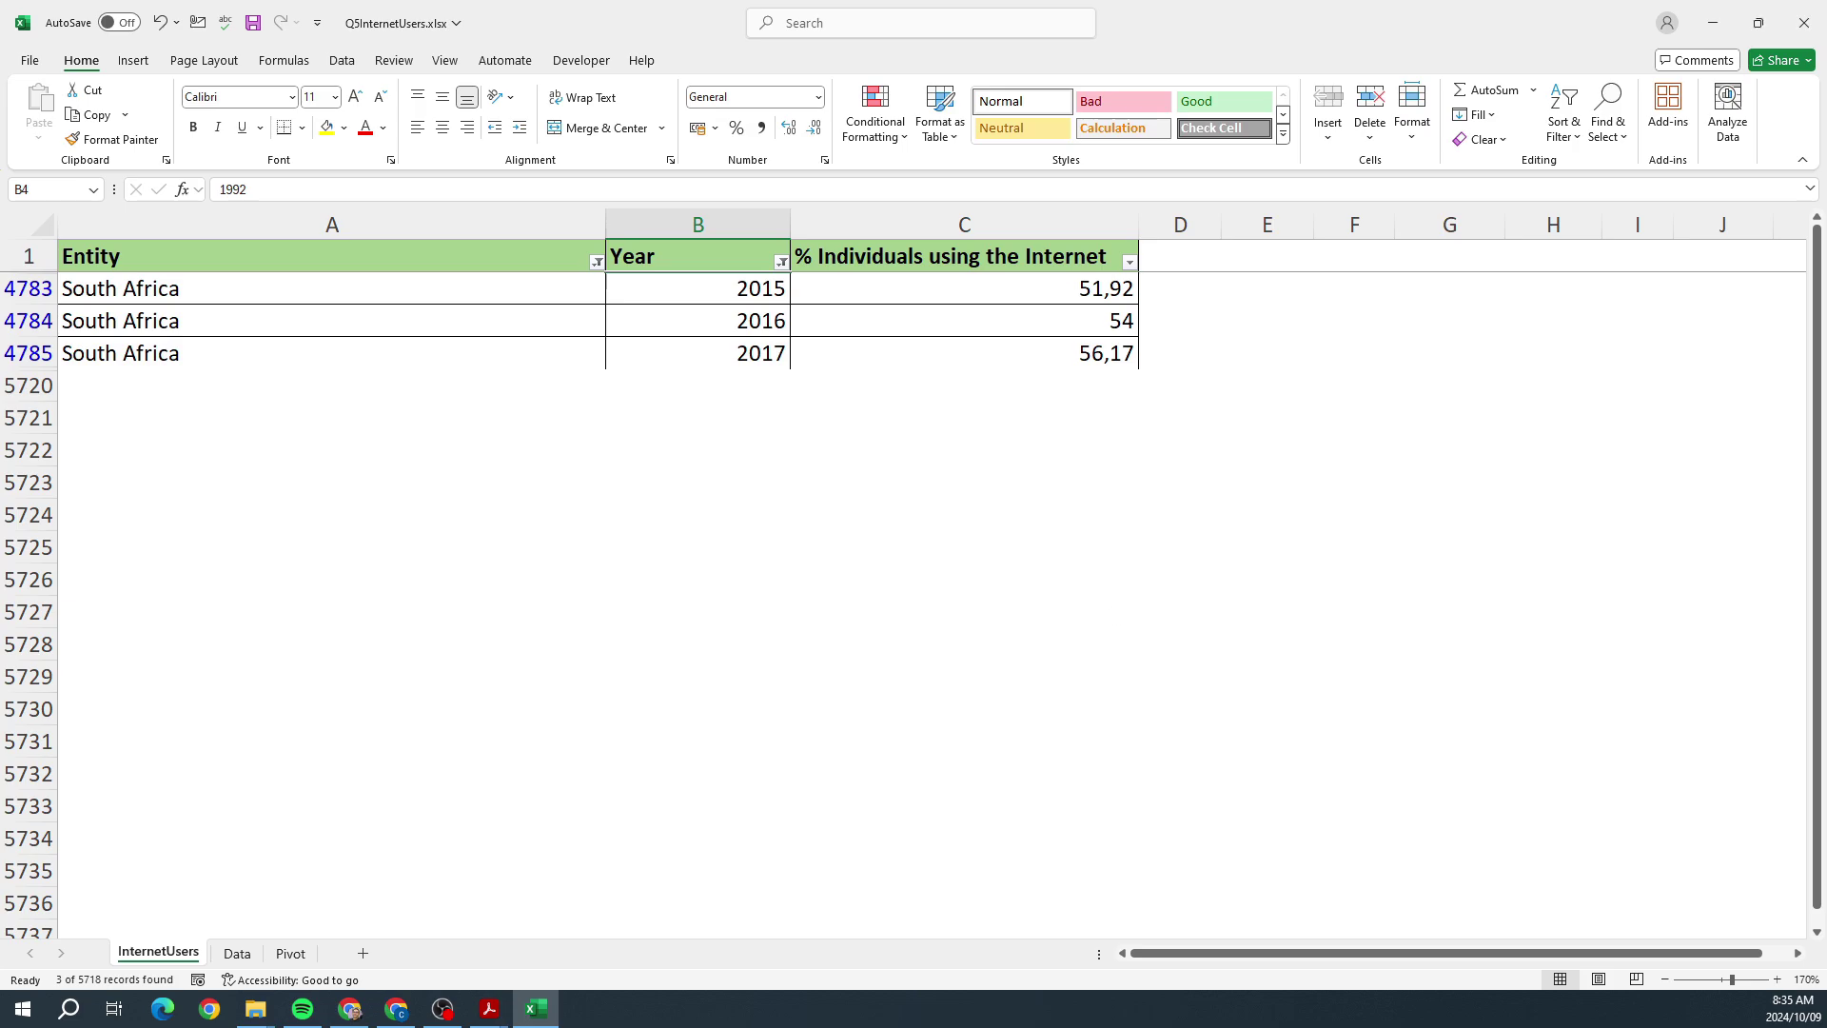
# Step: Bring the exam PDF forward, move it up-left, and scroll to tasks 5.4 and 5.5
pyautogui.hotkey('alt', 'Tab')
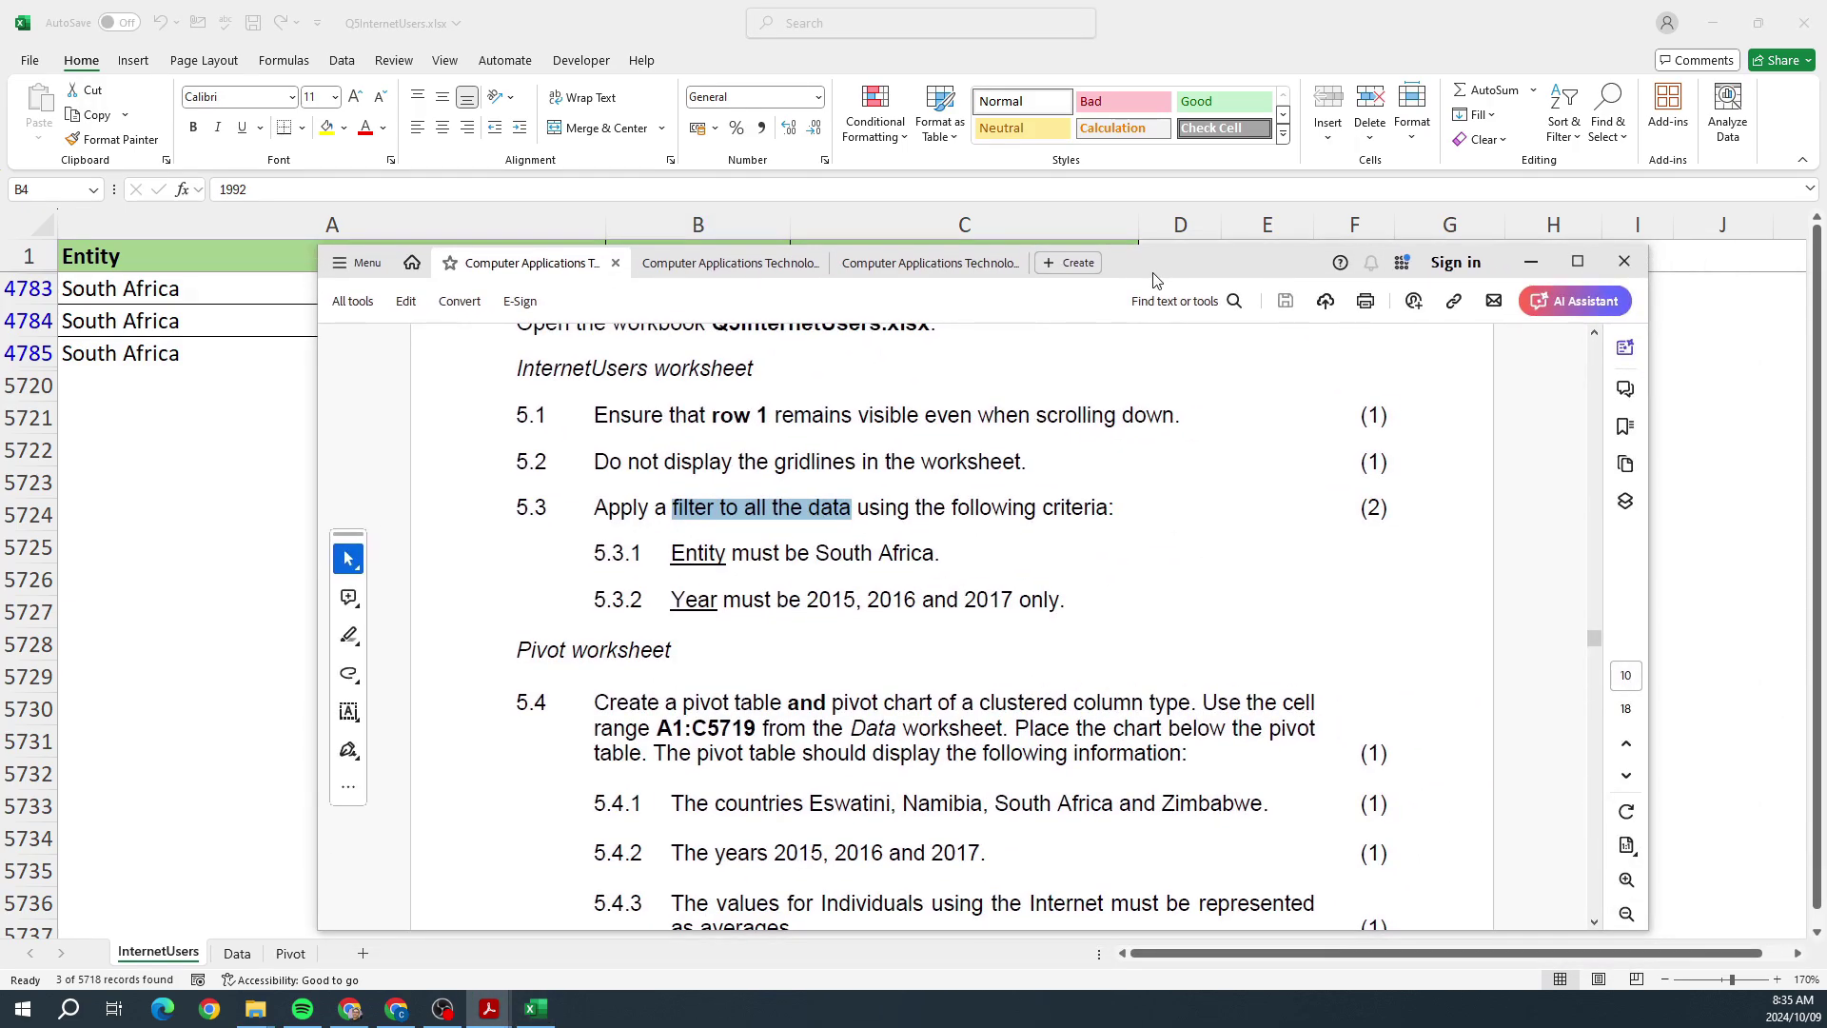
pyautogui.moveTo(1156, 279); pyautogui.dragTo(1072, 205)
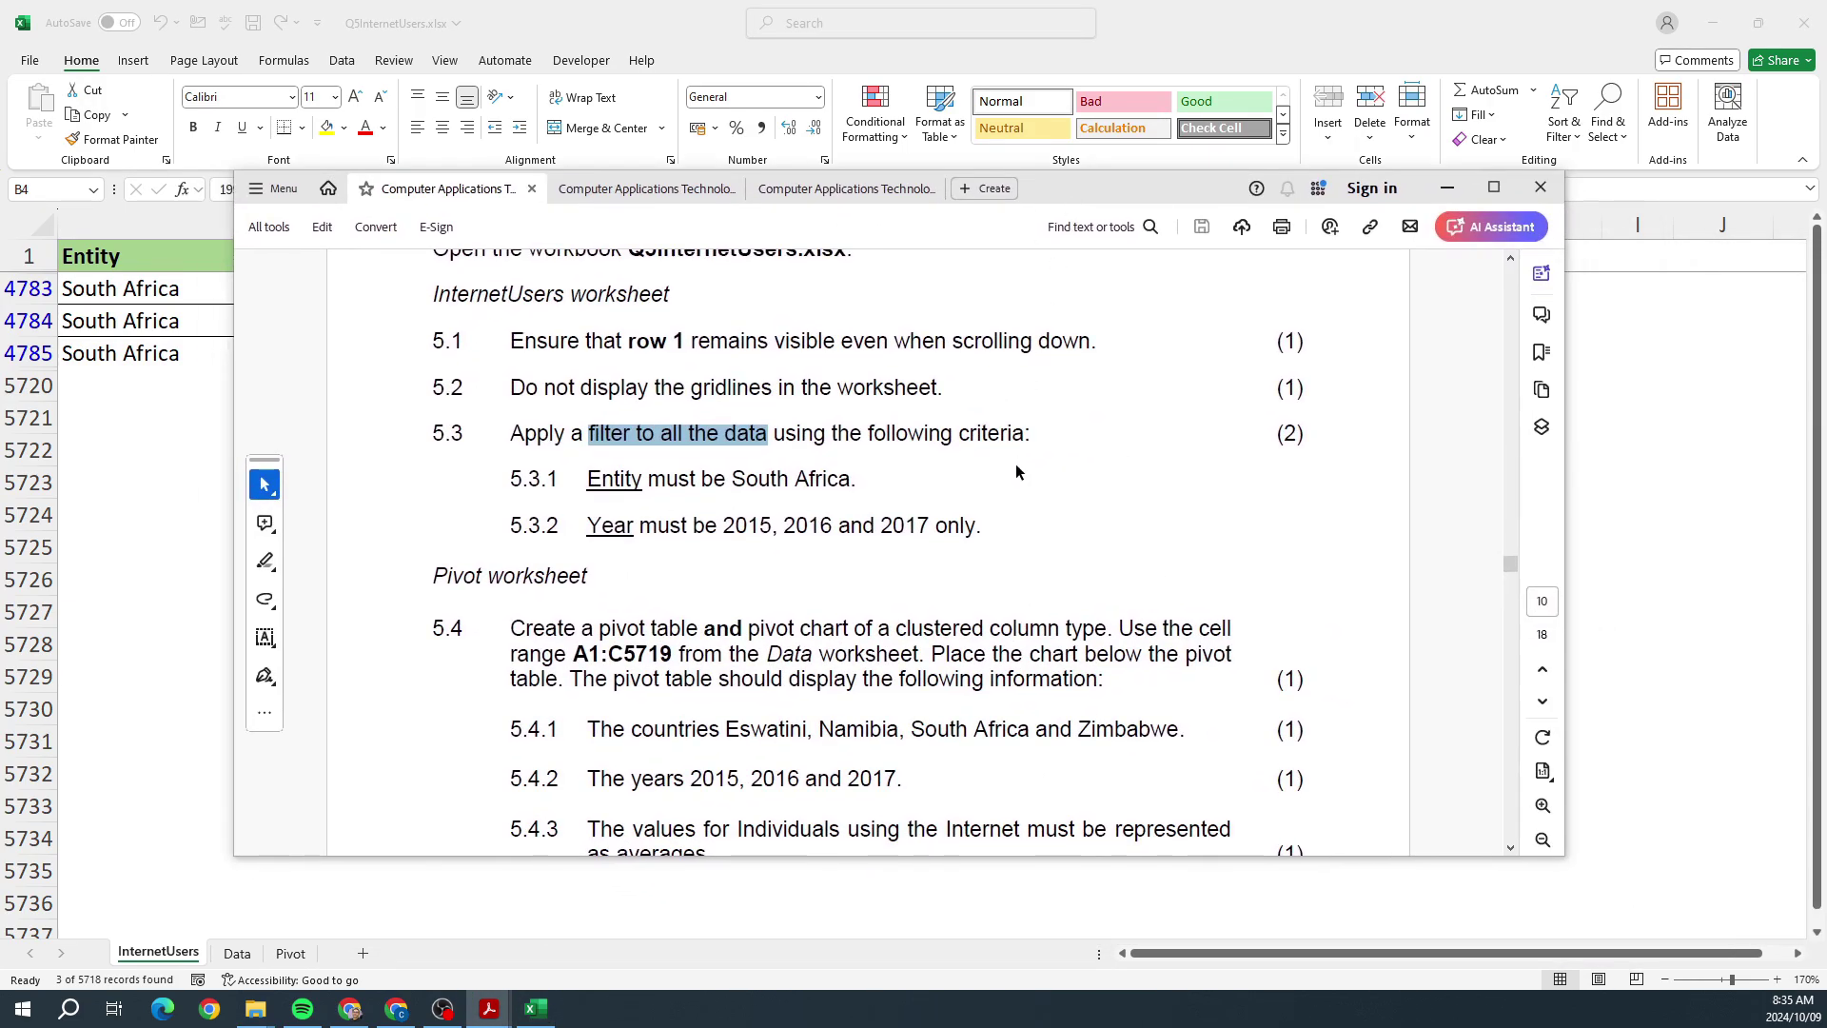
pyautogui.scroll(-5, 1016, 471)
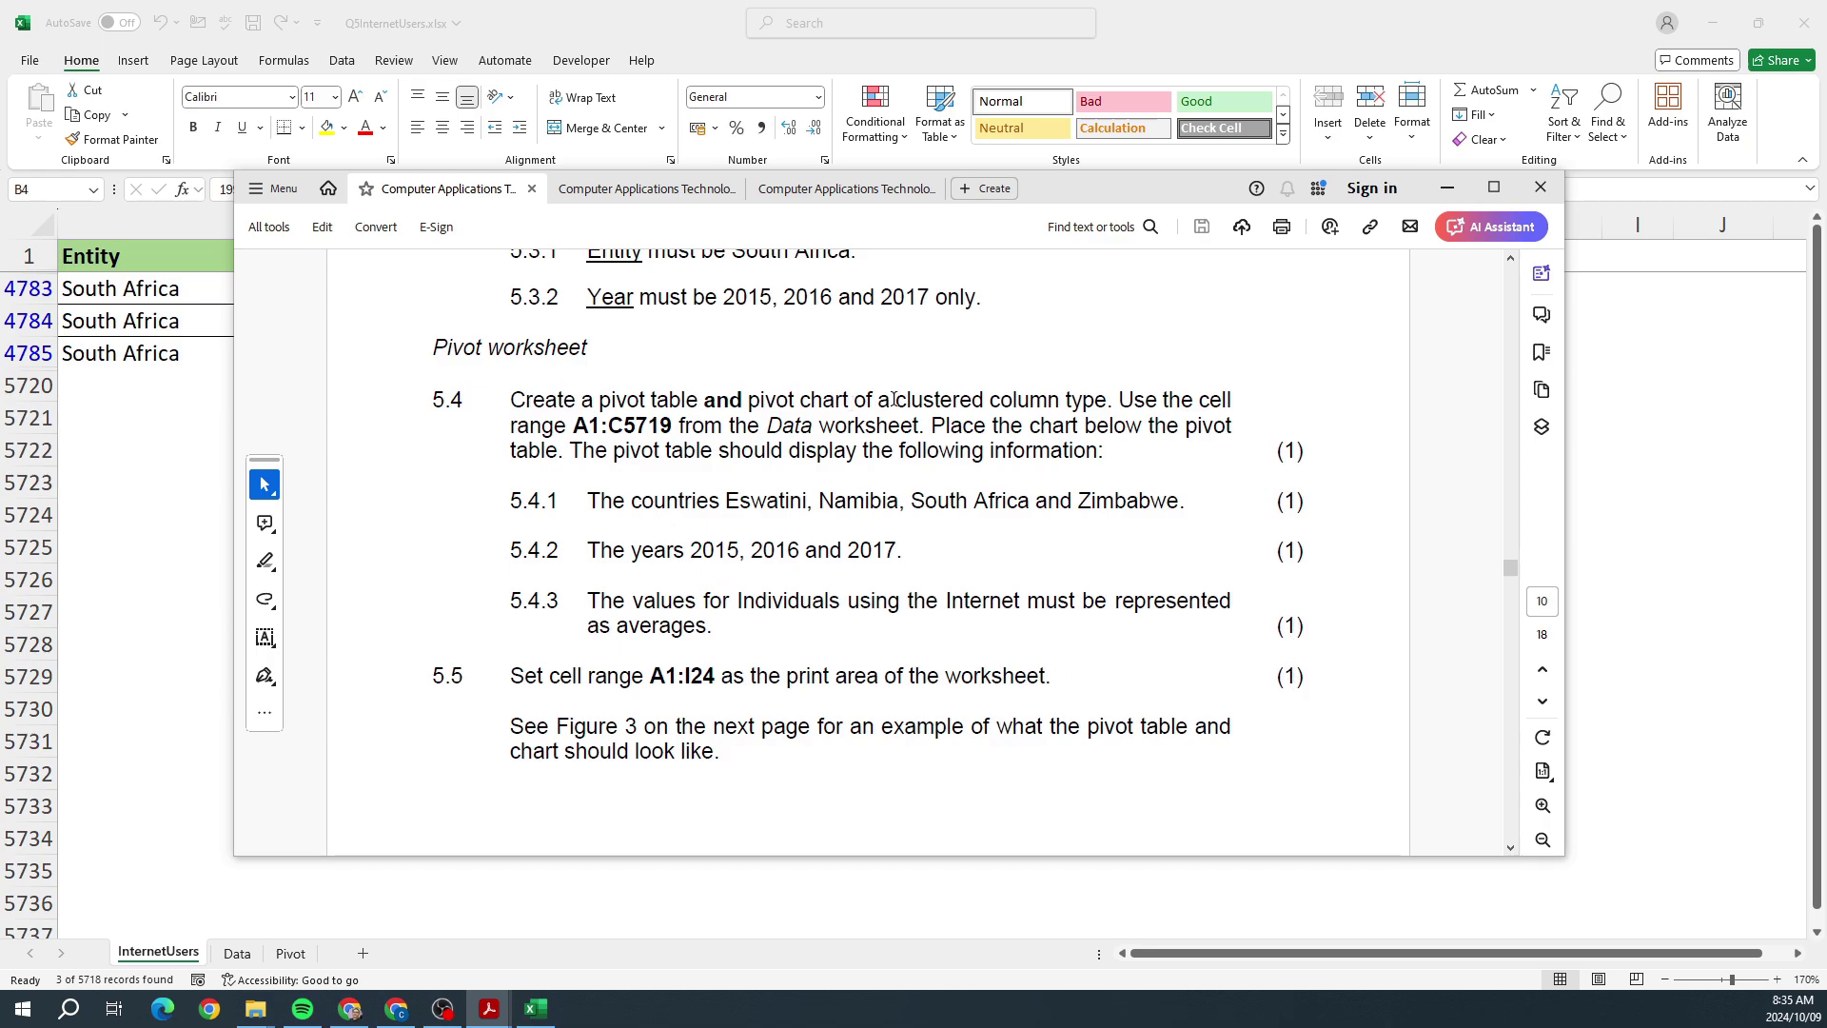
# Step: Highlight the clustered-column and Data A1:C5719 requirements of question 5.4 in the question paper
pyautogui.moveTo(893, 400); pyautogui.dragTo(1007, 411)
pyautogui.scroll(-10, 804, 619)
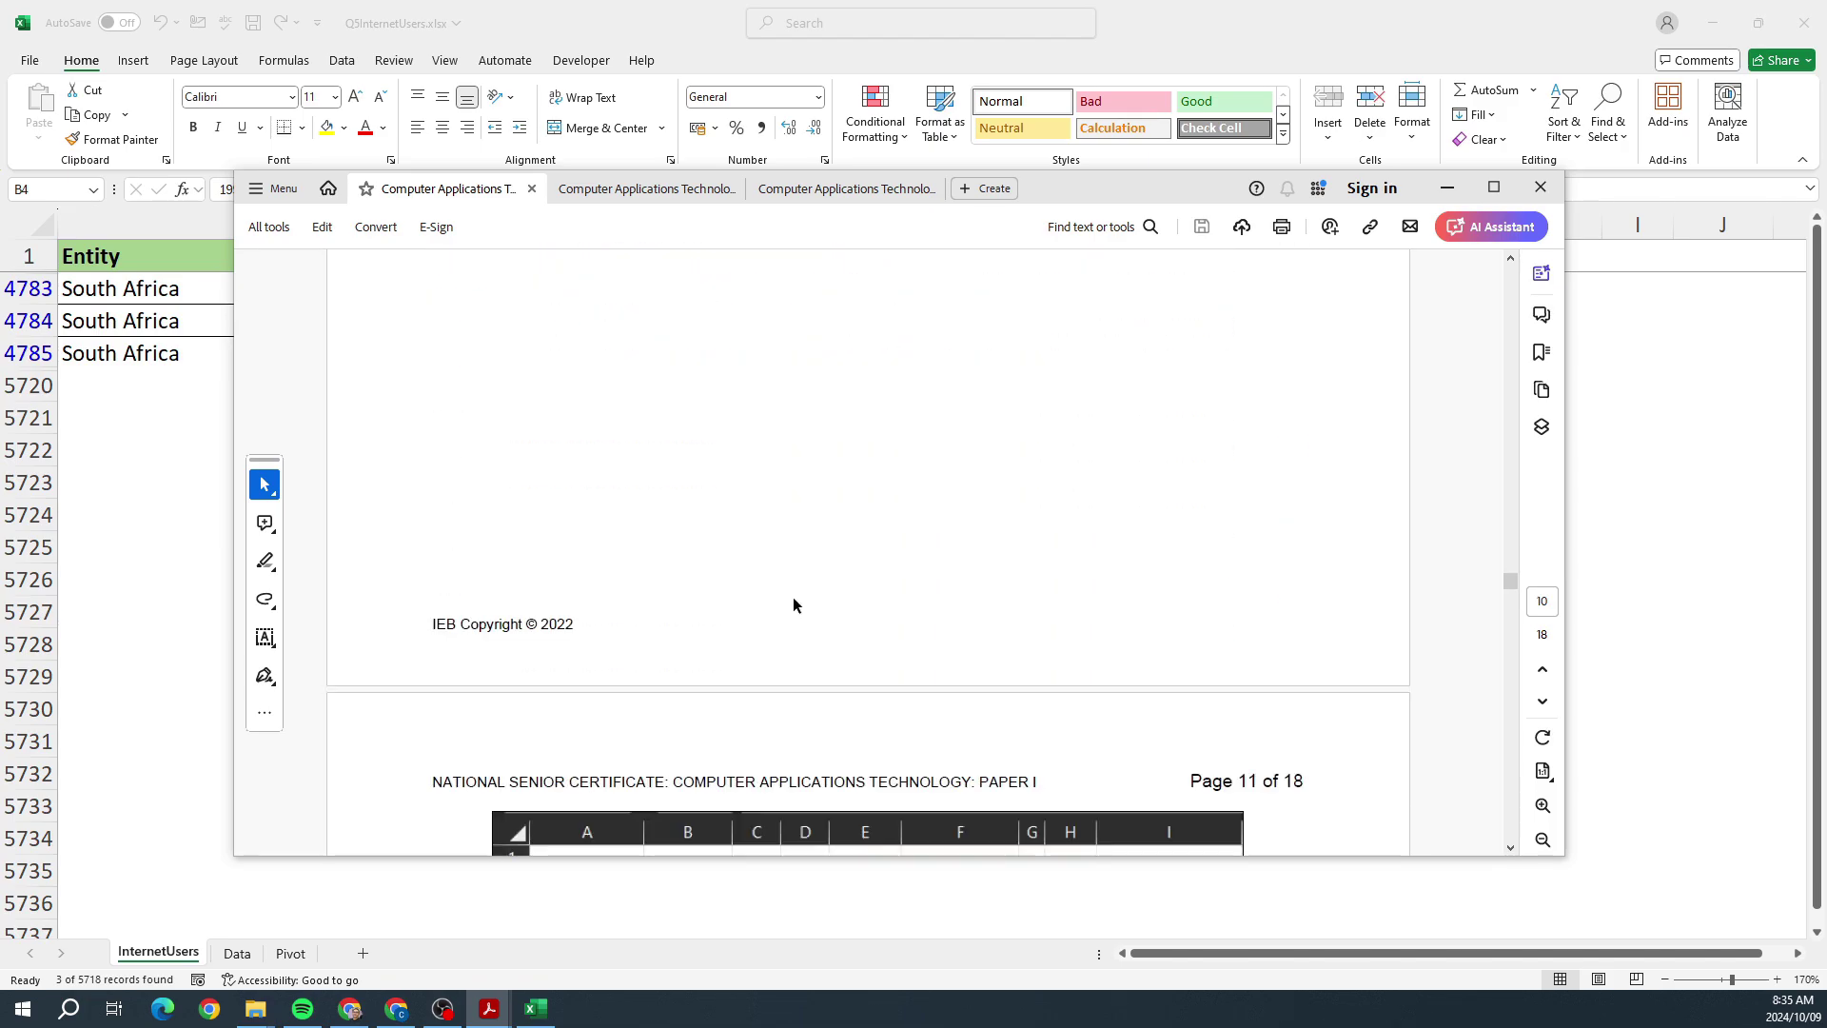
pyautogui.scroll(2, 791, 594)
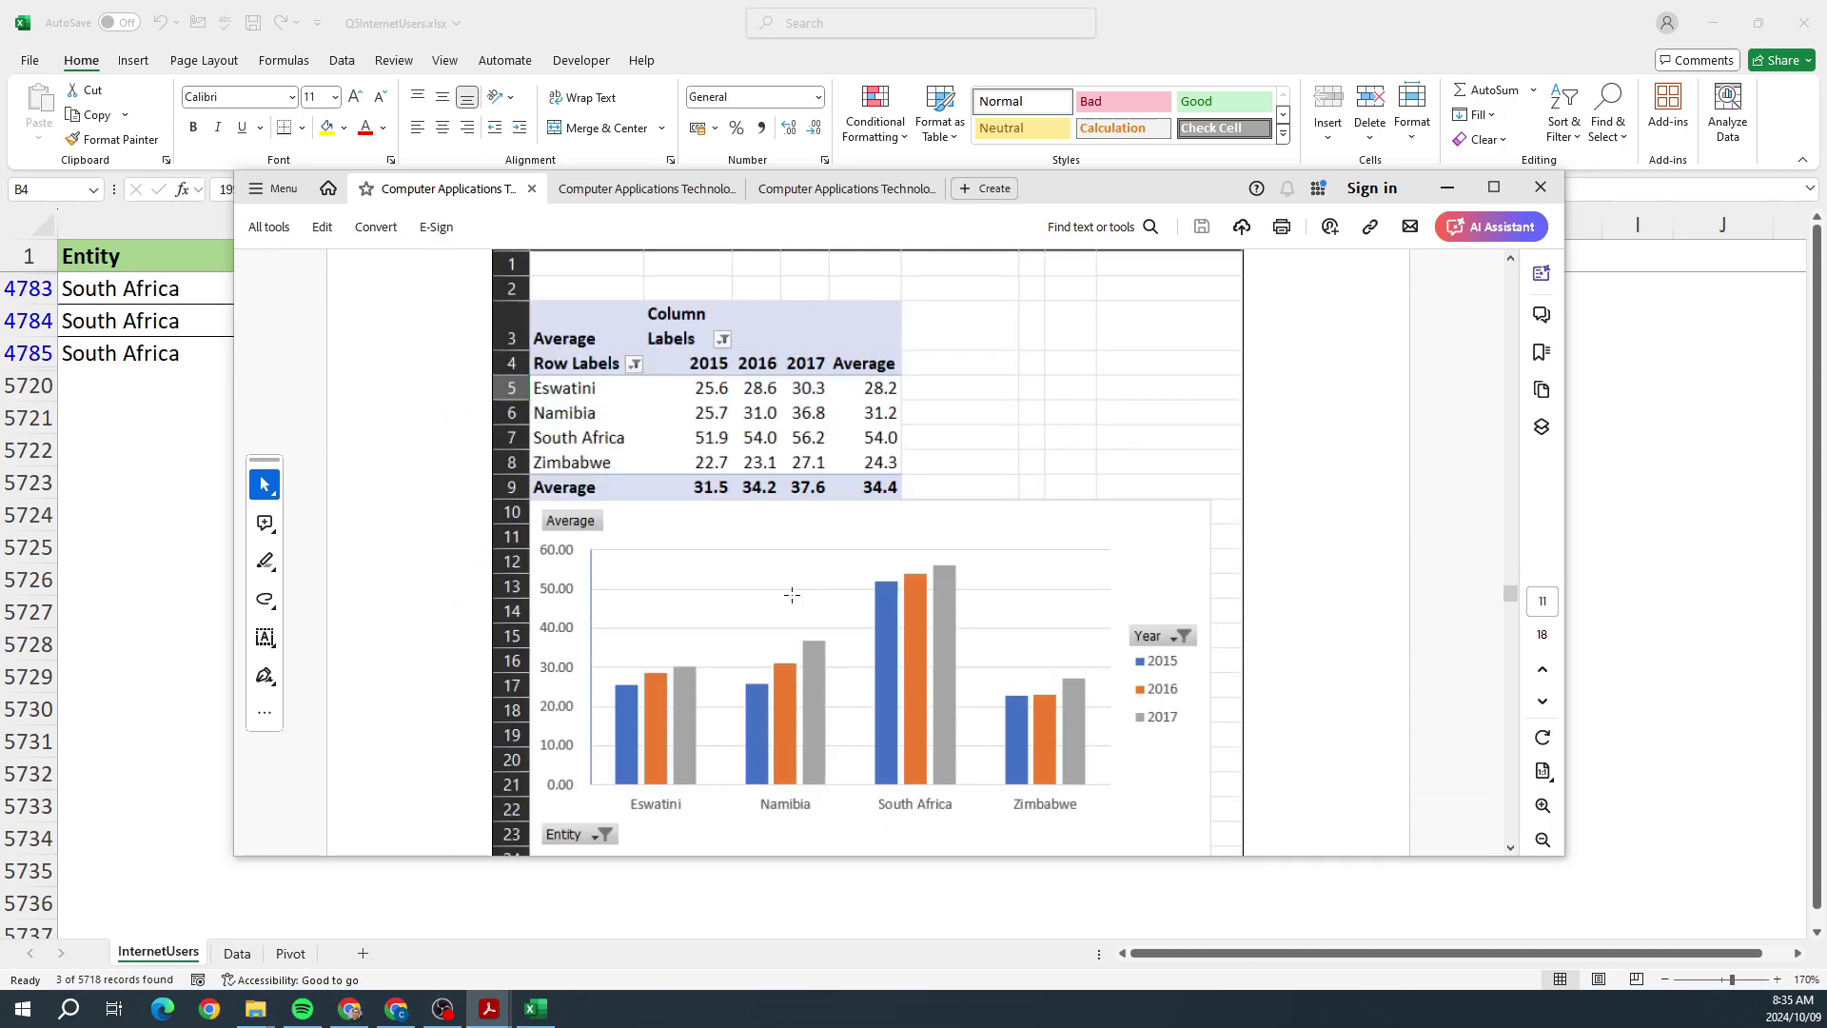
pyautogui.scroll(10, 792, 593)
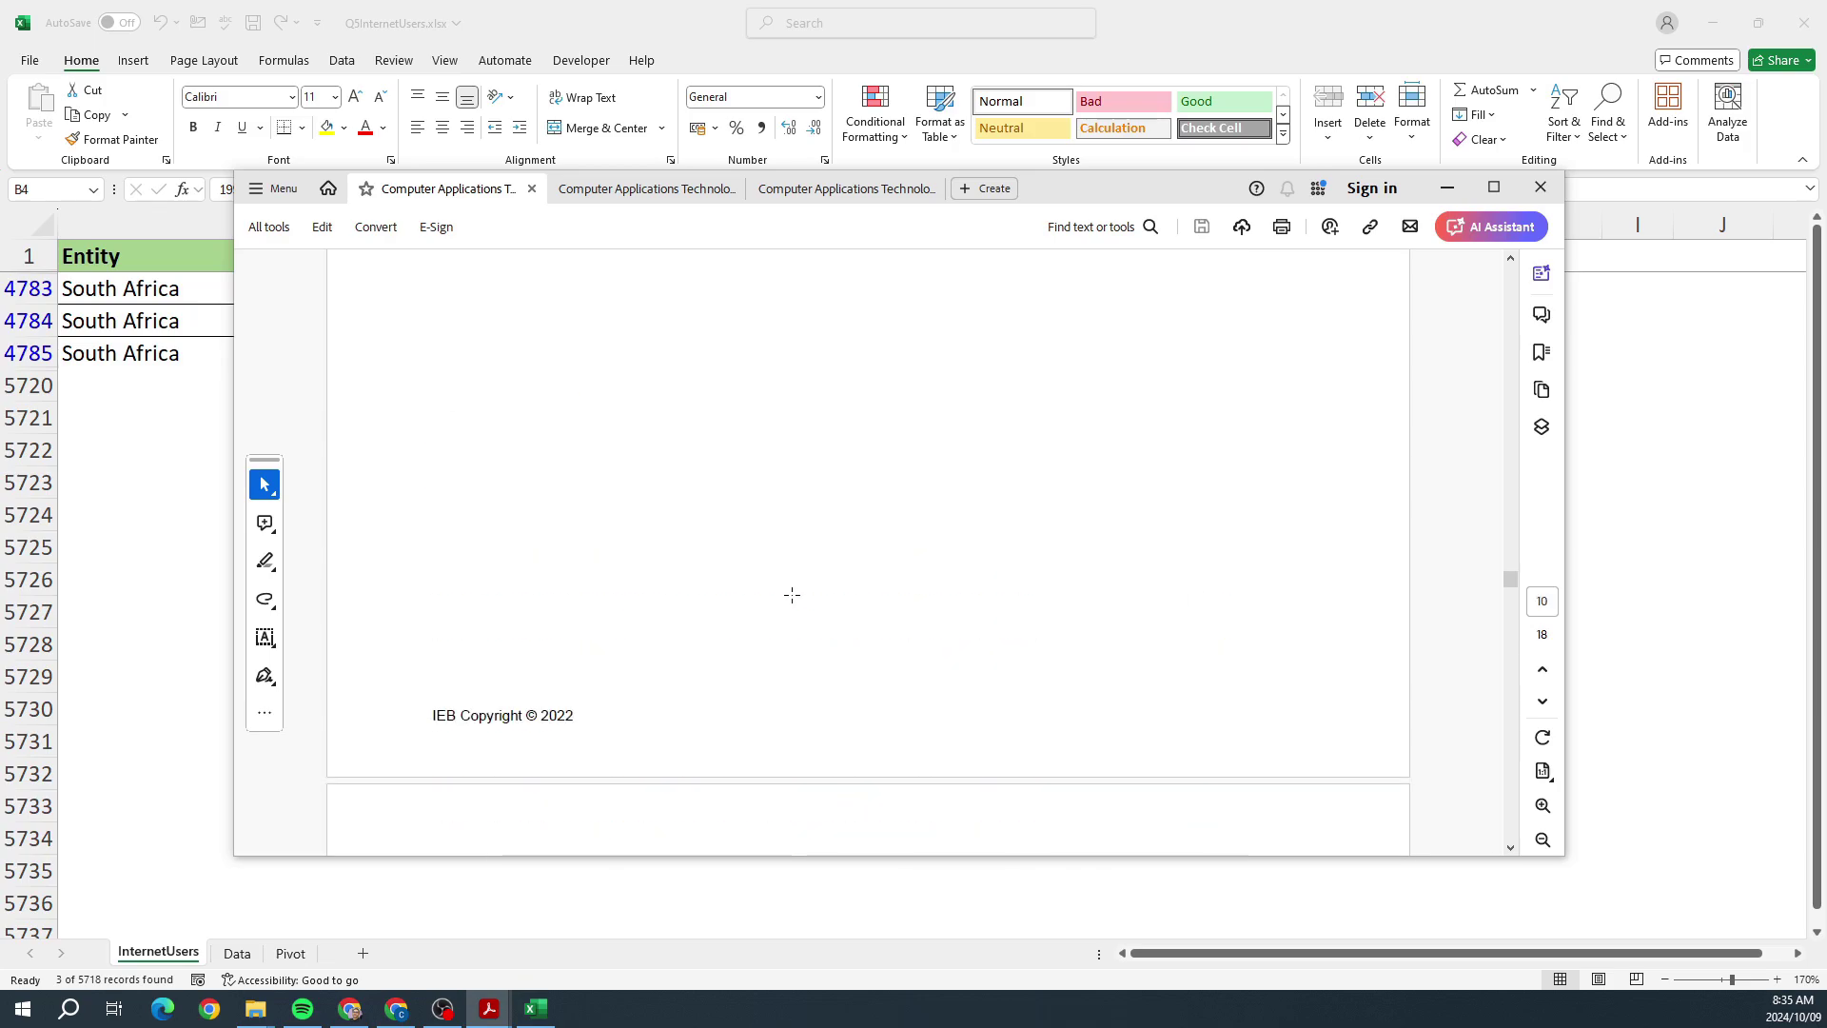
pyautogui.scroll(1, 792, 593)
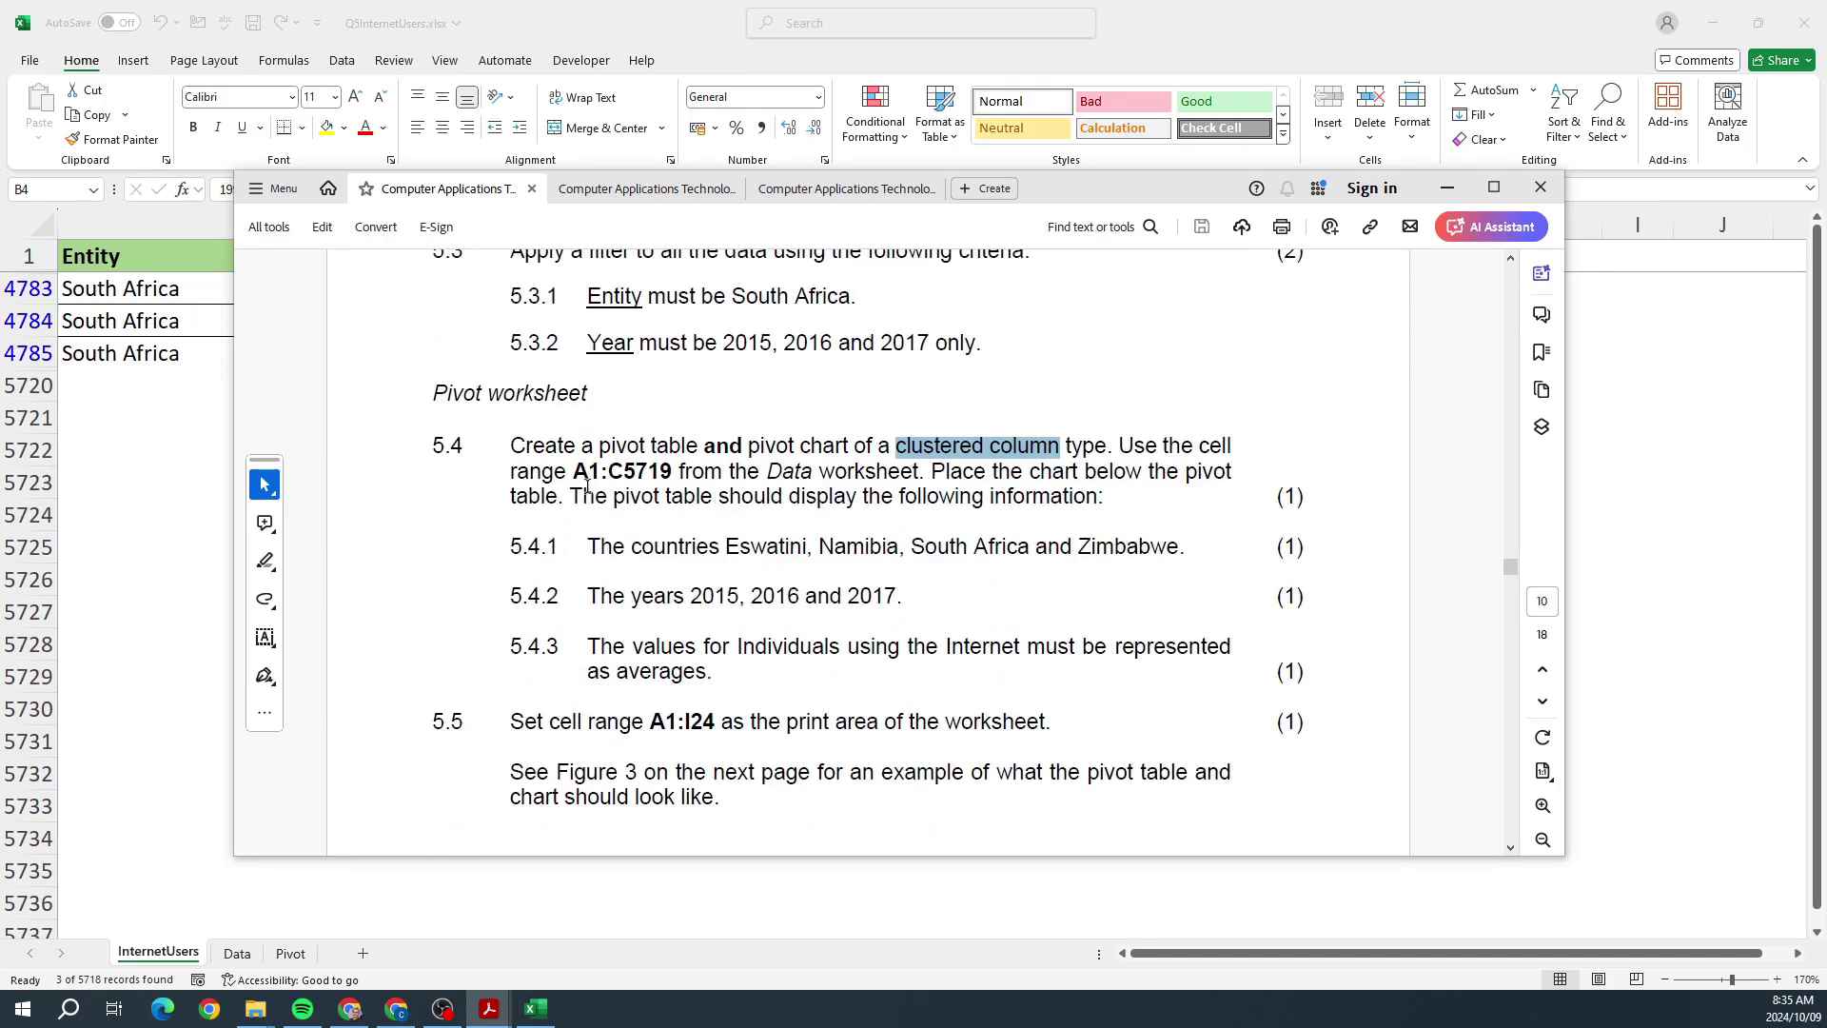
pyautogui.moveTo(568, 480); pyautogui.dragTo(607, 496)
# Step: Back in Excel, check the Data sheet and start a PivotTable from a range on the Pivot sheet
pyautogui.hotkey('alt', 'Tab')
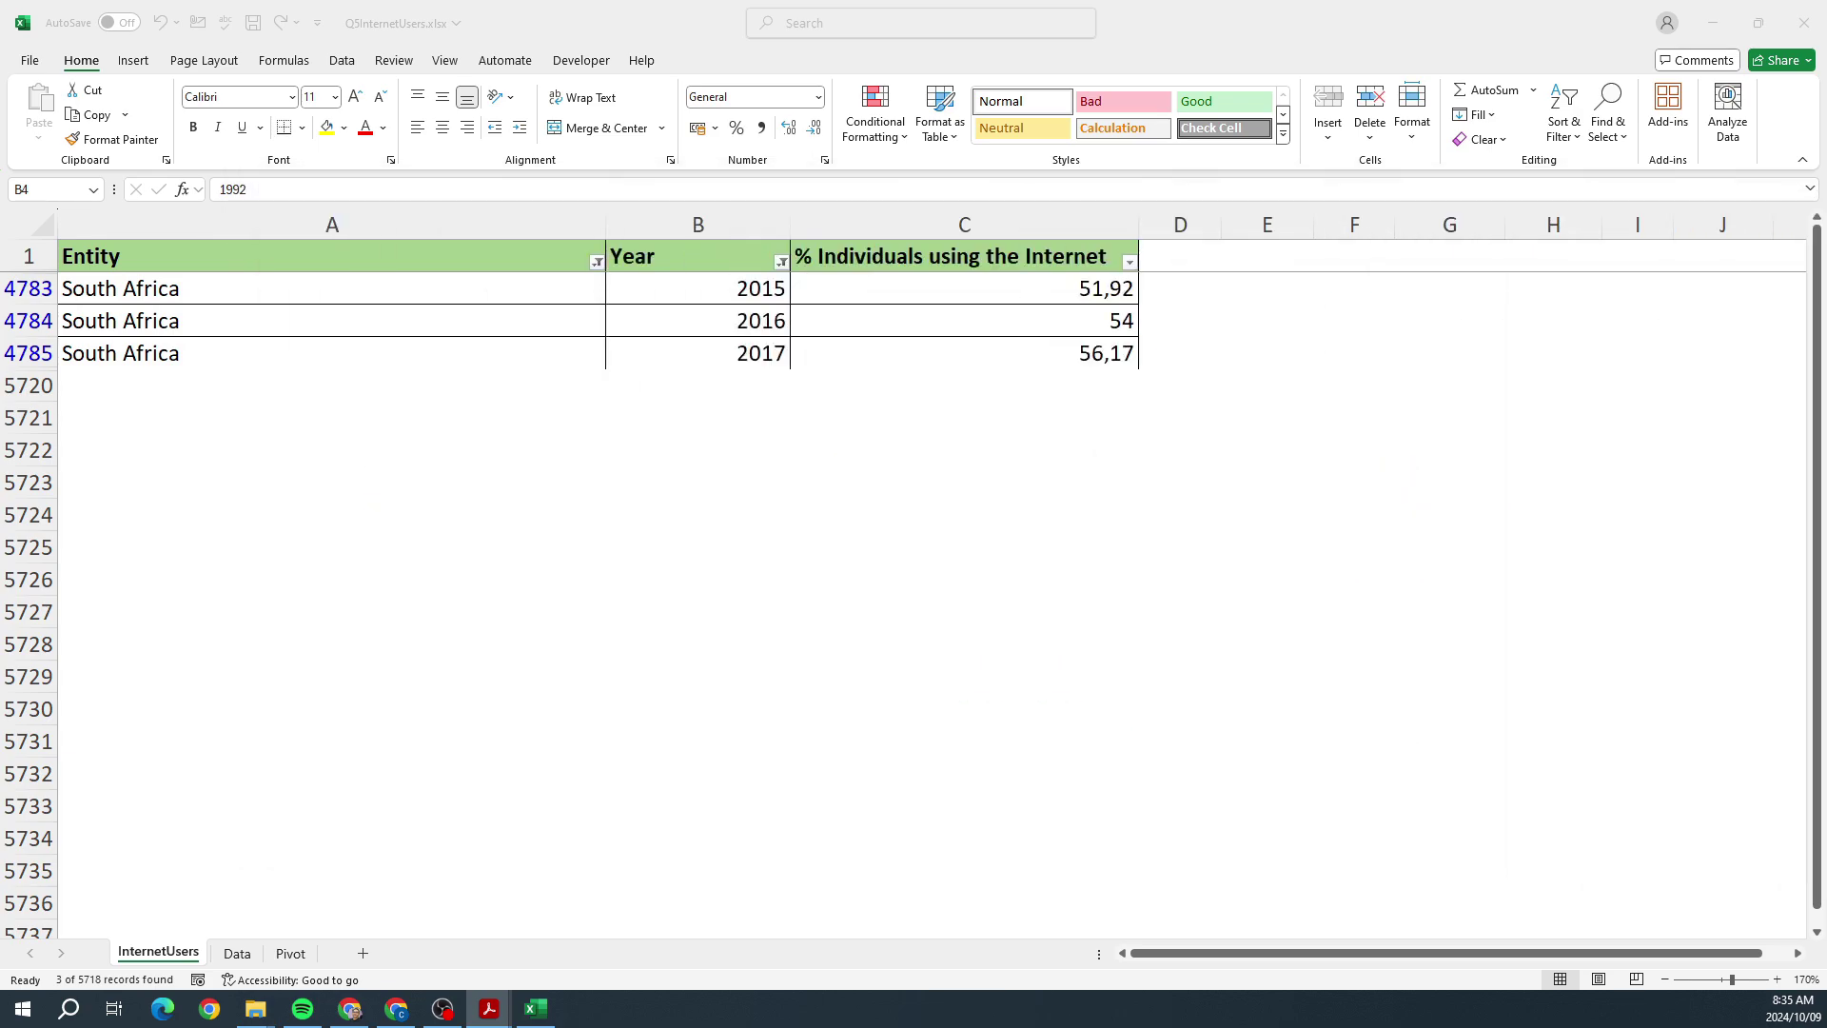
pyautogui.click(238, 954)
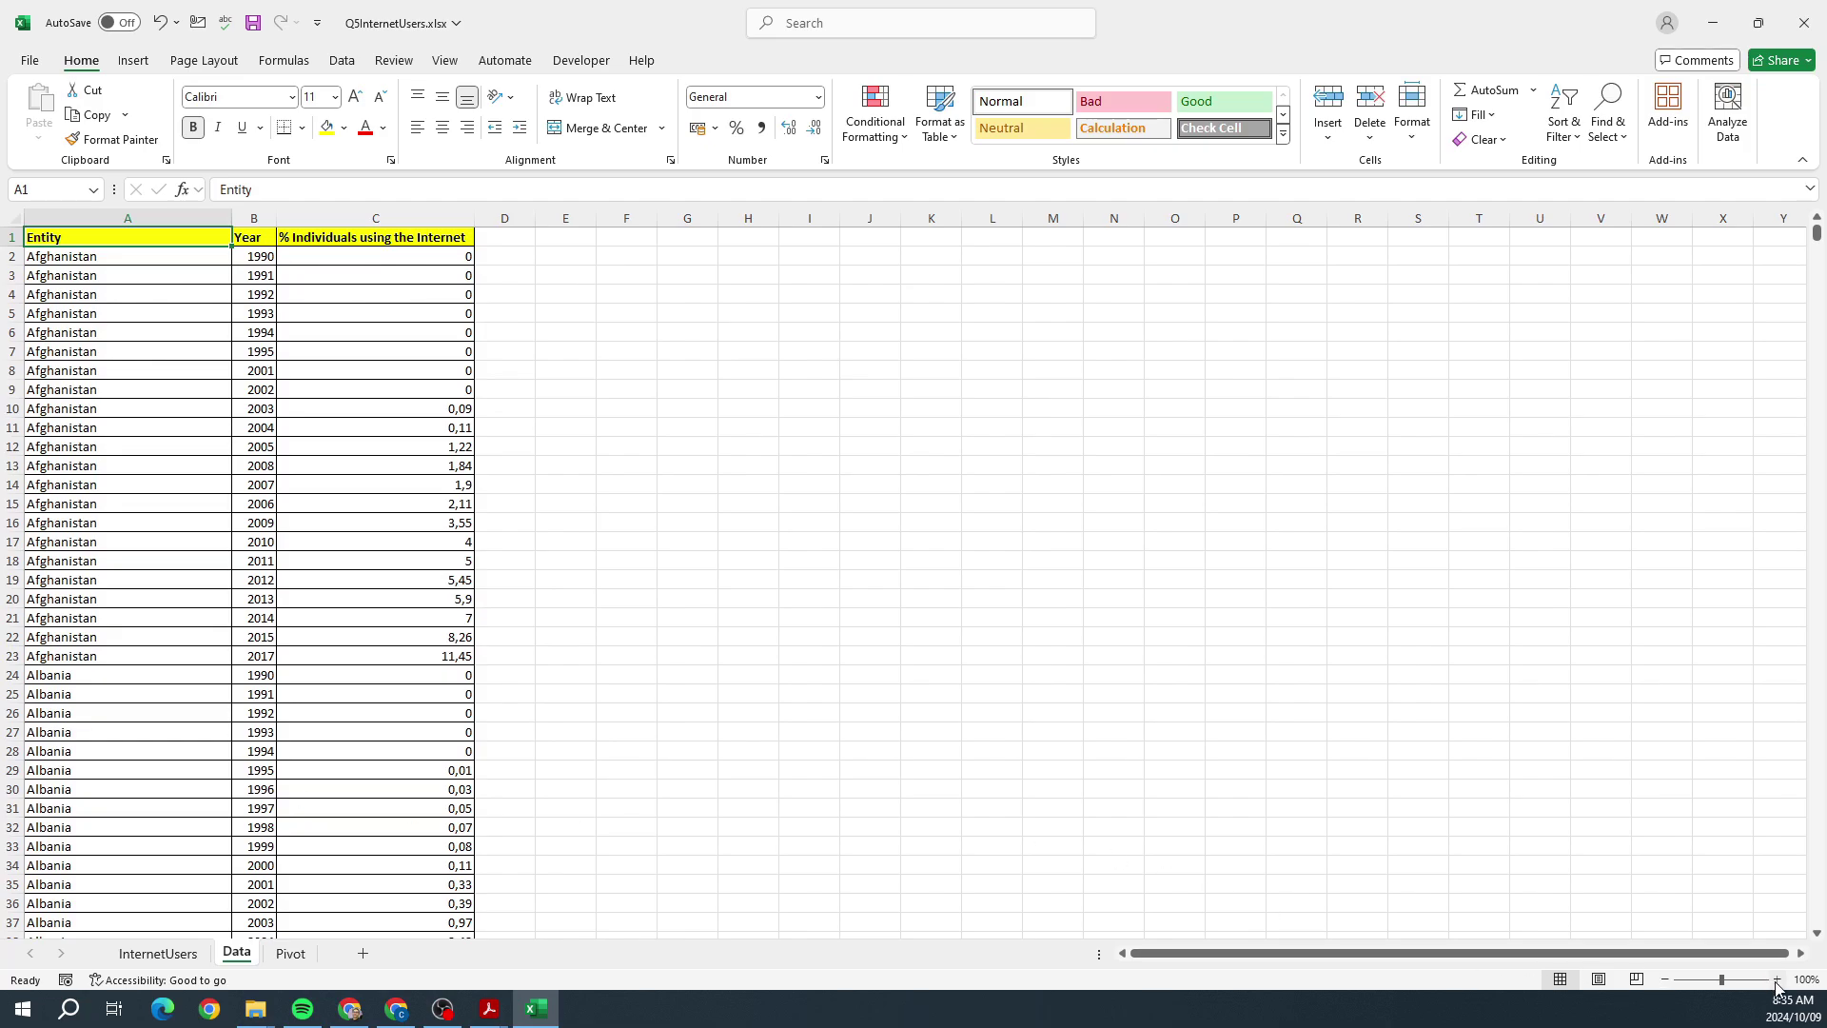
pyautogui.click(1776, 981)
pyautogui.click(1776, 981)
pyautogui.click(1777, 981)
pyautogui.click(1776, 981)
pyautogui.click(1777, 980)
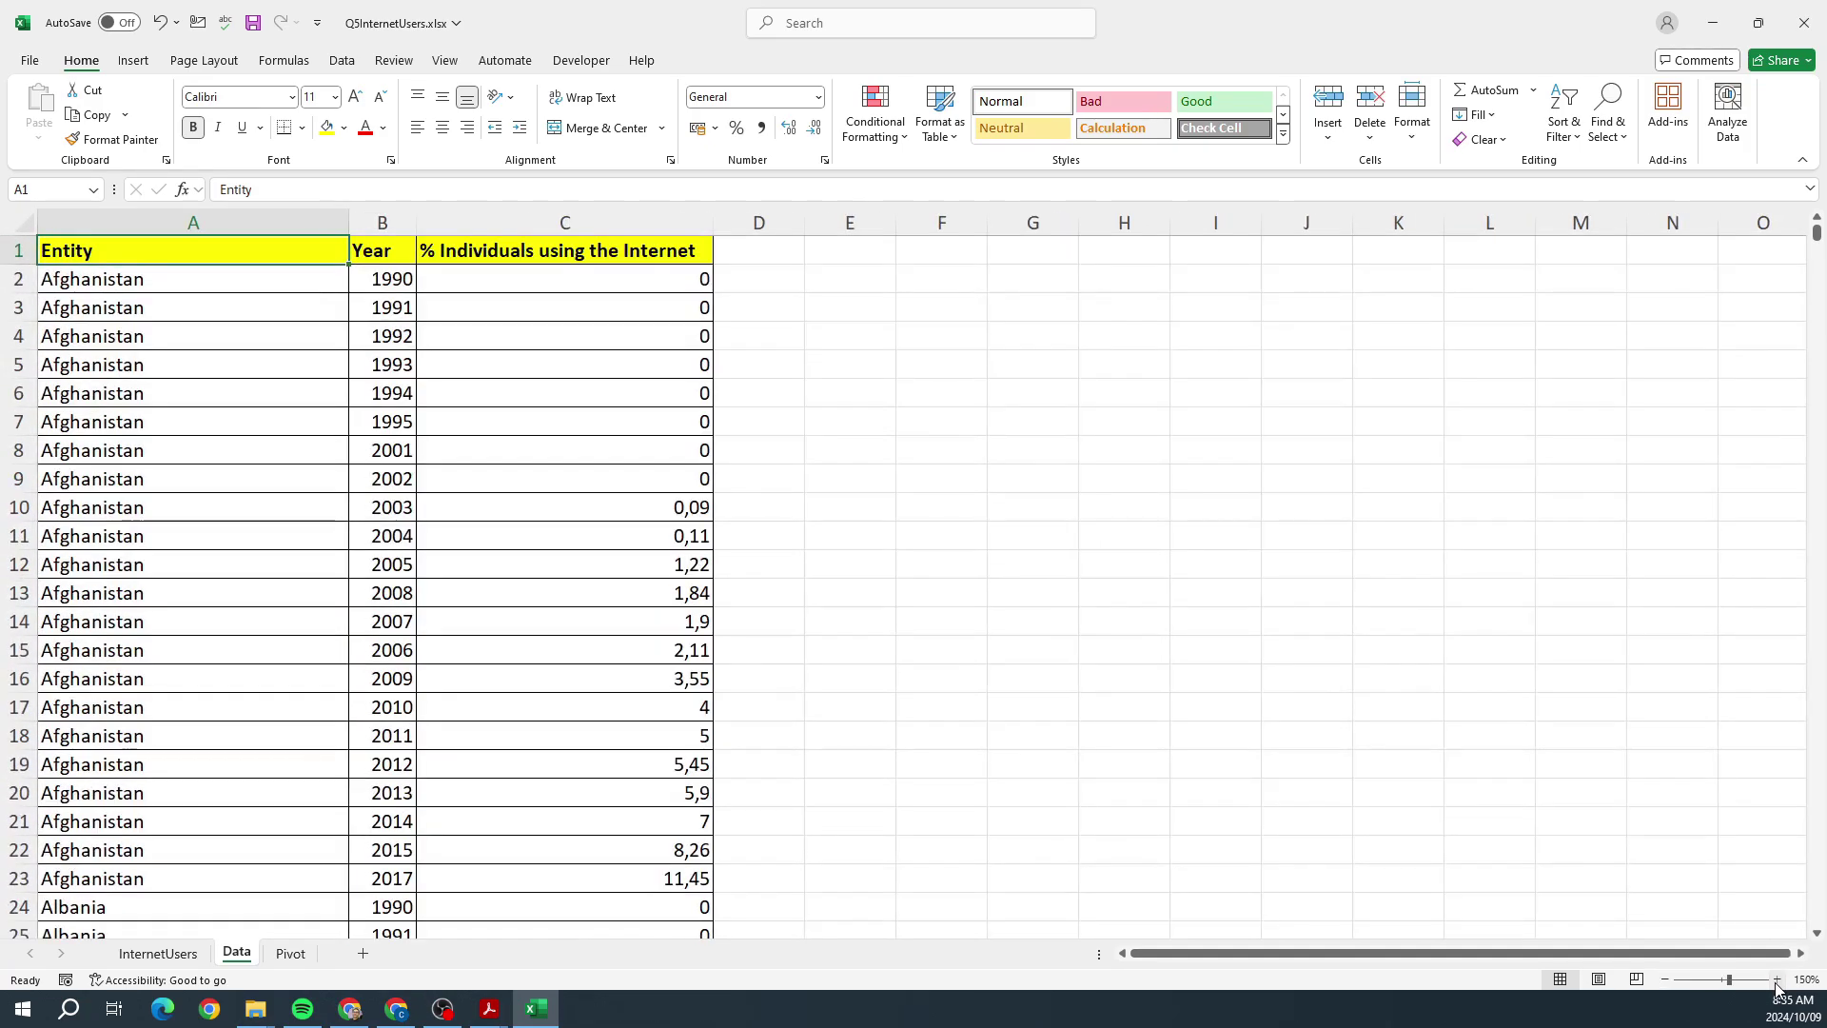
pyautogui.click(290, 954)
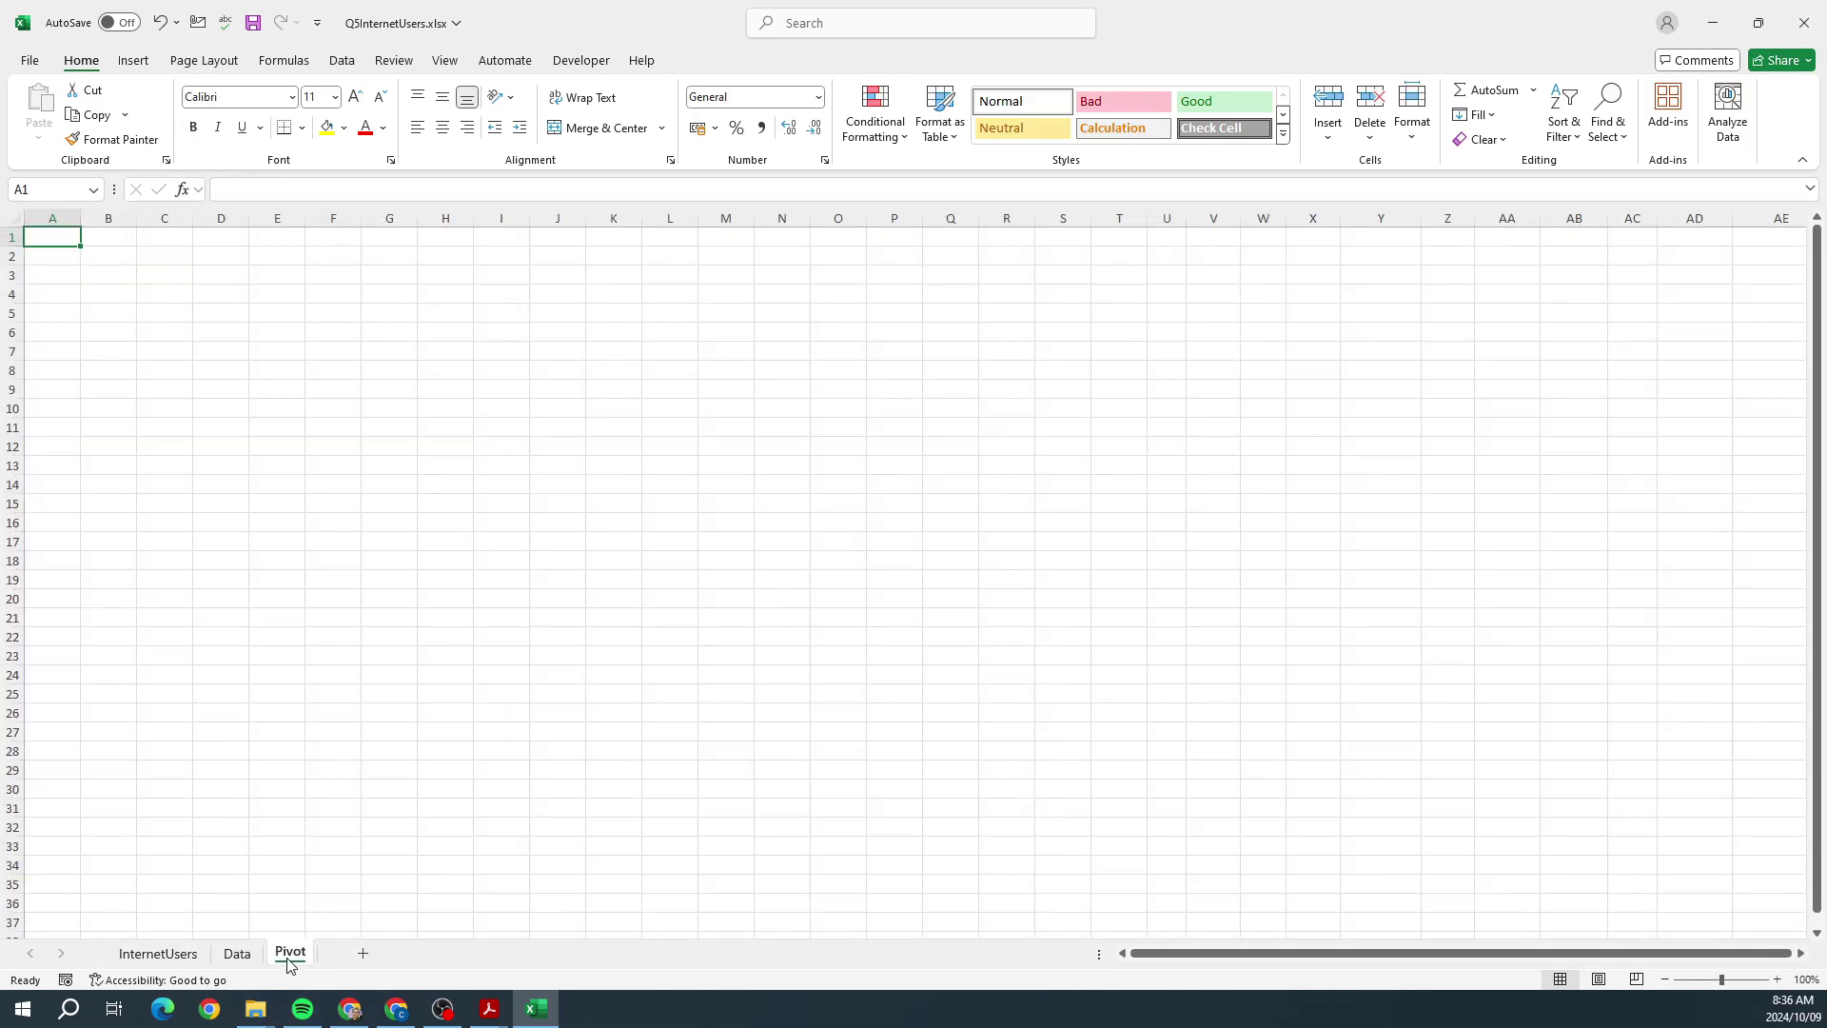
pyautogui.click(134, 61)
pyautogui.click(59, 139)
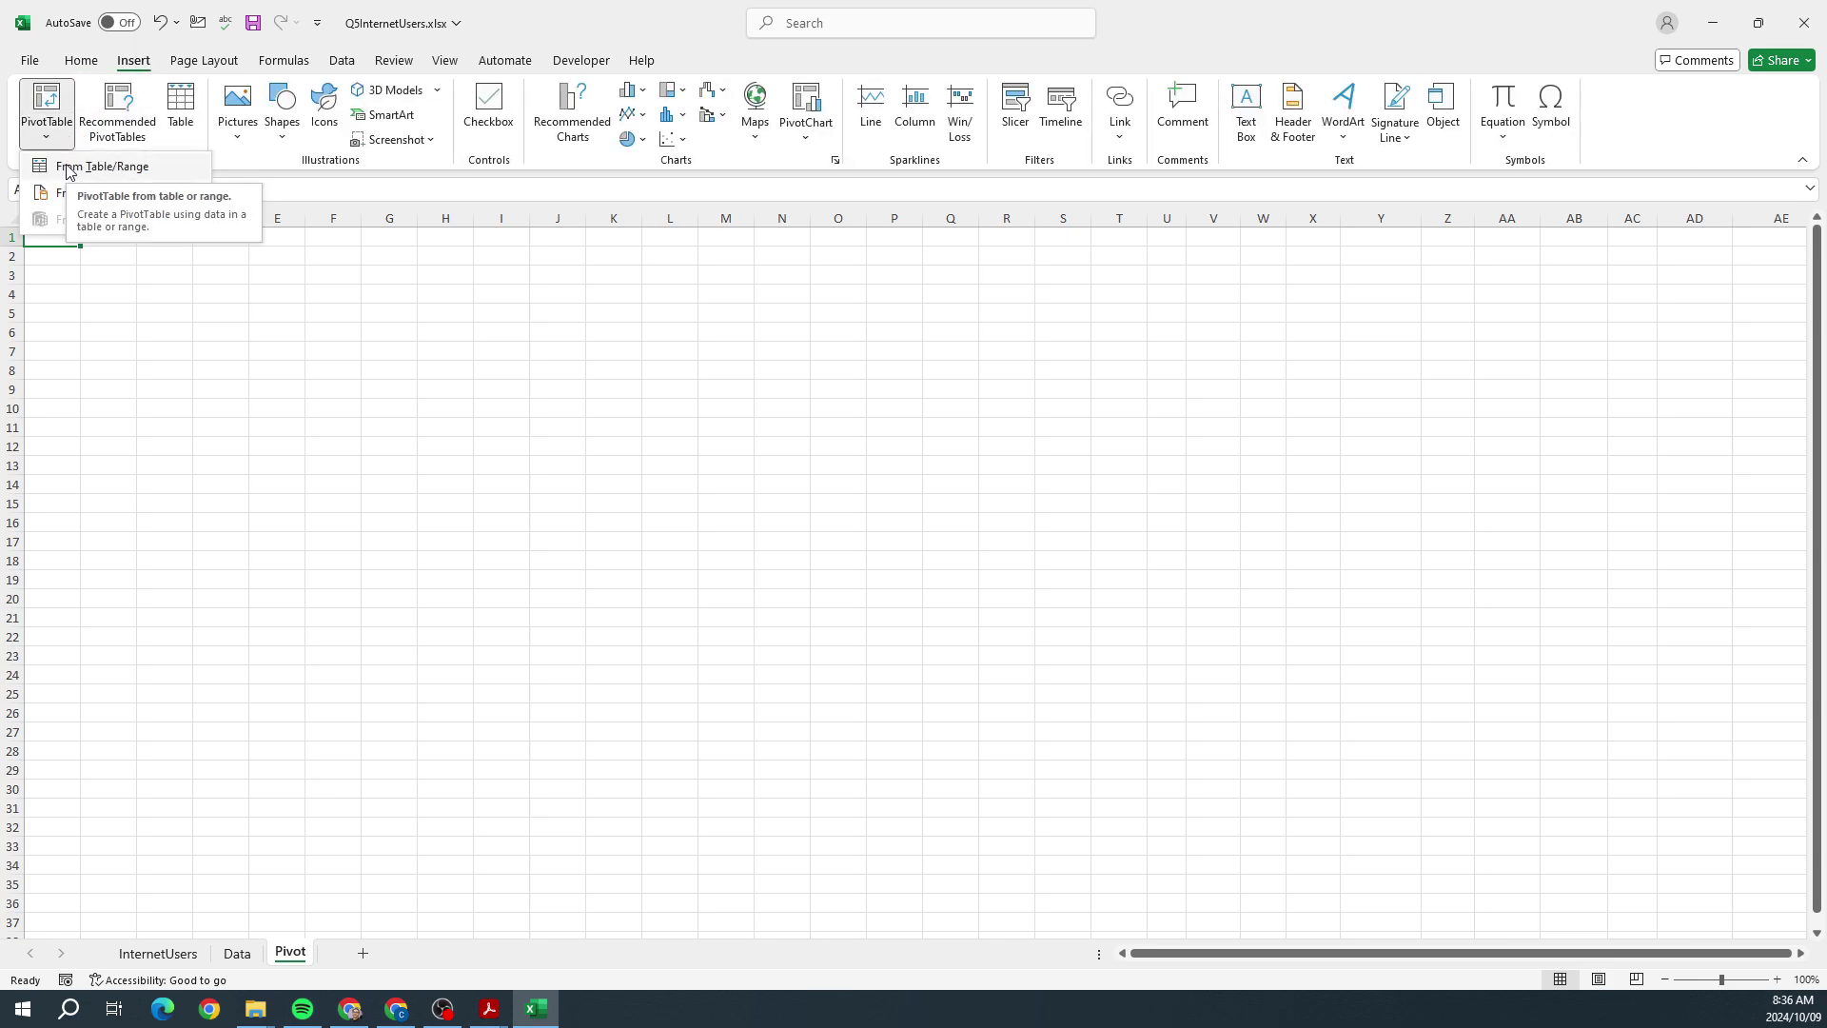
pyautogui.click(70, 168)
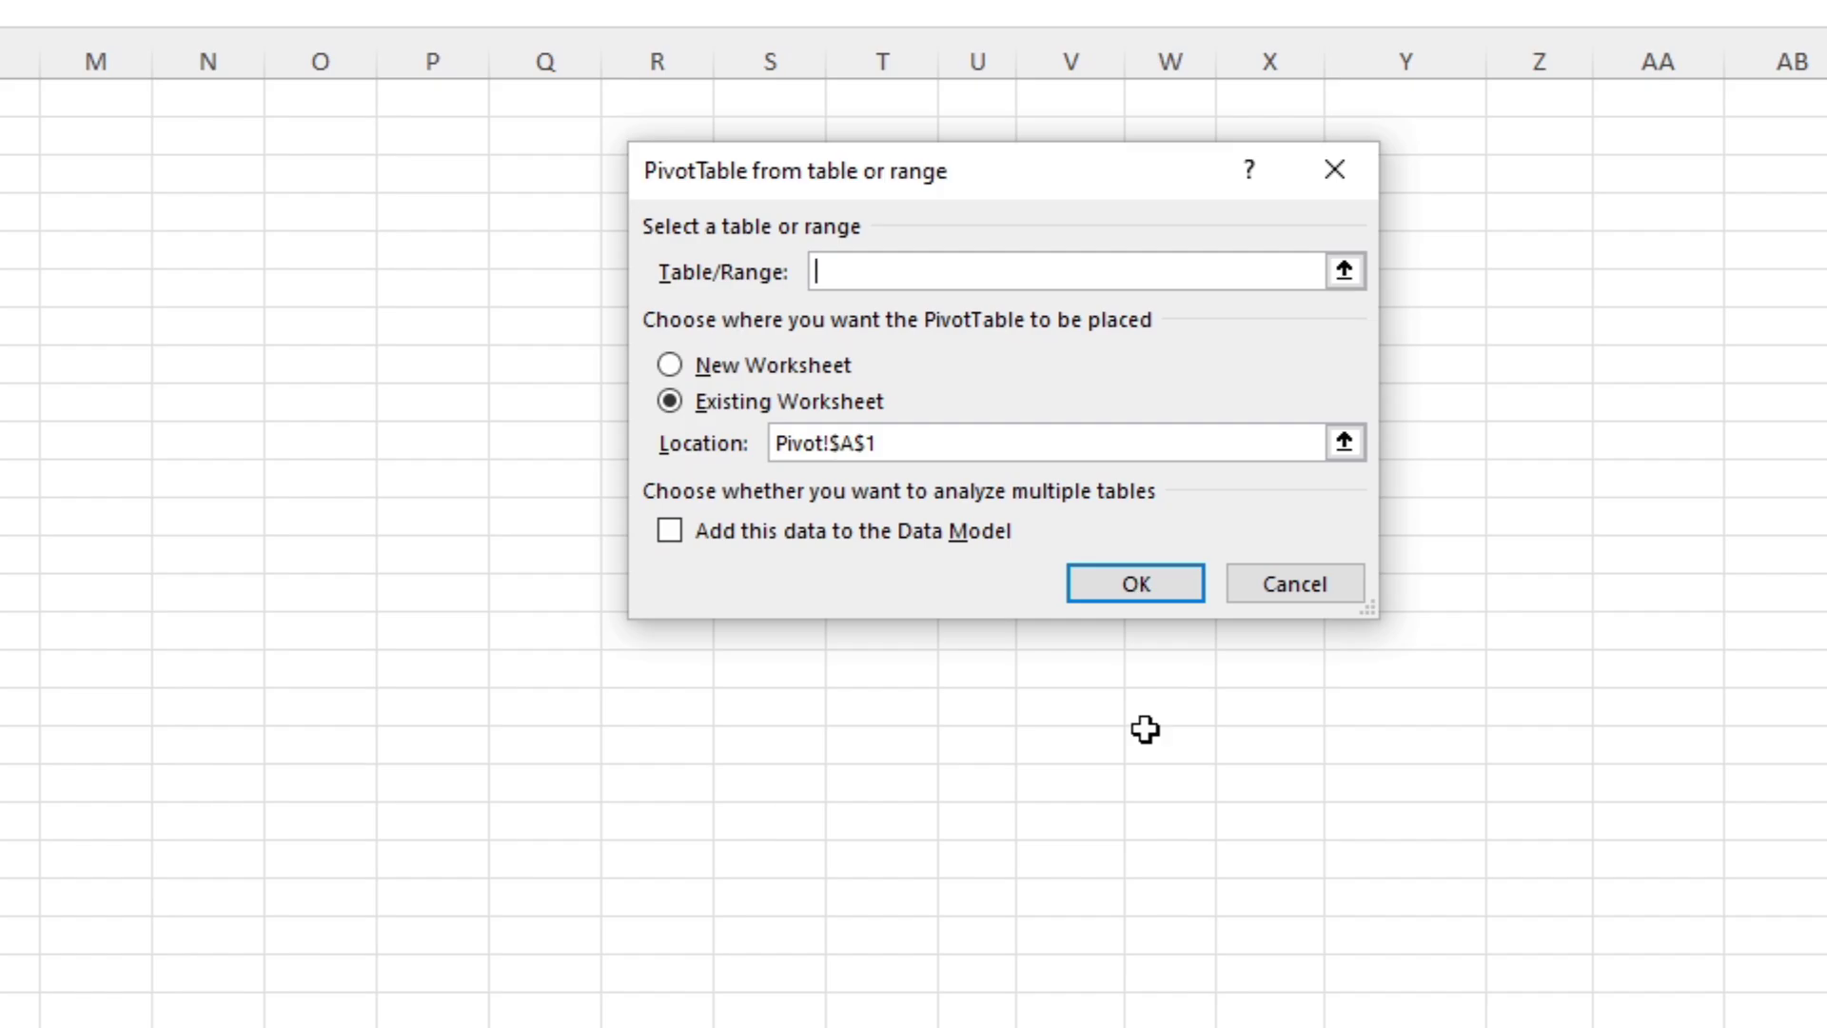
# Step: Set the PivotTable source to Data!A1:C5719 and create it at Pivot!$A$1
pyautogui.hotkey('alt', 'Tab')
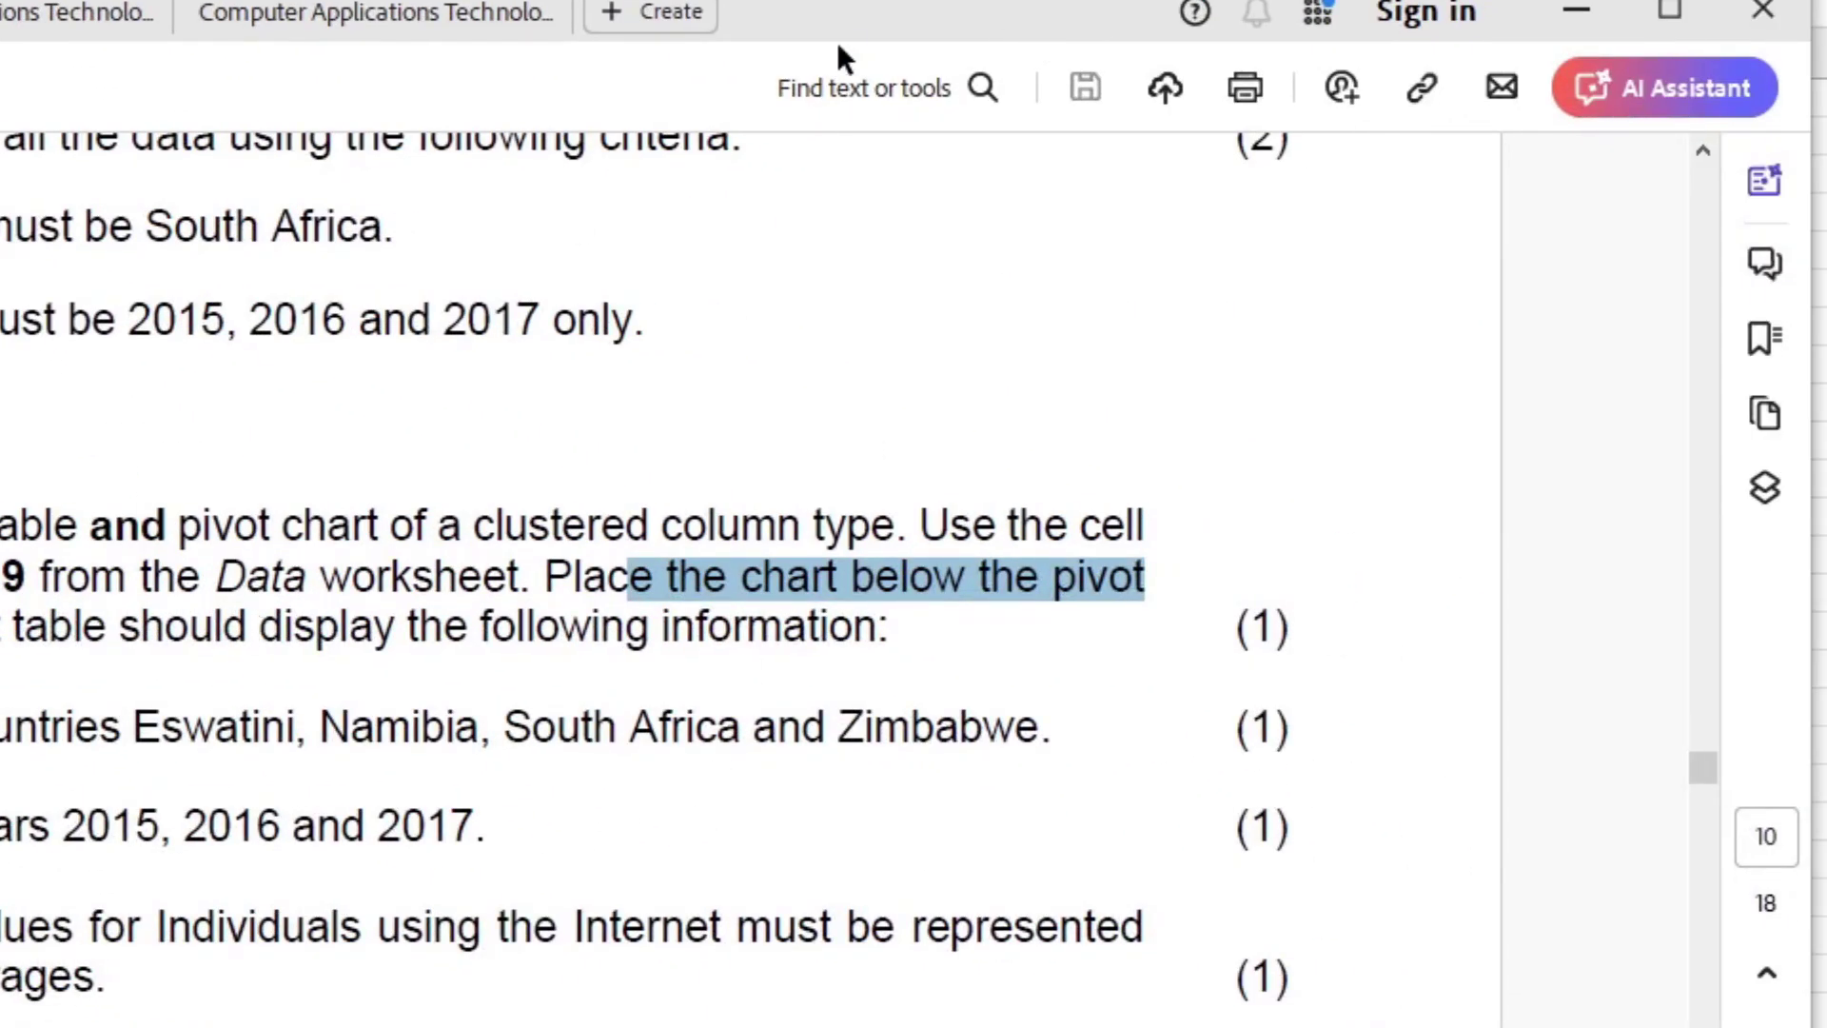
pyautogui.hotkey('alt', 'Tab')
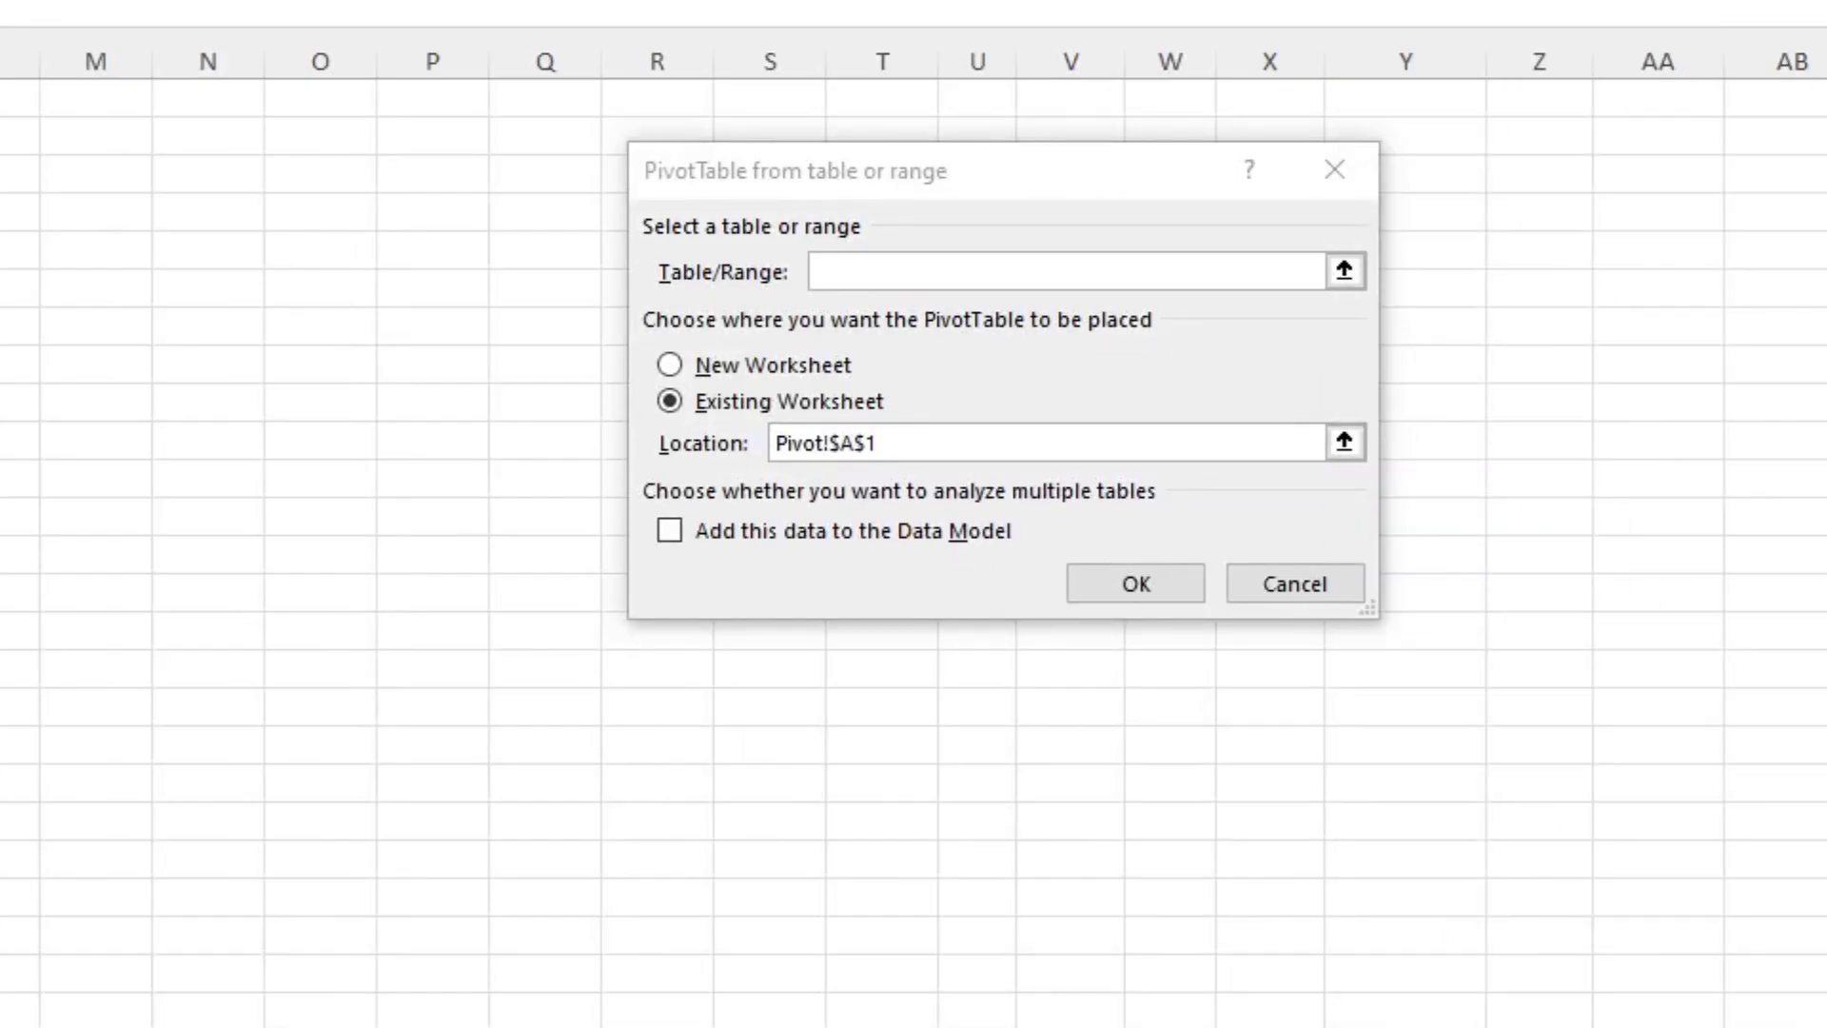
pyautogui.click(933, 271)
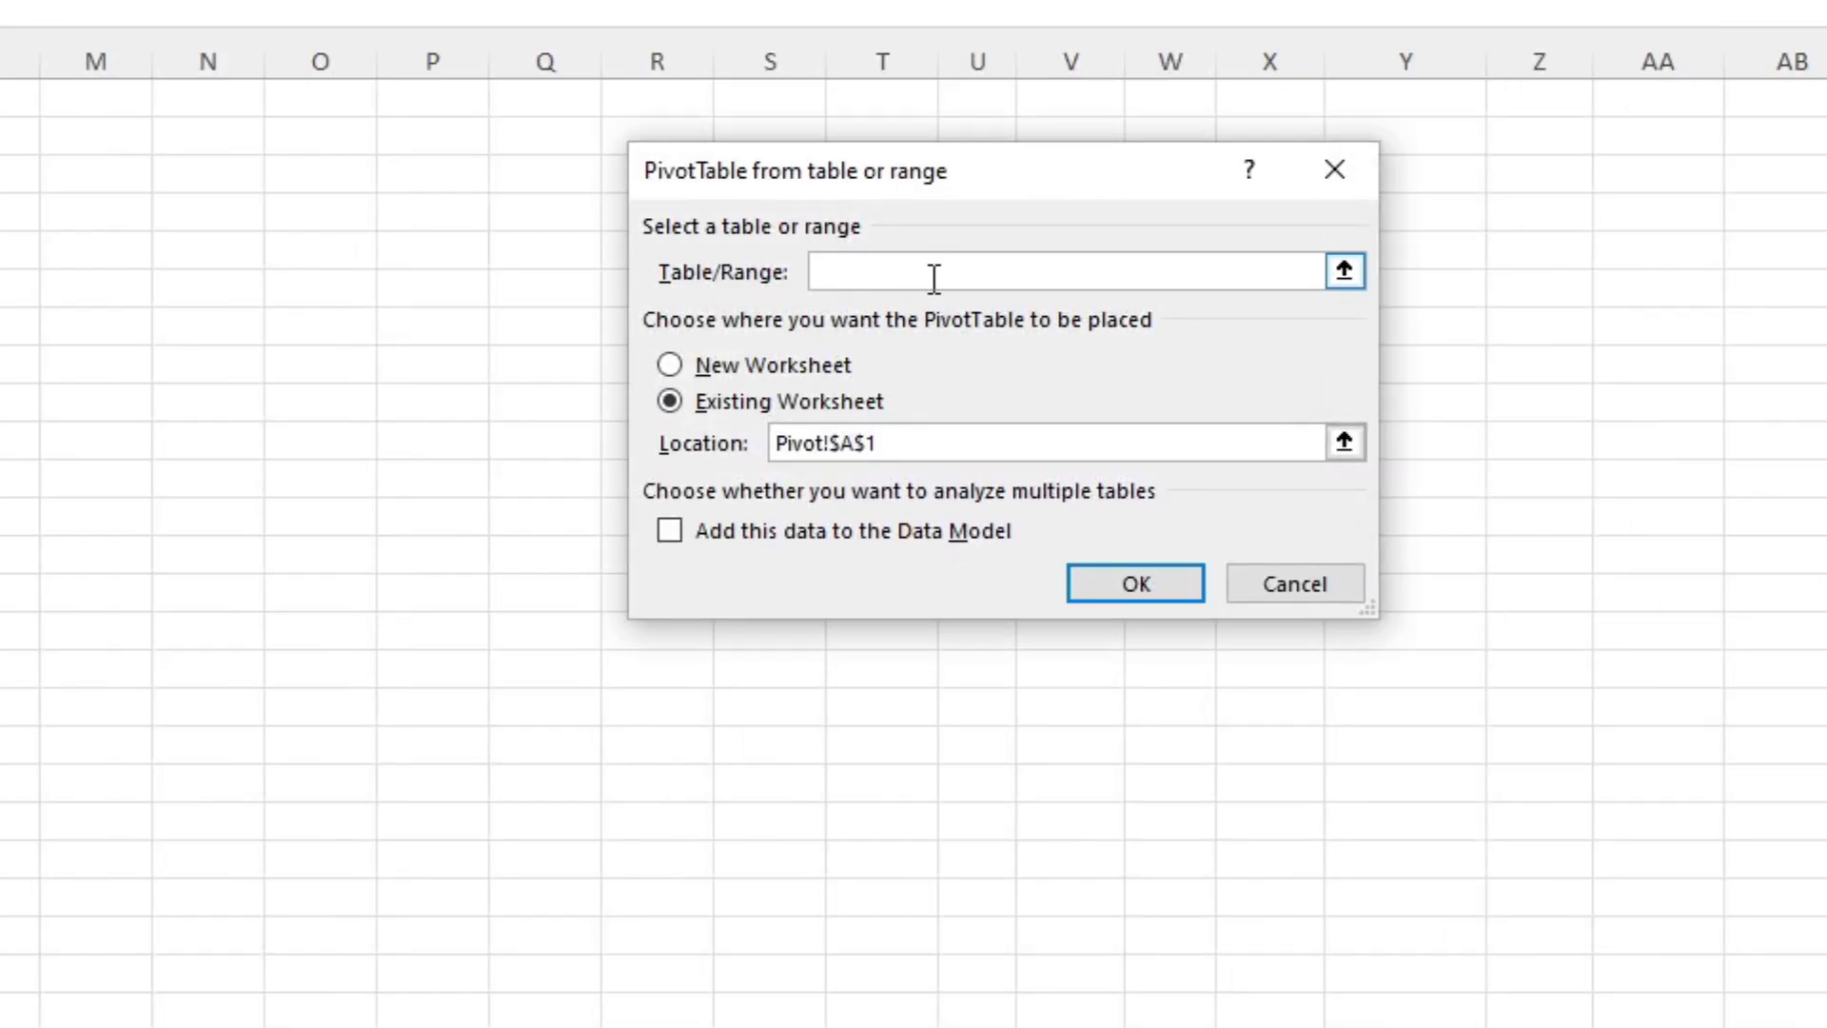
pyautogui.write('Data!')
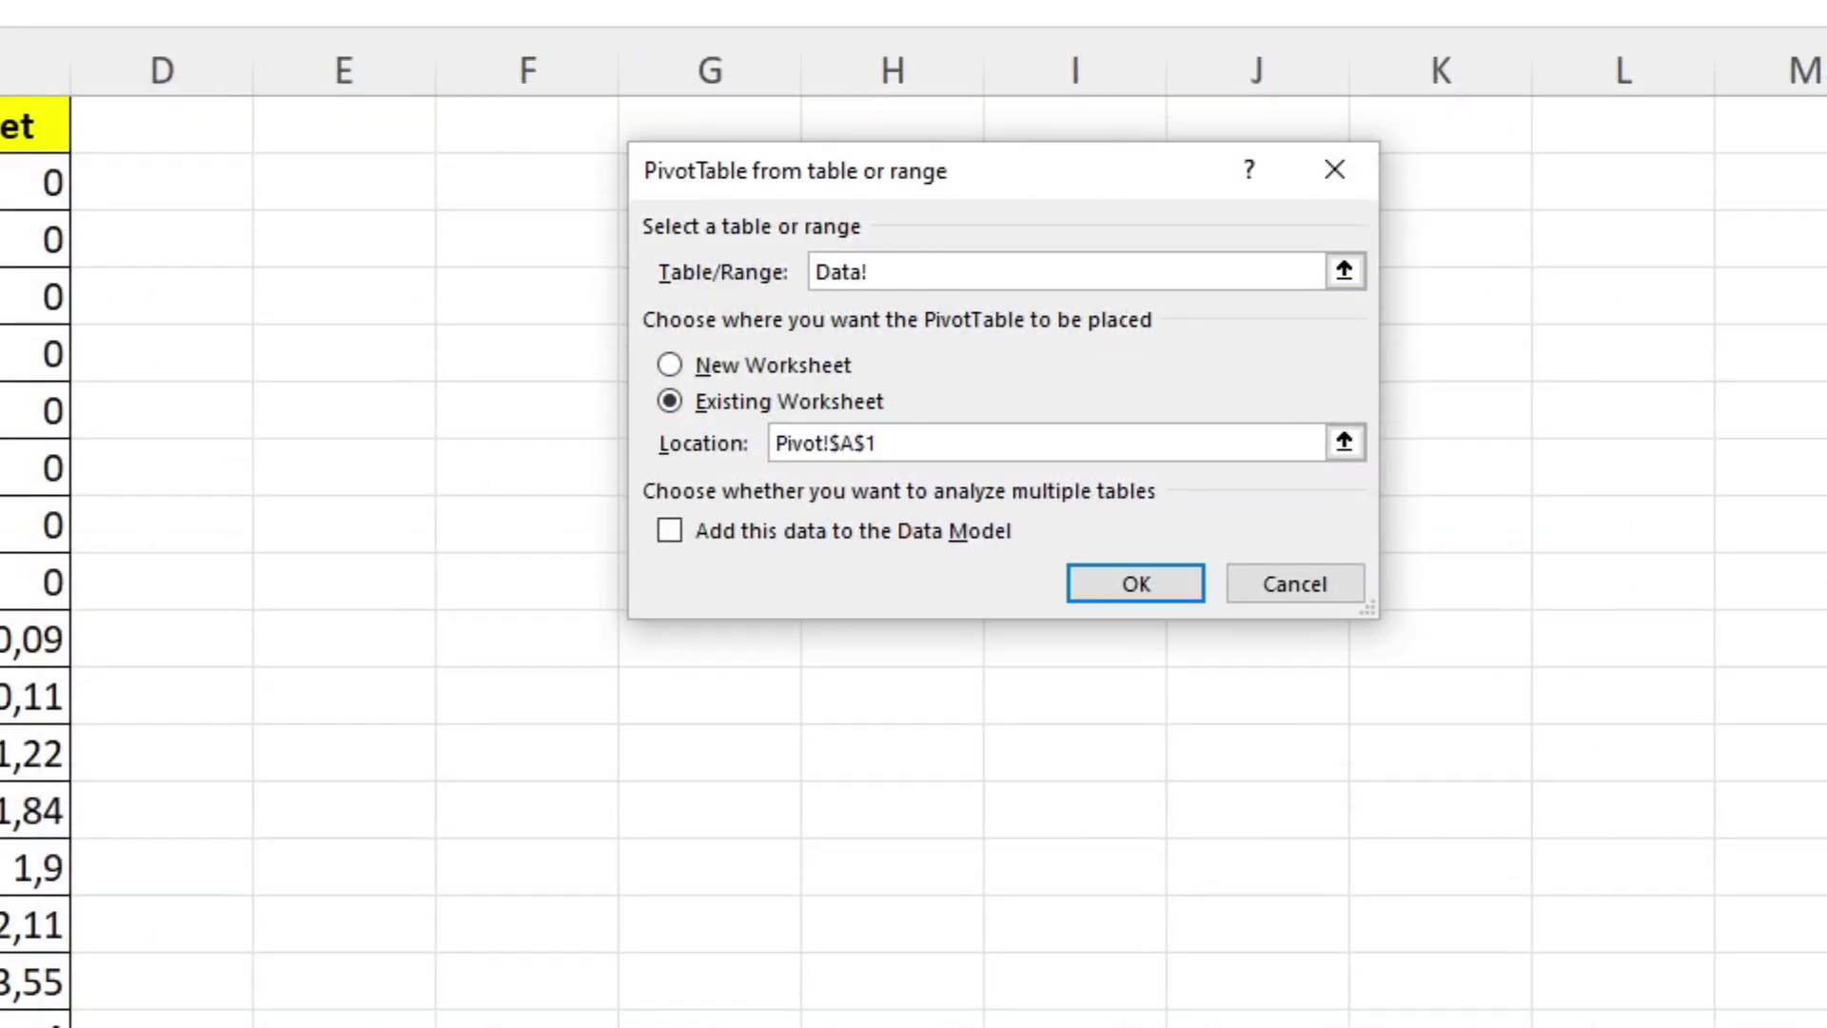
pyautogui.moveTo(10, 126); pyautogui.dragTo(9, 240)
pyautogui.moveTo(38, 1022); pyautogui.dragTo(381, 585)
pyautogui.moveTo(381, 1023); pyautogui.dragTo(47, 1009)
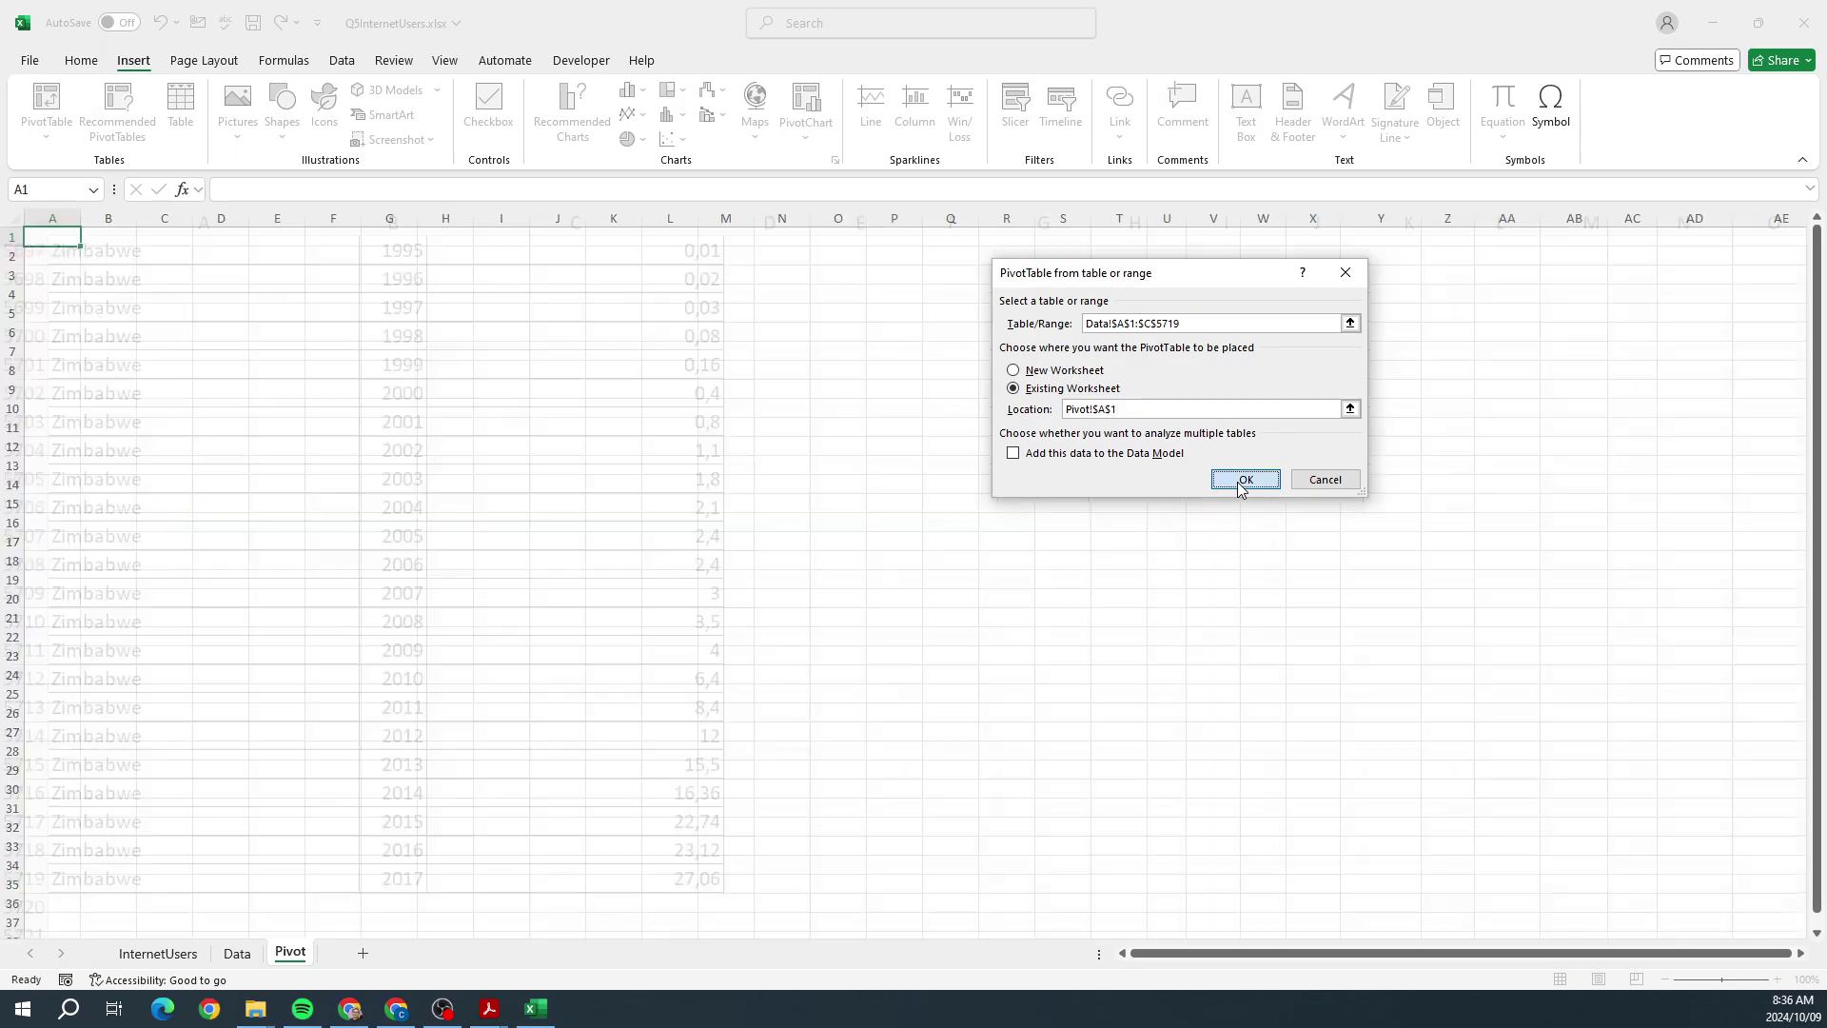
pyautogui.click(1123, 588)
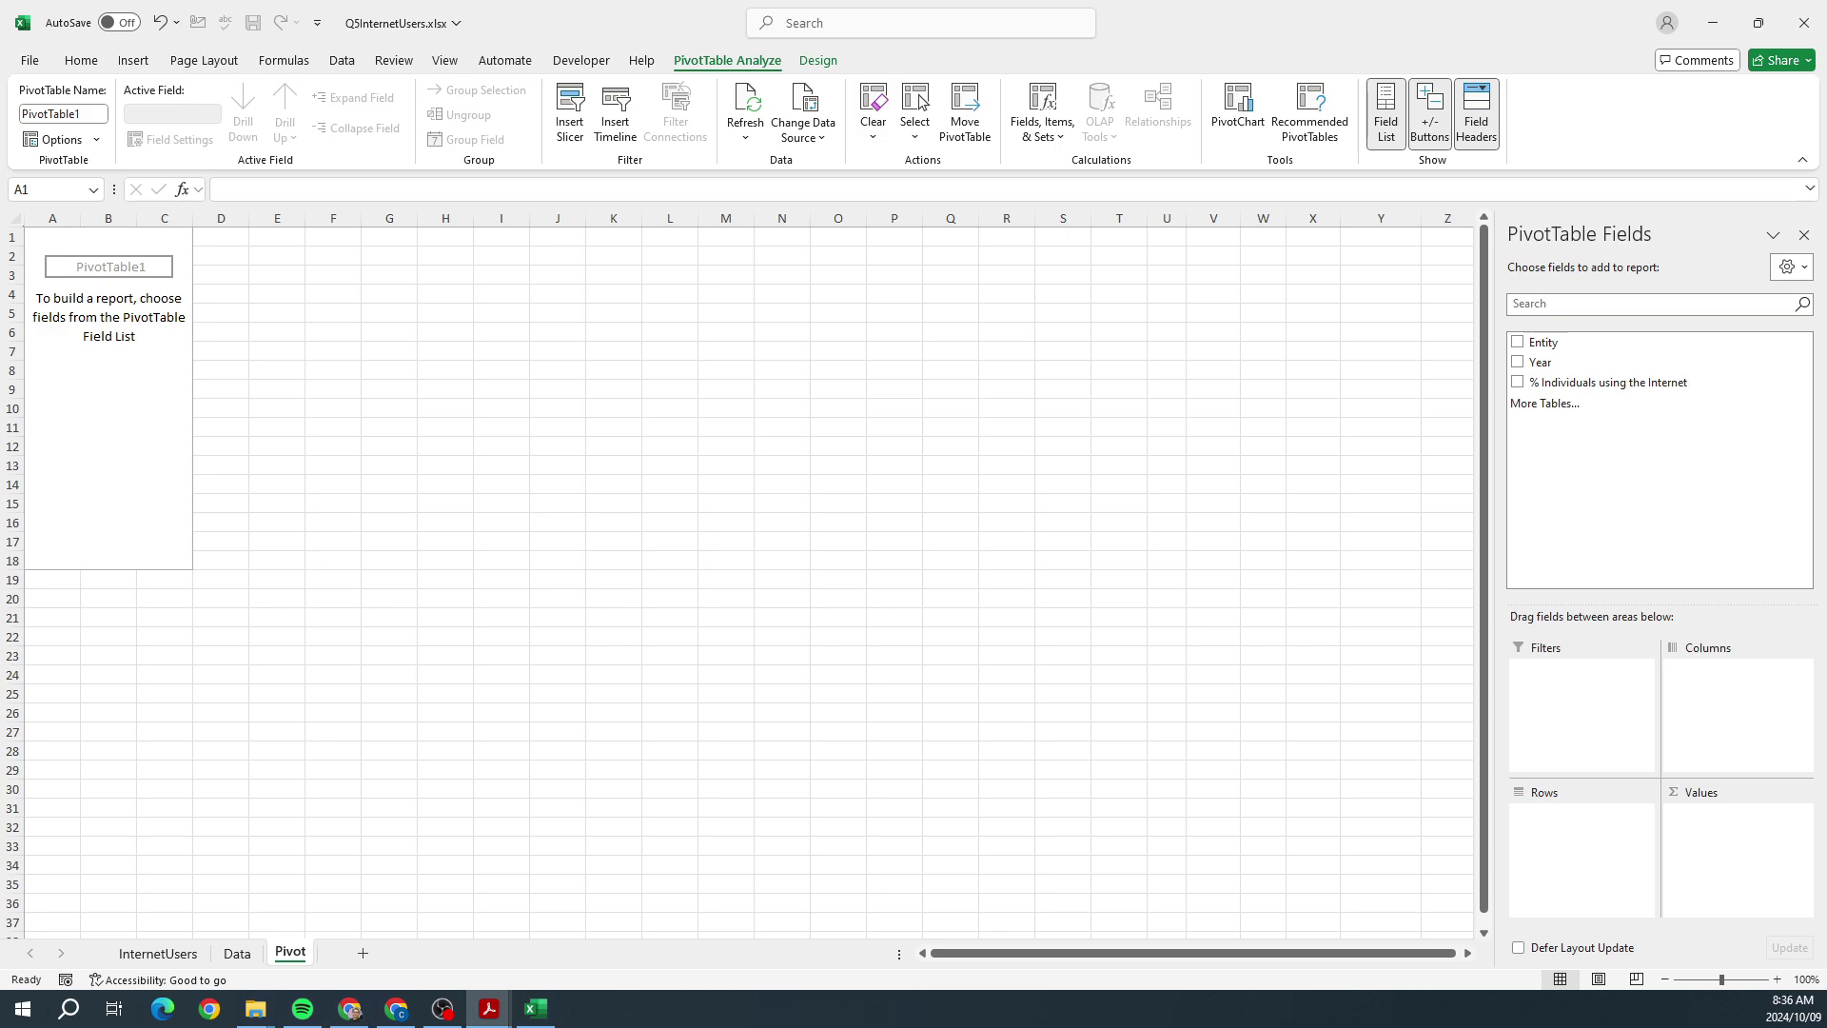
# Step: Reread the countries requirement of question 5.4 in the PDF, then minimise the PDF
pyautogui.hotkey('alt', 'Tab')
pyautogui.scroll(-1, 916, 485)
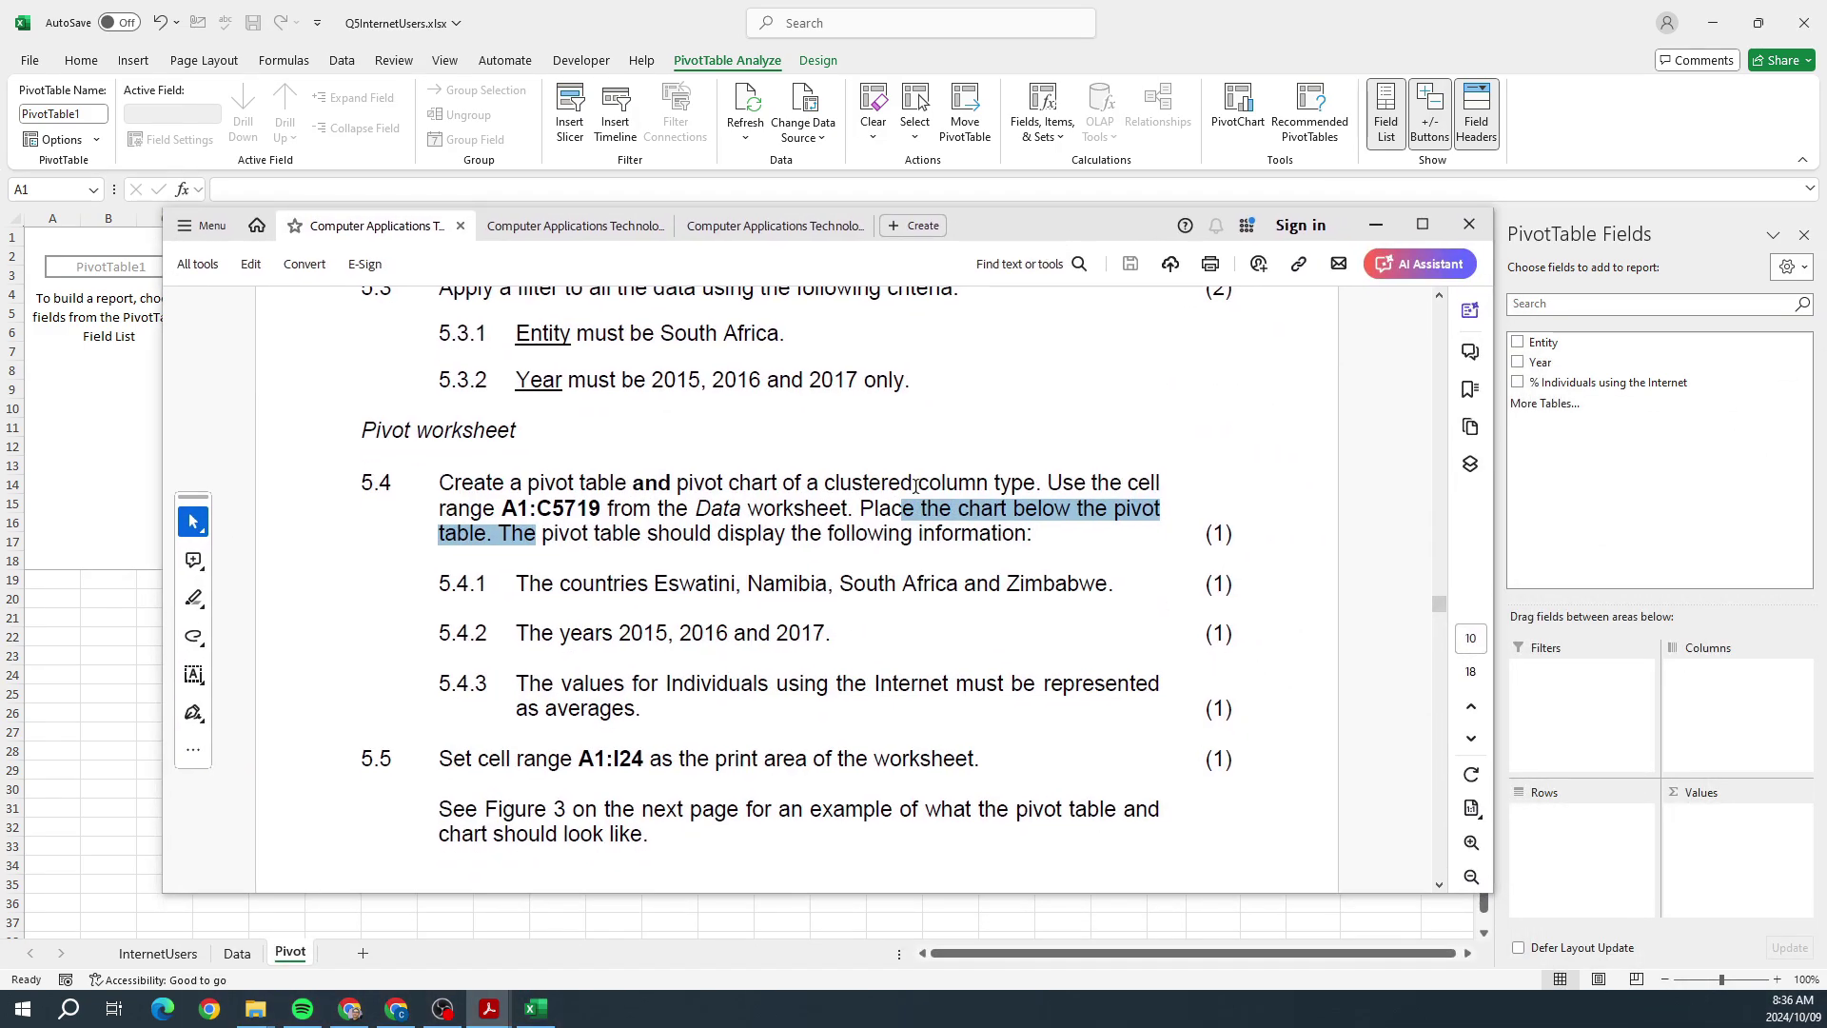
pyautogui.moveTo(570, 585); pyautogui.dragTo(611, 634)
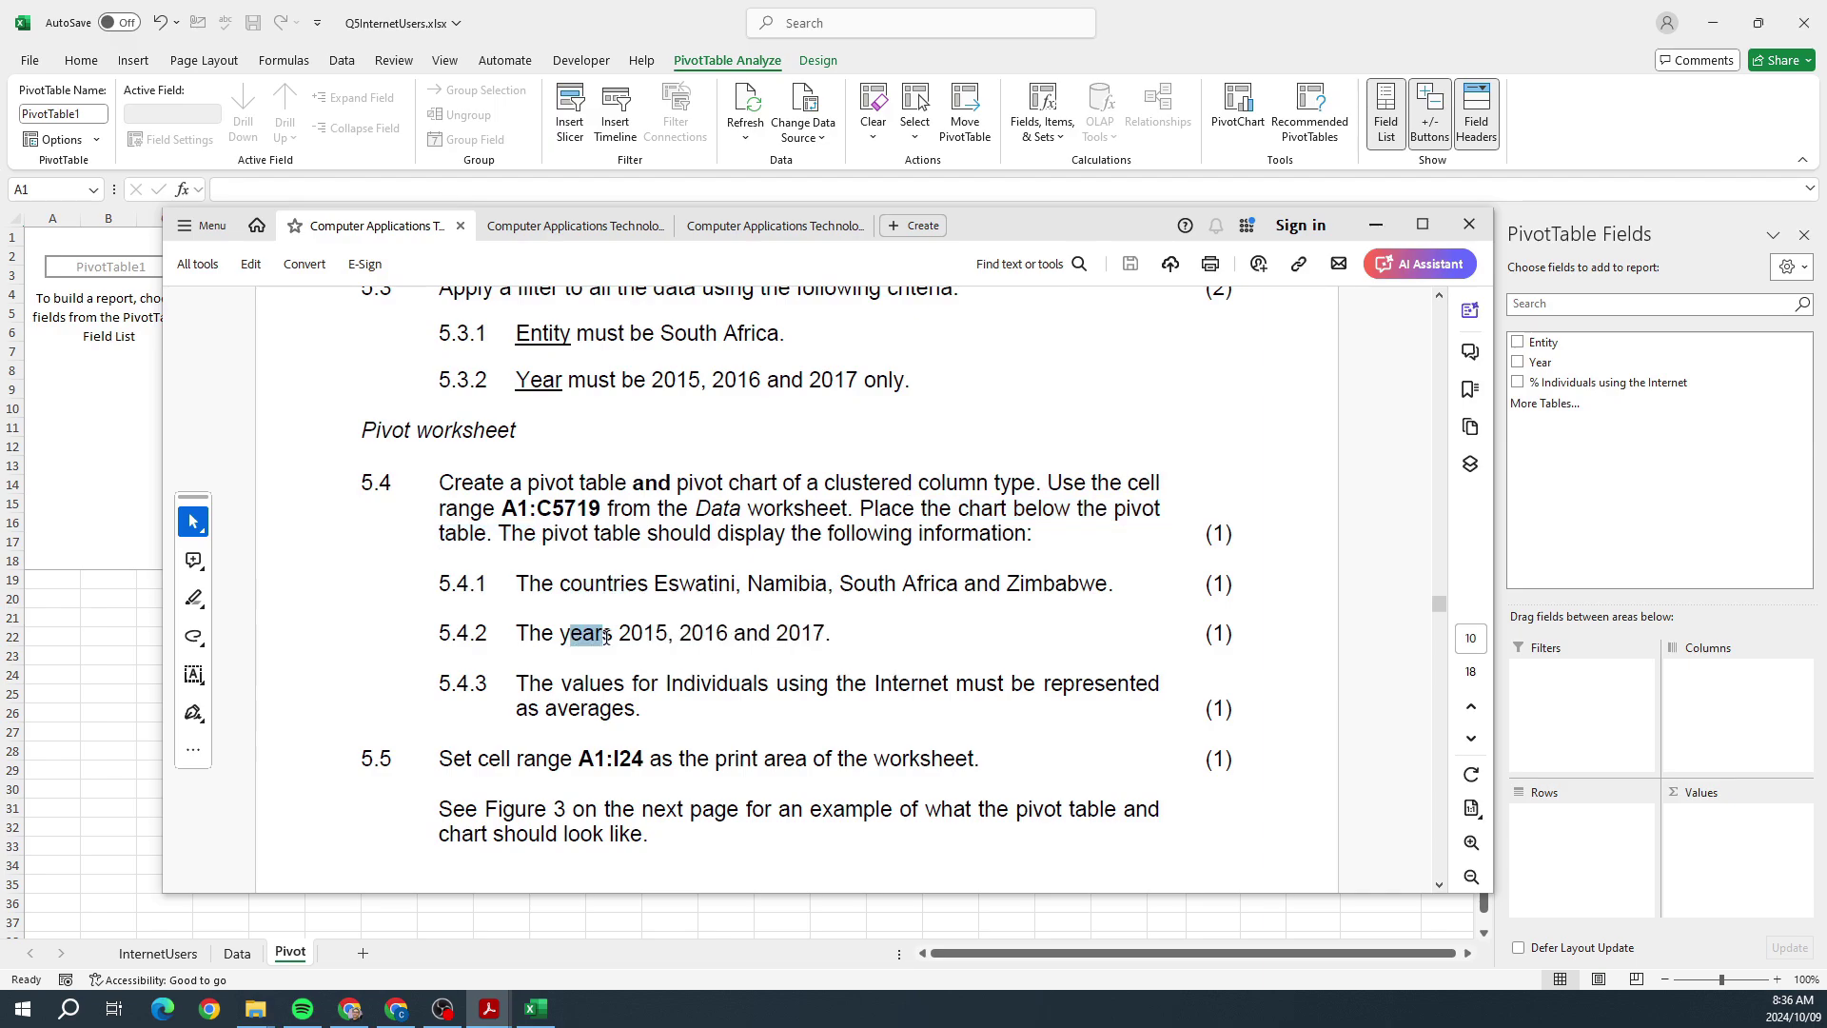
pyautogui.click(572, 690)
pyautogui.click(1375, 224)
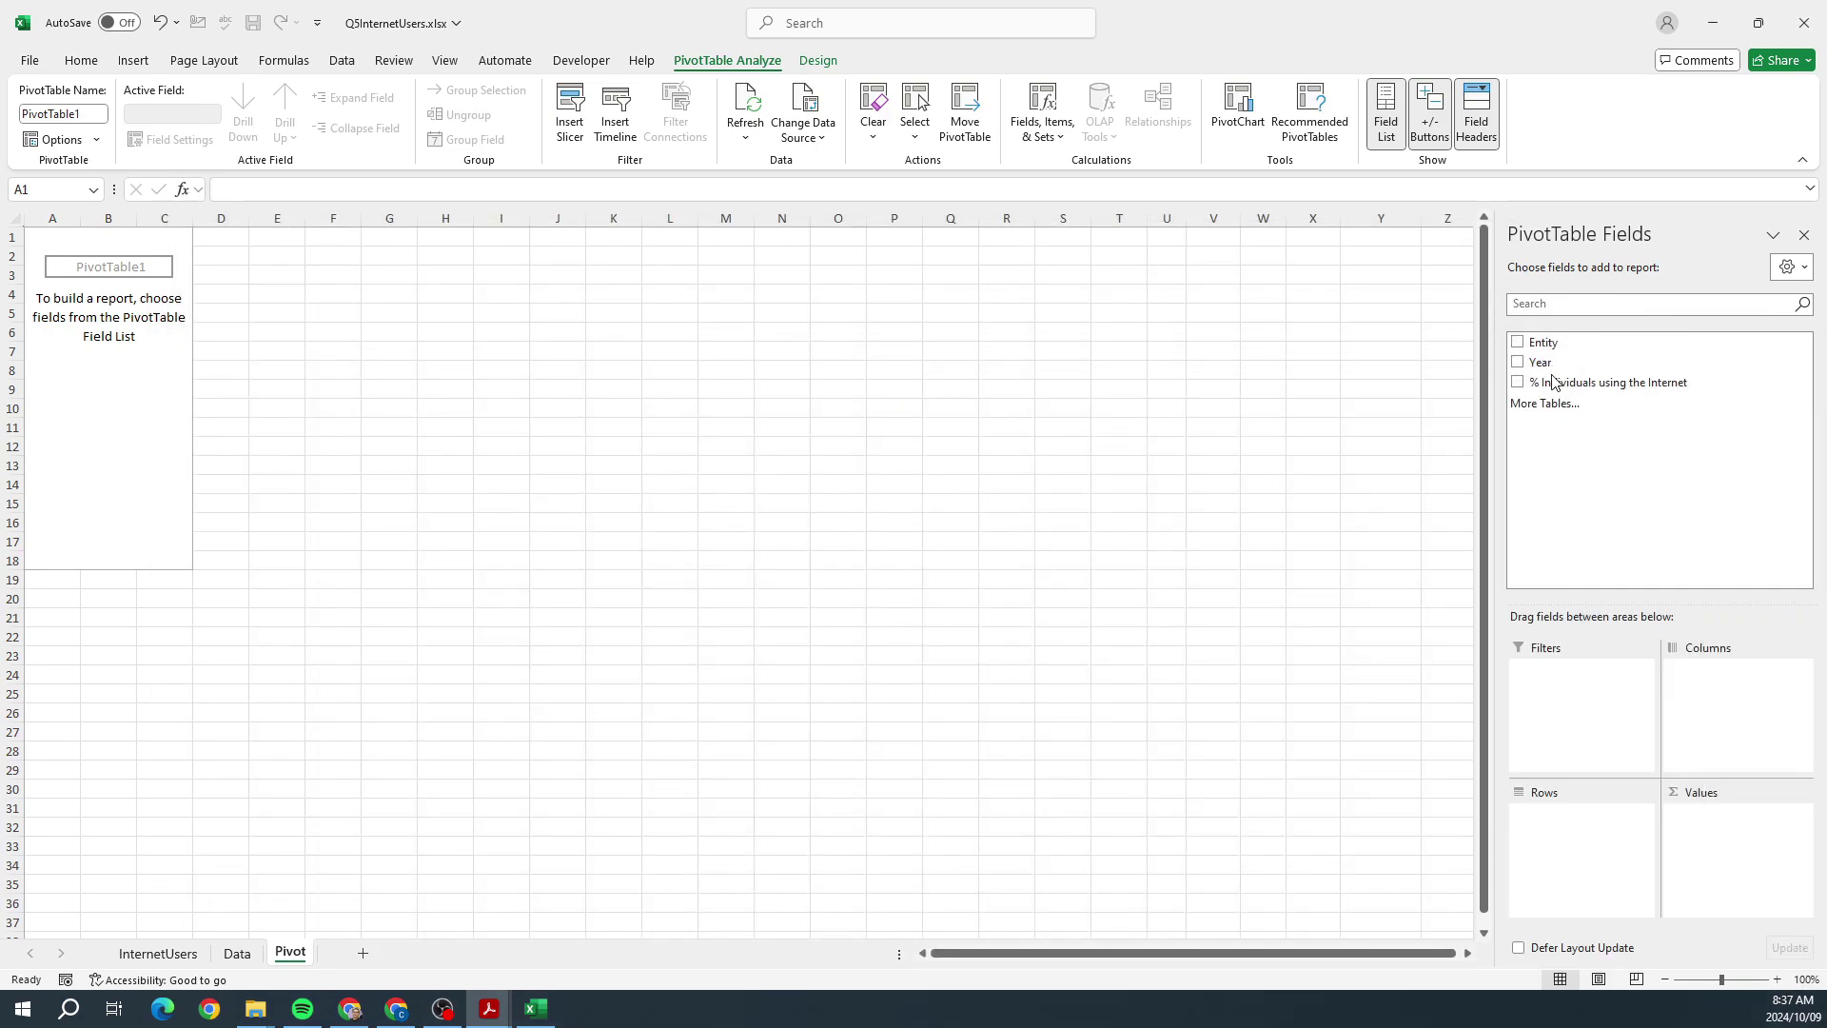
# Step: Add the Entity, Year and % Individuals using the Internet fields to PivotTable1
pyautogui.click(1519, 349)
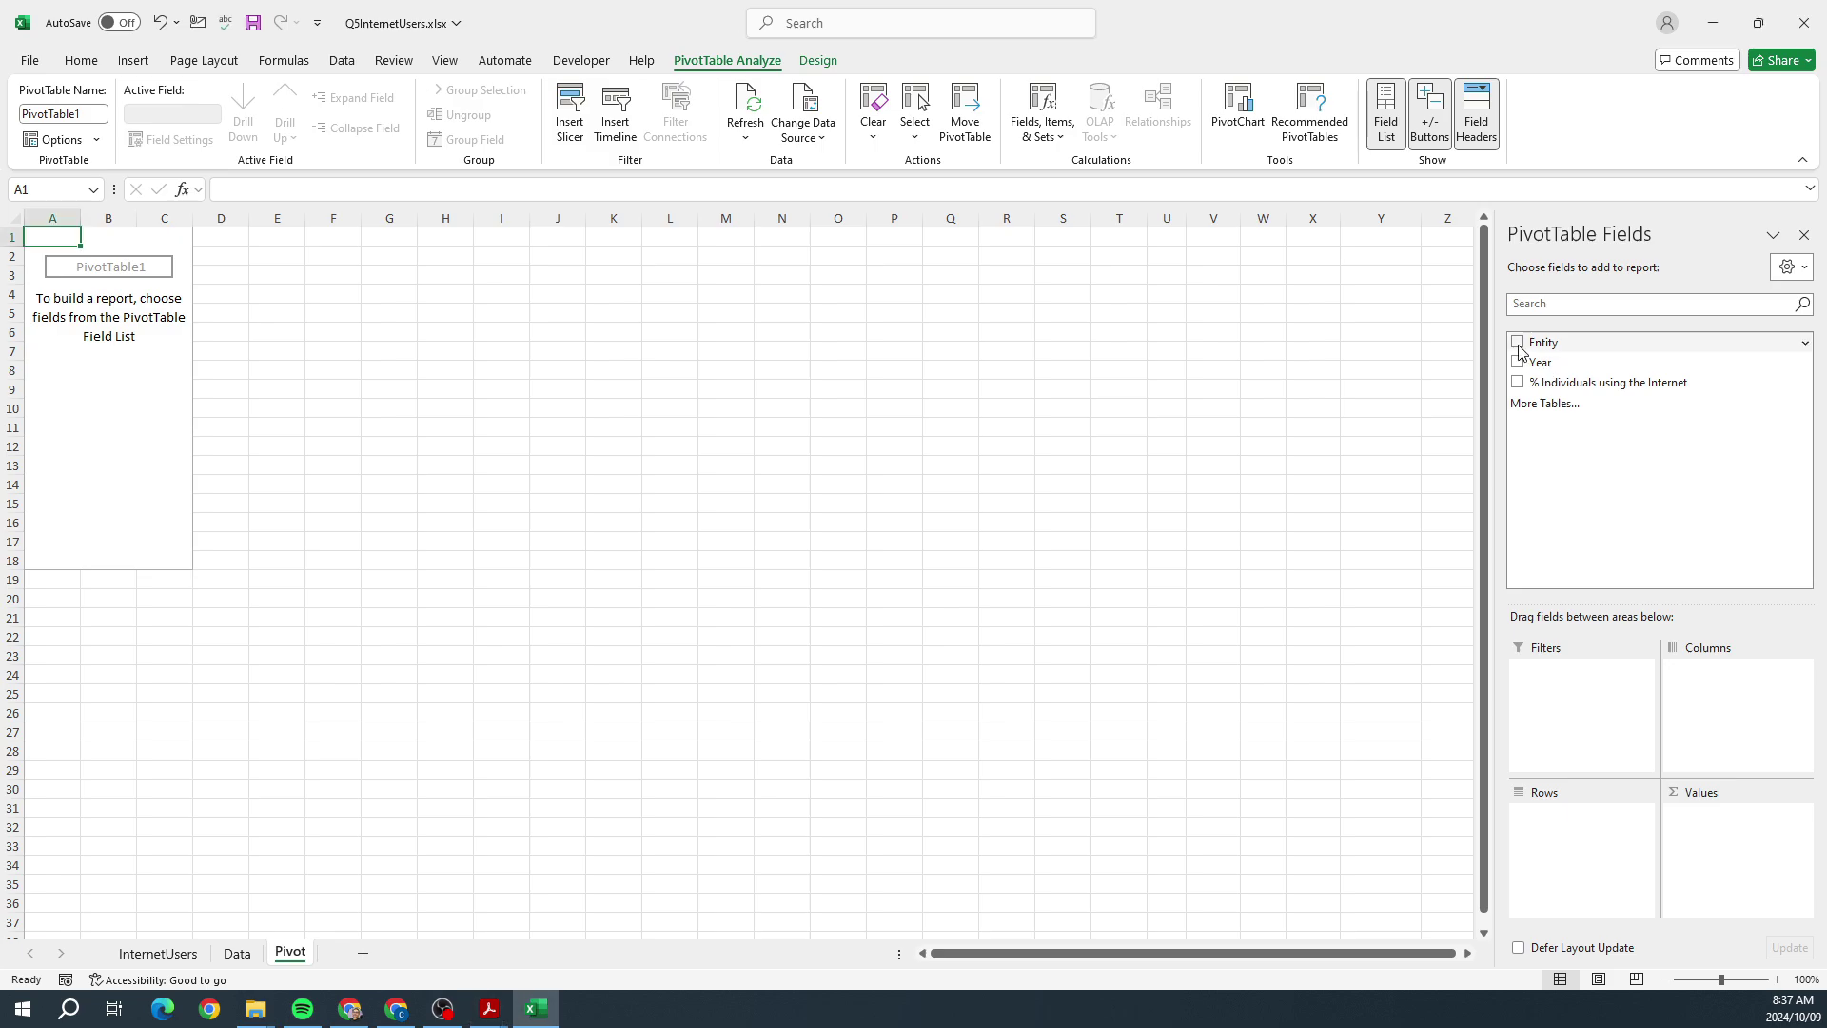
pyautogui.click(1518, 343)
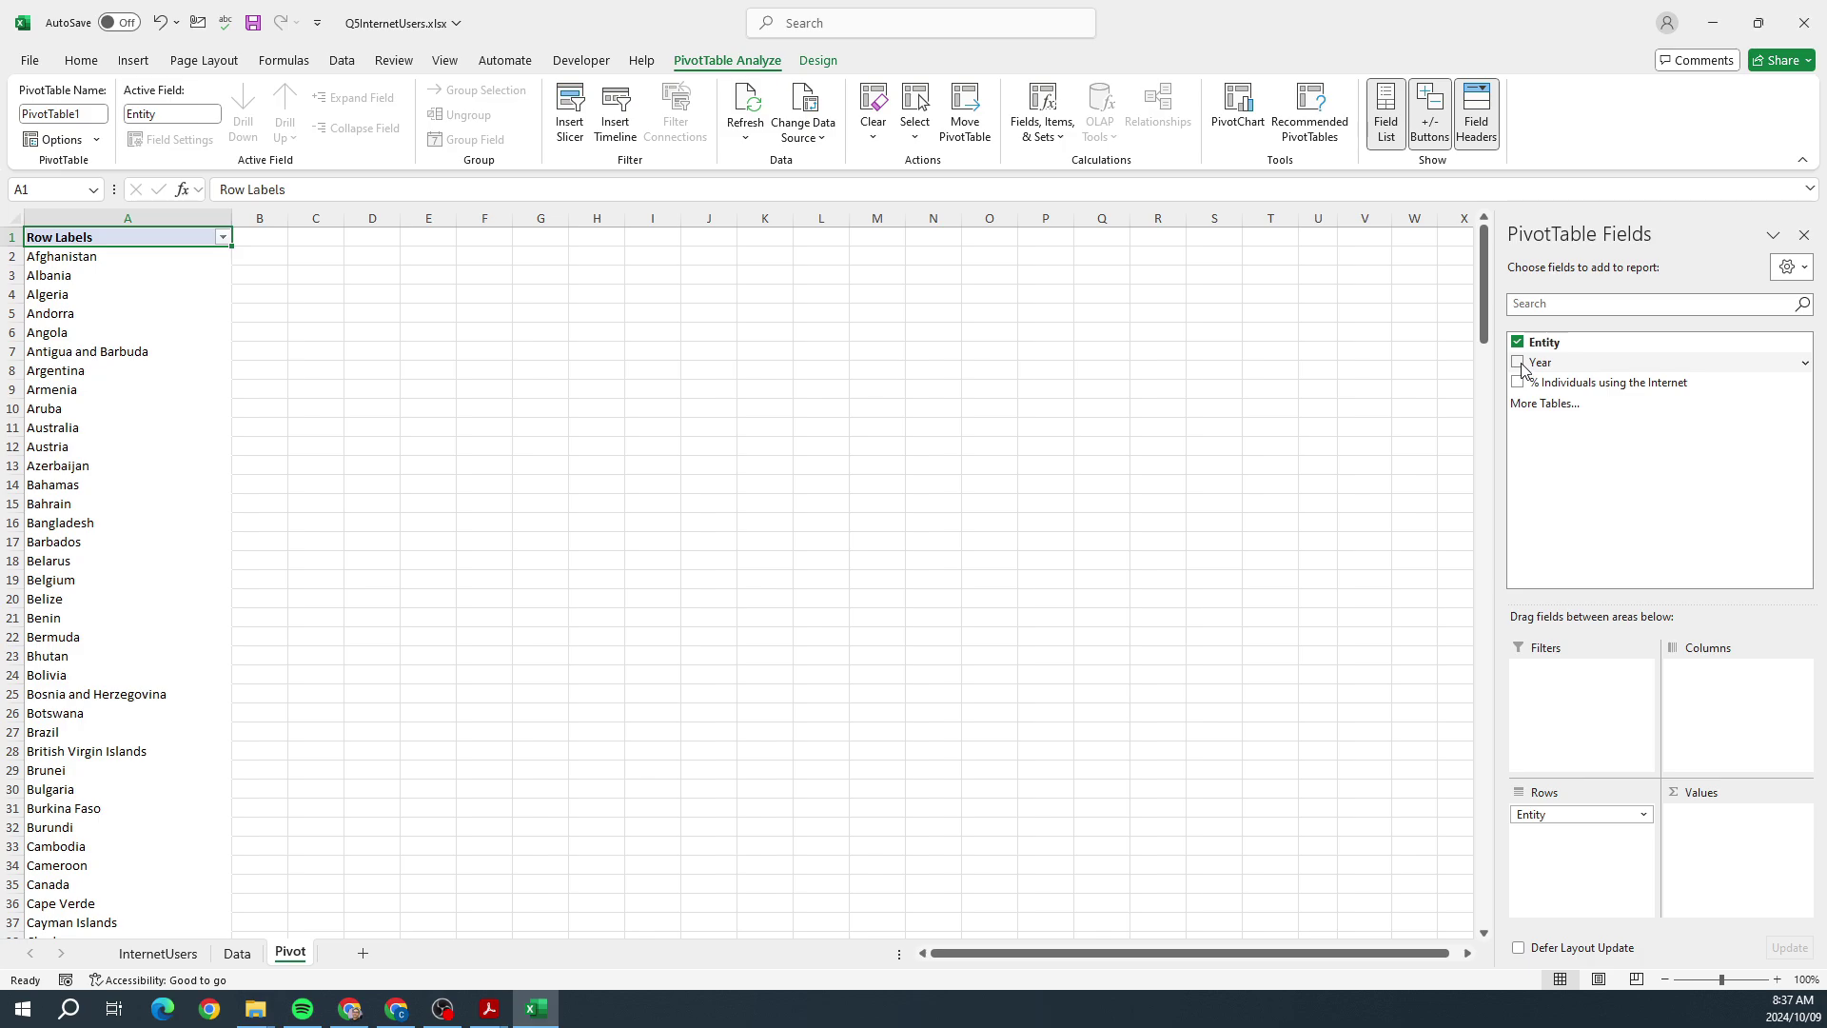
pyautogui.click(1520, 364)
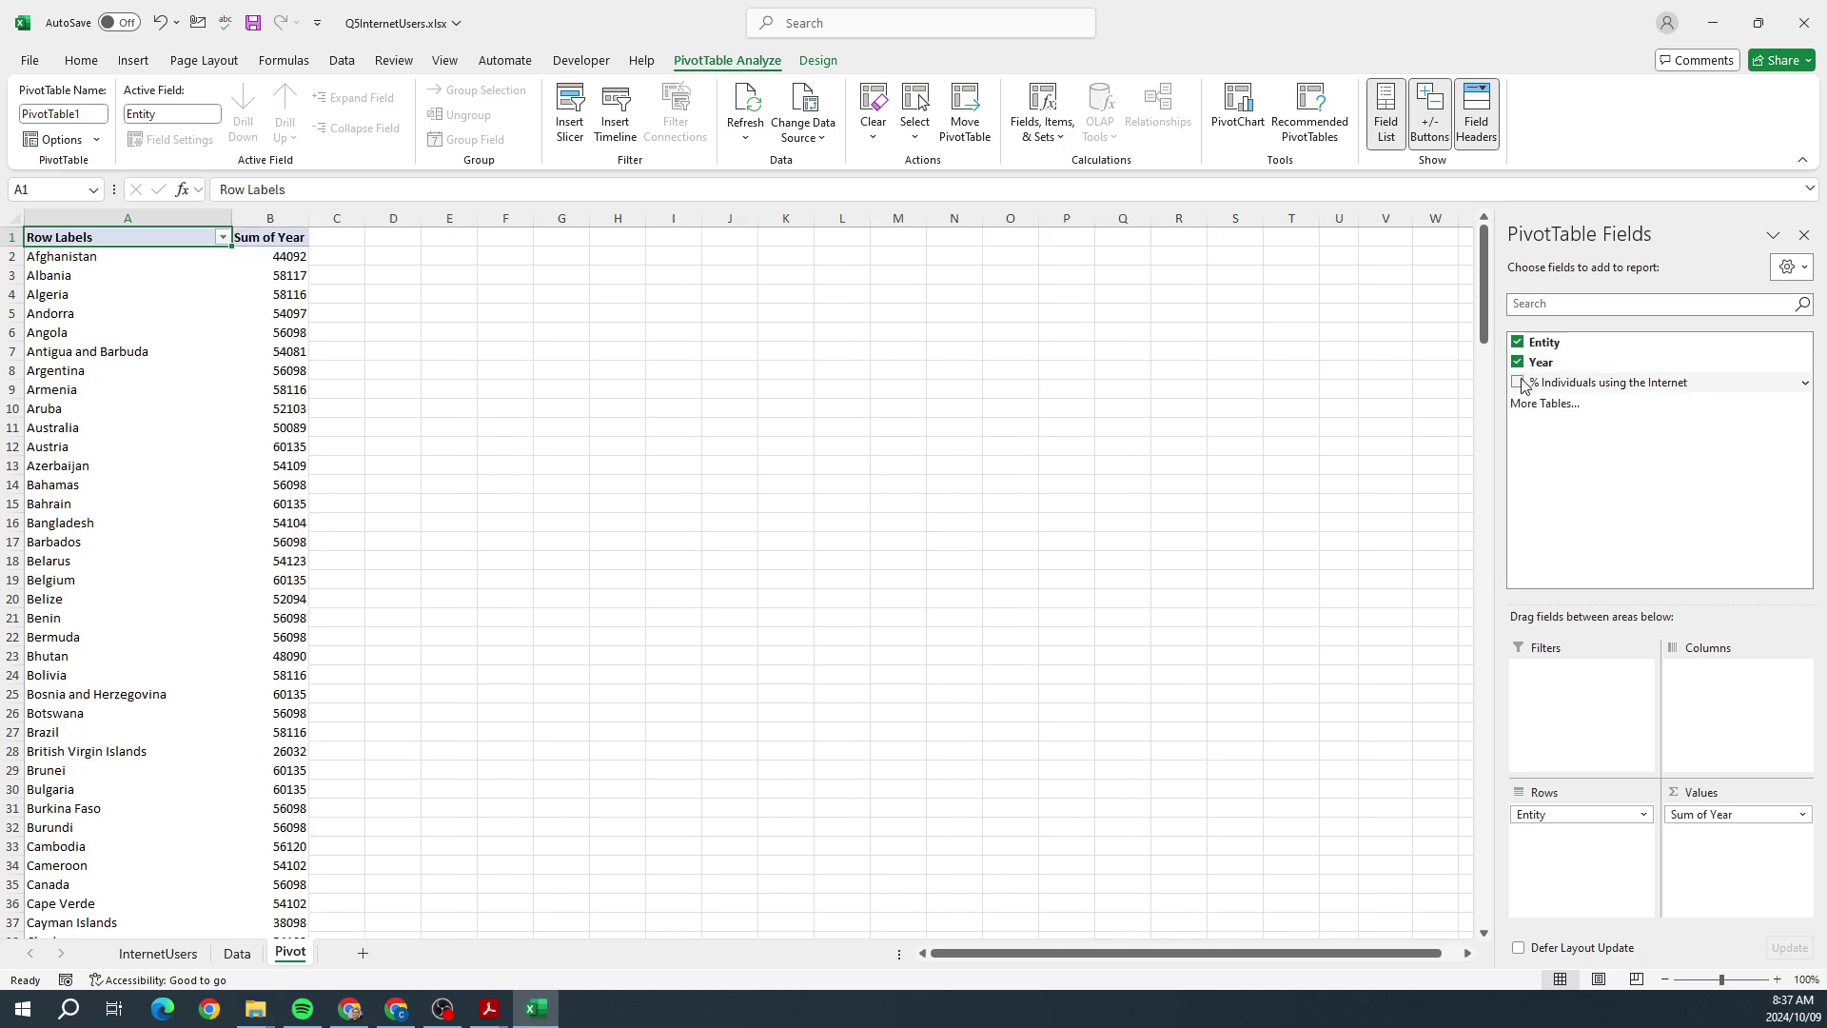
pyautogui.click(1520, 384)
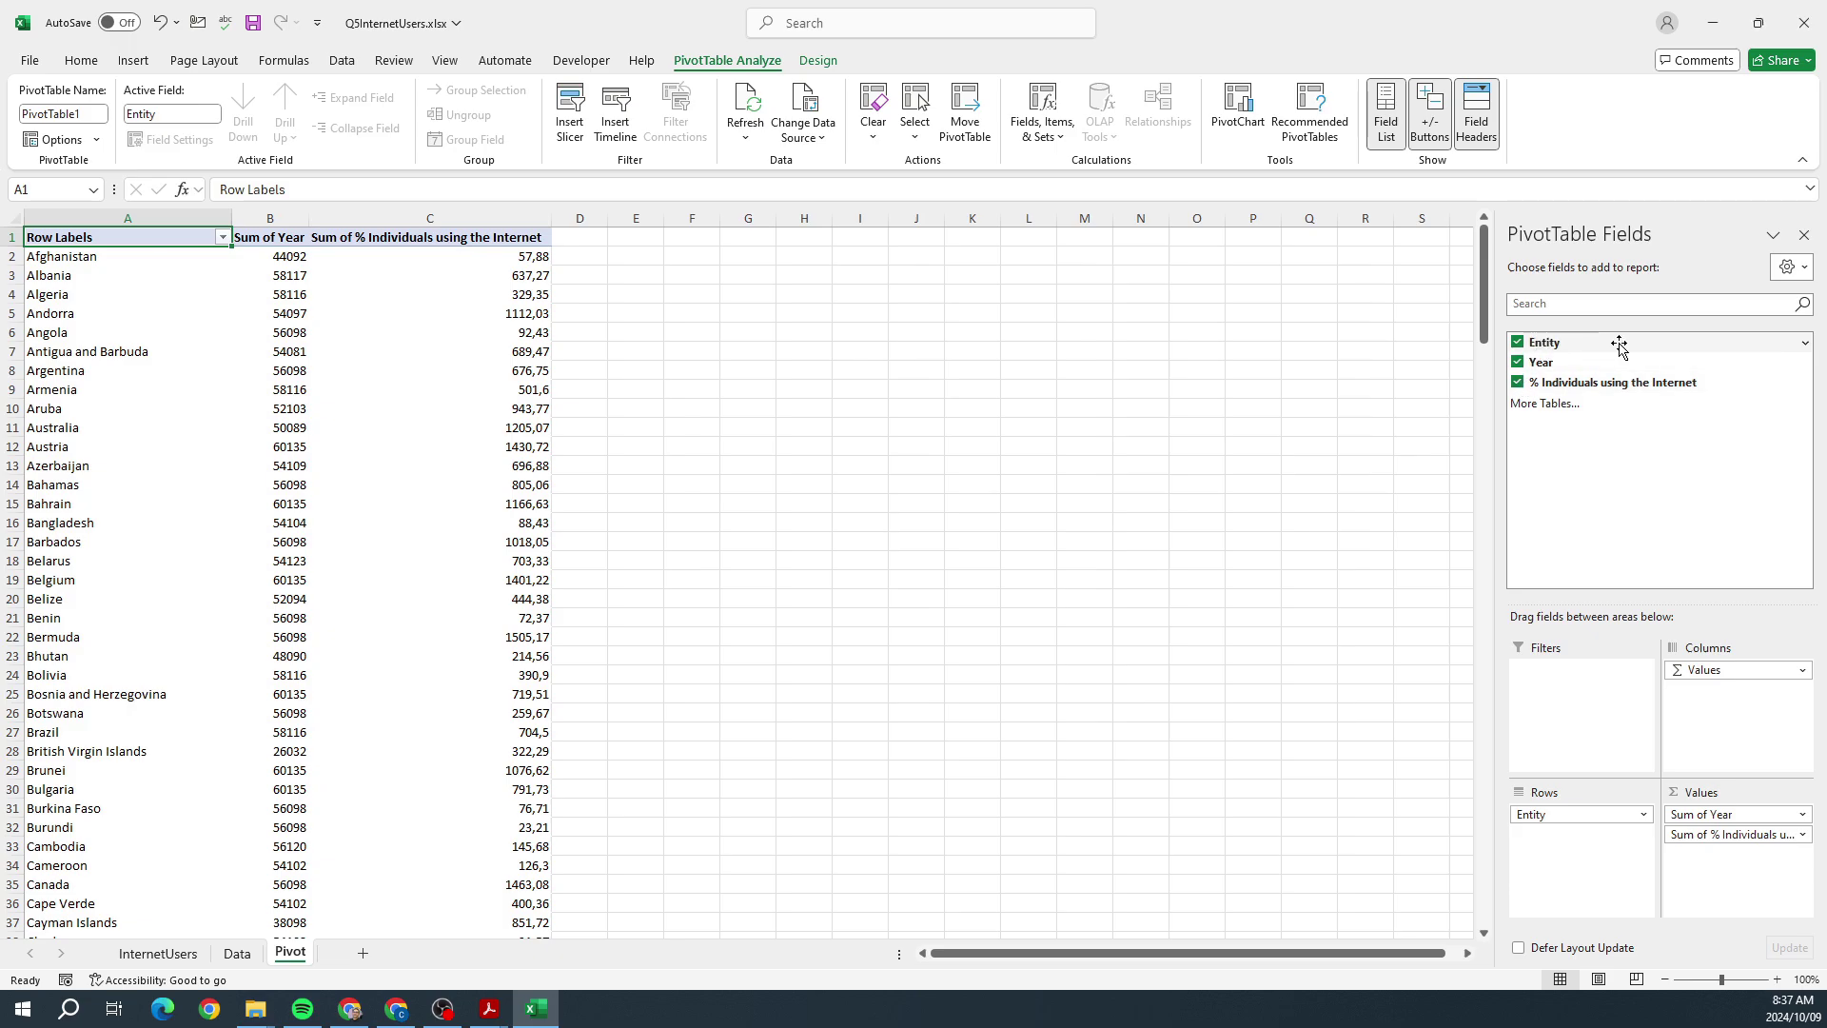
pyautogui.click(1806, 345)
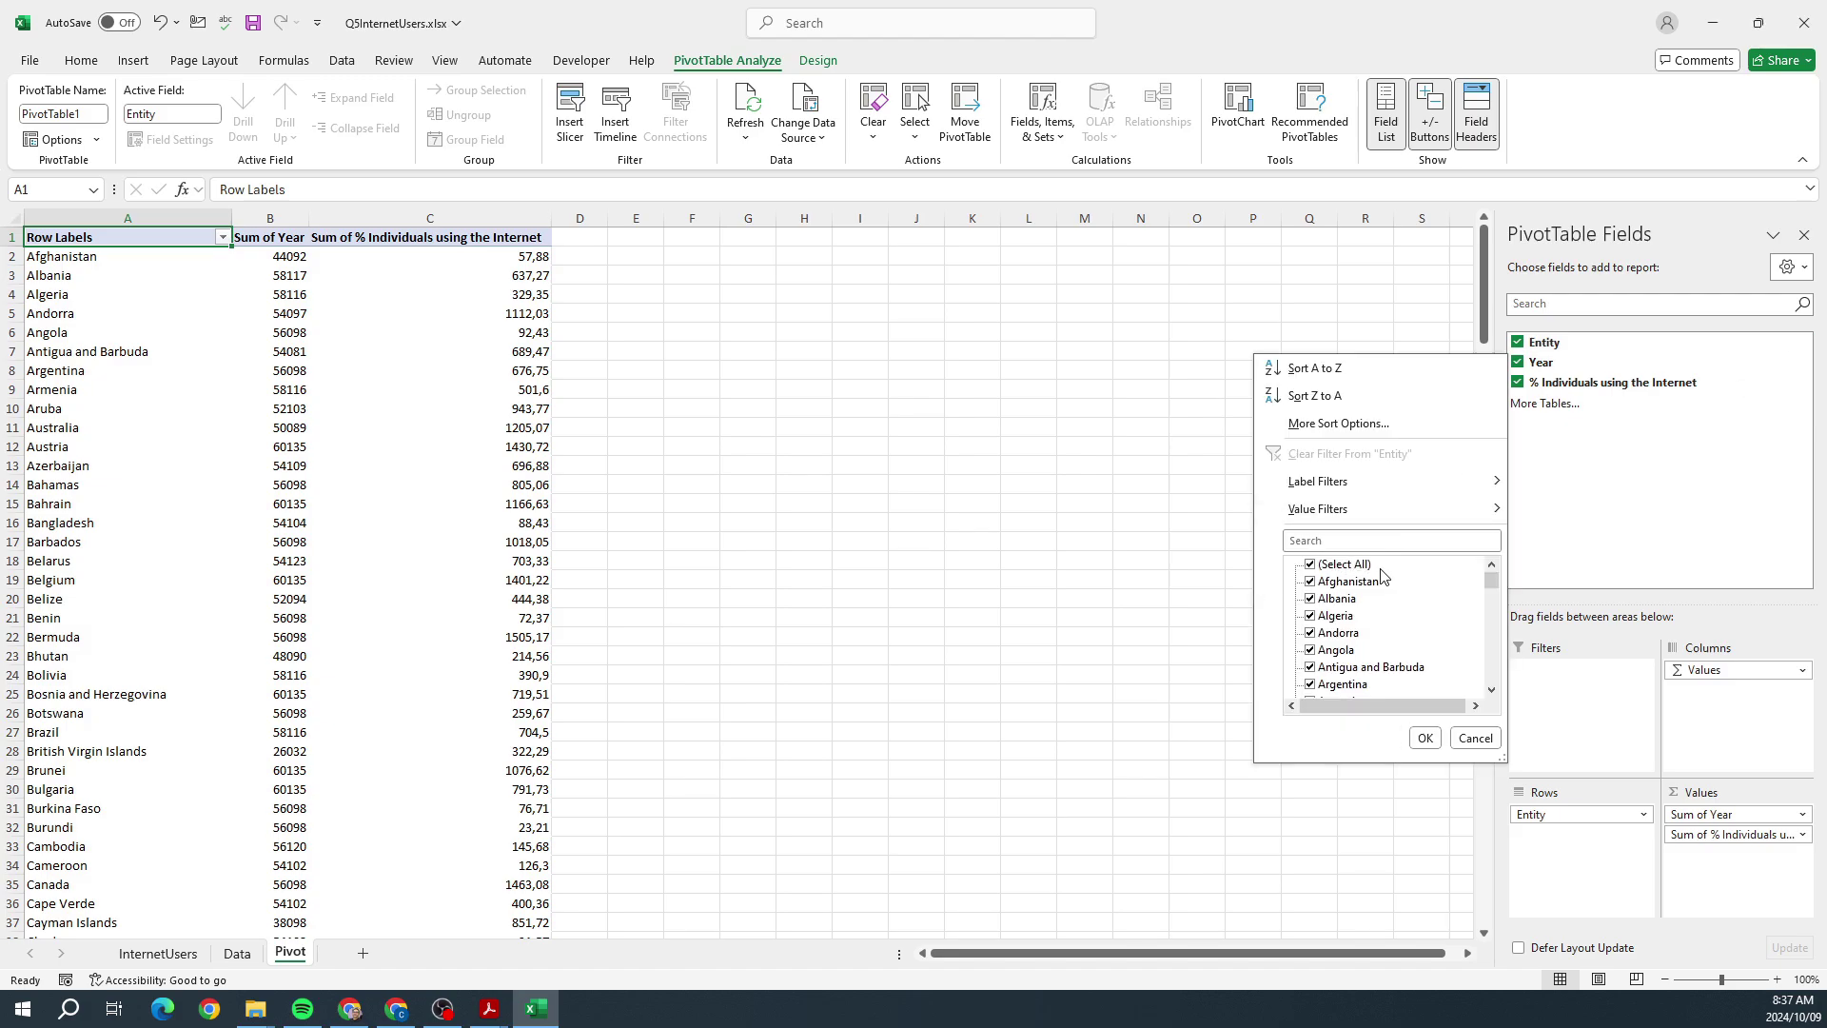
# Step: Filter the Entity rows to only Eswatini, Namibia, South Africa and Zimbabwe
pyautogui.click(1310, 566)
pyautogui.scroll(-20, 1398, 685)
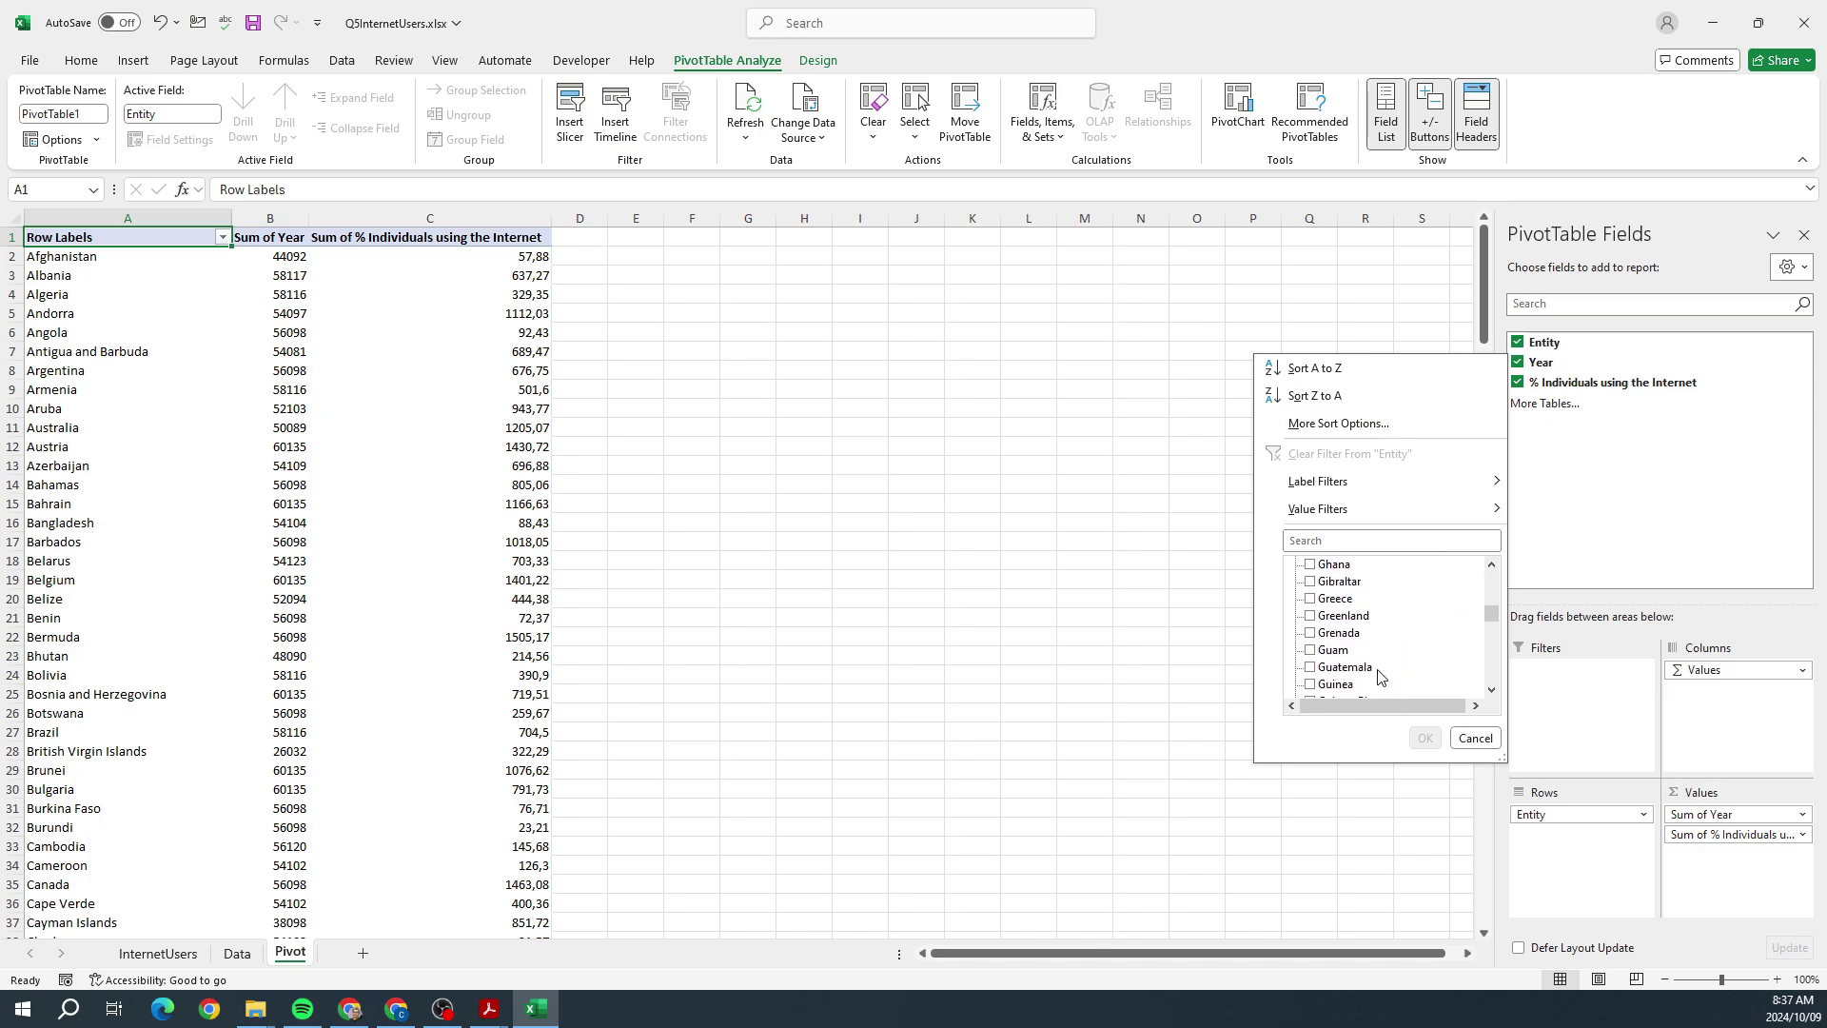
pyautogui.scroll(4, 1379, 675)
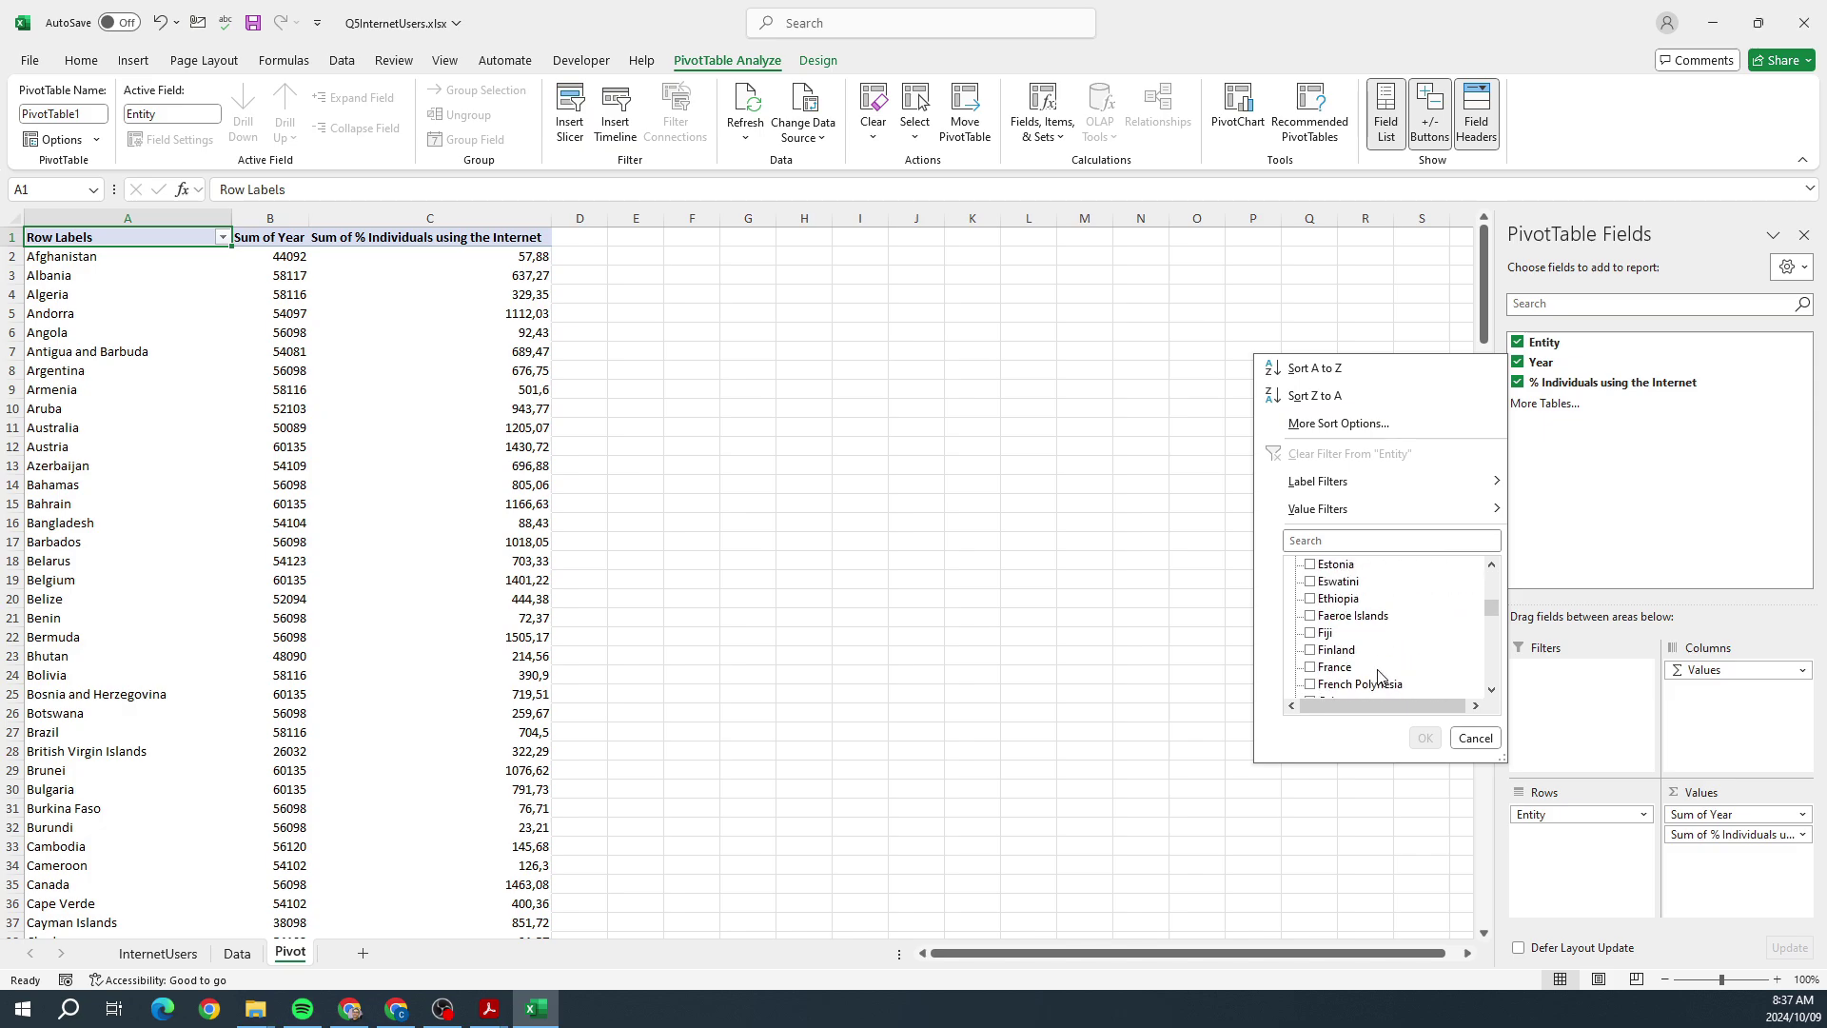
pyautogui.scroll(1, 1379, 675)
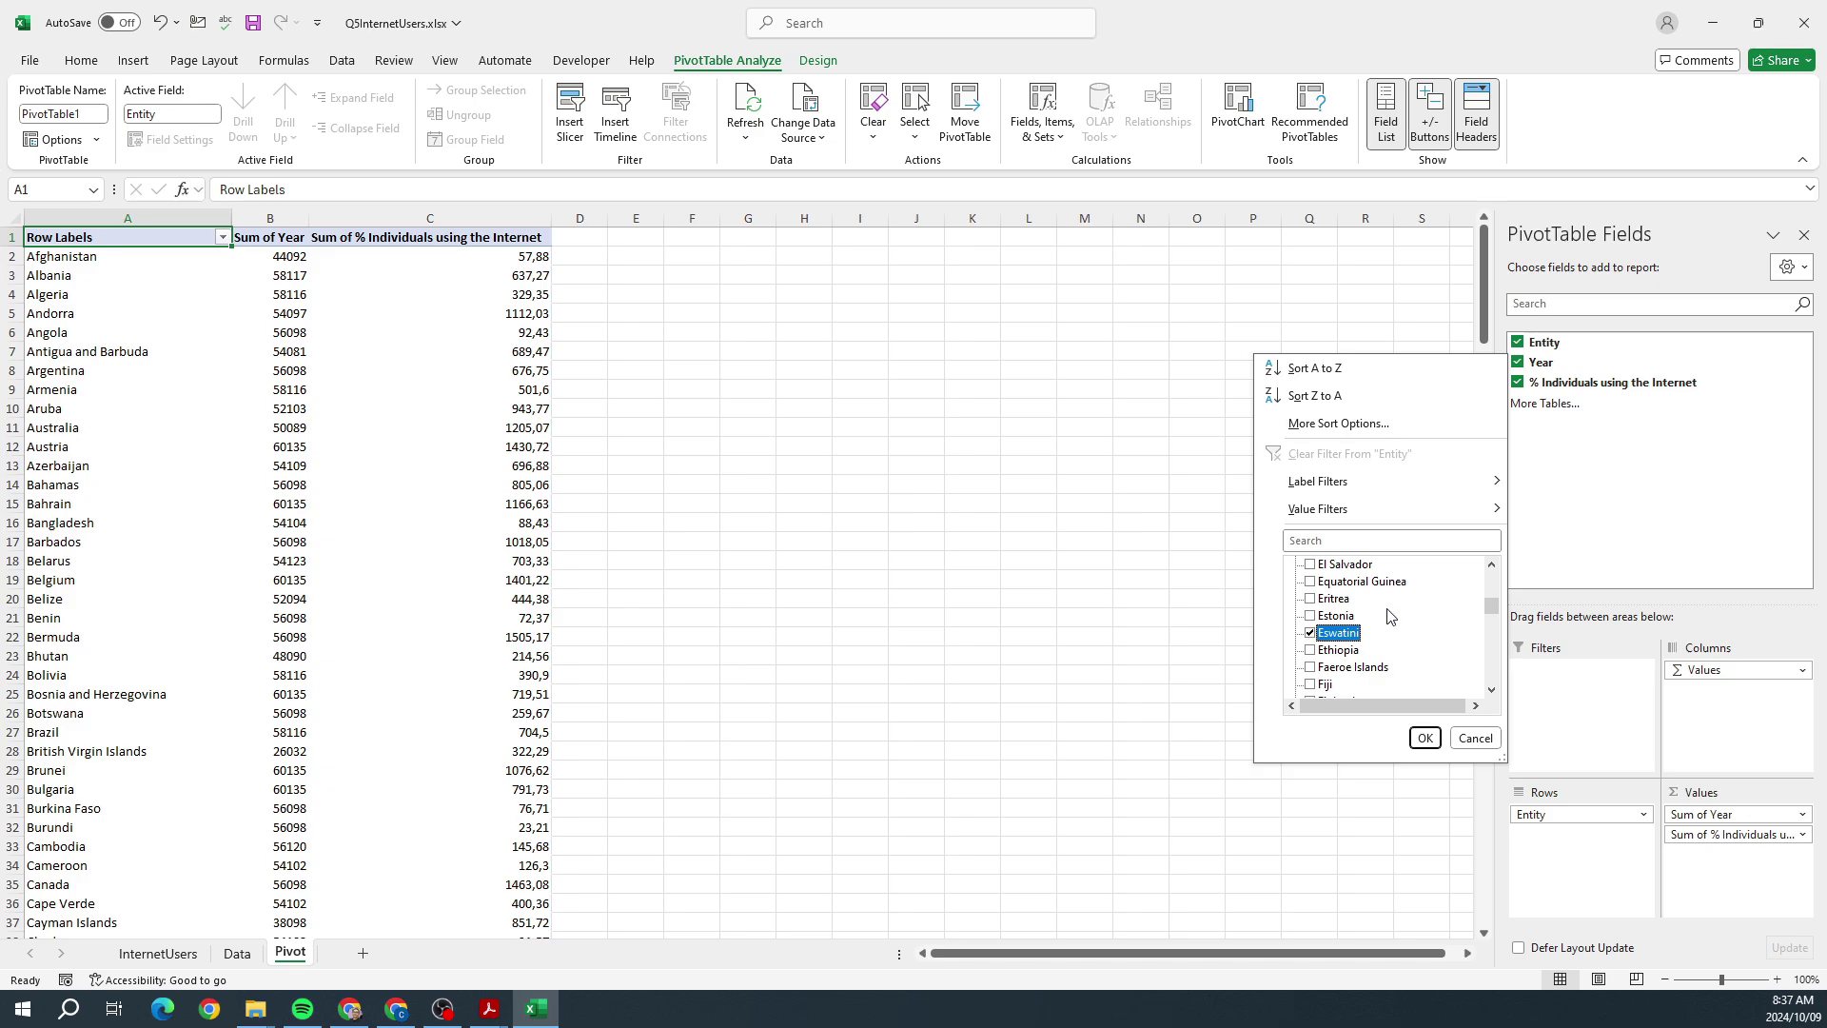
pyautogui.scroll(-15, 1391, 619)
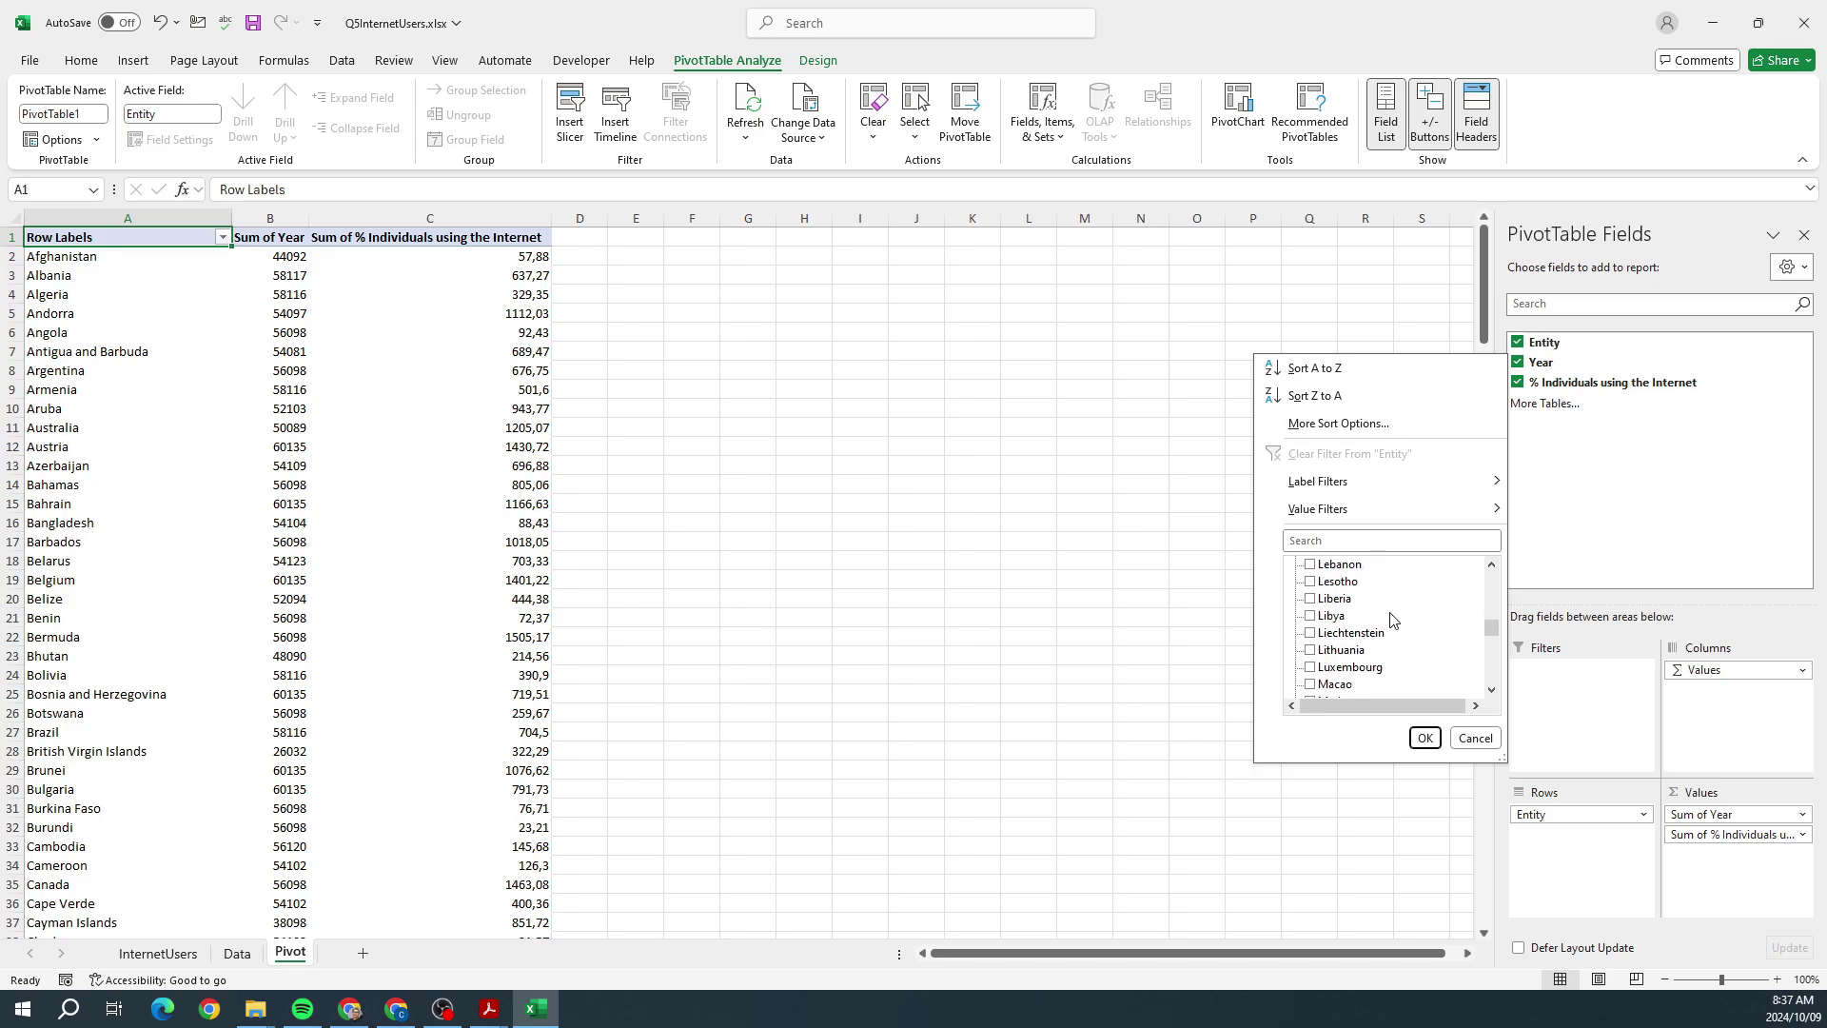
pyautogui.scroll(-7, 1391, 619)
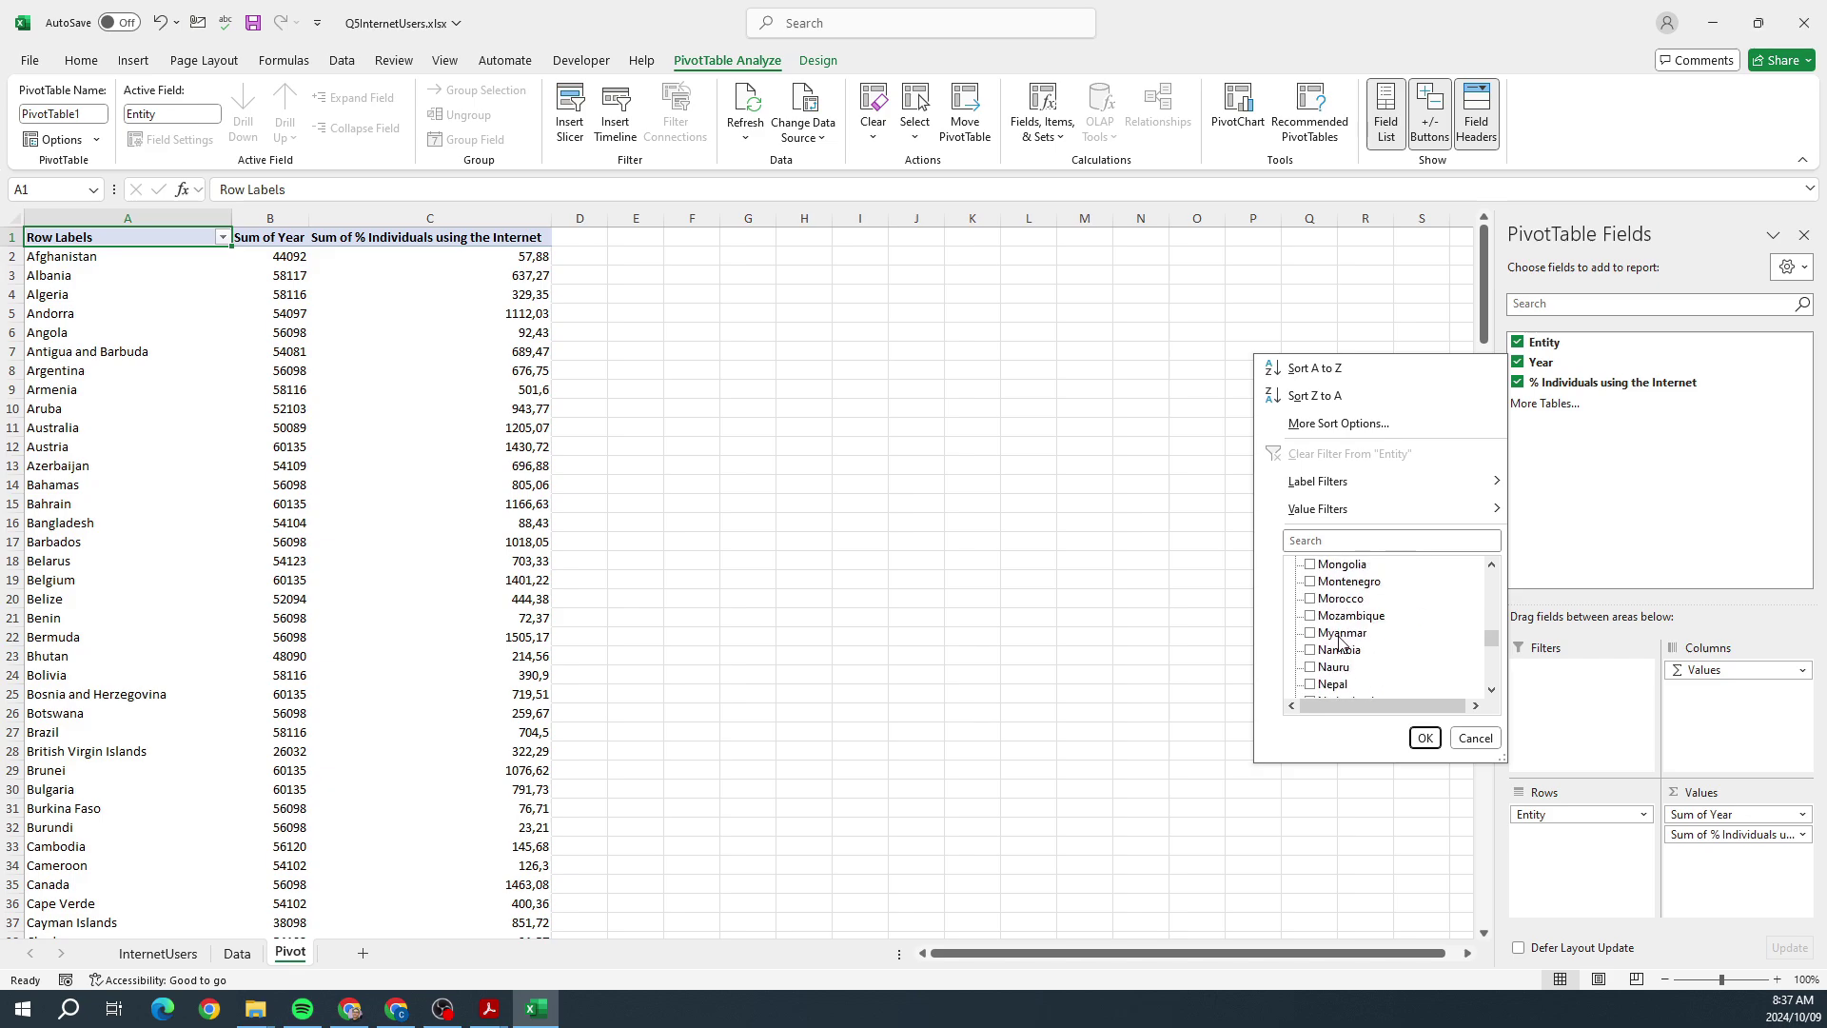
pyautogui.scroll(-3, 1340, 642)
pyautogui.scroll(1, 1332, 655)
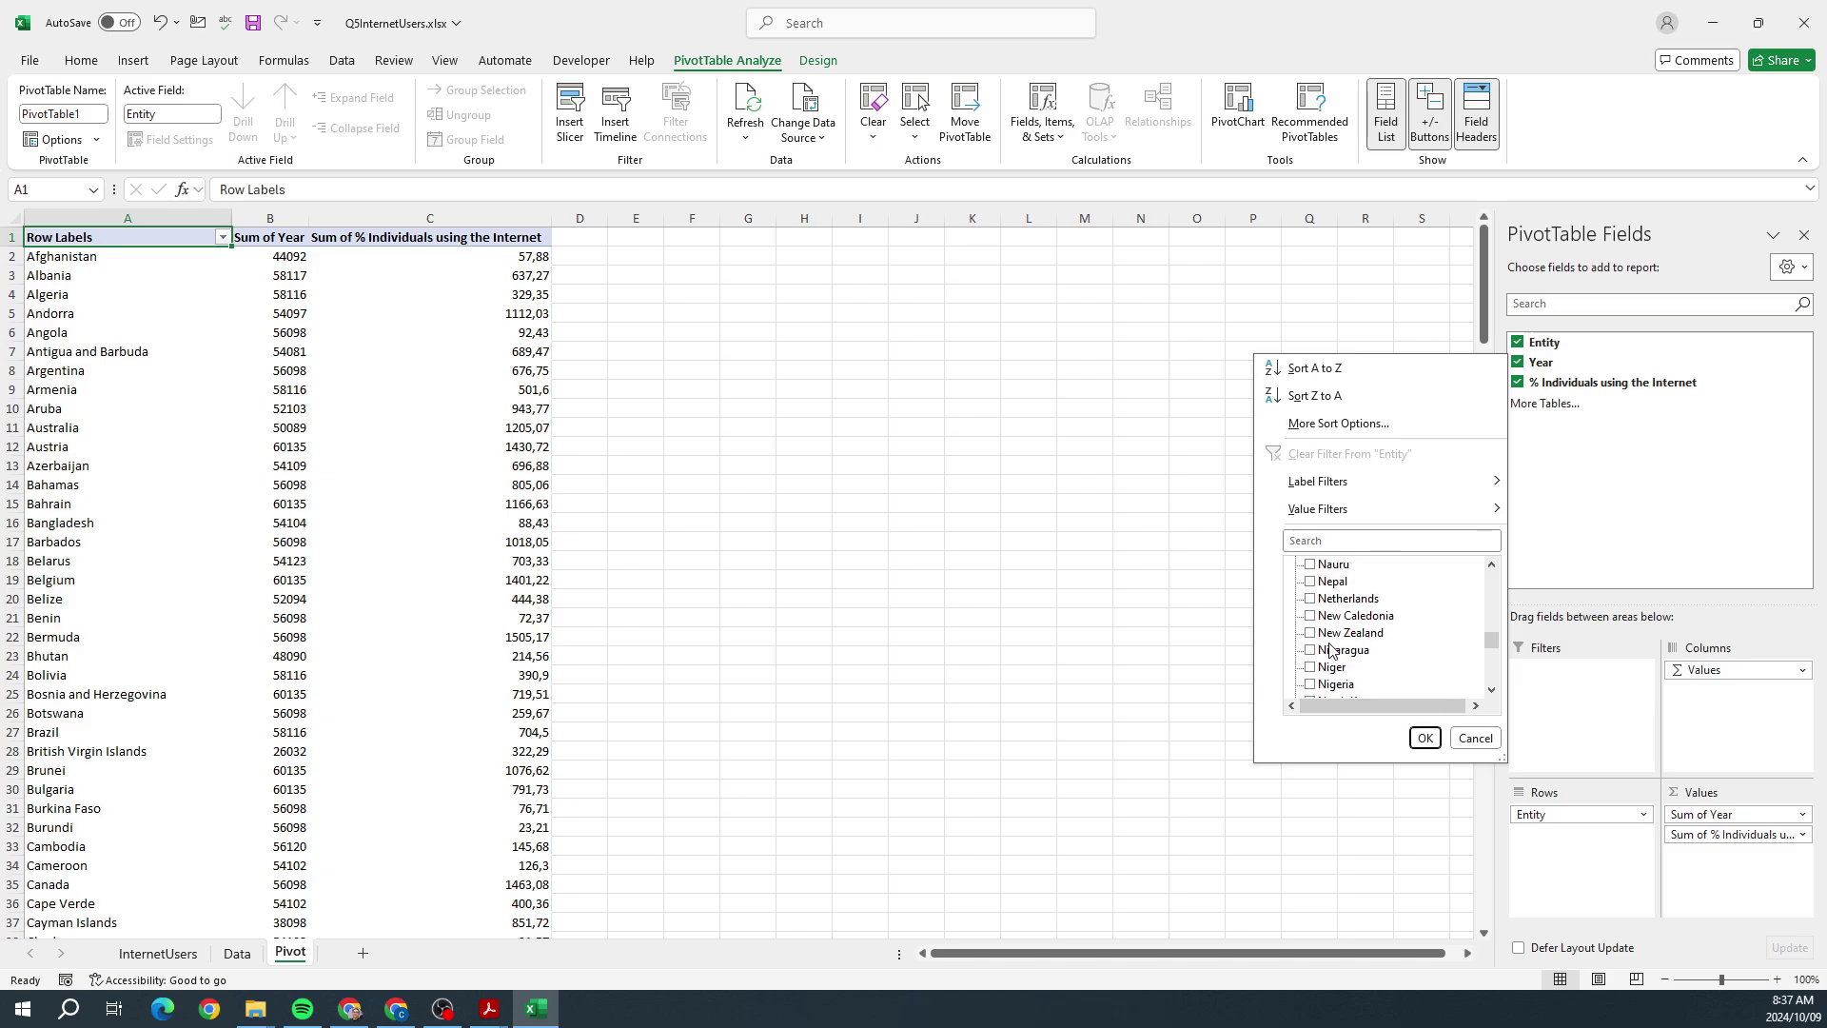
pyautogui.scroll(1, 1329, 634)
pyautogui.click(1328, 598)
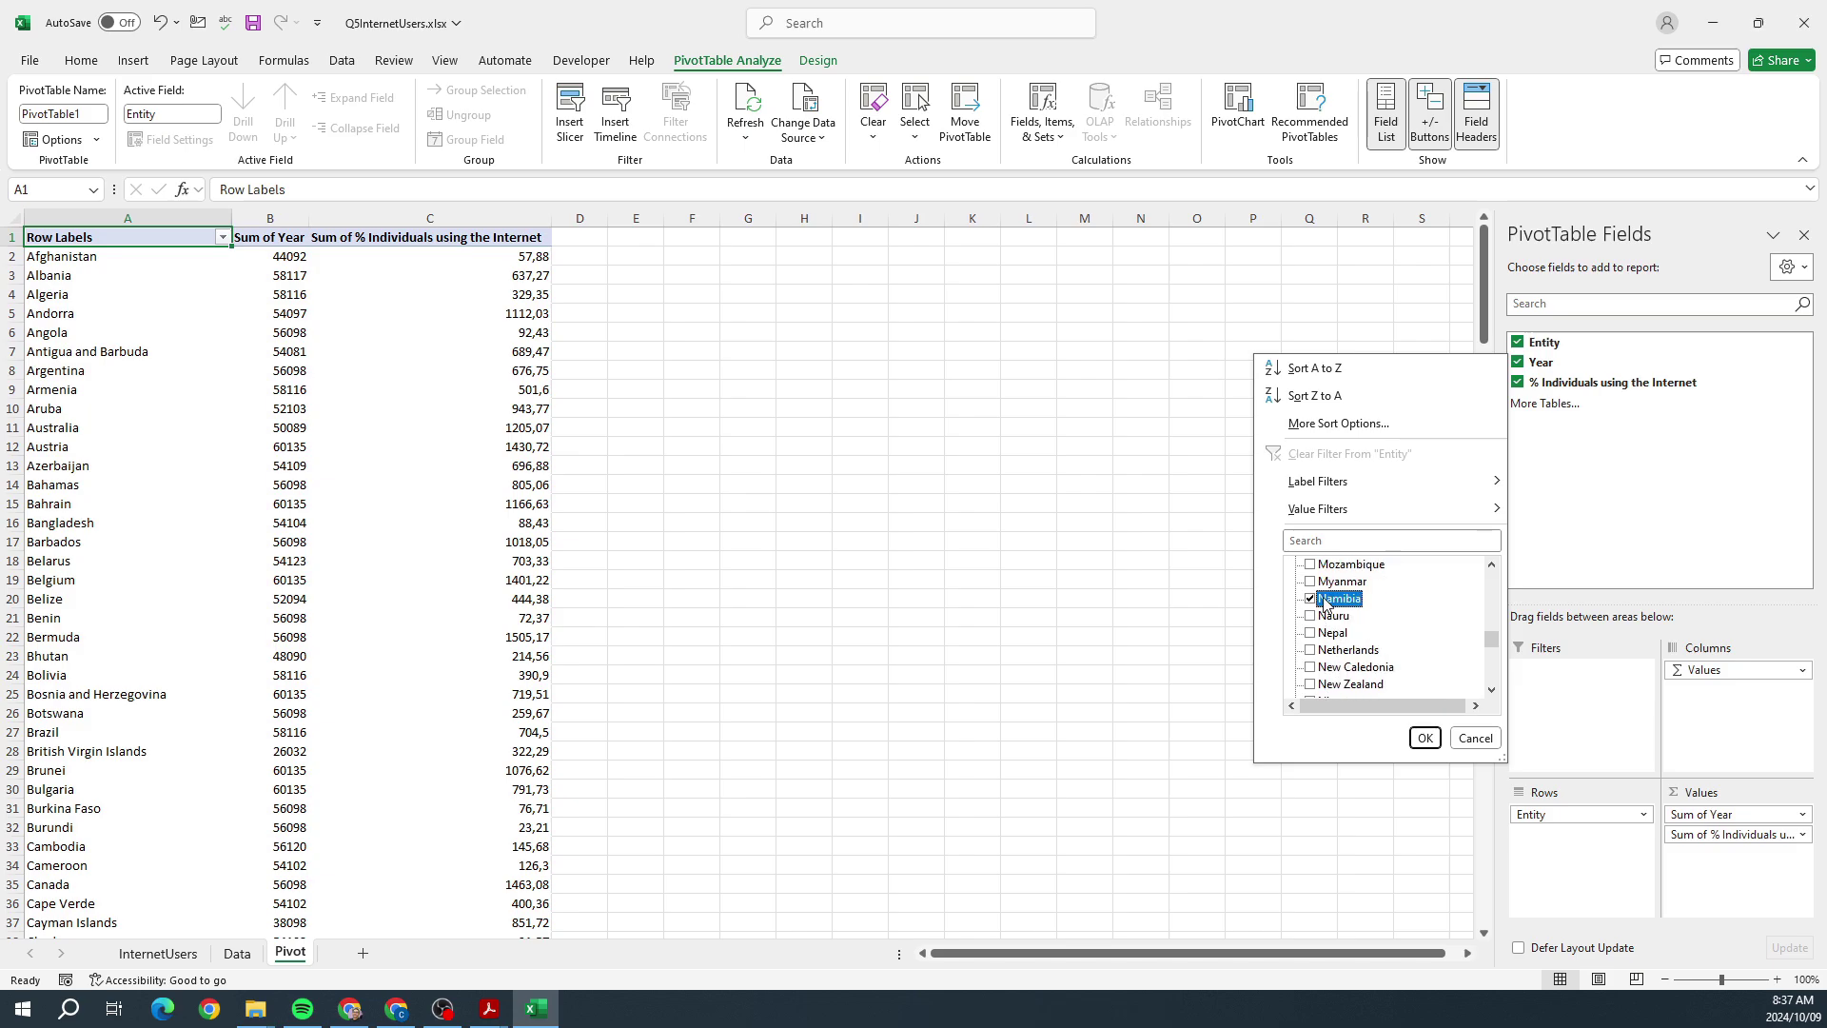
pyautogui.scroll(-1, 1362, 625)
pyautogui.scroll(-6, 1358, 638)
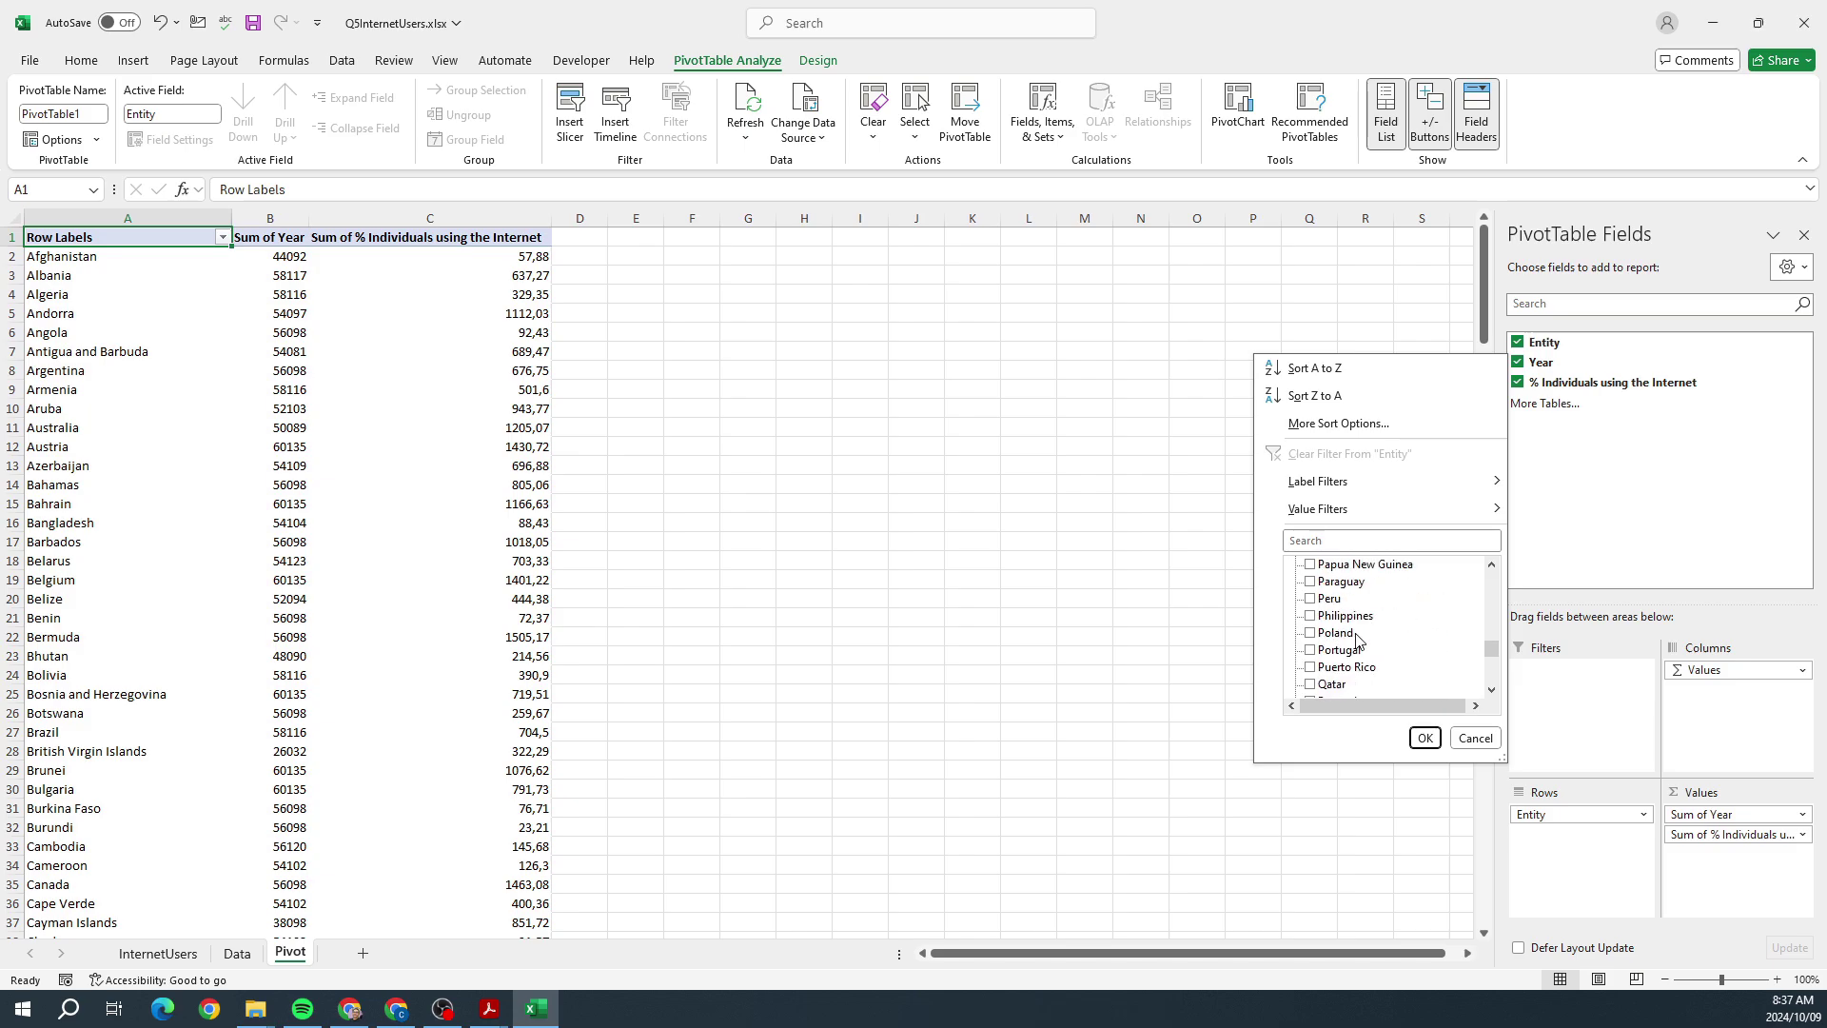
pyautogui.scroll(-8, 1357, 640)
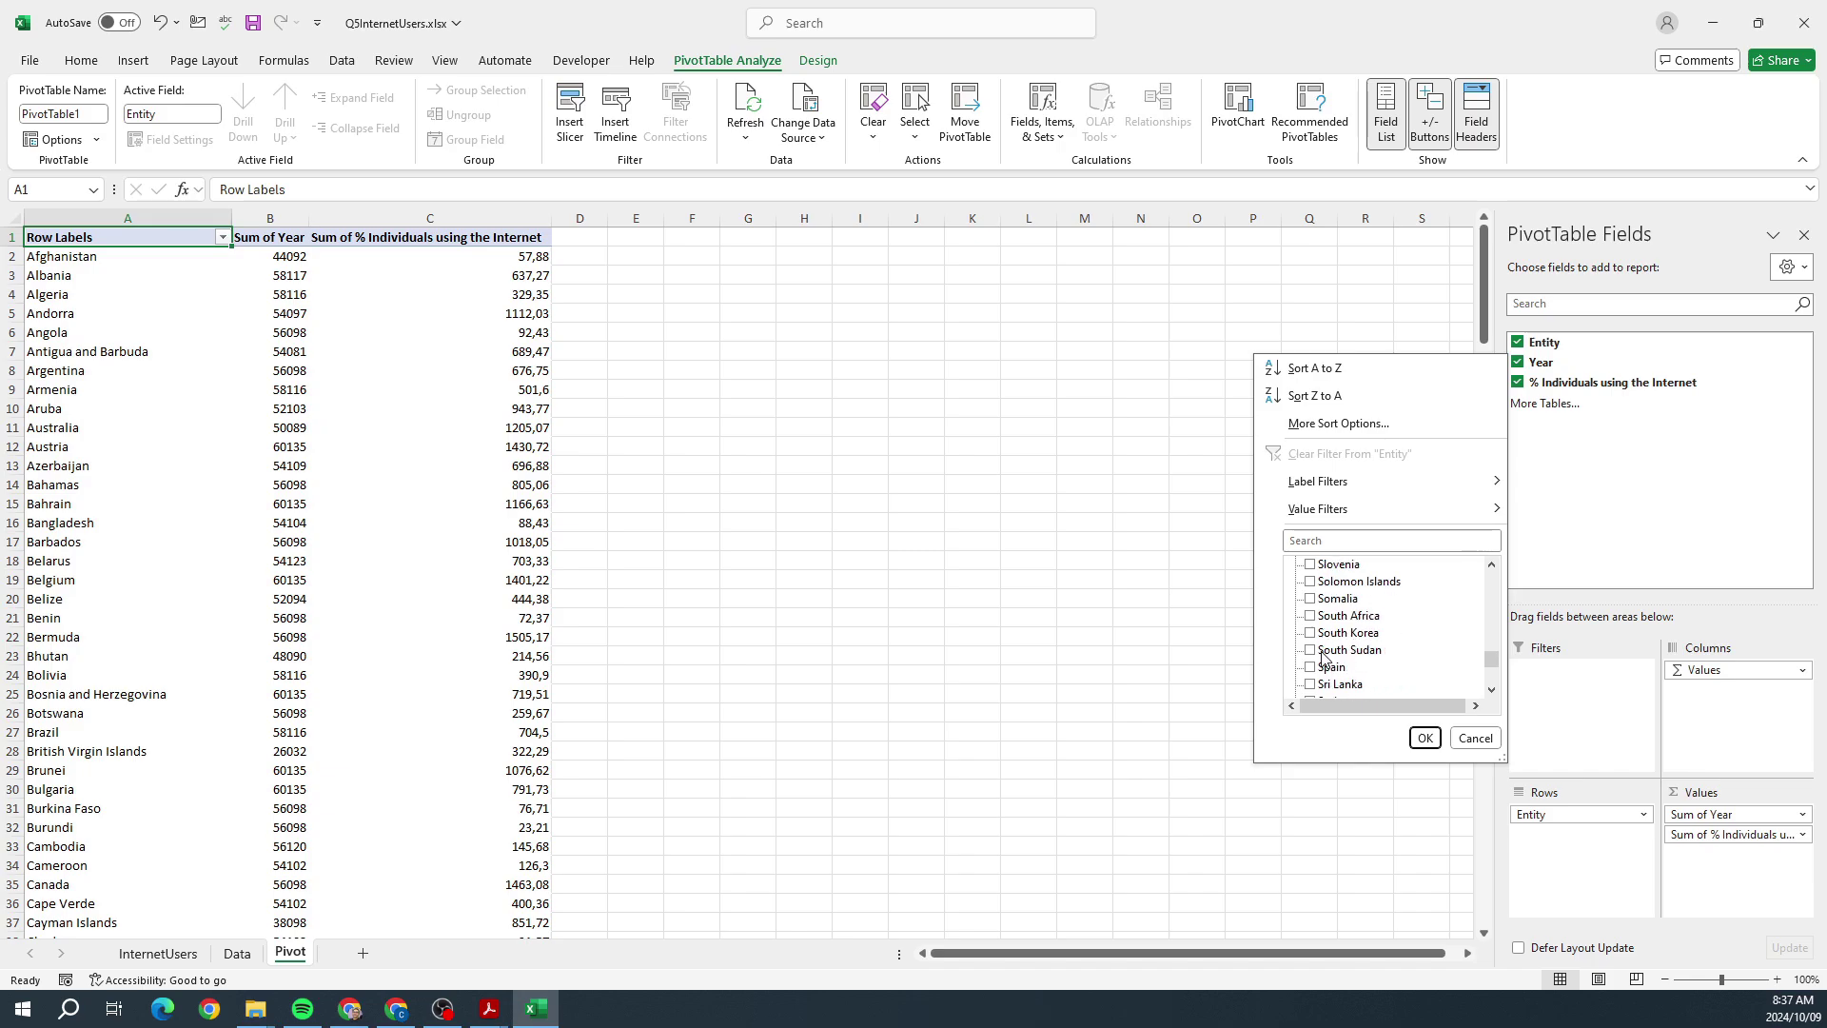
pyautogui.click(1314, 633)
pyautogui.scroll(-9, 1317, 652)
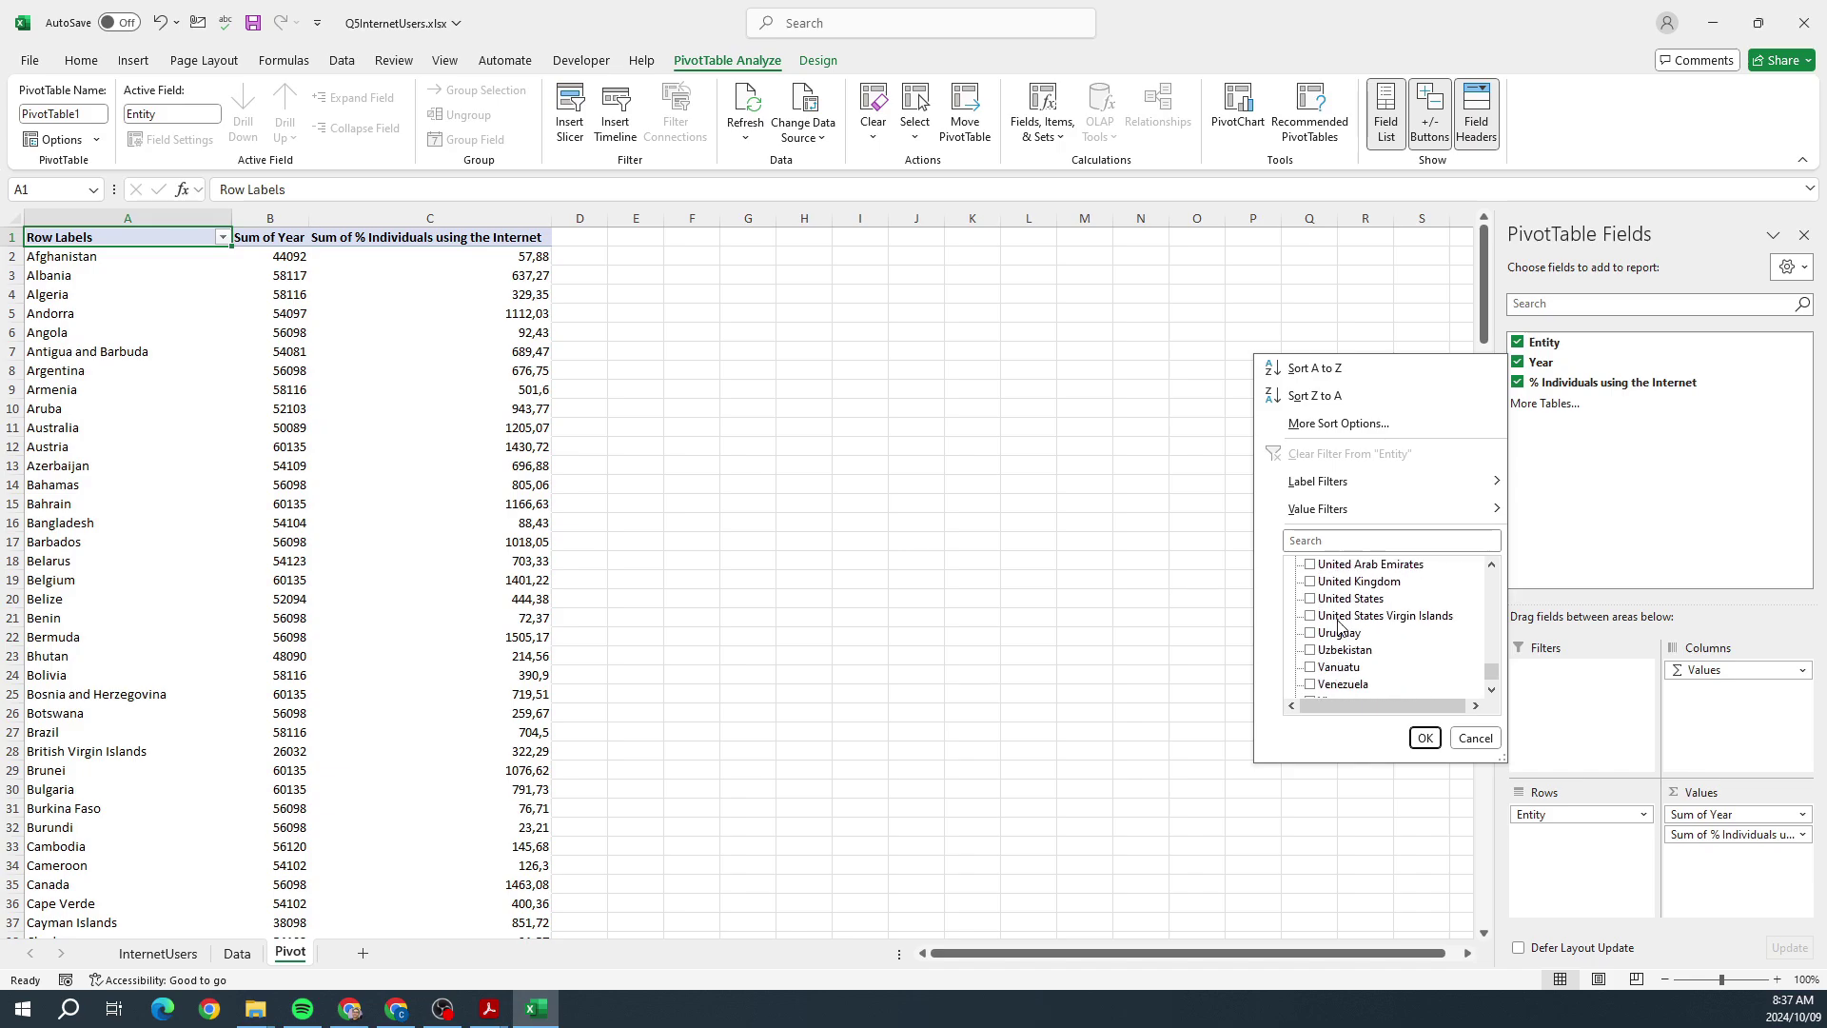
pyautogui.click(1313, 685)
pyautogui.click(1424, 738)
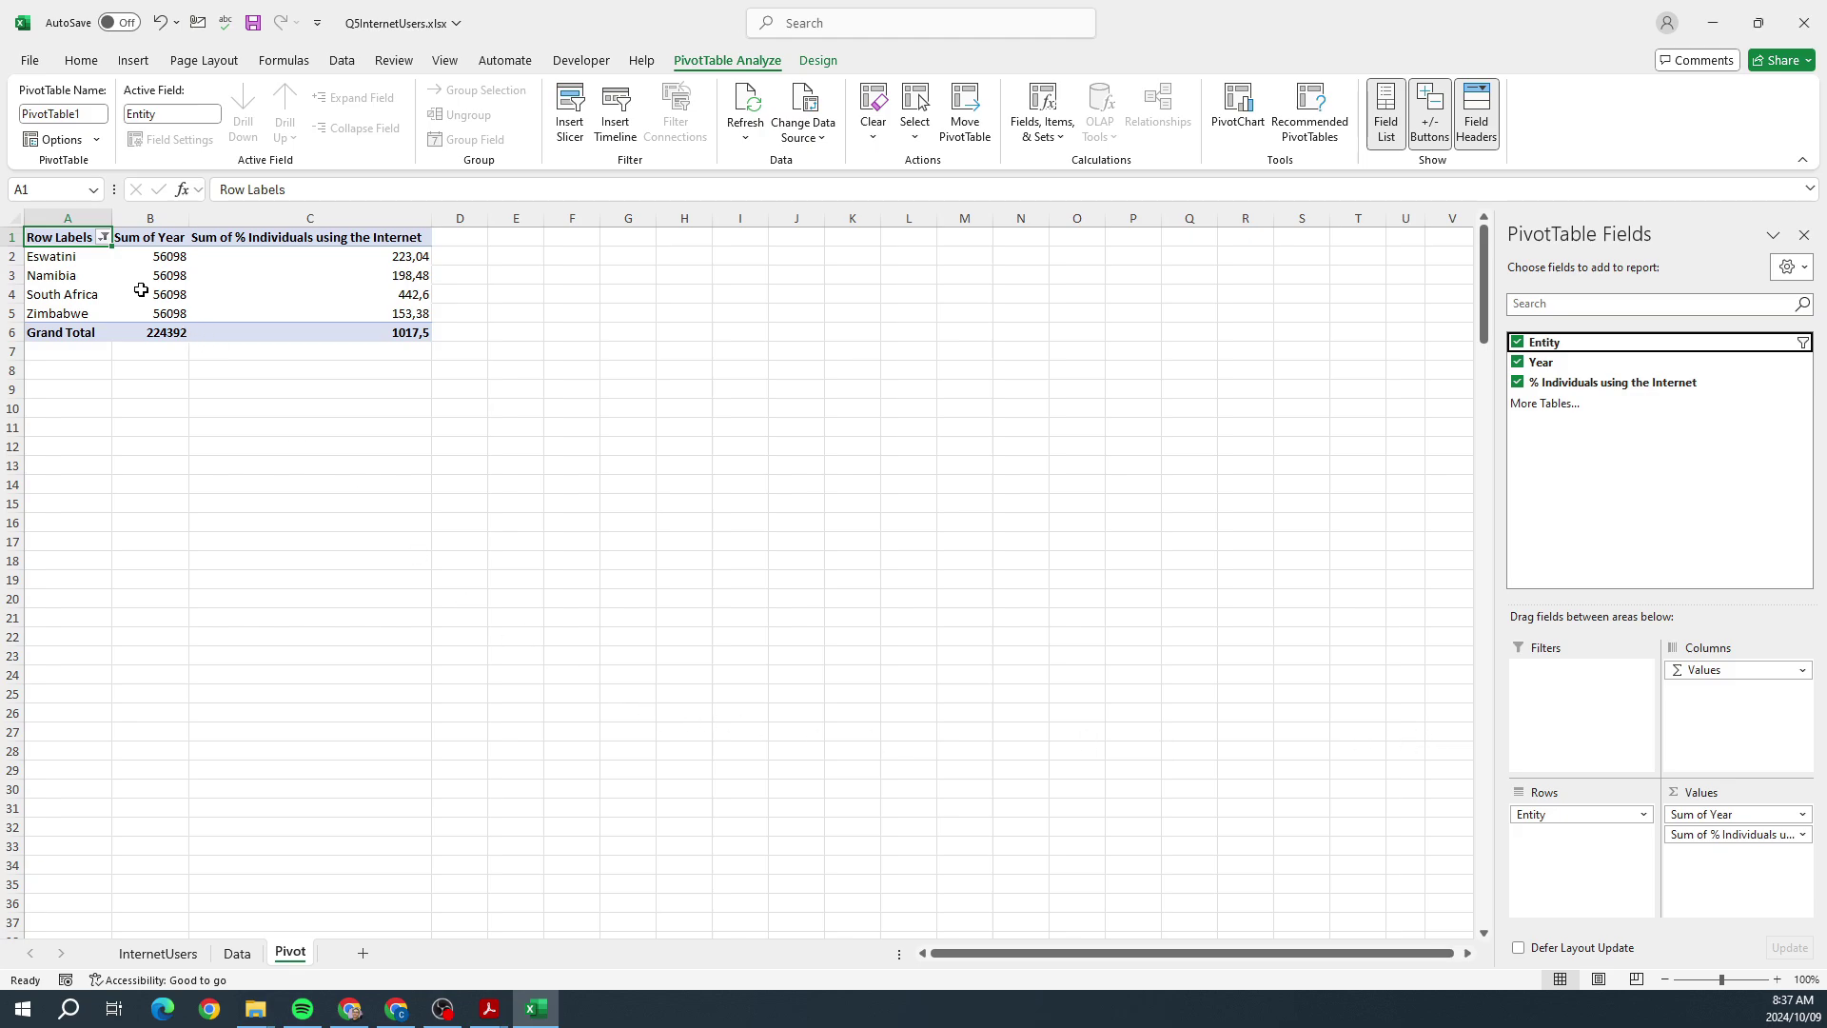
# Step: Zoom the sheet in to read the pivot table and check the question paper
pyautogui.click(1777, 980)
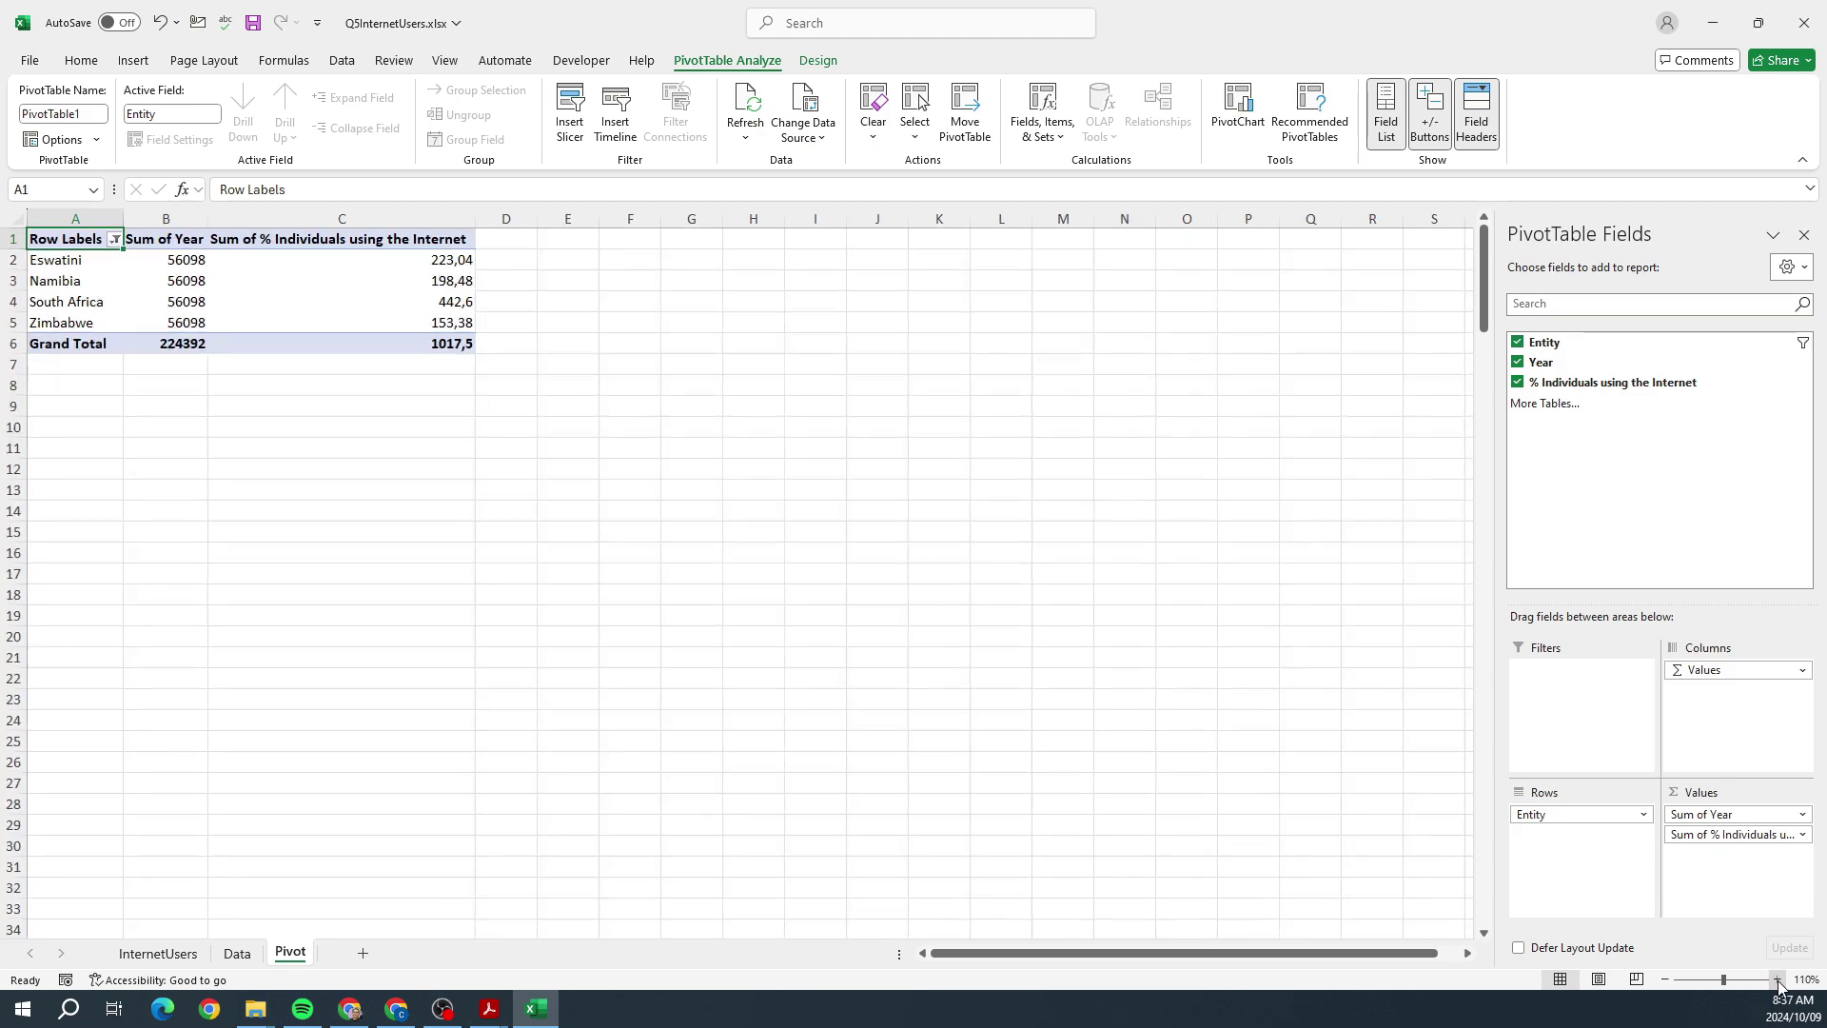
pyautogui.click(1777, 979)
pyautogui.click(1777, 980)
pyautogui.click(1777, 980)
pyautogui.click(1777, 980)
pyautogui.click(1778, 980)
pyautogui.click(1777, 980)
pyautogui.click(1778, 980)
pyautogui.click(1777, 980)
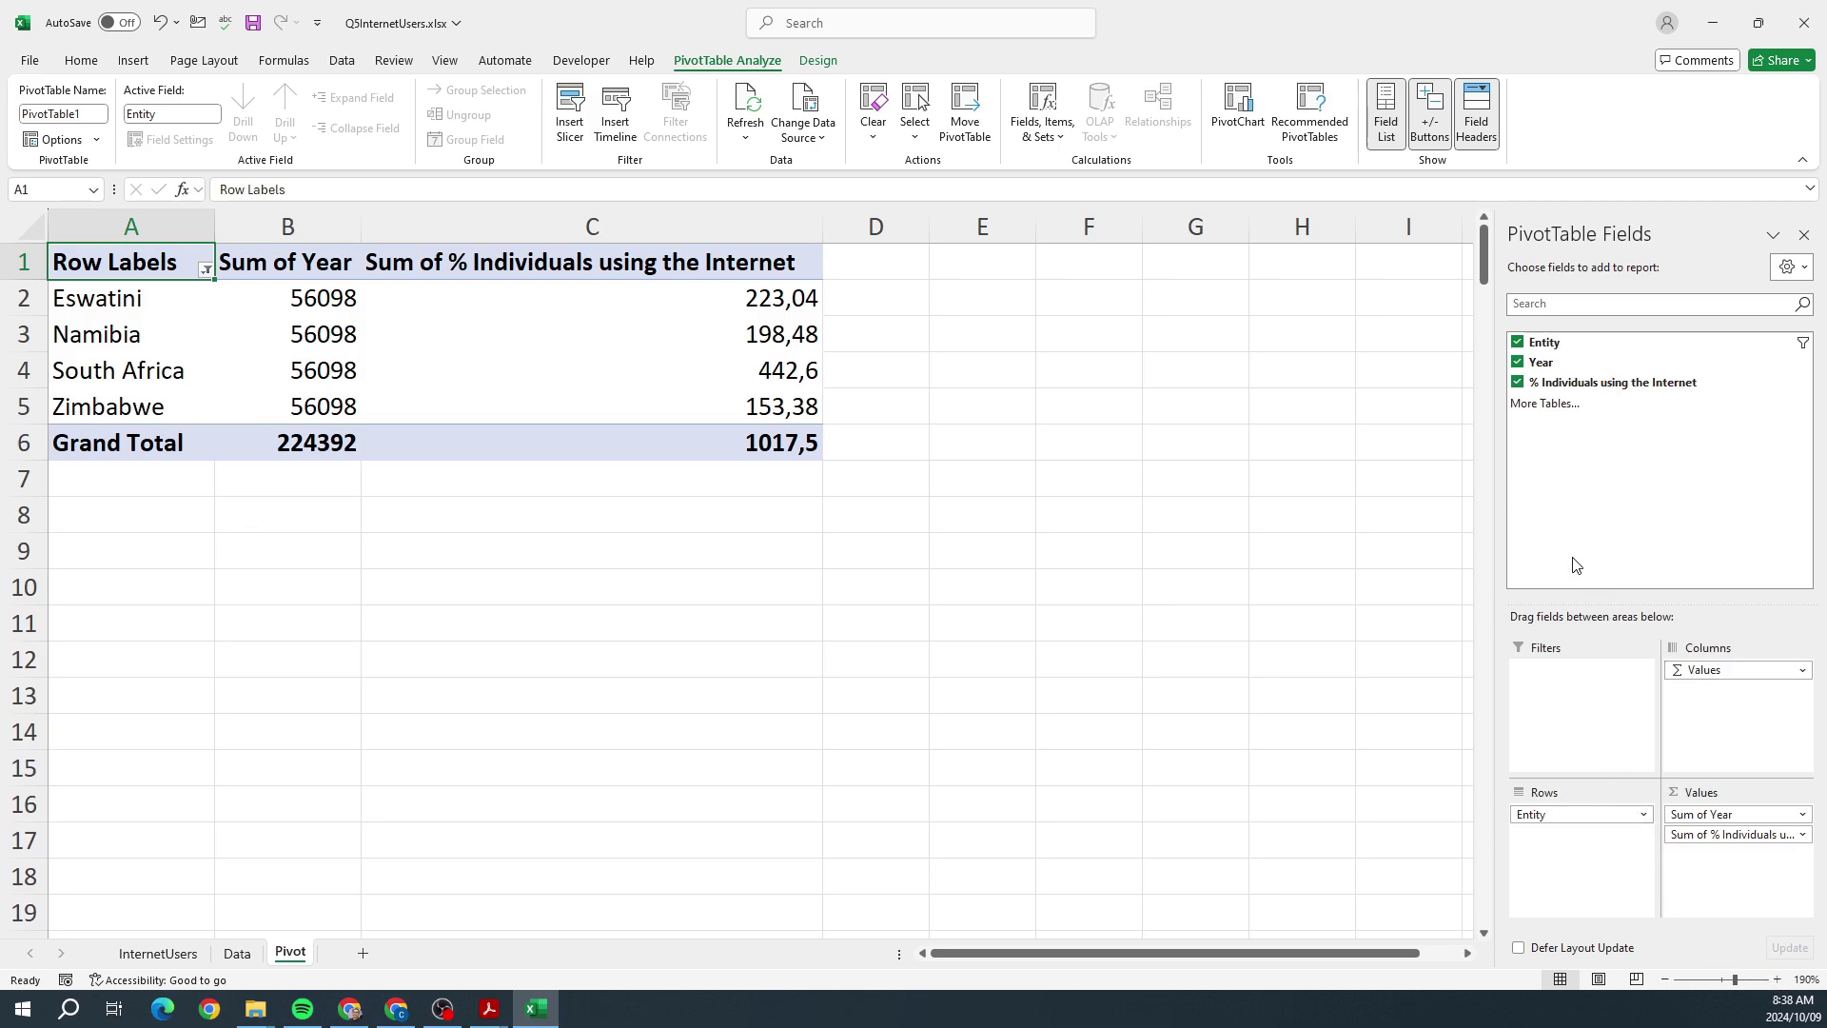
pyautogui.click(1805, 366)
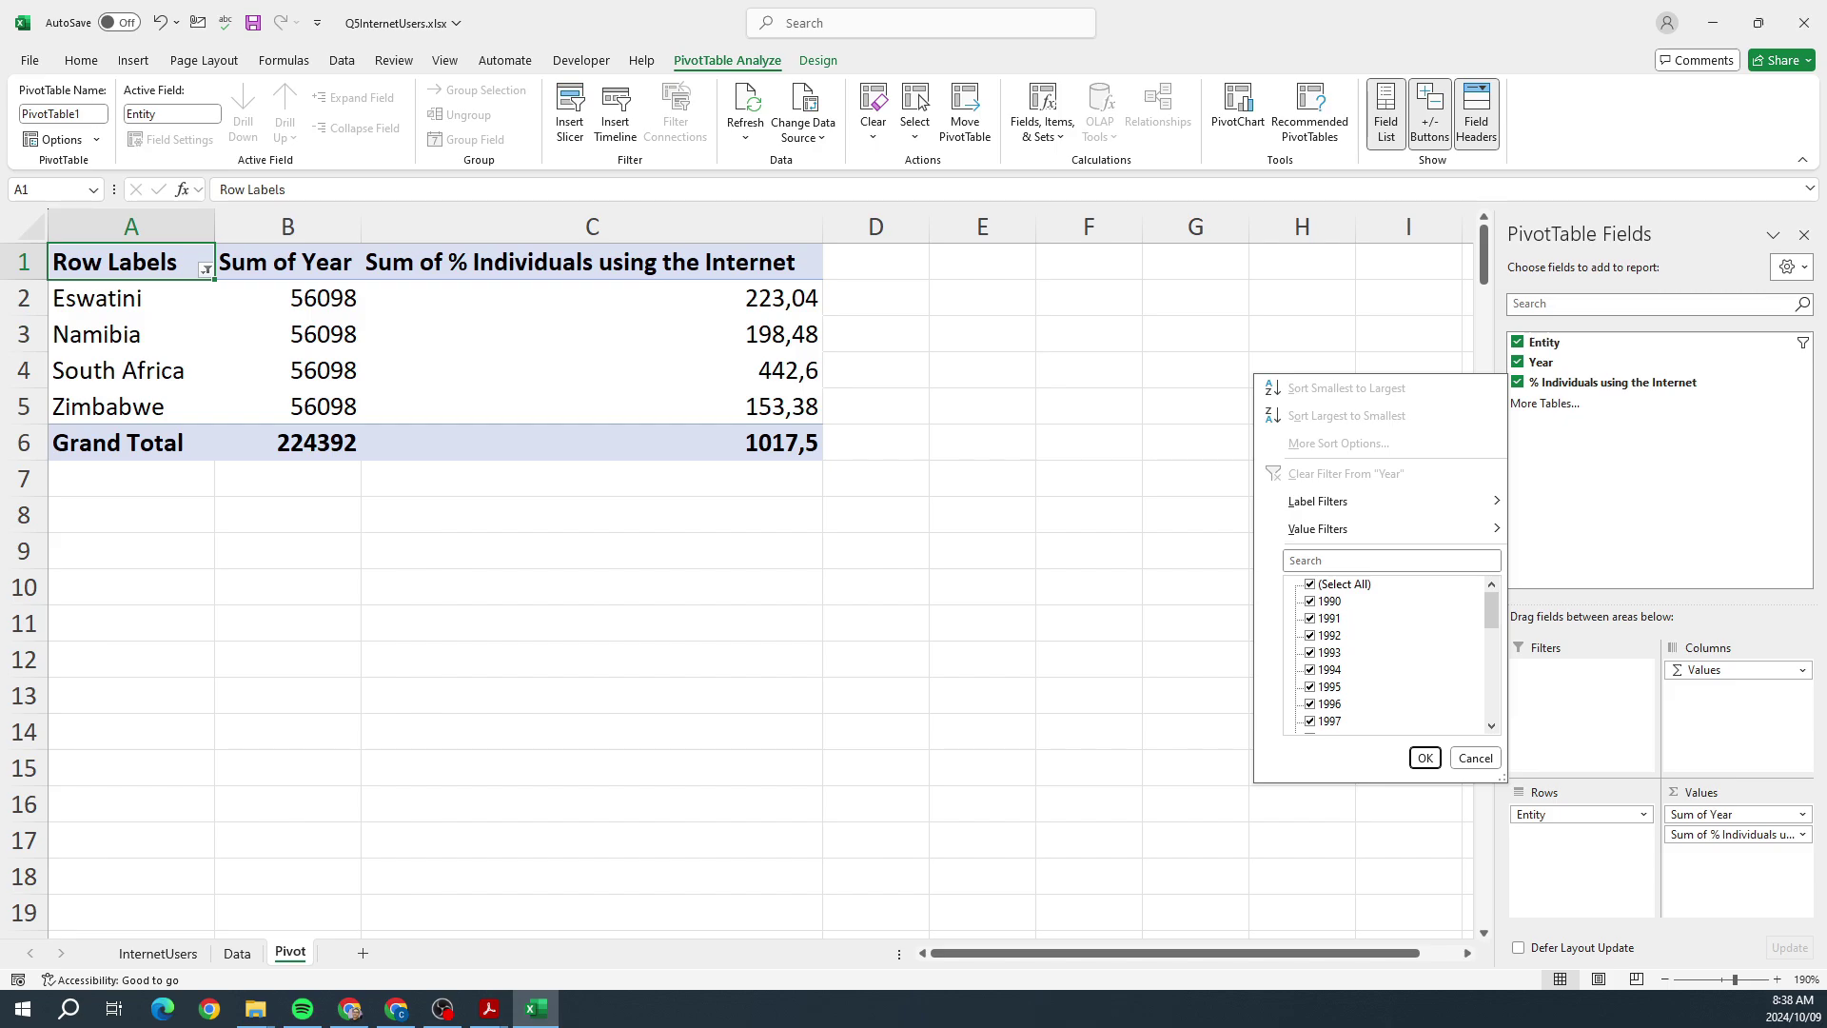
pyautogui.hotkey('alt', 'Tab')
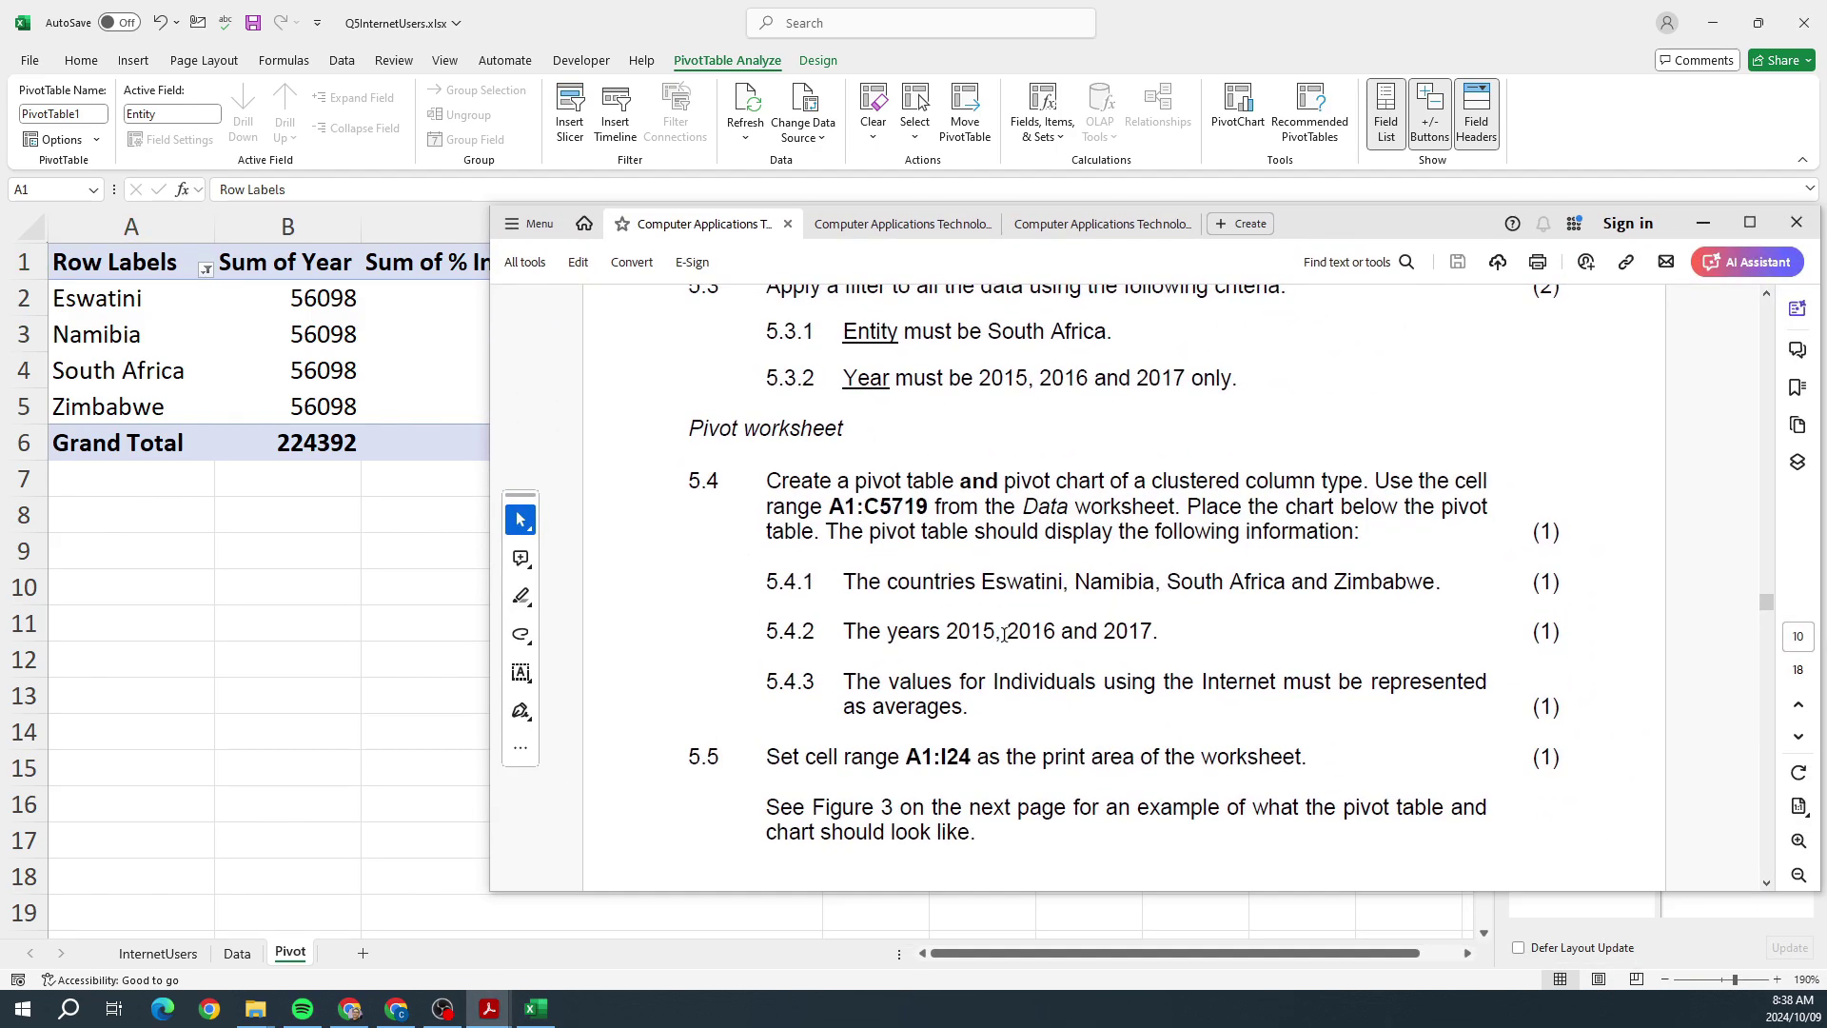
pyautogui.hotkey('alt', 'Tab')
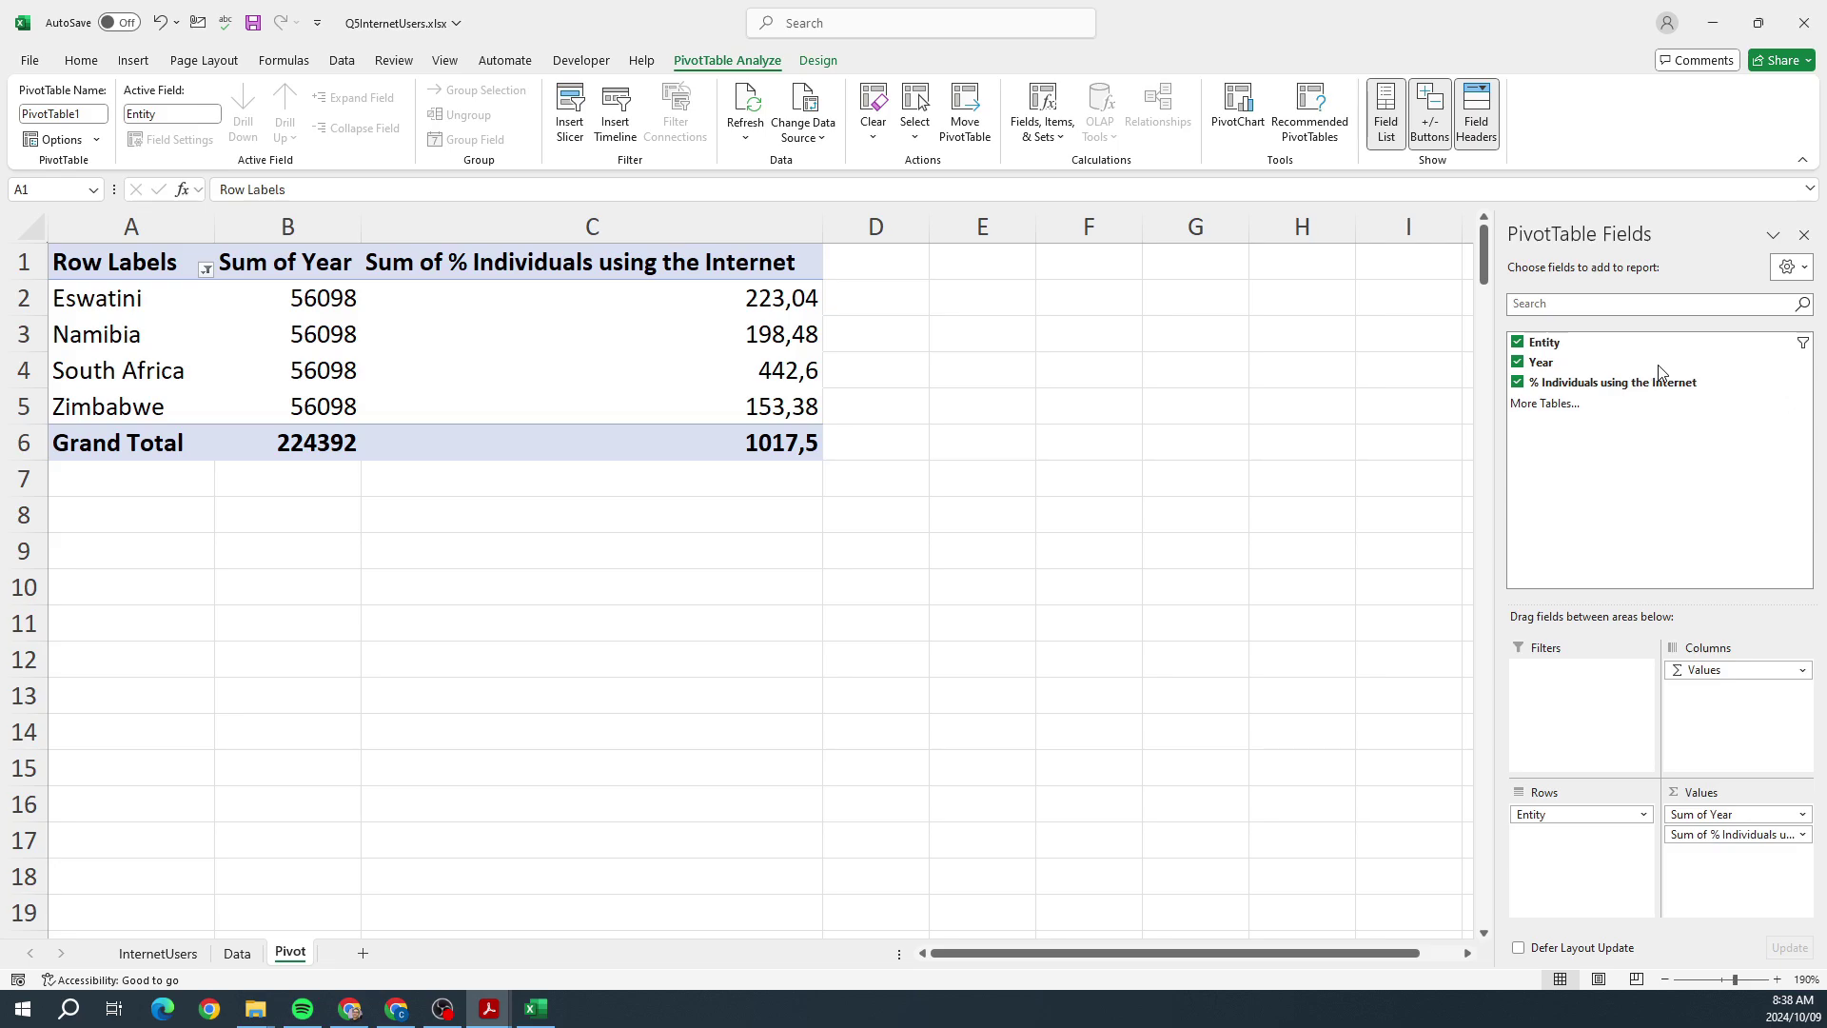
# Step: Filter the Year field to only 2015, 2016 and 2017
pyautogui.click(1803, 361)
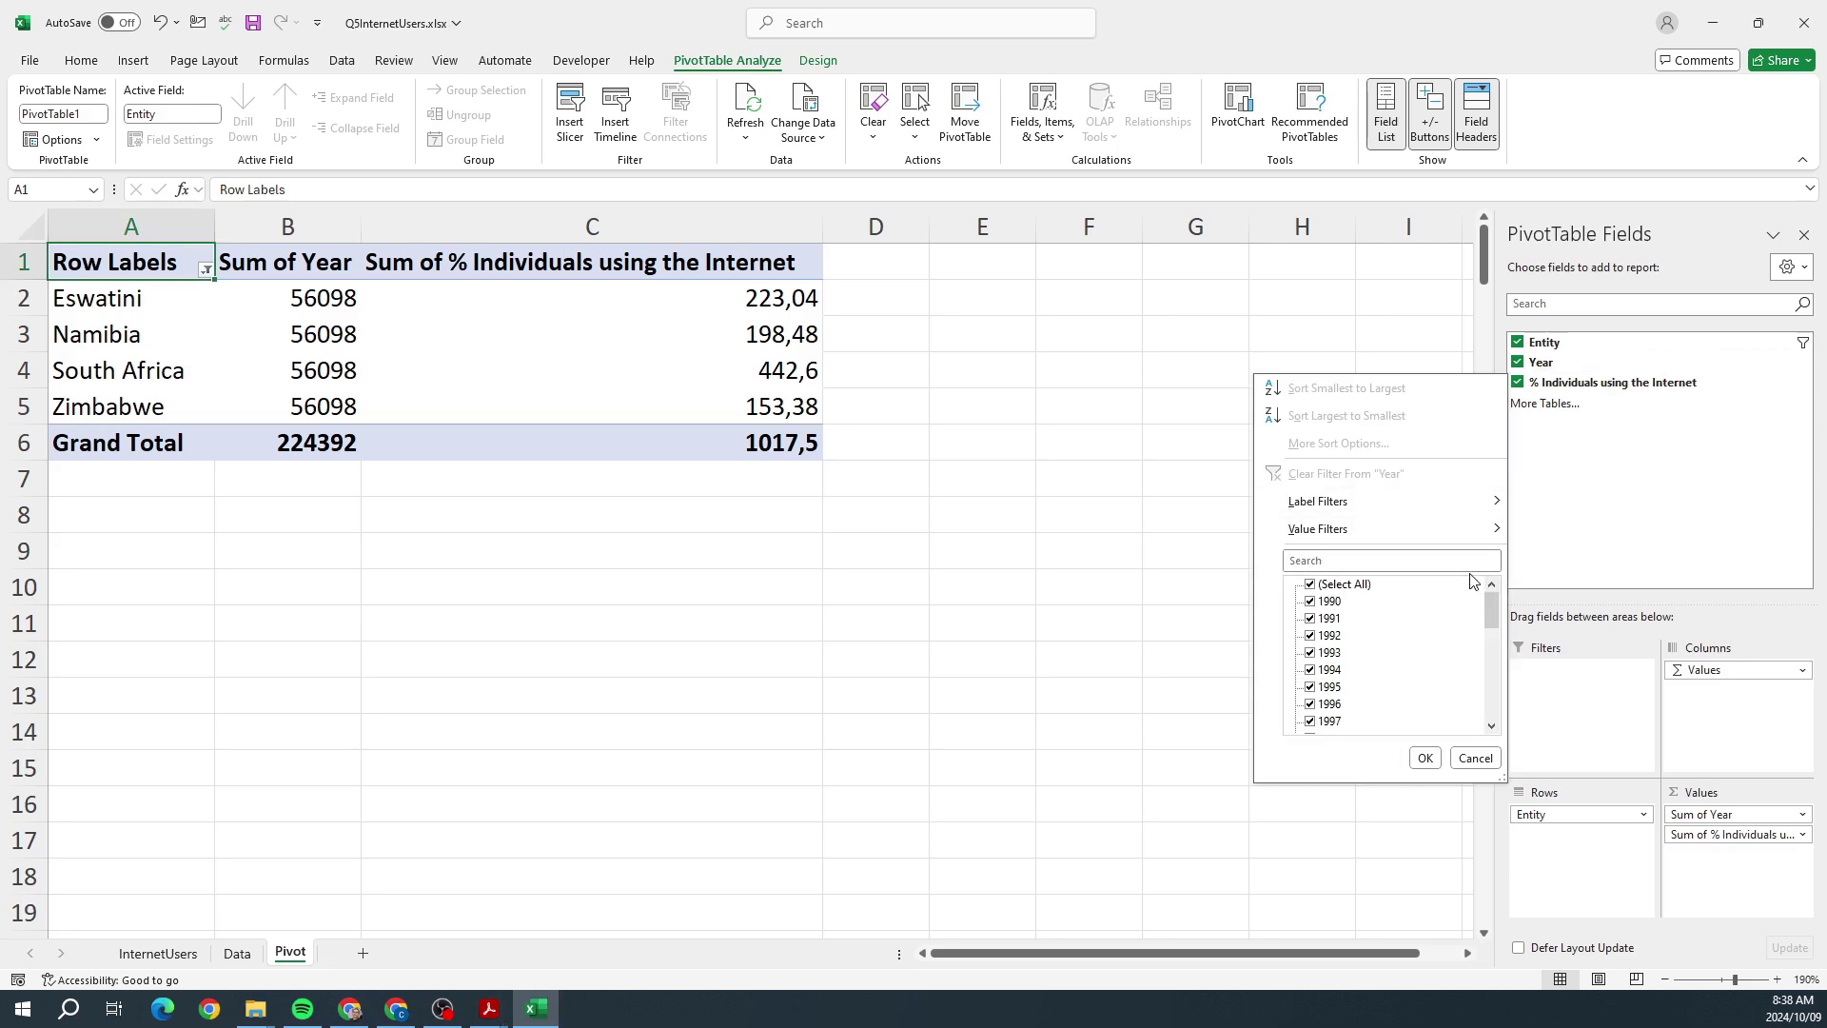
pyautogui.click(1336, 584)
pyautogui.moveTo(1487, 609); pyautogui.dragTo(1488, 699)
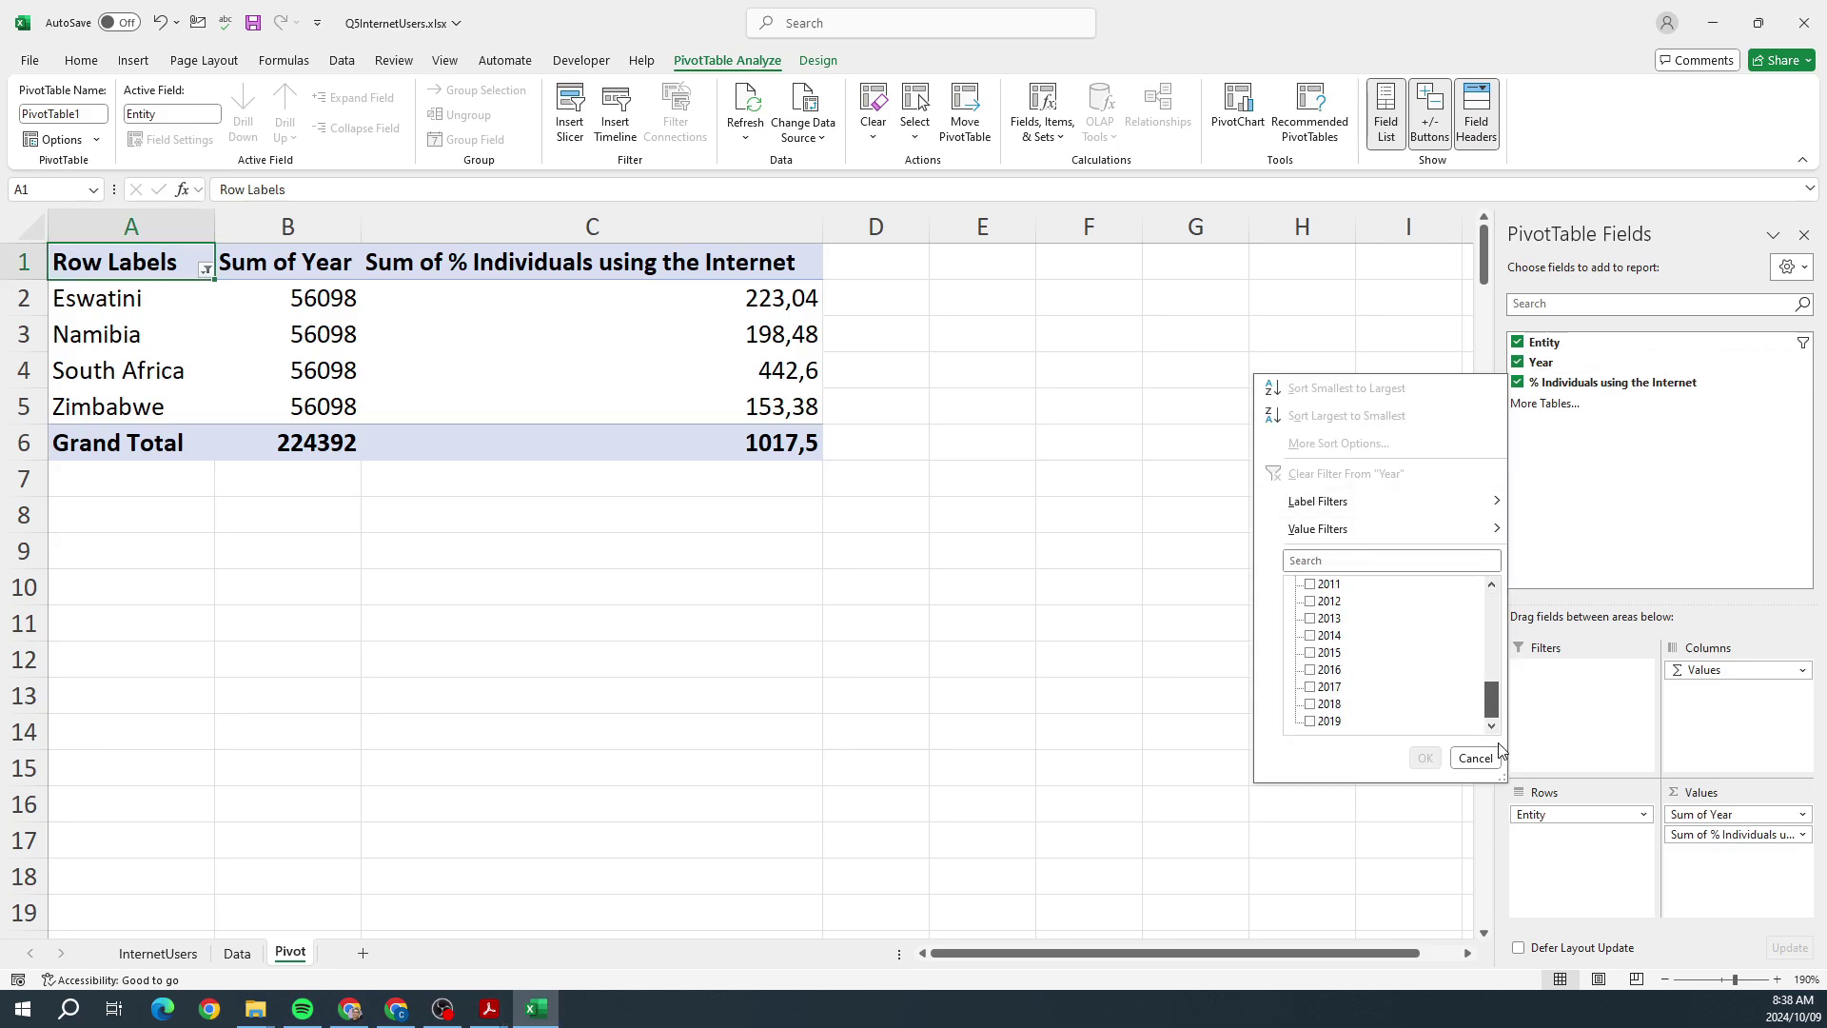
pyautogui.click(1309, 654)
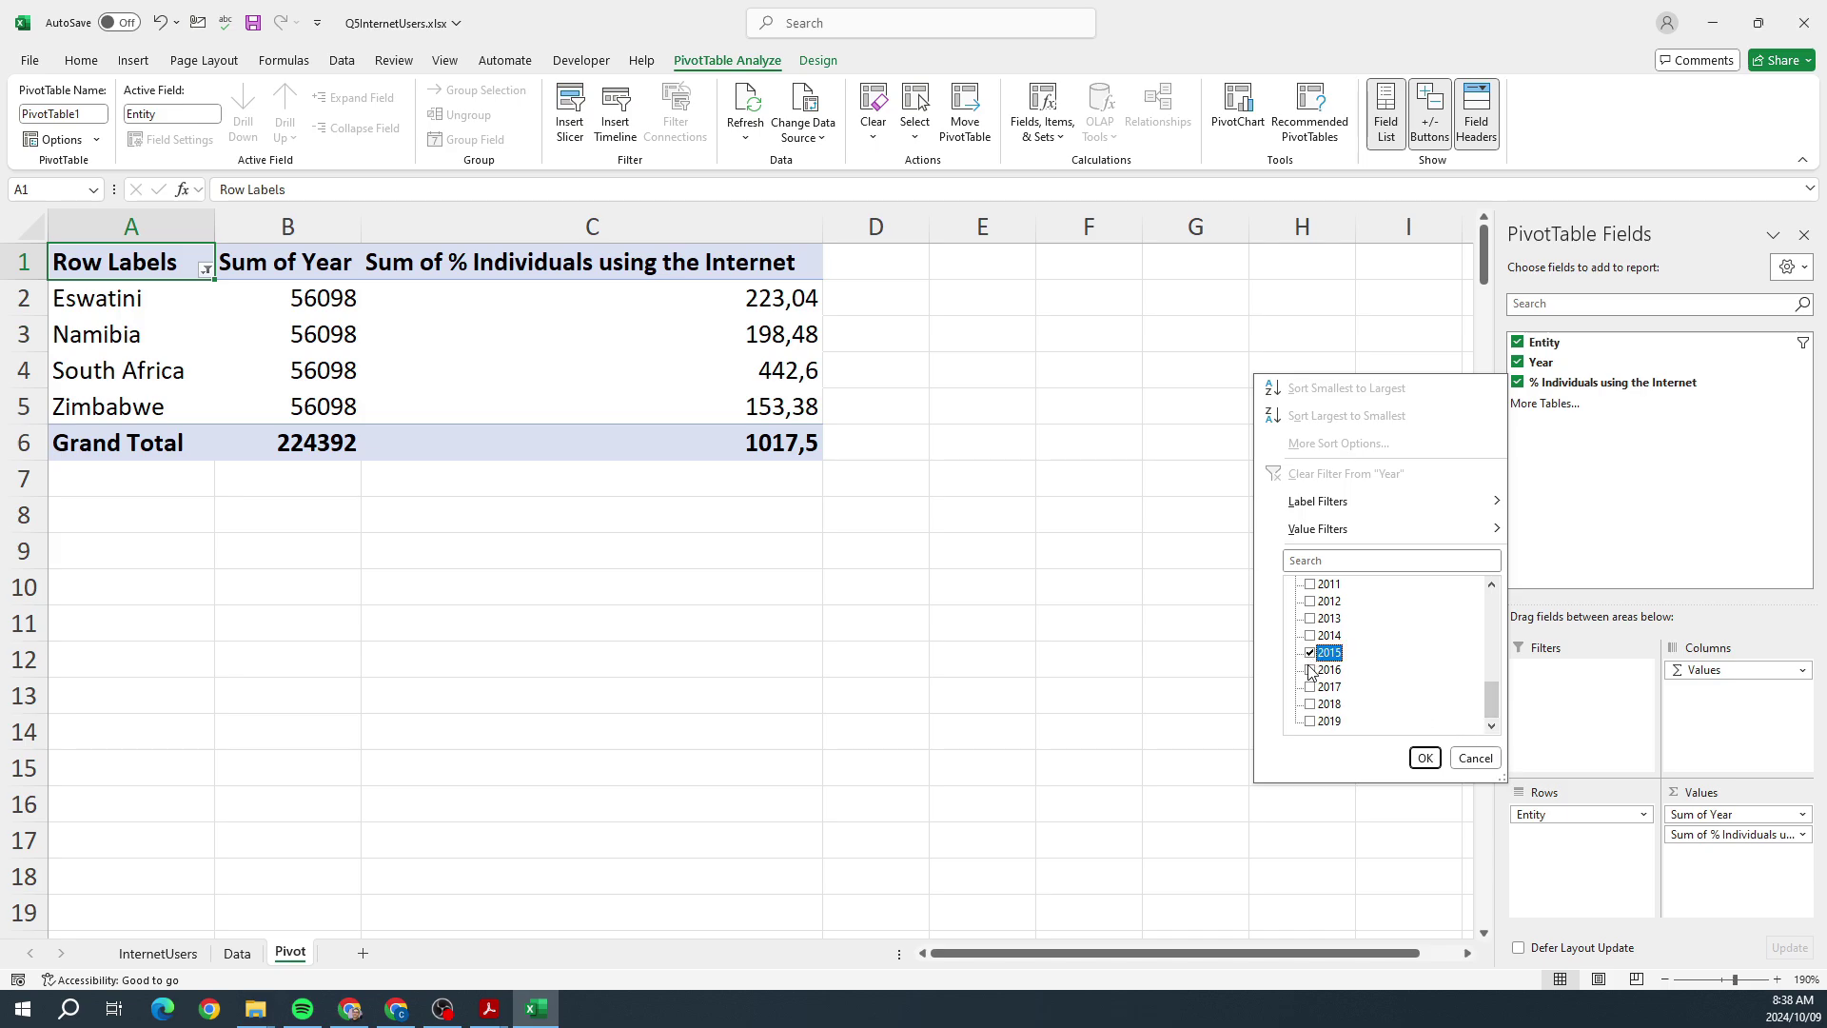
pyautogui.click(1309, 670)
pyautogui.click(1309, 687)
pyautogui.click(1413, 759)
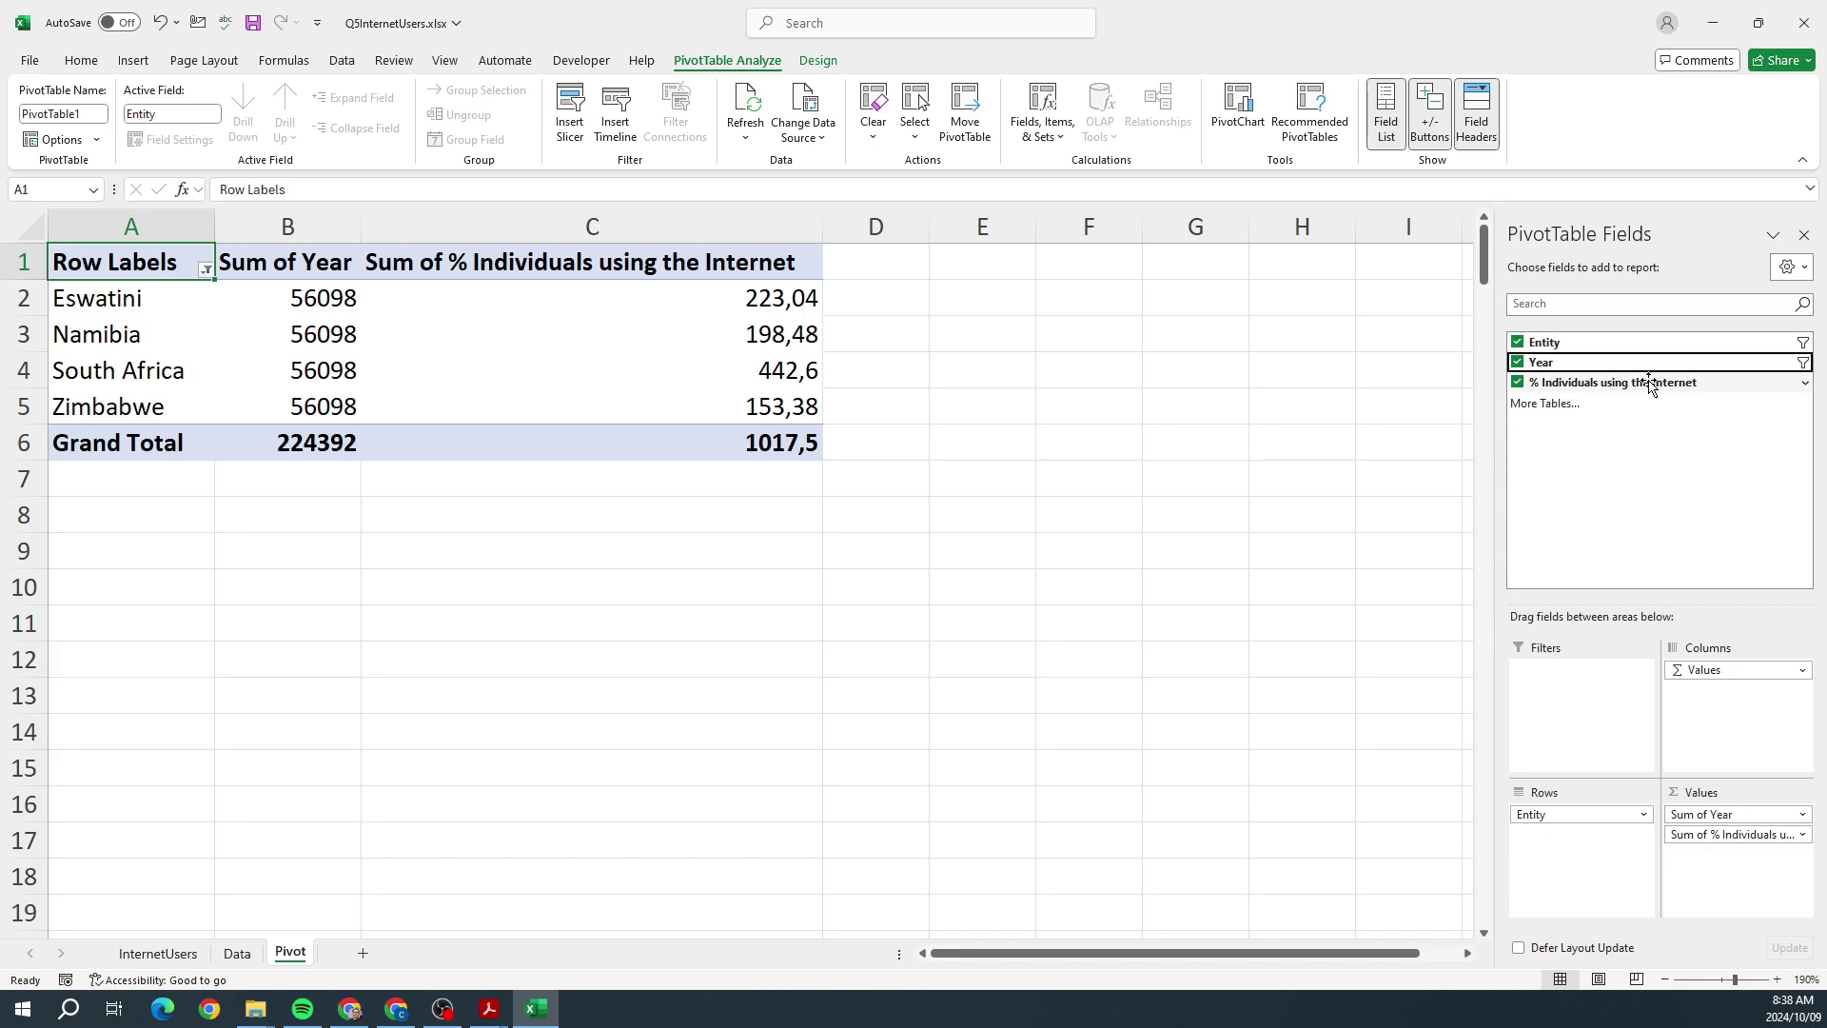
pyautogui.click(1804, 384)
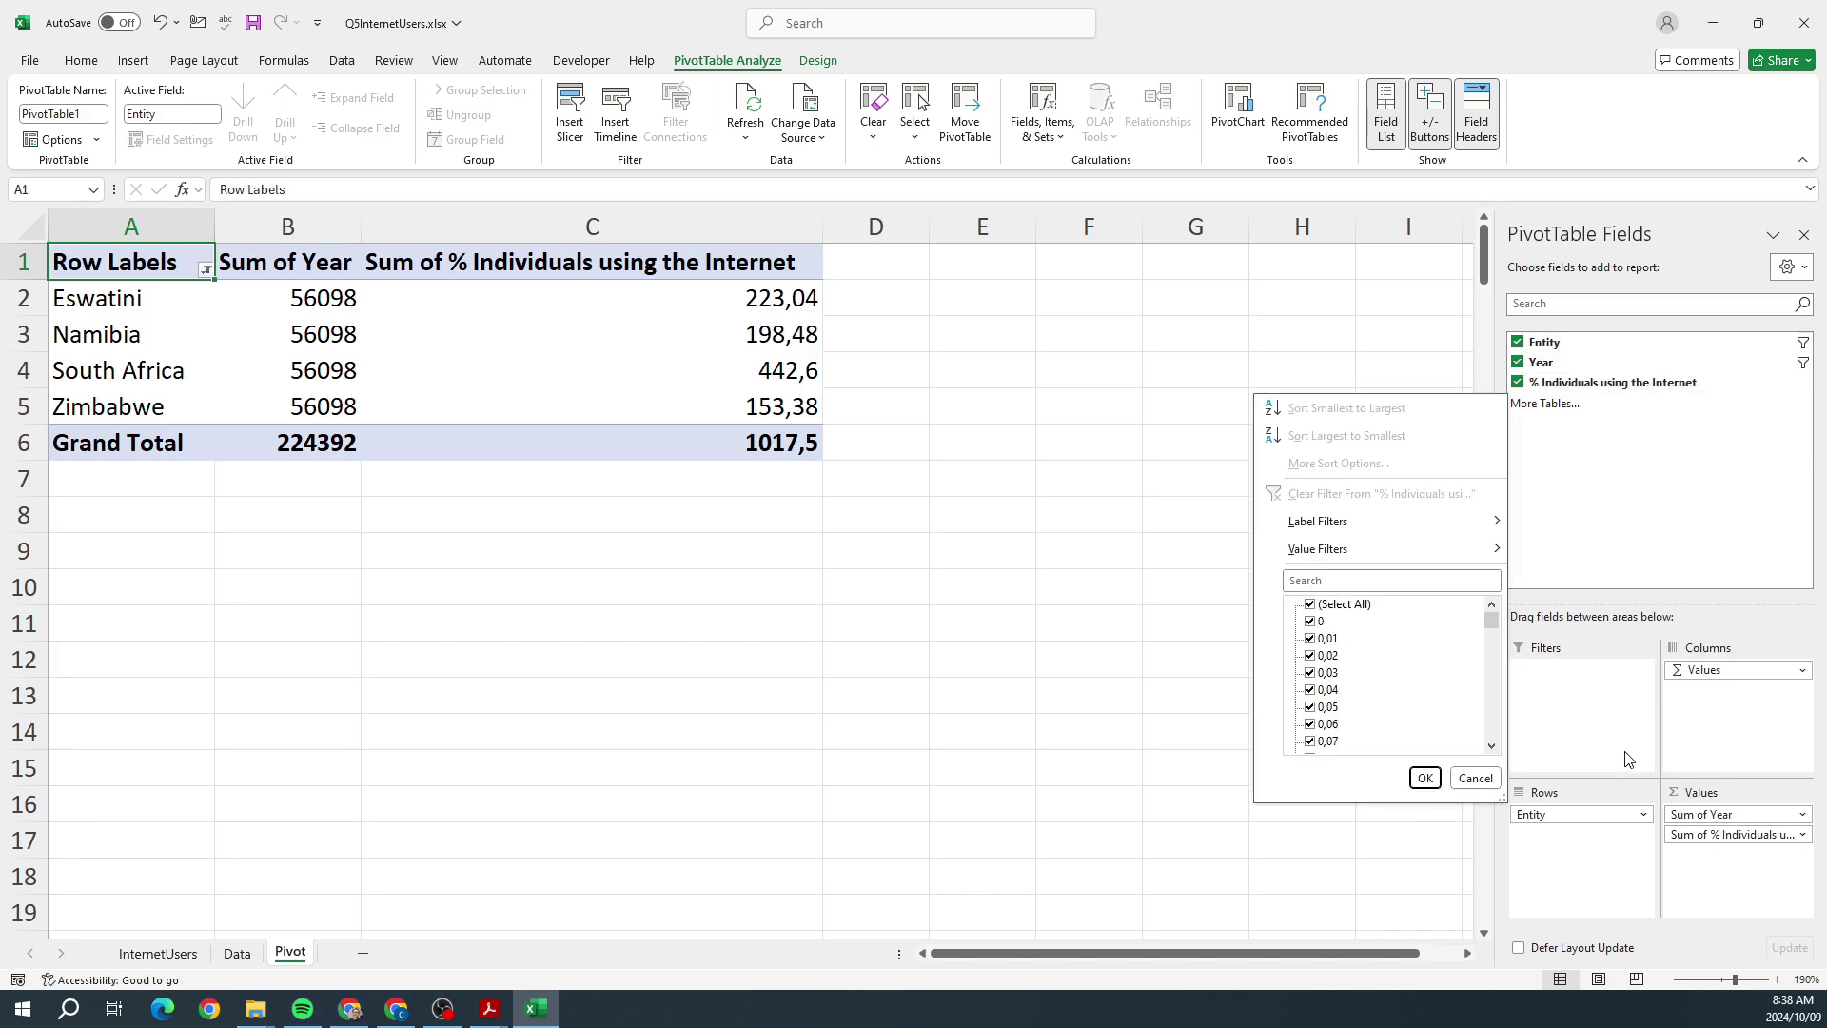
pyautogui.click(1484, 780)
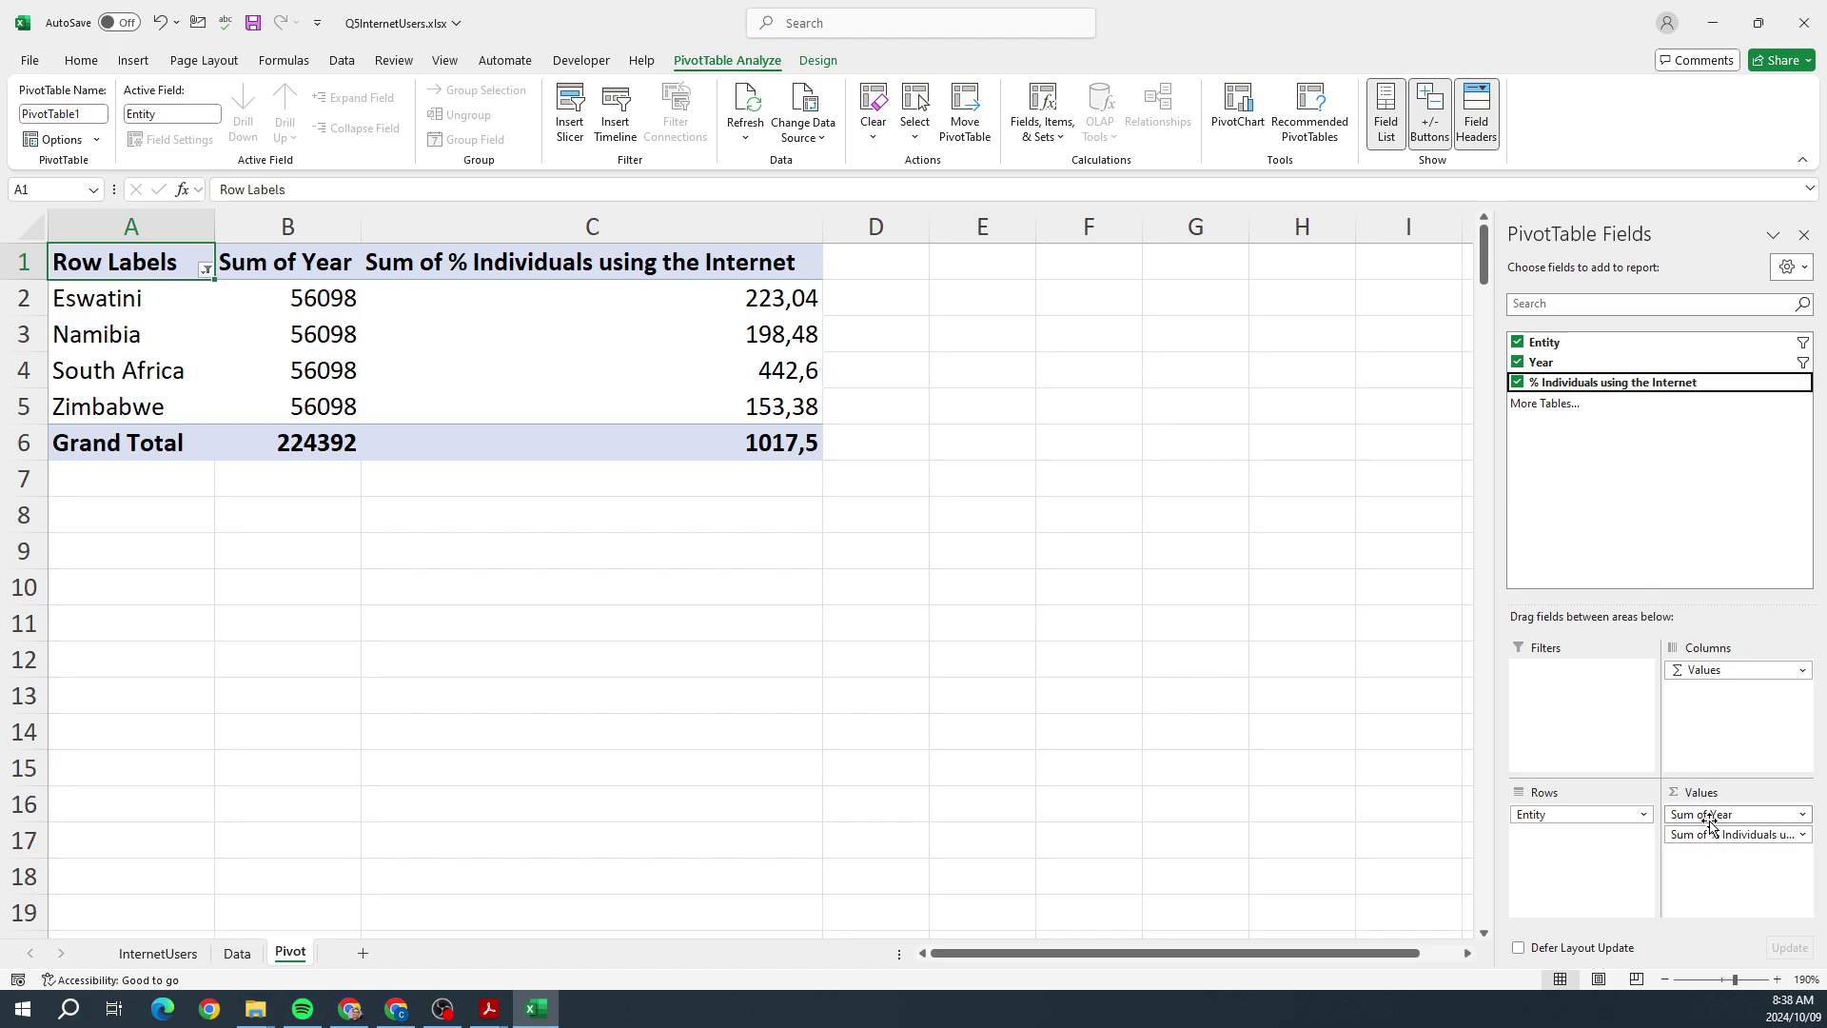
# Step: Move Year into Rows below Entity and remove Sum of Year from the values
pyautogui.click(1802, 815)
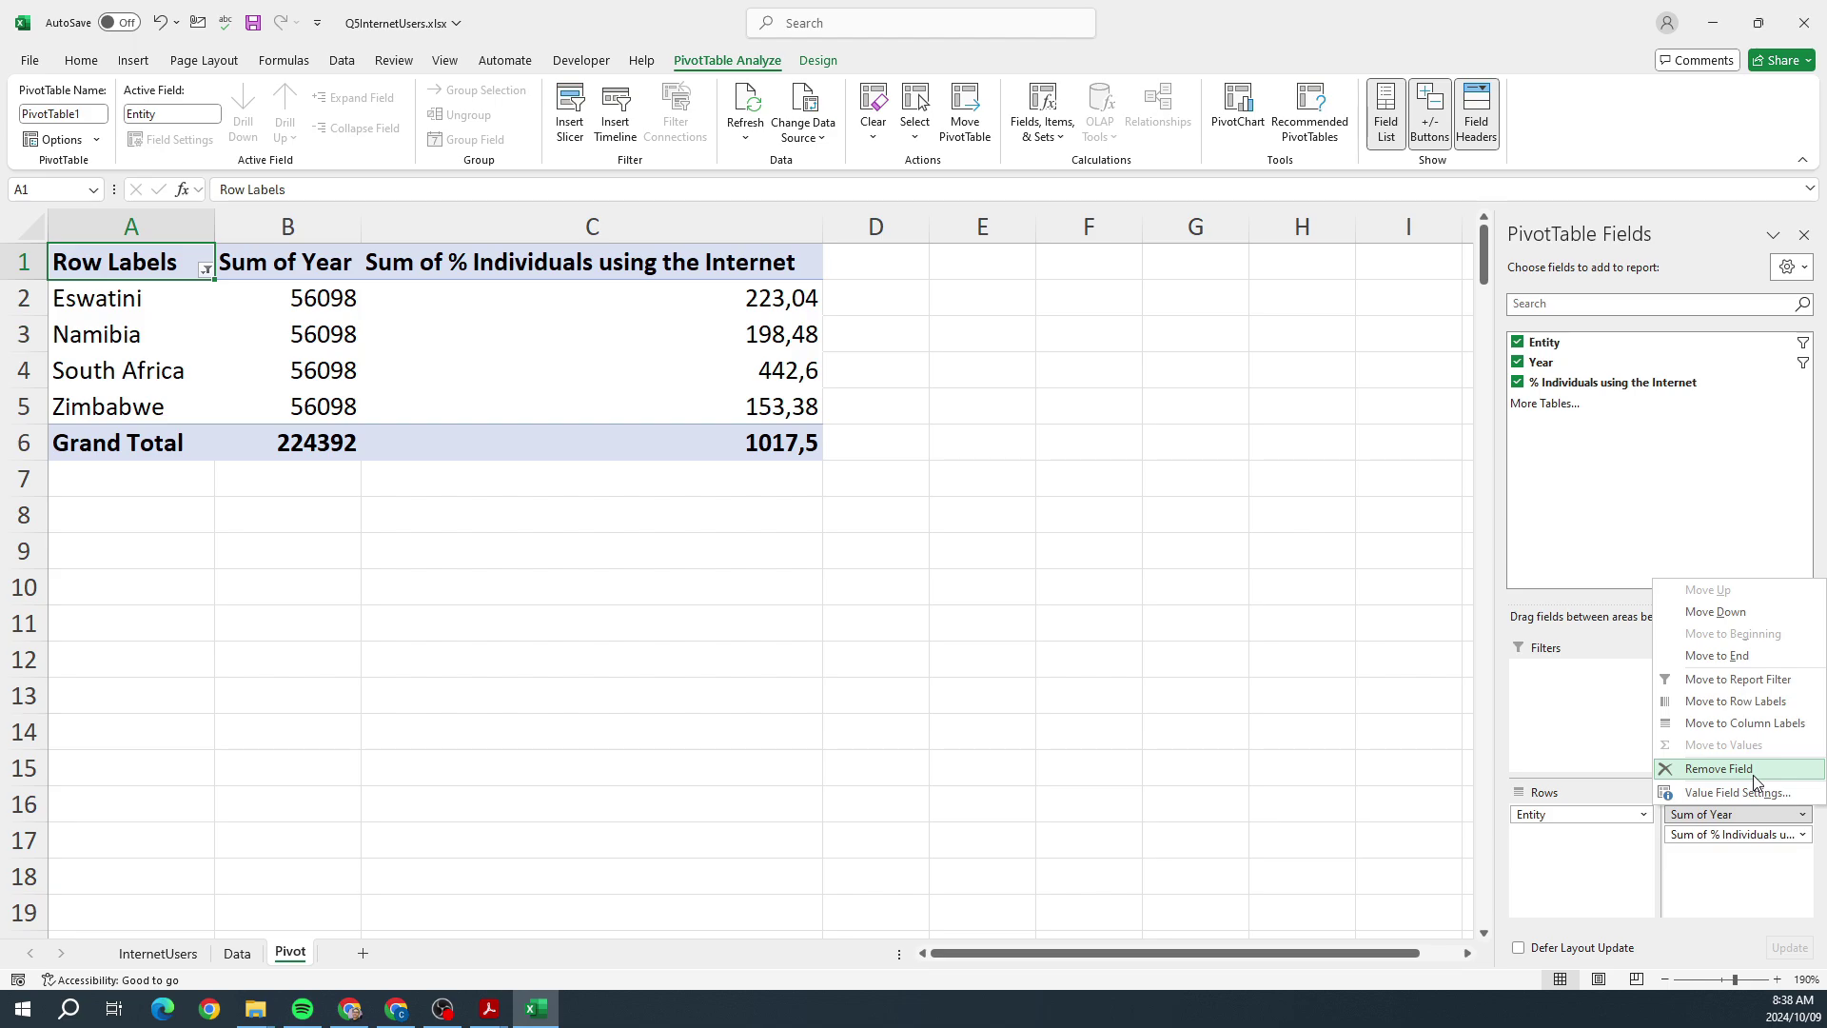
pyautogui.click(1755, 779)
pyautogui.click(1538, 367)
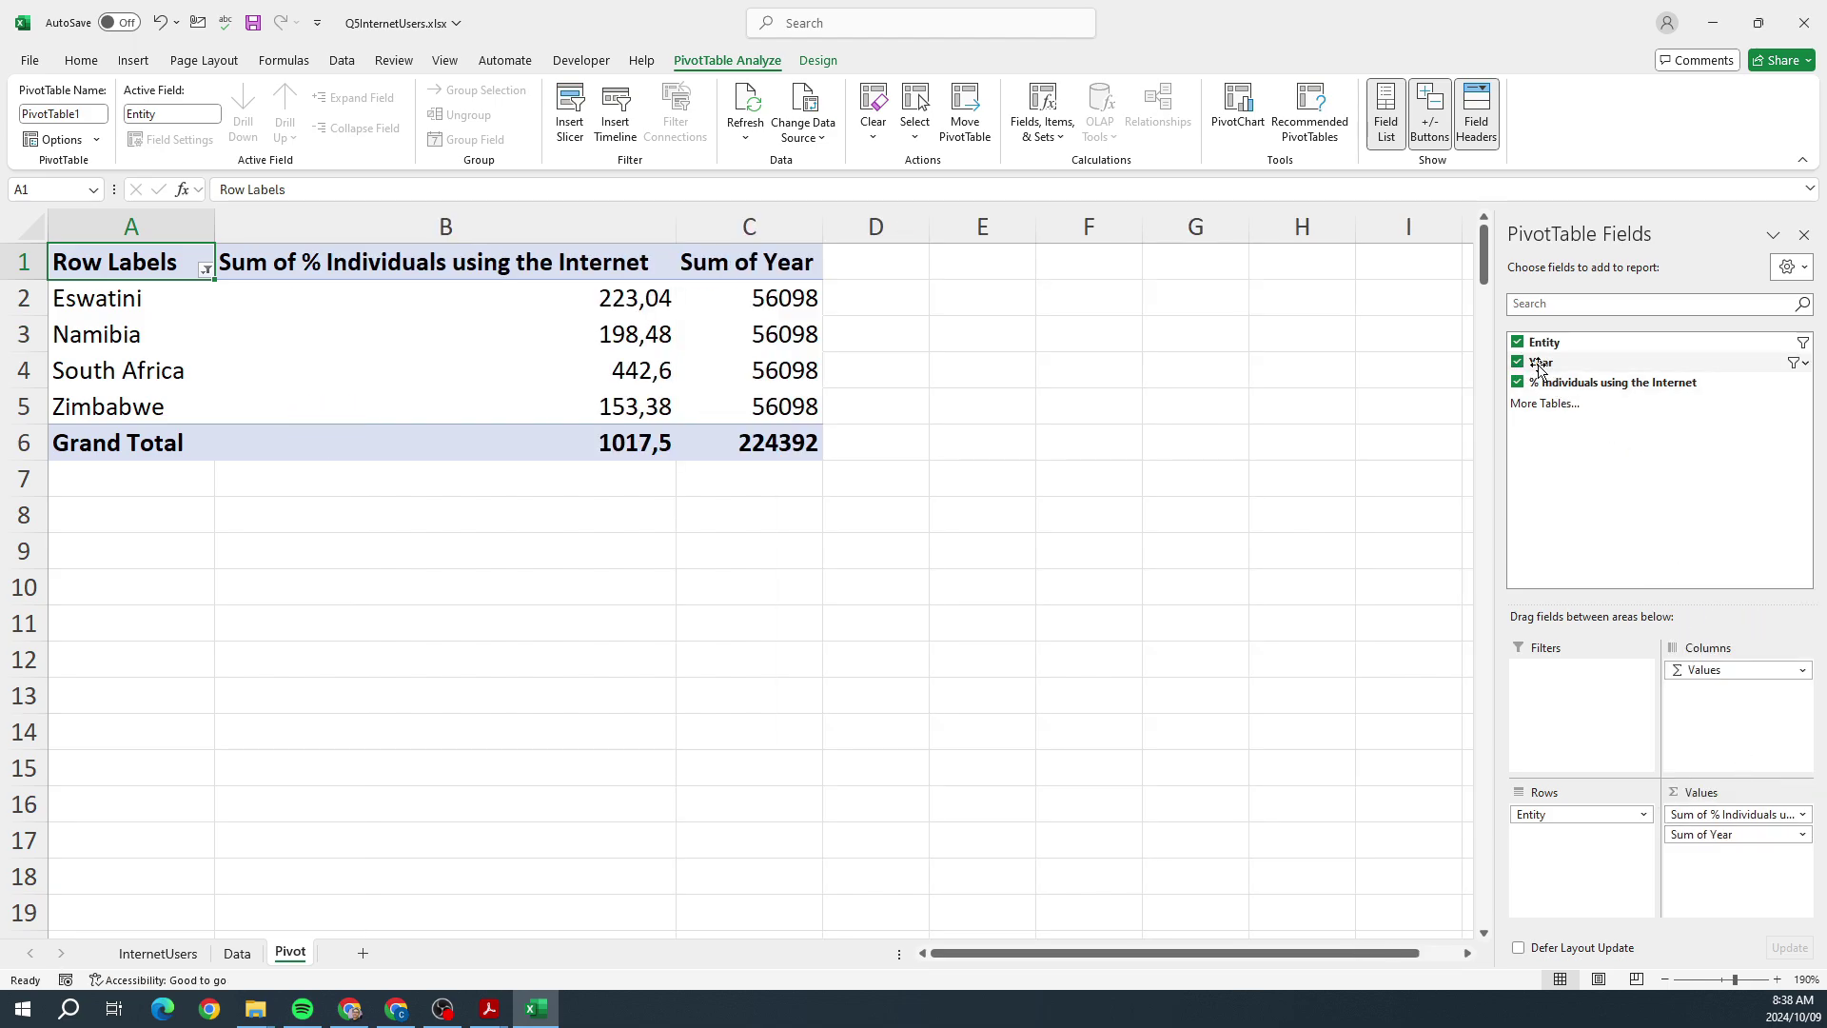
pyautogui.moveTo(1538, 367); pyautogui.dragTo(1554, 873)
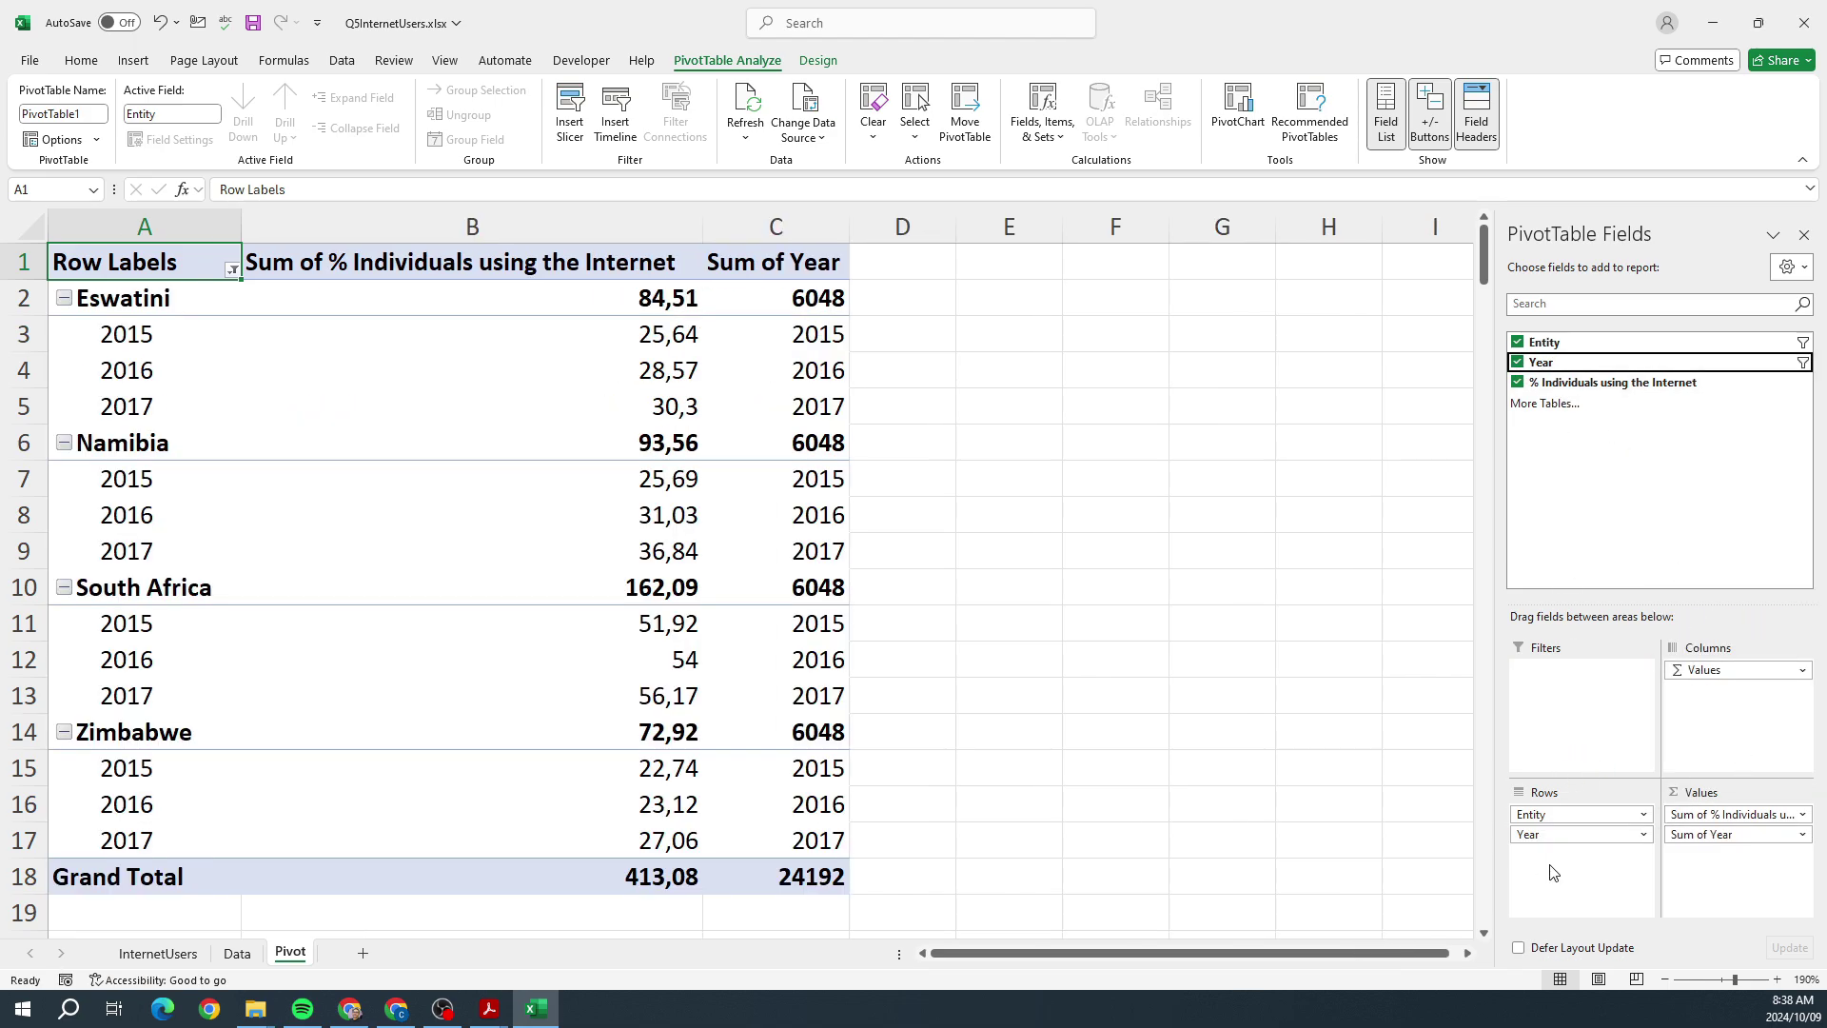
pyautogui.click(1682, 837)
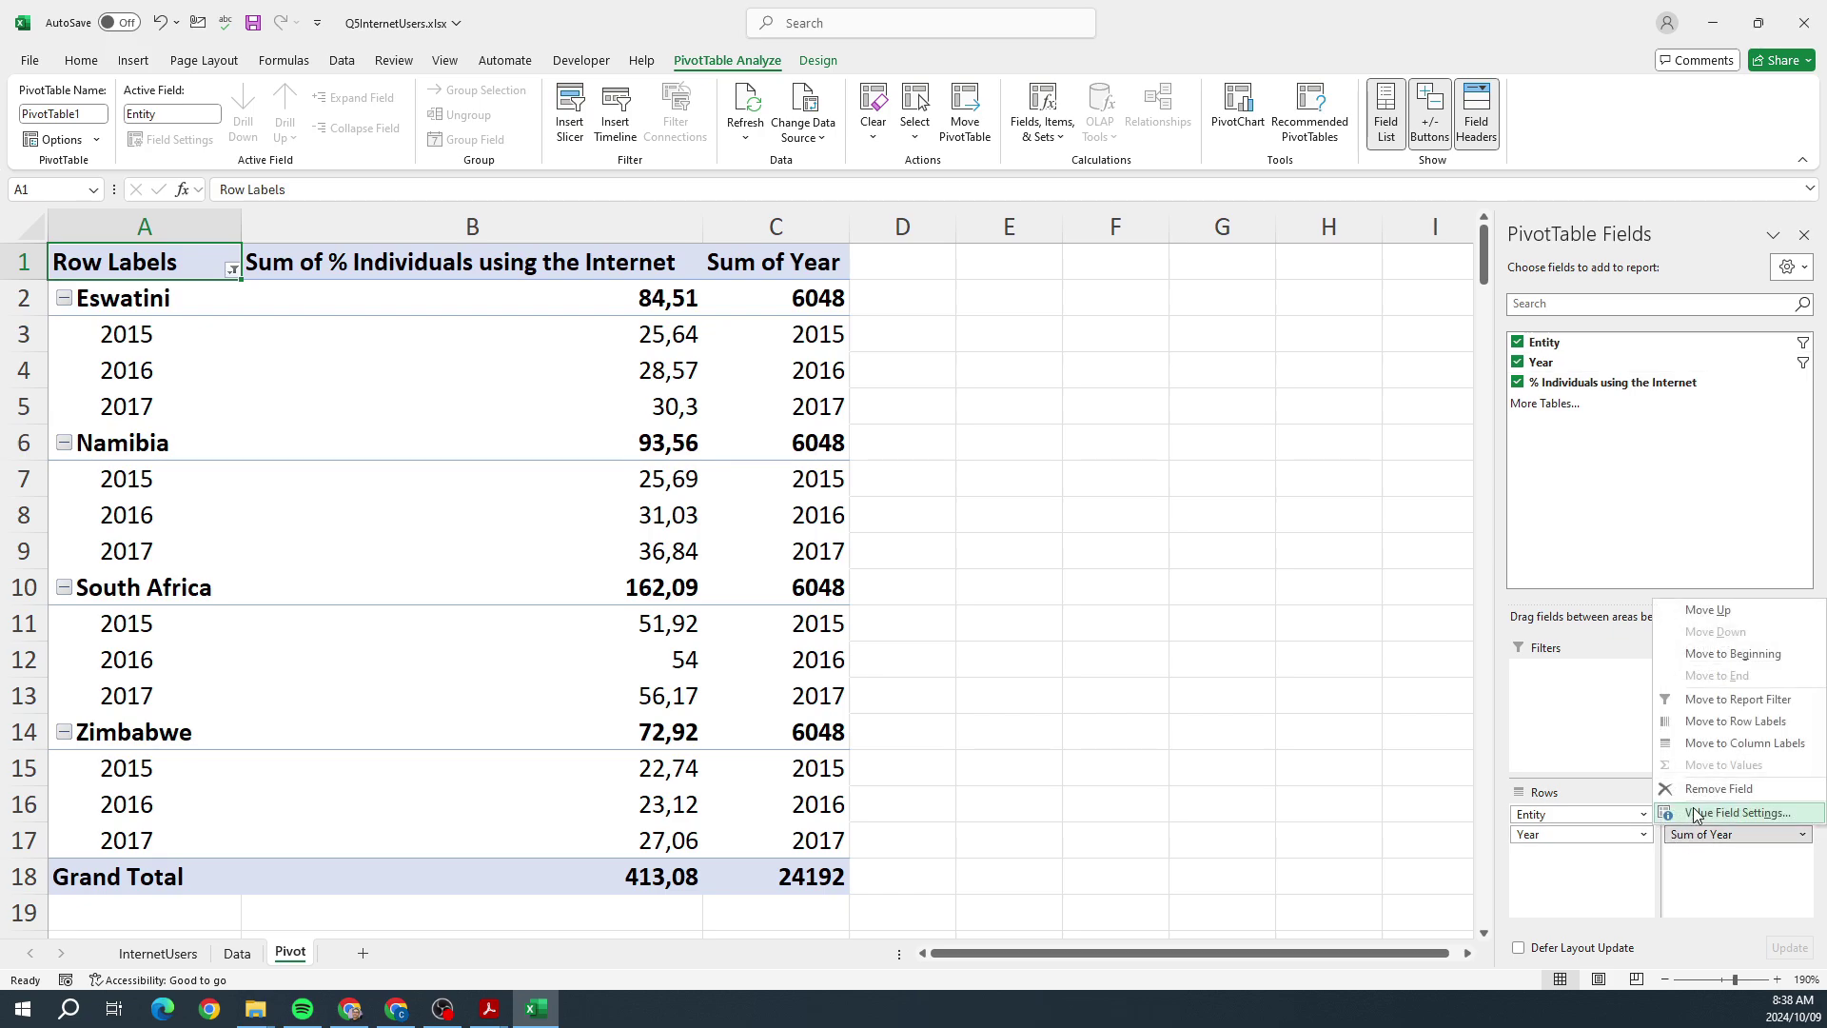
pyautogui.click(1702, 798)
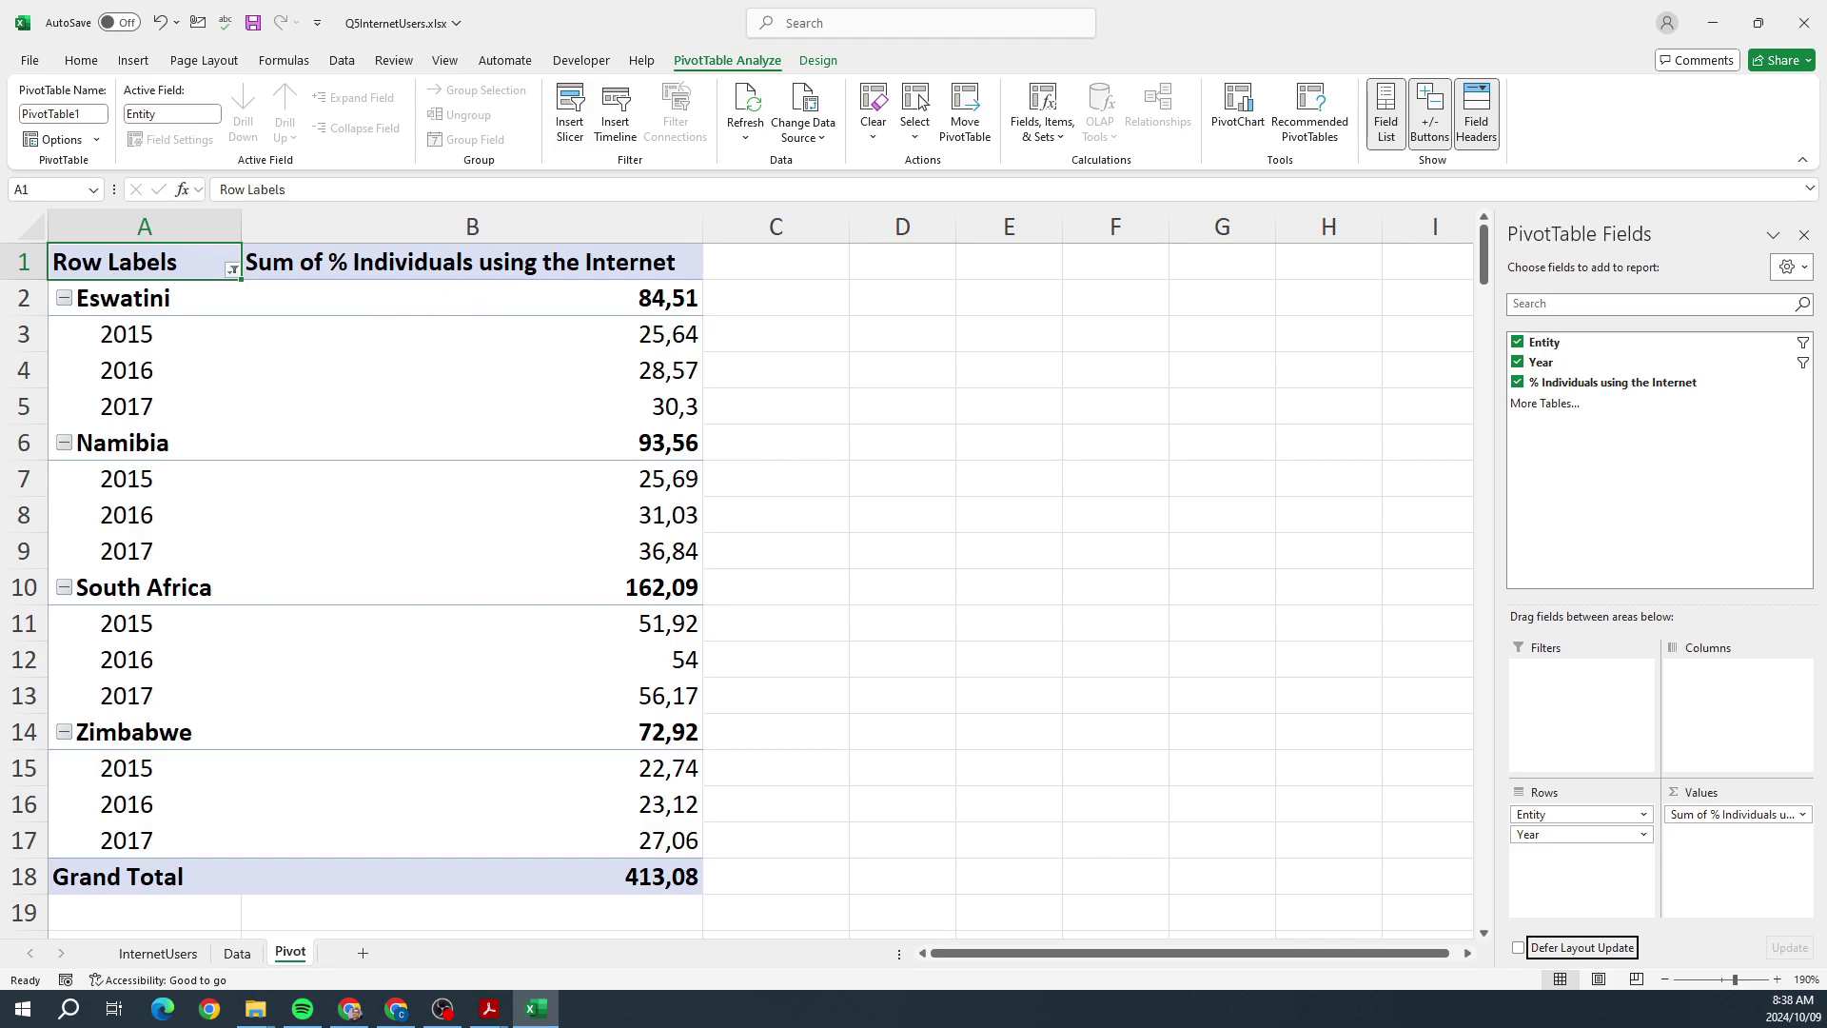
pyautogui.hotkey('alt', 'Tab')
pyautogui.scroll(-10, 1060, 620)
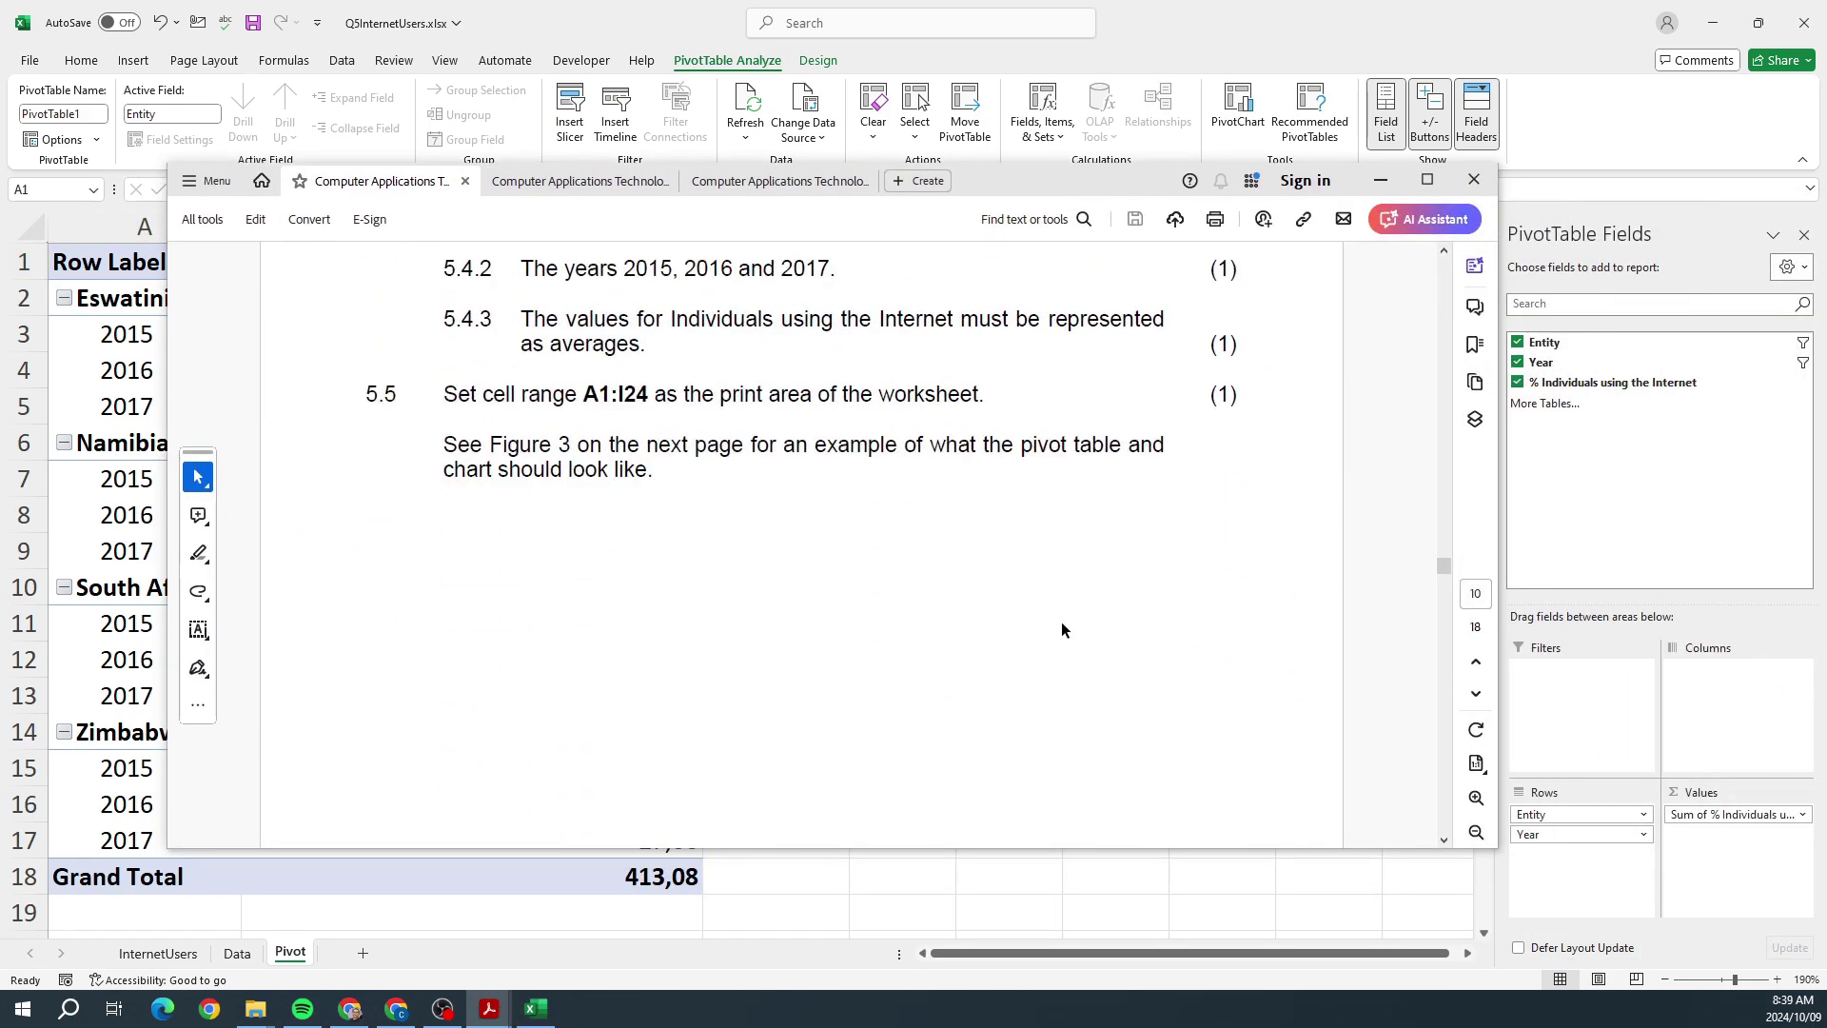
pyautogui.scroll(-8, 1062, 630)
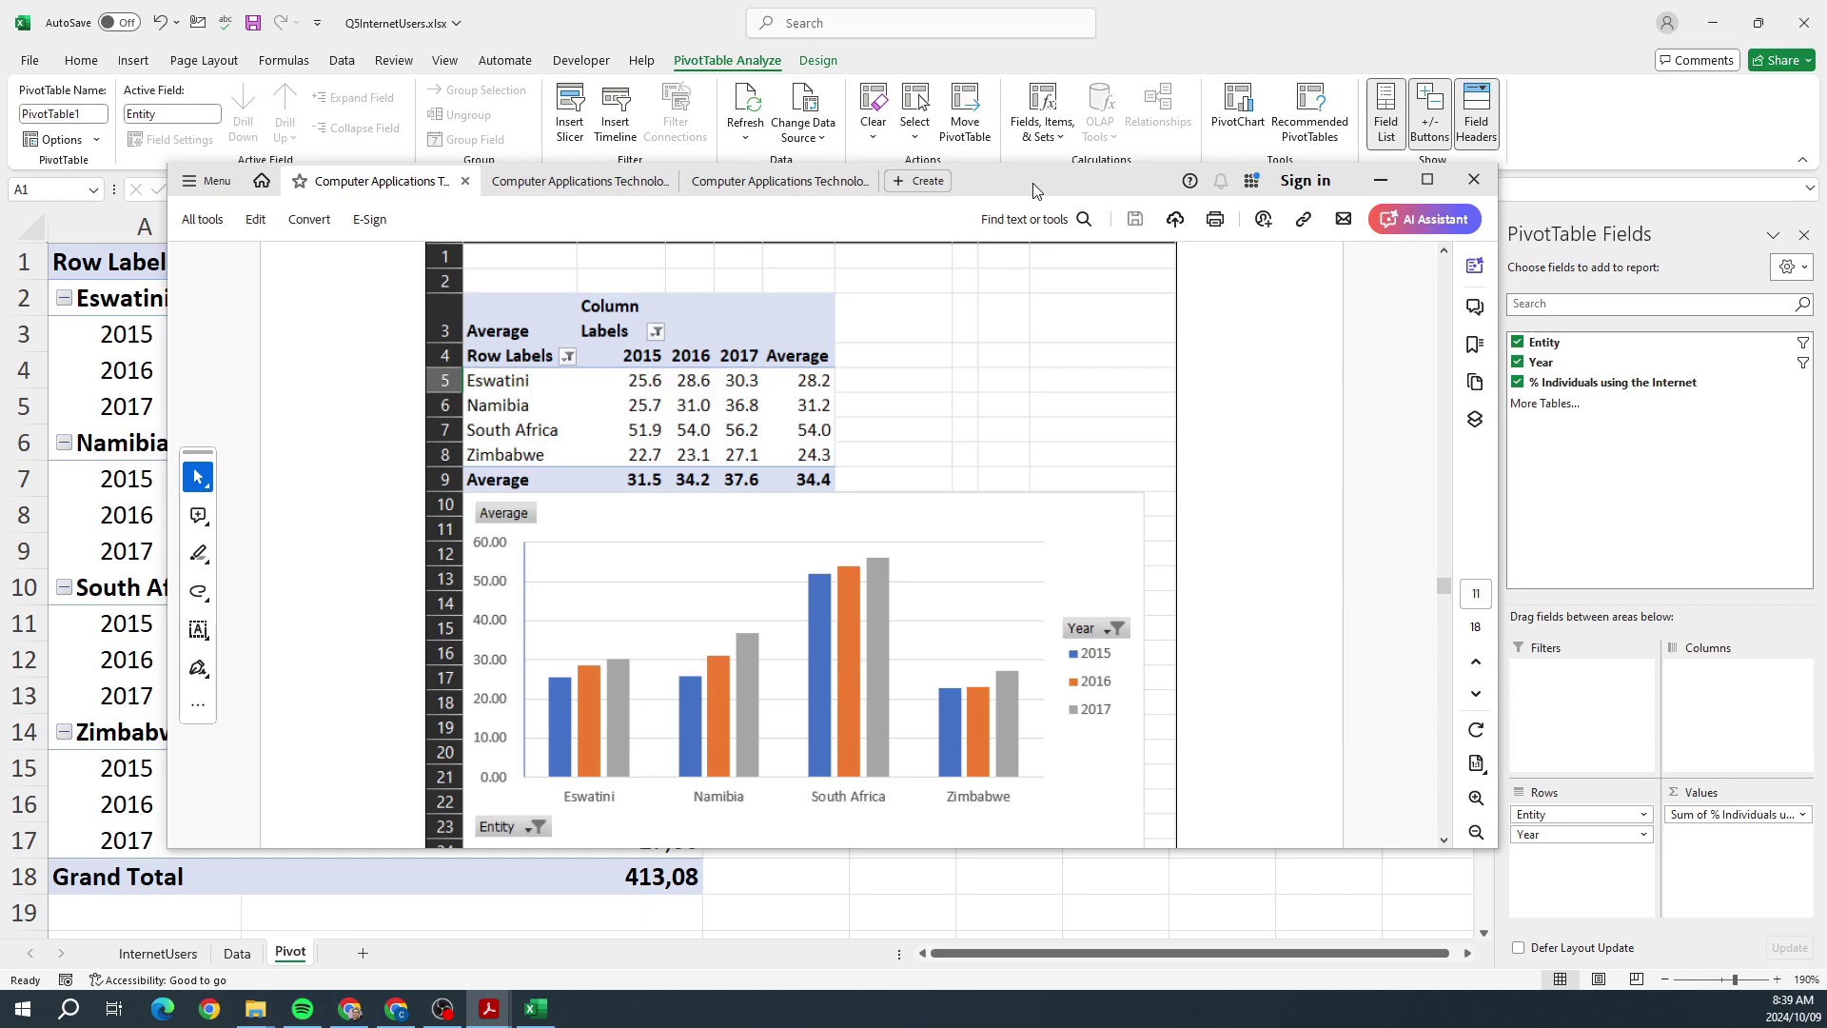
pyautogui.moveTo(1036, 191); pyautogui.dragTo(1826, 200)
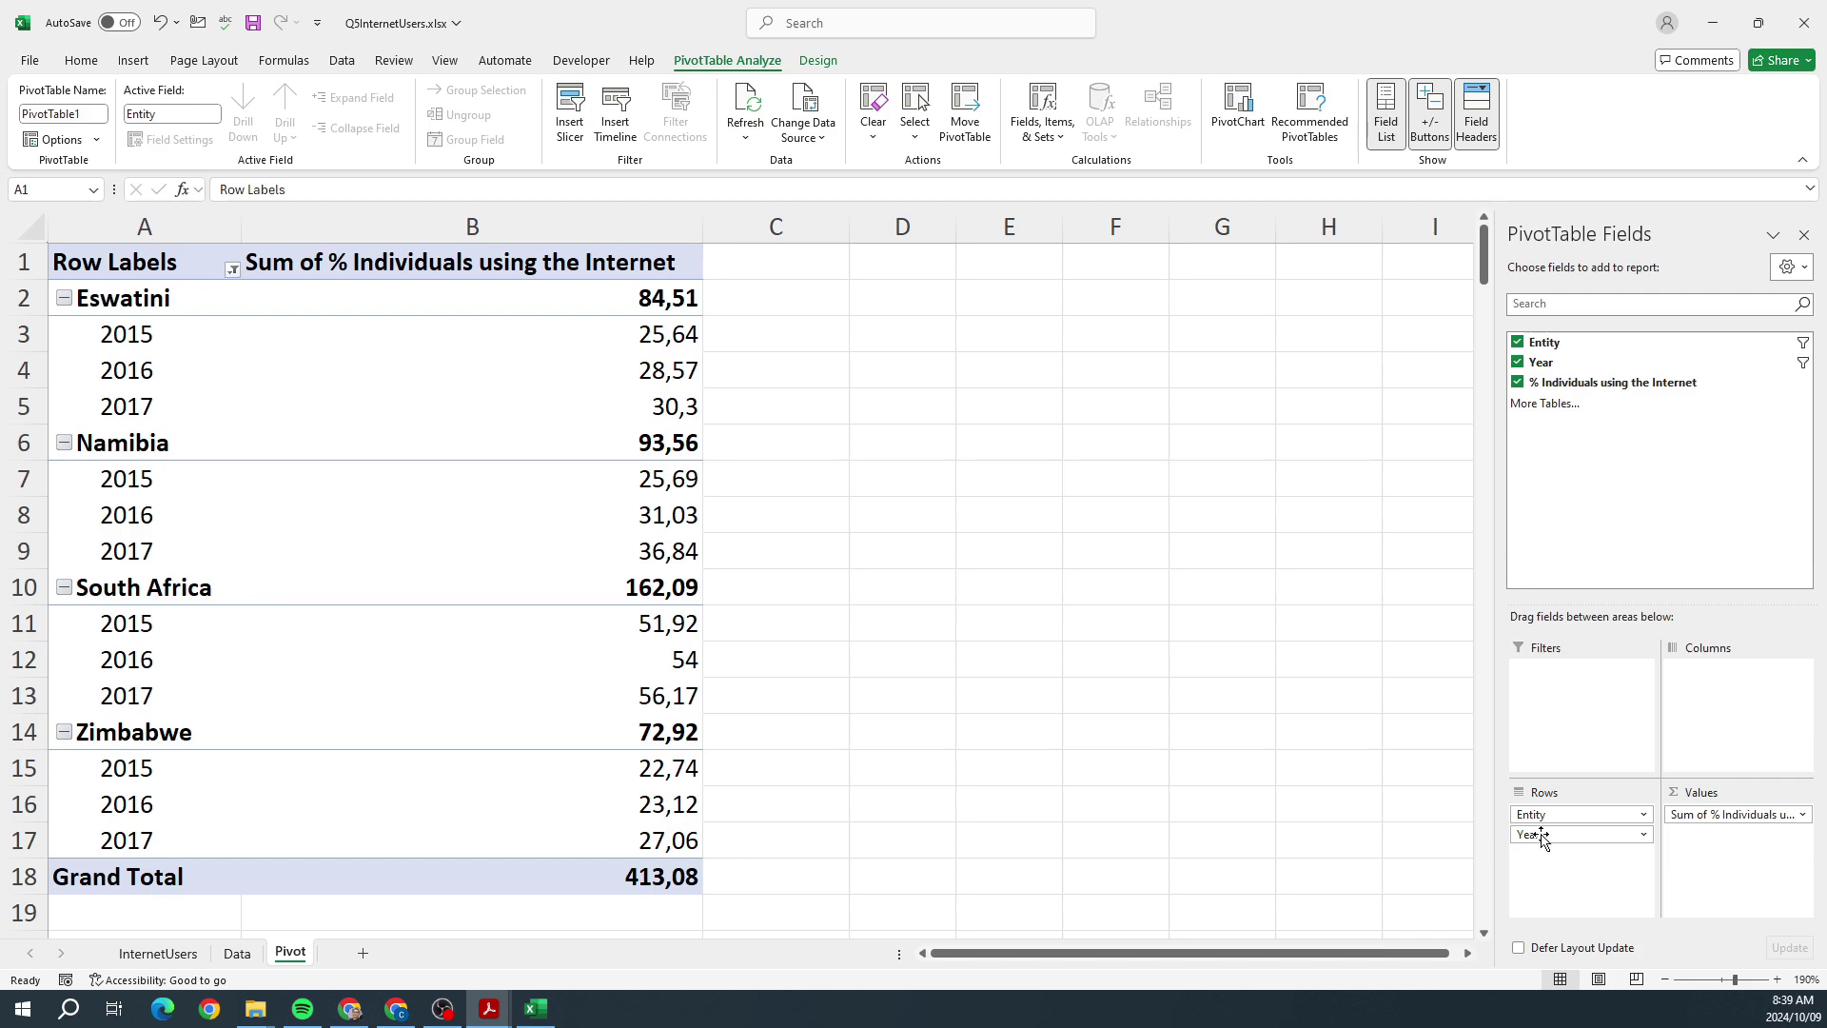
# Step: Move Year from Rows to Columns and compare the result with the task PDF
pyautogui.moveTo(1541, 837); pyautogui.dragTo(1711, 723)
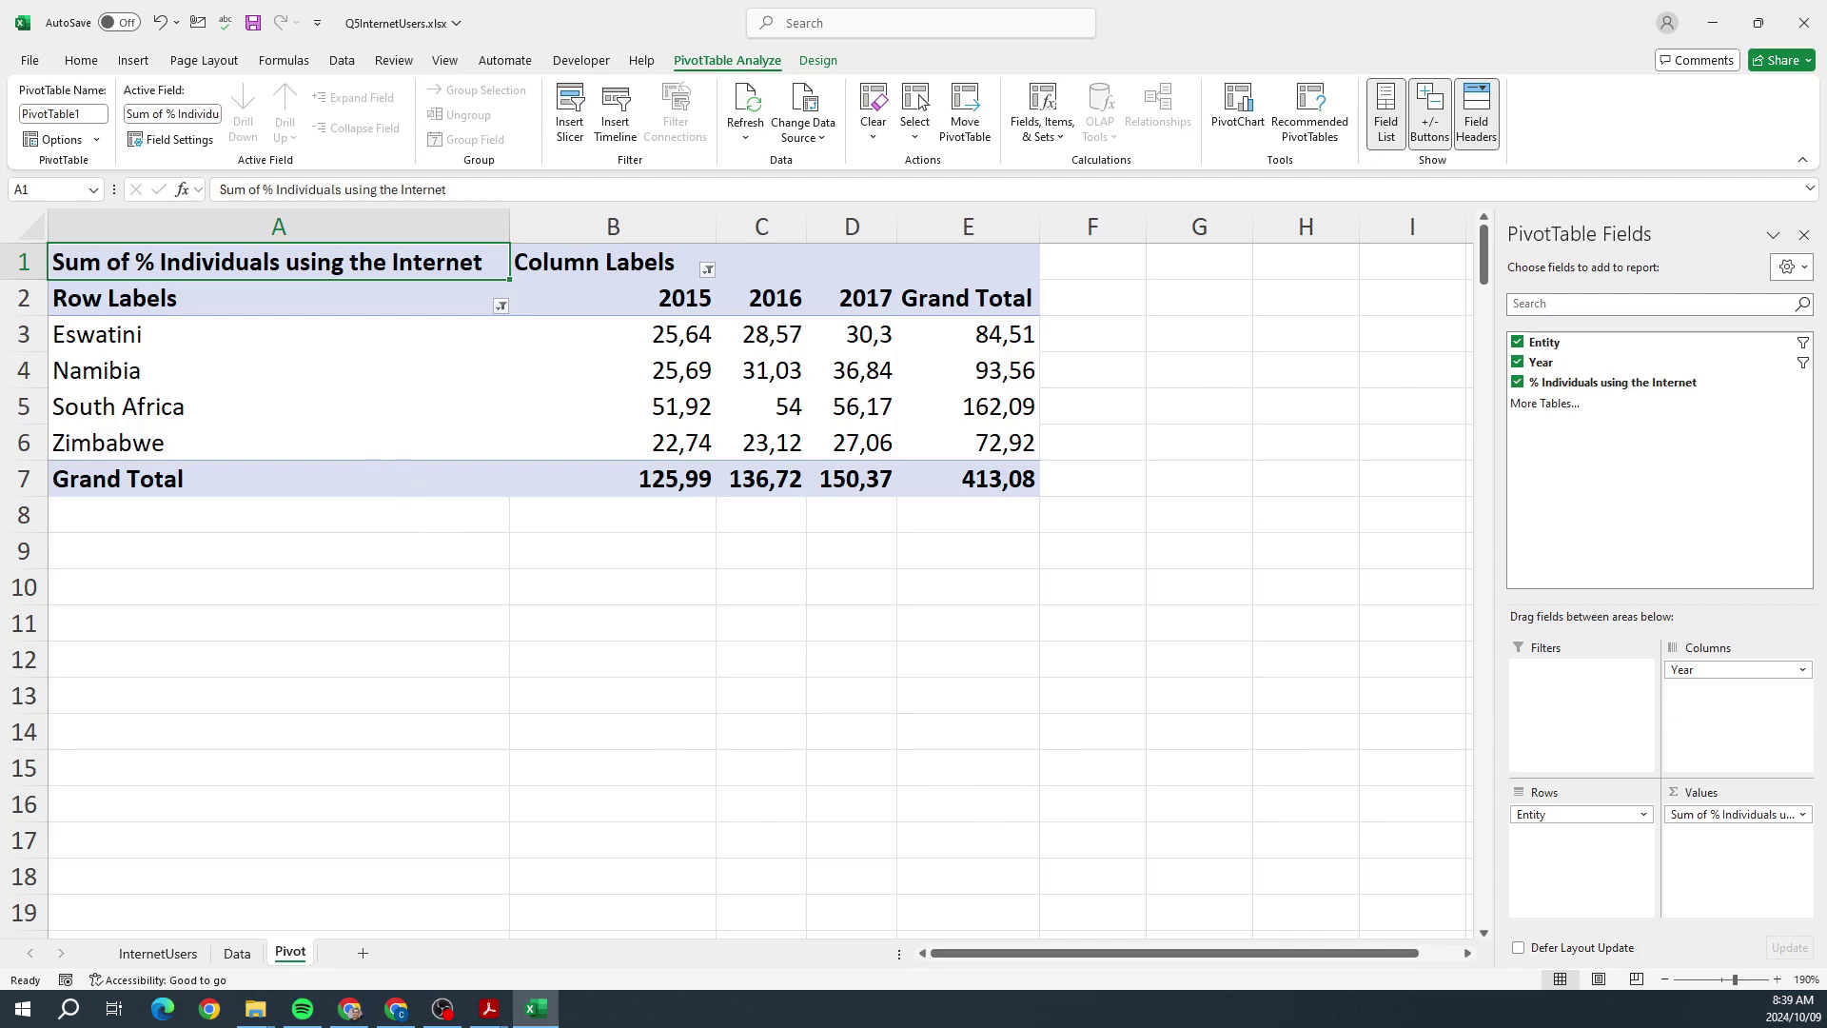
pyautogui.hotkey('alt', 'Tab')
pyautogui.moveTo(1082, 440); pyautogui.dragTo(999, 458)
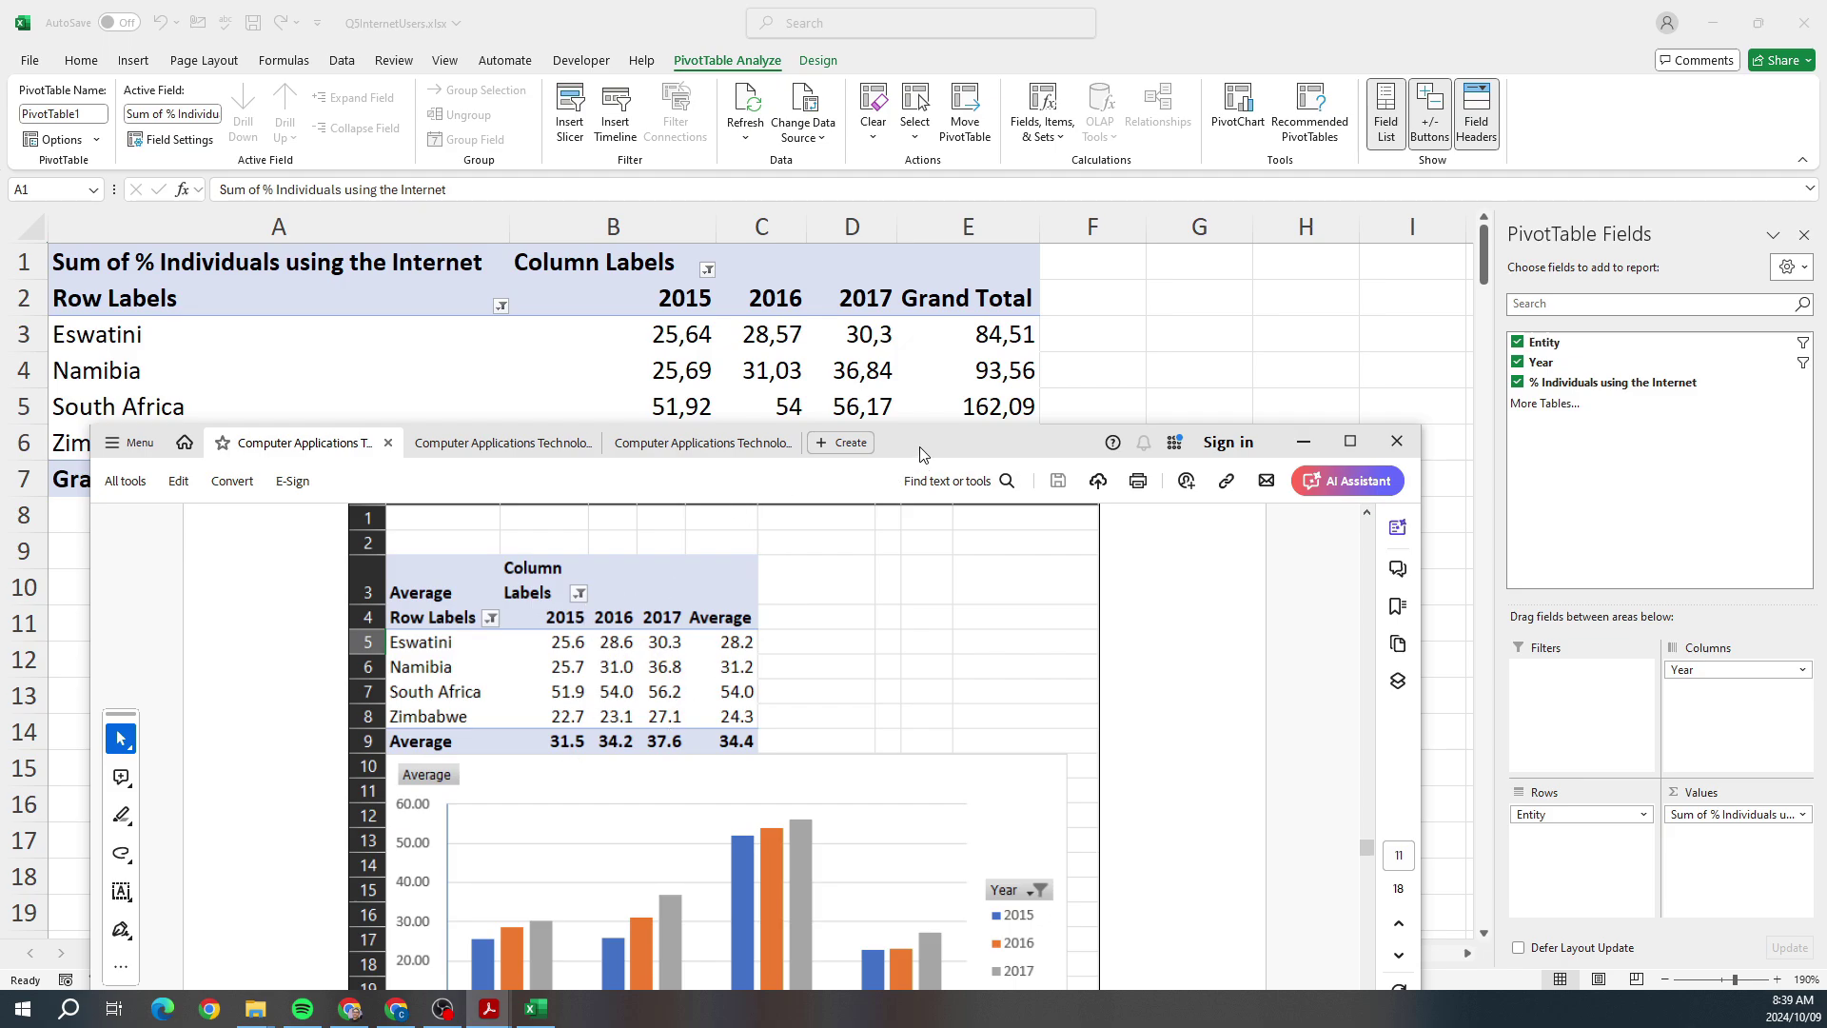
pyautogui.hotkey('alt', 'Tab')
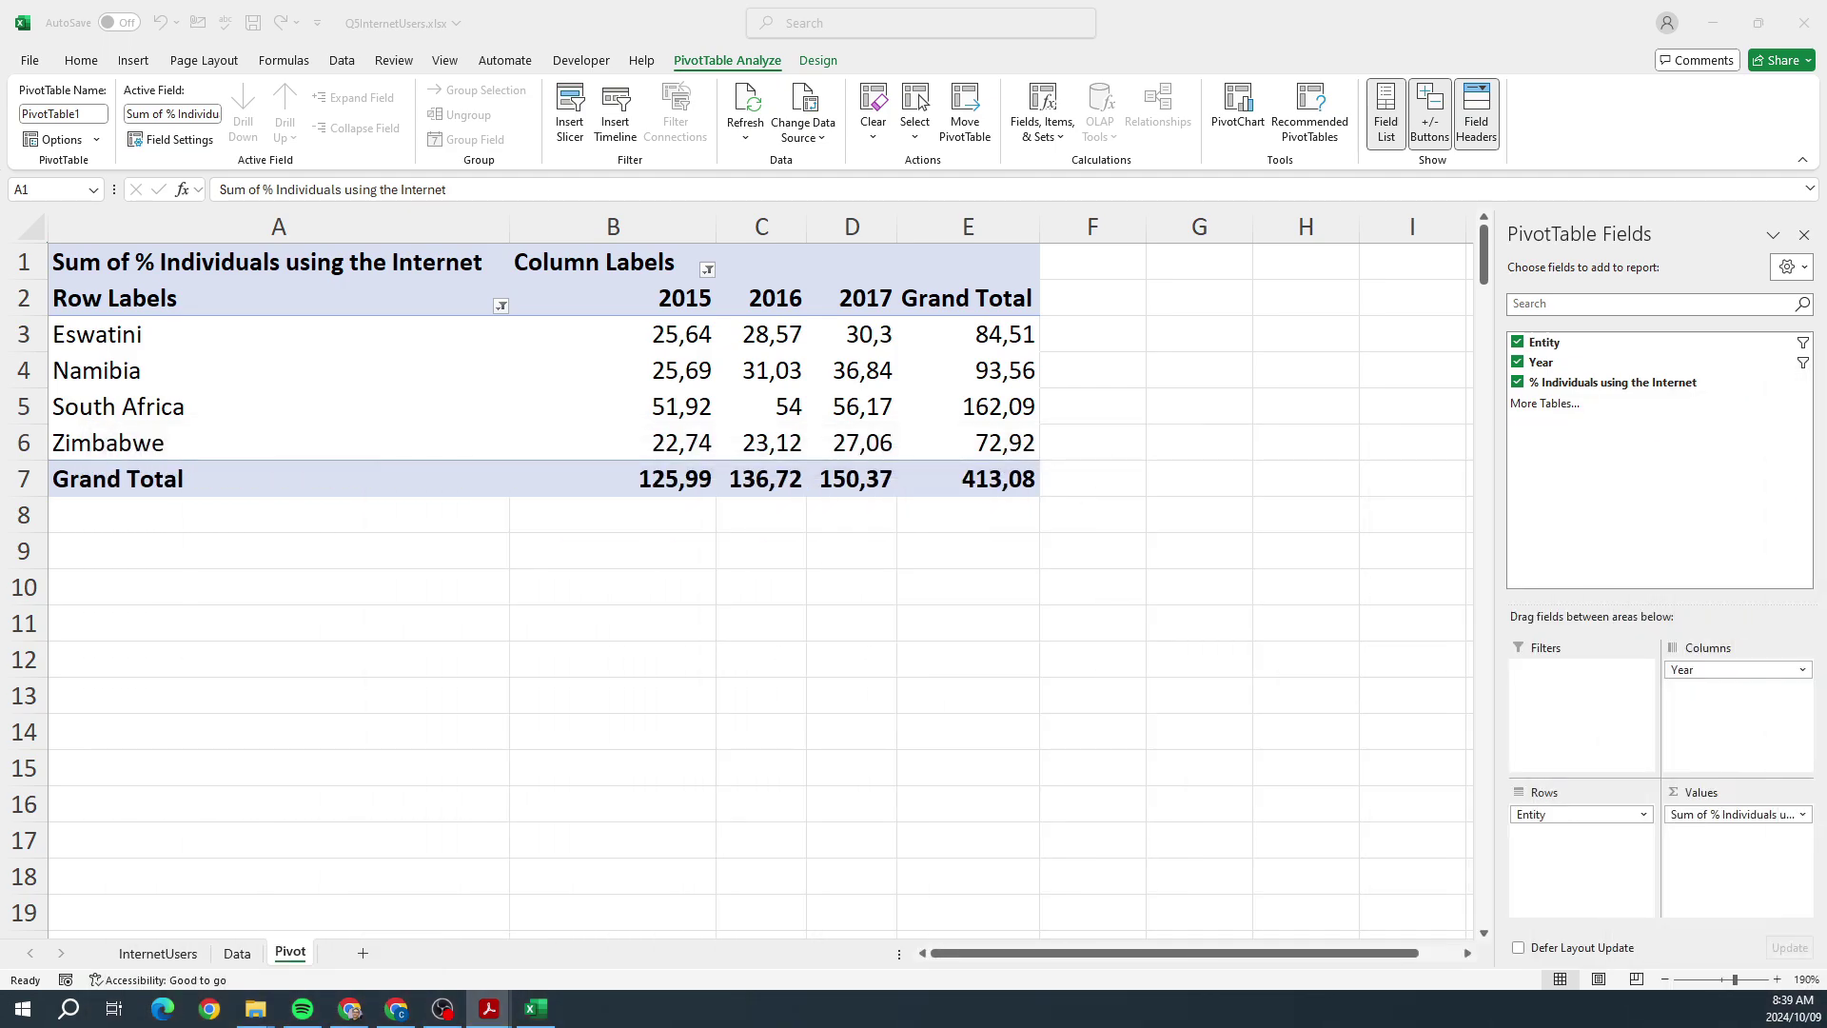
# Step: Summarise the internet-use values as Average instead of Sum
pyautogui.click(1798, 815)
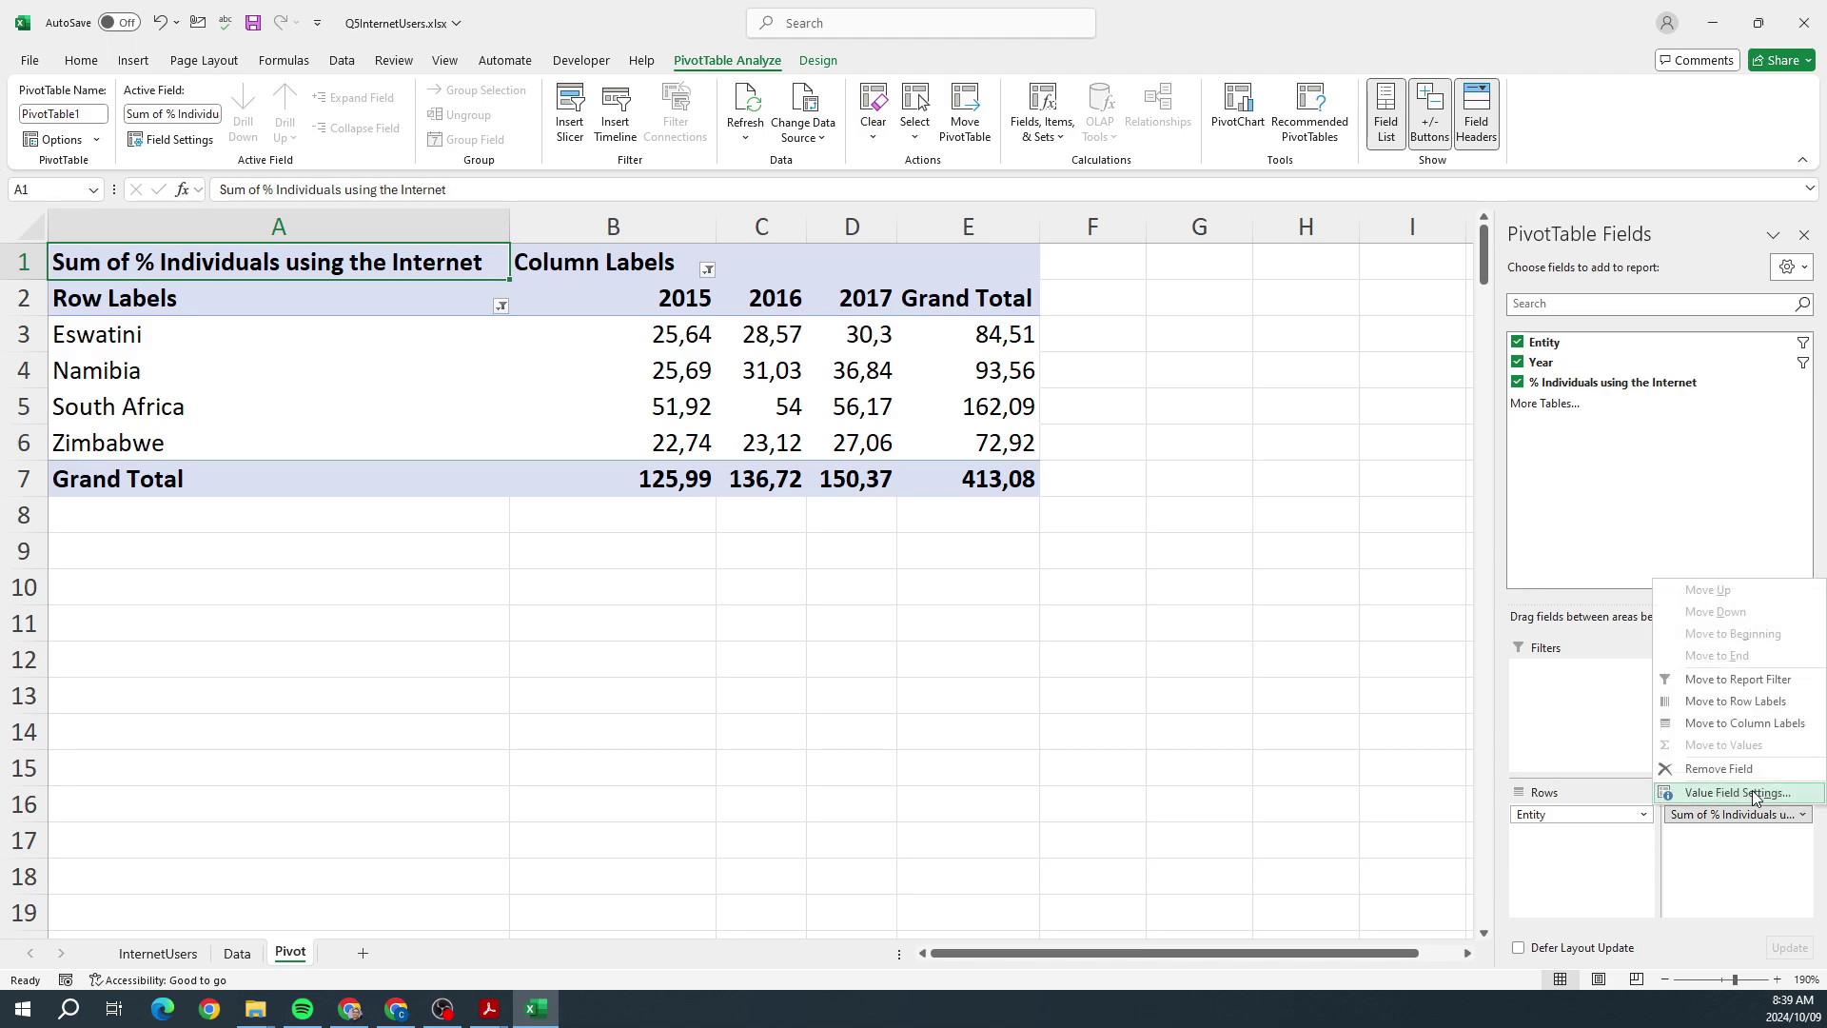
pyautogui.click(1755, 795)
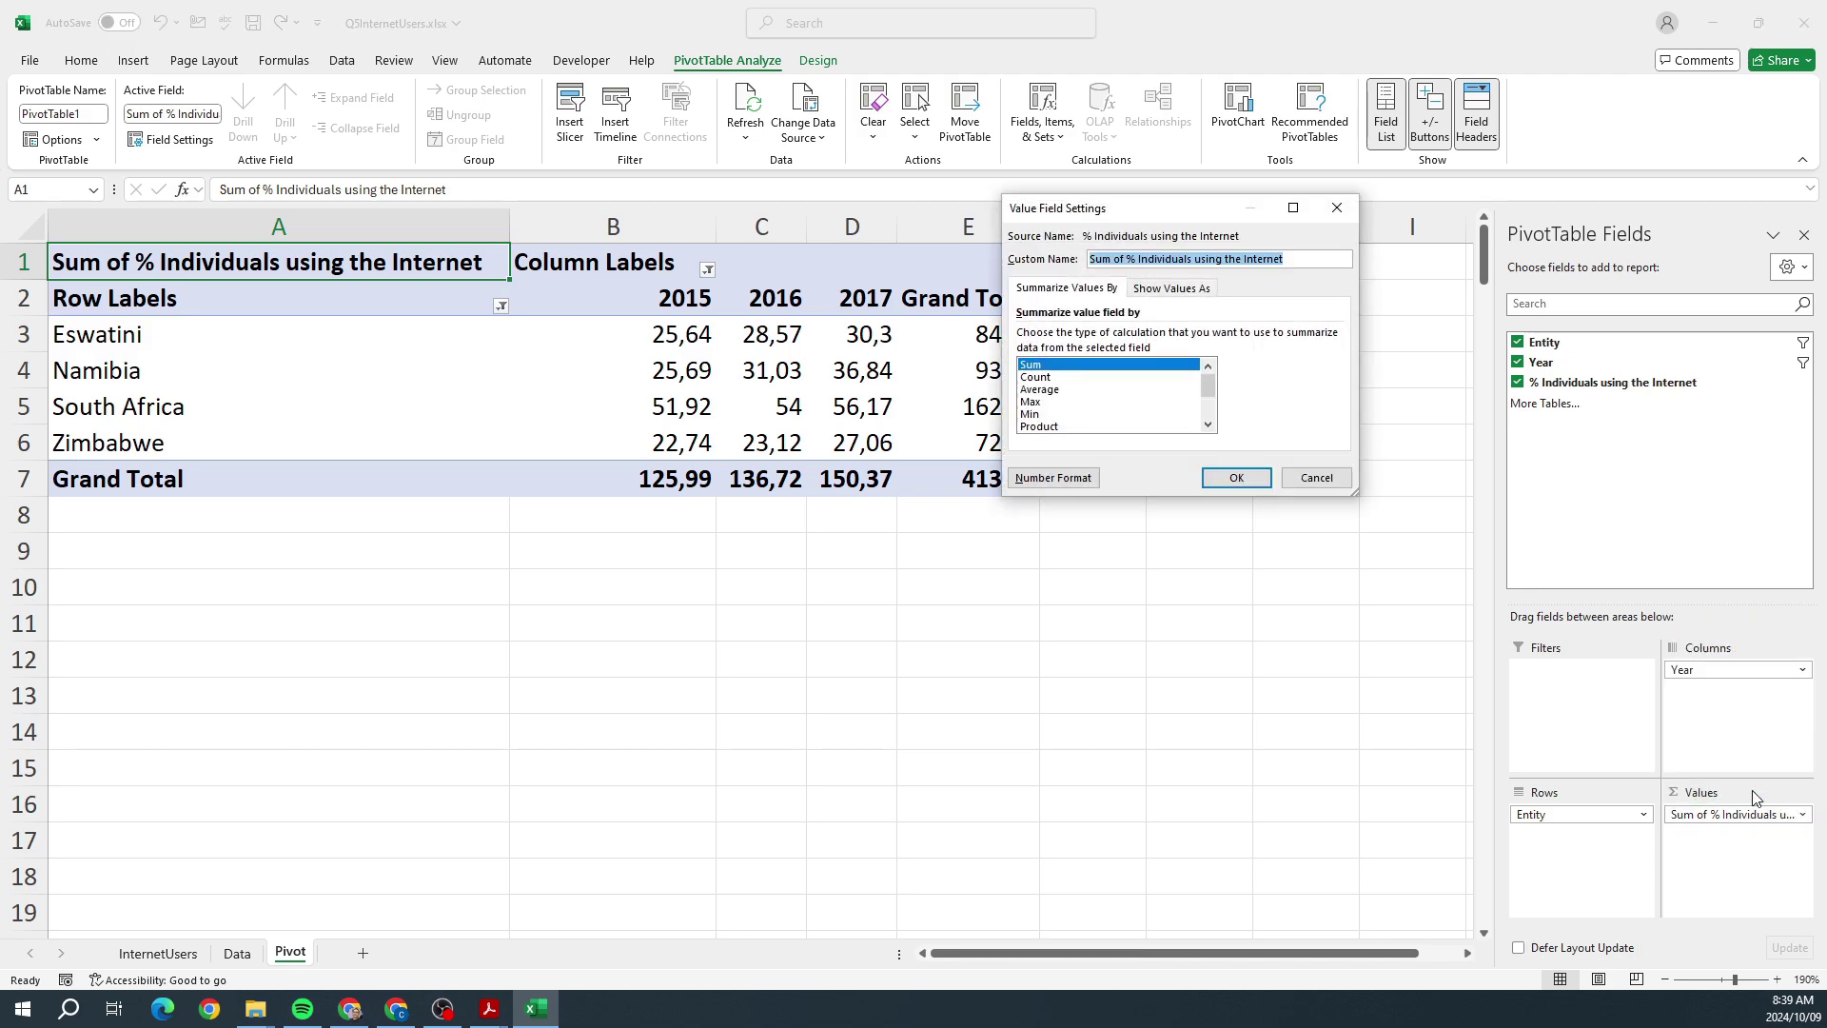
pyautogui.click(1054, 391)
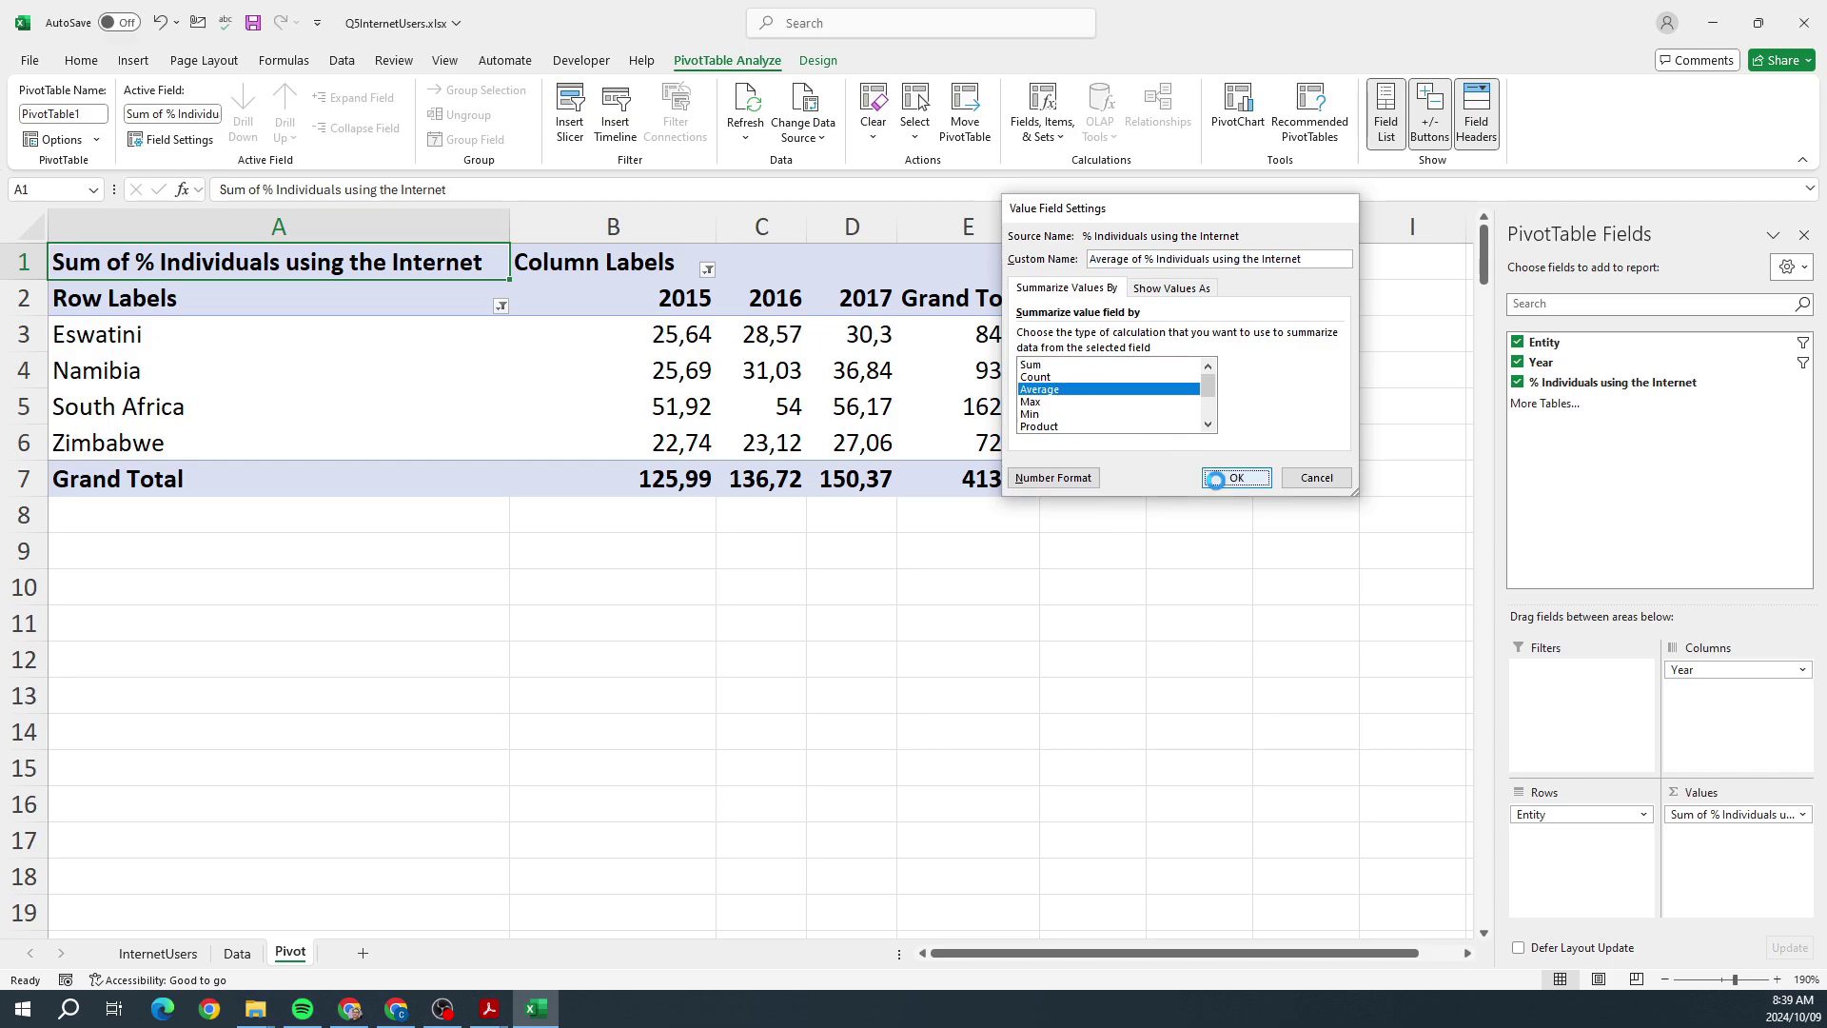
pyautogui.click(1217, 480)
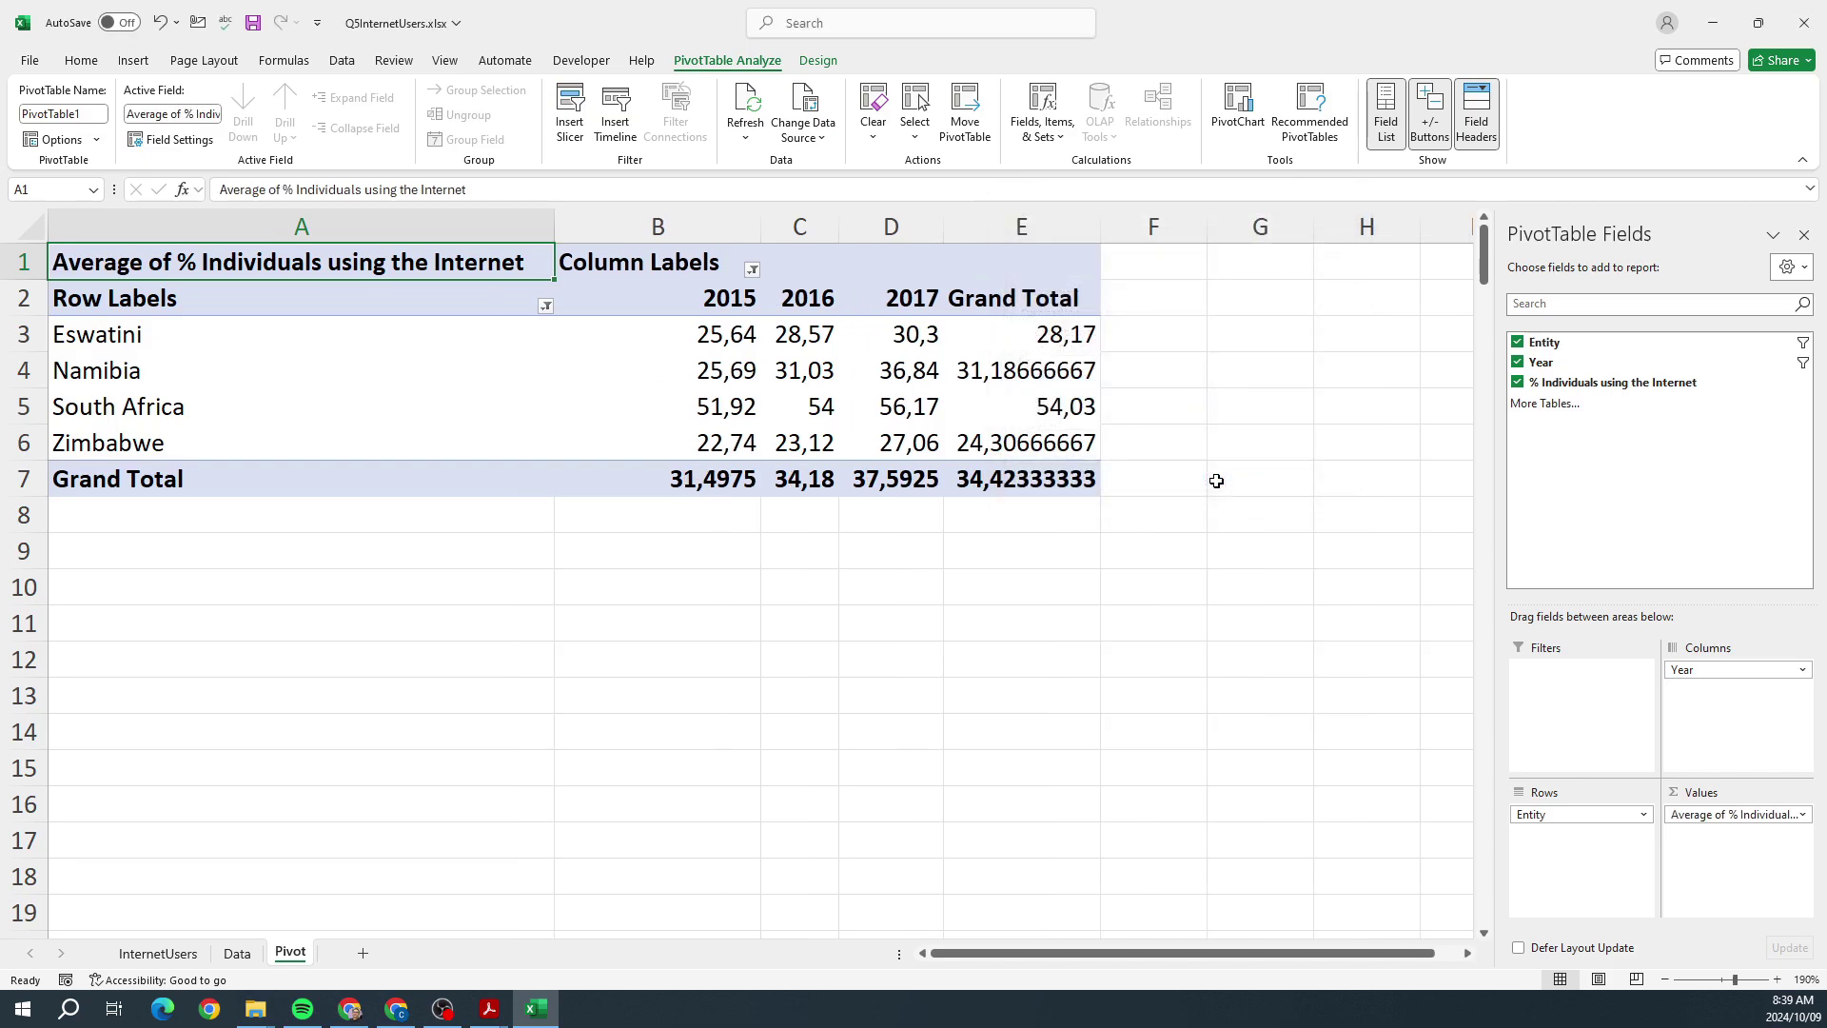
# Step: Format B3:E7 to one decimal place and narrow columns A and B
pyautogui.moveTo(736, 330); pyautogui.dragTo(1082, 479)
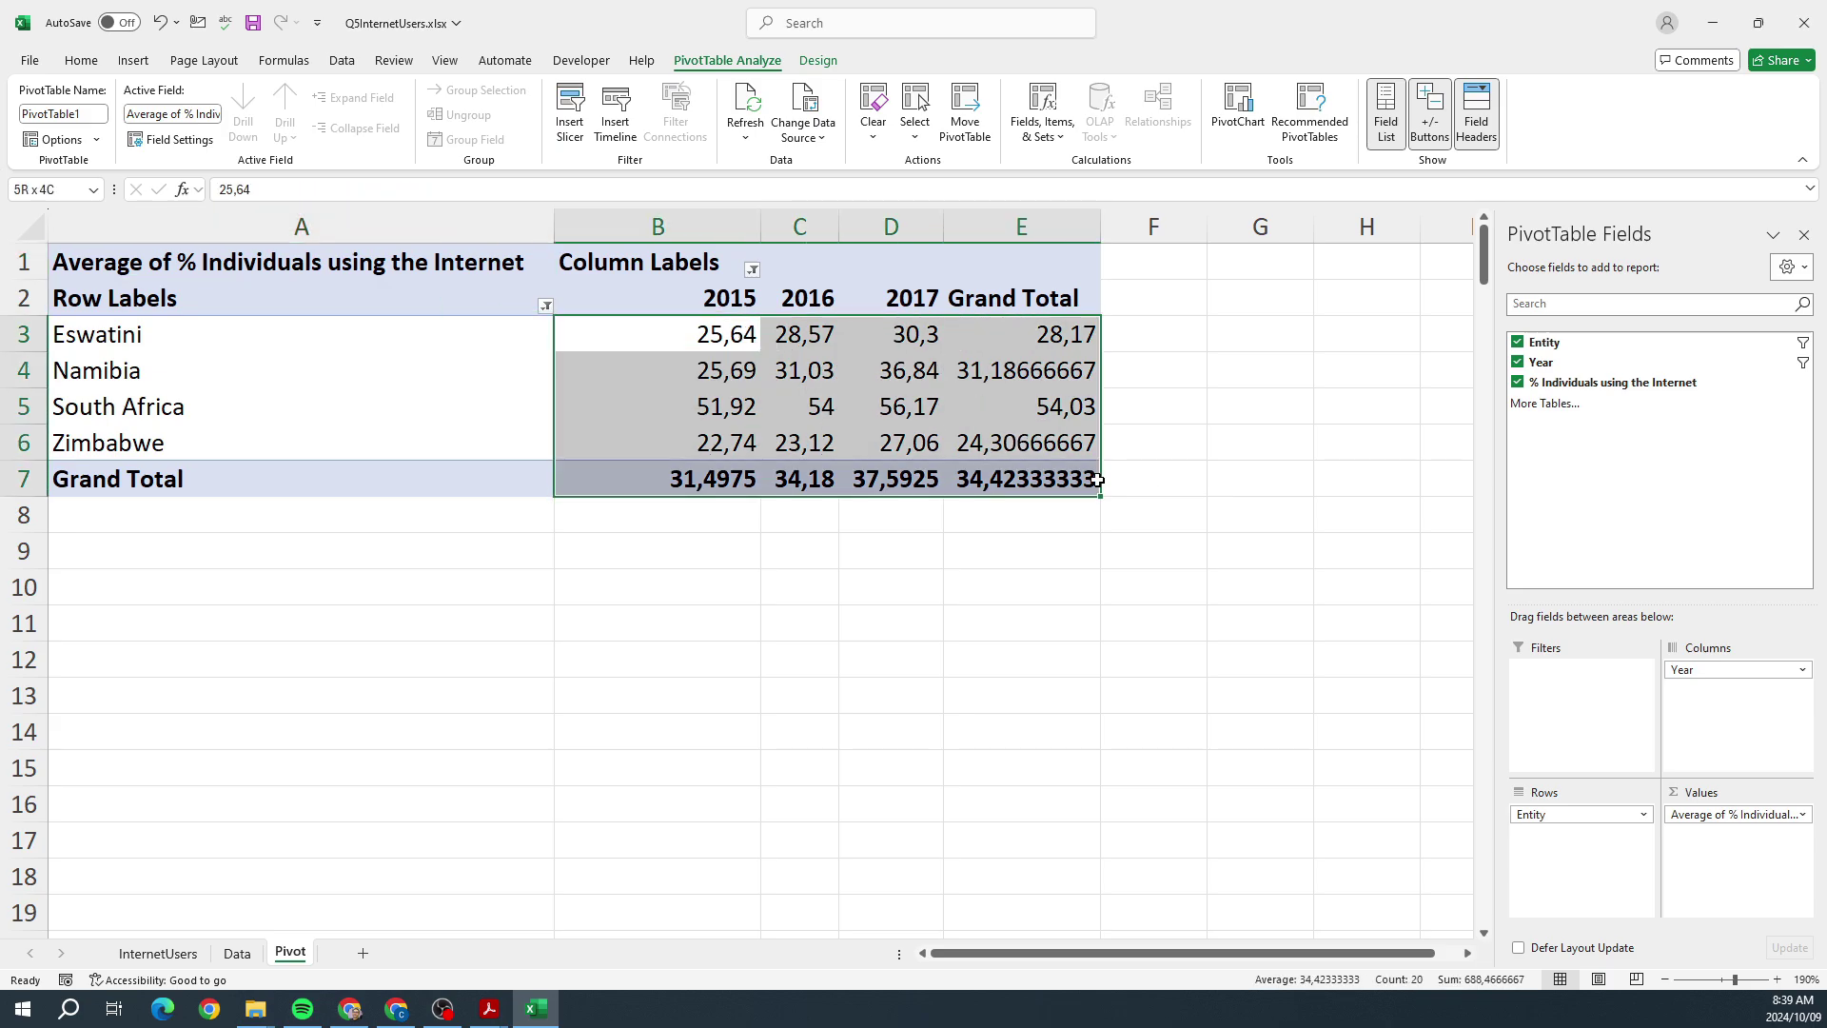
pyautogui.click(818, 60)
pyautogui.click(81, 60)
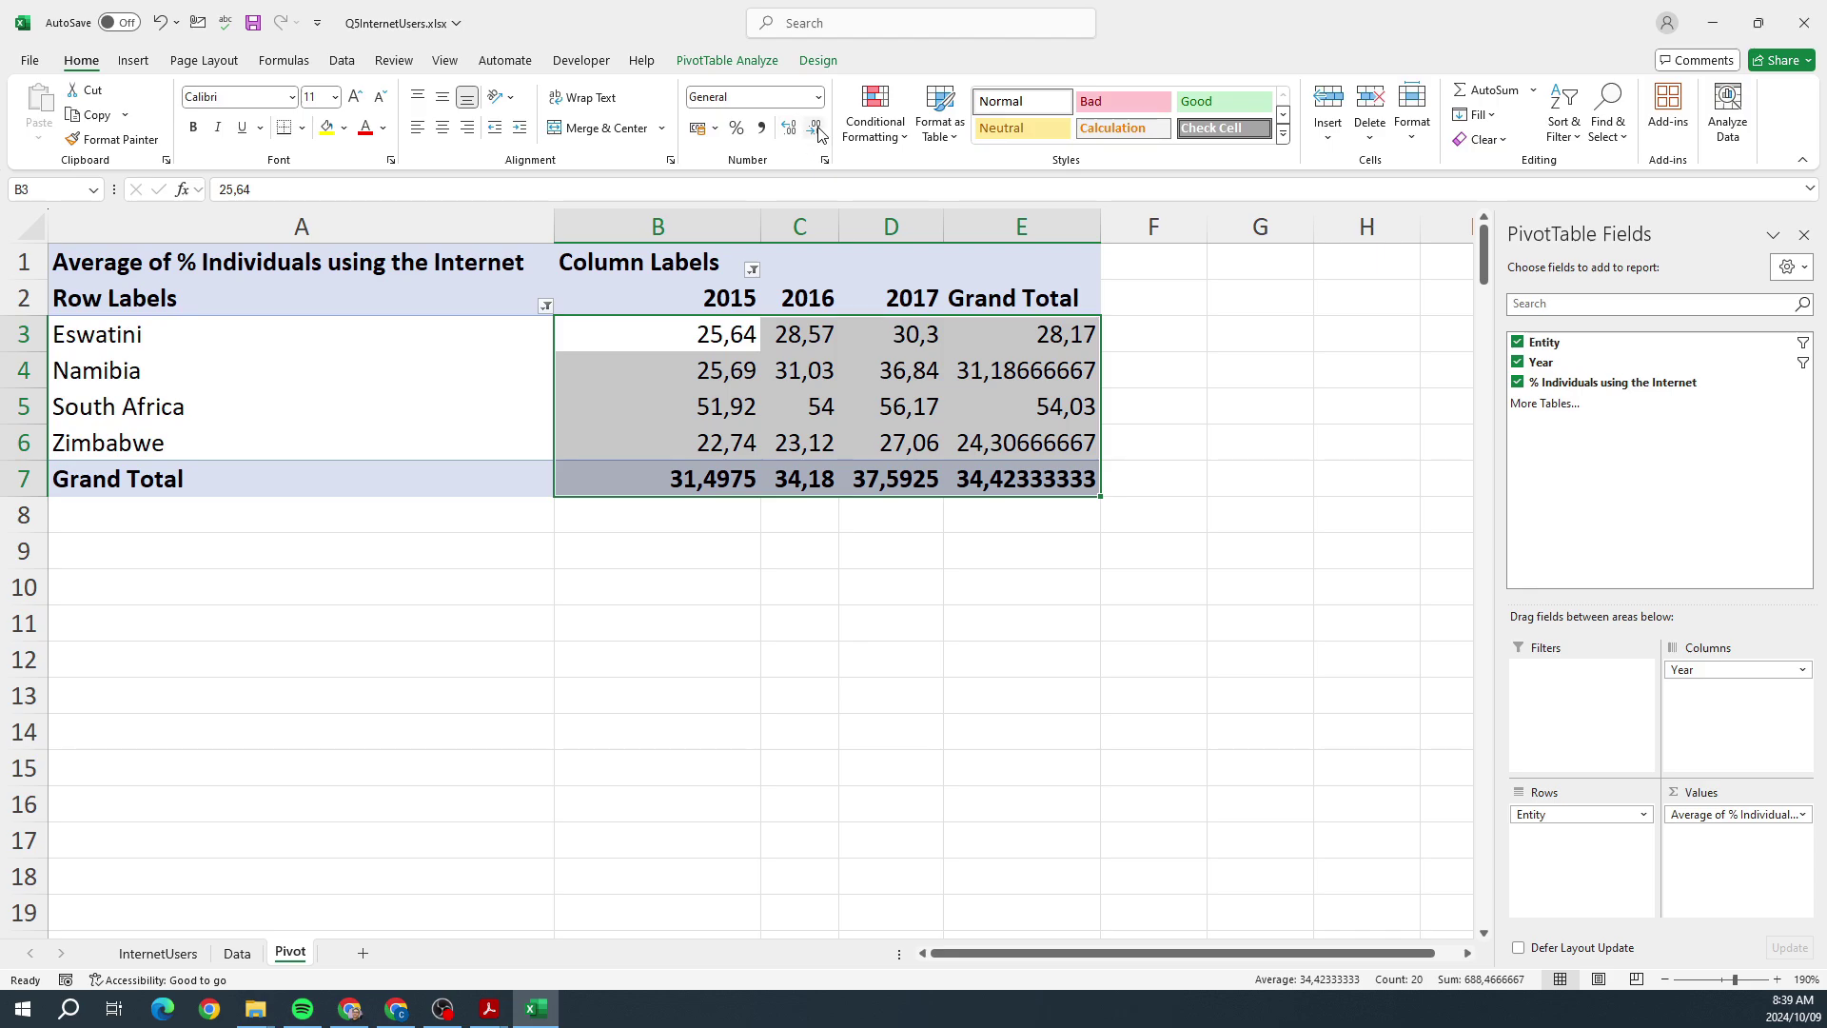
pyautogui.click(815, 128)
pyautogui.click(815, 128)
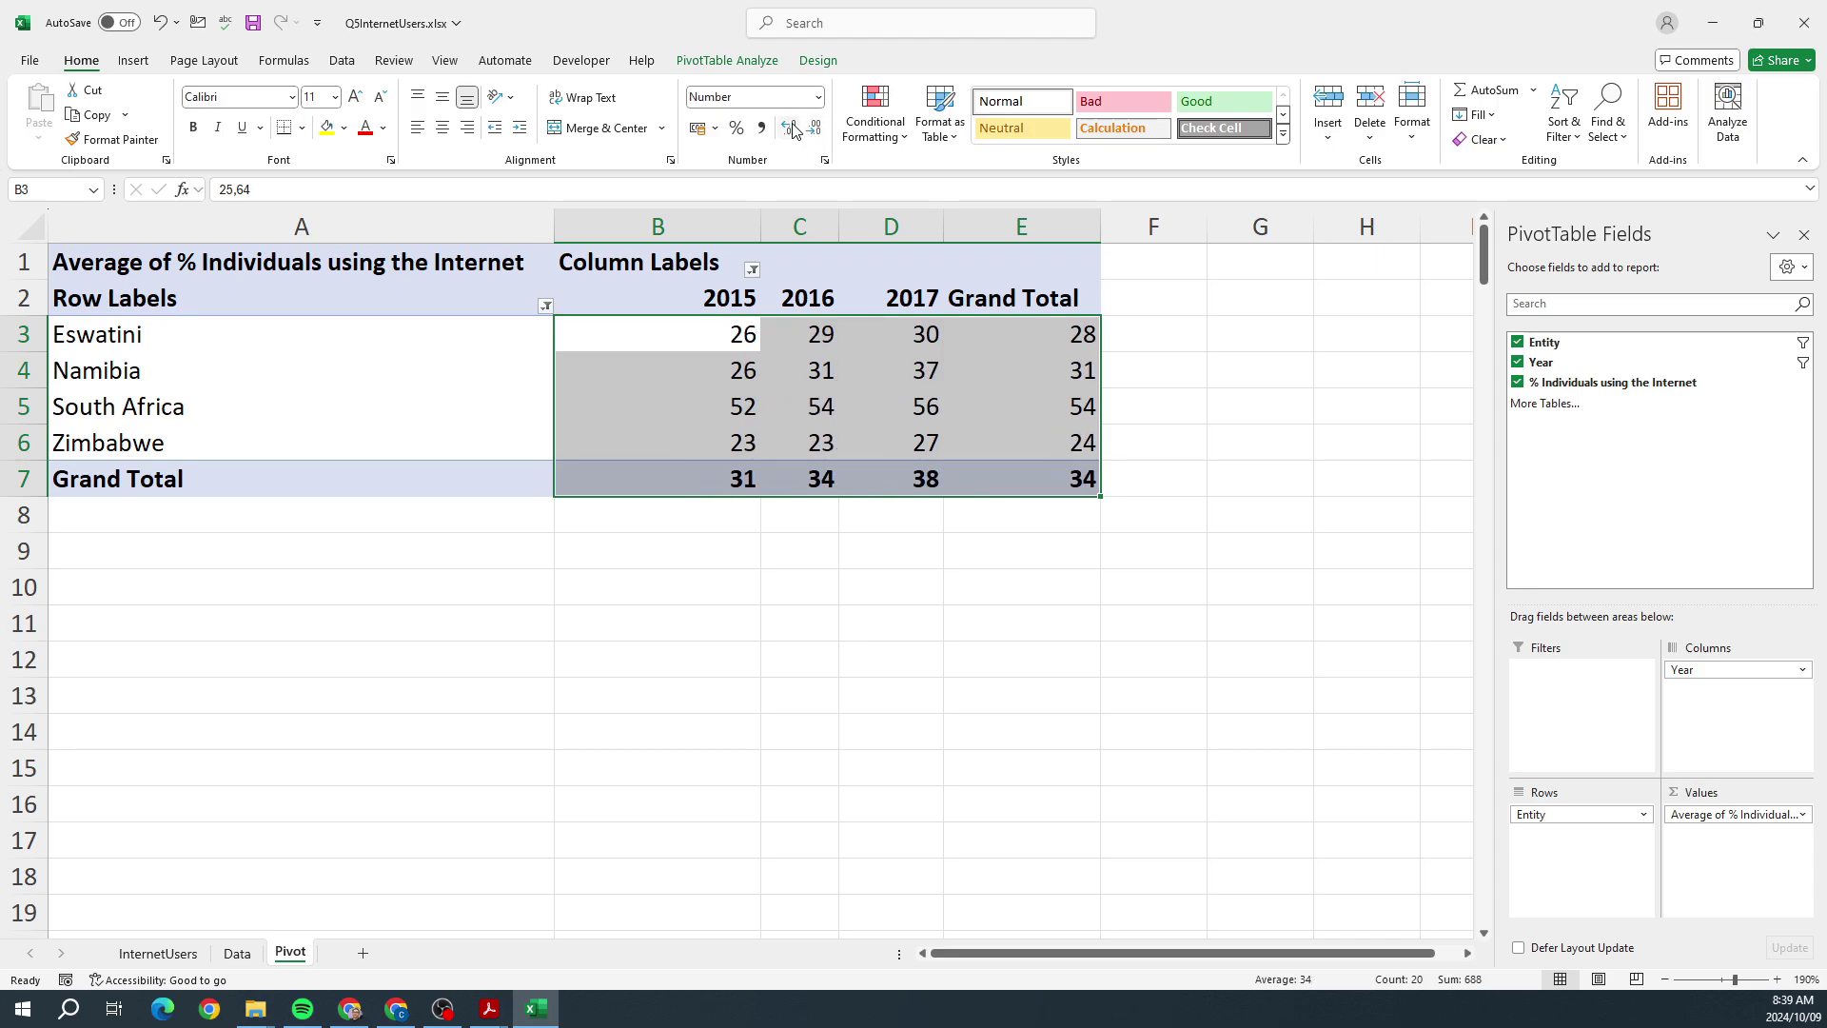
pyautogui.click(788, 129)
pyautogui.click(1209, 594)
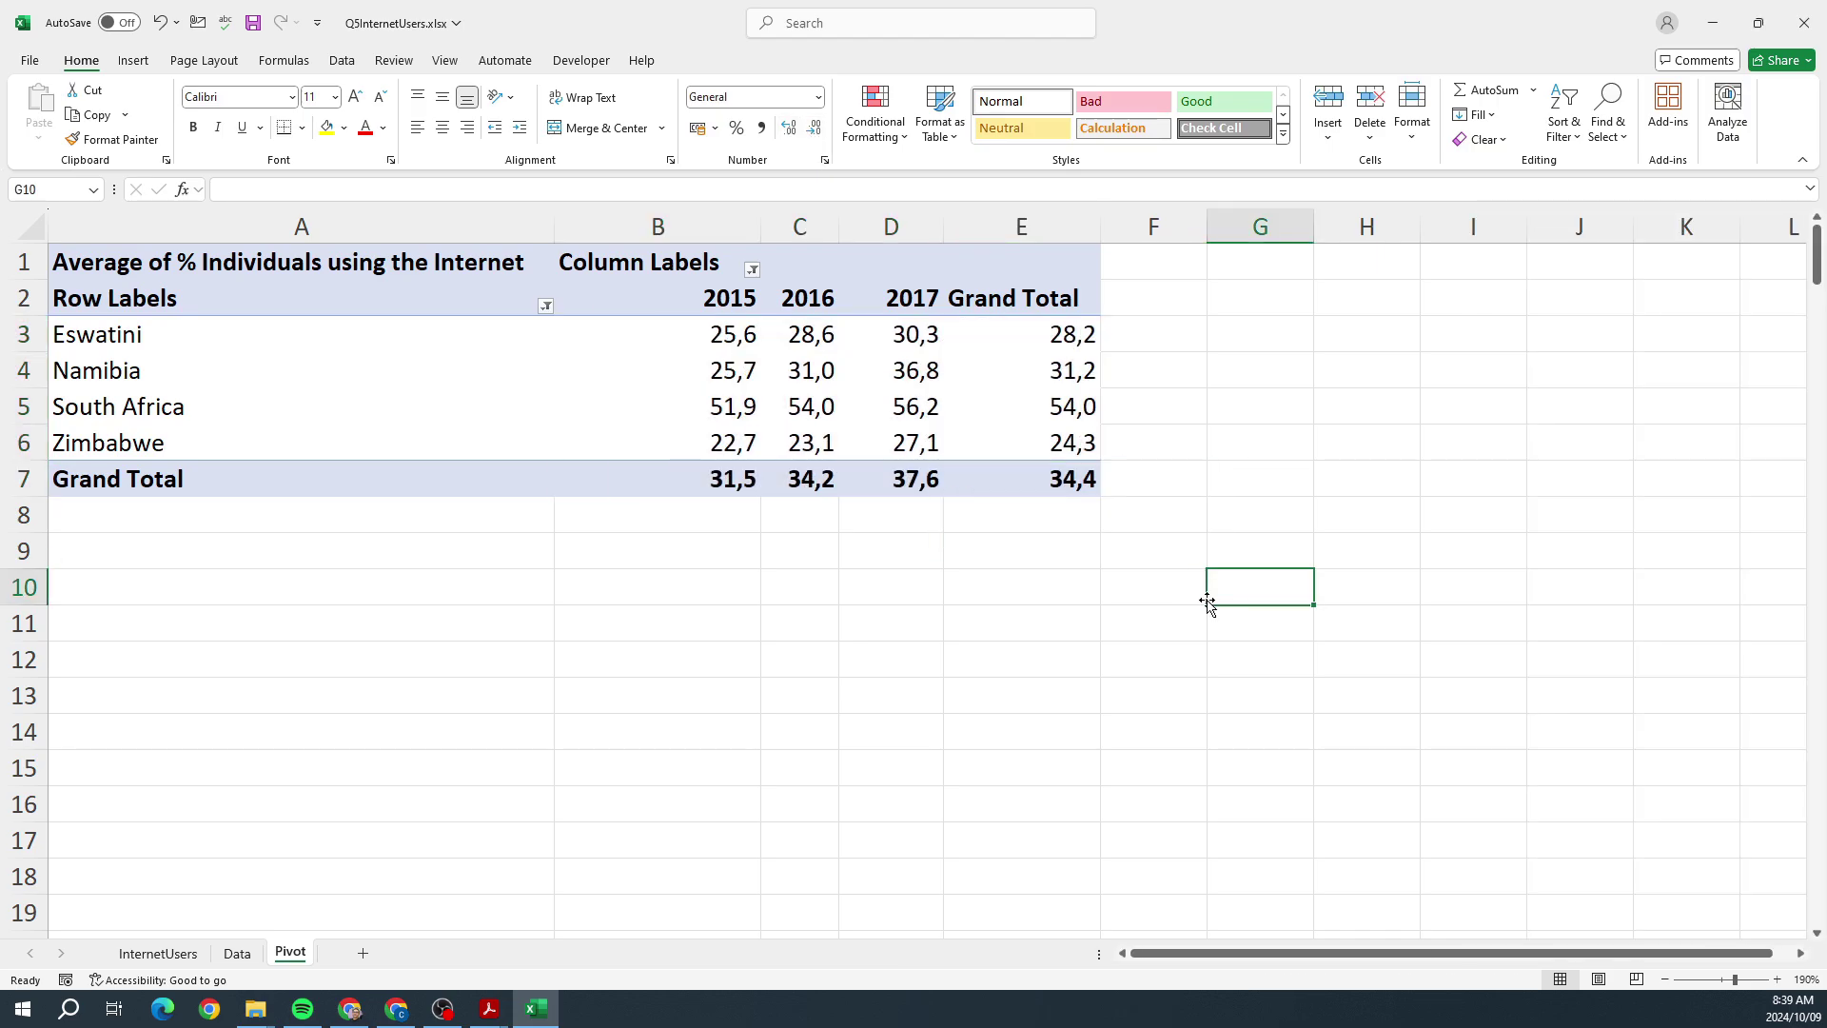
pyautogui.moveTo(554, 227); pyautogui.dragTo(329, 234)
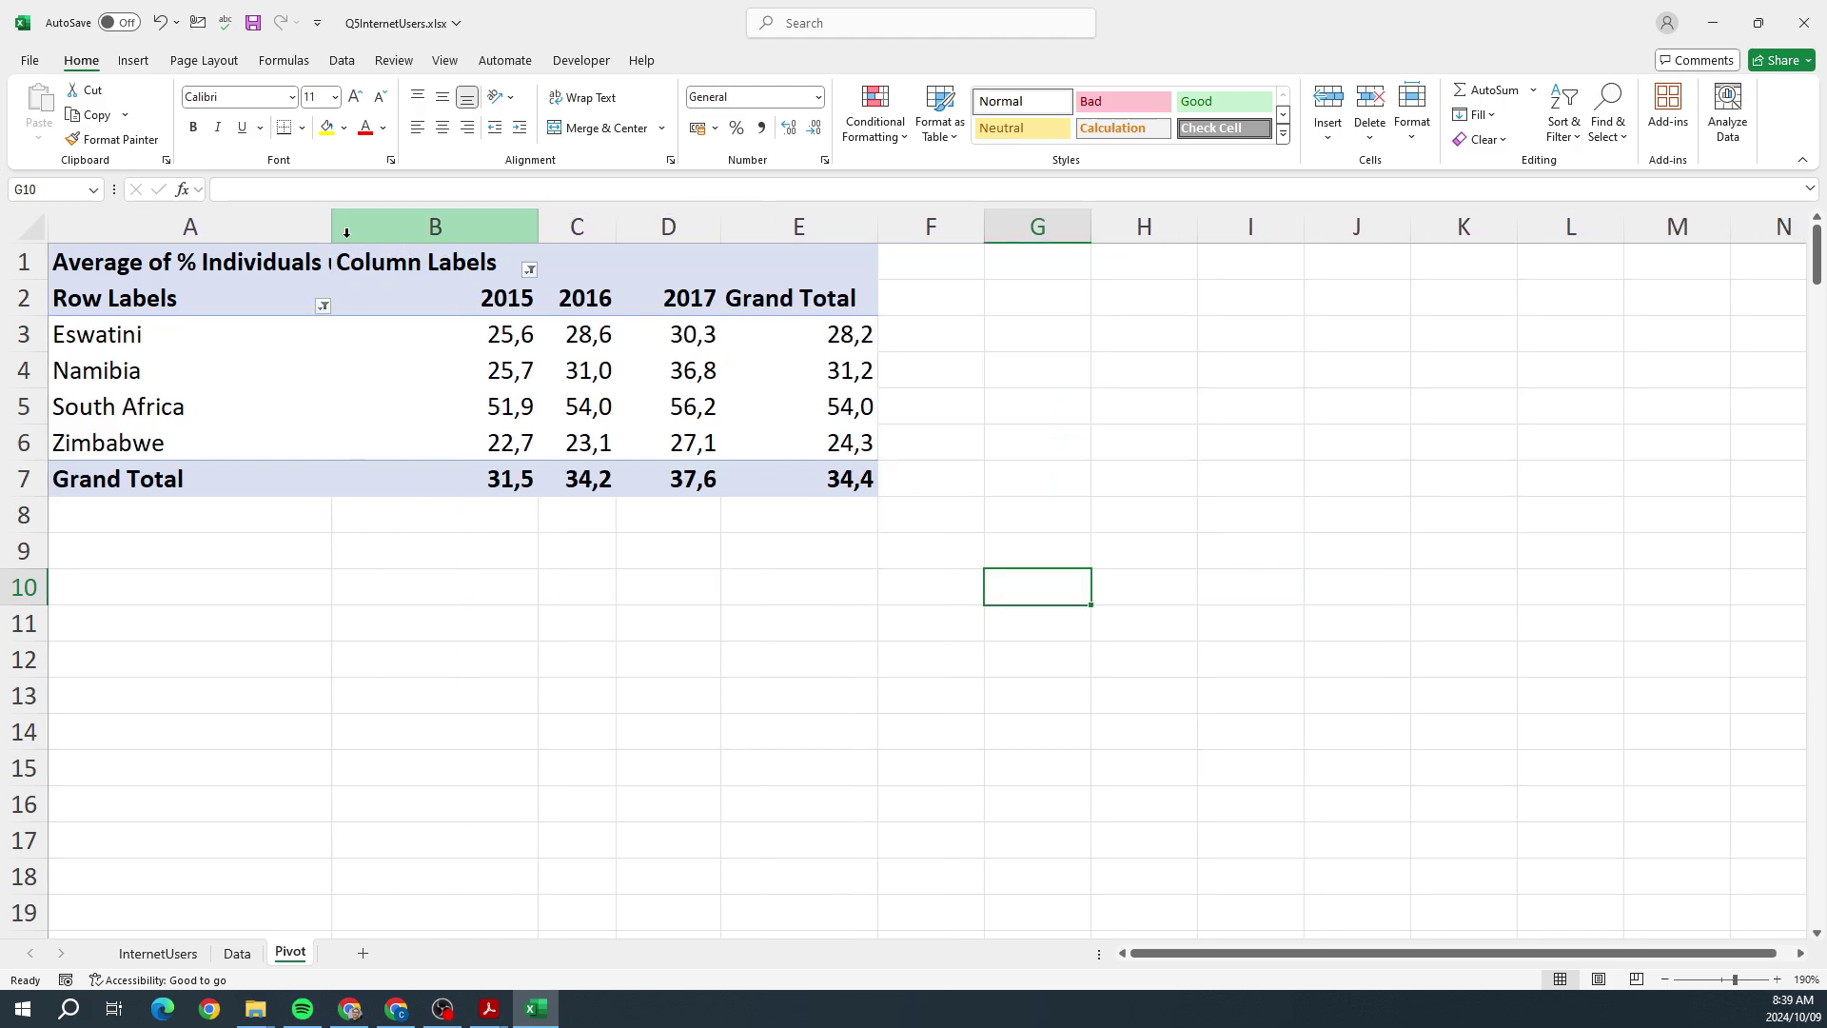
pyautogui.moveTo(538, 228); pyautogui.dragTo(472, 232)
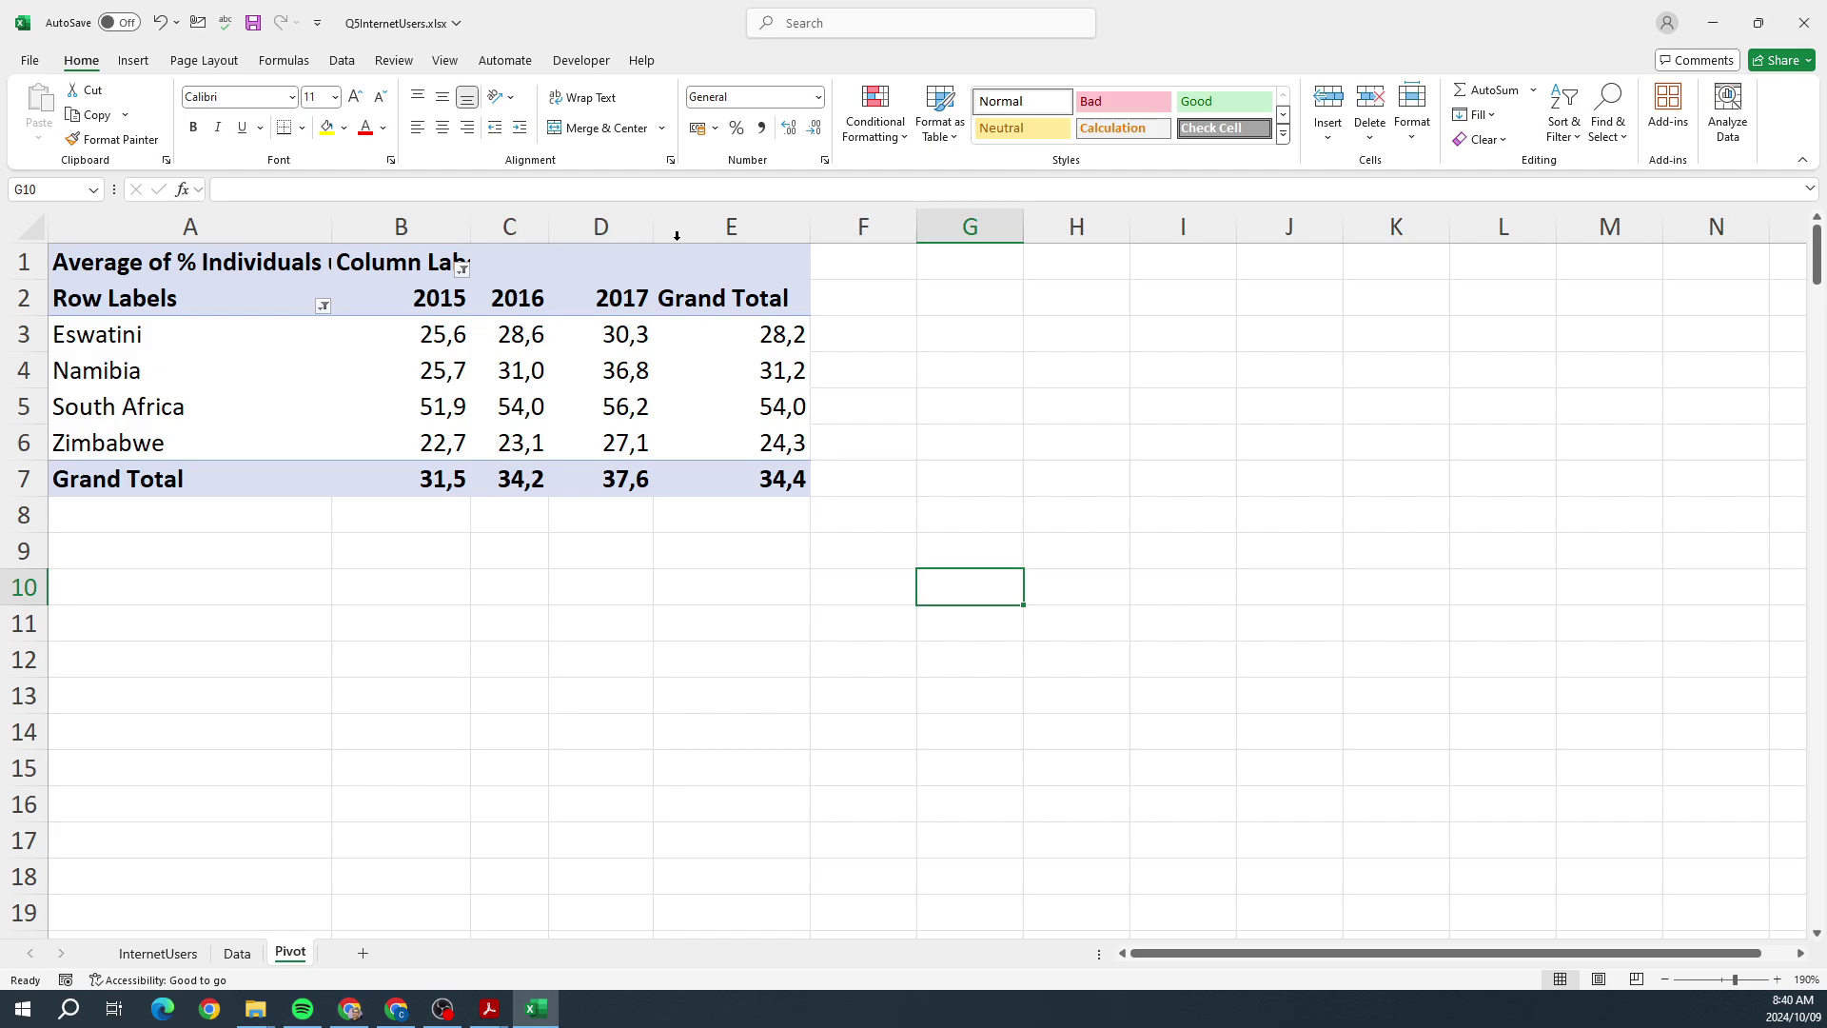
pyautogui.press('Down')
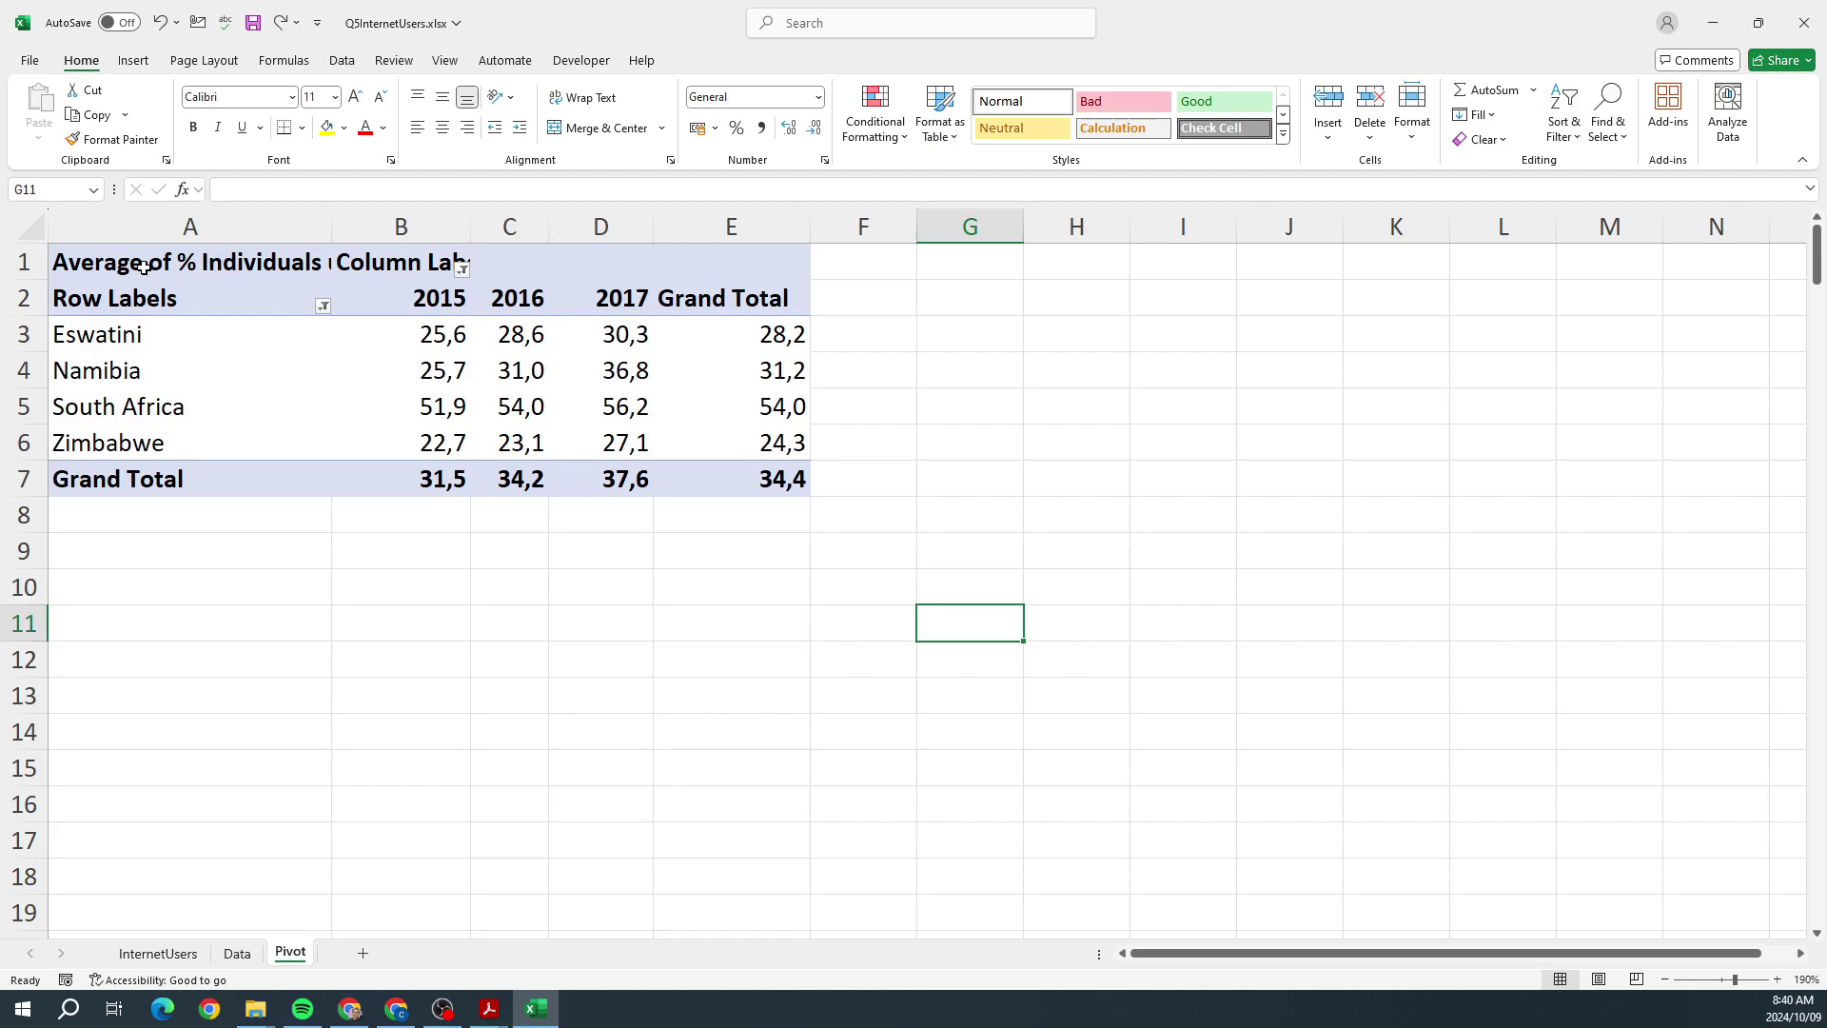
# Step: Check the reference PDF, then rename the value field's custom name to 'Average'
pyautogui.click(488, 1015)
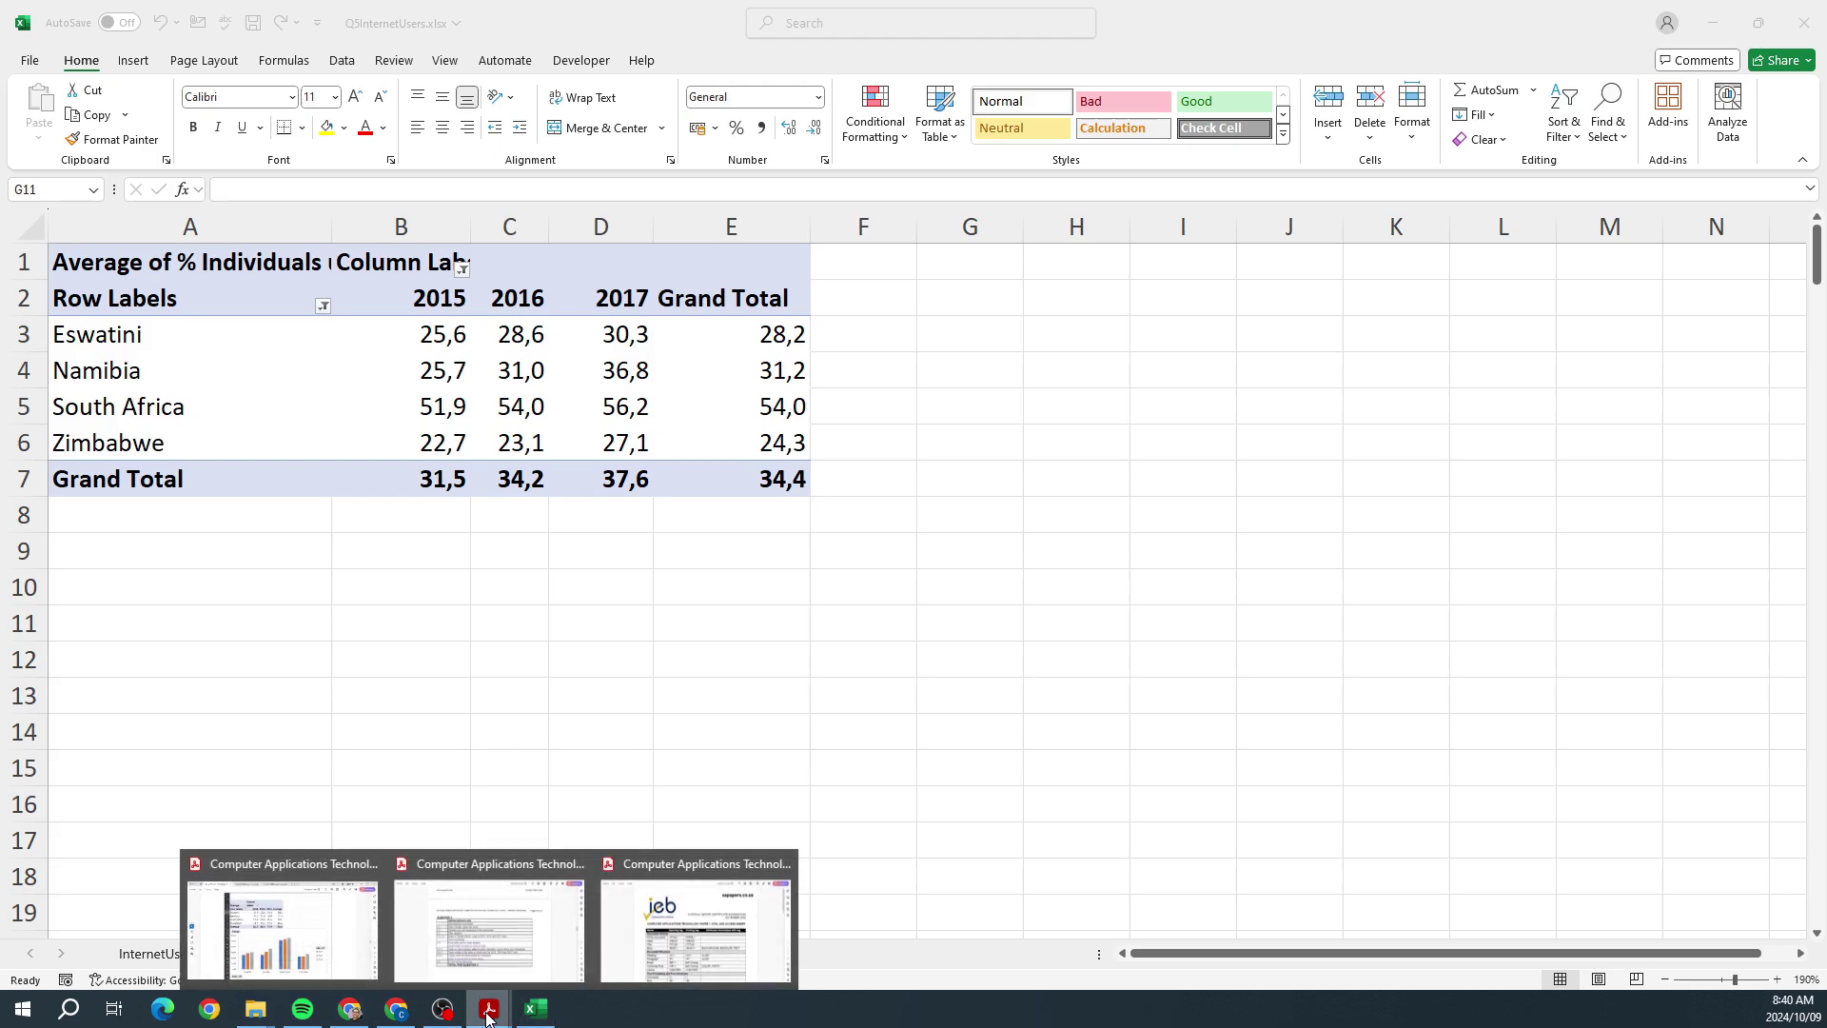
pyautogui.click(347, 949)
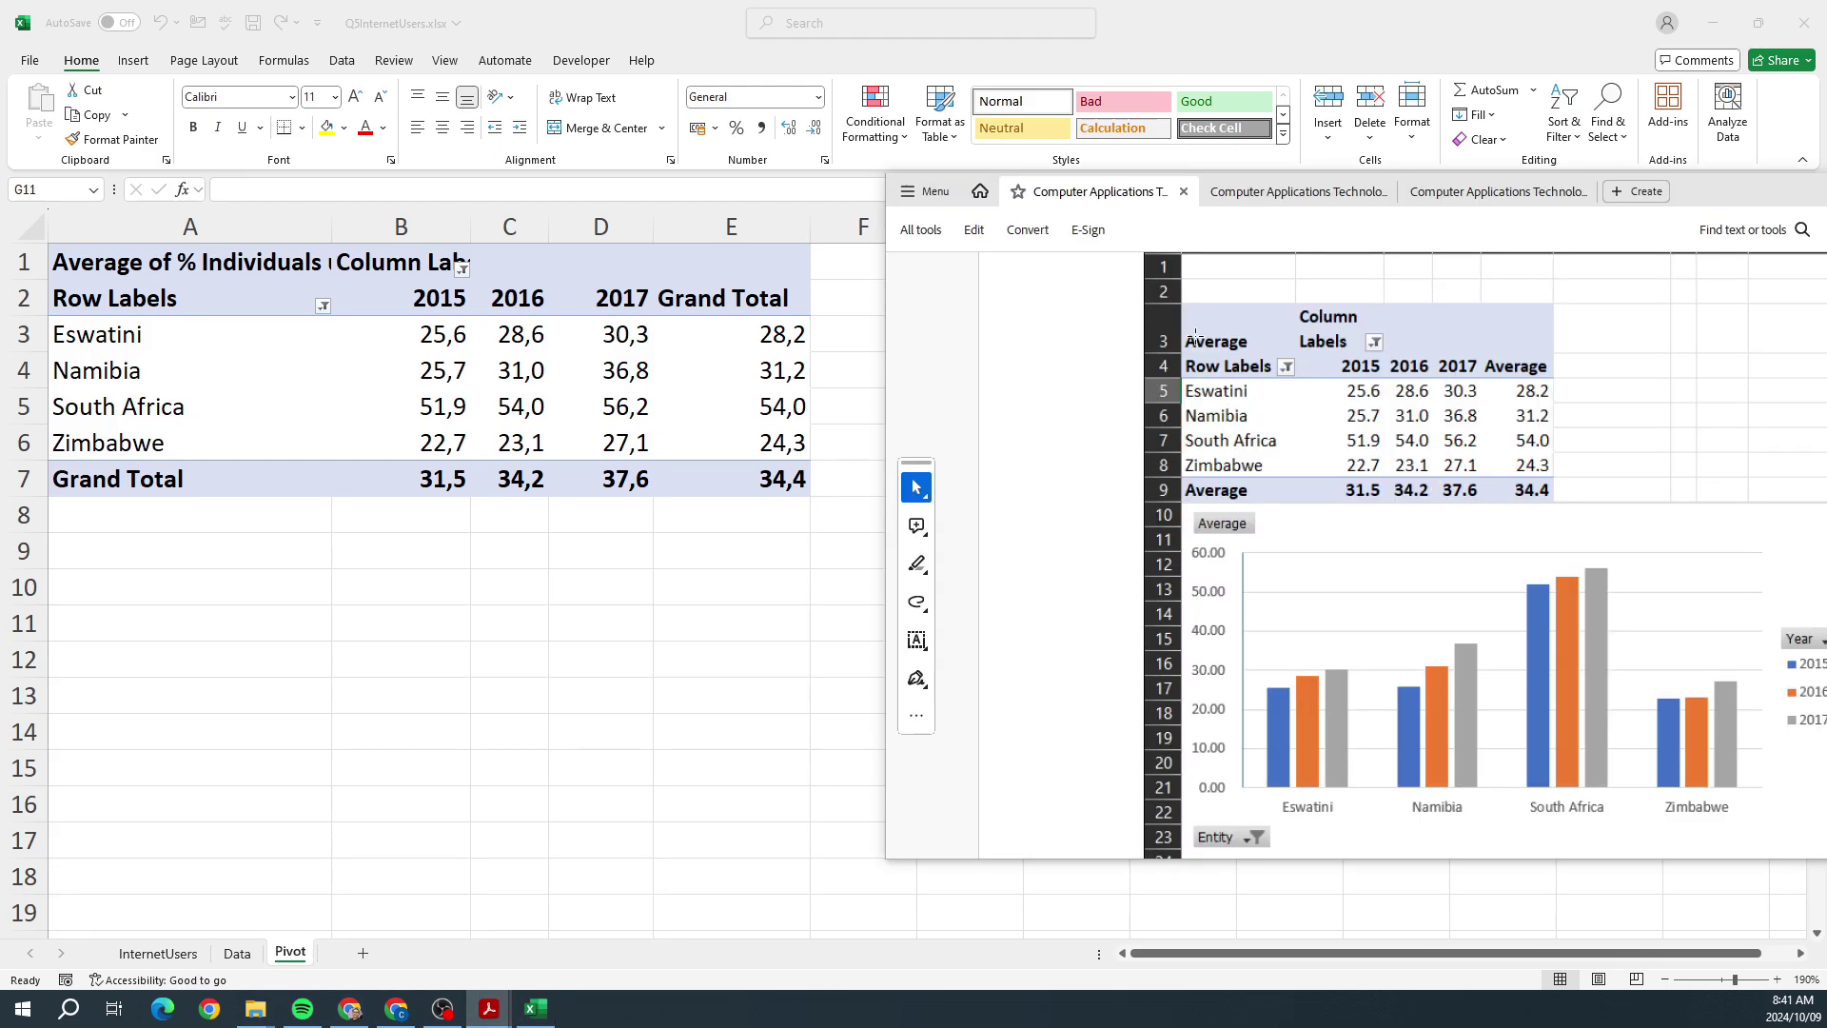
pyautogui.hotkey('alt', 'Tab')
pyautogui.rightClick(699, 290)
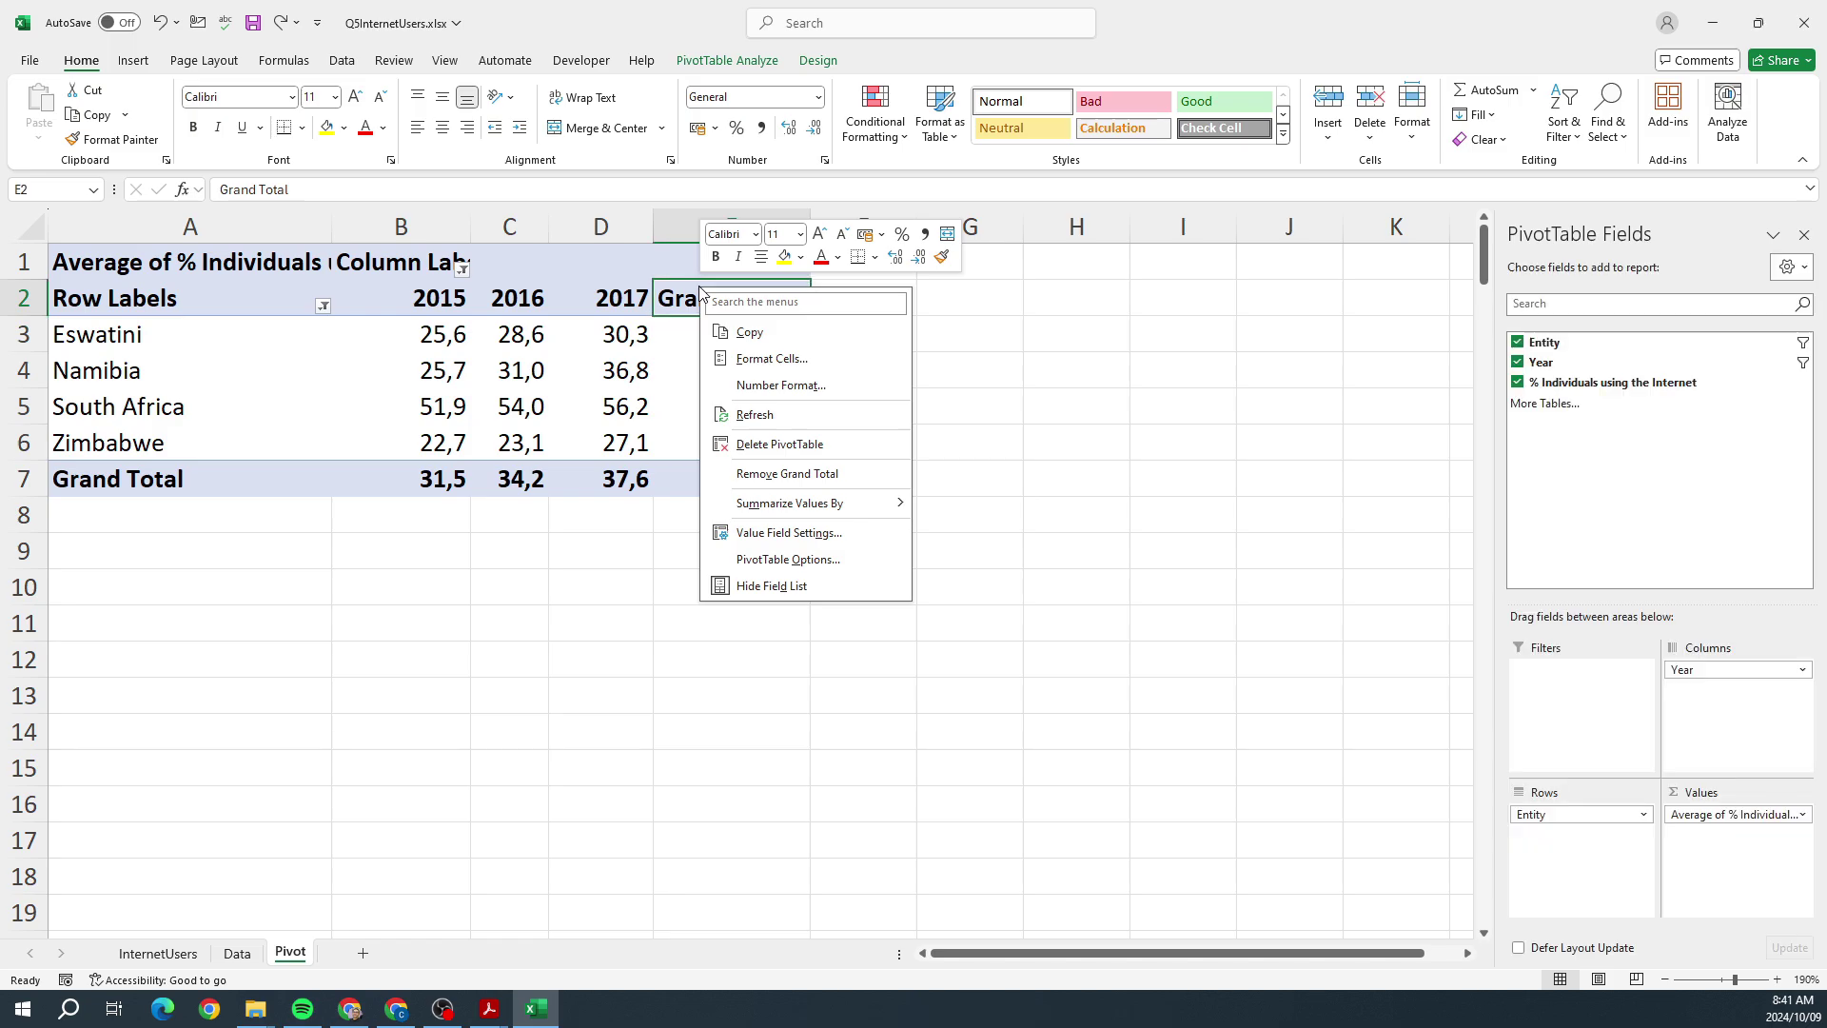
pyautogui.click(784, 533)
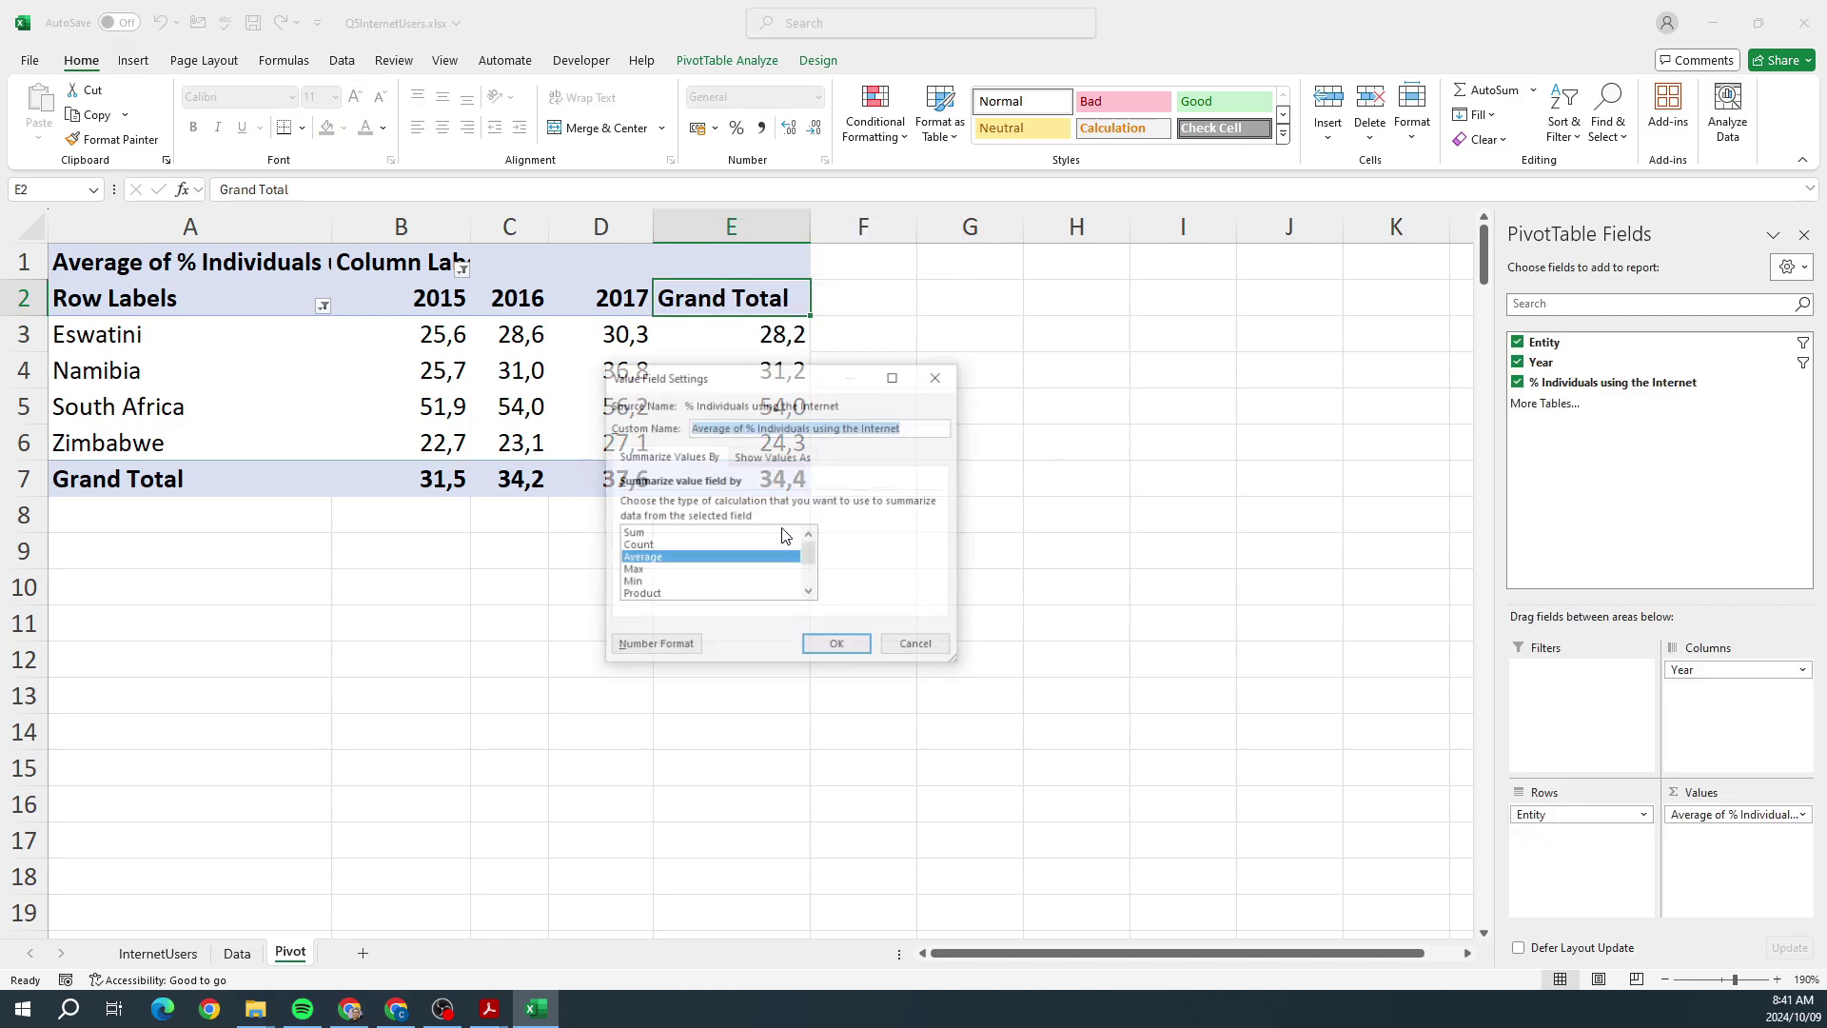
pyautogui.moveTo(917, 430); pyautogui.dragTo(733, 434)
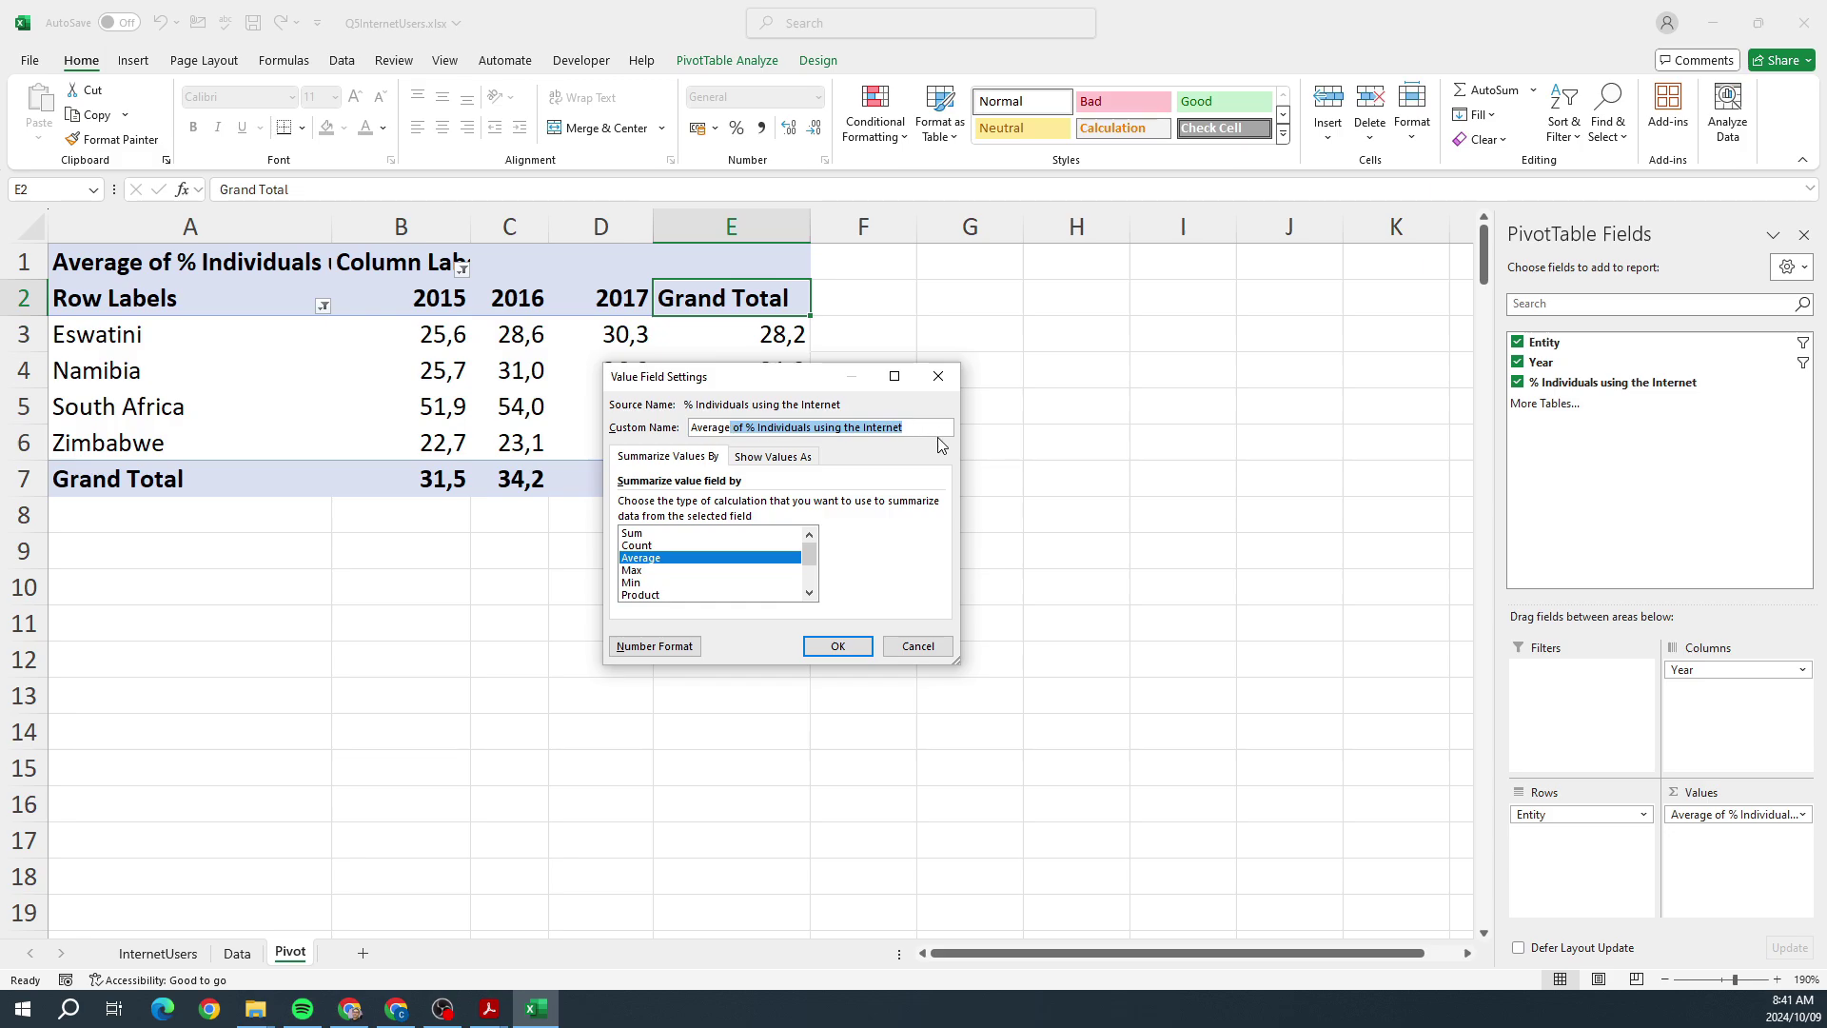
pyautogui.press('BackSpace')
pyautogui.click(838, 646)
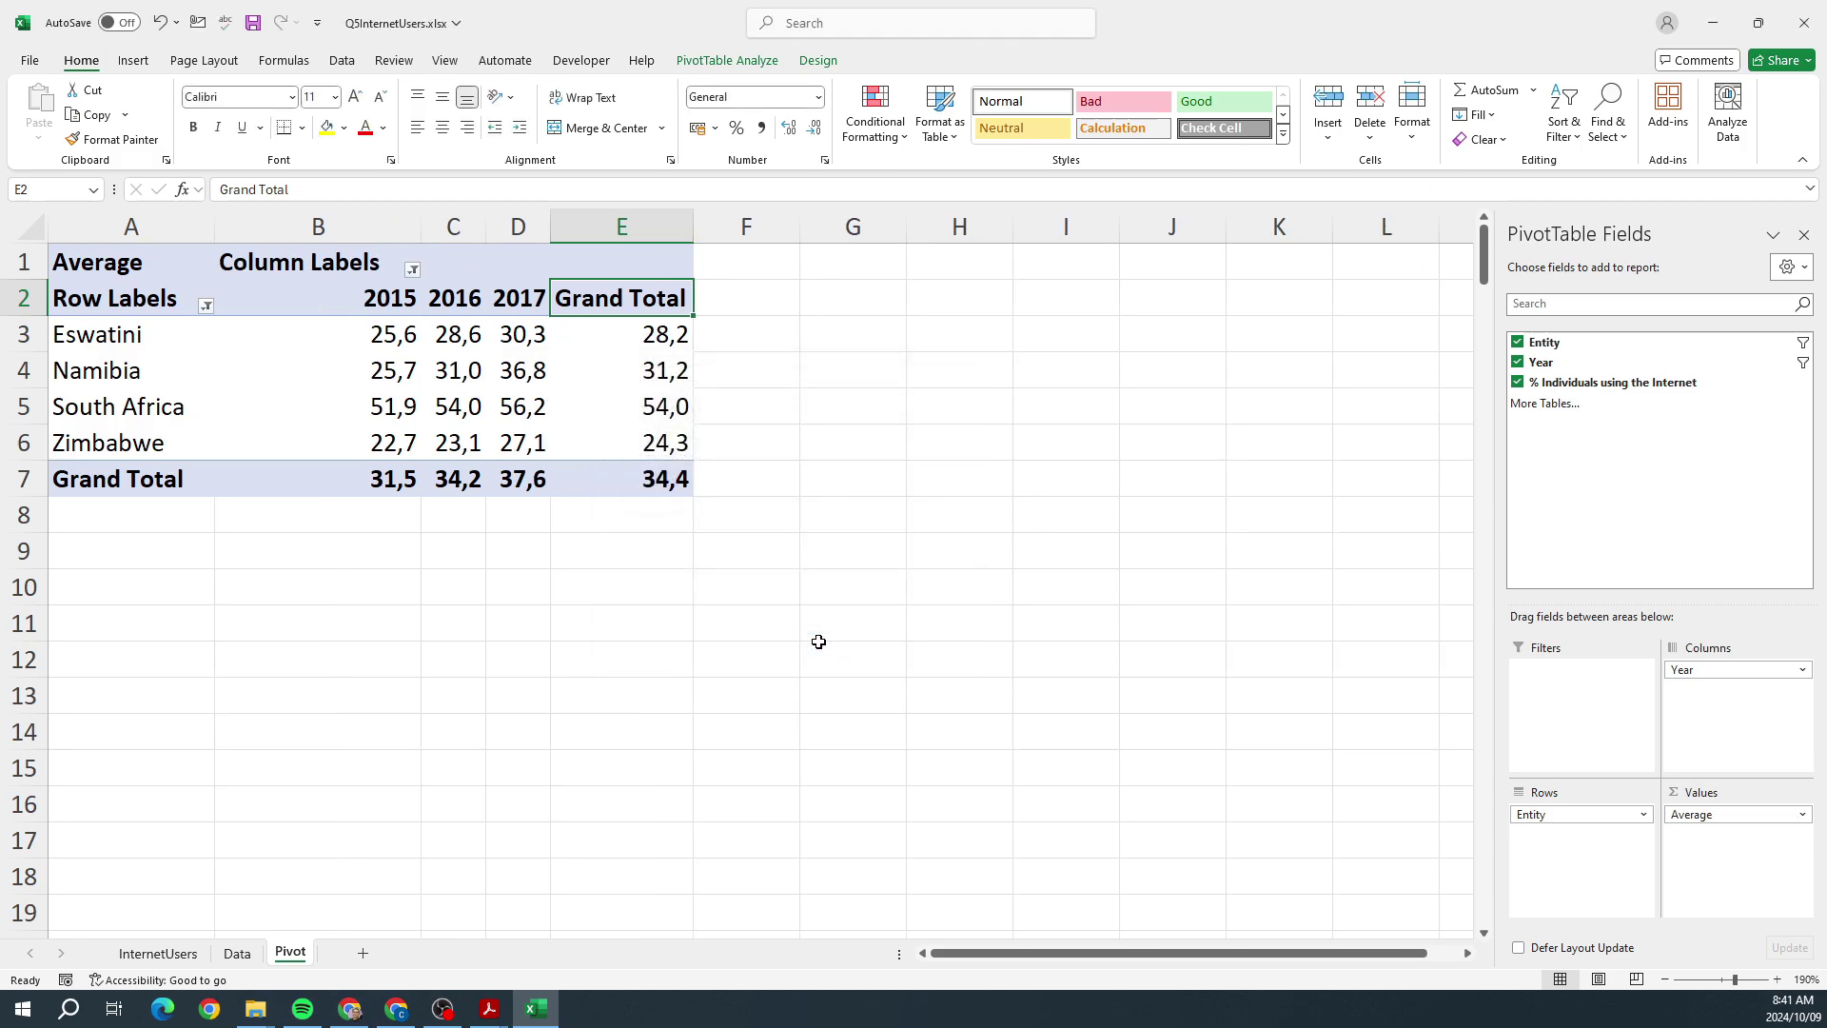
# Step: Compare the renamed pivot table against the reference PDF
pyautogui.click(485, 1010)
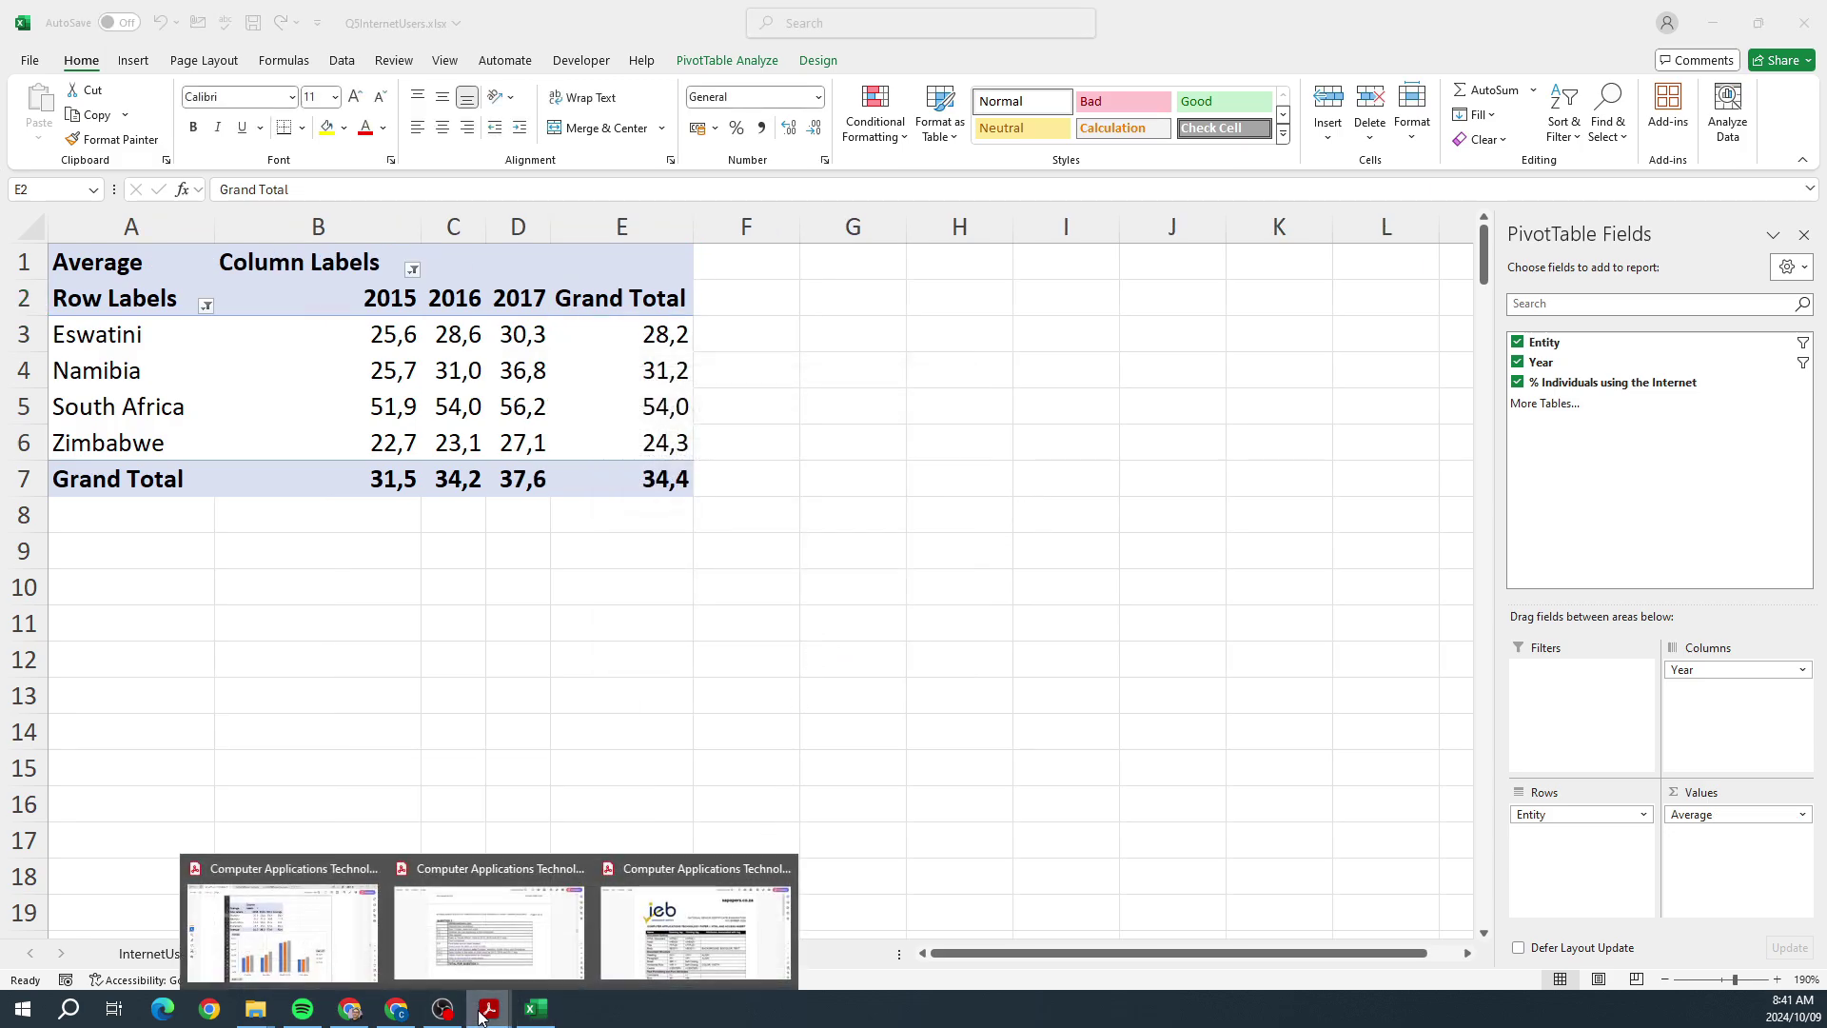
pyautogui.click(306, 940)
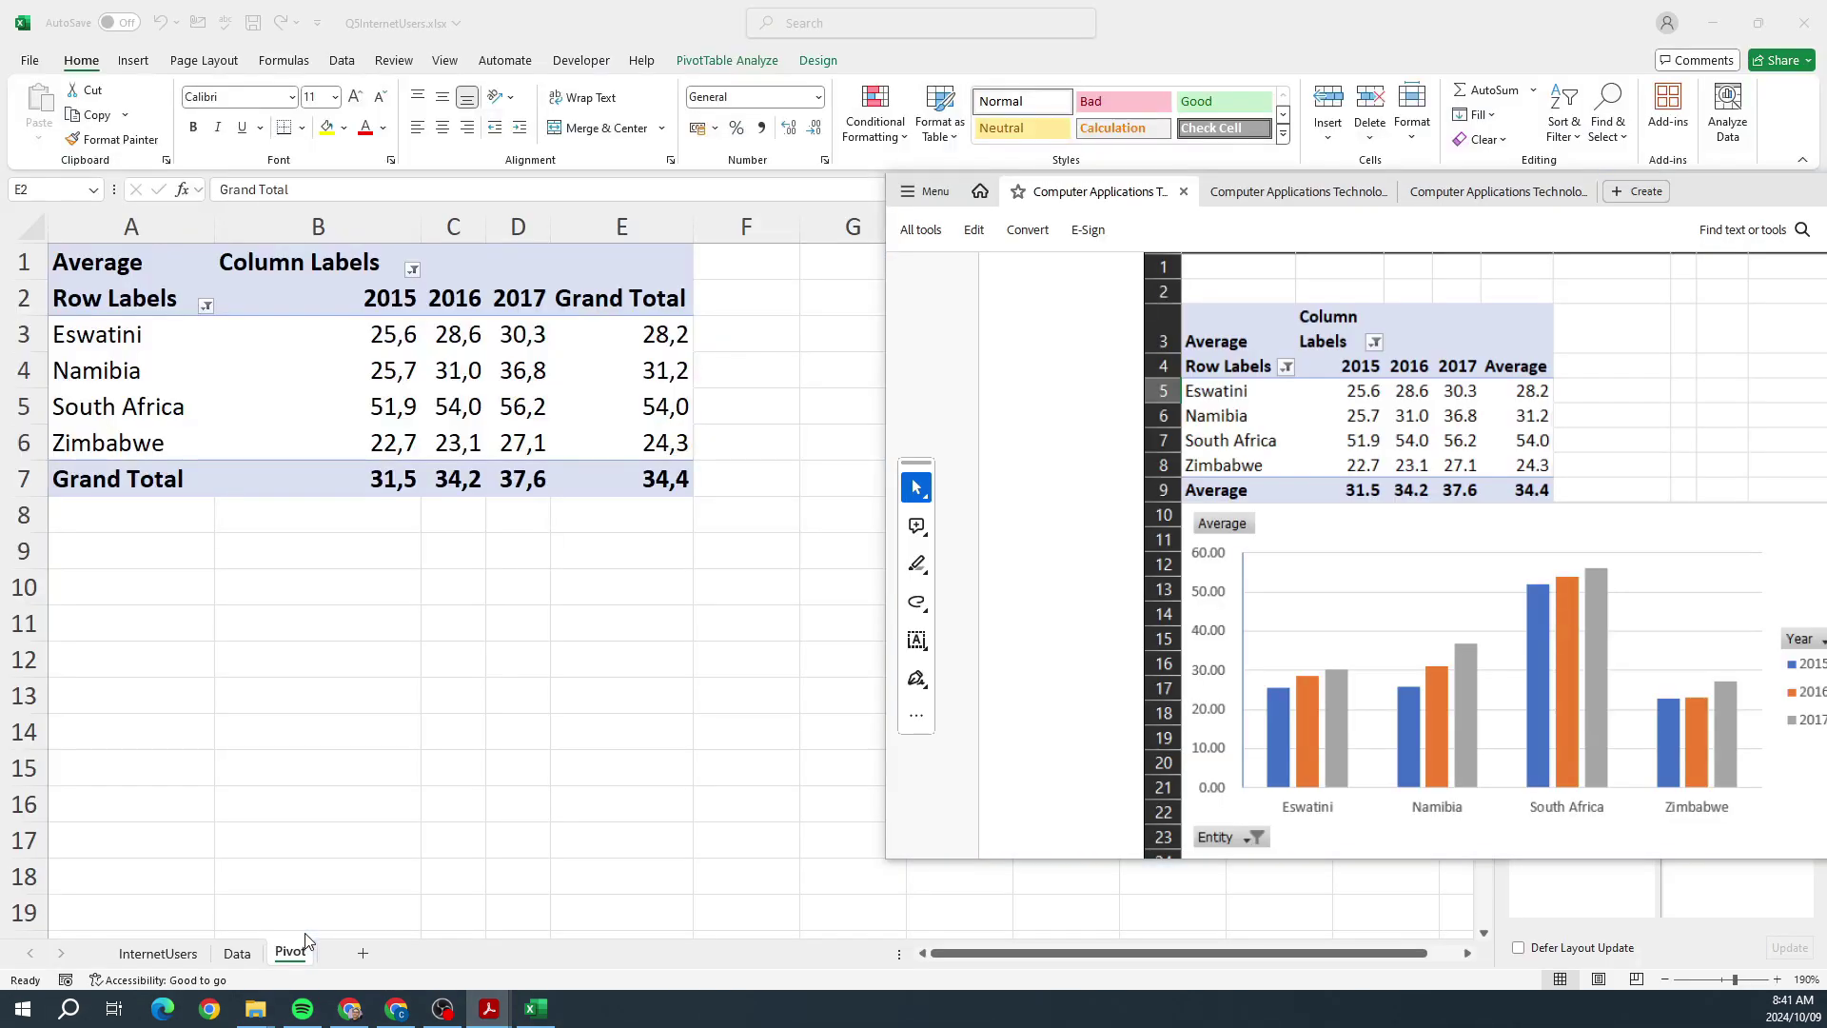
pyautogui.hotkey('alt', 'Tab')
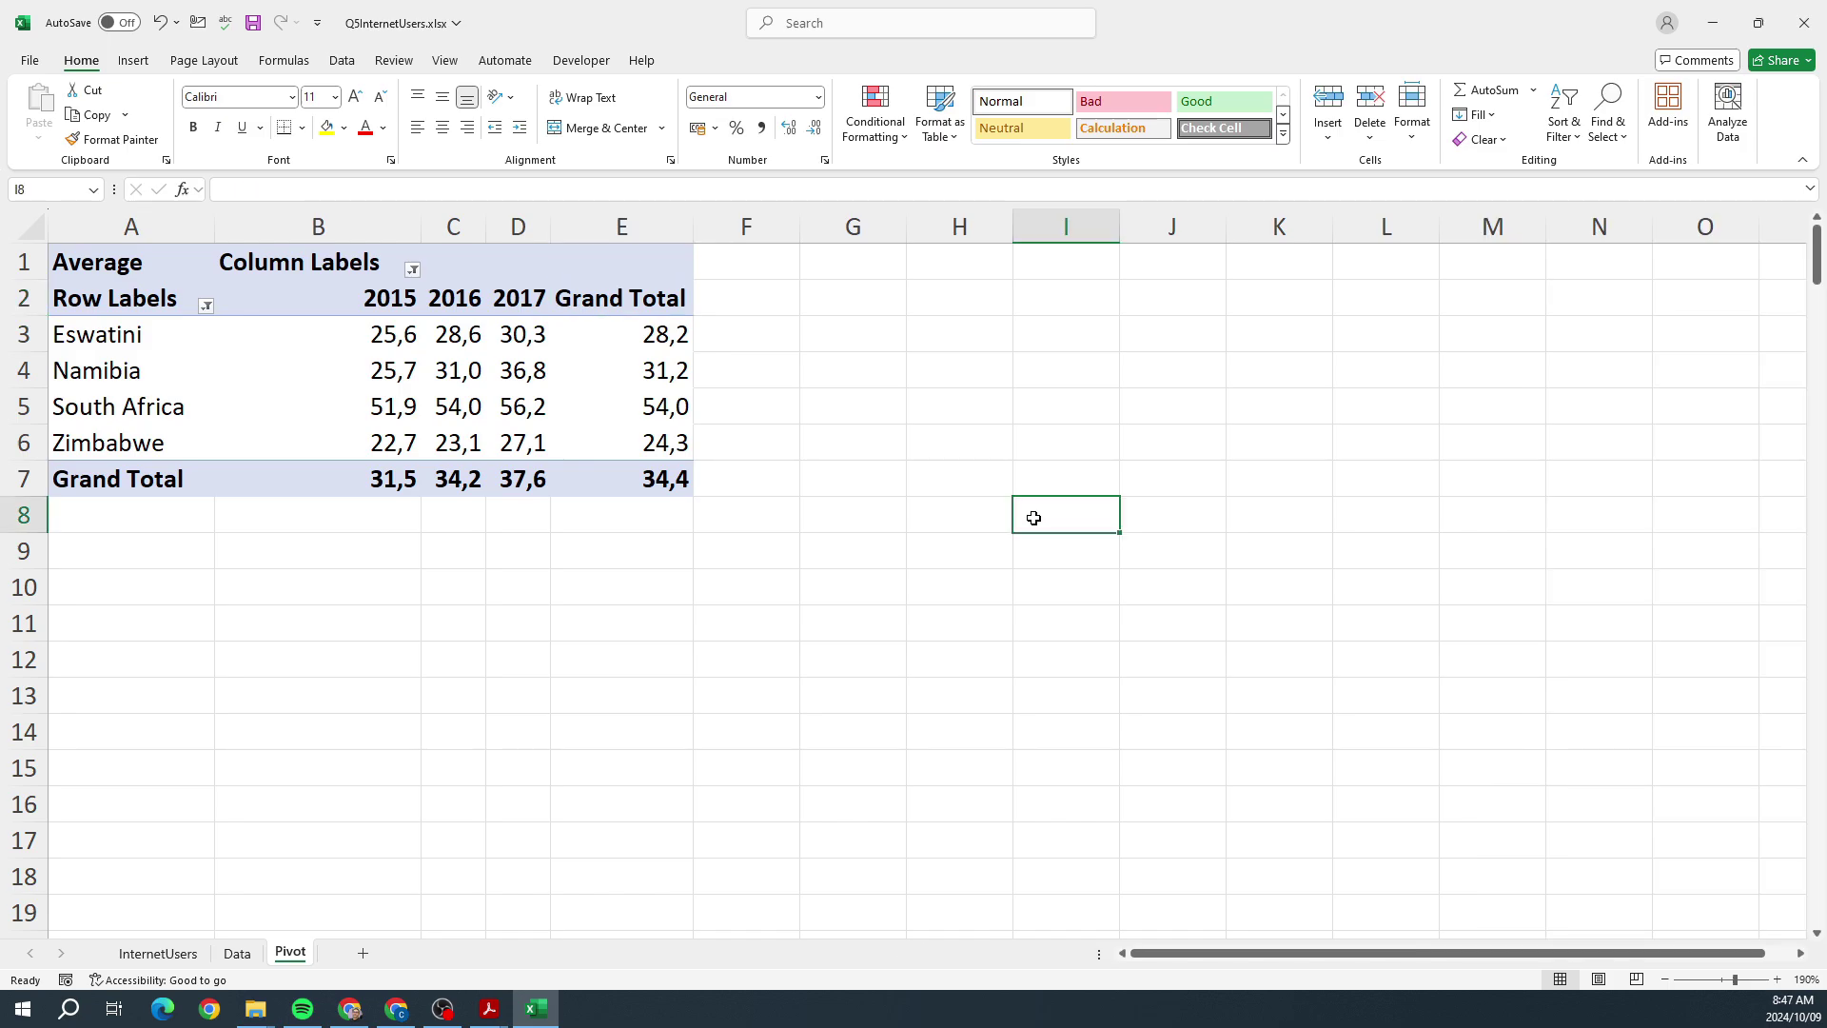
# Step: Insert a Clustered Column PivotChart from the selected pivot table
pyautogui.moveTo(121, 276); pyautogui.dragTo(612, 498)
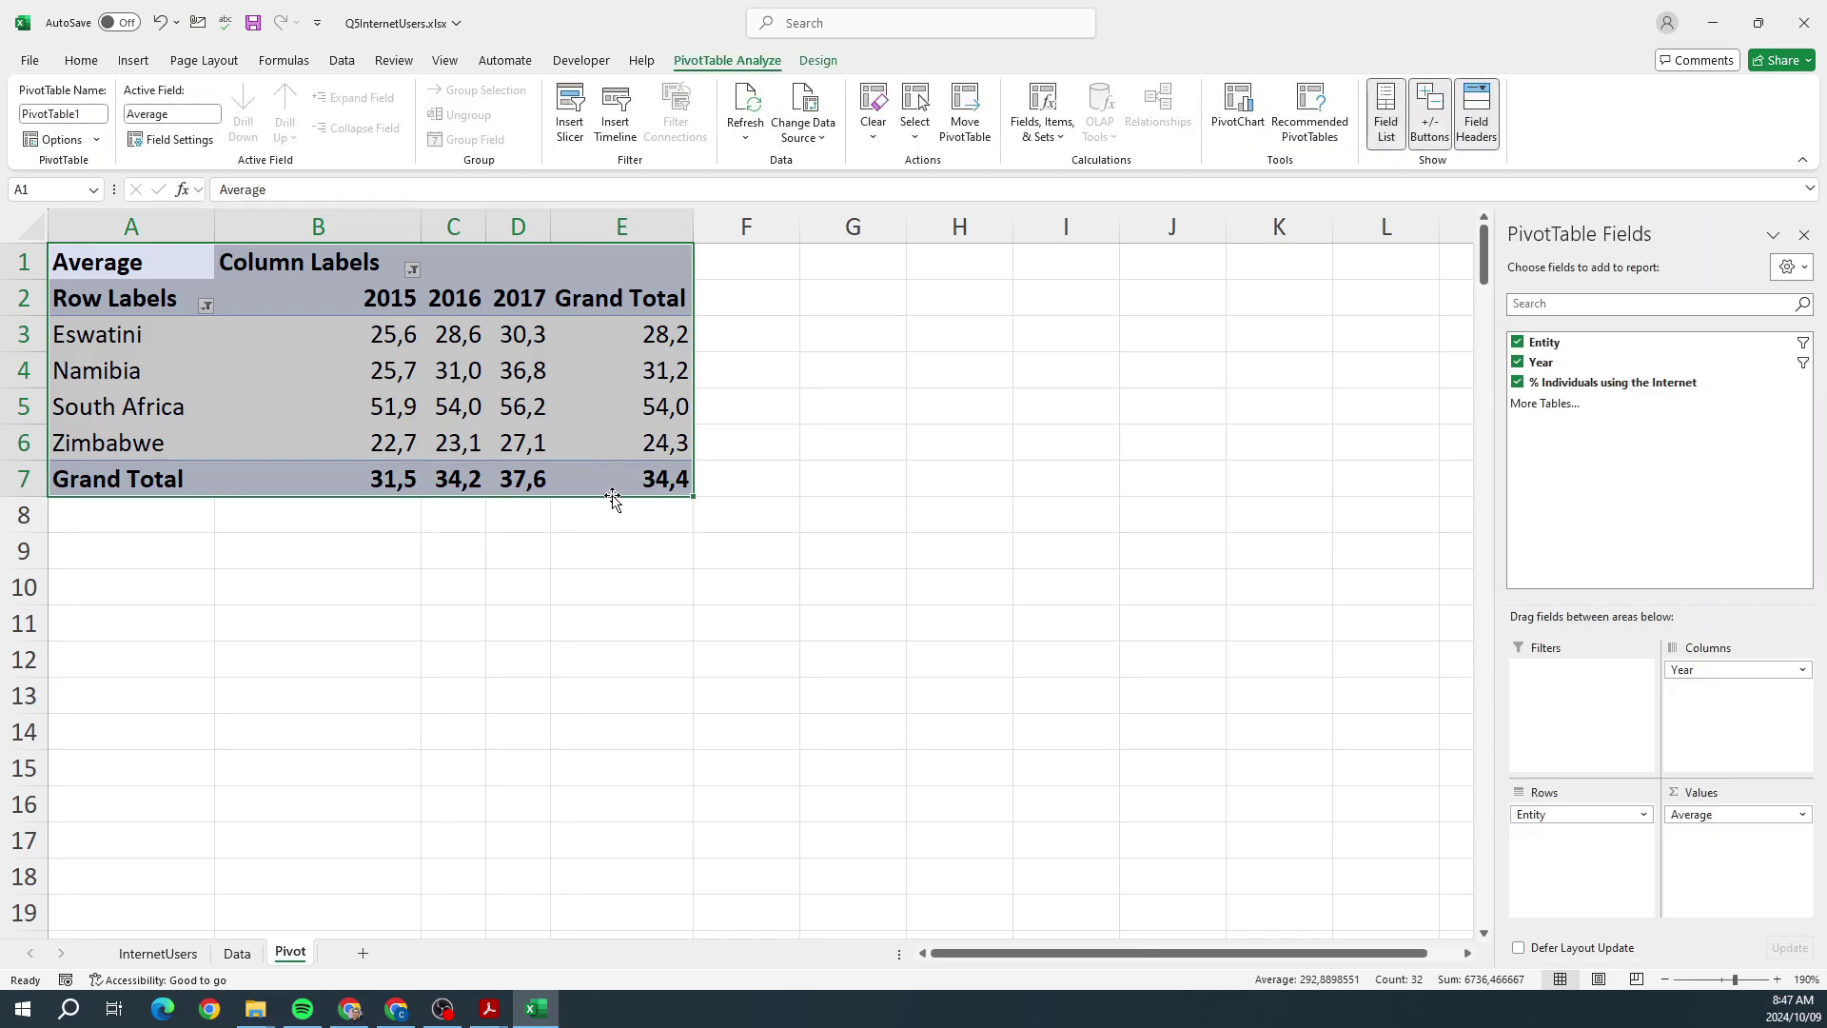
pyautogui.click(131, 64)
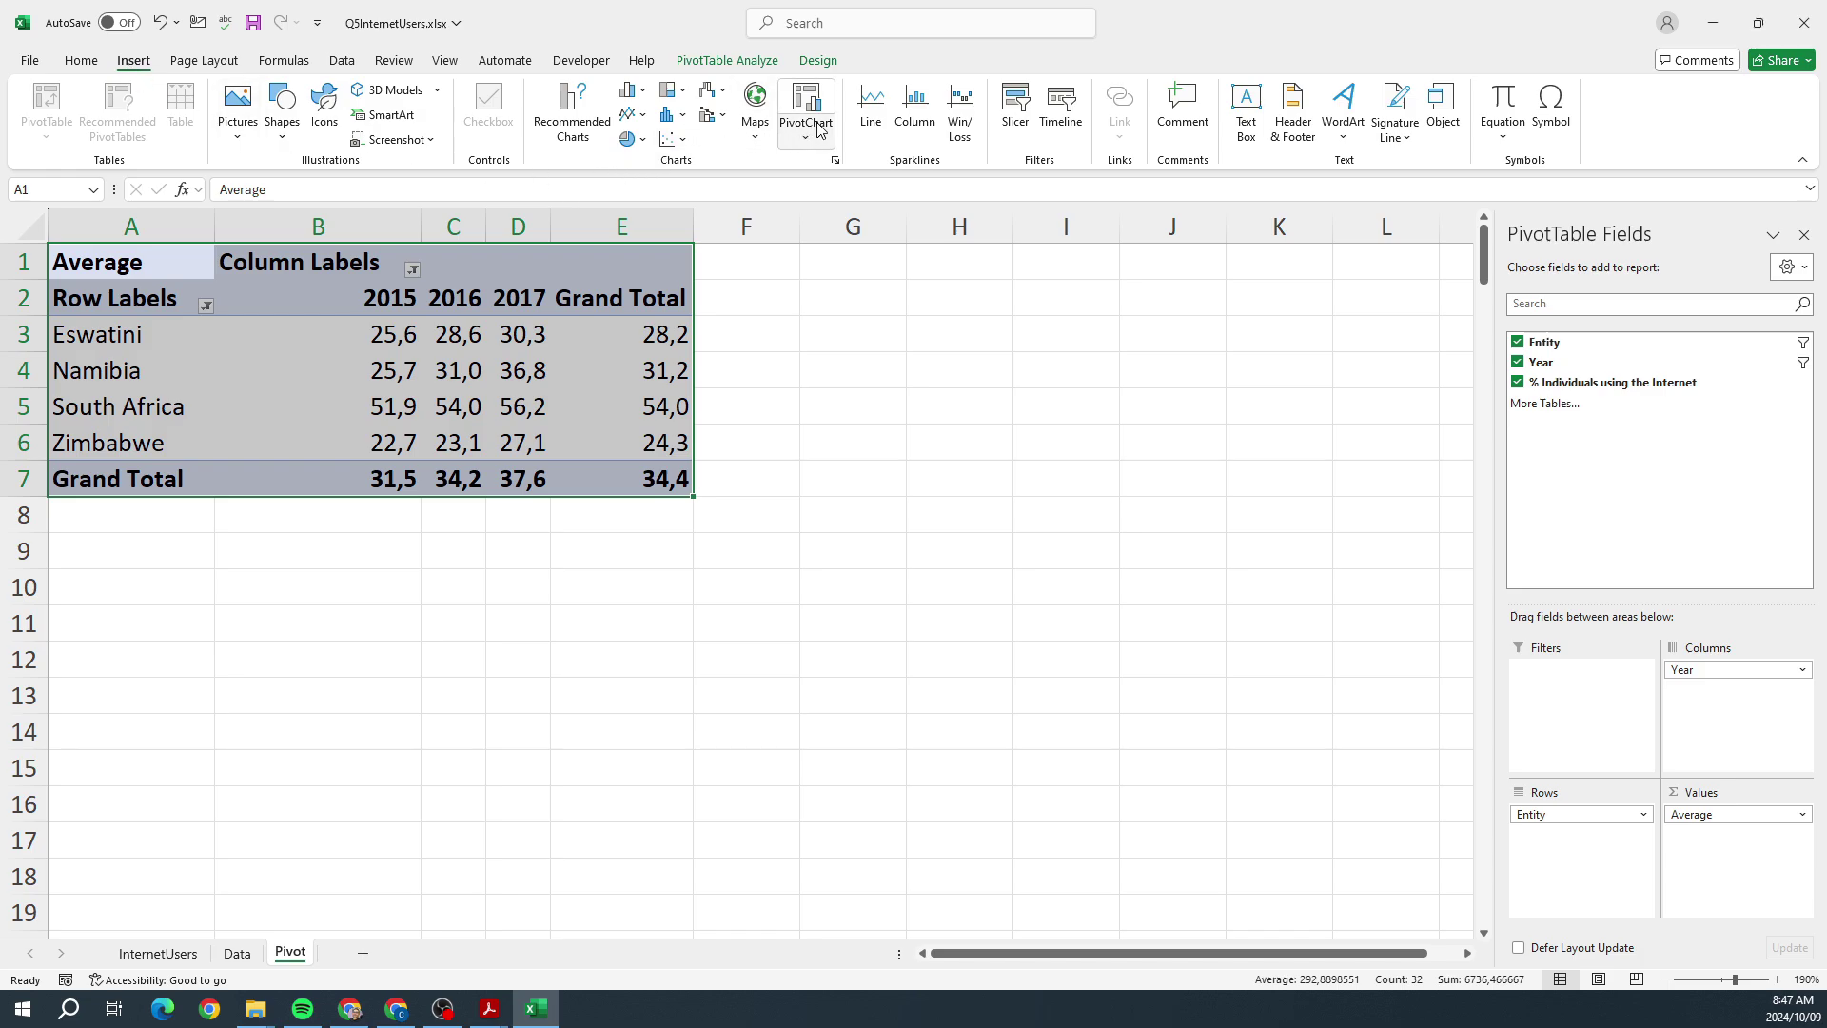
pyautogui.click(808, 143)
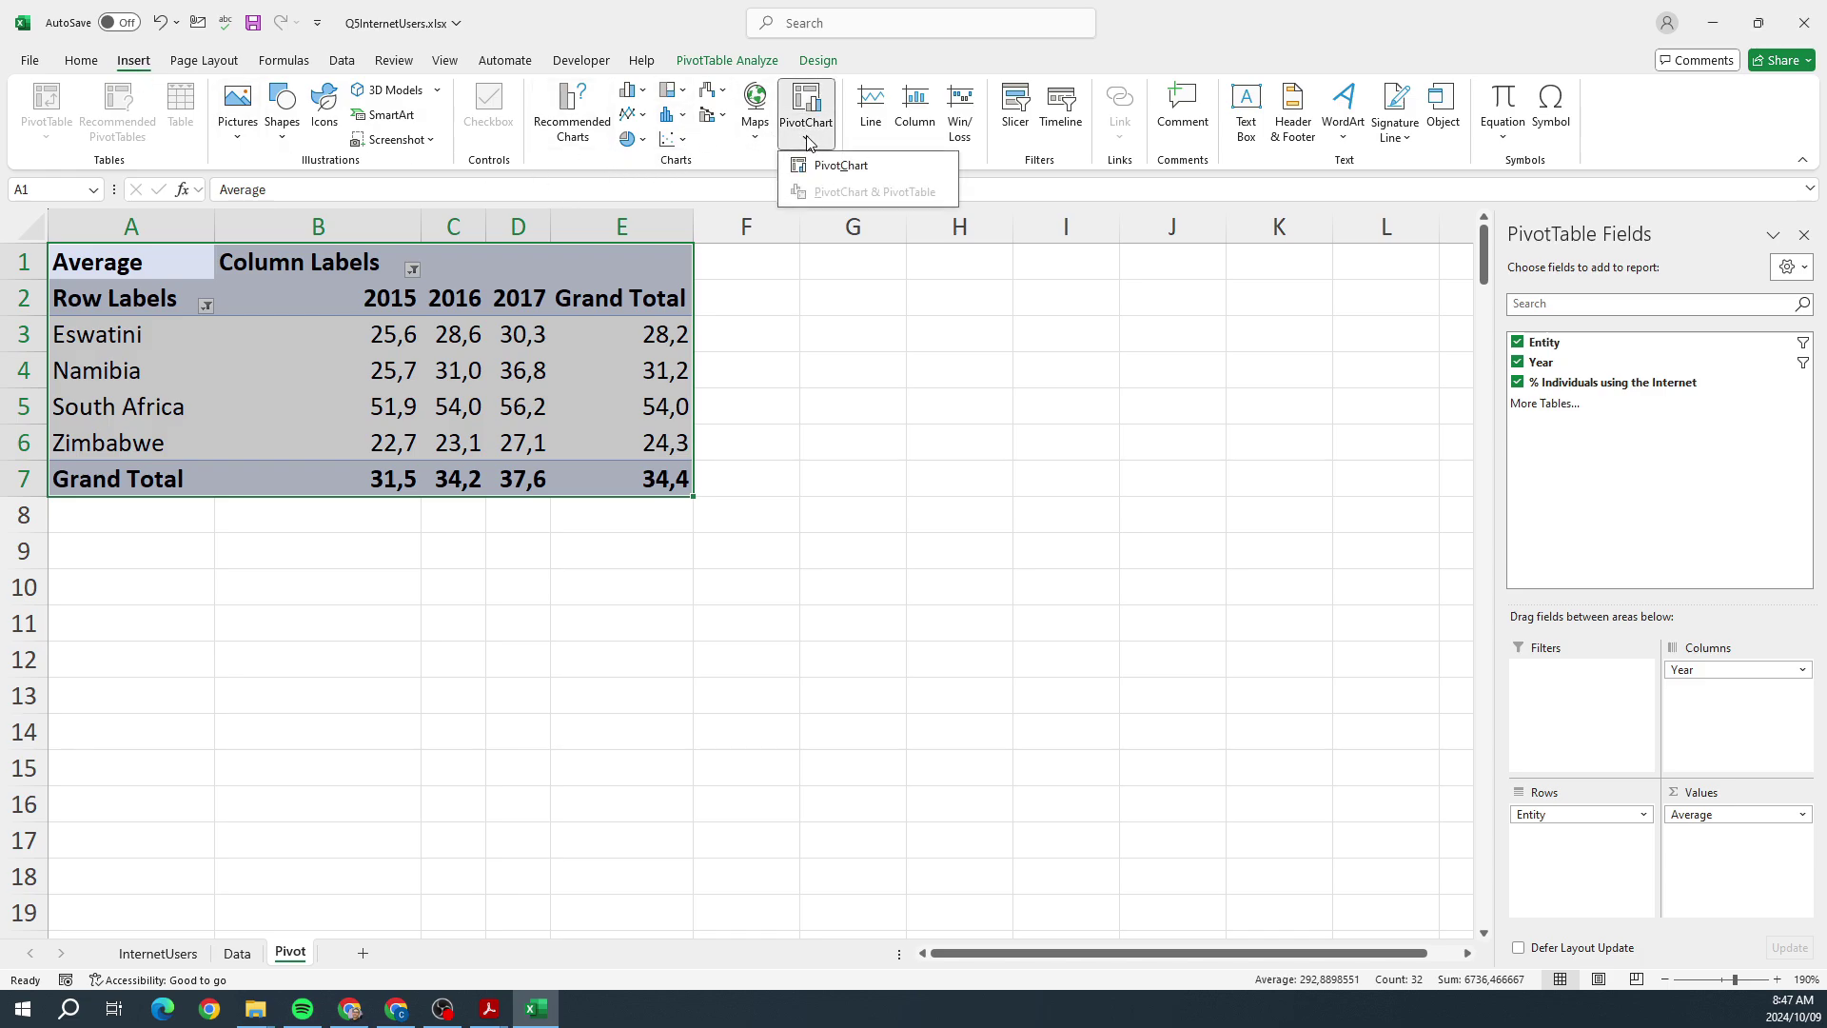
pyautogui.click(817, 169)
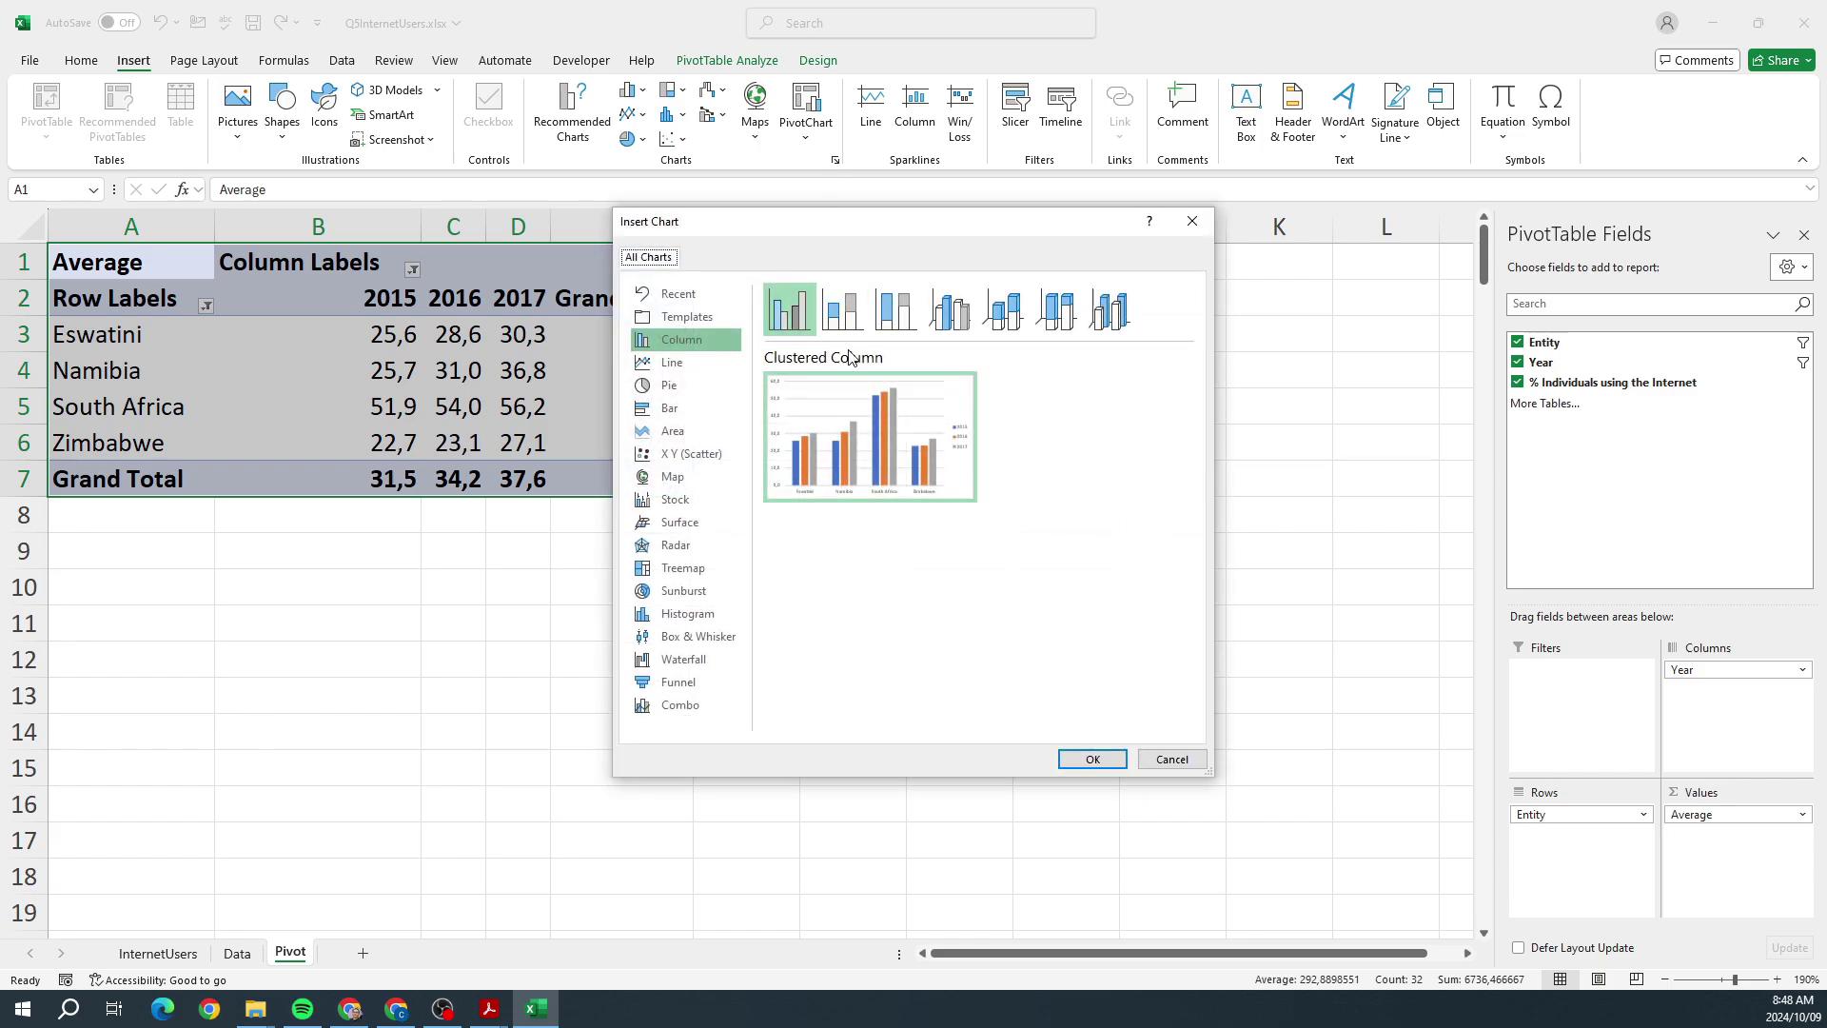
pyautogui.moveTo(889, 400)
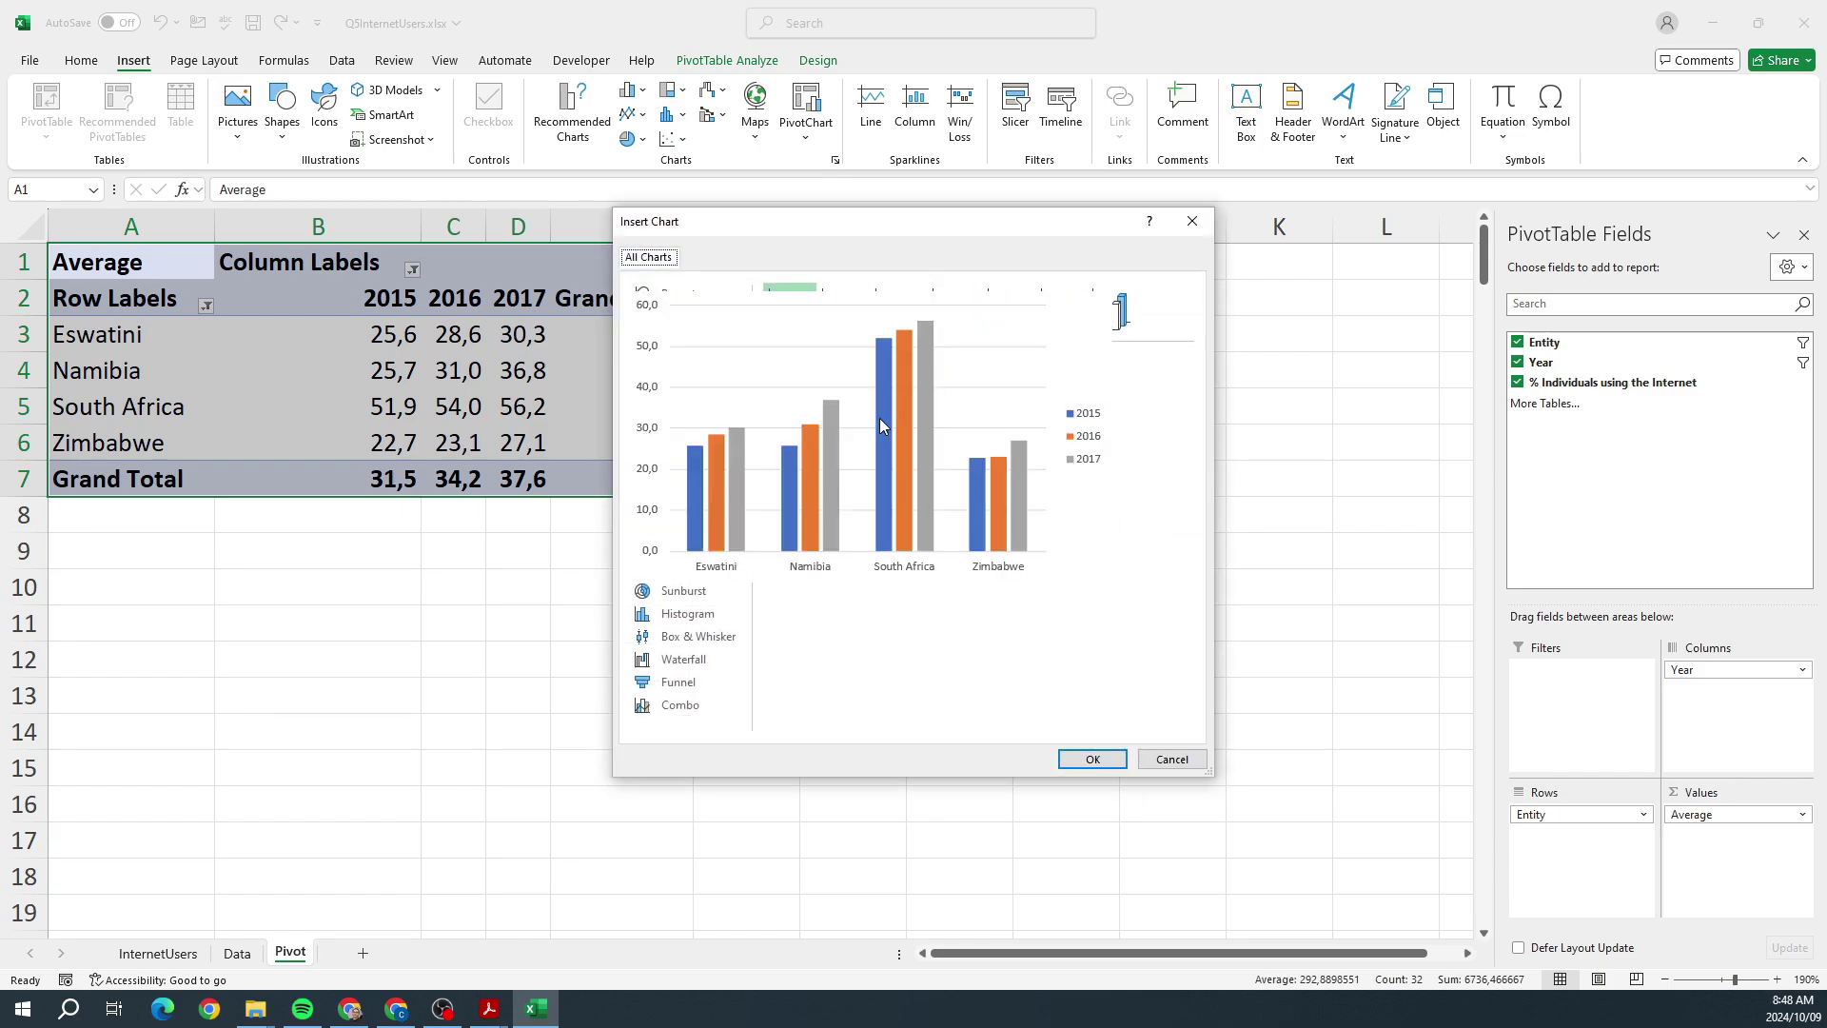
pyautogui.click(1081, 758)
# Step: Move and shrink the chart so it sits under row 7, then bring up the reference PDF
pyautogui.moveTo(1055, 421); pyautogui.dragTo(819, 530)
pyautogui.moveTo(950, 506); pyautogui.dragTo(795, 549)
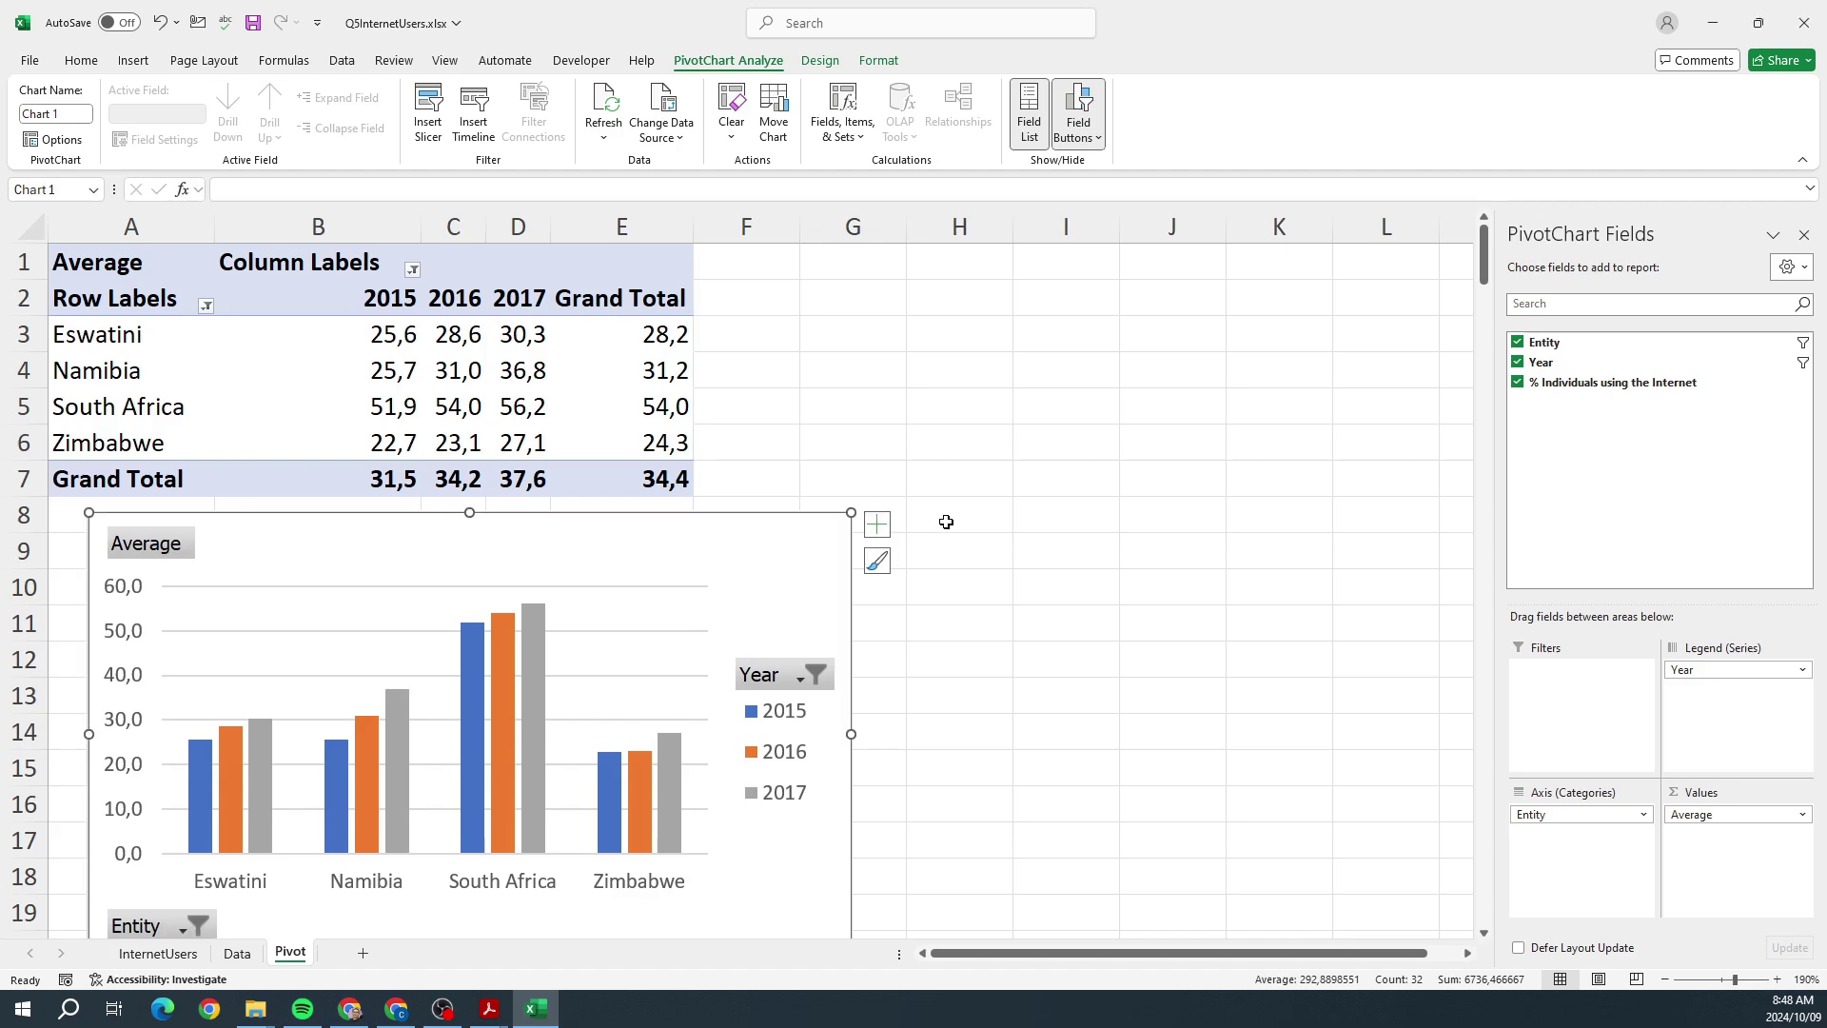
pyautogui.scroll(-2, 946, 518)
pyautogui.scroll(1, 955, 562)
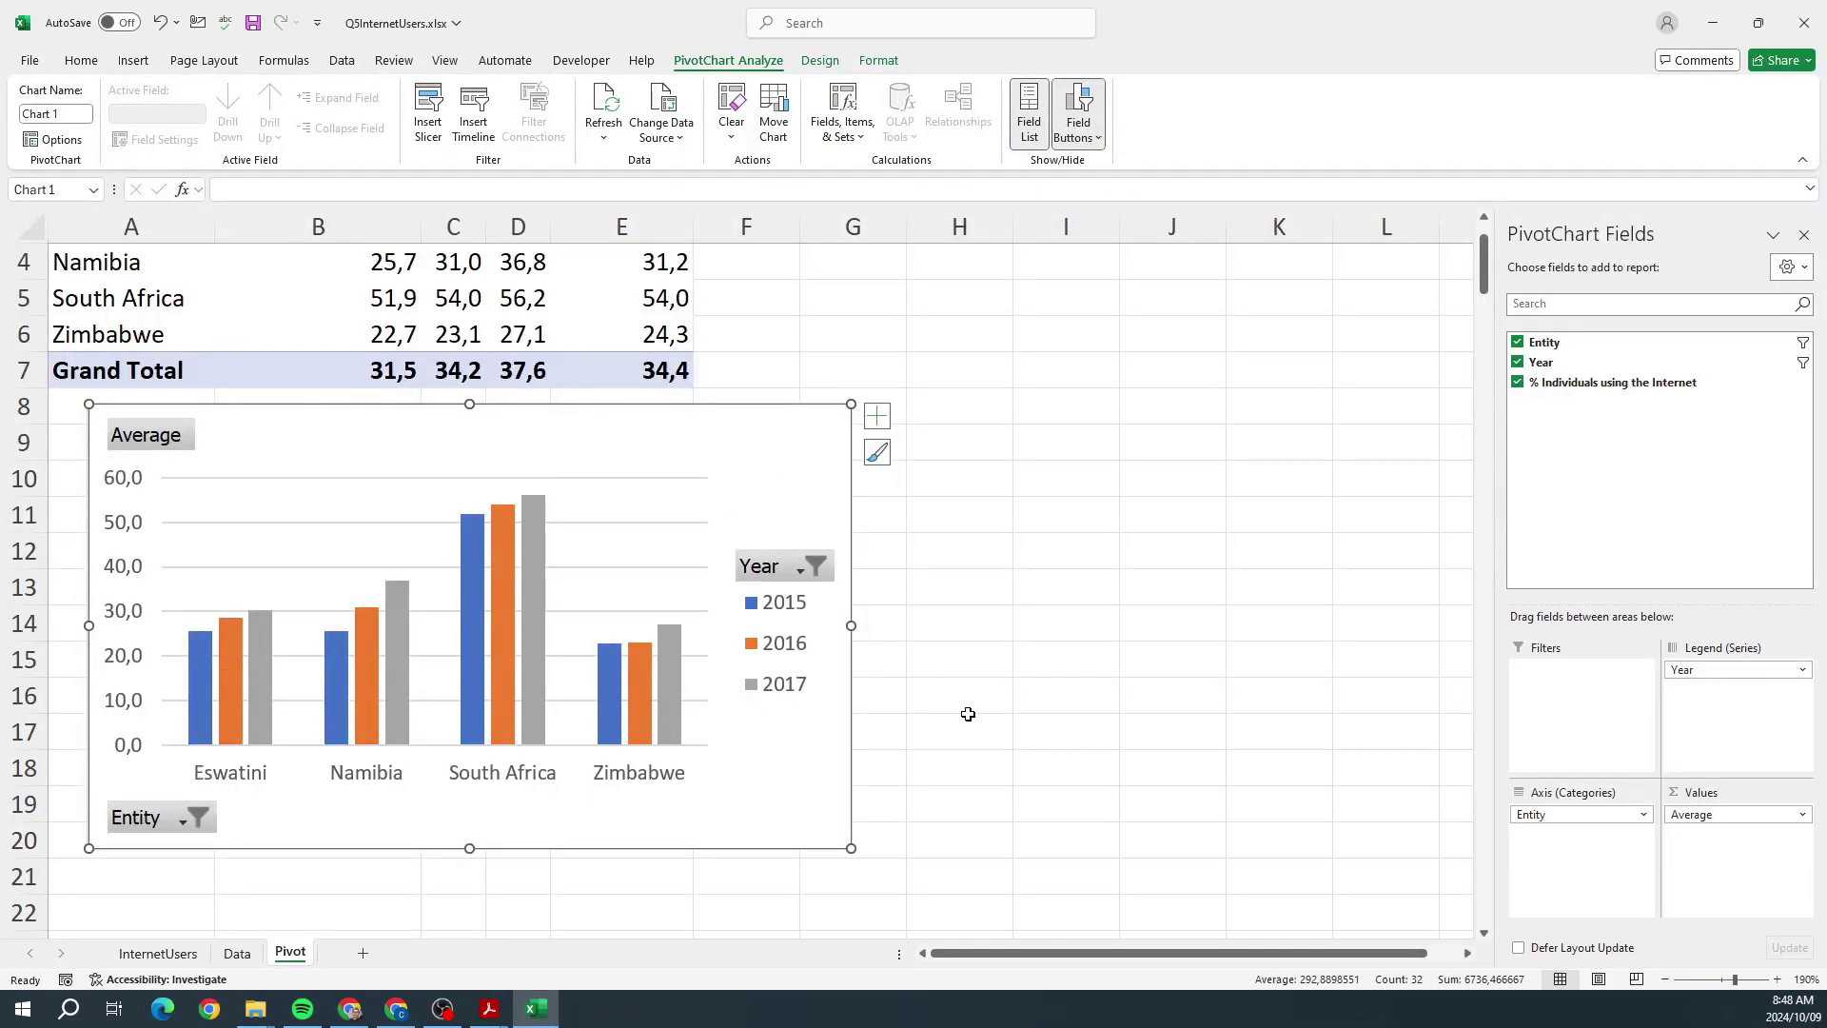
pyautogui.scroll(1, 968, 713)
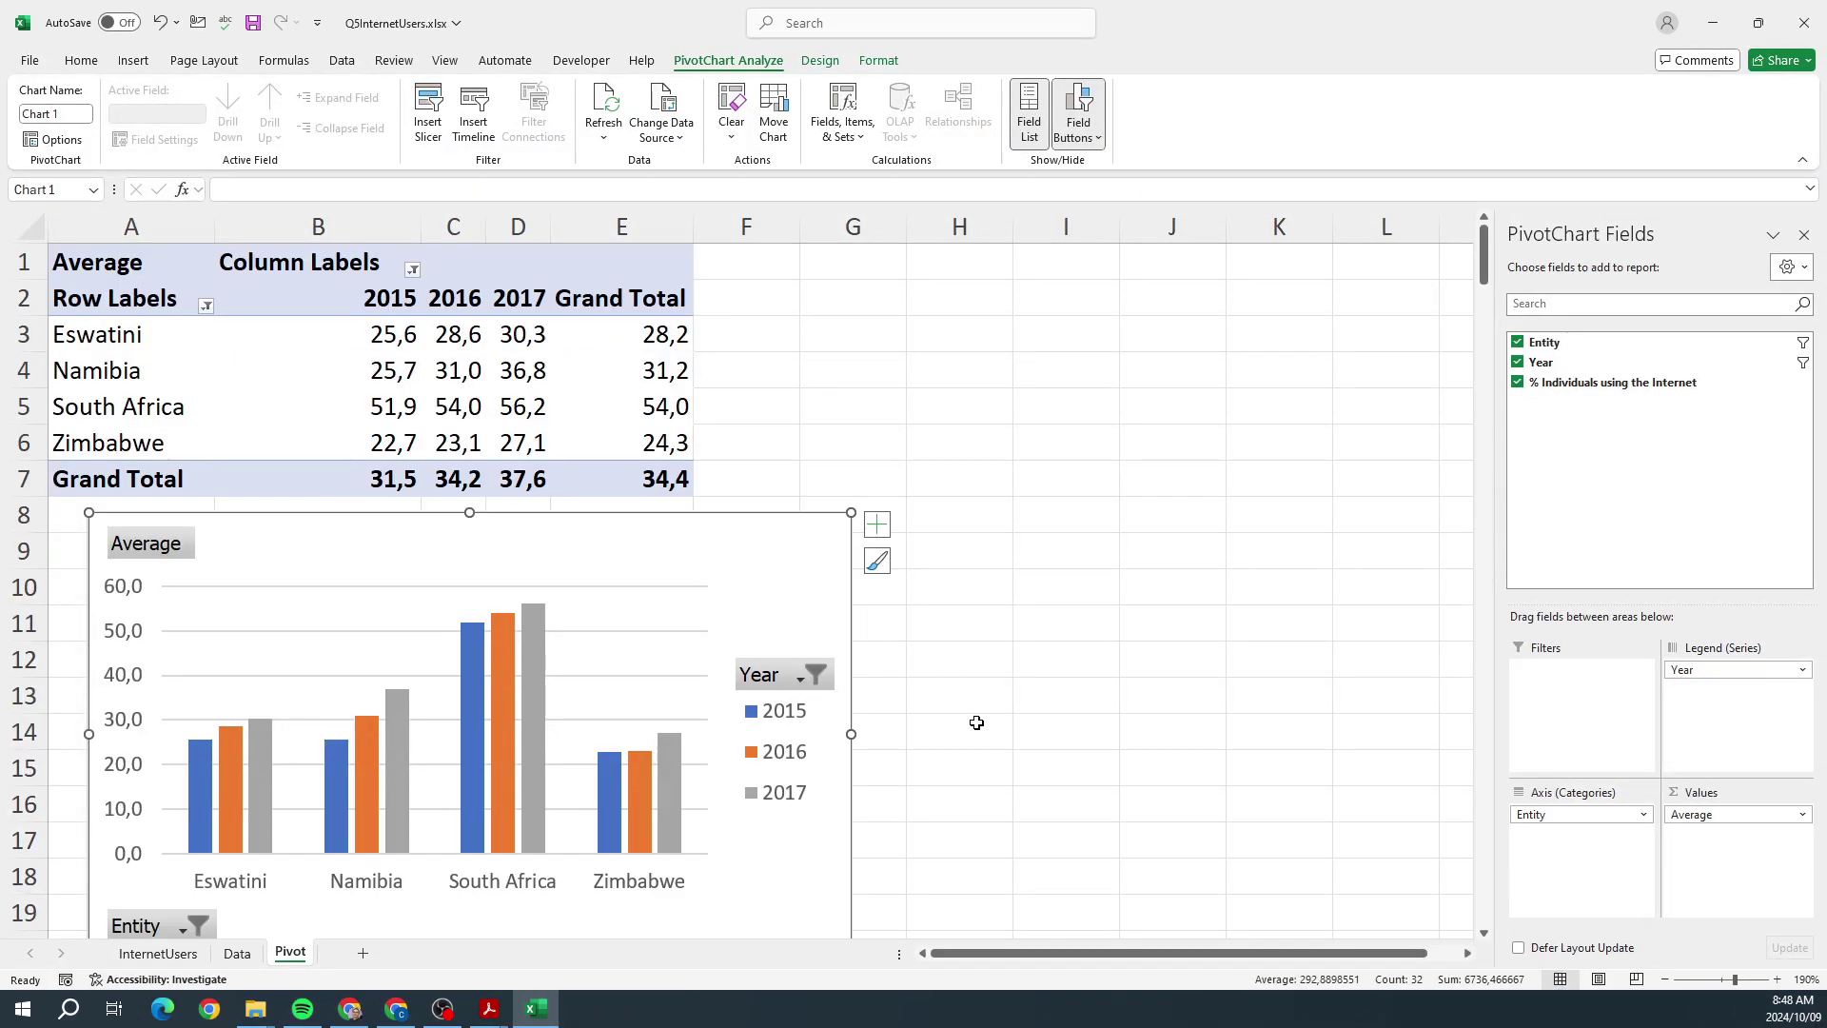
pyautogui.click(490, 1009)
# Step: Open Q6ISPS.xlsm from the QUESTION 6 folder, dismissing the circular reference and macro warnings
pyautogui.click(359, 968)
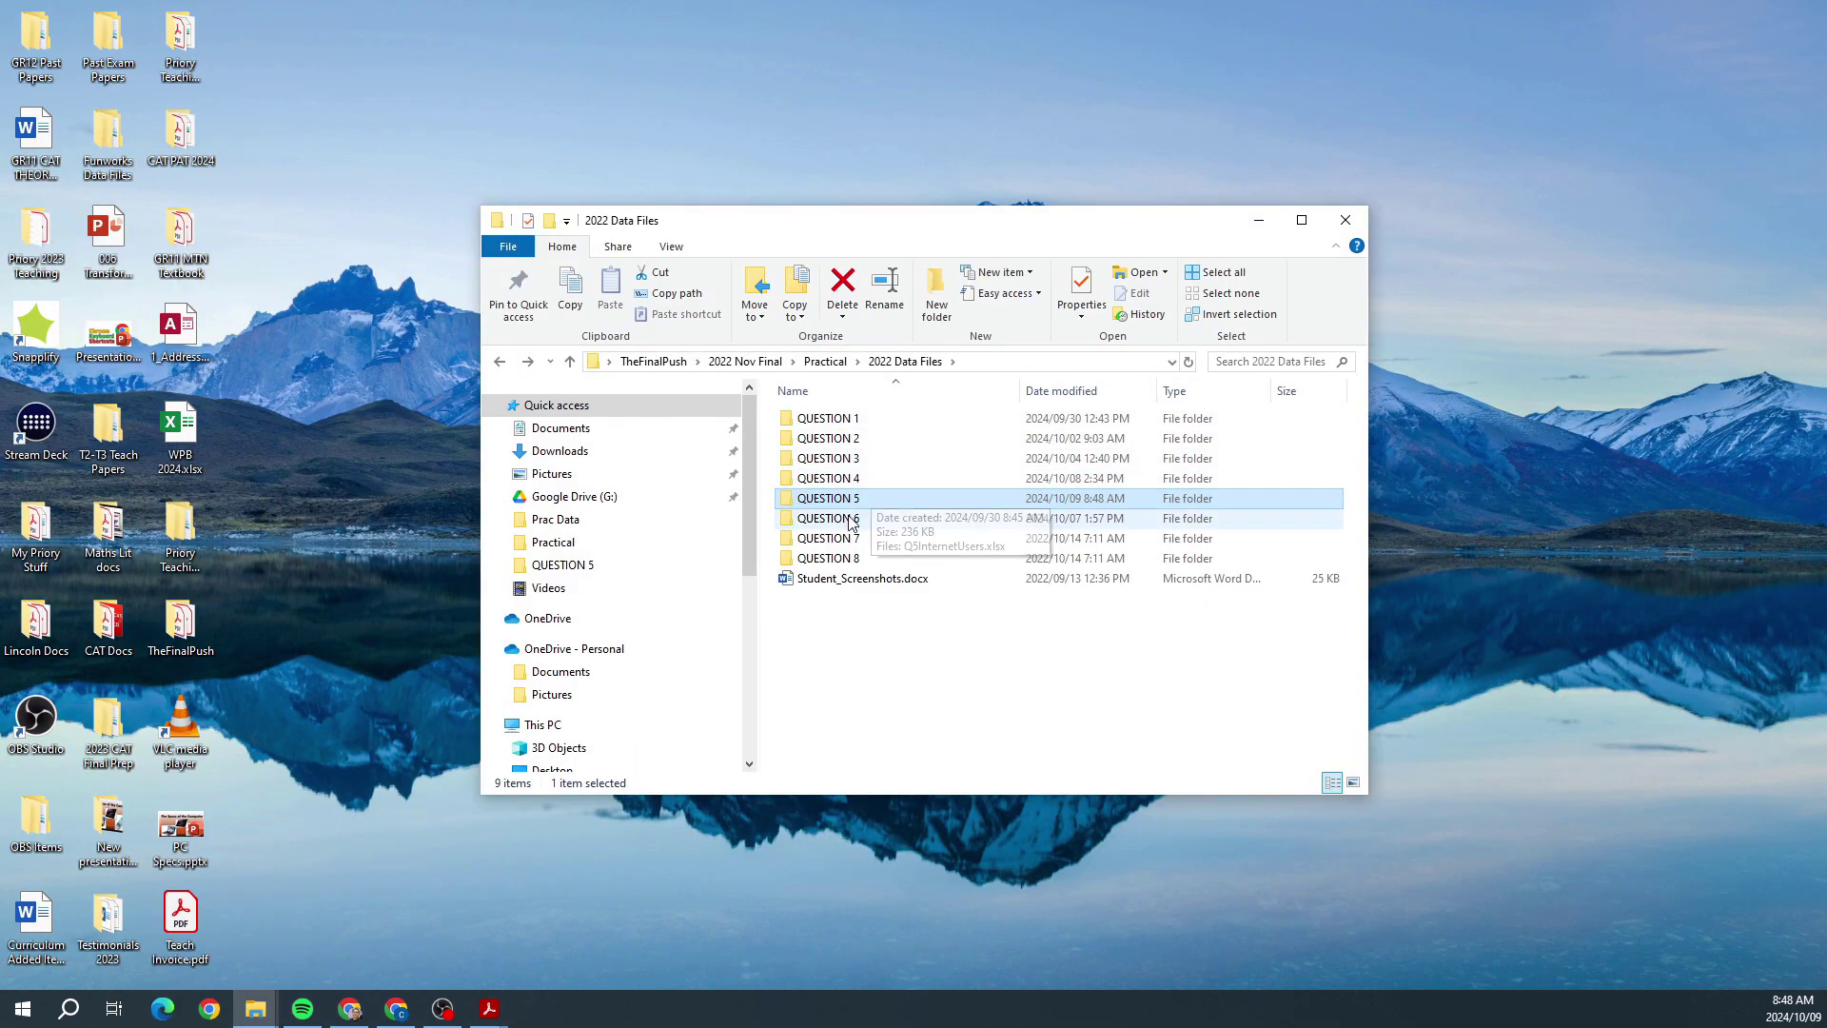
pyautogui.doubleClick(870, 475)
pyautogui.doubleClick(861, 421)
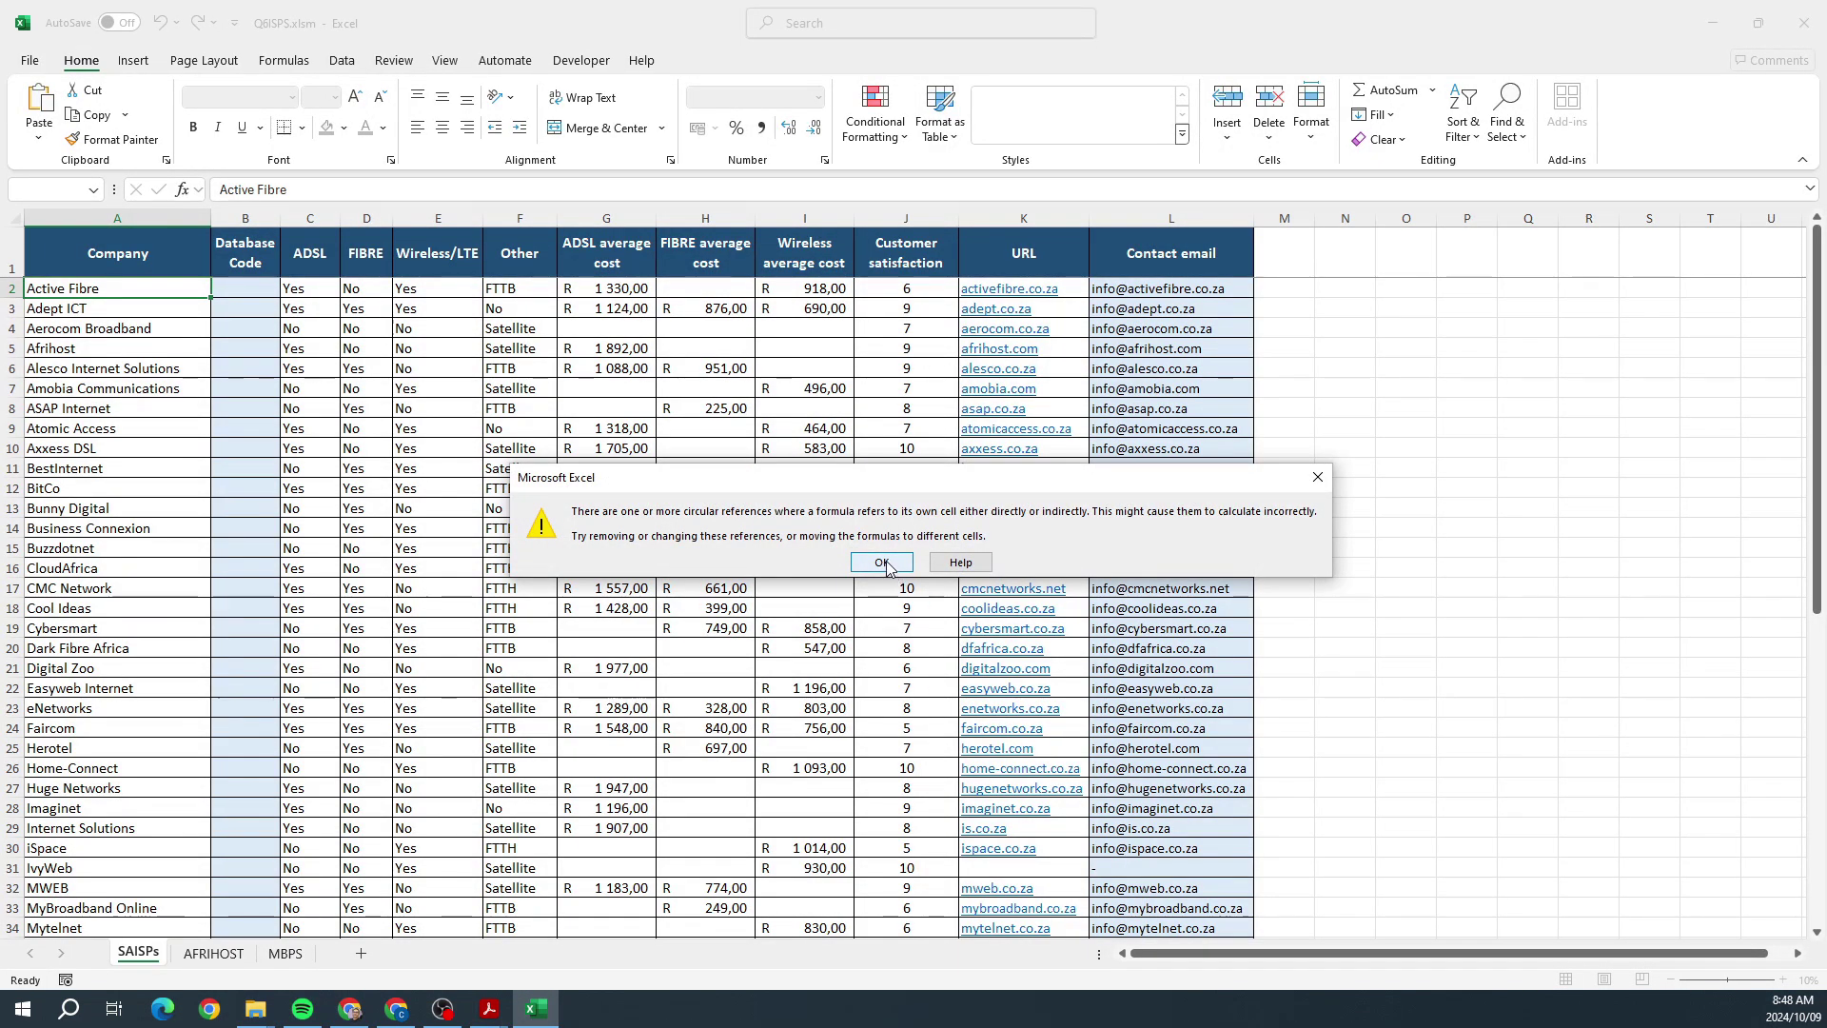
pyautogui.click(885, 561)
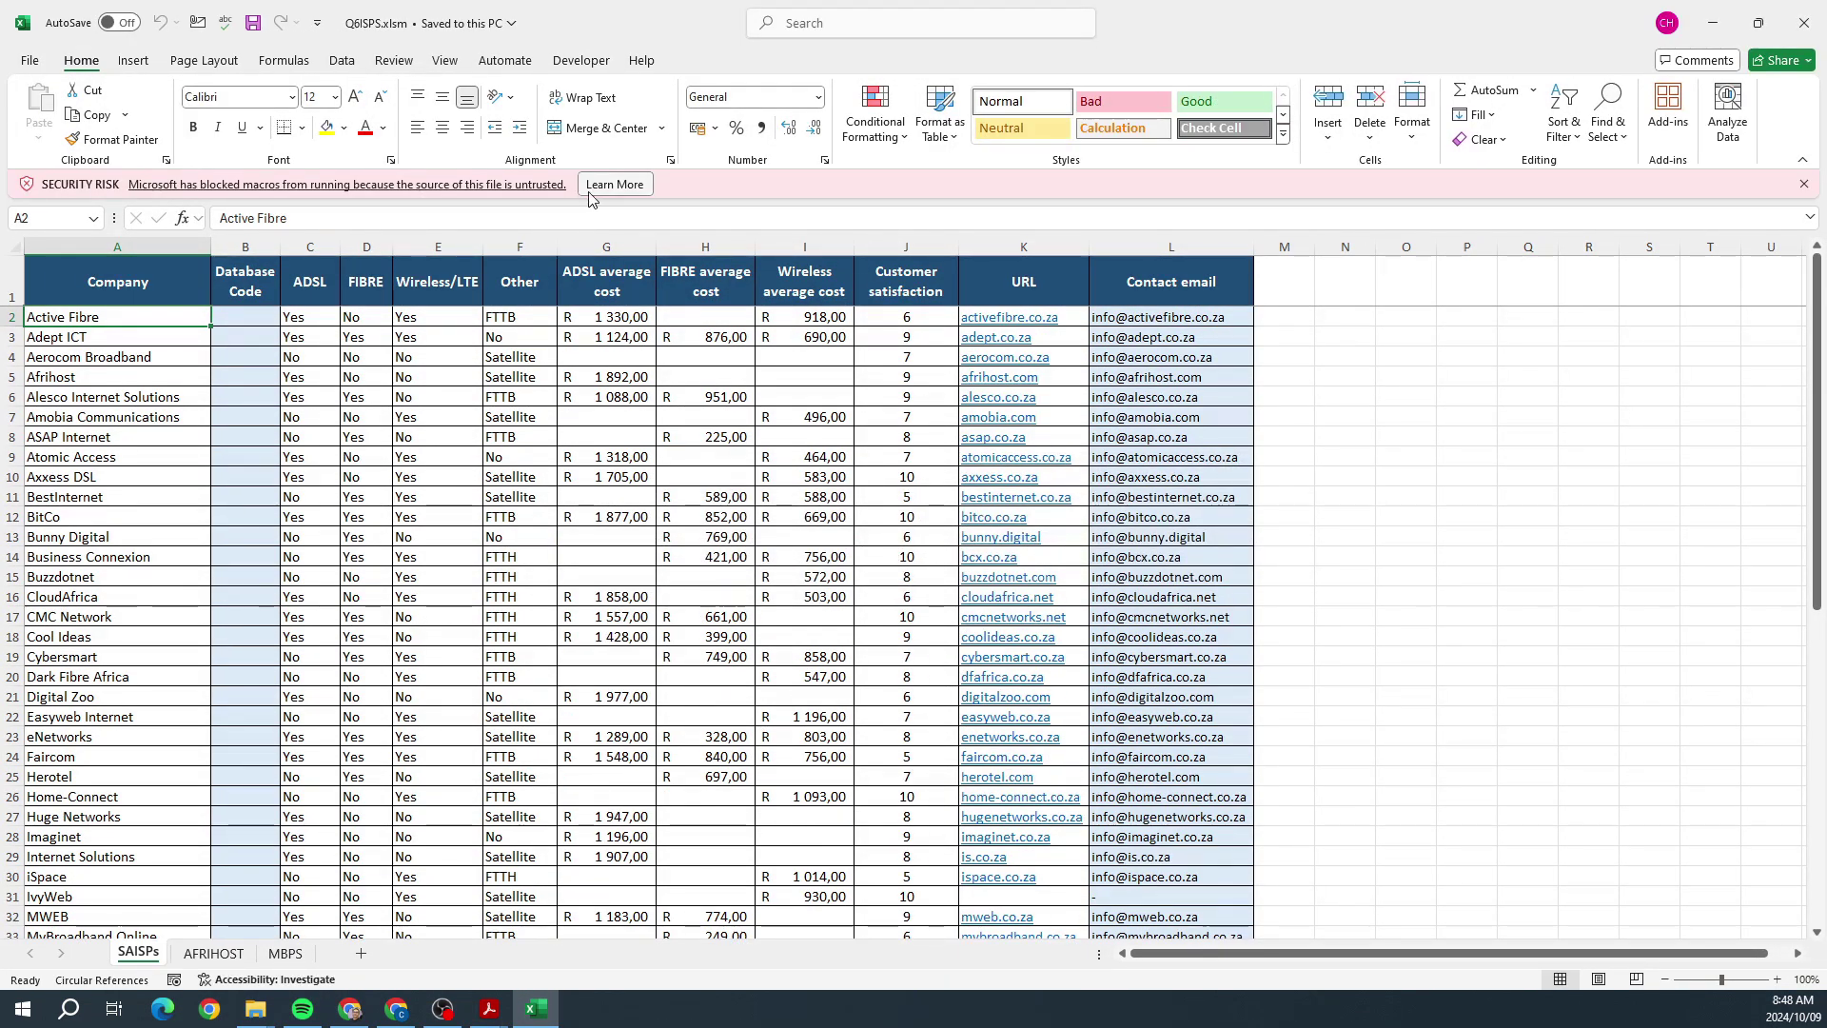
pyautogui.click(1803, 183)
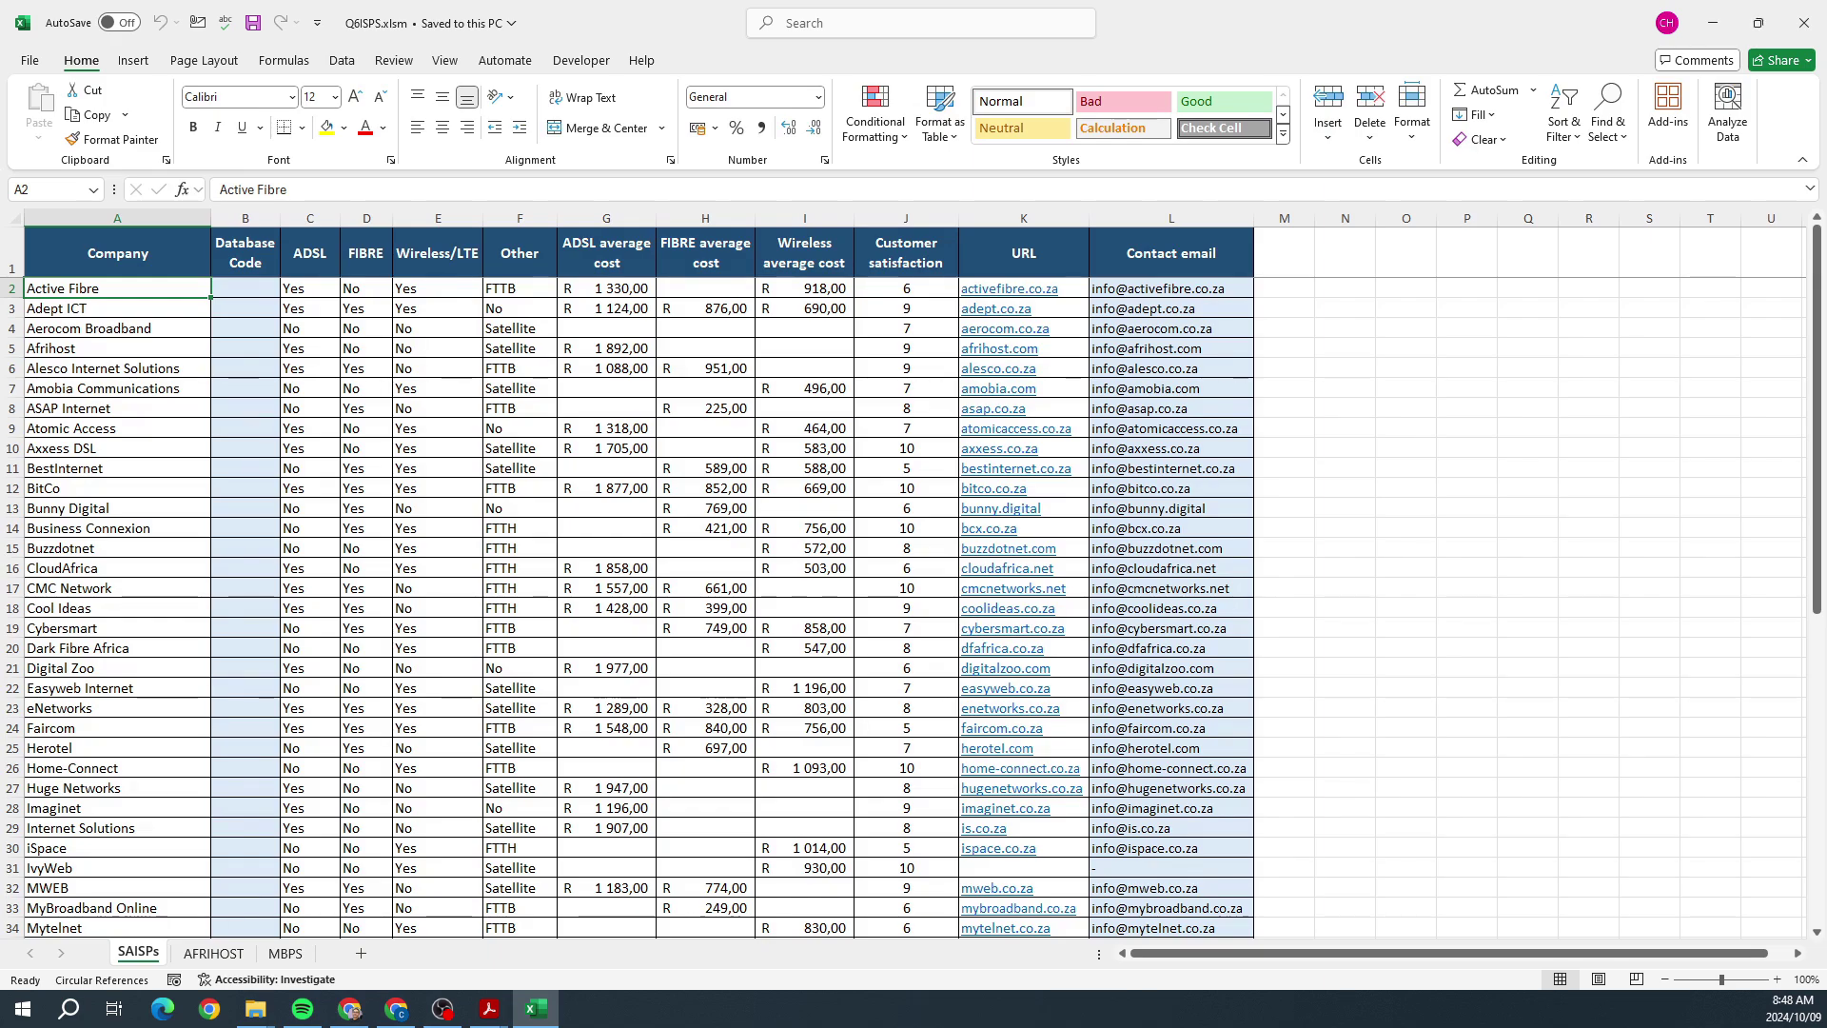
# Step: Reposition and hide the Question 6 instructions so the SAISPs sheet is fully visible
pyautogui.hotkey('alt', 'Tab')
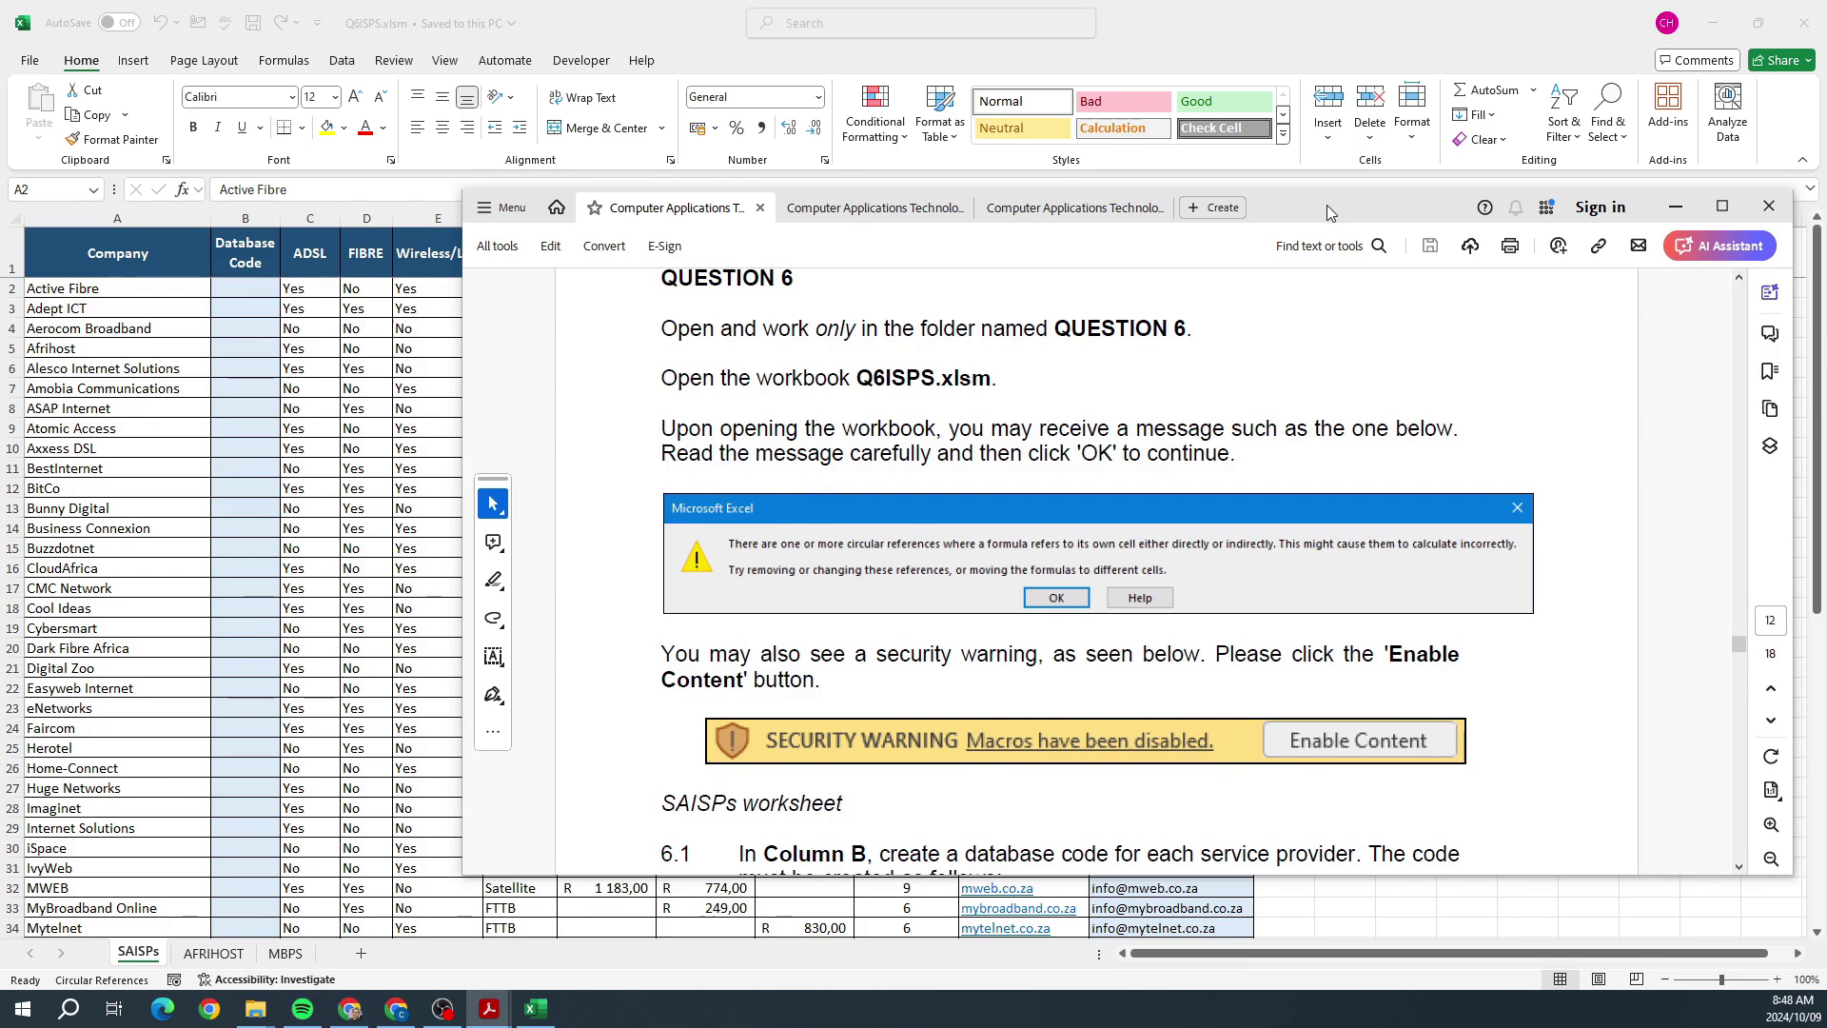
pyautogui.moveTo(1326, 204); pyautogui.dragTo(1291, 135)
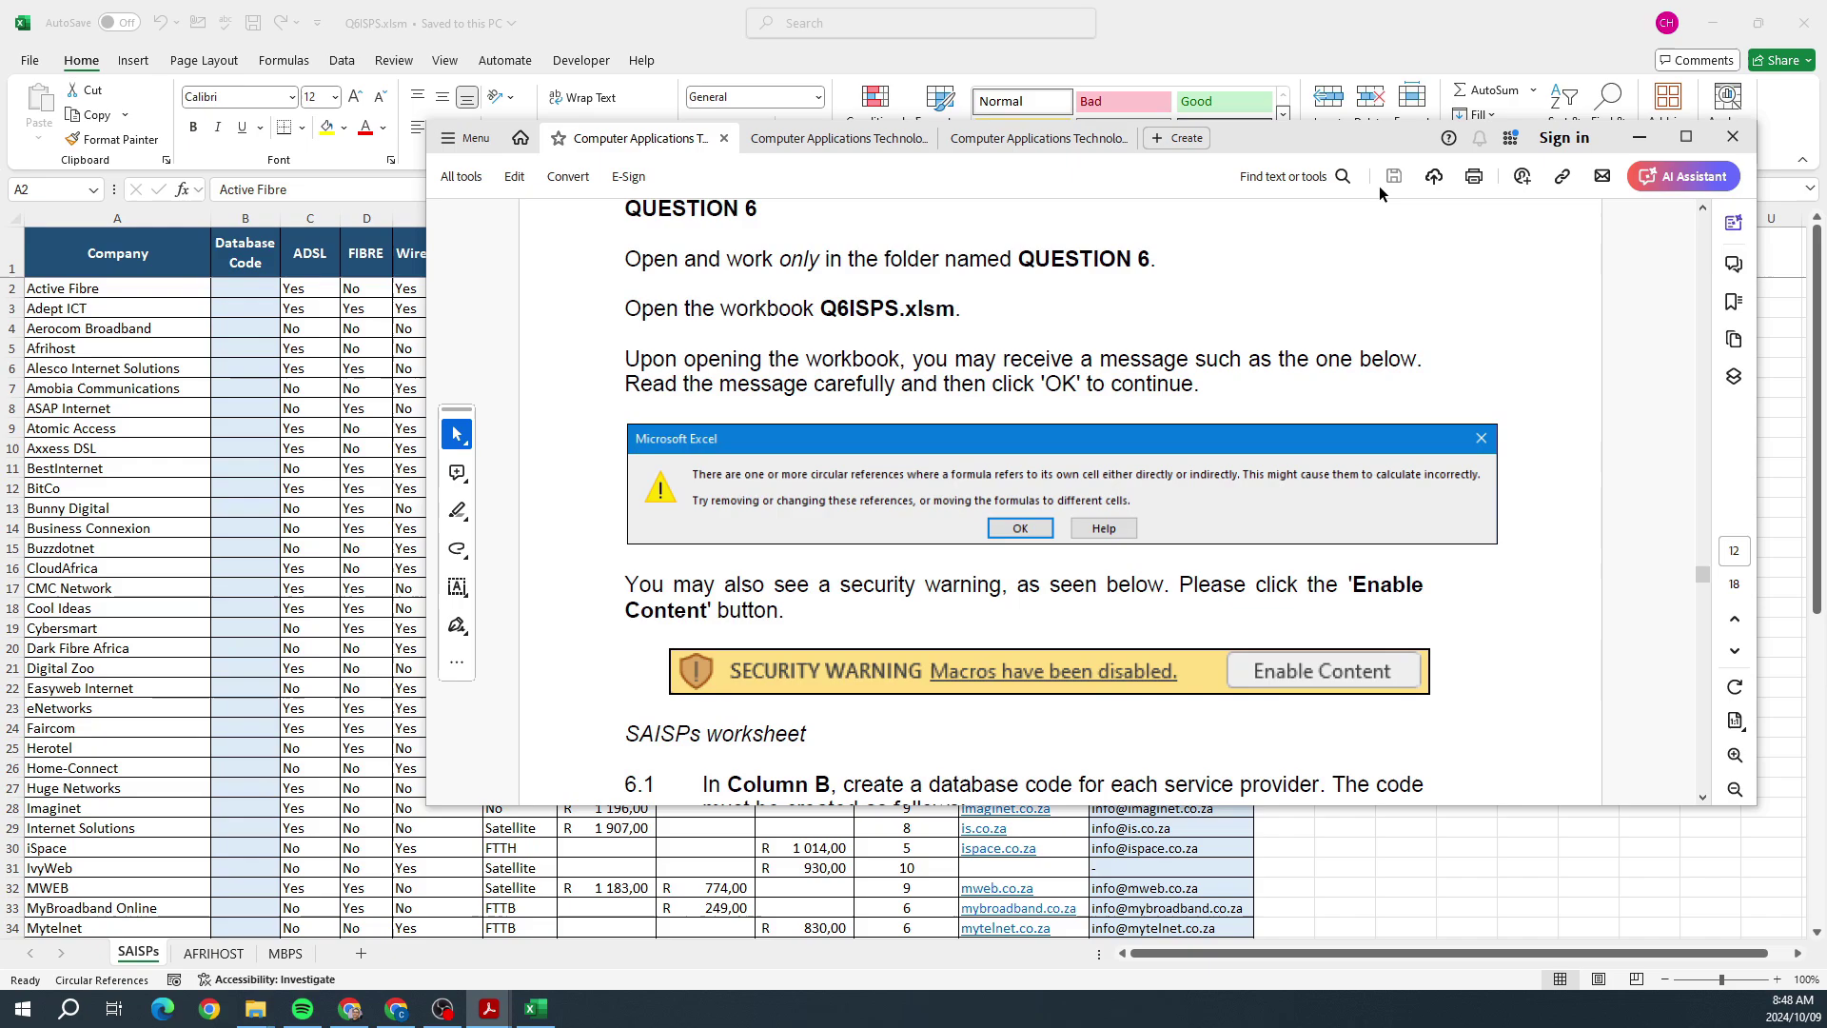
pyautogui.click(1638, 137)
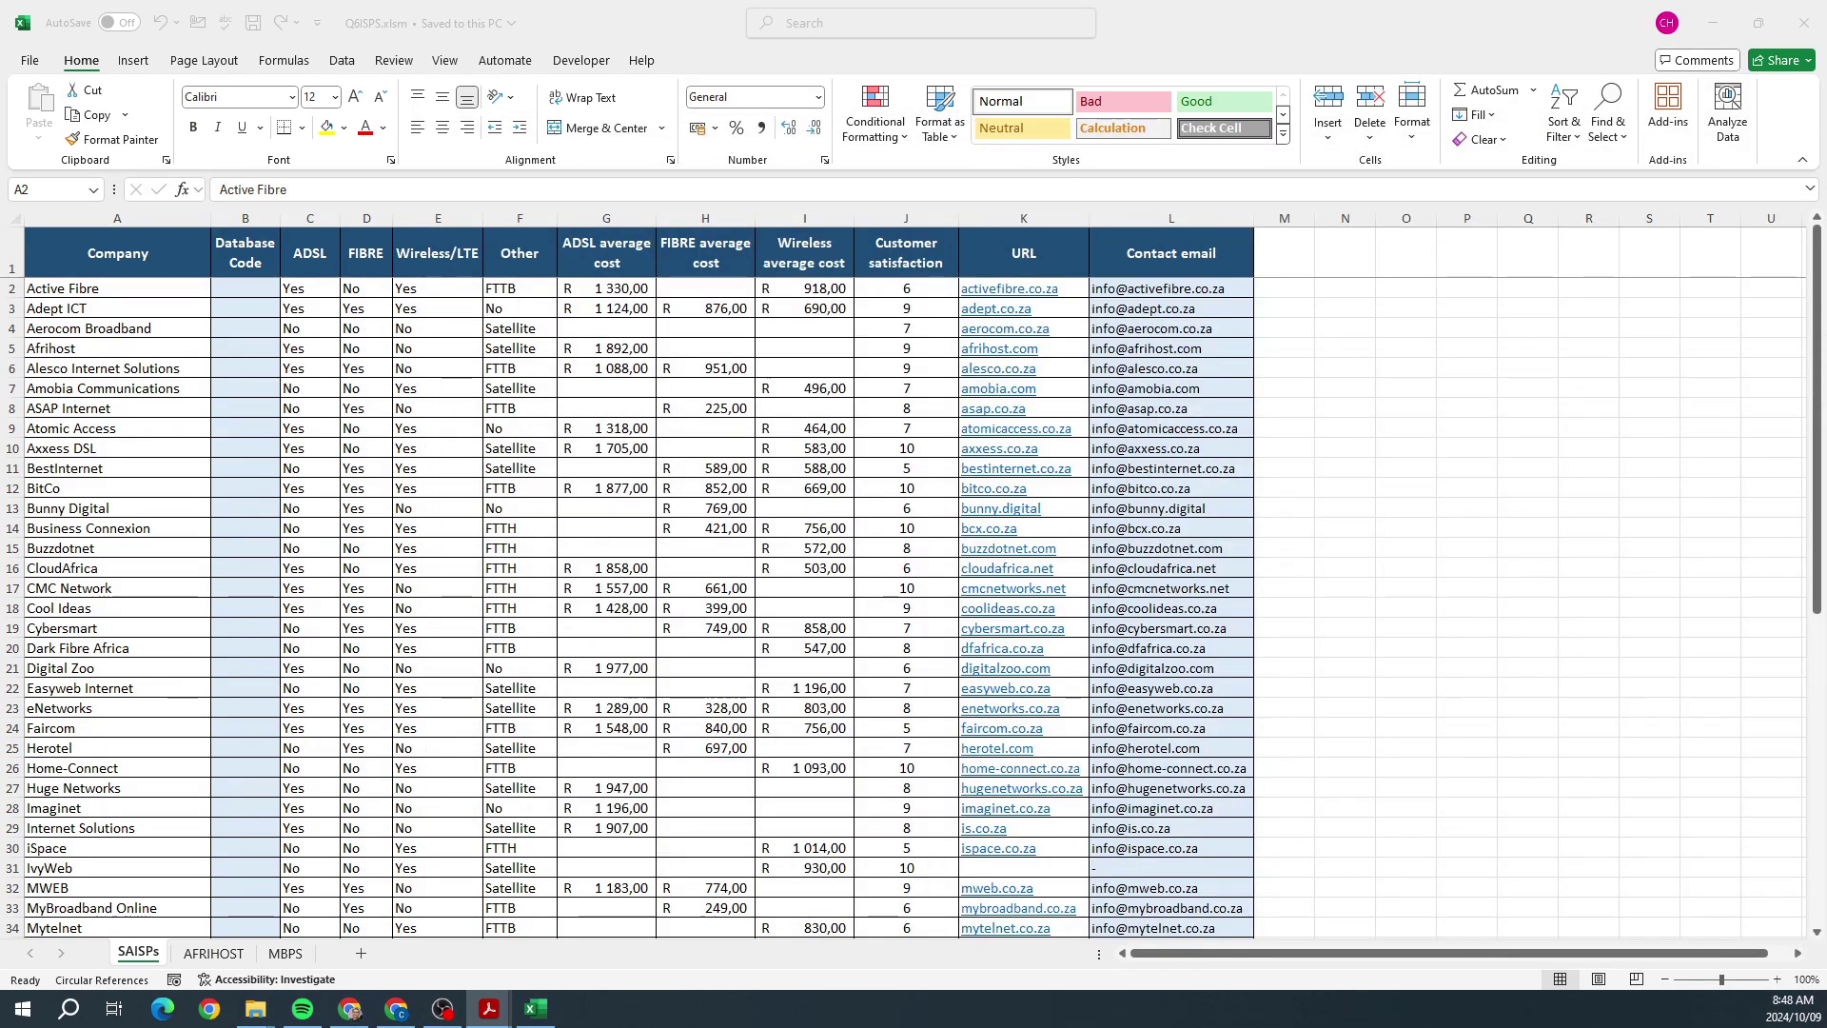
pyautogui.click(136, 952)
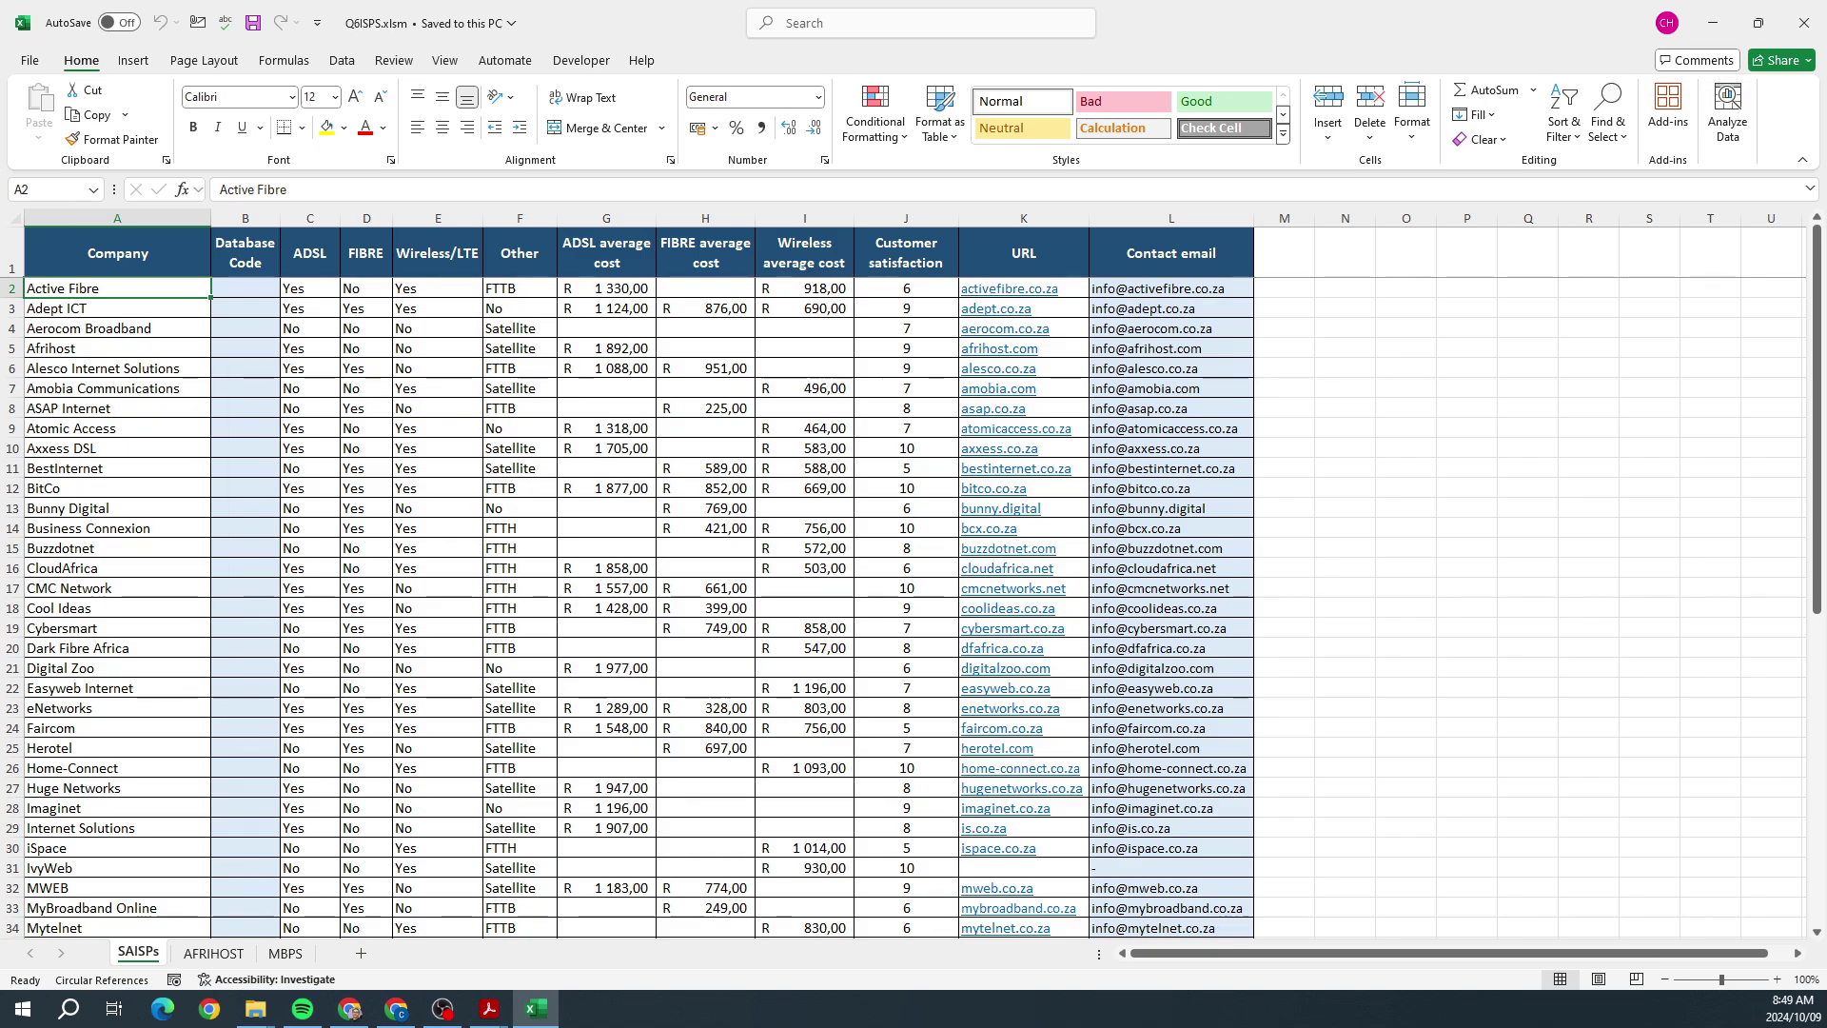
pyautogui.hotkey('alt', 'Tab')
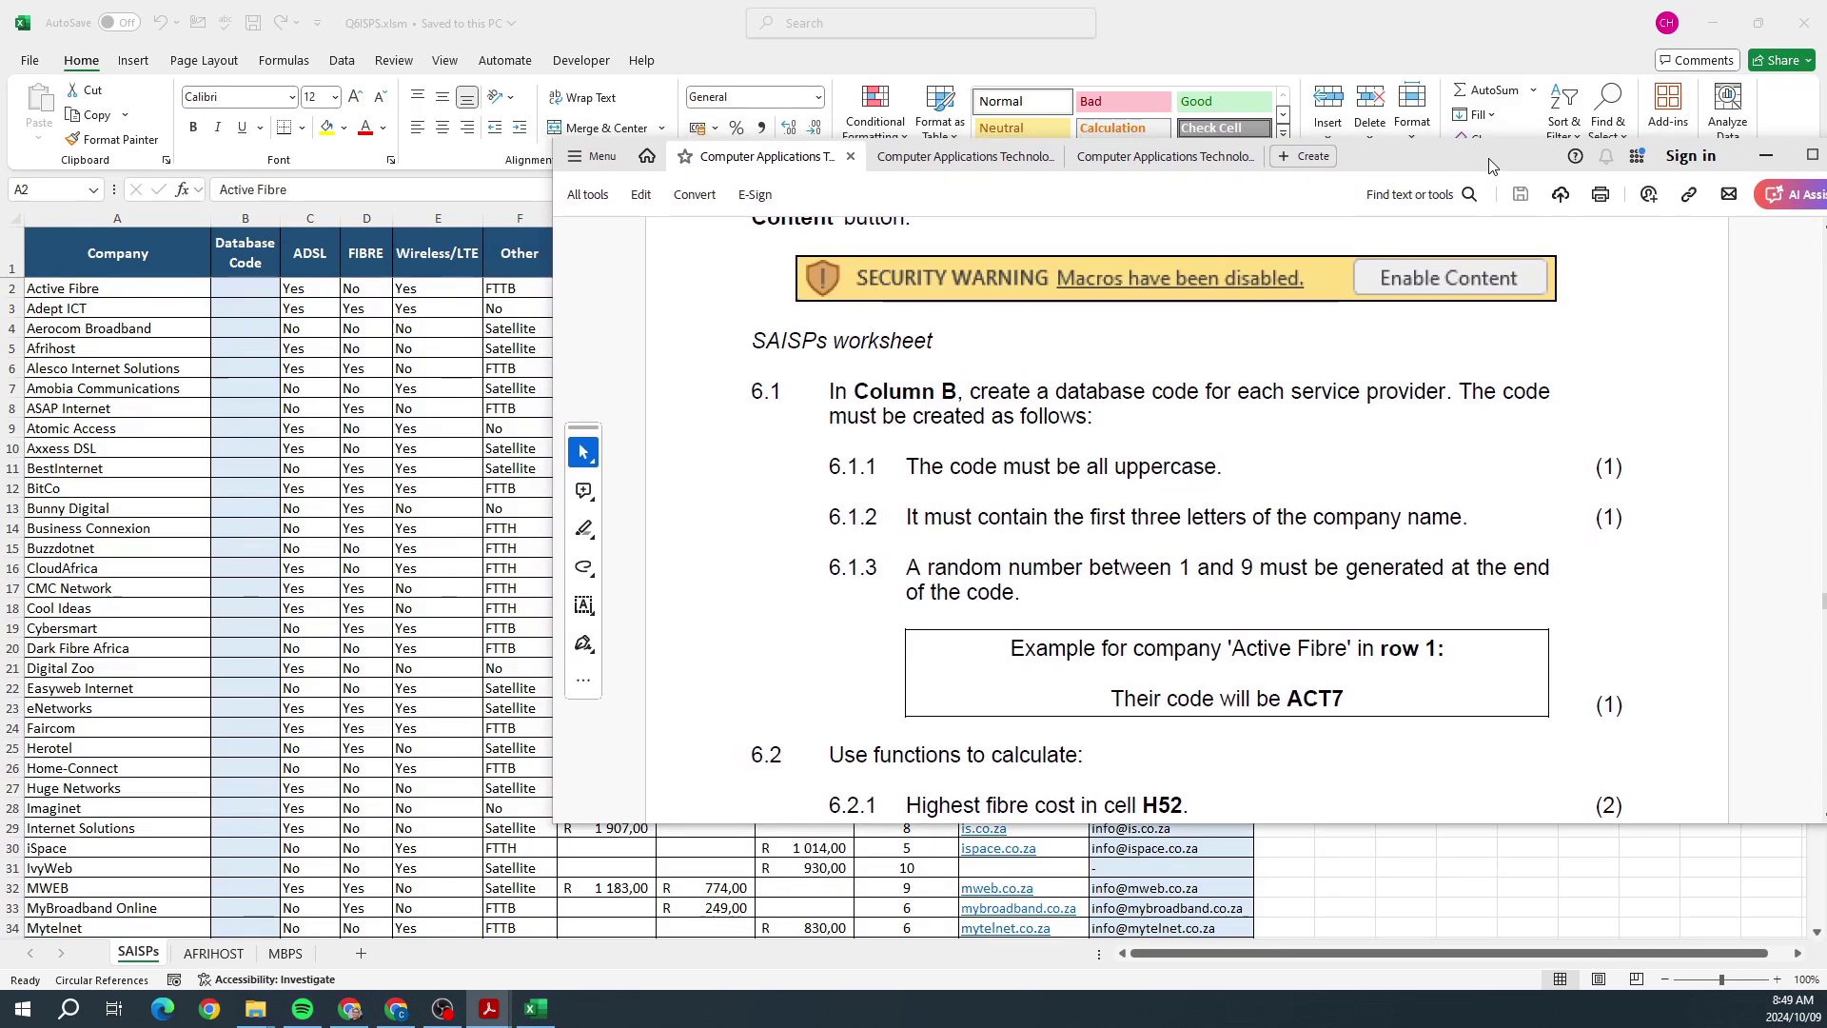
pyautogui.moveTo(952, 470); pyautogui.dragTo(1157, 470)
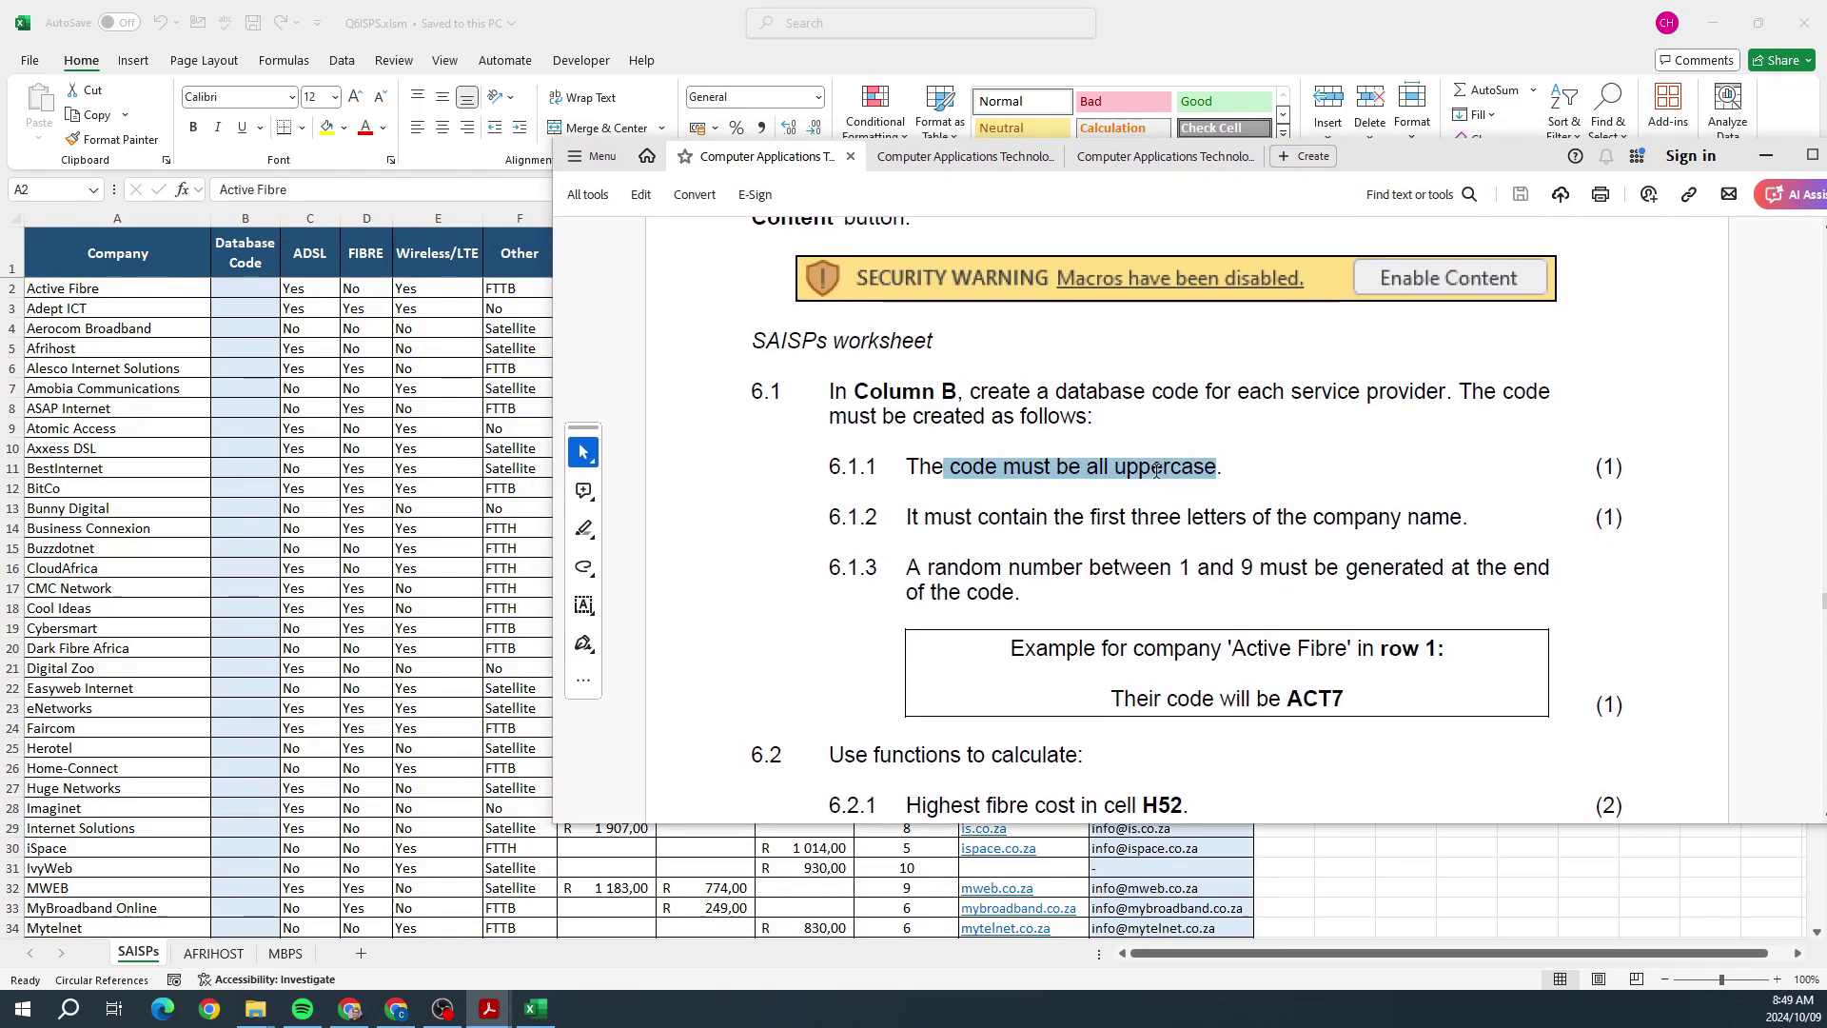
pyautogui.moveTo(924, 518); pyautogui.dragTo(1427, 519)
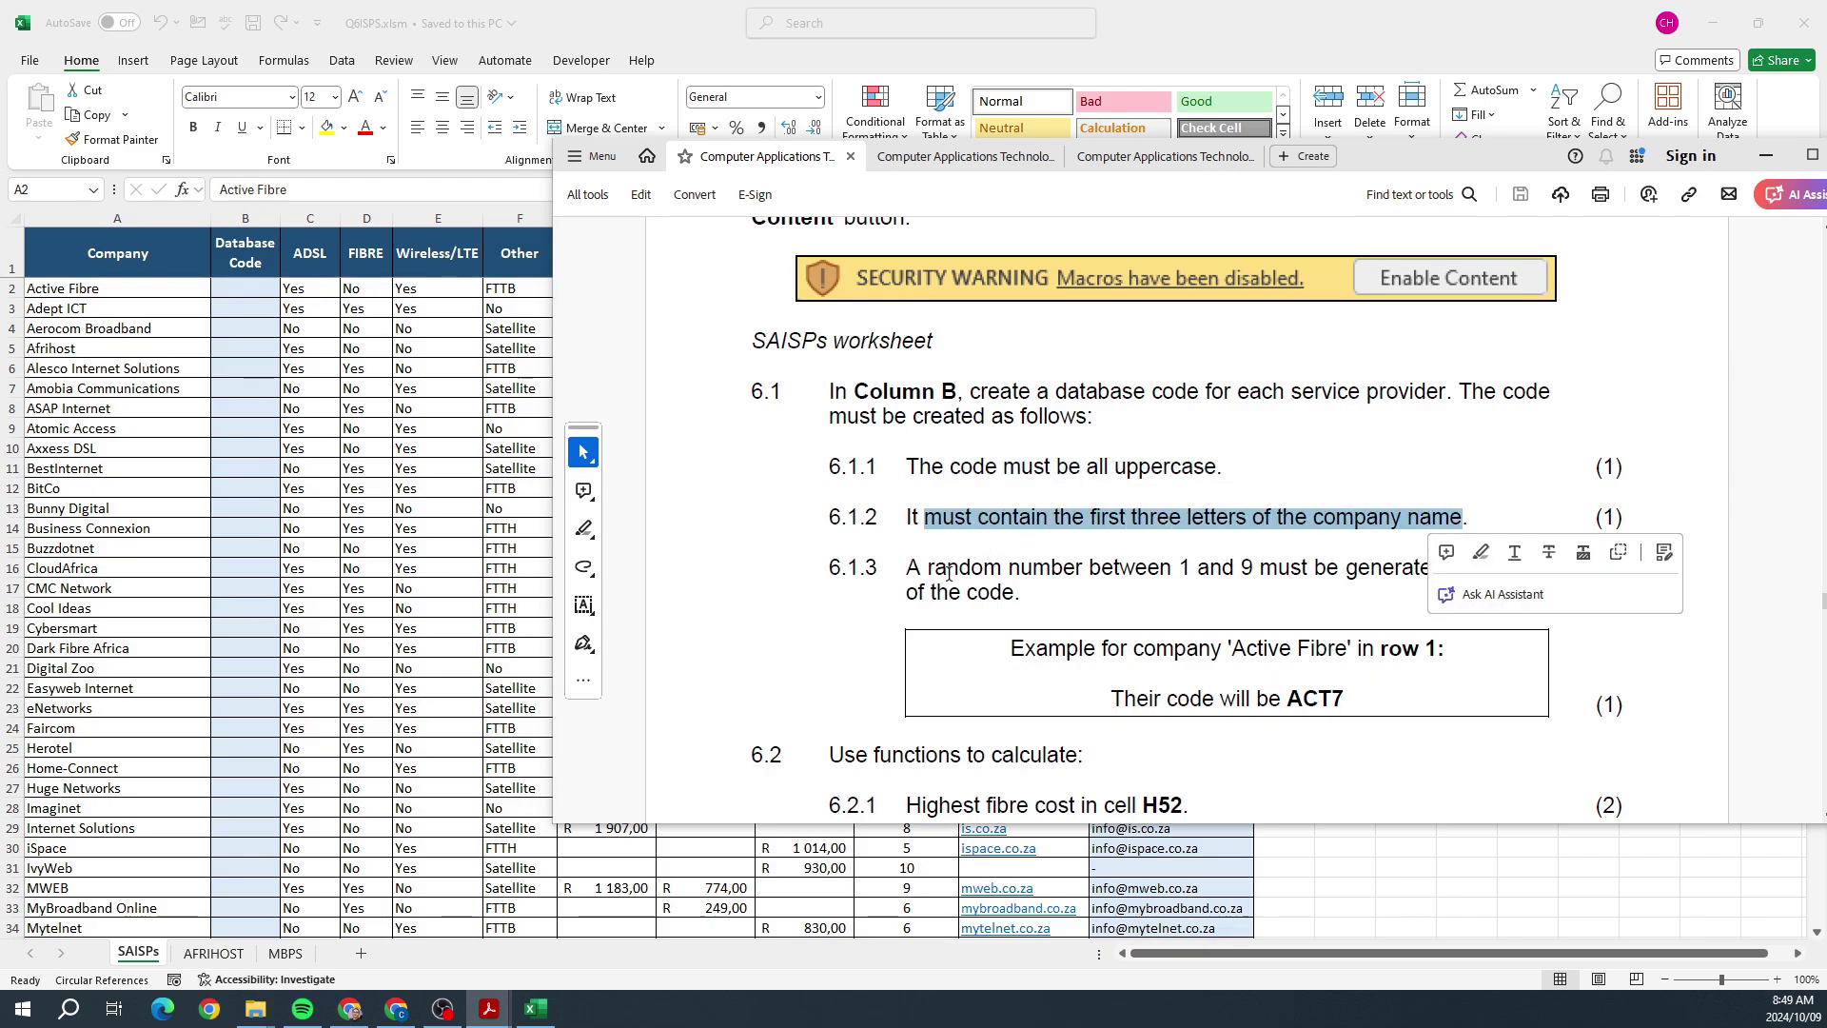
pyautogui.moveTo(927, 569); pyautogui.dragTo(1341, 568)
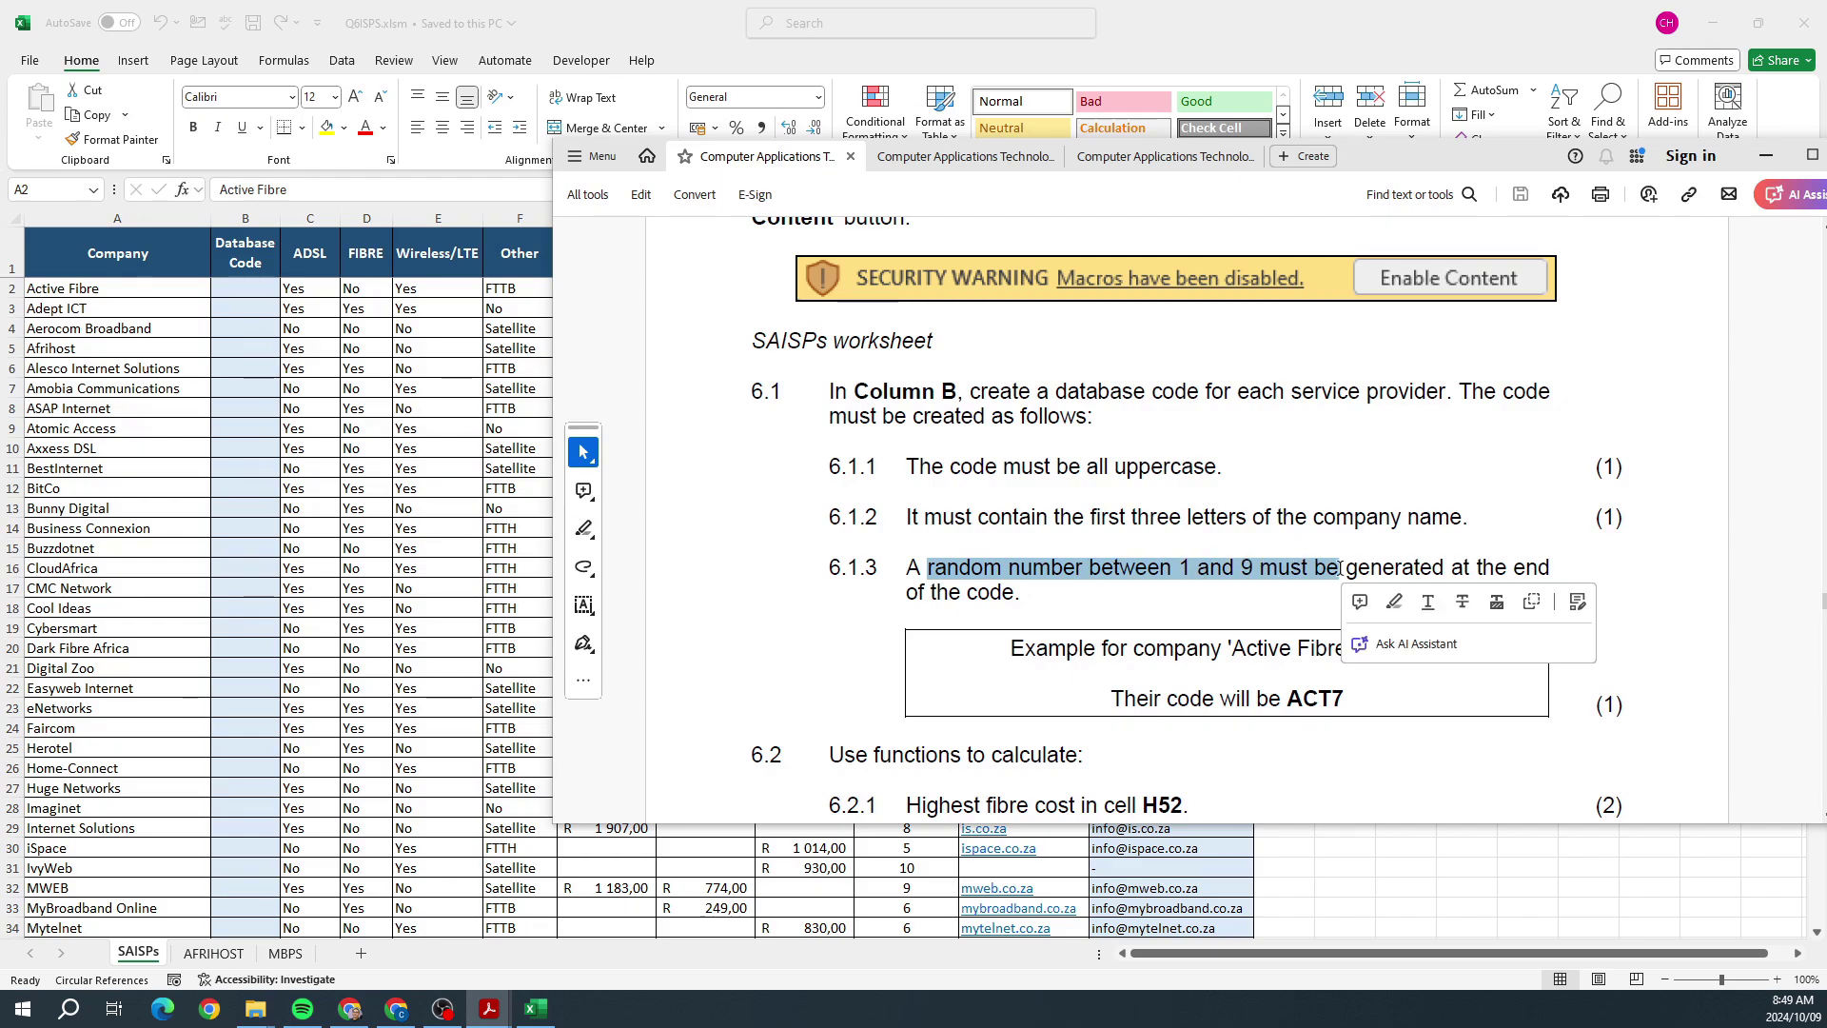
pyautogui.click(1192, 568)
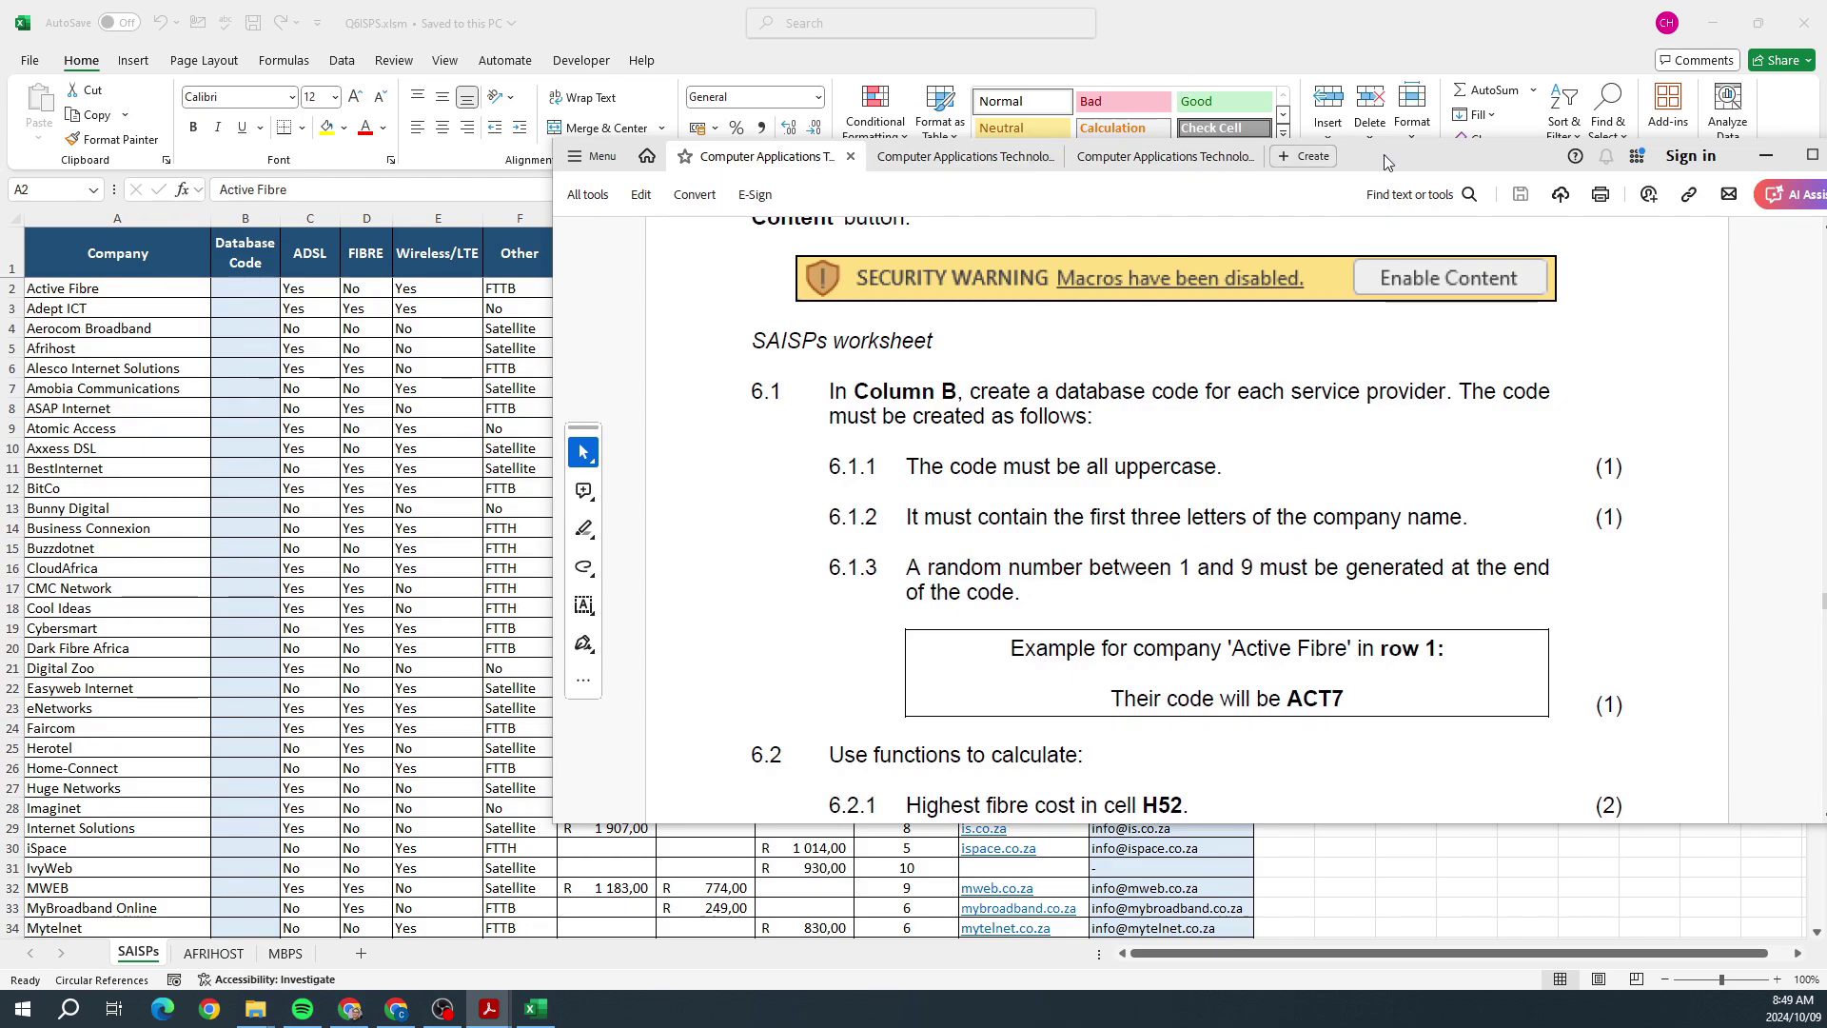
pyautogui.click(1766, 155)
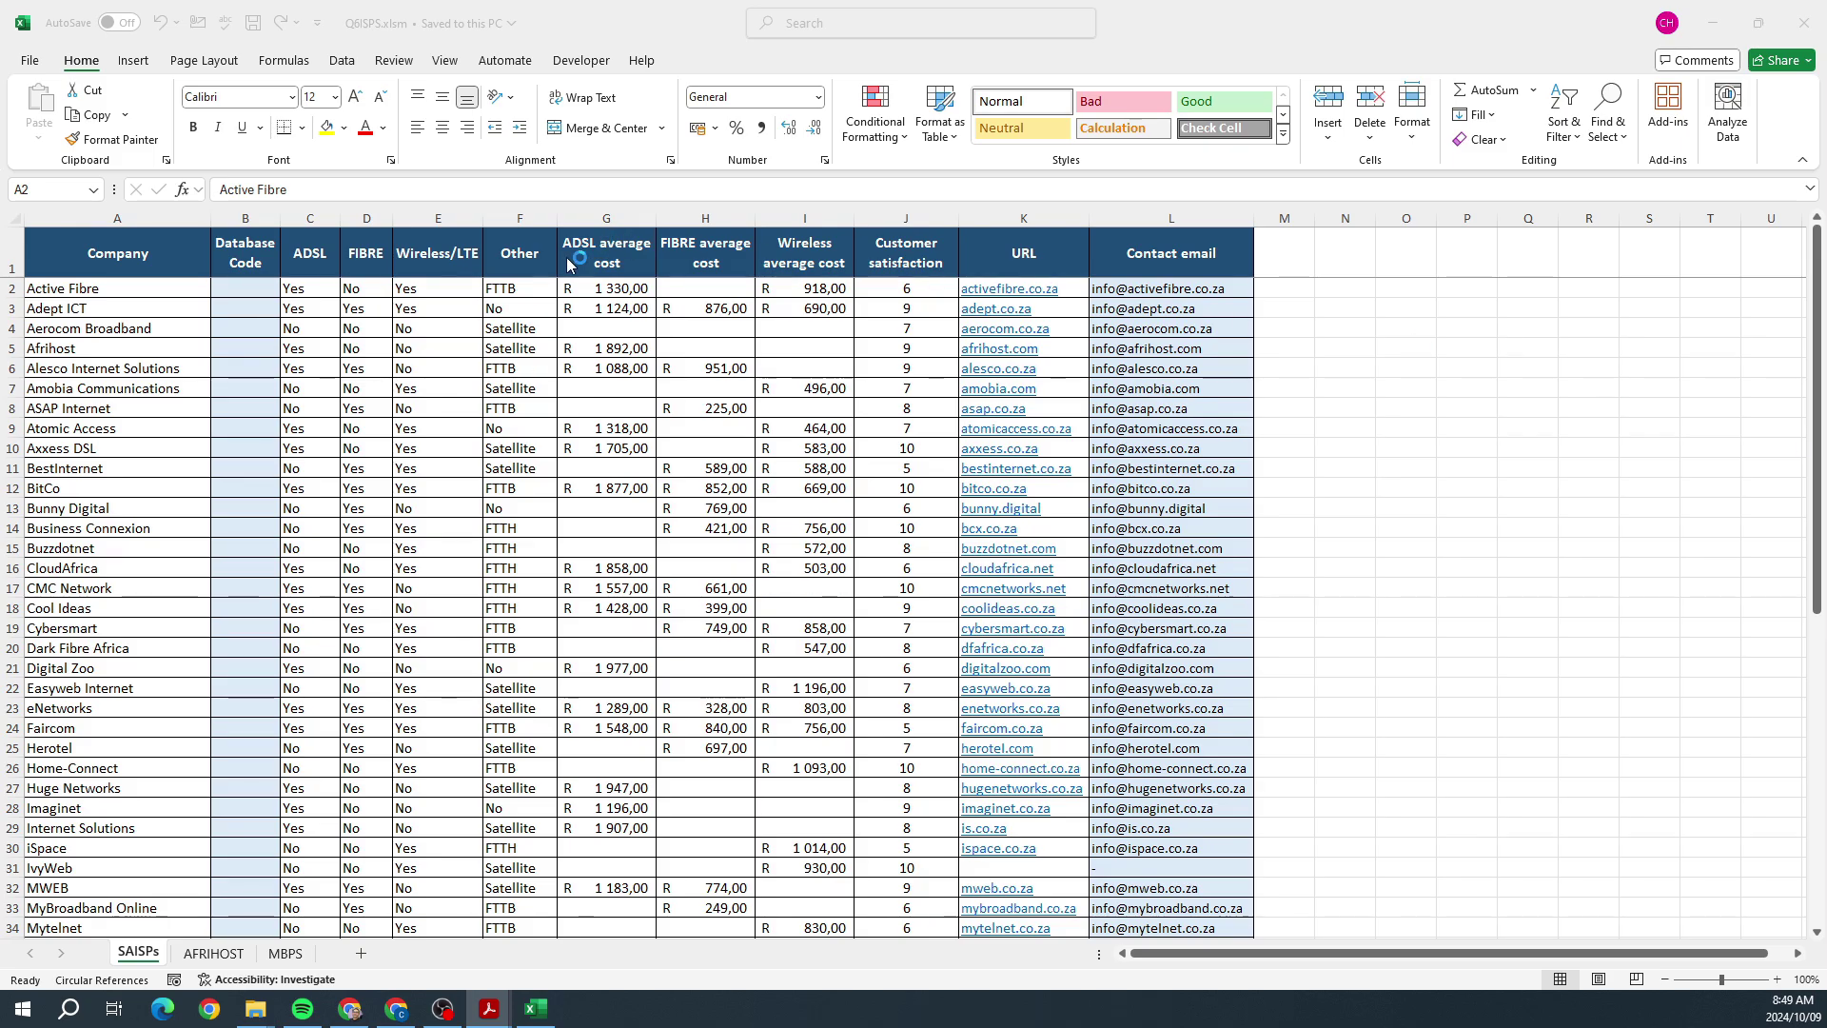
# Step: Zoom the sheet in to 220% and select cell B2 for Active Fibre's code
pyautogui.click(1777, 980)
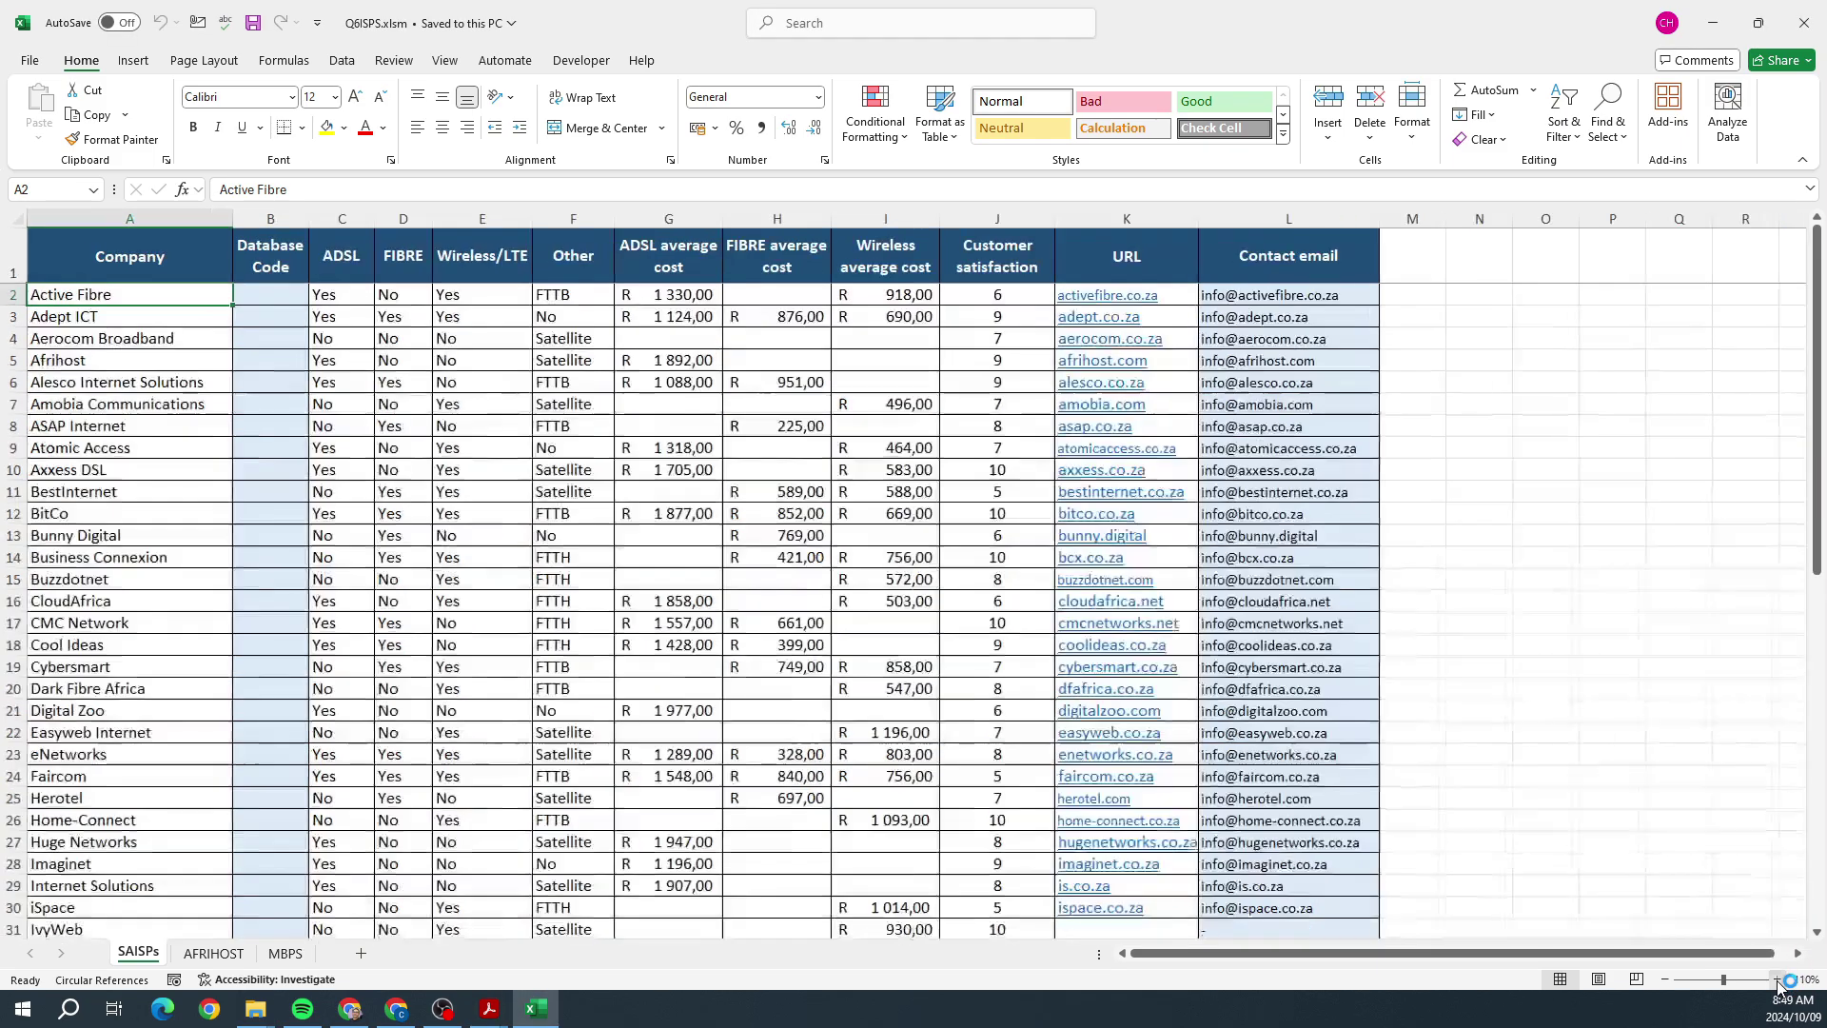
pyautogui.click(1777, 980)
pyautogui.click(1777, 980)
pyautogui.click(1777, 980)
pyautogui.click(1777, 980)
pyautogui.click(1777, 980)
pyautogui.click(1777, 980)
pyautogui.click(1777, 980)
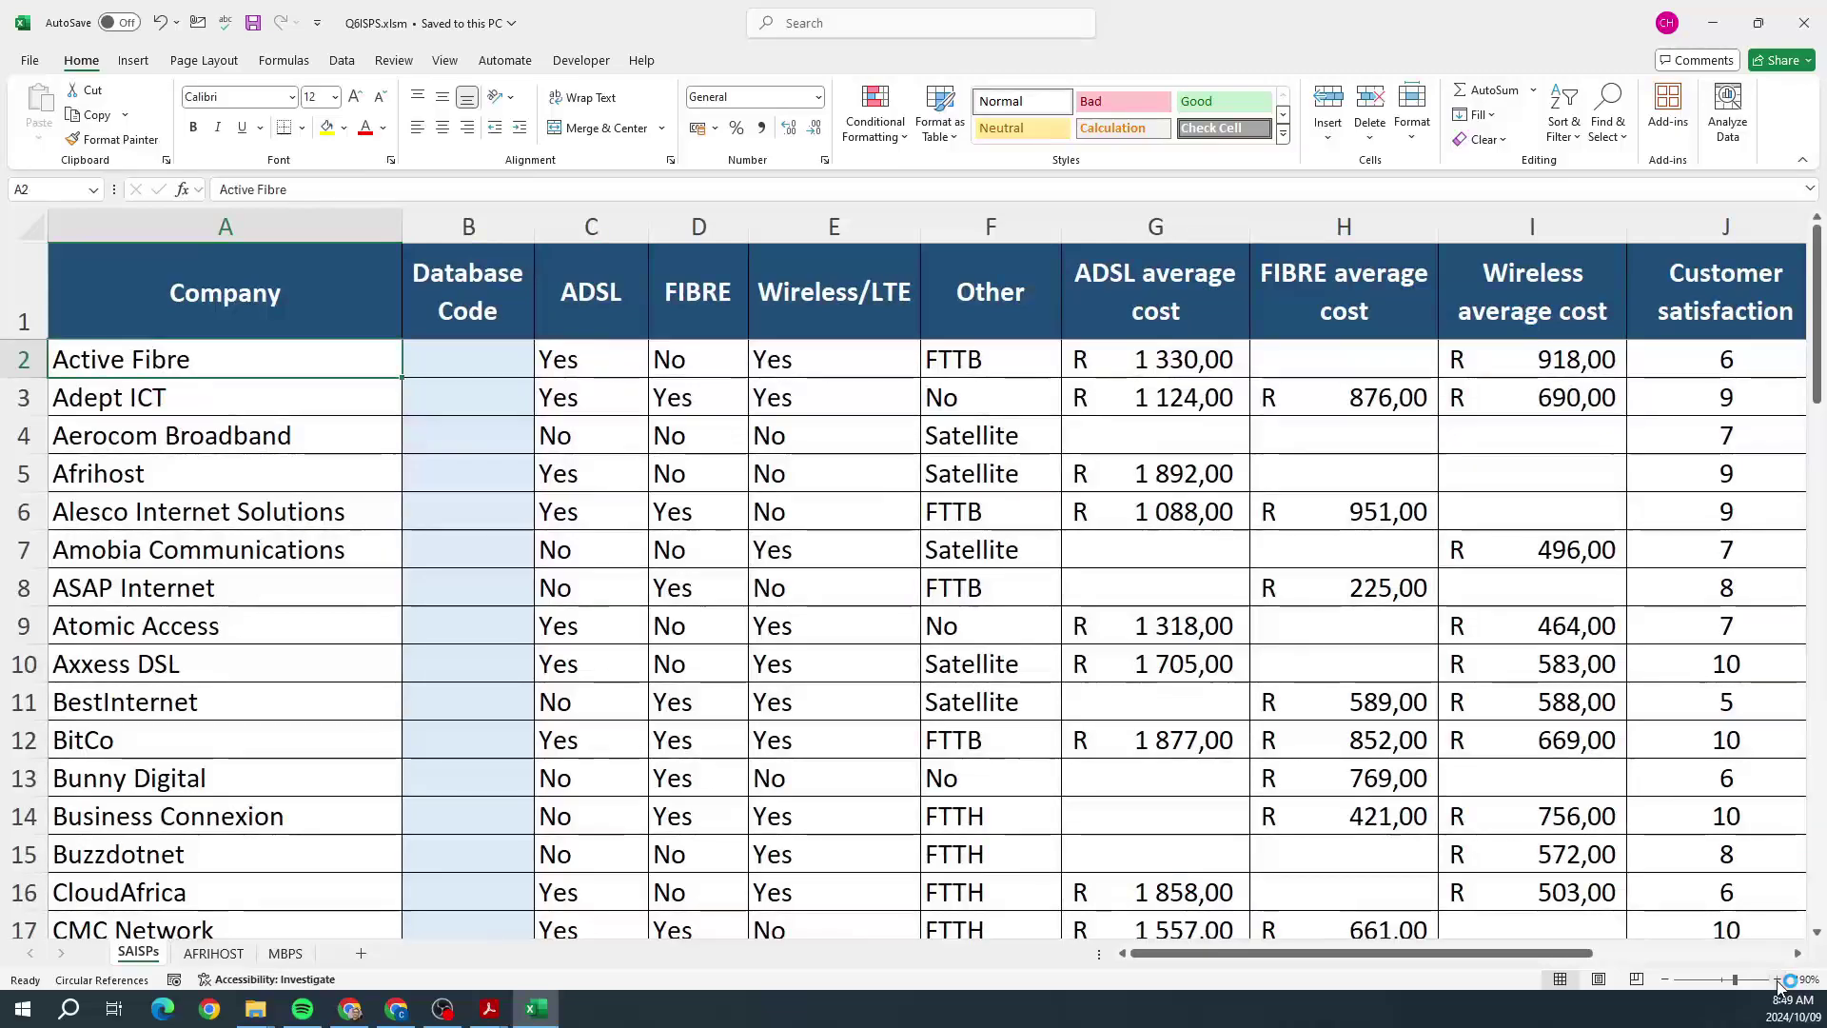
pyautogui.click(1777, 980)
pyautogui.click(1777, 980)
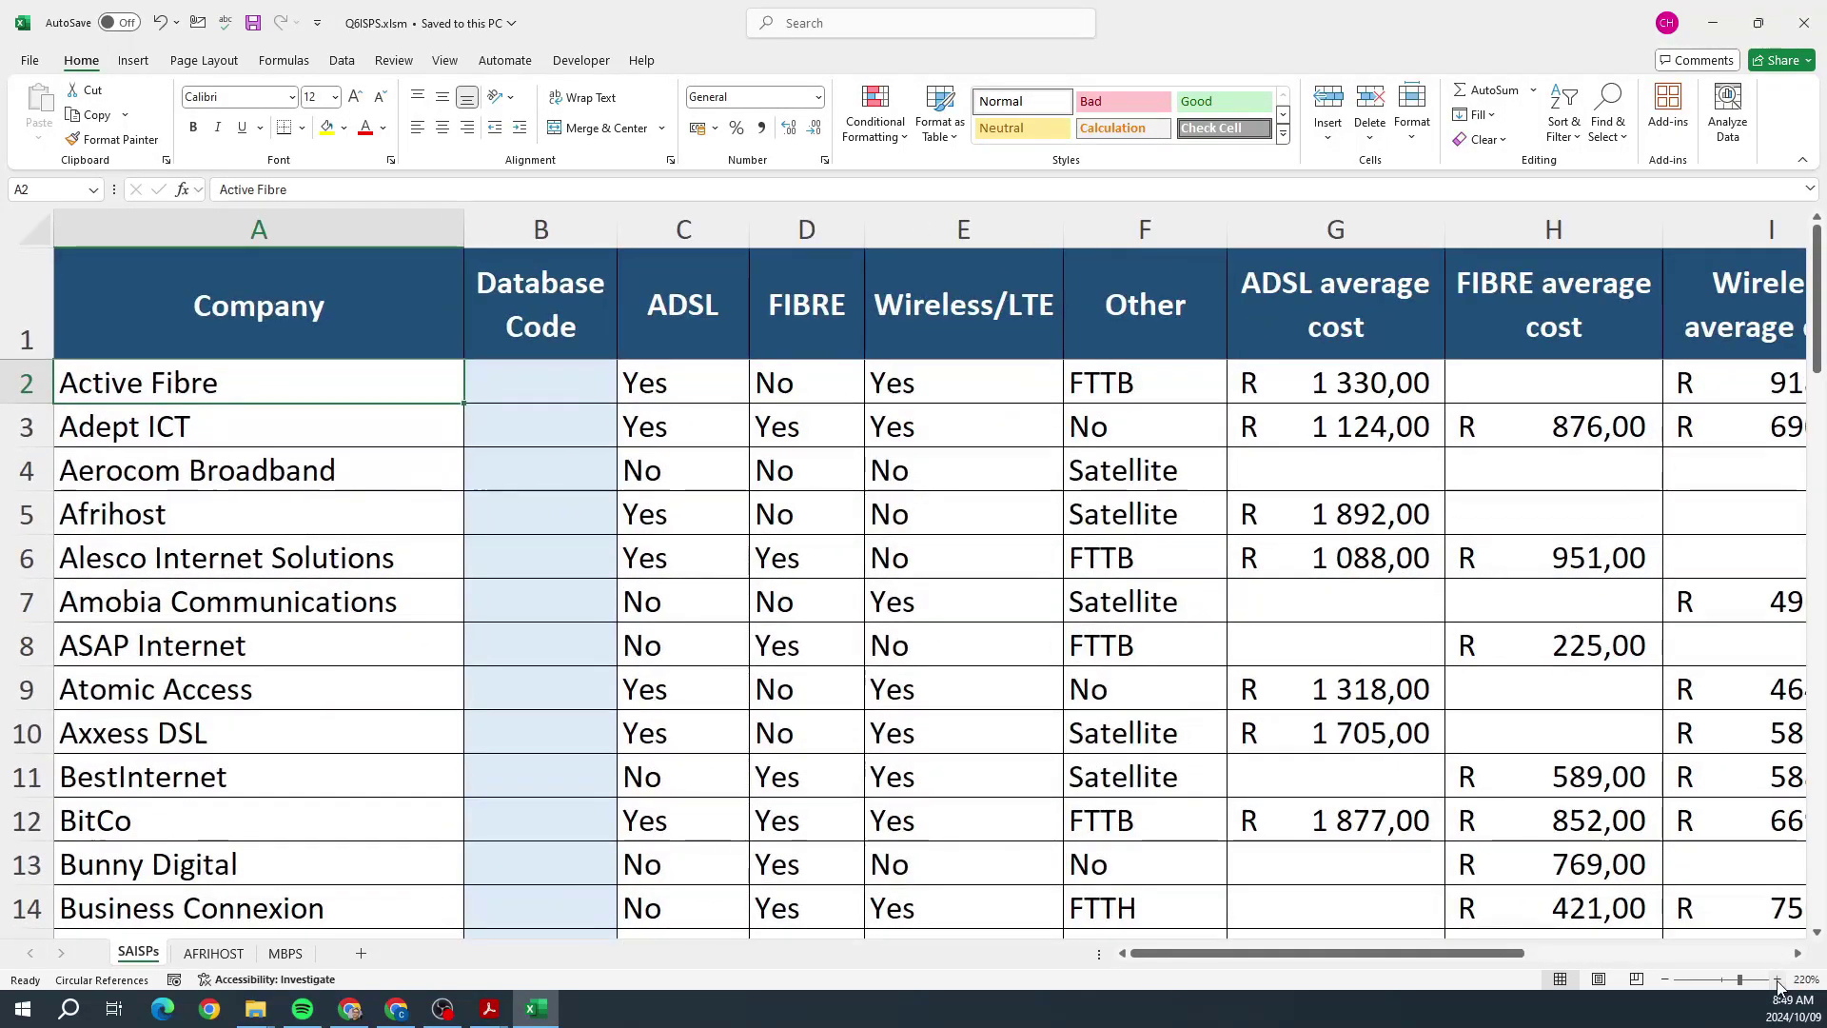
pyautogui.click(523, 385)
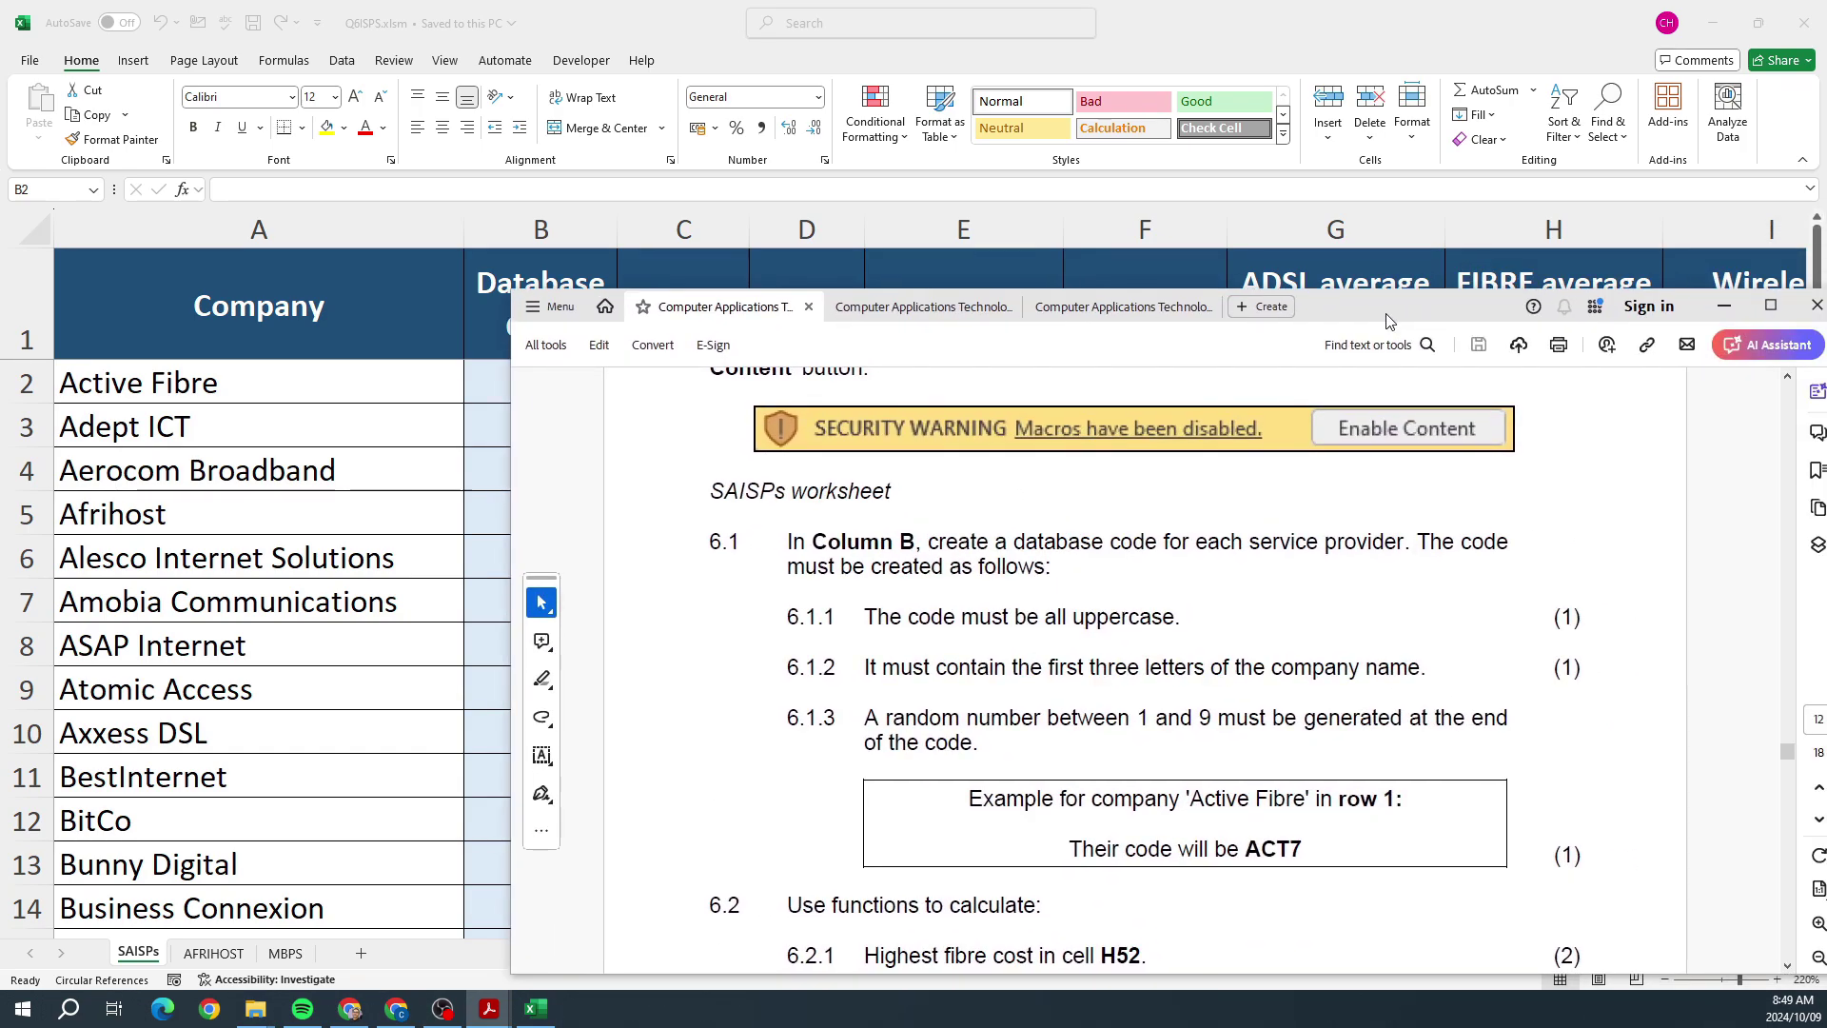
pyautogui.click(506, 401)
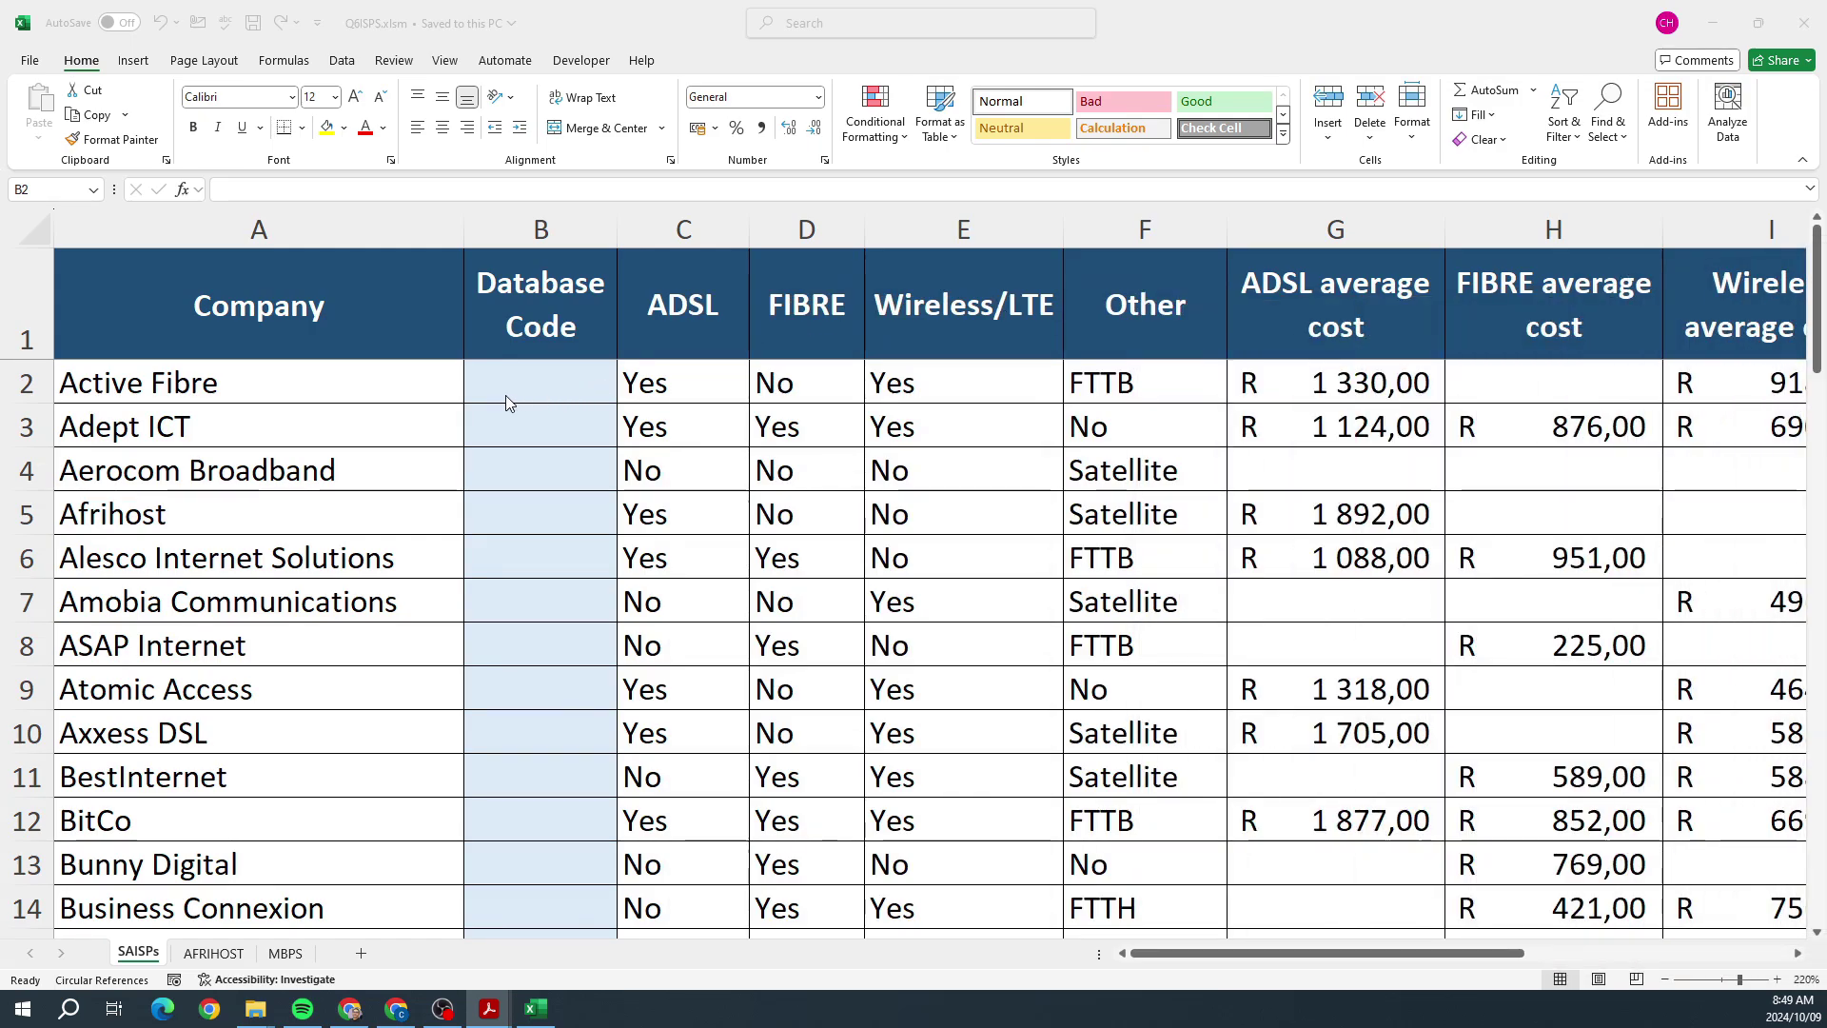
# Step: Type =upper(LEFT(A2;3) into B2 while checking the PDF instructions
pyautogui.write('=')
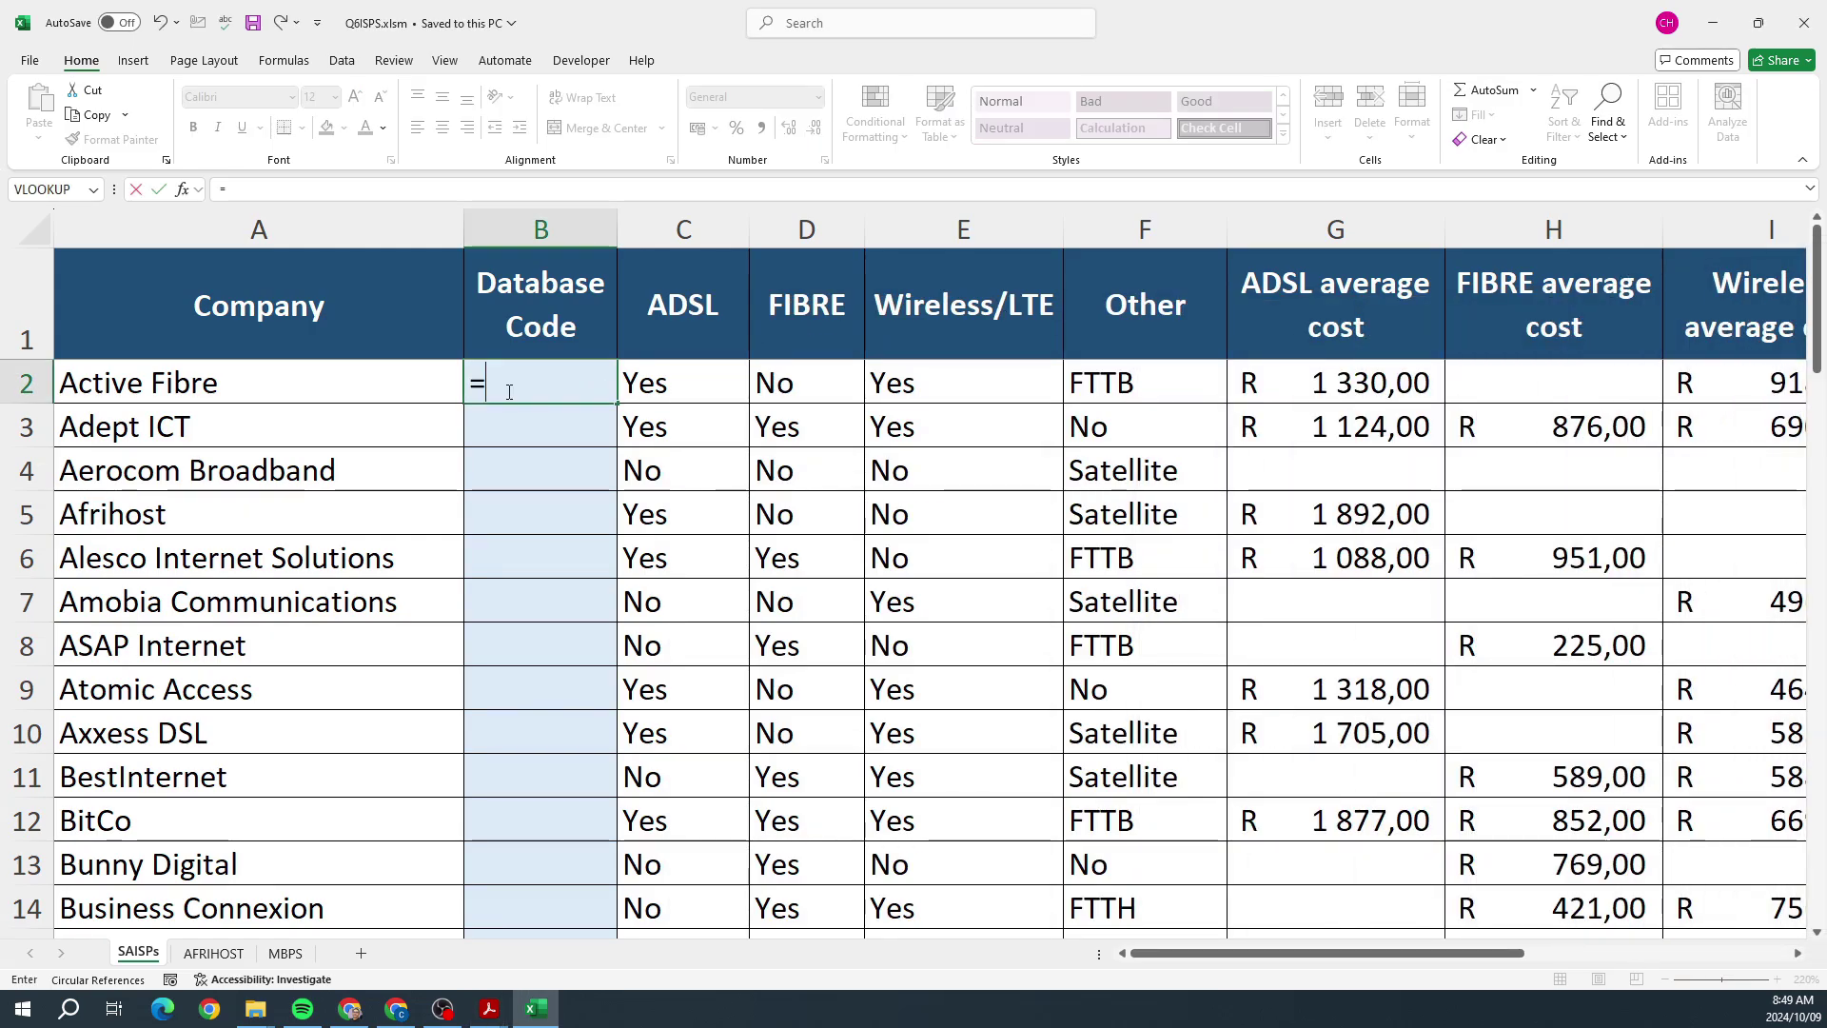
pyautogui.write('upper(')
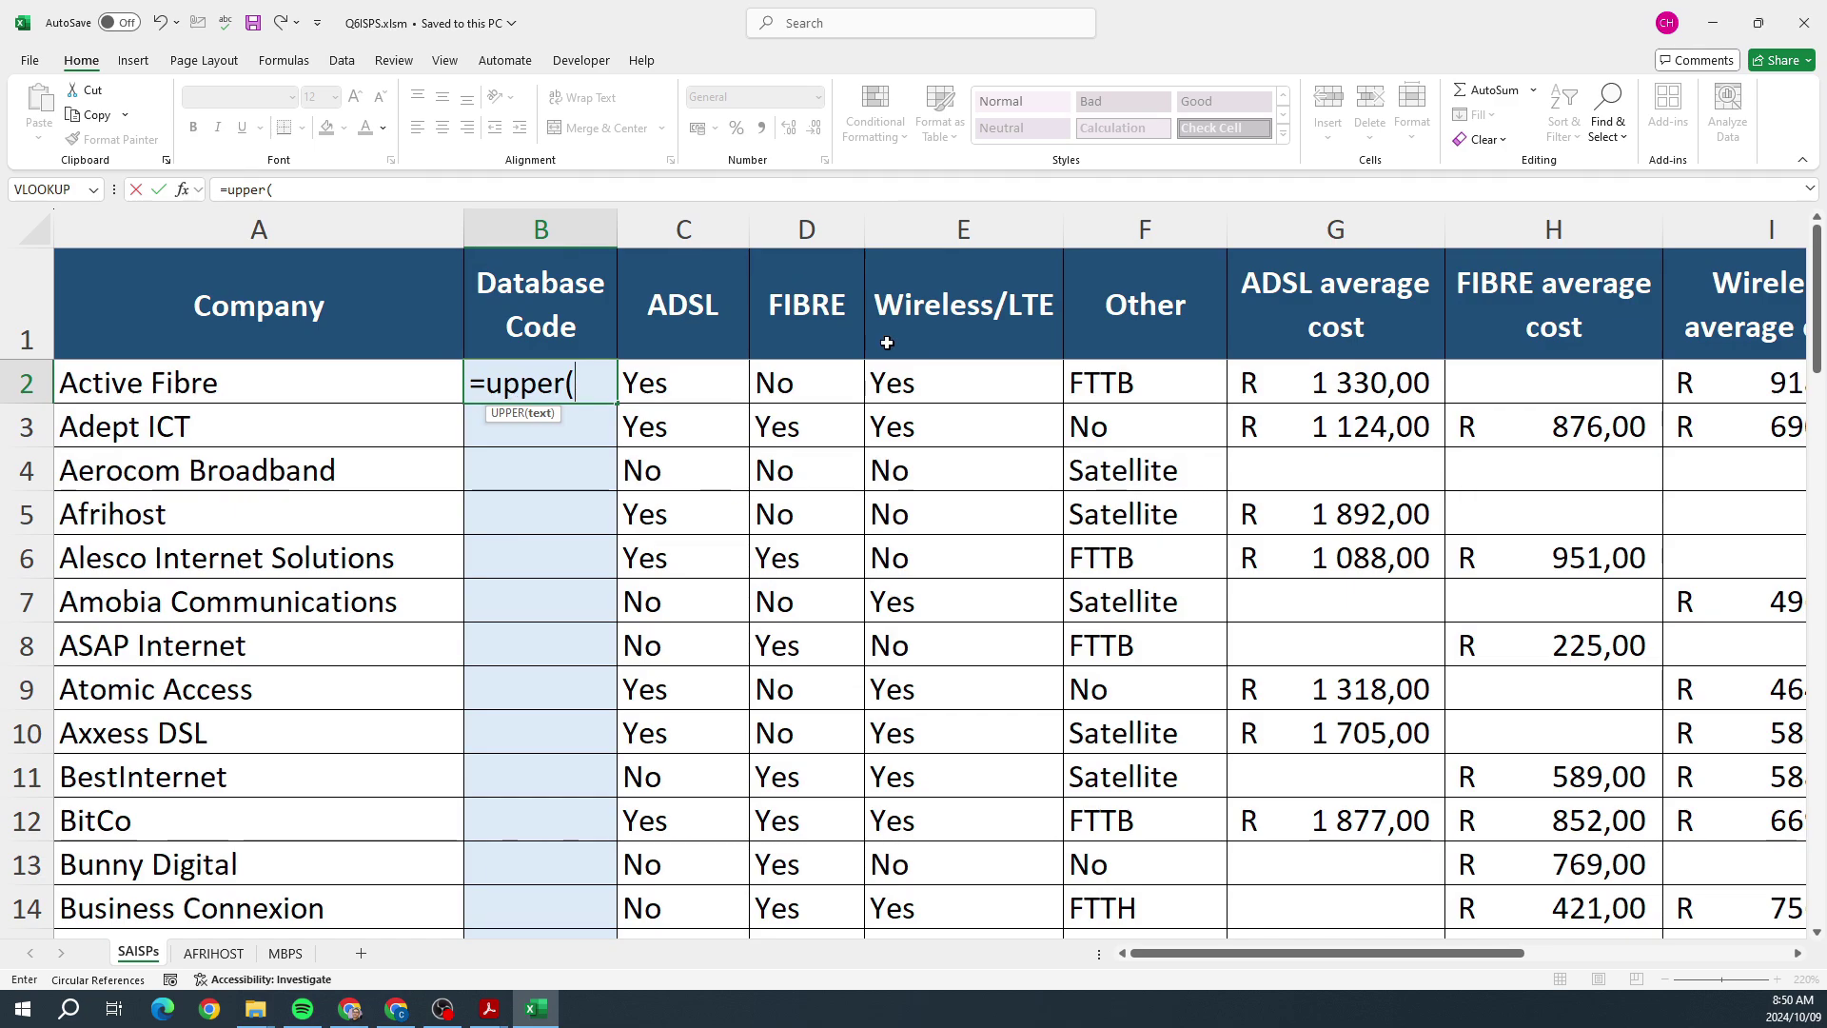
pyautogui.hotkey('alt', 'Tab')
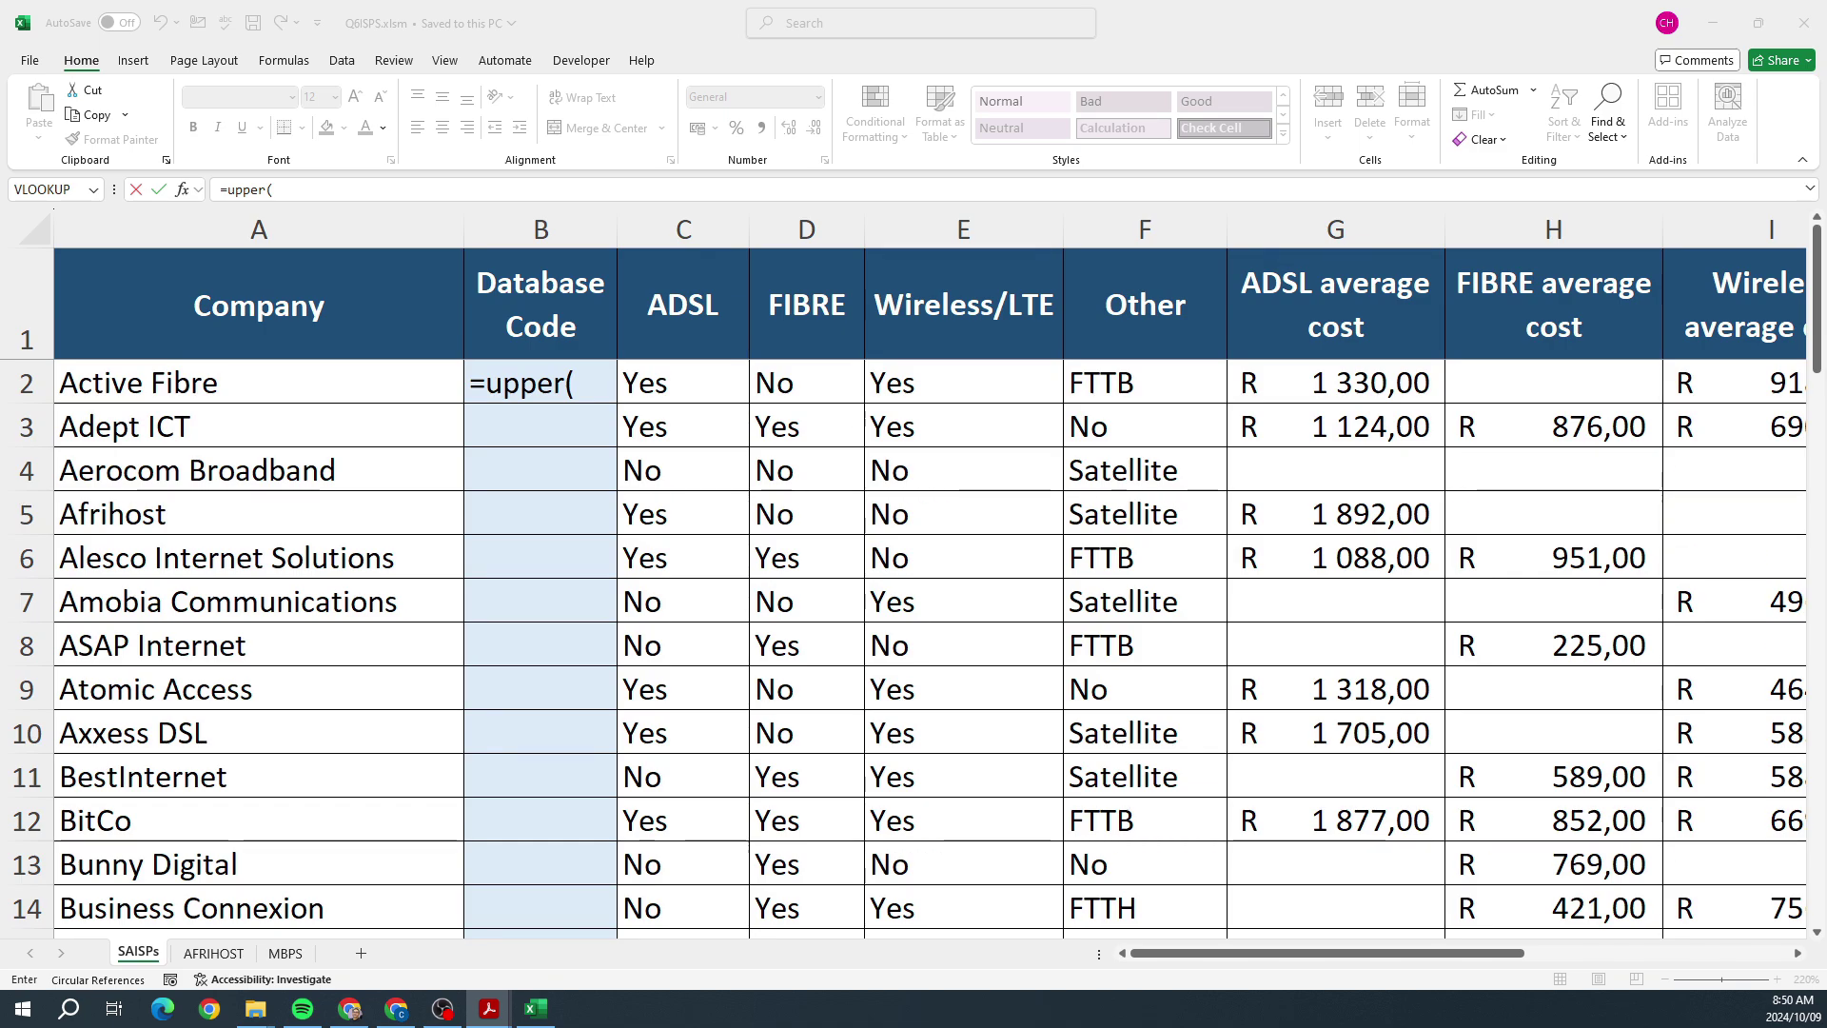
pyautogui.click(581, 388)
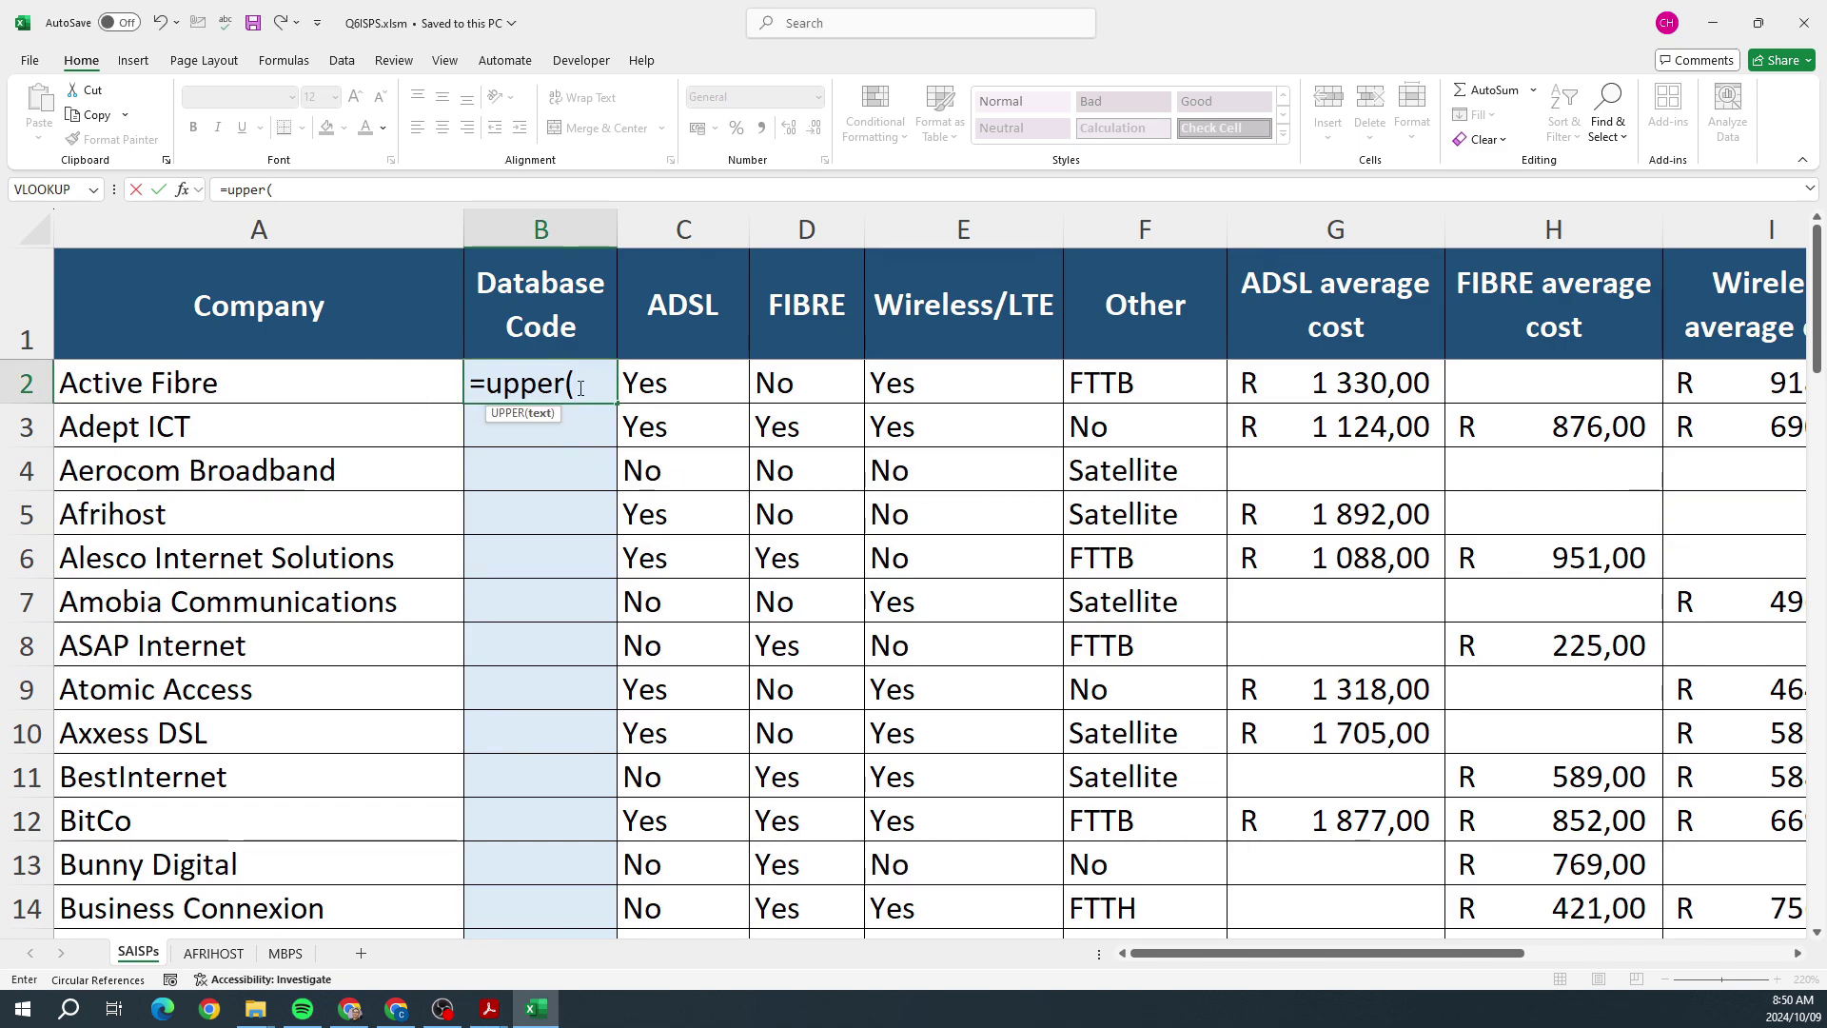
pyautogui.write('LEFT')
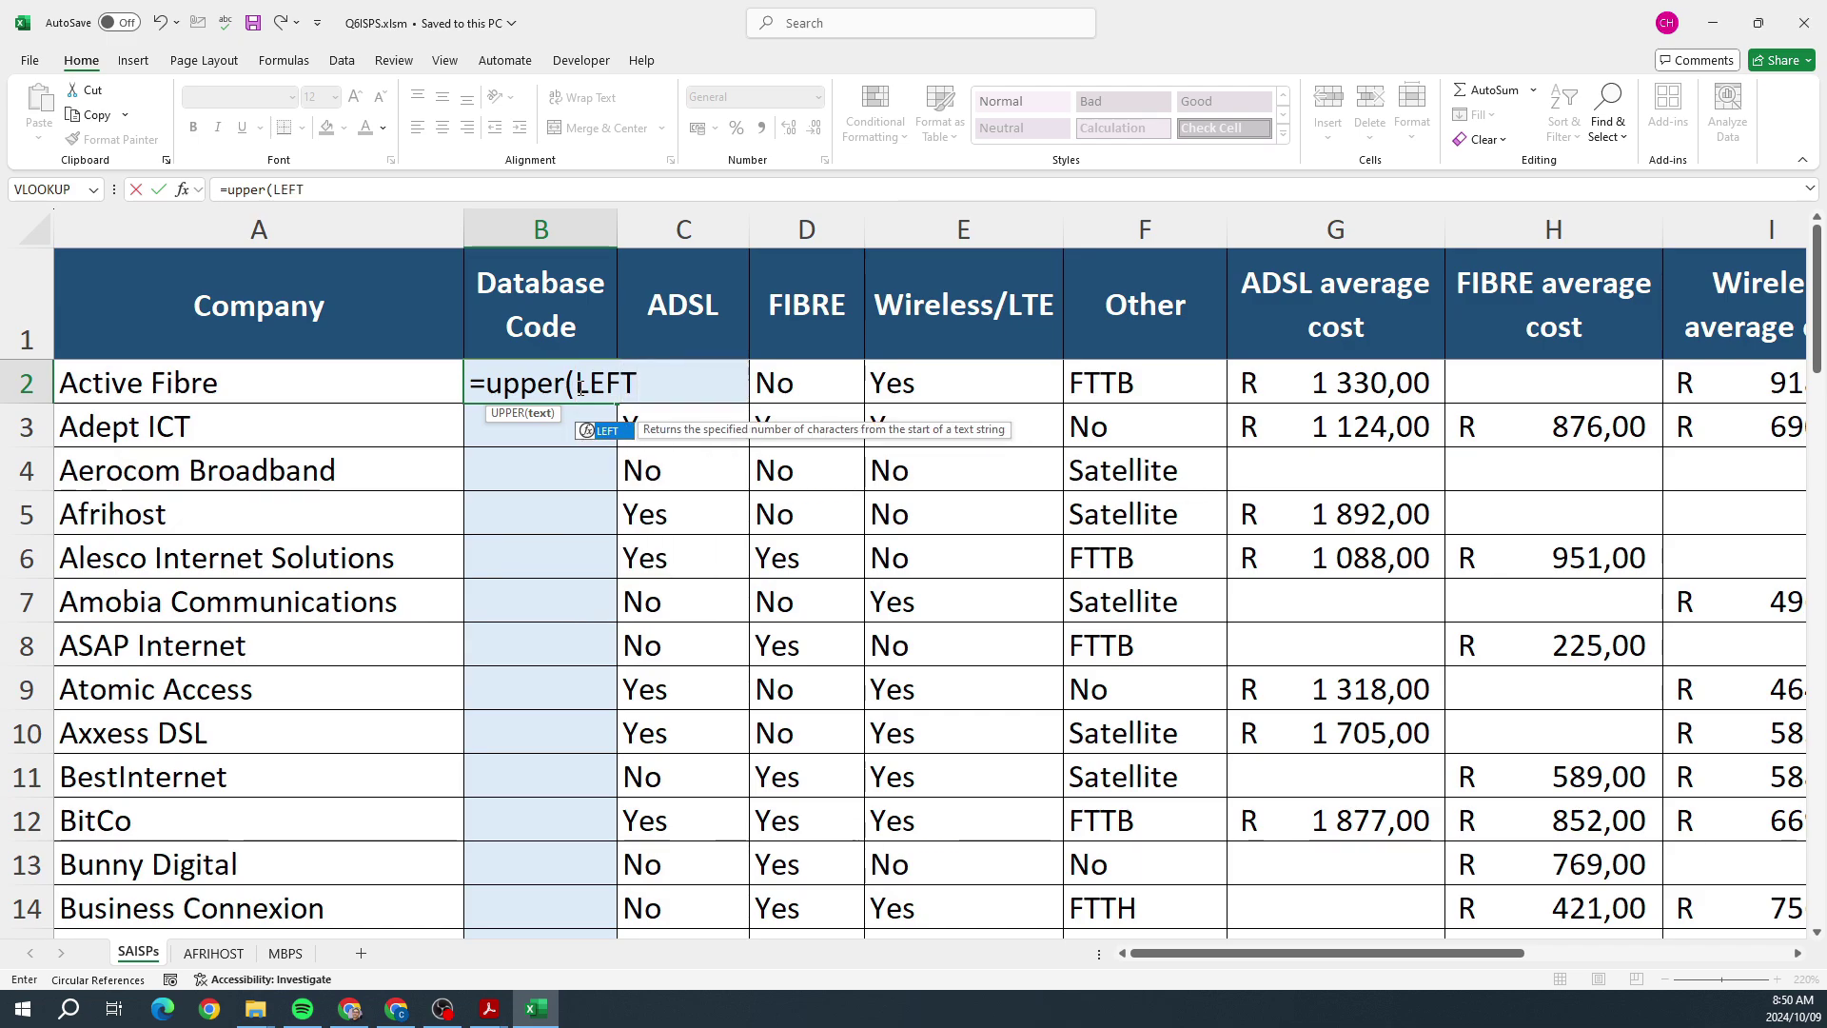
pyautogui.write('(')
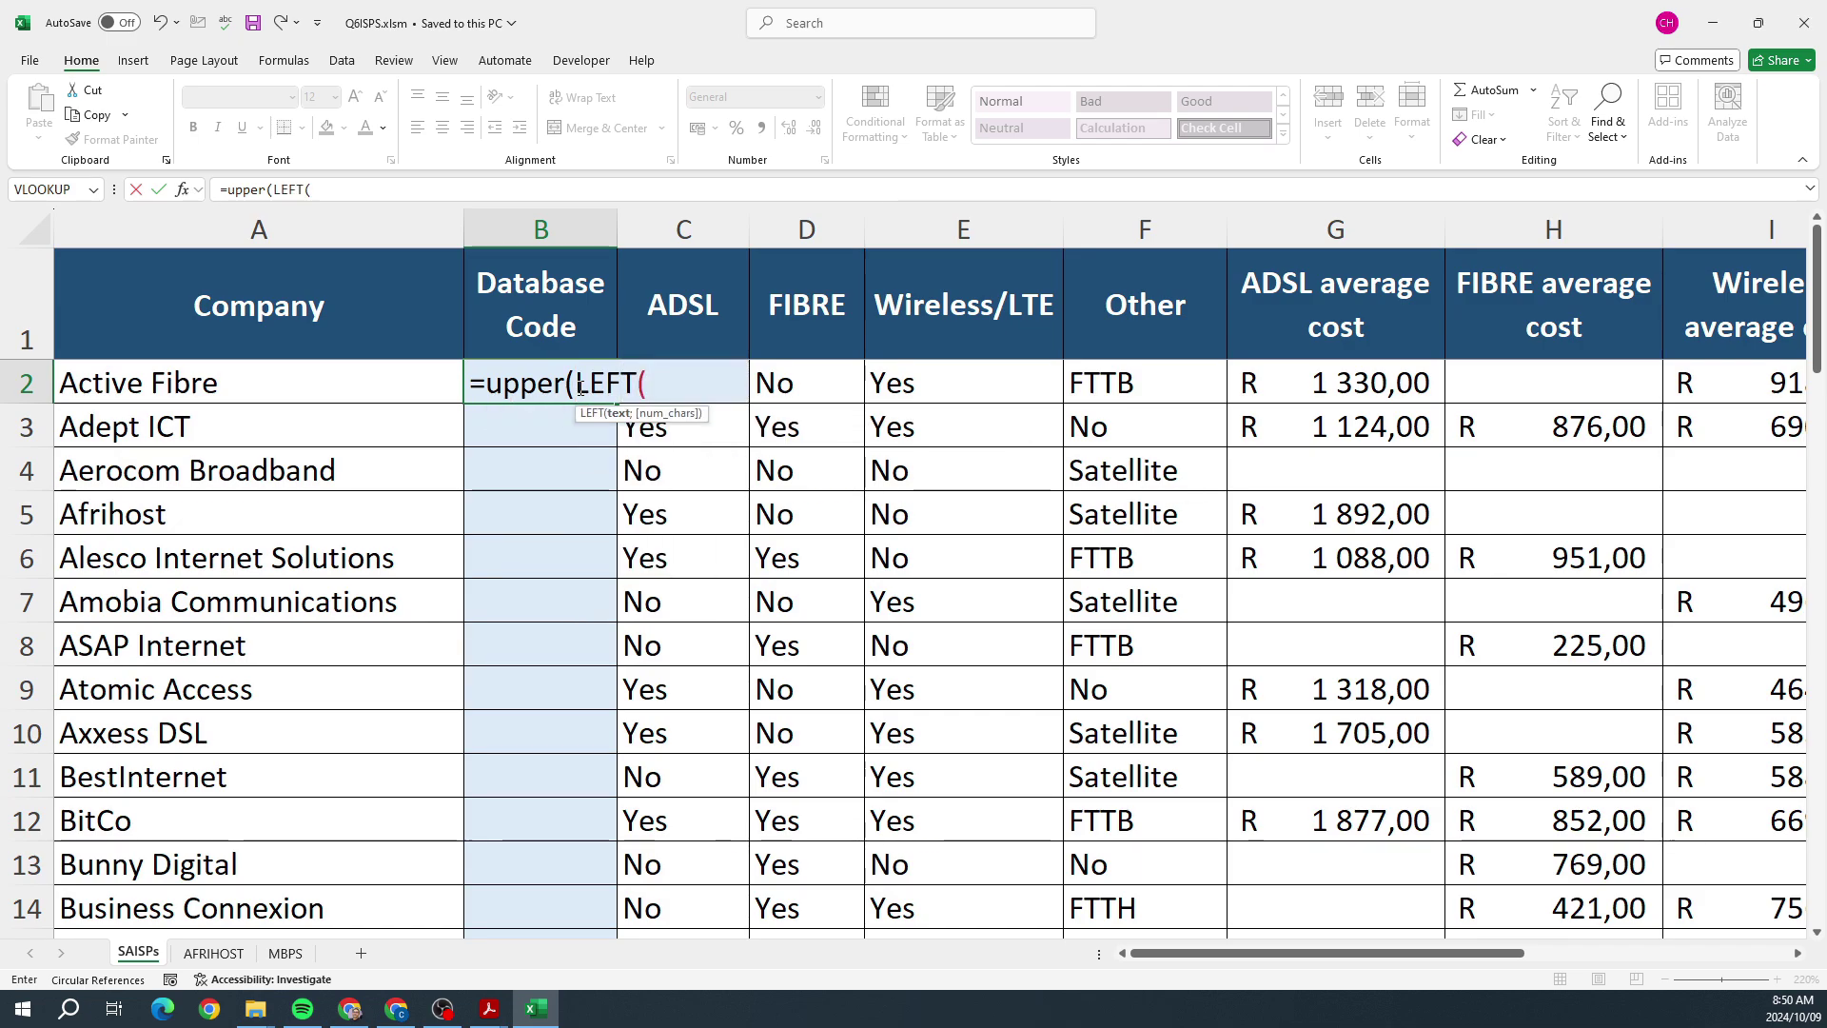
pyautogui.click(280, 387)
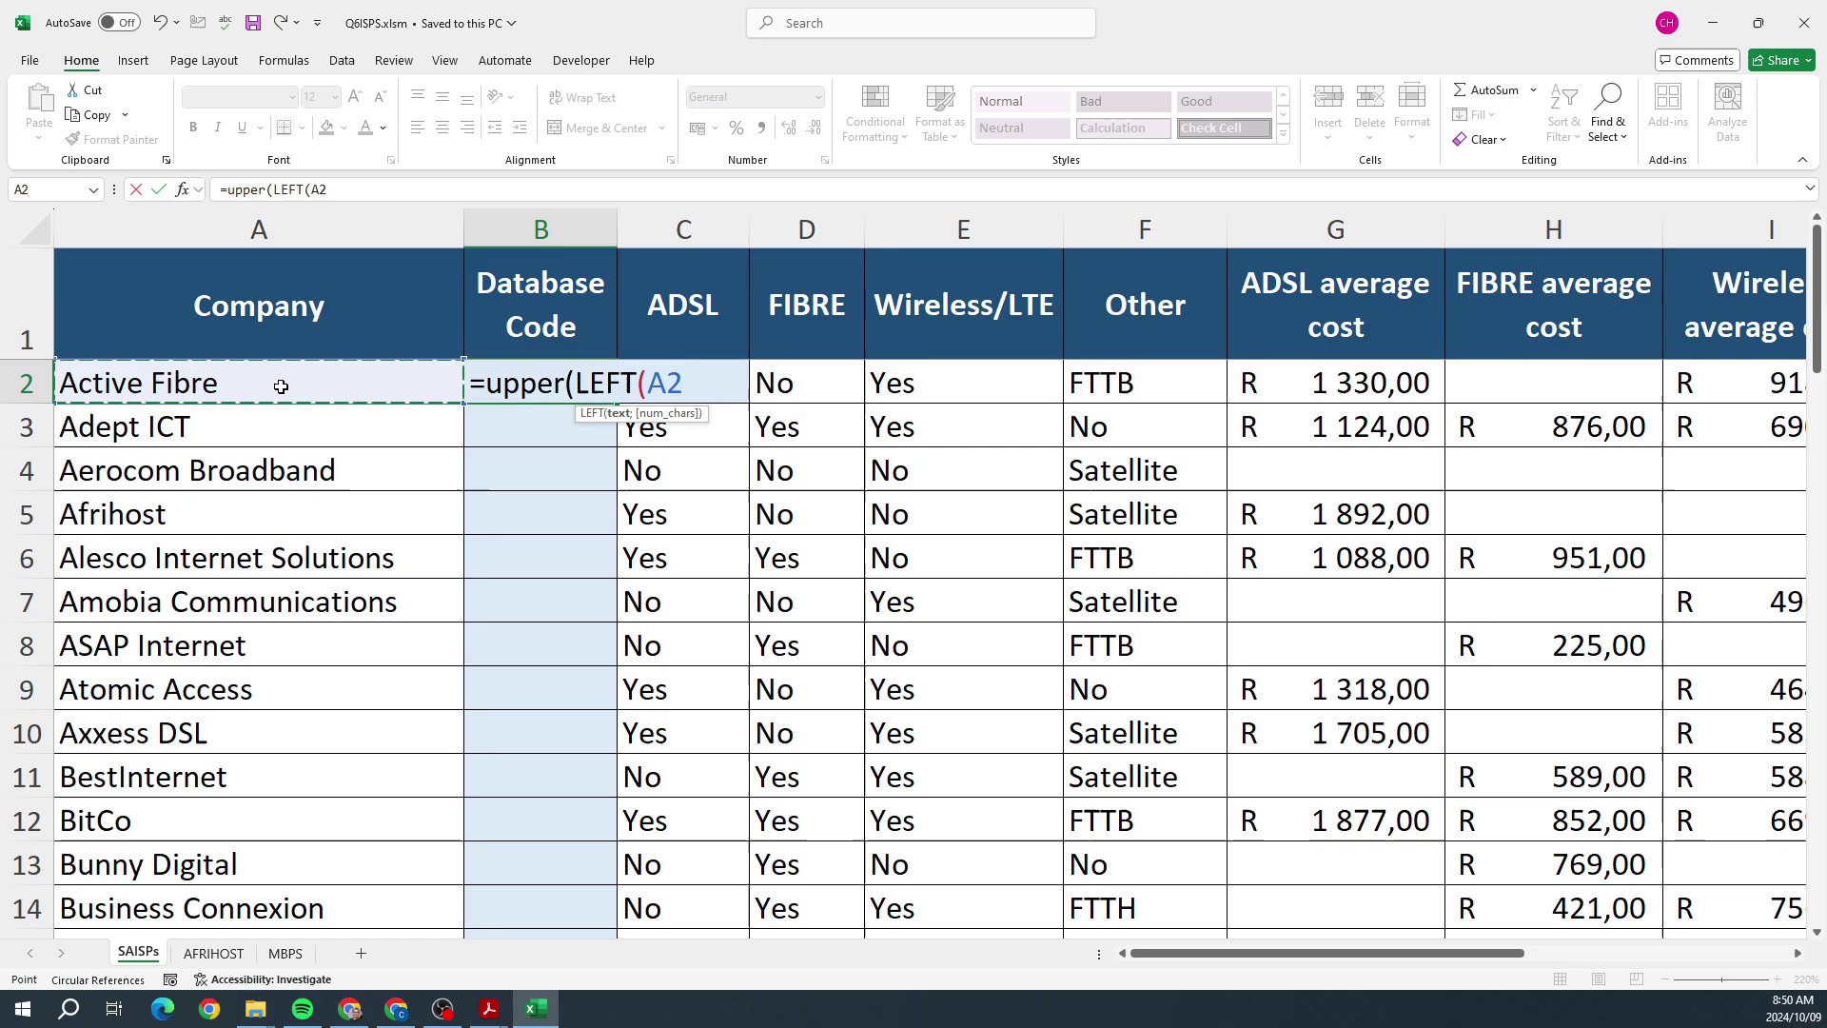
pyautogui.write(';')
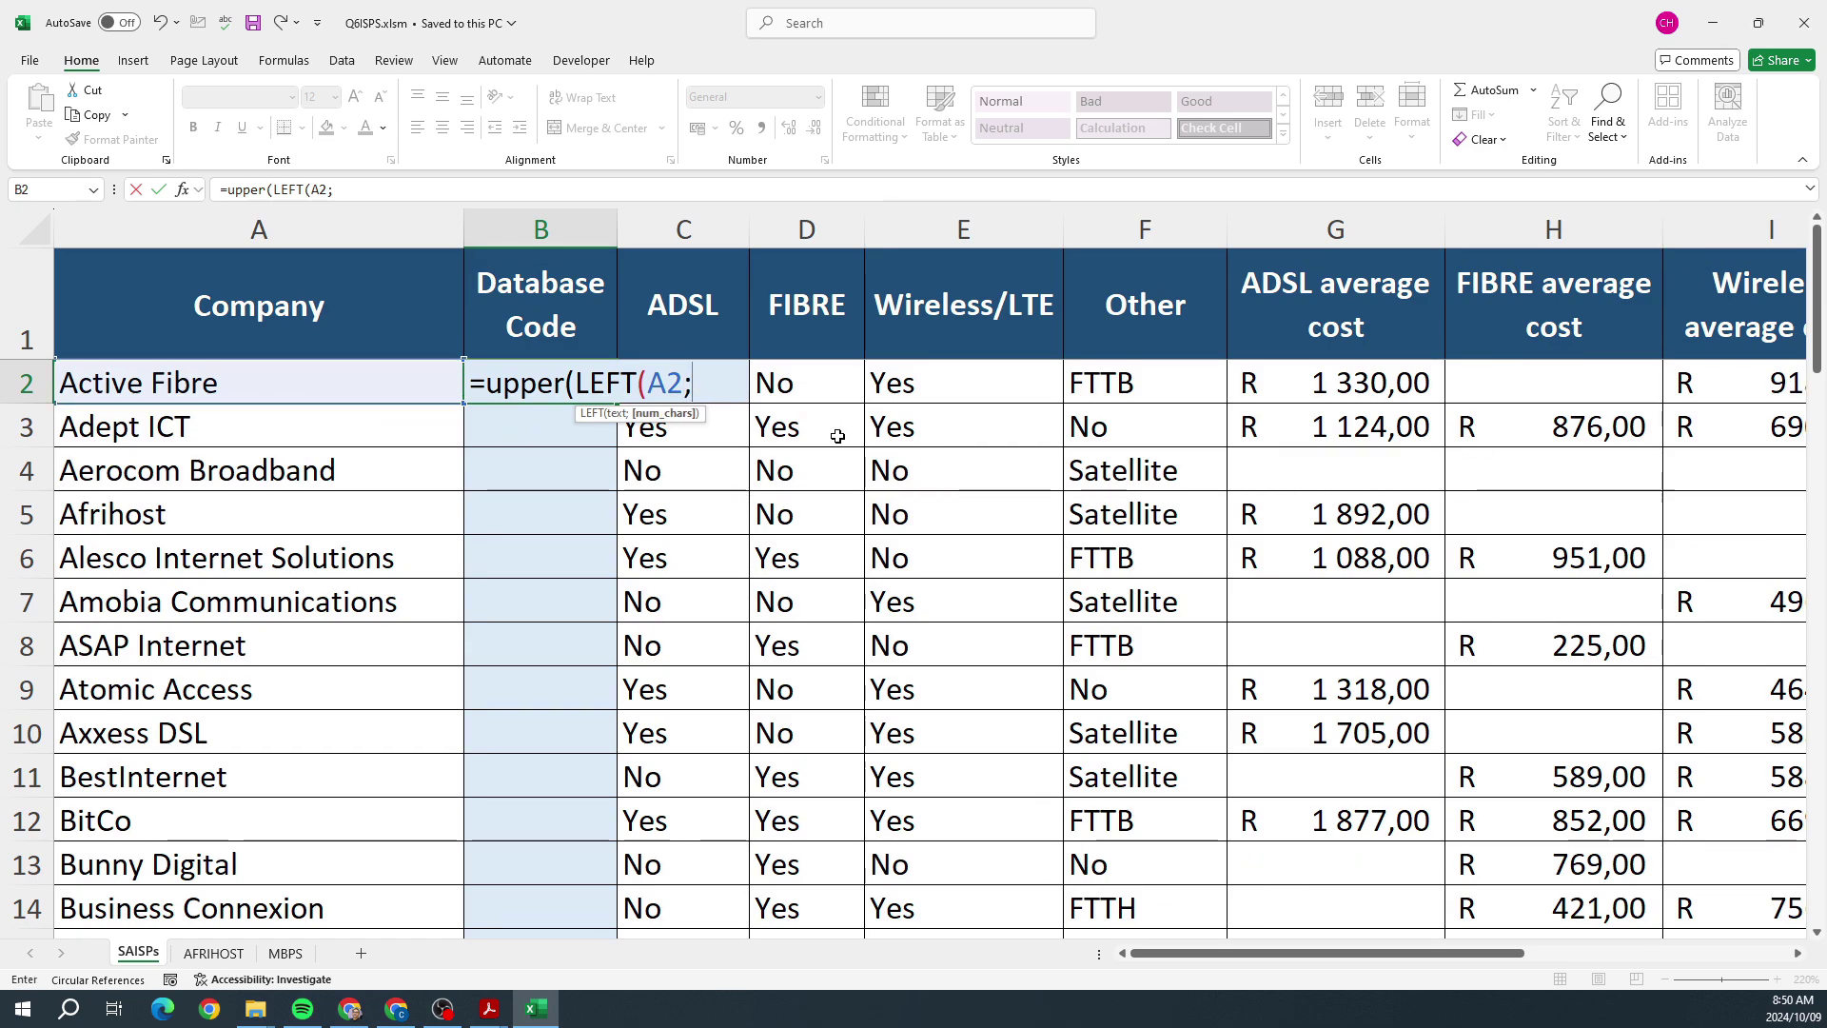
pyautogui.write('3')
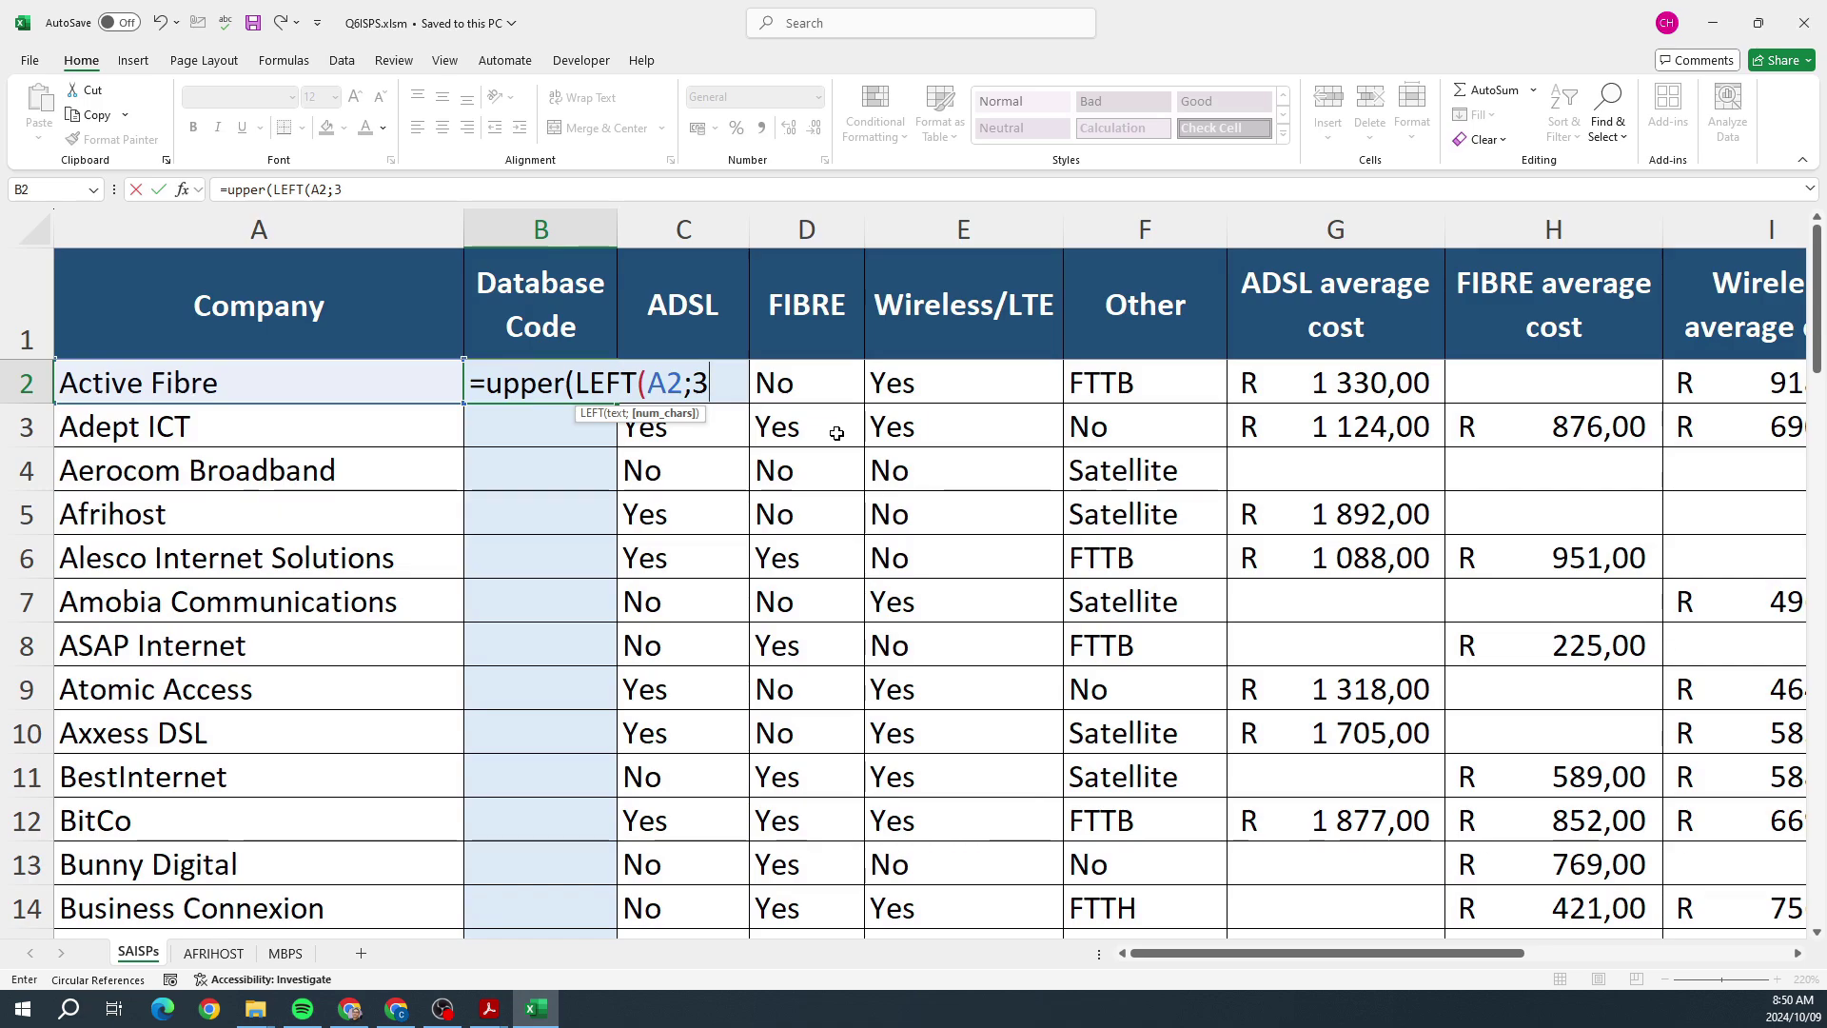
pyautogui.write(')')
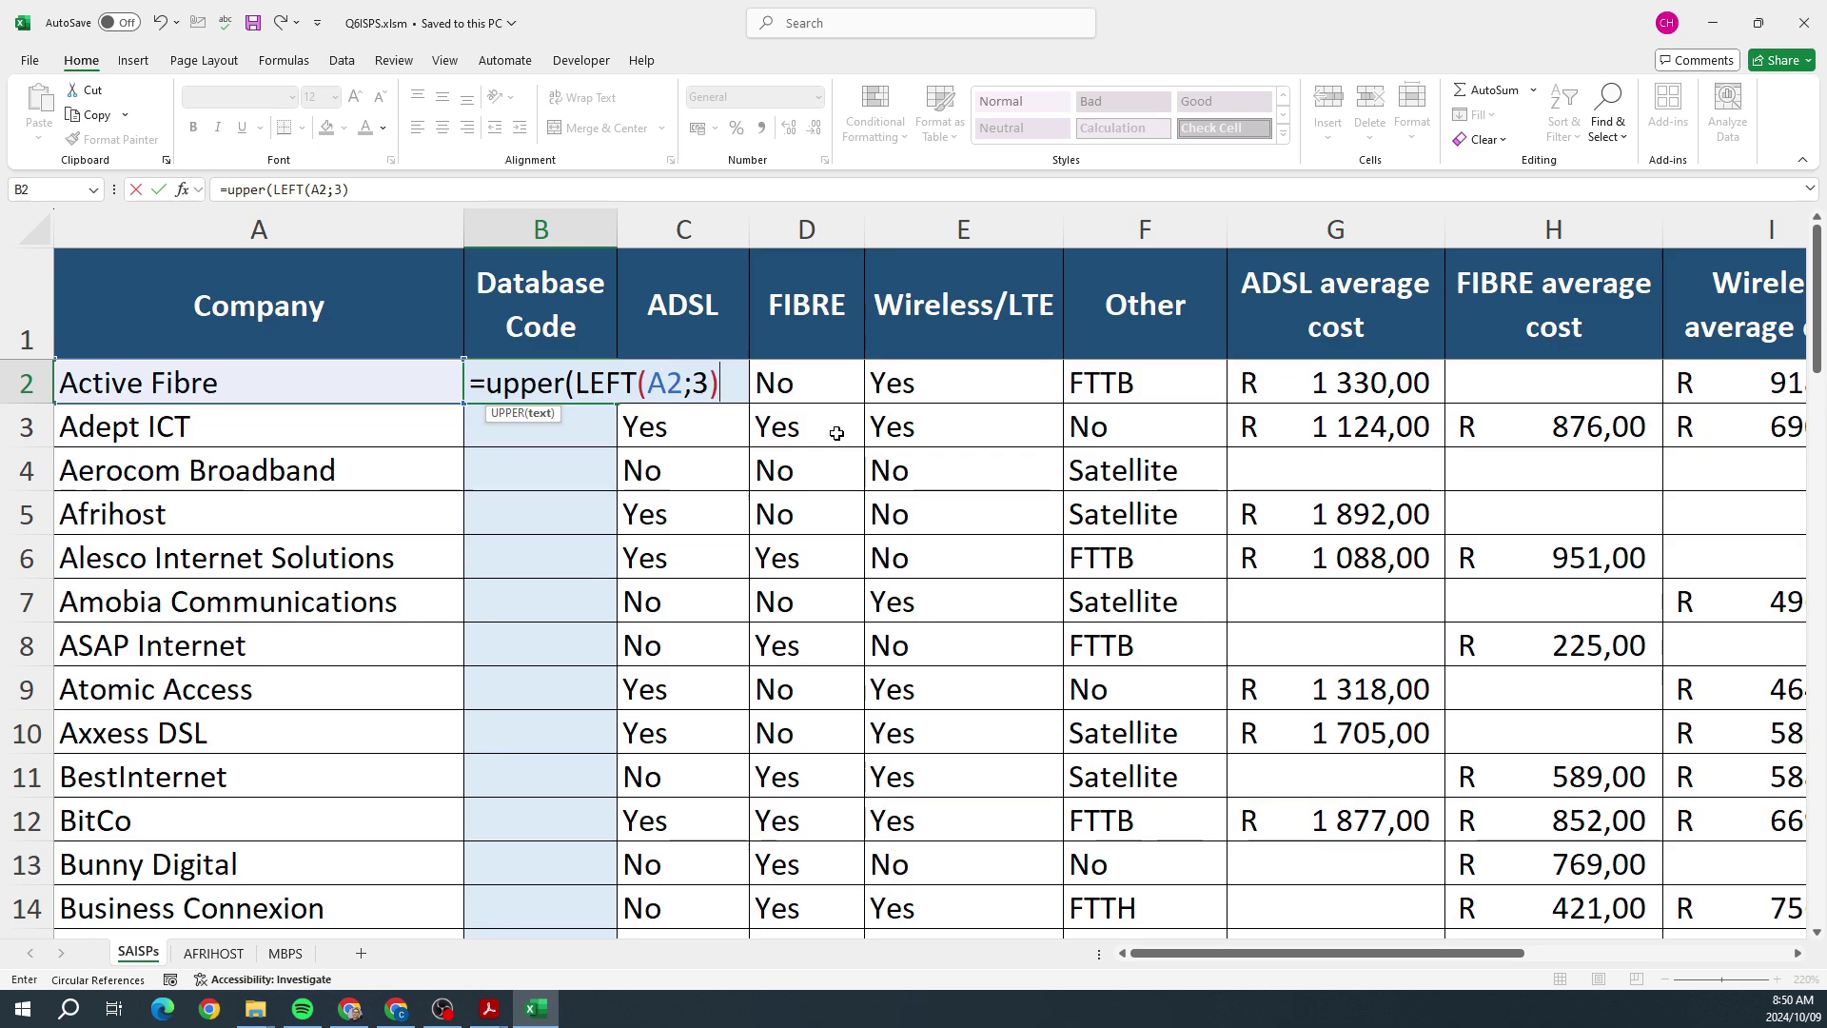
pyautogui.hotkey('alt', 'Tab')
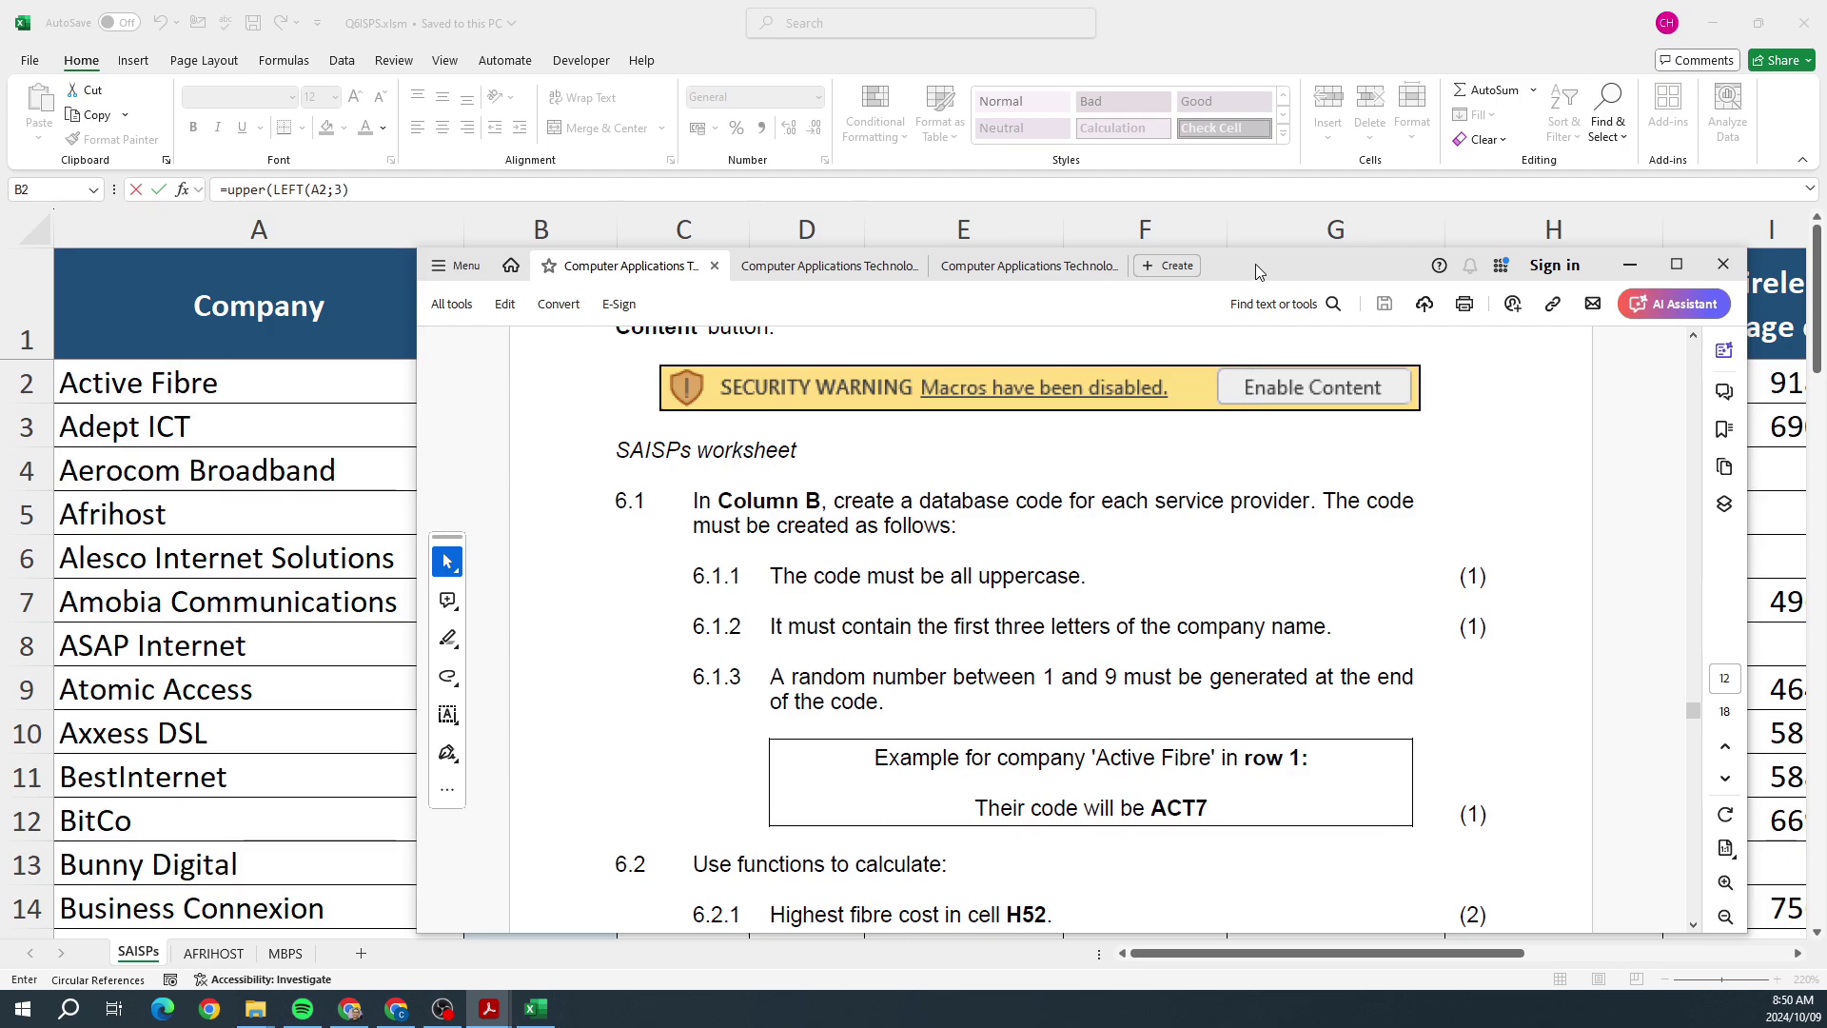
pyautogui.moveTo(1258, 269); pyautogui.dragTo(1826, 276)
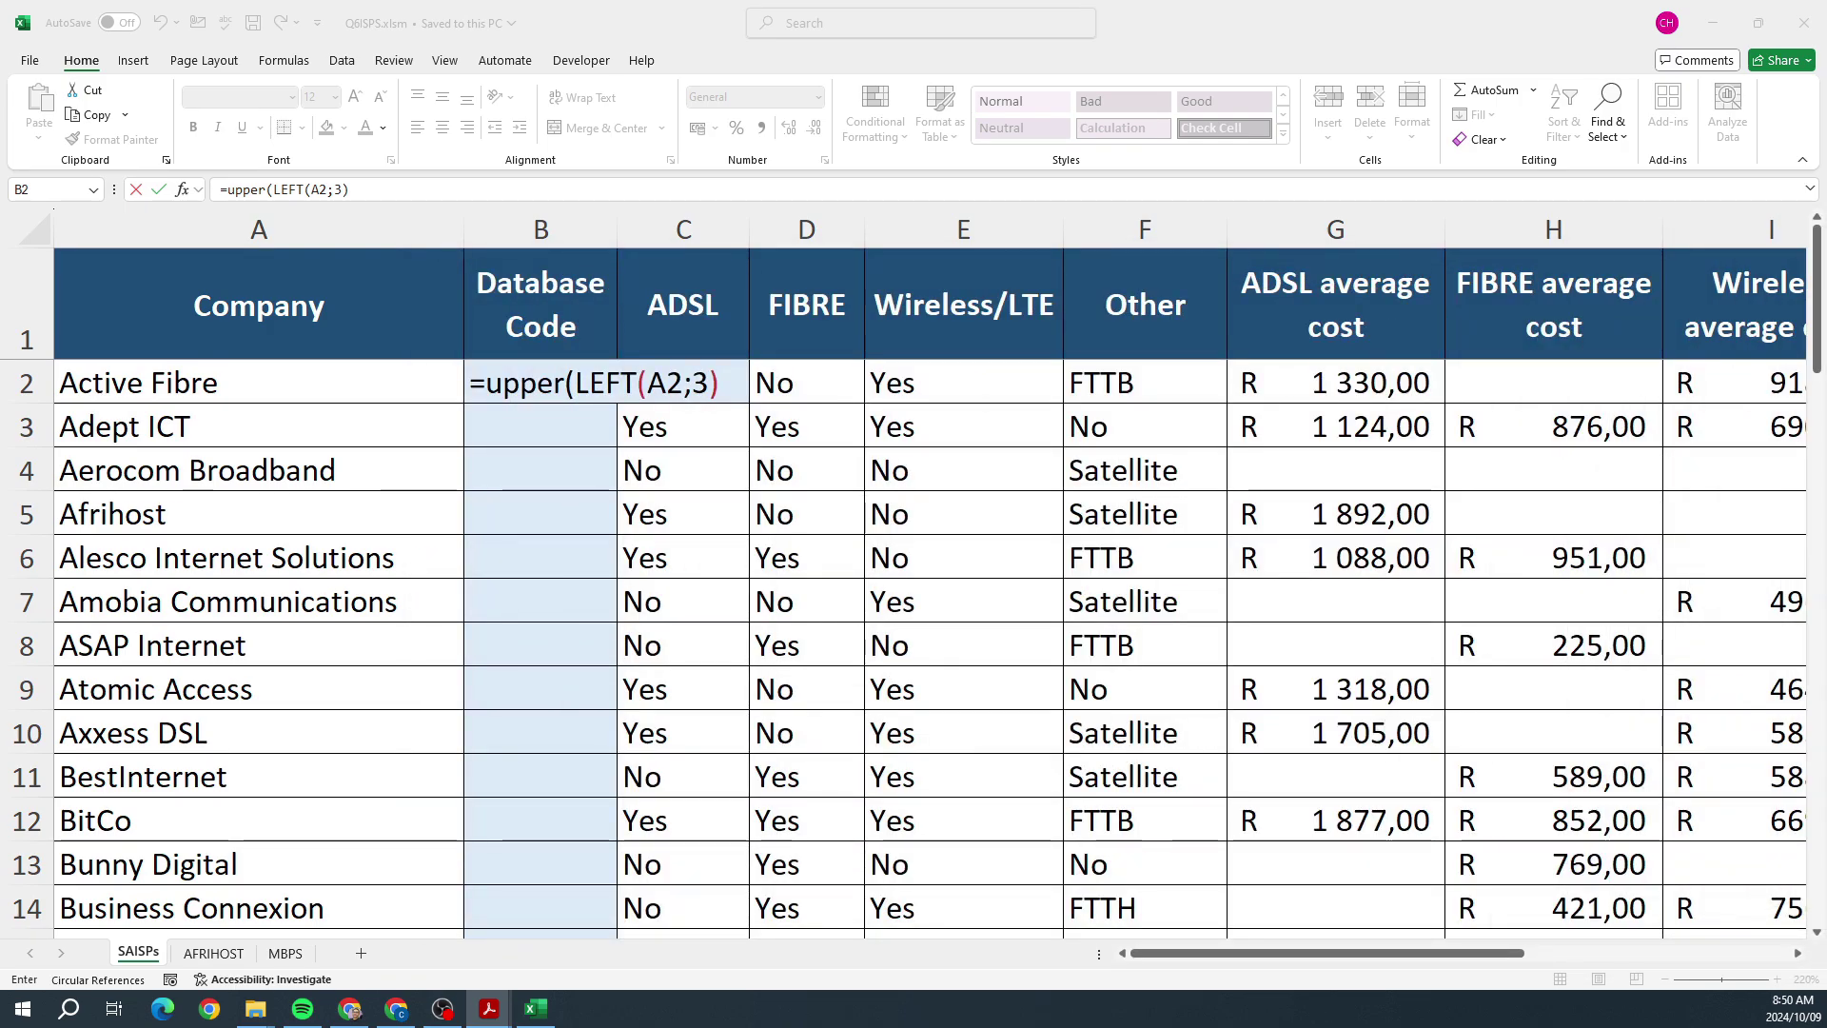
# Step: Complete B2 as =UPPER(LEFT(A2;3)&RANDBETWEEN(1;9)), producing the code ACT9
pyautogui.click(734, 378)
pyautogui.write('RA')
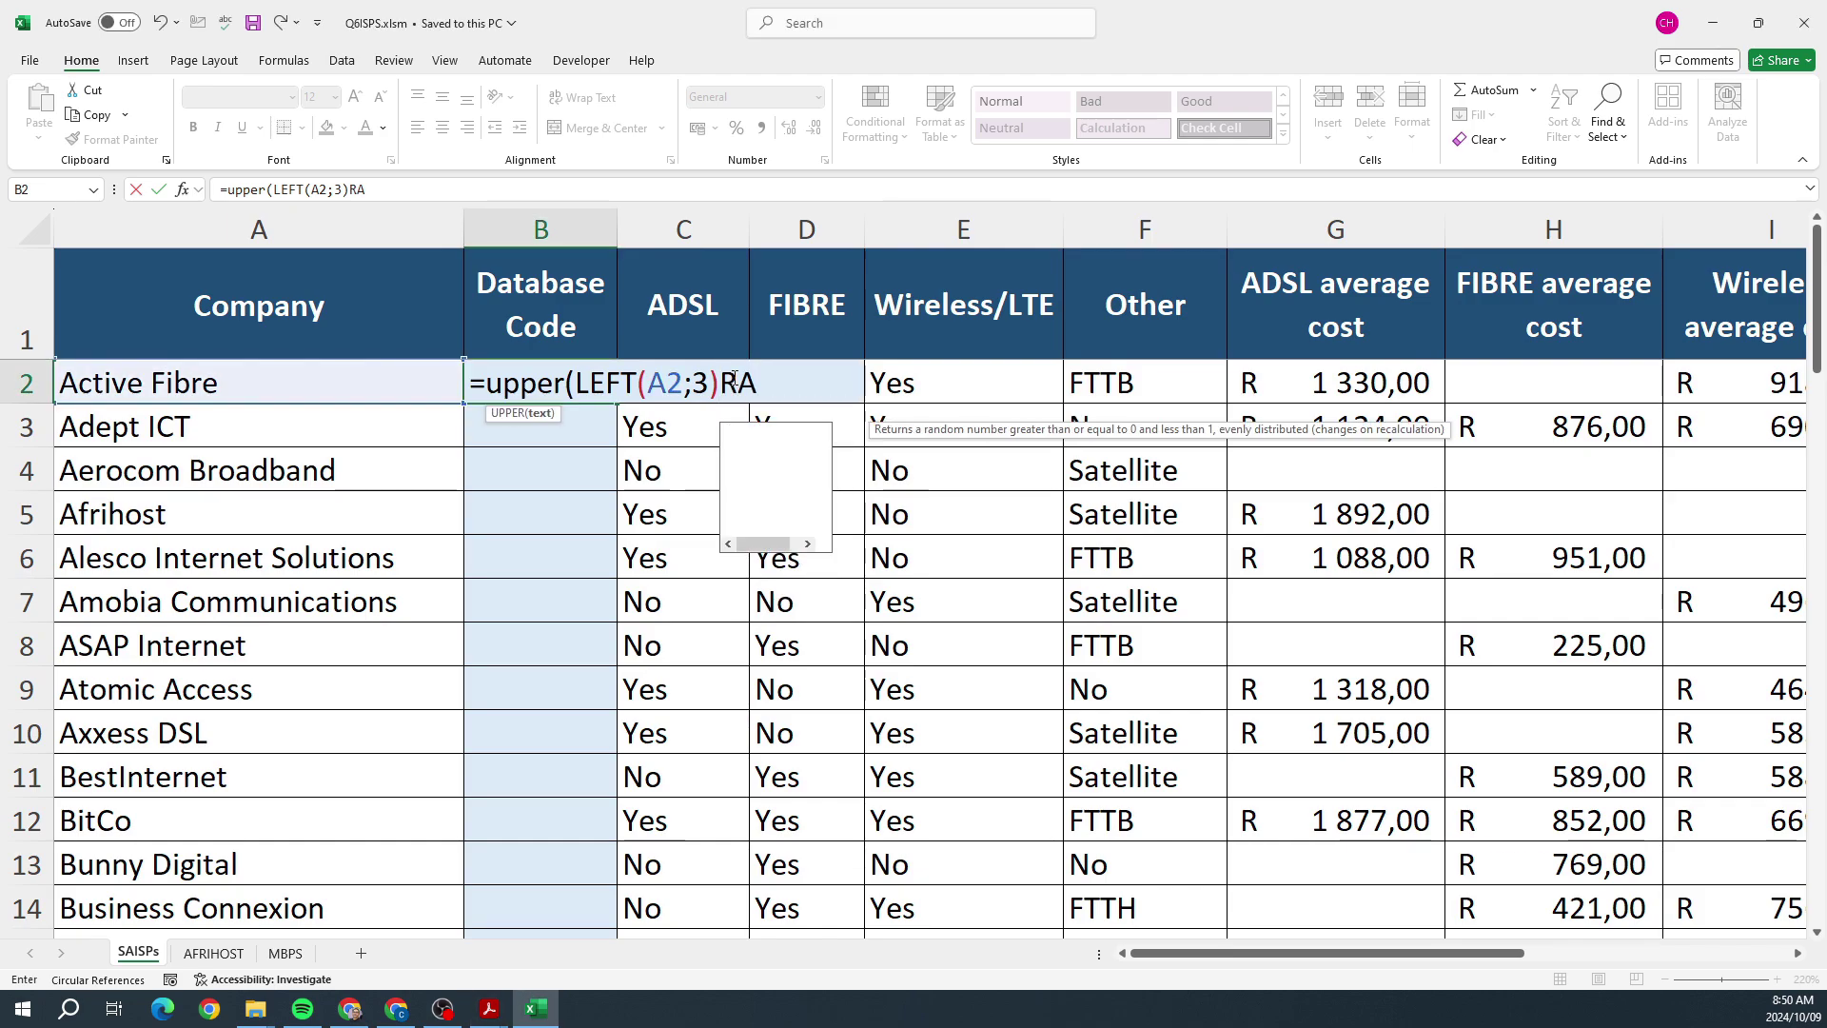
pyautogui.write('NDBETWEEN')
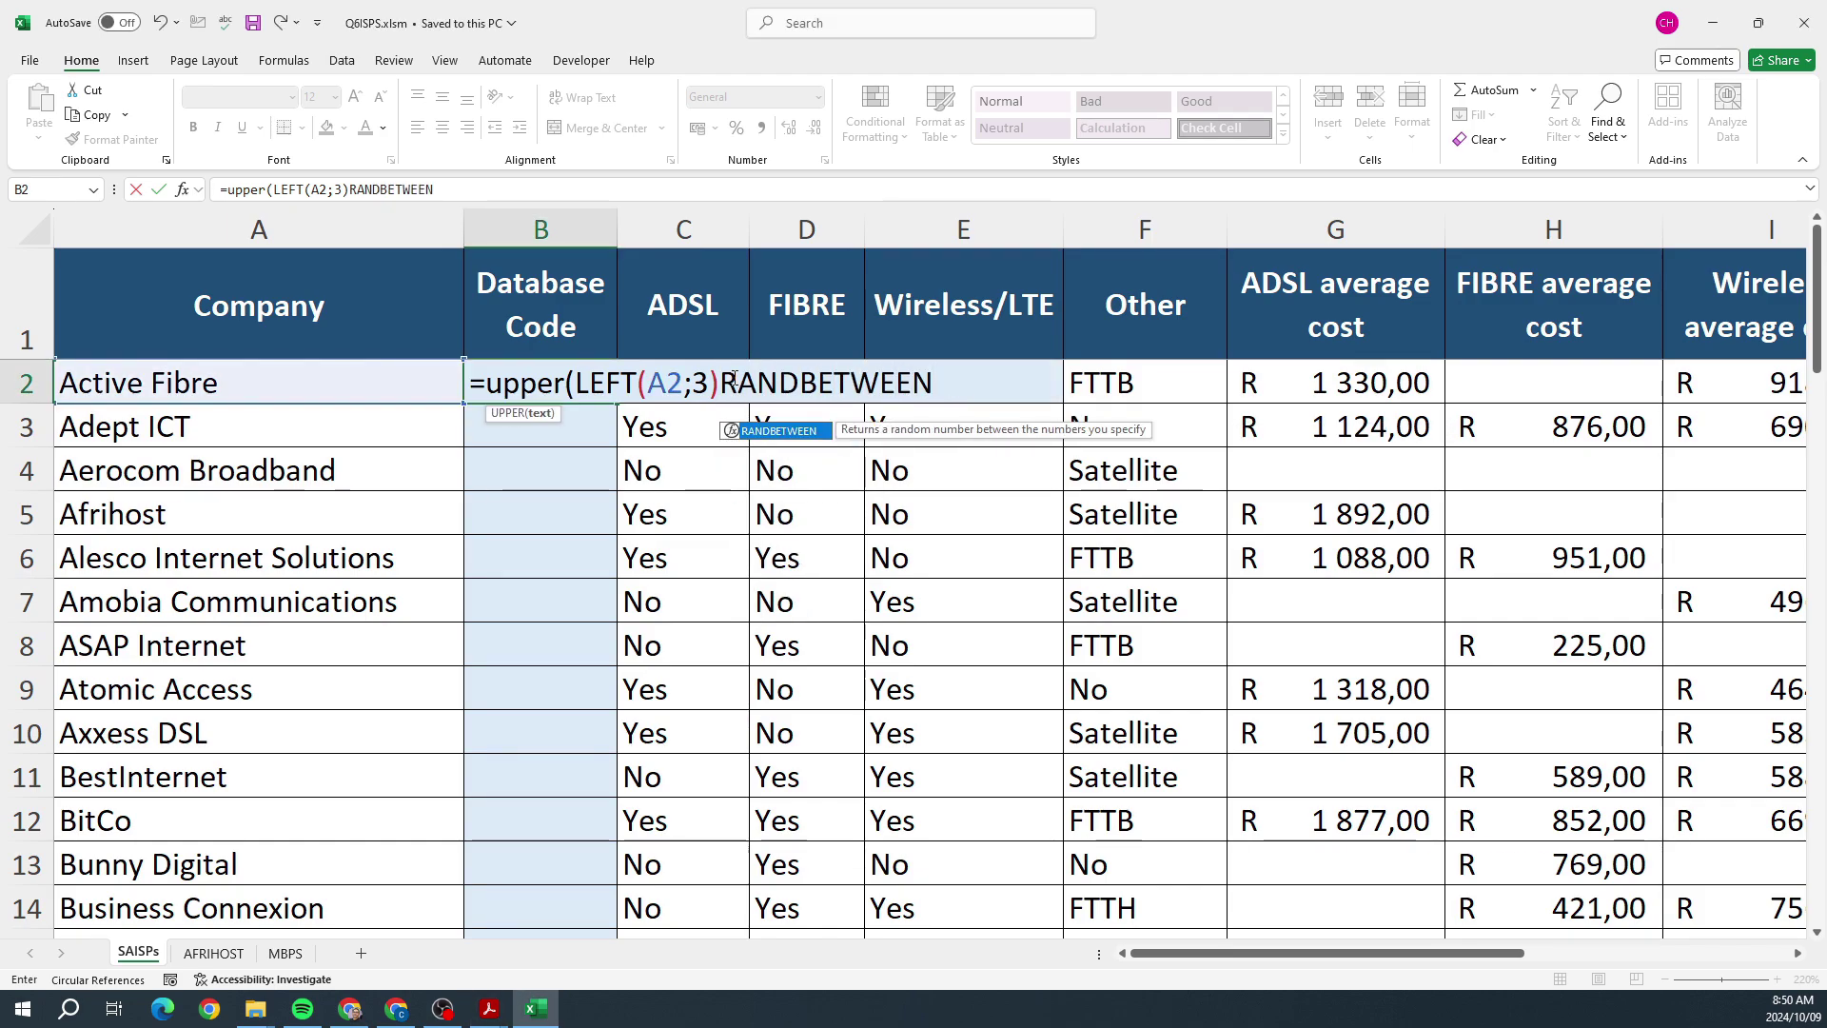
pyautogui.write('(1,')
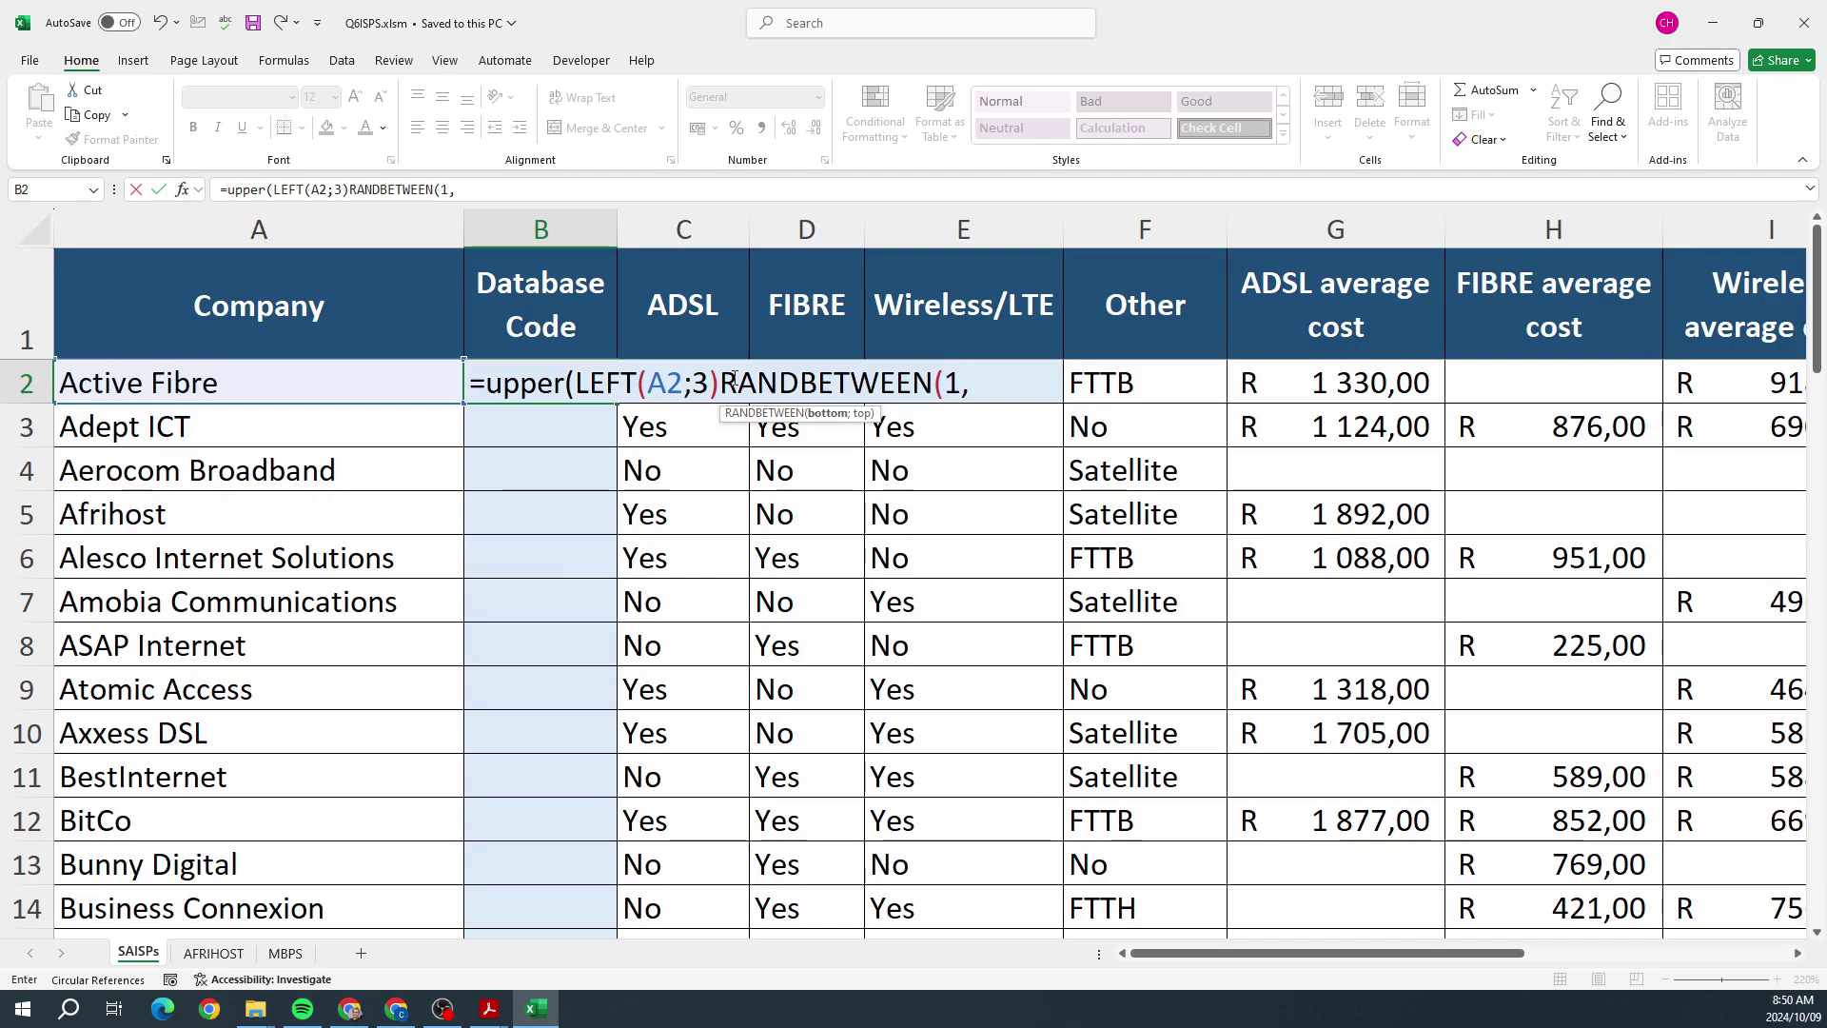
pyautogui.press('BackSpace')
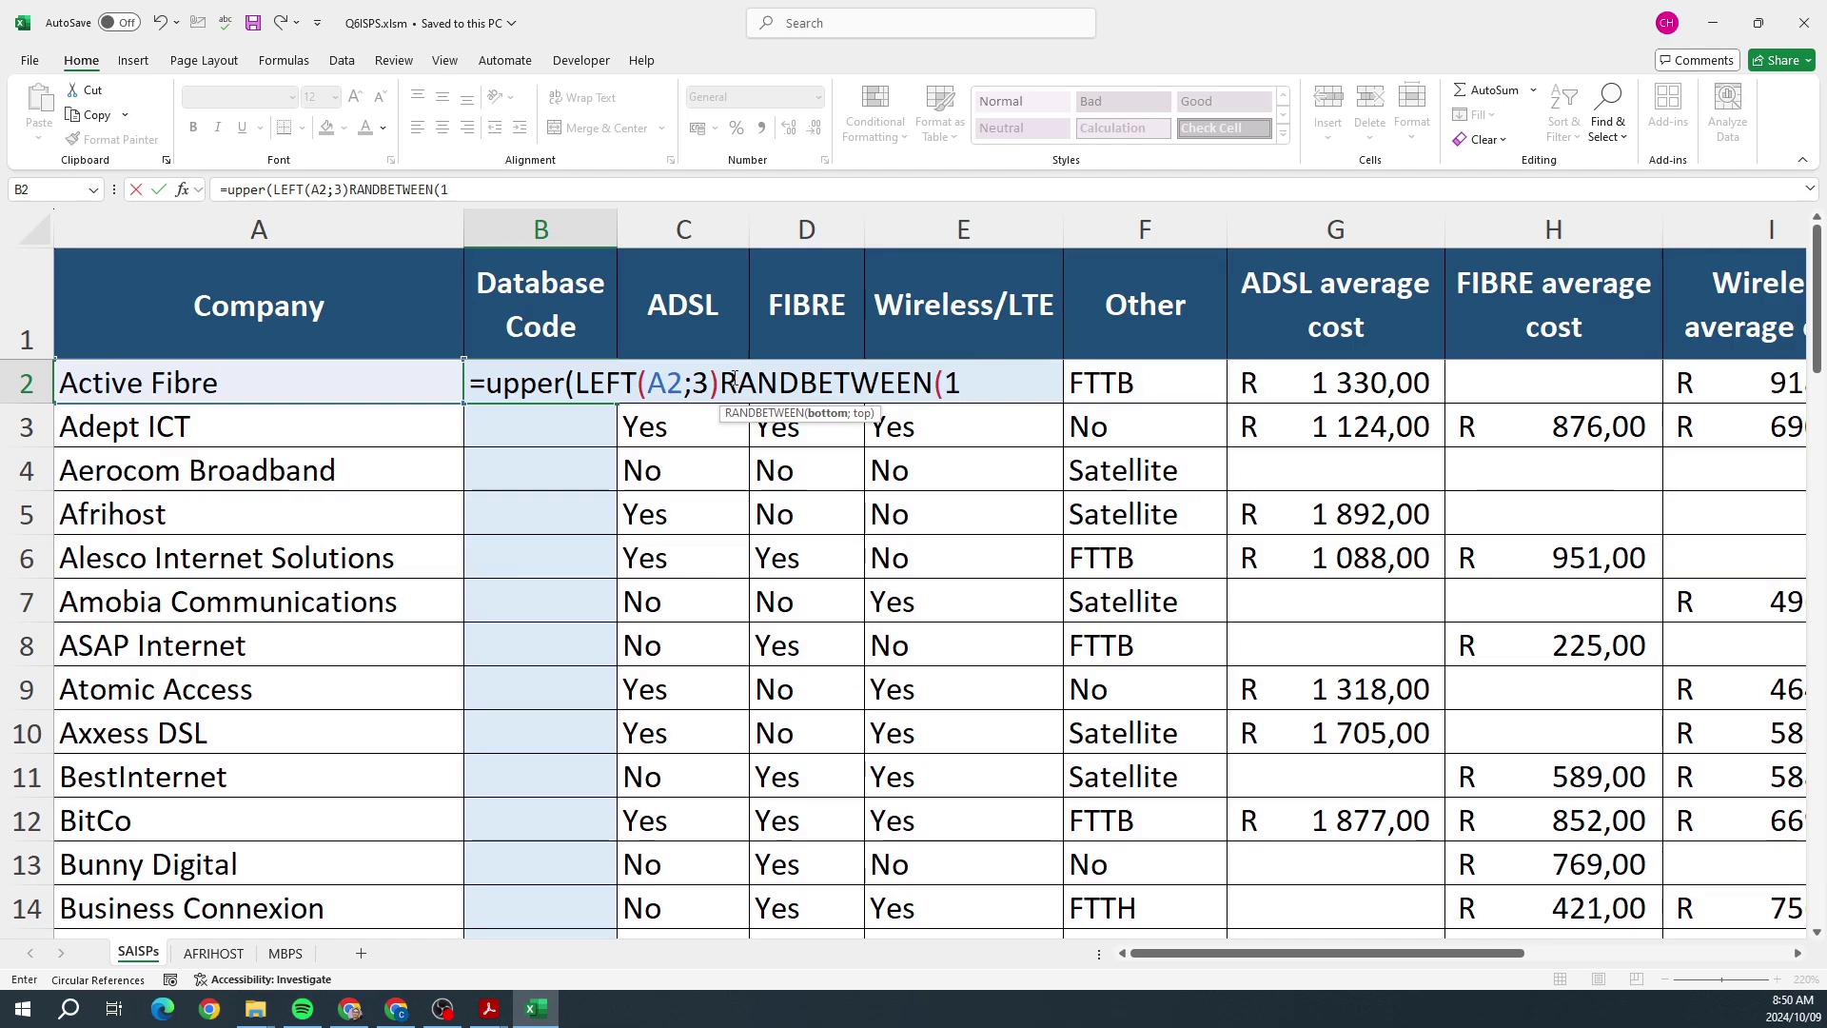
pyautogui.write(';9)')
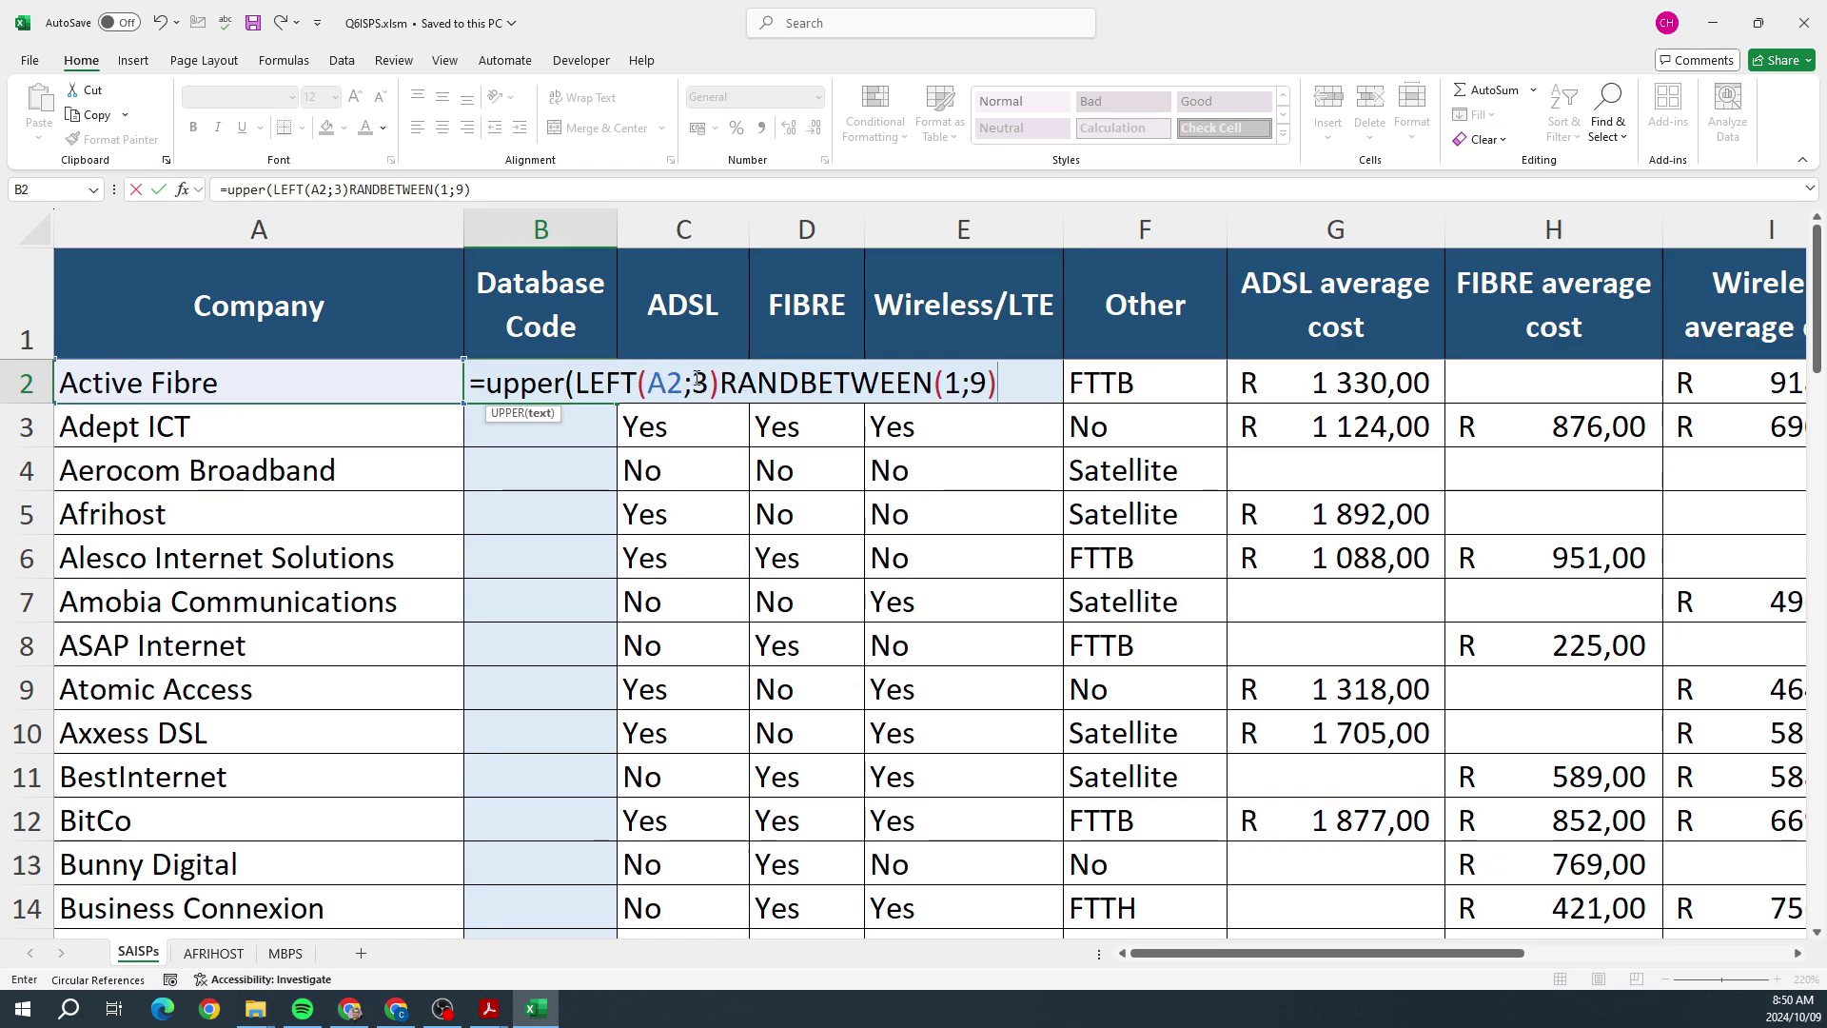
pyautogui.click(722, 383)
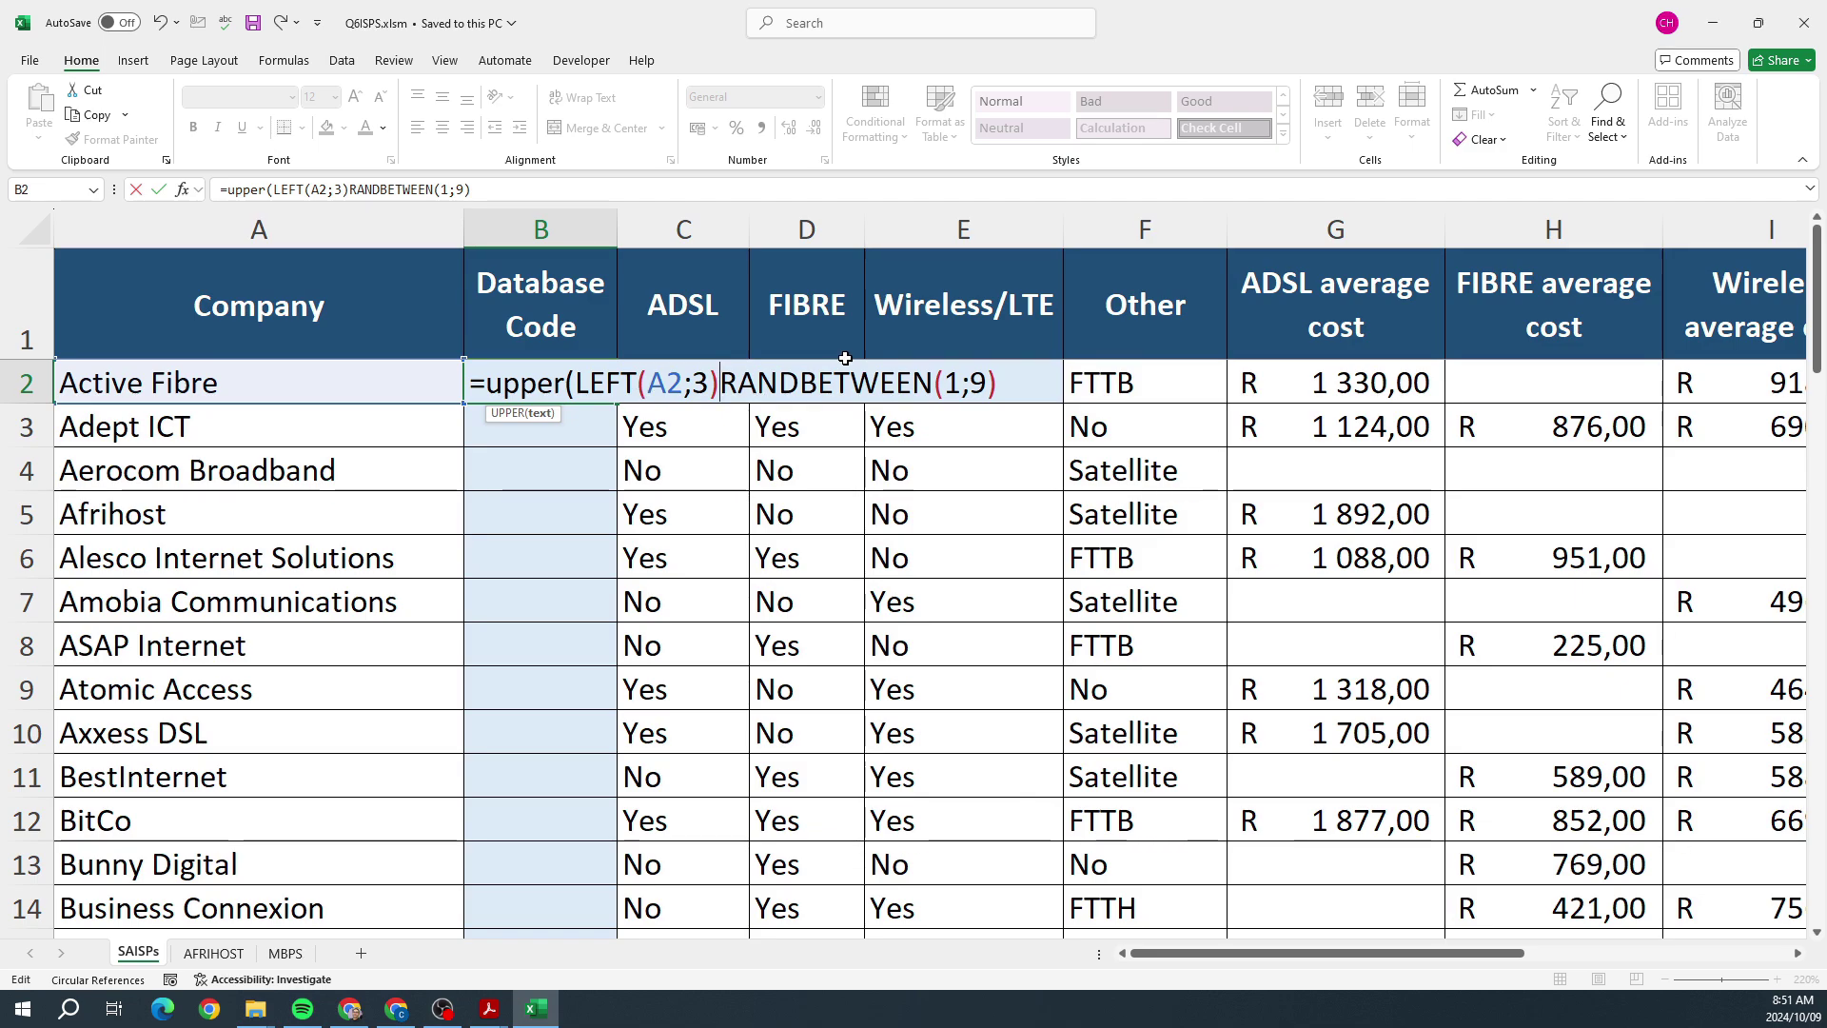
pyautogui.write('&')
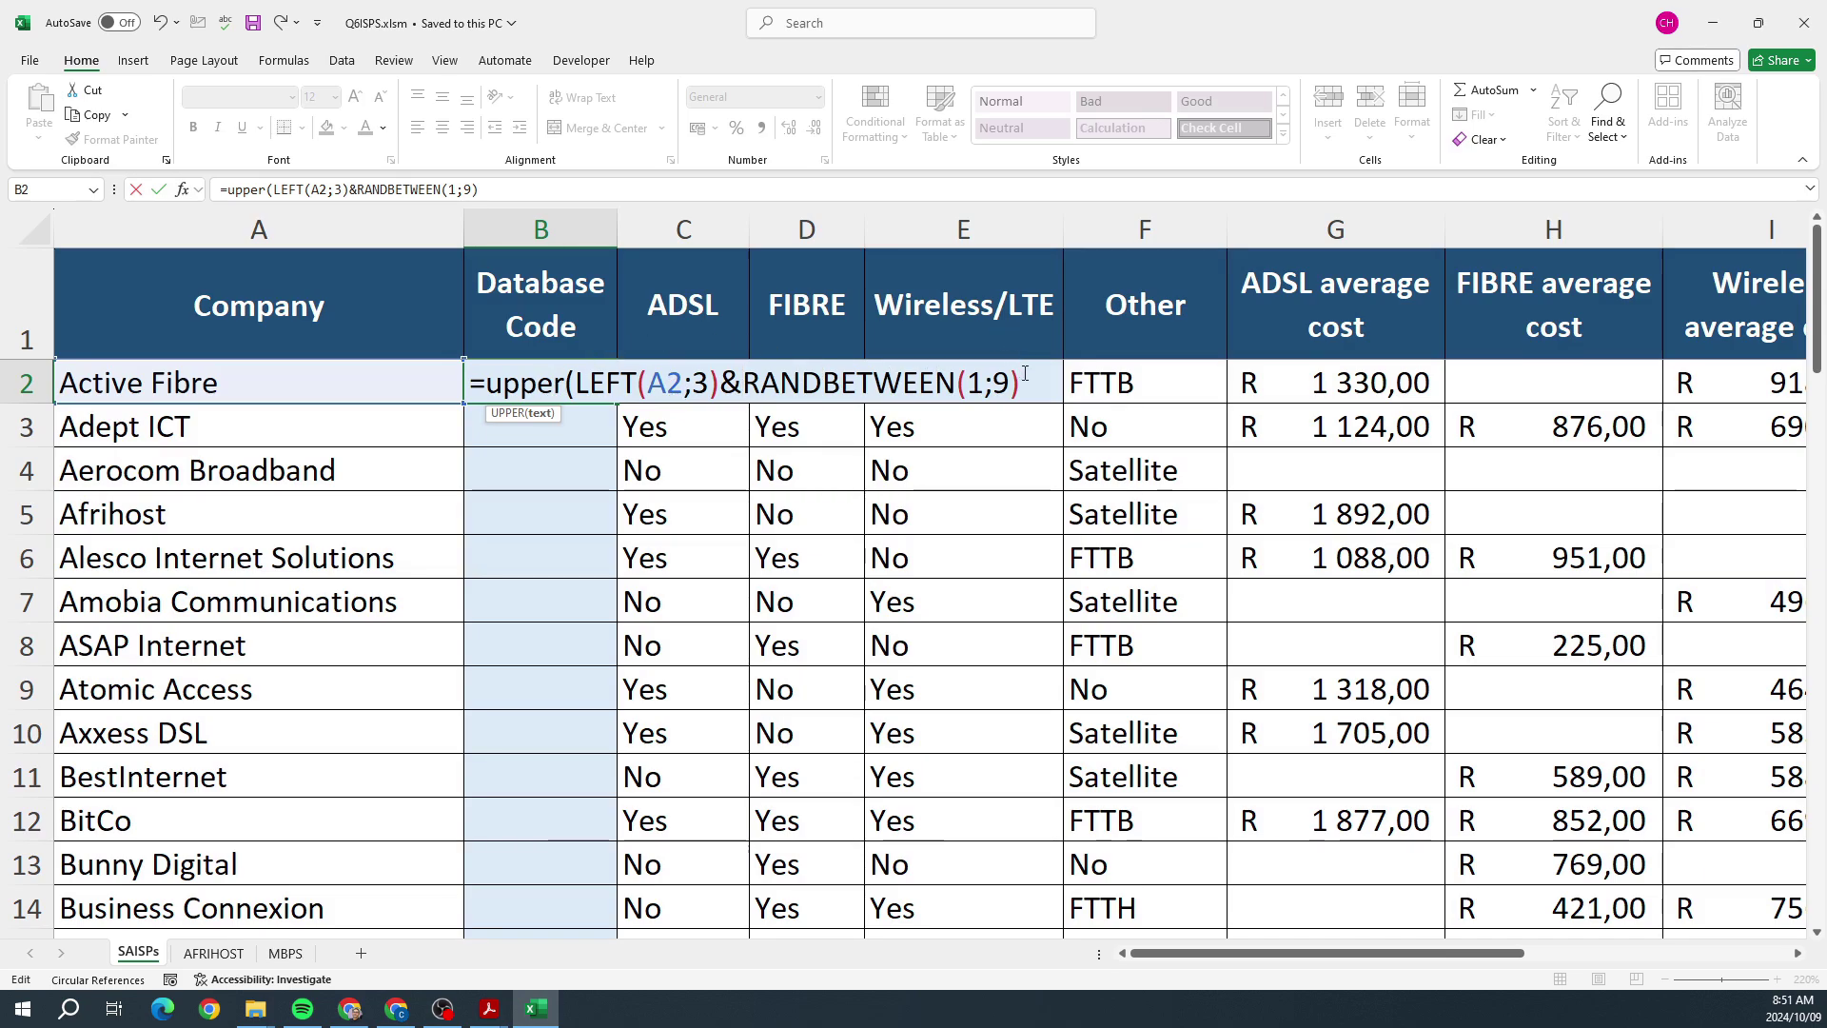
pyautogui.write(')')
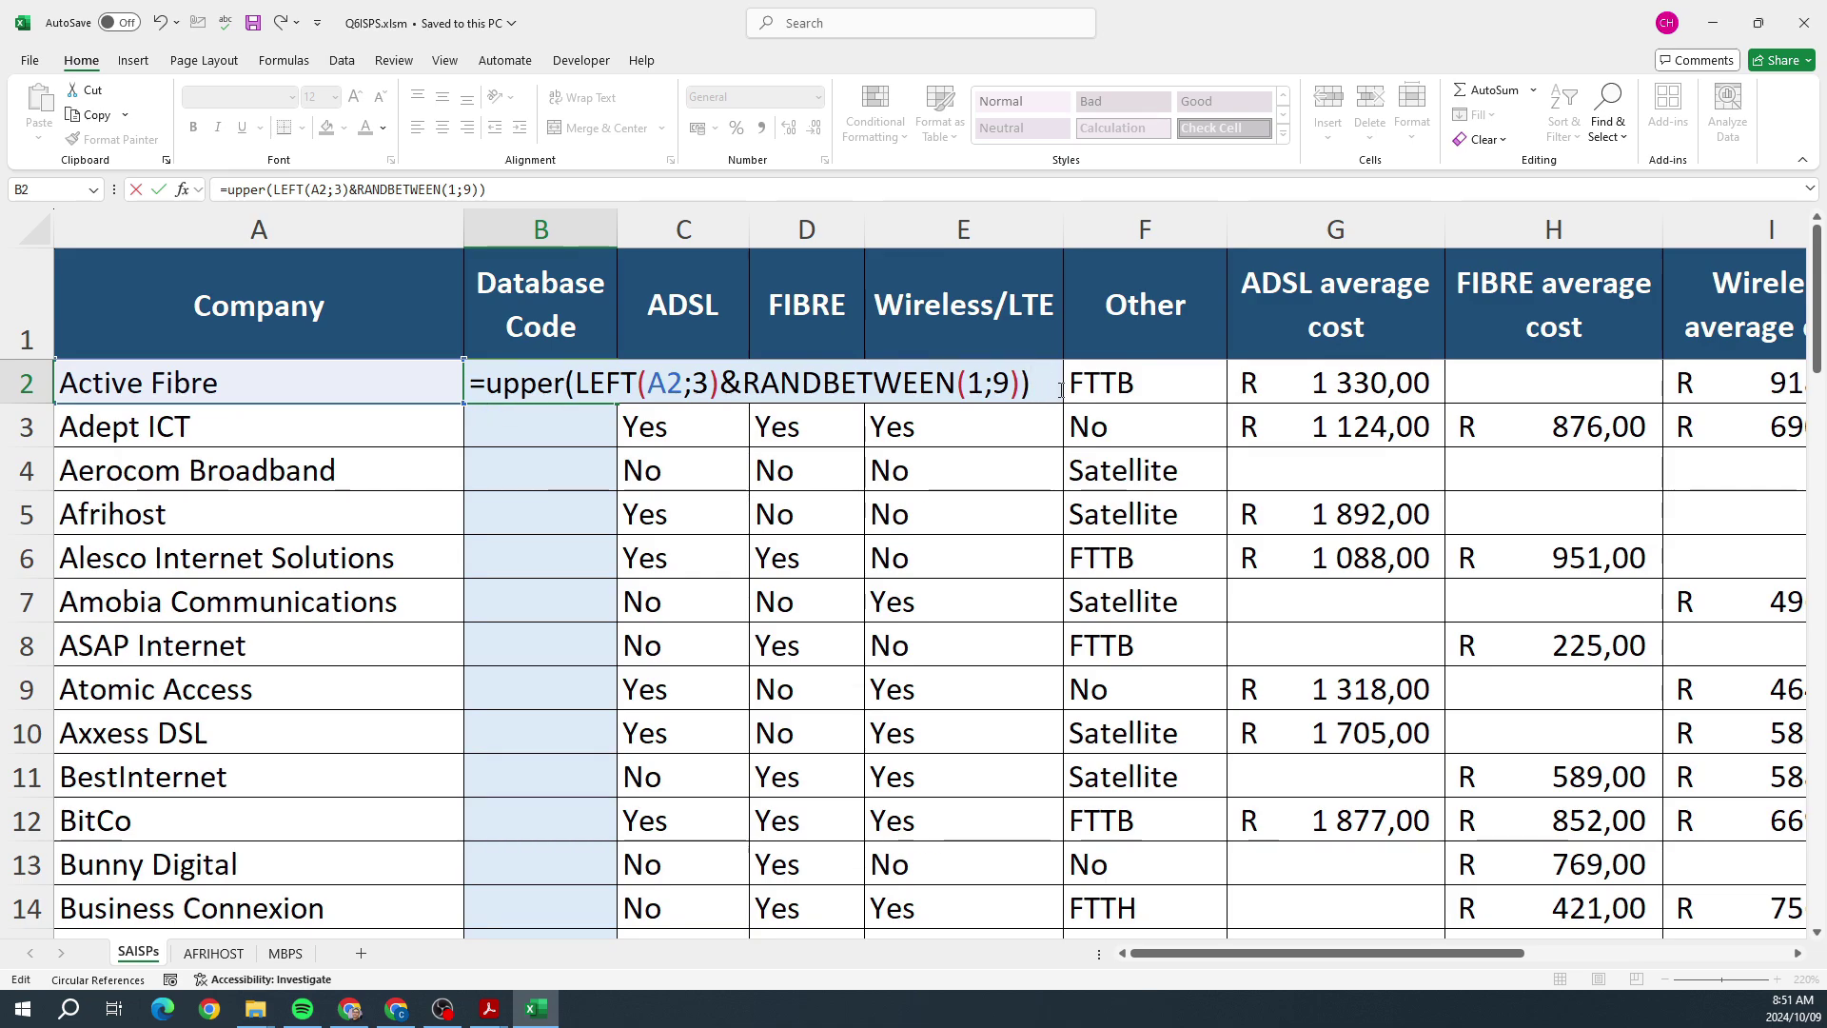
pyautogui.press('Return')
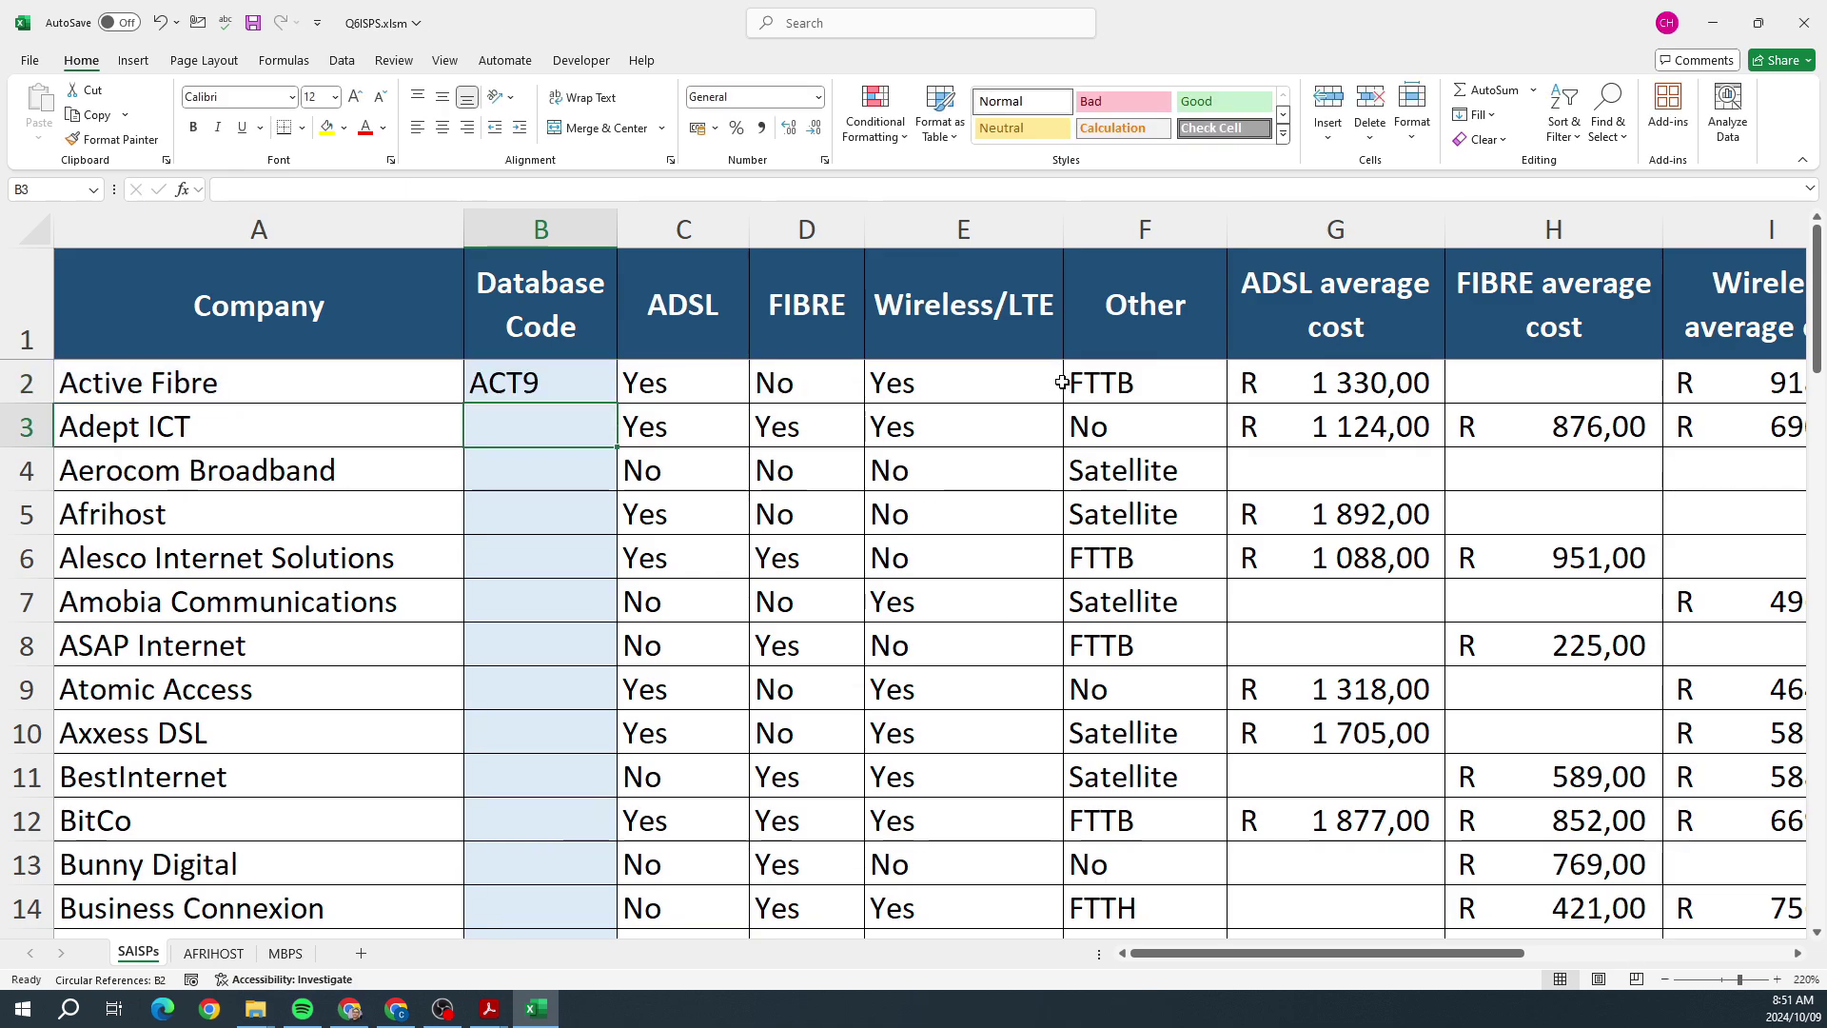
pyautogui.hotkey('alt', 'Tab')
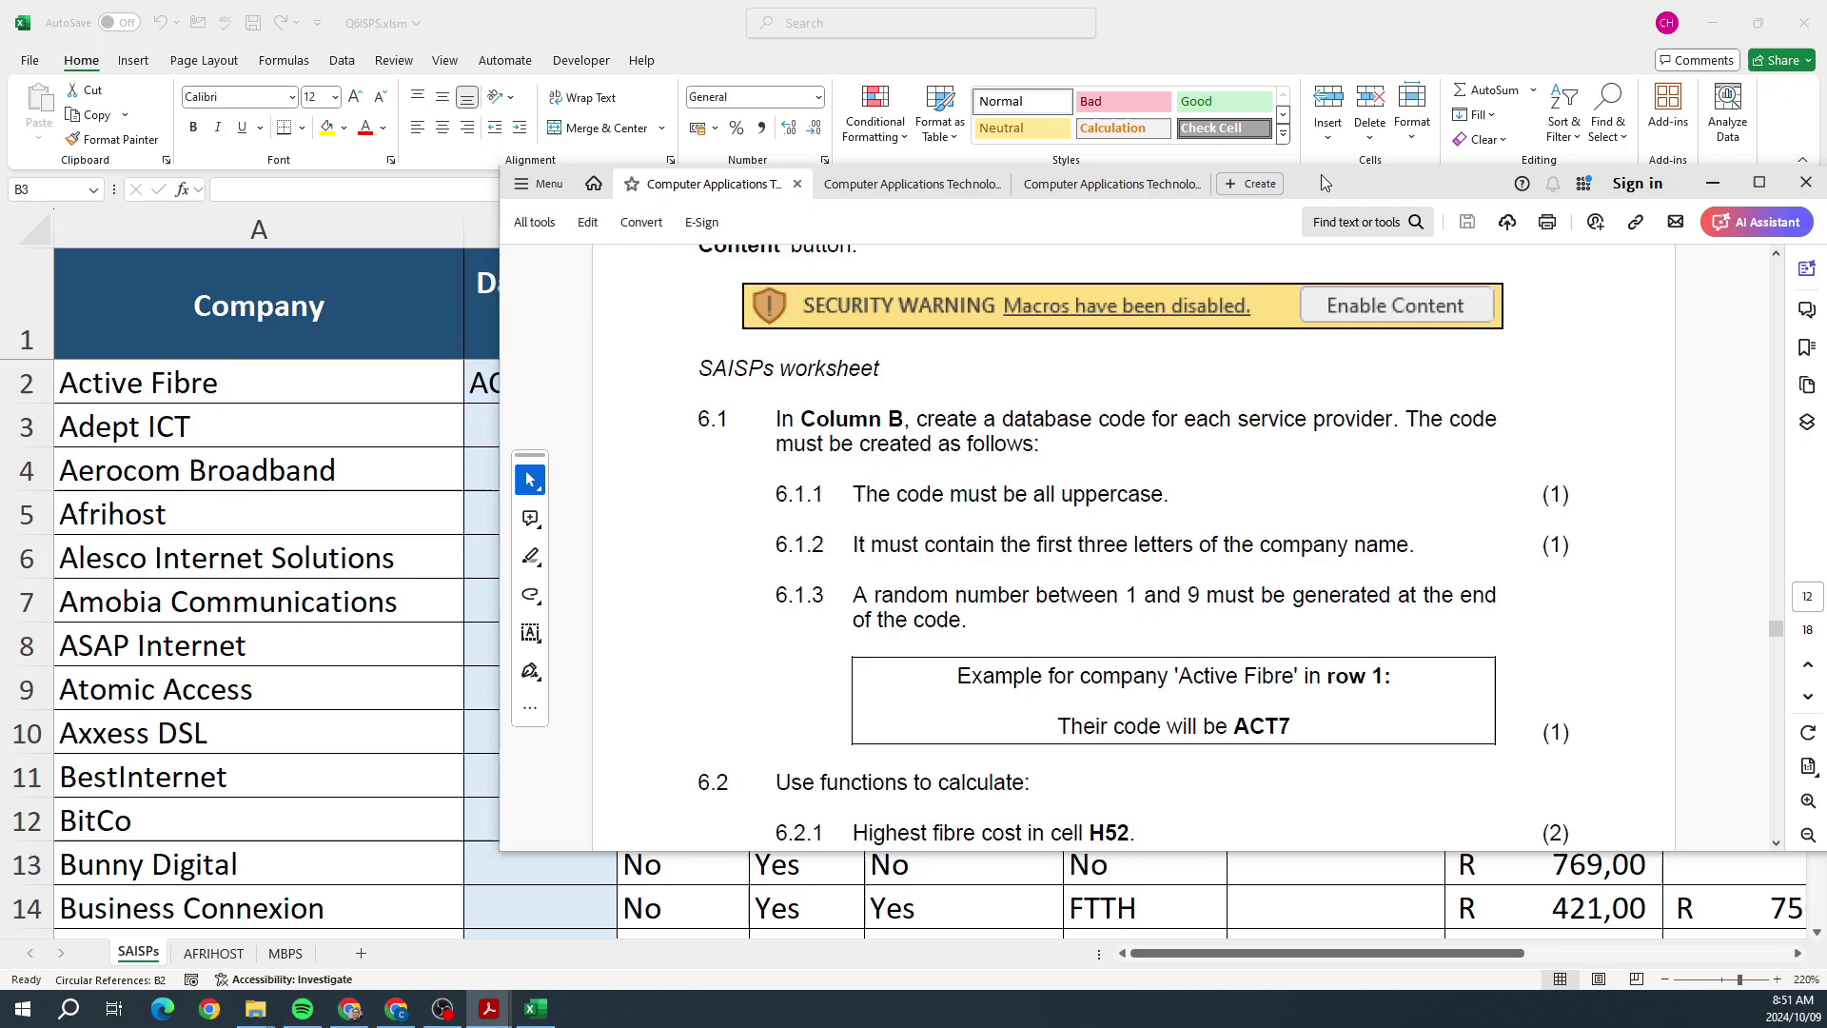
pyautogui.hotkey('alt', 'Tab')
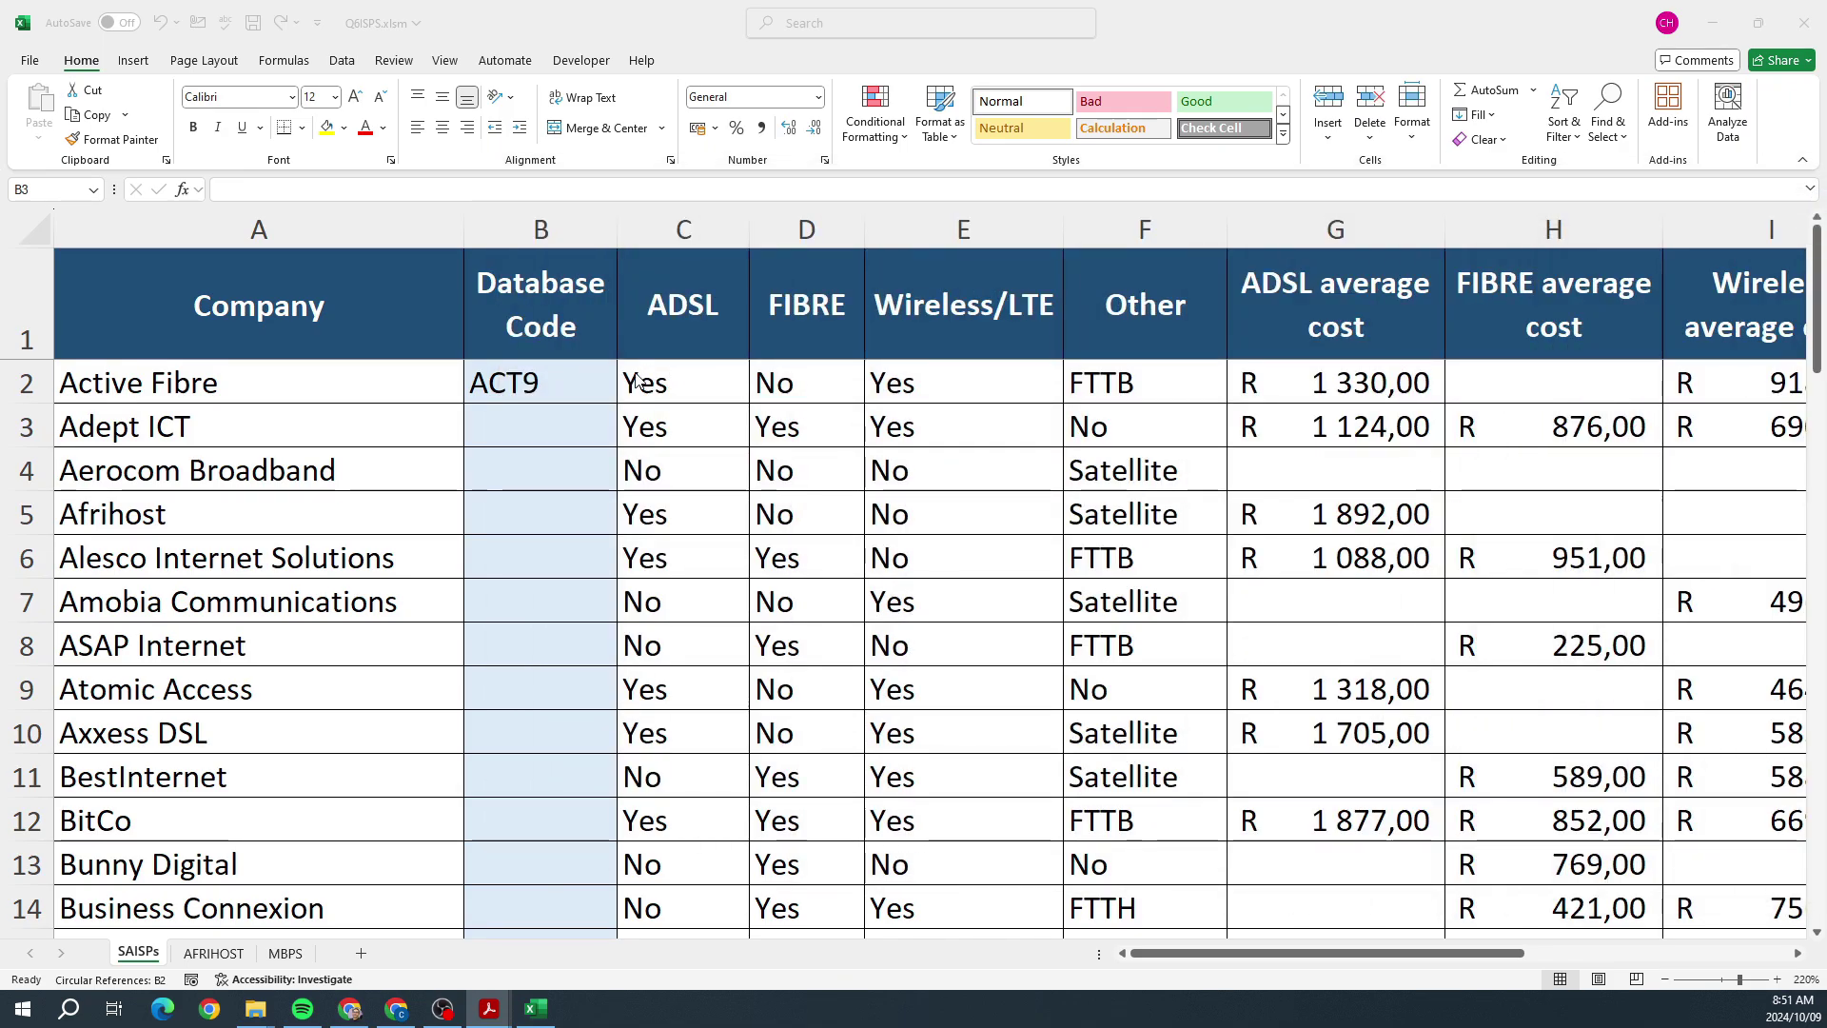
# Step: Fill the Database Code formula down the column to B12, then review question 6.2 in the PDF
pyautogui.click(559, 395)
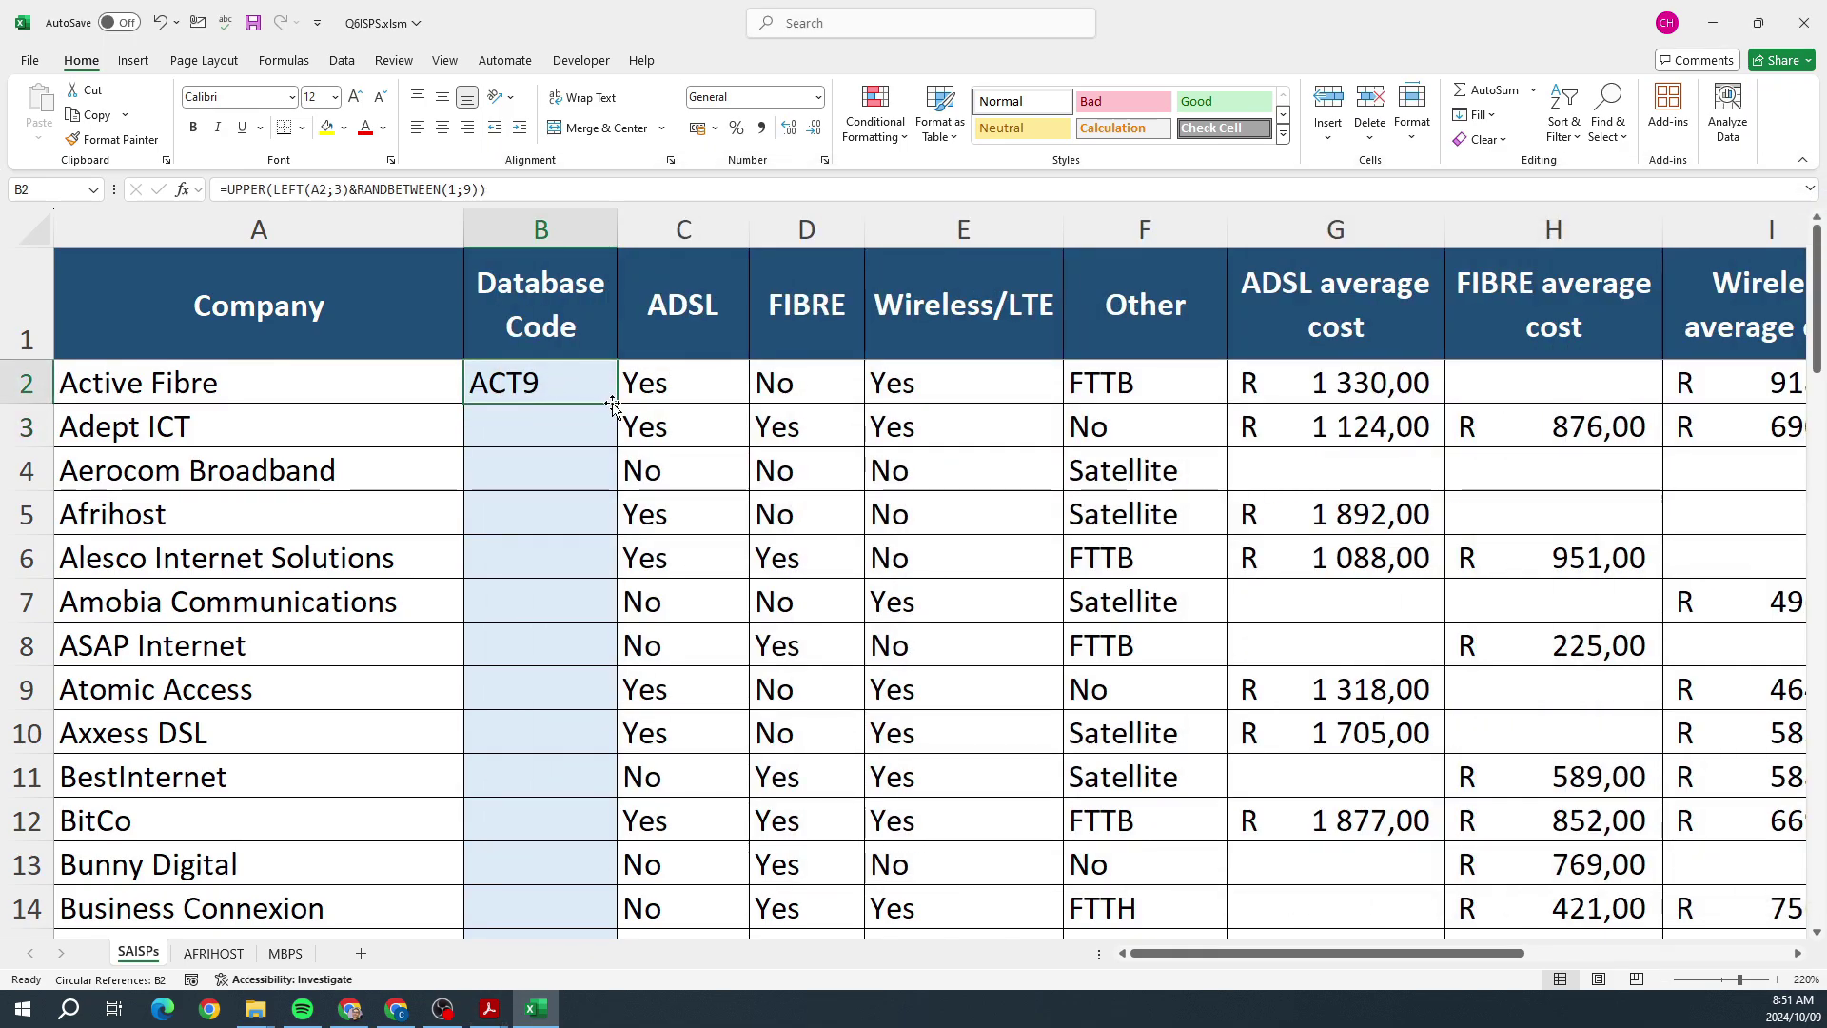
pyautogui.moveTo(618, 403); pyautogui.dragTo(614, 818)
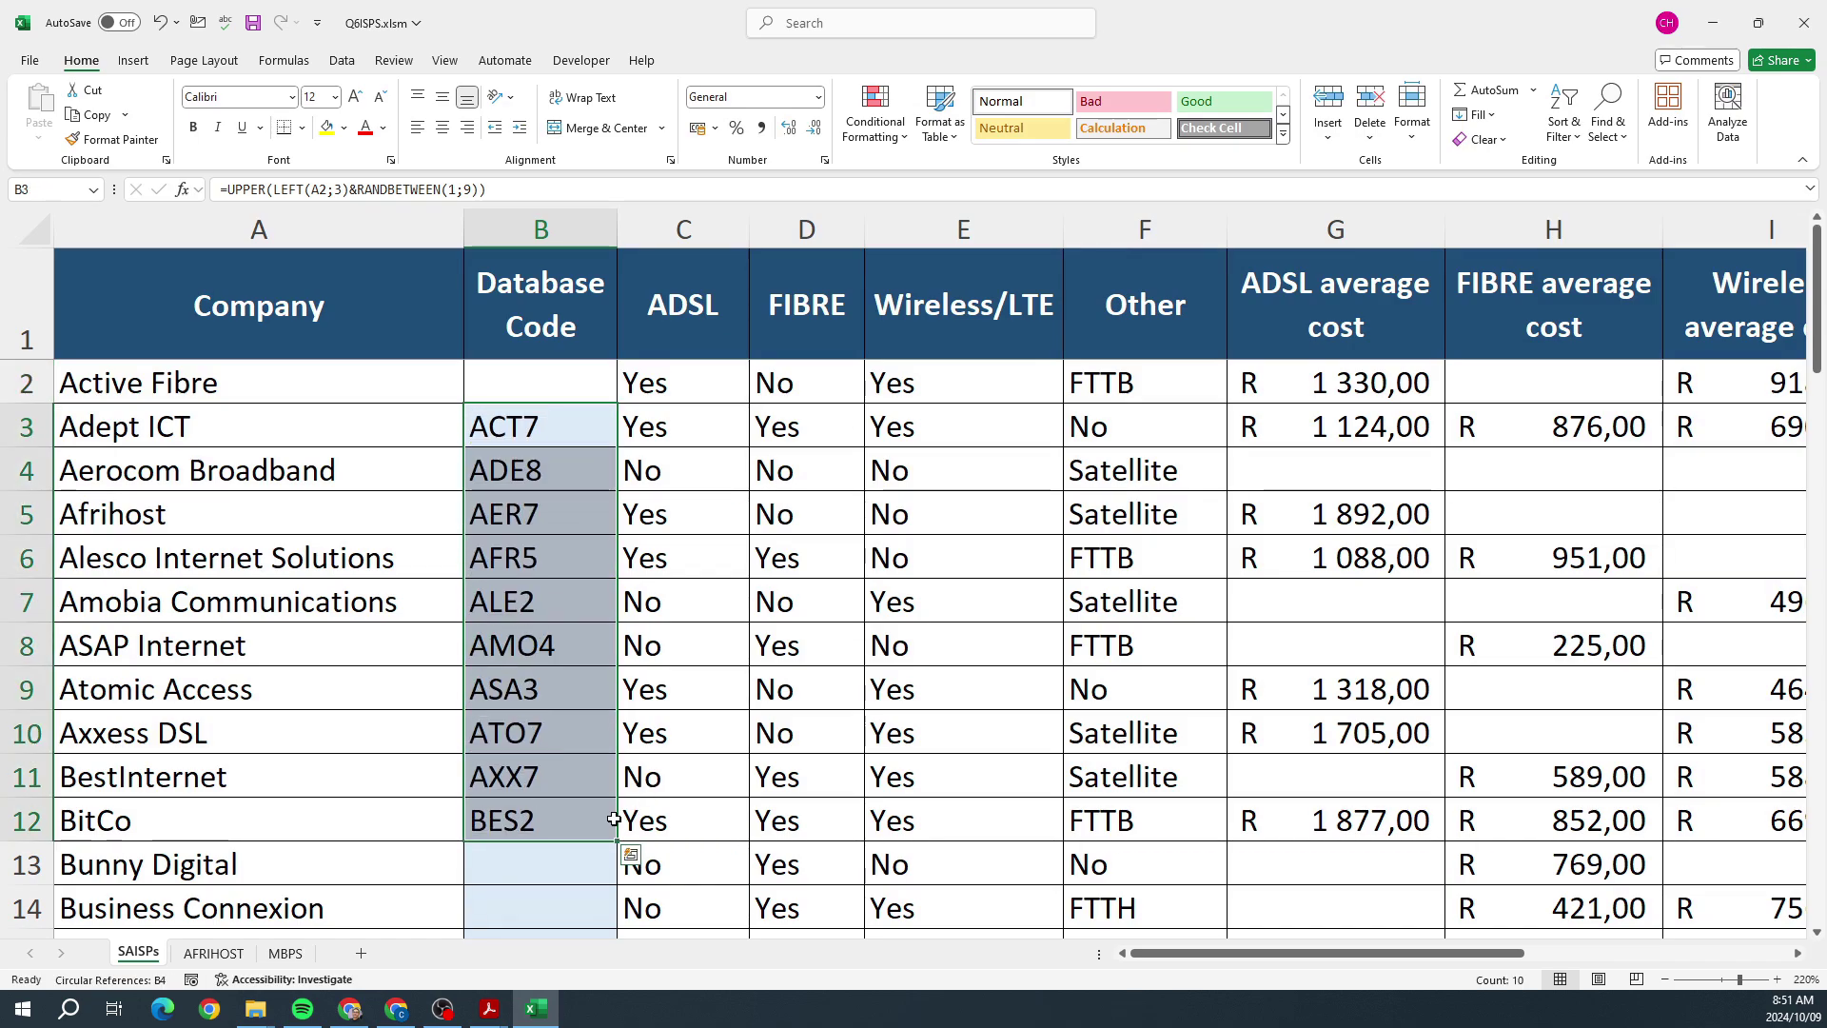
pyautogui.click(524, 430)
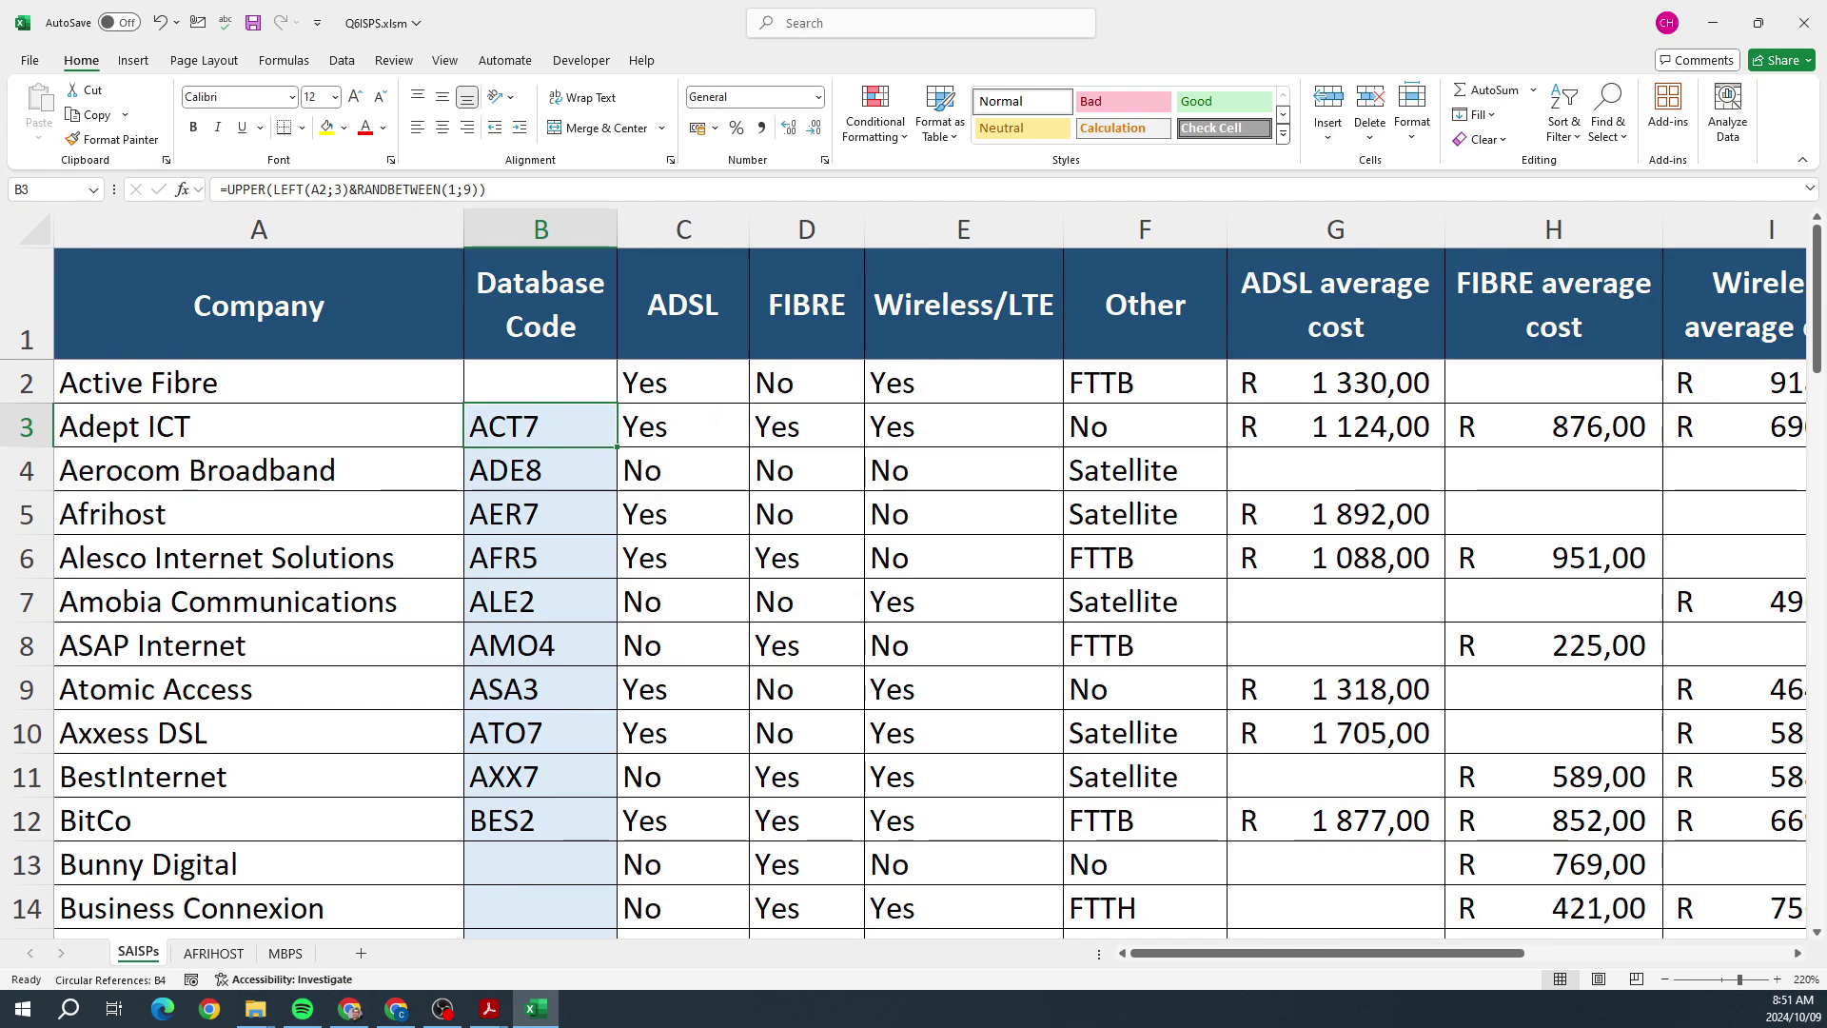
pyautogui.hotkey('alt', 'Tab')
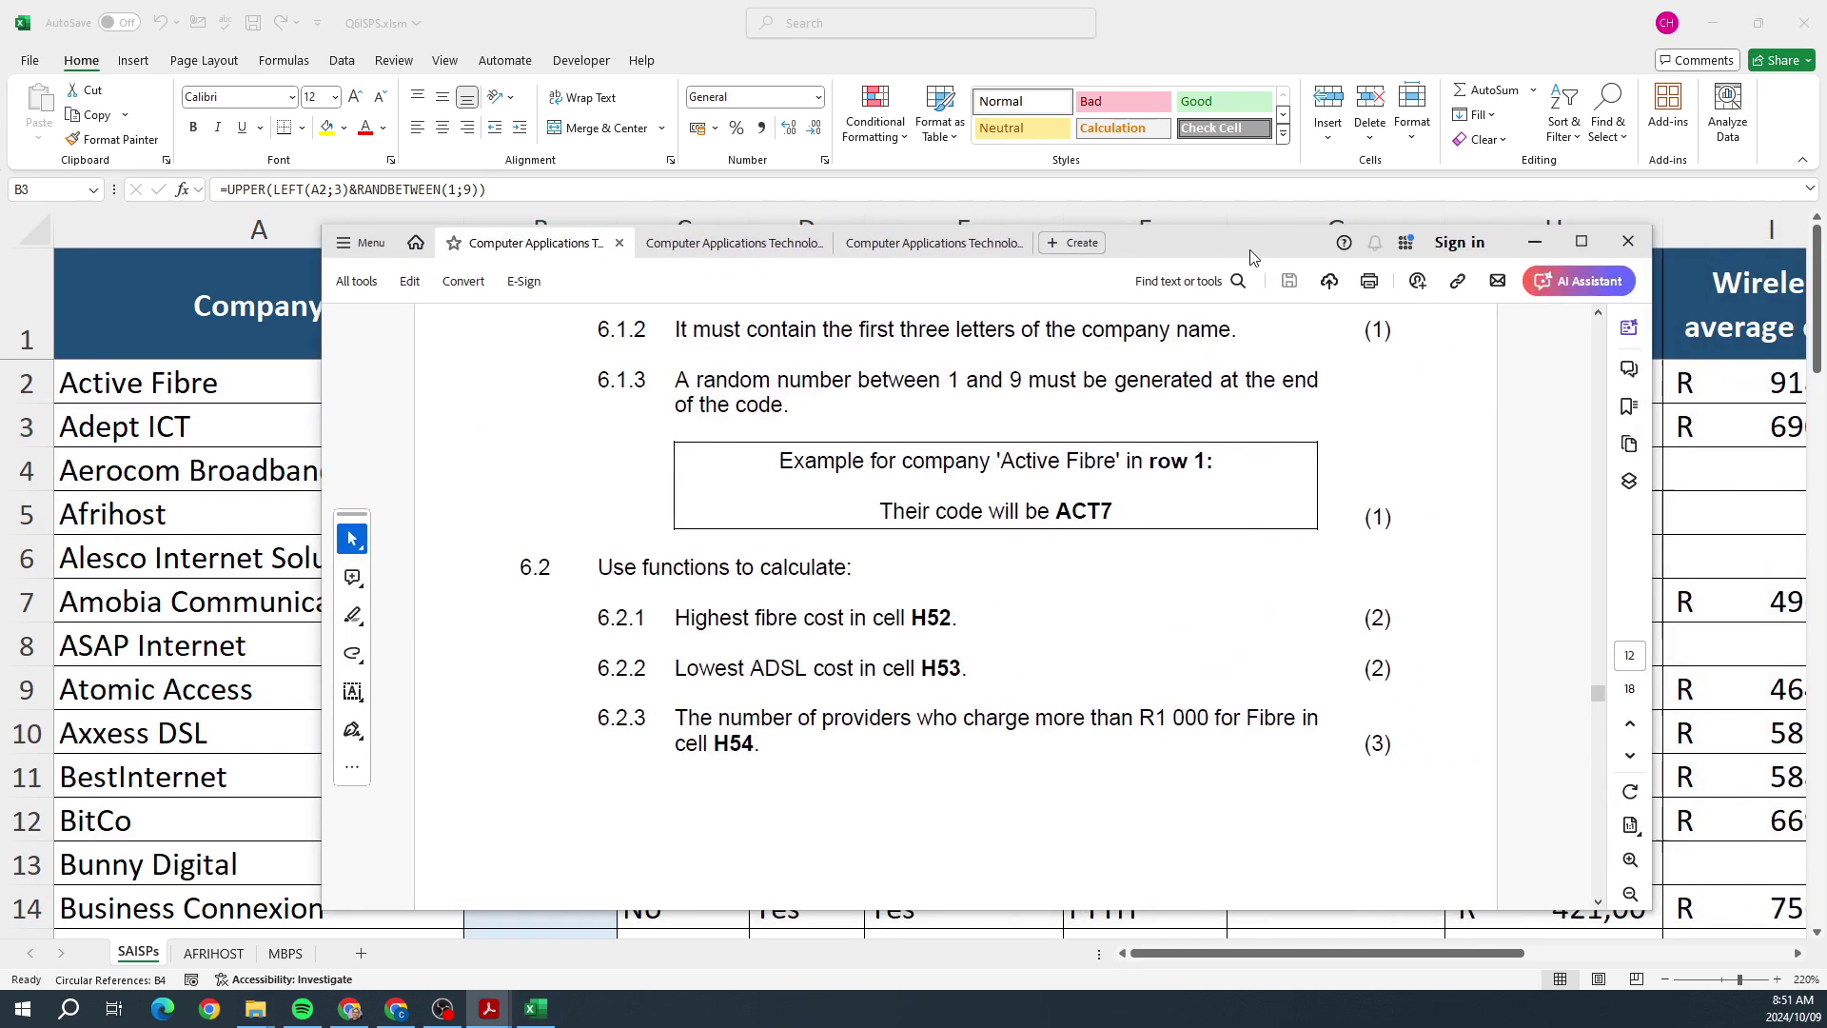
pyautogui.scroll(-2, 1170, 491)
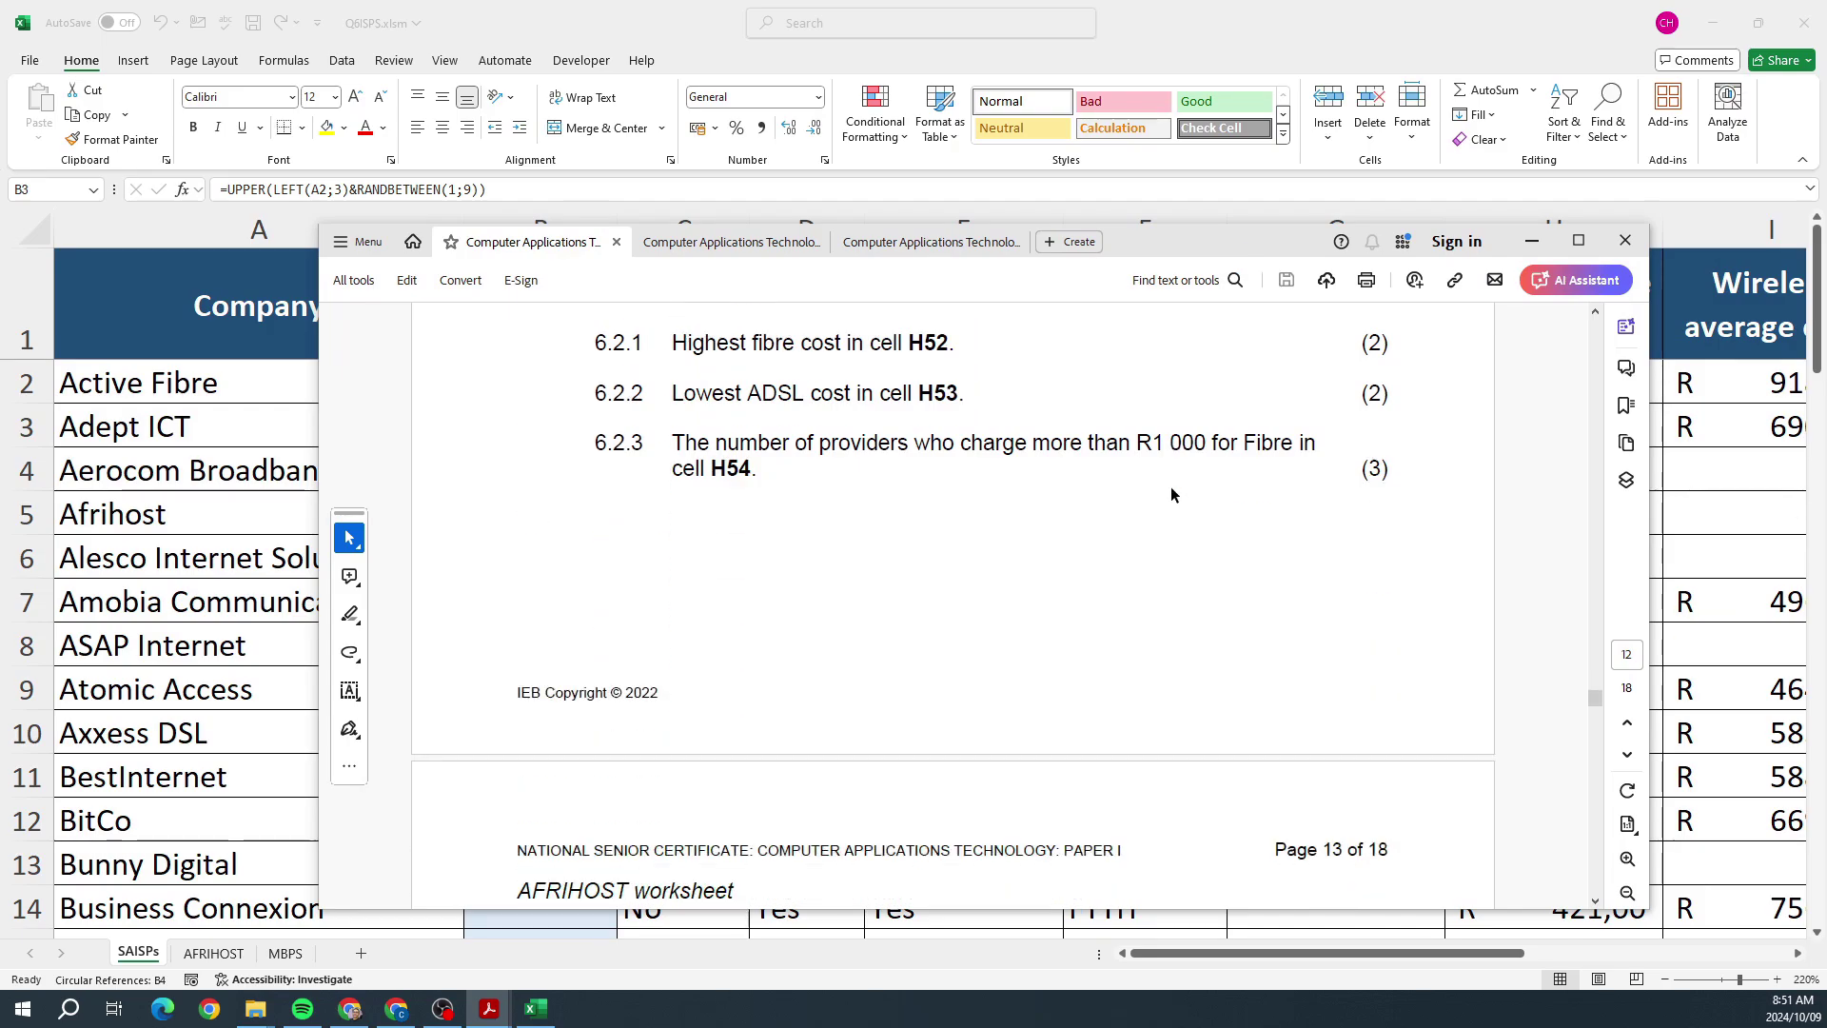
pyautogui.scroll(2, 1170, 491)
pyautogui.scroll(-3, 1170, 491)
pyautogui.scroll(2, 1170, 491)
pyautogui.scroll(2, 1170, 493)
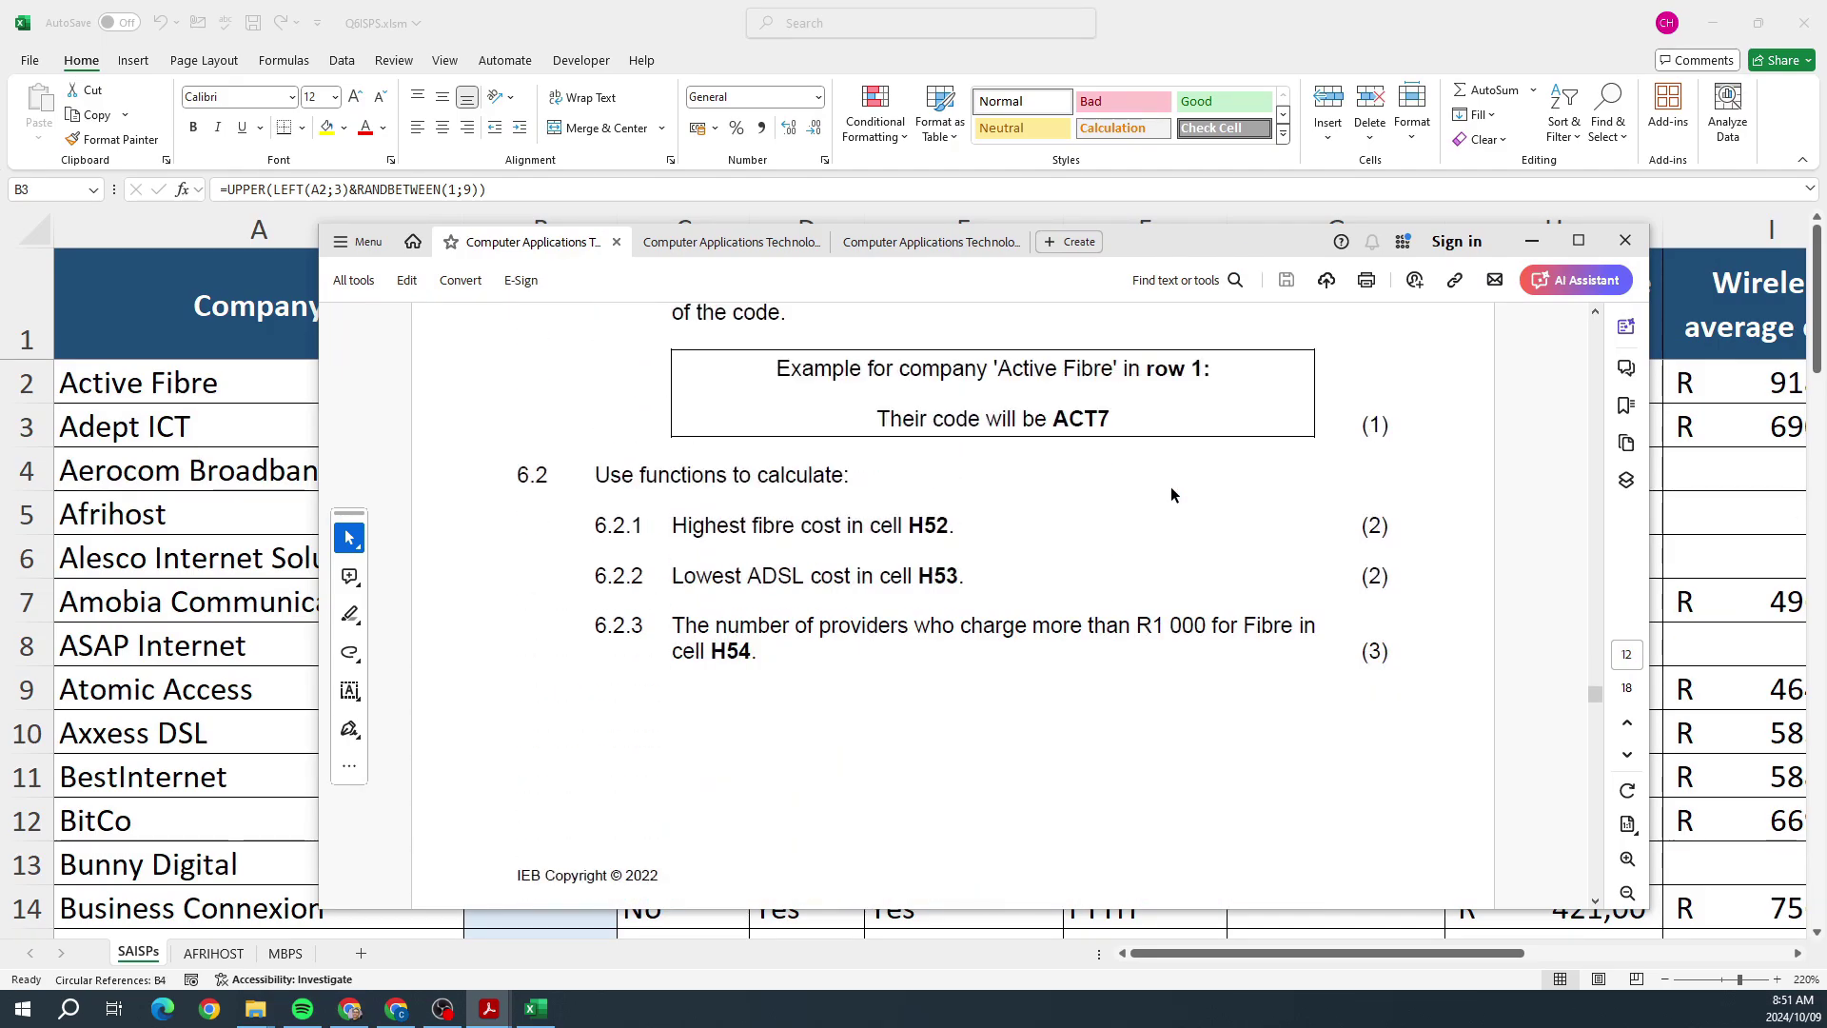
pyautogui.hotkey('alt', 'Tab')
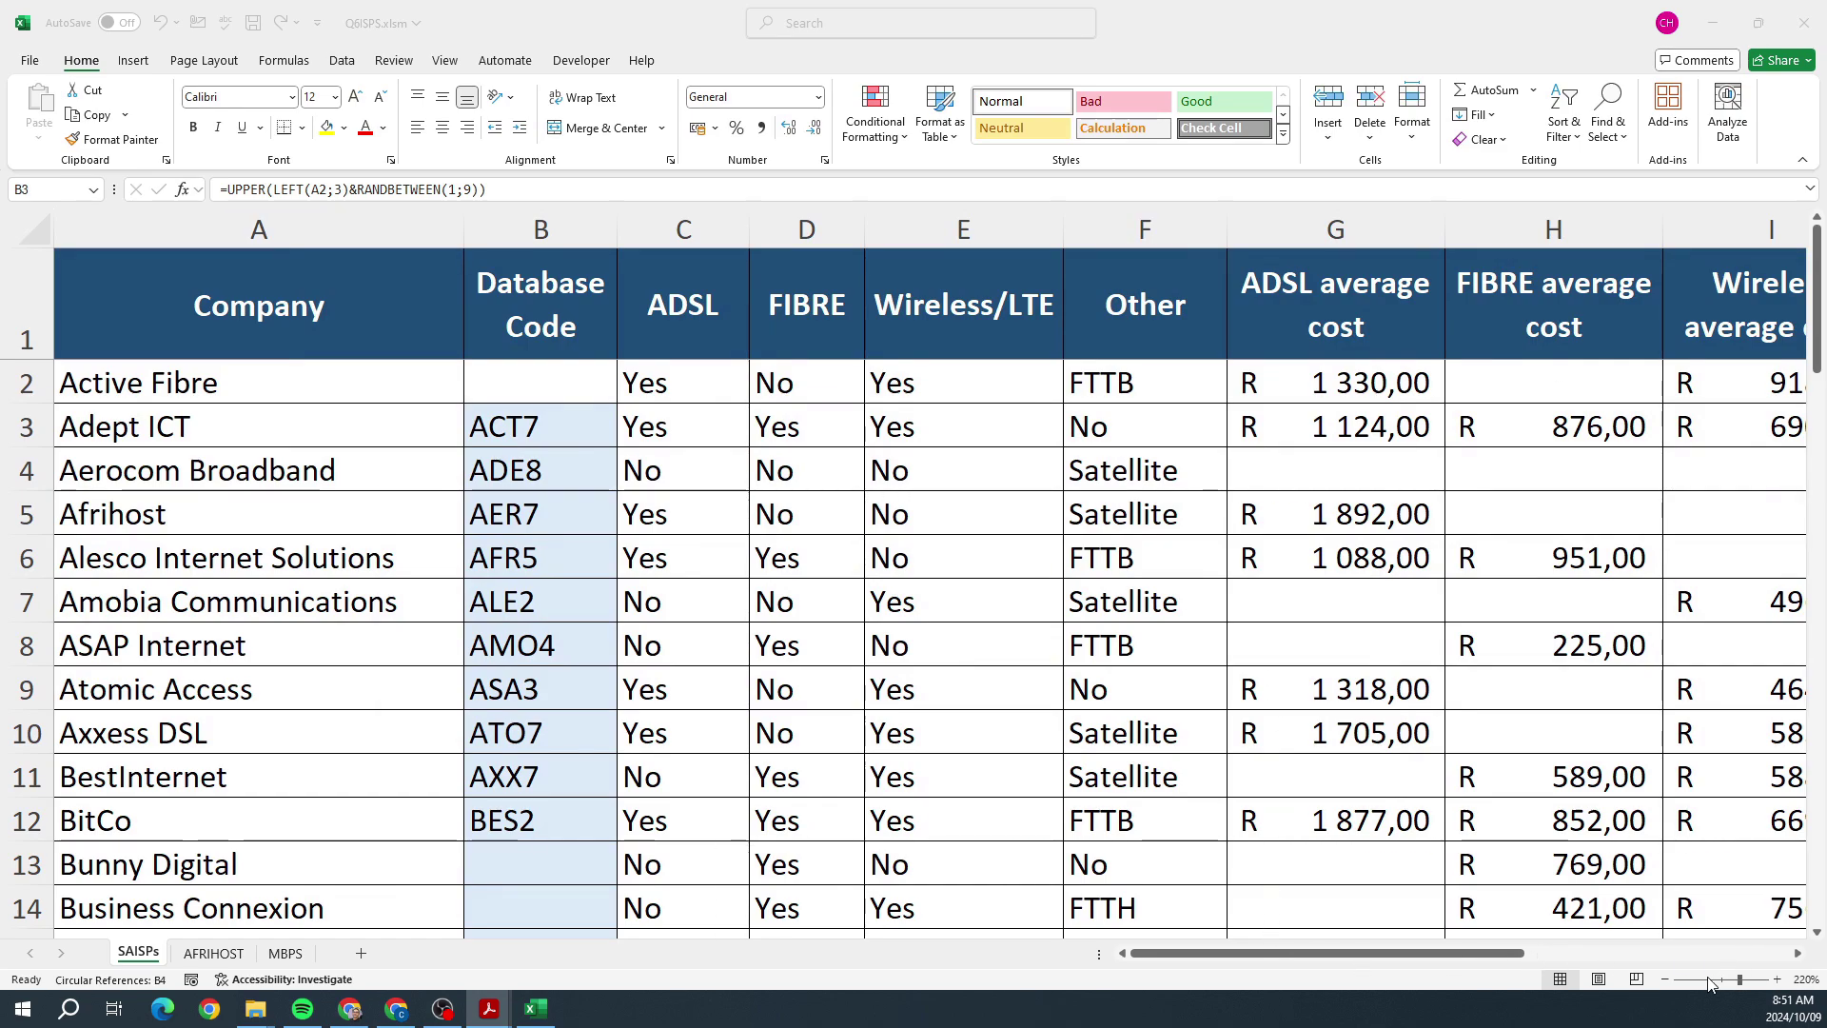
# Step: Zoom out to 200% and select H52, the HIGHEST FIBRE COST cell
pyautogui.click(1664, 980)
pyautogui.click(1665, 980)
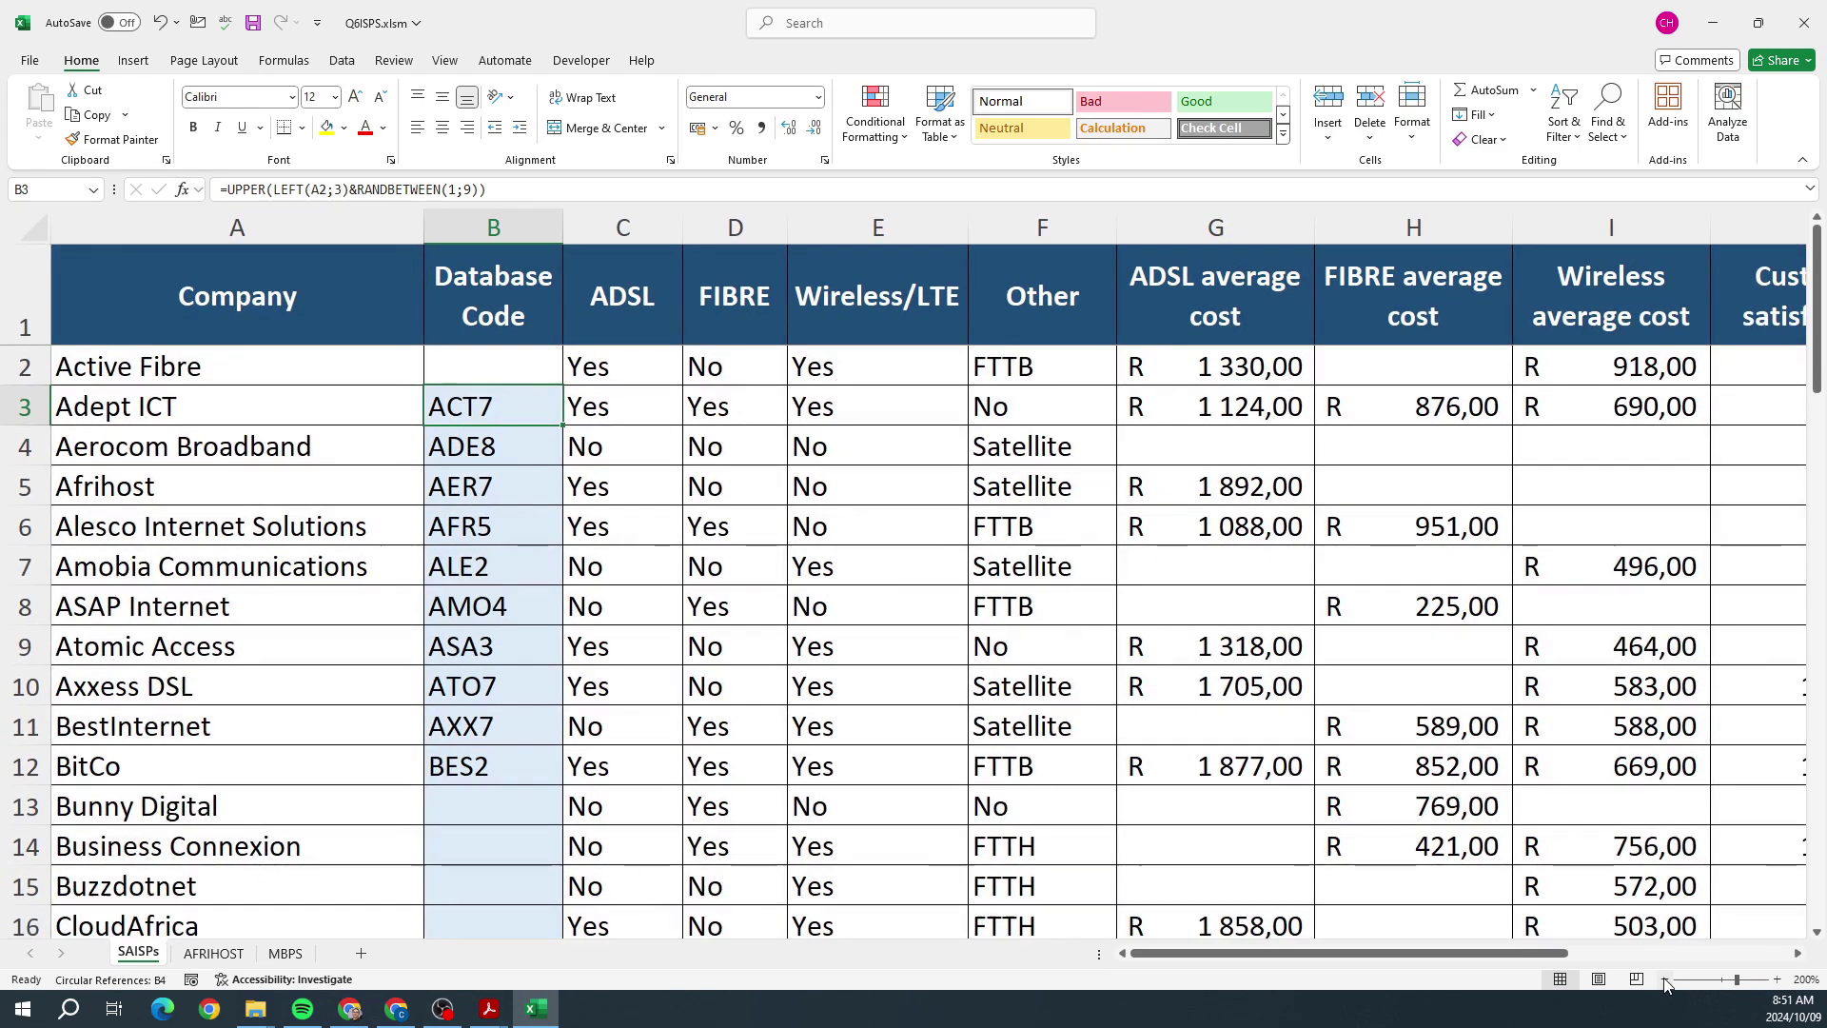
pyautogui.click(1423, 378)
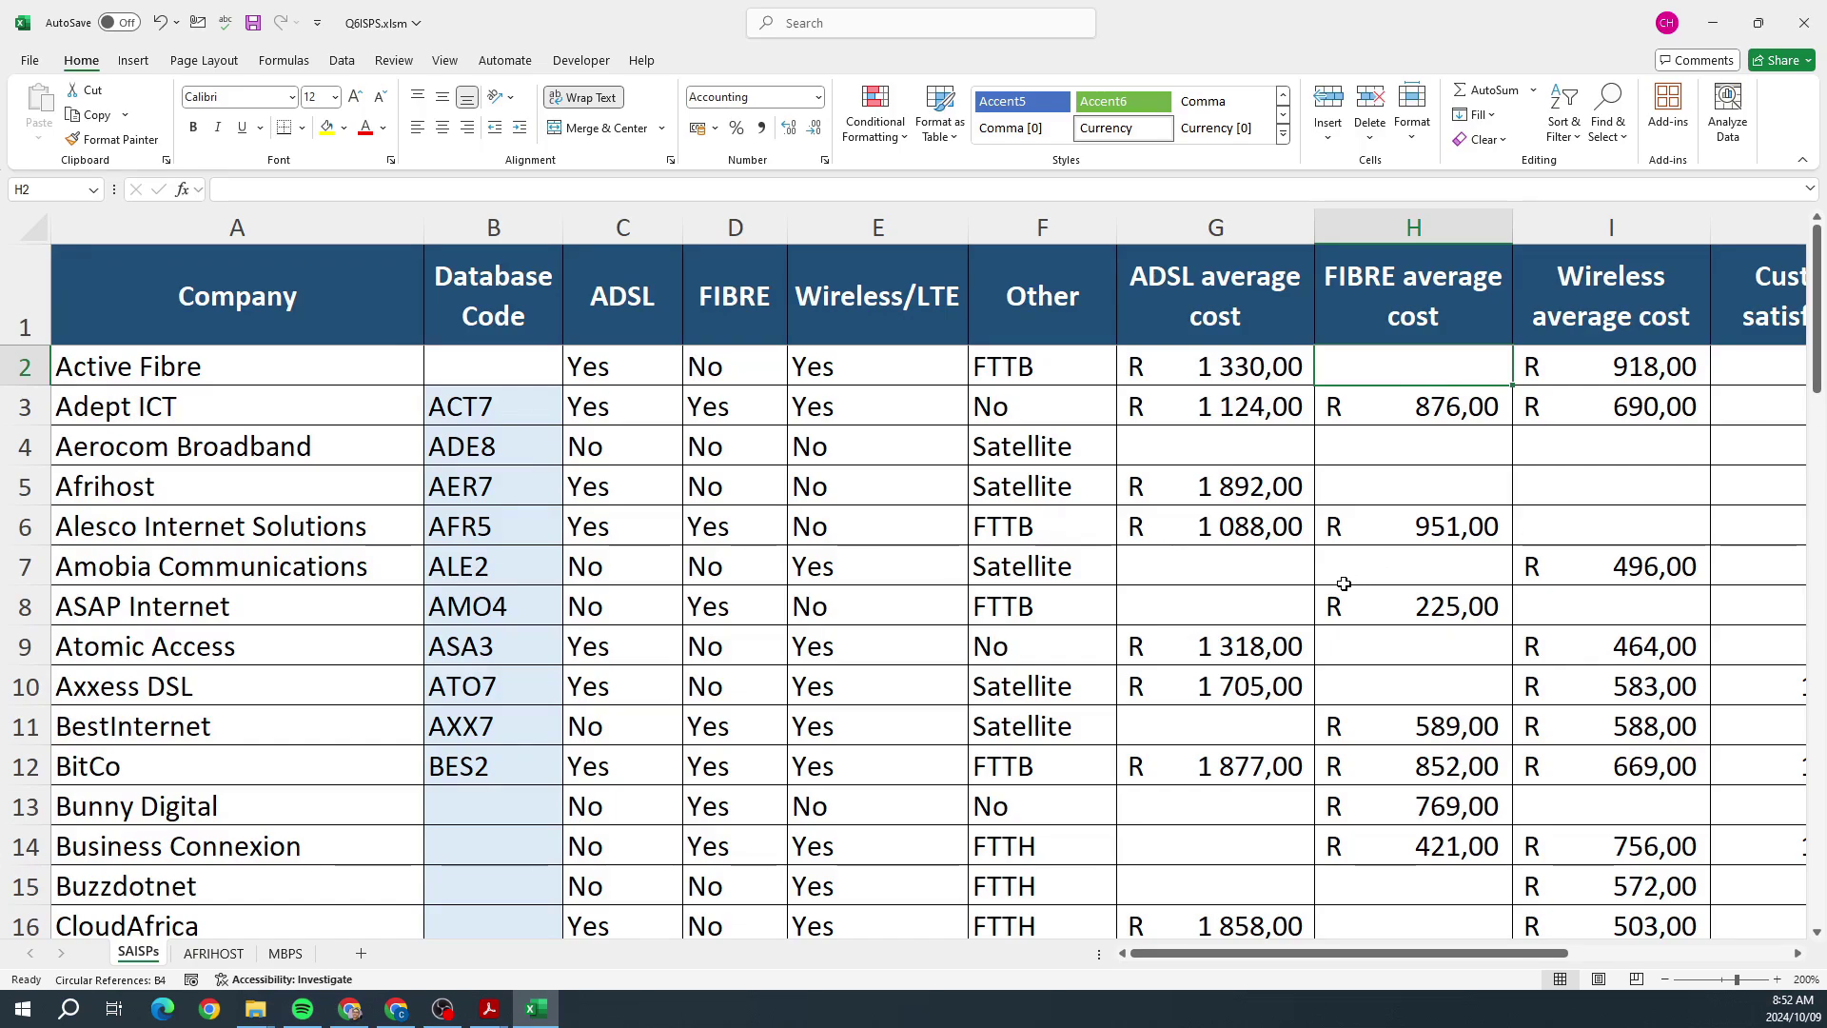
pyautogui.scroll(-7, 1340, 586)
pyautogui.scroll(-9, 1339, 586)
pyautogui.scroll(3, 1338, 590)
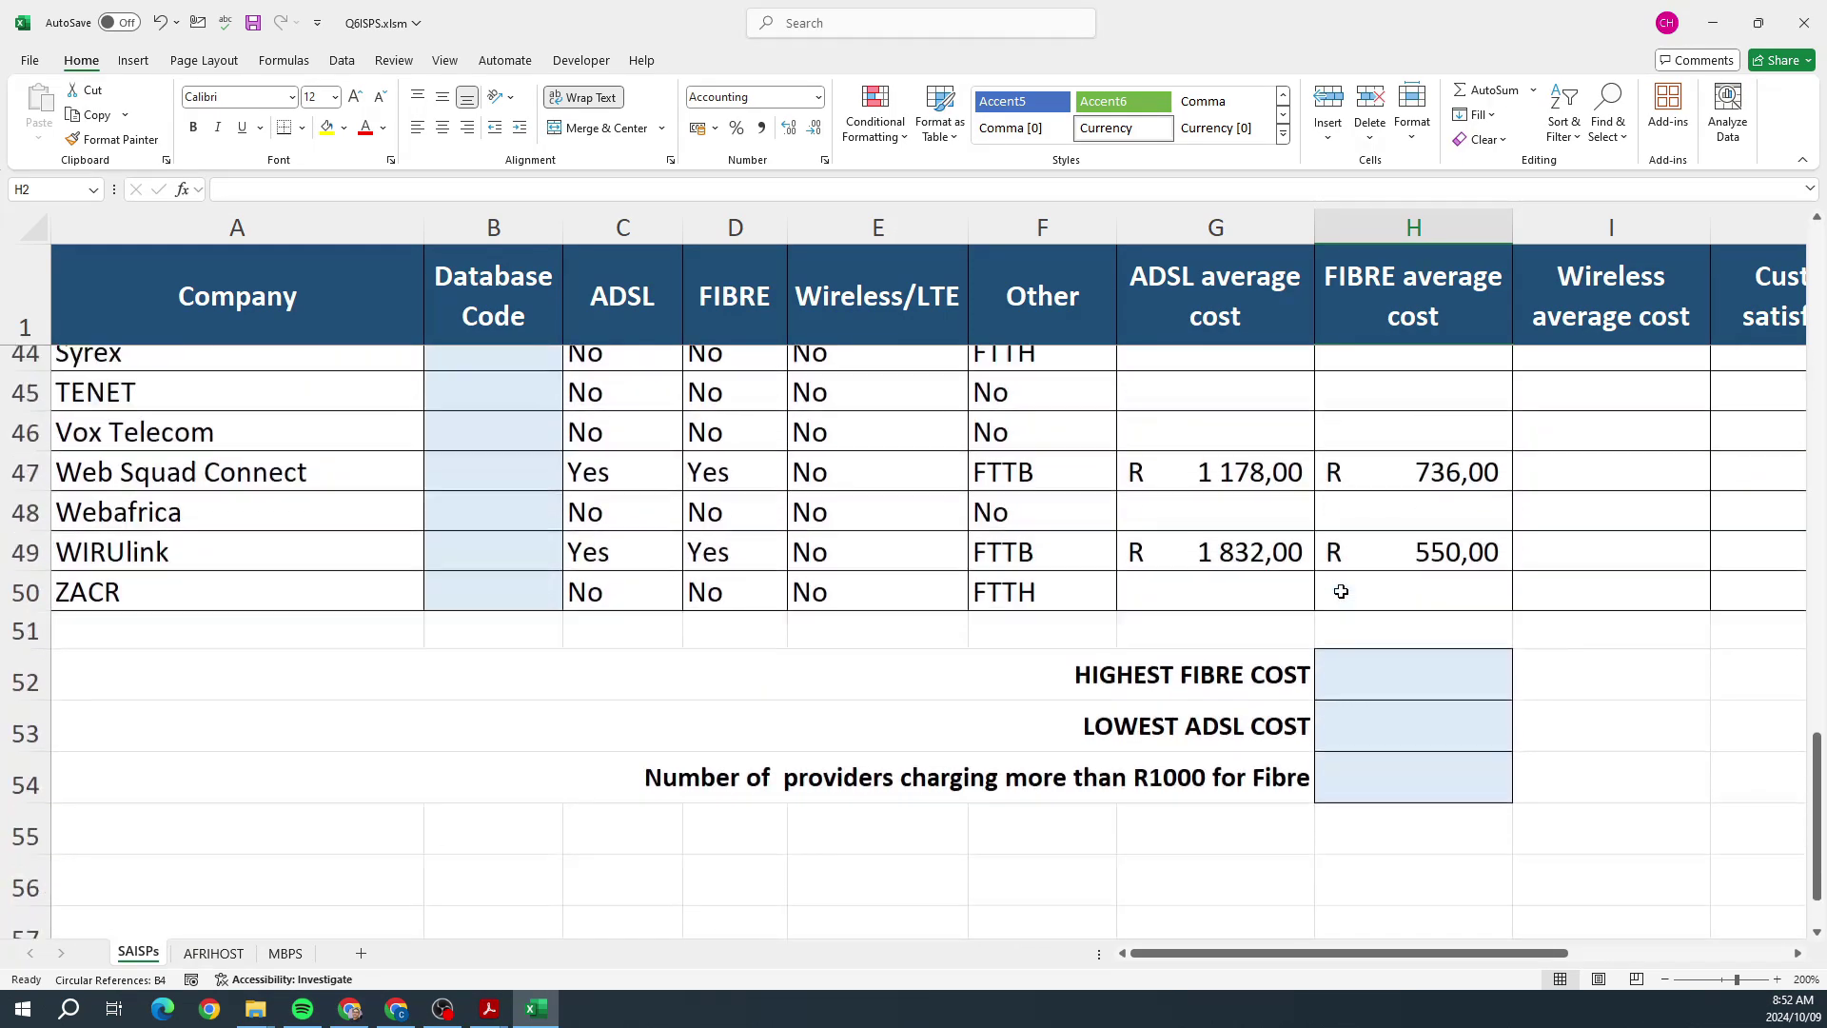
pyautogui.click(1420, 788)
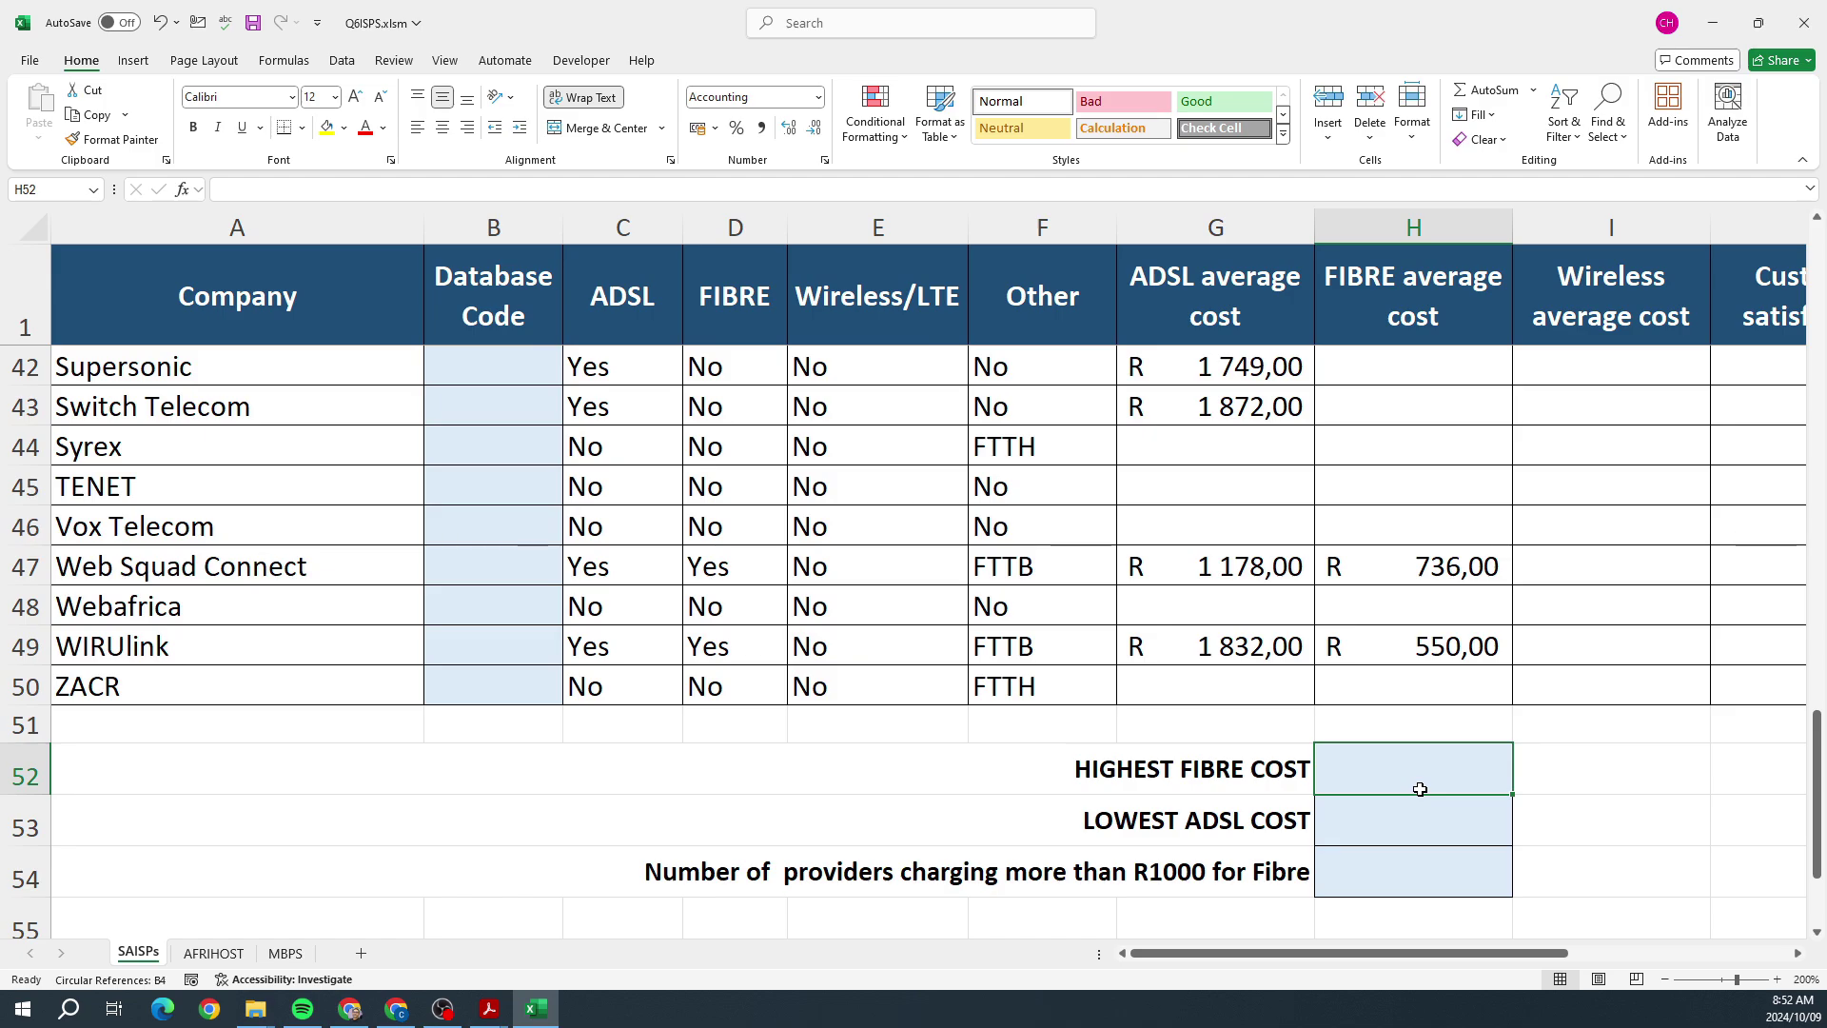
pyautogui.hotkey('alt', 'Tab')
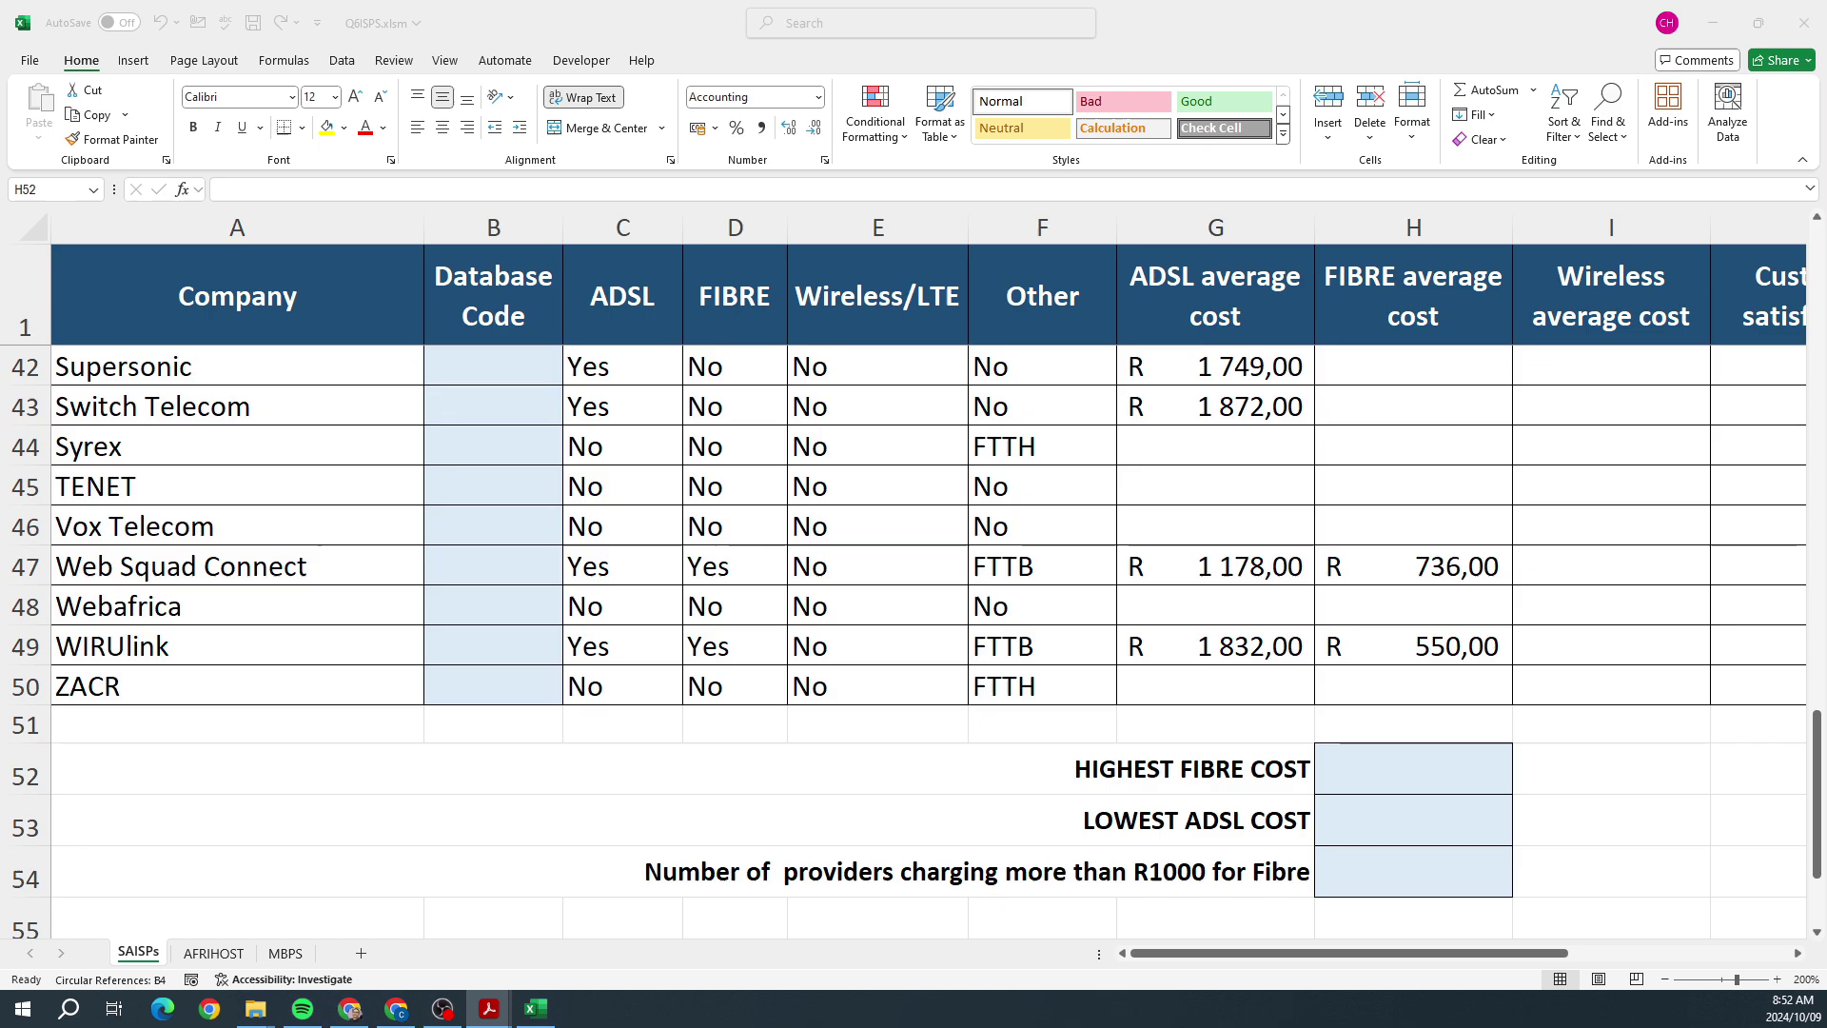
# Step: Enter =MAX(H1:H50) in H52, showing the highest fibre cost R 951,00
pyautogui.click(1380, 753)
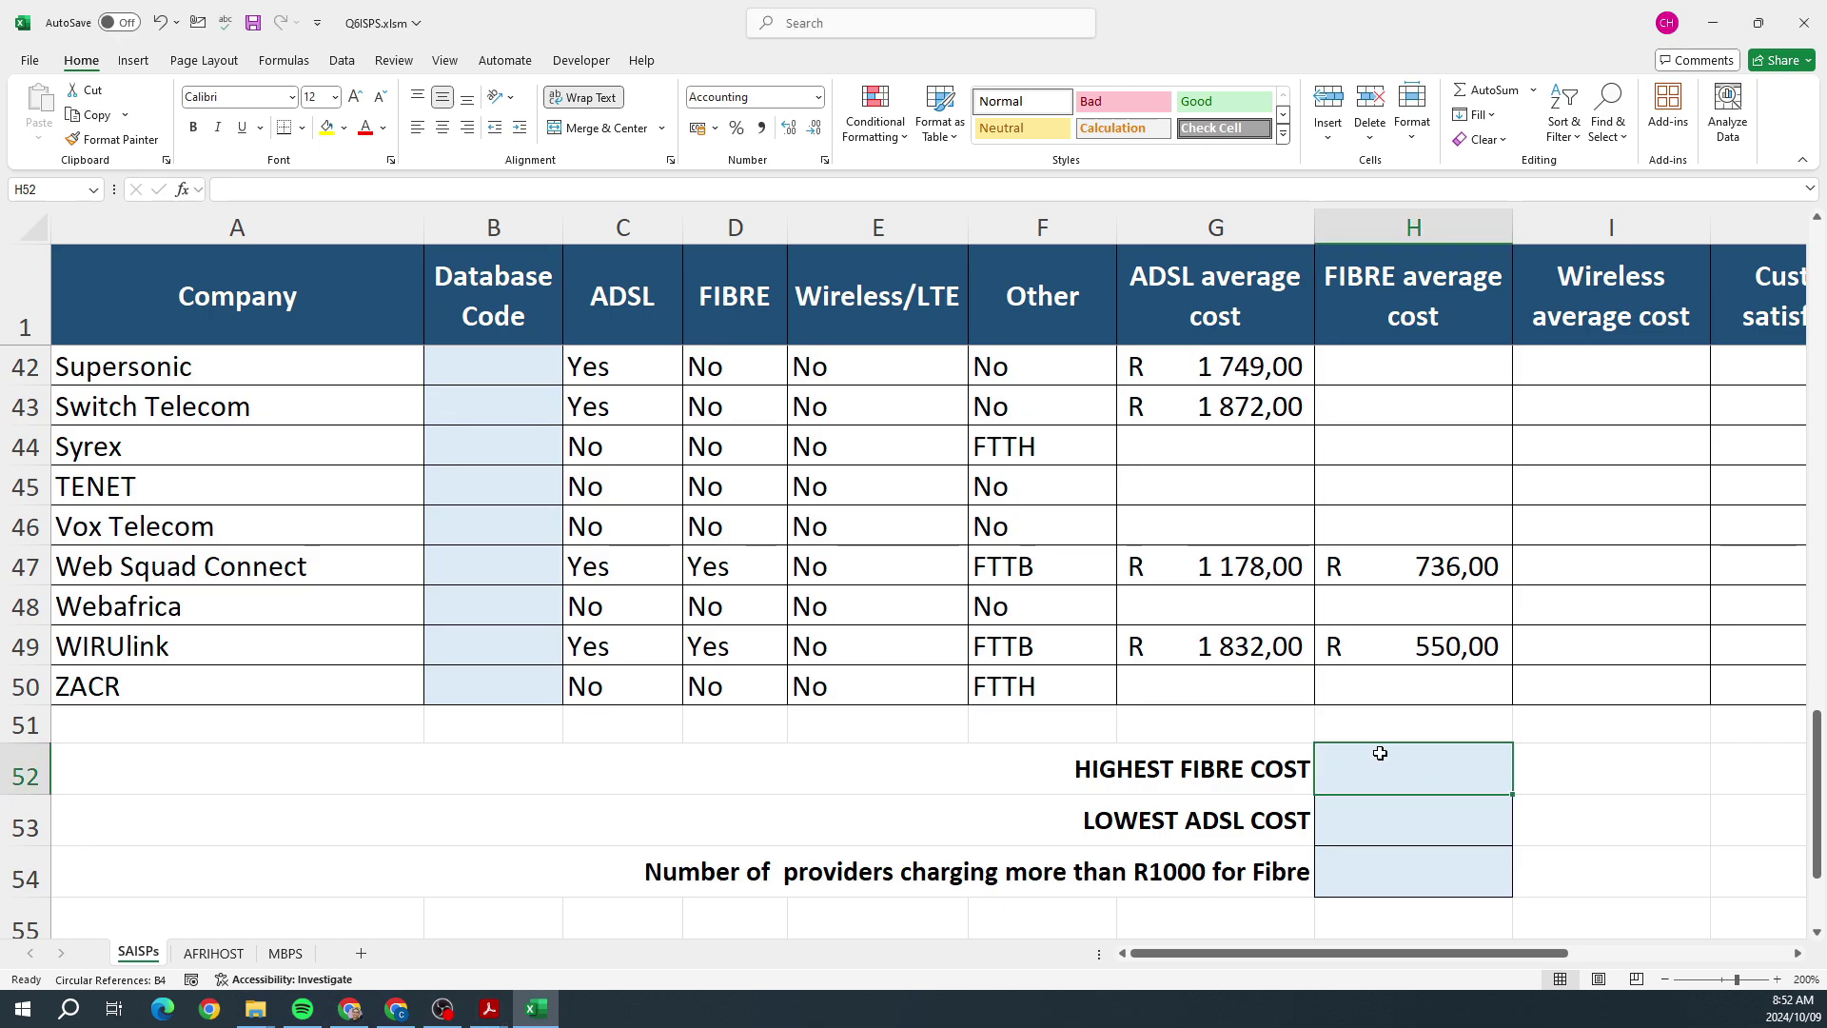
pyautogui.write('=')
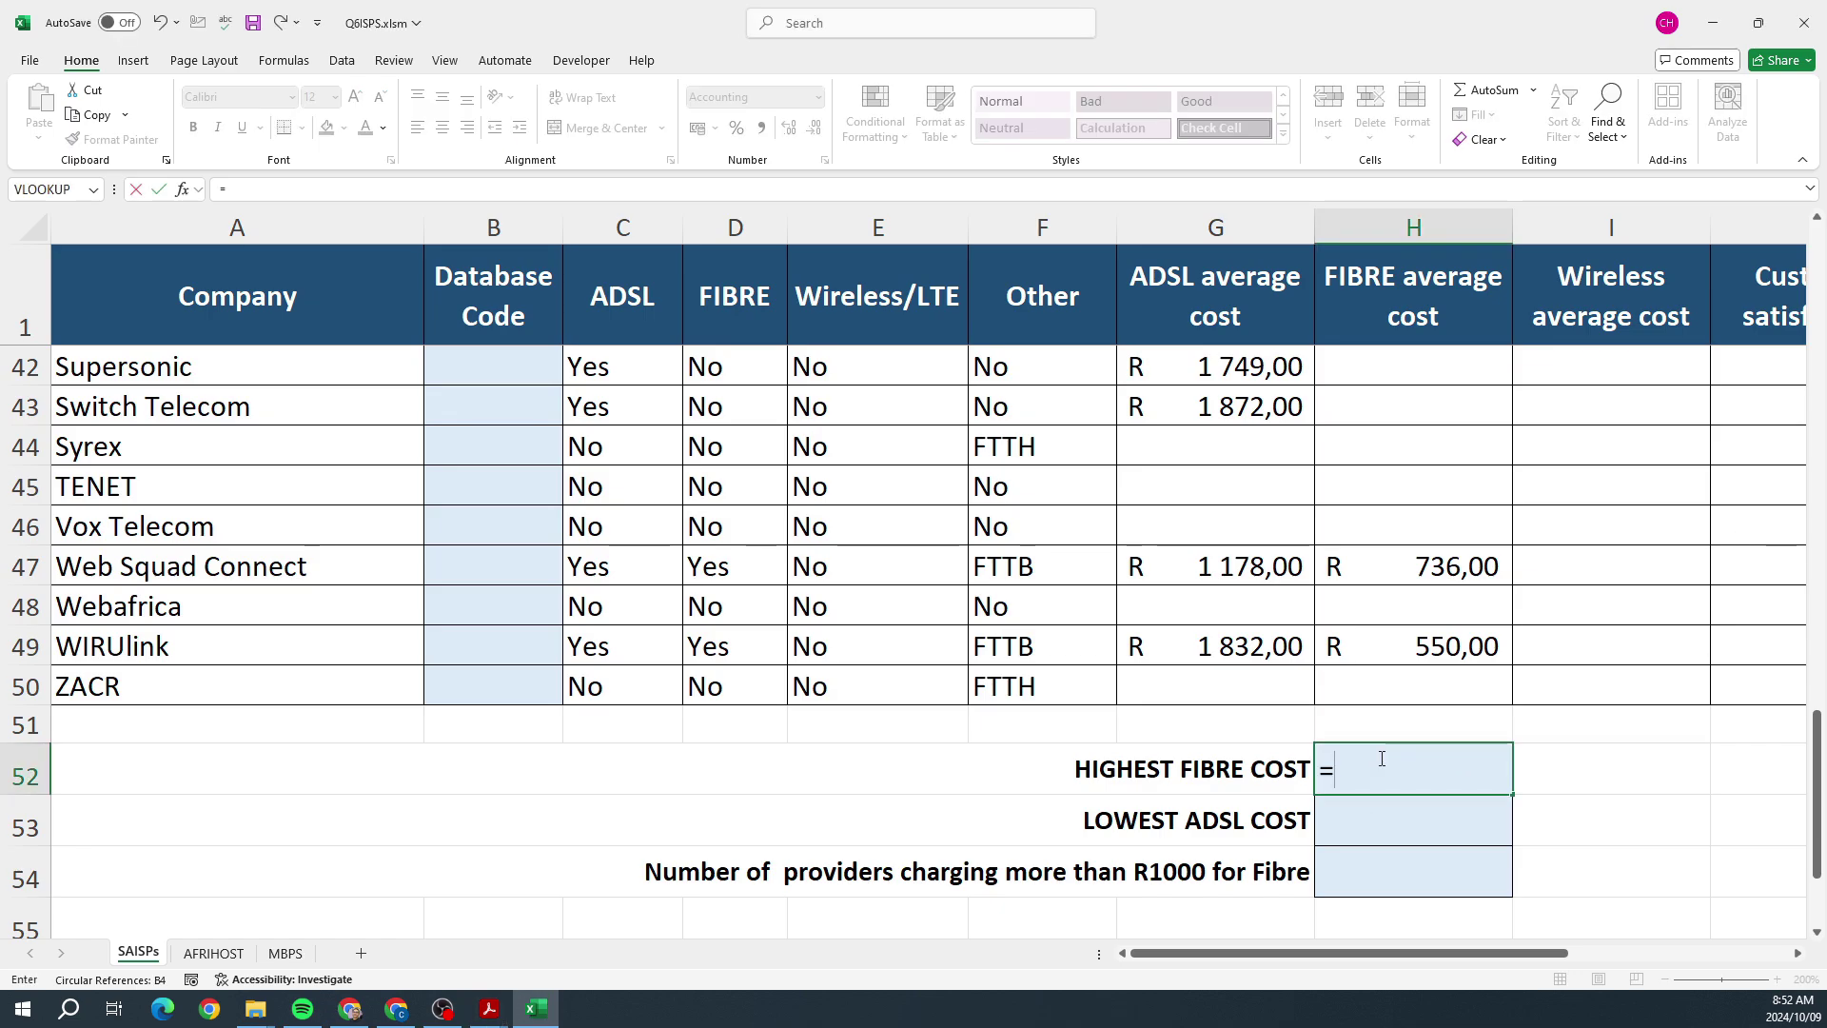
pyautogui.write('MAX(')
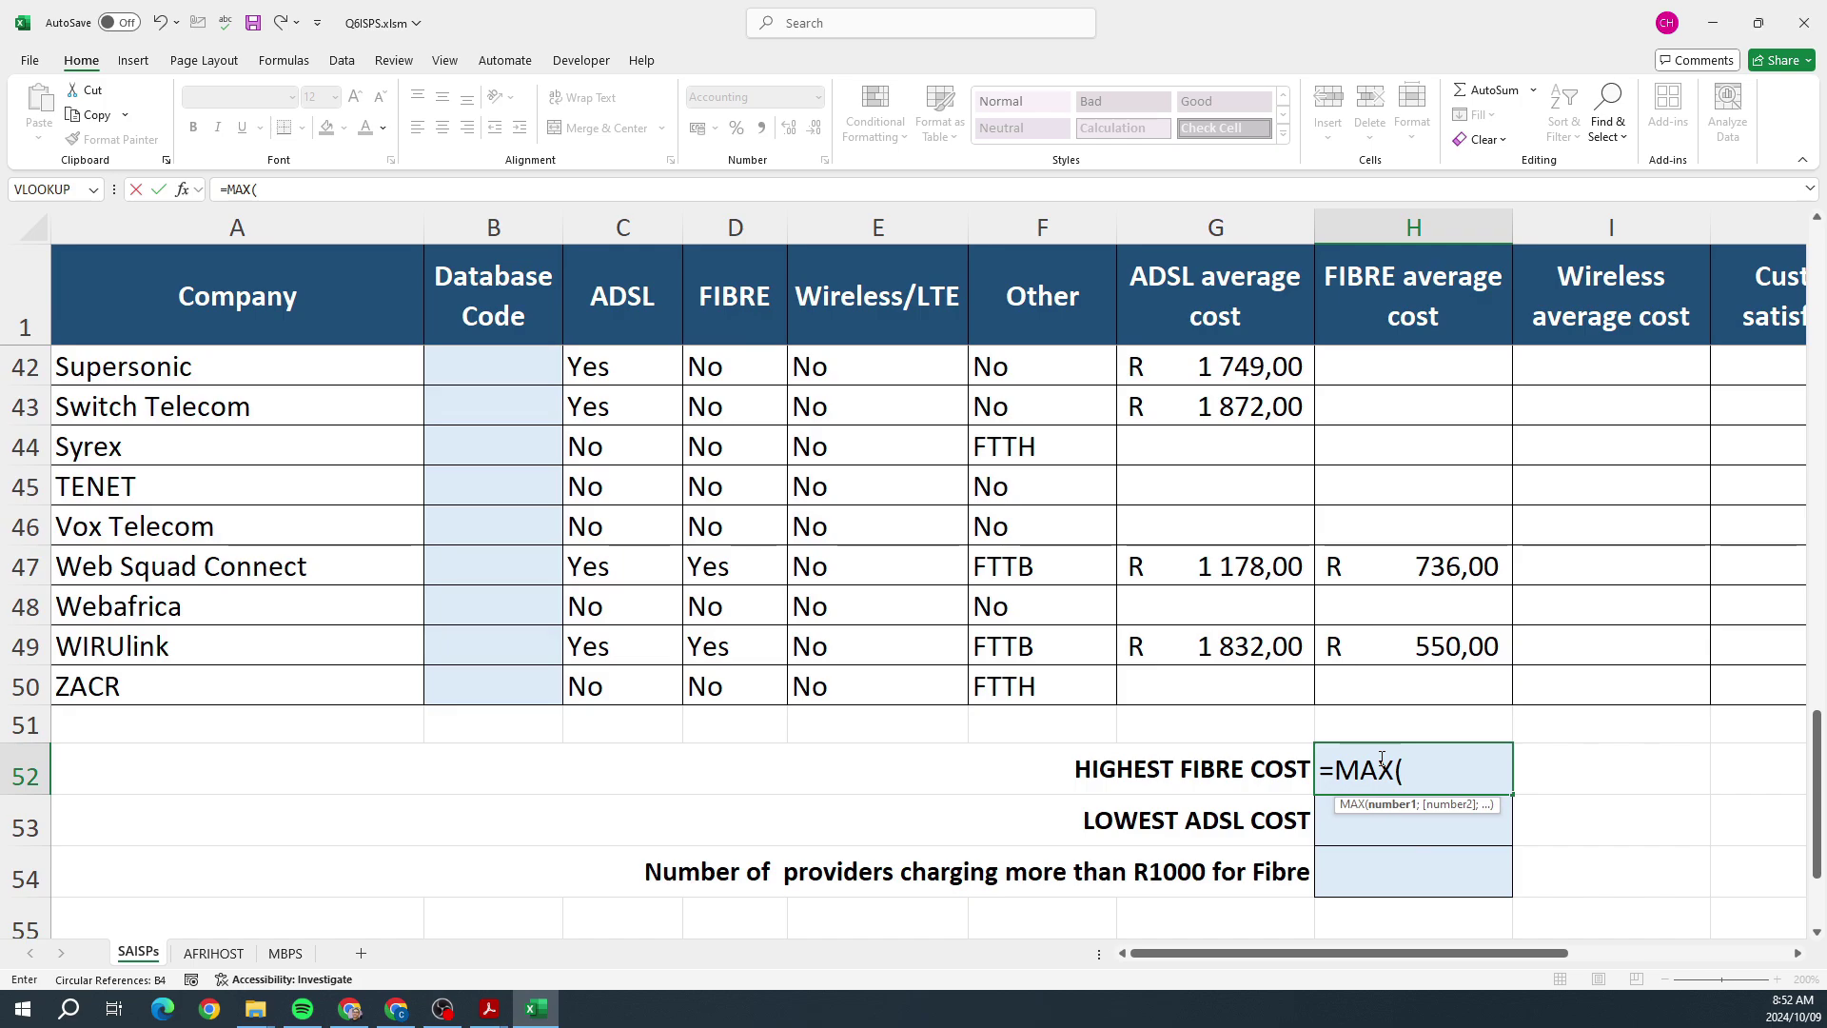
pyautogui.moveTo(1422, 685); pyautogui.dragTo(1451, 141)
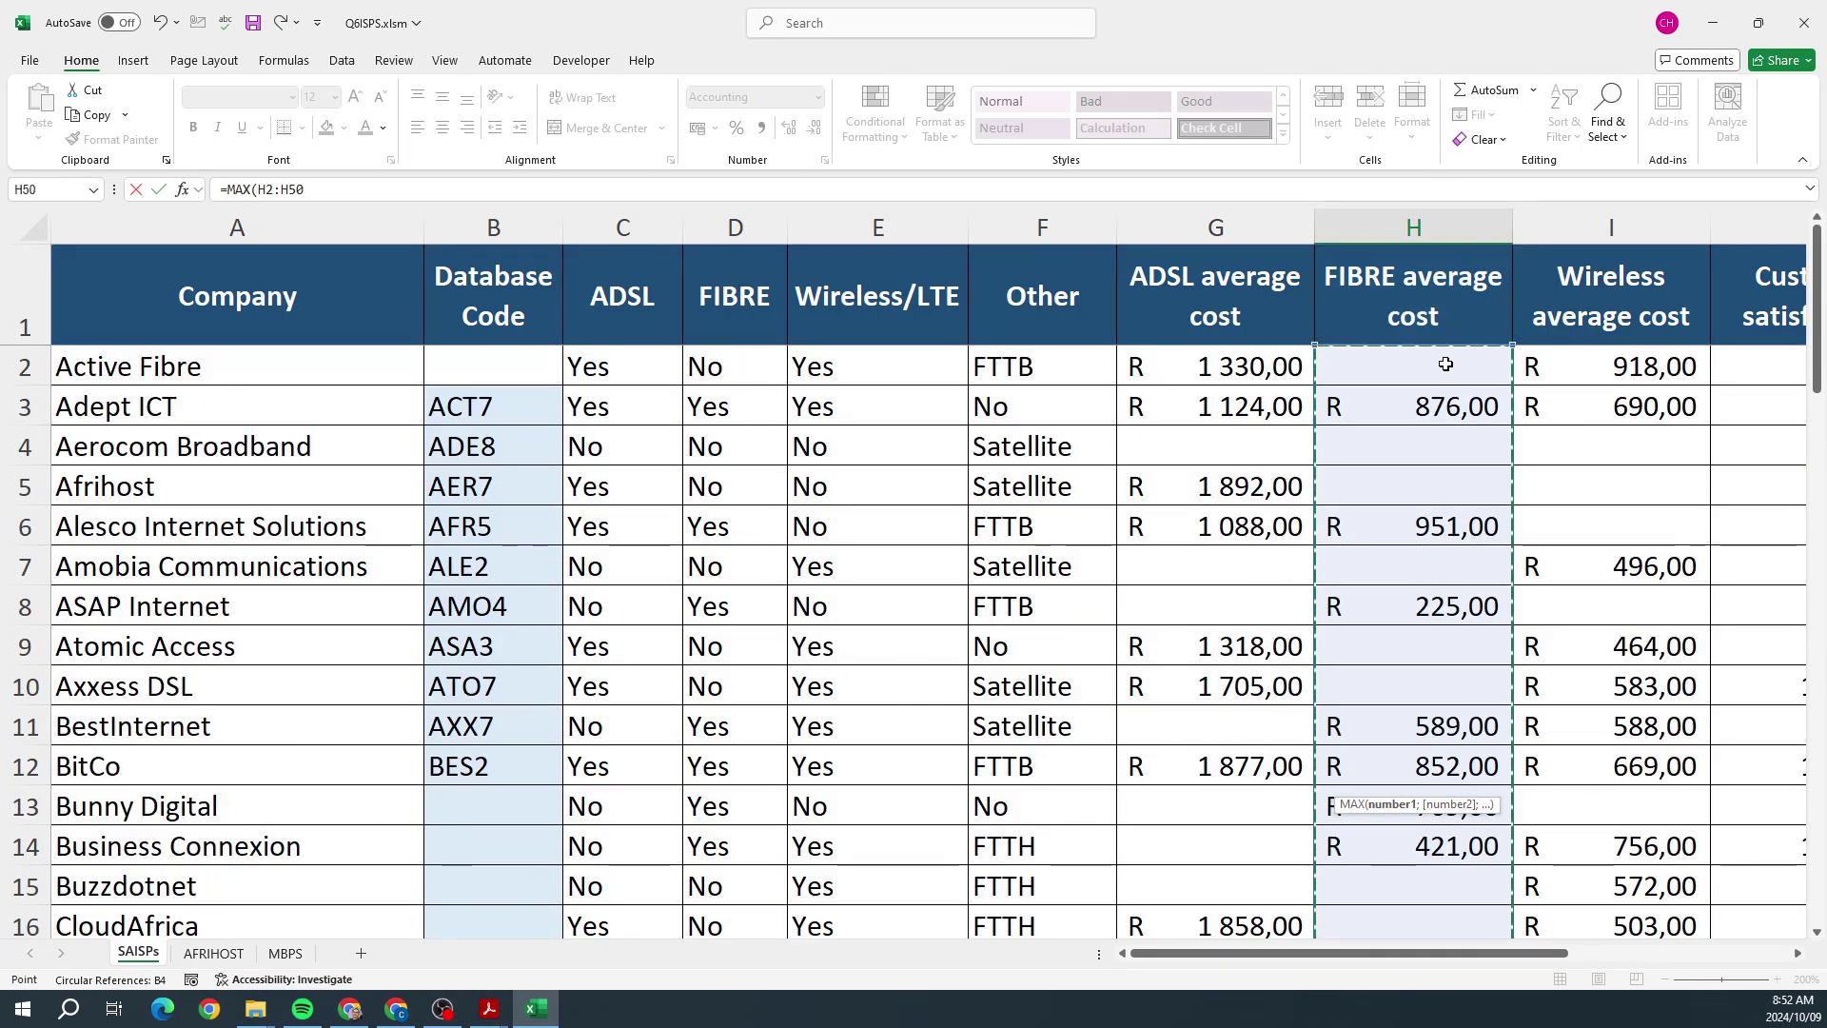
pyautogui.press('Return')
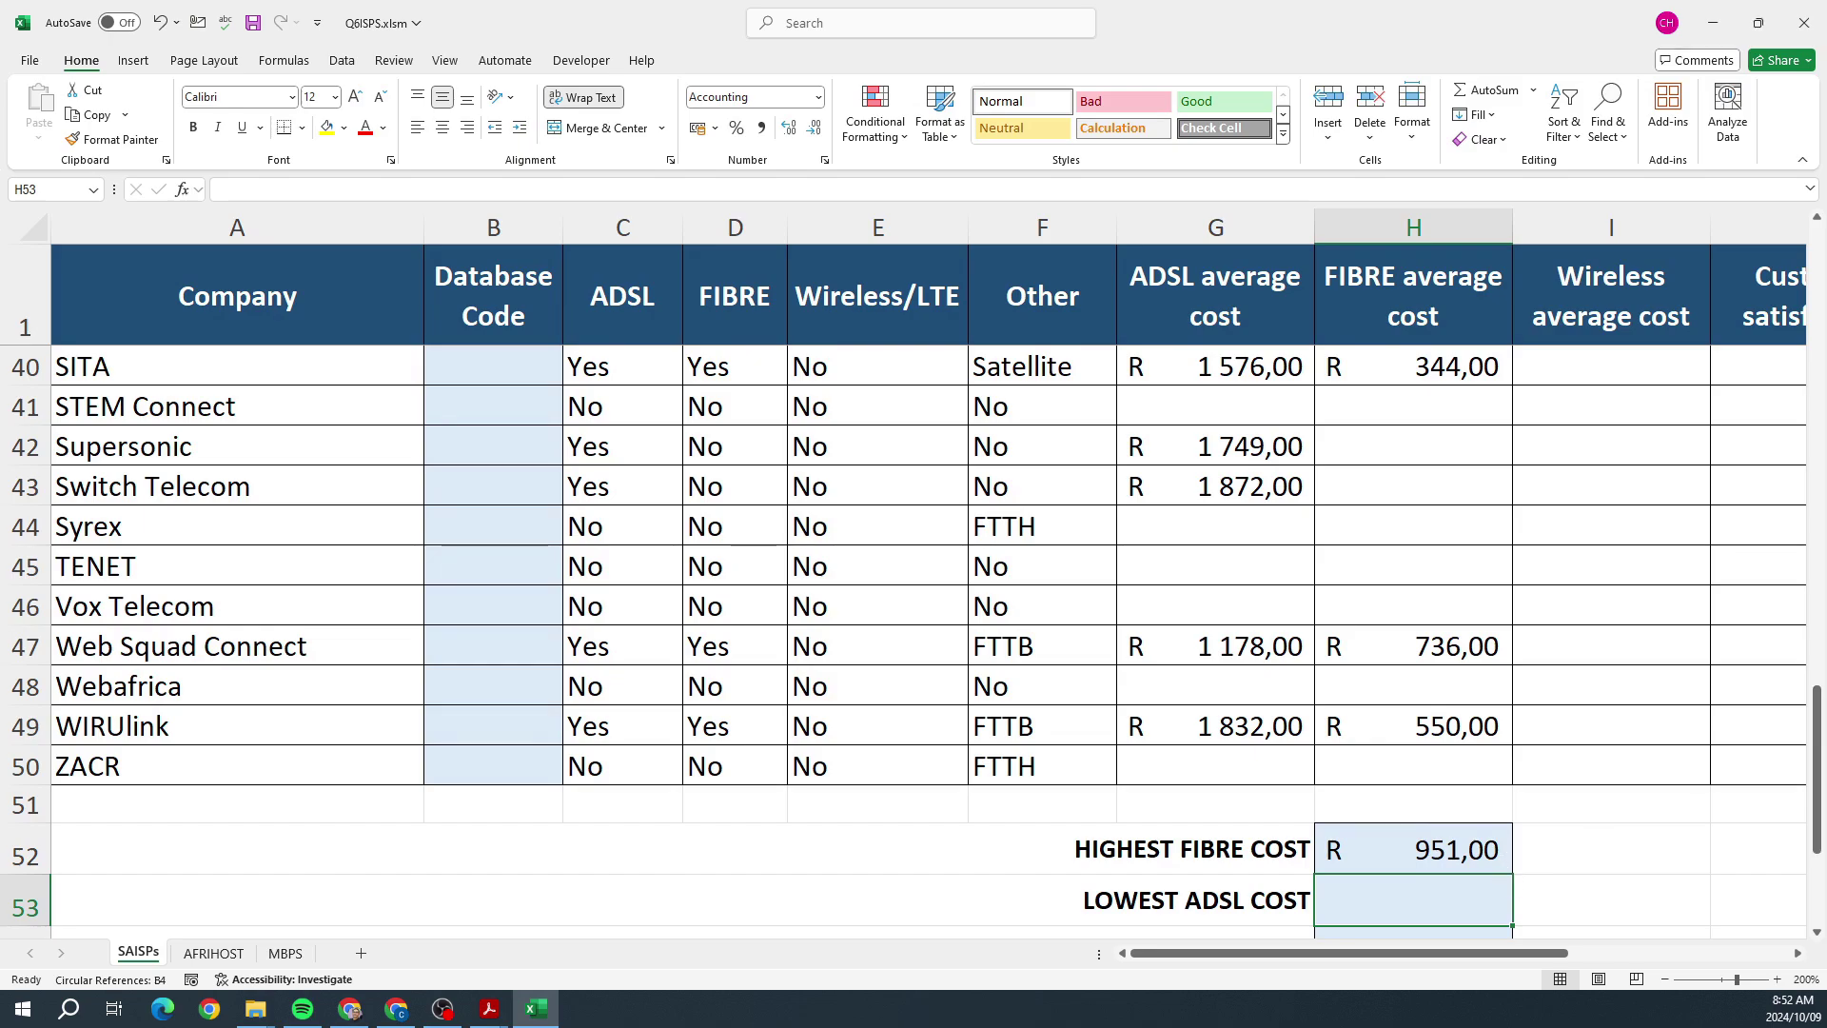
# Step: Enter =MIN(H2:H50) in H53, showing the lowest cost R 225,00
pyautogui.hotkey('alt', 'Tab')
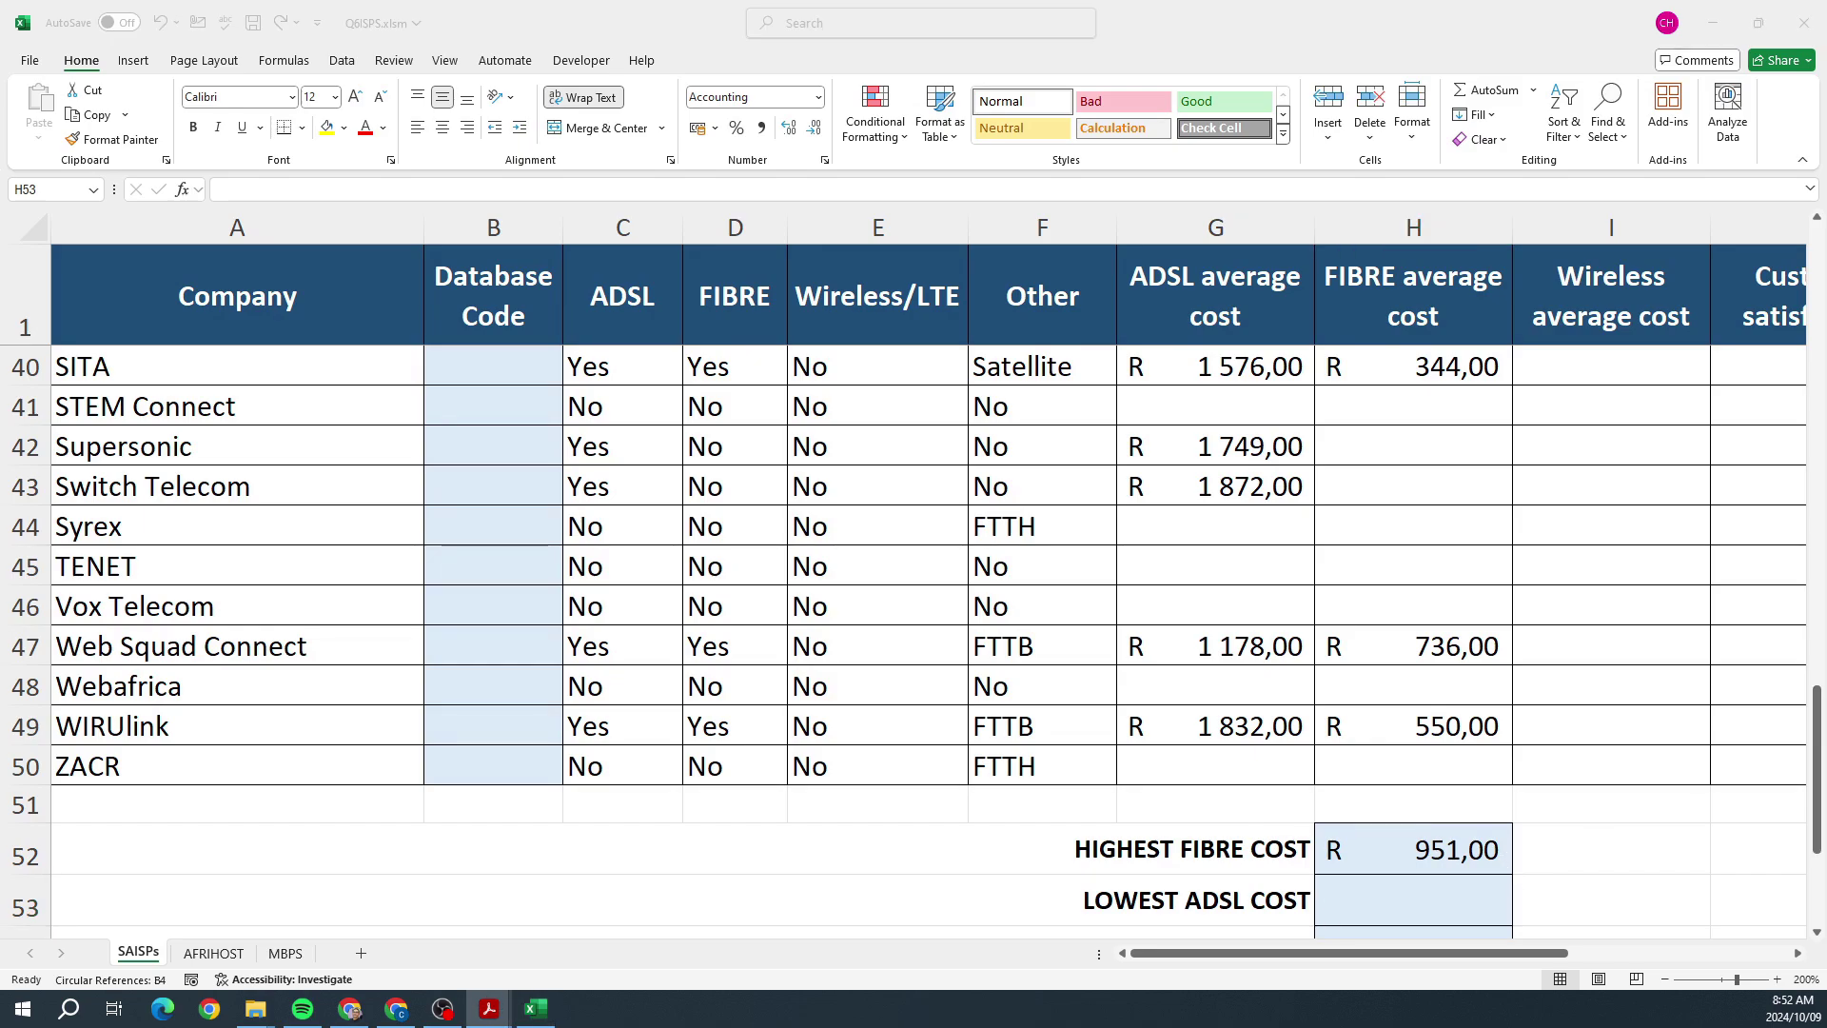
pyautogui.click(1453, 915)
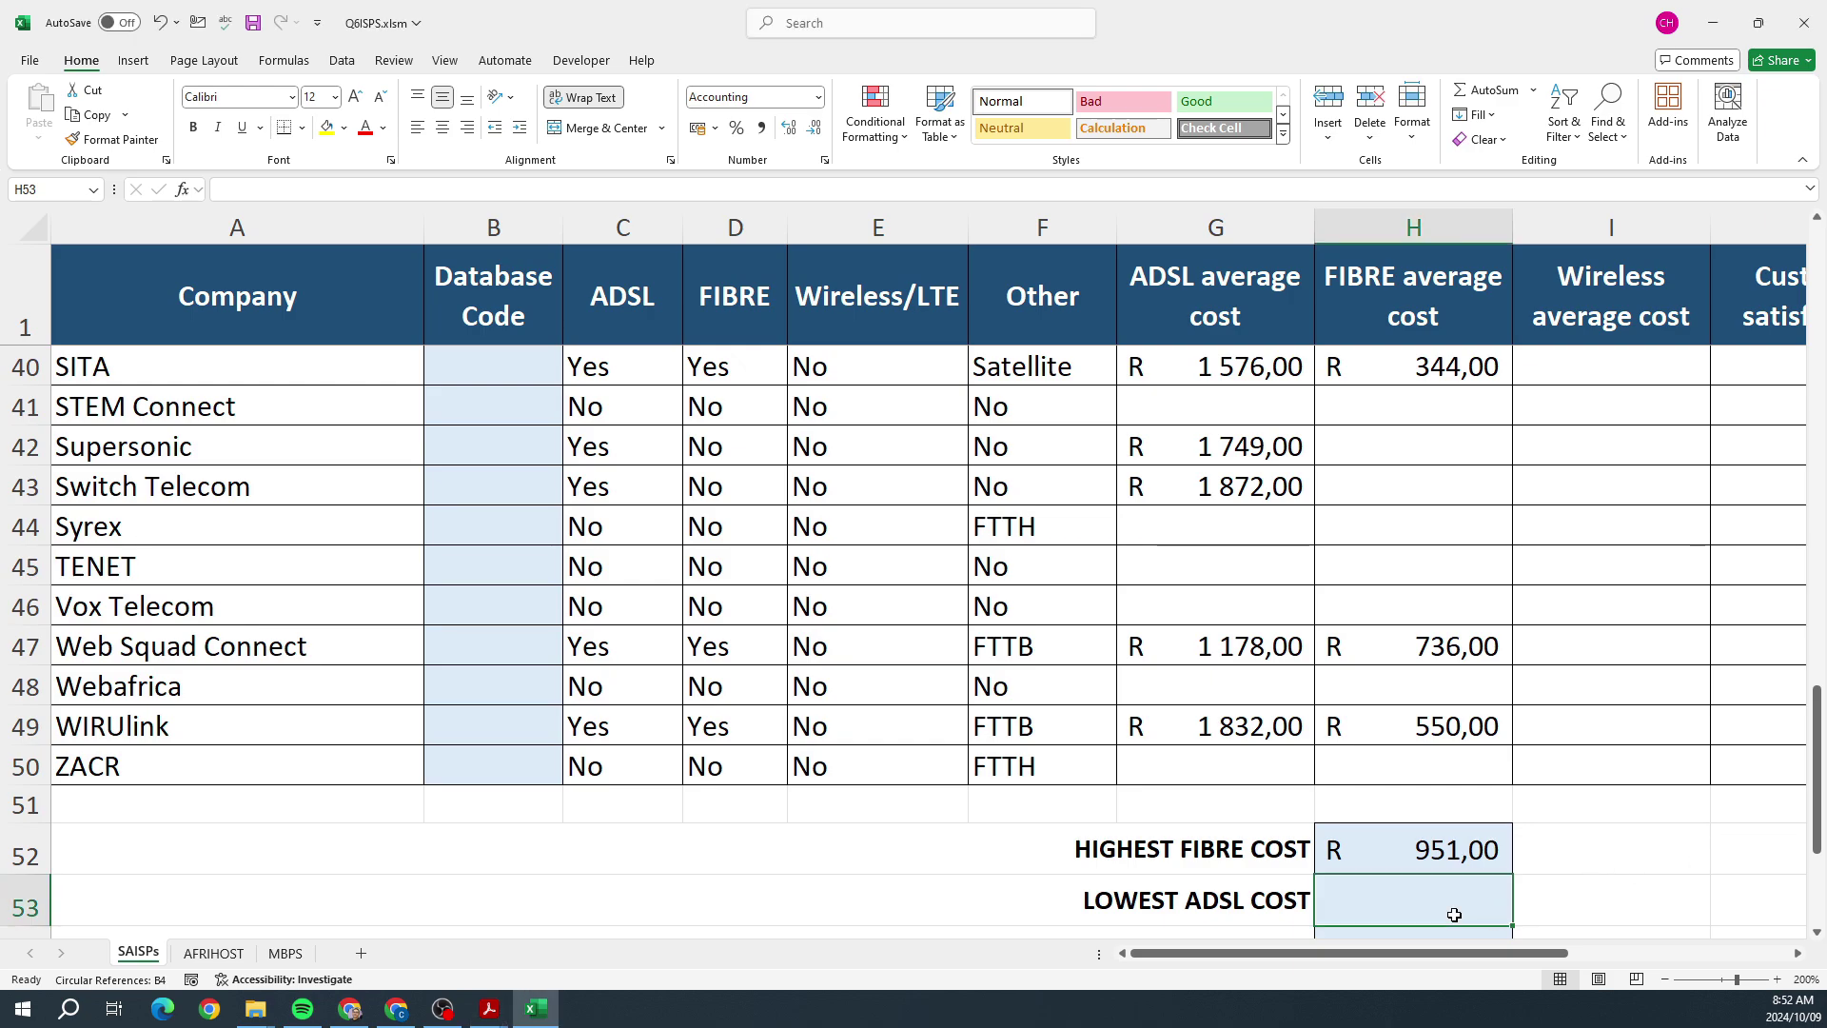
pyautogui.write('=MIN(')
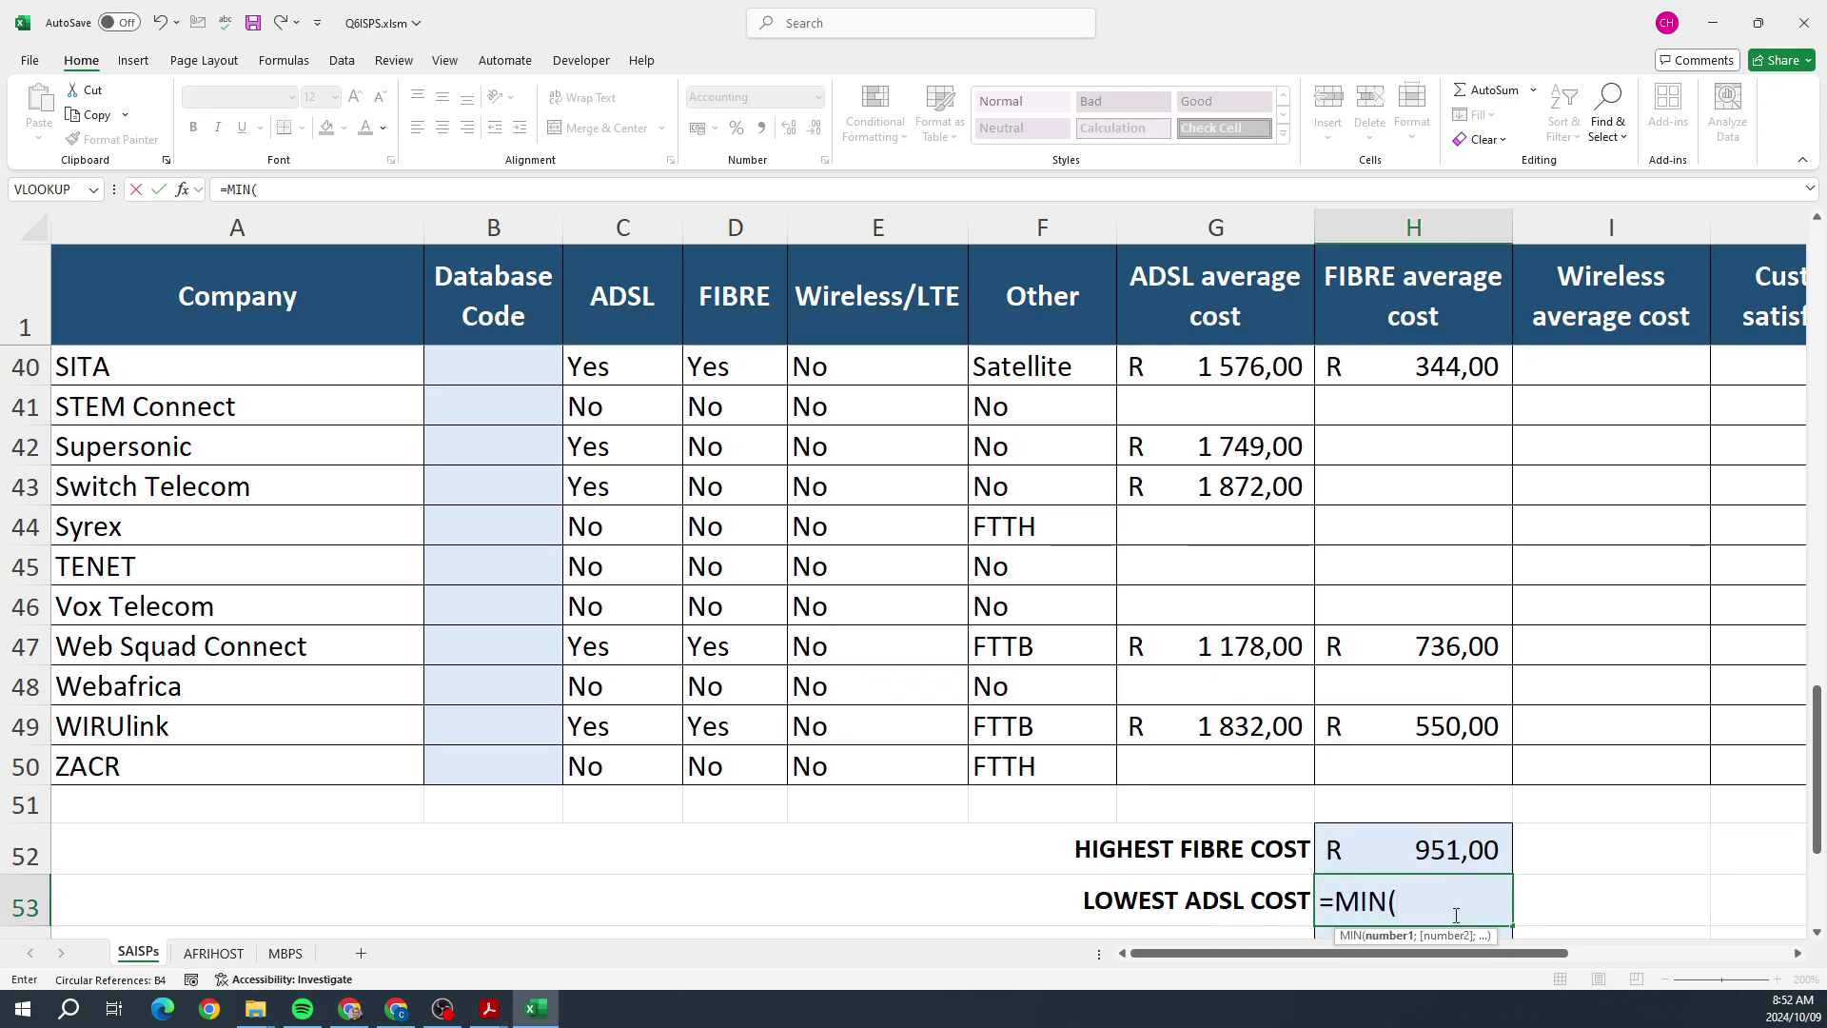
pyautogui.moveTo(1439, 761); pyautogui.dragTo(1390, 361)
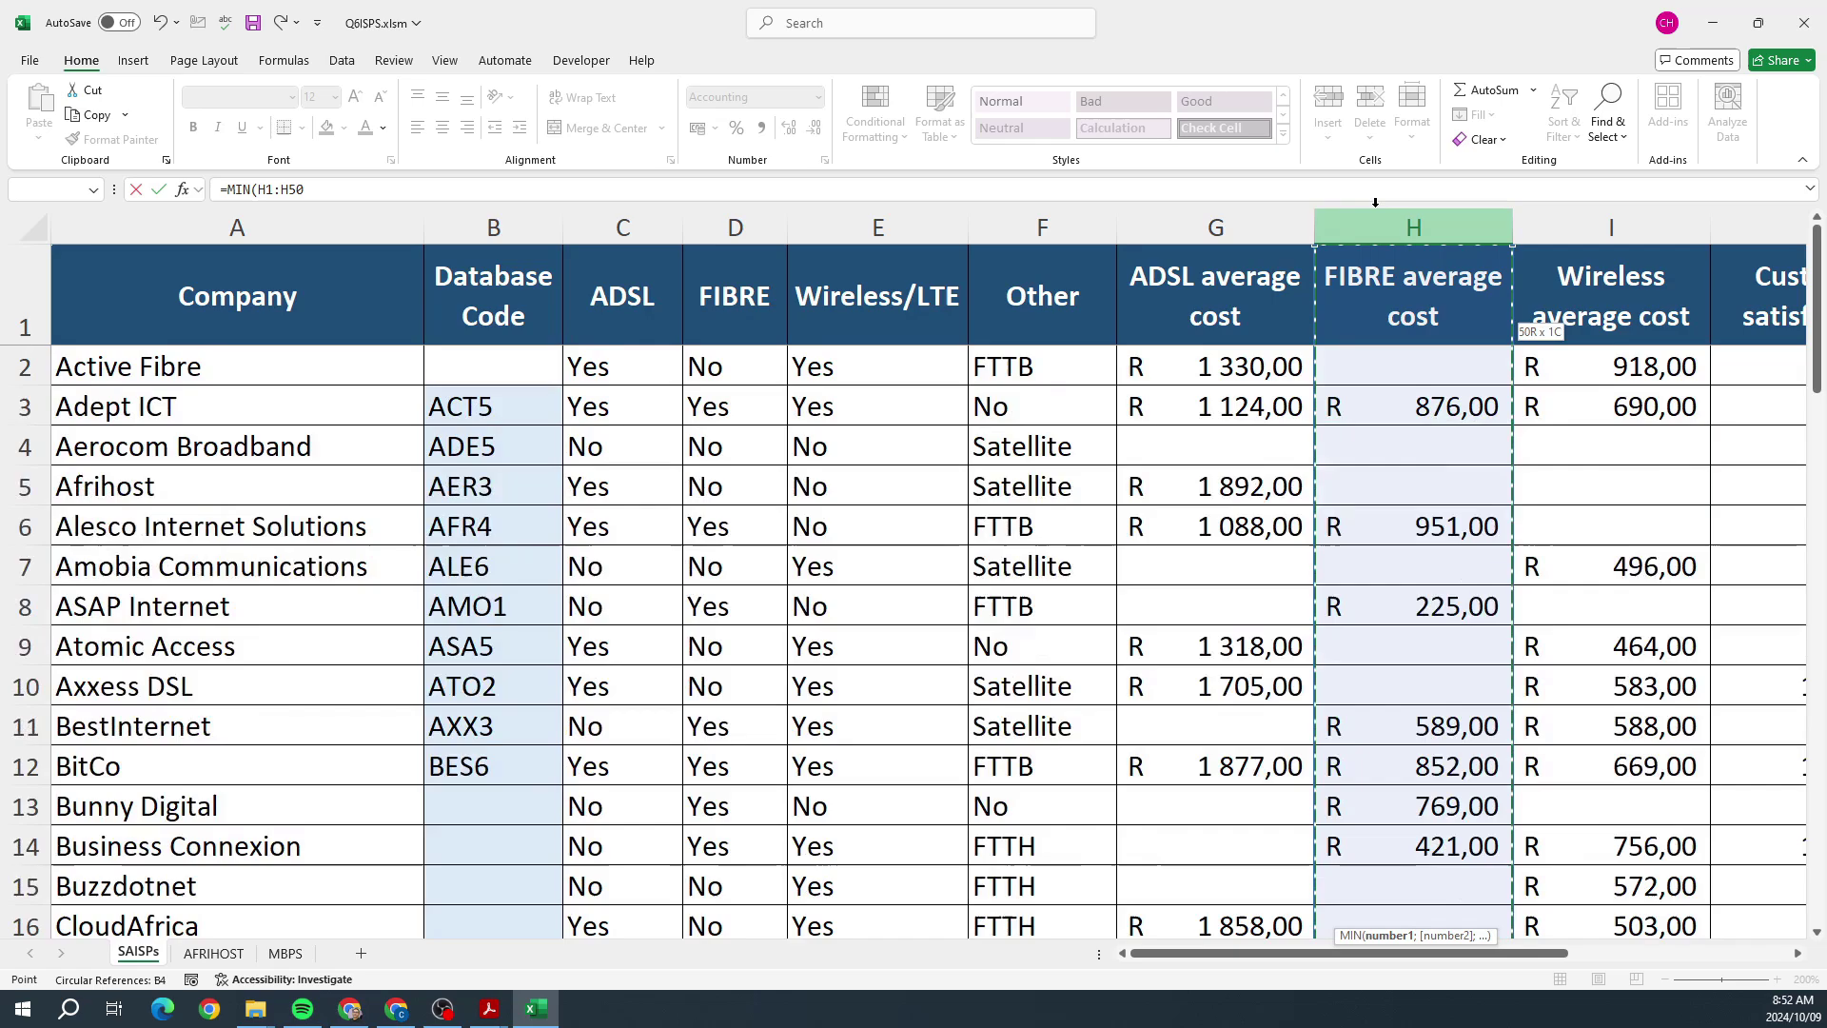
pyautogui.press('Return')
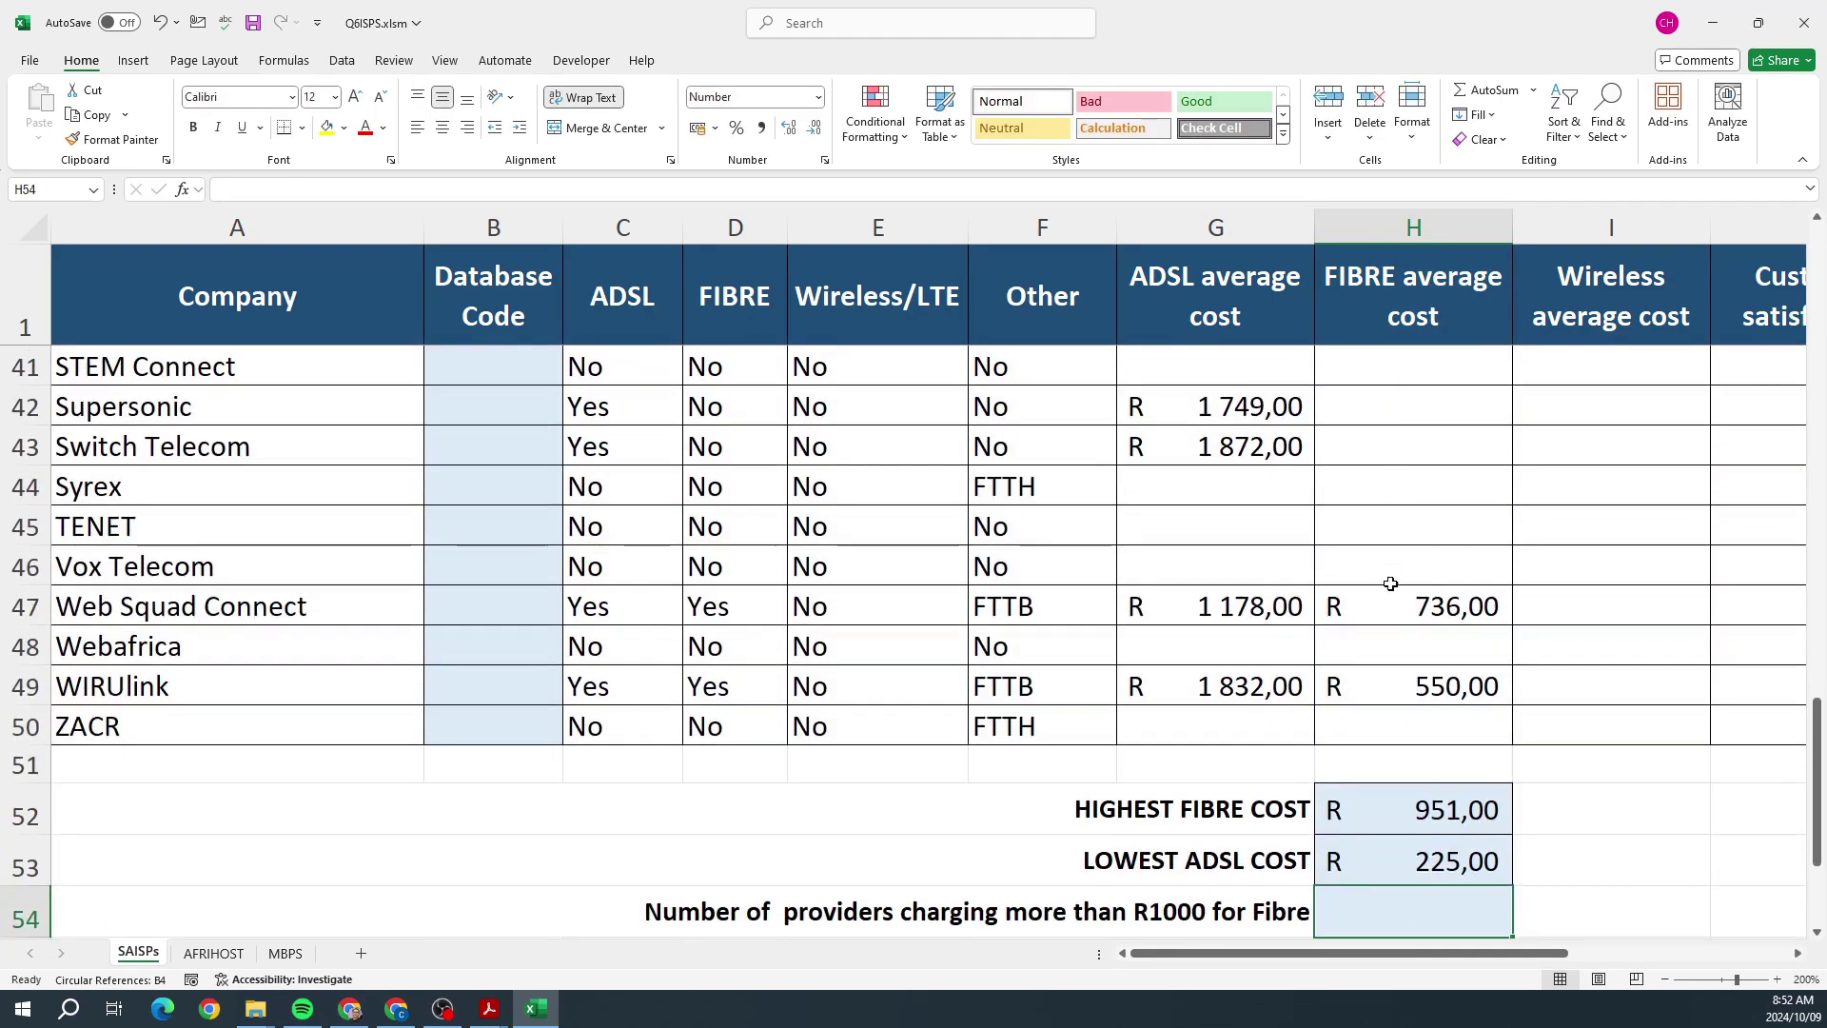
# Step: Review the question paper, then select H54 for the count of fibre providers above R1000
pyautogui.scroll(-3, 1390, 571)
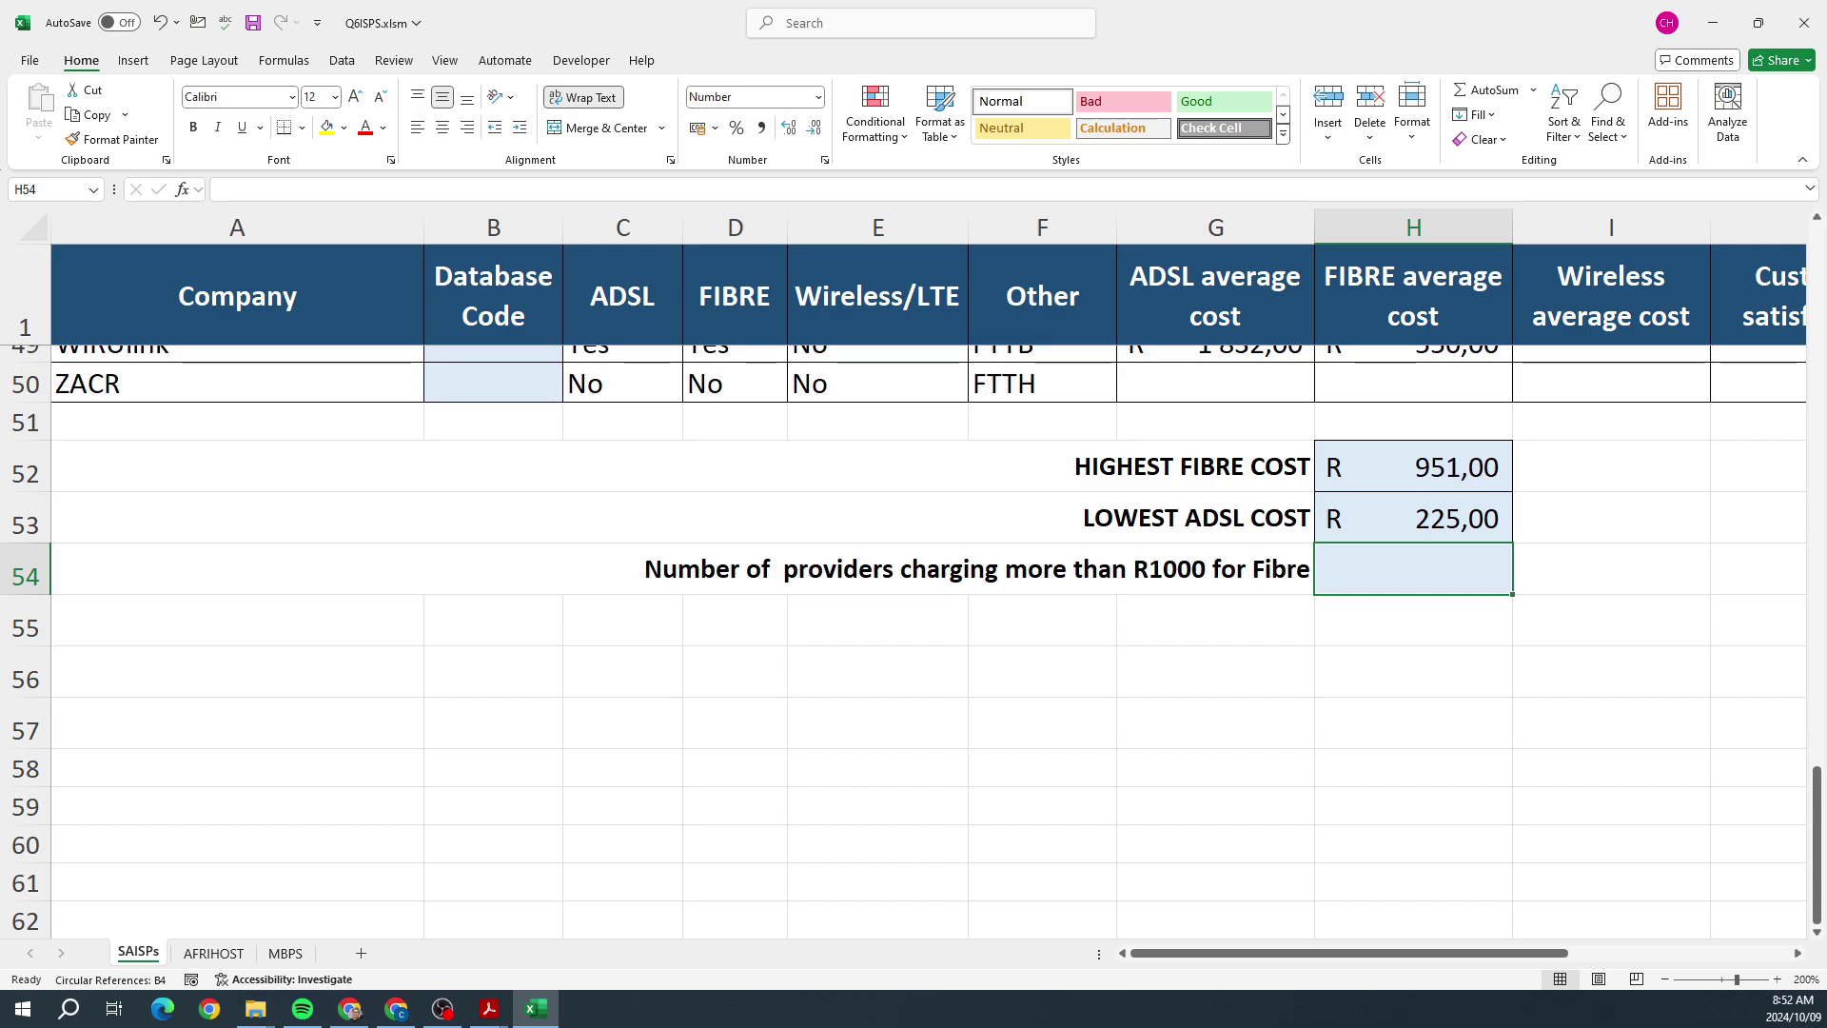
pyautogui.hotkey('alt', 'Tab')
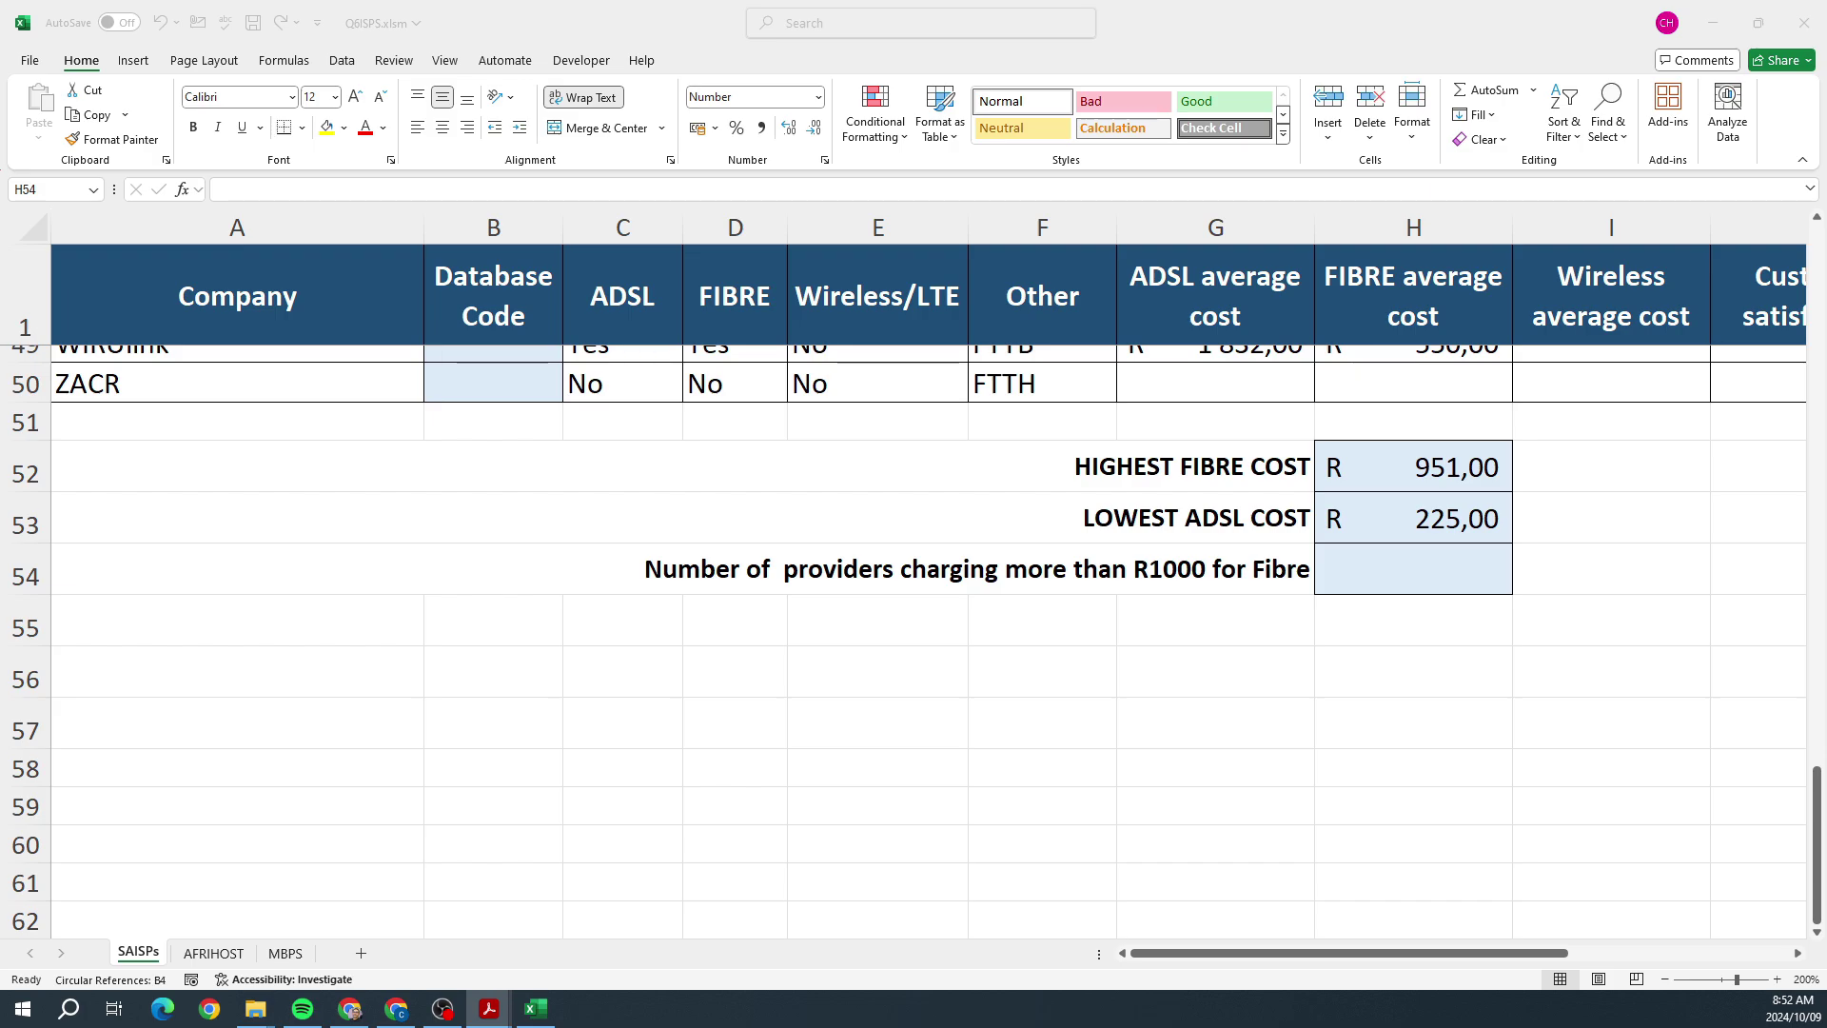
pyautogui.click(1390, 575)
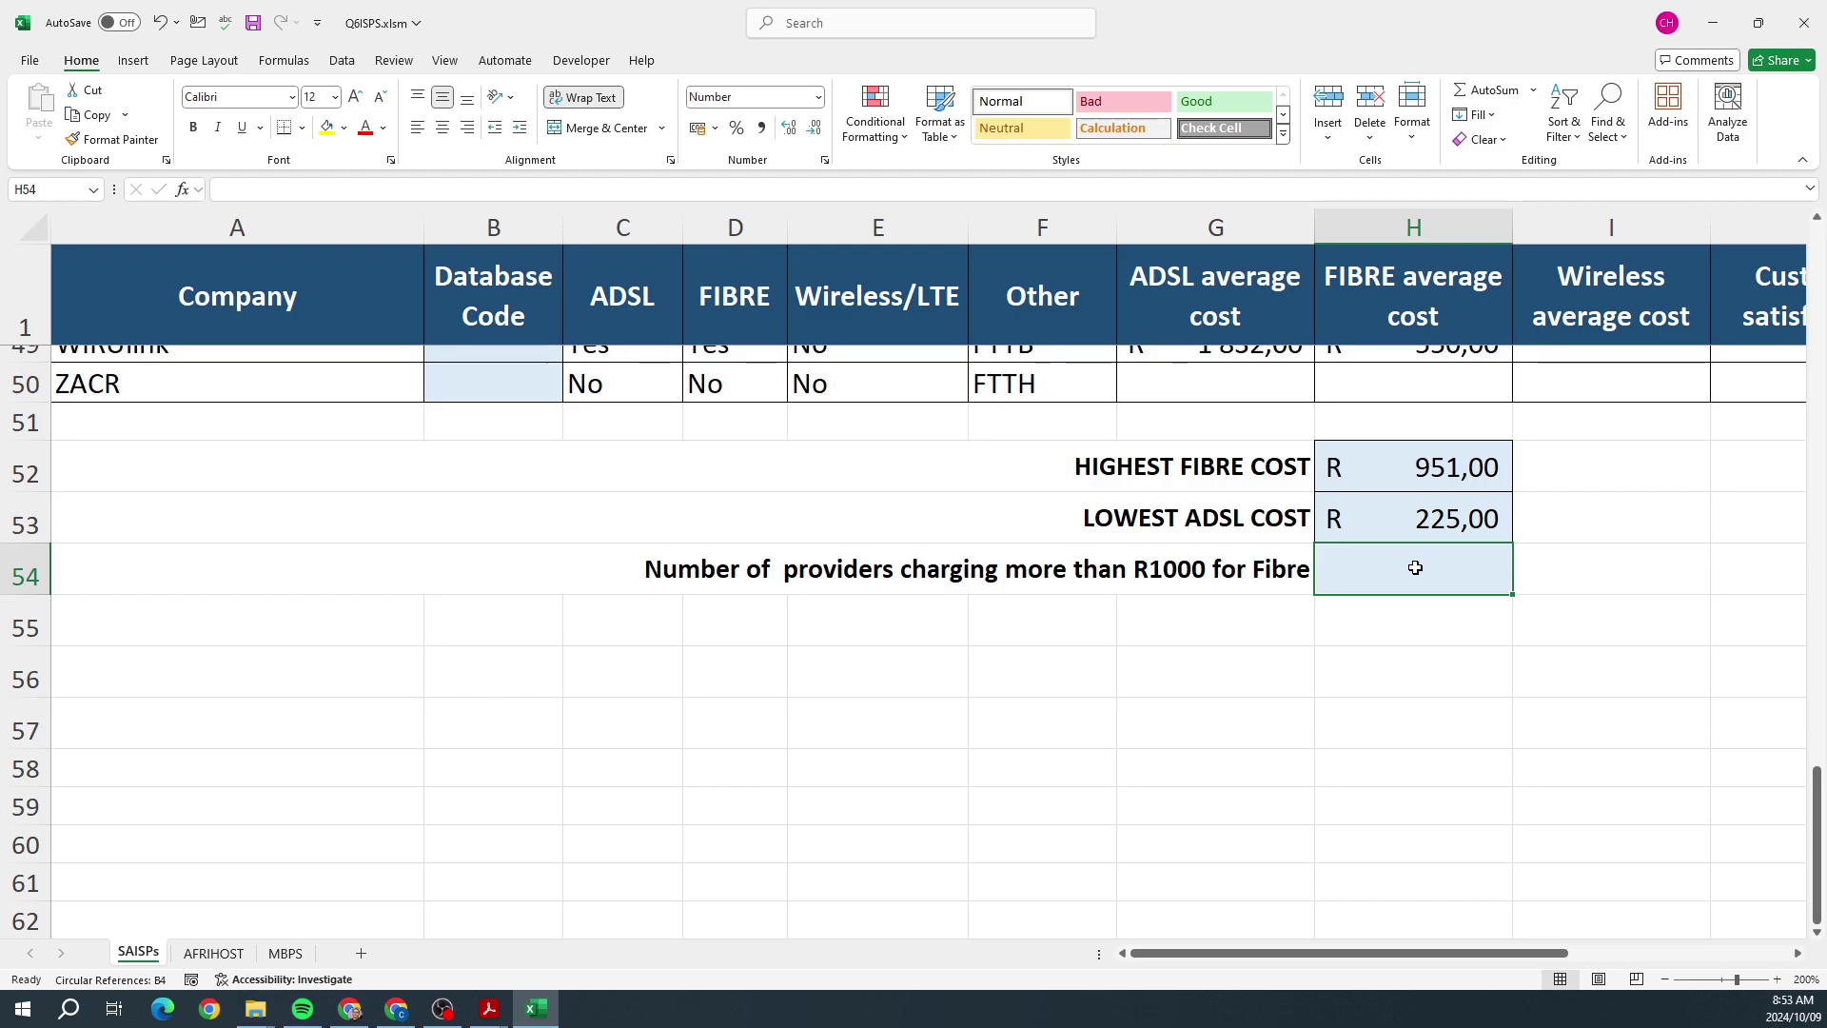
# Step: Find COUNTIF through Insert Function and open its arguments for H54
pyautogui.click(287, 62)
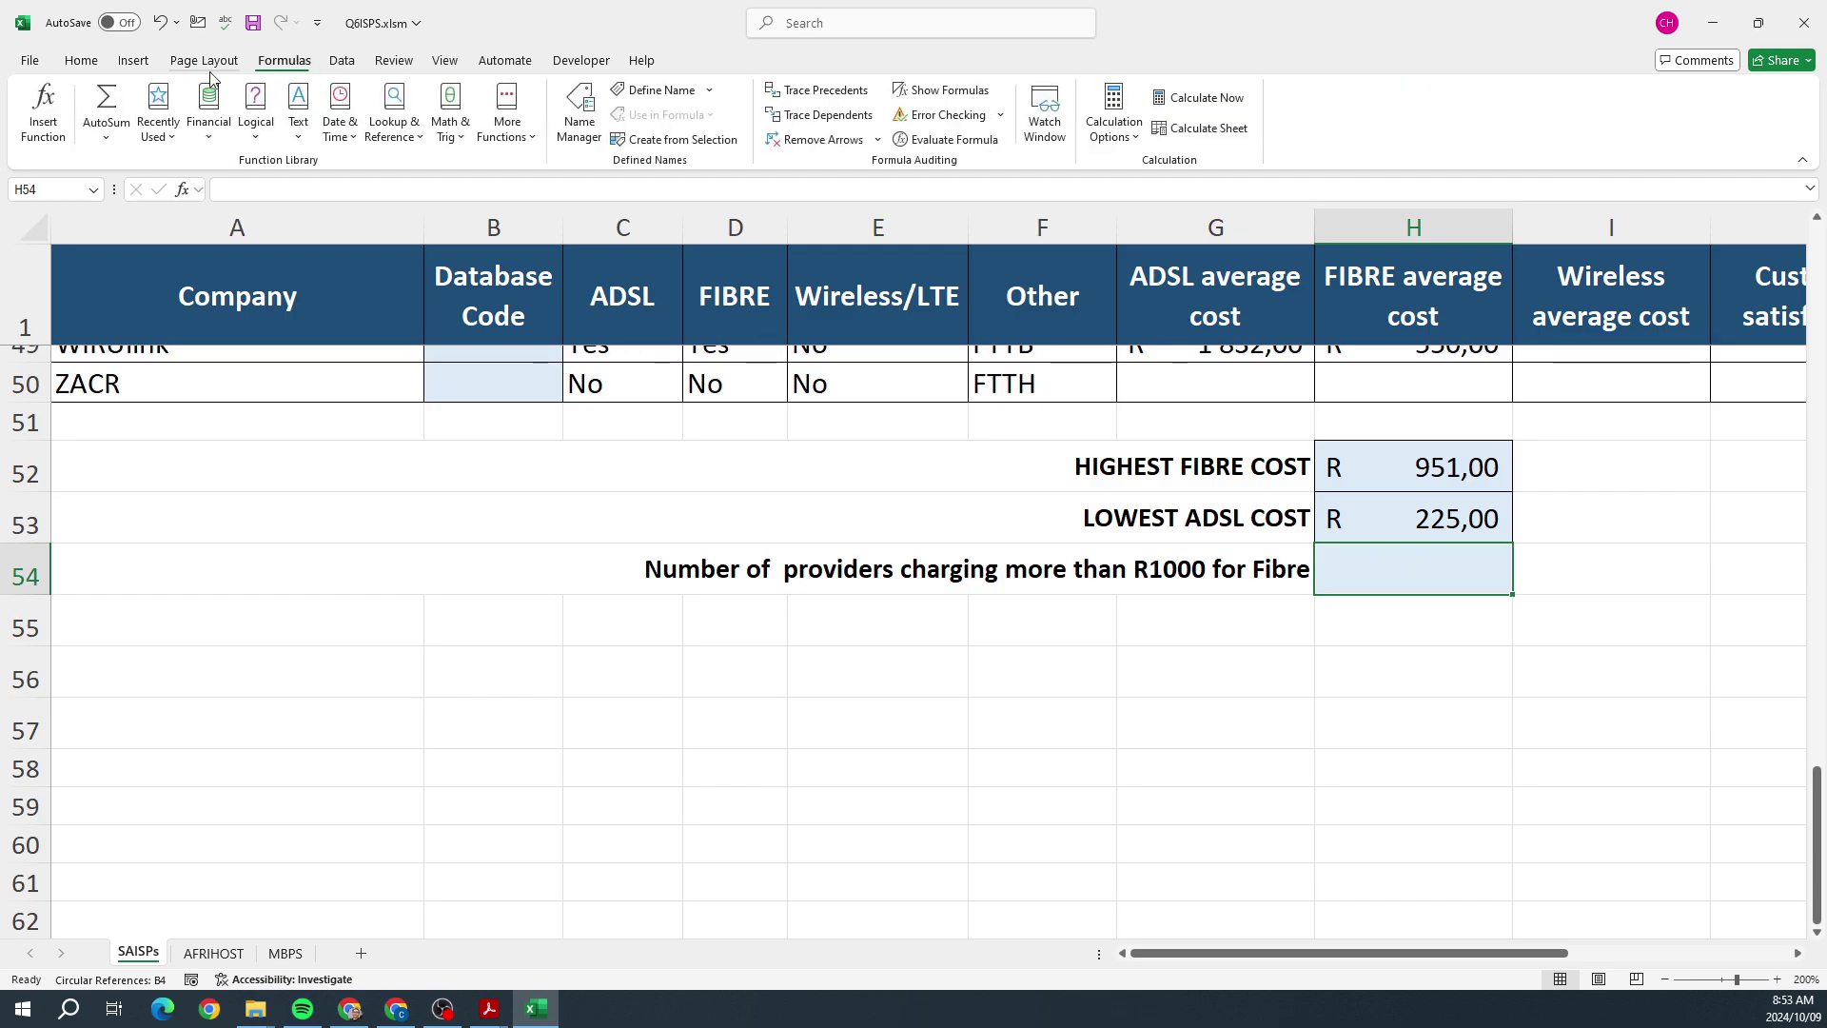
pyautogui.click(69, 121)
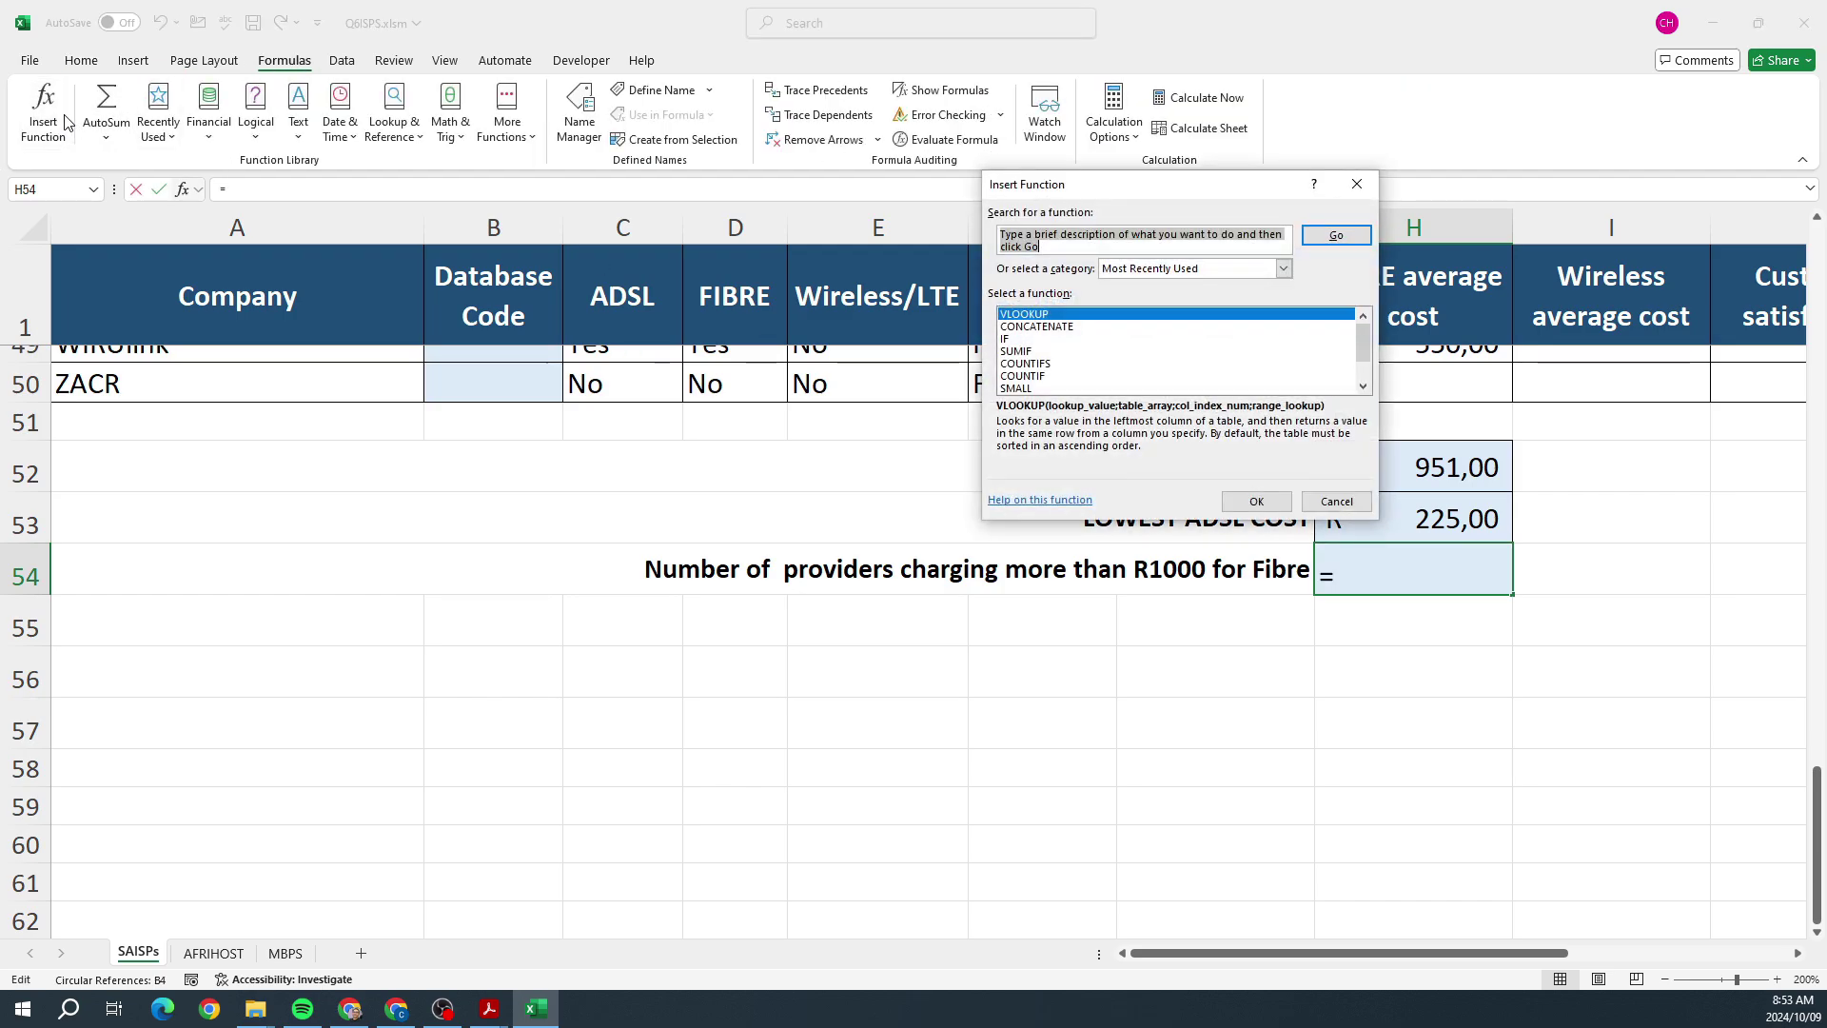
pyautogui.write('COUNTIF')
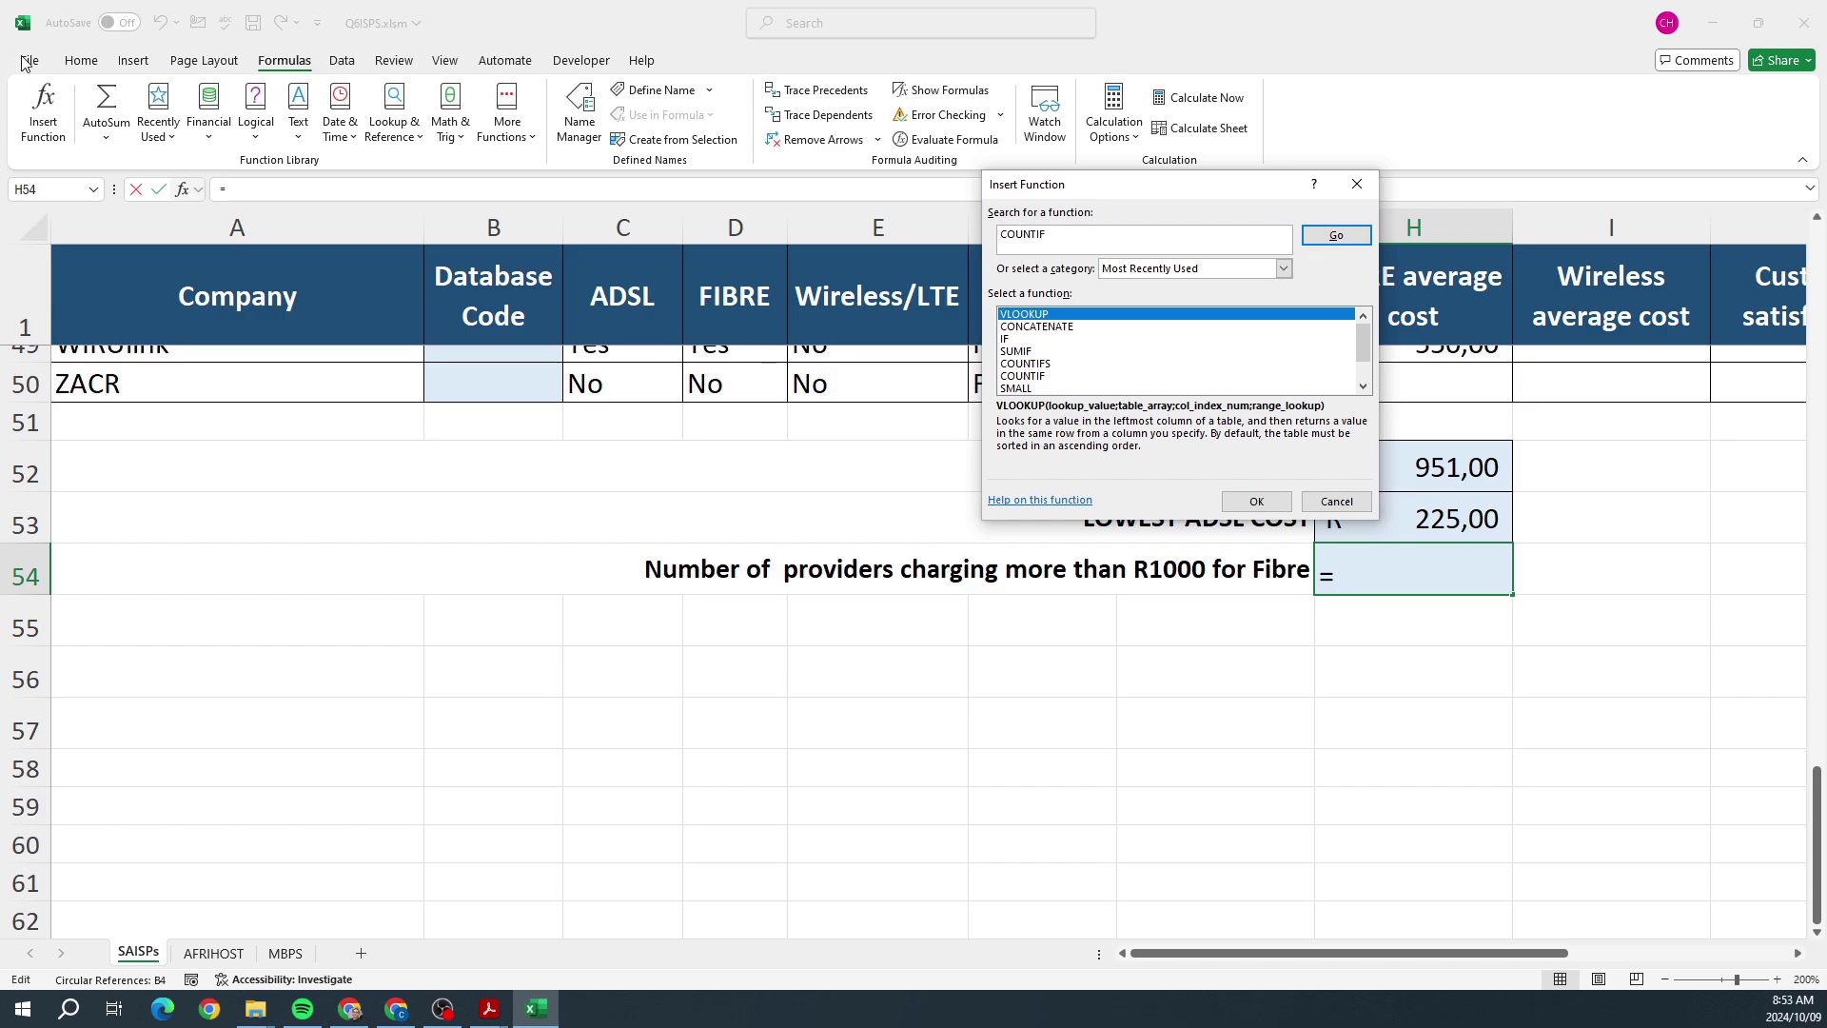
pyautogui.click(1323, 237)
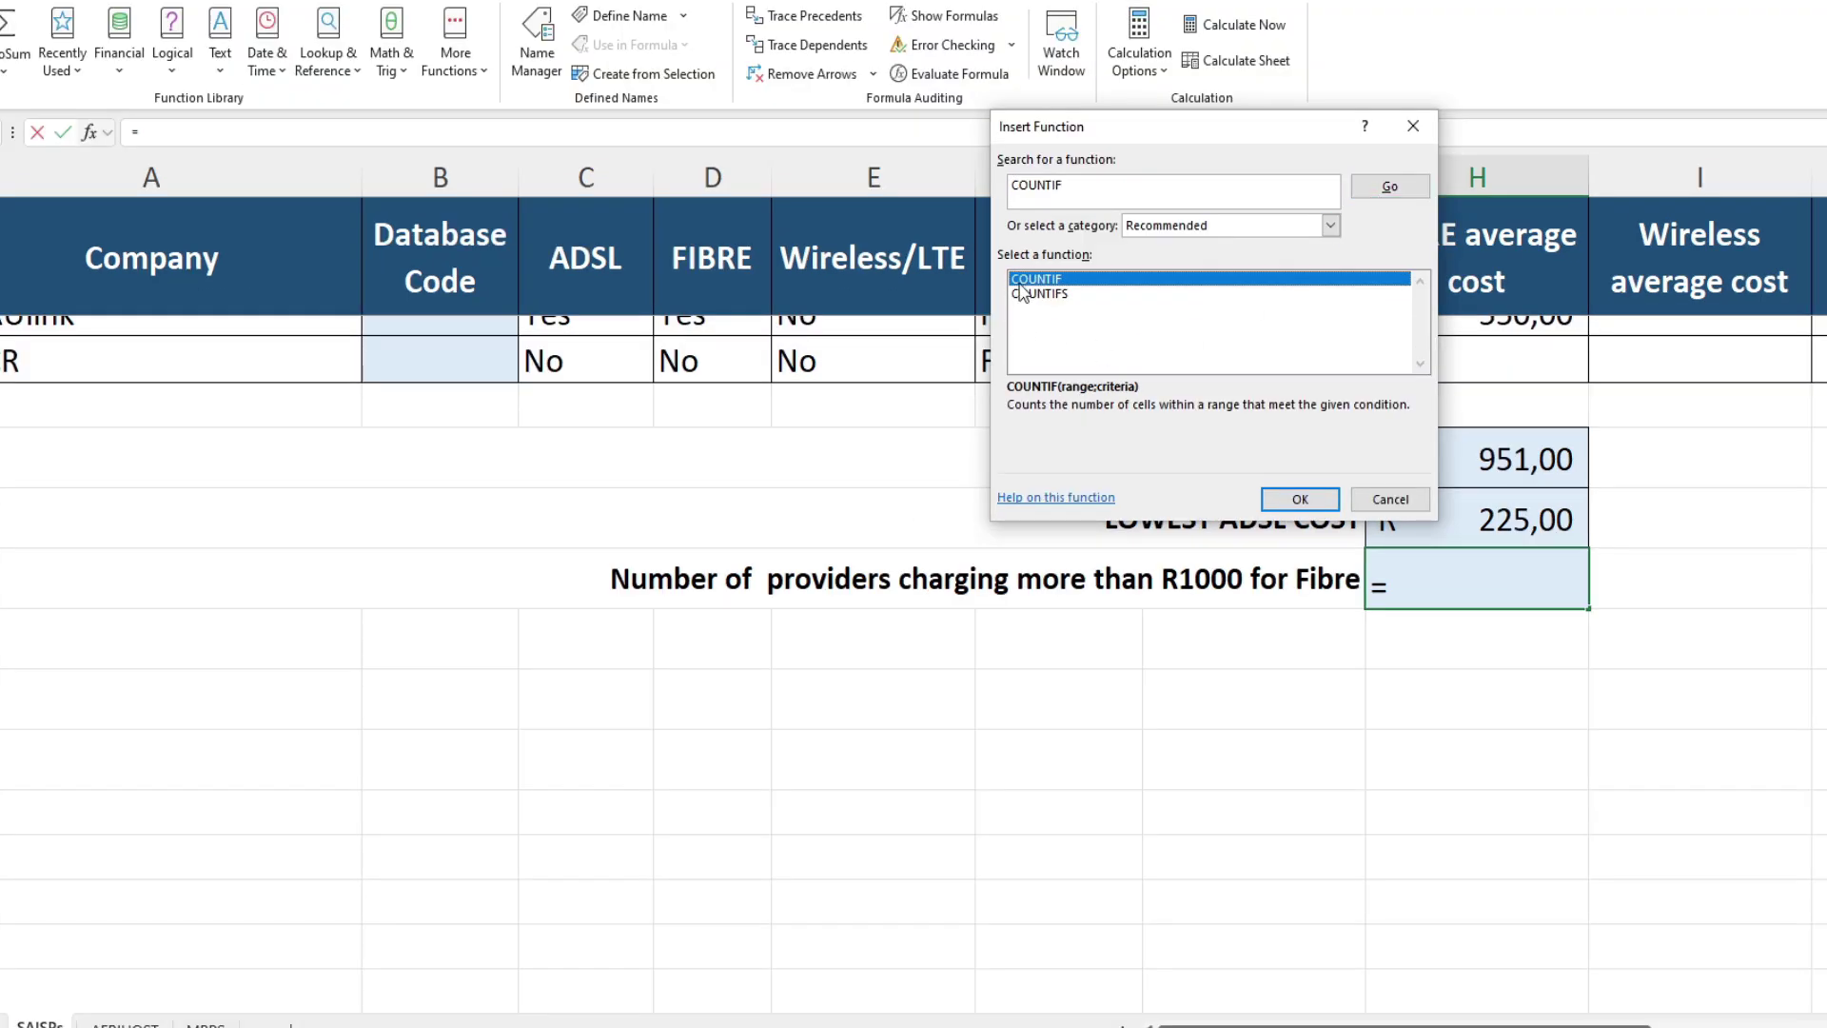
pyautogui.doubleClick(1029, 283)
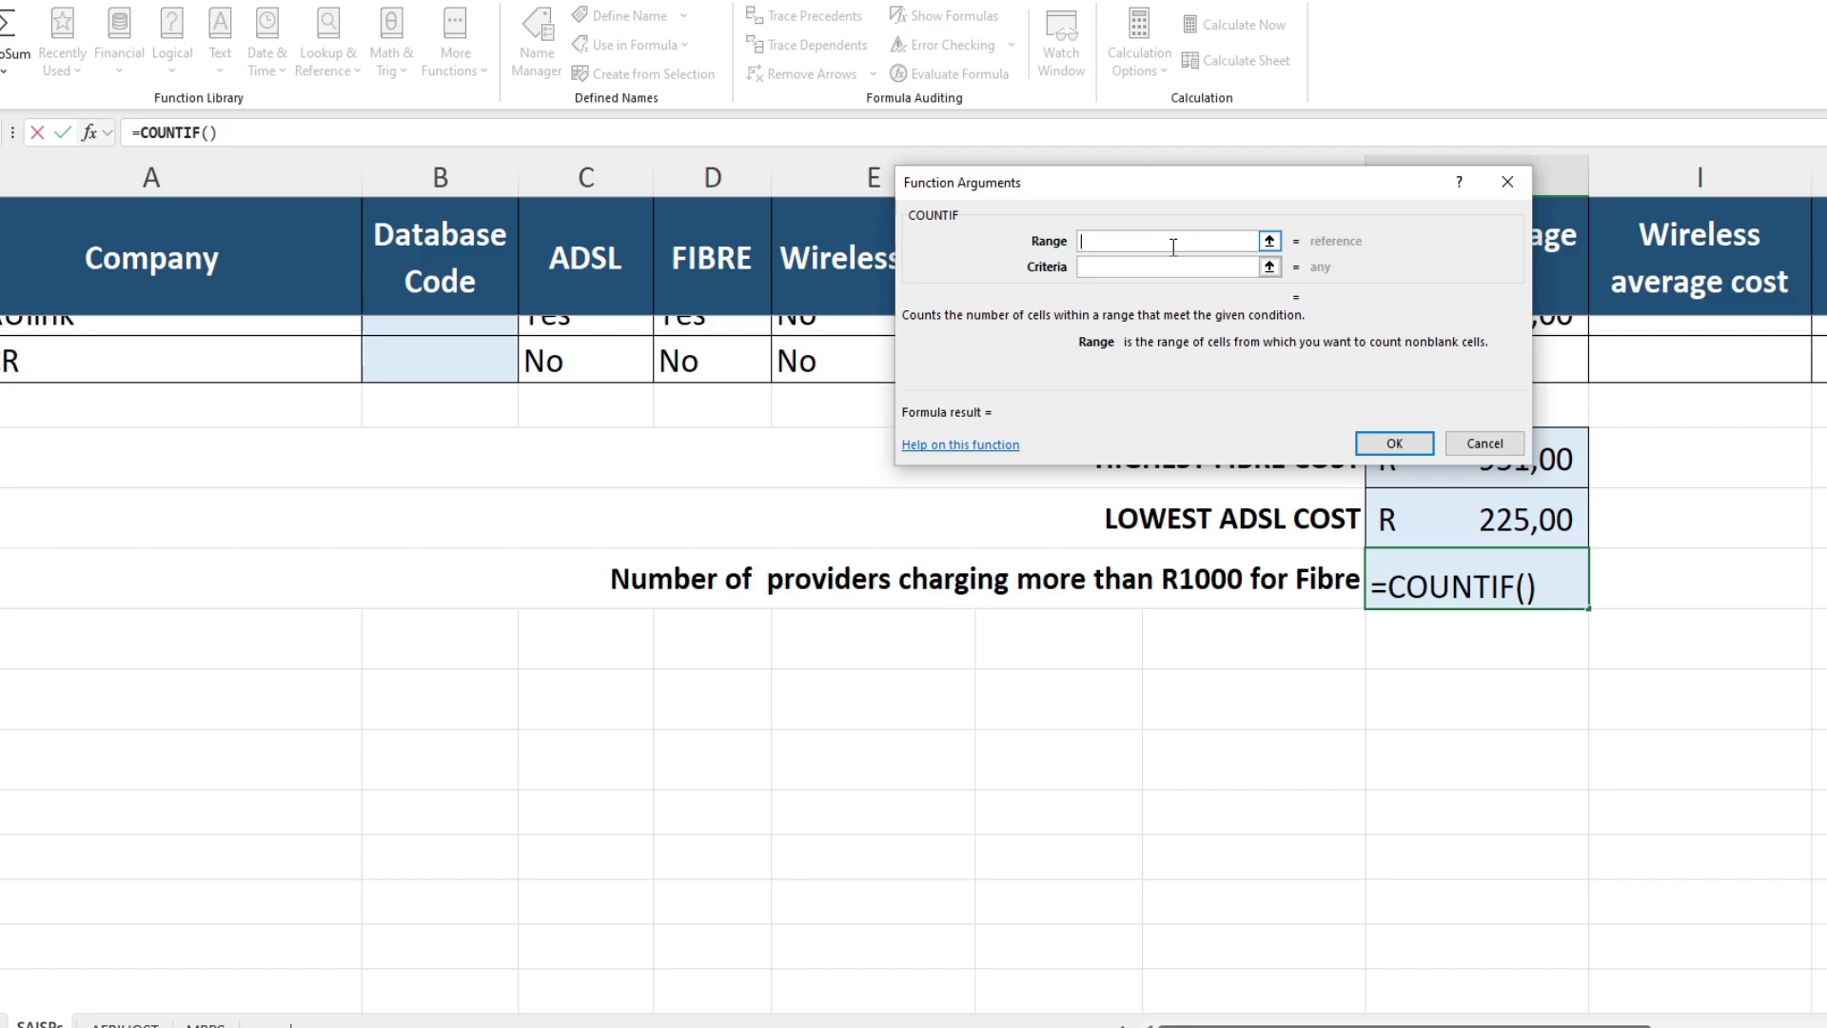
# Step: Set COUNTIF's range to H2:H50 and criteria to ">1000", returning 0,00
pyautogui.moveTo(1185, 199); pyautogui.dragTo(918, 171)
pyautogui.moveTo(1485, 371); pyautogui.dragTo(1590, 329)
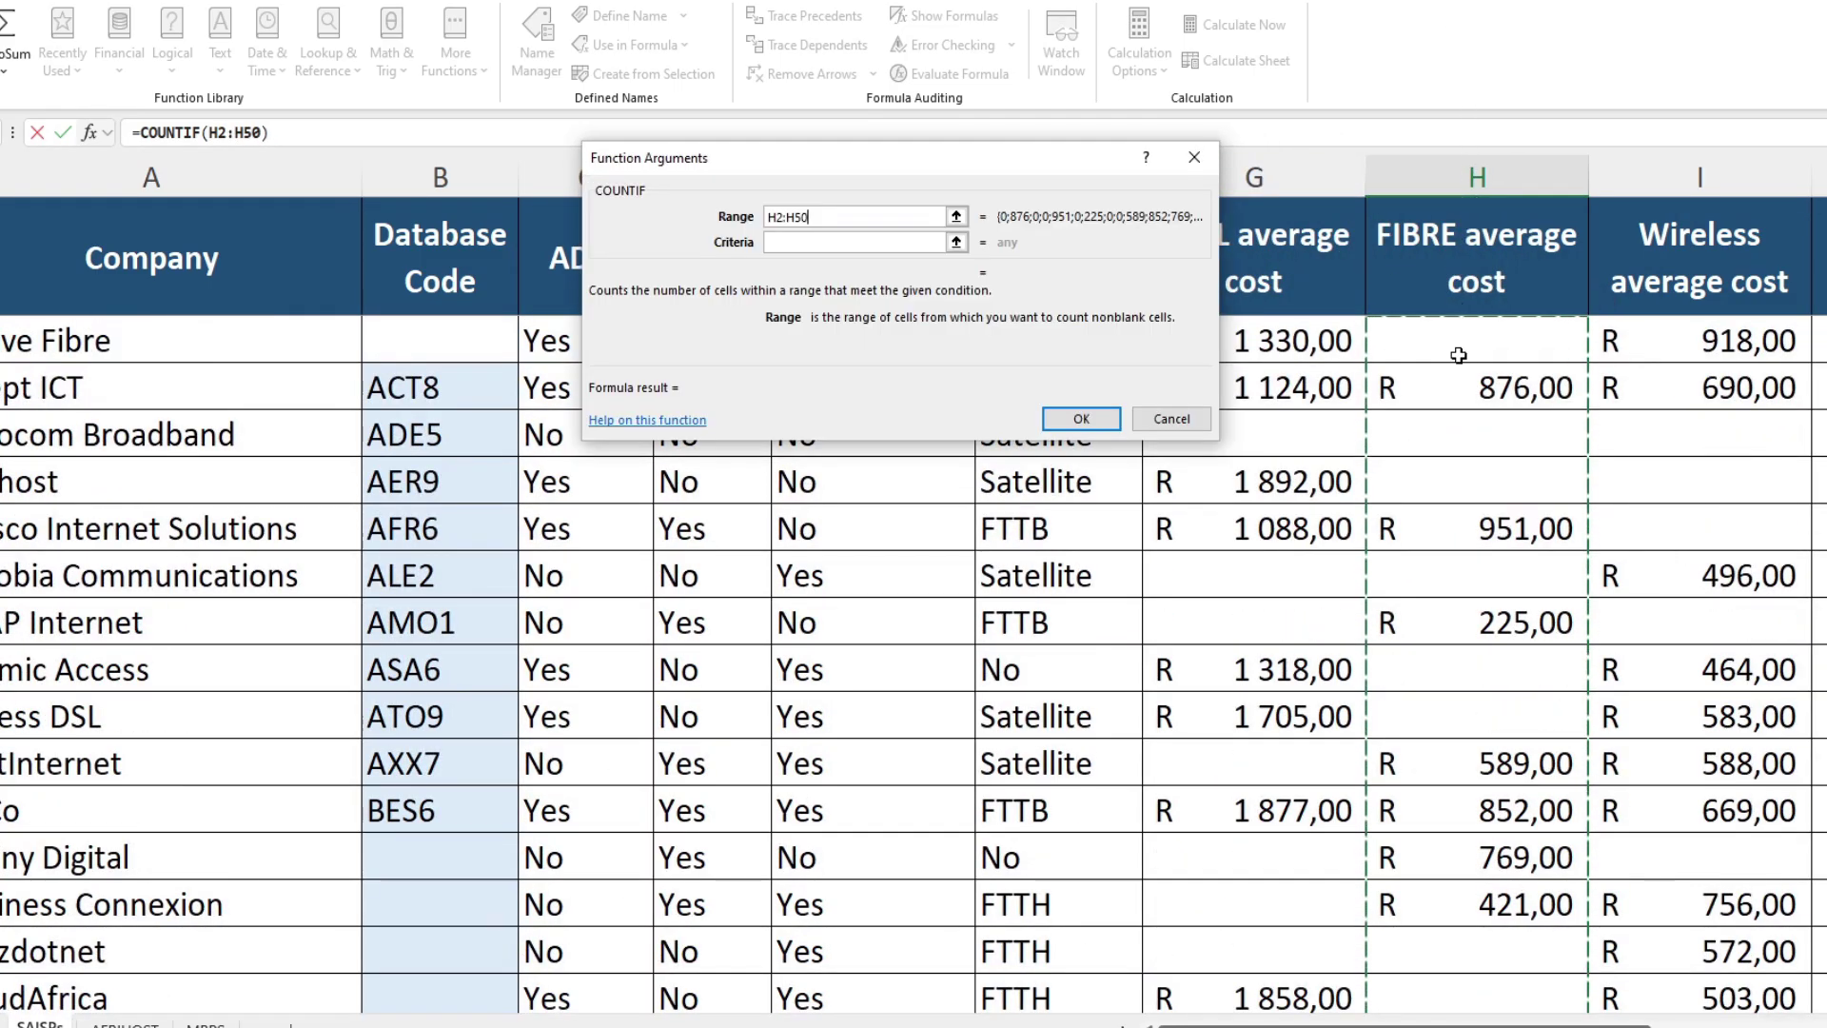
pyautogui.click(837, 242)
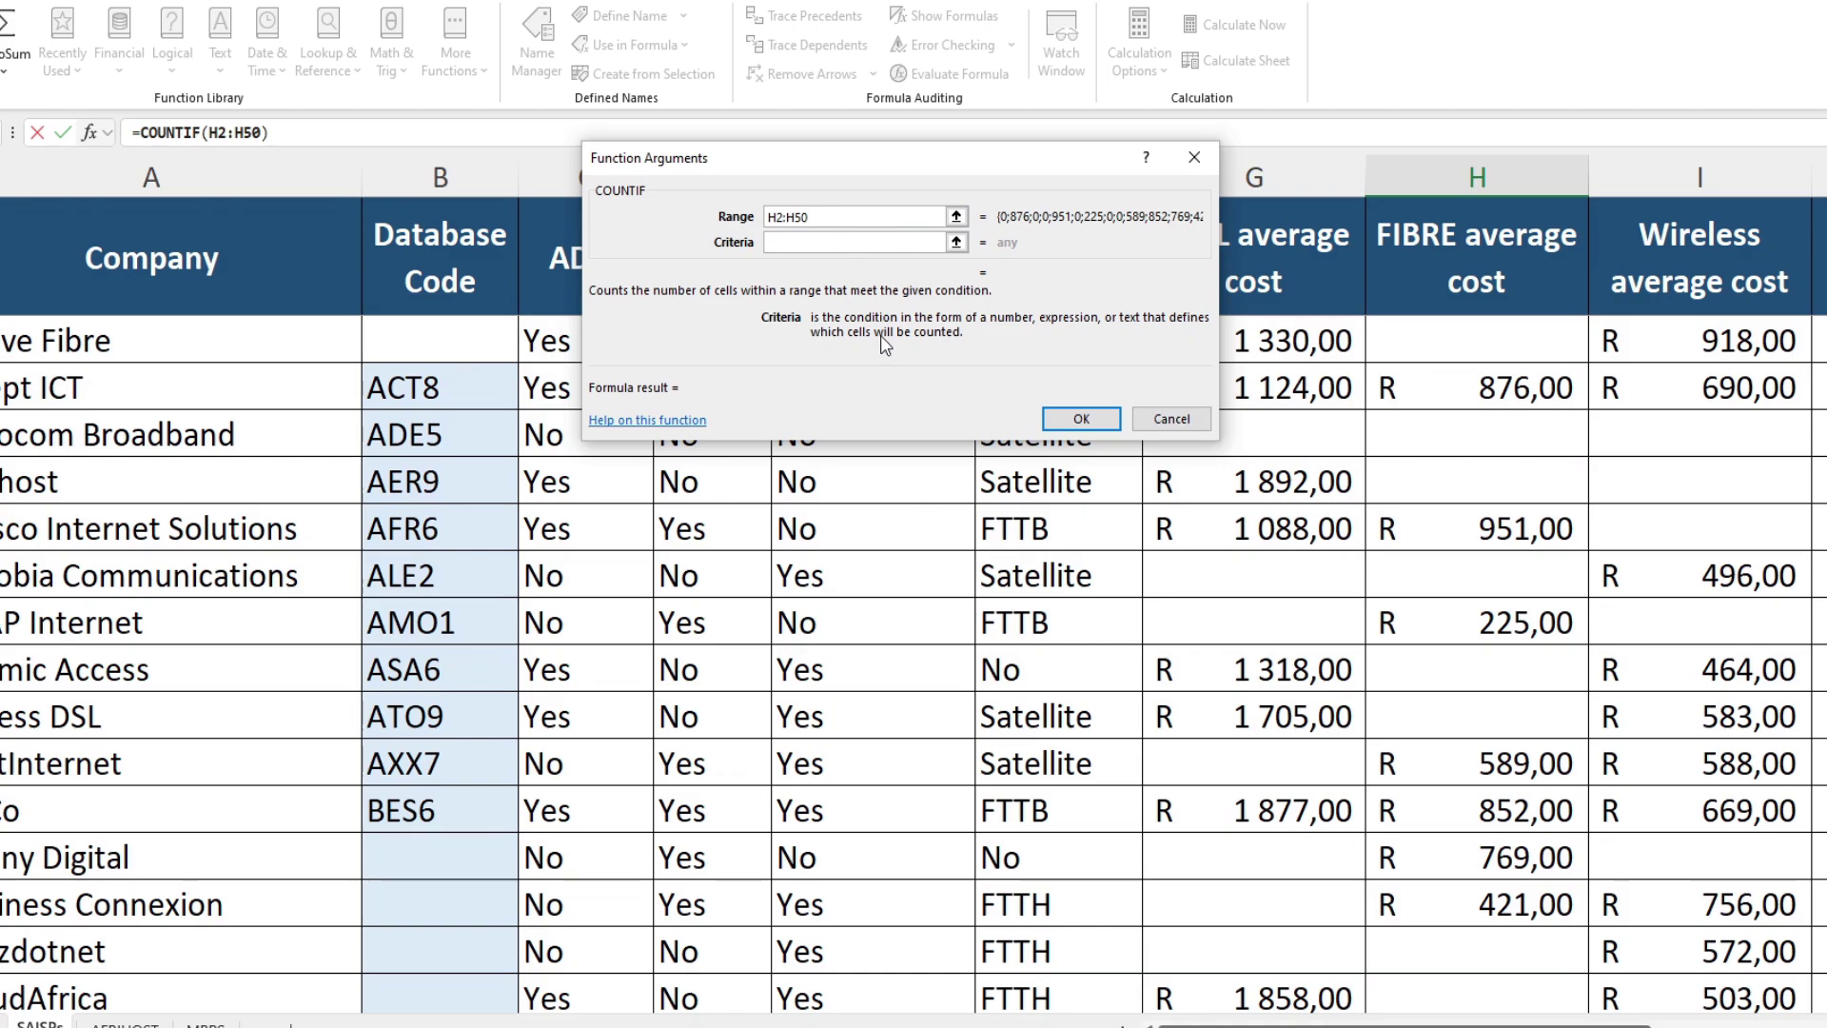
pyautogui.write('>1000')
pyautogui.click(865, 217)
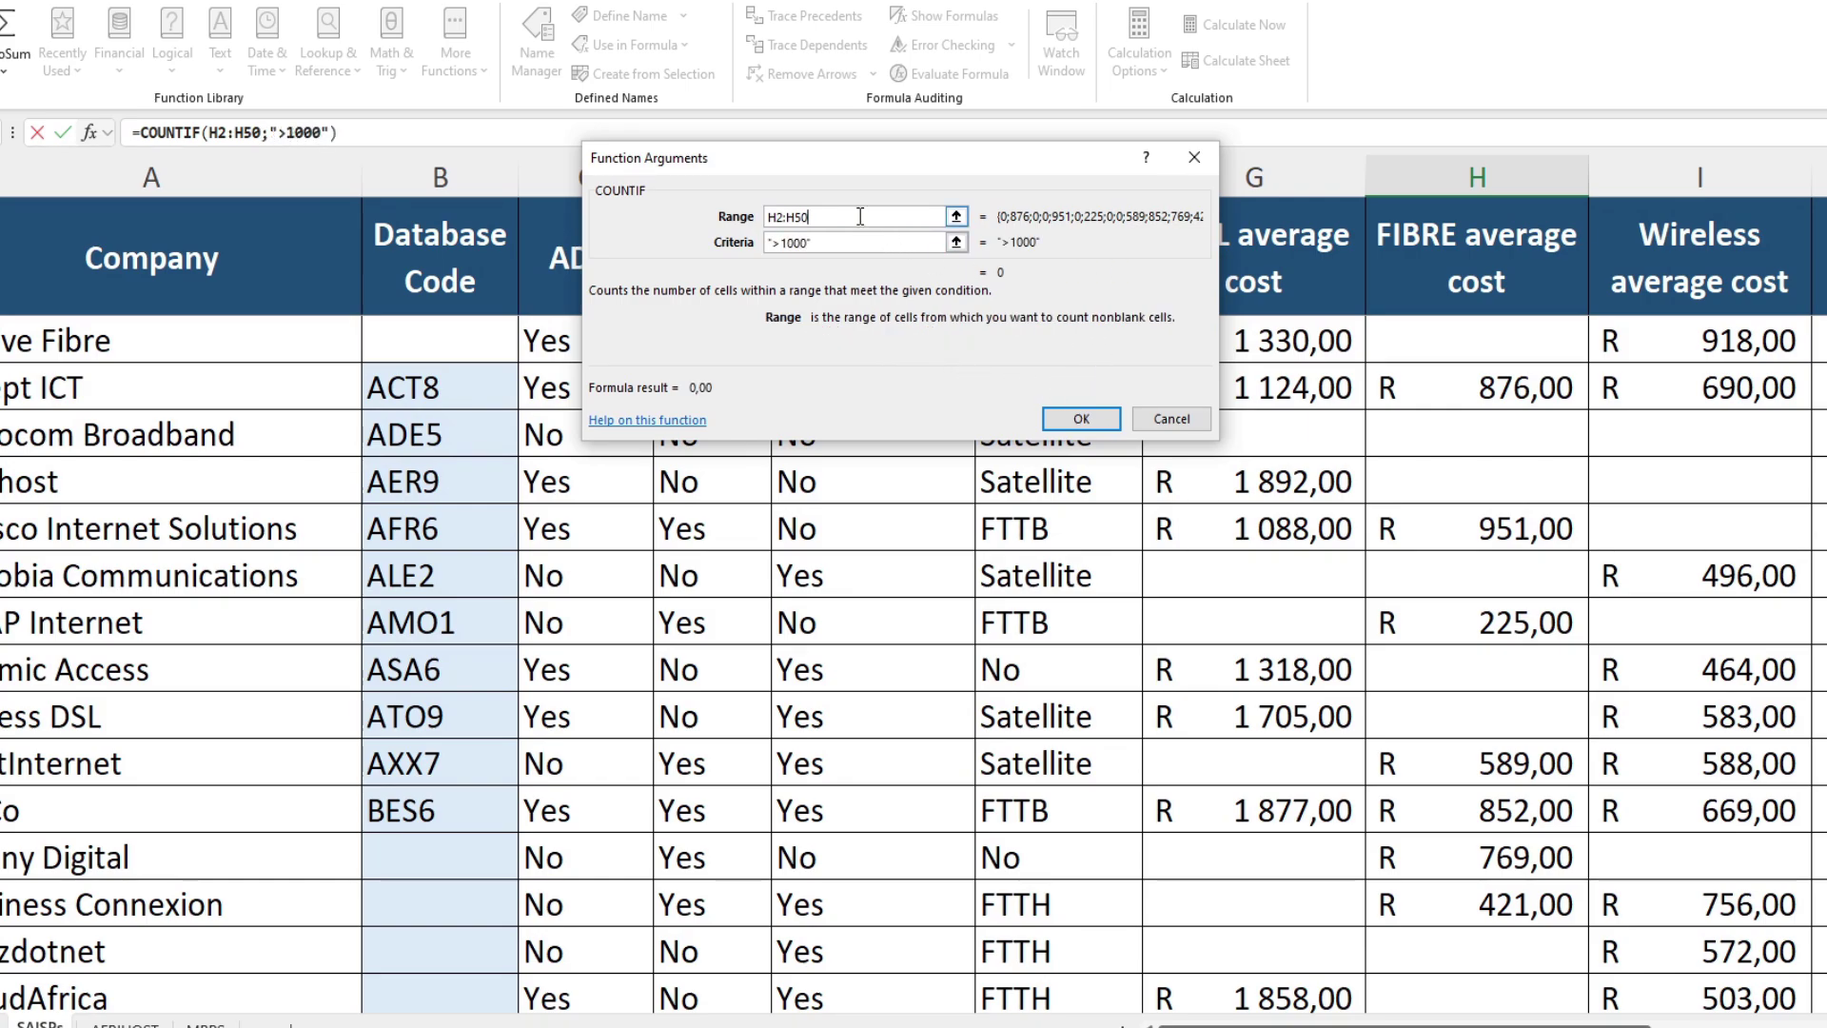
pyautogui.click(1081, 418)
pyautogui.scroll(-10, 1189, 556)
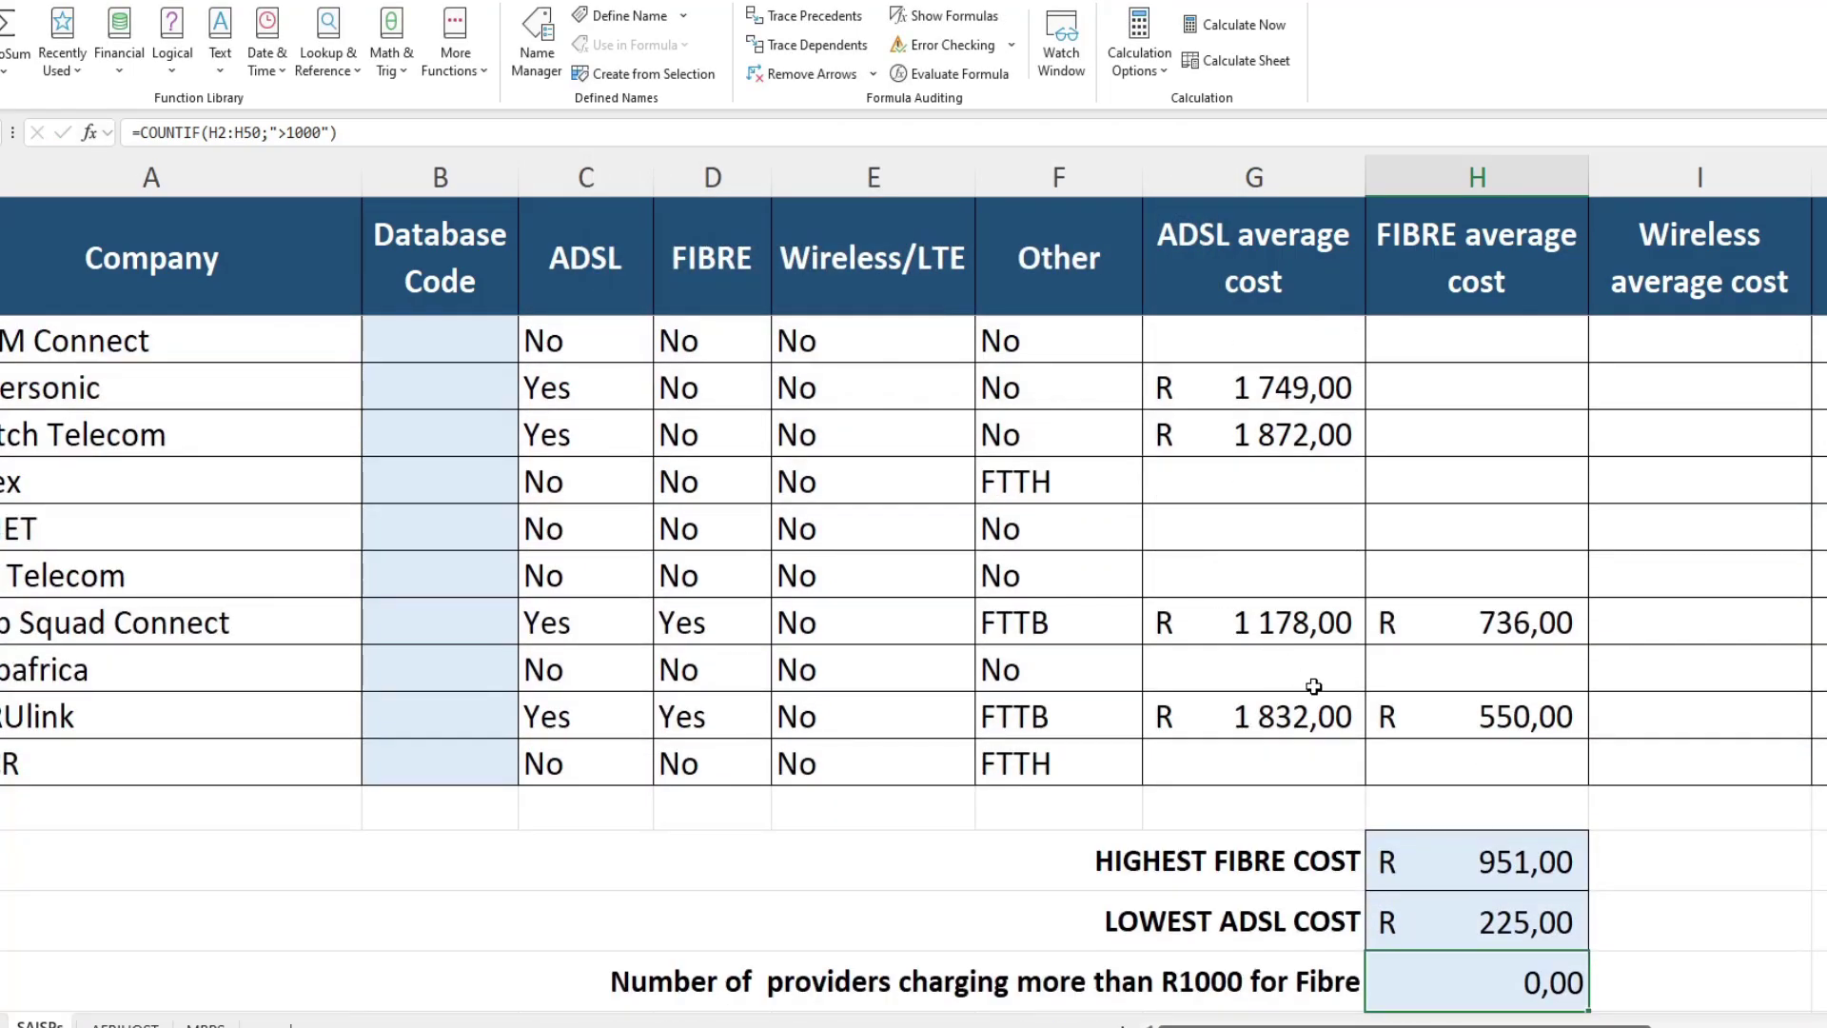
pyautogui.scroll(1, 1465, 856)
pyautogui.scroll(13, 1474, 866)
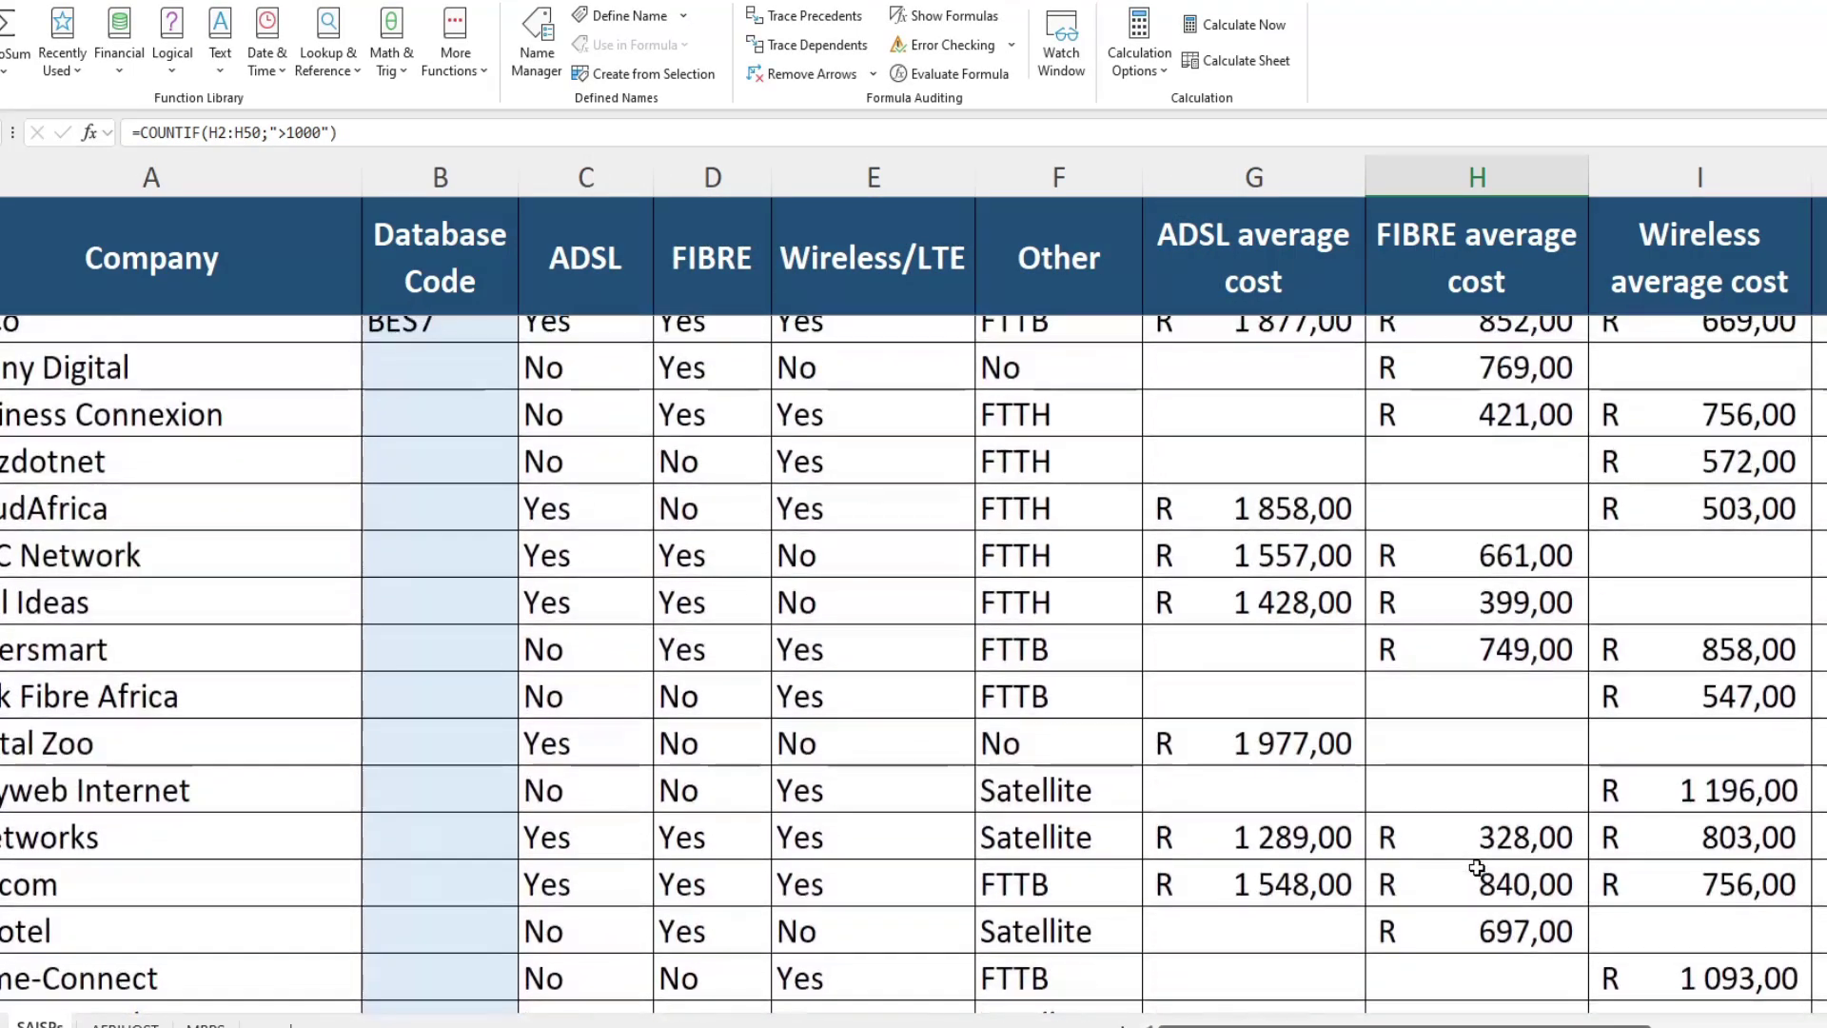
pyautogui.scroll(-14, 1477, 866)
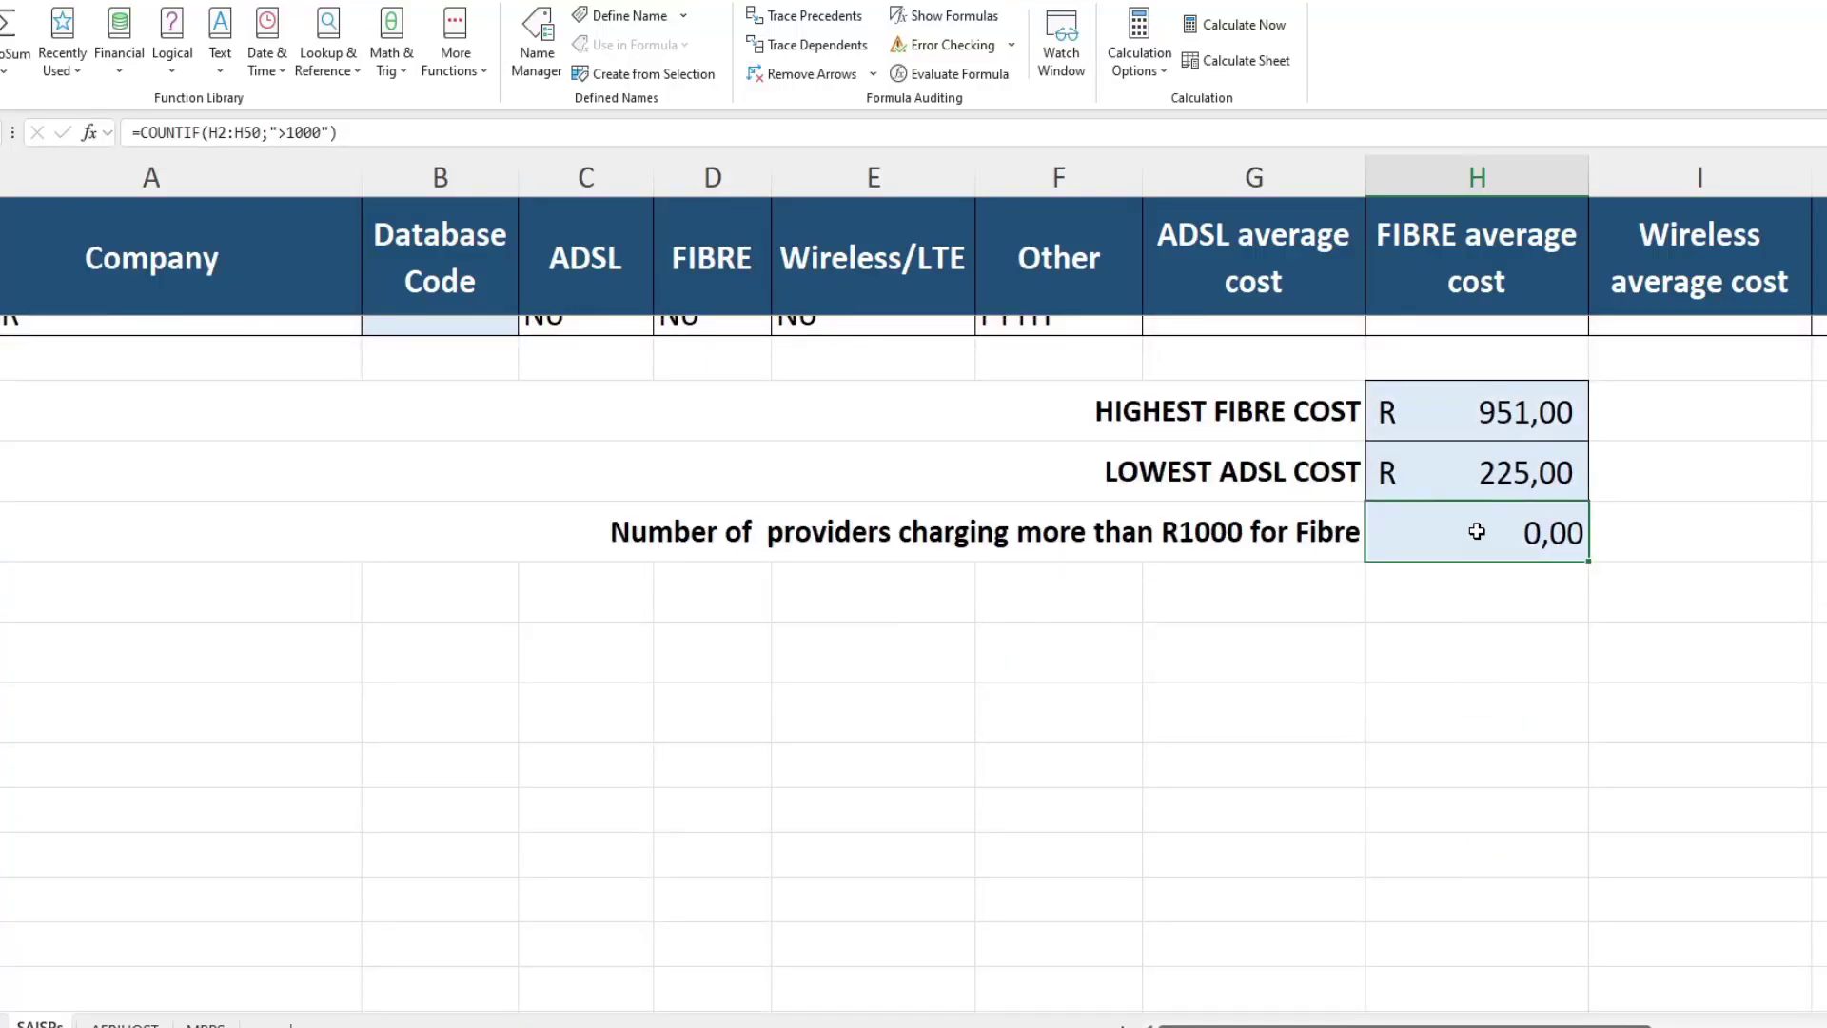
# Step: Change H54's COUNTIF threshold from ">1000" to ">800"
pyautogui.doubleClick(1476, 531)
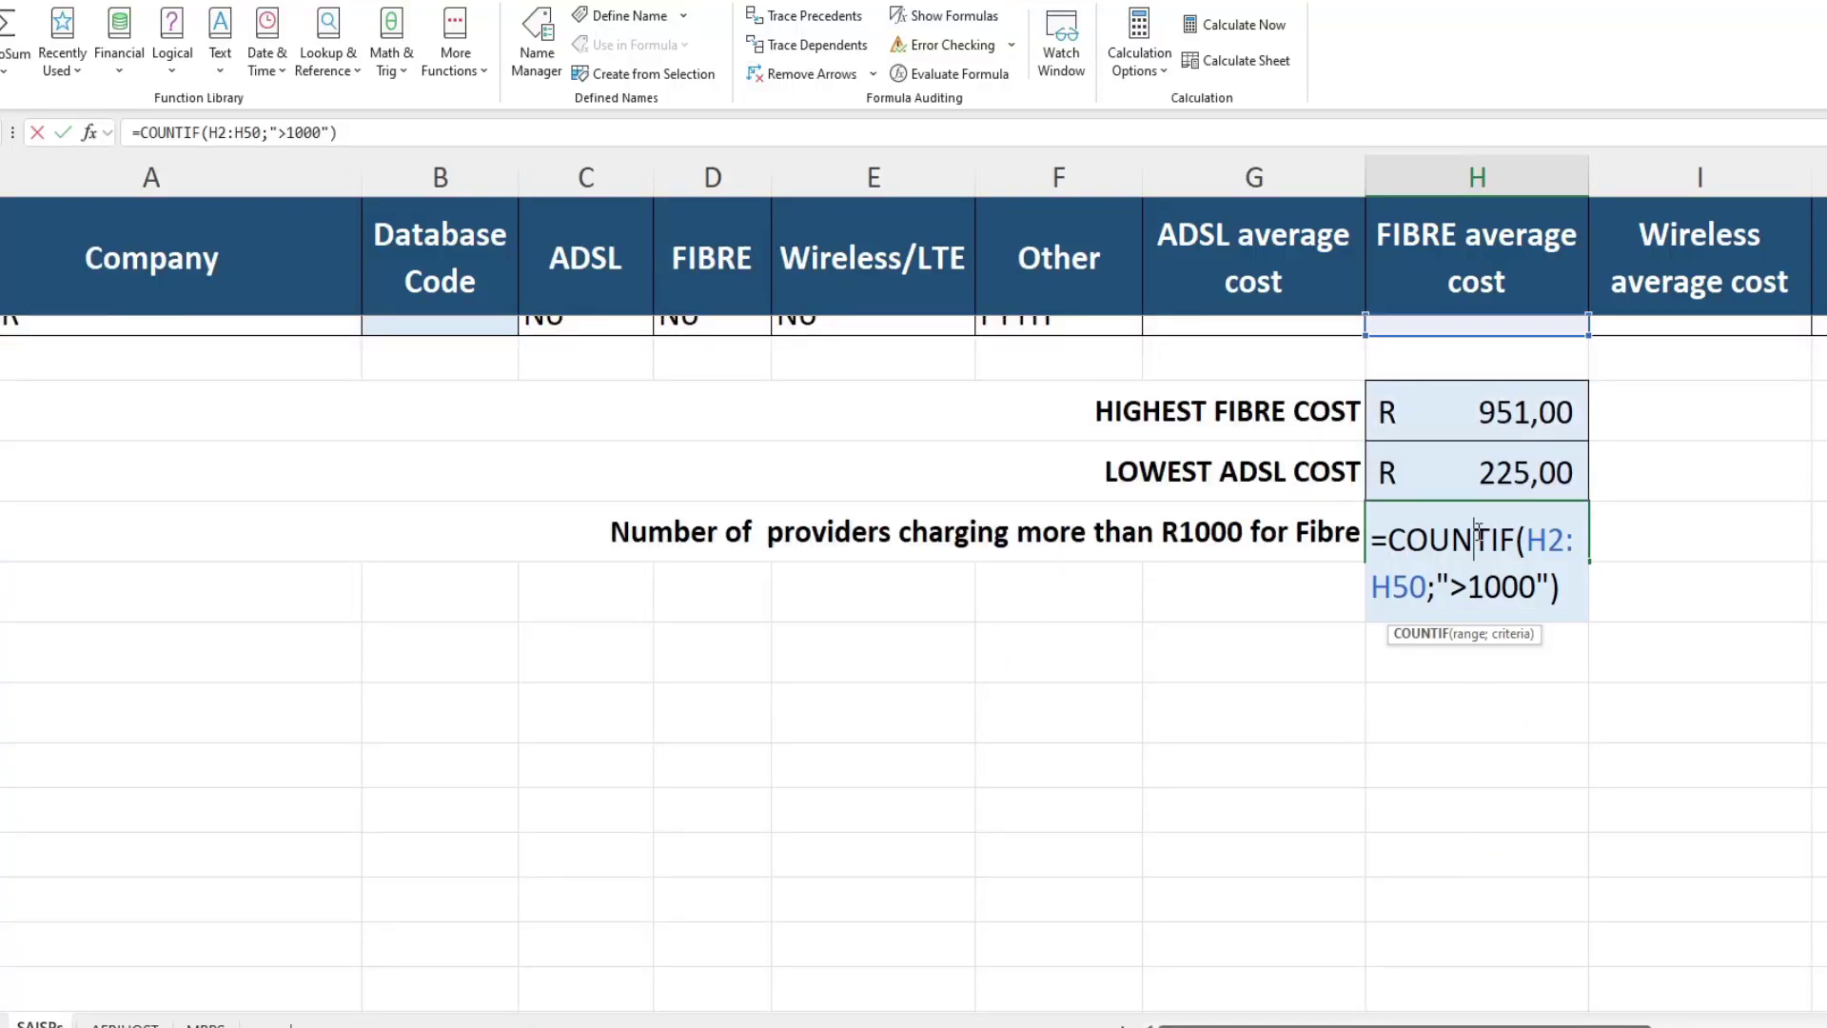
pyautogui.click(1479, 589)
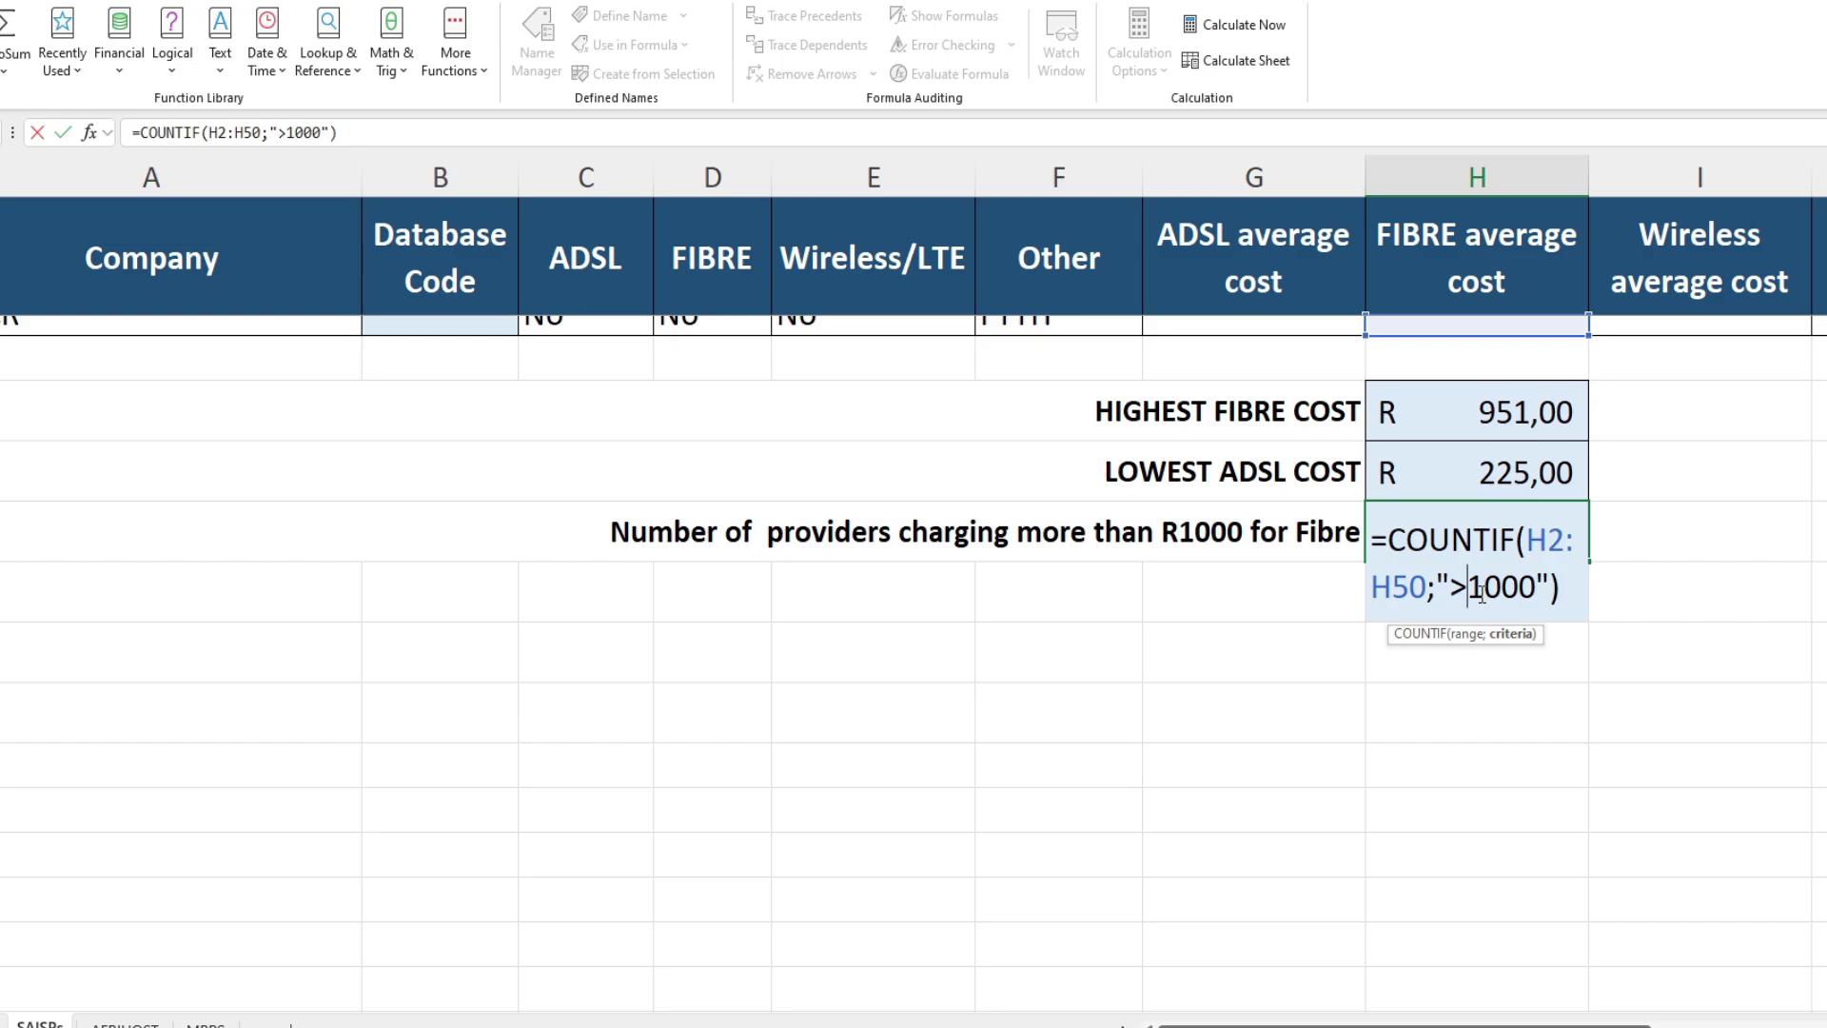
pyautogui.press('BackSpace')
pyautogui.write('8')
pyautogui.press('Delete')
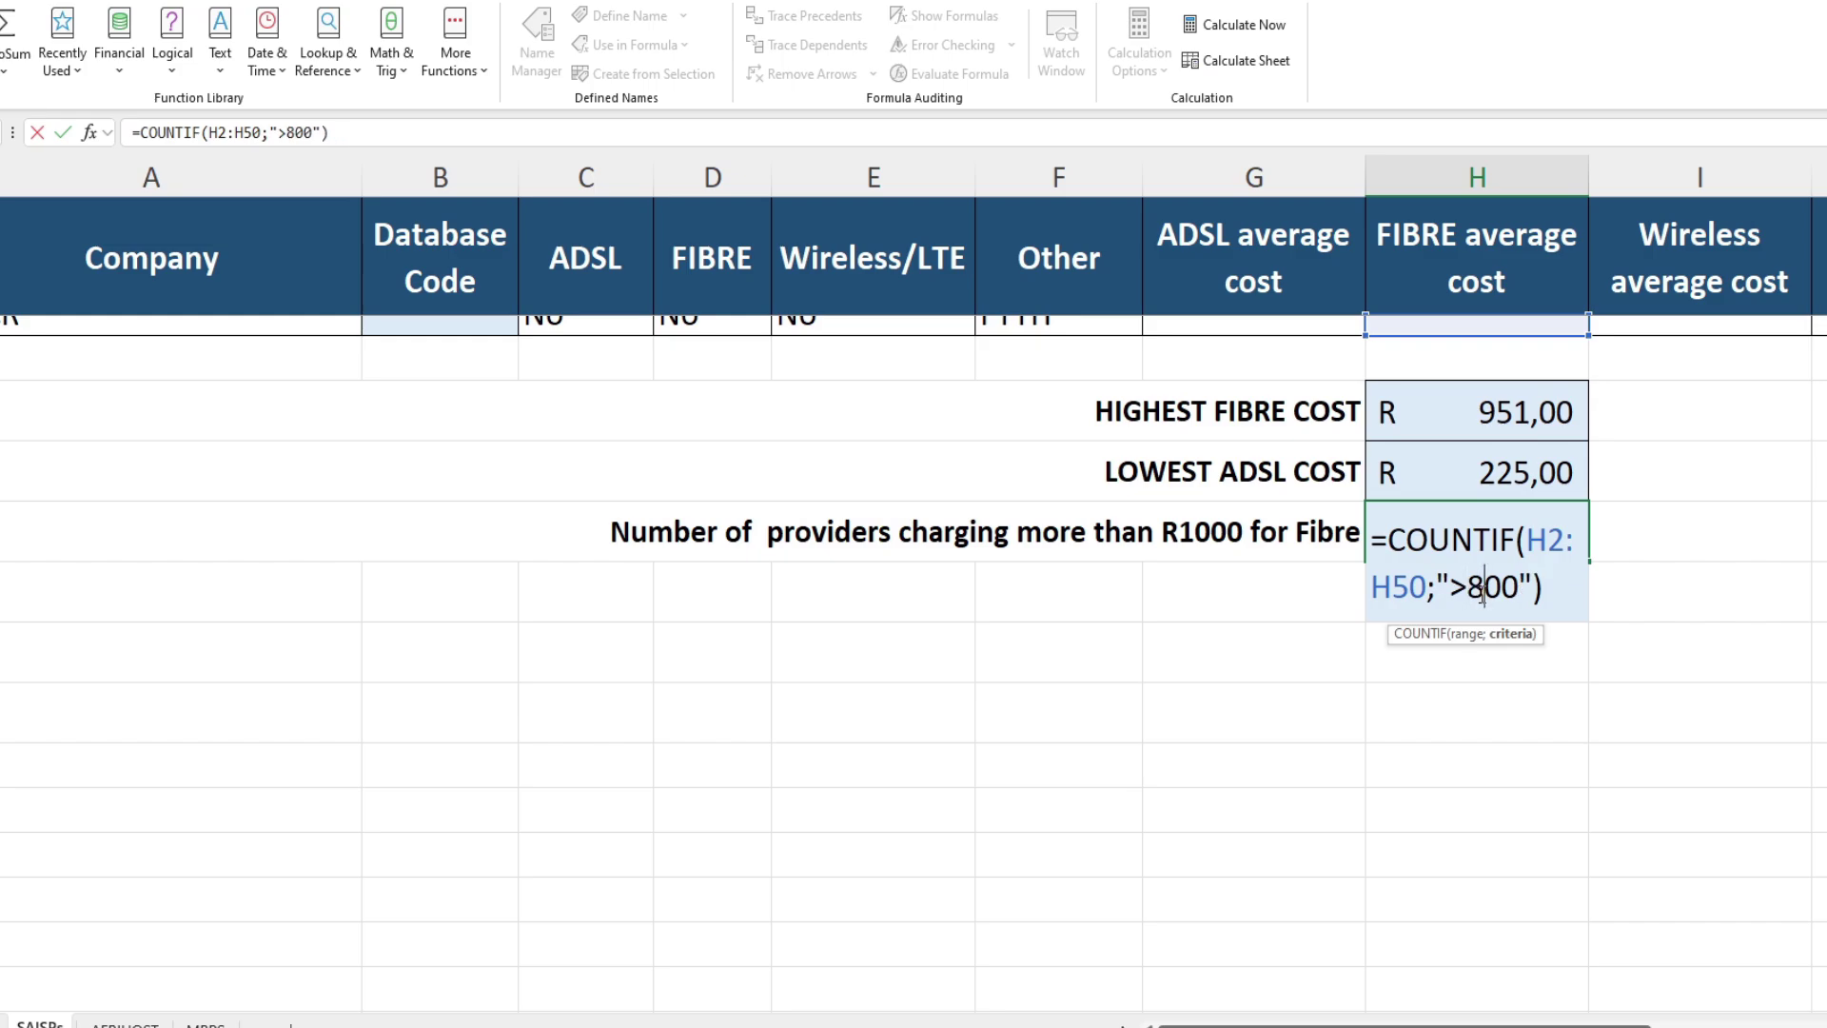
pyautogui.press('Return')
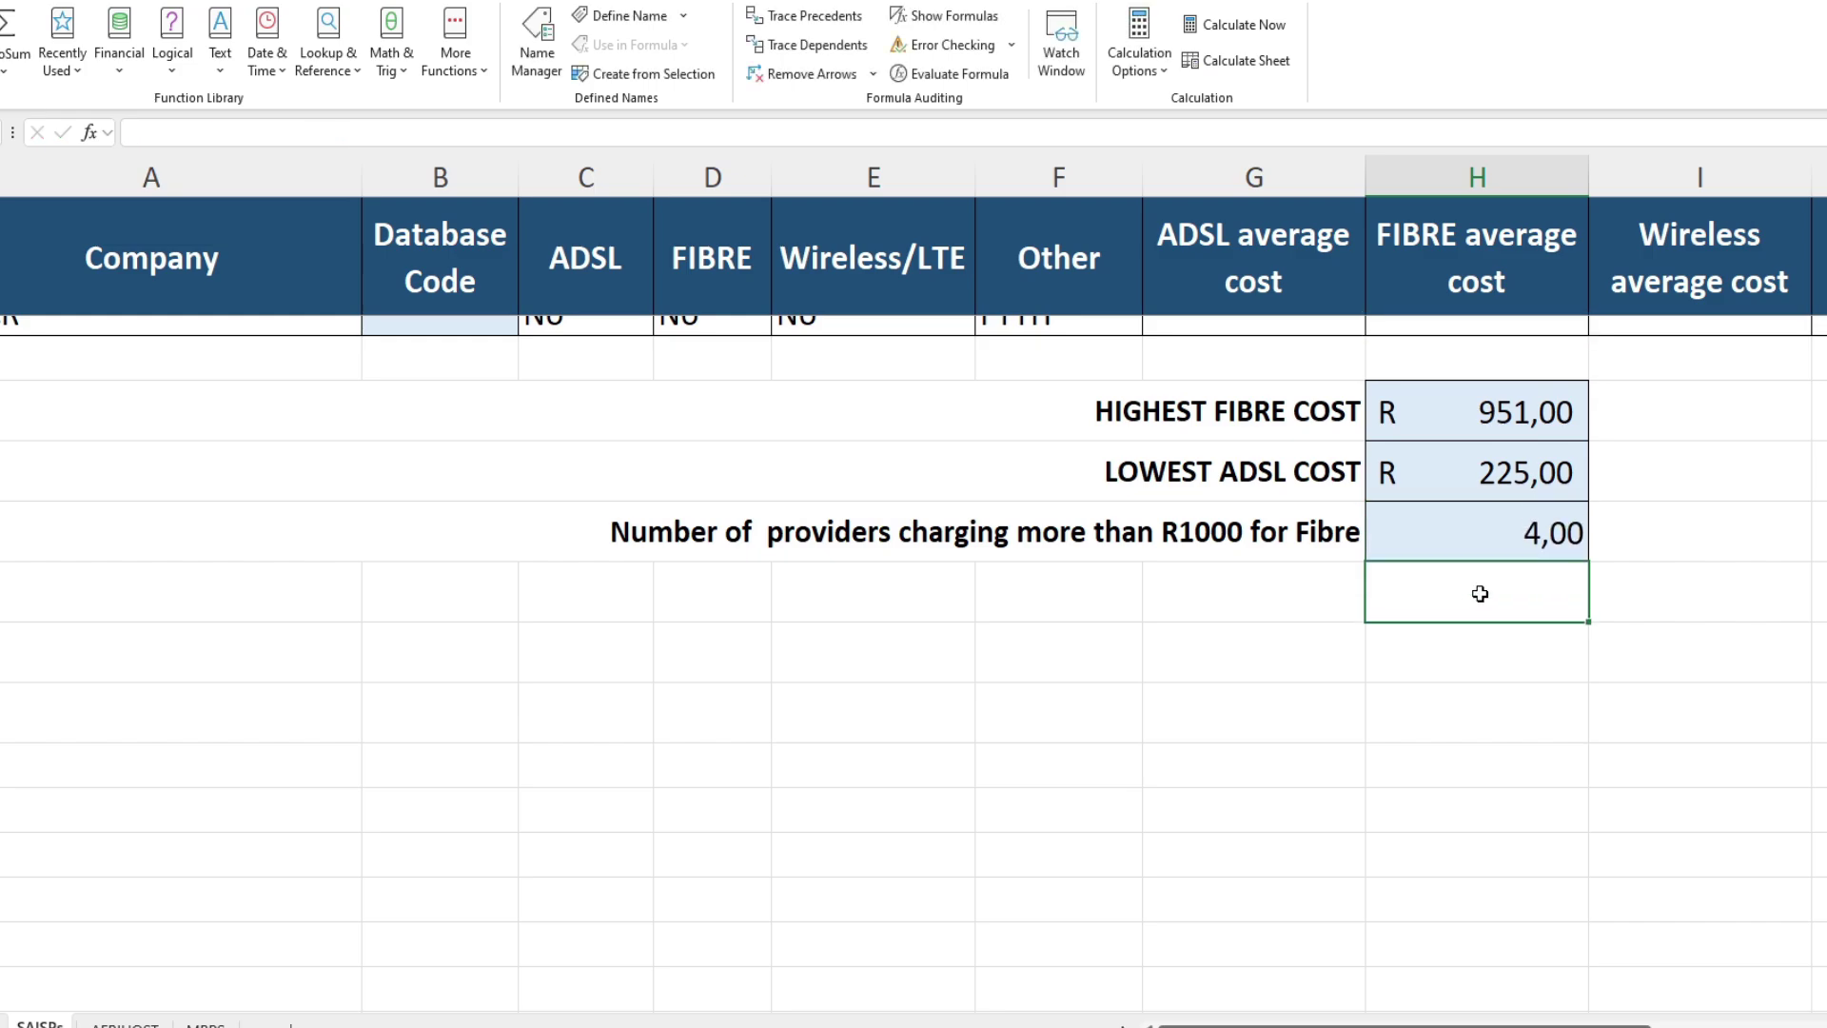
# Step: Decrease H54's decimals twice so the count shows 4 as a whole number
pyautogui.click(1474, 536)
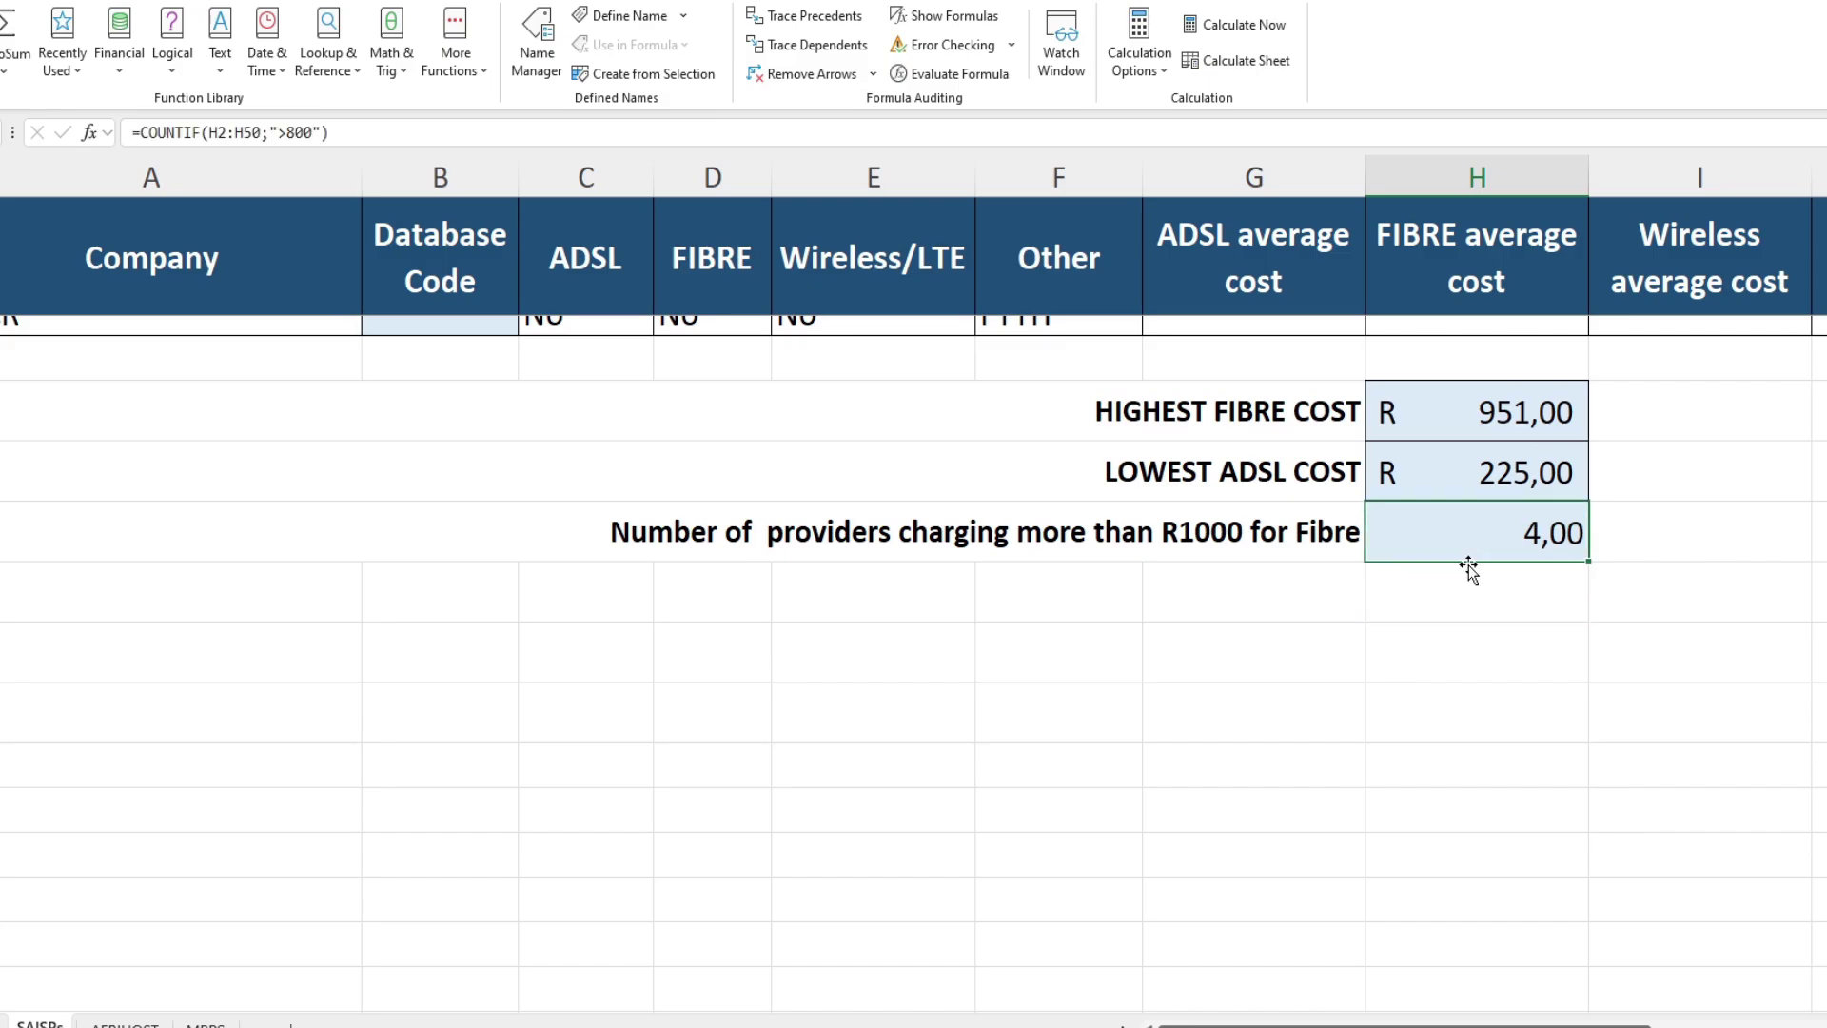
pyautogui.scroll(10, 1470, 568)
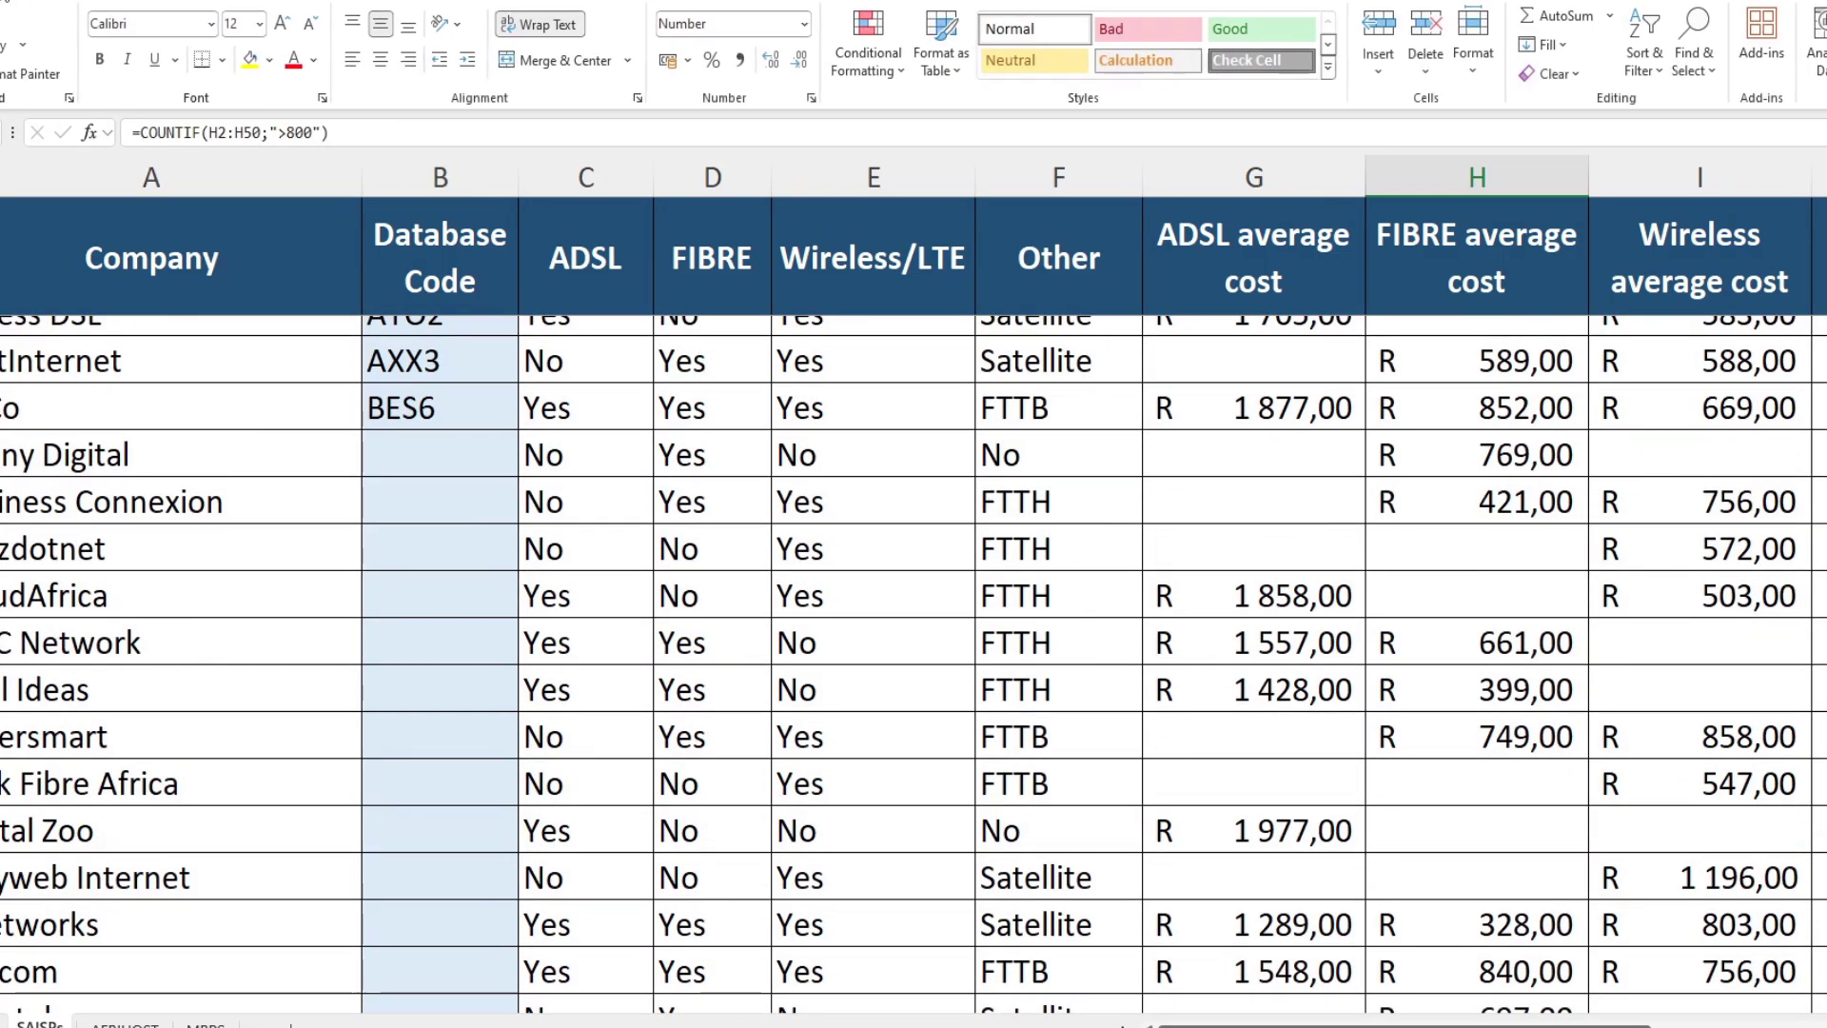
pyautogui.click(804, 65)
pyautogui.scroll(-9, 1399, 645)
pyautogui.scroll(2, 1432, 719)
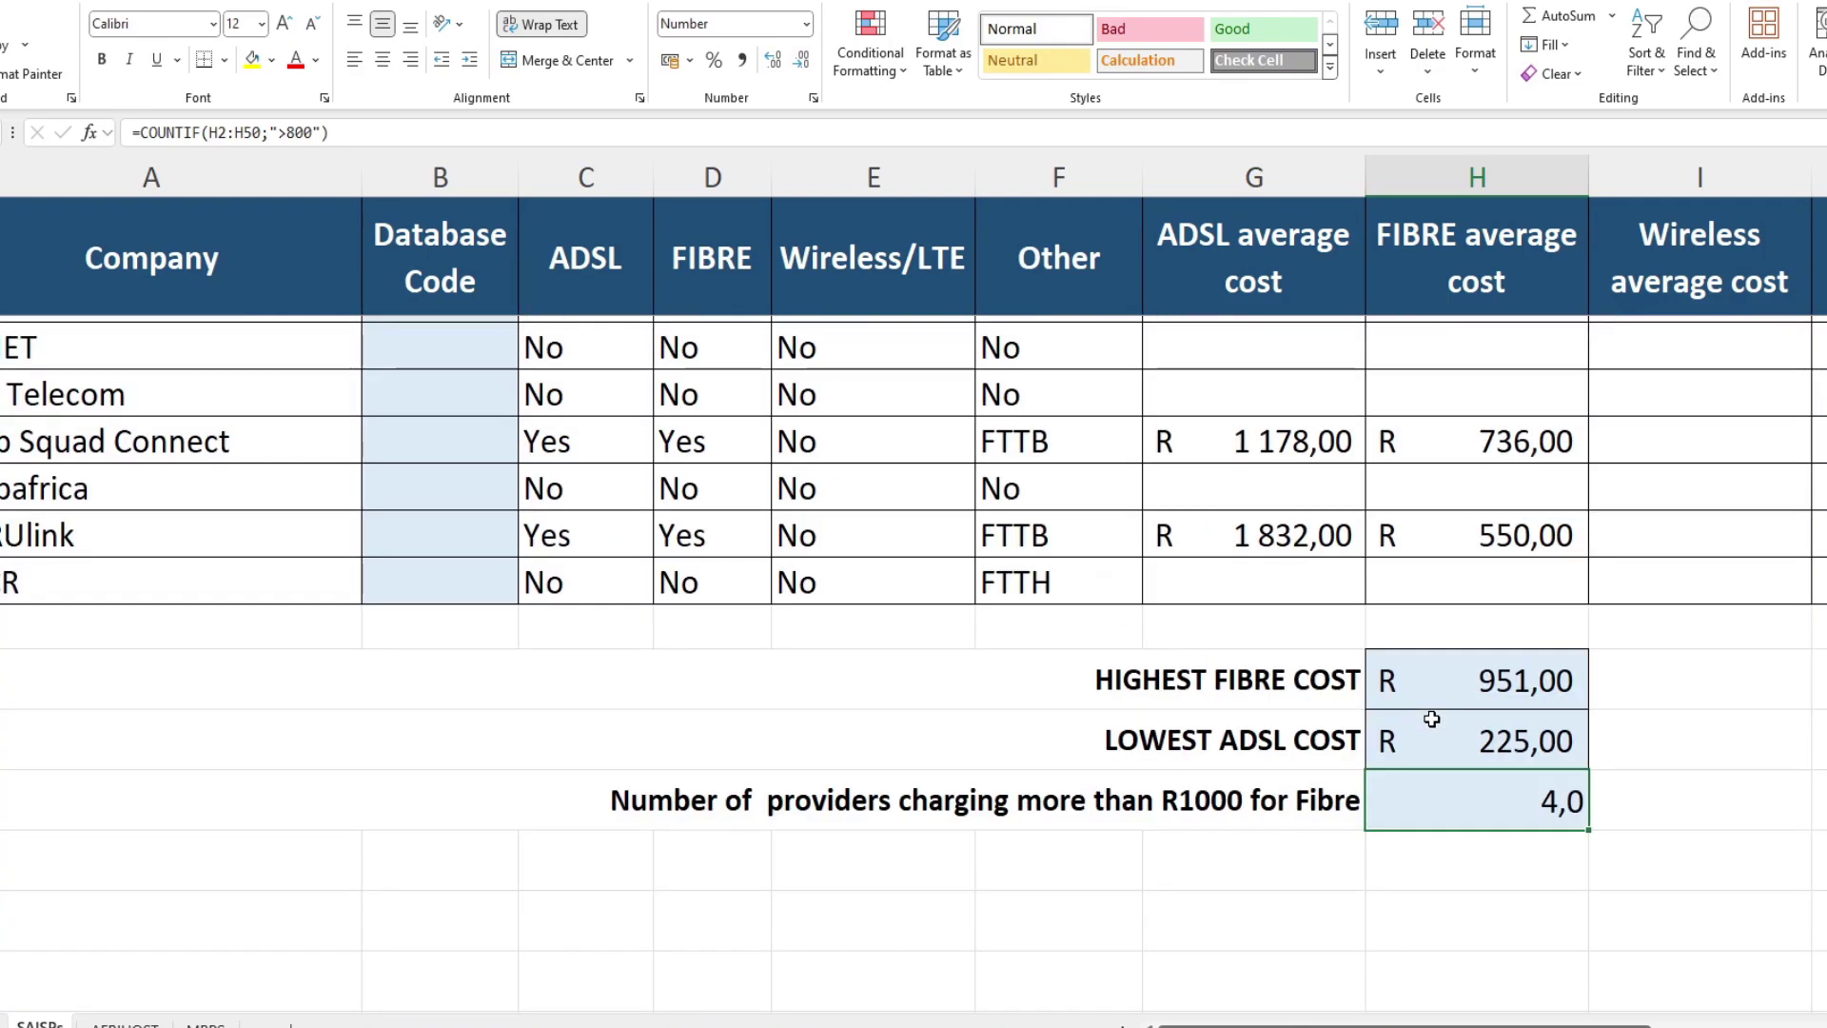
pyautogui.click(802, 60)
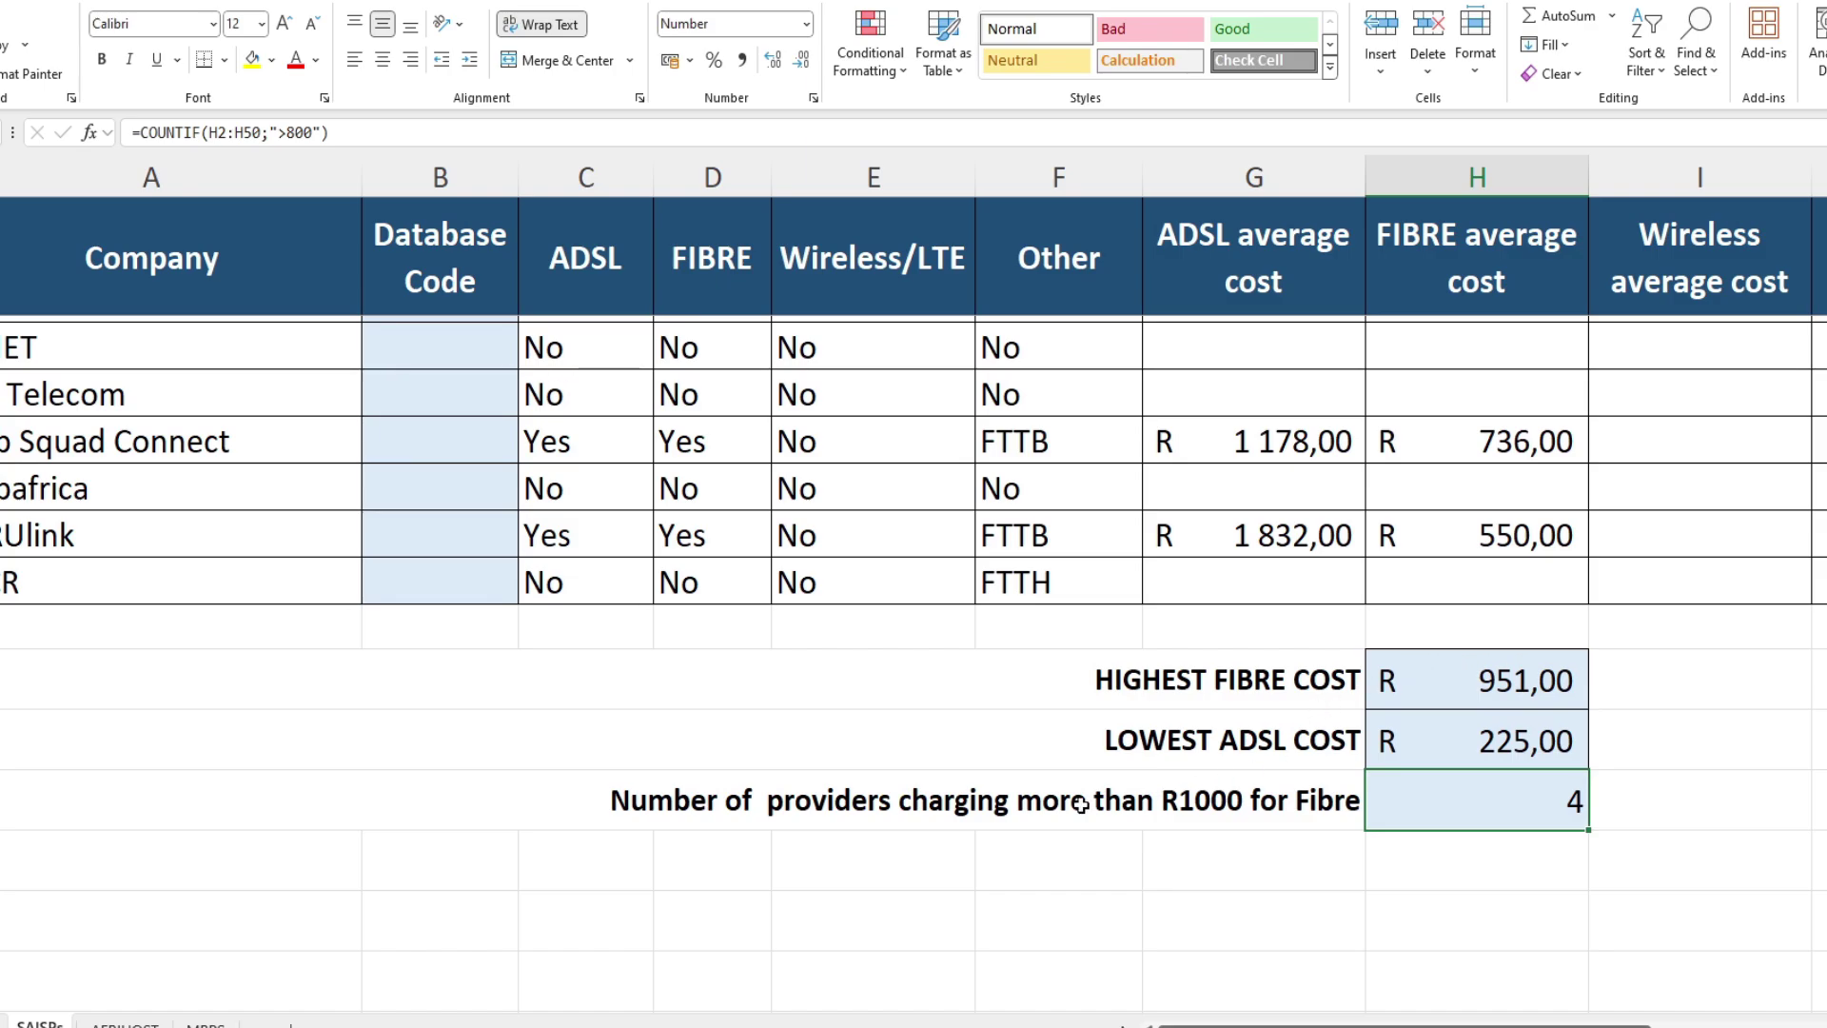
pyautogui.scroll(5, 1081, 804)
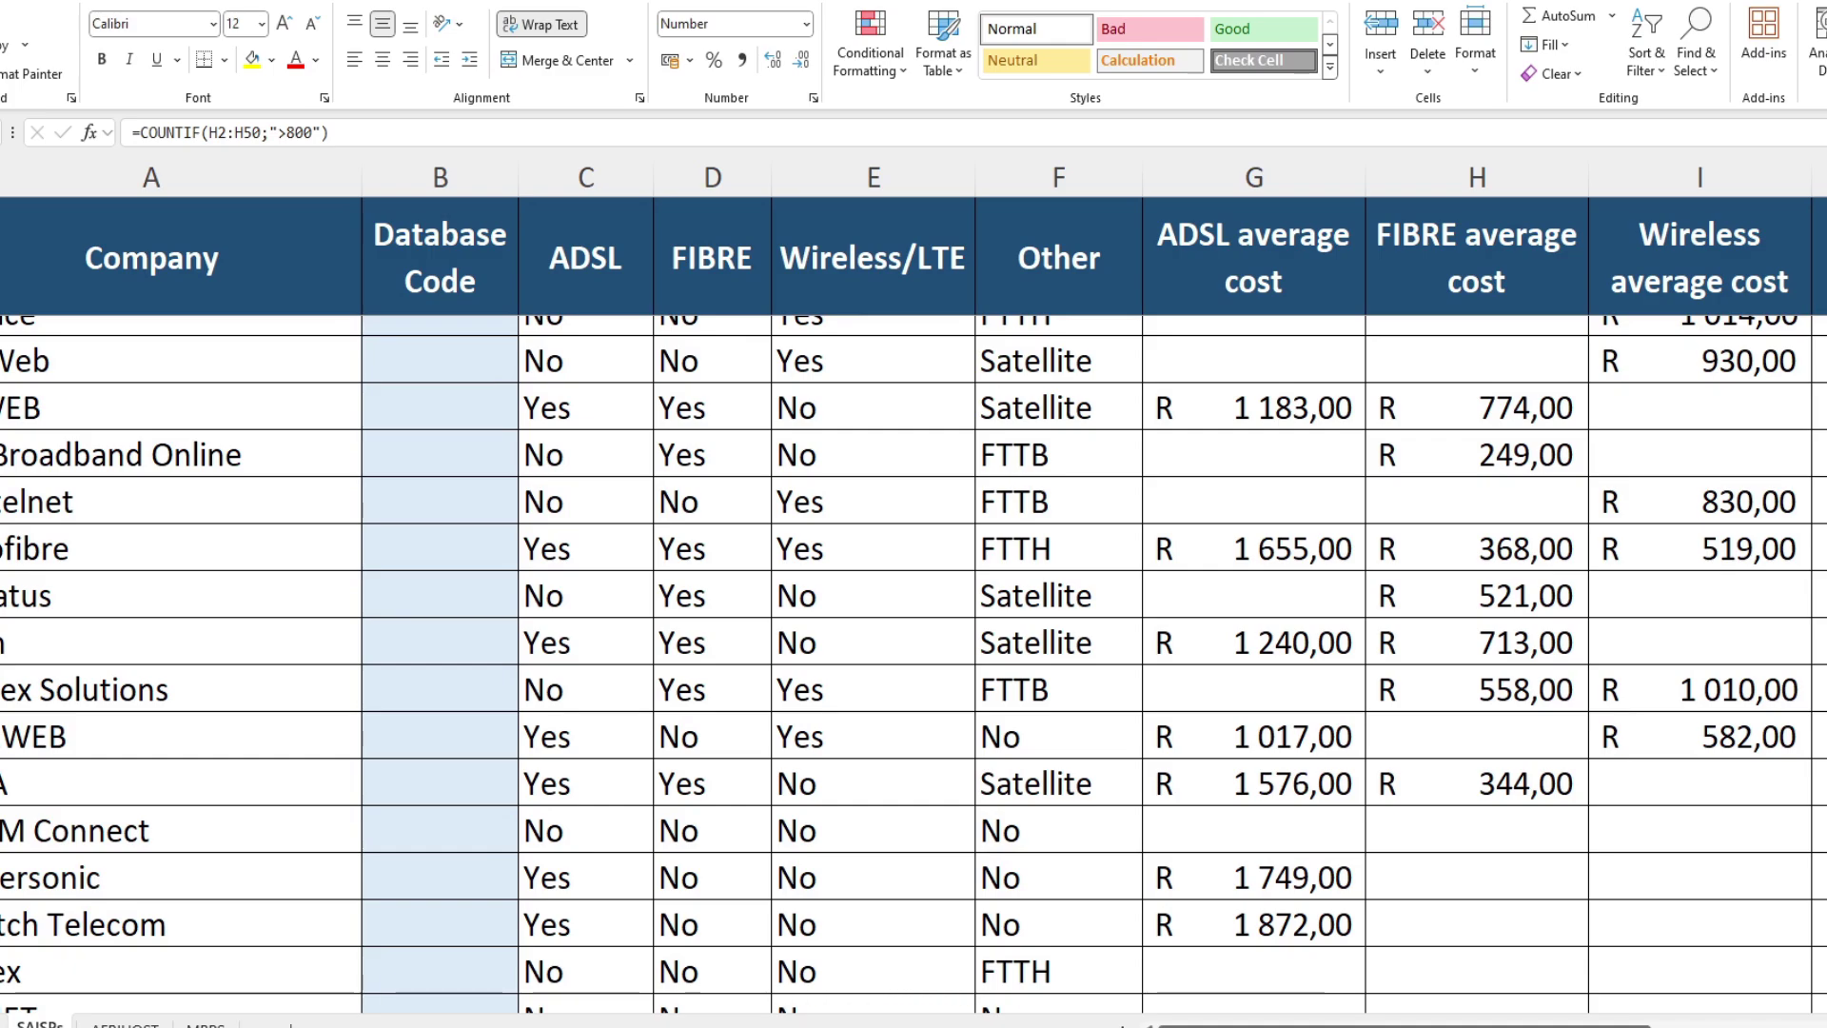
# Step: Switch to the AFRIHOST sheet and read questions 6.3 and 6.4 in the question paper
pyautogui.hotkey('ctrl', 'pagedown')
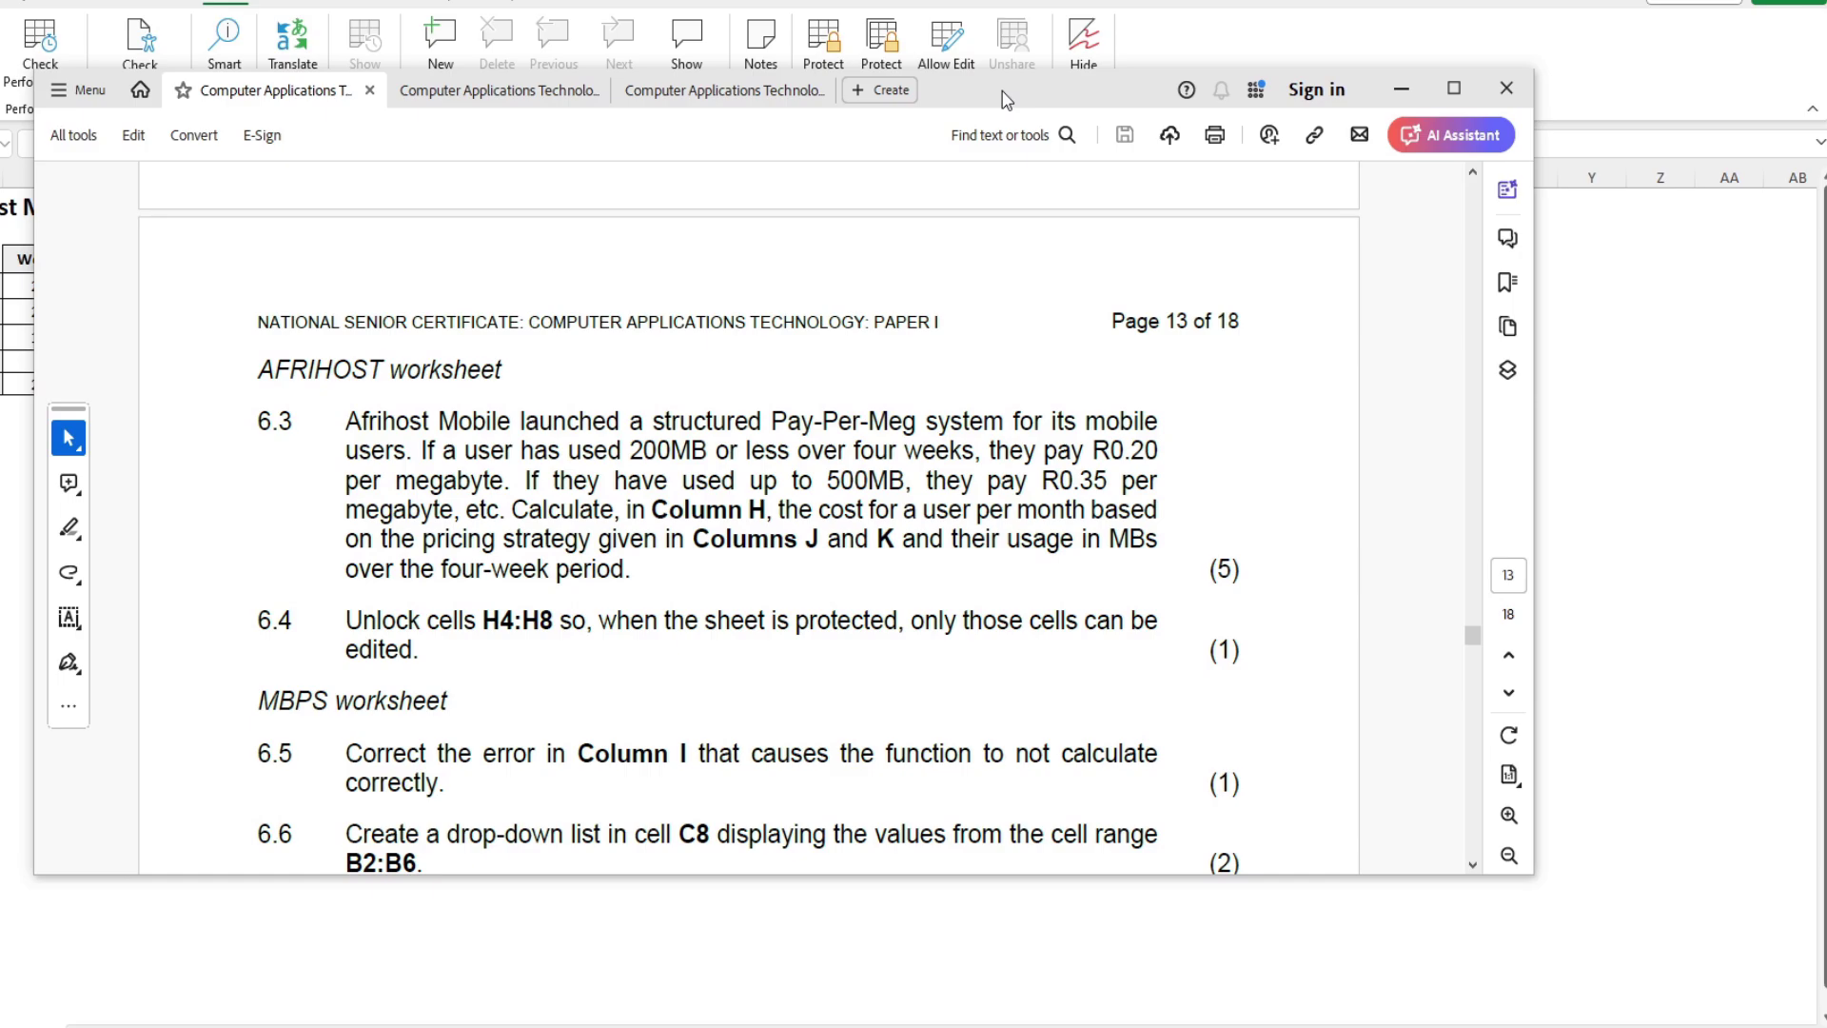
pyautogui.moveTo(378, 416); pyautogui.dragTo(660, 580)
pyautogui.click(535, 609)
pyautogui.moveTo(347, 618); pyautogui.dragTo(675, 659)
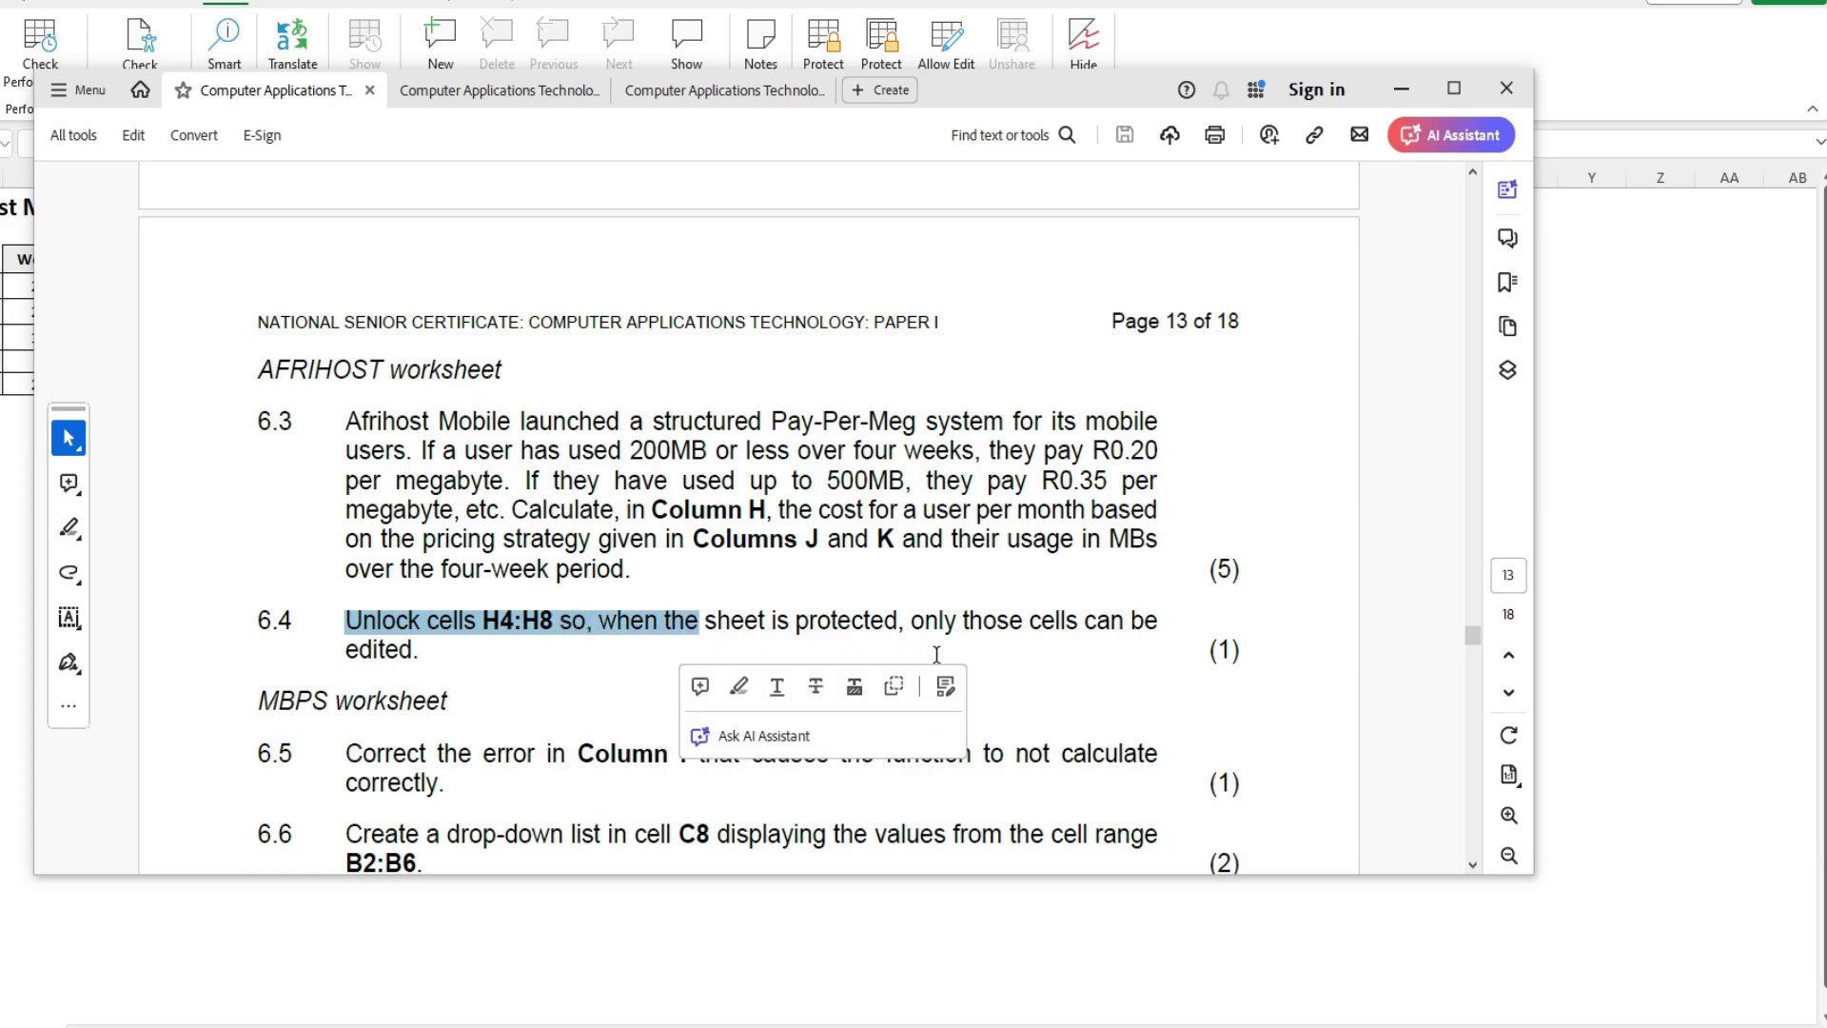
pyautogui.click(1034, 640)
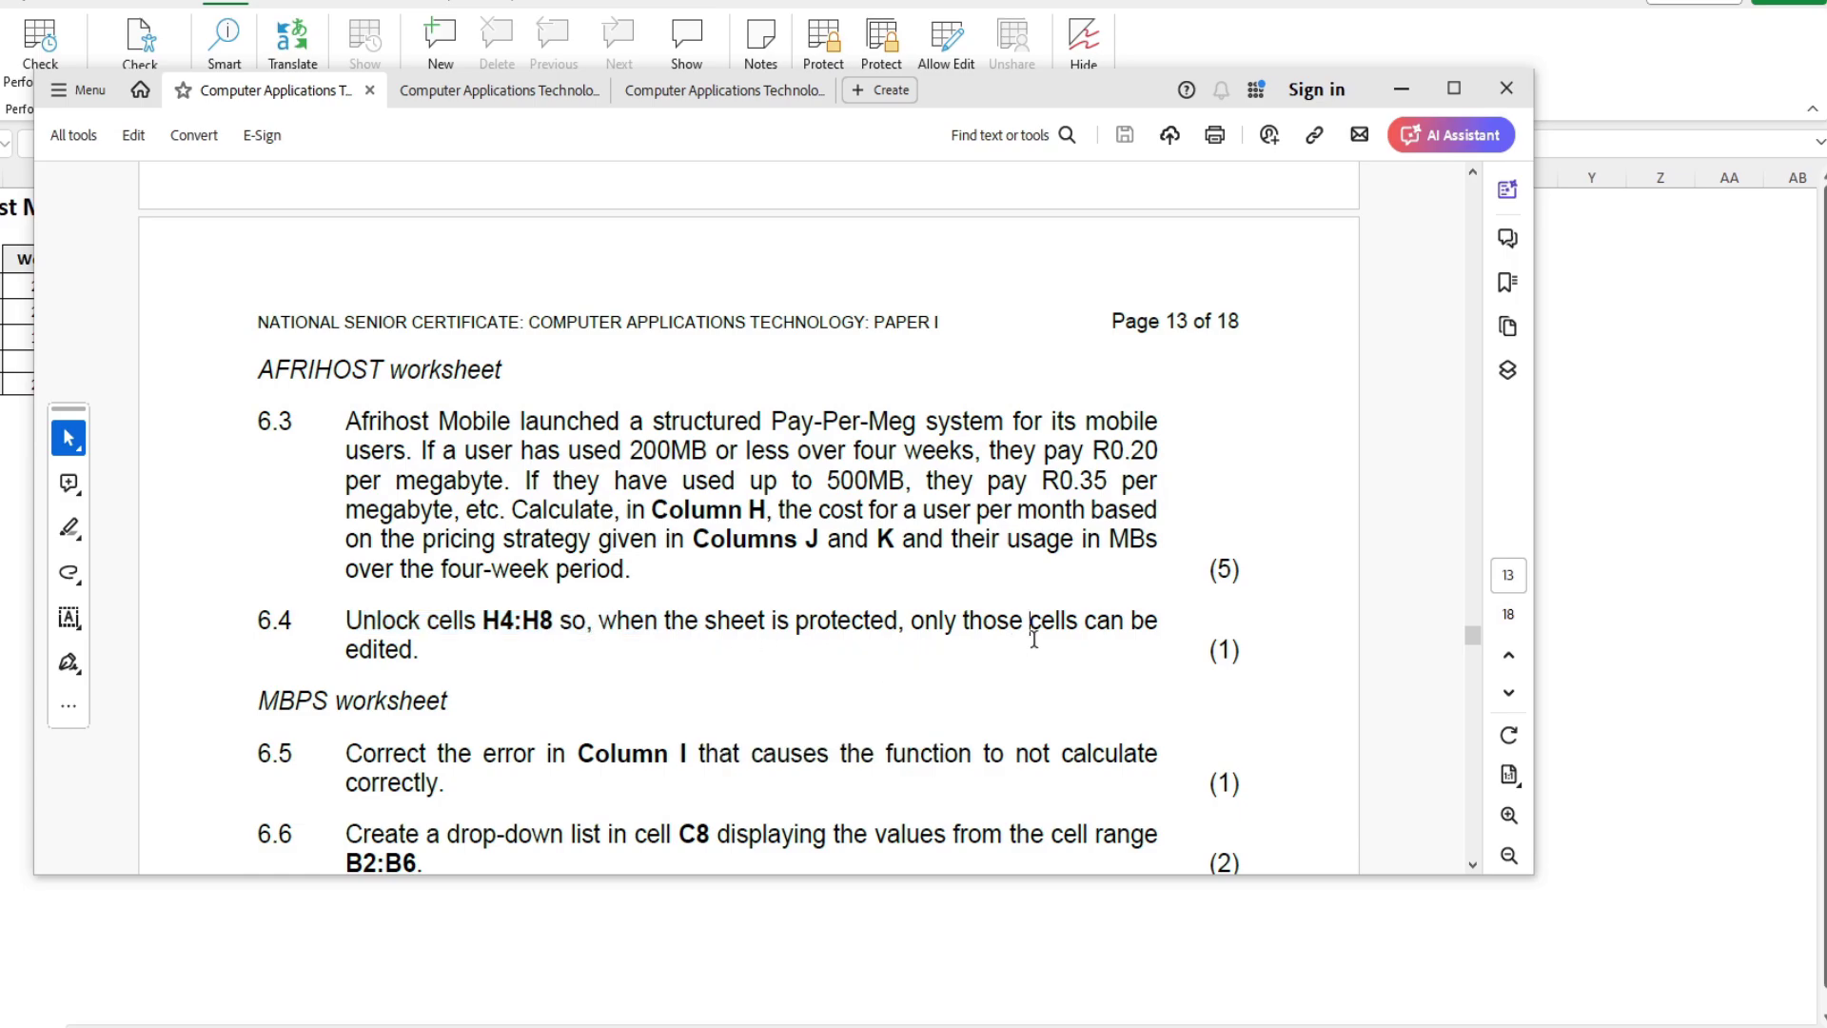
# Step: Back in Excel, select the January to May Cost cells
pyautogui.hotkey('alt', 'Tab')
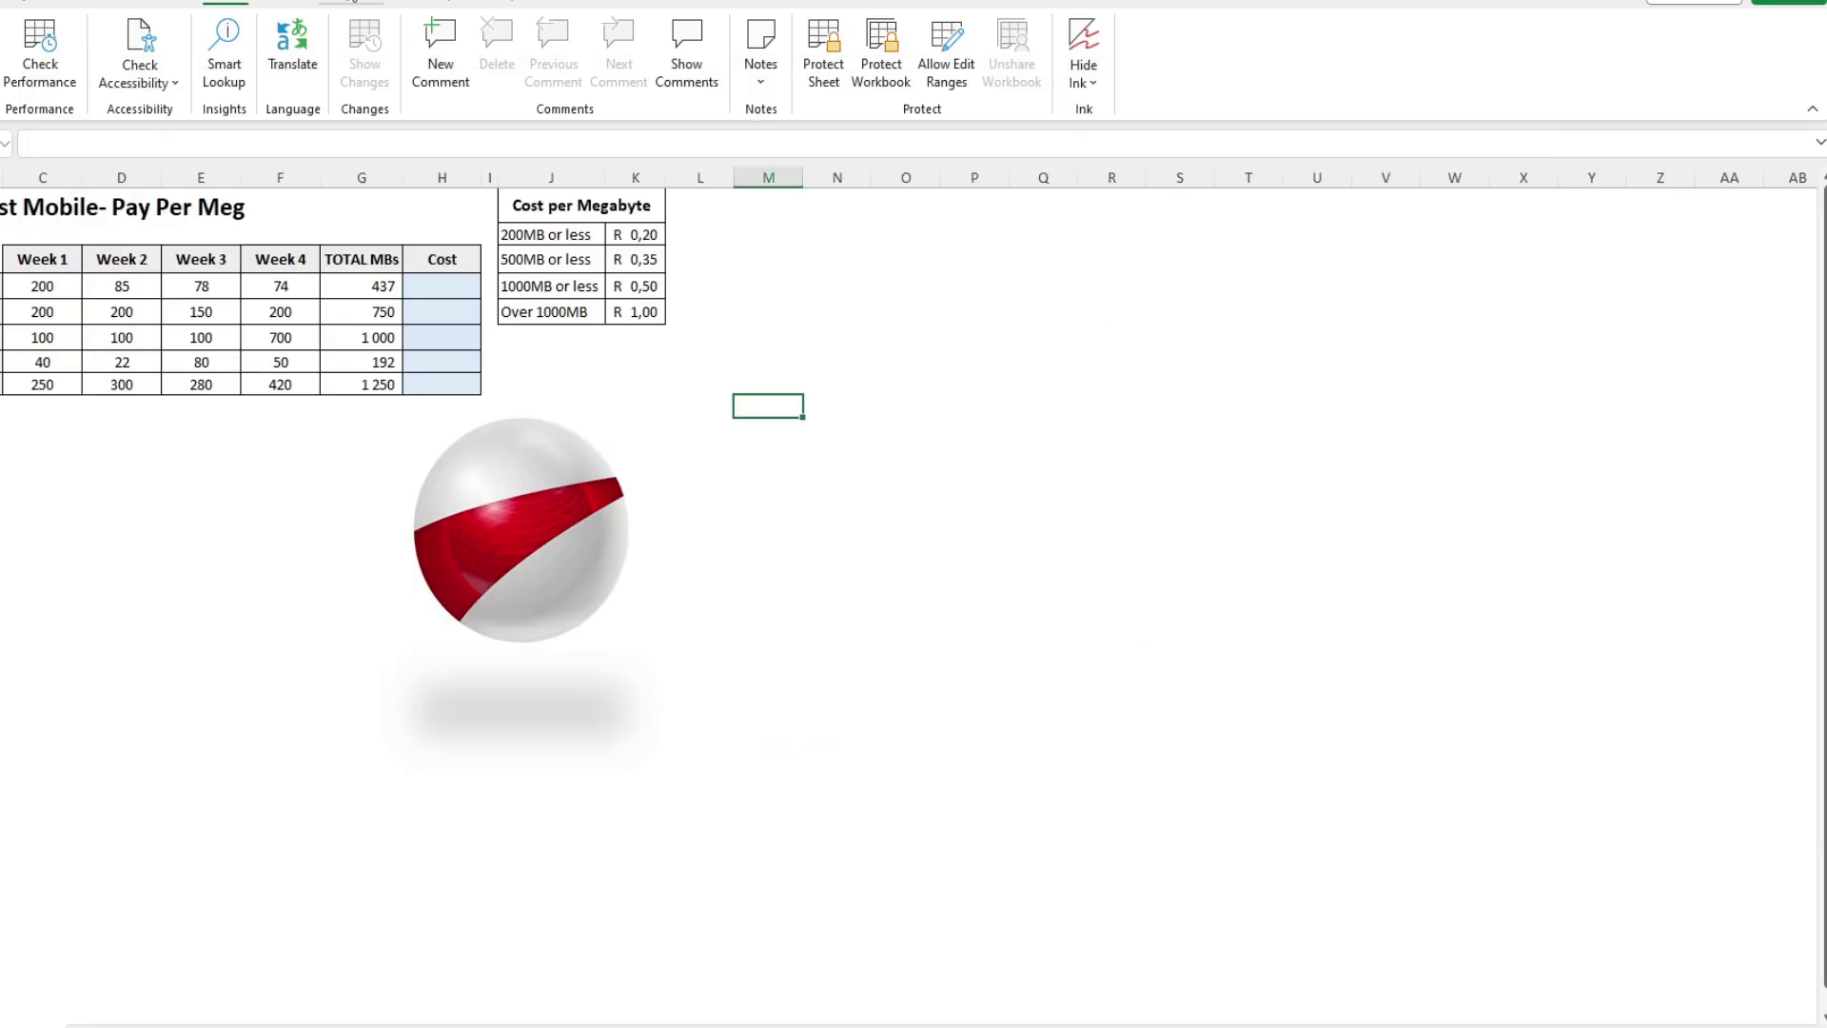
pyautogui.click(461, 314)
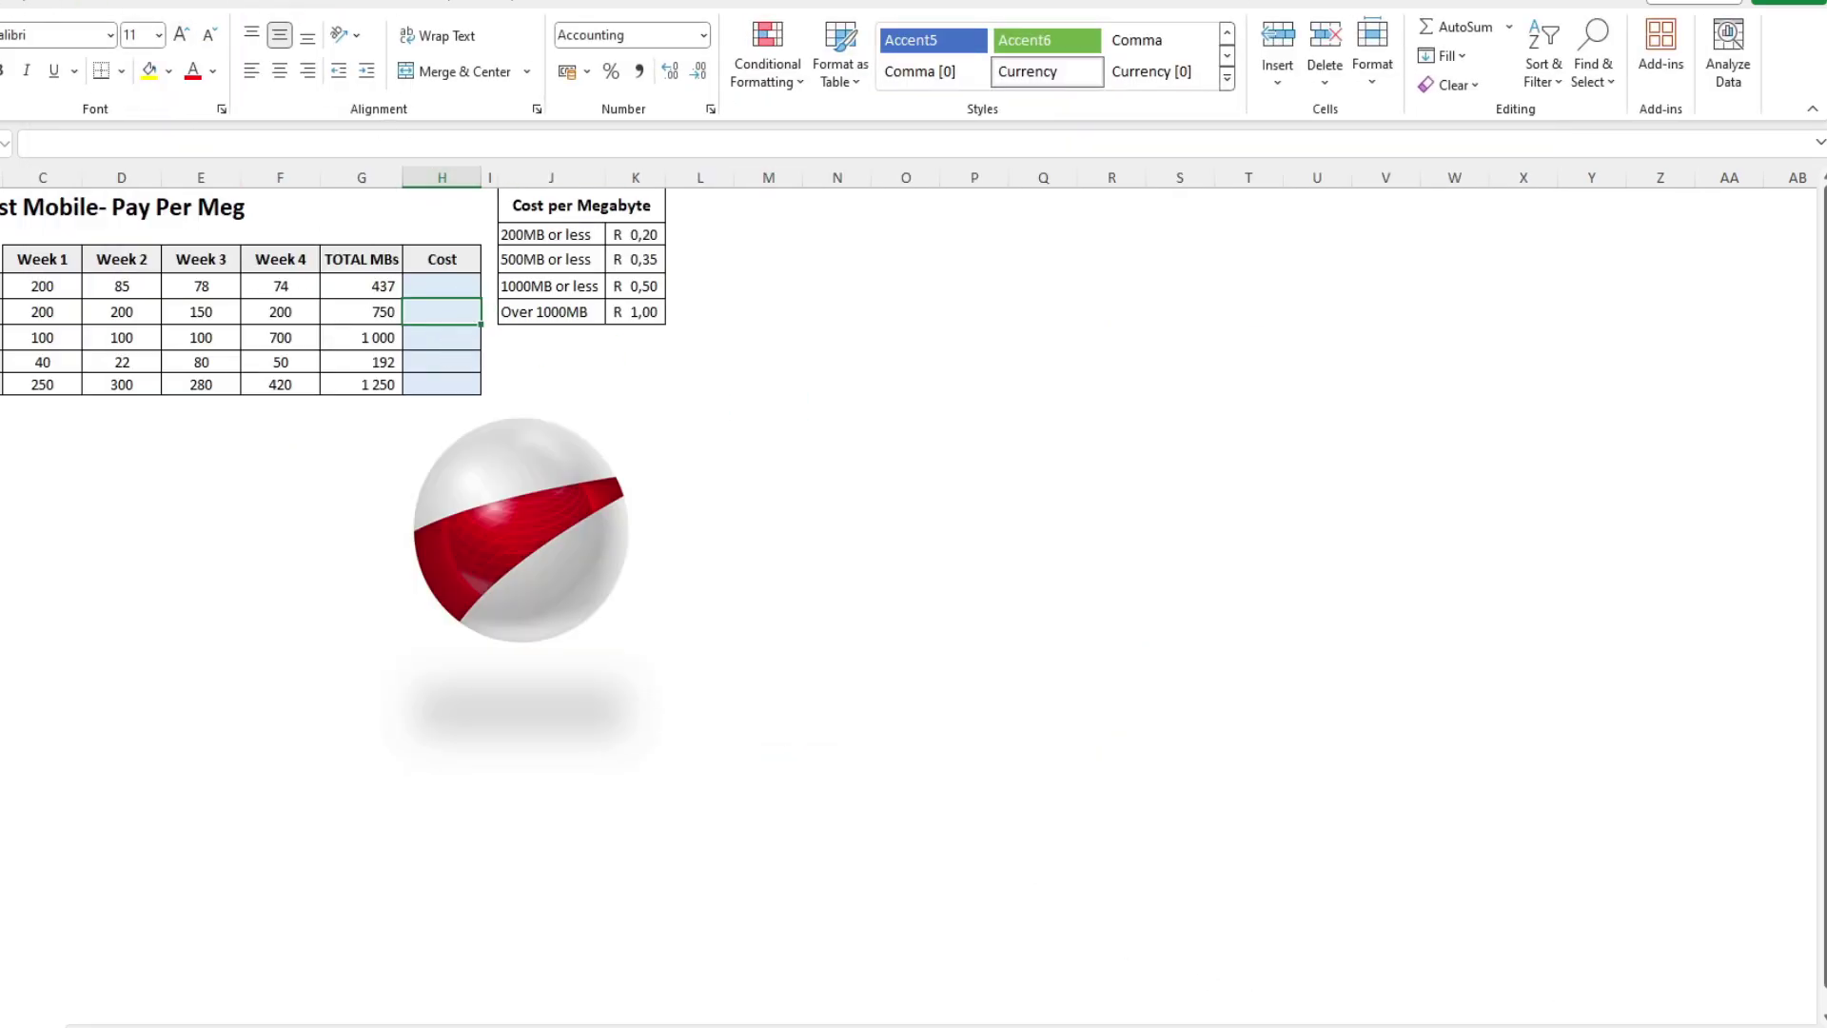
pyautogui.keyDown('ctrl'); pyautogui.scroll(4, 1040, 571); pyautogui.keyUp('ctrl')
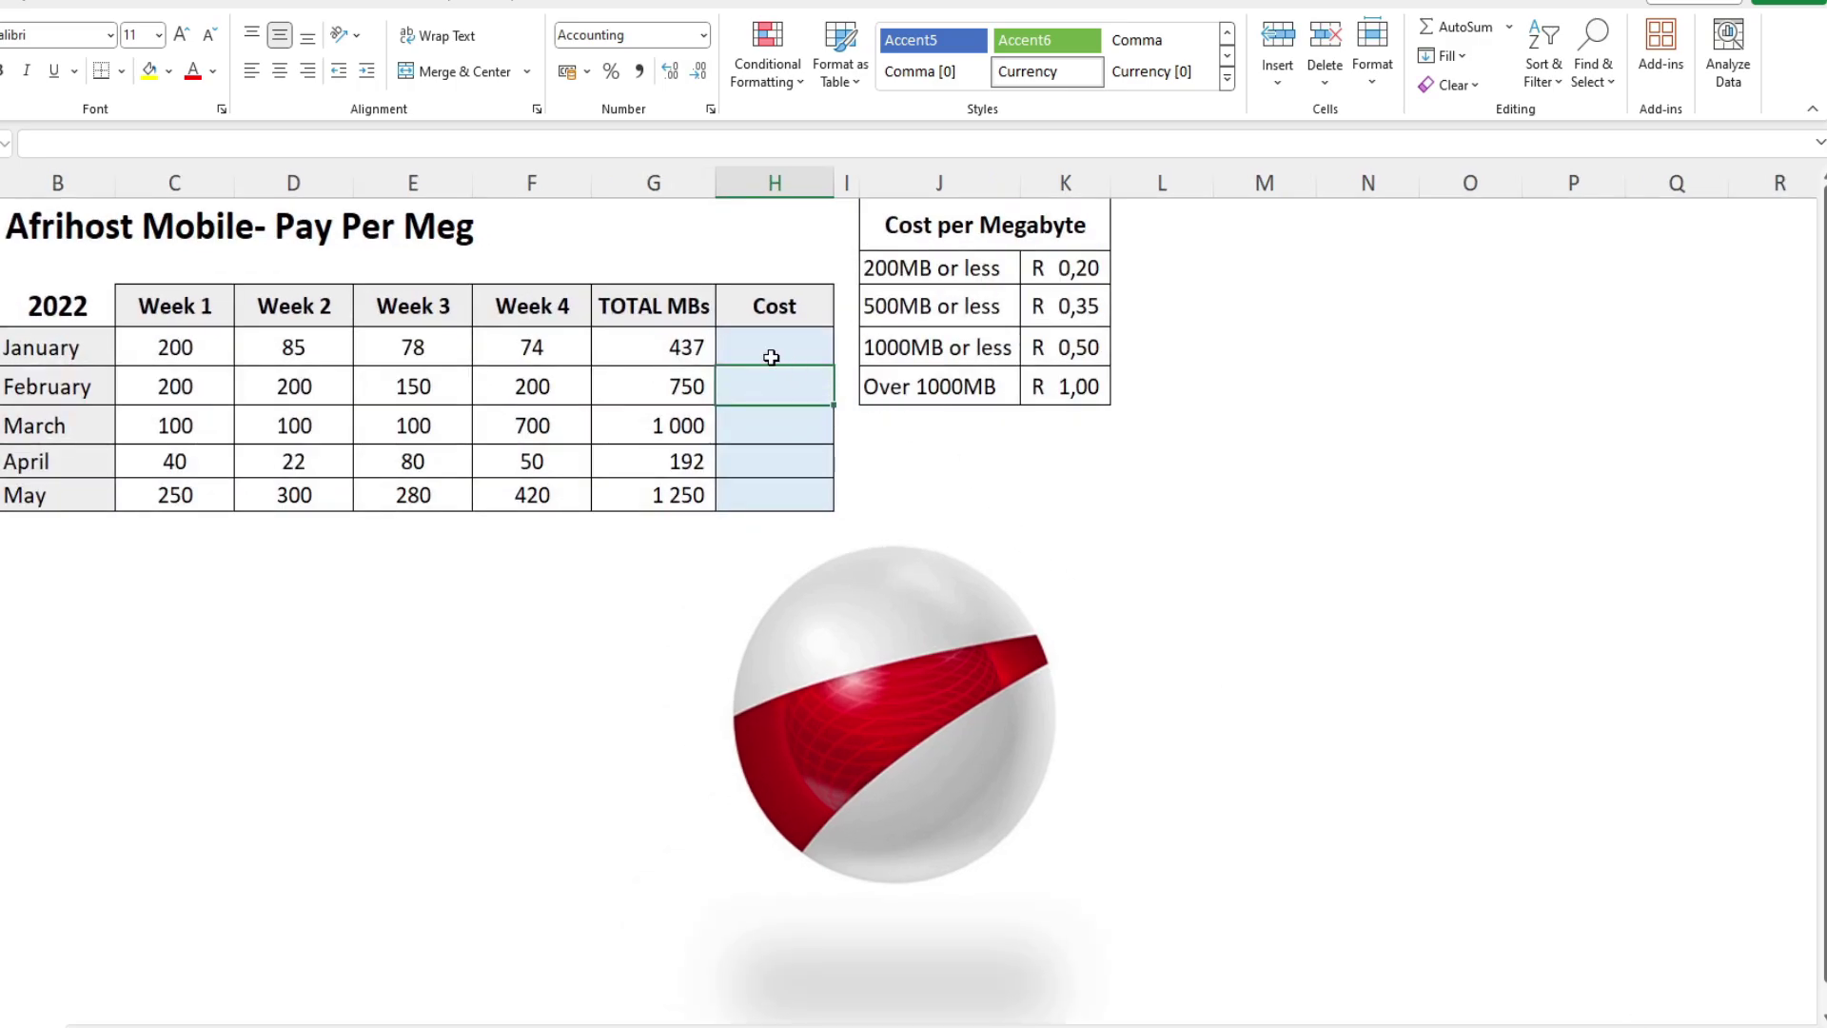
pyautogui.click(758, 347)
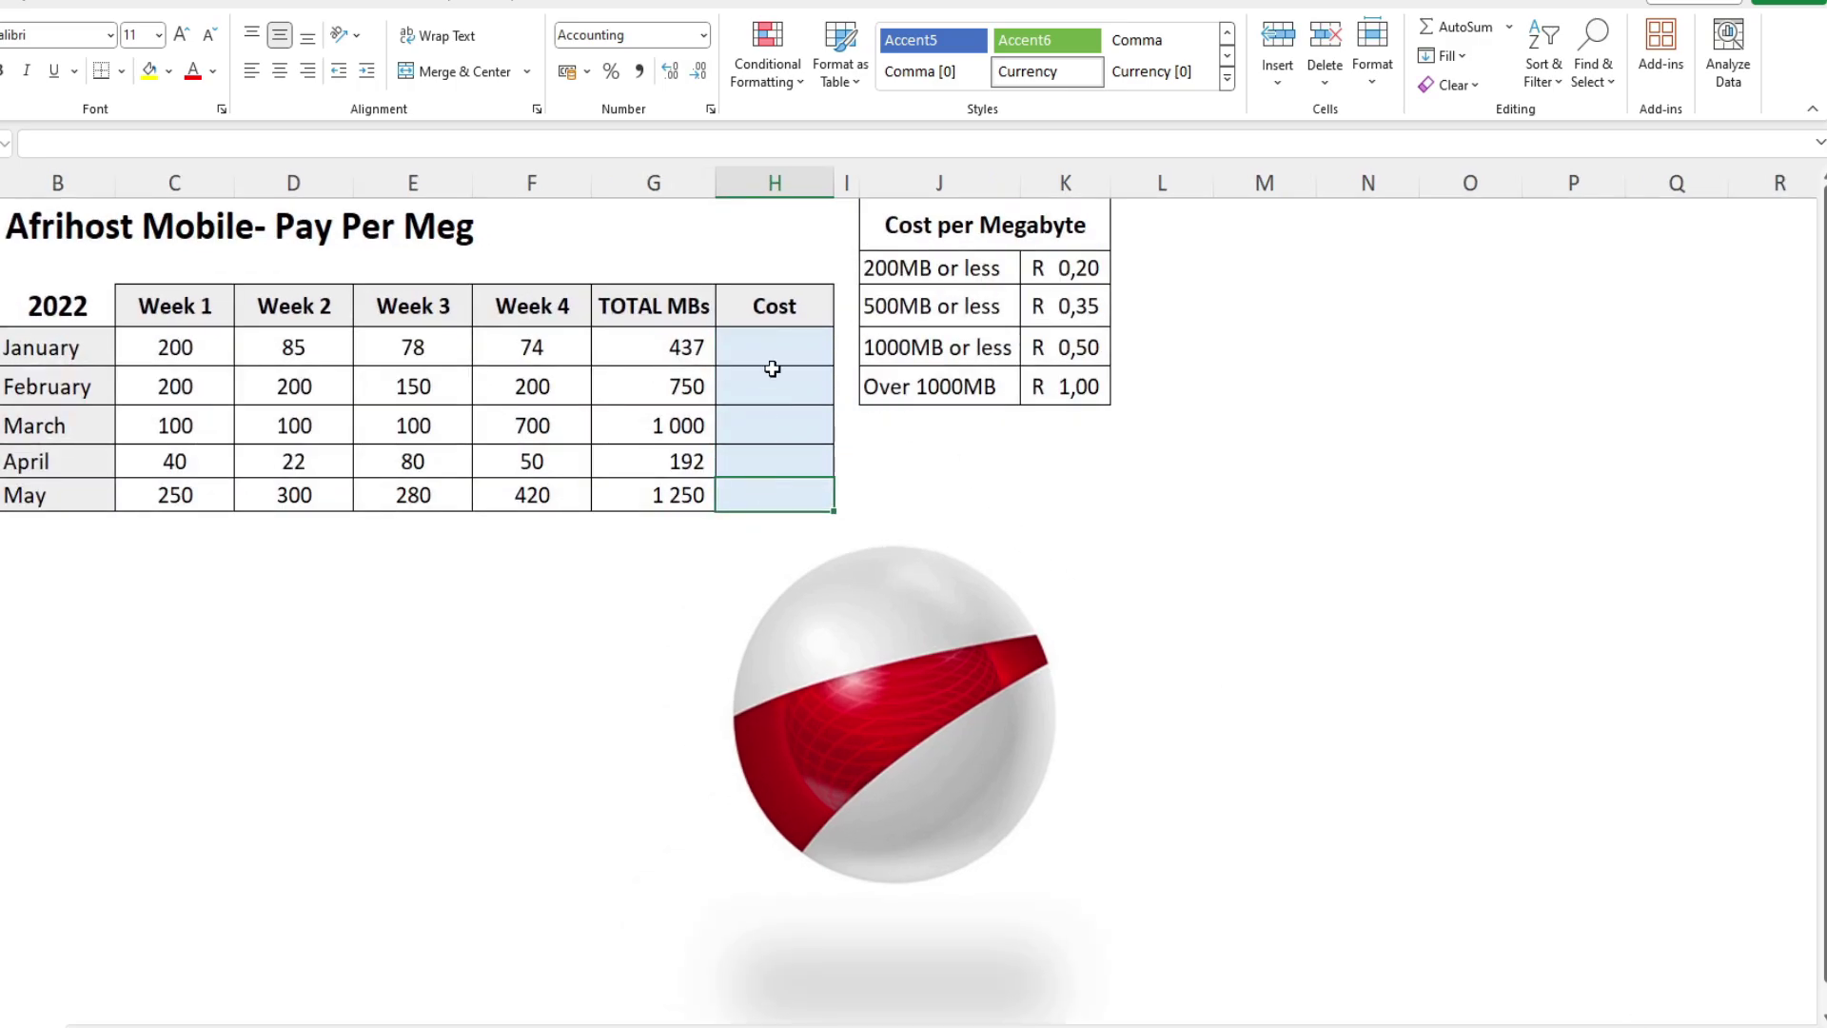
pyautogui.moveTo(775, 338); pyautogui.dragTo(783, 486)
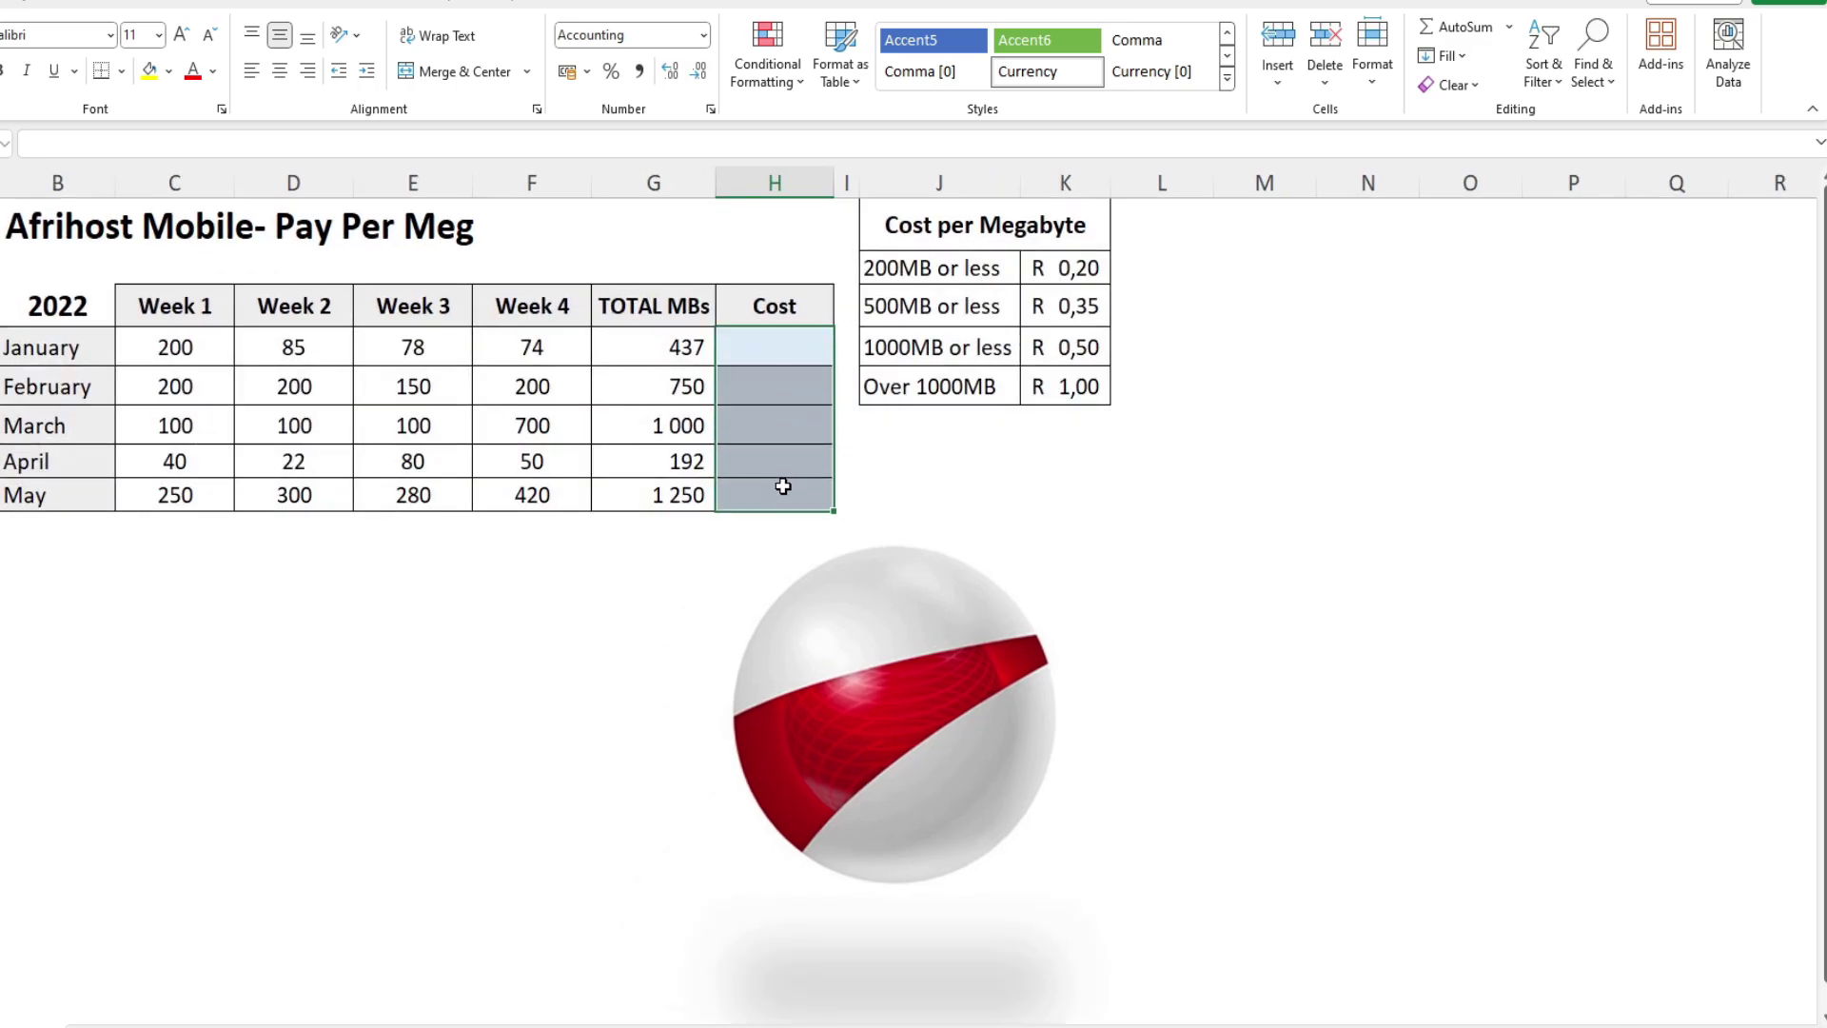
# Step: Replace the old Range1 with a new editable range referring to $H$4:$H$8
pyautogui.click(227, 4)
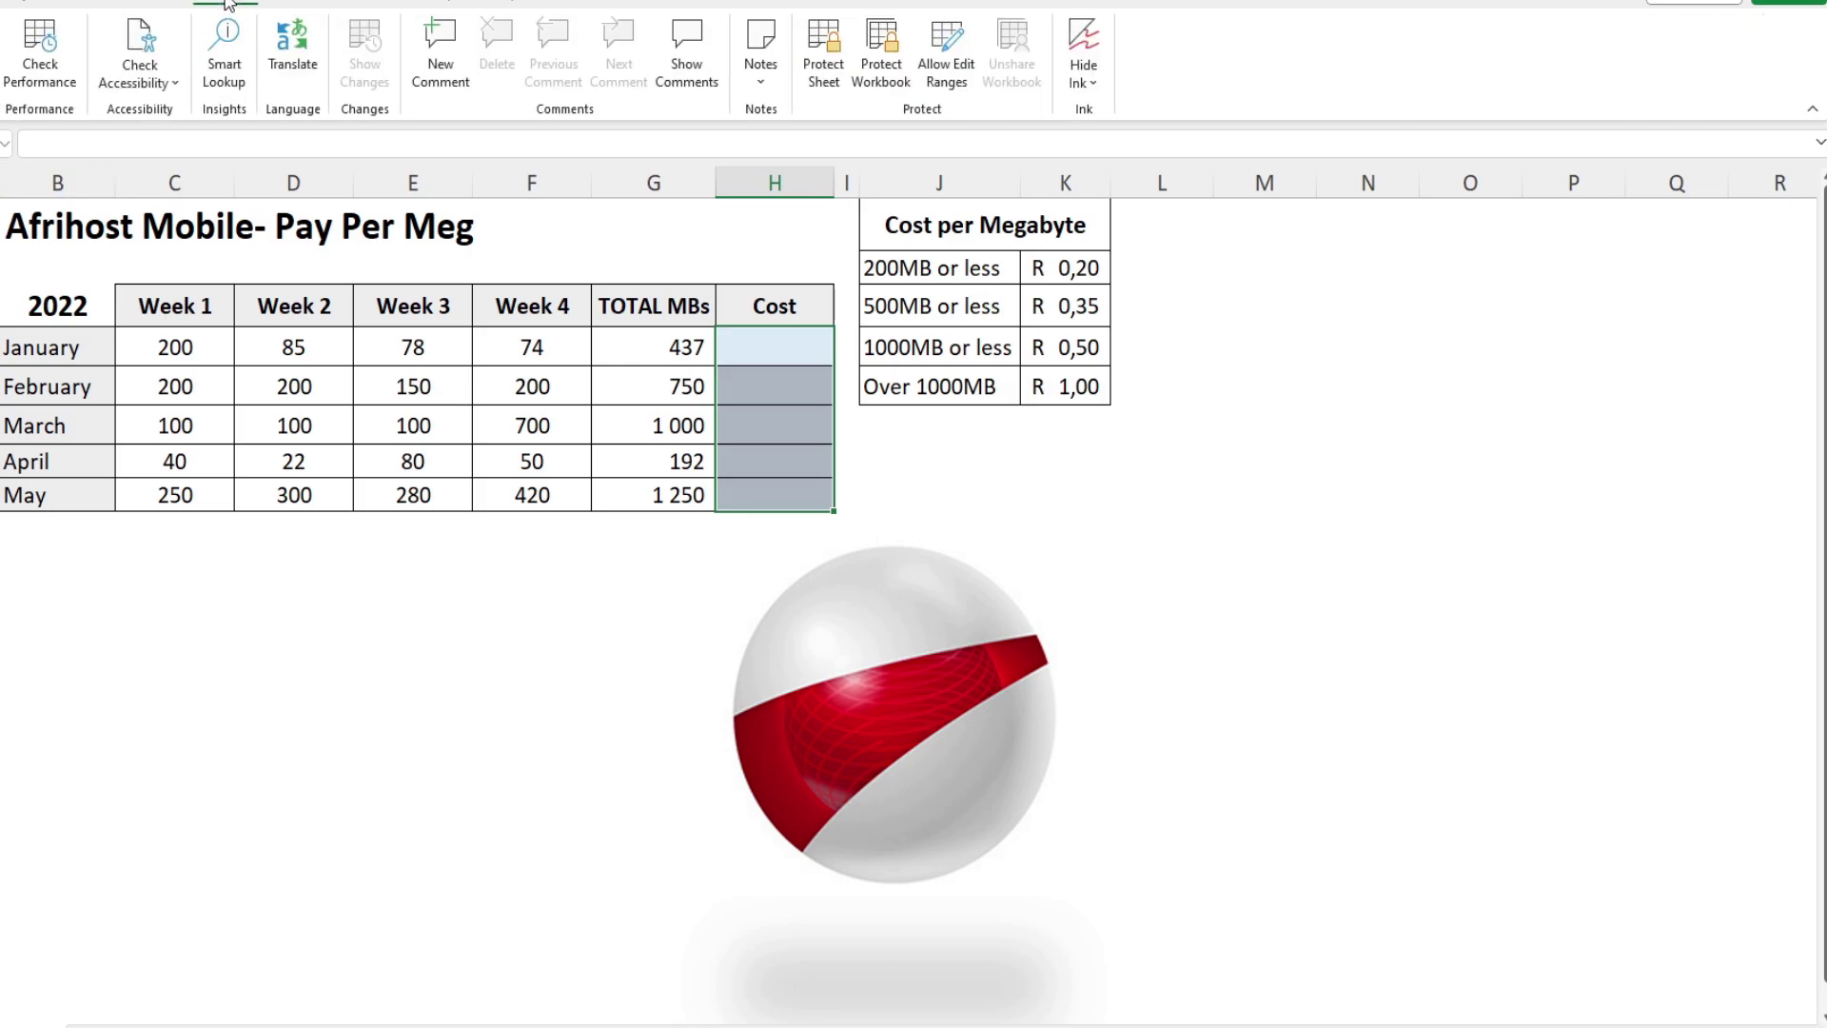
pyautogui.click(940, 55)
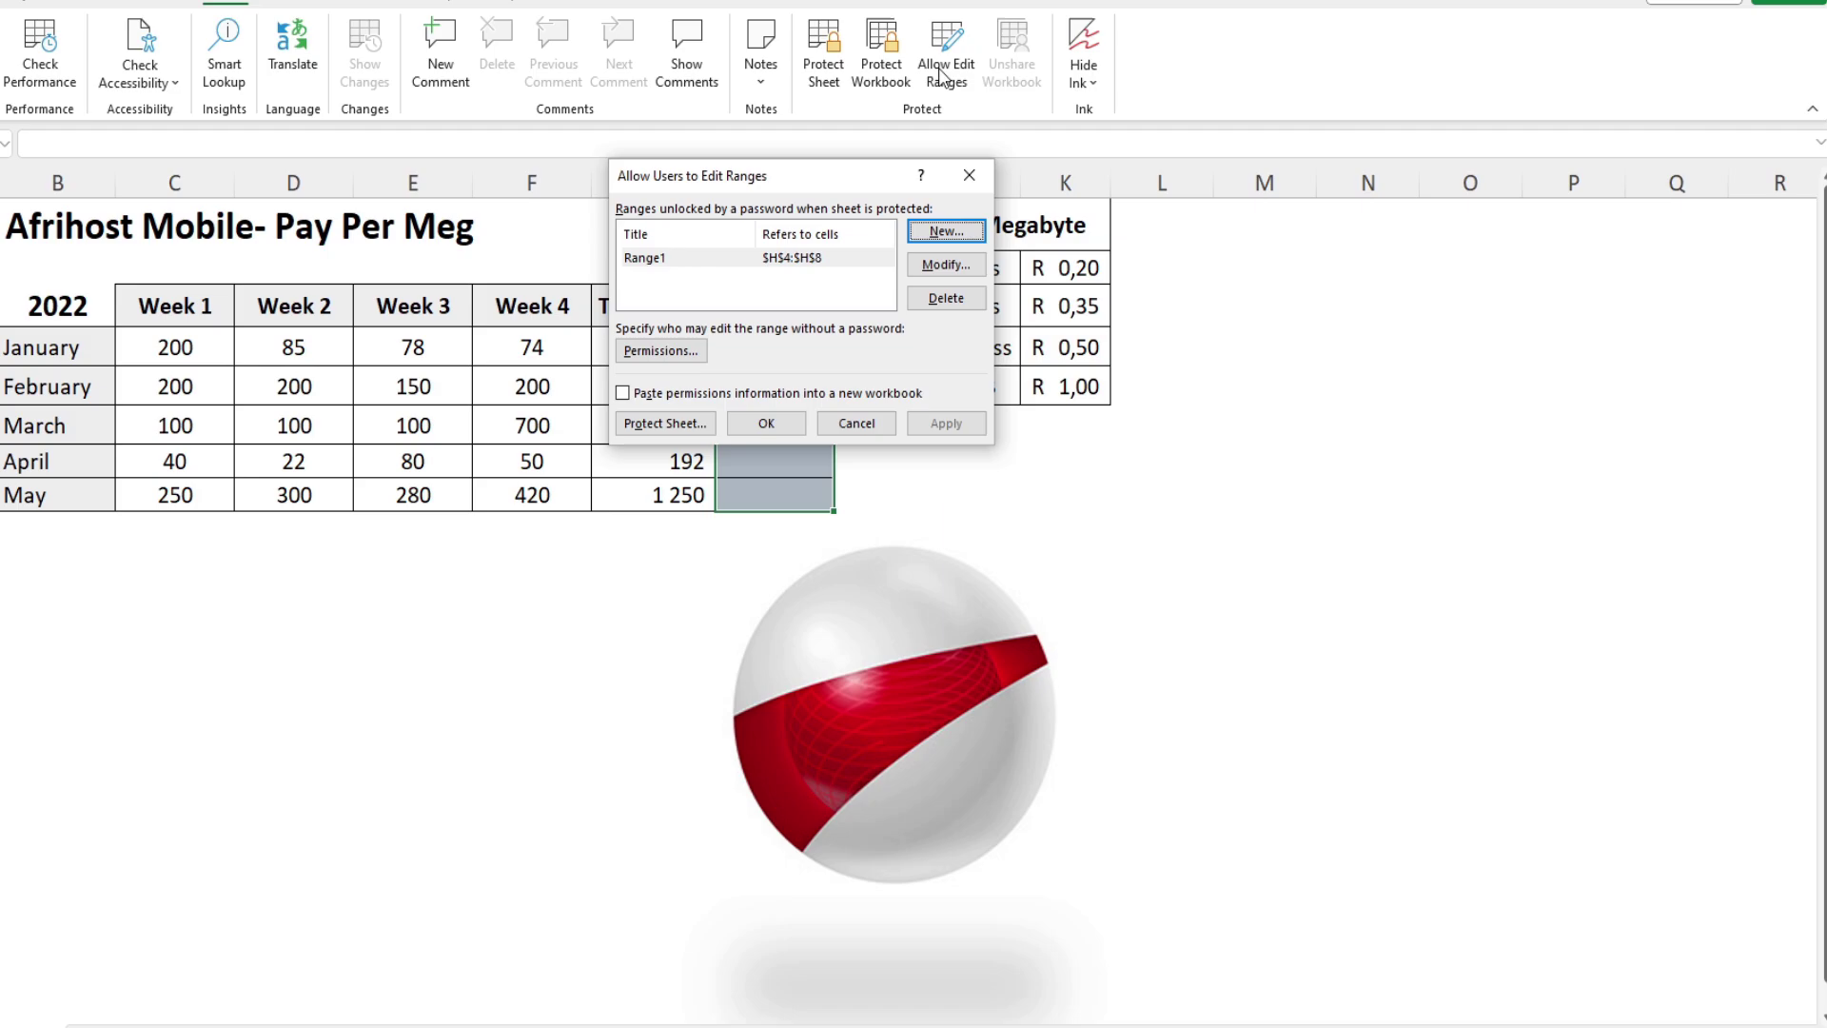
pyautogui.click(813, 259)
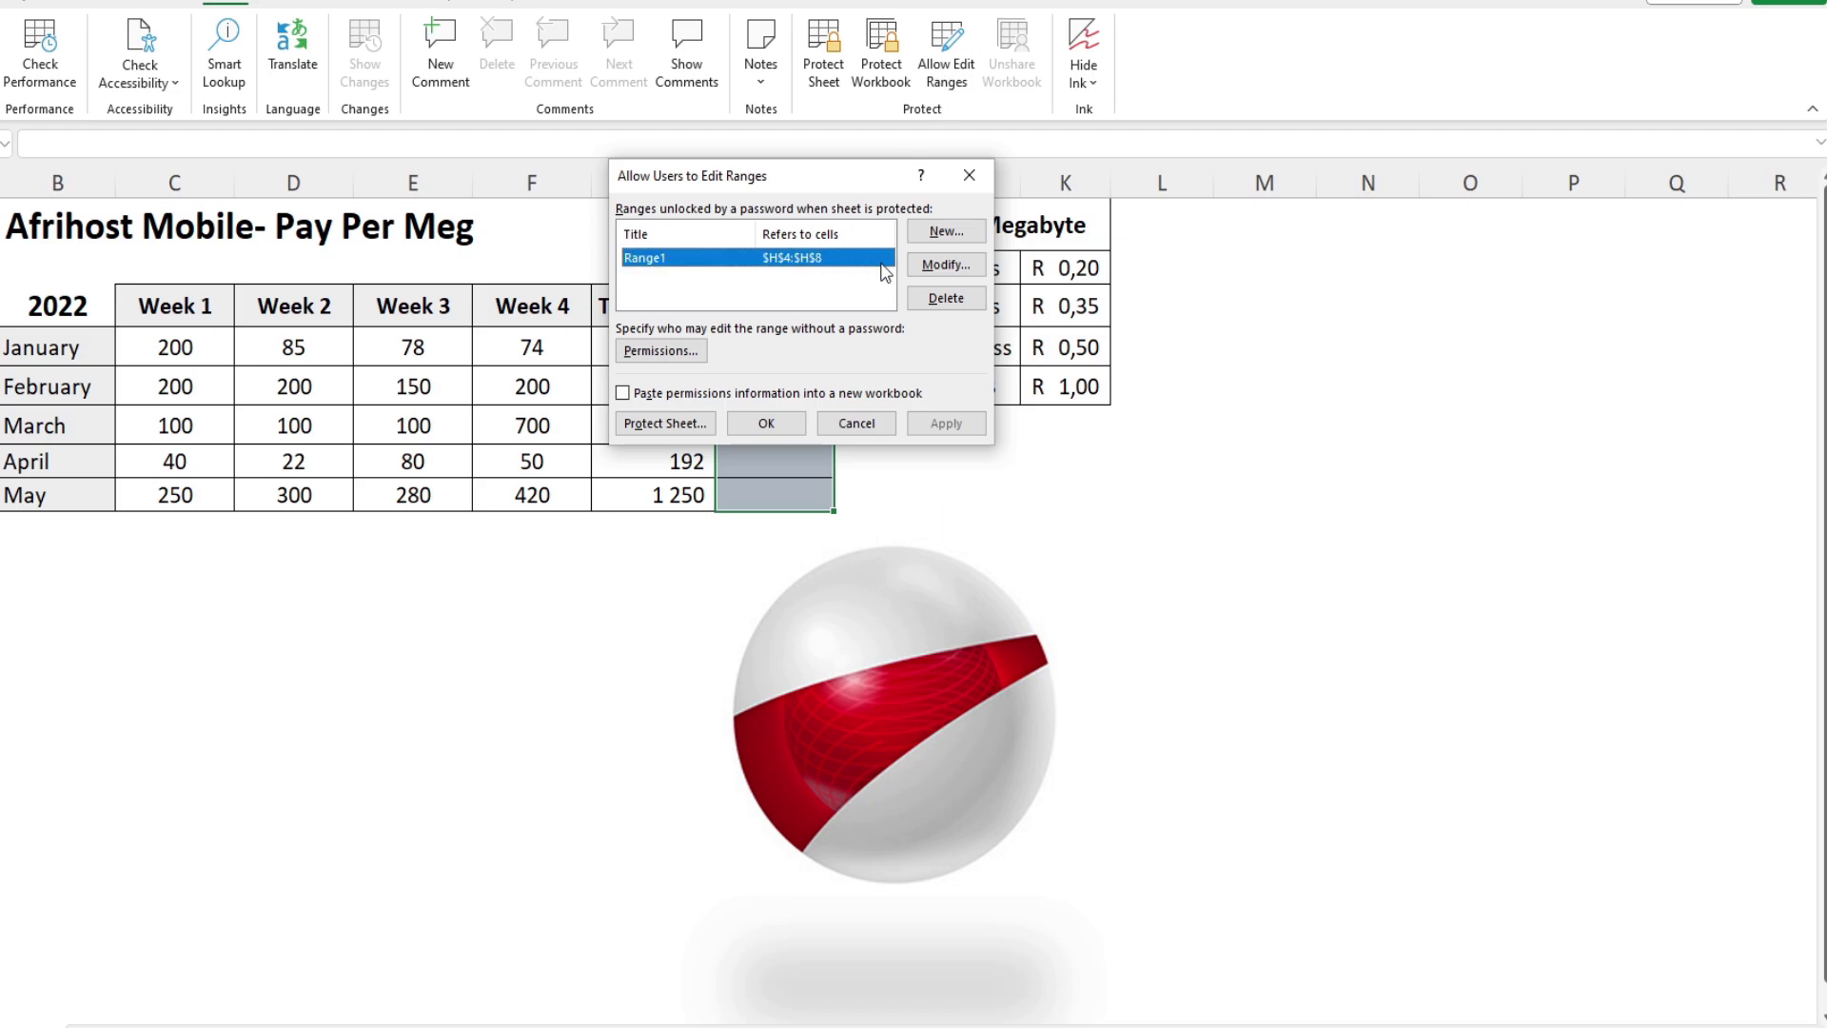
pyautogui.click(940, 300)
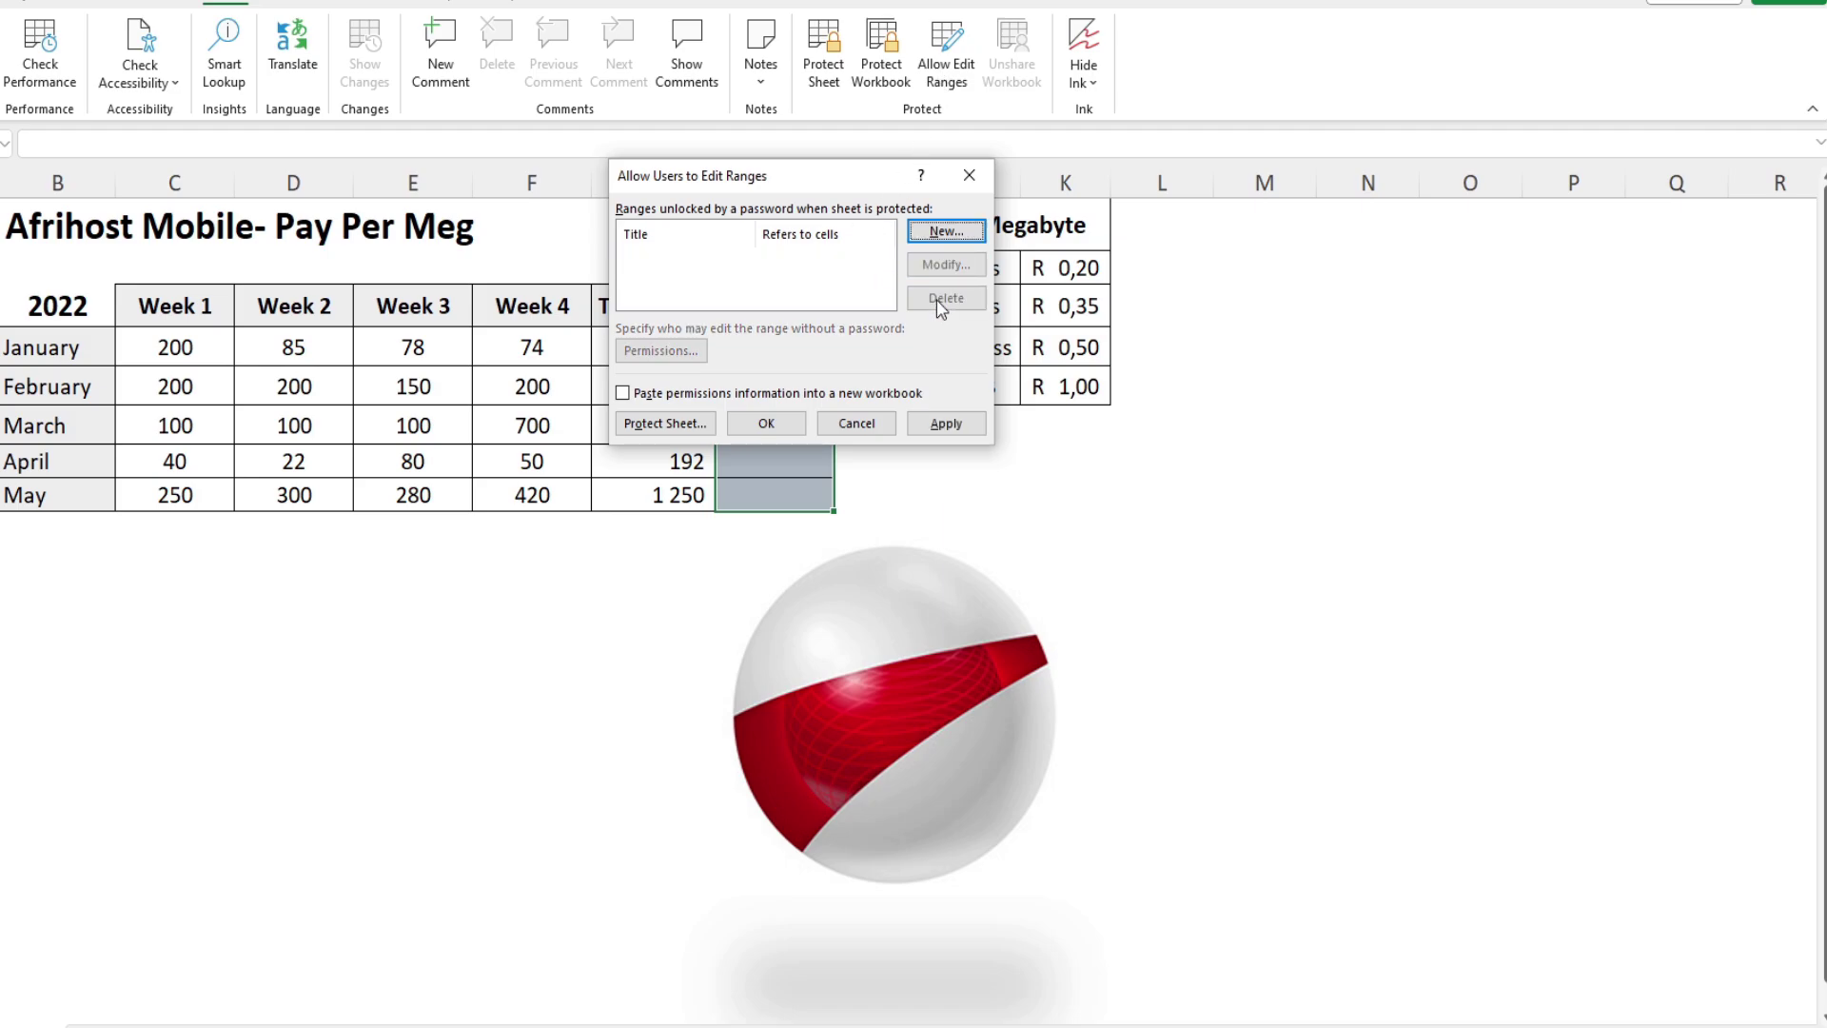
pyautogui.click(945, 233)
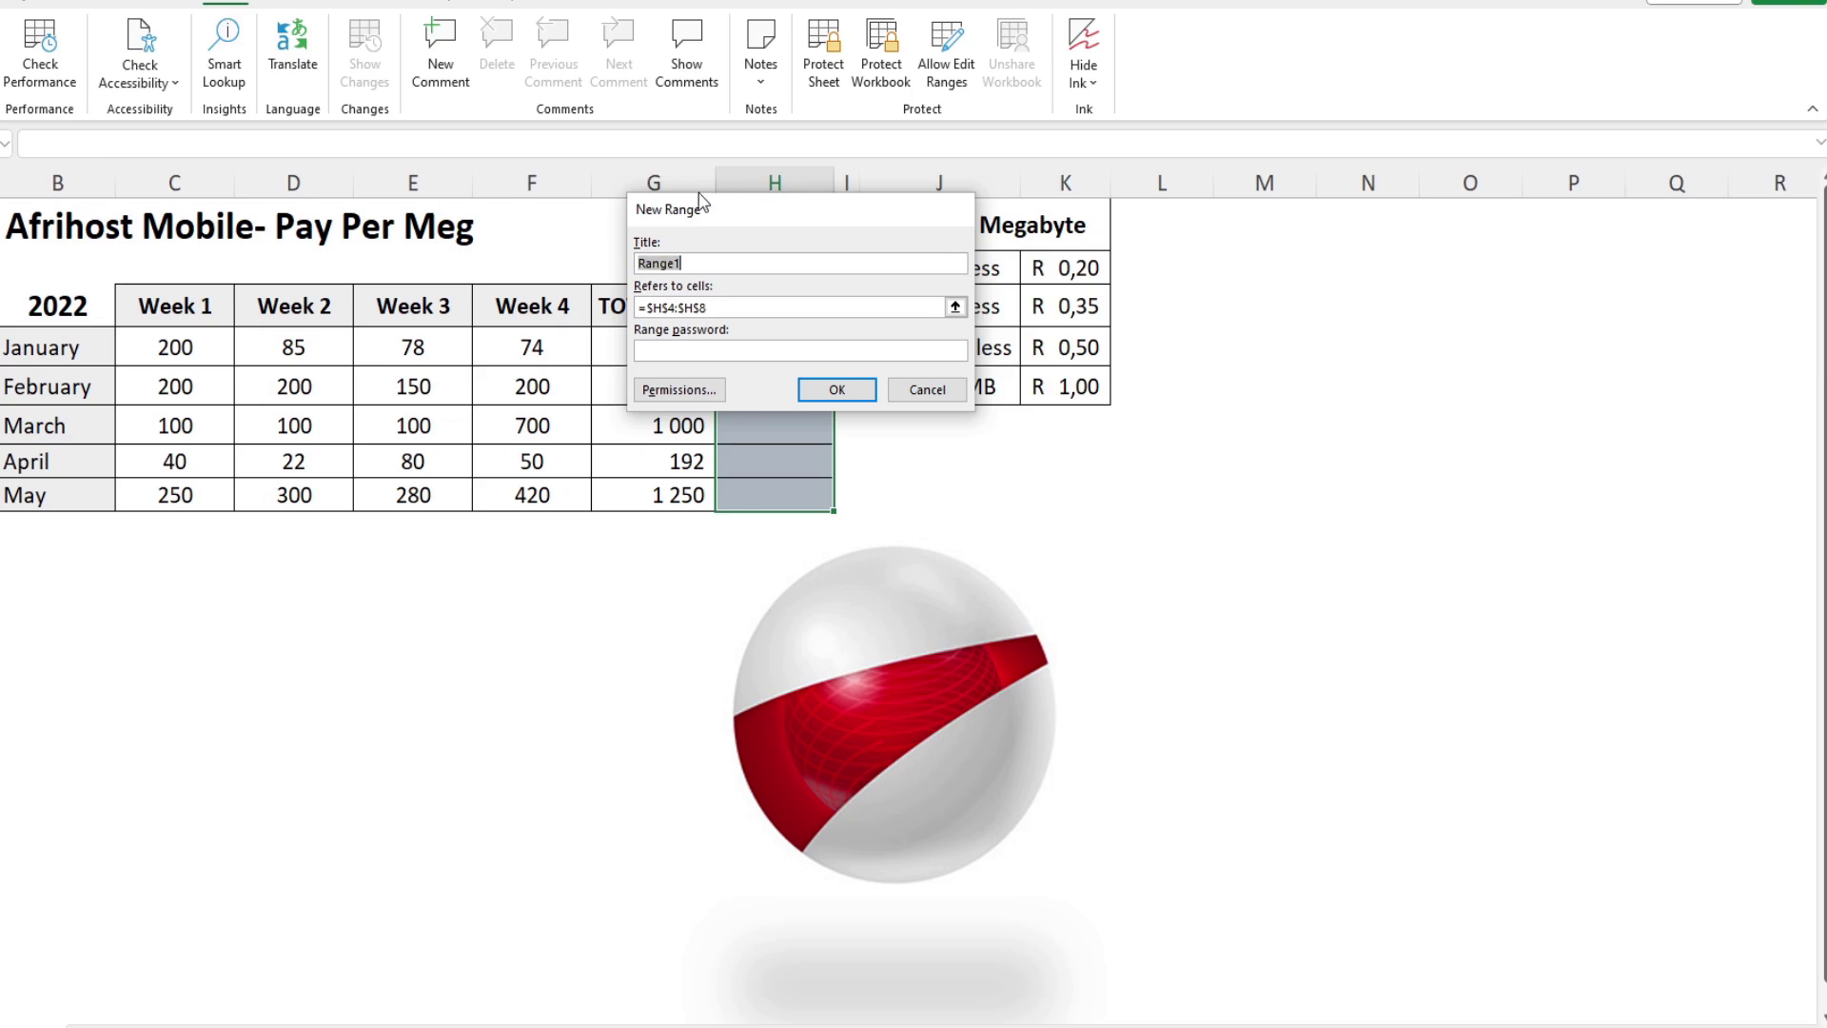
pyautogui.moveTo(694, 227); pyautogui.dragTo(998, 246)
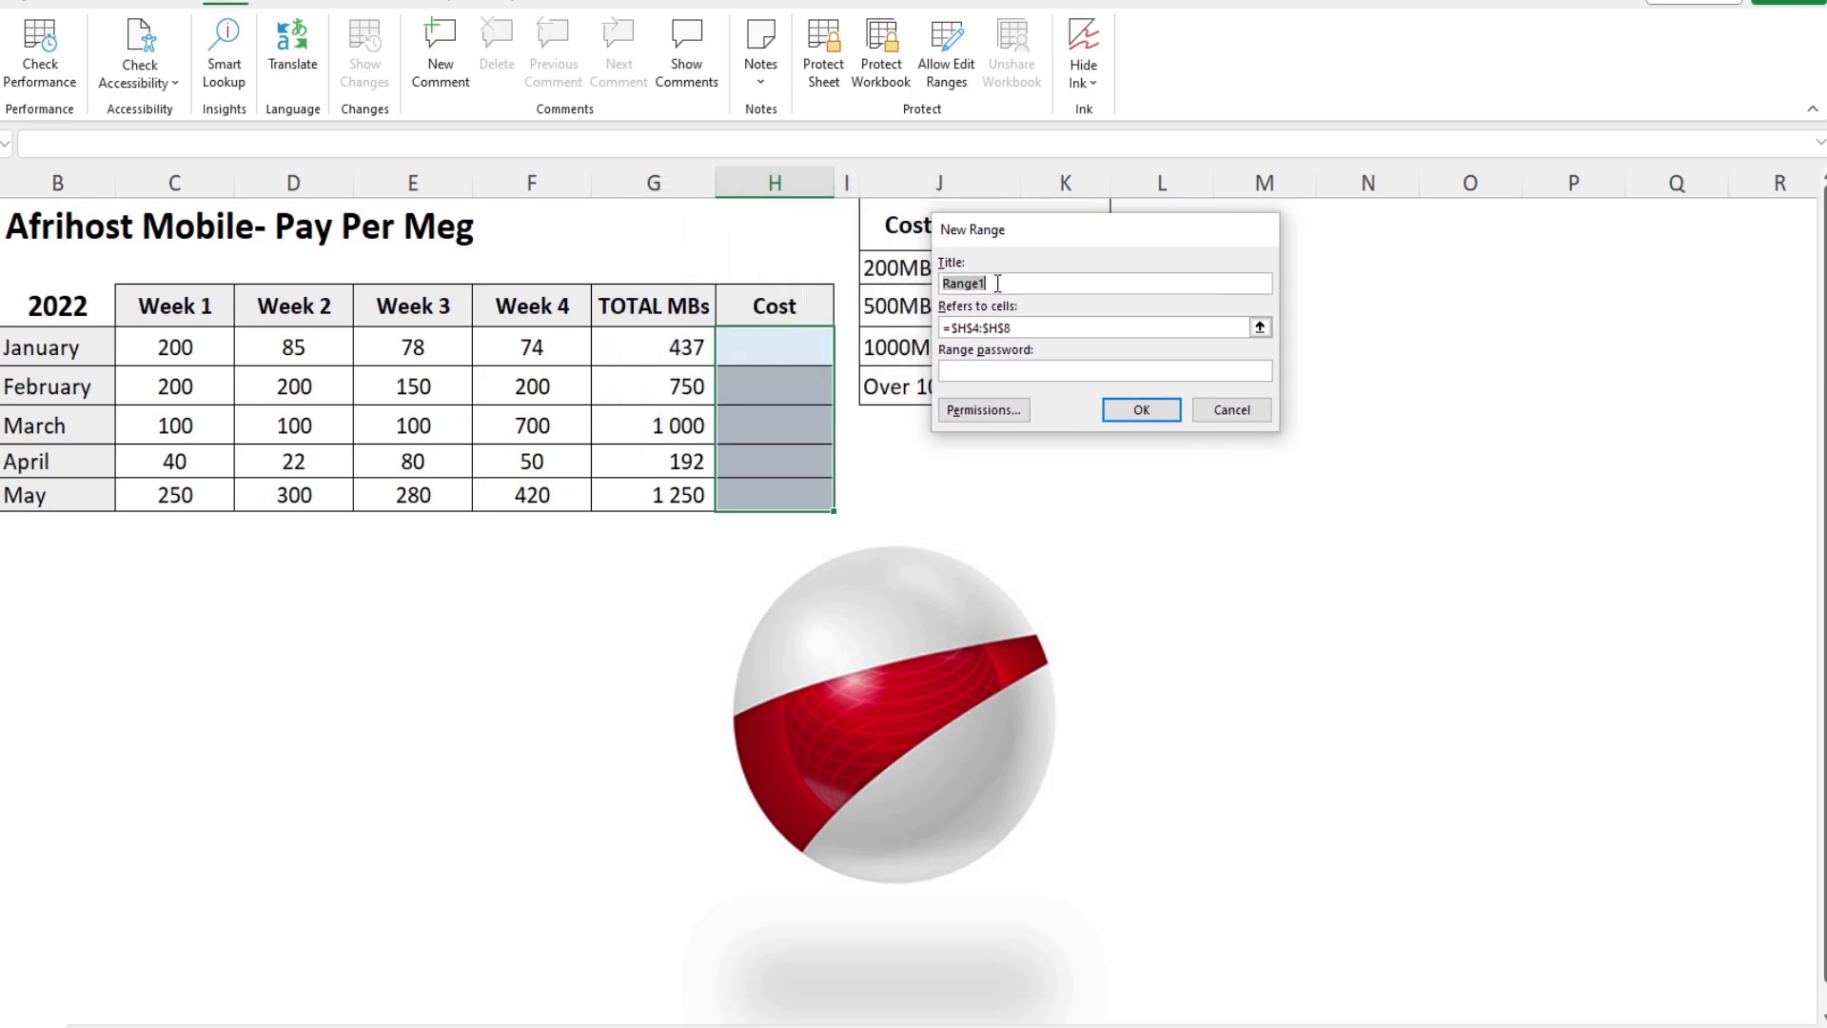
pyautogui.click(1034, 323)
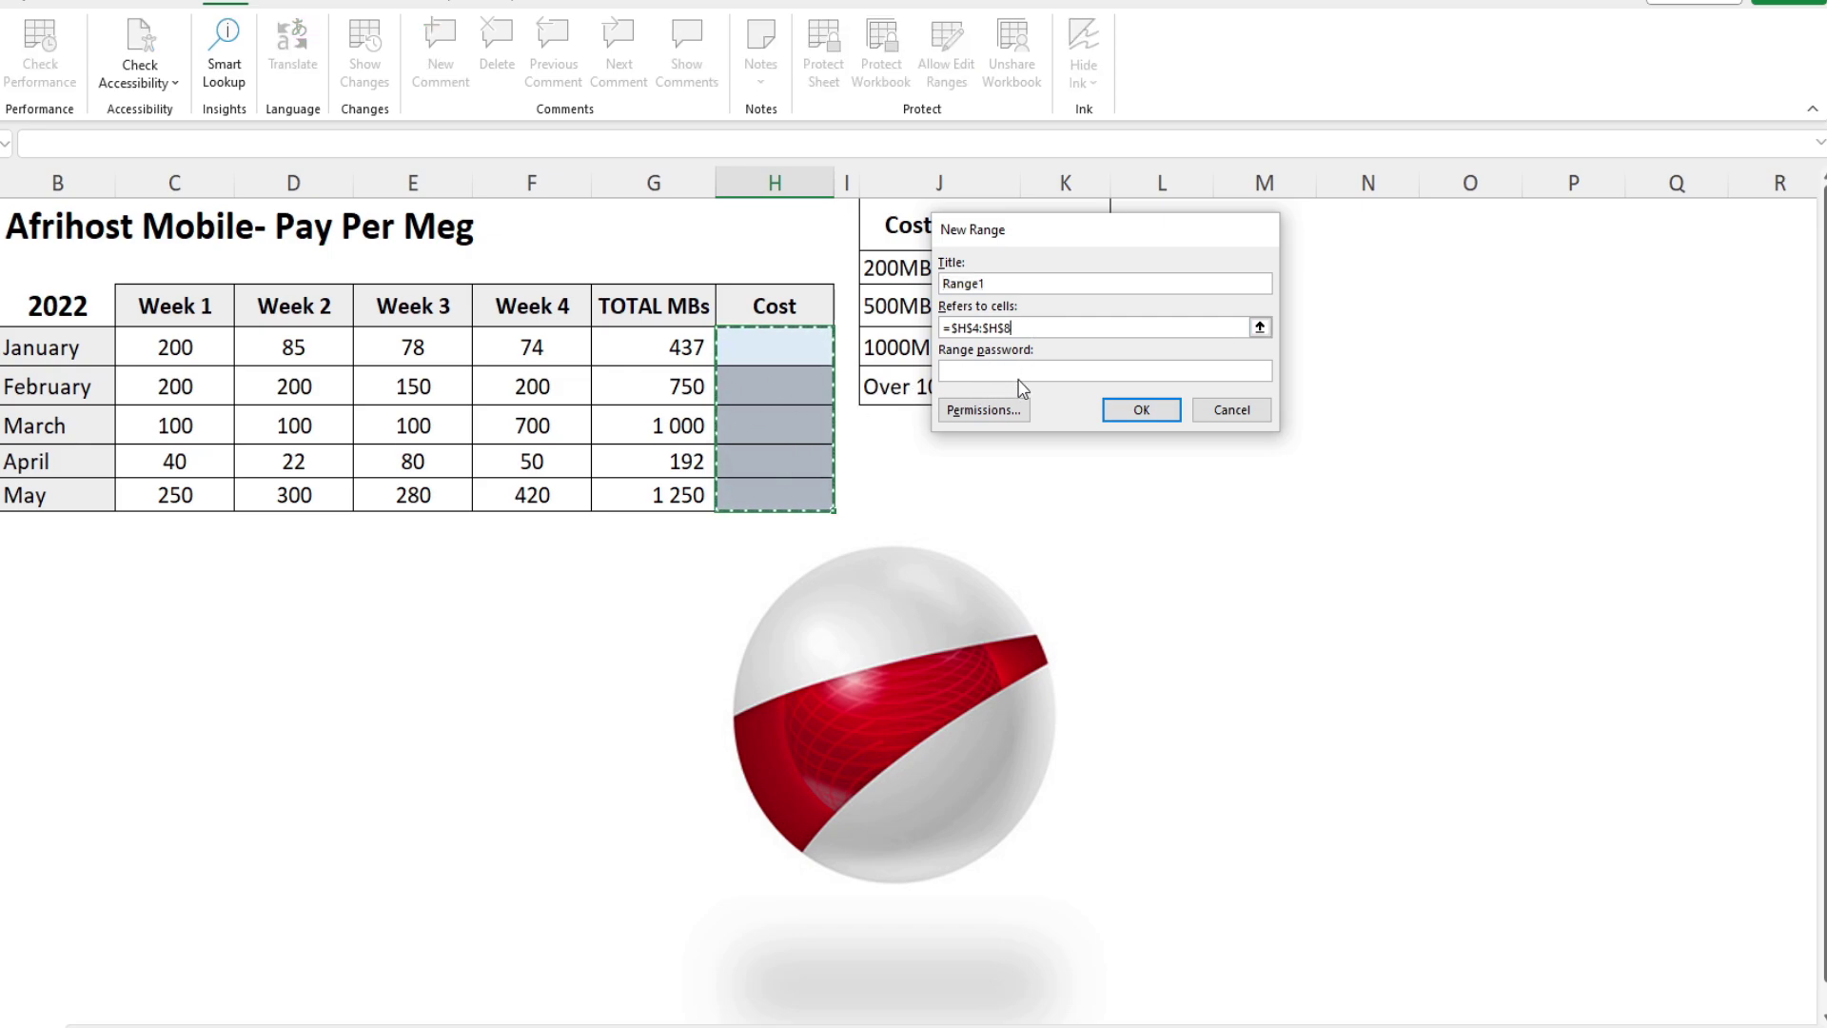
pyautogui.click(1140, 411)
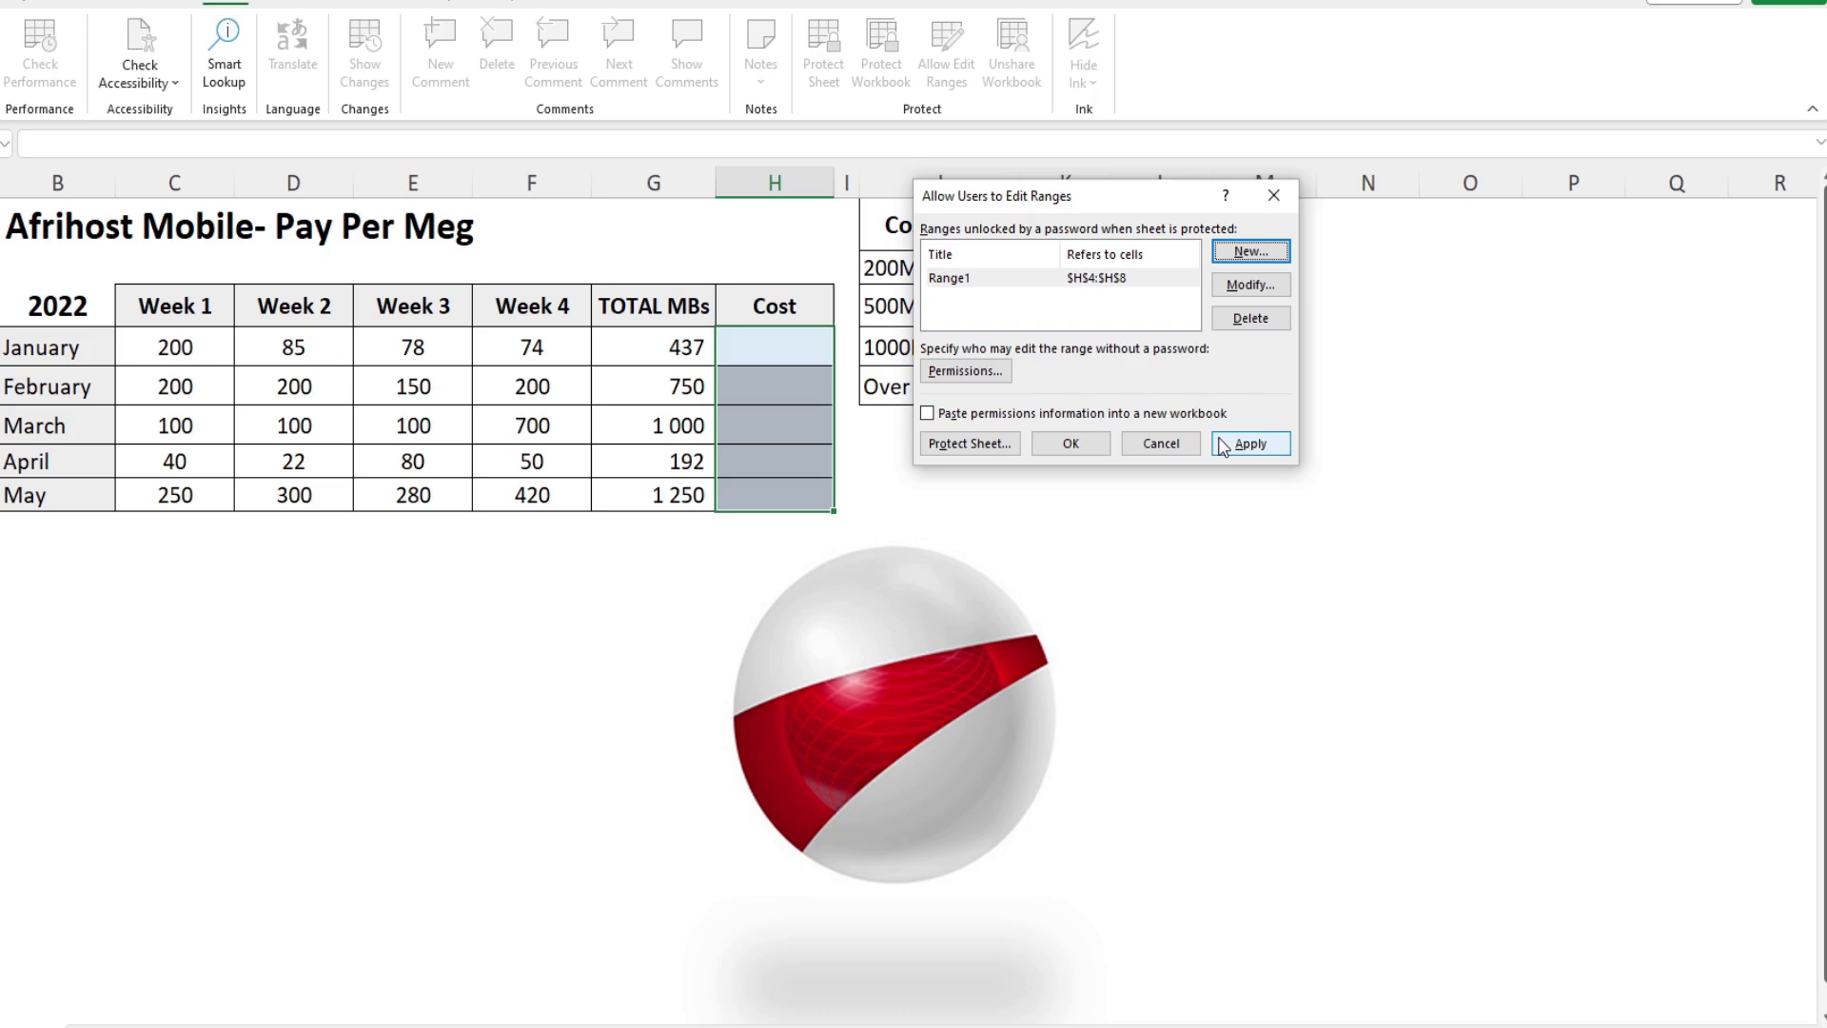
# Step: Protect the AFRIHOST sheet with a password, entered and confirmed
pyautogui.click(958, 444)
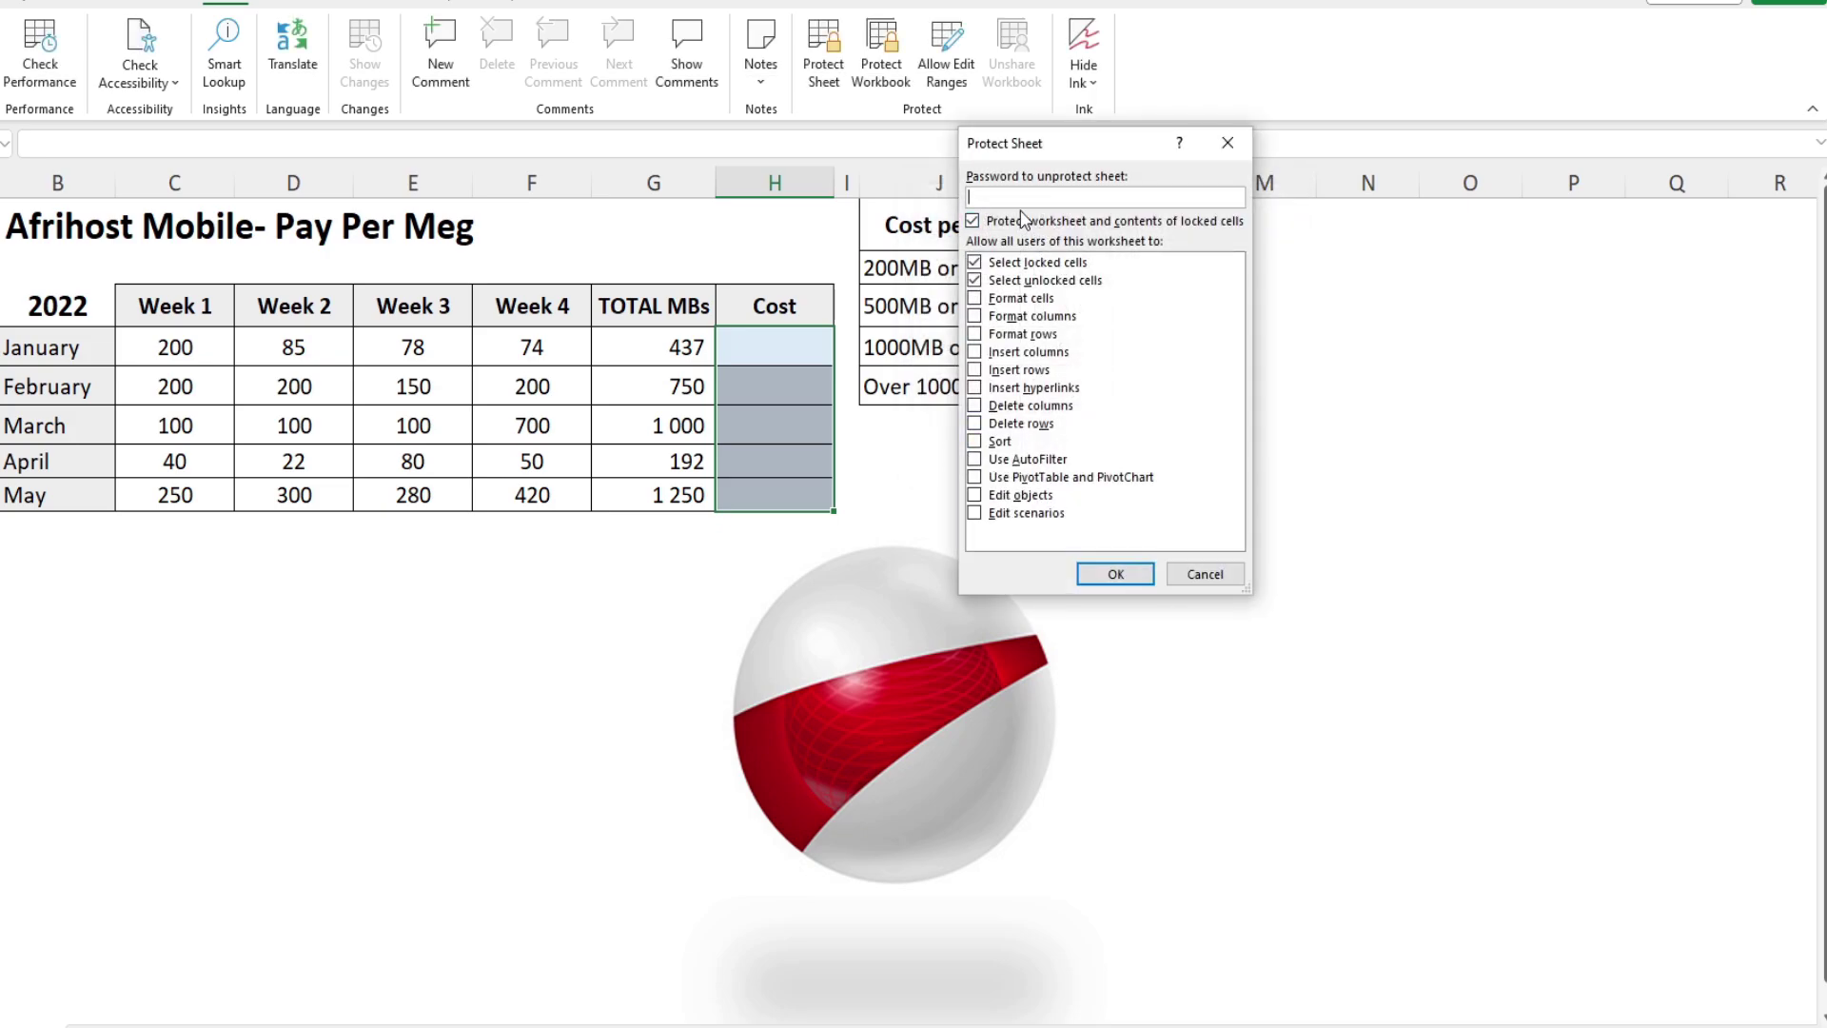
pyautogui.write('123')
pyautogui.click(1097, 575)
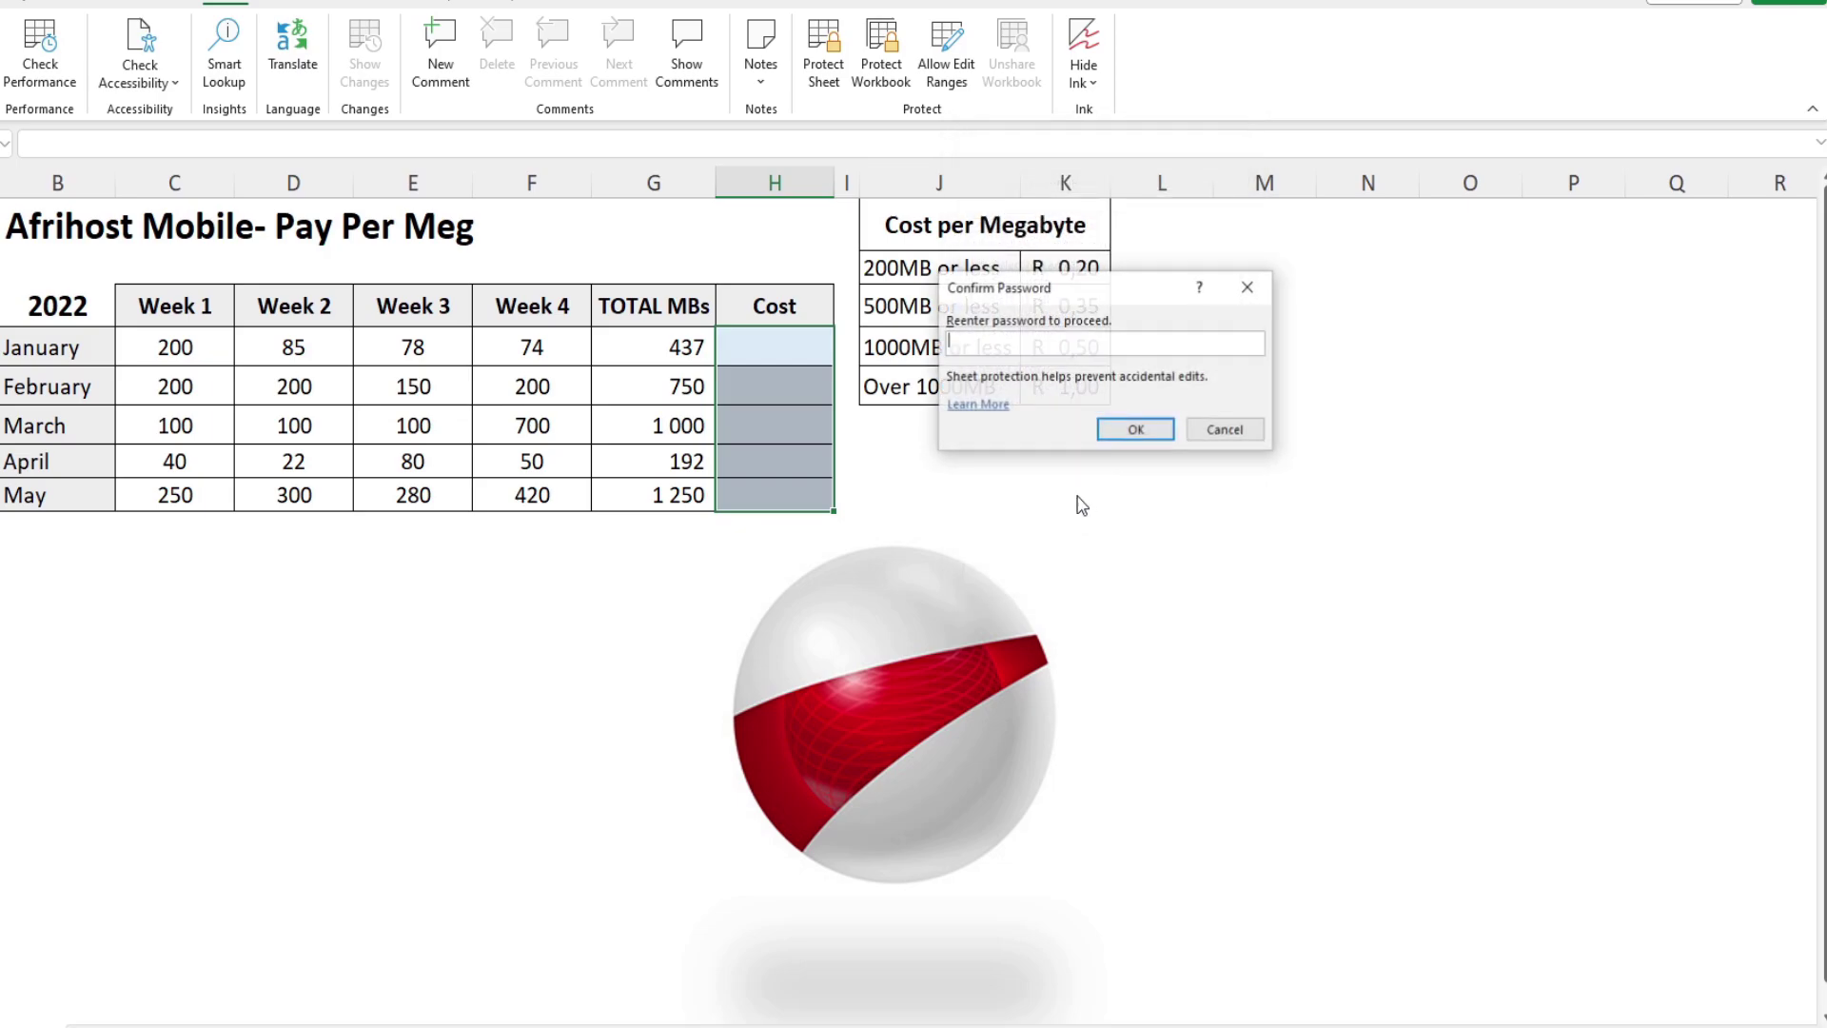
pyautogui.write('123')
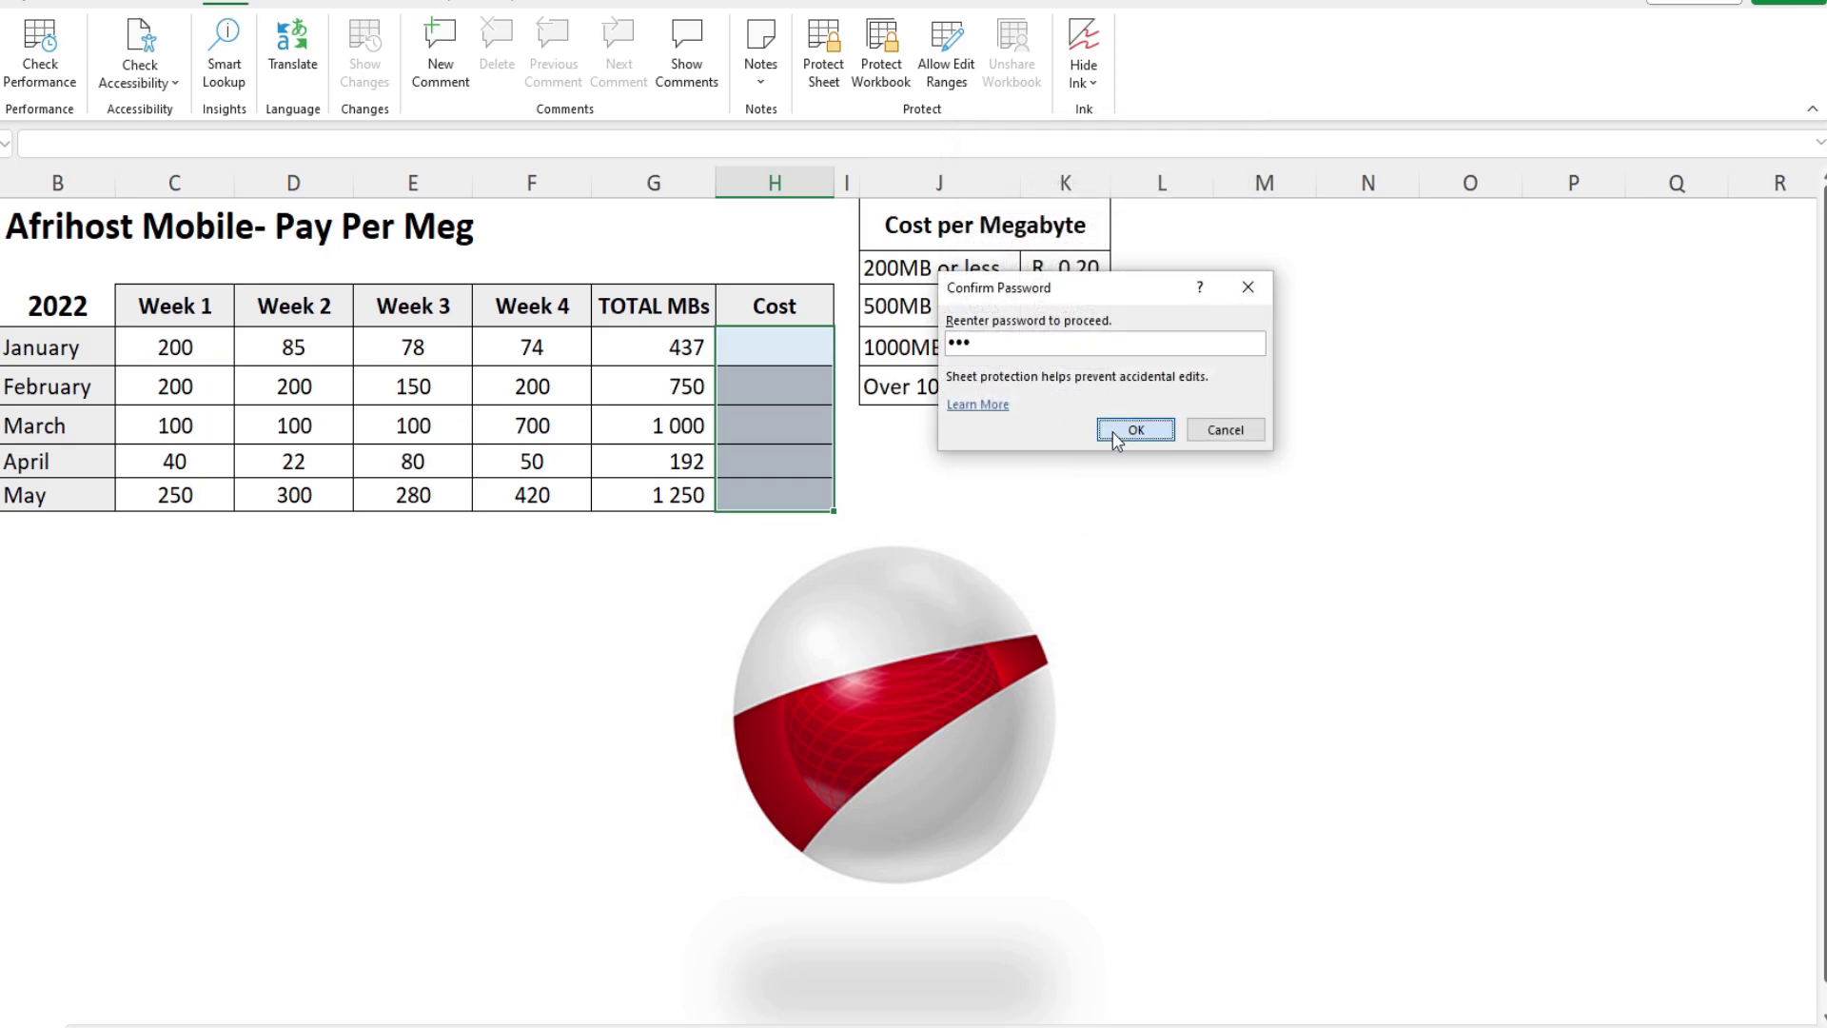
pyautogui.click(1112, 431)
# Step: Verify that locked cells outside the Cost column refuse edits
pyautogui.click(191, 563)
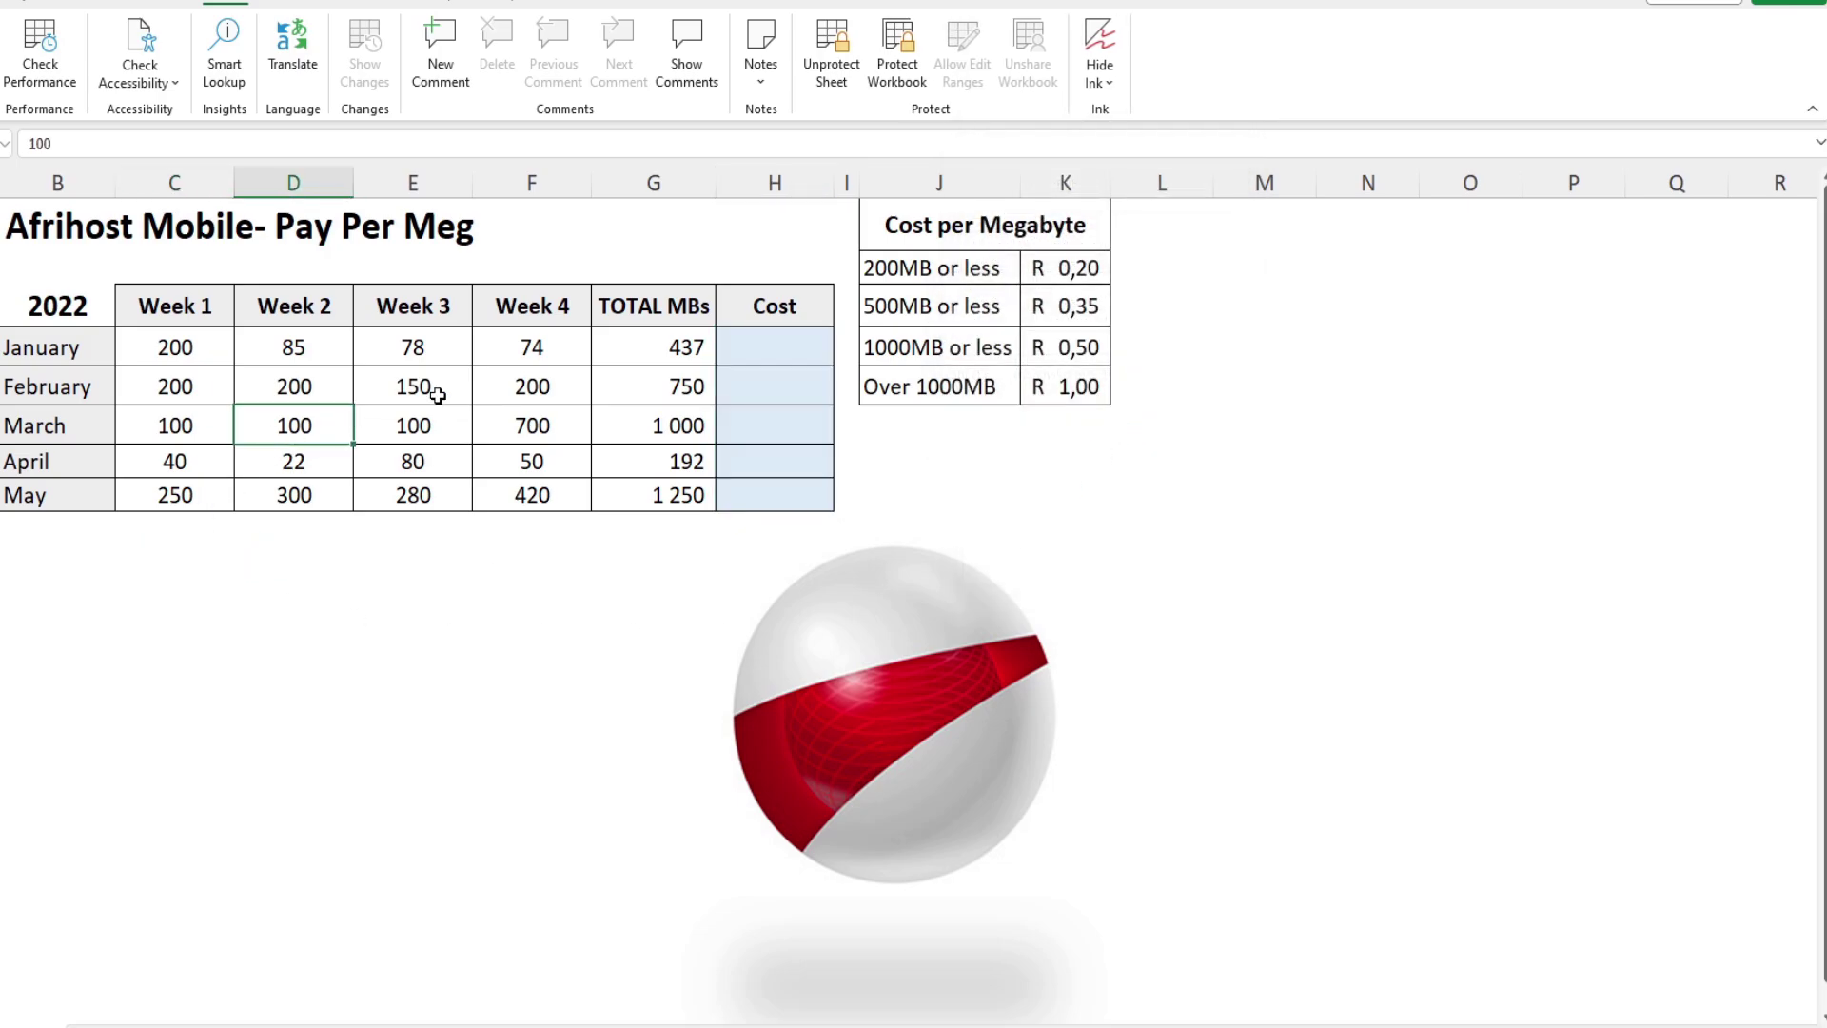
pyautogui.doubleClick(441, 426)
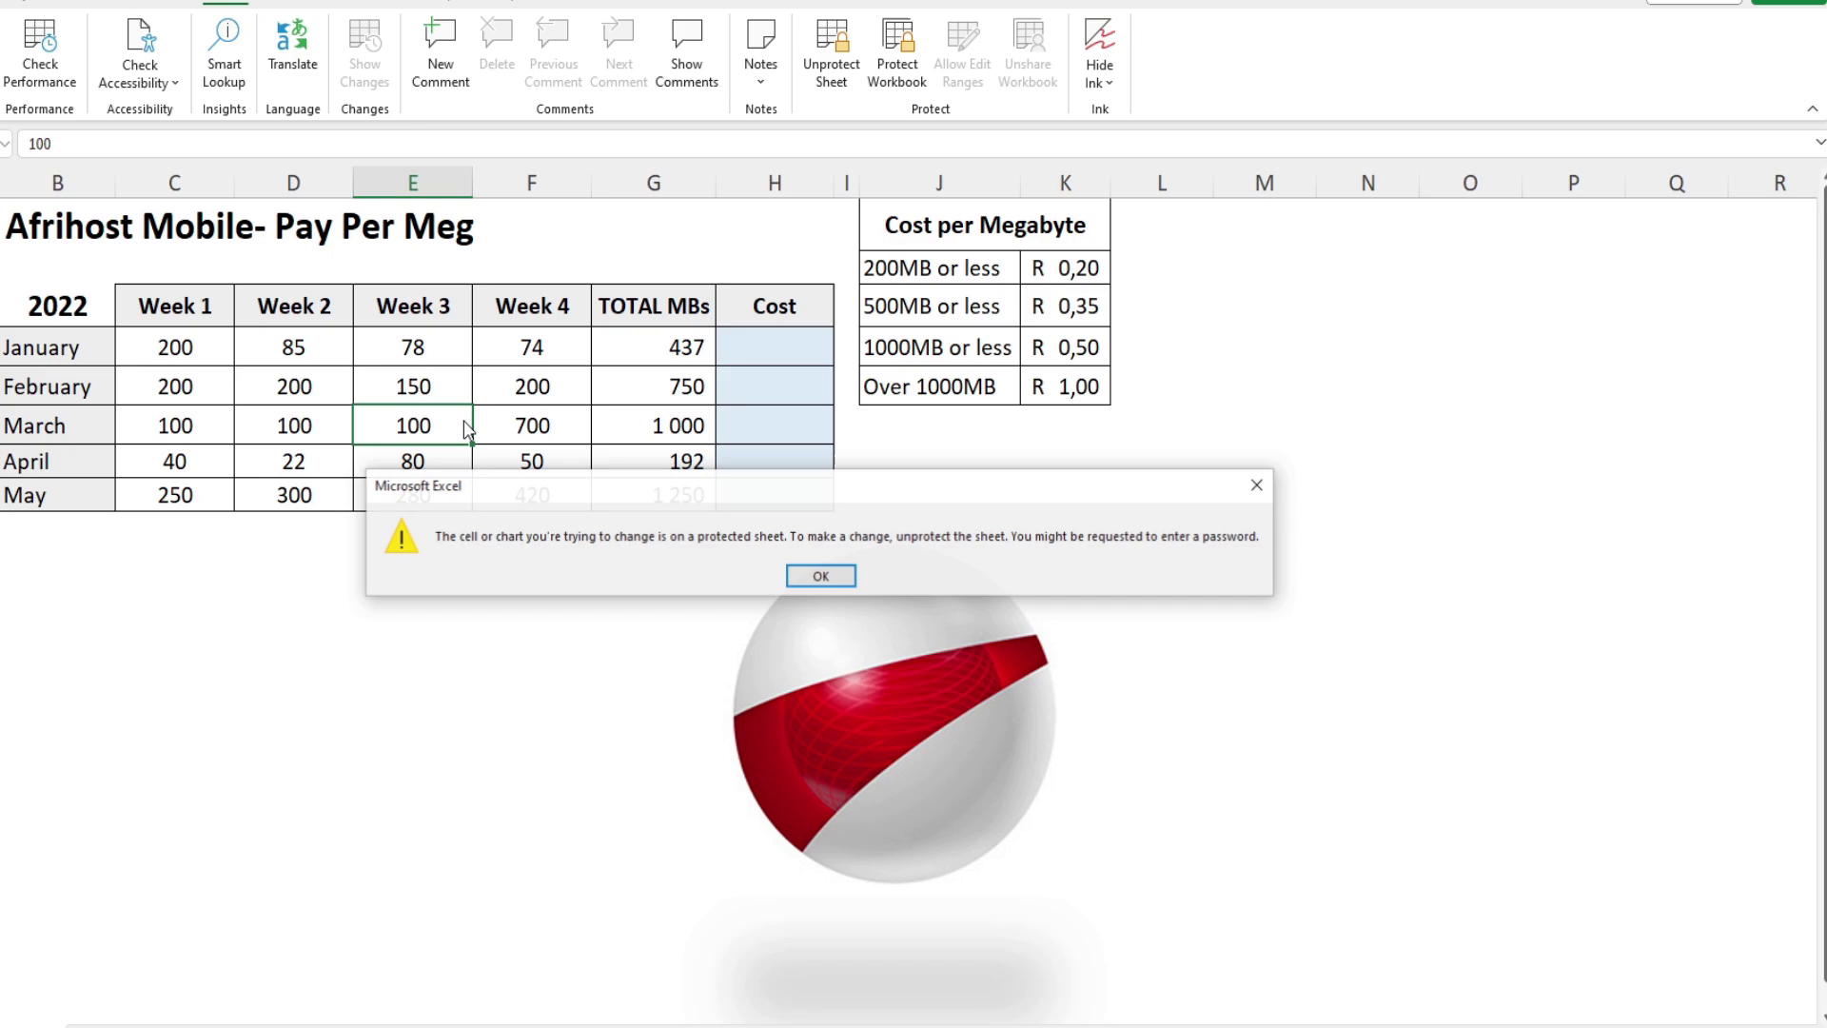
pyautogui.click(807, 582)
pyautogui.doubleClick(381, 694)
pyautogui.click(787, 577)
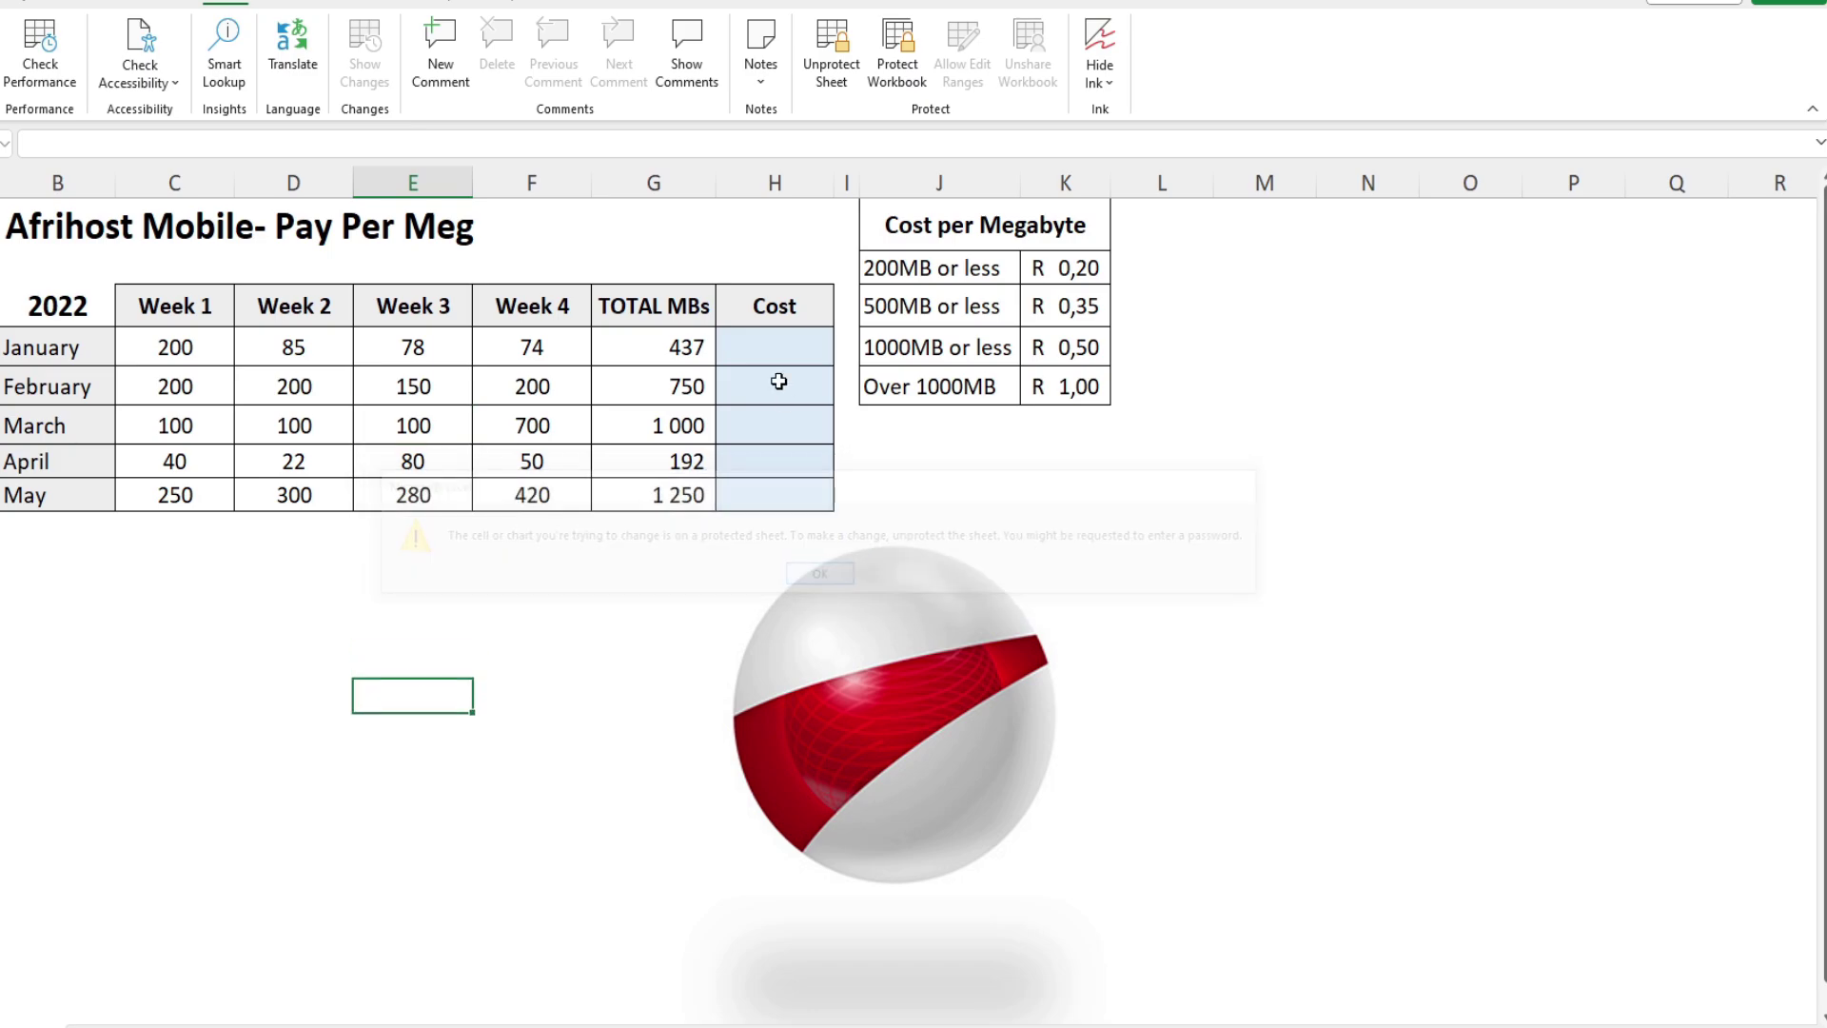
# Step: Type test text 'dfg' into the Cost cells to confirm they accept entries
pyautogui.click(774, 354)
pyautogui.write('dfg')
pyautogui.click(732, 387)
pyautogui.write('dfg')
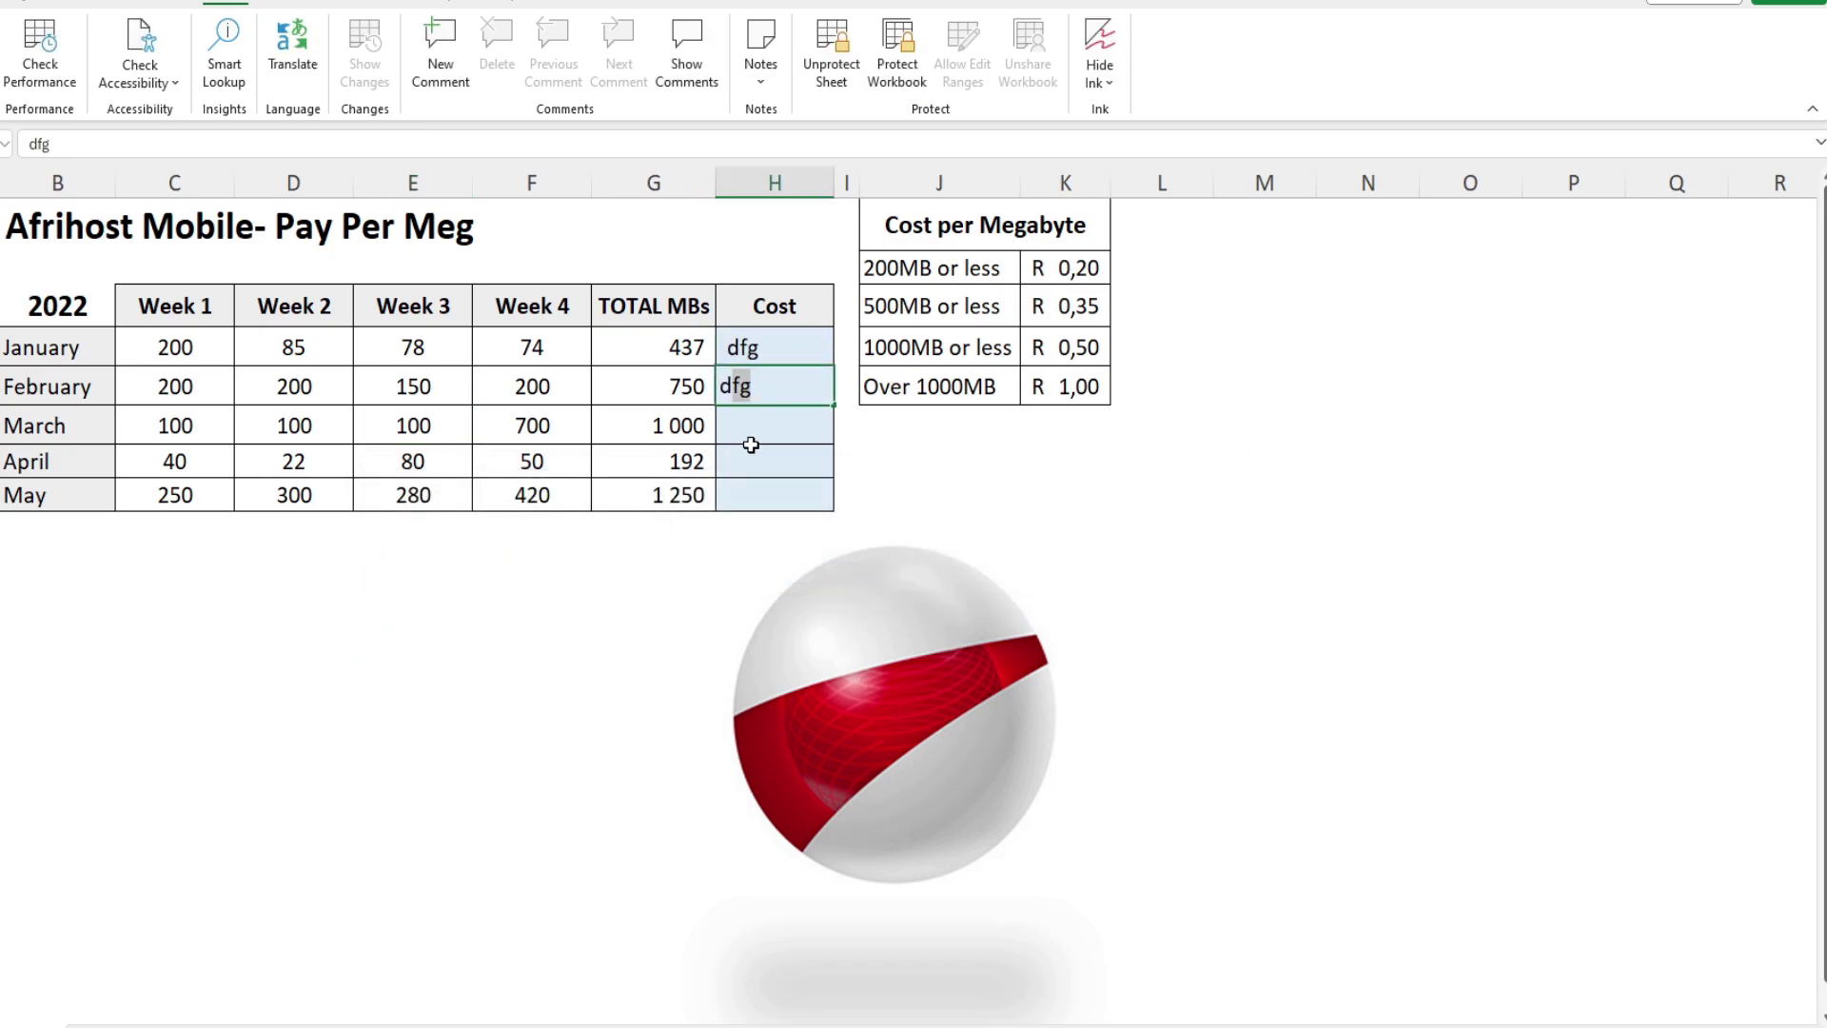
pyautogui.click(751, 453)
pyautogui.write('dfg')
pyautogui.click(751, 421)
pyautogui.write('dfg')
pyautogui.press('Return')
pyautogui.click(757, 507)
pyautogui.write('dfg')
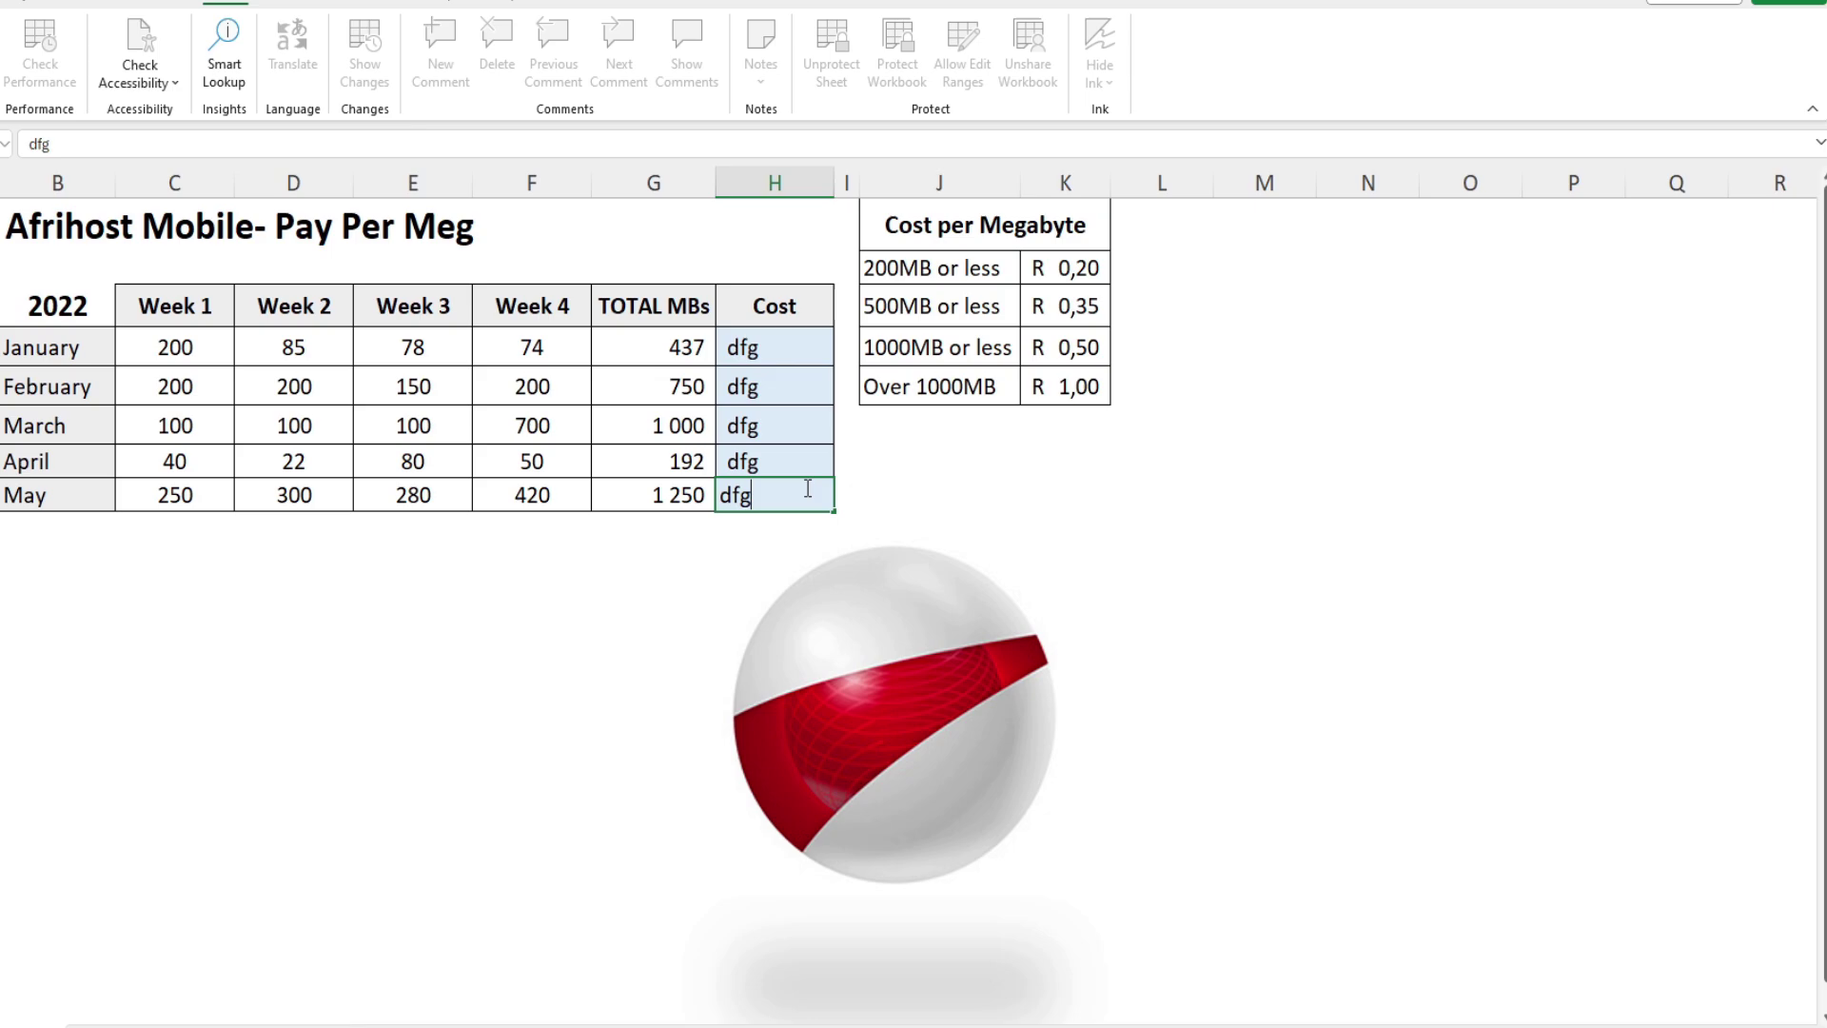
pyautogui.hotkey('shift', 'Left')
pyautogui.press('Right')
# Step: Clear the 'dfg' test entries from Cost cells H4:H8
pyautogui.moveTo(811, 354); pyautogui.dragTo(811, 512)
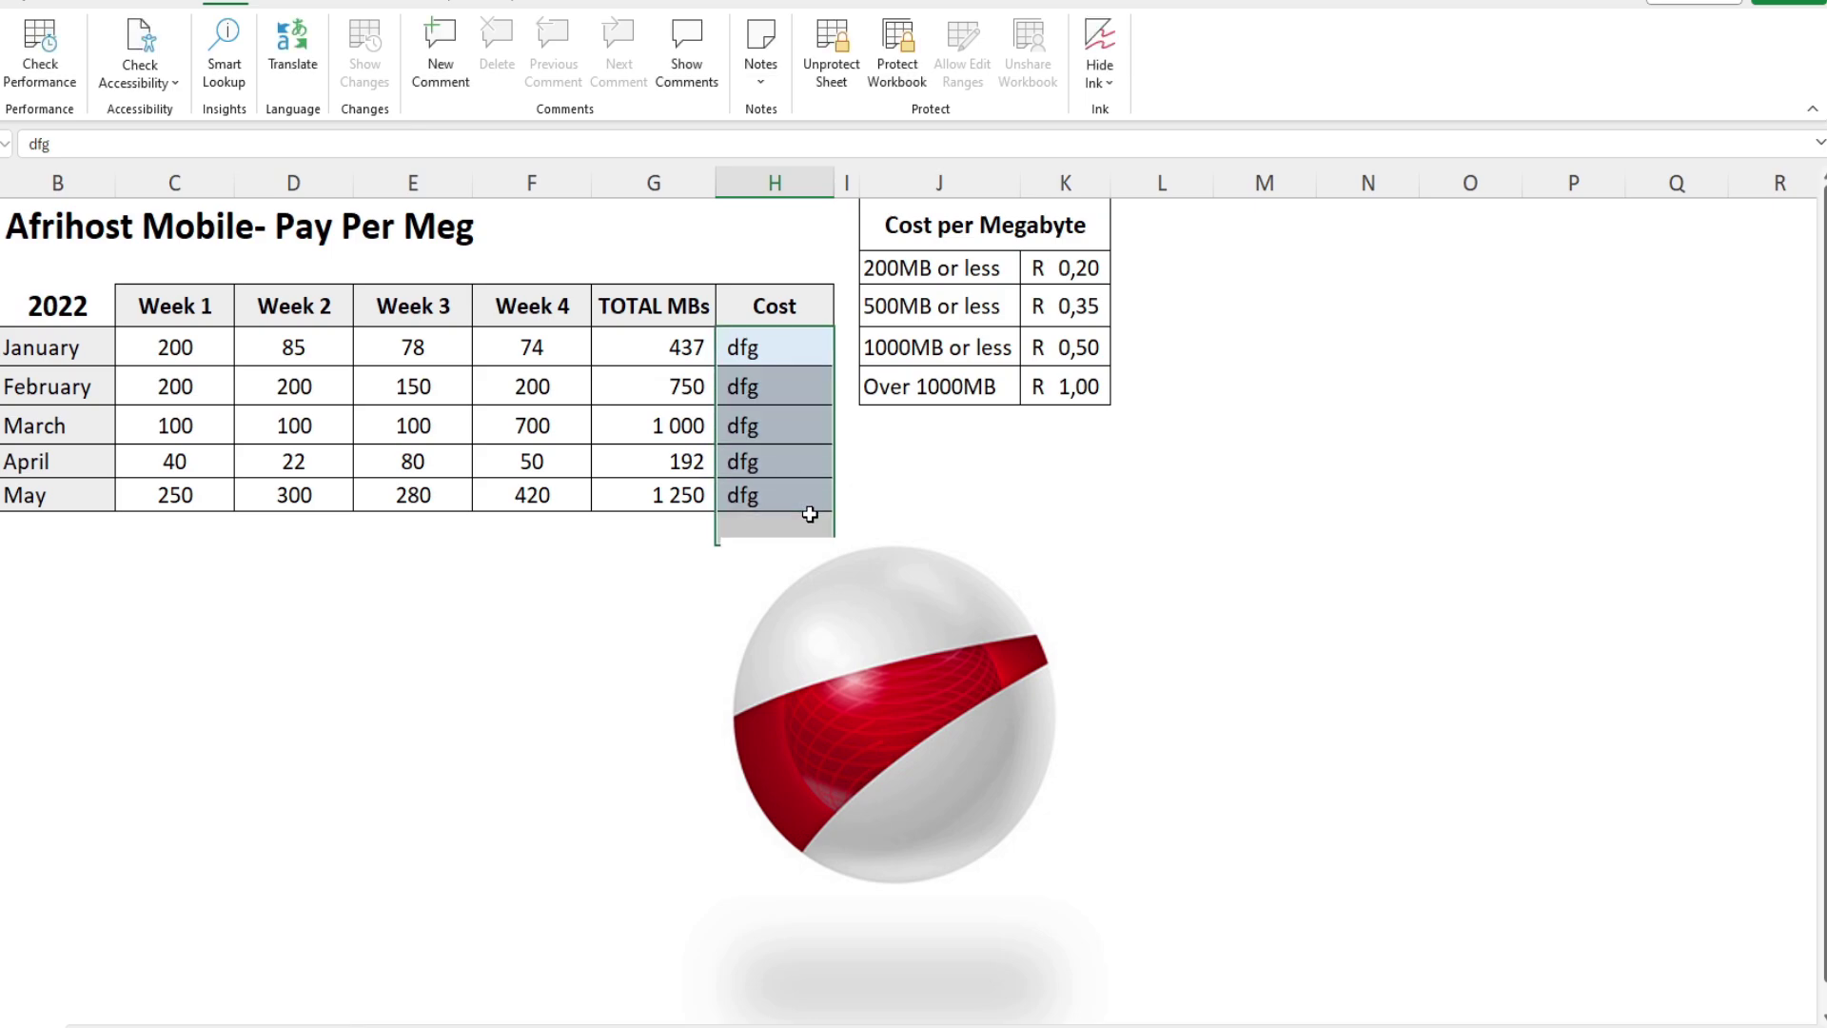
pyautogui.press('Delete')
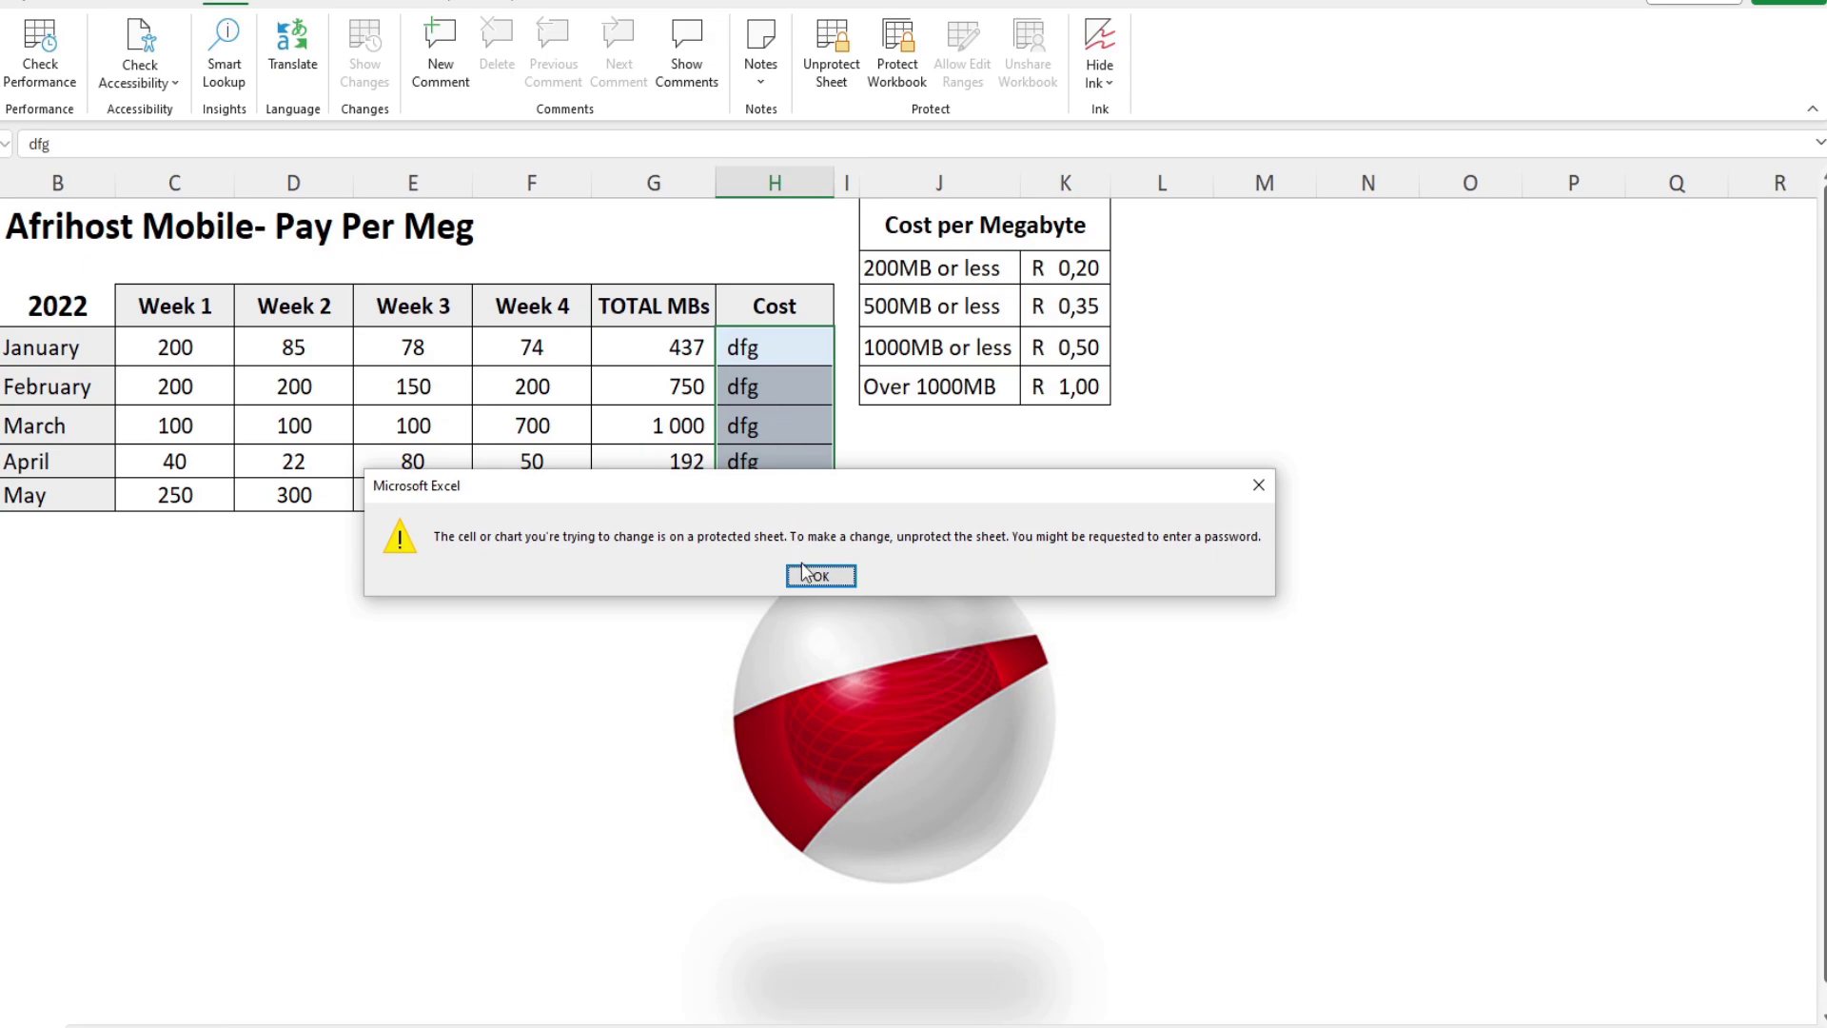
pyautogui.click(816, 573)
pyautogui.moveTo(789, 504)
pyautogui.mouseDown()
pyautogui.moveTo(774, 351)
pyautogui.moveTo(770, 494)
pyautogui.mouseUp()
pyautogui.press('Delete')
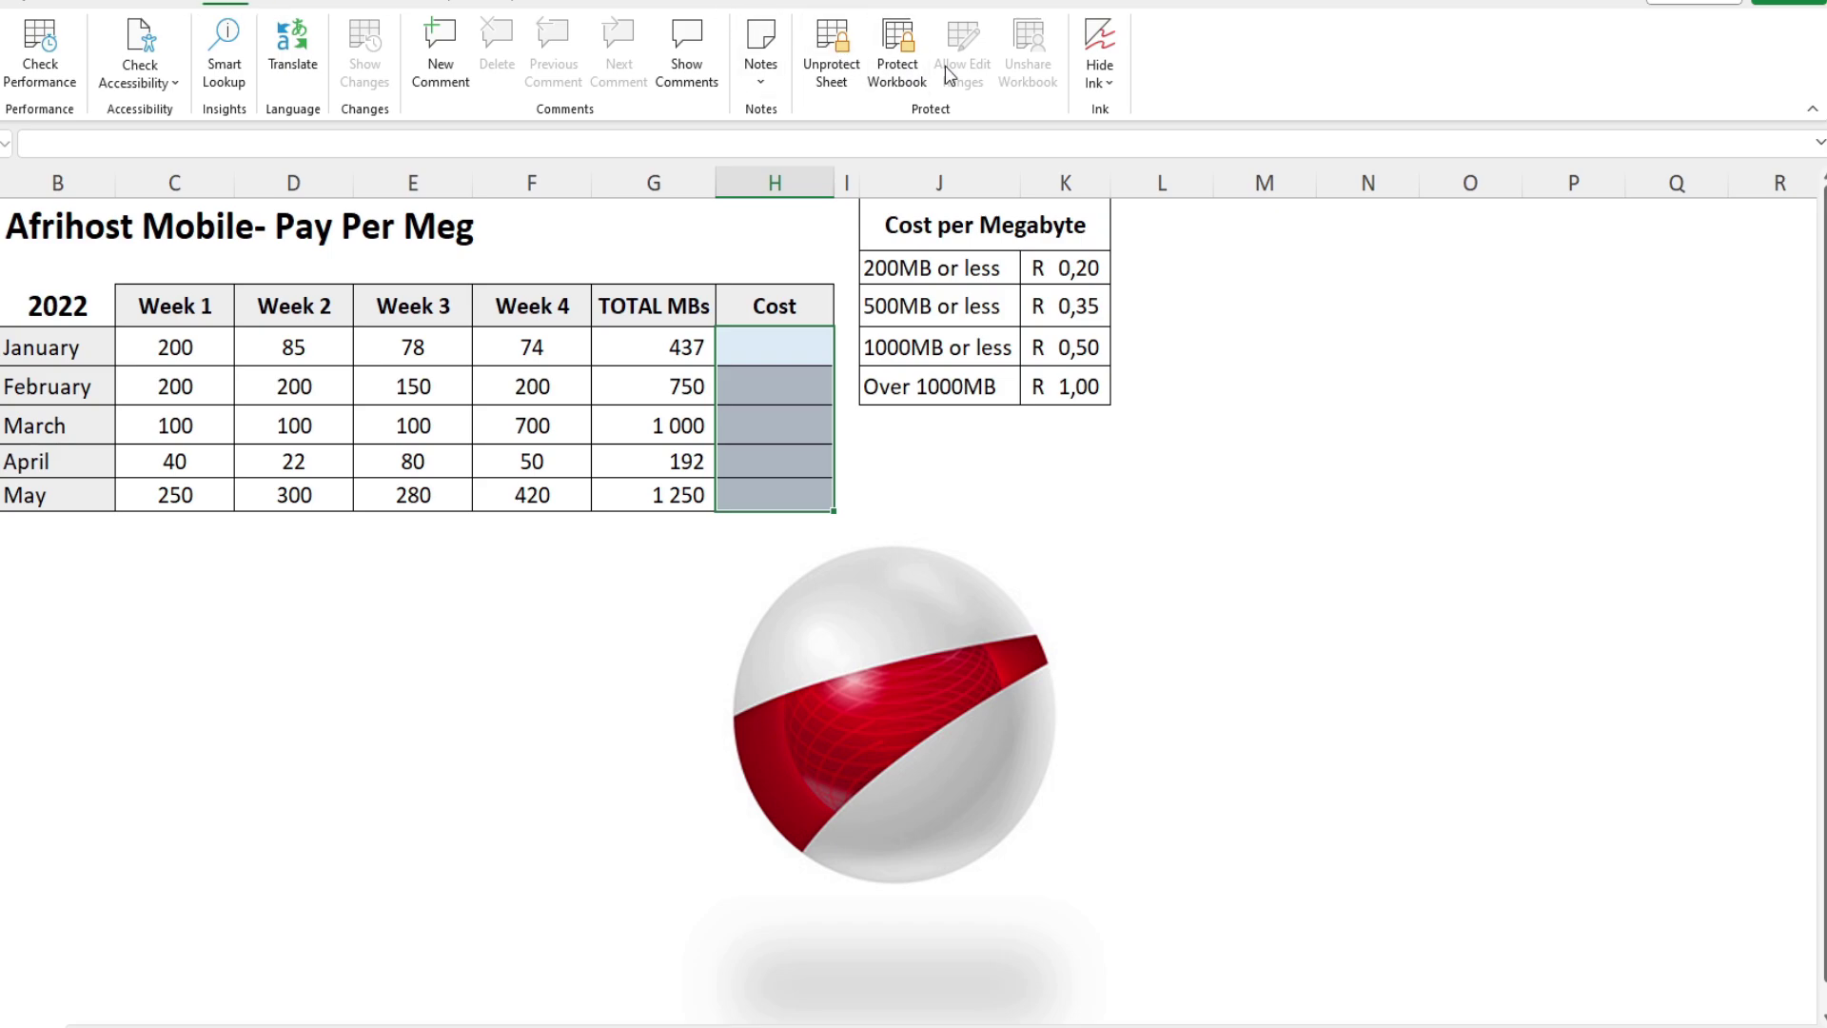
# Step: Unprotect the sheet with its password and confirm Range1 remains the only editable range
pyautogui.click(830, 57)
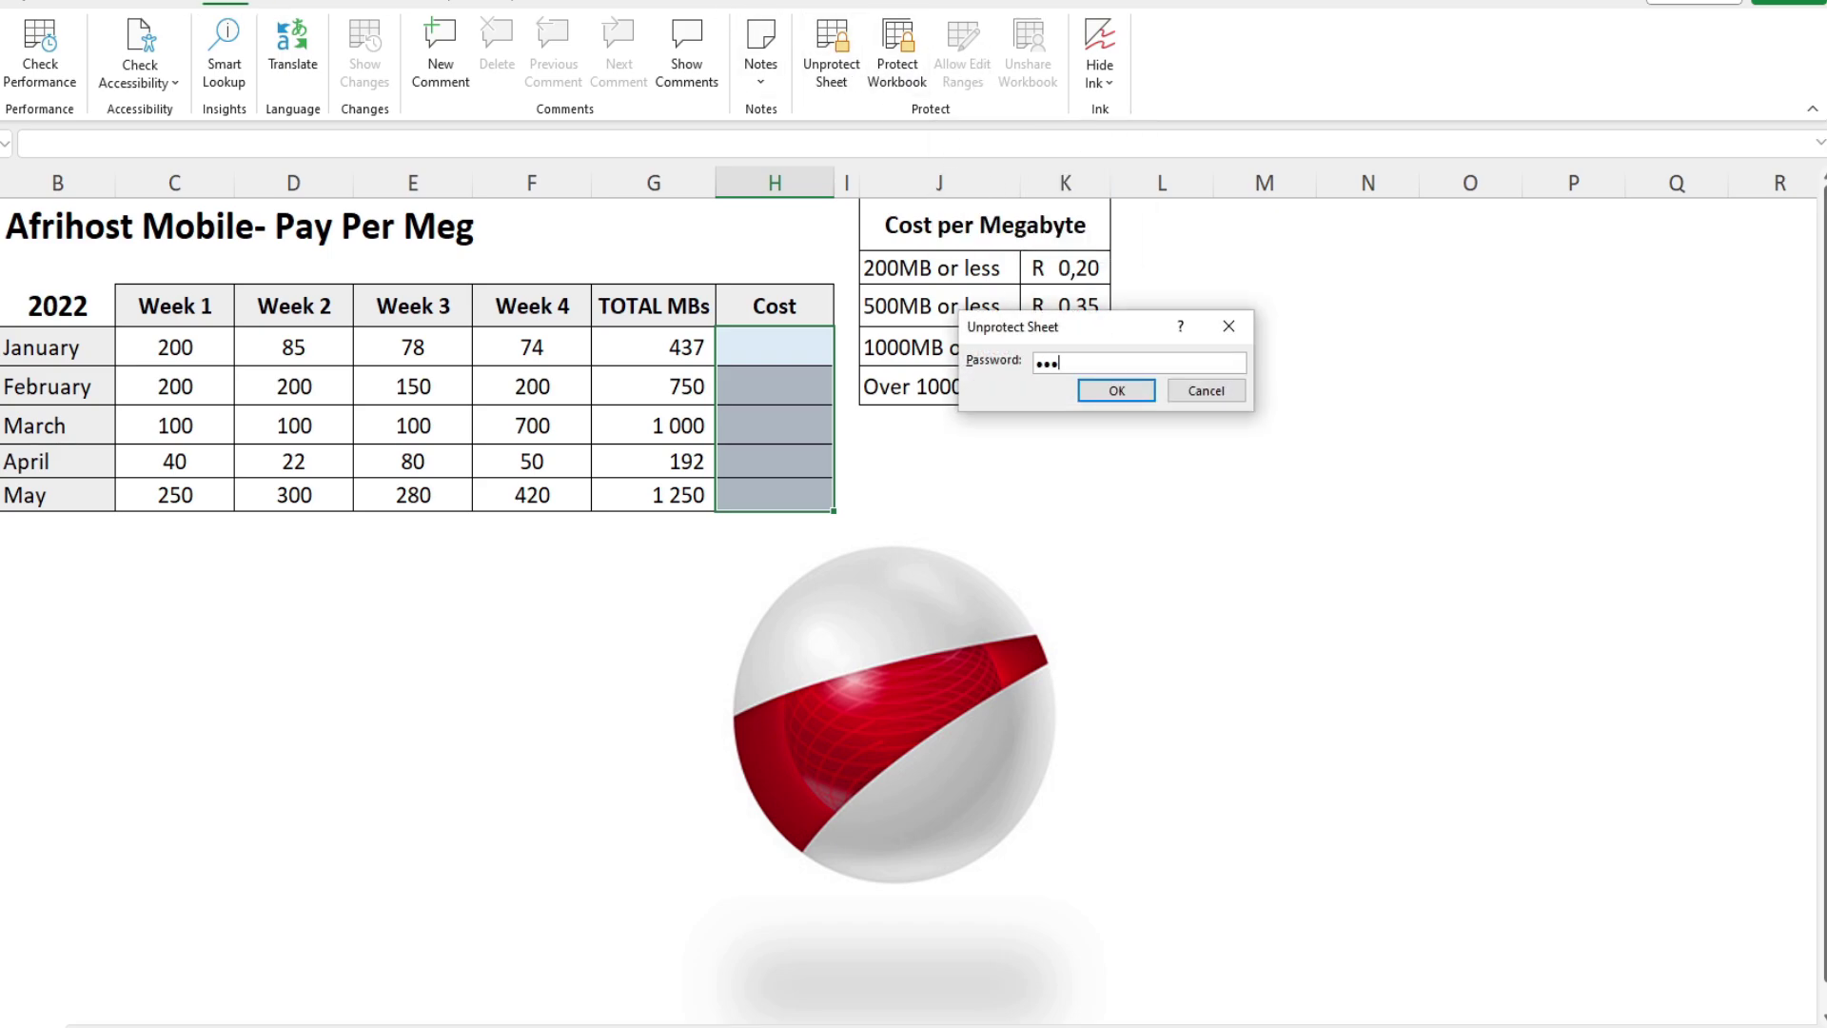
pyautogui.press('Return')
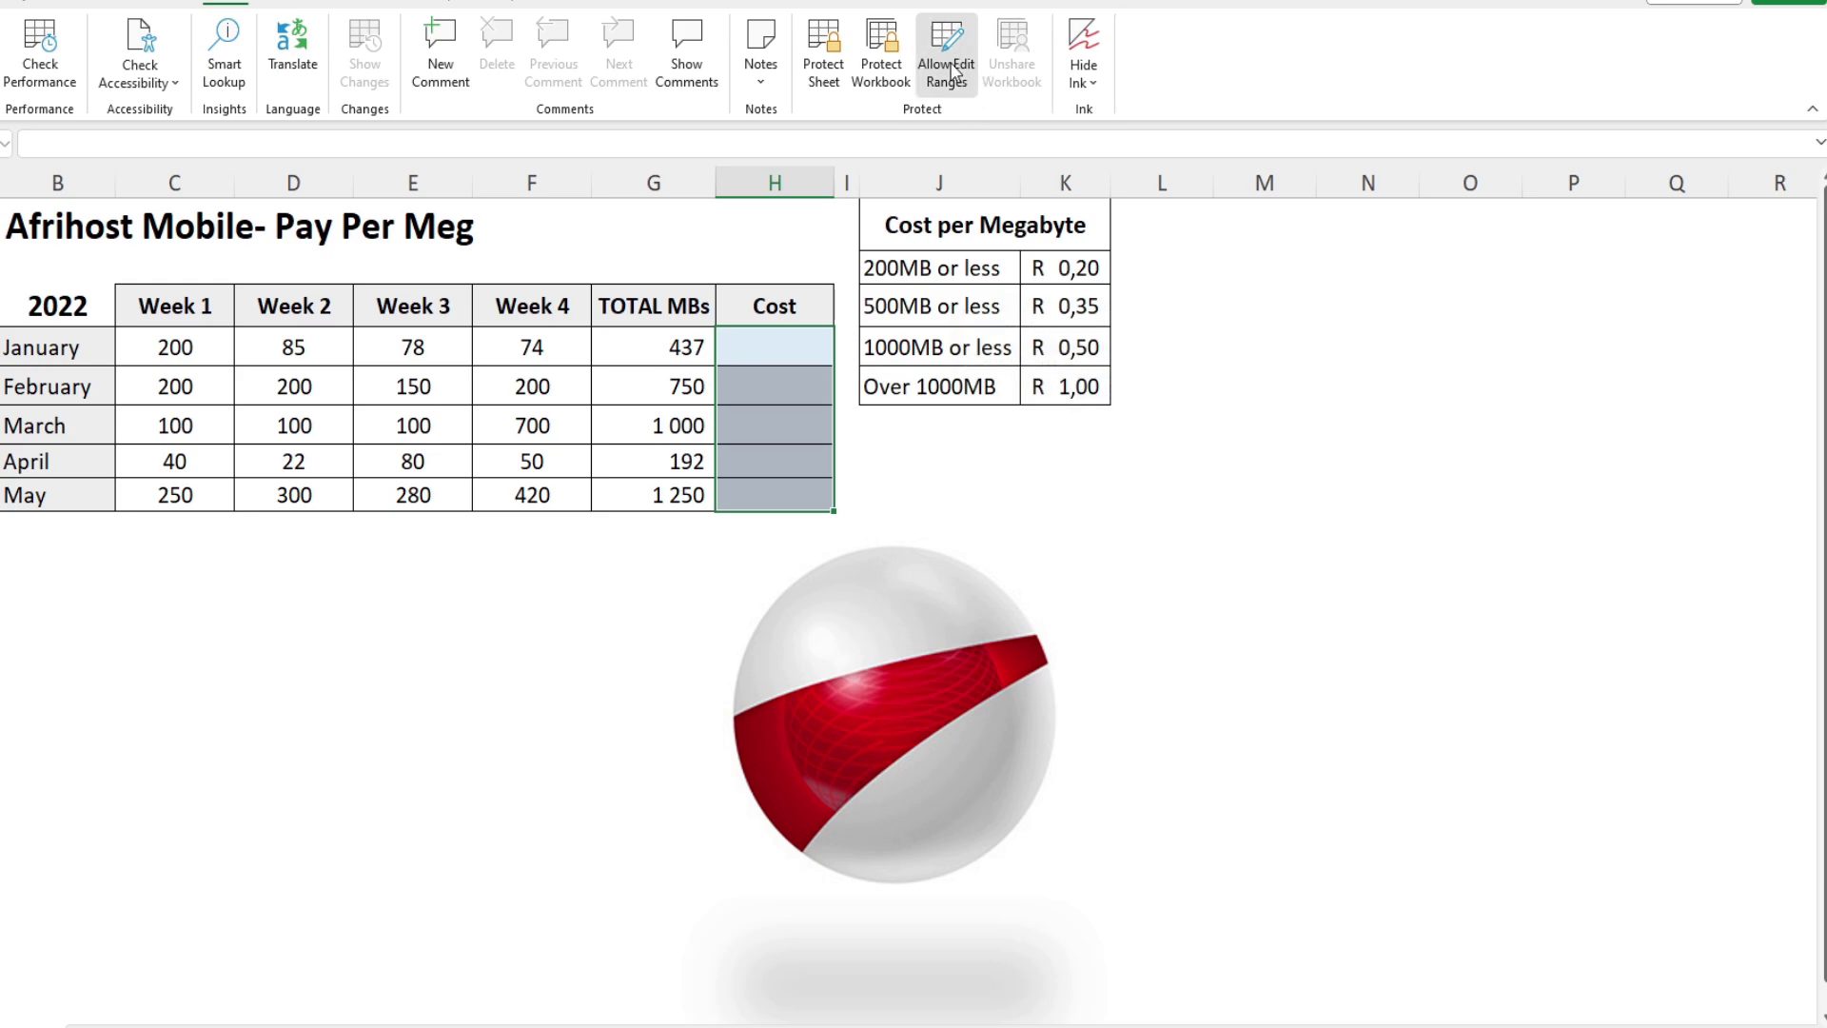
pyautogui.click(947, 58)
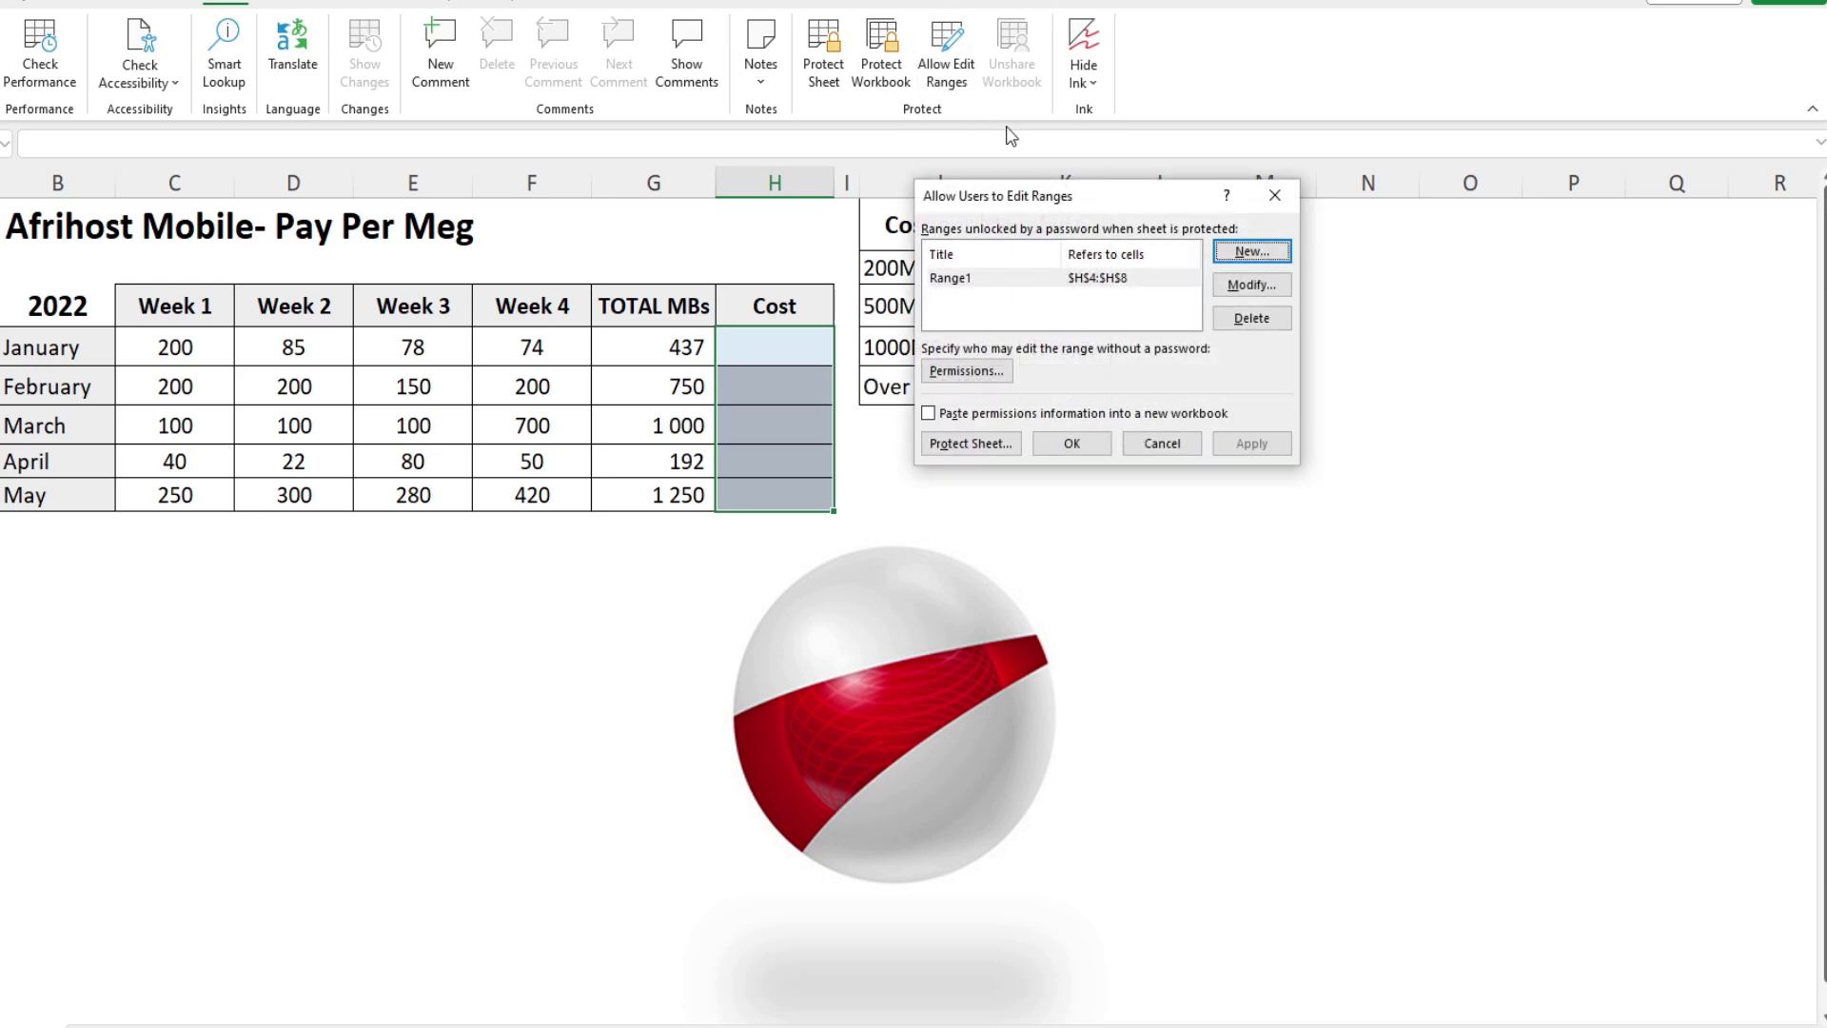
pyautogui.click(1223, 257)
pyautogui.click(1260, 420)
pyautogui.click(1157, 445)
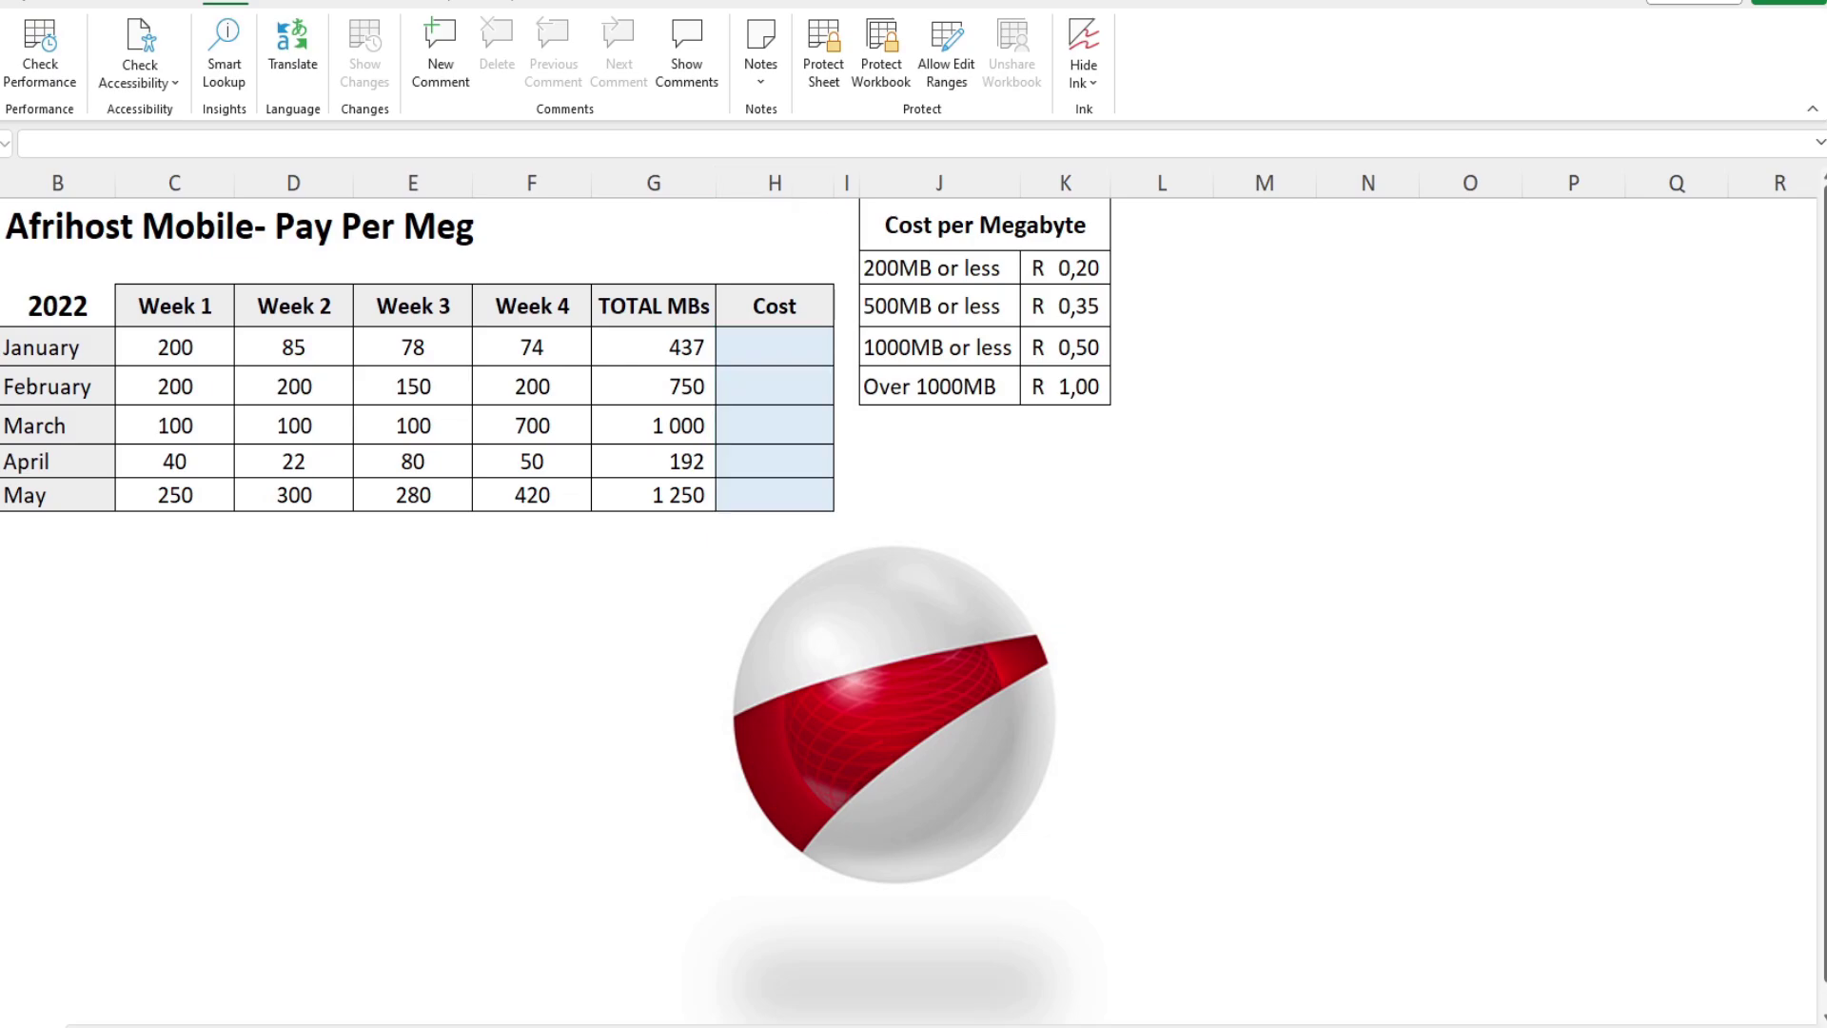
pyautogui.click(108, 971)
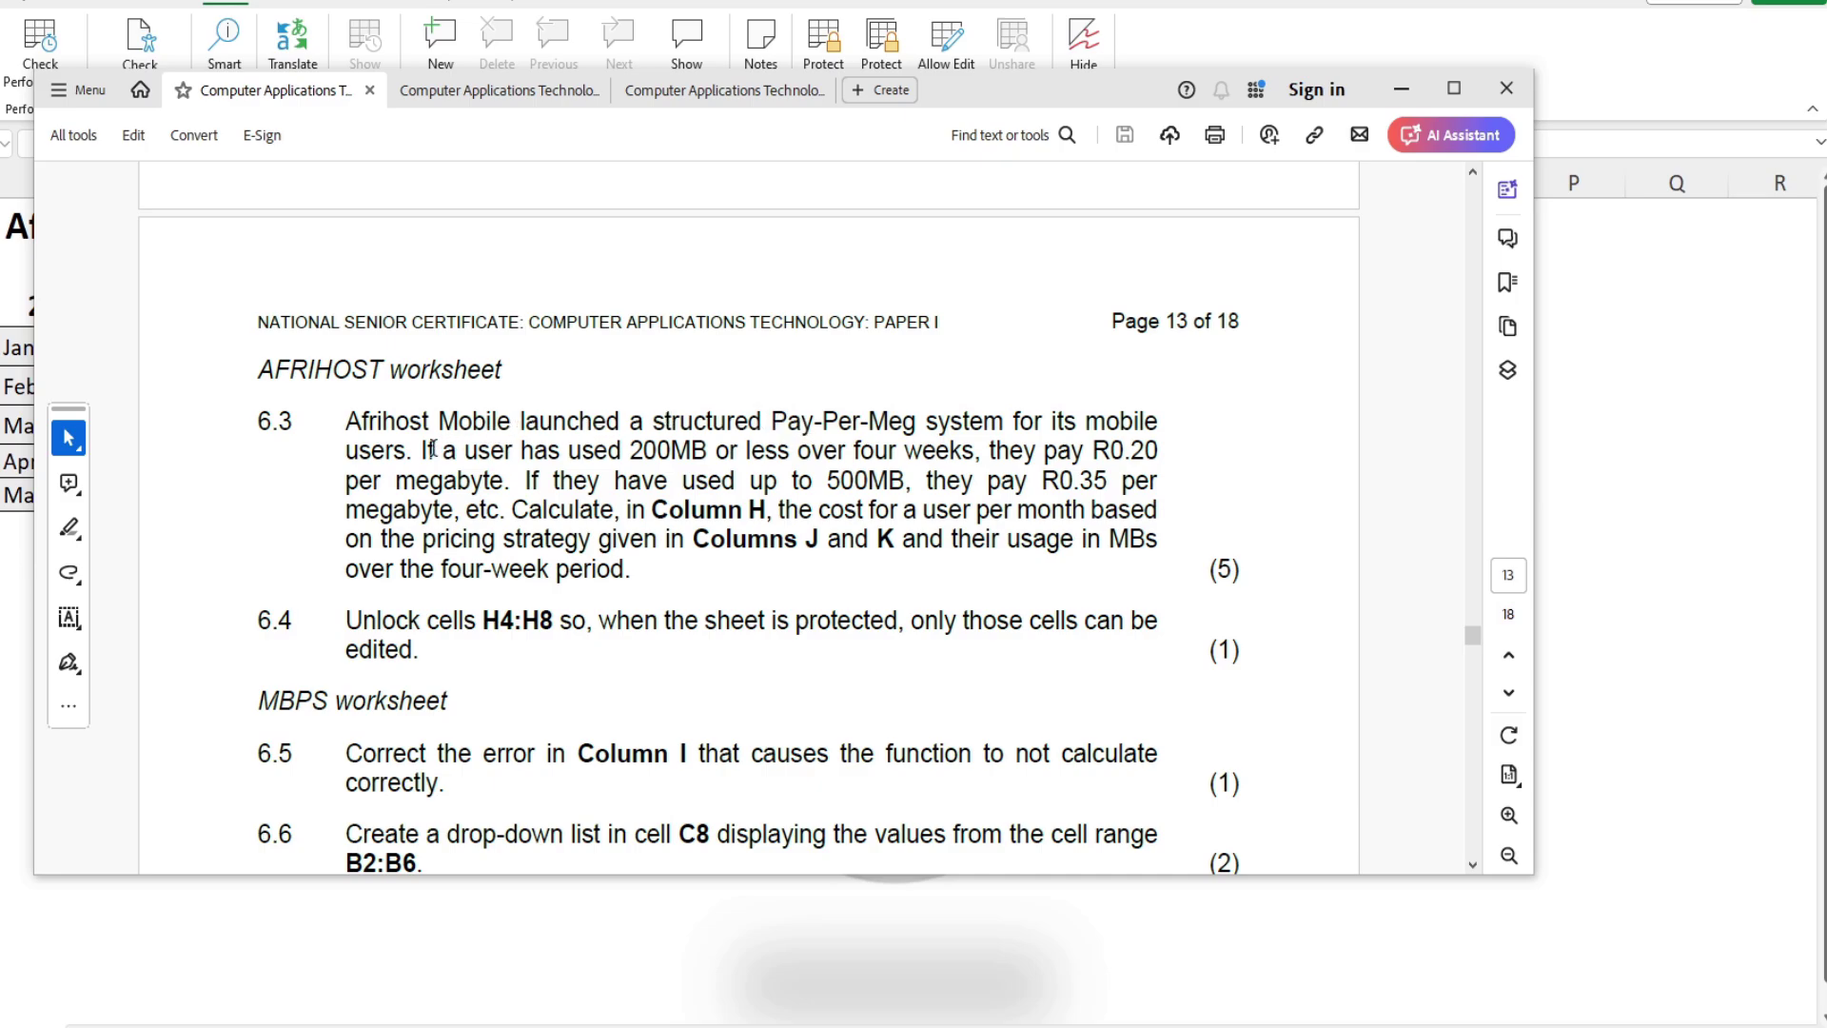
pyautogui.moveTo(421, 450); pyautogui.dragTo(443, 450)
pyautogui.moveTo(948, 106); pyautogui.dragTo(1826, 571)
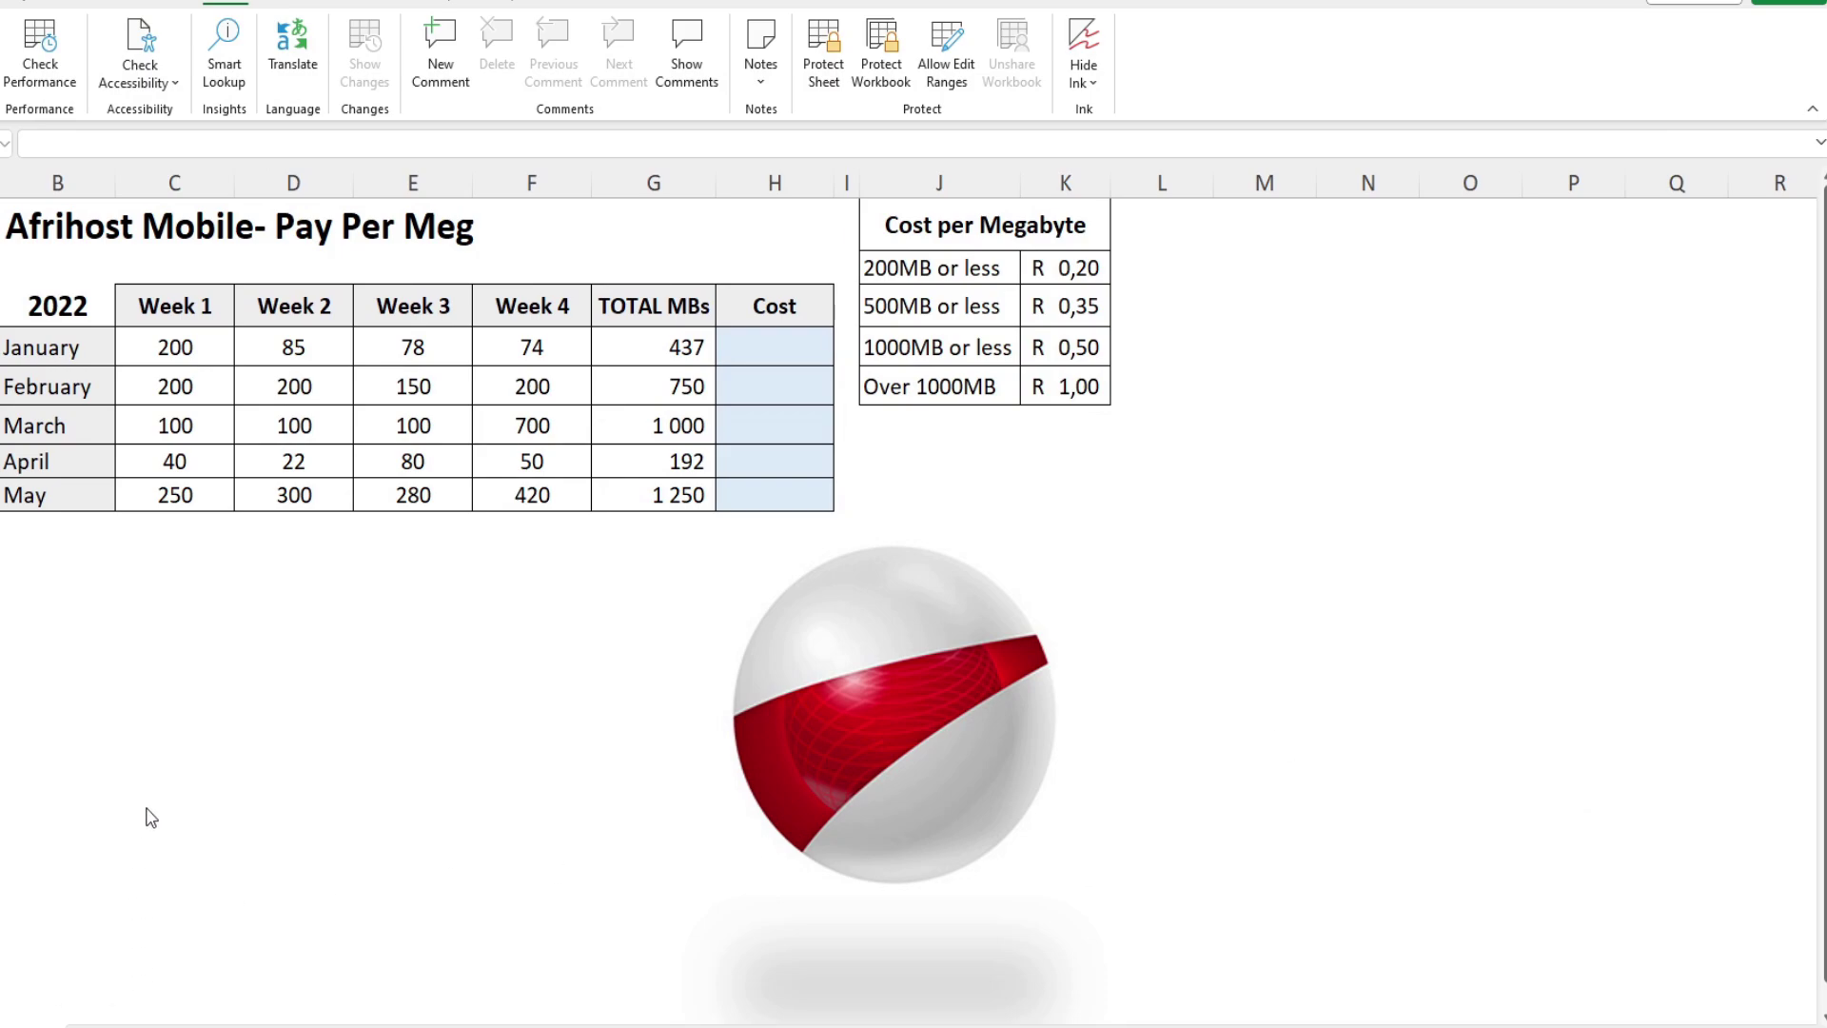
pyautogui.click(813, 353)
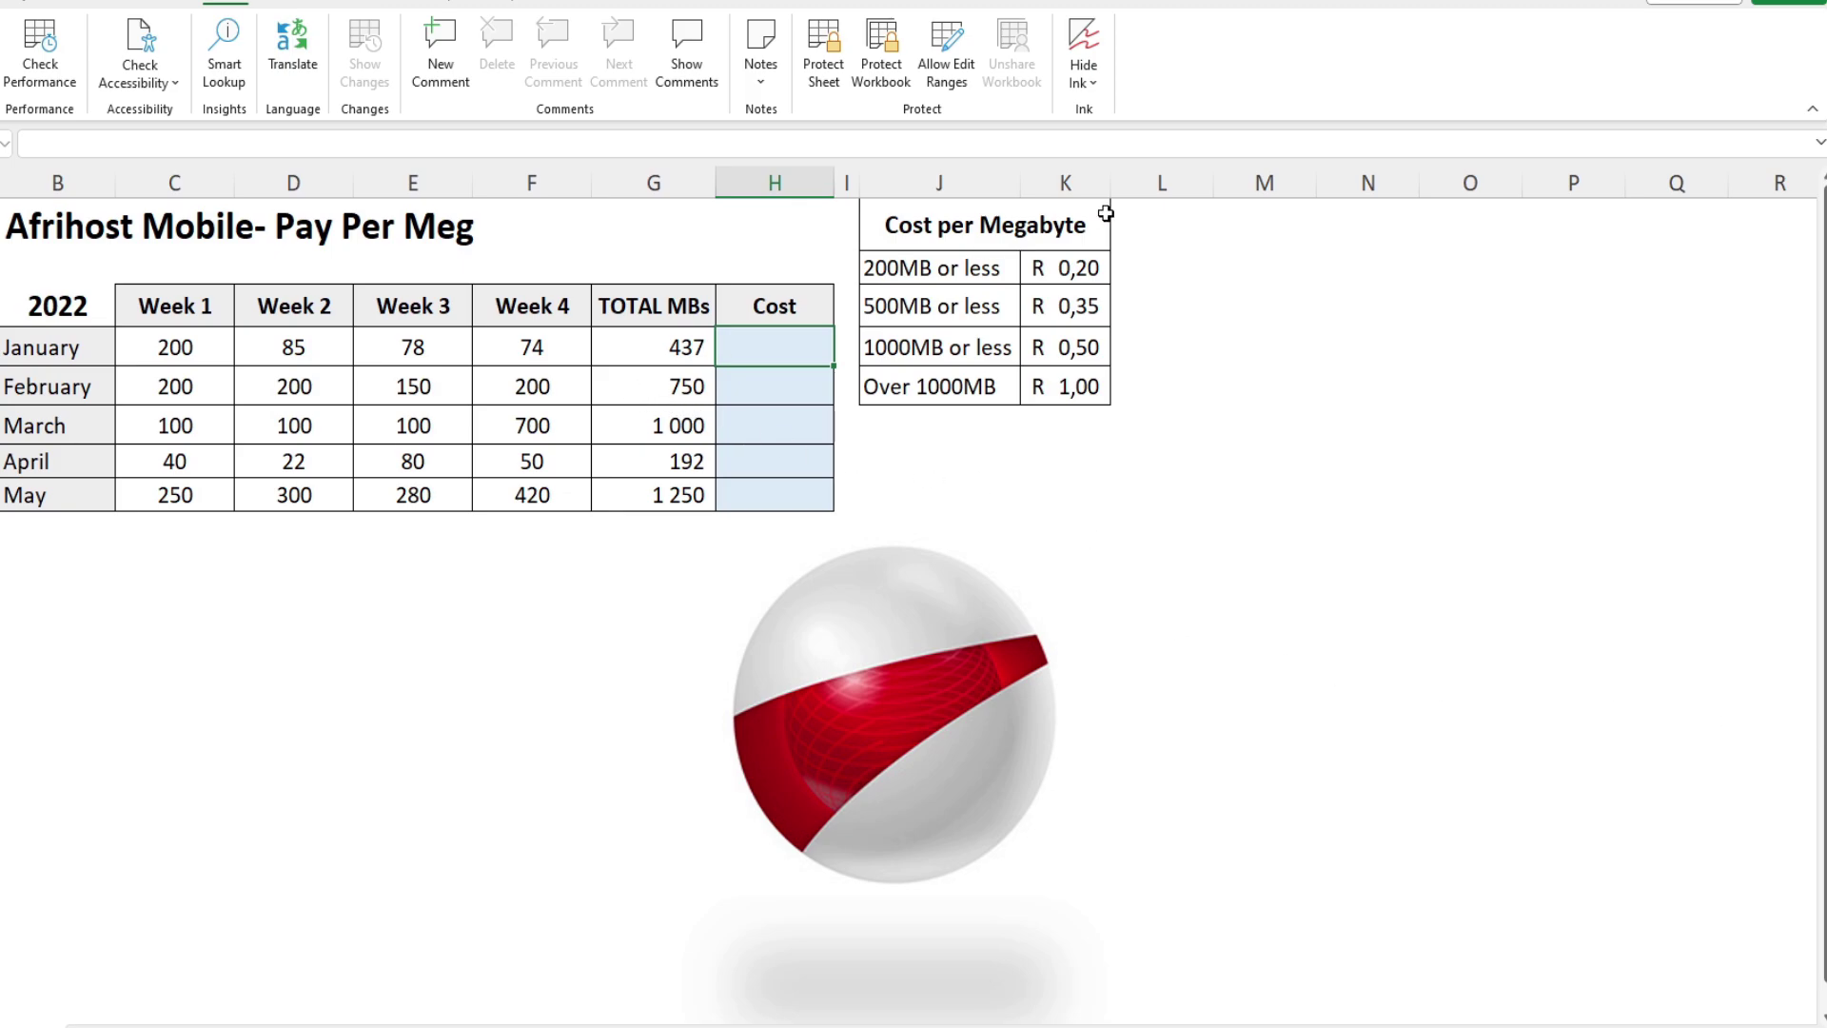
# Step: Review the usage tiers J5:J8 and prices K5:K8, then widen Cost column H
pyautogui.moveTo(985, 262); pyautogui.dragTo(990, 387)
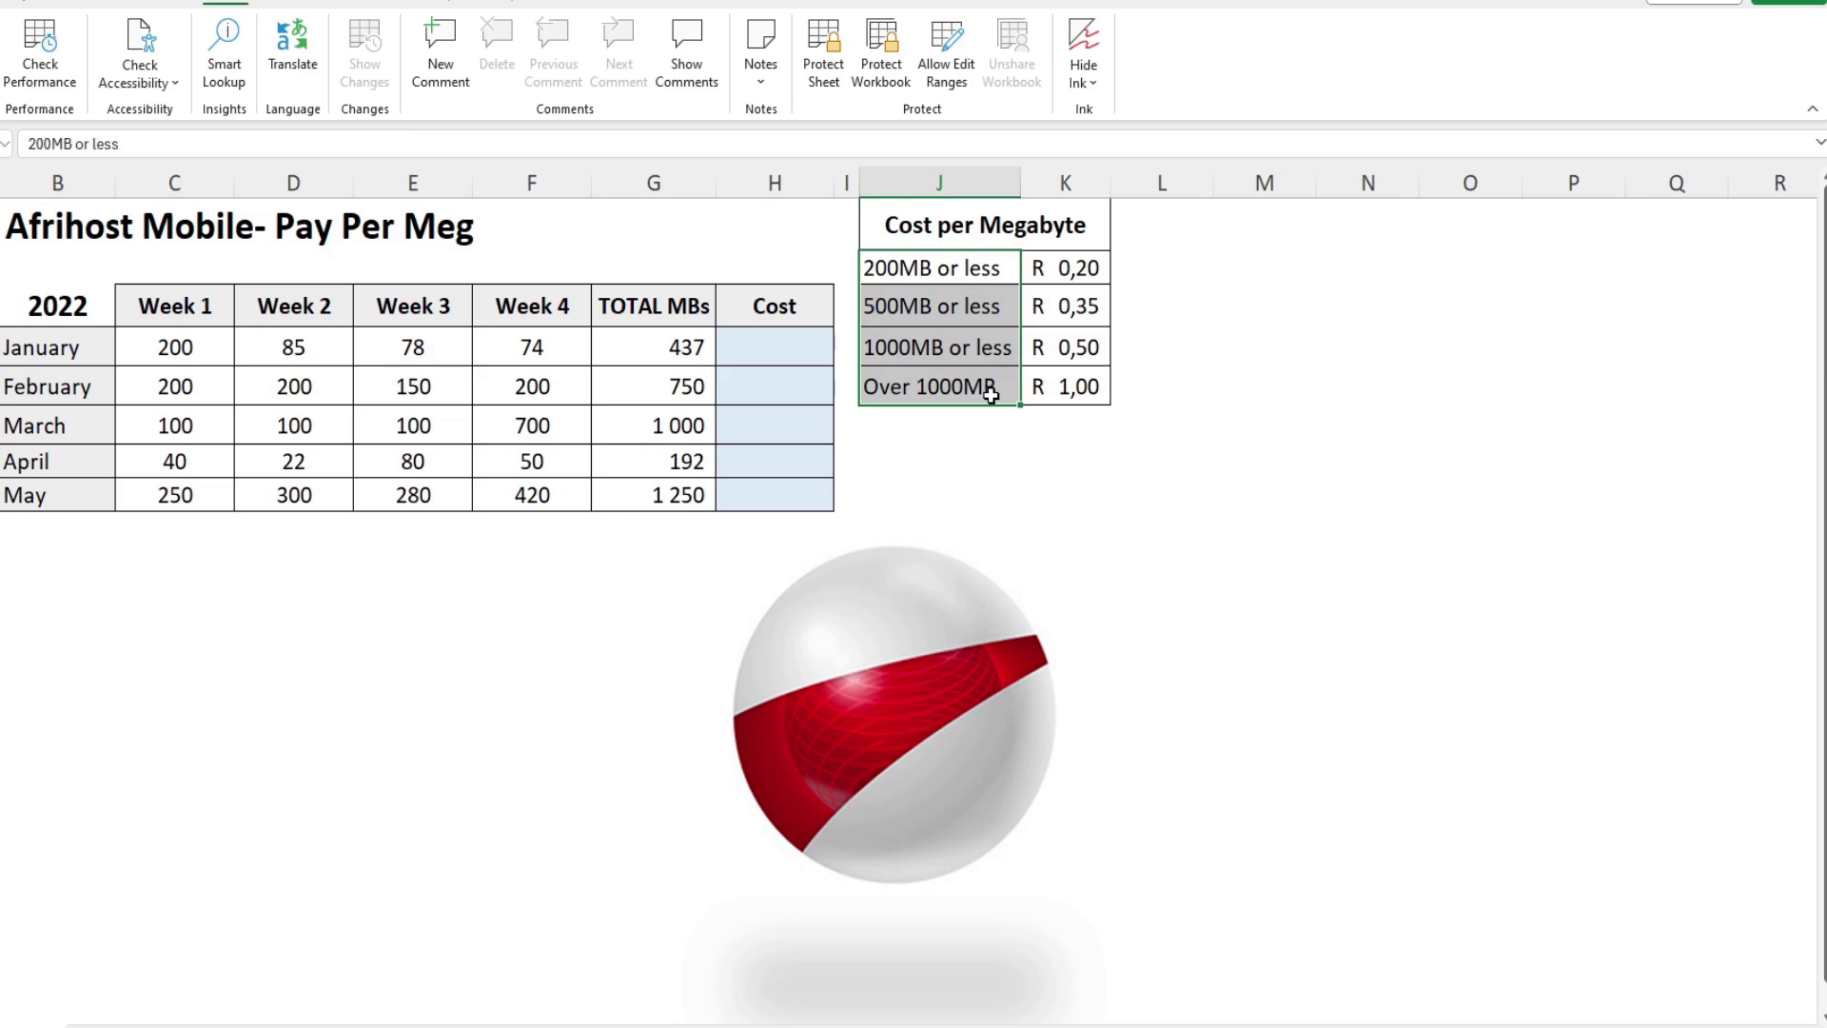
pyautogui.moveTo(1081, 268); pyautogui.dragTo(1079, 386)
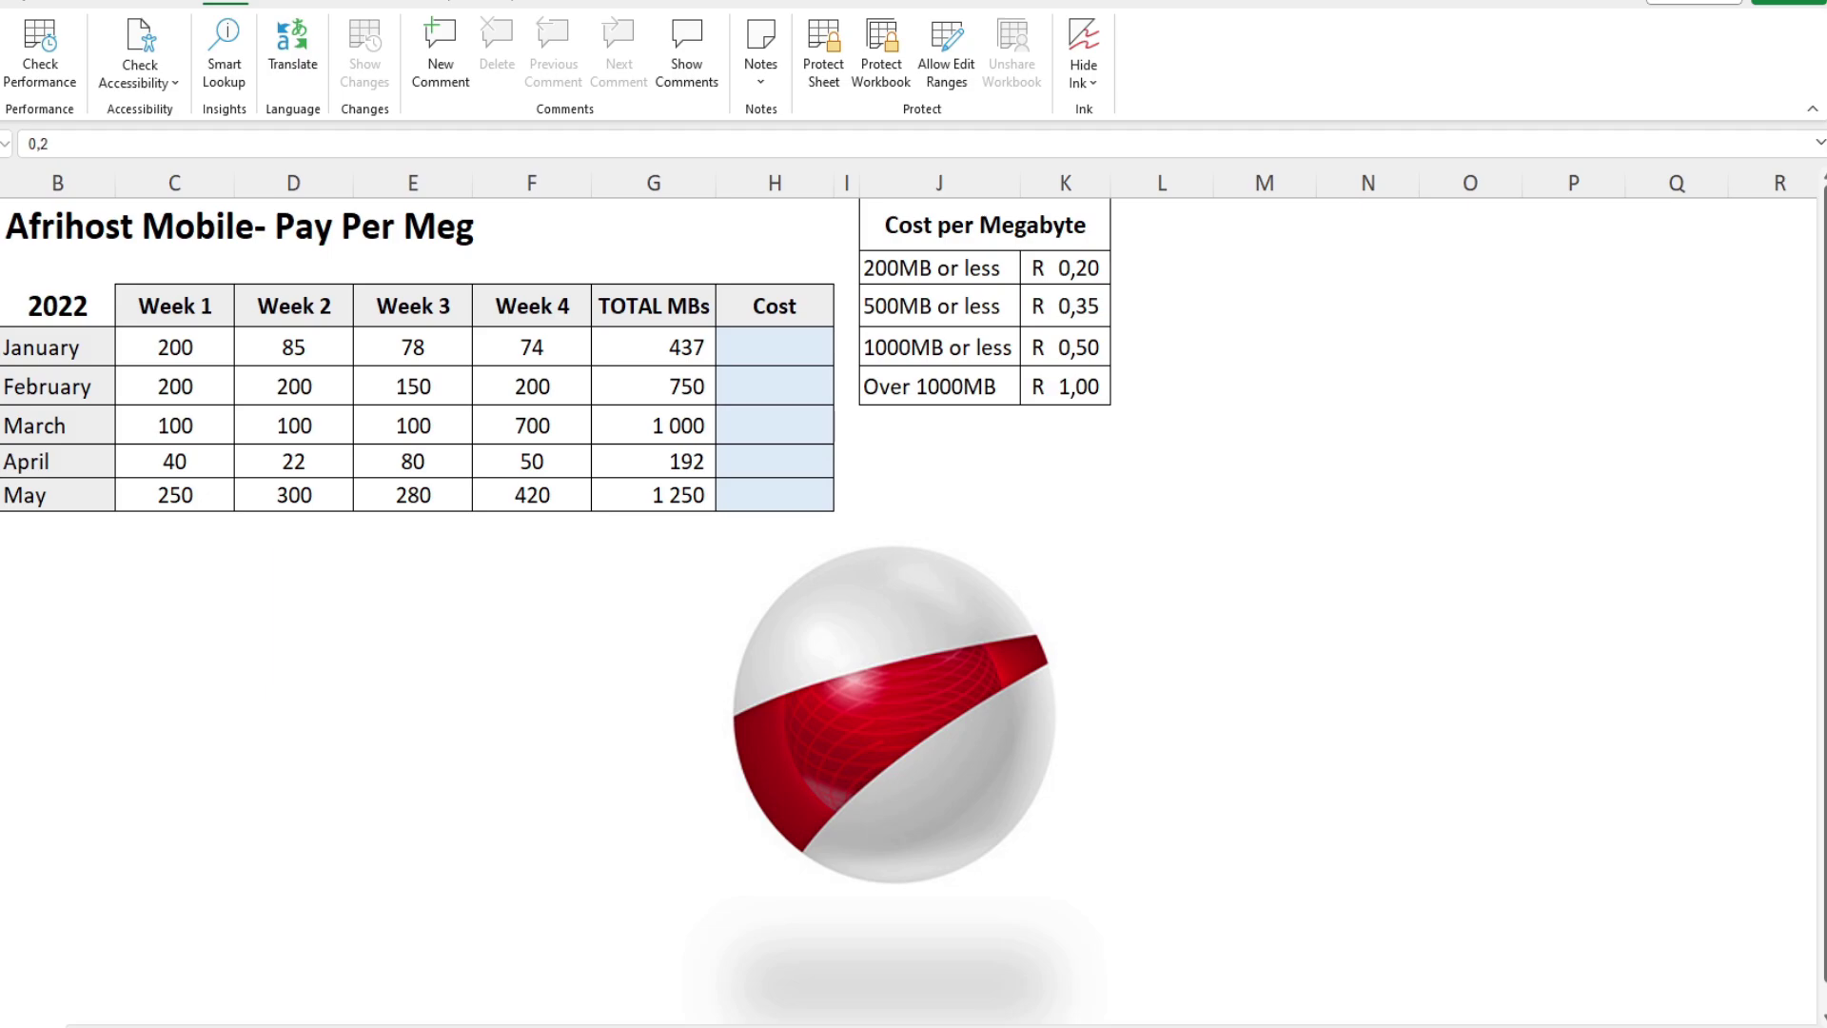
pyautogui.hotkey('alt', 'Tab')
pyautogui.click(1372, 431)
pyautogui.click(764, 339)
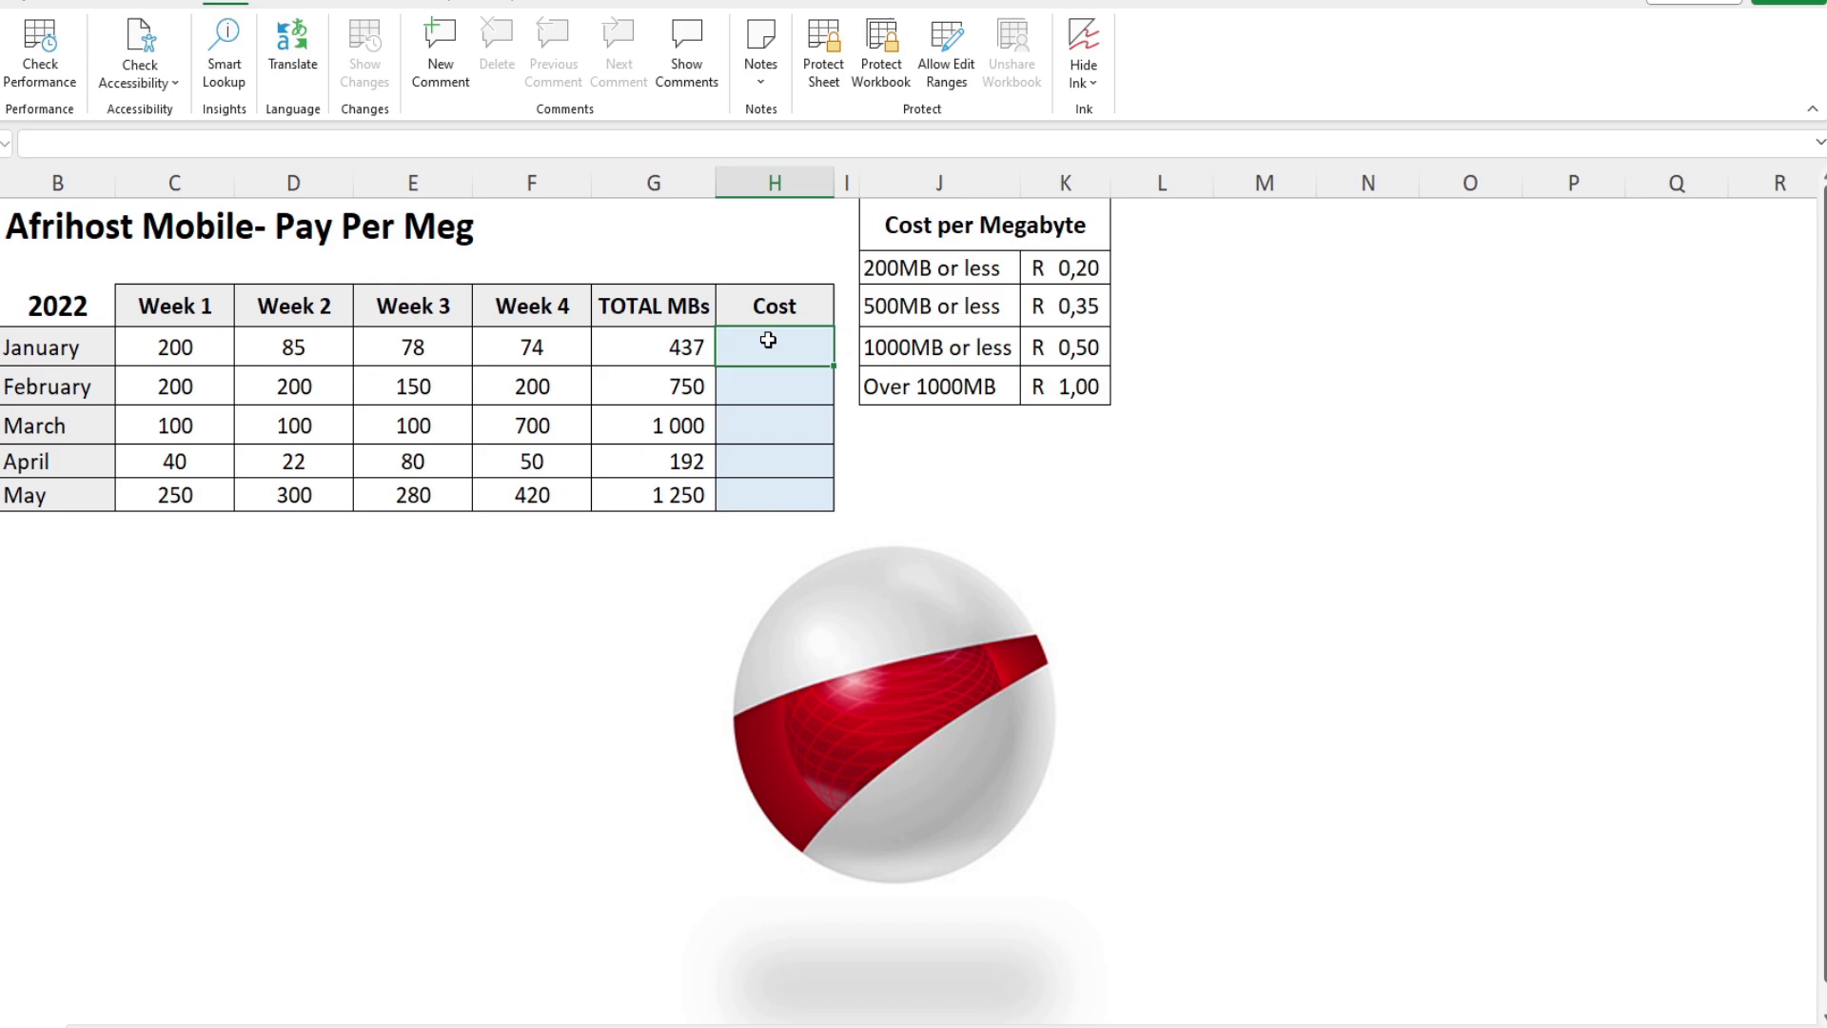
pyautogui.moveTo(834, 181); pyautogui.dragTo(1501, 181)
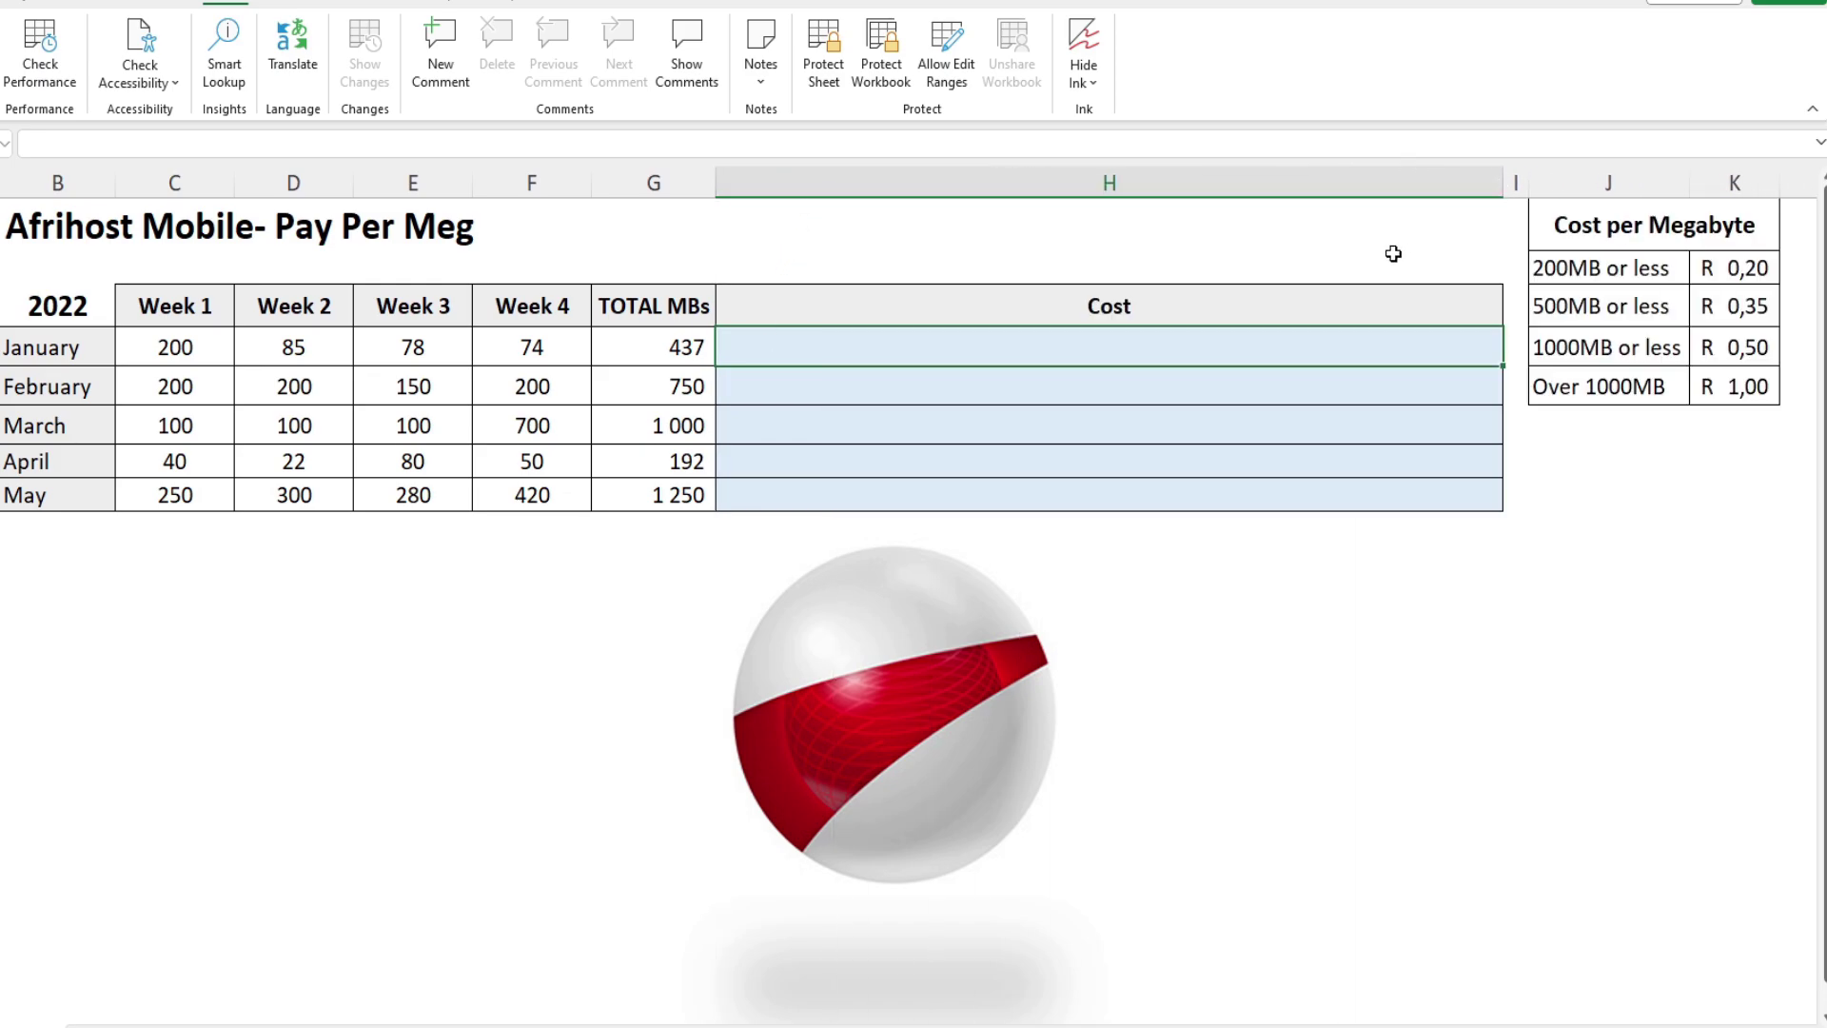
# Step: Start H4's cost formula as =if(G4<=200;G4*$K$2; and begin a nested if(
pyautogui.write('=')
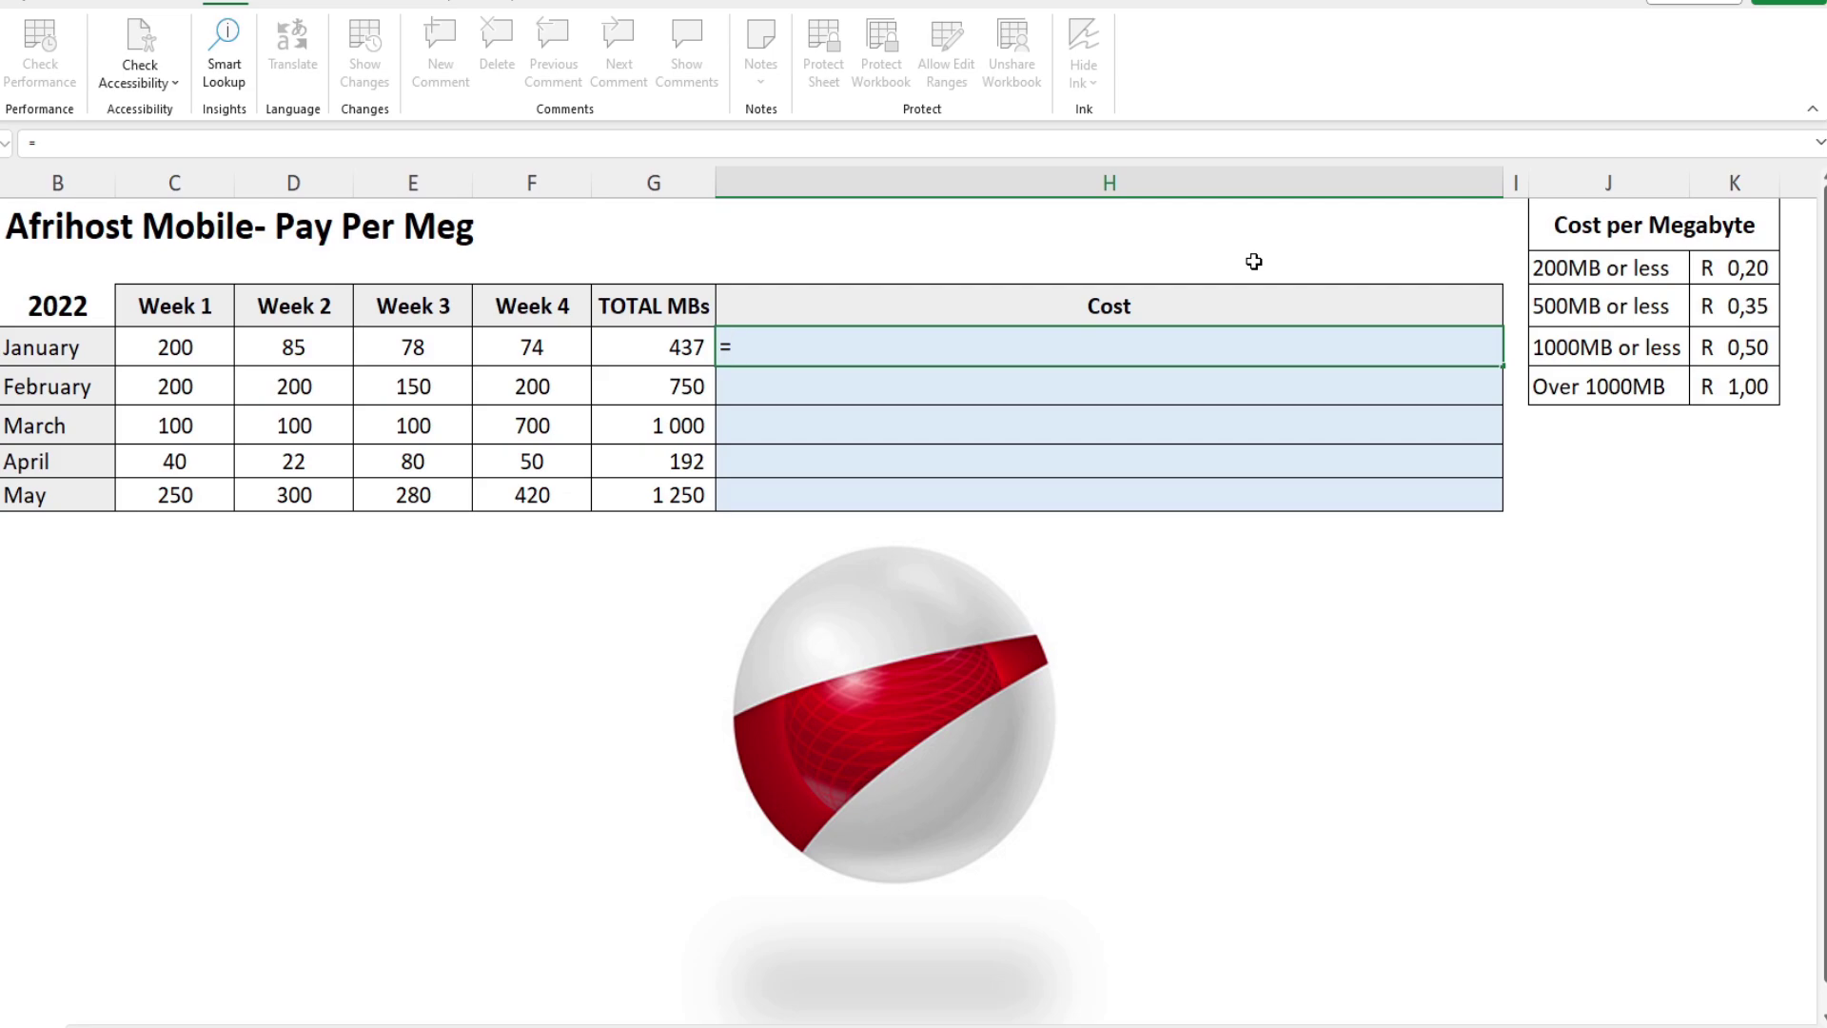
pyautogui.write('if(')
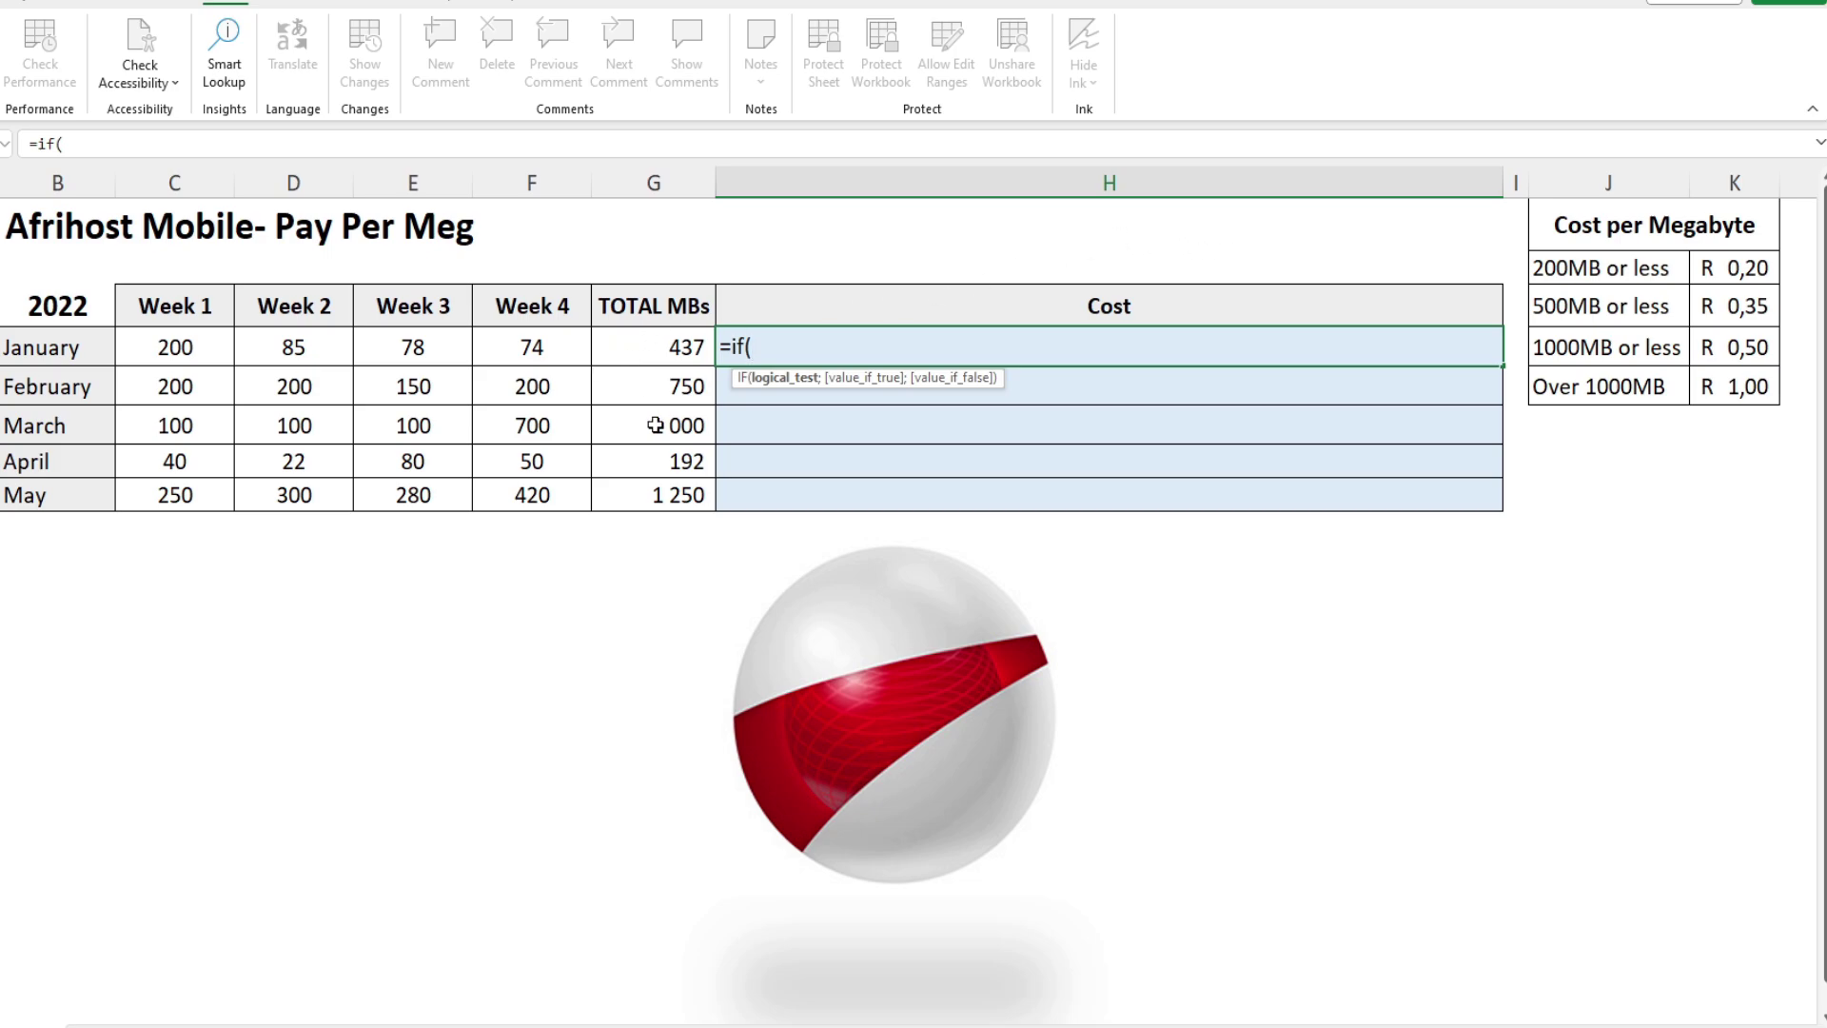
pyautogui.click(662, 346)
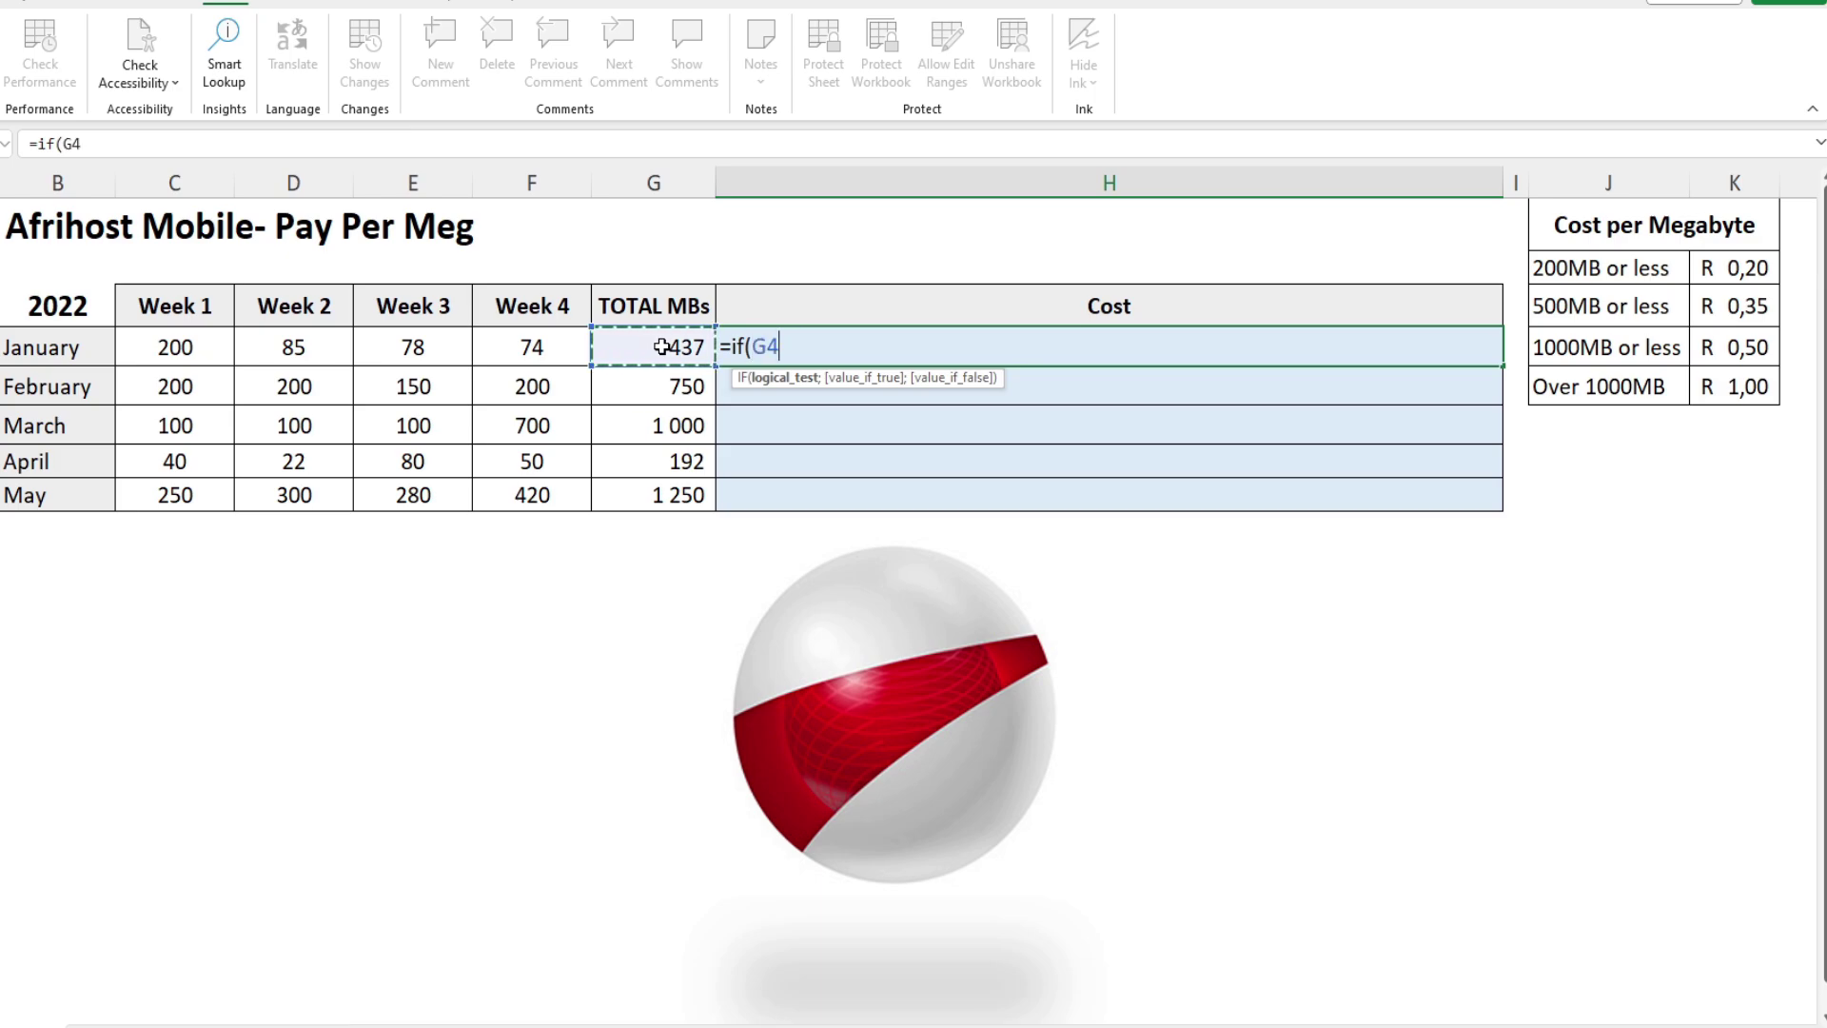
pyautogui.write('<=200;')
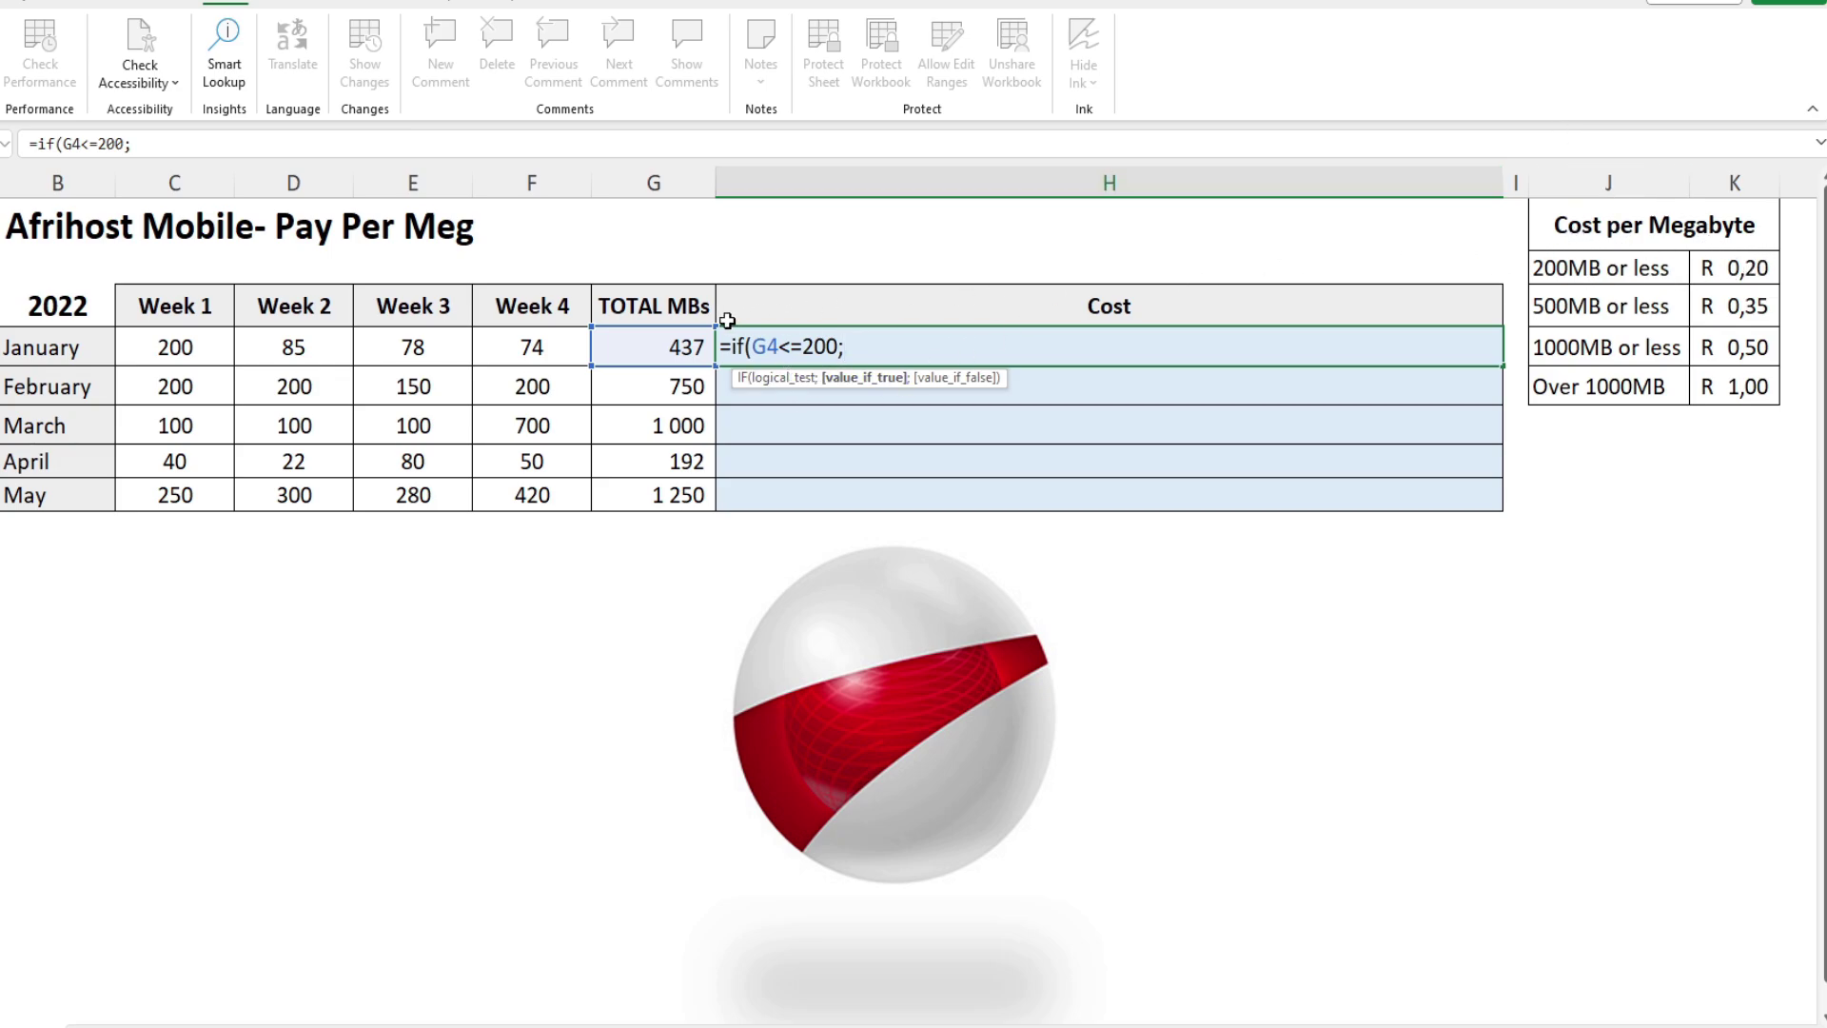
pyautogui.click(647, 348)
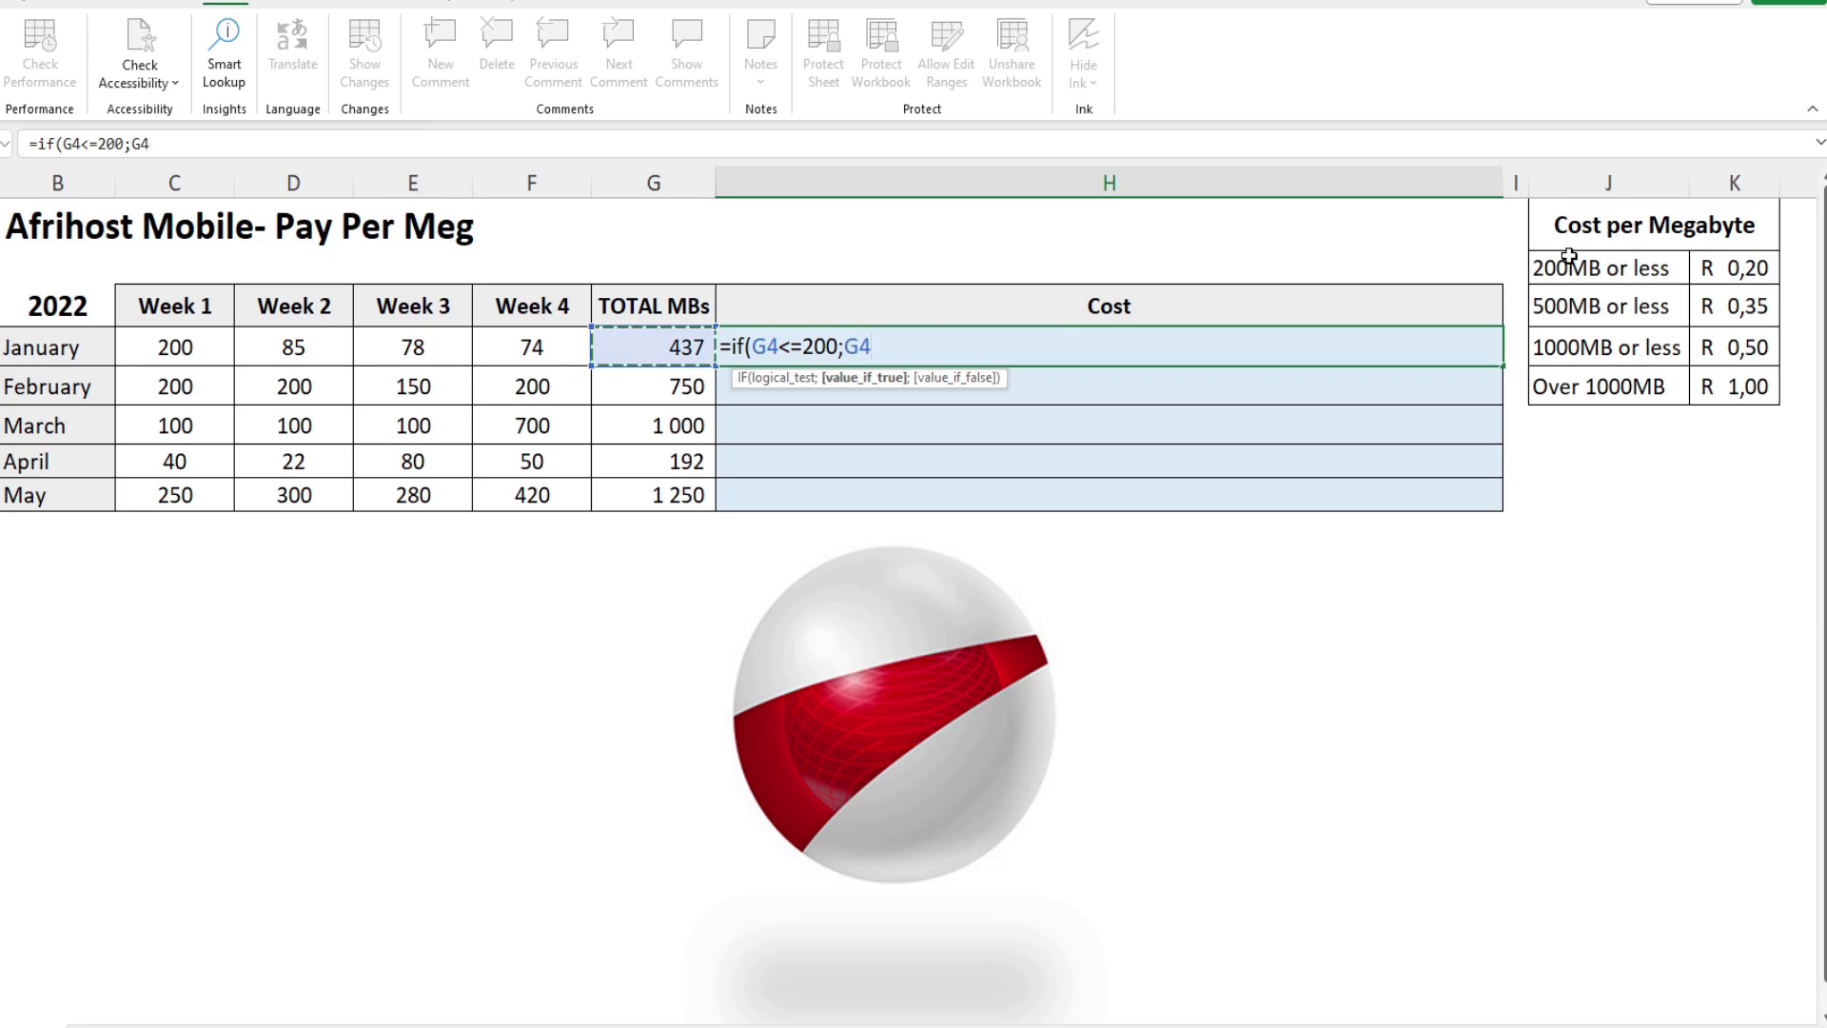
pyautogui.write('*')
pyautogui.click(1733, 274)
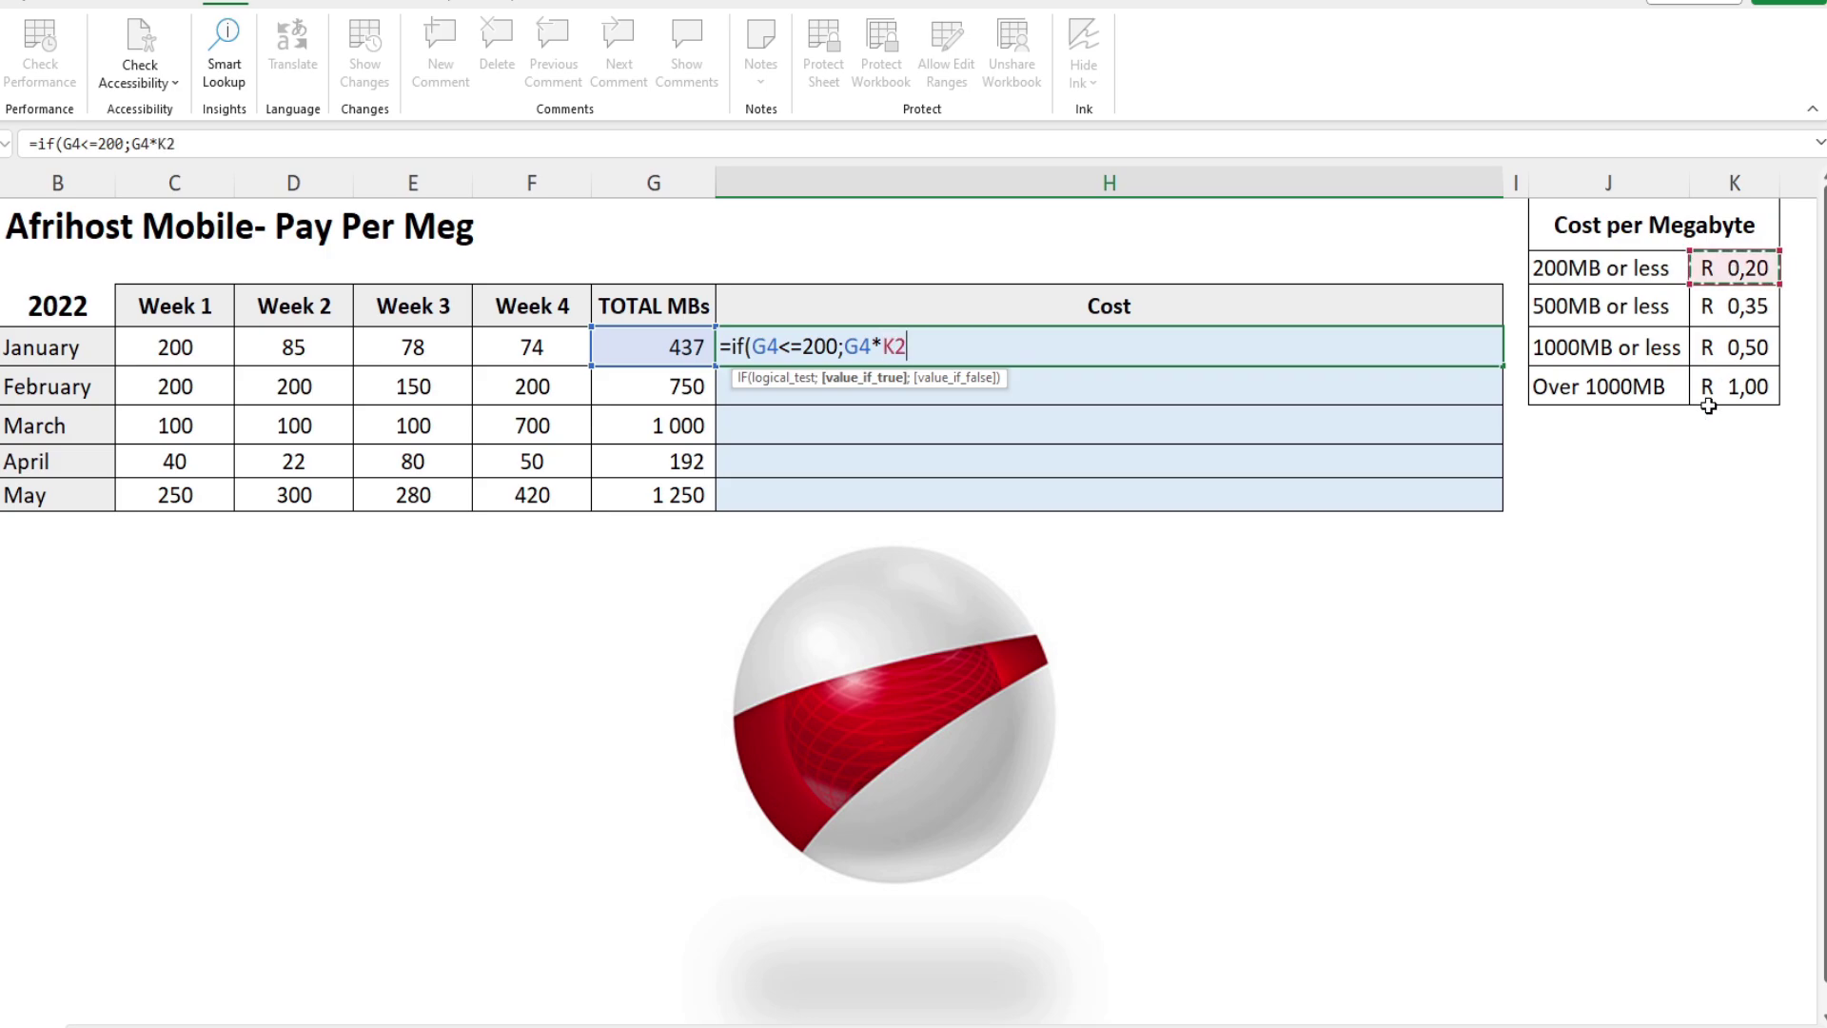
pyautogui.click(895, 344)
pyautogui.press('F4')
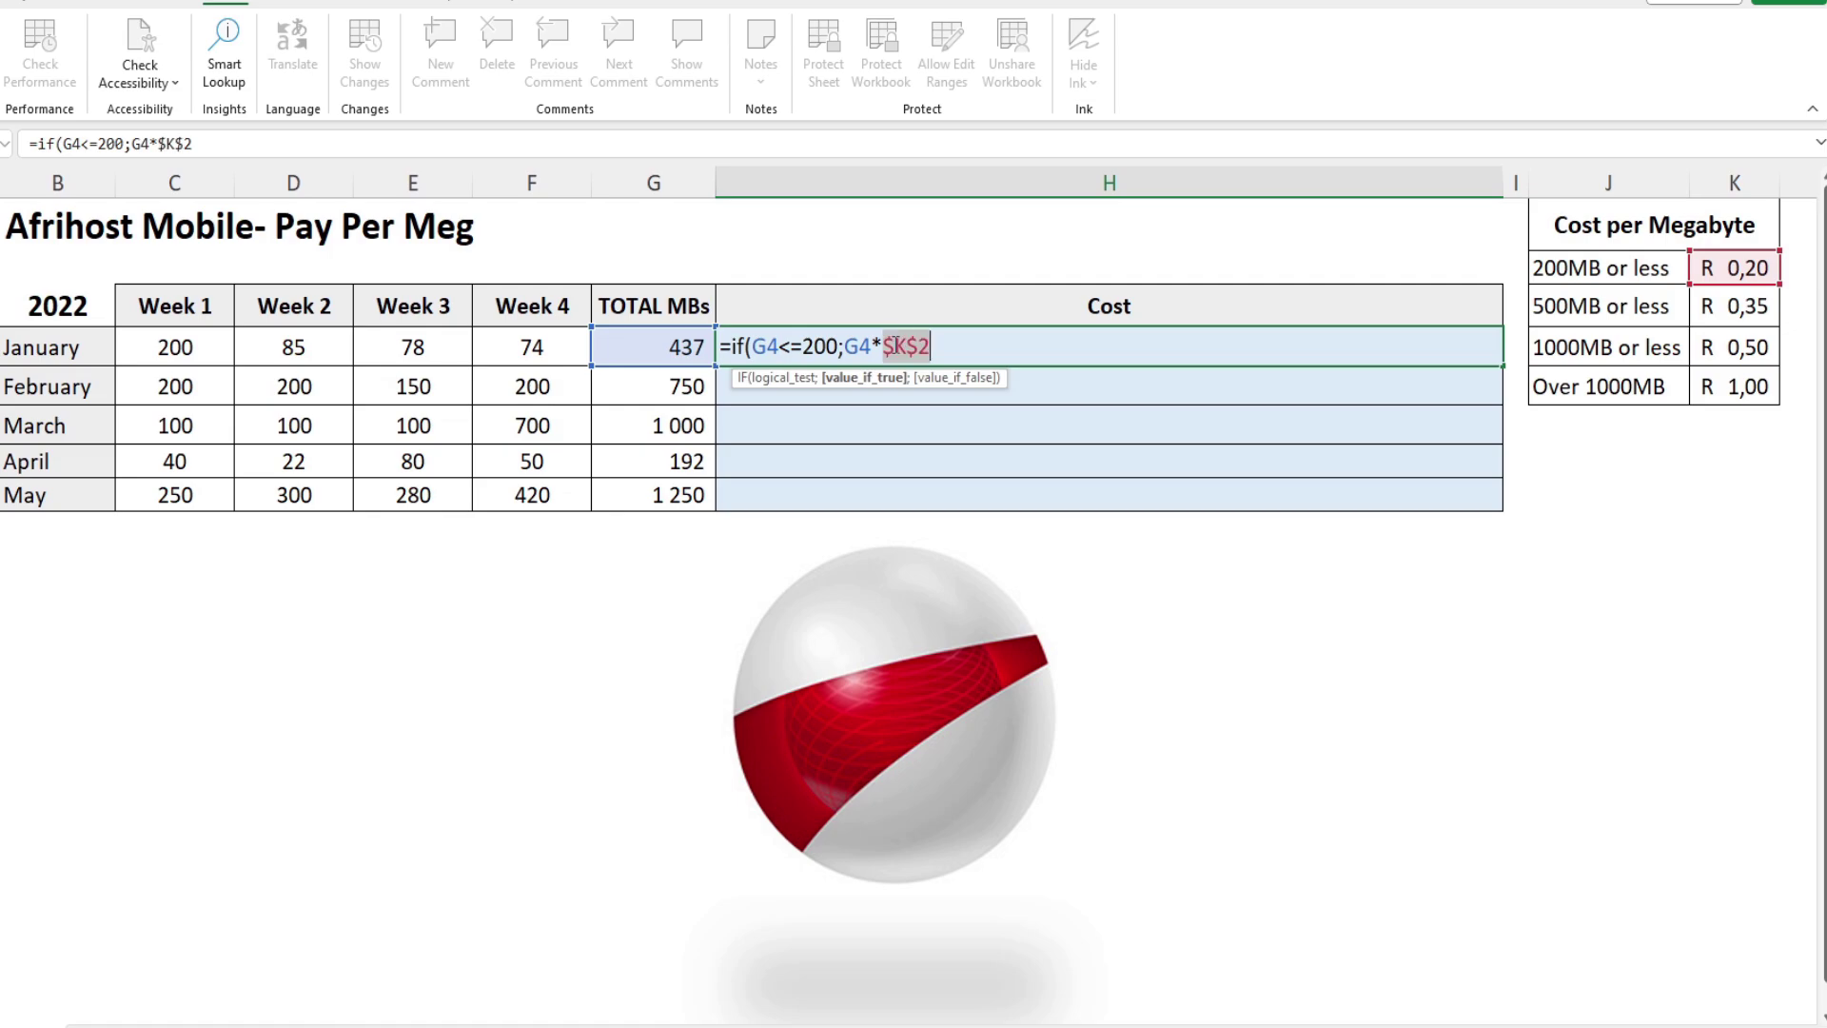
pyautogui.click(943, 349)
pyautogui.write(';')
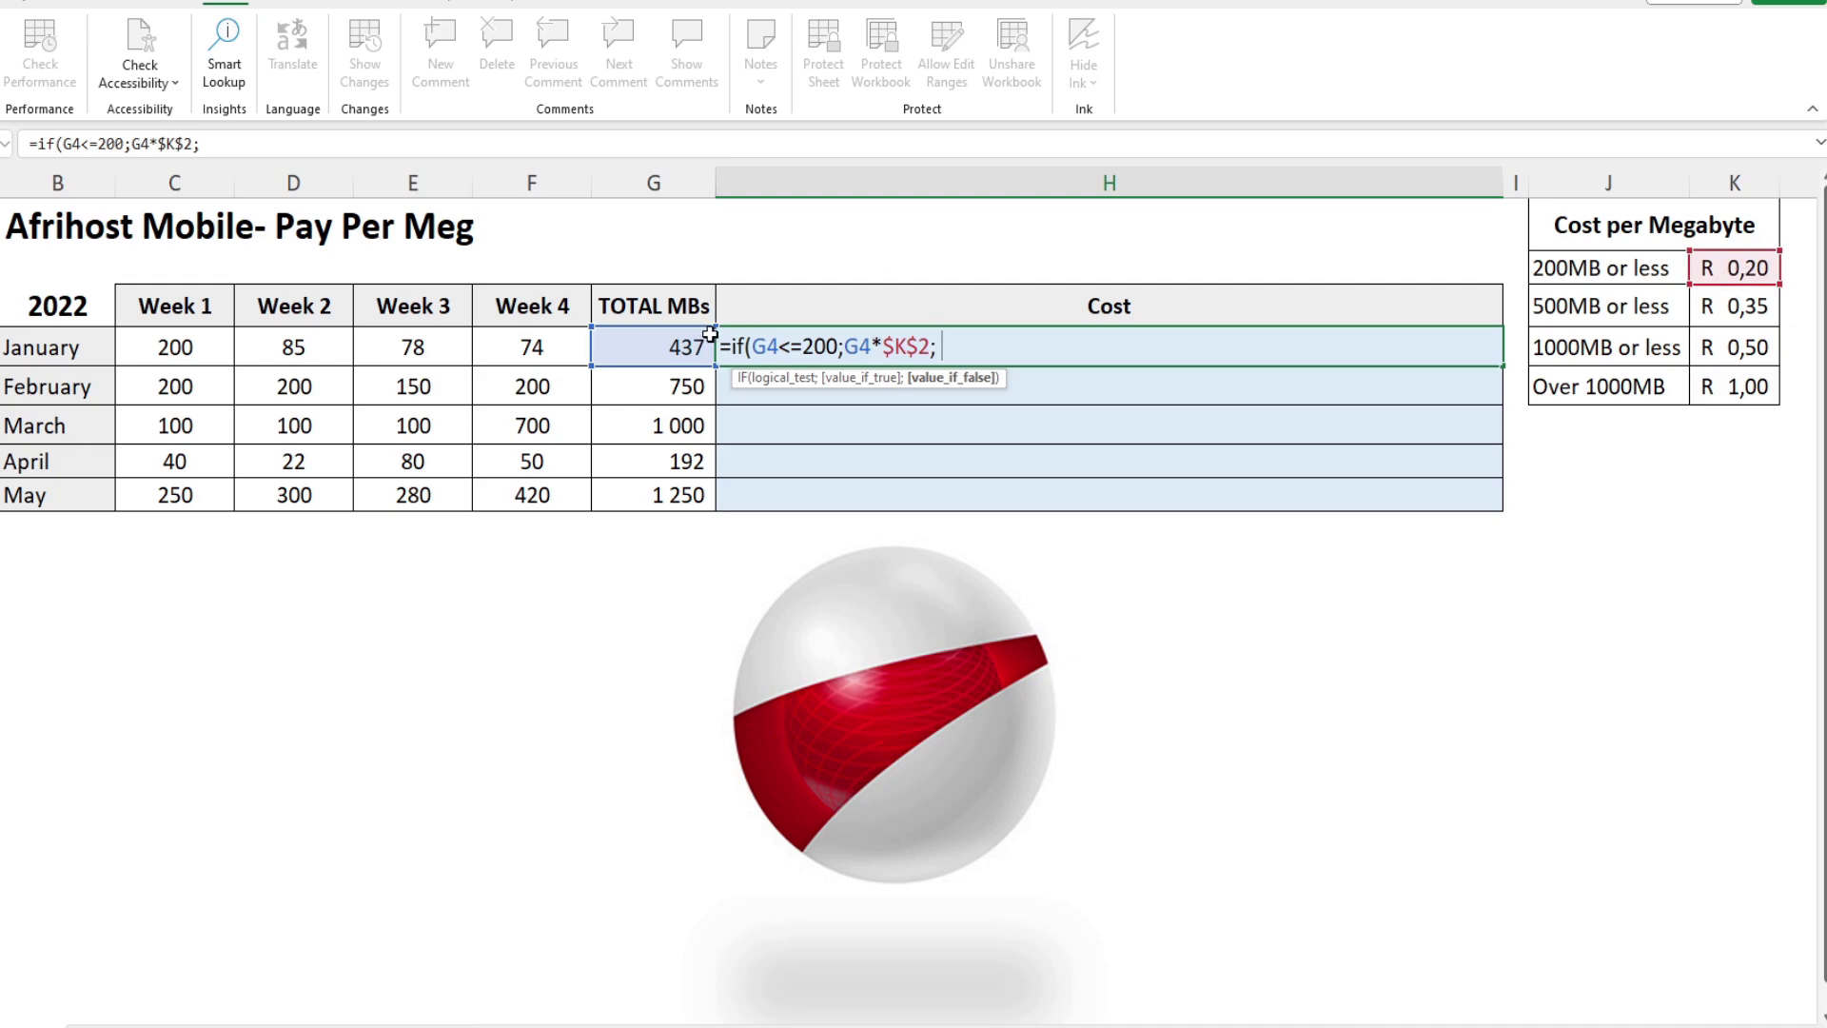
pyautogui.write('if(')
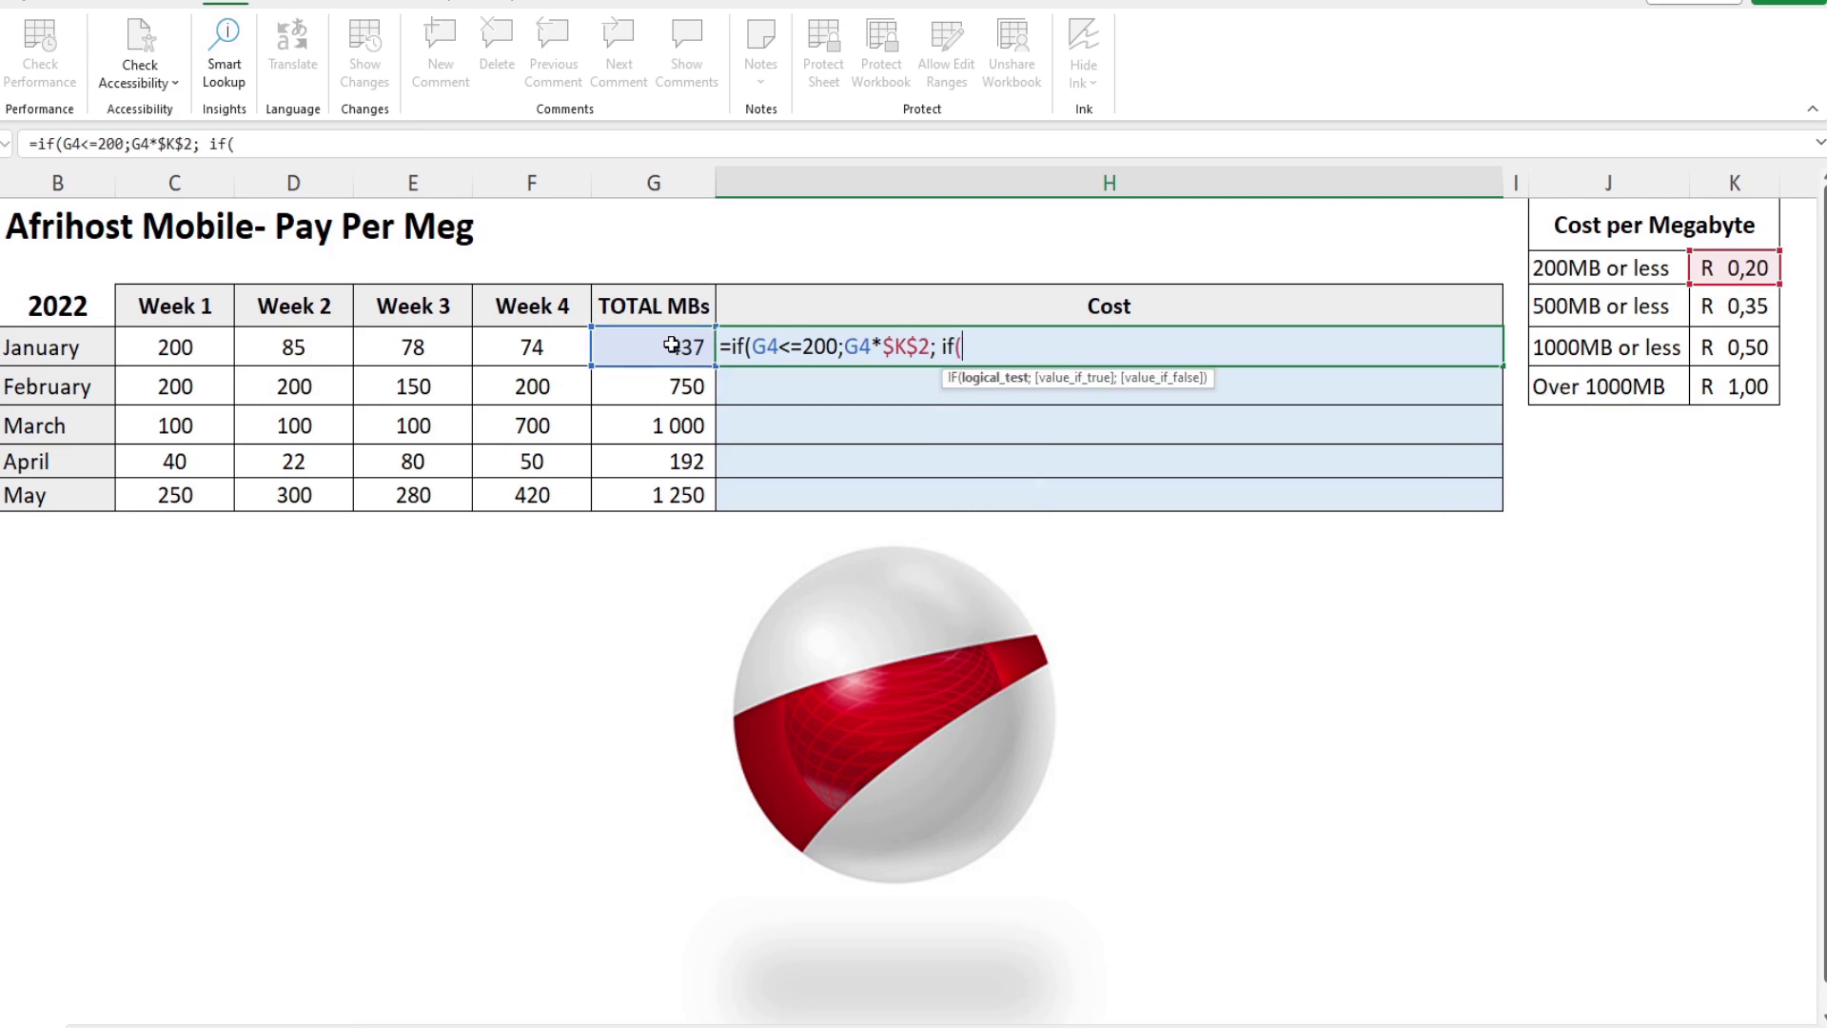
# Step: Add the second tier if(G4<=500;G4*$J$3; and start a third IF
pyautogui.click(672, 346)
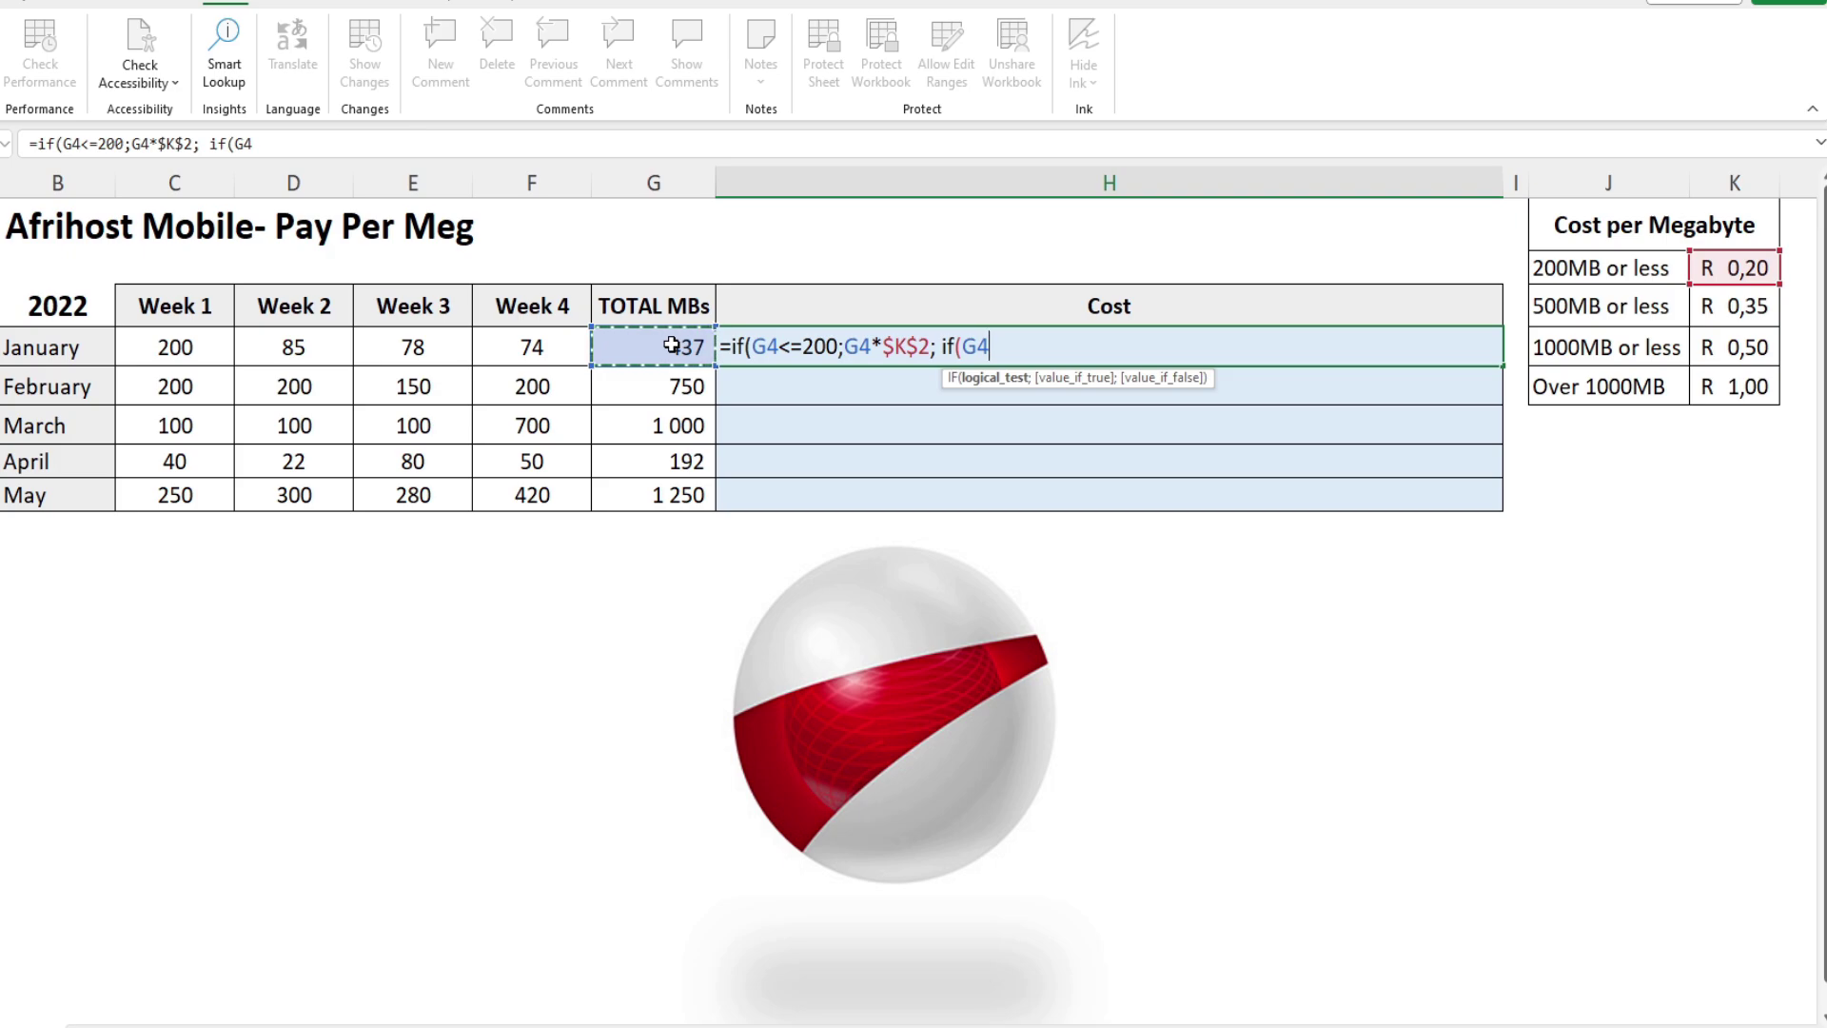
pyautogui.write('<=500')
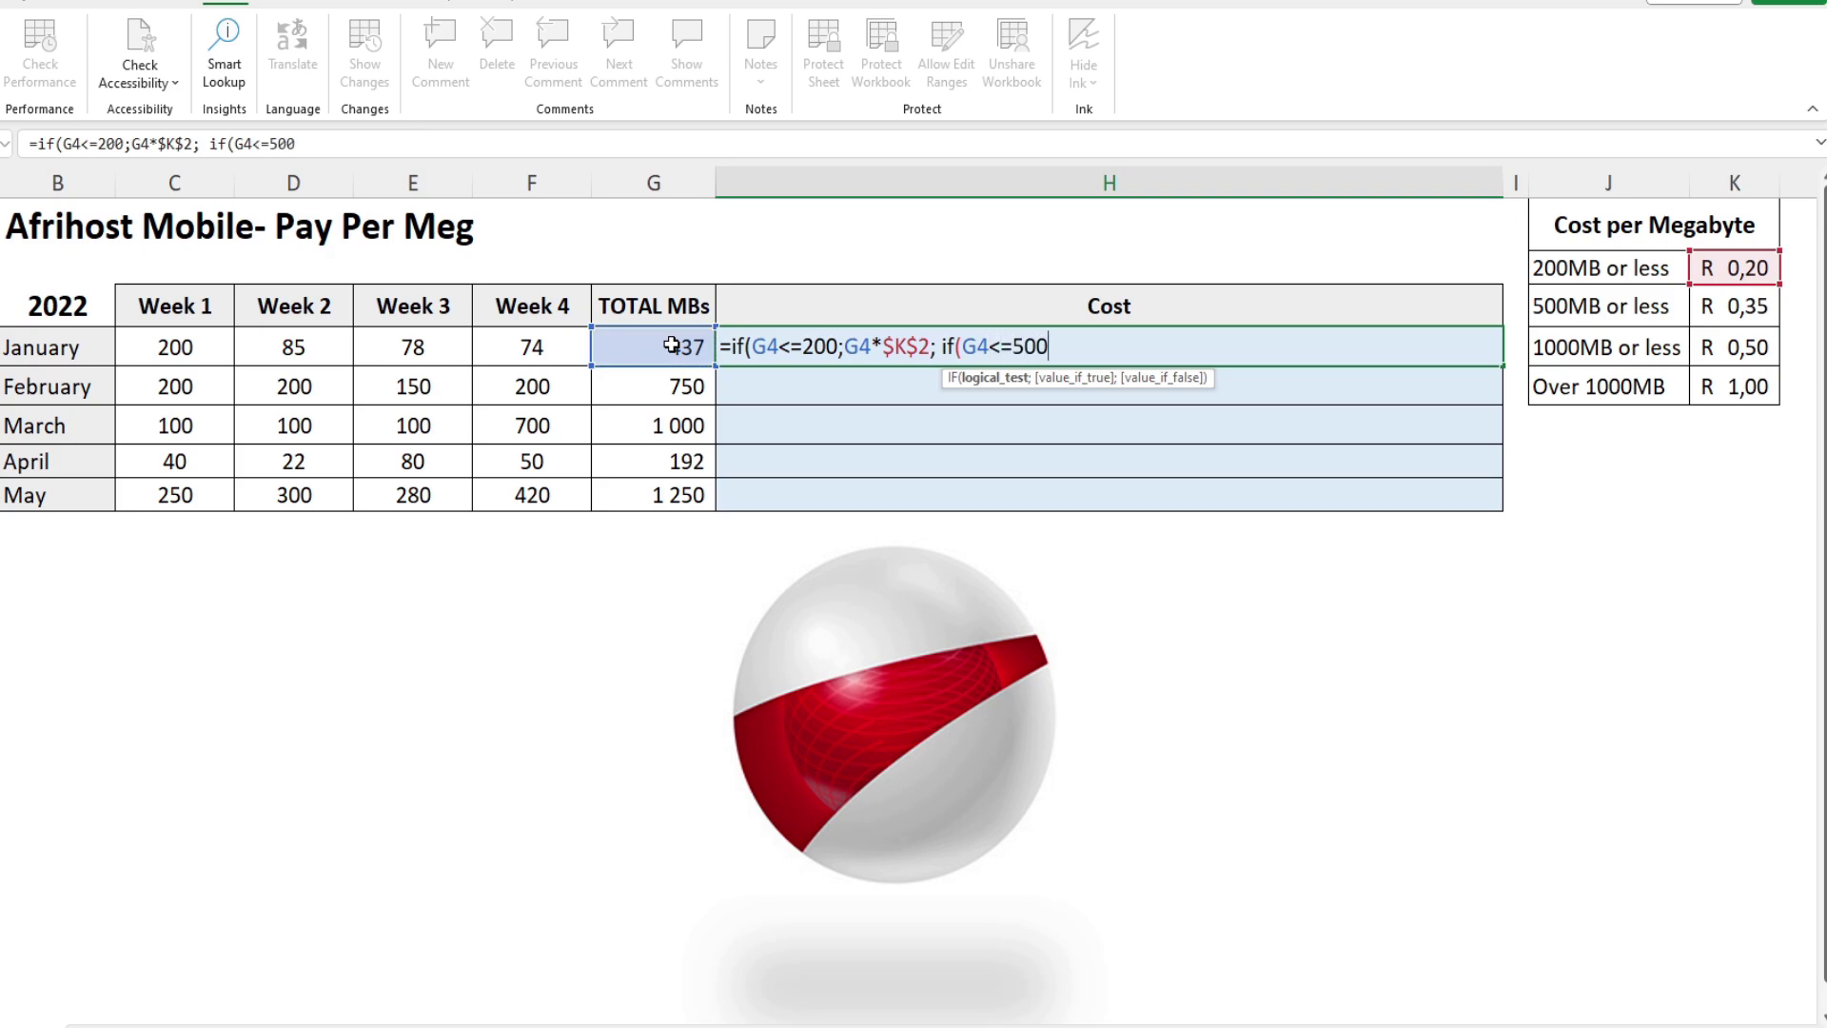
pyautogui.write(';')
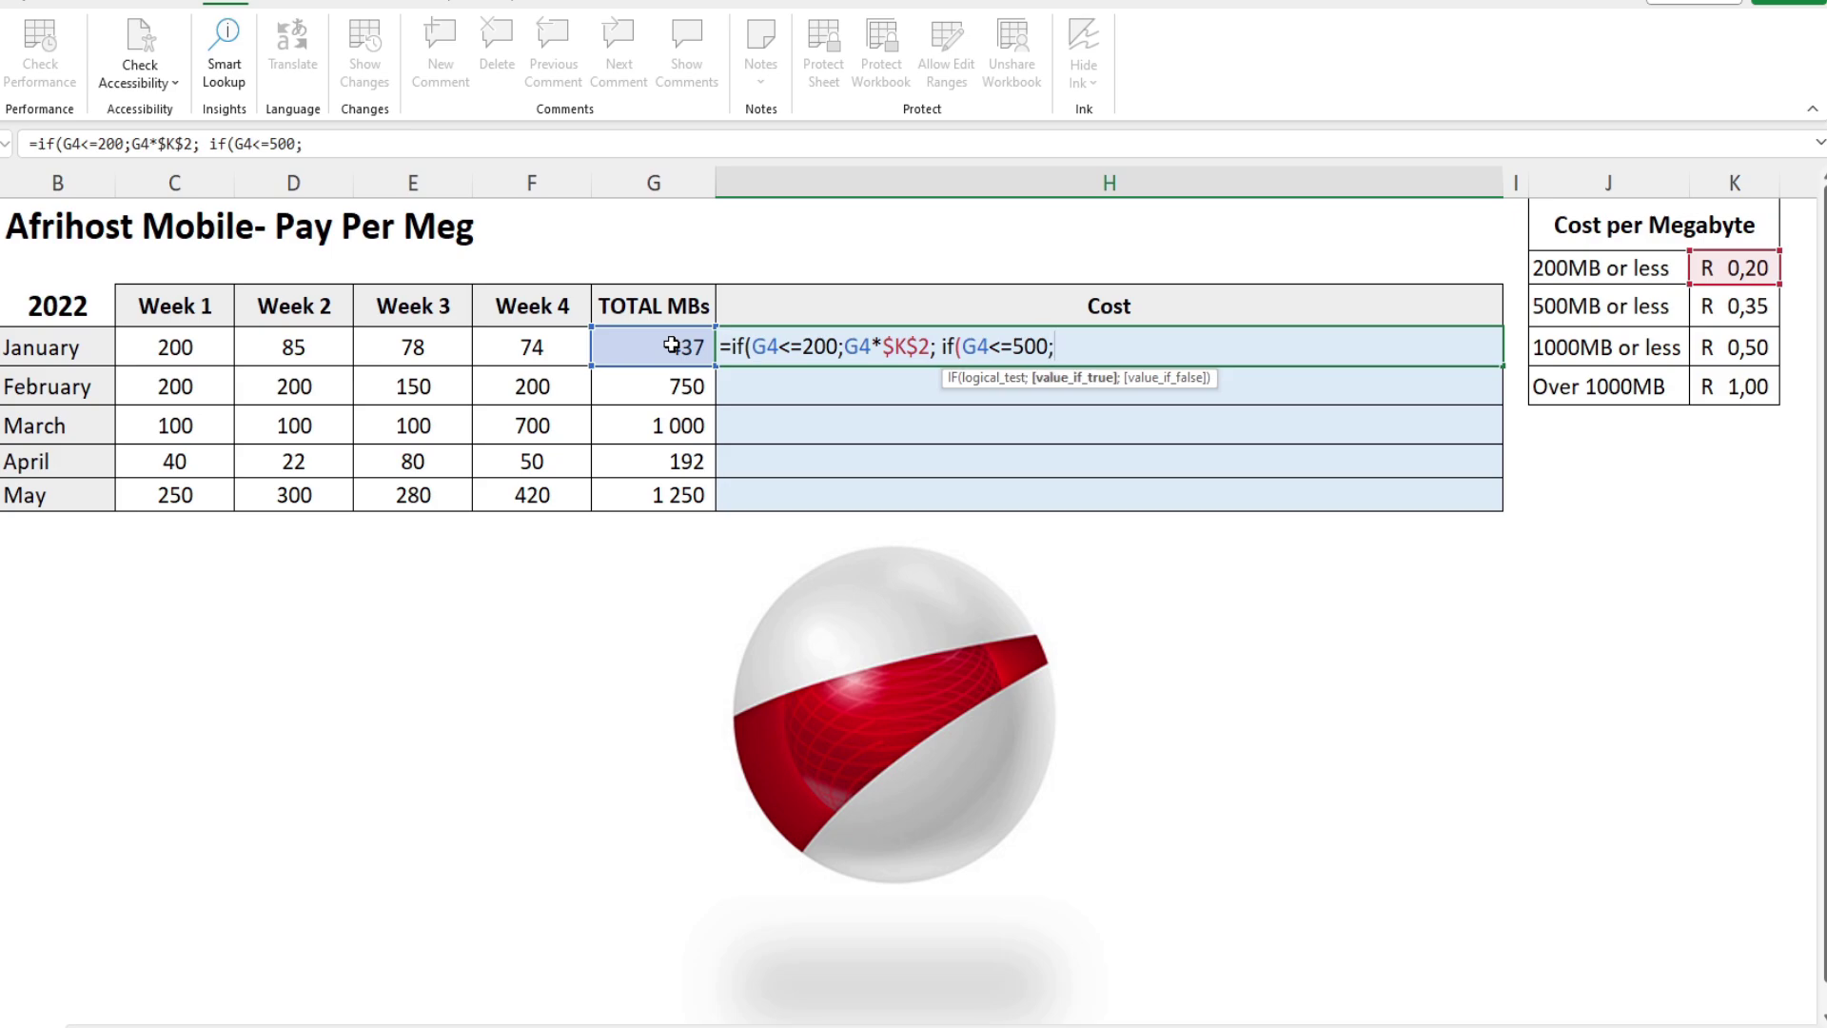
pyautogui.click(673, 345)
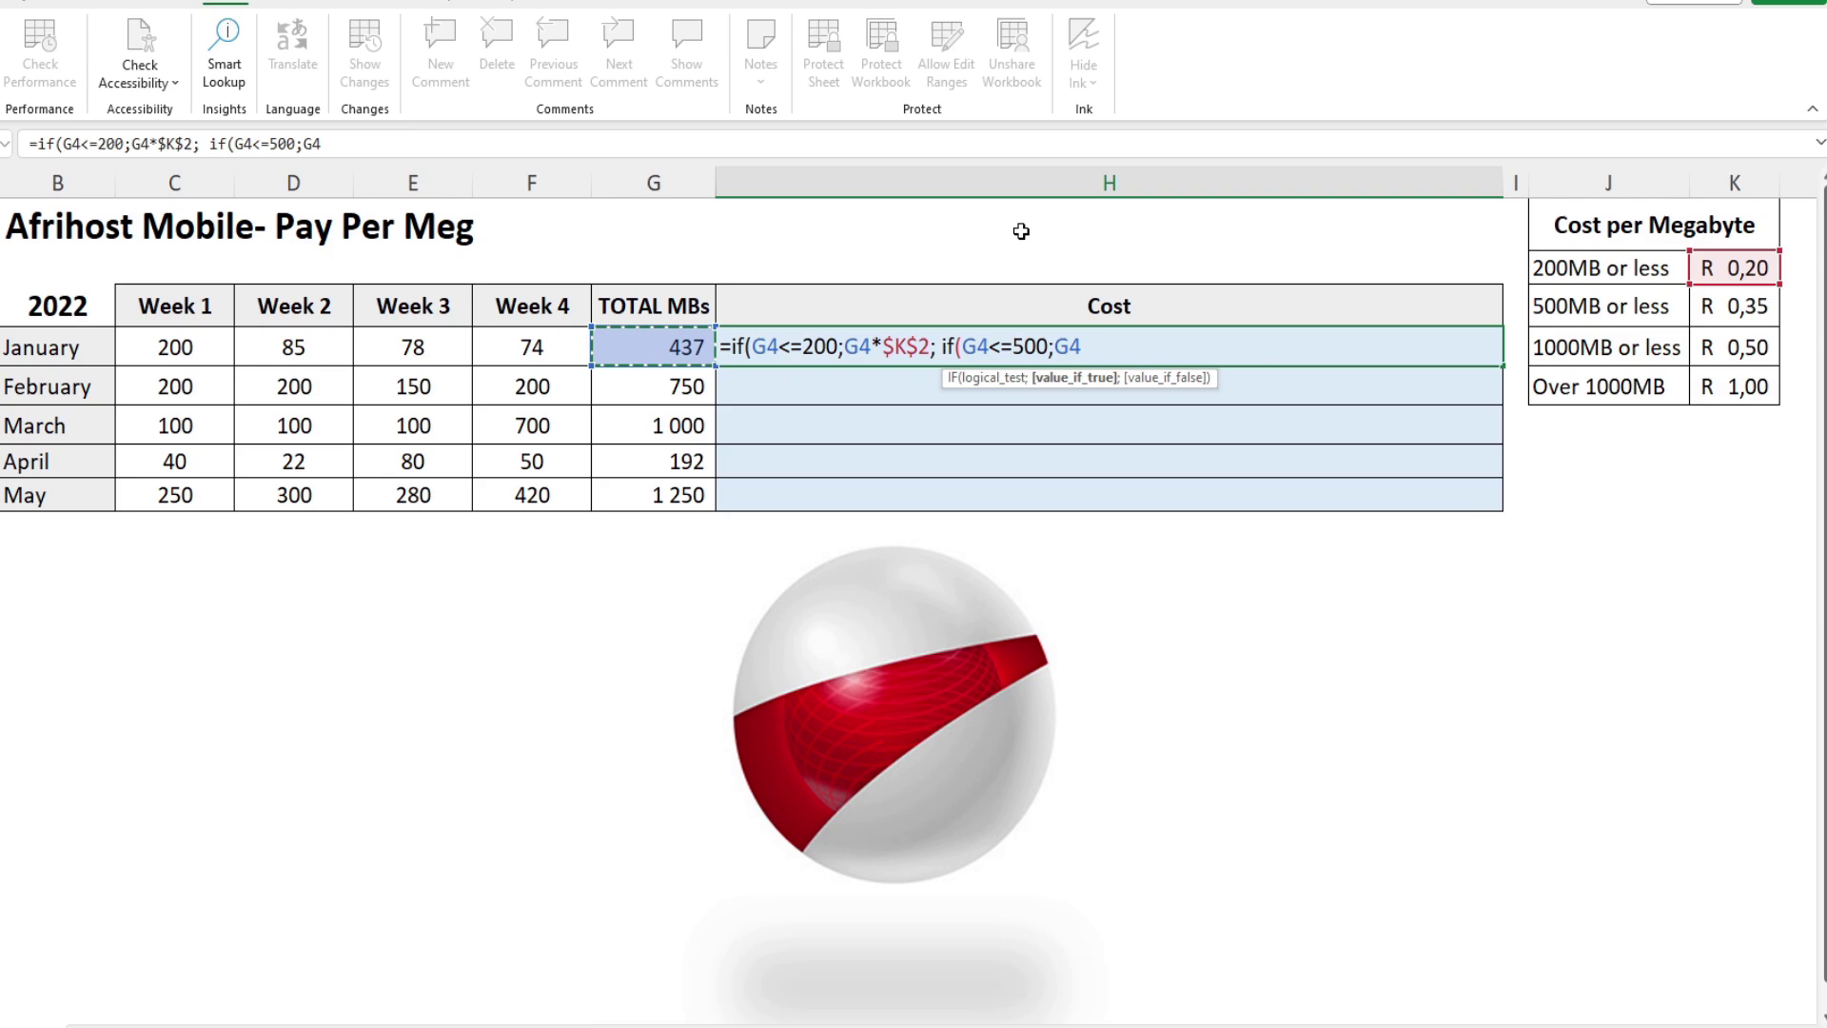
pyautogui.write('*')
pyautogui.click(1733, 306)
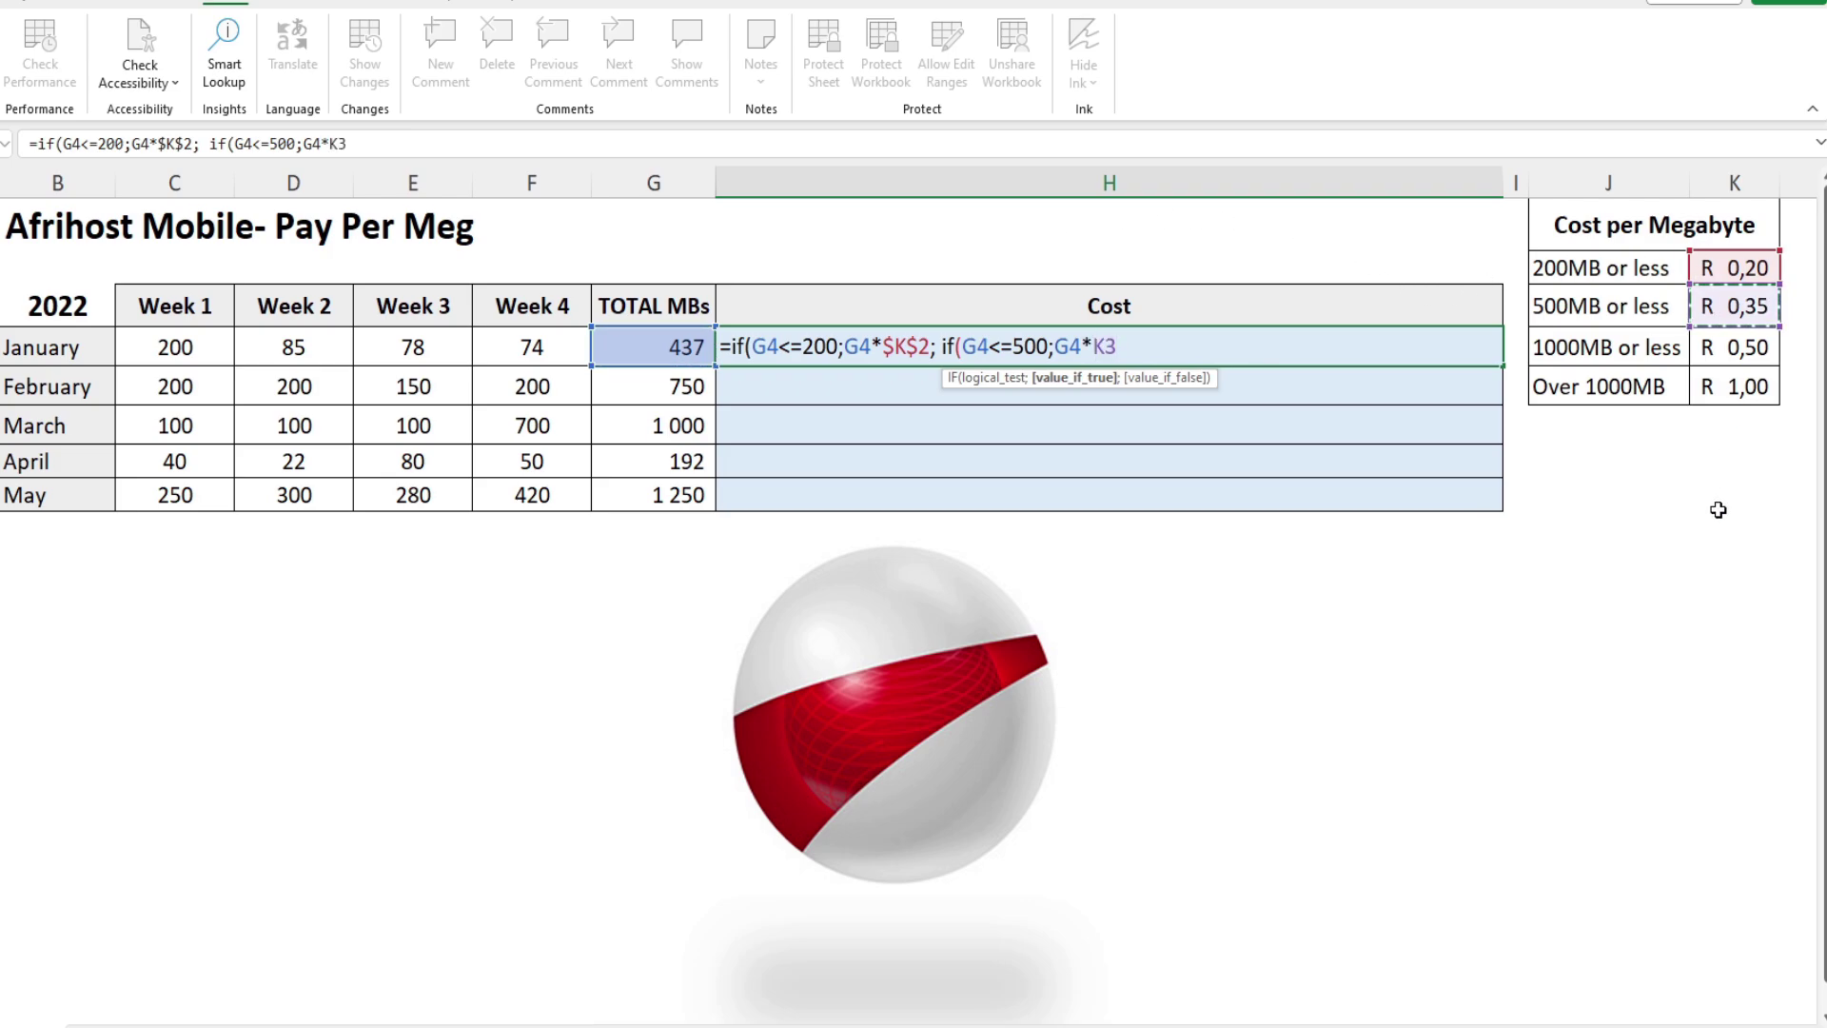
pyautogui.press('Left')
pyautogui.press('F4')
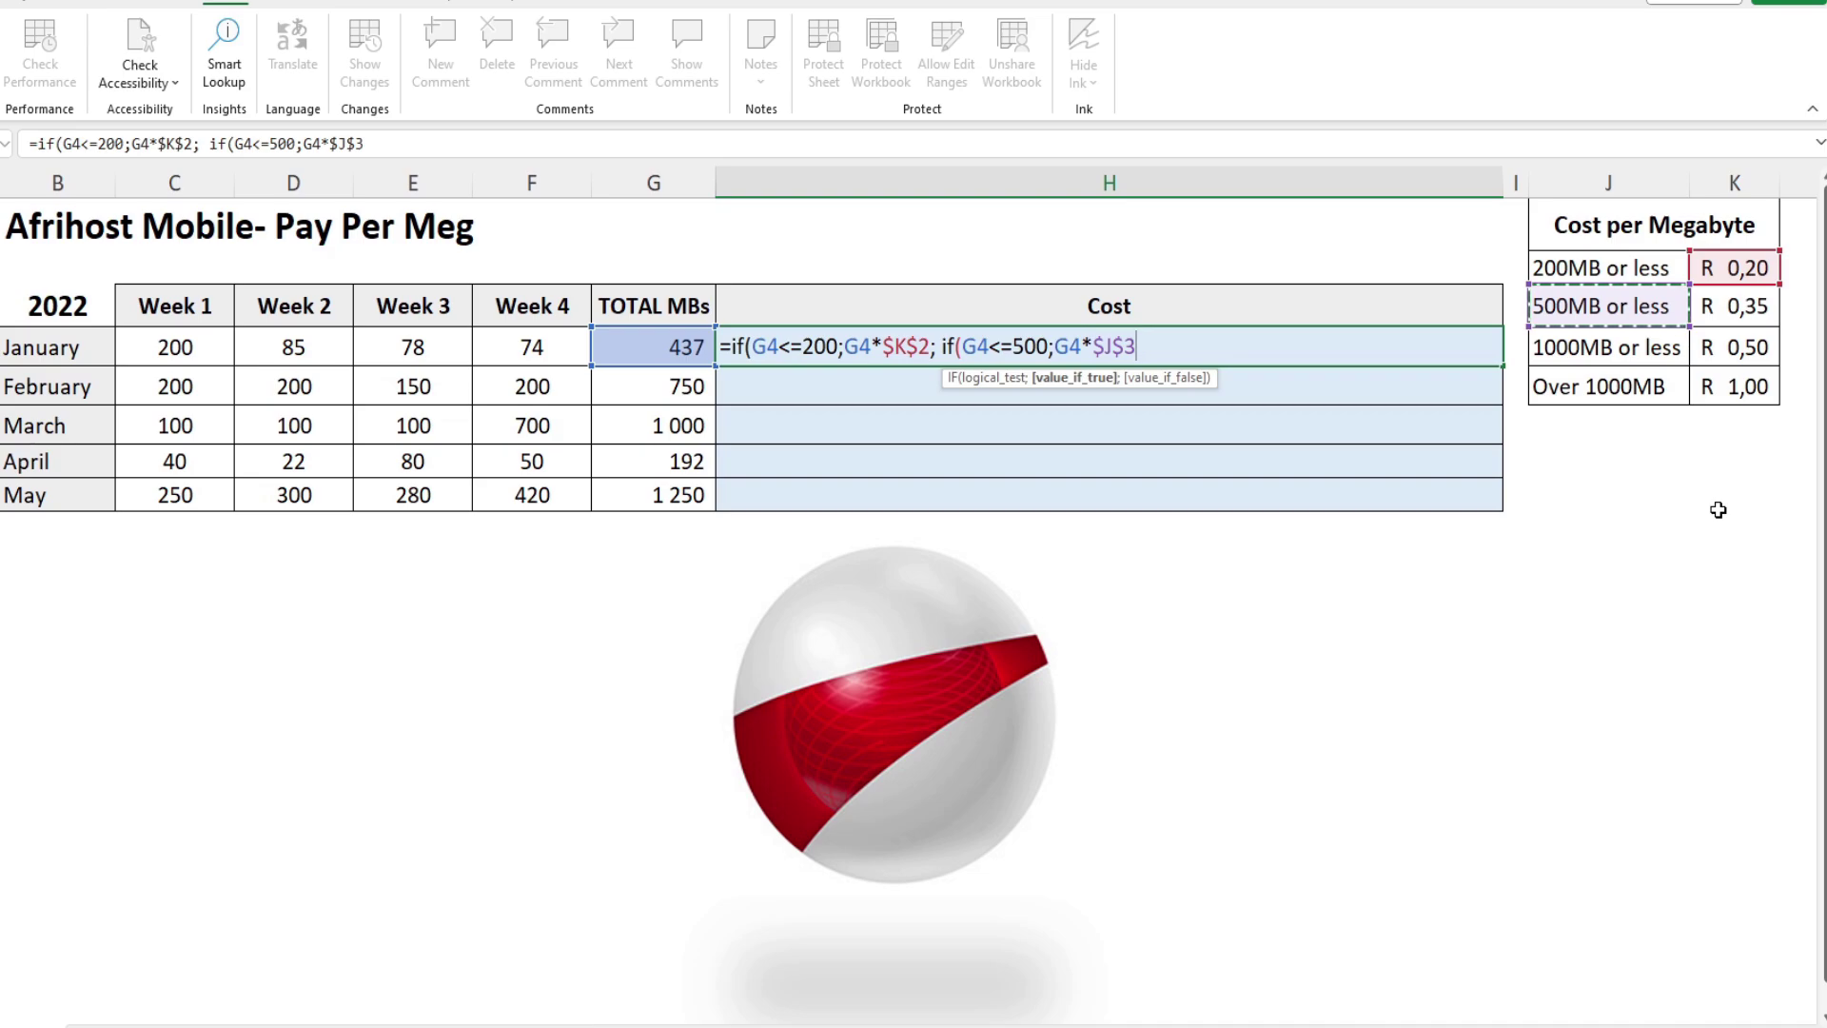
pyautogui.write('; if')
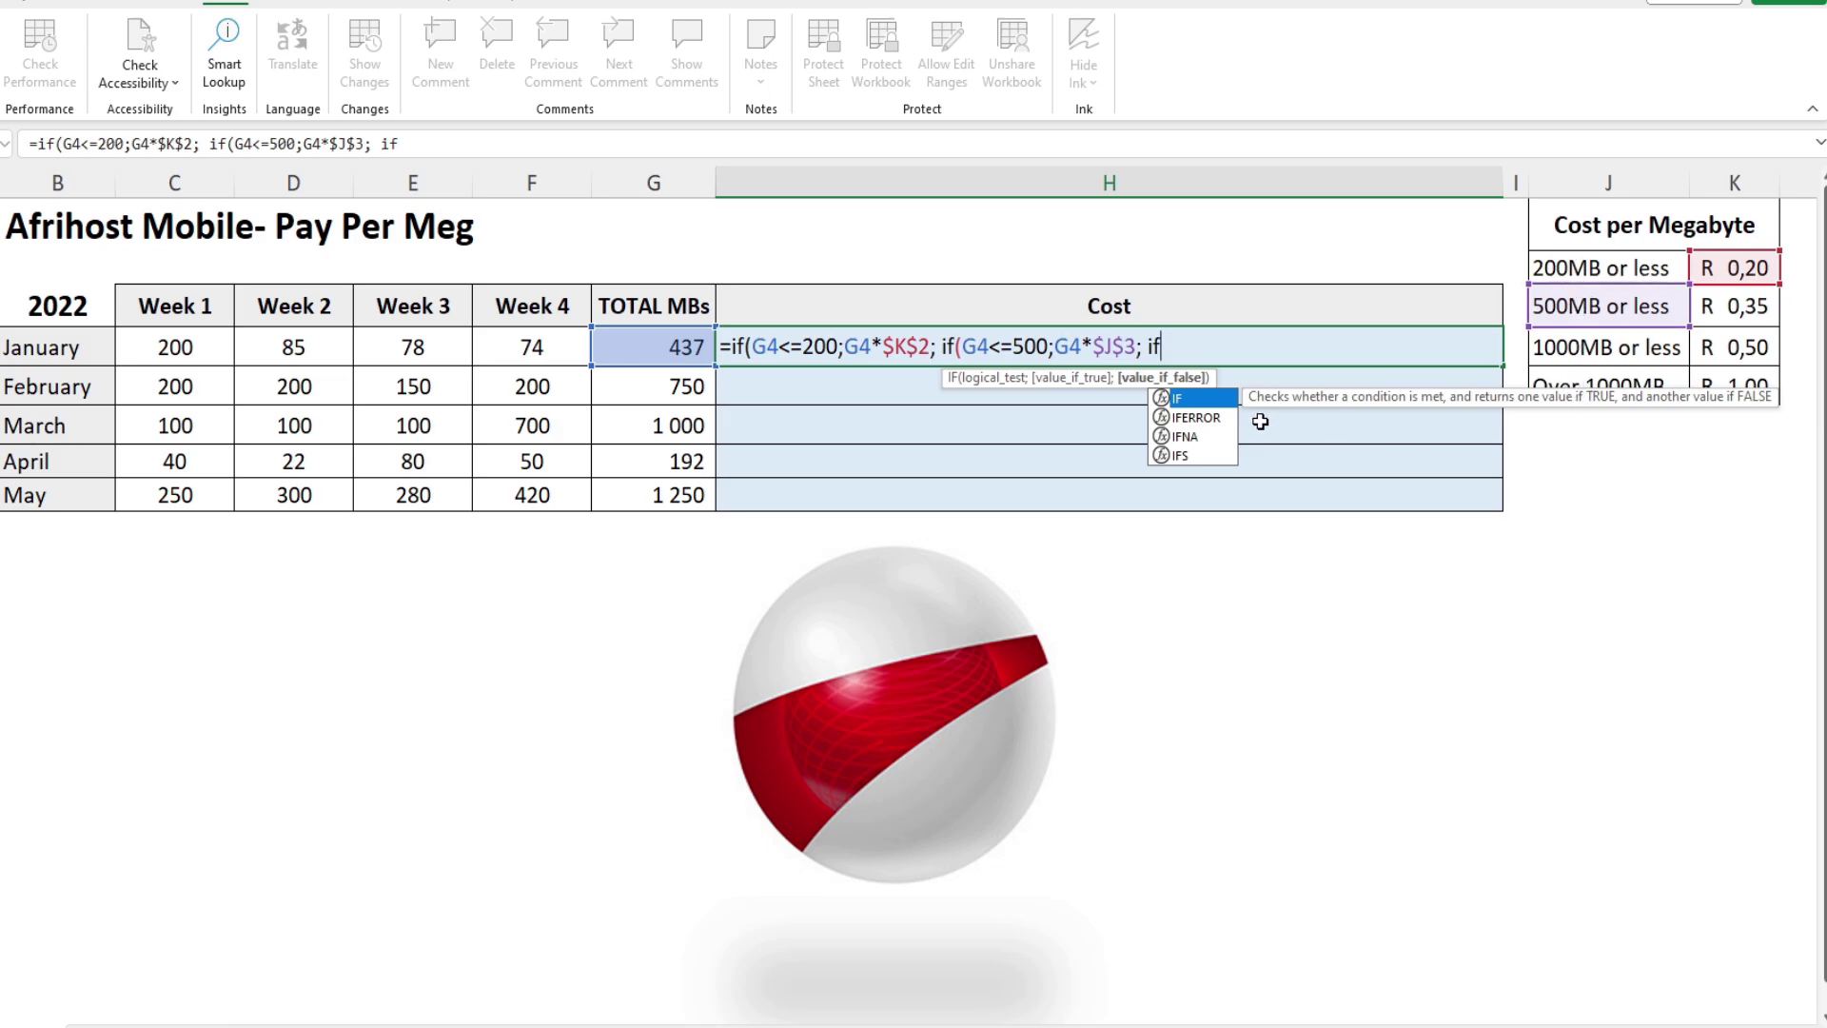
# Step: Add the third tier (G4<=1000;G4*$K$4 to H4's nested formula
pyautogui.write('(')
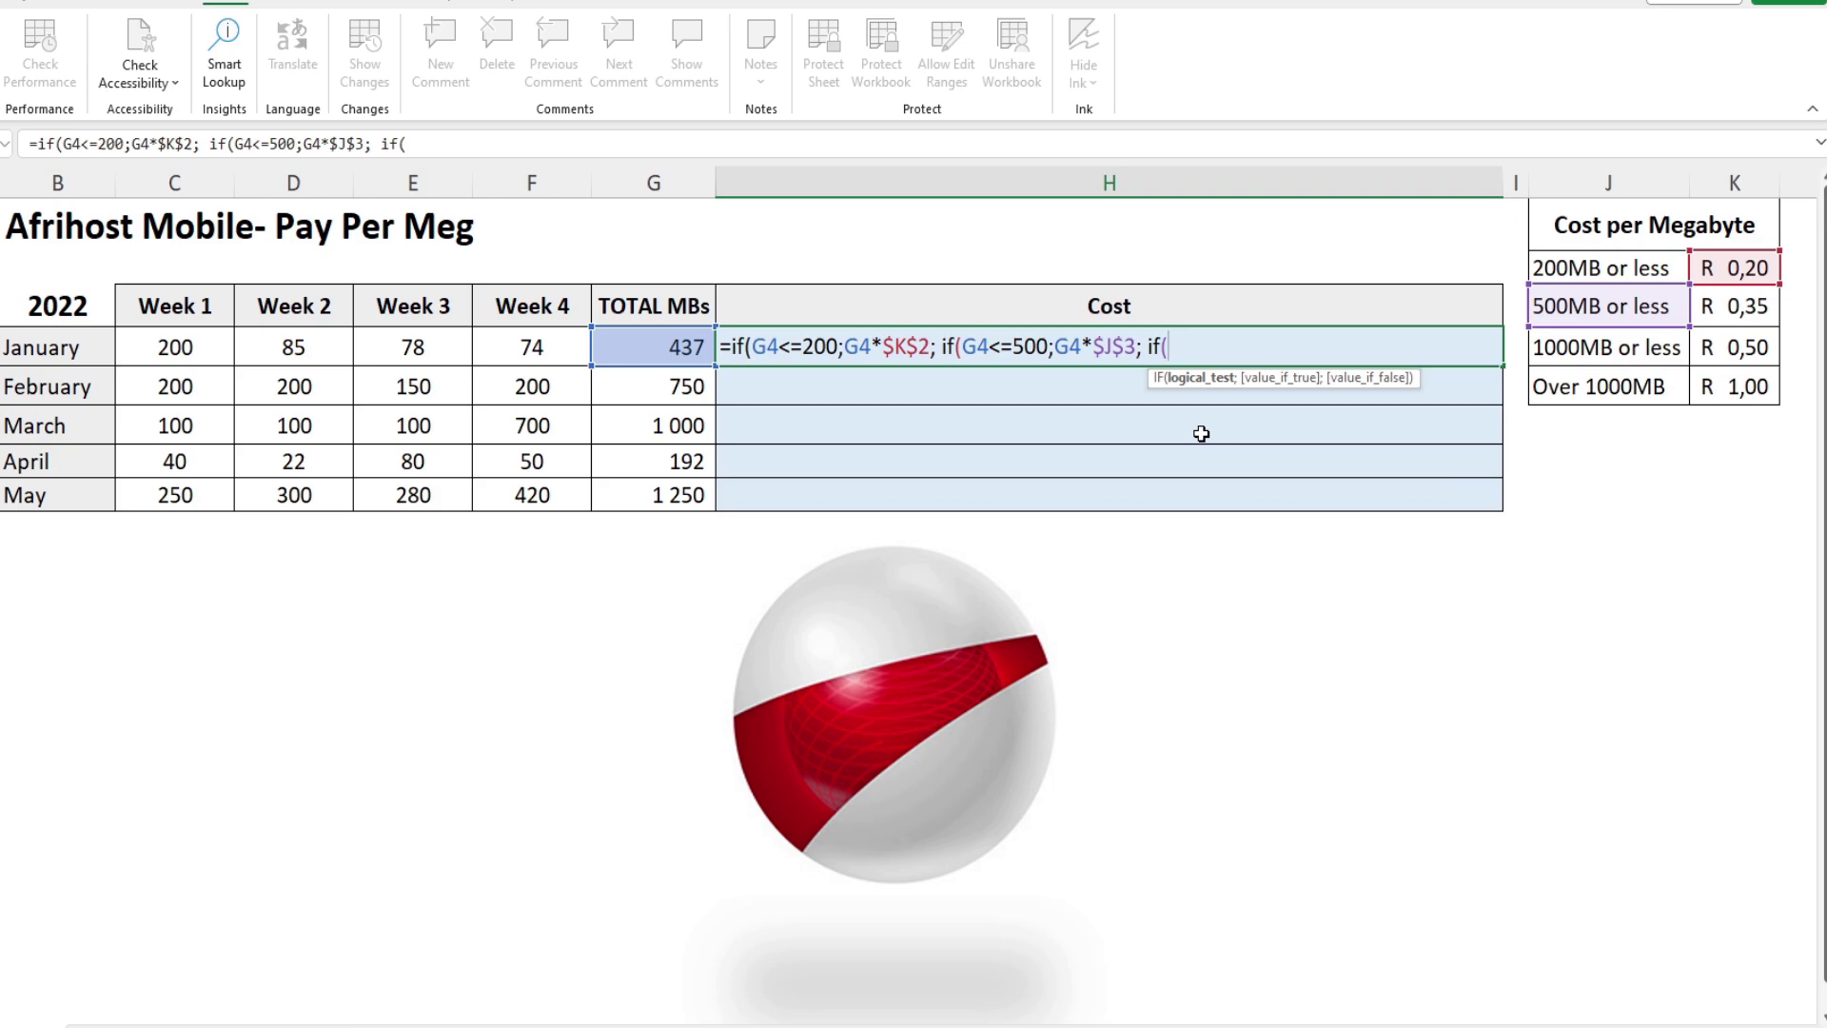
pyautogui.click(662, 350)
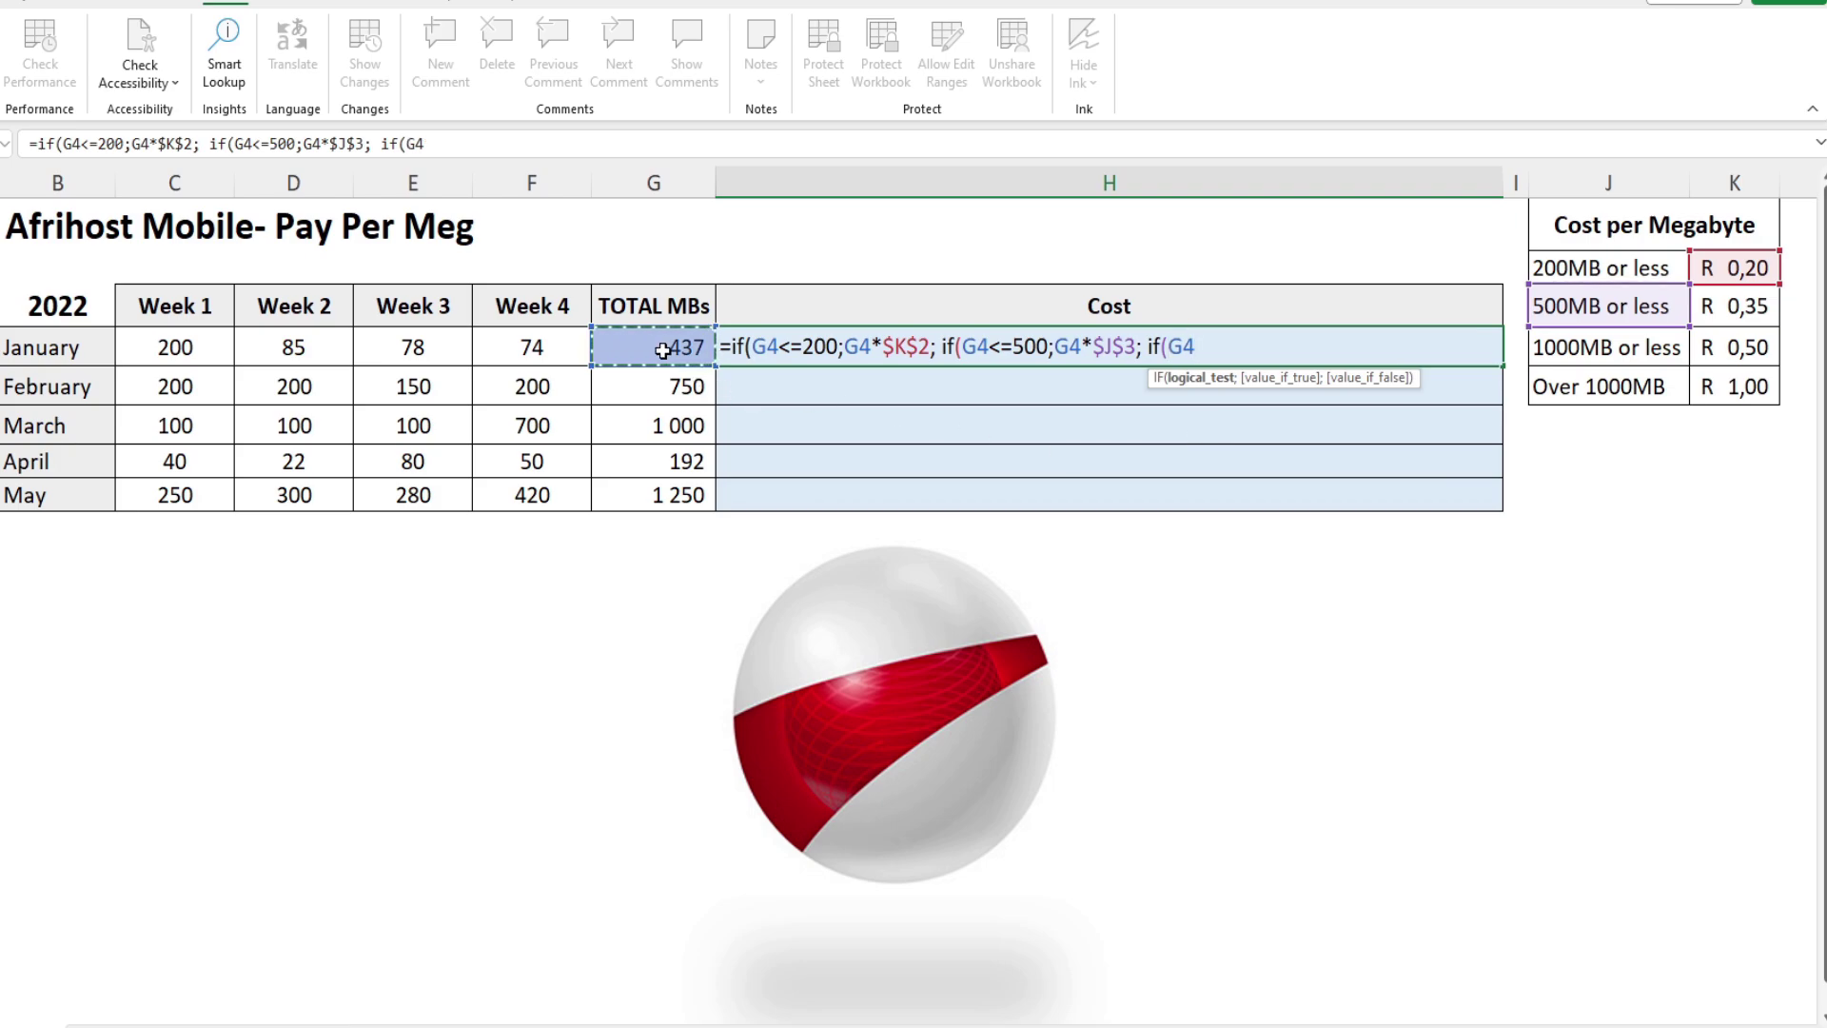
pyautogui.write('<')
pyautogui.write('==100')
pyautogui.press('BackSpace')
pyautogui.press('BackSpace')
pyautogui.press('BackSpace')
pyautogui.press('BackSpace')
pyautogui.write('1000;')
pyautogui.click(691, 344)
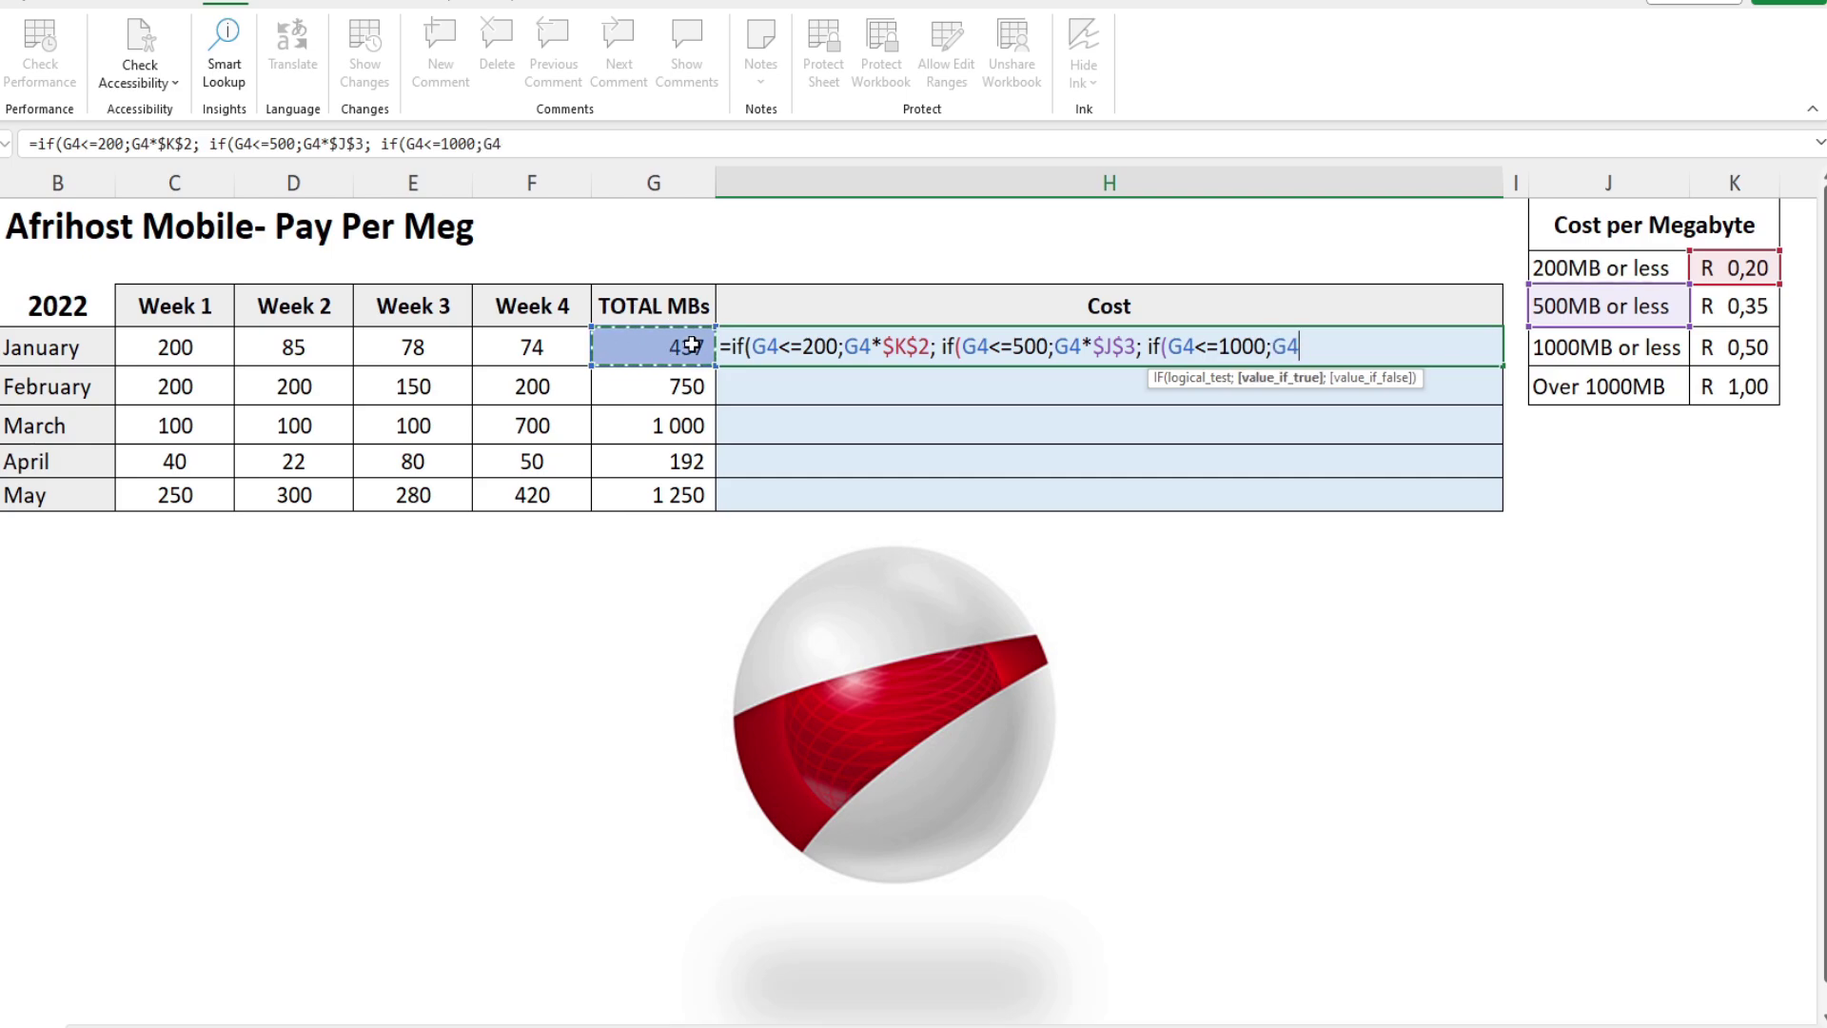
pyautogui.write('*')
pyautogui.click(1712, 345)
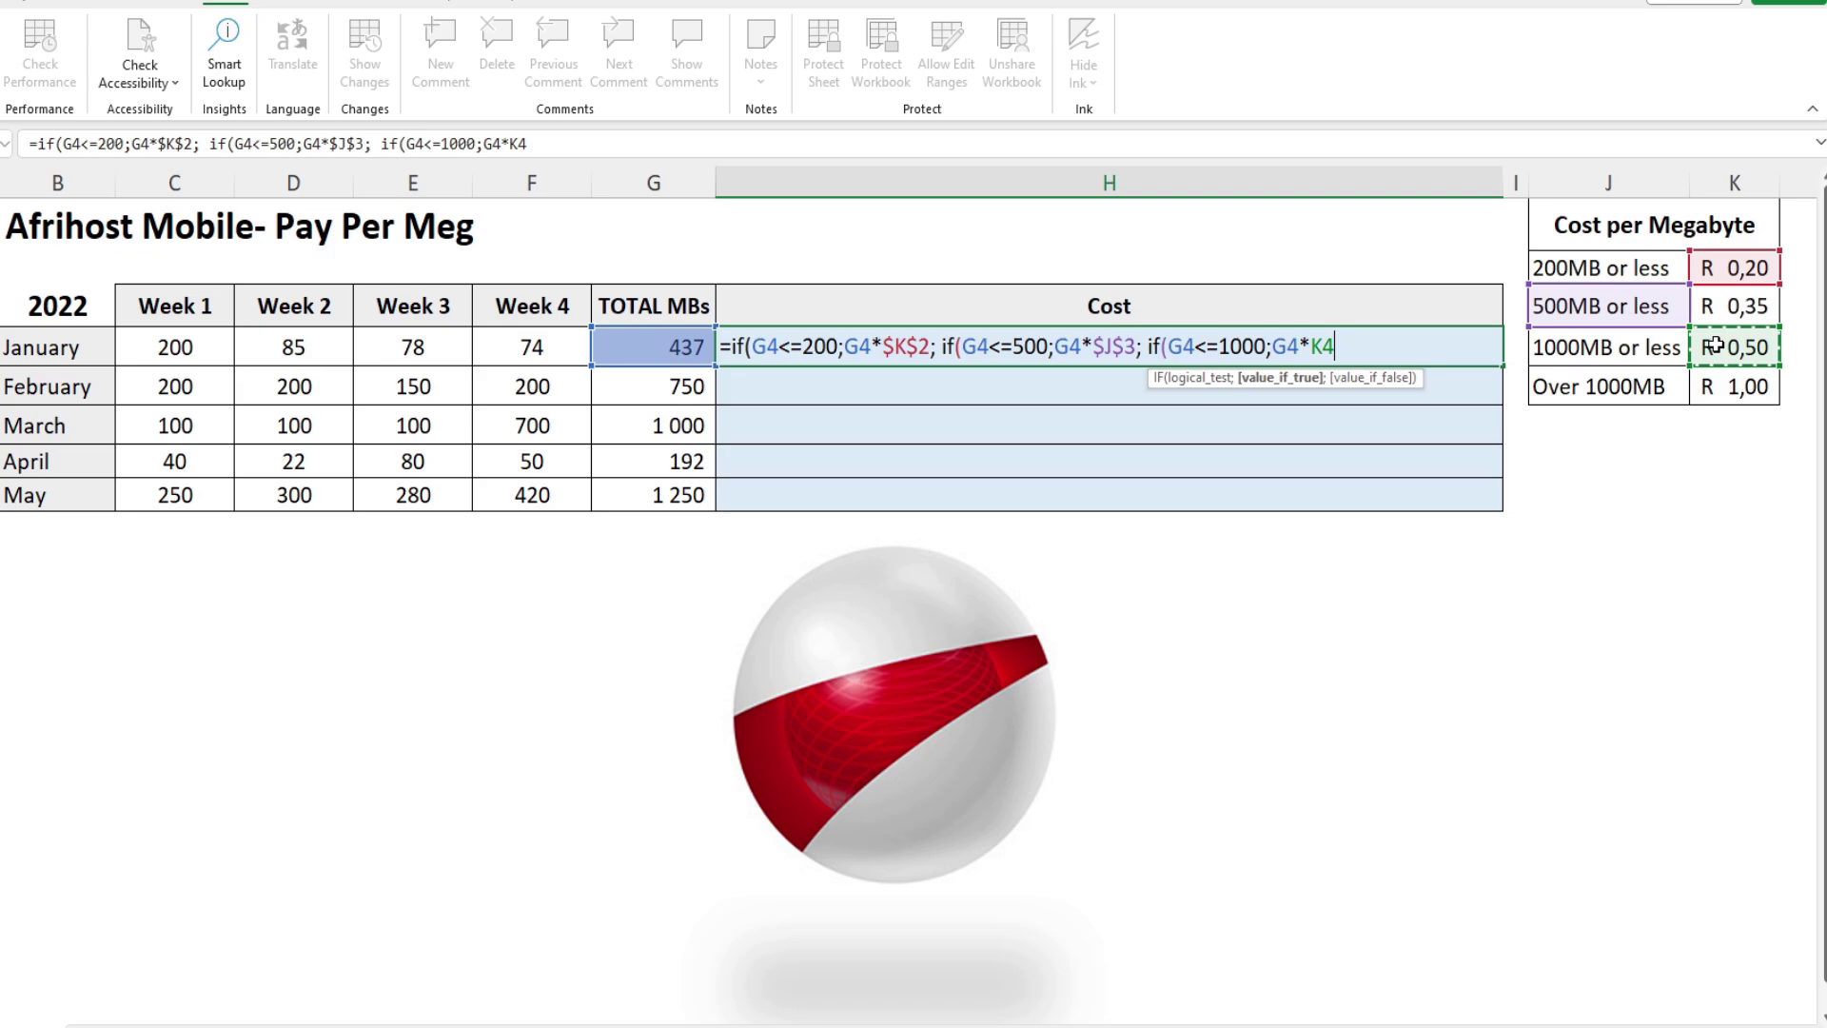
pyautogui.press('F4')
# Step: Correct $J$3 to $K$3 and finish the formula with G4*K5))) for over 1000MB
pyautogui.click(1101, 348)
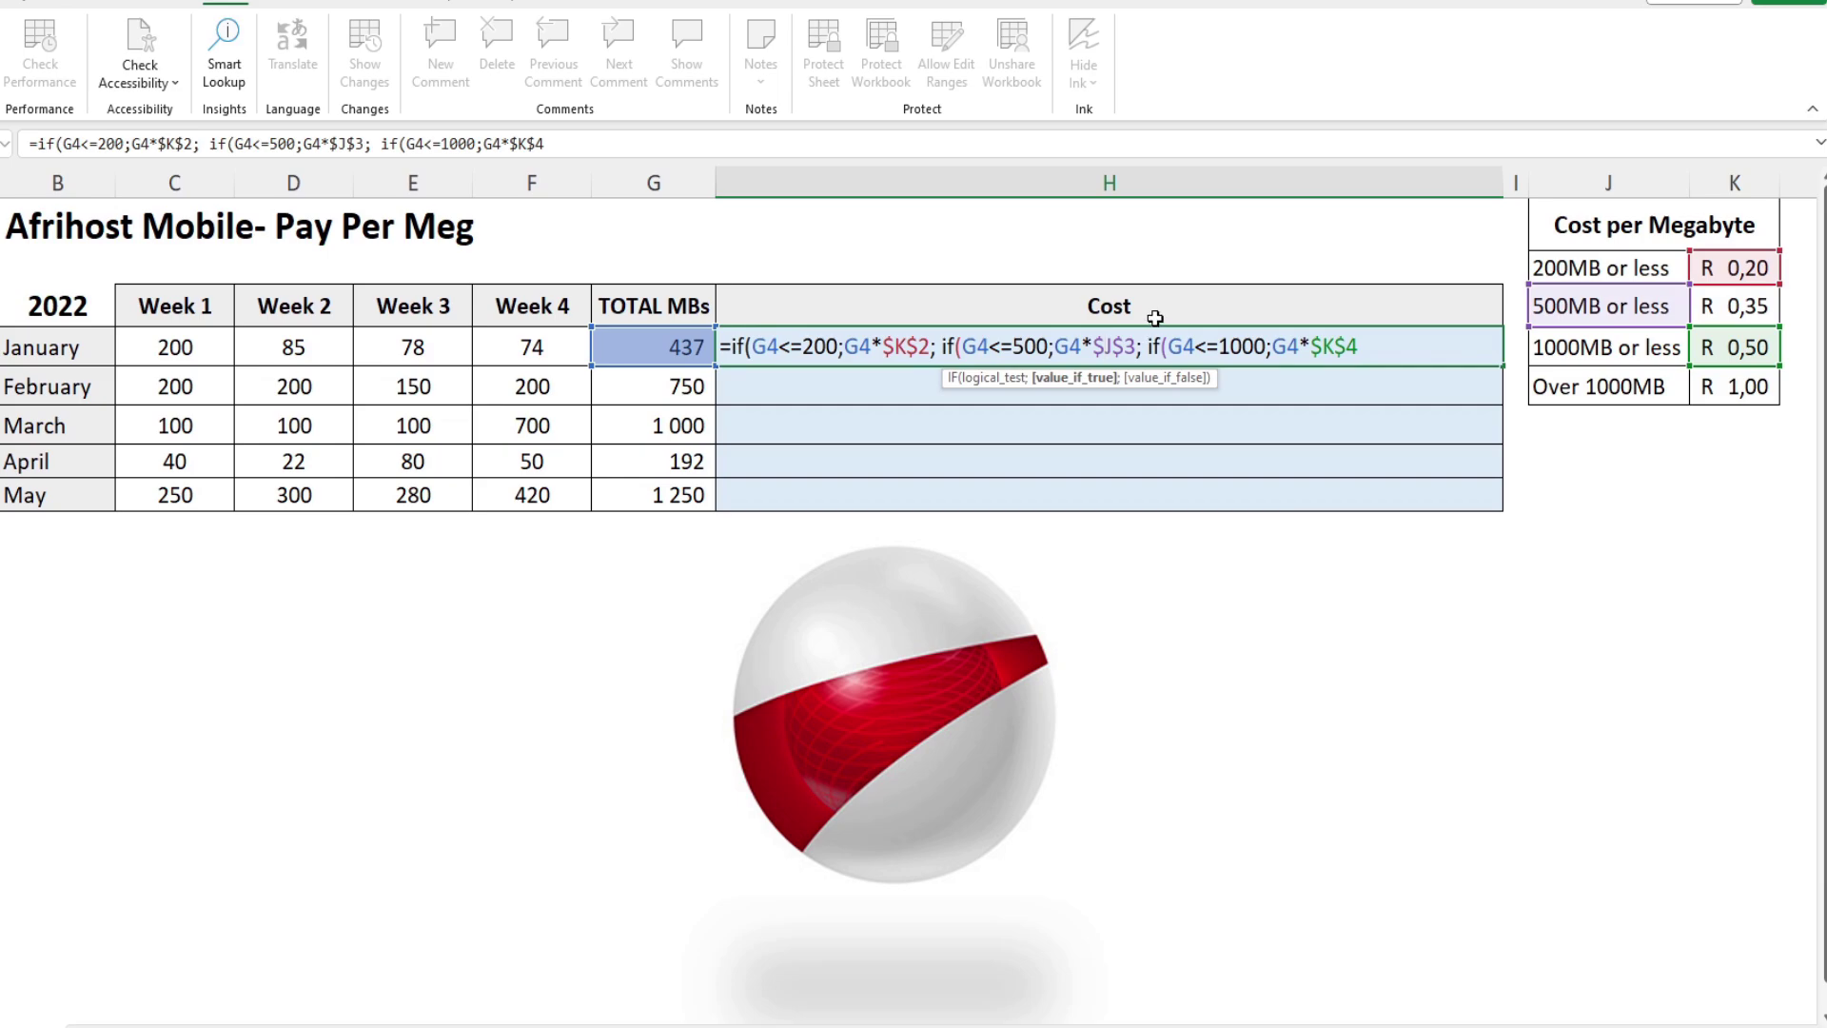
pyautogui.press('Delete')
pyautogui.write('K')
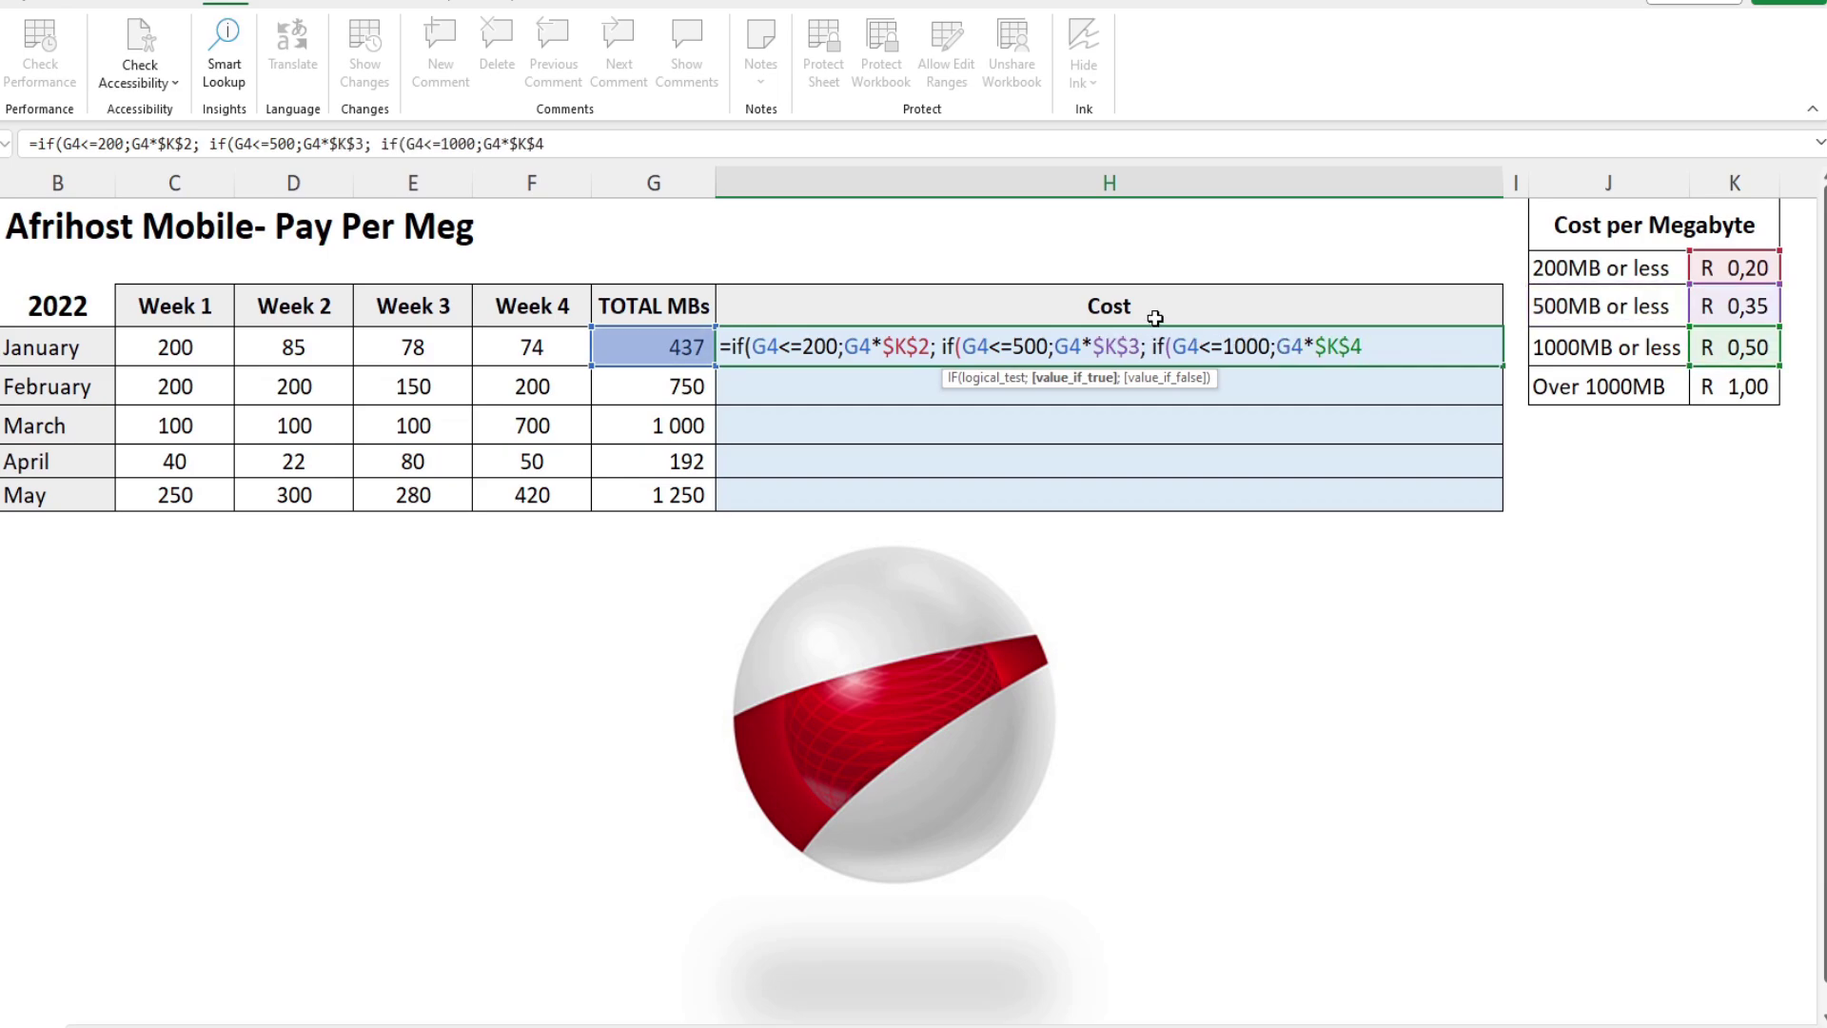
pyautogui.click(1366, 347)
pyautogui.write(';')
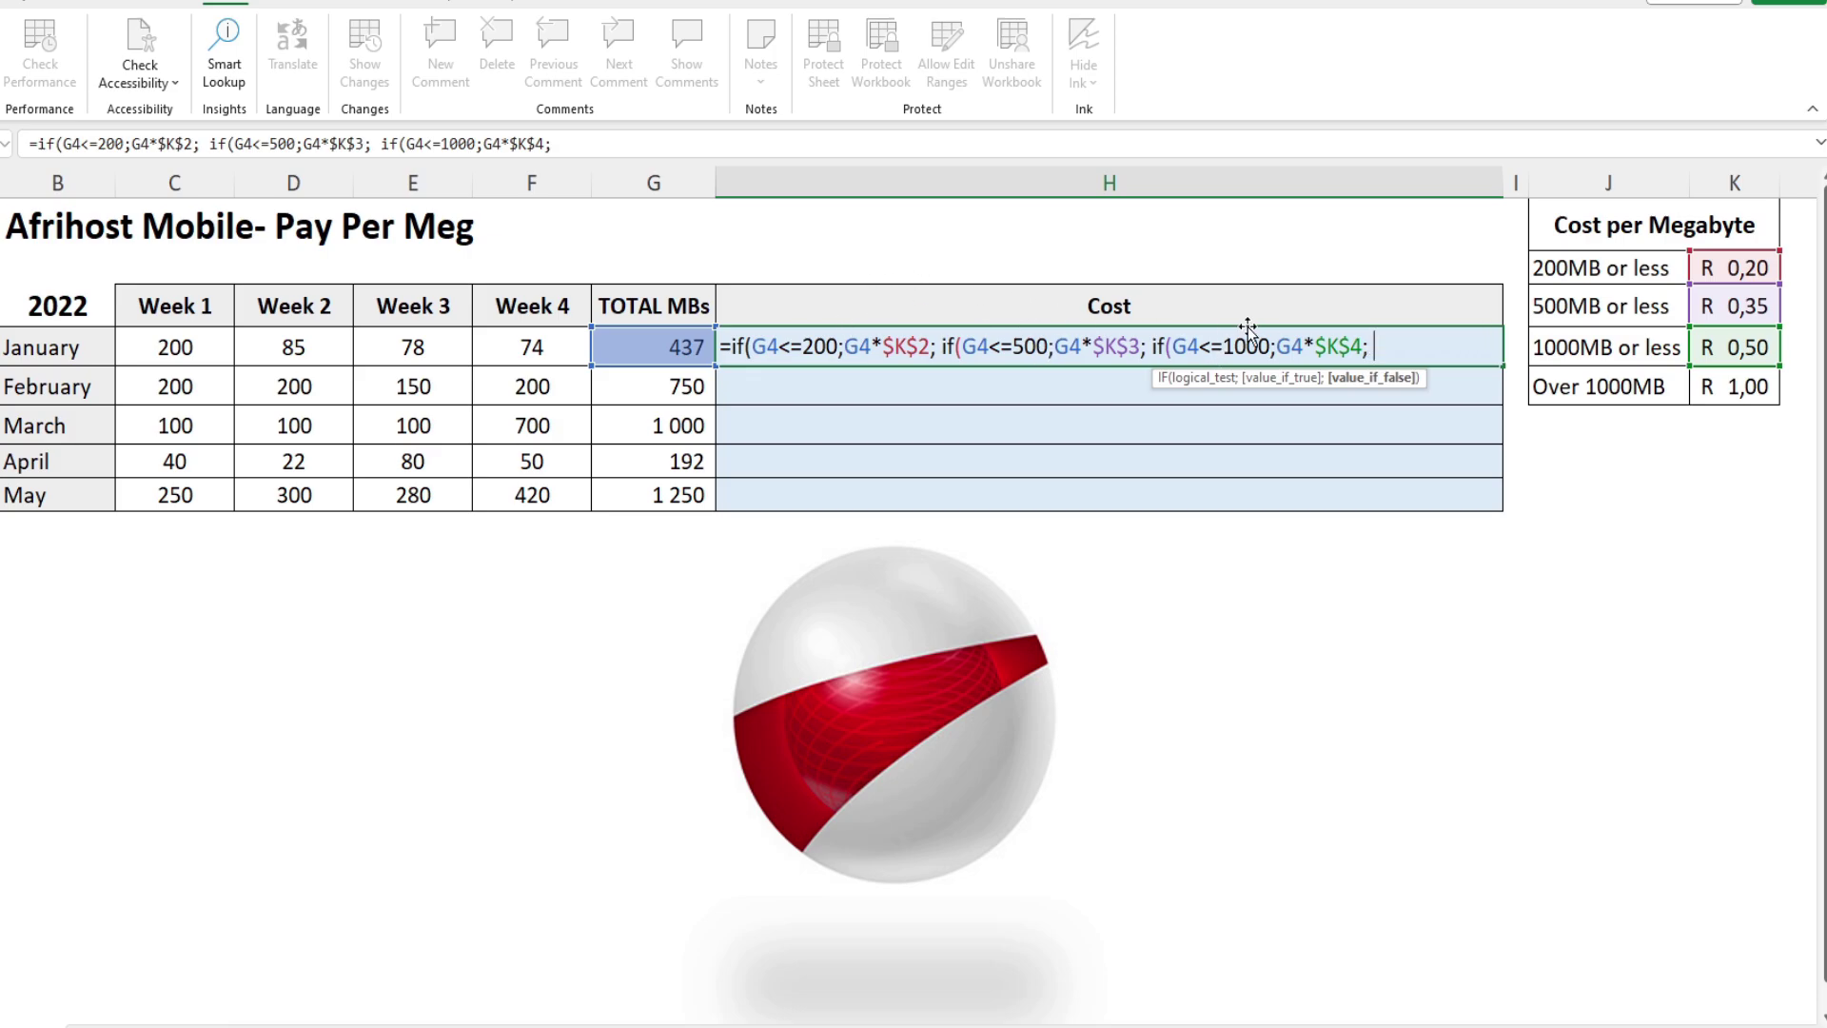
pyautogui.click(655, 348)
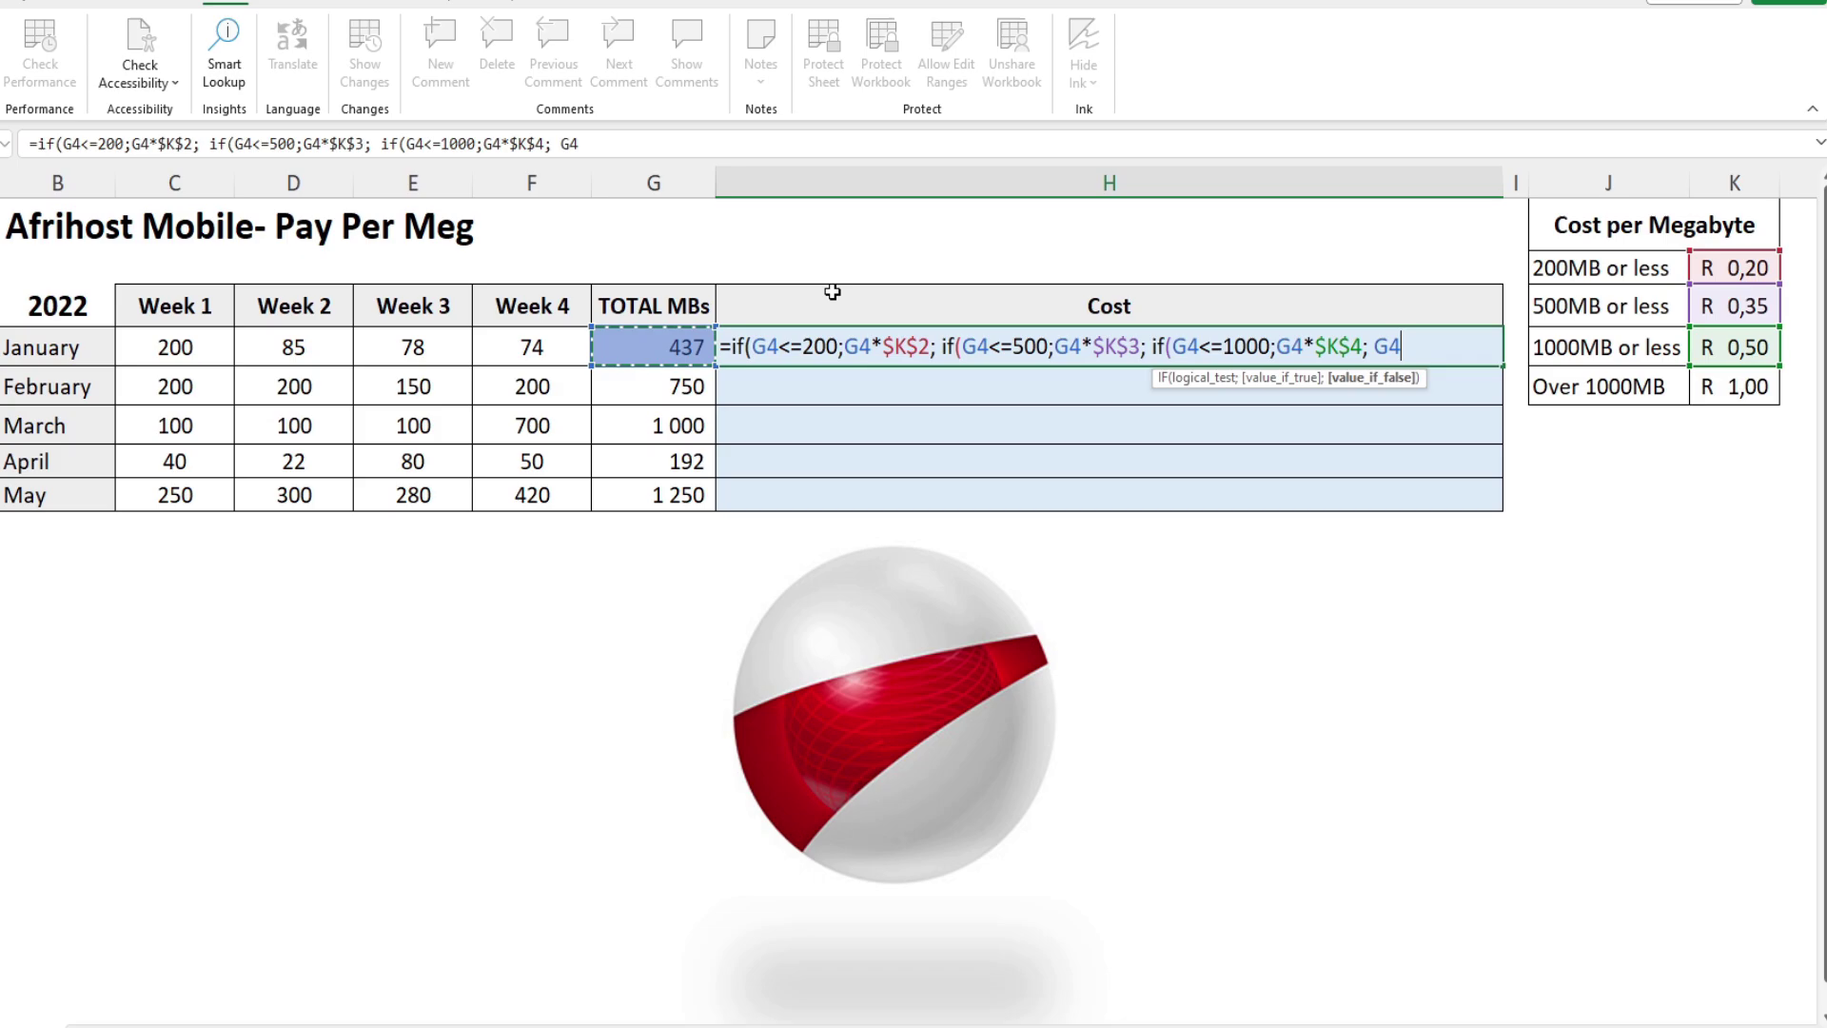
pyautogui.write('*')
pyautogui.click(1727, 387)
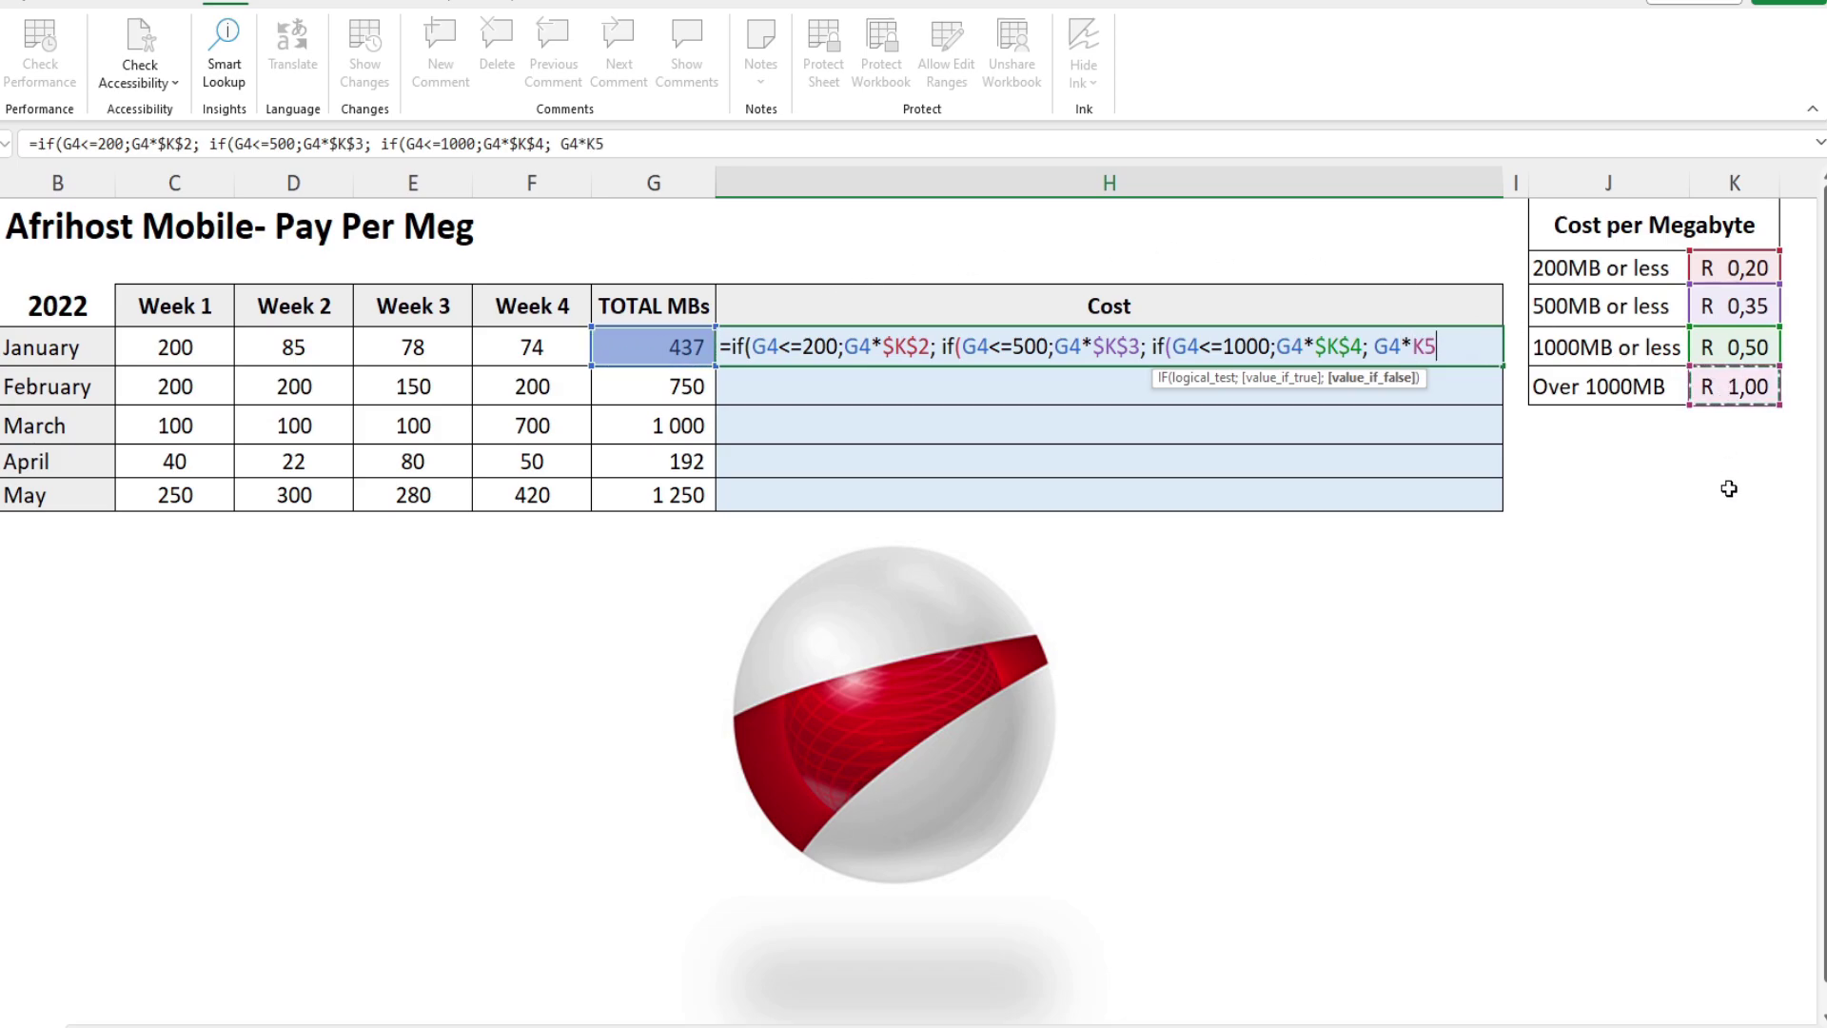
pyautogui.write(')')
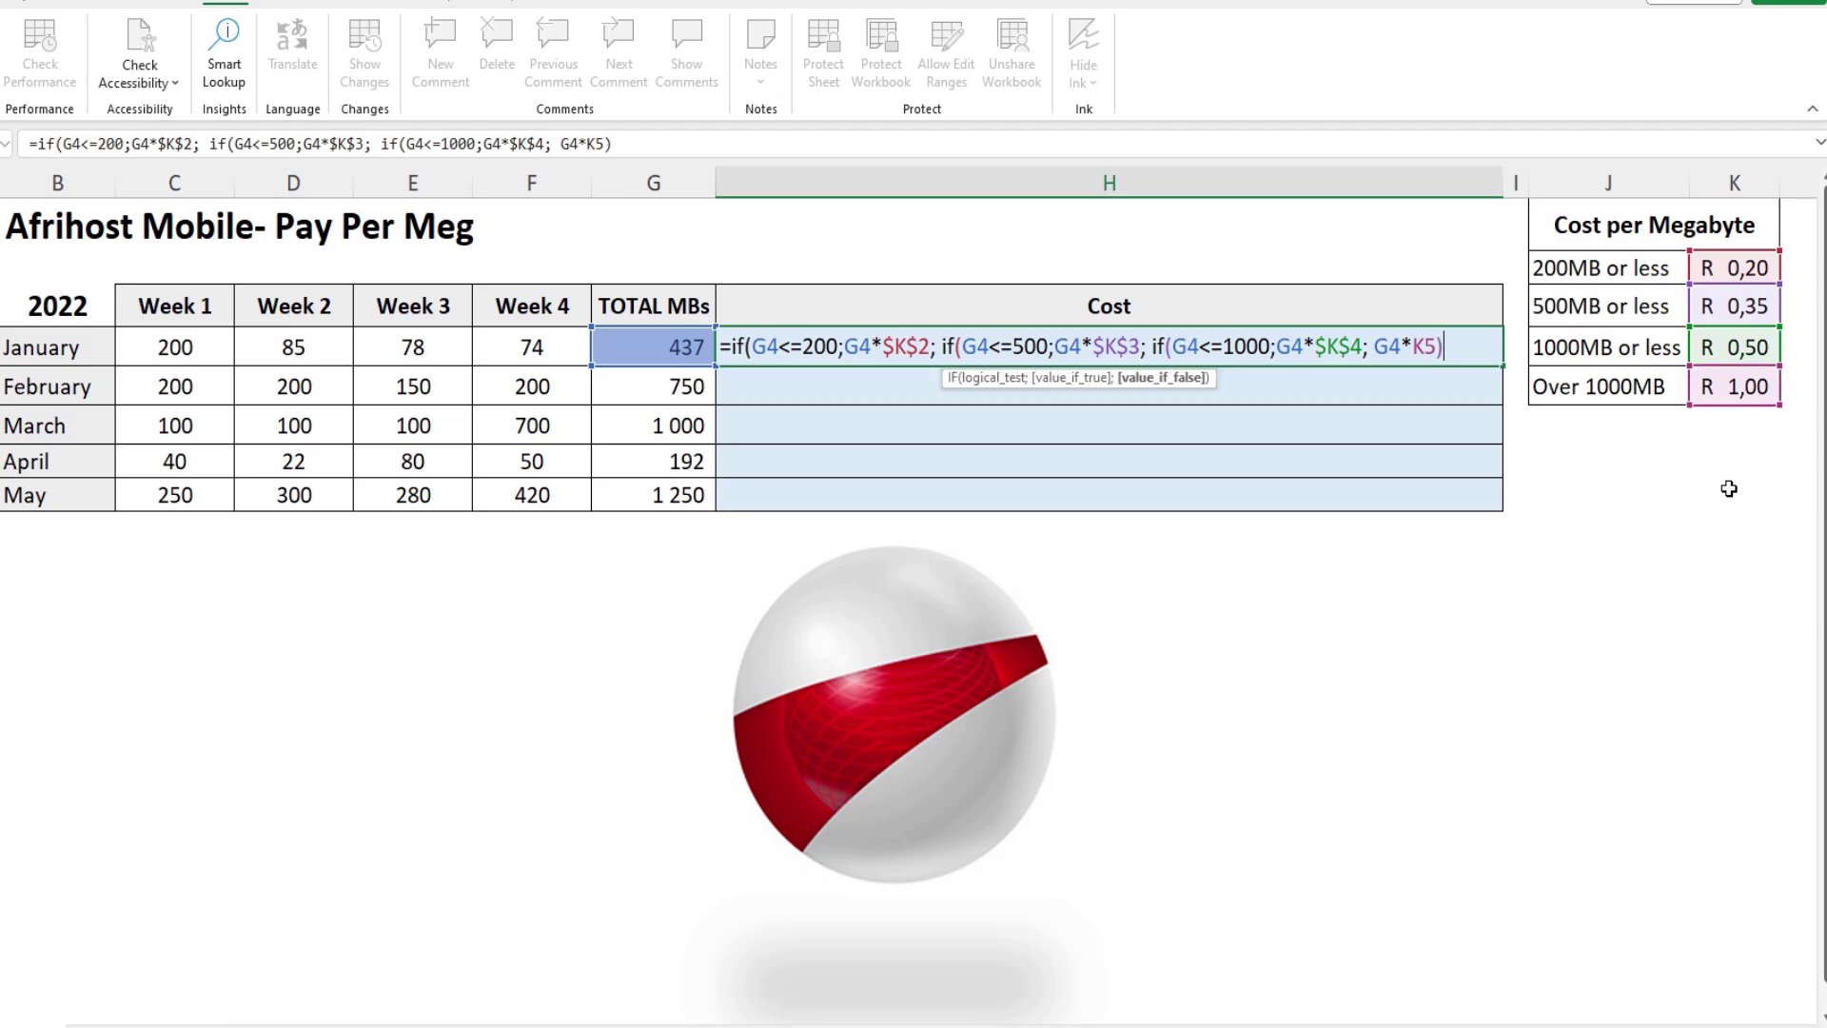
pyautogui.write(')')
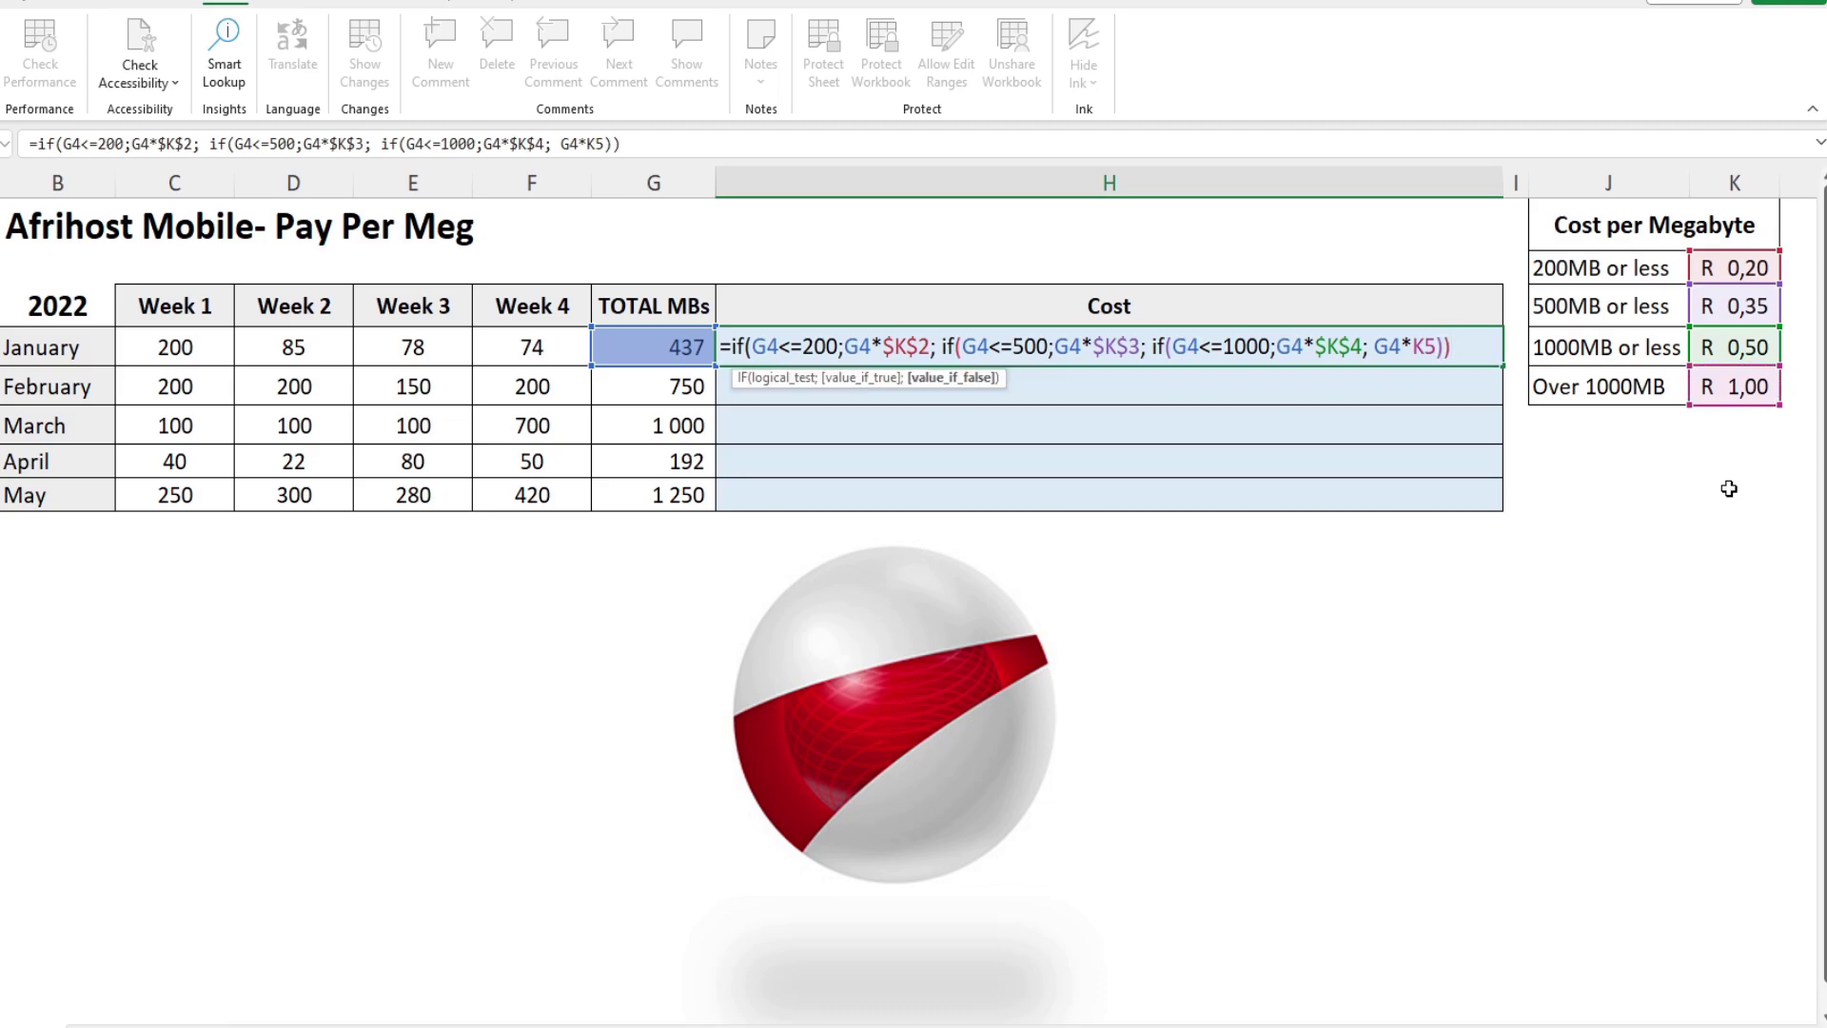
pyautogui.write(')')
pyautogui.press('Return')
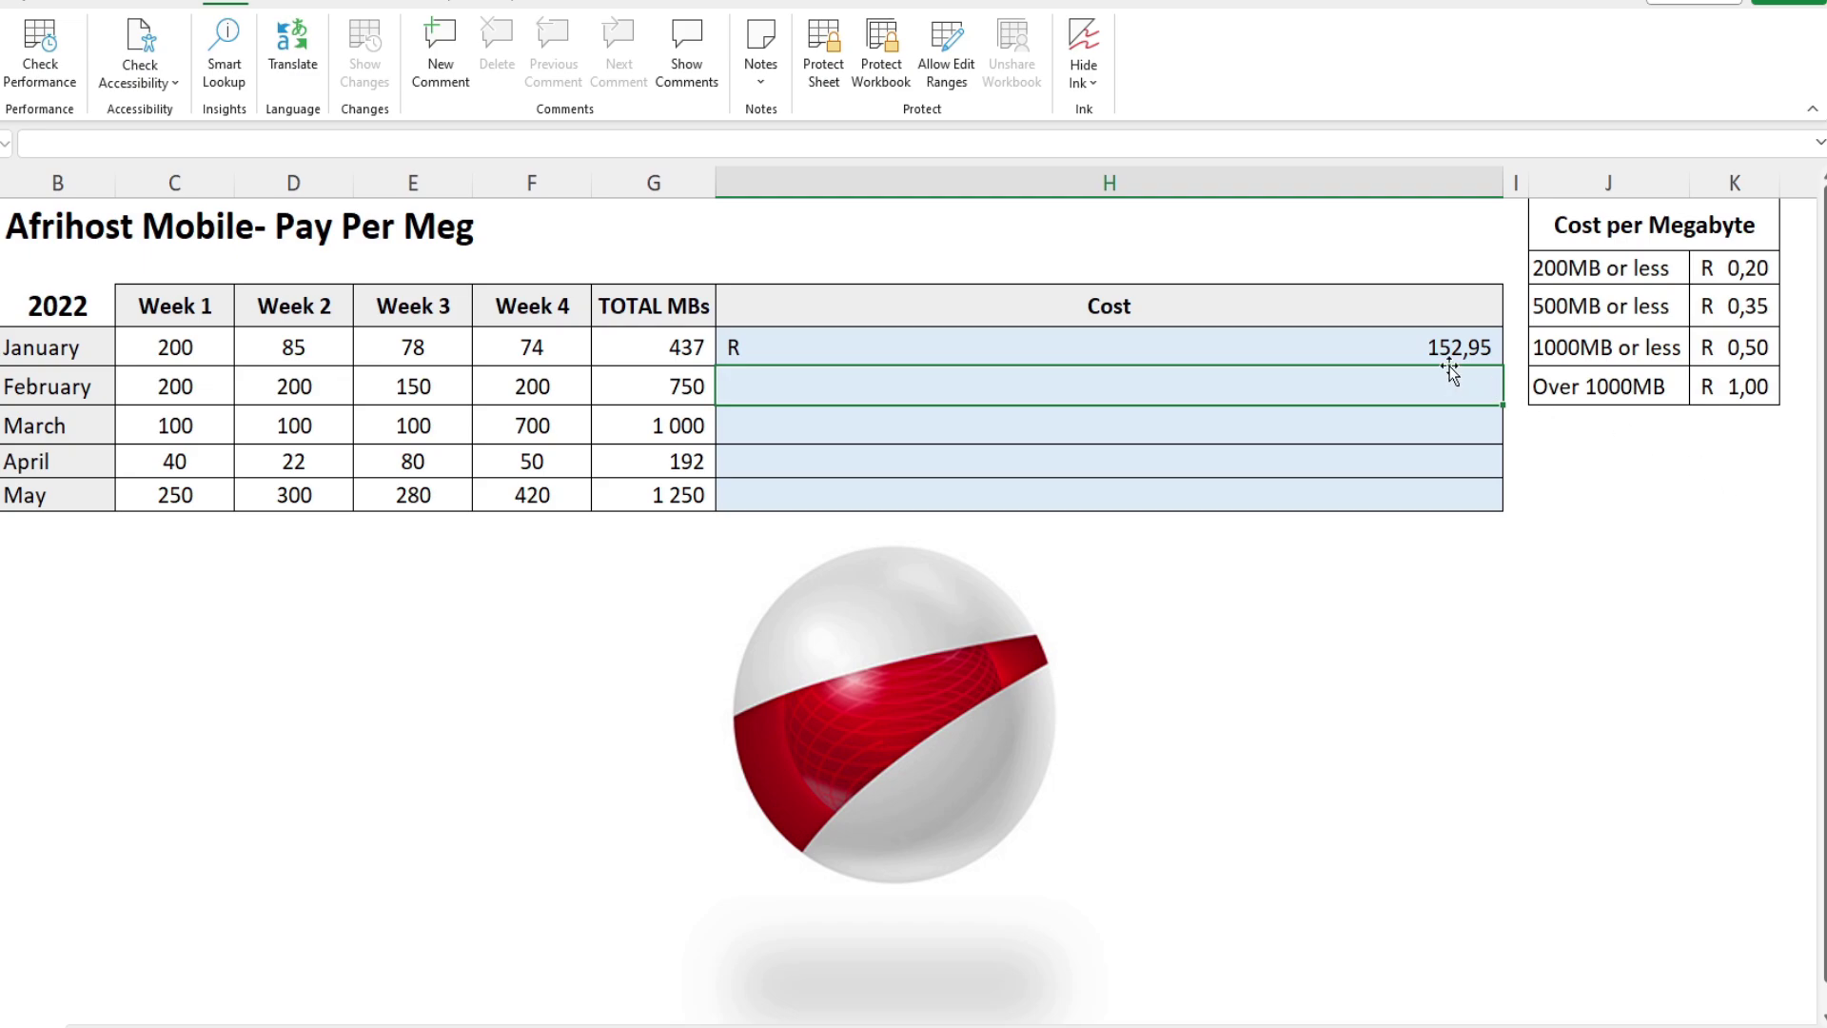
# Step: Fill H4's cost formula down to H8, January showing R 152,95
pyautogui.click(1448, 326)
pyautogui.click(1452, 345)
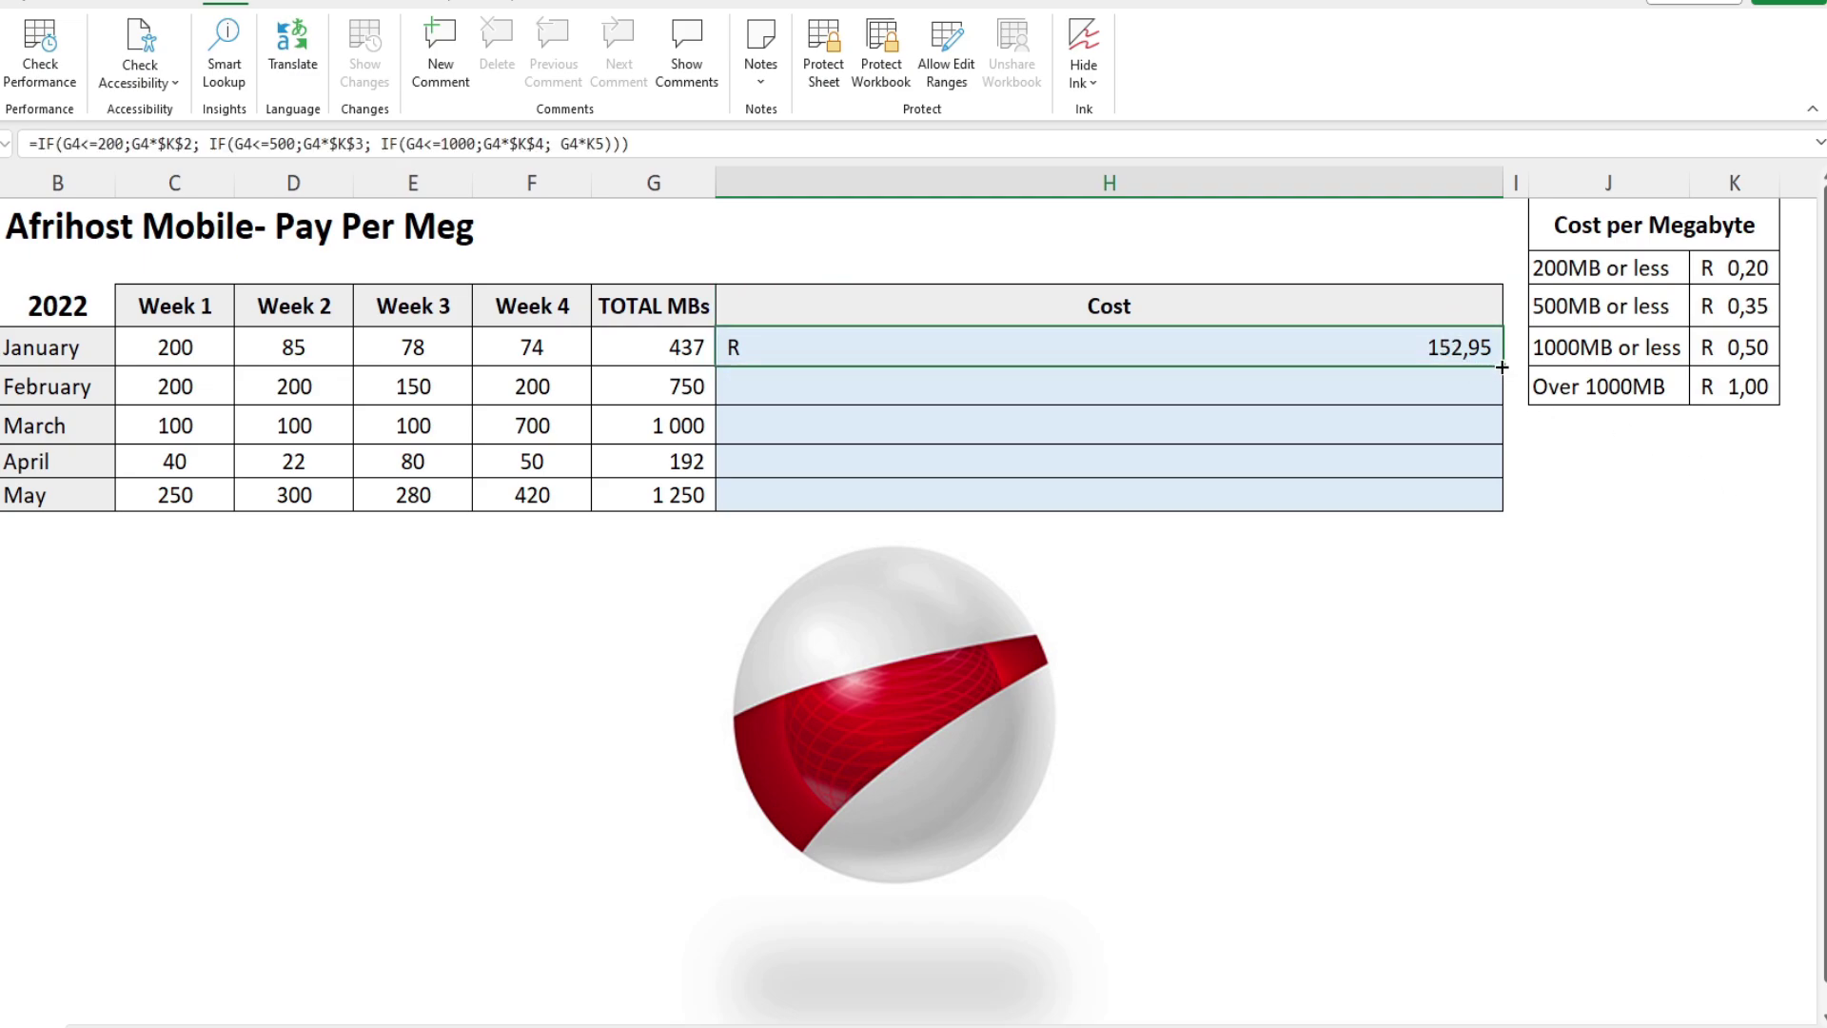
pyautogui.moveTo(1500, 371); pyautogui.dragTo(1504, 511)
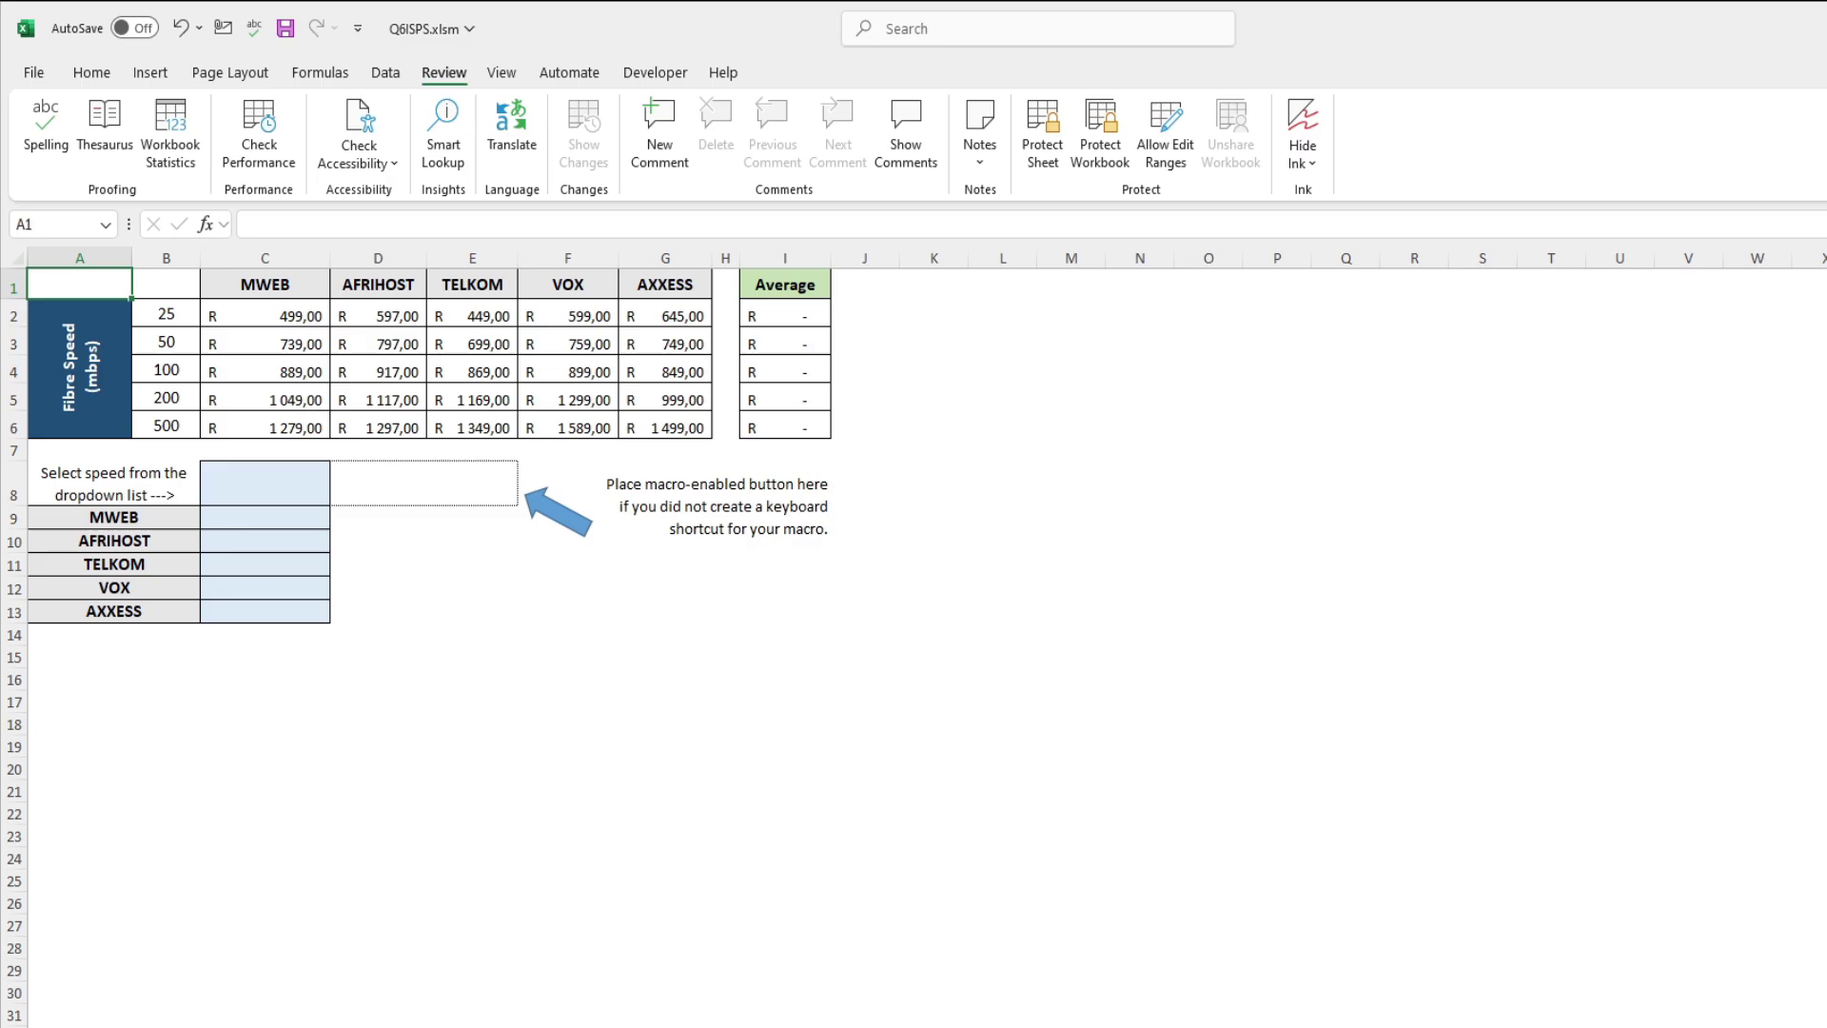
# Step: Correct I2 to =AVERAGE(C2:G2) and fill it down to I6
pyautogui.scroll(4, 913, 637)
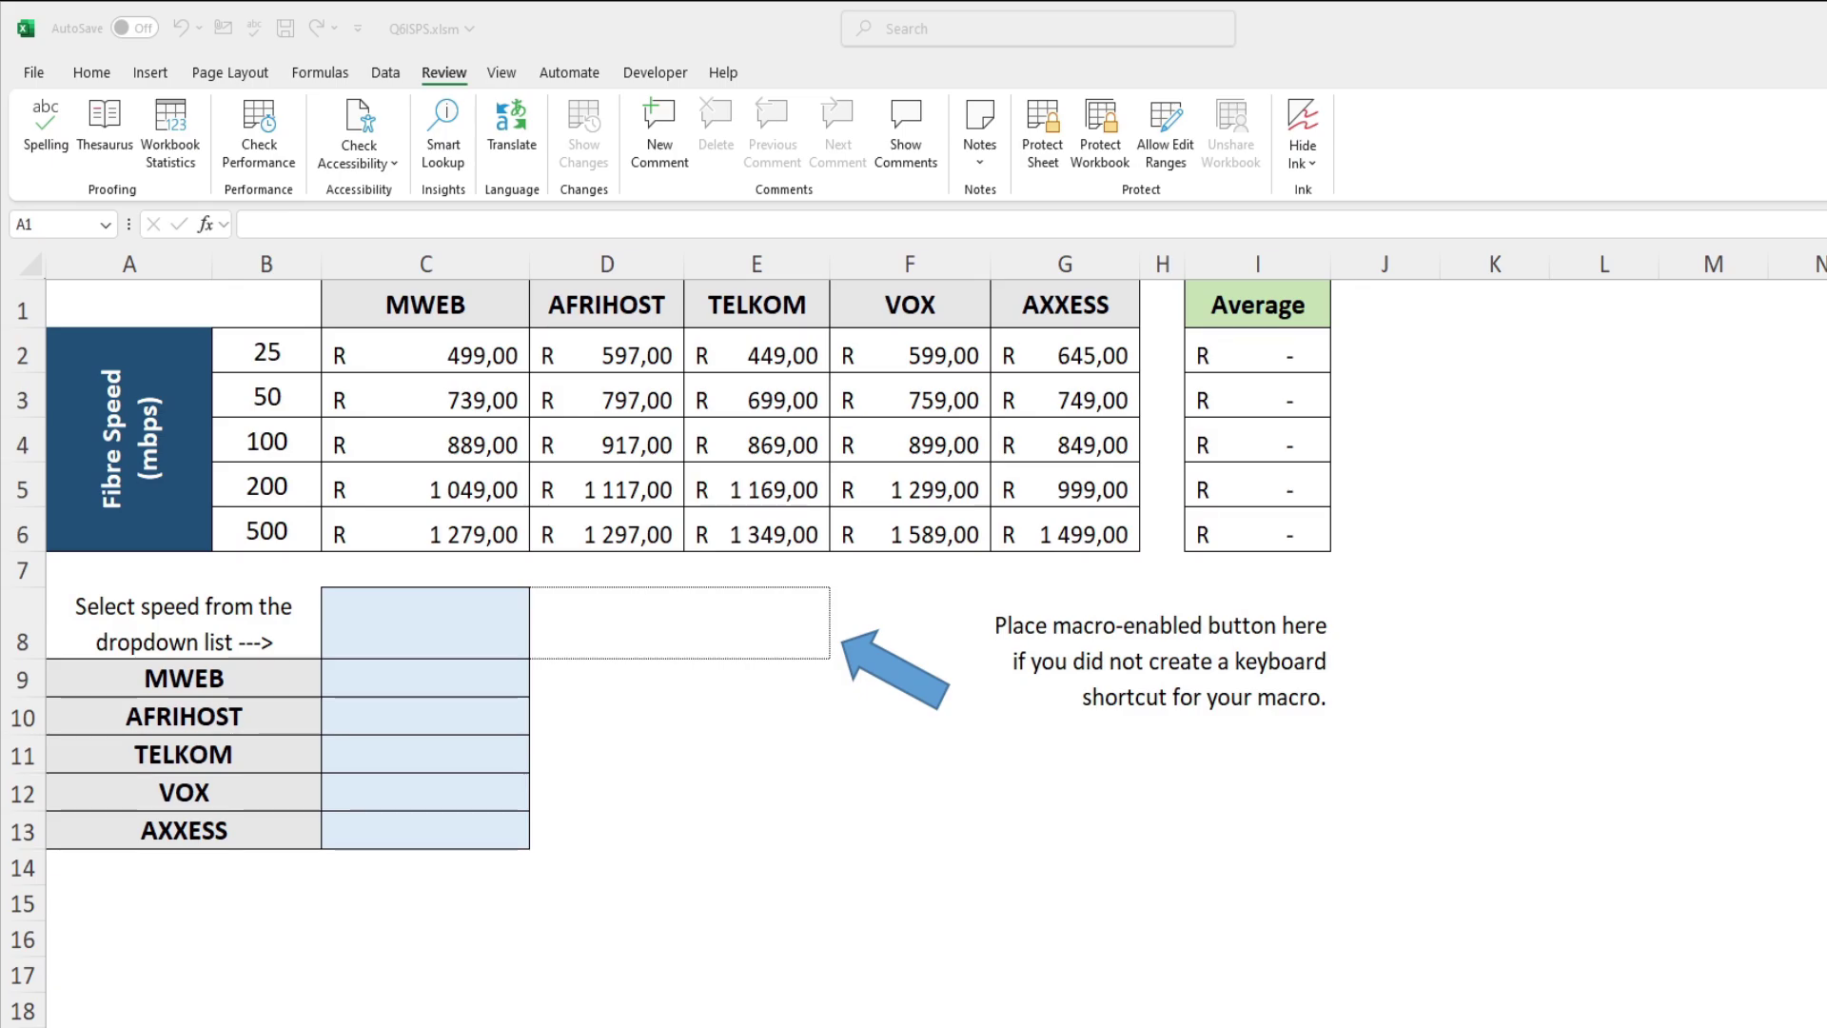
pyautogui.click(1247, 354)
pyautogui.hotkey('ctrl', 'Down')
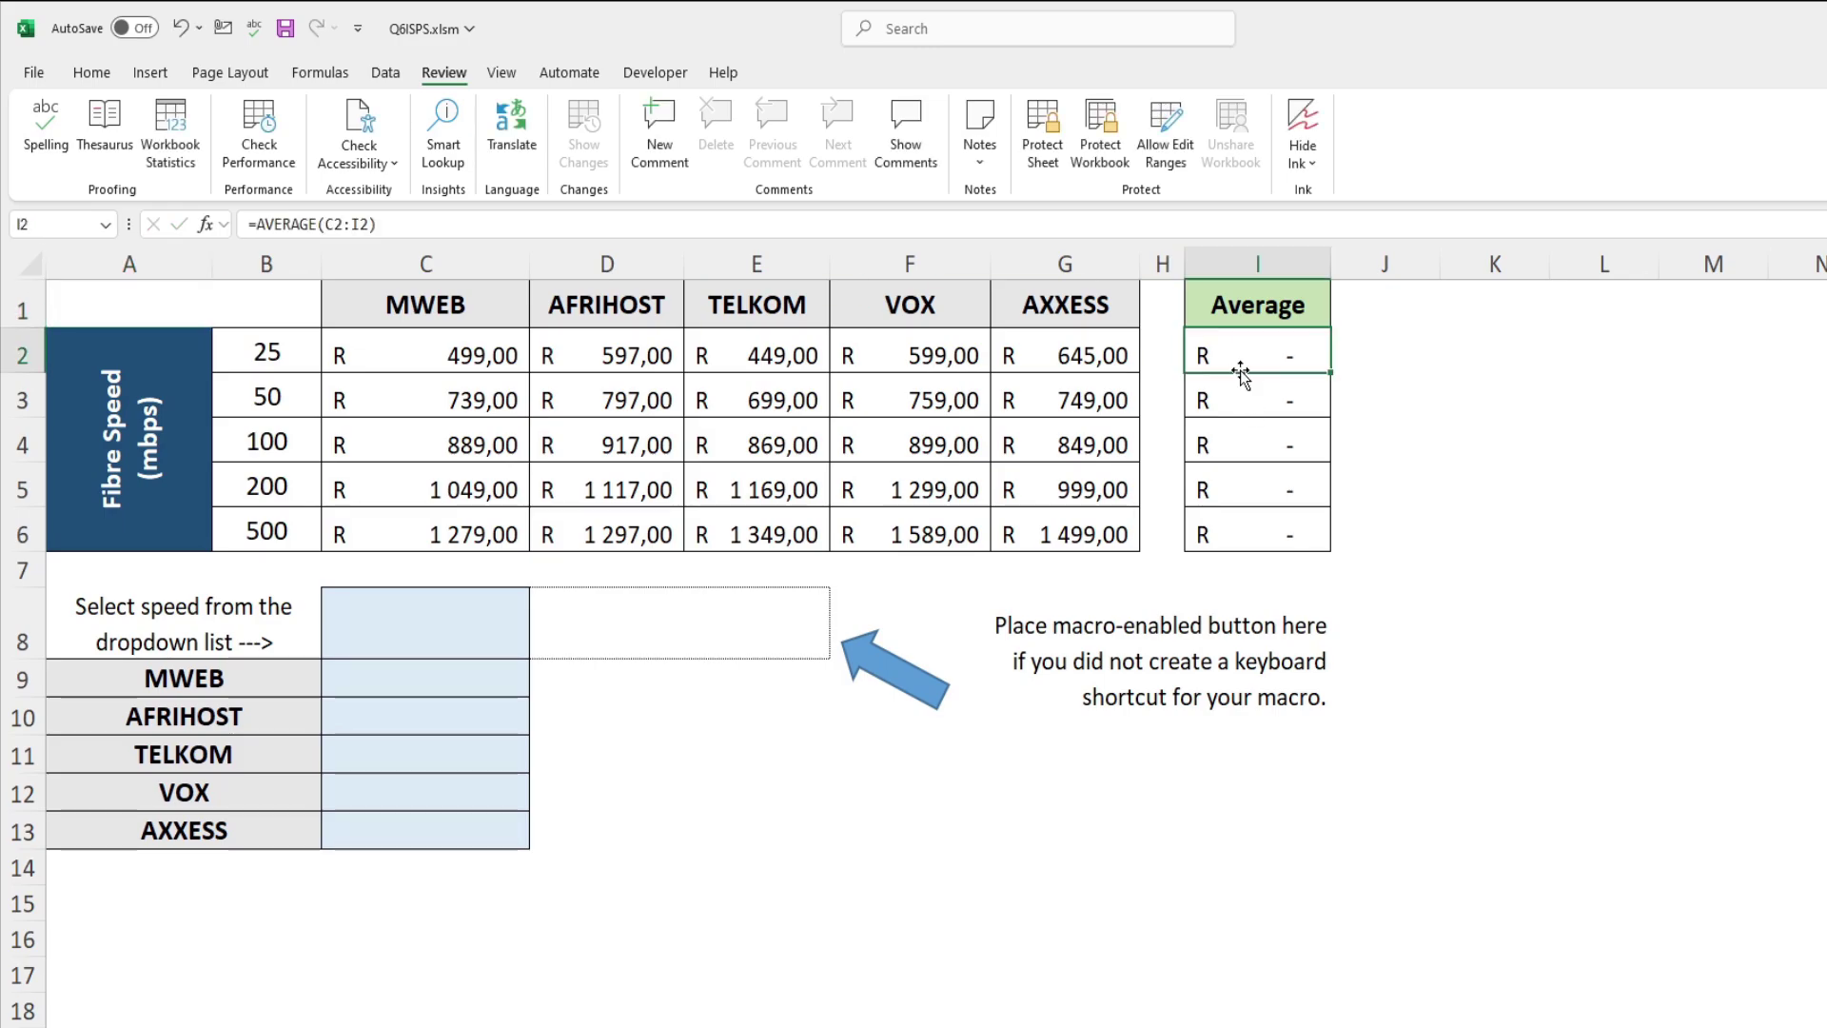
pyautogui.doubleClick(1247, 354)
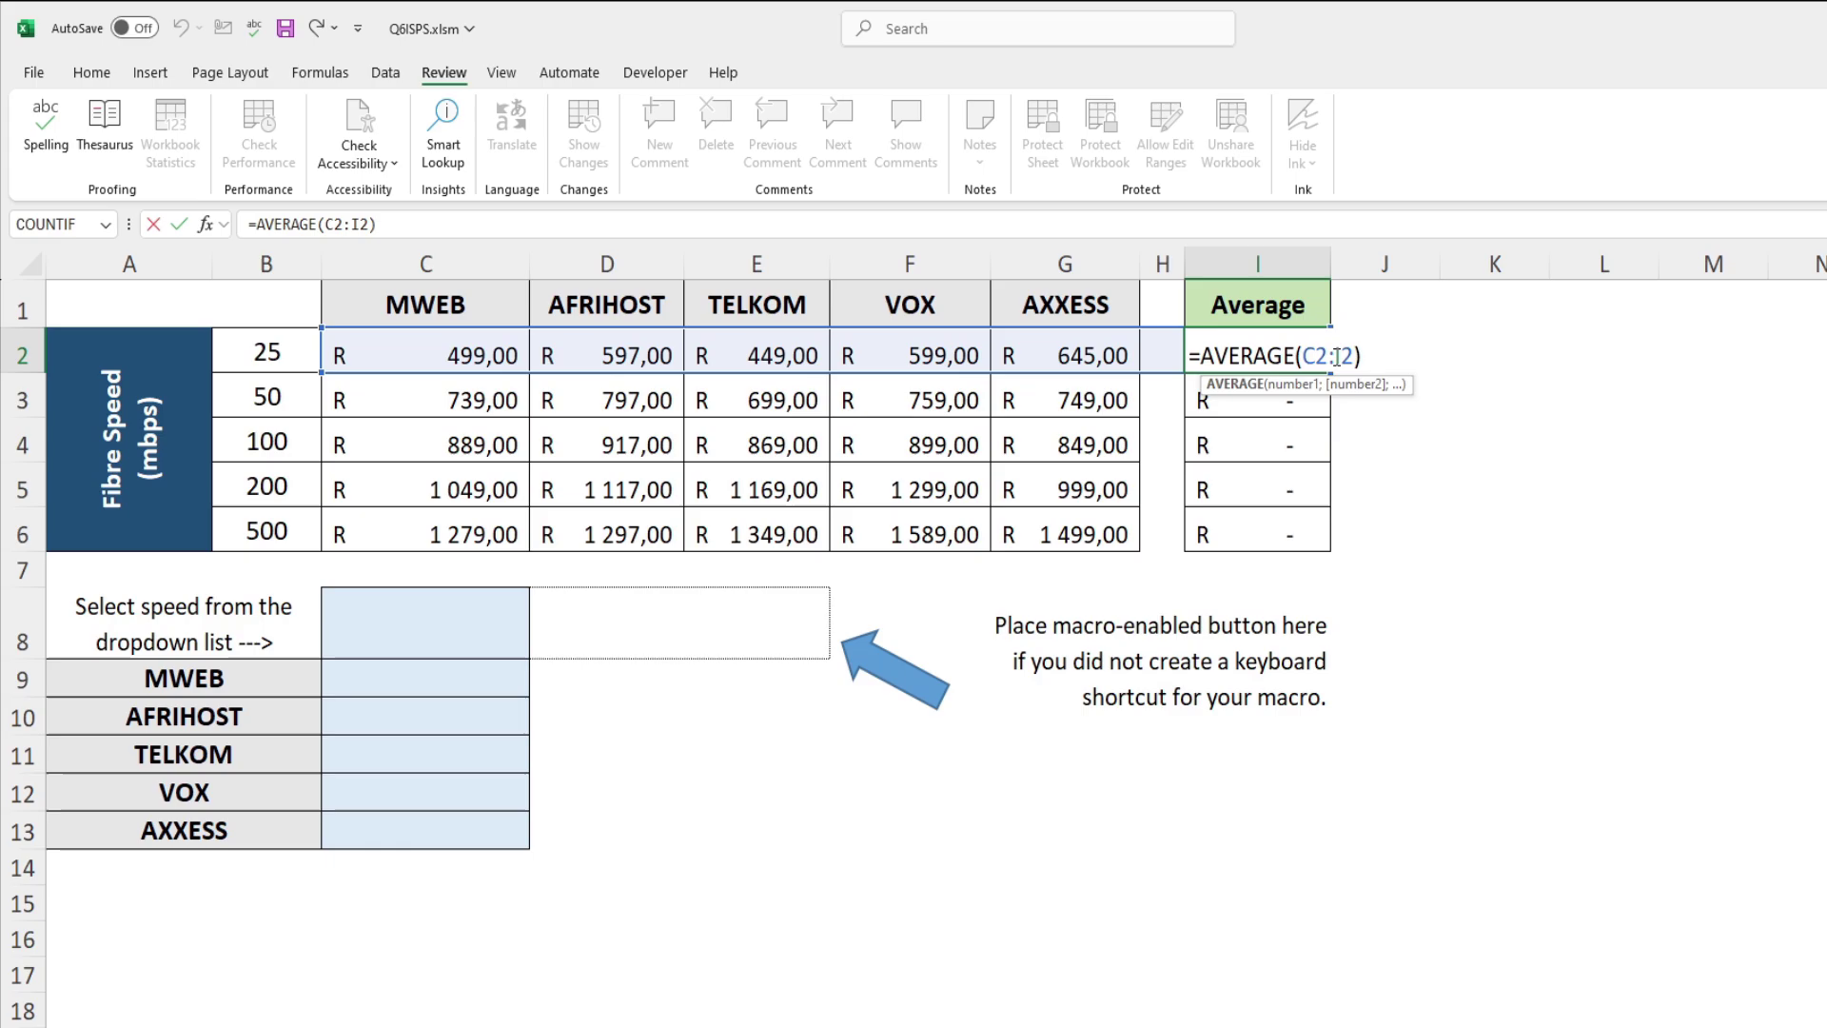
pyautogui.click(1335, 356)
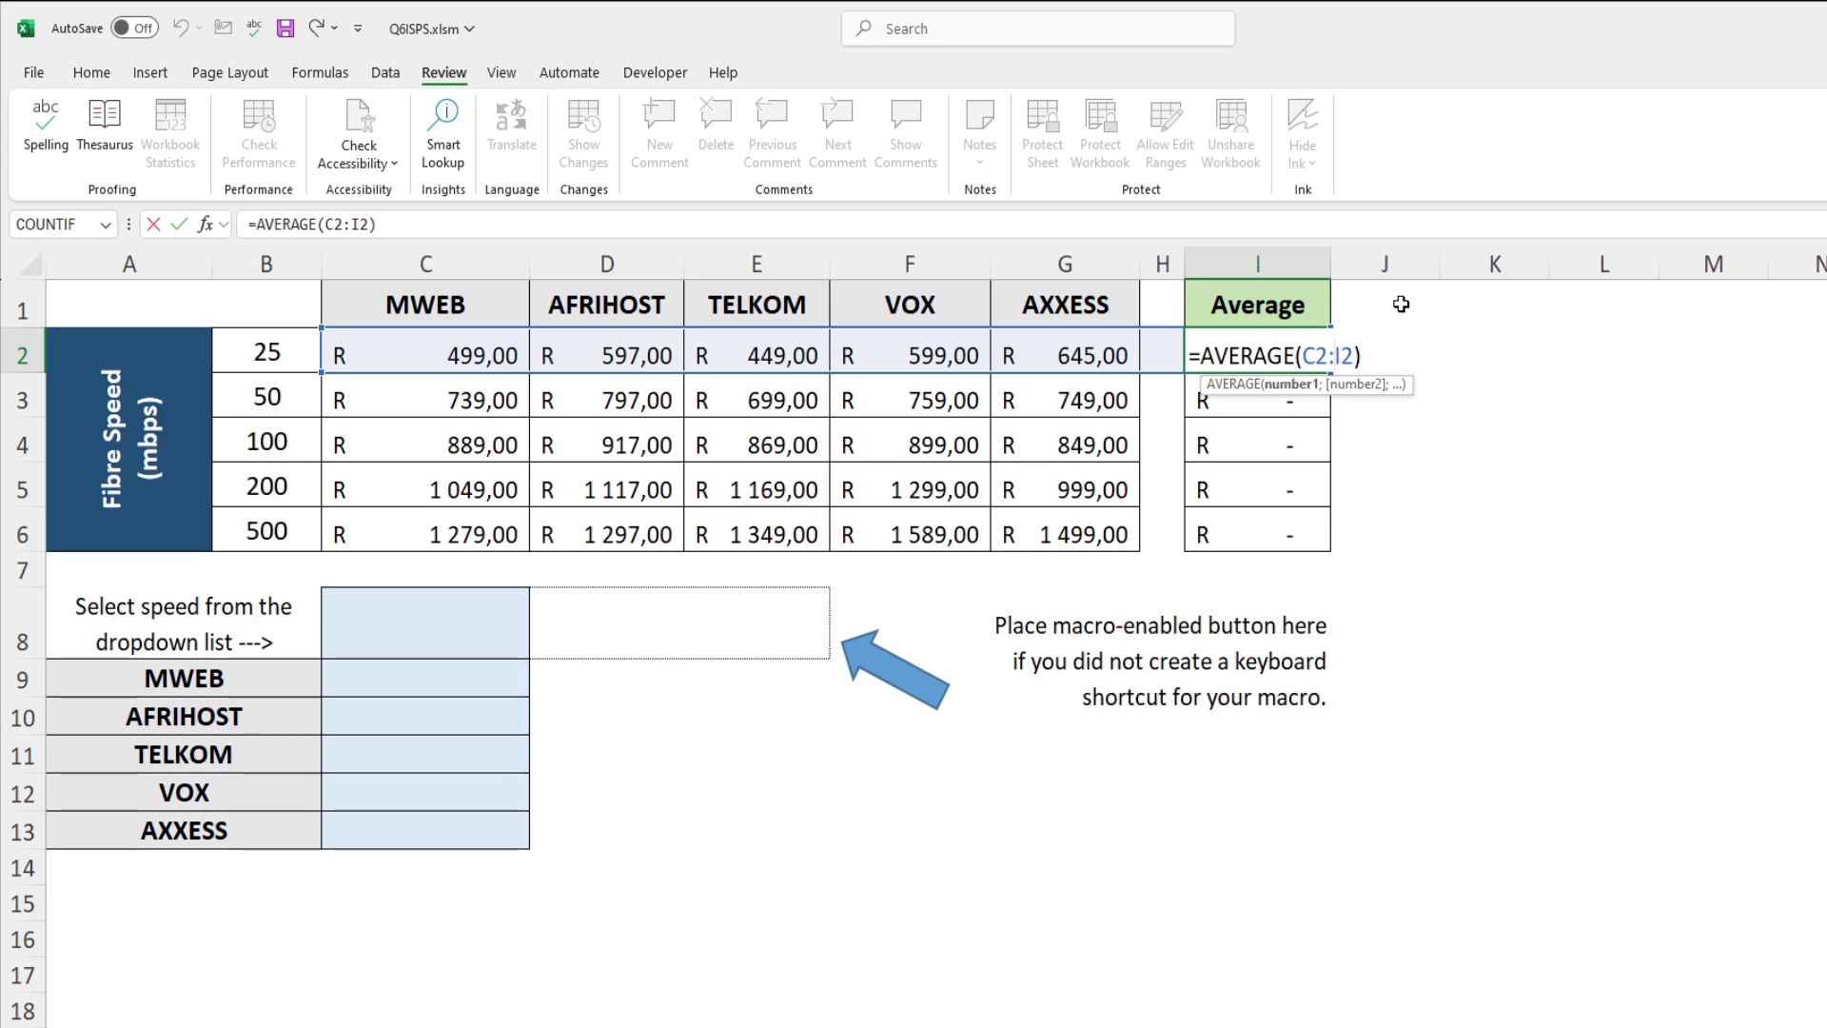
pyautogui.press('BackSpace')
pyautogui.write('G')
pyautogui.press('Return')
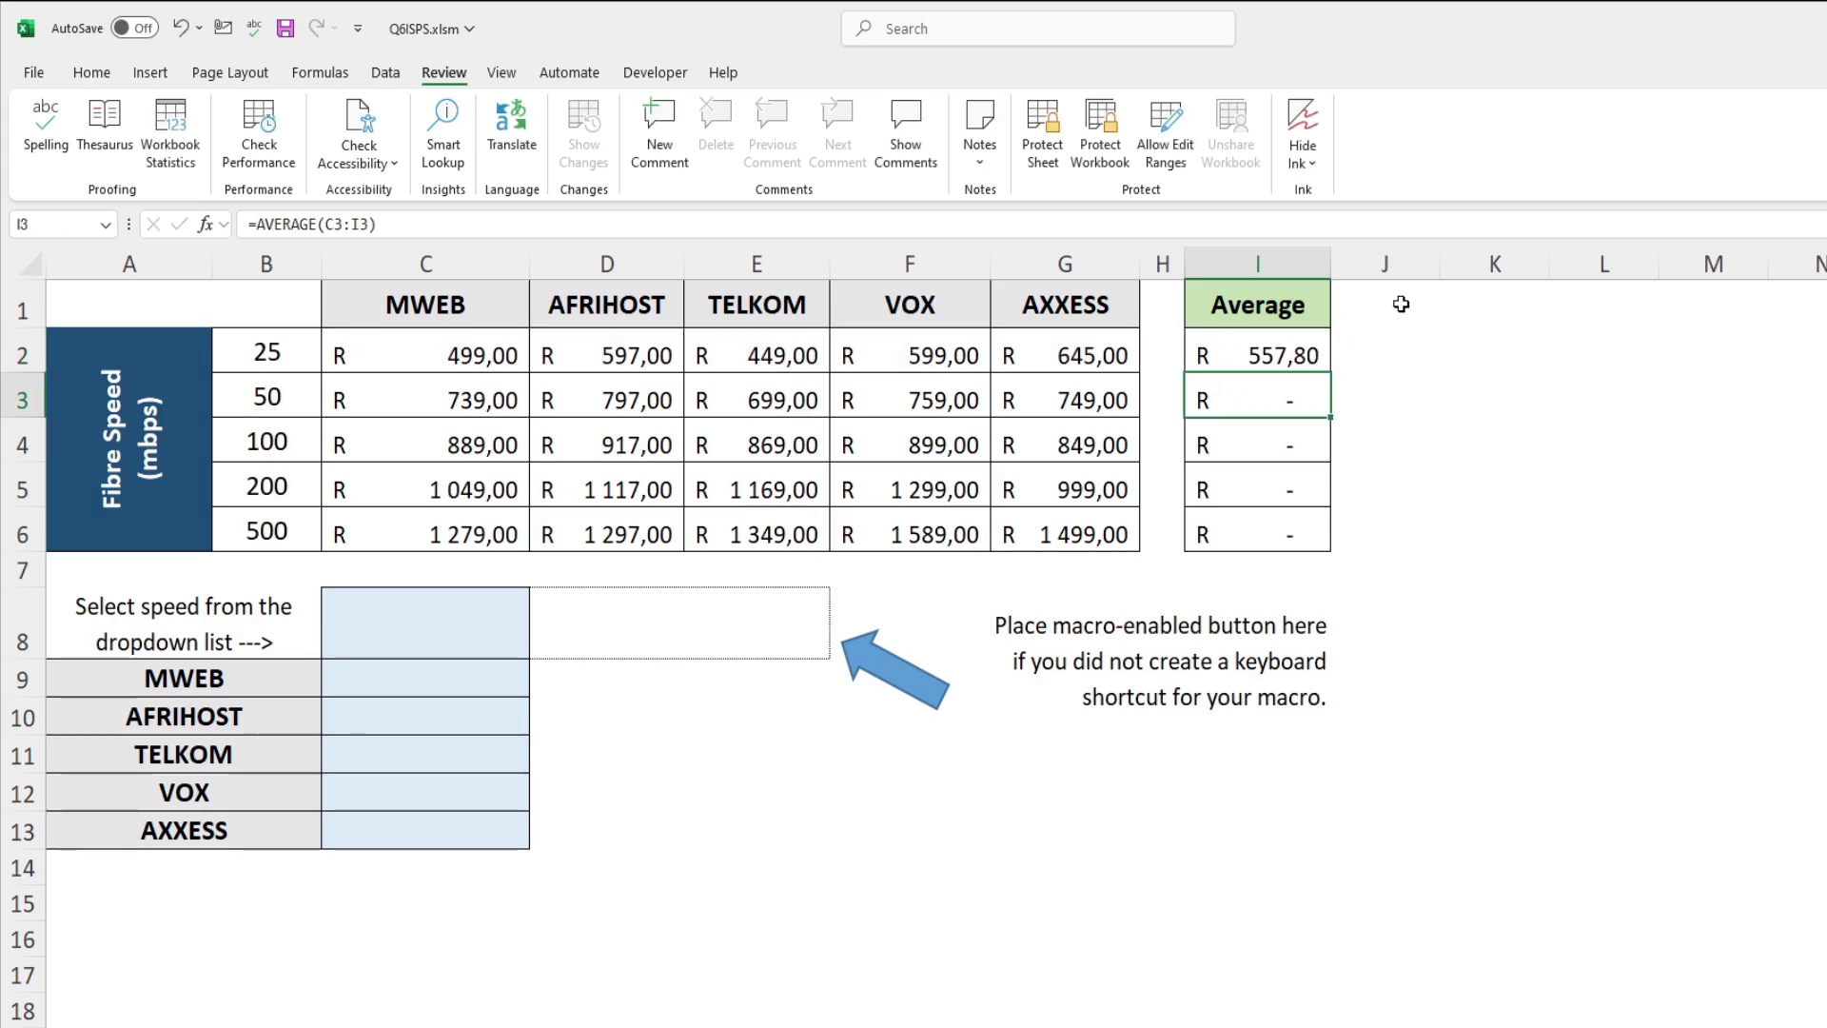
pyautogui.click(1307, 356)
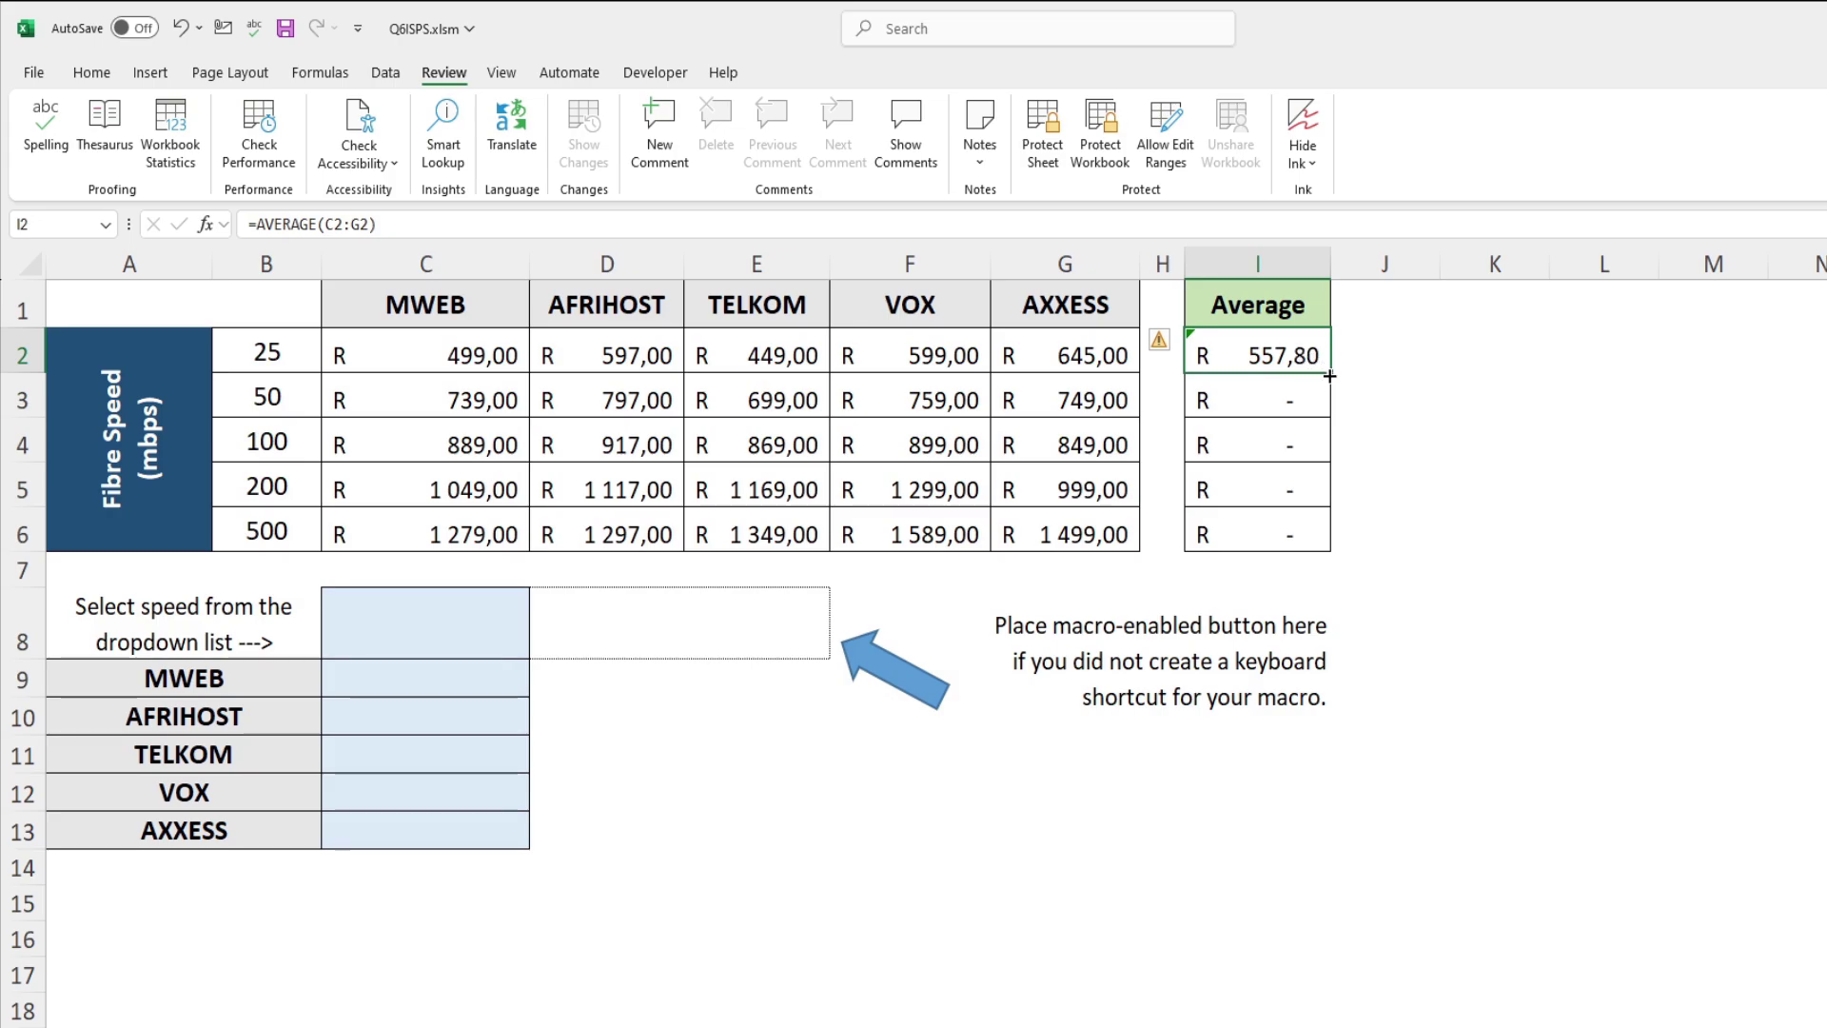
pyautogui.moveTo(1329, 376); pyautogui.dragTo(1332, 545)
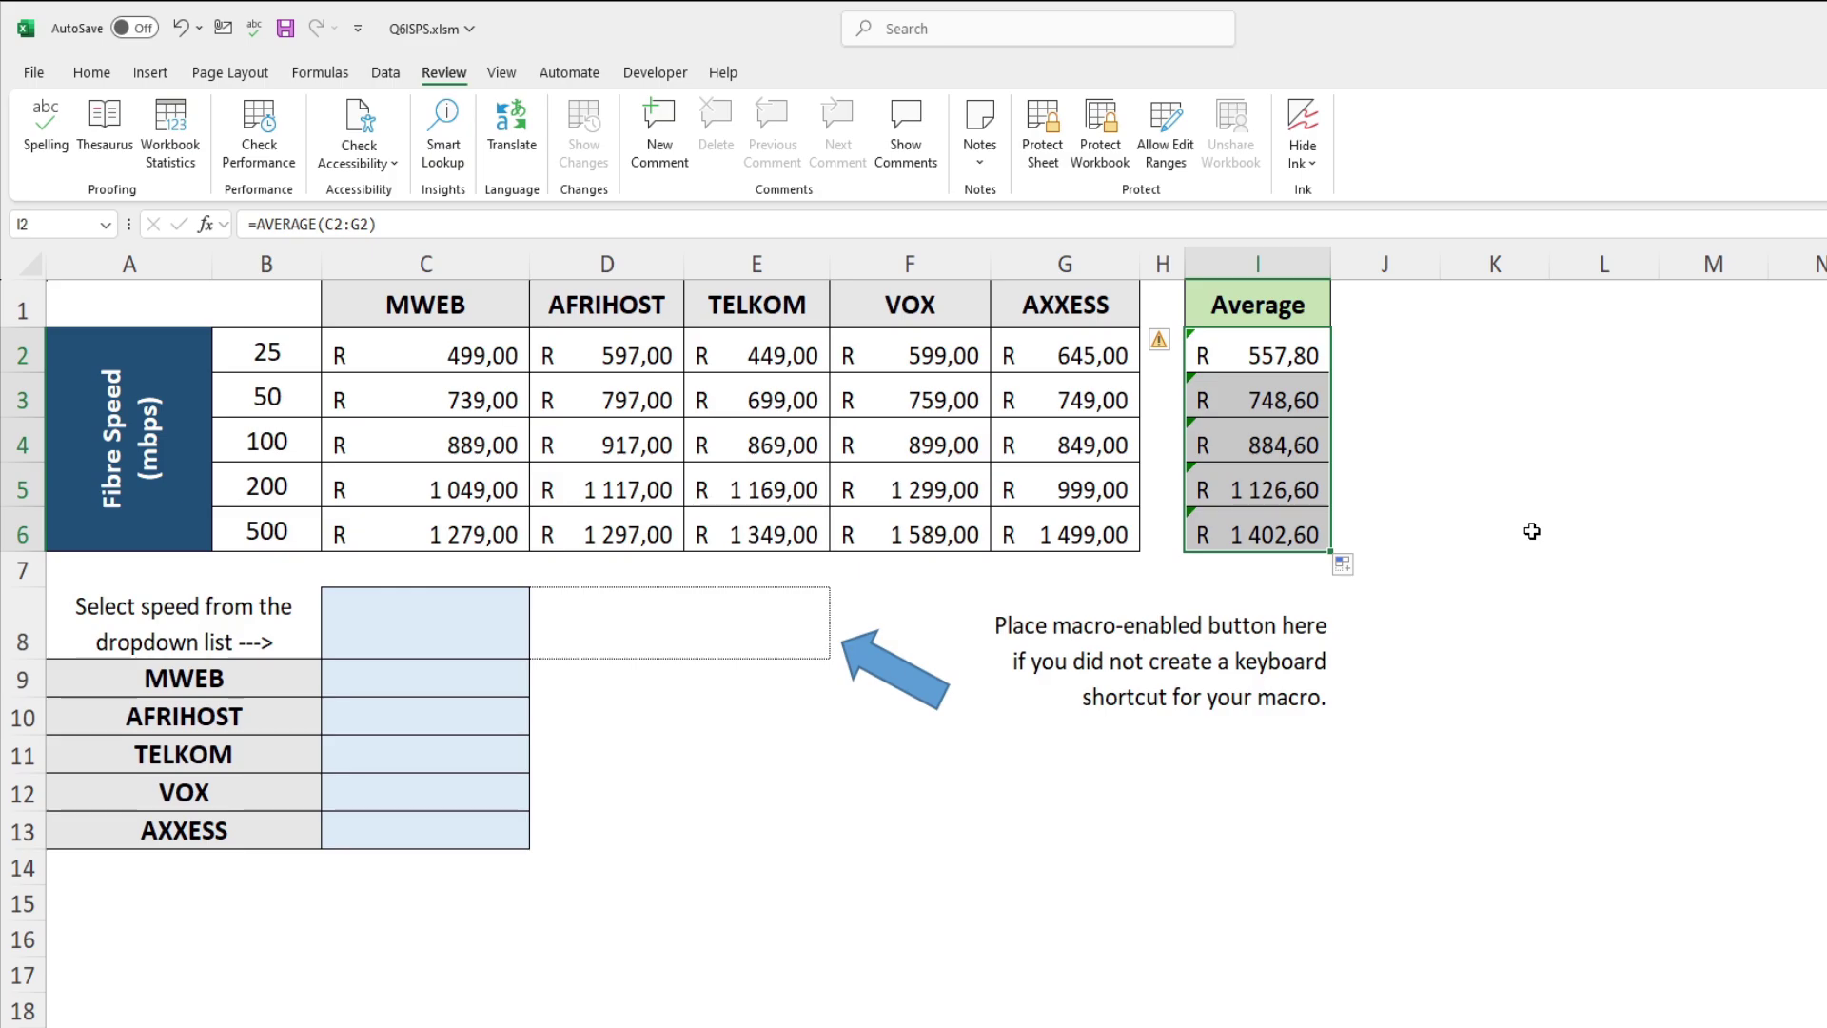
pyautogui.click(448, 612)
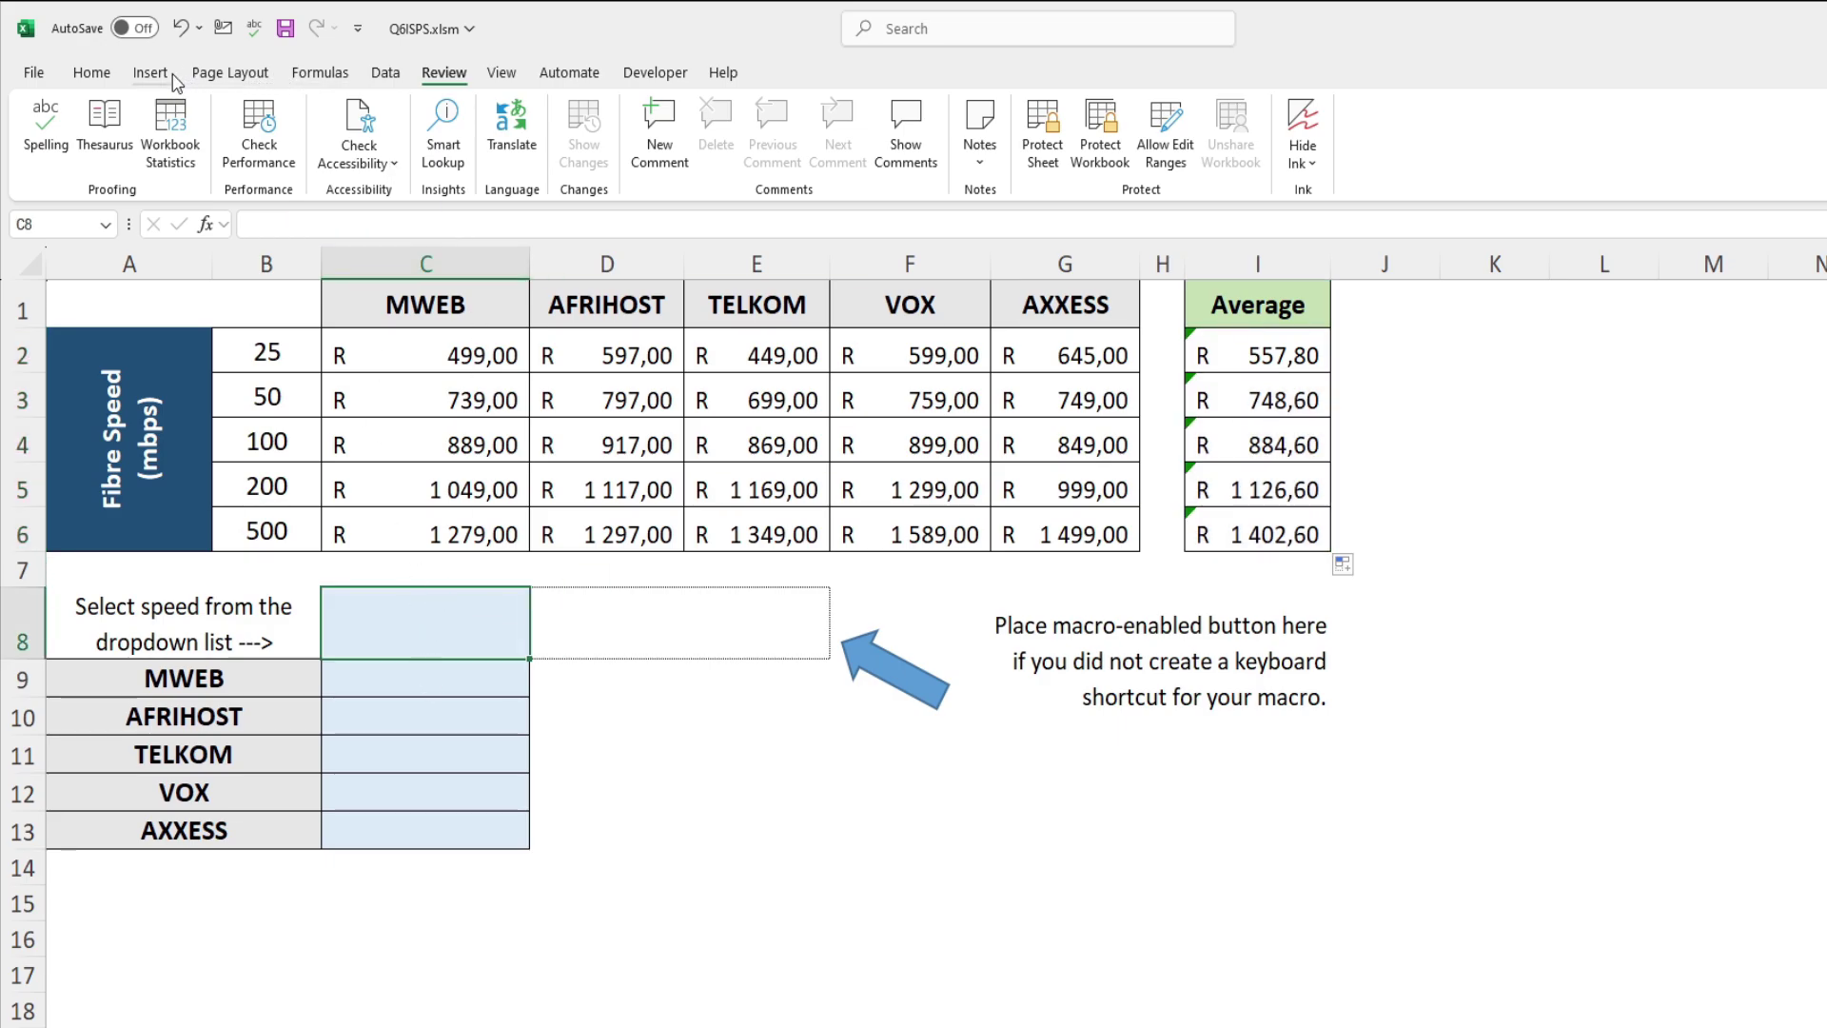
# Step: Give C8 a List data validation with source =$B$2:$B$6
pyautogui.click(112, 73)
pyautogui.click(141, 73)
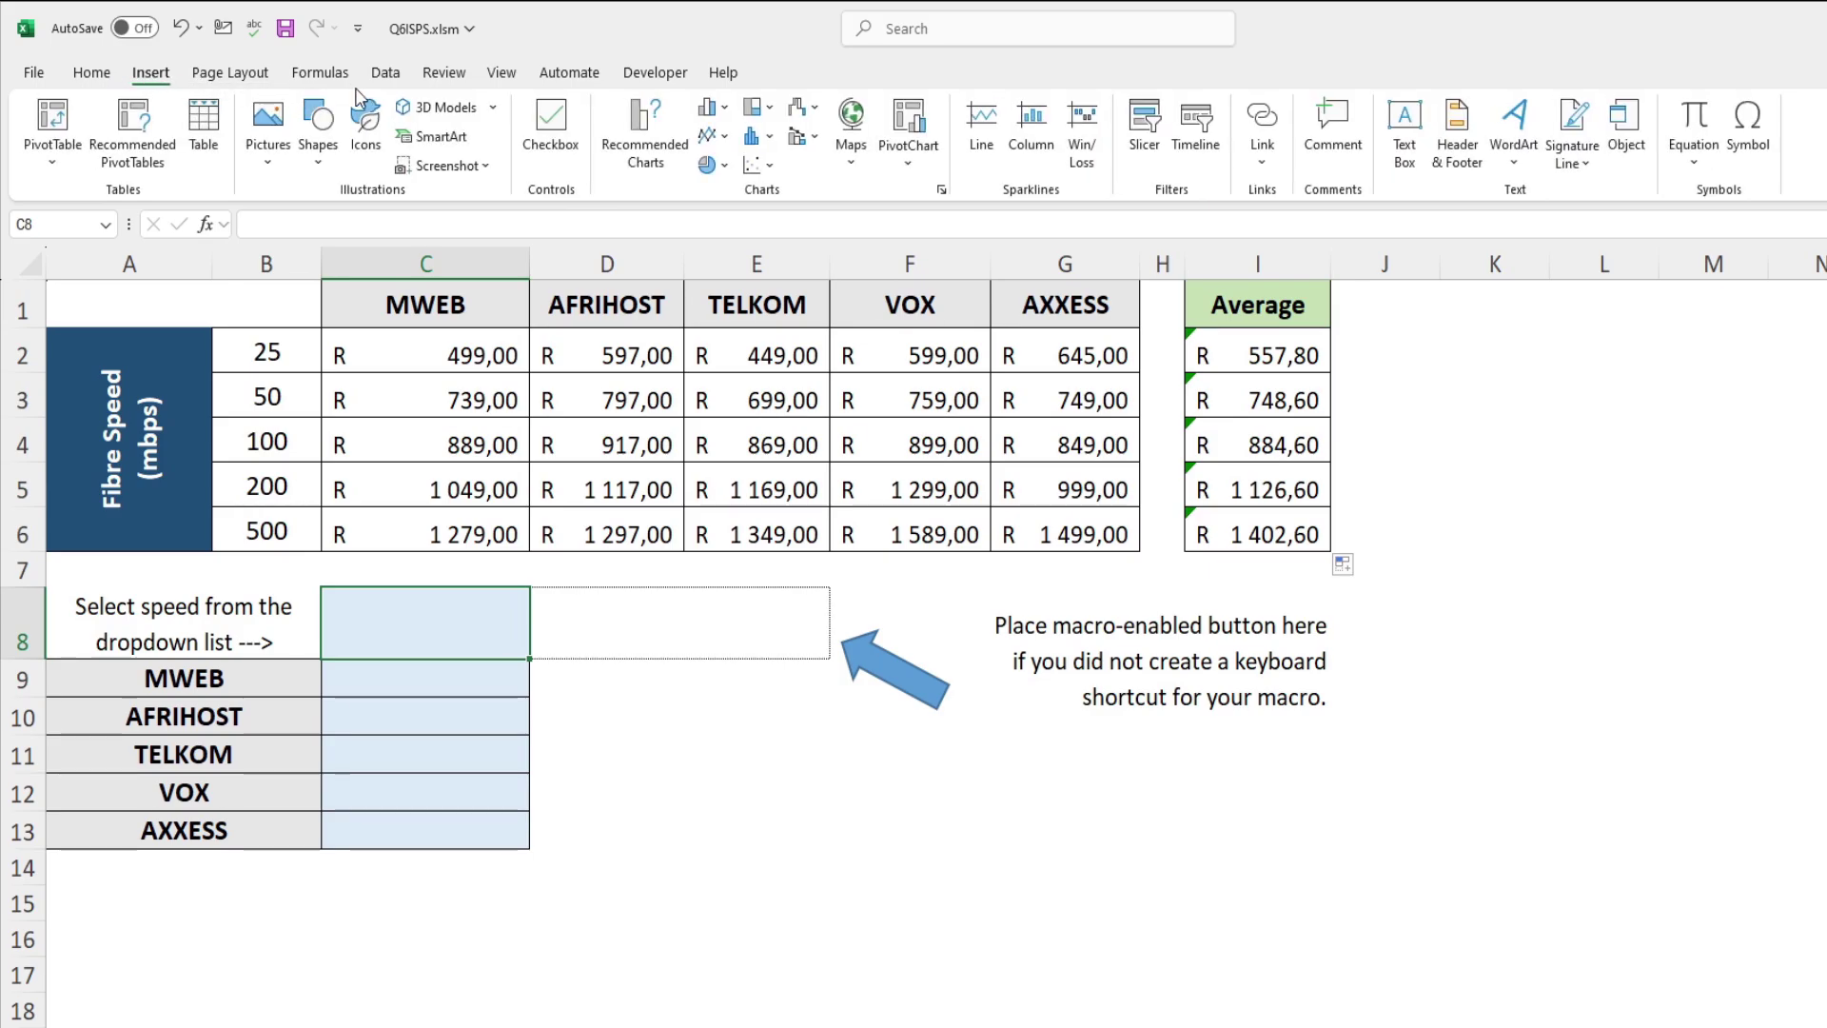
pyautogui.click(386, 73)
pyautogui.click(1444, 157)
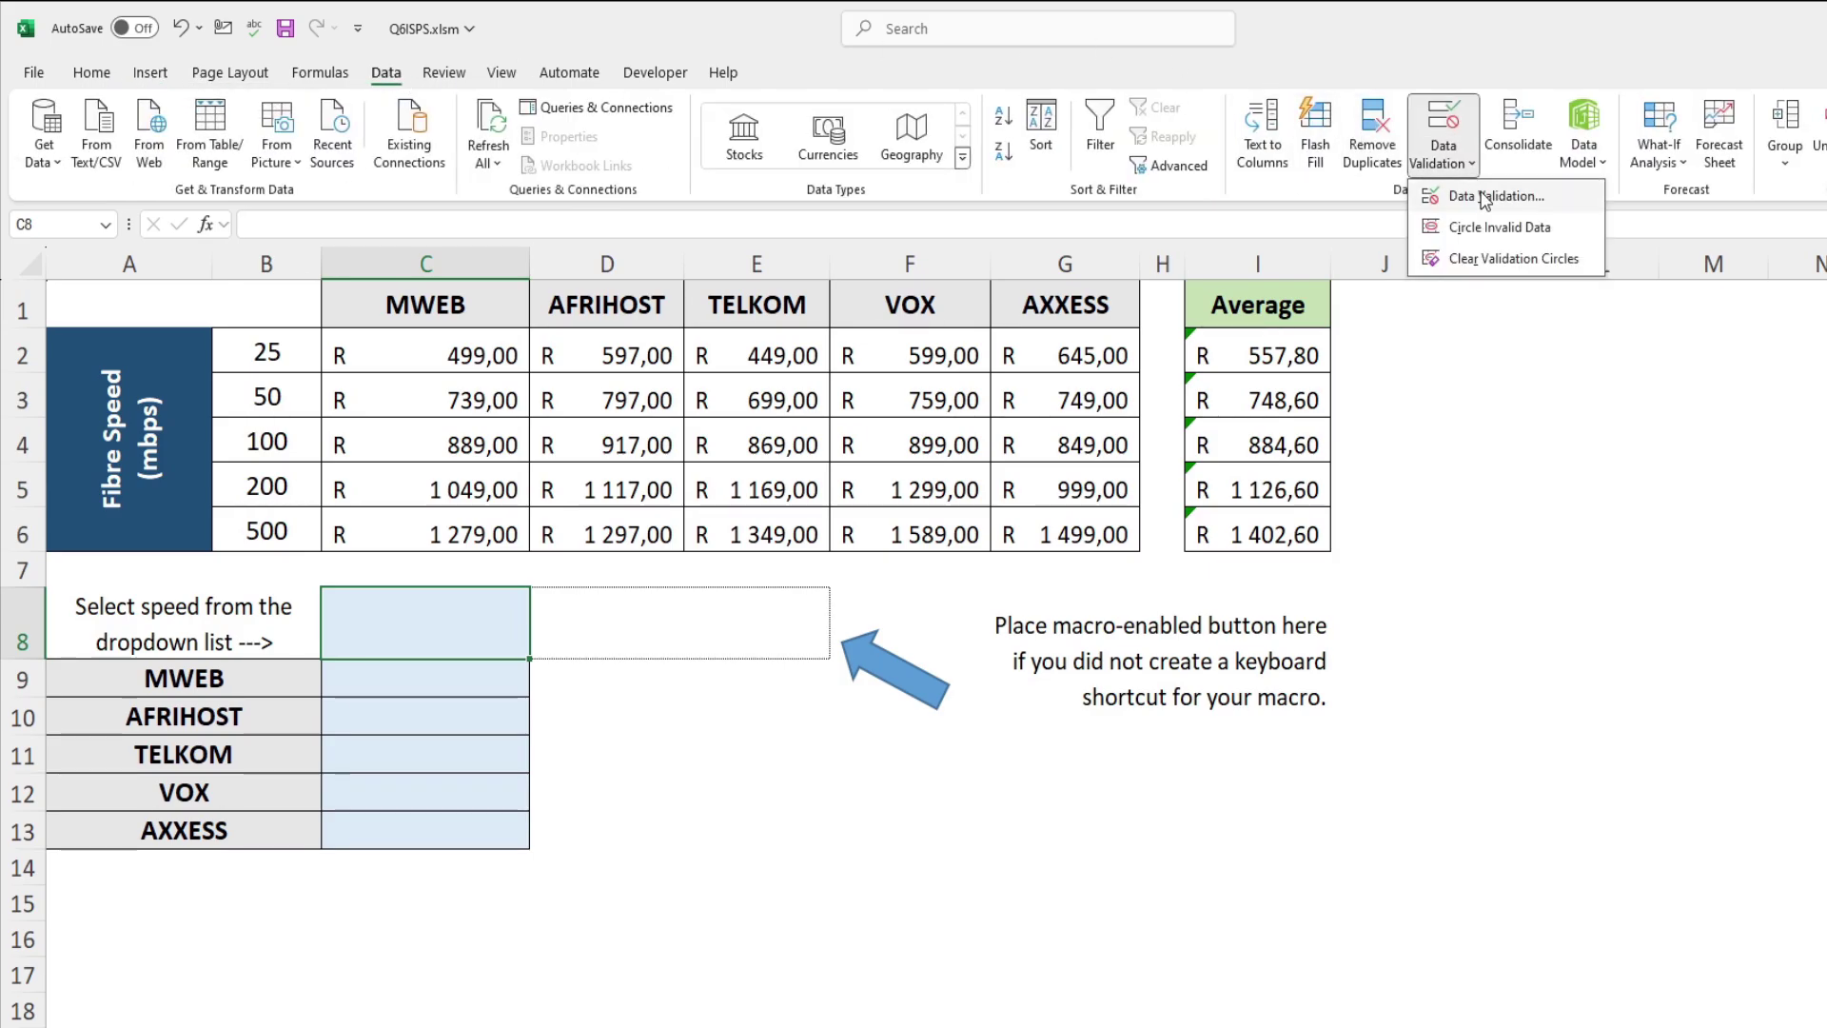
pyautogui.click(1485, 212)
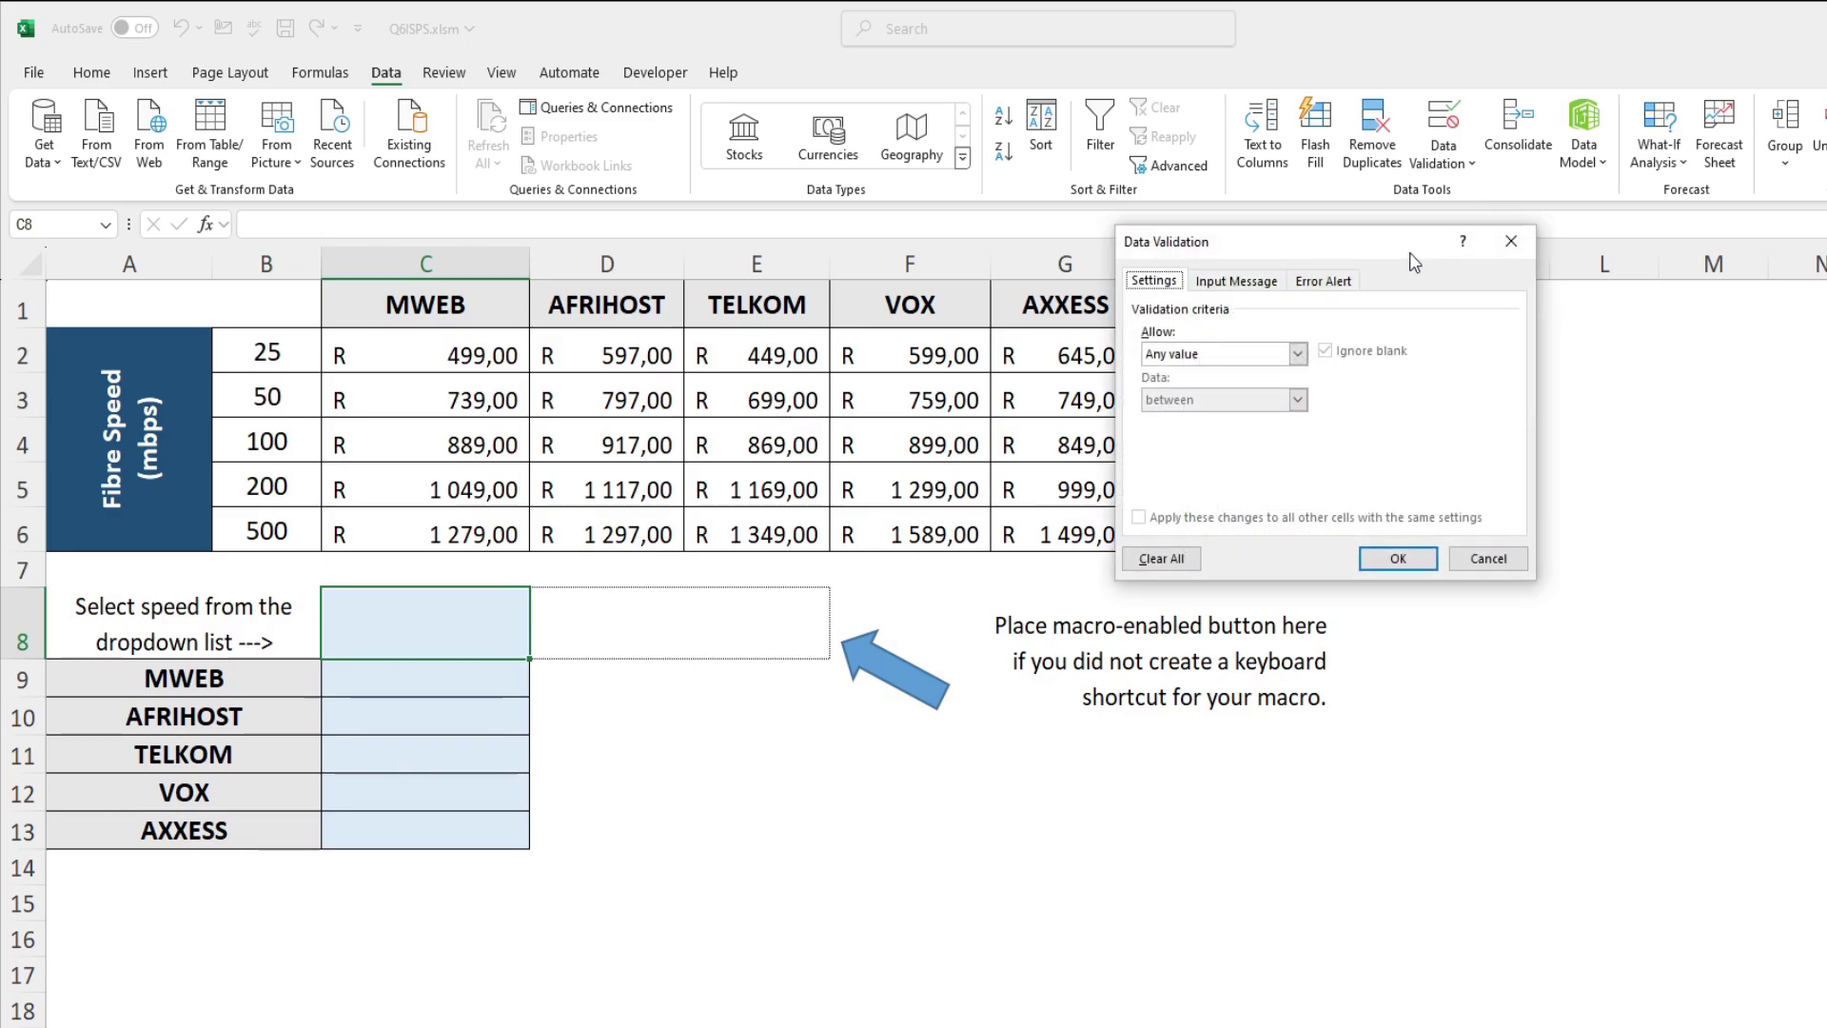
pyautogui.moveTo(1415, 255); pyautogui.dragTo(1477, 307)
pyautogui.click(1361, 409)
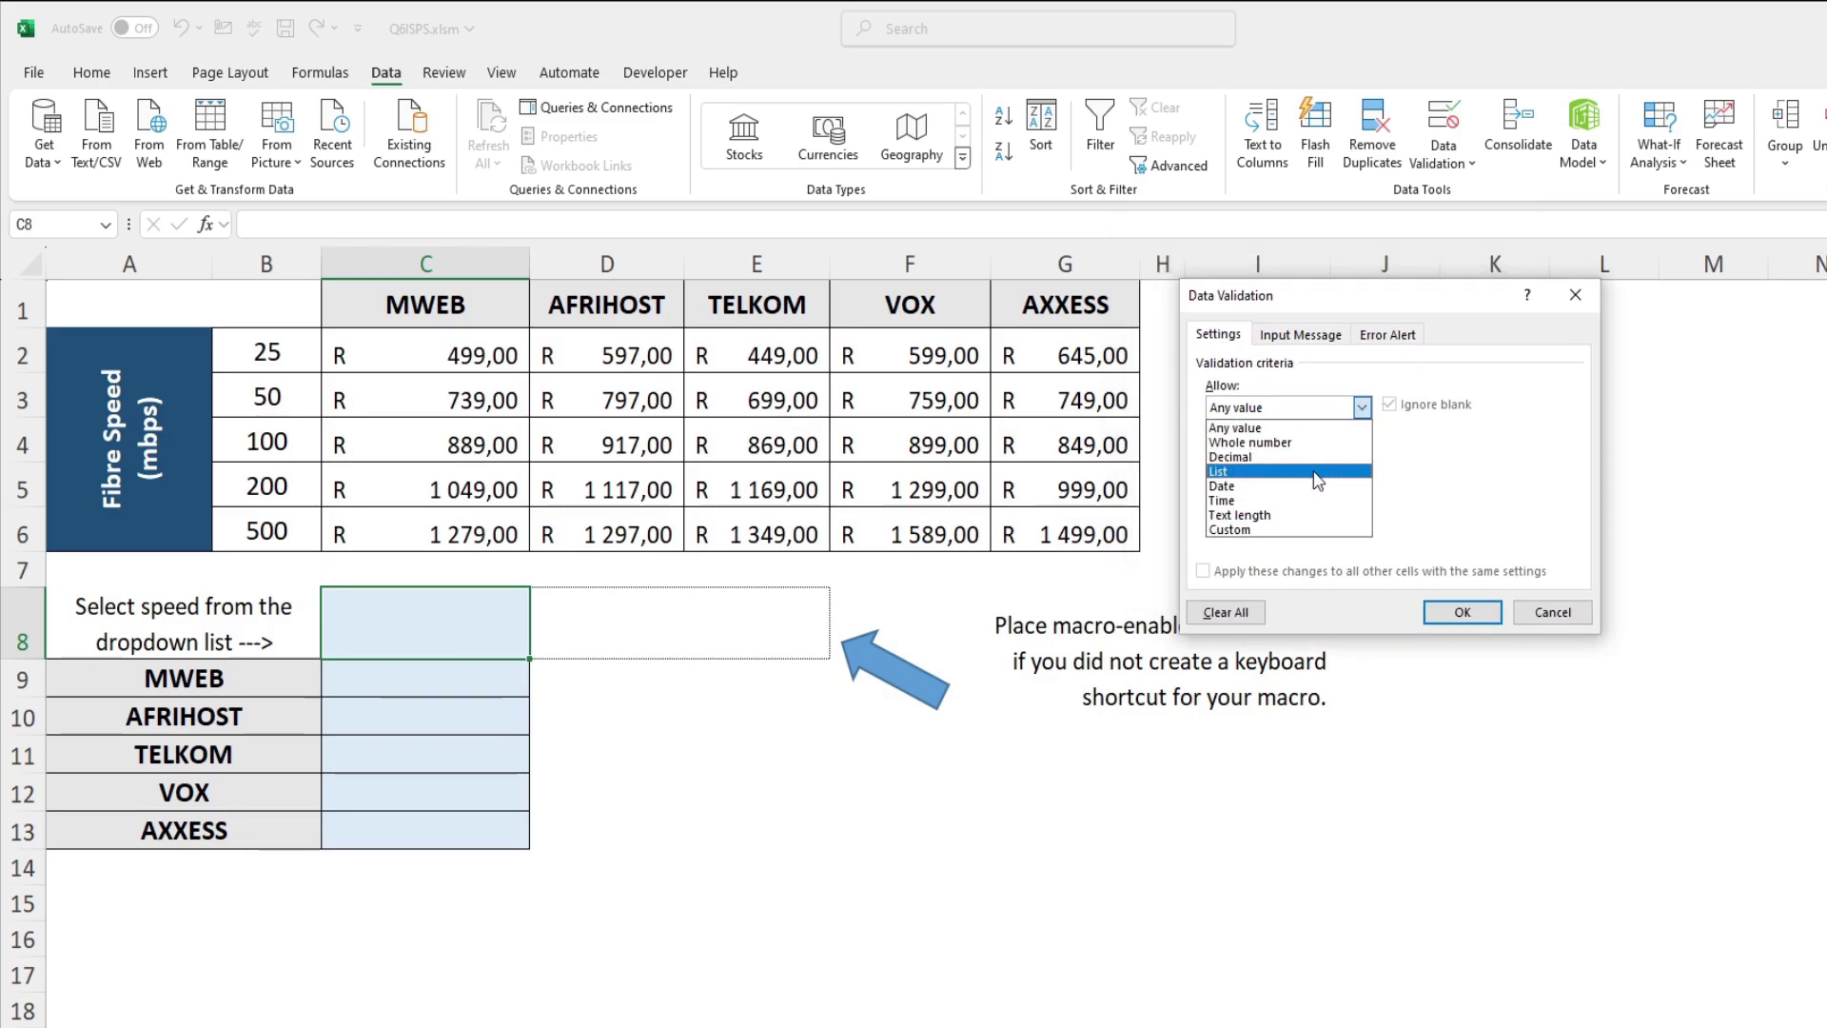
pyautogui.click(1279, 472)
pyautogui.click(1285, 498)
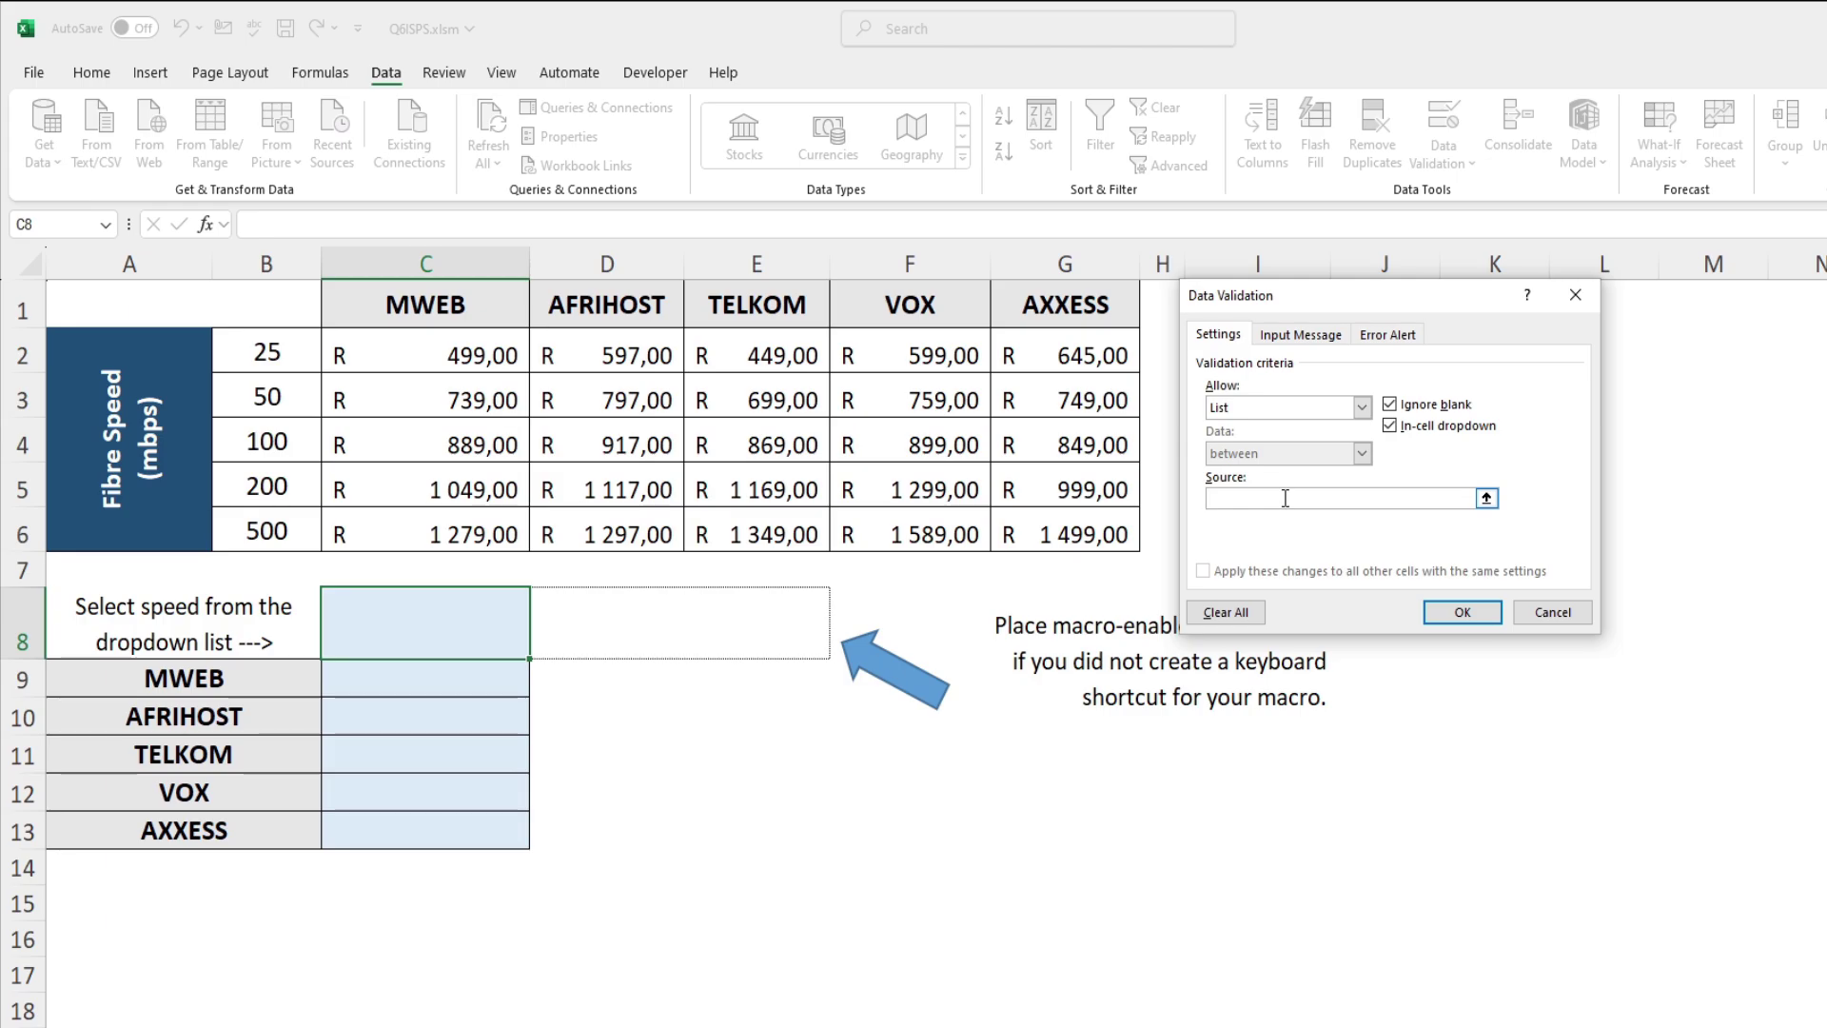
pyautogui.moveTo(266, 353); pyautogui.dragTo(283, 535)
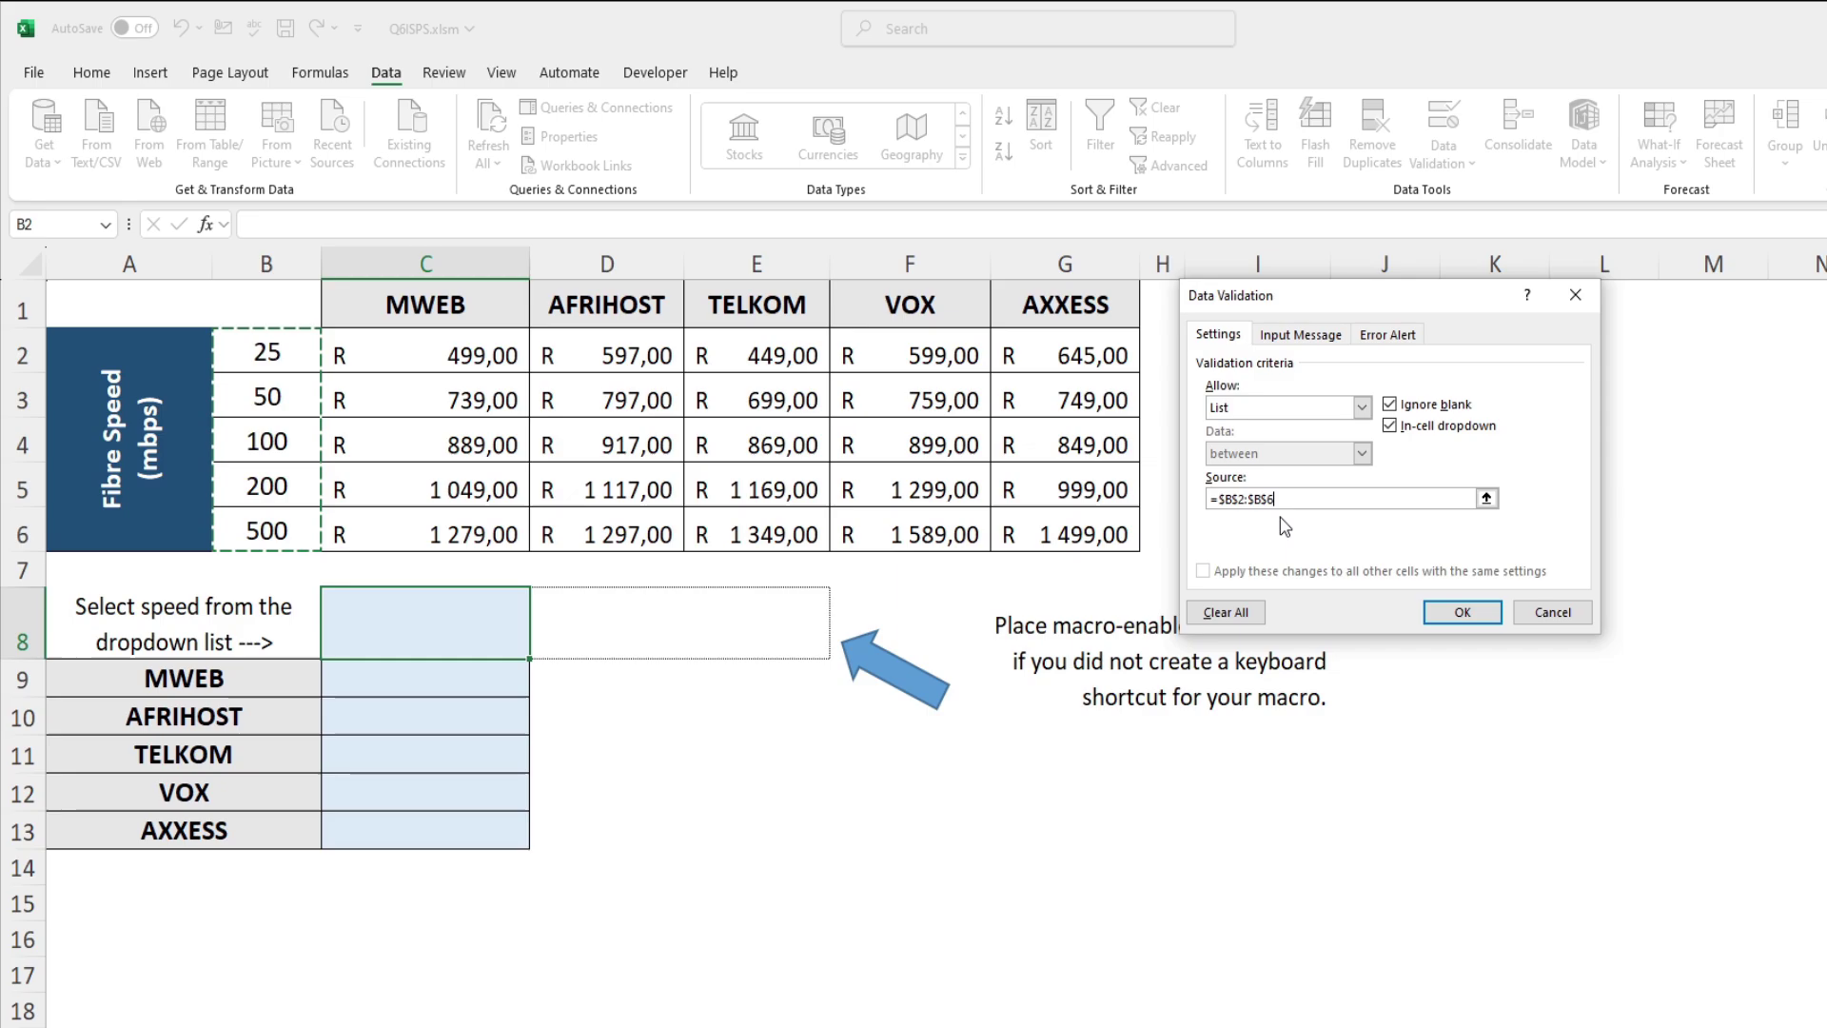
pyautogui.click(1438, 619)
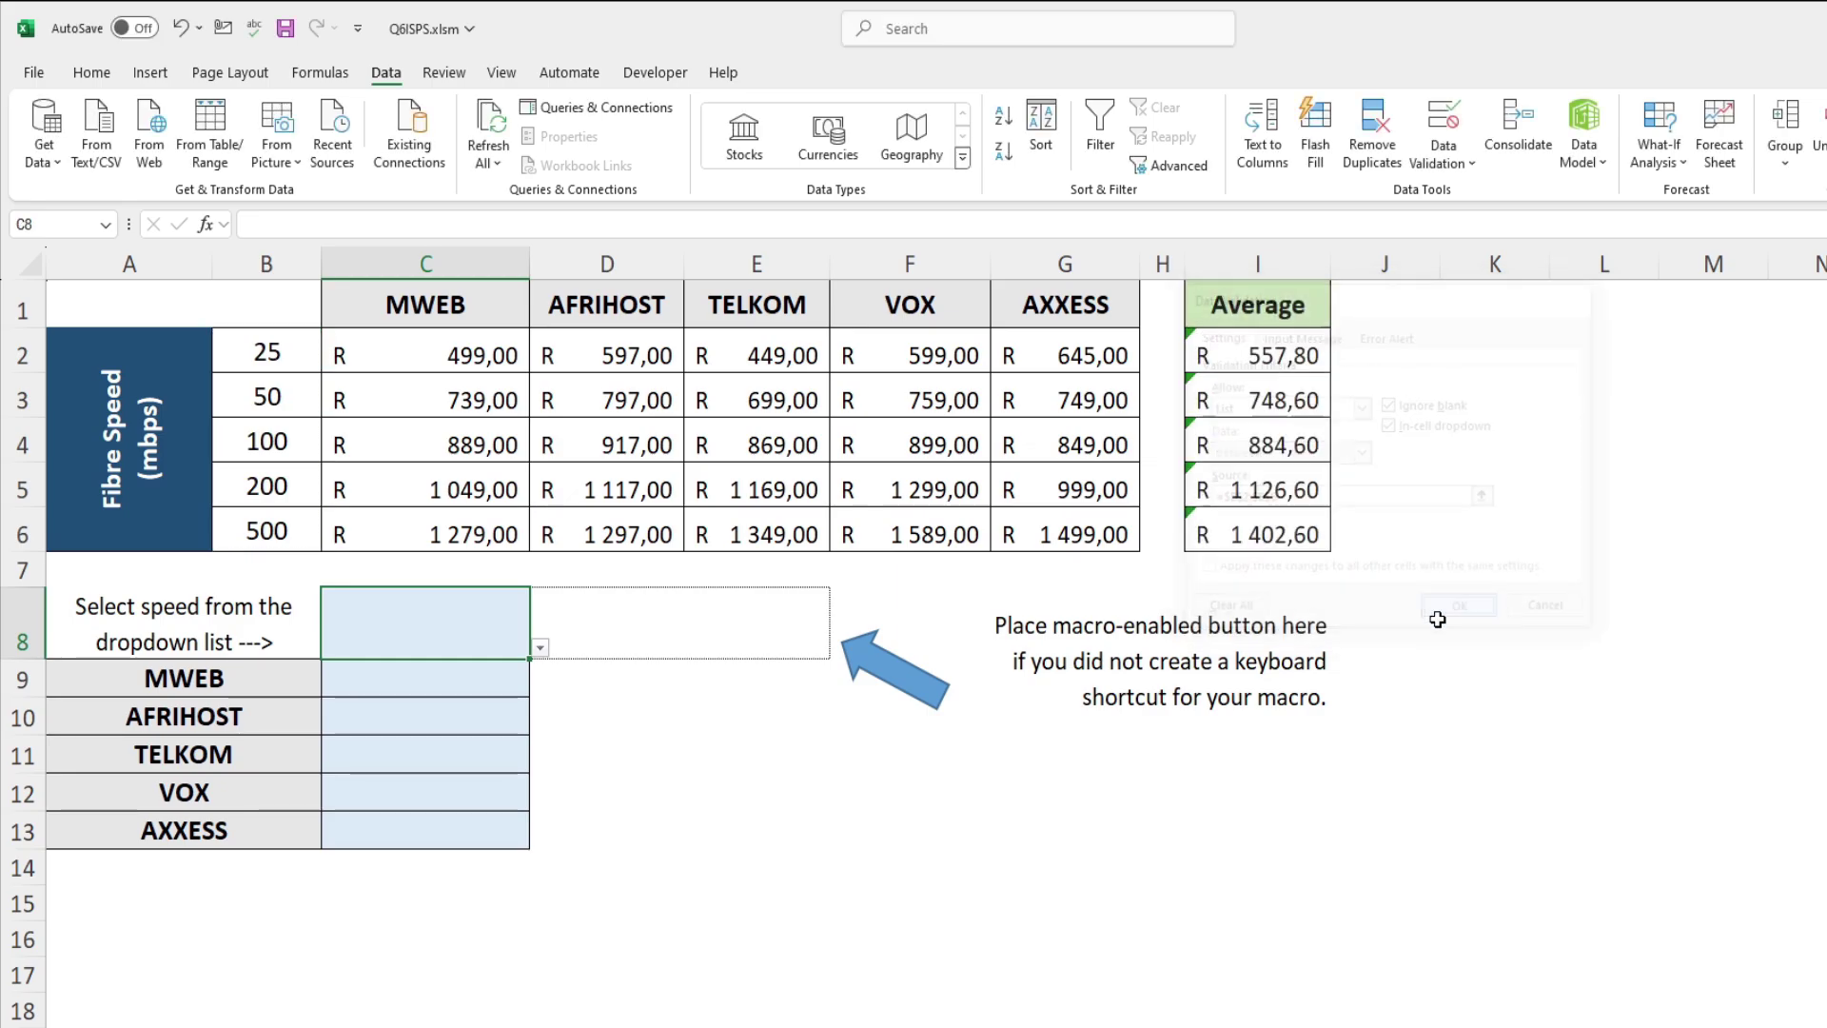
# Step: Test the C8 speed dropdown and look over the price table C1:G6 and lookup area A9:C13
pyautogui.click(539, 647)
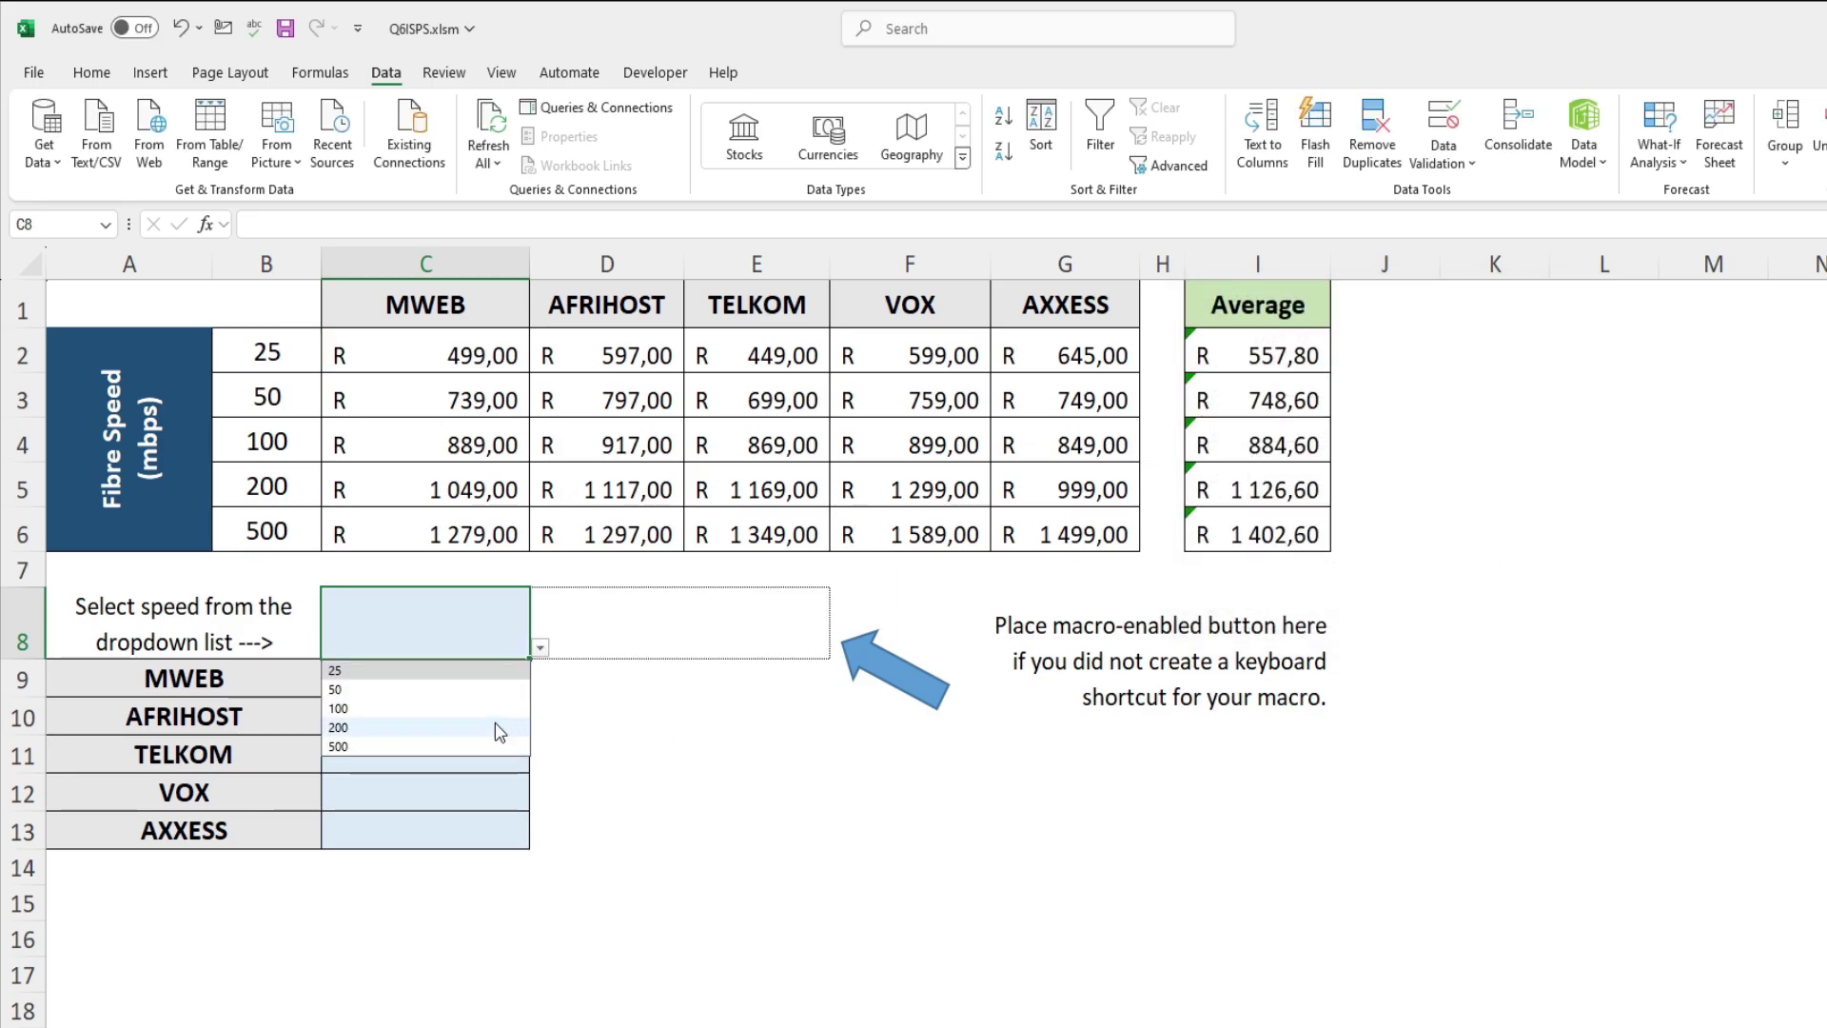
pyautogui.click(540, 651)
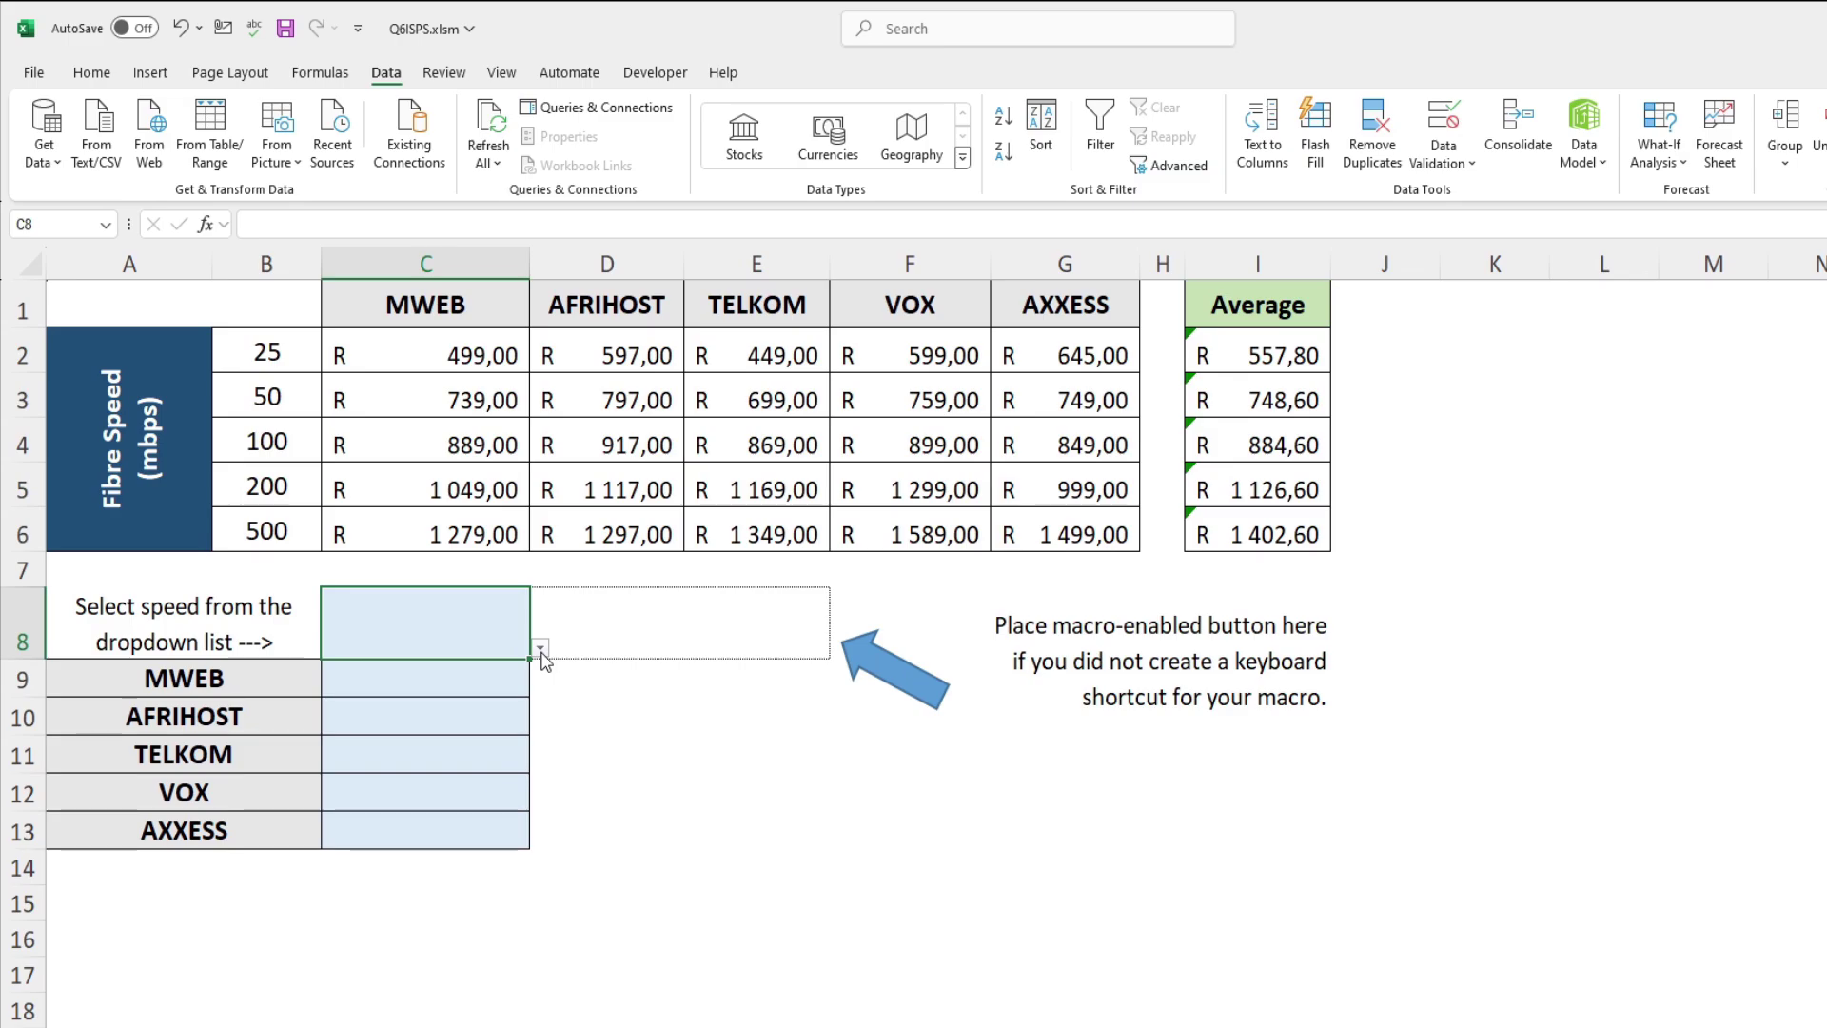
pyautogui.press('Return')
pyautogui.hotkey('alt', 'm')
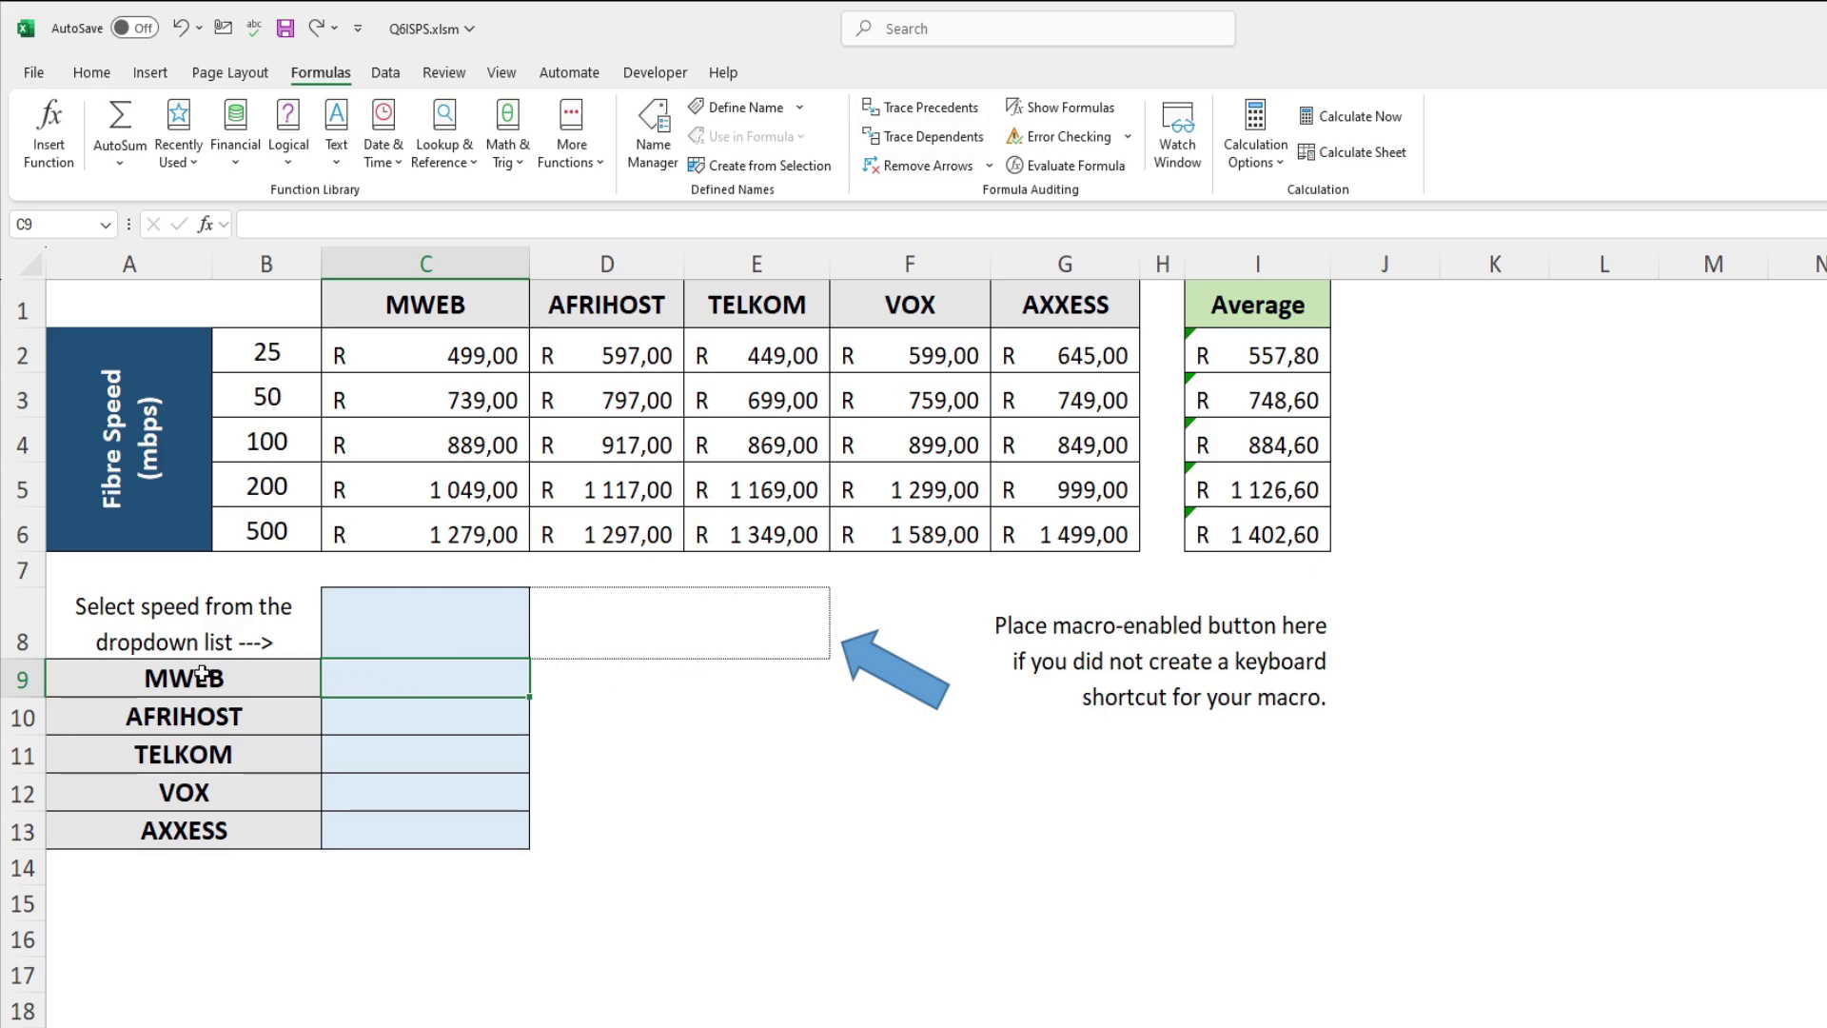
pyautogui.moveTo(206, 677); pyautogui.dragTo(376, 830)
pyautogui.moveTo(379, 303); pyautogui.dragTo(1056, 533)
pyautogui.click(461, 352)
pyautogui.click(469, 400)
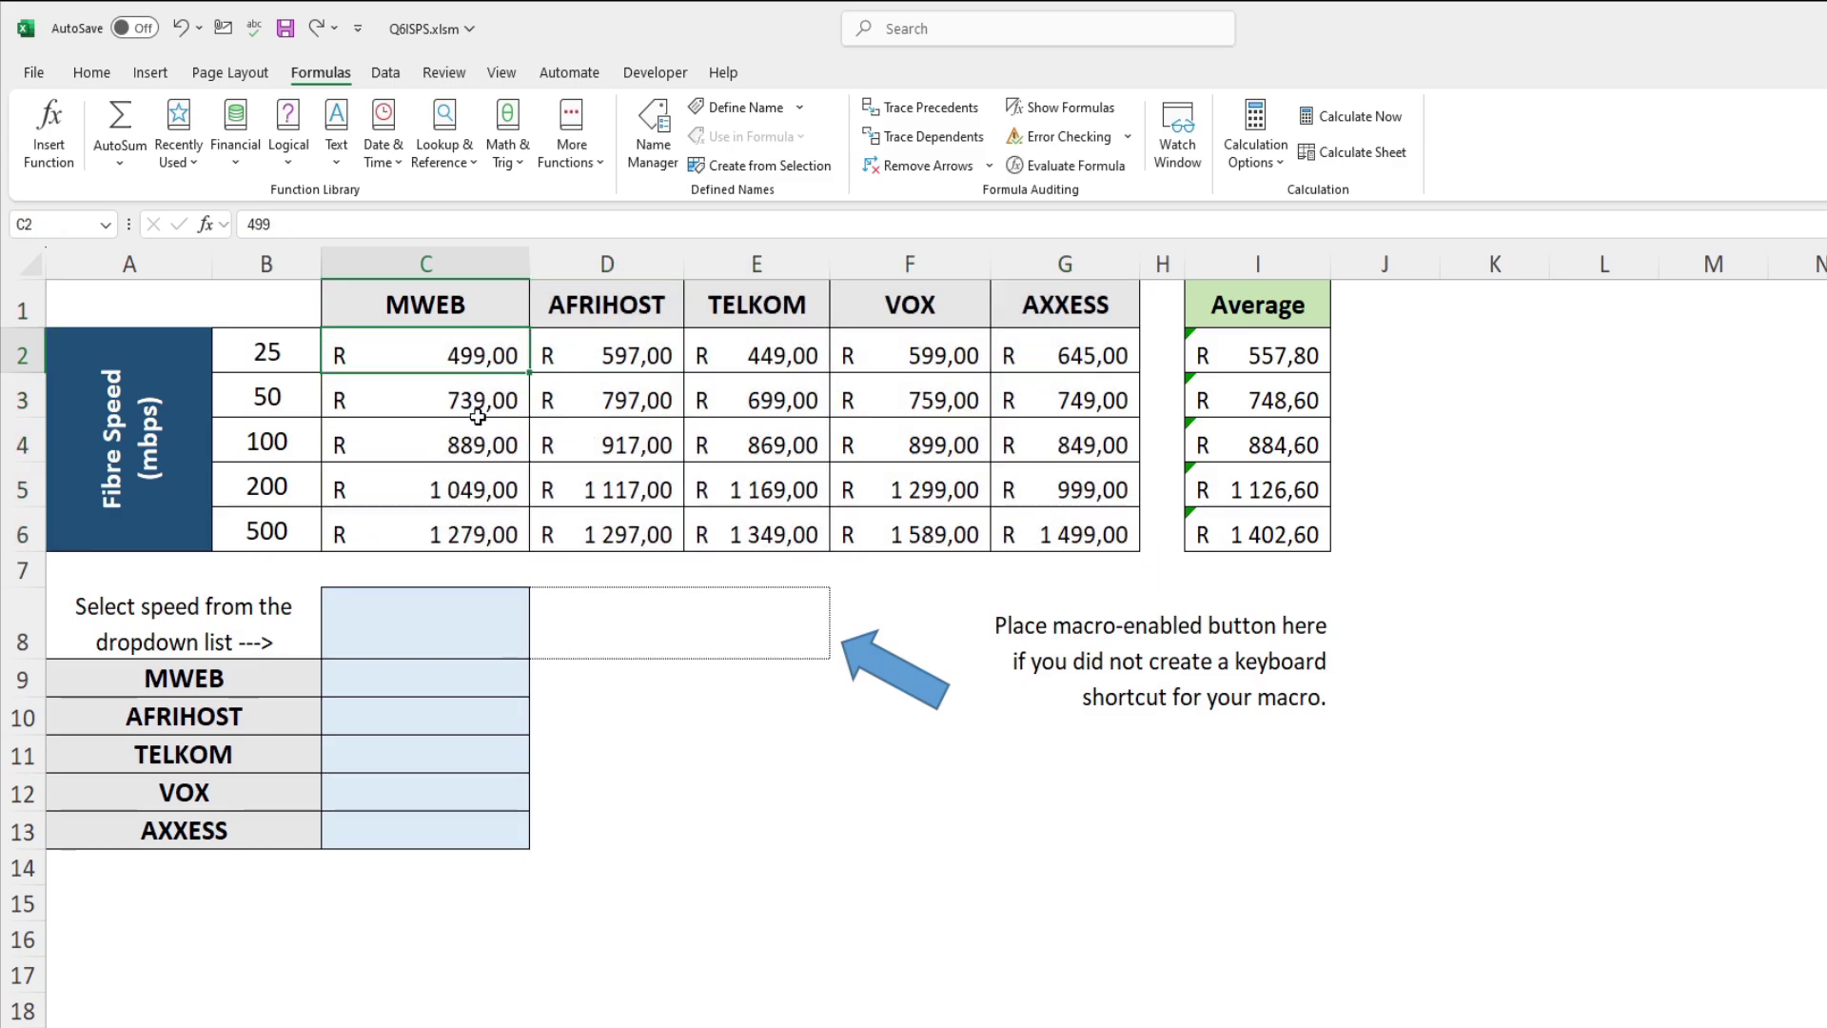
pyautogui.click(493, 500)
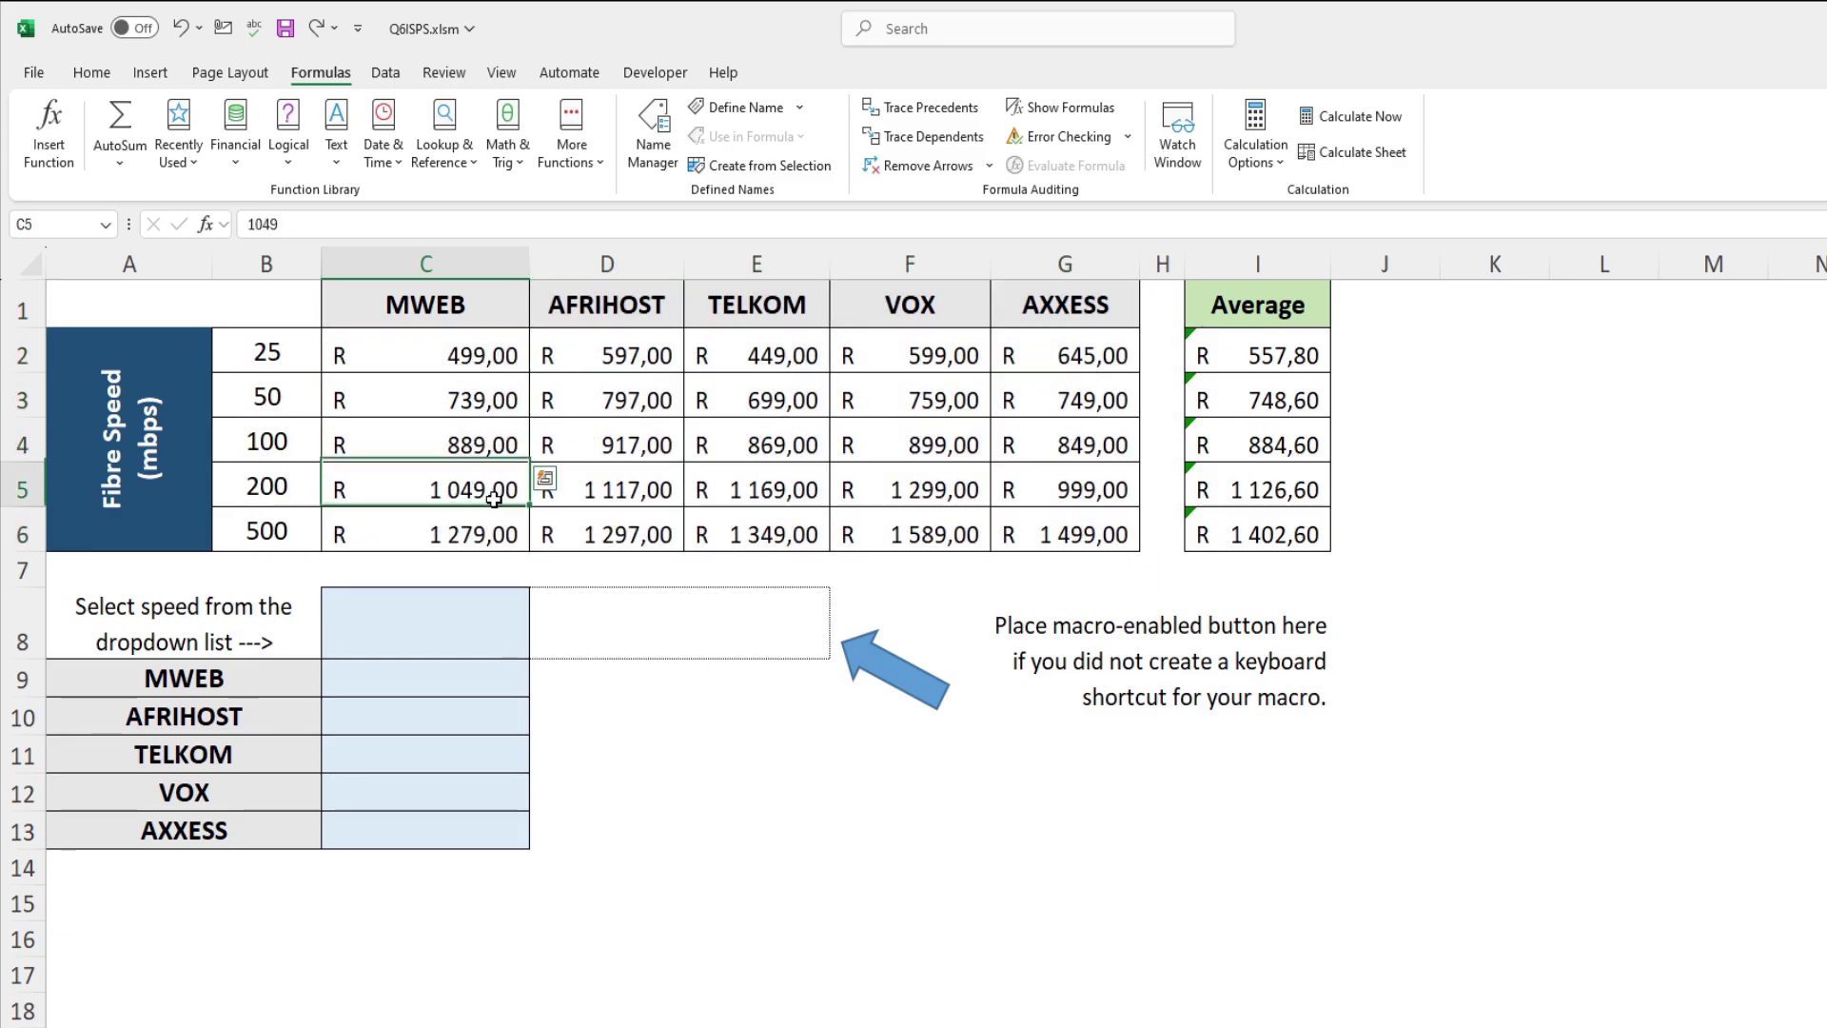
# Step: Recheck the C8 speed list and pick out the lookup result cells C9:C13
pyautogui.click(496, 635)
pyautogui.click(540, 648)
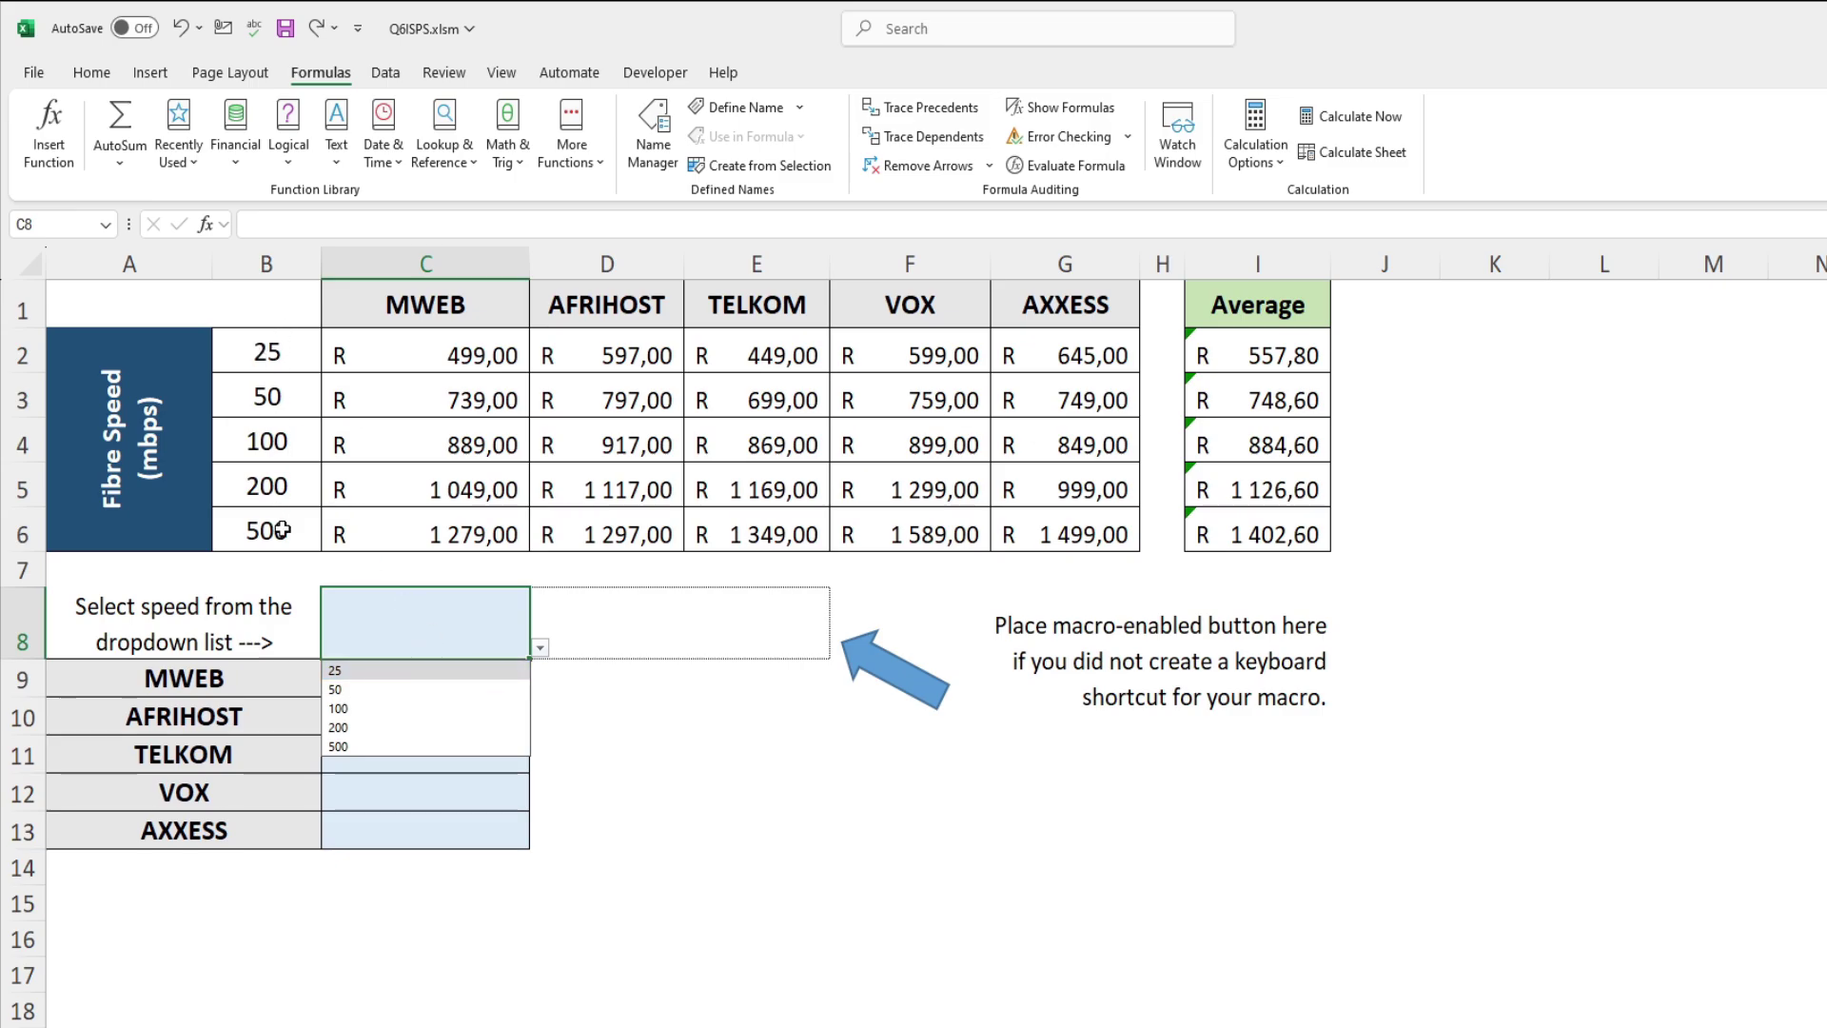
pyautogui.click(532, 655)
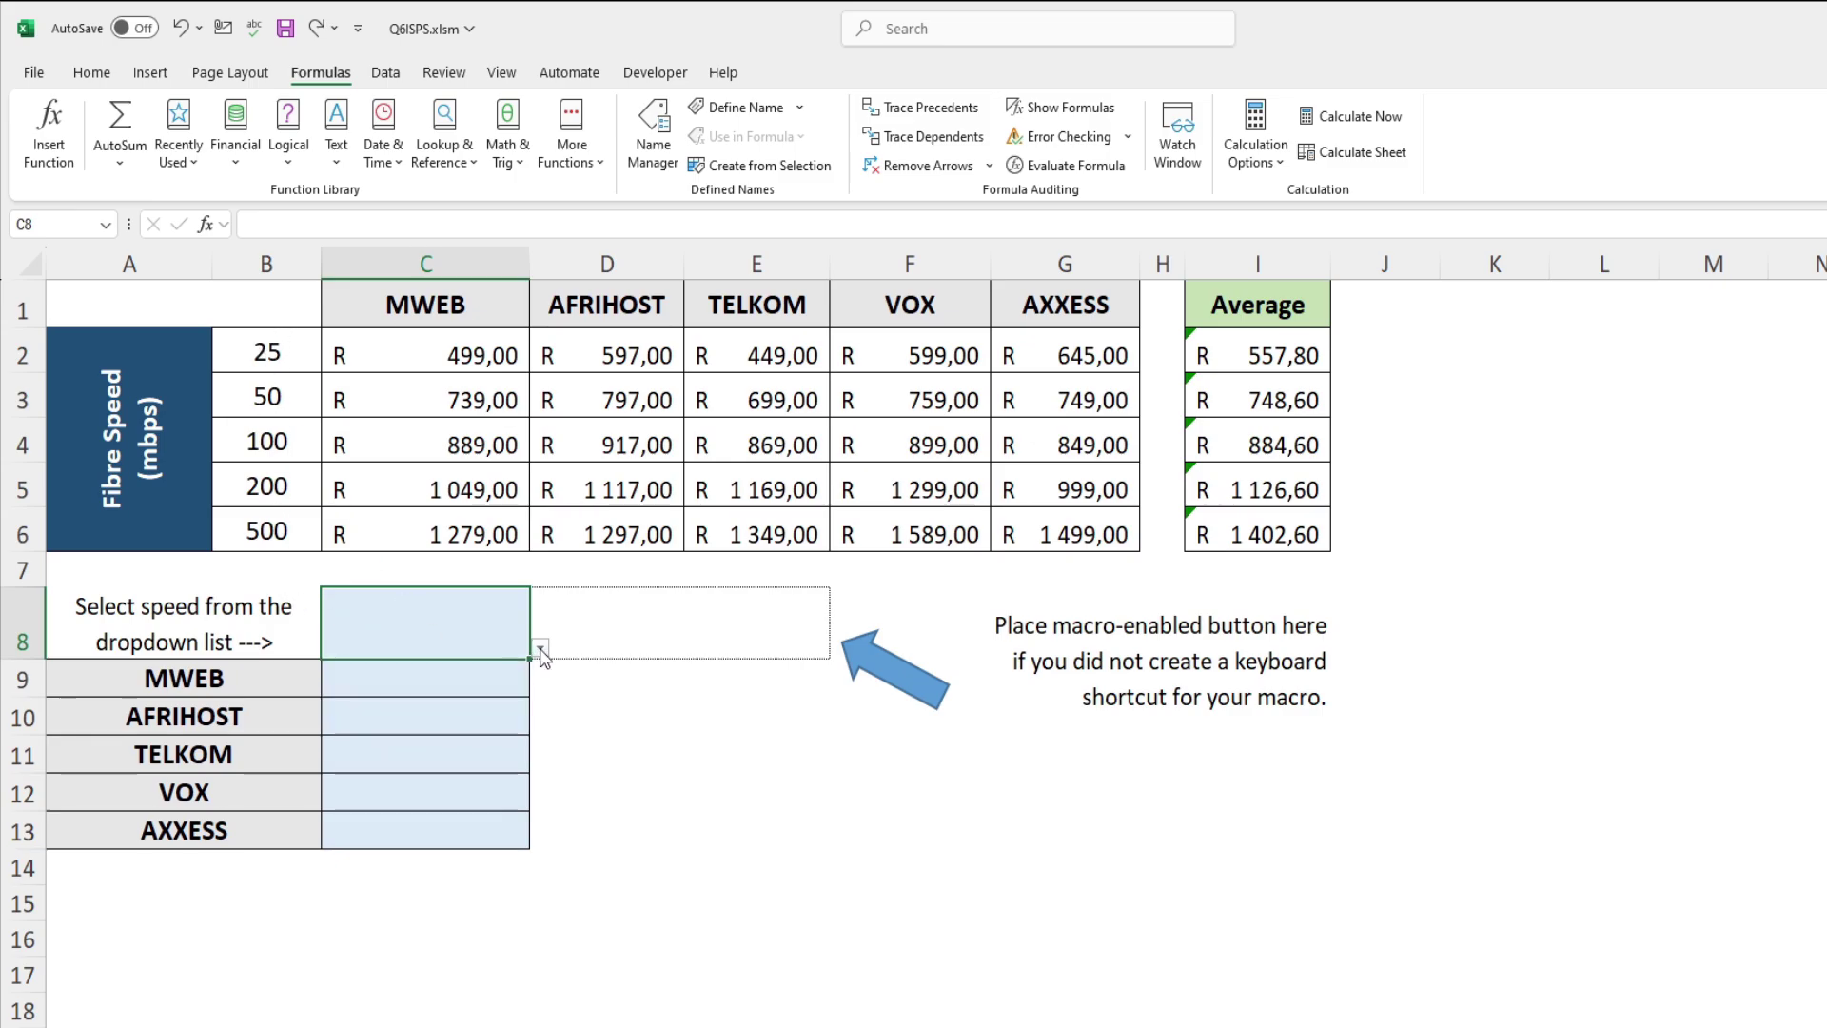
pyautogui.moveTo(417, 669)
pyautogui.mouseDown()
pyautogui.moveTo(416, 831)
pyautogui.moveTo(415, 697)
pyautogui.mouseUp()
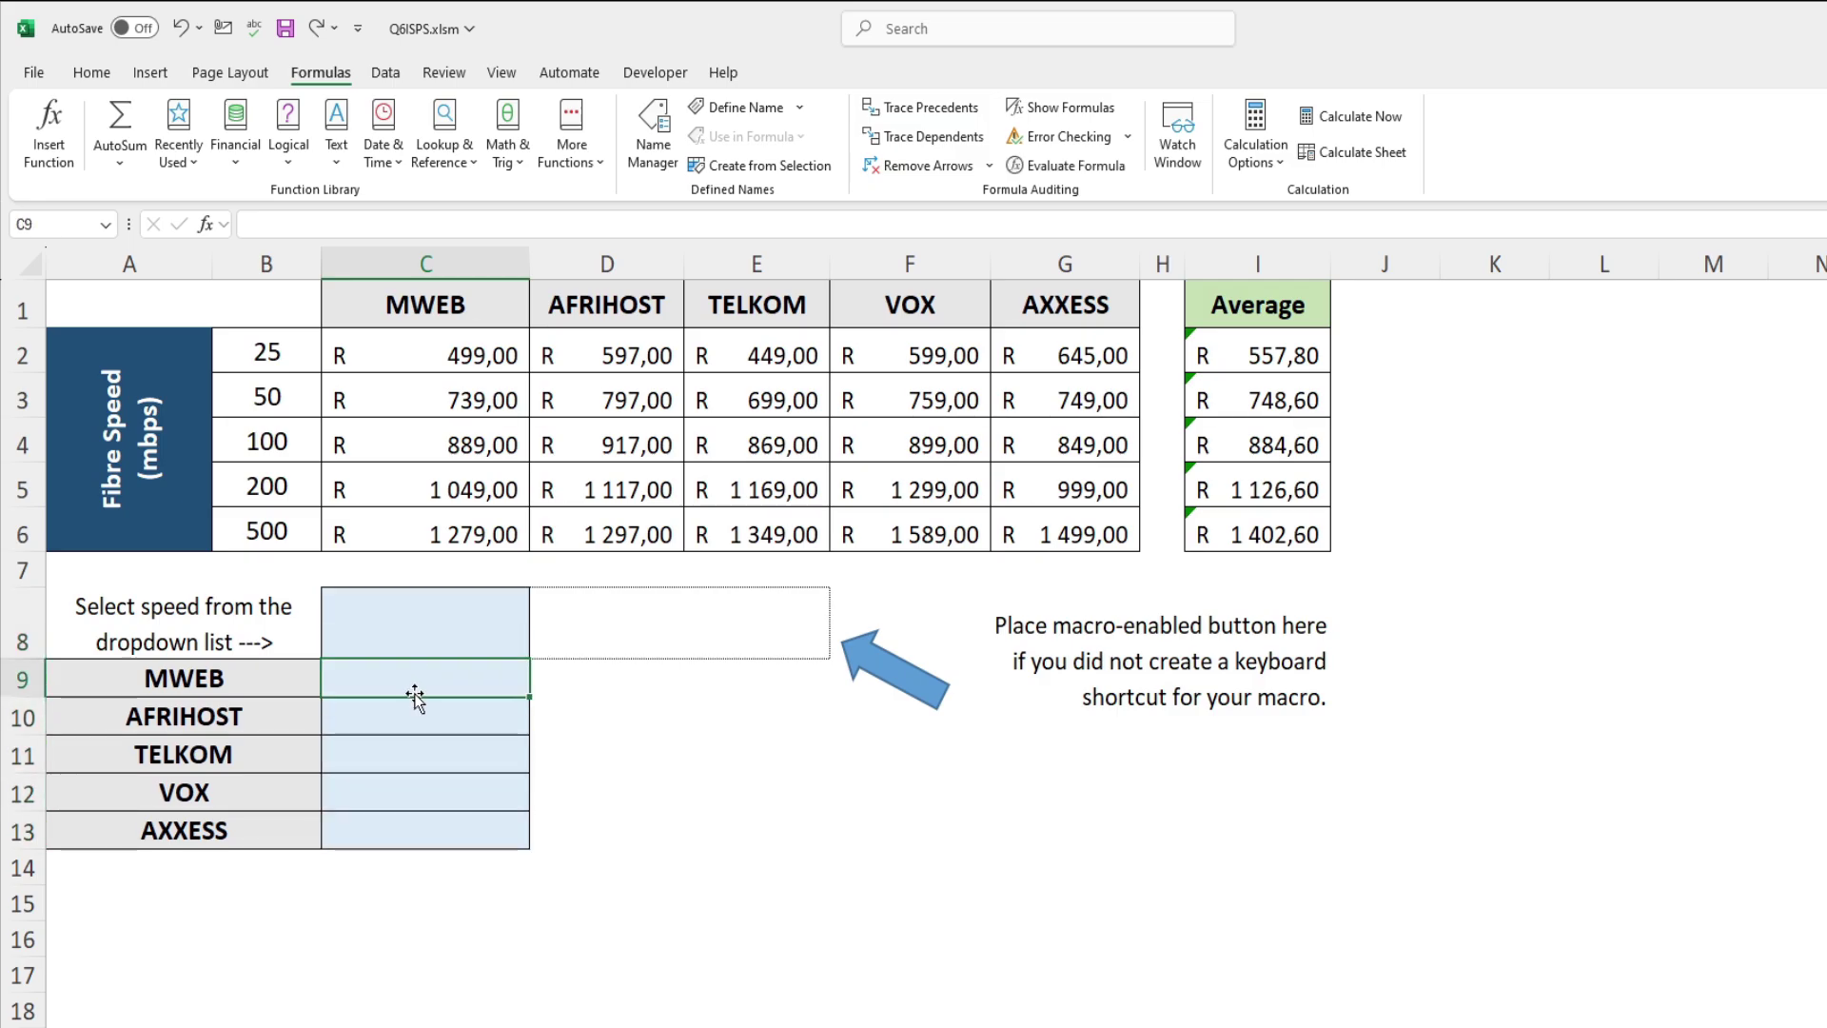
pyautogui.click(518, 623)
pyautogui.click(539, 648)
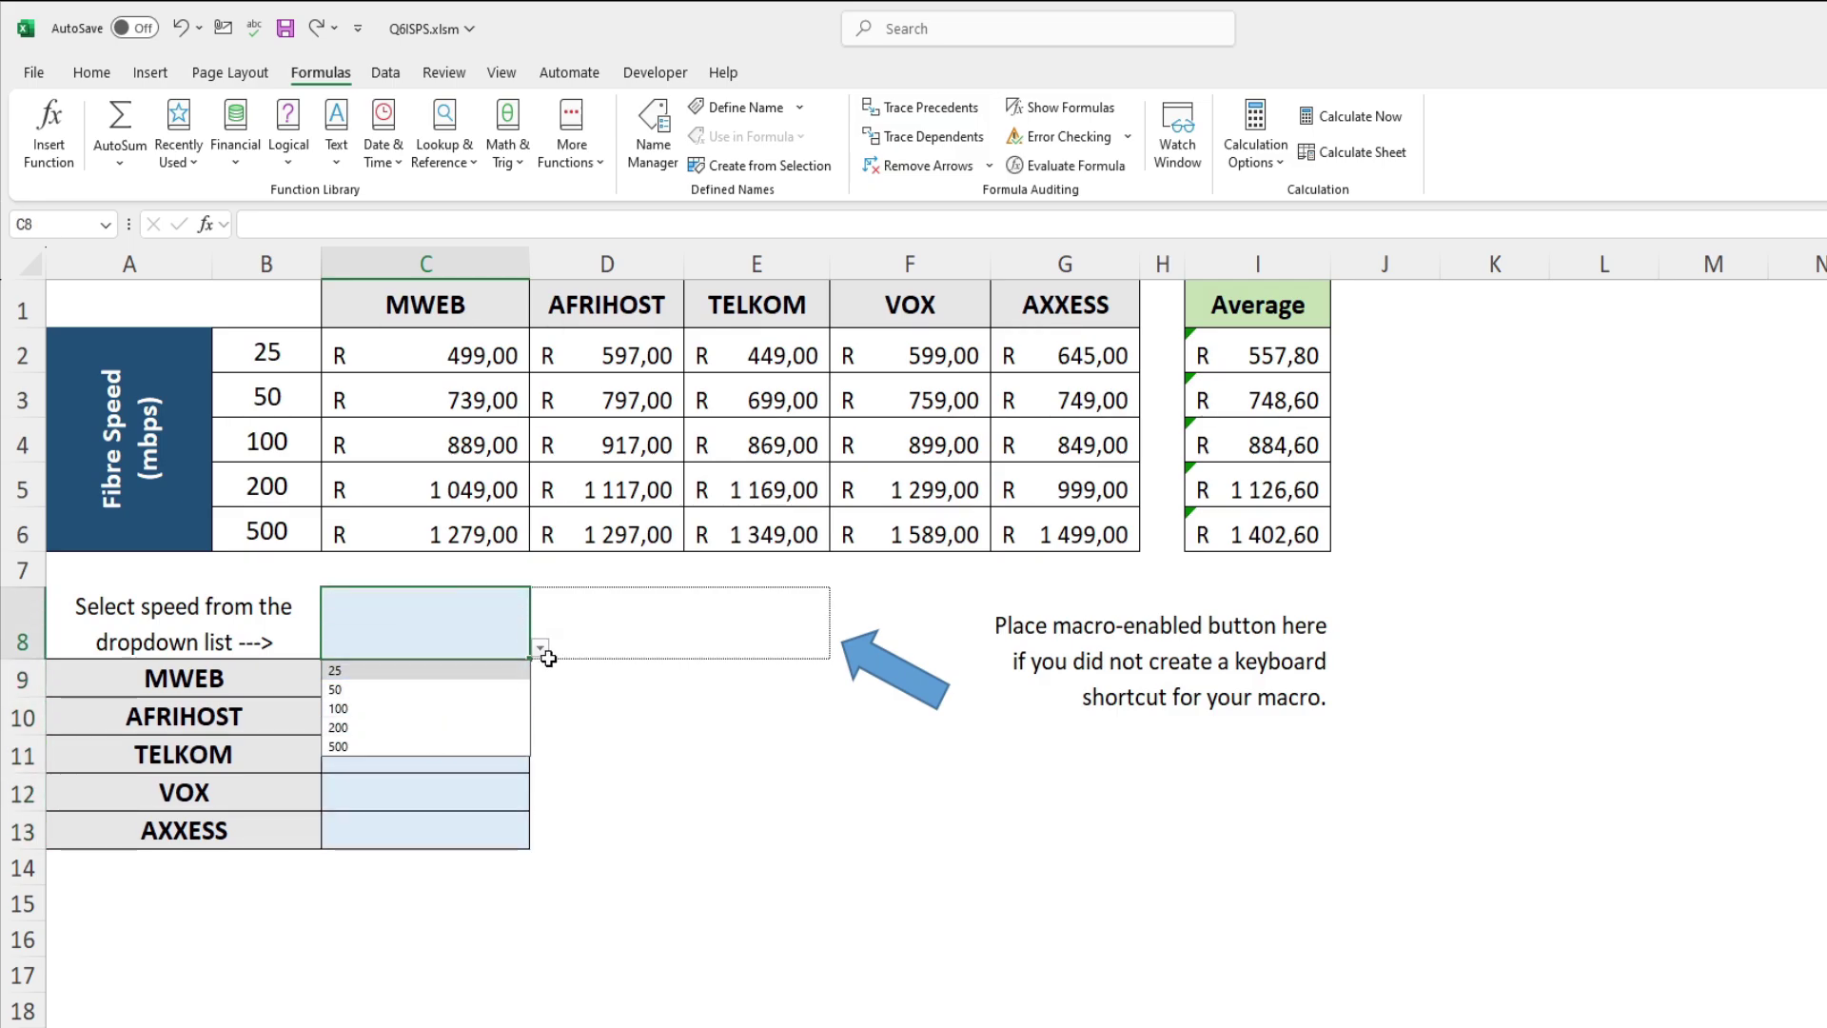
pyautogui.click(540, 650)
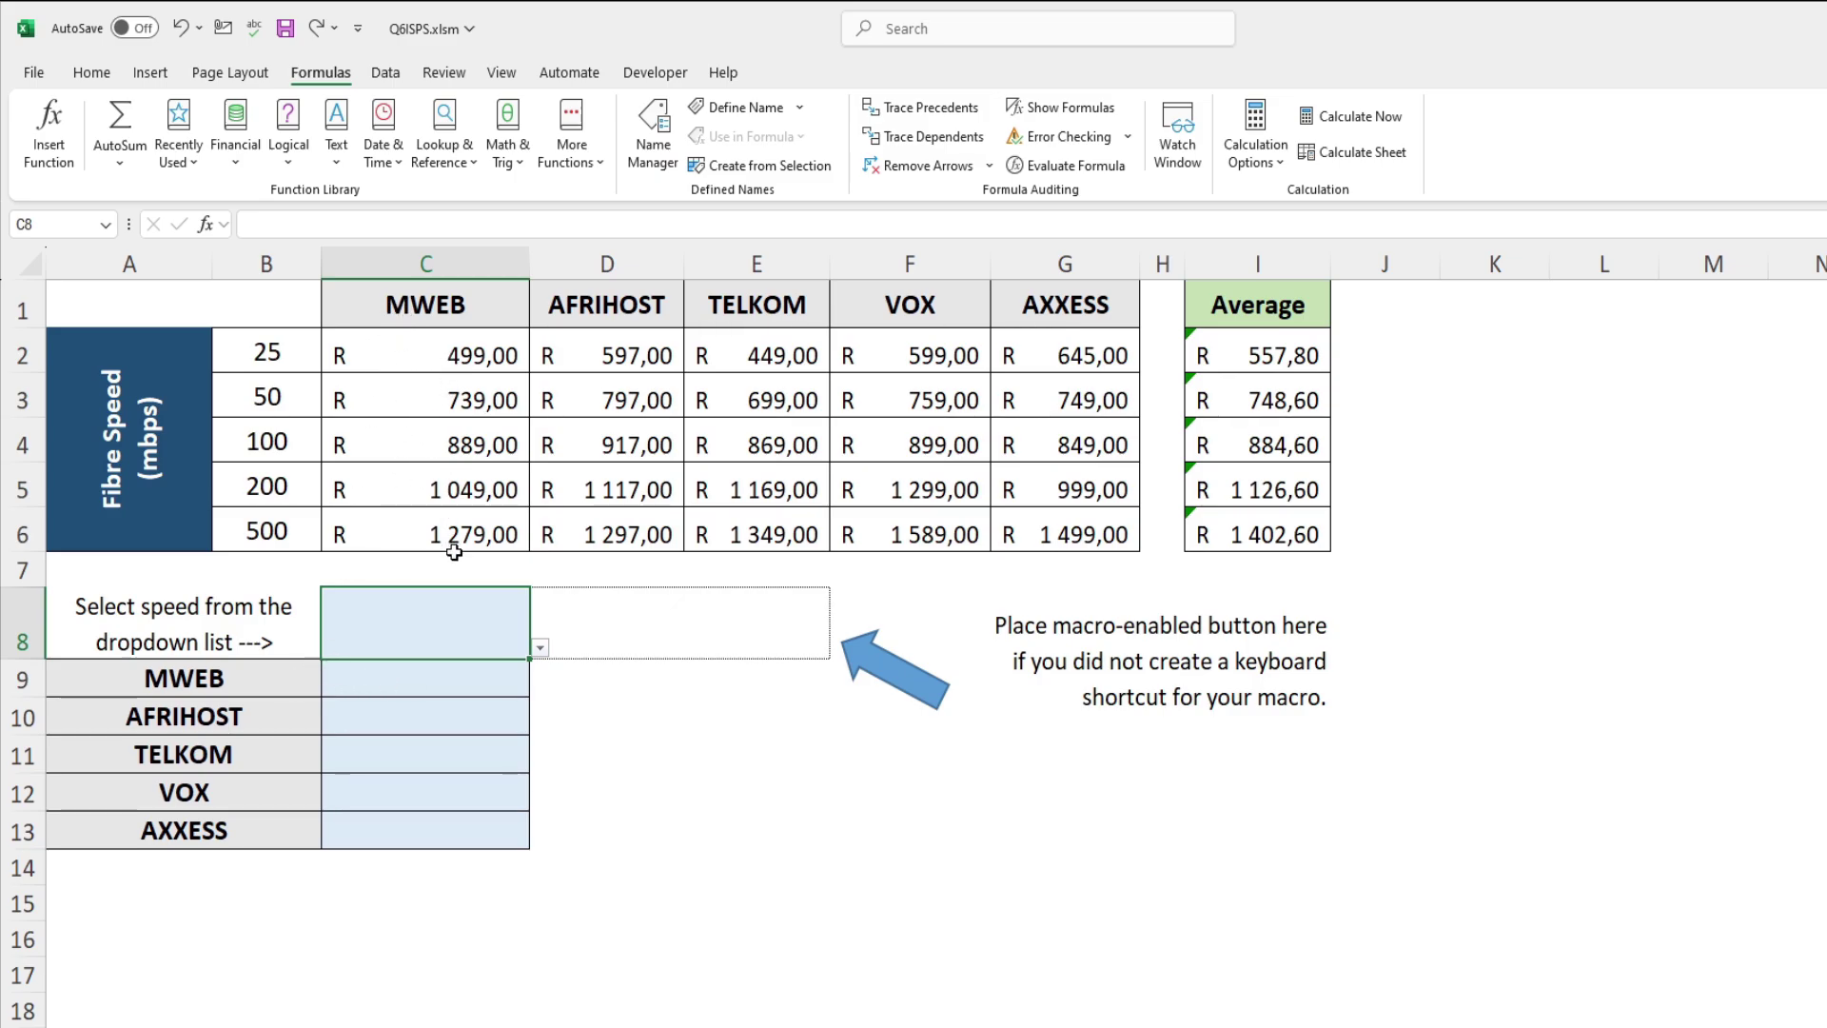
pyautogui.click(416, 672)
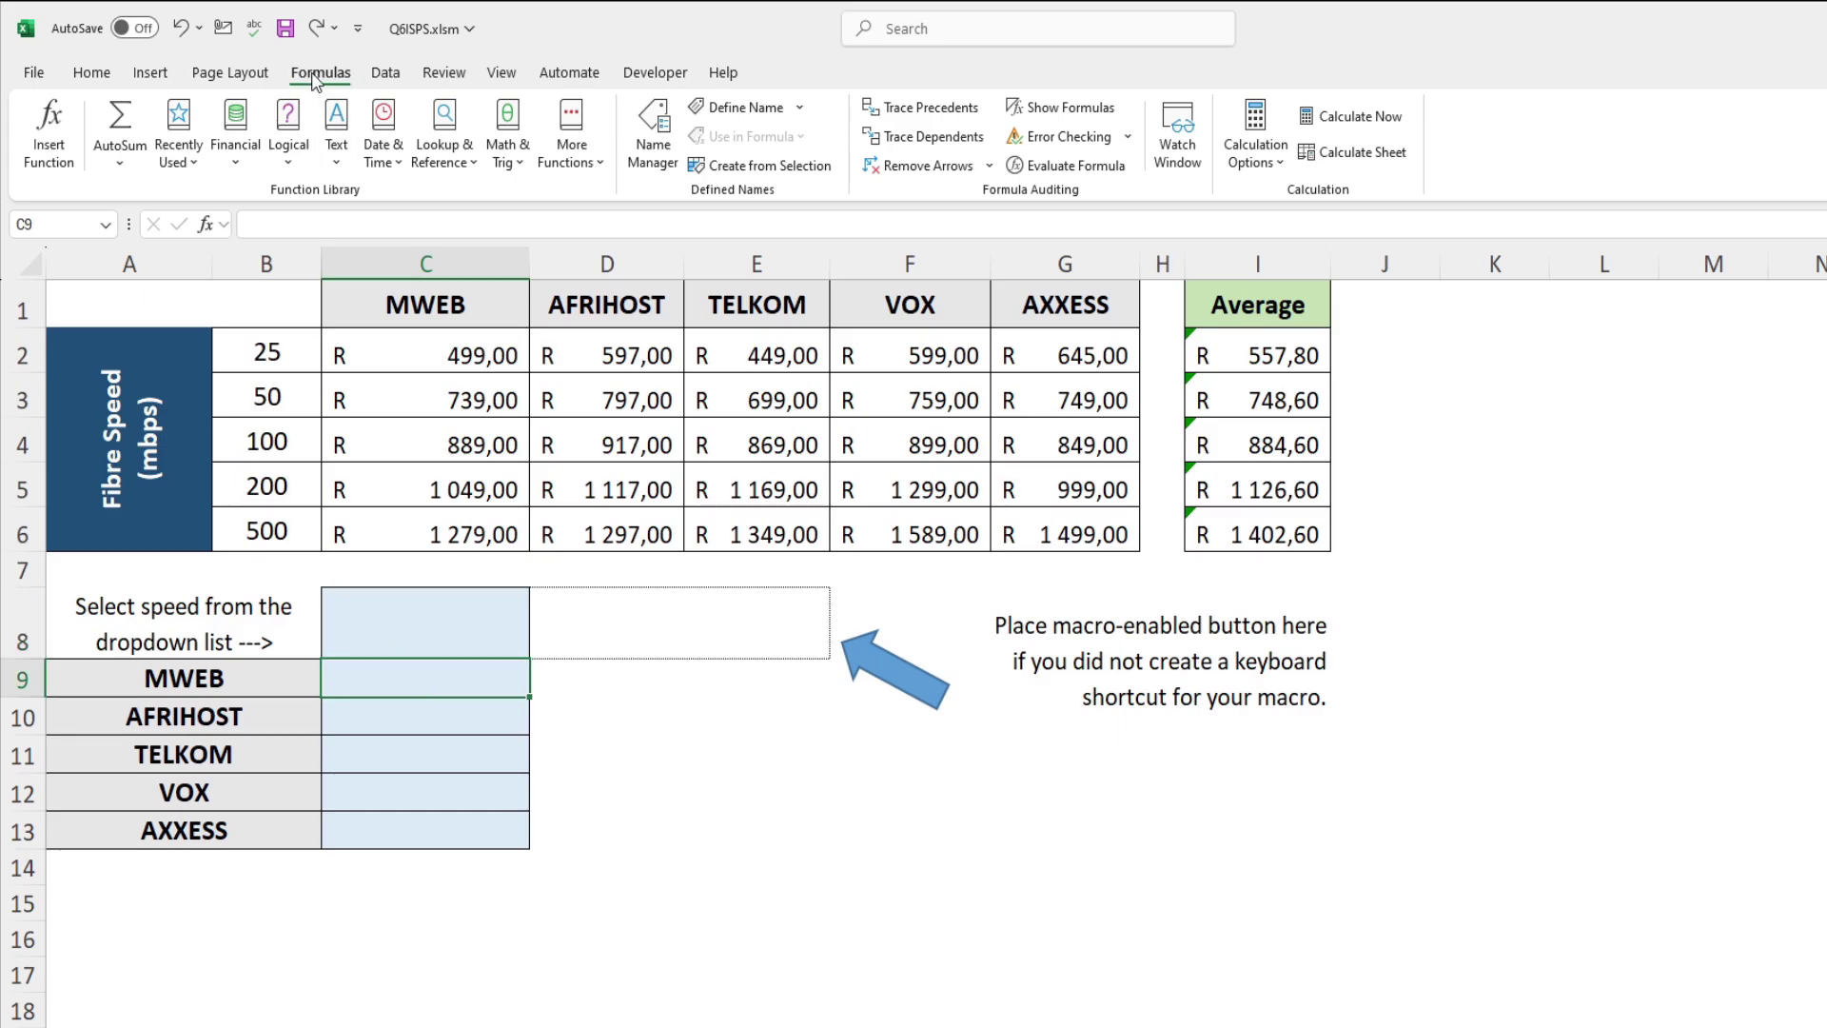
# Step: Insert a VLOOKUP in C9 with lookup value C8 and table array B1:G6
pyautogui.click(49, 133)
pyautogui.click(989, 780)
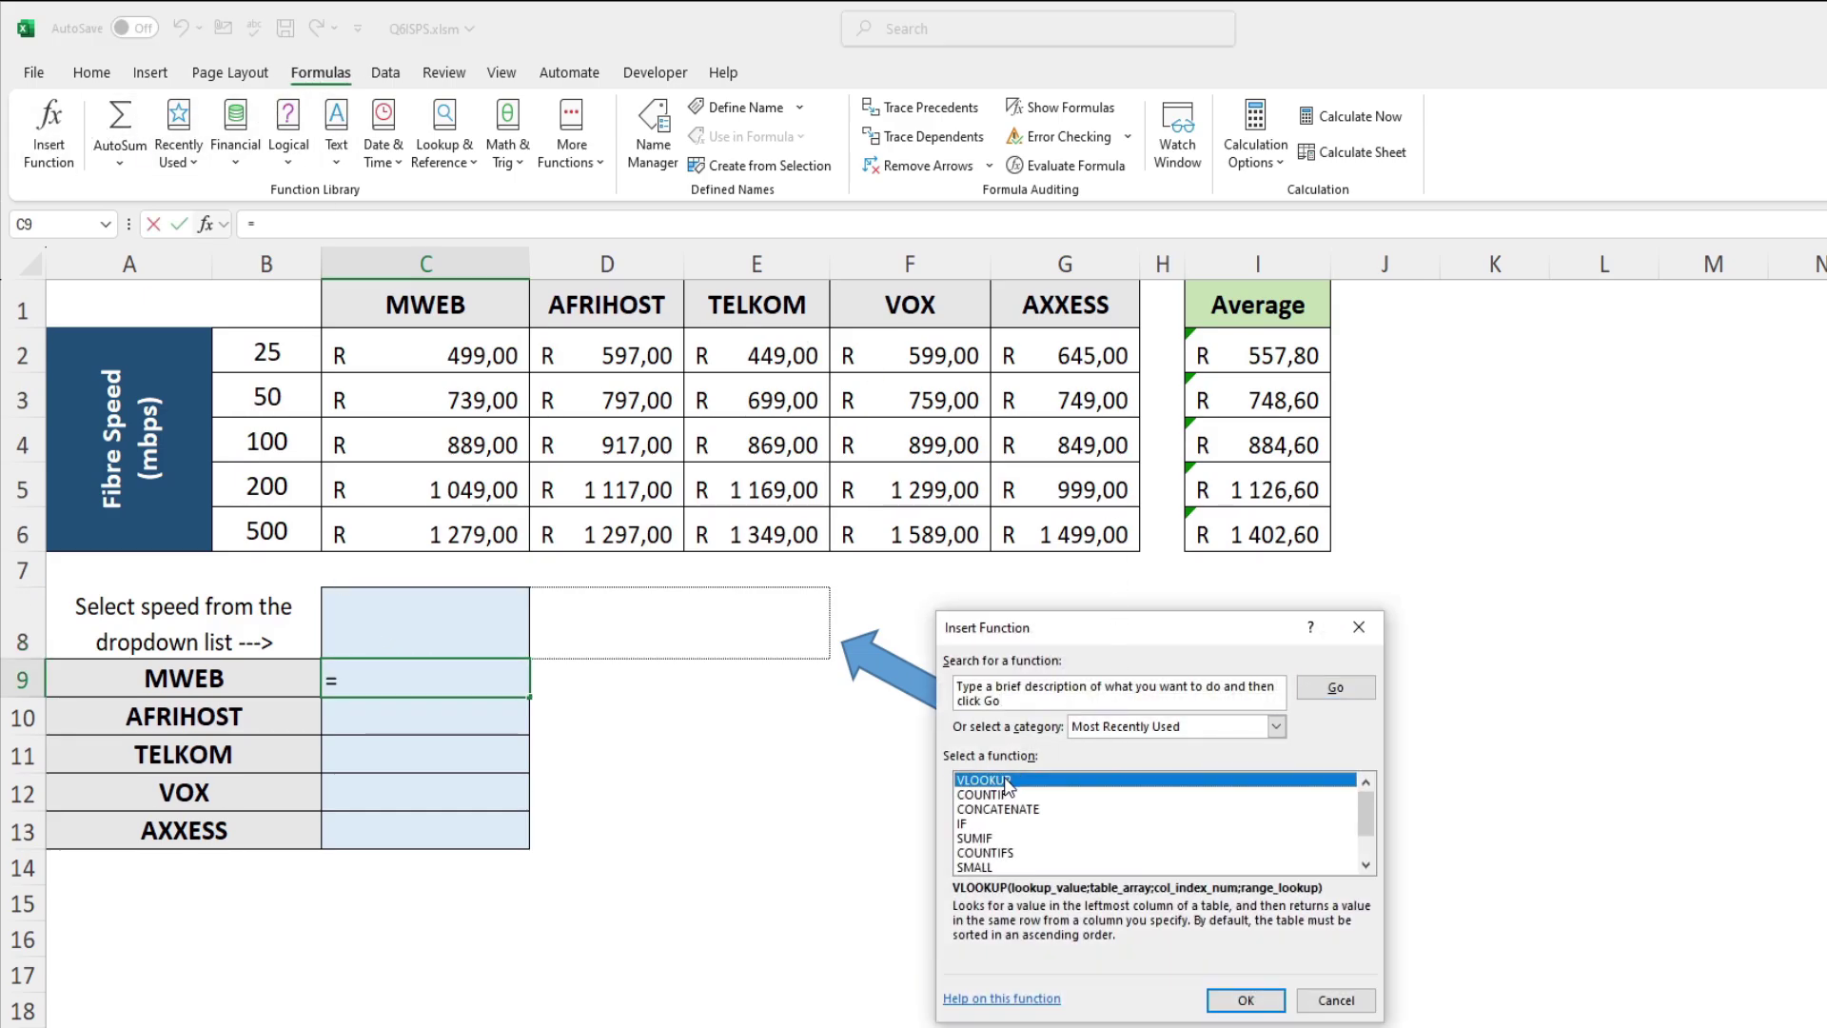
pyautogui.doubleClick(1007, 782)
pyautogui.moveTo(1058, 653); pyautogui.dragTo(1143, 464)
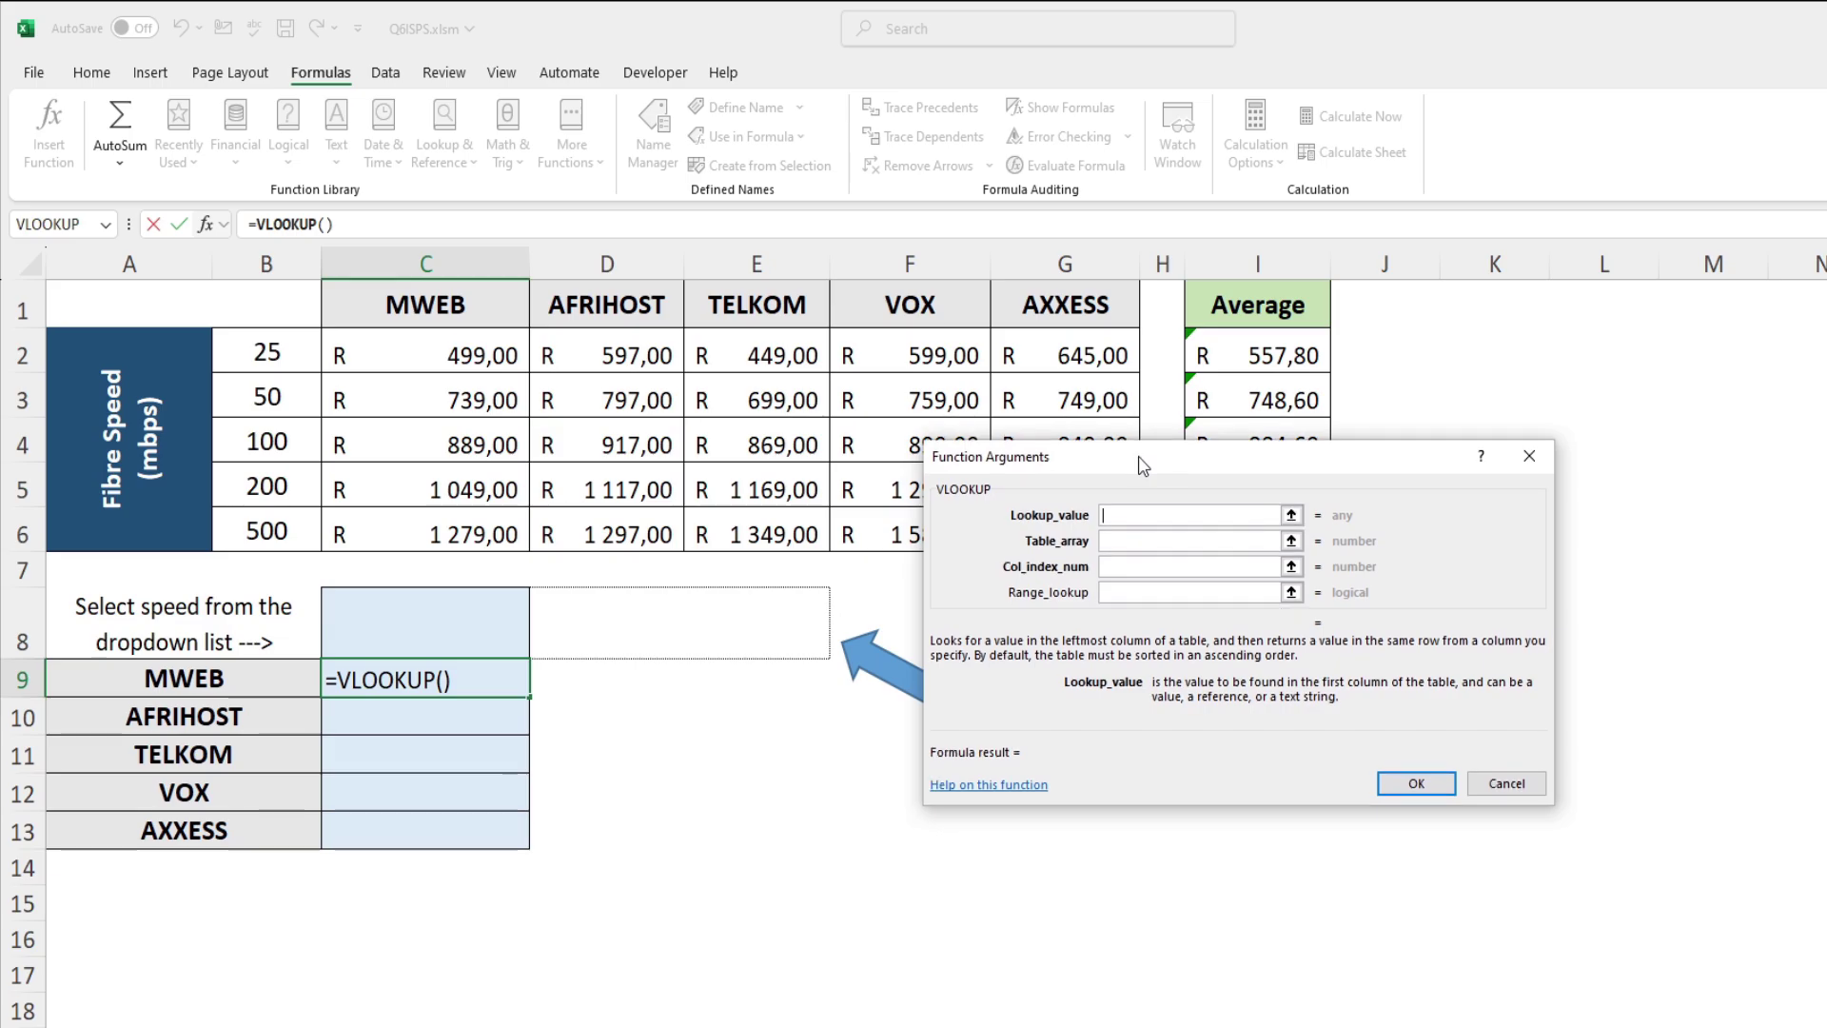
pyautogui.click(458, 629)
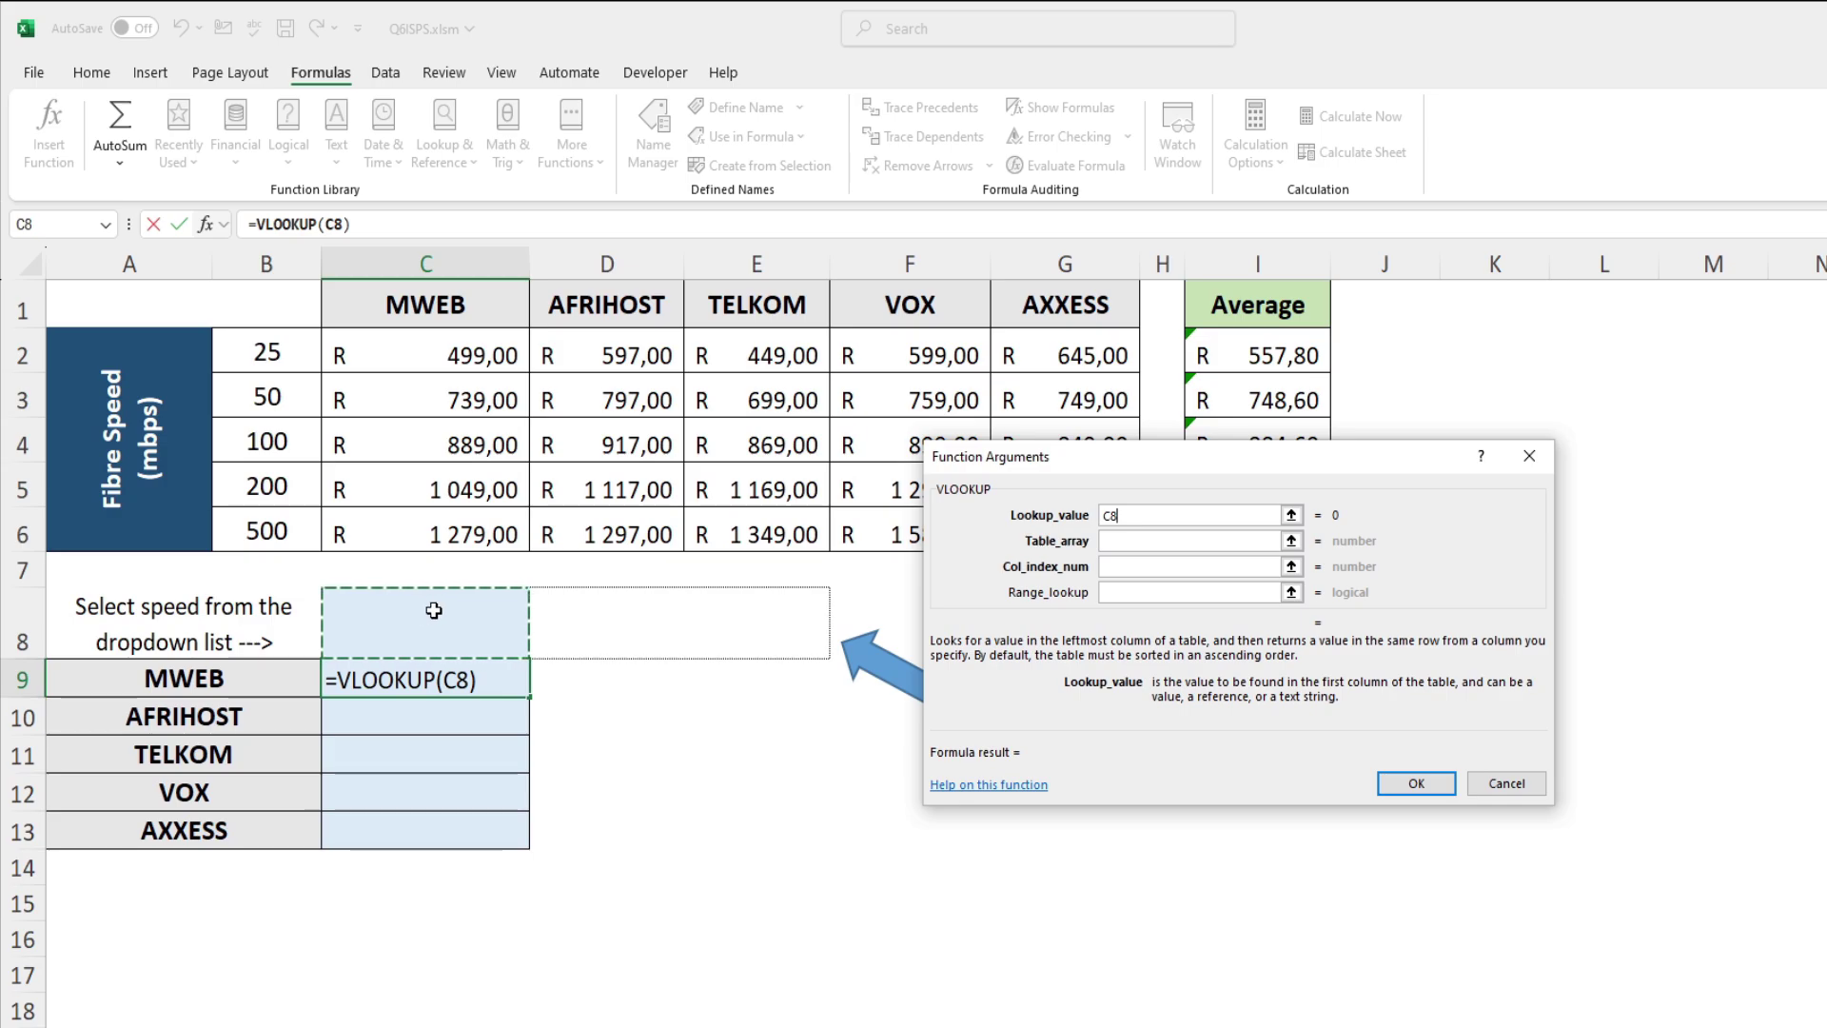
pyautogui.click(1126, 539)
pyautogui.moveTo(273, 305); pyautogui.dragTo(1046, 533)
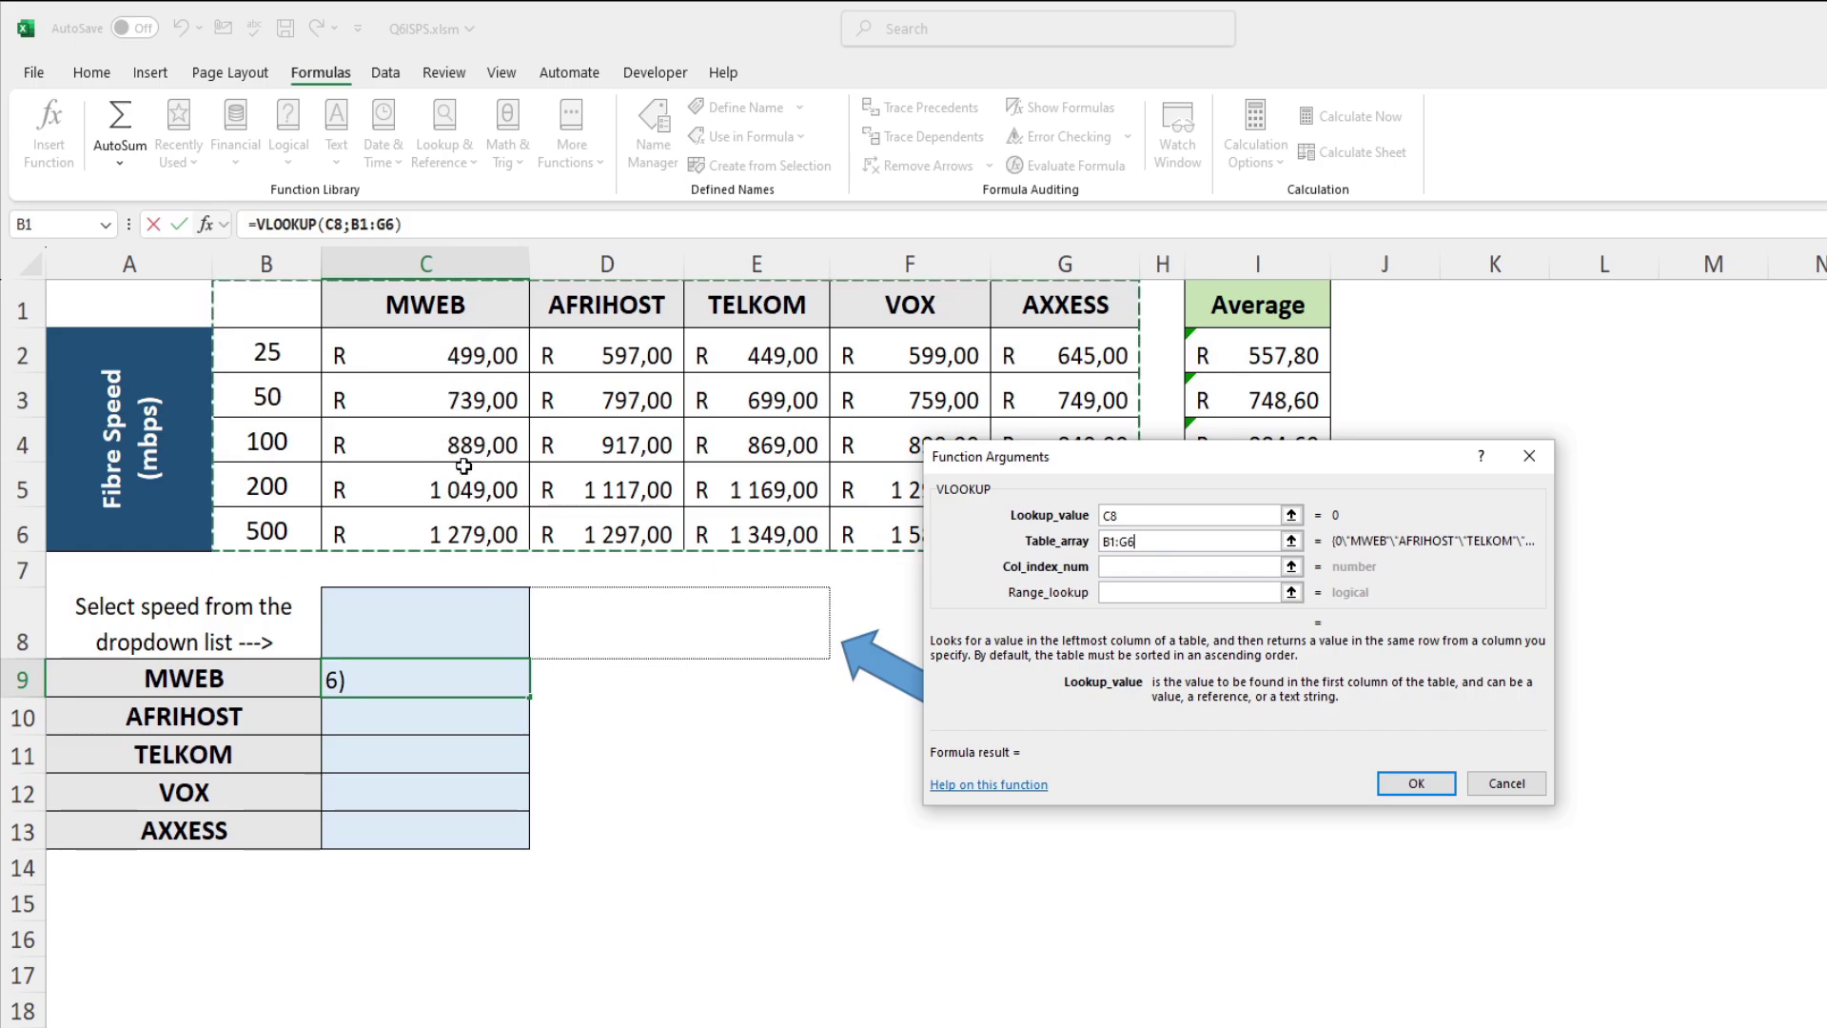
# Step: Set the VLOOKUP range lookup to False and begin a MATCH( column index
pyautogui.click(1121, 597)
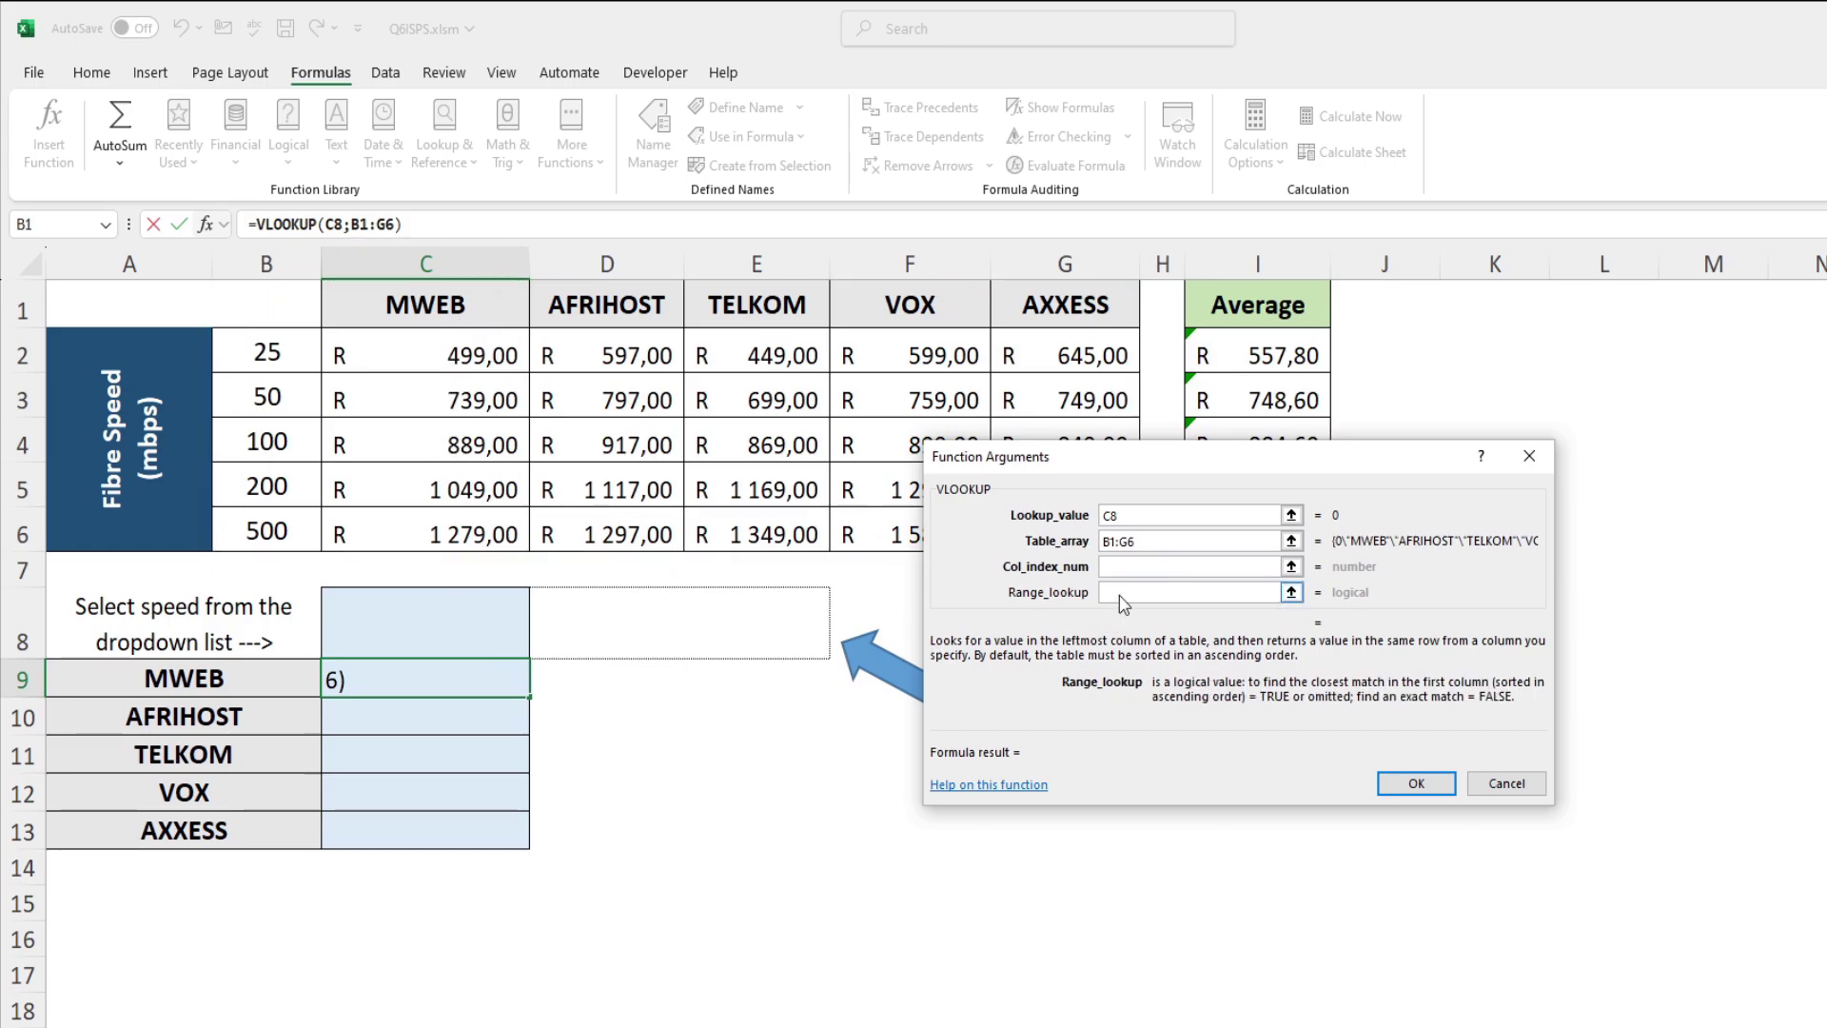
pyautogui.write('False')
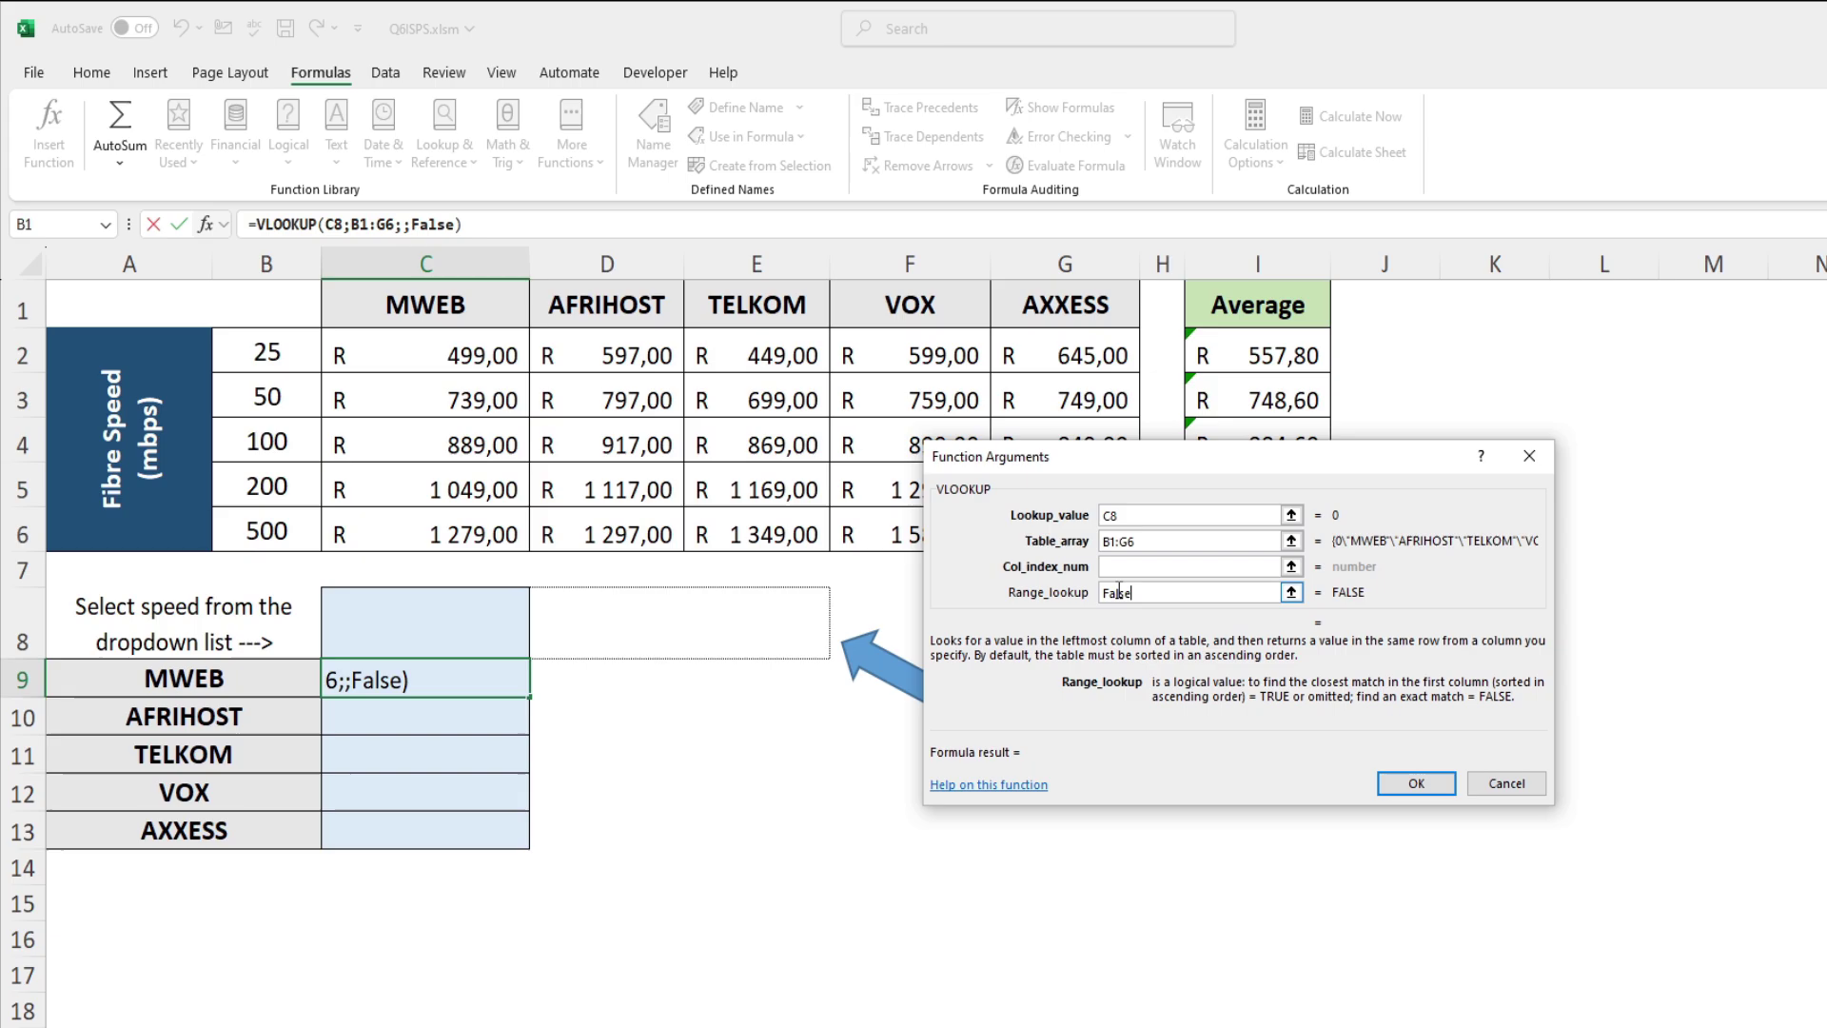
pyautogui.click(1141, 565)
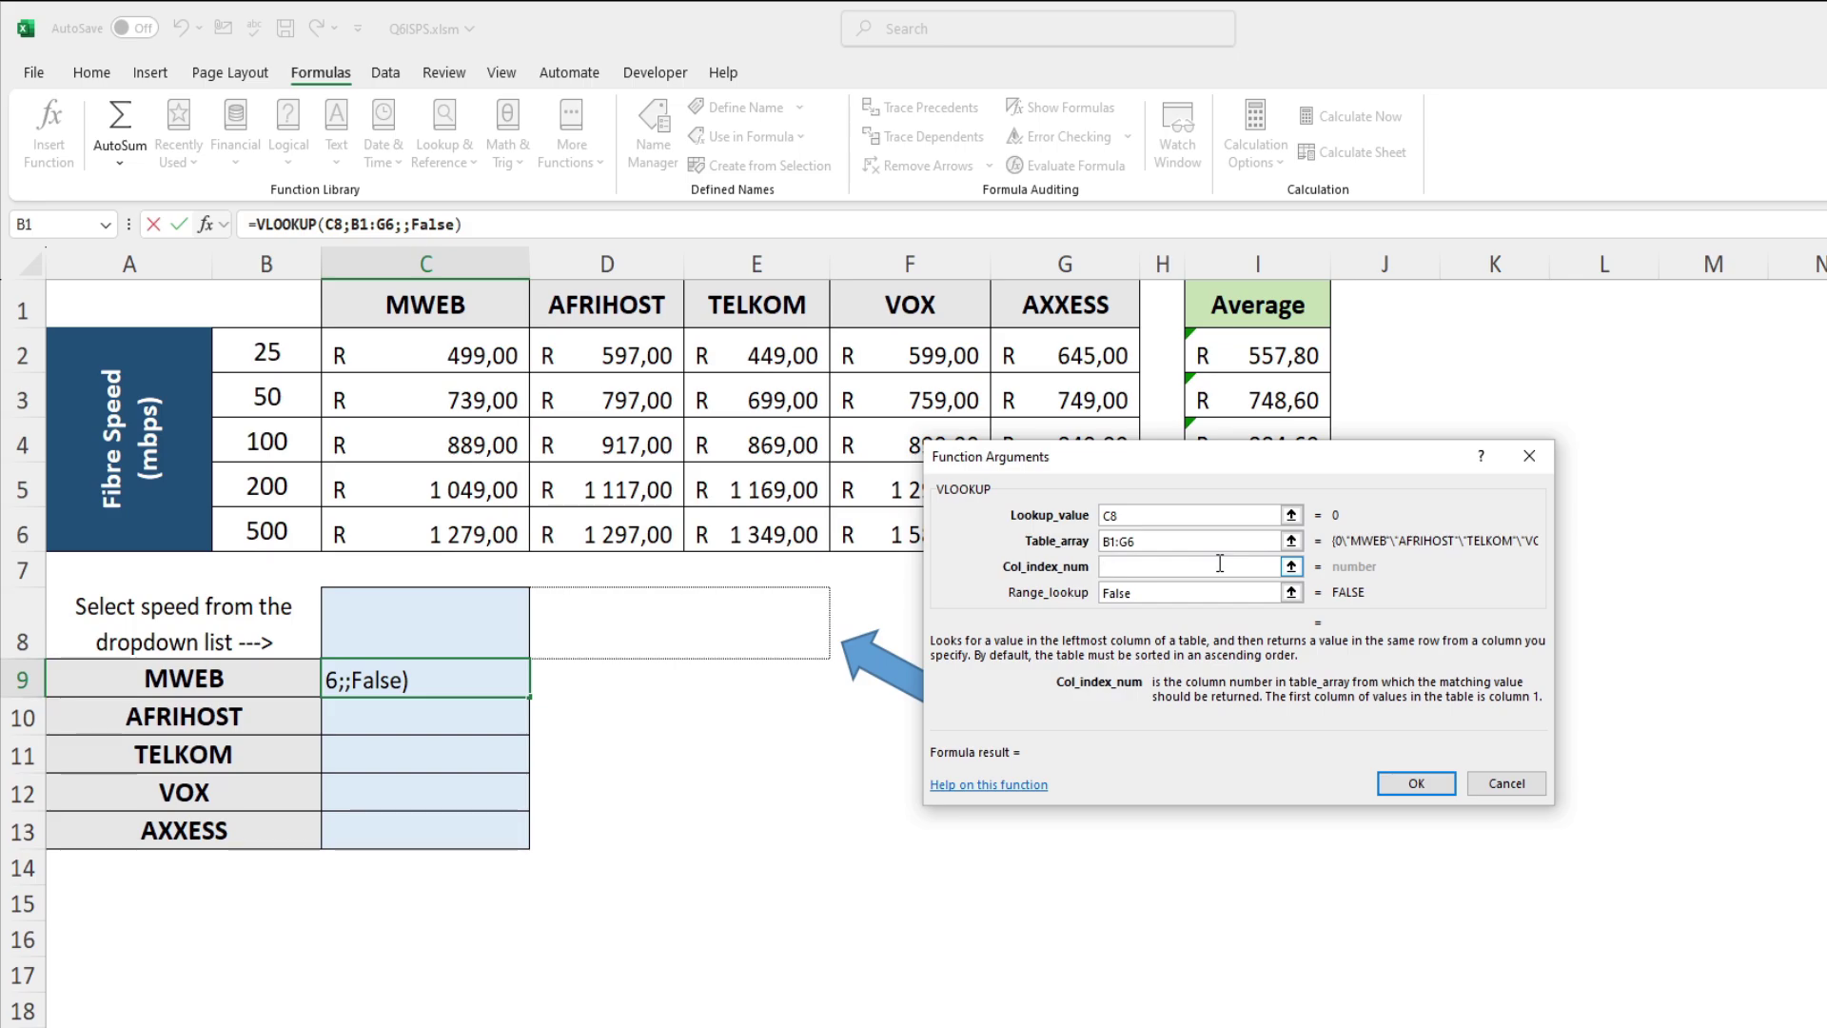
pyautogui.write('Match')
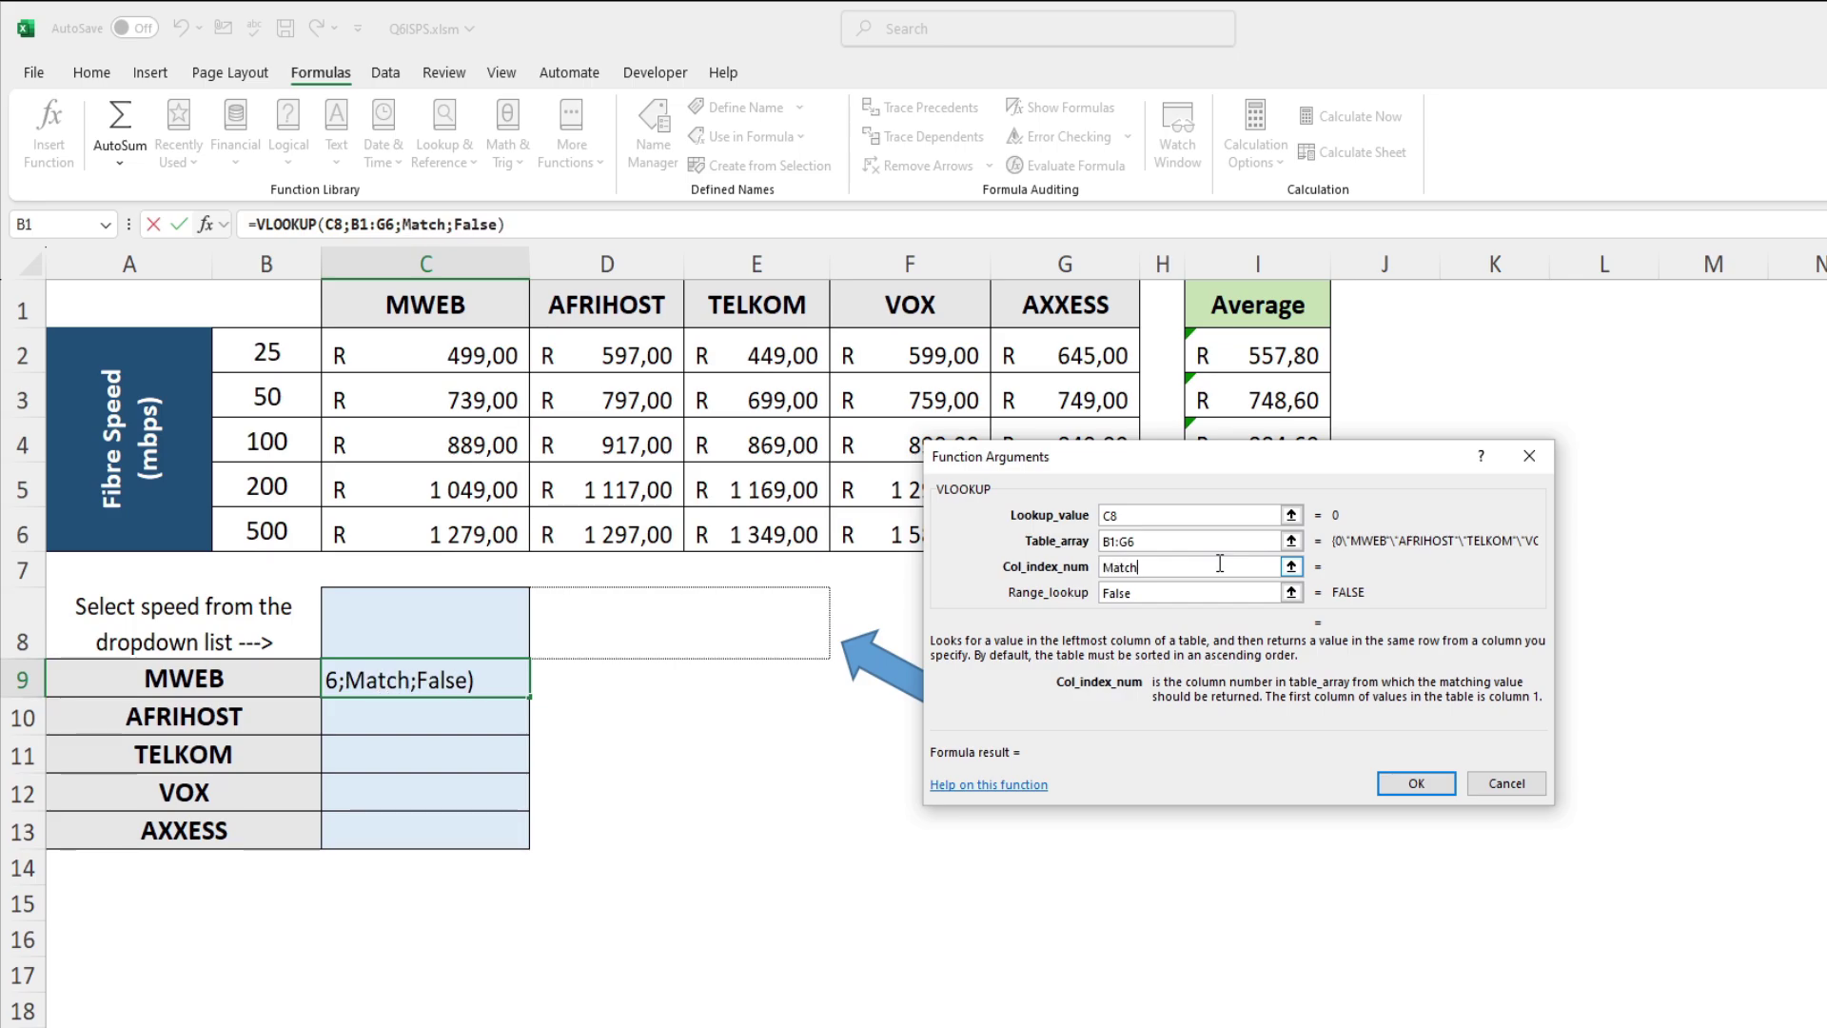
pyautogui.write('(')
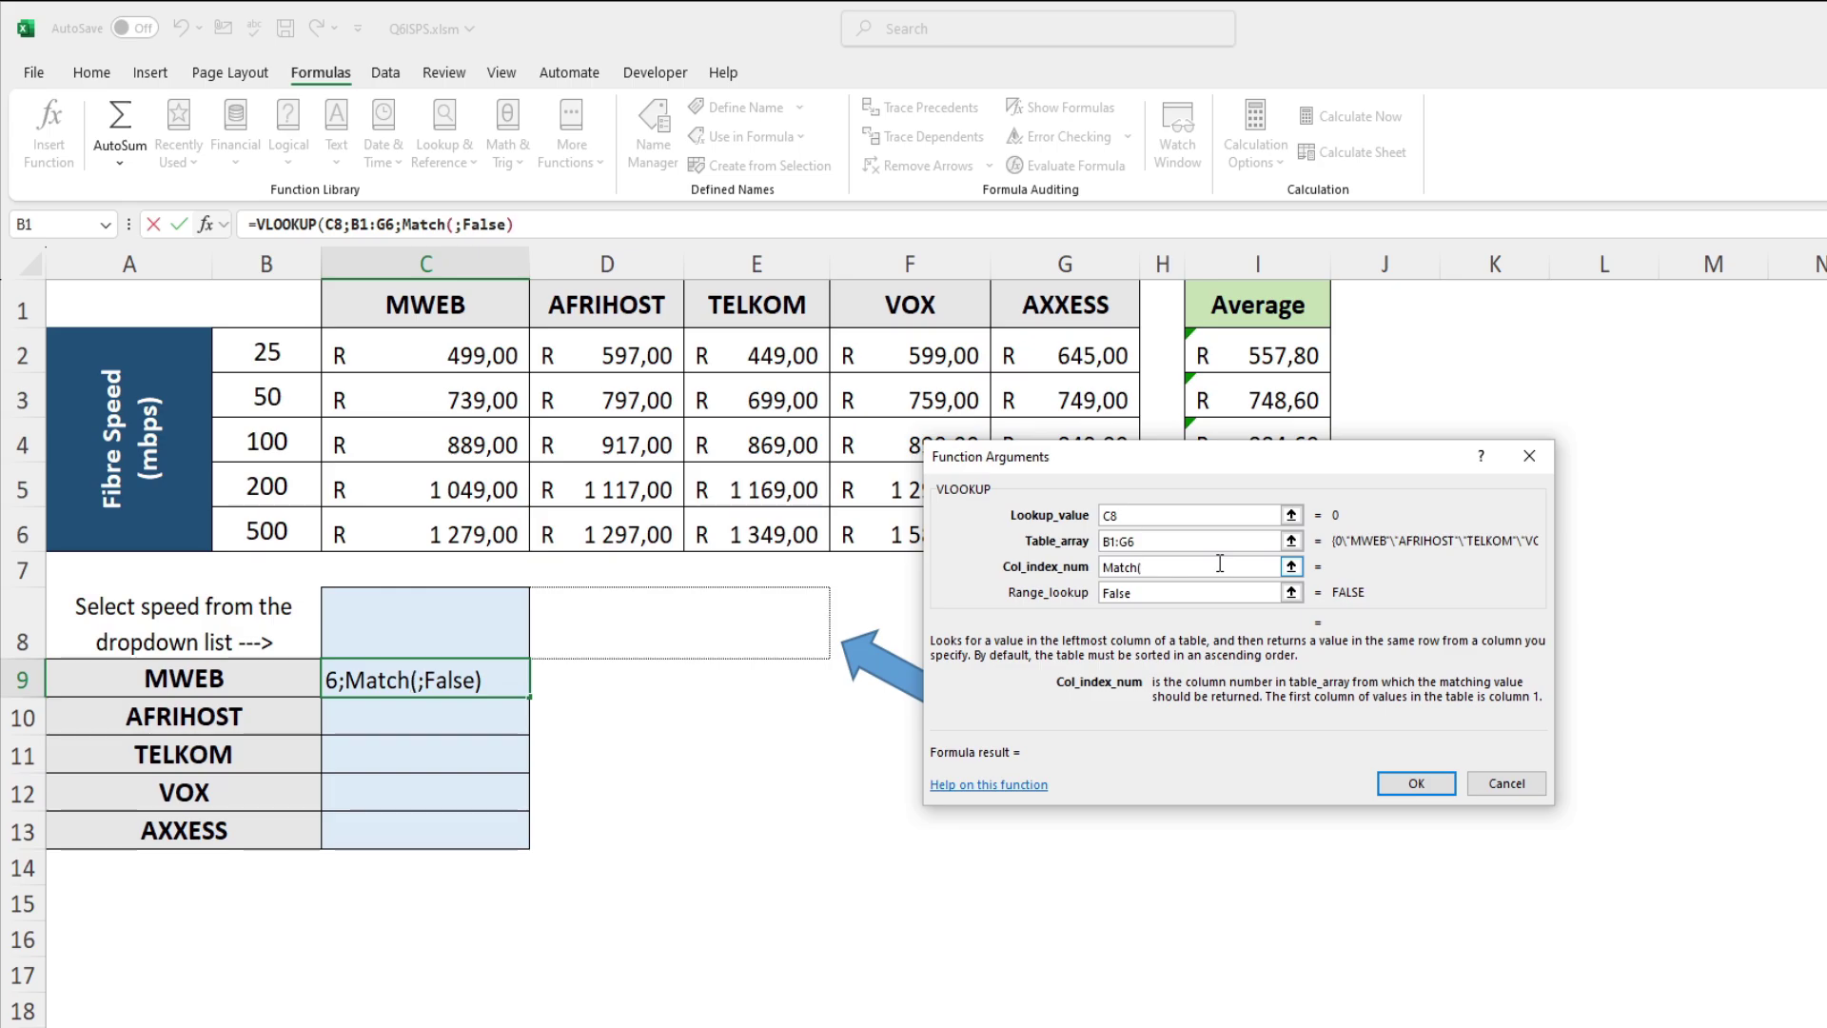
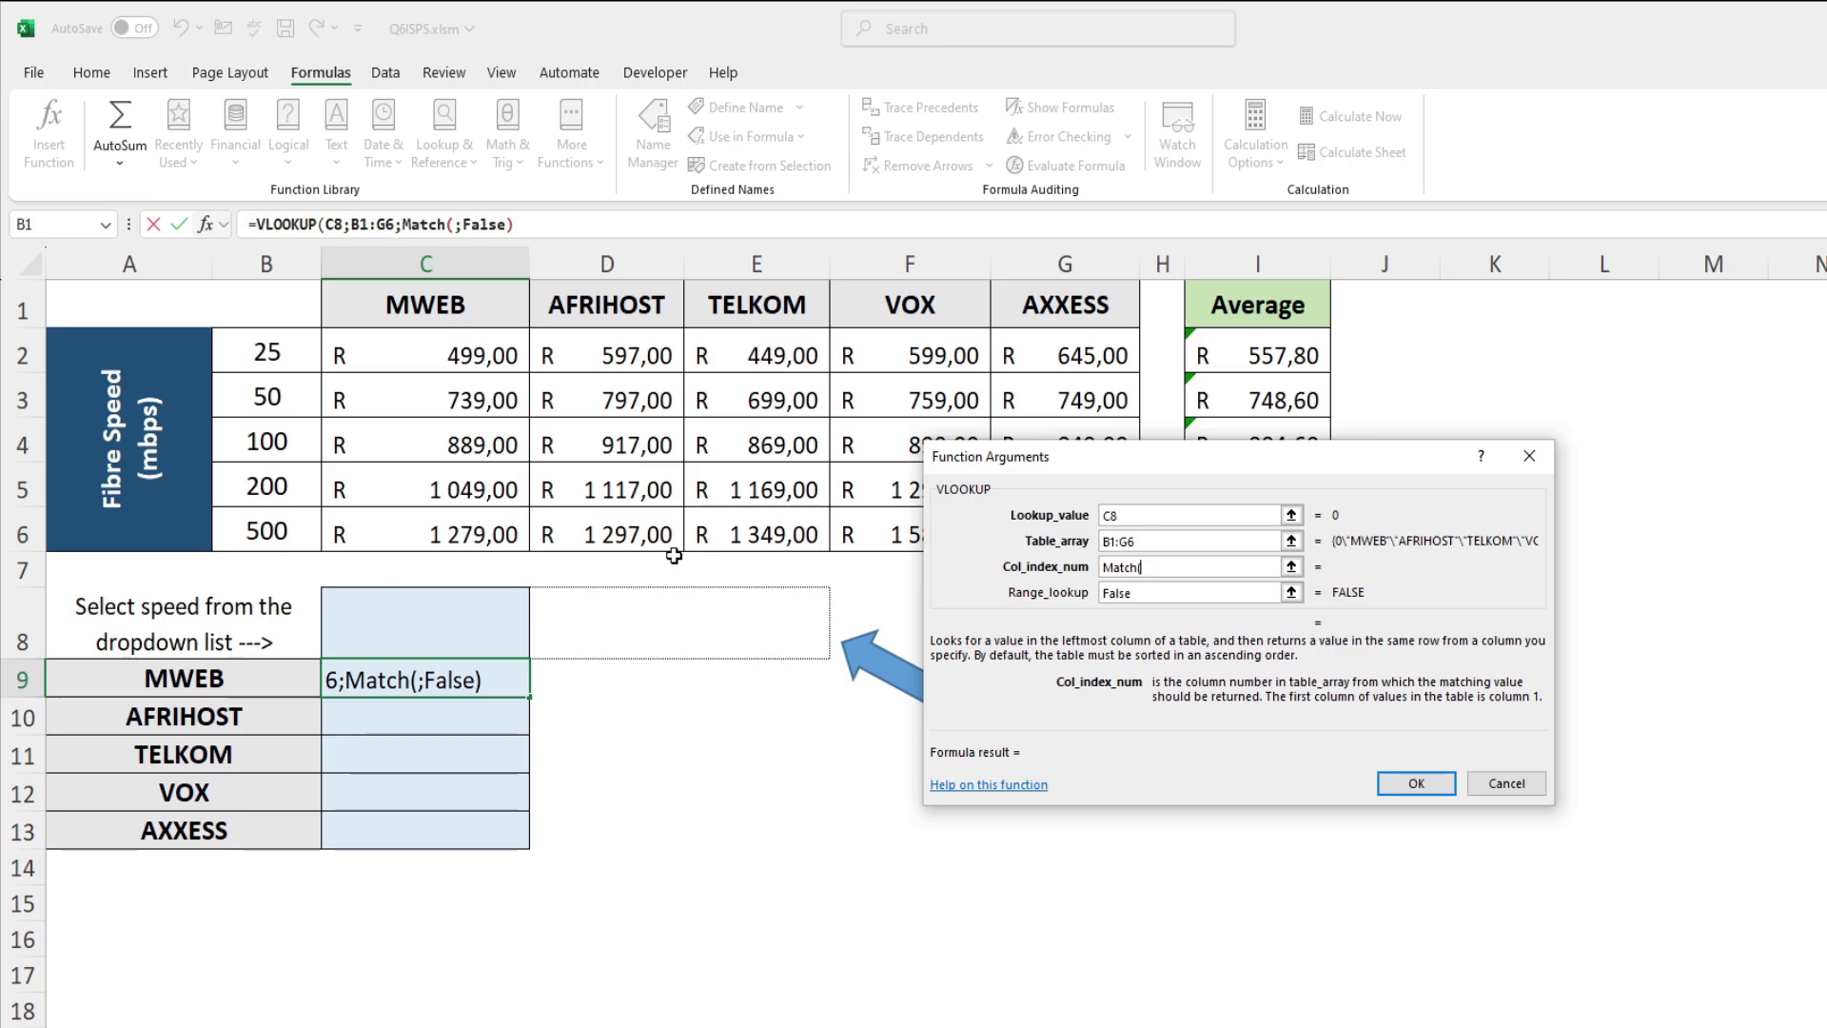
# Step: Enter MATCH(A9;B1:G1;0) as the VLOOKUP column index in C9 and confirm the formula
pyautogui.click(159, 677)
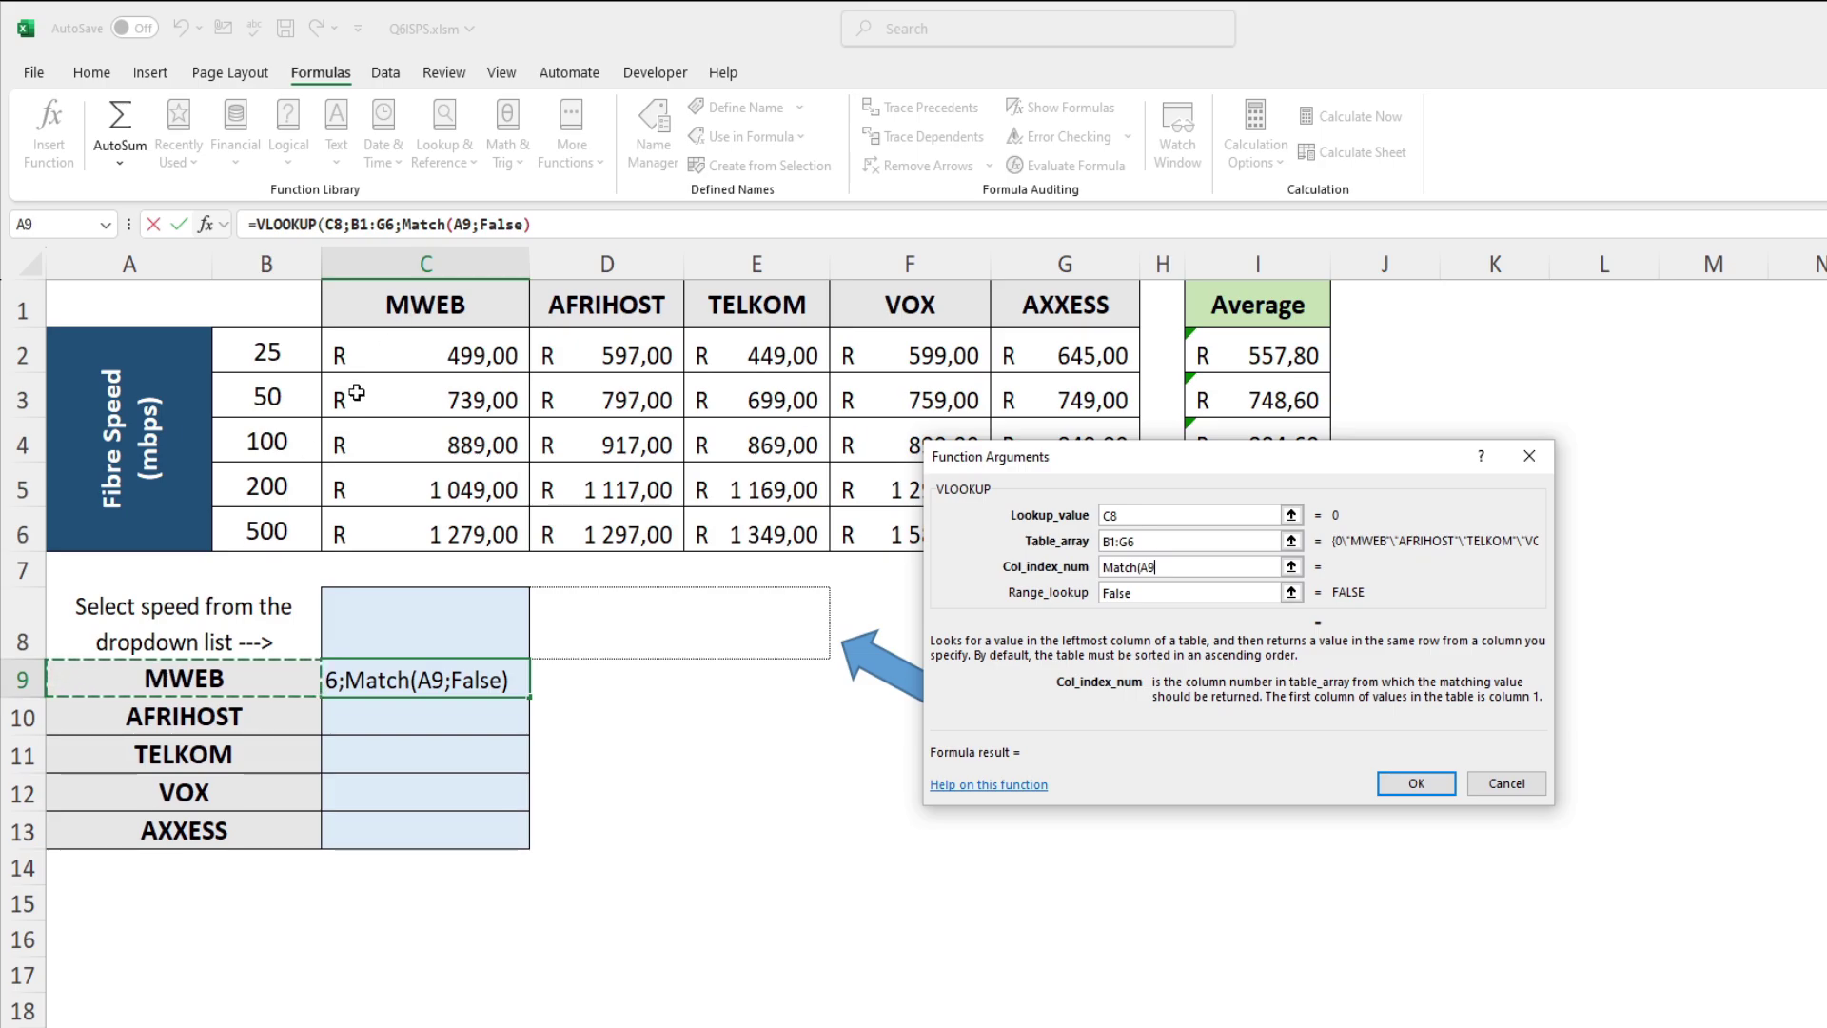
pyautogui.write(';')
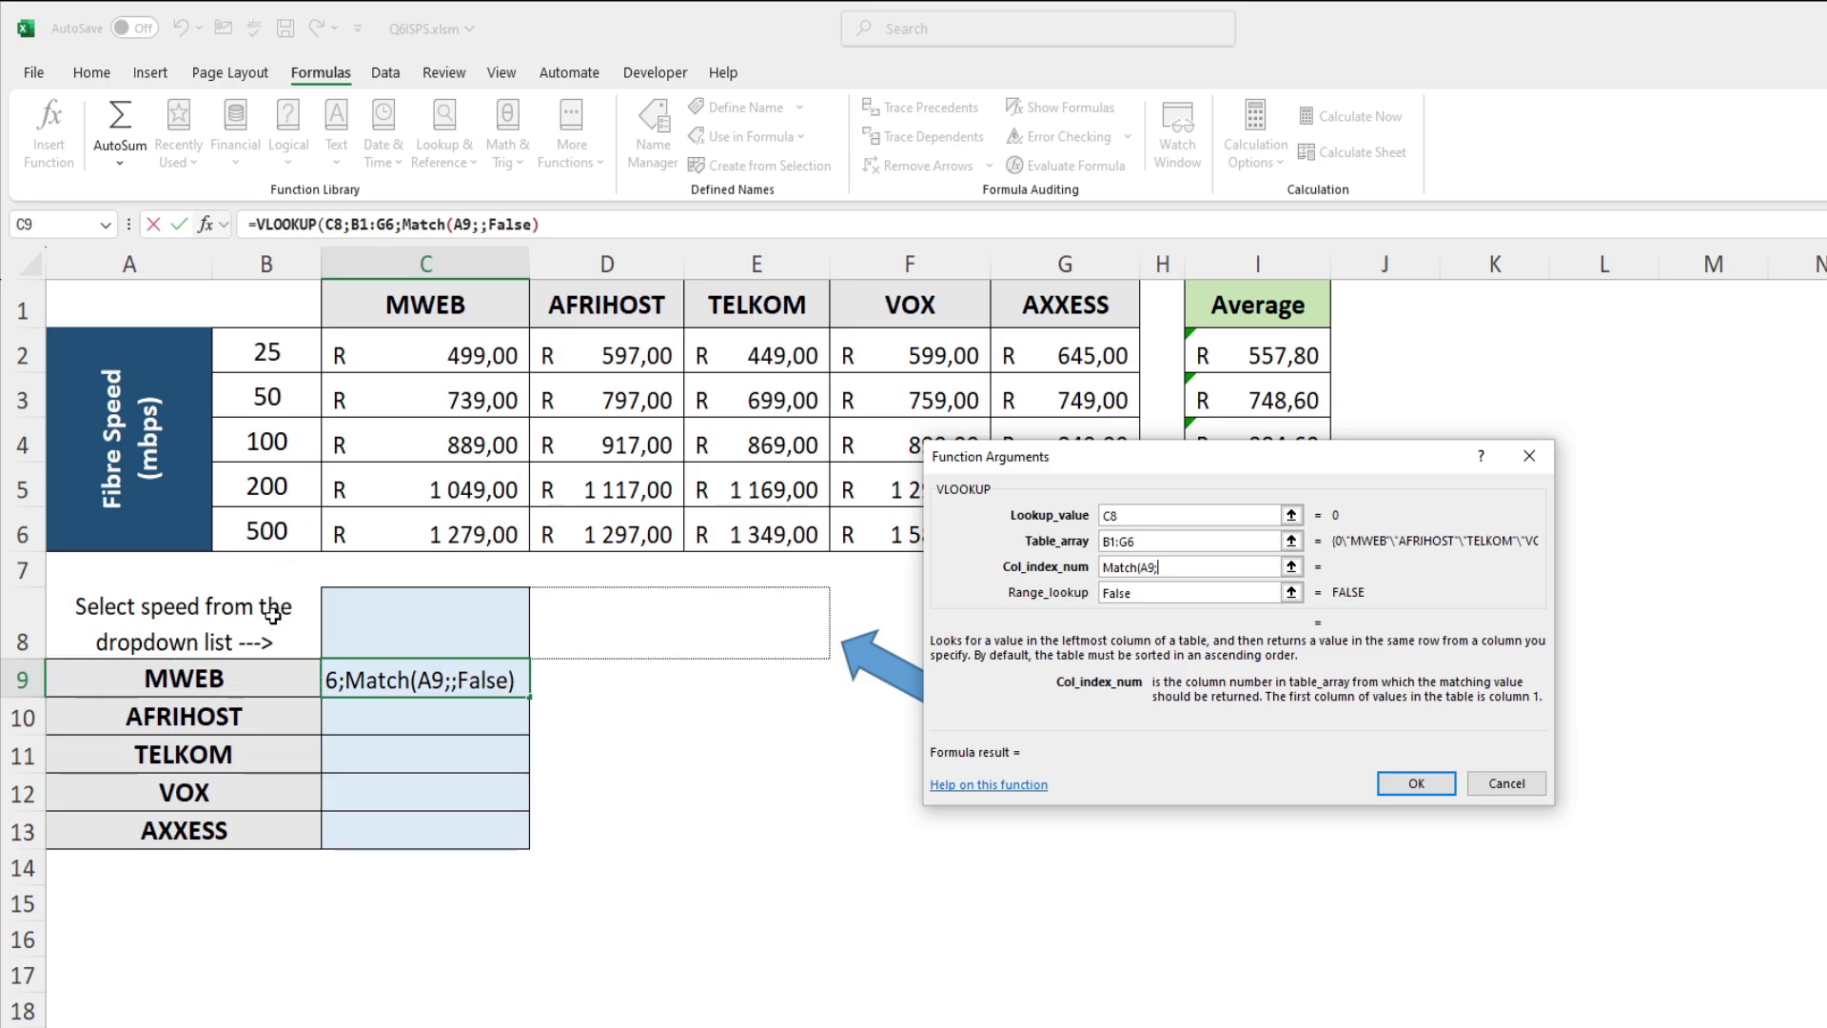
pyautogui.moveTo(298, 296); pyautogui.dragTo(1035, 309)
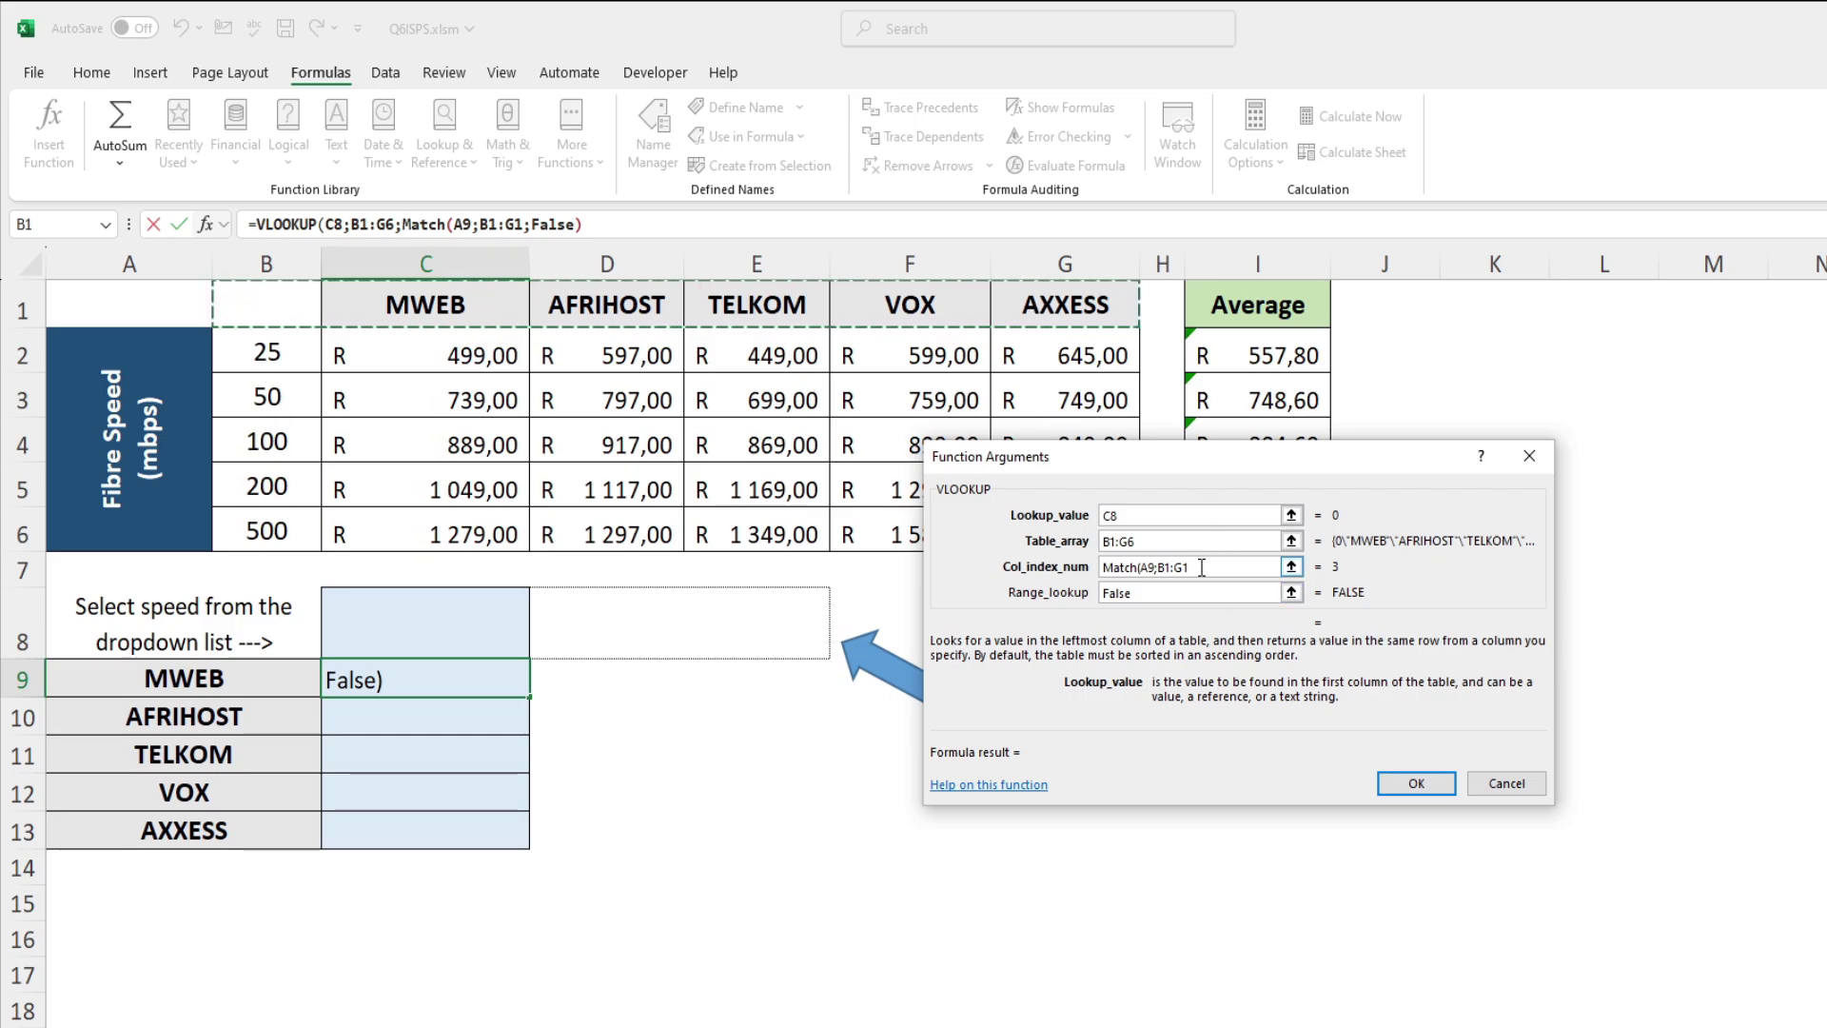
pyautogui.write(';')
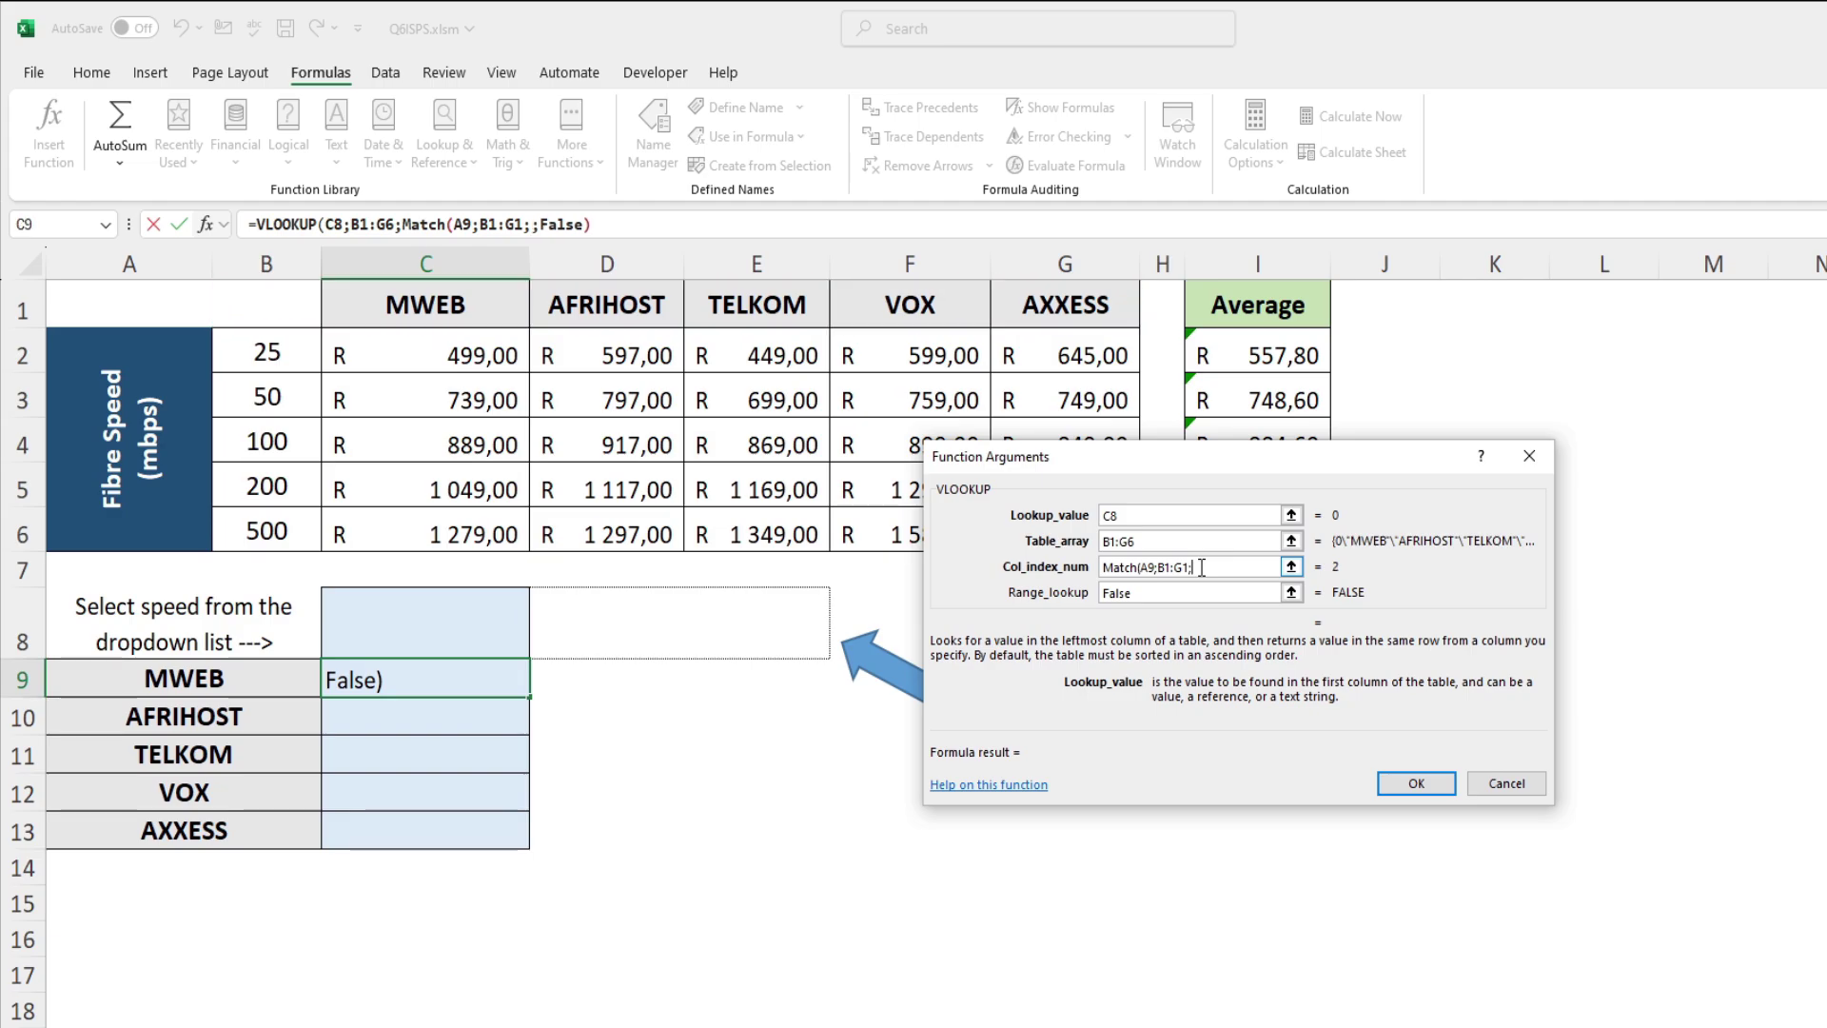
pyautogui.write('0')
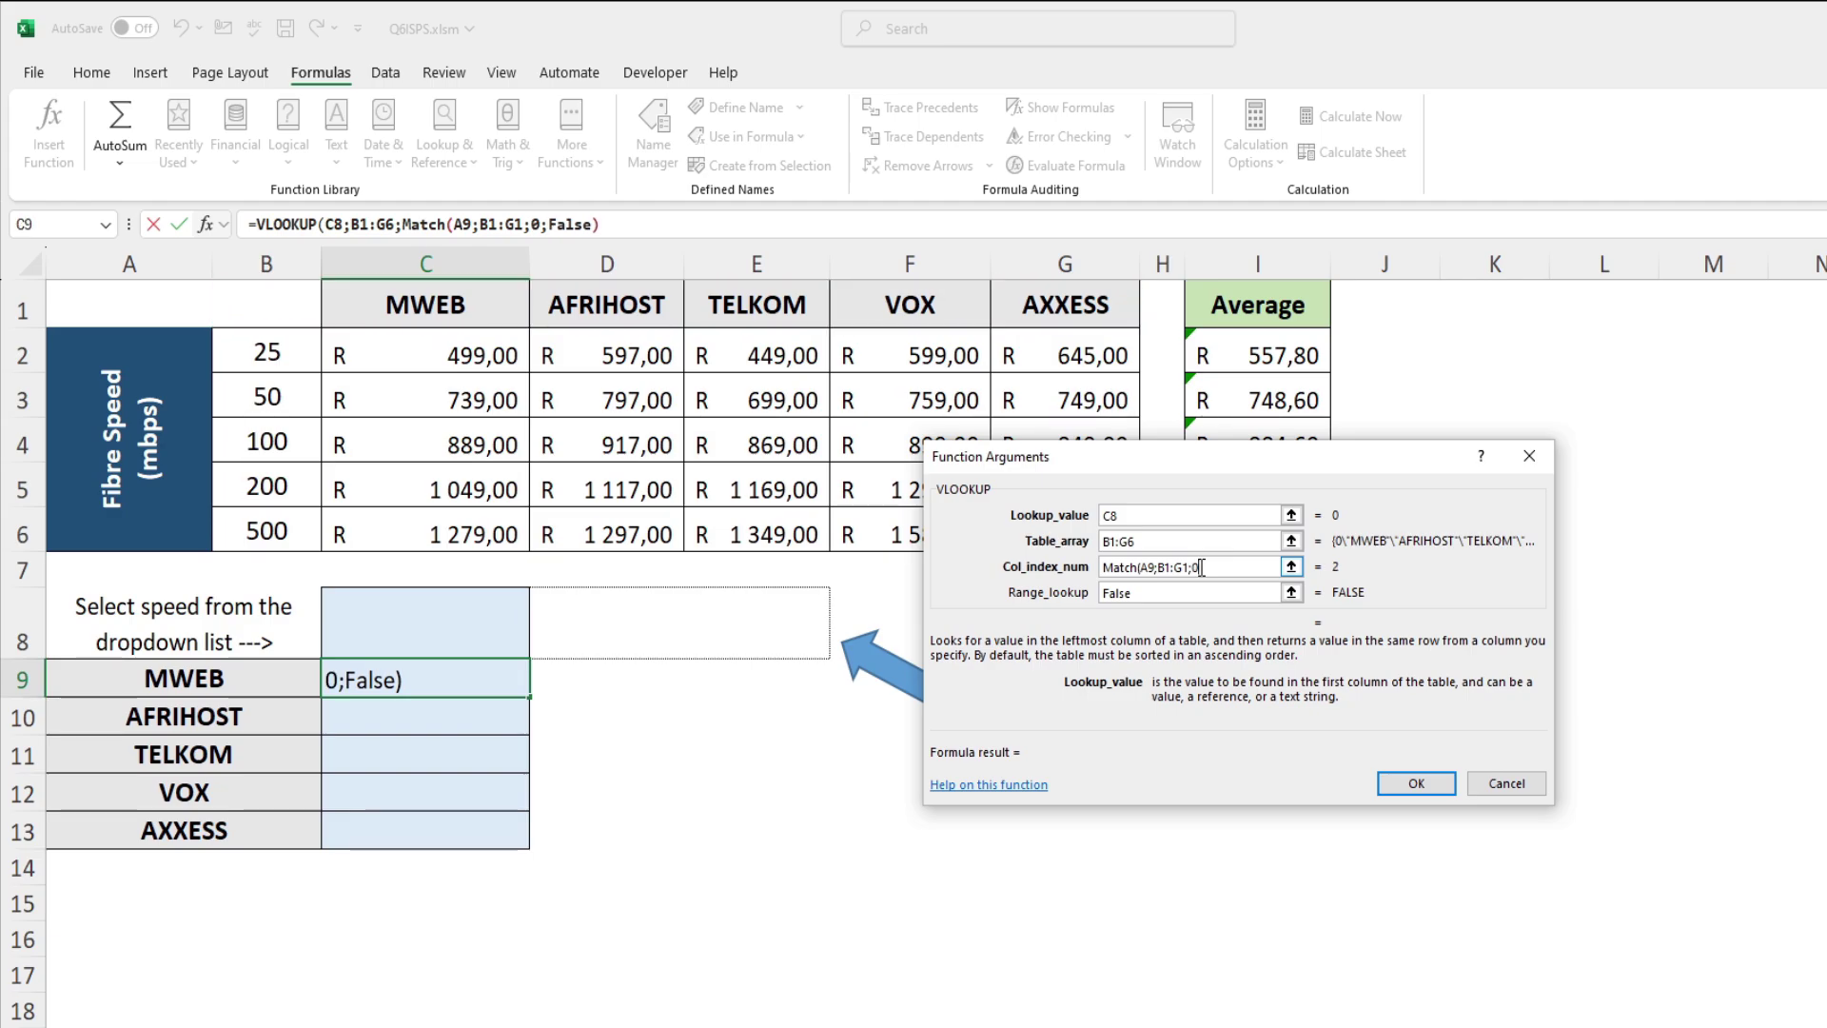
pyautogui.write(')')
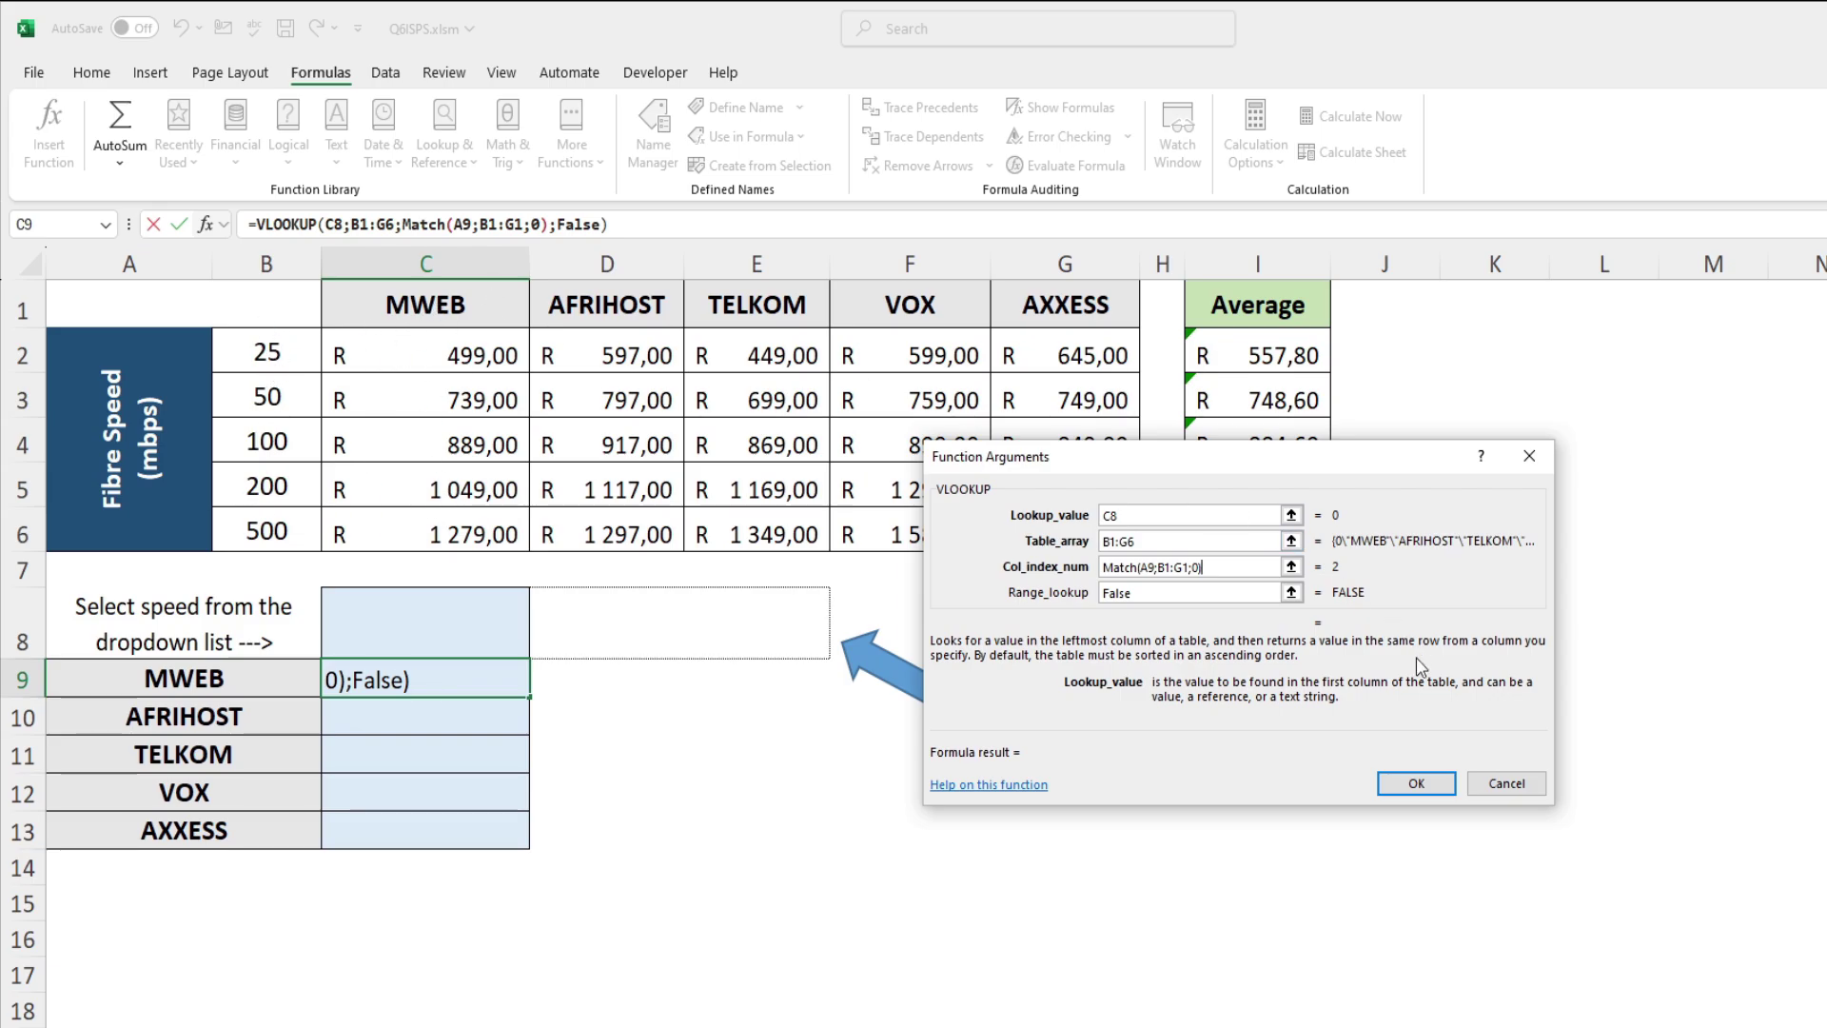
pyautogui.click(1424, 785)
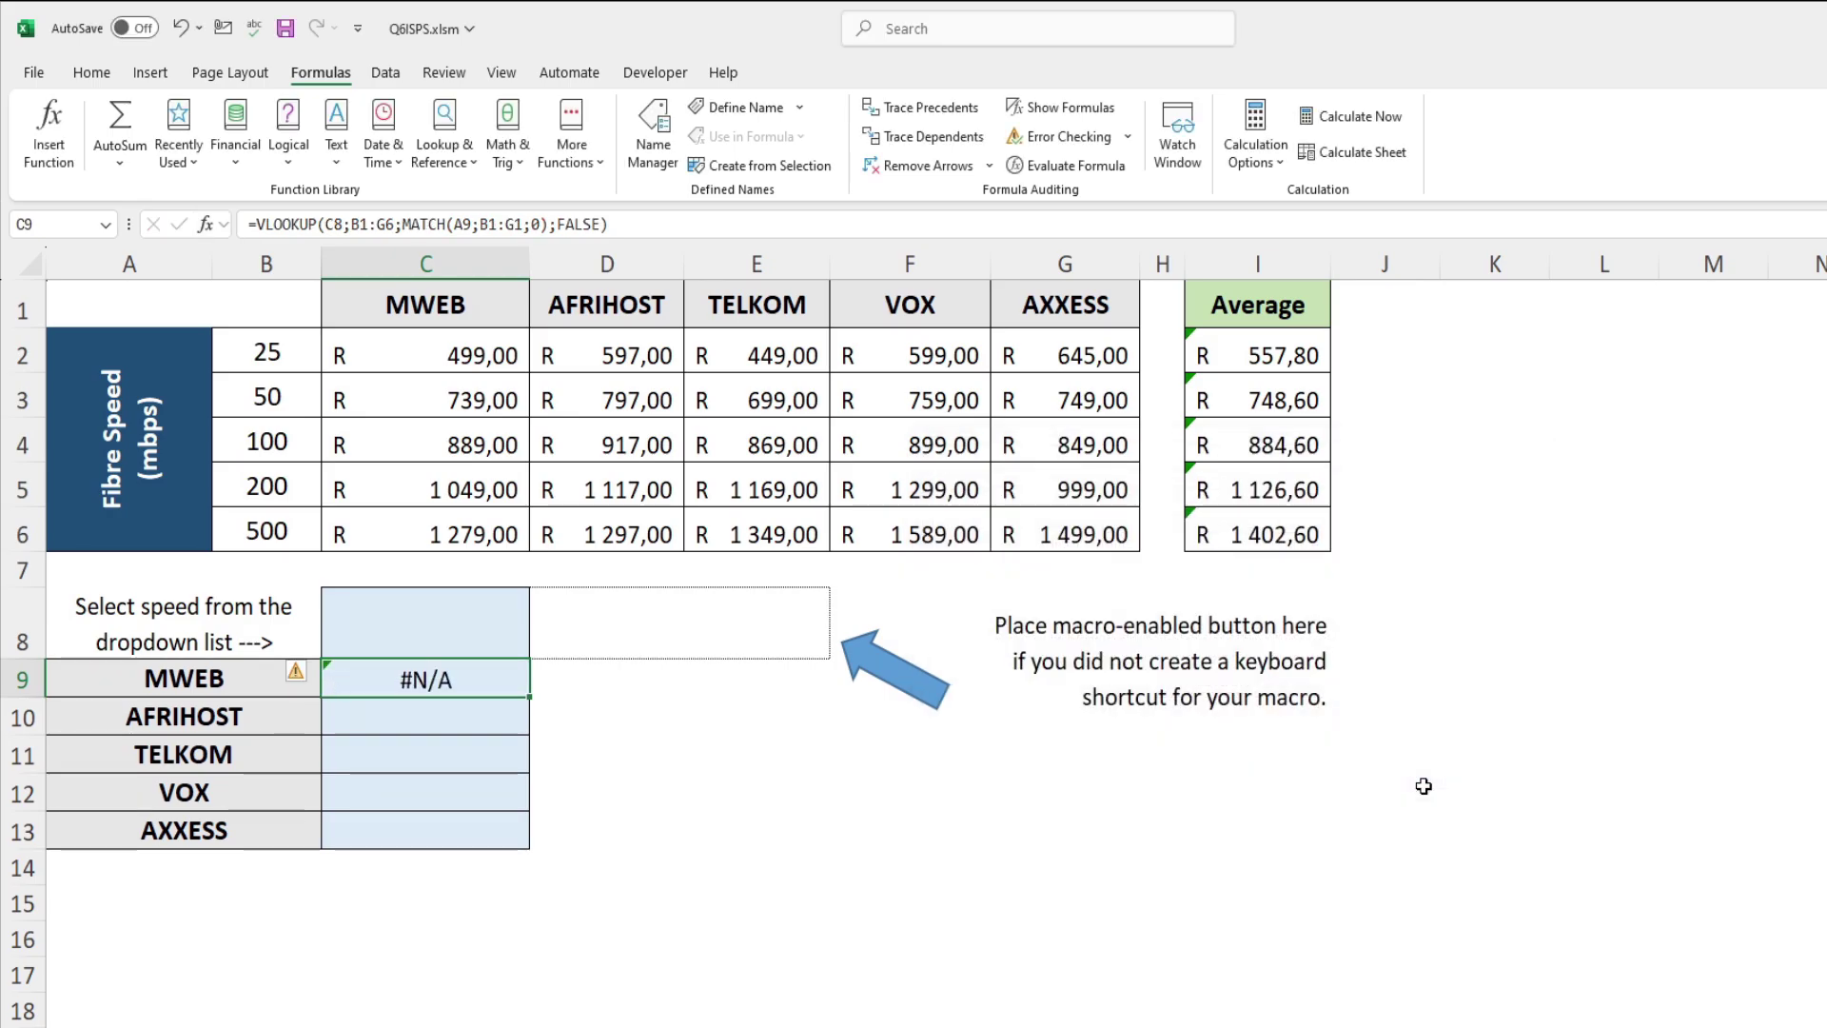
# Step: Try 25, 50, 200 and finally 500 mbps in C8, then select C9 to check its price
pyautogui.click(510, 648)
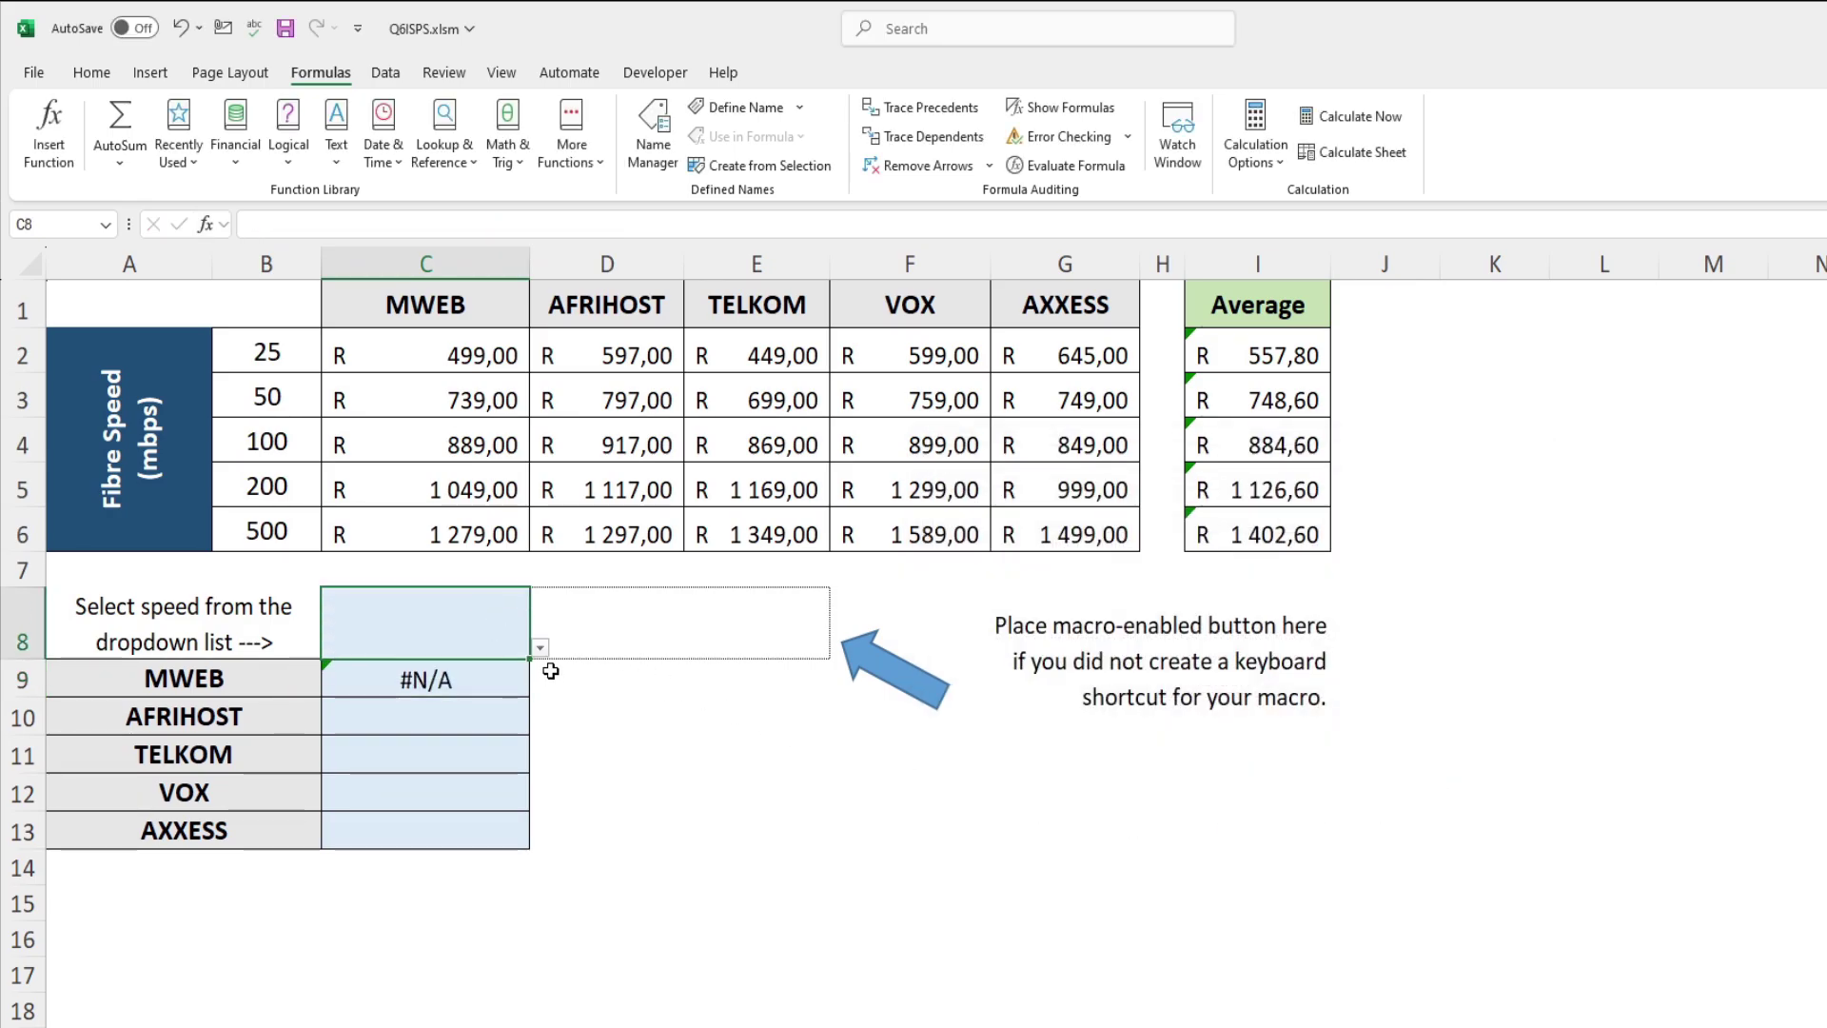
pyautogui.click(540, 647)
pyautogui.click(475, 665)
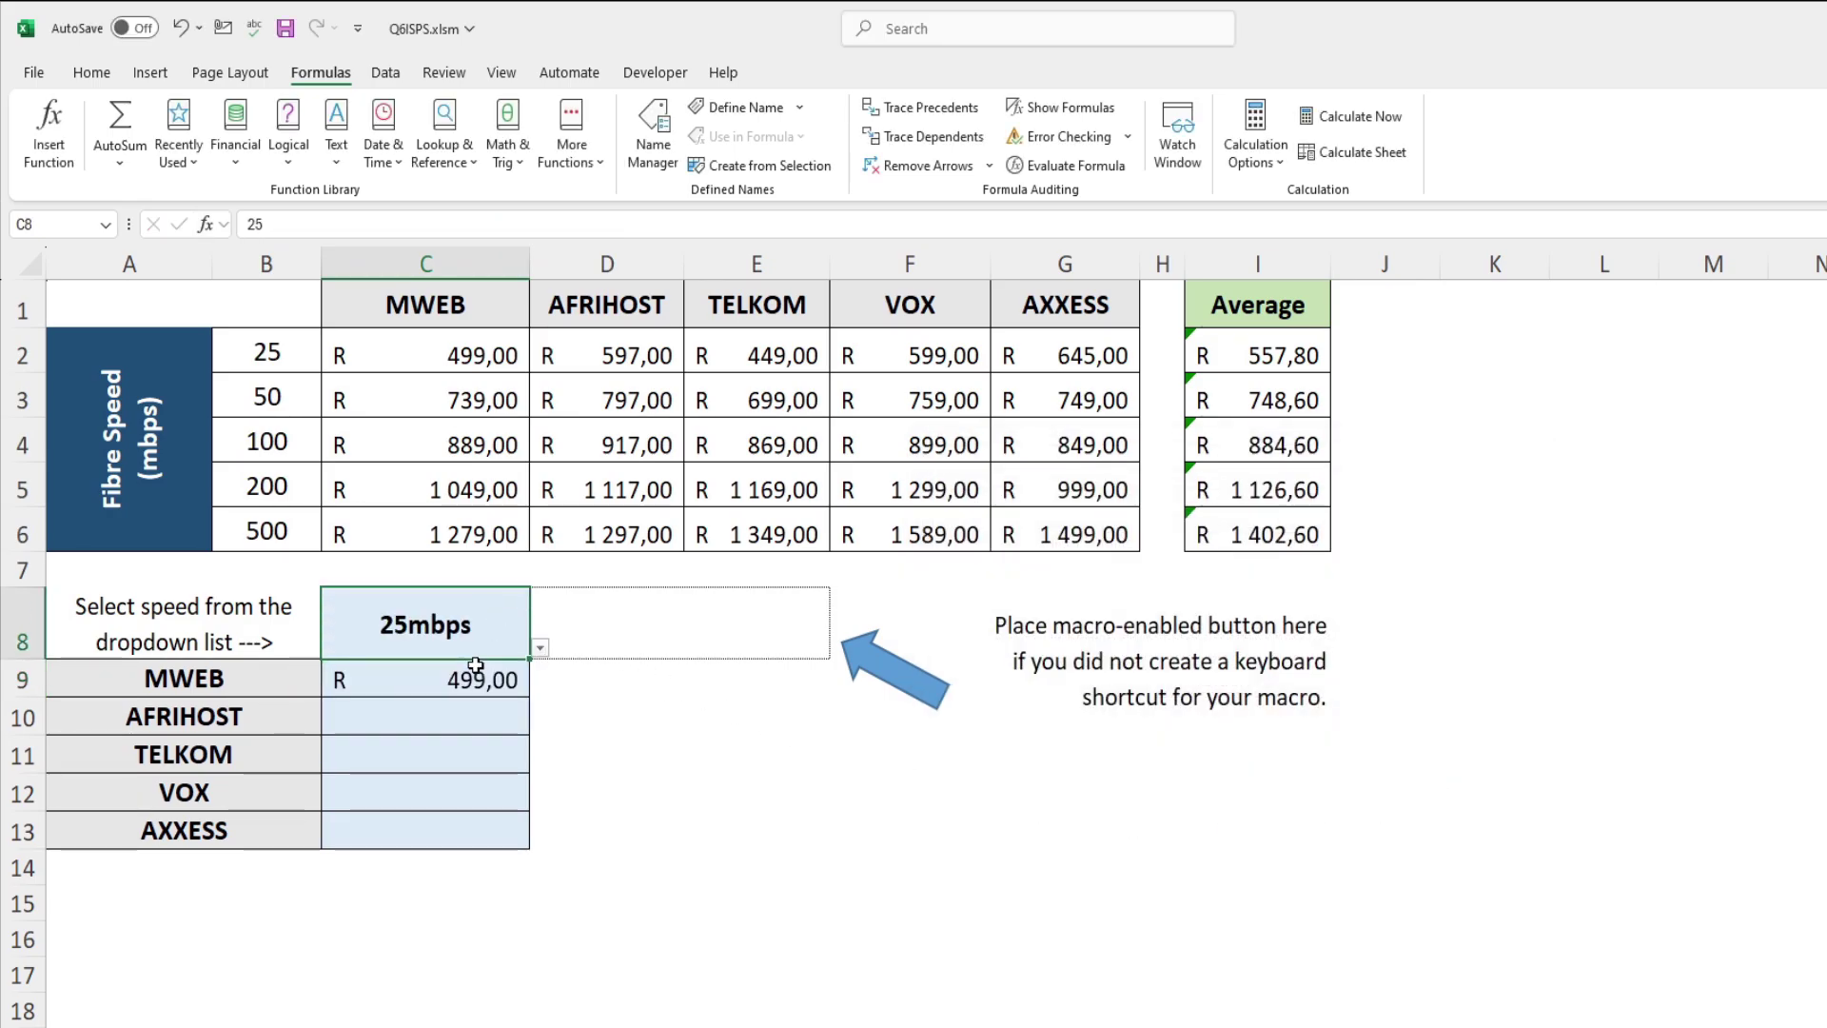
pyautogui.click(540, 647)
pyautogui.click(464, 689)
pyautogui.click(540, 647)
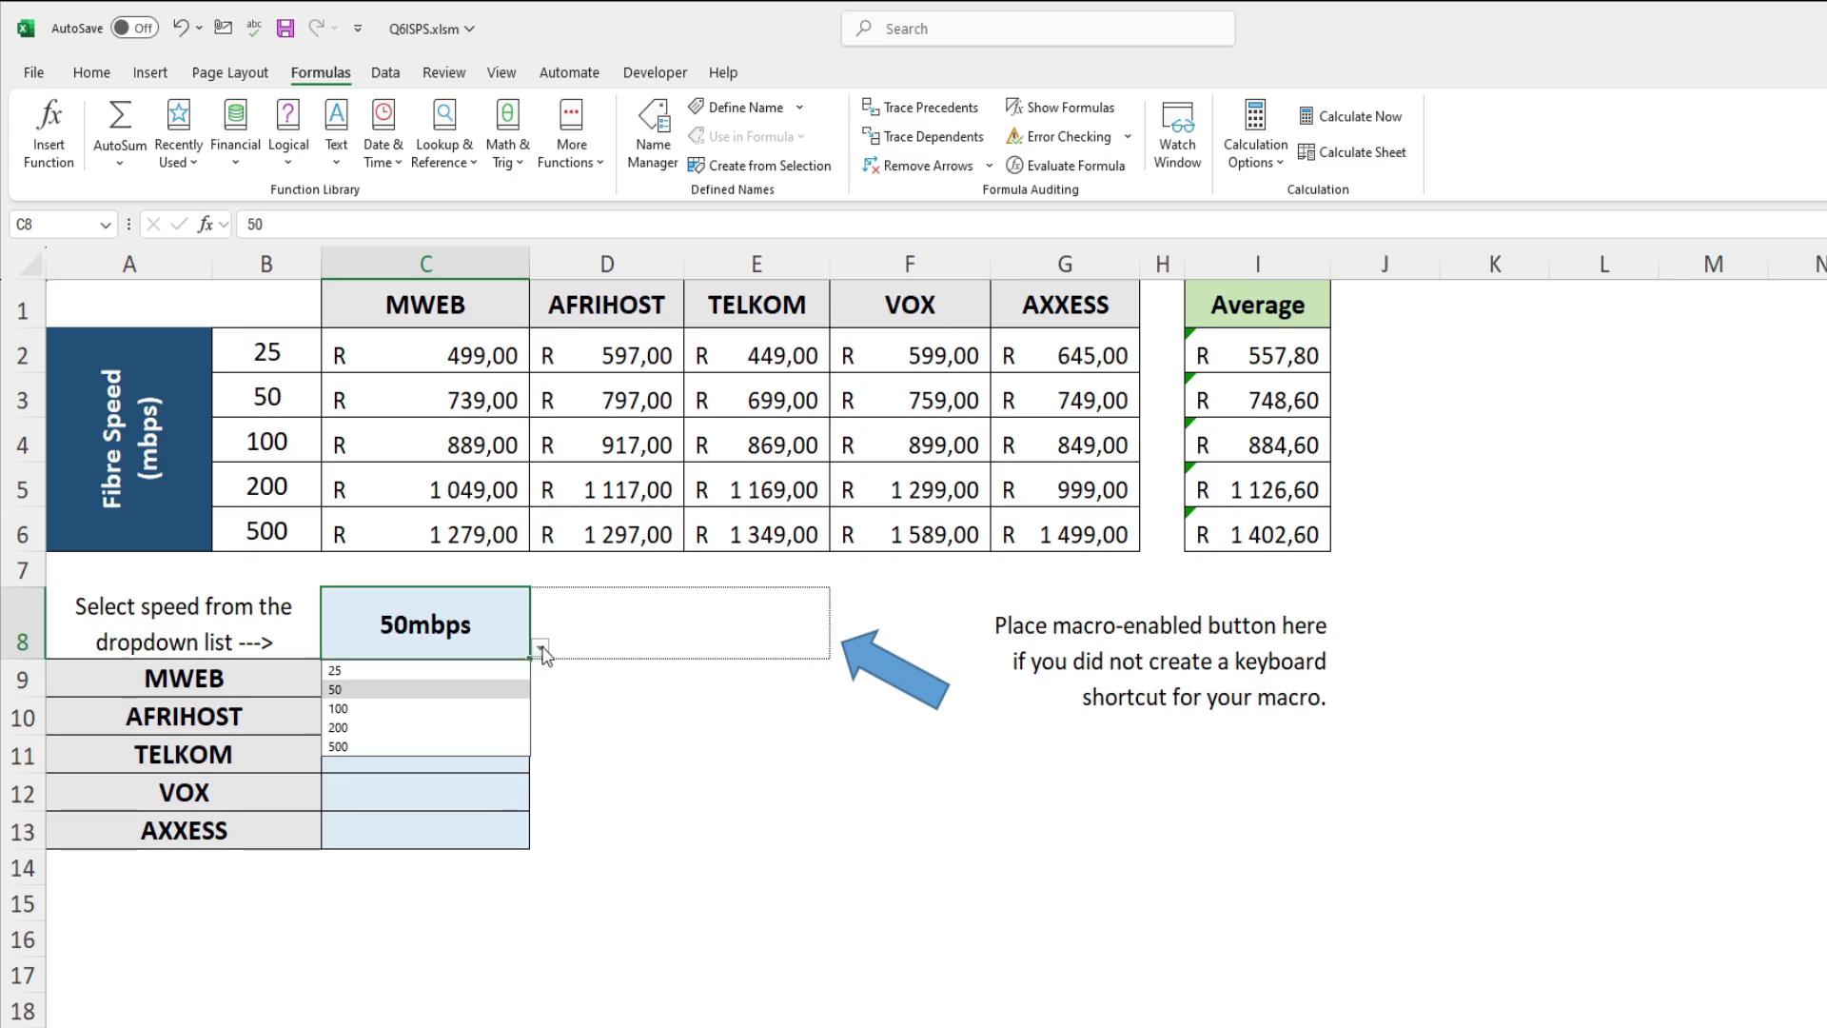
pyautogui.click(457, 727)
pyautogui.click(540, 647)
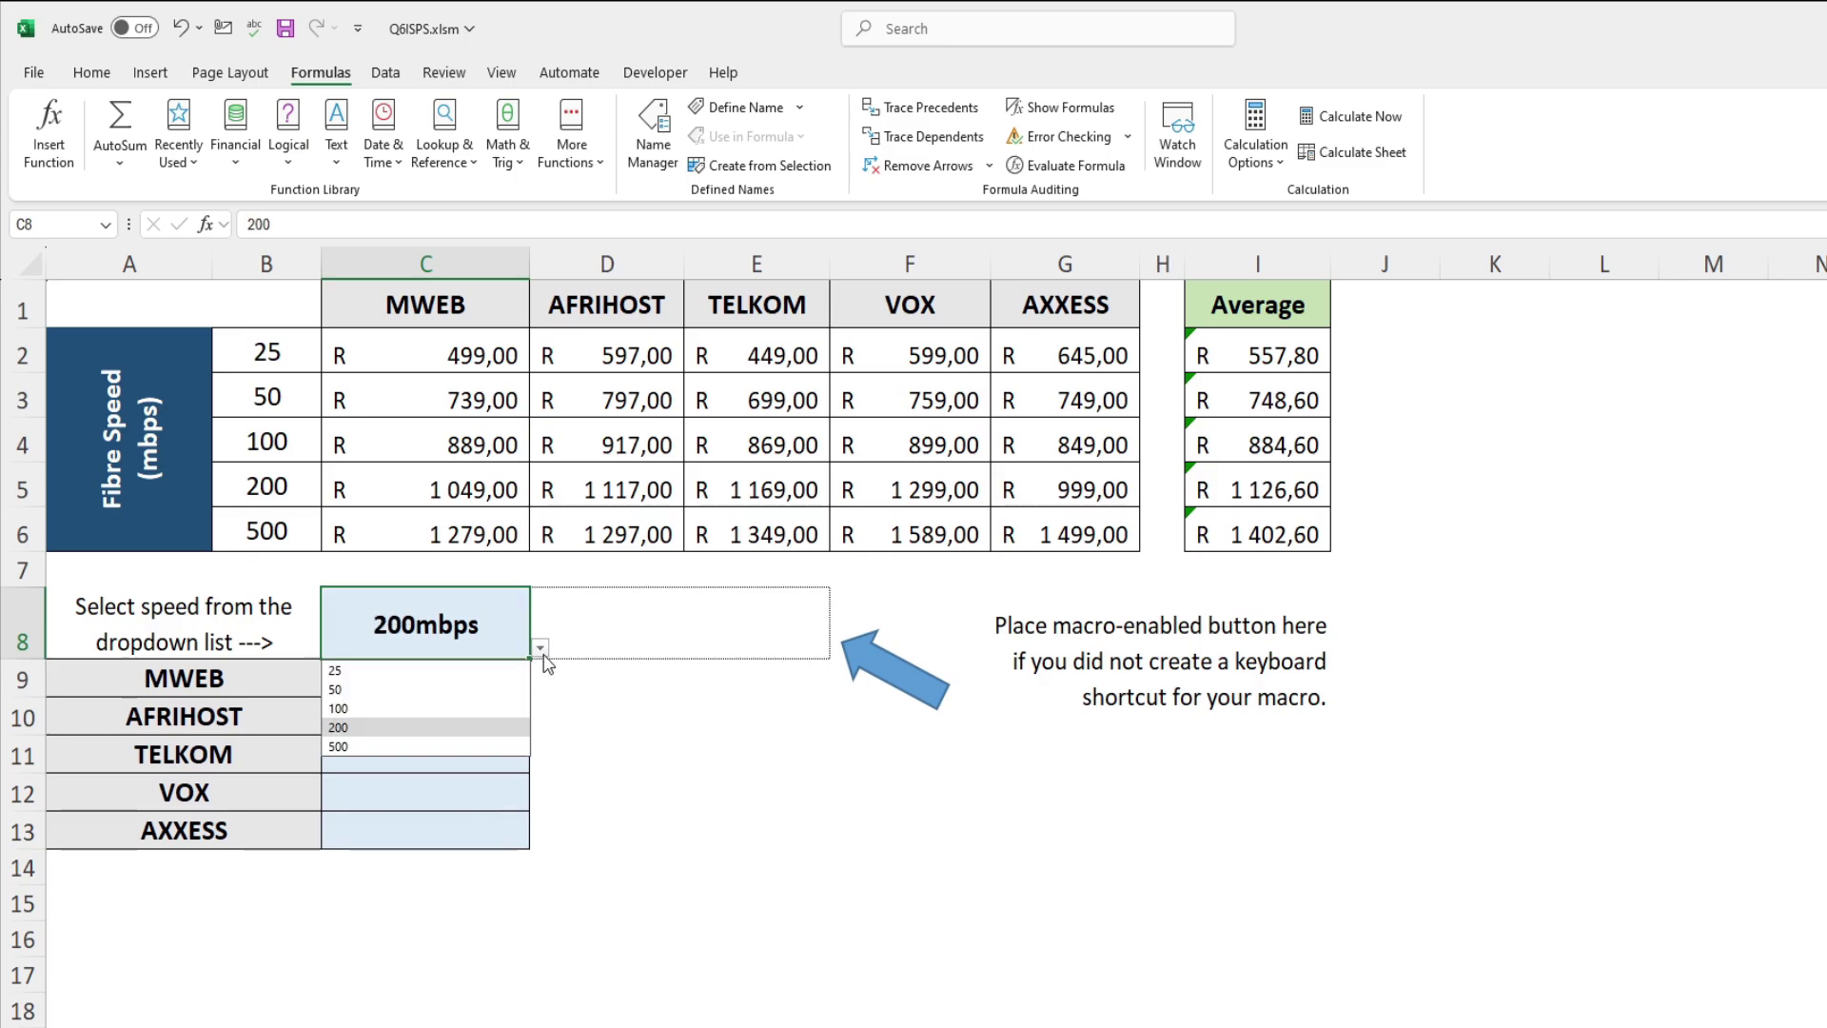
pyautogui.click(447, 746)
pyautogui.click(499, 681)
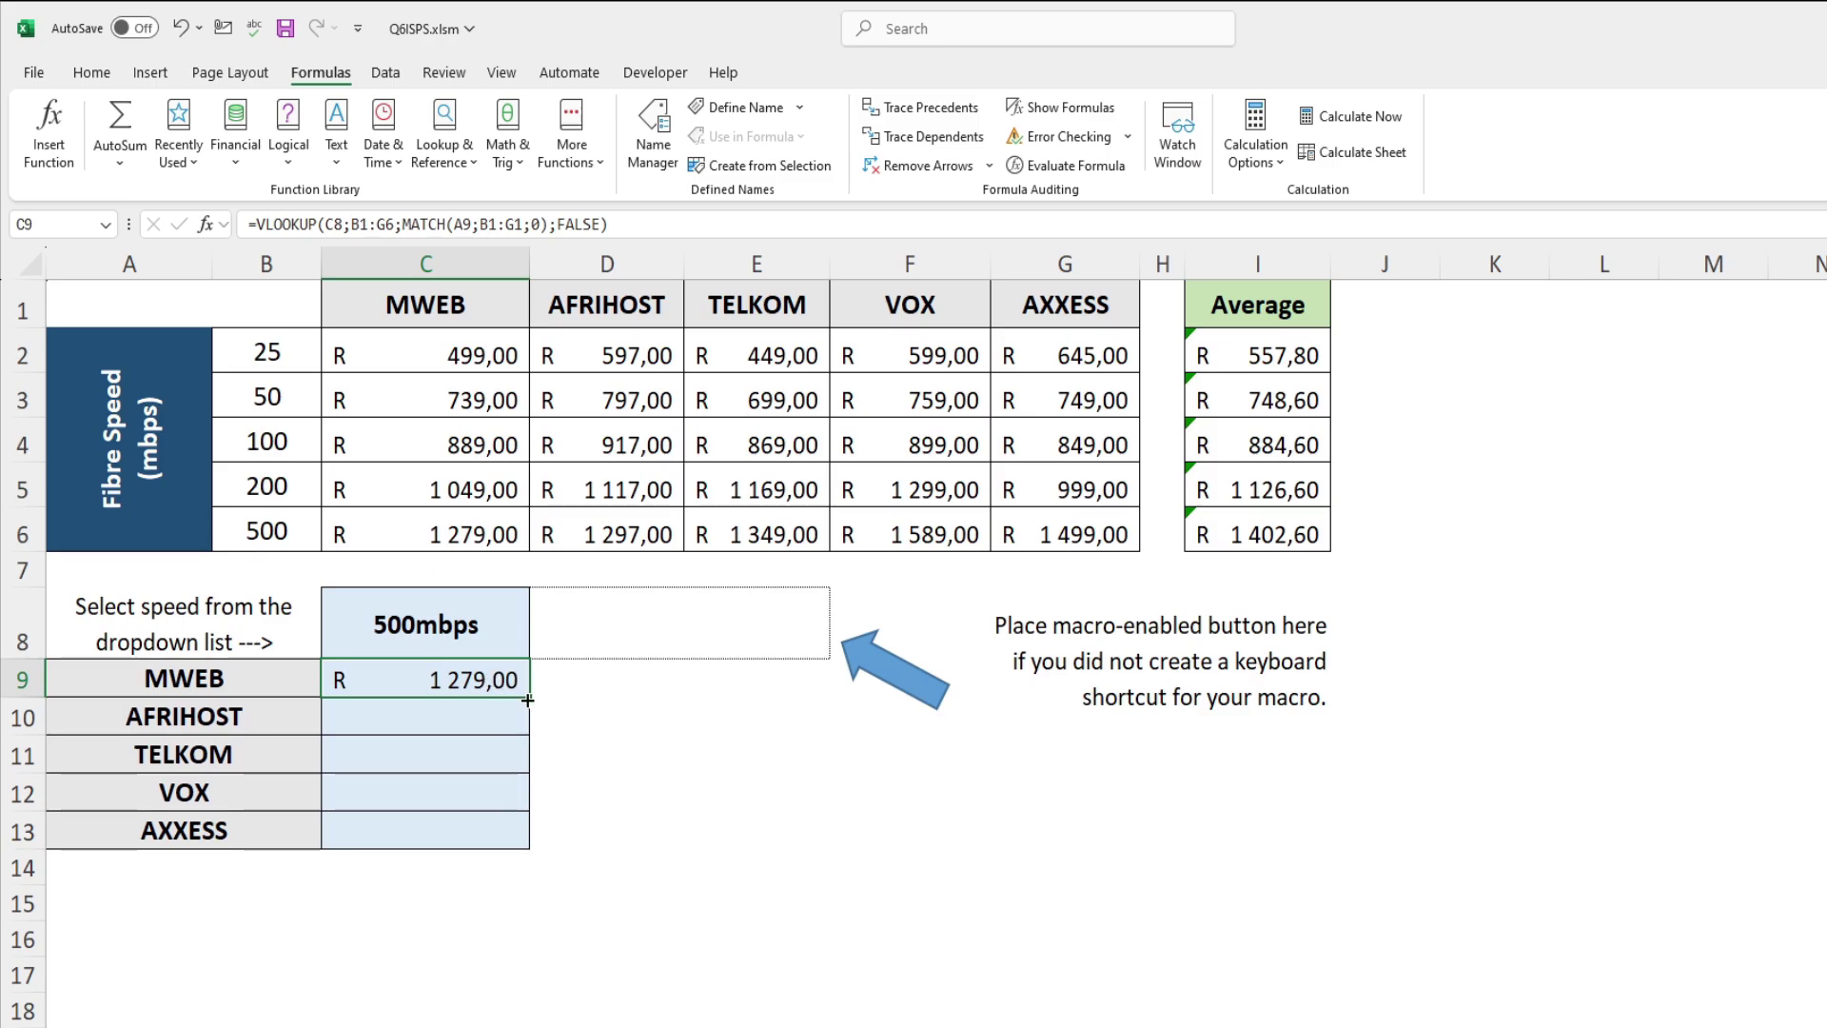
pyautogui.moveTo(528, 700); pyautogui.dragTo(527, 847)
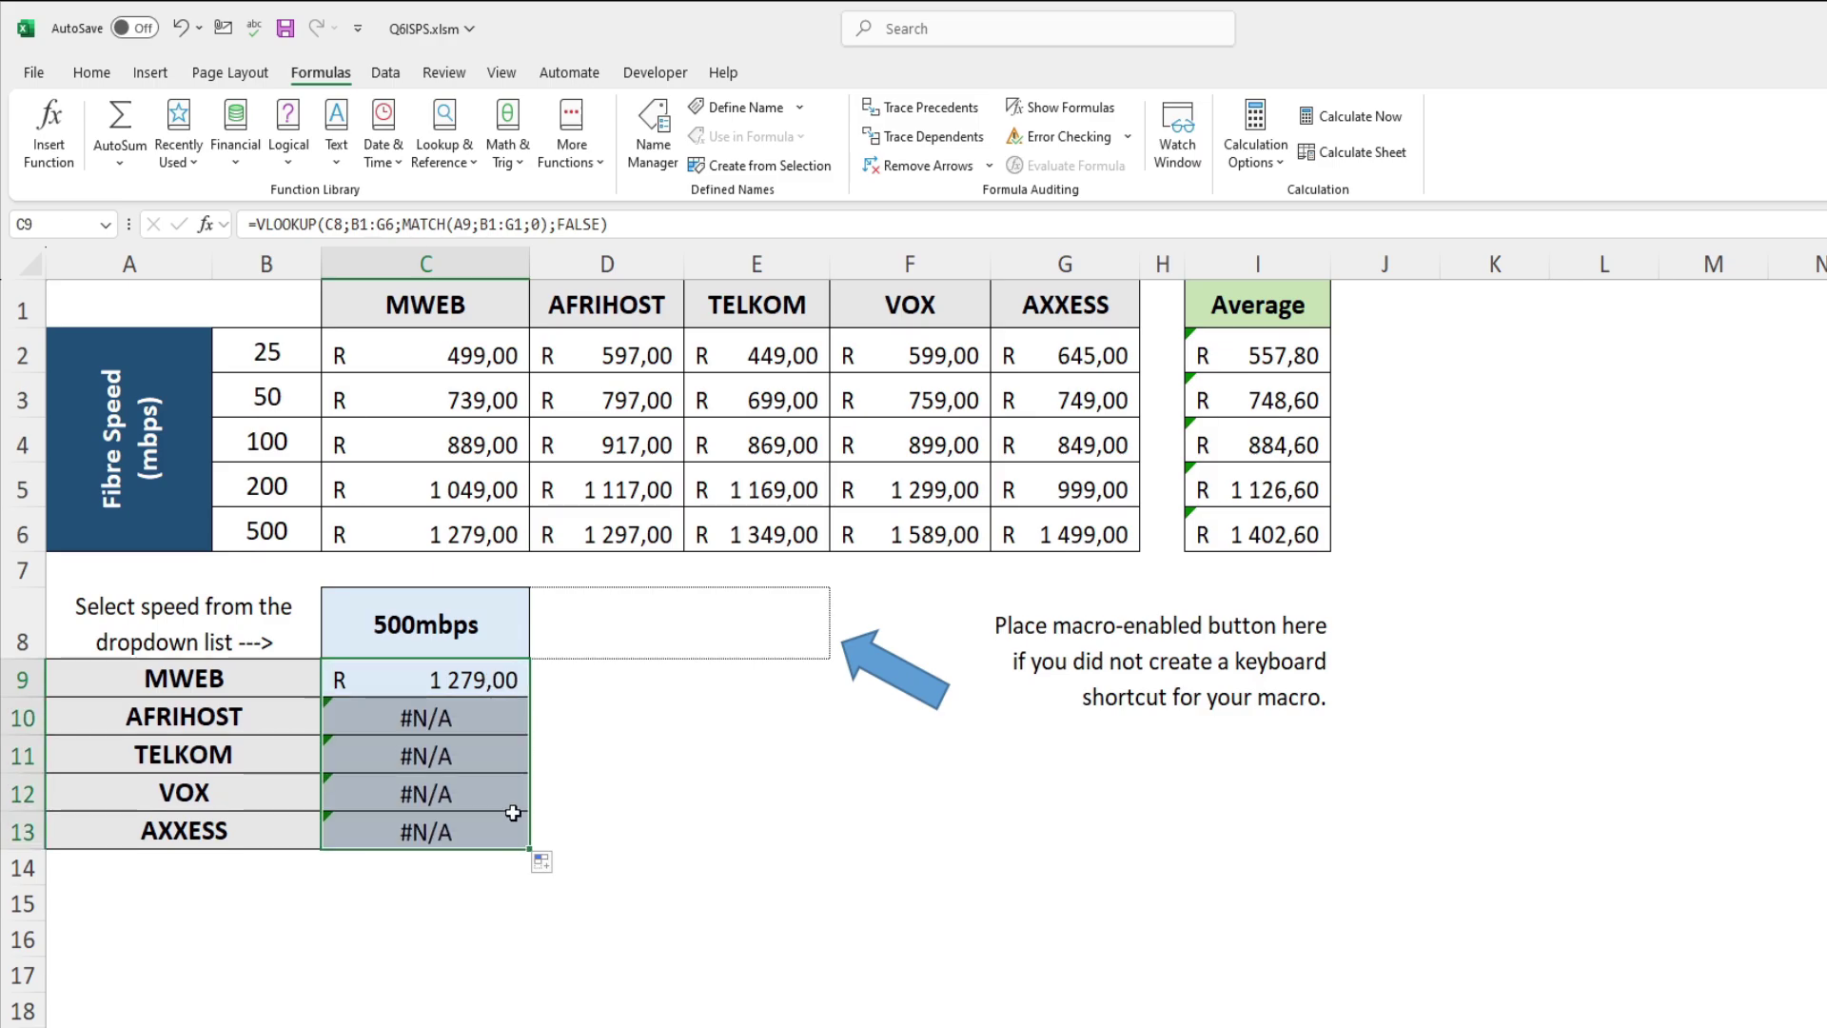
pyautogui.click(503, 722)
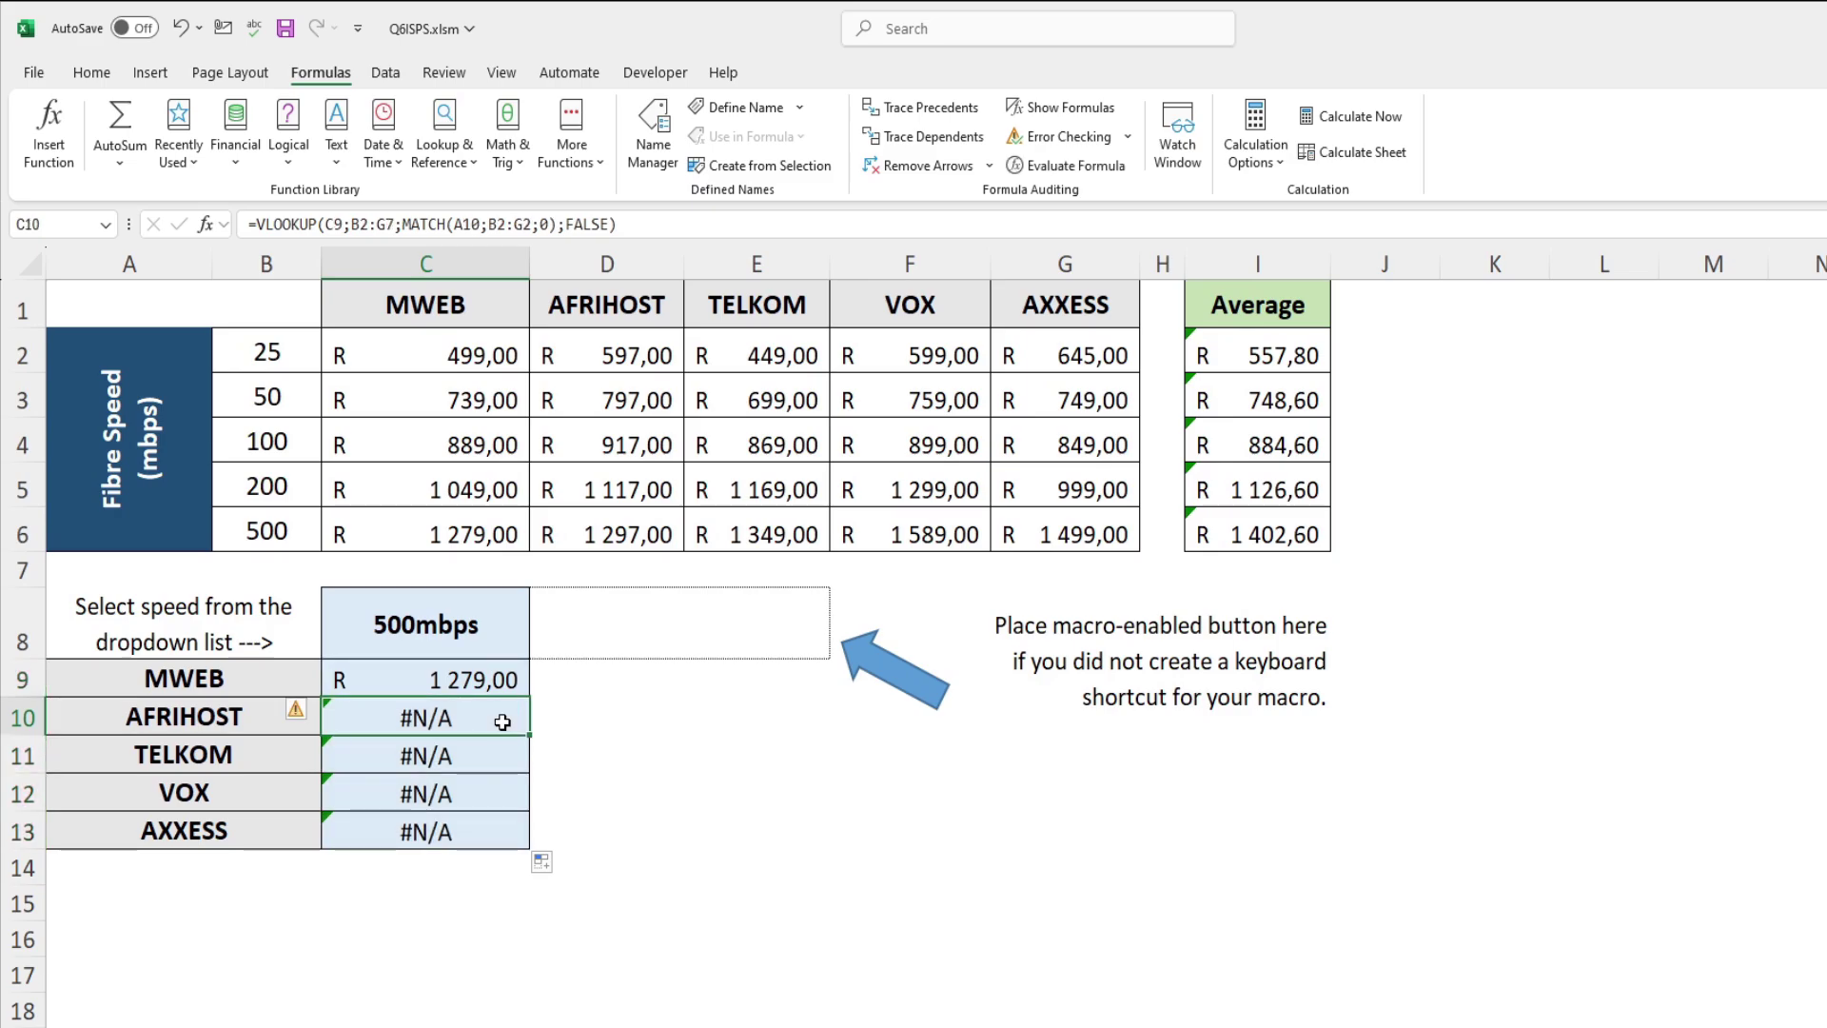
pyautogui.moveTo(502, 722); pyautogui.dragTo(499, 857)
pyautogui.press('Delete')
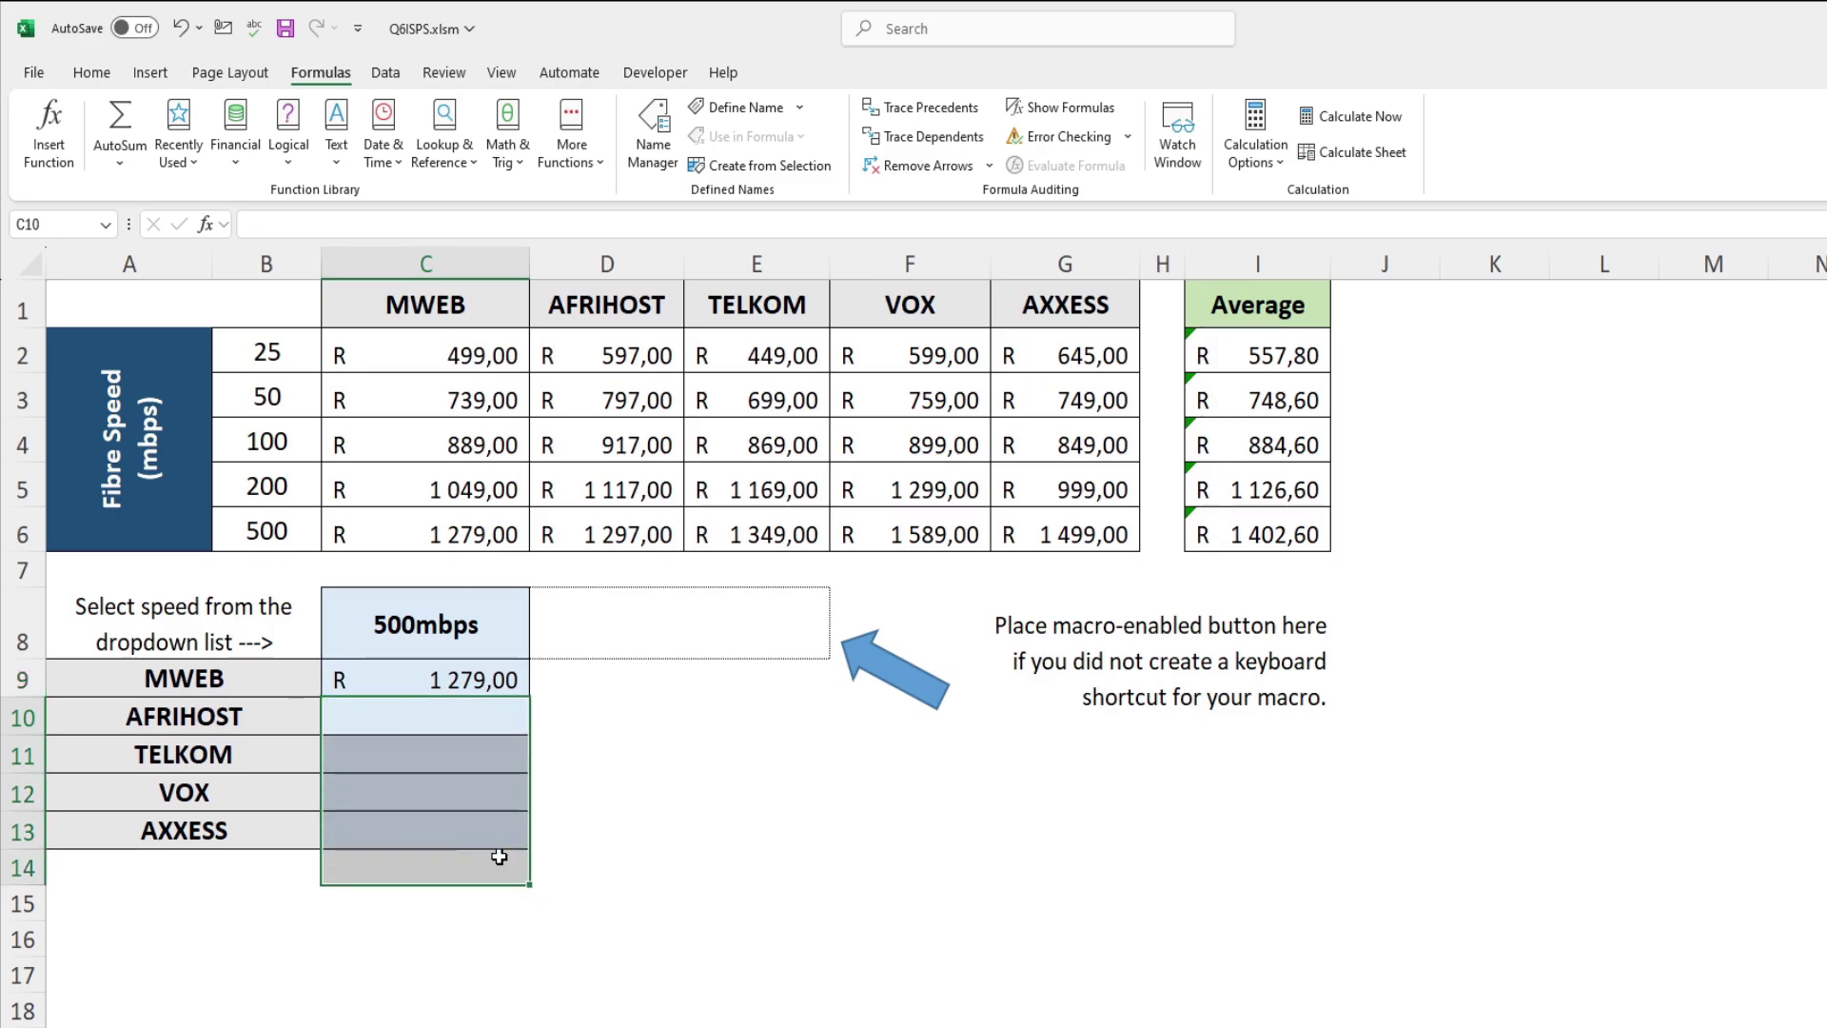
pyautogui.click(501, 673)
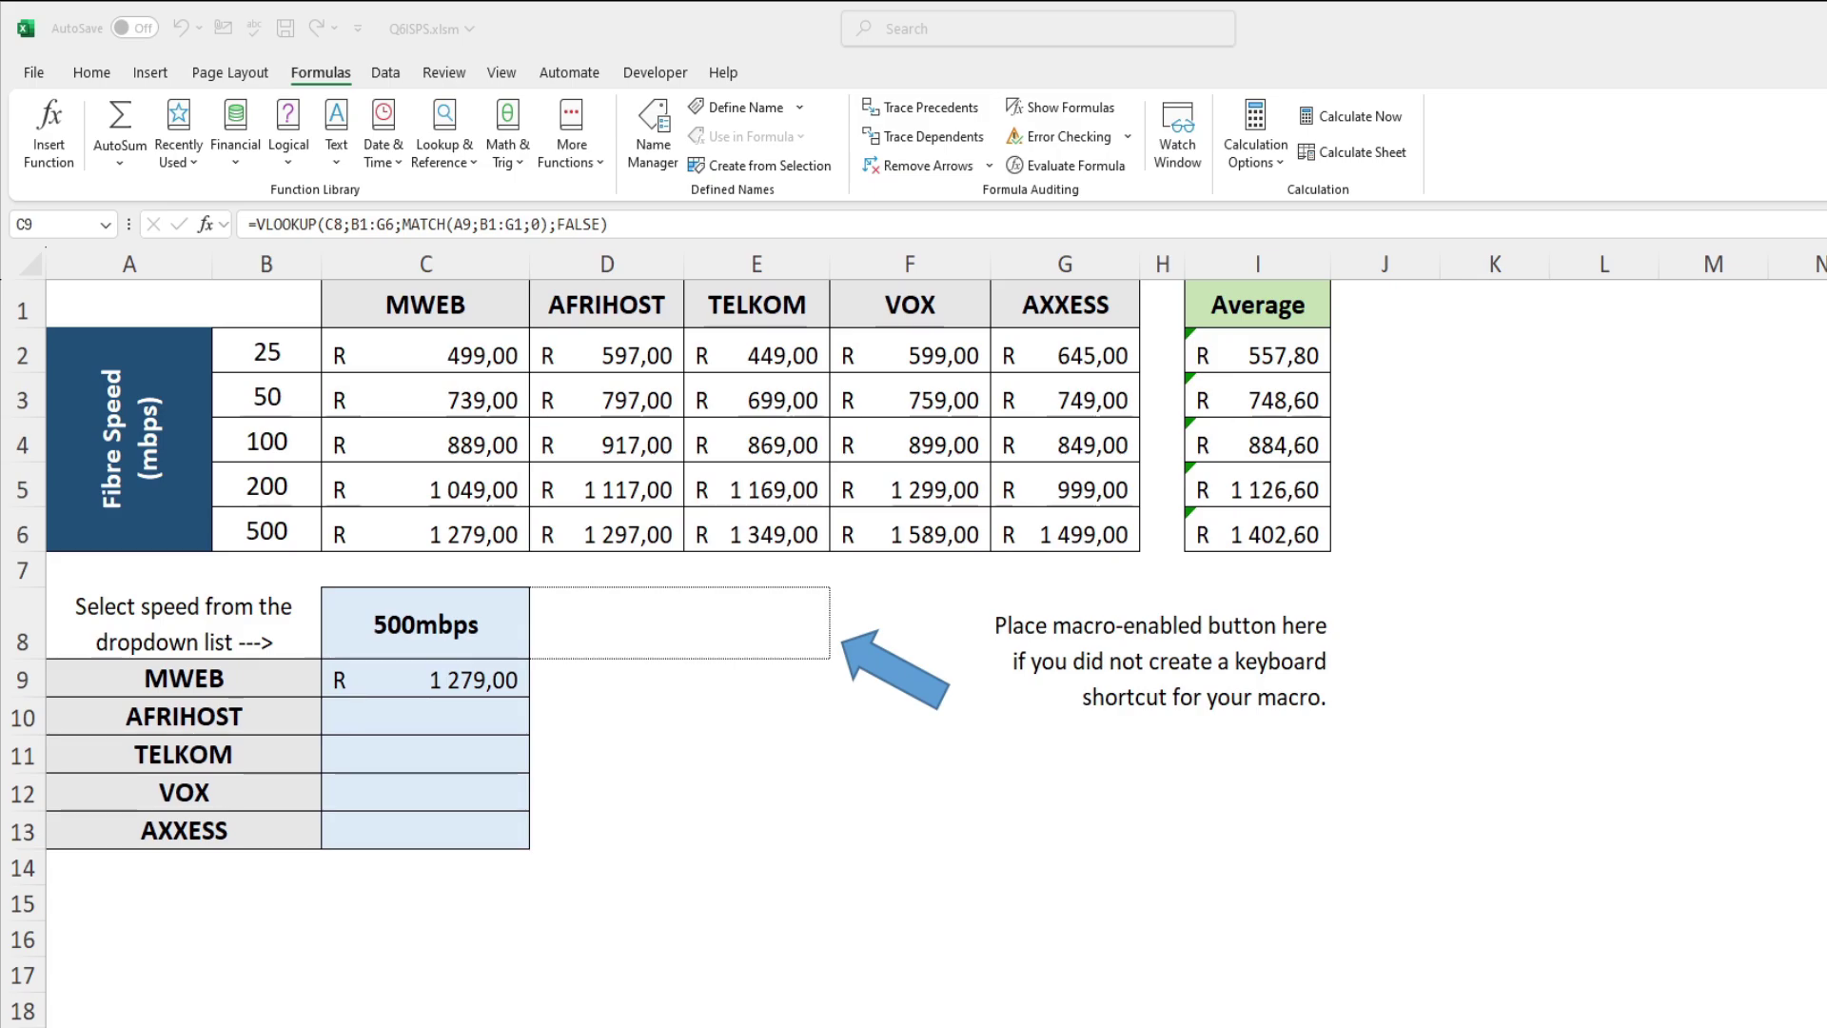
# Step: Select rows 1 to 6 and bring up question 6.8 in the exam PDF
pyautogui.click(624, 1025)
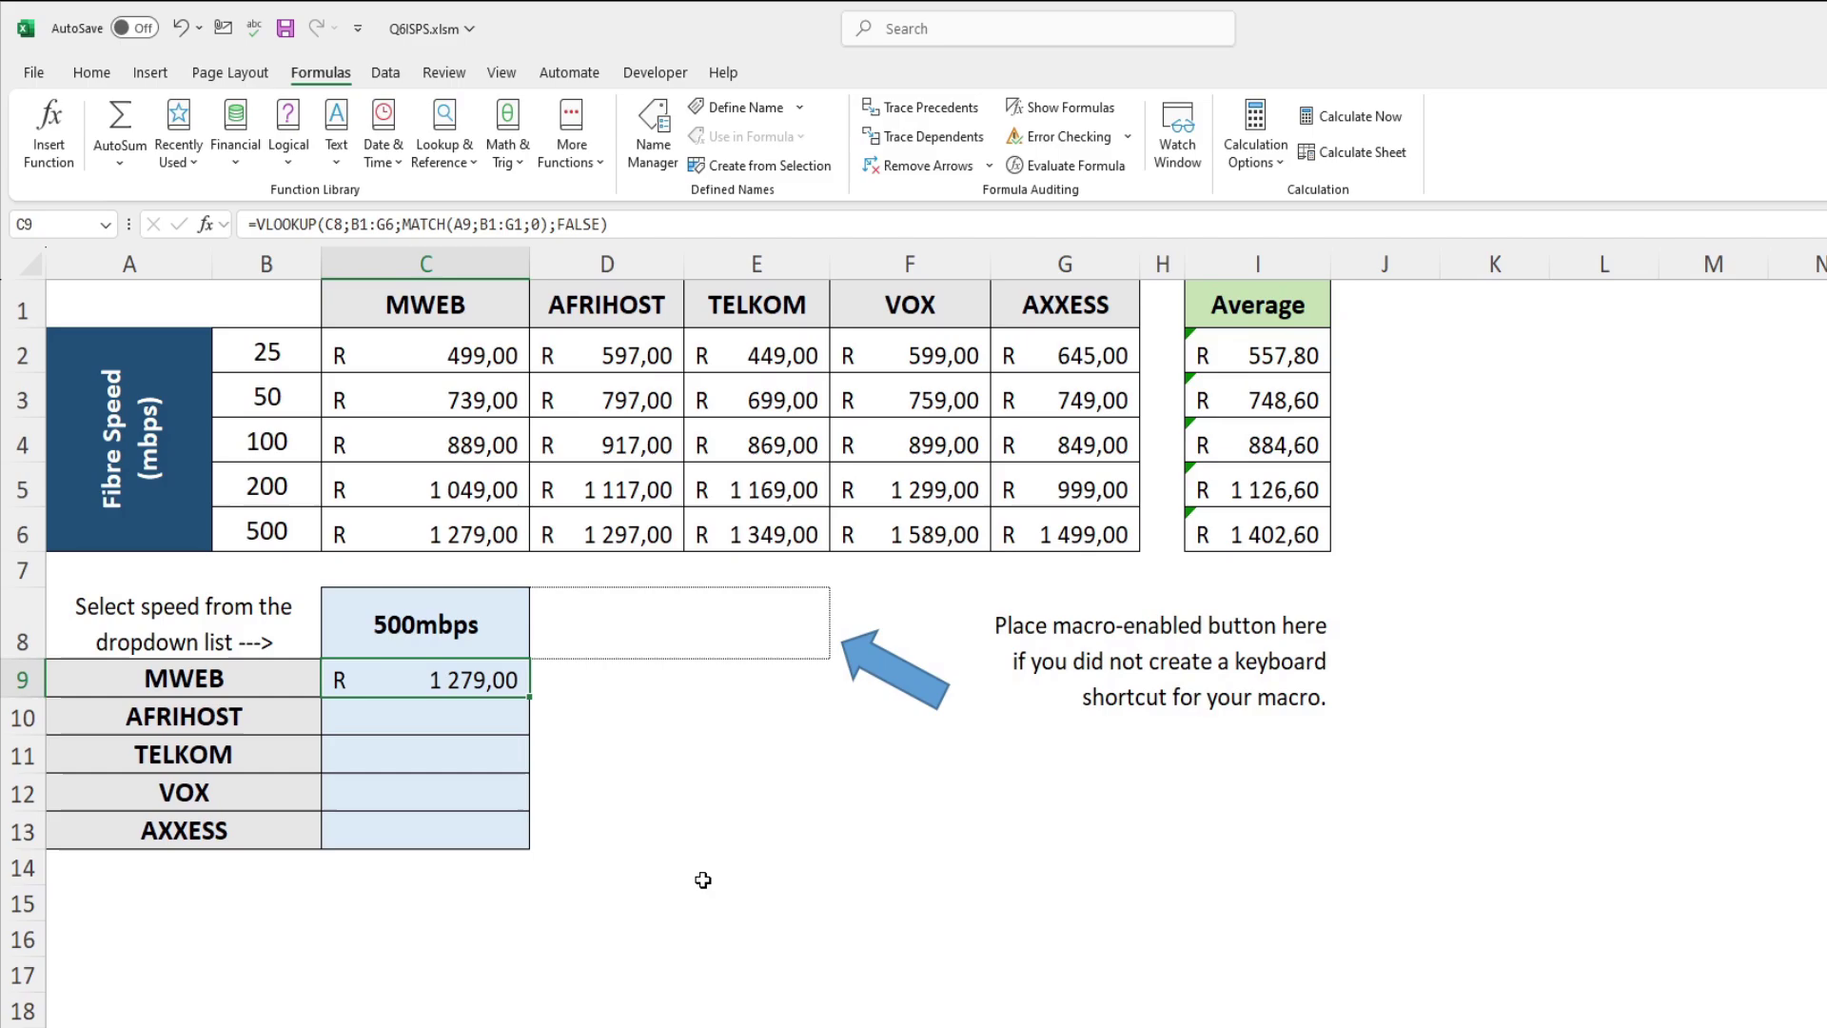
pyautogui.click(12, 307)
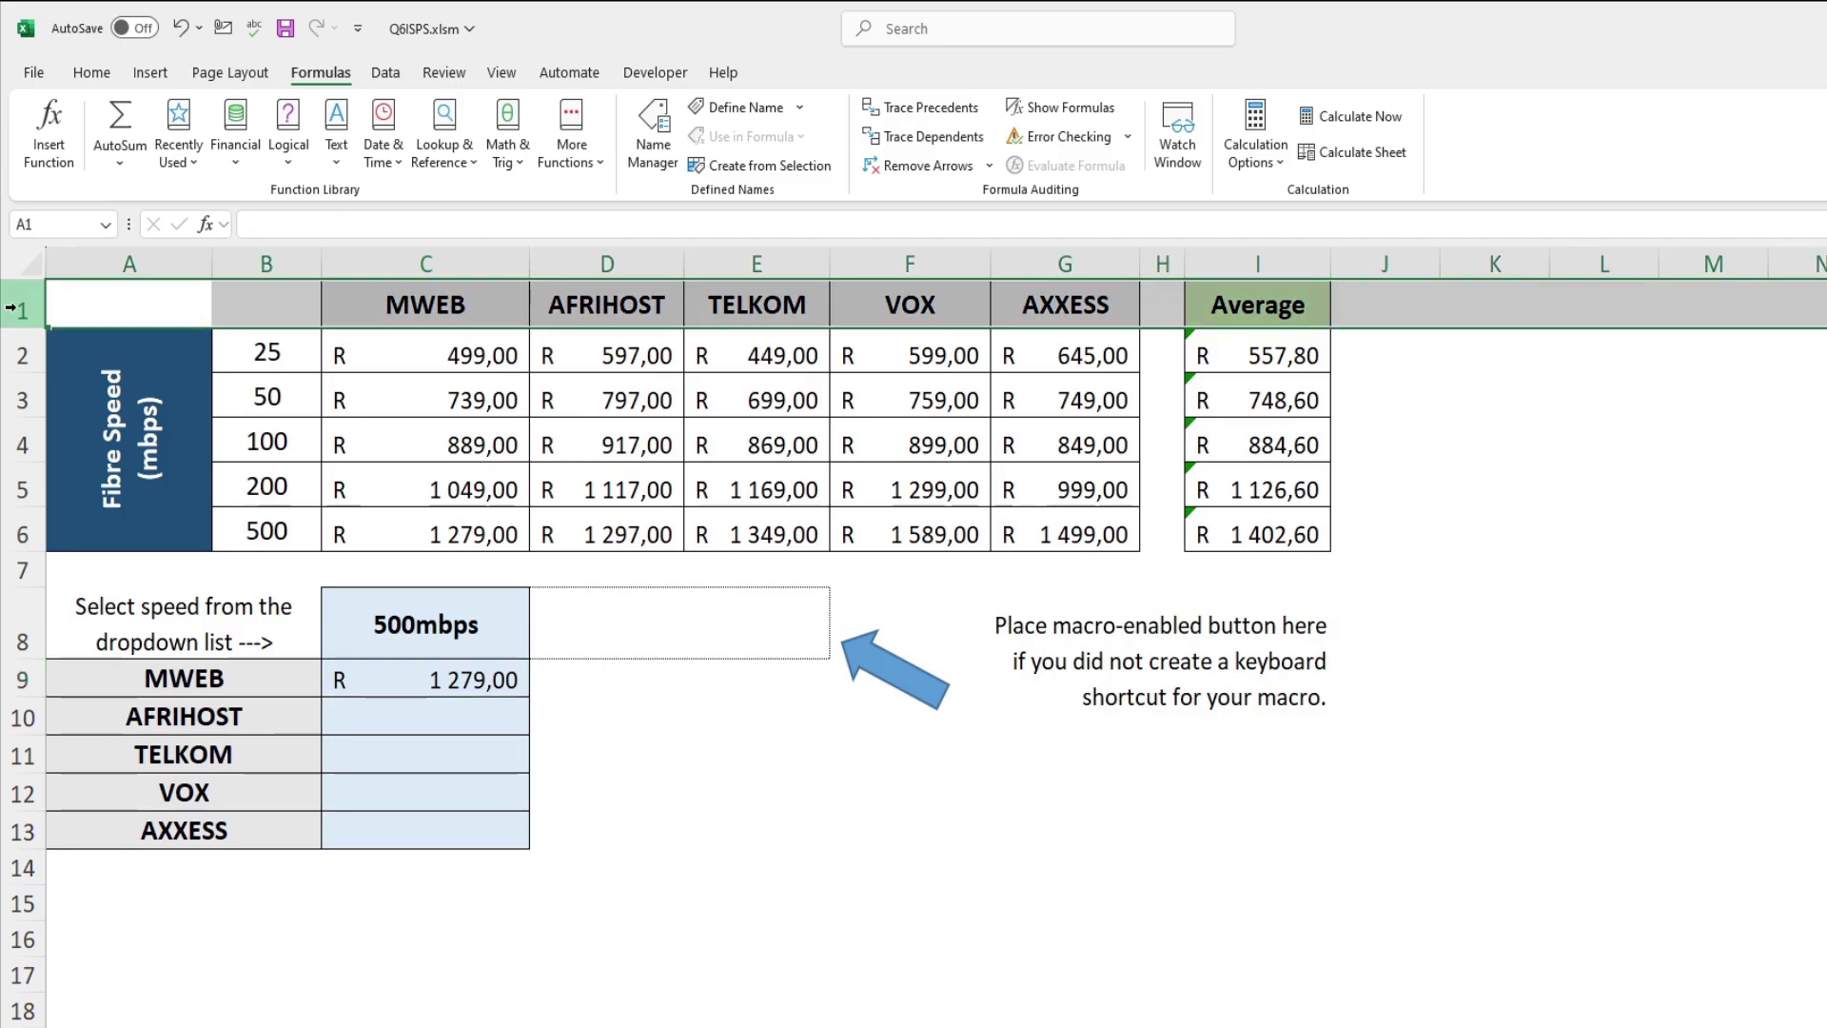
pyautogui.moveTo(11, 340); pyautogui.dragTo(6, 533)
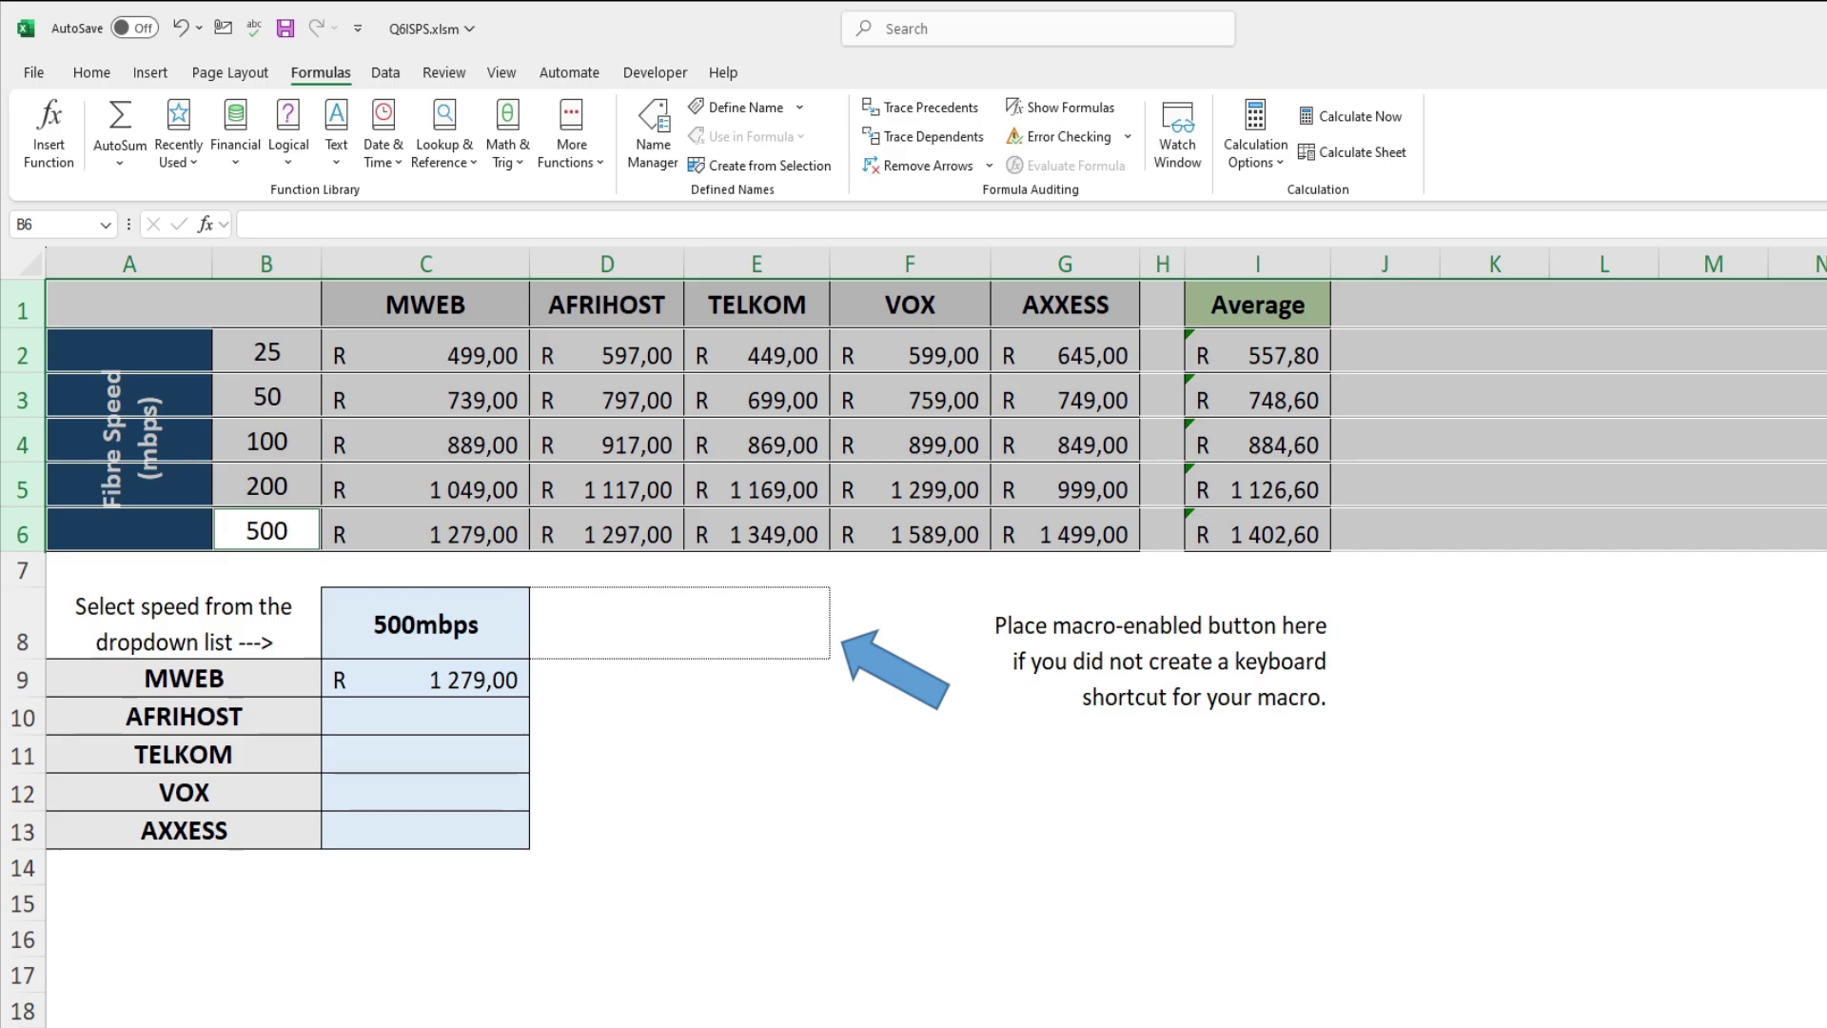
pyautogui.hotkey('alt', 'Tab')
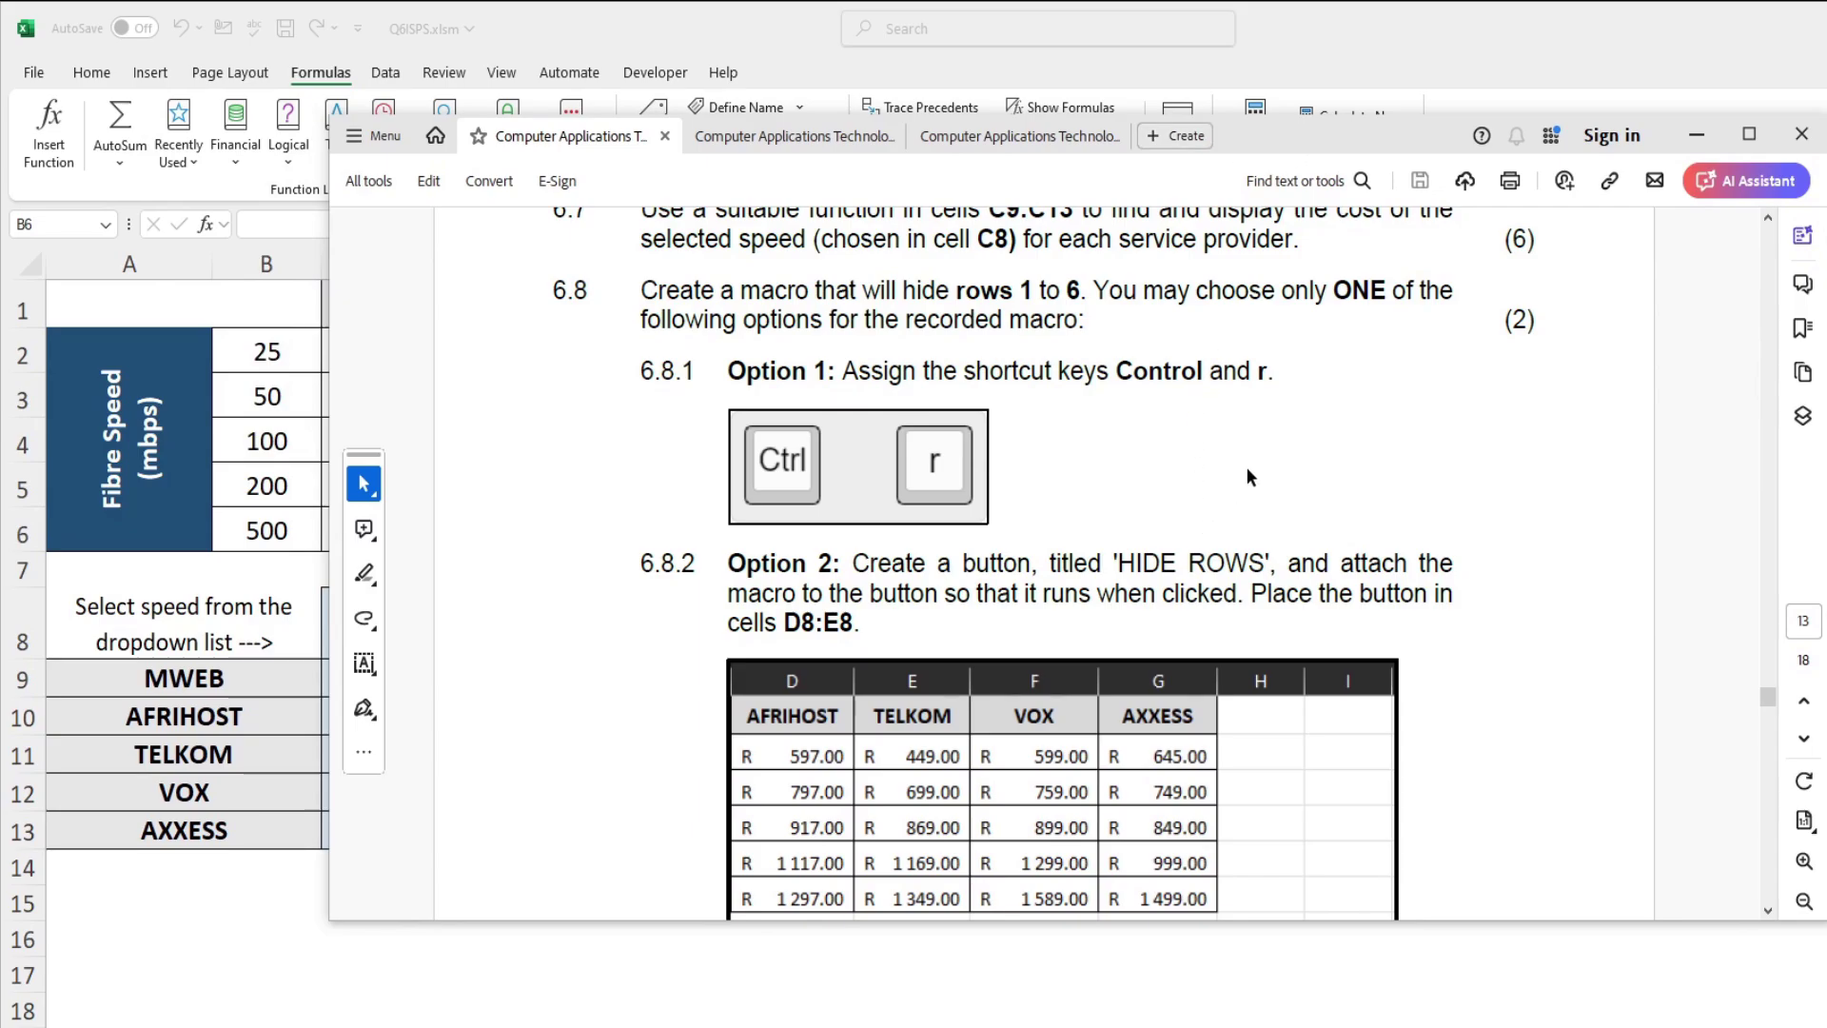
# Step: Read down to the HIDE ROWS button example in the question paper, then return to Excel
pyautogui.click(1768, 911)
pyautogui.click(1768, 912)
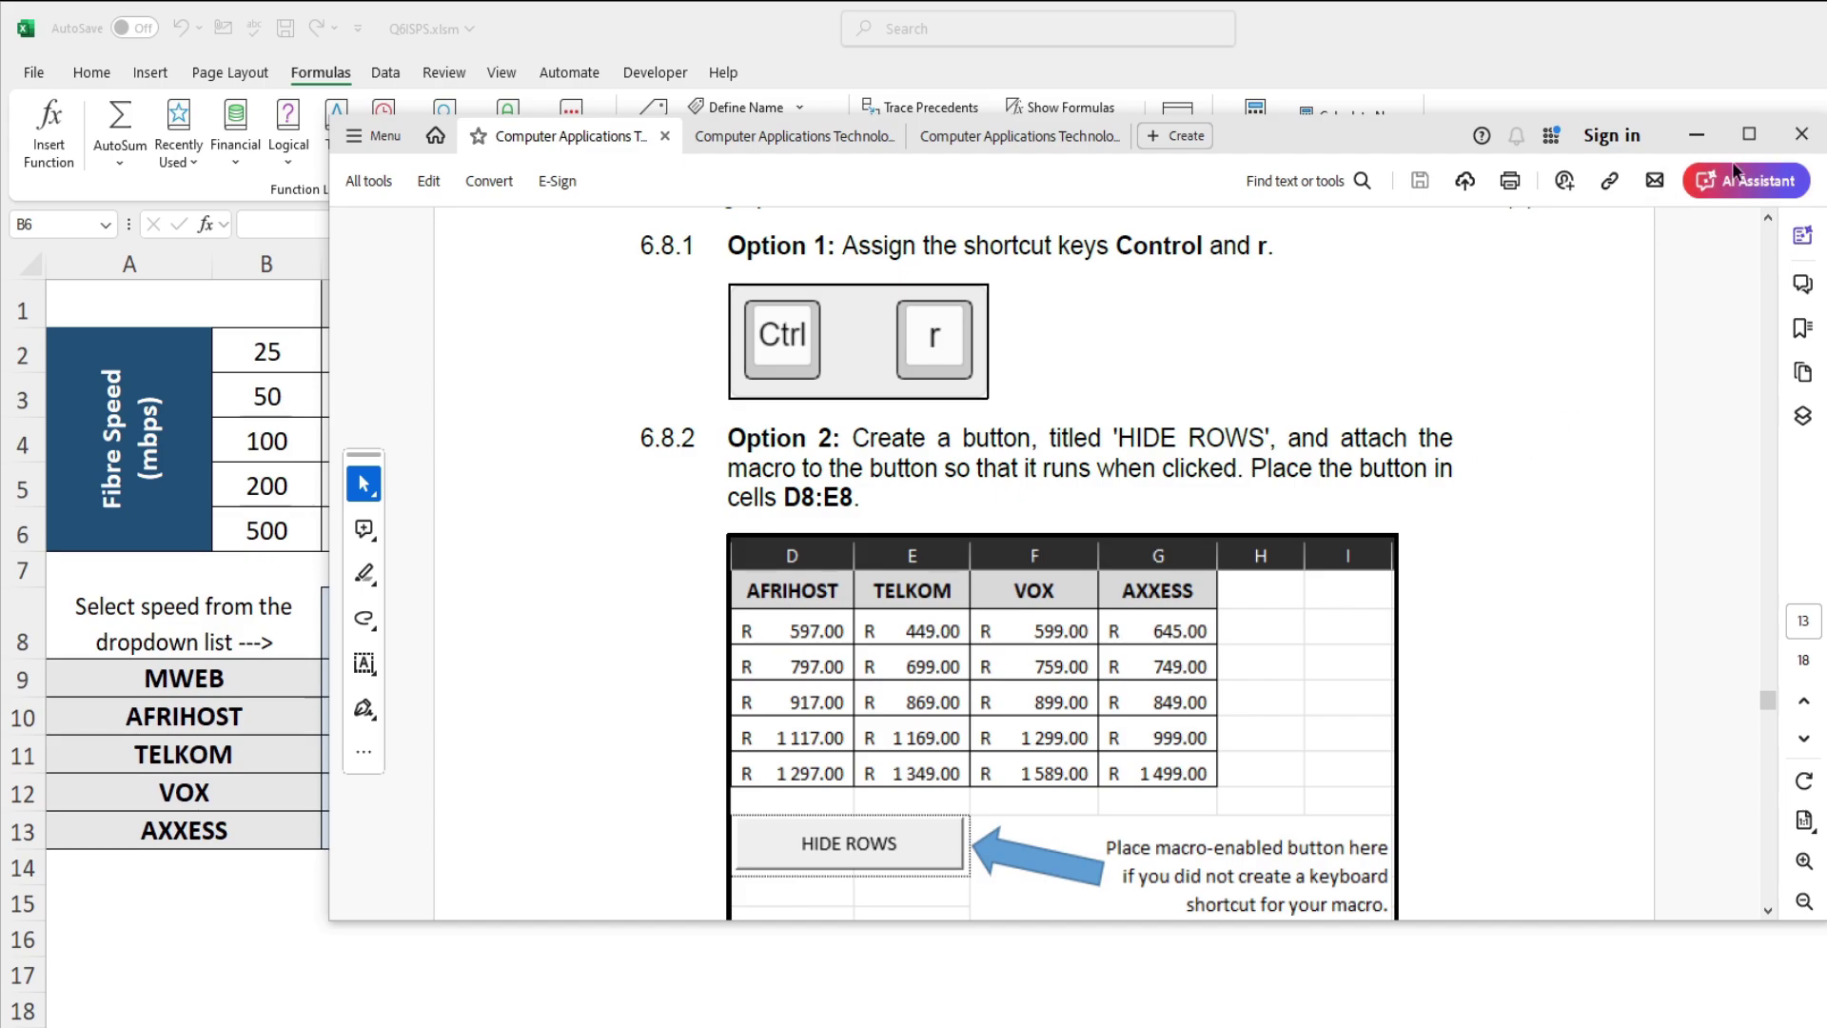
pyautogui.hotkey('alt', 'Tab')
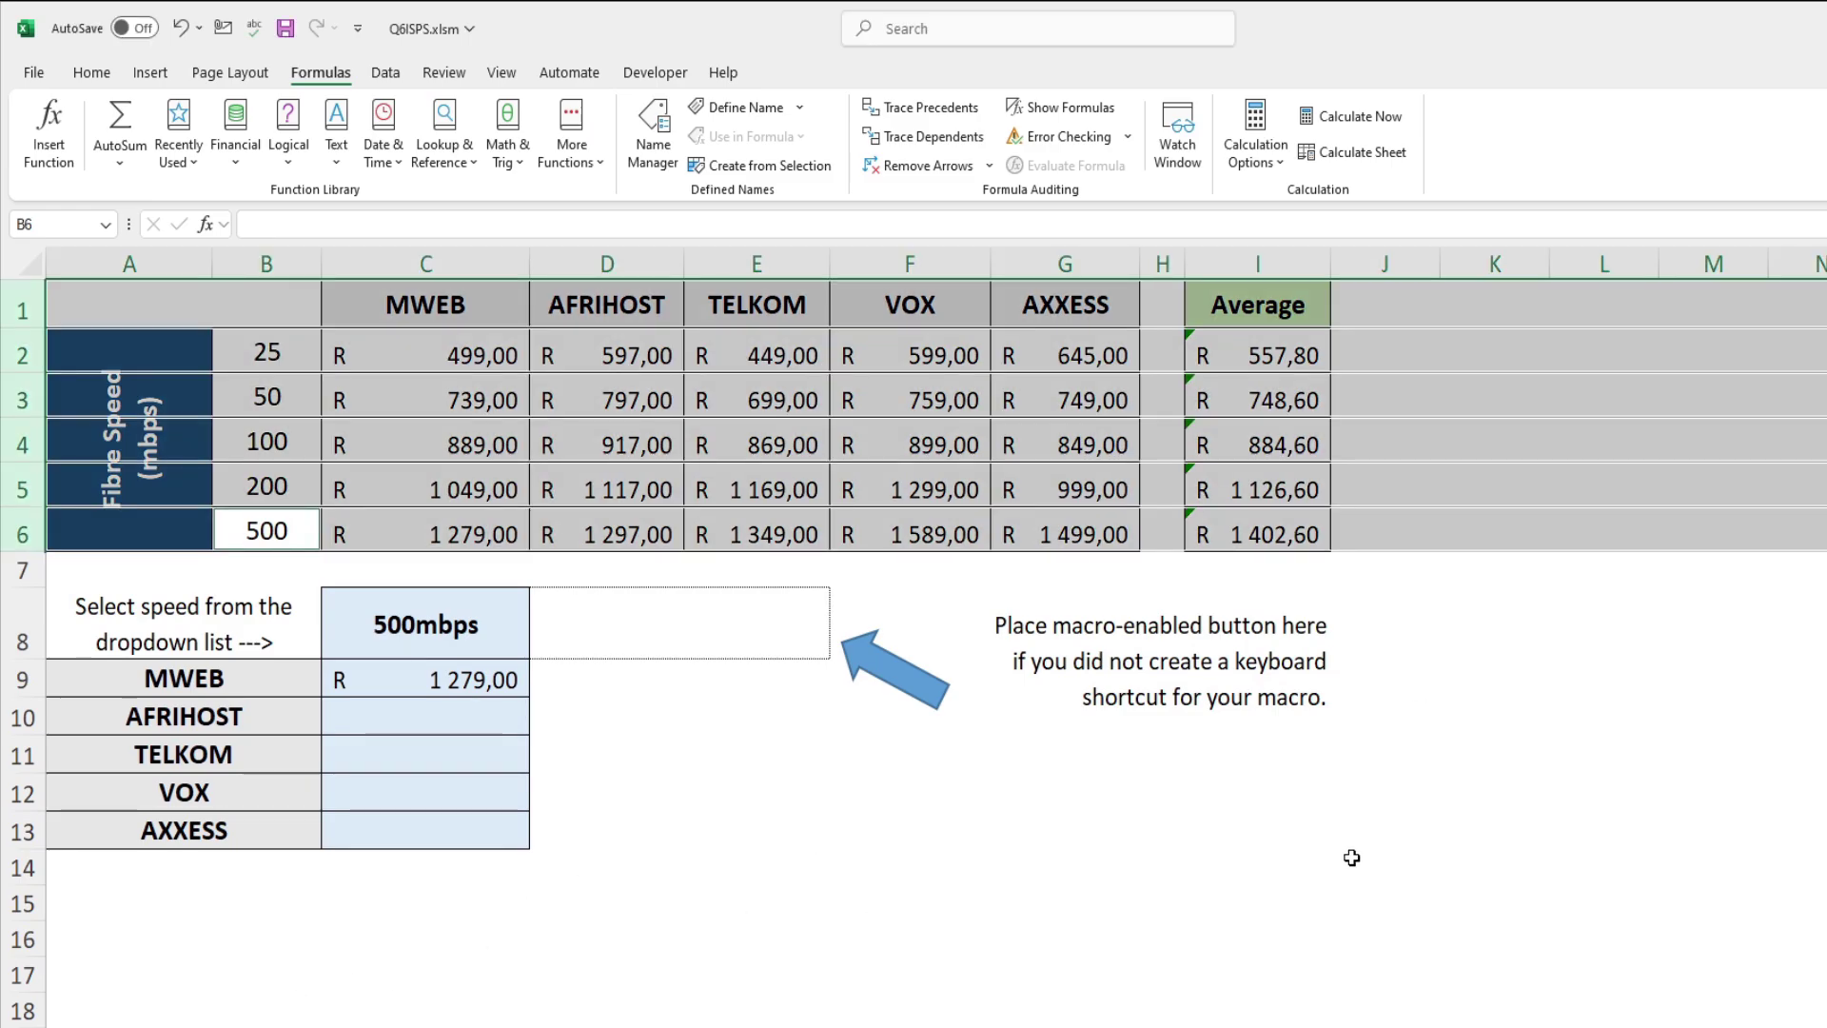
# Step: Select D8, then check the Developer tab's Macros list and close it without running anything
pyautogui.click(746, 614)
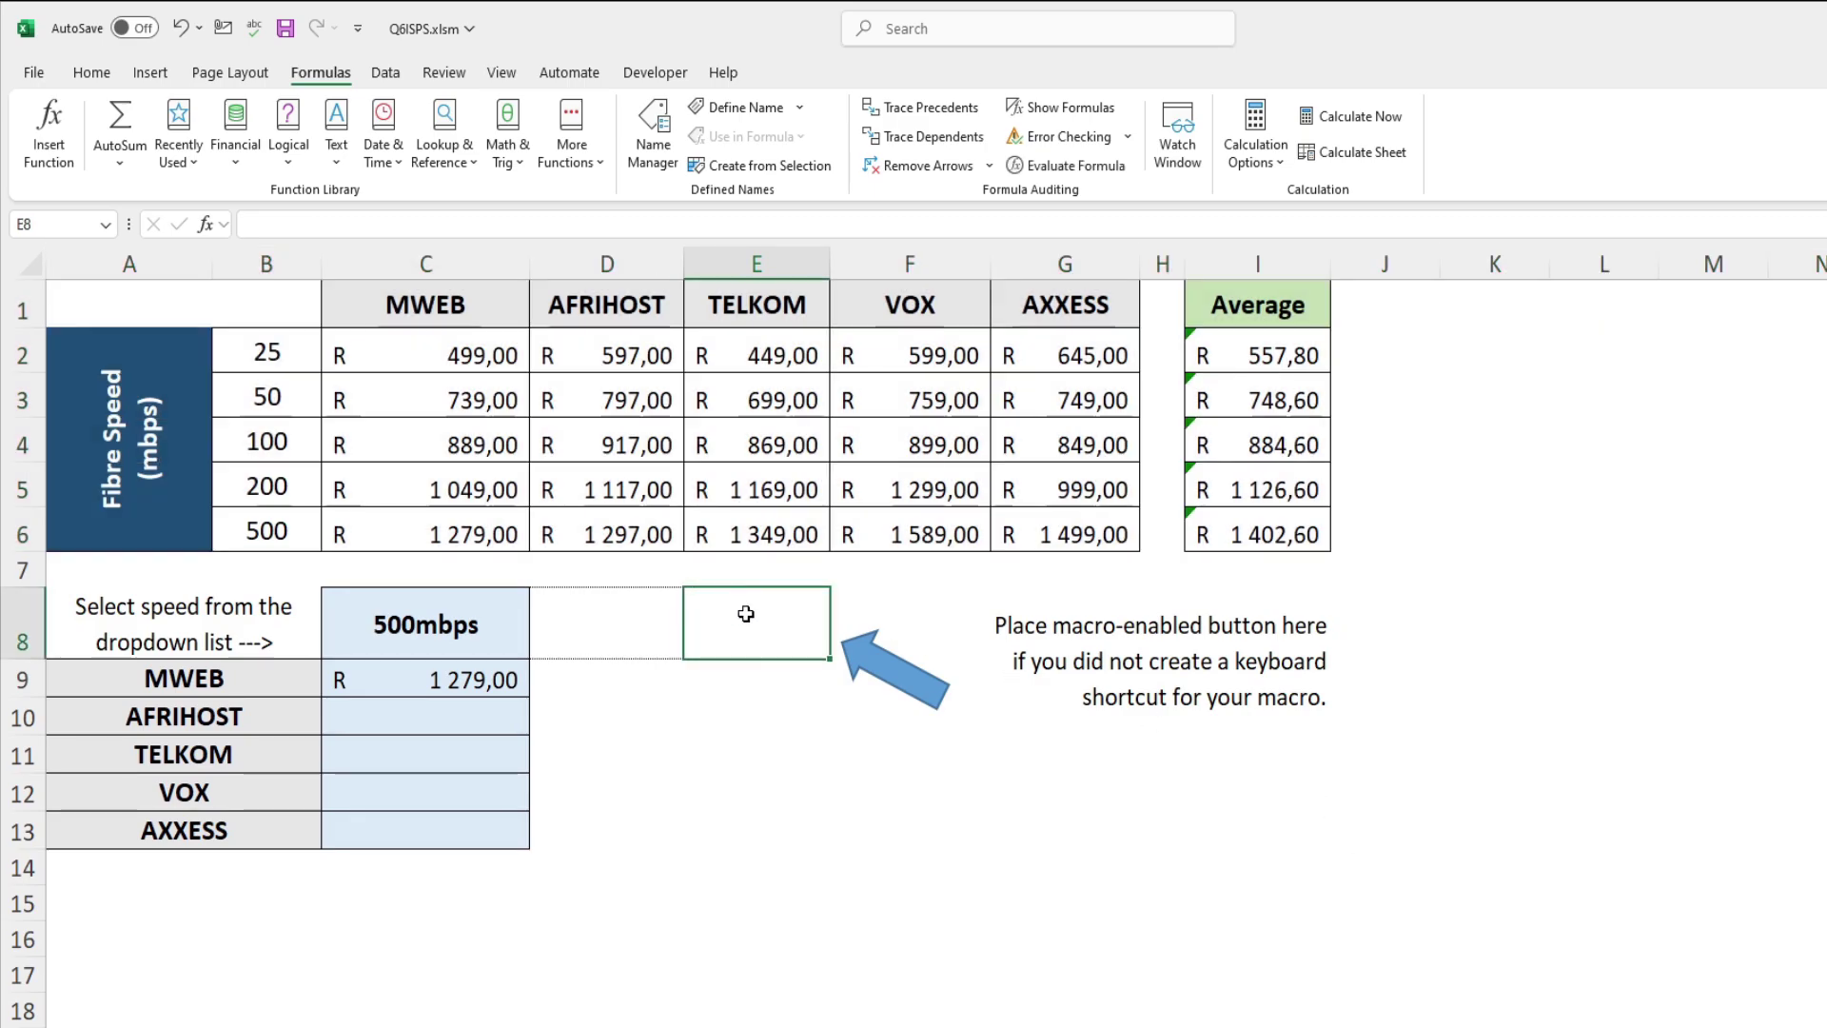
pyautogui.click(652, 622)
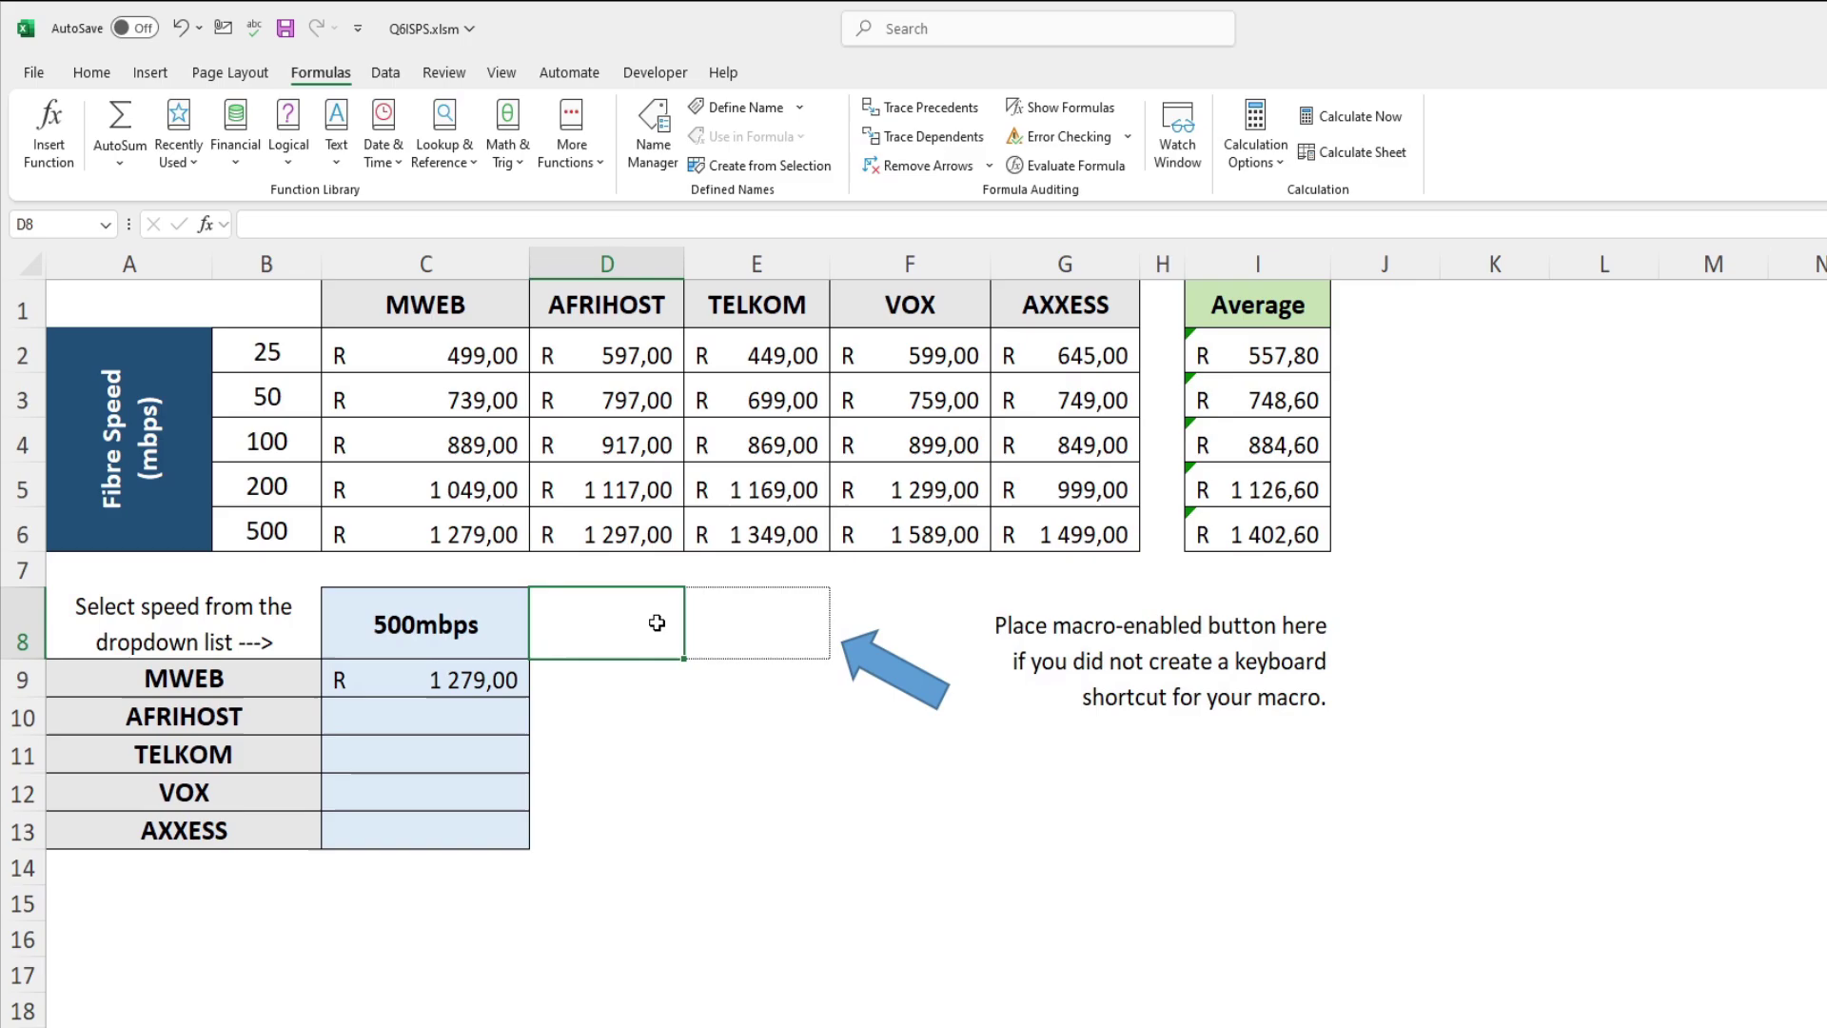
pyautogui.click(655, 73)
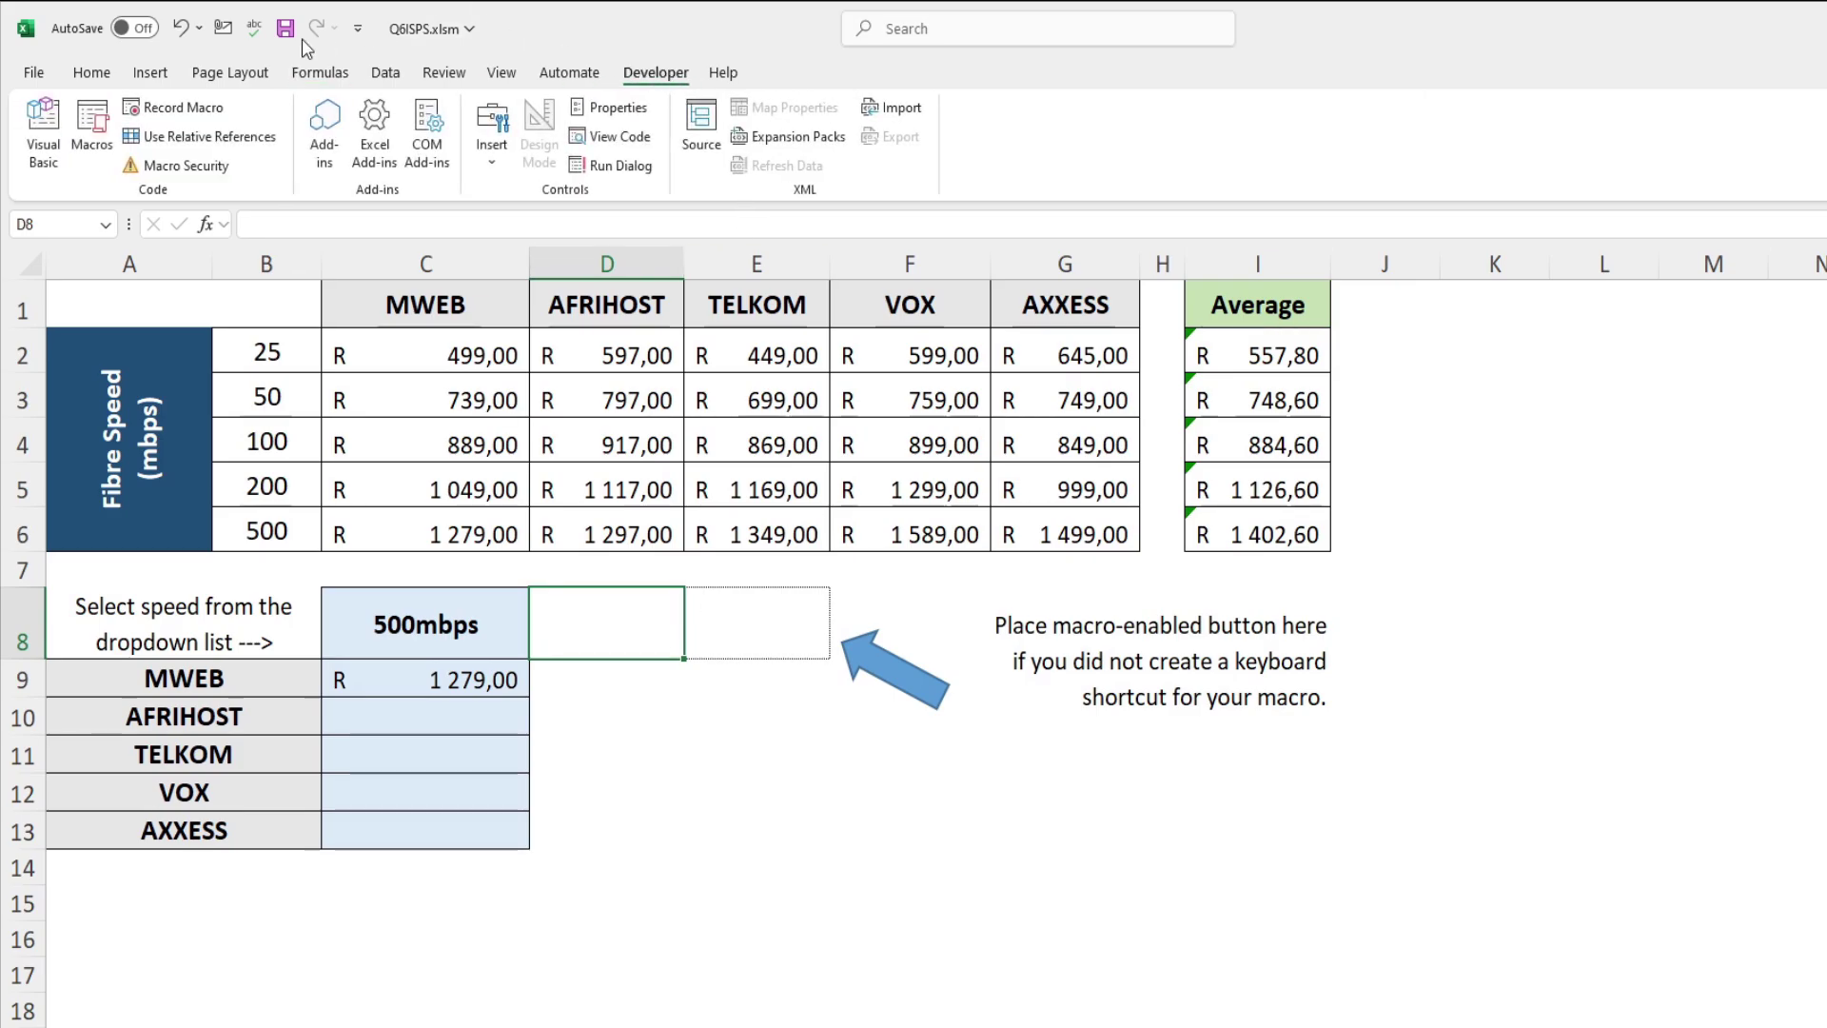
pyautogui.click(100, 131)
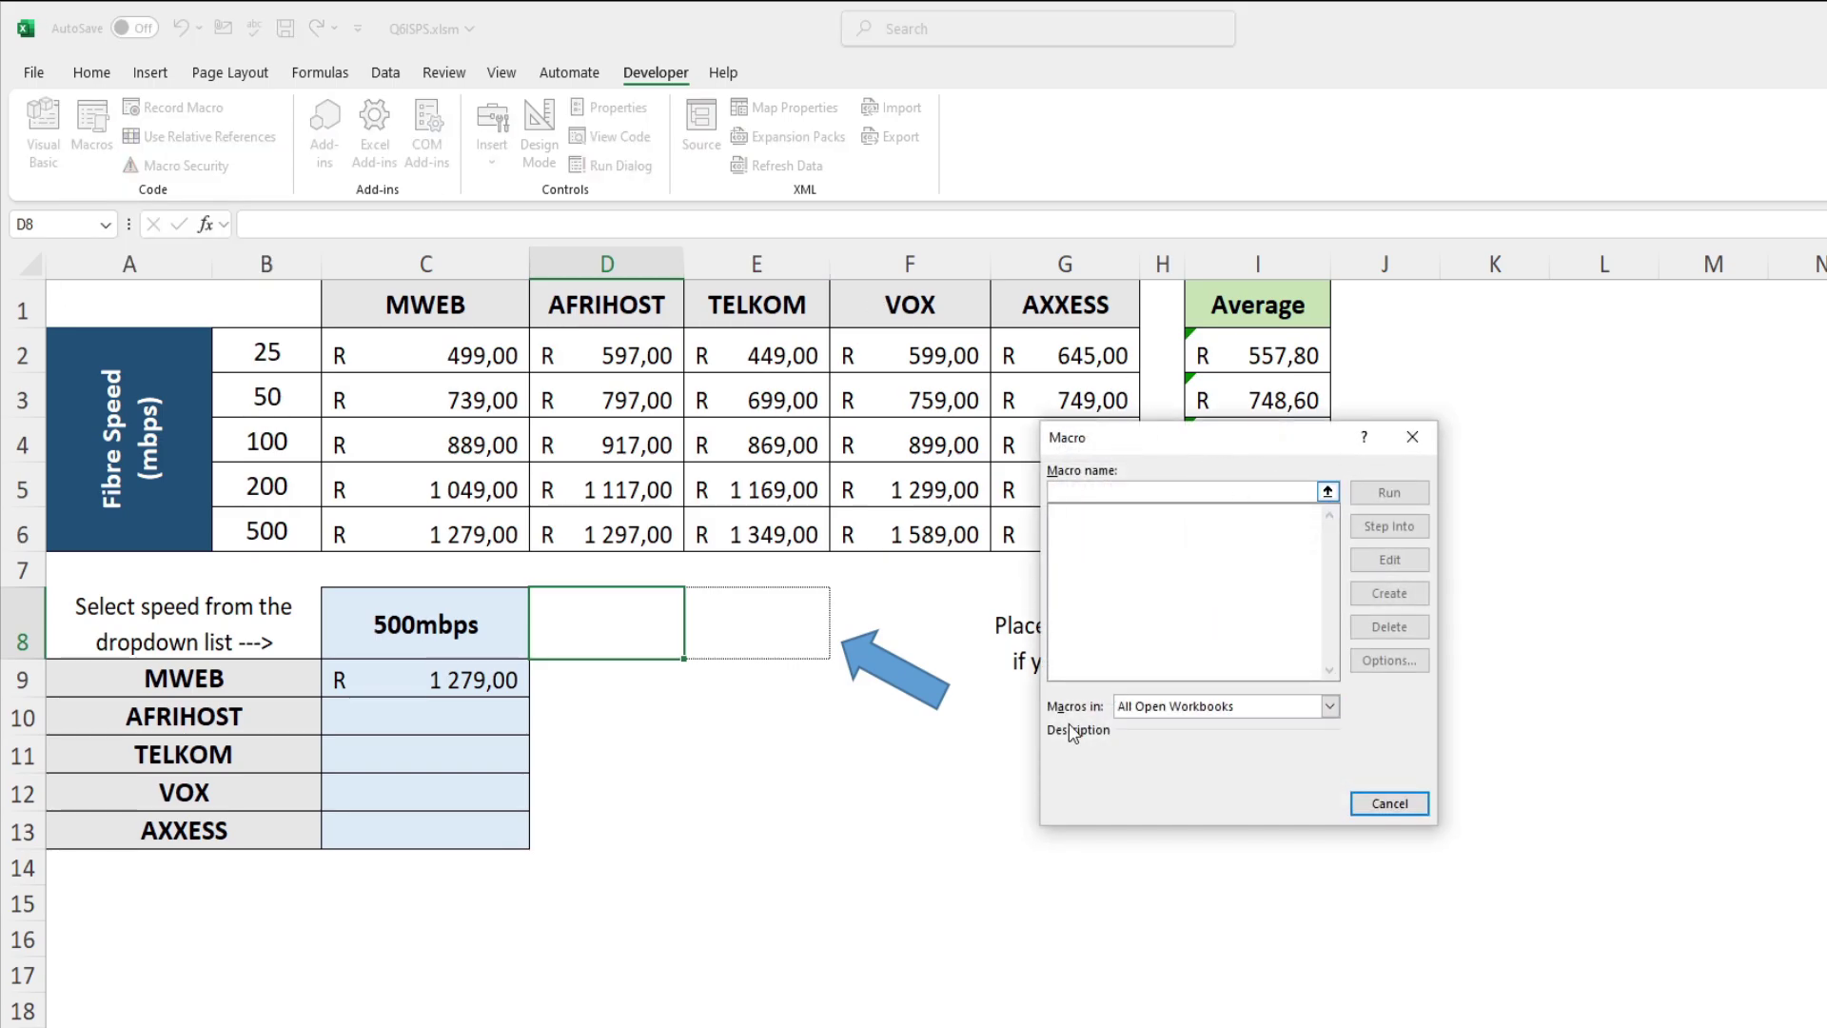
pyautogui.click(1391, 805)
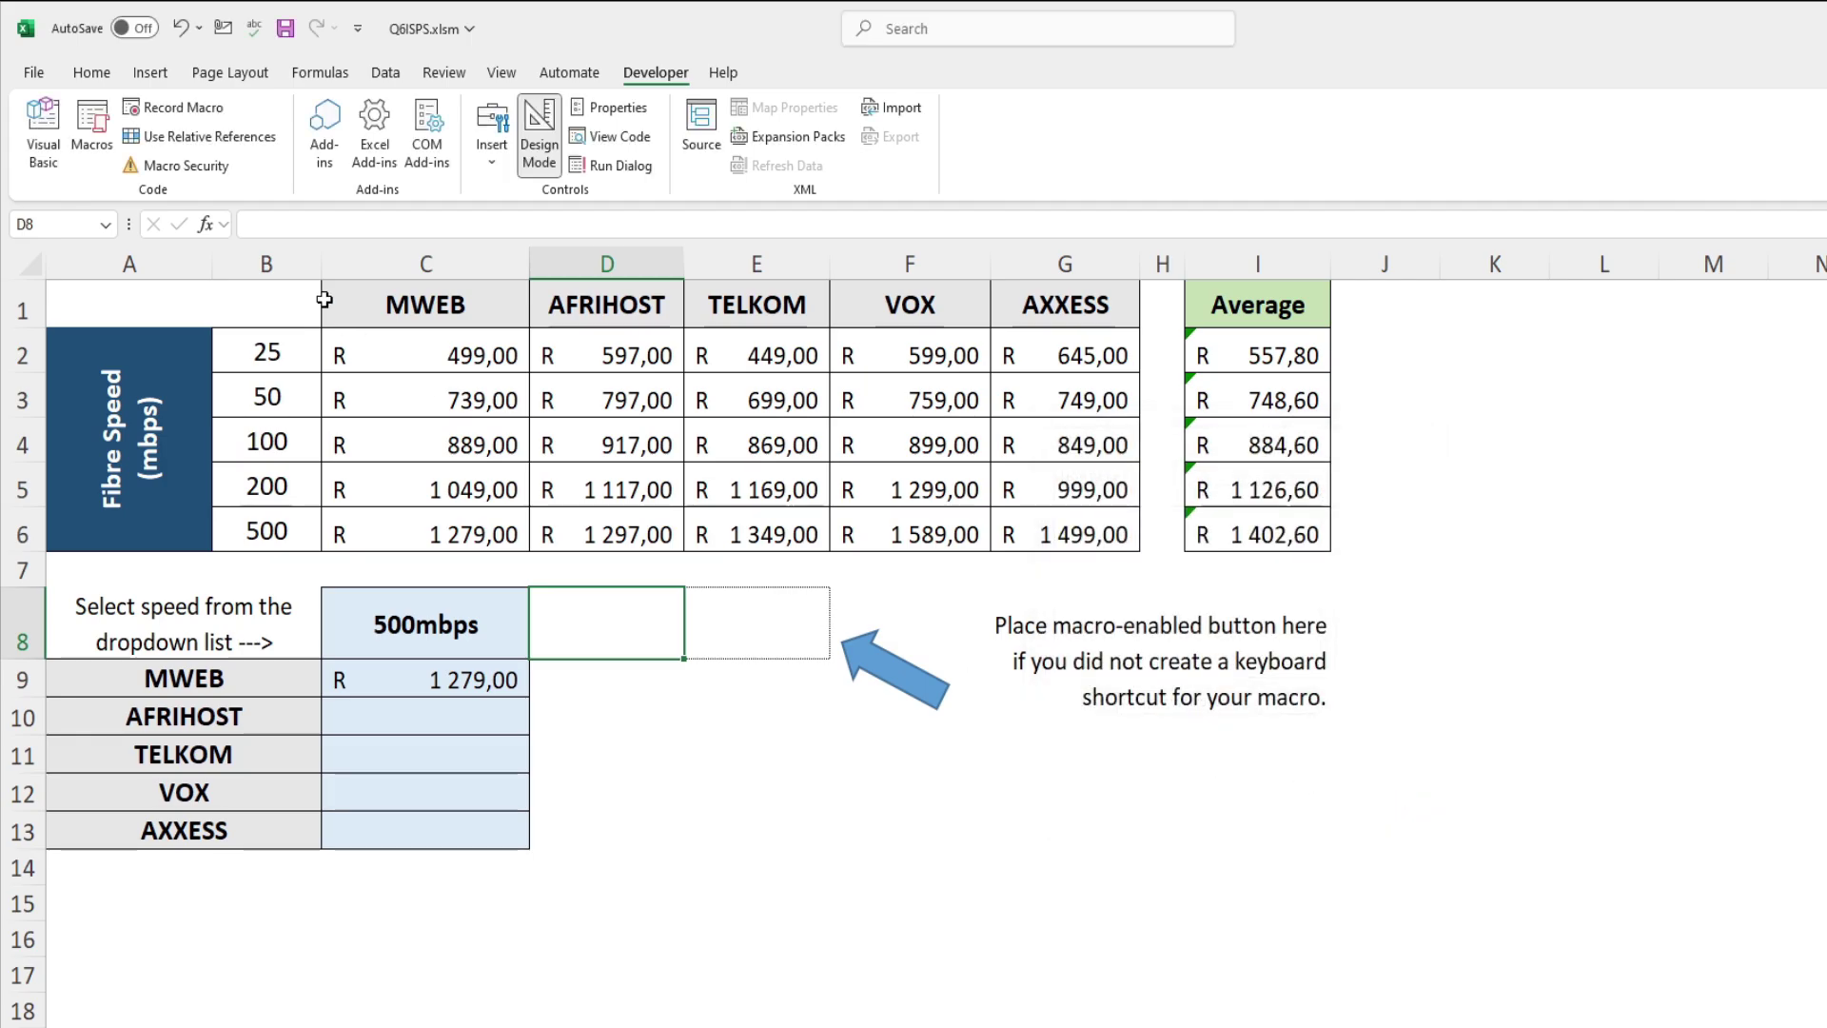
# Step: Enter a macro name and the description 'Hides Rows' in the Record Macro dialog
pyautogui.click(185, 108)
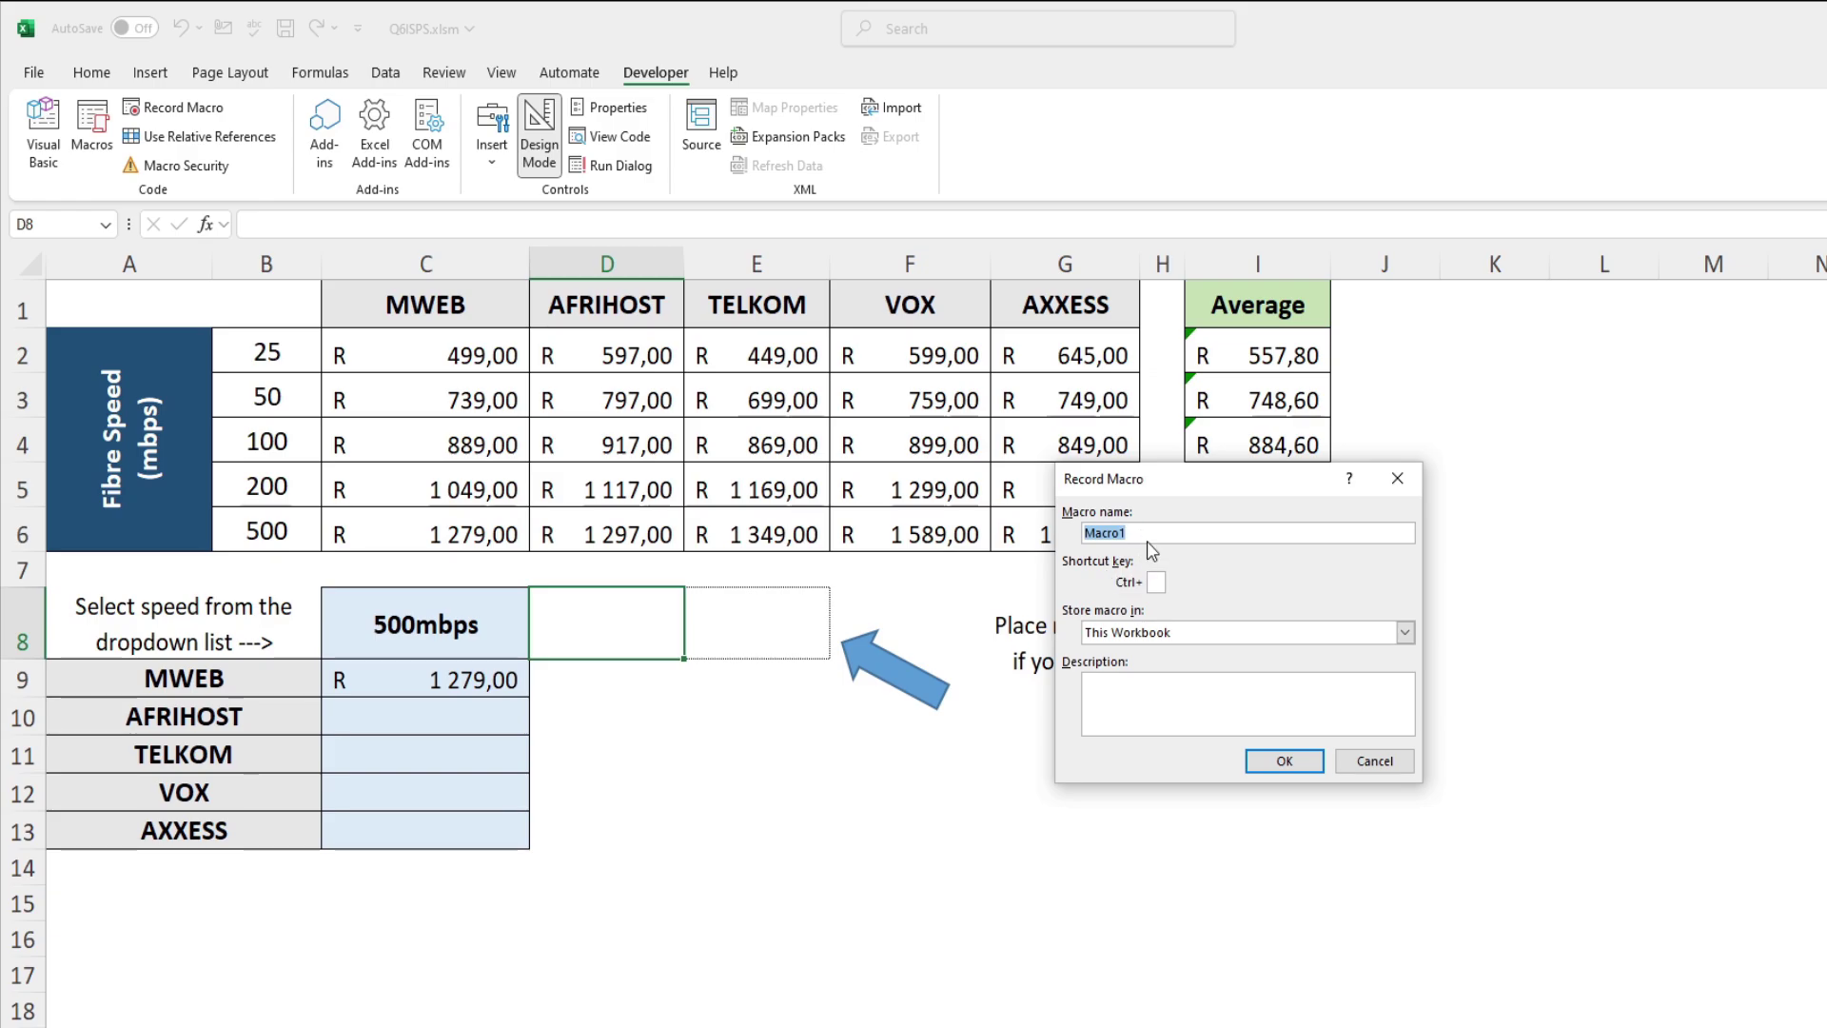
pyautogui.write('Hide Rows')
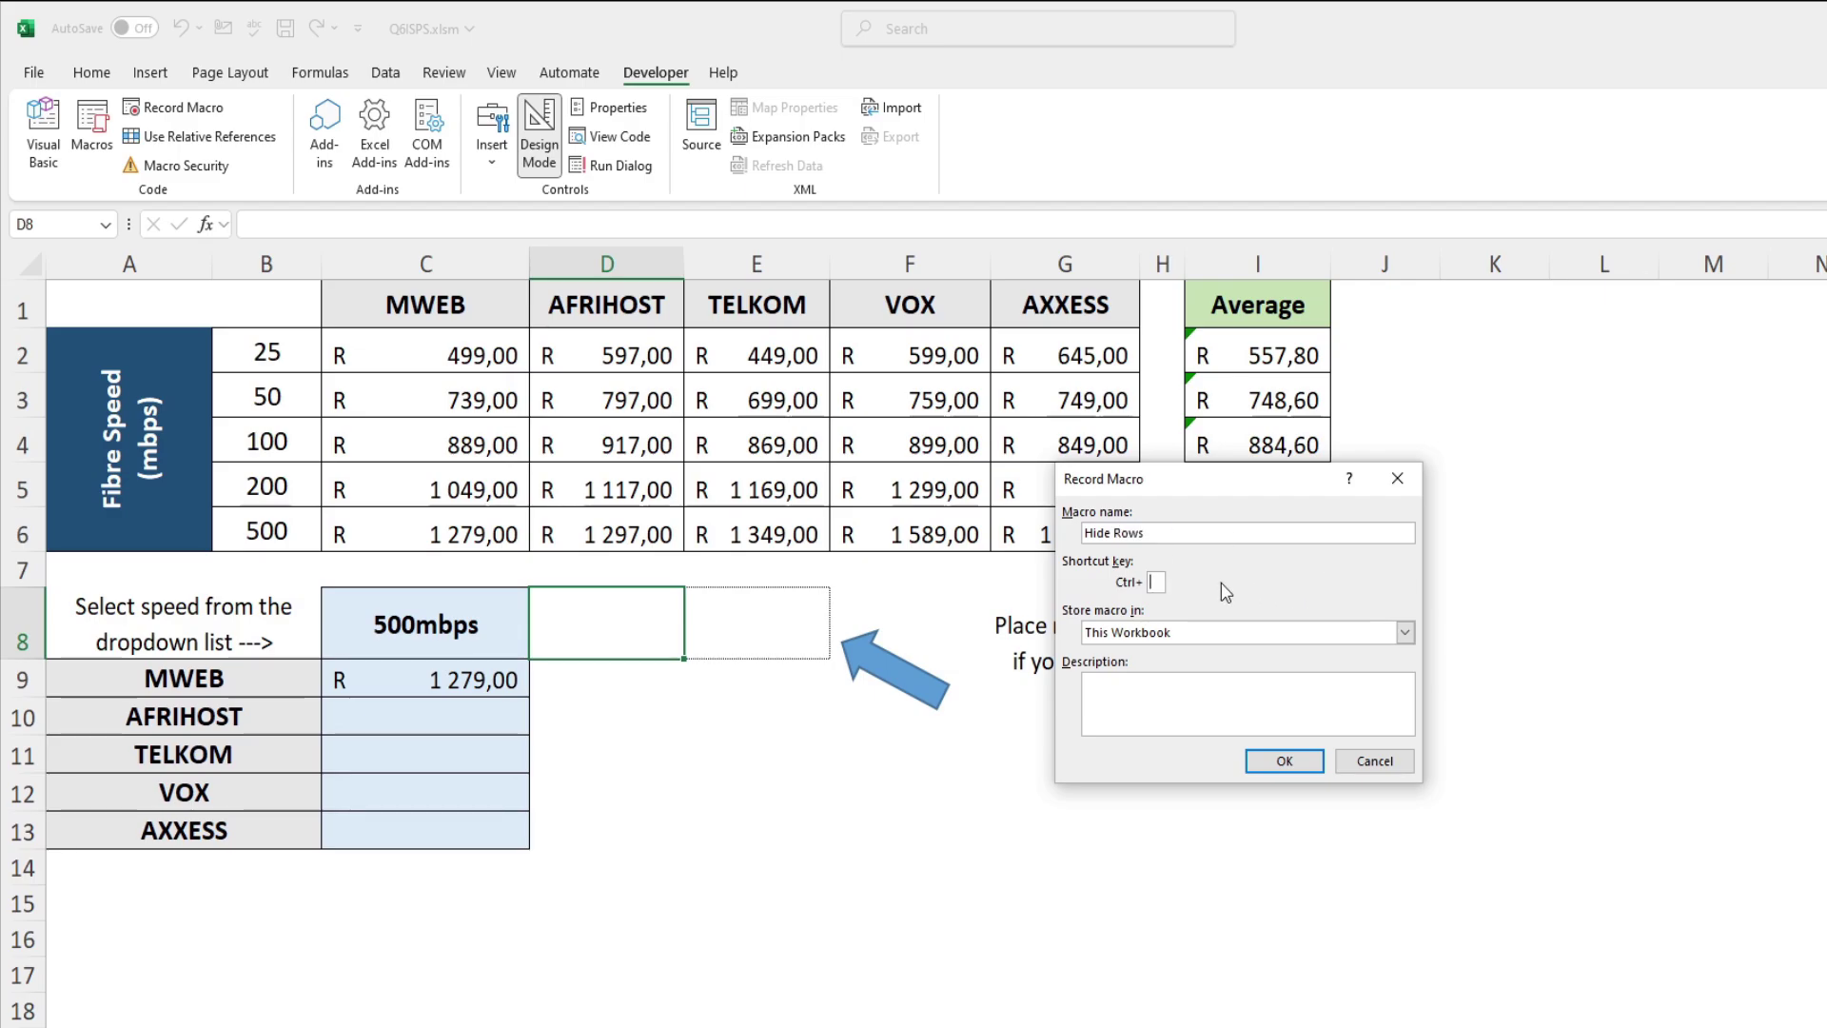
pyautogui.write('r')
pyautogui.click(1237, 689)
pyautogui.write('Hide')
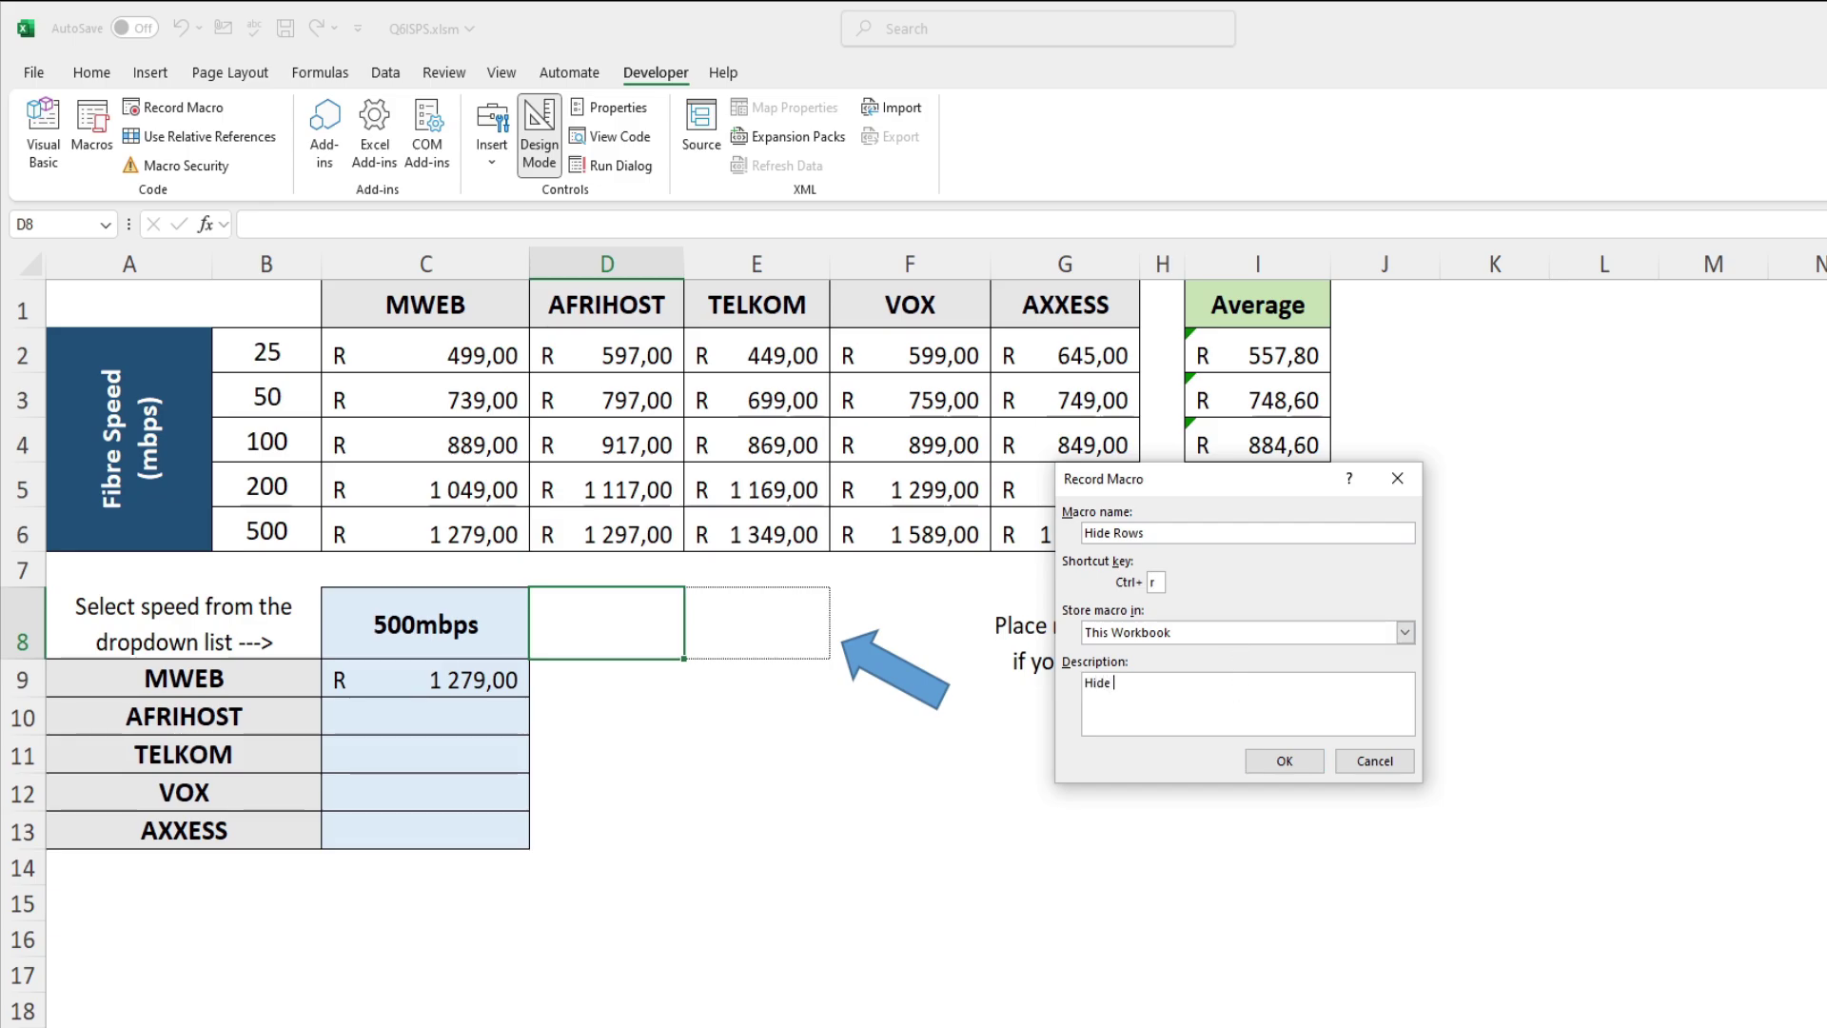
pyautogui.write('s Rows')
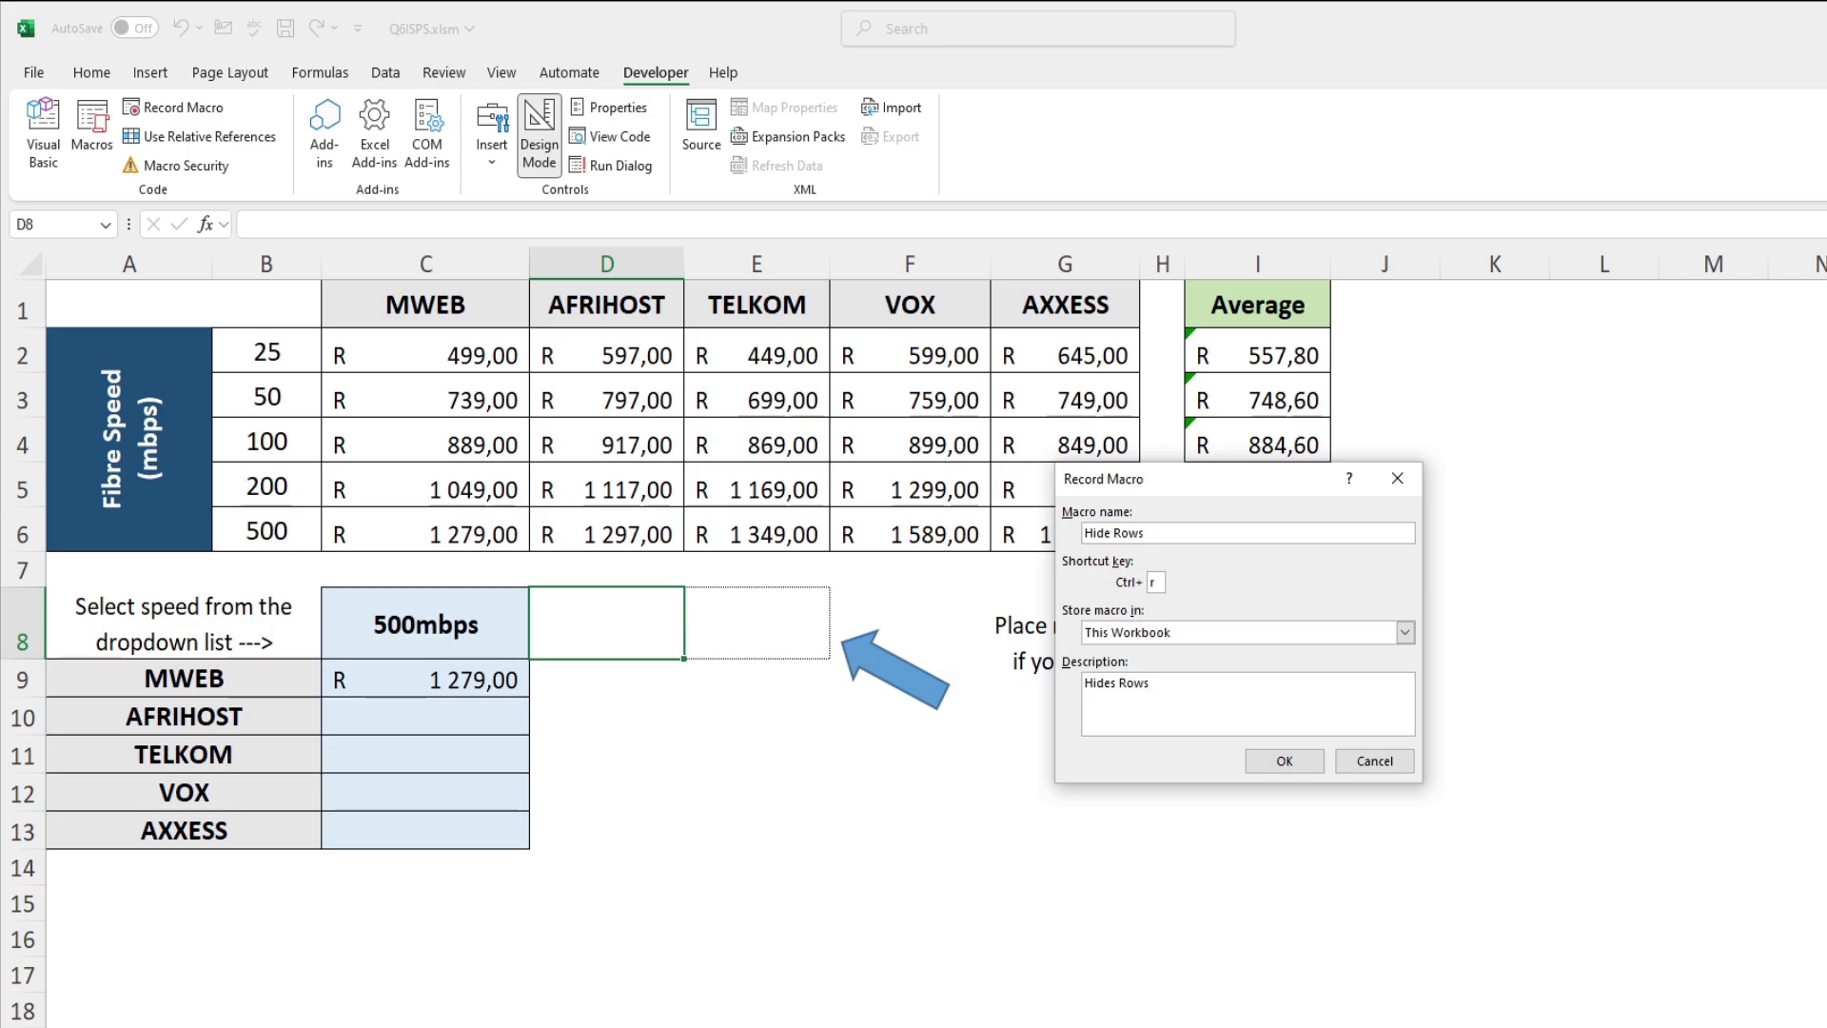
pyautogui.click(1275, 761)
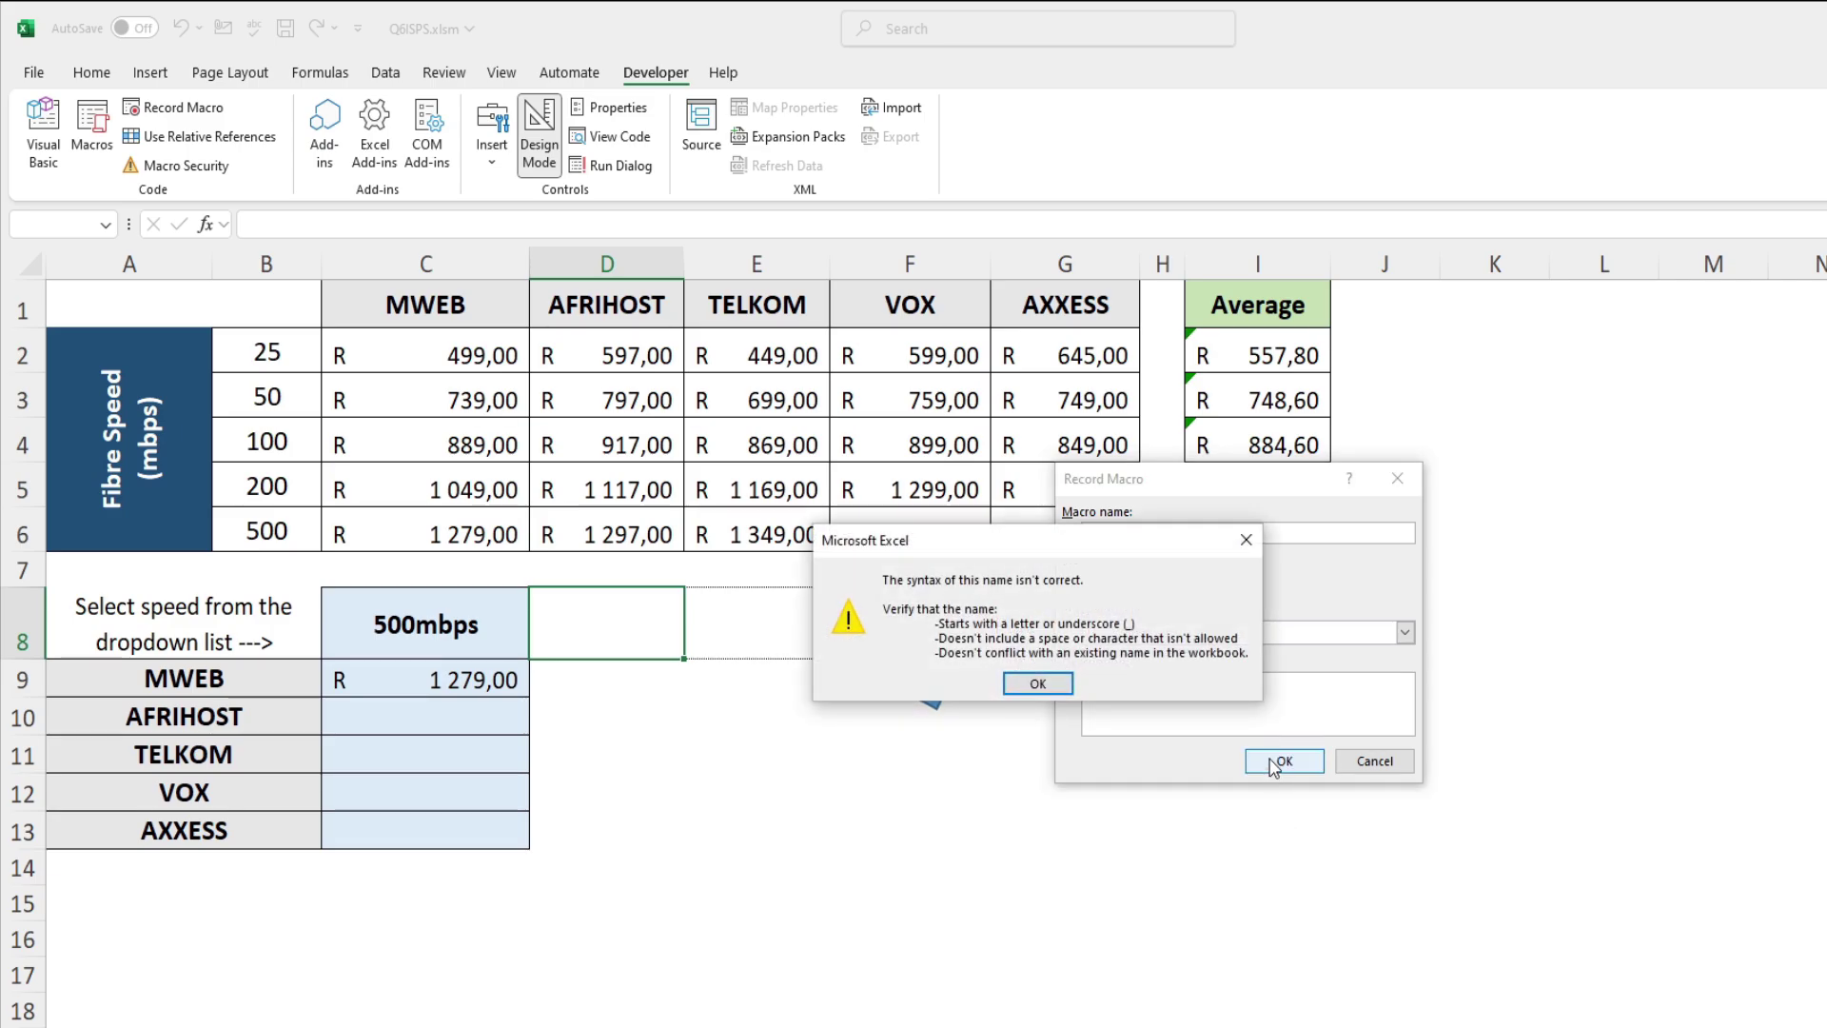
# Step: Correct the invalid macro name to Hide_Rows and start recording
pyautogui.click(1038, 684)
pyautogui.click(1116, 532)
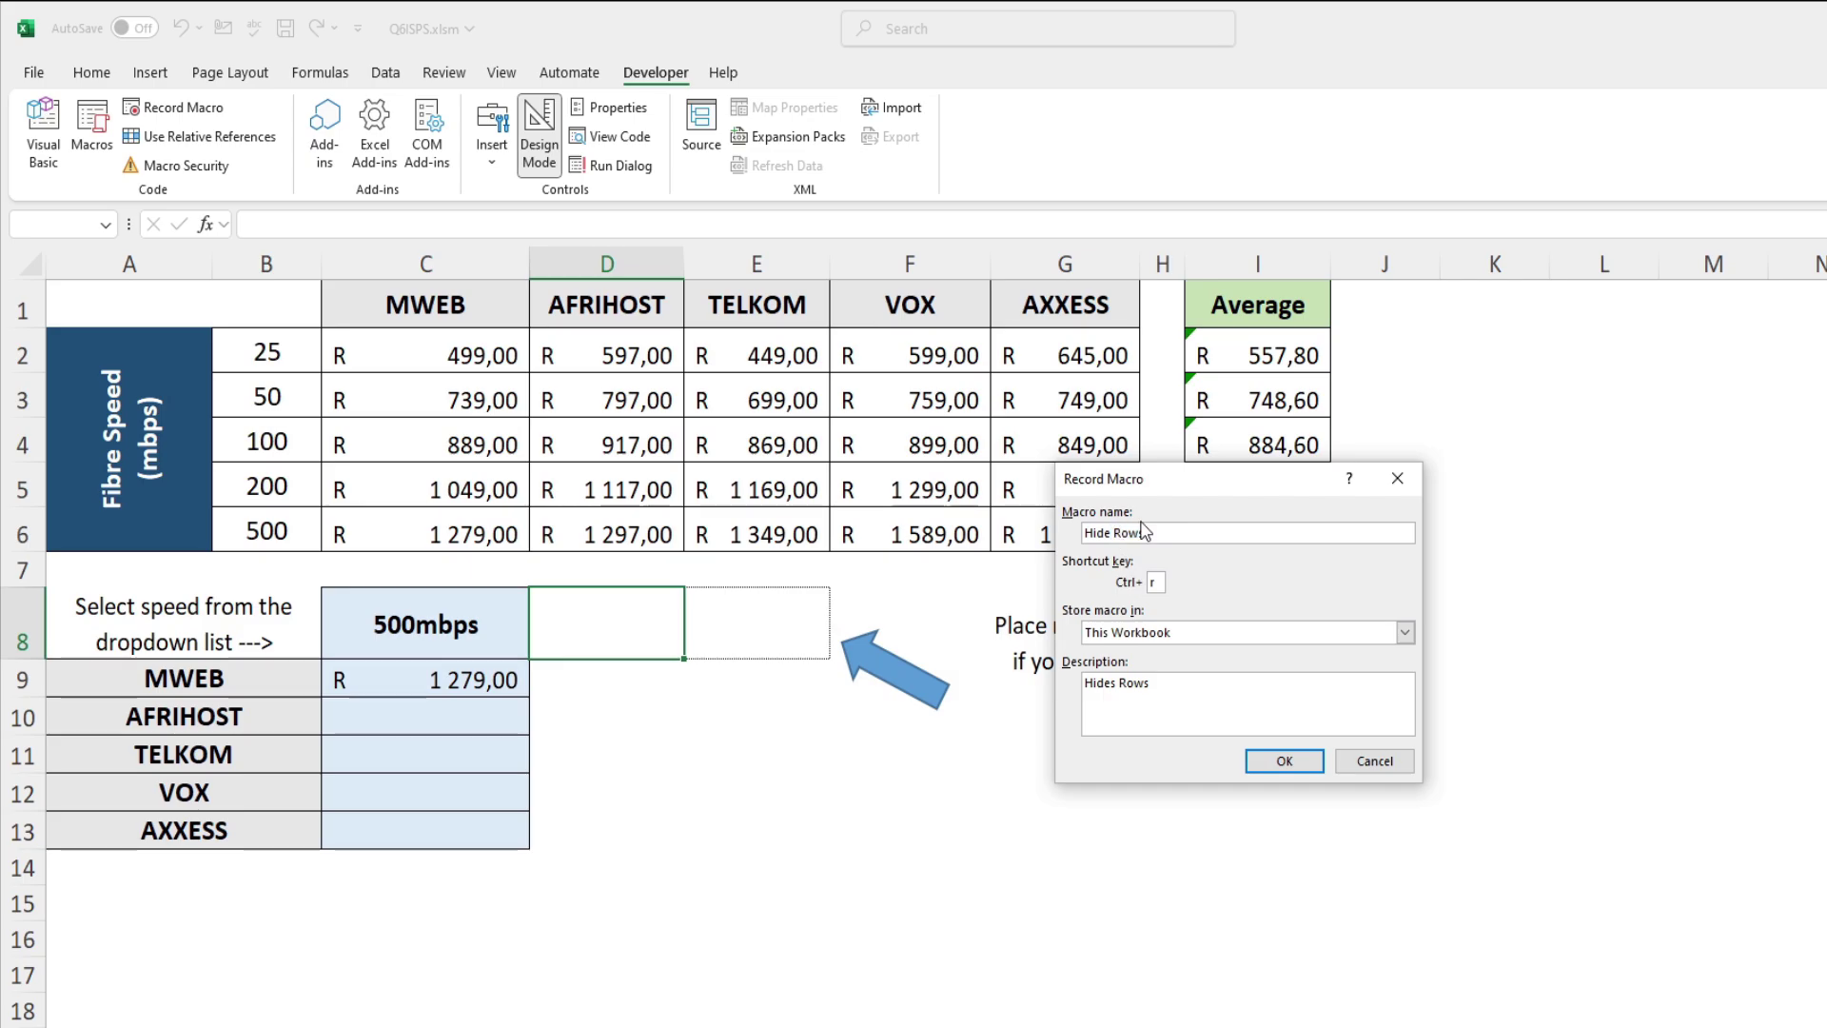
pyautogui.press('BackSpace')
pyautogui.write('_')
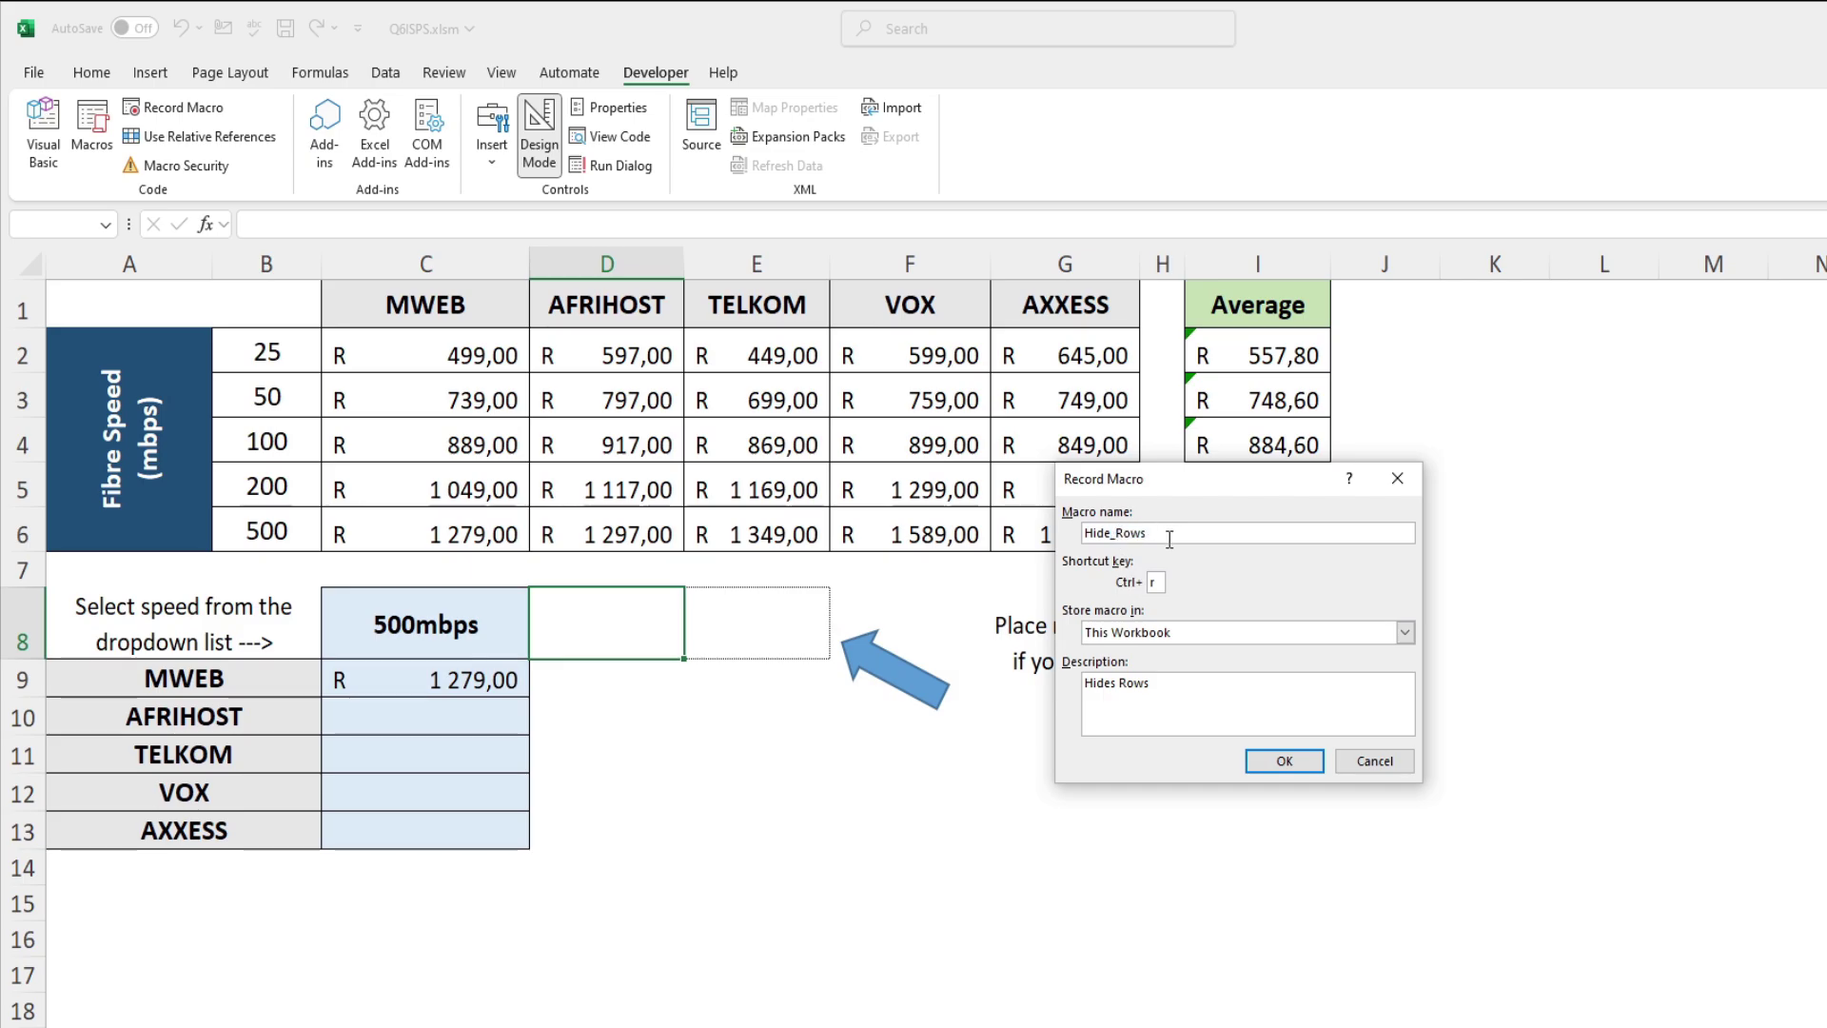
pyautogui.click(1283, 761)
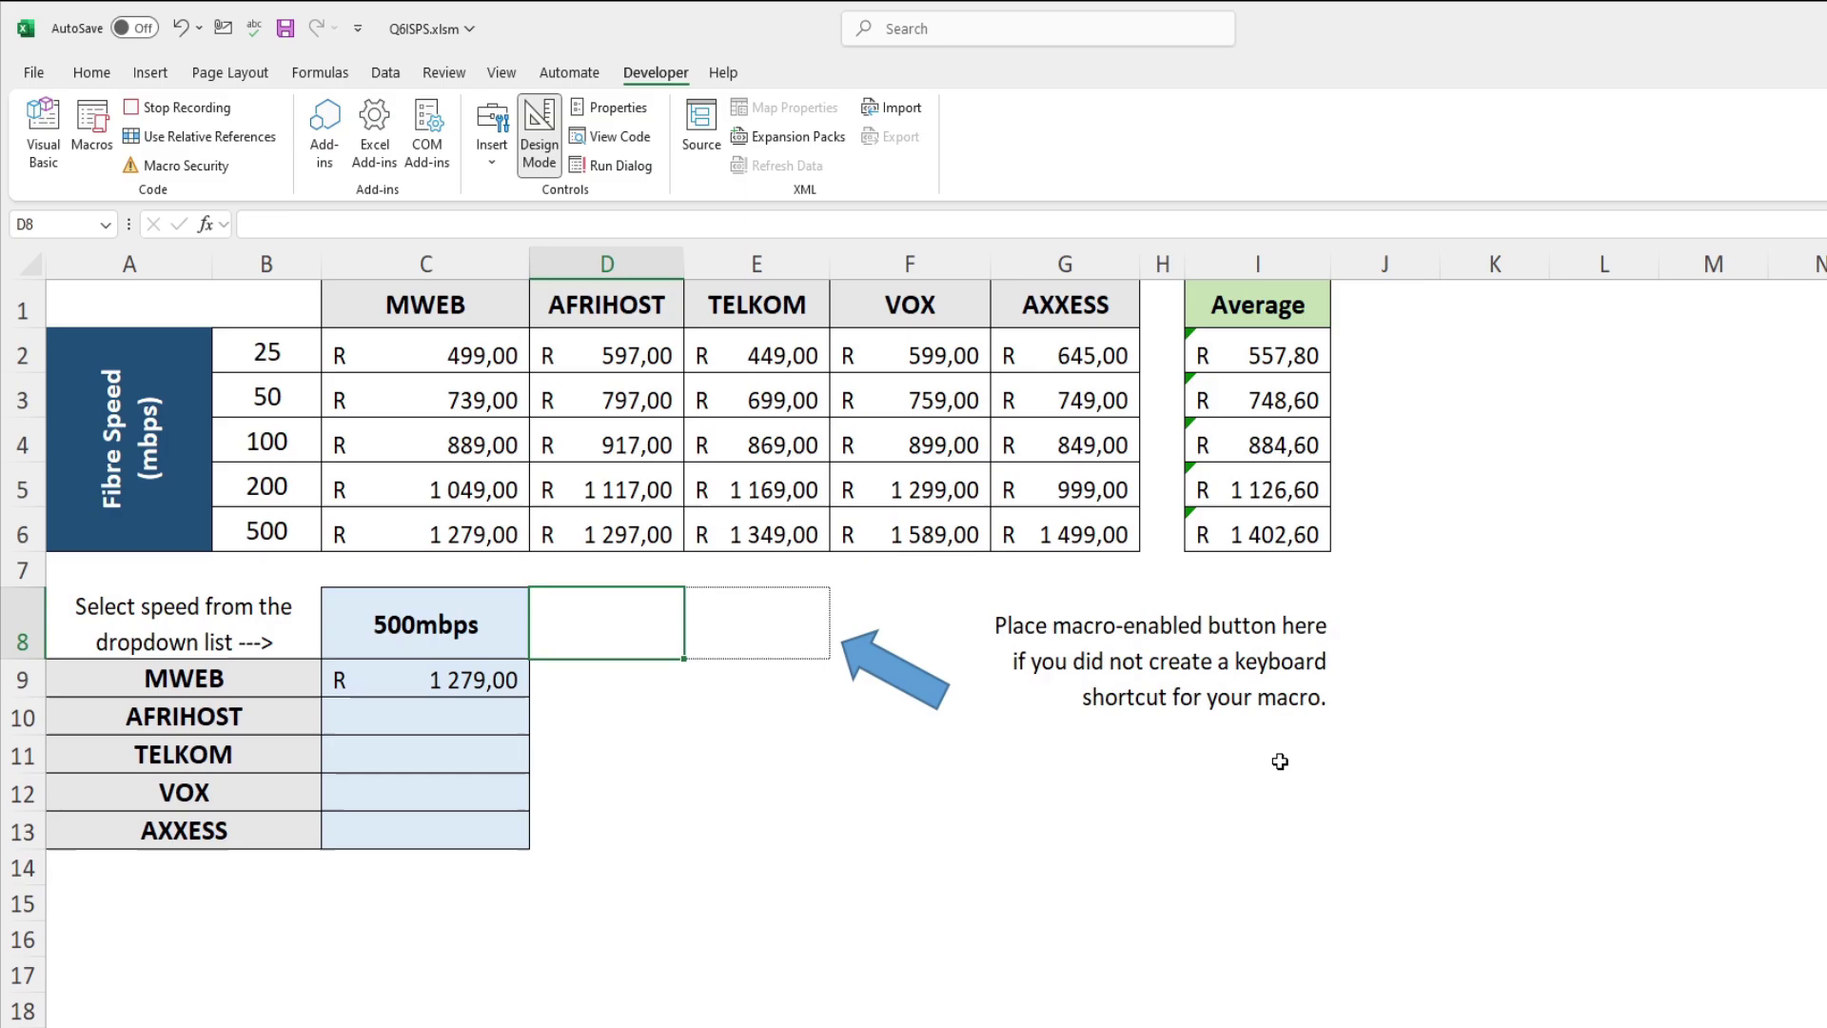
# Step: Hide rows 1–6 while recording, then stop the macro recording
pyautogui.click(21, 306)
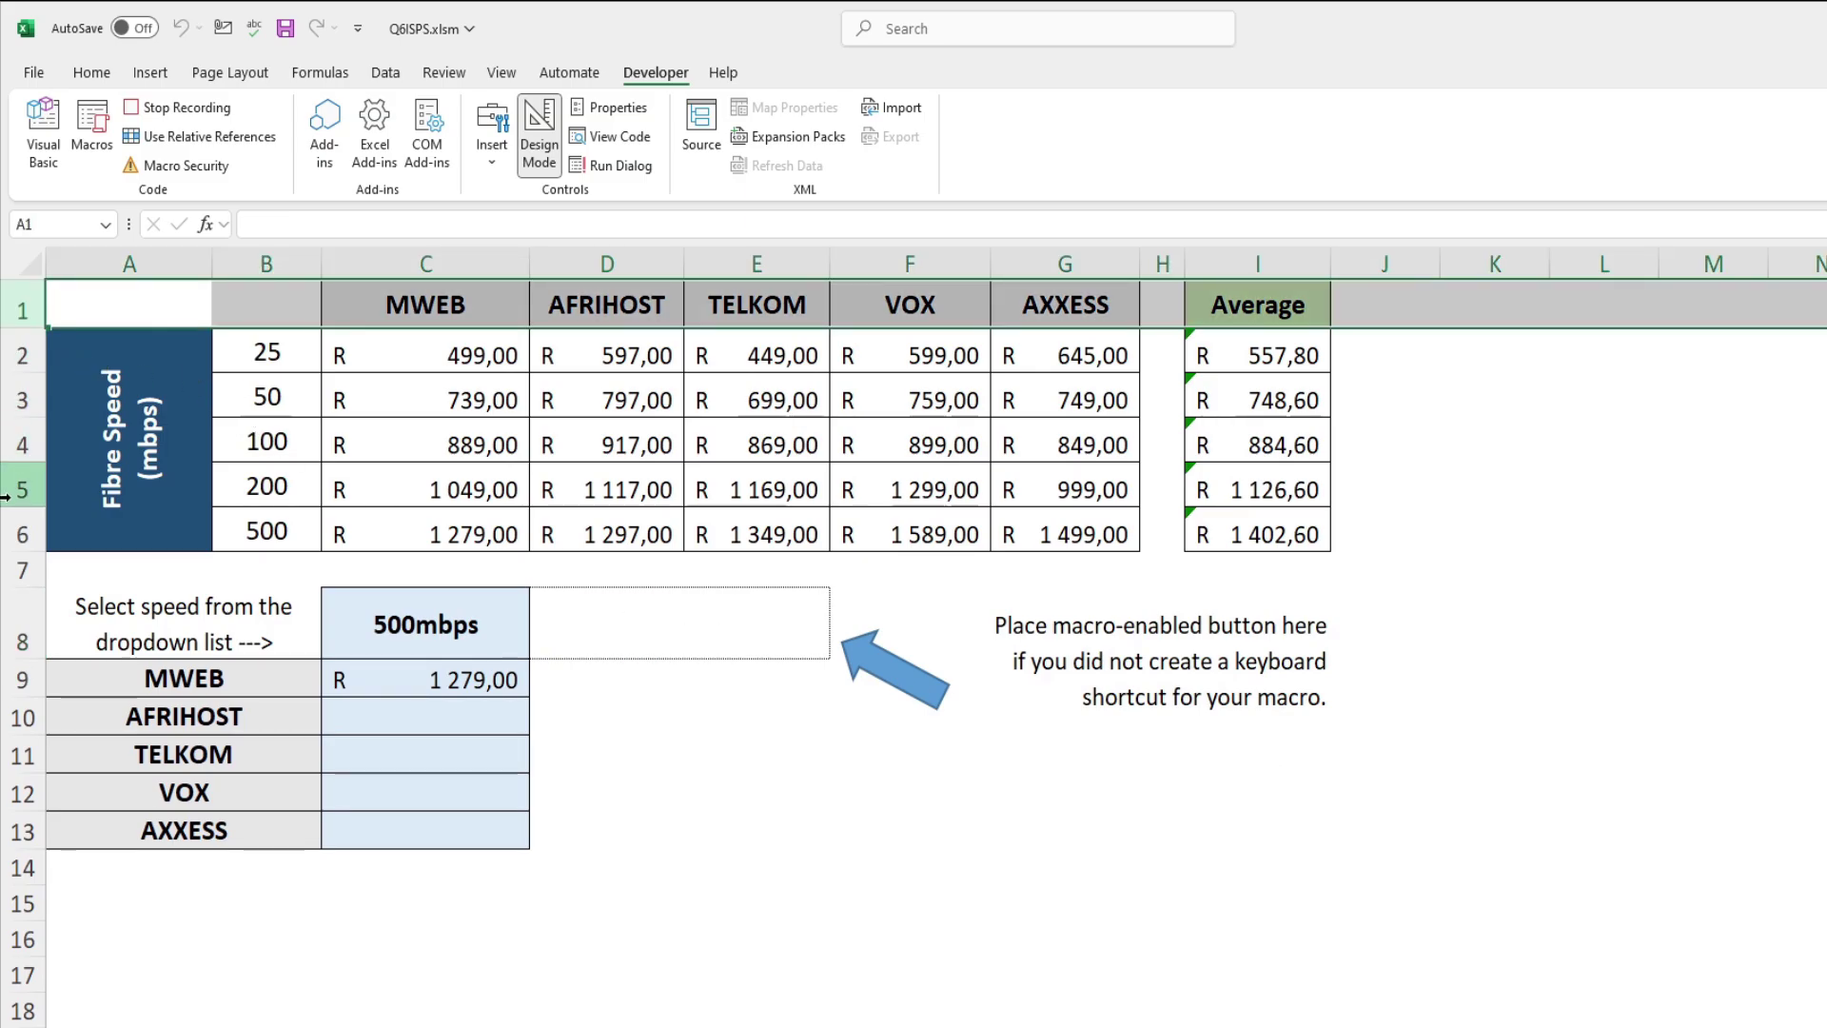
pyautogui.keyDown('shift'); pyautogui.click(16, 531); pyautogui.keyUp('shift')
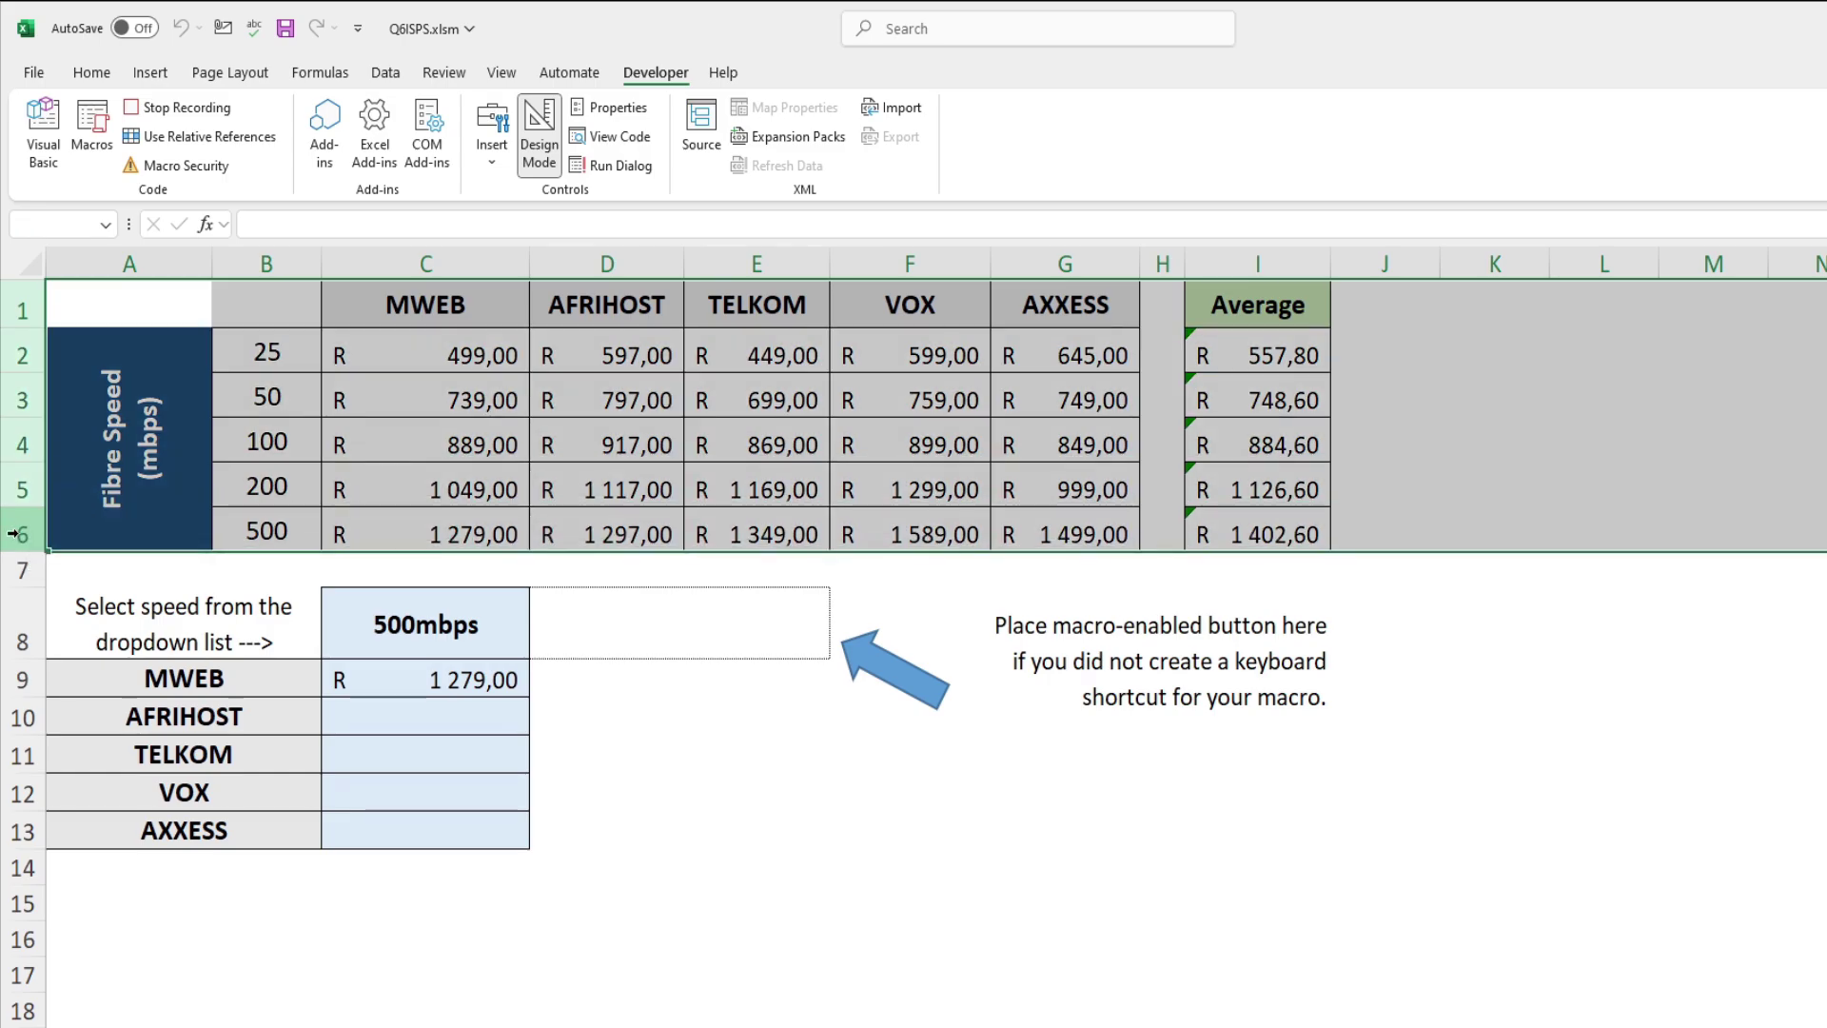
pyautogui.rightClick(17, 535)
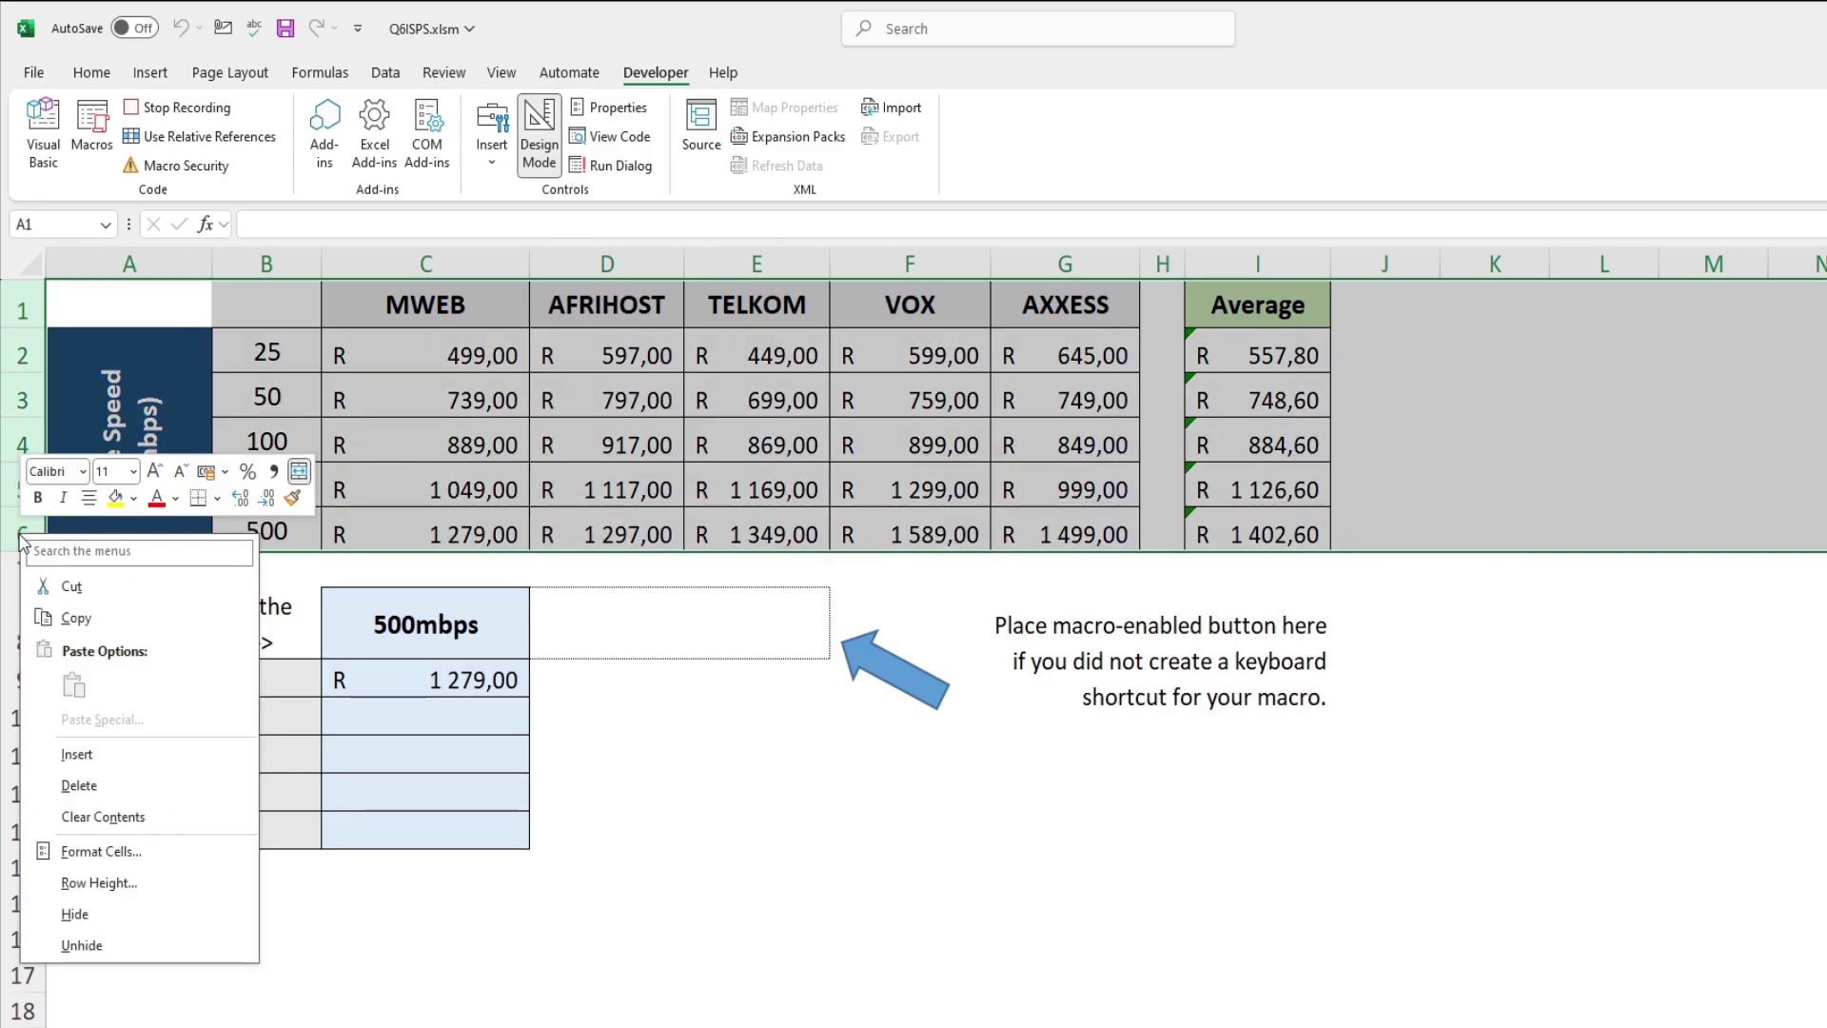
pyautogui.click(85, 913)
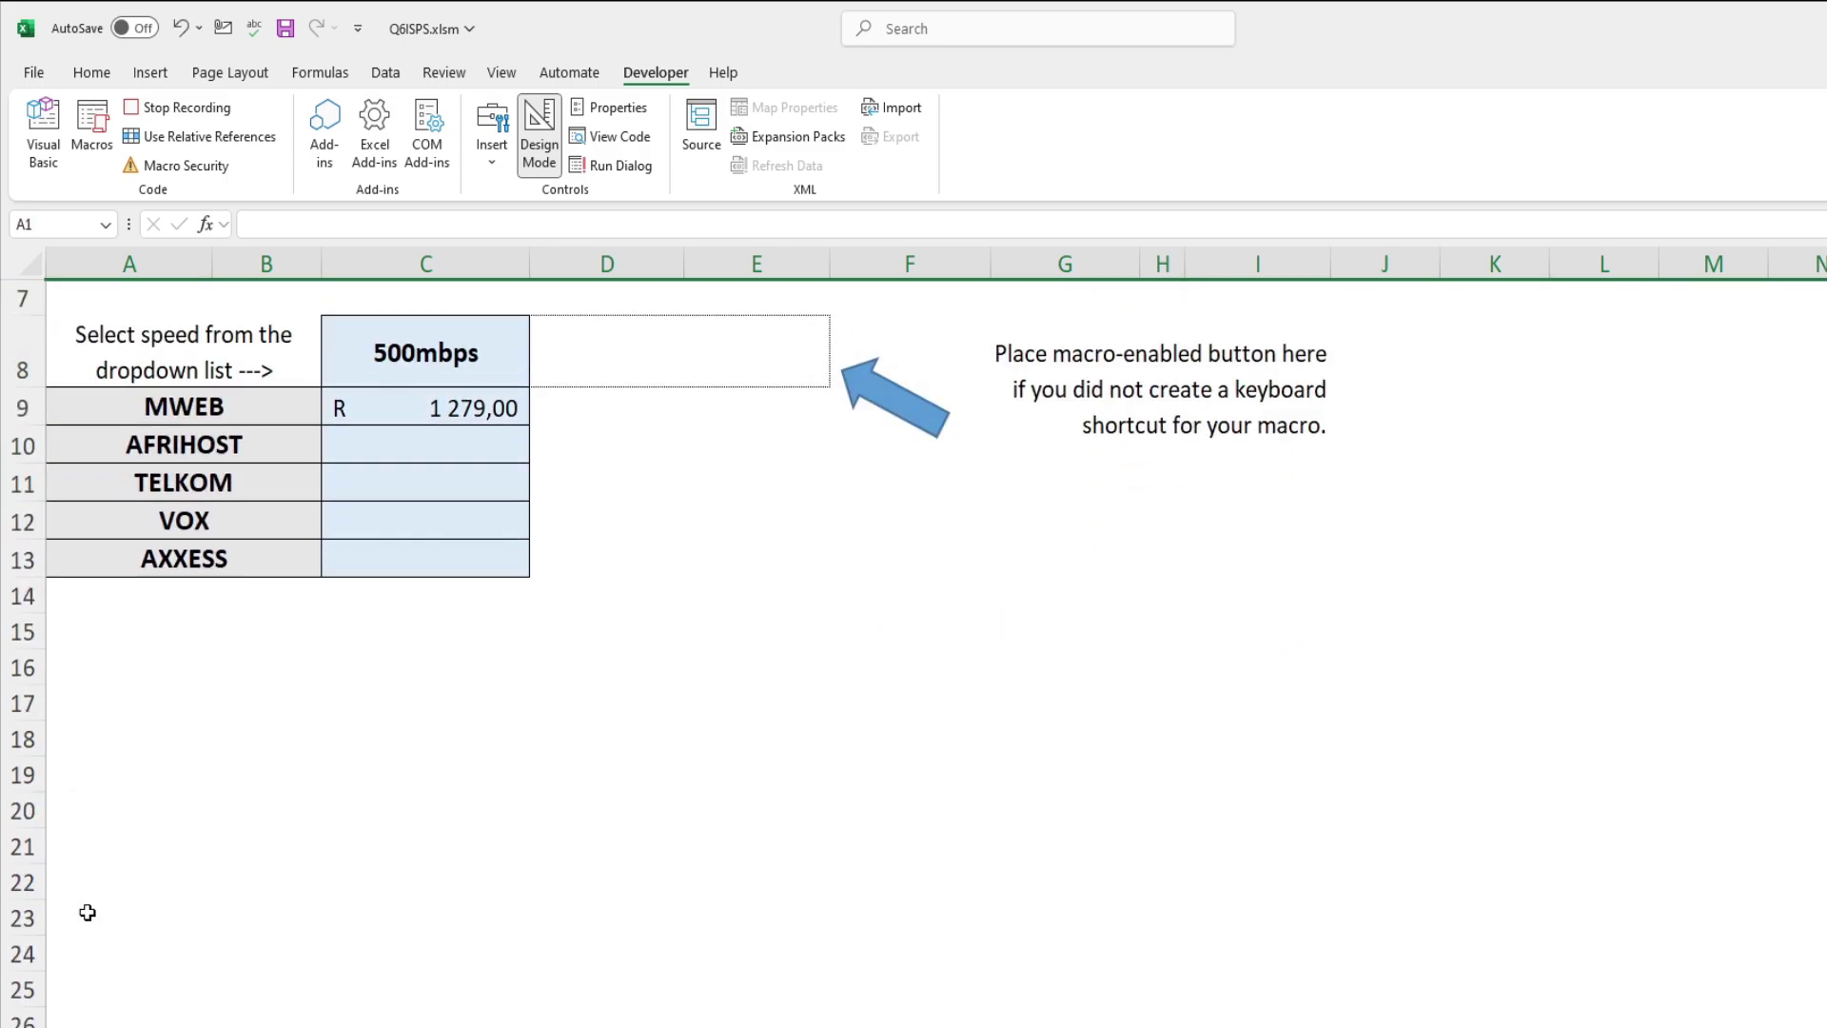
pyautogui.click(188, 112)
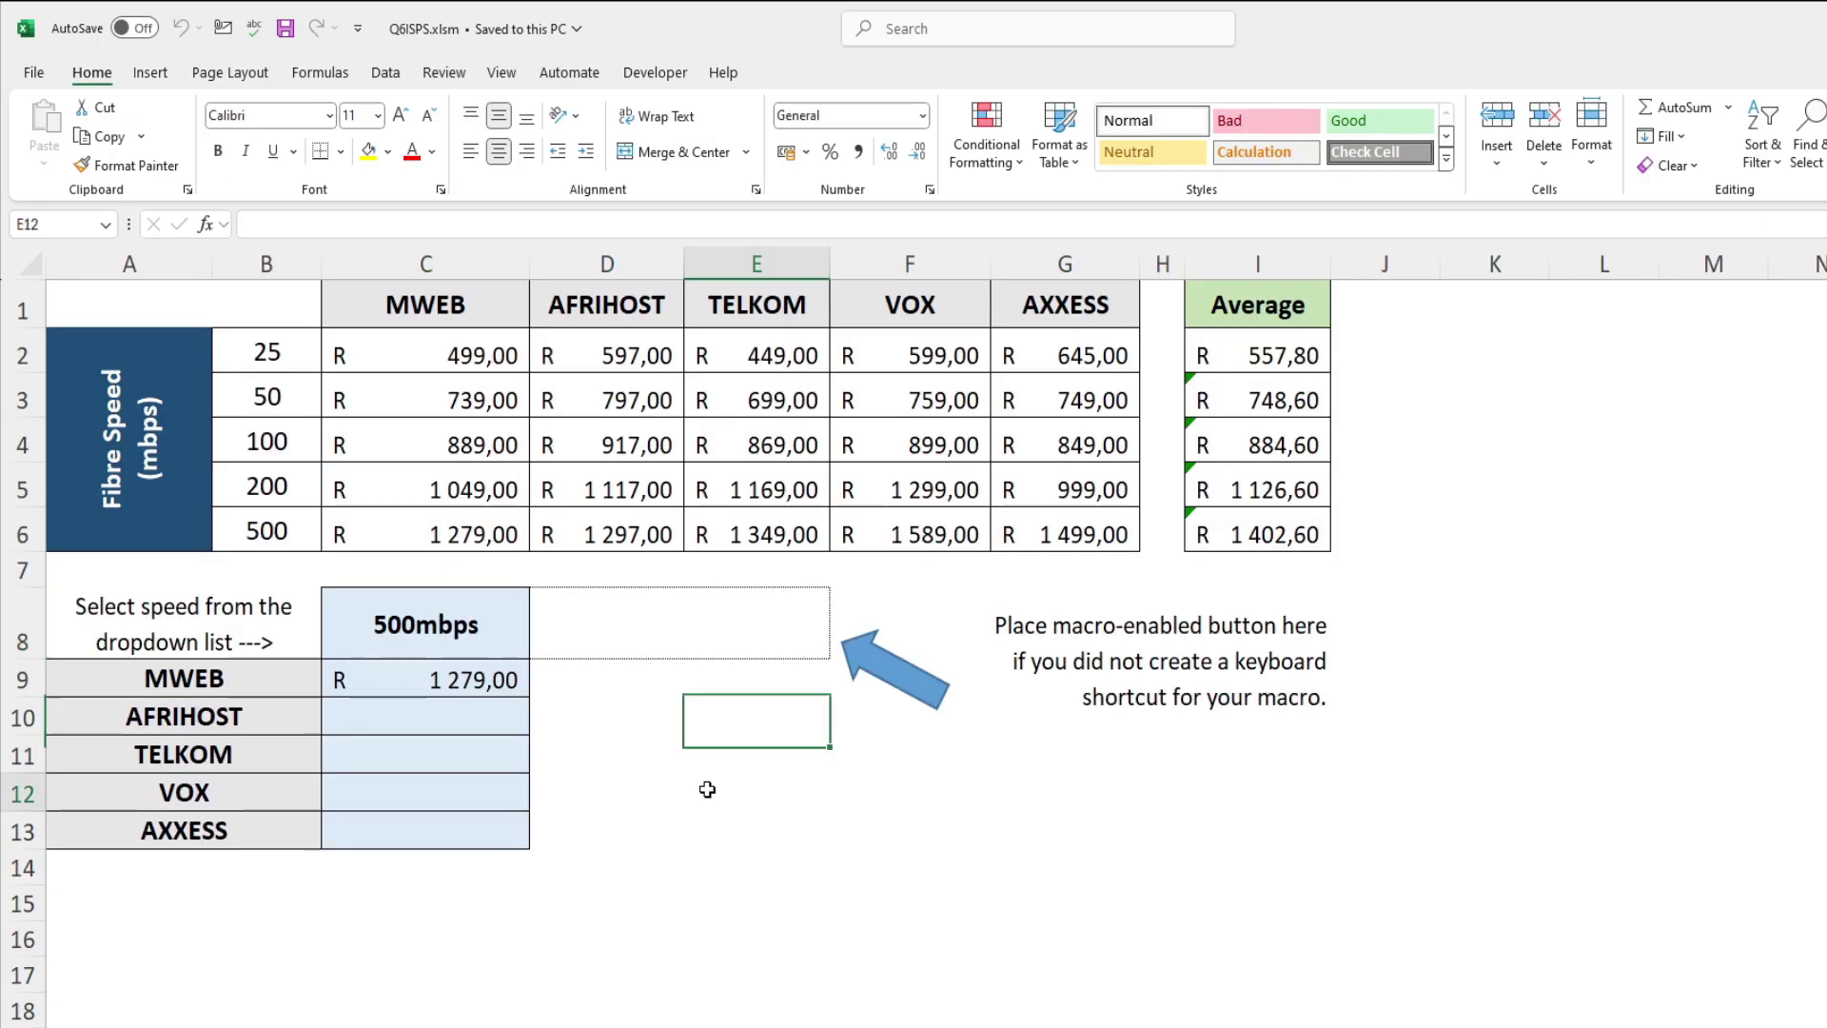
# Step: Select cell E8 and bring up the Developer tools
pyautogui.click(705, 790)
pyautogui.click(731, 608)
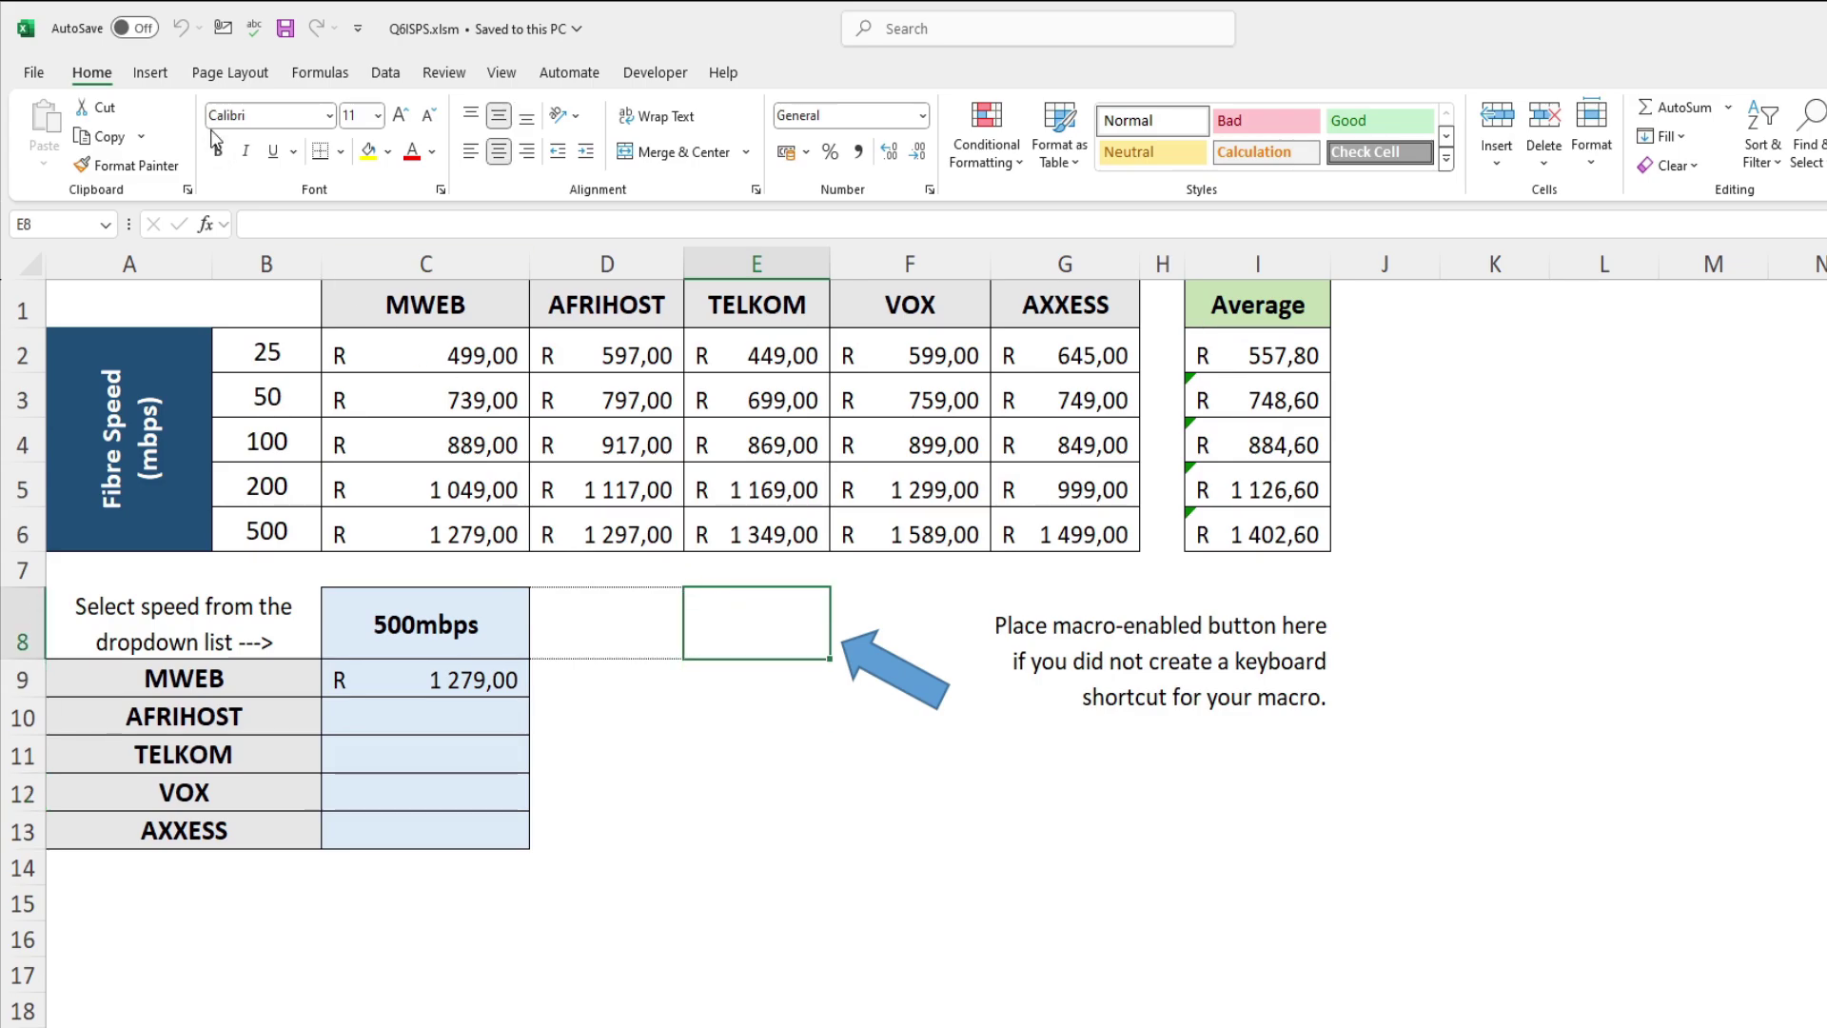
pyautogui.click(655, 73)
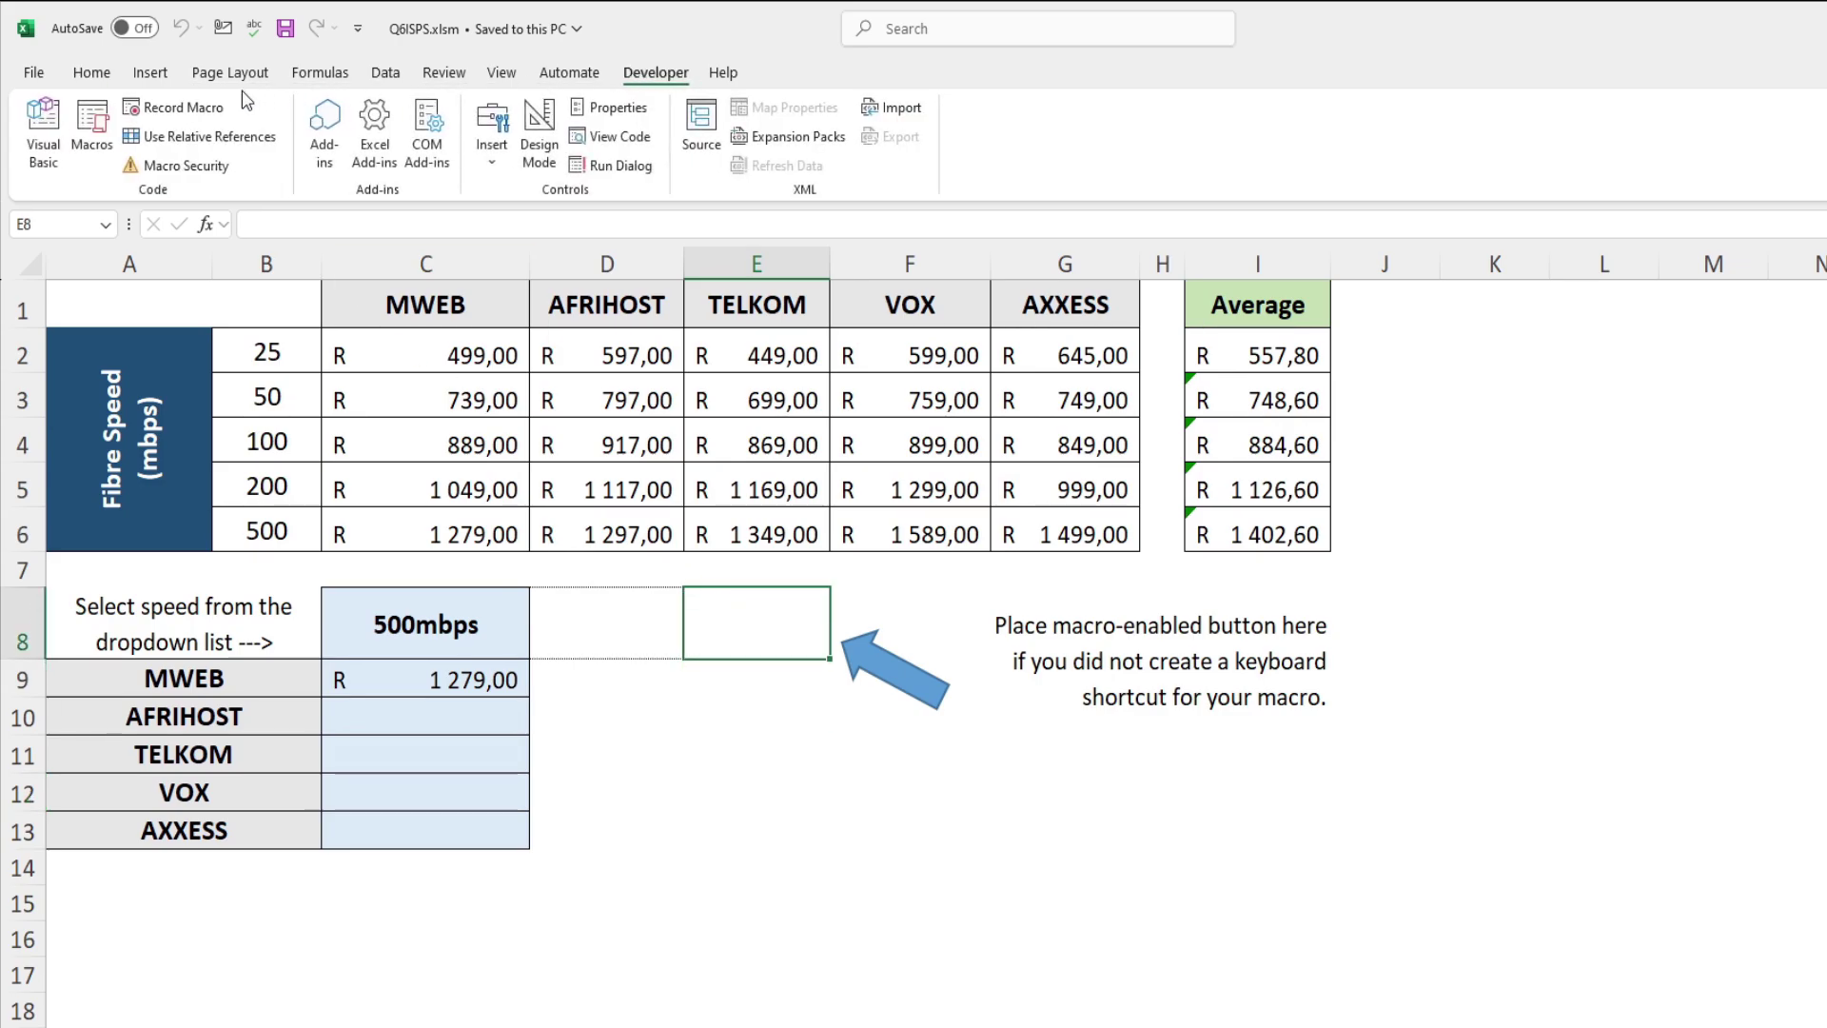
# Step: Run the Hide_Rows macro to test it, then unhide rows 1–6 from row 7
pyautogui.click(92, 129)
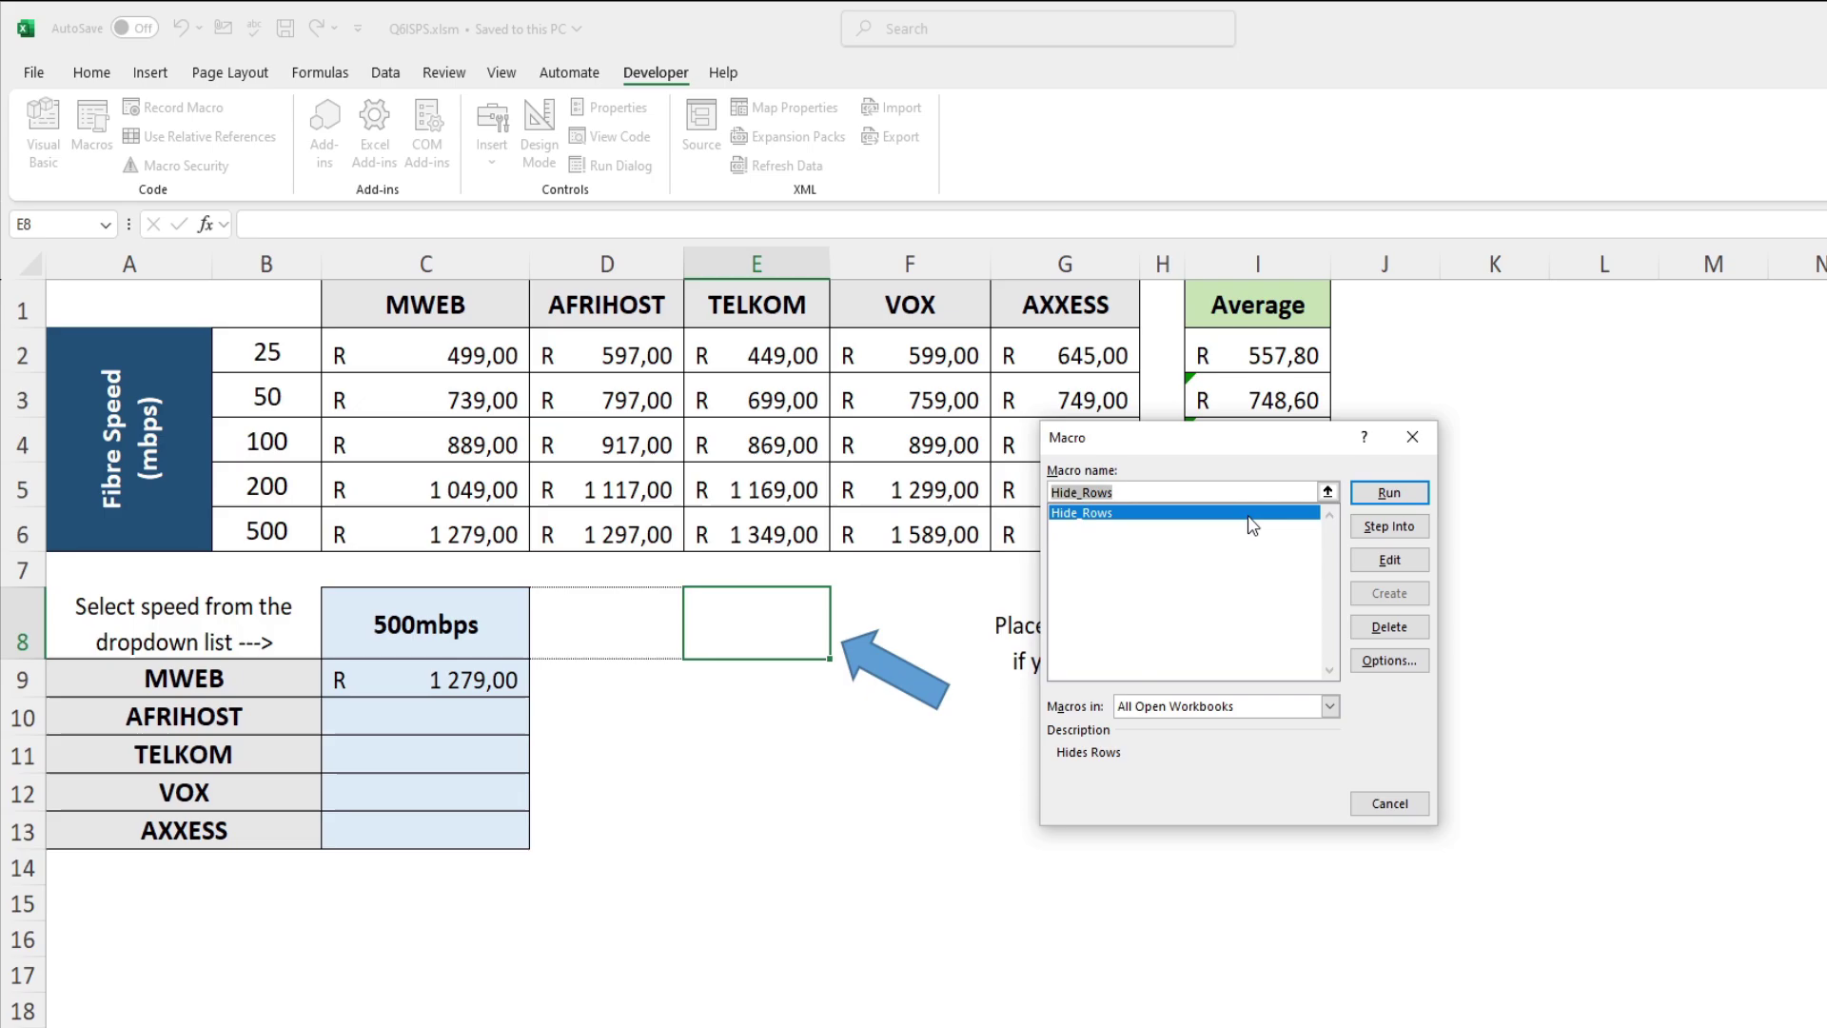
pyautogui.click(1386, 493)
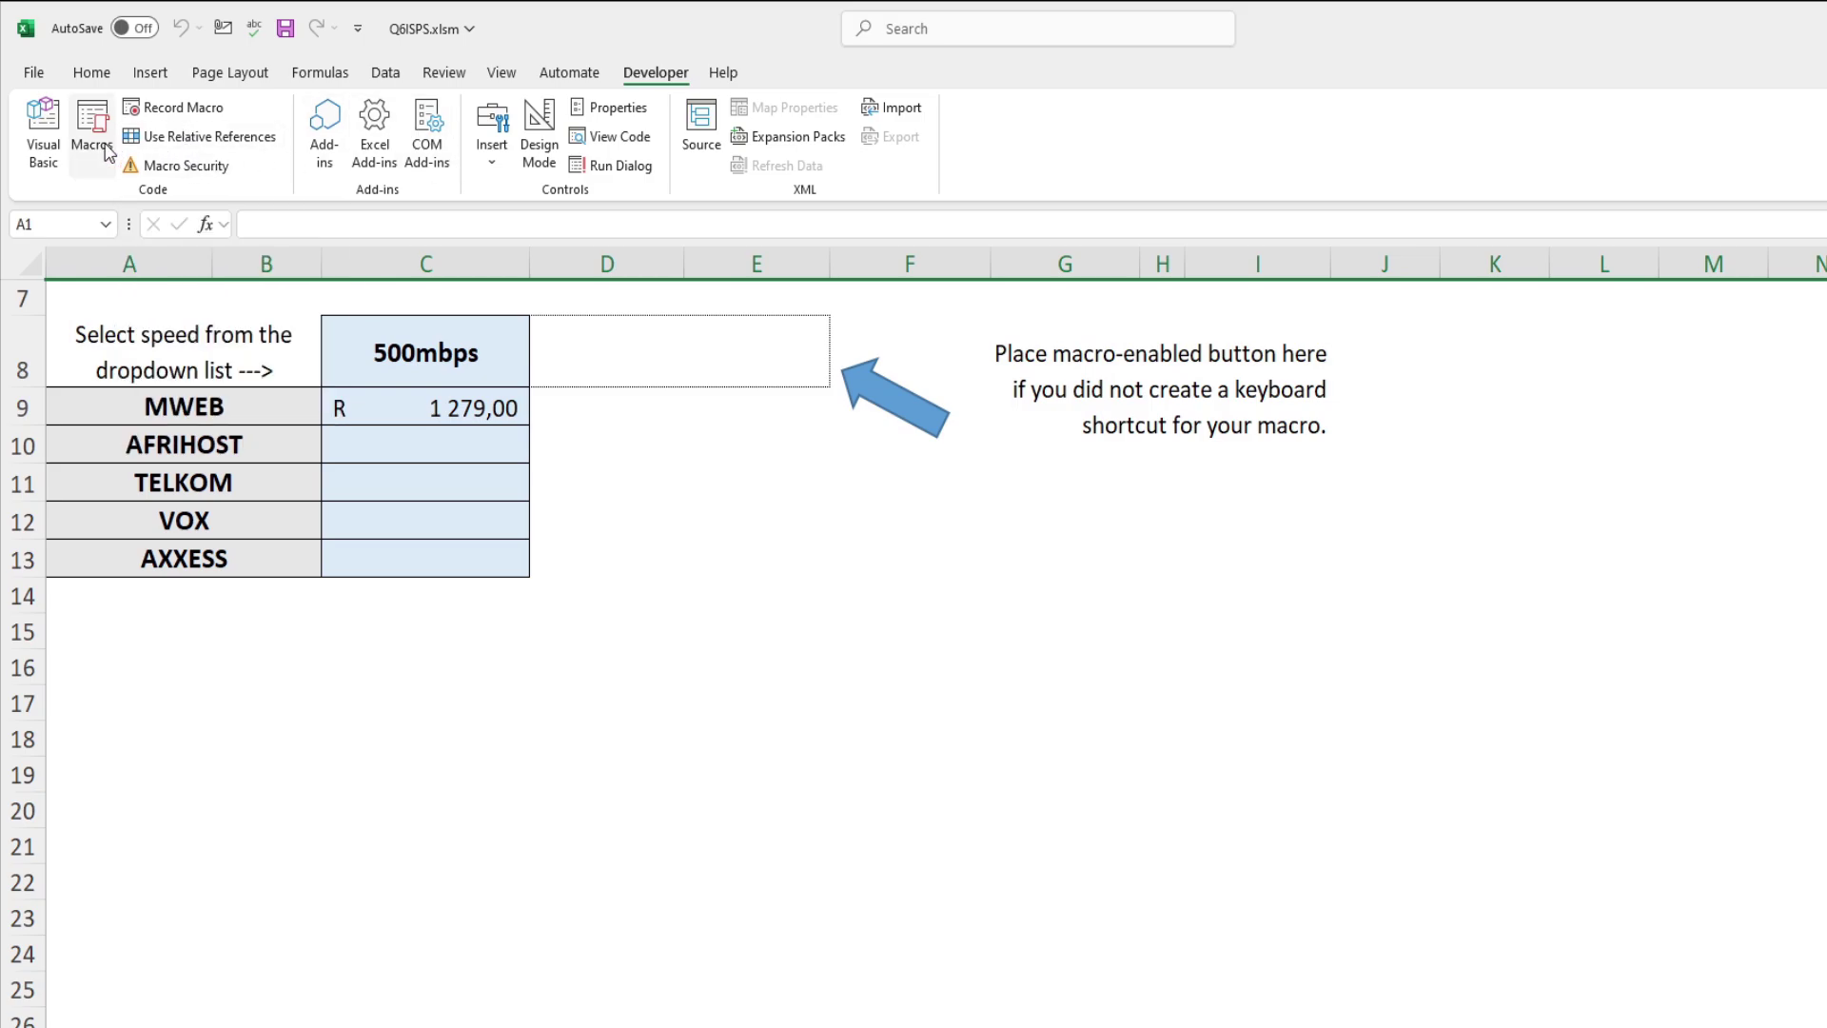
pyautogui.rightClick(34, 290)
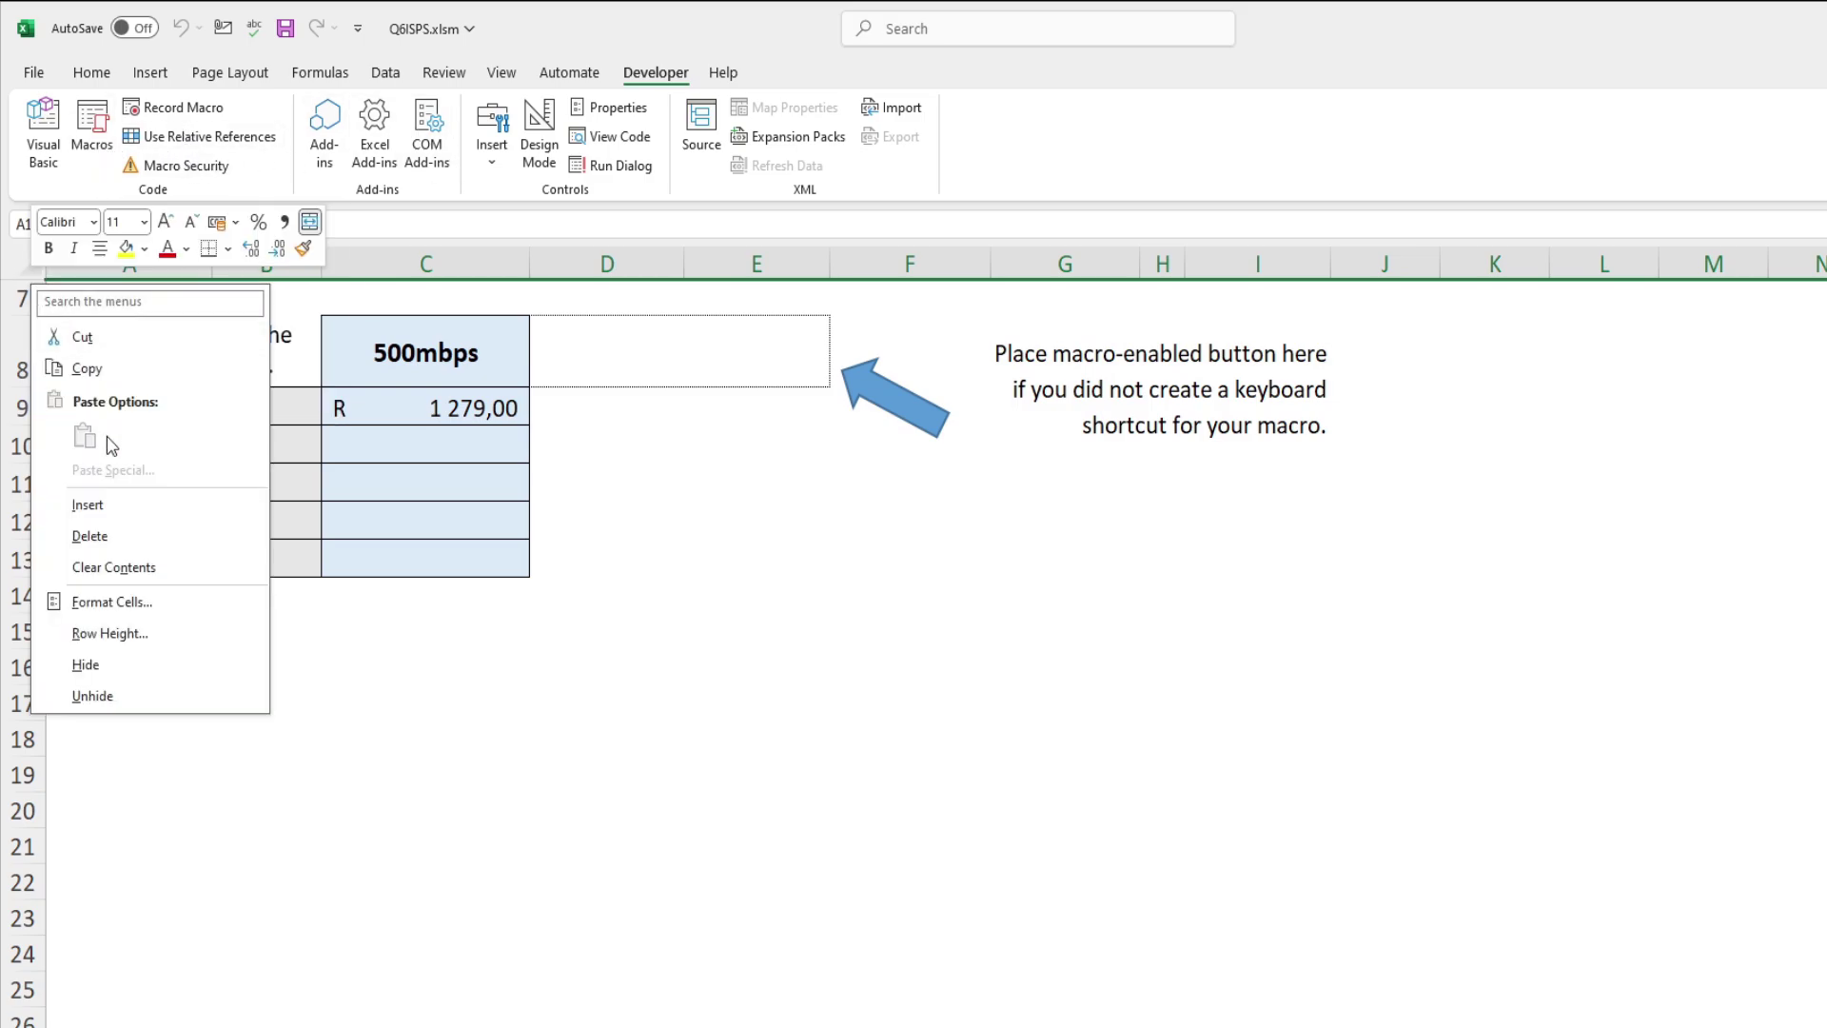
pyautogui.click(124, 697)
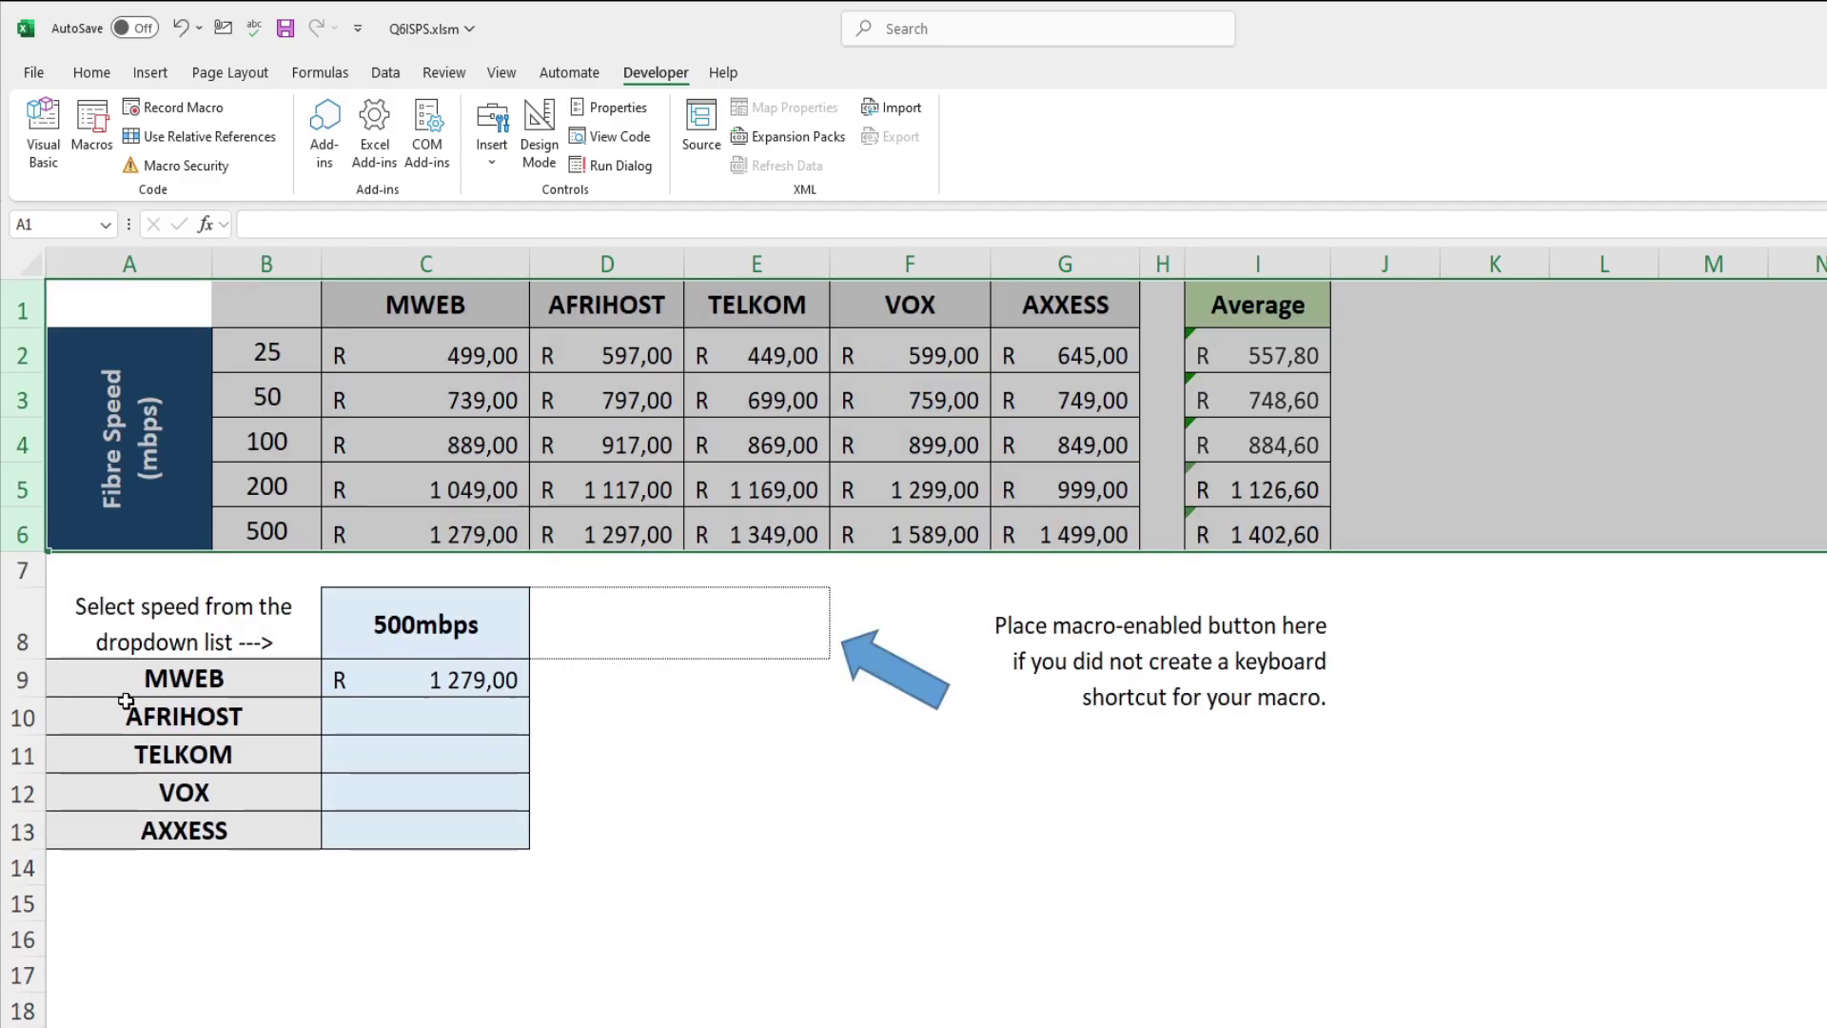
# Step: Draw a rectangle over D8:E8 and give it a grey shape style
pyautogui.click(751, 619)
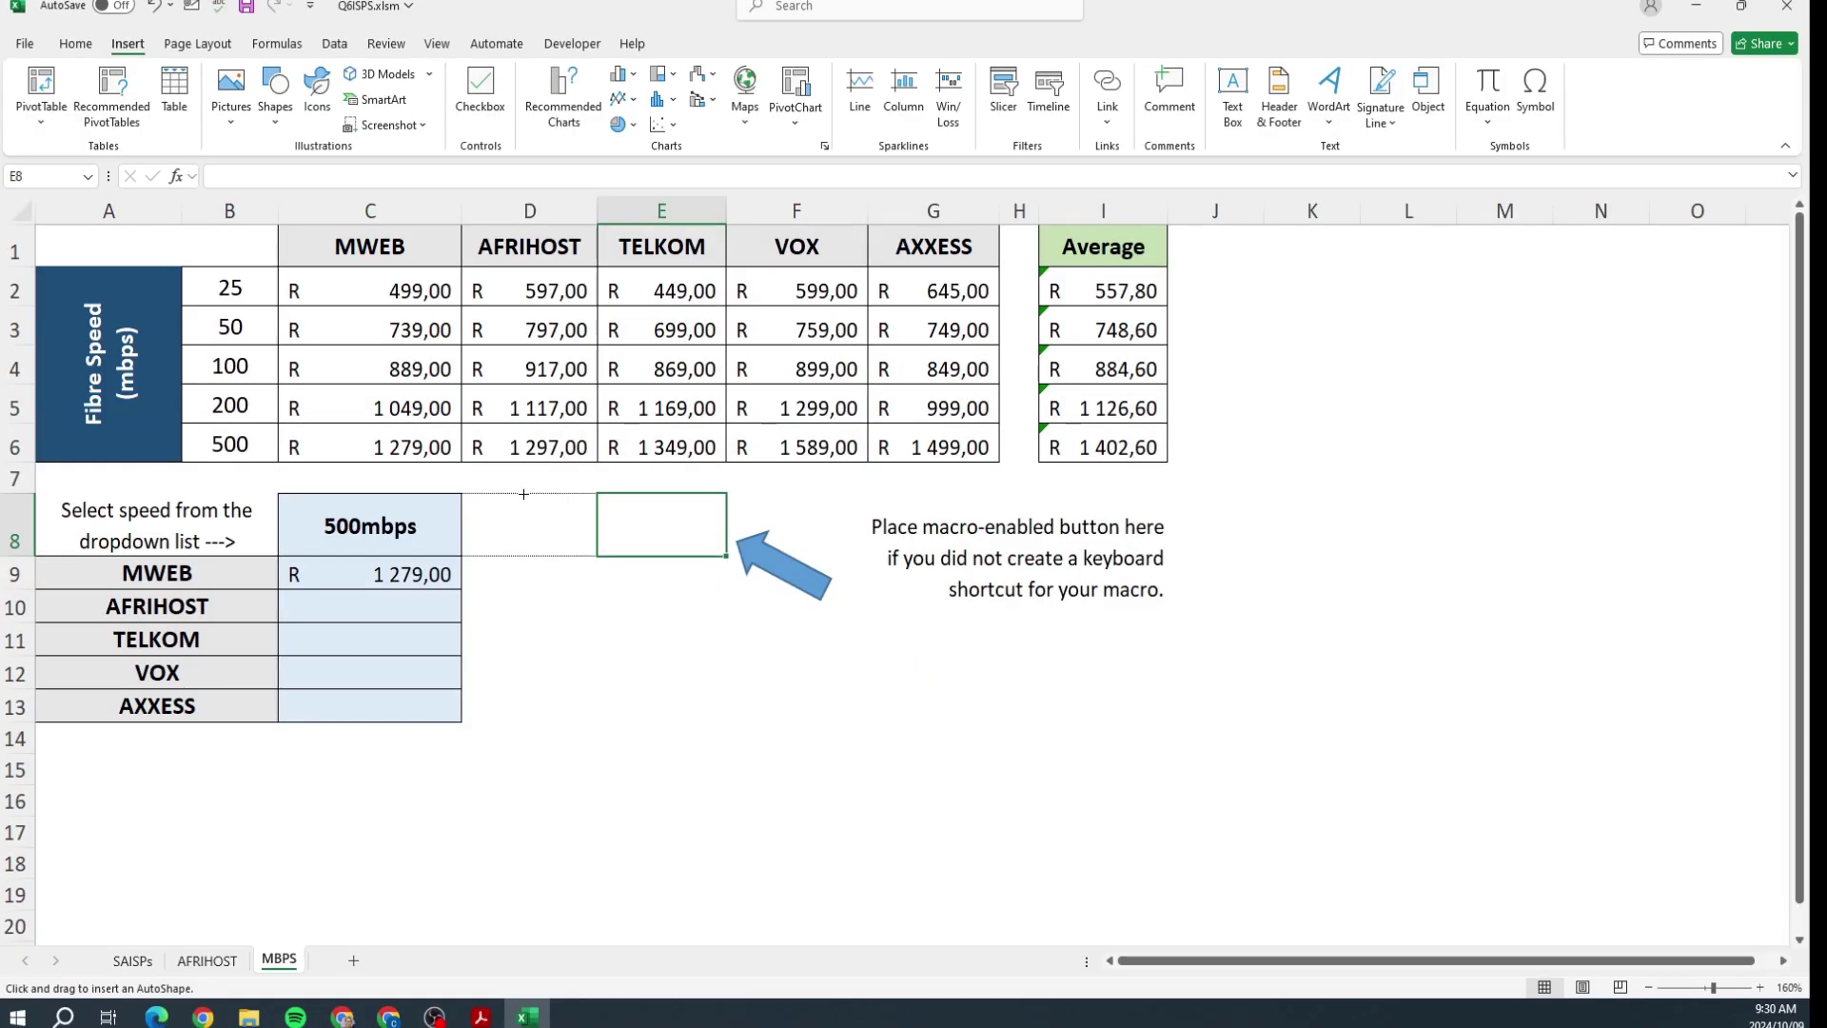
pyautogui.moveTo(522, 495)
pyautogui.mouseDown()
pyautogui.moveTo(574, 538)
pyautogui.moveTo(681, 534)
pyautogui.moveTo(712, 557)
pyautogui.mouseUp()
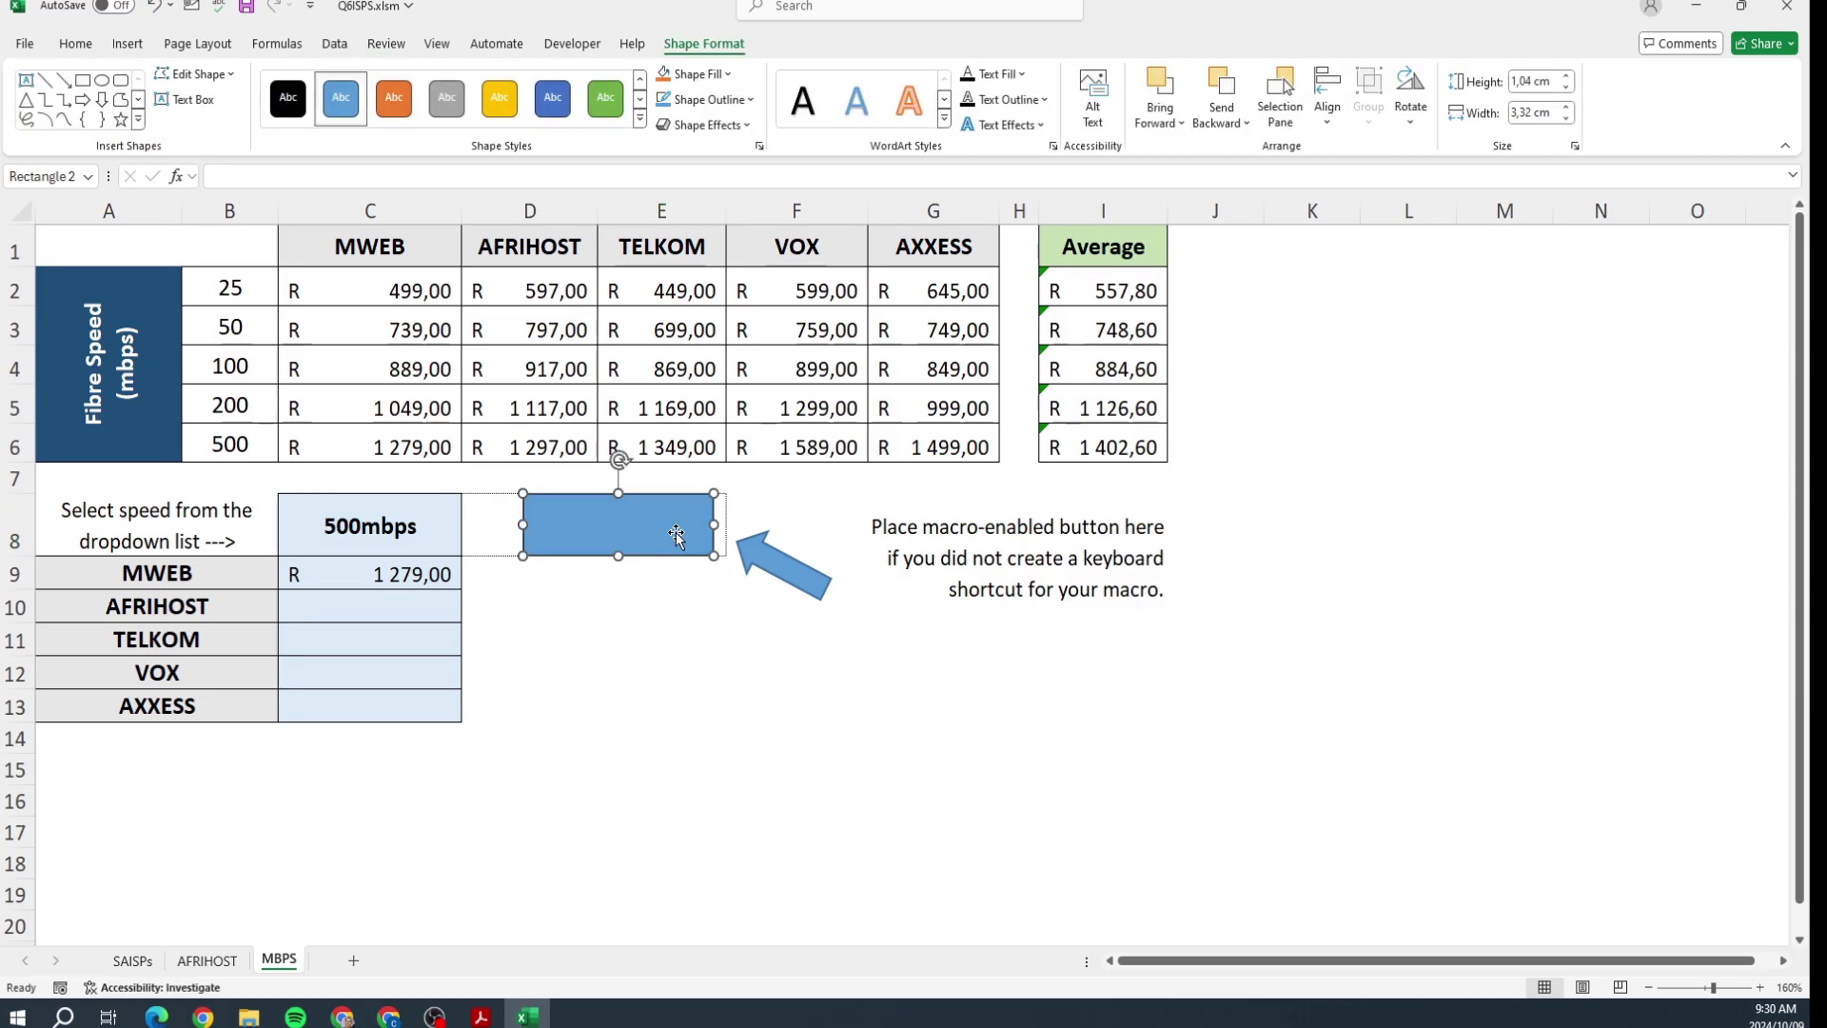
pyautogui.click(447, 95)
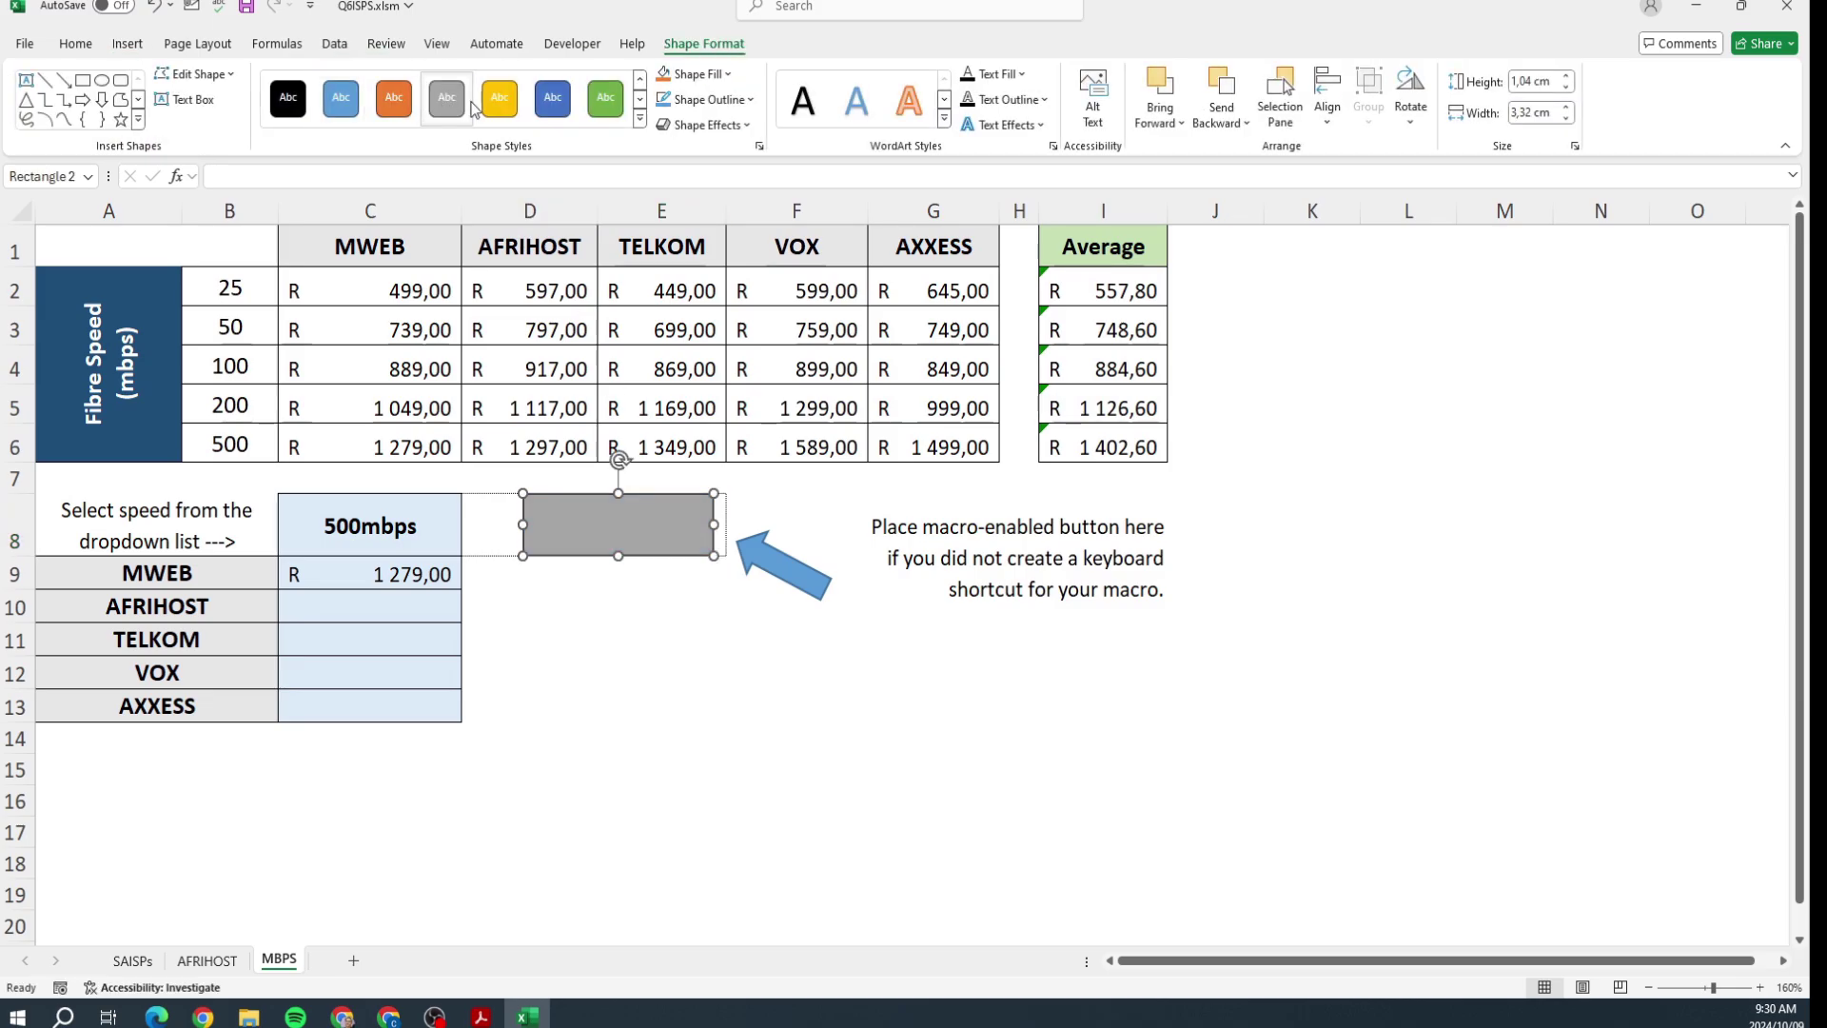
# Step: Apply a preset bevel shape effect to the grey rectangle
pyautogui.click(747, 127)
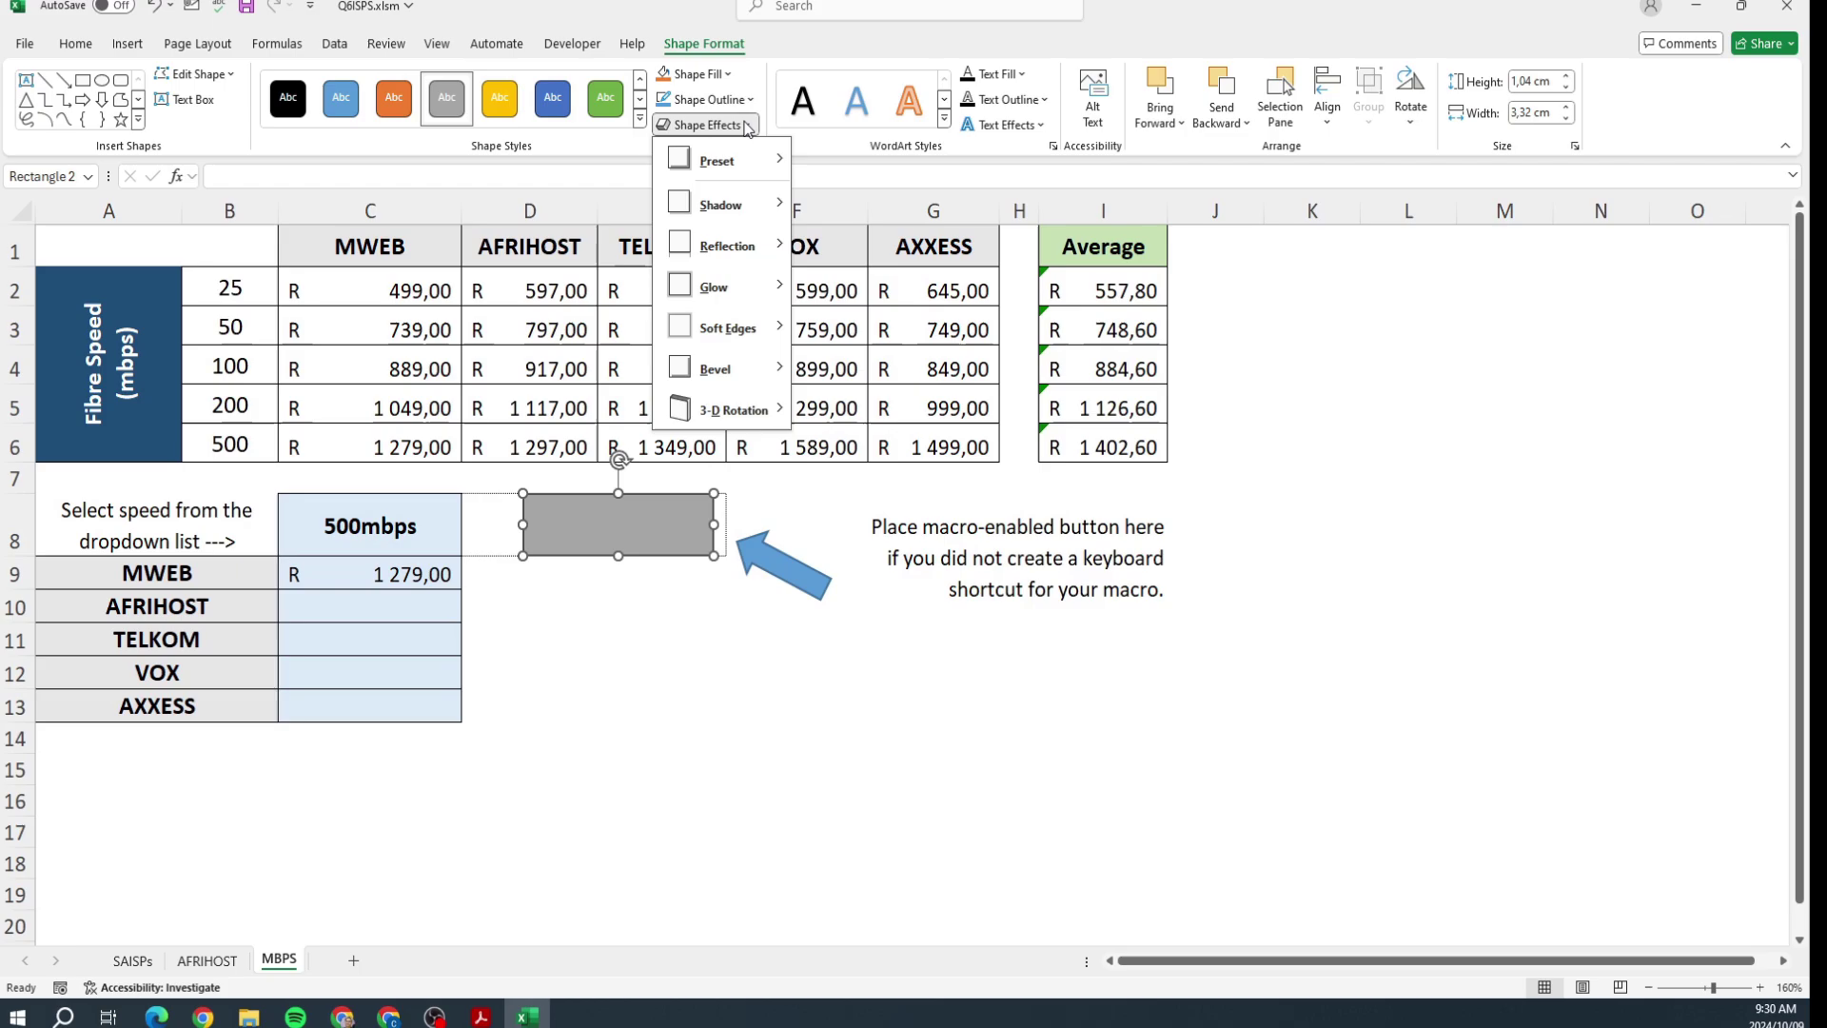
pyautogui.moveTo(723, 161)
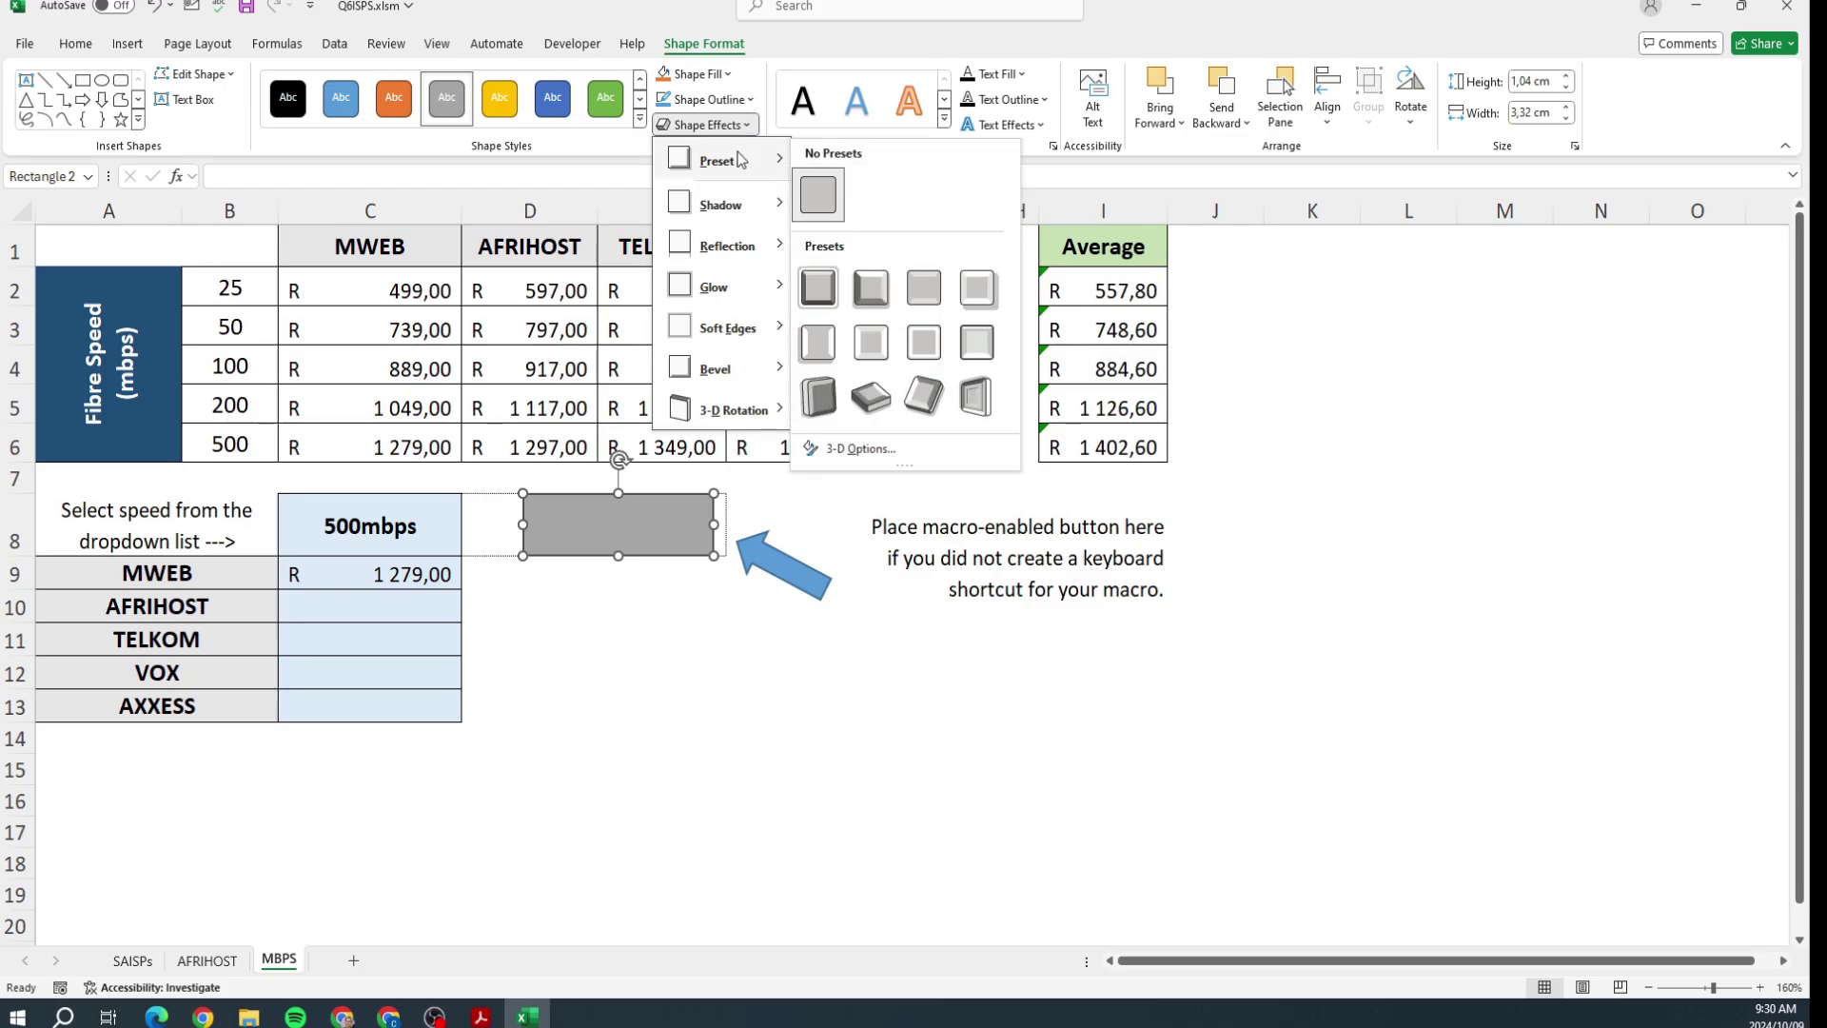
pyautogui.click(860, 288)
pyautogui.click(785, 797)
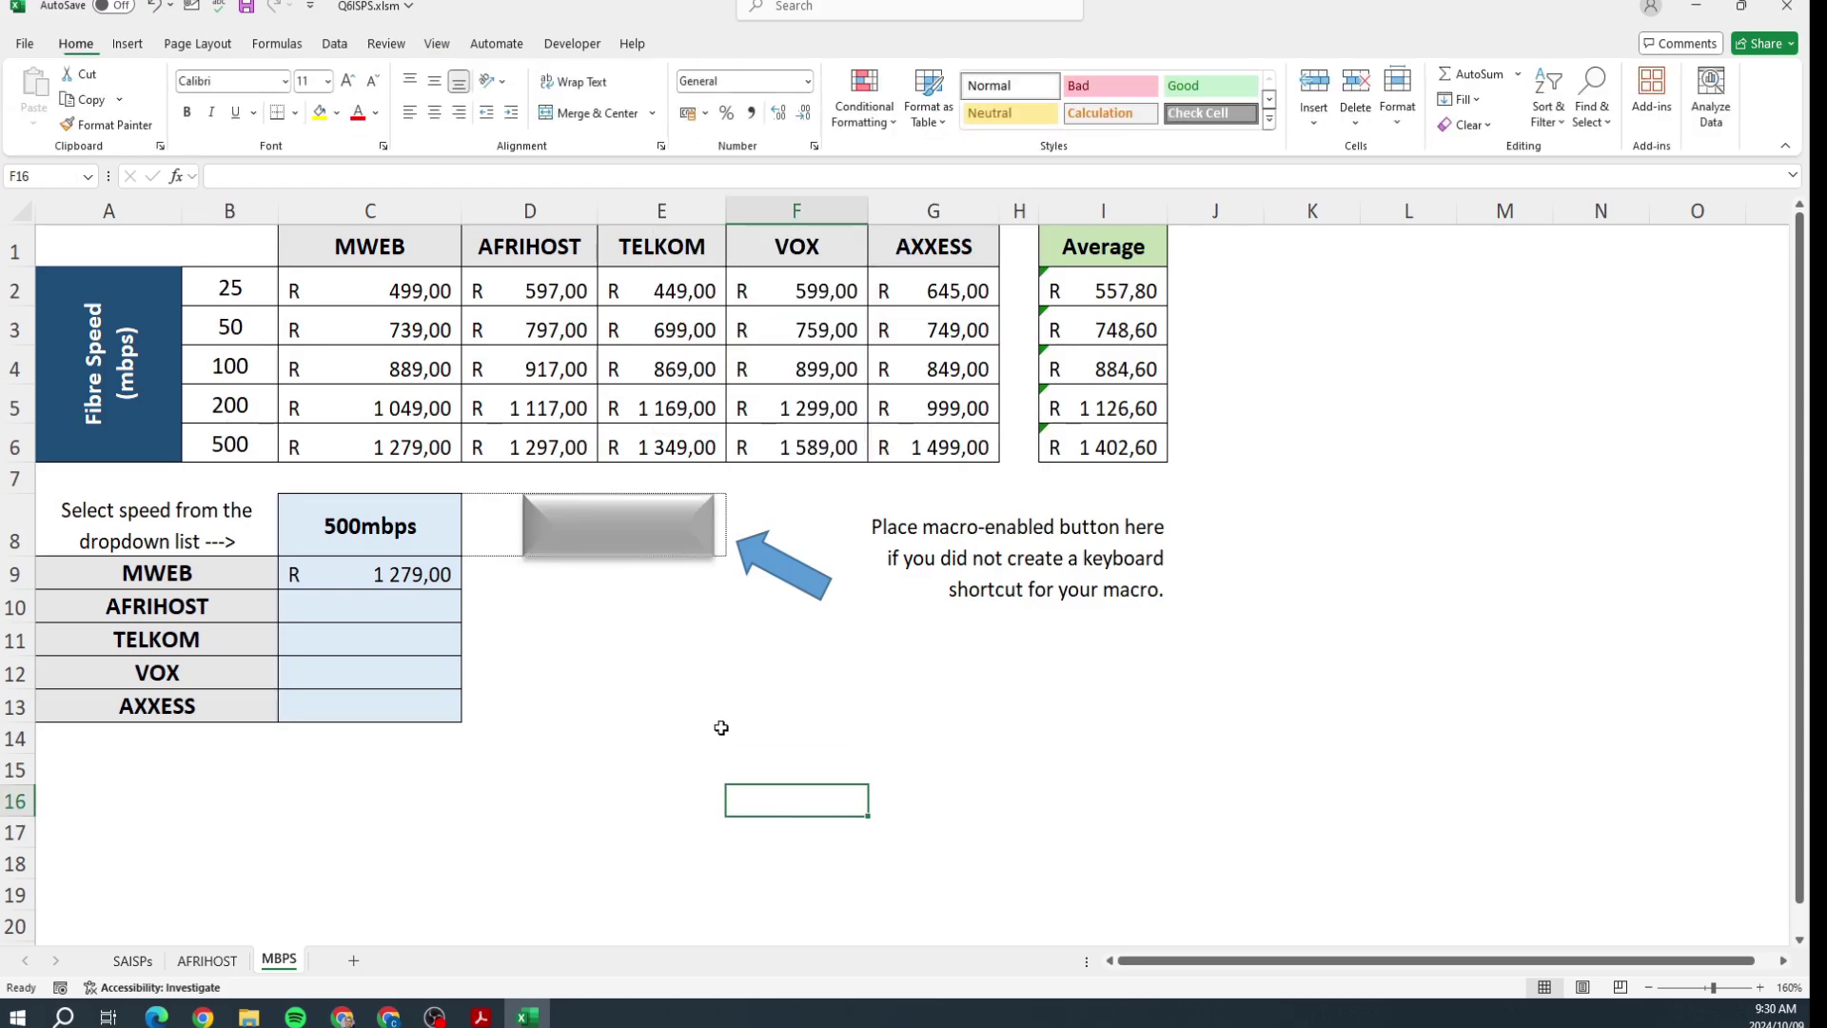
# Step: Assign the Hide_Rows macro to the rectangle
pyautogui.rightClick(622, 521)
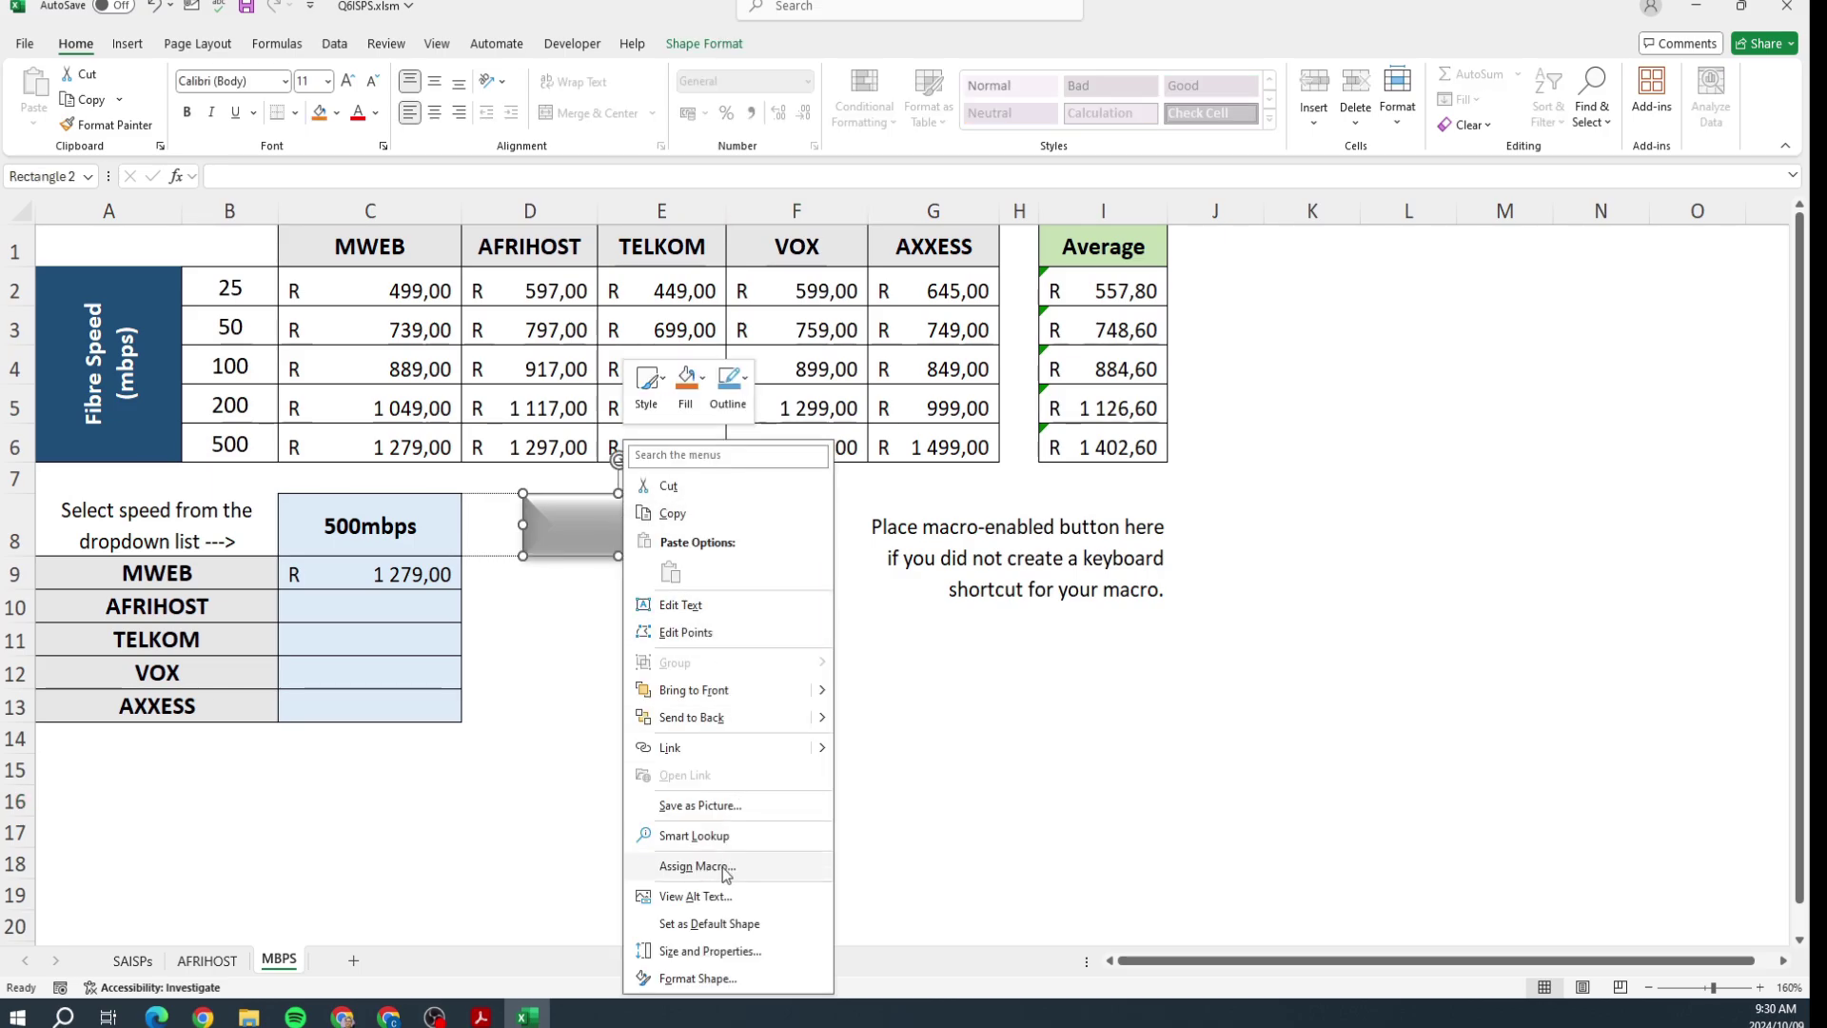
pyautogui.click(722, 866)
pyautogui.click(585, 721)
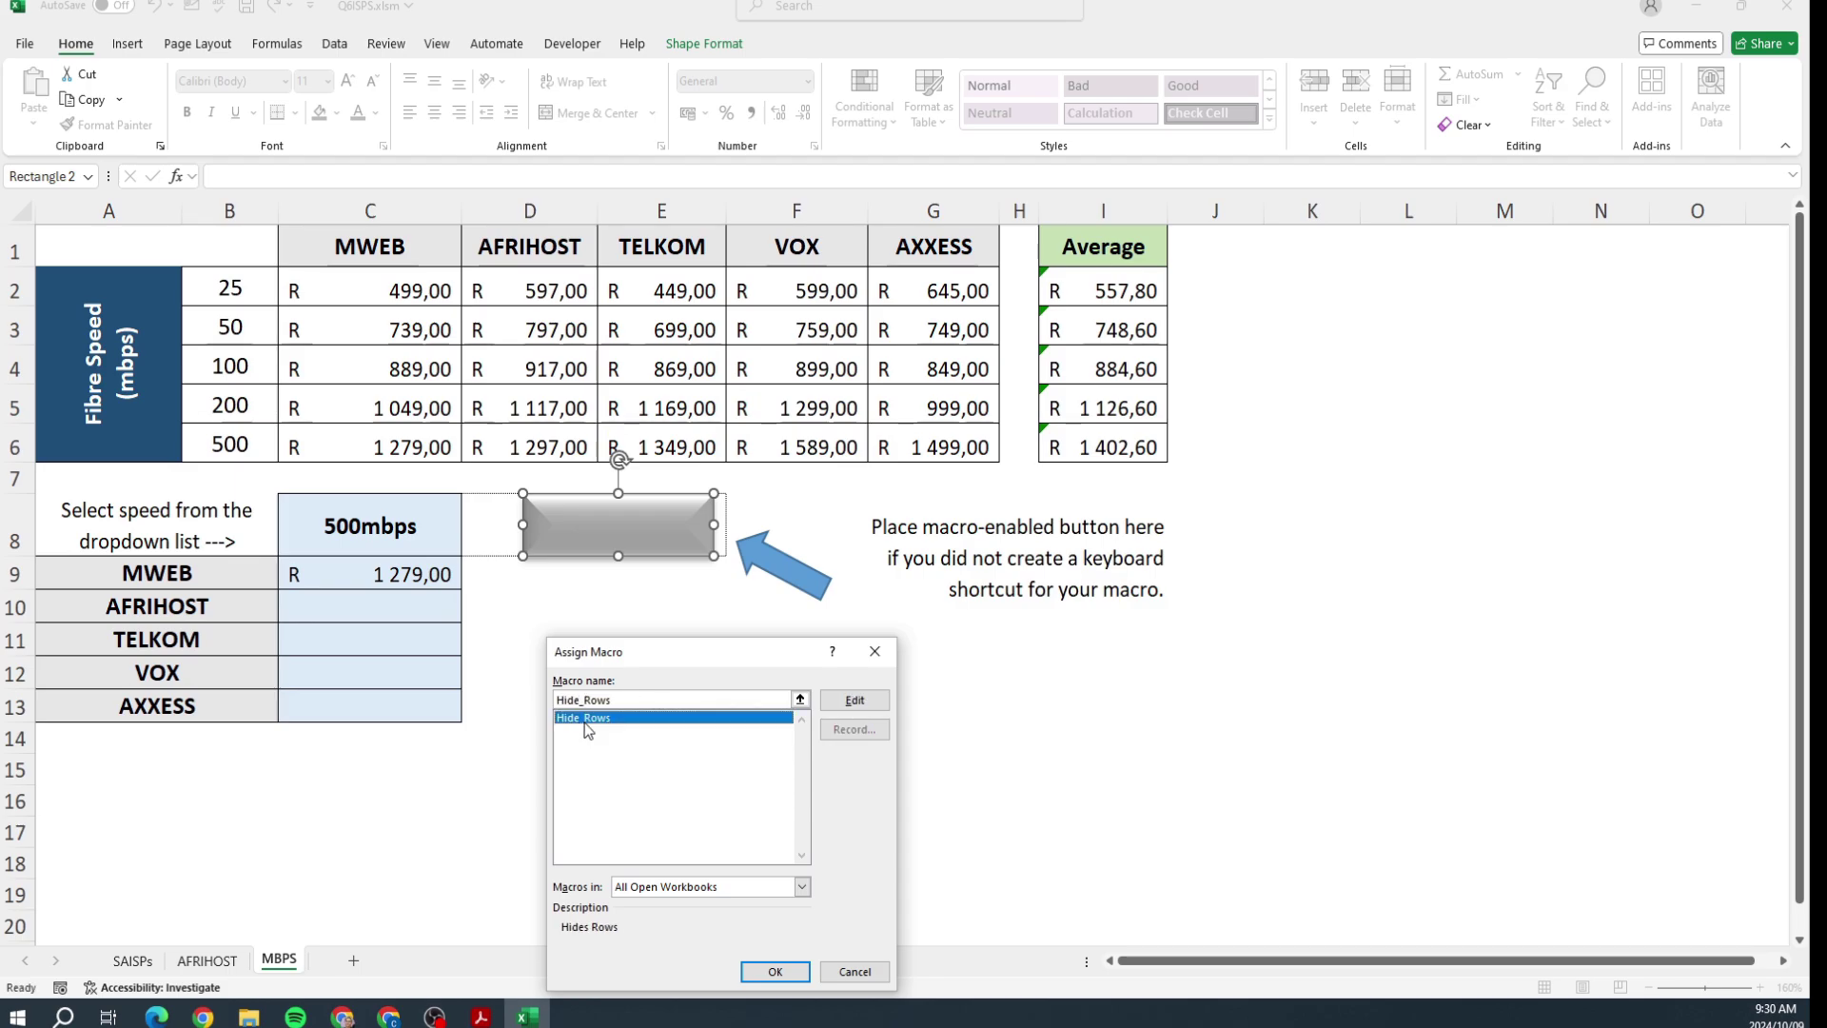
pyautogui.click(772, 972)
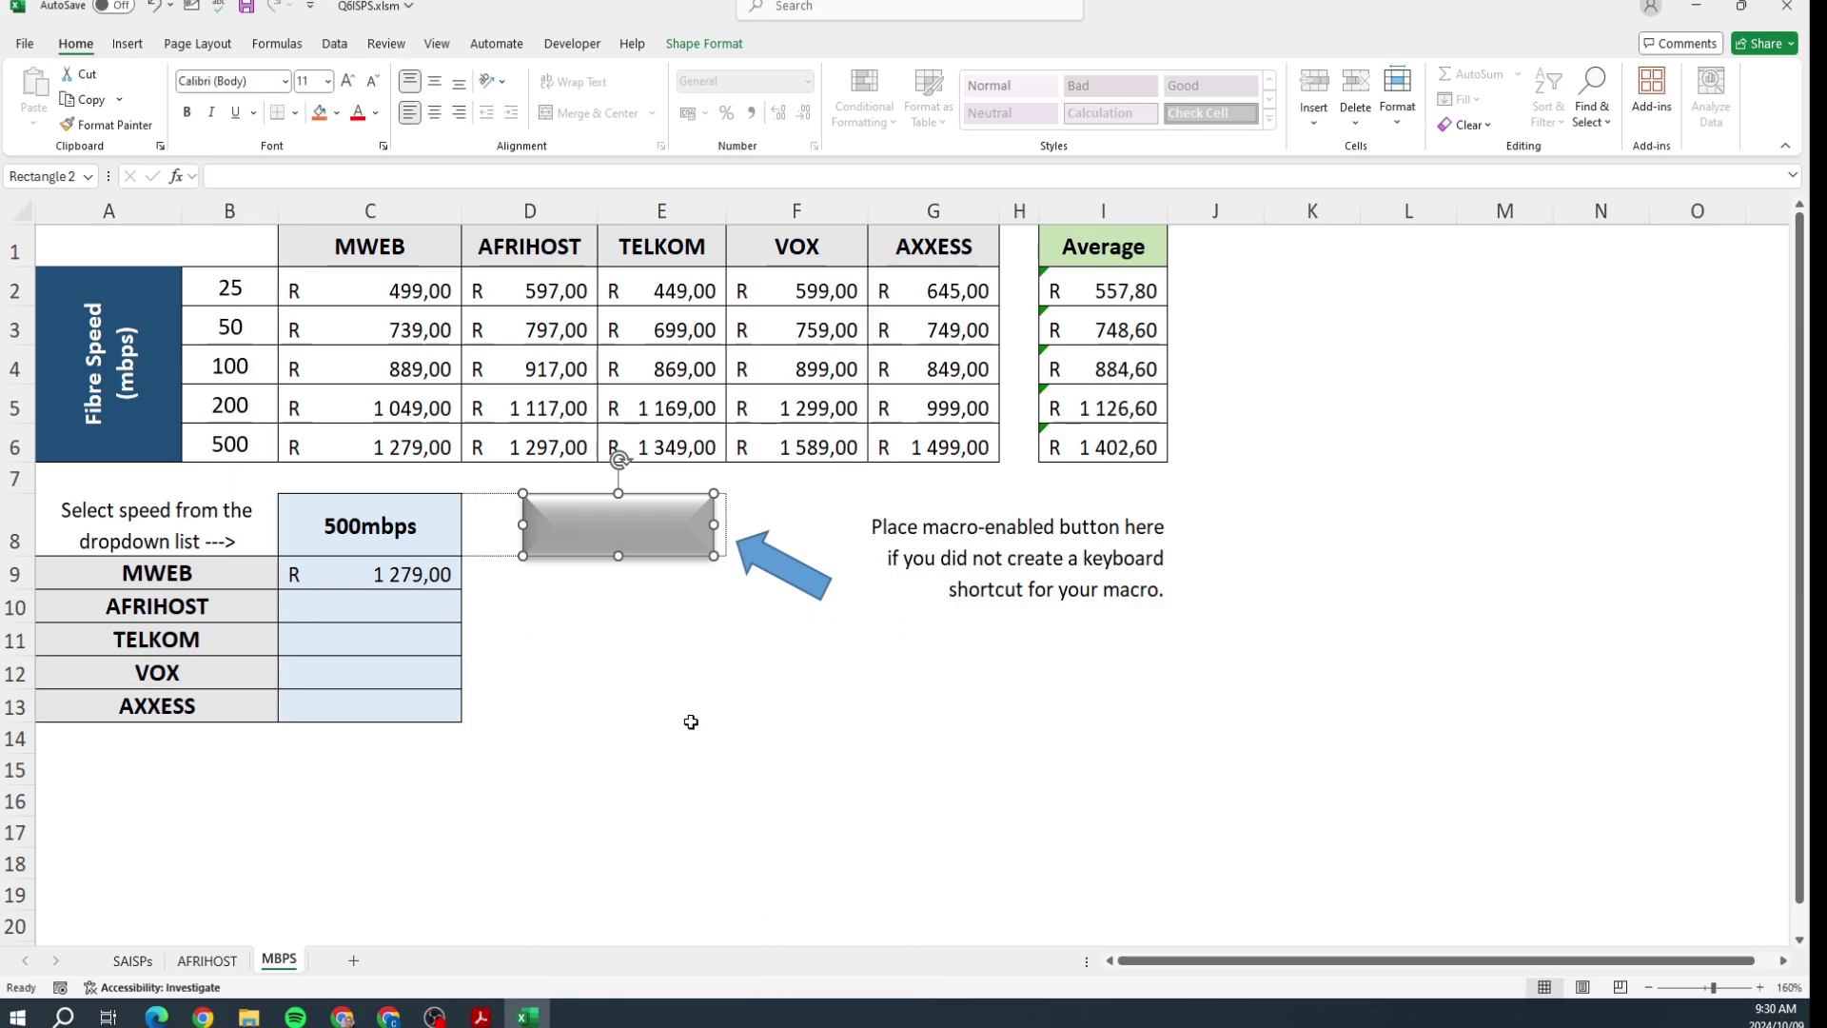
# Step: Label the rectangle button 'Hide Rows'
pyautogui.click(705, 48)
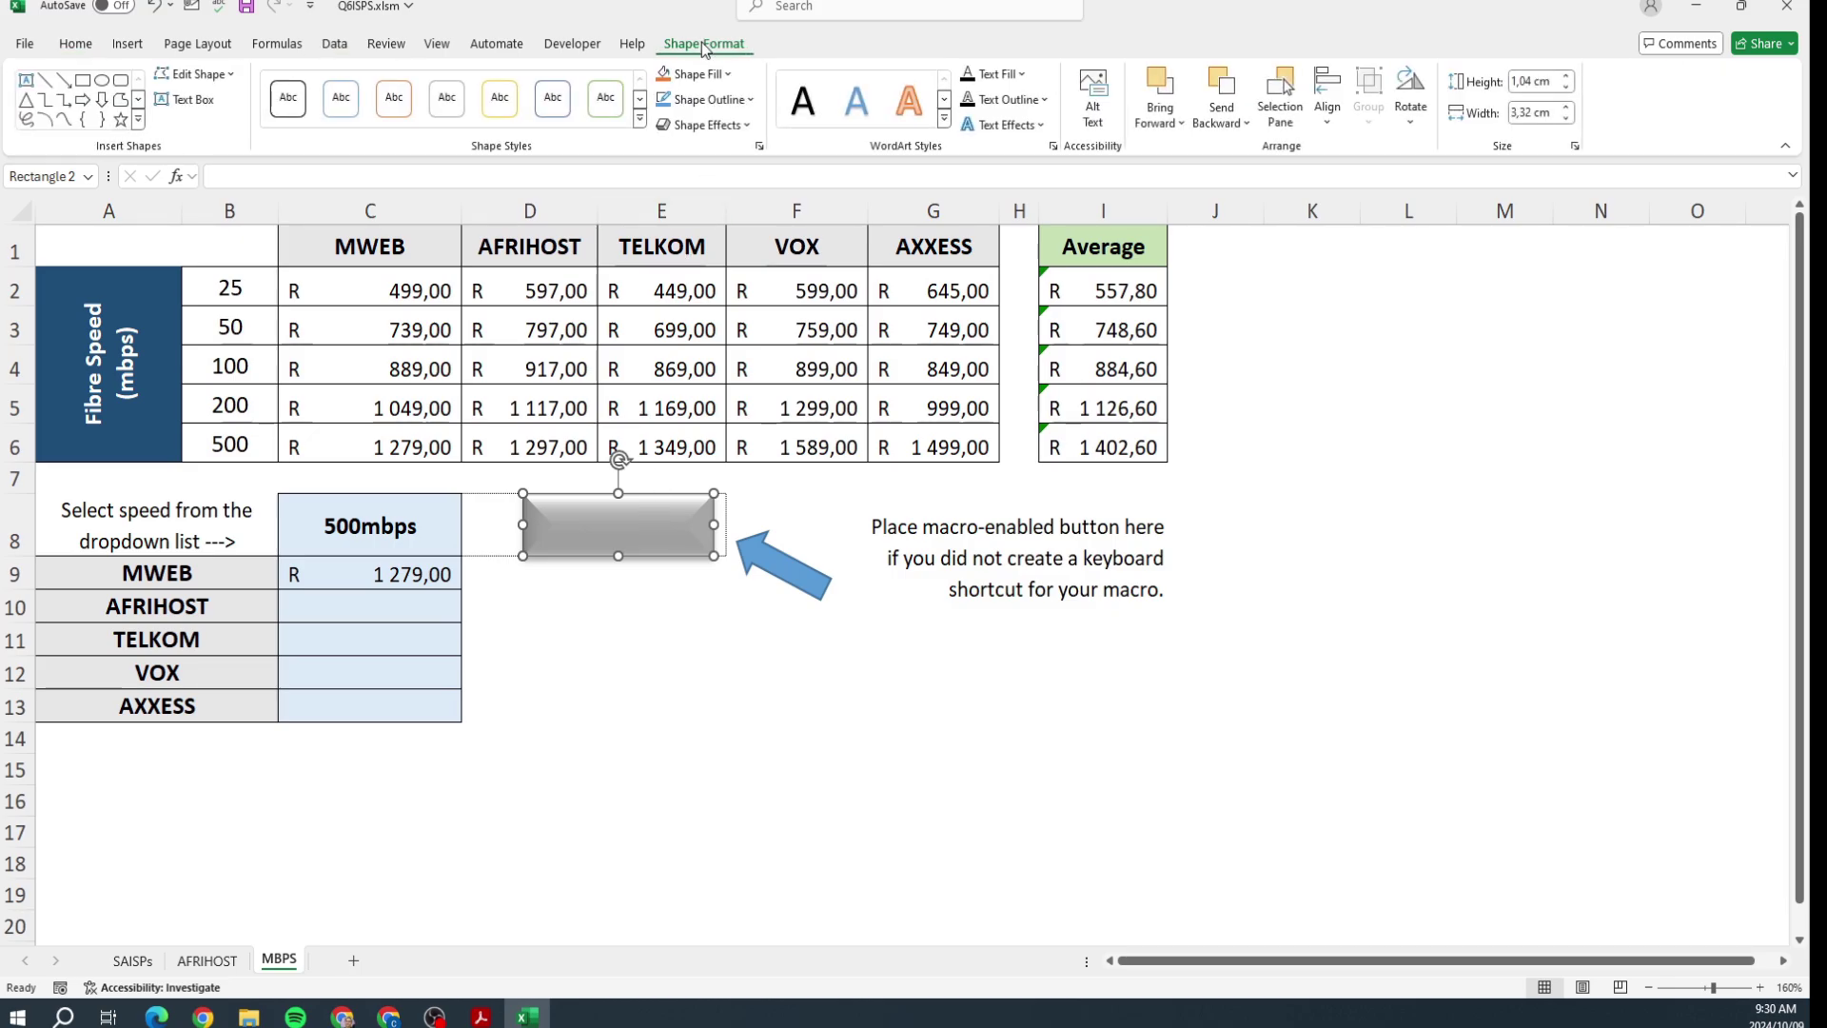
pyautogui.click(989, 76)
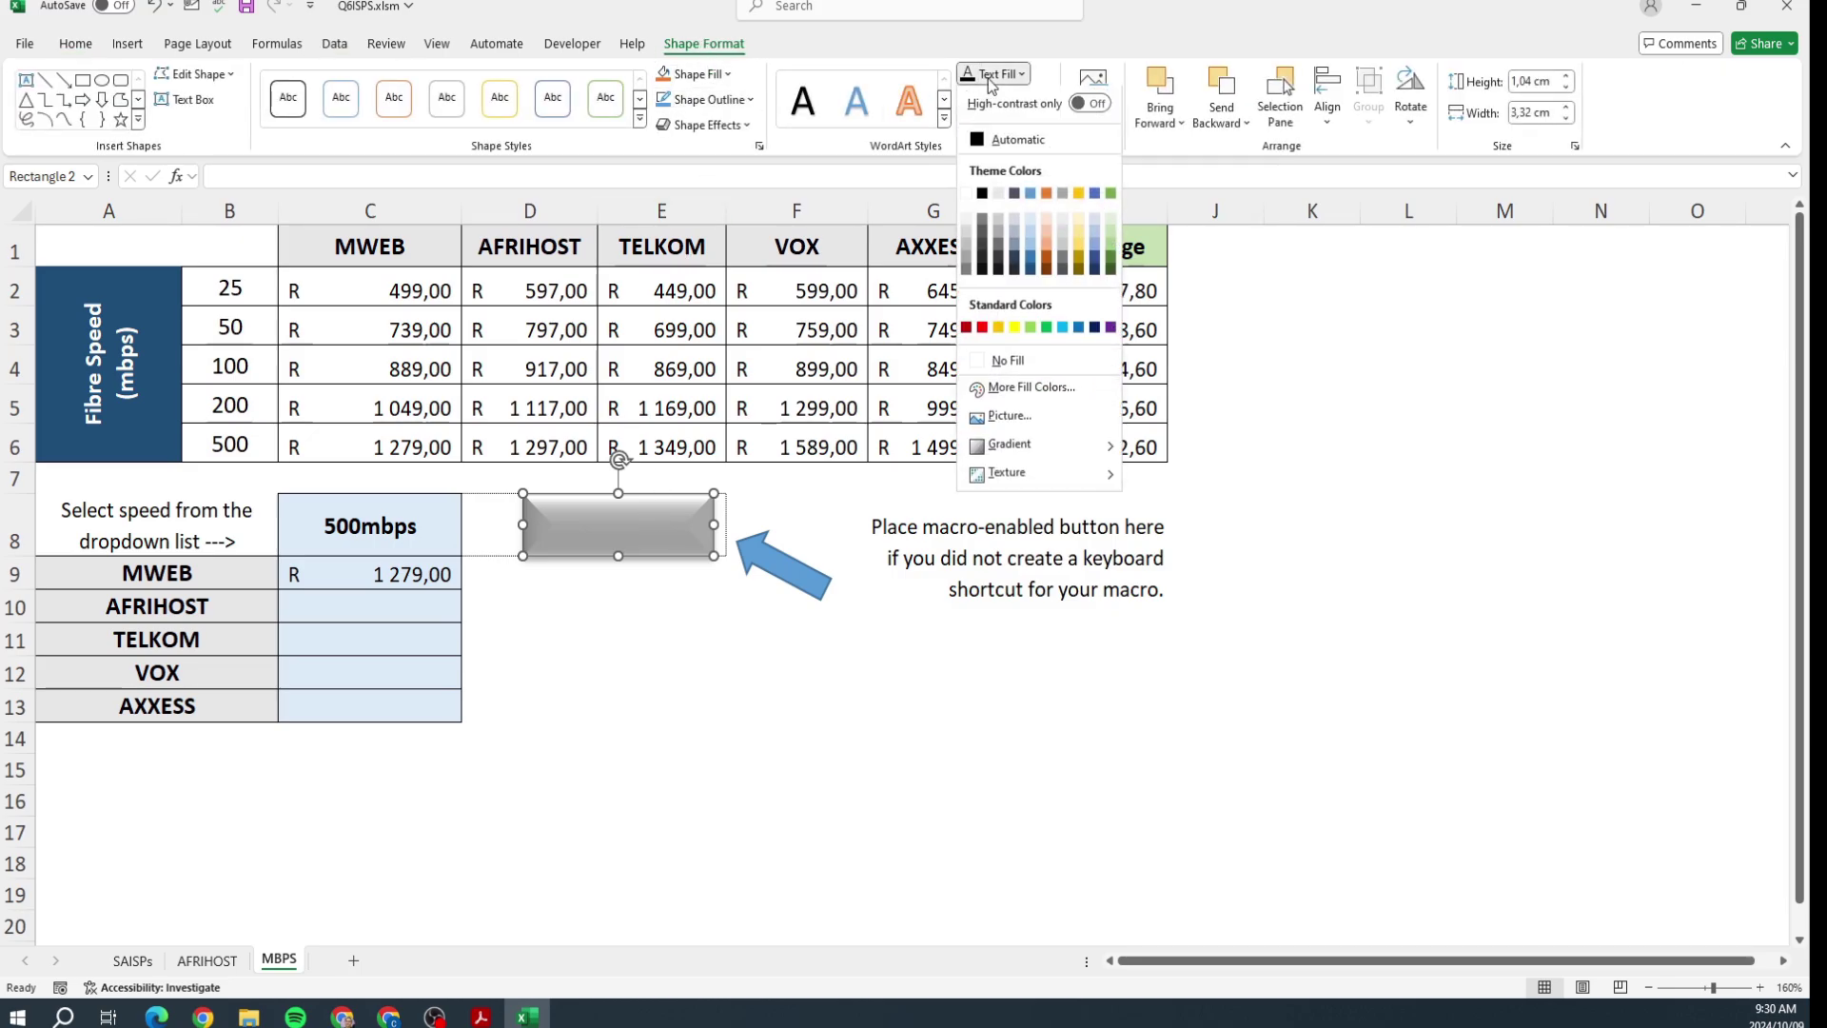
pyautogui.click(990, 59)
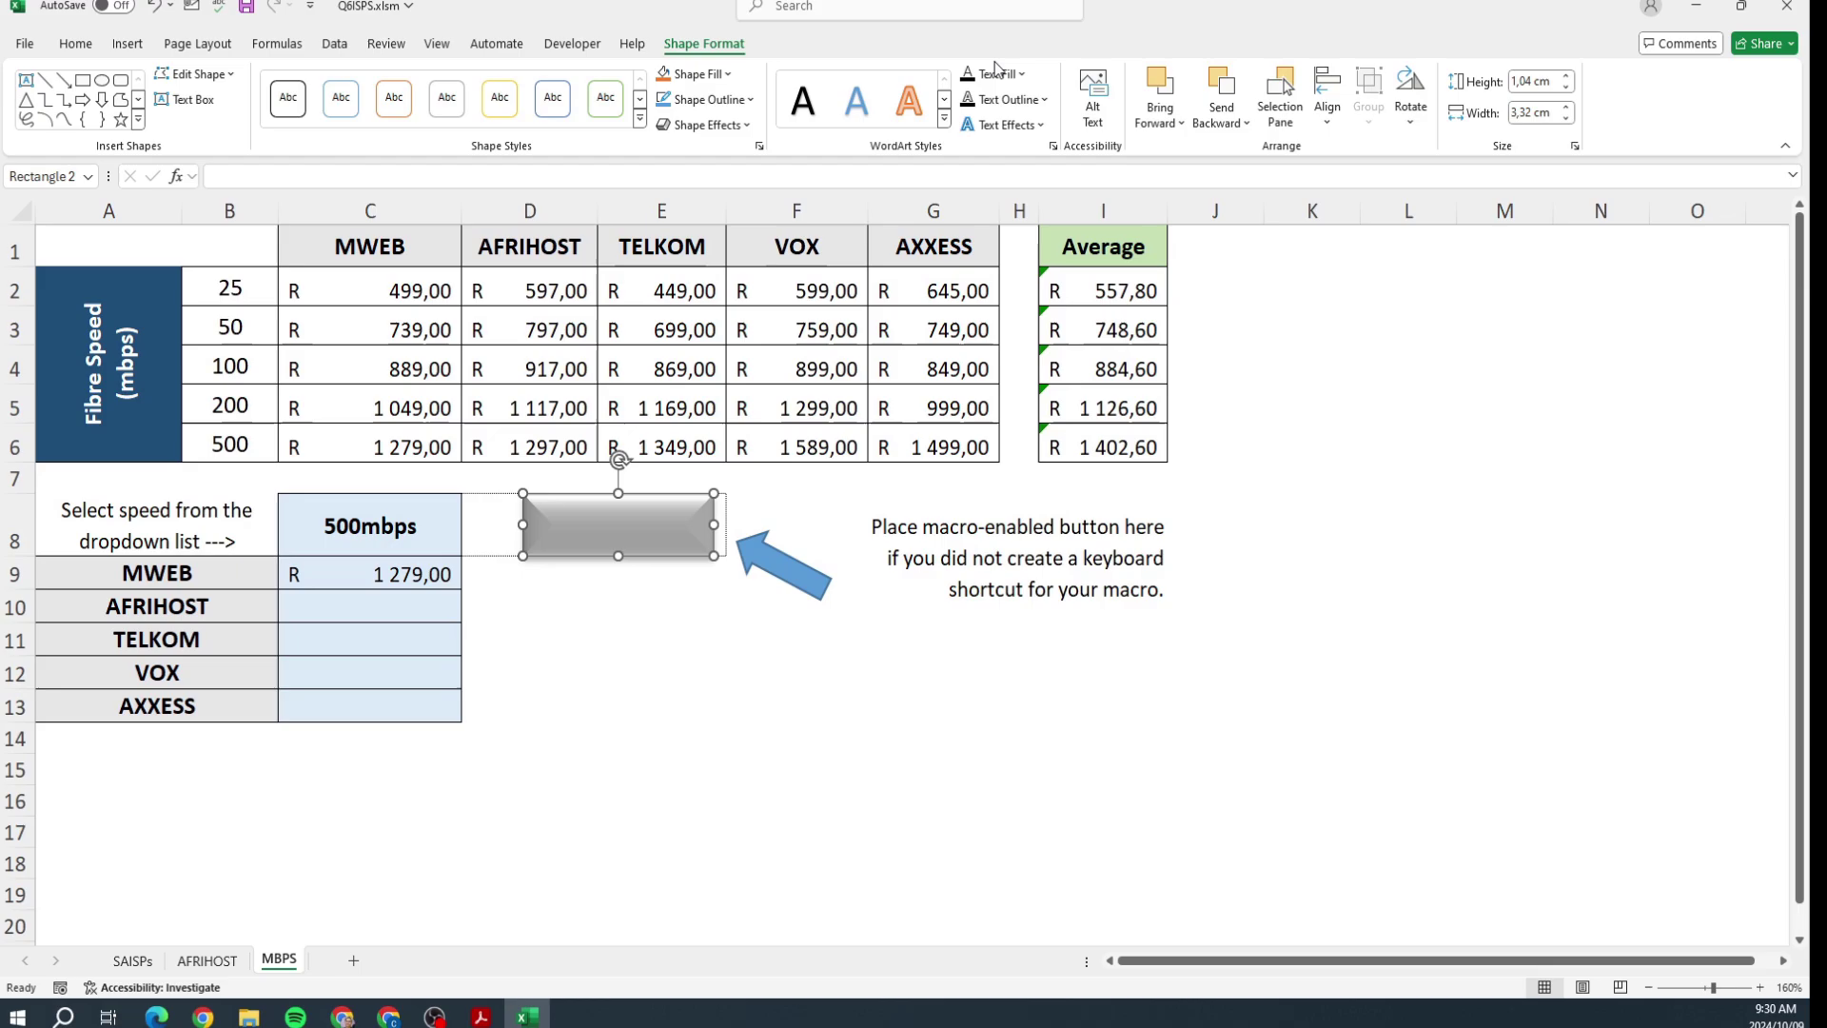
pyautogui.click(628, 524)
pyautogui.write('Hide Rows')
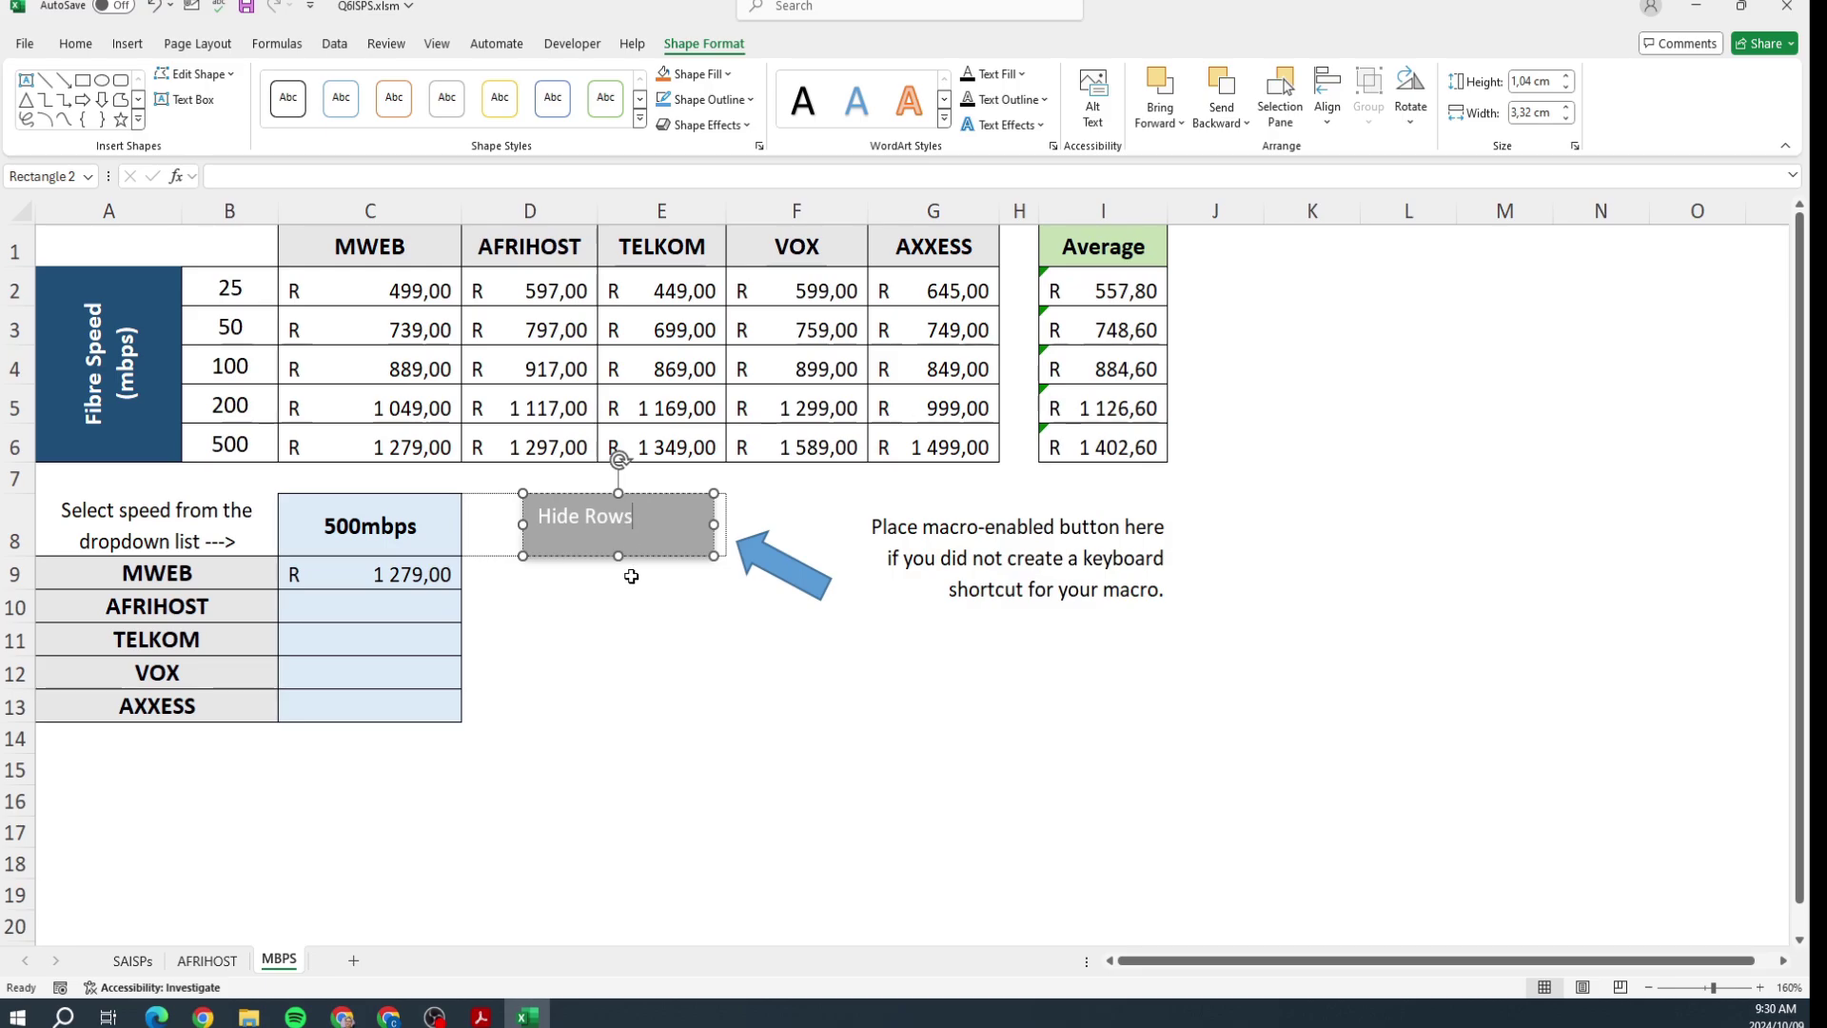
pyautogui.click(628, 604)
# Step: Test the macro with Ctrl+Shift+H, unhide rows 1–6, then reselect the button's options
pyautogui.hotkey('ctrl', 'shift', 'h')
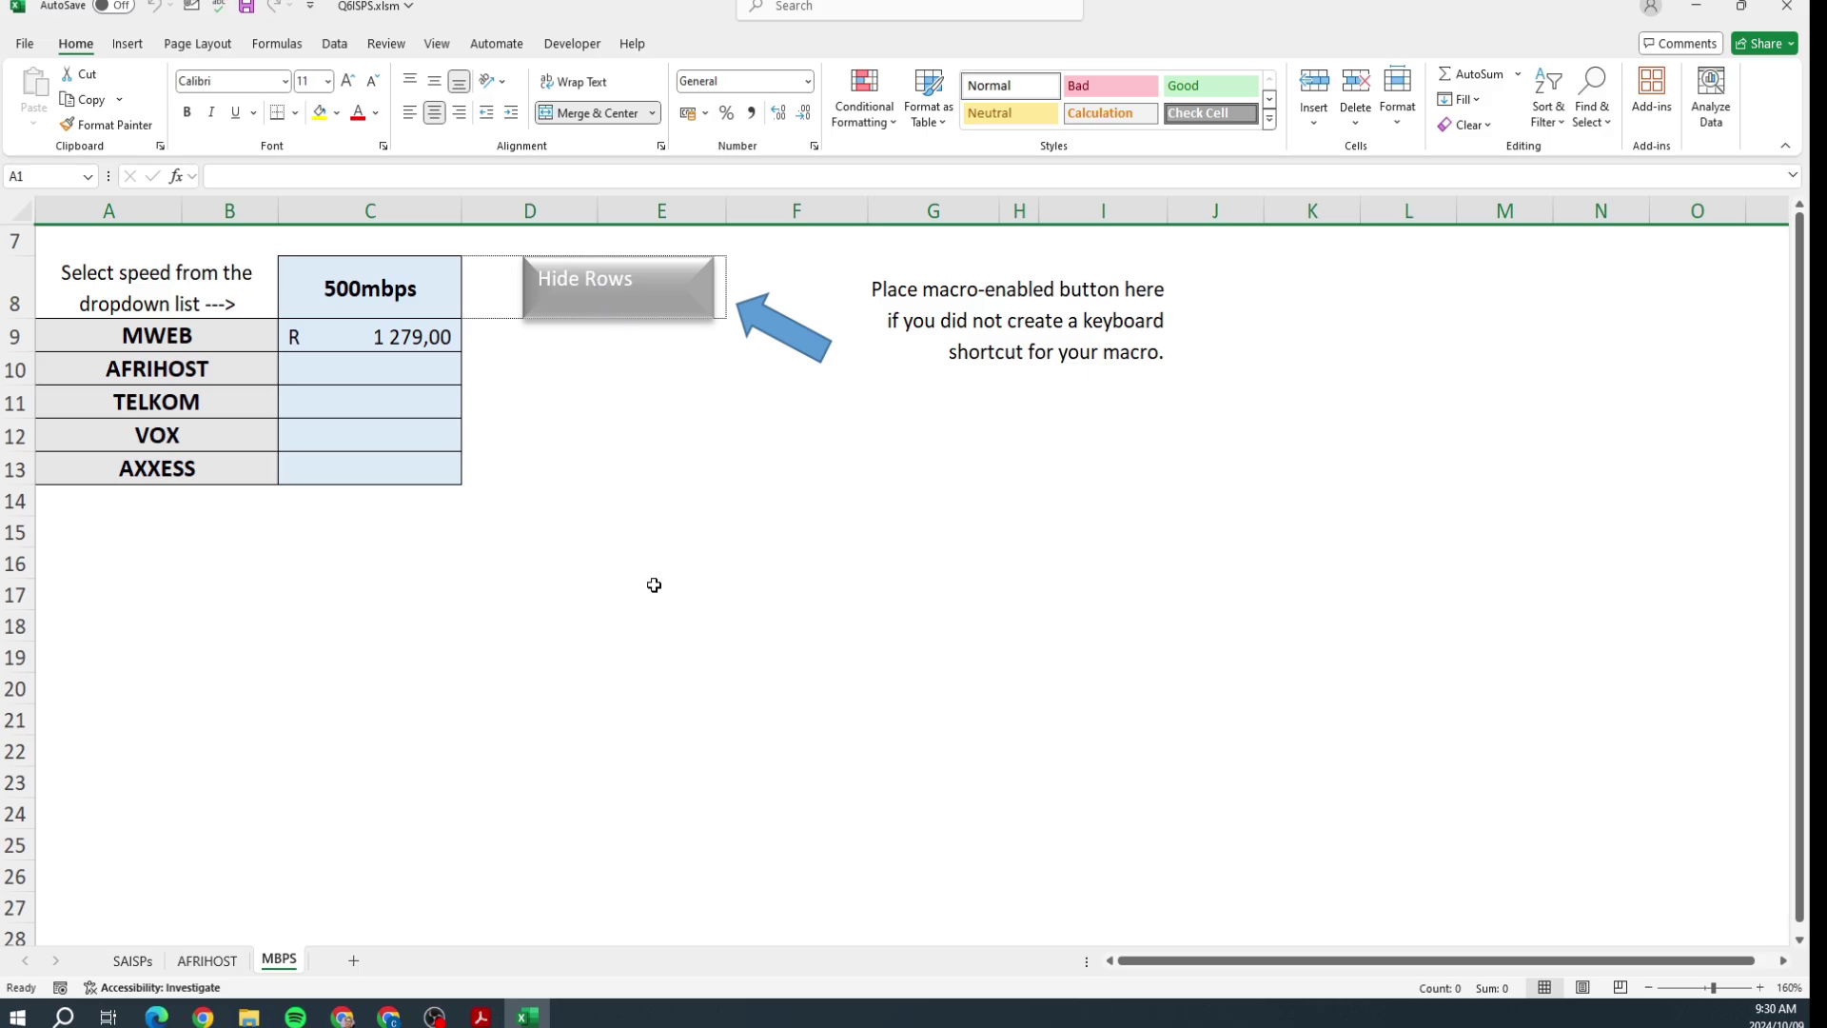
pyautogui.scroll(-6, 652, 515)
pyautogui.scroll(6, 650, 517)
pyautogui.rightClick(13, 232)
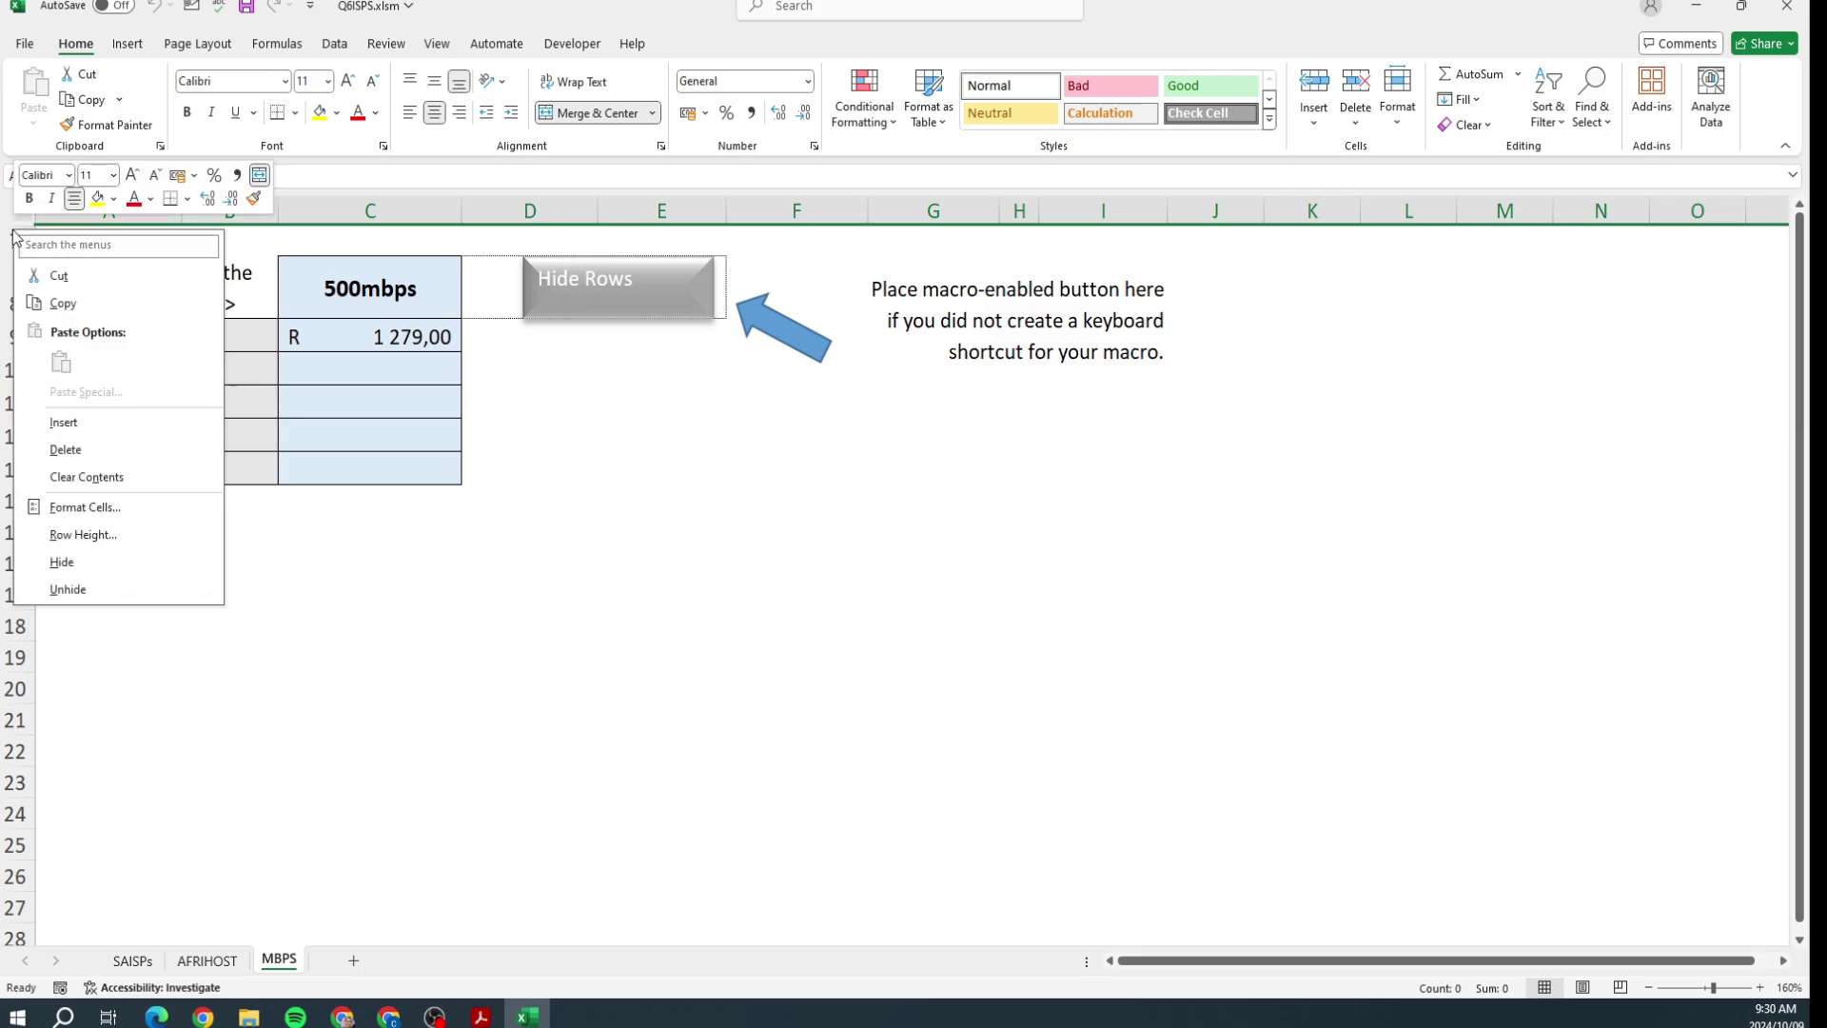
pyautogui.click(67, 590)
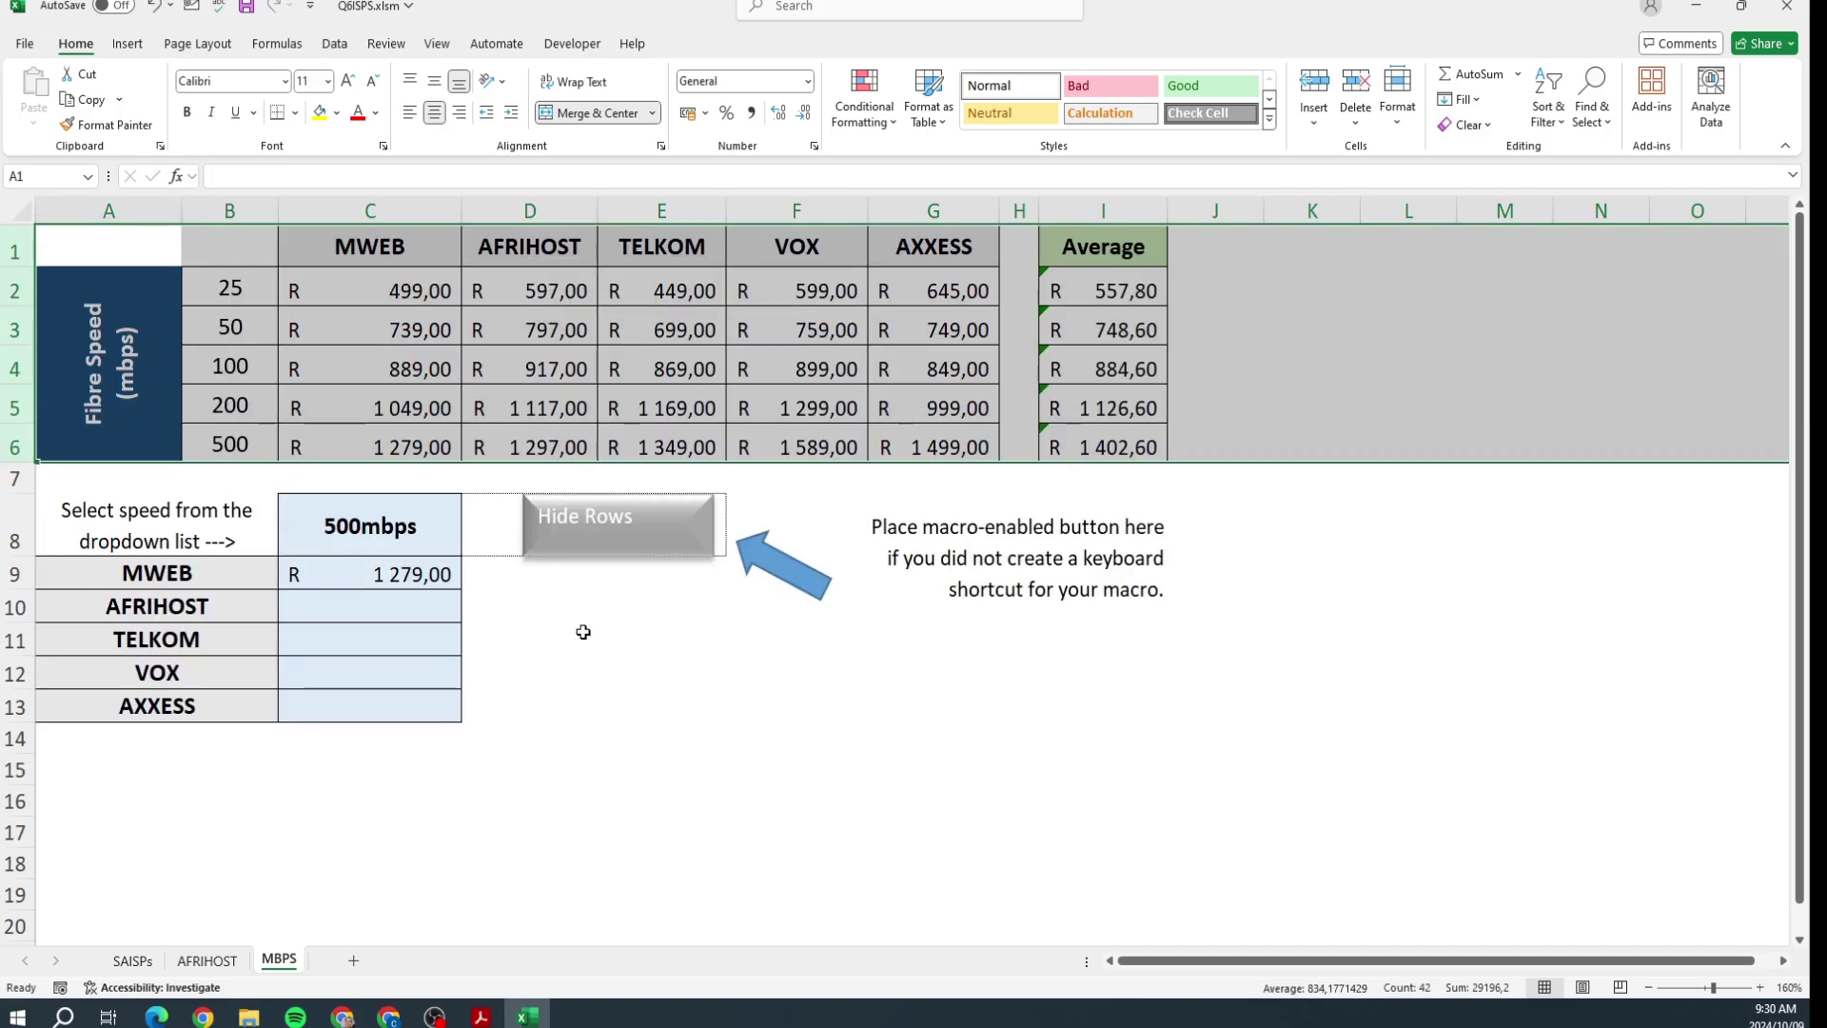
pyautogui.keyDown('ctrl'); pyautogui.click(594, 518); pyautogui.keyUp('ctrl')
pyautogui.rightClick(593, 518)
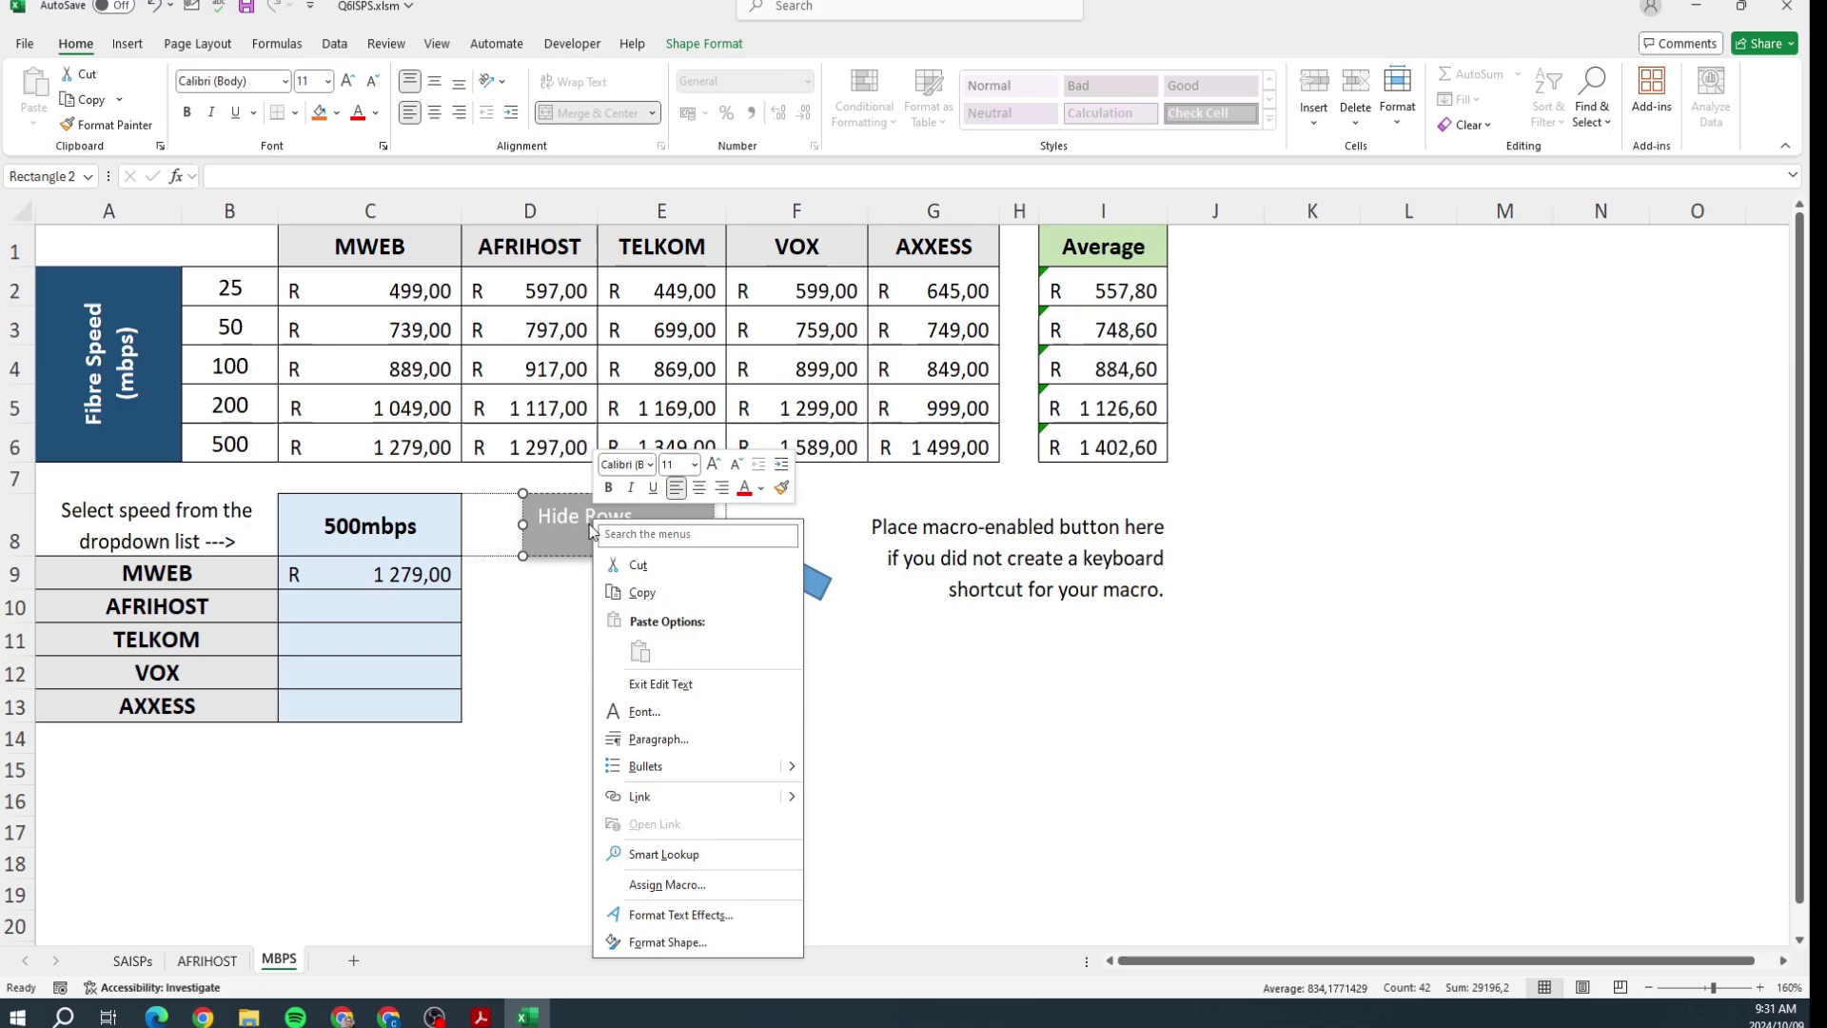
# Step: Centre the Hide Rows label horizontally and vertically and try larger and smaller text sizes
pyautogui.click(434, 112)
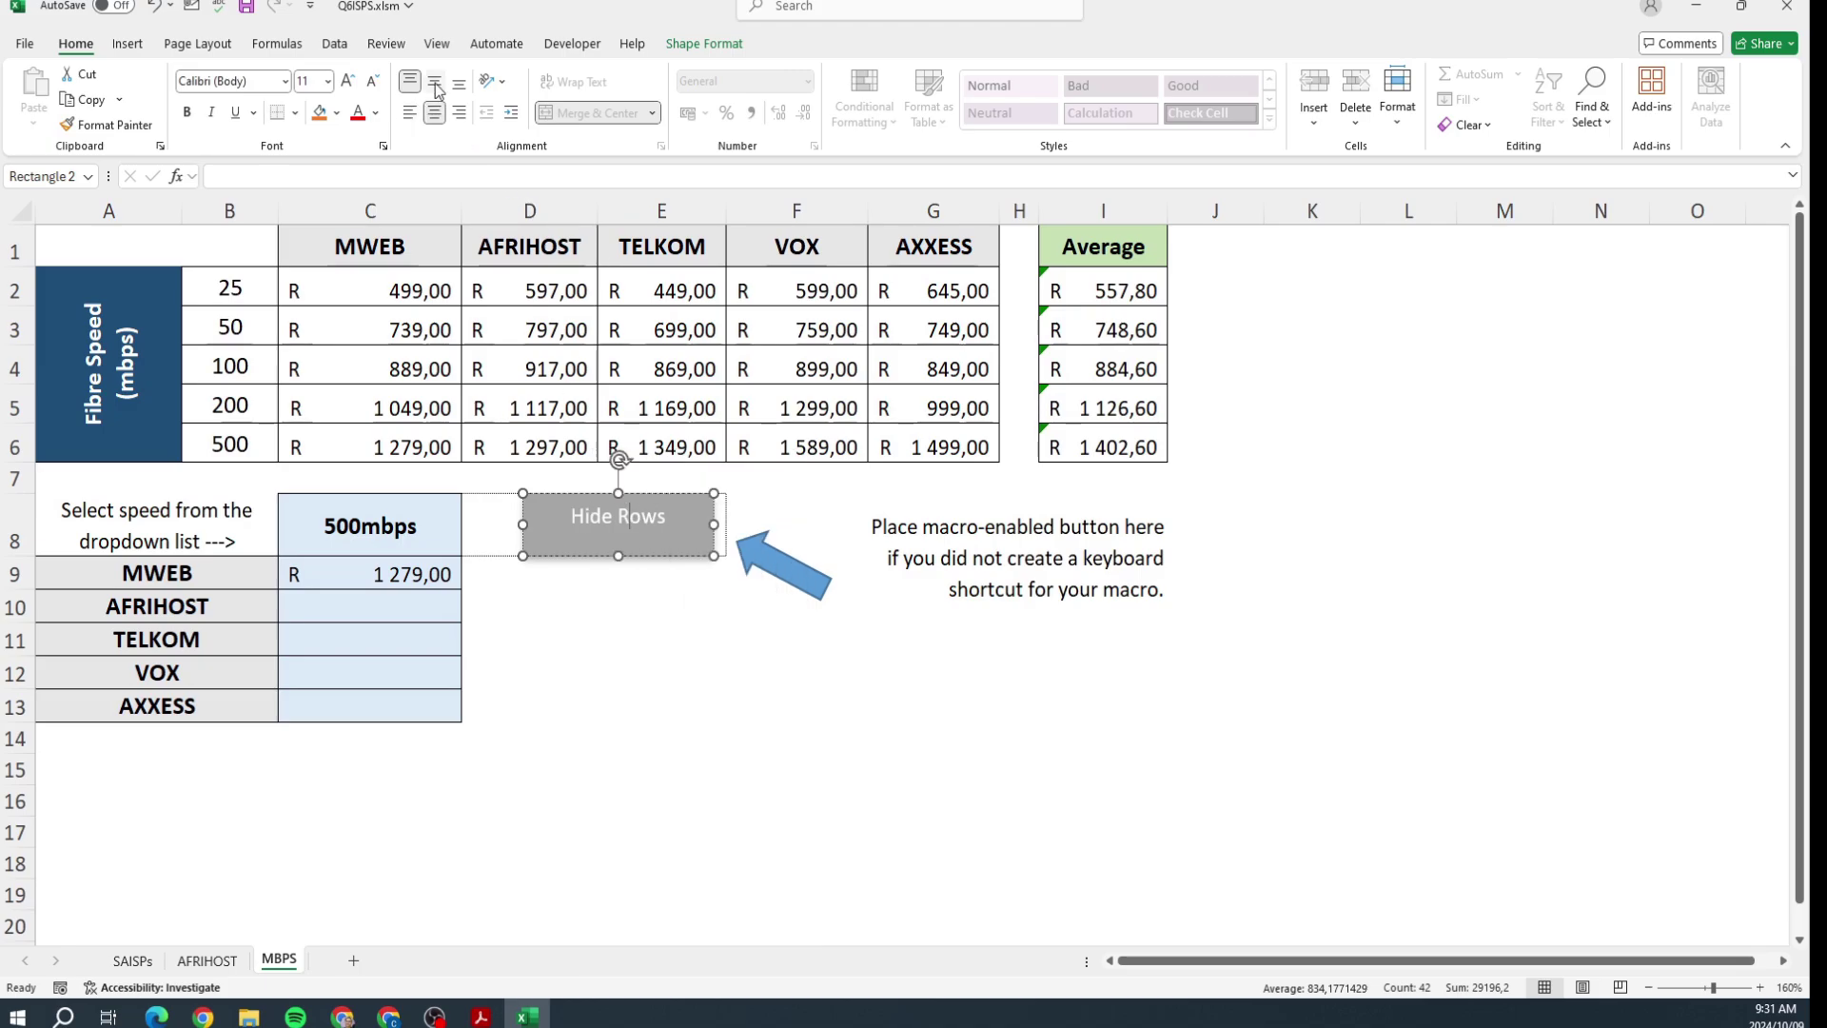
pyautogui.click(434, 81)
pyautogui.click(350, 84)
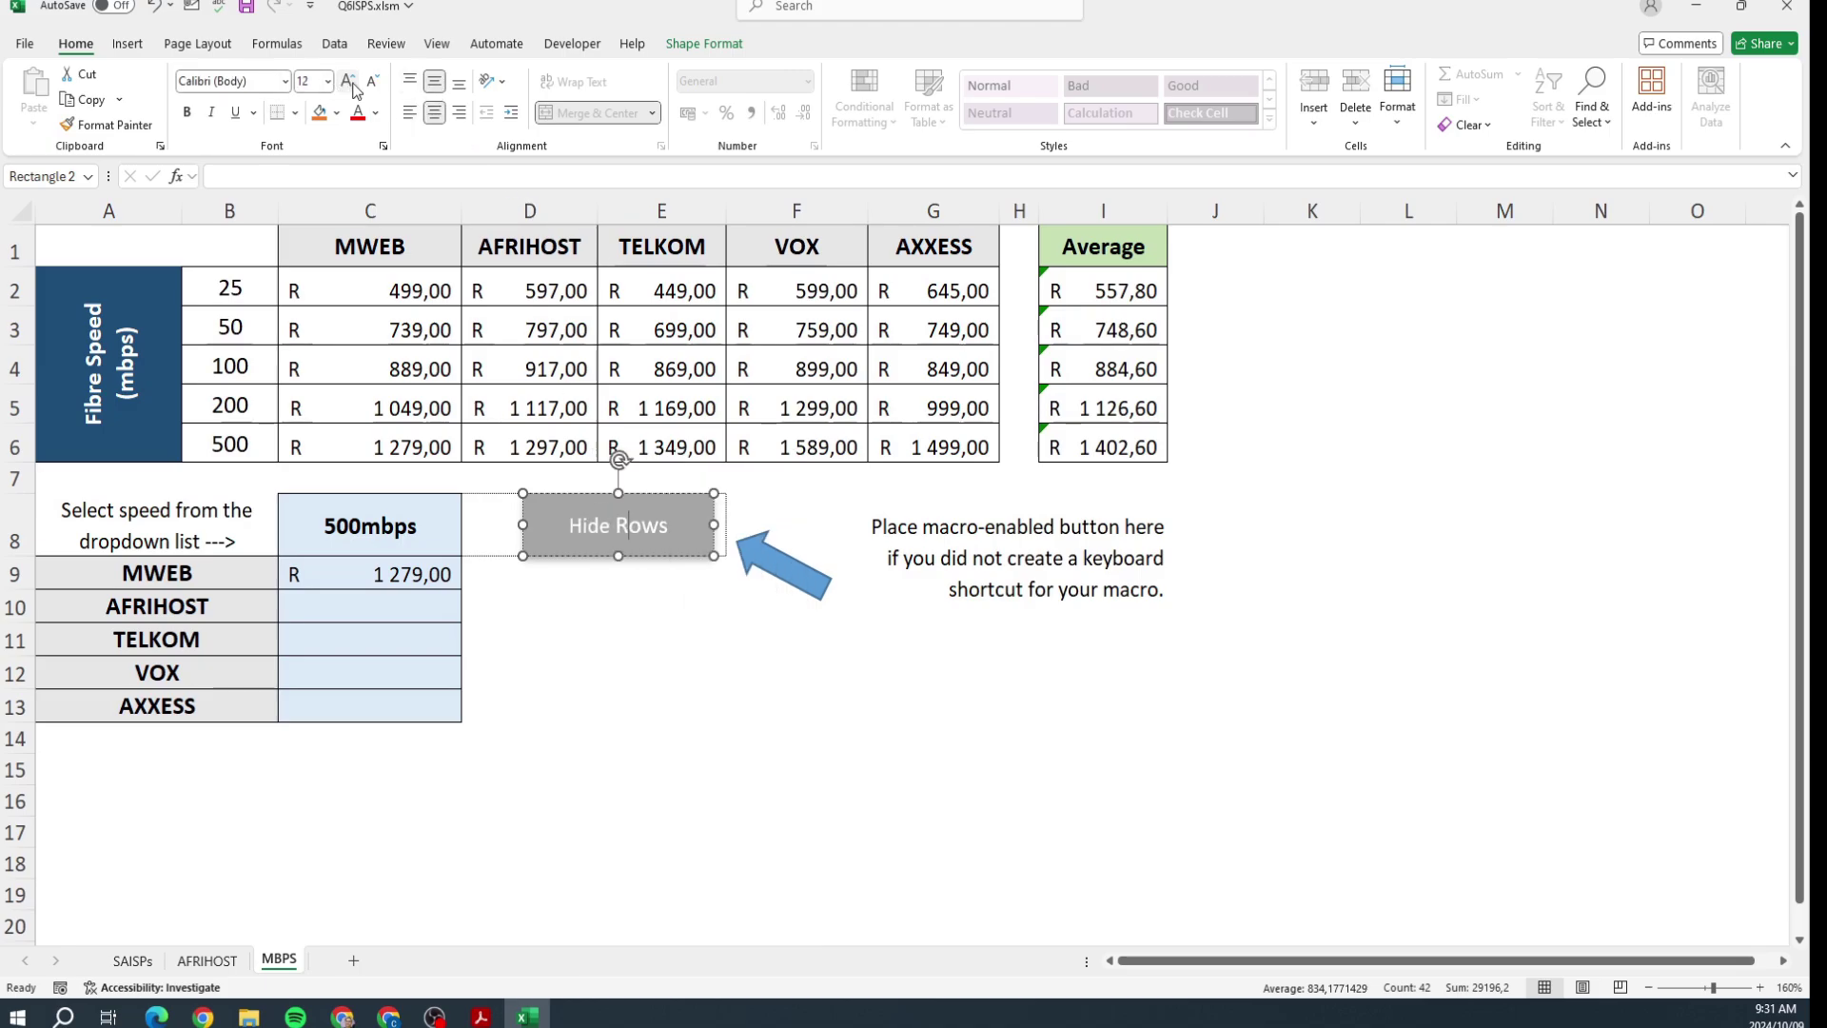
pyautogui.click(350, 84)
pyautogui.click(350, 83)
pyautogui.click(350, 84)
pyautogui.click(372, 80)
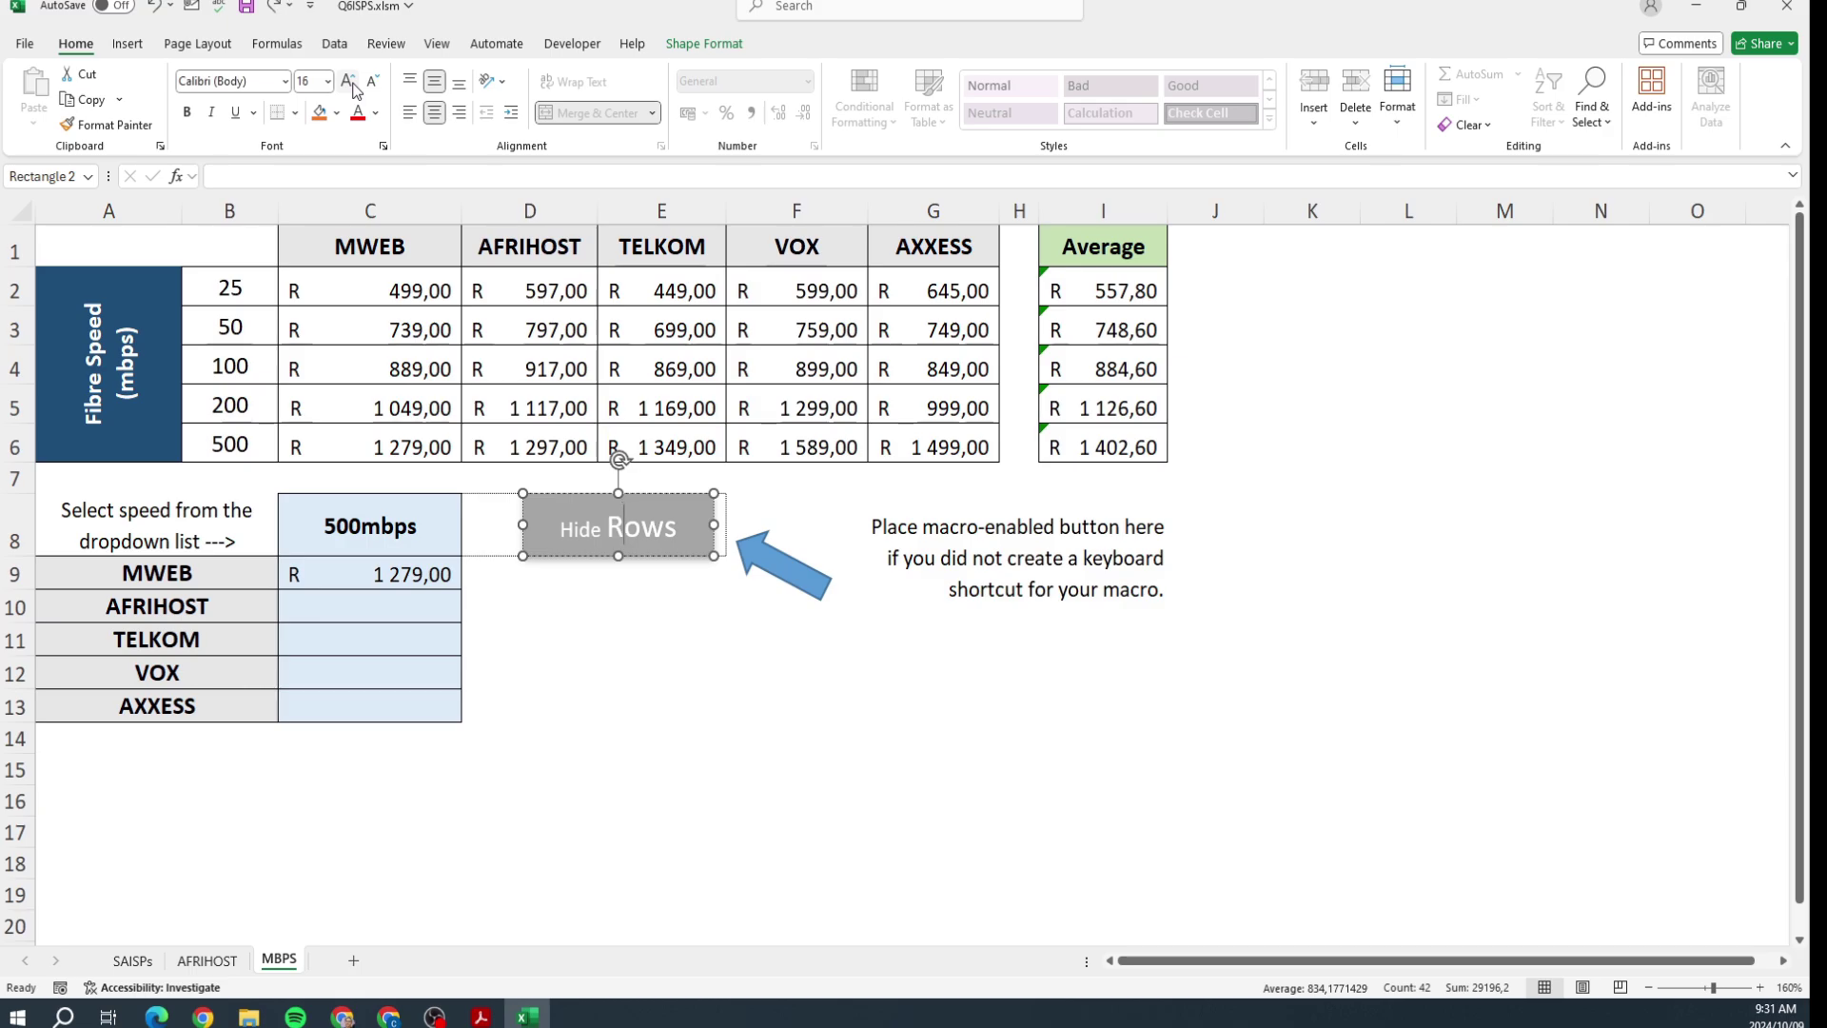
pyautogui.click(372, 81)
# Step: Make the Hide Rows text size 15, bold, Automatic colour, then test the button's macro
pyautogui.moveTo(568, 525); pyautogui.dragTo(680, 529)
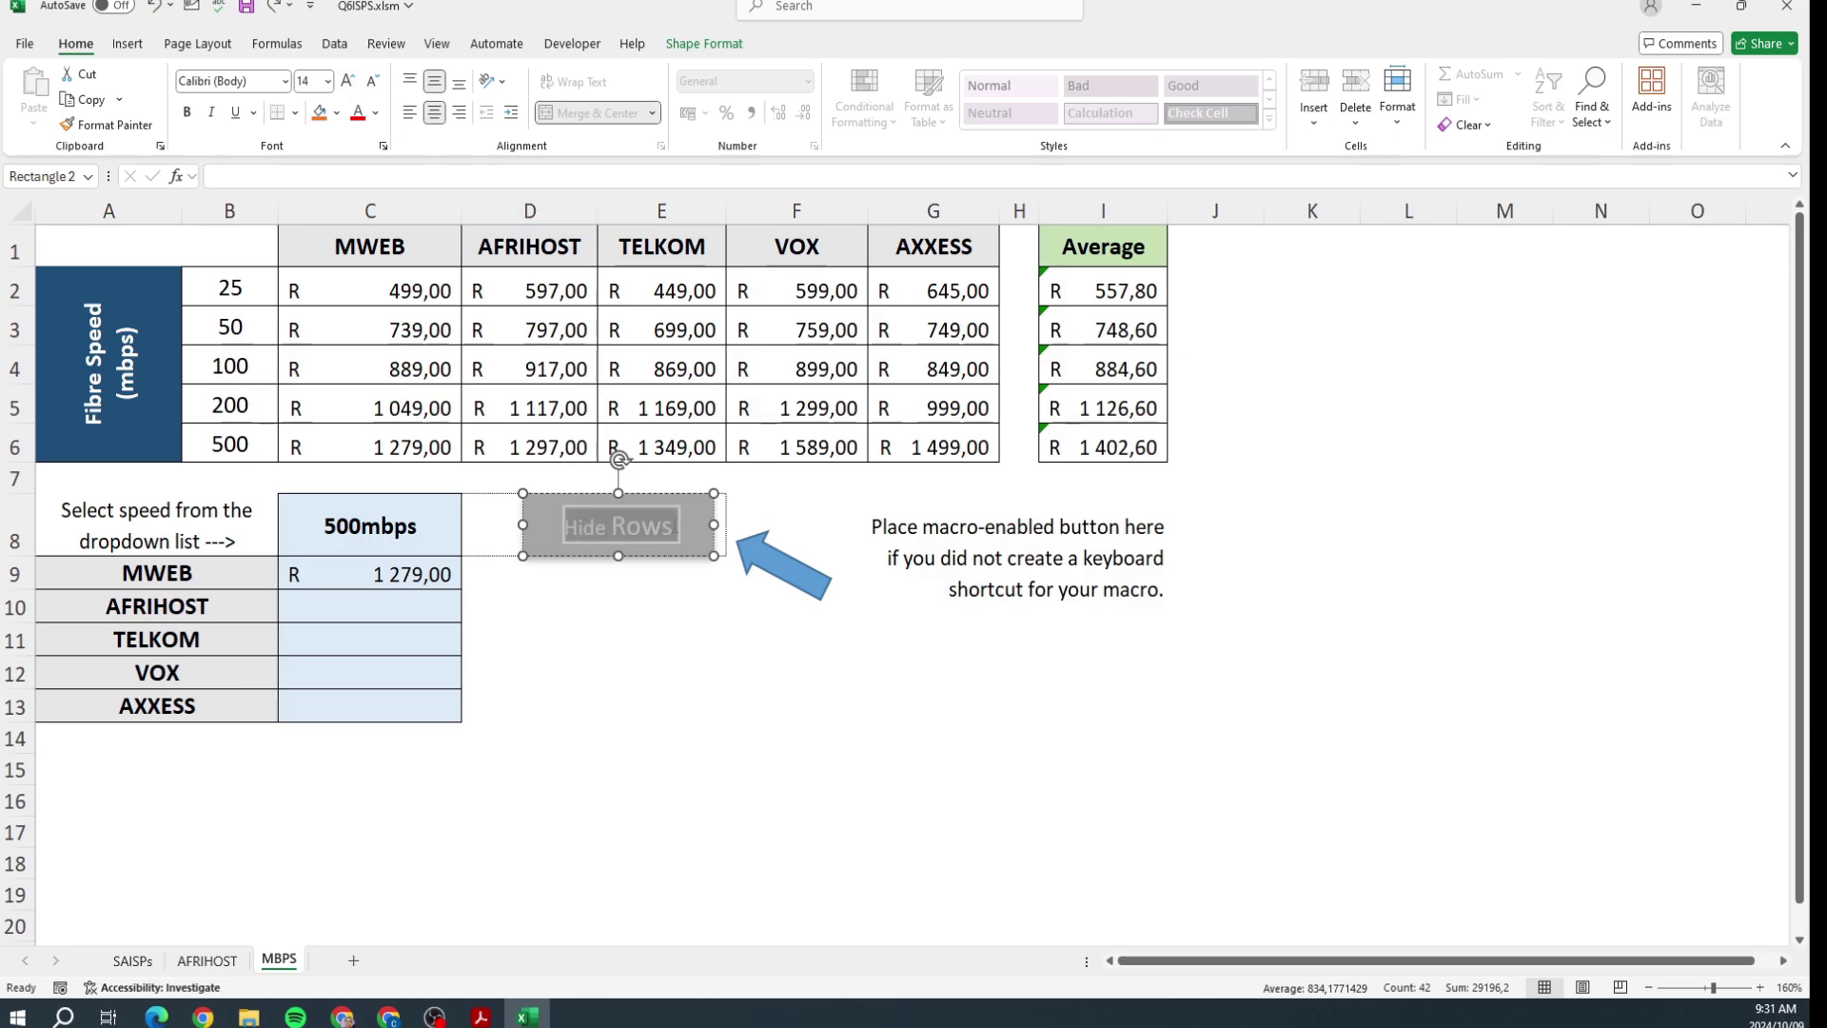
pyautogui.click(314, 82)
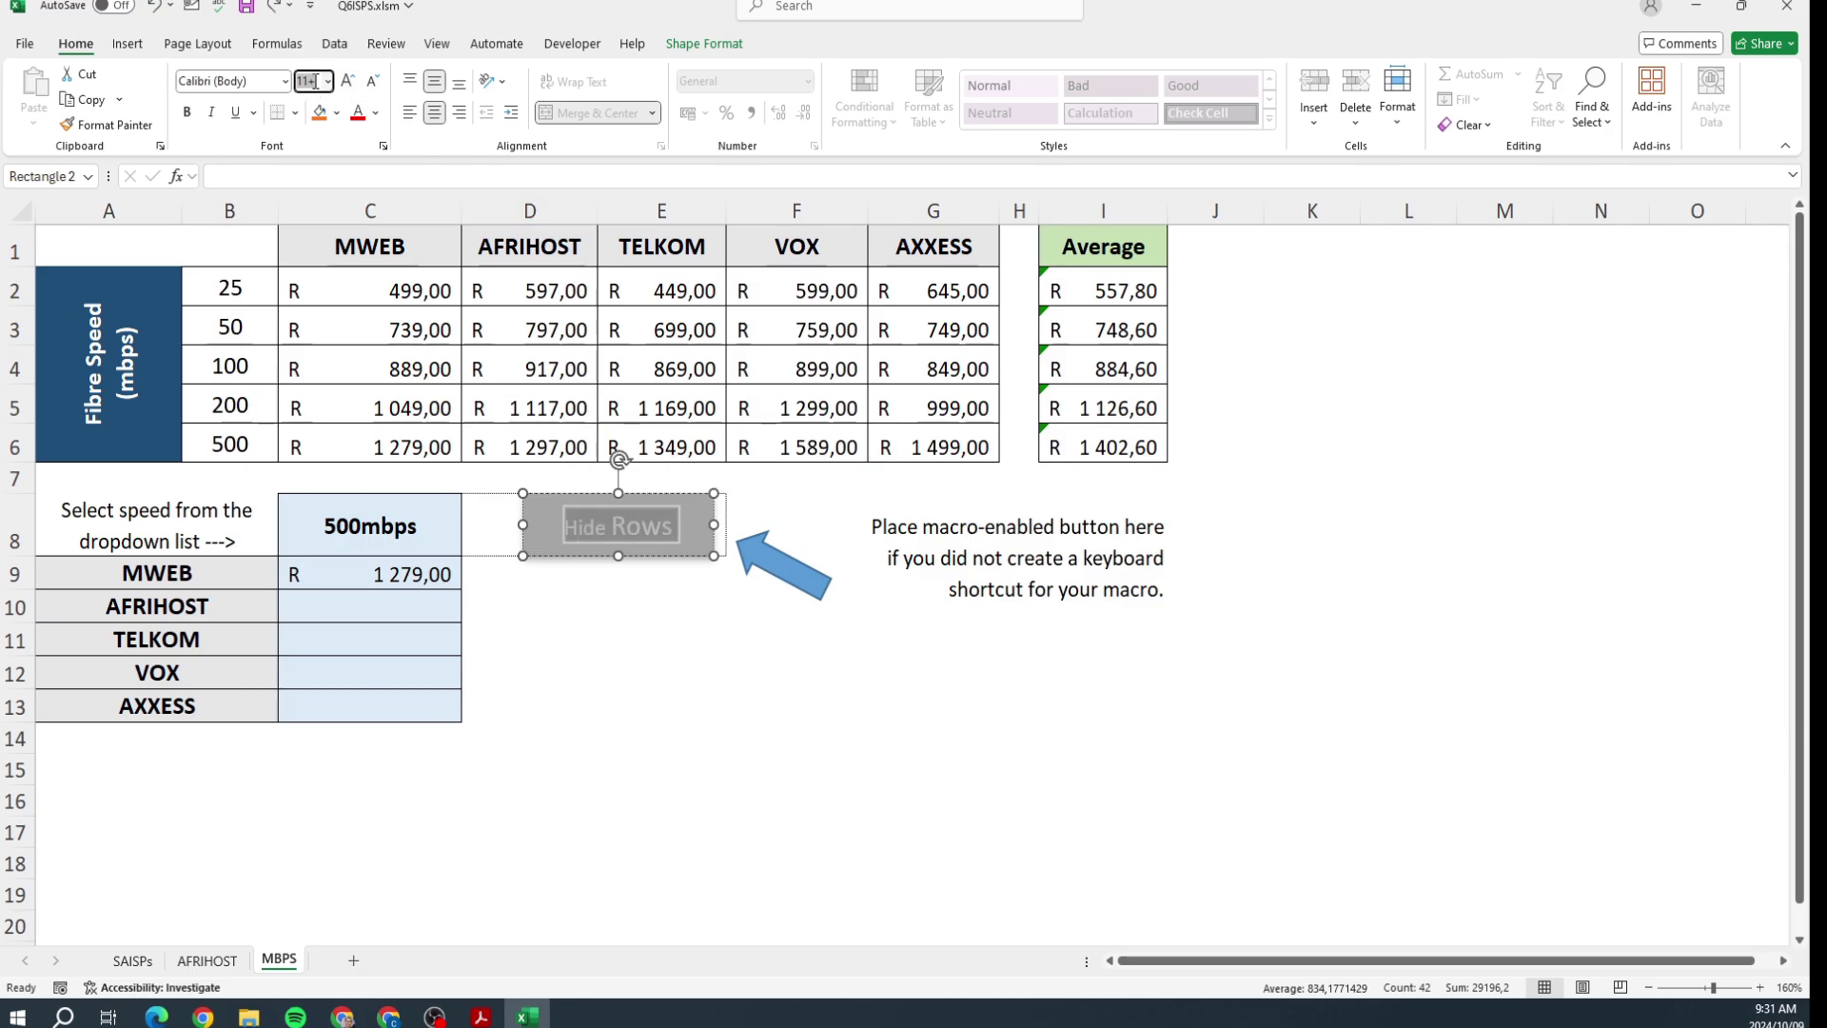
pyautogui.write('15')
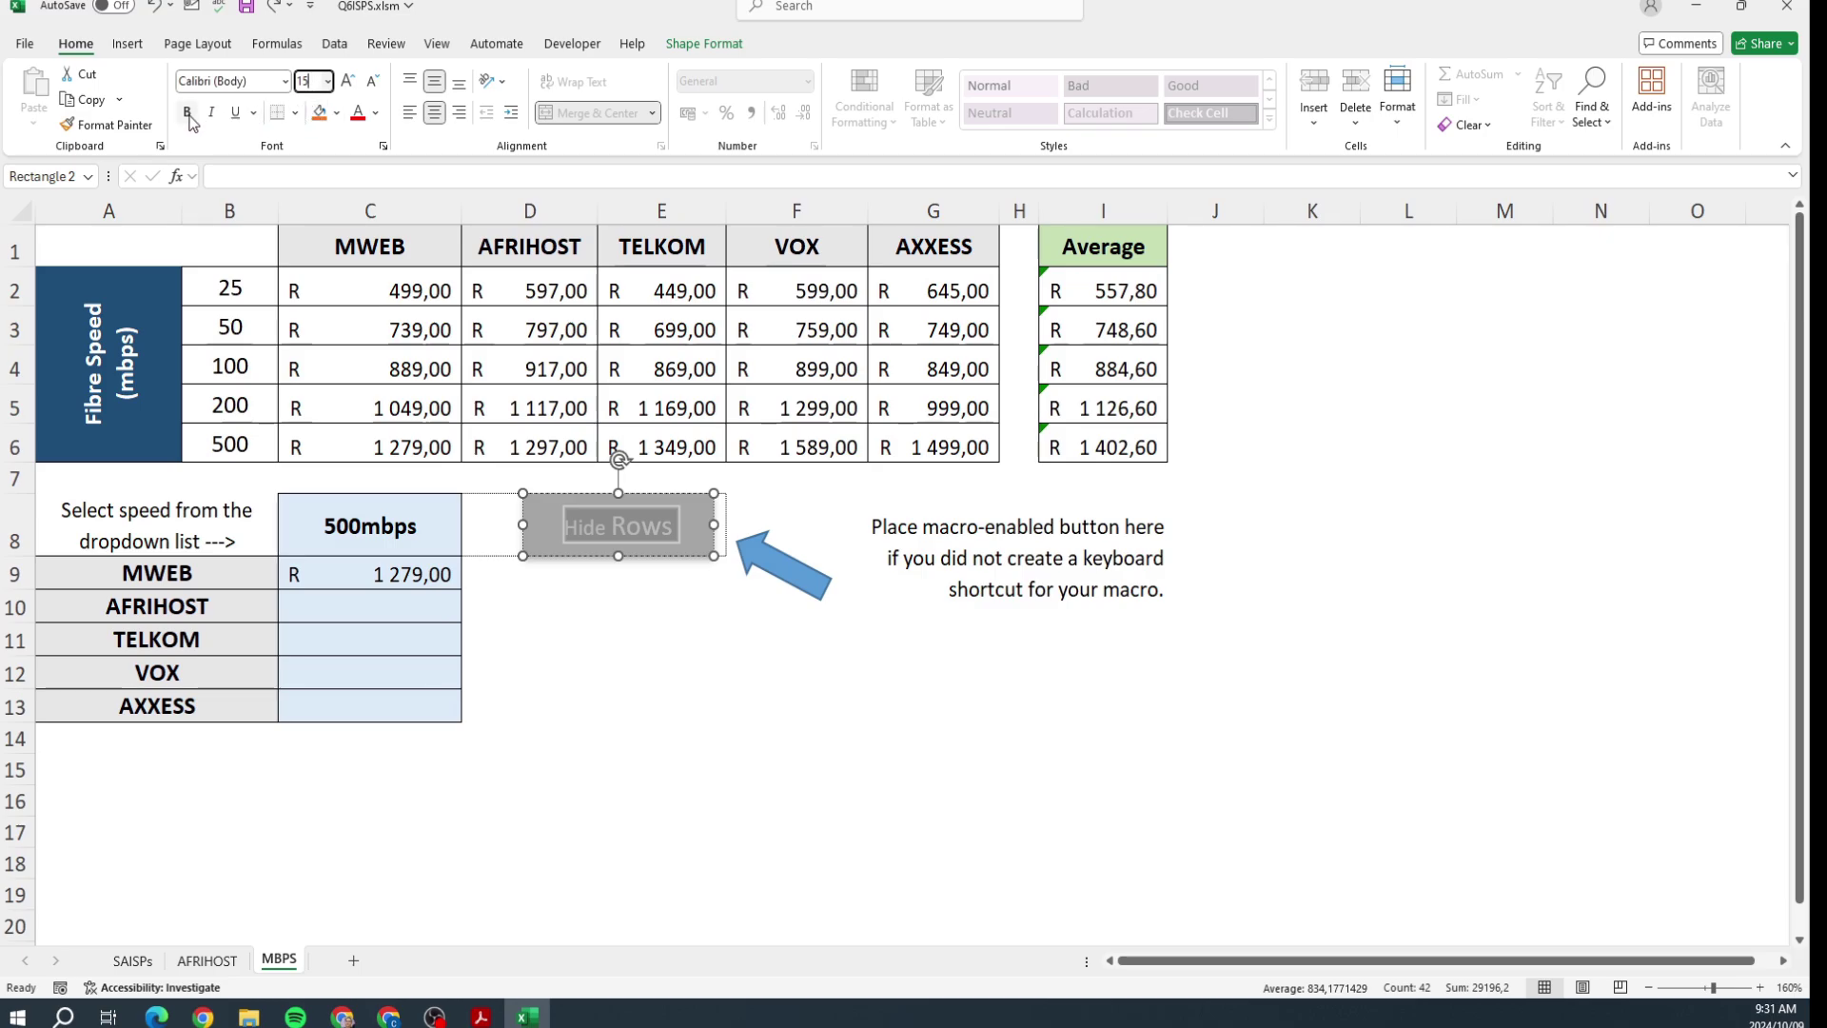
pyautogui.click(188, 112)
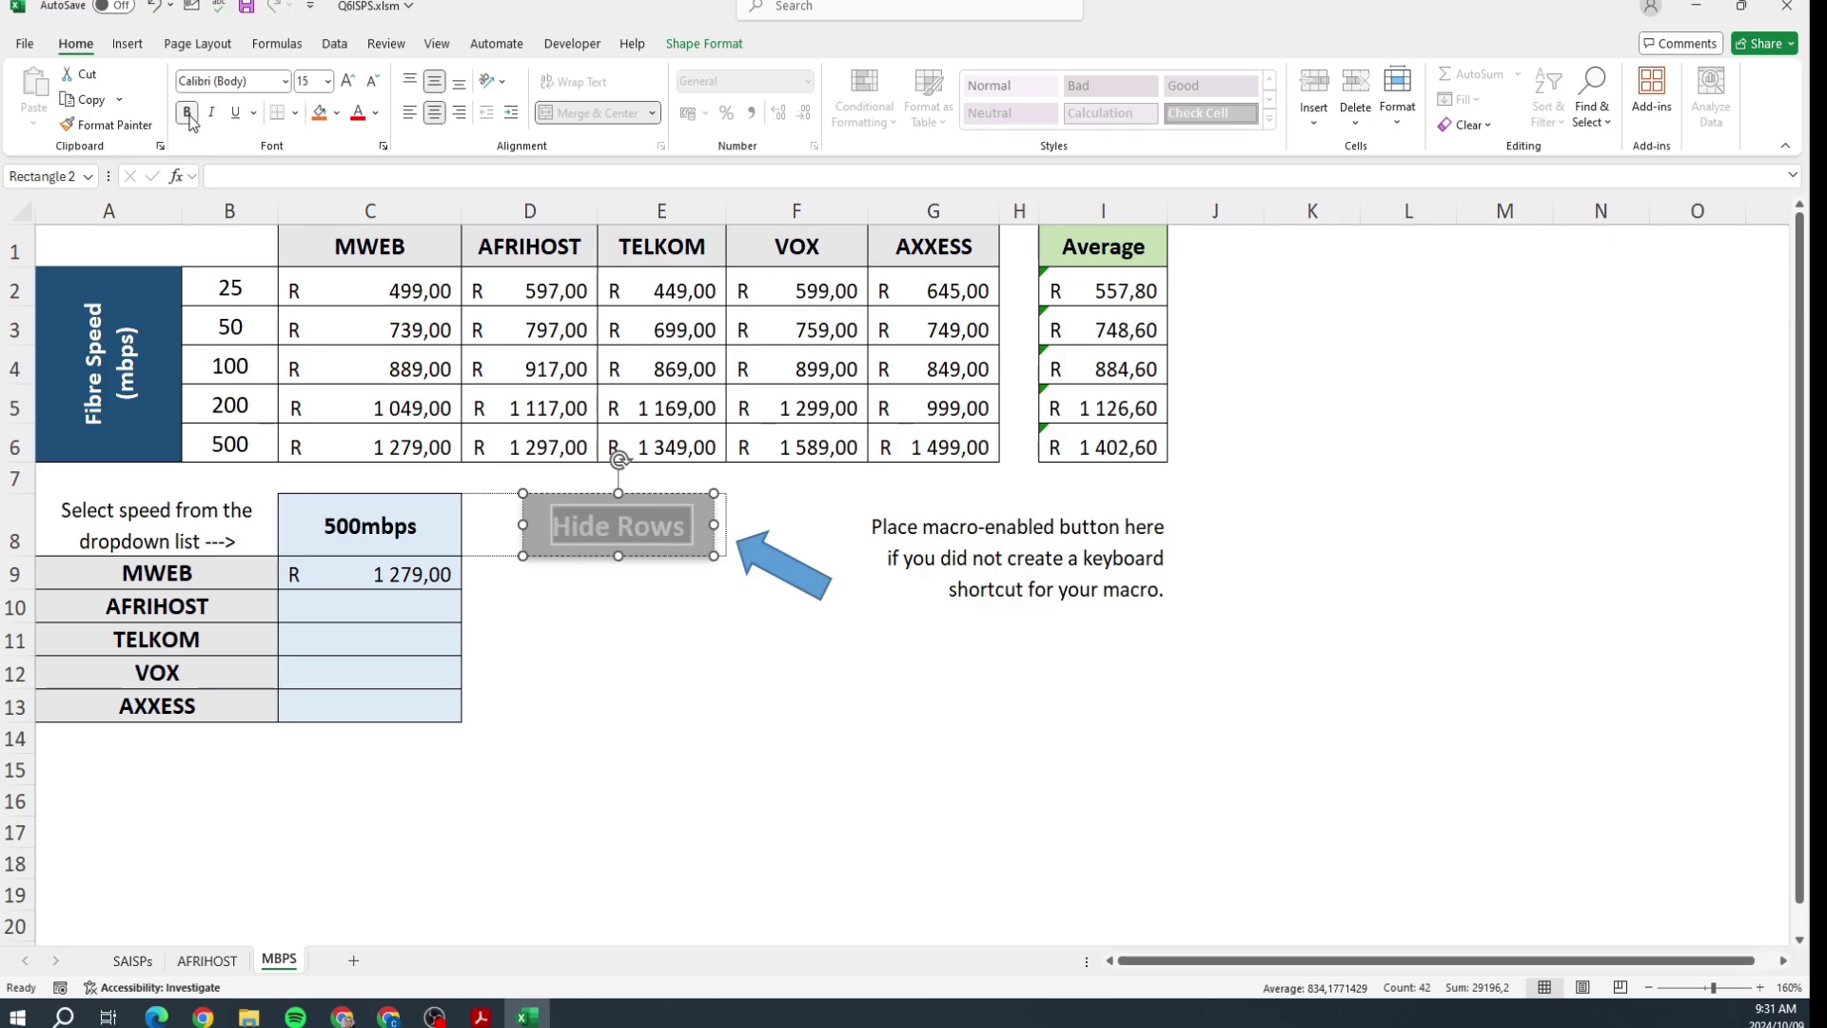
pyautogui.click(375, 112)
pyautogui.click(373, 180)
pyautogui.click(620, 668)
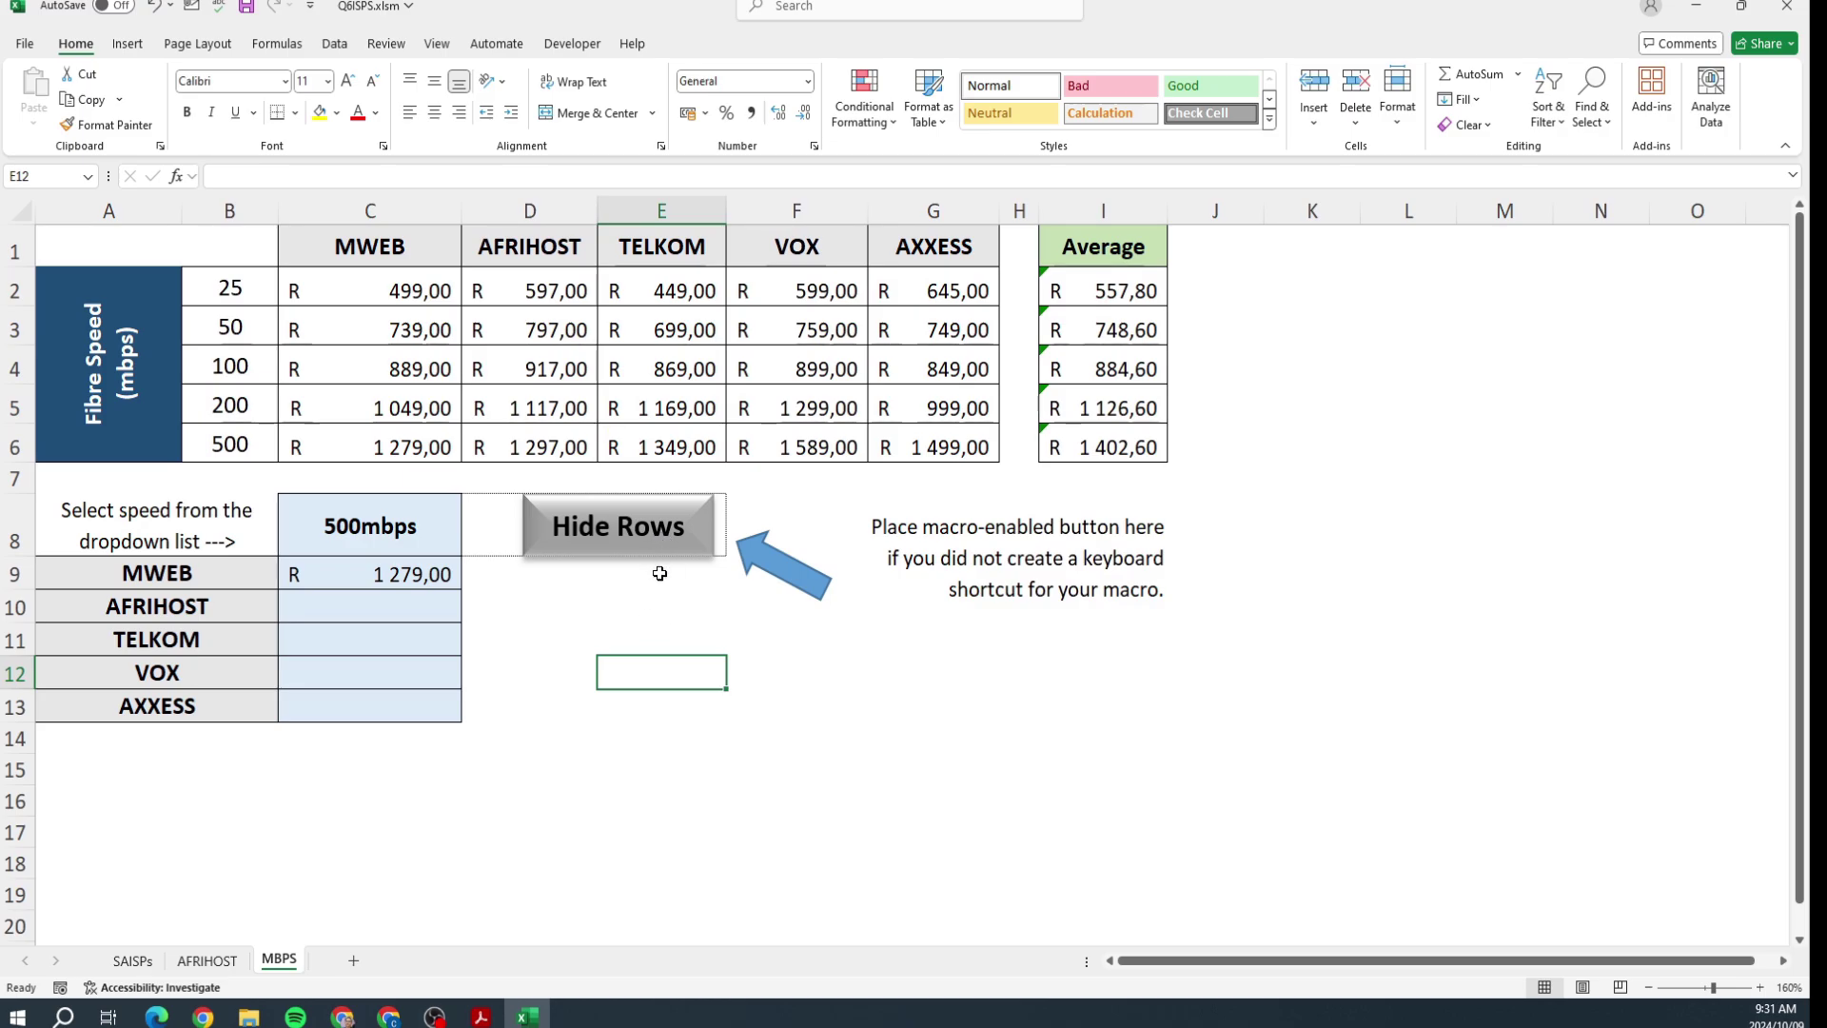
pyautogui.click(658, 537)
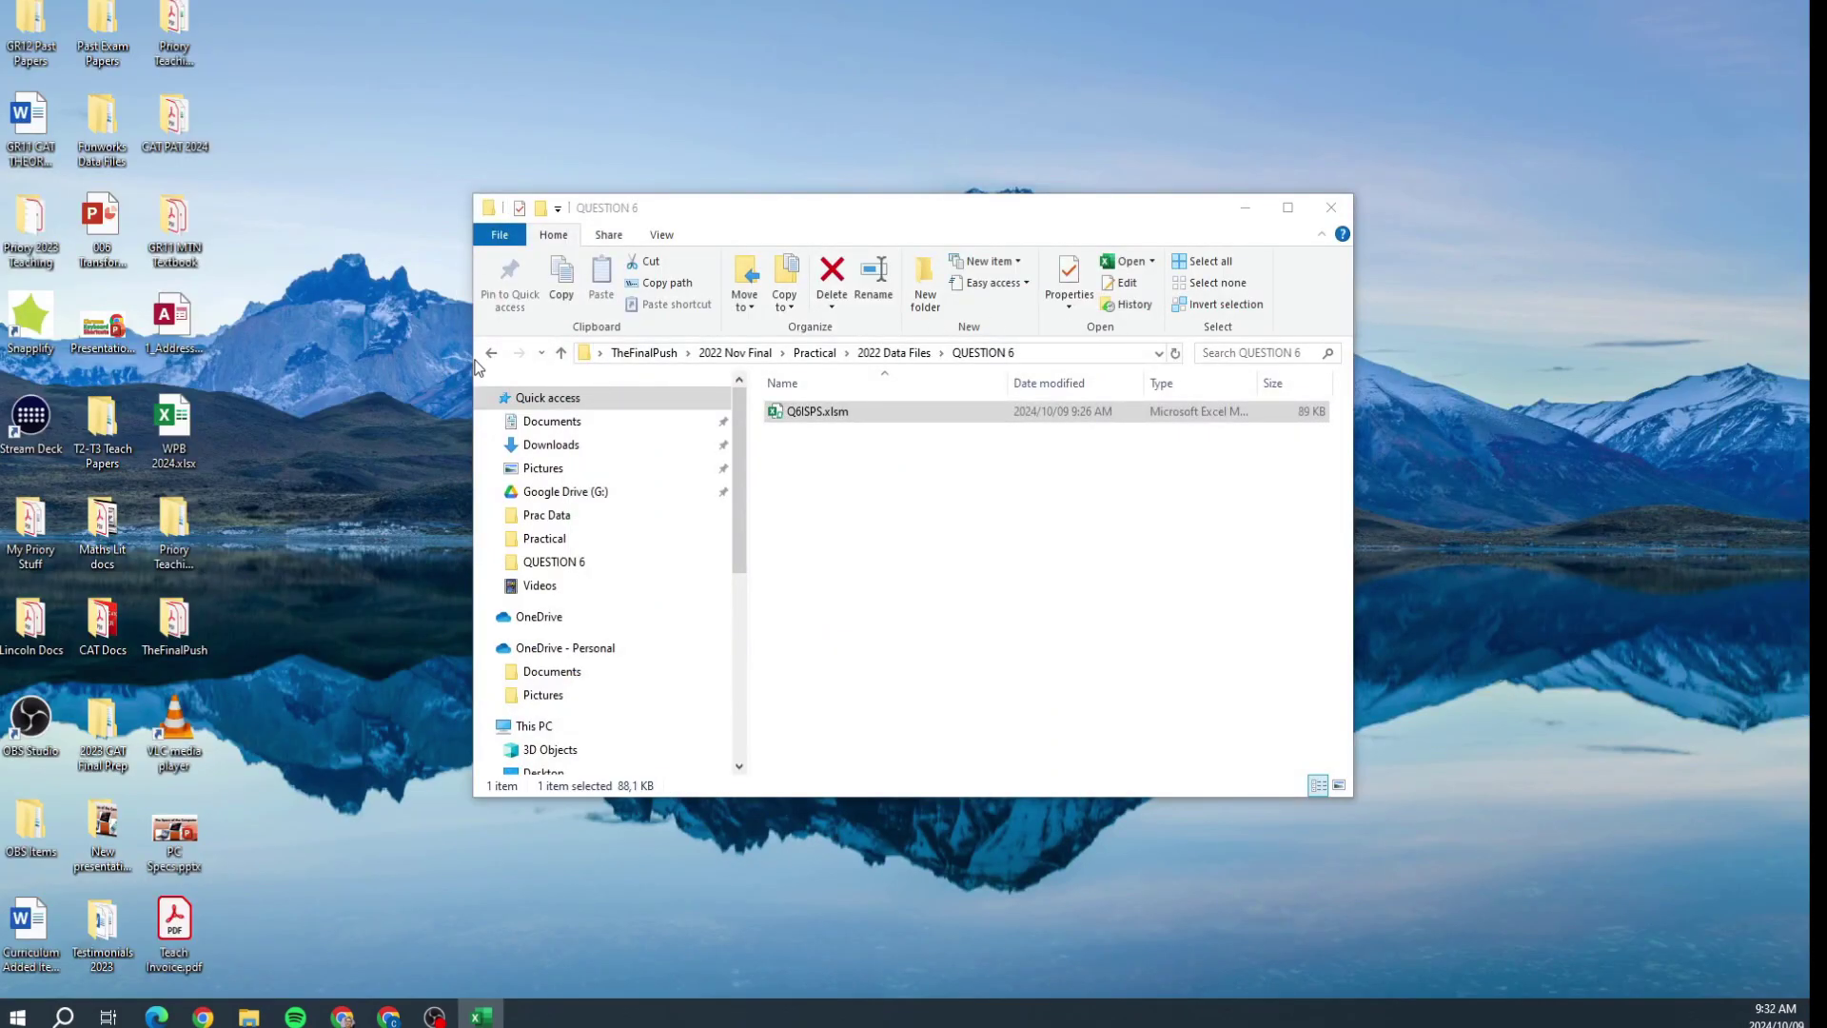
# Step: Go back to TheFinalPush > 2023 Nov Final, open the P1 2023 PDF, then the Practical Data Files folder
pyautogui.click(491, 352)
pyautogui.click(491, 352)
pyautogui.click(491, 352)
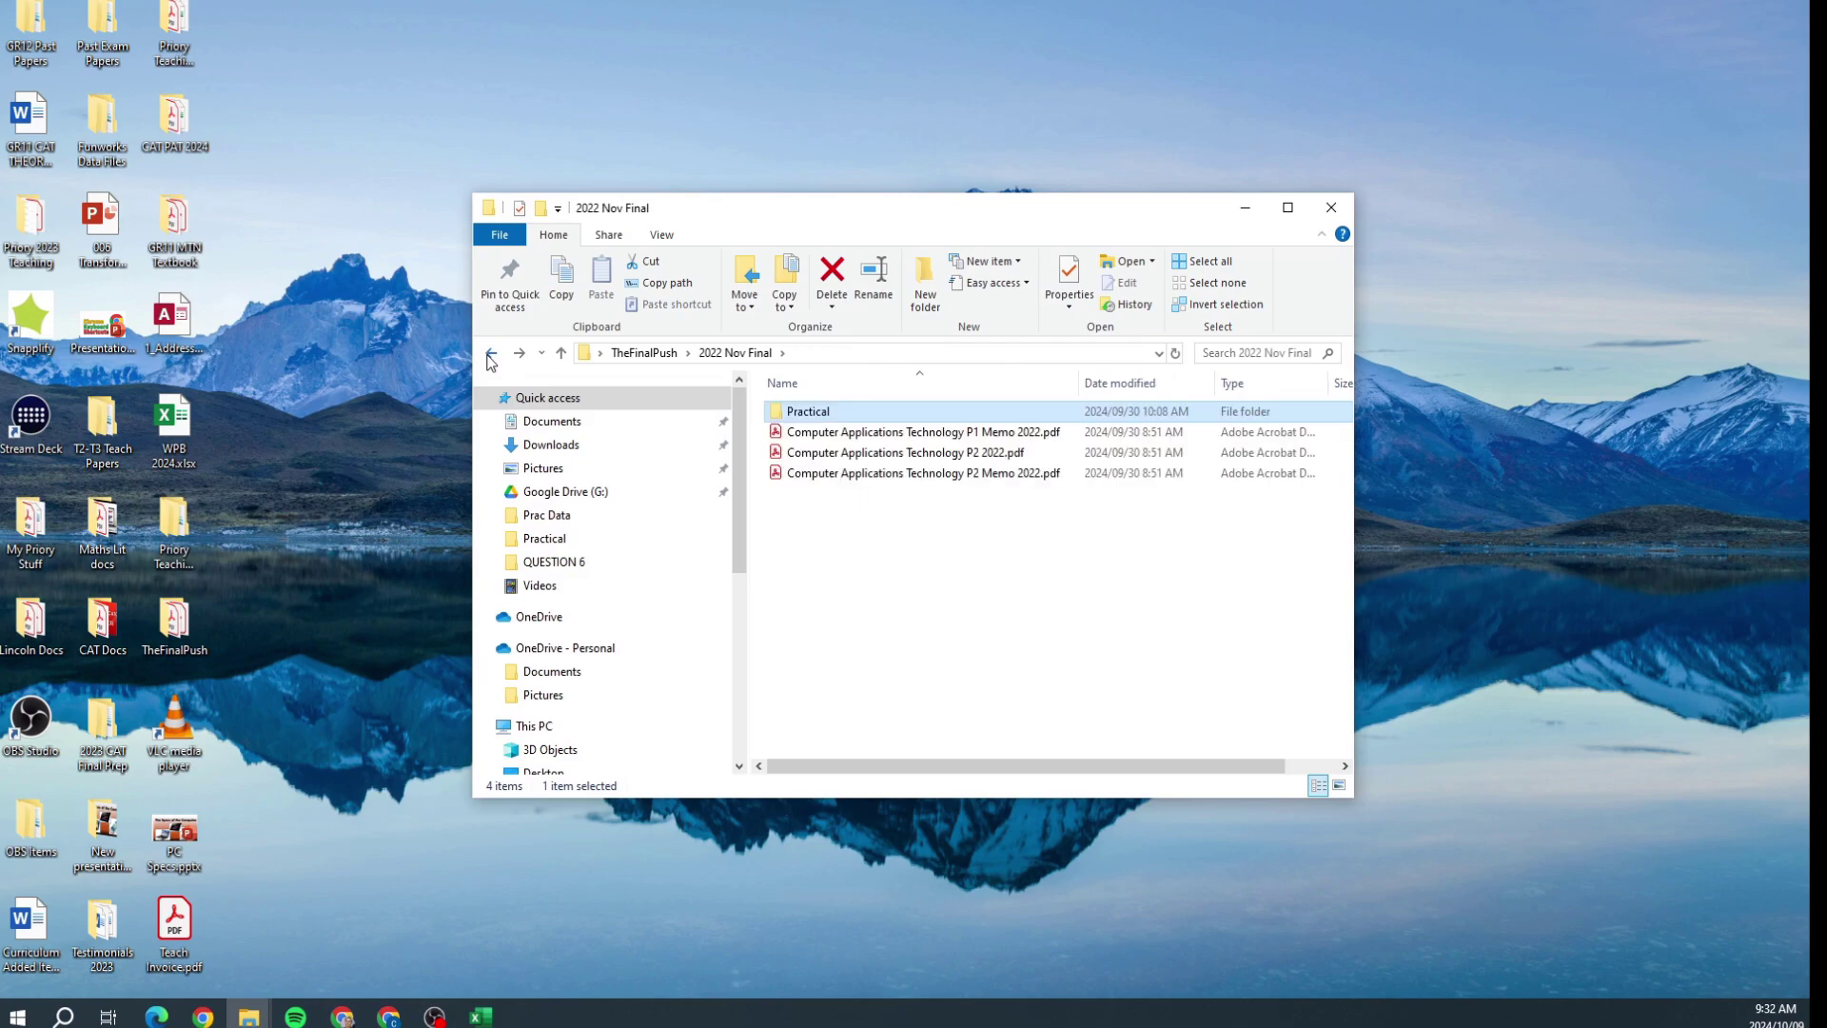
pyautogui.click(491, 352)
pyautogui.doubleClick(824, 429)
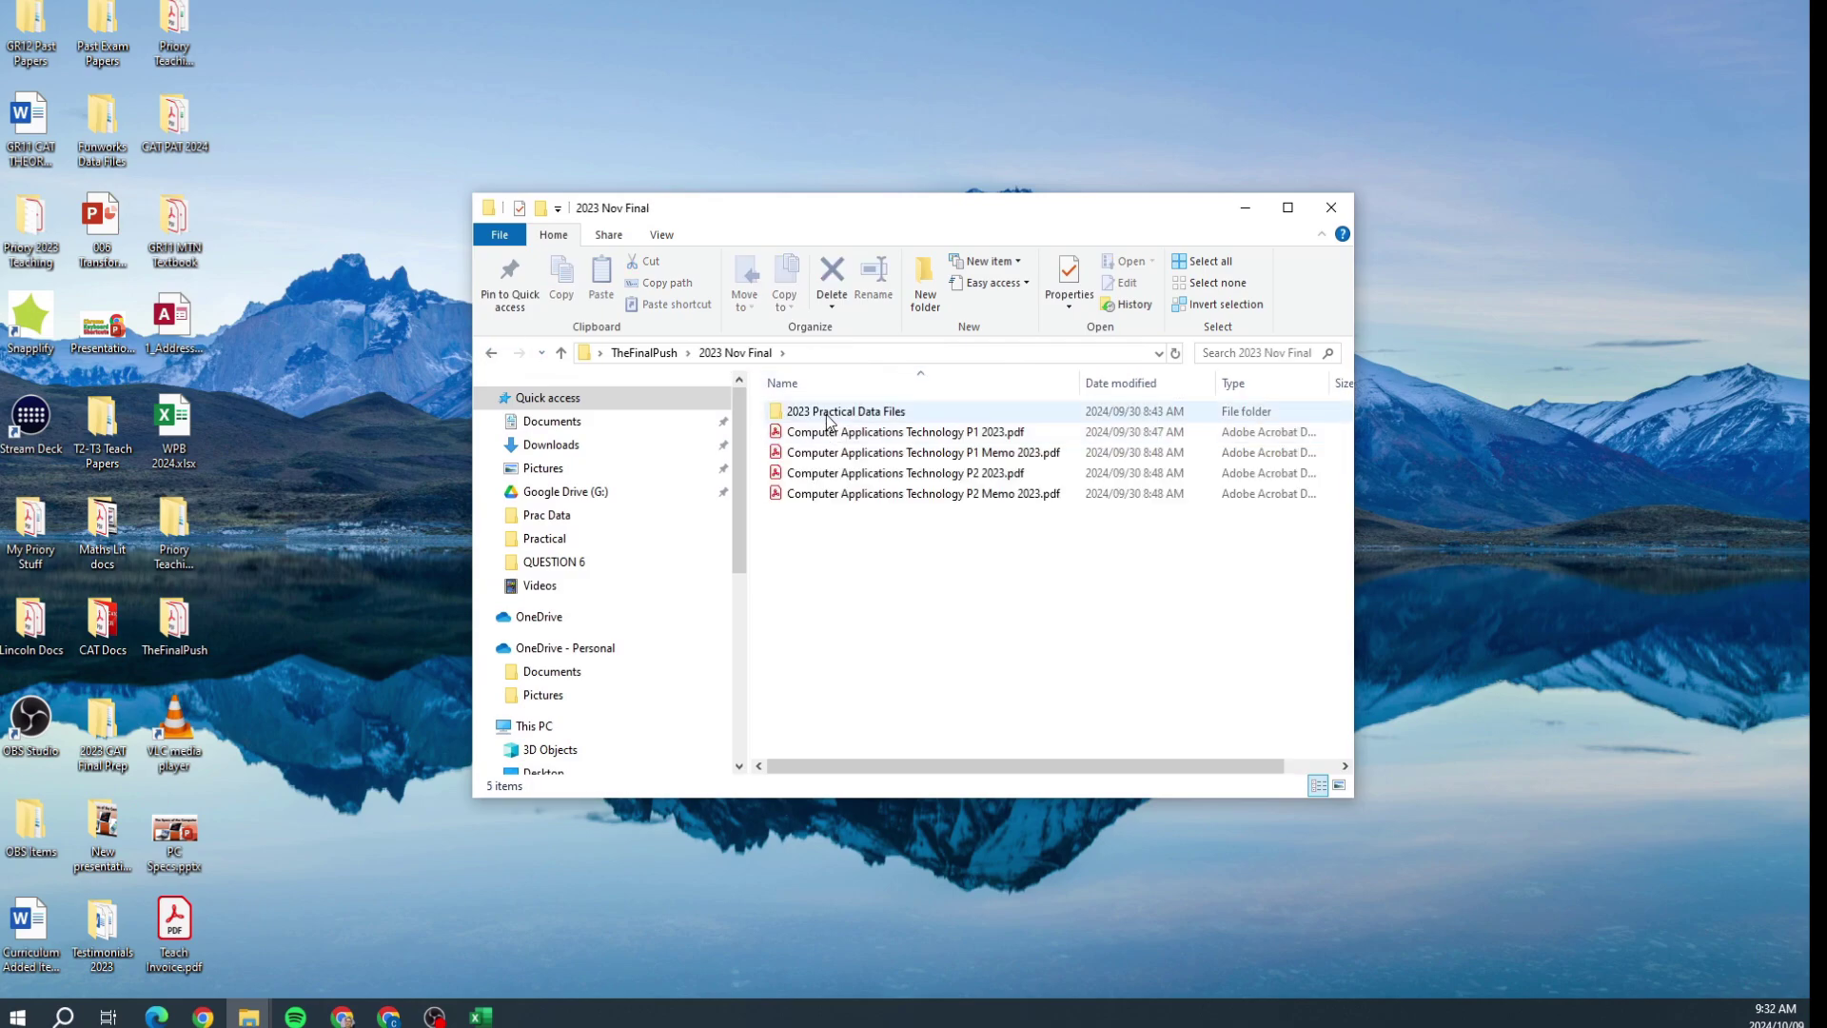
pyautogui.doubleClick(825, 415)
pyautogui.hotkey('alt', 'Left')
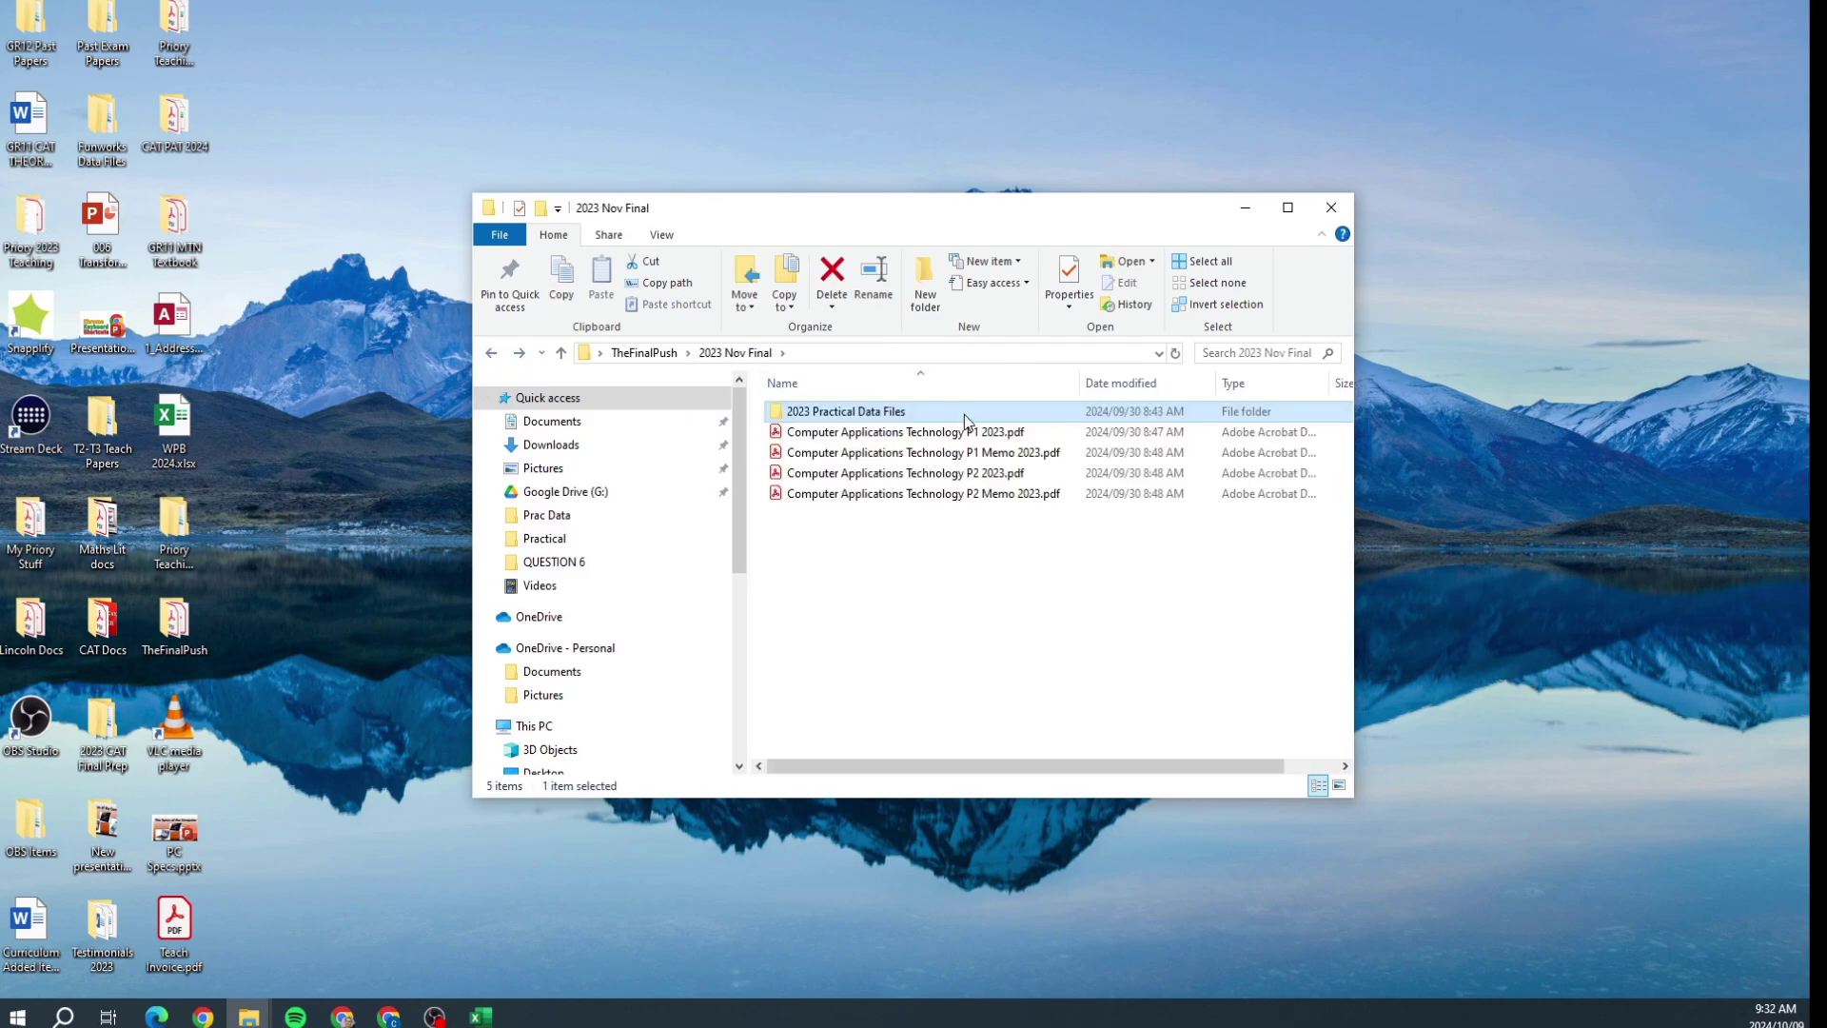
pyautogui.click(963, 432)
pyautogui.doubleClick(966, 452)
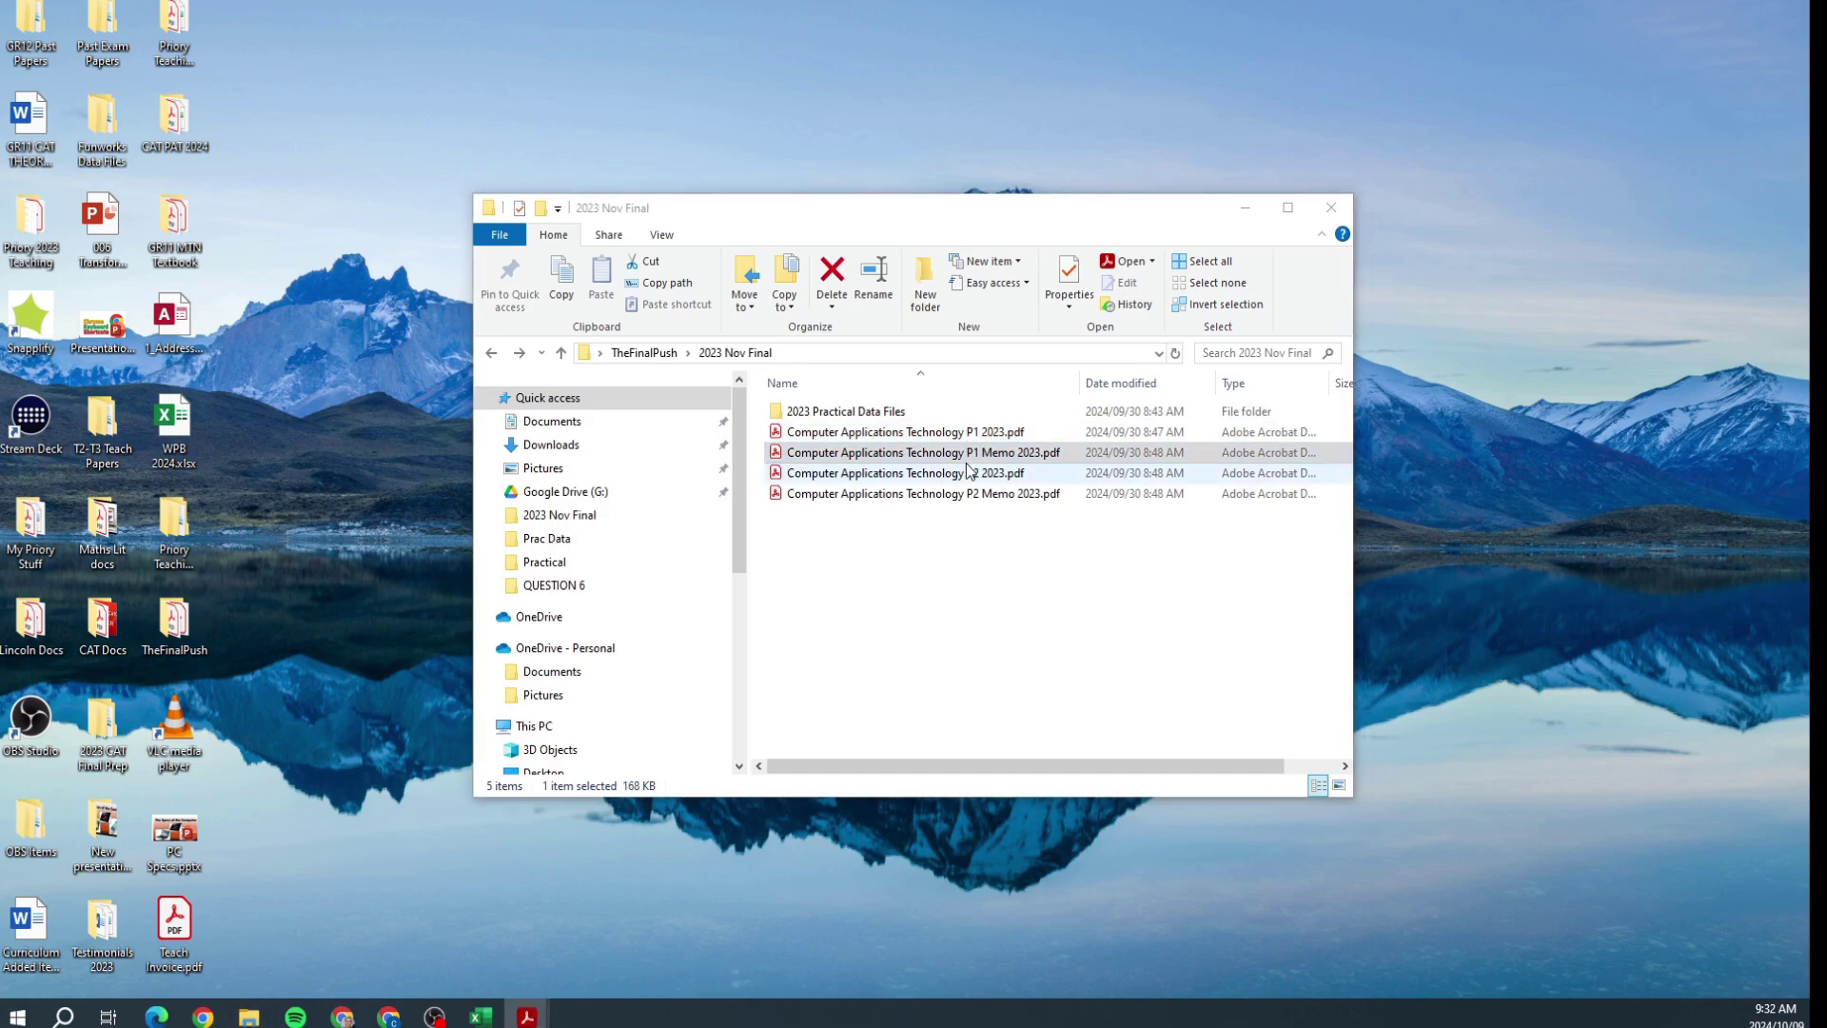
pyautogui.doubleClick(832, 411)
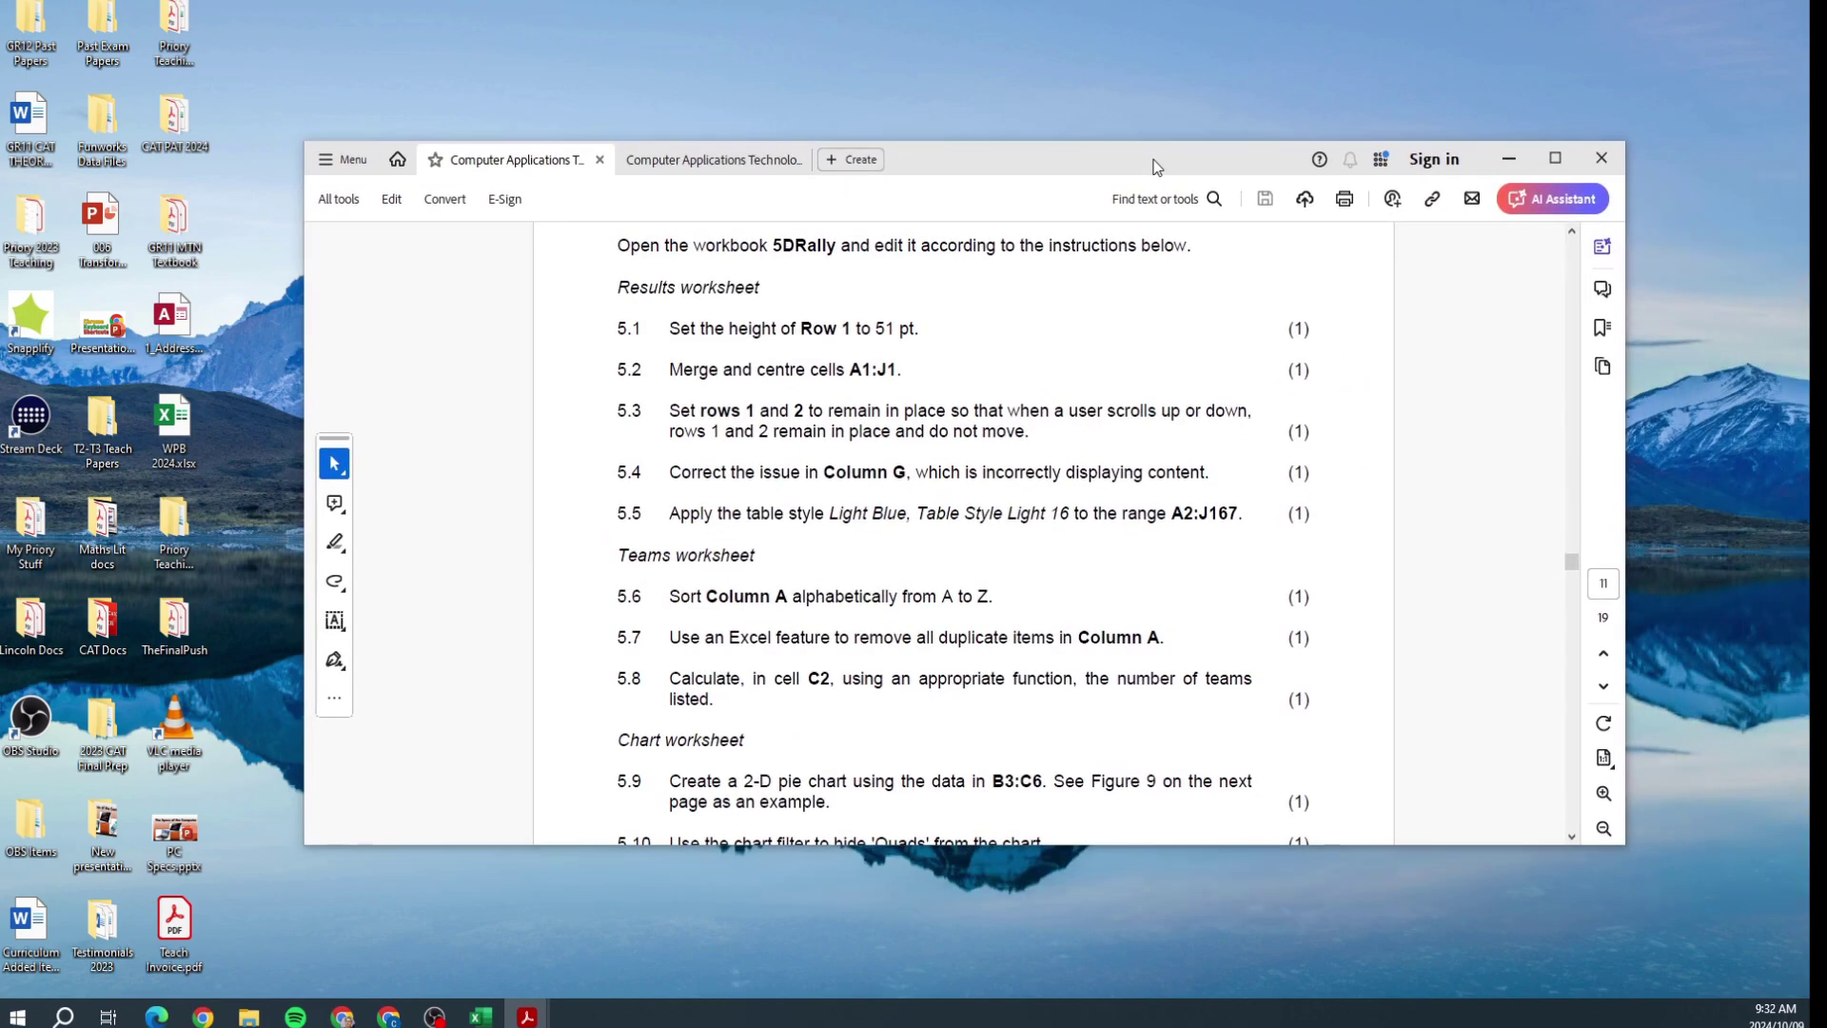
# Step: Zoom in on the exam paper, resize and reposition Acrobat, and scroll to tasks 5.1–5.8
pyautogui.click(1604, 792)
pyautogui.click(1604, 791)
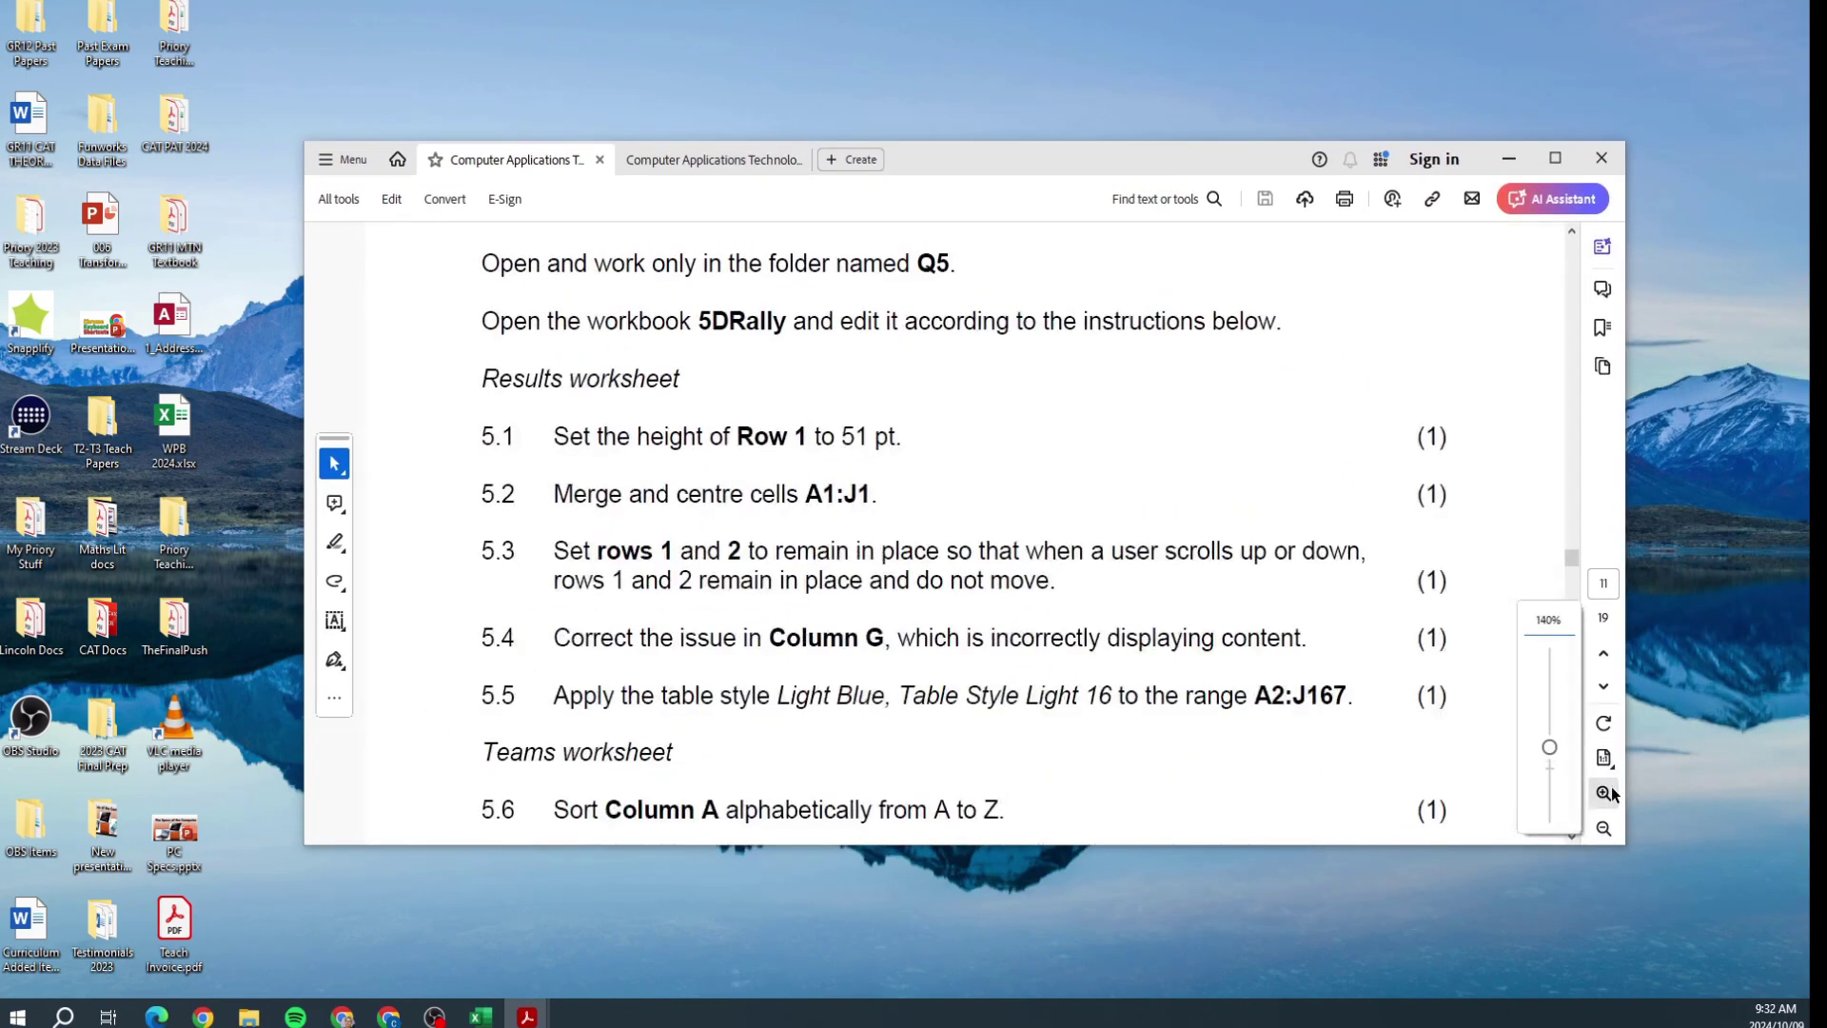
pyautogui.moveTo(1659, 882); pyautogui.dragTo(1785, 970)
pyautogui.scroll(3, 1340, 712)
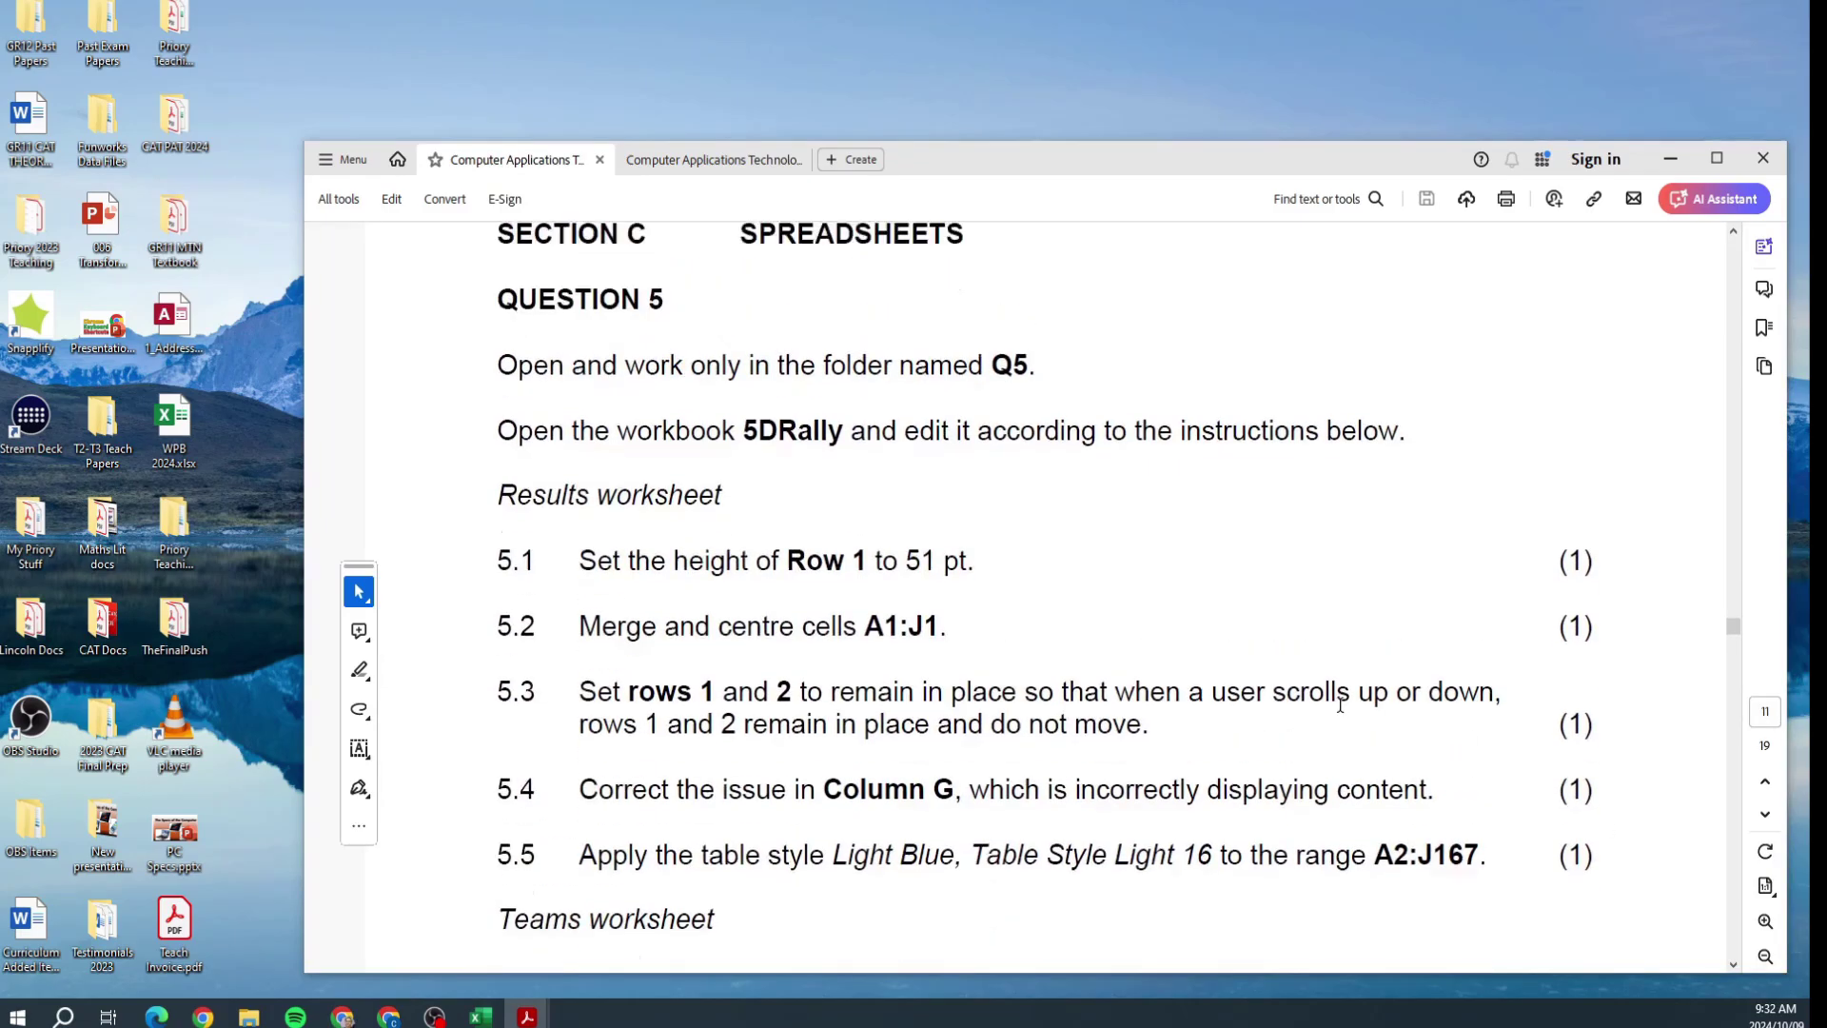
pyautogui.moveTo(1094, 159); pyautogui.dragTo(1033, 13)
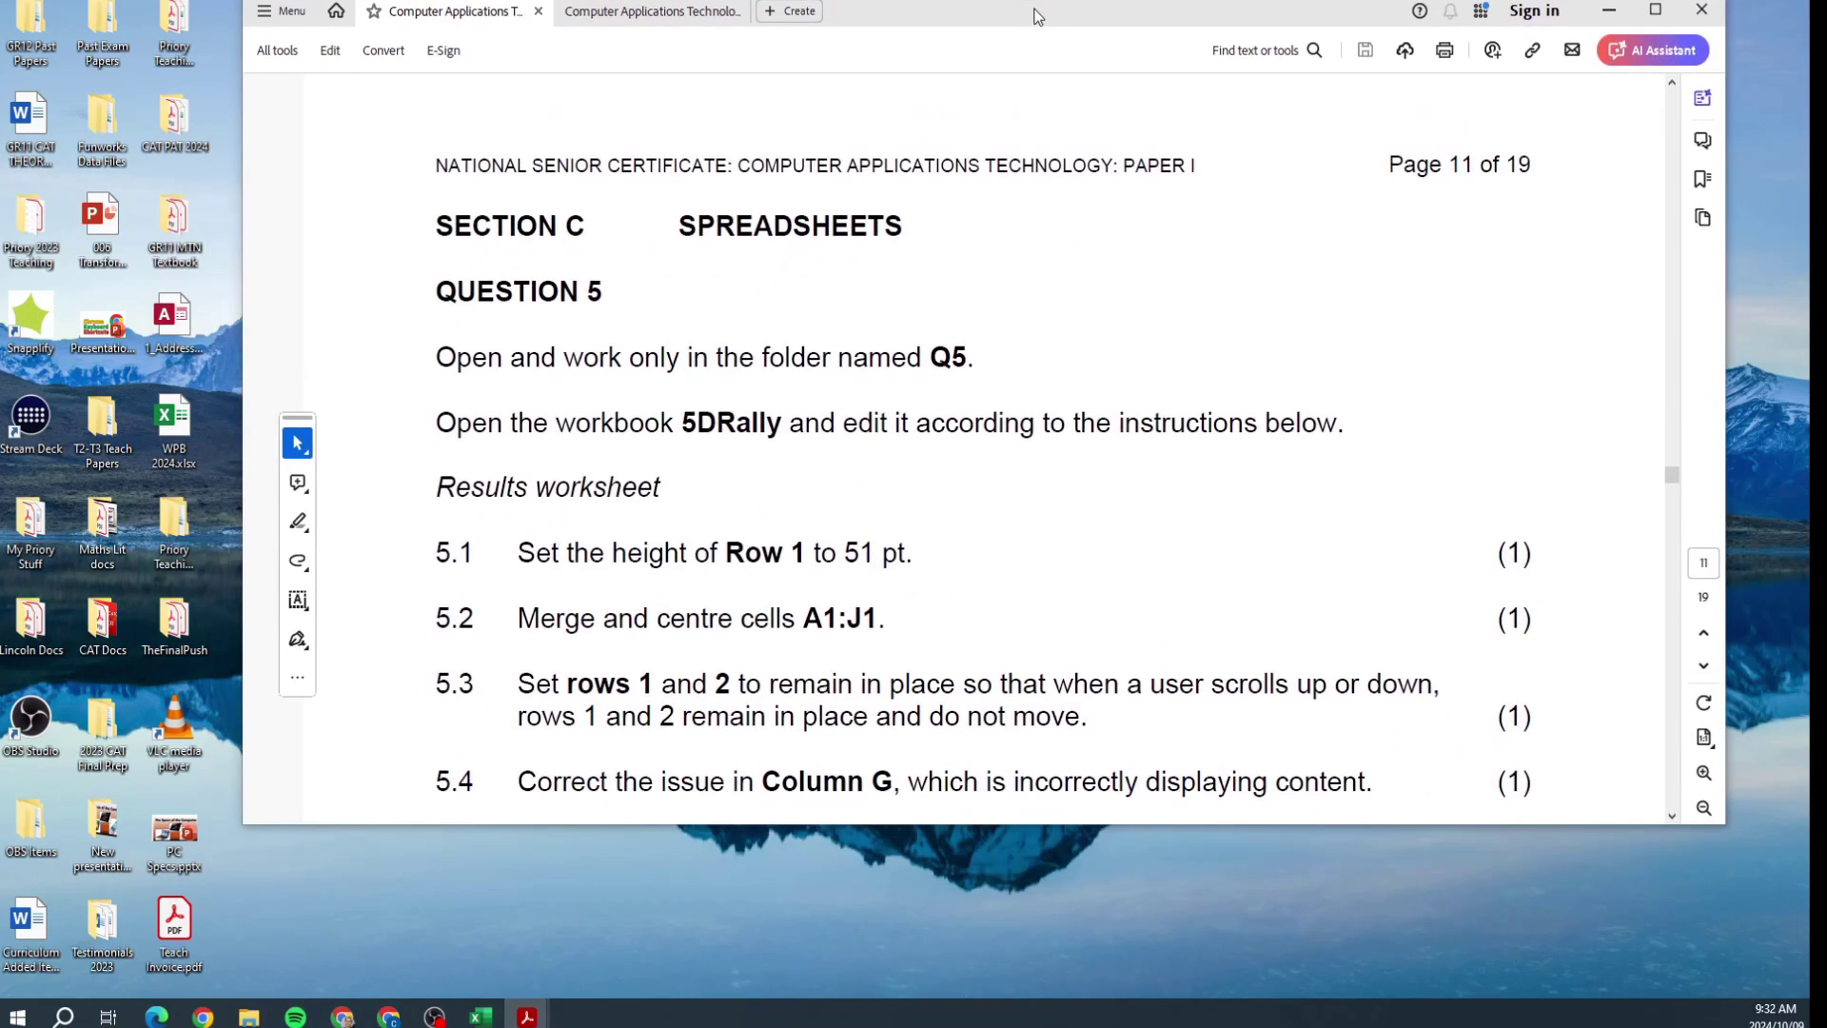
pyautogui.scroll(-3, 1037, 309)
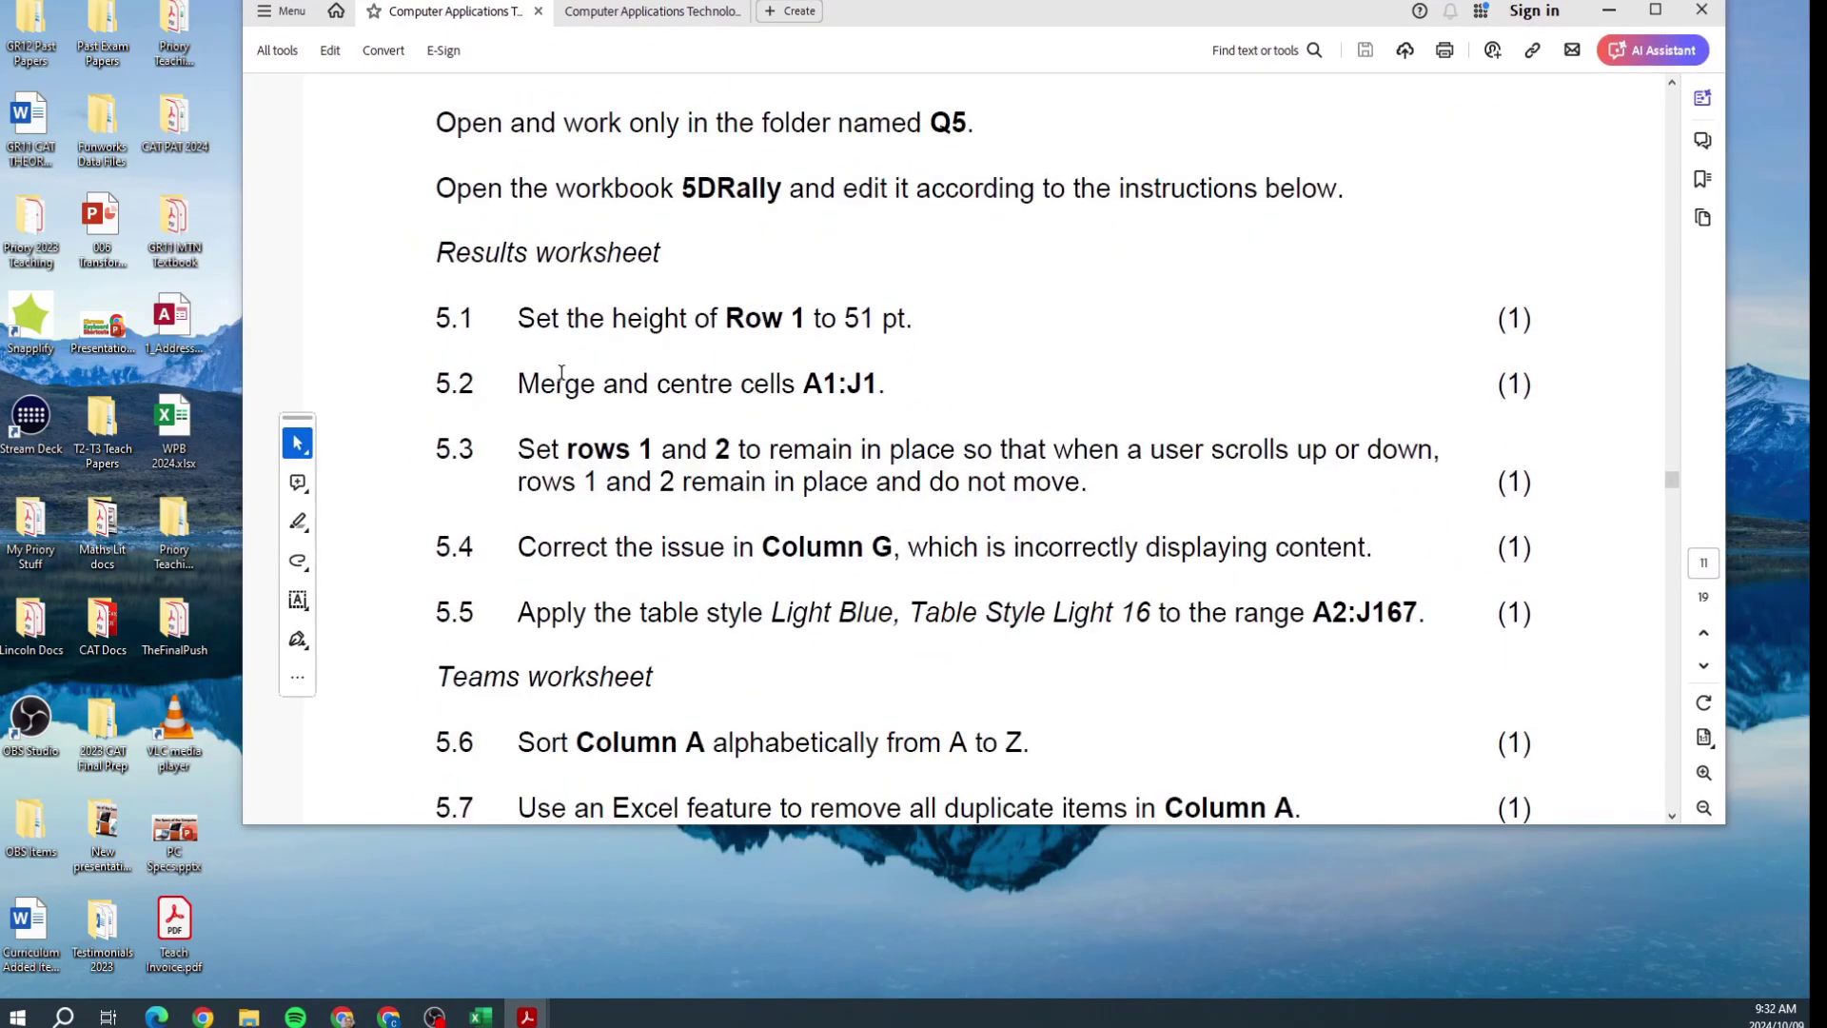
pyautogui.scroll(-2, 721, 388)
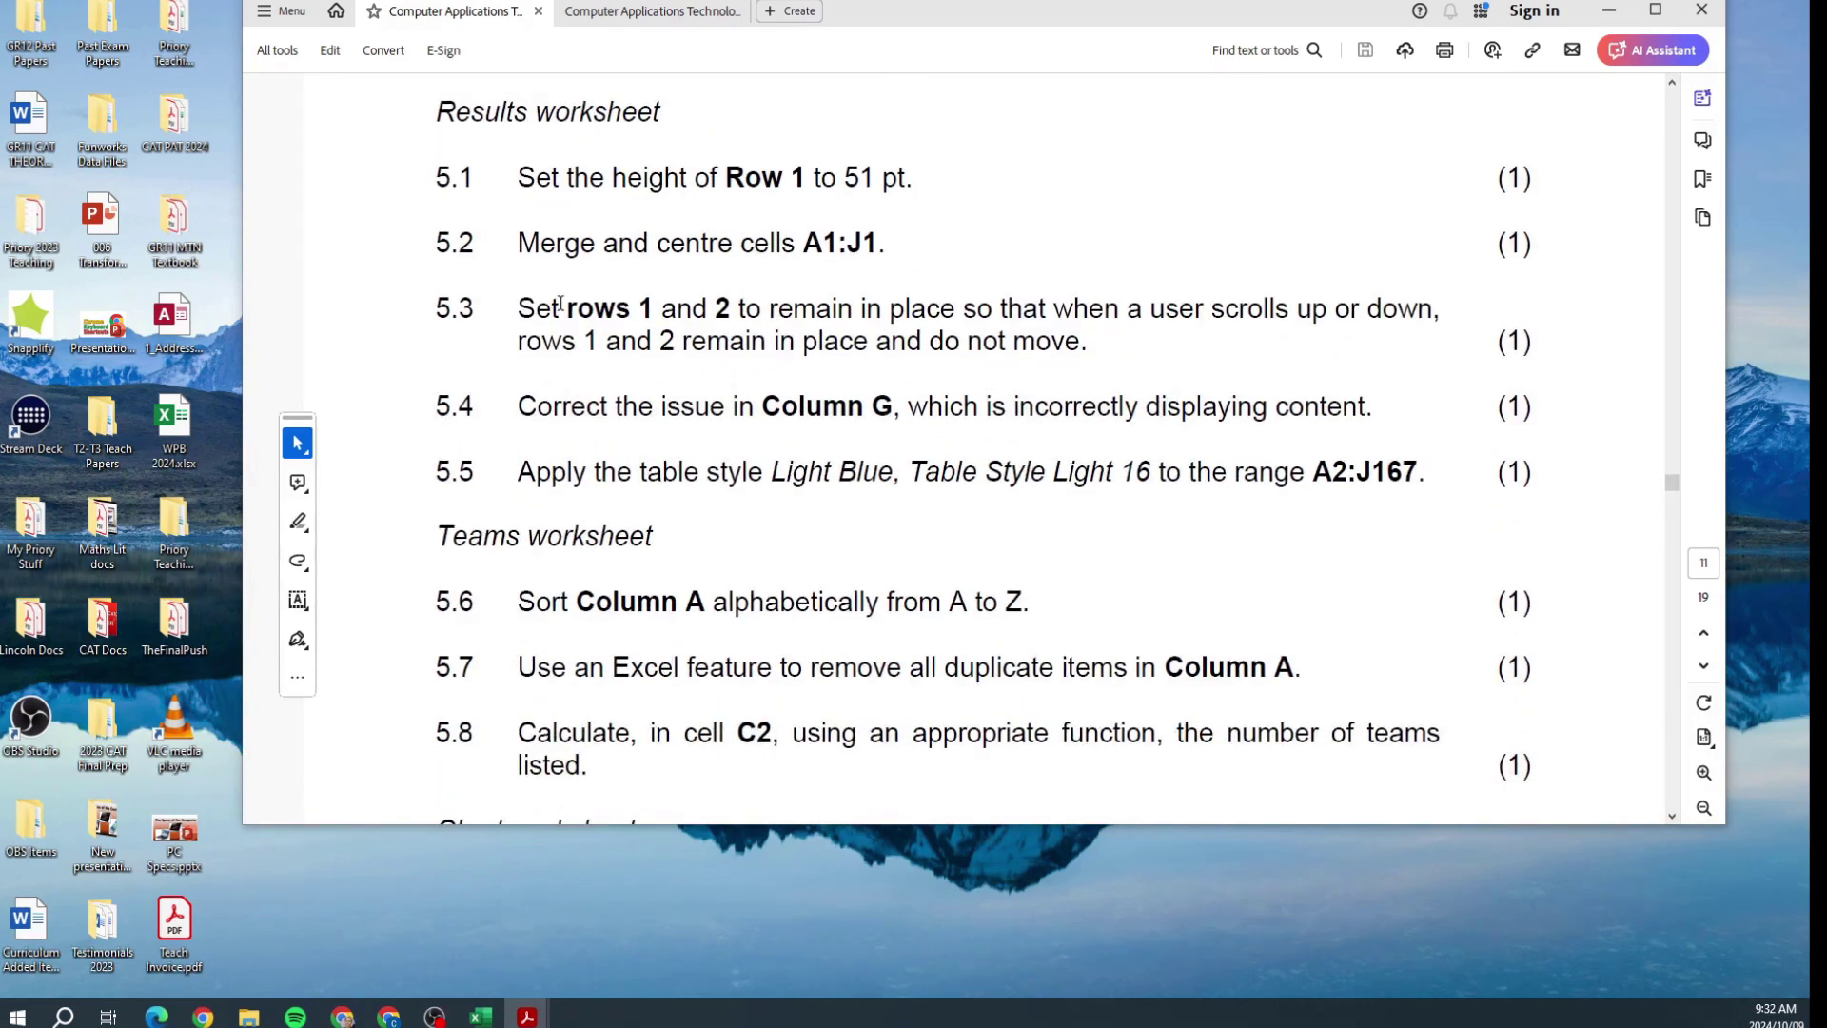
pyautogui.scroll(-1, 880, 311)
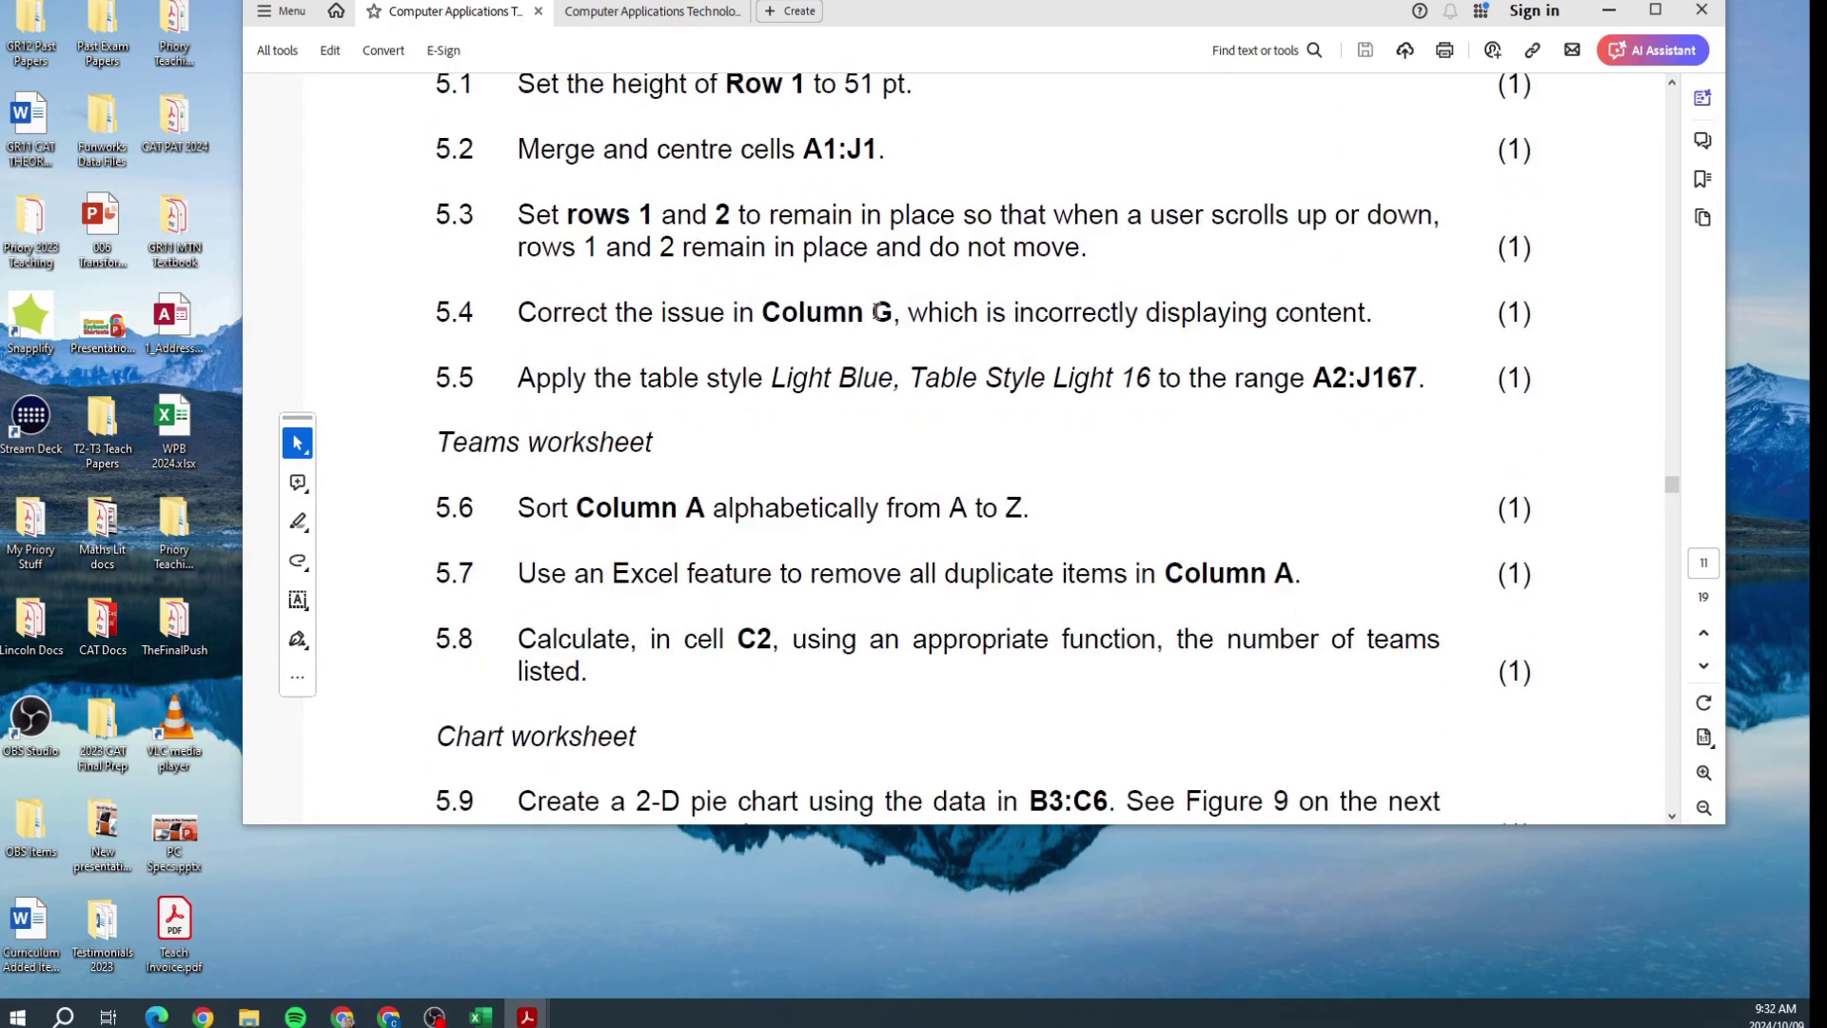
# Step: Read the 5.4 and 5.5 table style instructions, then move the PDF aside to reveal Explorer
pyautogui.moveTo(519, 312); pyautogui.dragTo(1126, 324)
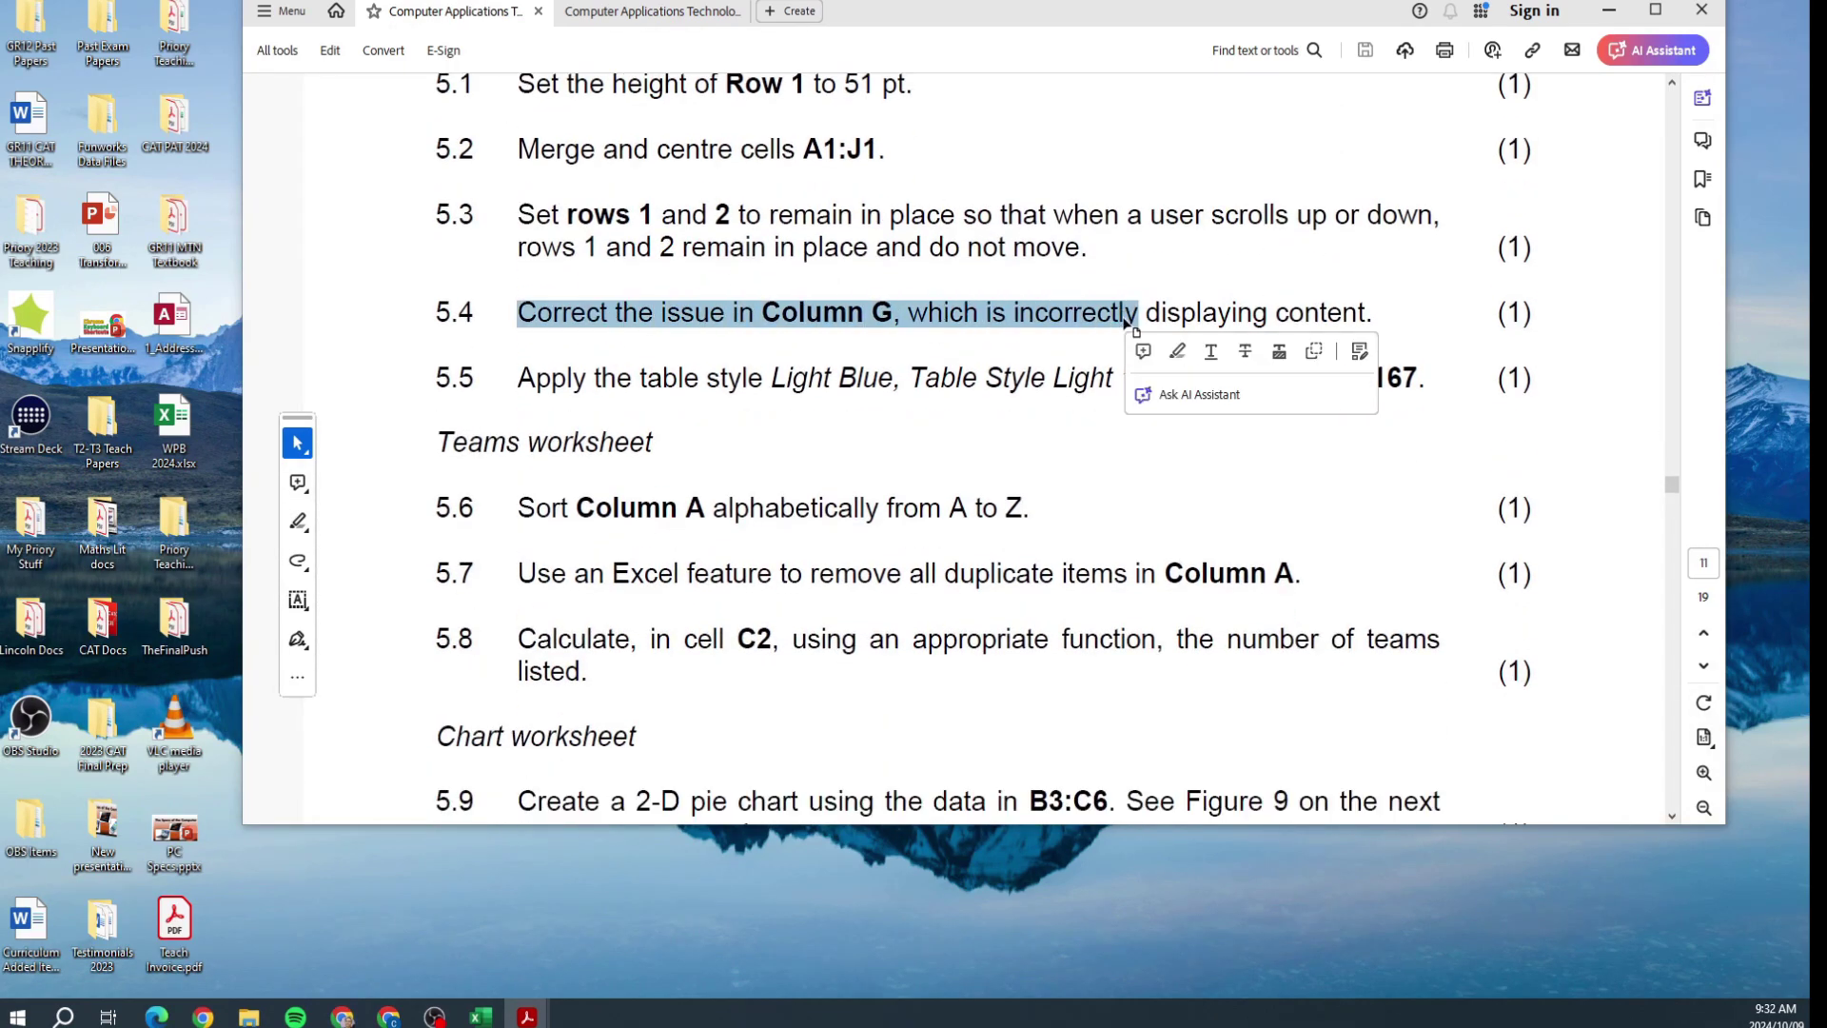
pyautogui.click(745, 328)
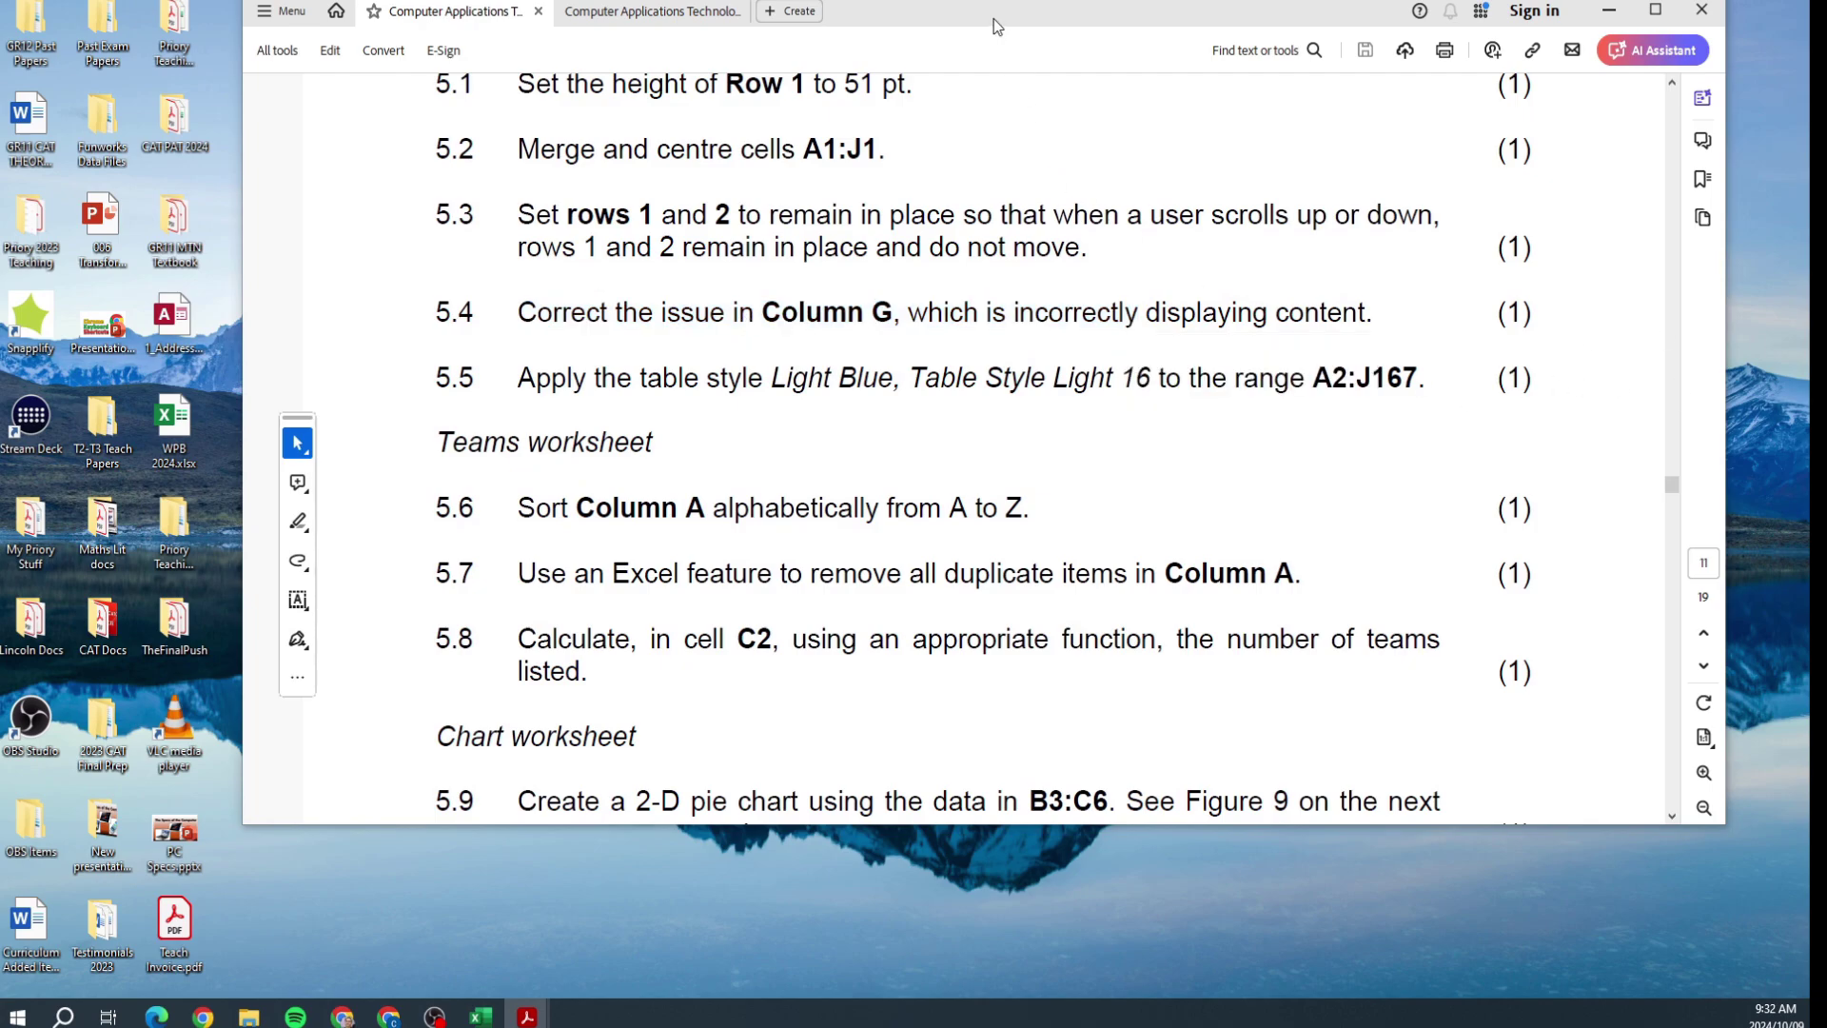
pyautogui.moveTo(564, 385); pyautogui.dragTo(892, 380)
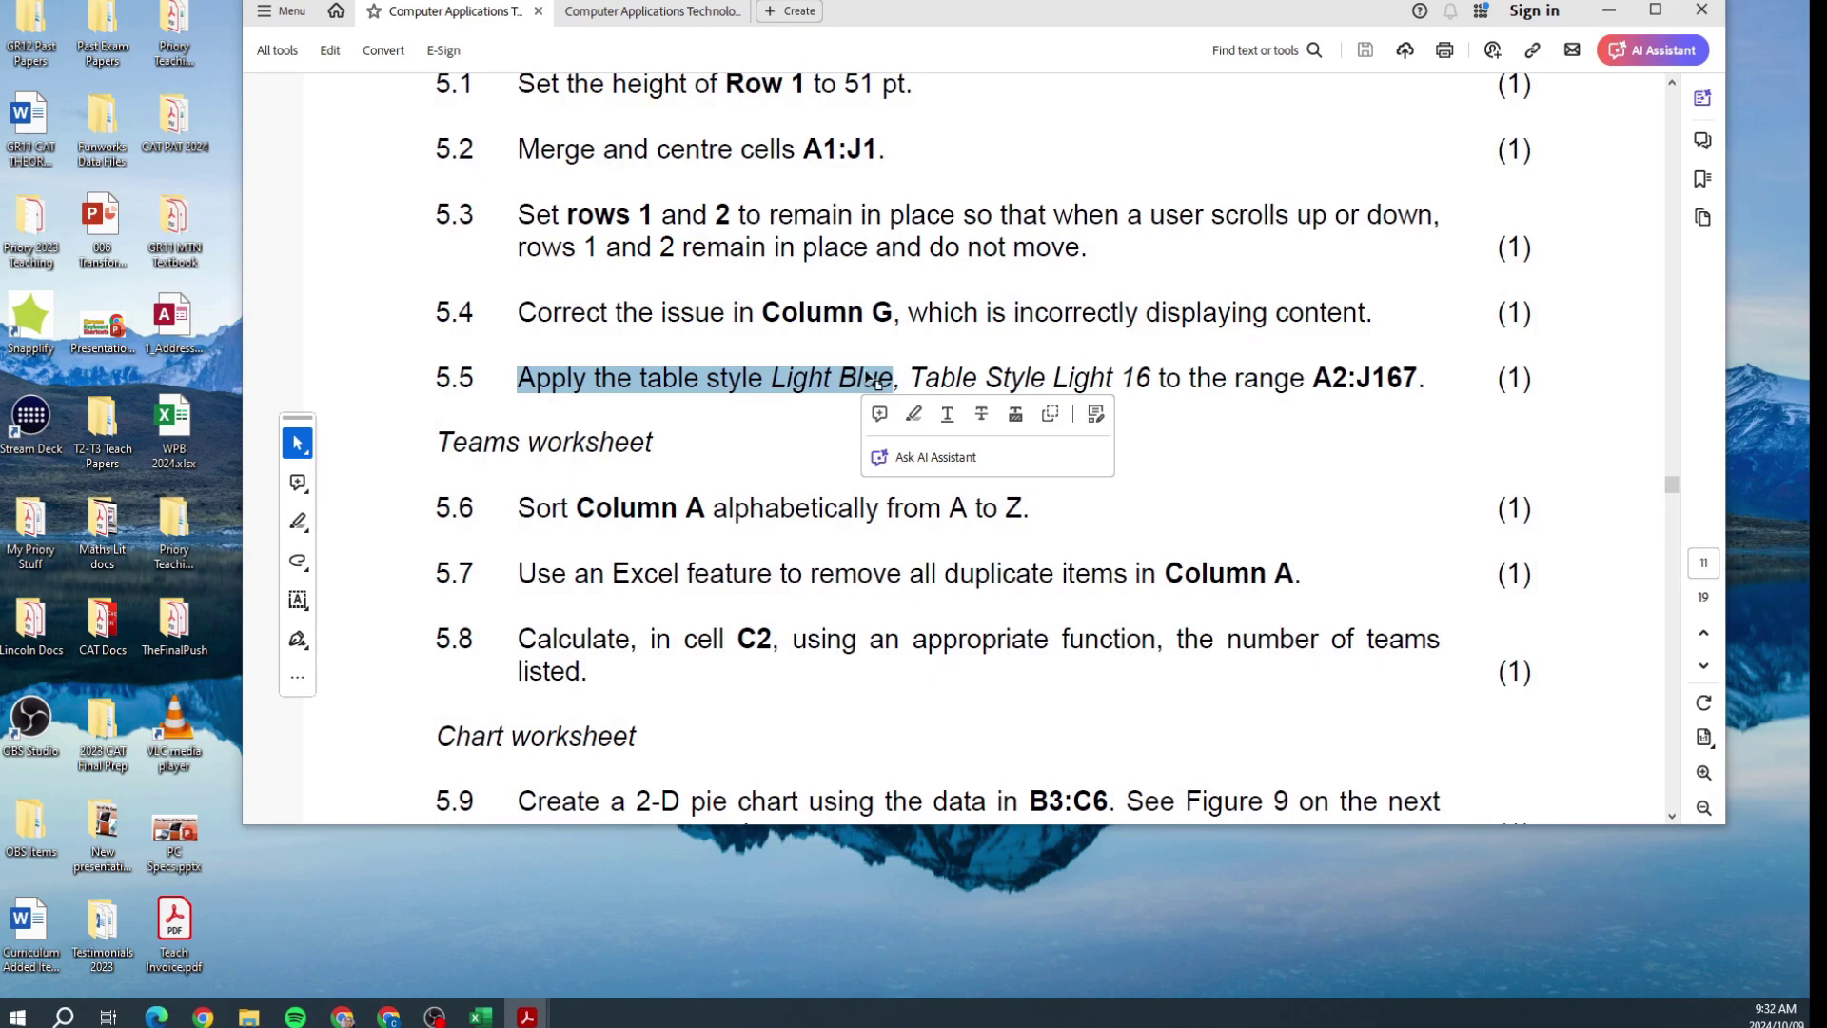
pyautogui.click(863, 381)
pyautogui.scroll(2, 879, 143)
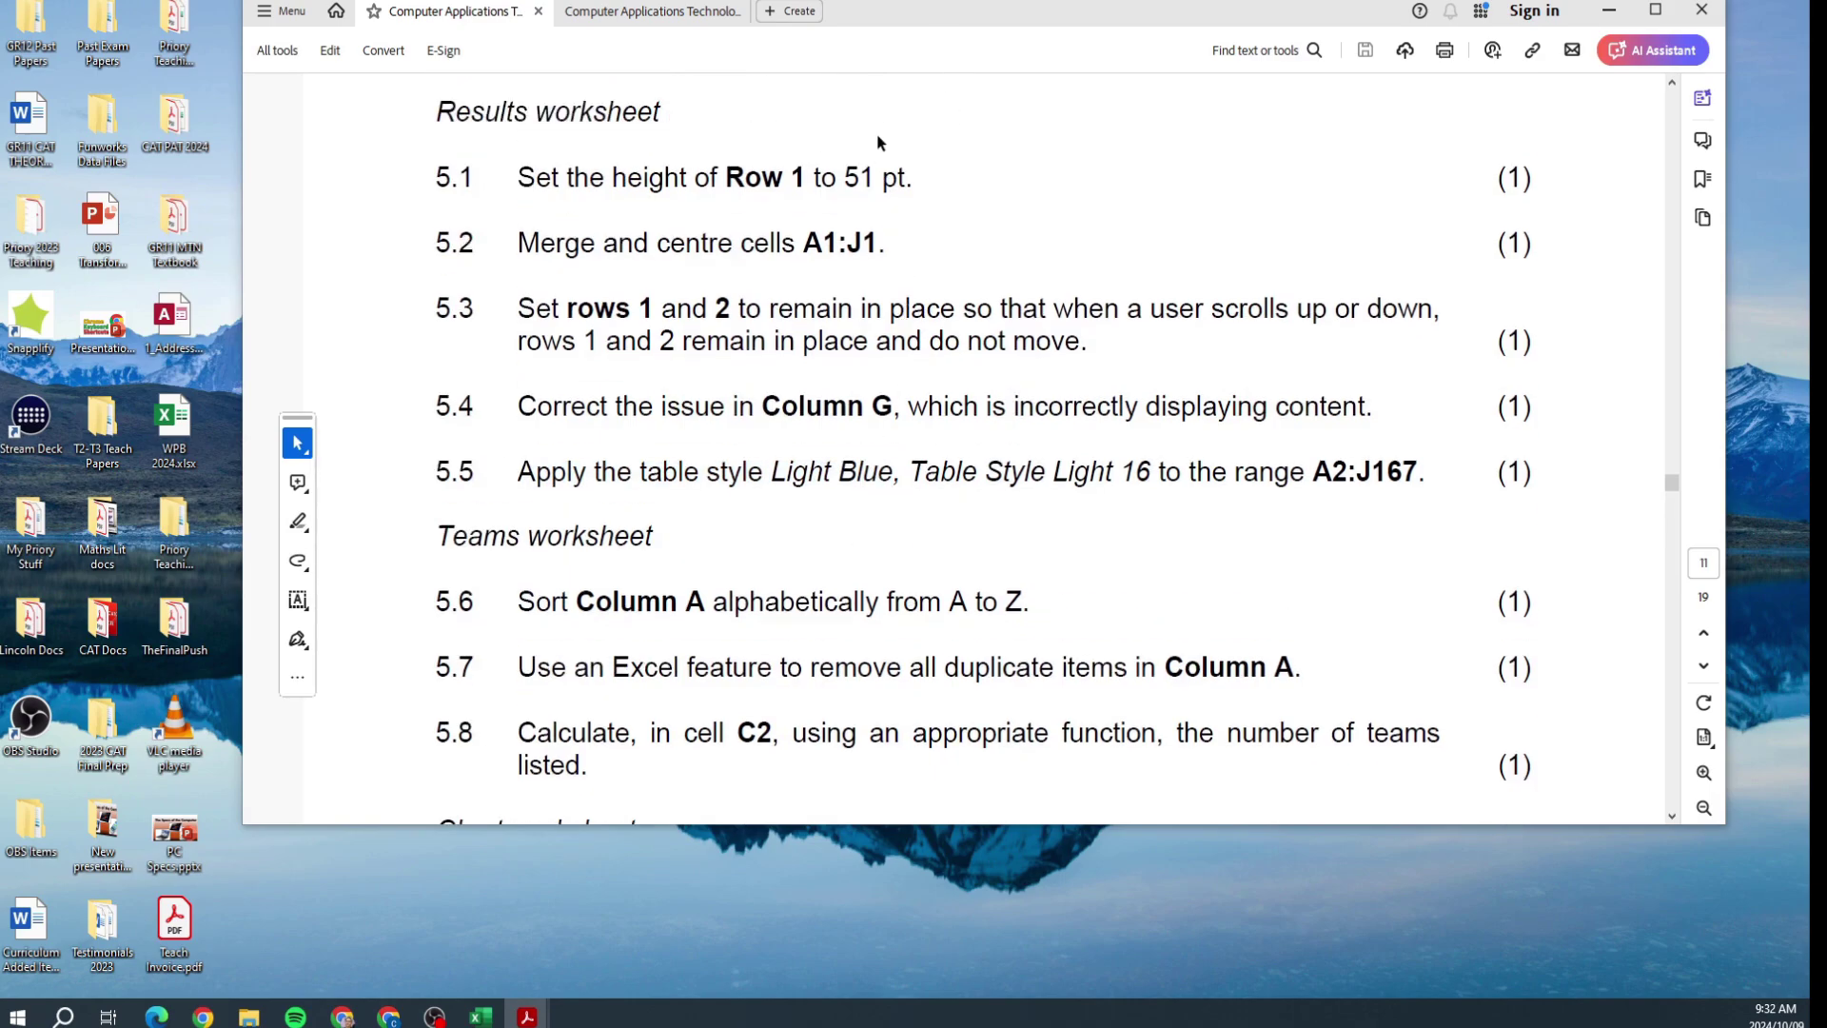
pyautogui.moveTo(874, 25); pyautogui.dragTo(1808, 169)
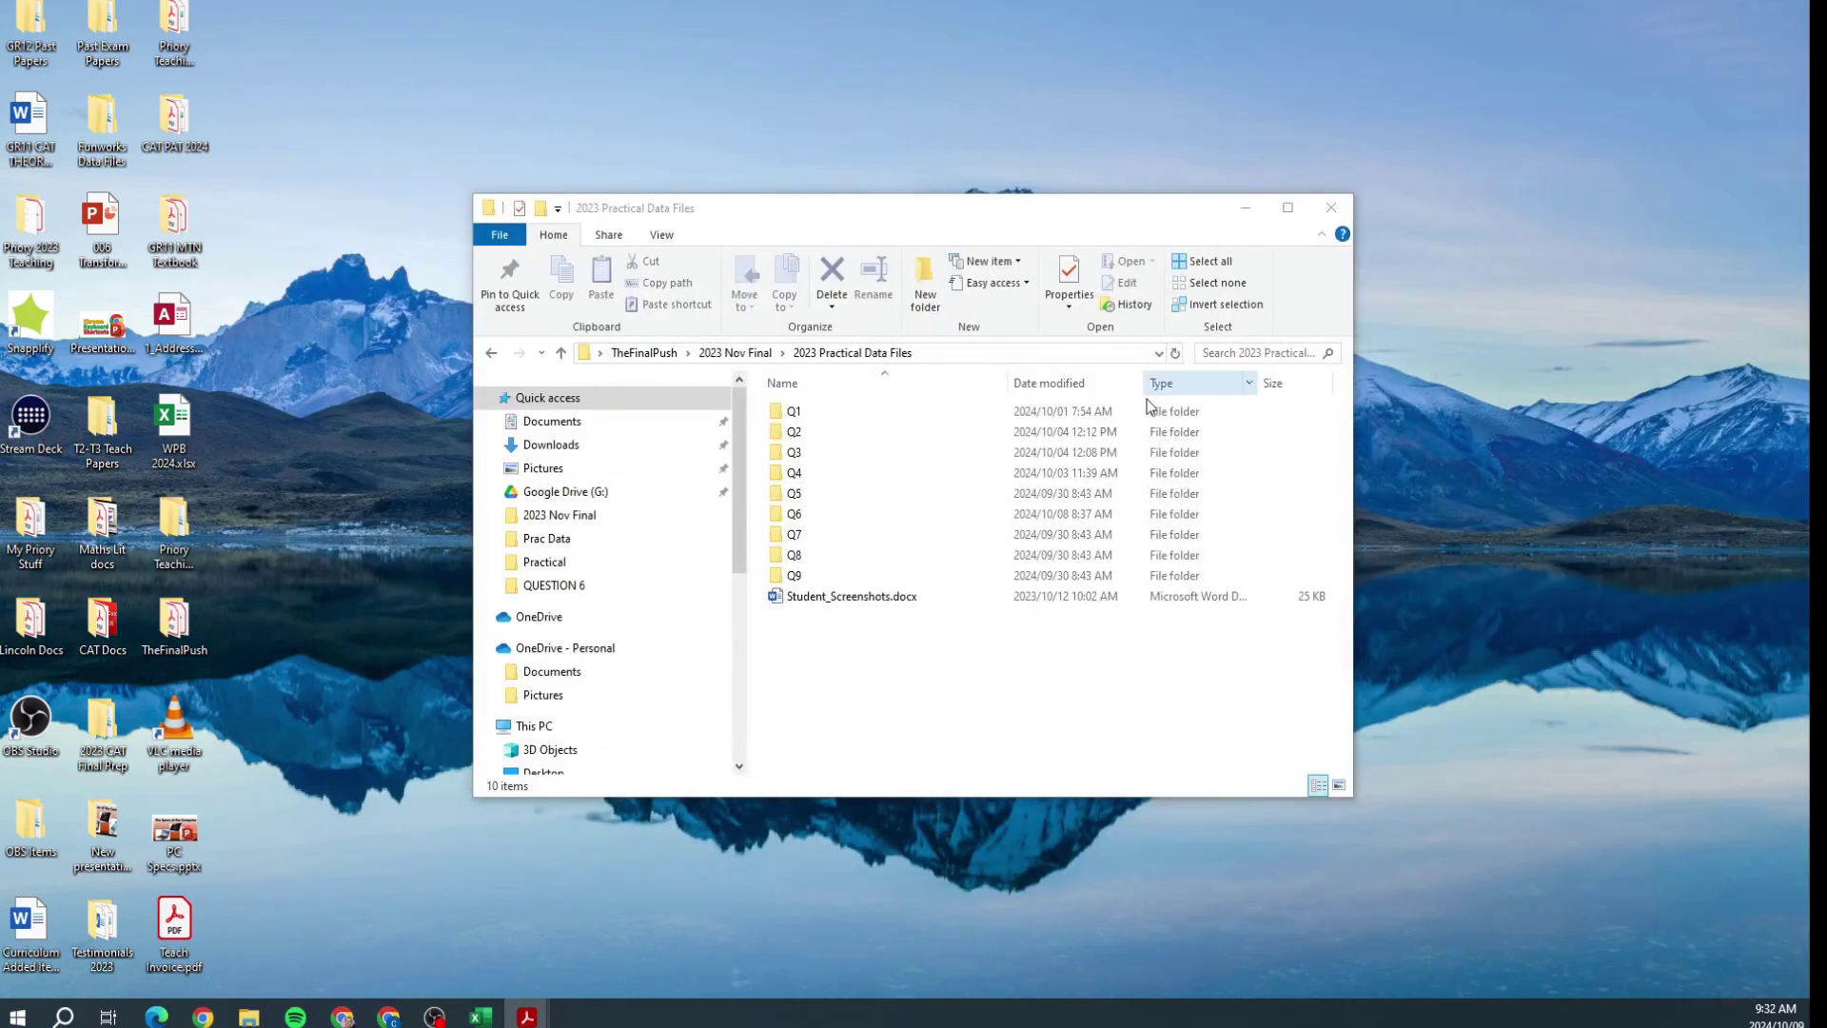
# Step: Open 5DRally.xlsx from the Q5 folder in Excel
pyautogui.doubleClick(813, 493)
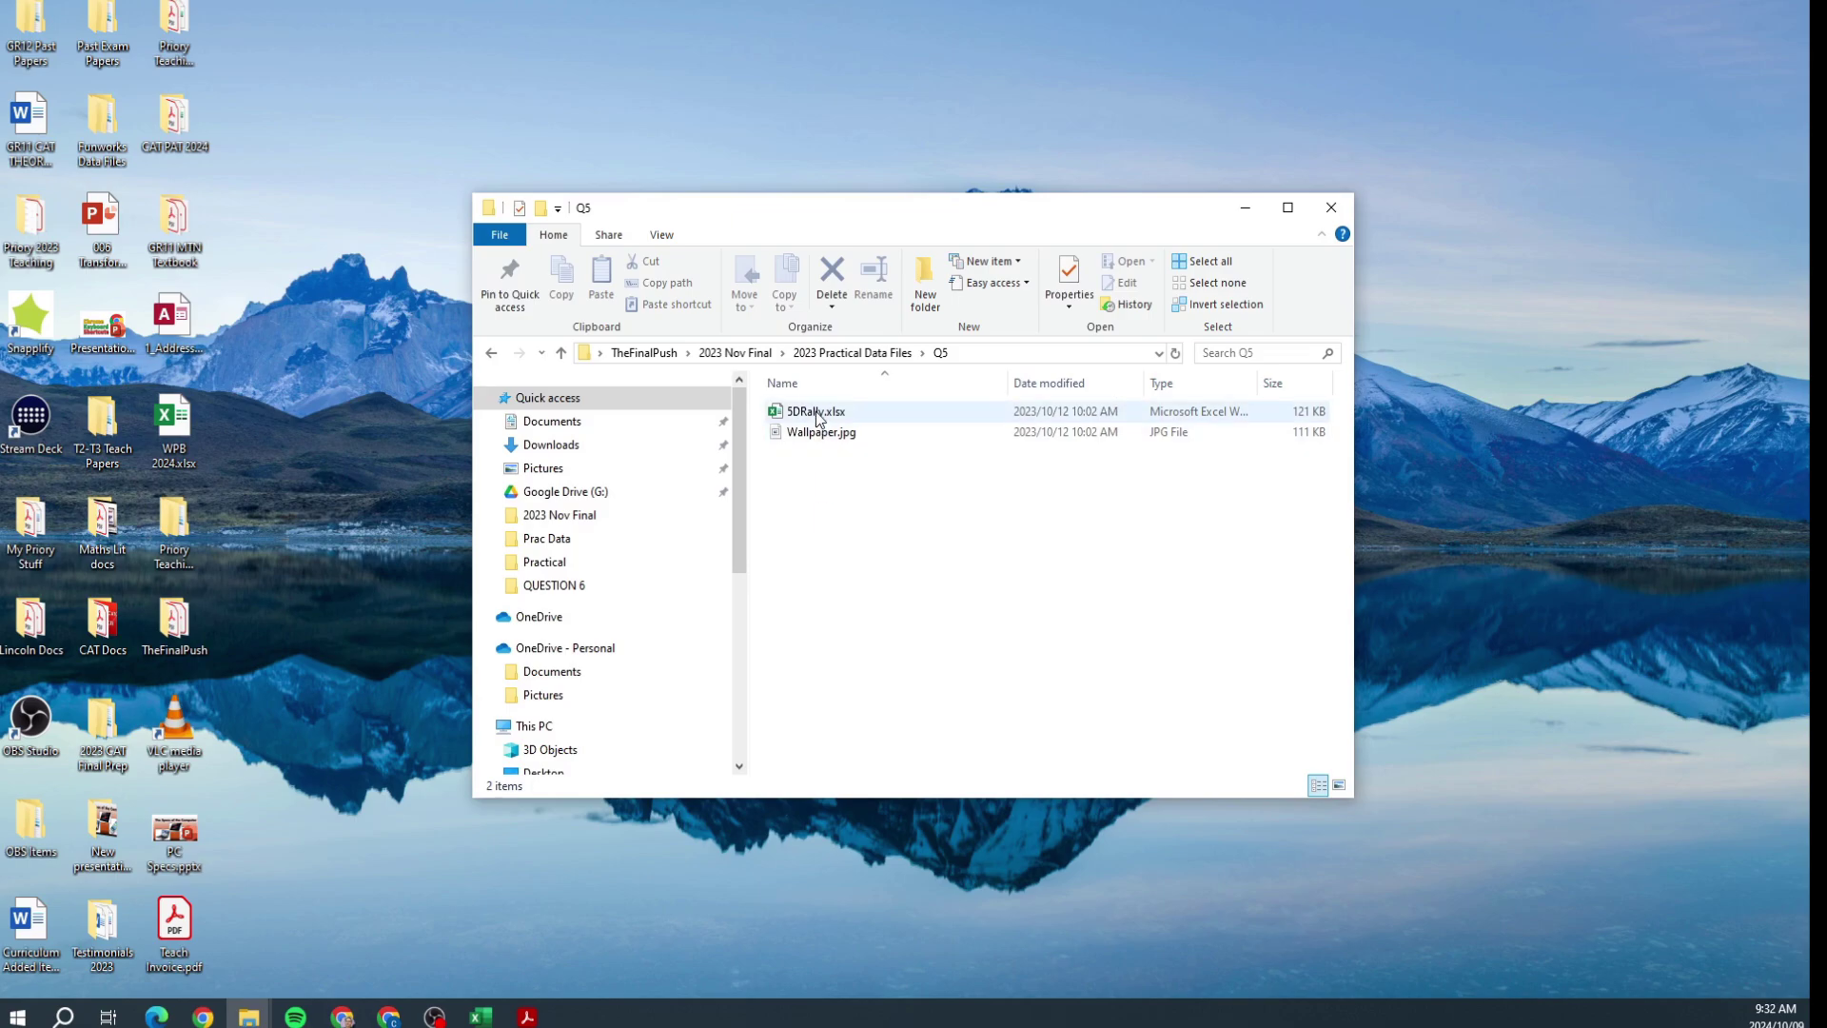
pyautogui.doubleClick(814, 411)
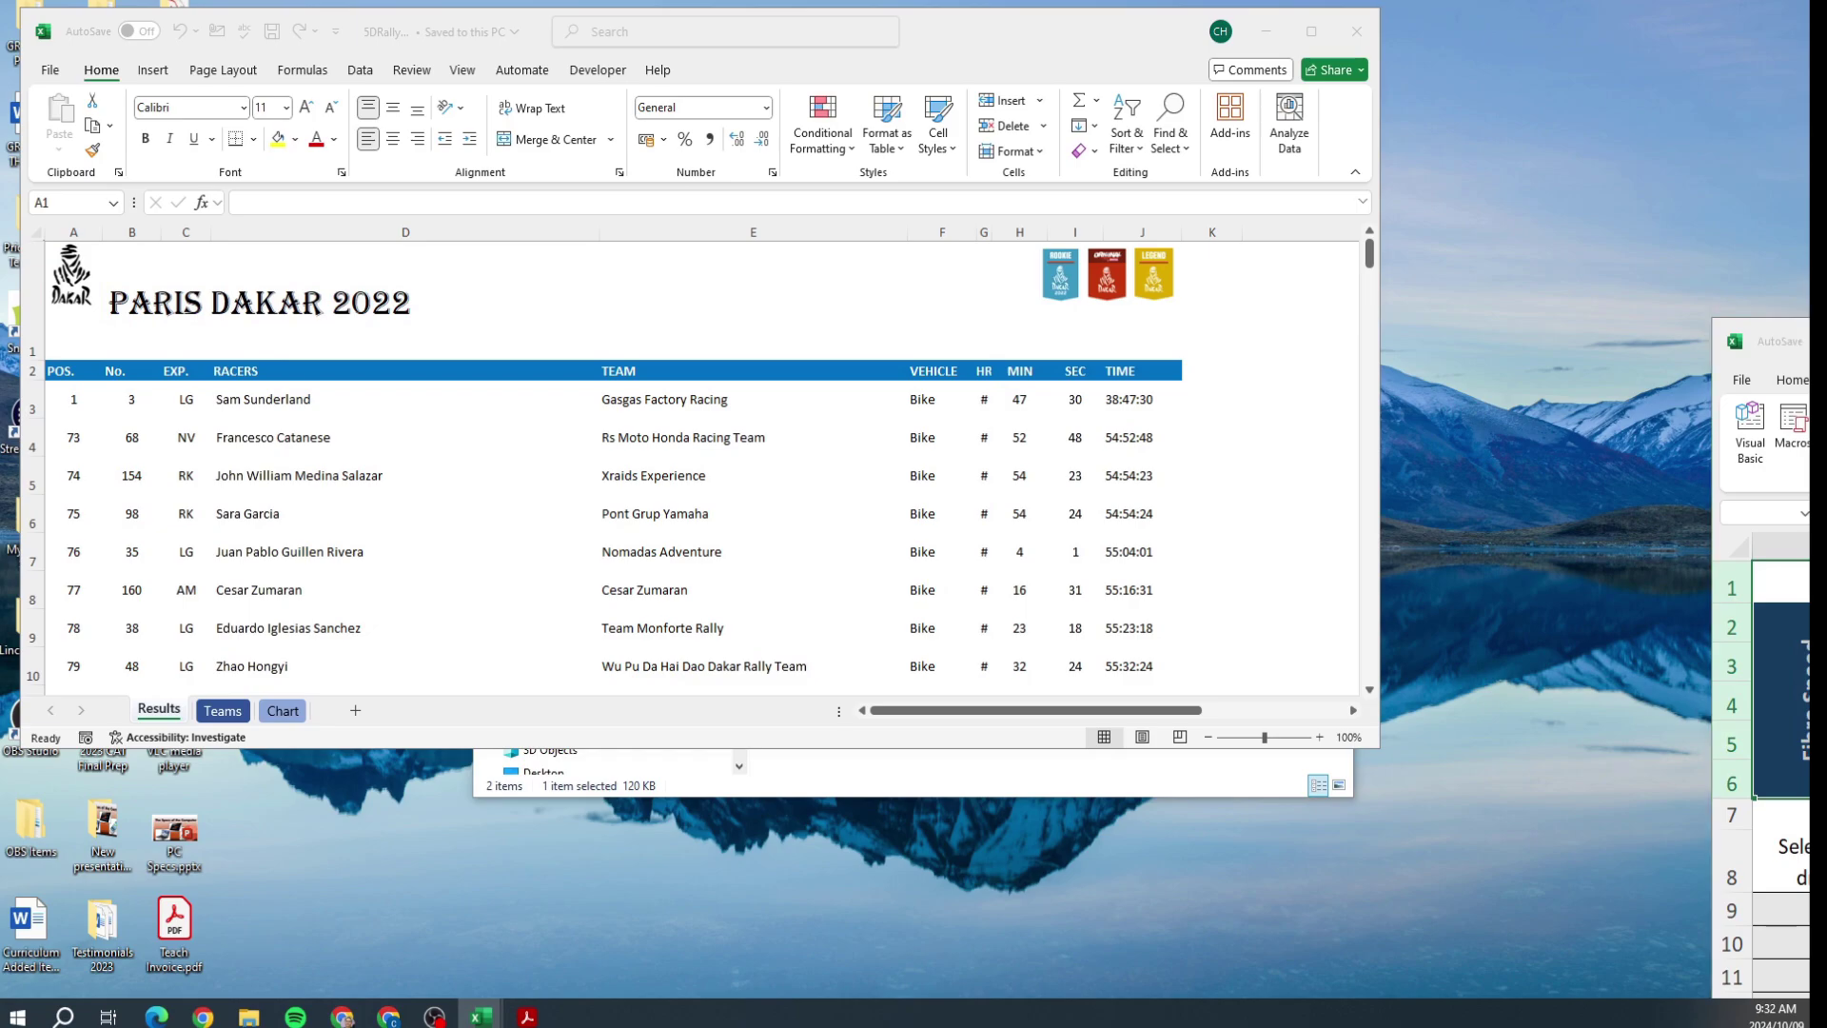
# Step: Maximise Excel and apply Light Blue, Table Style Light 16 to the Results table from A2
pyautogui.doubleClick(997, 19)
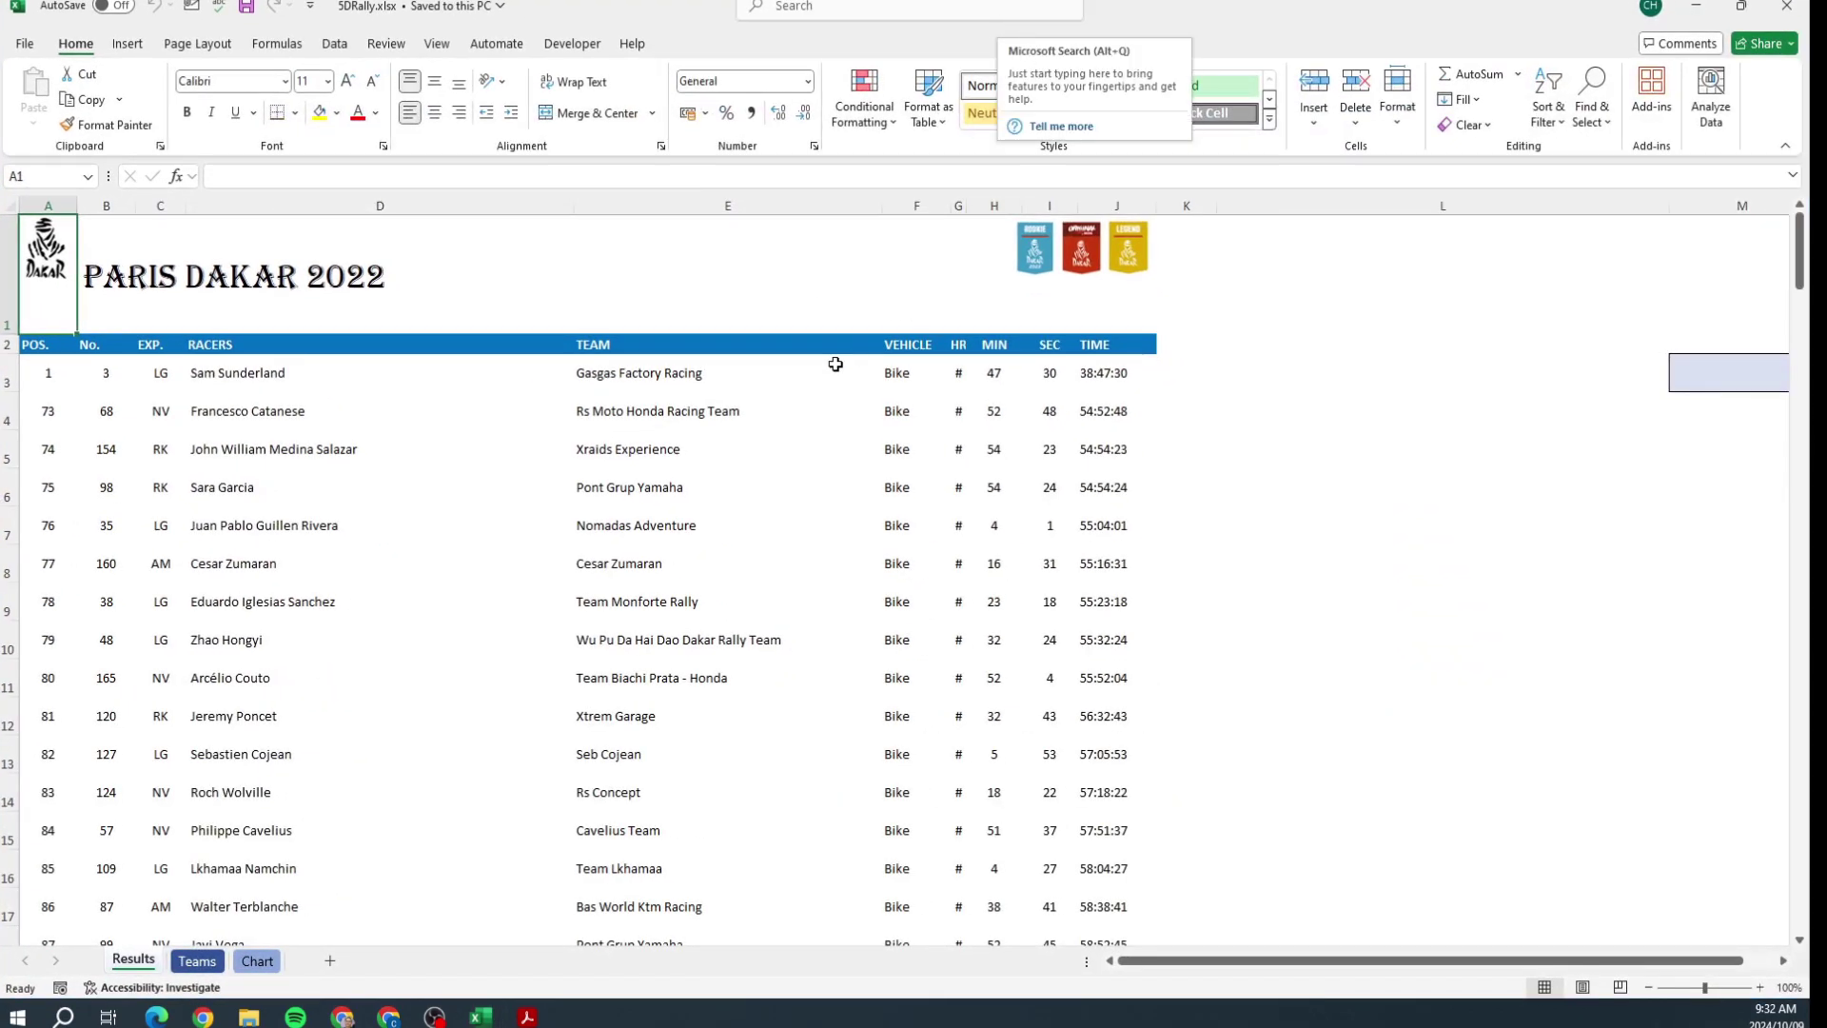
pyautogui.click(35, 345)
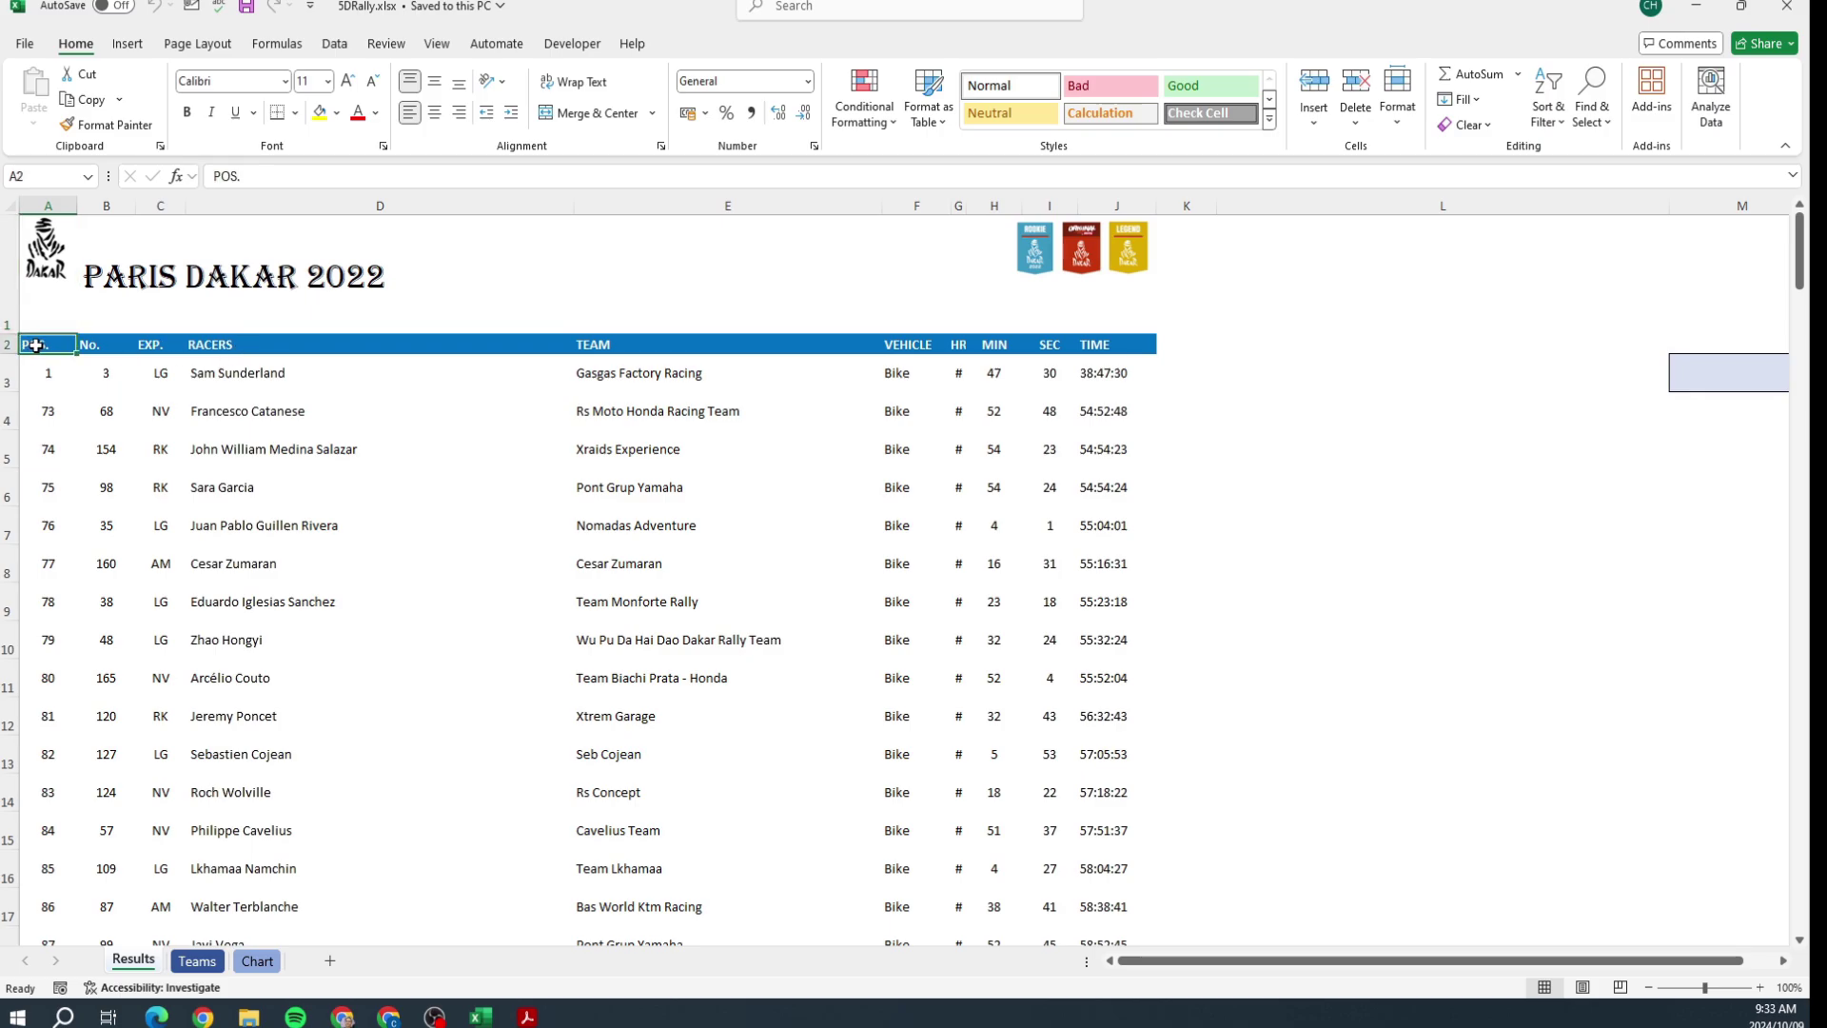
pyautogui.moveTo(35, 346); pyautogui.dragTo(1102, 911)
pyautogui.click(717, 48)
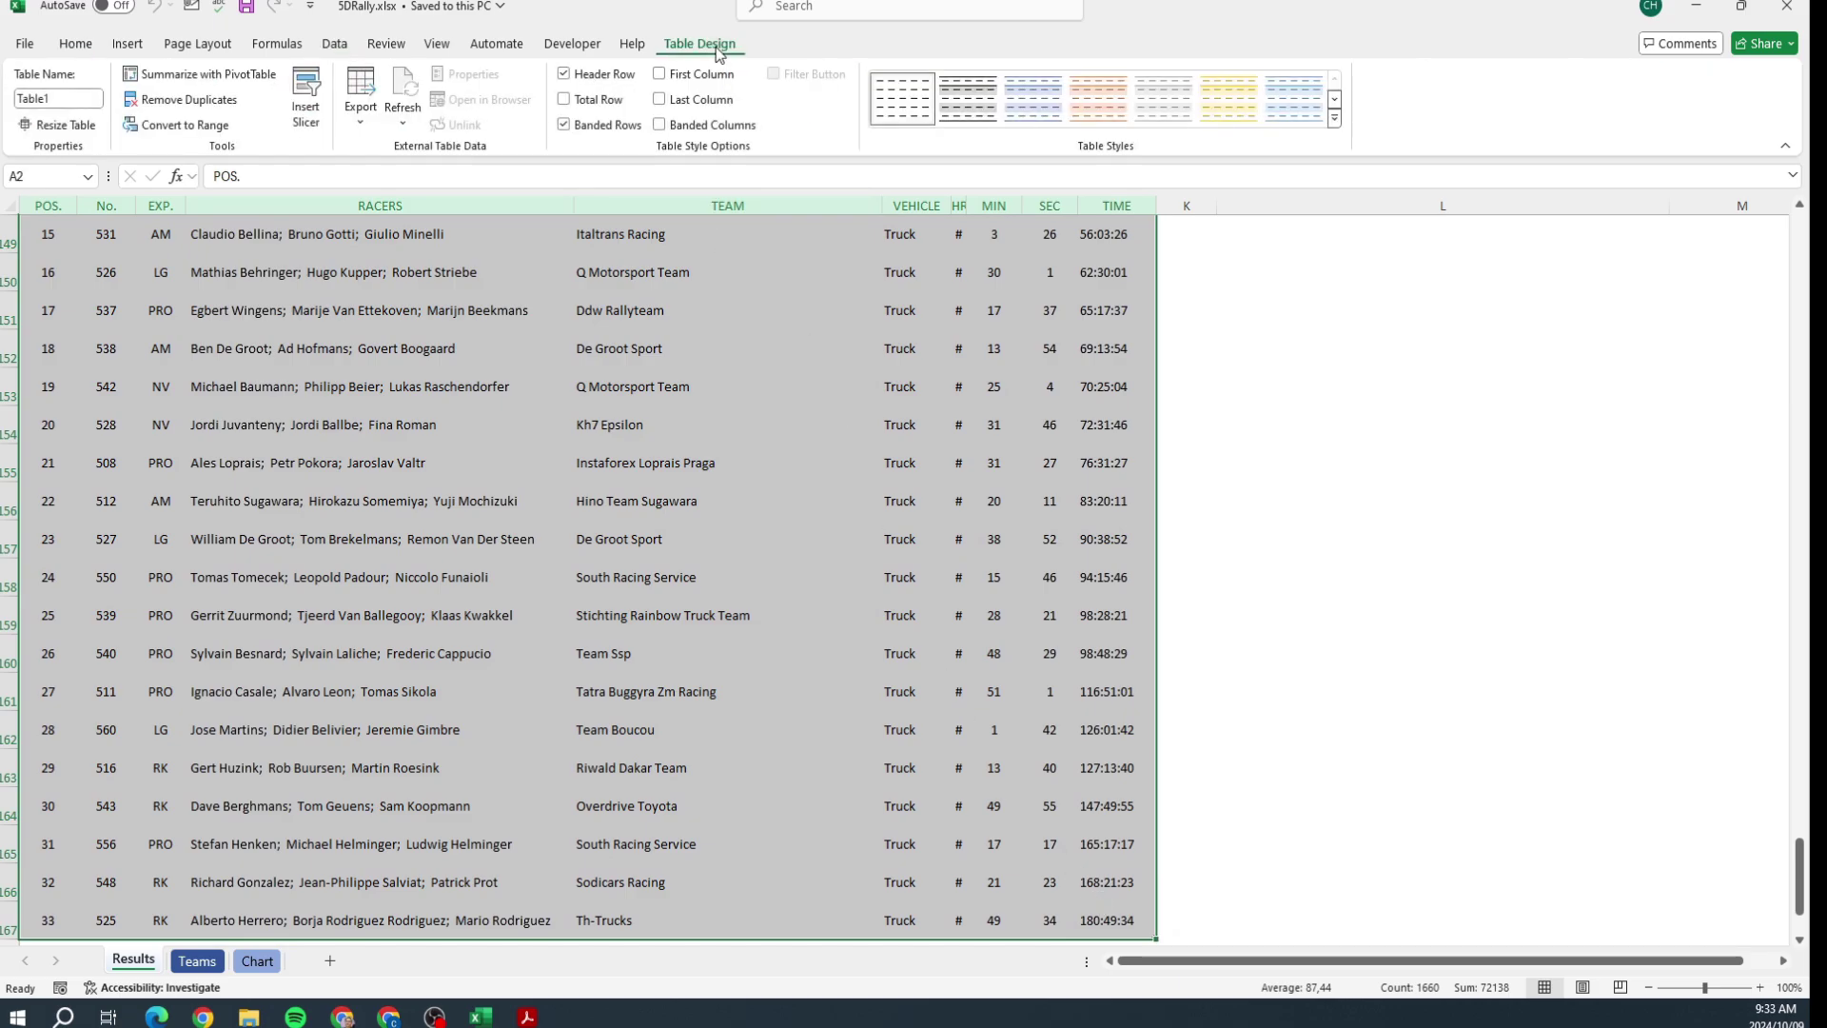
pyautogui.click(1109, 103)
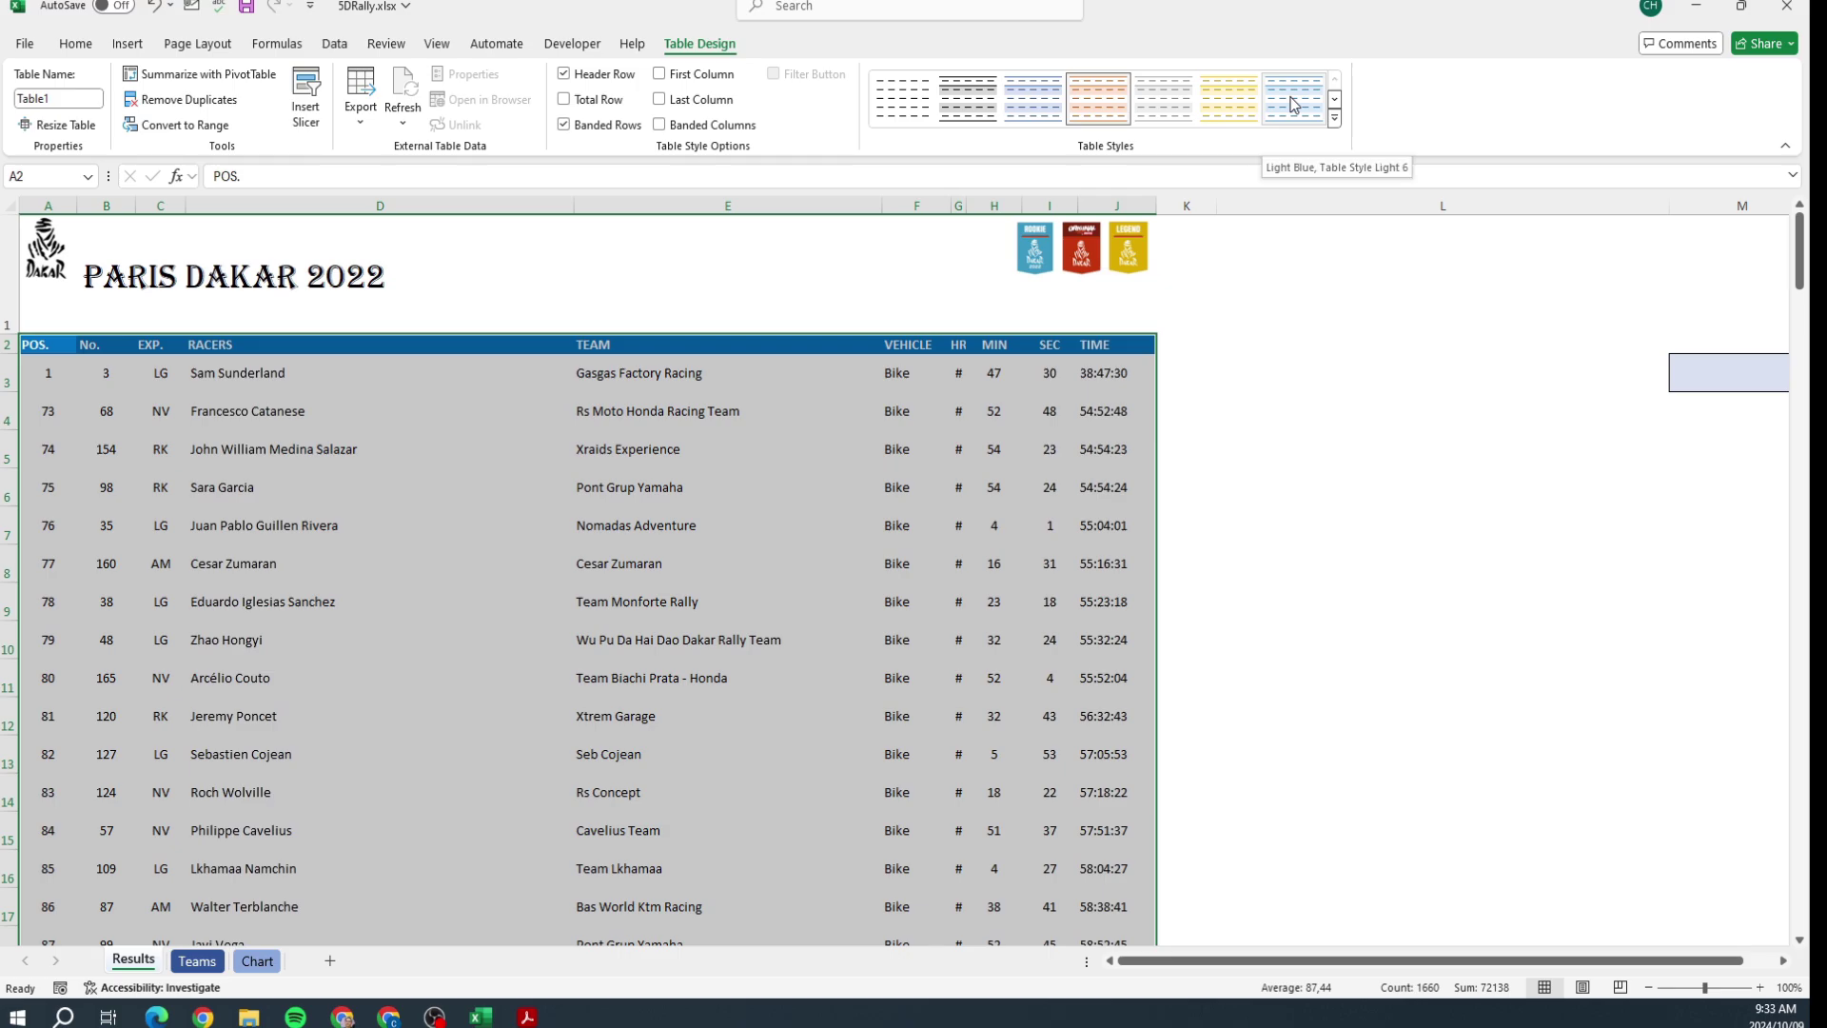
pyautogui.click(1335, 99)
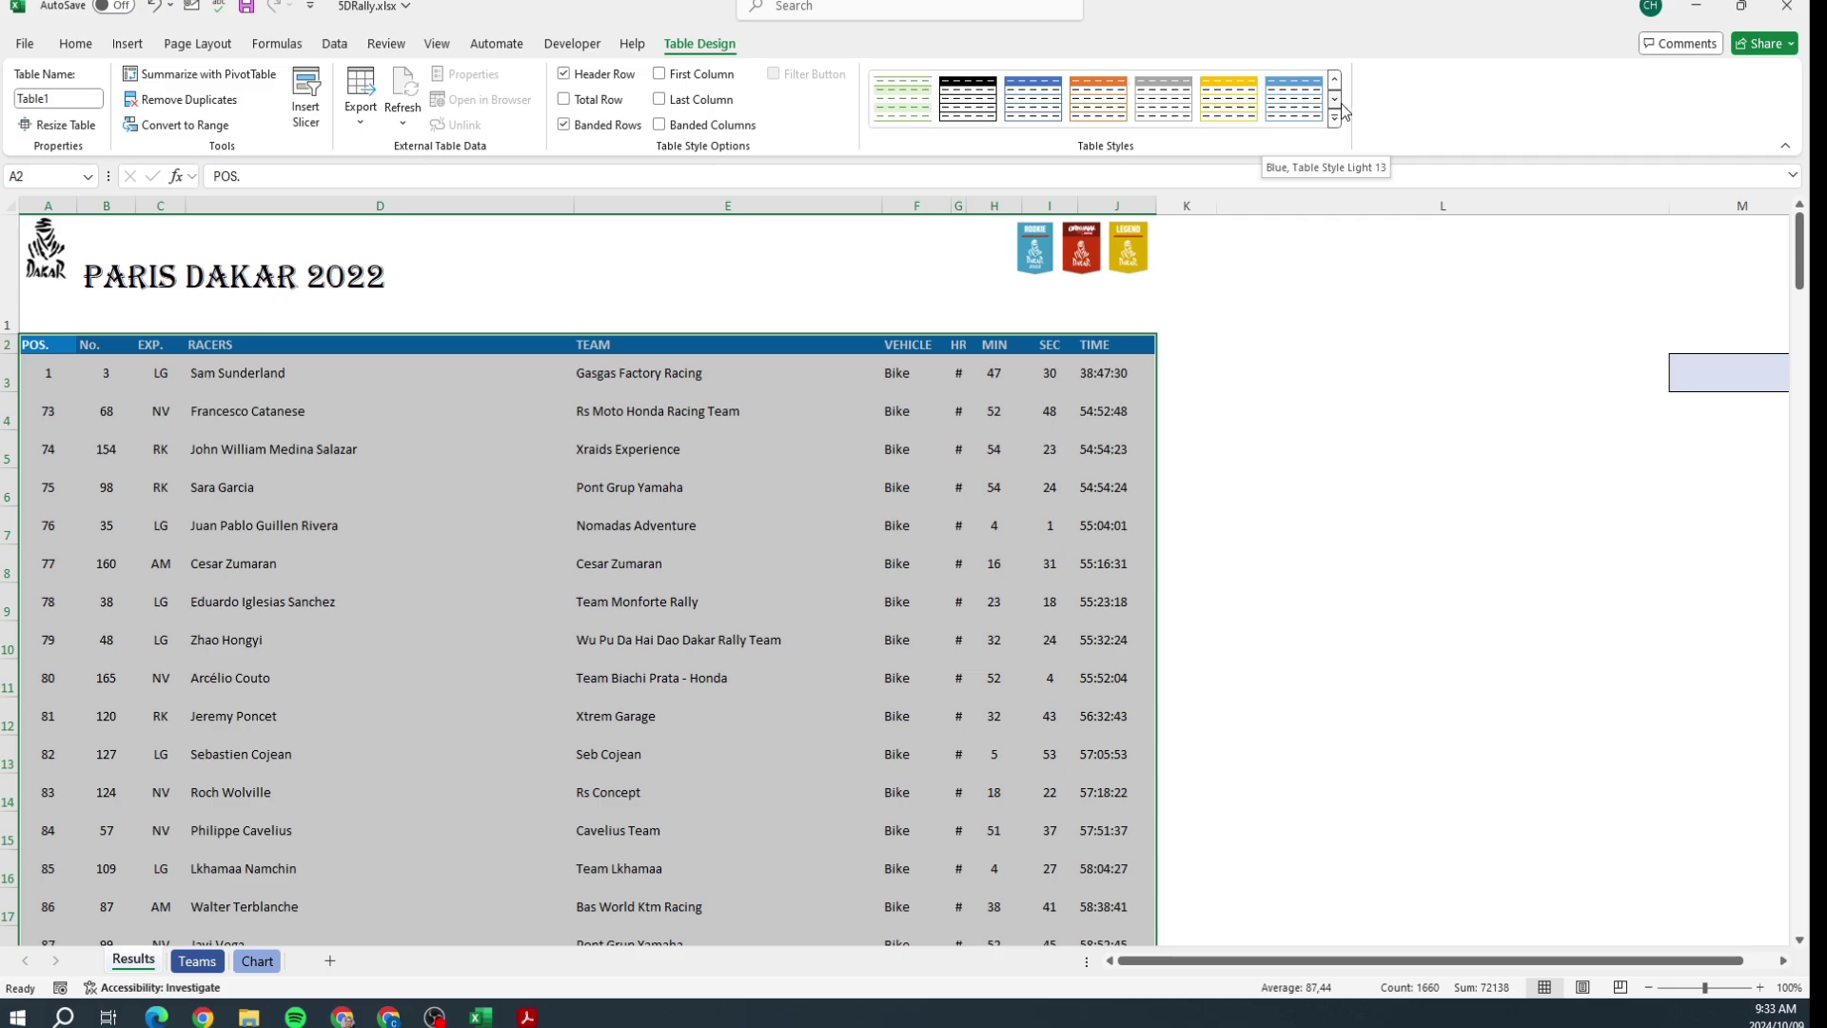
pyautogui.click(1335, 101)
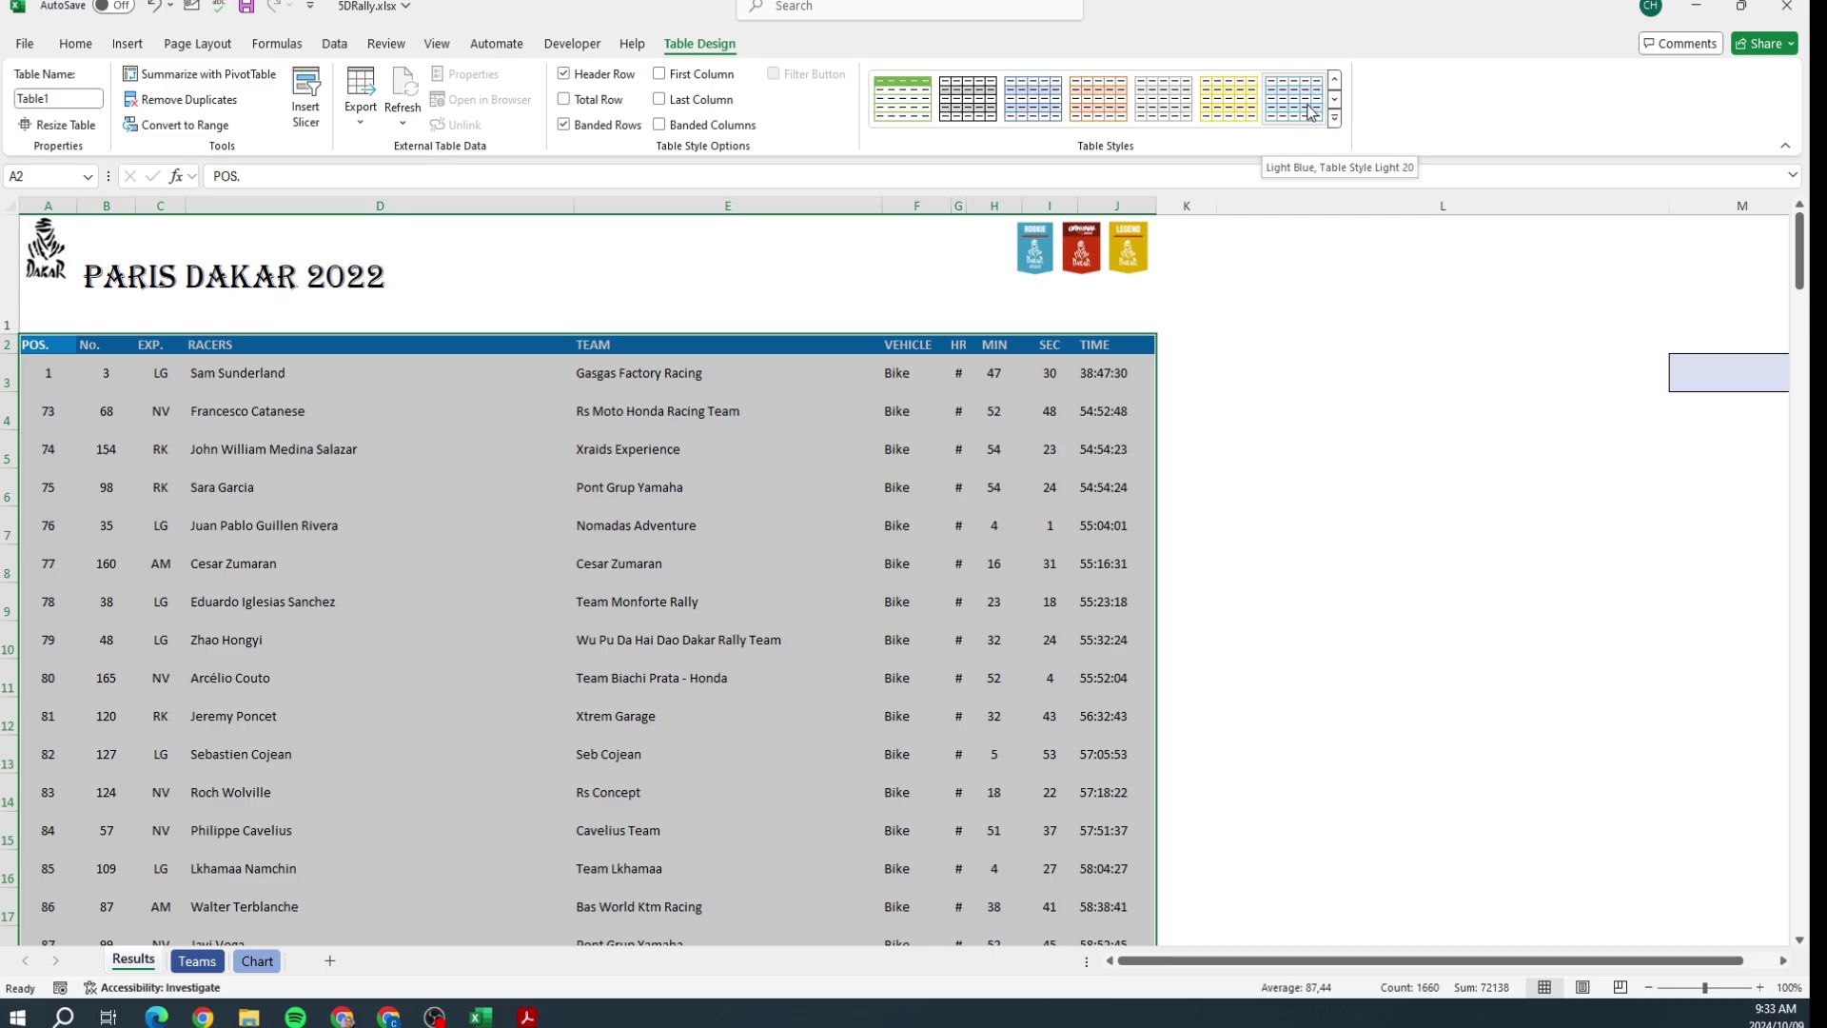
pyautogui.click(1037, 119)
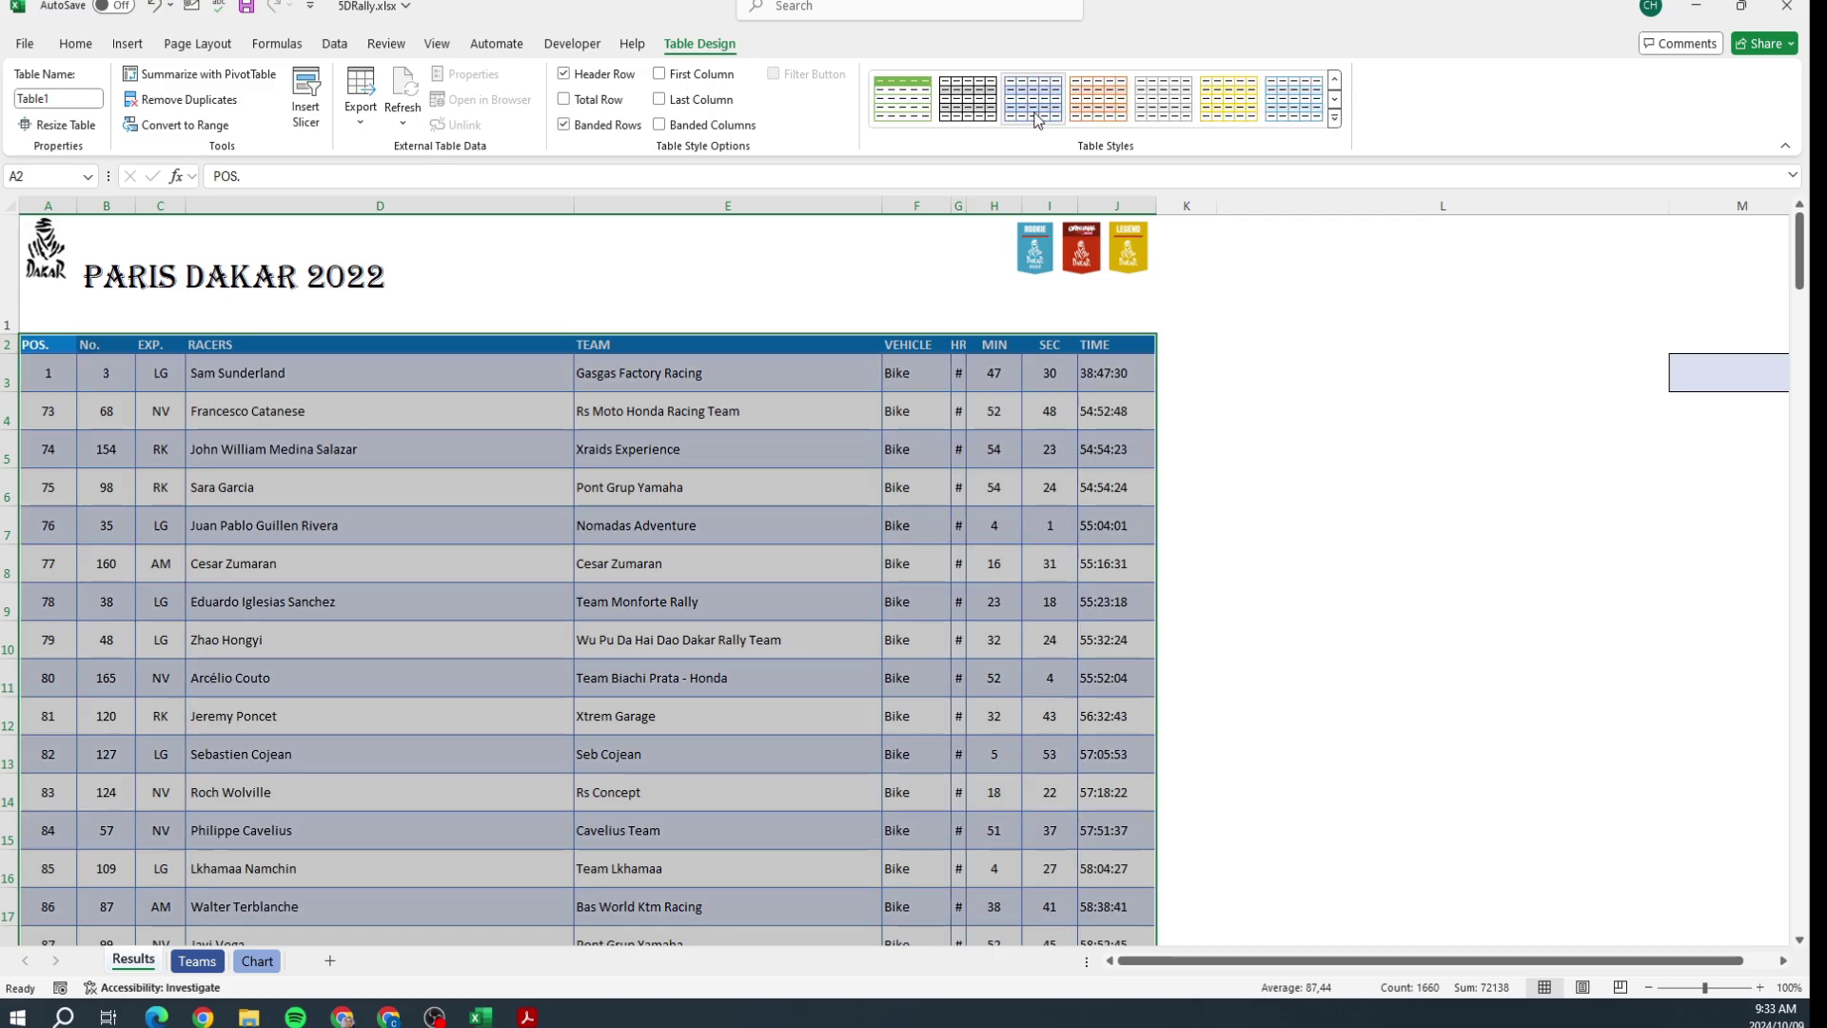
# Step: Switch to the Teams sheet and read task 5.7's duplicate-removal instruction in the PDF
pyautogui.click(1237, 434)
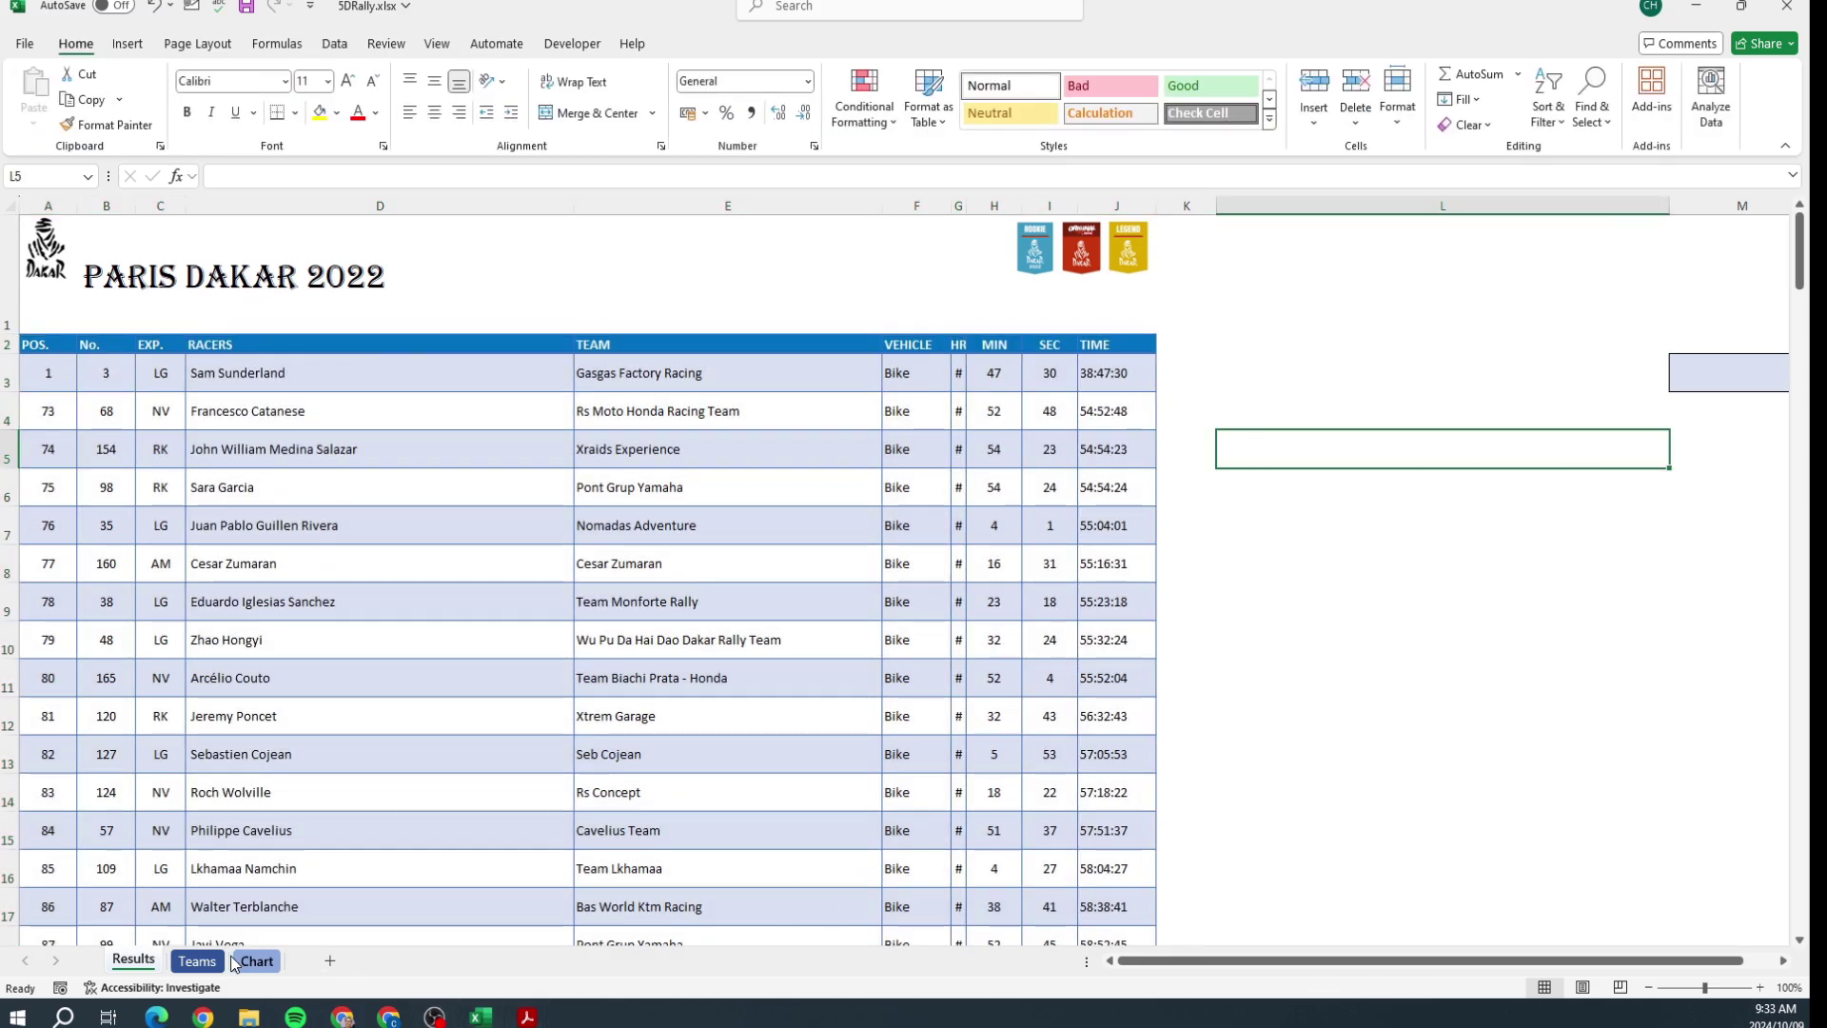
pyautogui.click(197, 960)
pyautogui.hotkey('alt', 'Tab')
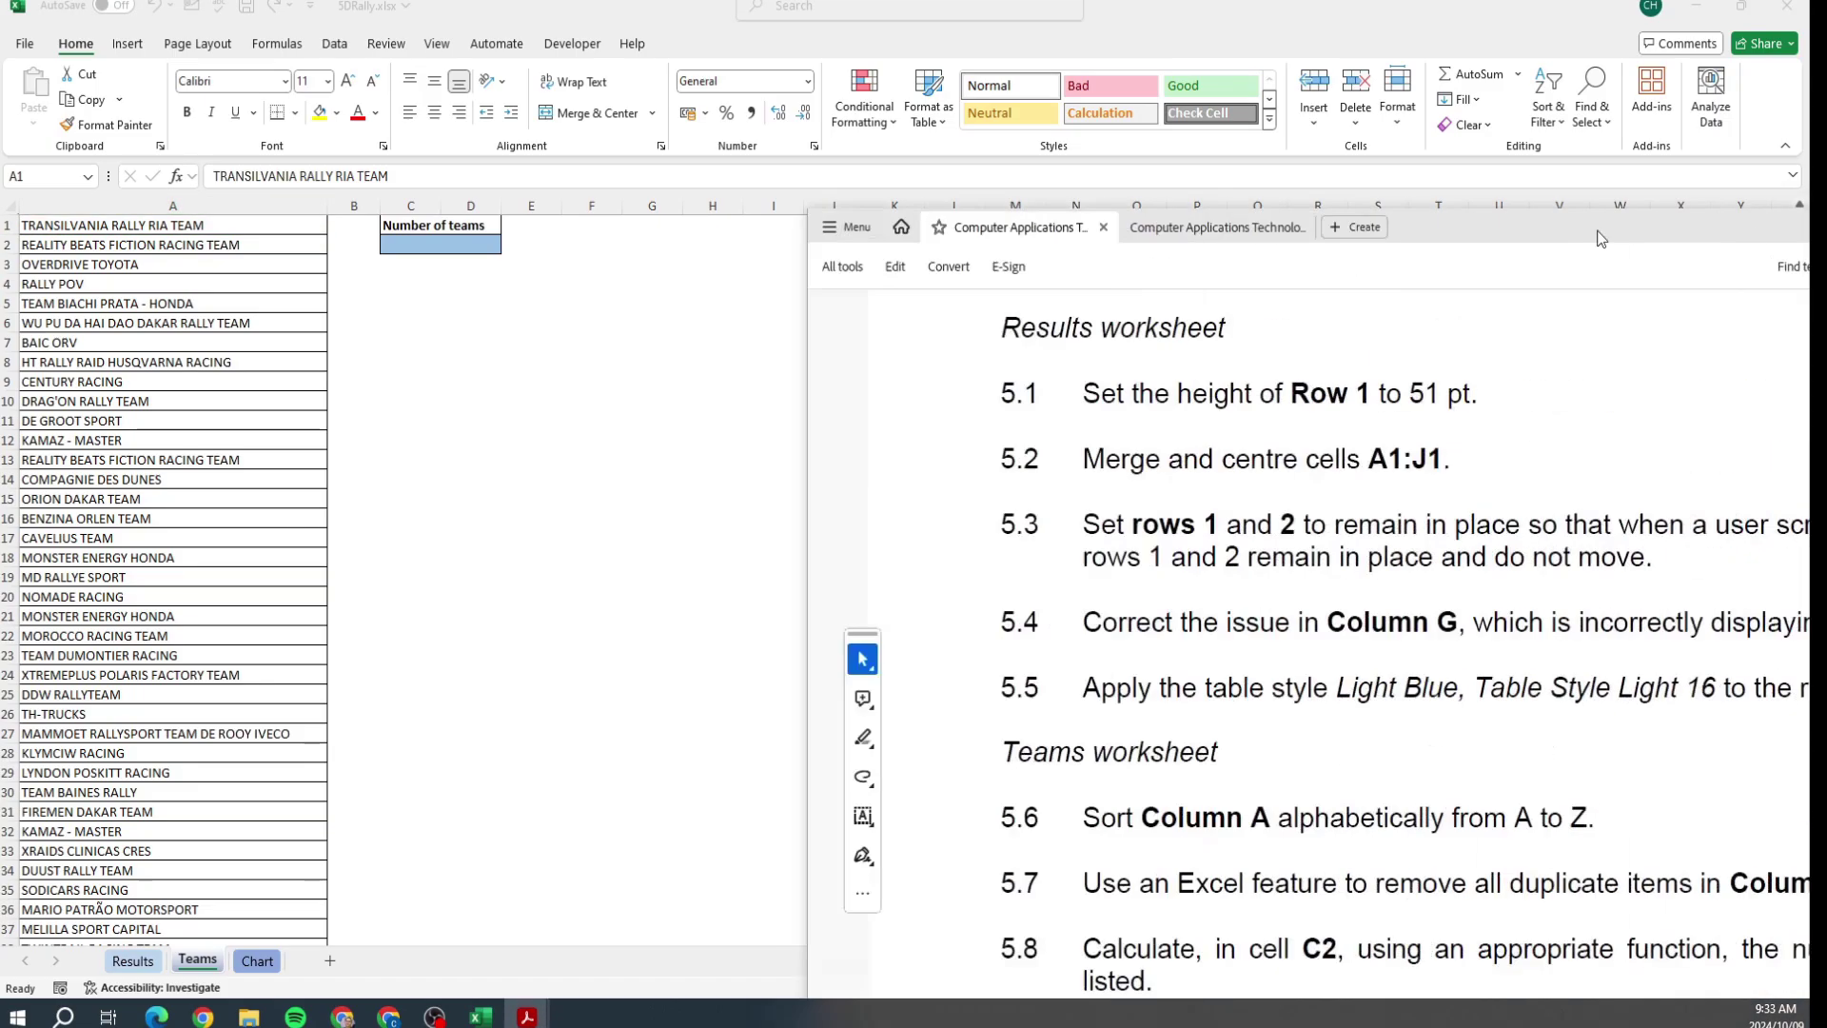
pyautogui.scroll(-2, 1076, 610)
pyautogui.scroll(-1, 1075, 609)
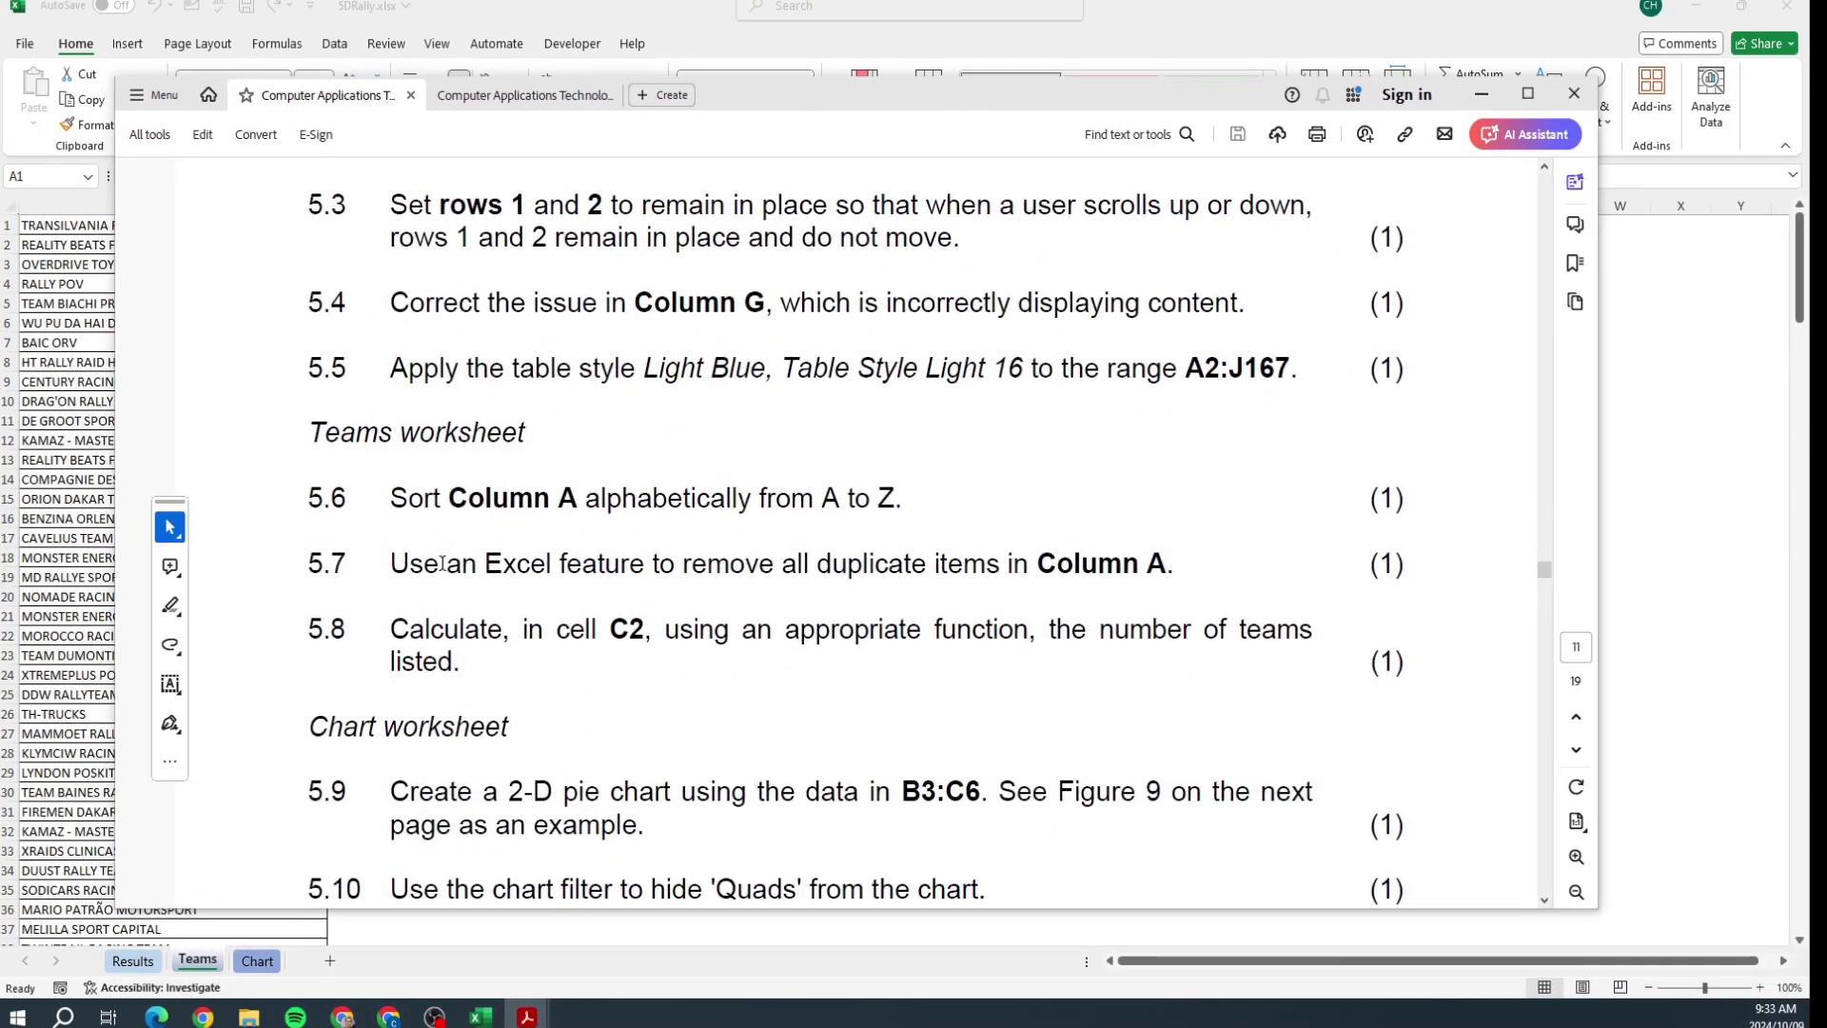
pyautogui.moveTo(442, 563); pyautogui.dragTo(1066, 571)
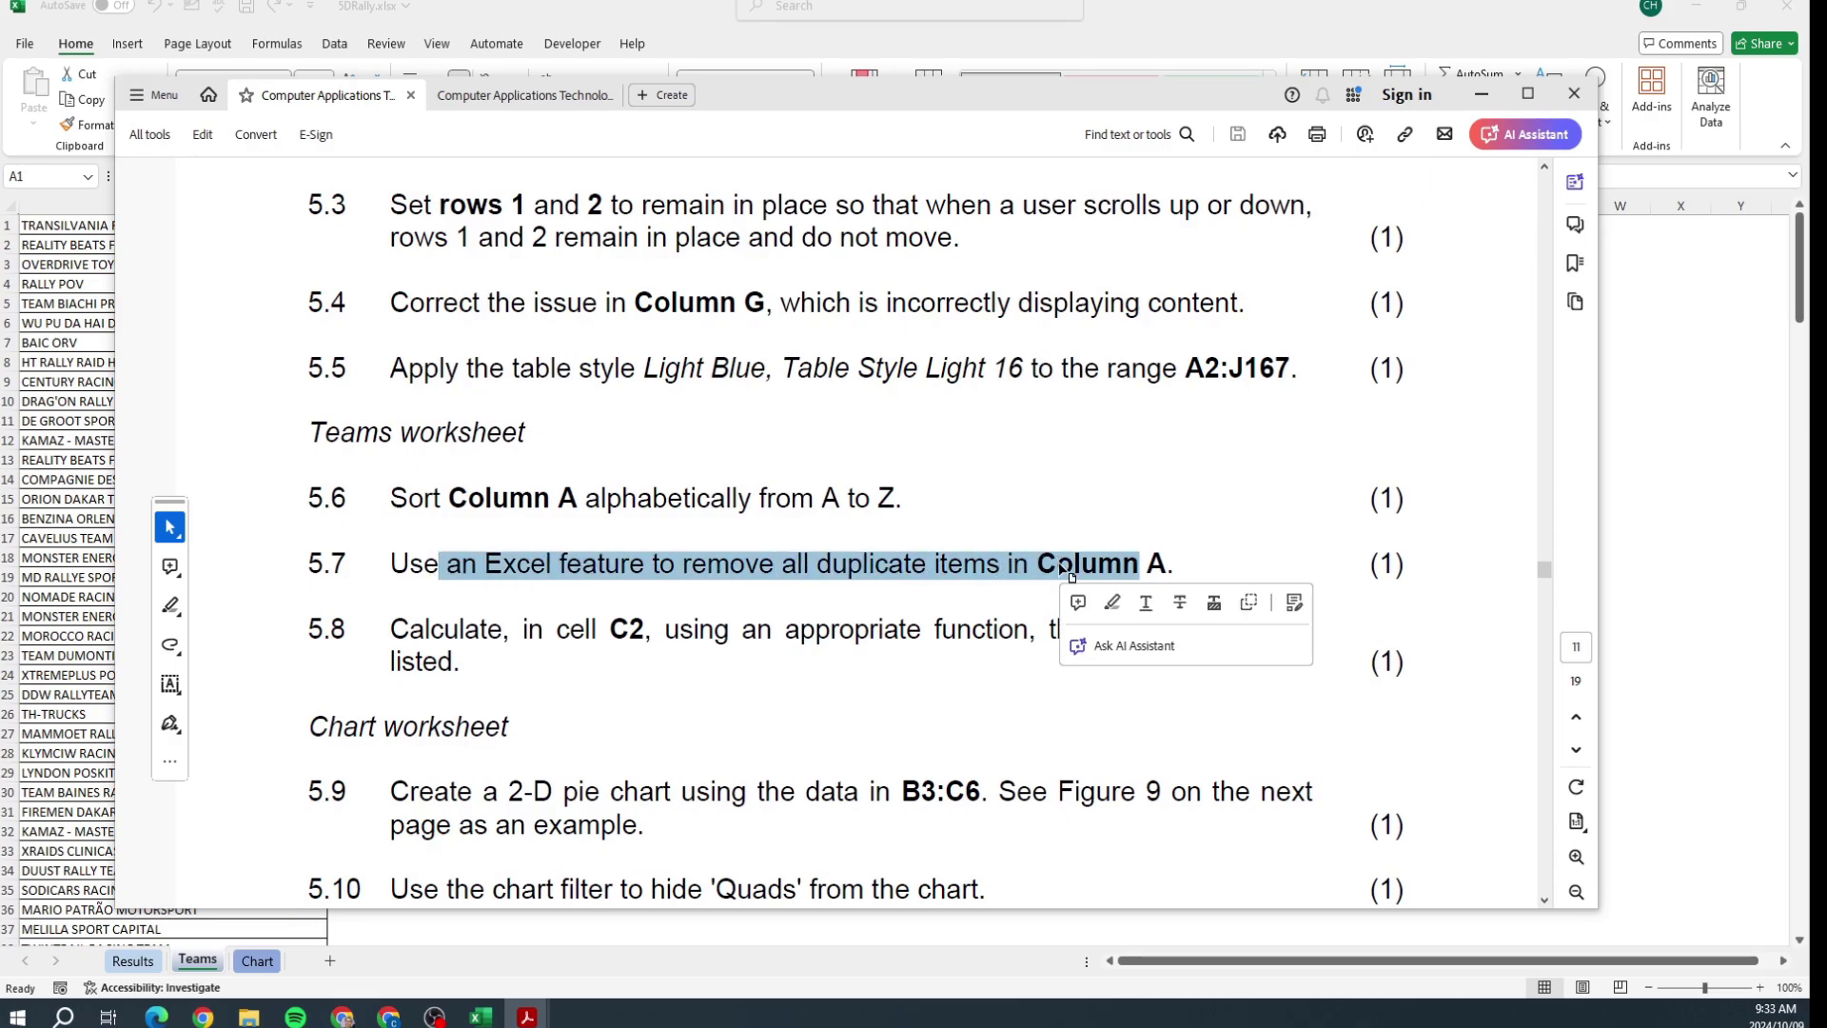
pyautogui.hotkey('alt', 'Tab')
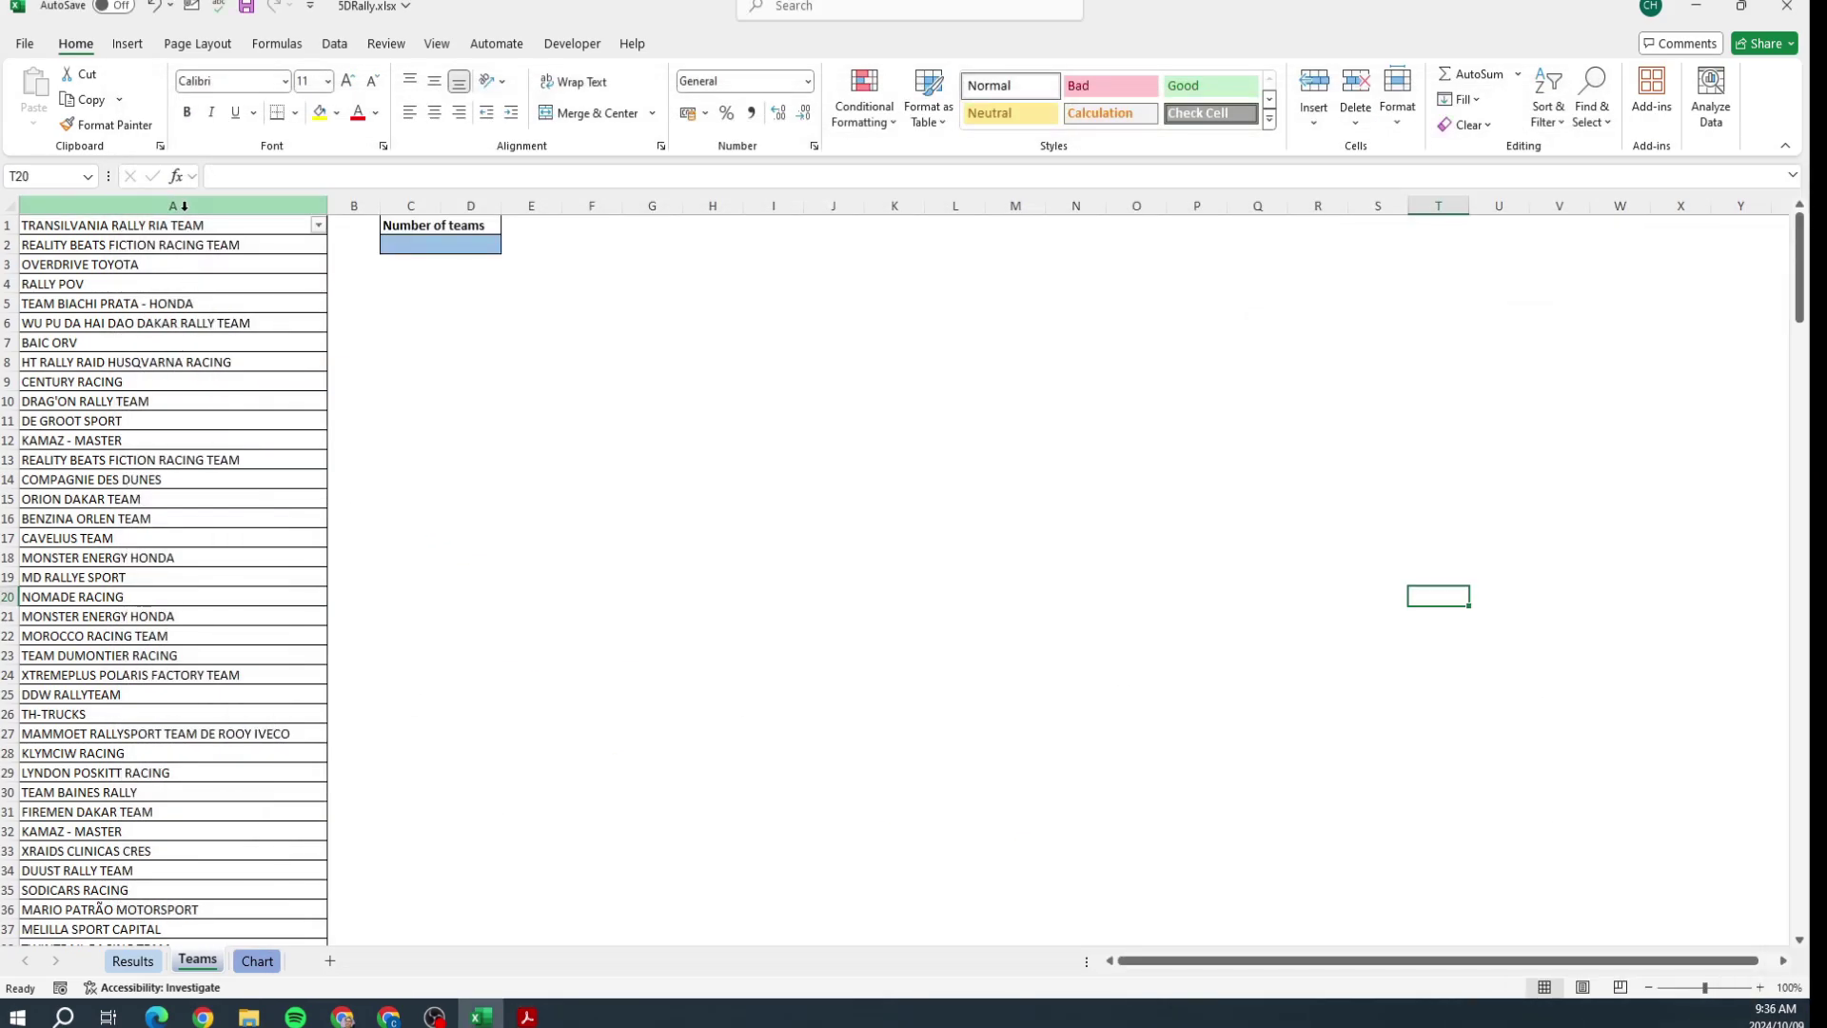
# Step: Remove the 86 duplicate team names from column A, leaving 149 unique values
pyautogui.click(178, 202)
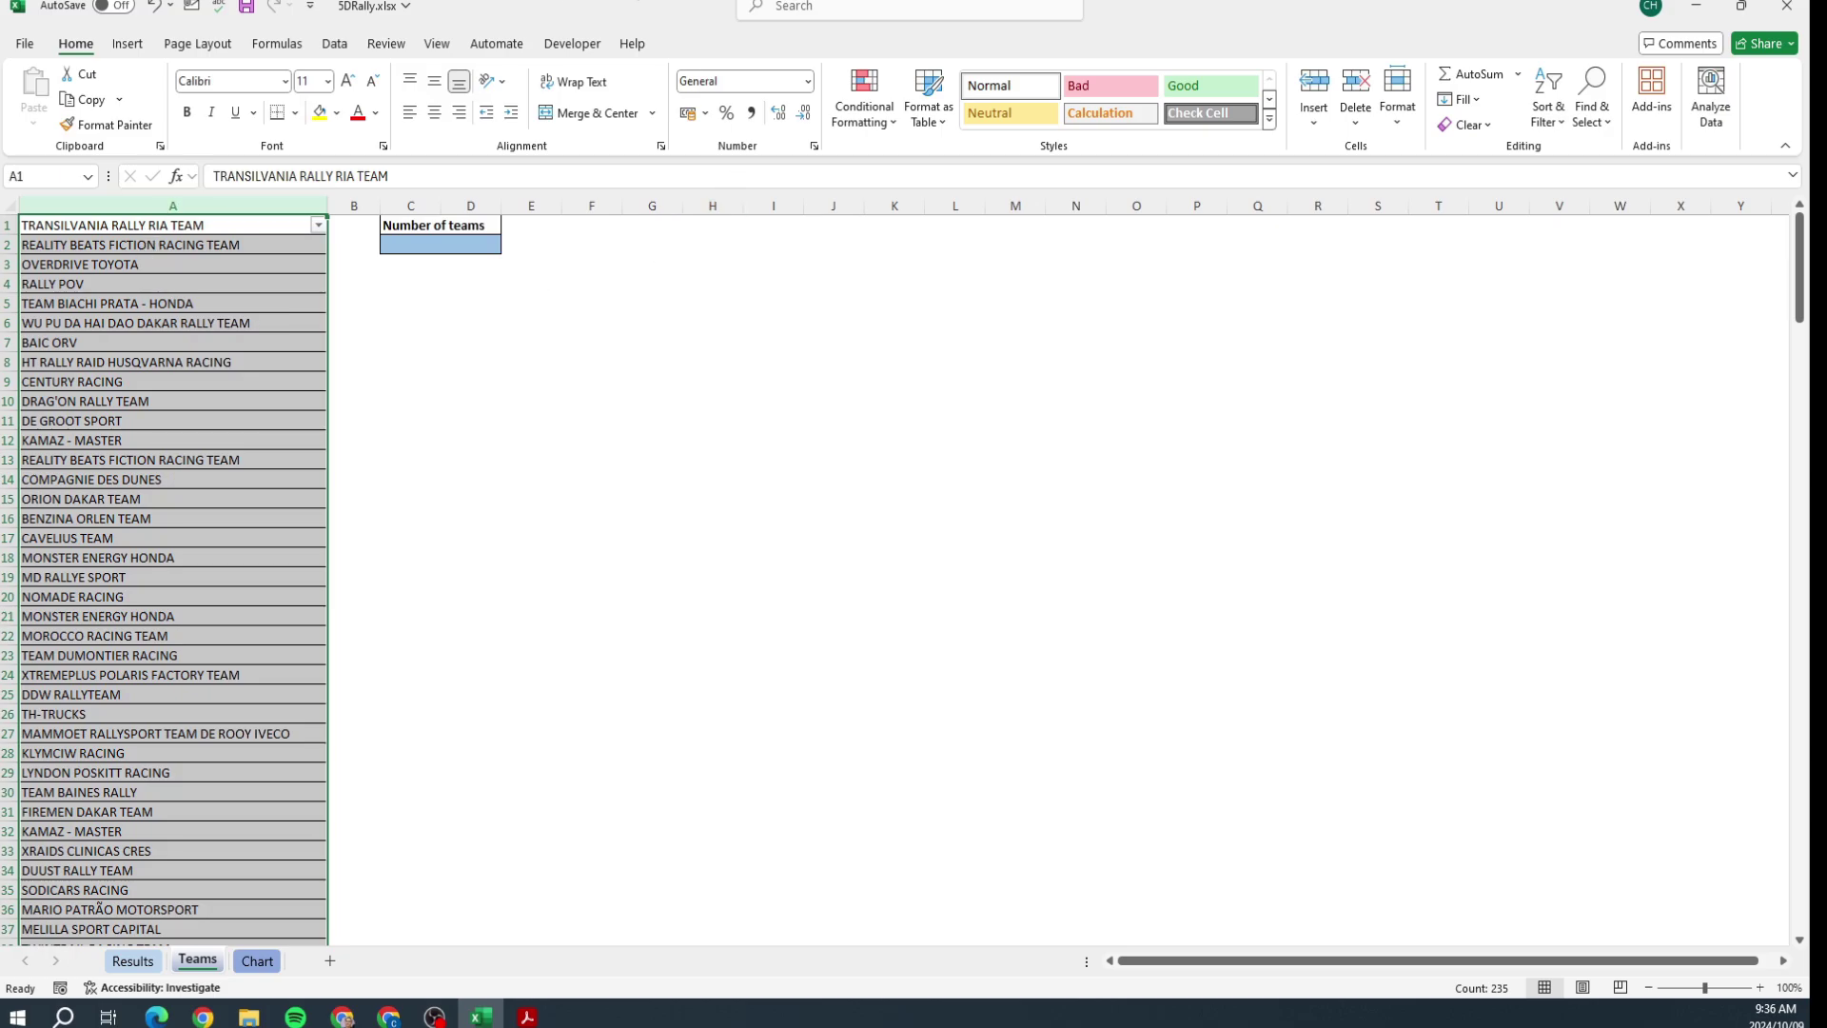
pyautogui.click(342, 46)
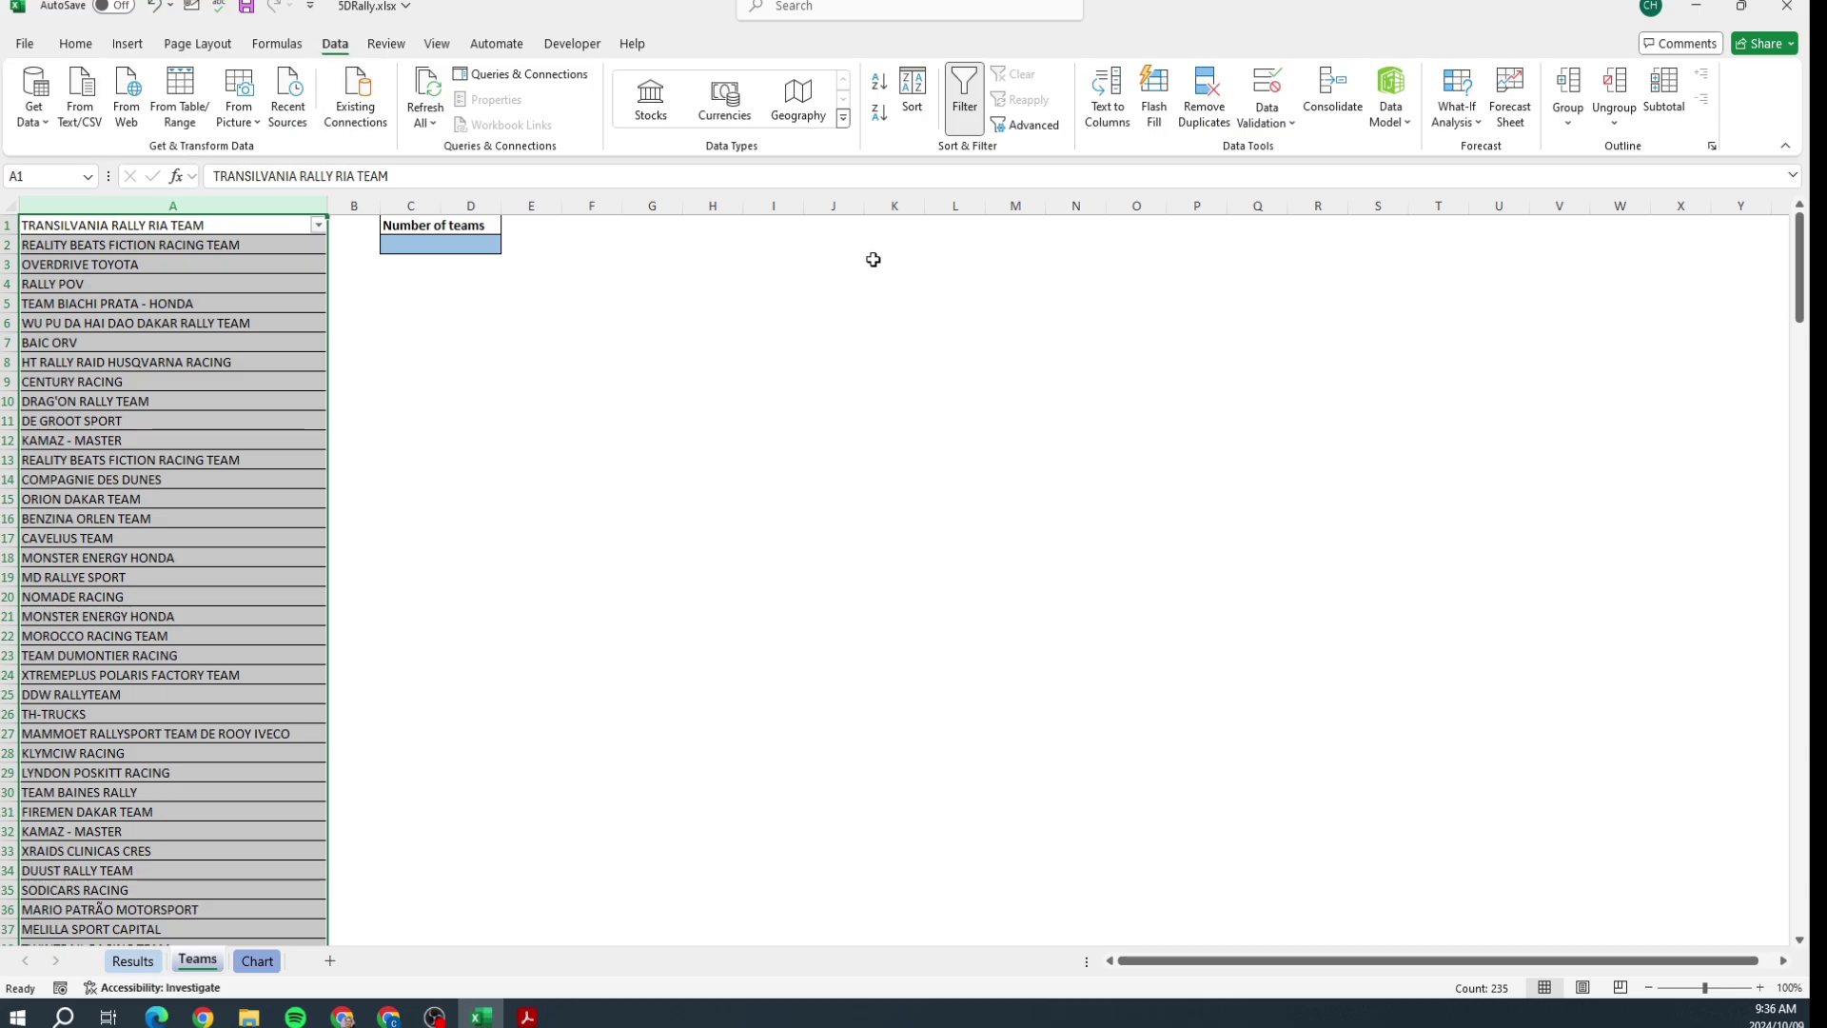
pyautogui.click(1204, 113)
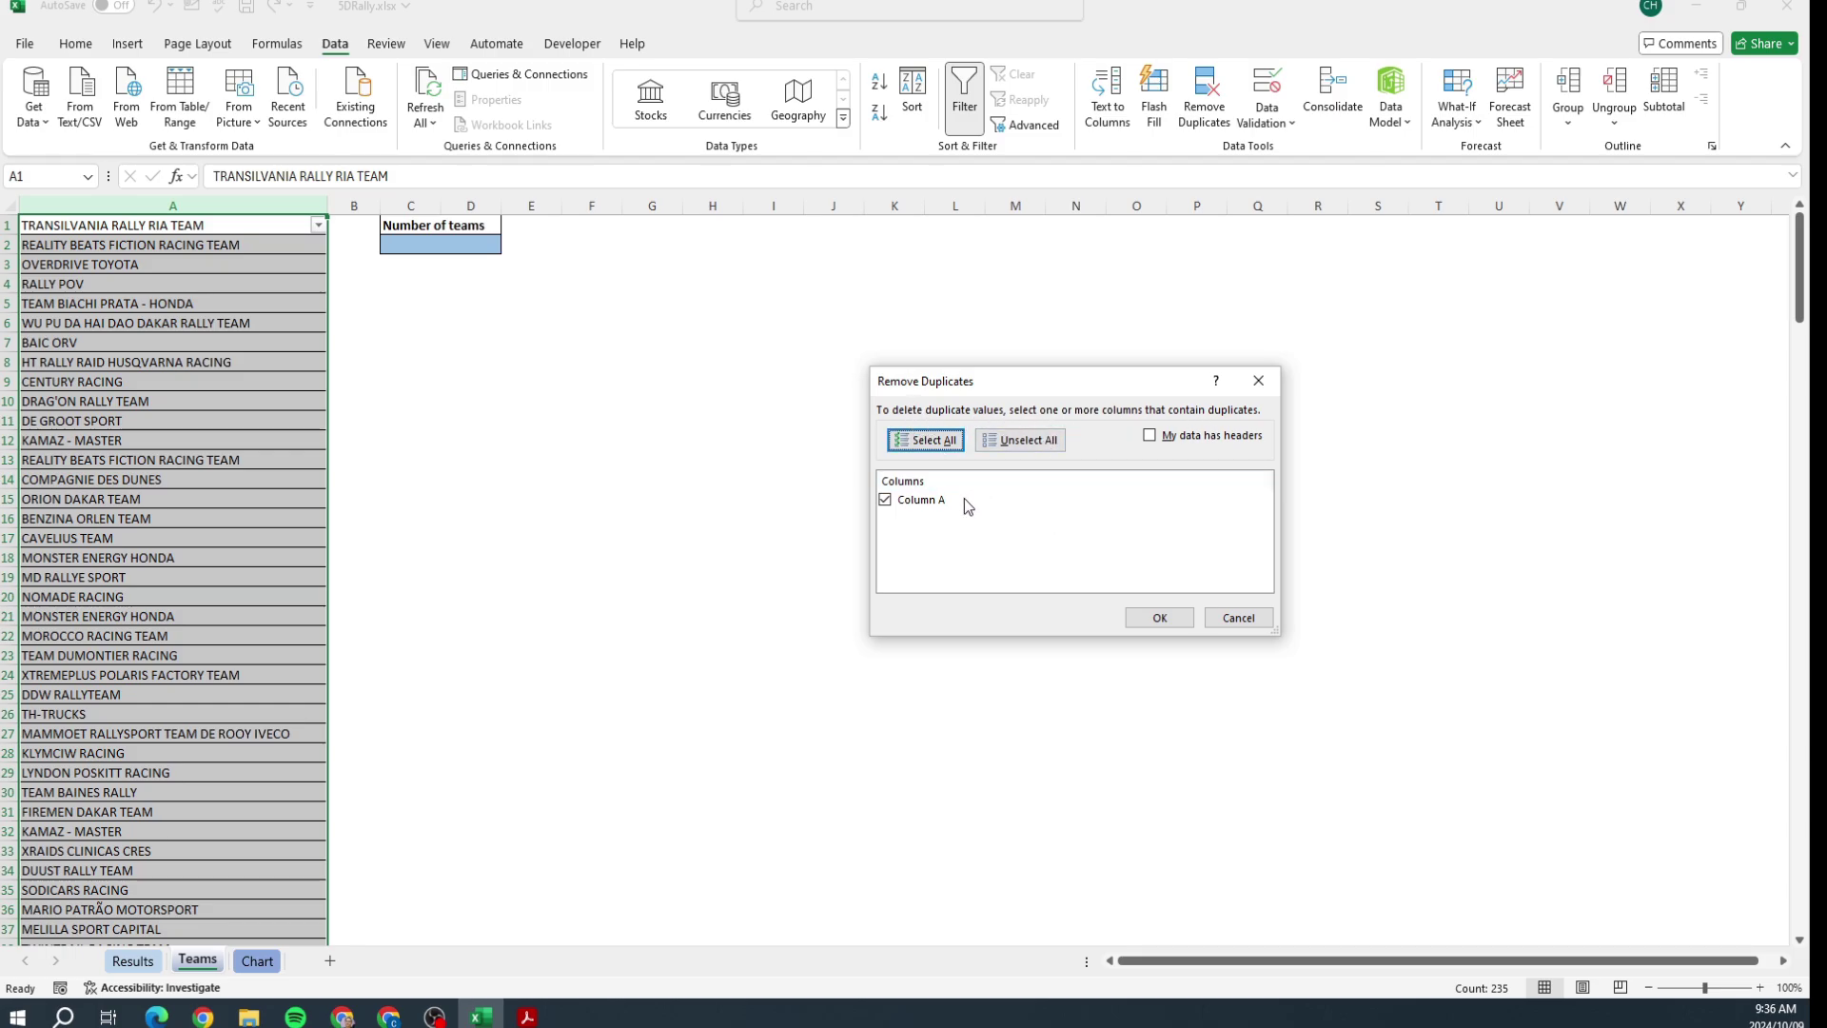
pyautogui.click(1141, 616)
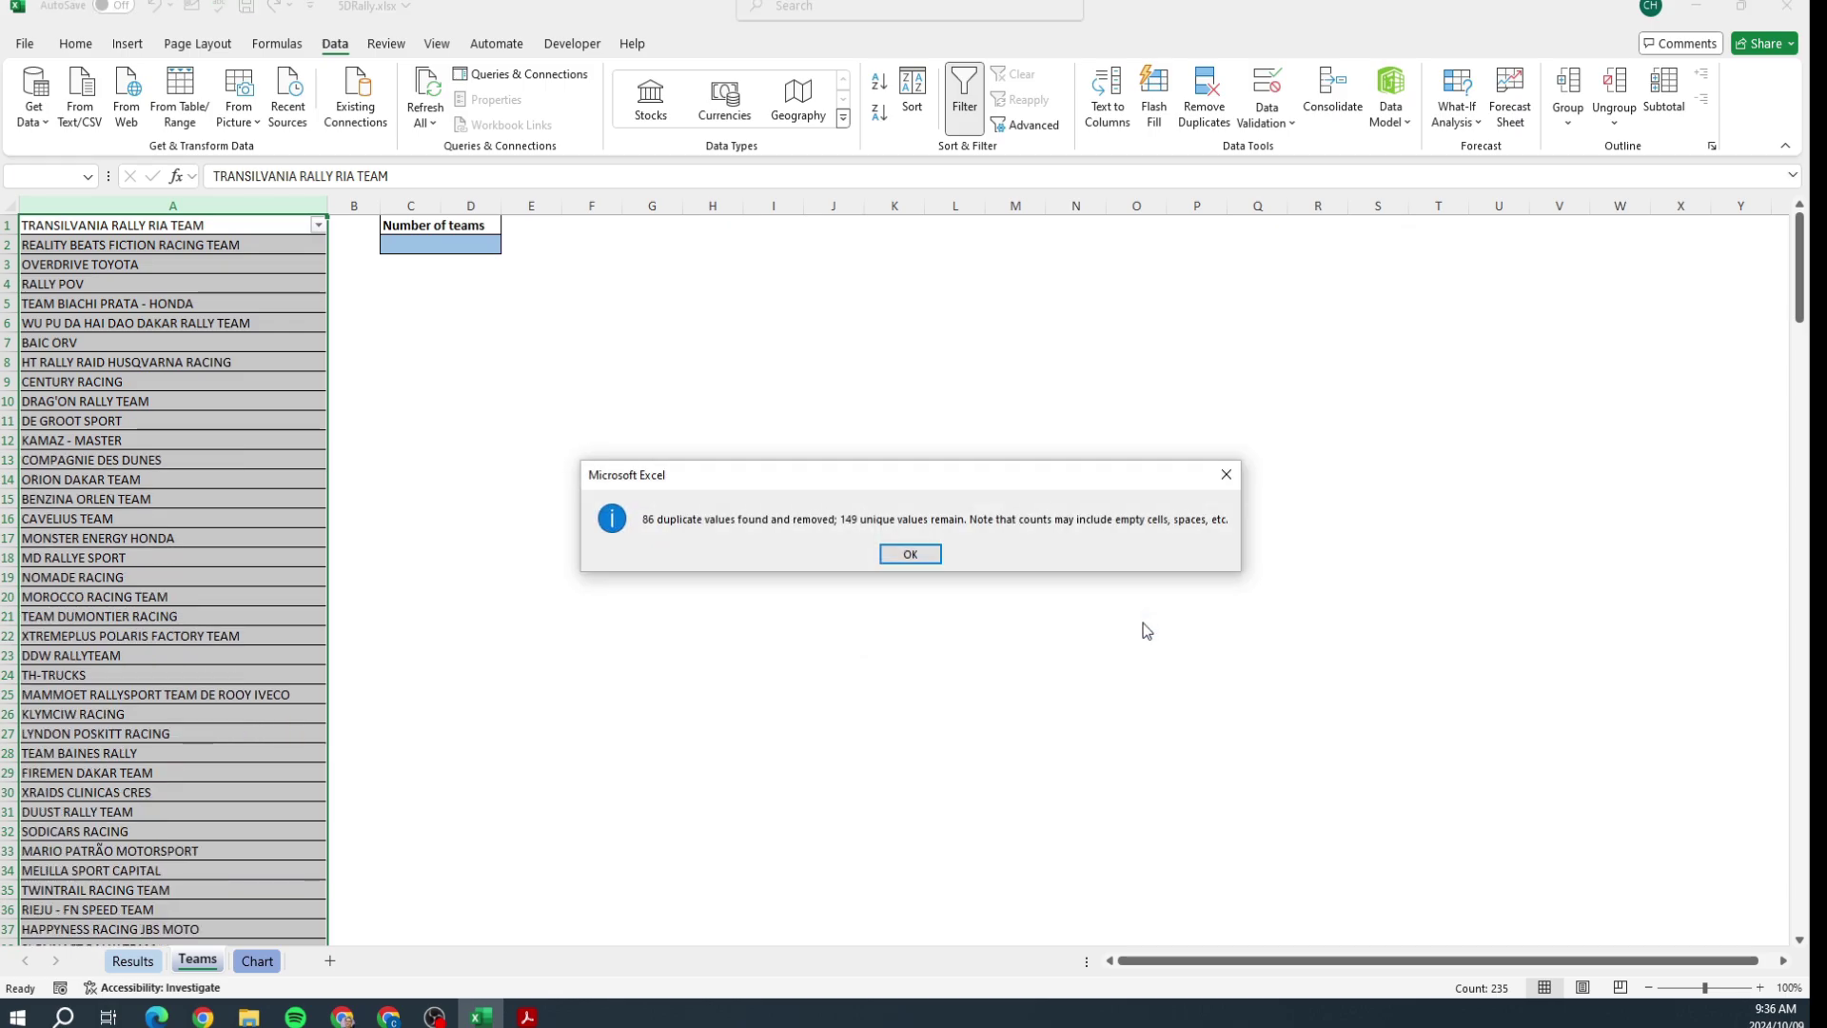
pyautogui.click(910, 554)
pyautogui.hotkey('alt', 'Tab')
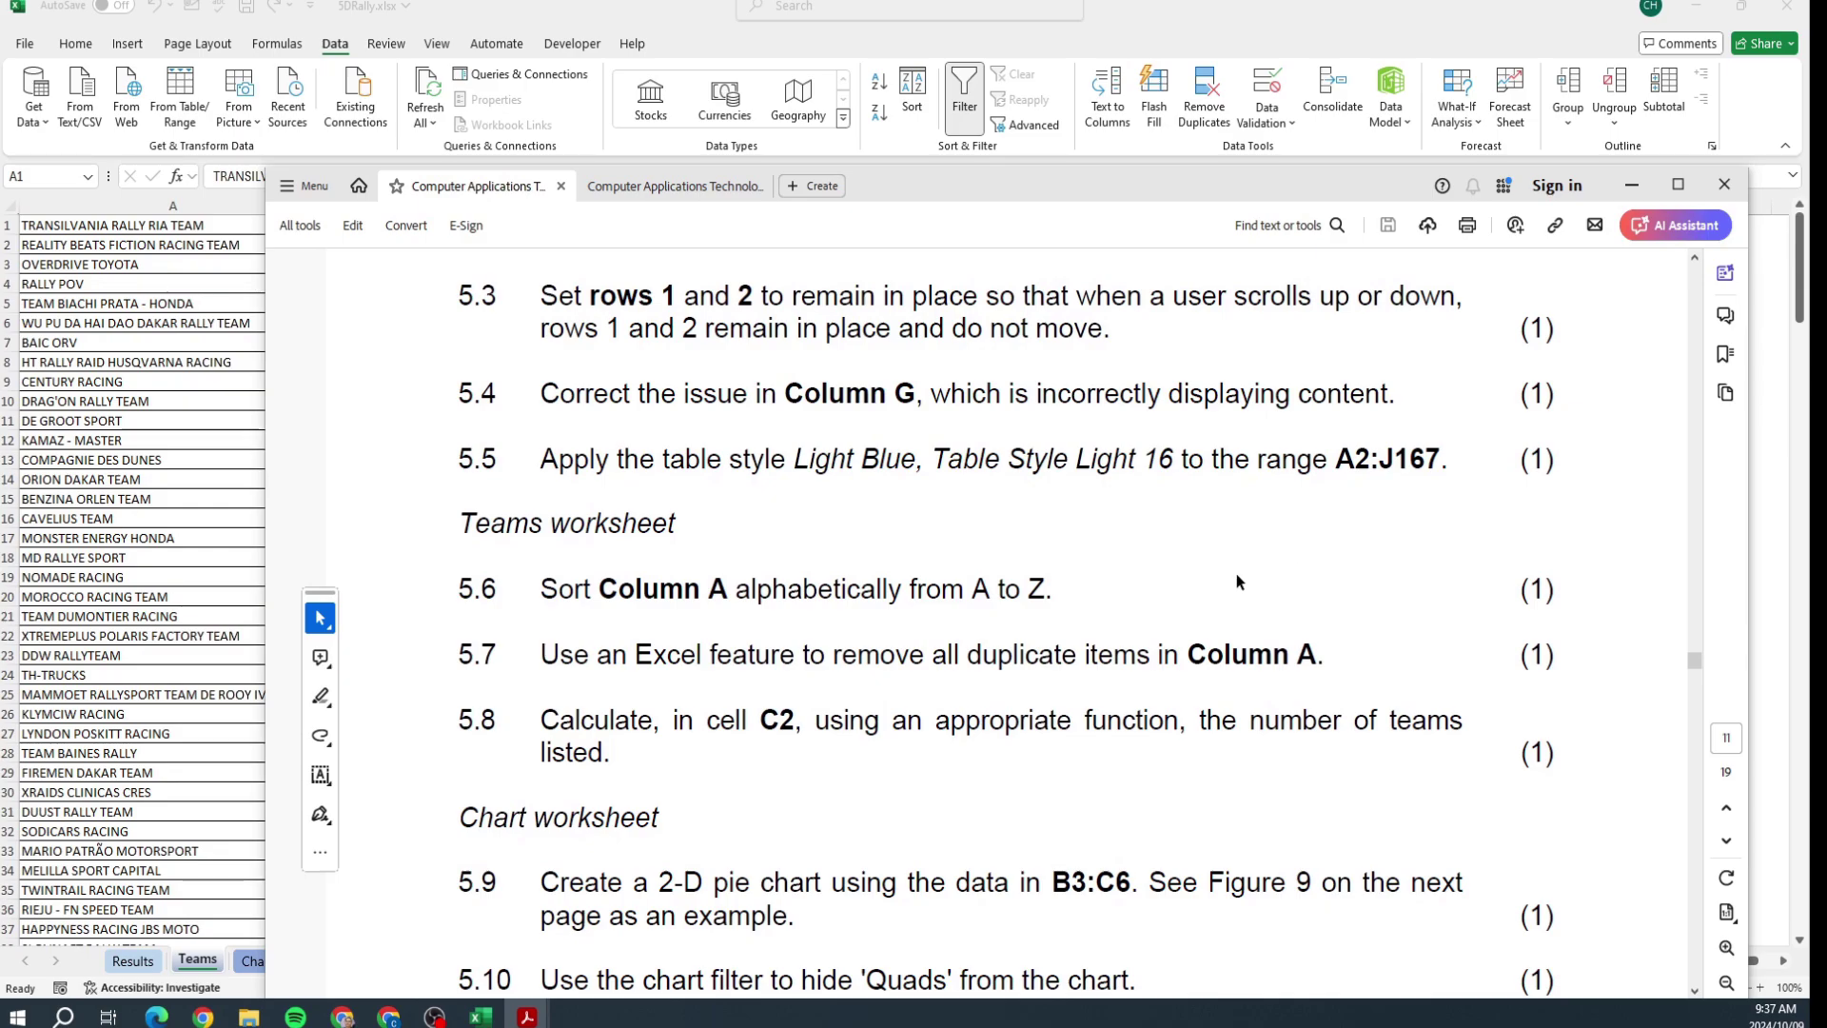
# Step: Read chart tasks 5.9–5.14 in the exam paper, highlighting 5.14, then return to Excel
pyautogui.scroll(-6, 1111, 628)
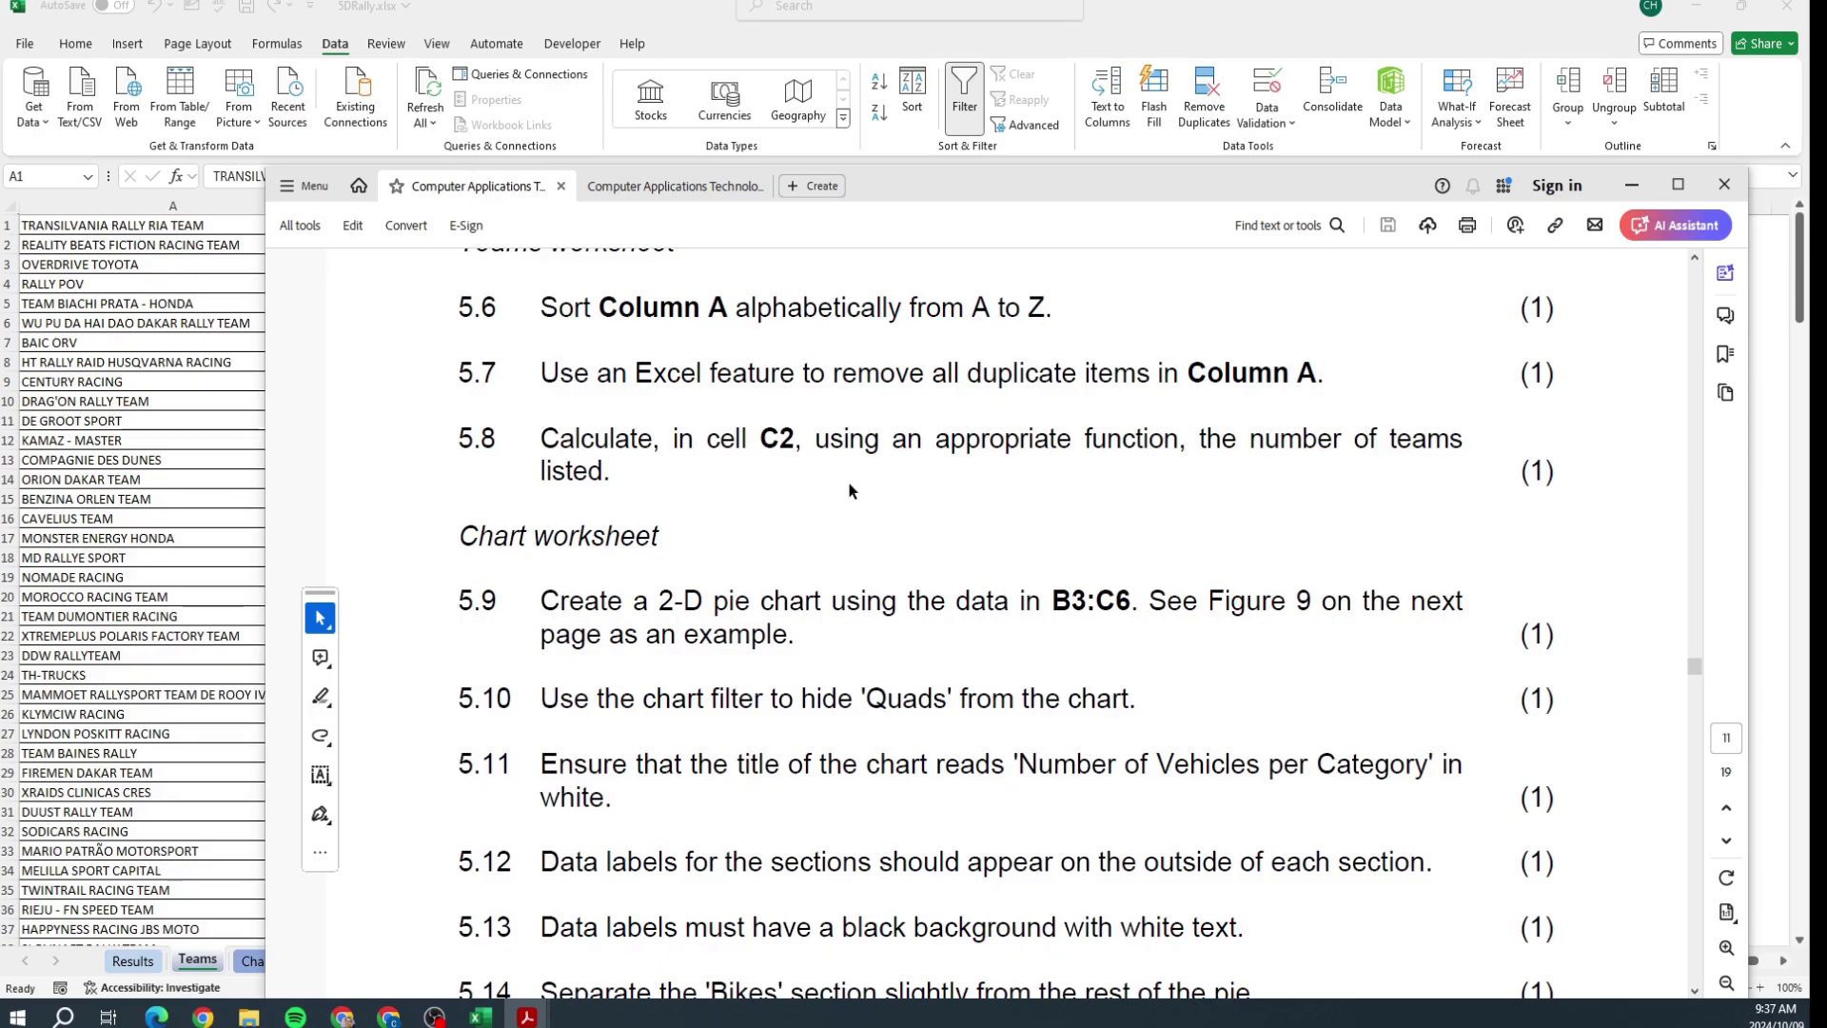
pyautogui.scroll(-3, 777, 493)
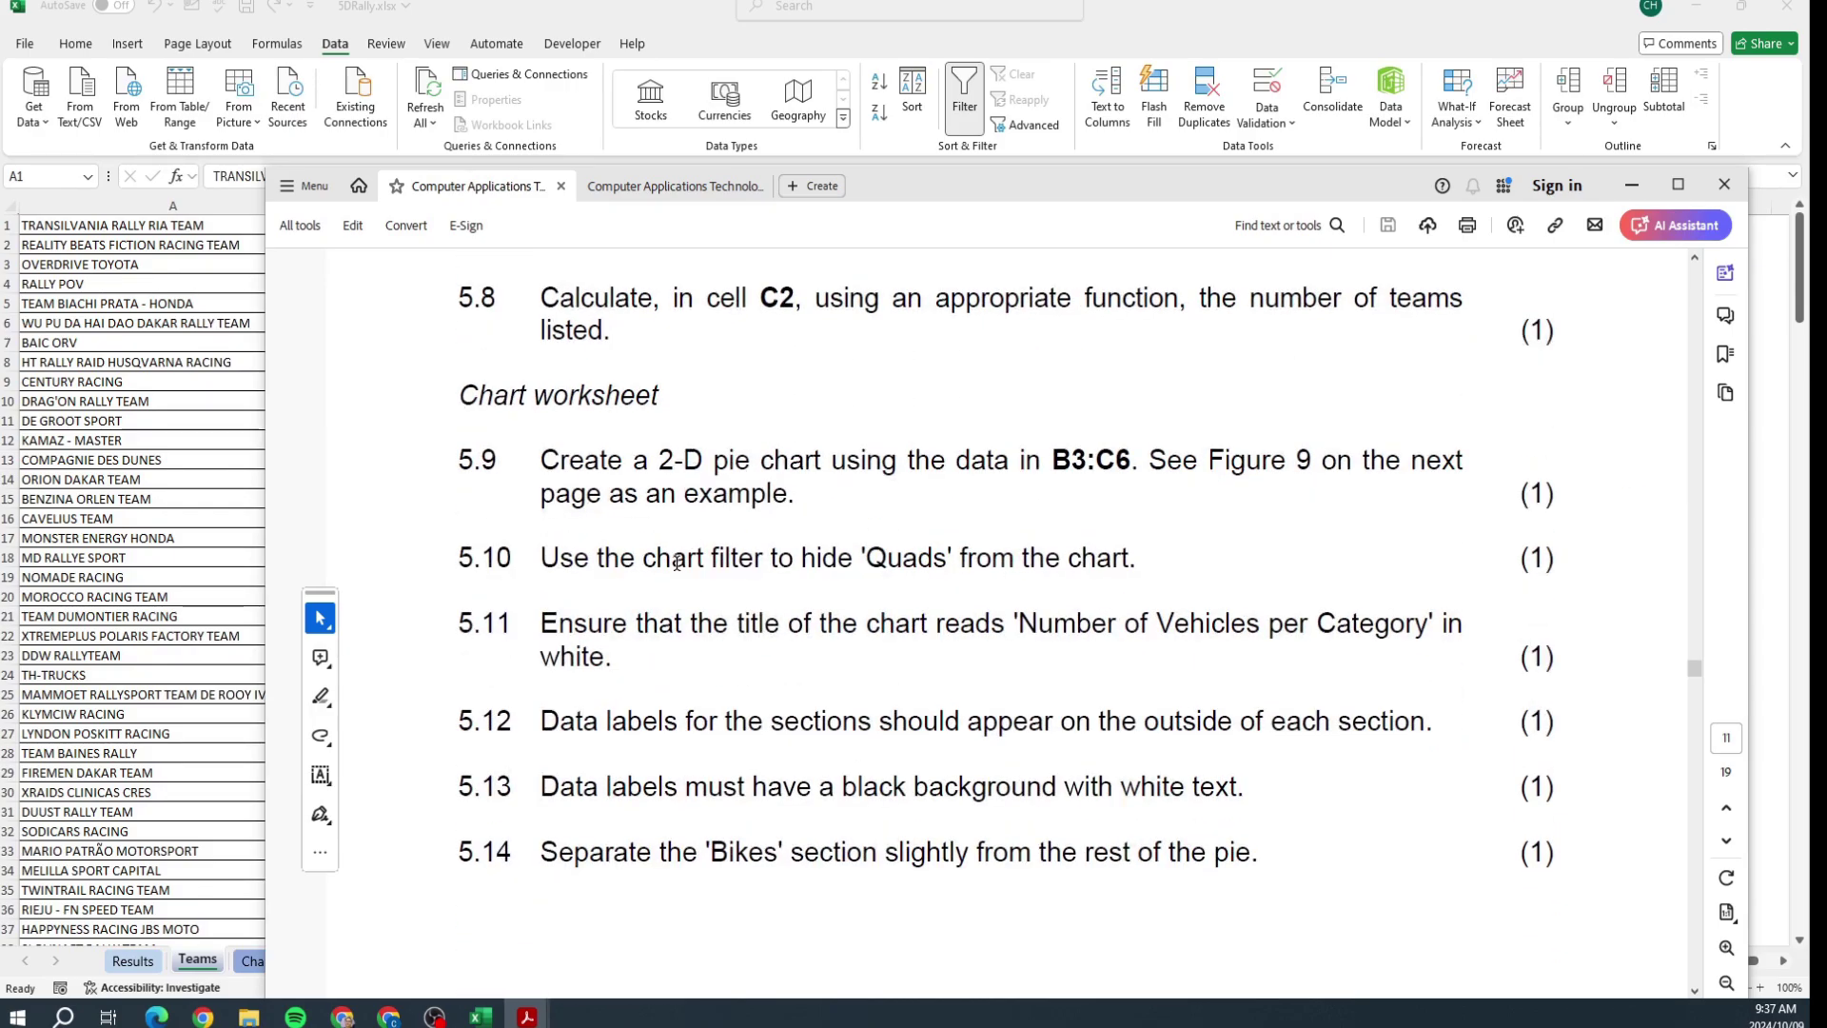
pyautogui.scroll(-3, 857, 593)
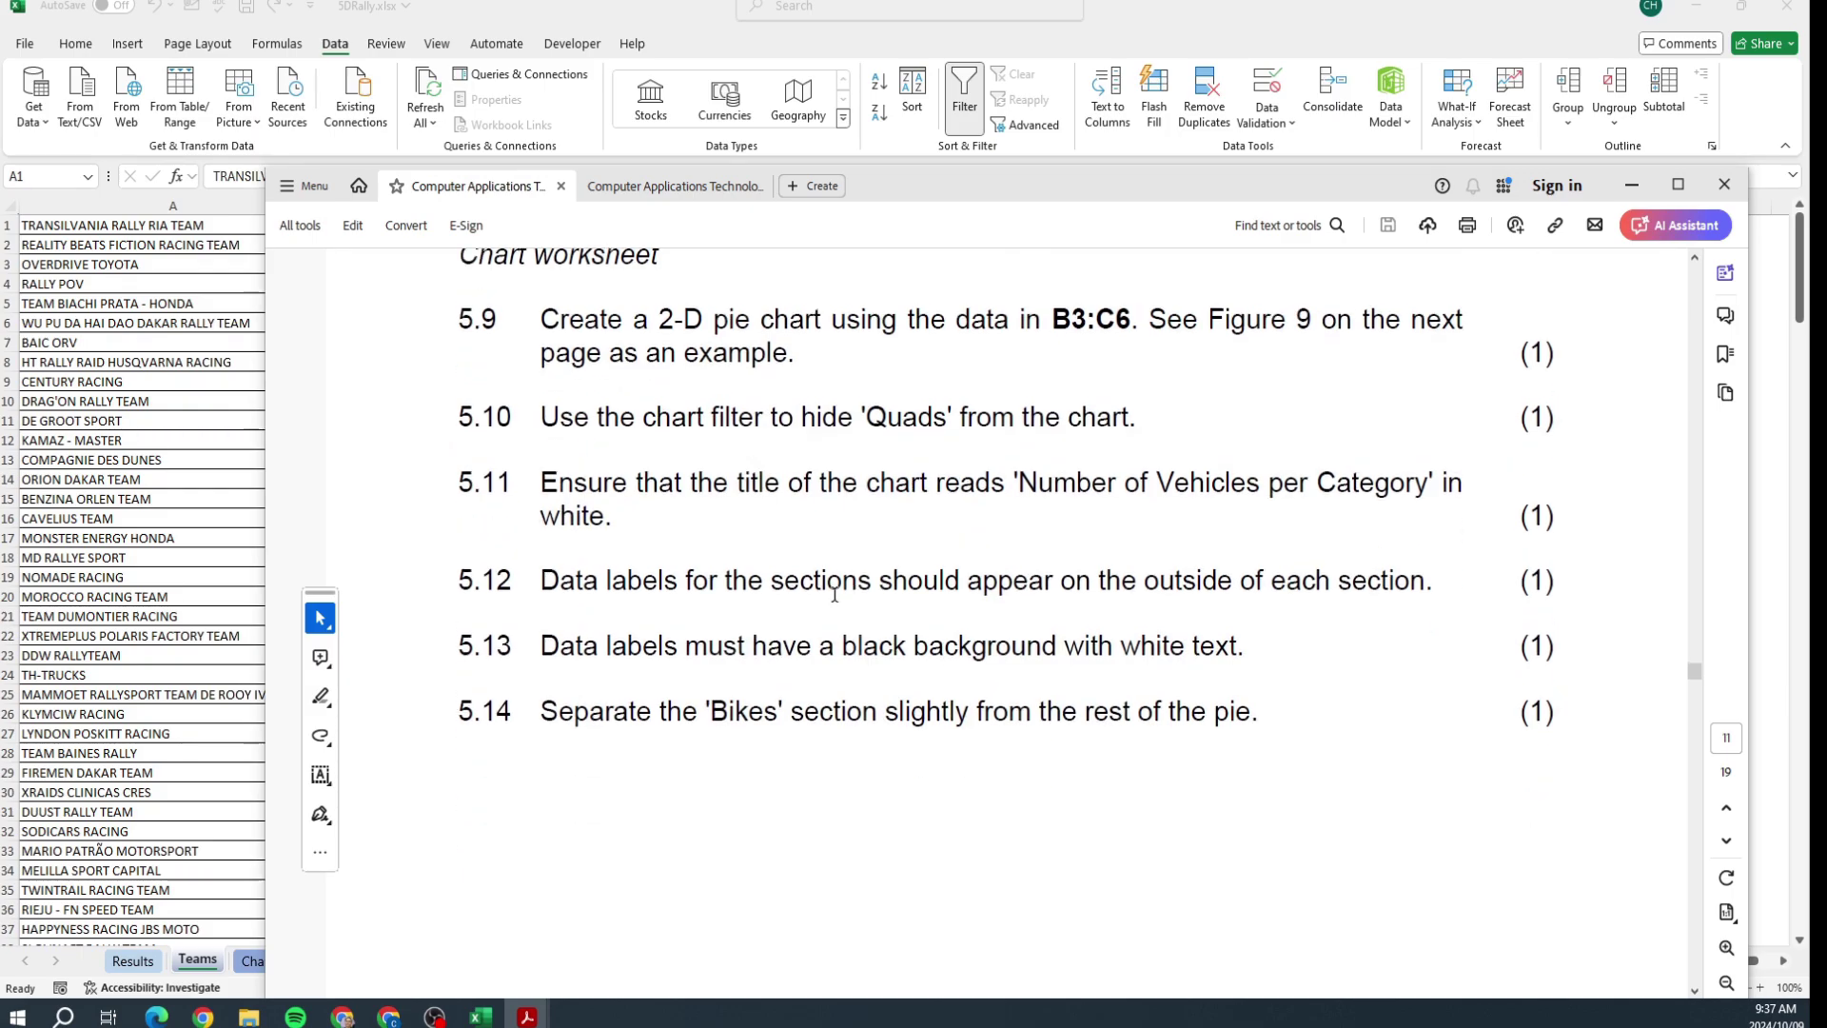
pyautogui.scroll(-12, 1029, 498)
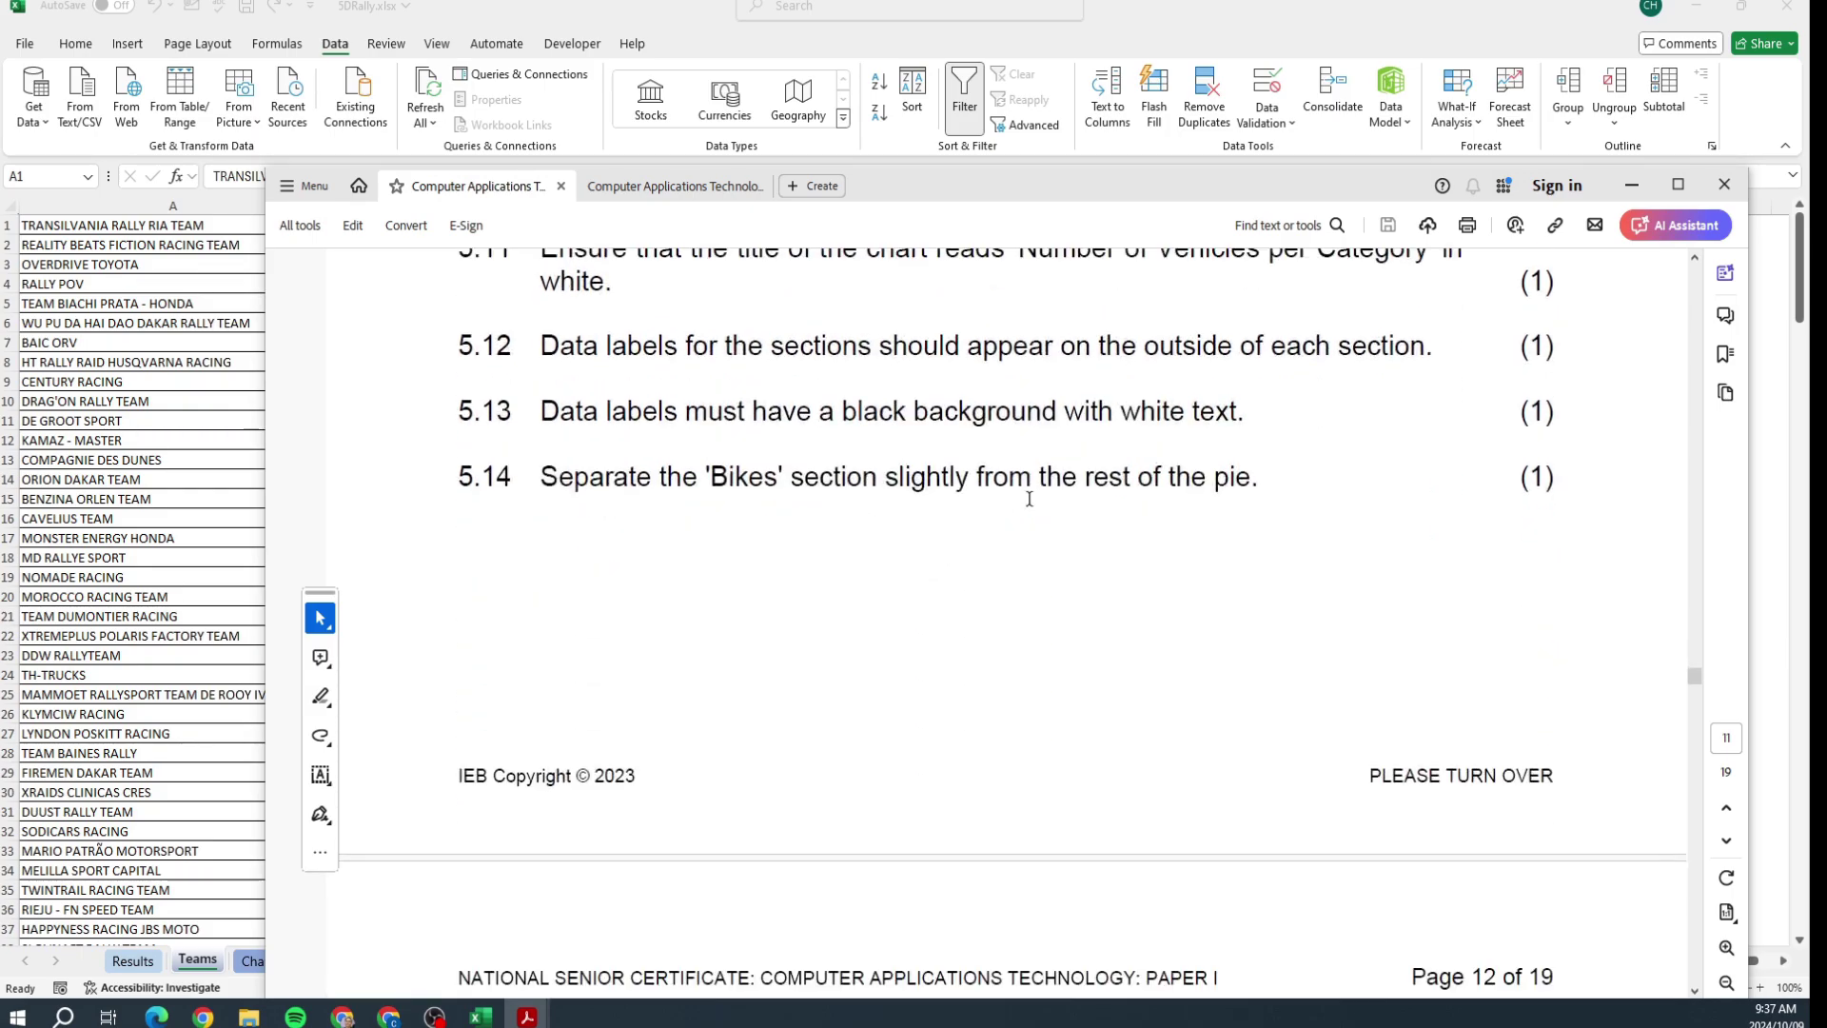
pyautogui.scroll(-6, 1029, 499)
pyautogui.scroll(13, 1030, 499)
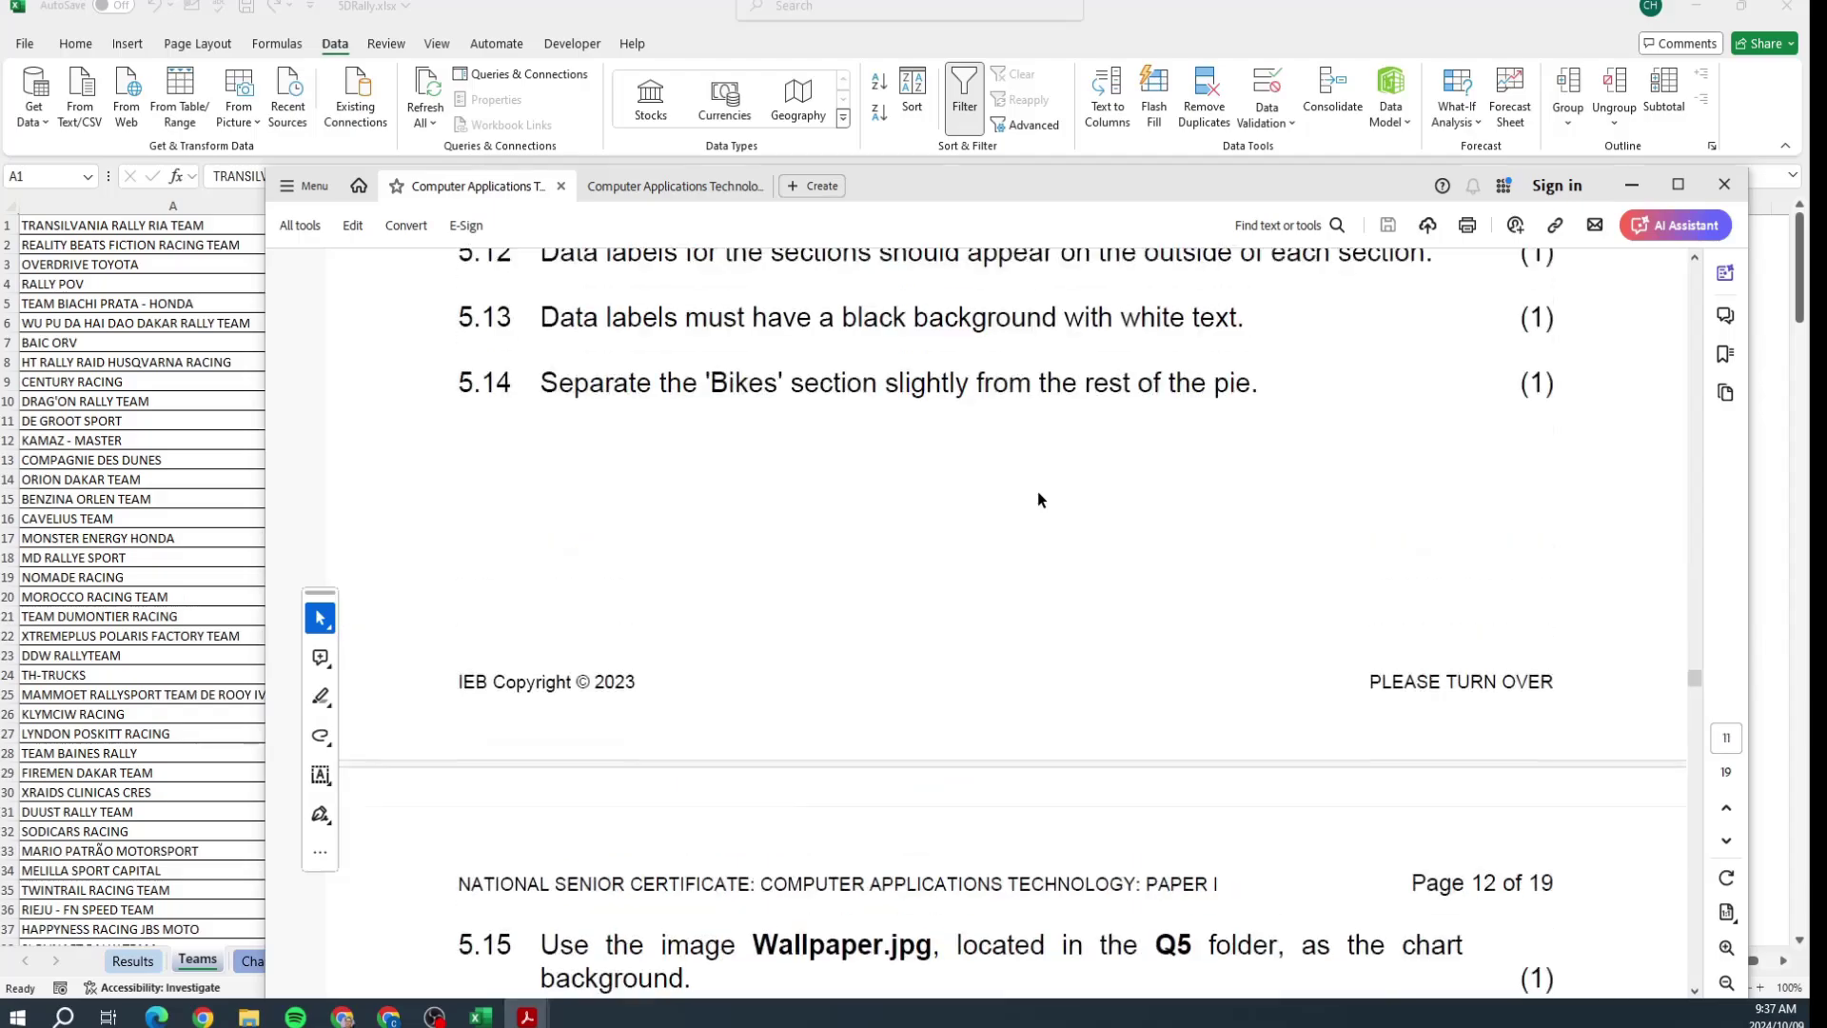
pyautogui.moveTo(538, 477); pyautogui.dragTo(969, 478)
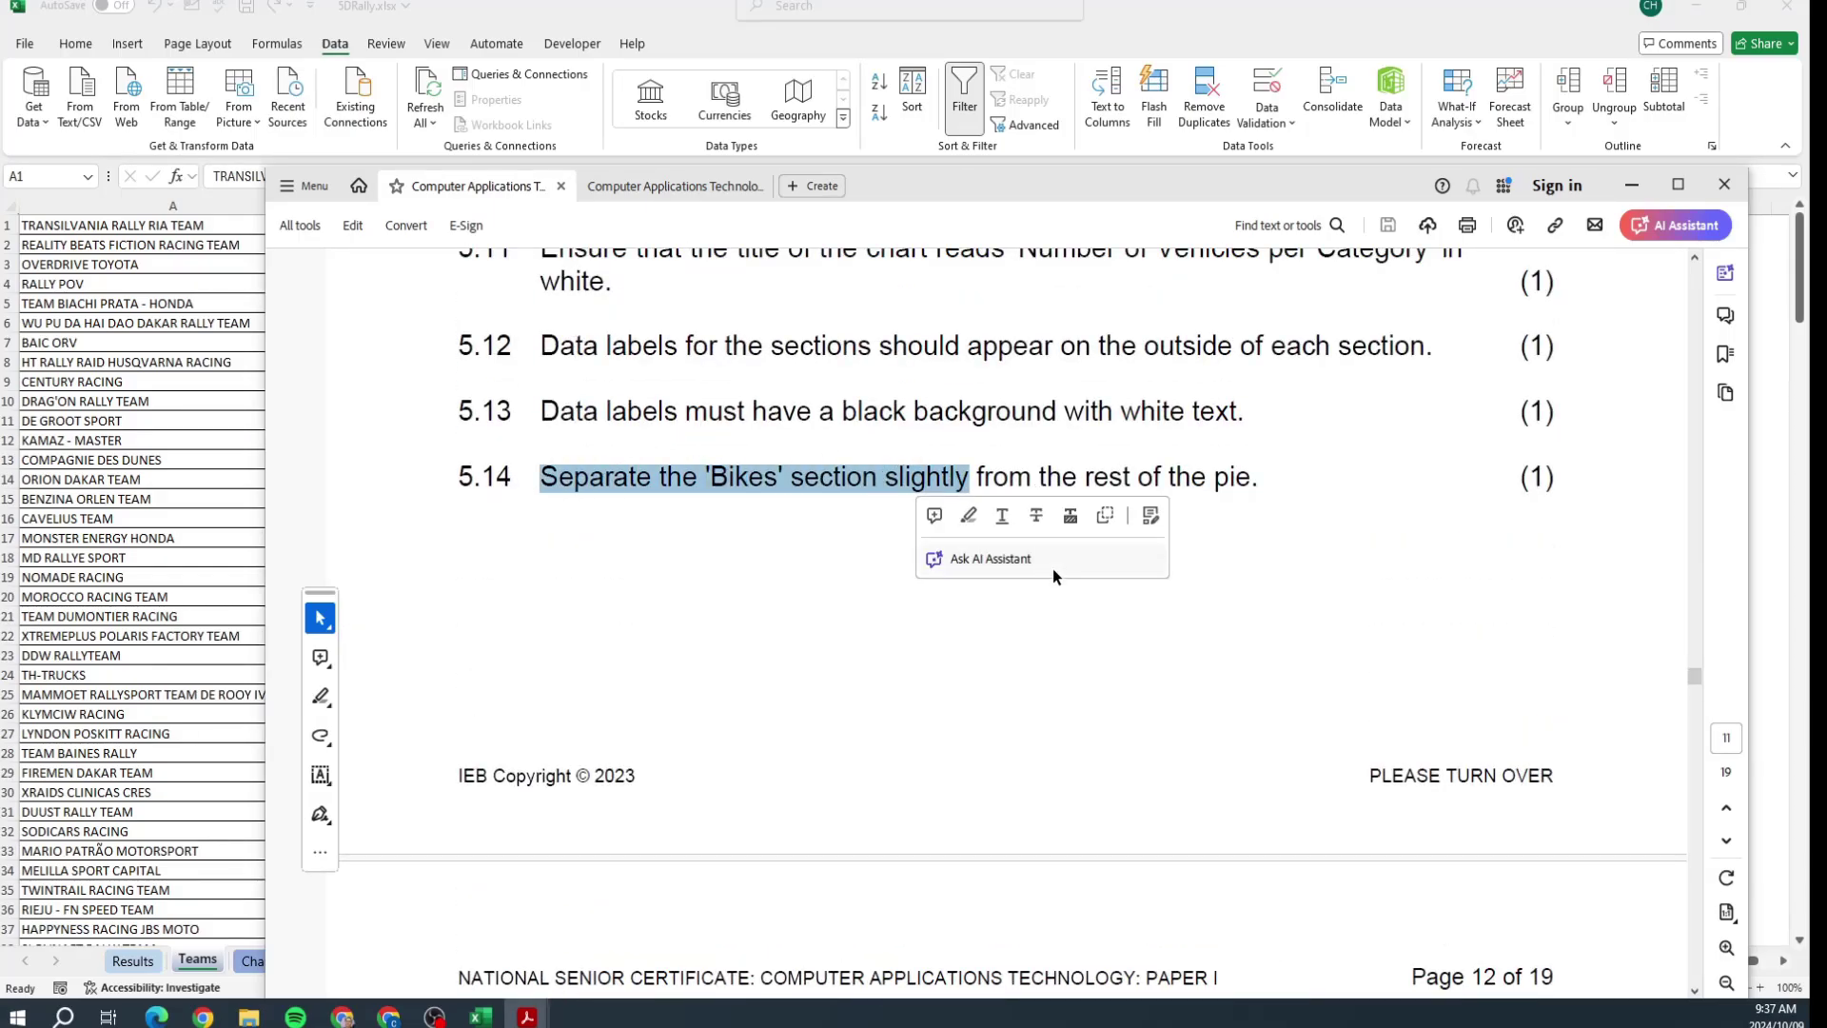
pyautogui.scroll(2, 1069, 797)
pyautogui.scroll(3, 1070, 790)
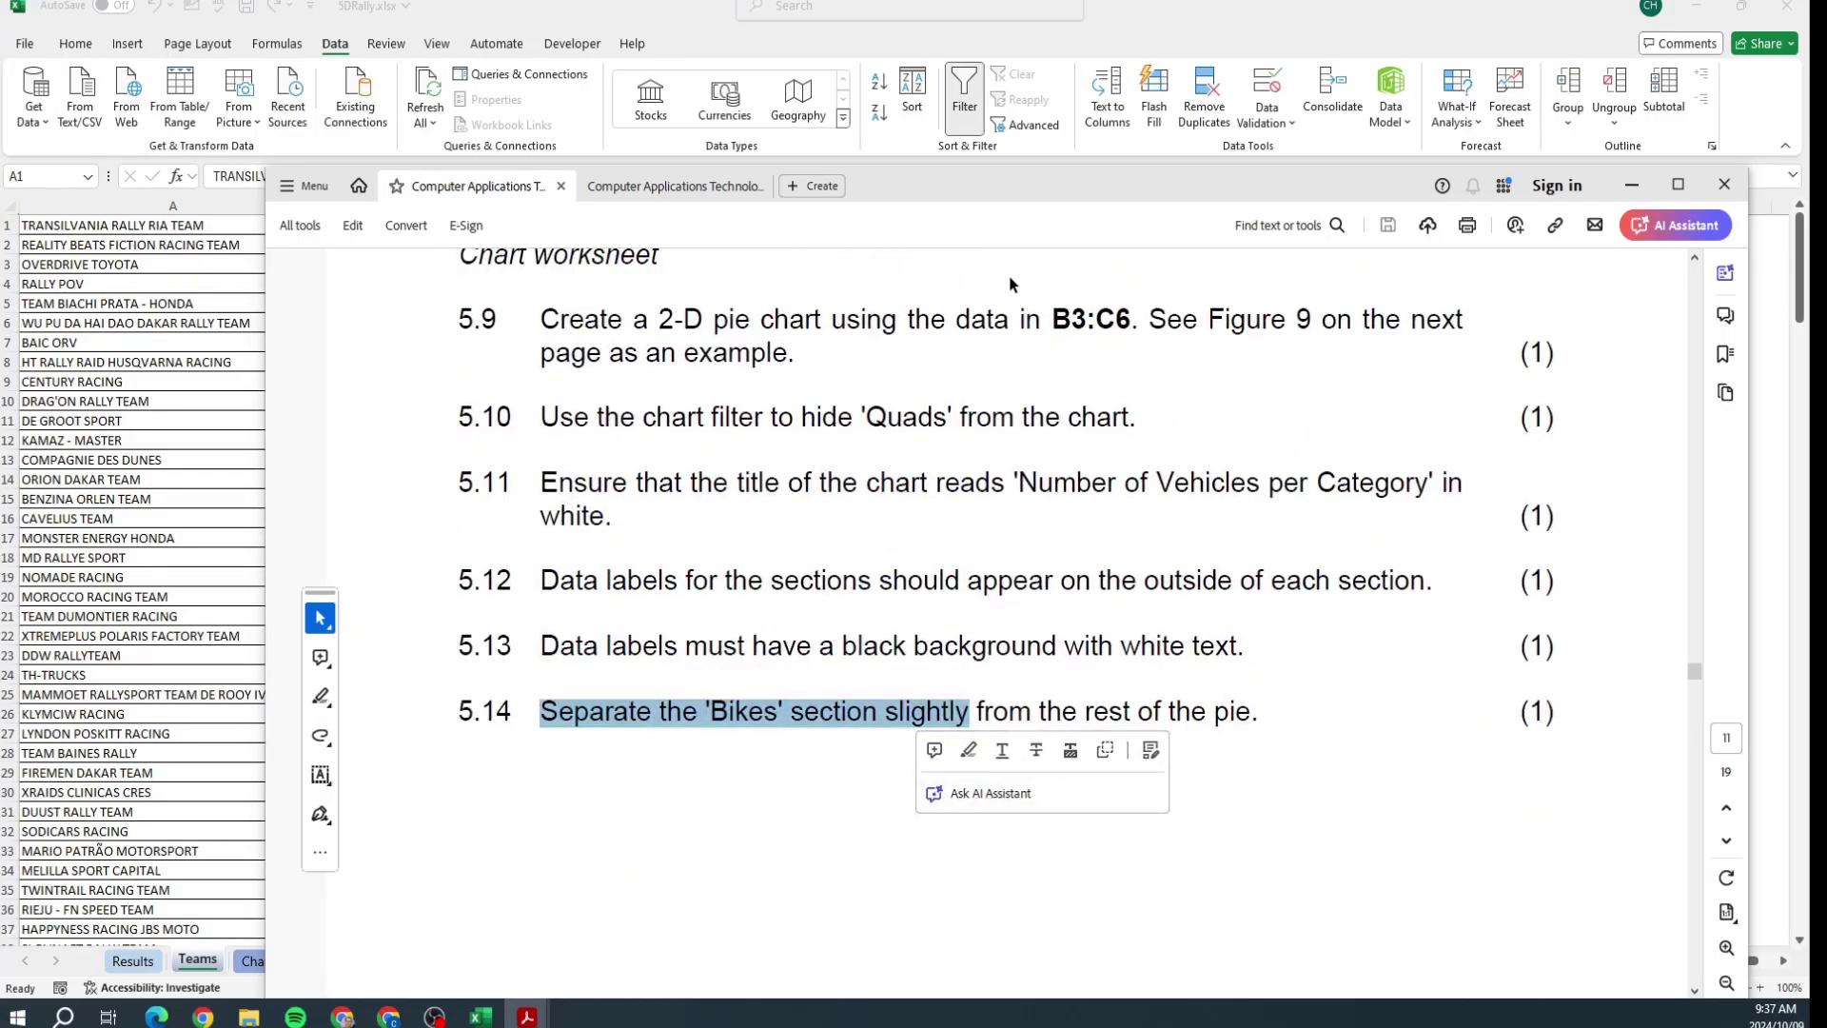
pyautogui.hotkey('alt', 'Tab')
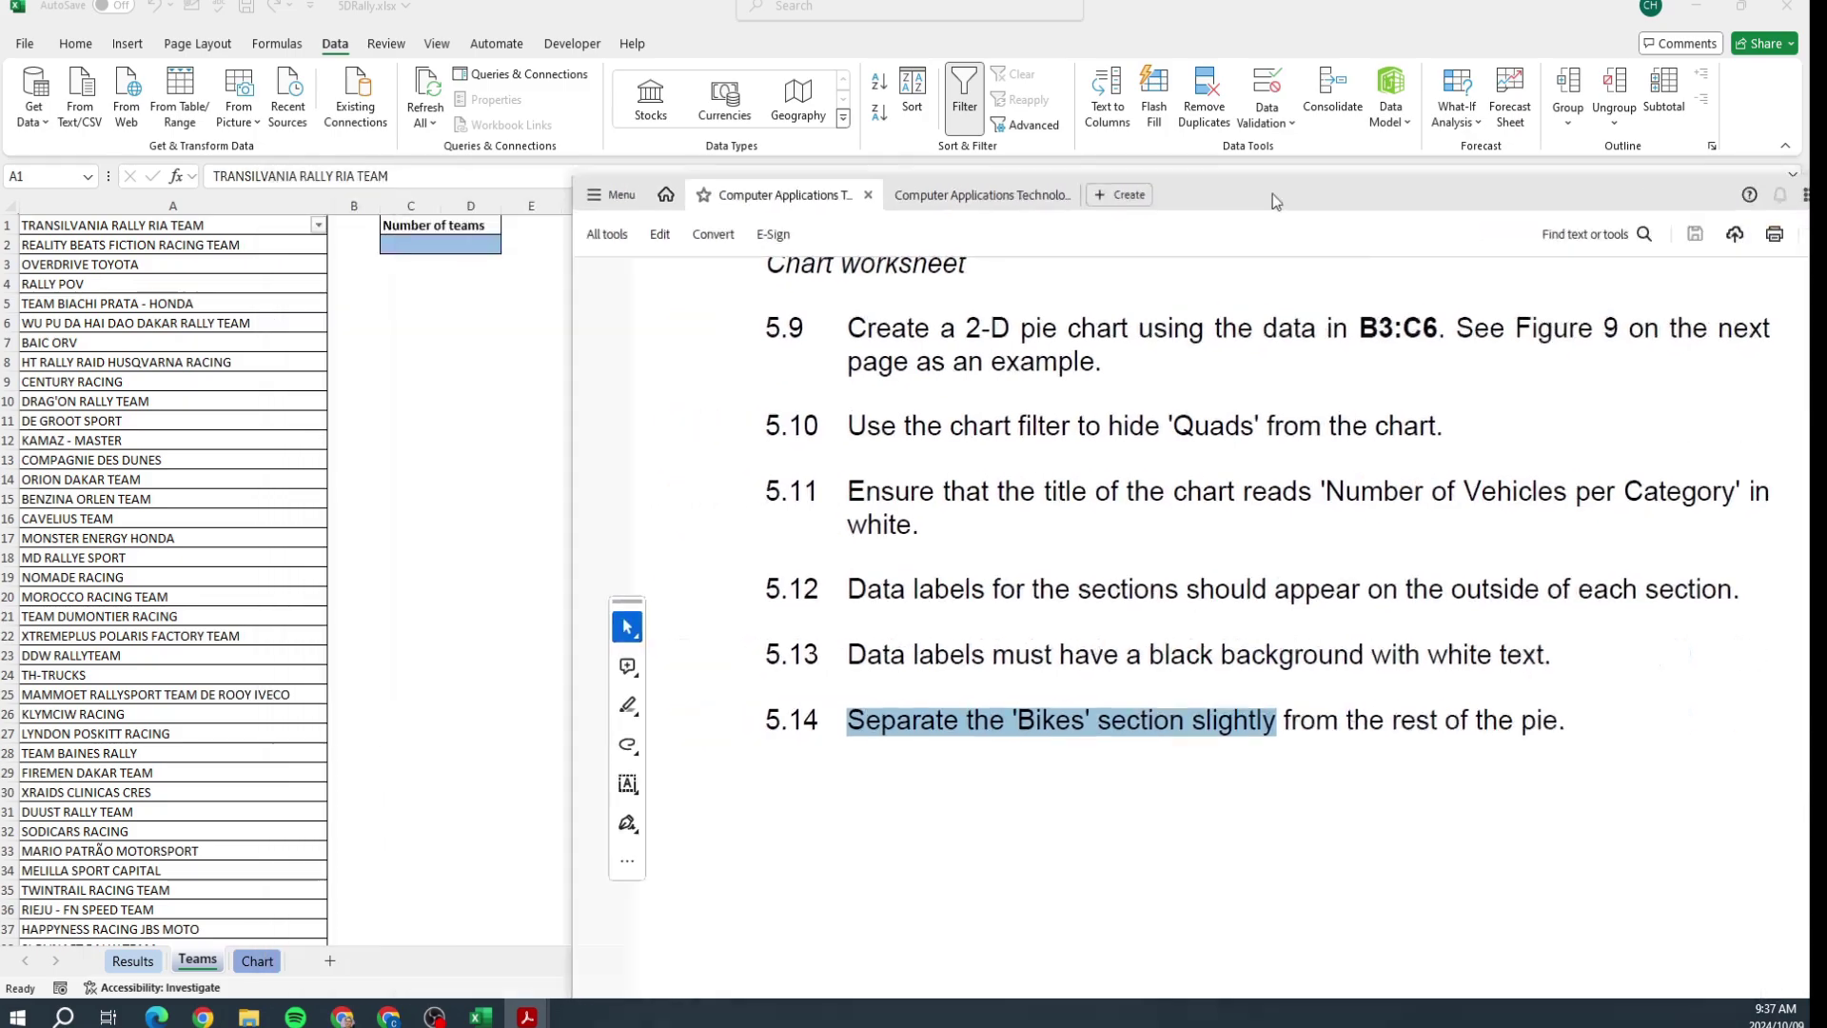
# Step: Insert a 2-D pie chart of the B3:C6 vehicle counts on the Chart sheet
pyautogui.click(257, 960)
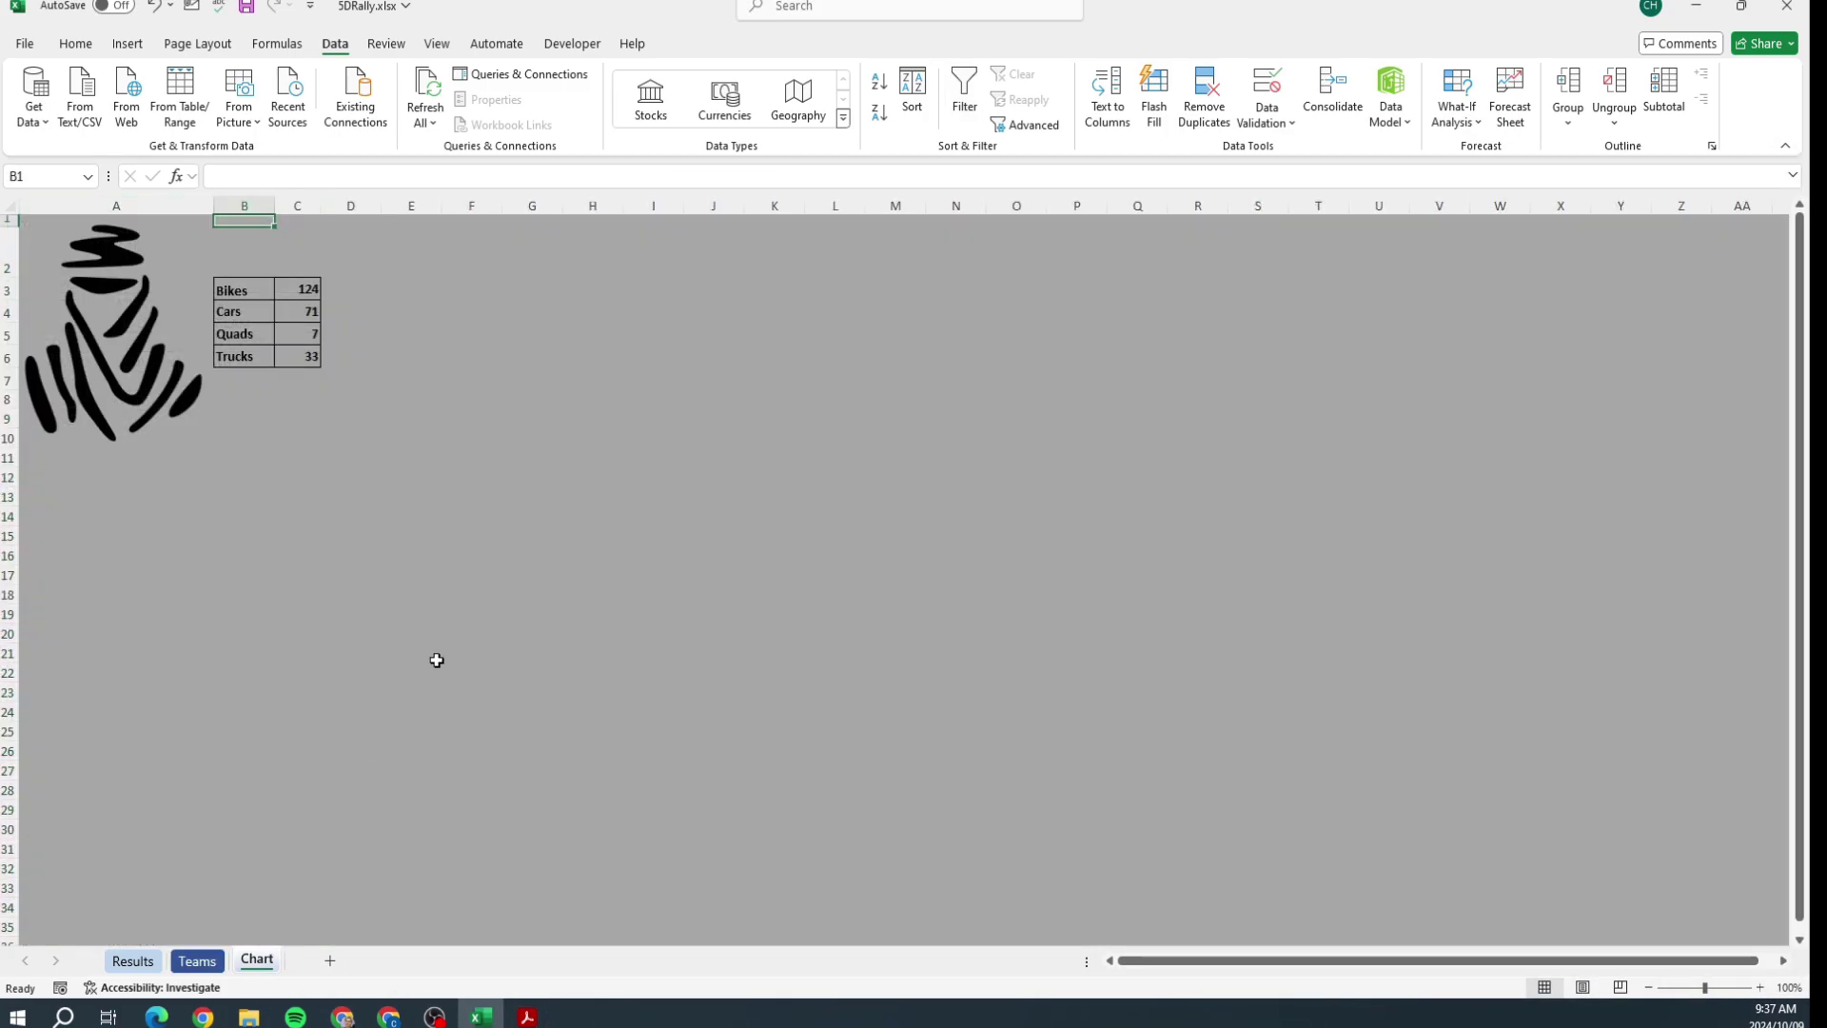
pyautogui.click(243, 293)
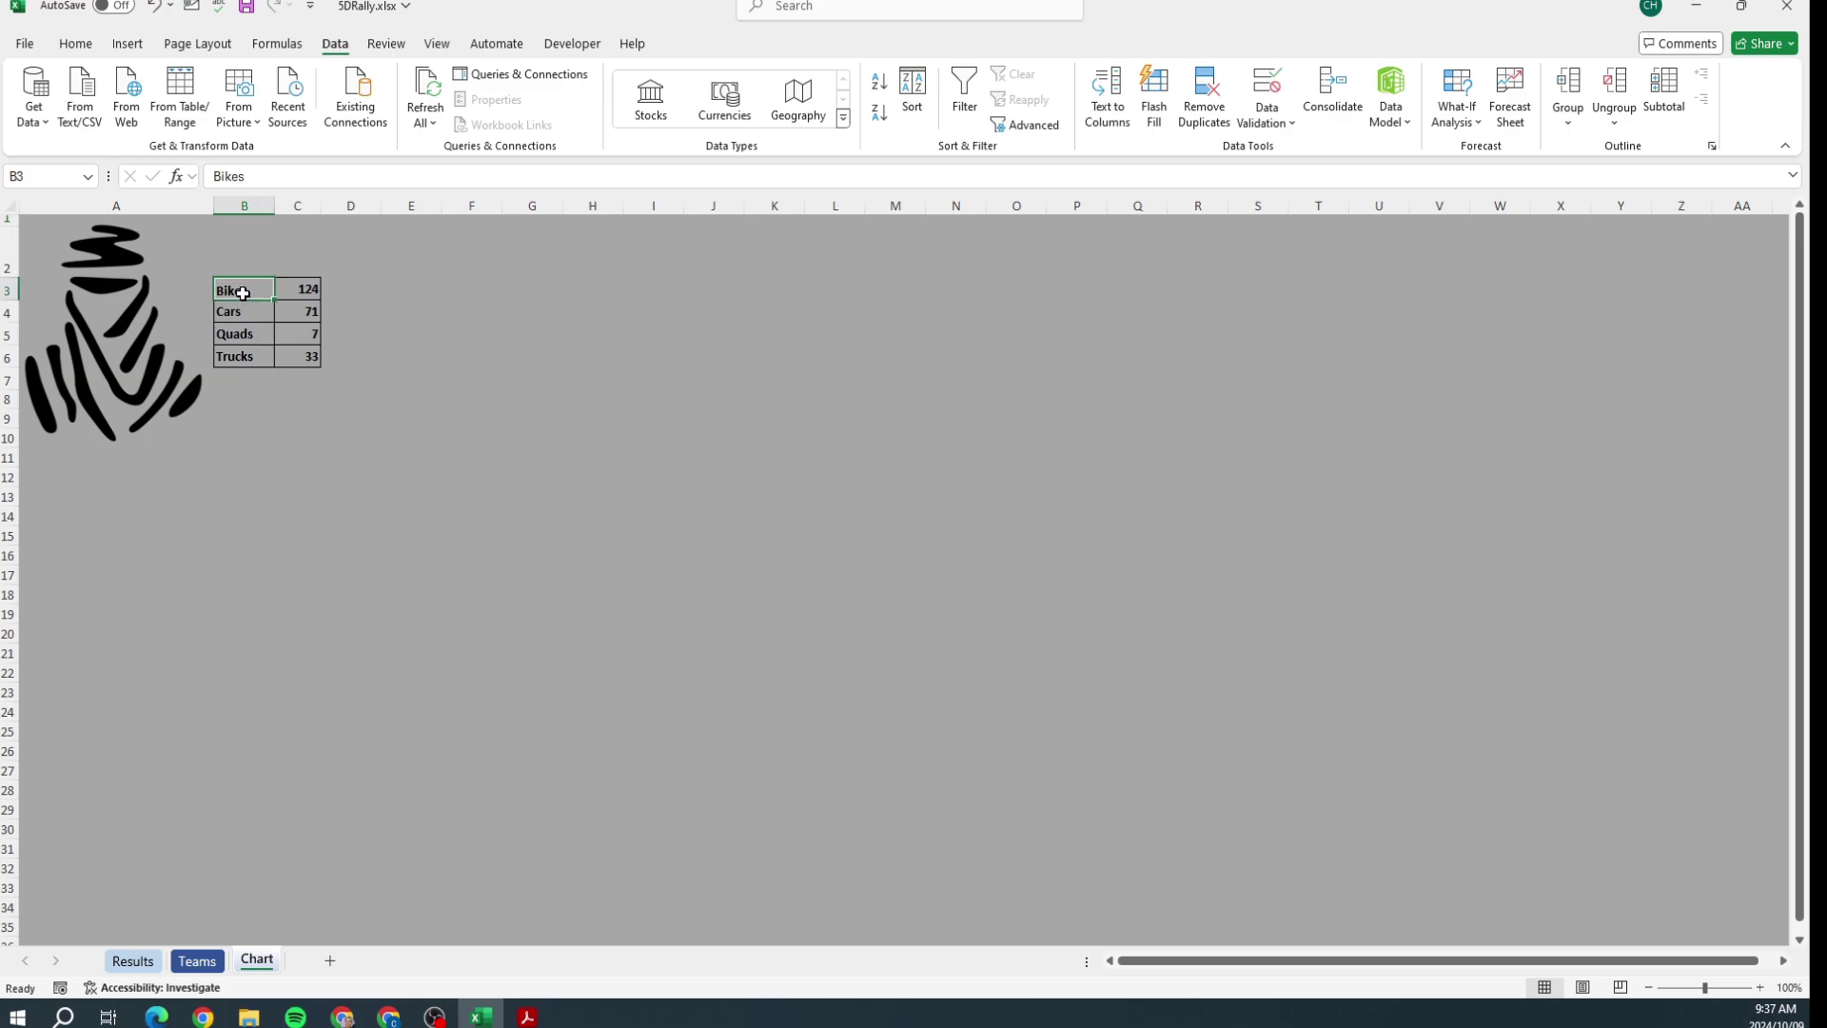
pyautogui.moveTo(243, 293); pyautogui.dragTo(296, 356)
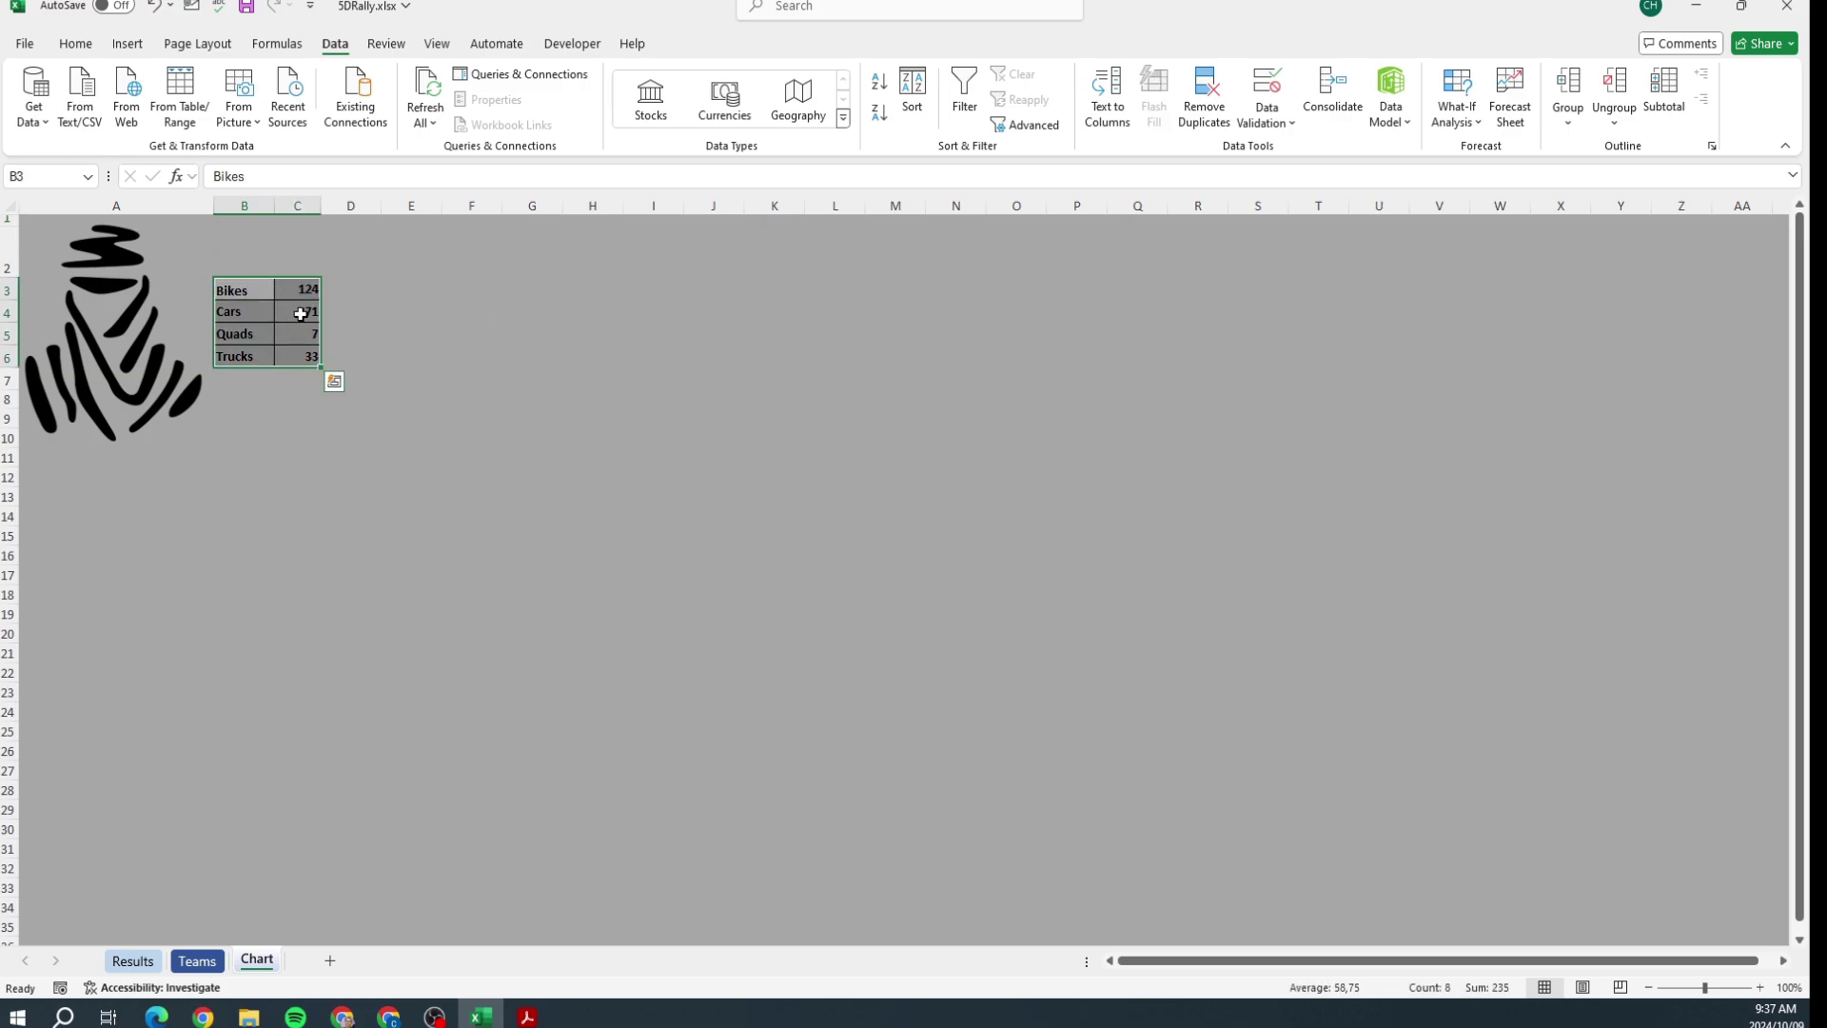
pyautogui.click(128, 43)
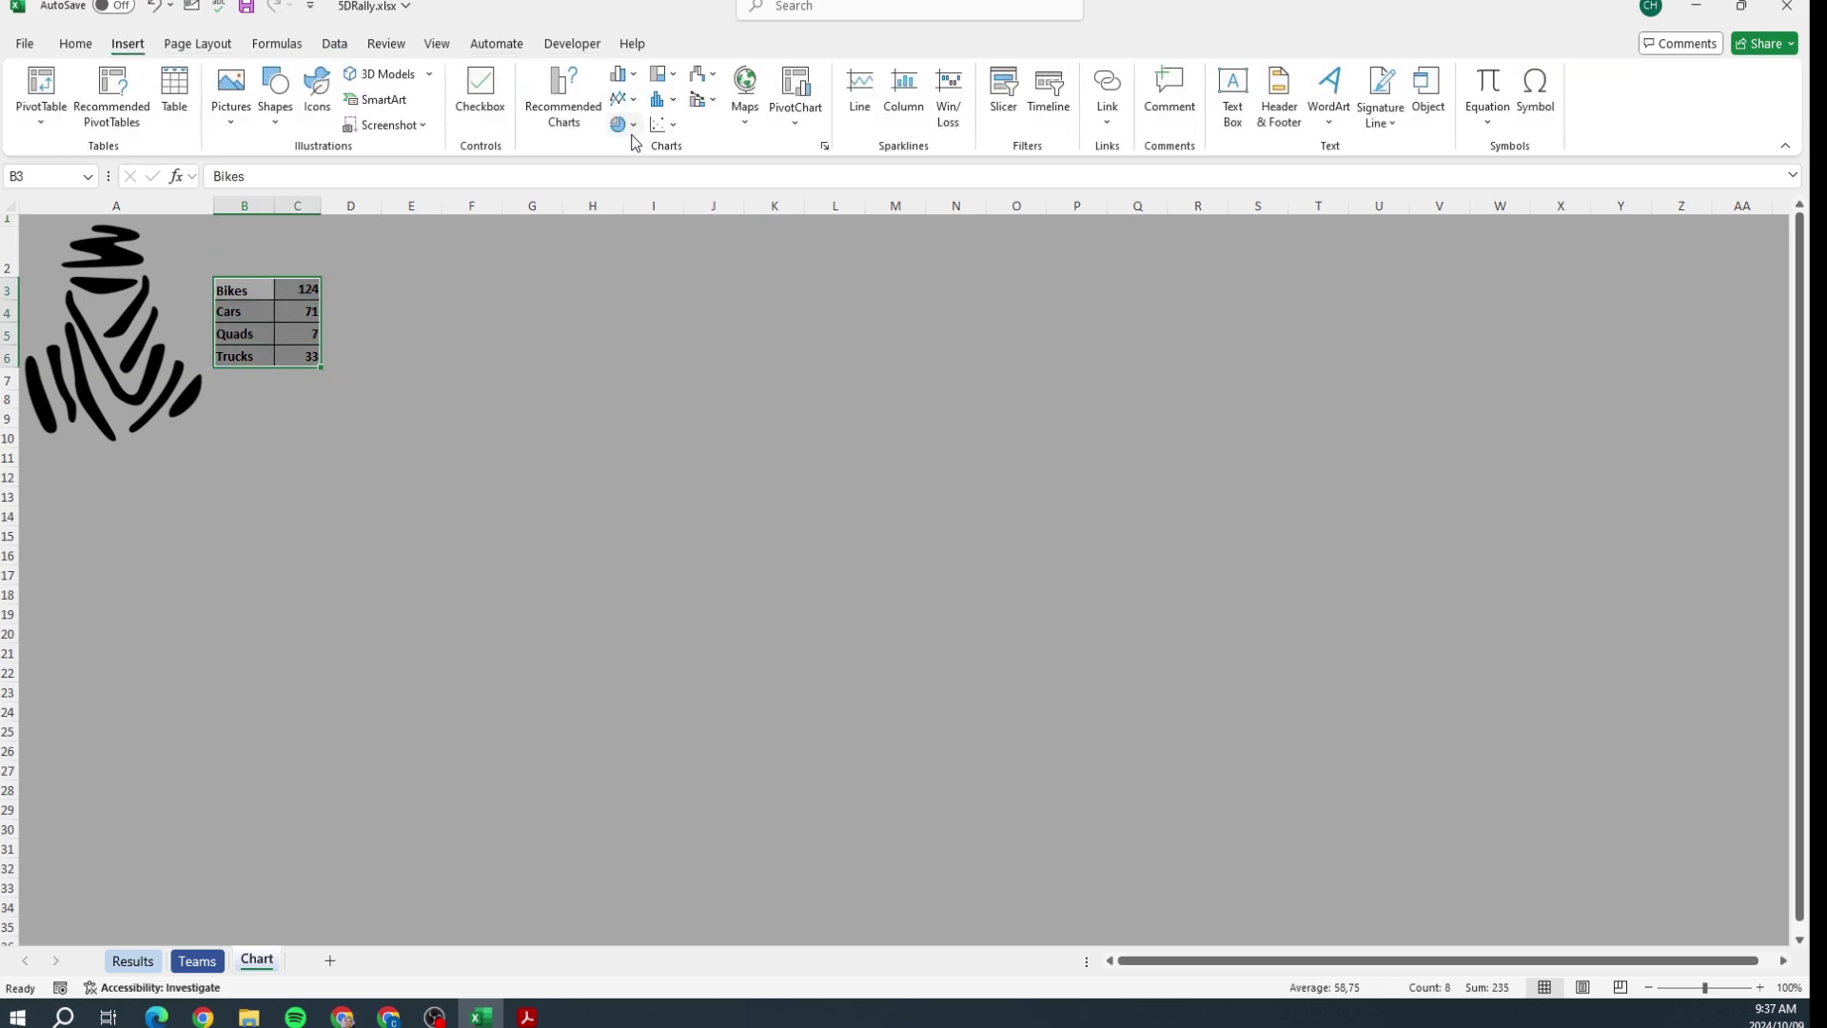
pyautogui.click(624, 124)
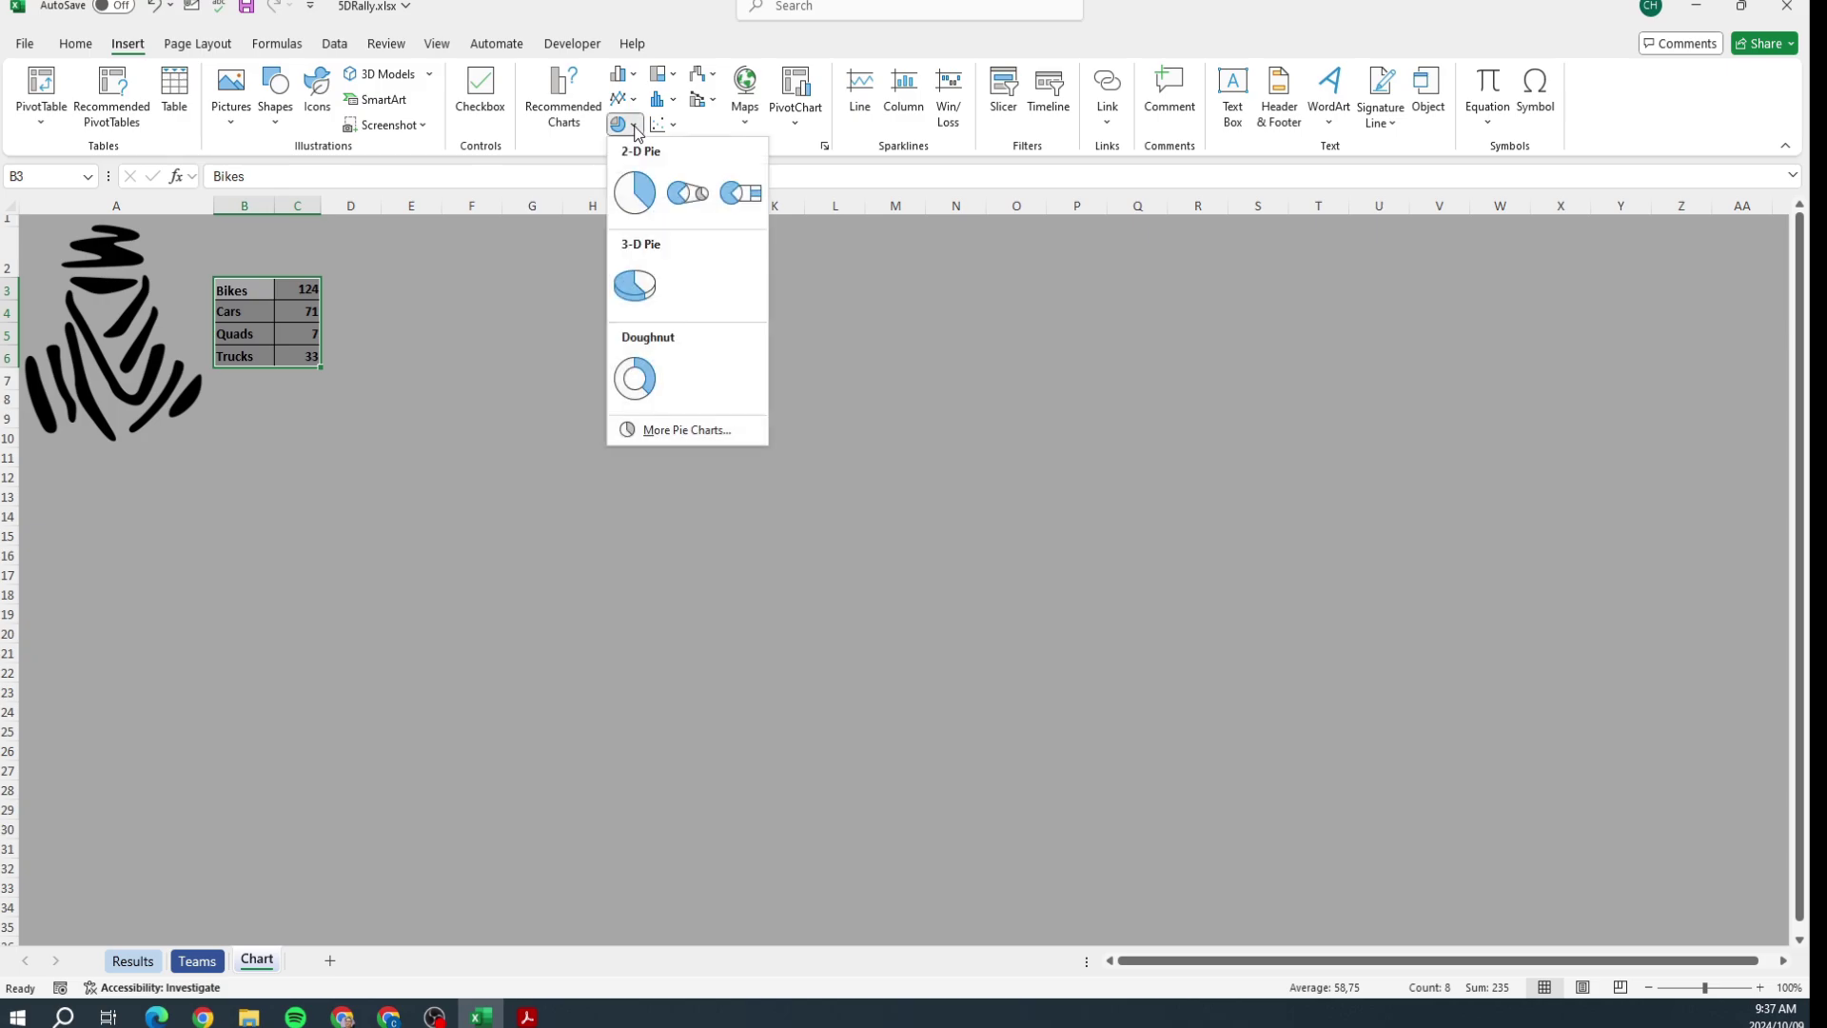
pyautogui.click(637, 190)
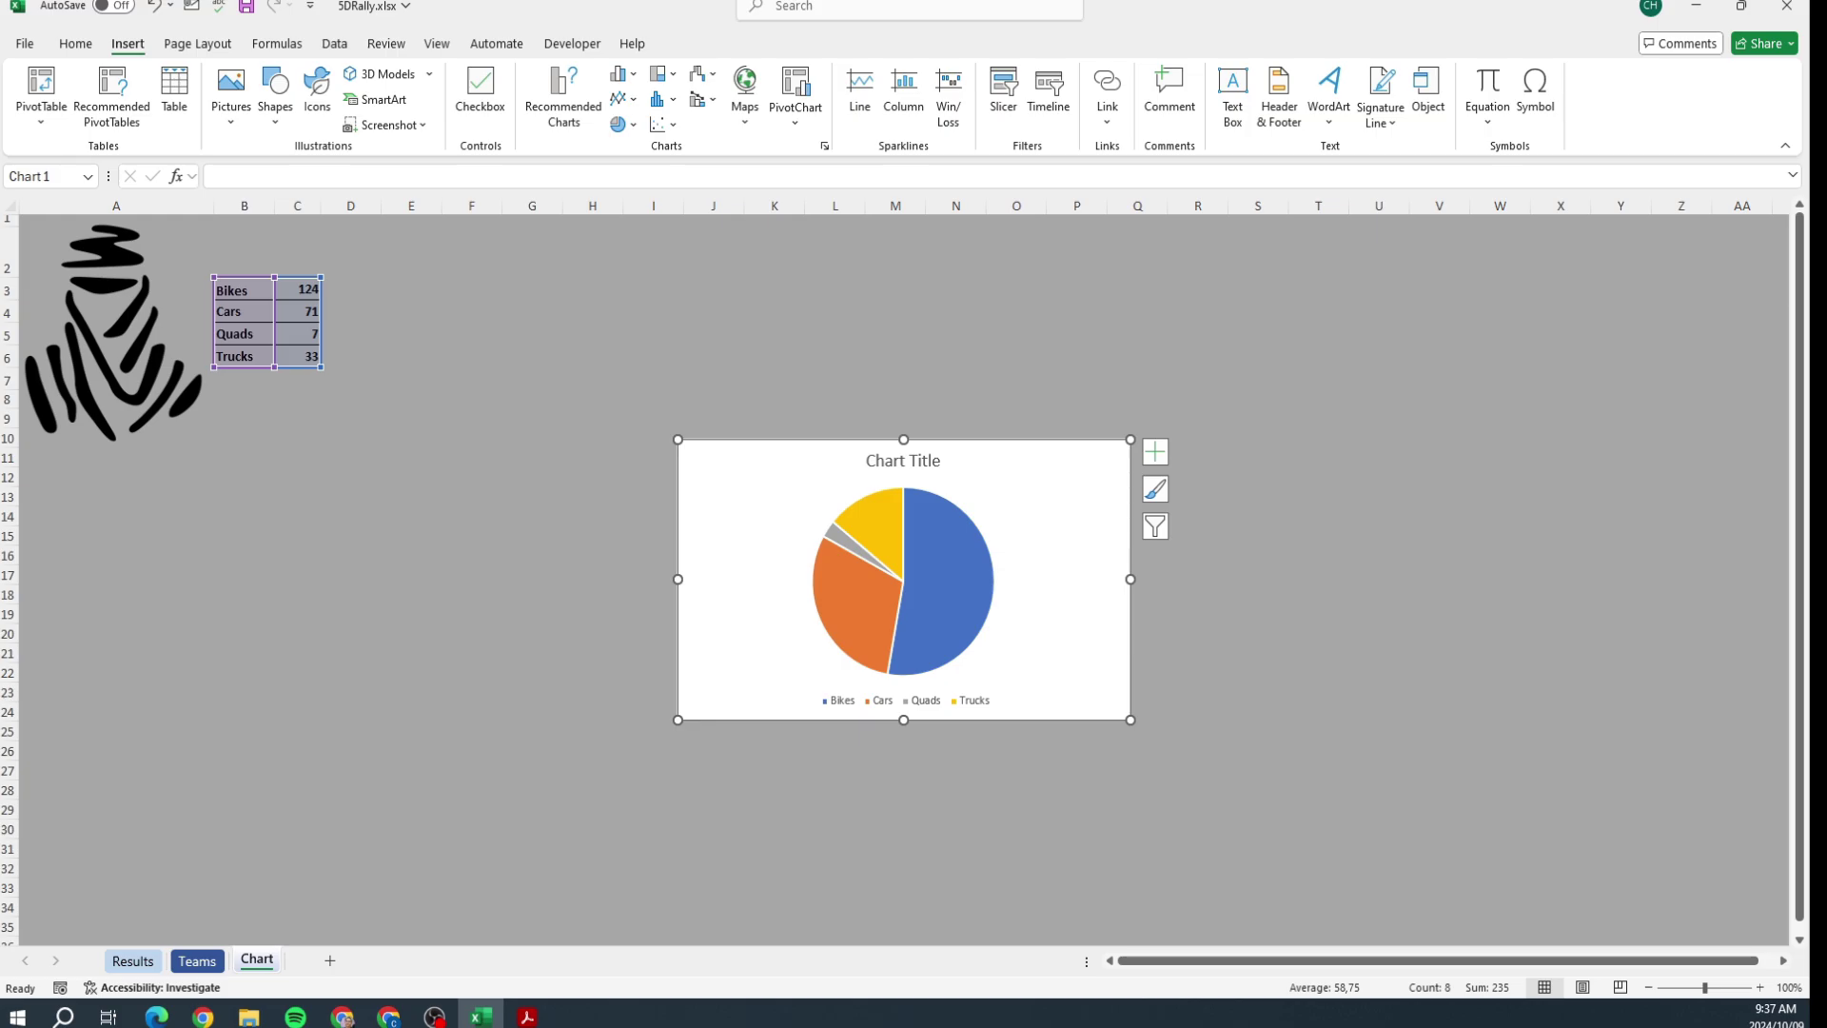
# Step: Enlarge the pie chart and move it beside the data, comparing it with Figure 9
pyautogui.hotkey('alt', 'Tab')
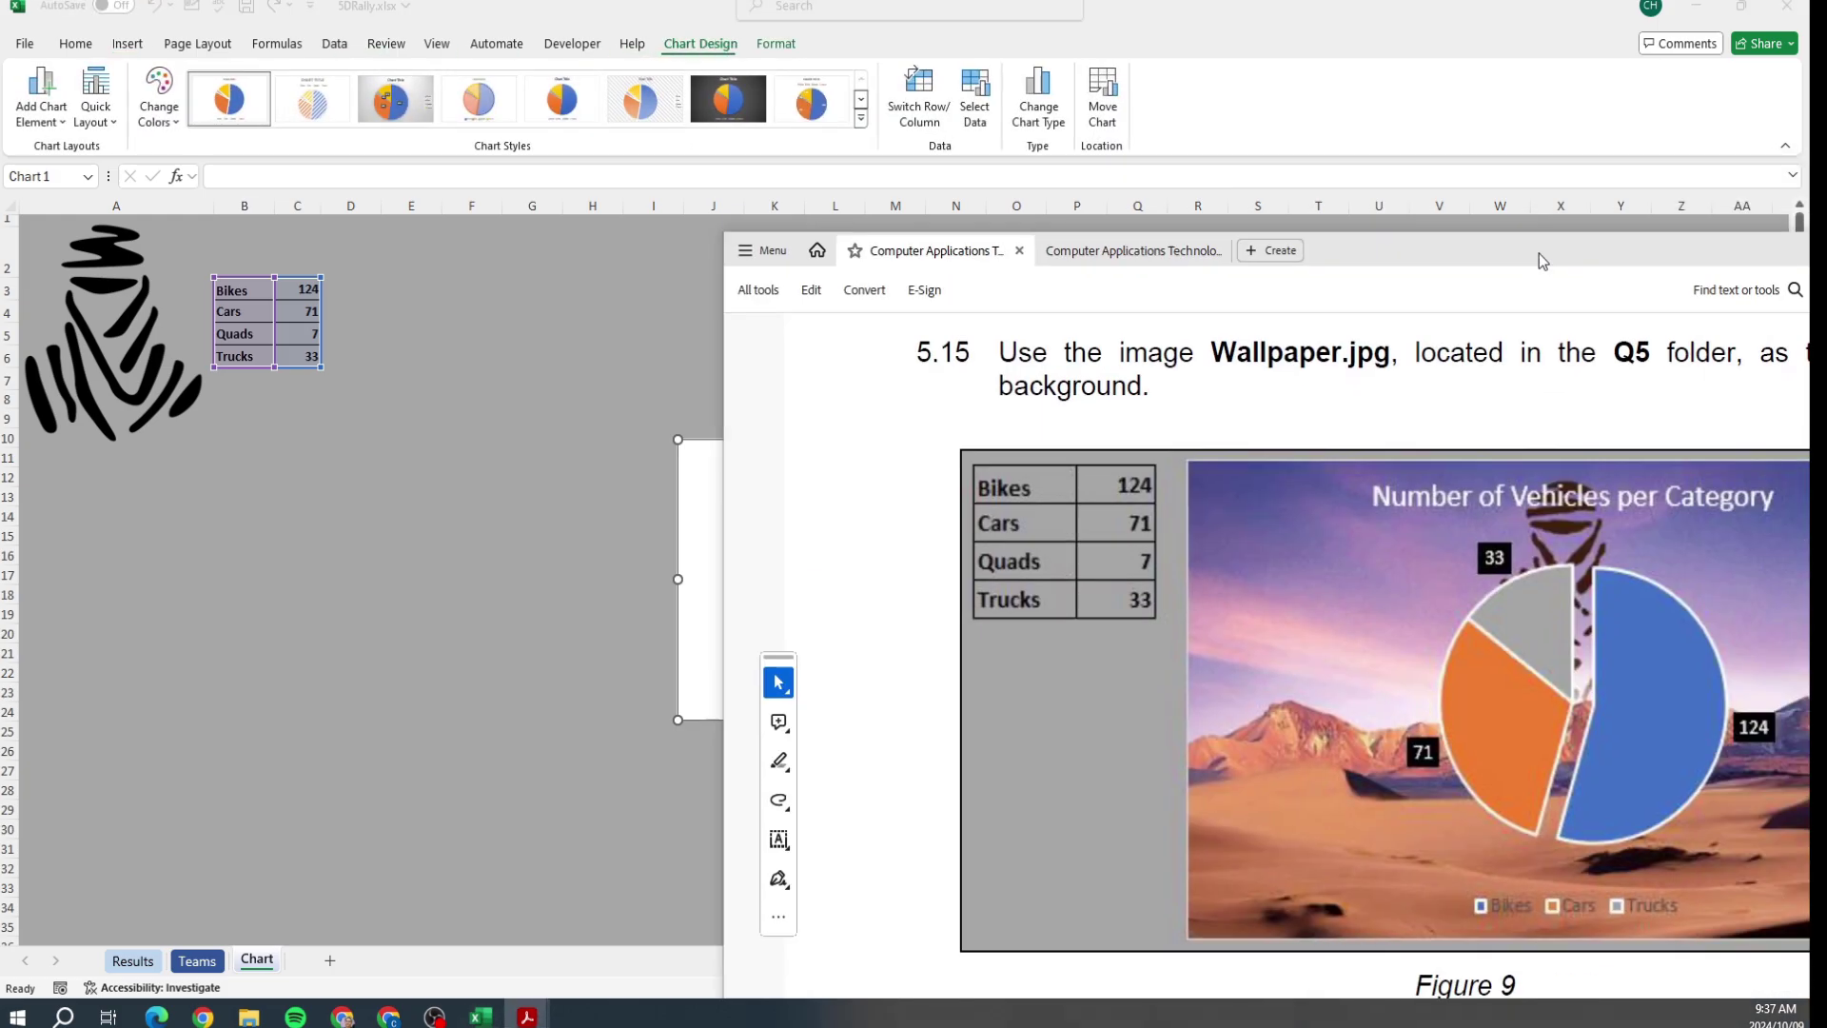
pyautogui.hotkey('alt', 'Tab')
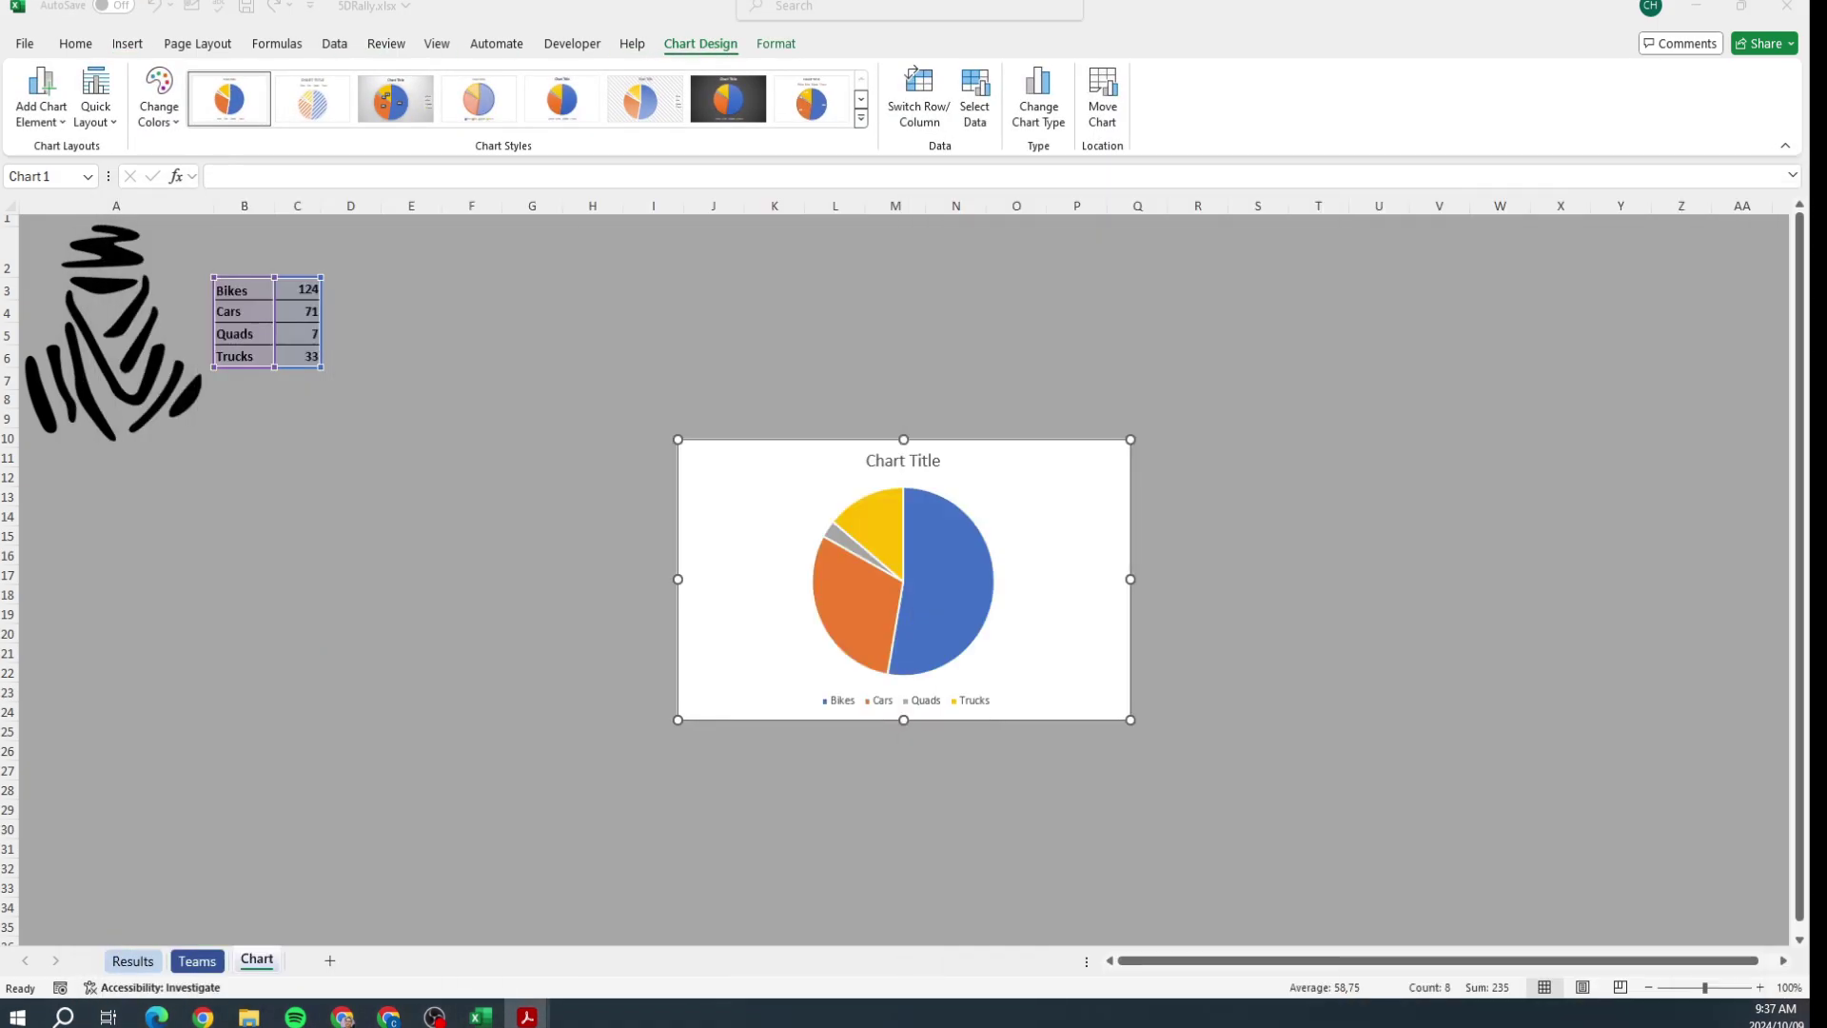
pyautogui.click(1132, 437)
pyautogui.moveTo(1132, 438); pyautogui.dragTo(1395, 323)
pyautogui.moveTo(1299, 400); pyautogui.dragTo(986, 358)
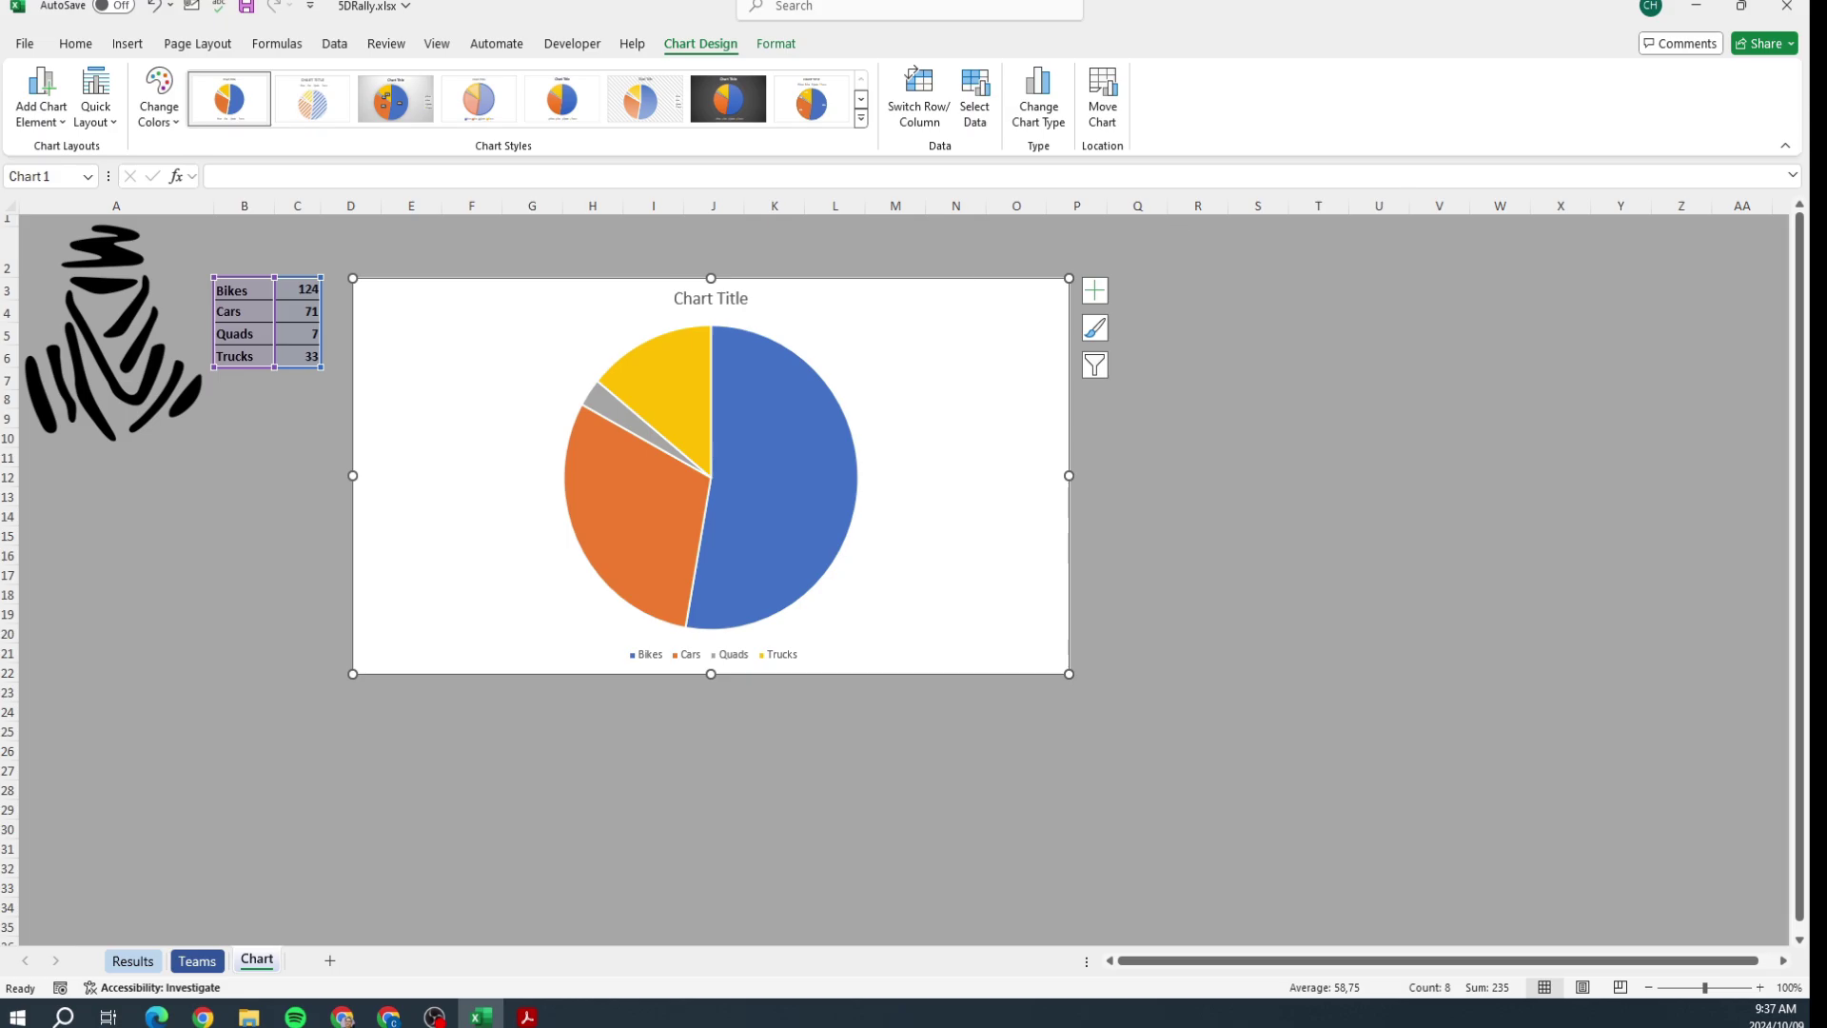
pyautogui.hotkey('alt', 'Tab')
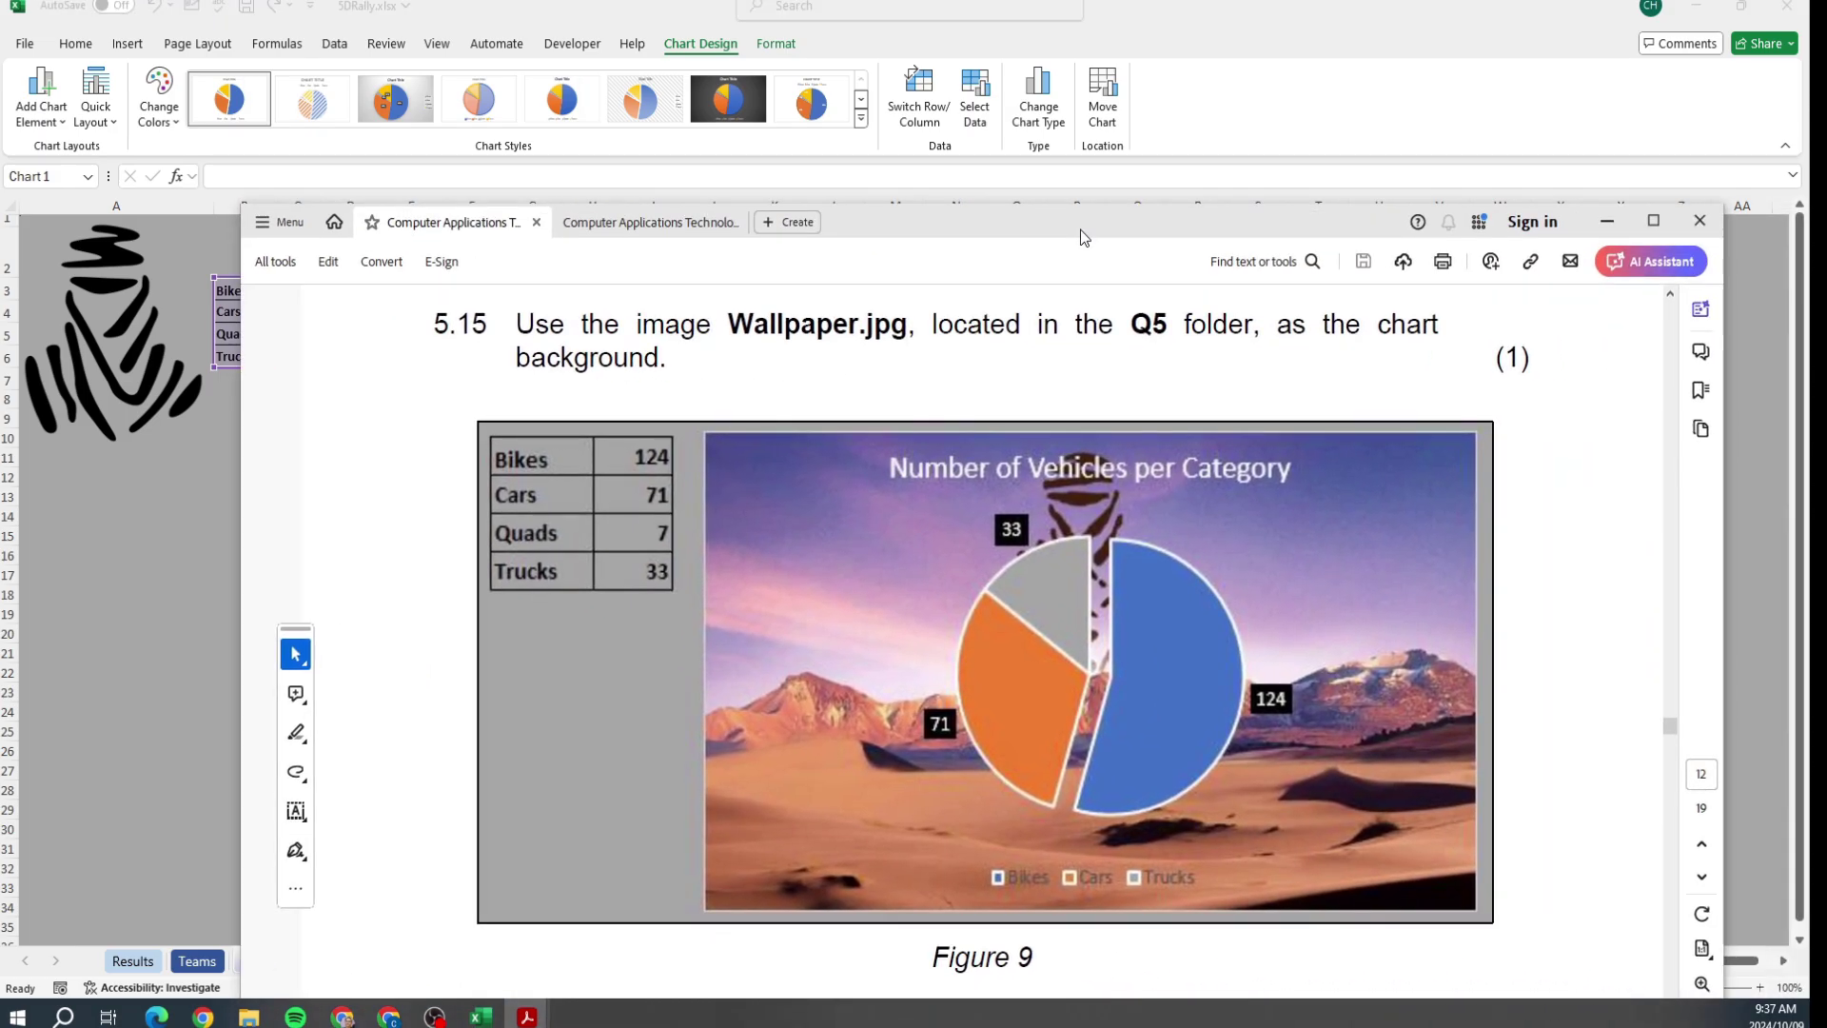
pyautogui.moveTo(1081, 231); pyautogui.dragTo(1826, 231)
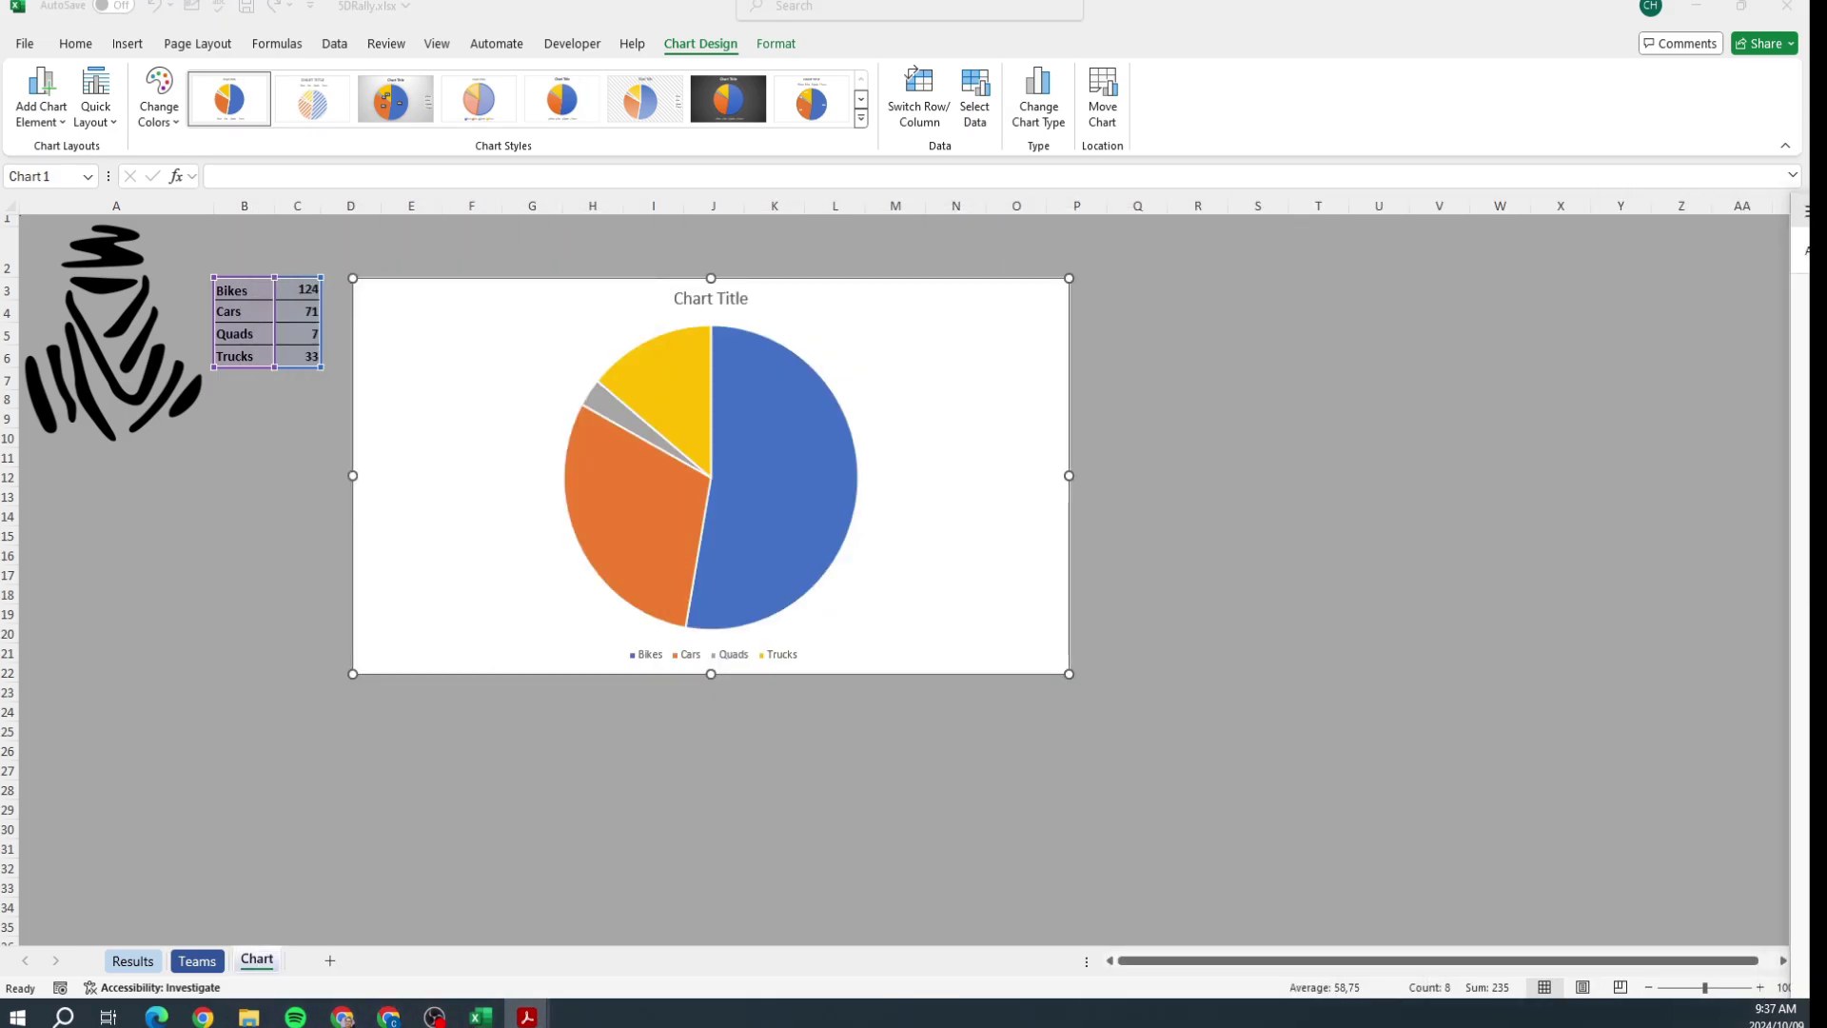
# Step: Title the pie chart 'Number of Vehicles per Category' and check it against the instructions
pyautogui.doubleClick(675, 296)
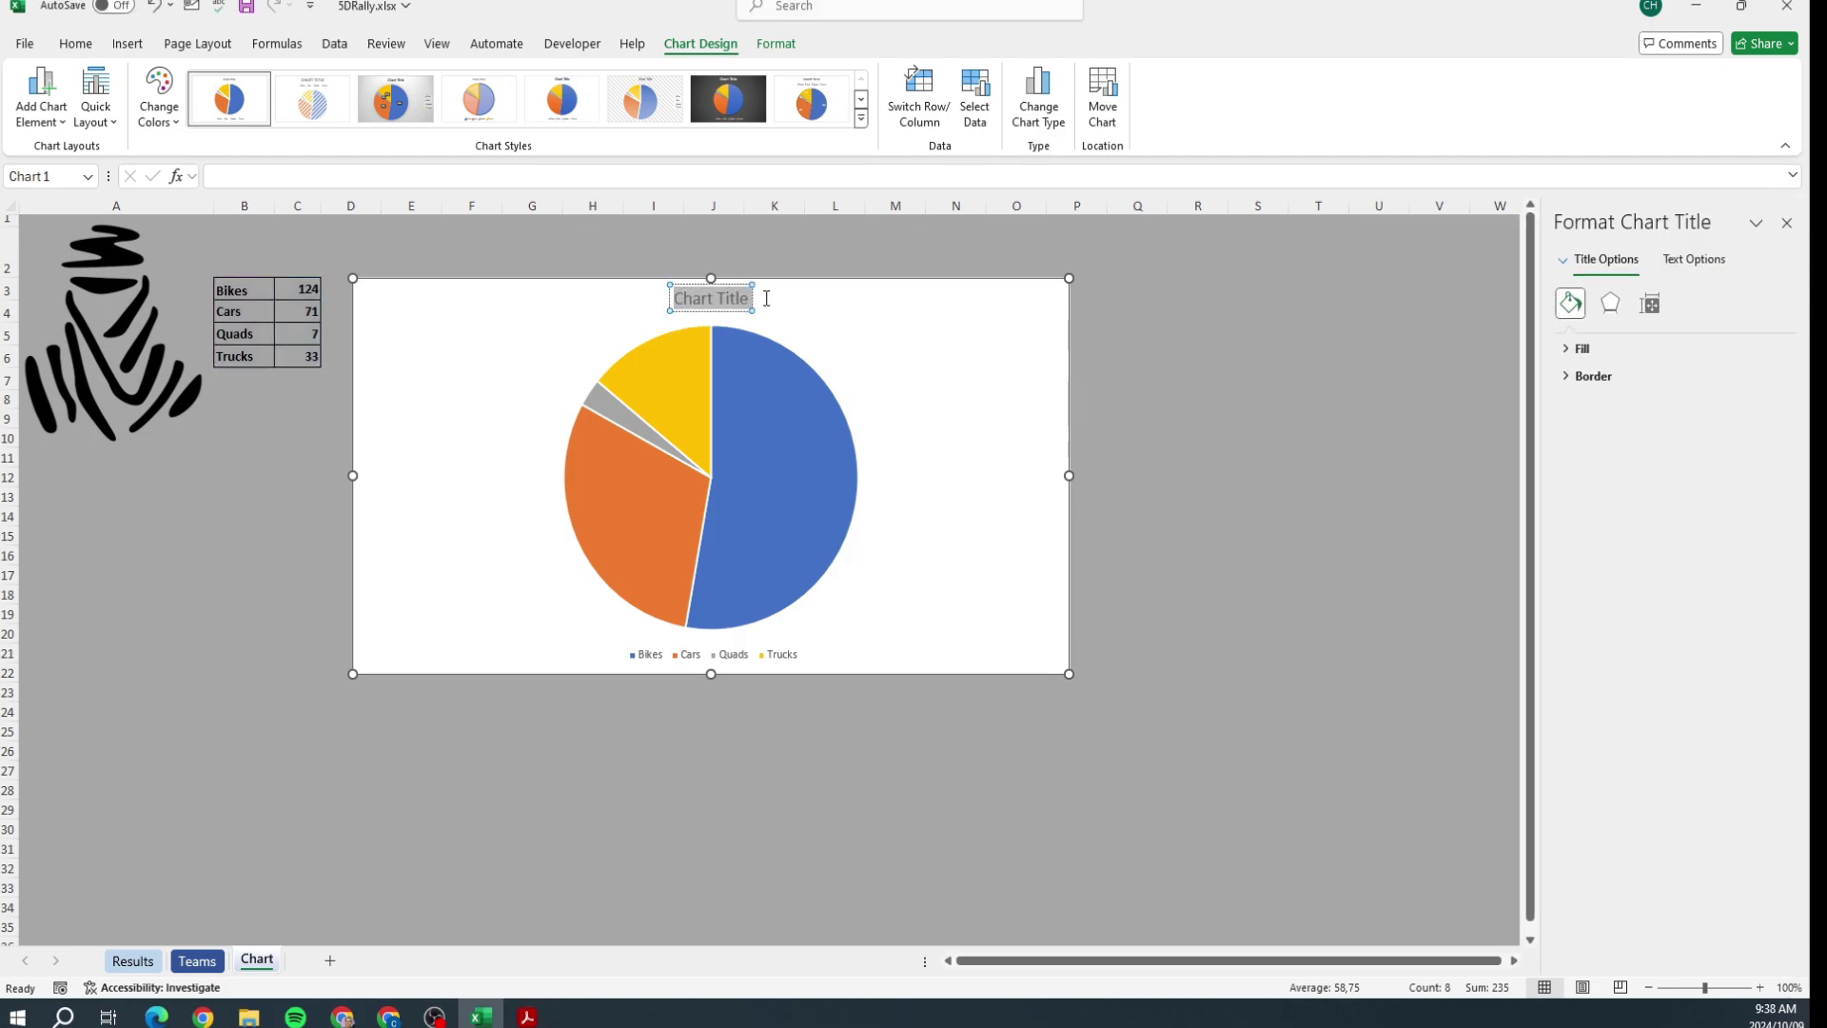
pyautogui.write('Number')
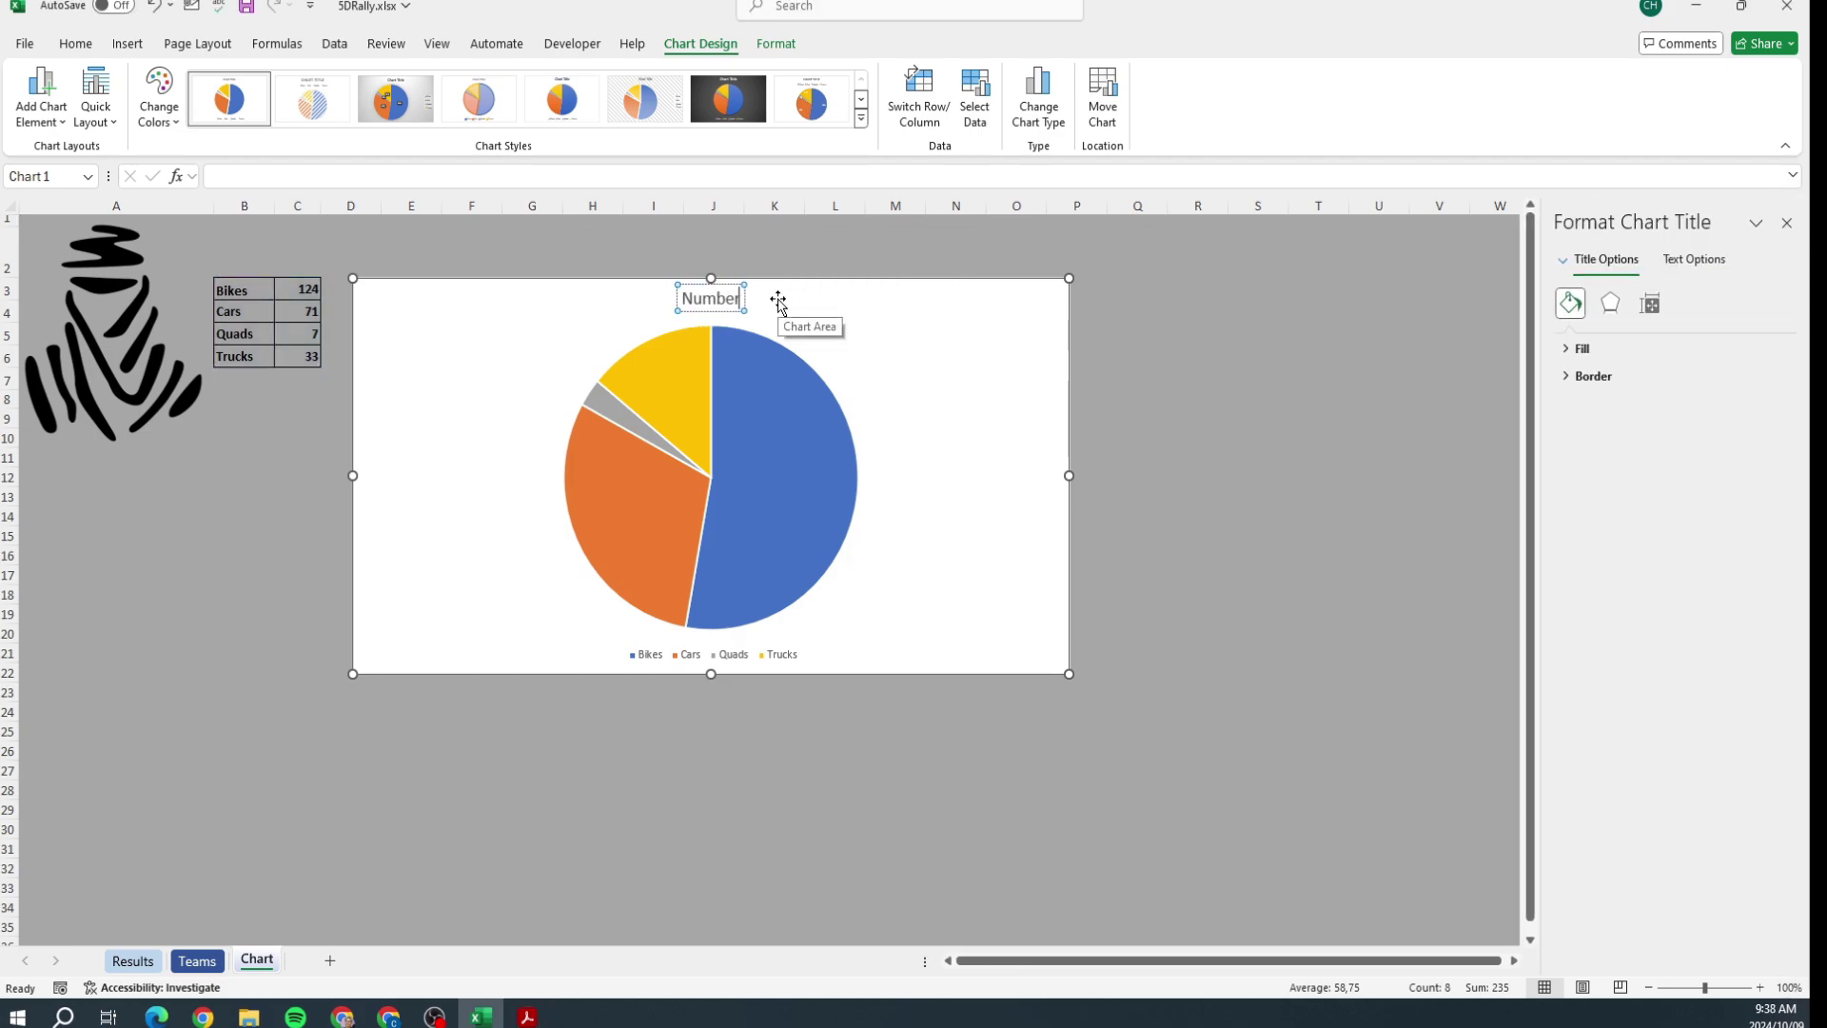
pyautogui.write(' of V')
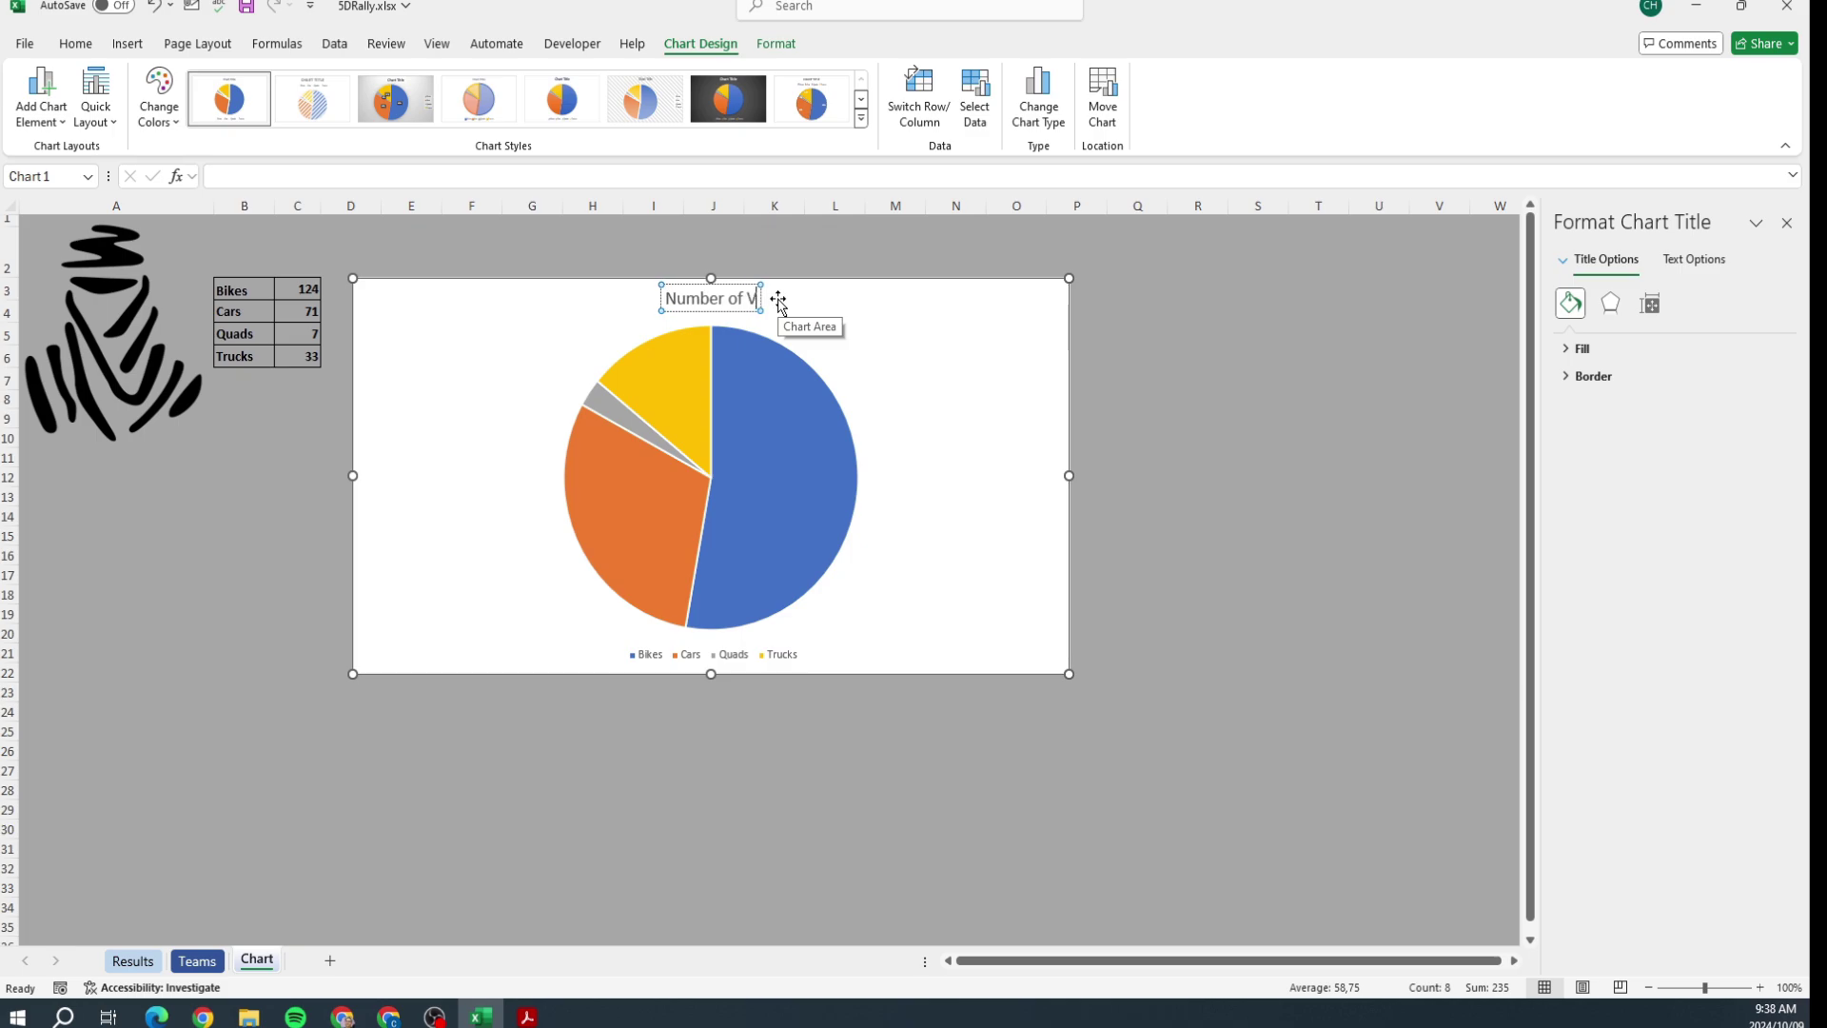
pyautogui.write('ehicles pe')
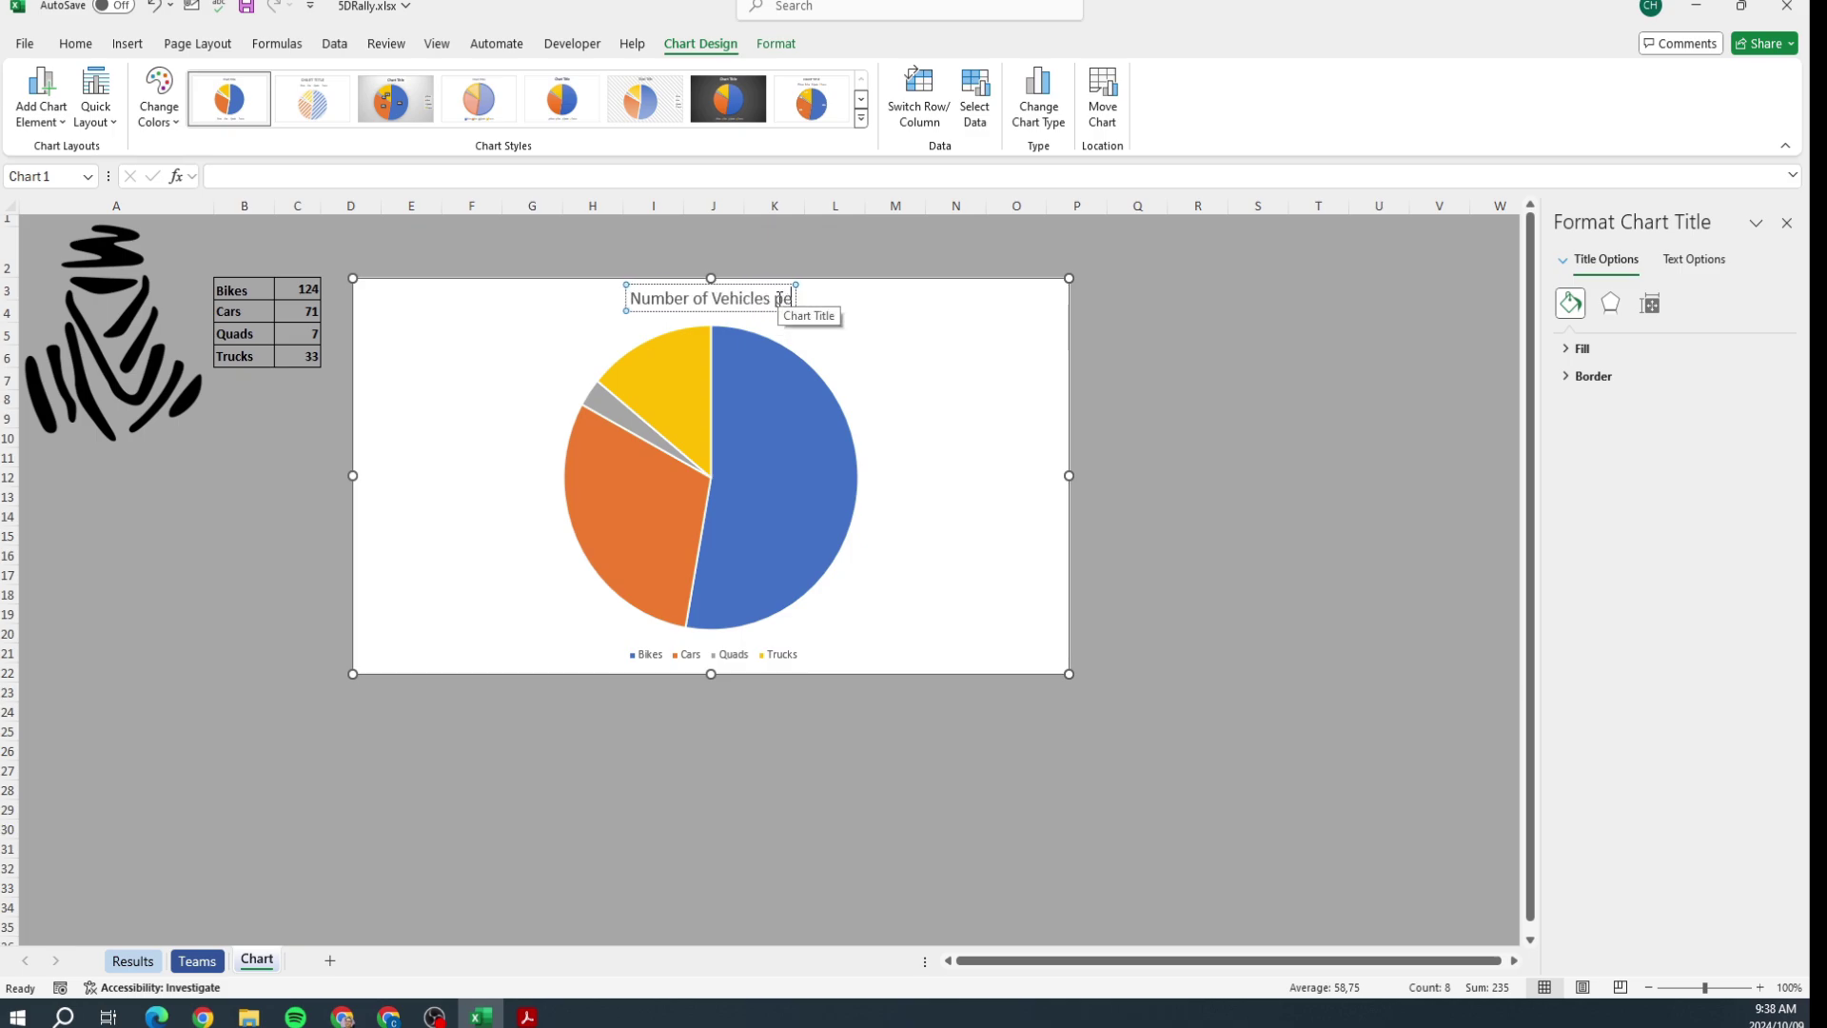
pyautogui.write('r Category')
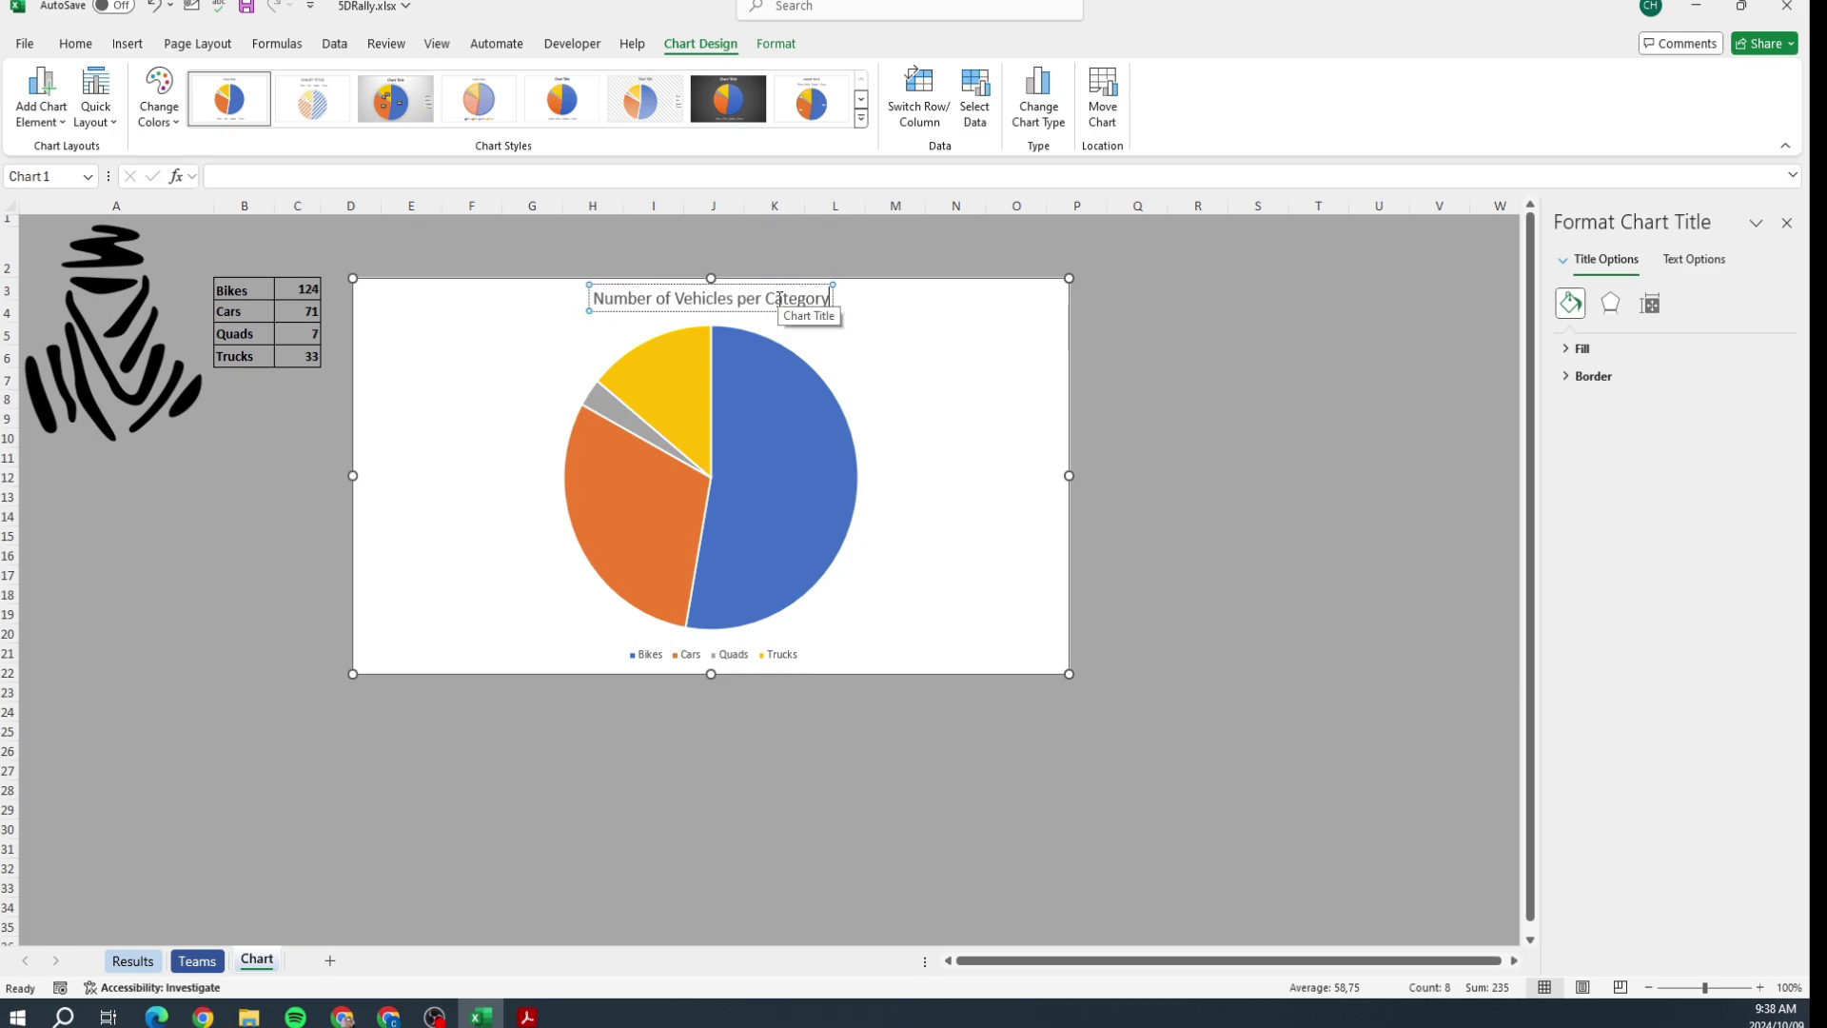
pyautogui.click(1257, 399)
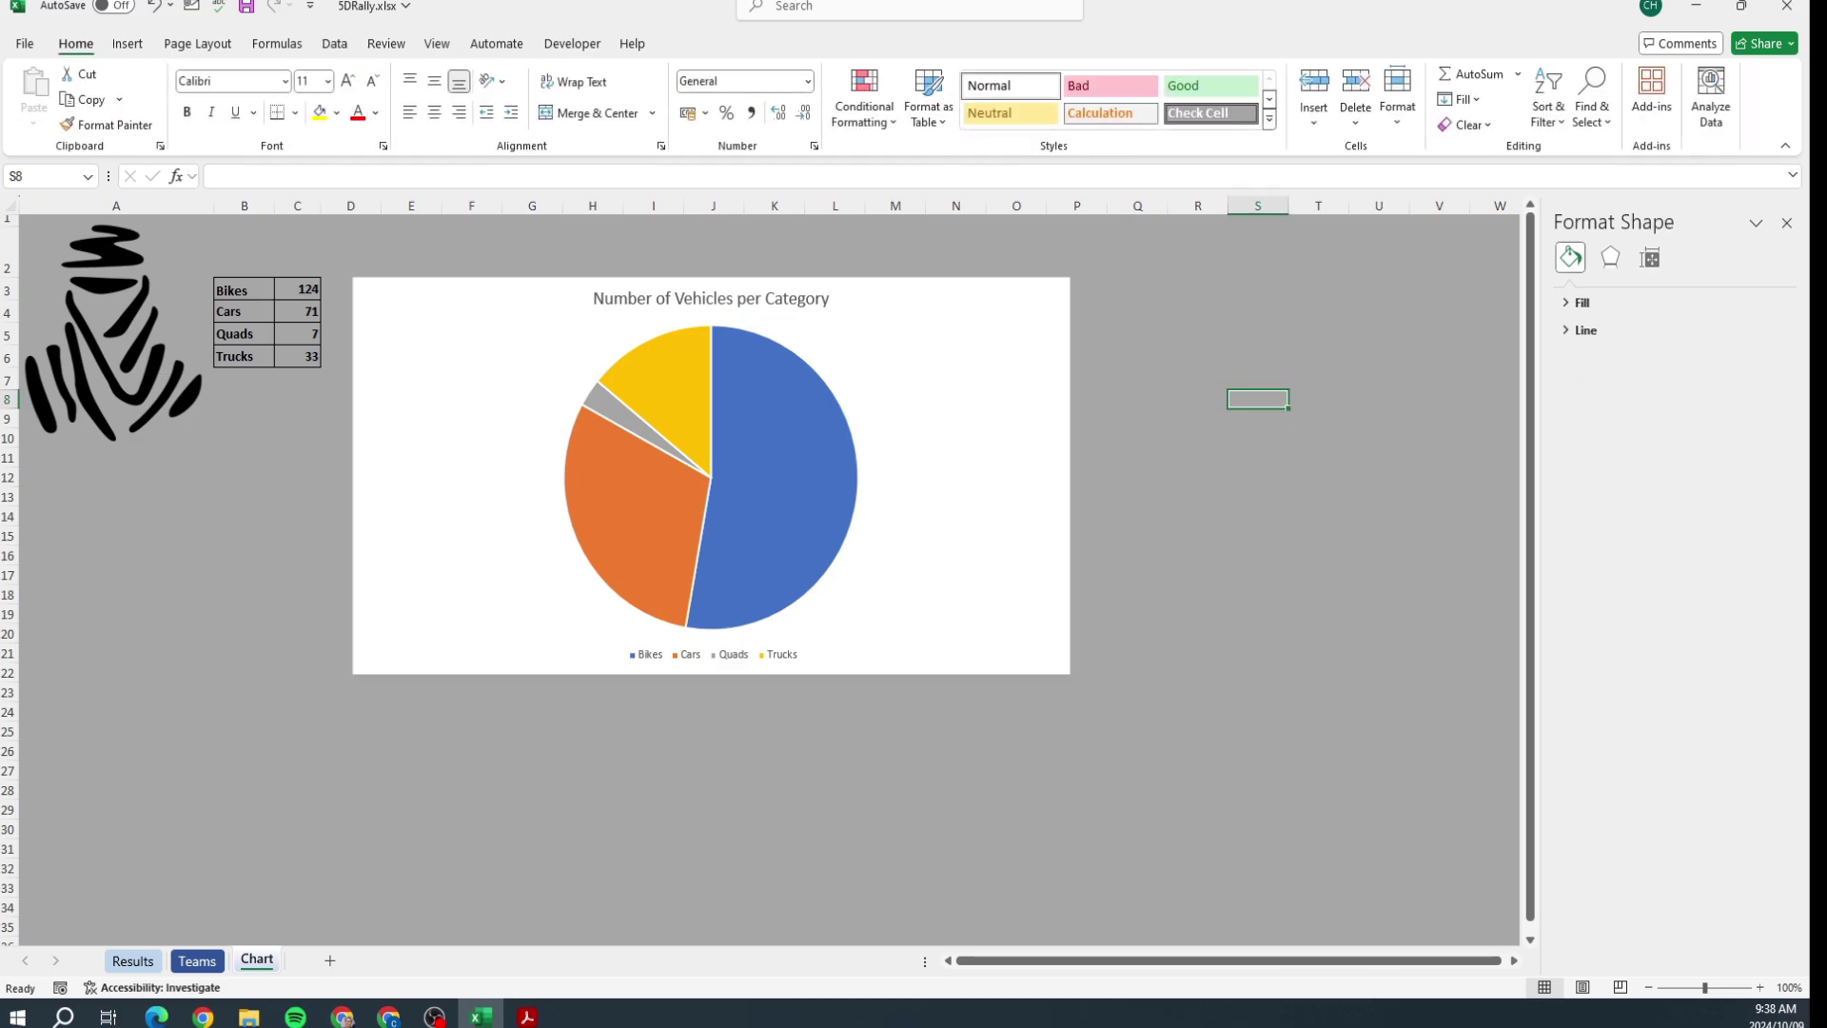
pyautogui.hotkey('alt', 'Tab')
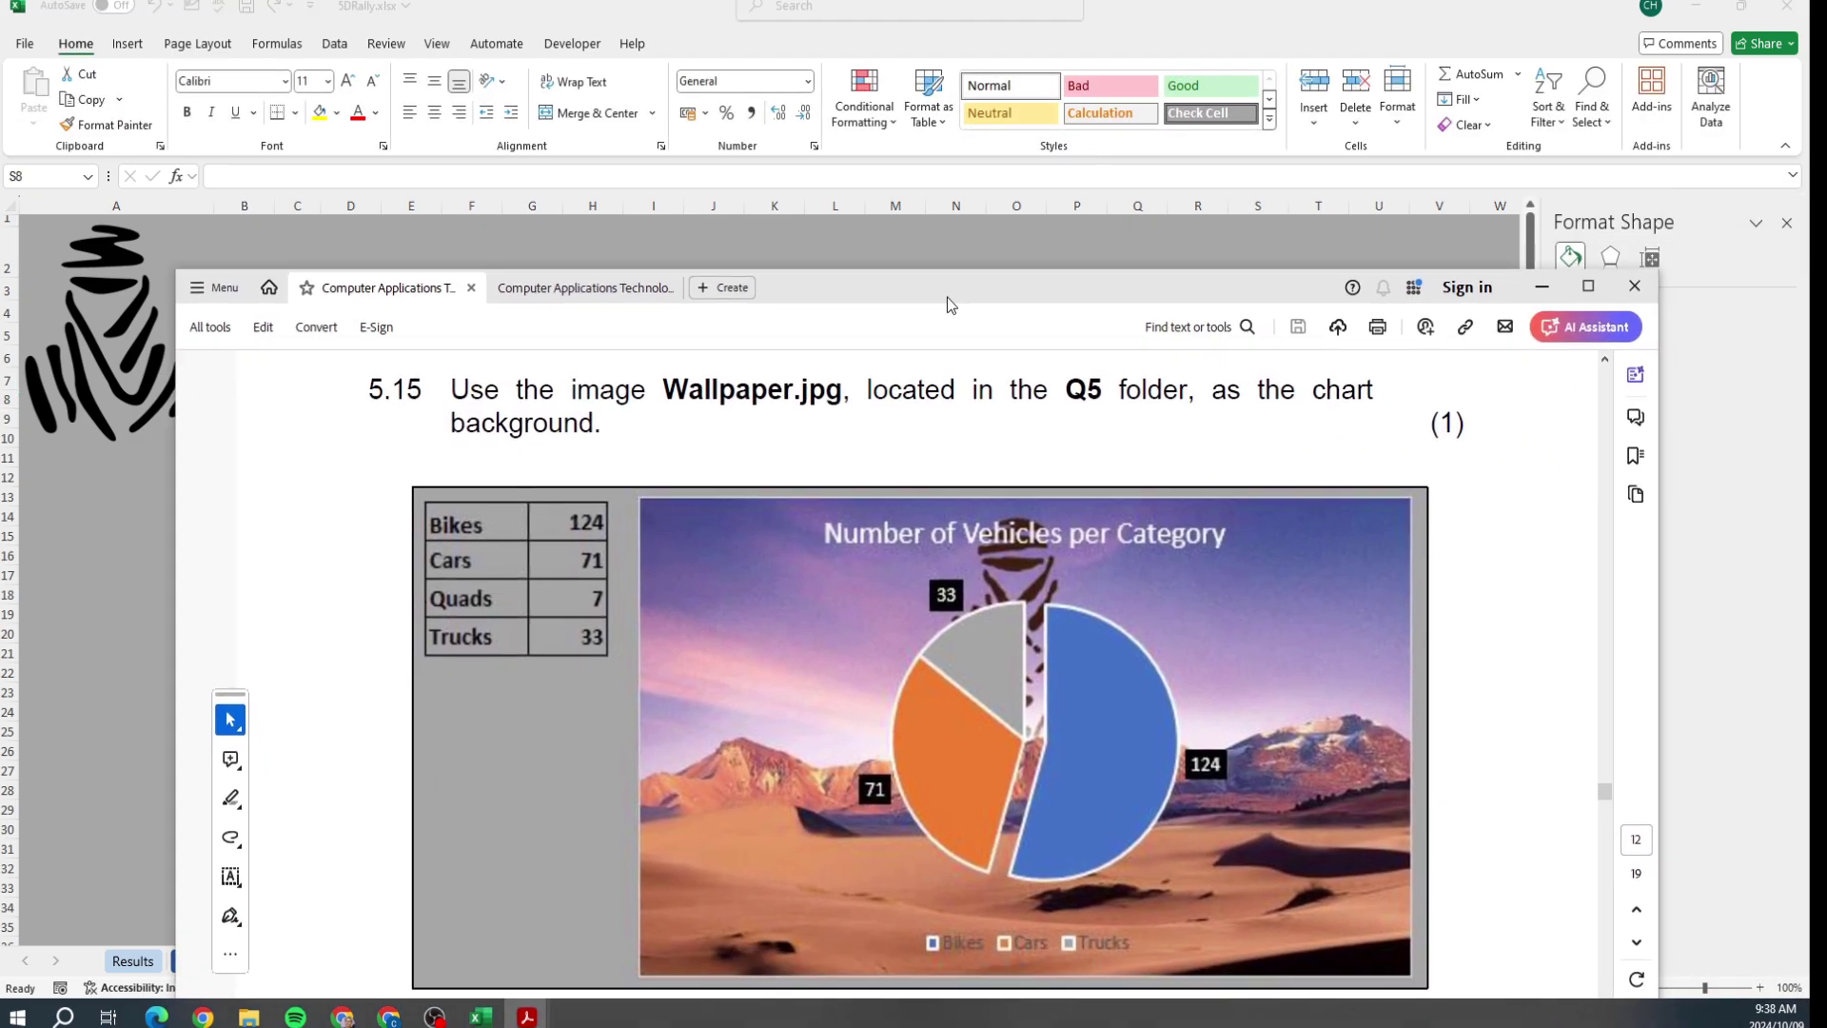
pyautogui.hotkey('alt', 'Tab')
pyautogui.hotkey('alt', 'Tab')
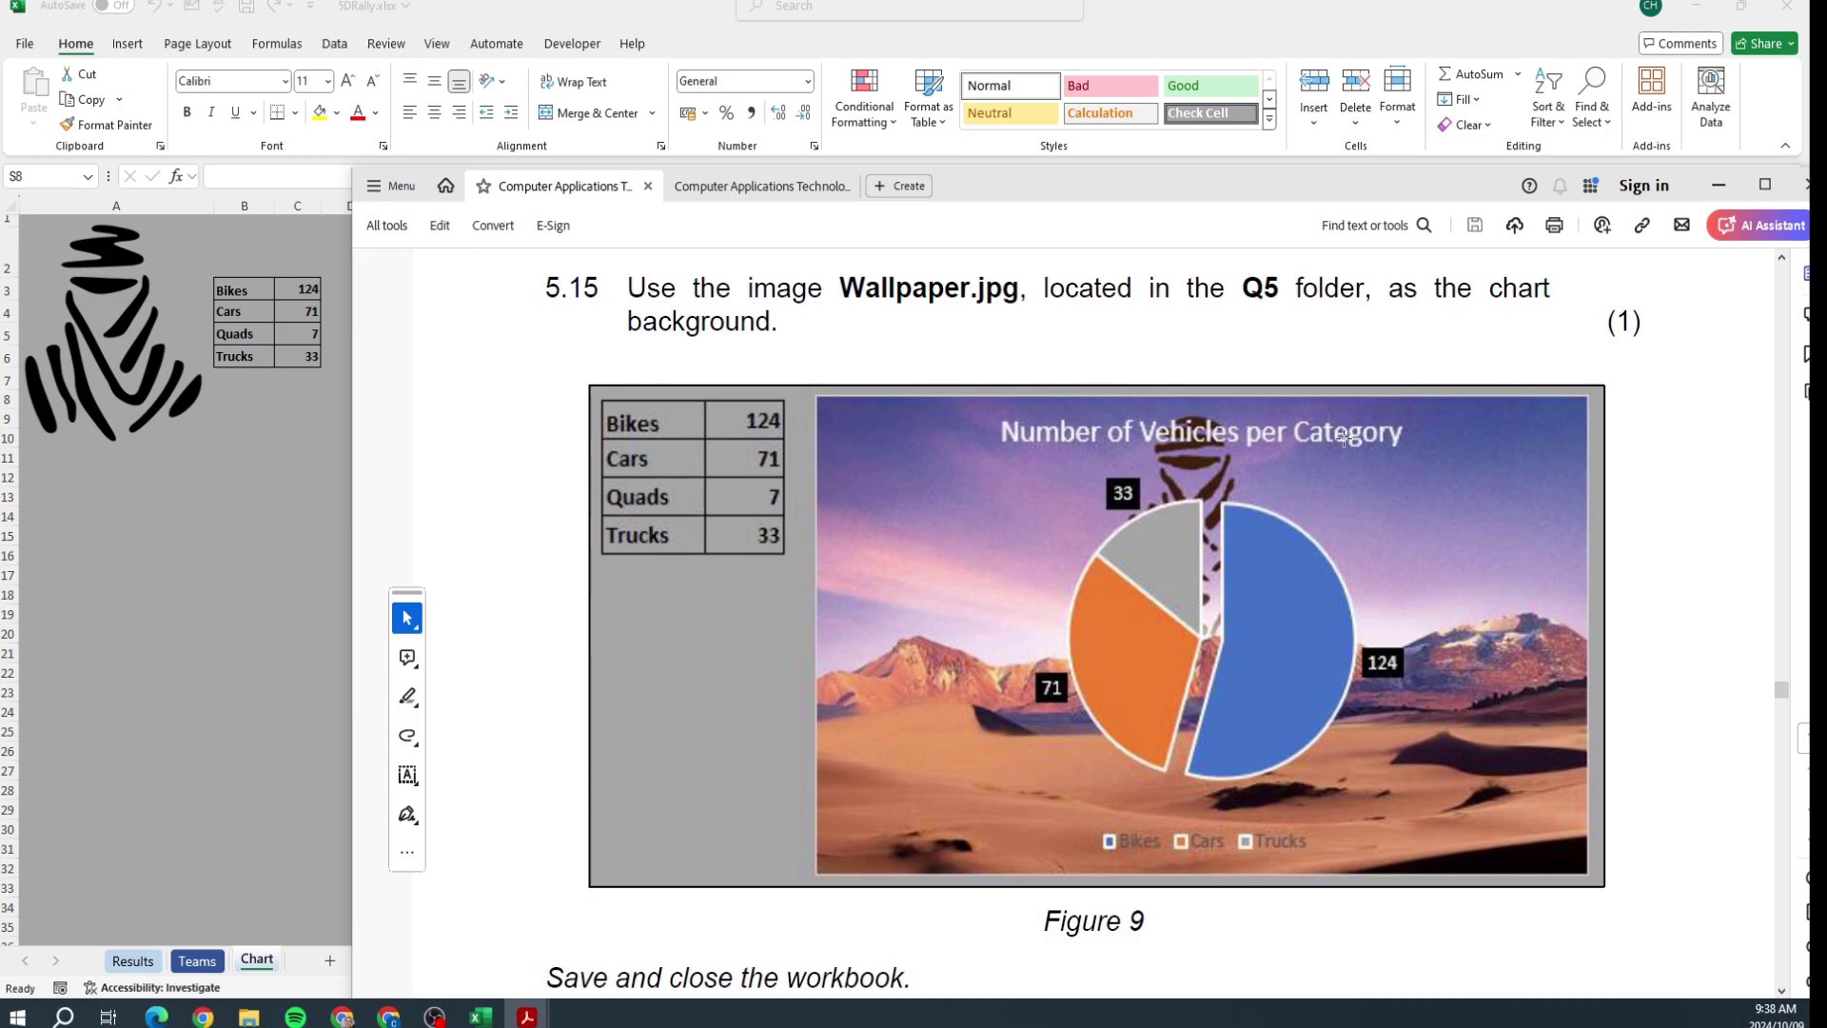
pyautogui.hotkey('alt', 'Tab')
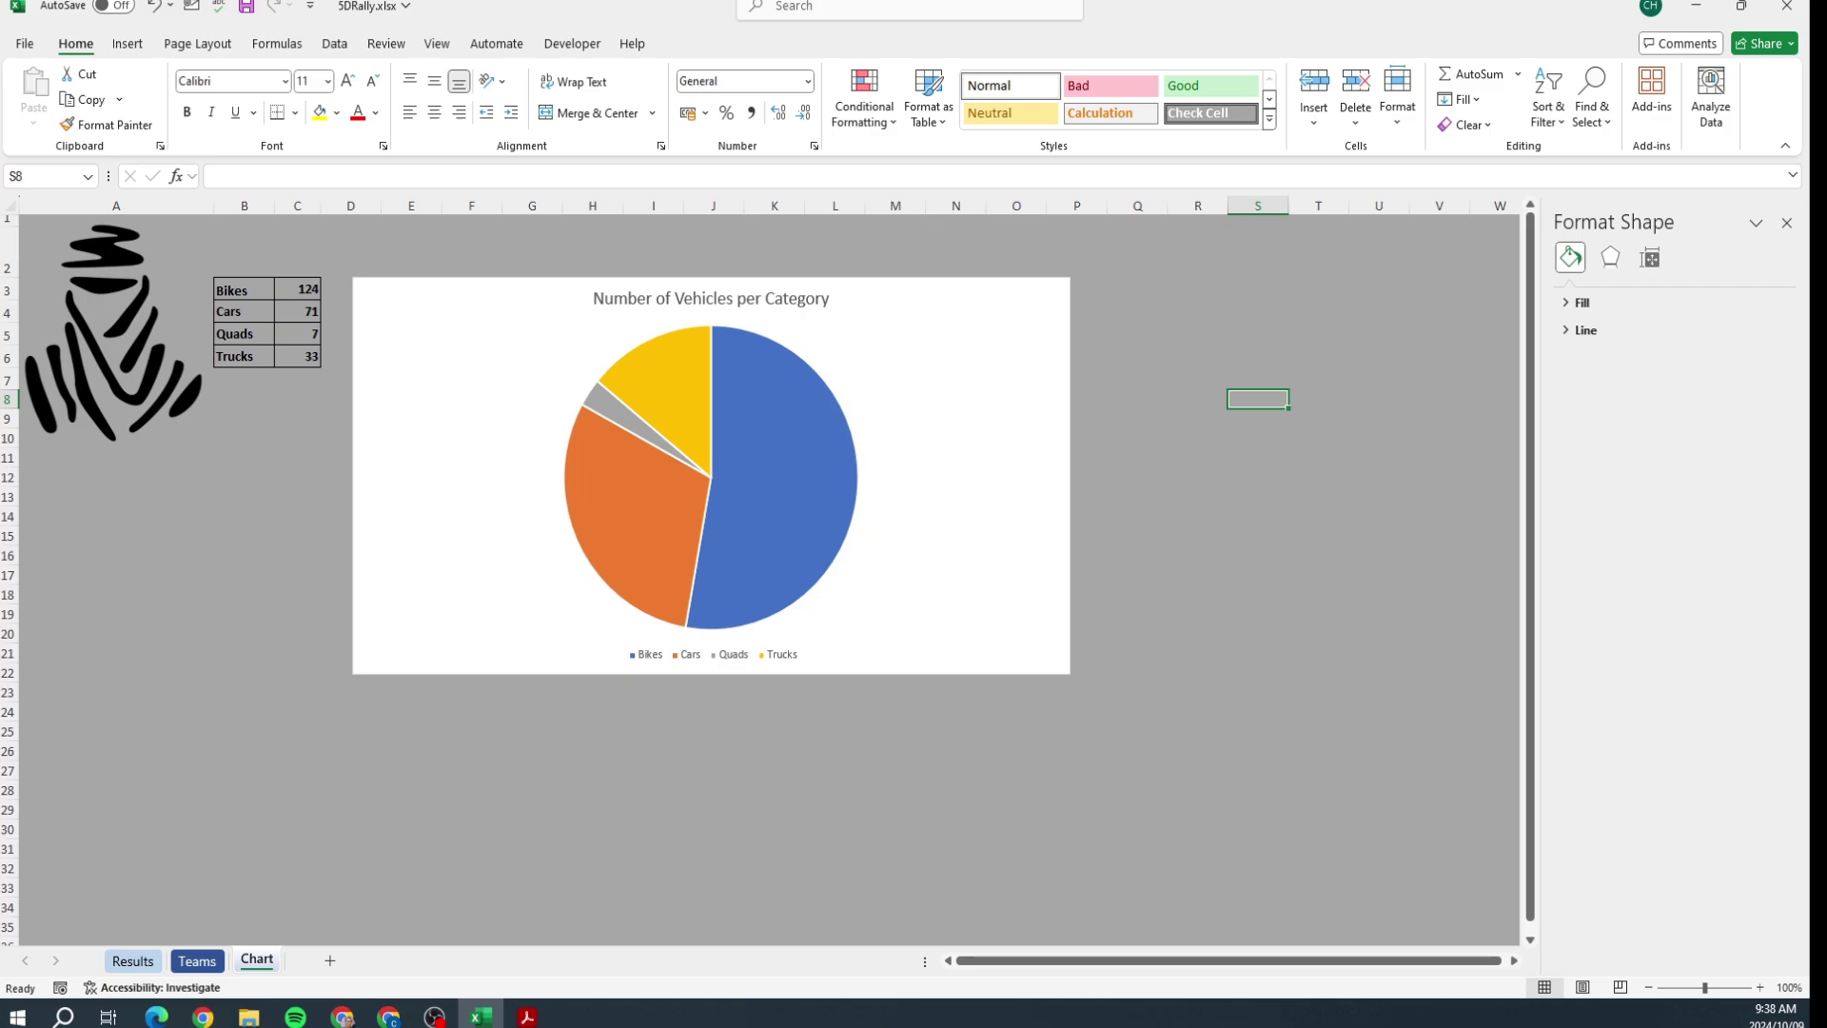
# Step: Filter the Quads category out of the pie chart, leaving Bikes, Cars and Trucks
pyautogui.click(743, 358)
pyautogui.click(1039, 298)
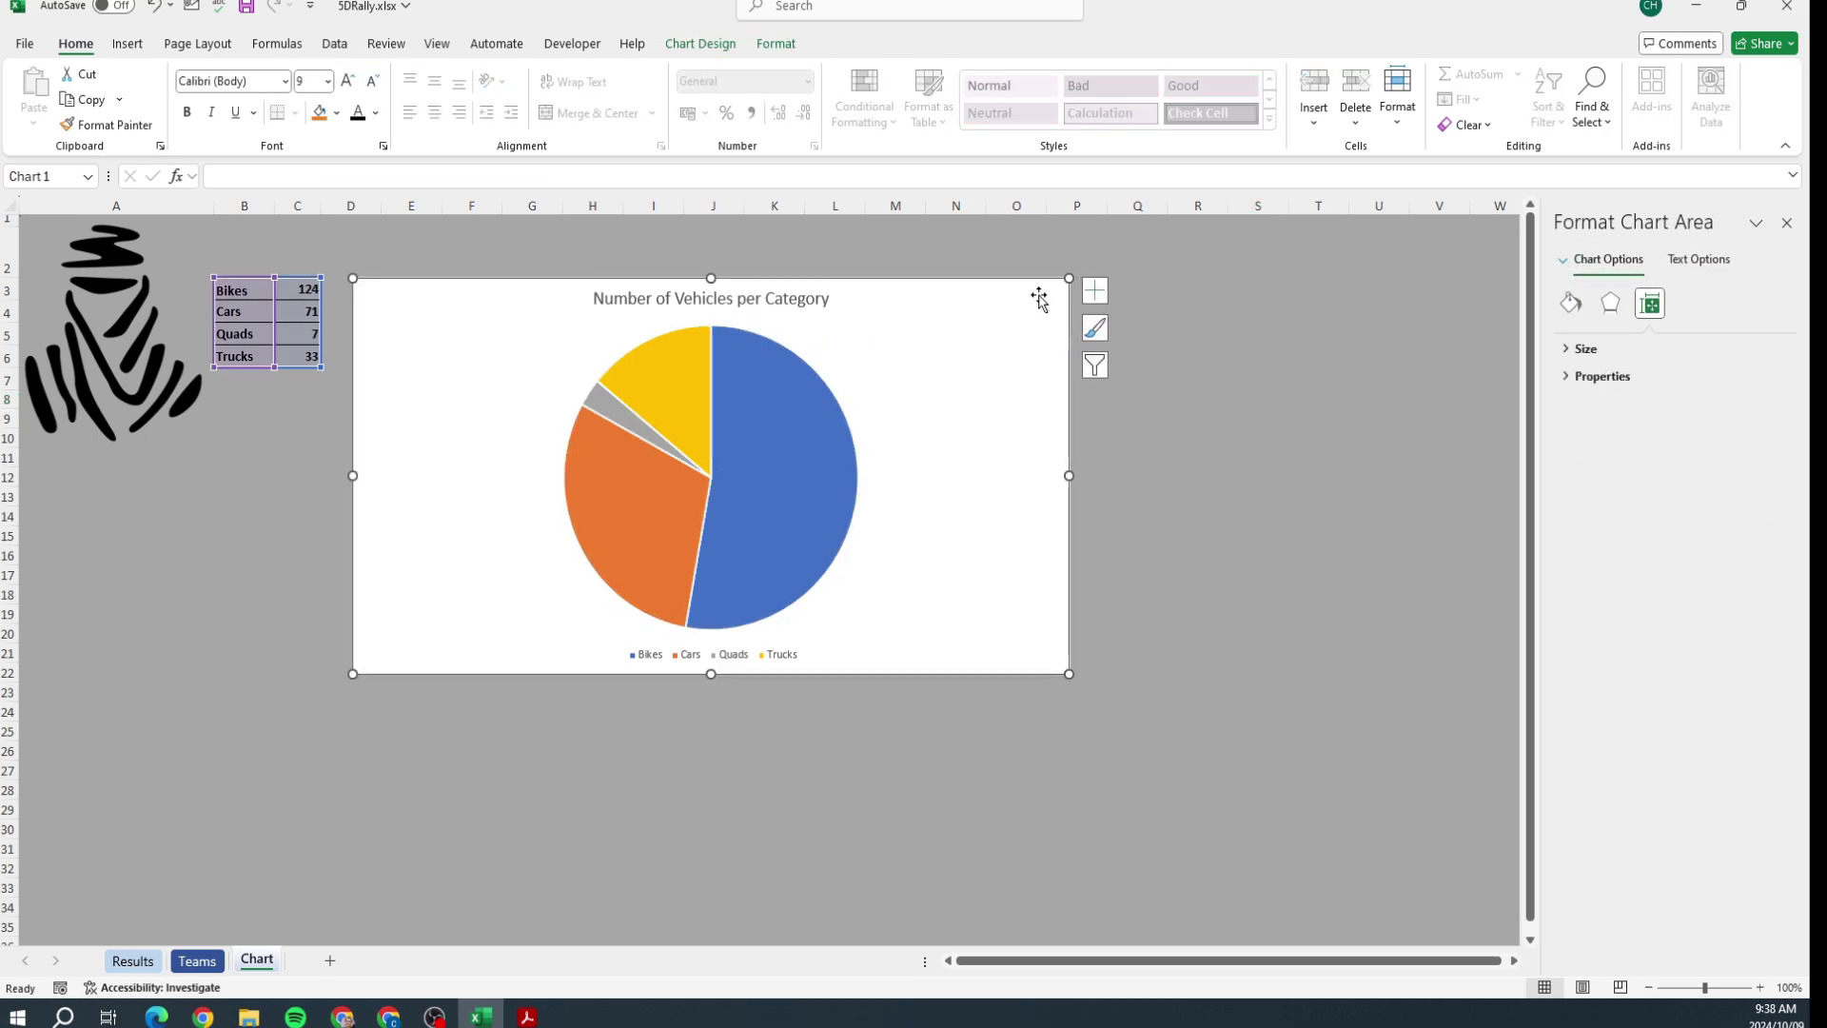
pyautogui.click(1111, 289)
pyautogui.click(1068, 301)
pyautogui.click(1095, 299)
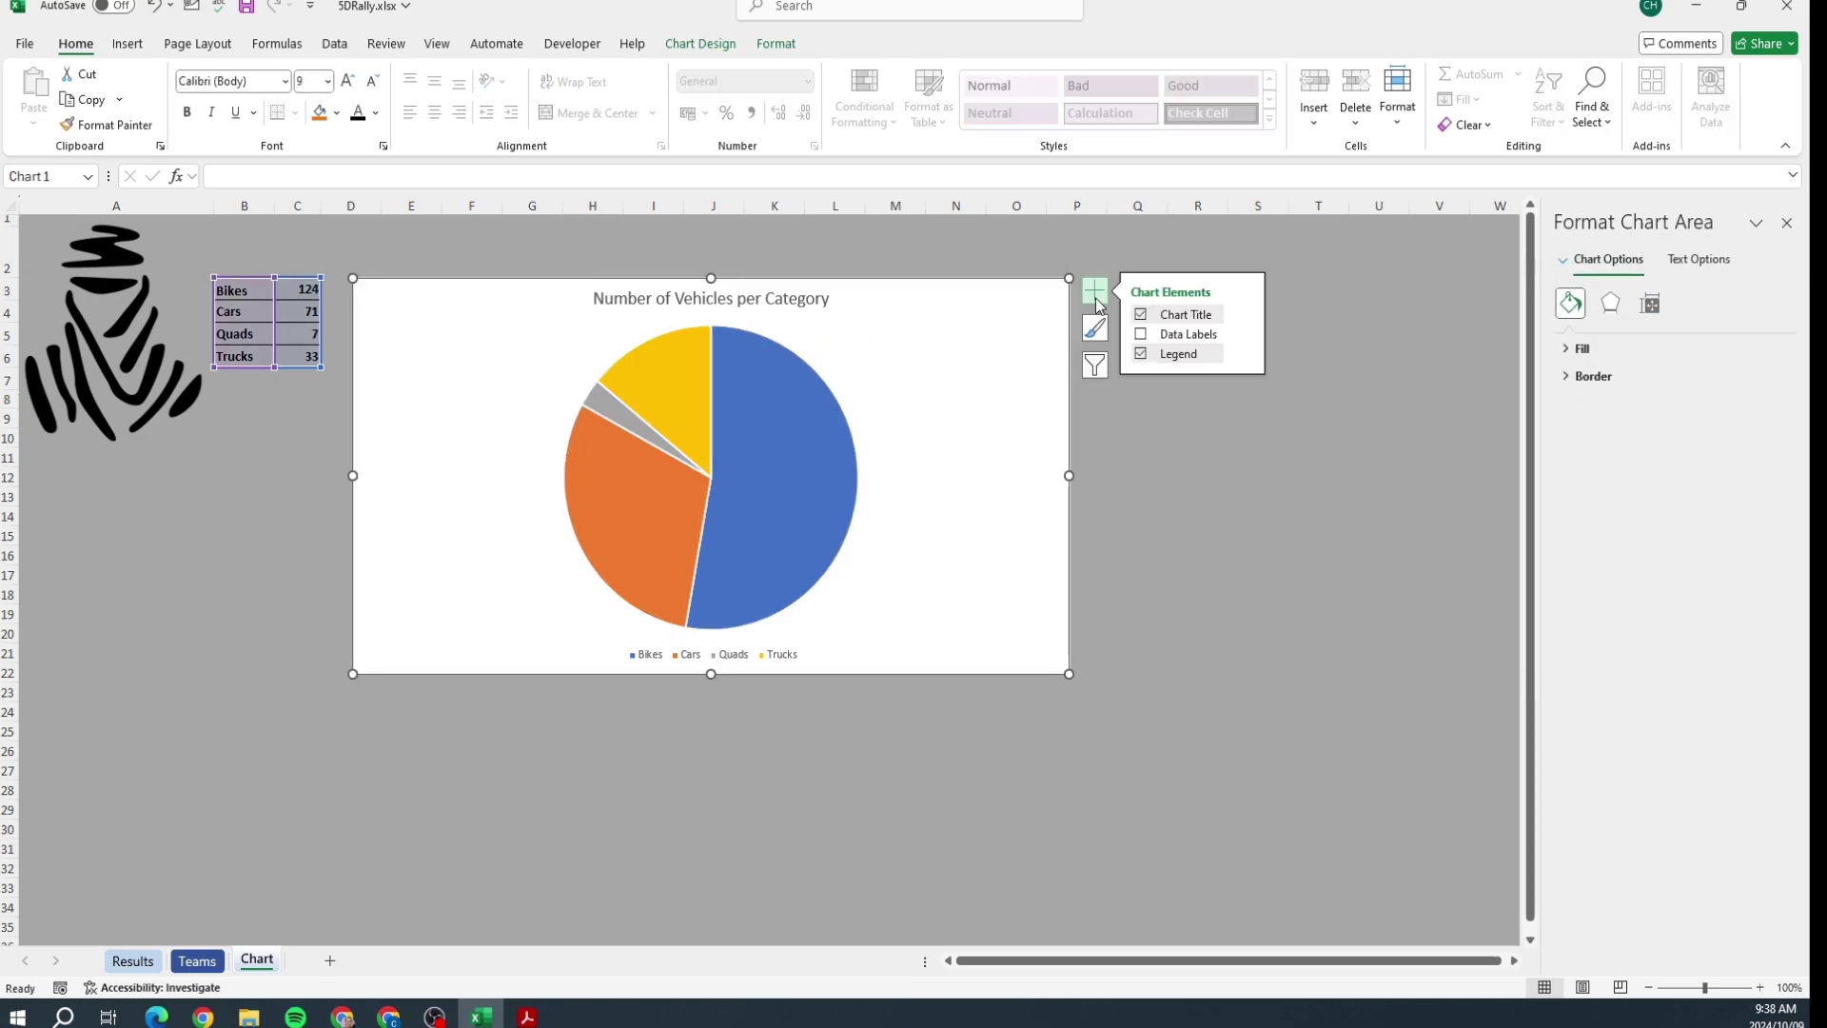
pyautogui.click(1095, 365)
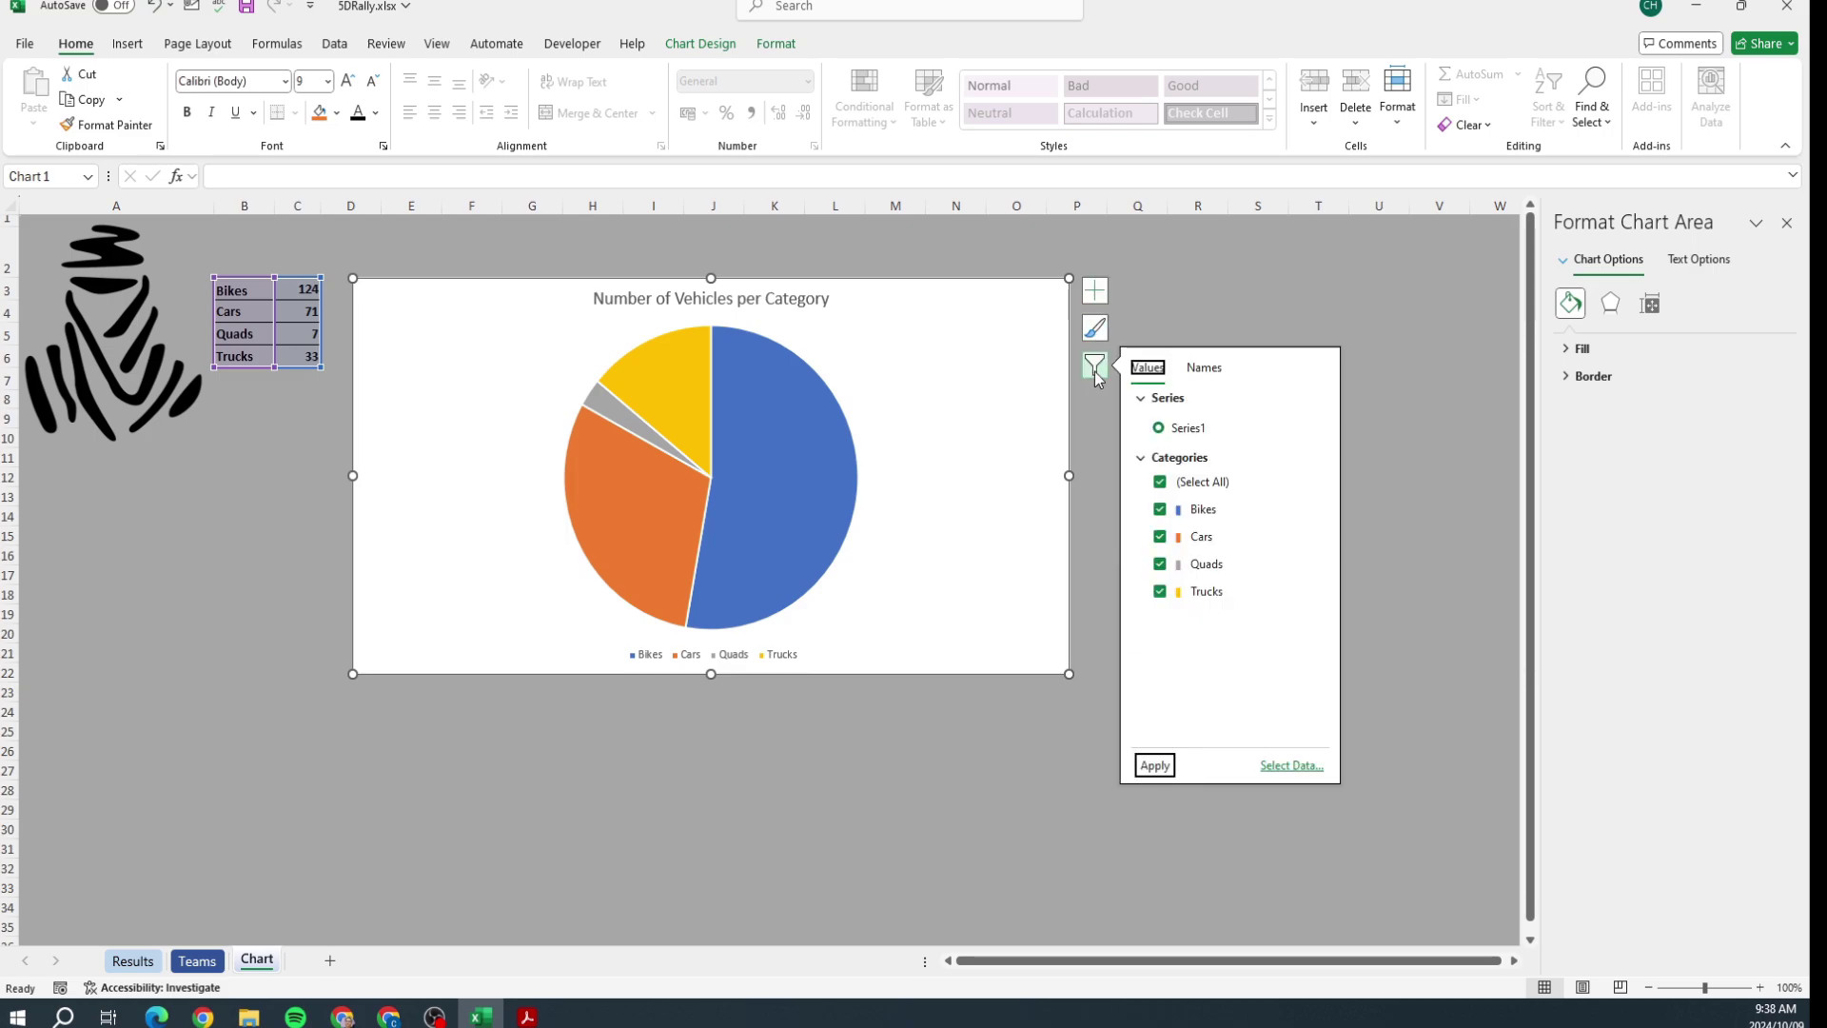
pyautogui.click(1160, 564)
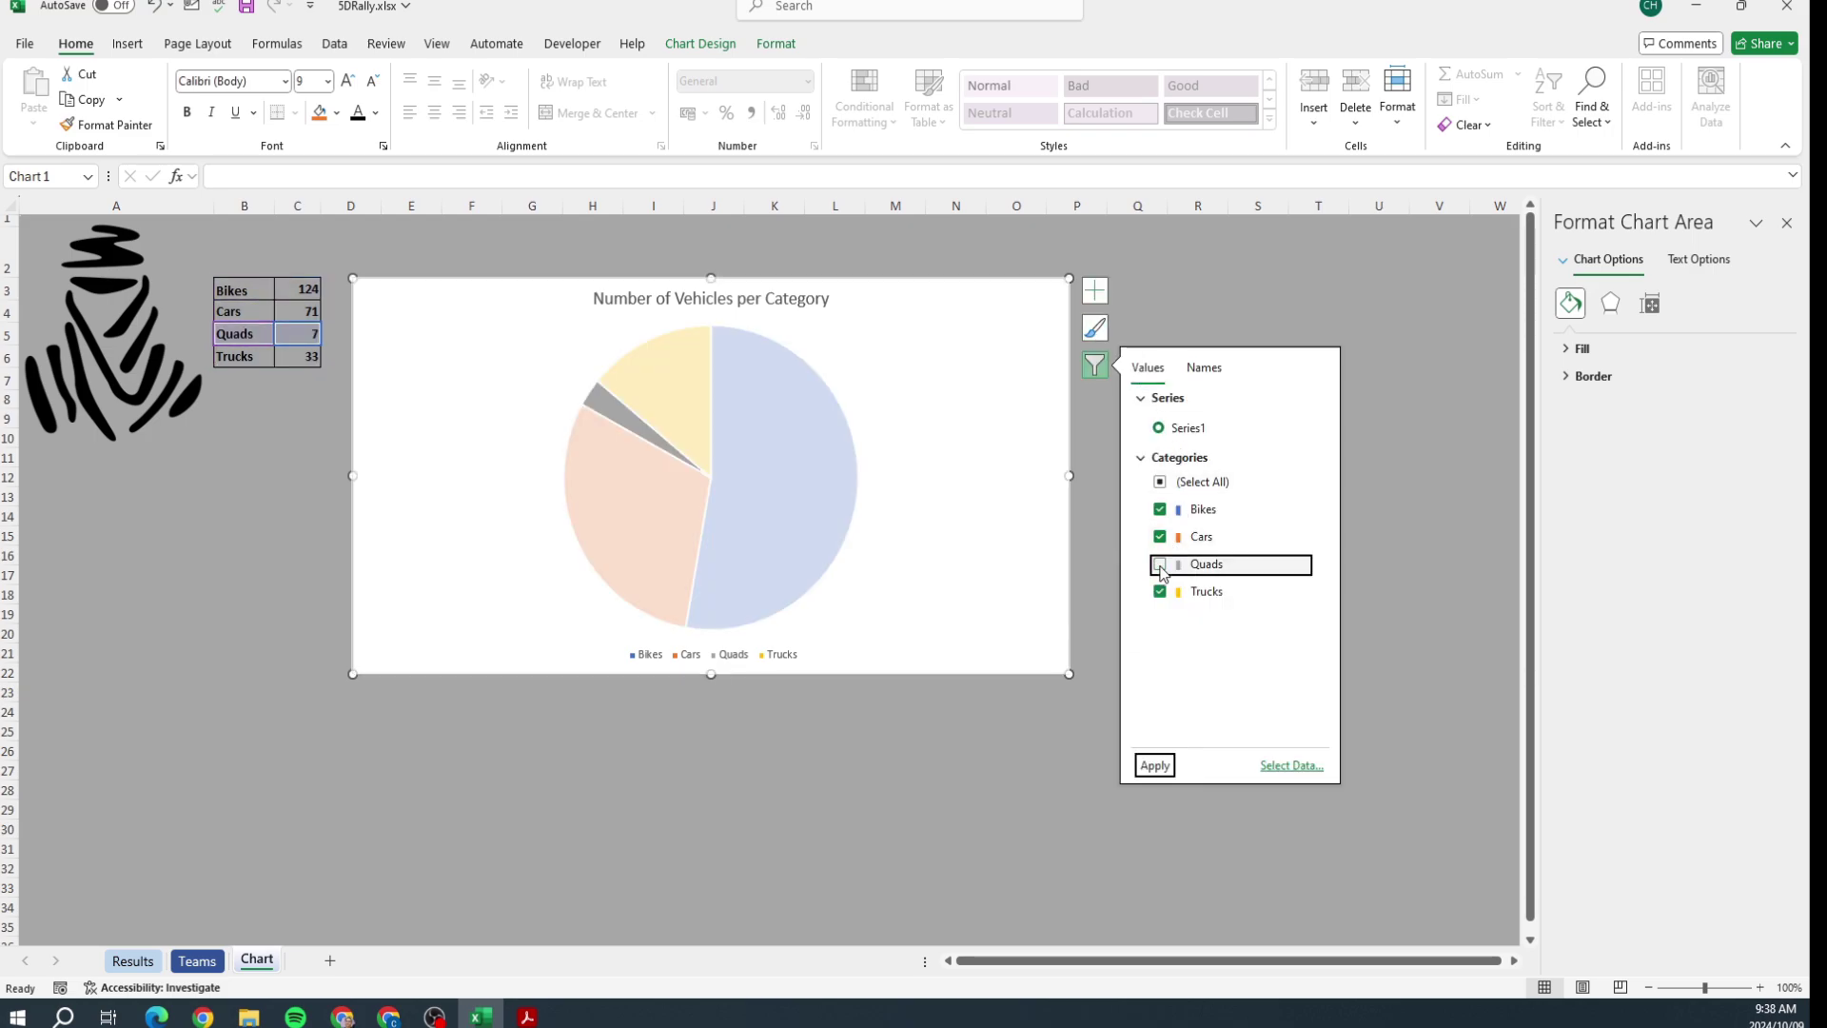
pyautogui.click(1152, 766)
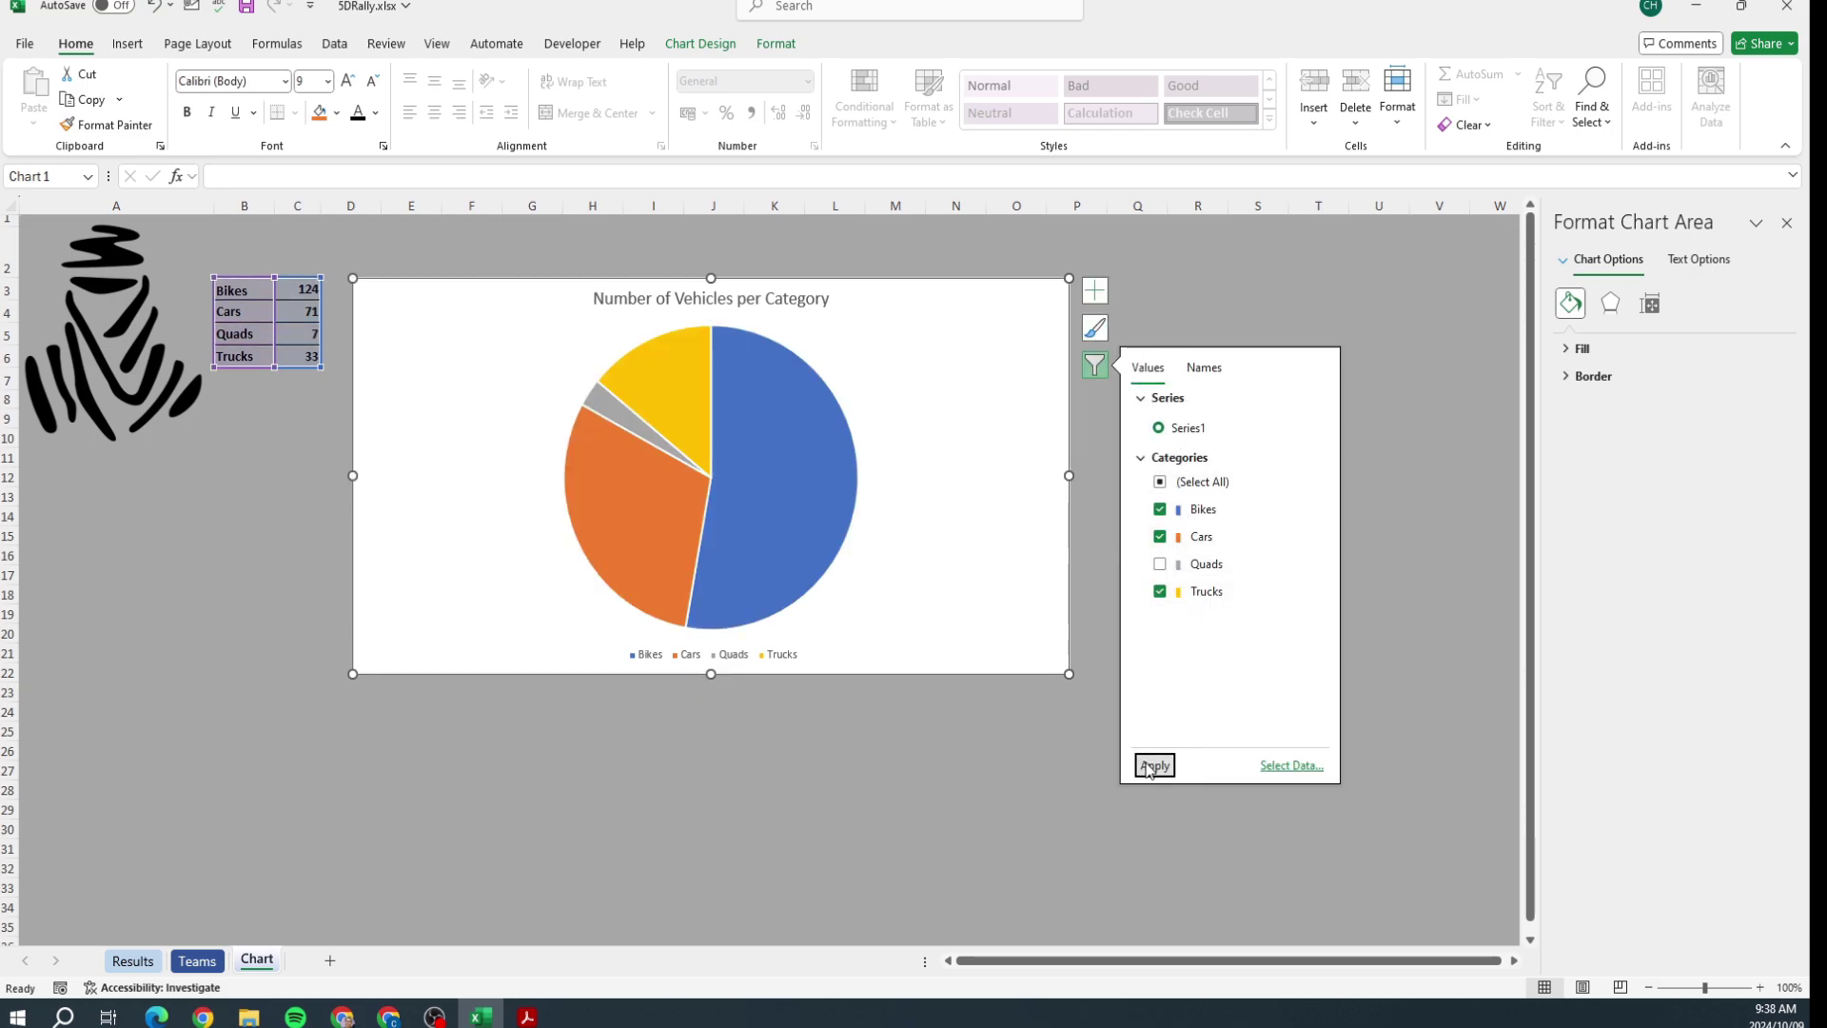
pyautogui.click(1062, 730)
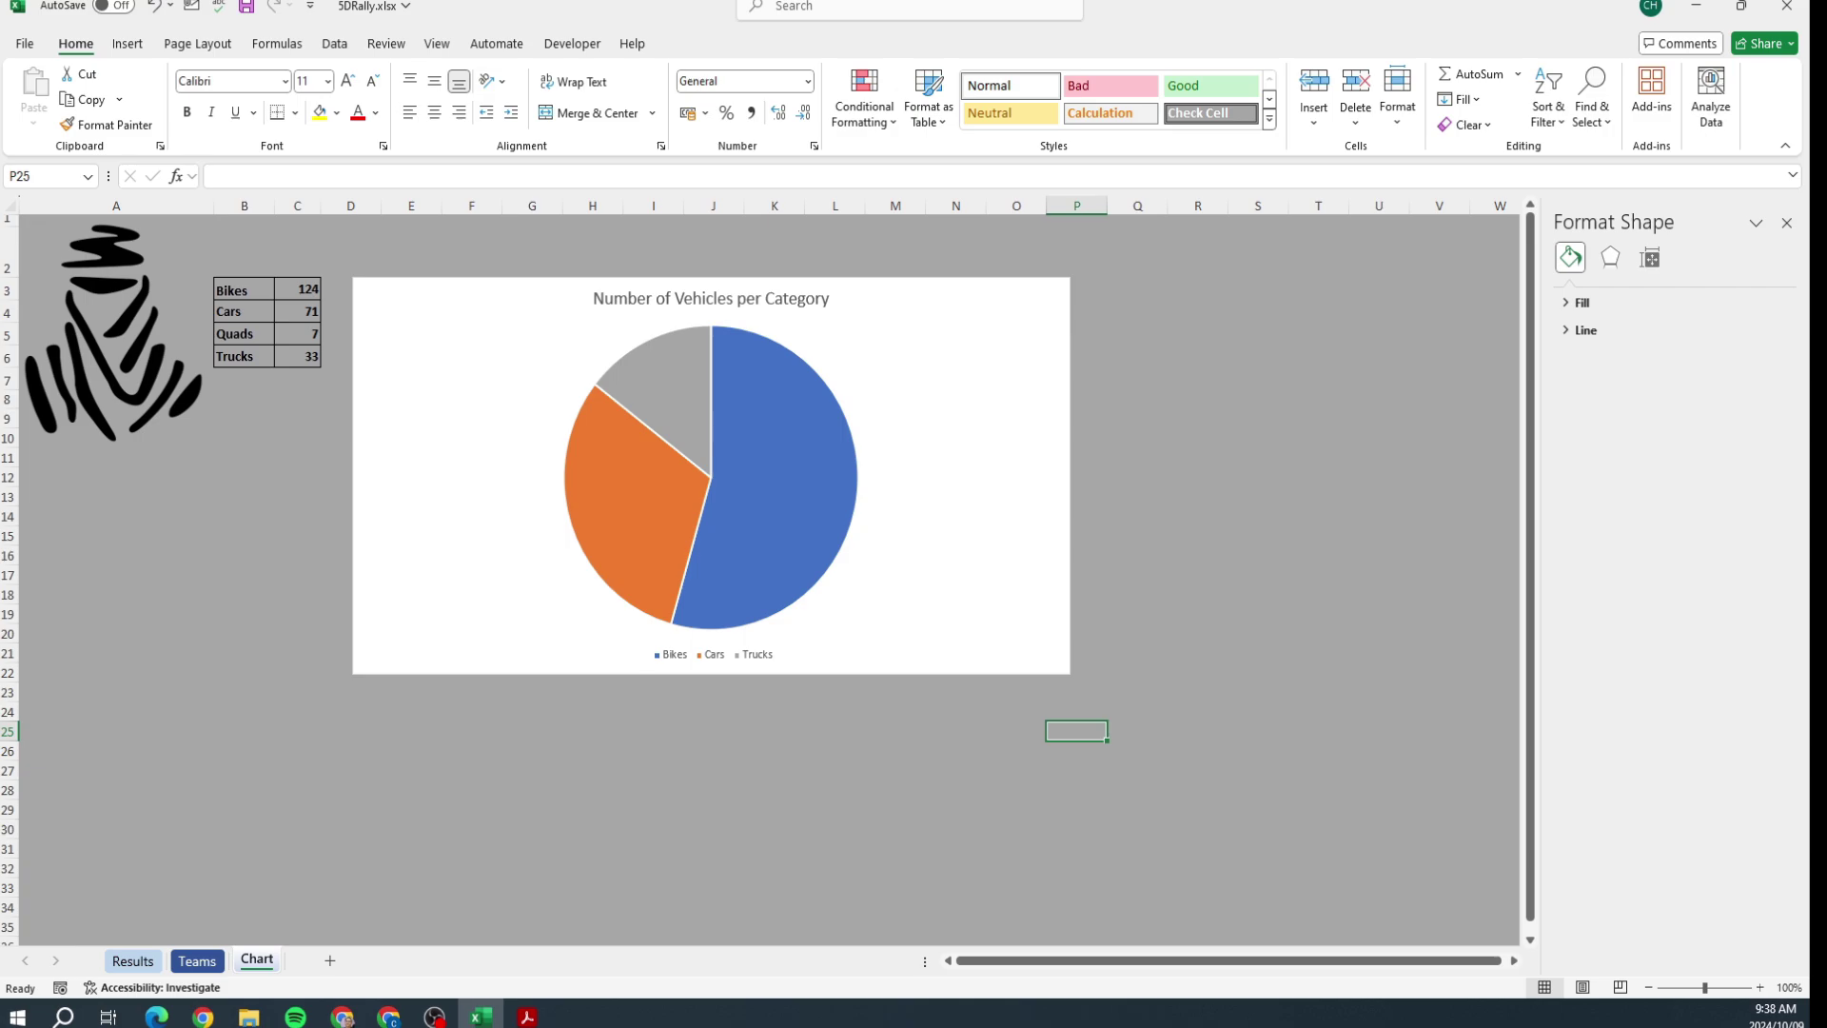
# Step: Add Outside End data labels to the pie chart slices
pyautogui.click(1025, 311)
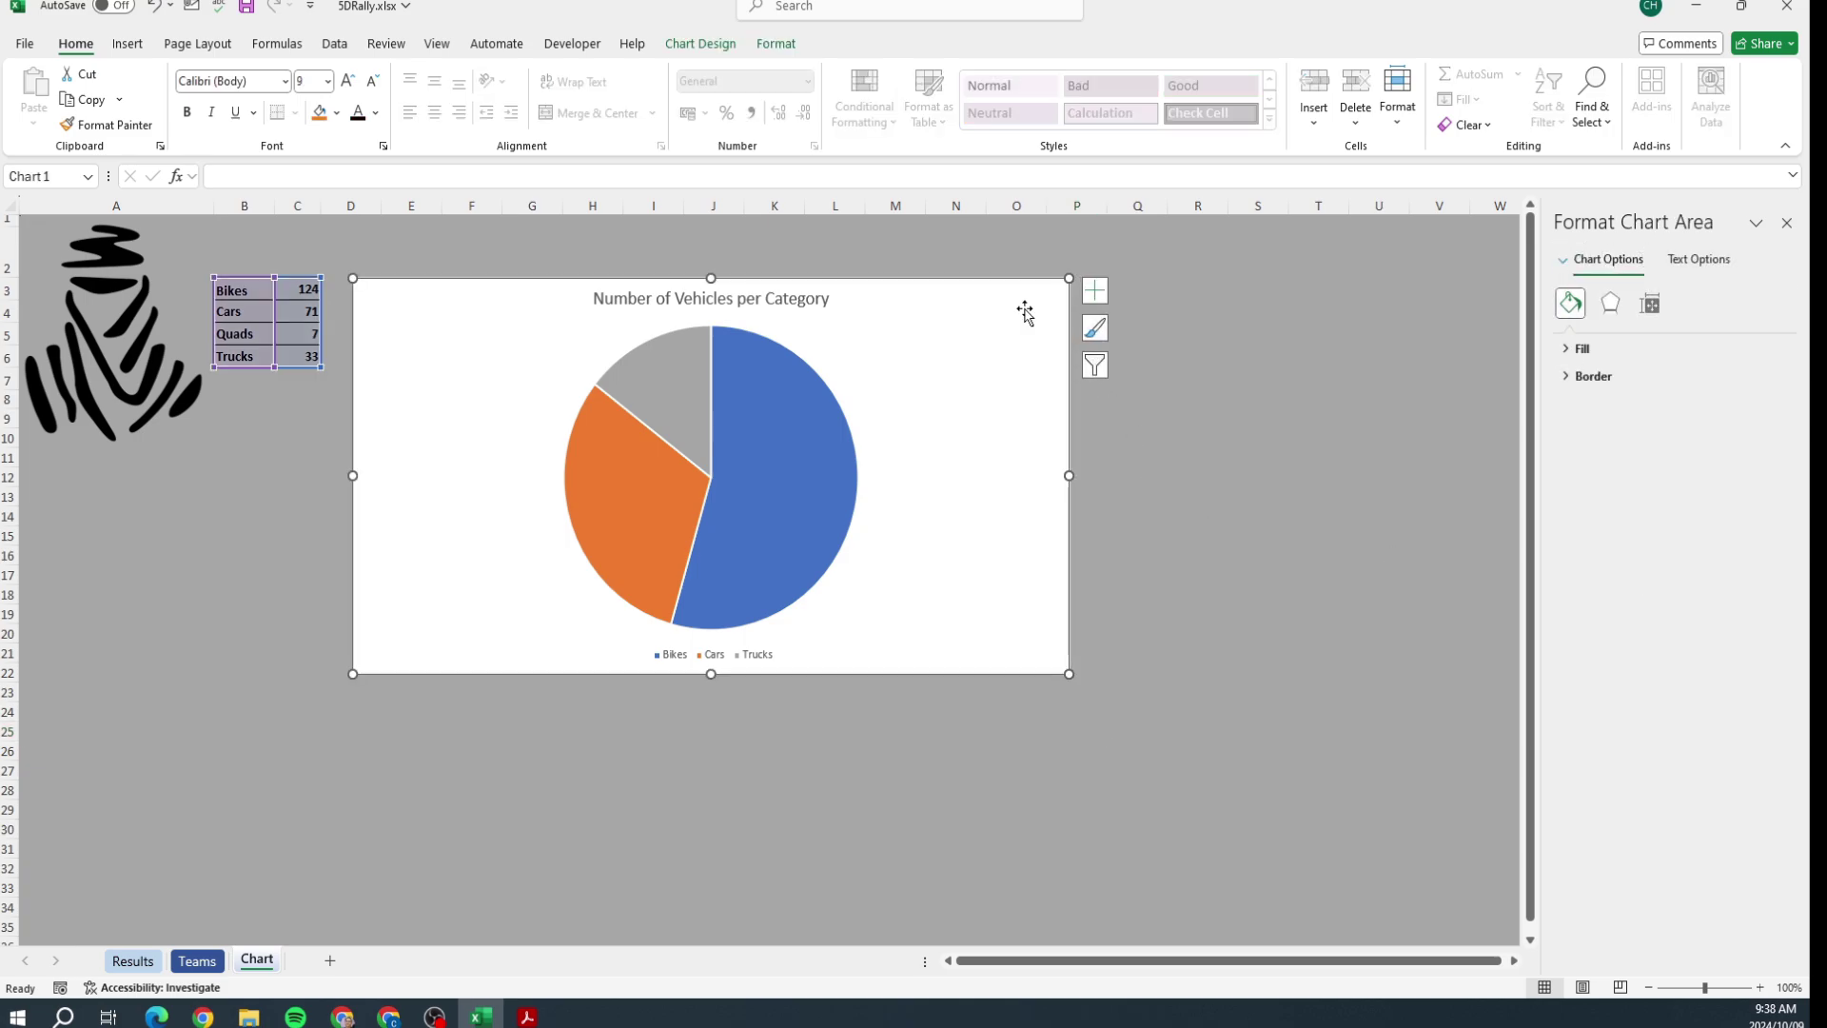
pyautogui.click(1094, 291)
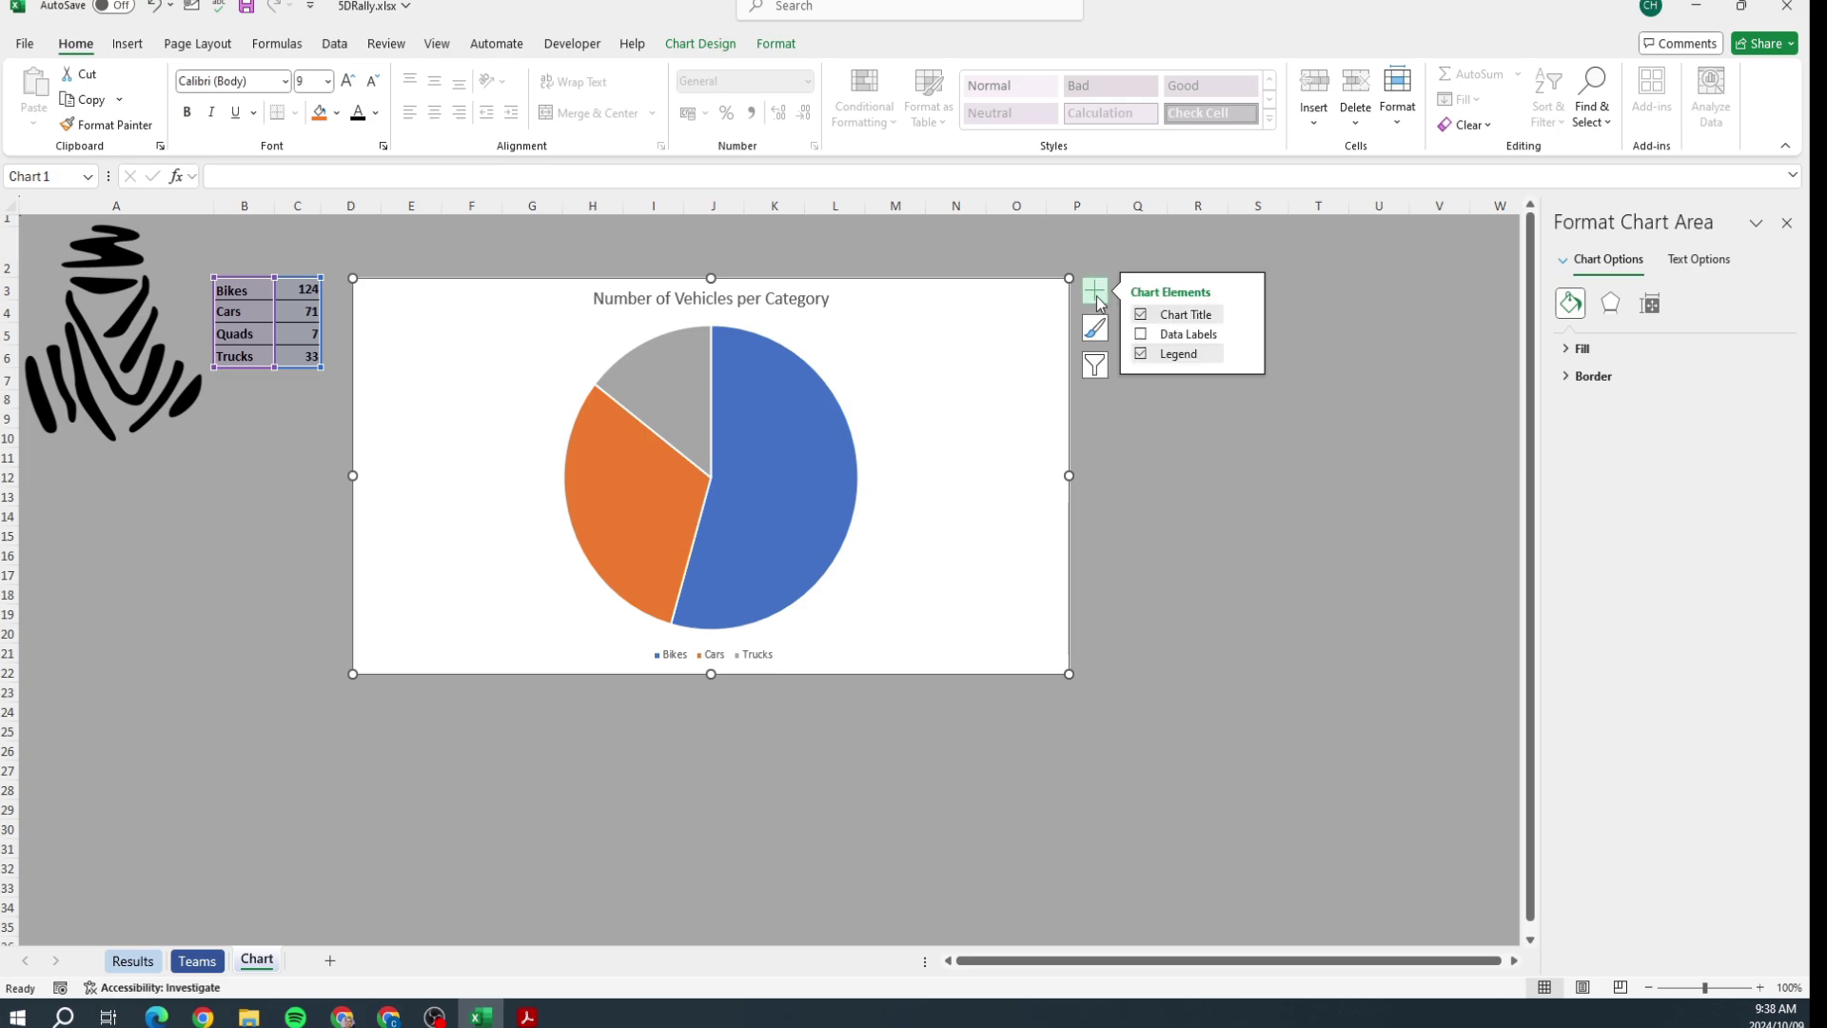
pyautogui.click(1243, 335)
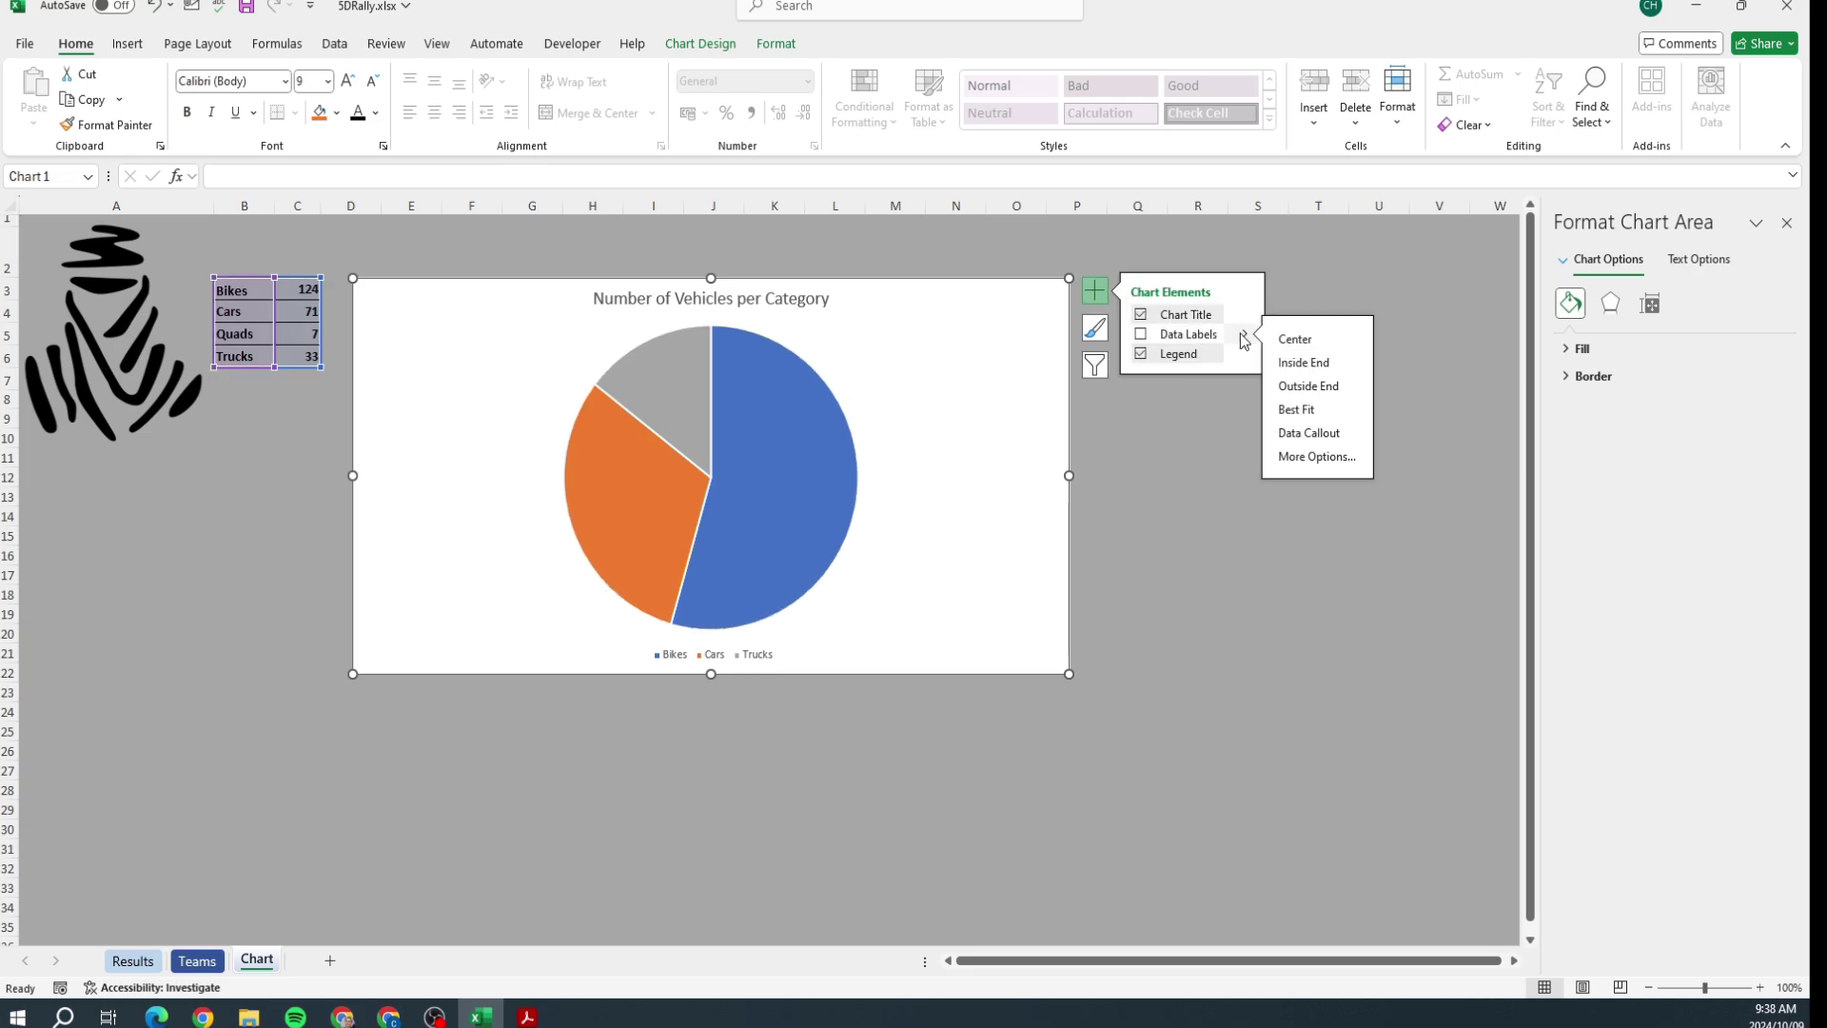
pyautogui.click(1321, 392)
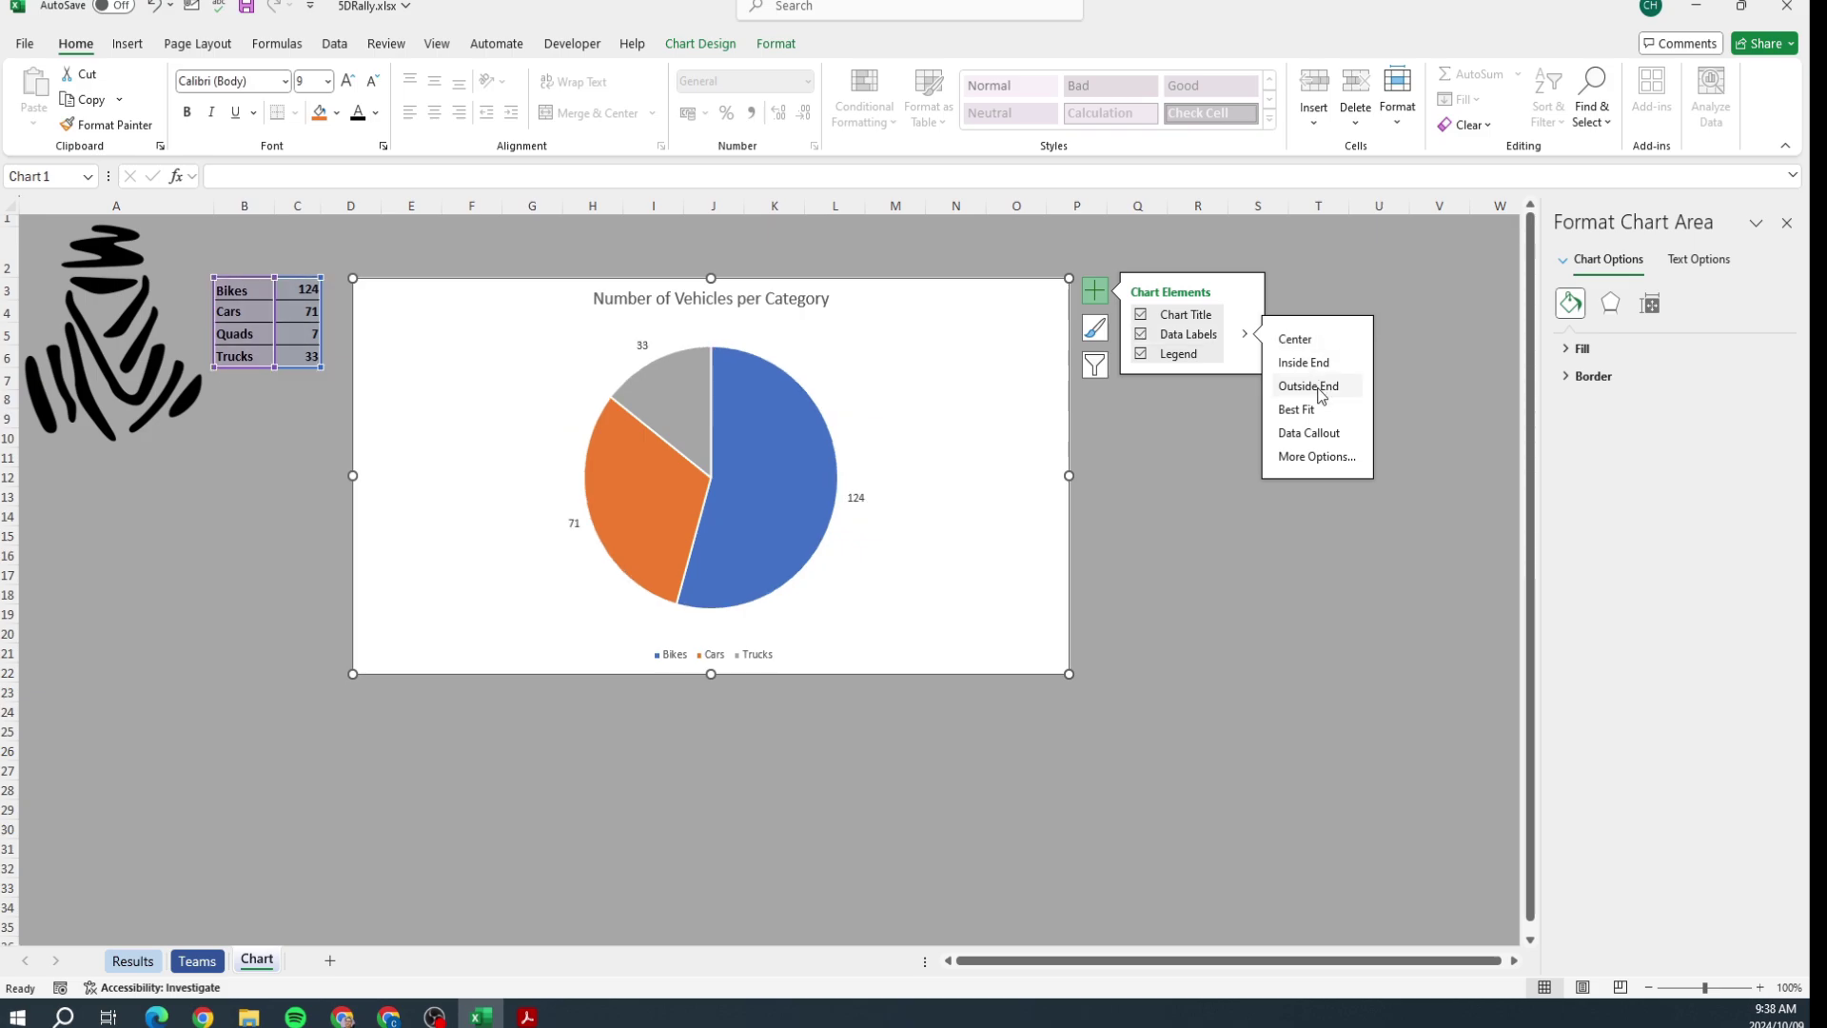
# Step: Try a black chart area fill, then undo it to keep the white background
pyautogui.click(1565, 350)
pyautogui.click(1756, 521)
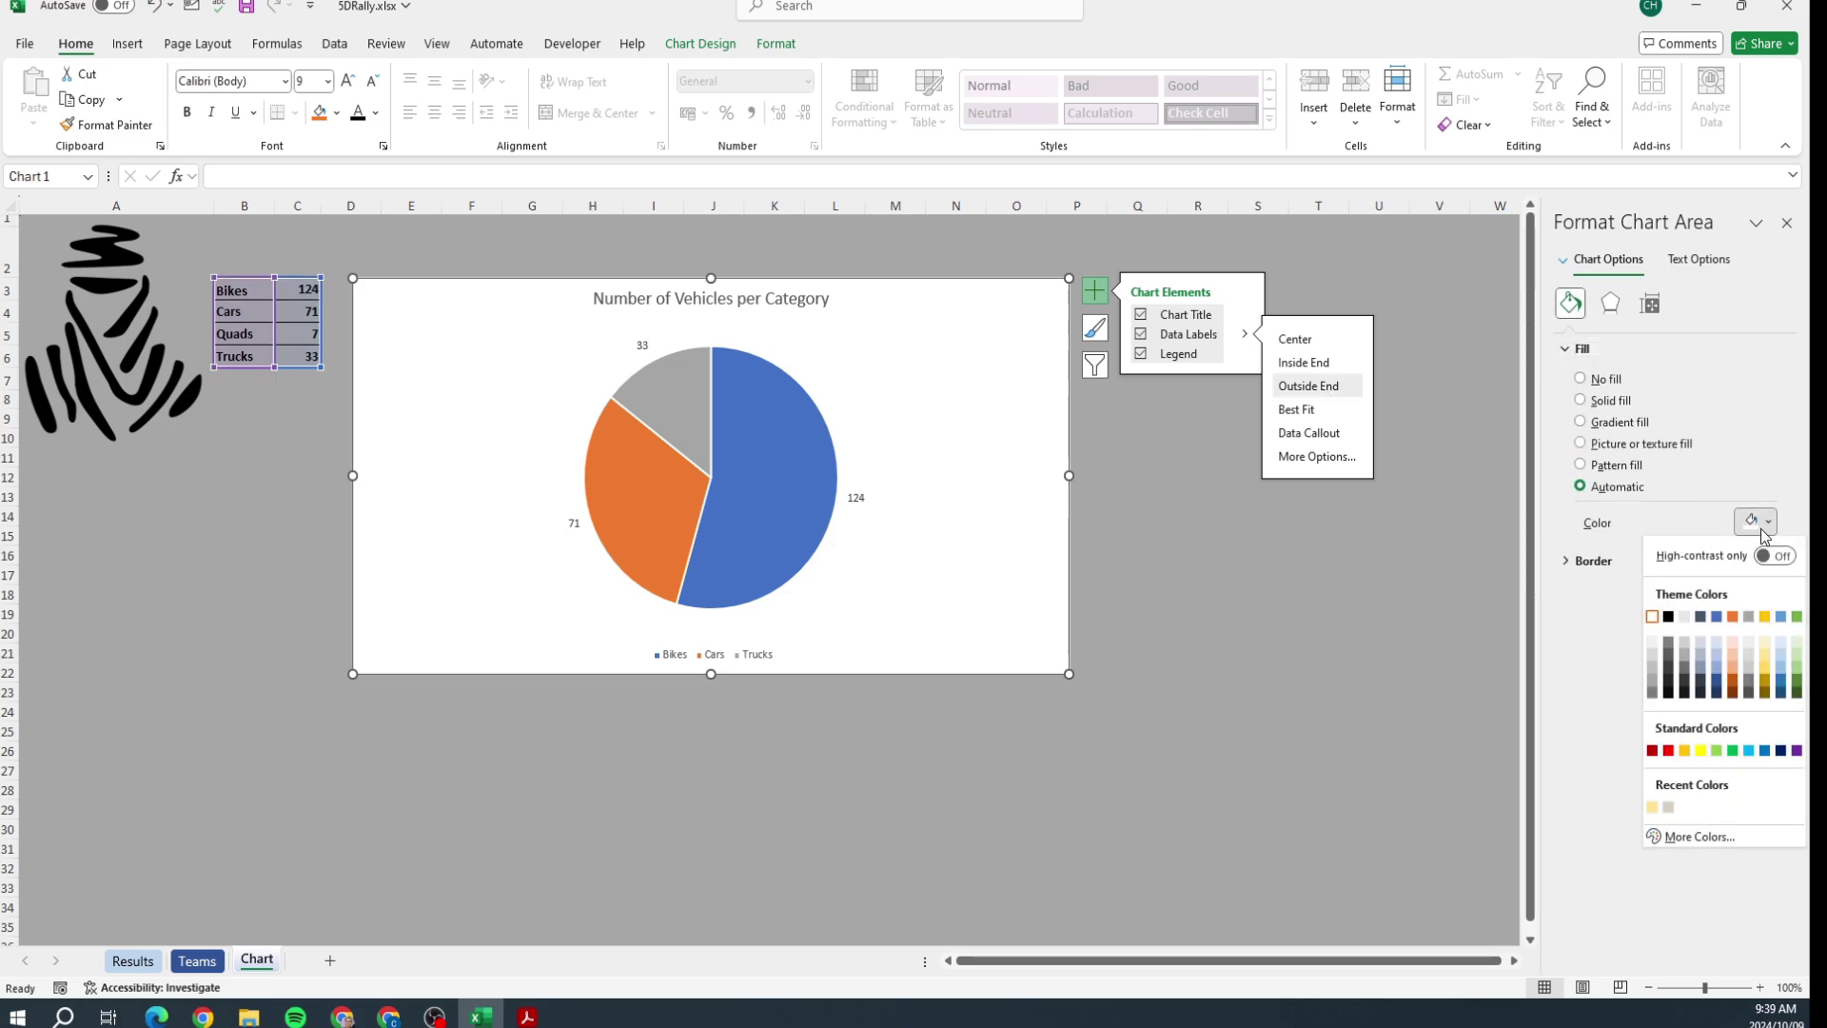
pyautogui.click(1669, 617)
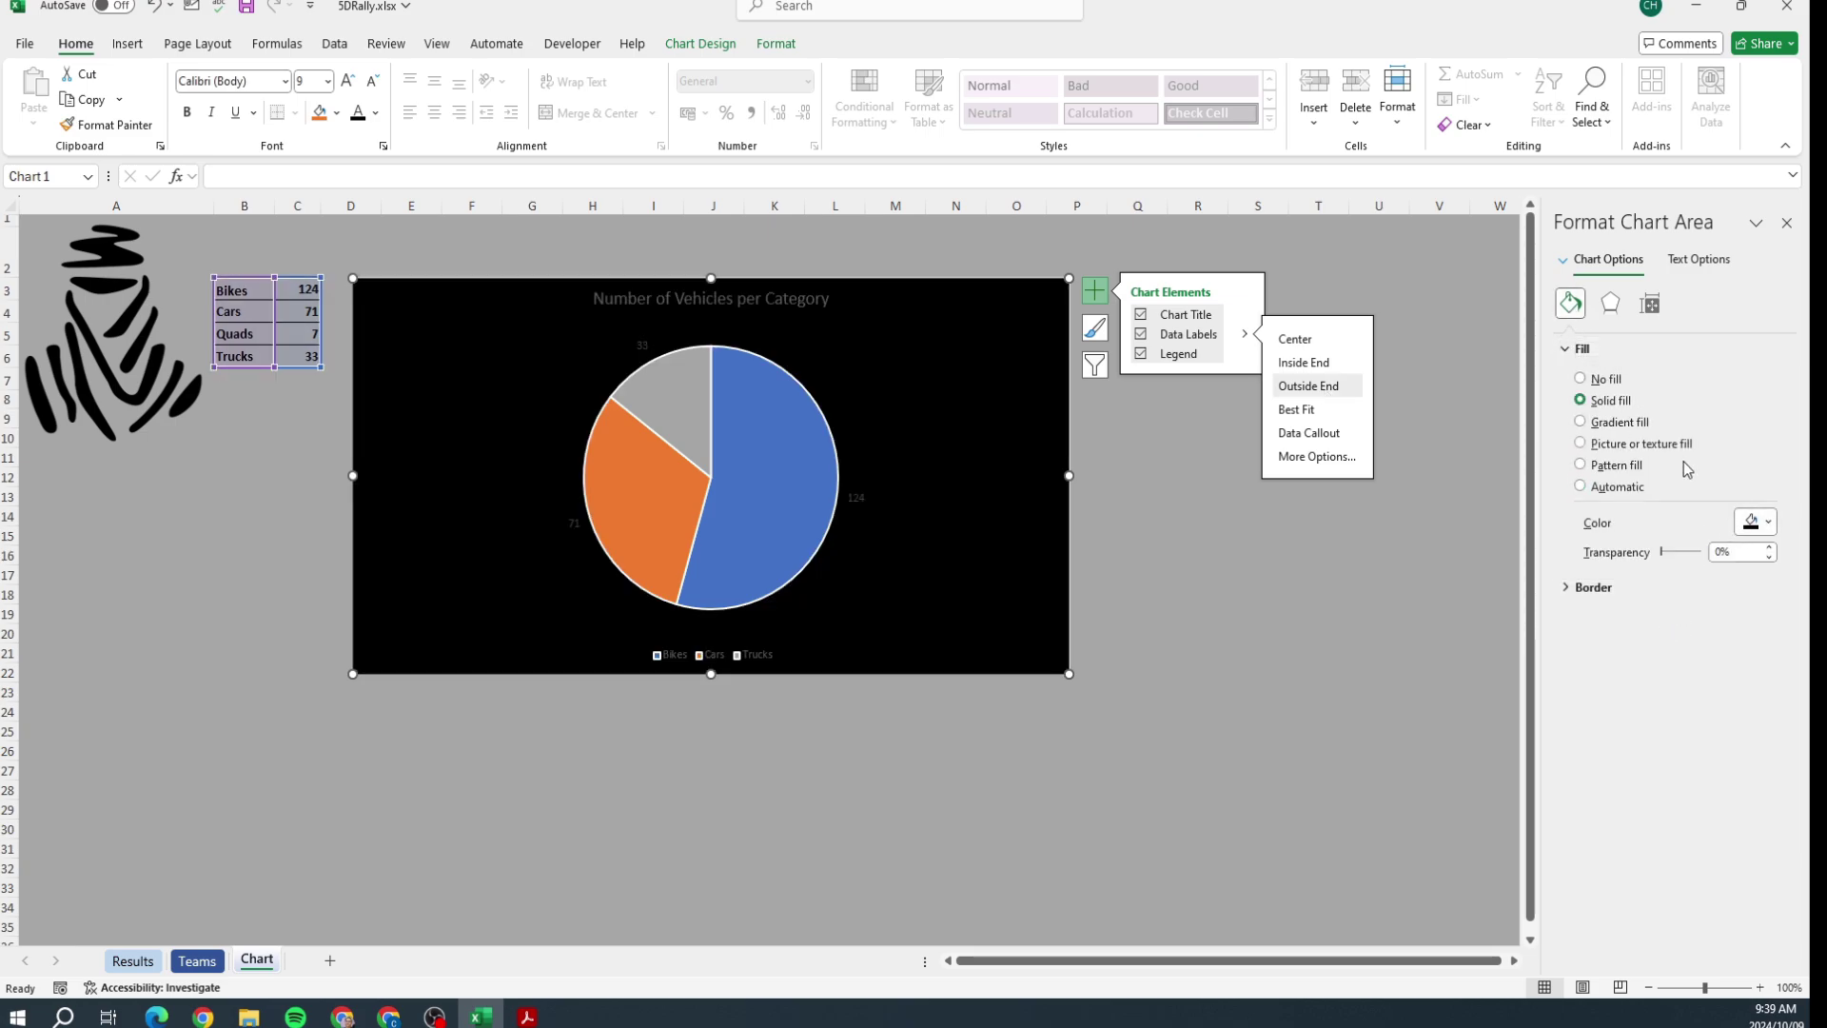
pyautogui.click(1578, 350)
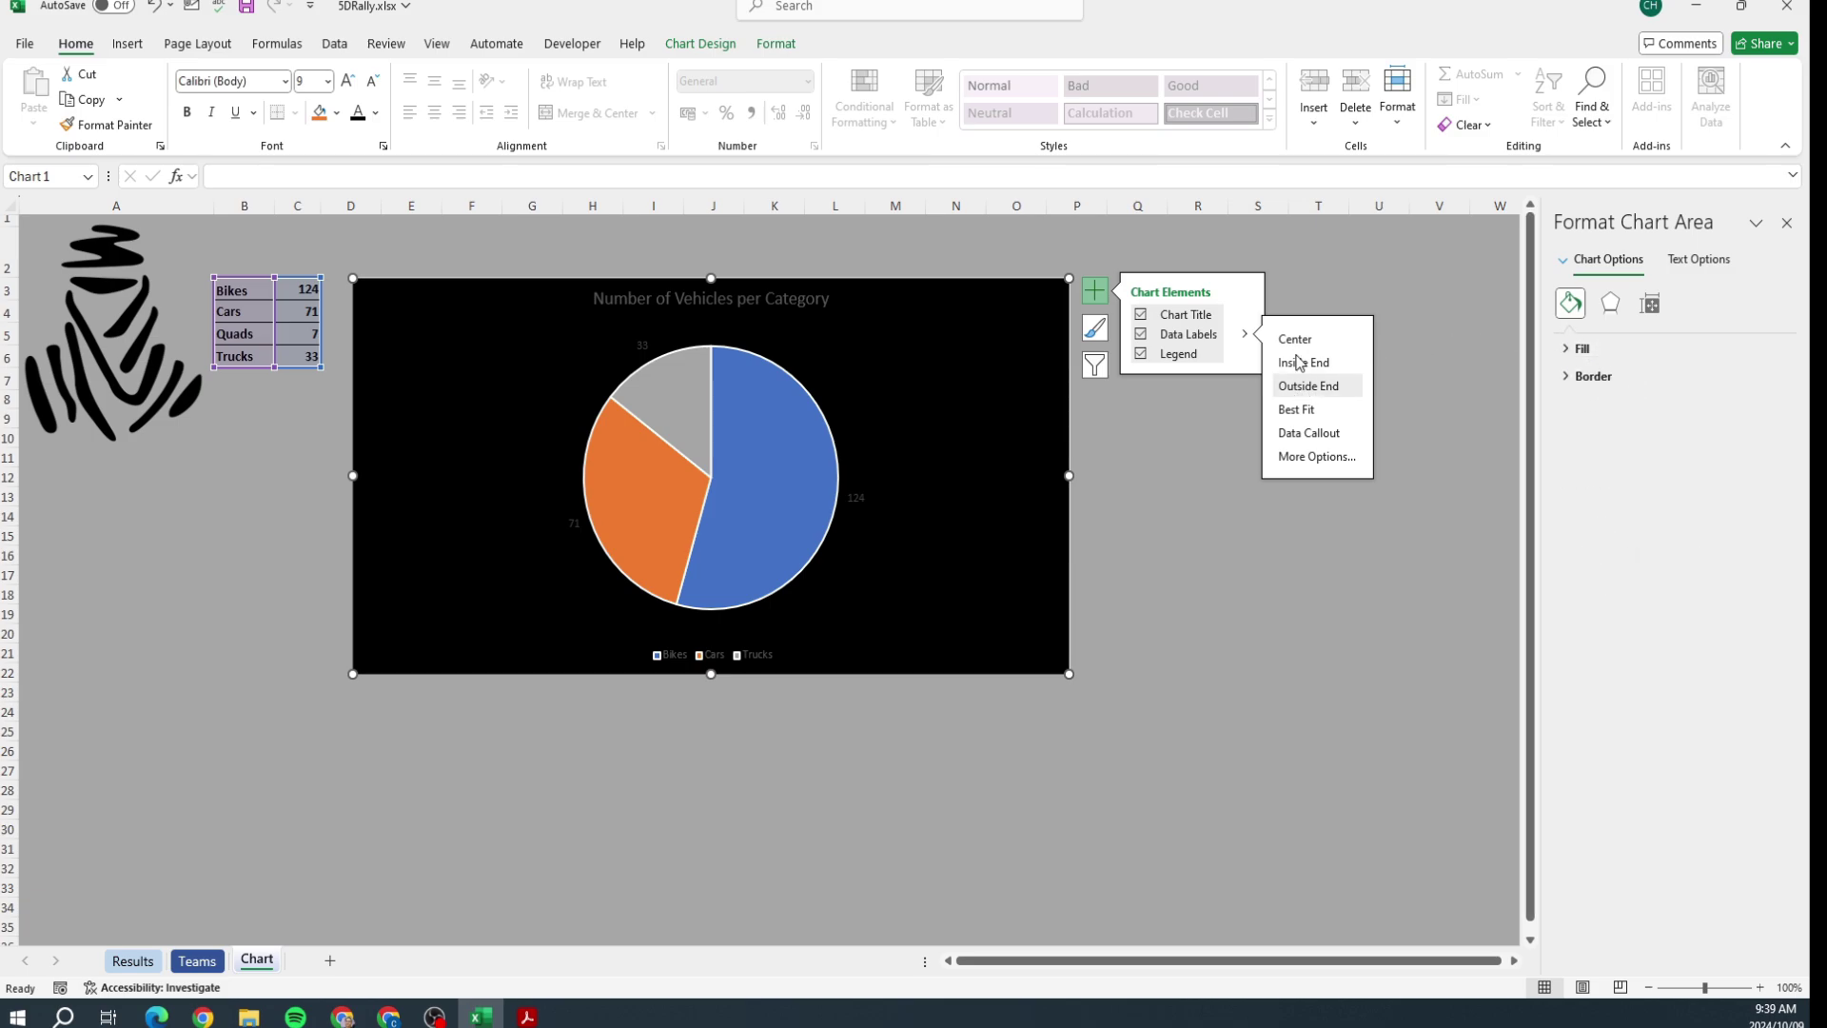
pyautogui.click(1381, 266)
pyautogui.hotkey('ctrl', 'z')
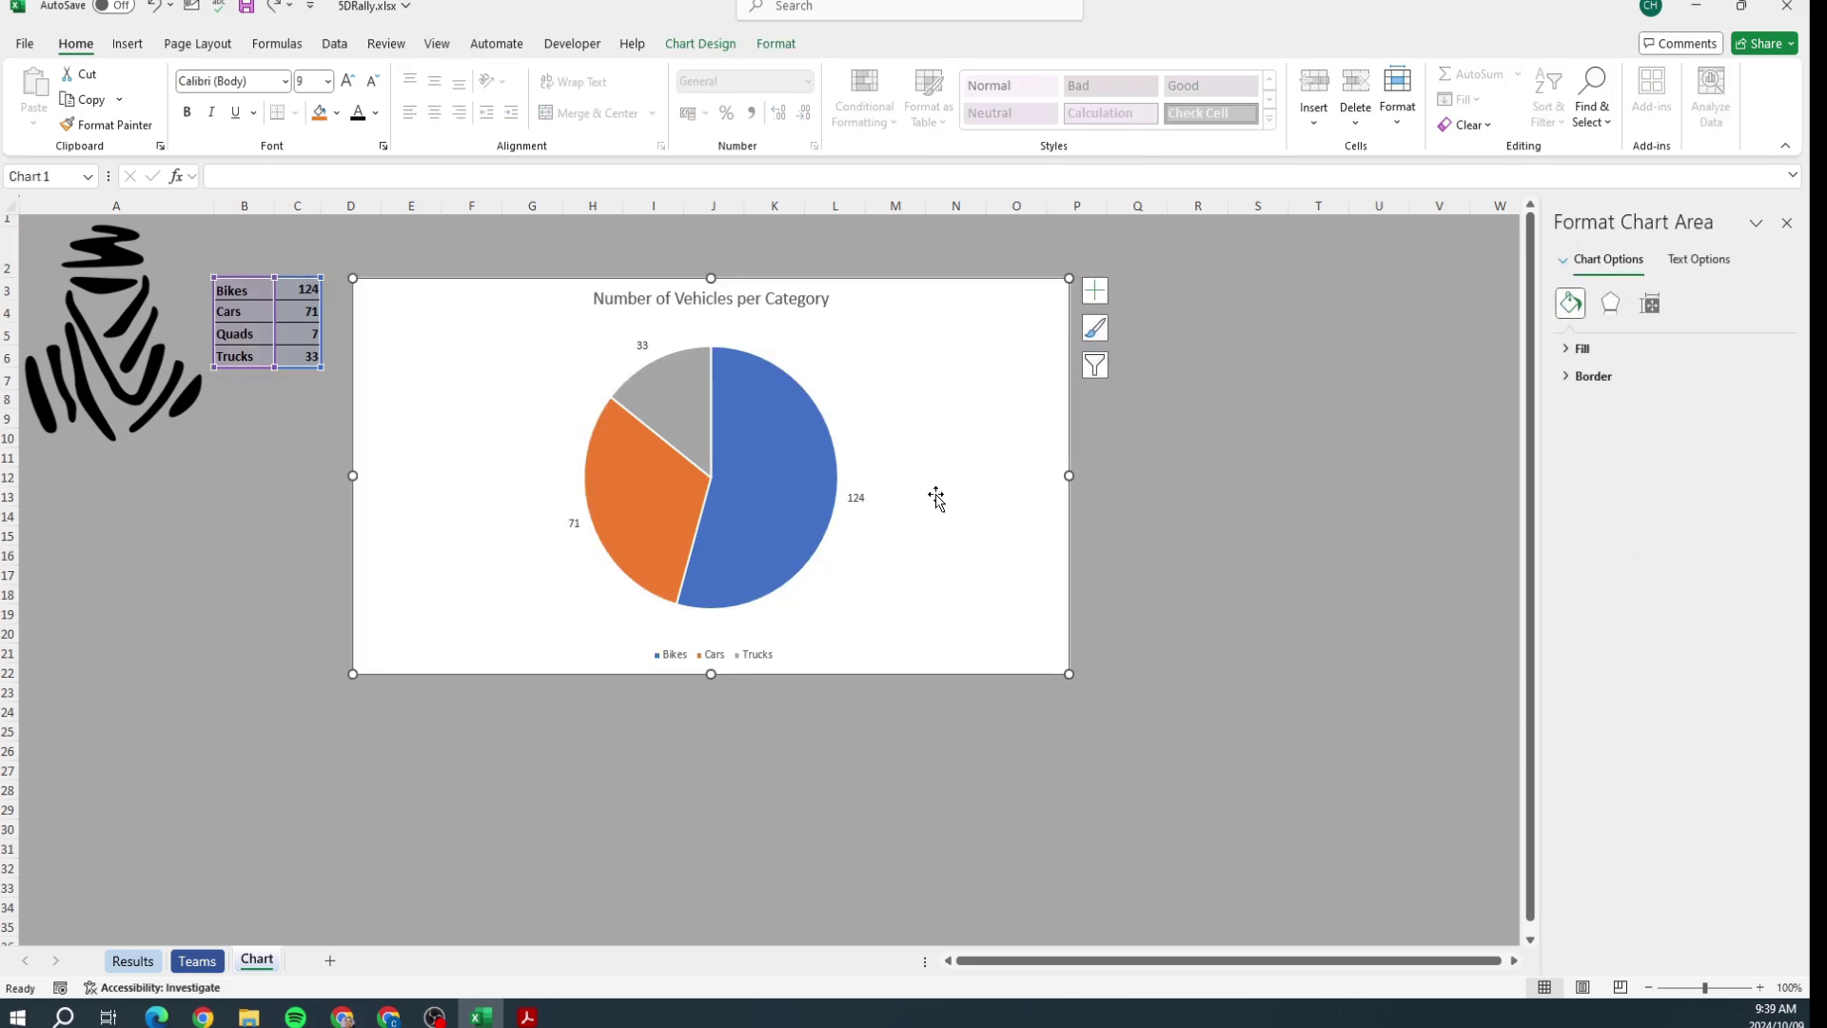
# Step: Format the 124, 71 and 33 data labels with a solid black fill and white text
pyautogui.click(855, 496)
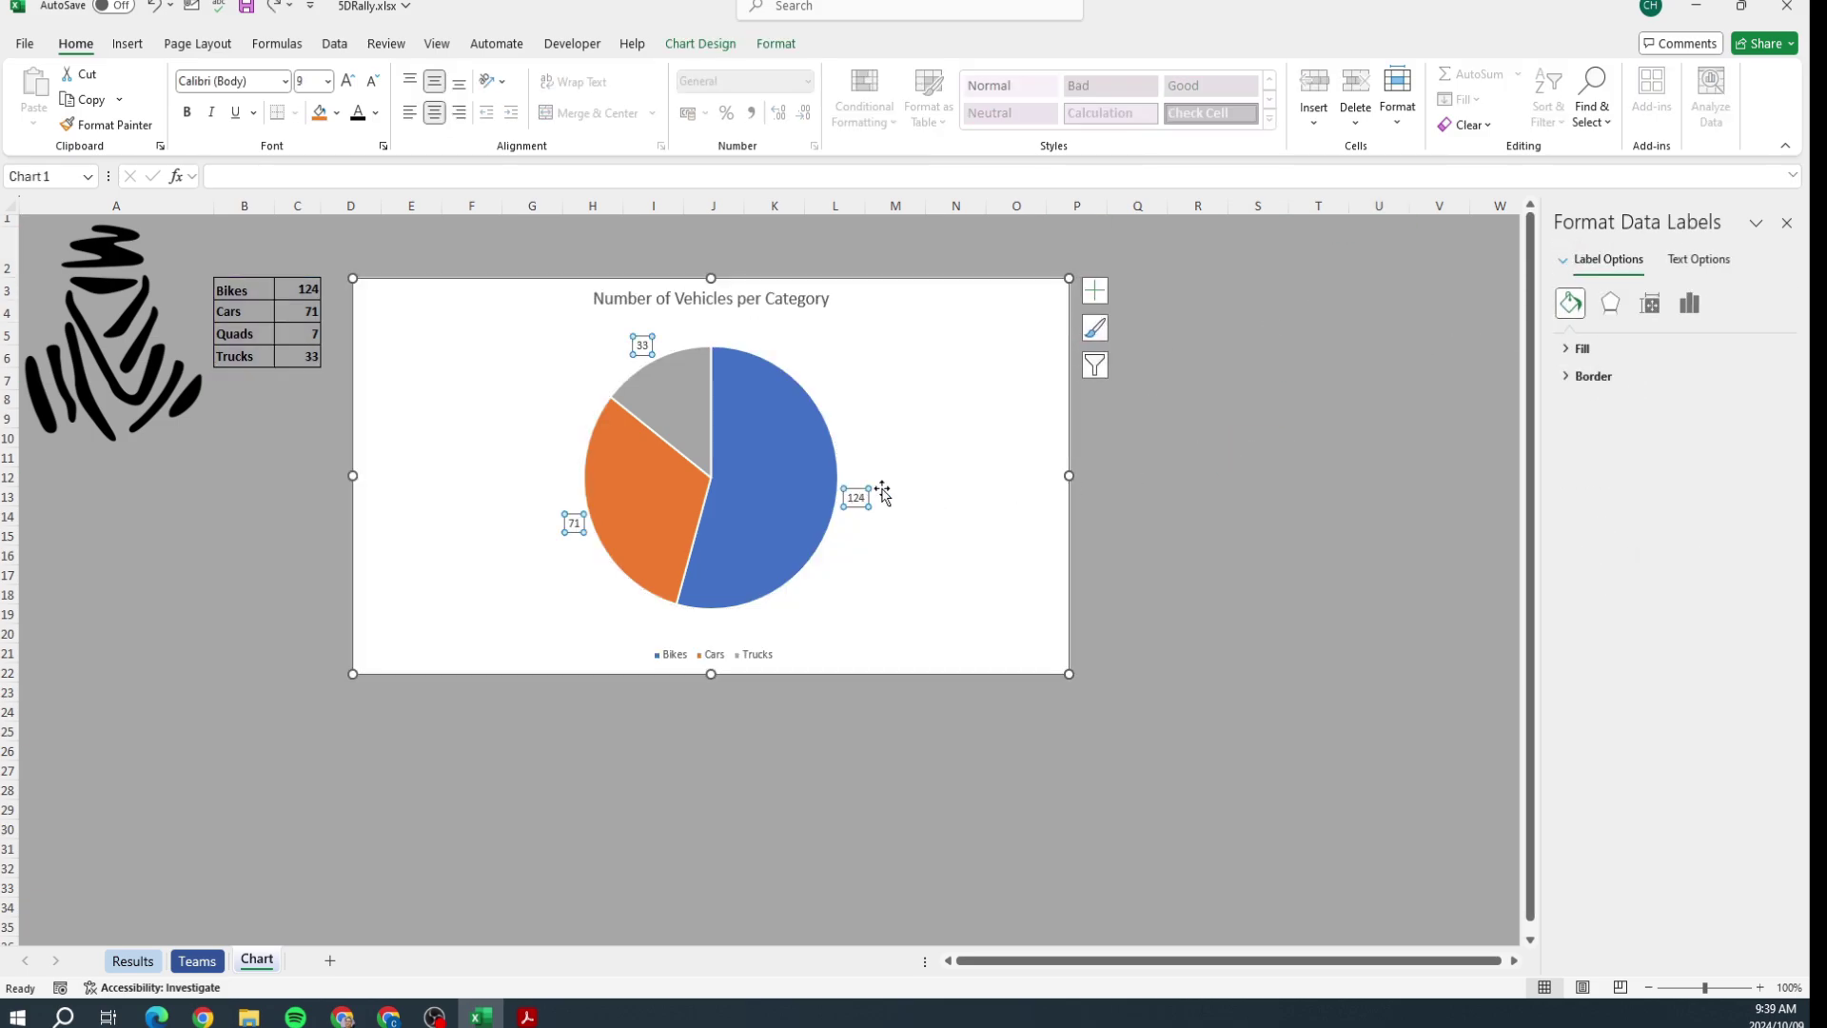
pyautogui.click(1582, 348)
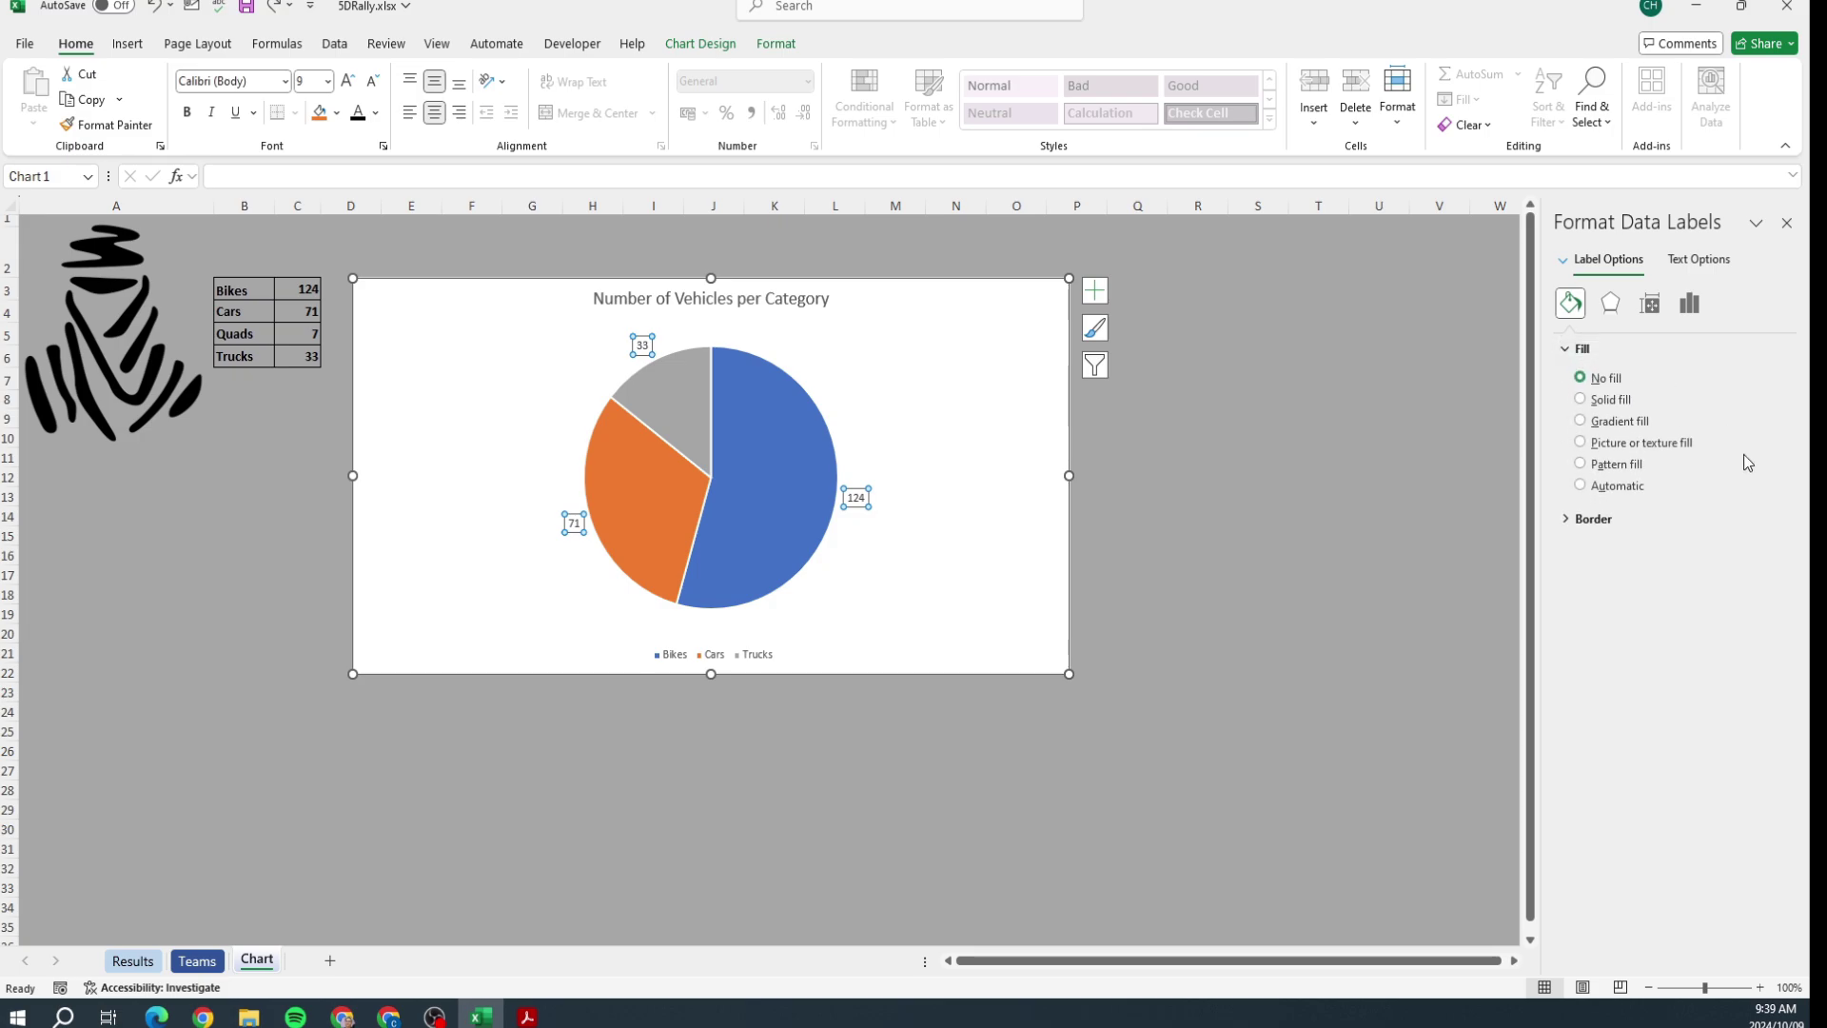
pyautogui.click(1596, 400)
pyautogui.click(1755, 523)
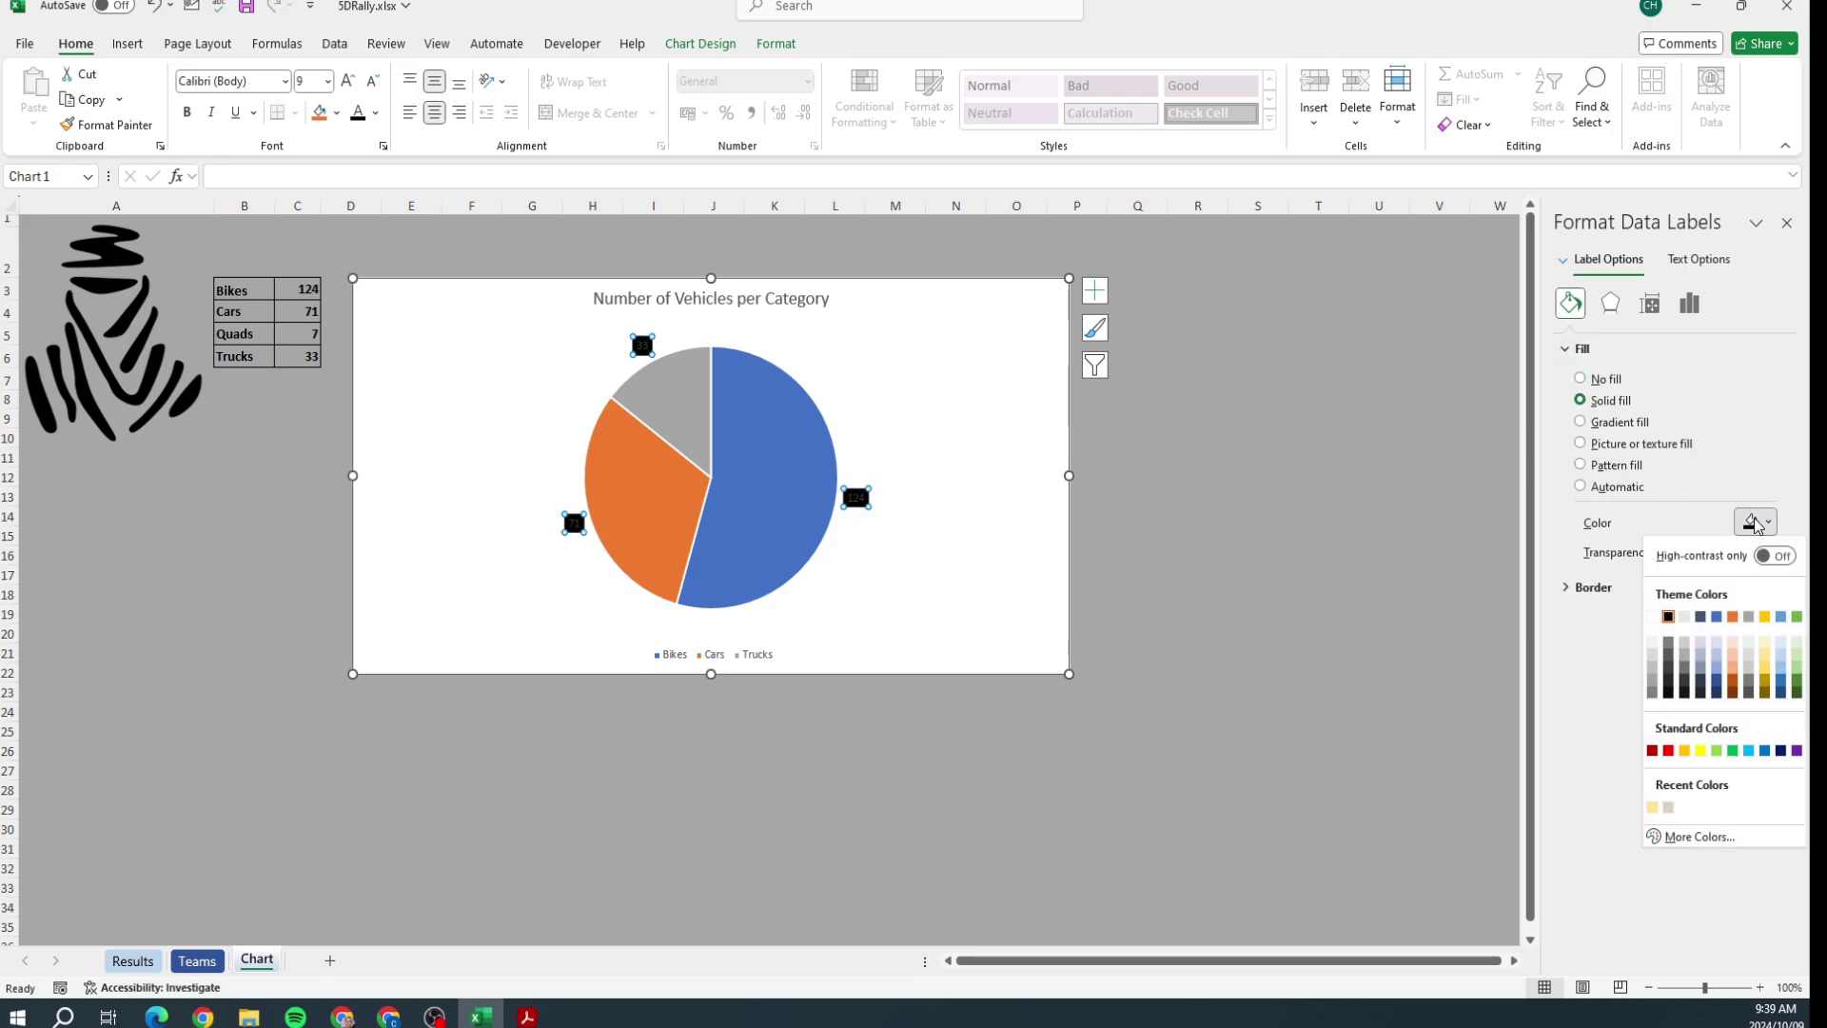
pyautogui.click(1755, 525)
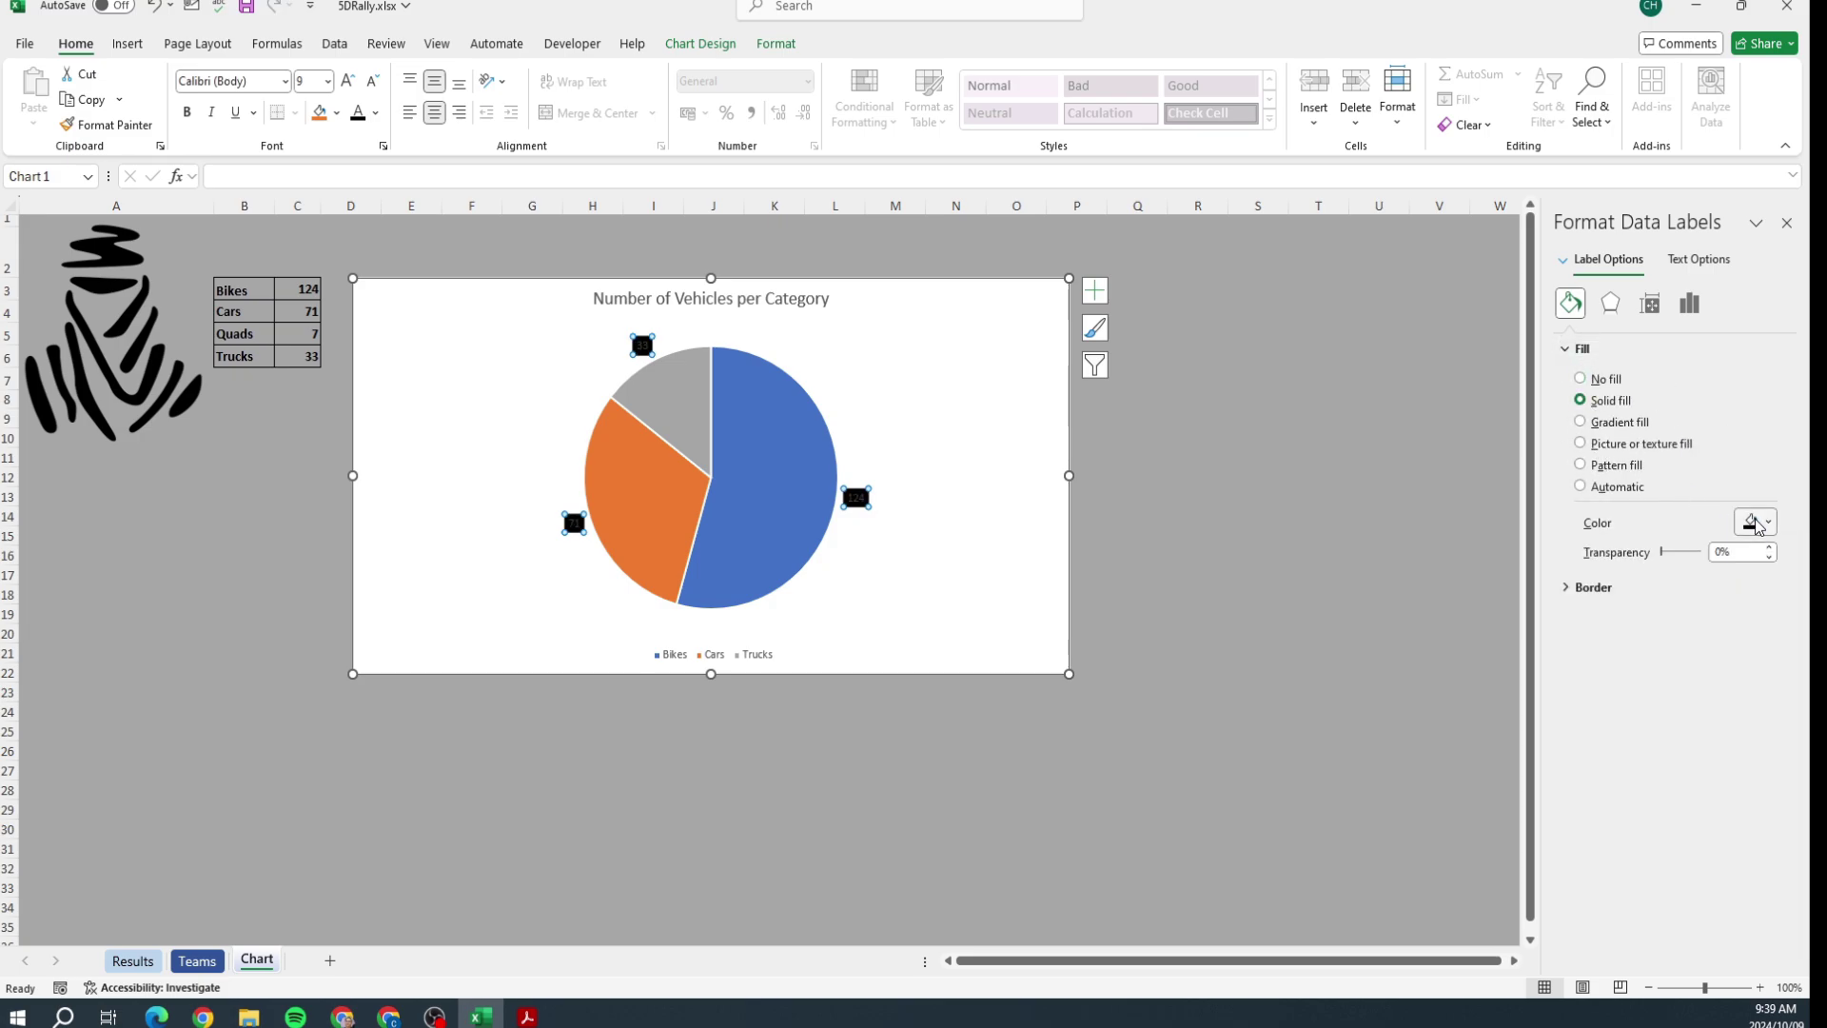
pyautogui.click(1679, 266)
pyautogui.click(1755, 500)
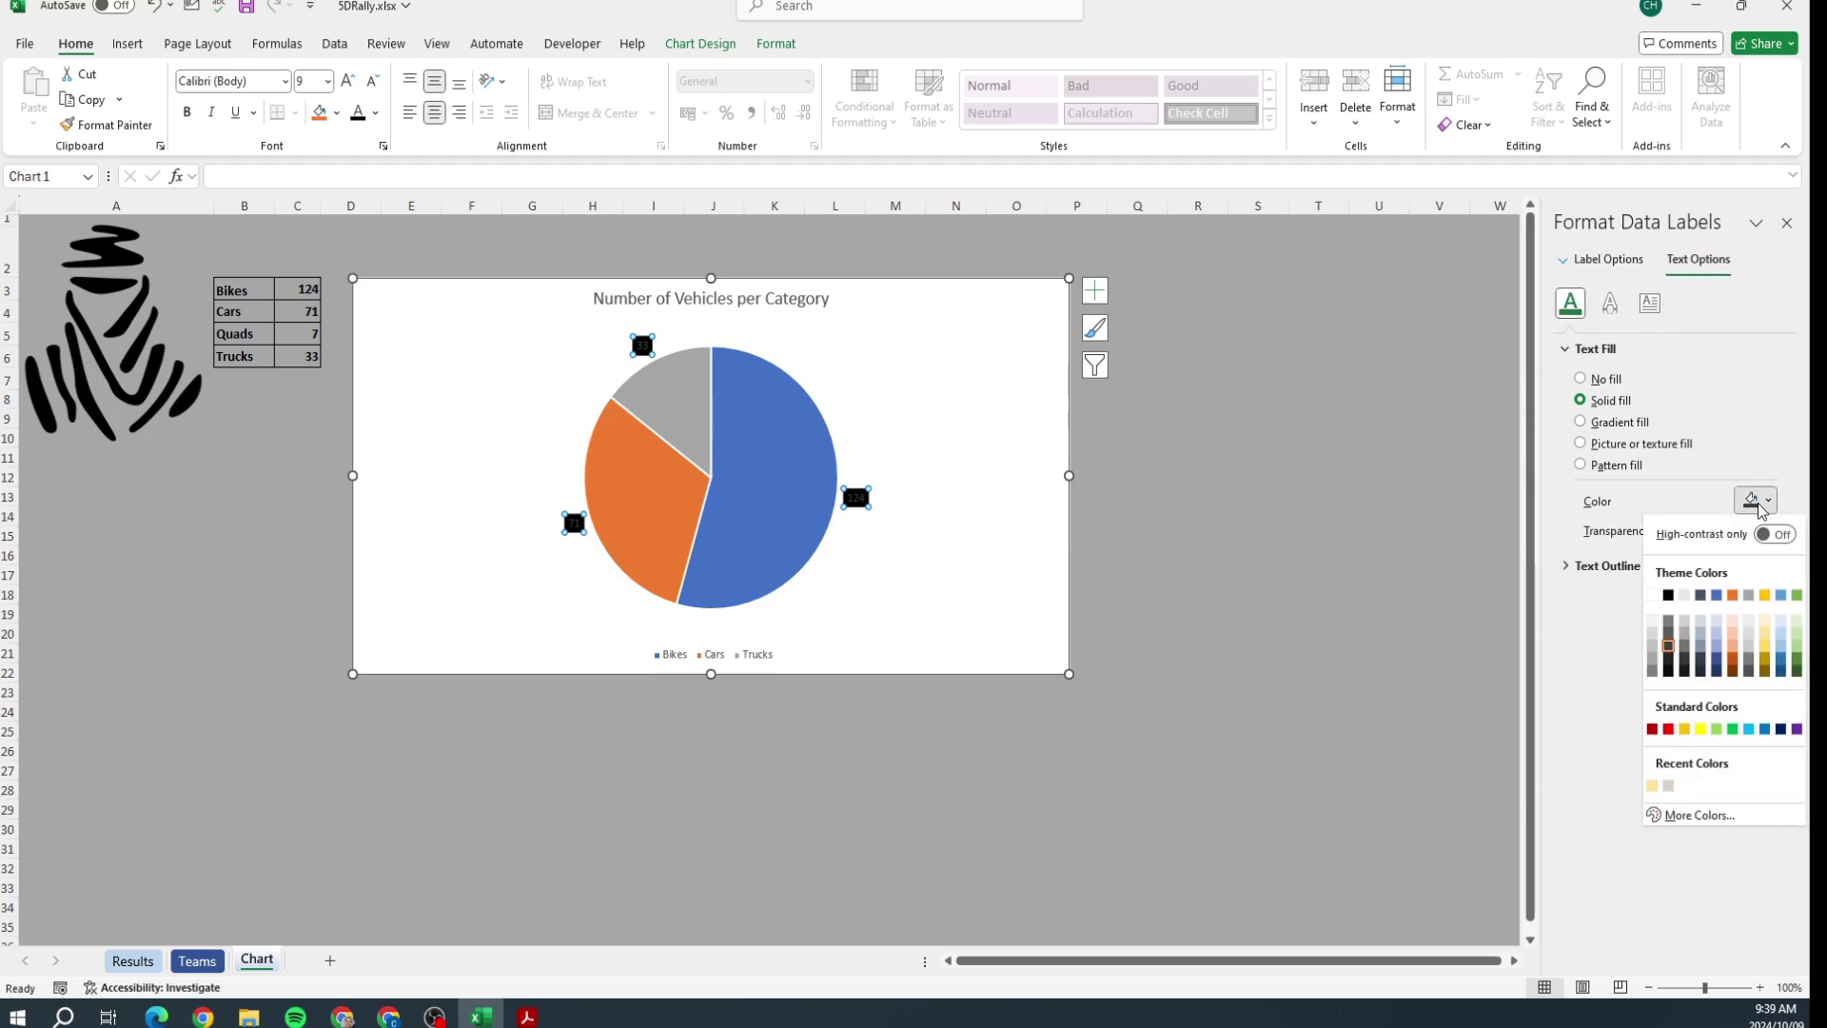
pyautogui.click(1653, 595)
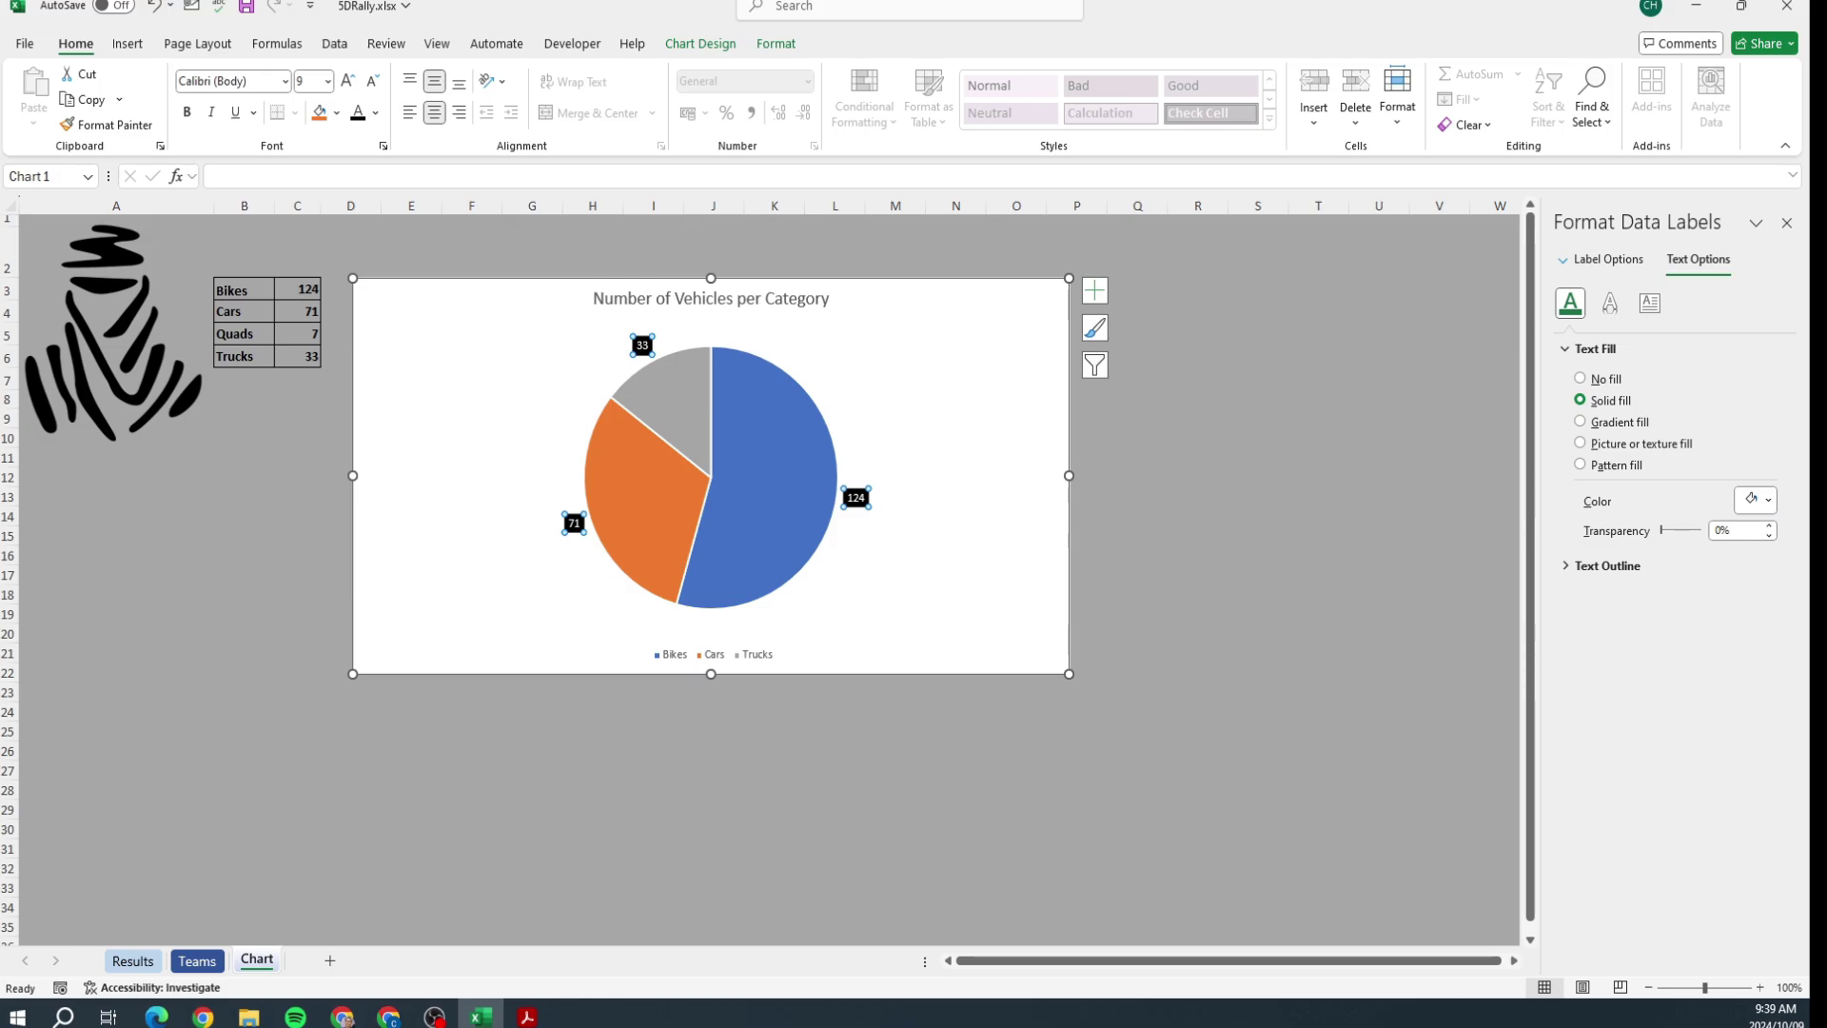
pyautogui.hotkey('alt', 'Tab')
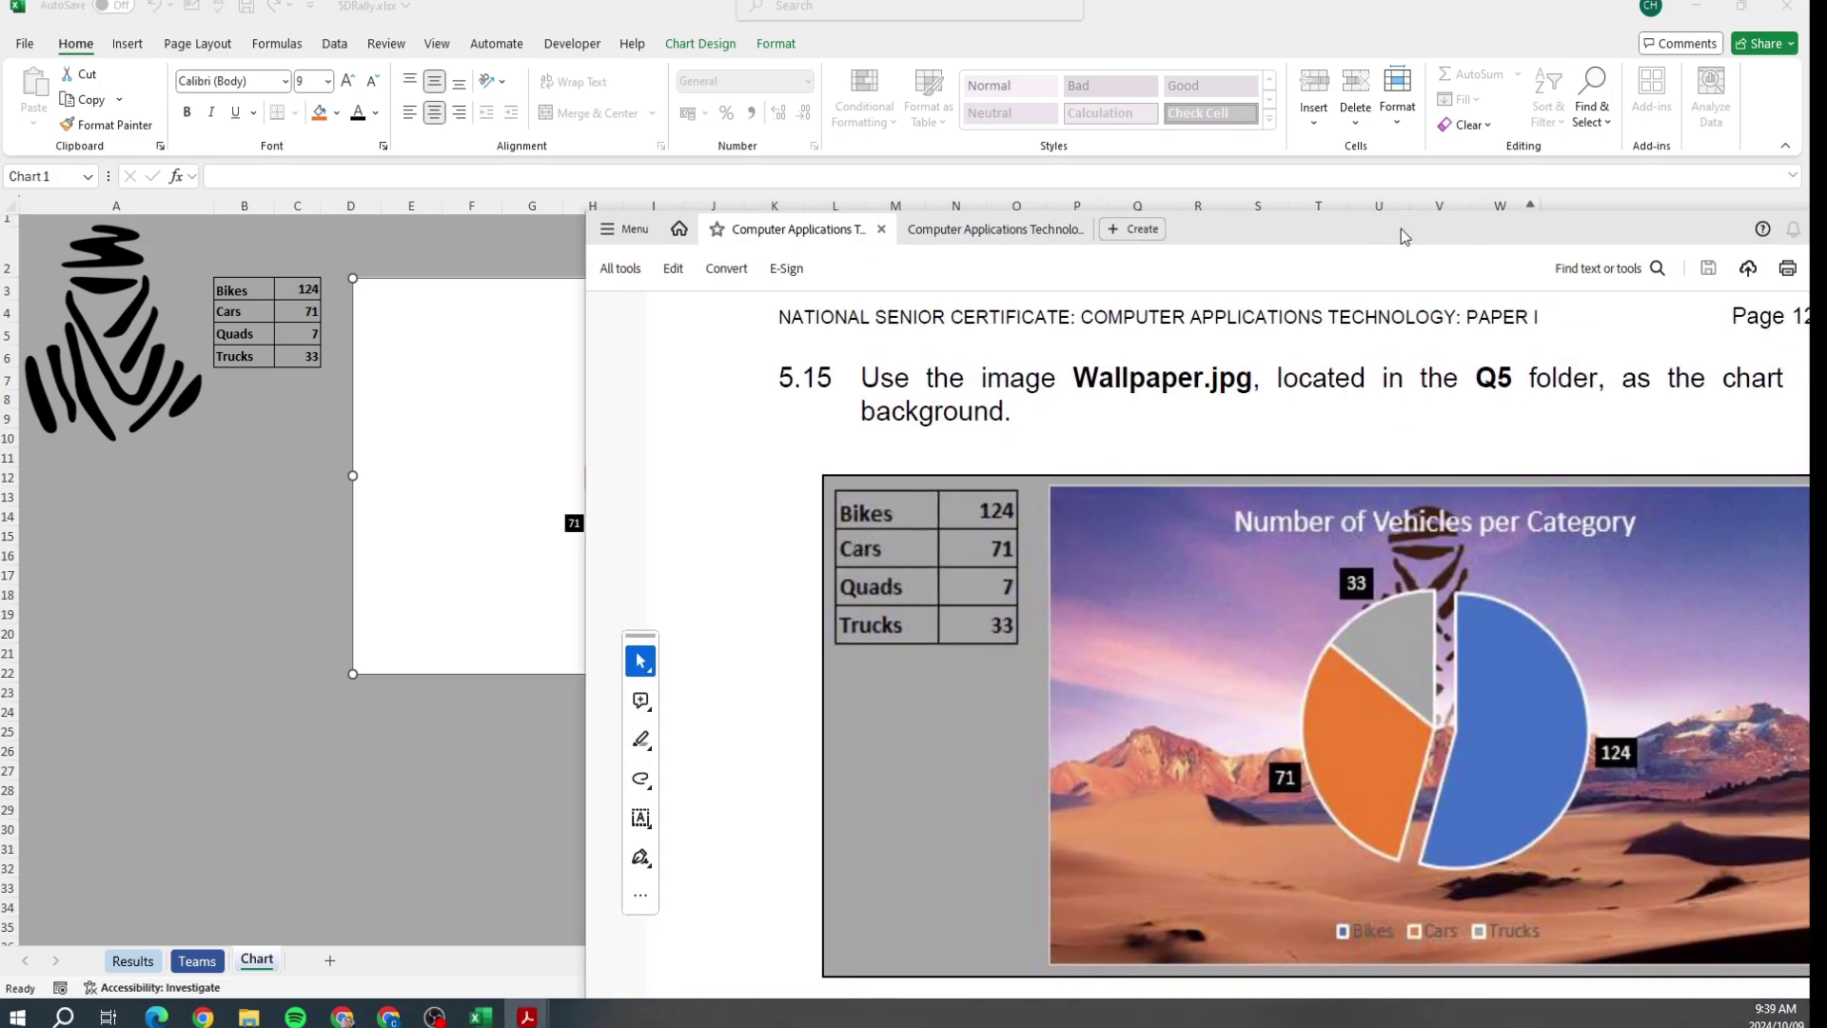
pyautogui.moveTo(1400, 228); pyautogui.dragTo(1826, 228)
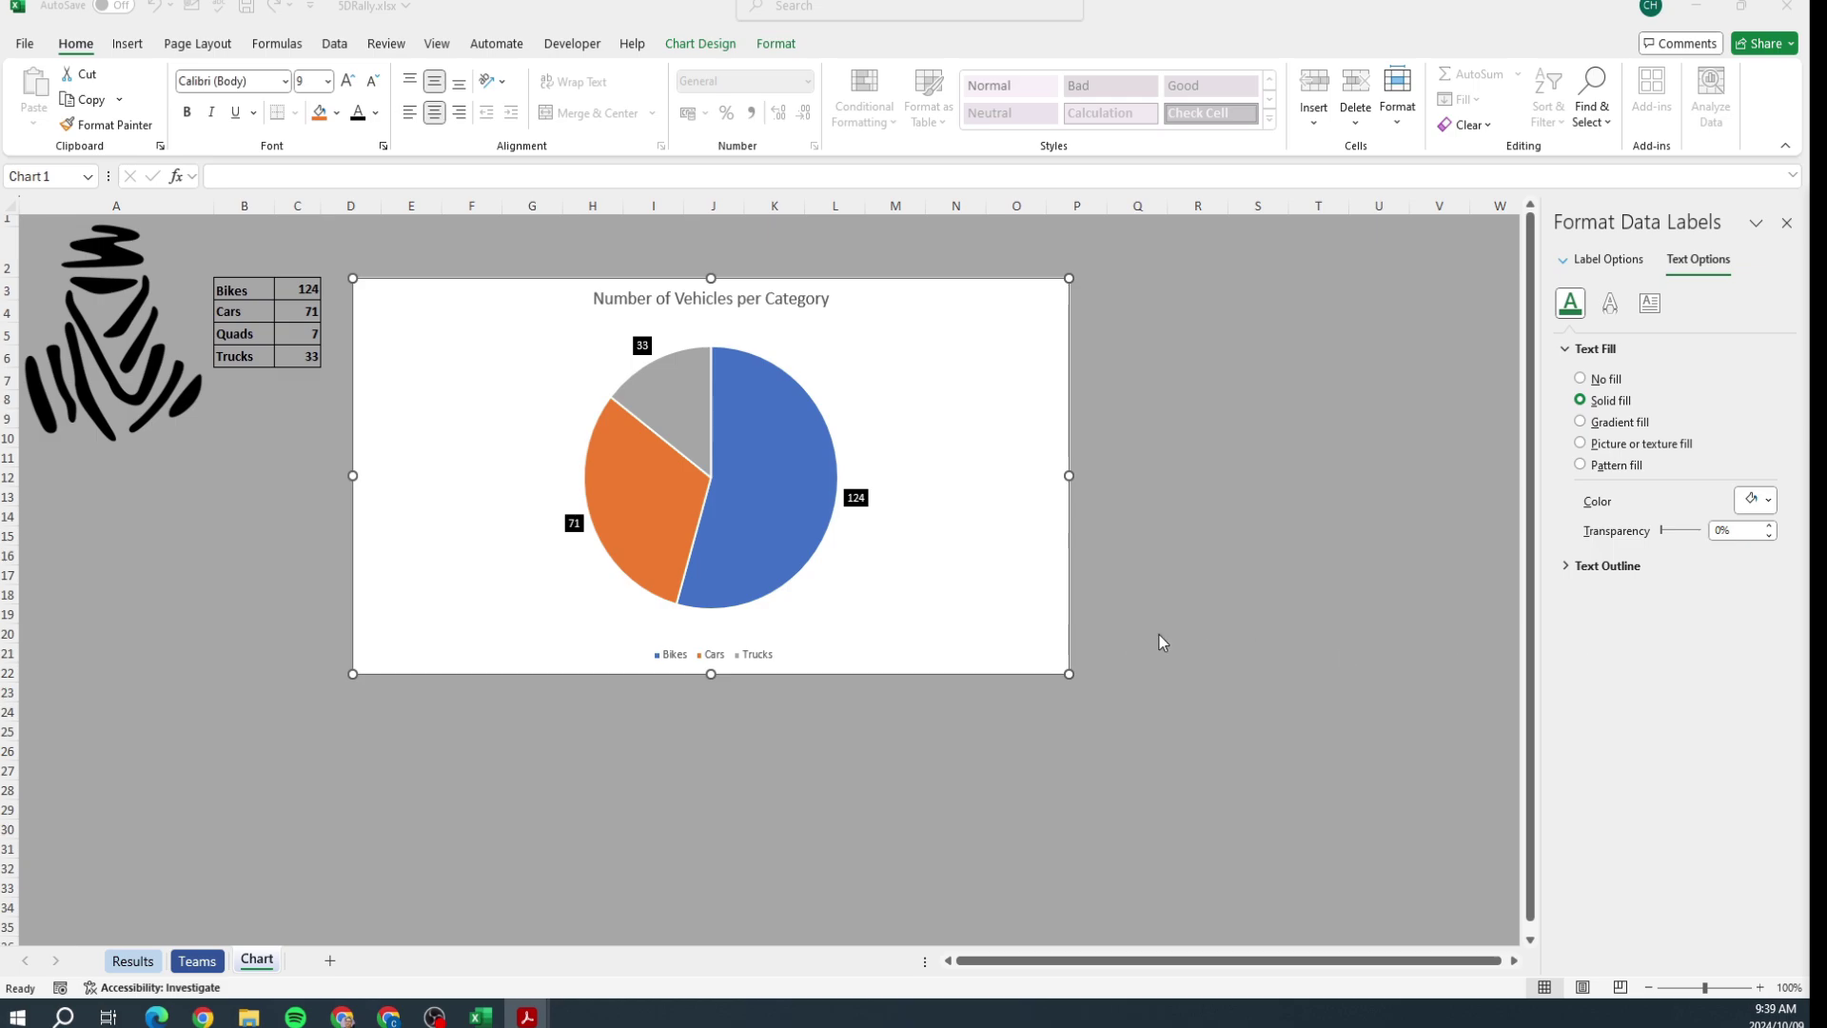
# Step: Select the Bikes slice and set its Point Explosion to 20%
pyautogui.click(839, 561)
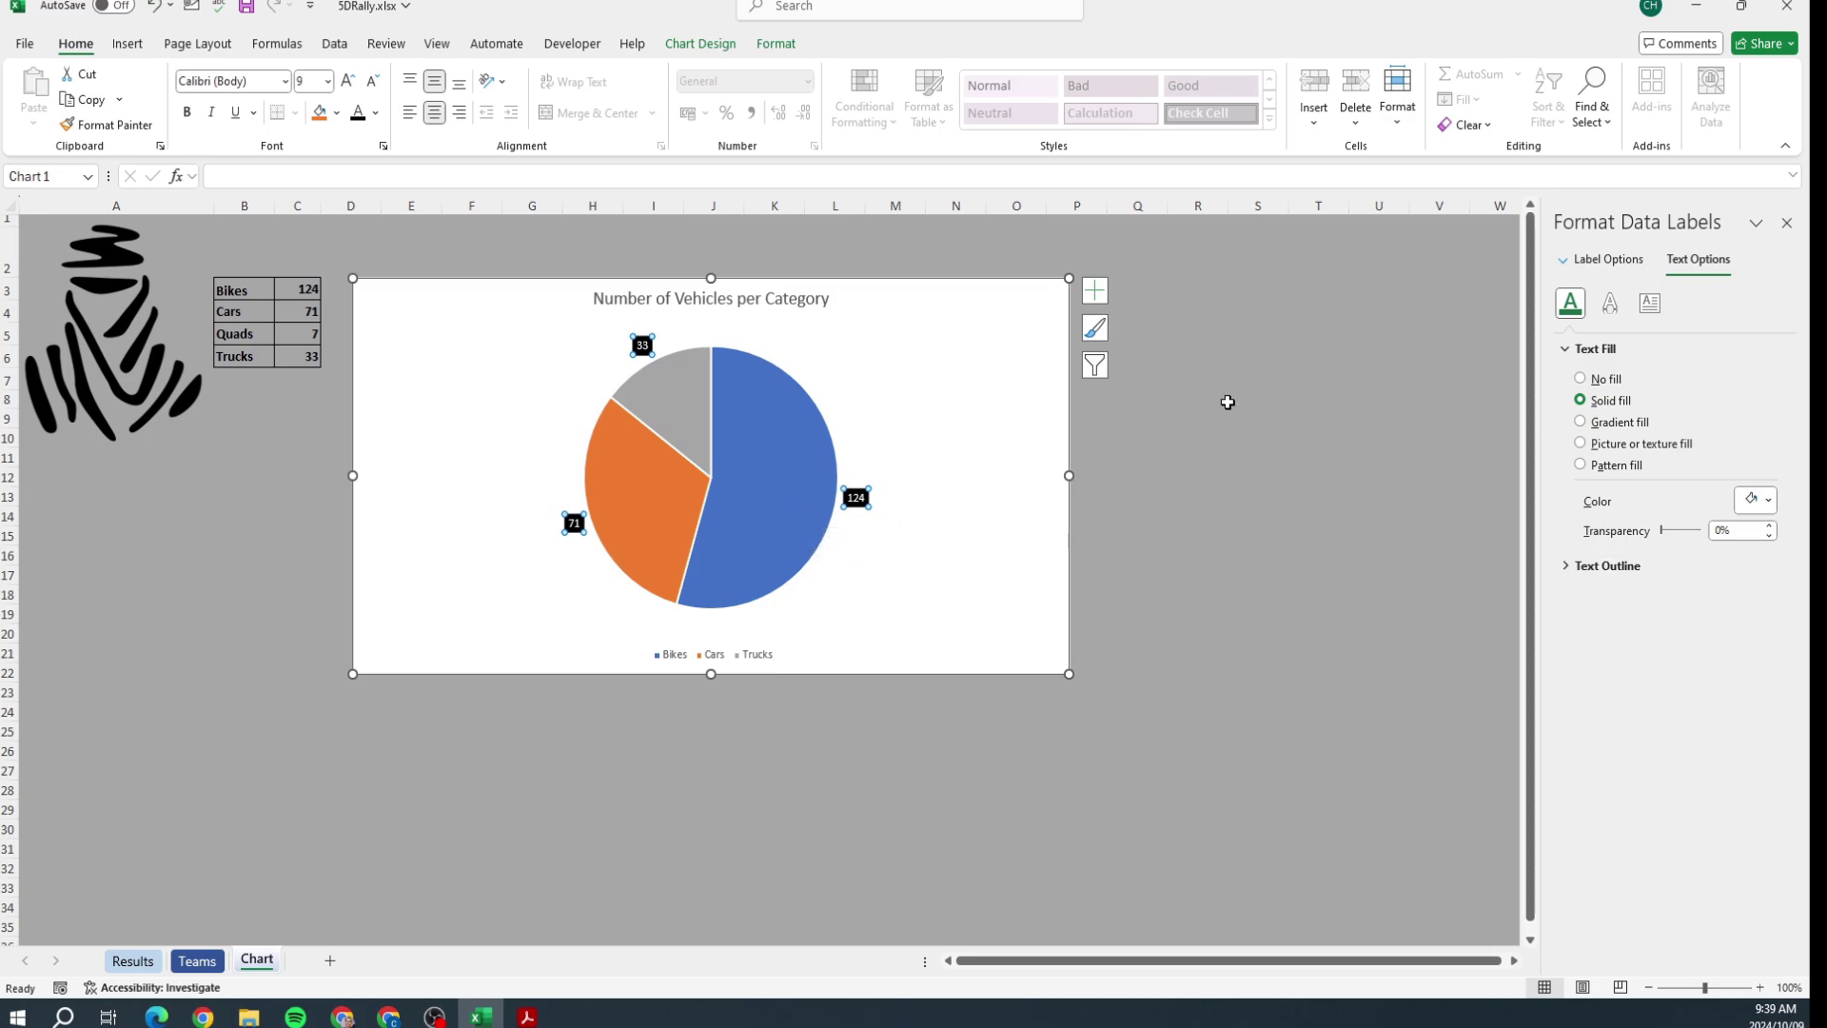
pyautogui.rightClick(762, 438)
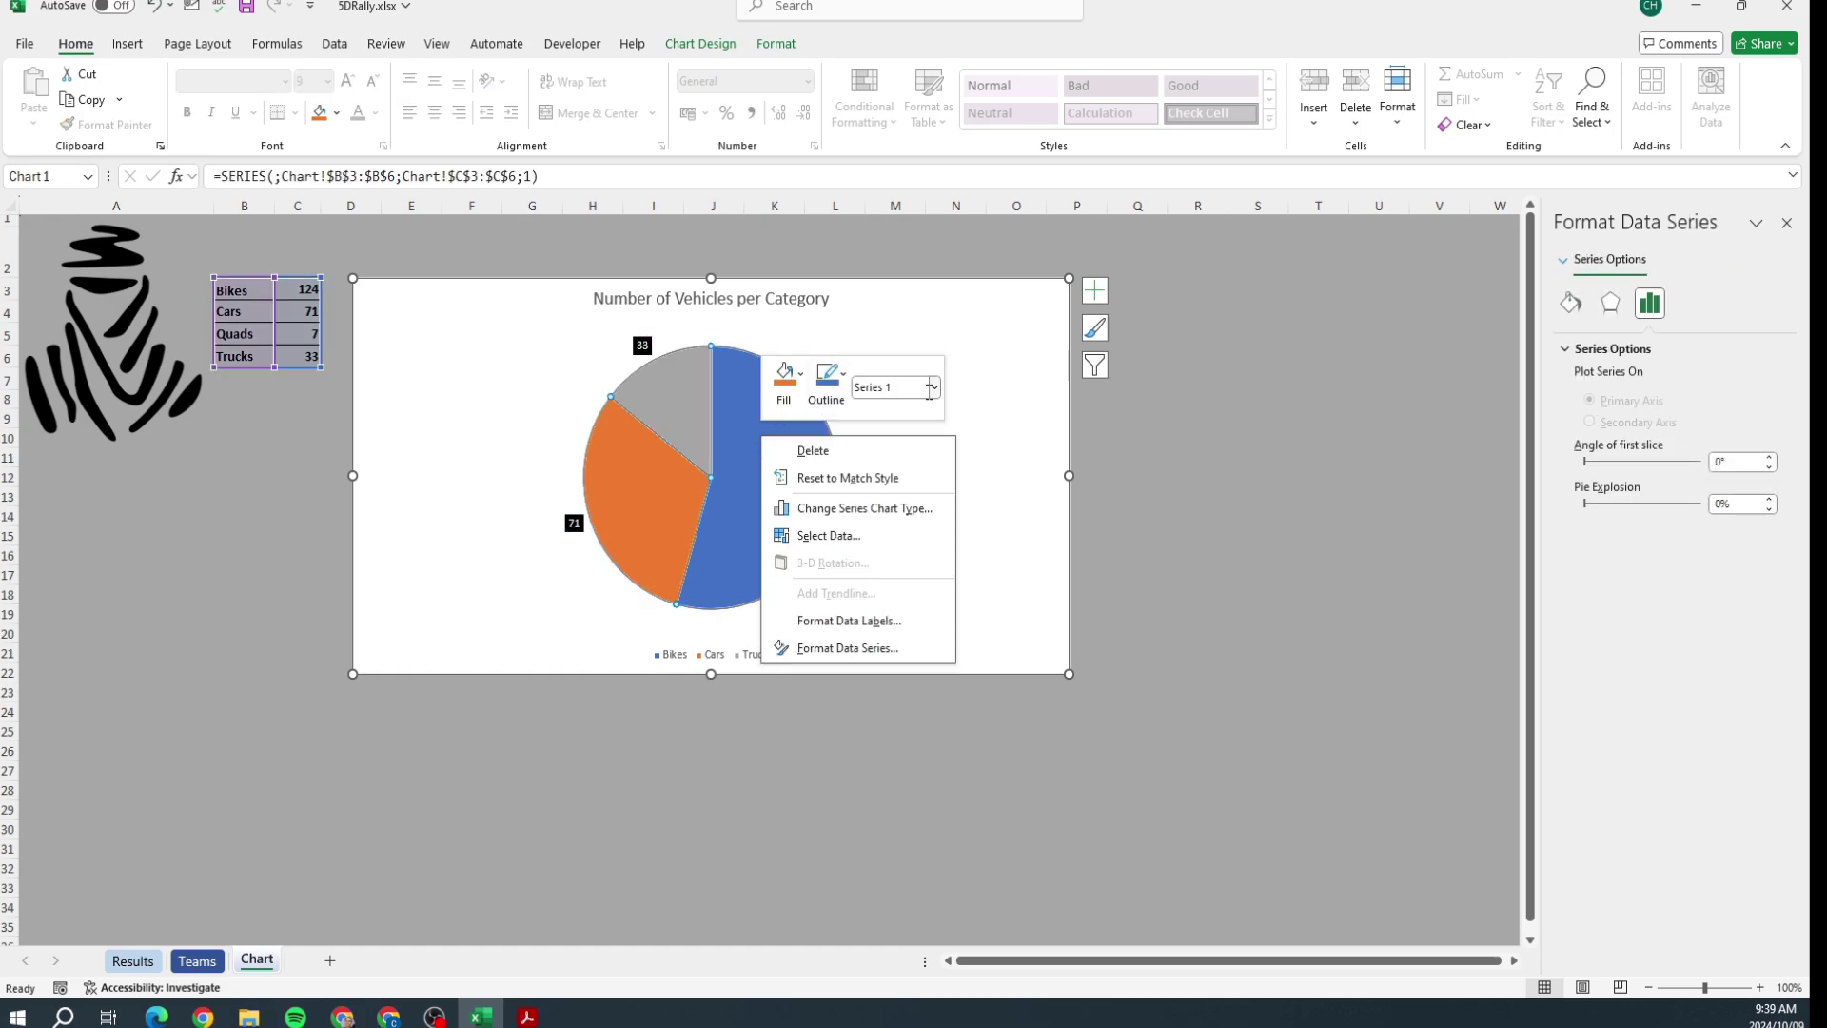
pyautogui.click(1287, 444)
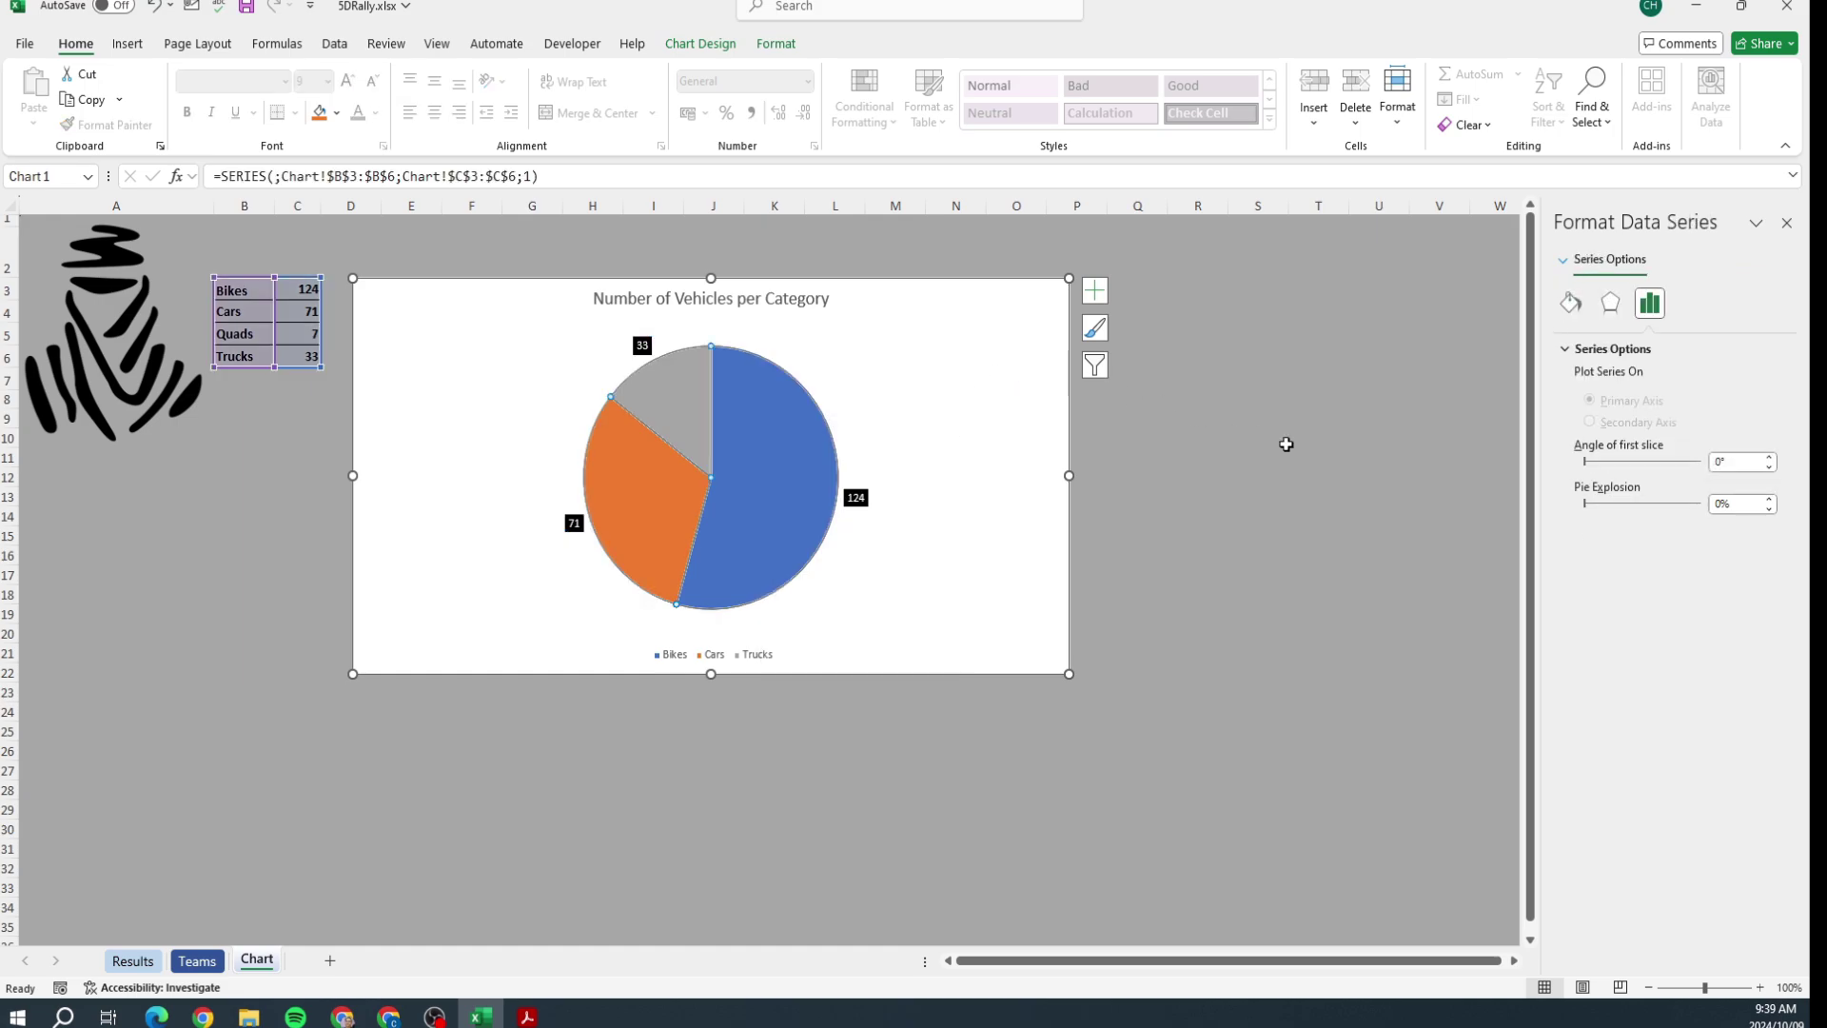
pyautogui.click(799, 469)
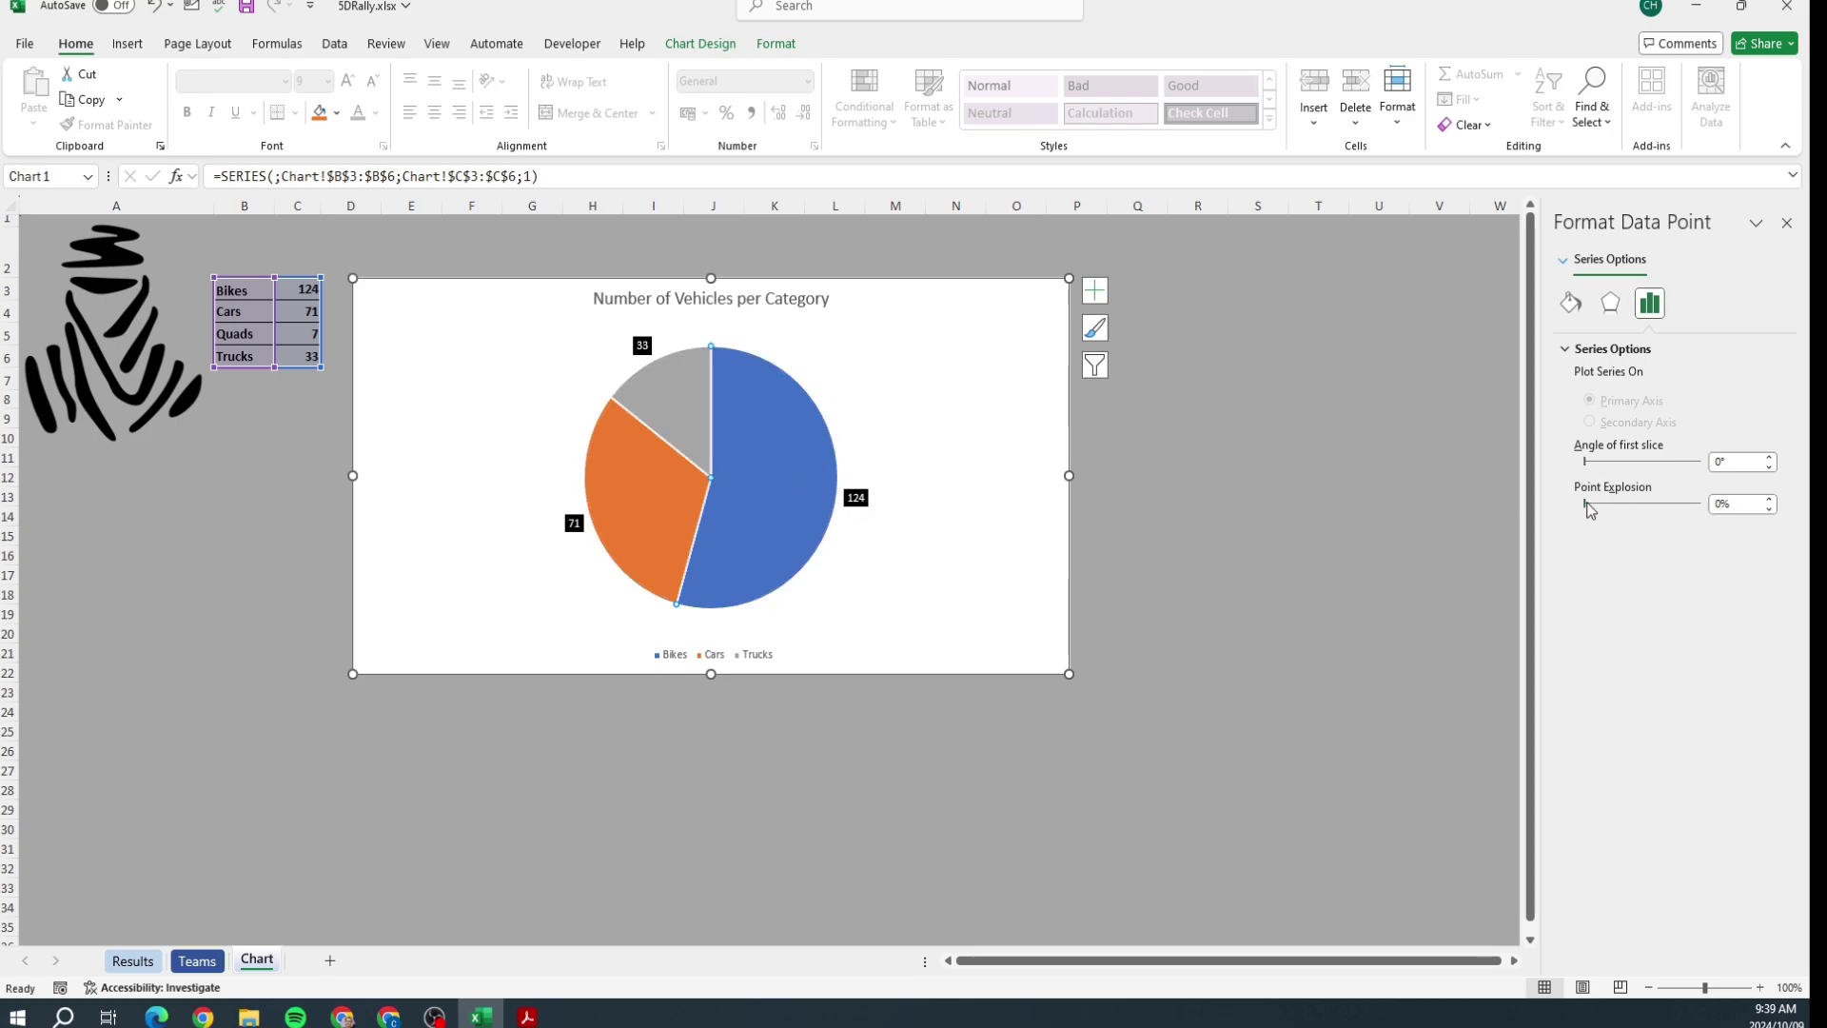
pyautogui.moveTo(1584, 502); pyautogui.dragTo(1589, 505)
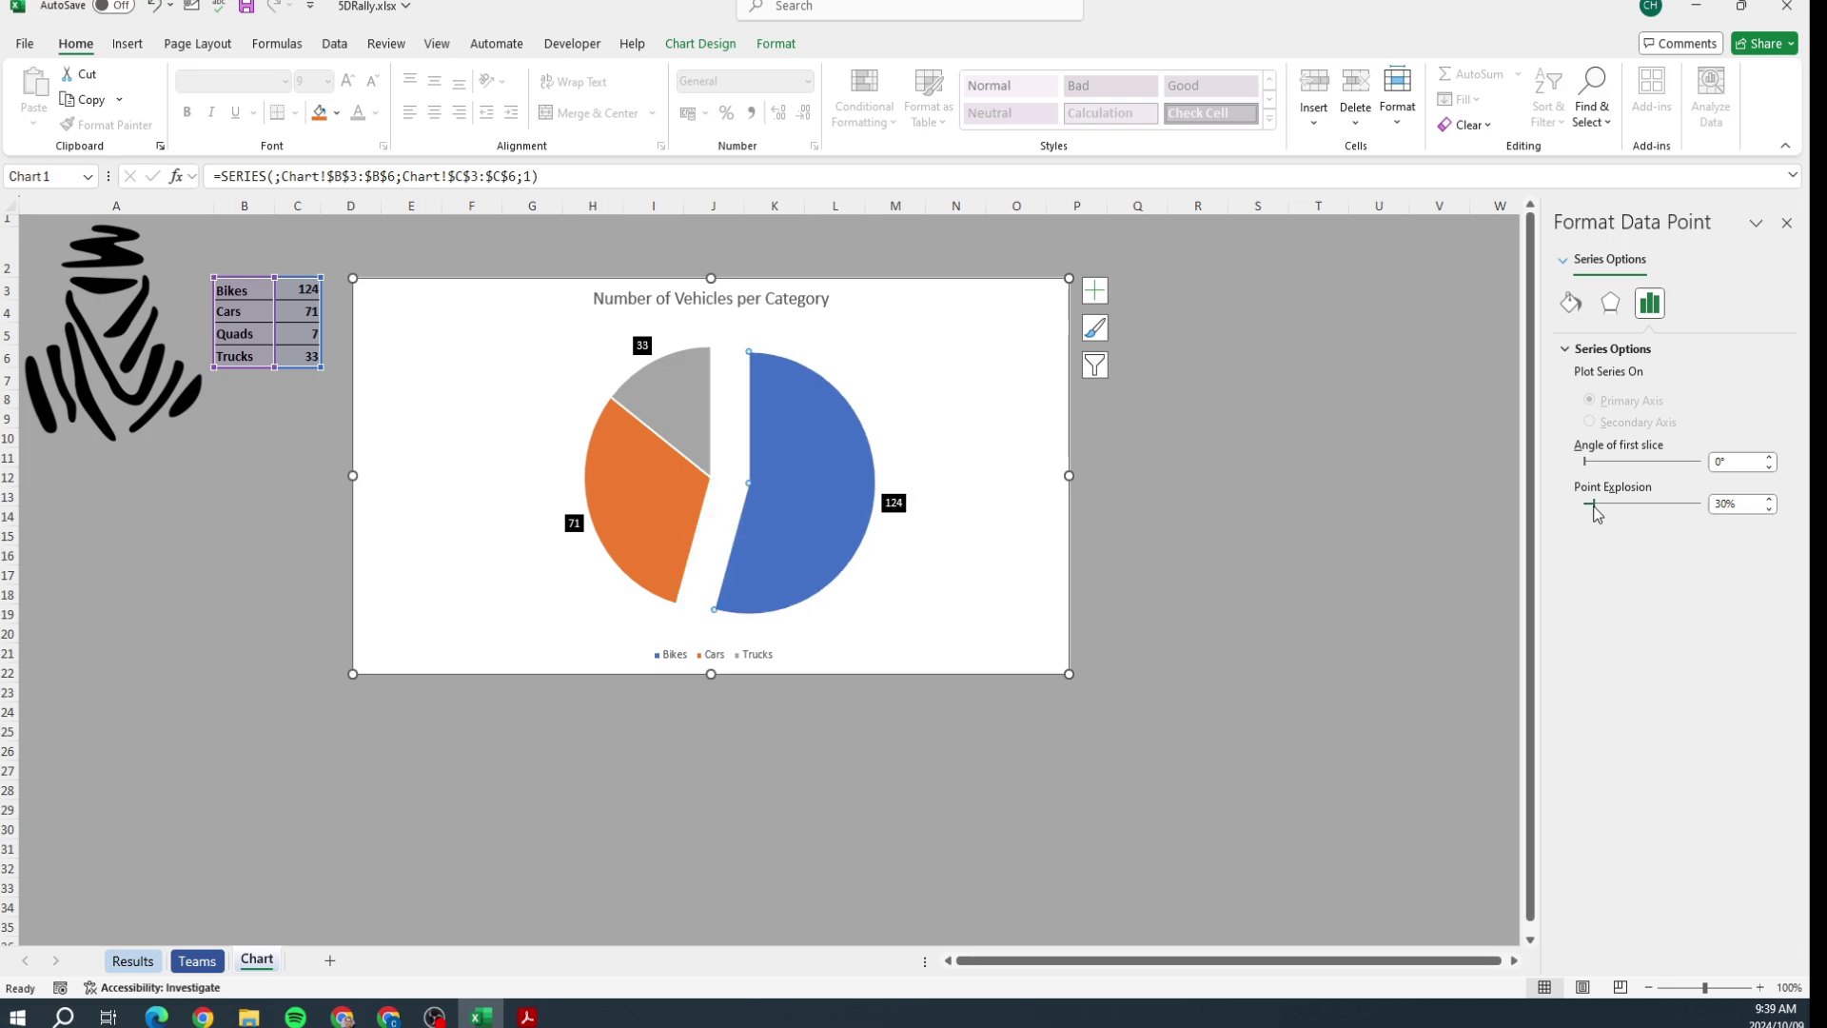
pyautogui.click(1769, 509)
pyautogui.click(1769, 509)
pyautogui.click(1769, 509)
pyautogui.click(1769, 509)
pyautogui.click(1769, 509)
pyautogui.click(1769, 509)
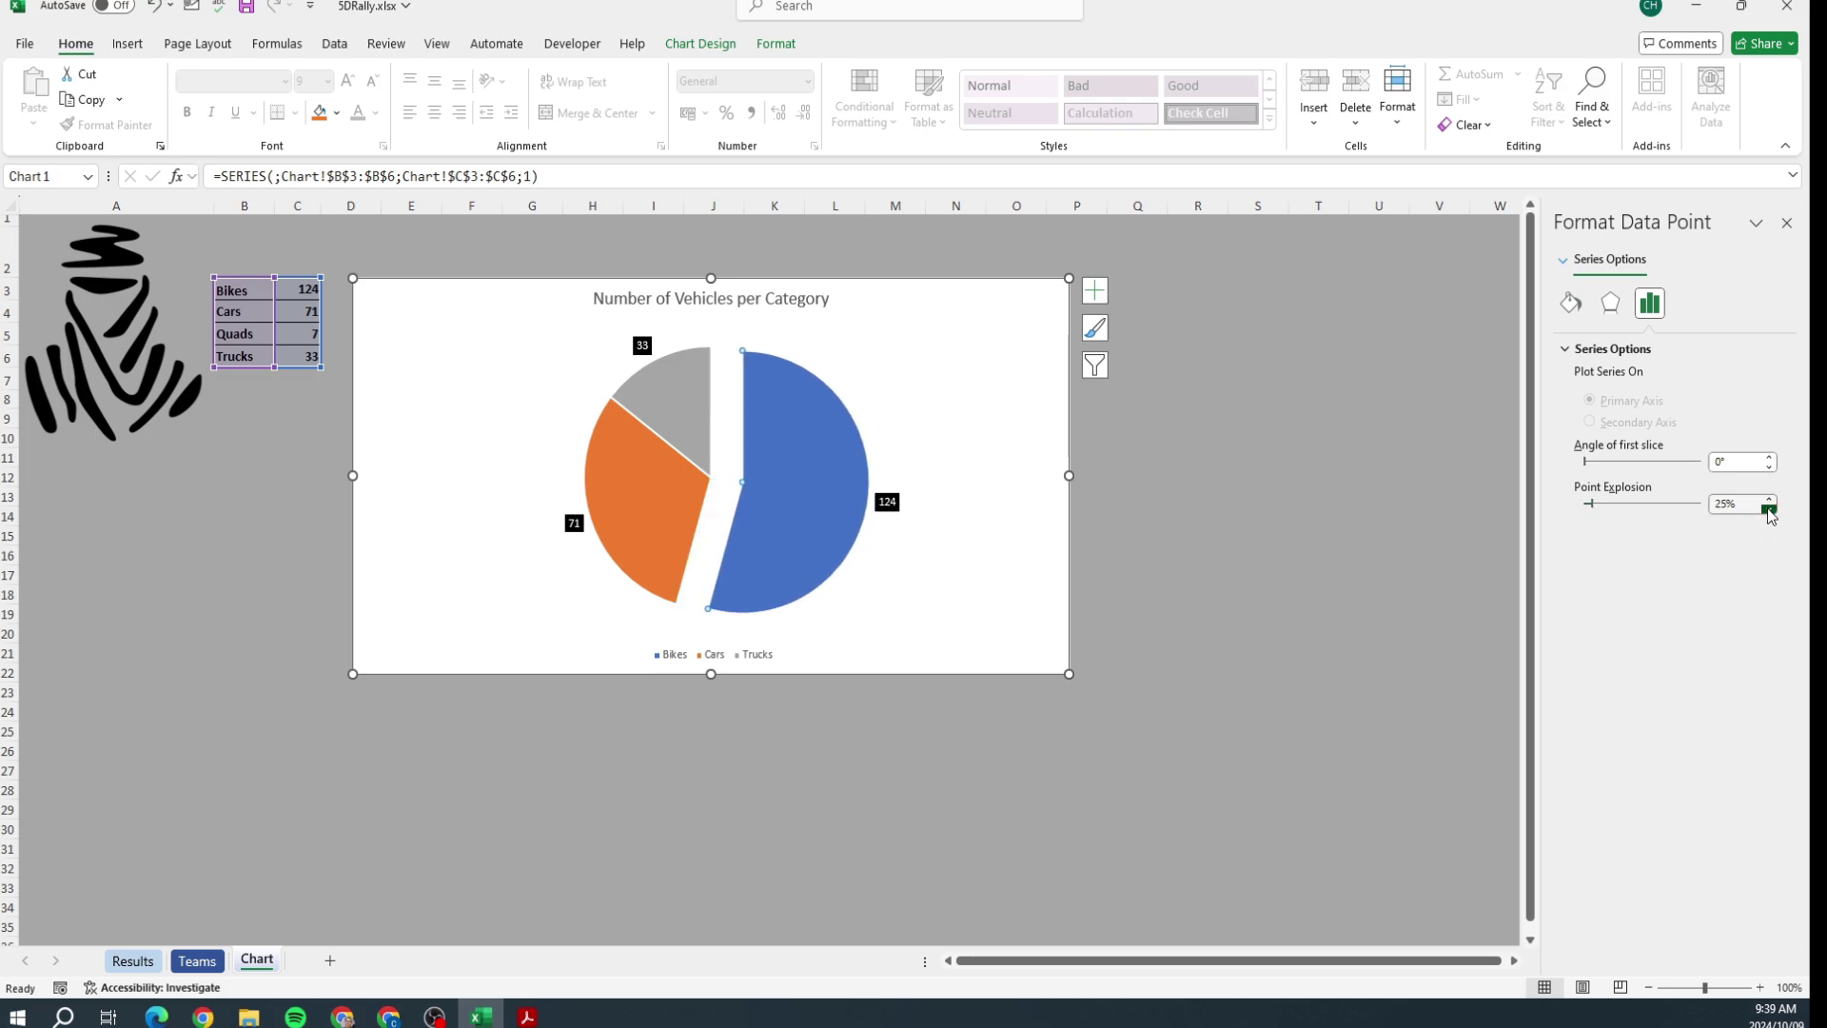
pyautogui.click(1769, 509)
pyautogui.click(1769, 509)
pyautogui.click(1769, 509)
pyautogui.click(1769, 509)
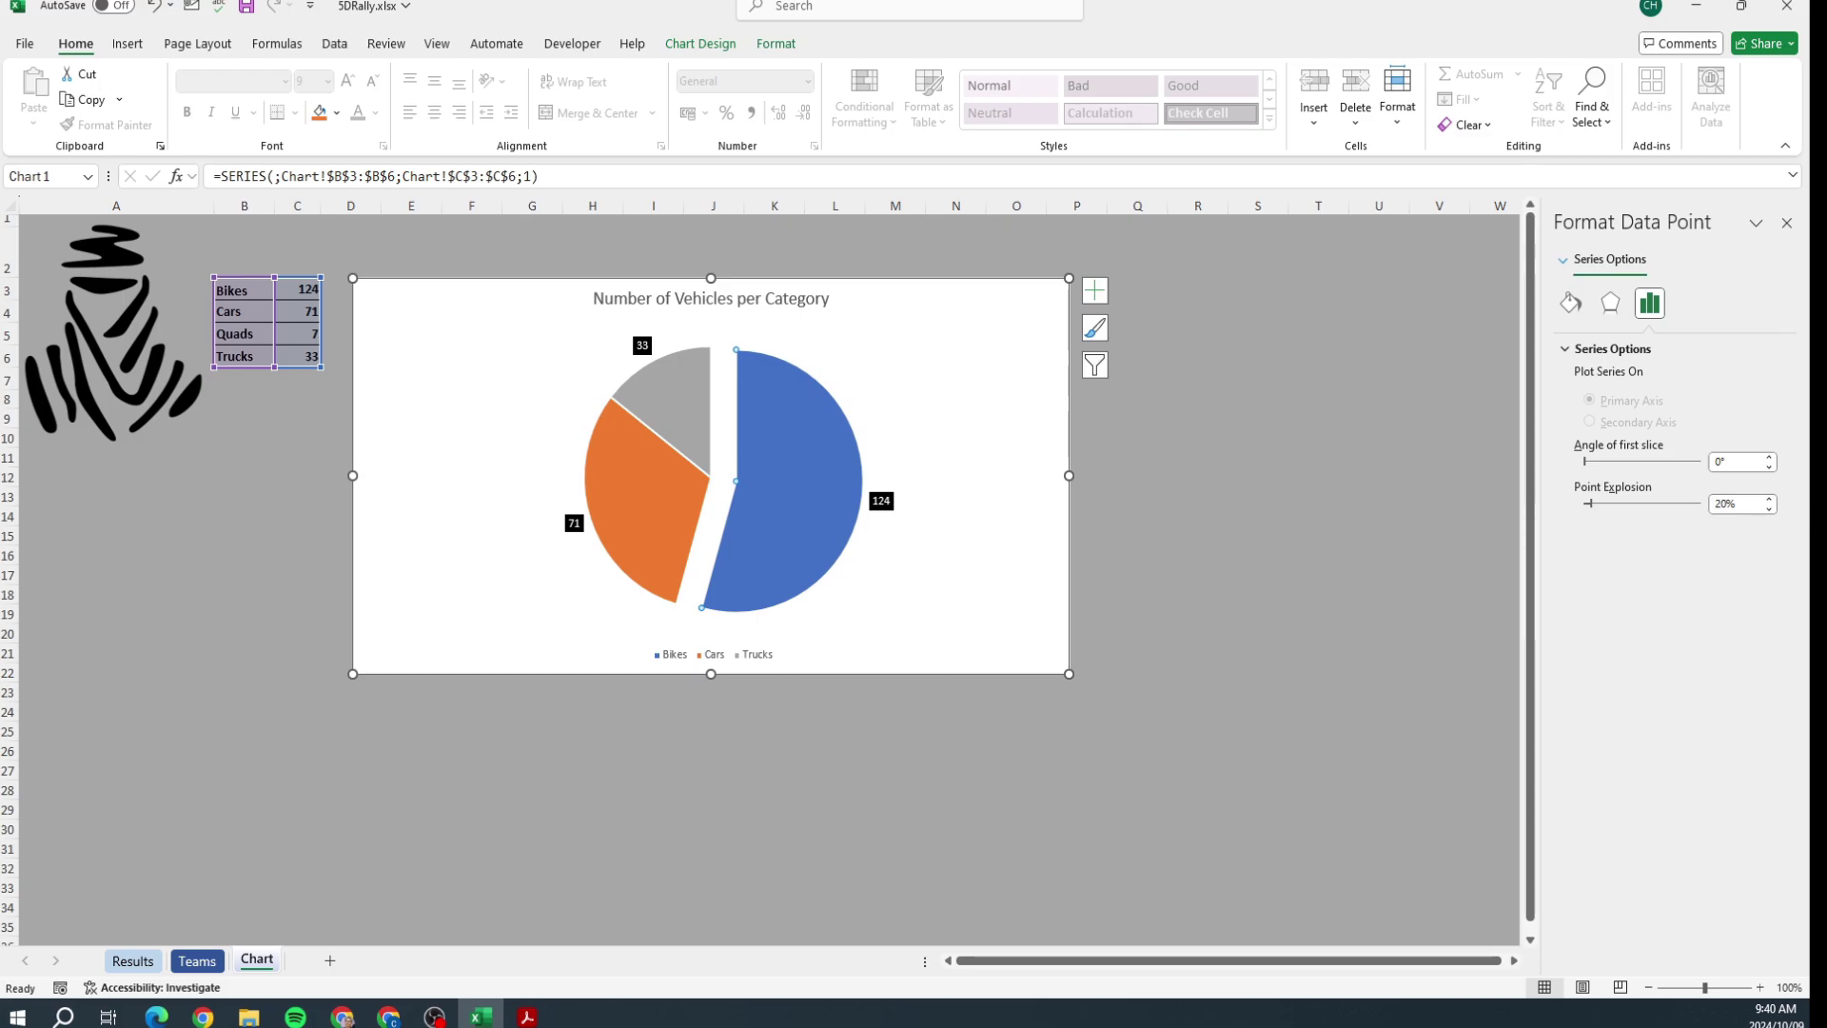
pyautogui.hotkey('alt', 'Tab')
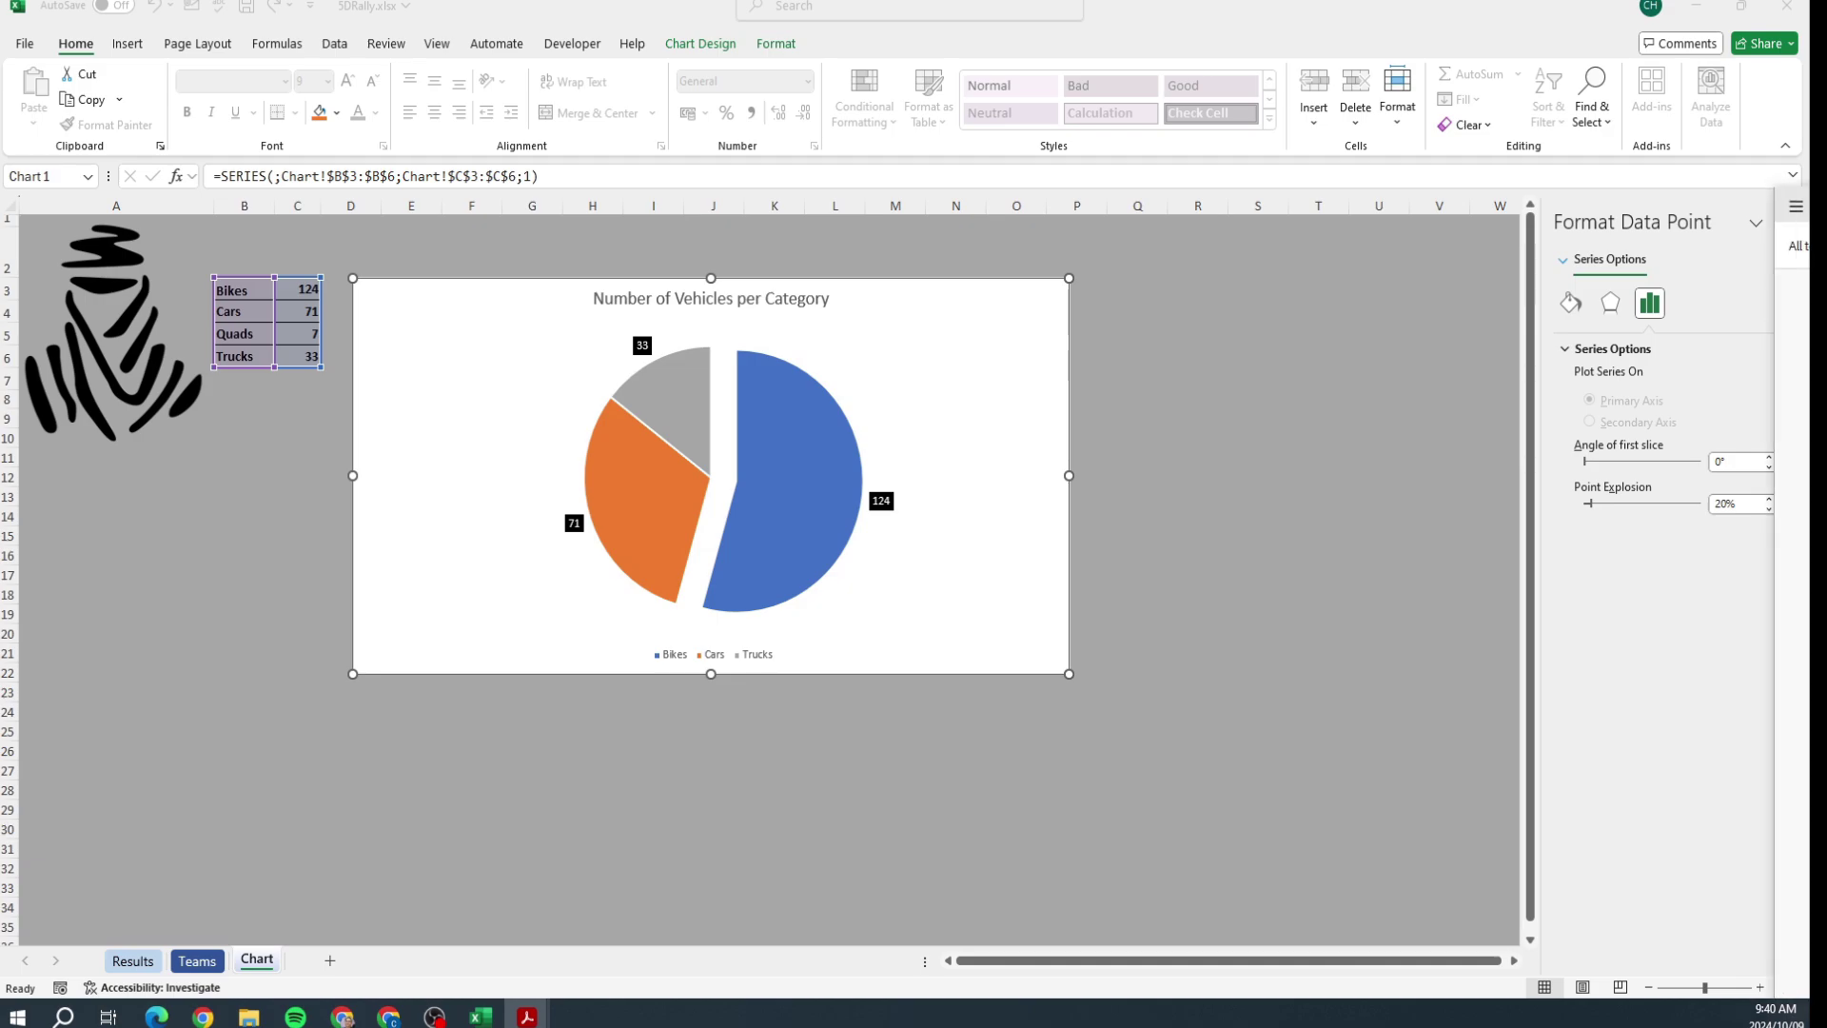
# Step: Switch the chart area fill to Picture or texture fill
pyautogui.click(1006, 412)
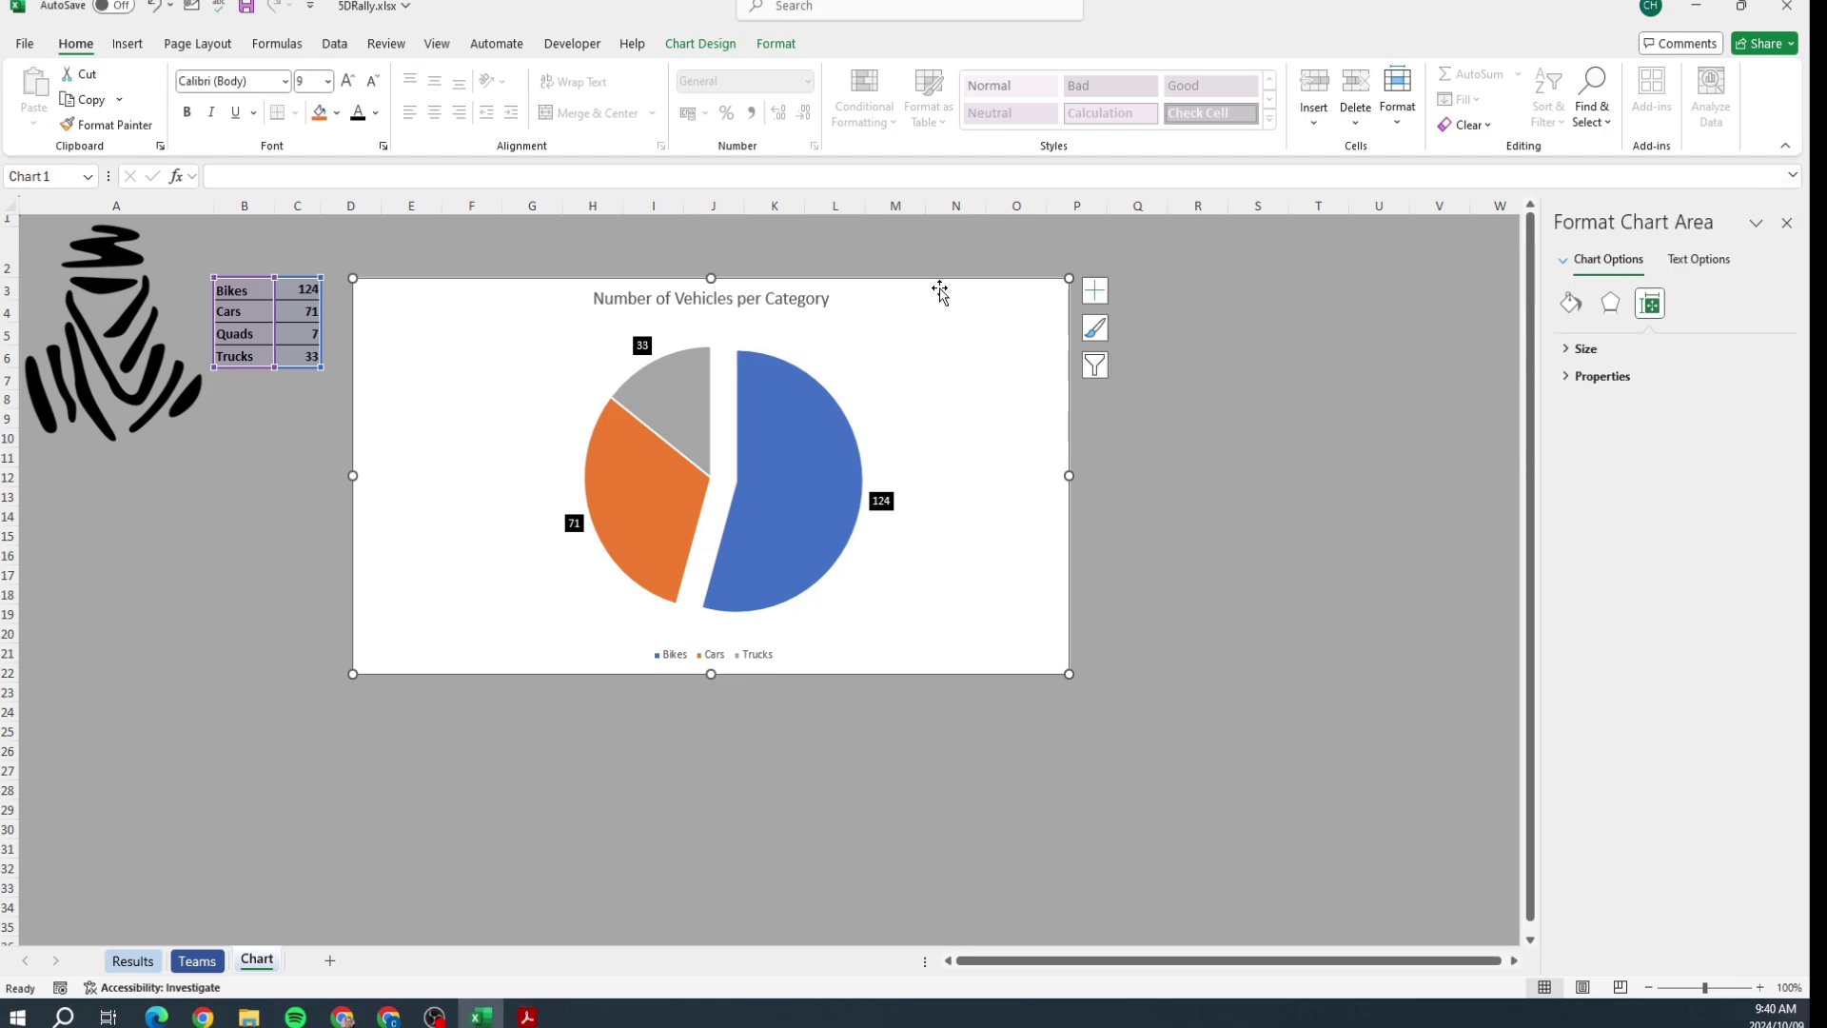
pyautogui.click(702, 46)
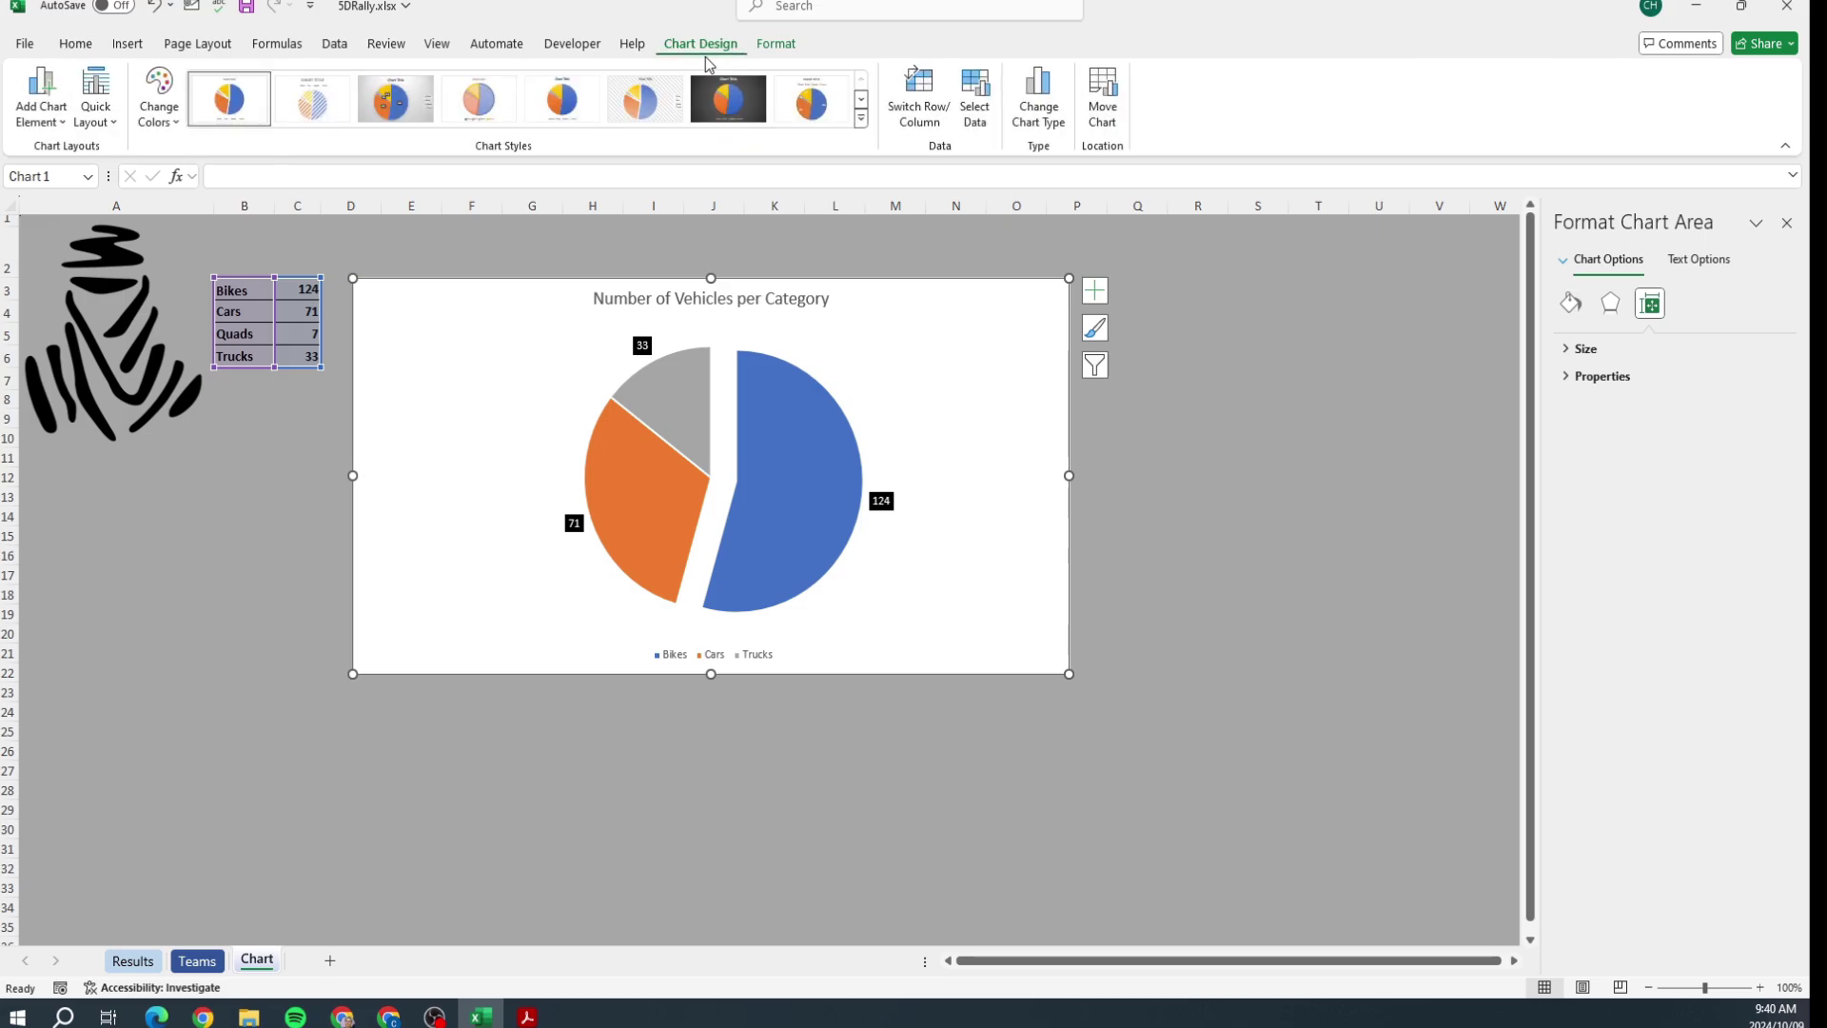
pyautogui.rightClick(1010, 332)
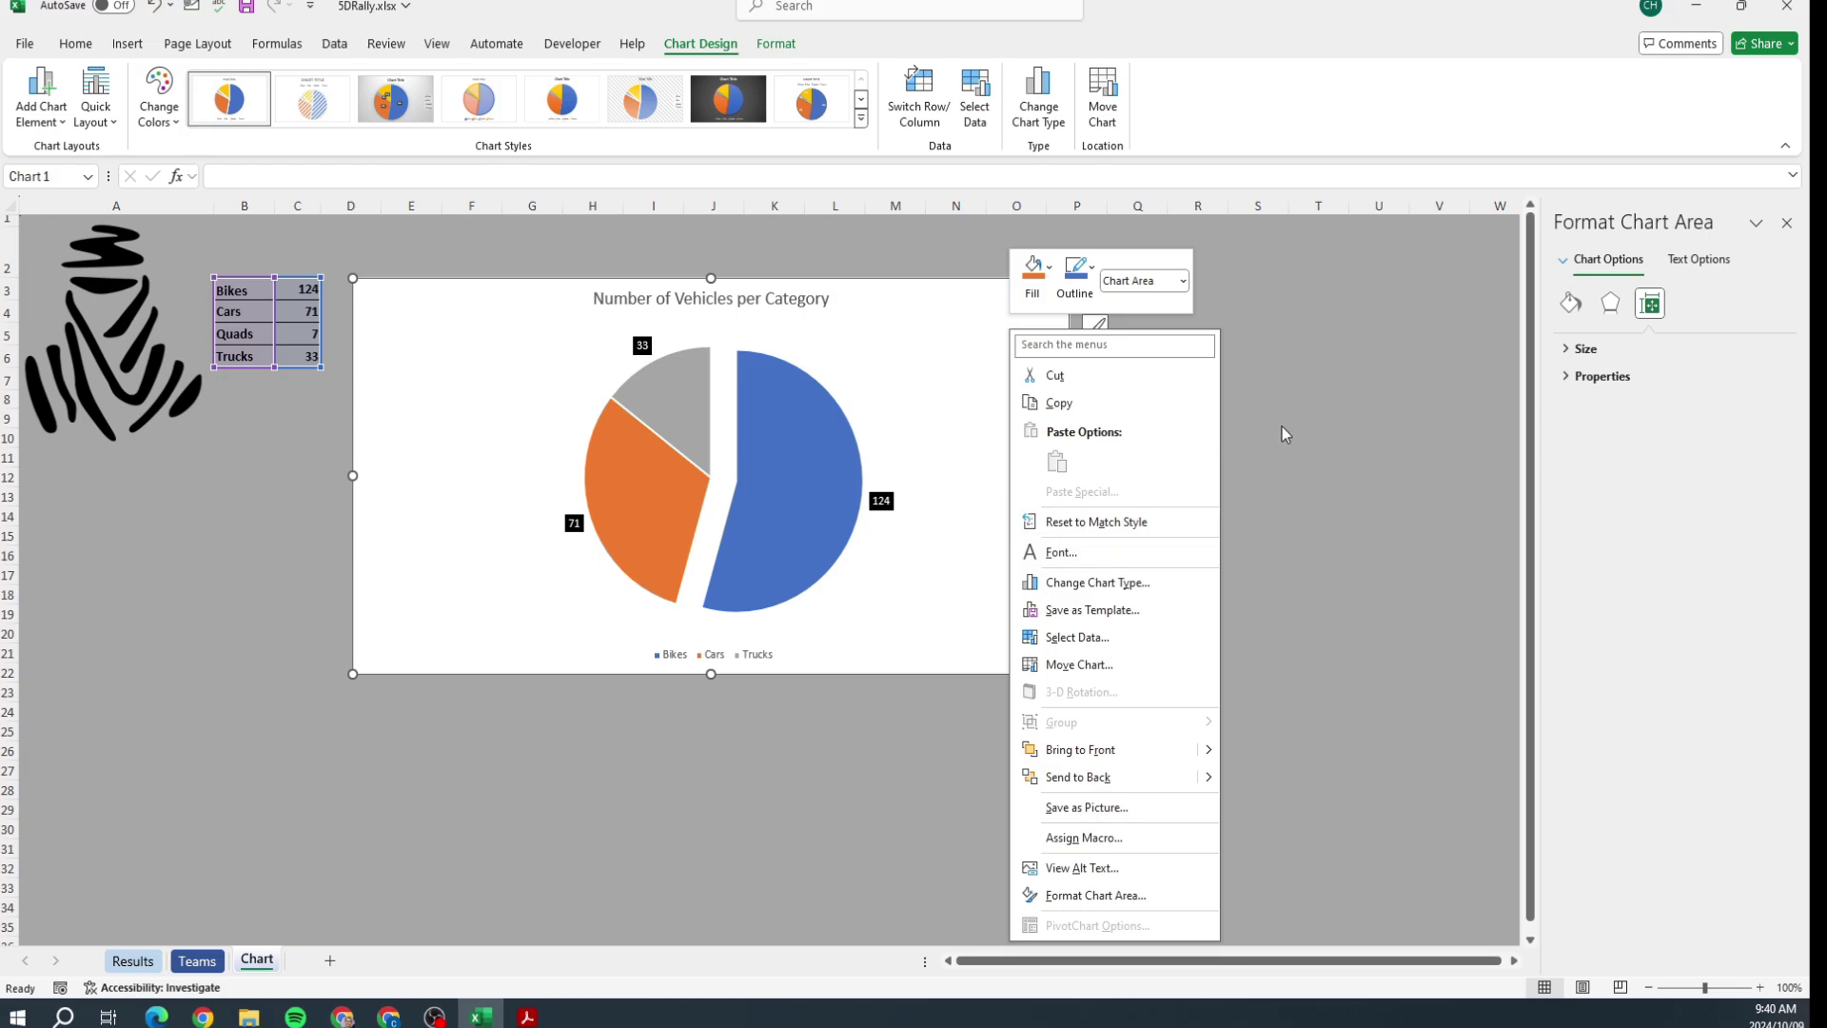
pyautogui.click(1571, 304)
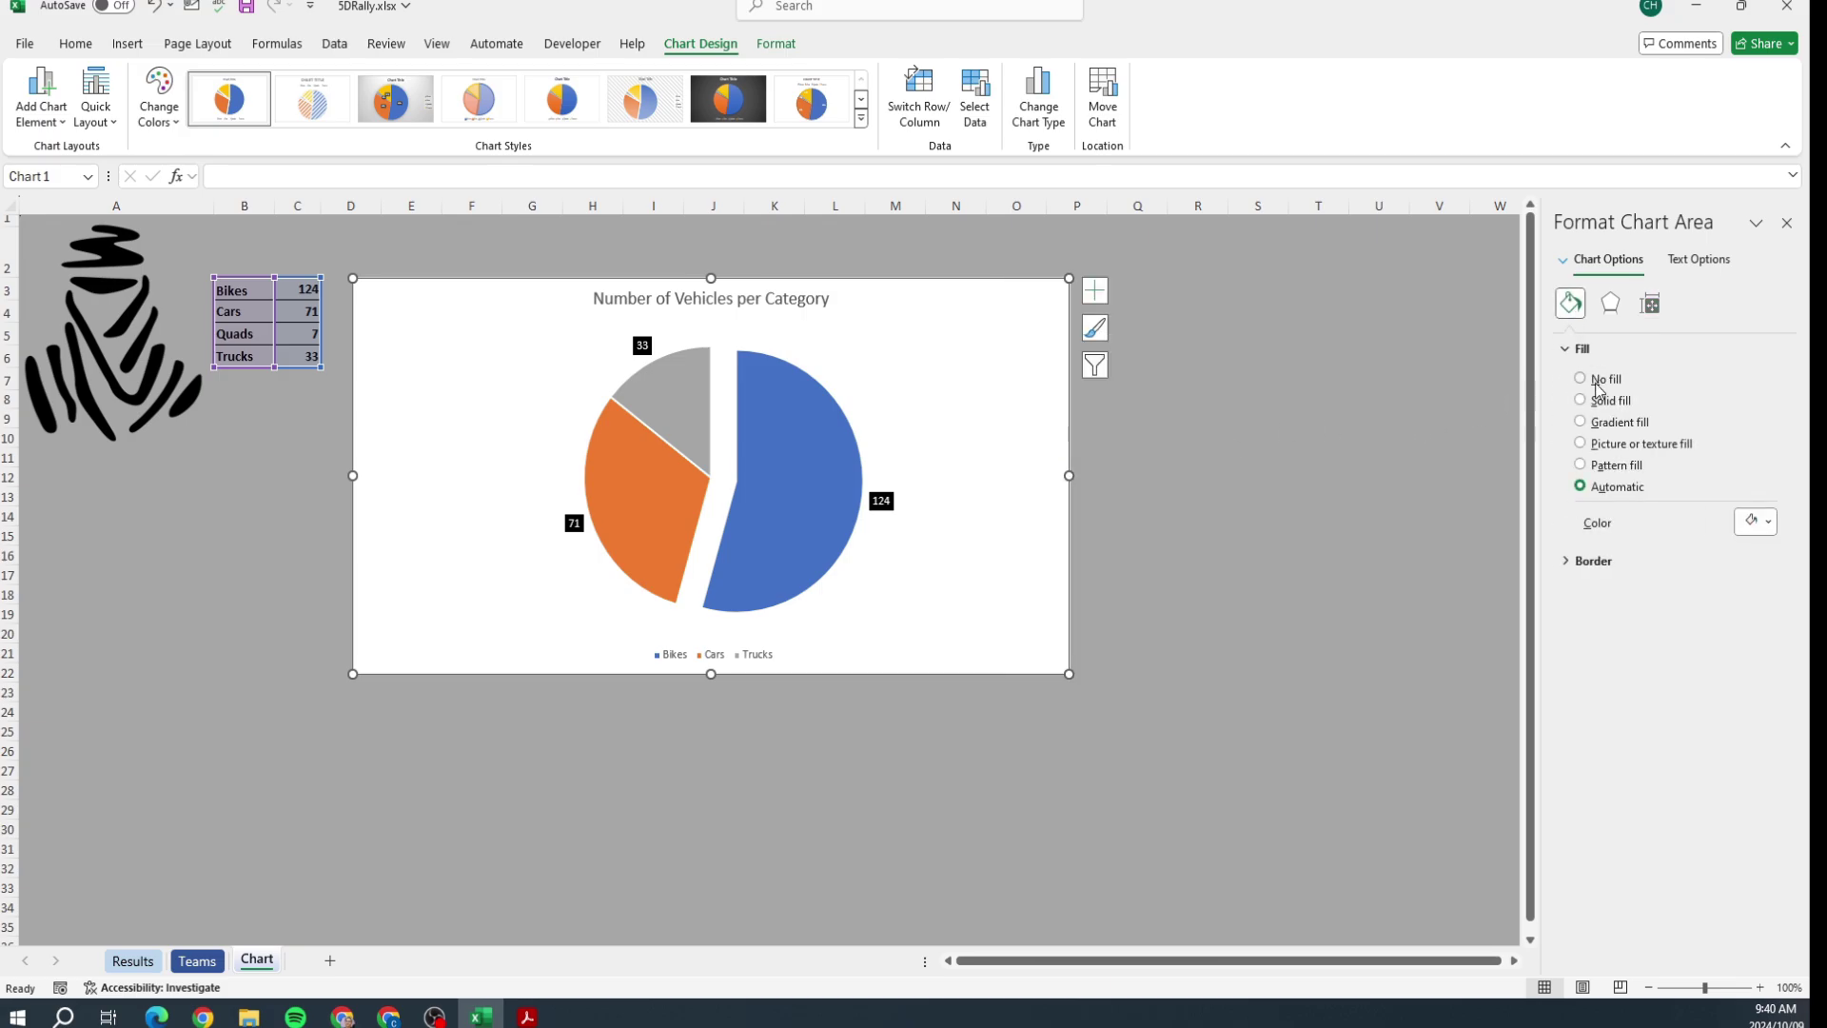
pyautogui.click(1594, 446)
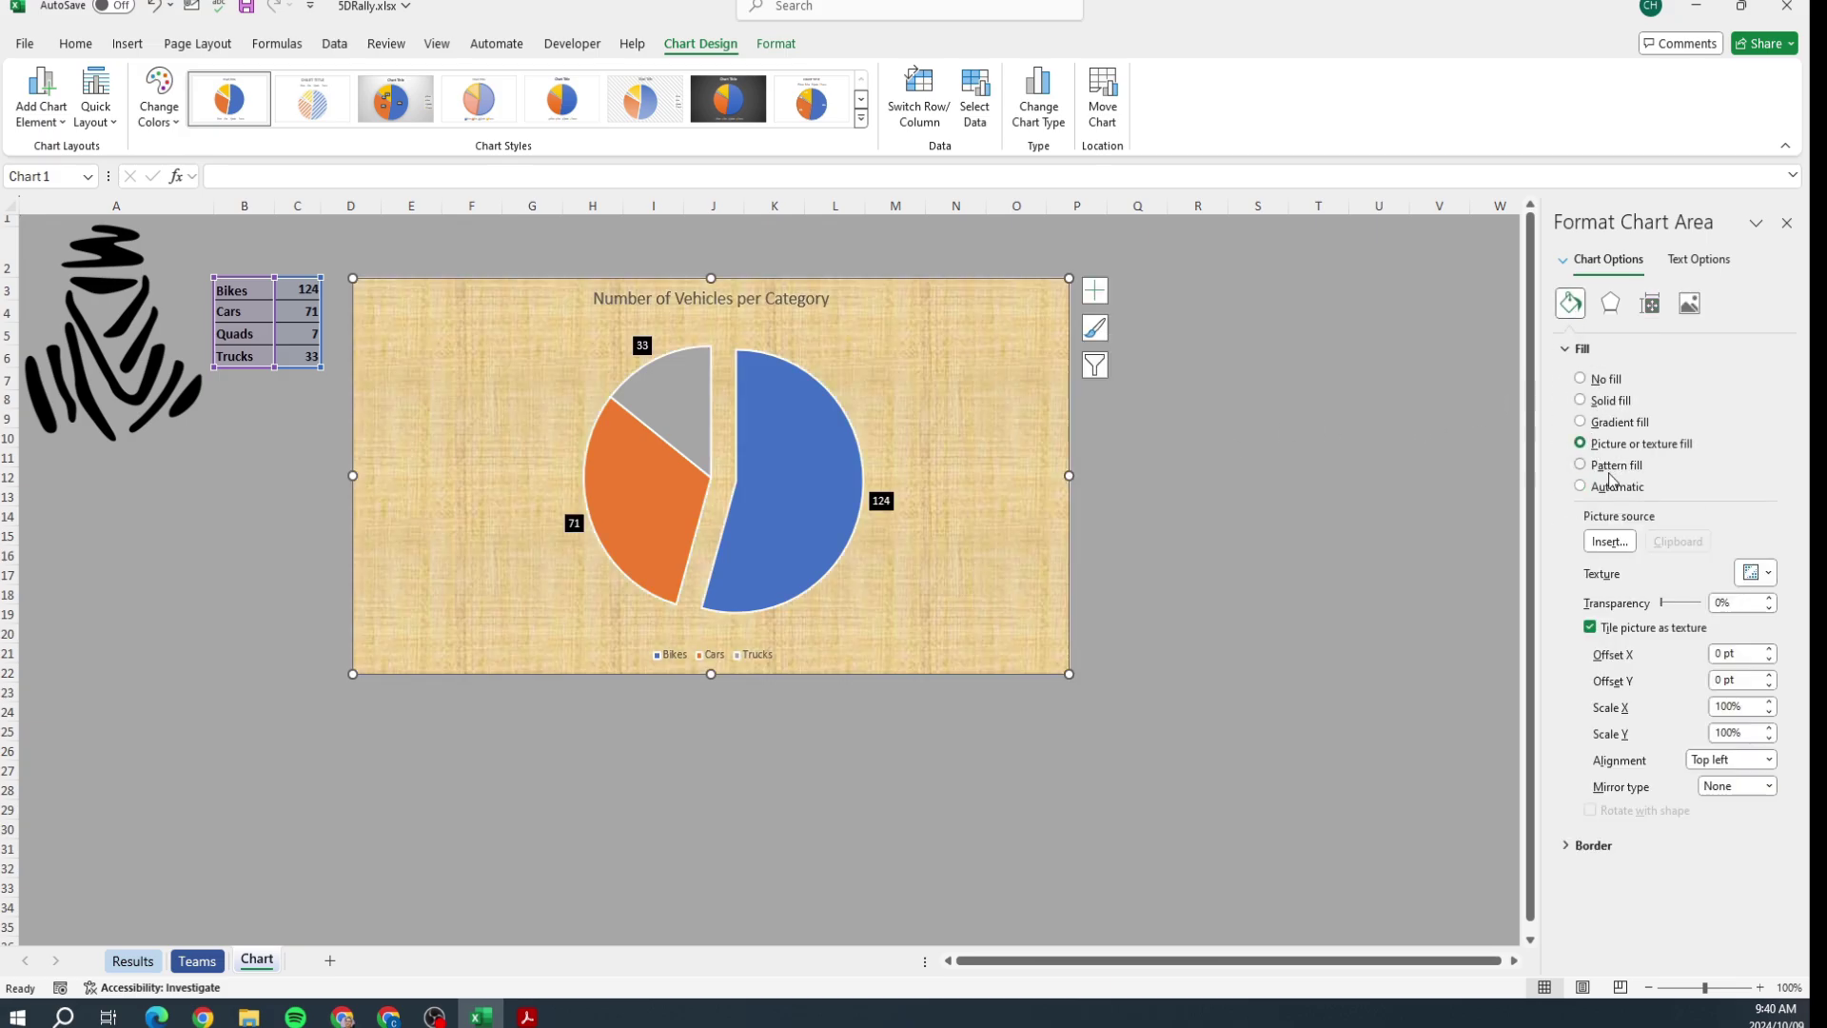
pyautogui.click(1627, 541)
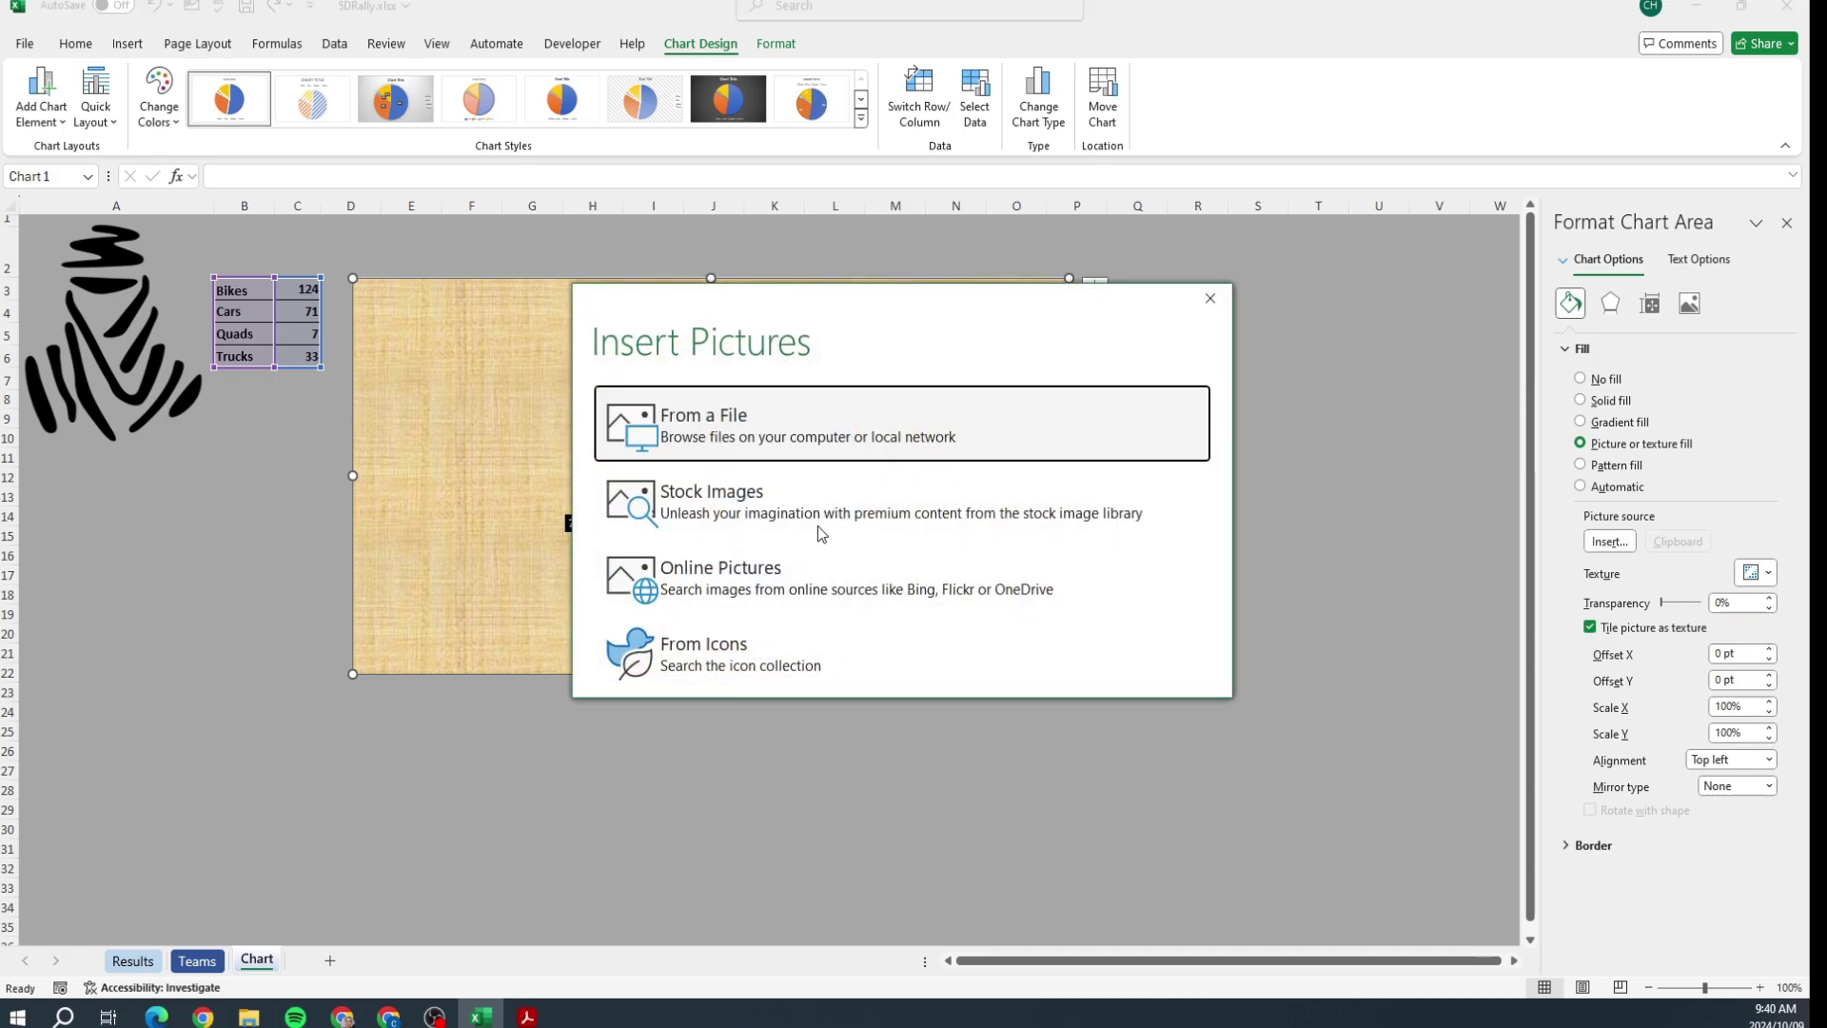
# Step: Insert Wallpaper.jpg from the Q5 folder as the chart background
pyautogui.click(763, 427)
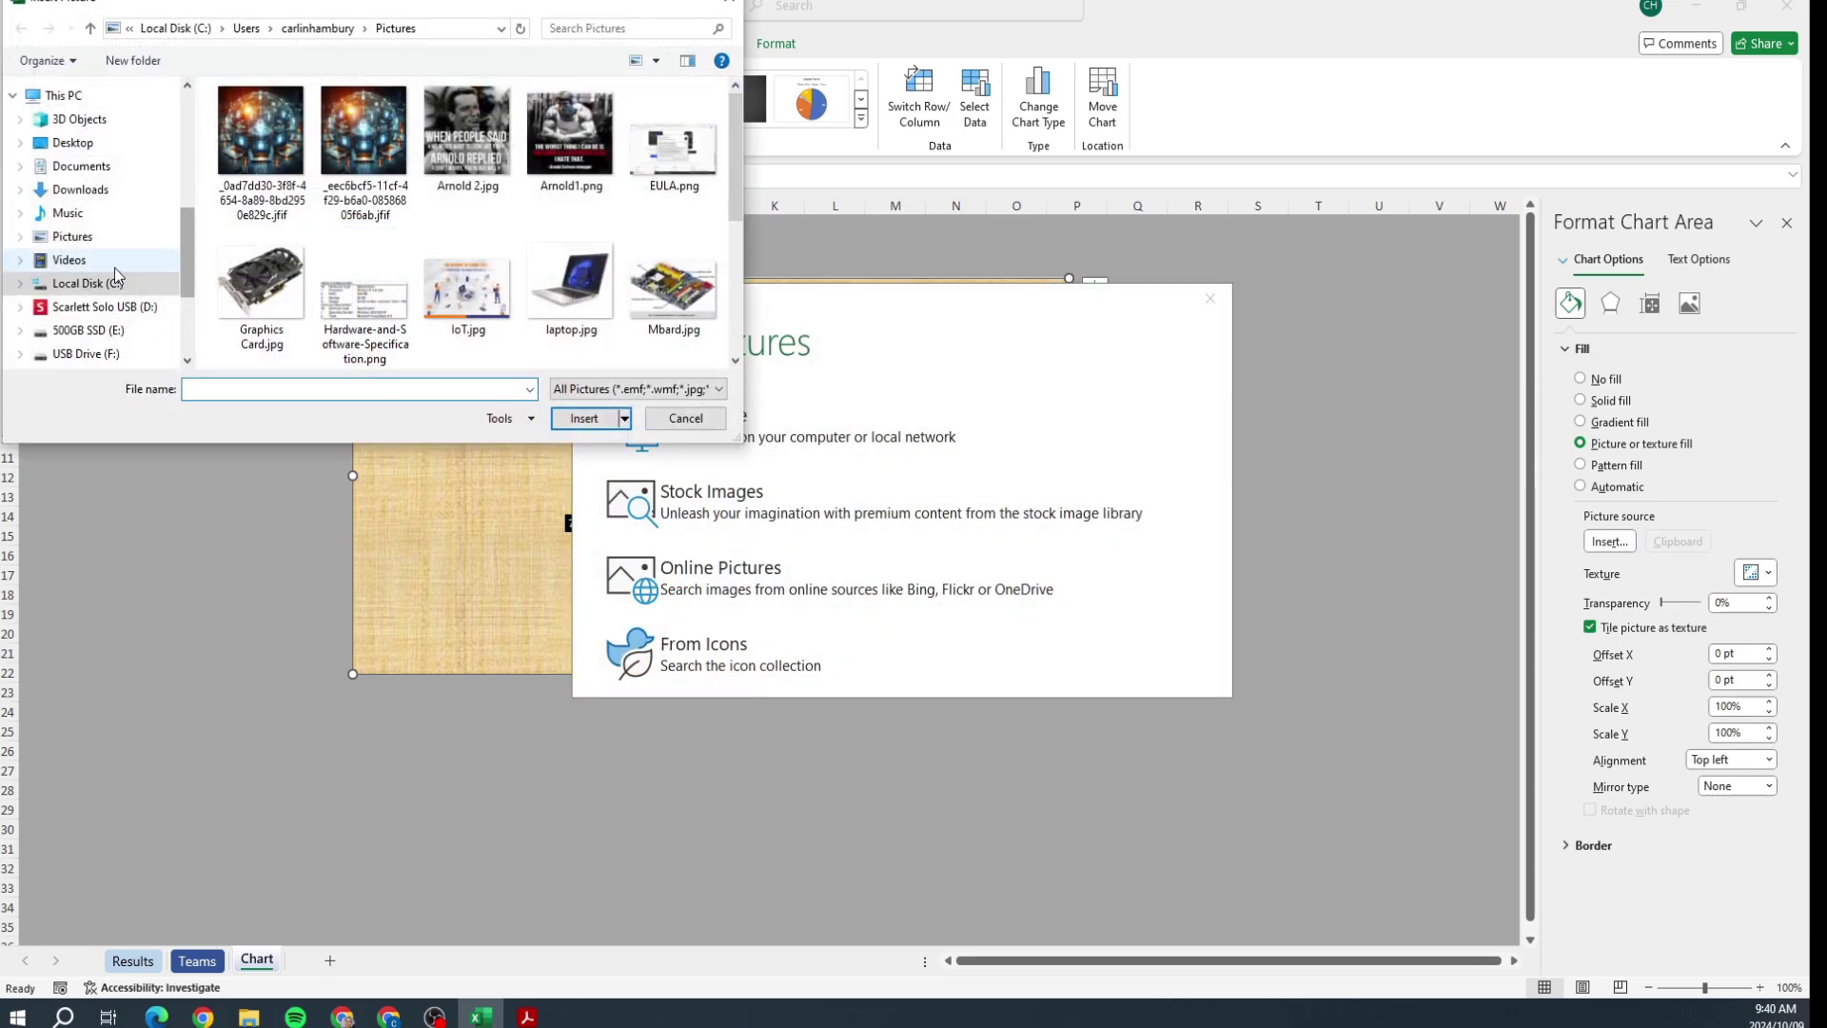
pyautogui.click(72, 143)
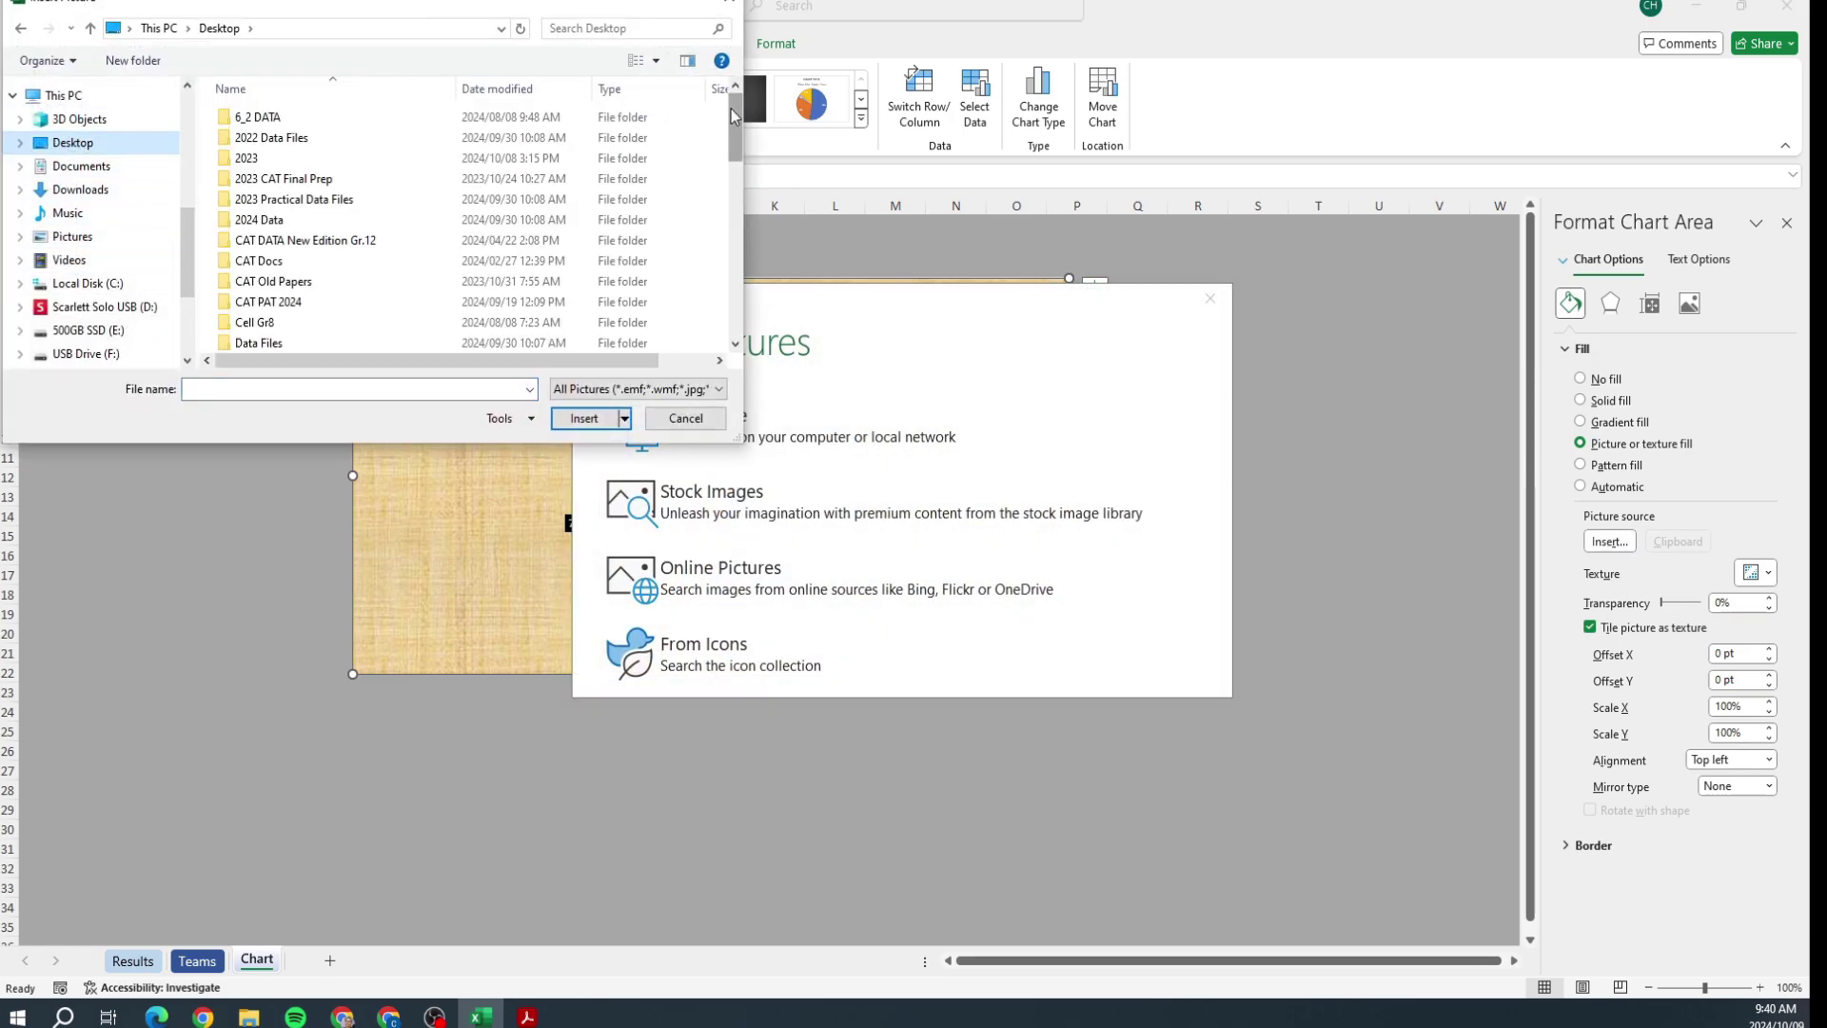
pyautogui.moveTo(734, 117); pyautogui.dragTo(749, 299)
pyautogui.doubleClick(286, 284)
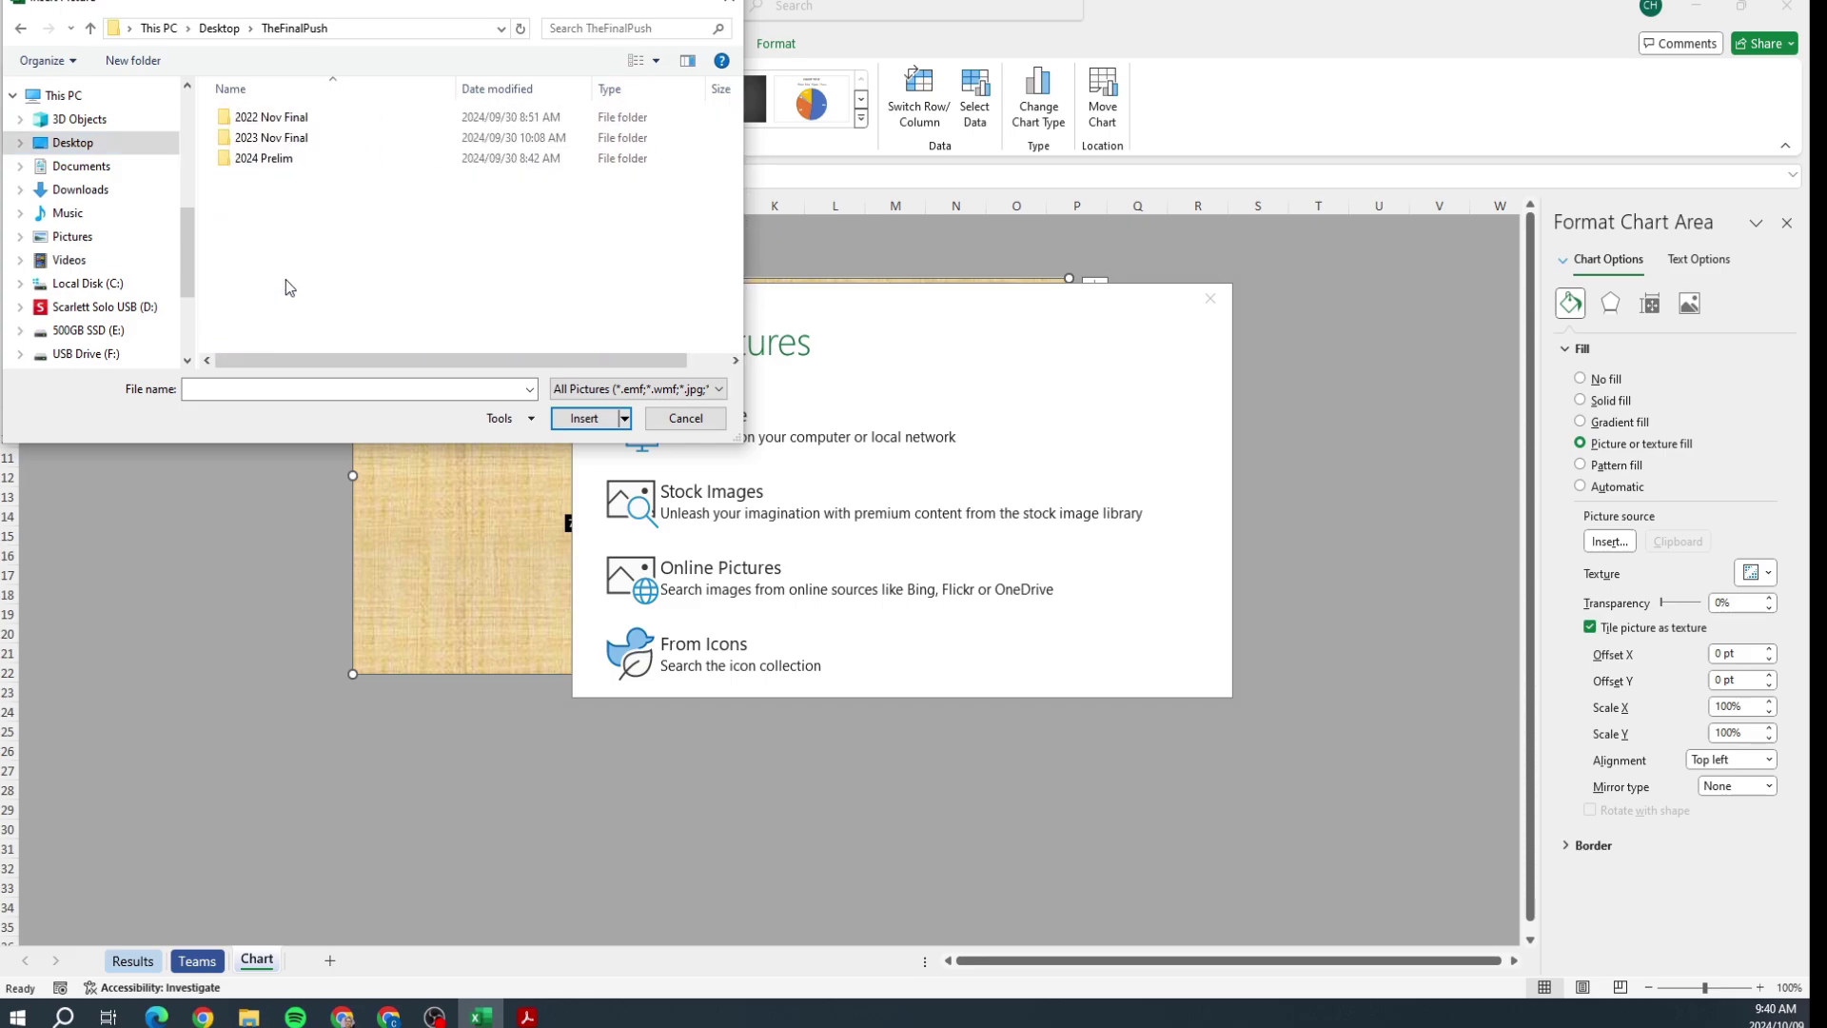
pyautogui.doubleClick(268, 138)
pyautogui.doubleClick(257, 119)
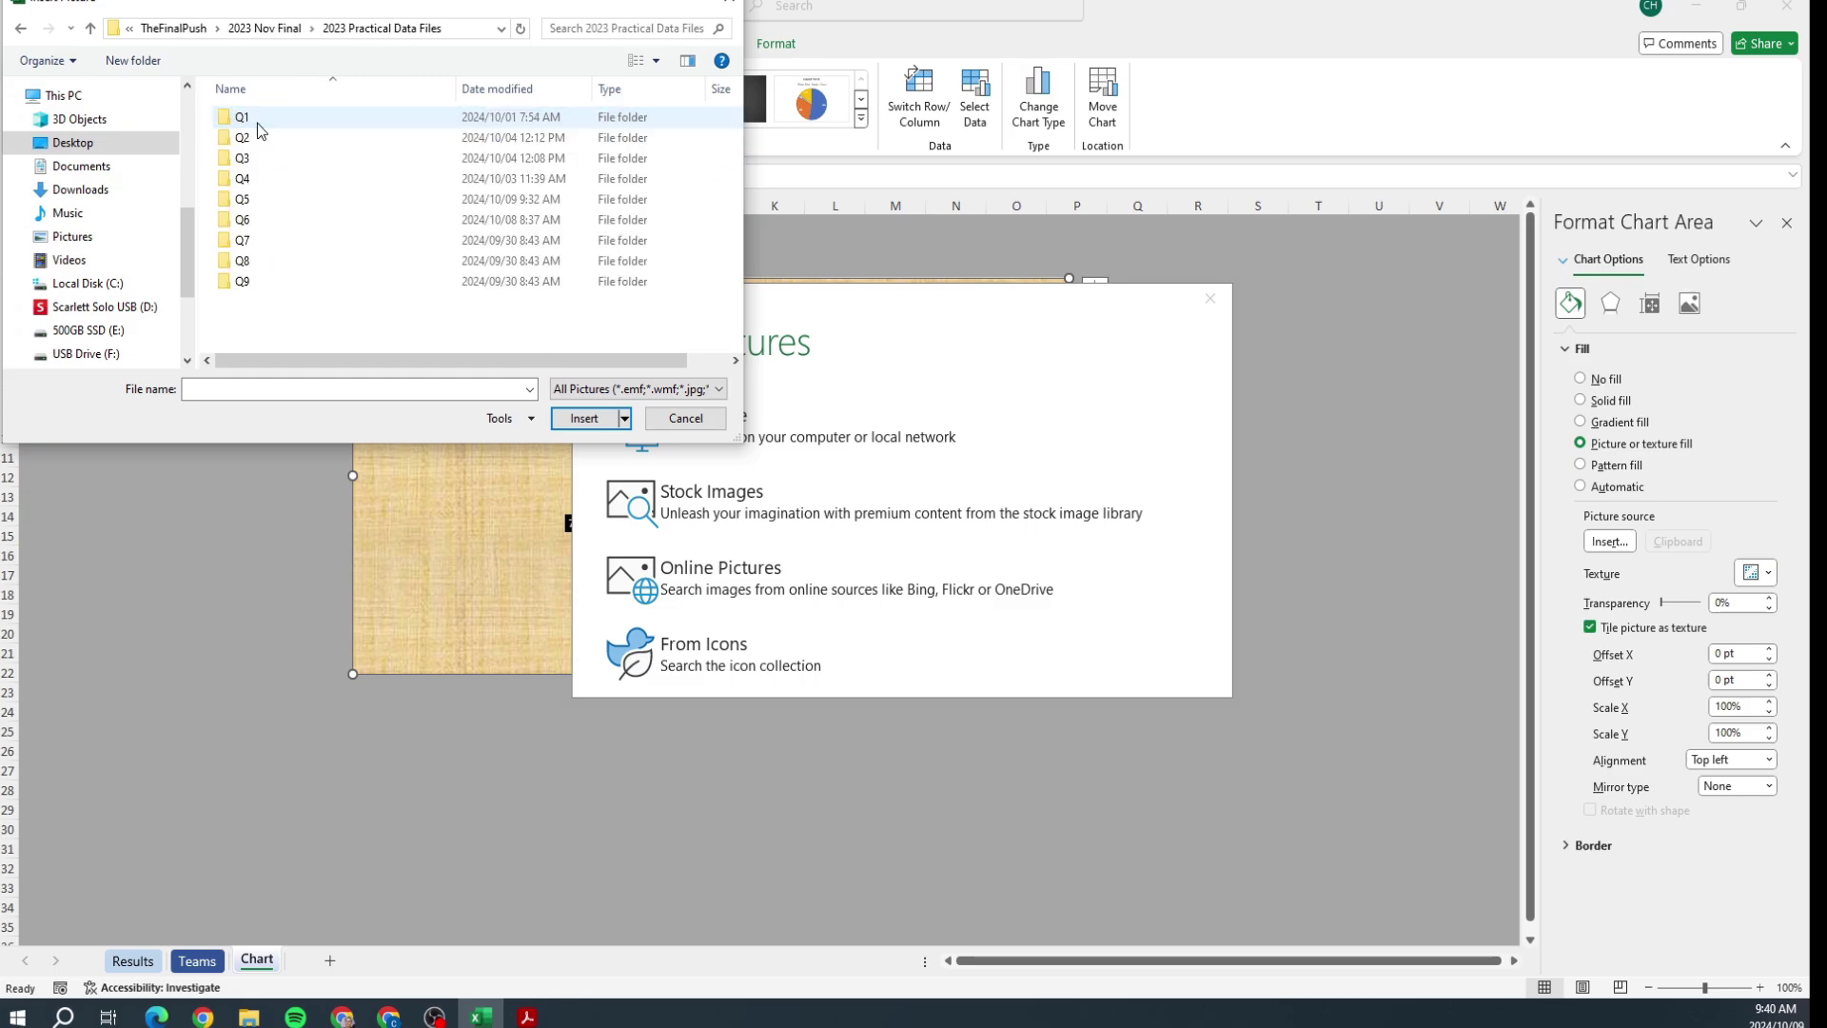
pyautogui.doubleClick(242, 198)
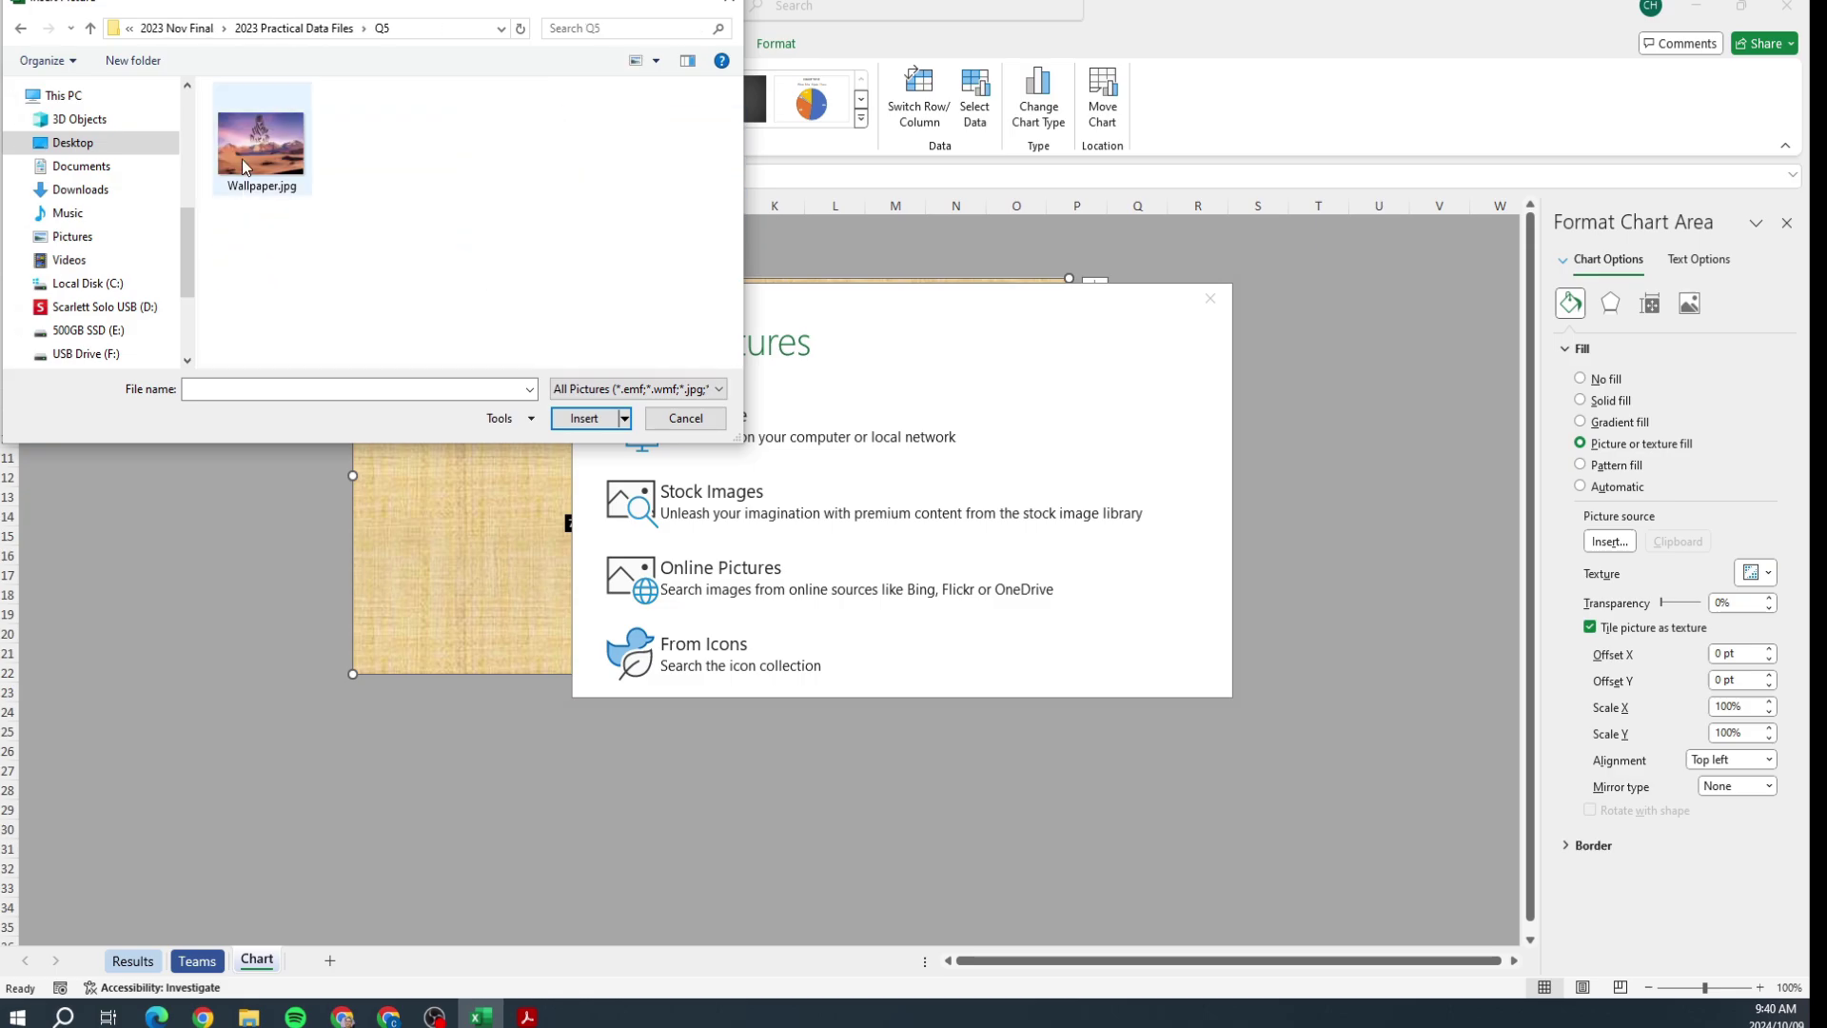
pyautogui.click(247, 142)
pyautogui.doubleClick(247, 142)
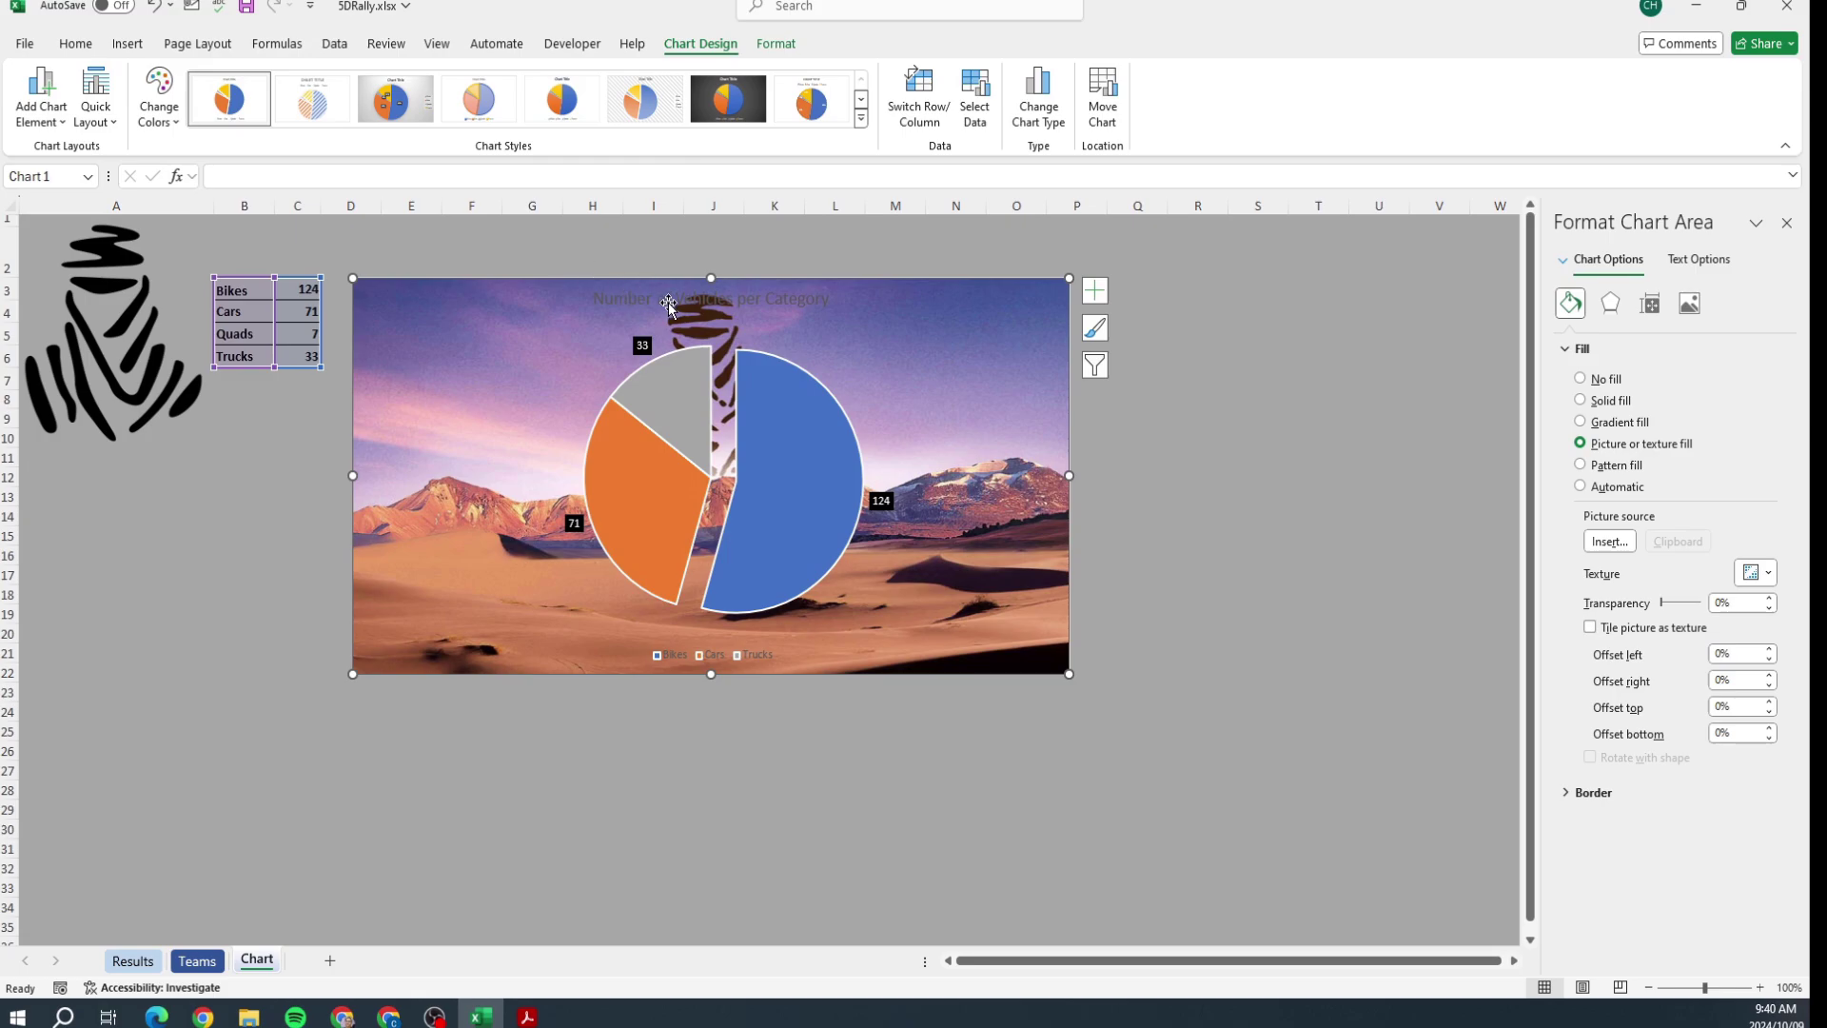
# Step: Make the chart title text white
pyautogui.click(766, 300)
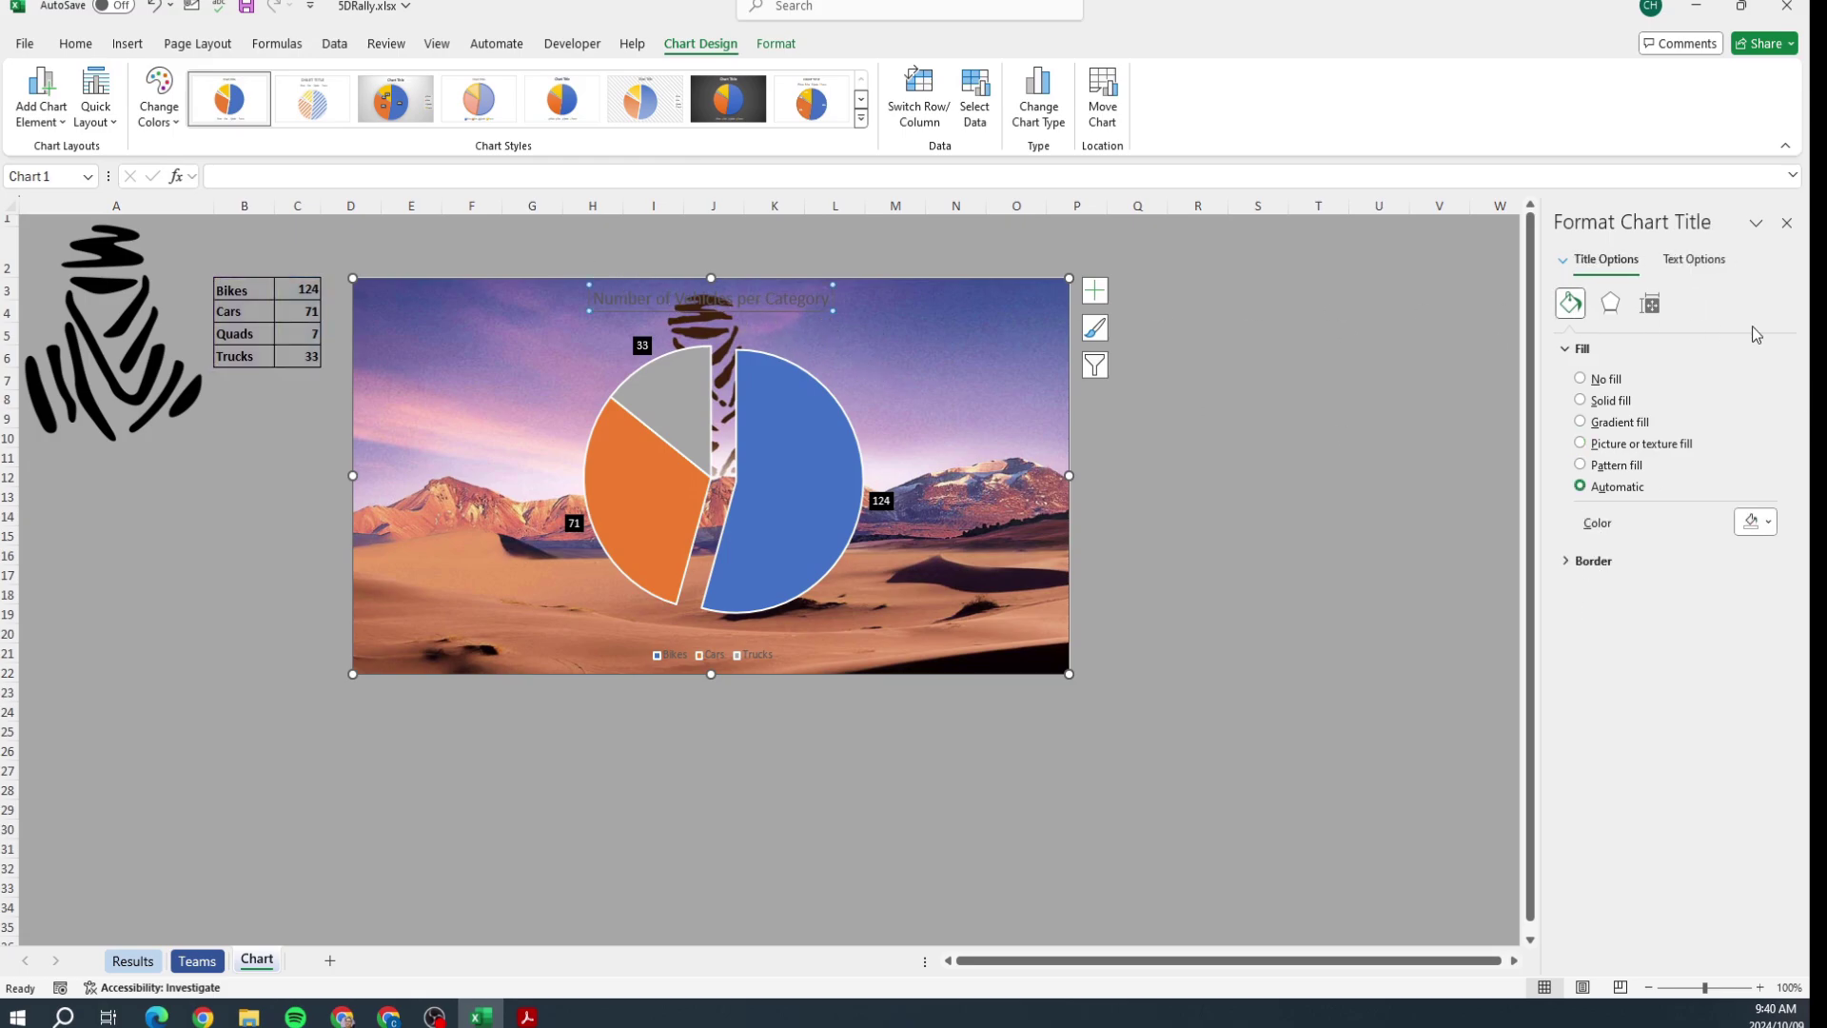
pyautogui.click(1696, 260)
pyautogui.click(1761, 518)
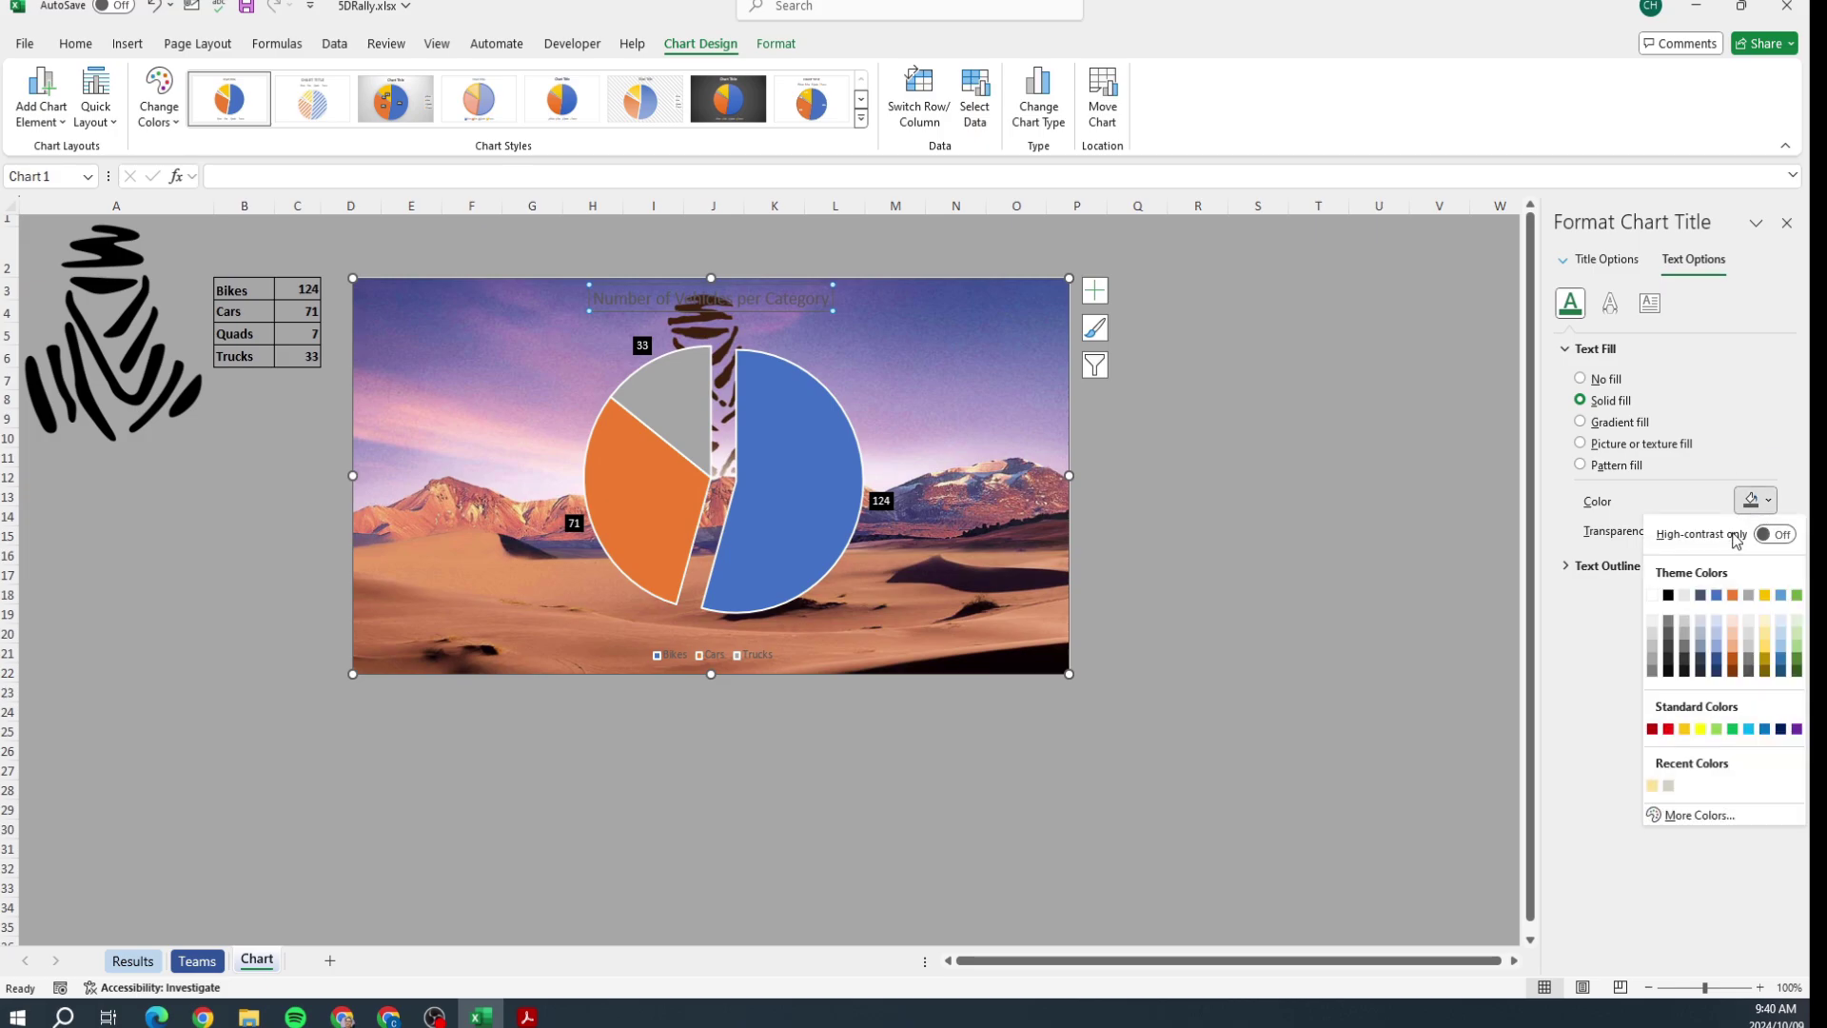
pyautogui.click(1658, 602)
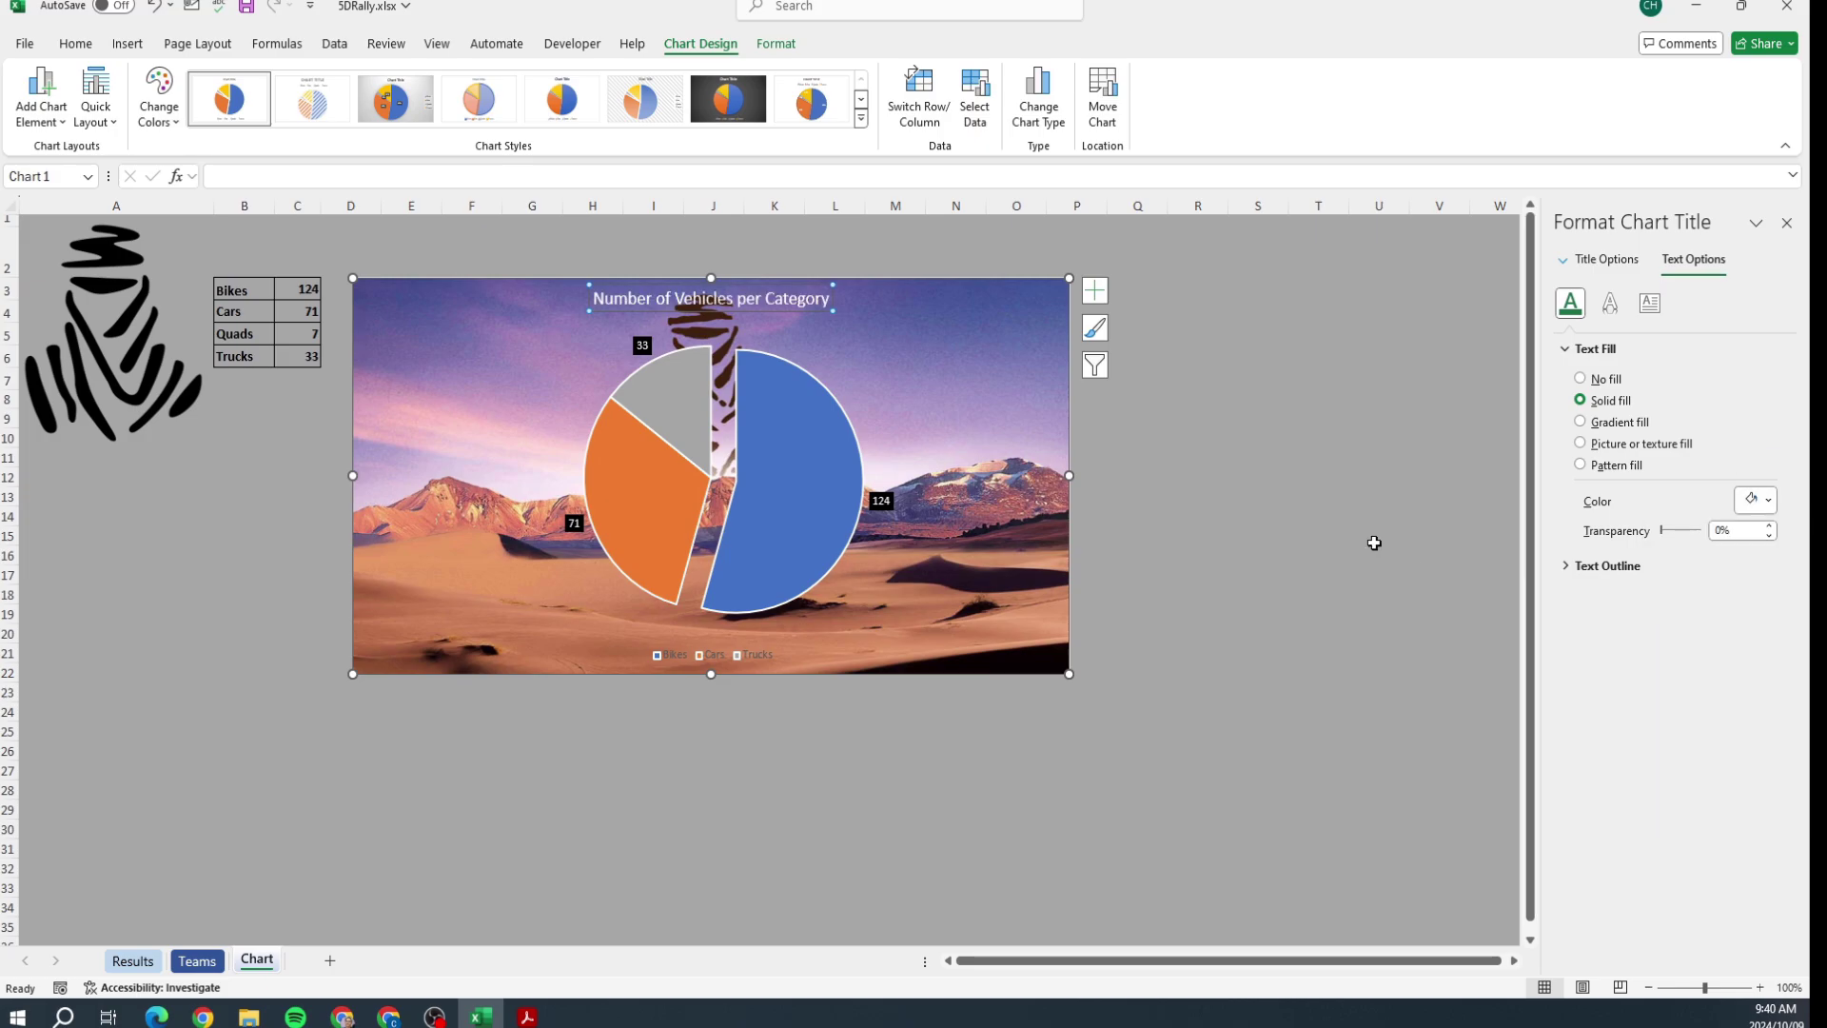
pyautogui.click(1318, 516)
# Step: Compare the chart with Figure 9 in the exam PDF and move the PDF aside
pyautogui.hotkey('alt', 'Tab')
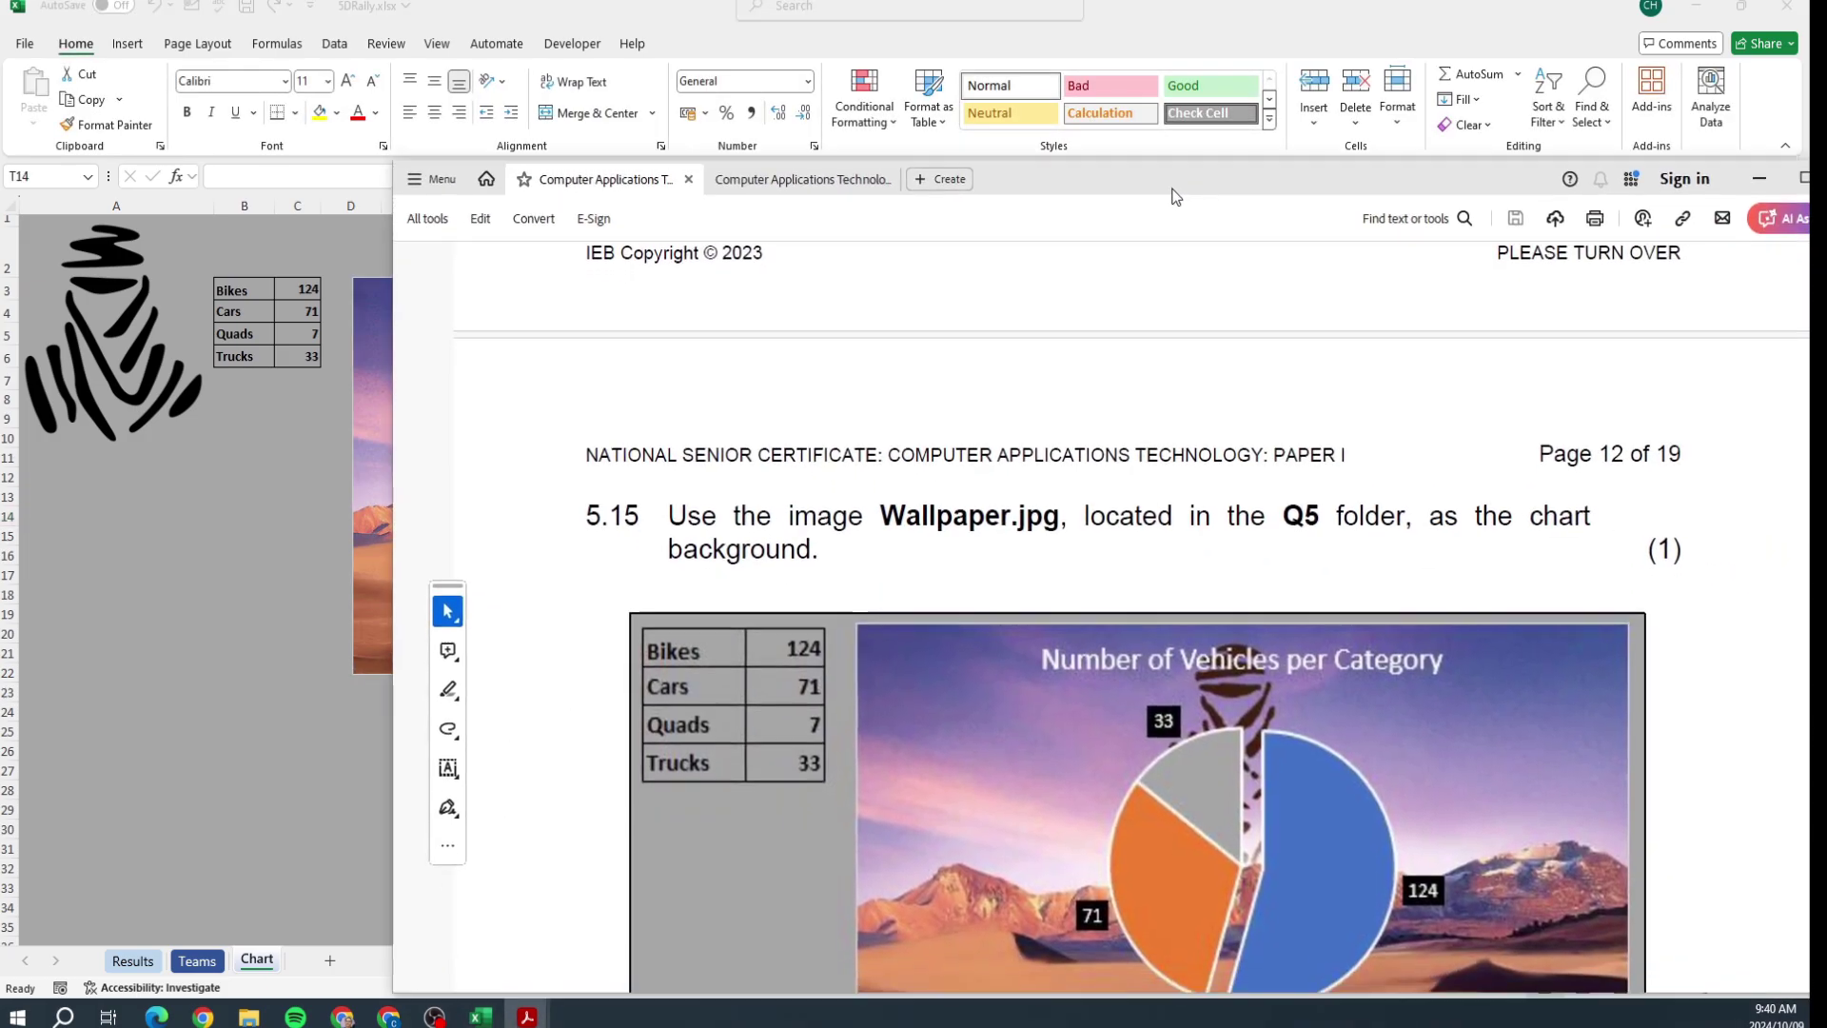
pyautogui.scroll(-2, 1164, 213)
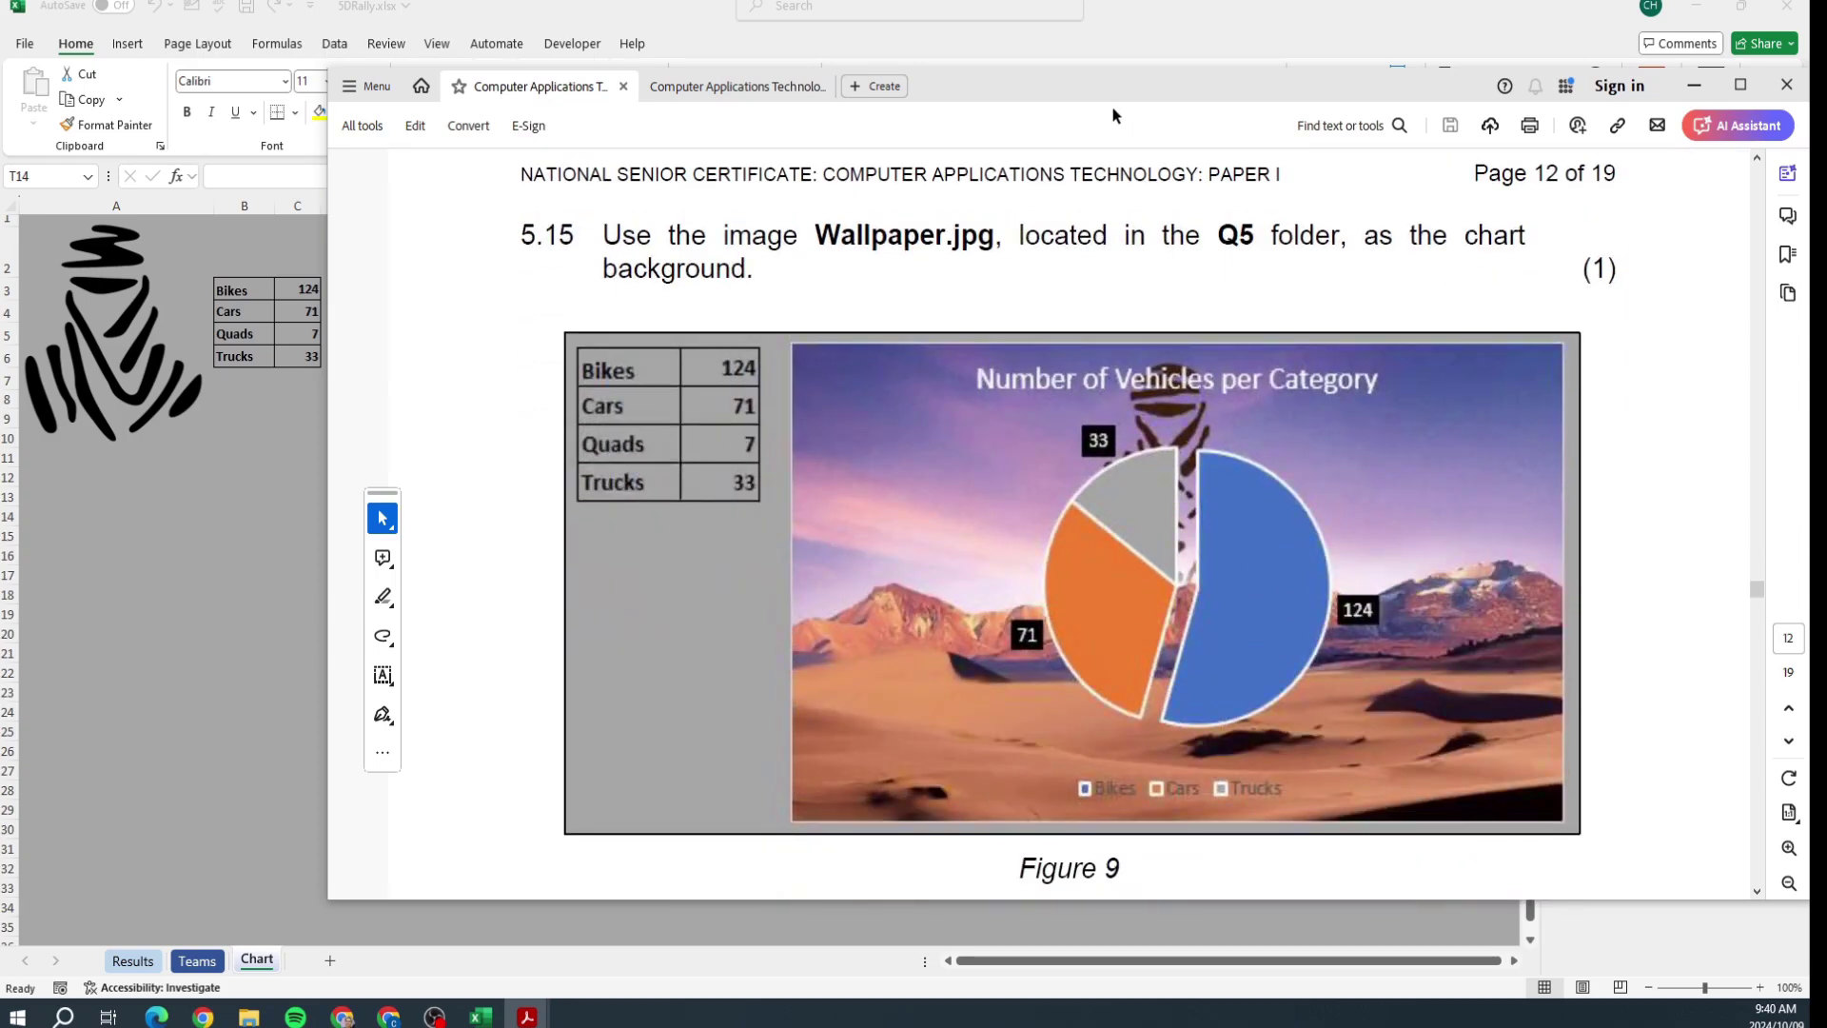
pyautogui.moveTo(1083, 89); pyautogui.dragTo(1825, 248)
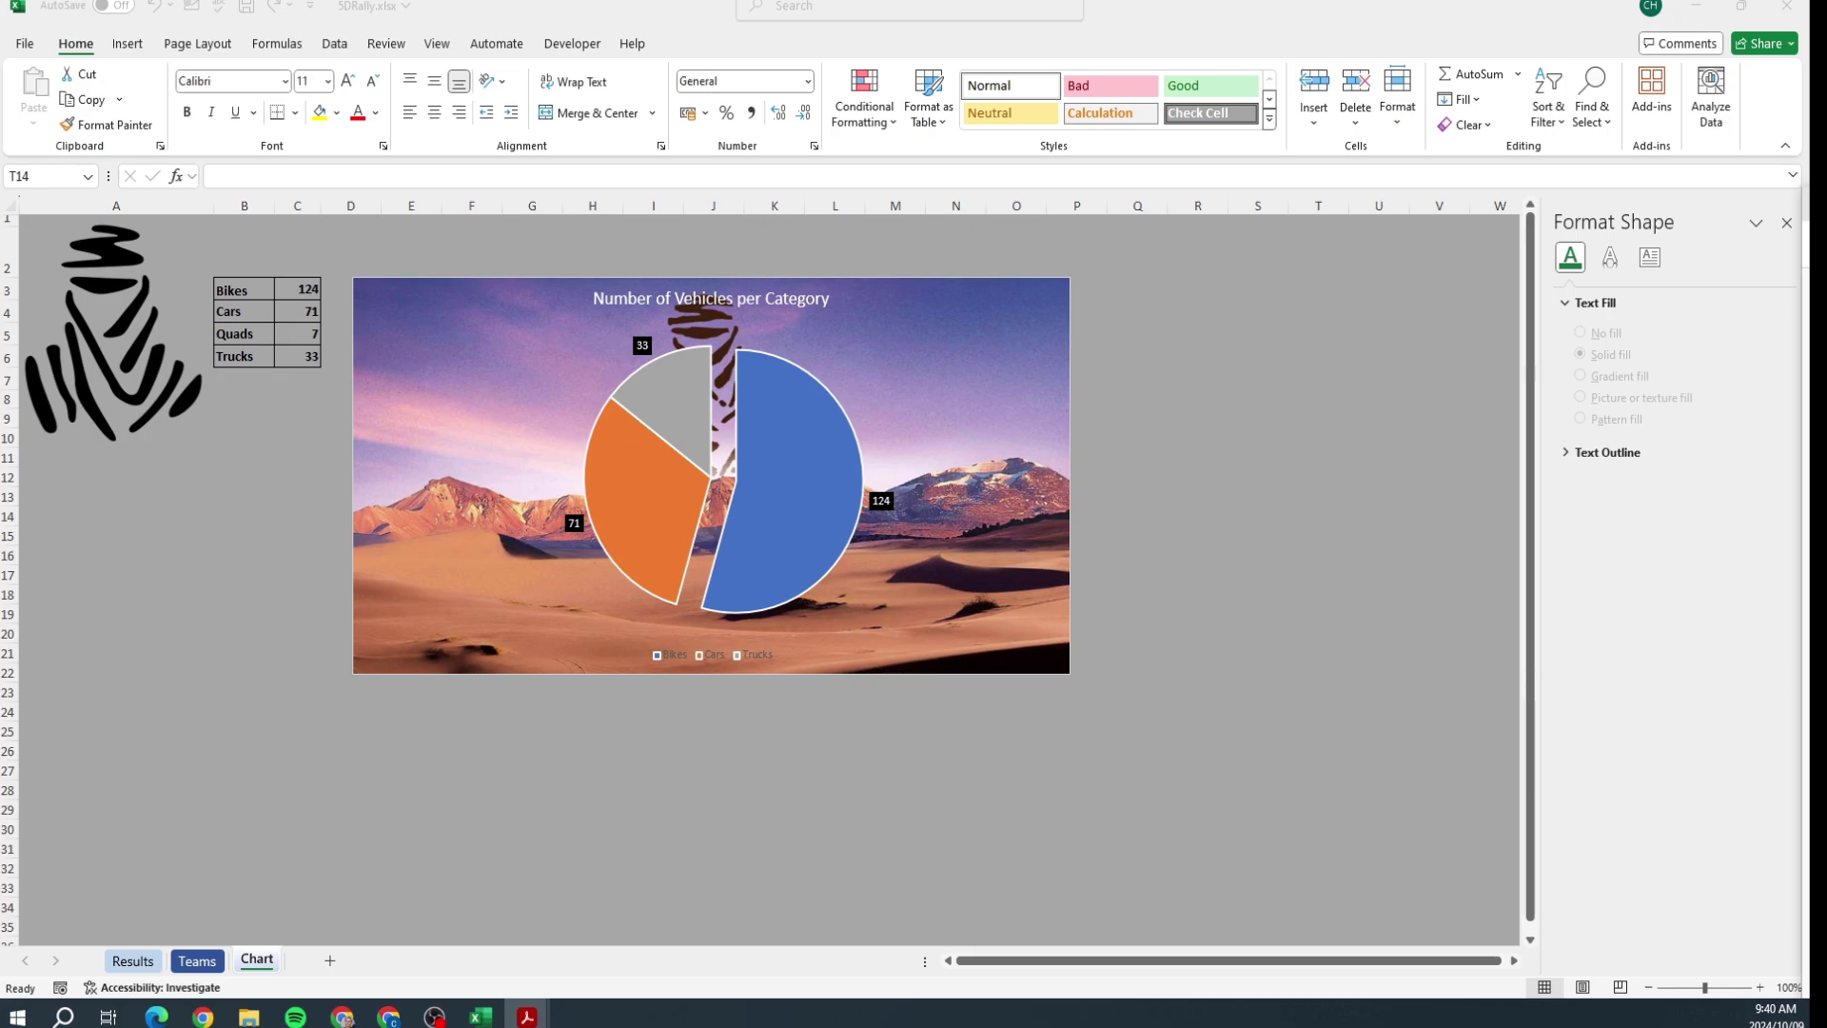
# Step: Close SDRally without saving and open 6RaceAccounts.xlsx from Q6 on its Accounts sheet
pyautogui.click(1786, 7)
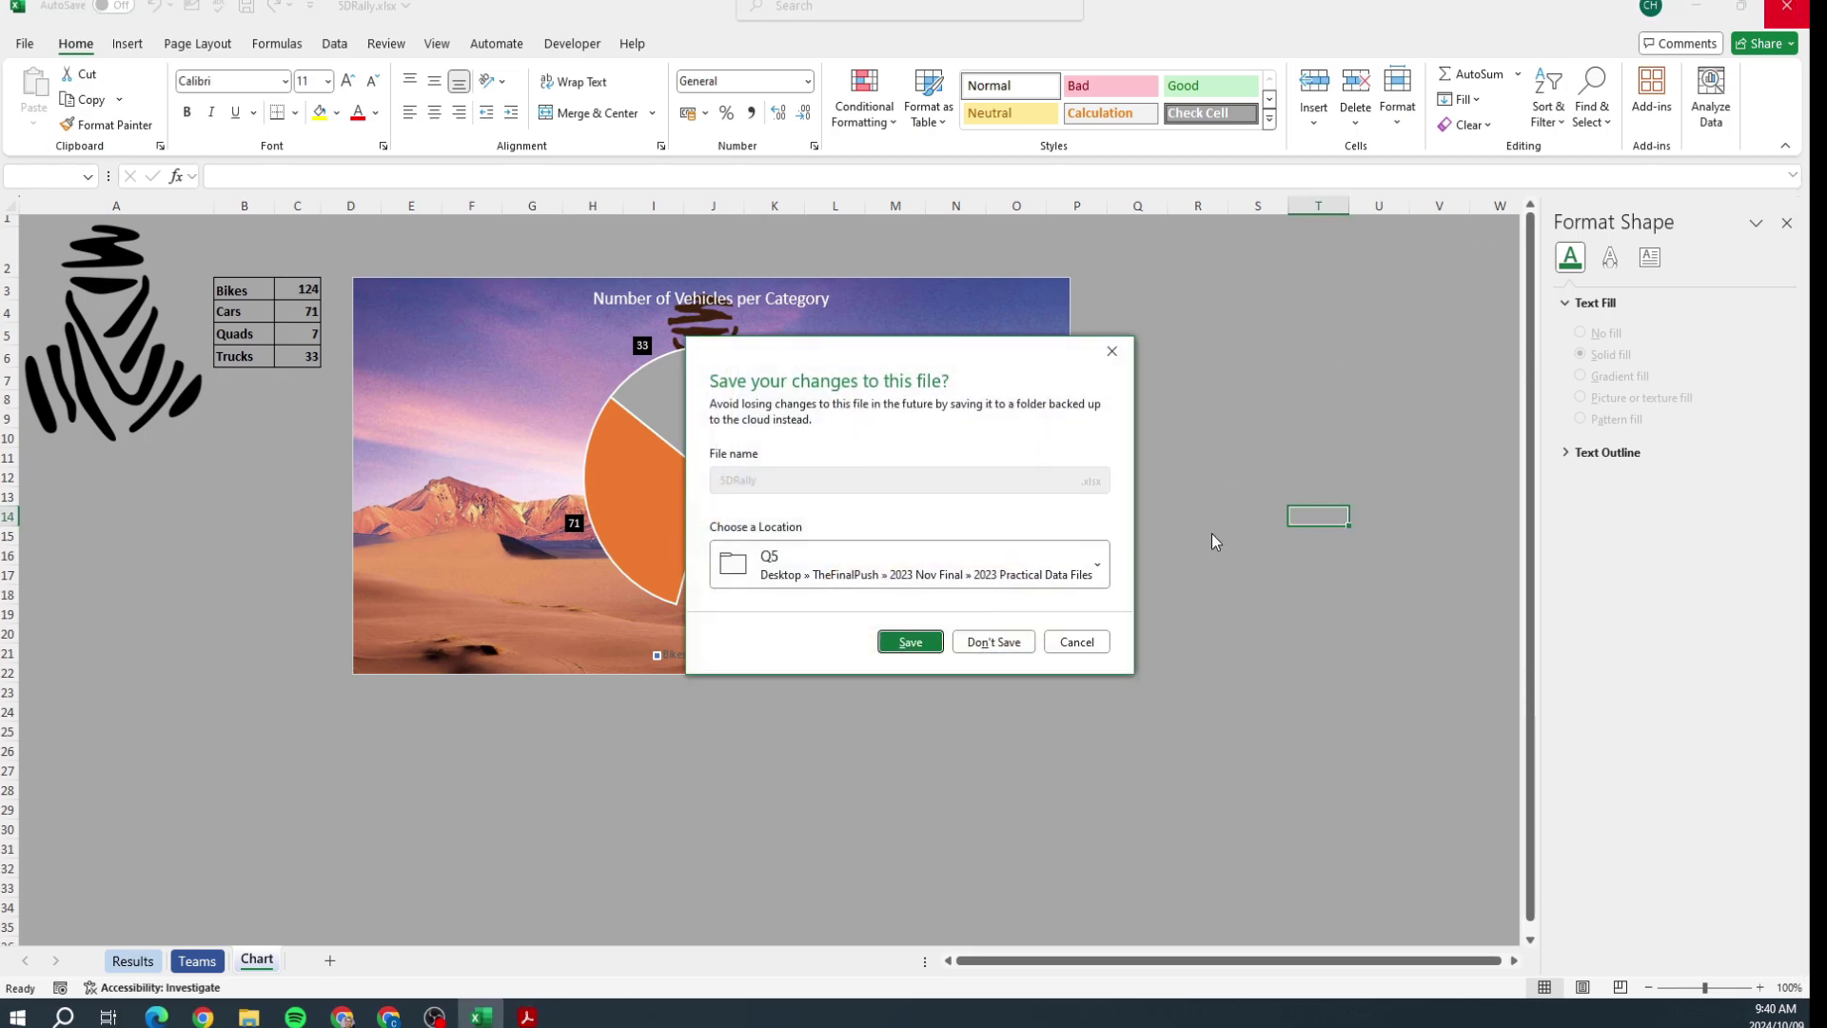
pyautogui.click(989, 644)
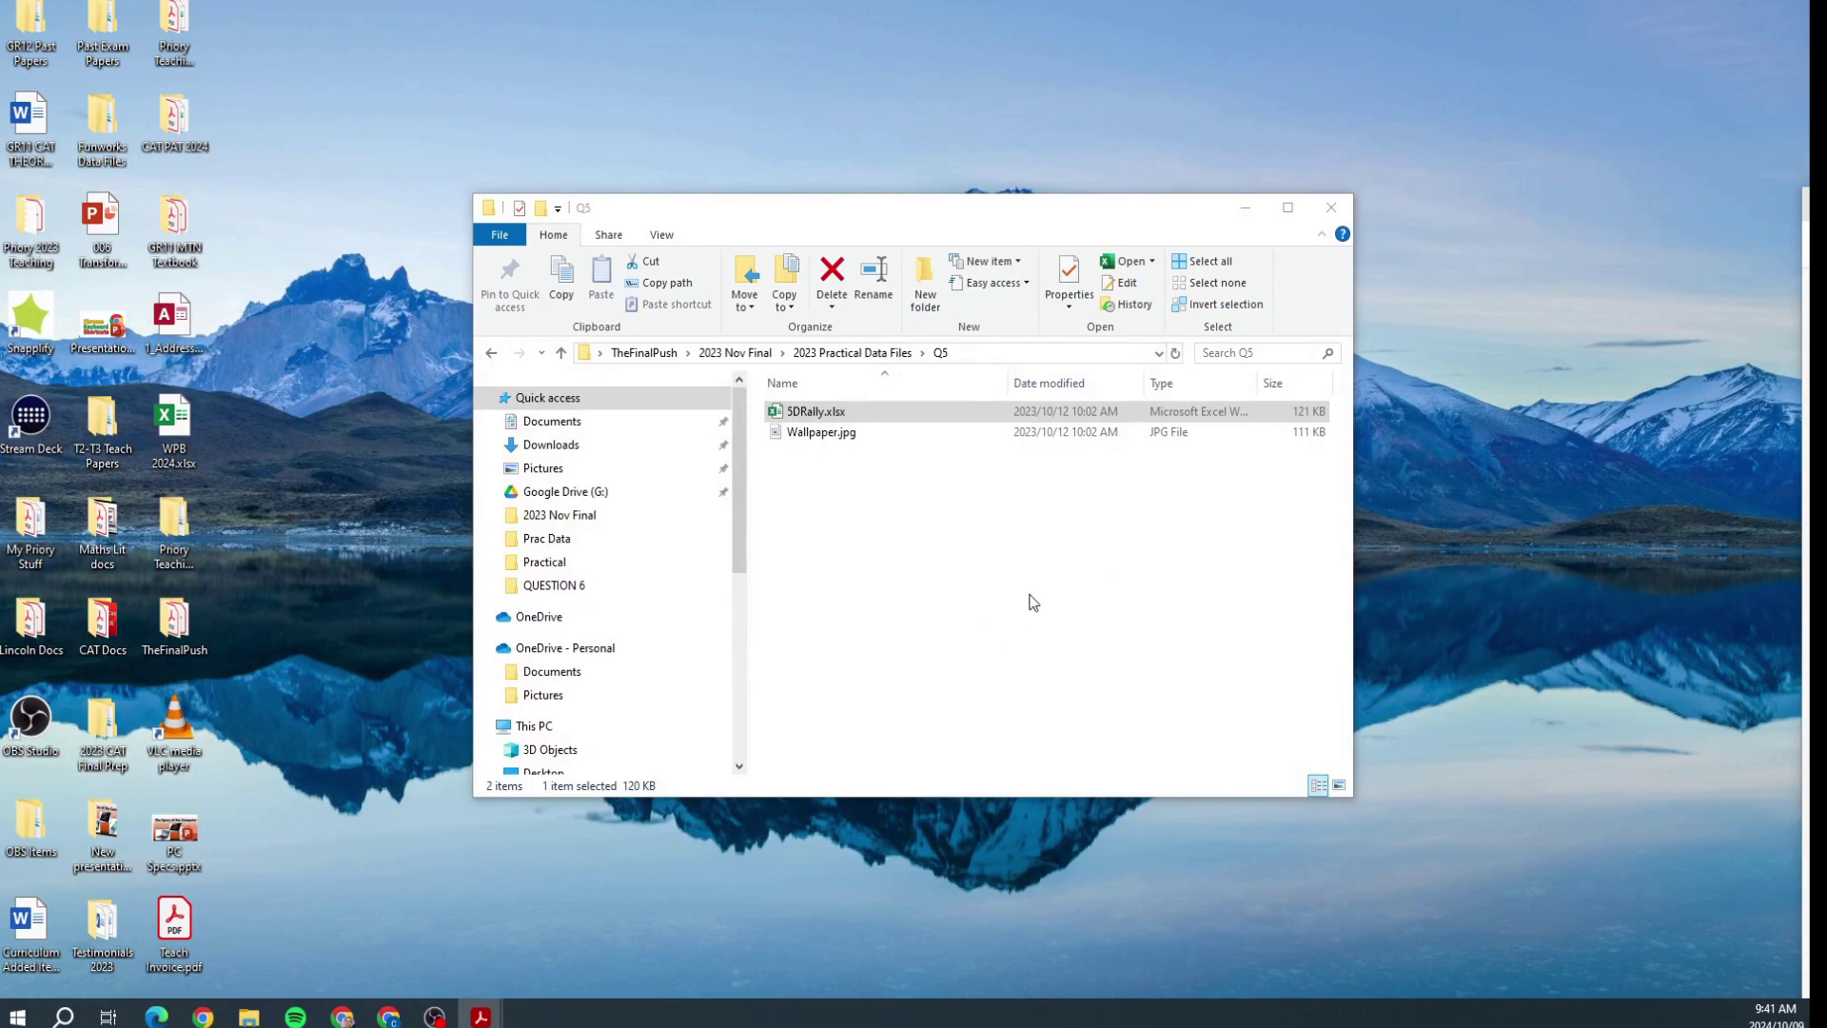
pyautogui.click(491, 354)
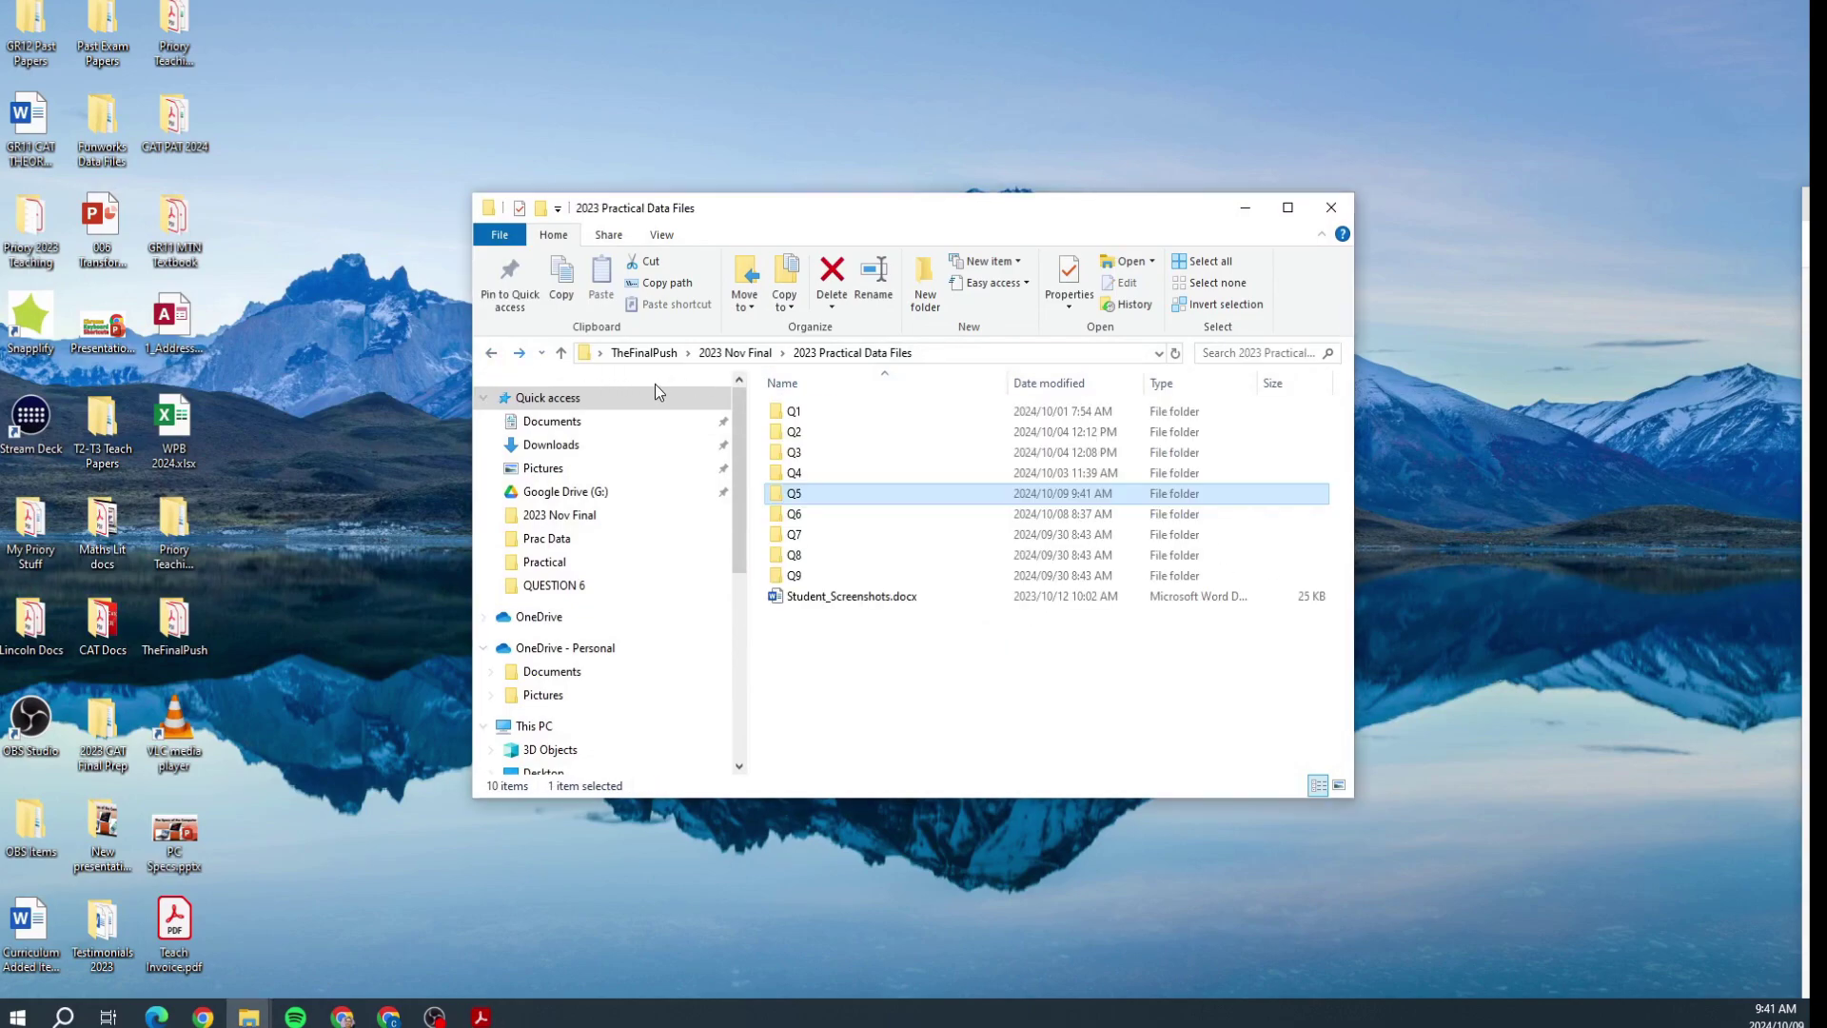
pyautogui.doubleClick(795, 513)
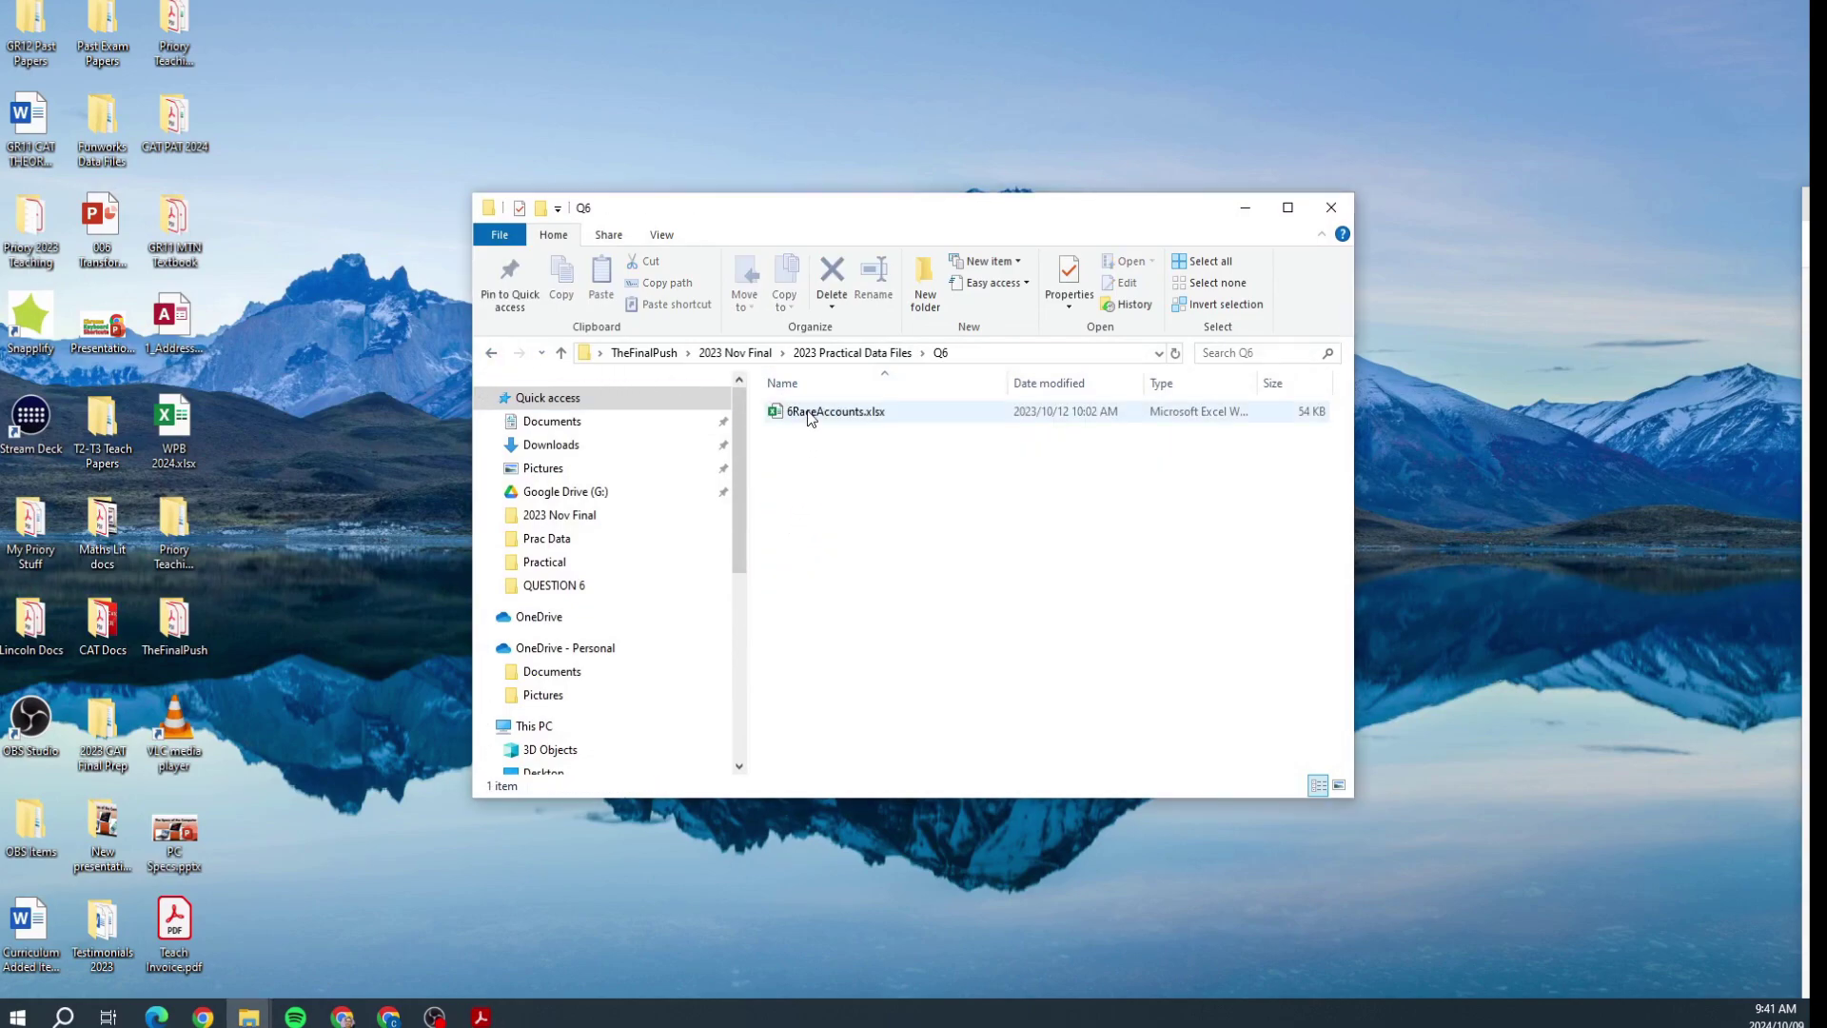
pyautogui.doubleClick(808, 411)
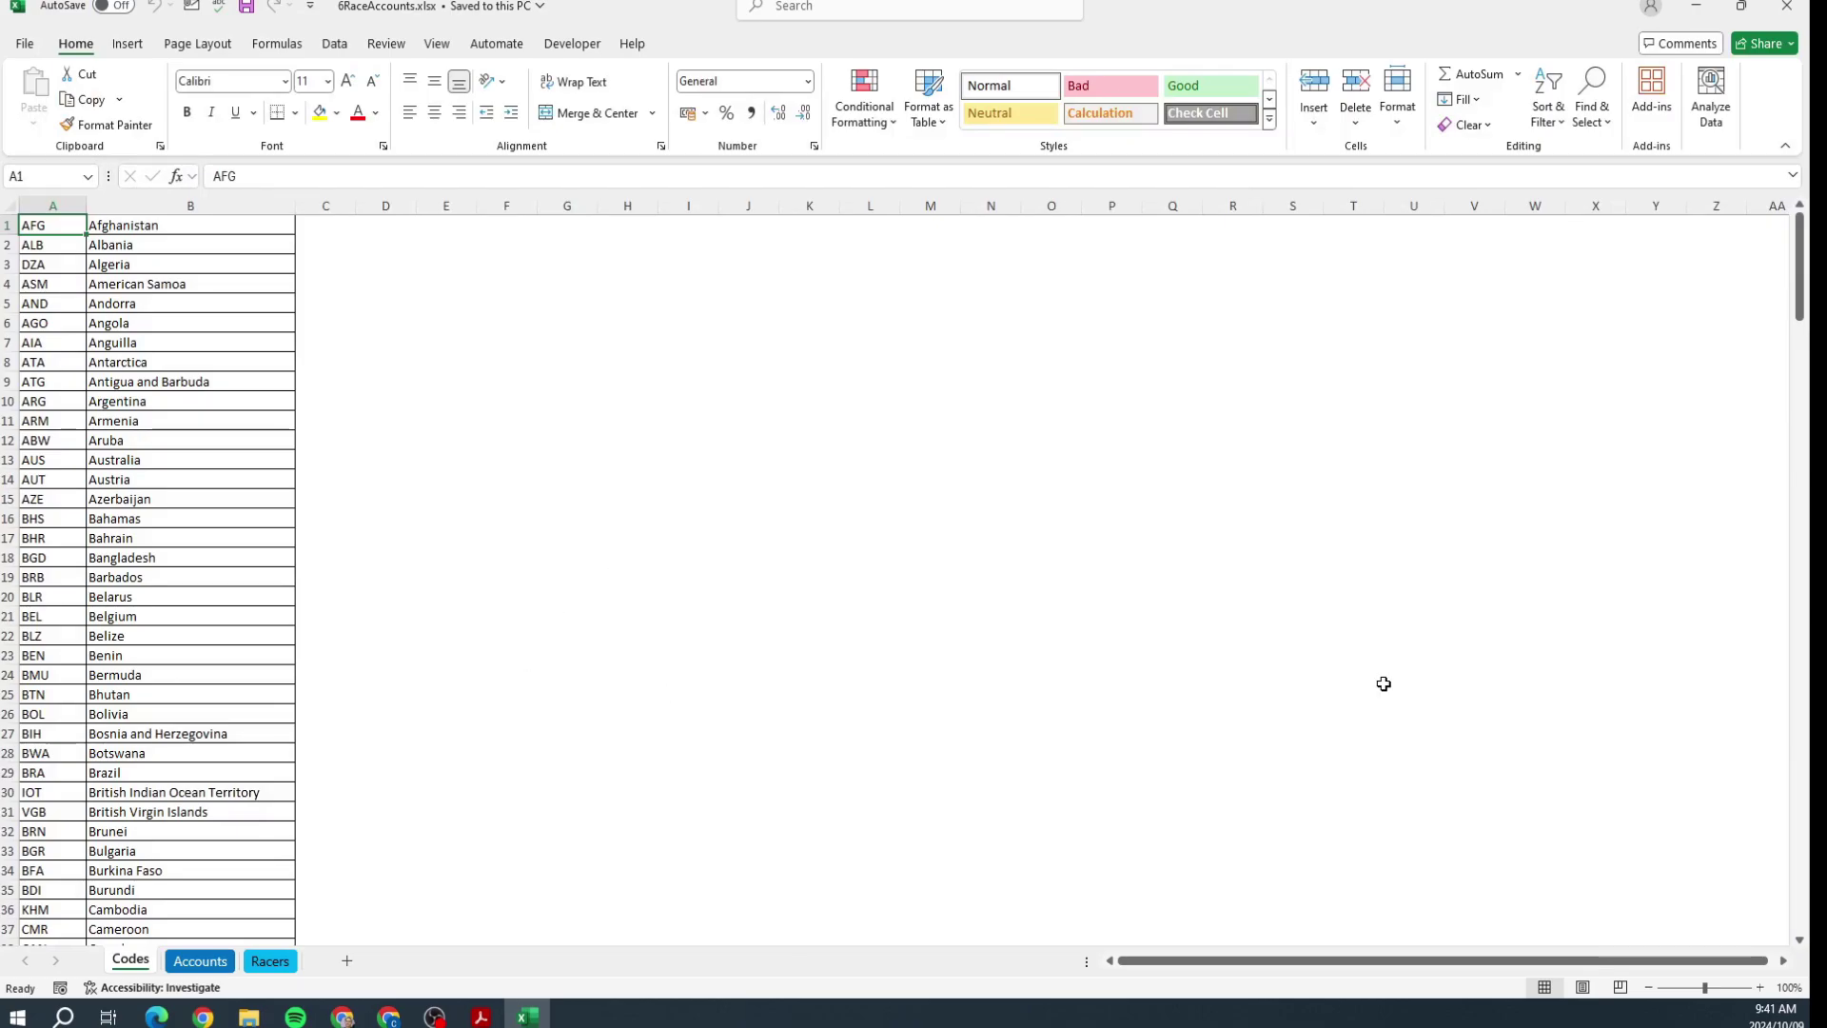
pyautogui.click(200, 960)
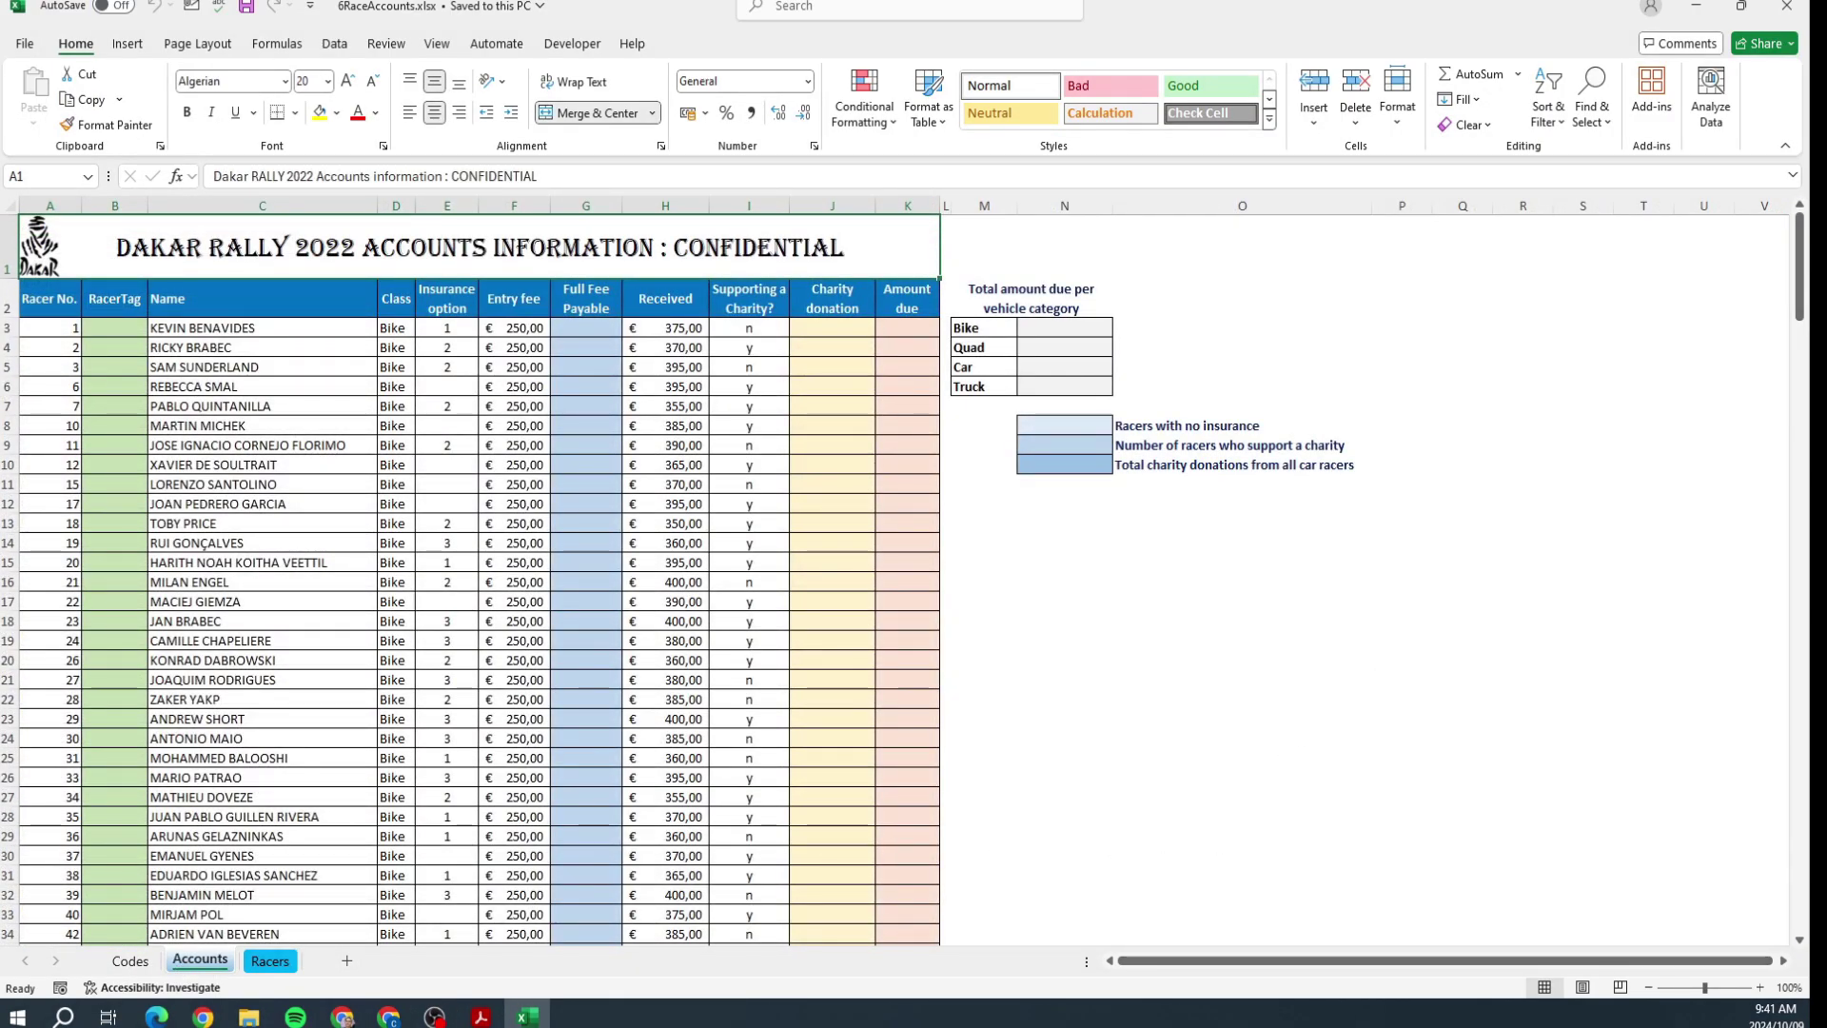
pyautogui.hotkey('alt', 'Tab')
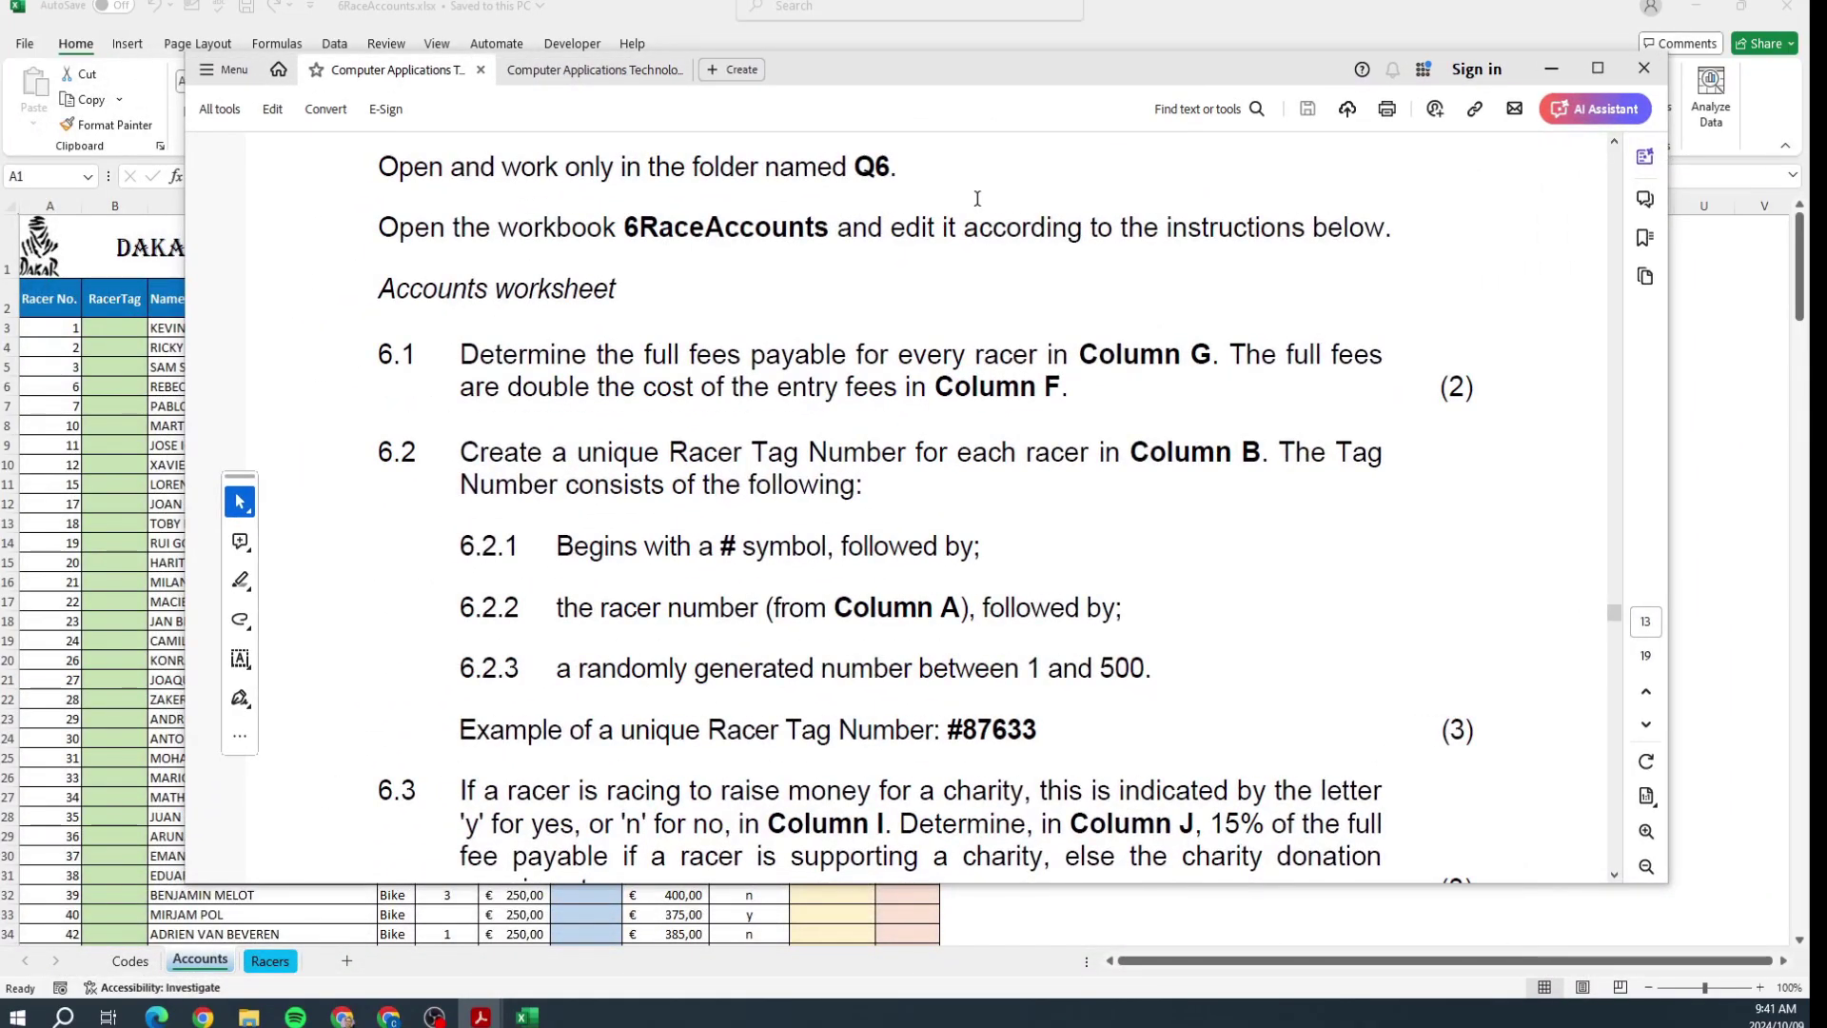
# Step: Review the fees wording in 6.1 and tag steps 6.2.1–6.2.3 (#, racer number, 1 to 500)
pyautogui.scroll(-2, 966, 269)
pyautogui.moveTo(588, 260); pyautogui.dragTo(966, 261)
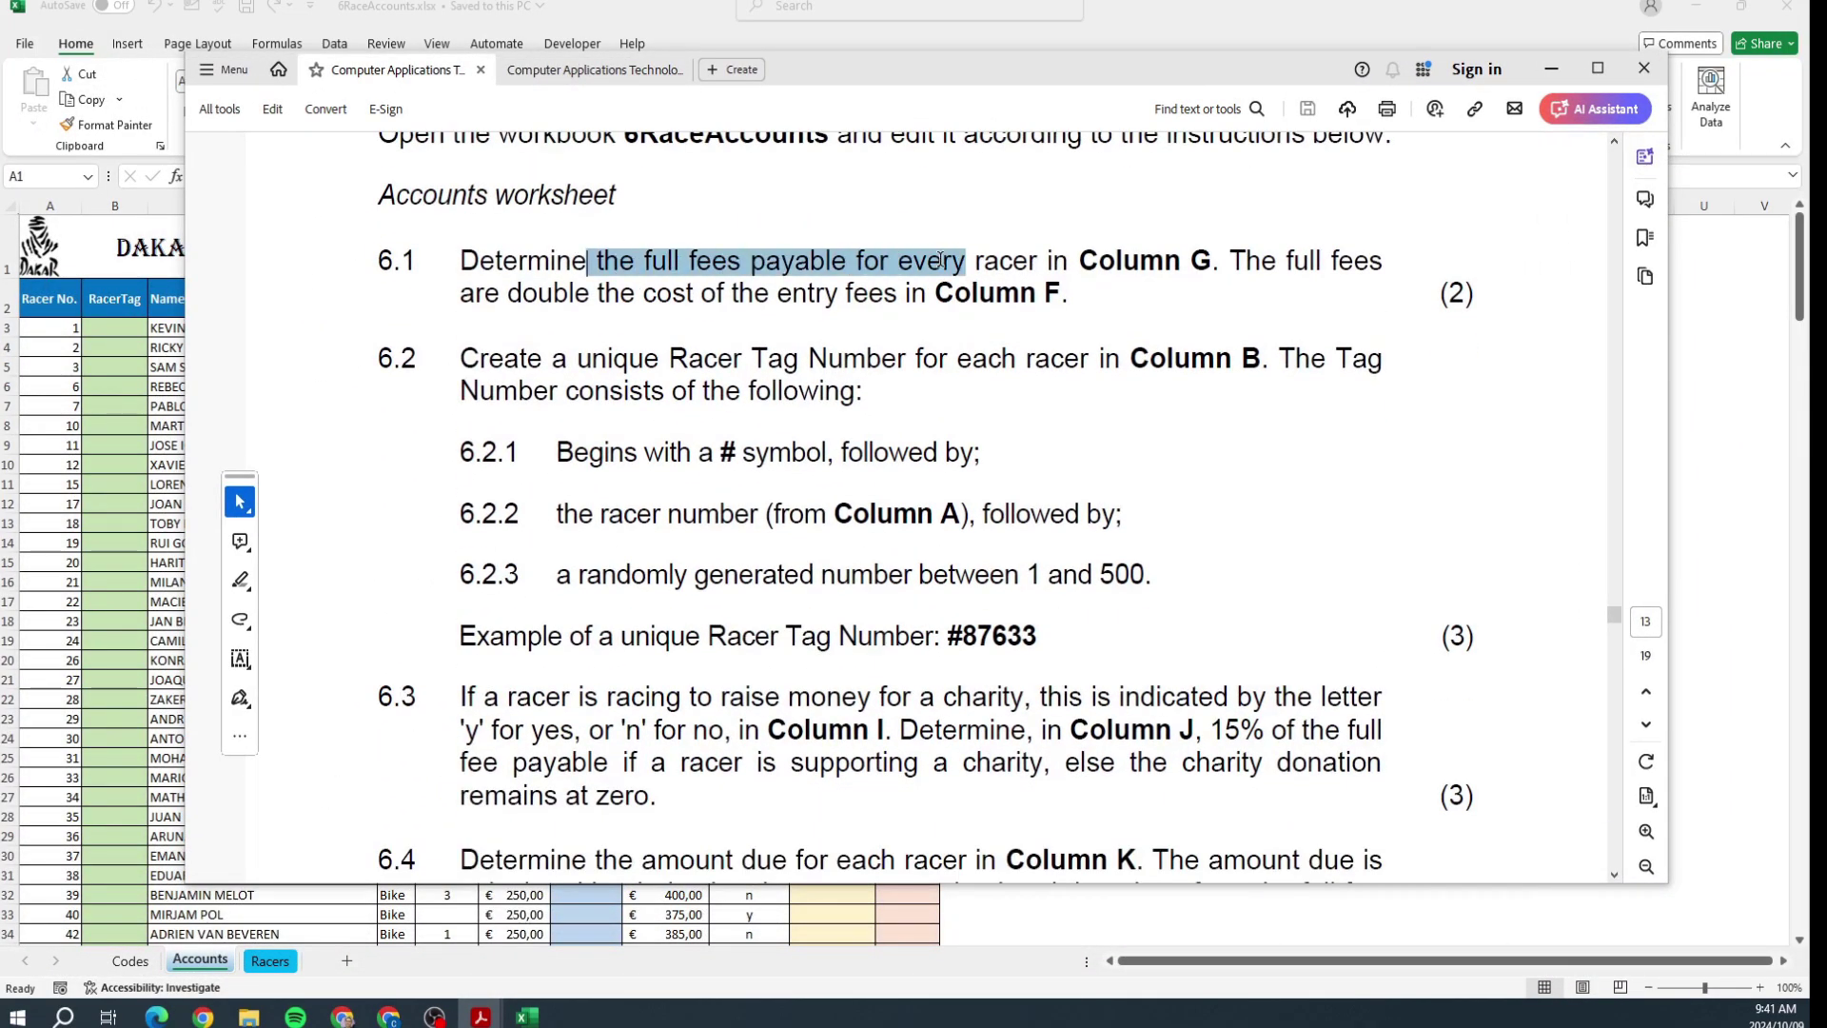
pyautogui.moveTo(460, 359); pyautogui.dragTo(1132, 576)
pyautogui.click(1146, 572)
pyautogui.click(565, 451)
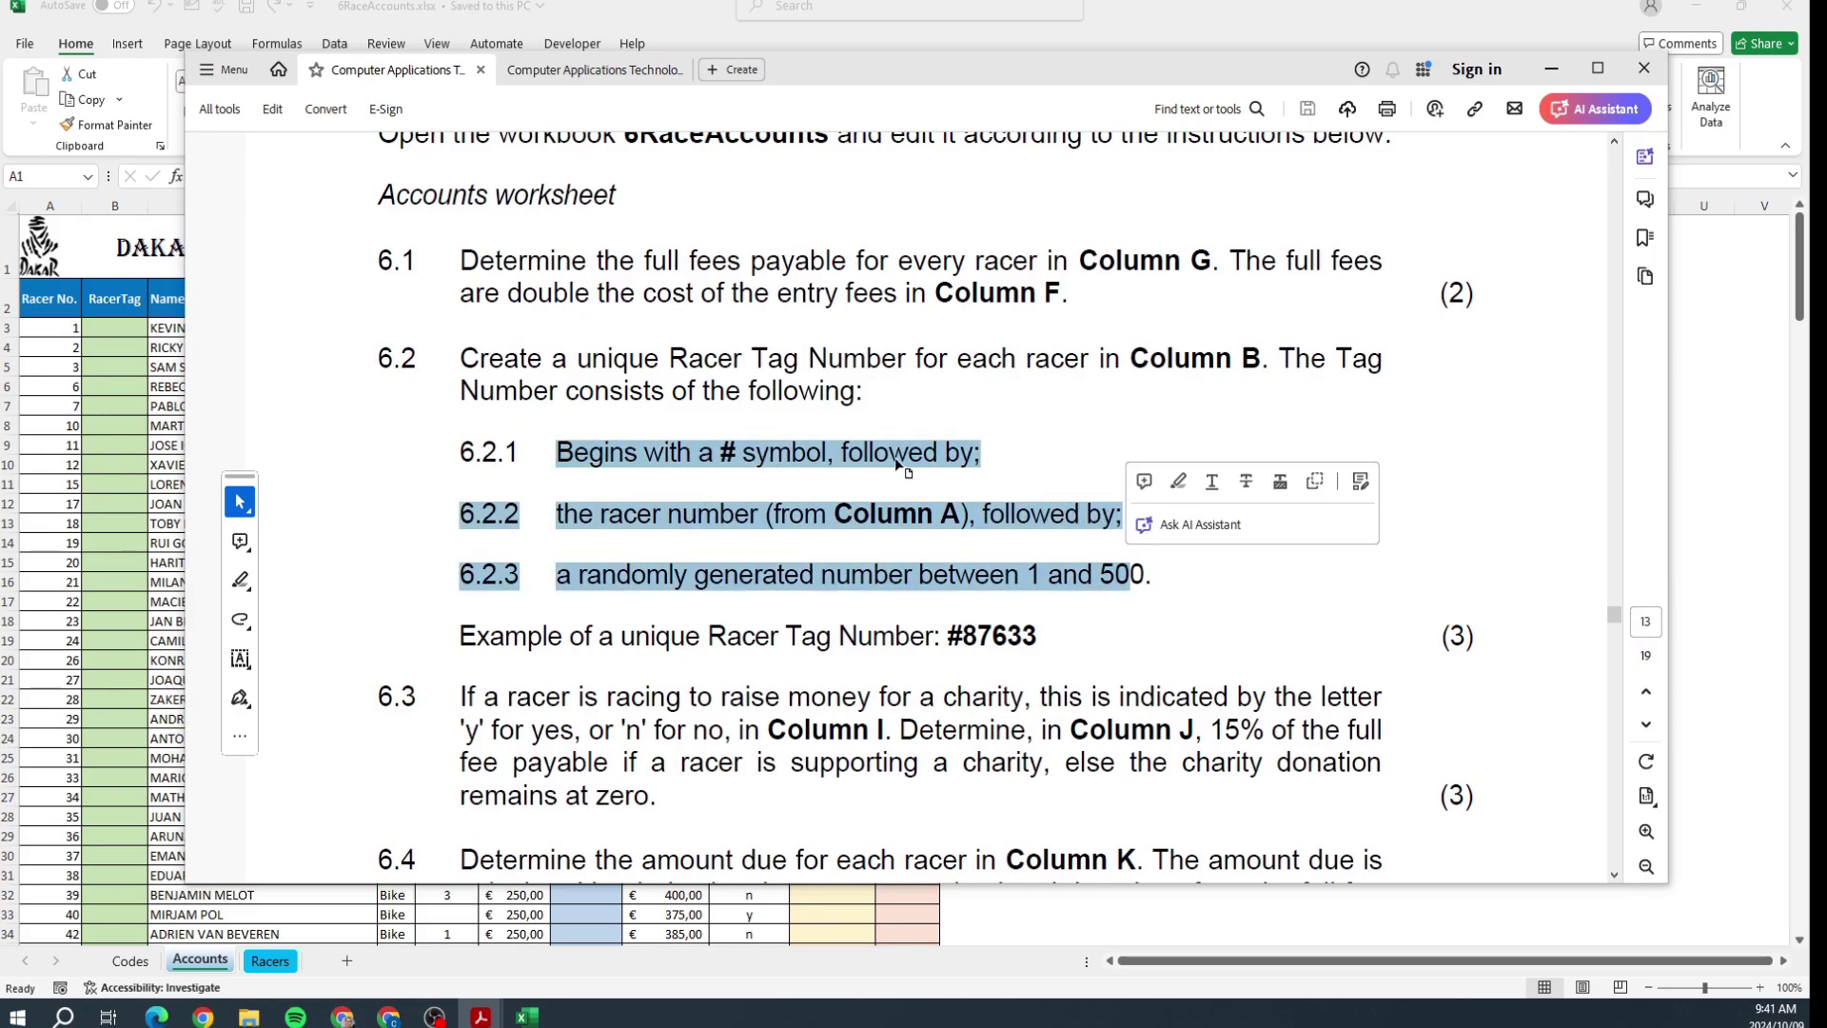
pyautogui.click(896, 461)
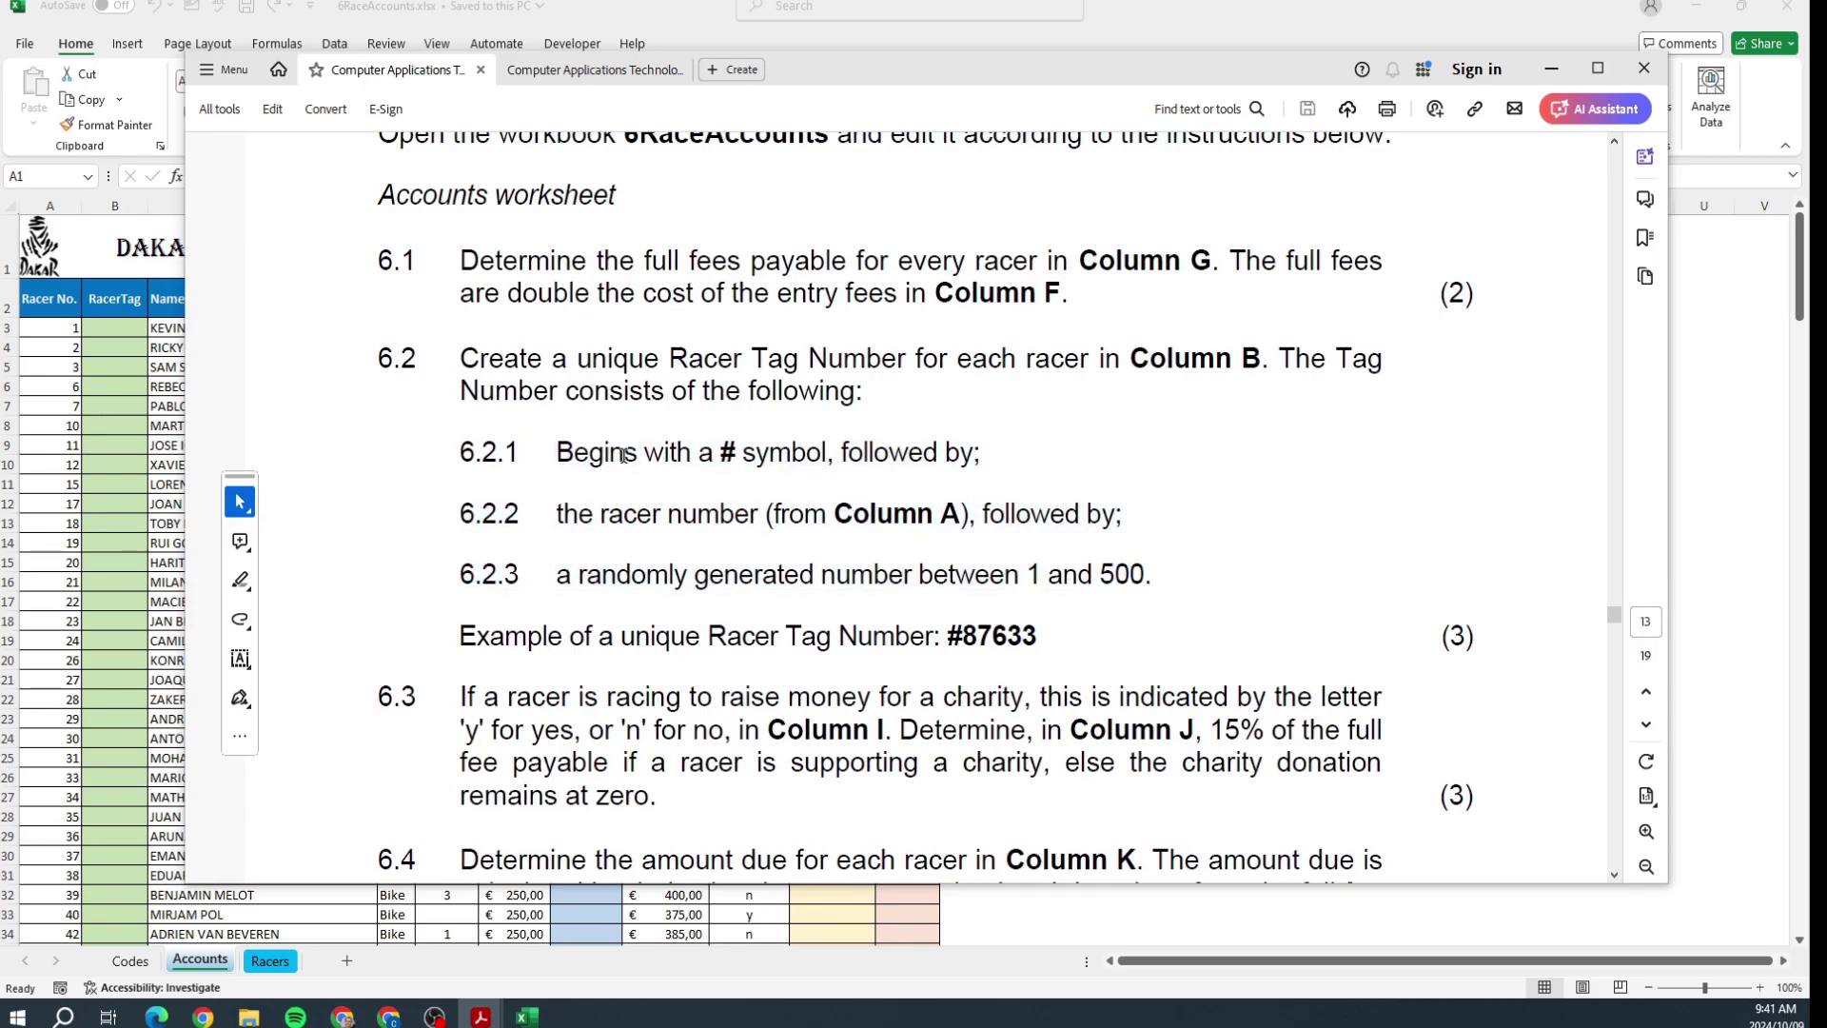
pyautogui.moveTo(720, 458); pyautogui.dragTo(741, 470)
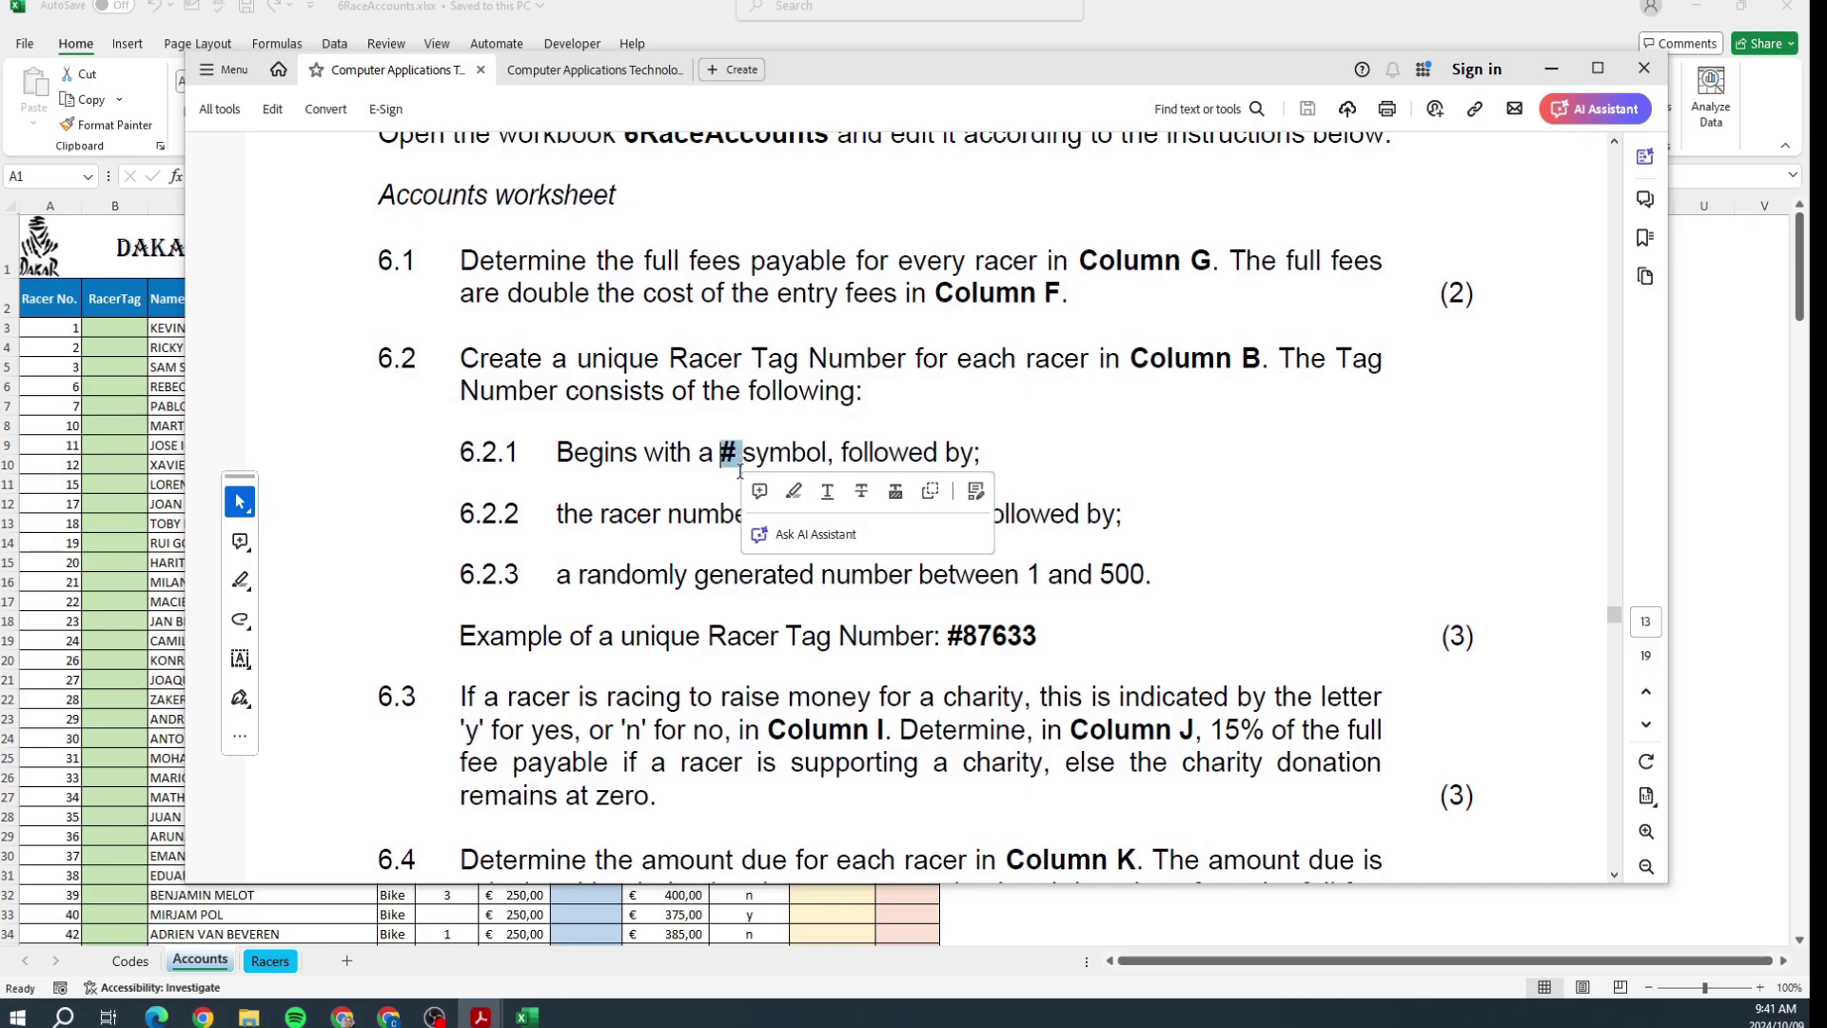
pyautogui.click(779, 630)
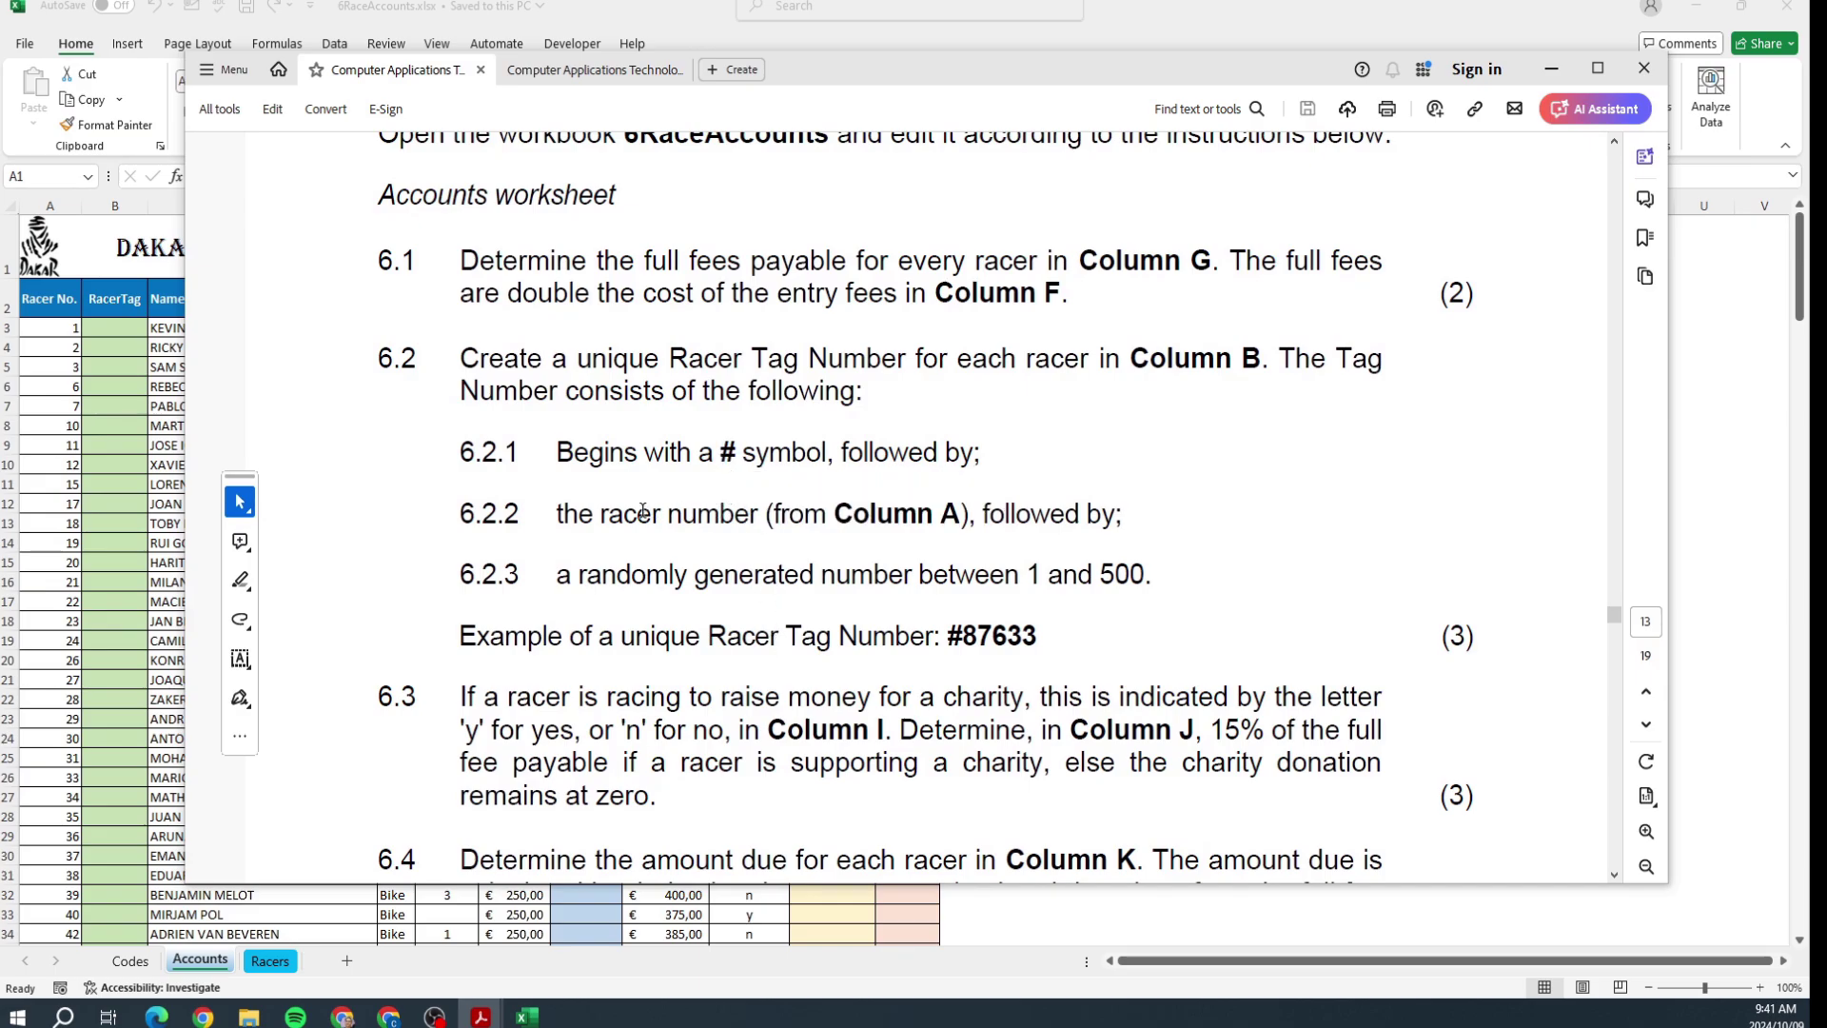
pyautogui.moveTo(600, 514); pyautogui.dragTo(813, 577)
pyautogui.click(731, 591)
pyautogui.moveTo(961, 636); pyautogui.dragTo(1093, 581)
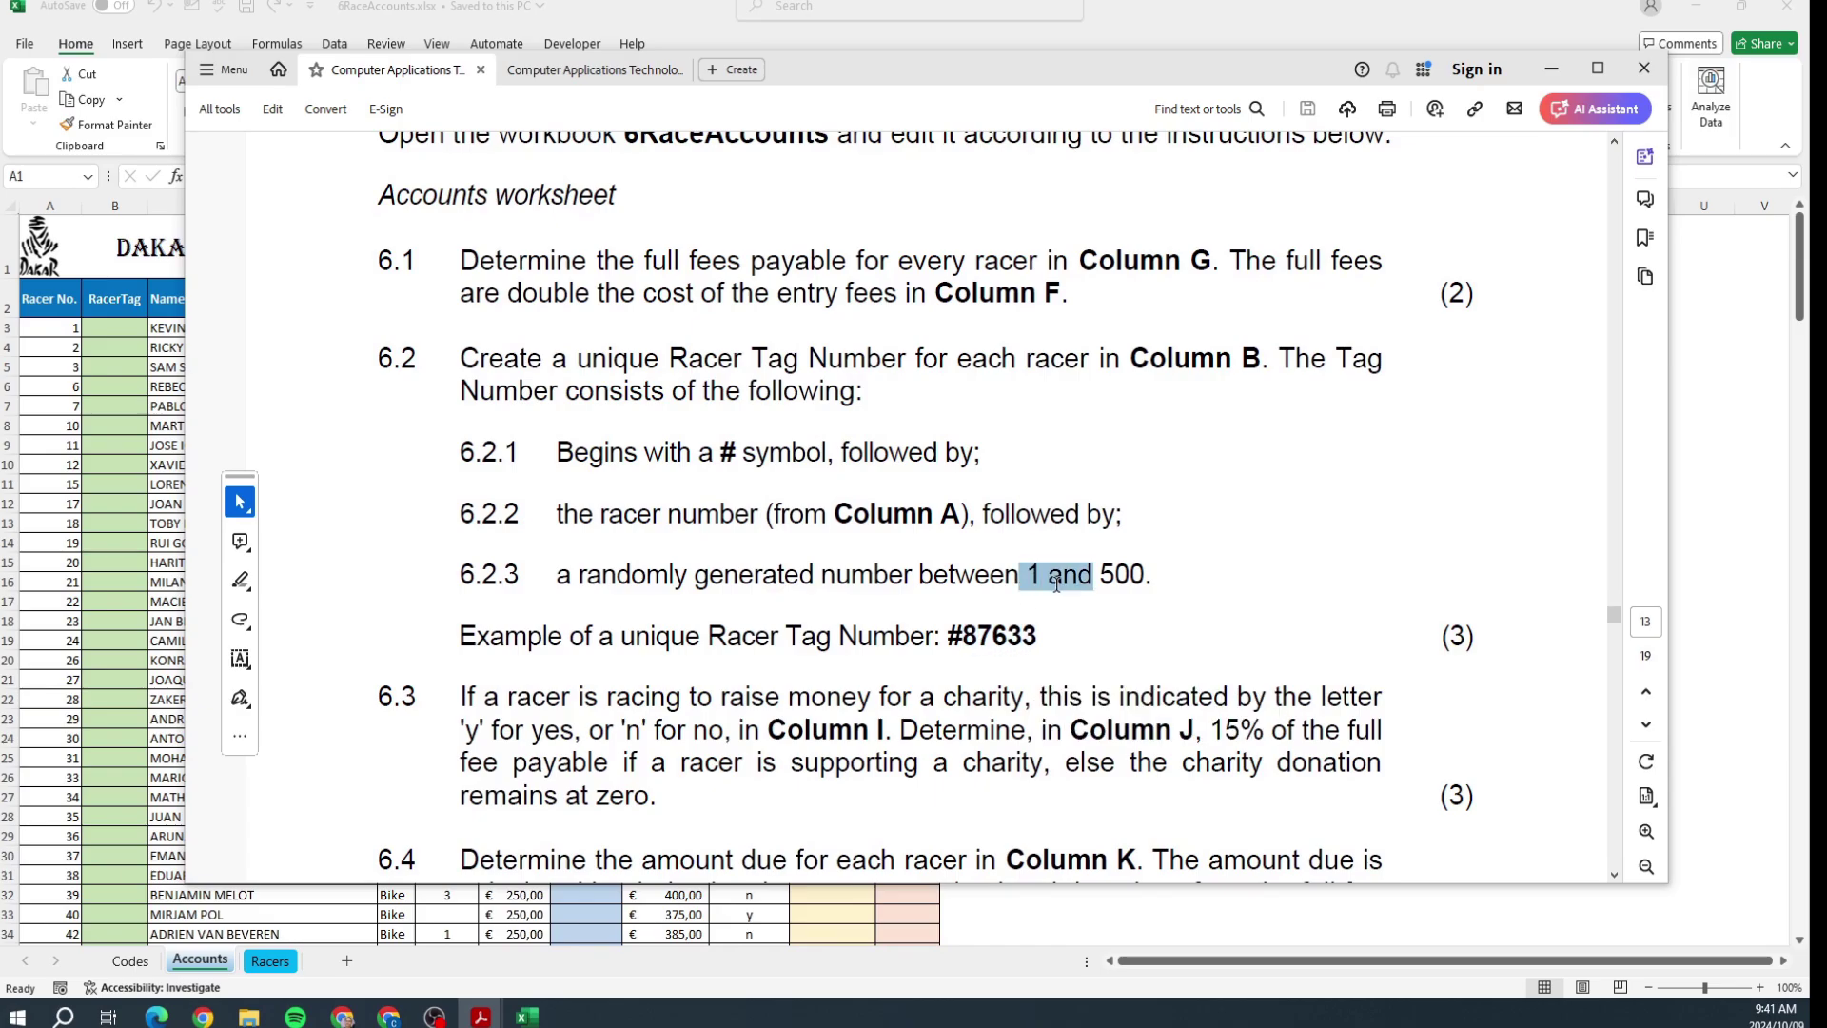
# Step: Read items 6.3 to 6.5 further down the paper, then return to Excel
pyautogui.scroll(-6, 701, 425)
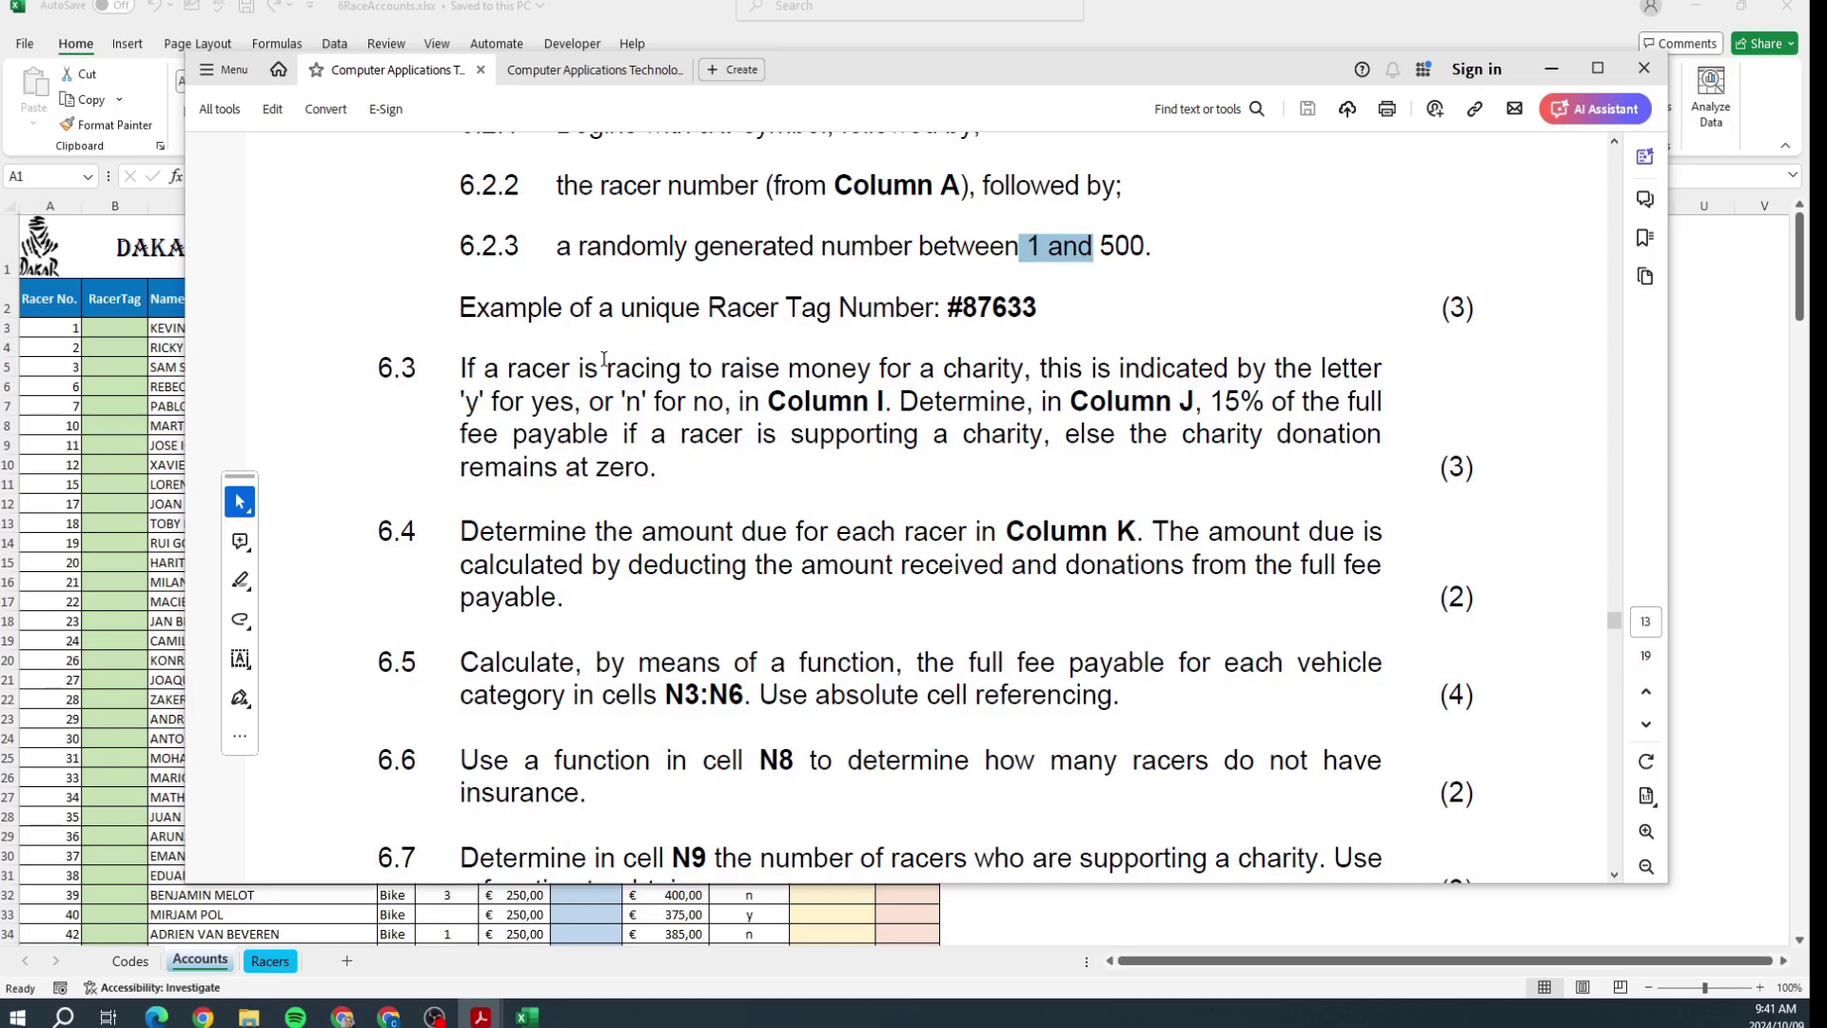
pyautogui.moveTo(603, 368); pyautogui.dragTo(782, 371)
pyautogui.moveTo(654, 533); pyautogui.dragTo(782, 534)
pyautogui.moveTo(596, 664); pyautogui.dragTo(741, 663)
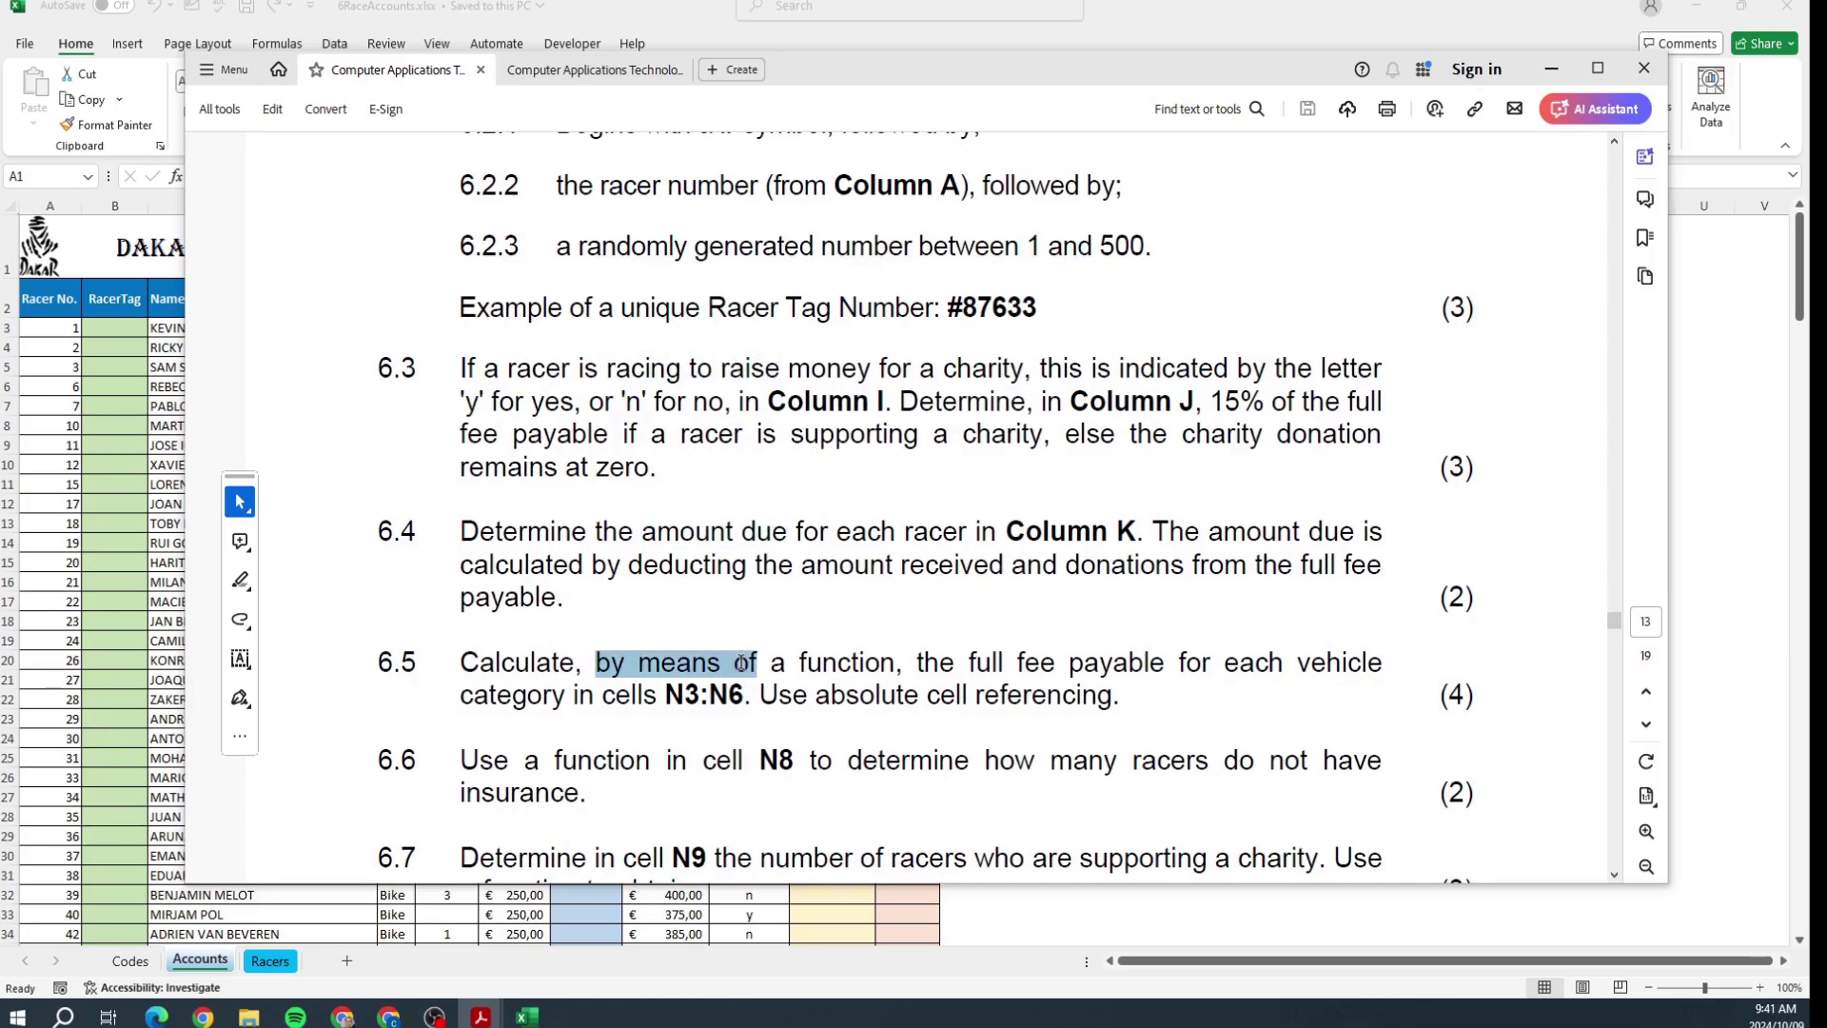
pyautogui.scroll(-10, 663, 488)
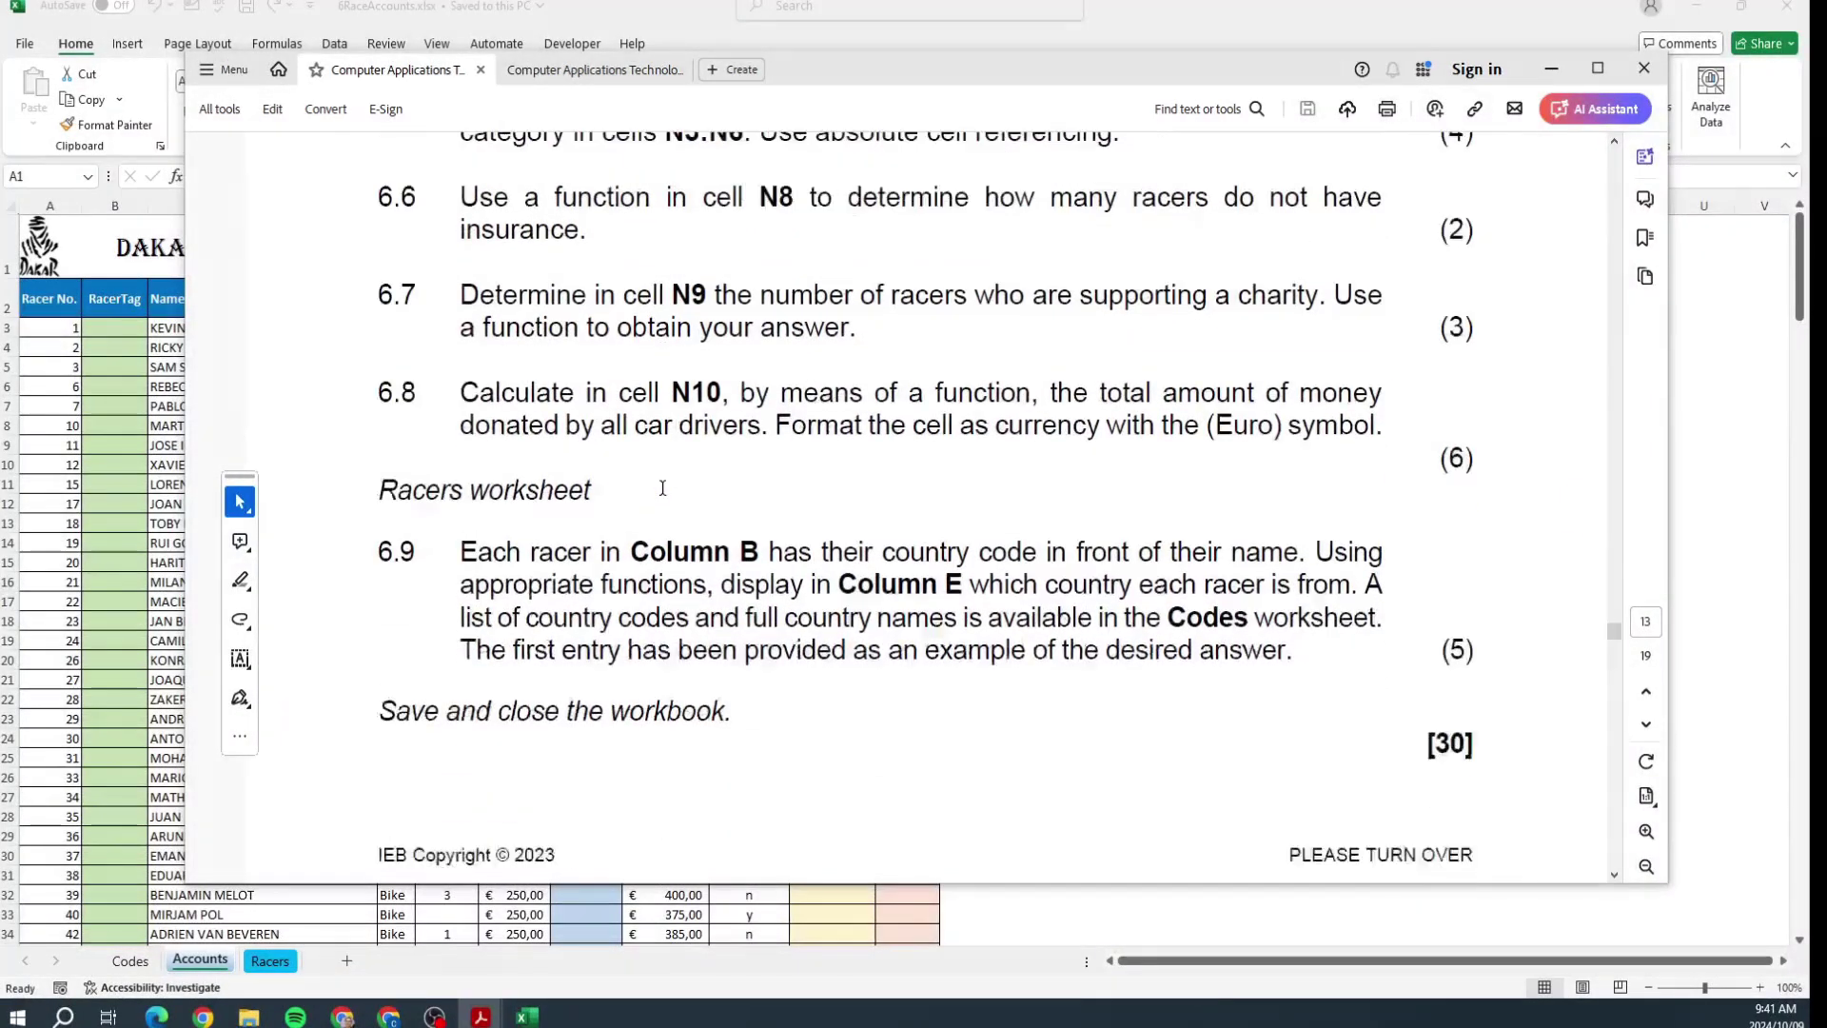
pyautogui.scroll(-8, 663, 488)
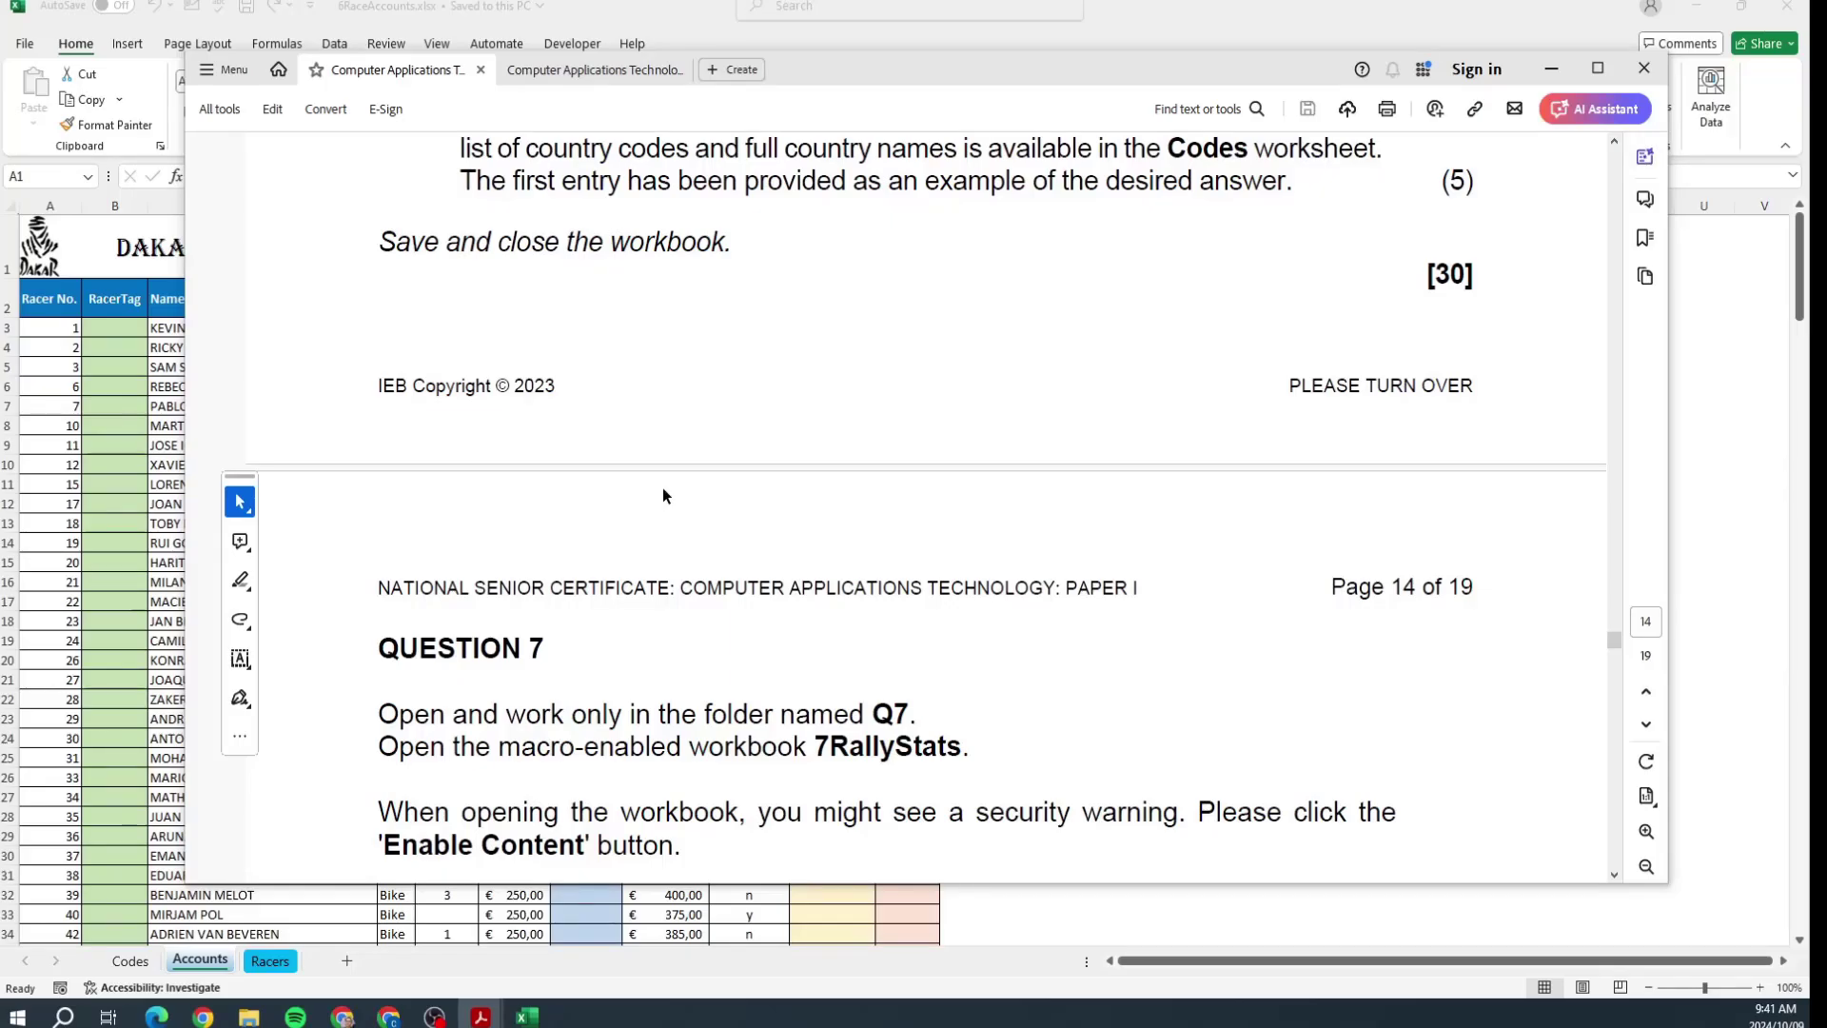
pyautogui.scroll(-1, 662, 487)
pyautogui.scroll(13, 662, 488)
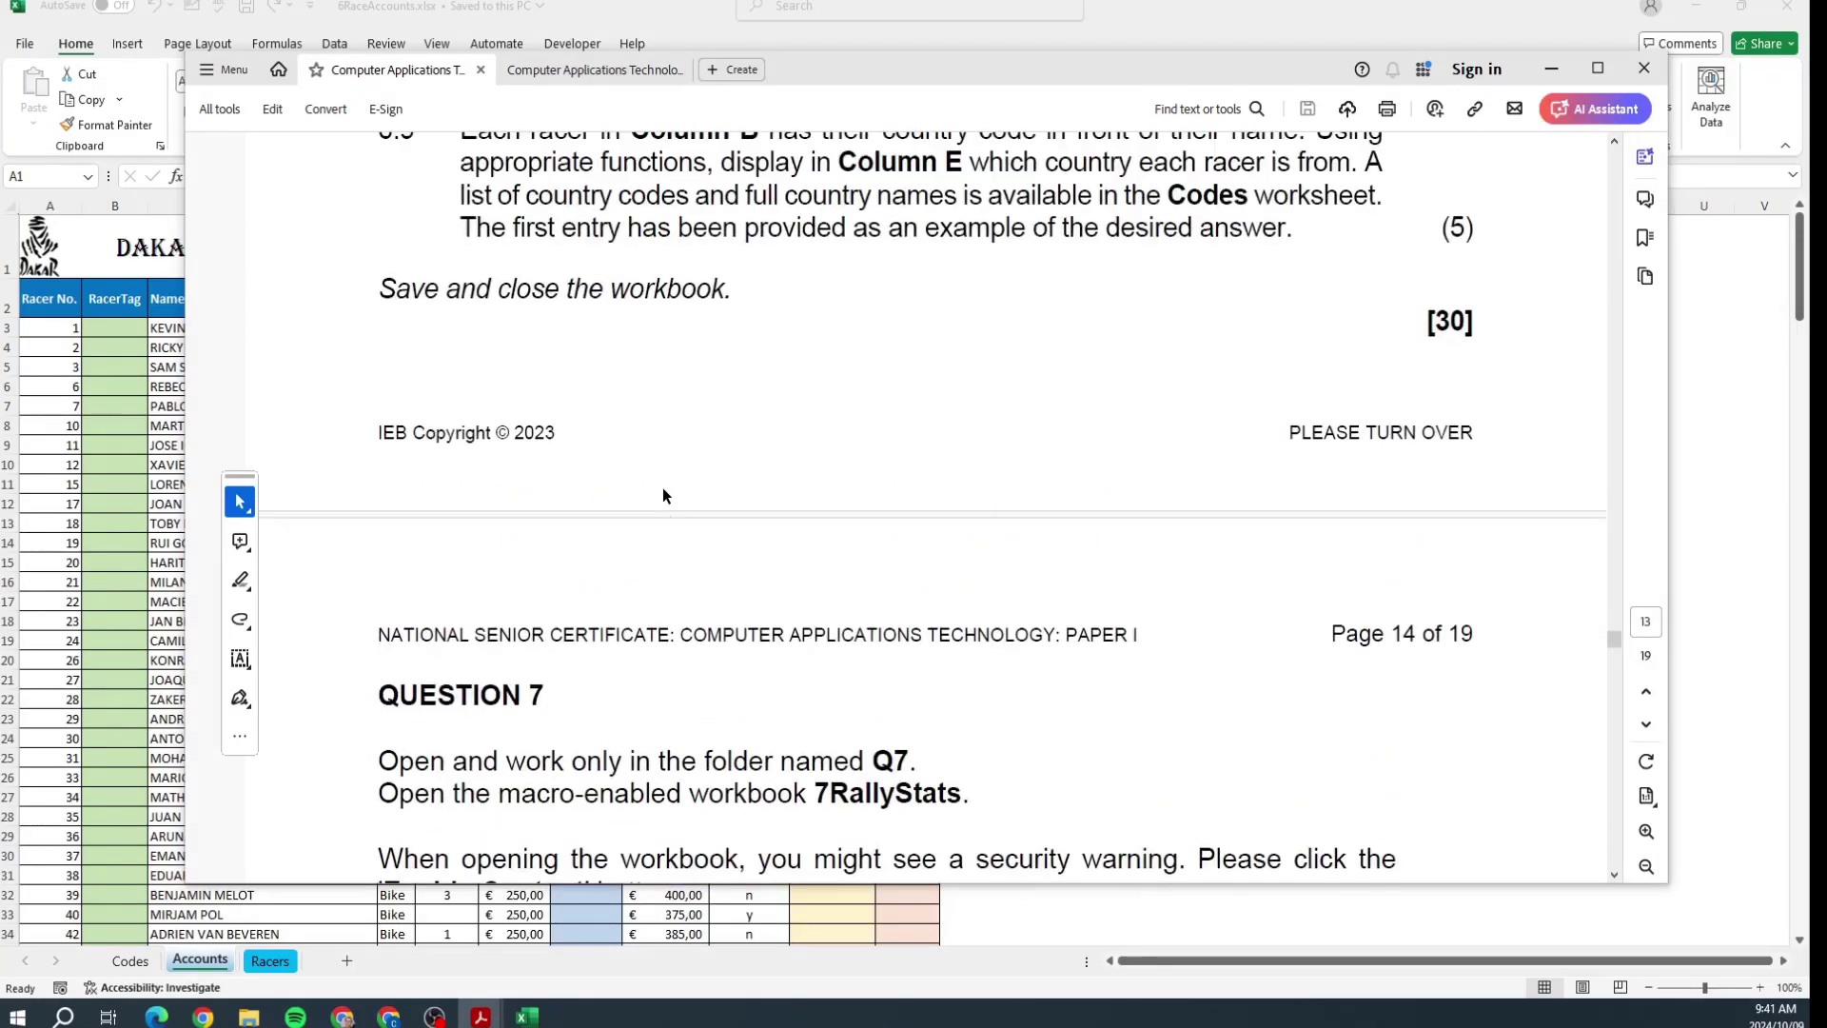
pyautogui.scroll(6, 662, 487)
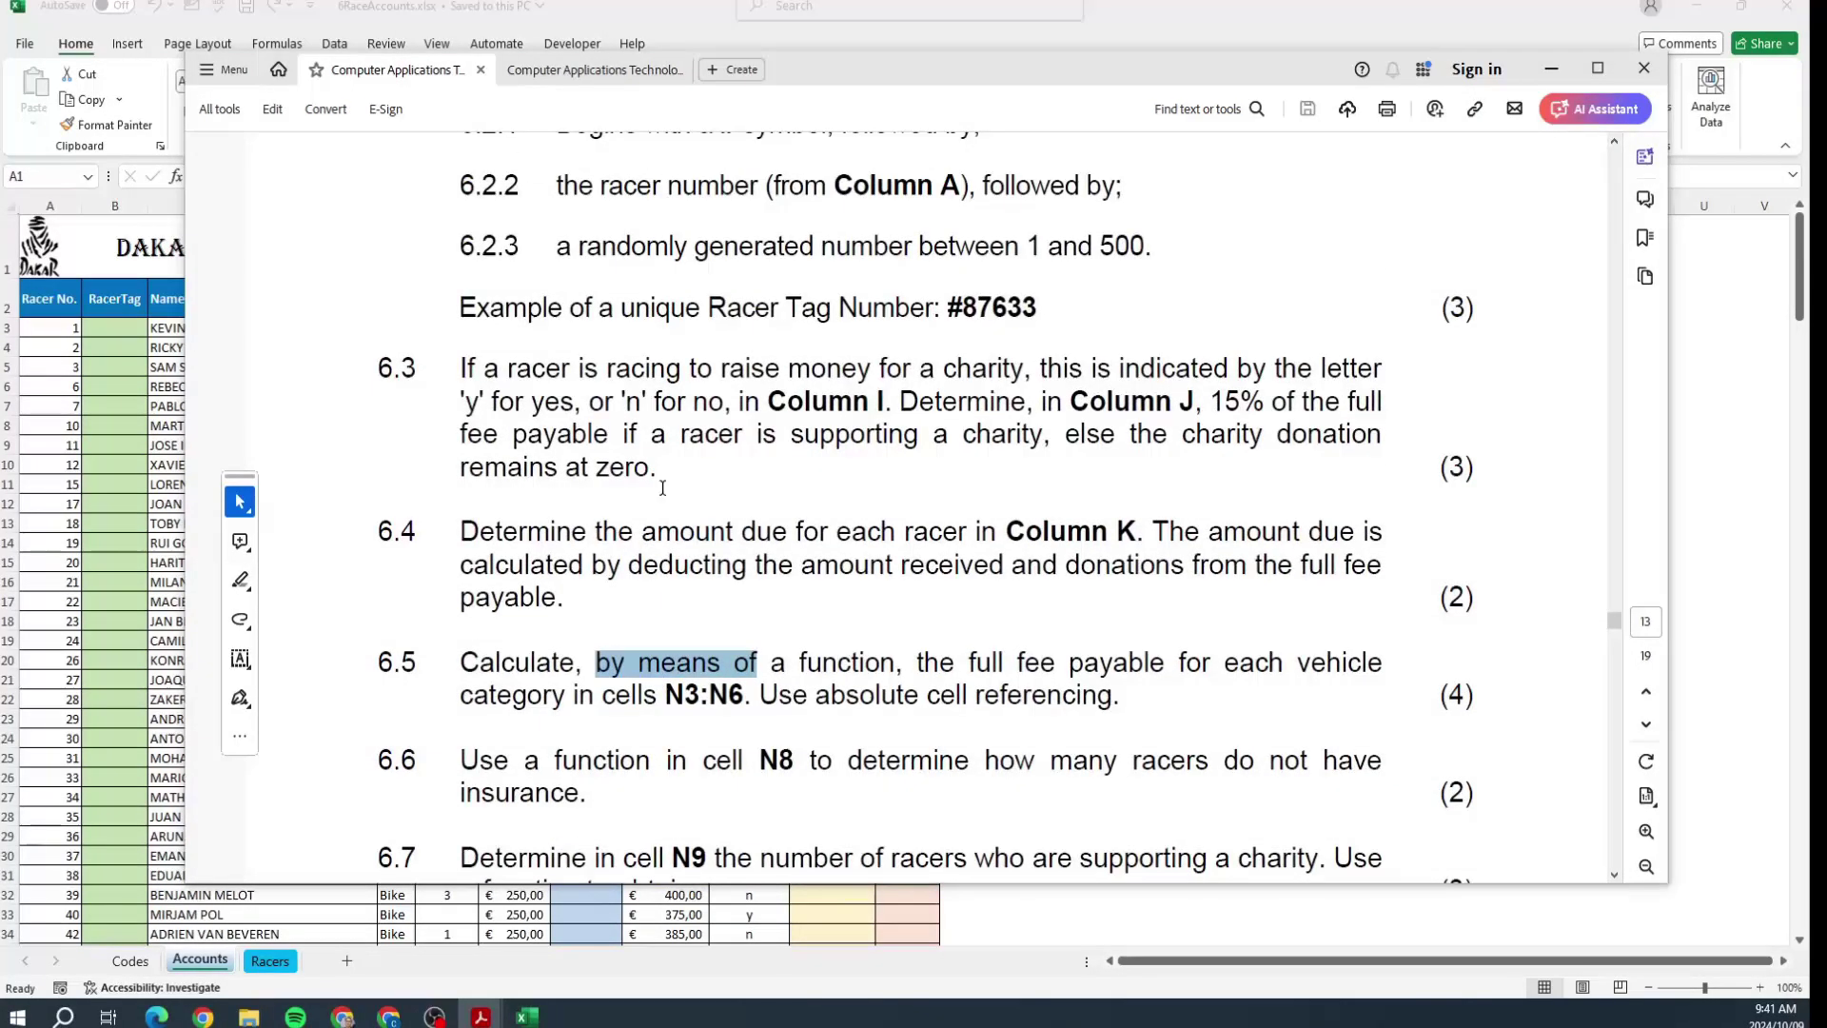
pyautogui.hotkey('alt', 'Tab')
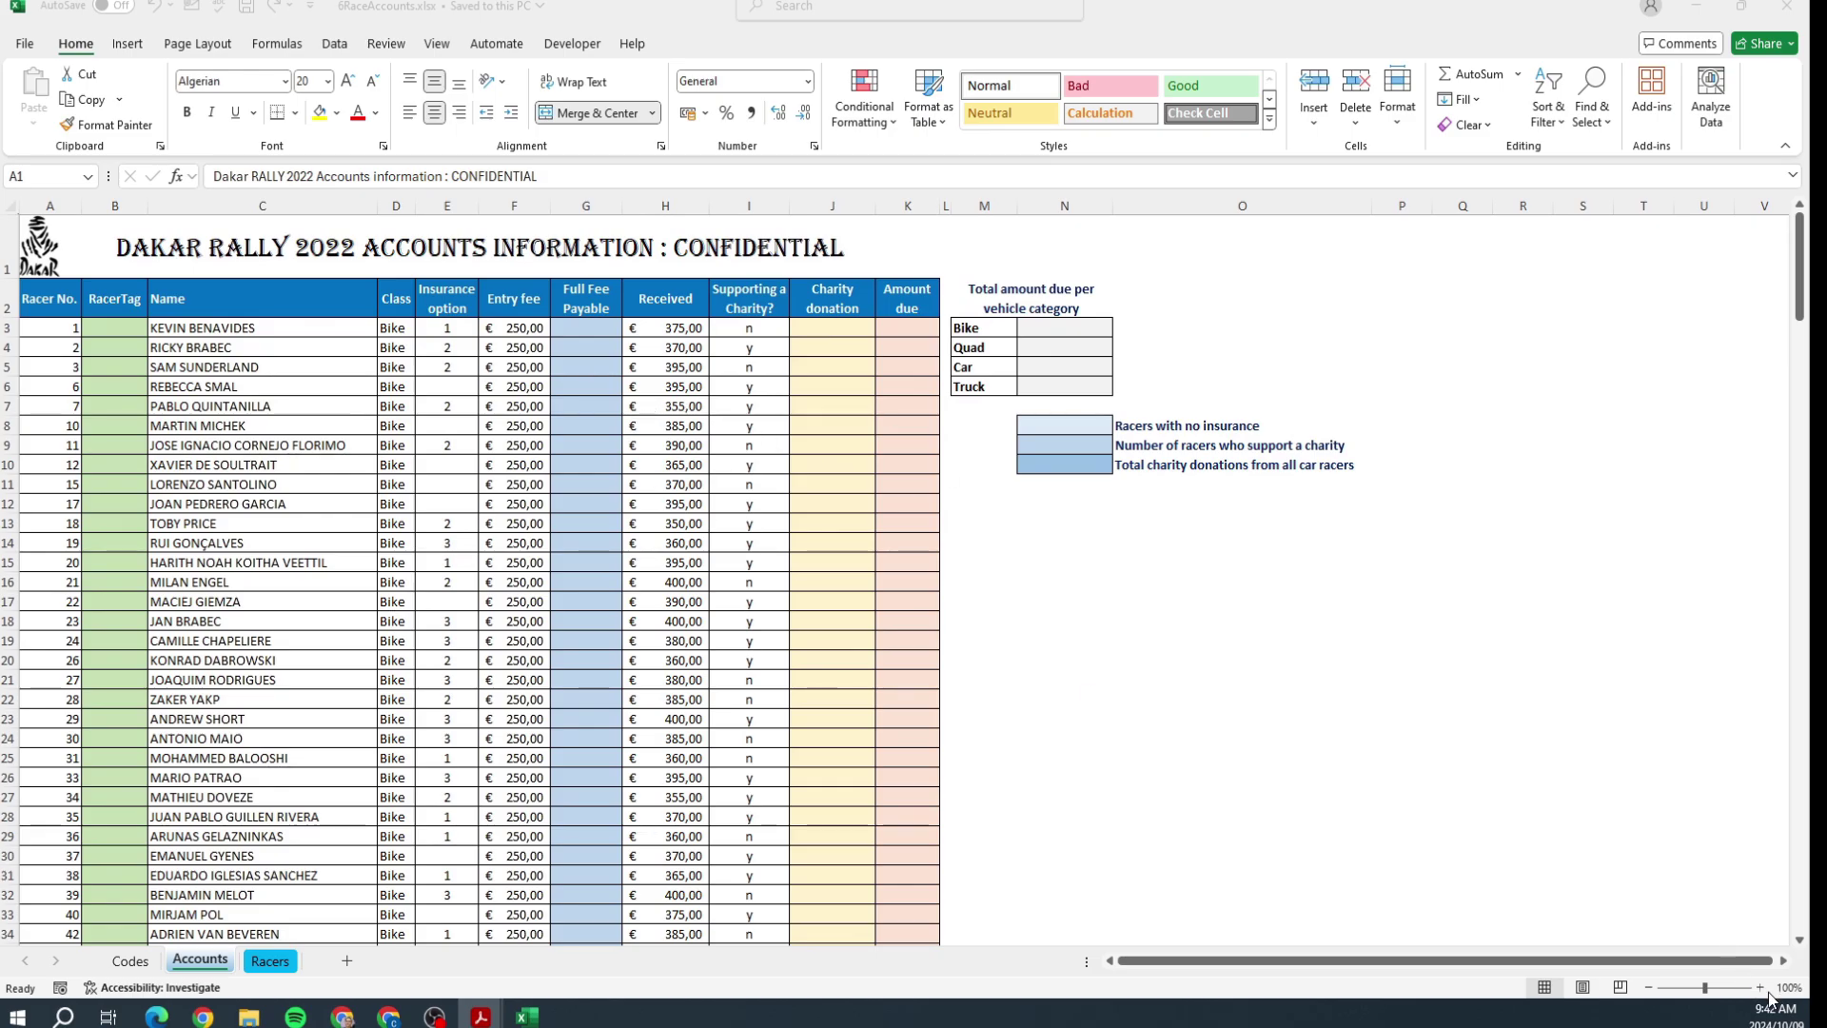
# Step: Enter ="#"&A3&RANDBETWEEN(1;500) in B3, then start a CONCATENATE tag formula in B4
pyautogui.doubleClick(1759, 988)
pyautogui.doubleClick(1759, 988)
pyautogui.doubleClick(1760, 987)
pyautogui.doubleClick(1760, 988)
pyautogui.click(1759, 987)
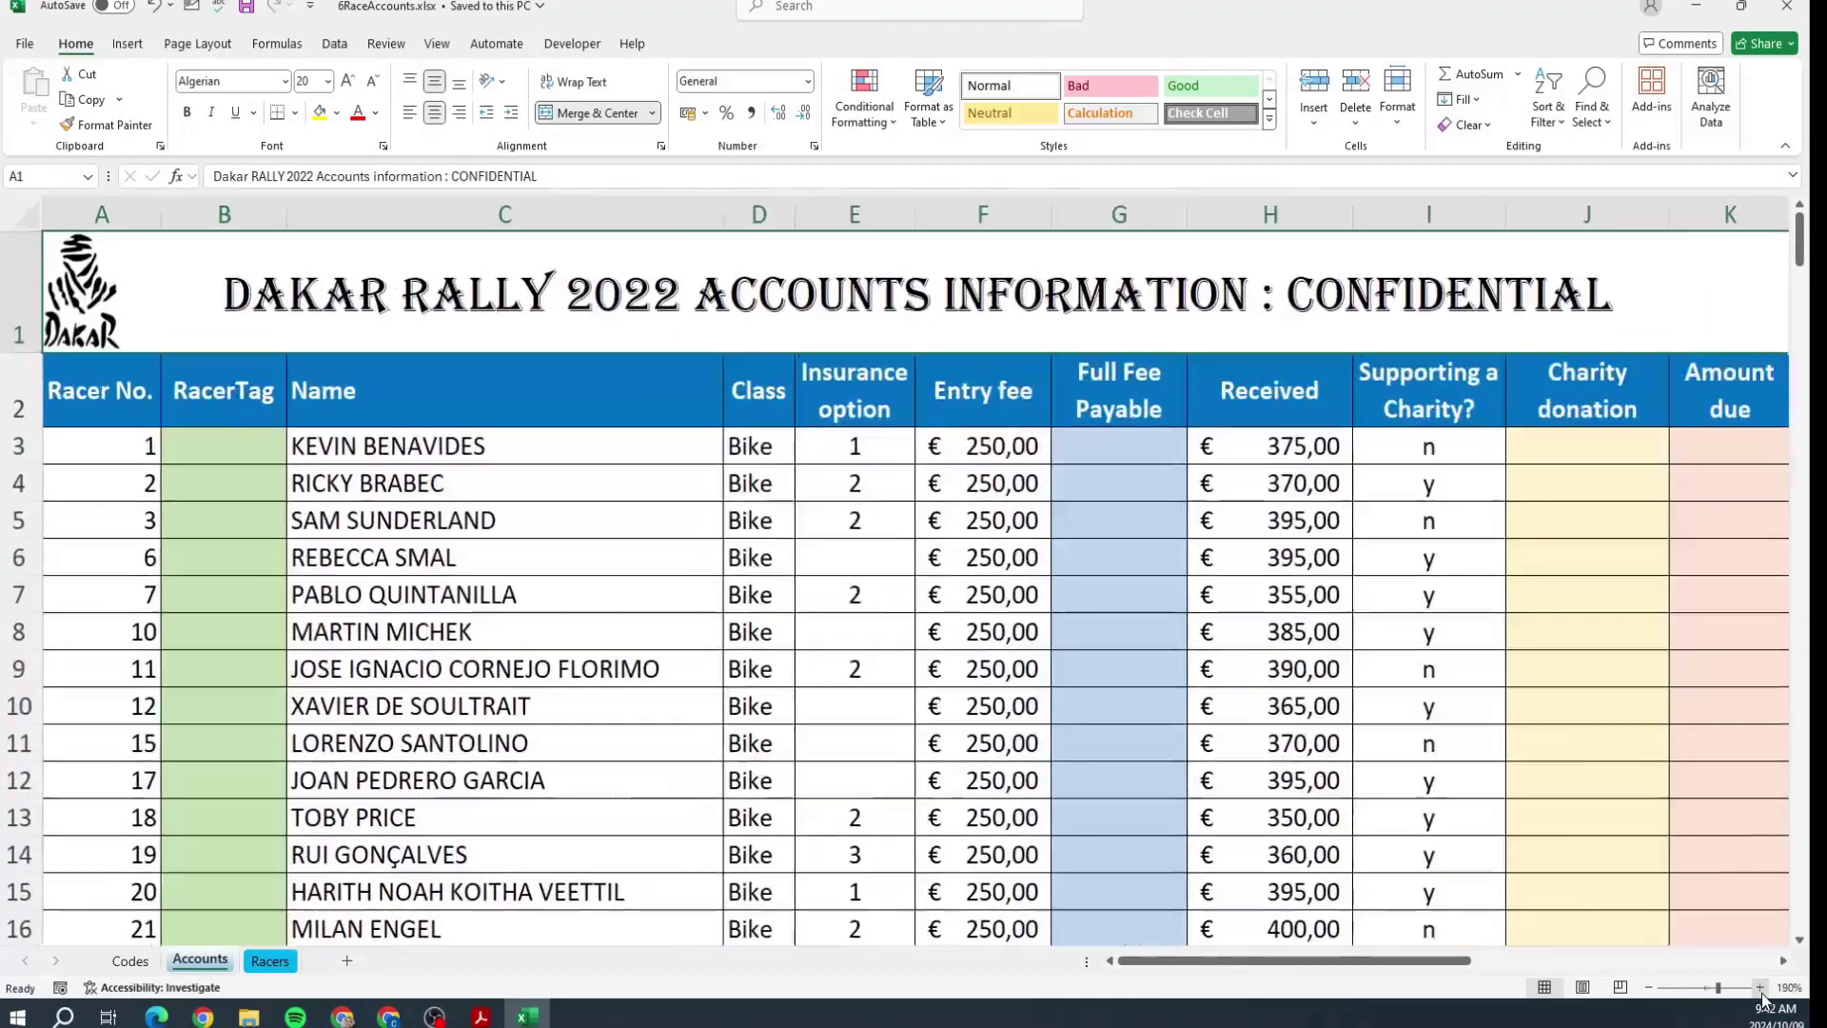
pyautogui.doubleClick(1759, 988)
pyautogui.doubleClick(1760, 987)
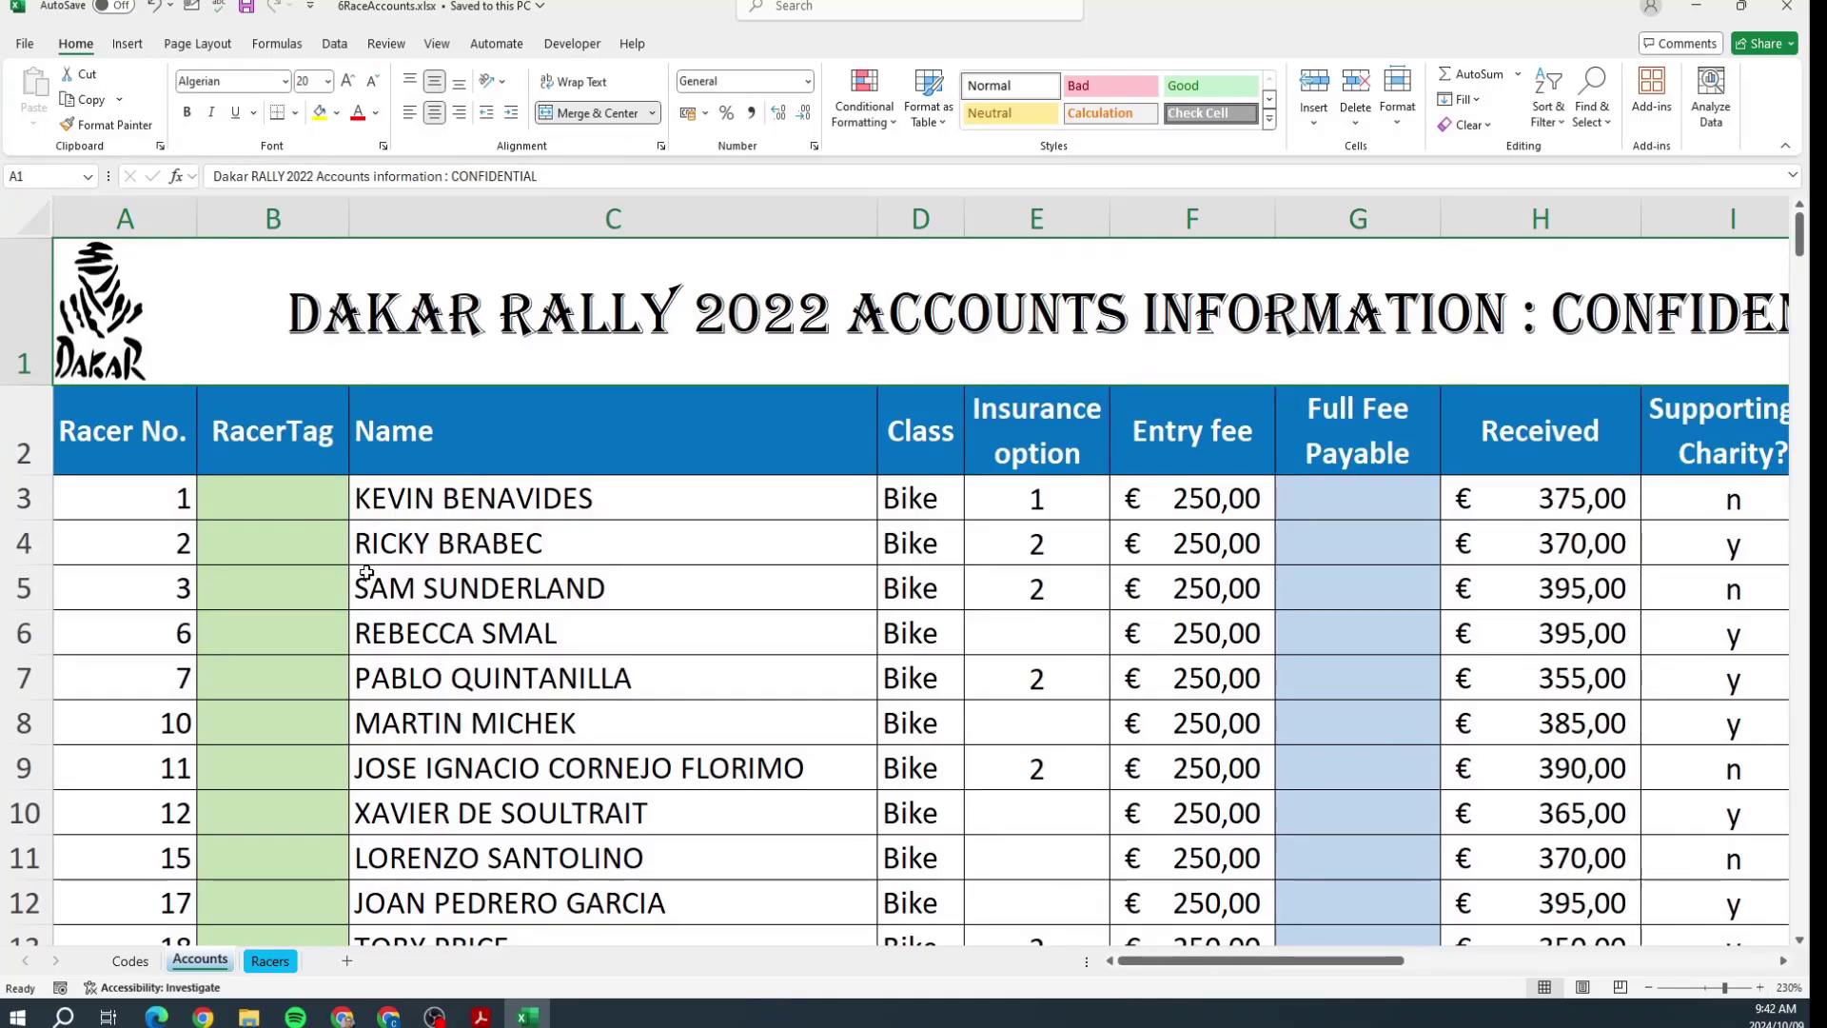
pyautogui.click(250, 487)
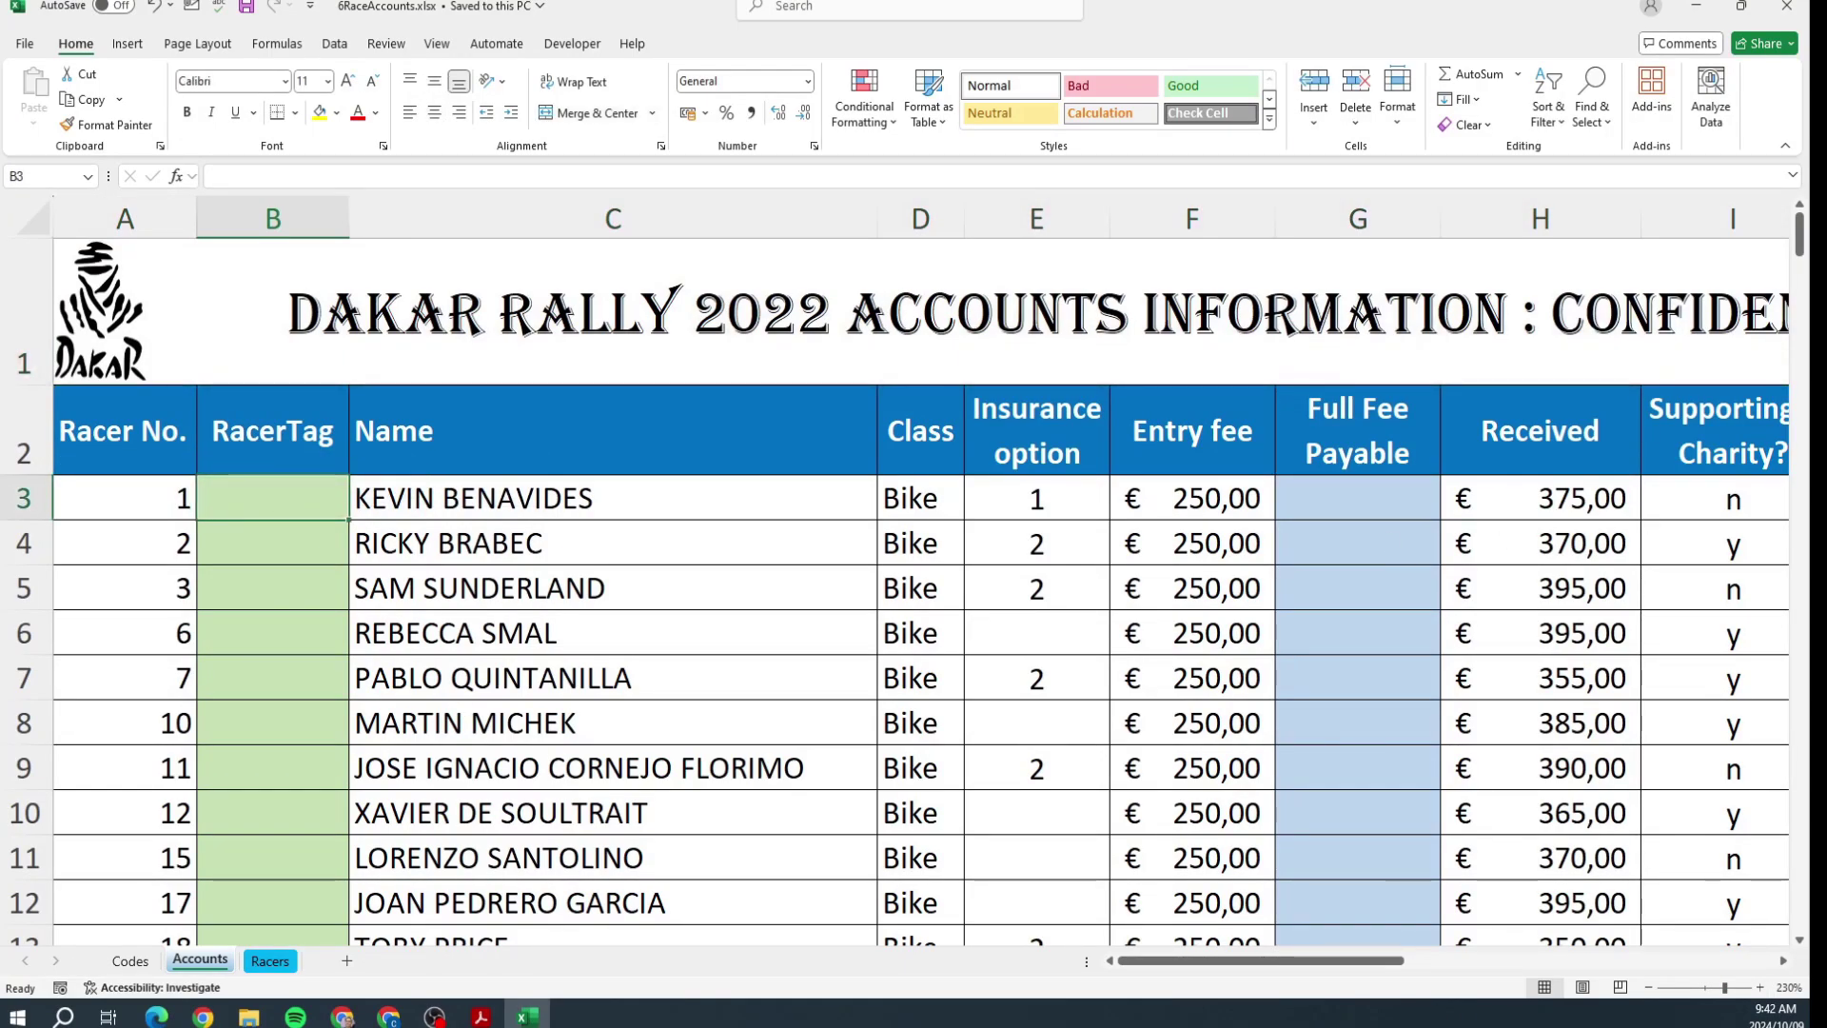
pyautogui.write('=')
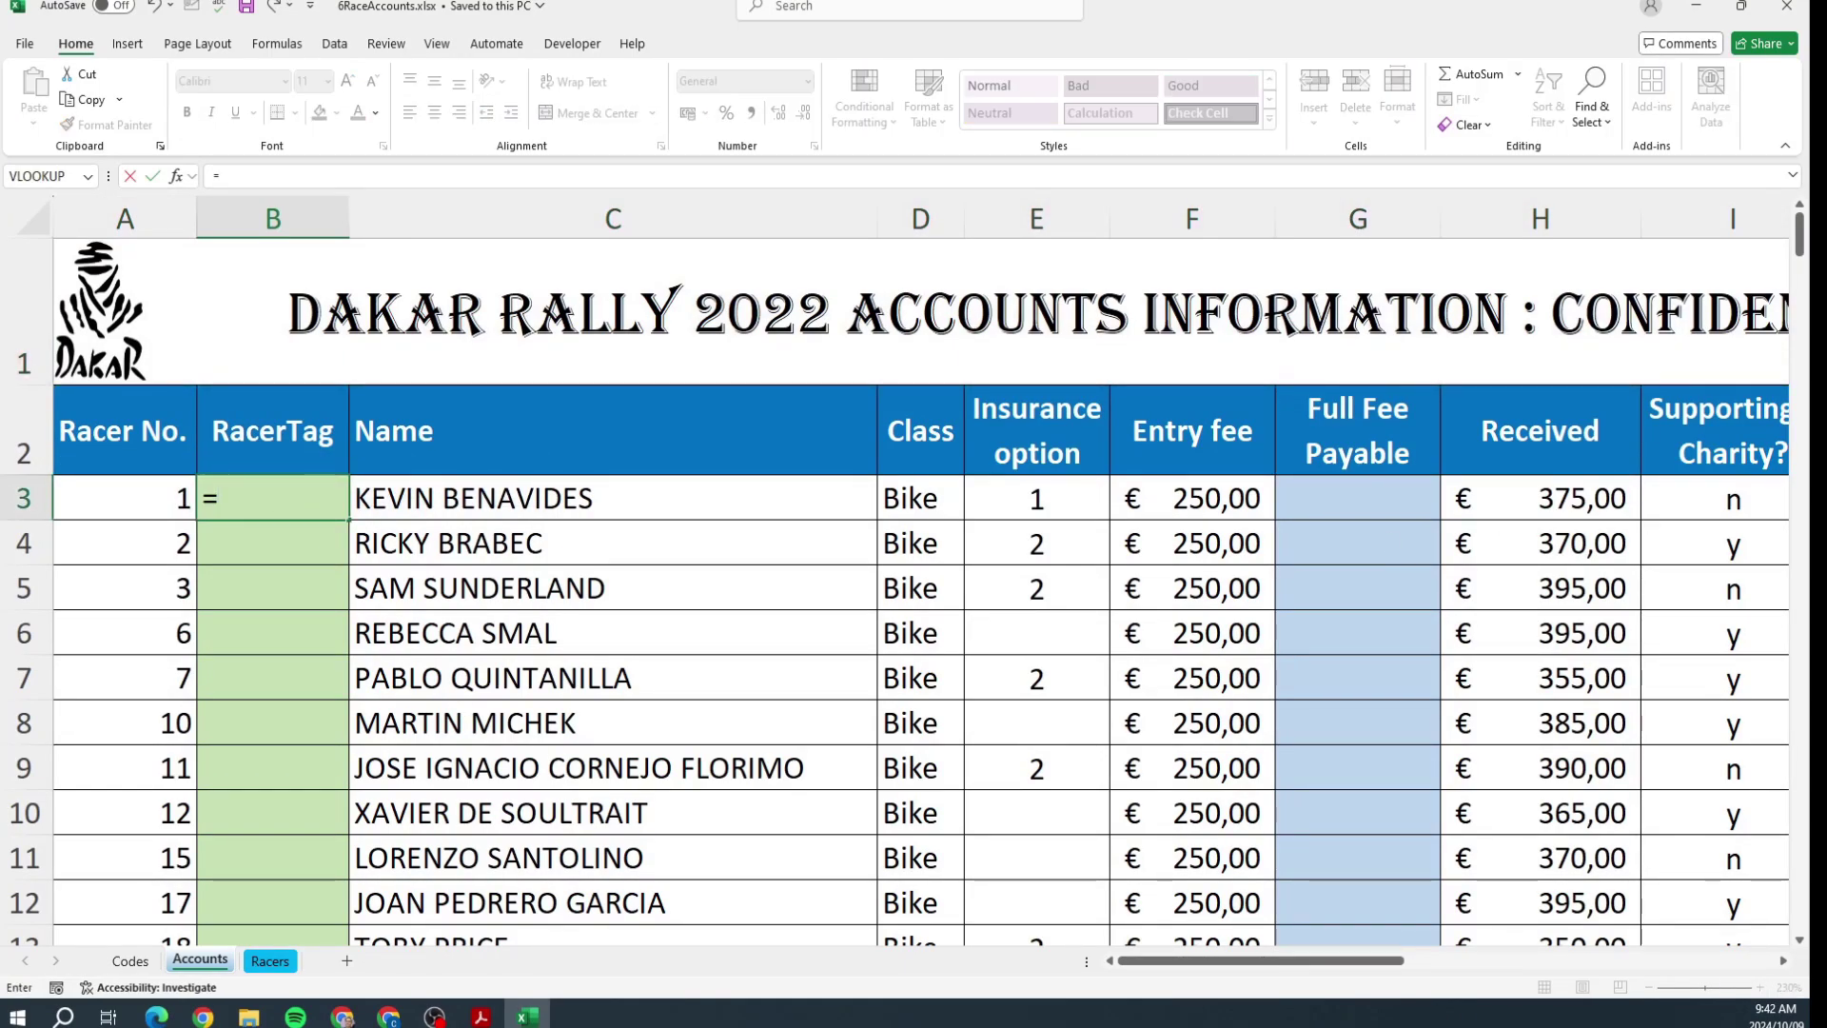
pyautogui.write('"#')
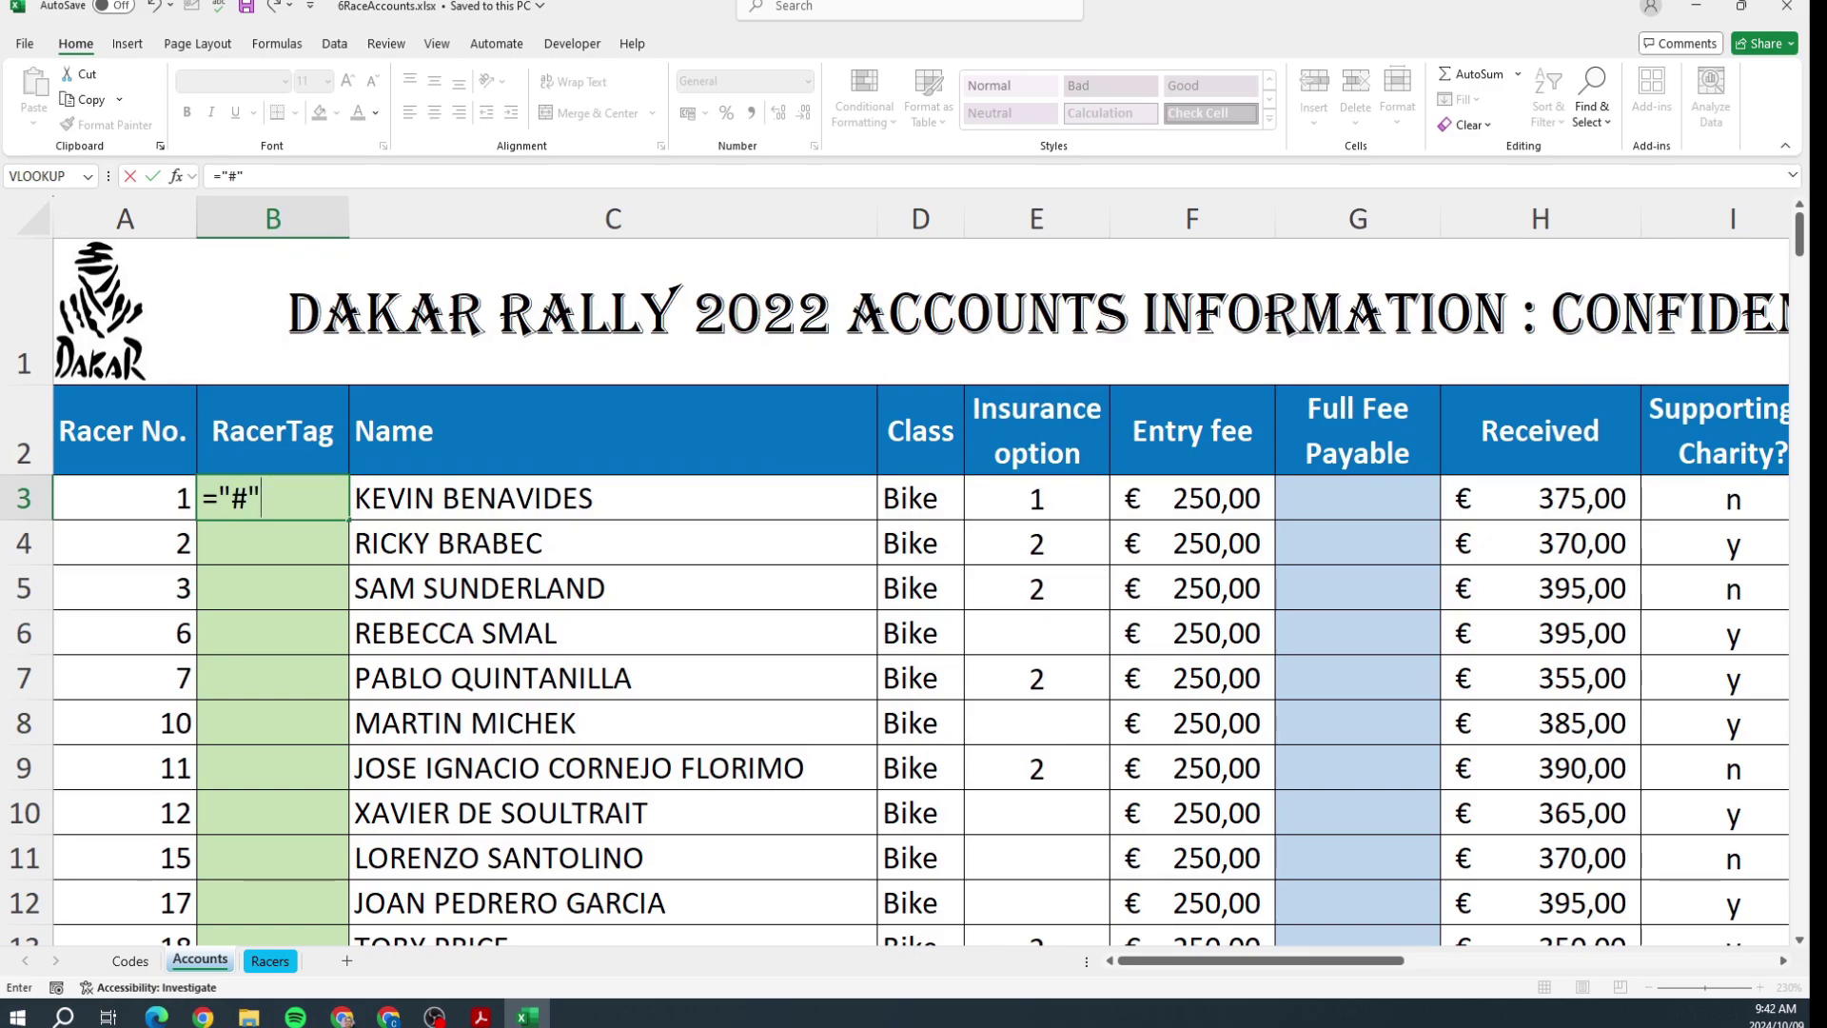
pyautogui.write('&')
pyautogui.click(127, 496)
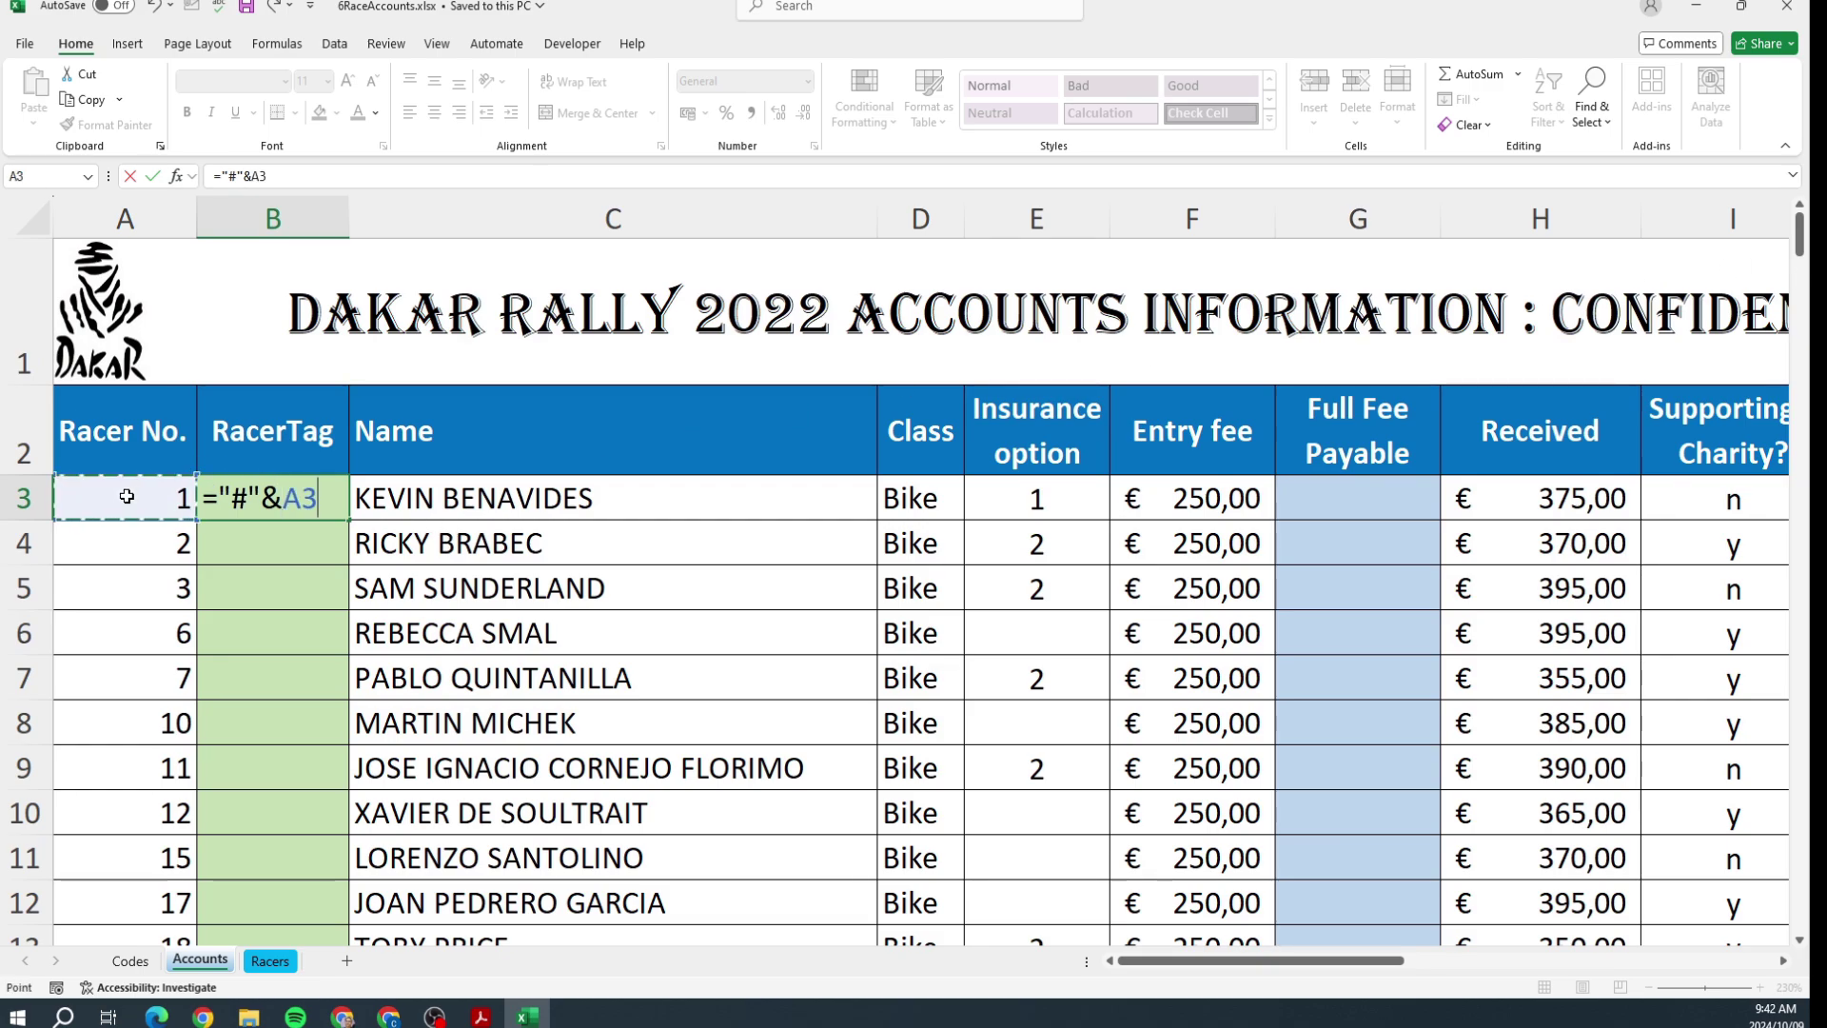
pyautogui.write('&')
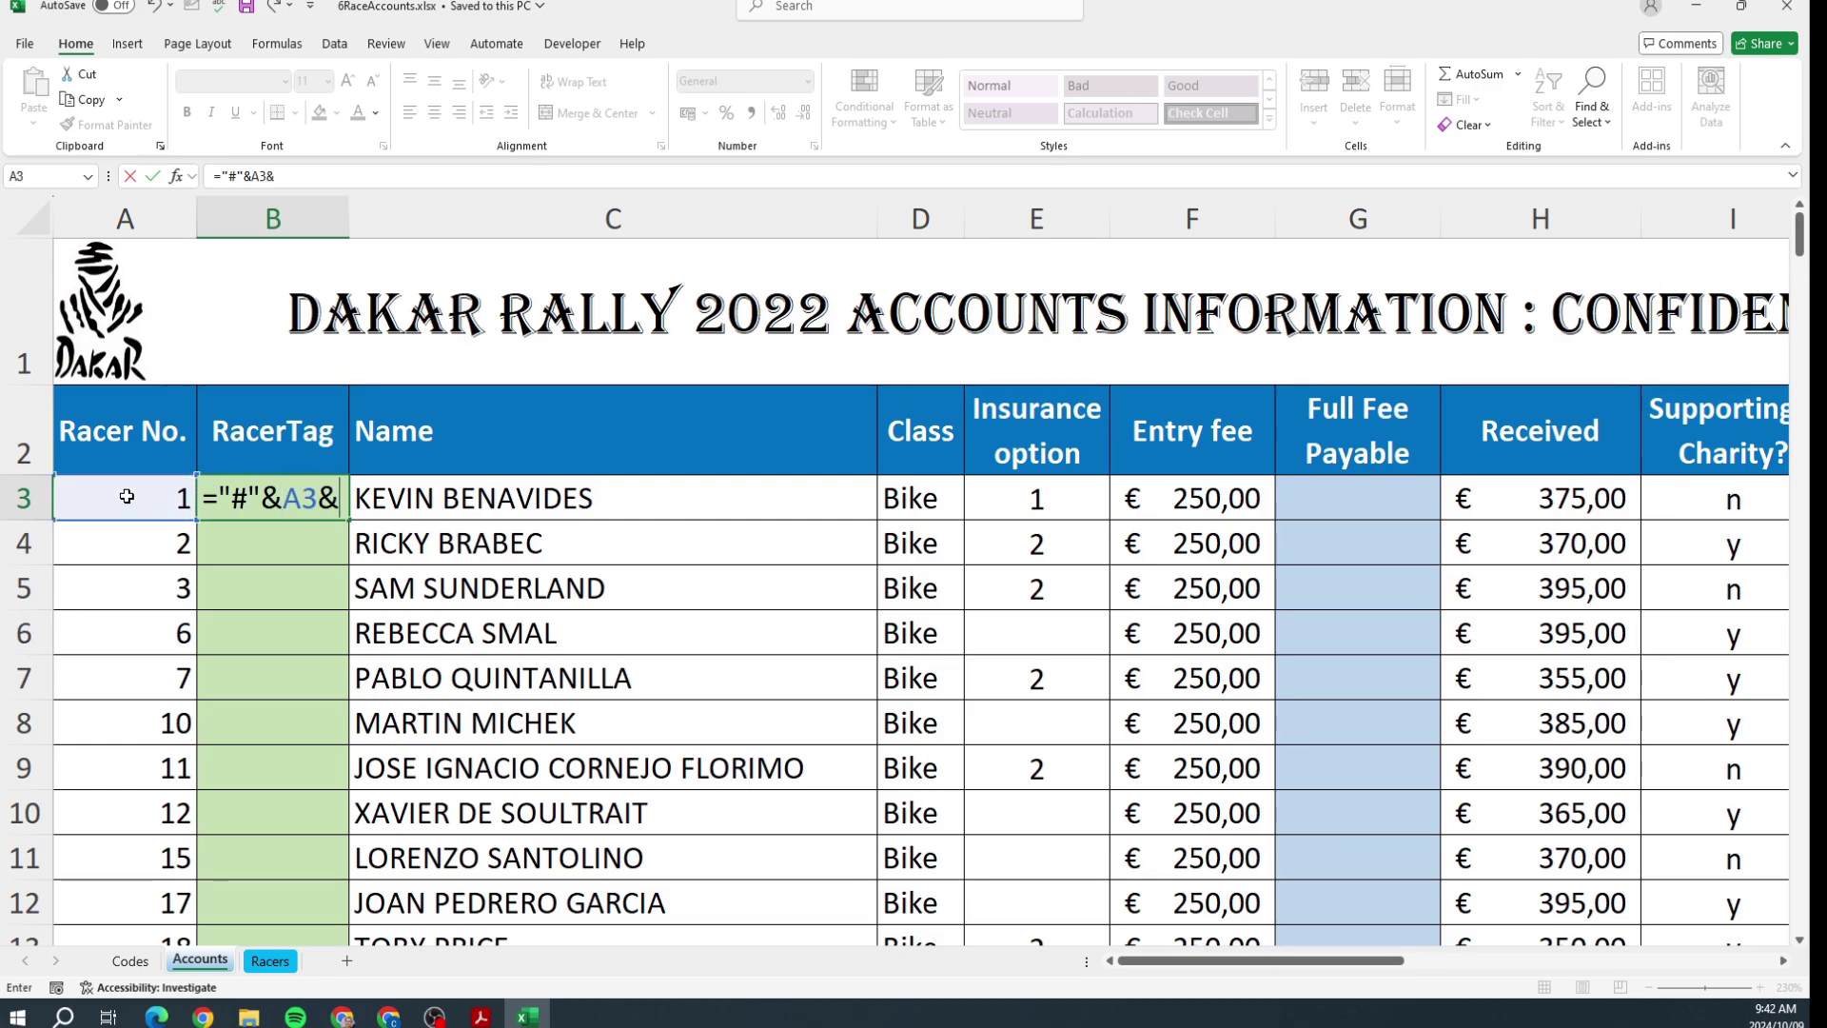
pyautogui.write('randbetw')
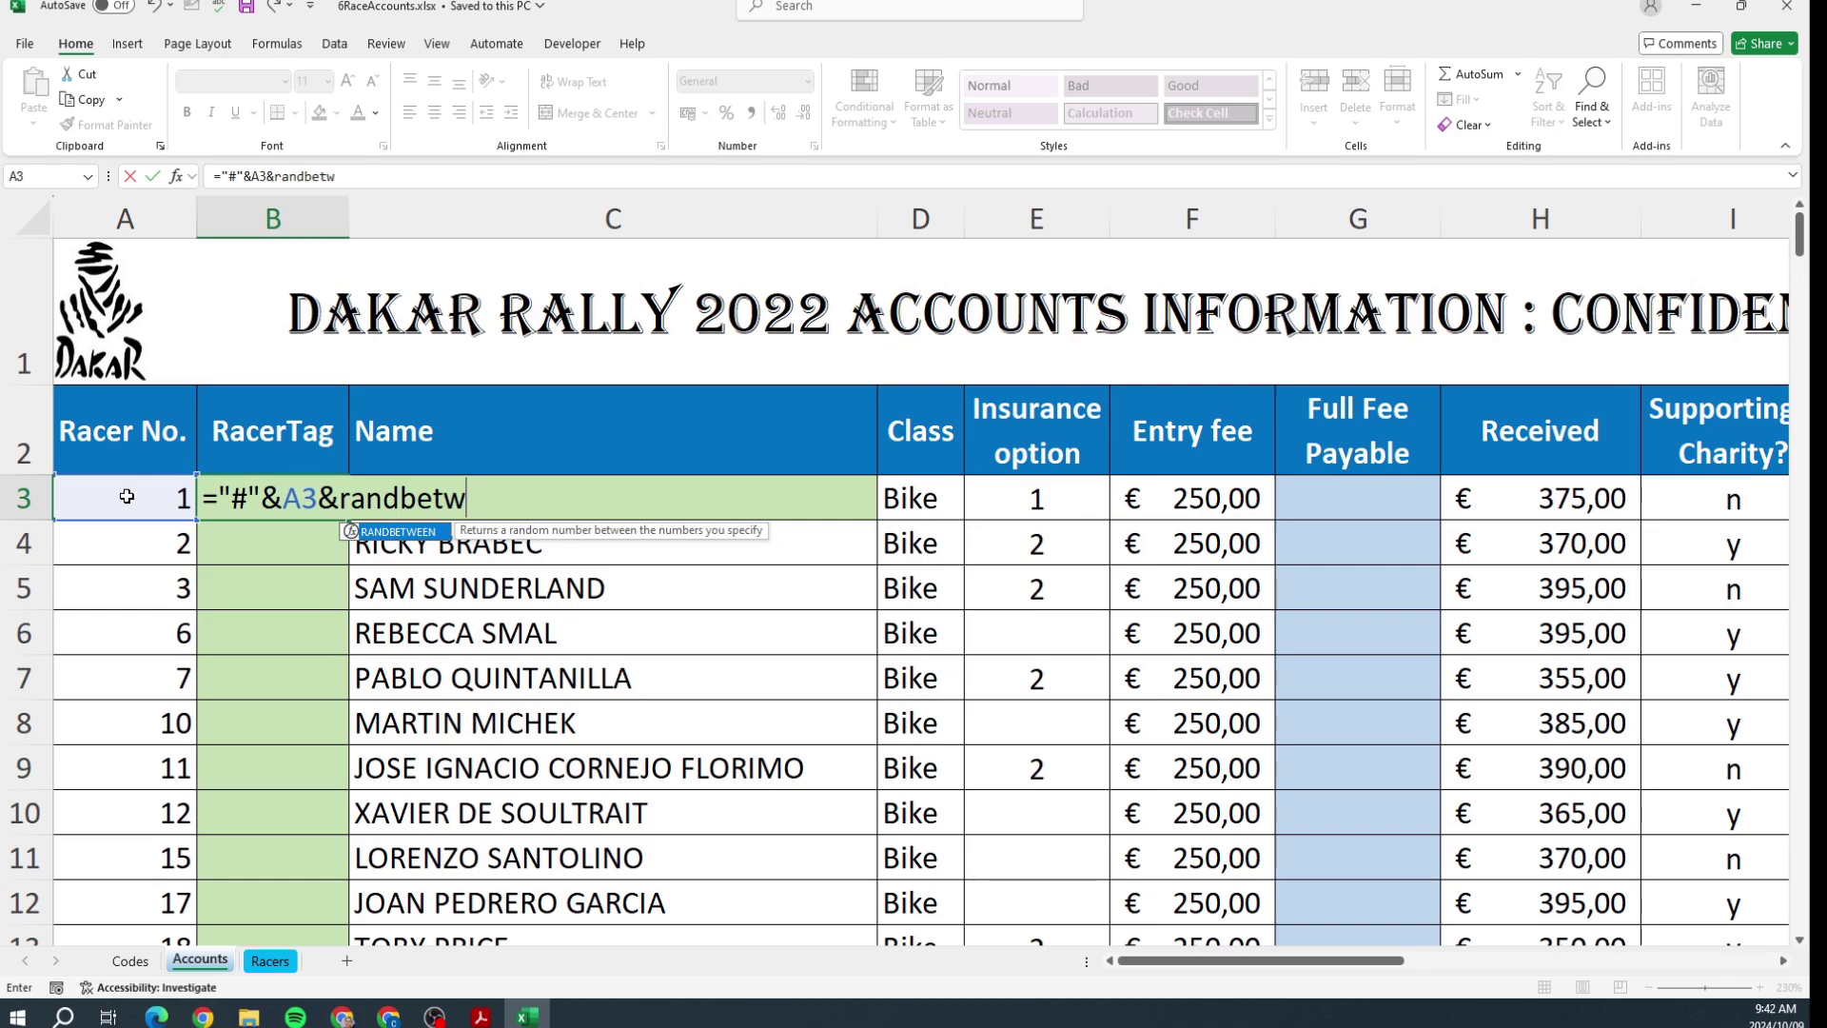
pyautogui.write('een(1,')
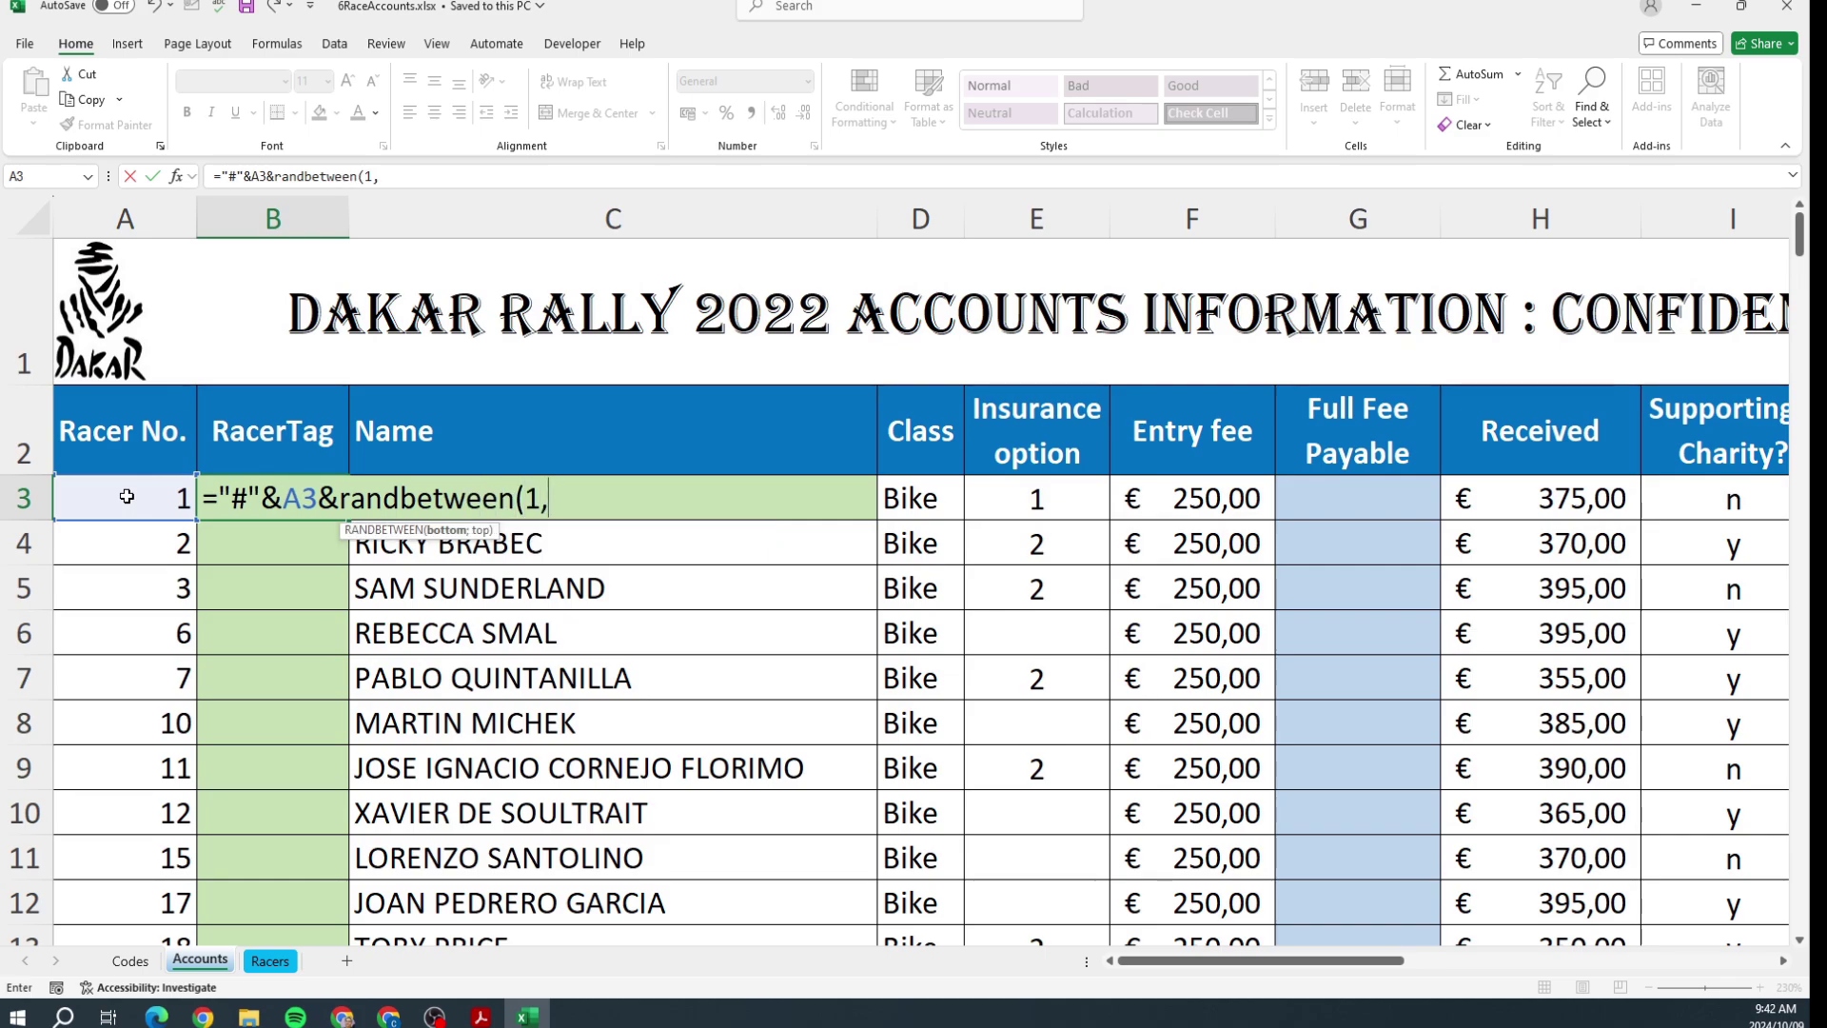
pyautogui.press('BackSpace')
pyautogui.write(';500)')
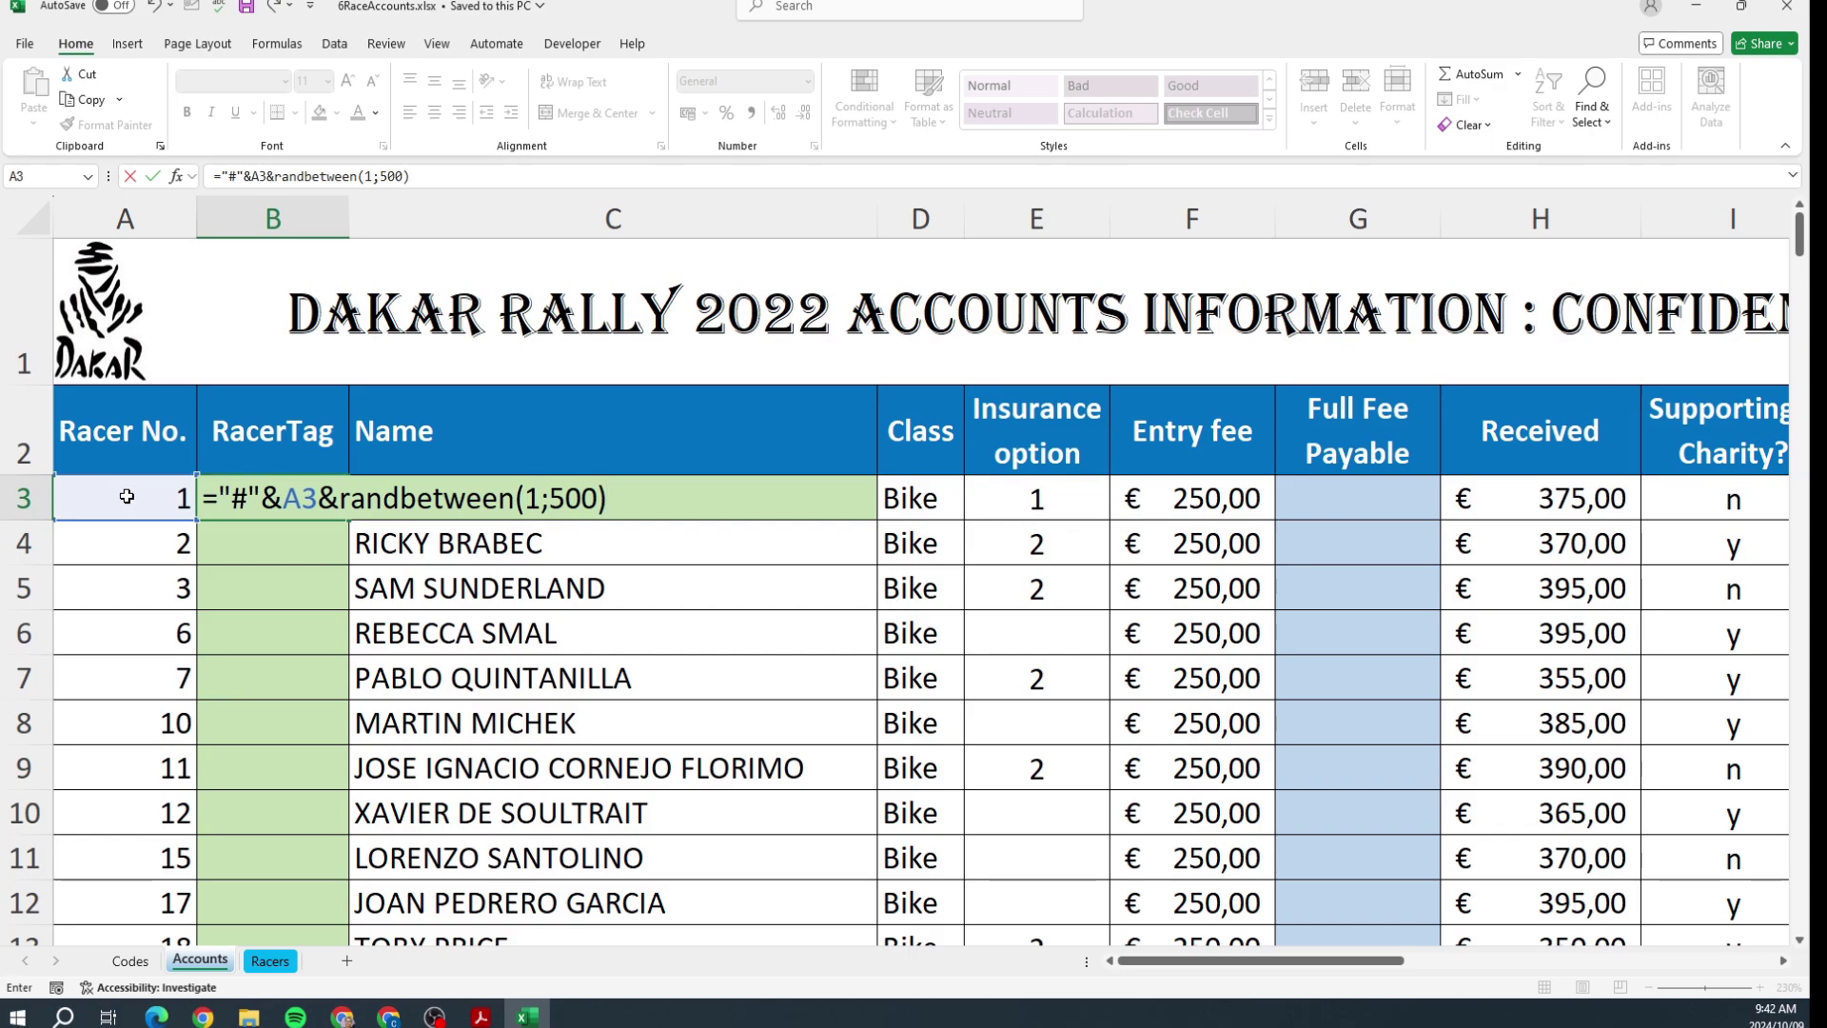
pyautogui.hotkey('ctrl', 'Return')
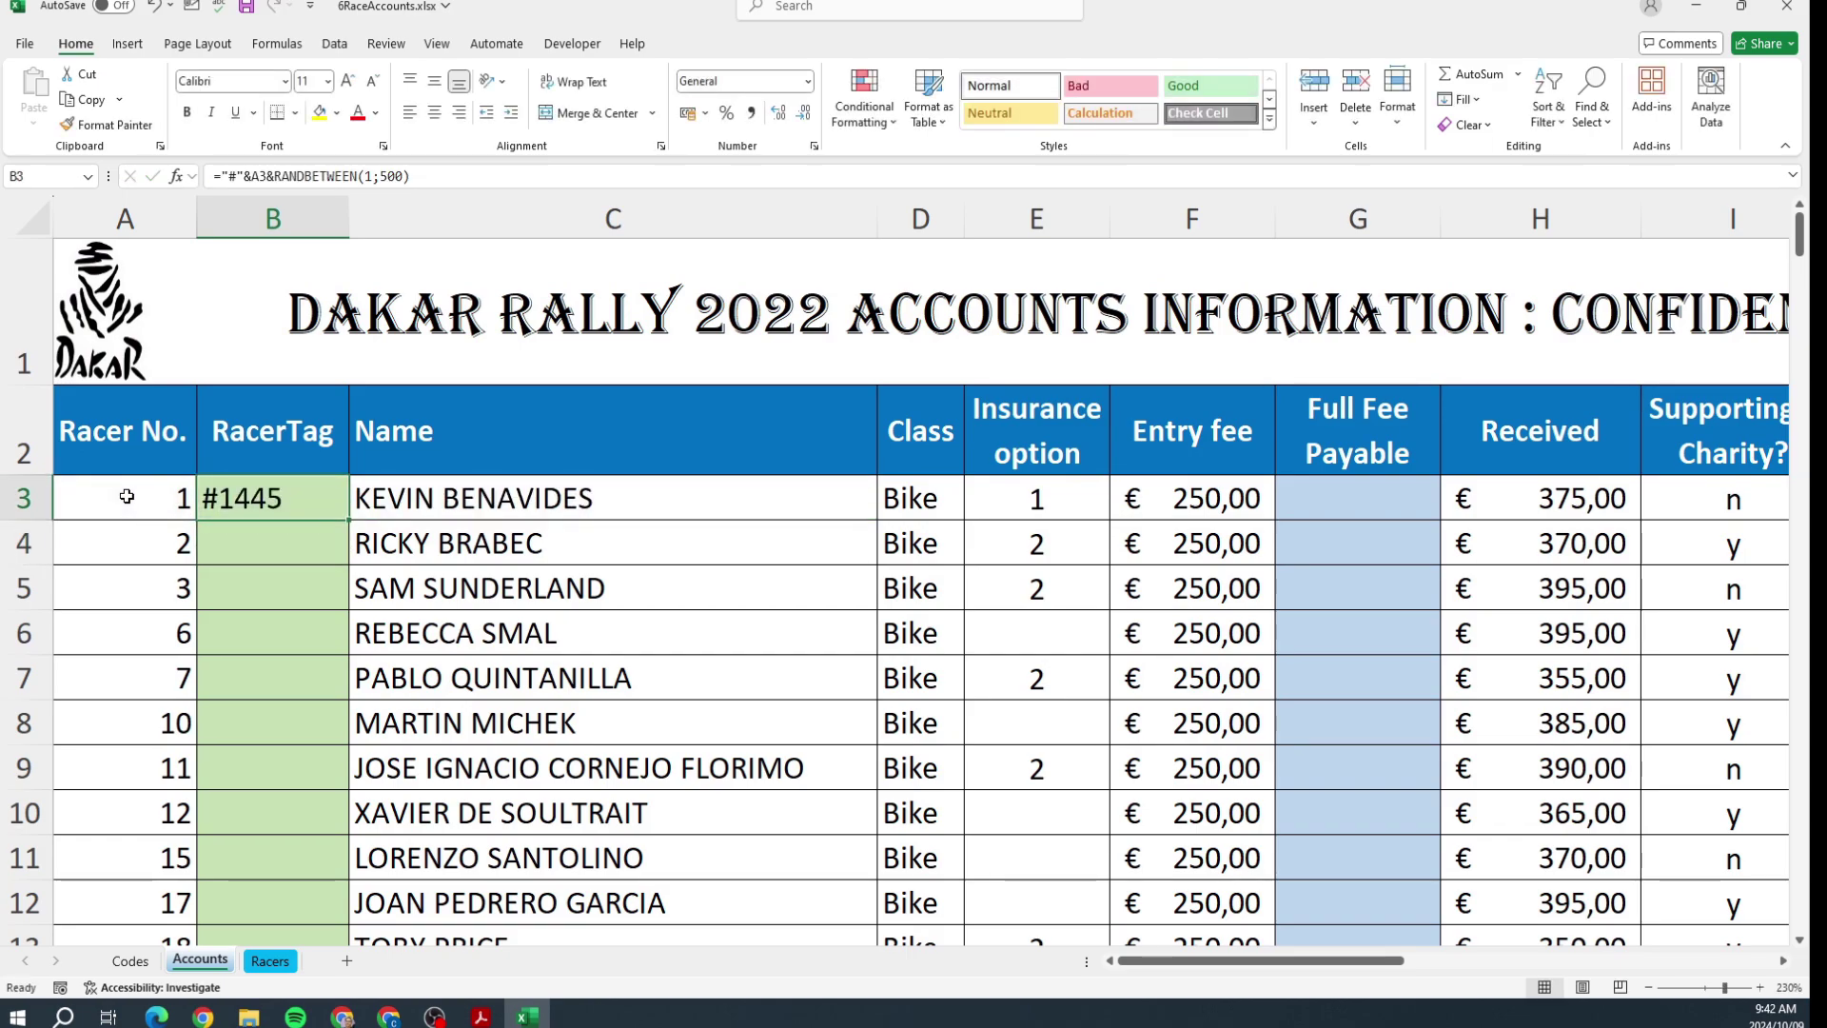
pyautogui.press('Down')
pyautogui.write('=c')
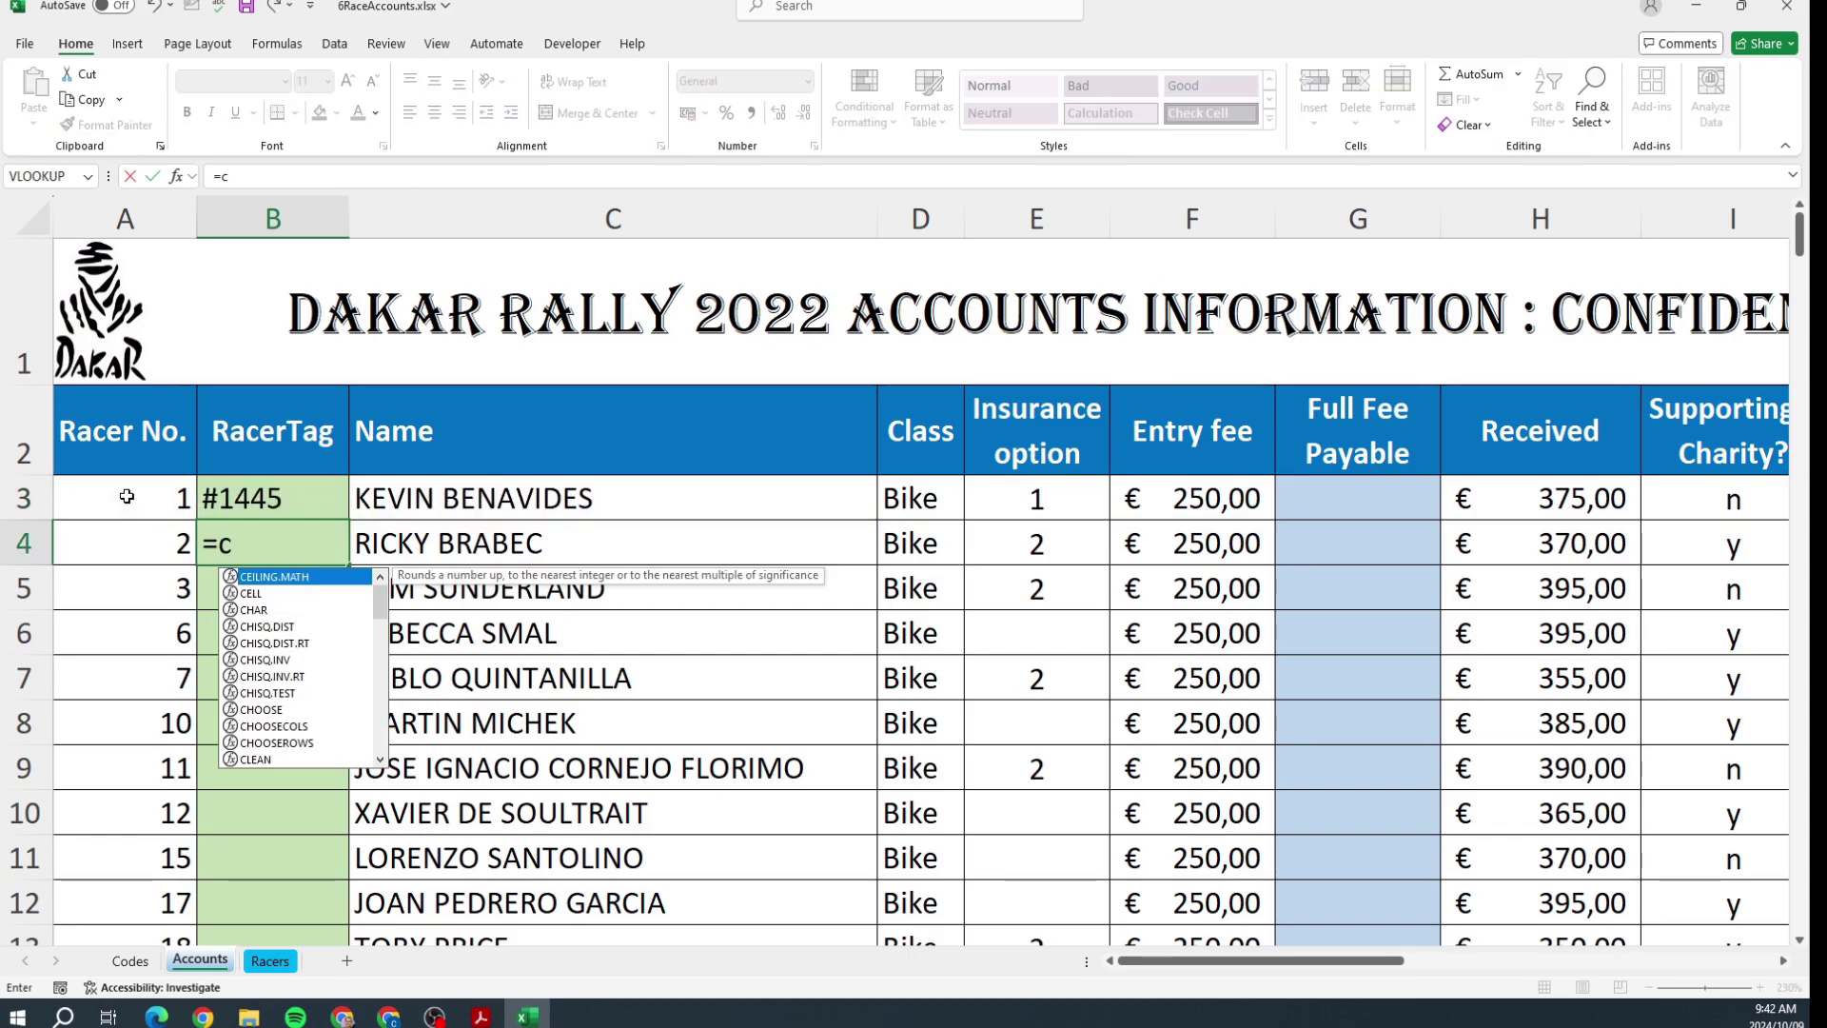
pyautogui.write('oncatenate(')
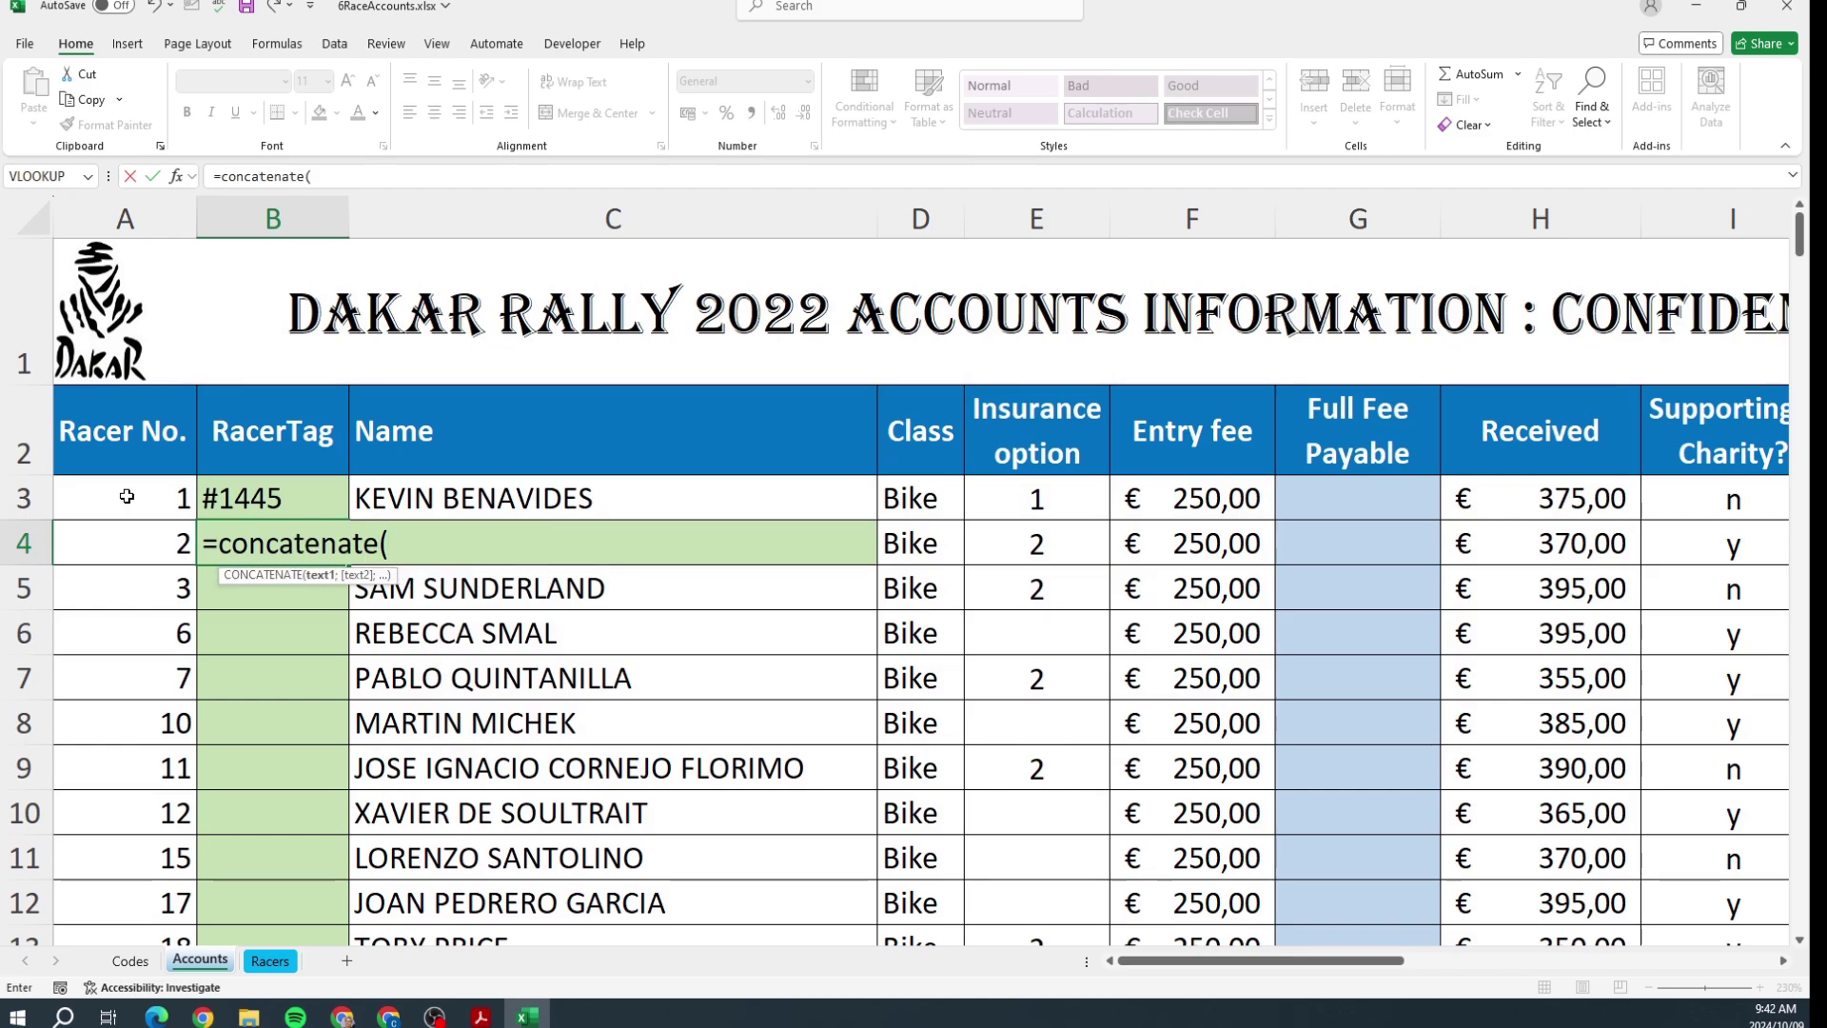
pyautogui.write('"#"')
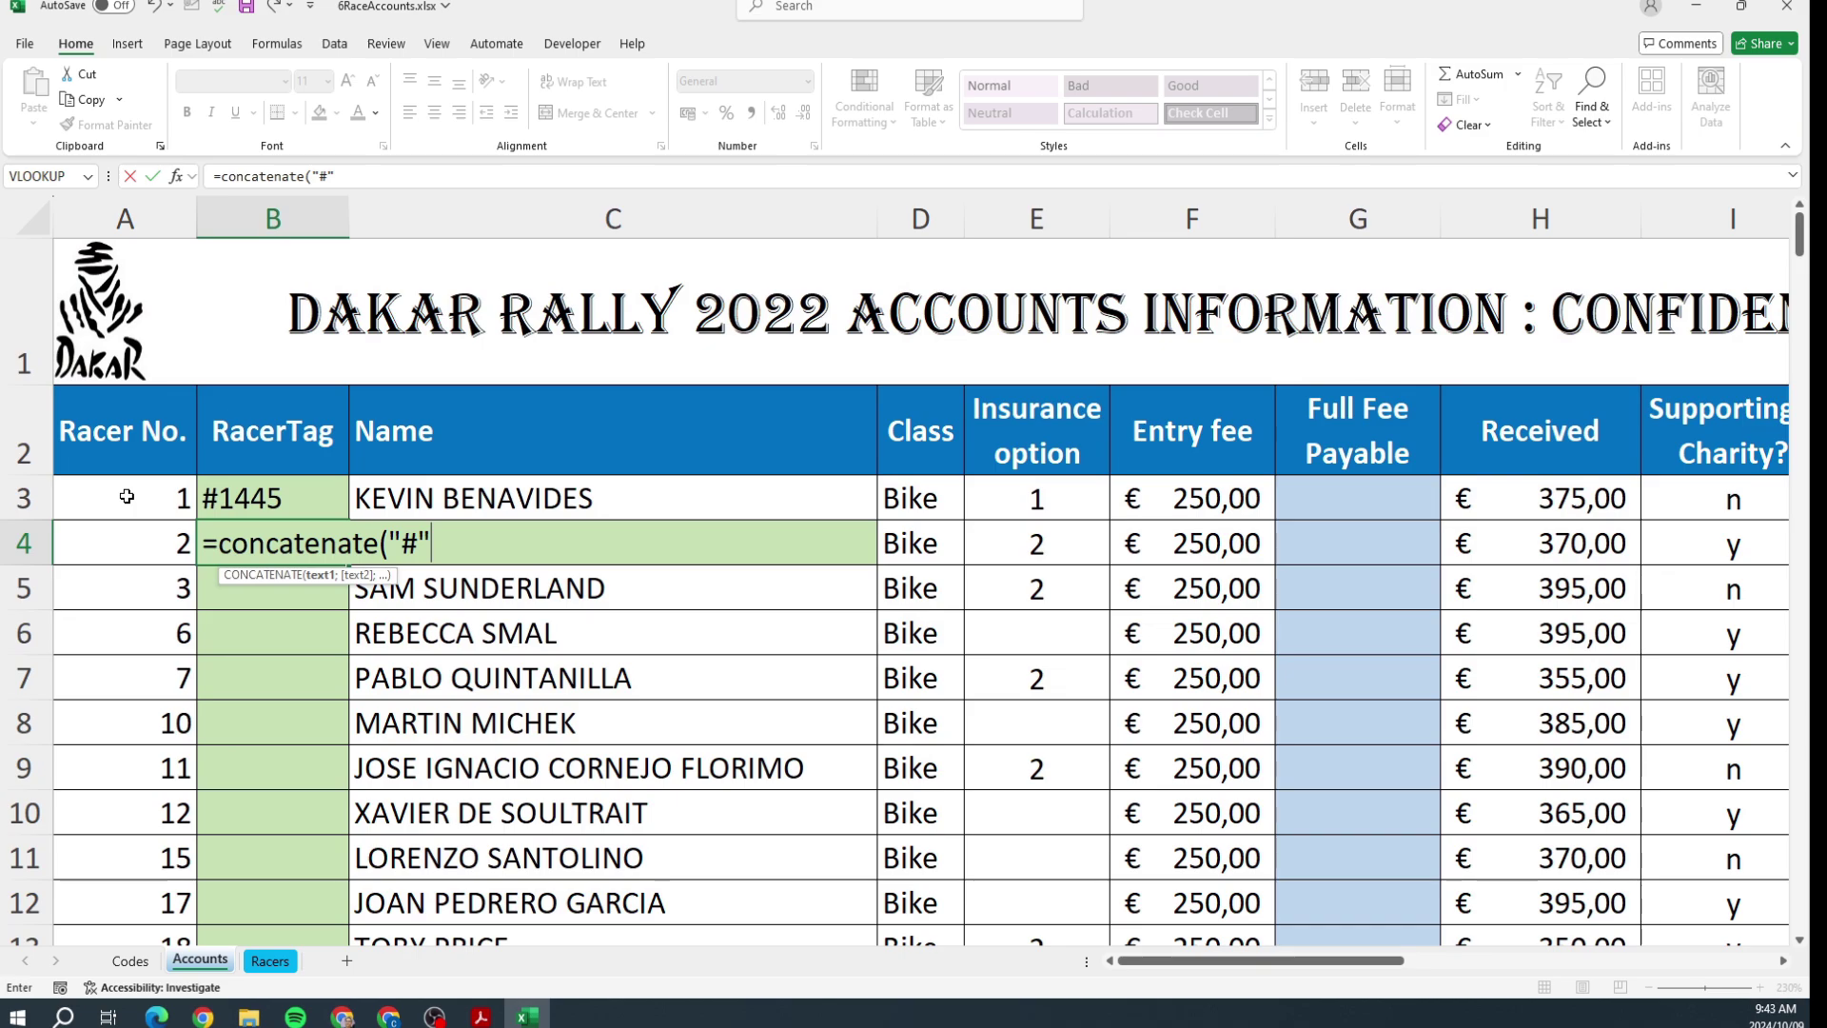
pyautogui.write(';')
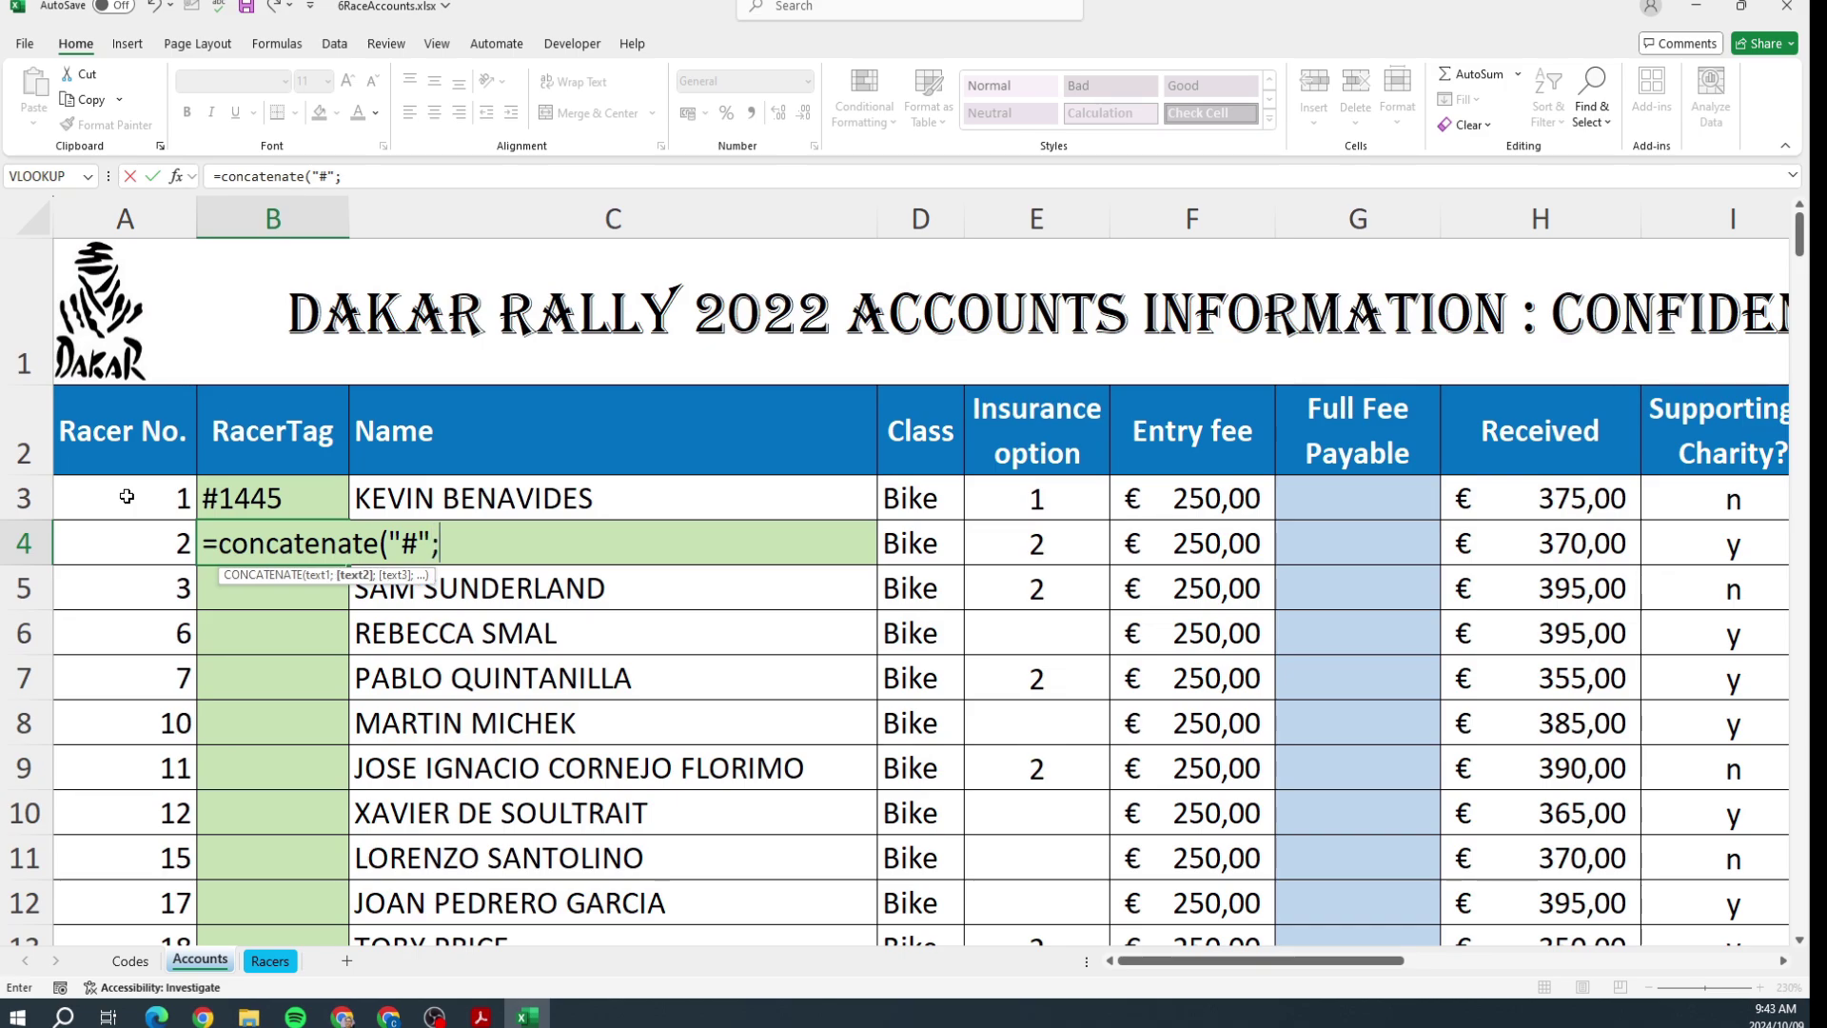
# Step: Finish B4 as =CONCATENATE("#";A4;RANDBETWEEN(1;500)) and compare it with B3's formula
pyautogui.click(110, 549)
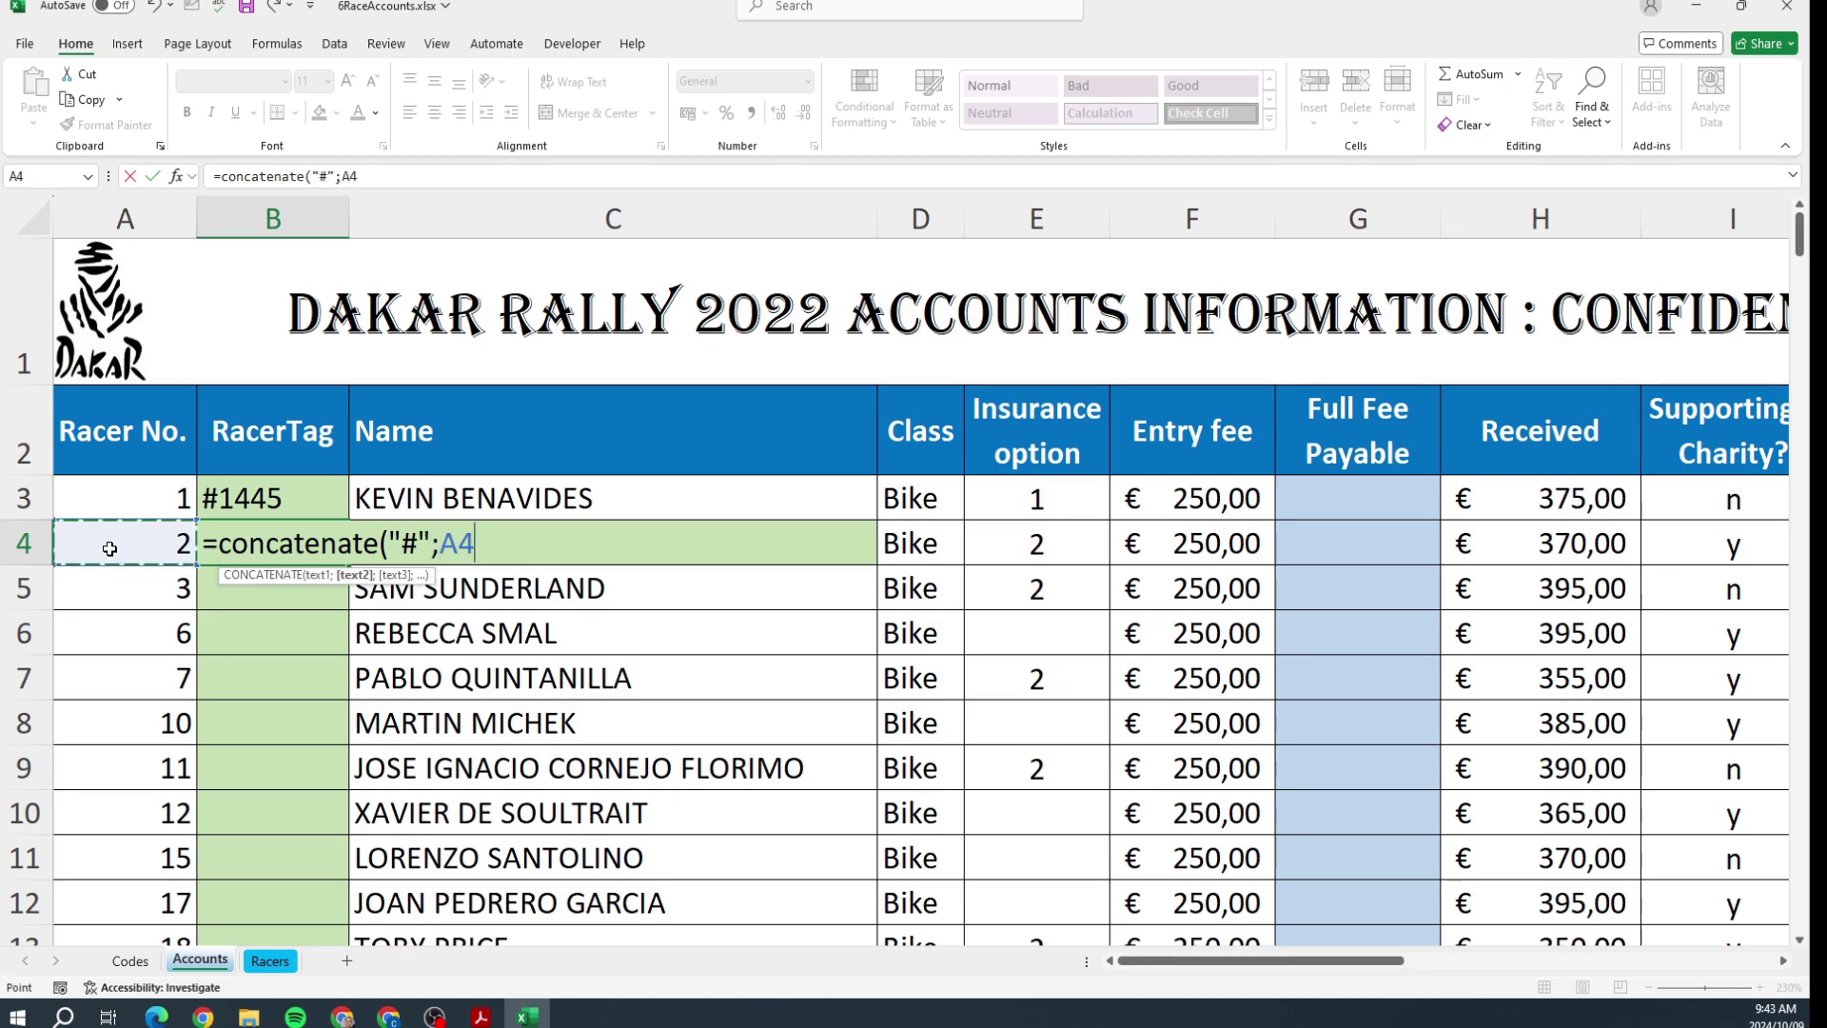
pyautogui.write(';')
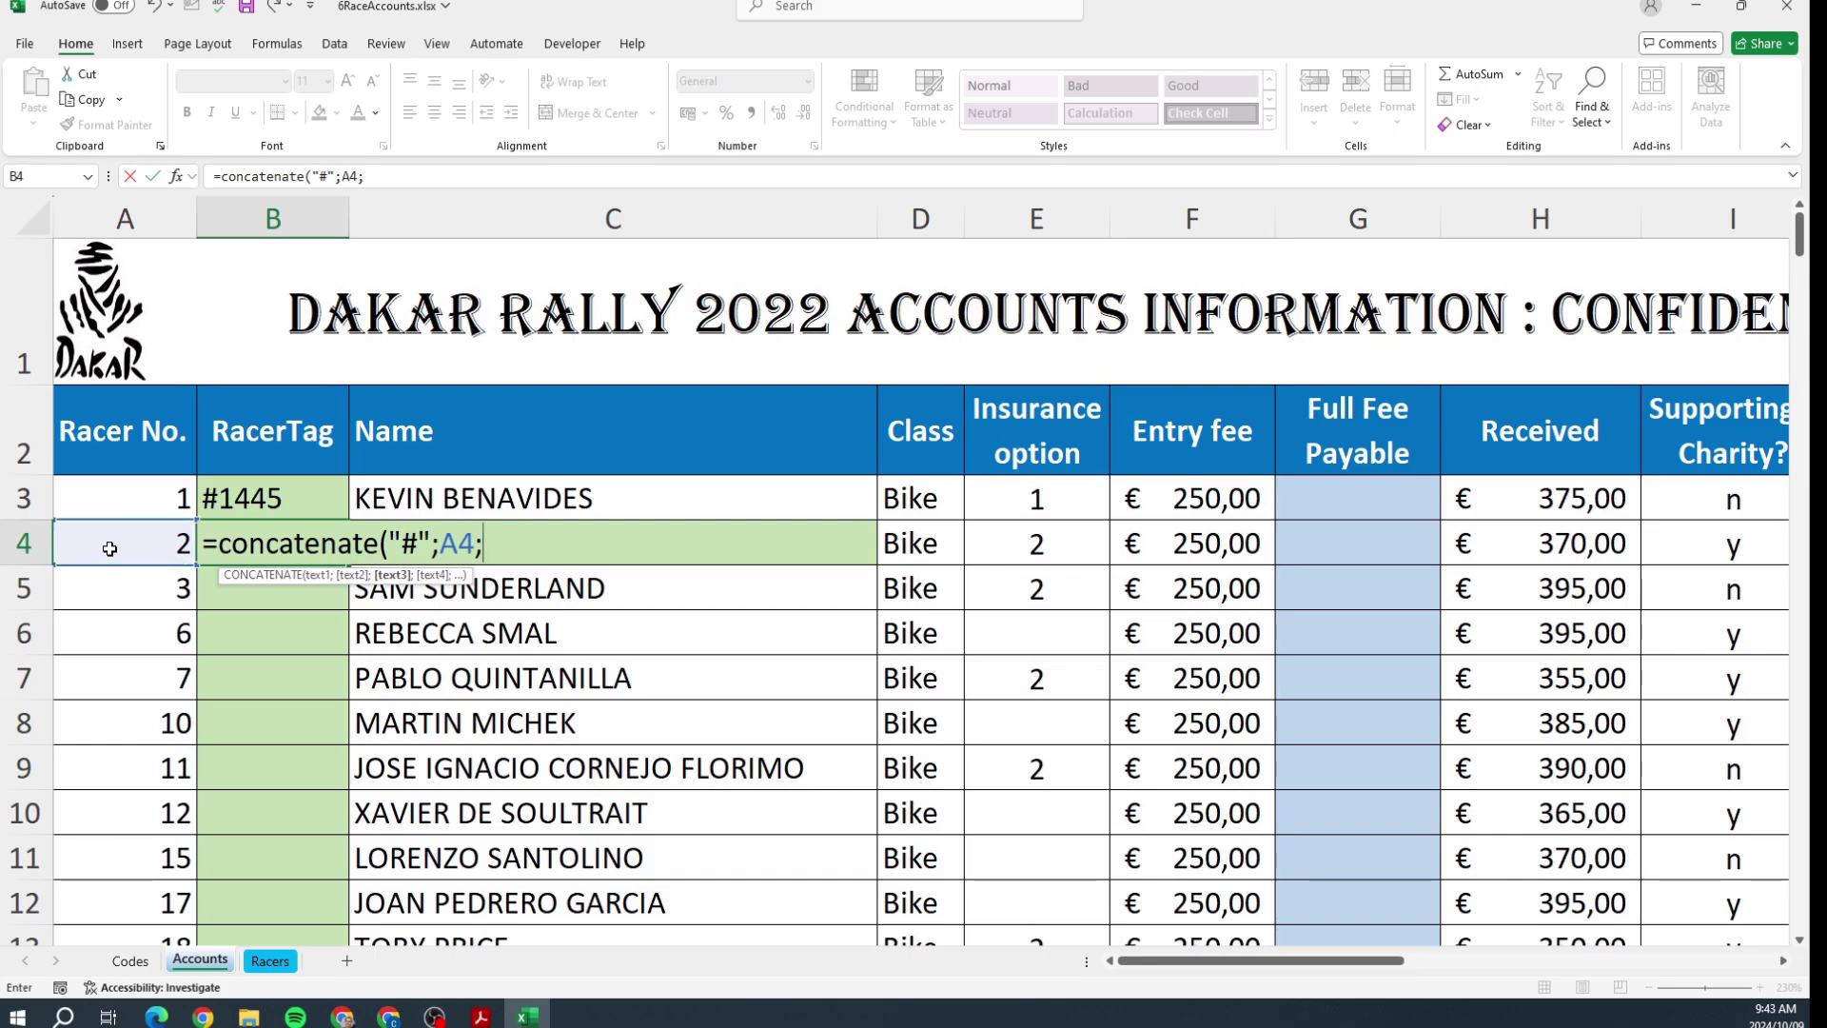
pyautogui.write('randbet')
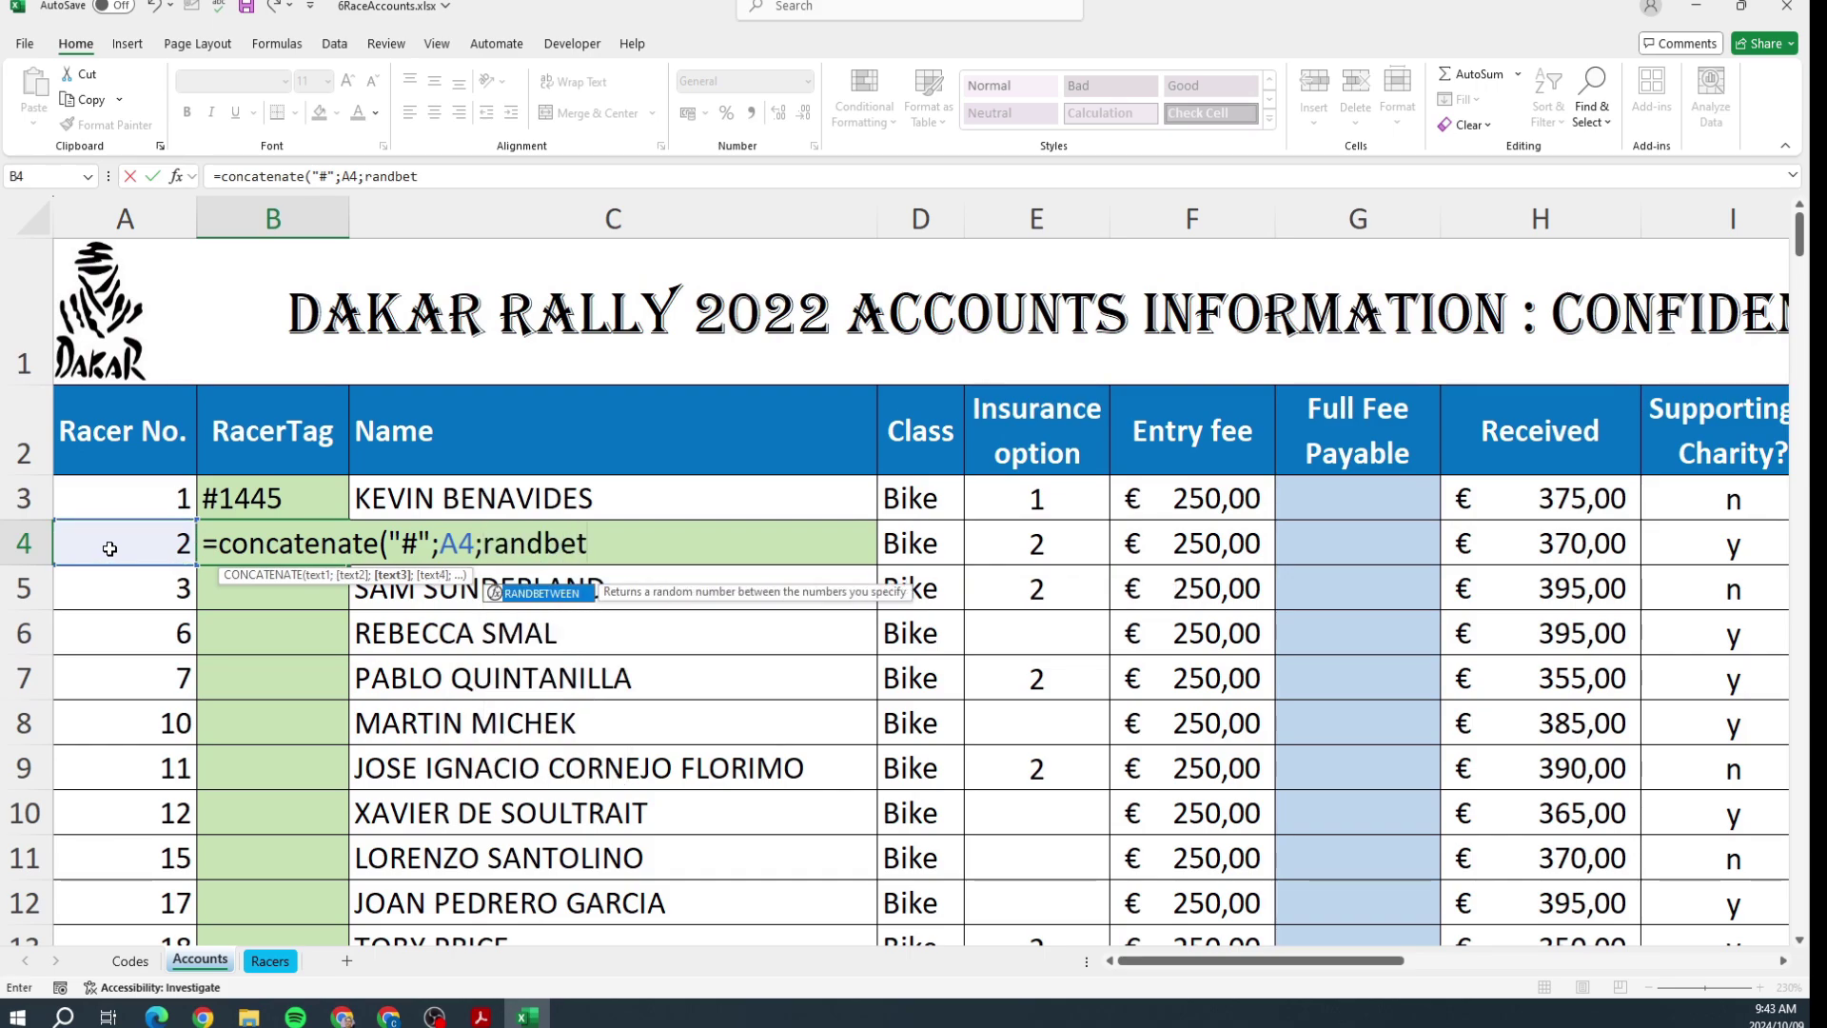
pyautogui.write('ween(')
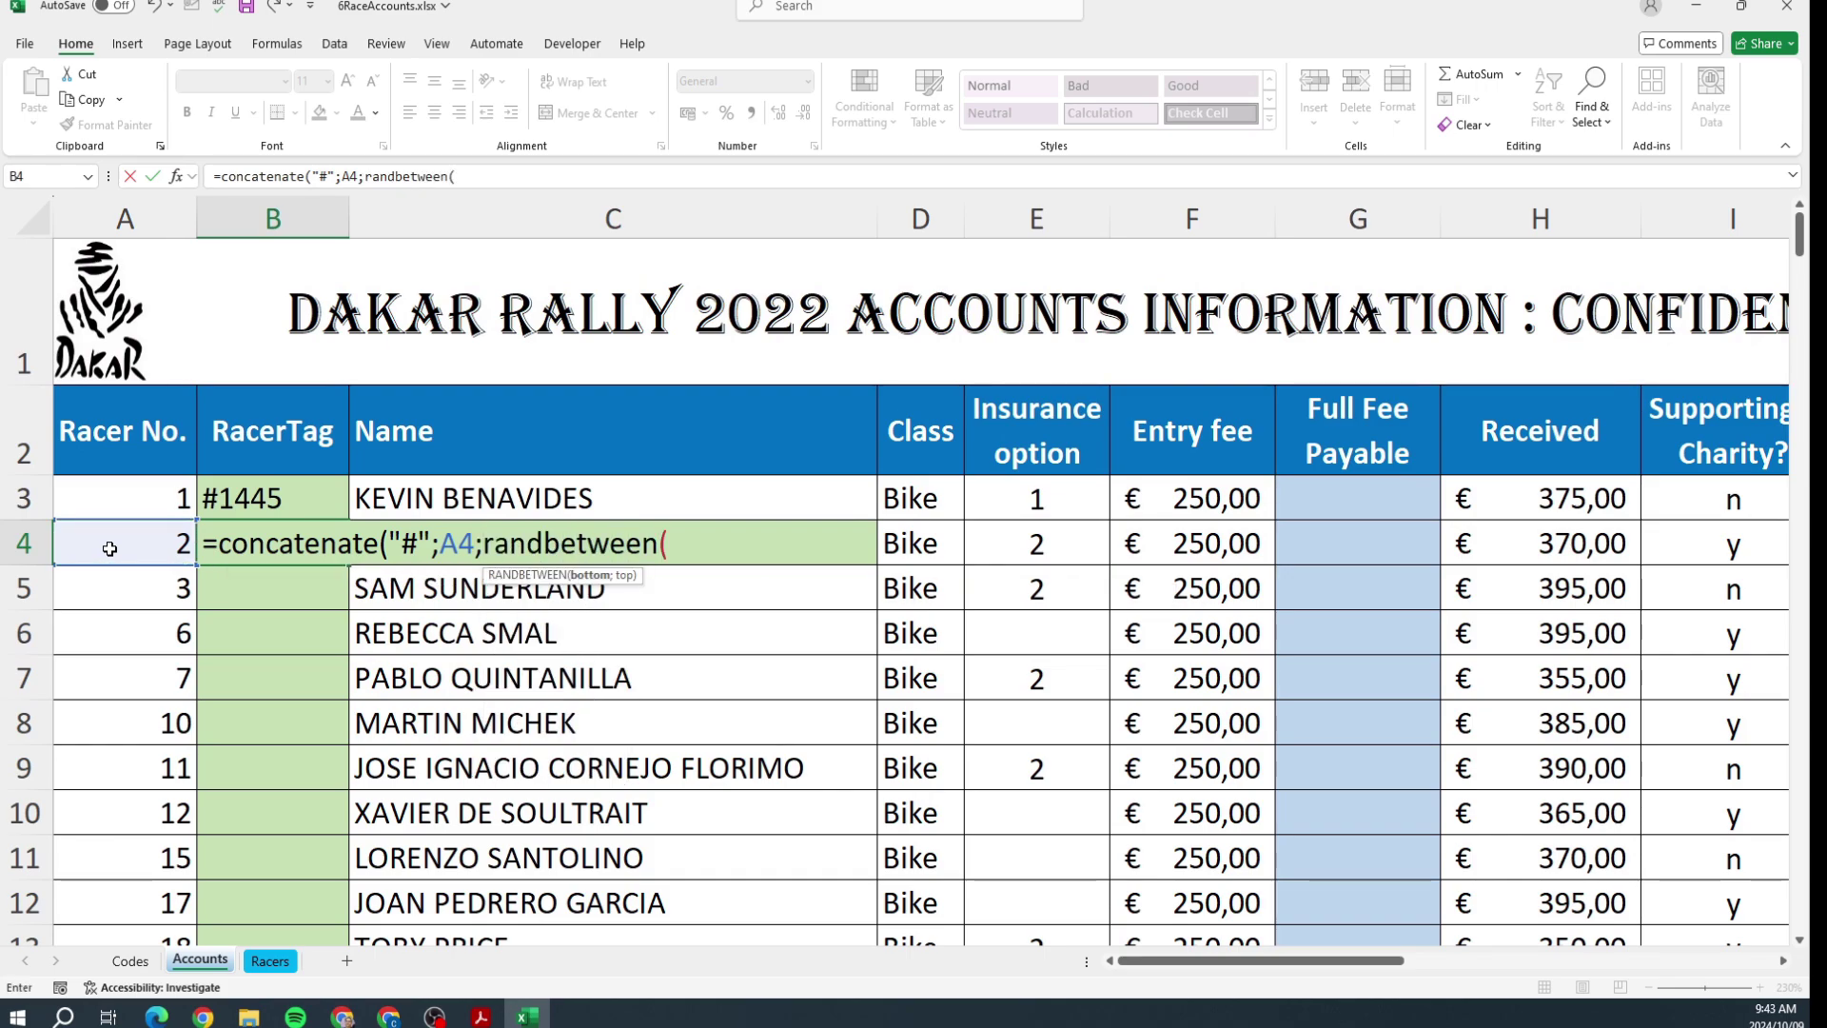
pyautogui.write('1;50')
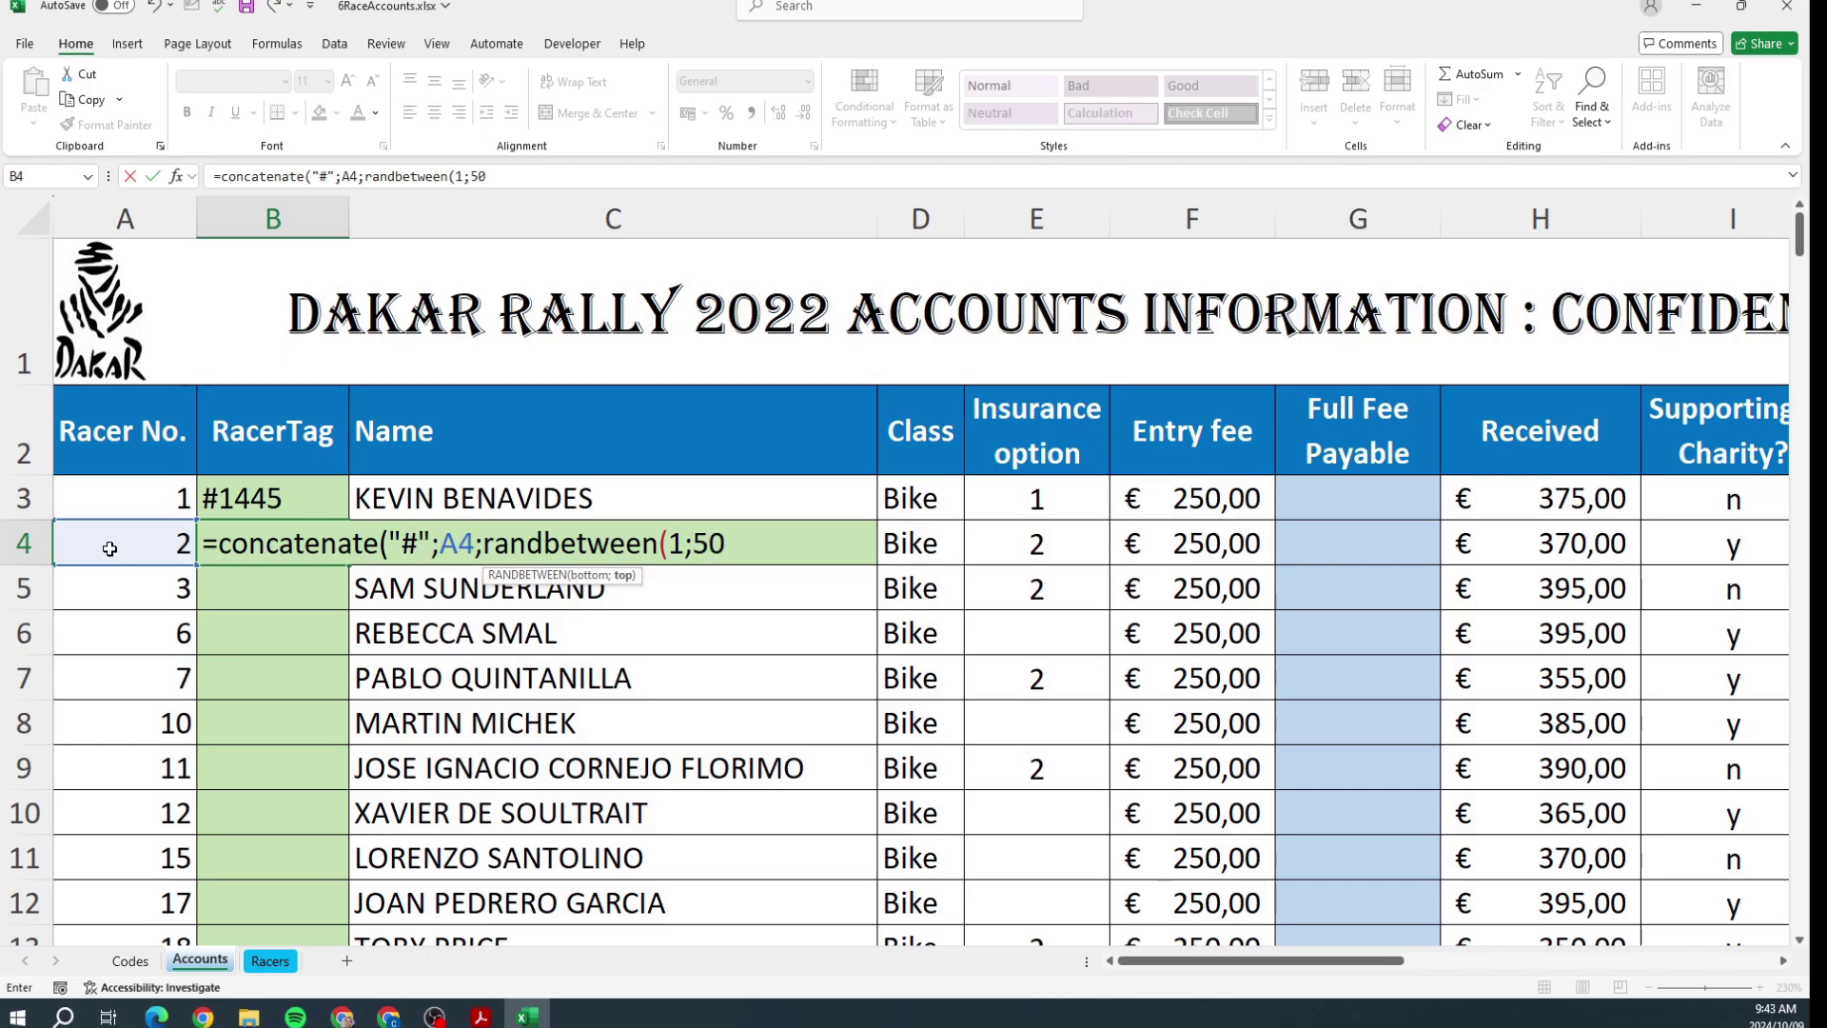
pyautogui.write('0)')
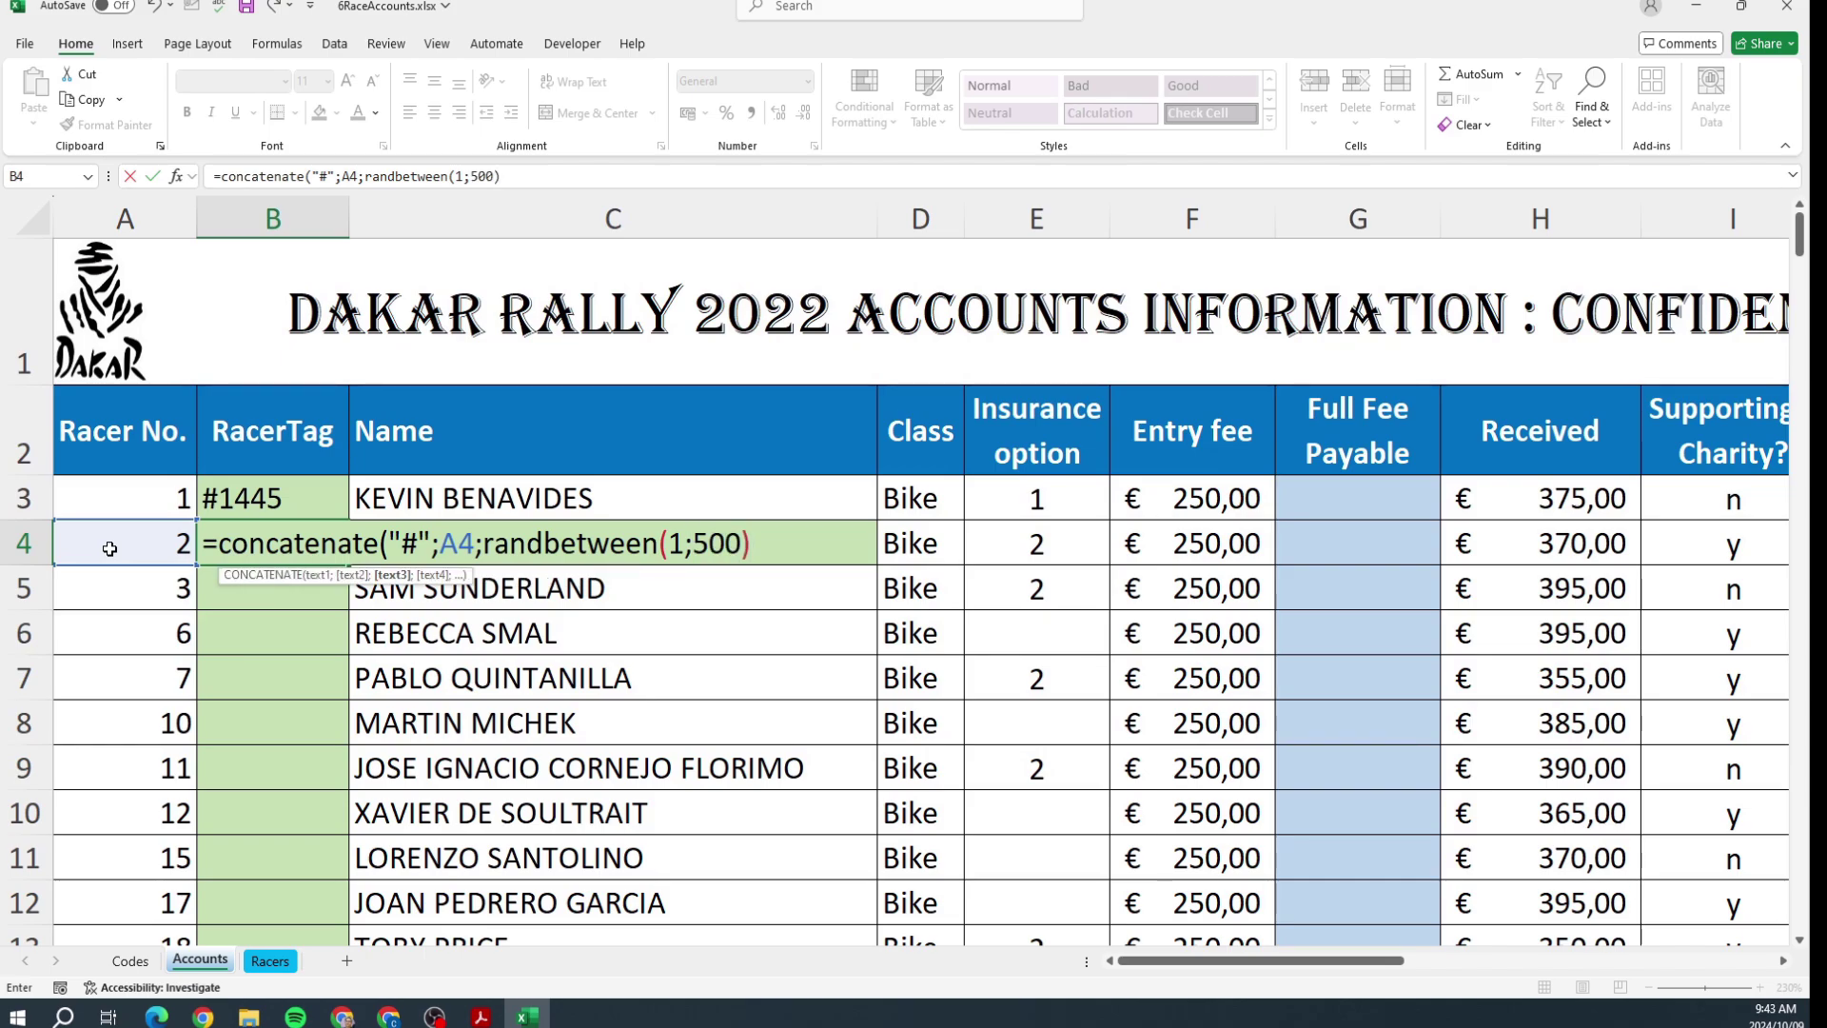
pyautogui.write(')')
pyautogui.press('Return')
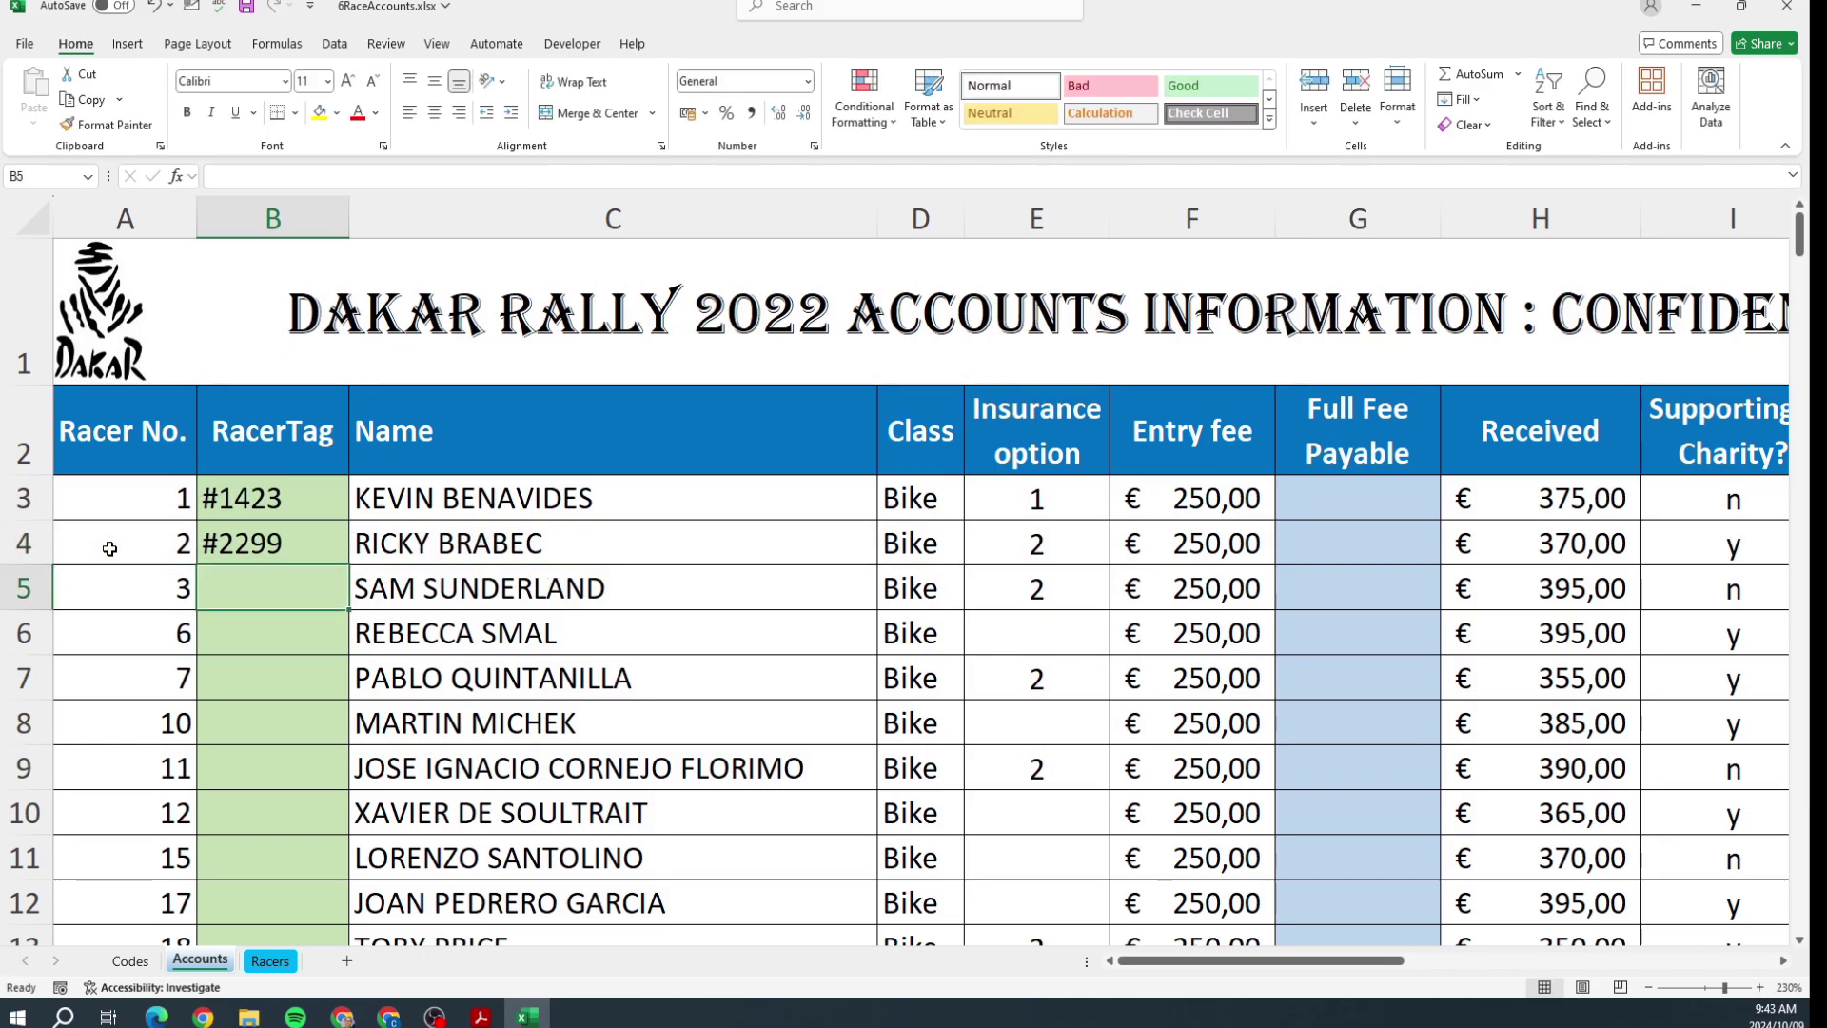
pyautogui.click(240, 538)
pyautogui.click(247, 515)
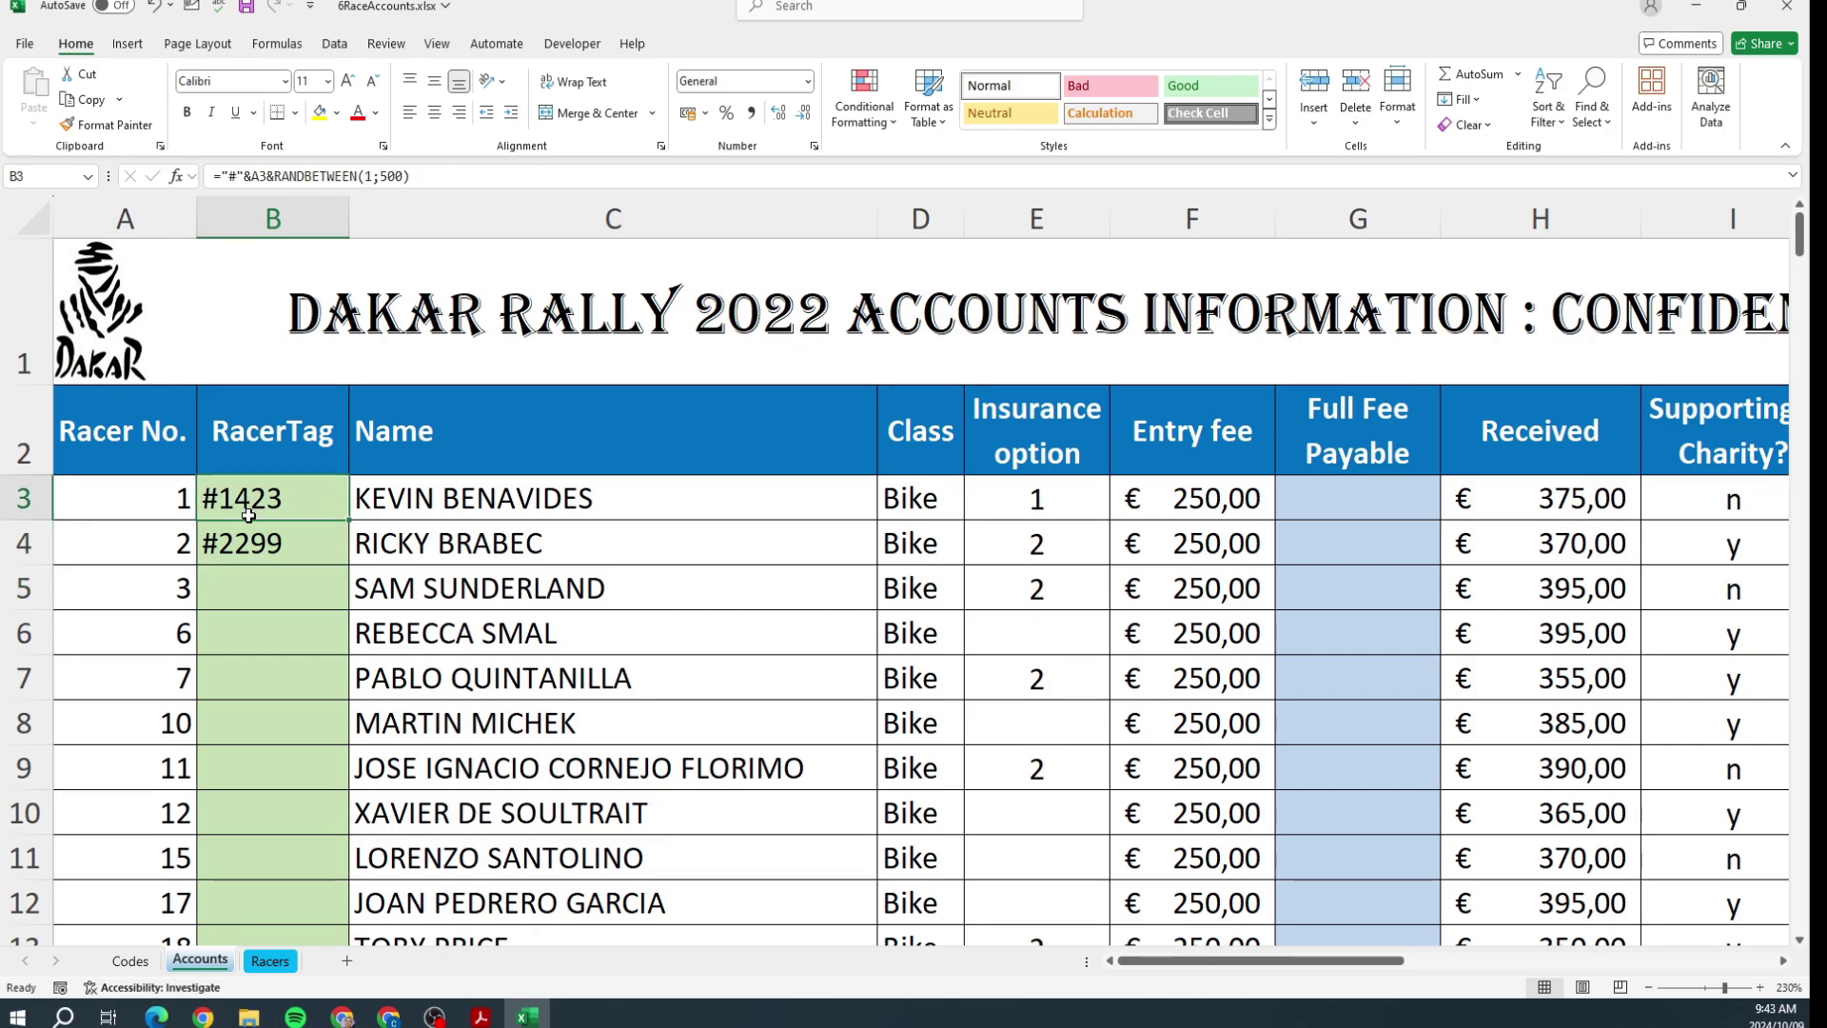
pyautogui.click(249, 529)
pyautogui.click(250, 511)
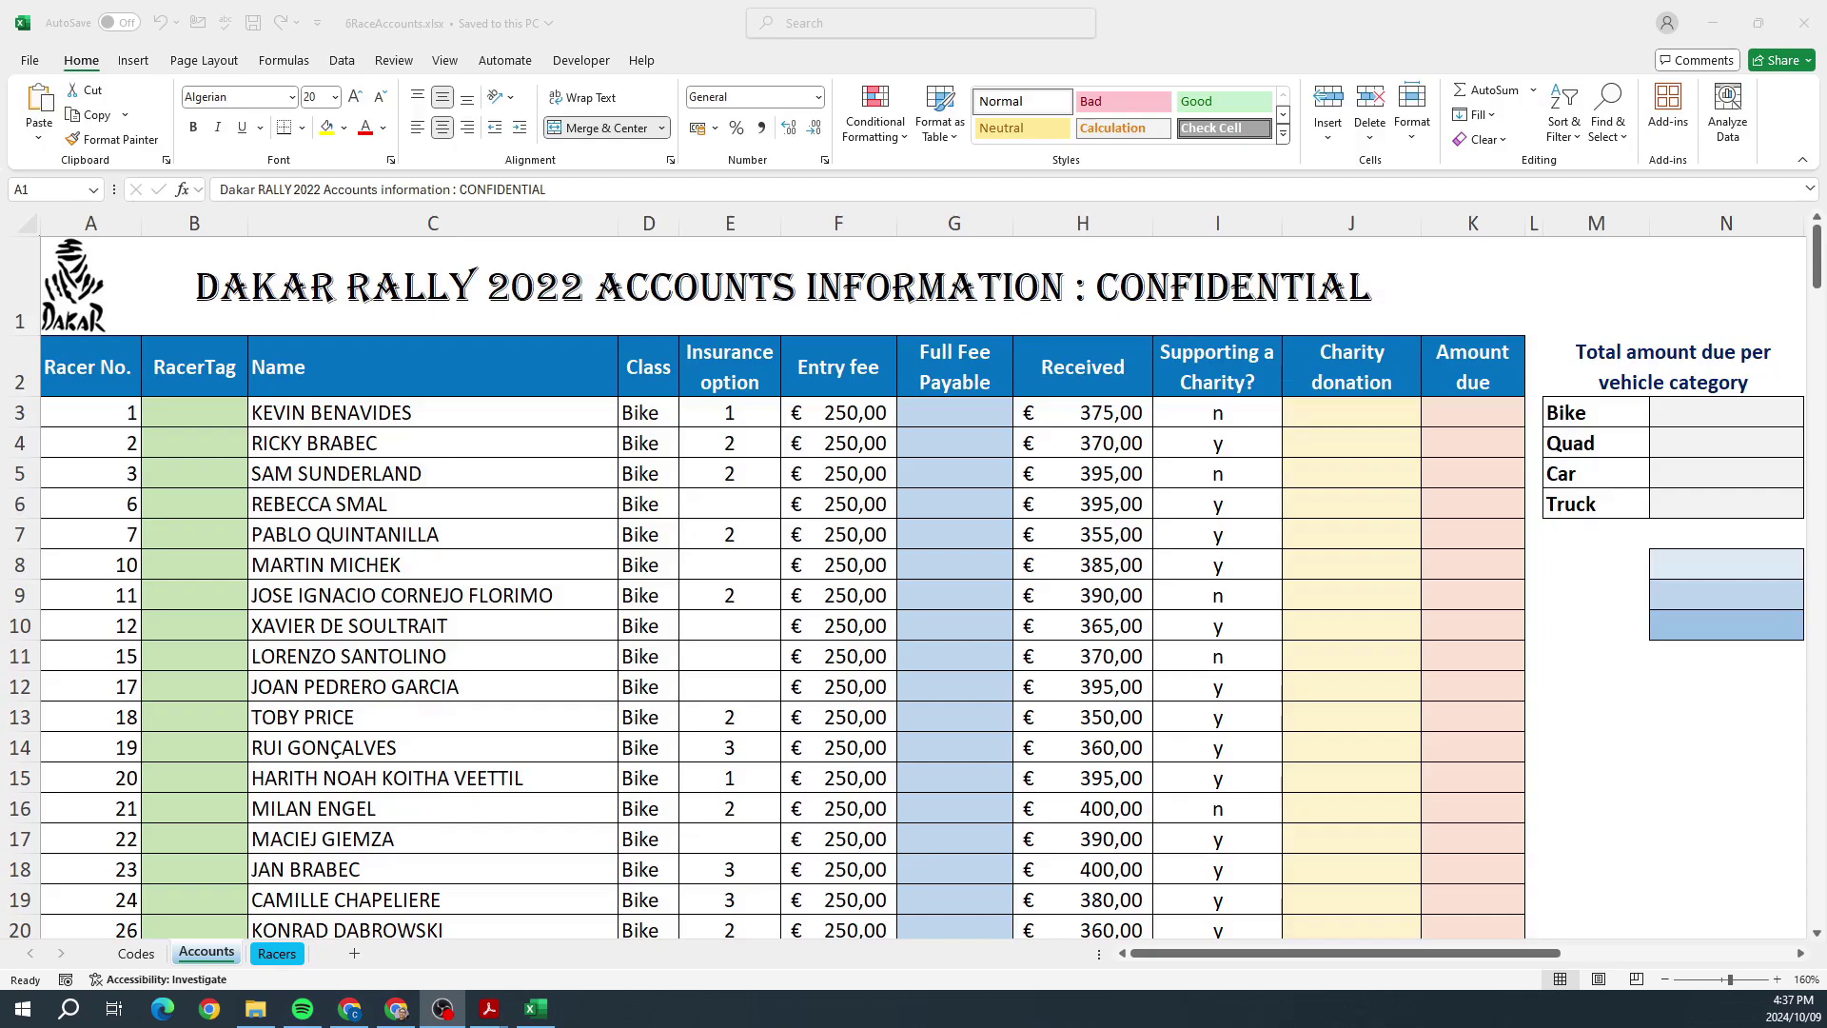
pyautogui.hotkey('alt', 'Tab')
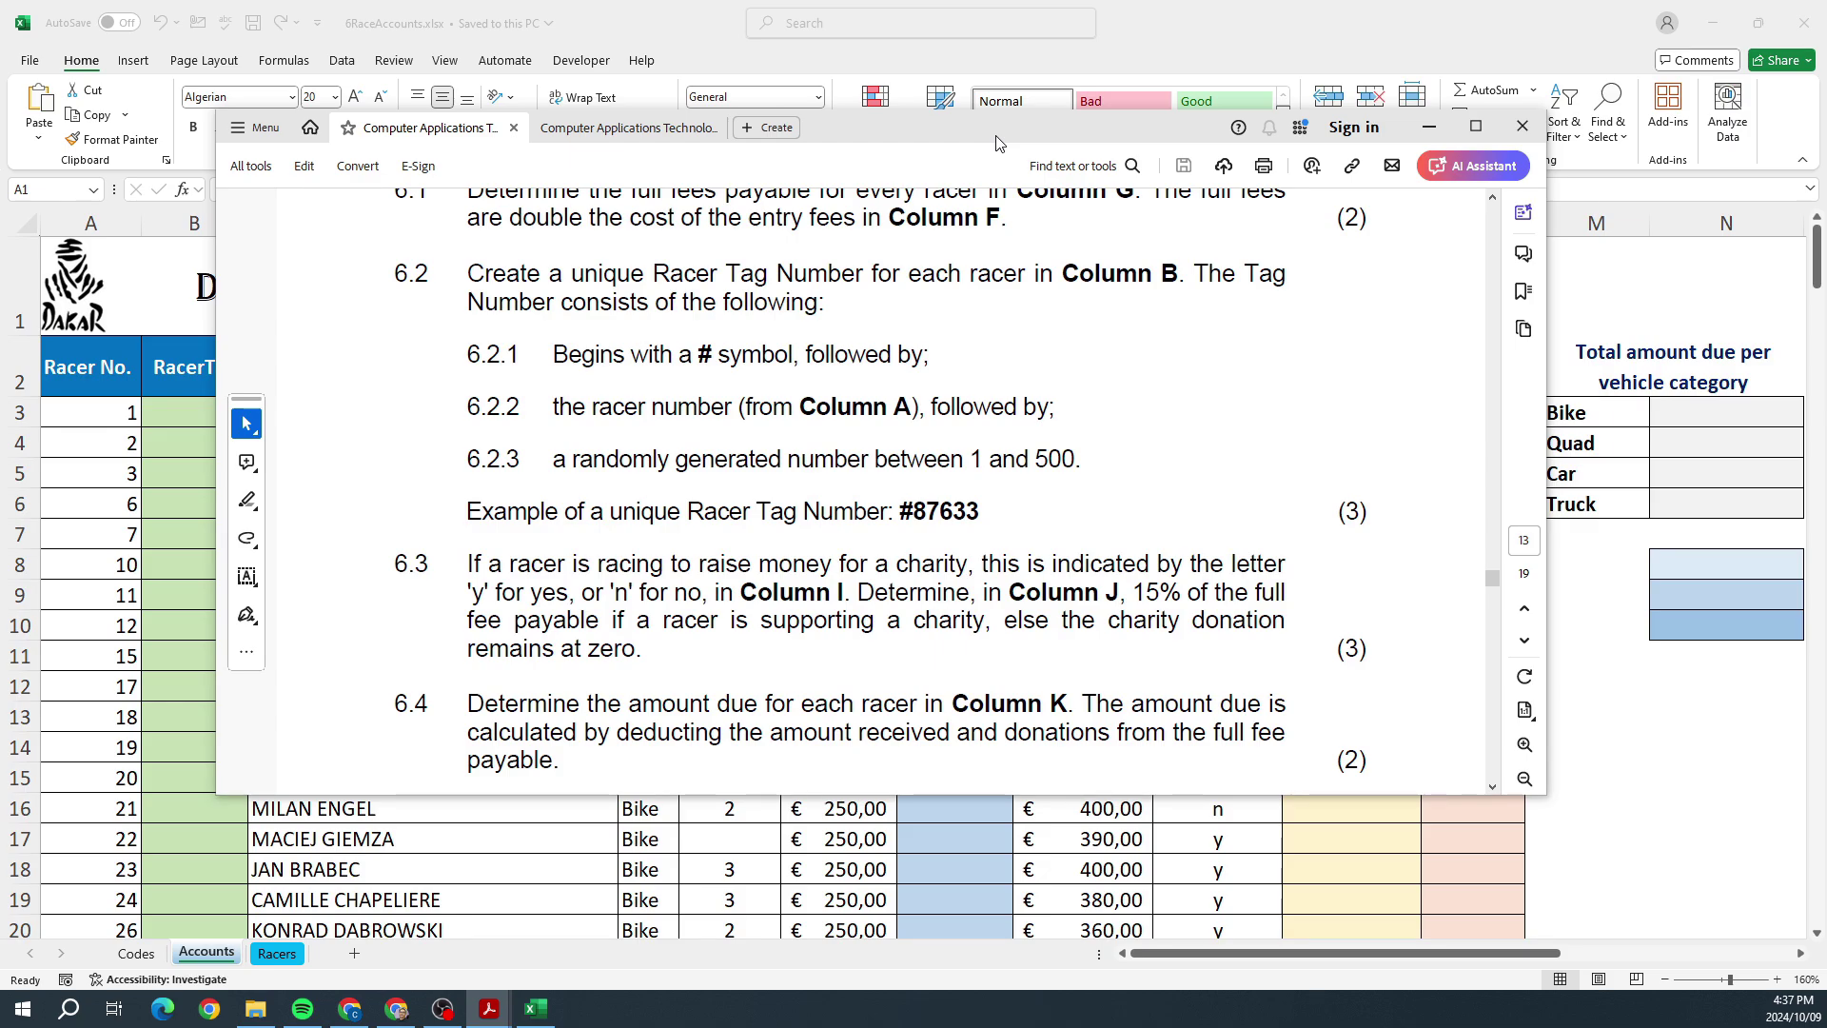
pyautogui.moveTo(996, 143); pyautogui.dragTo(1817, 153)
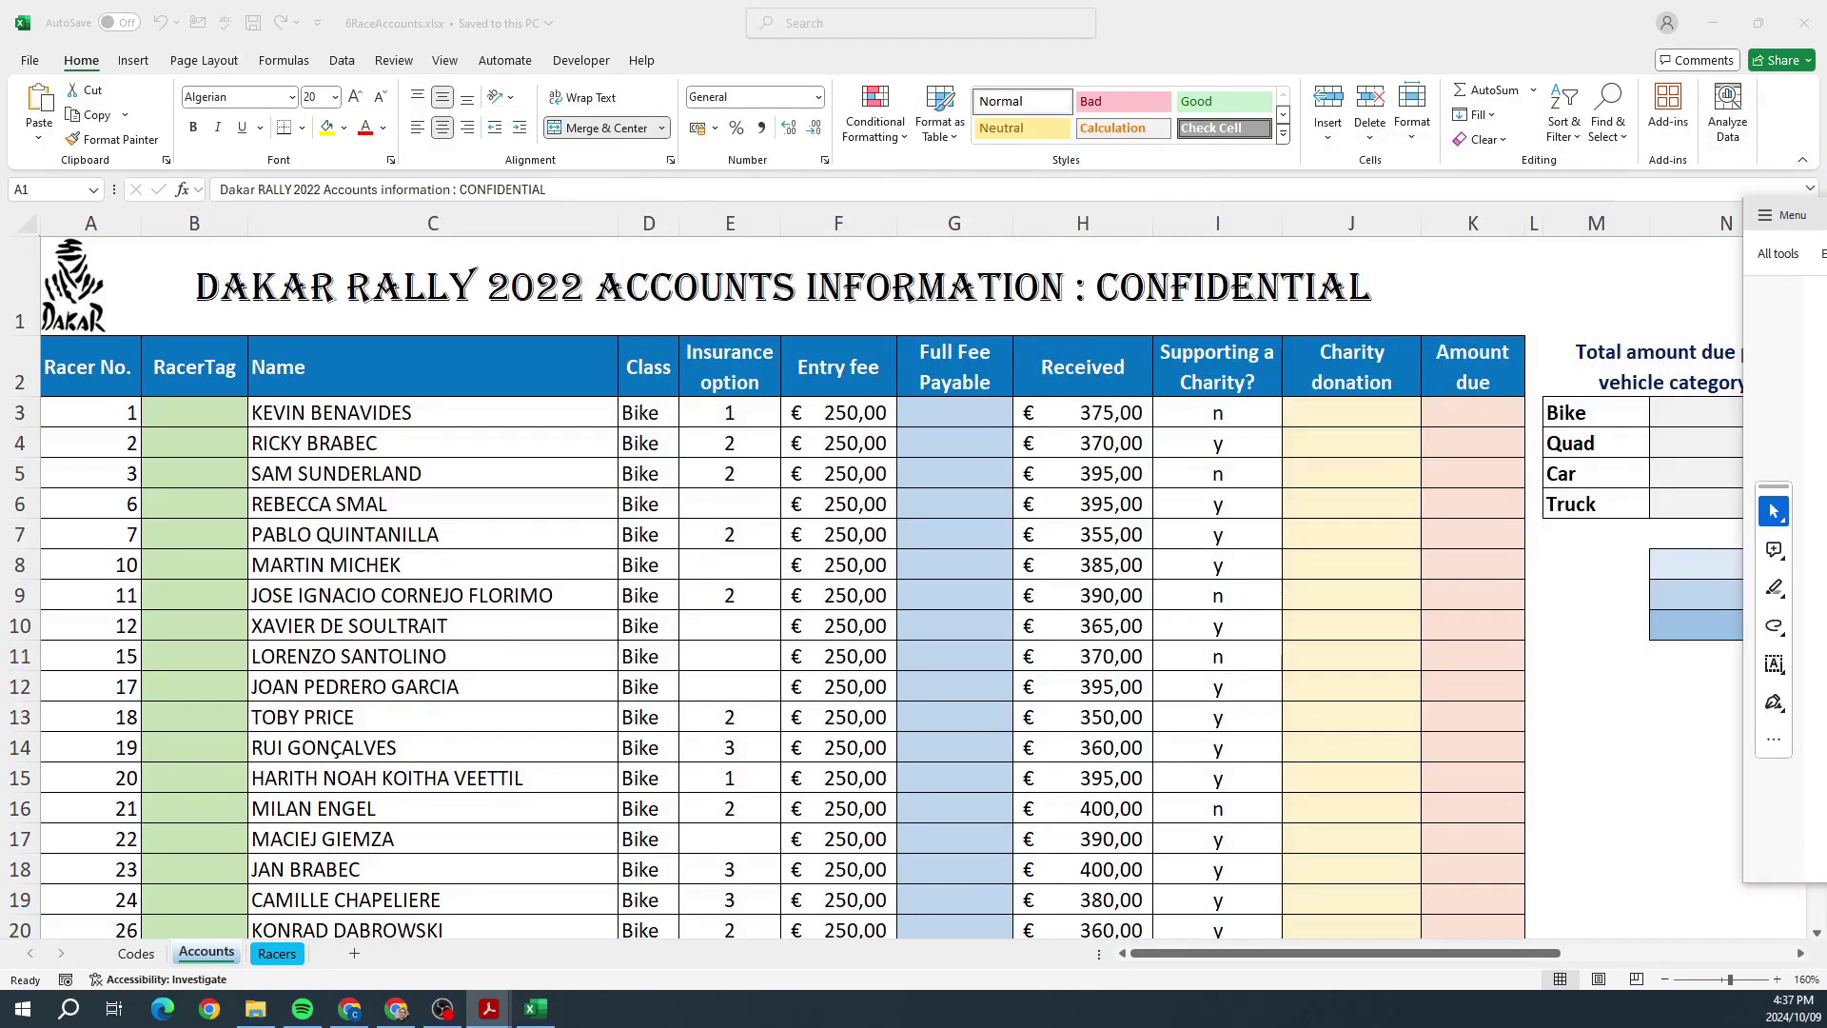
pyautogui.click(1221, 514)
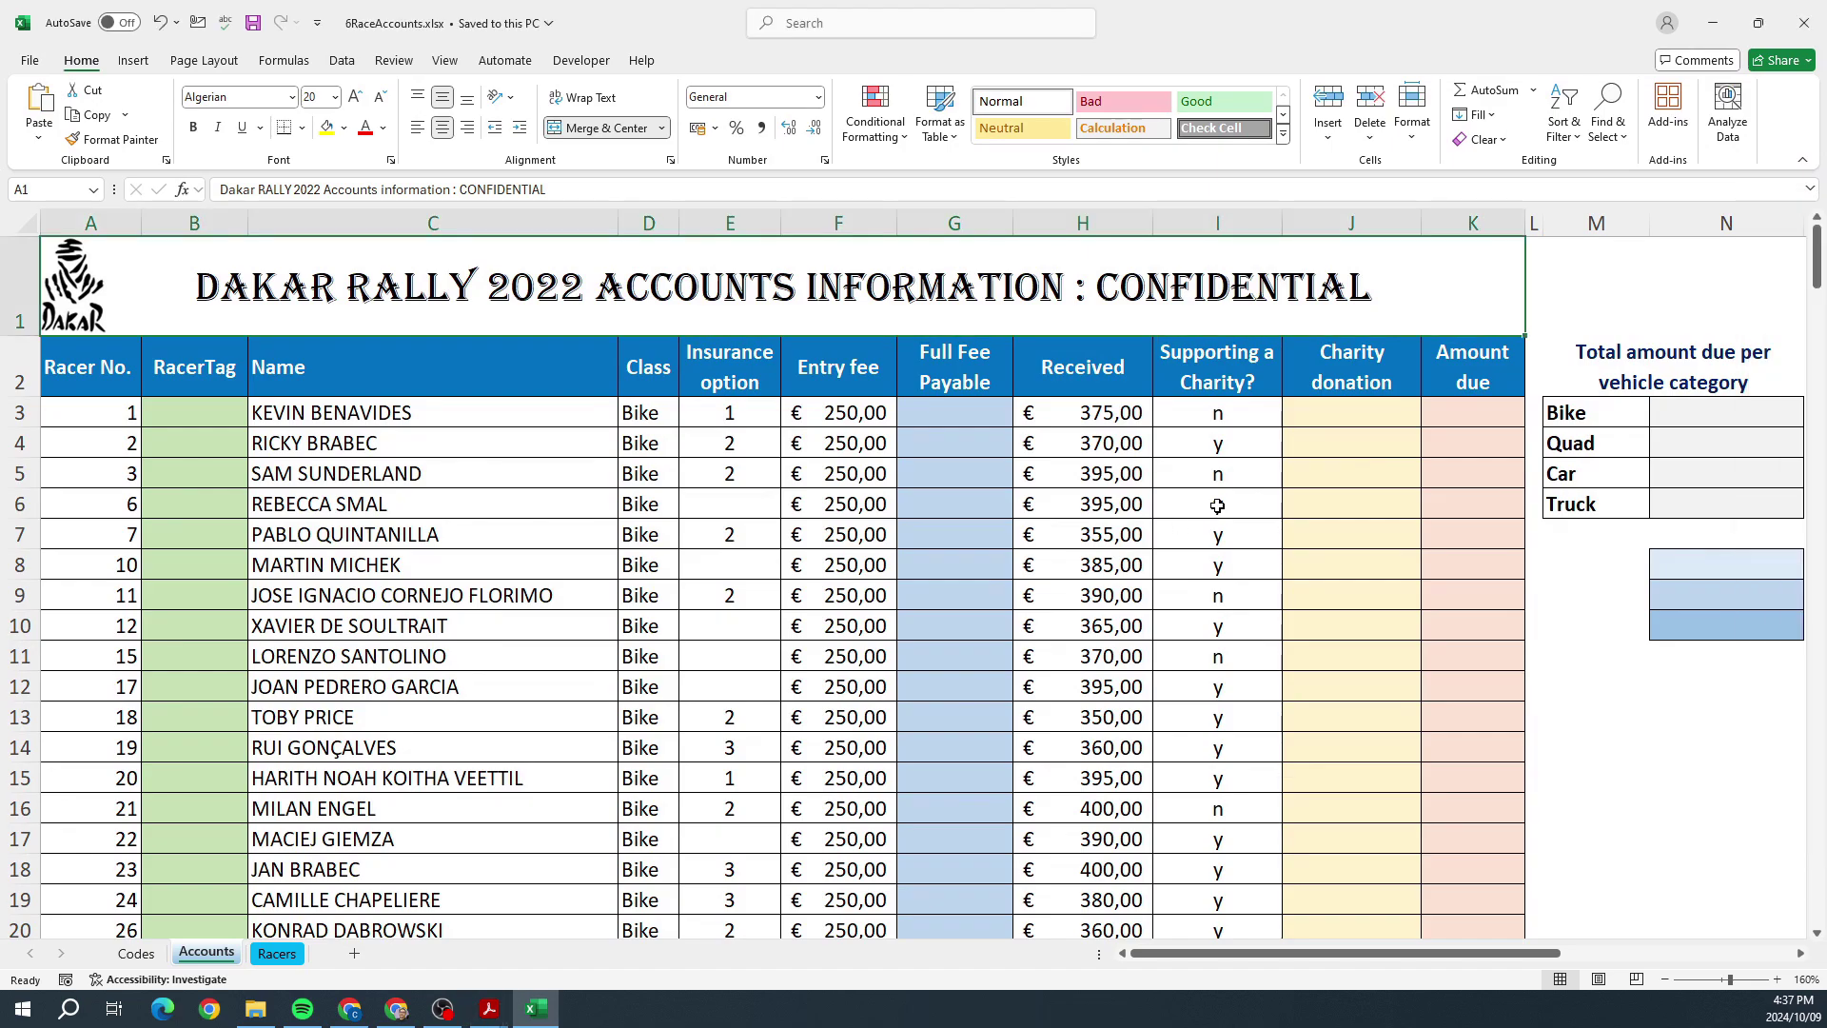
pyautogui.click(1256, 474)
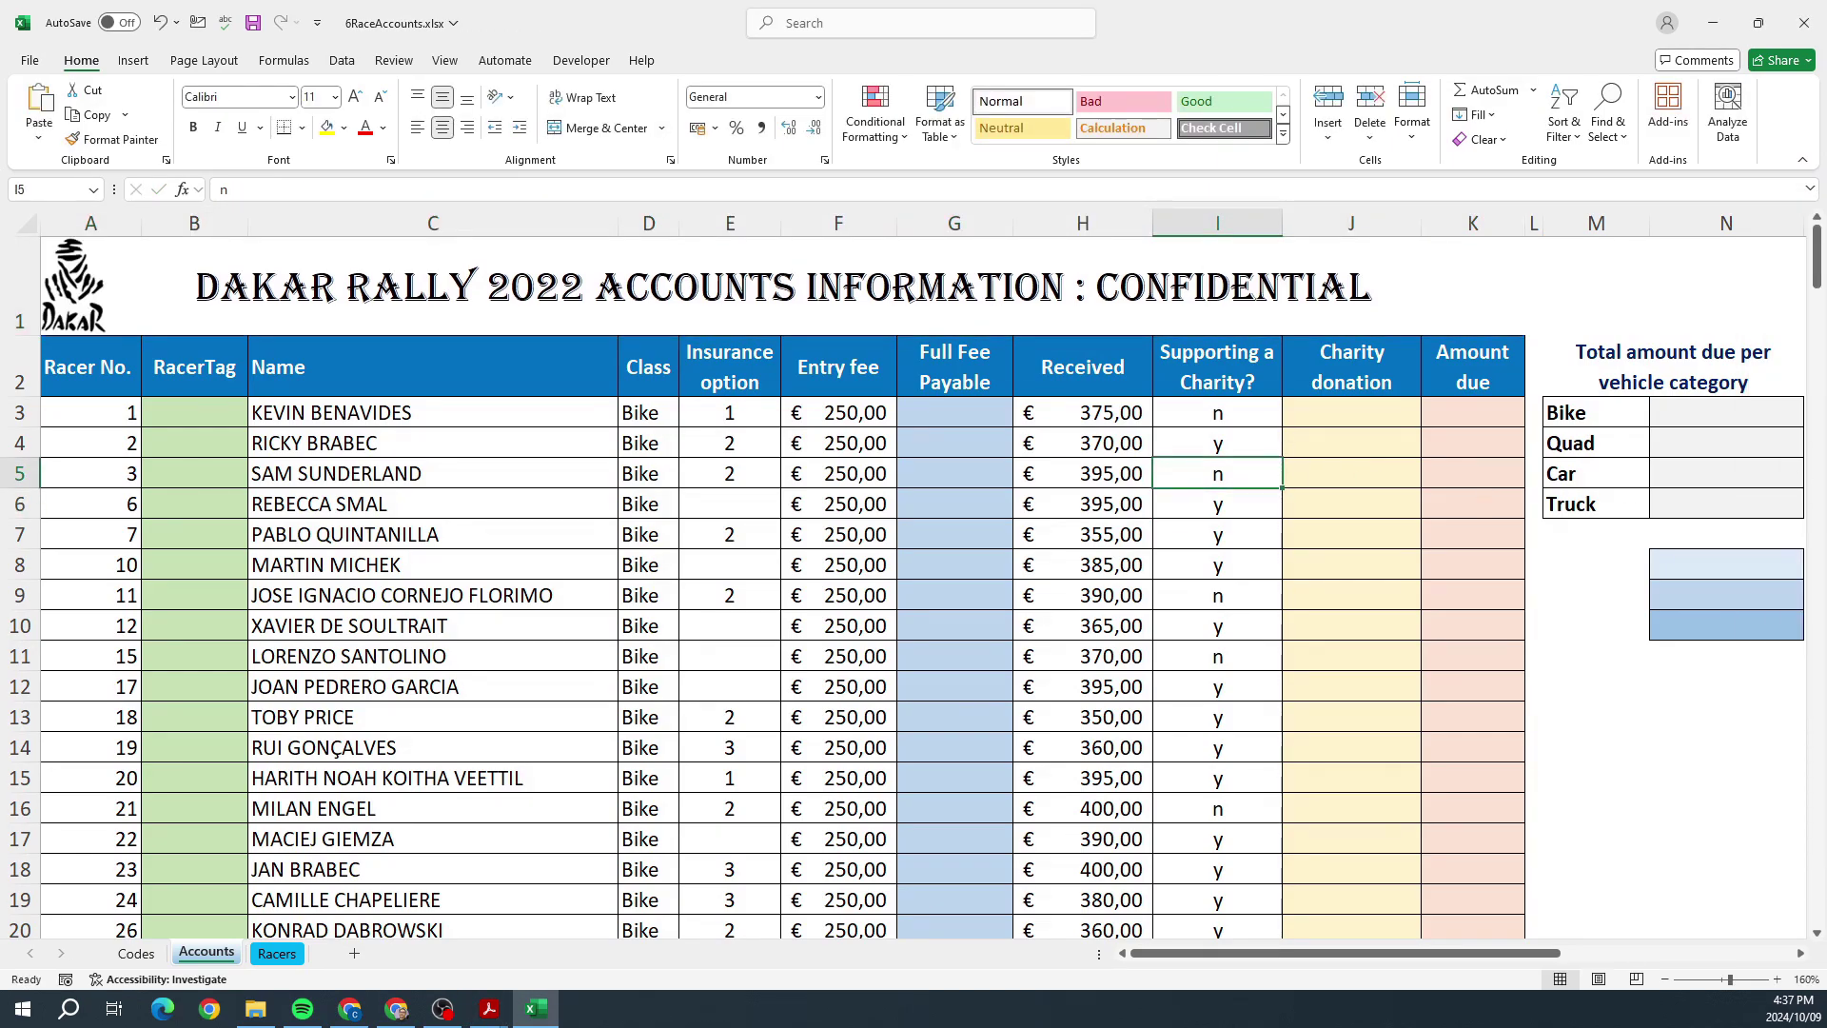
pyautogui.hotkey('alt', 'Tab')
pyautogui.moveTo(1798, 111); pyautogui.dragTo(1048, 202)
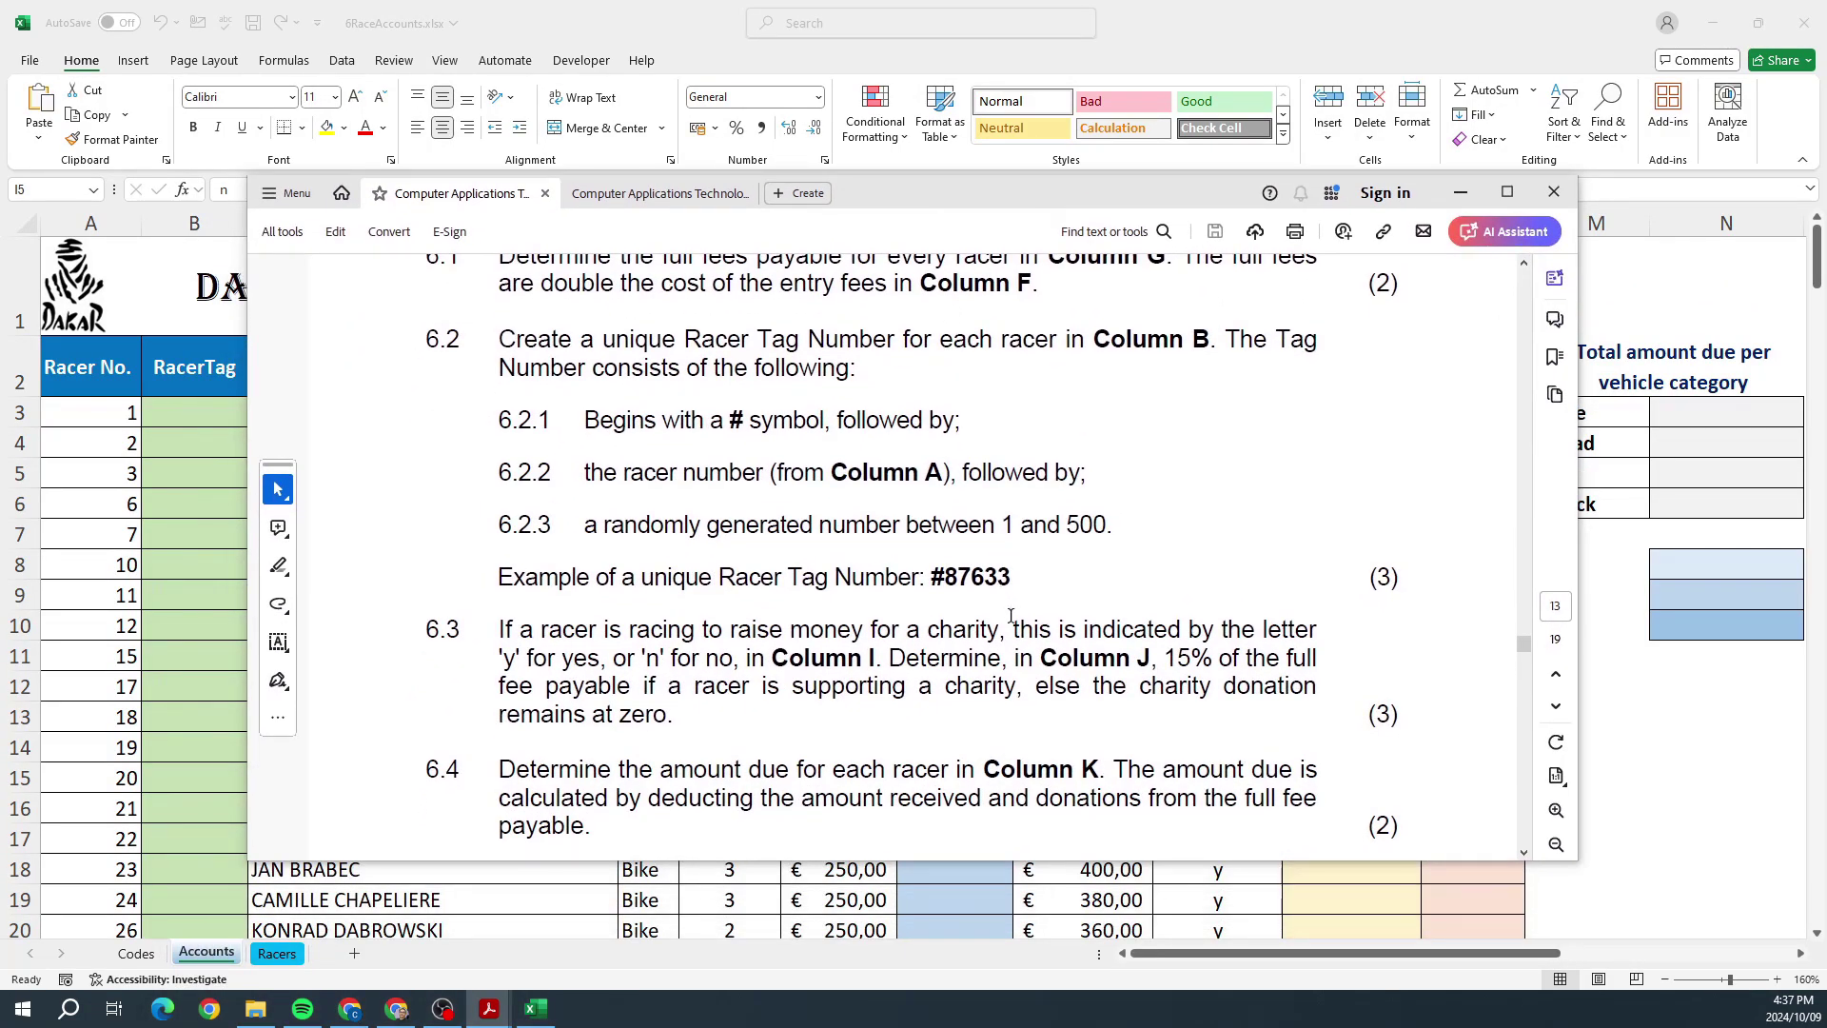
pyautogui.moveTo(1191, 193); pyautogui.dragTo(1825, 231)
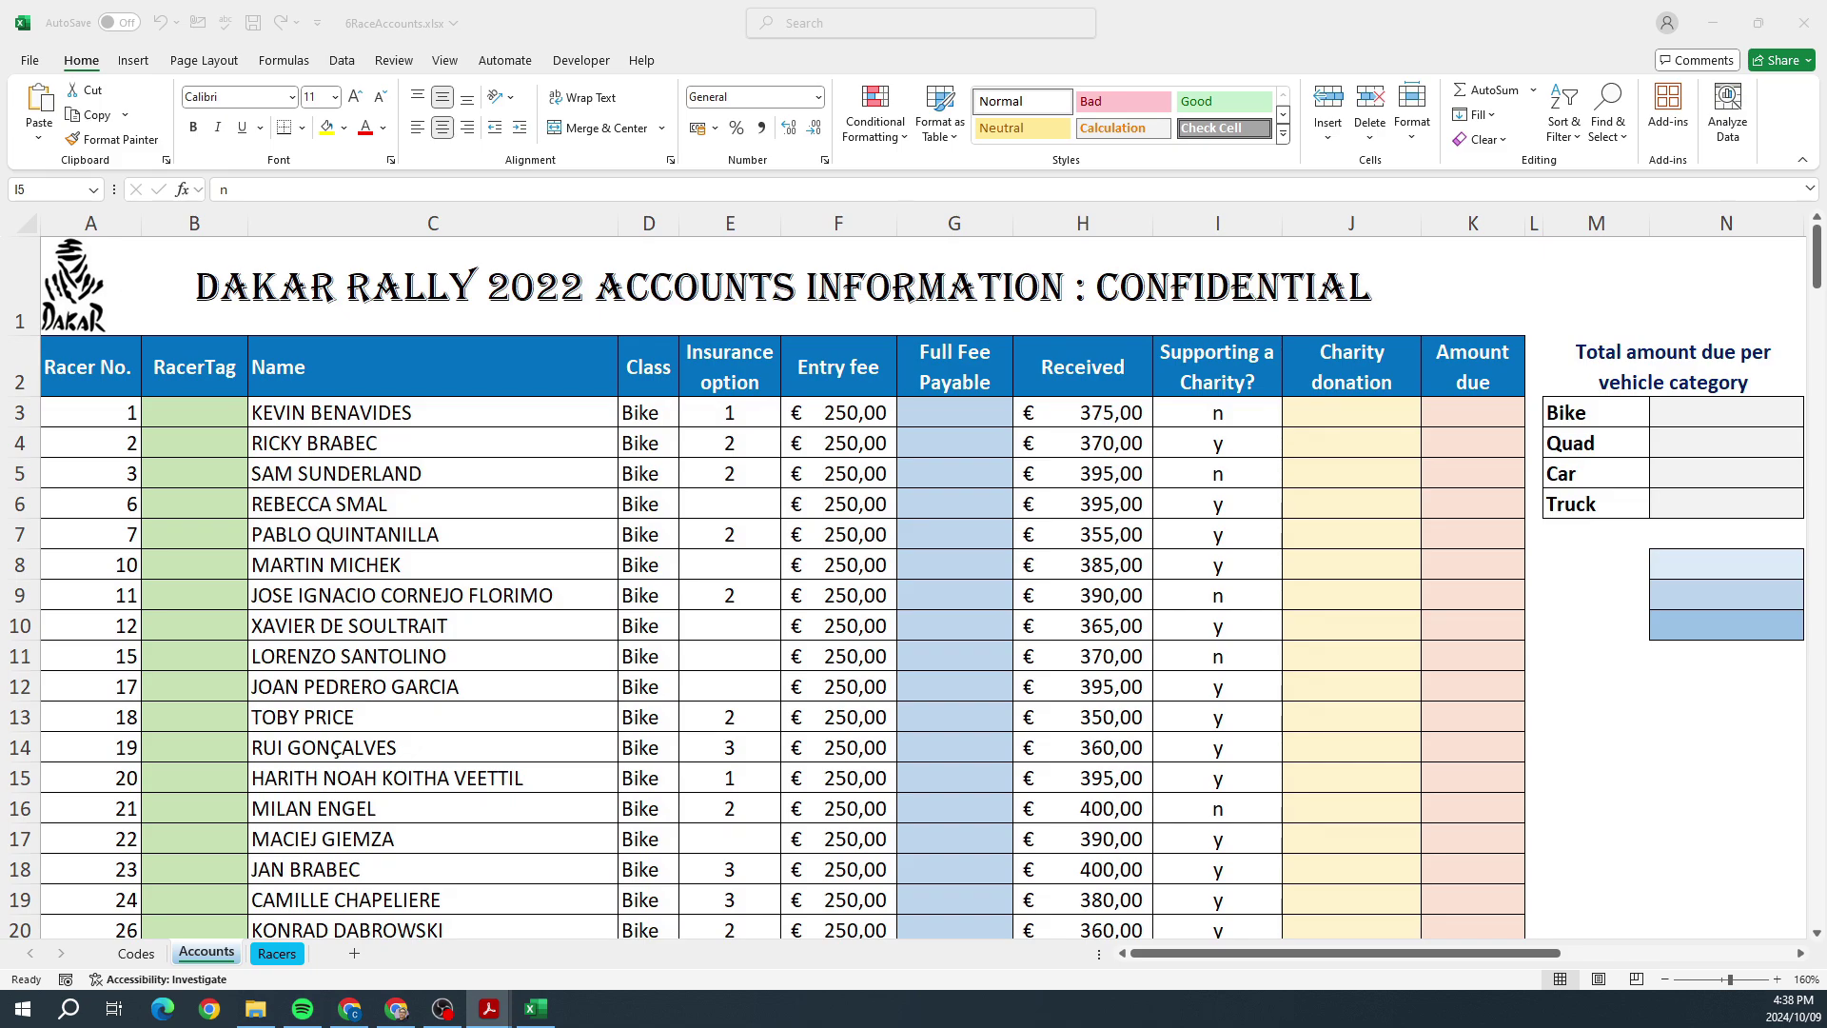
pyautogui.hotkey('alt', 'Tab')
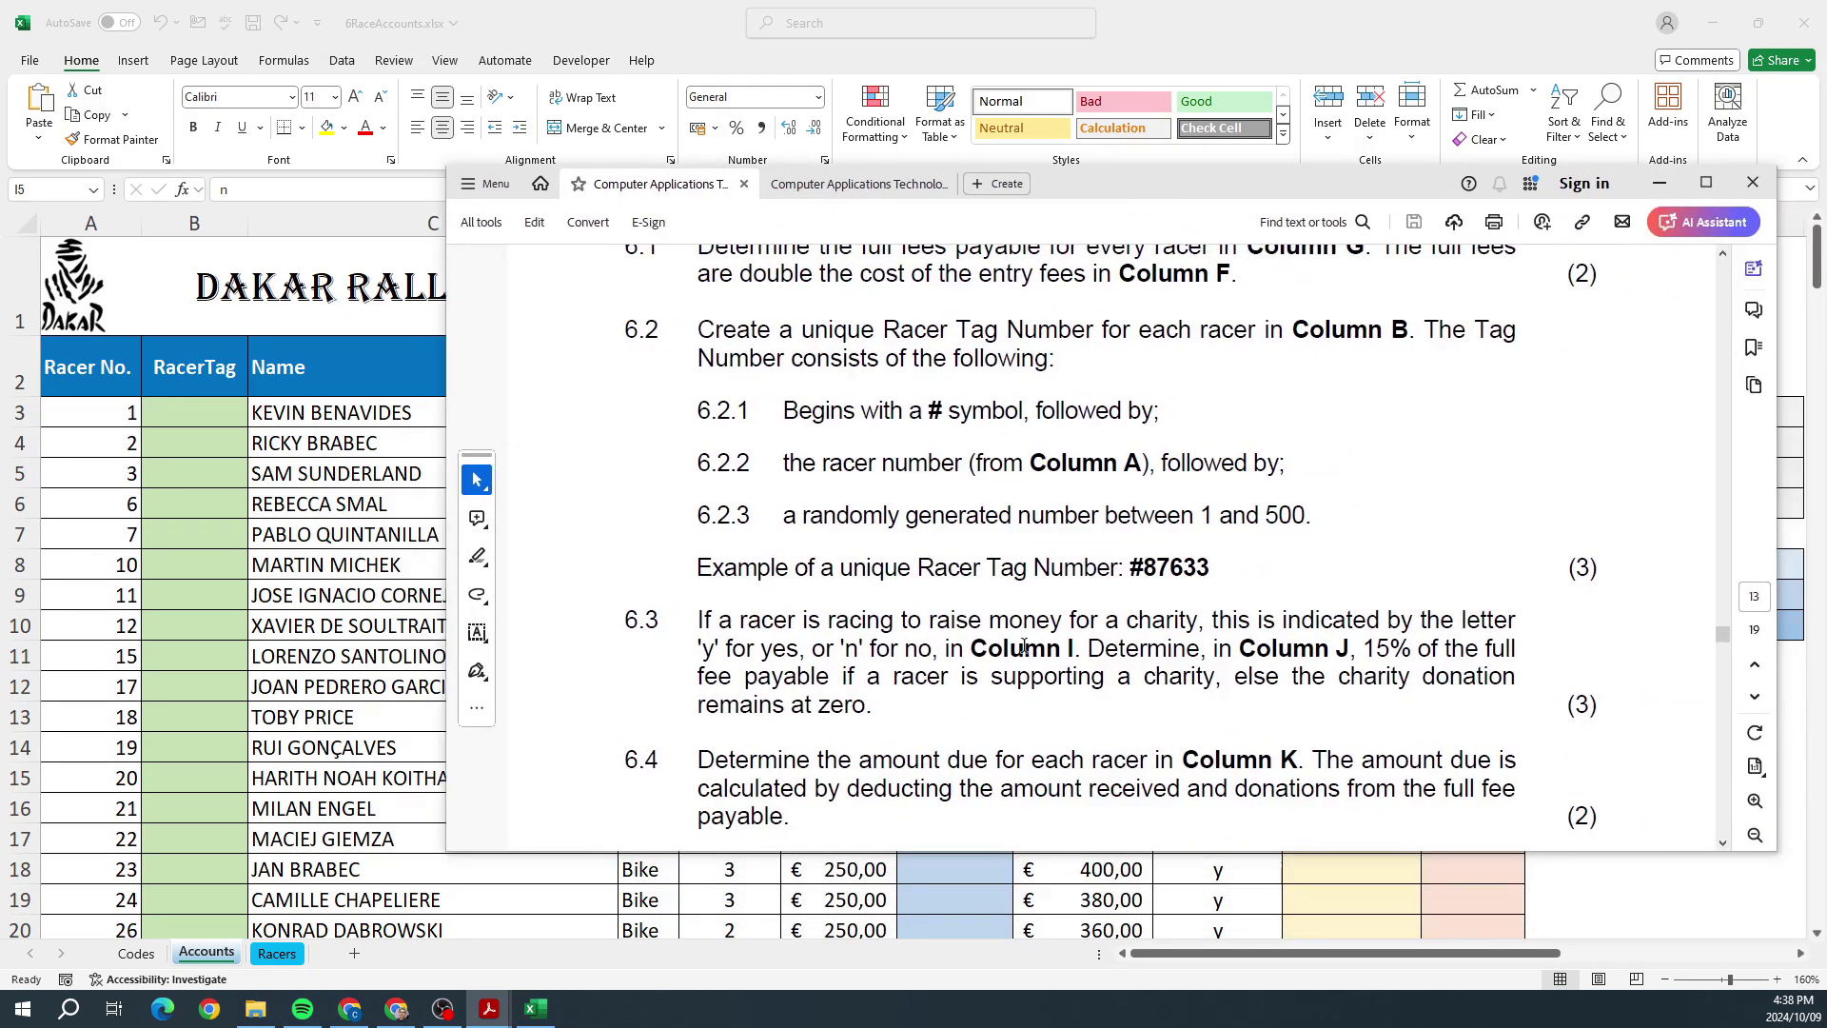
pyautogui.doubleClick(845, 676)
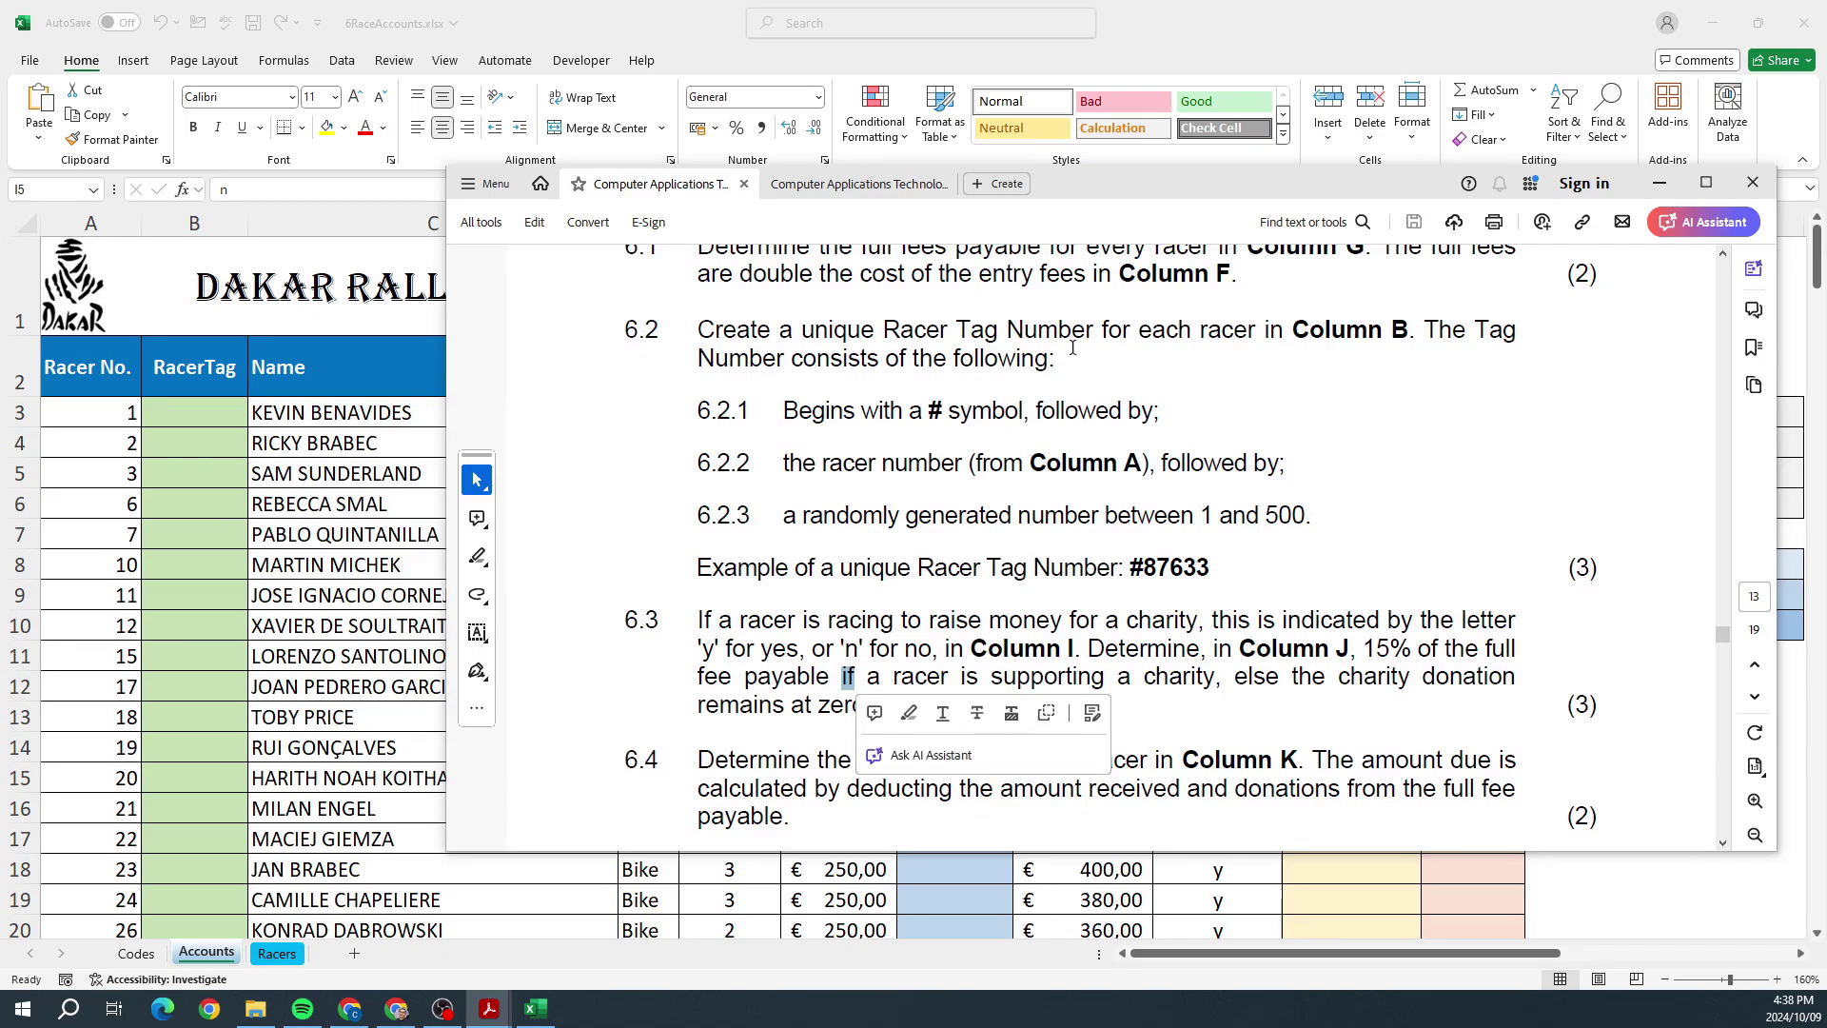
pyautogui.moveTo(1101, 200); pyautogui.dragTo(1826, 202)
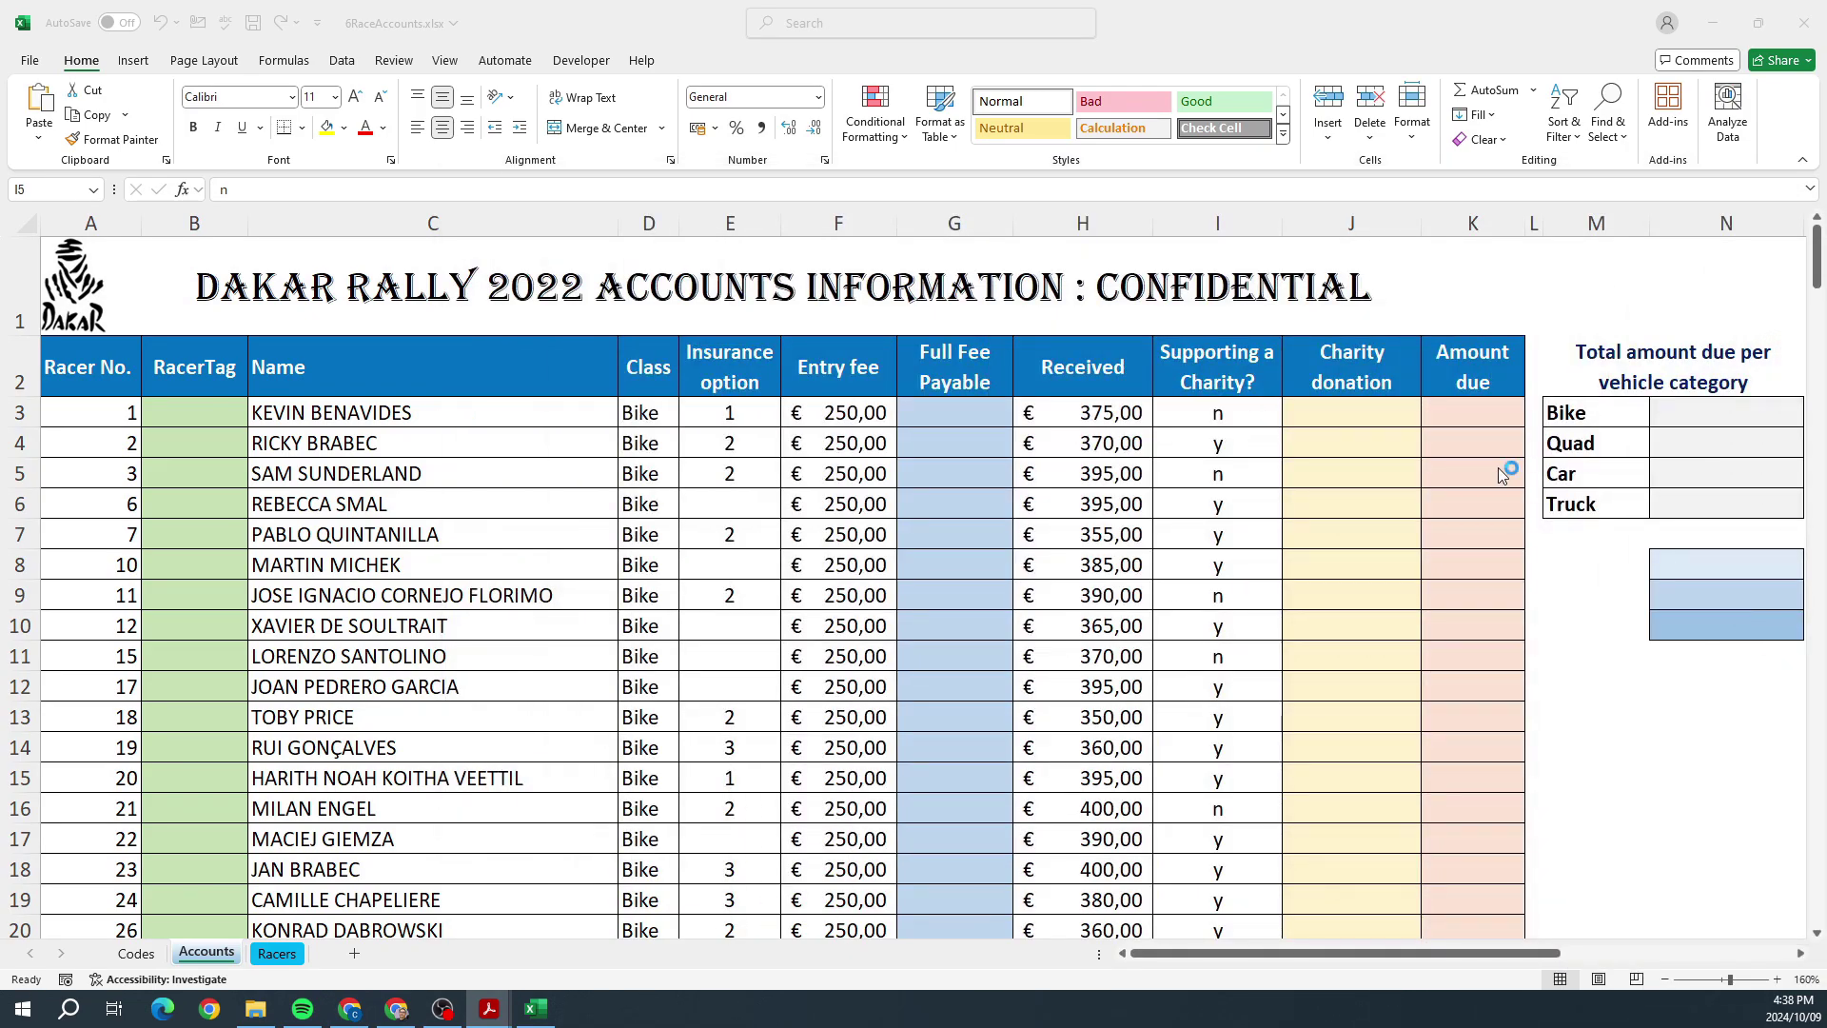
pyautogui.click(1353, 409)
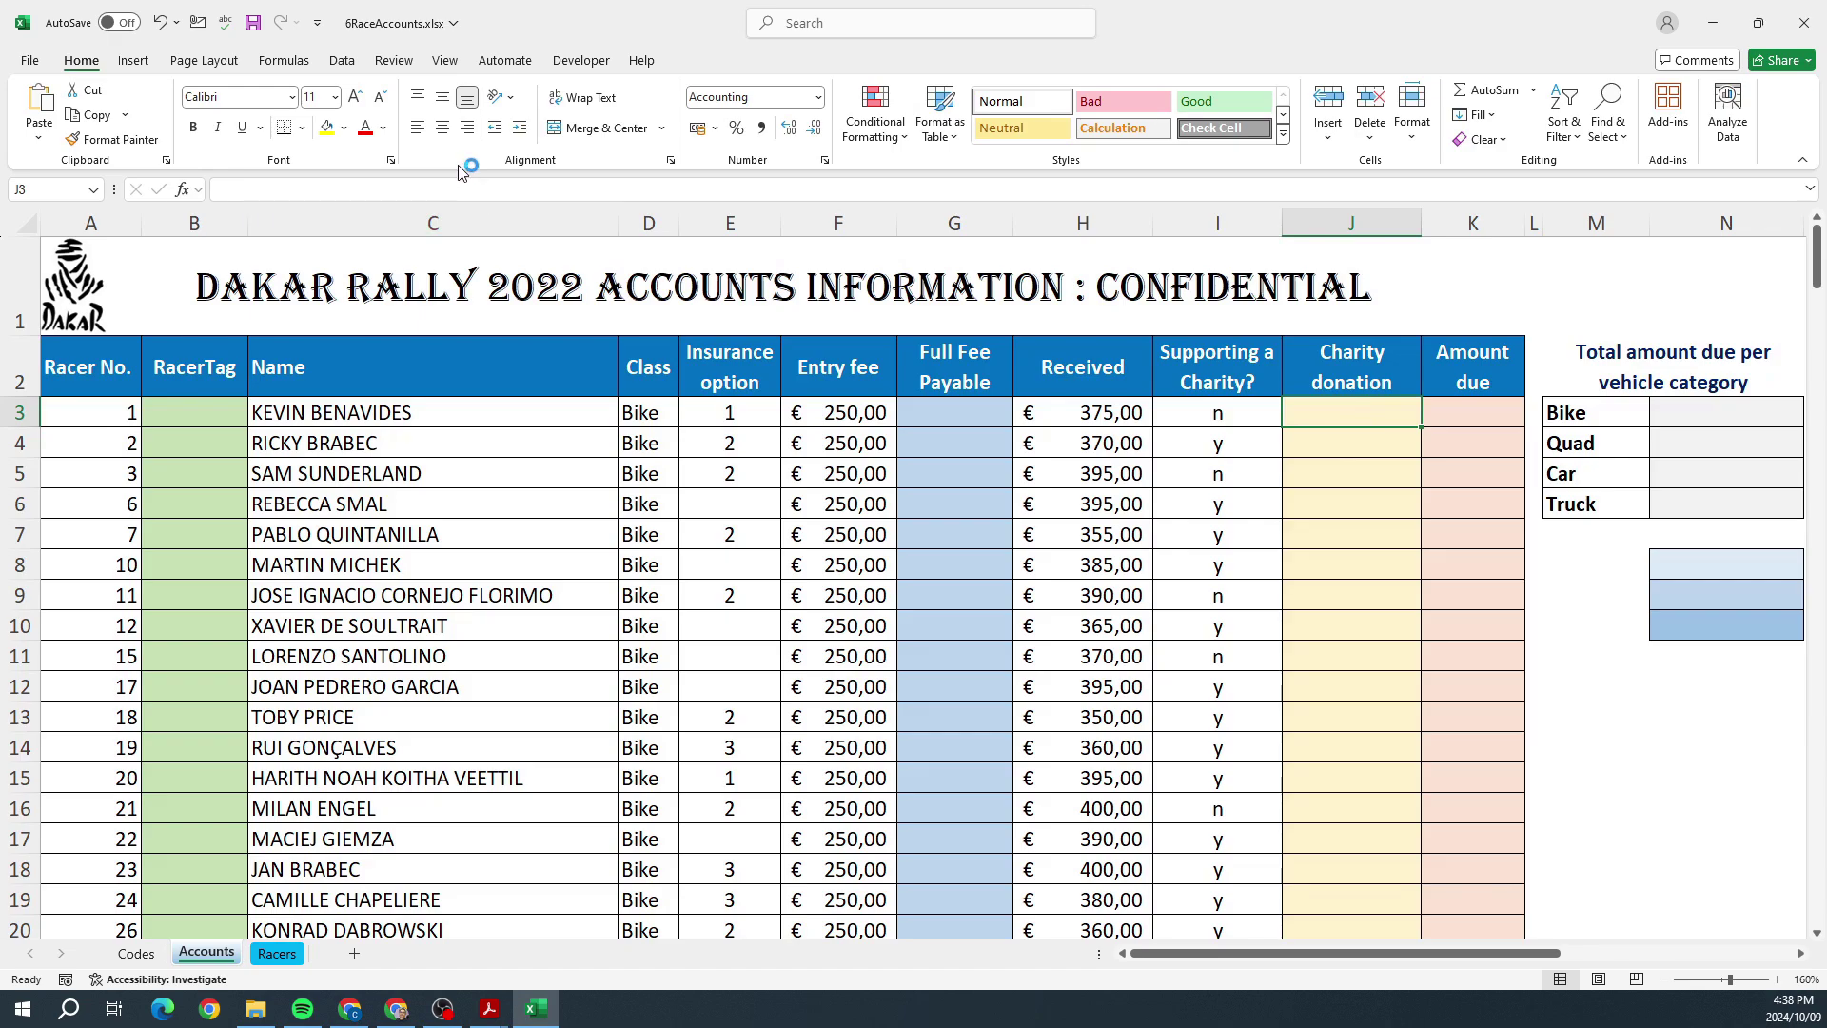
# Step: Start an IF function in J3 via Formulas > Insert Function
pyautogui.click(283, 60)
pyautogui.click(44, 112)
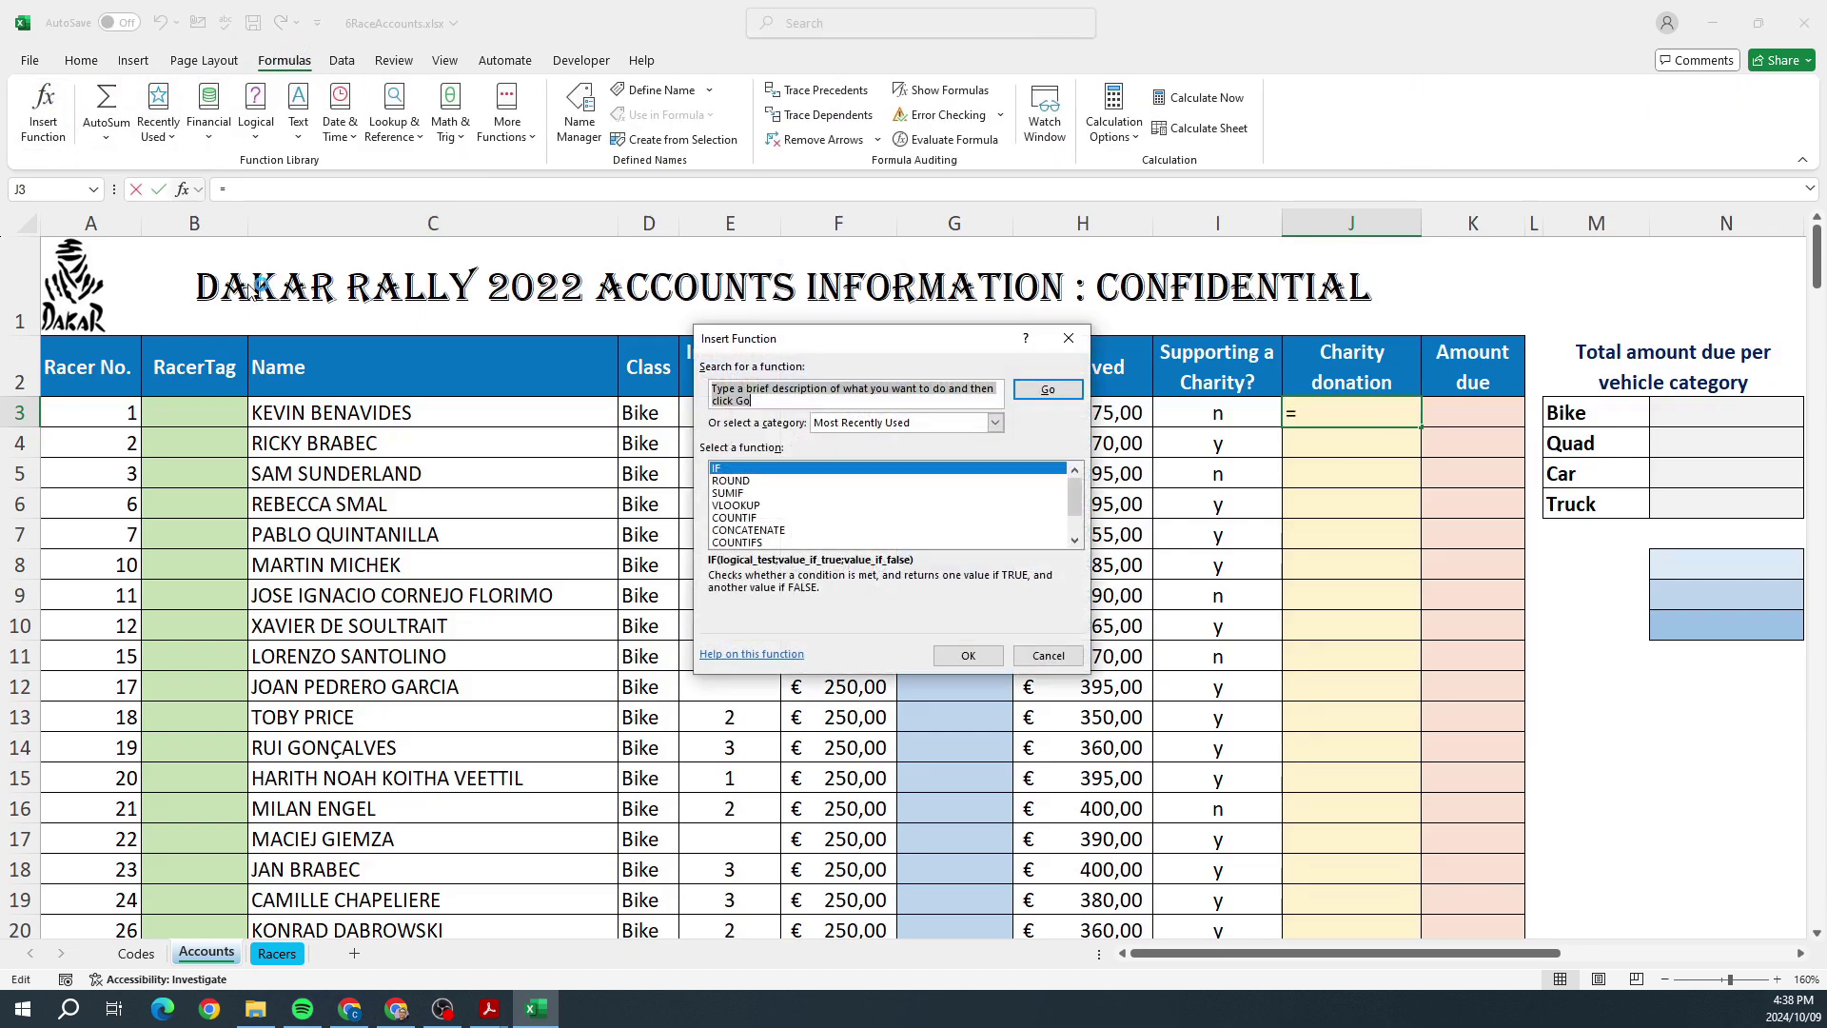
pyautogui.moveTo(842, 338); pyautogui.dragTo(930, 231)
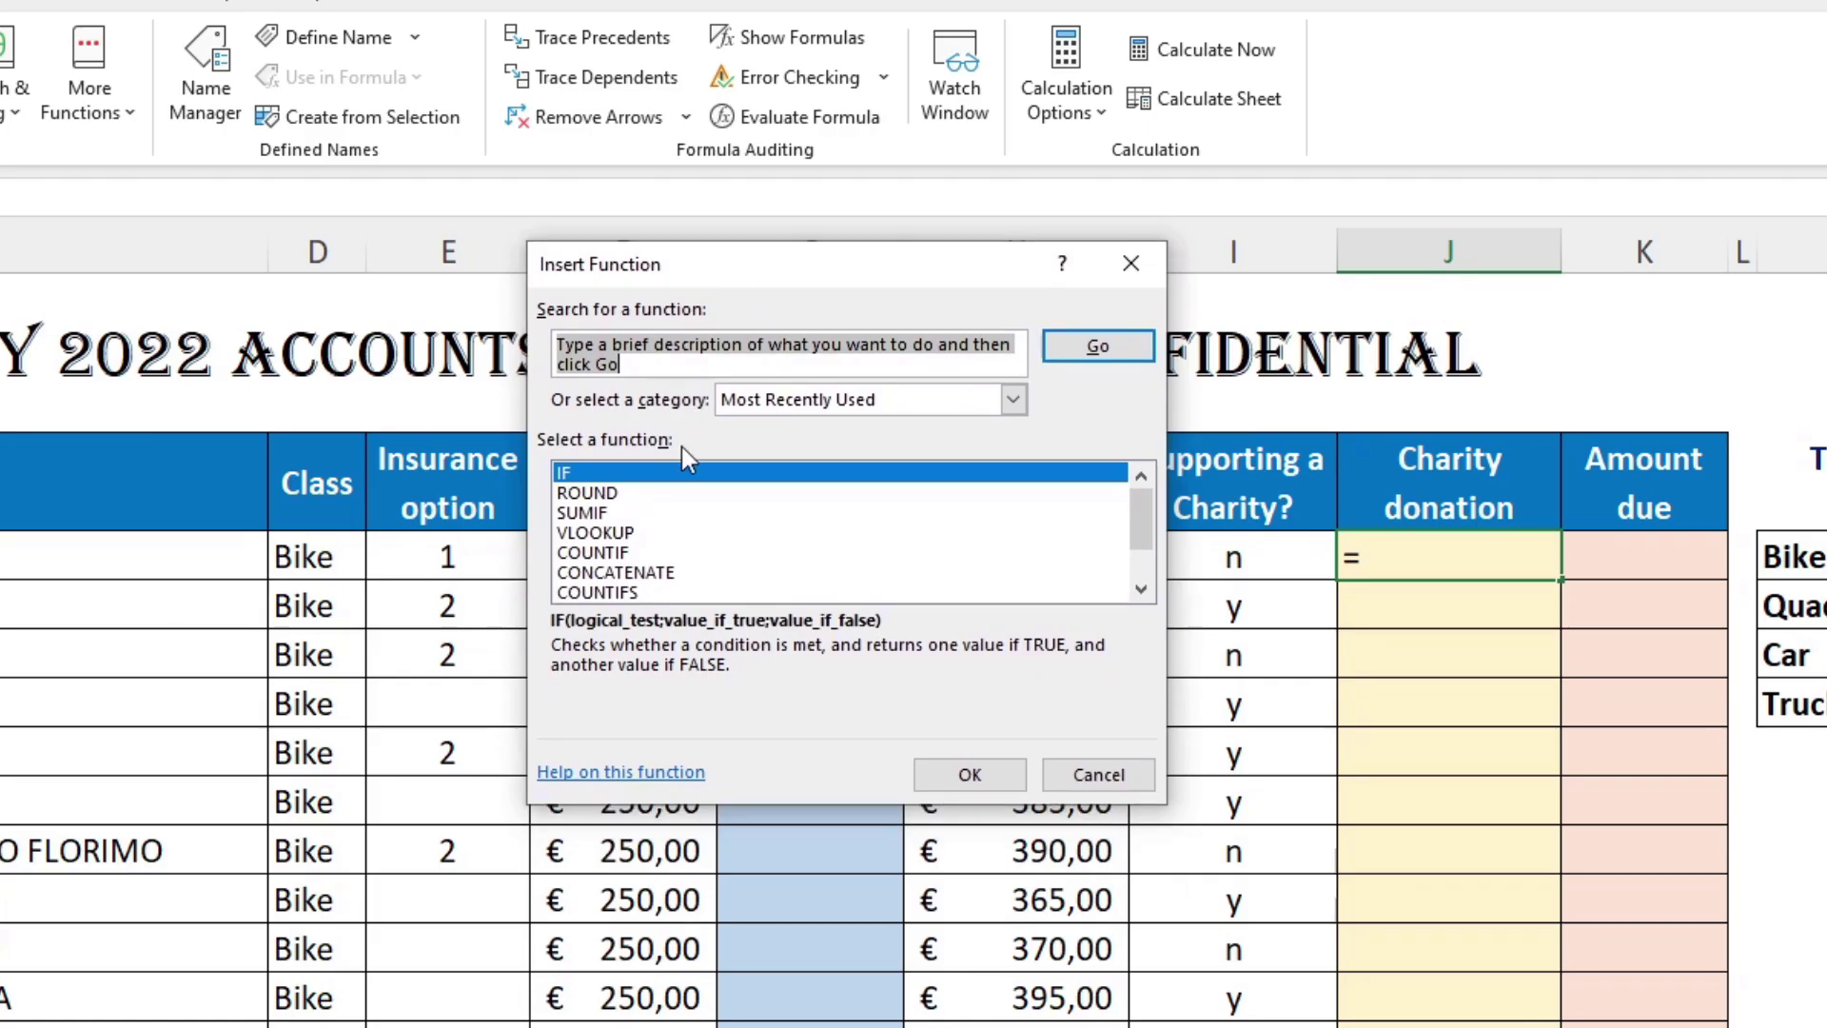
pyautogui.doubleClick(672, 472)
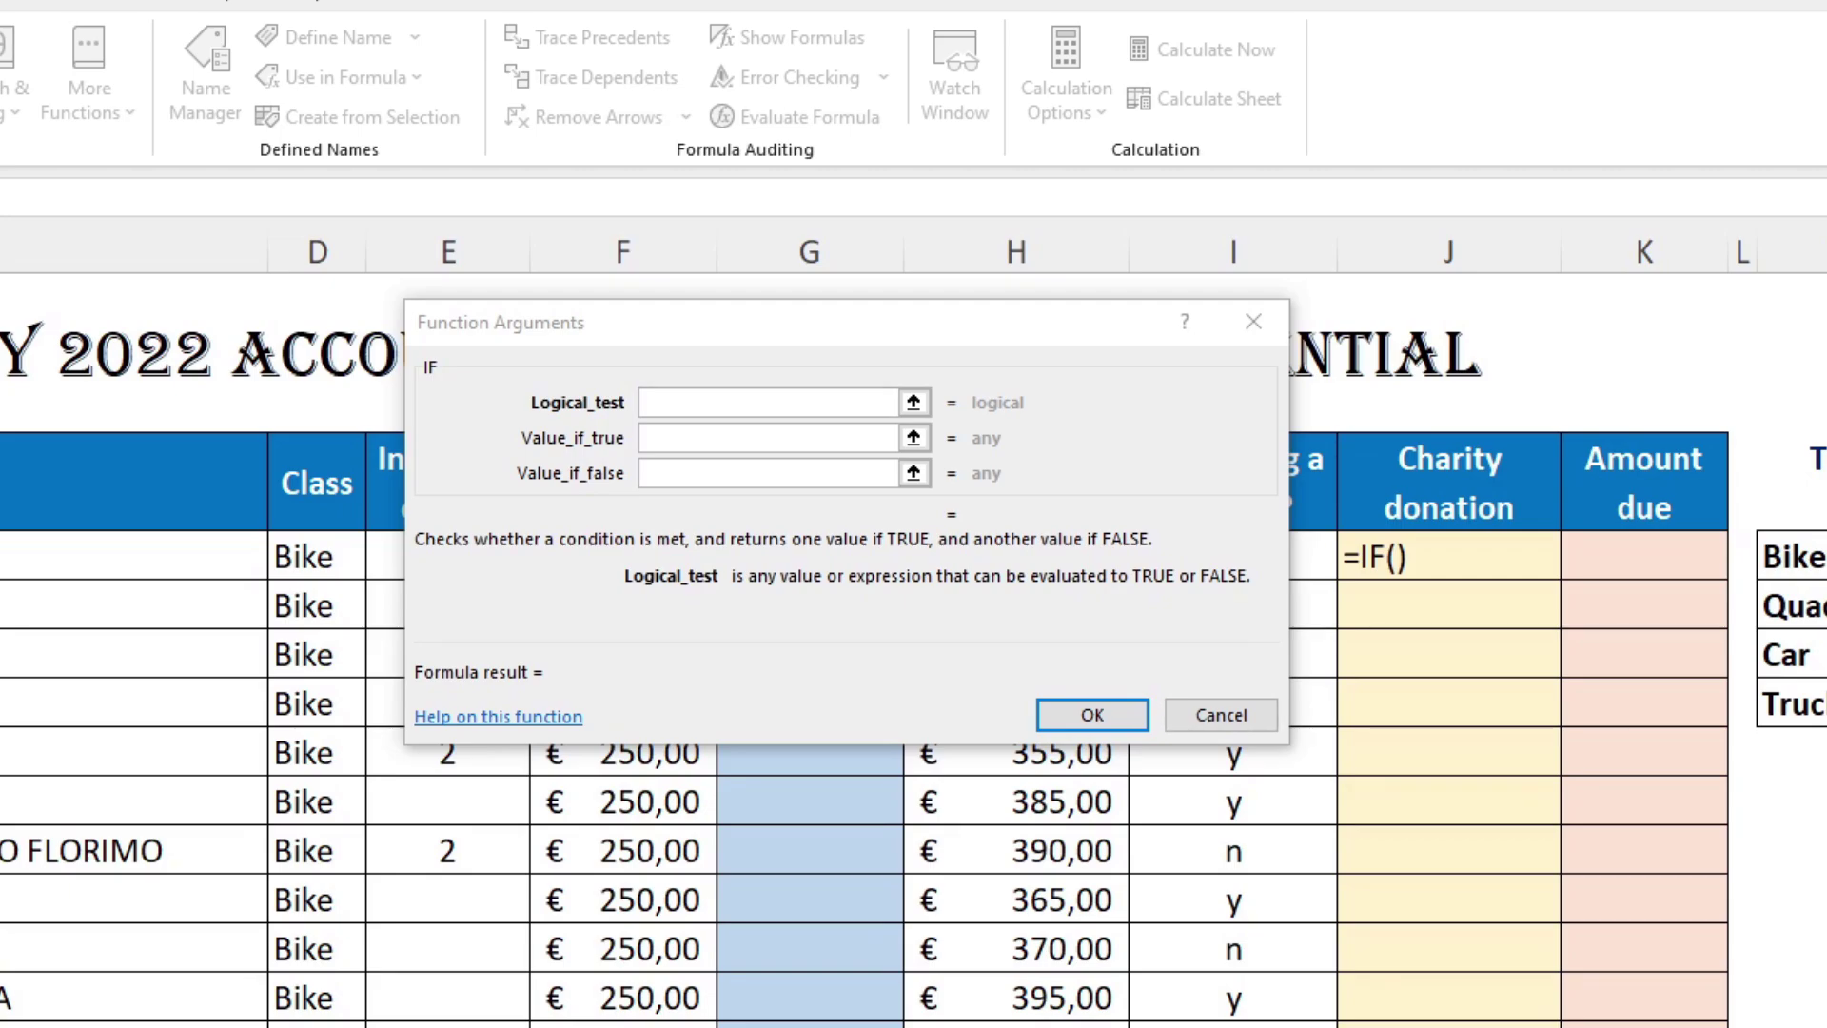
pyautogui.moveTo(995, 361); pyautogui.dragTo(724, 398)
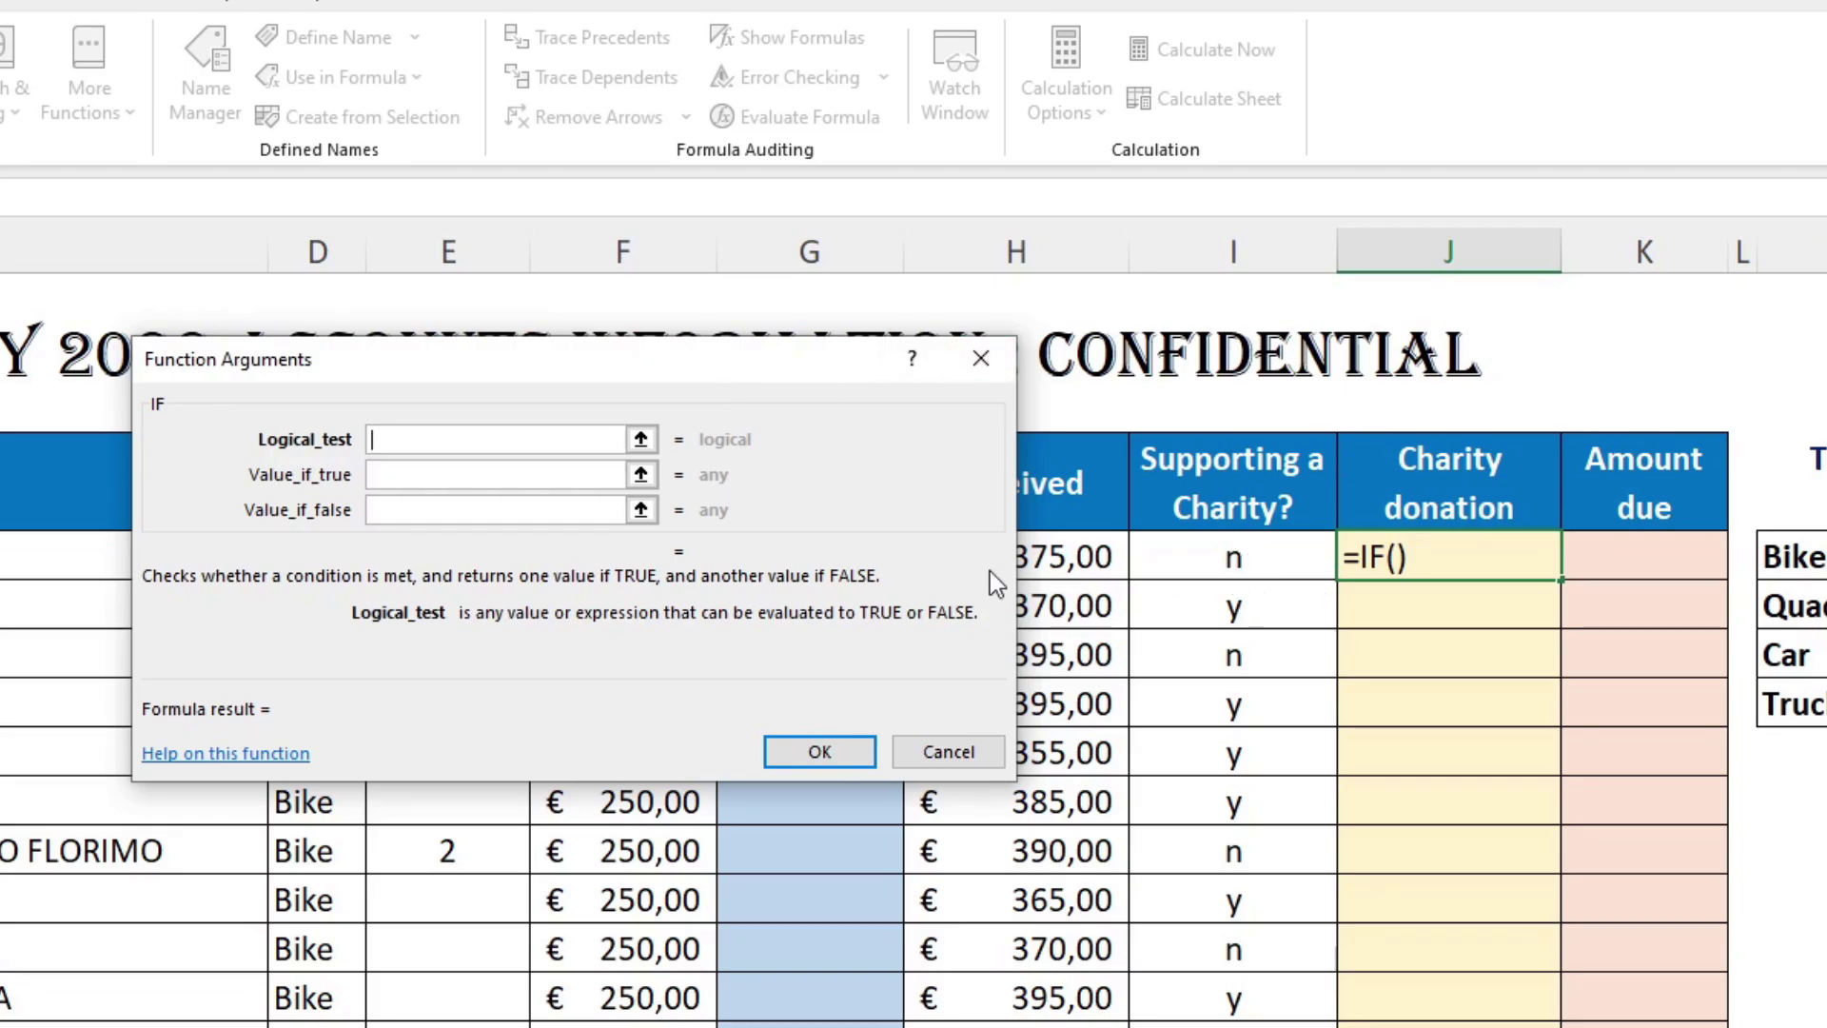
# Step: Fill in the IF arguments: test I3="y", true value G3*15%, false value 0
pyautogui.click(1249, 555)
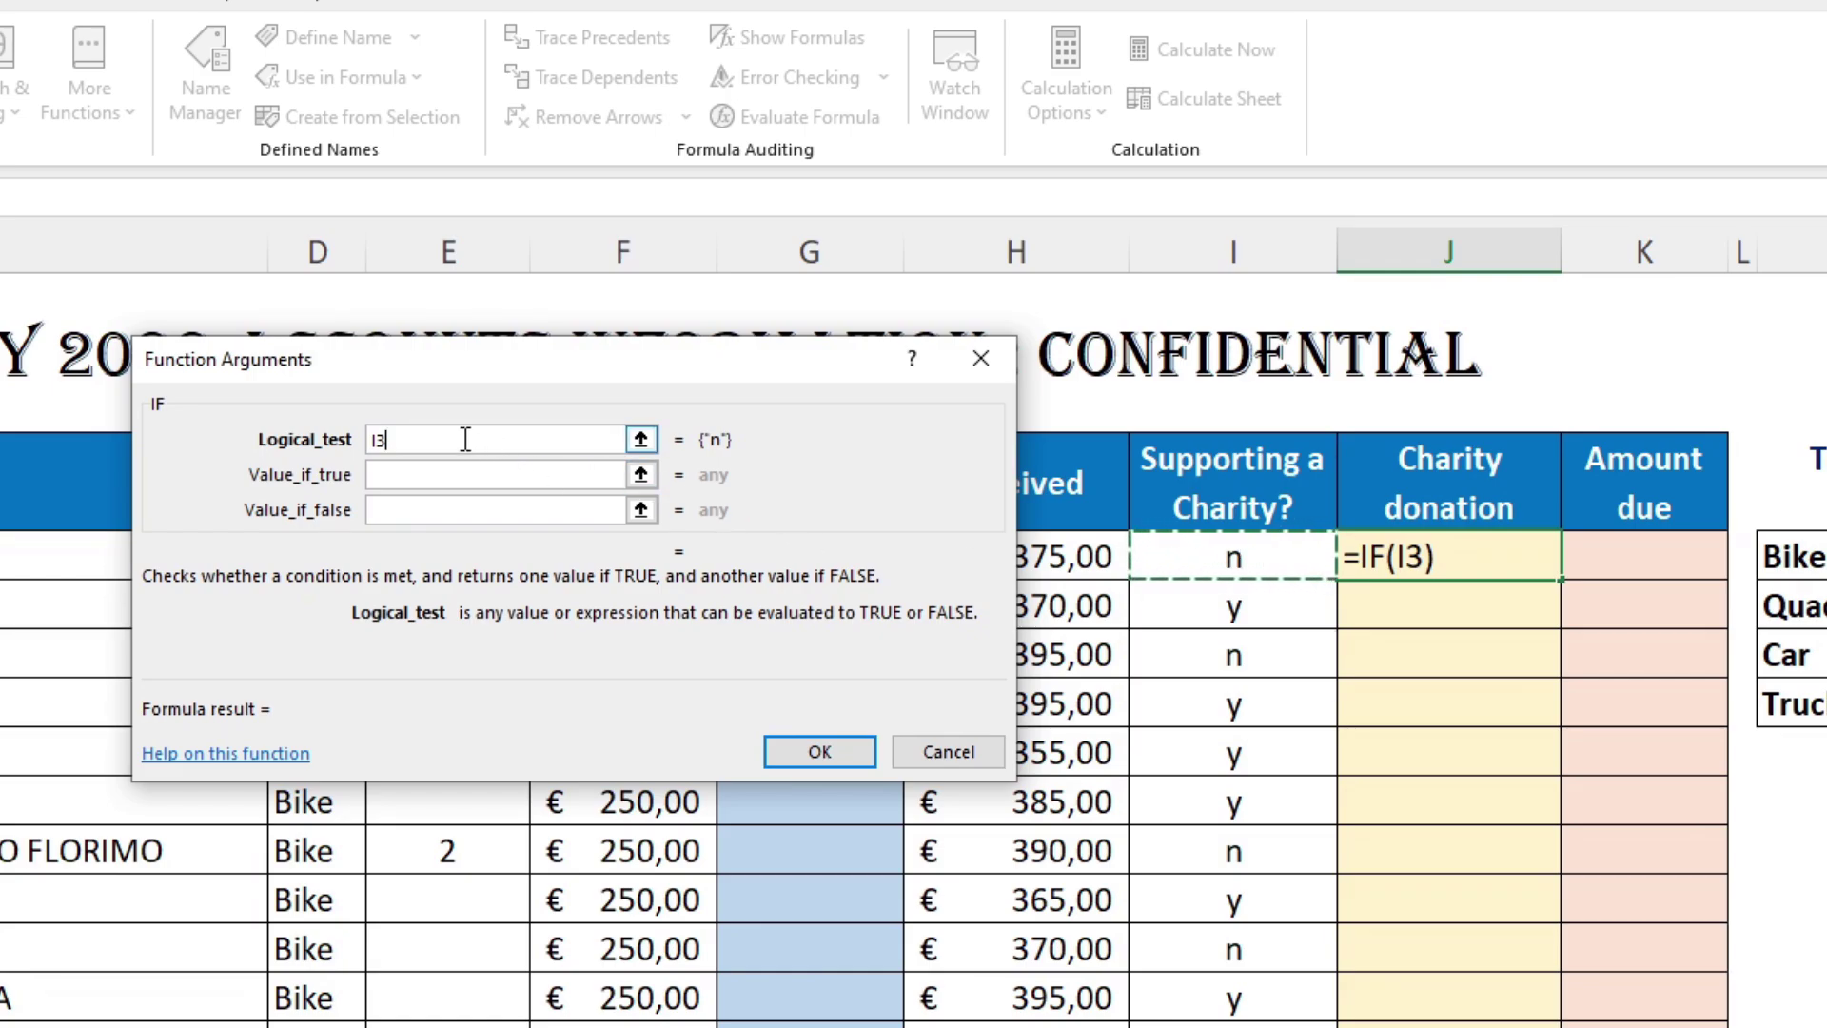
pyautogui.write('="')
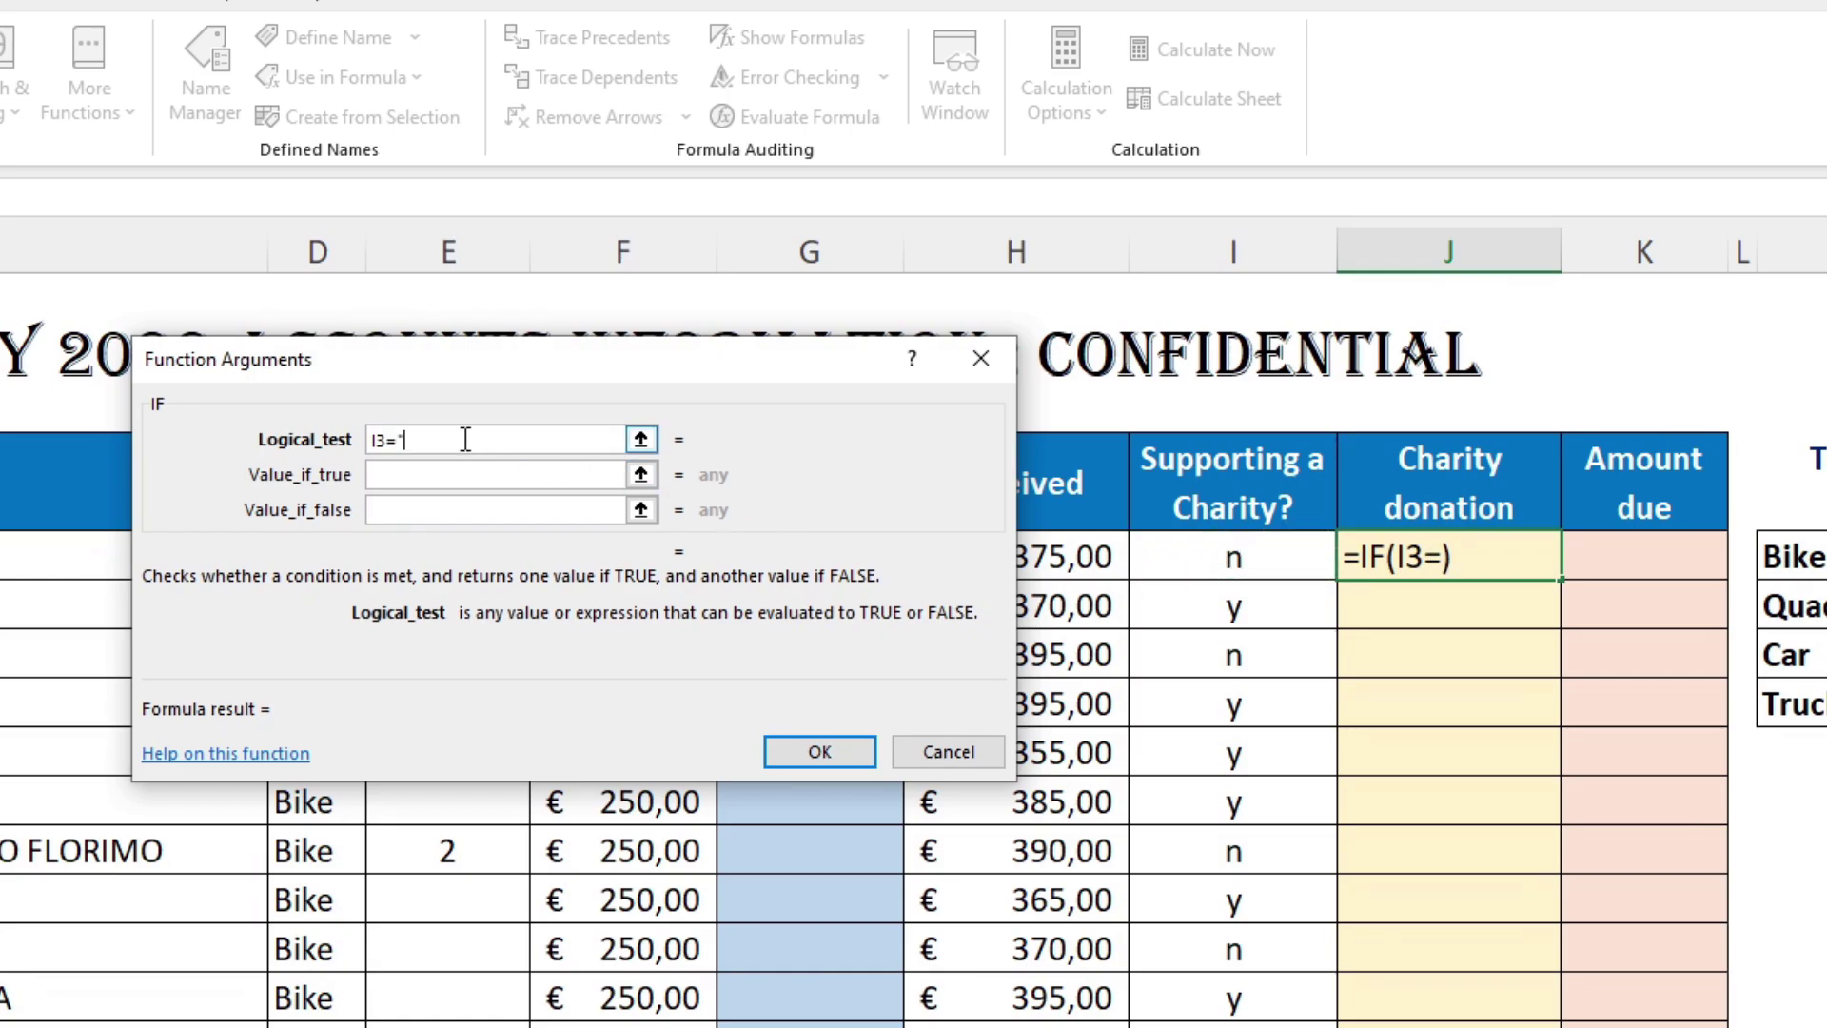
pyautogui.write('y"')
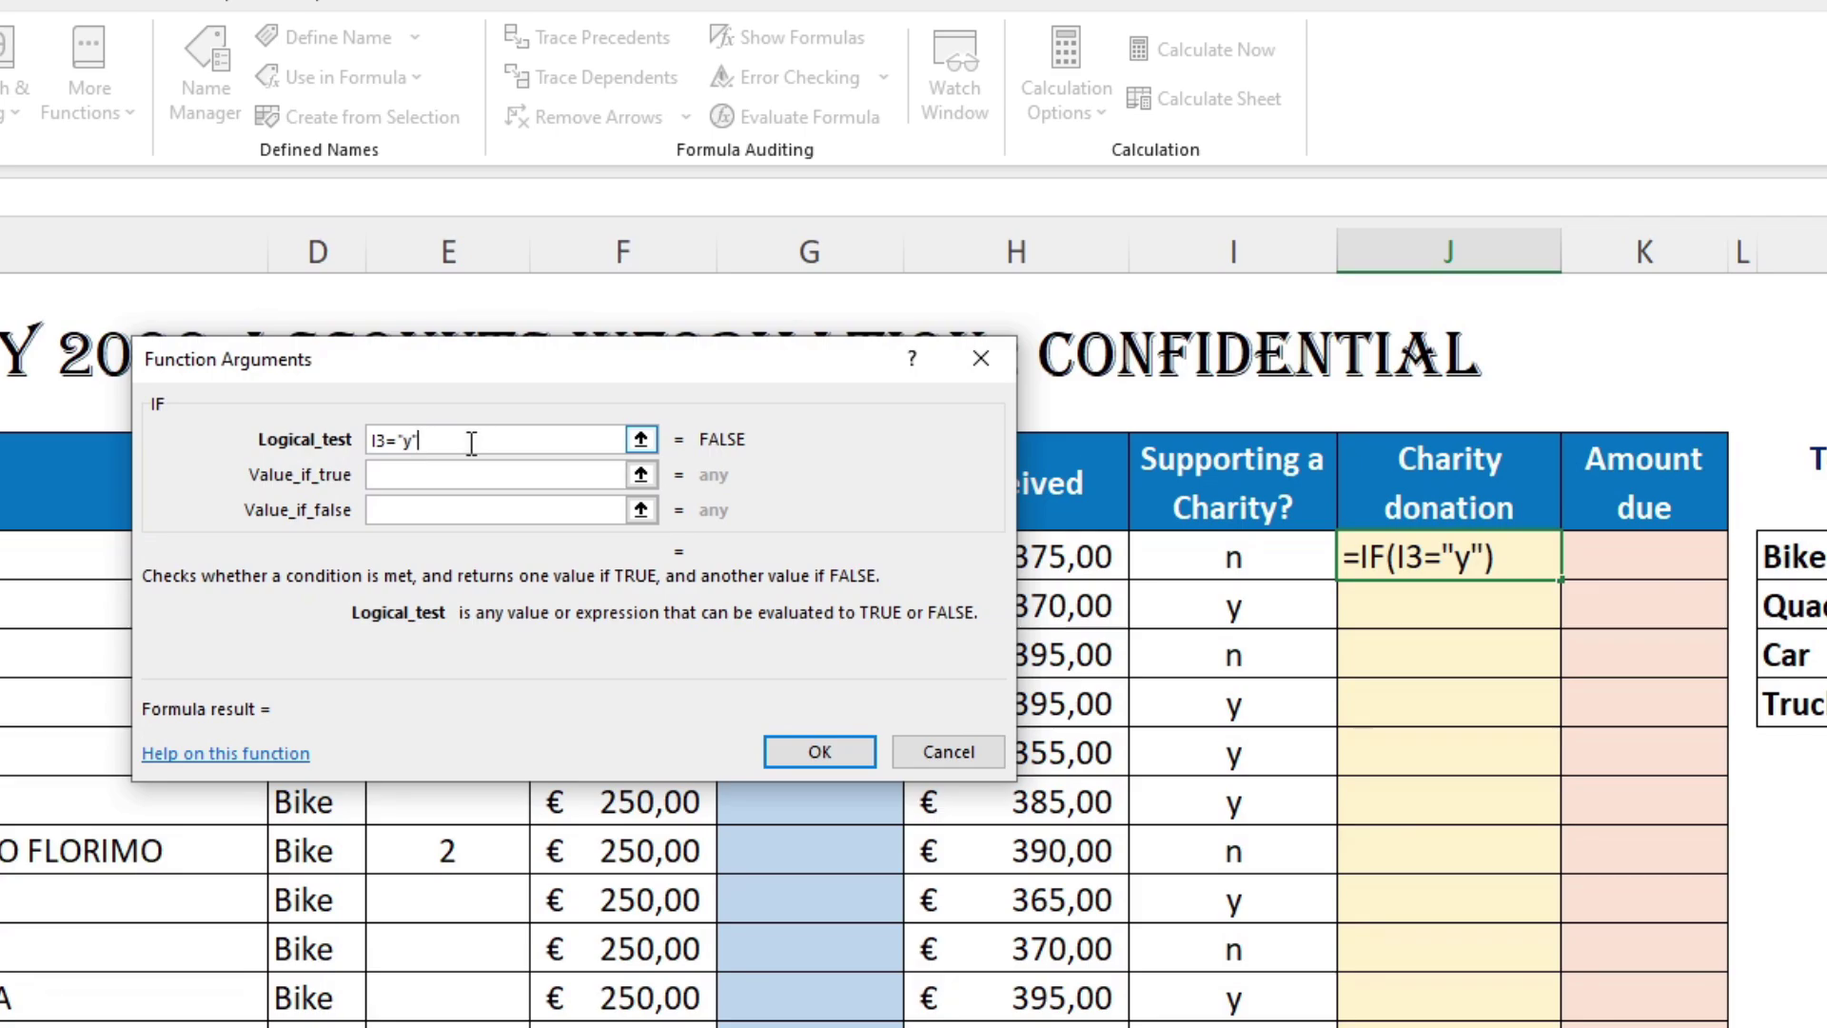
pyautogui.click(477, 474)
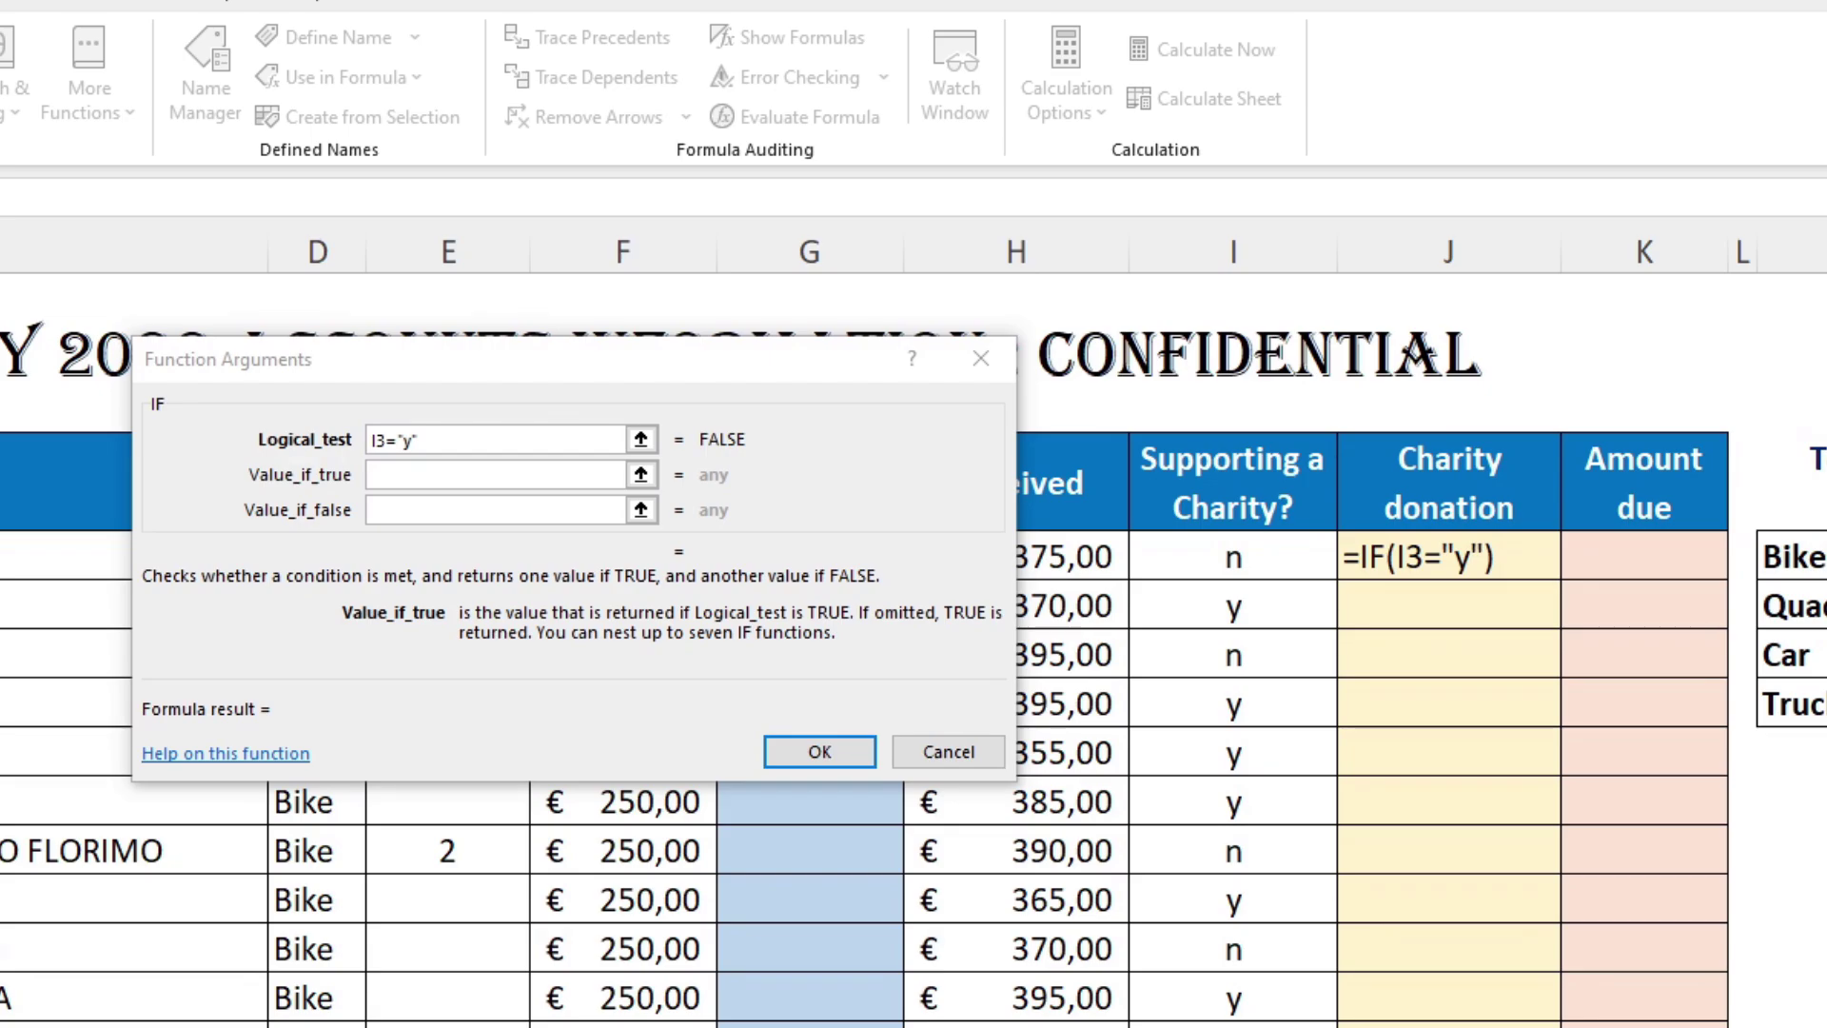
pyautogui.moveTo(455, 364); pyautogui.dragTo(1275, 454)
pyautogui.click(797, 552)
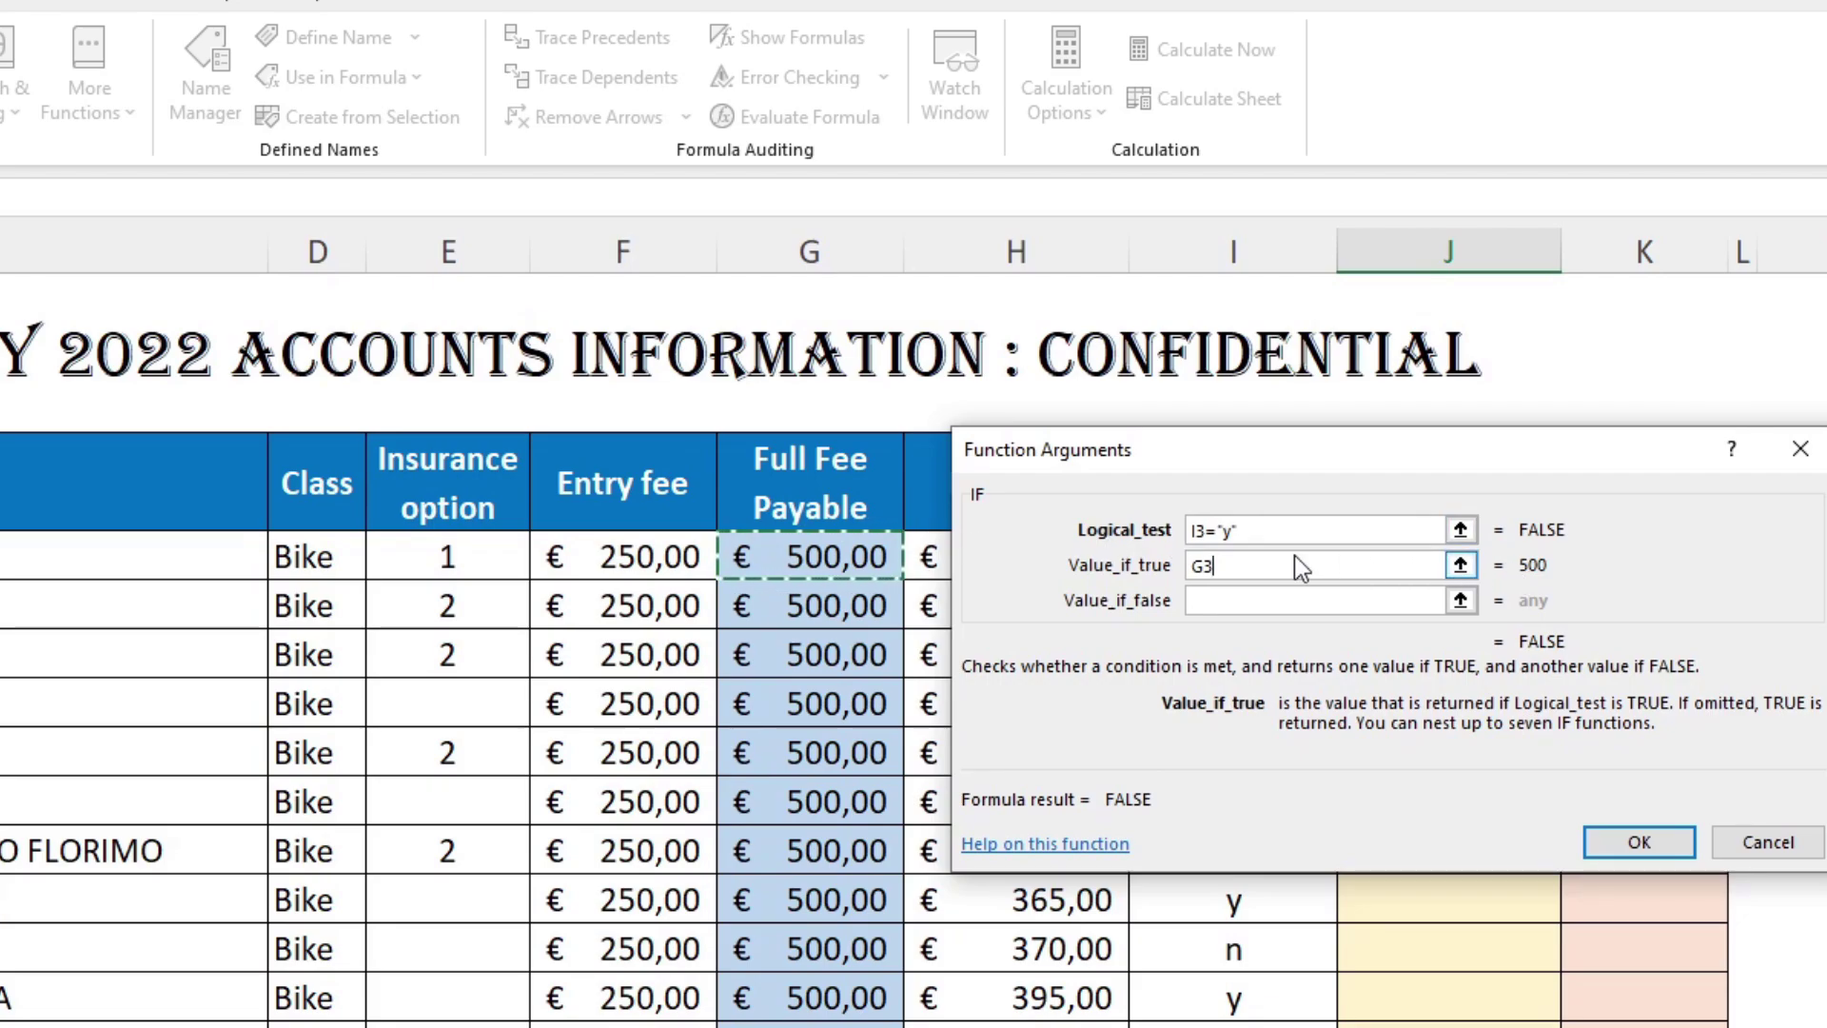
pyautogui.write('*15%')
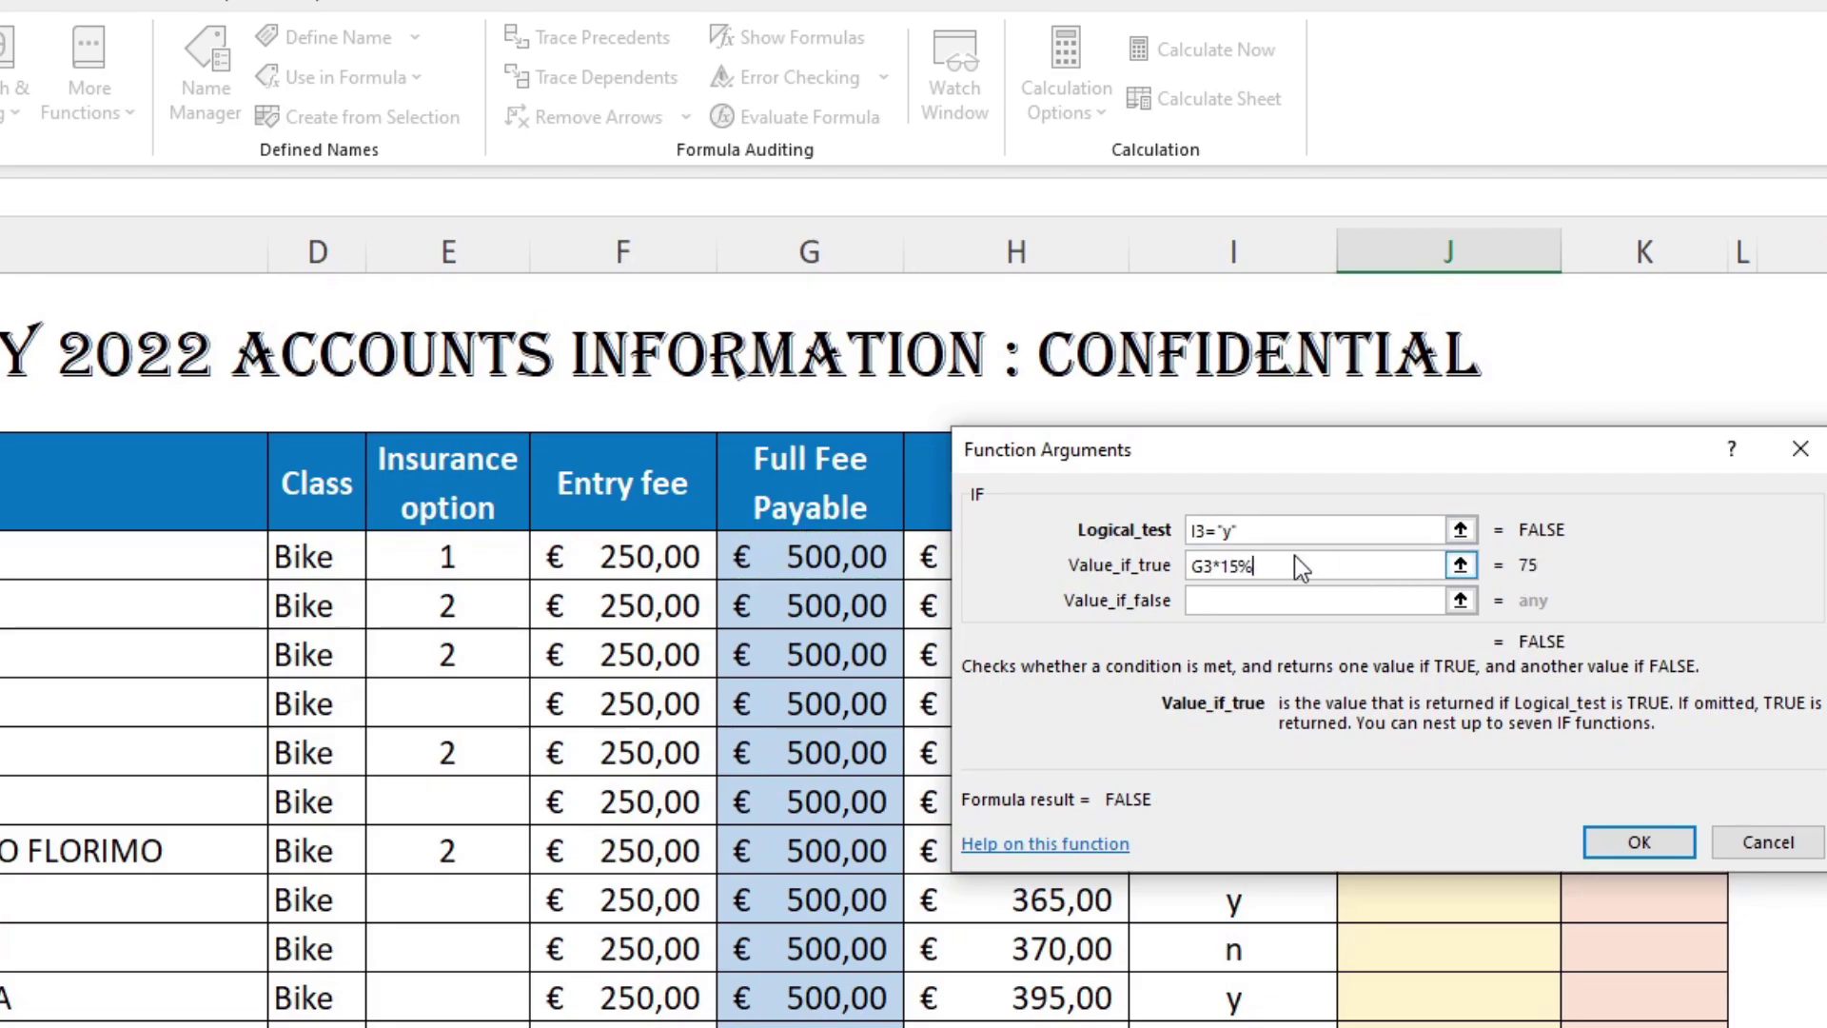
pyautogui.click(1327, 599)
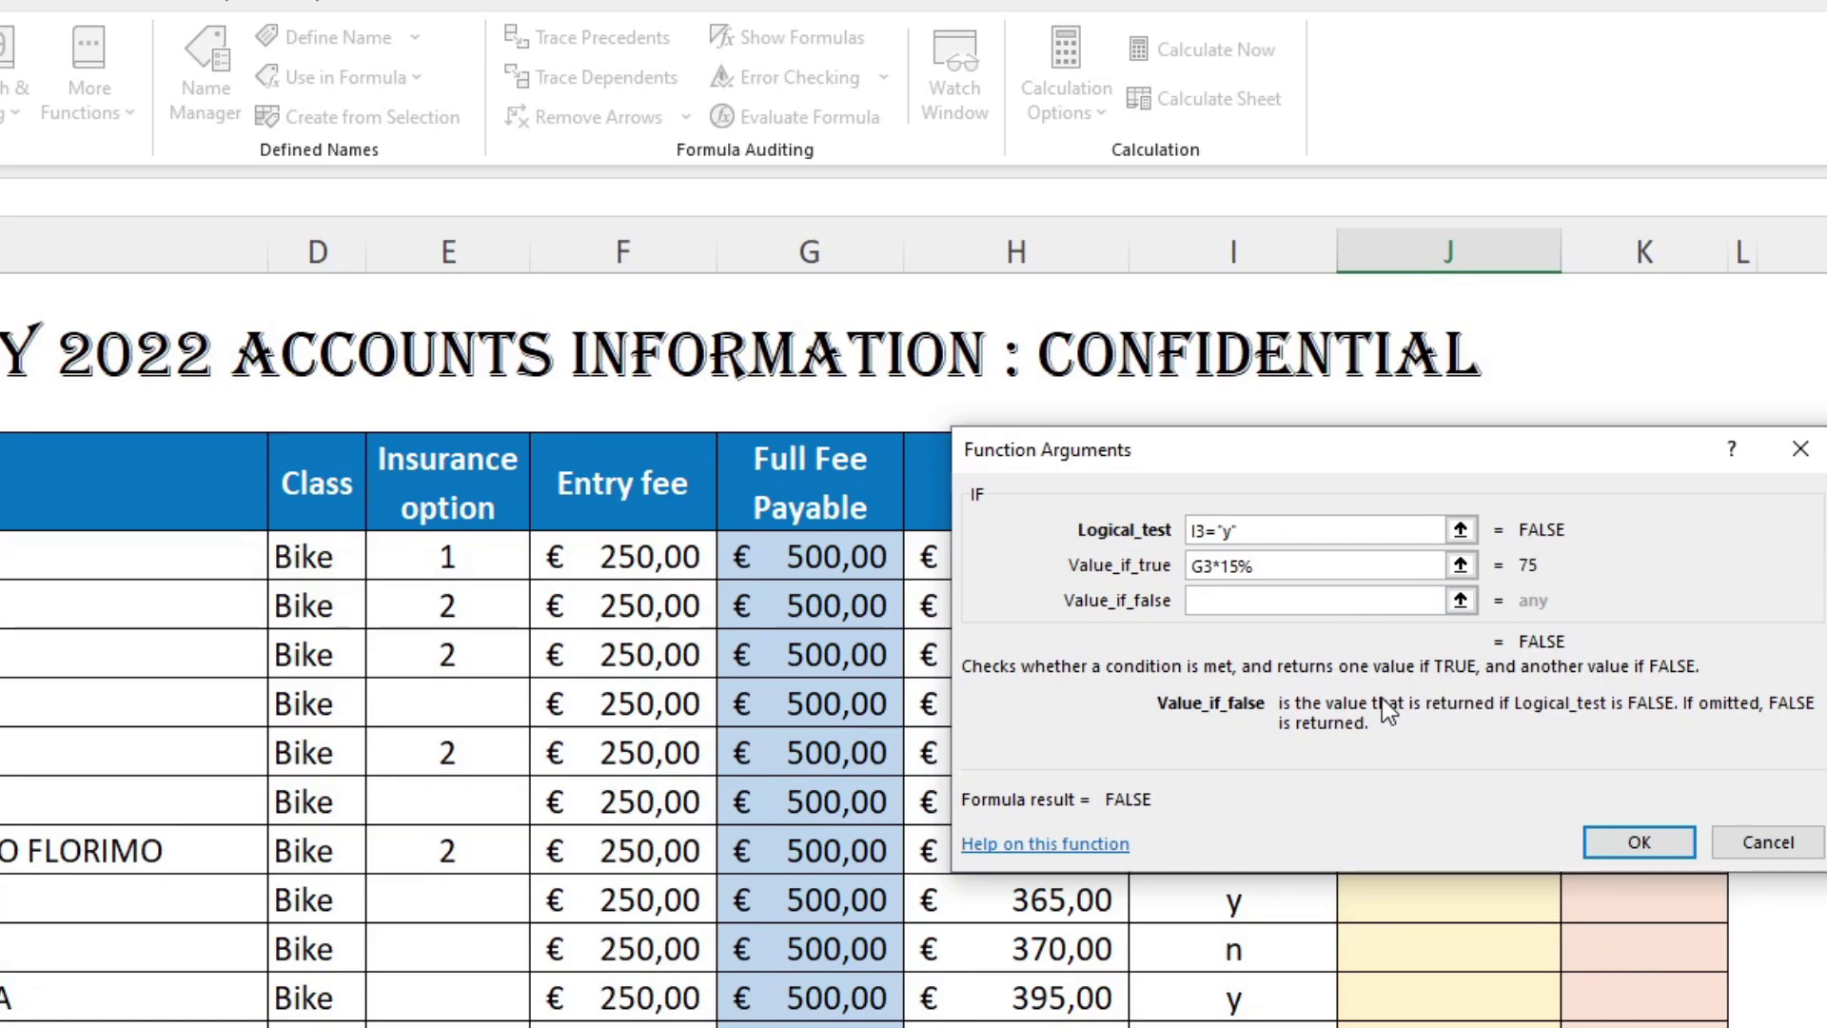
pyautogui.write('0')
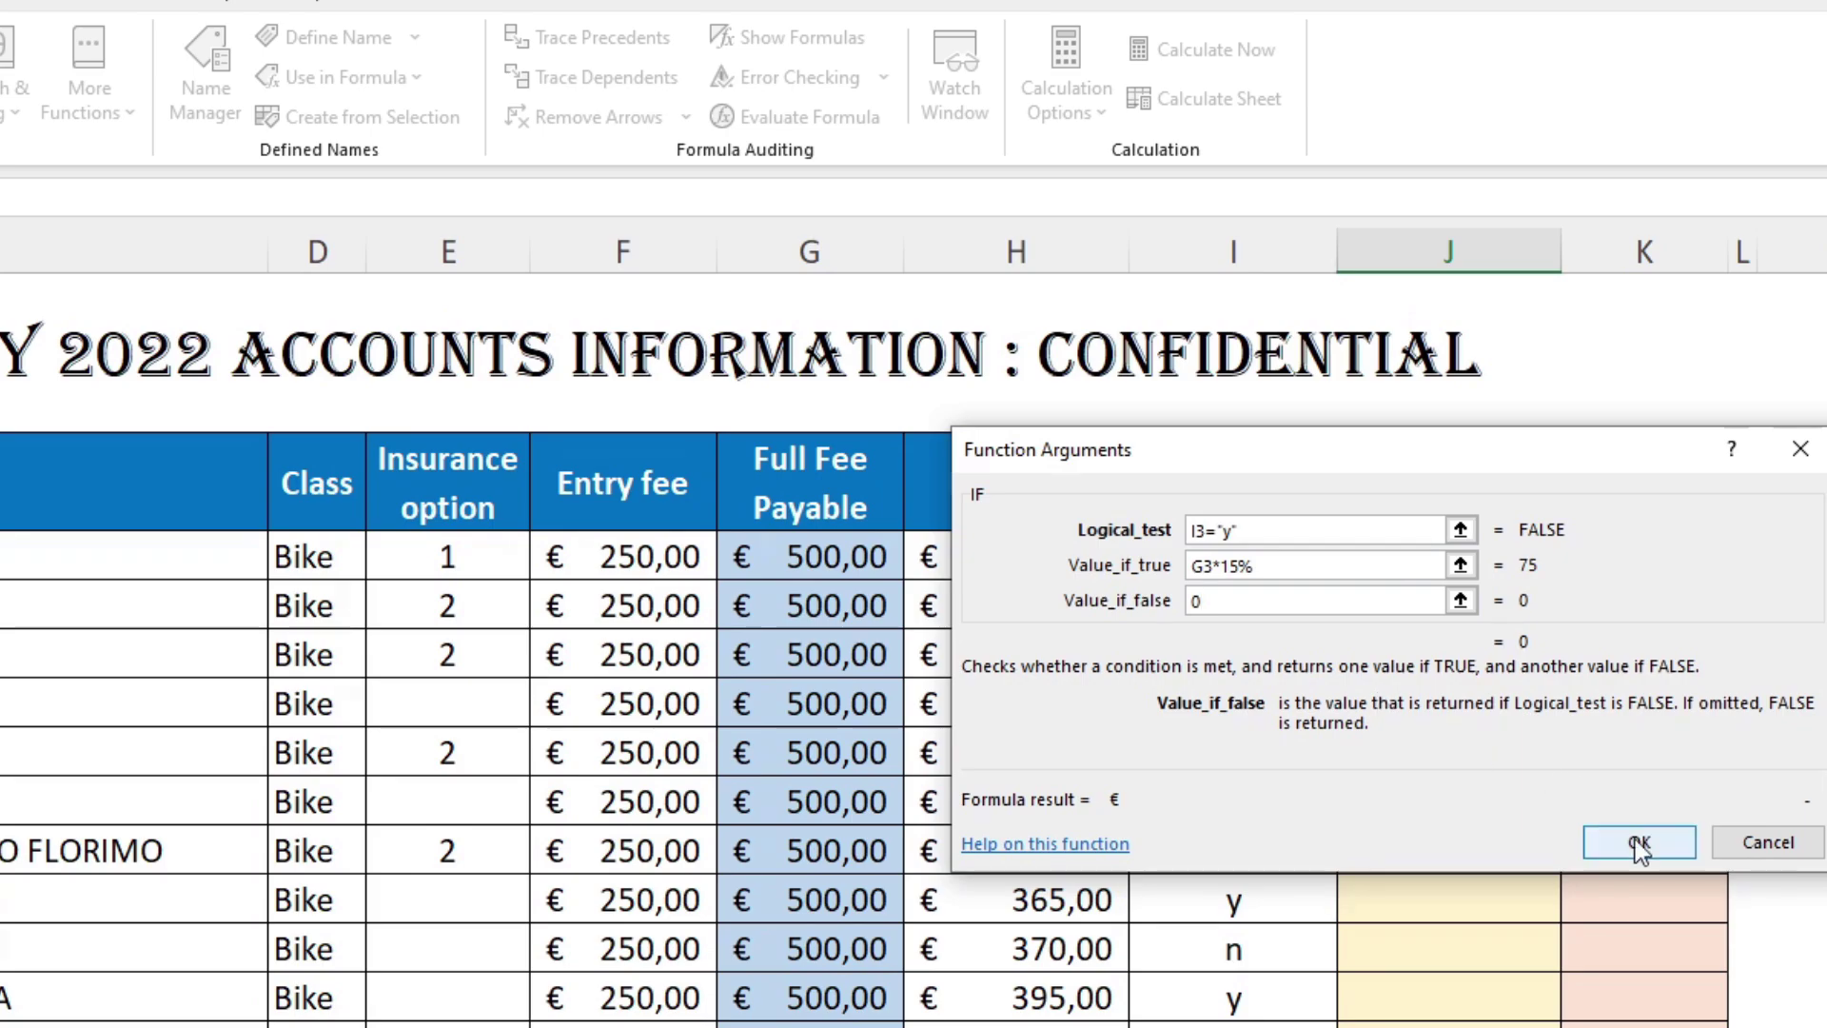
pyautogui.click(1640, 844)
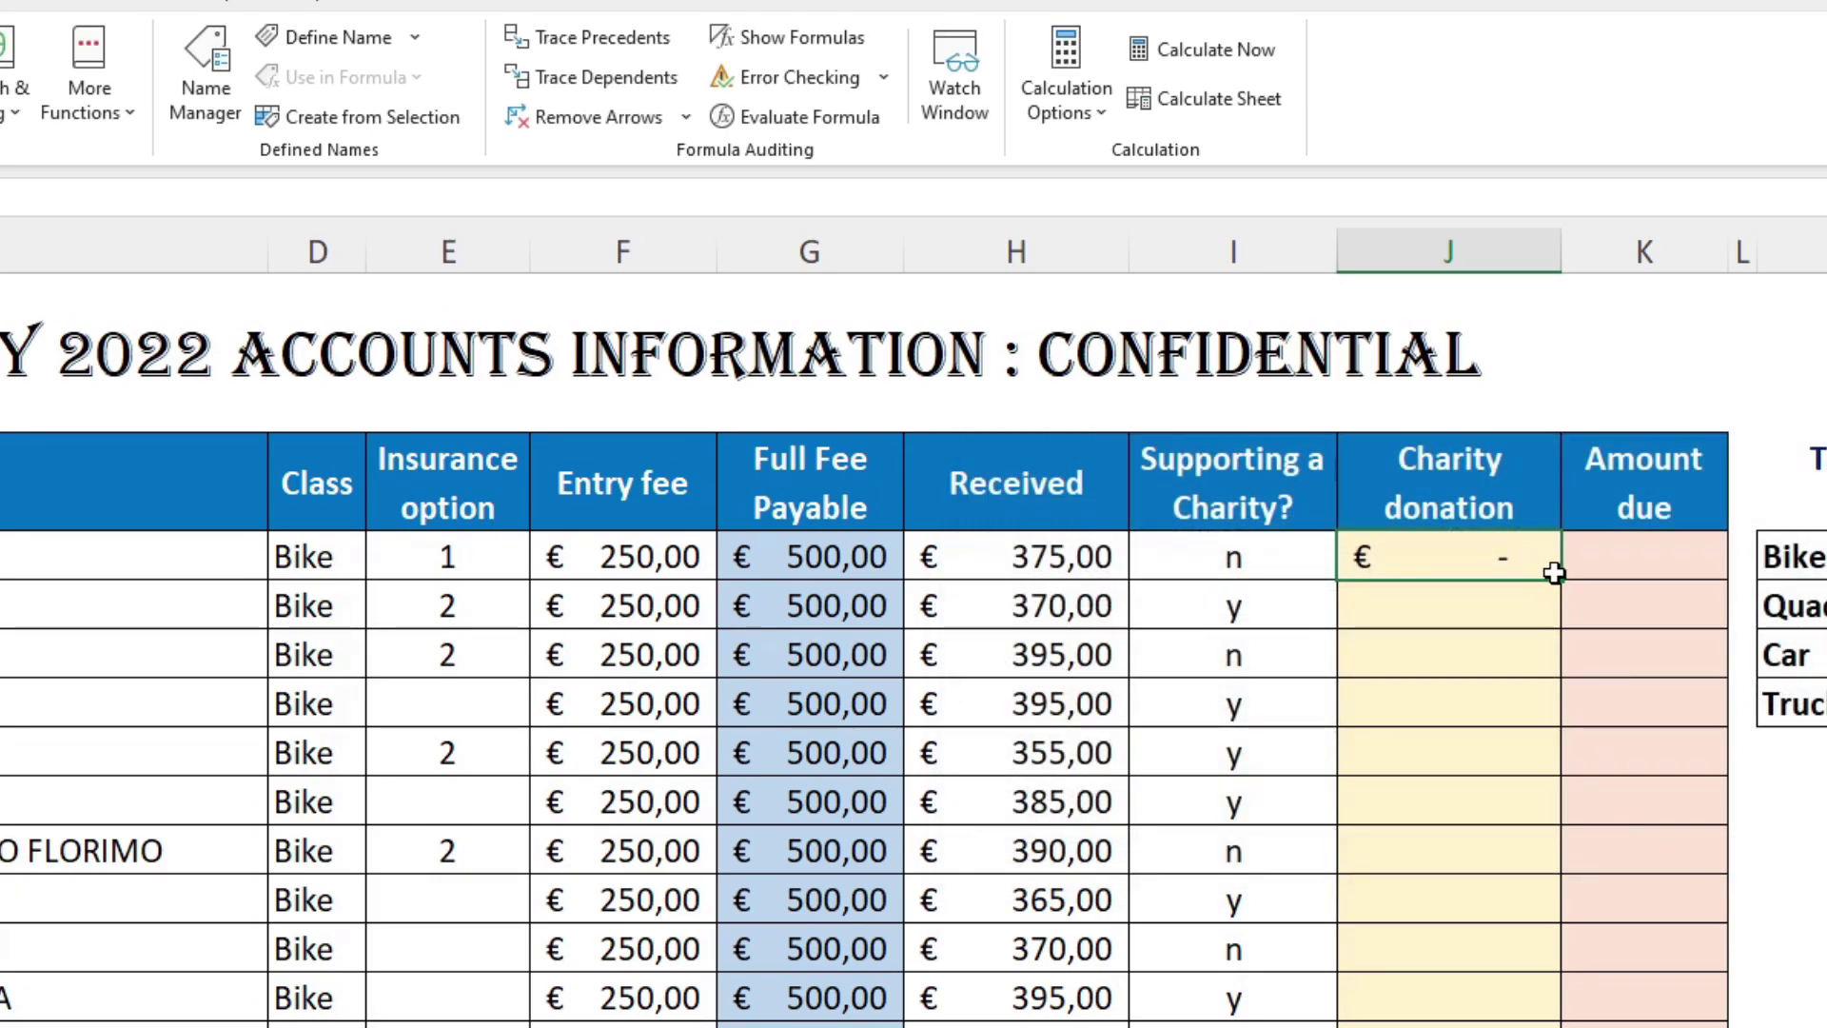
# Step: Fill the J3 charity formula down column J and spot-check rows 4–8
pyautogui.moveTo(1561, 579); pyautogui.dragTo(1551, 1024)
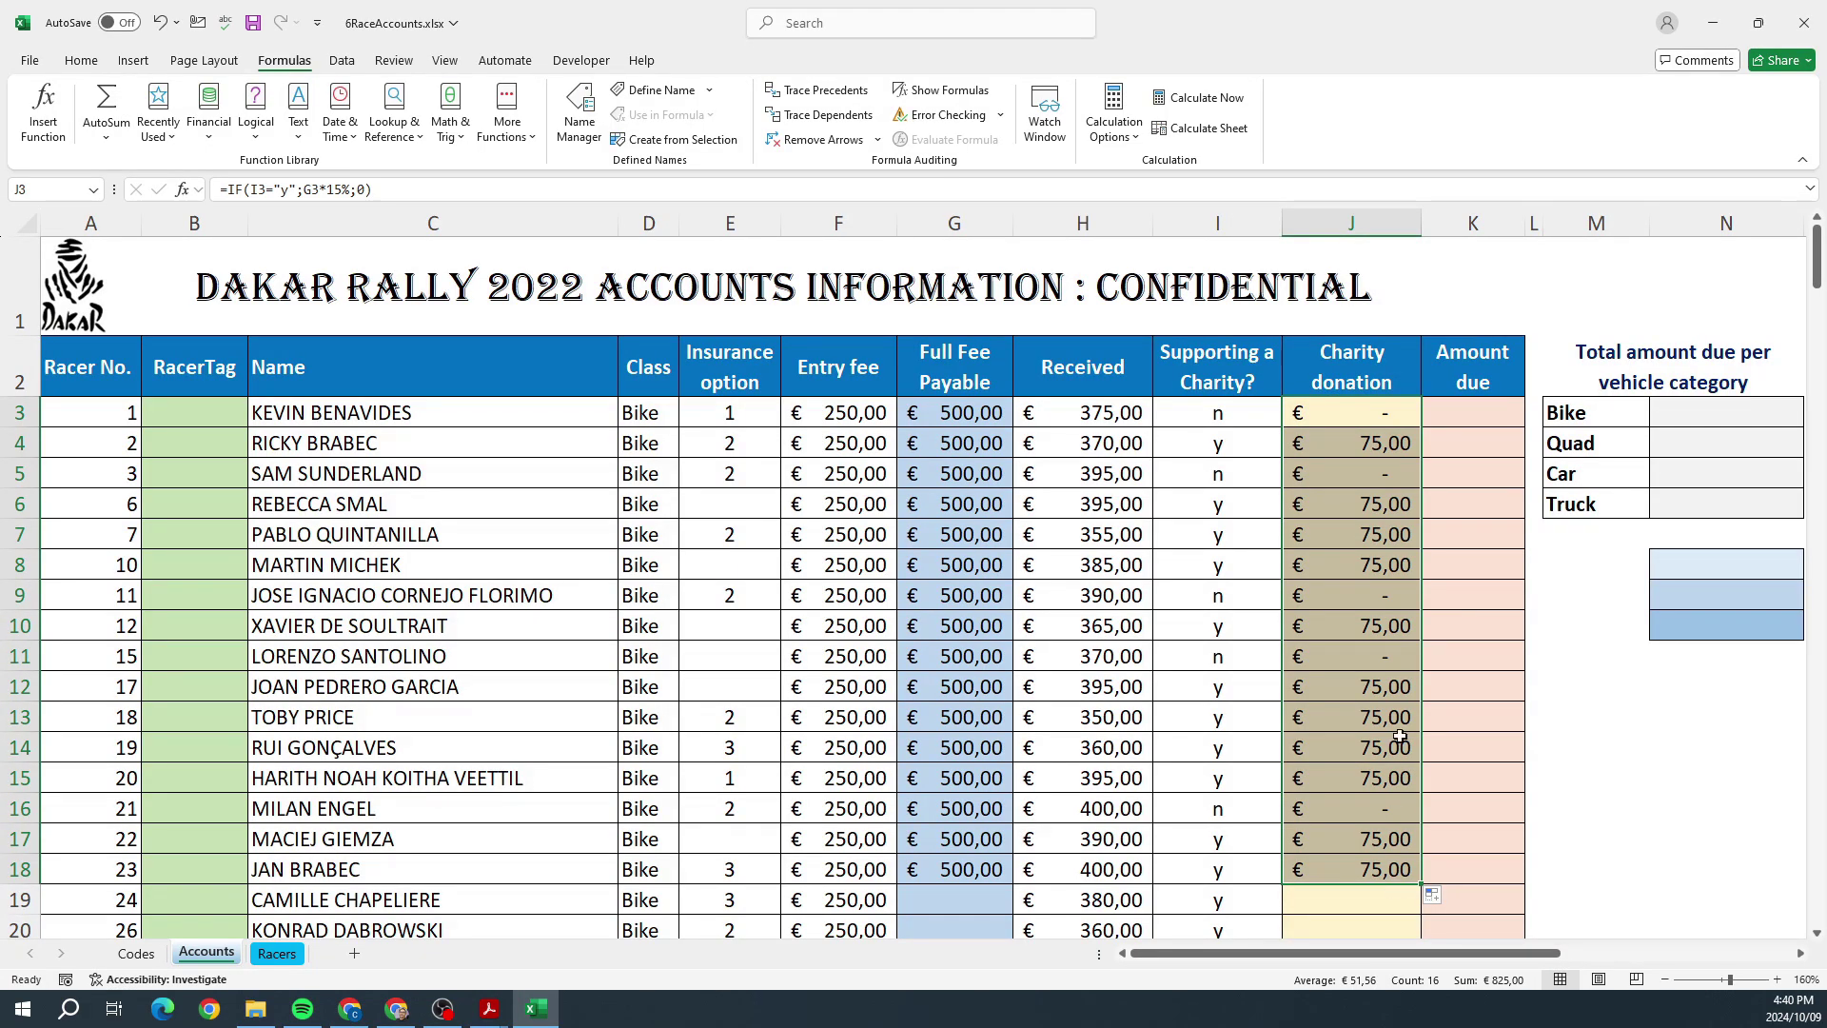
pyautogui.click(1412, 447)
pyautogui.click(1407, 499)
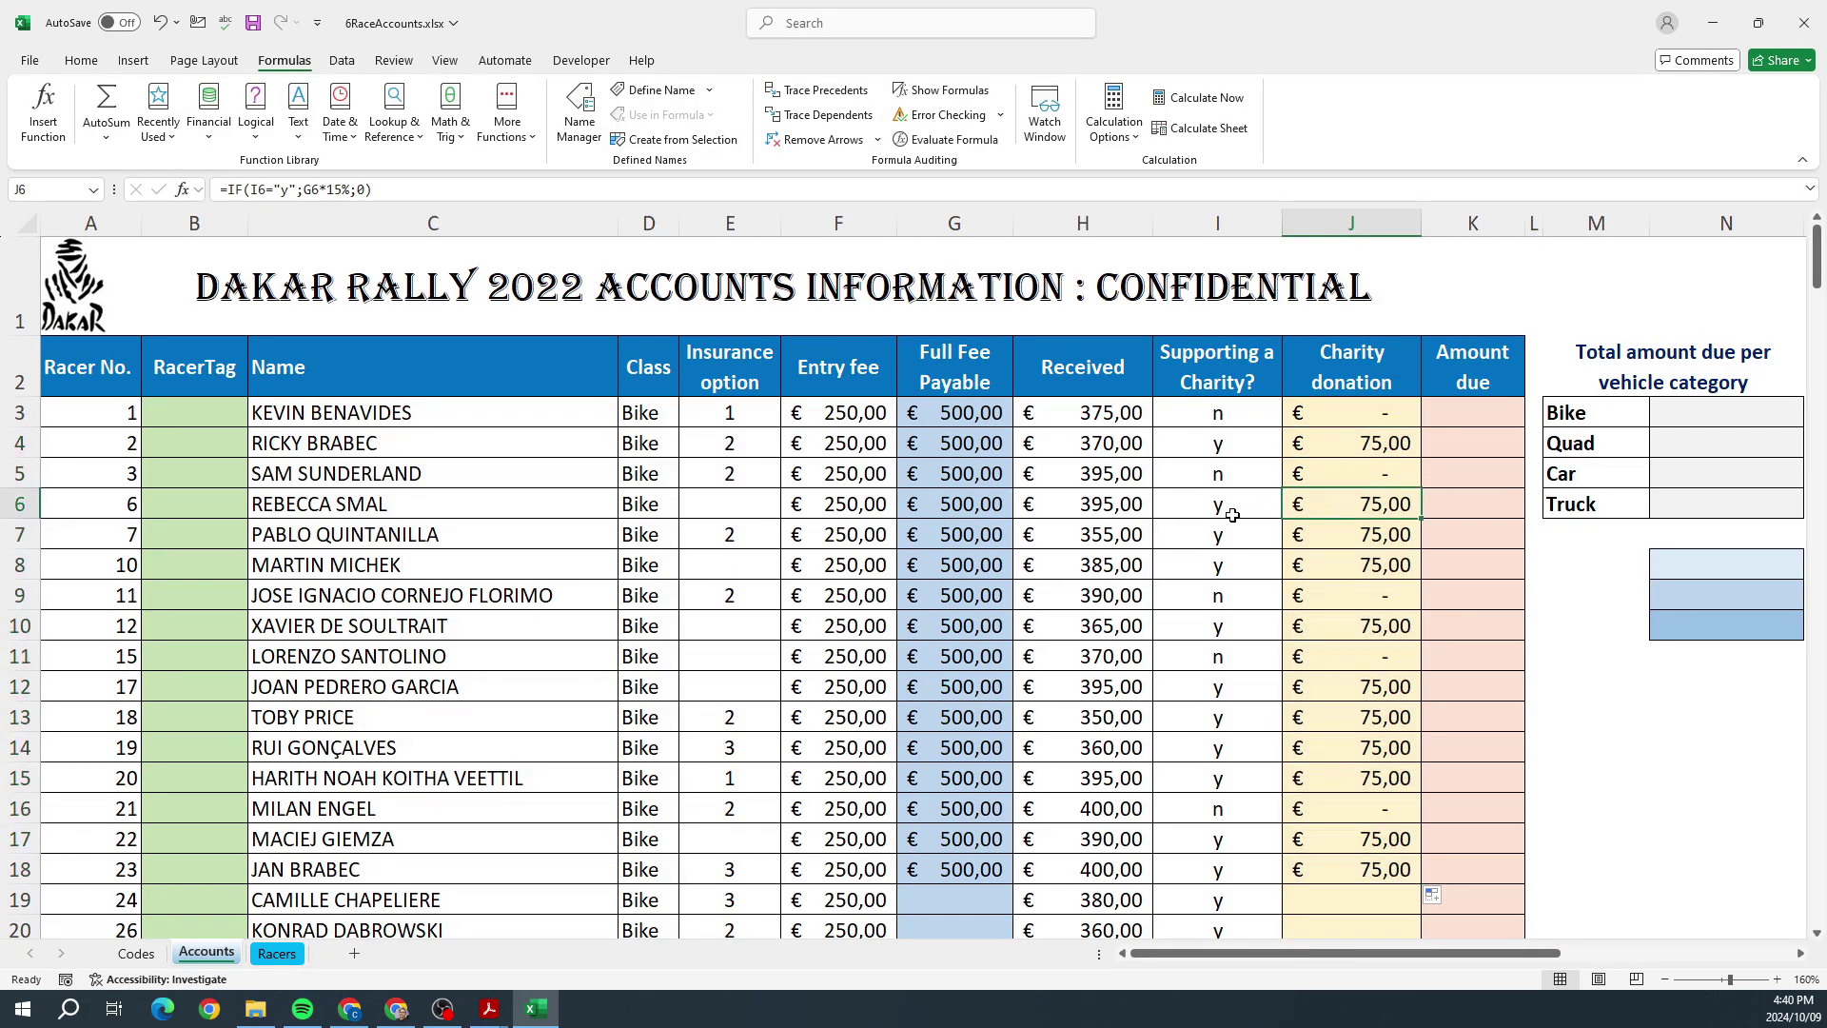
pyautogui.click(1206, 516)
pyautogui.click(1209, 535)
pyautogui.click(1318, 536)
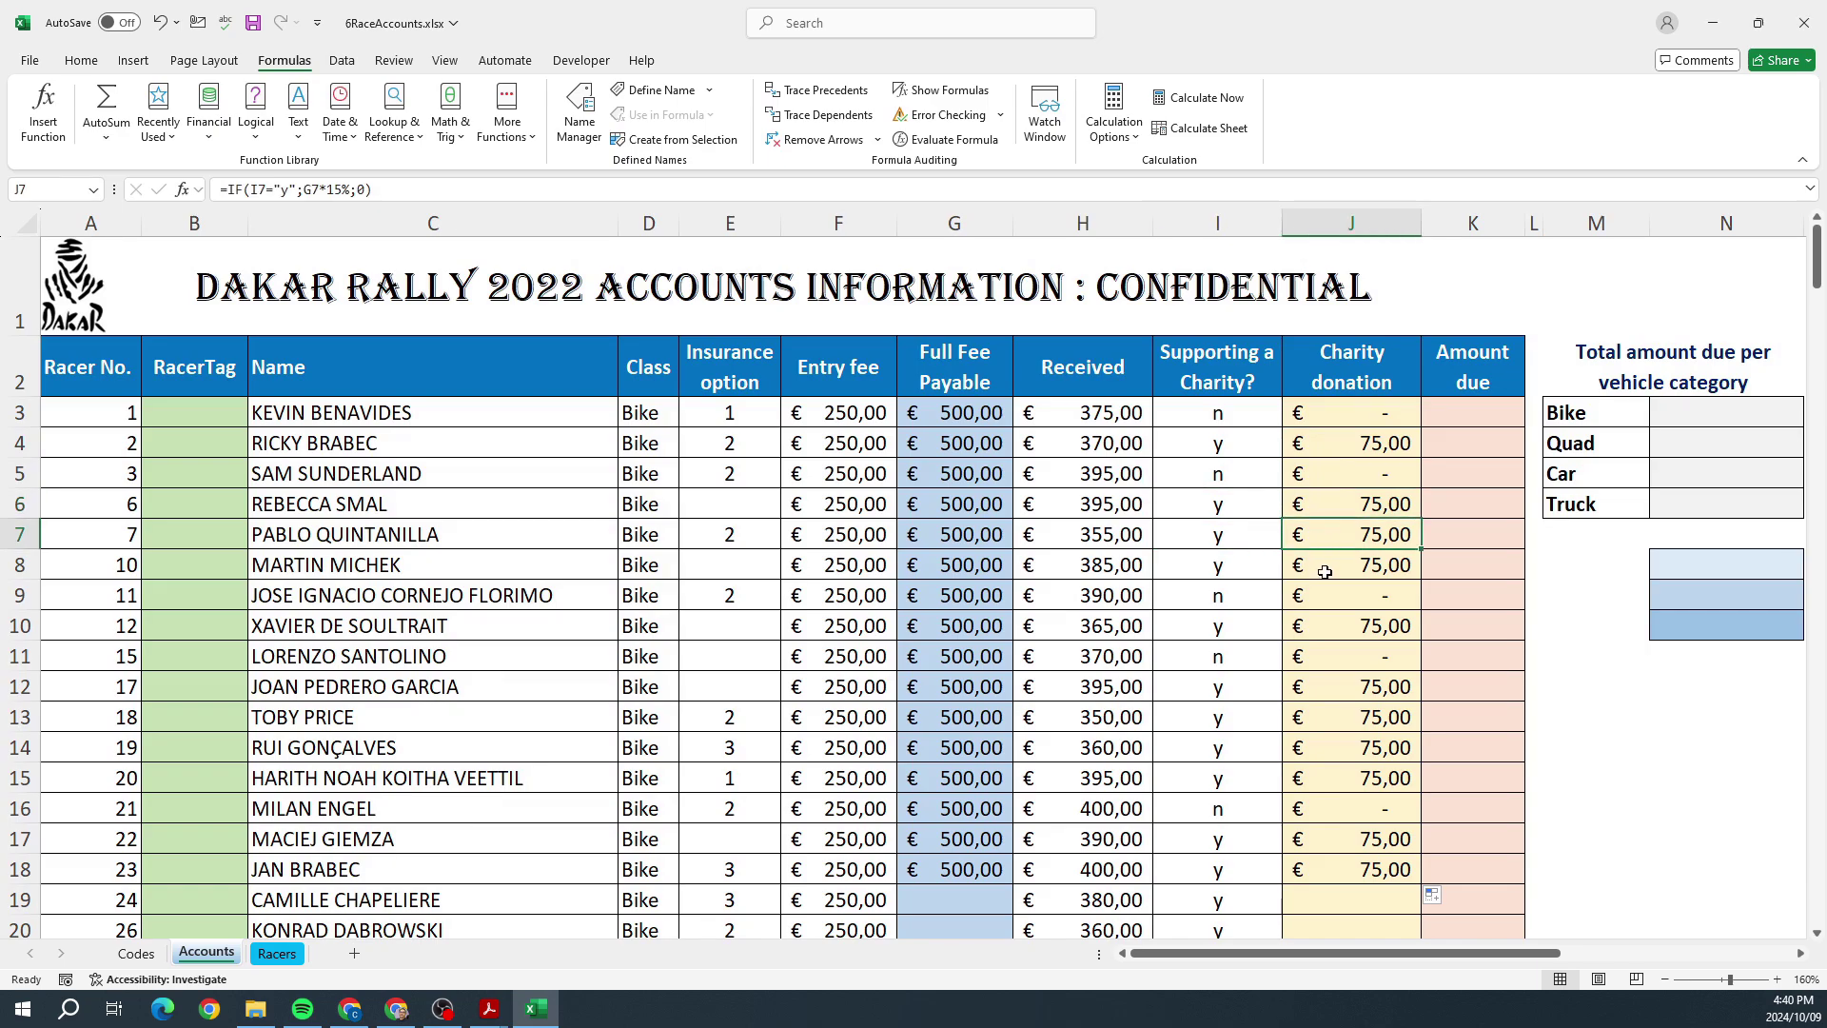
pyautogui.click(1210, 568)
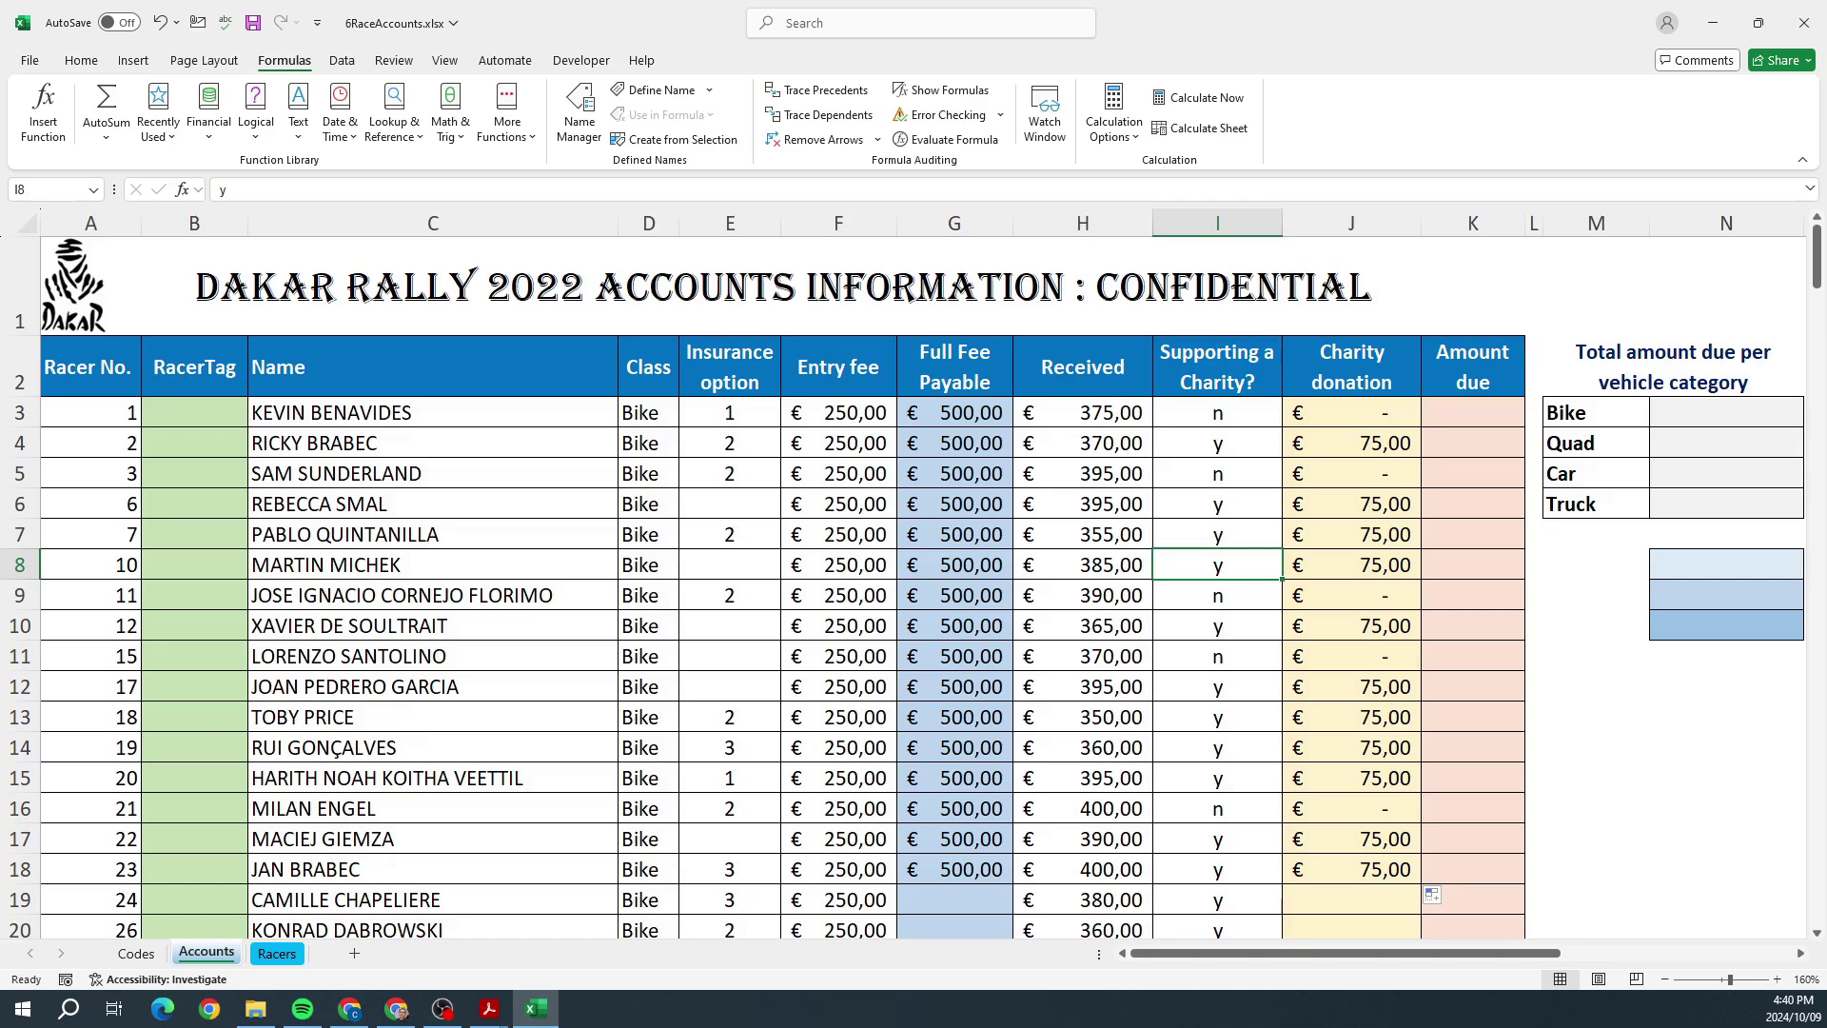
# Step: Consult the question paper, select N10 for the car donations total, and return to Acrobat
pyautogui.hotkey('alt', 'Tab')
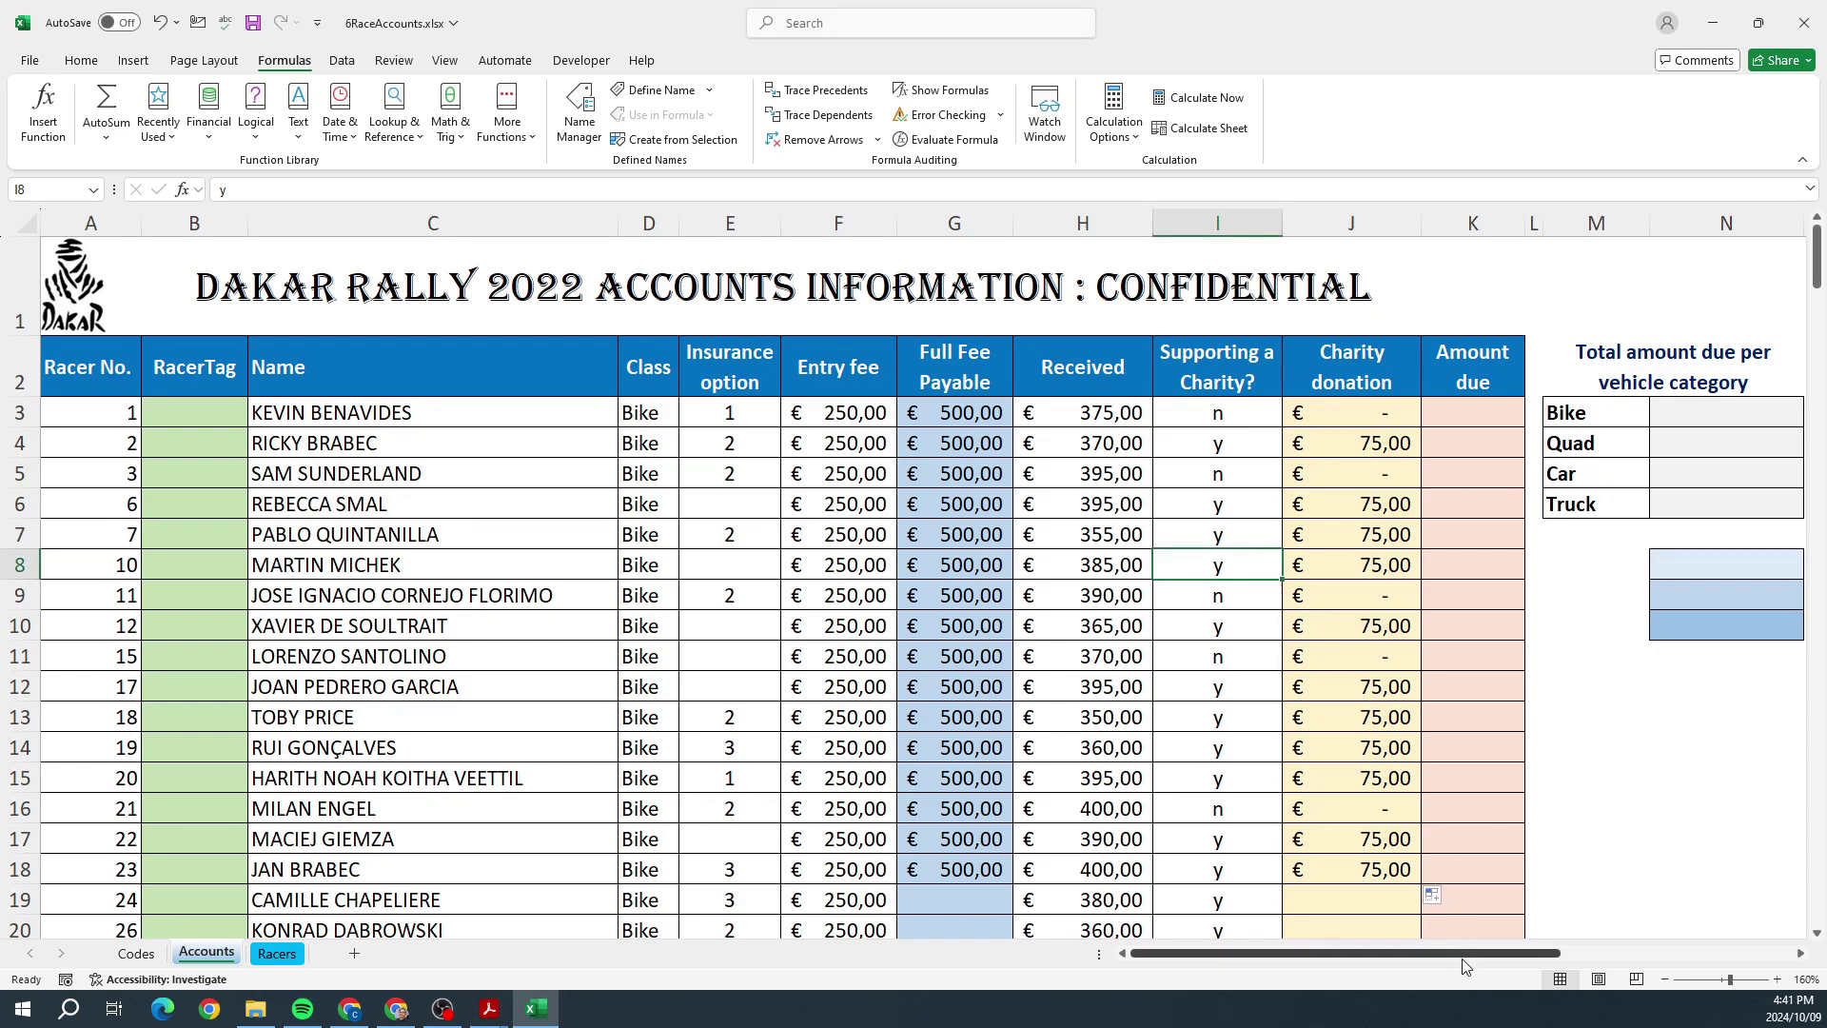
pyautogui.moveTo(1466, 954); pyautogui.dragTo(1572, 961)
pyautogui.moveTo(1620, 963); pyautogui.dragTo(1620, 963)
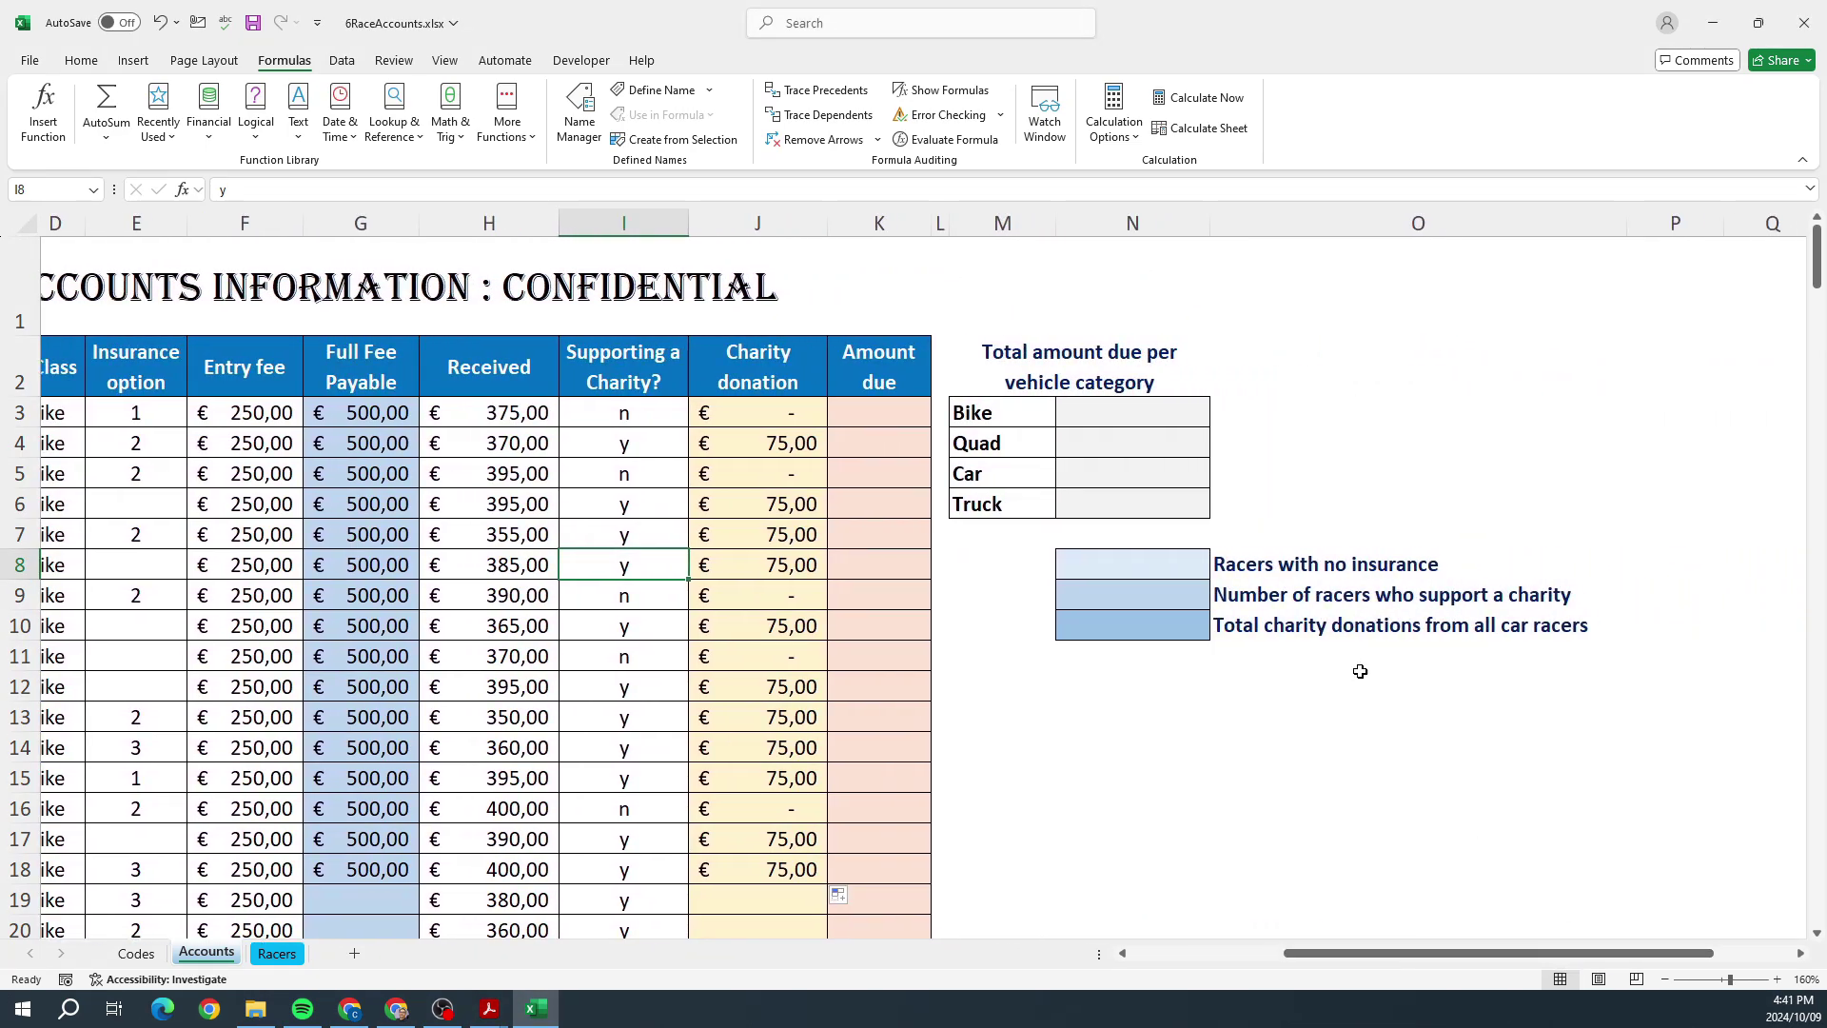
pyautogui.click(1135, 564)
pyautogui.click(1135, 594)
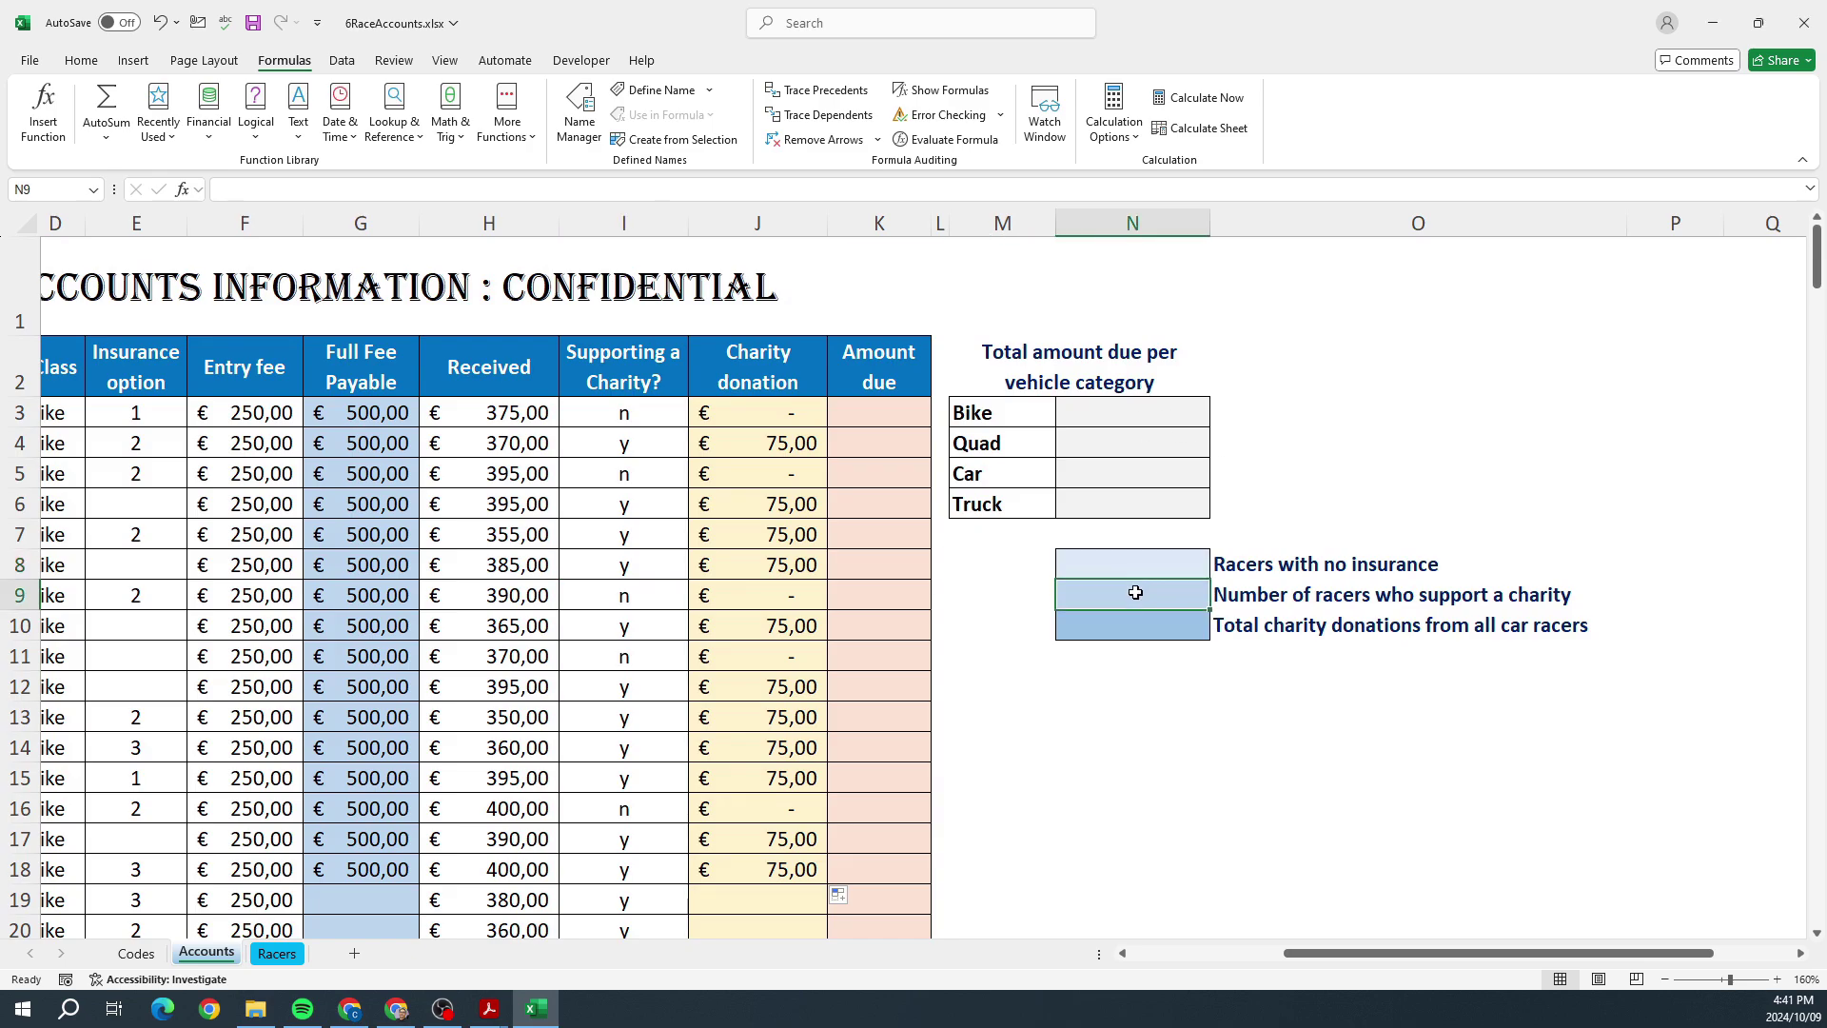
pyautogui.click(1141, 653)
pyautogui.click(1147, 631)
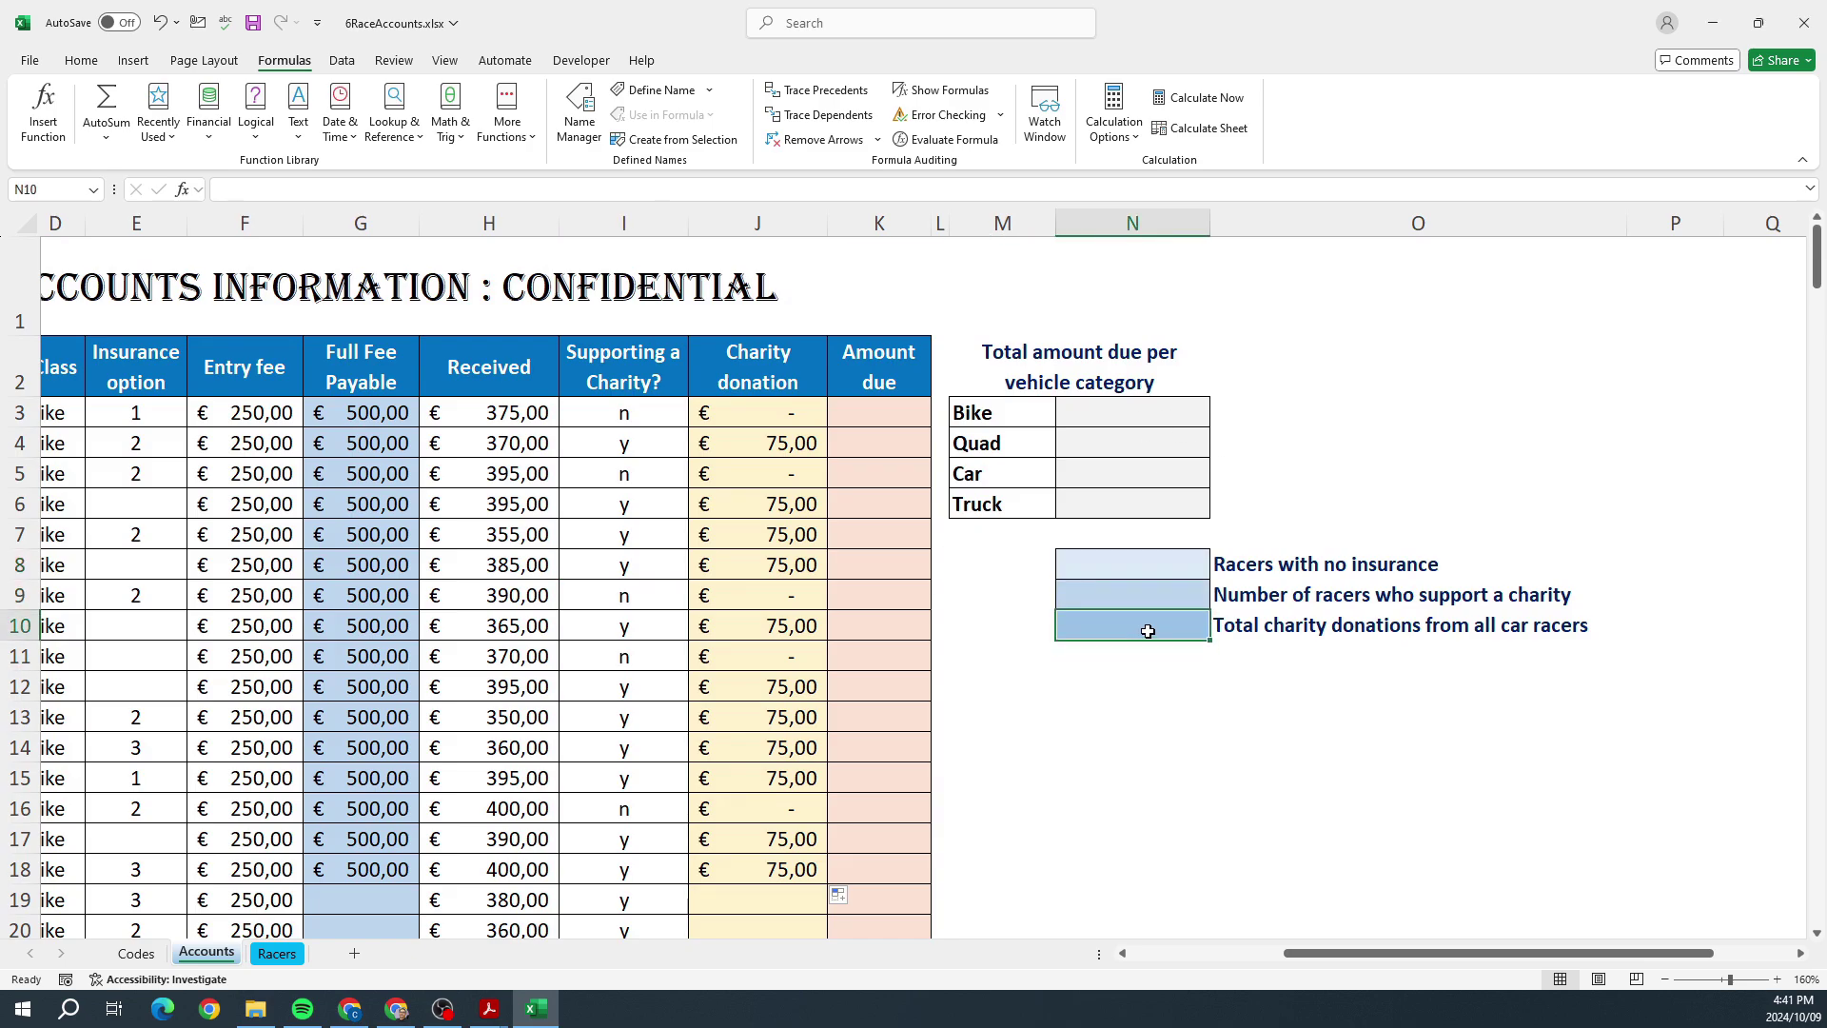
pyautogui.hotkey('alt', 'Tab')
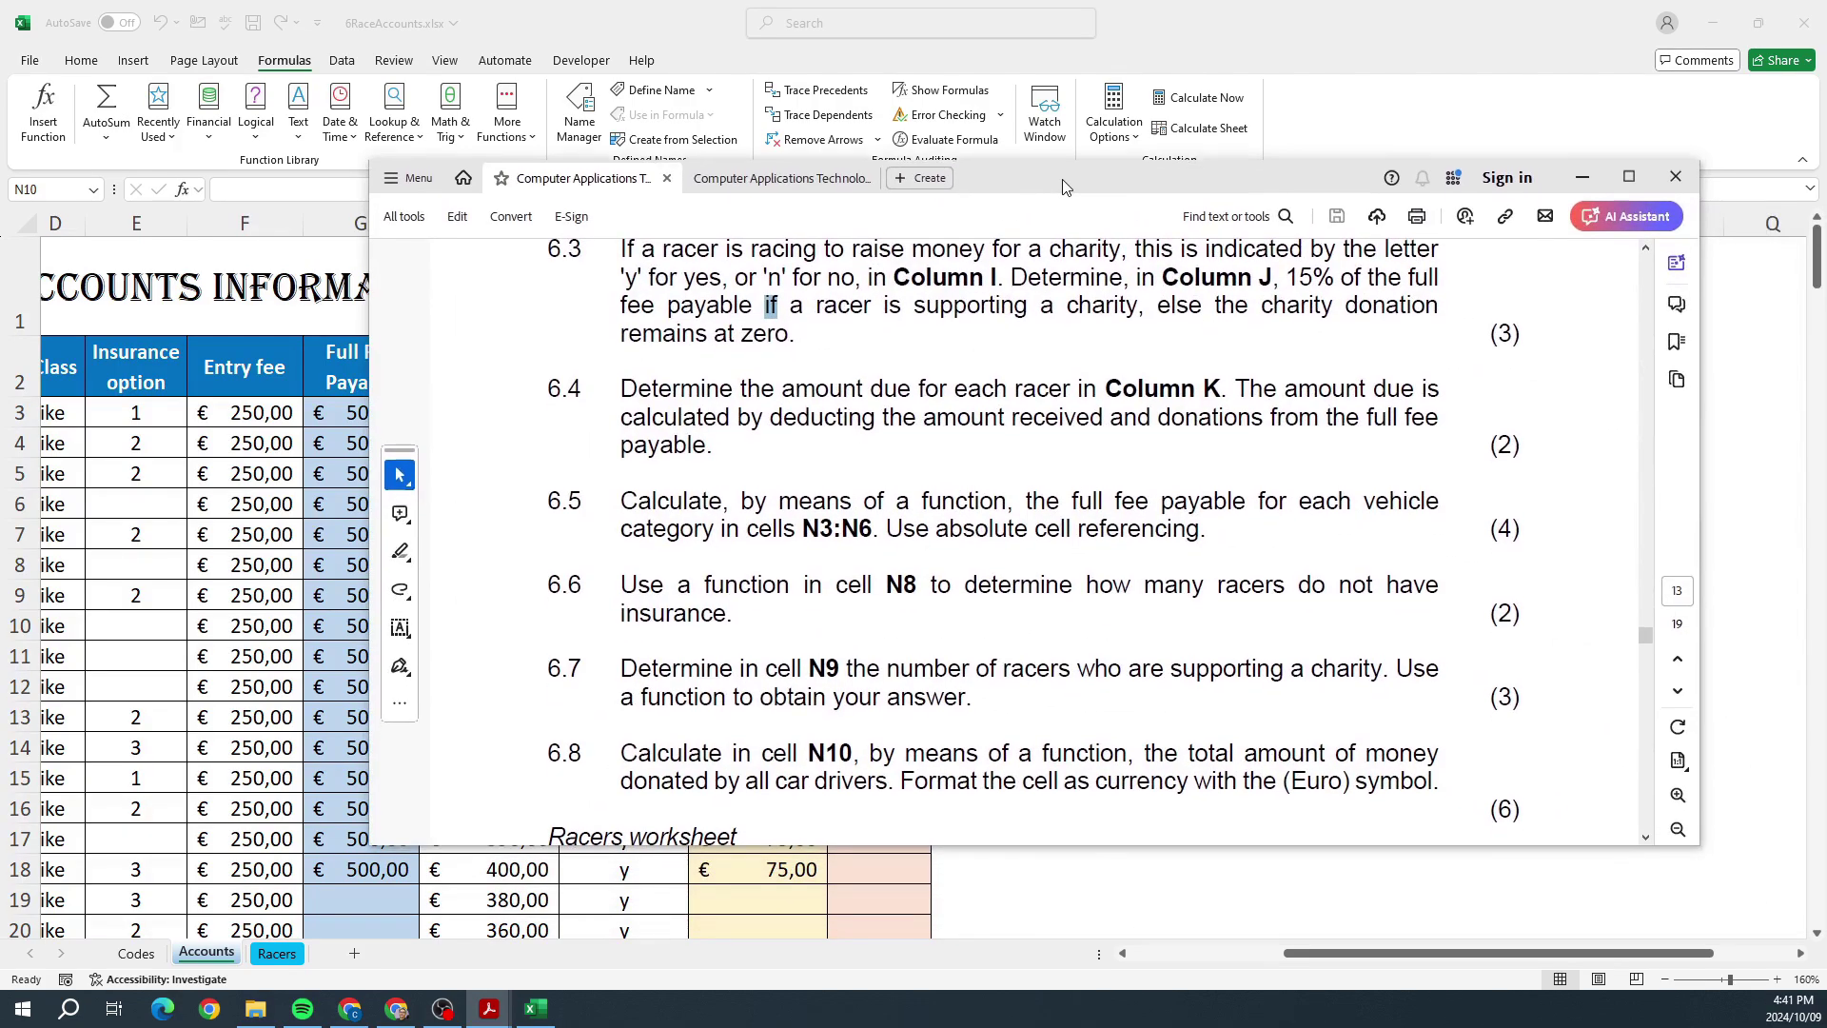
# Step: Reread task 6.8's currency-format requirement in the PDF, then minimise Acrobat
pyautogui.scroll(-3, 1068, 367)
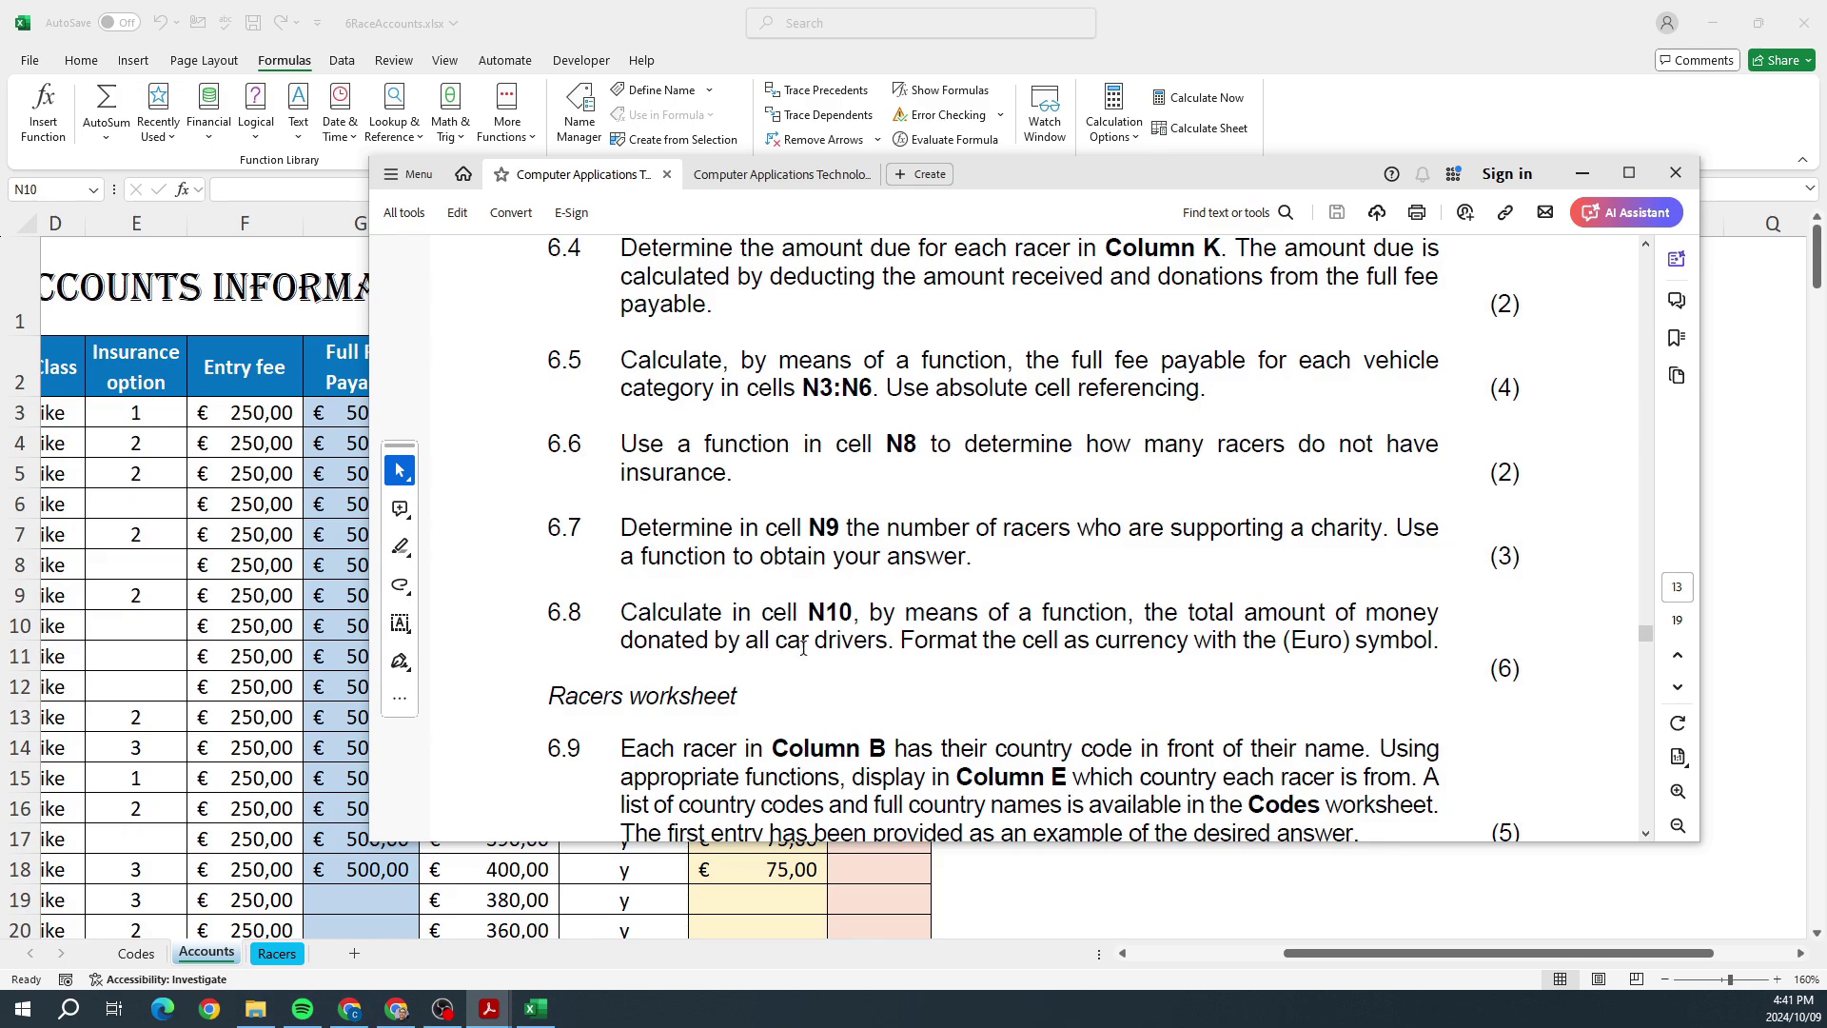
pyautogui.moveTo(899, 642); pyautogui.dragTo(1389, 647)
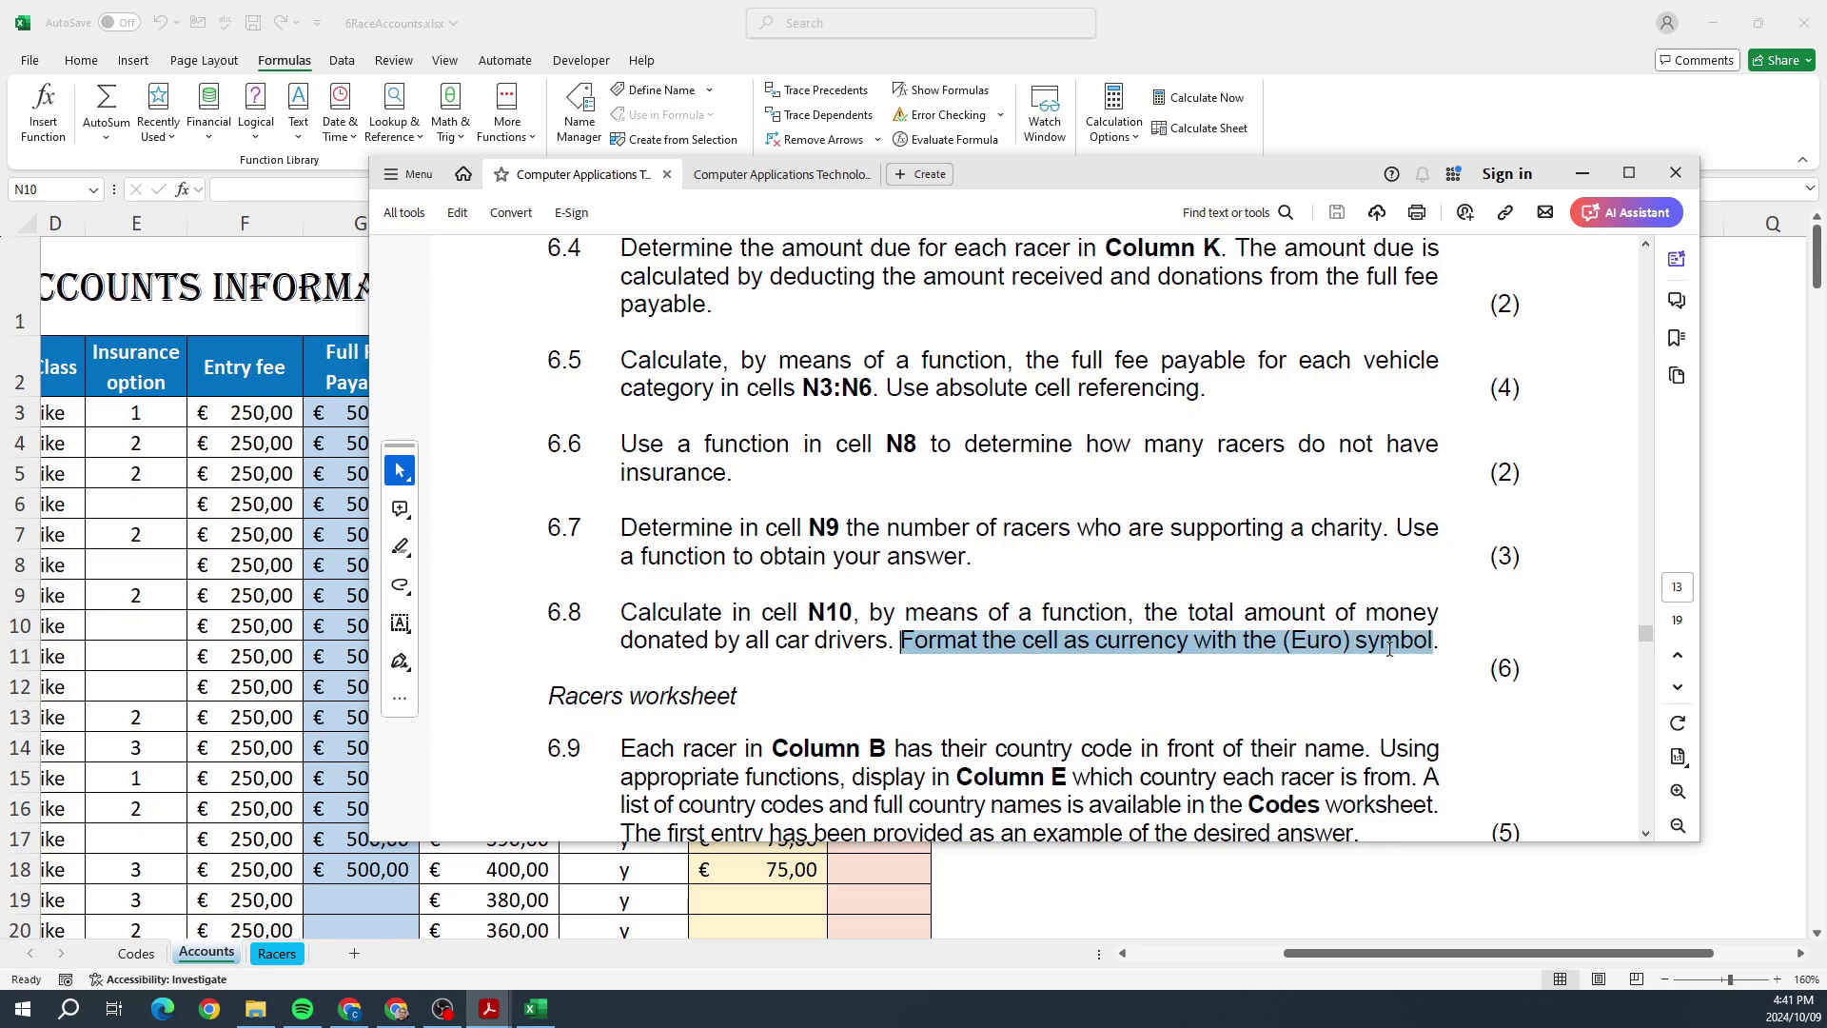
pyautogui.click(1313, 658)
pyautogui.press('super+Down')
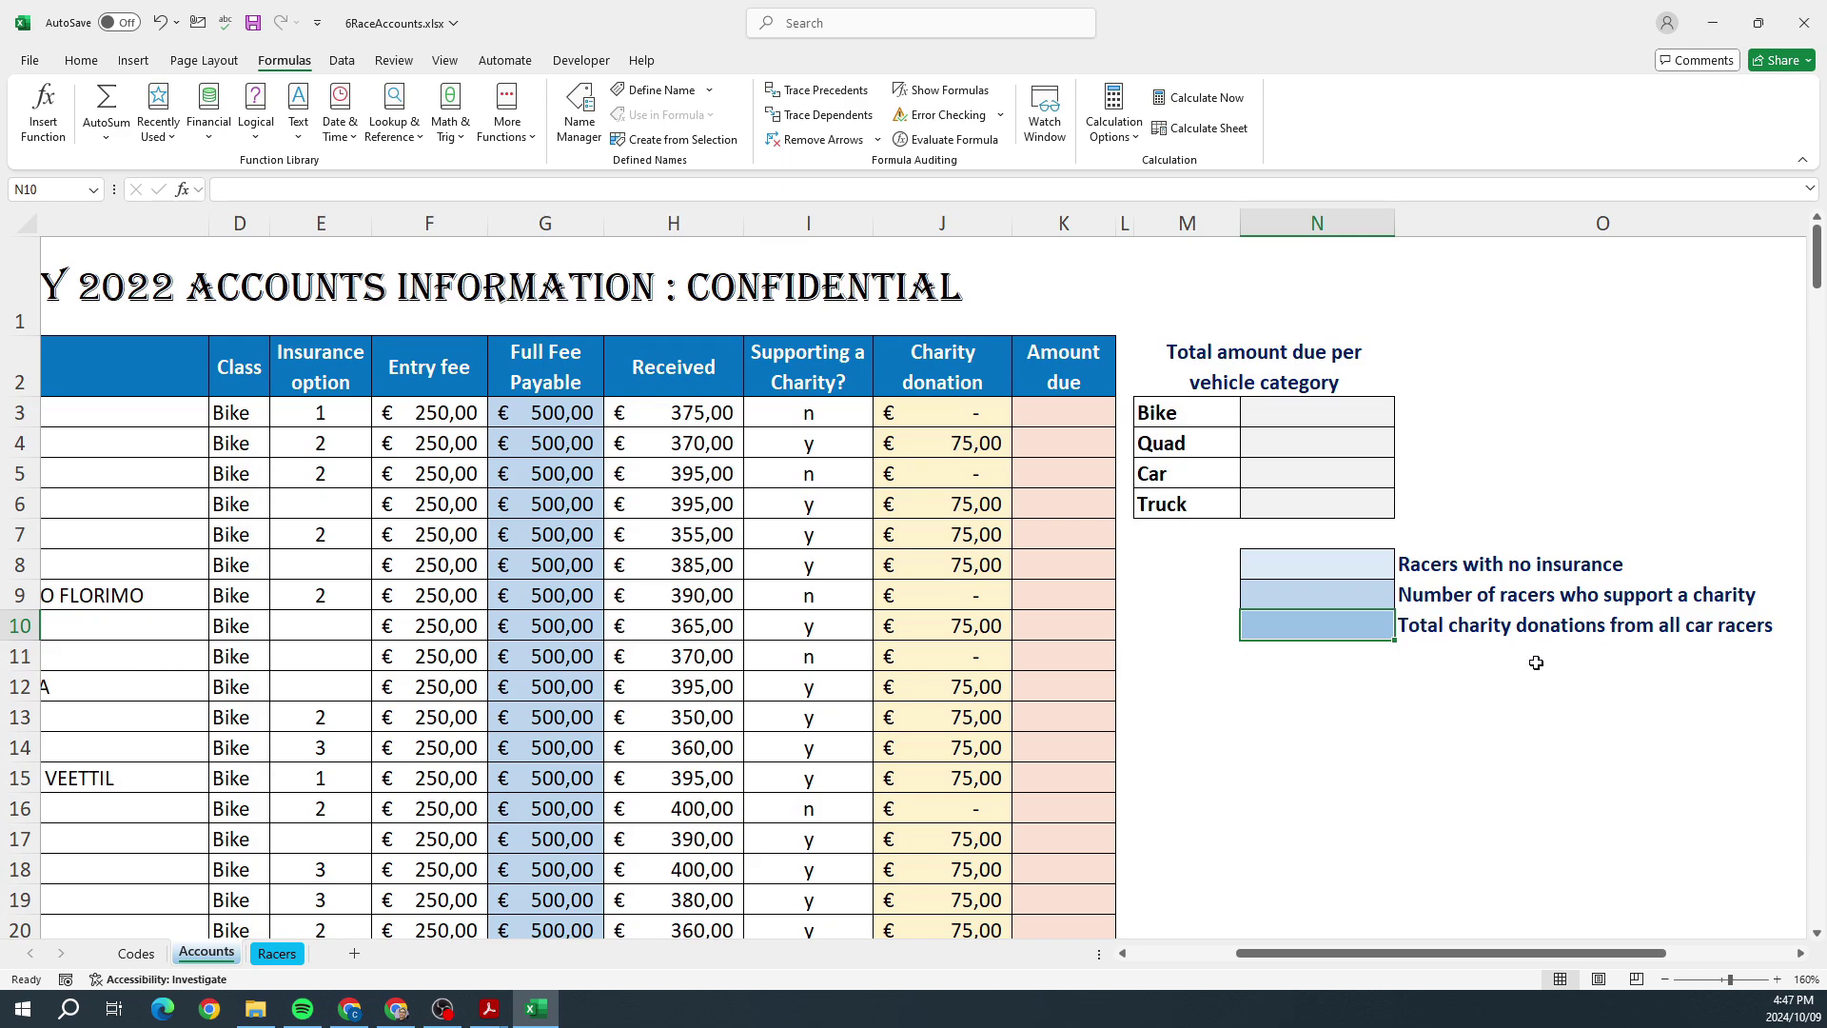
pyautogui.moveTo(542, 359); pyautogui.dragTo(543, 937)
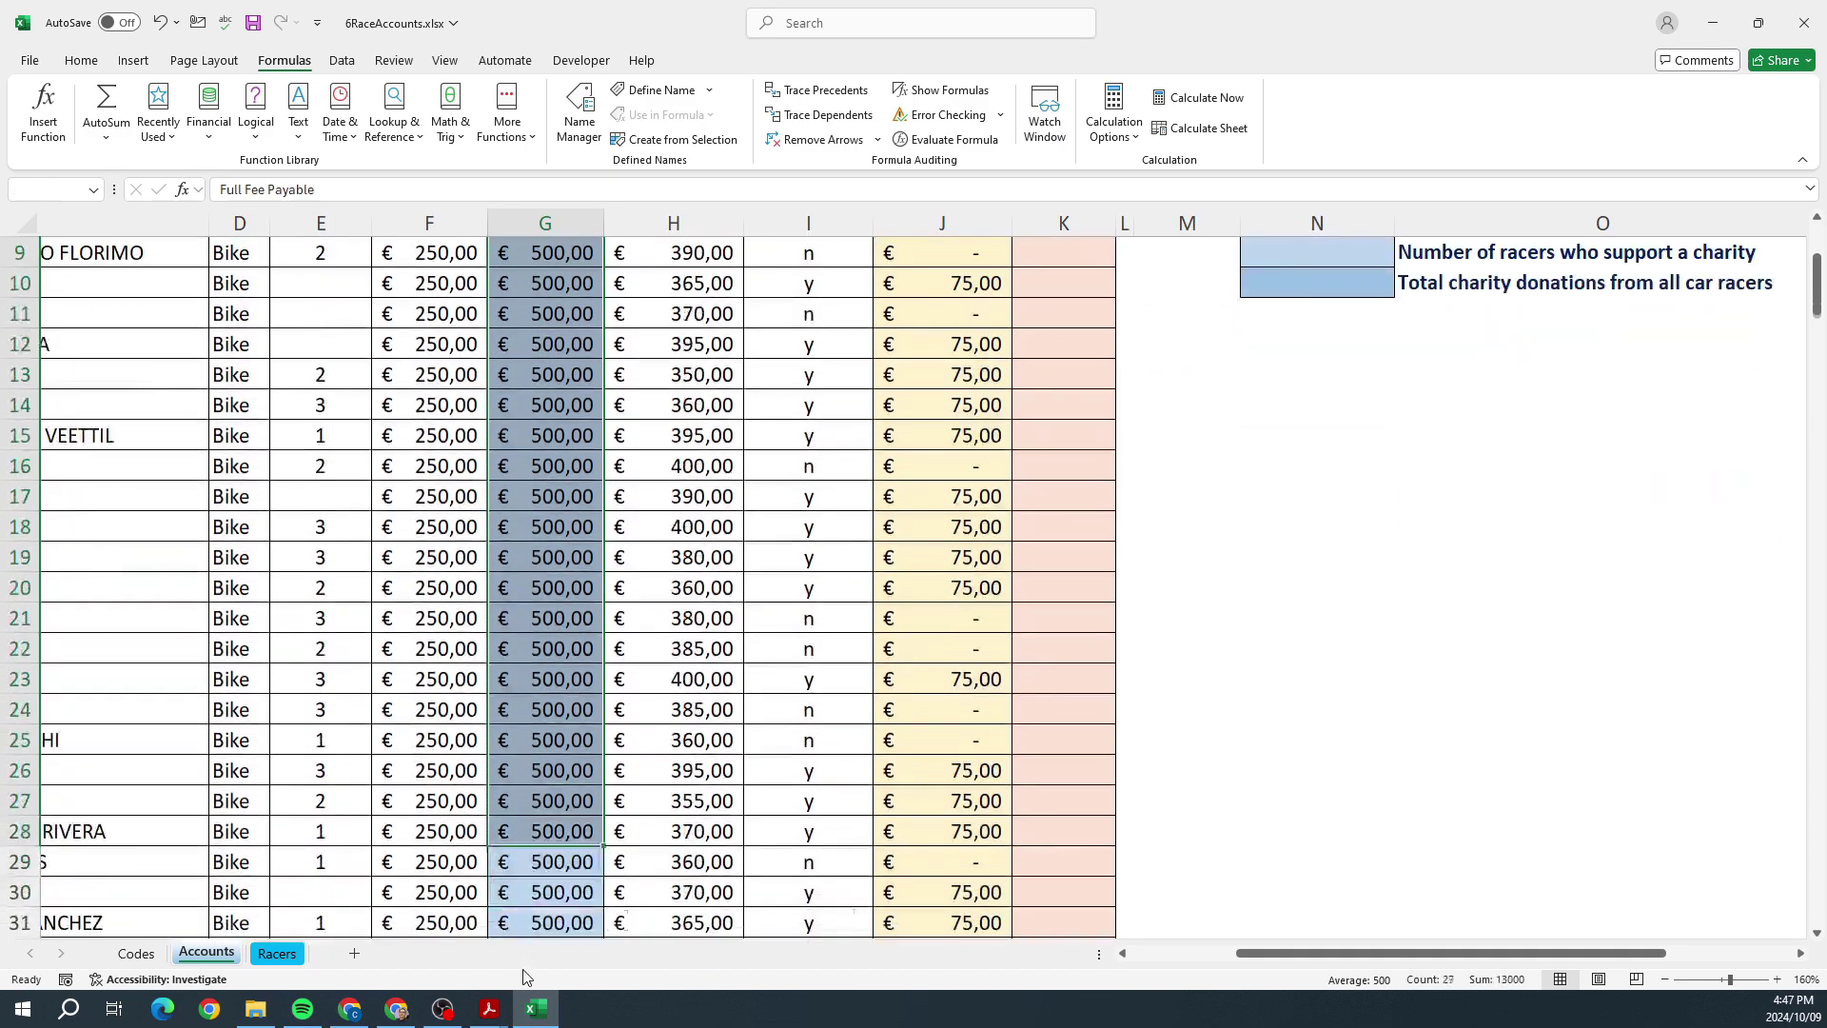
pyautogui.scroll(3, 1166, 767)
pyautogui.moveTo(970, 376); pyautogui.dragTo(958, 699)
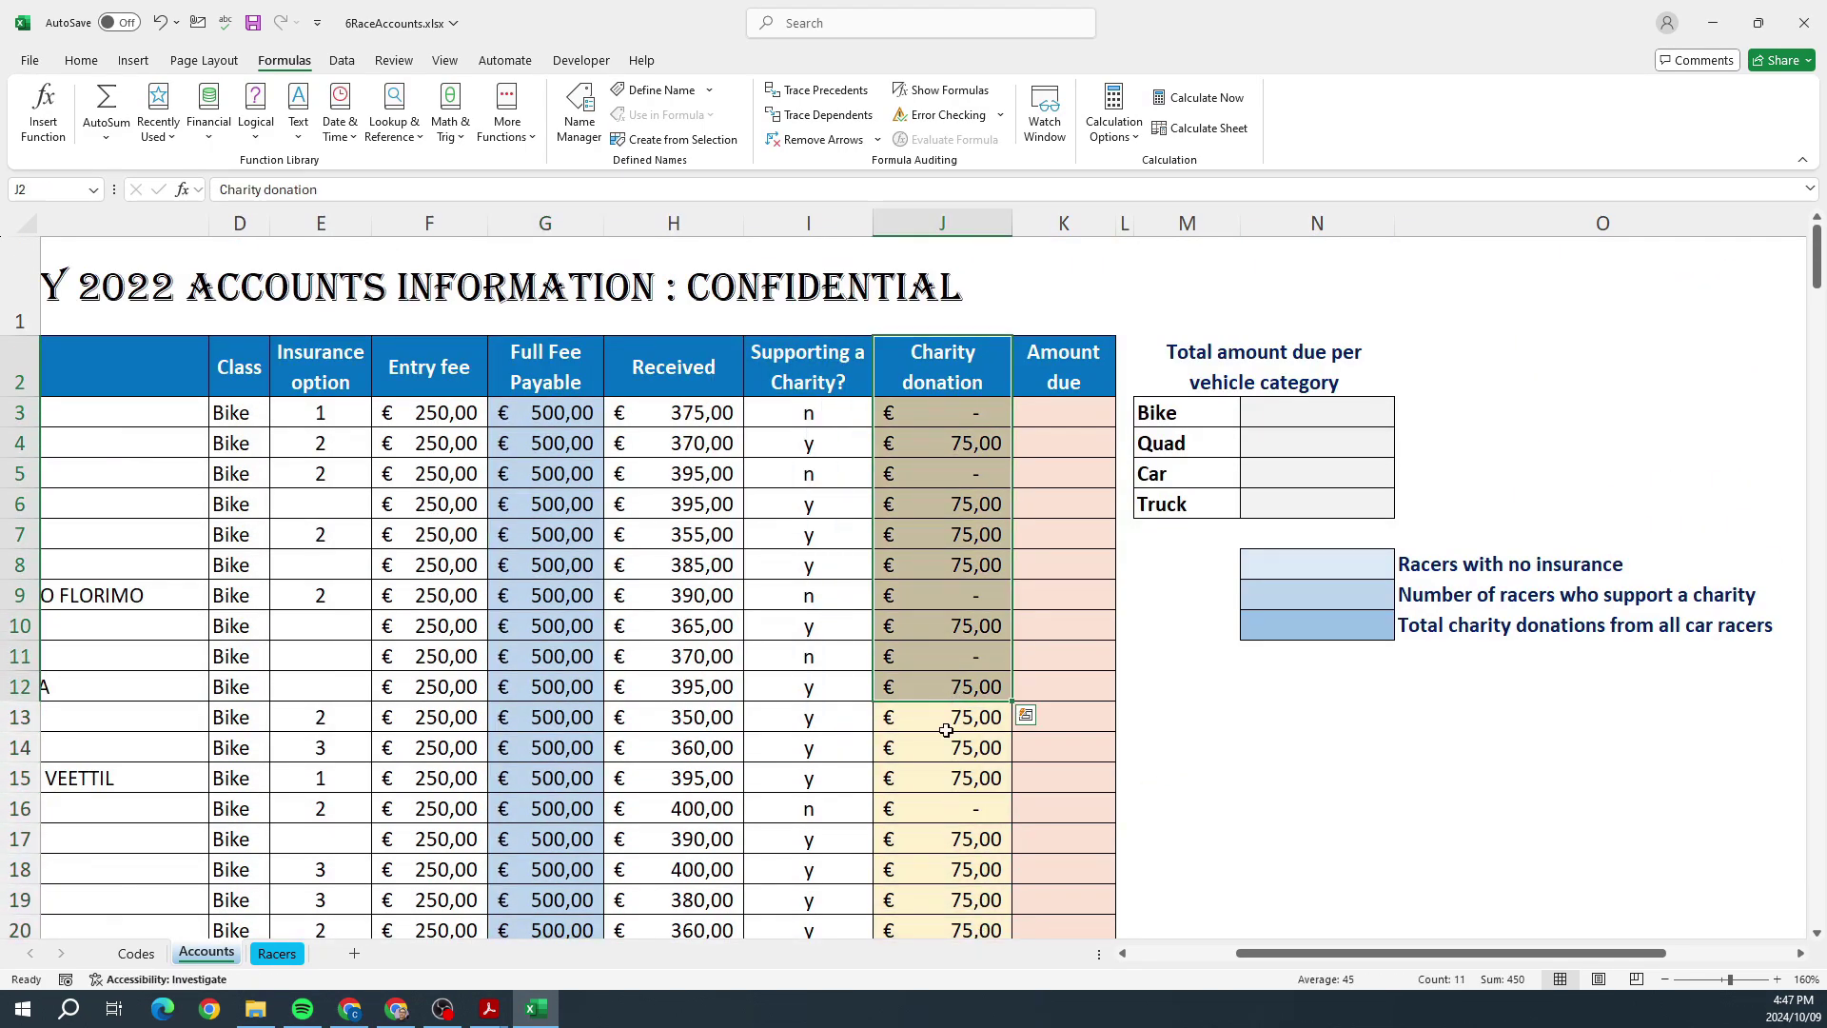
pyautogui.click(948, 836)
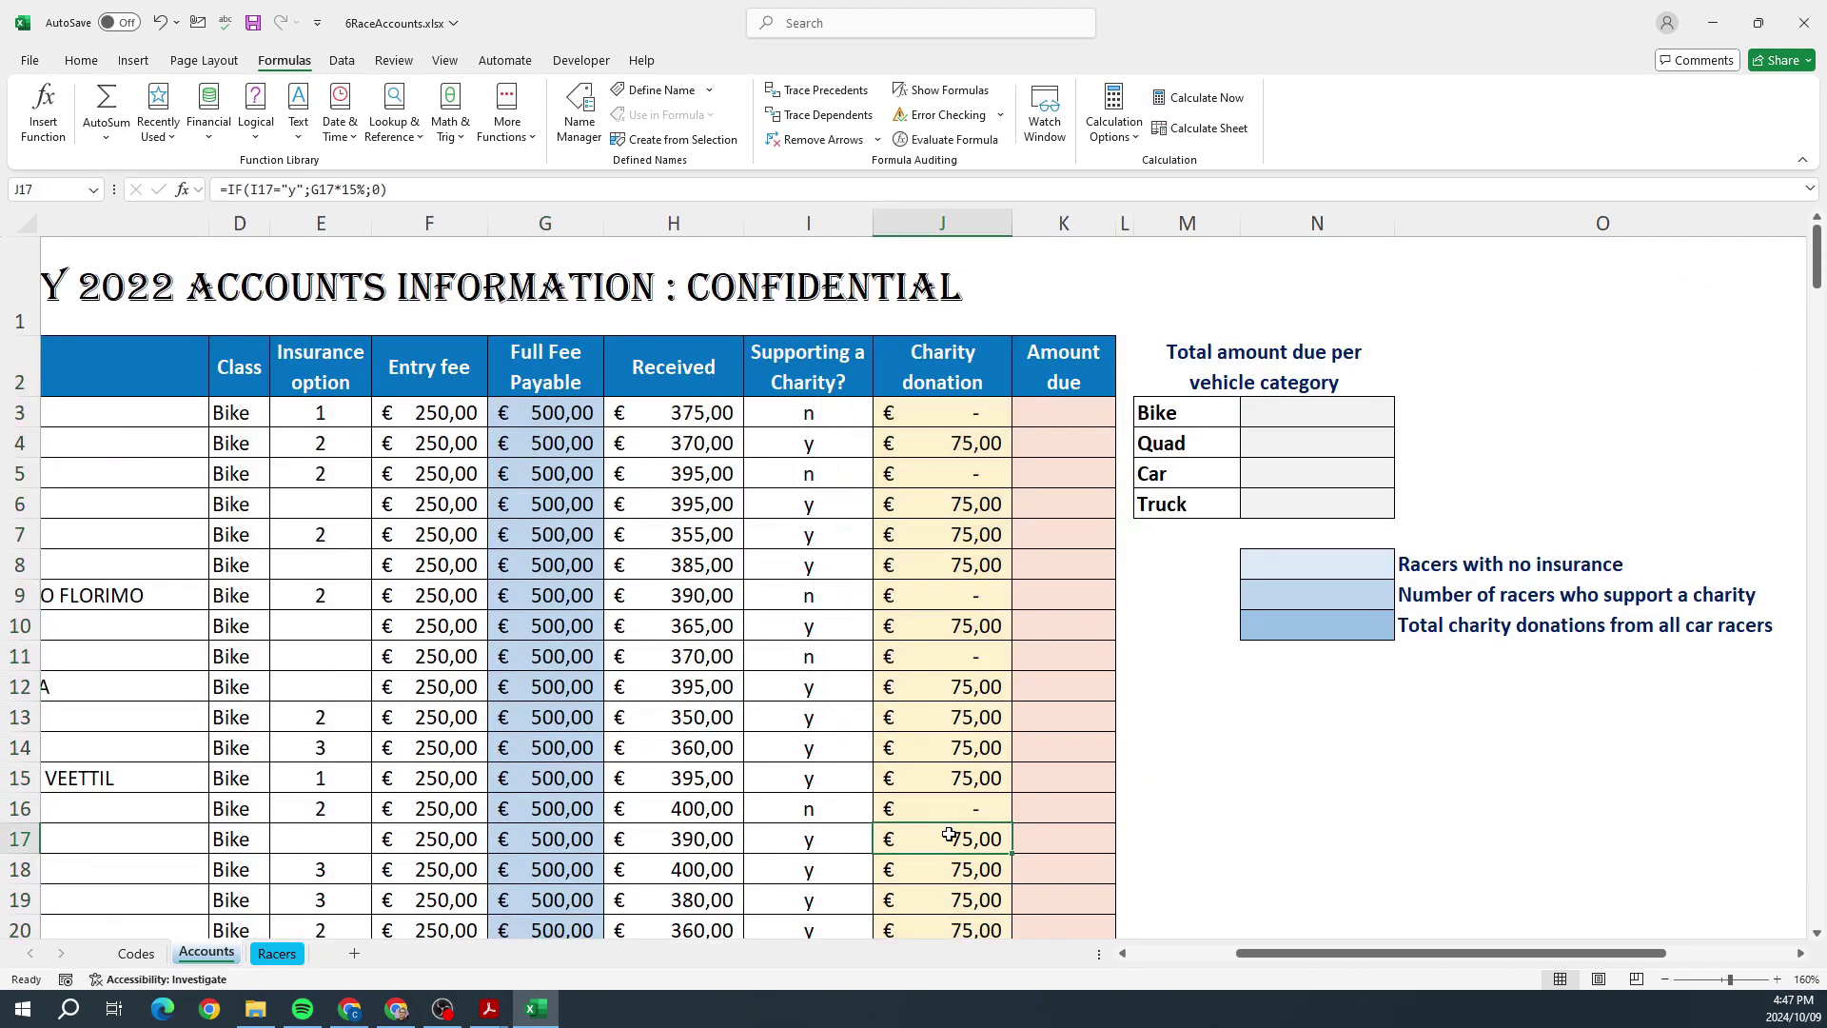
pyautogui.click(1317, 623)
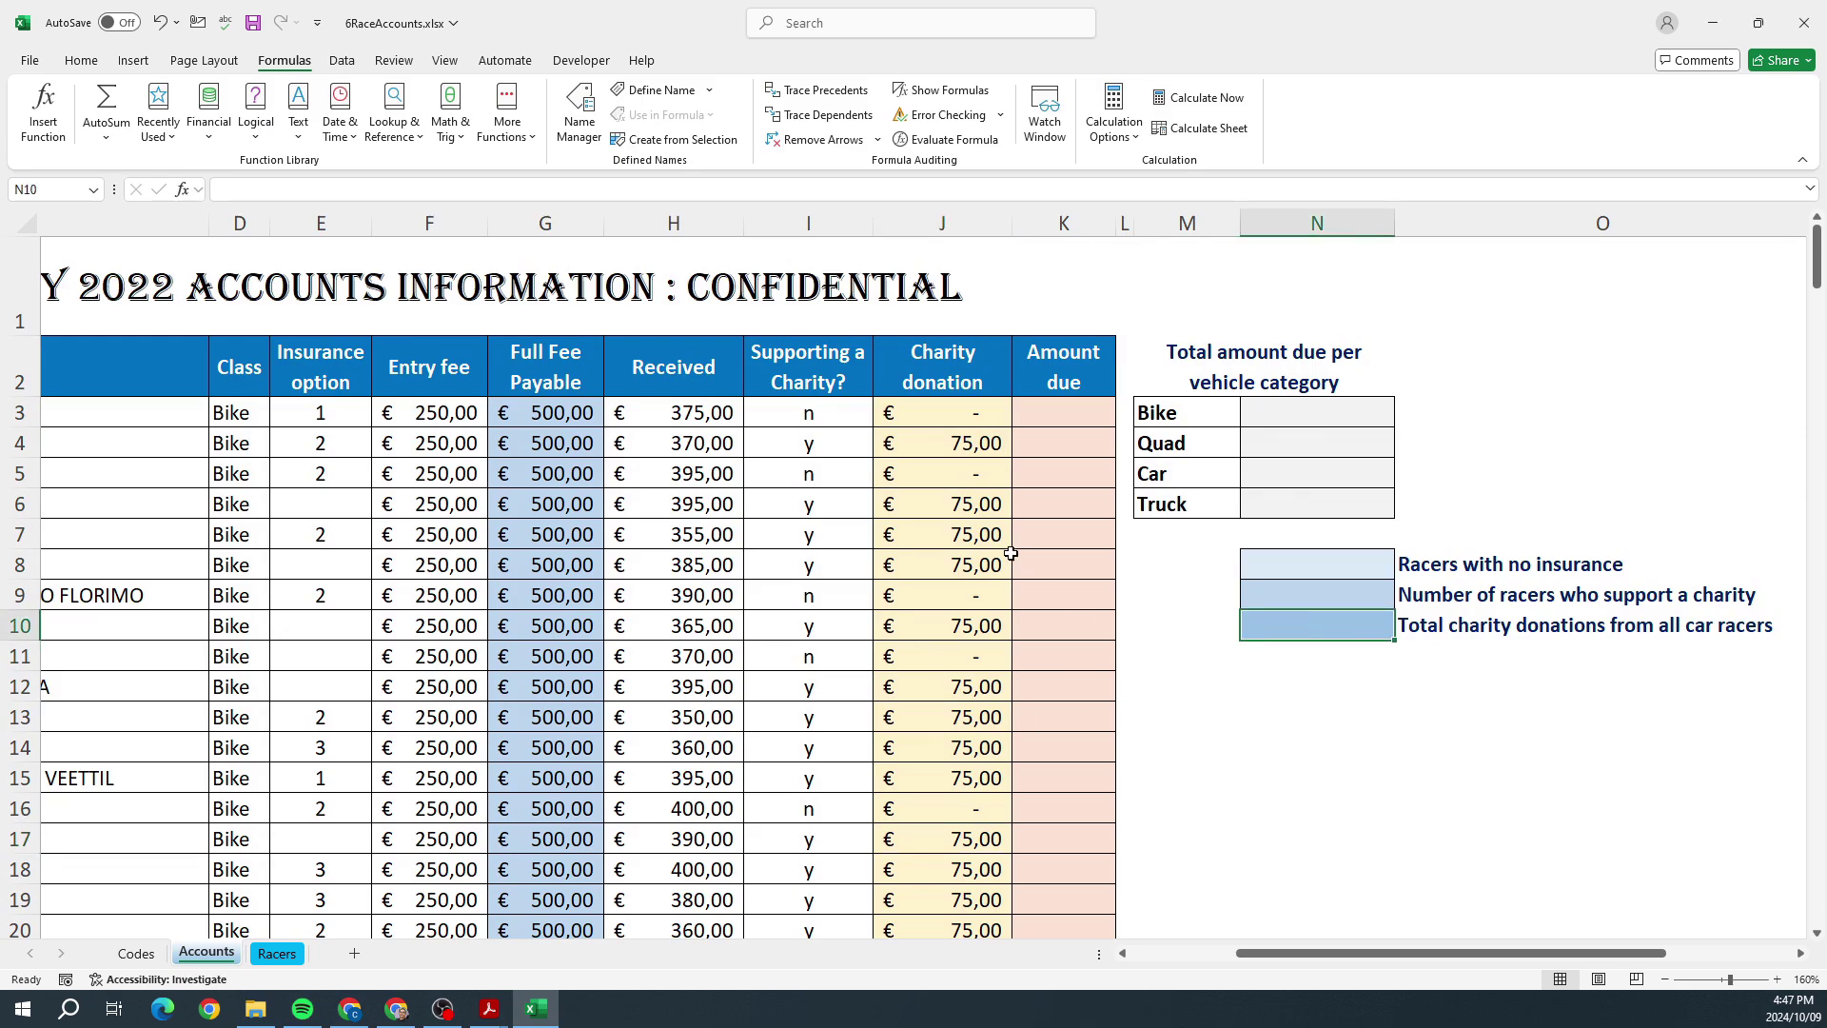
pyautogui.moveTo(949, 411); pyautogui.dragTo(976, 846)
pyautogui.scroll(-20, 976, 846)
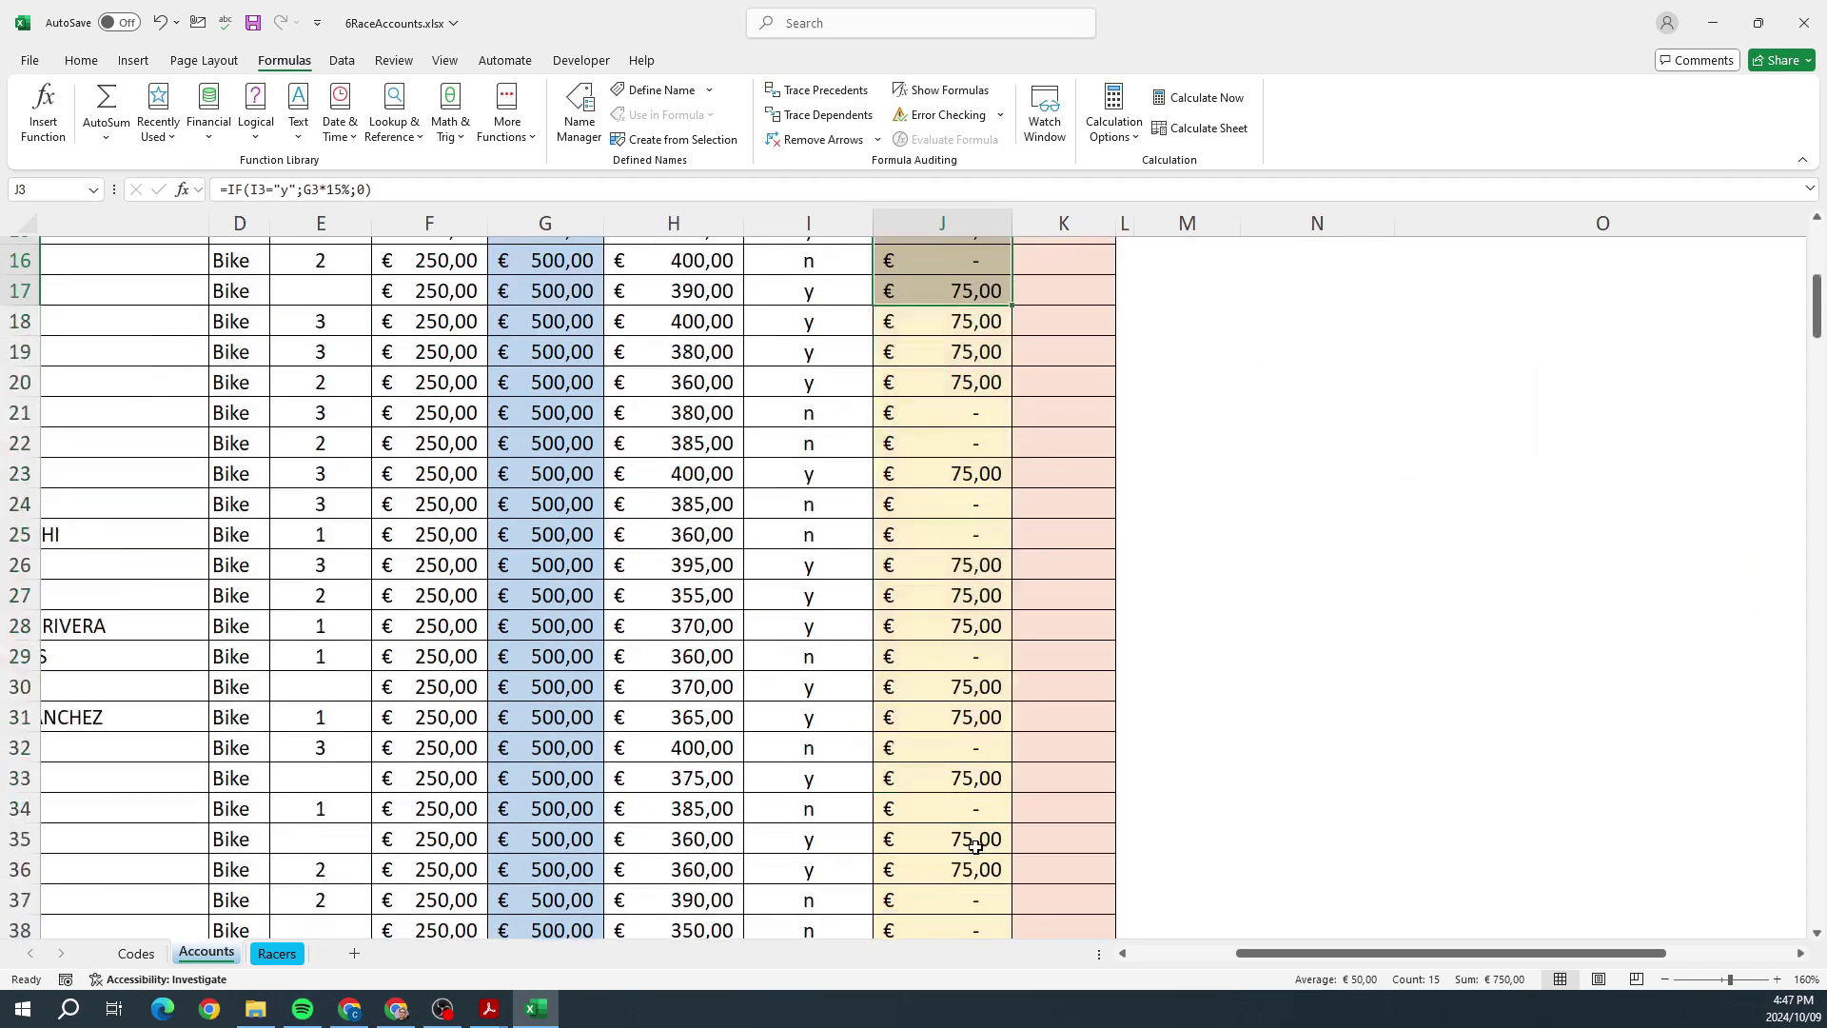
pyautogui.scroll(-12, 263, 747)
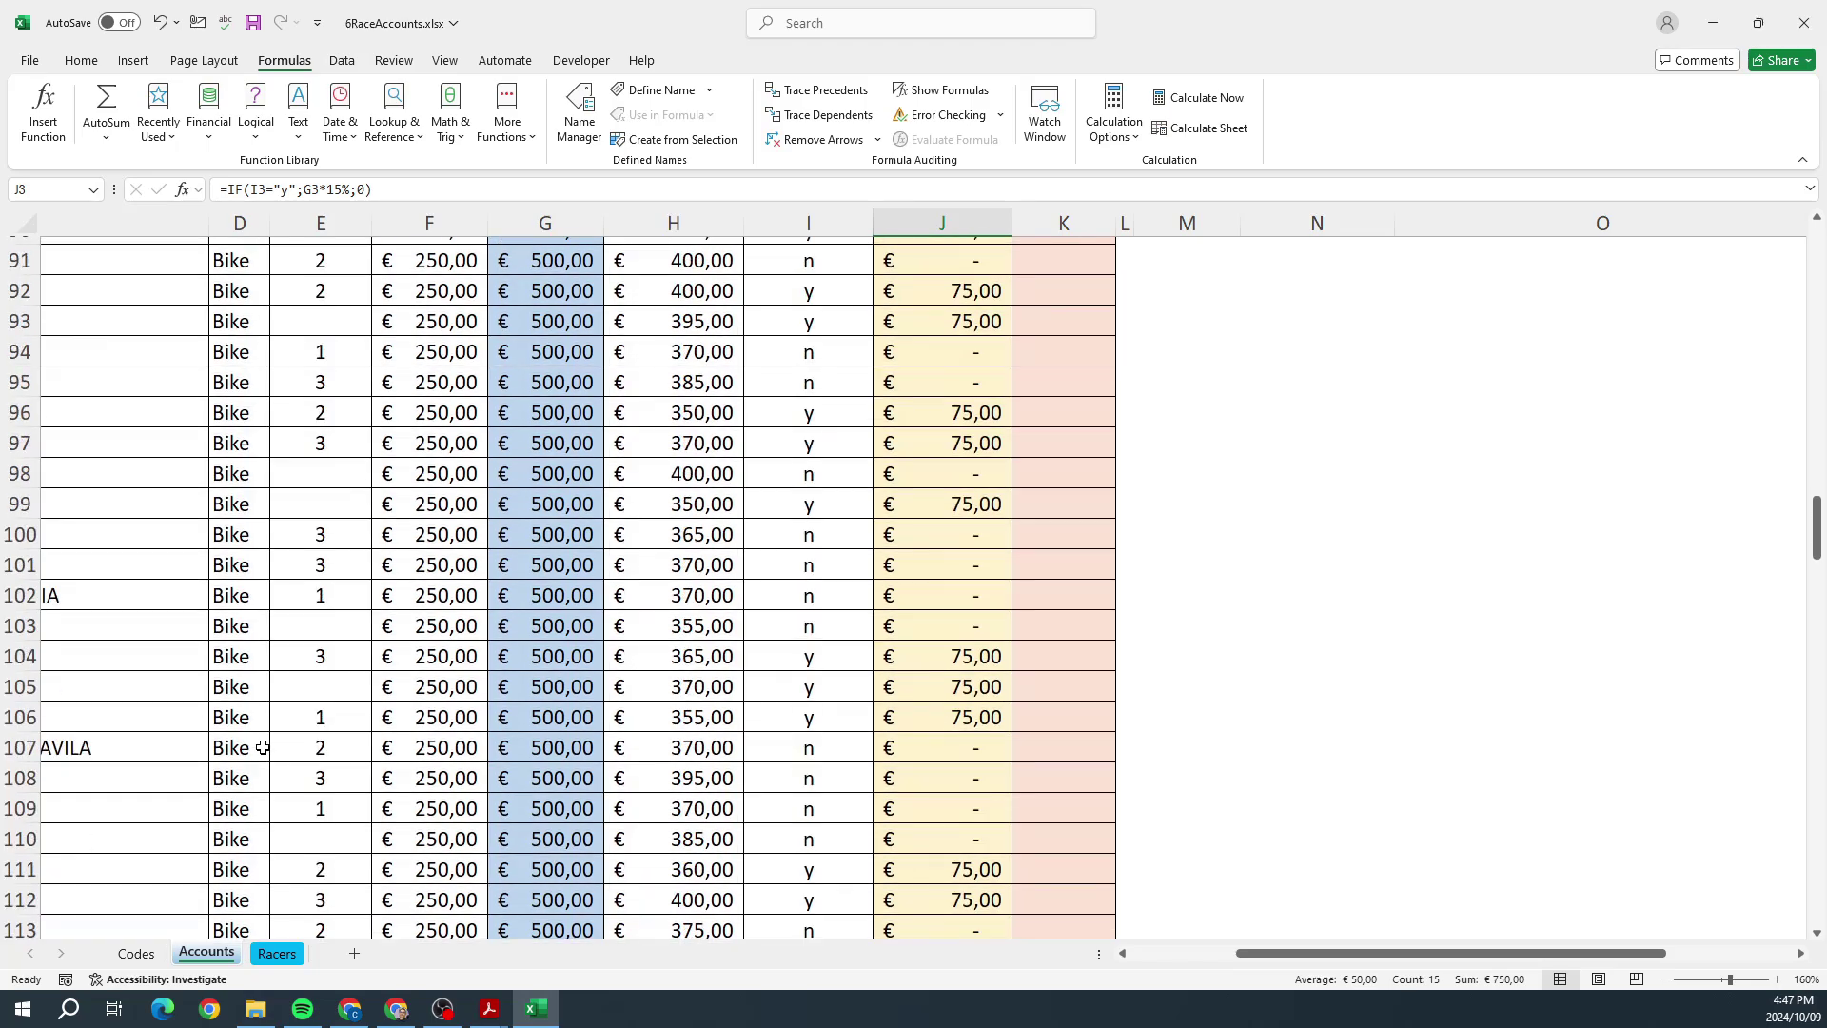
pyautogui.scroll(-6, 239, 759)
pyautogui.scroll(-1, 239, 759)
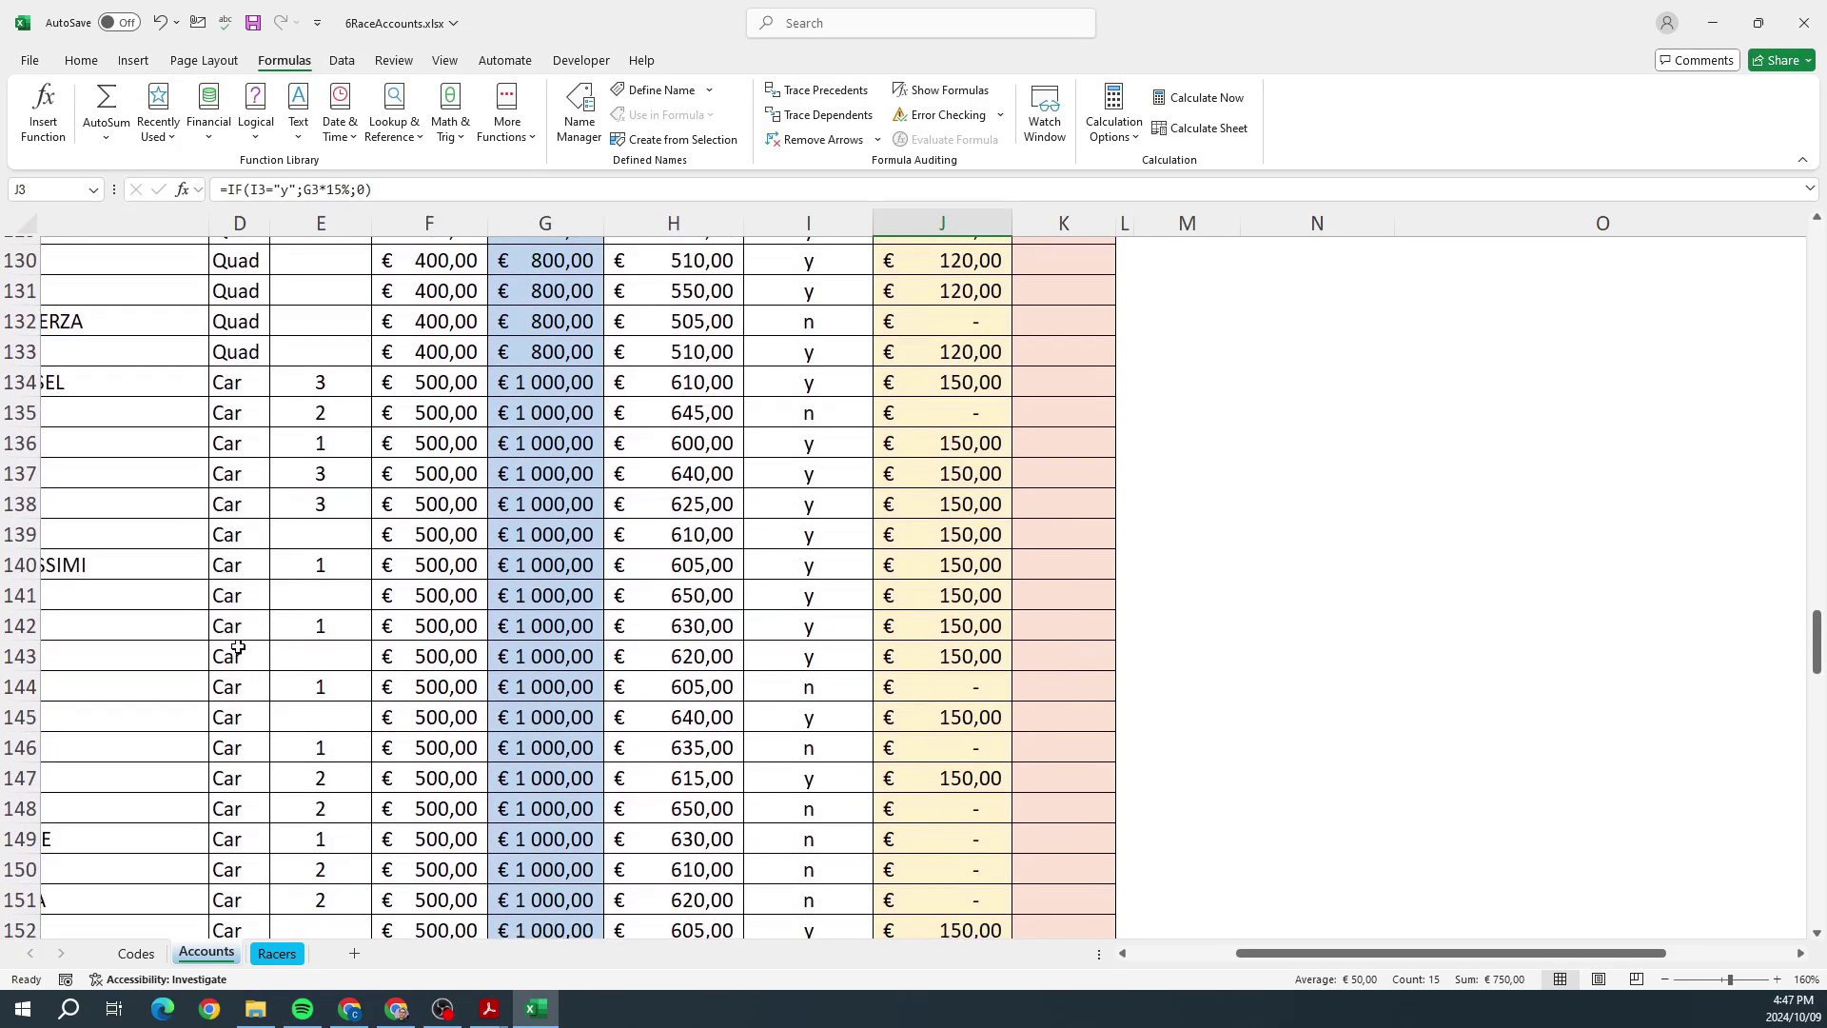
pyautogui.moveTo(232, 653); pyautogui.dragTo(241, 815)
pyautogui.click(815, 612)
pyautogui.moveTo(815, 613); pyautogui.dragTo(807, 812)
pyautogui.scroll(20, 810, 729)
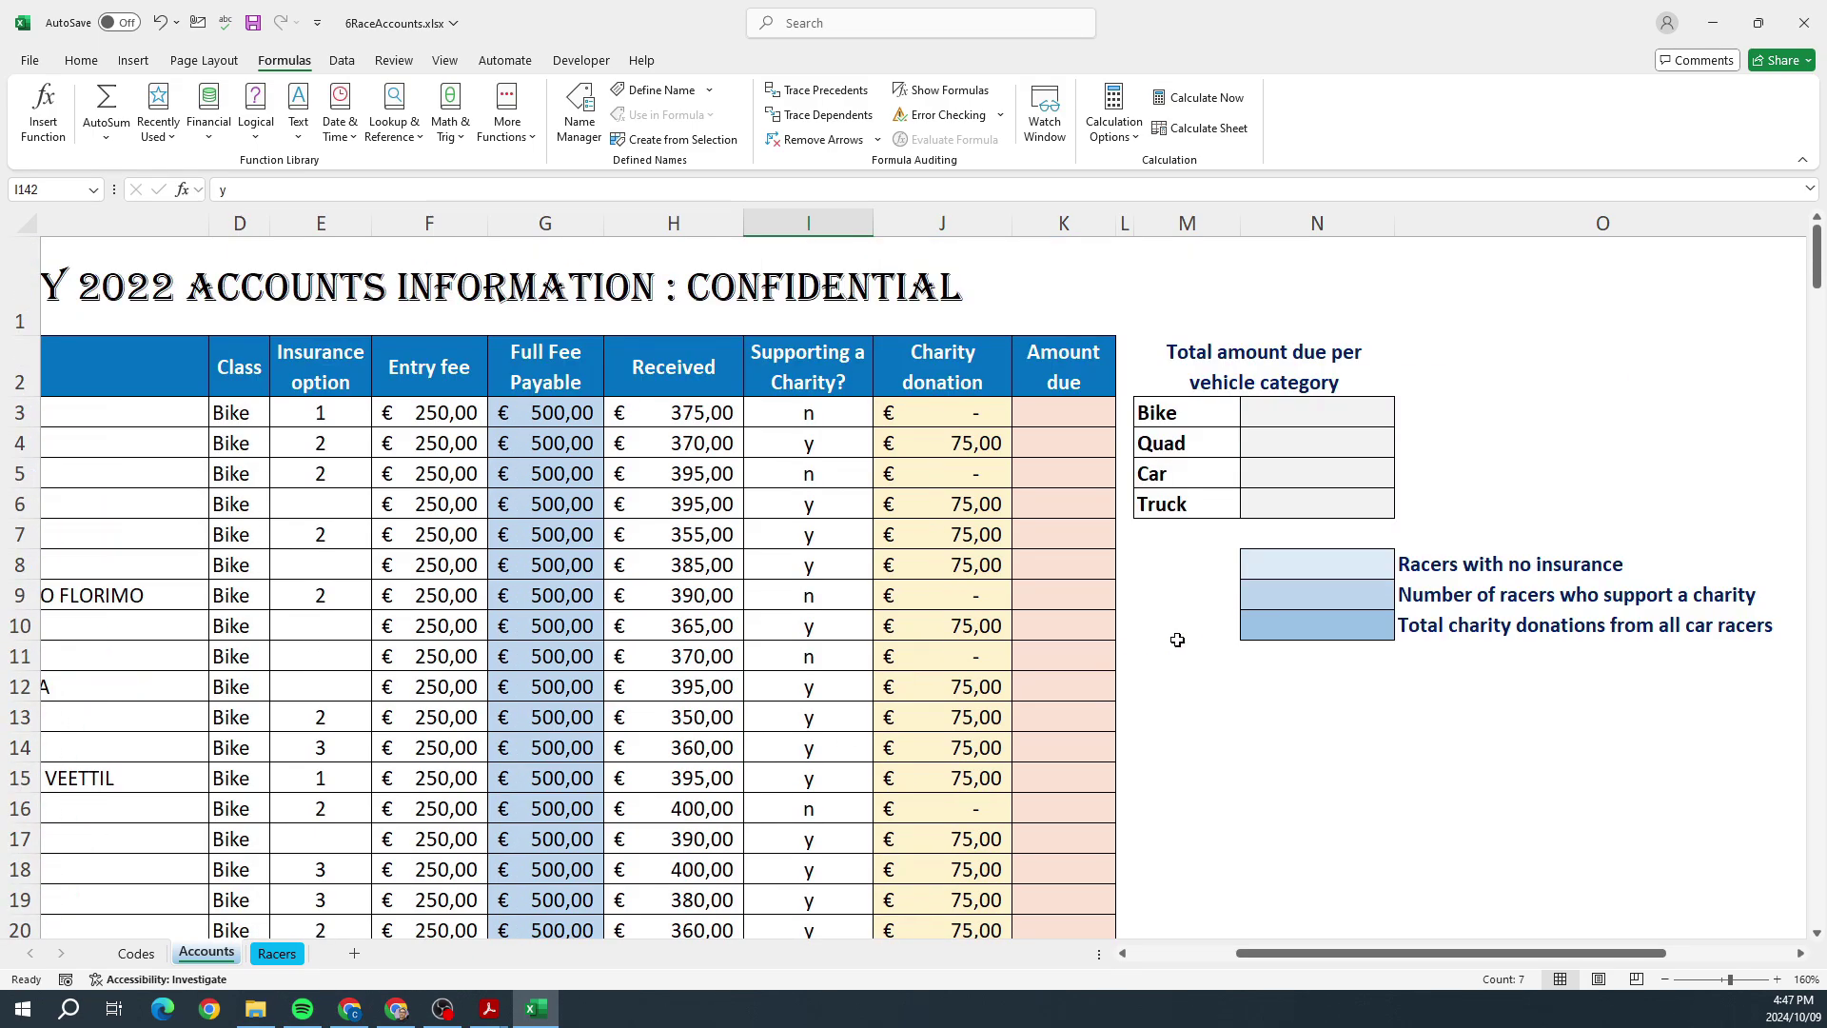
pyautogui.click(1258, 634)
# Step: Insert SUMIFS into N10 with sum range J3:J237 and criteria range D3:D237
pyautogui.click(43, 109)
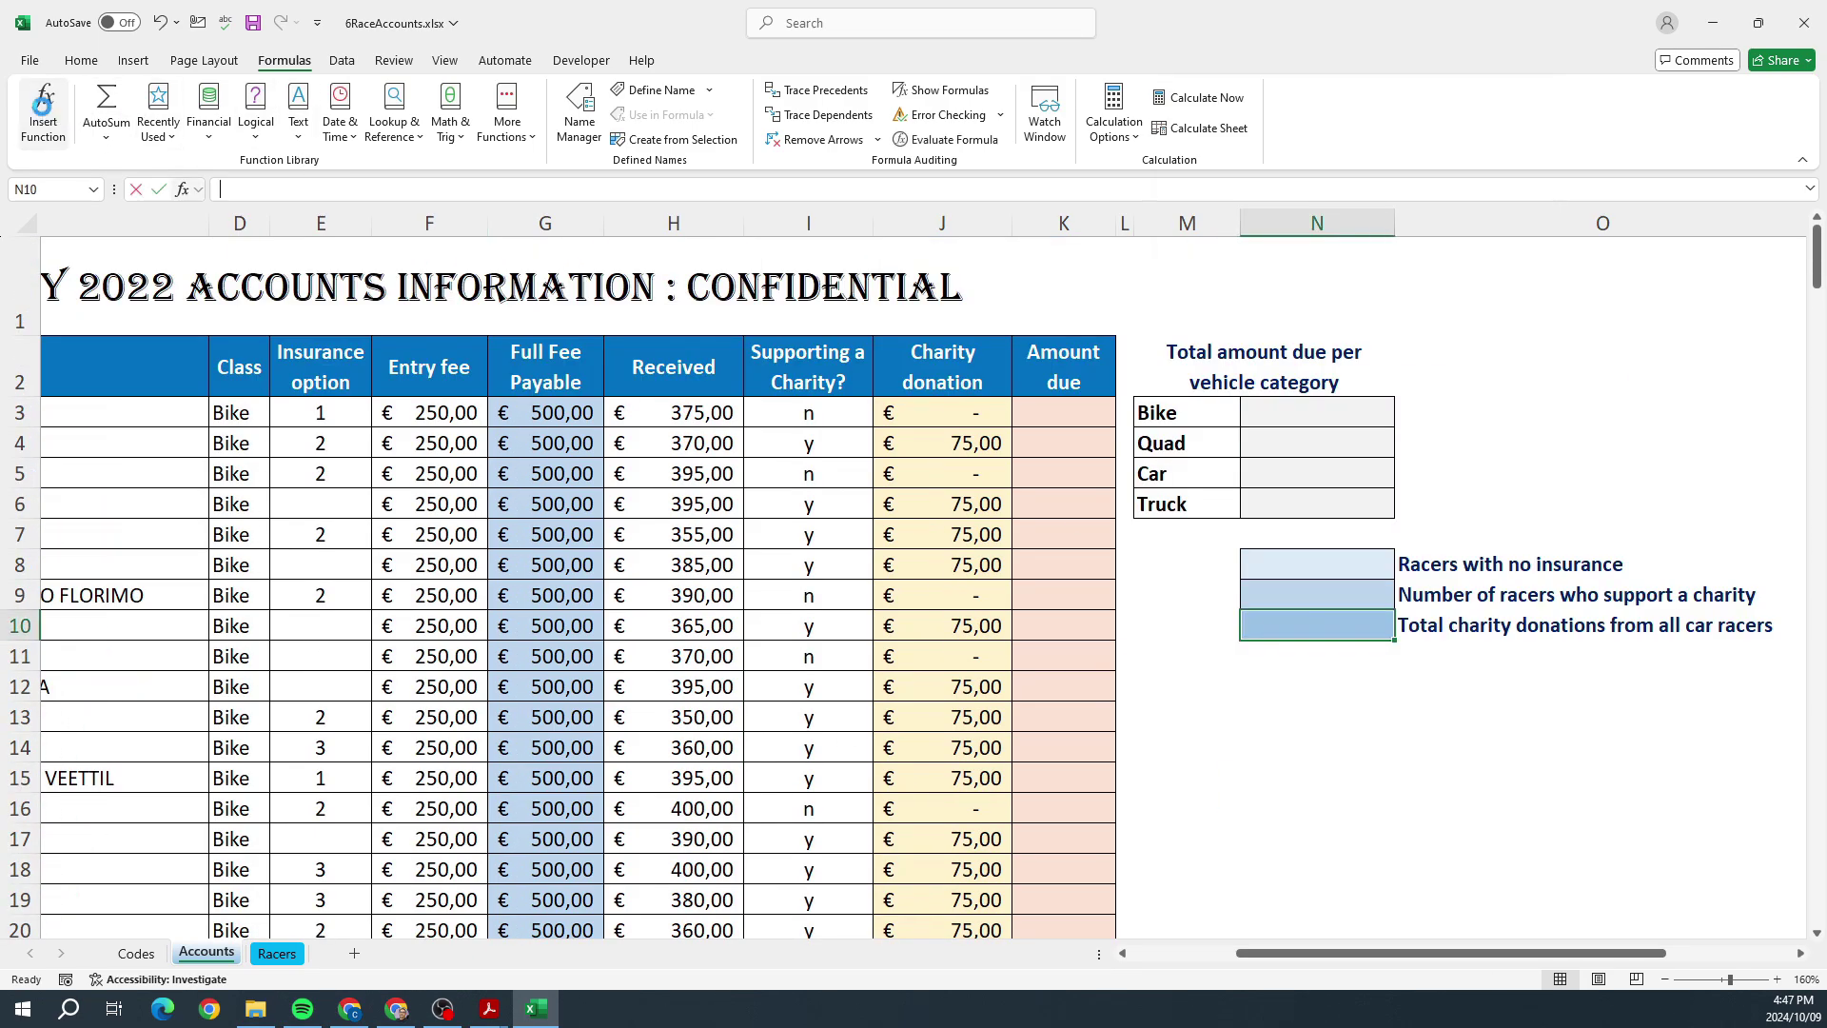
pyautogui.doubleClick(1225, 219)
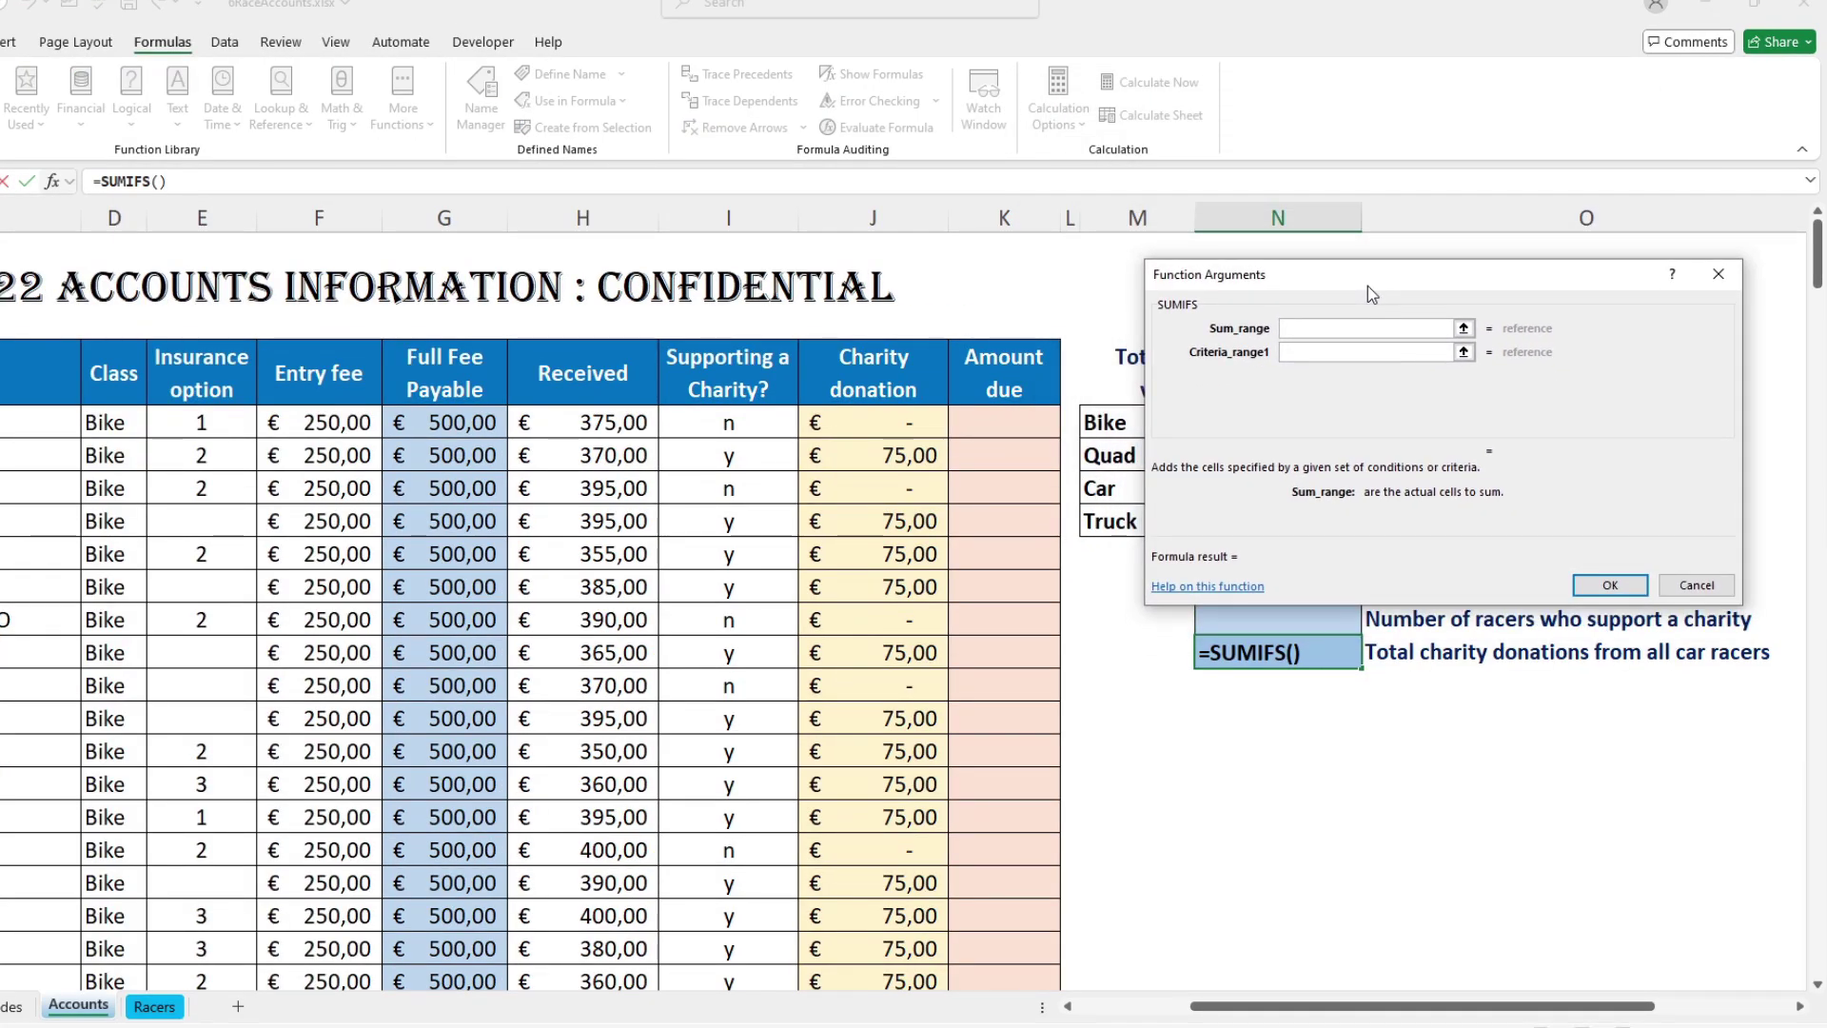
pyautogui.moveTo(870, 422); pyautogui.dragTo(888, 905)
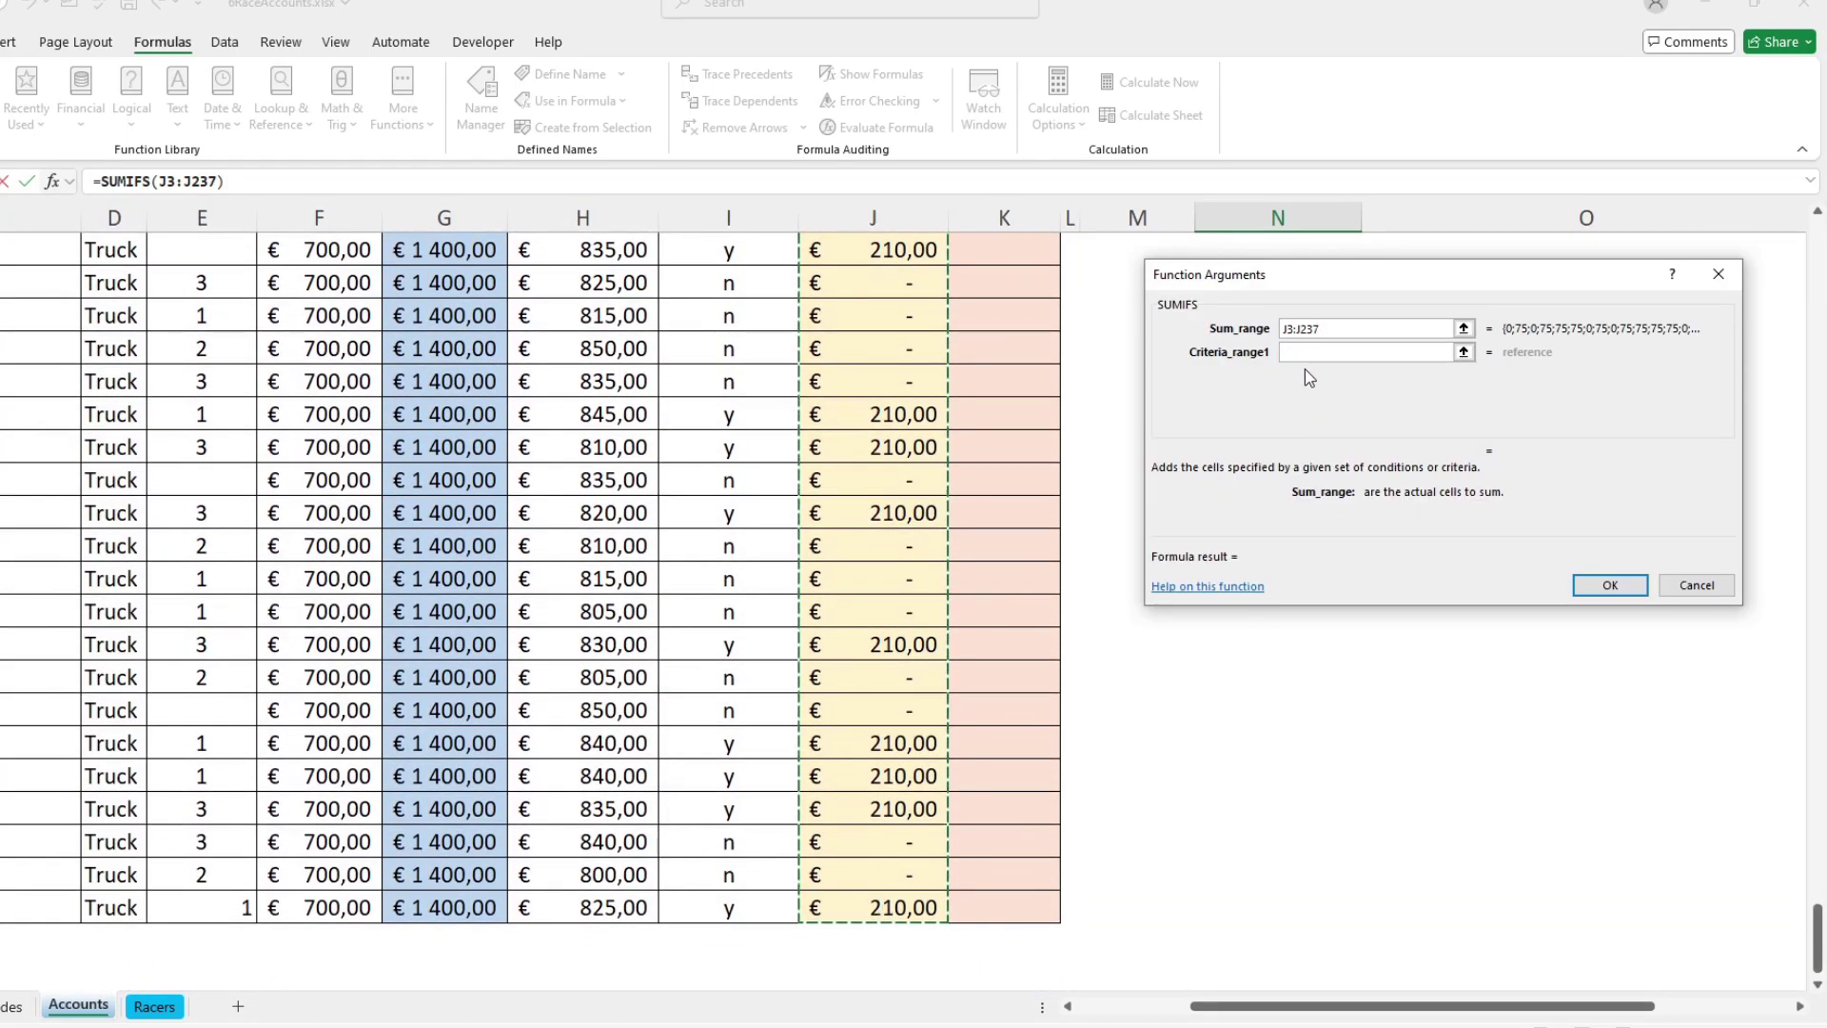
pyautogui.scroll(5, 1193, 923)
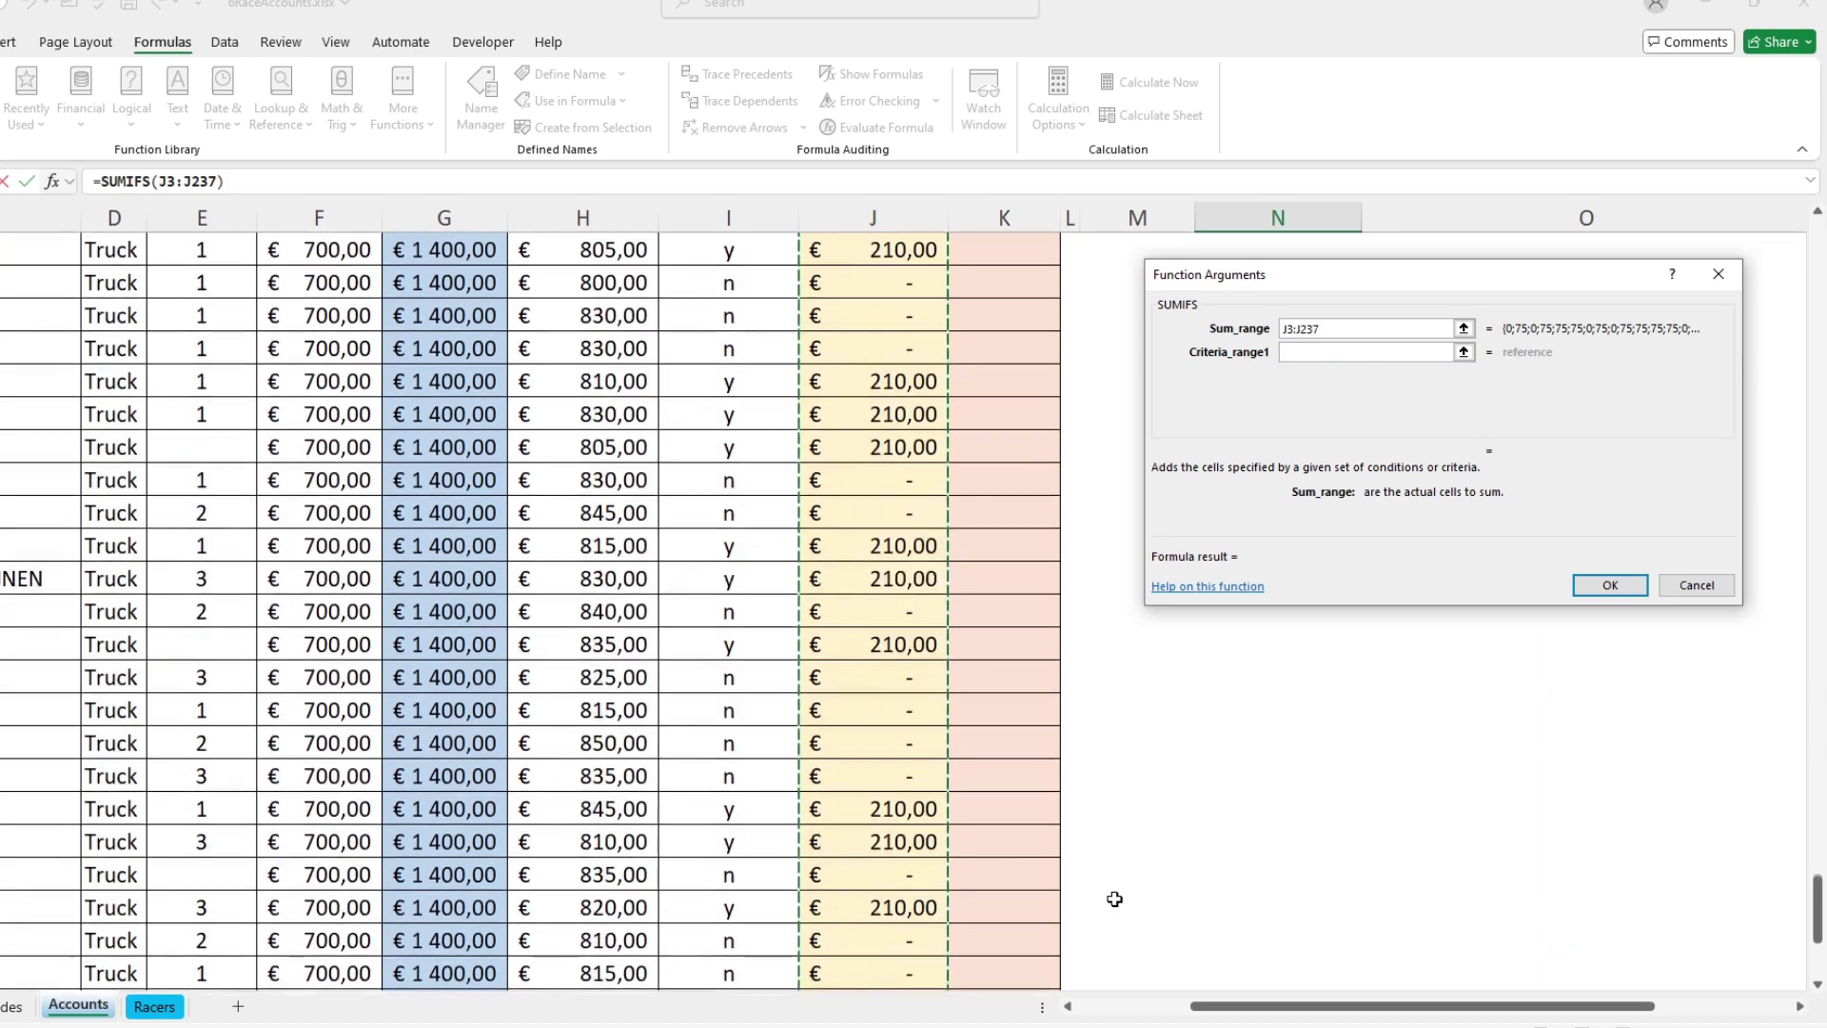
pyautogui.click(1331, 349)
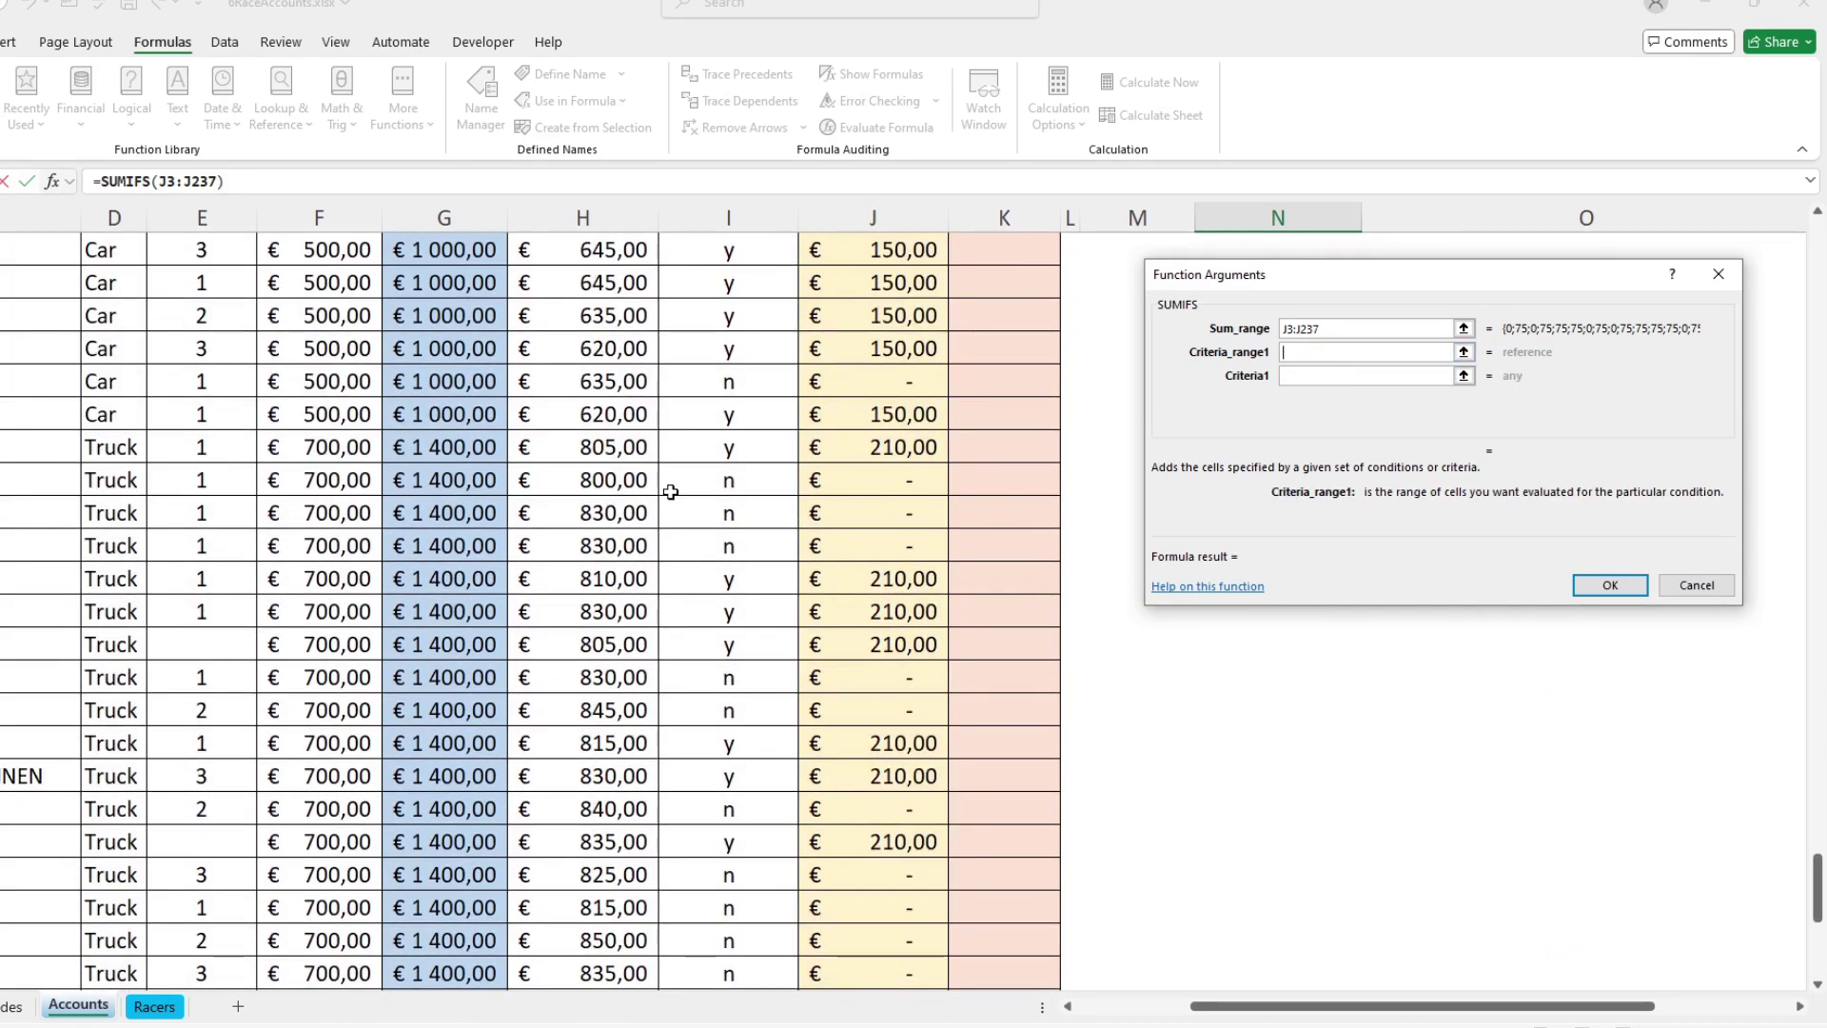
pyautogui.scroll(-6, 190, 826)
pyautogui.moveTo(115, 888); pyautogui.dragTo(108, 421)
pyautogui.click(1369, 377)
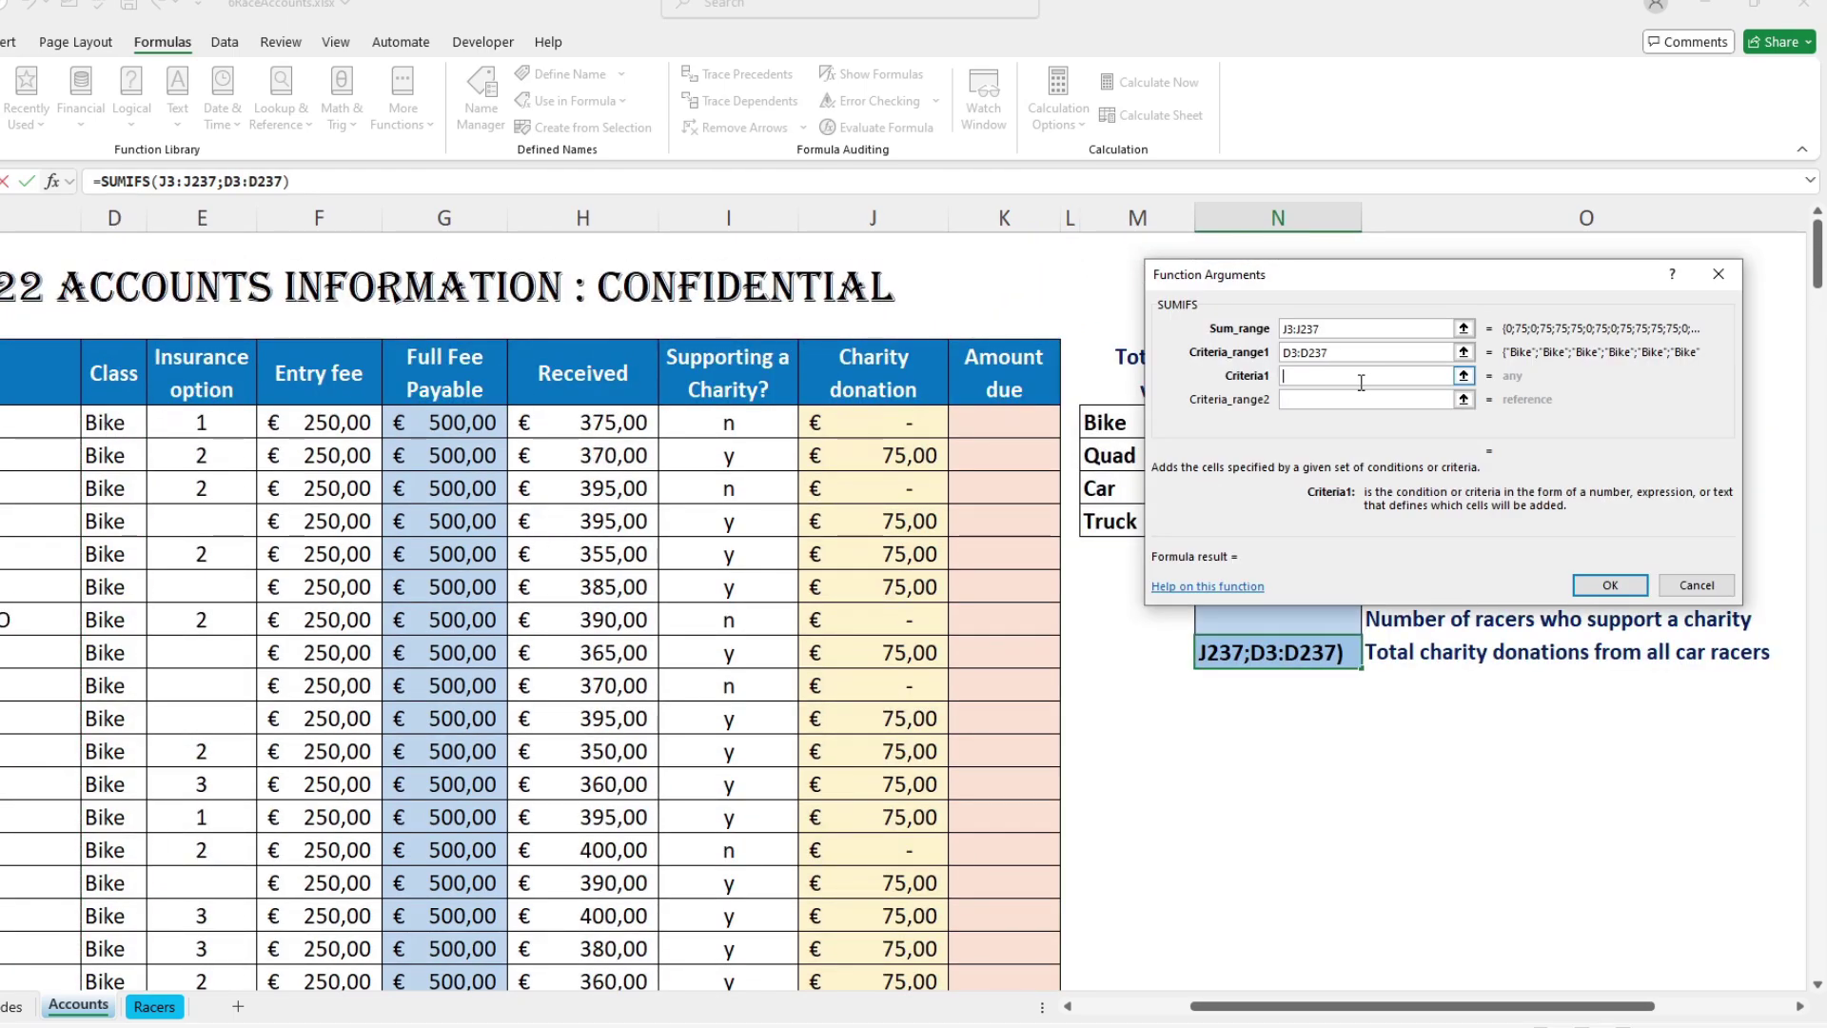
# Step: Add criteria "Car" and I3:I237 = "y" for a 5700 total, then close without saving
pyautogui.write('Car')
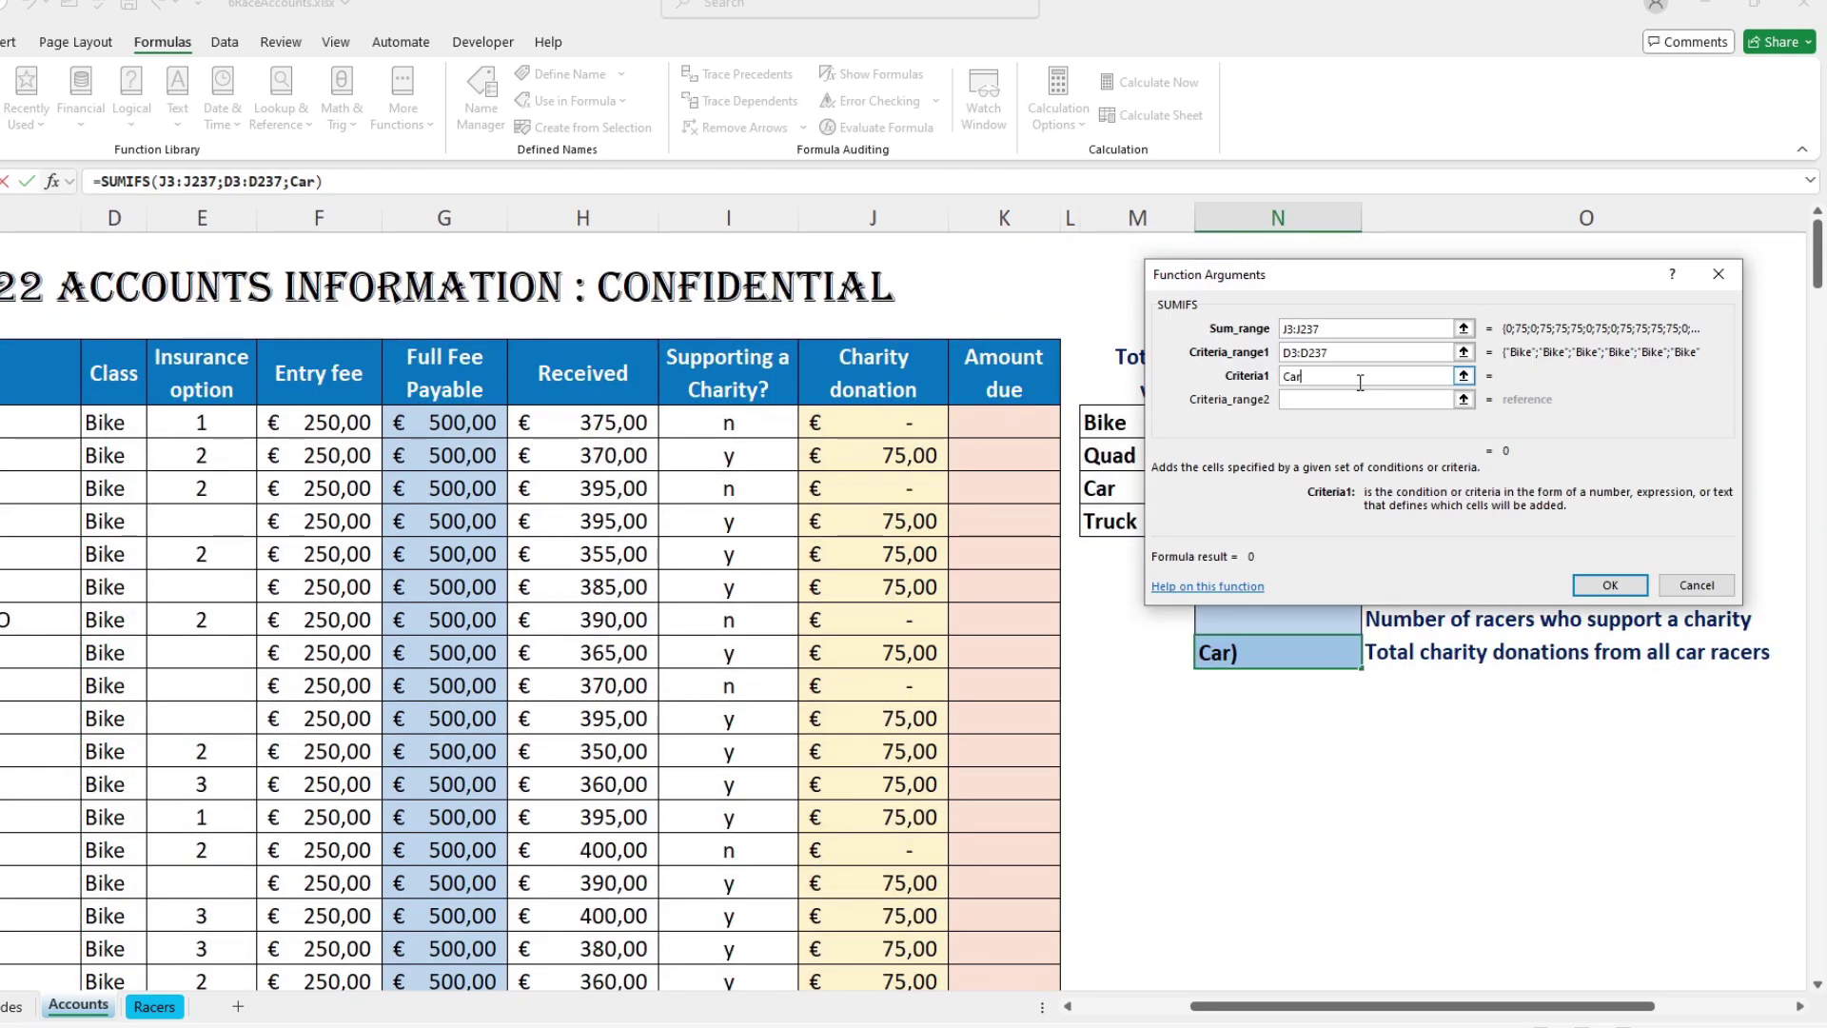
pyautogui.click(1398, 401)
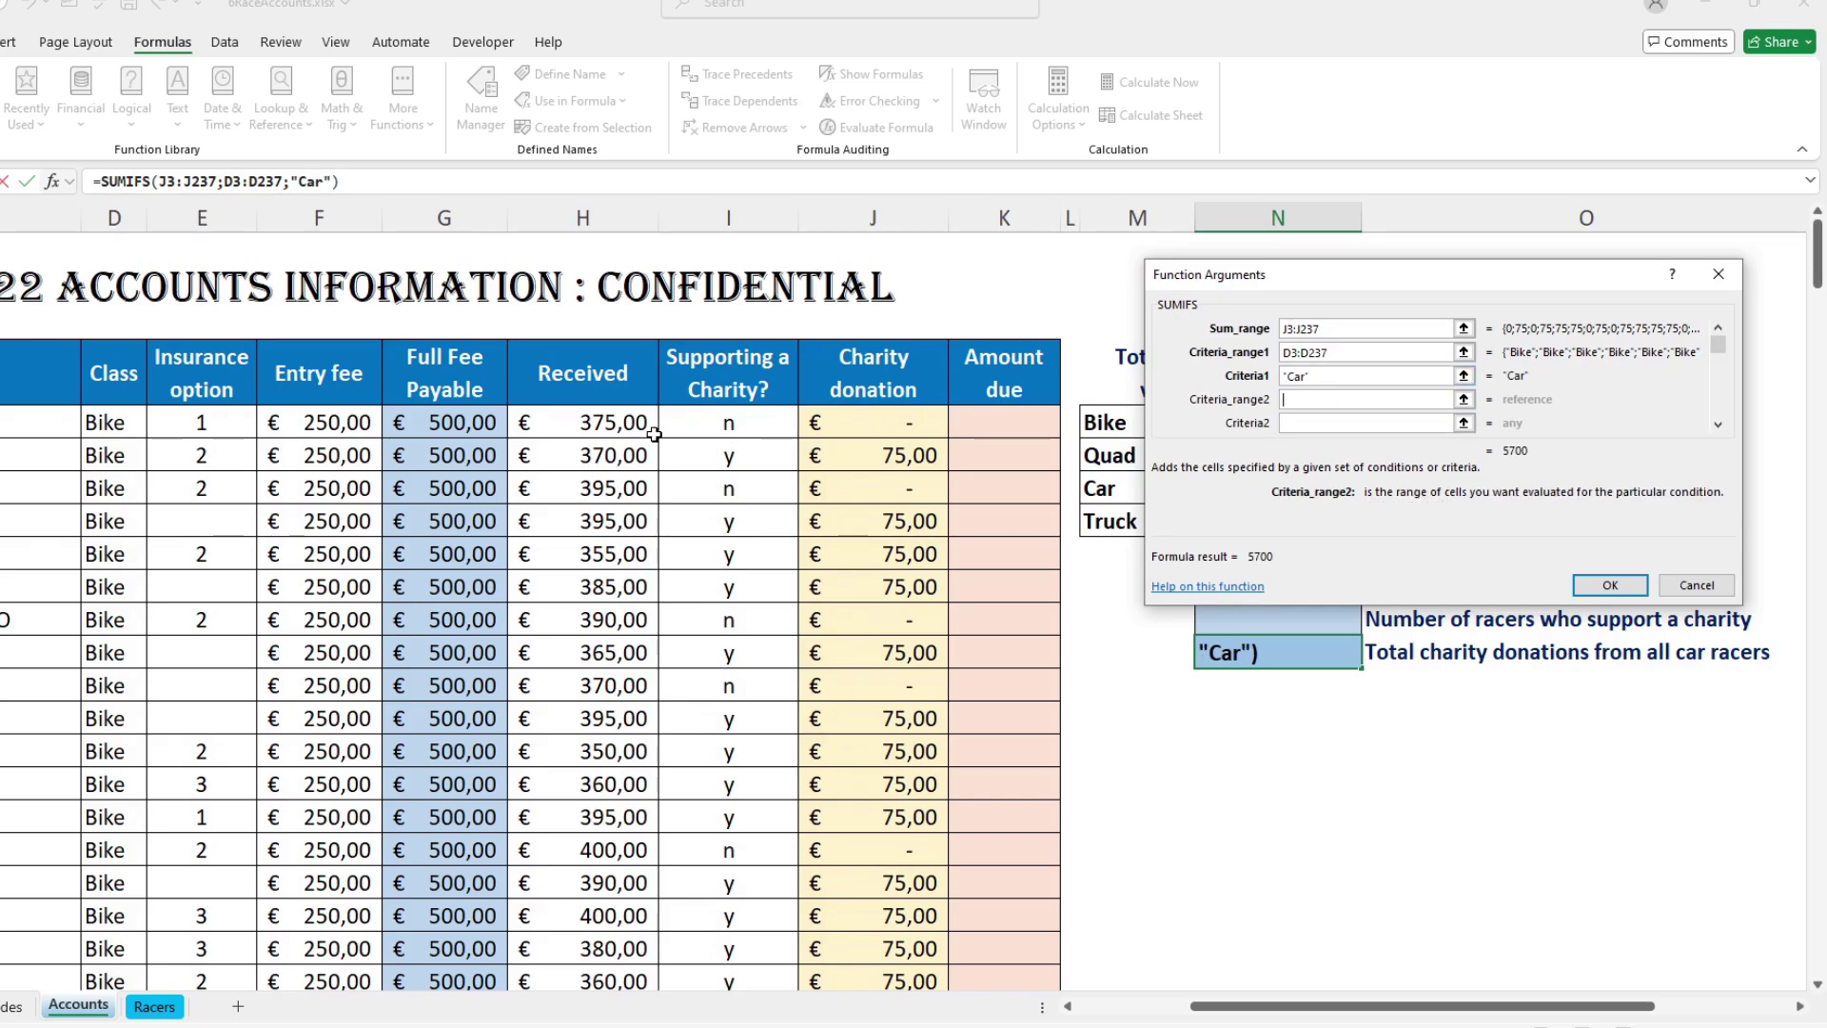
pyautogui.moveTo(744, 419); pyautogui.dragTo(762, 915)
pyautogui.click(1333, 425)
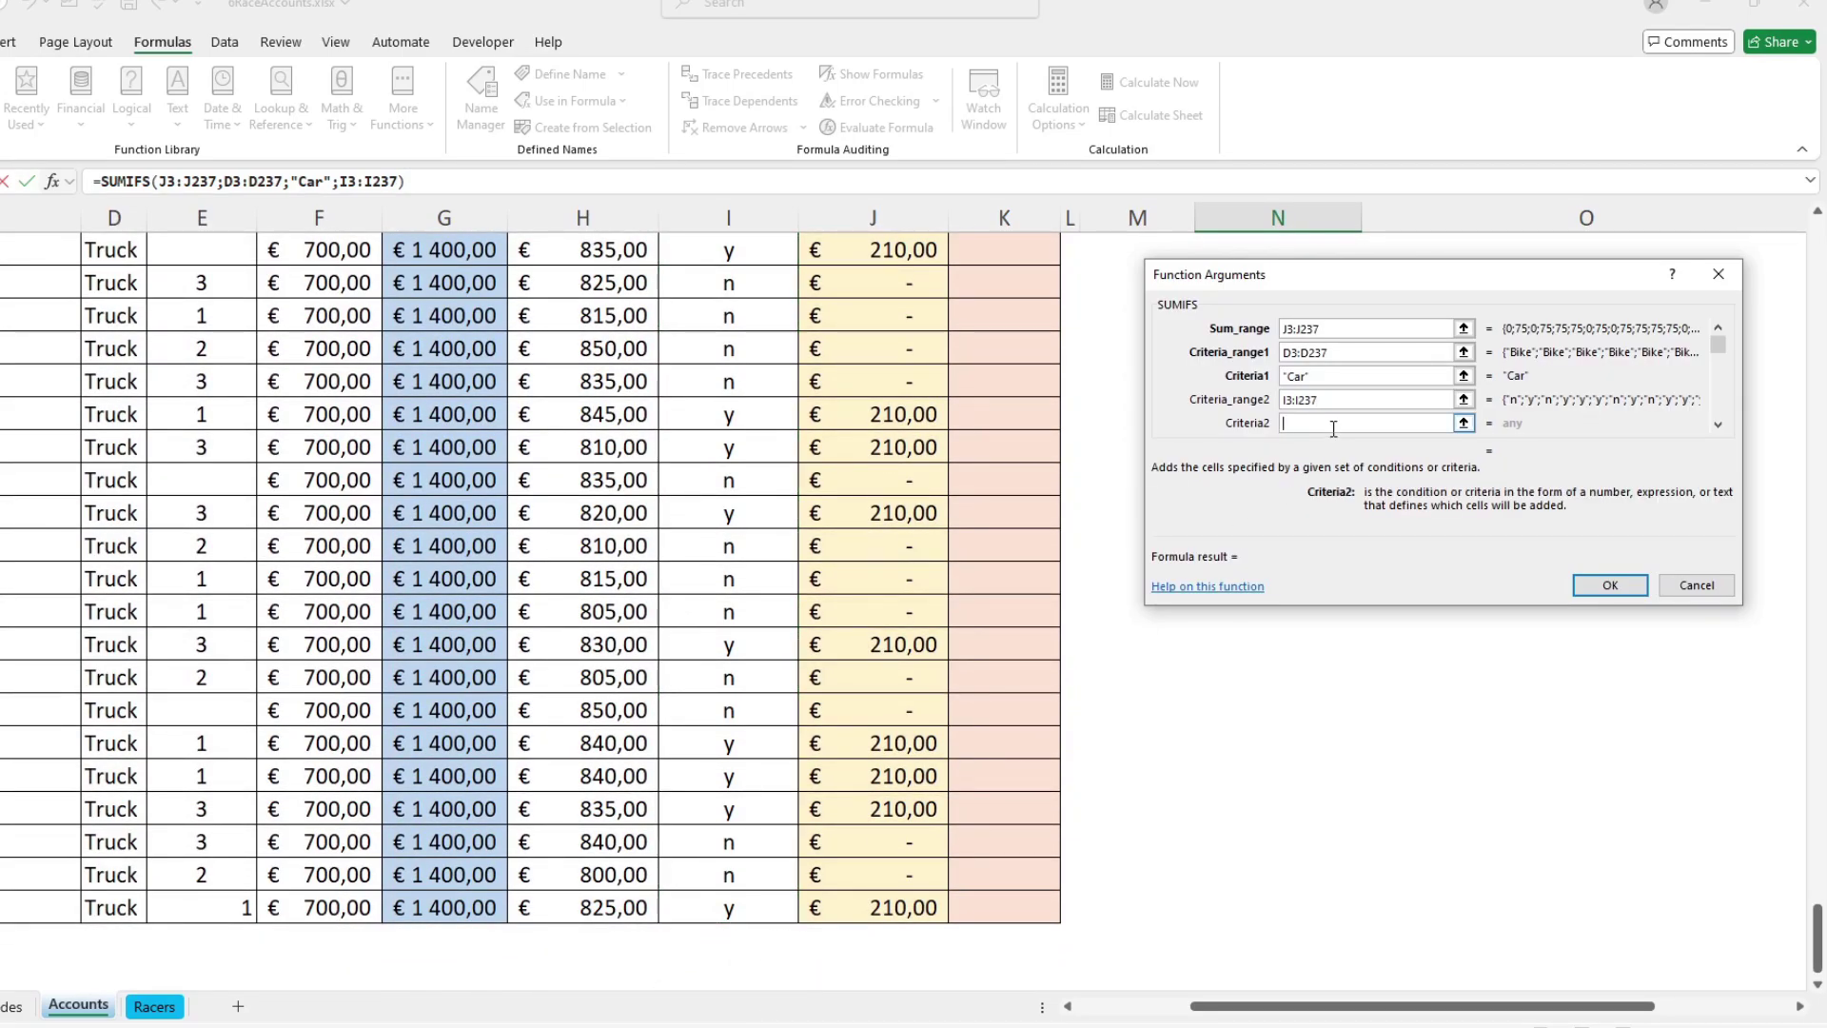
pyautogui.write('y')
pyautogui.click(1364, 400)
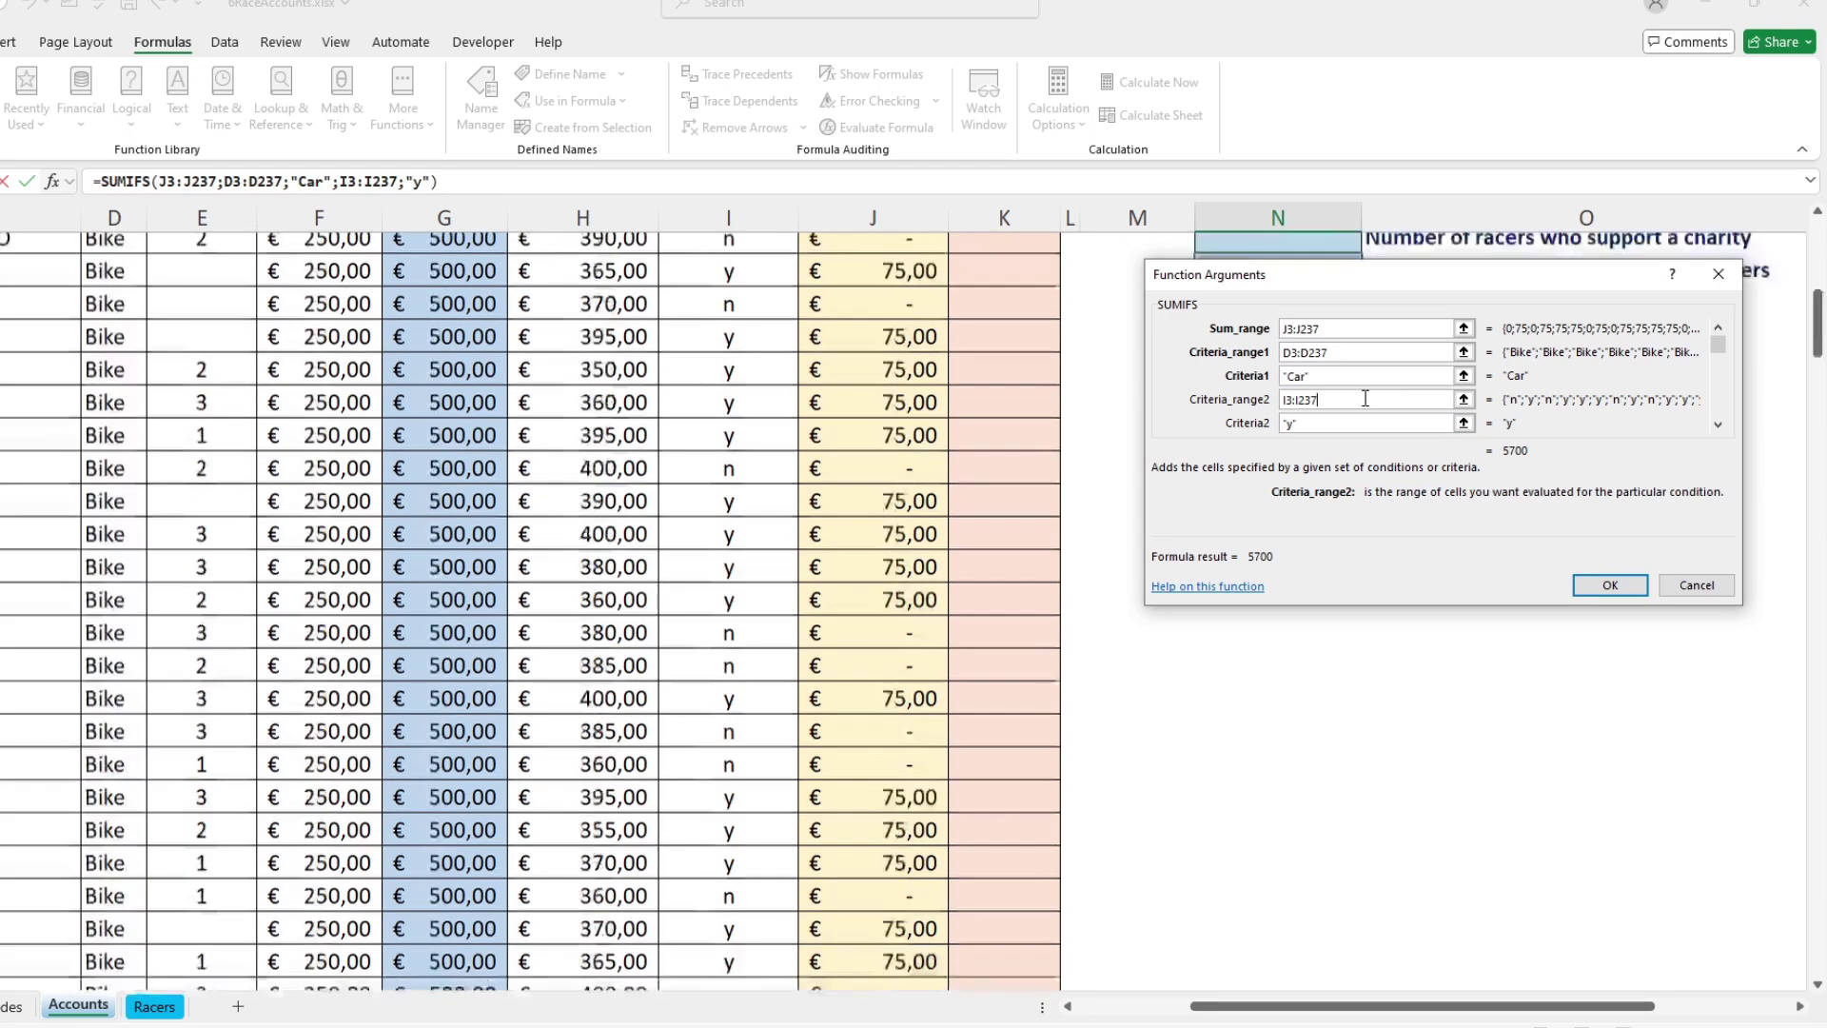
pyautogui.click(1627, 587)
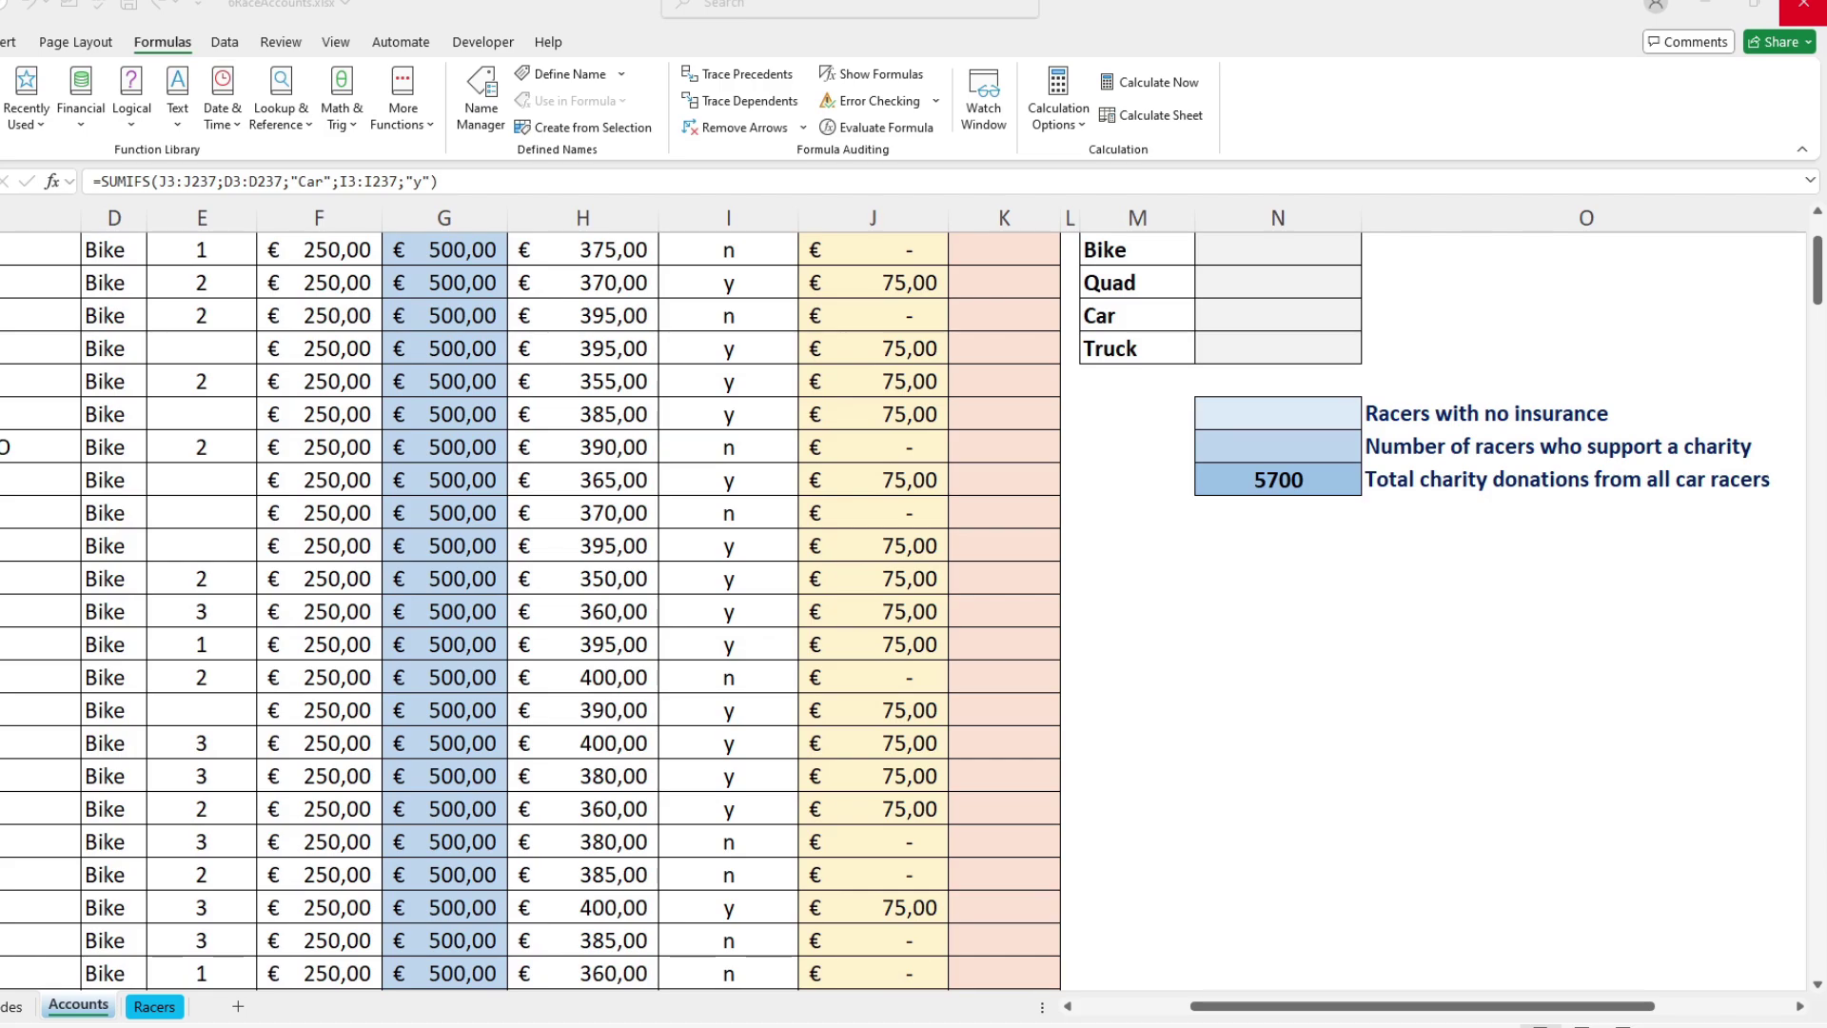
pyautogui.click(1802, 10)
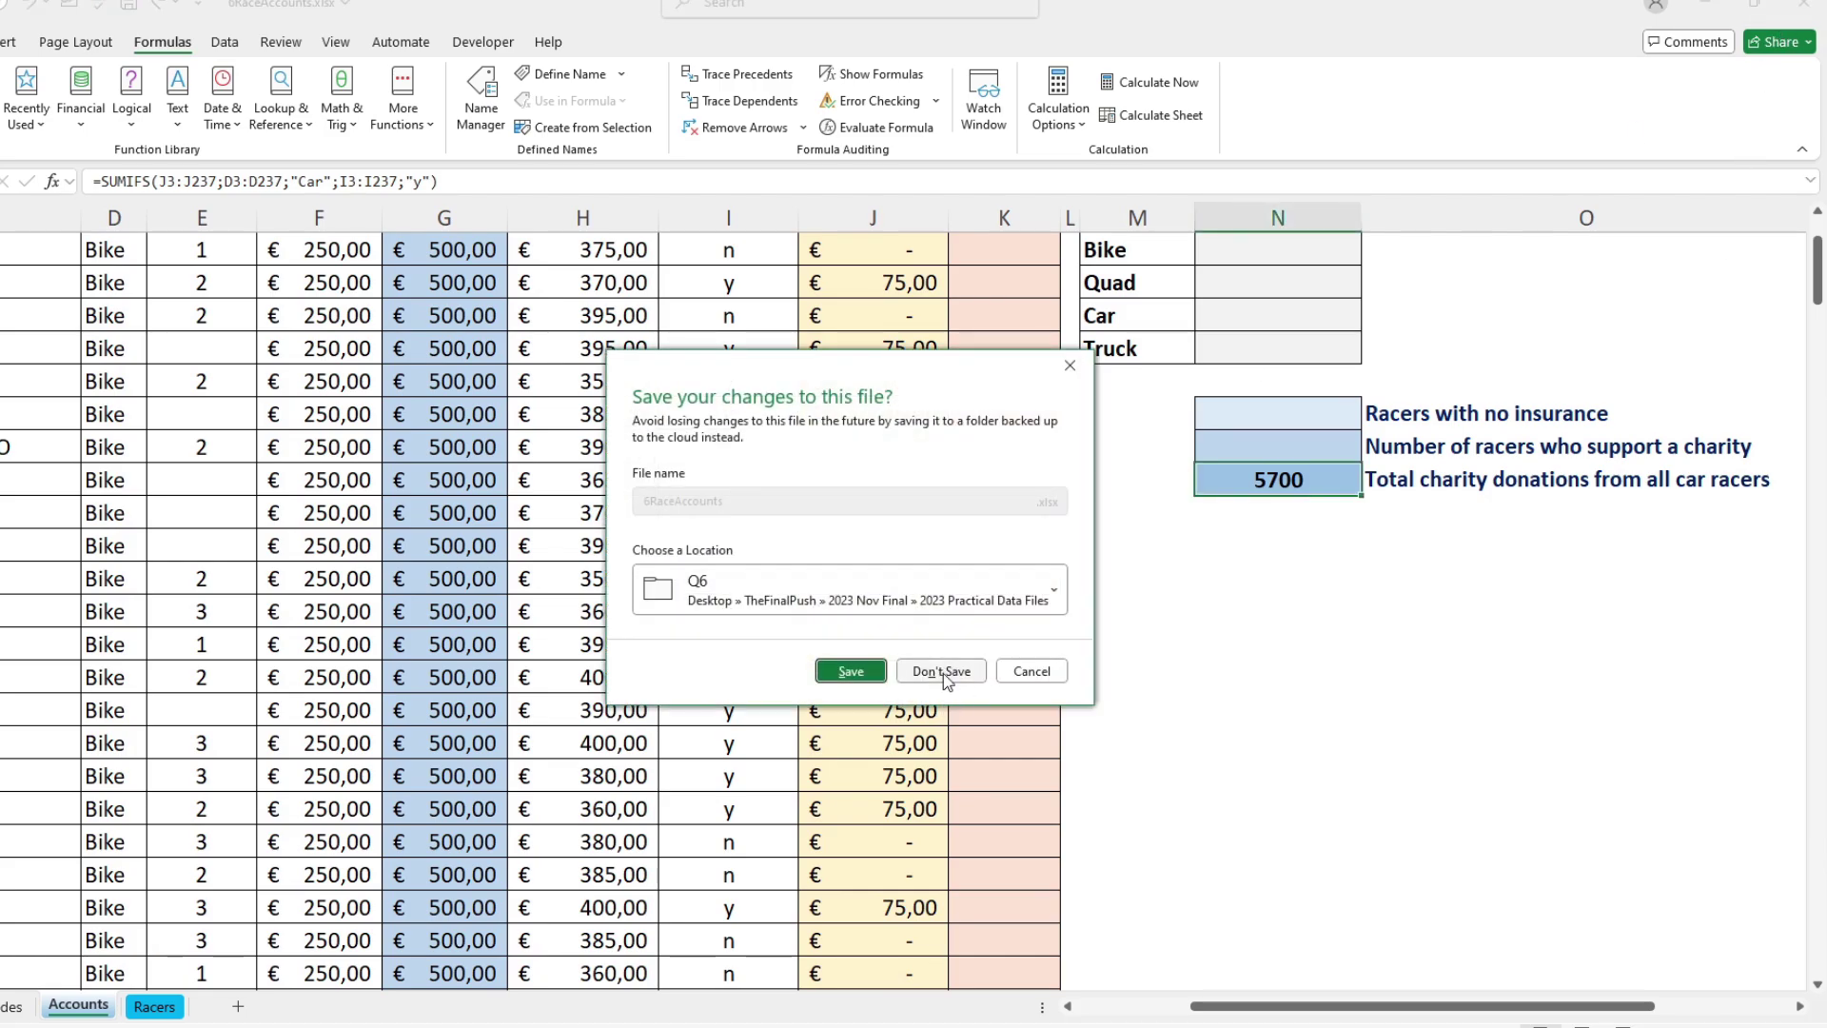
pyautogui.click(945, 672)
# Step: Navigate to 2024 Prelim > Gr 12 Prelim Practical - 2024, then show the desktop
pyautogui.click(386, 393)
pyautogui.click(386, 392)
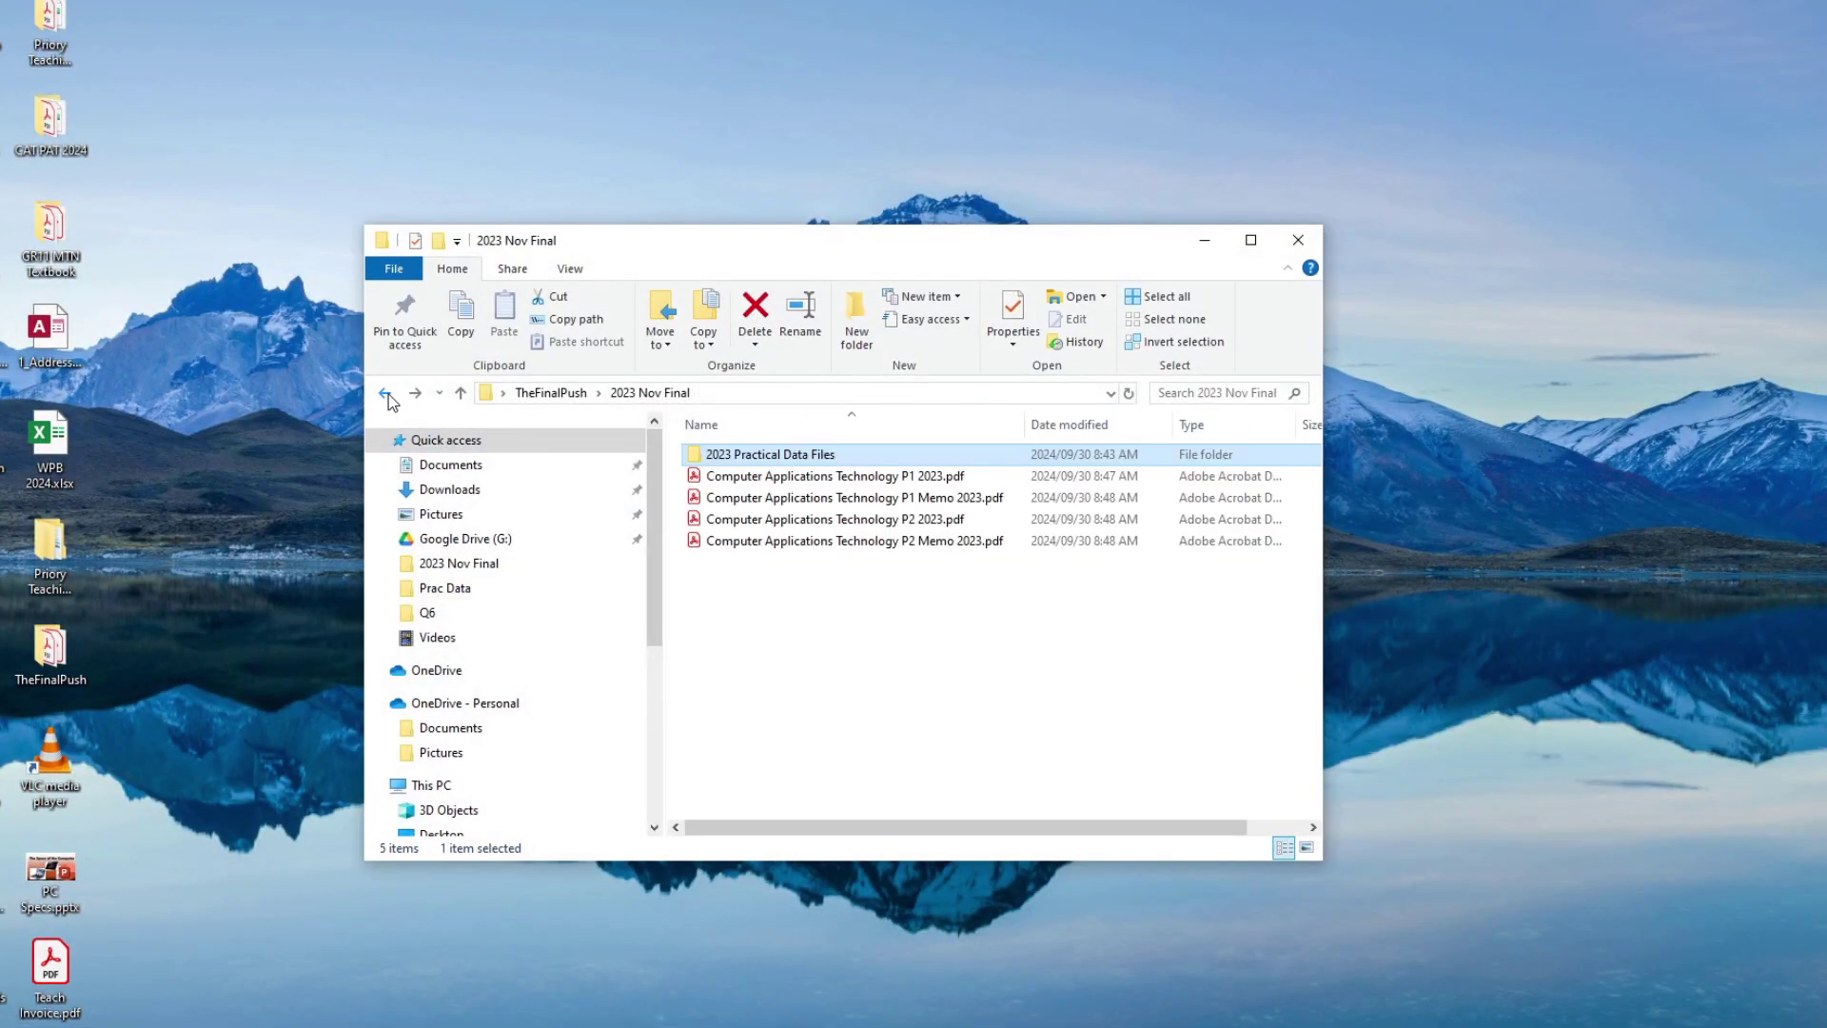
pyautogui.click(386, 393)
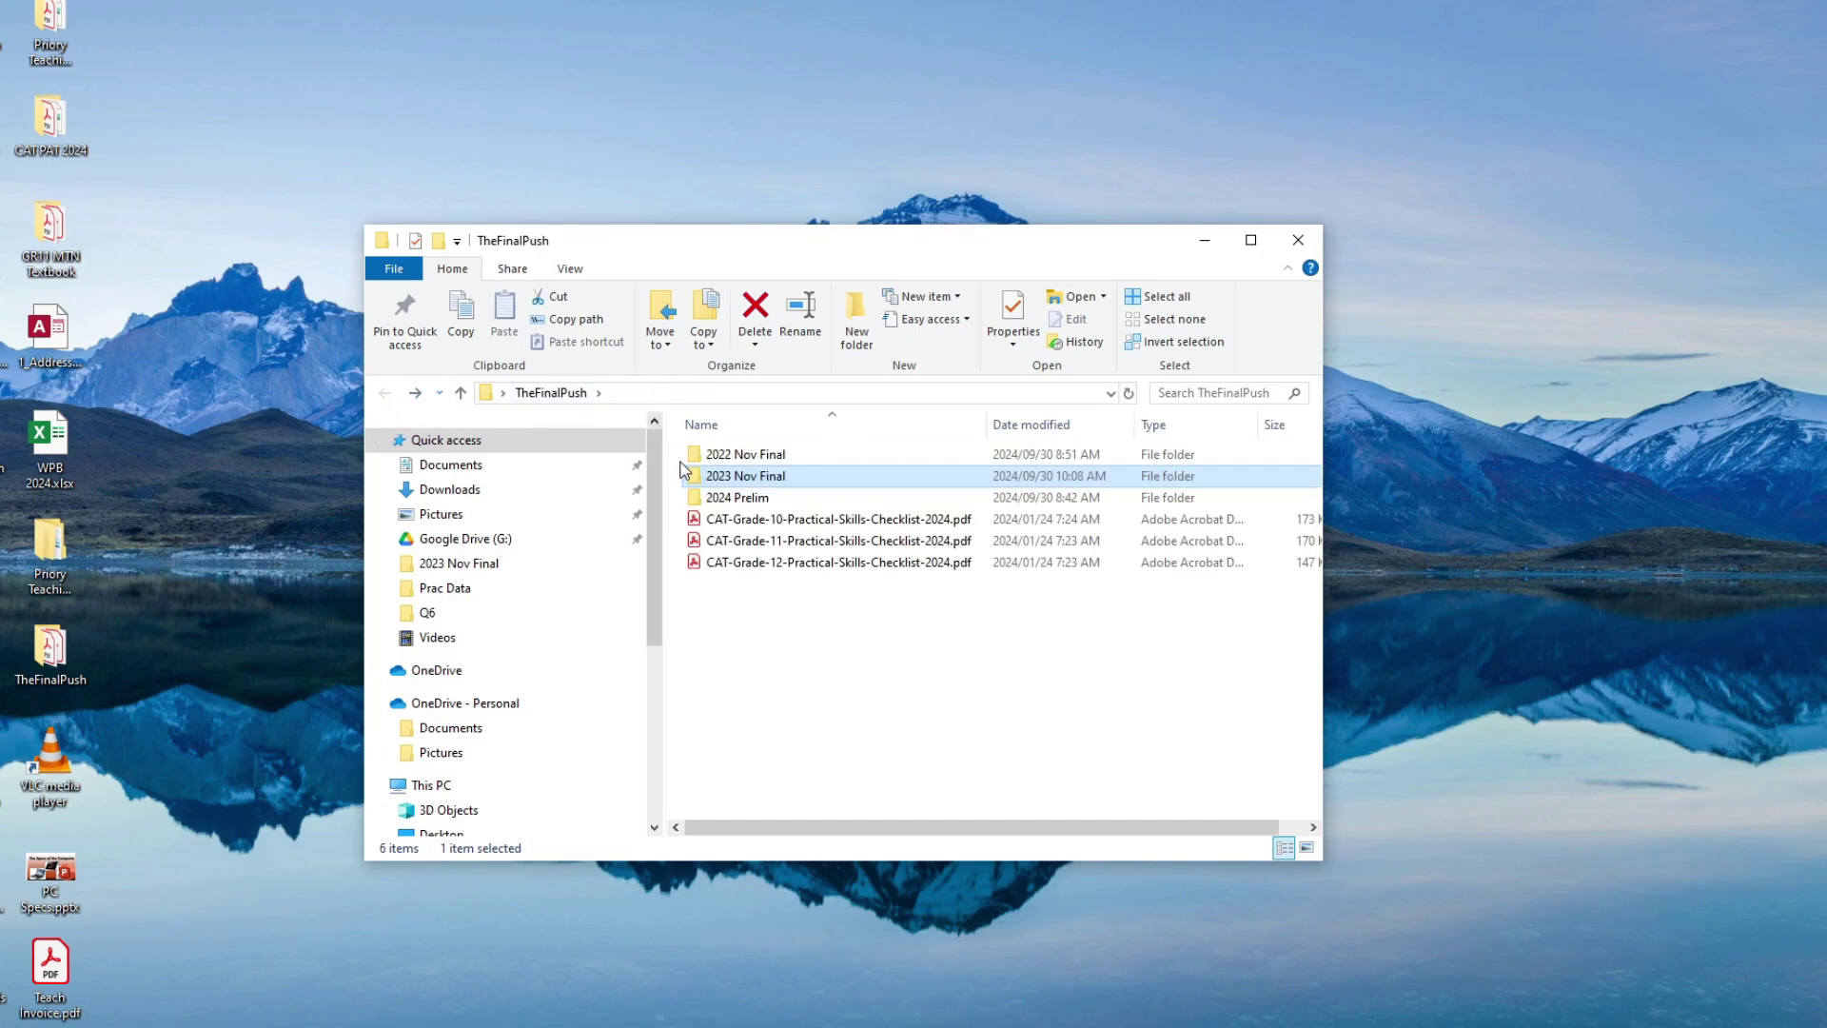
pyautogui.doubleClick(737, 497)
pyautogui.doubleClick(735, 456)
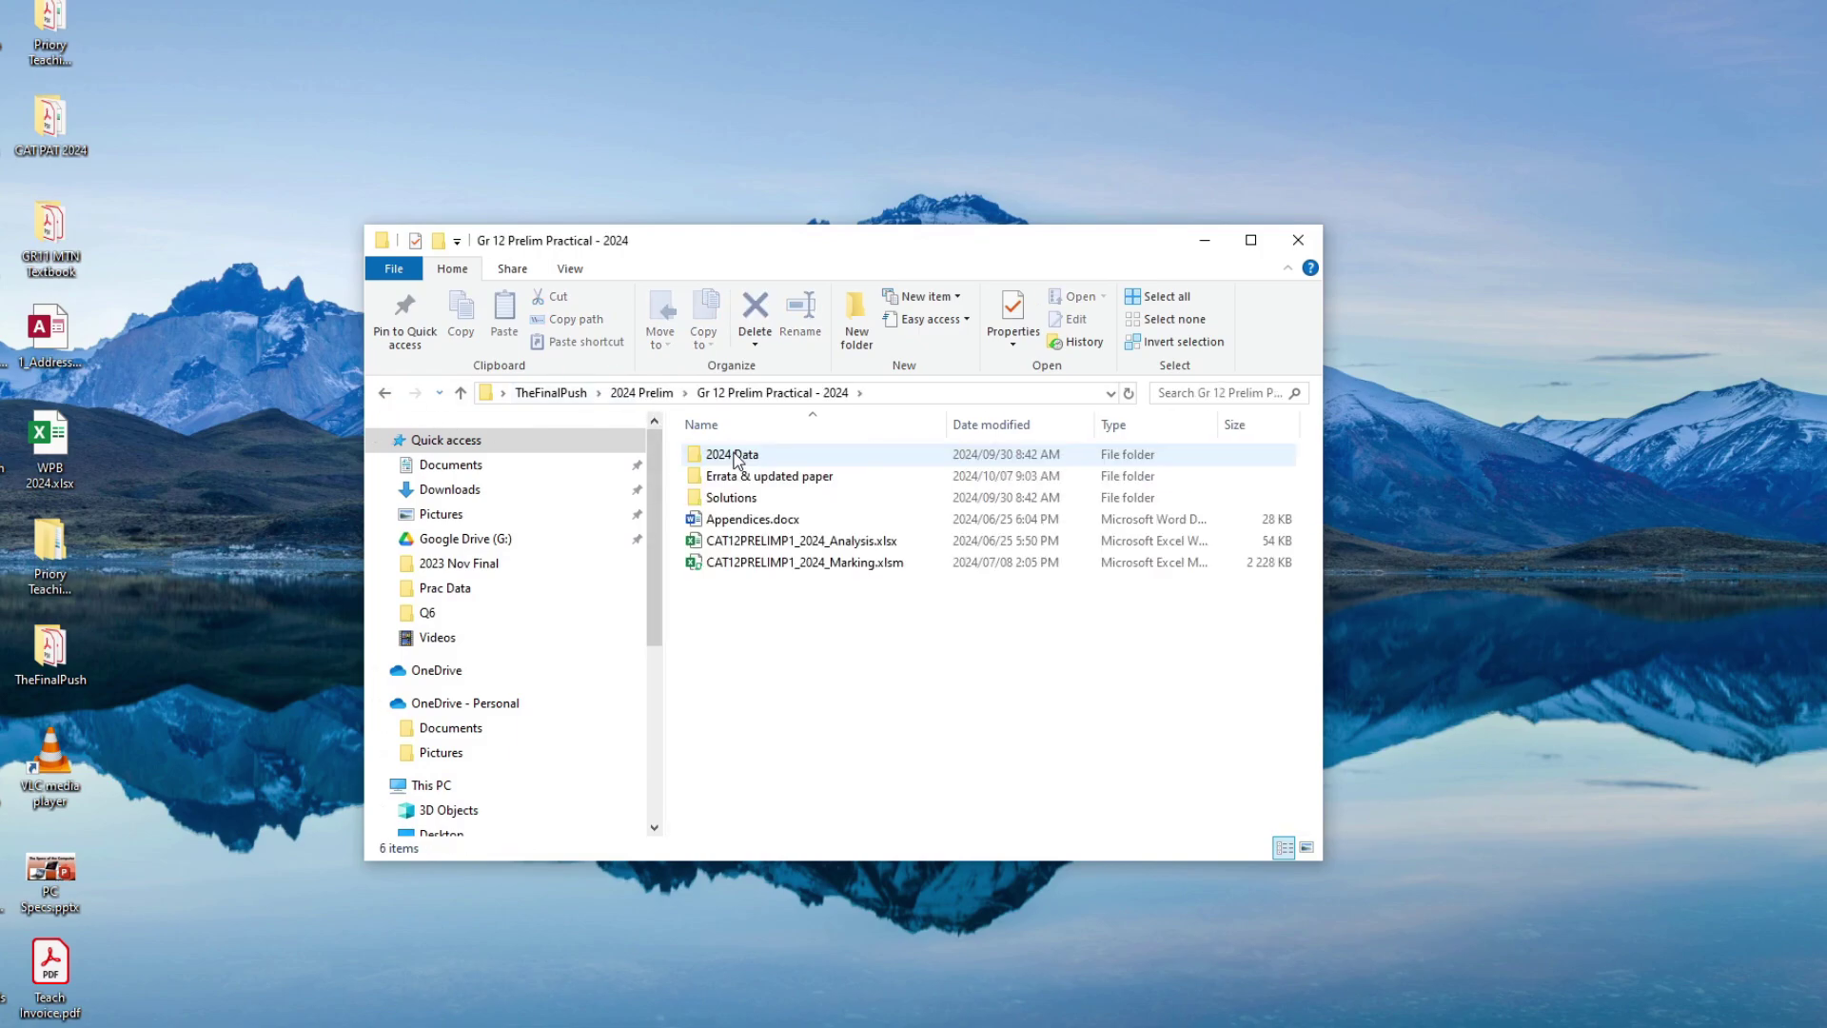
pyautogui.moveTo(779, 249); pyautogui.dragTo(1286, 310)
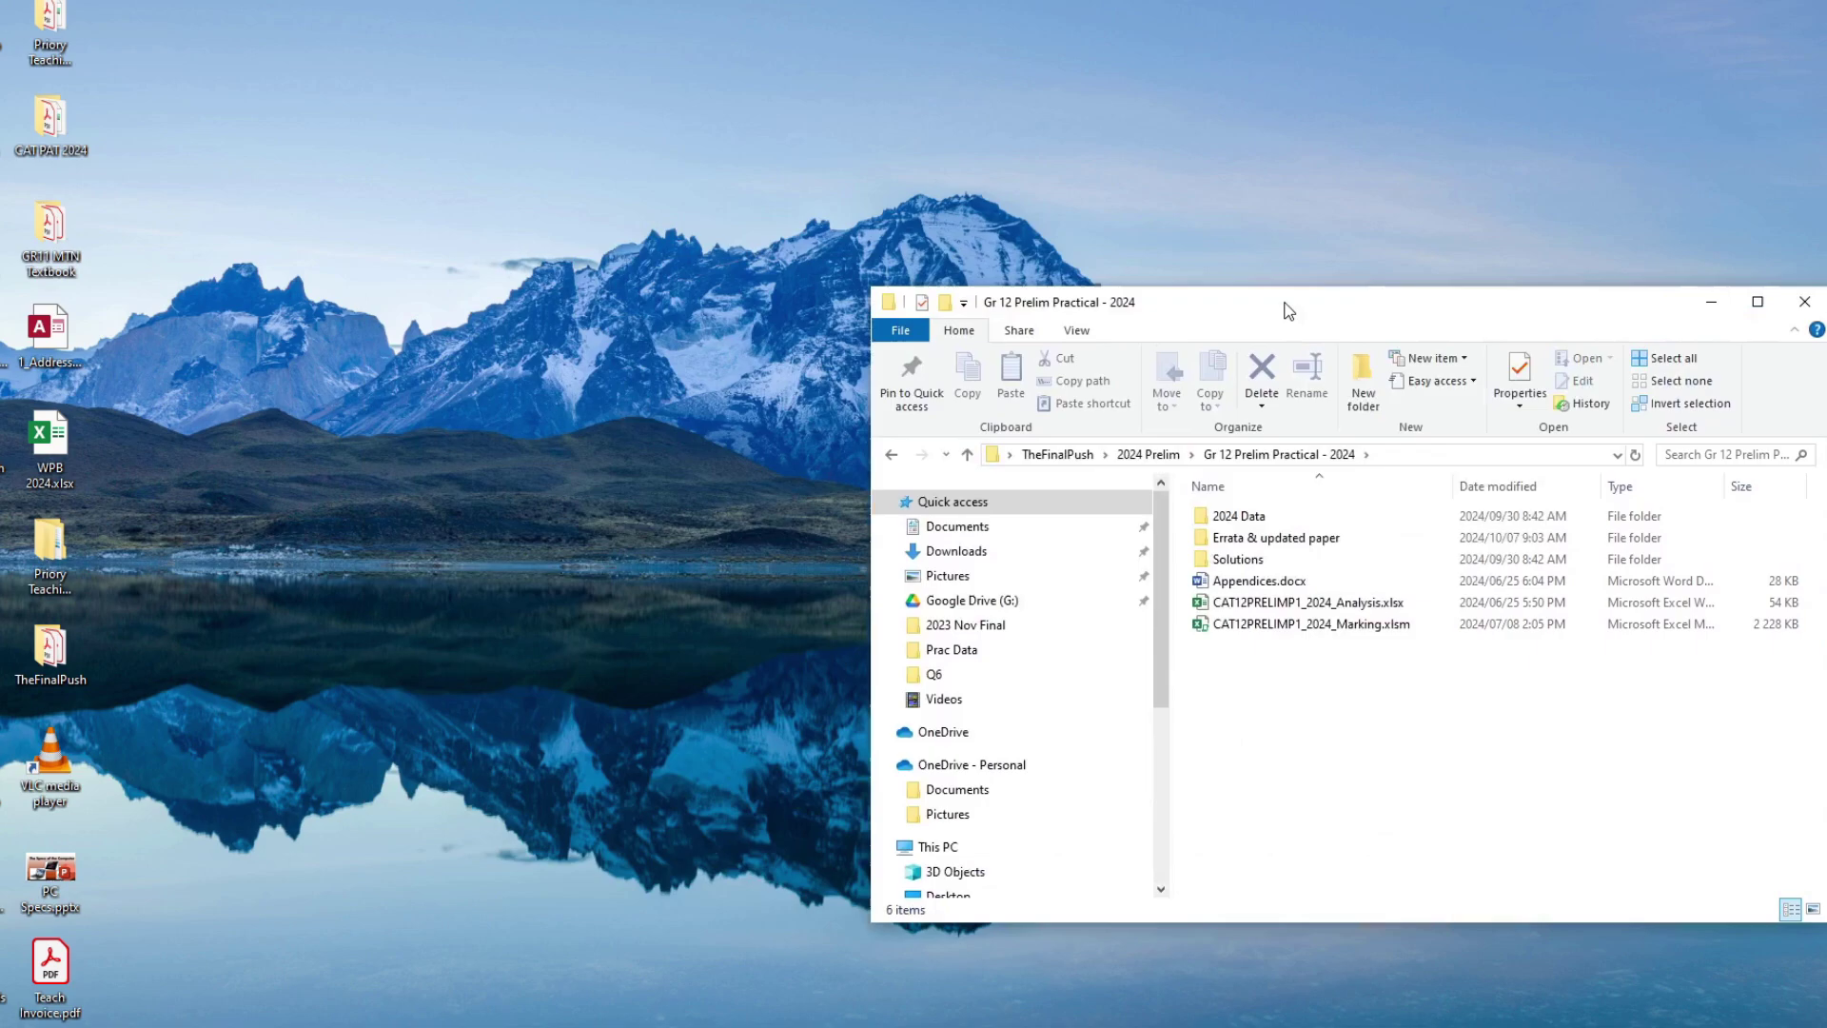
pyautogui.press('super+d')
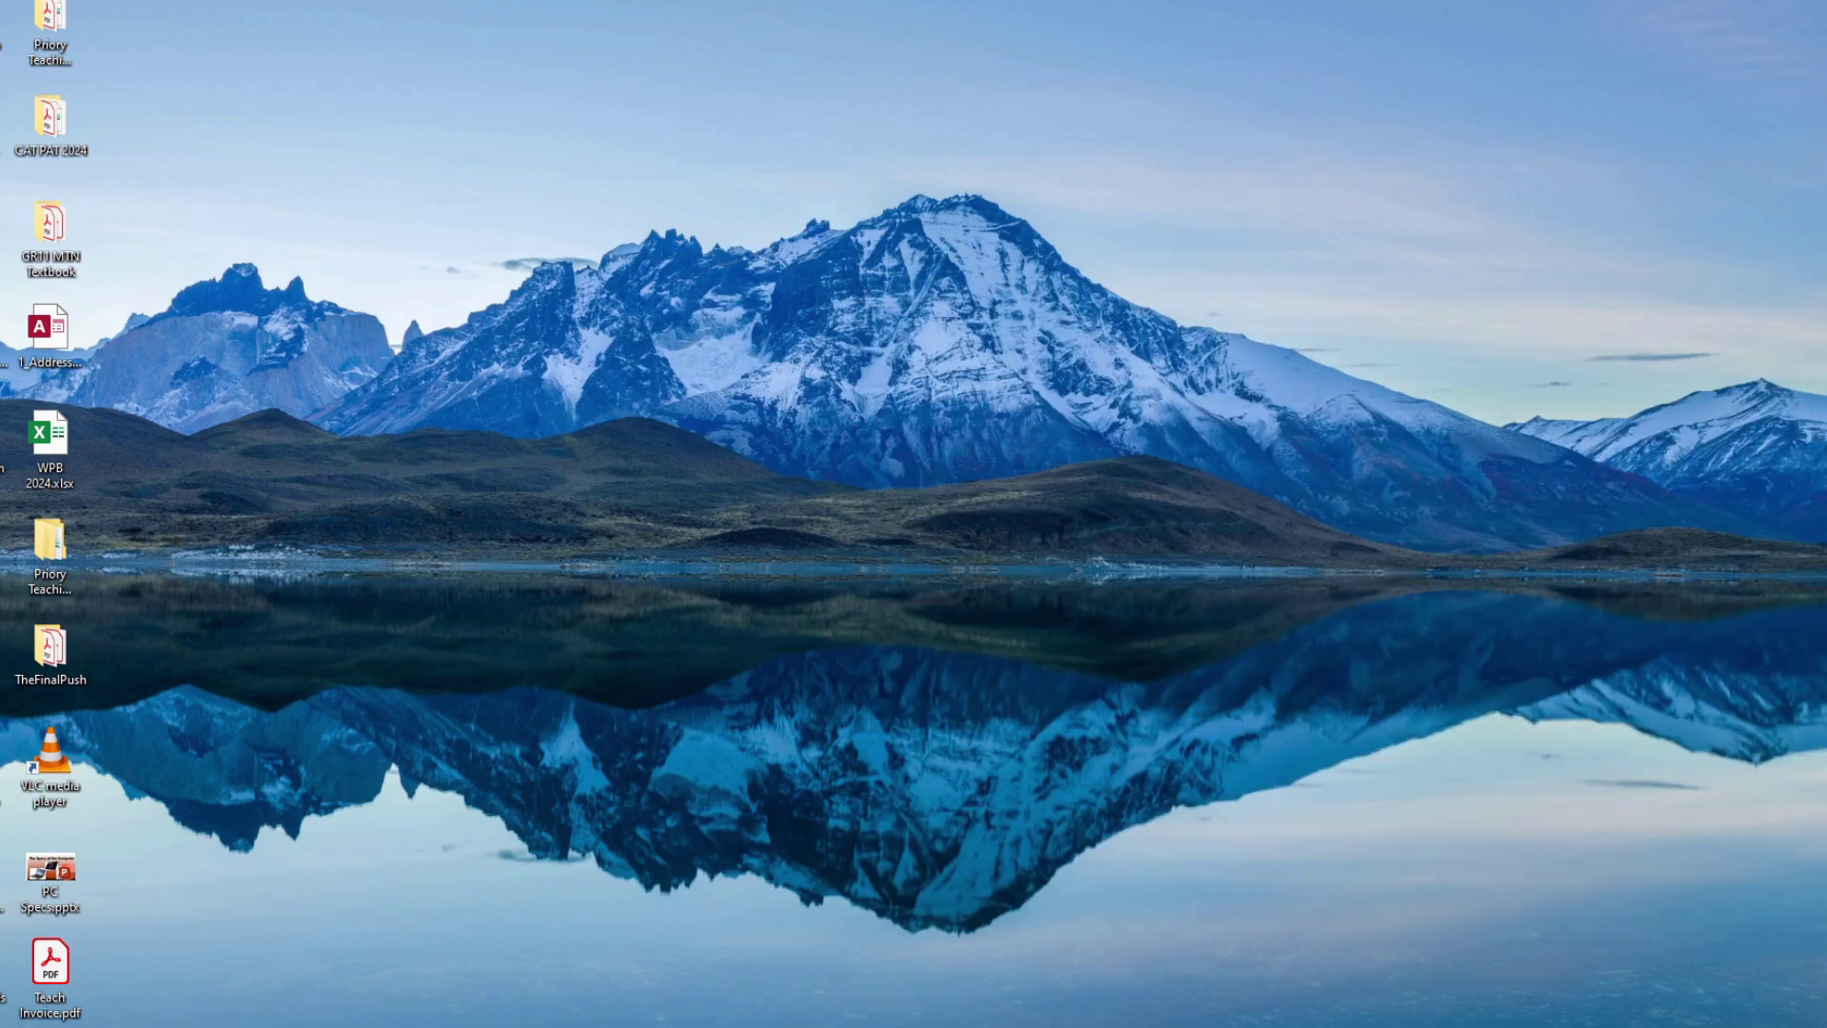
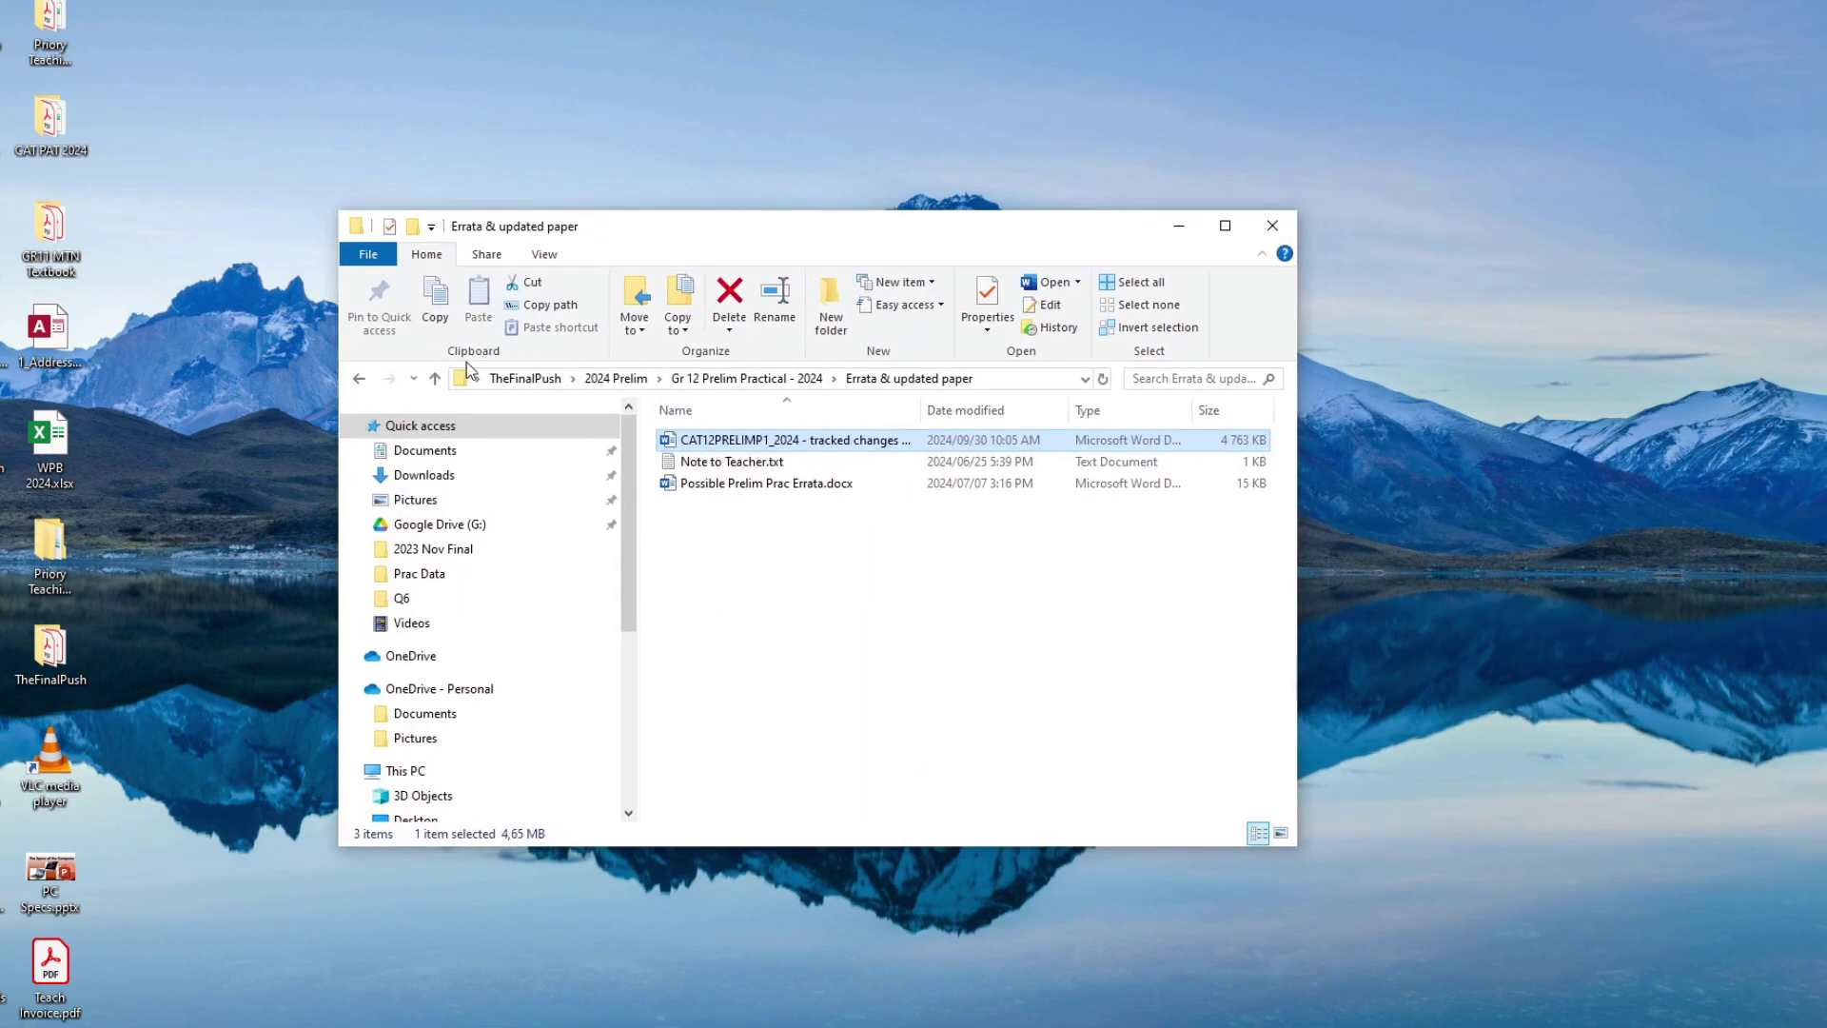
# Step: Open Transactions.xlsx from 2024 Prelim > Gr 12 Prelim Practical - 2024 > 2024 Data > Question5
pyautogui.click(356, 380)
pyautogui.click(358, 378)
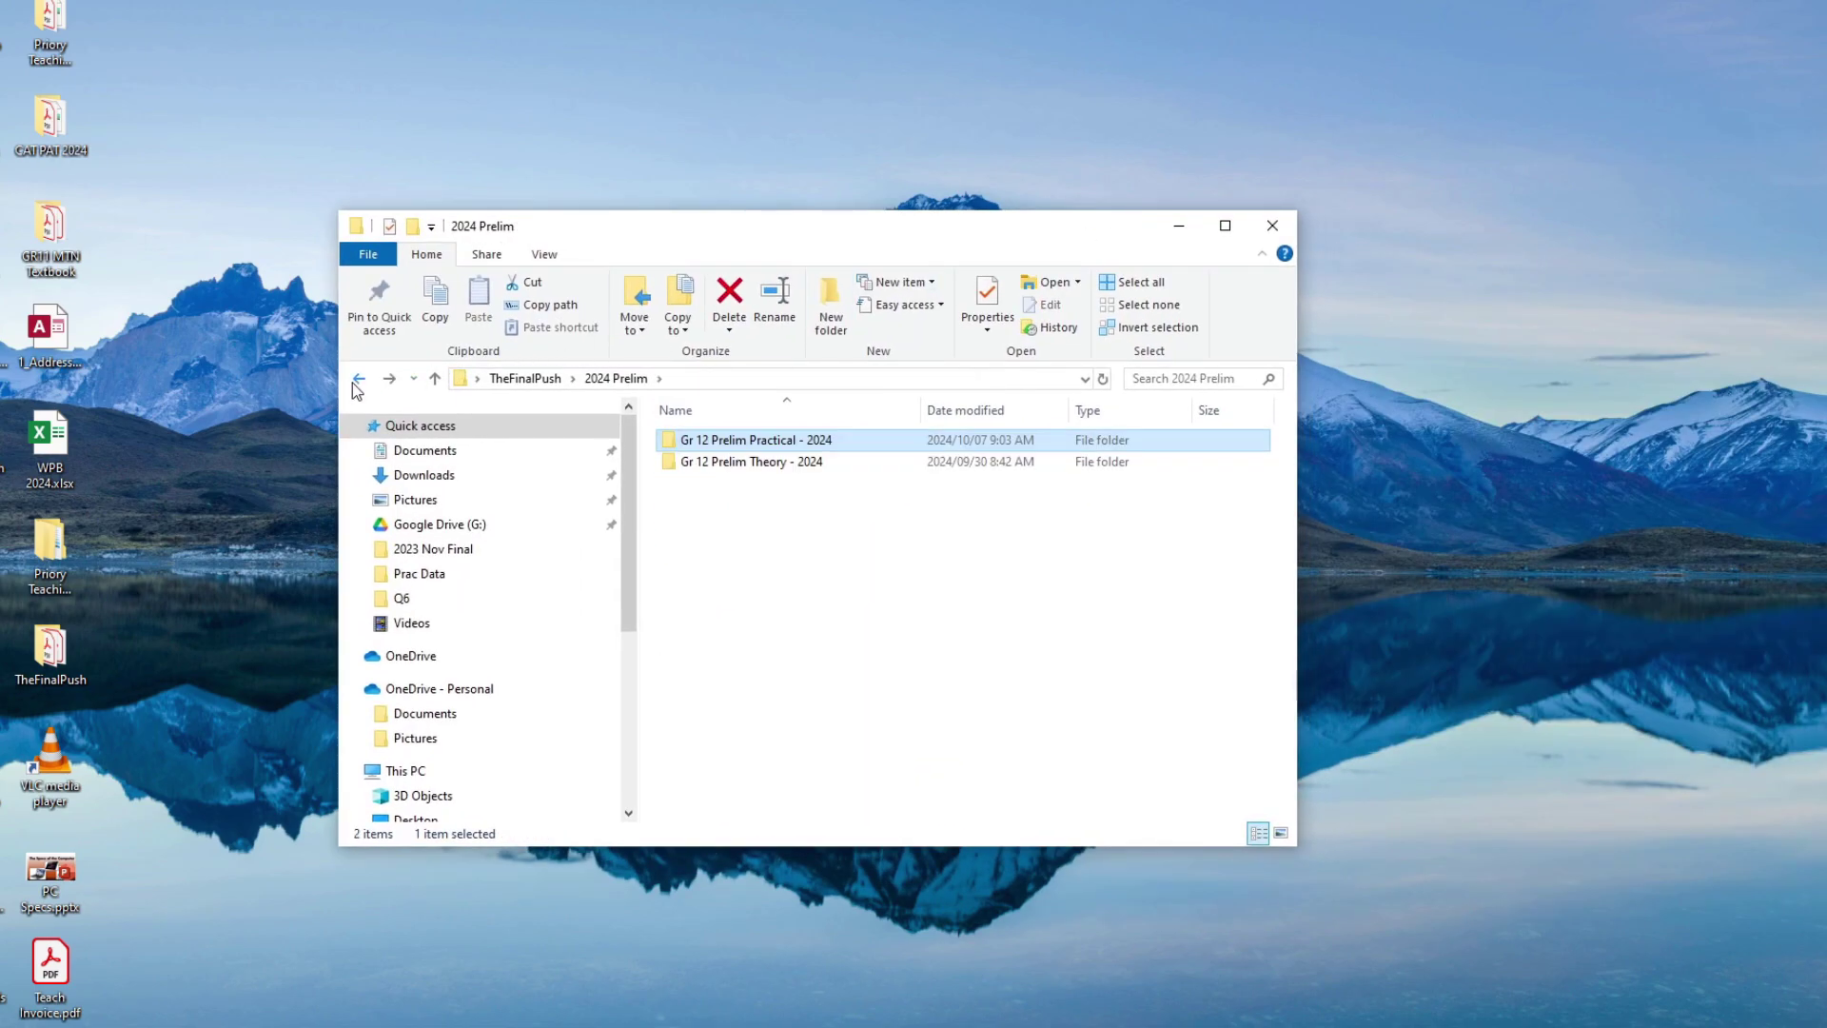
pyautogui.doubleClick(675, 441)
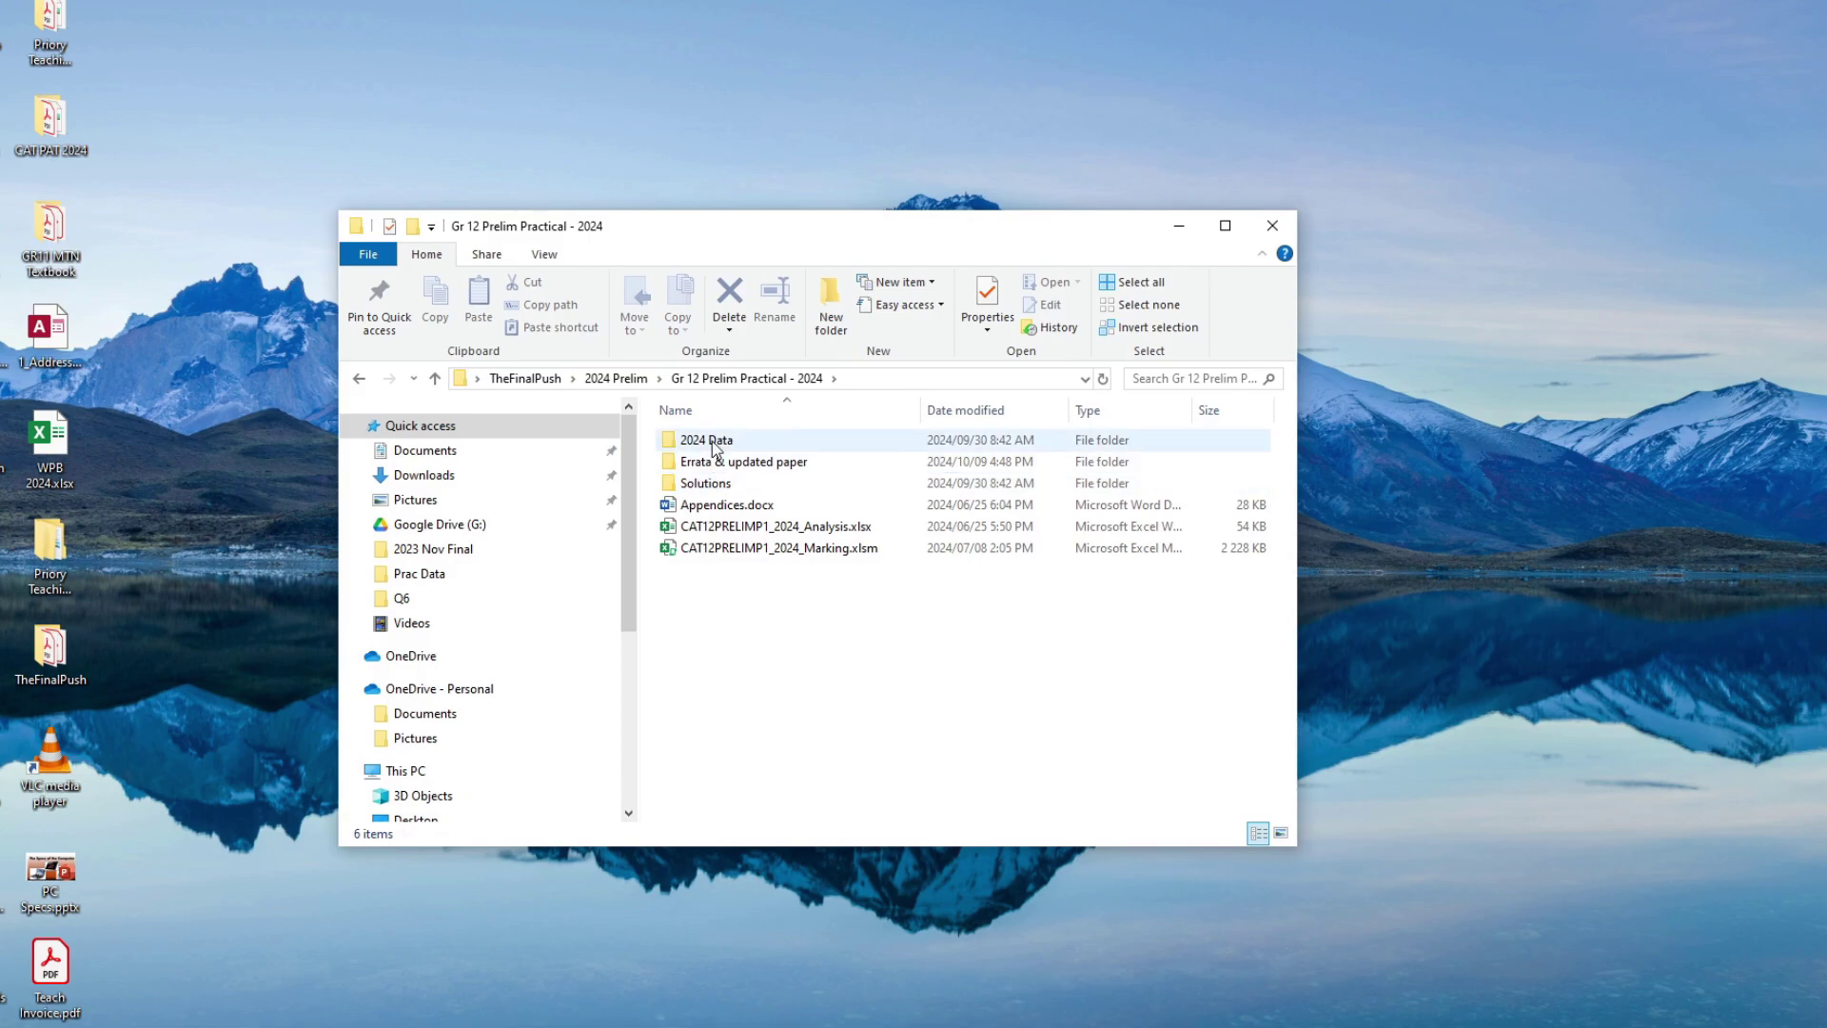
pyautogui.doubleClick(713, 442)
pyautogui.doubleClick(713, 526)
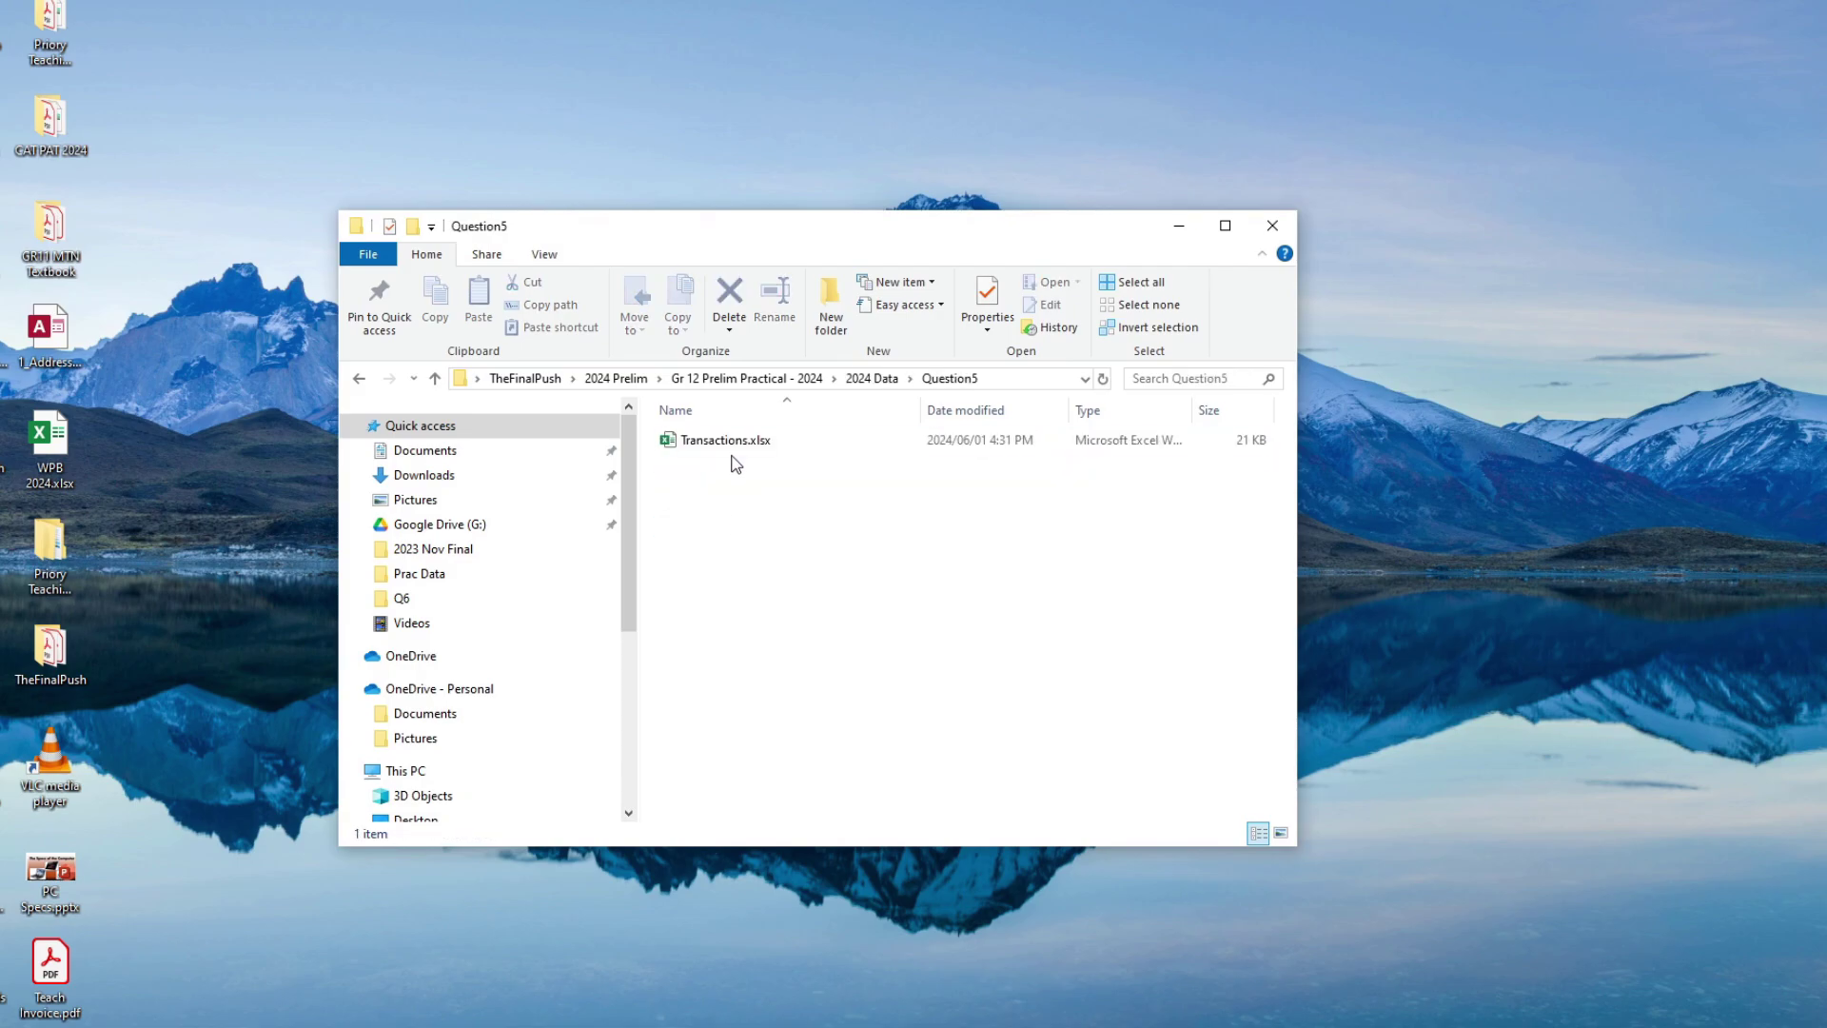
pyautogui.doubleClick(730, 443)
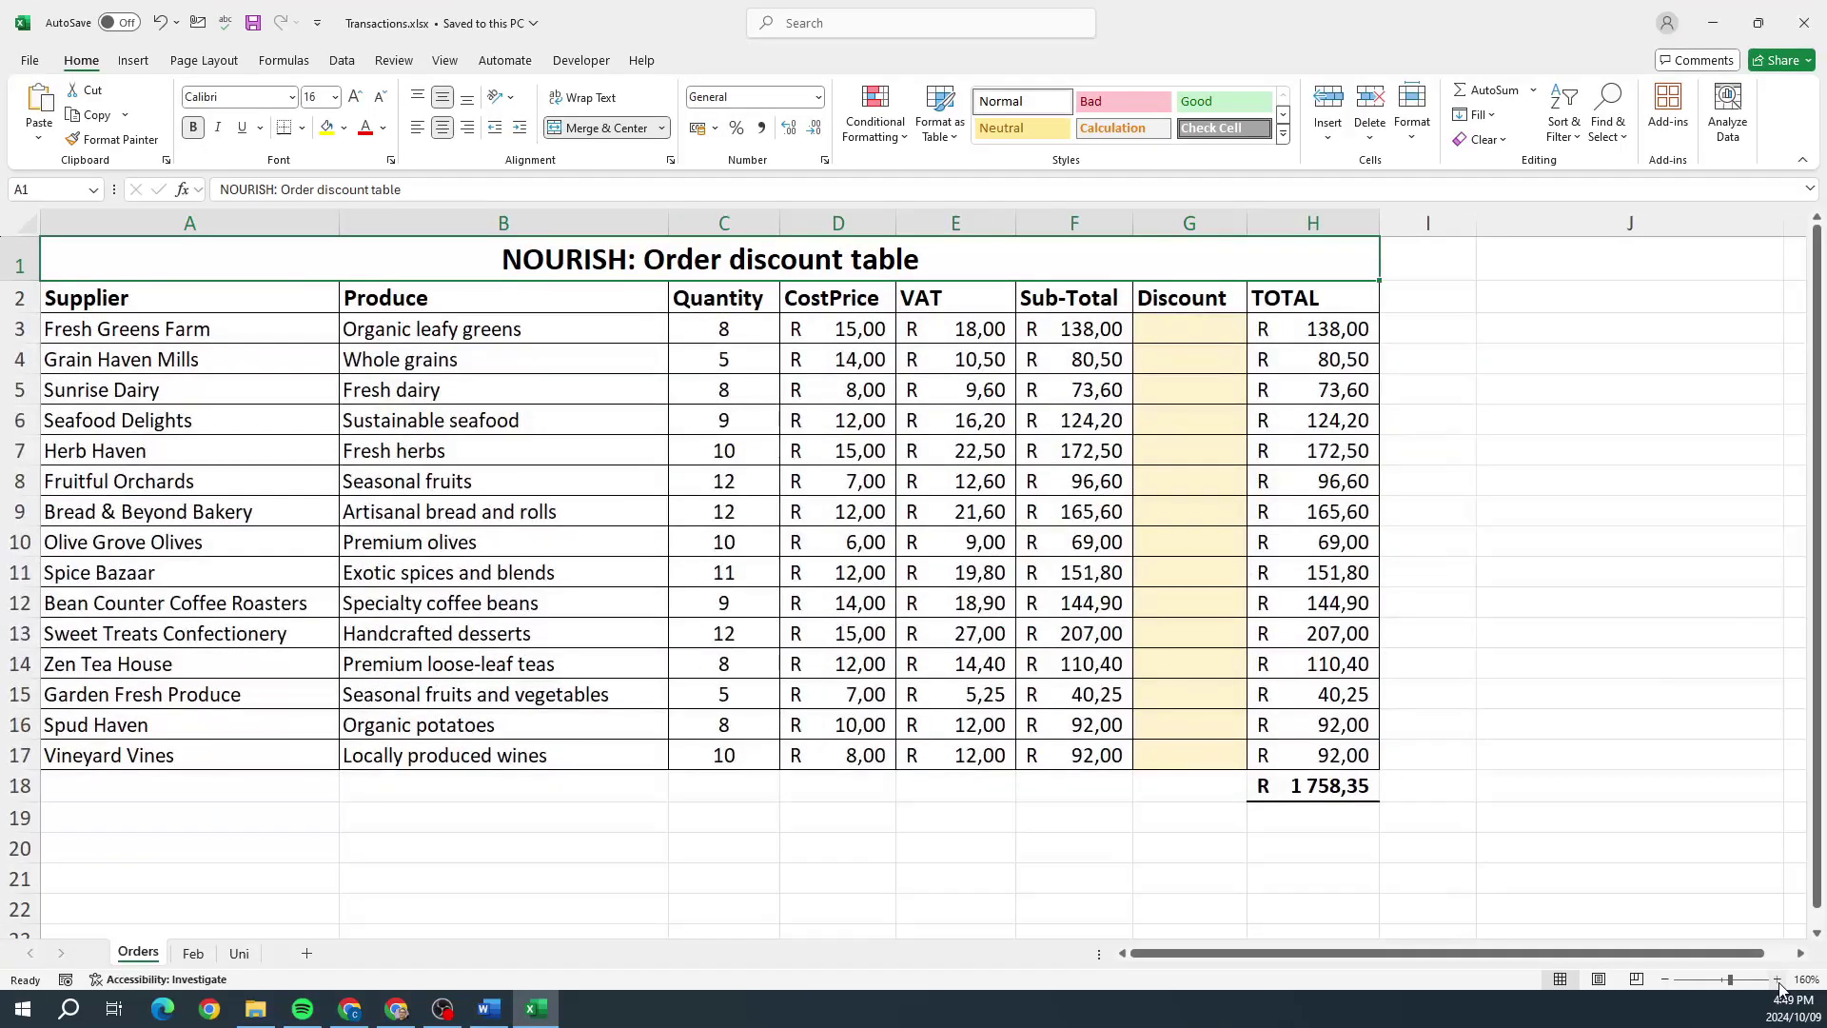
# Step: Show the Feb sheet and zoom its February orders table to 200%
pyautogui.click(1776, 979)
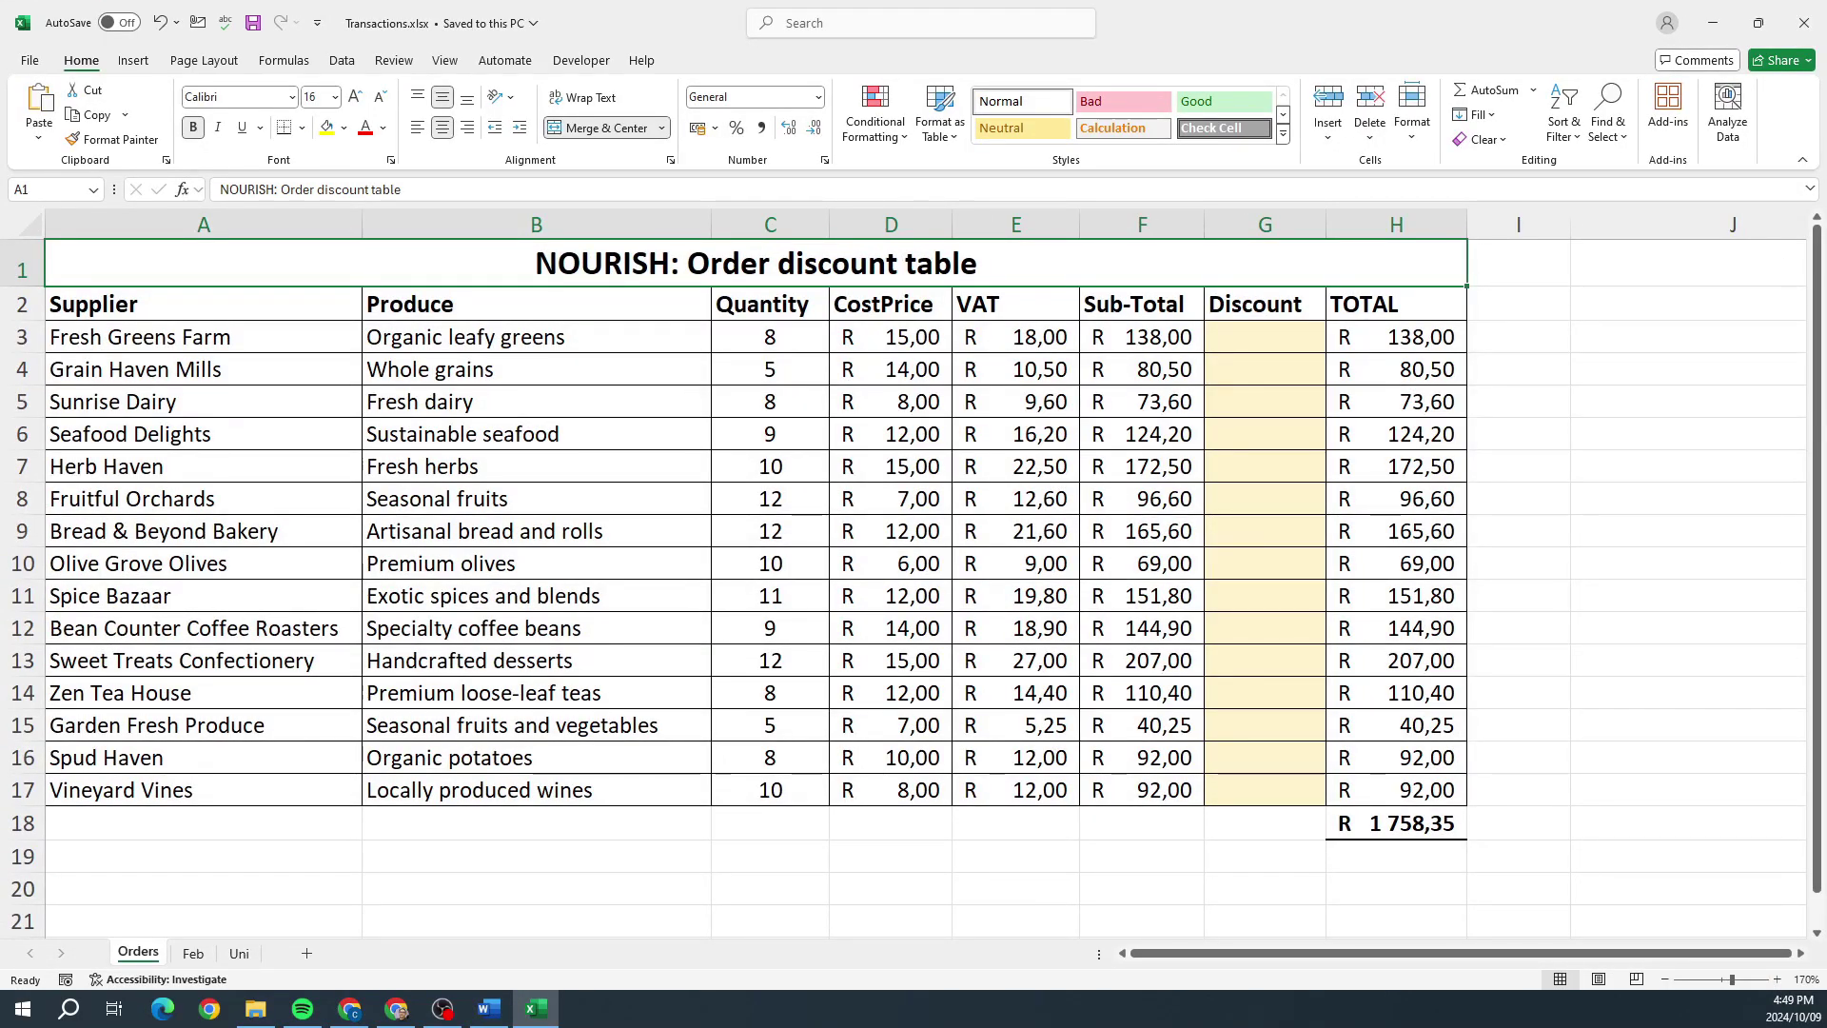
pyautogui.click(489, 1009)
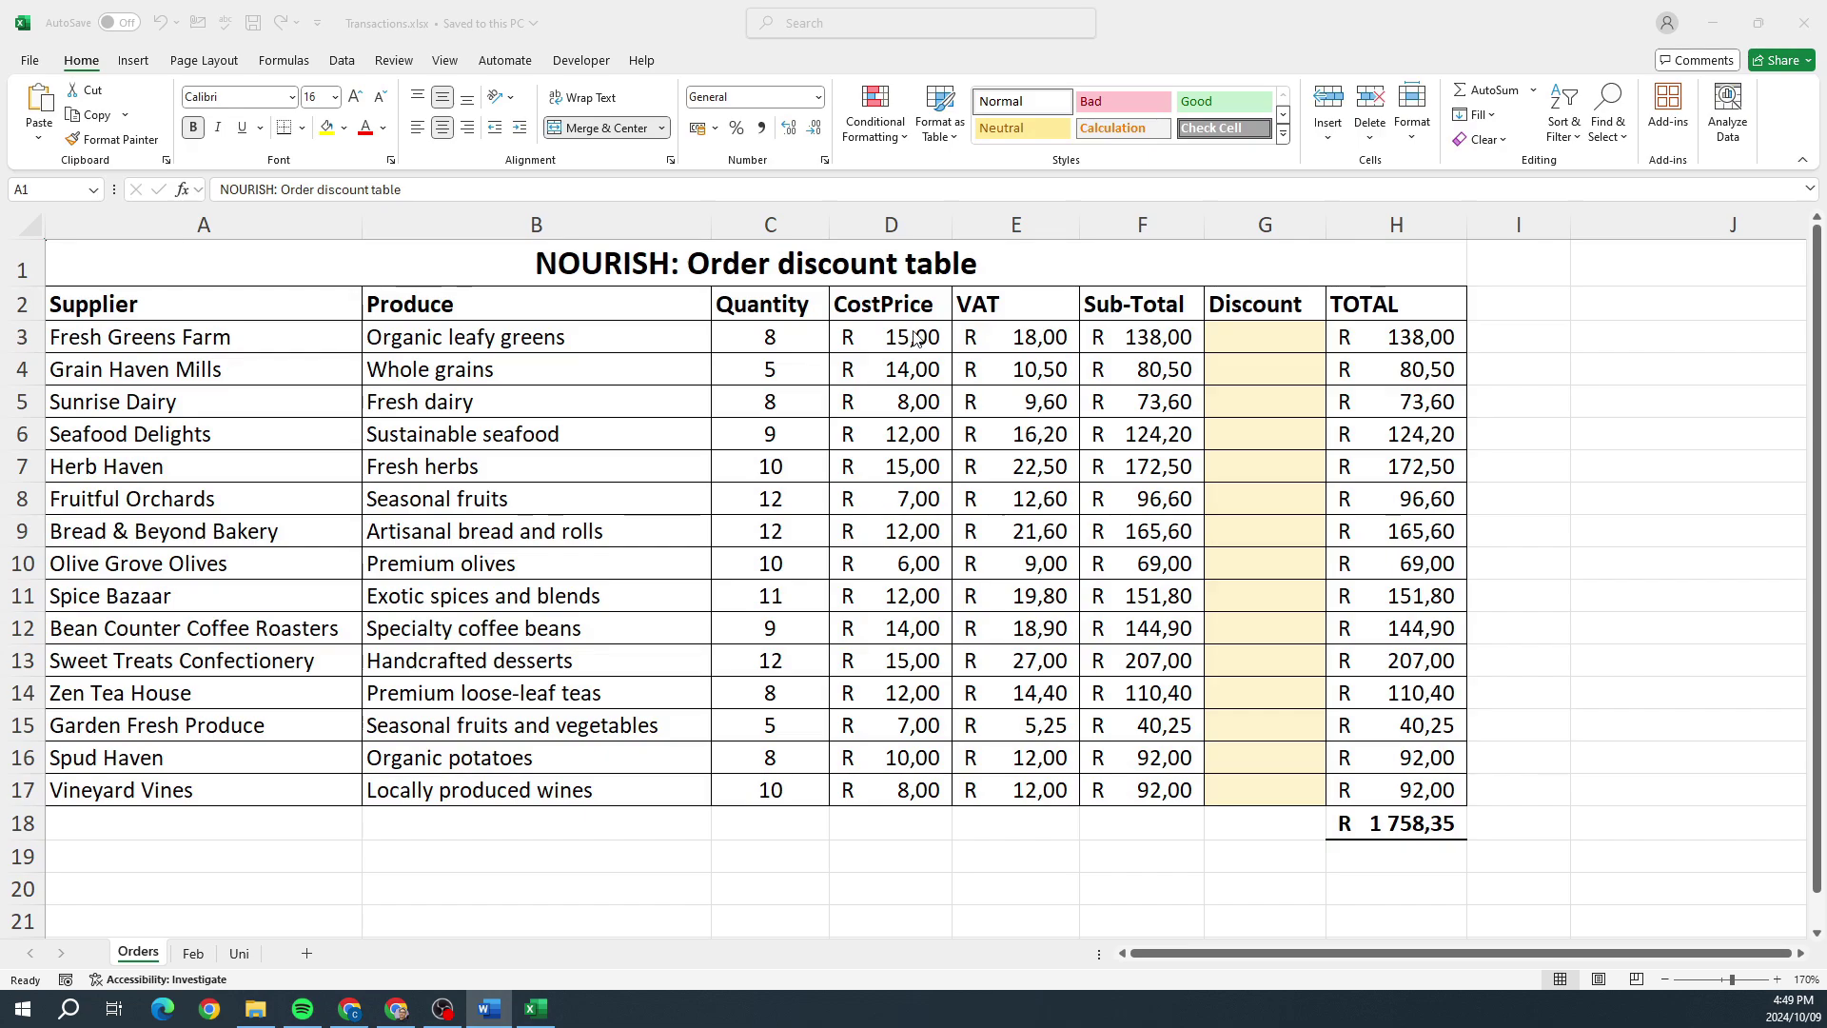
pyautogui.click(199, 967)
pyautogui.click(195, 955)
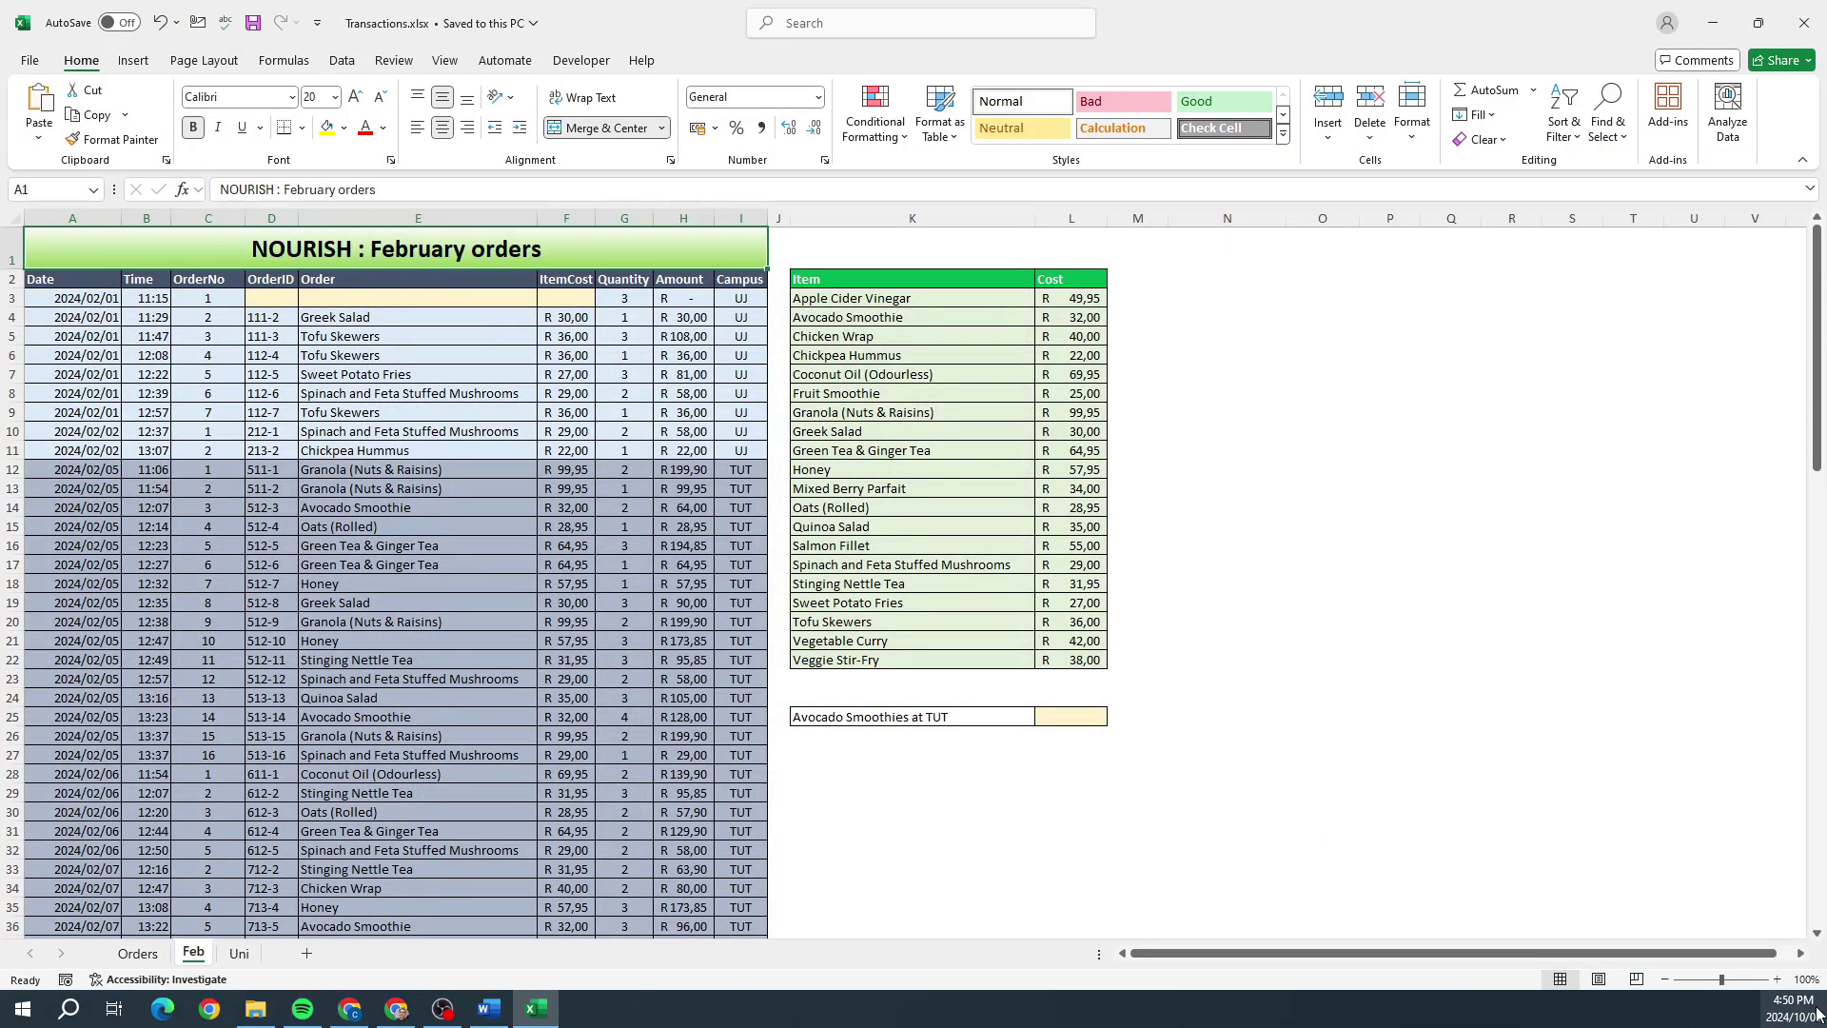
pyautogui.click(1776, 979)
pyautogui.click(1776, 979)
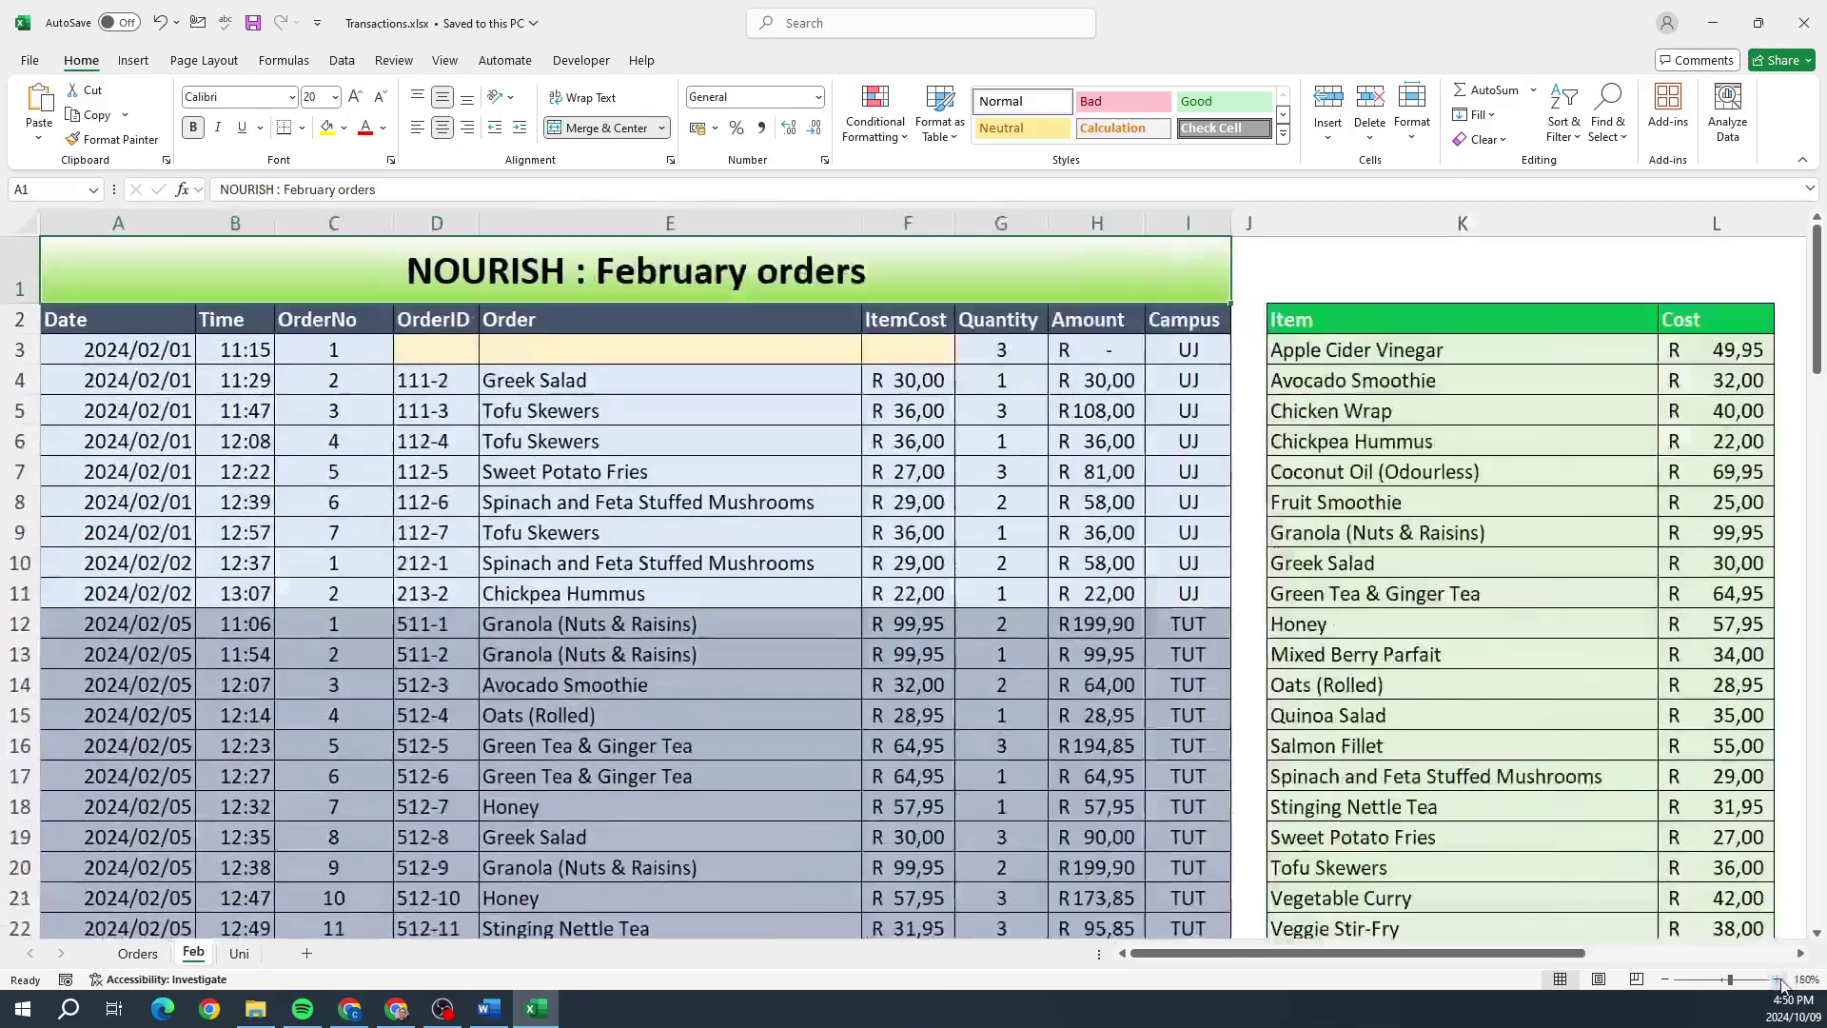
pyautogui.click(1776, 979)
pyautogui.click(1779, 979)
# Step: Compare empty OrderID cell D3 with the question paper, then inspect A3's date, B3's time and C3's order number
pyautogui.click(587, 397)
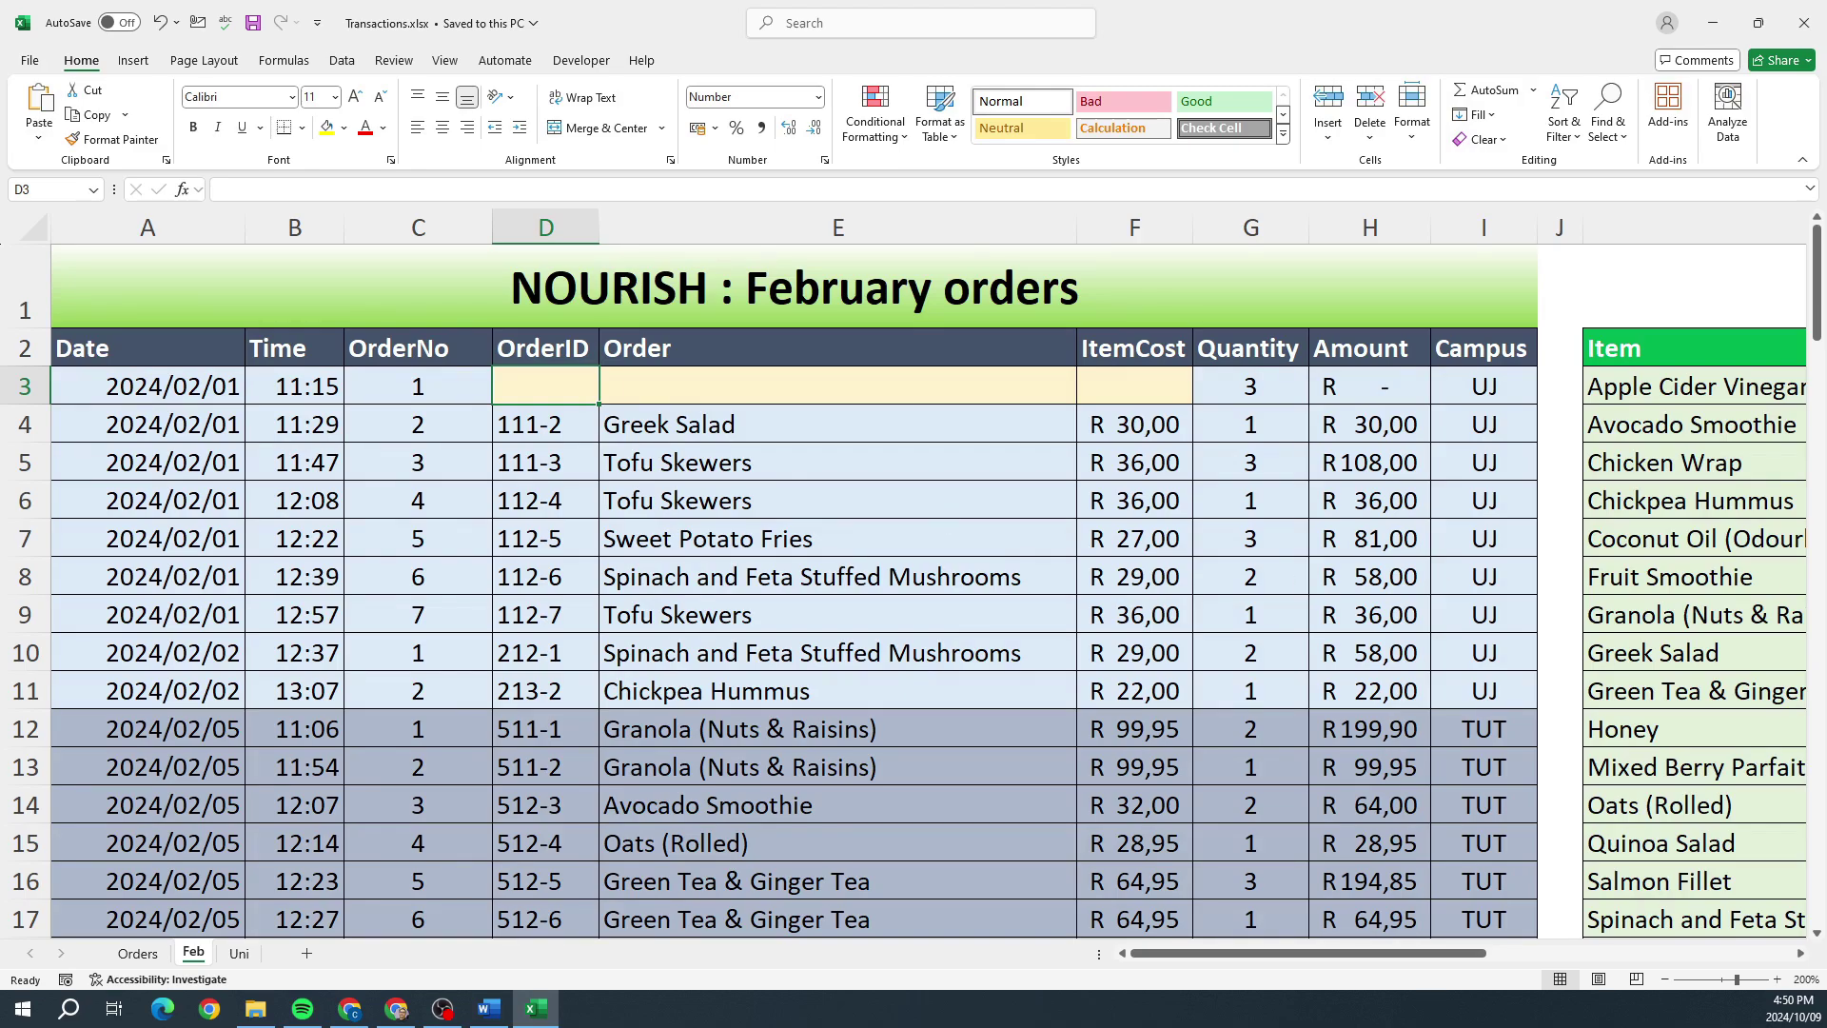
pyautogui.hotkey('alt', 'Tab')
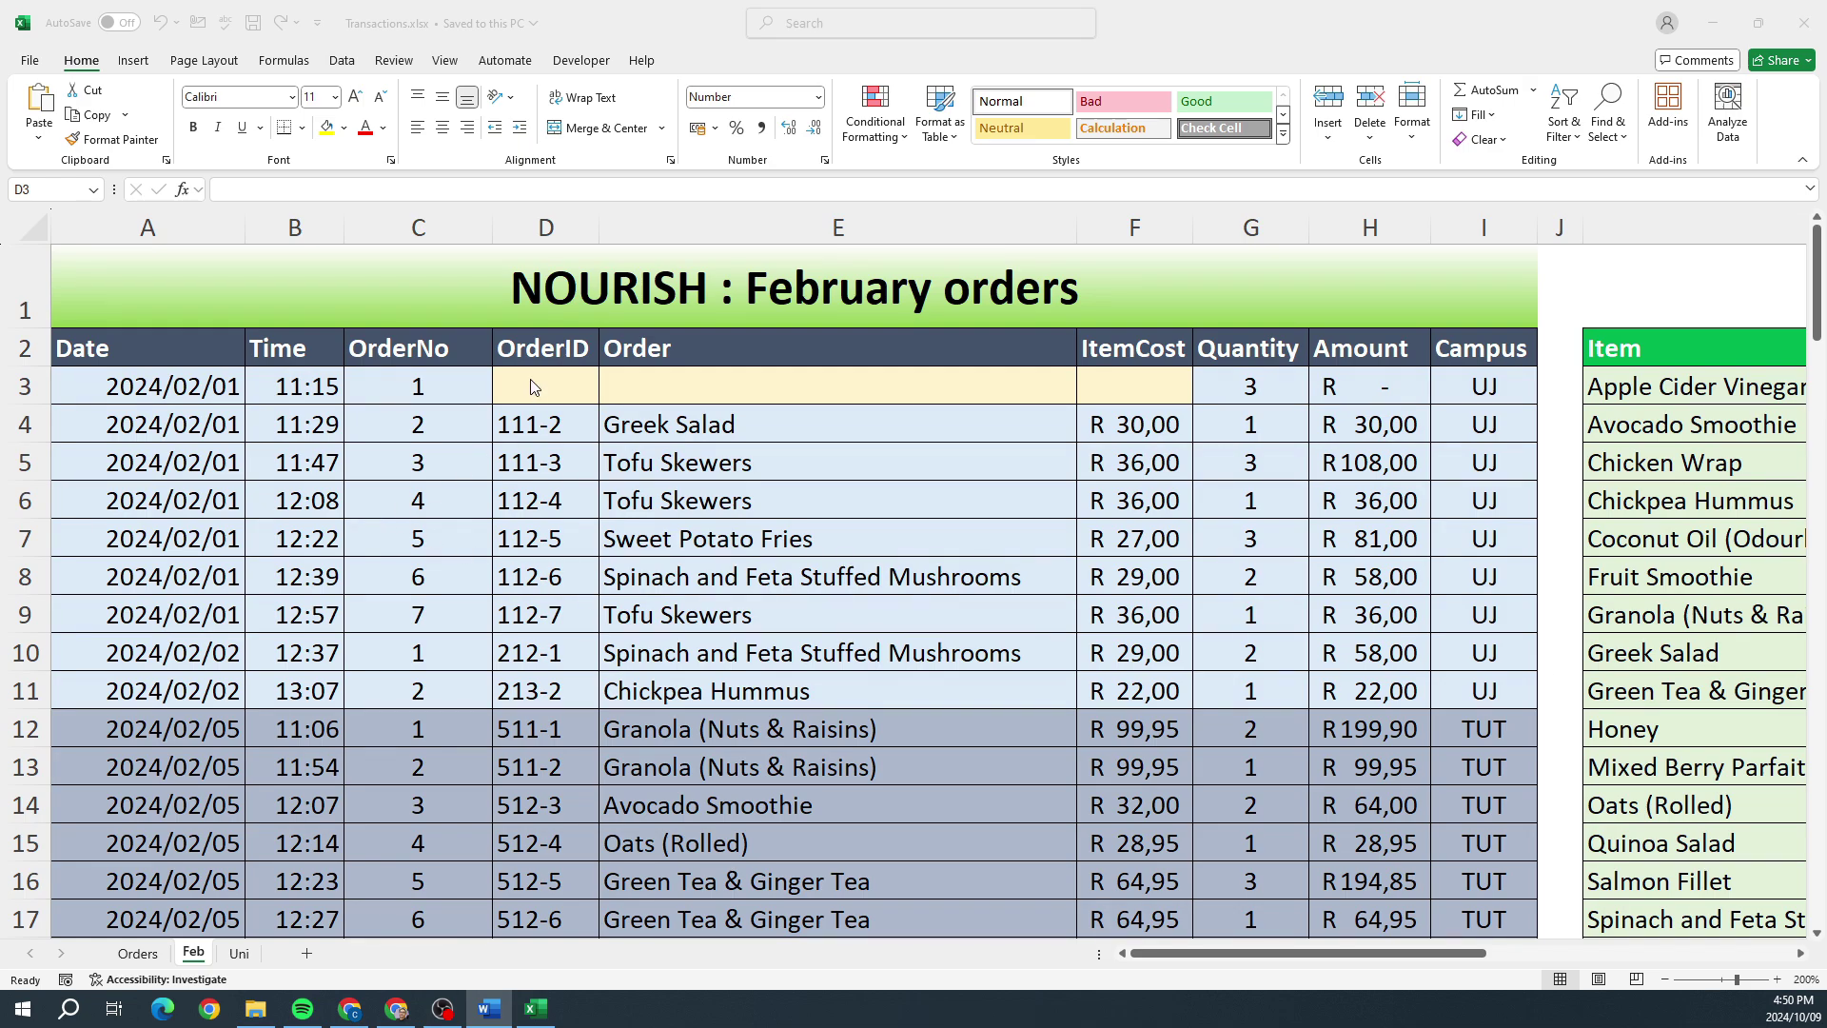
pyautogui.click(171, 388)
pyautogui.click(173, 404)
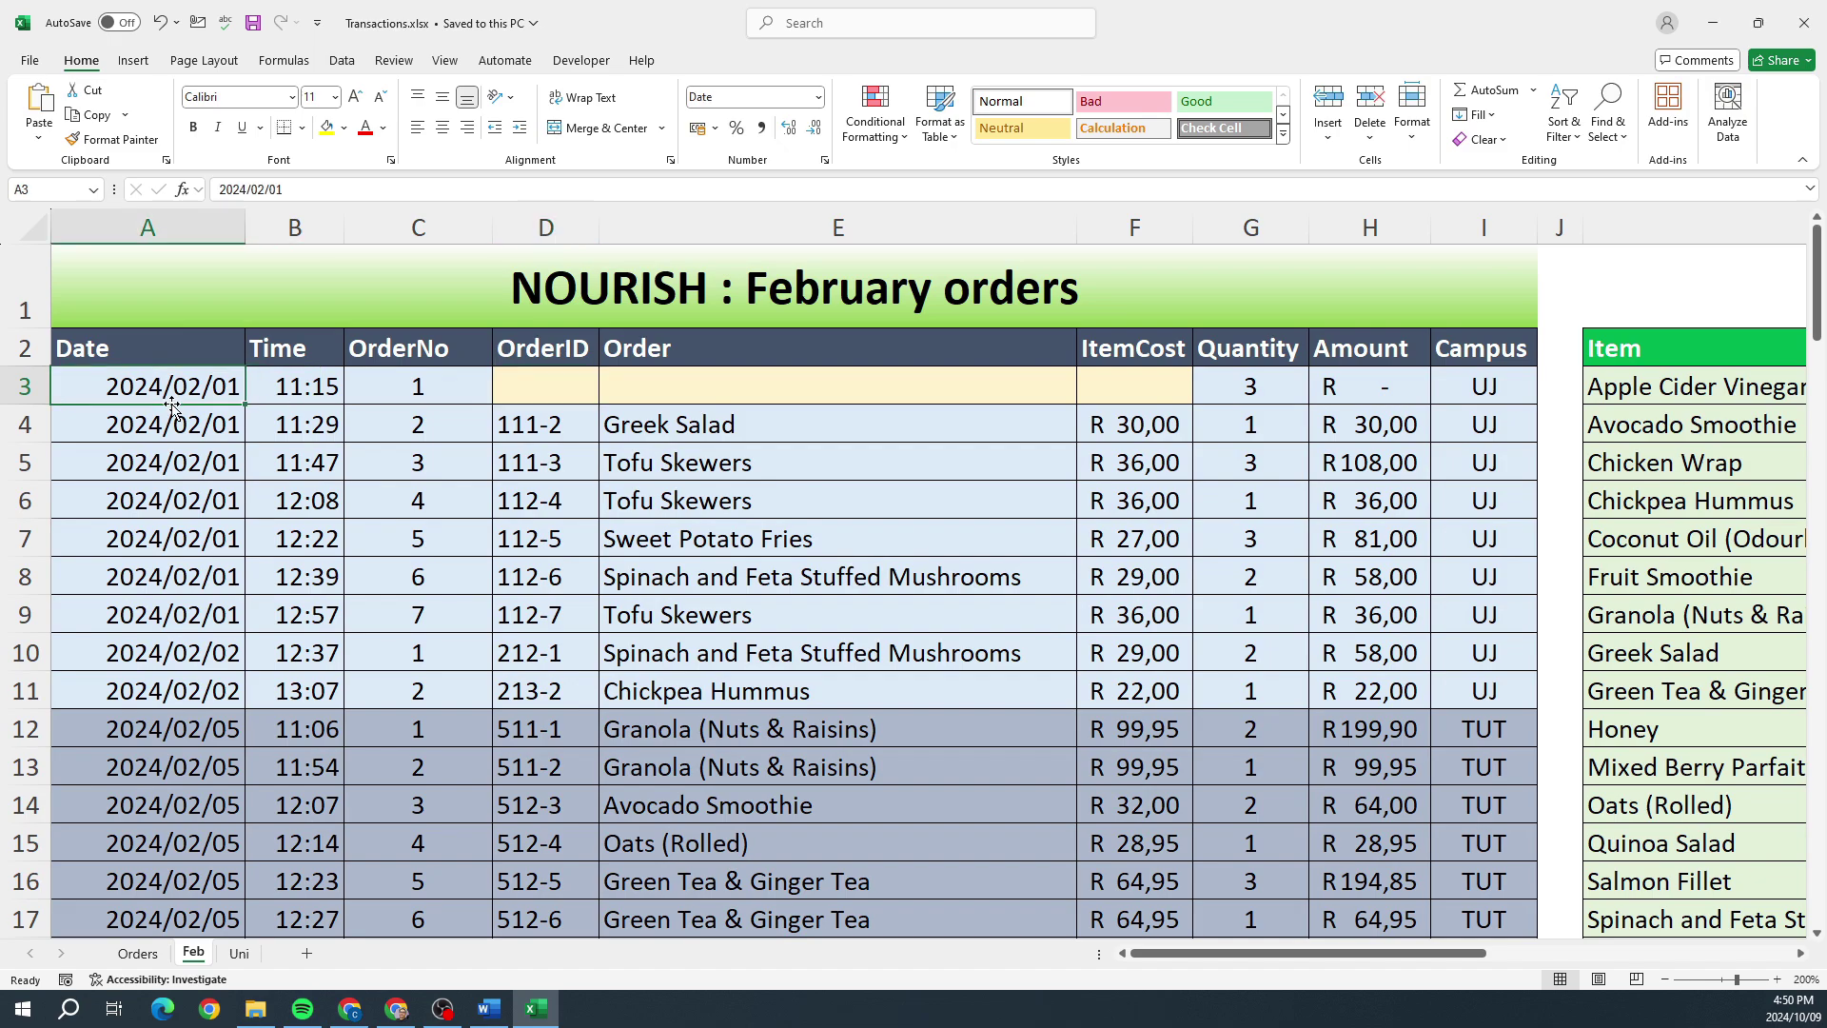
pyautogui.doubleClick(180, 386)
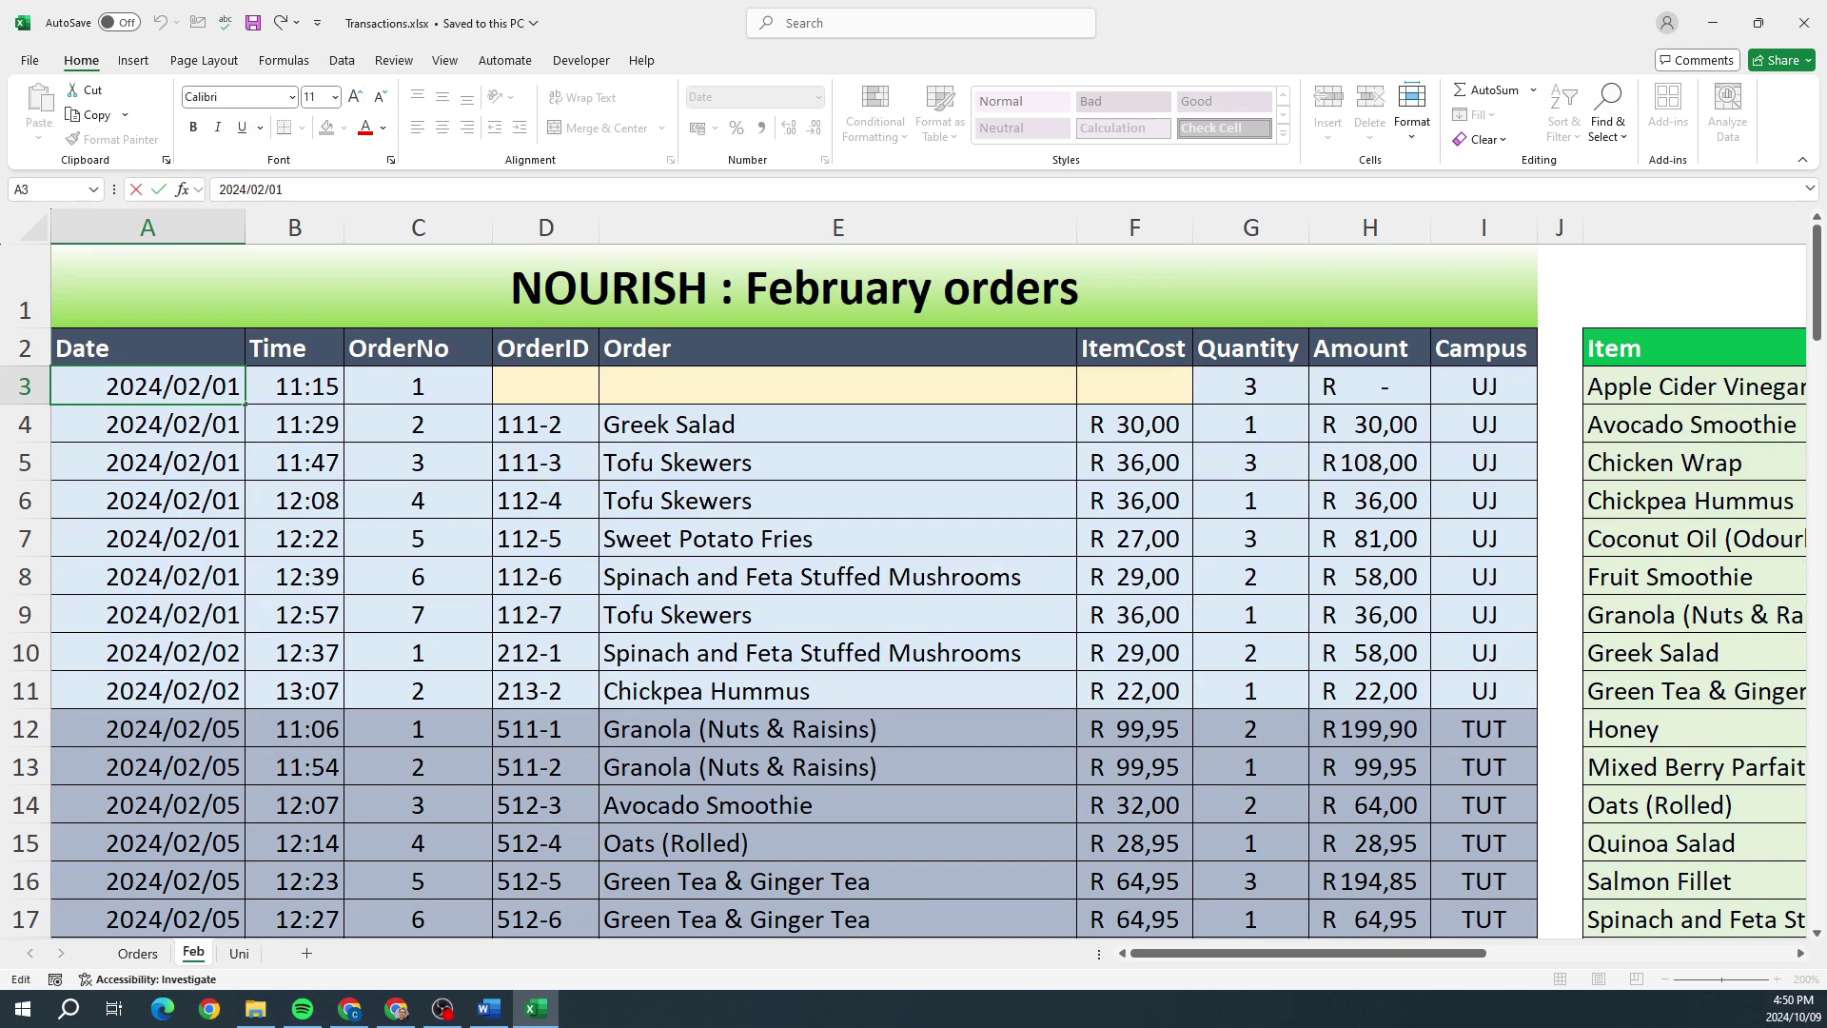
pyautogui.click(284, 399)
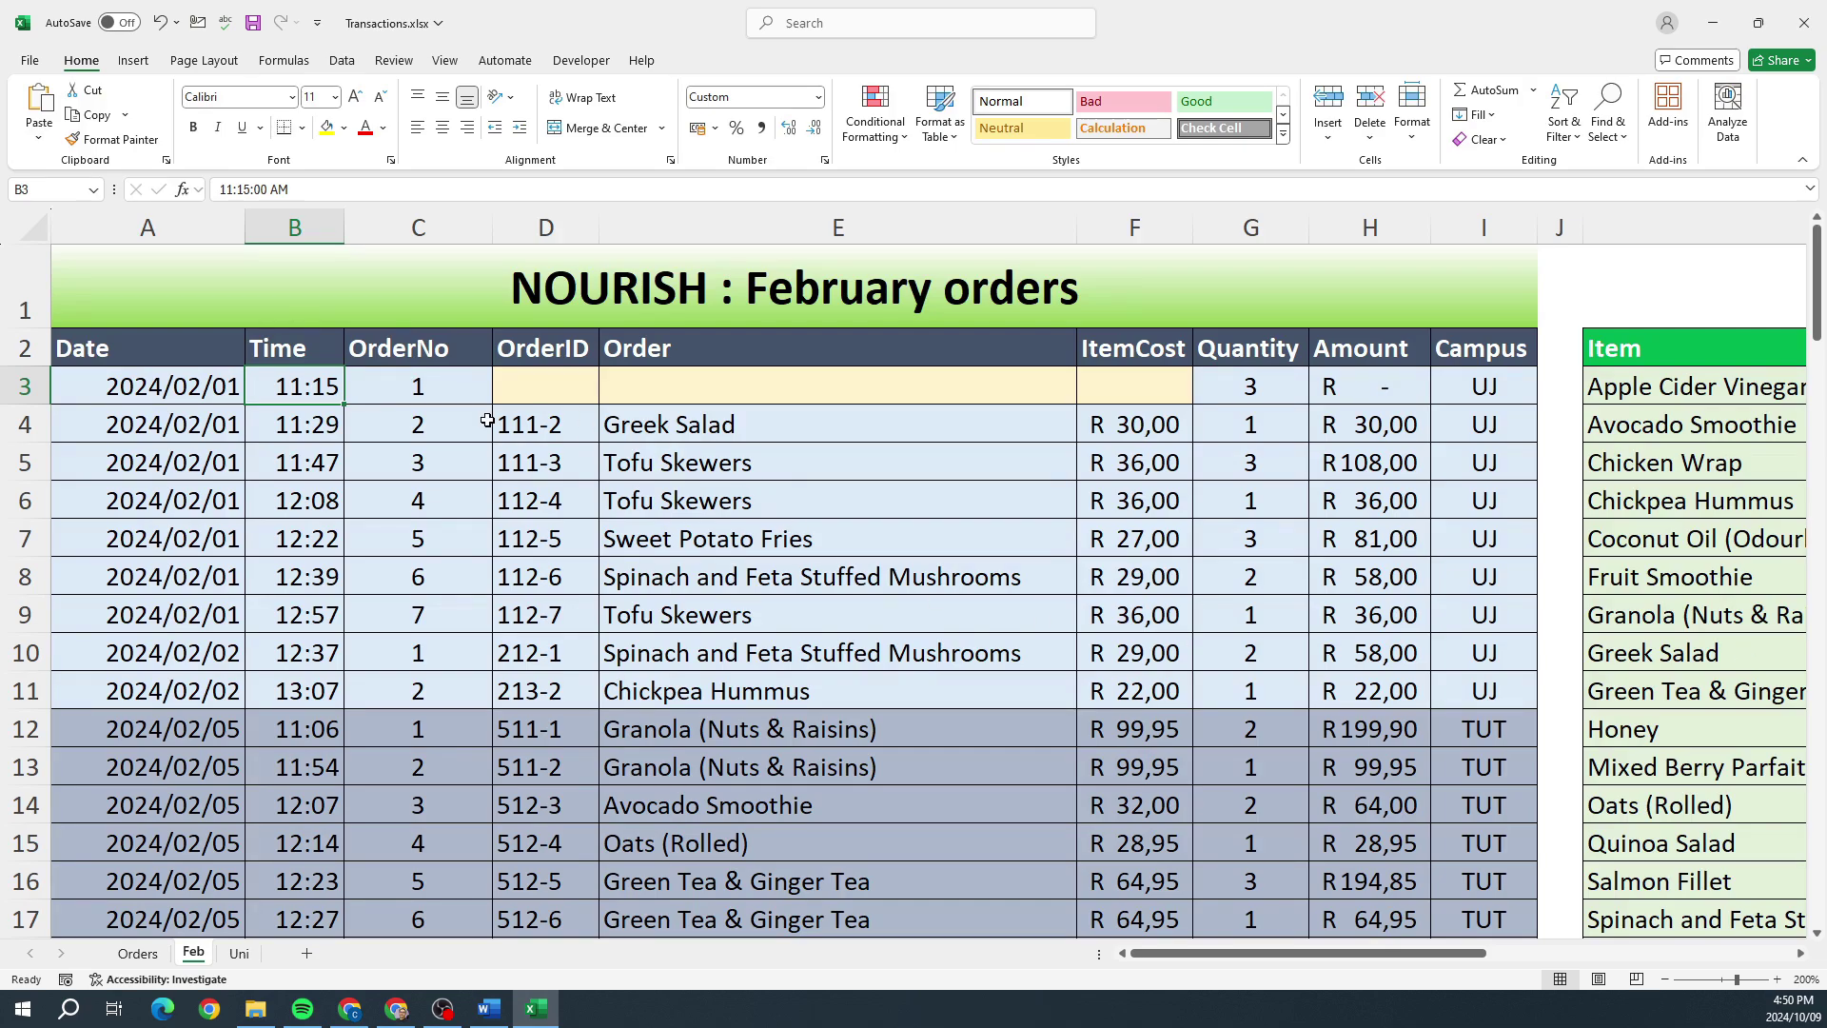
pyautogui.click(411, 399)
pyautogui.hotkey('alt', 'Tab')
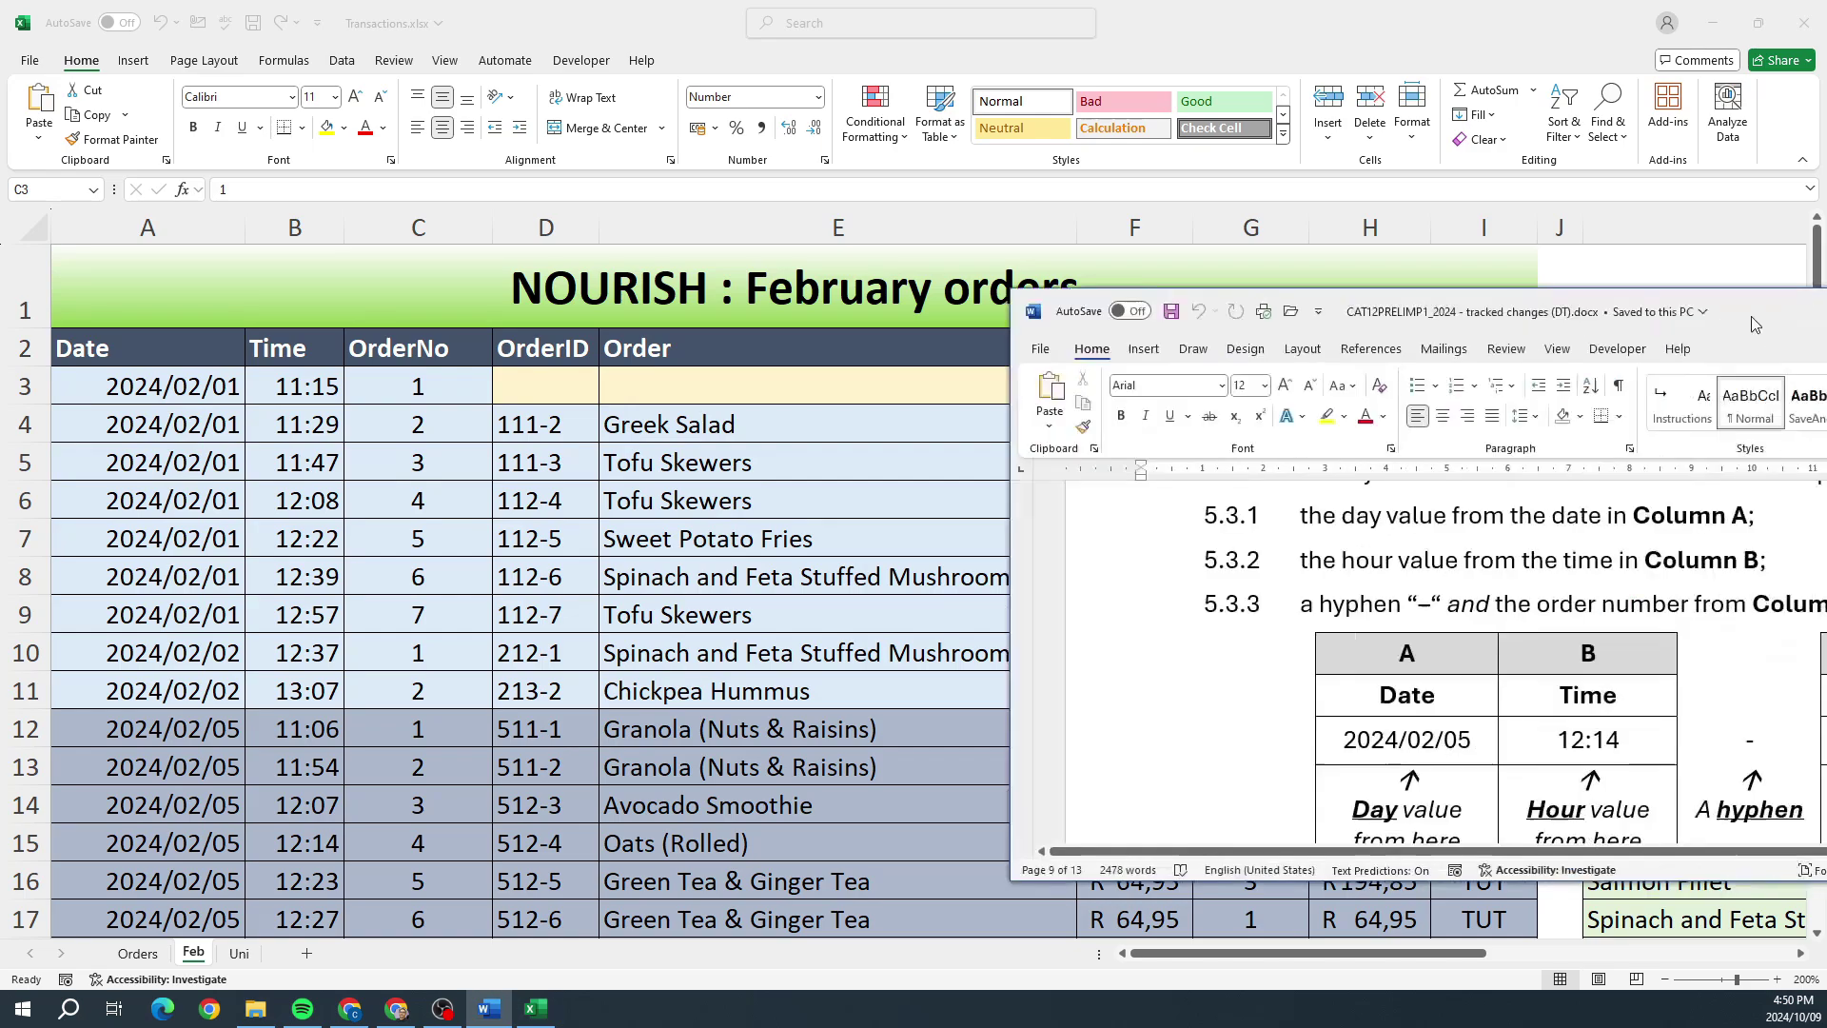
pyautogui.moveTo(1741, 315); pyautogui.dragTo(1043, 224)
pyautogui.scroll(-4, 1056, 545)
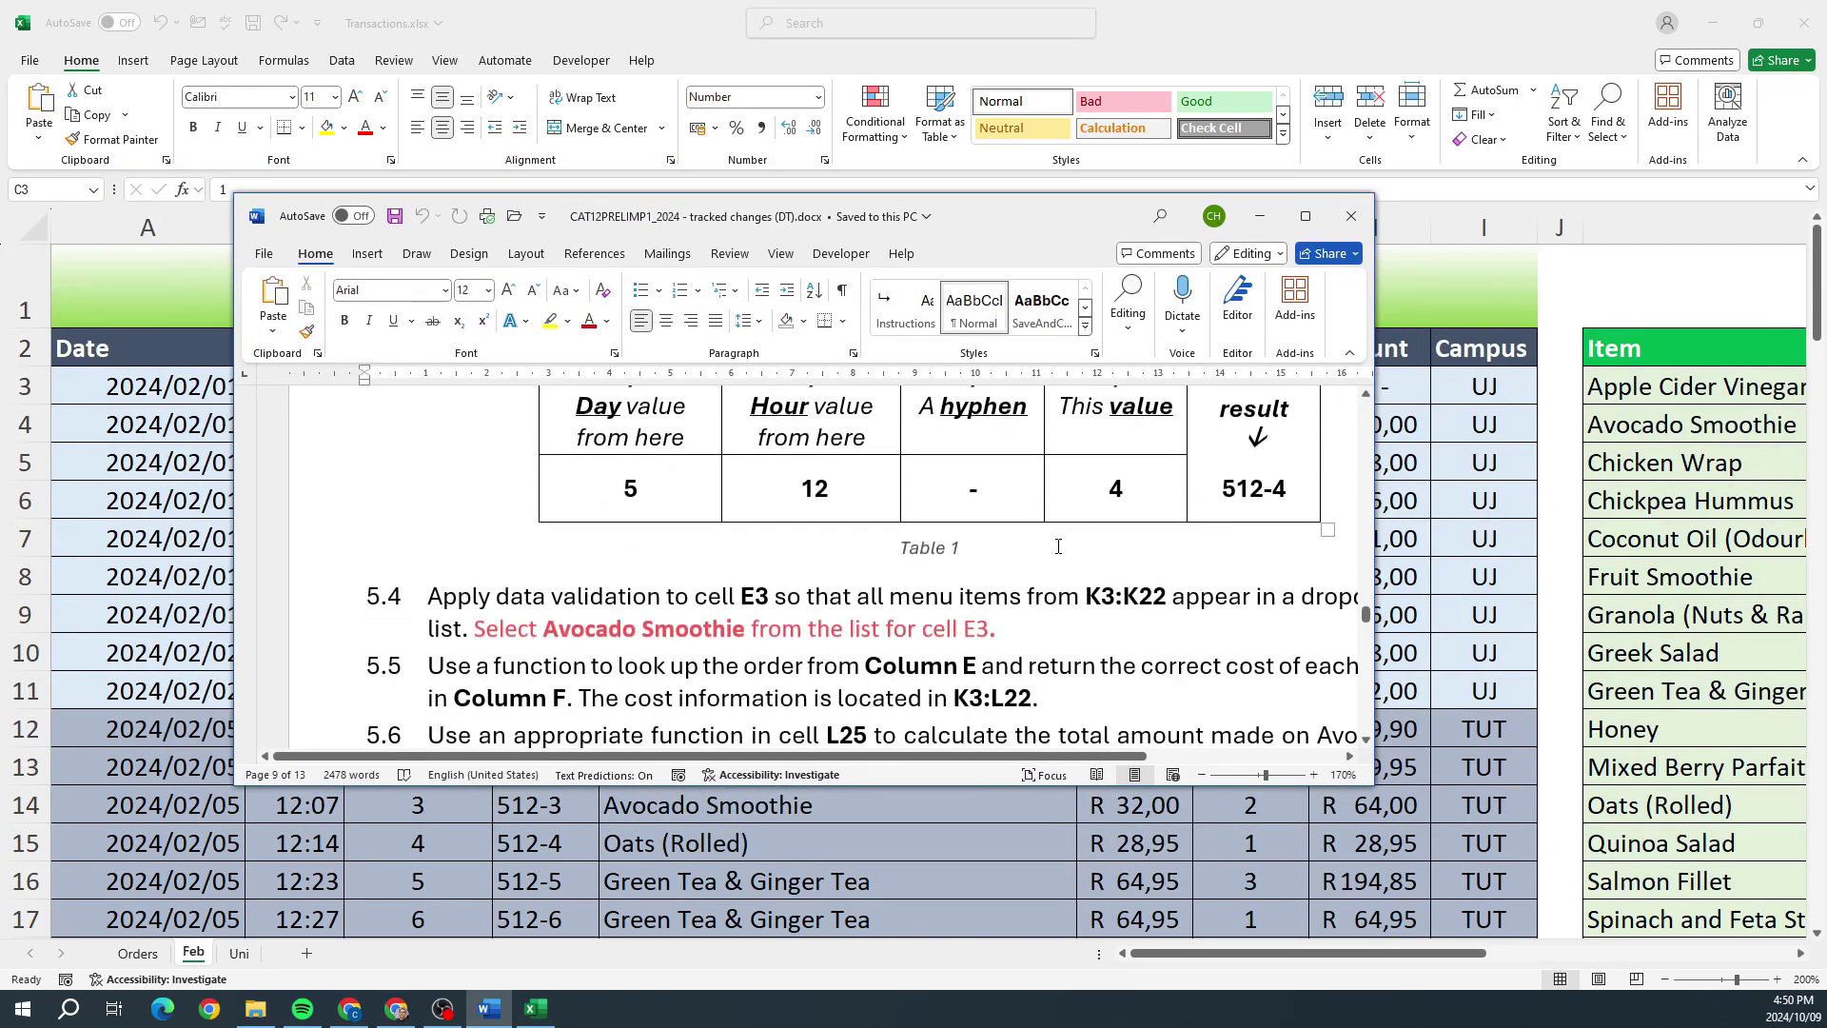
pyautogui.scroll(2, 1056, 545)
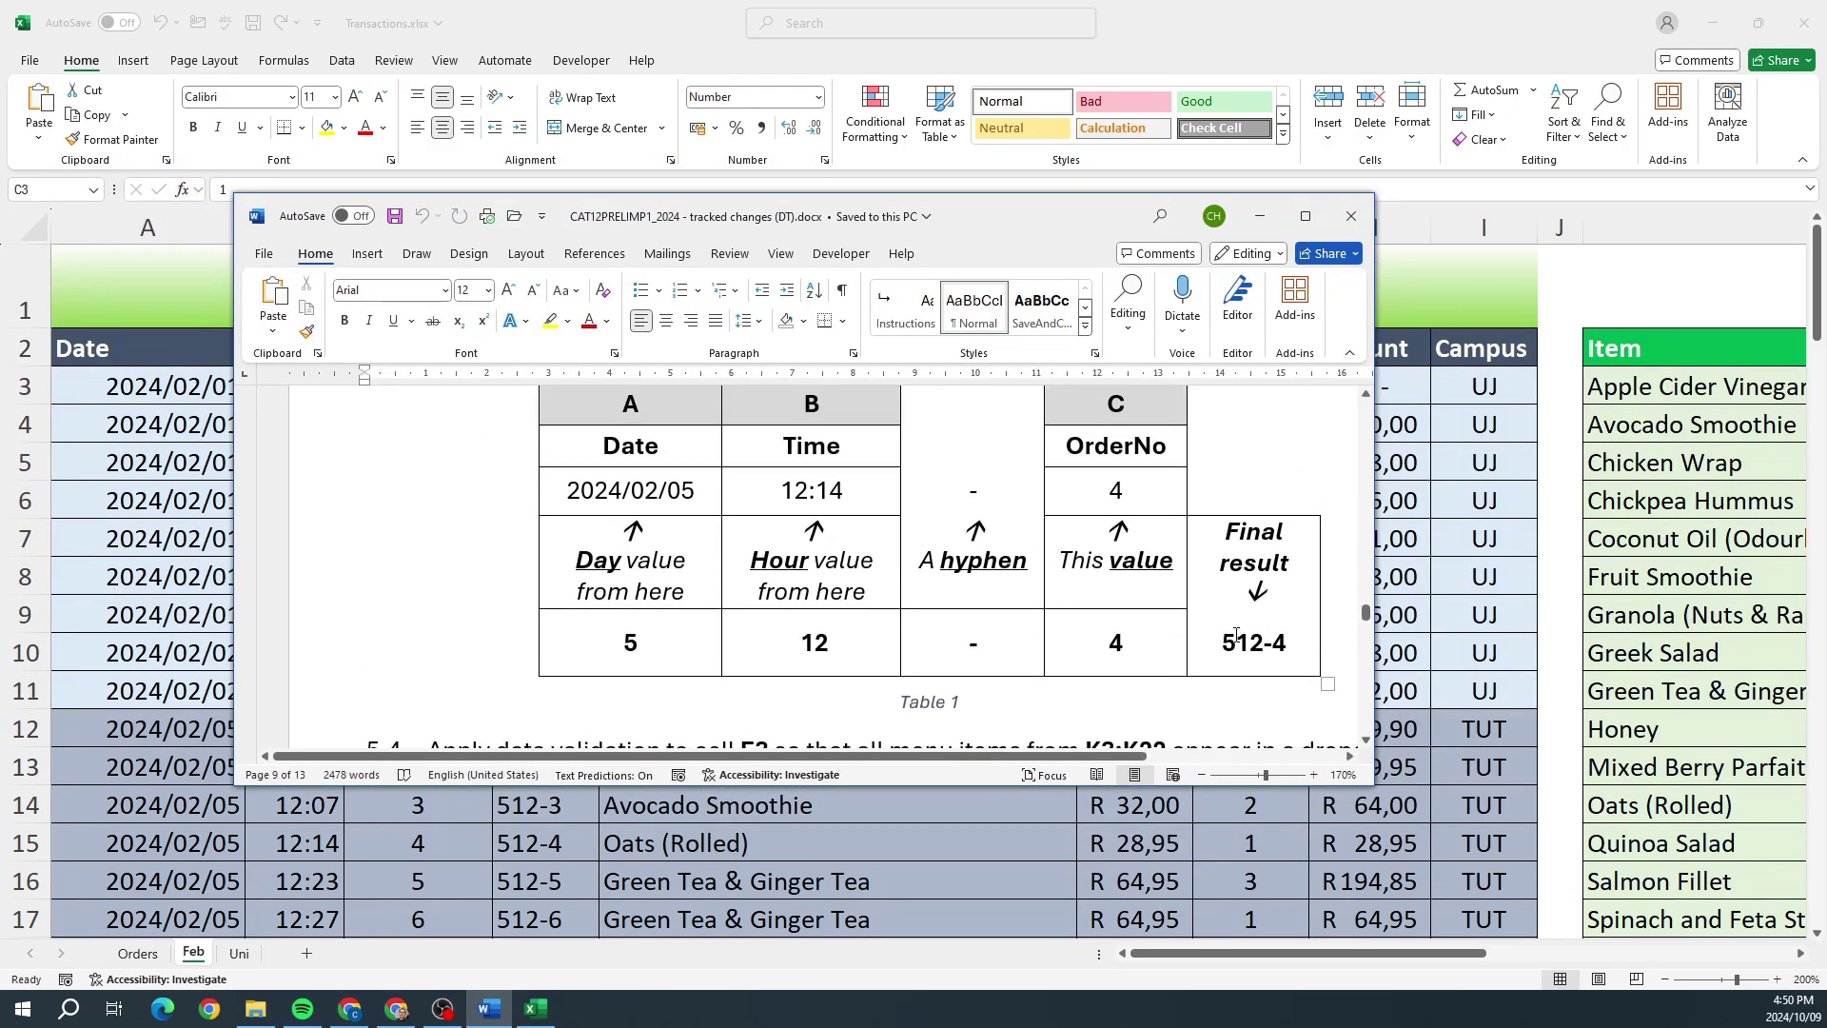
pyautogui.moveTo(1225, 642); pyautogui.dragTo(1289, 643)
pyautogui.scroll(1, 1313, 609)
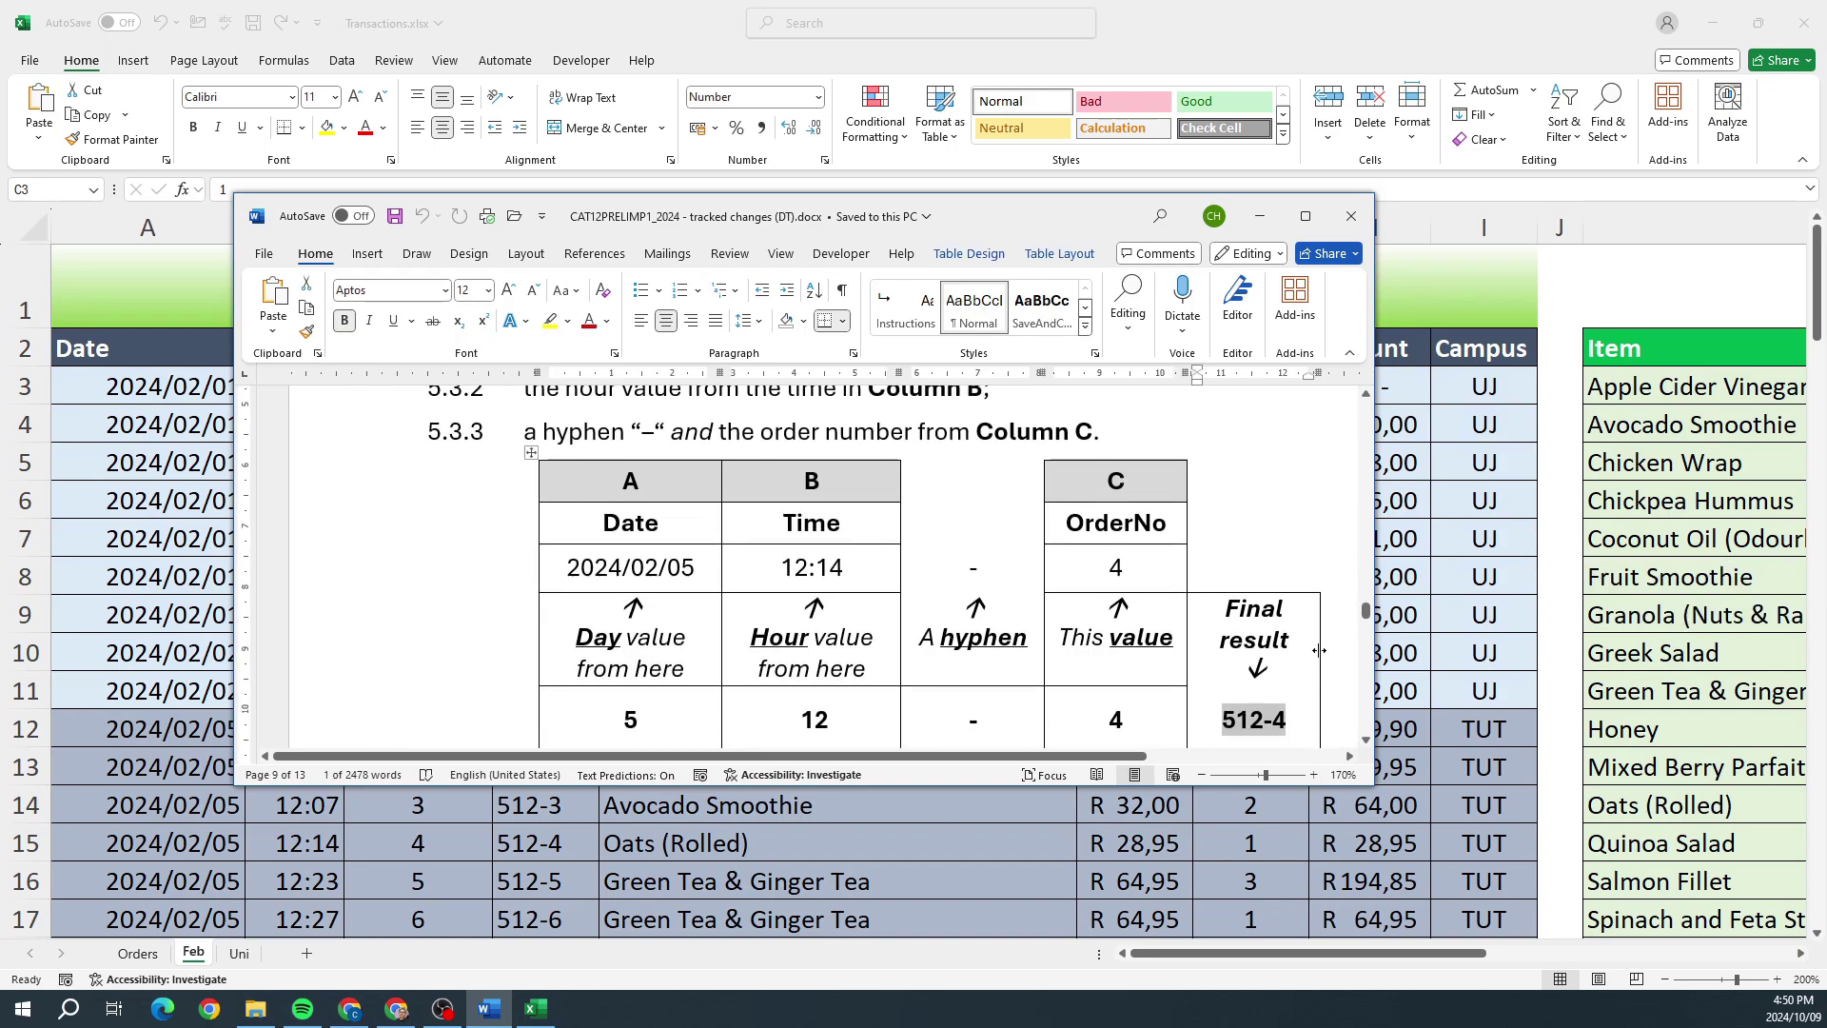
pyautogui.moveTo(1391, 764); pyautogui.dragTo(1401, 811)
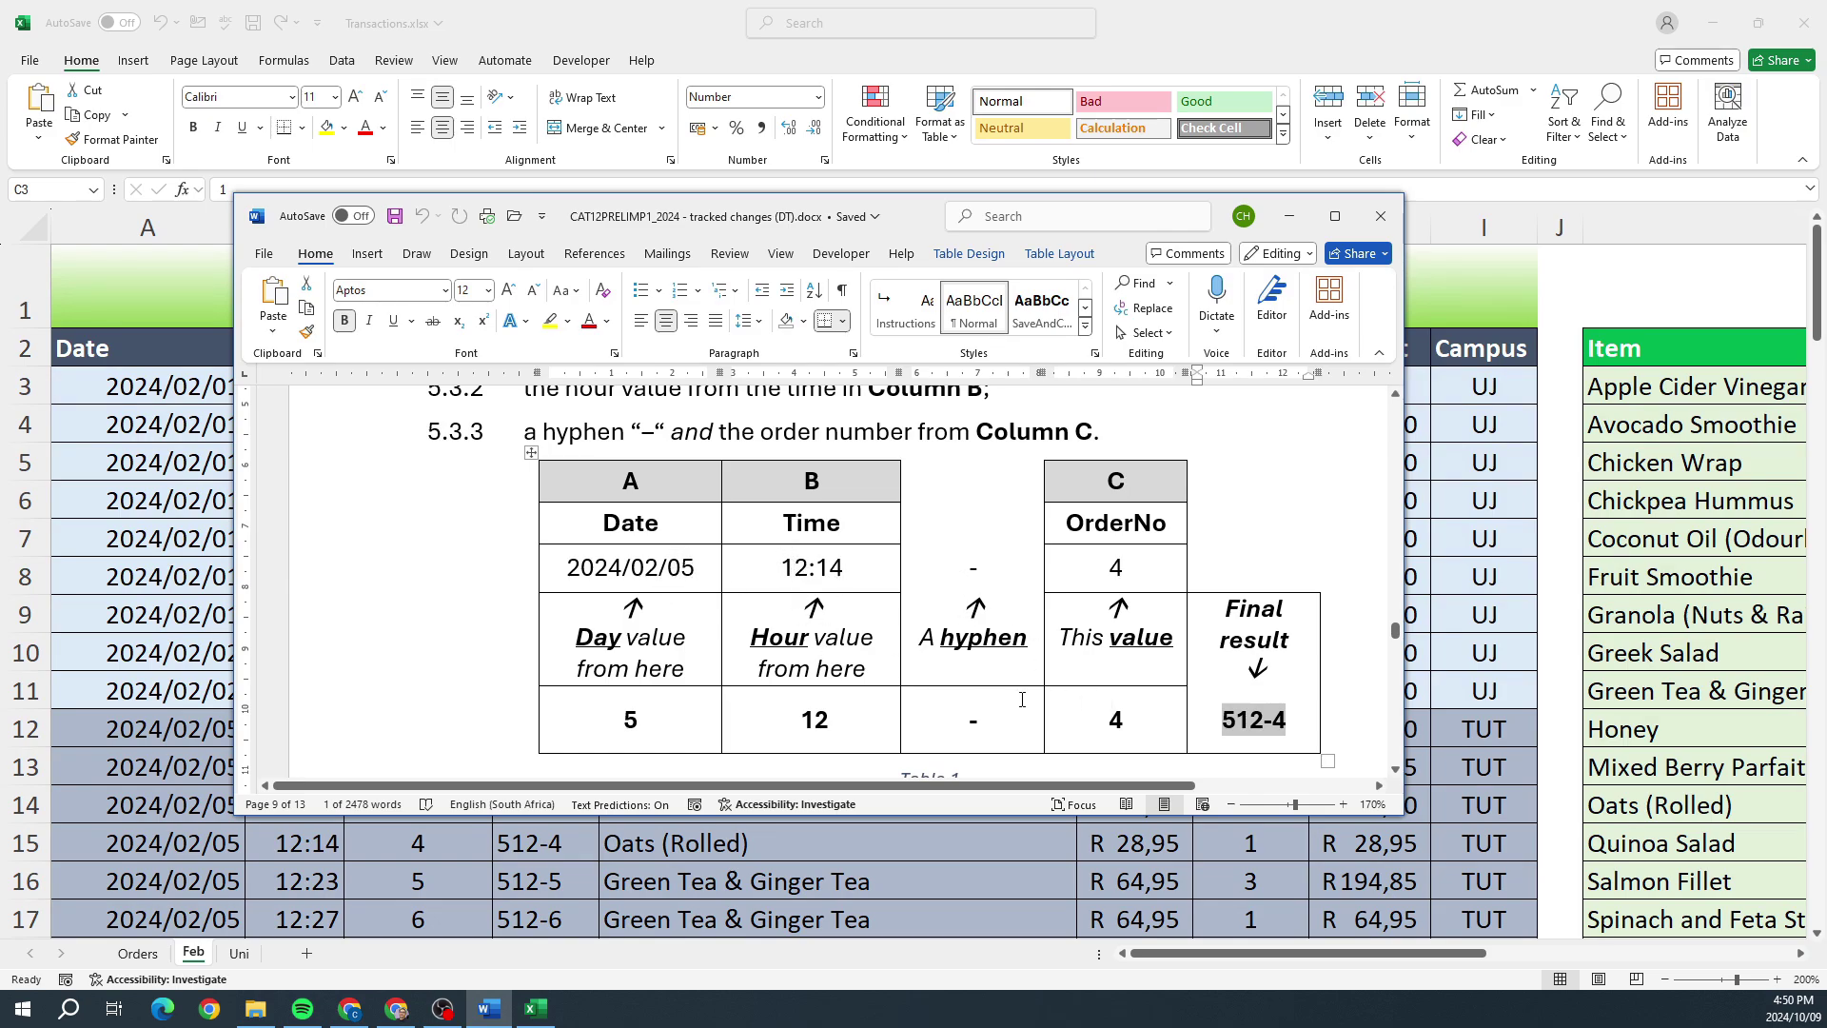
pyautogui.moveTo(920, 227); pyautogui.dragTo(1454, 248)
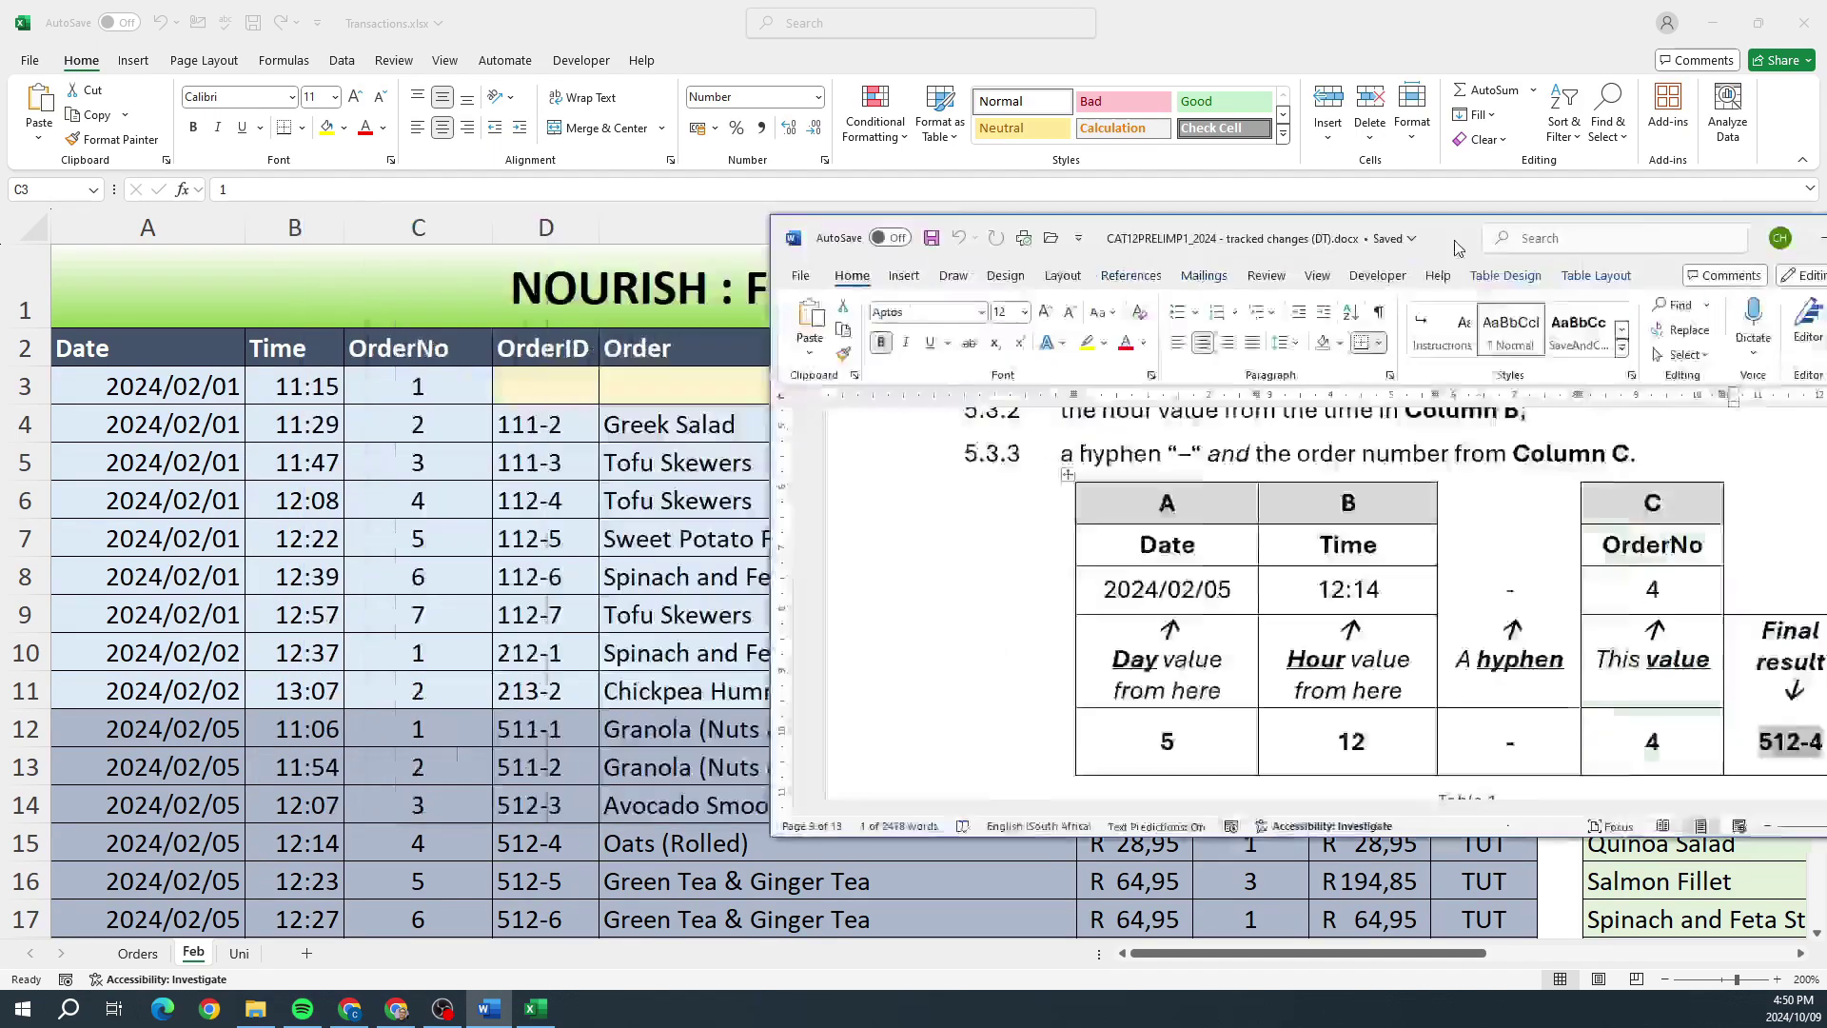
pyautogui.press('super+Down')
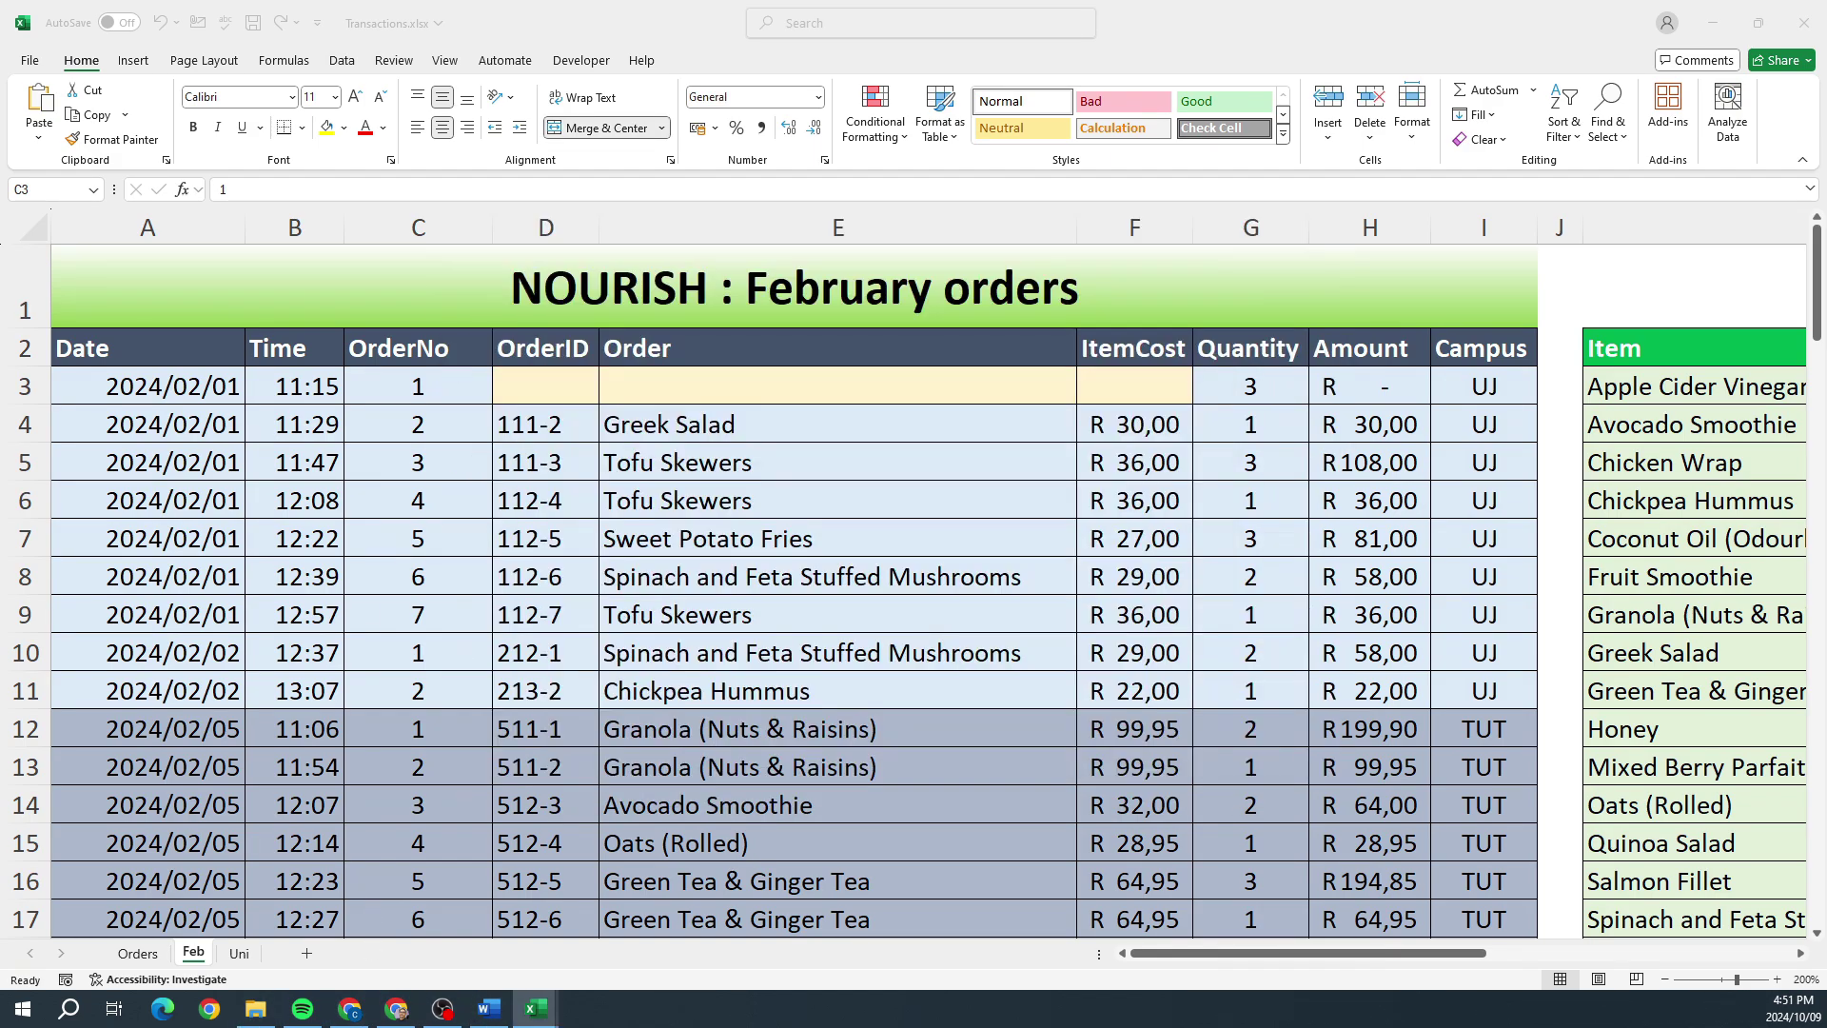
# Step: Enter =DAY(A3) in OrderID cell D3
pyautogui.click(546, 385)
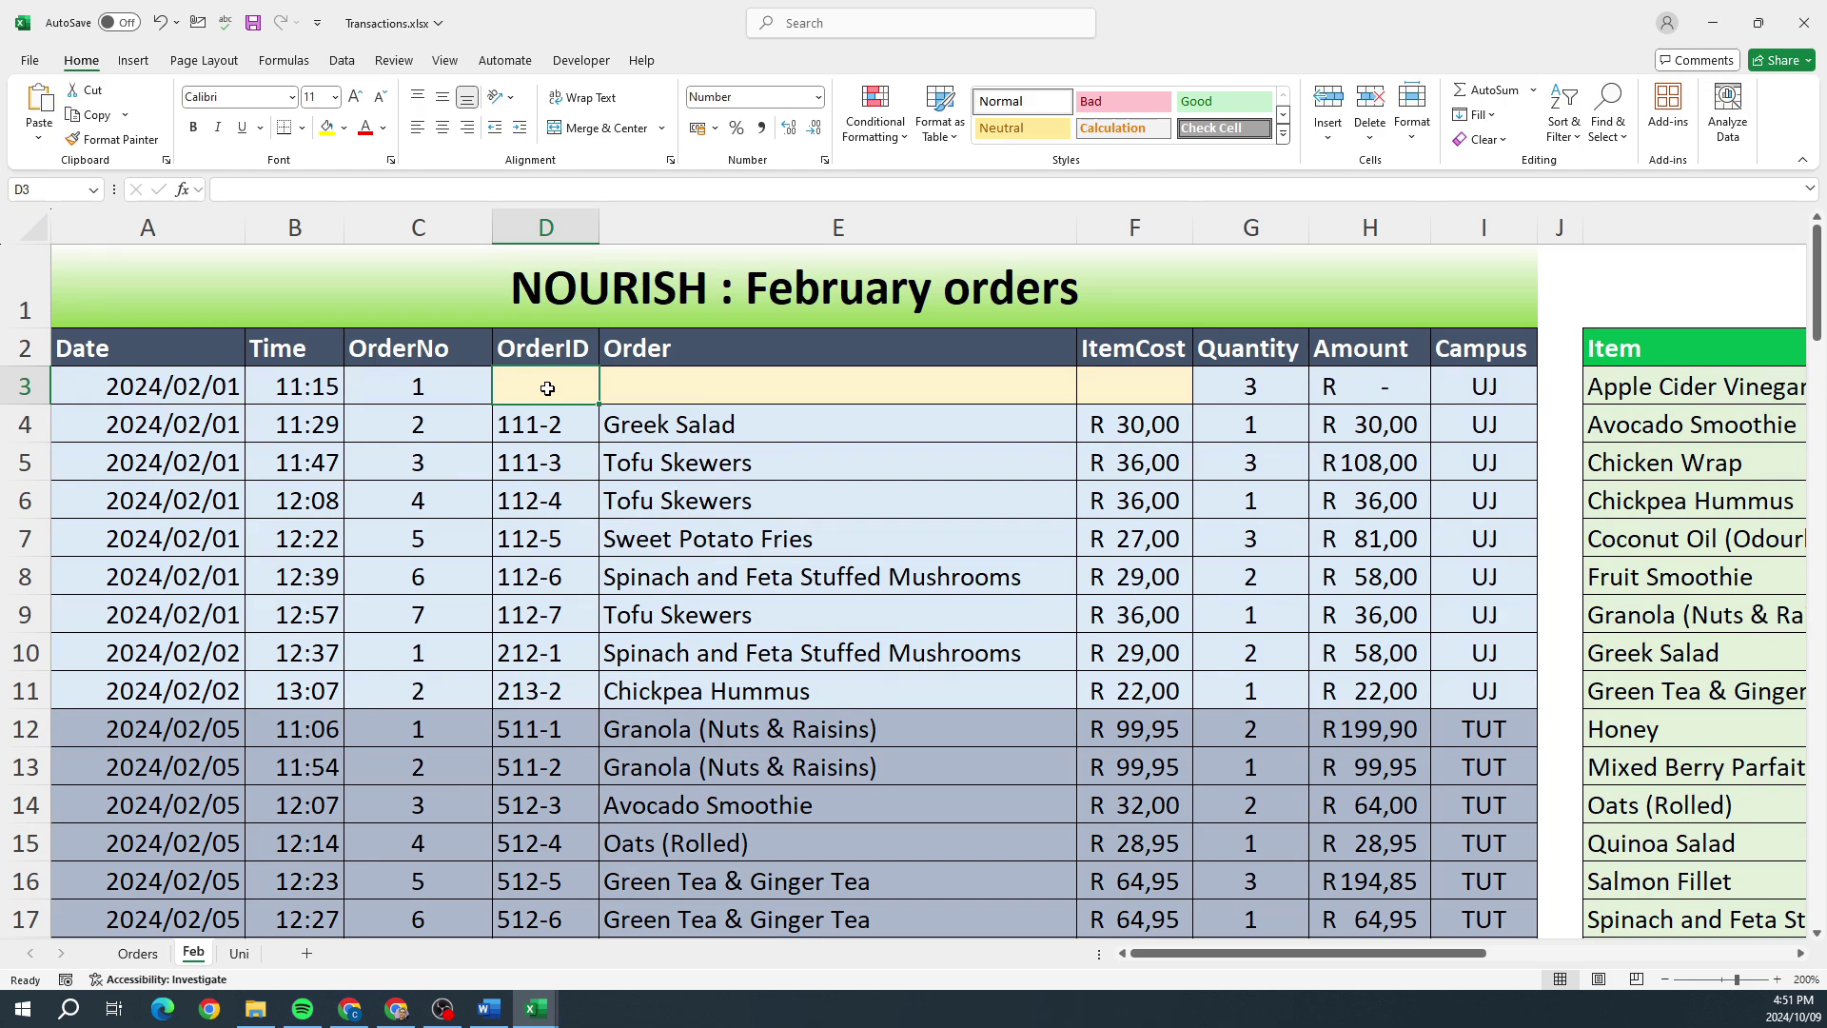
pyautogui.write('=d')
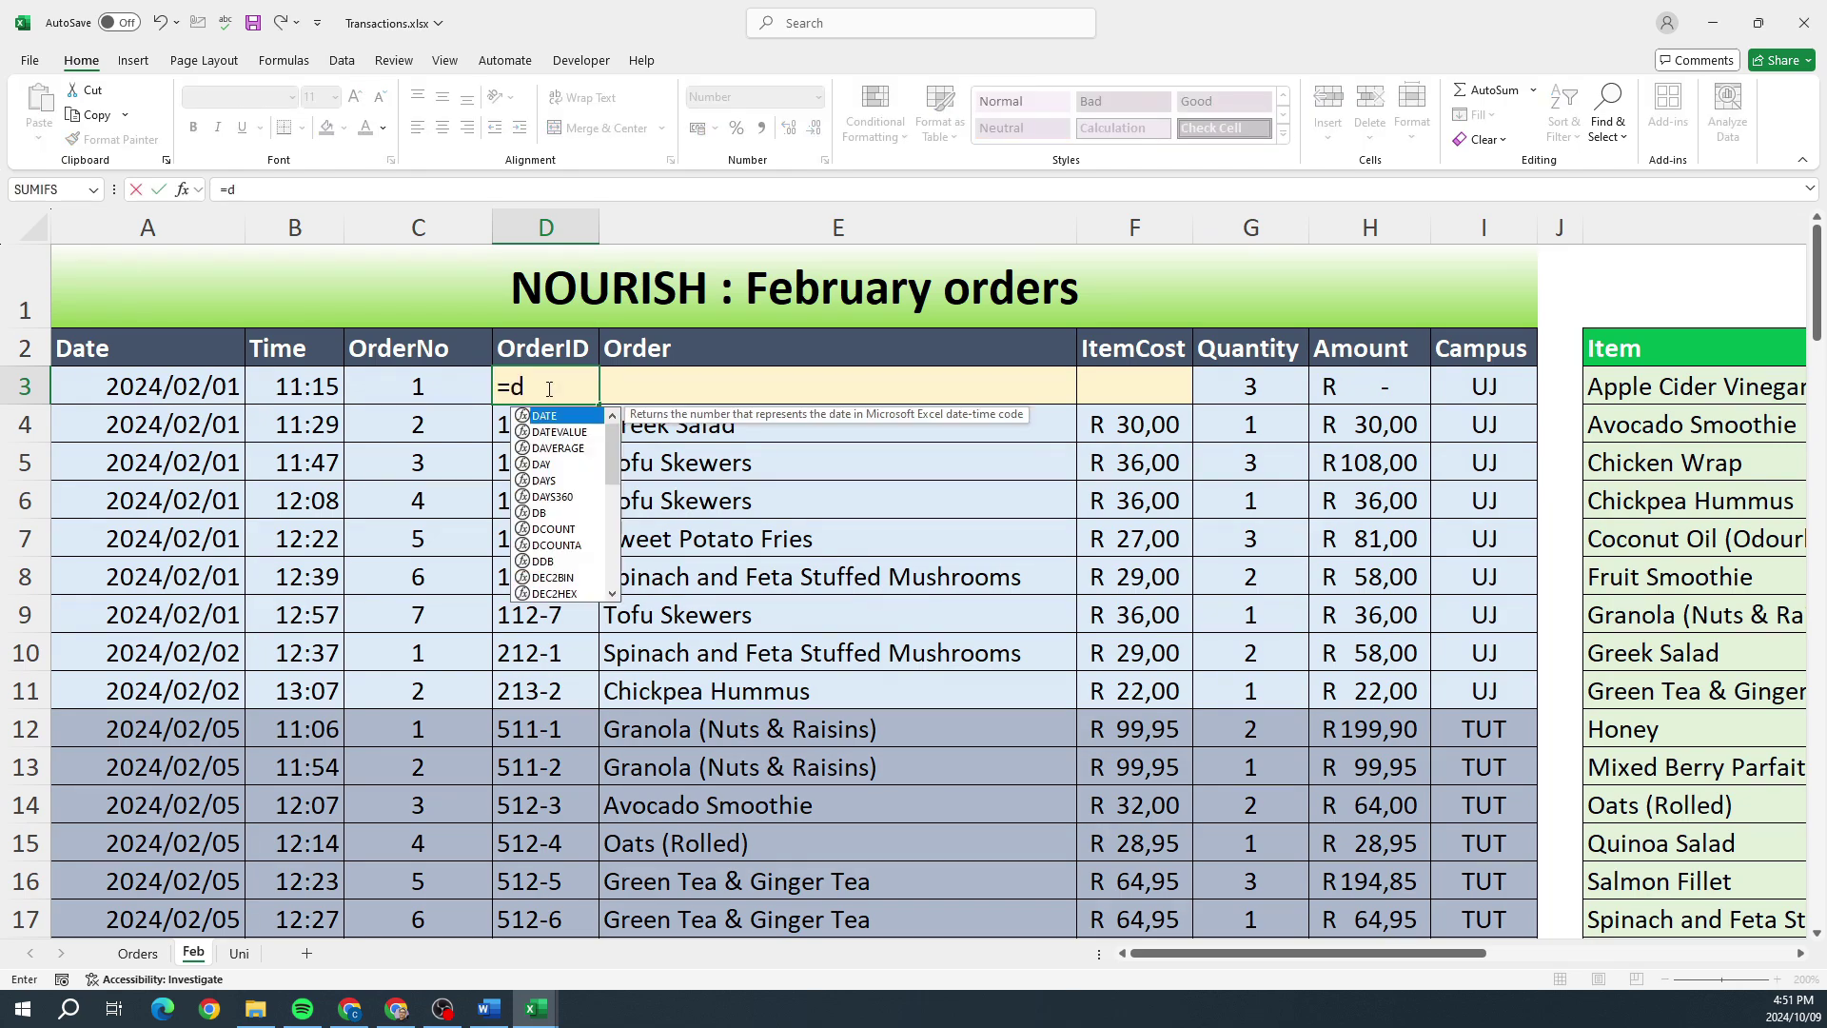
pyautogui.write('ay(')
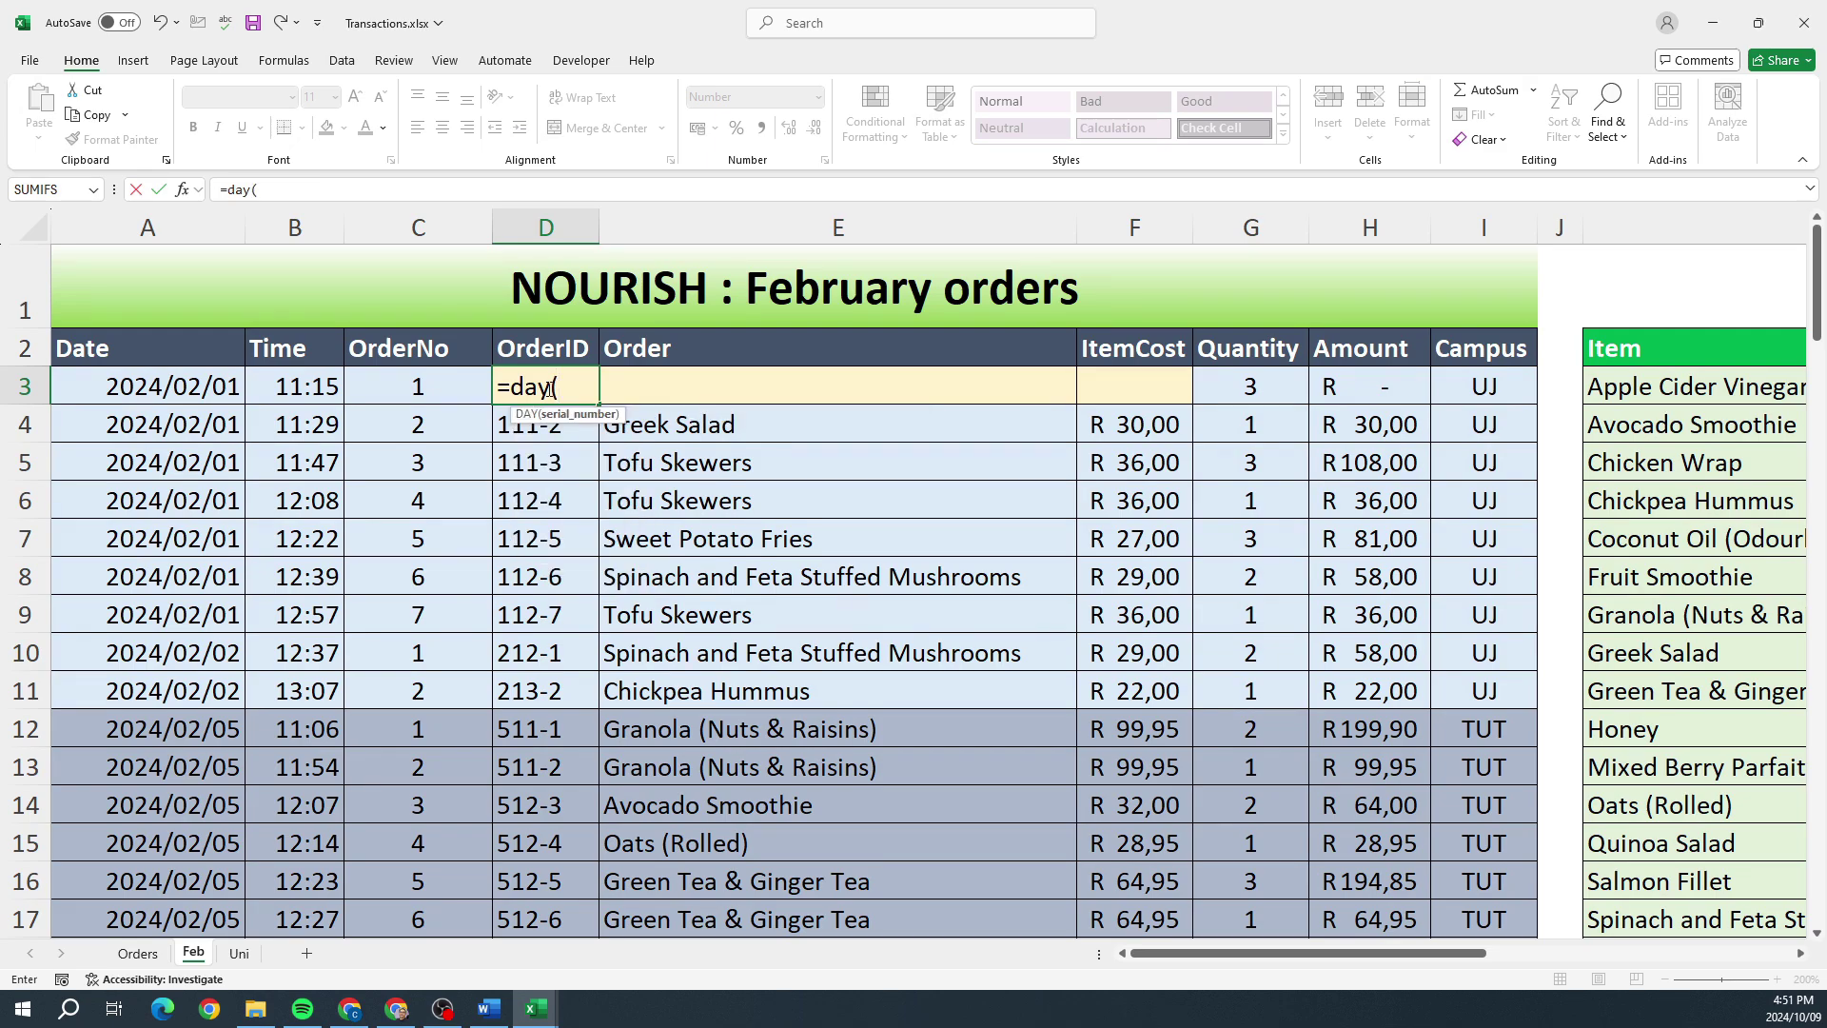
pyautogui.write('A3')
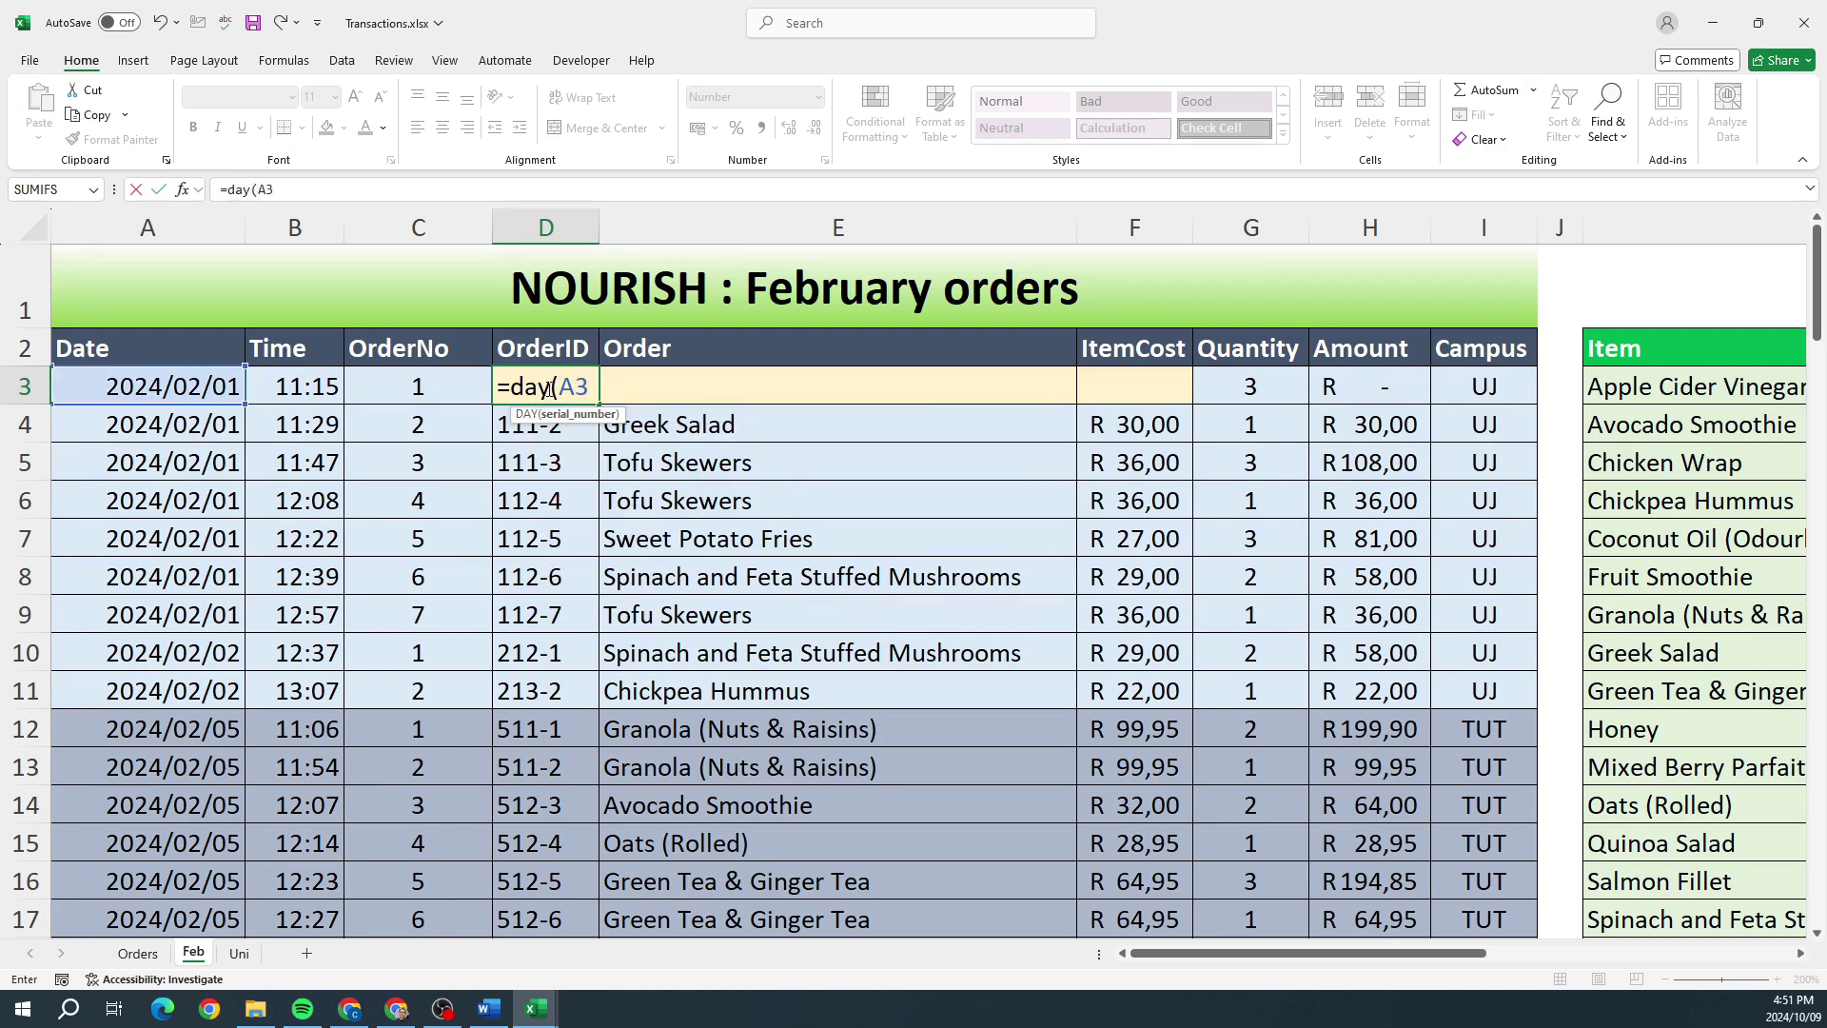
pyautogui.click(190, 386)
pyautogui.write(')')
pyautogui.press('Return')
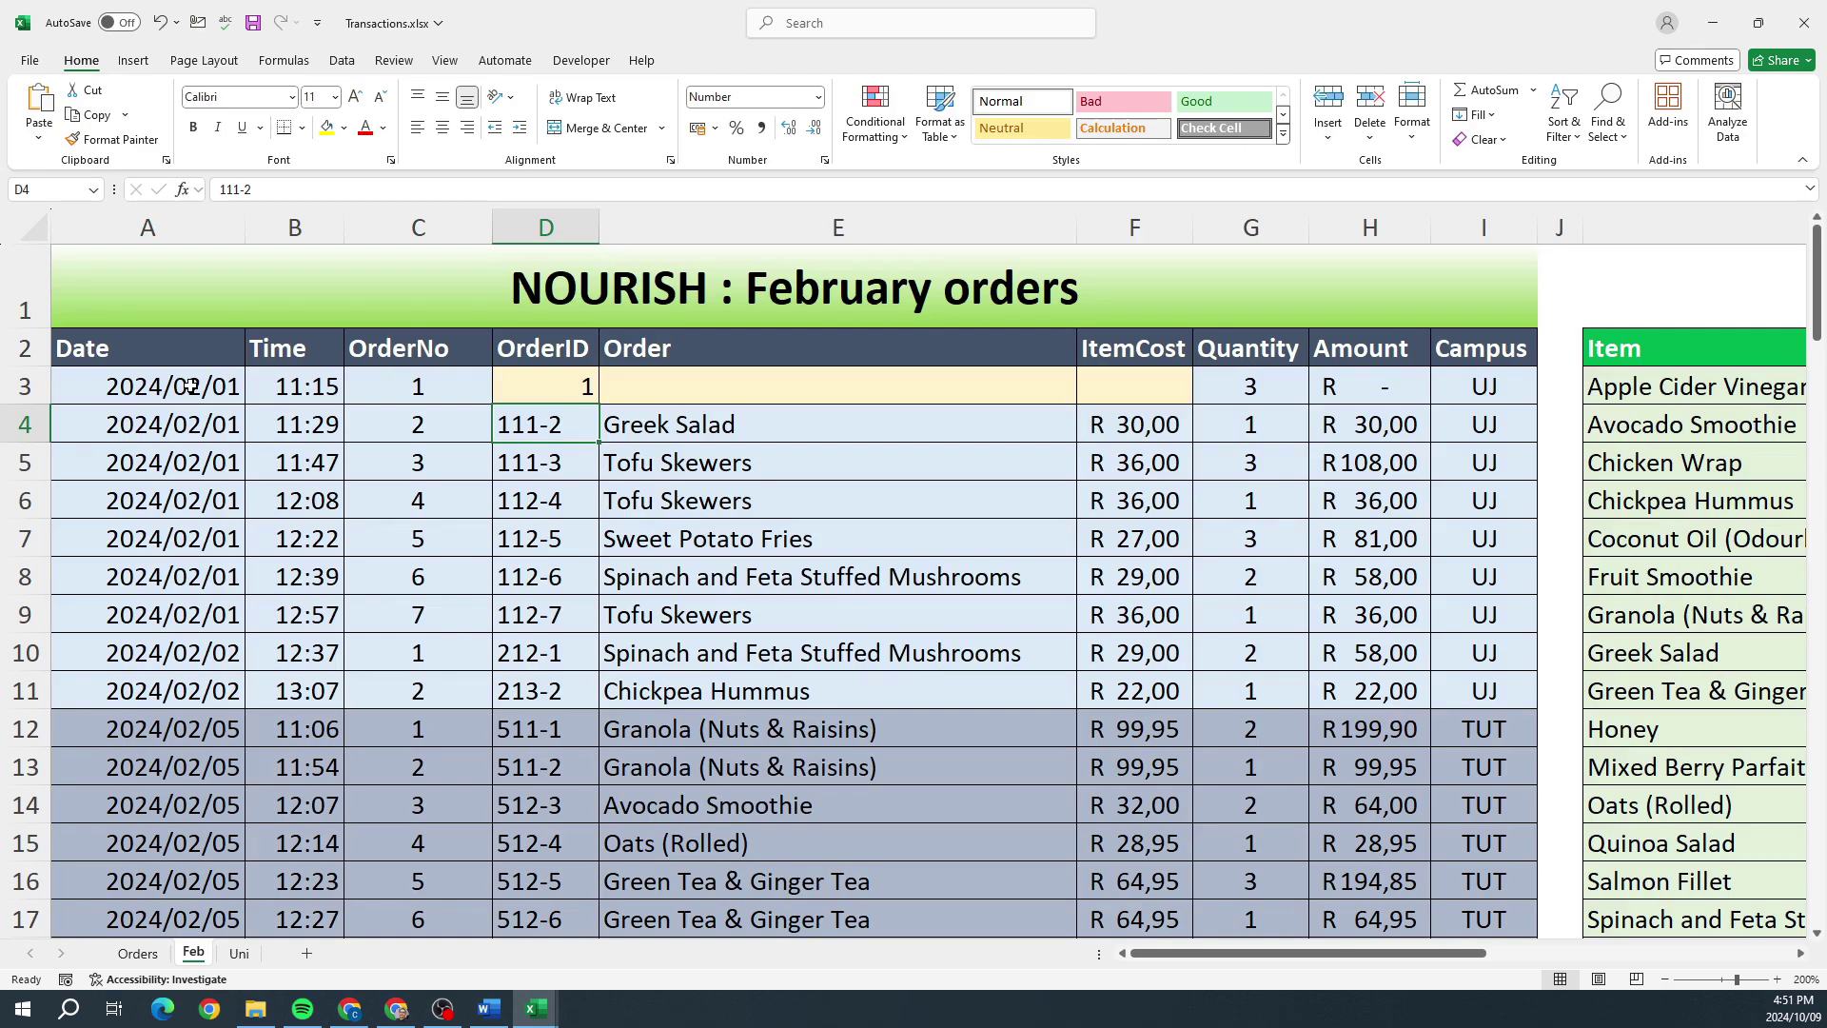
pyautogui.press('Up')
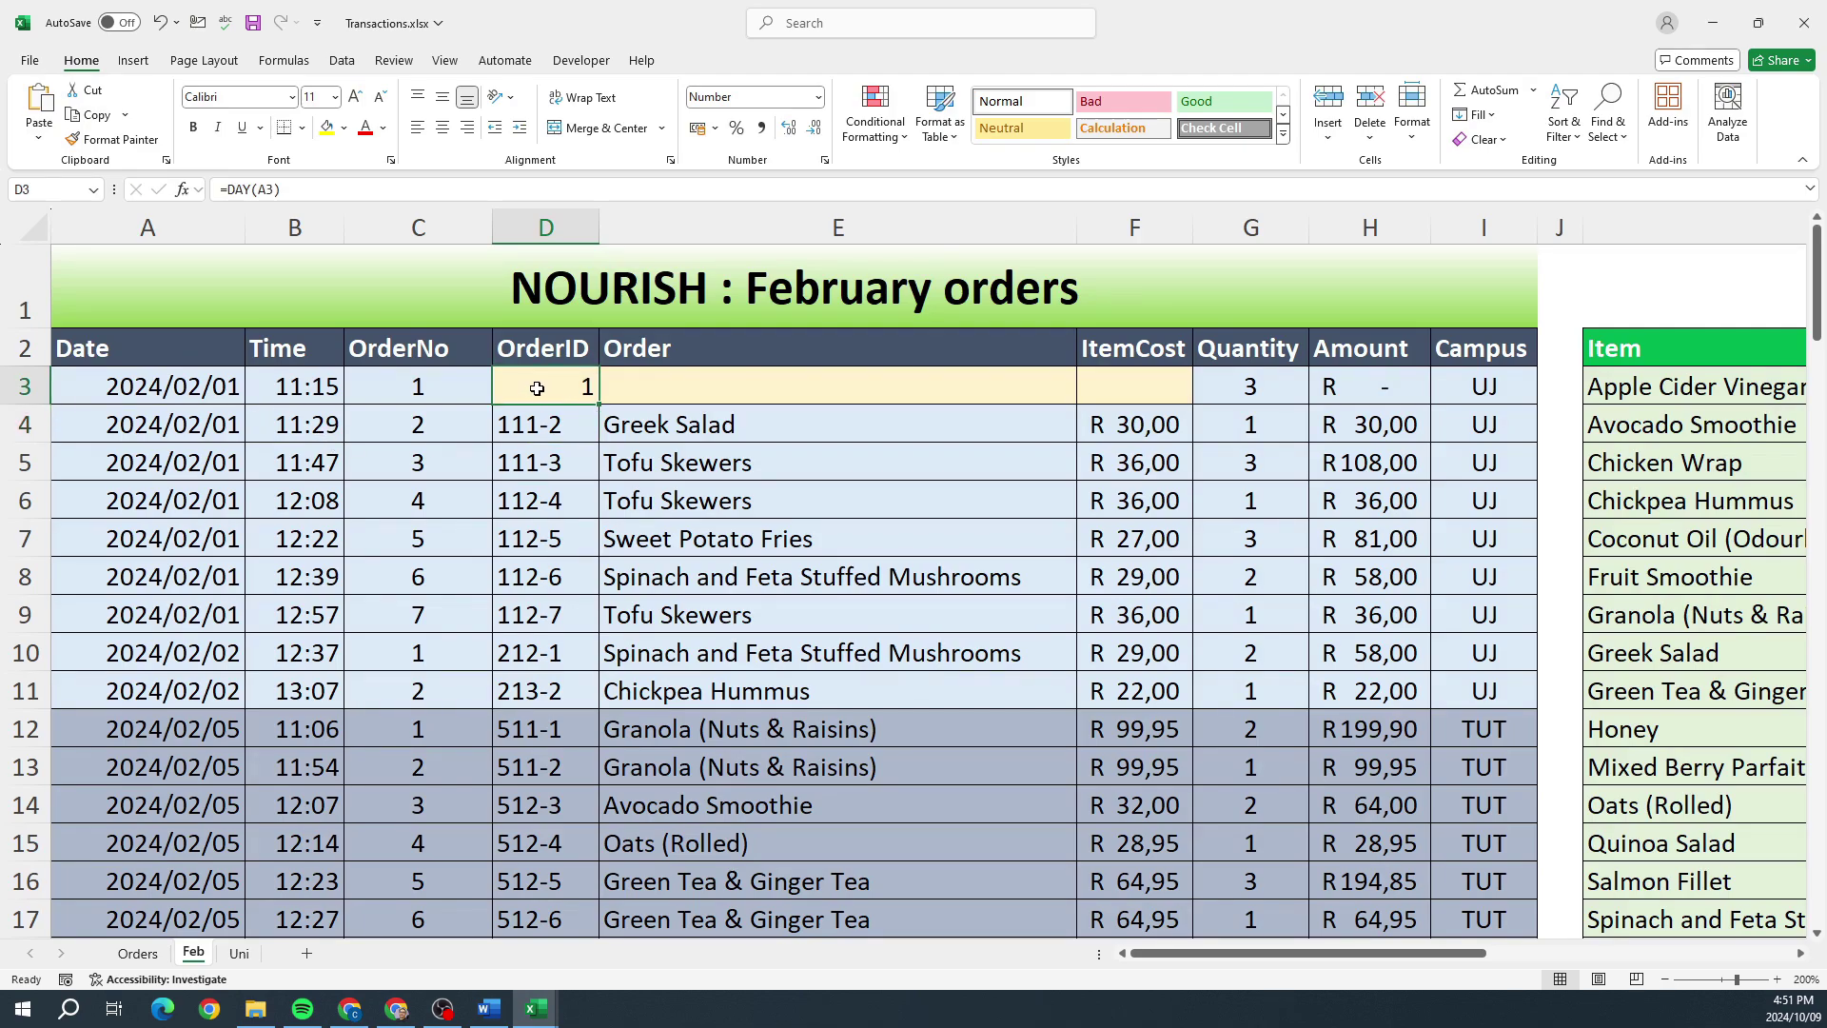
# Step: Try MONTH in place of DAY in D3, then restore =DAY(A3)
pyautogui.doubleClick(537, 389)
pyautogui.moveTo(557, 388); pyautogui.dragTo(514, 389)
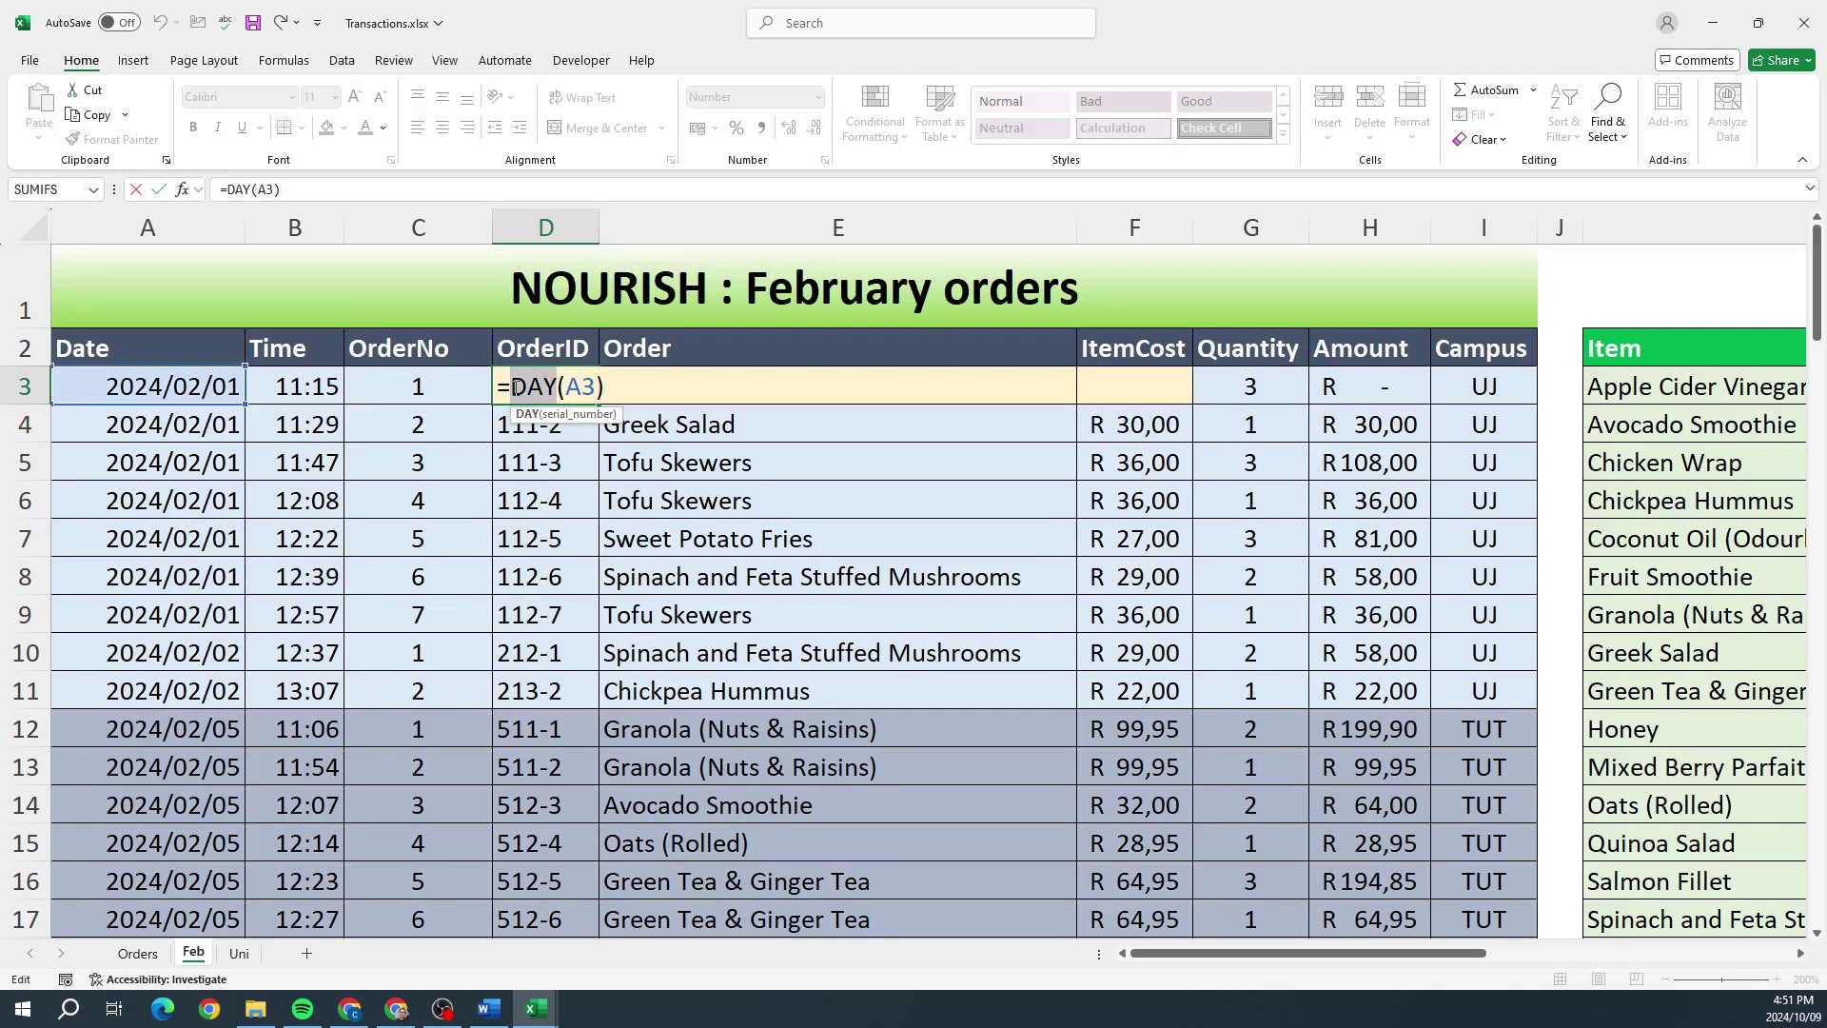
pyautogui.write('month')
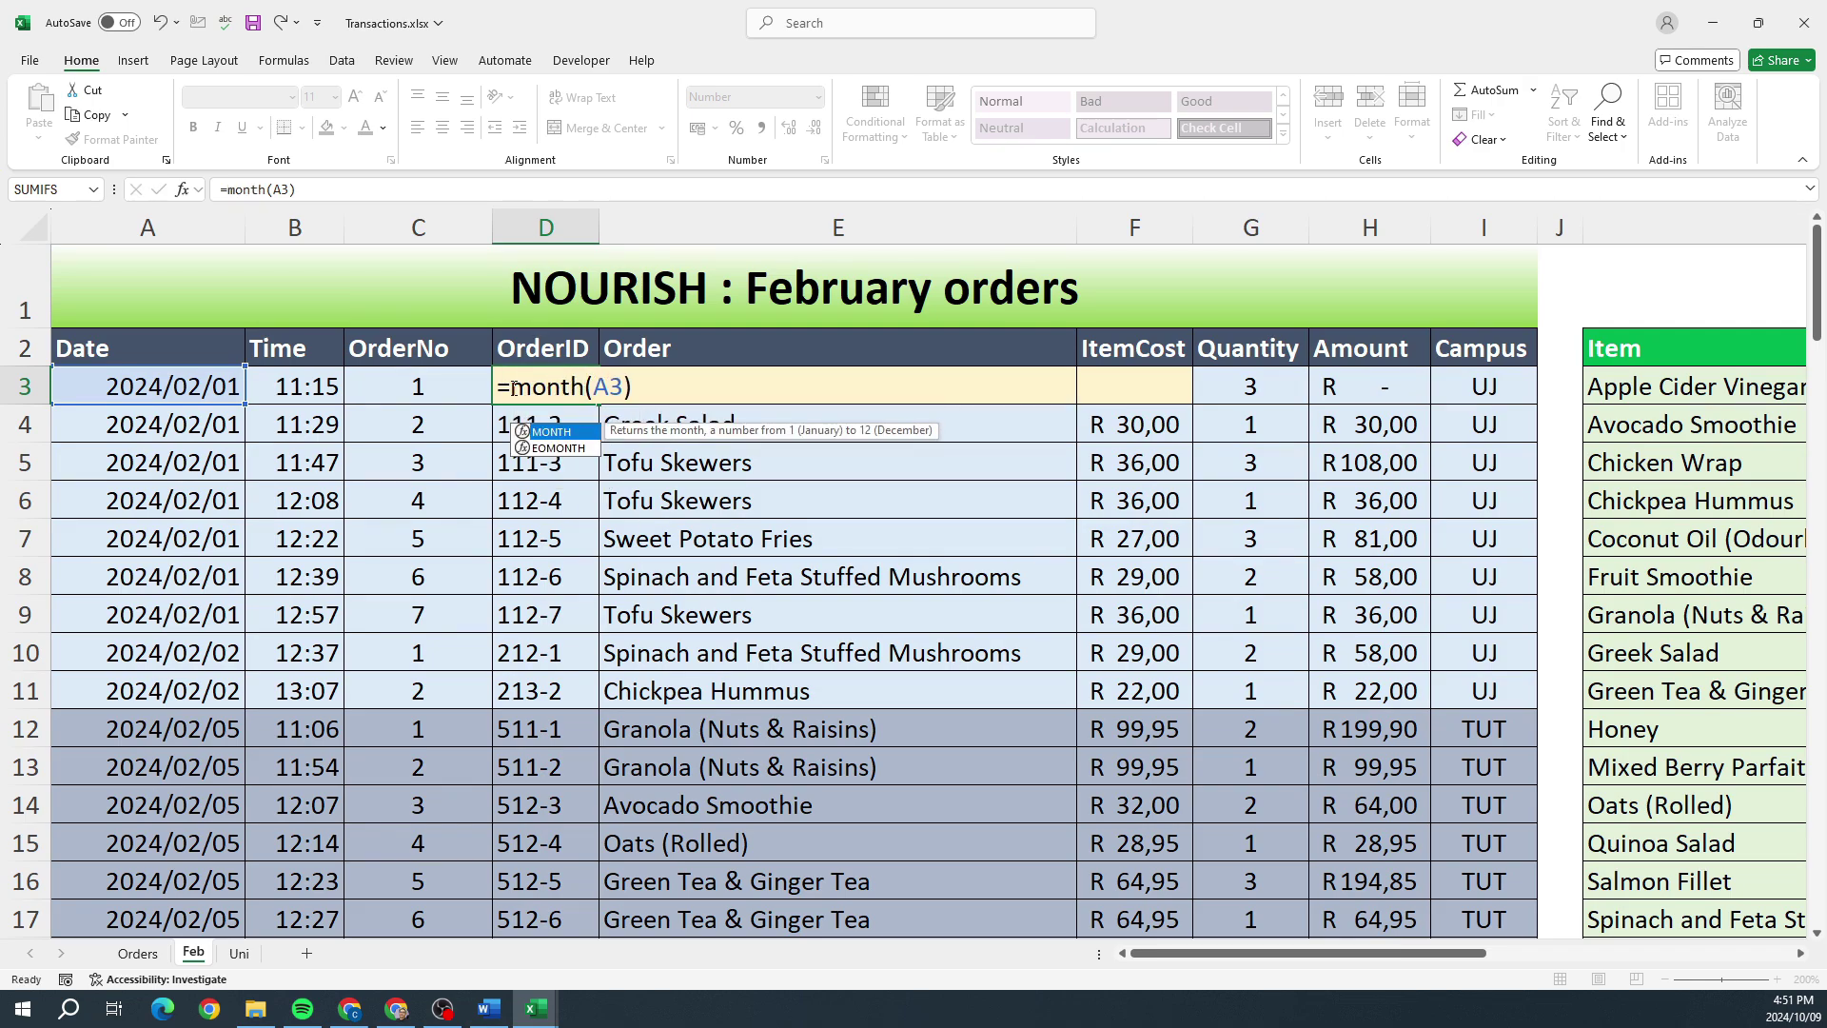
pyautogui.press('Return')
pyautogui.doubleClick(512, 387)
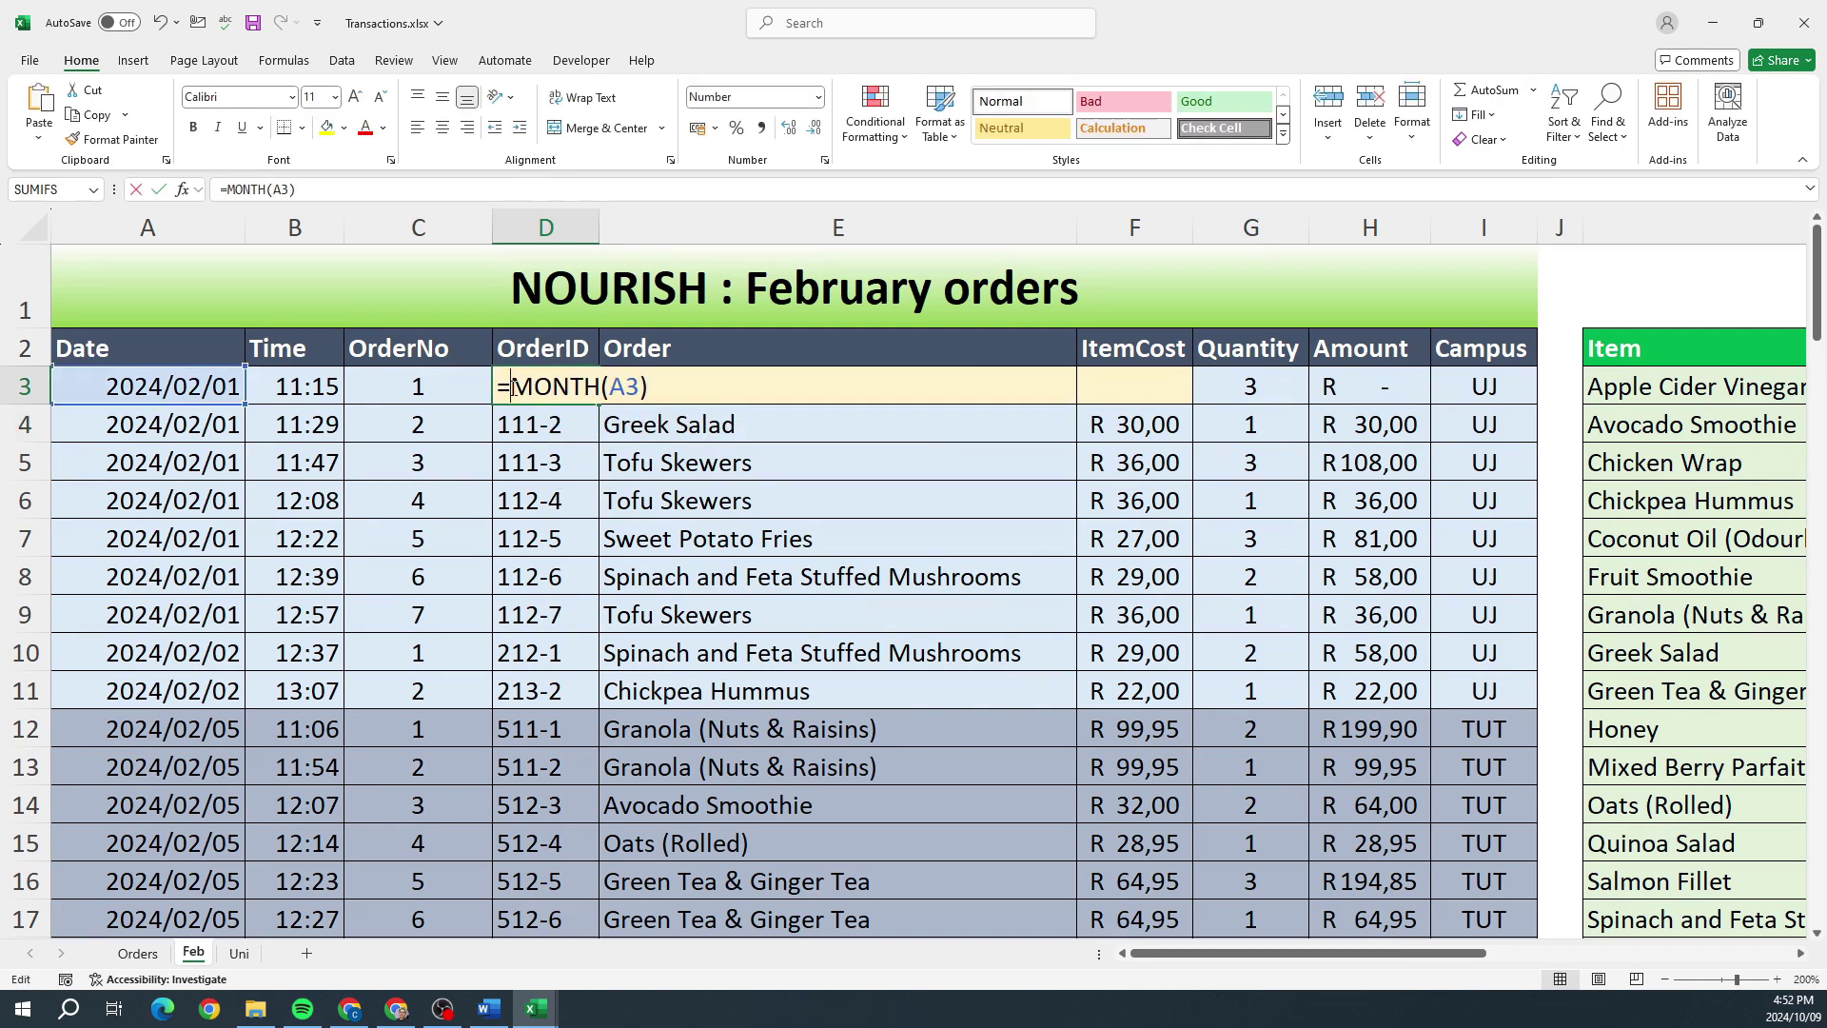
pyautogui.press('Delete')
pyautogui.press('Delete')
pyautogui.press('Delete')
pyautogui.press('Delete')
pyautogui.press('Delete')
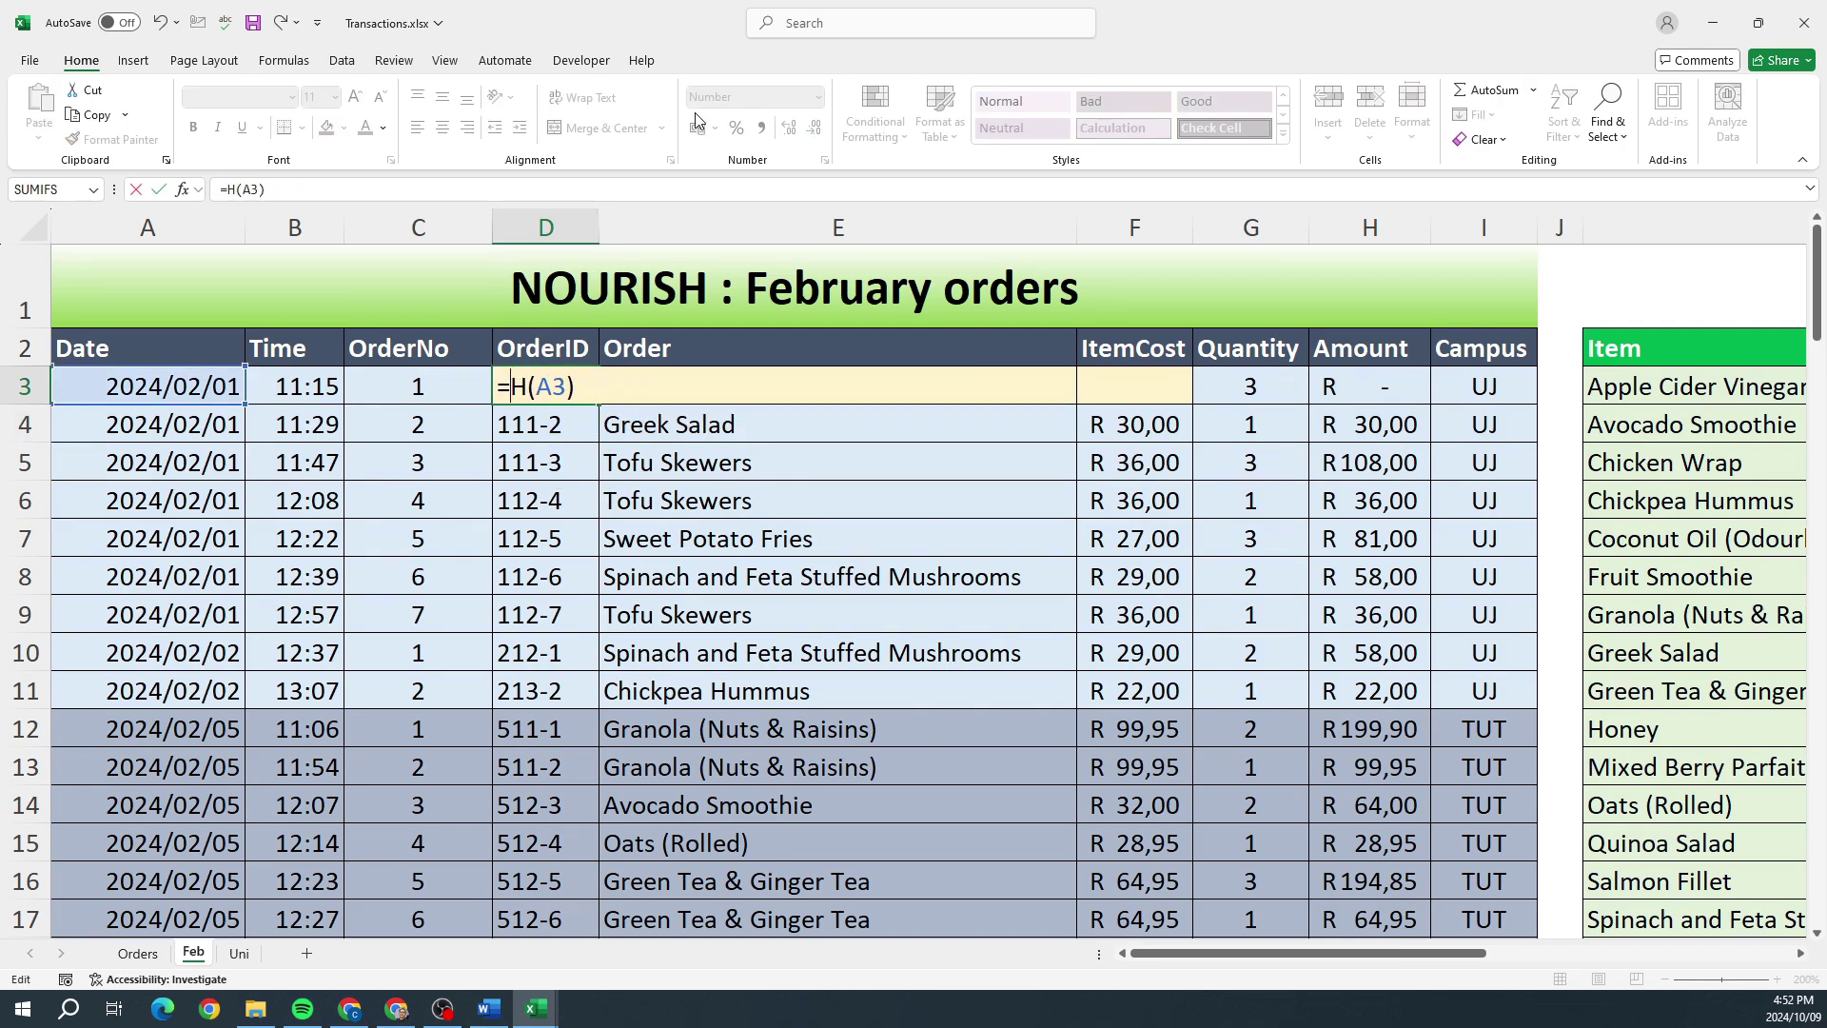
pyautogui.write('day')
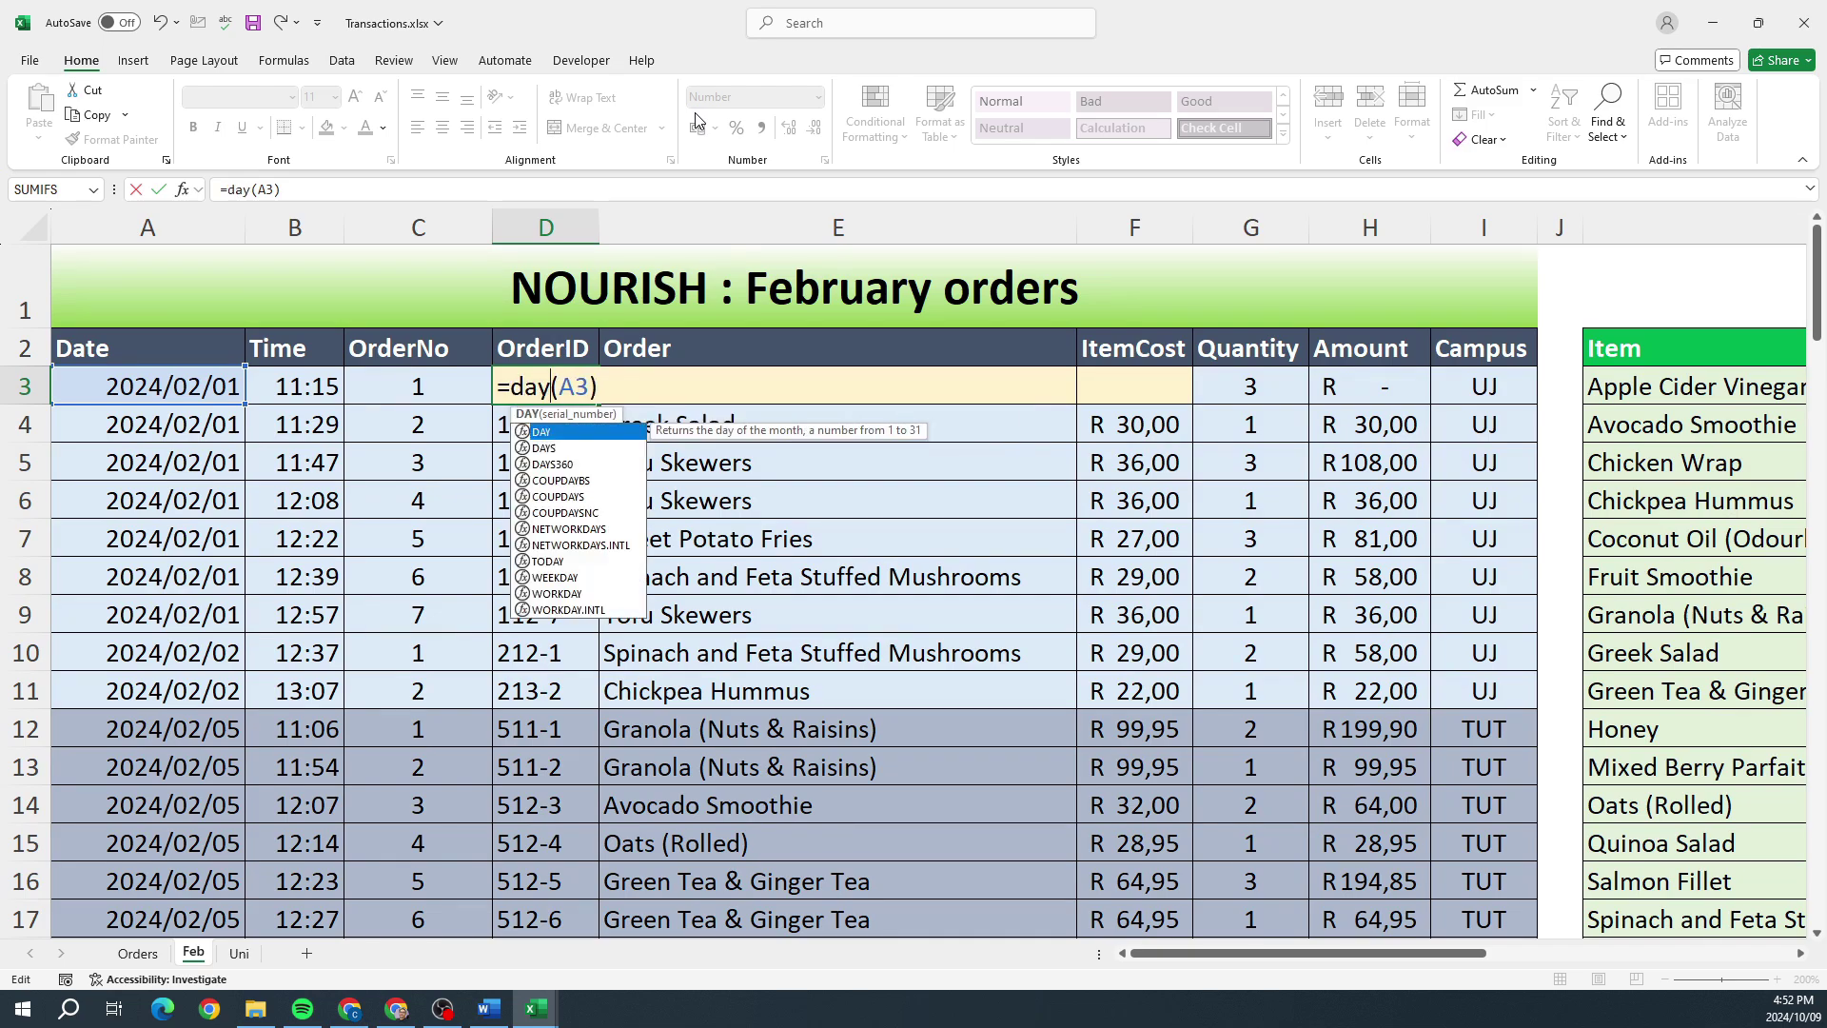
pyautogui.hotkey('ctrl', 'Return')
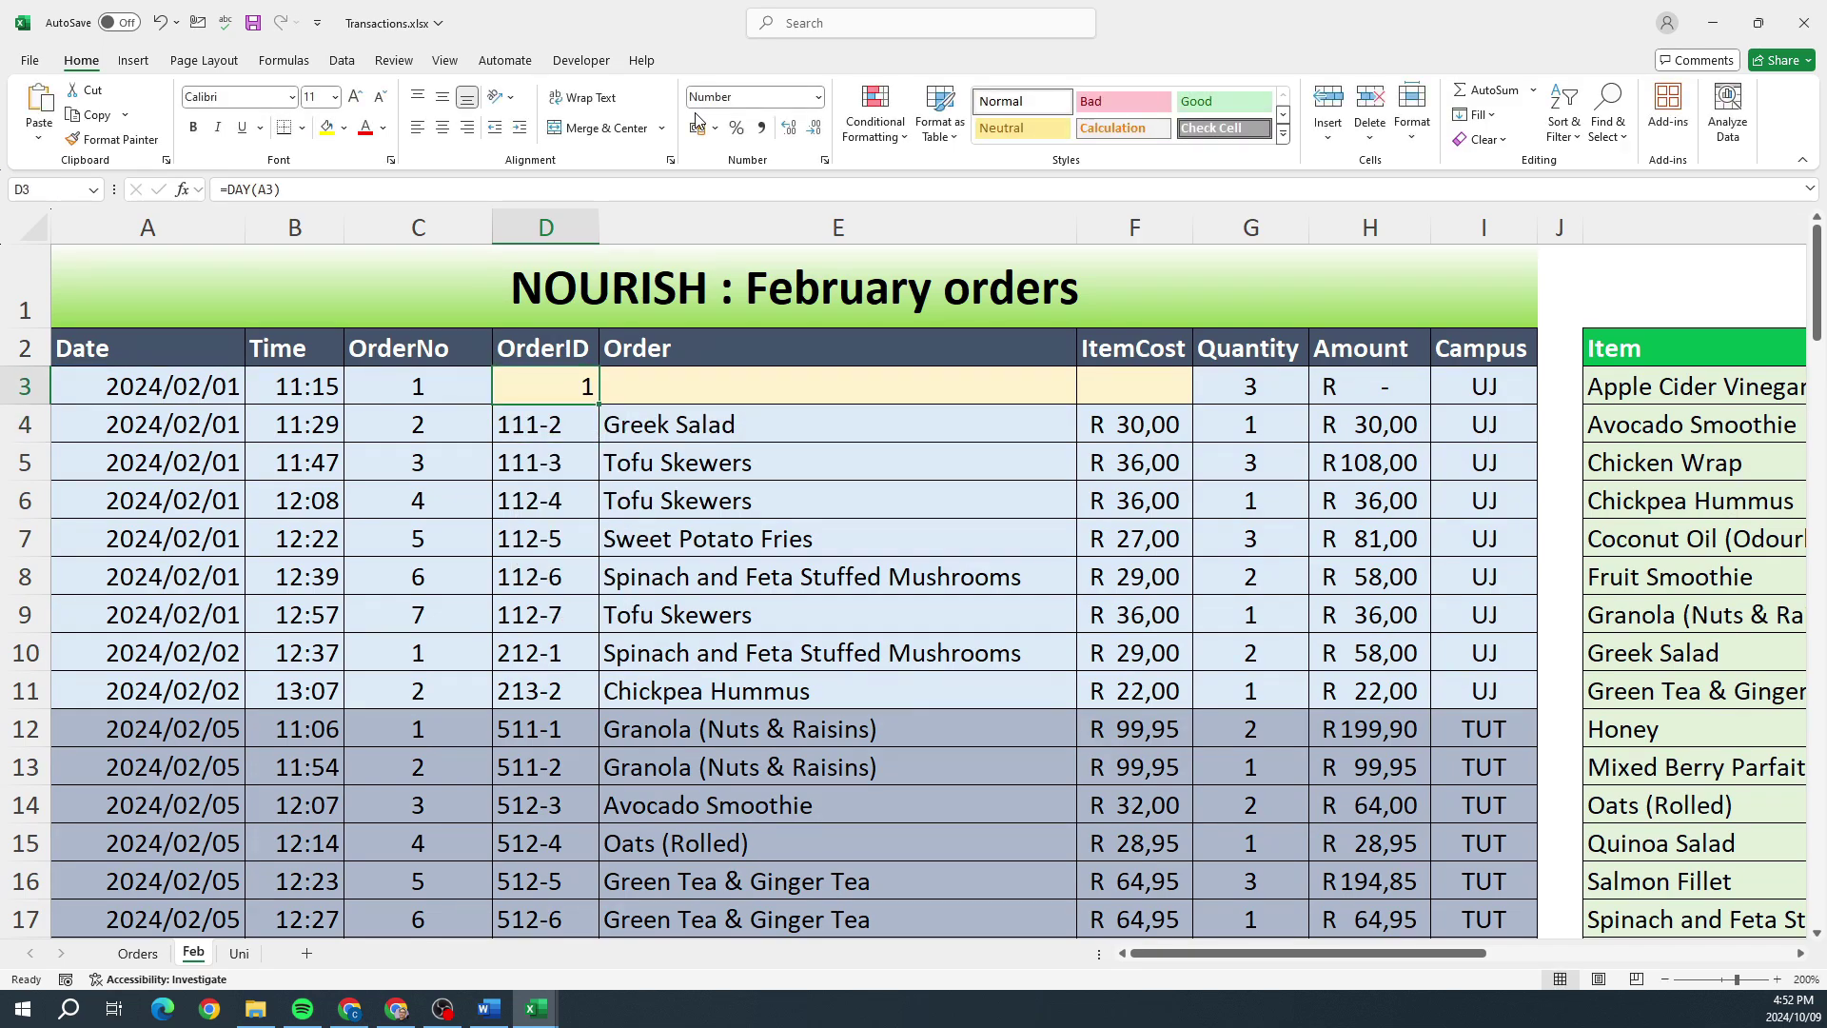
# Step: Extend the D3 formula to =DAY(A3)&HOUR(B3)
pyautogui.doubleClick(585, 382)
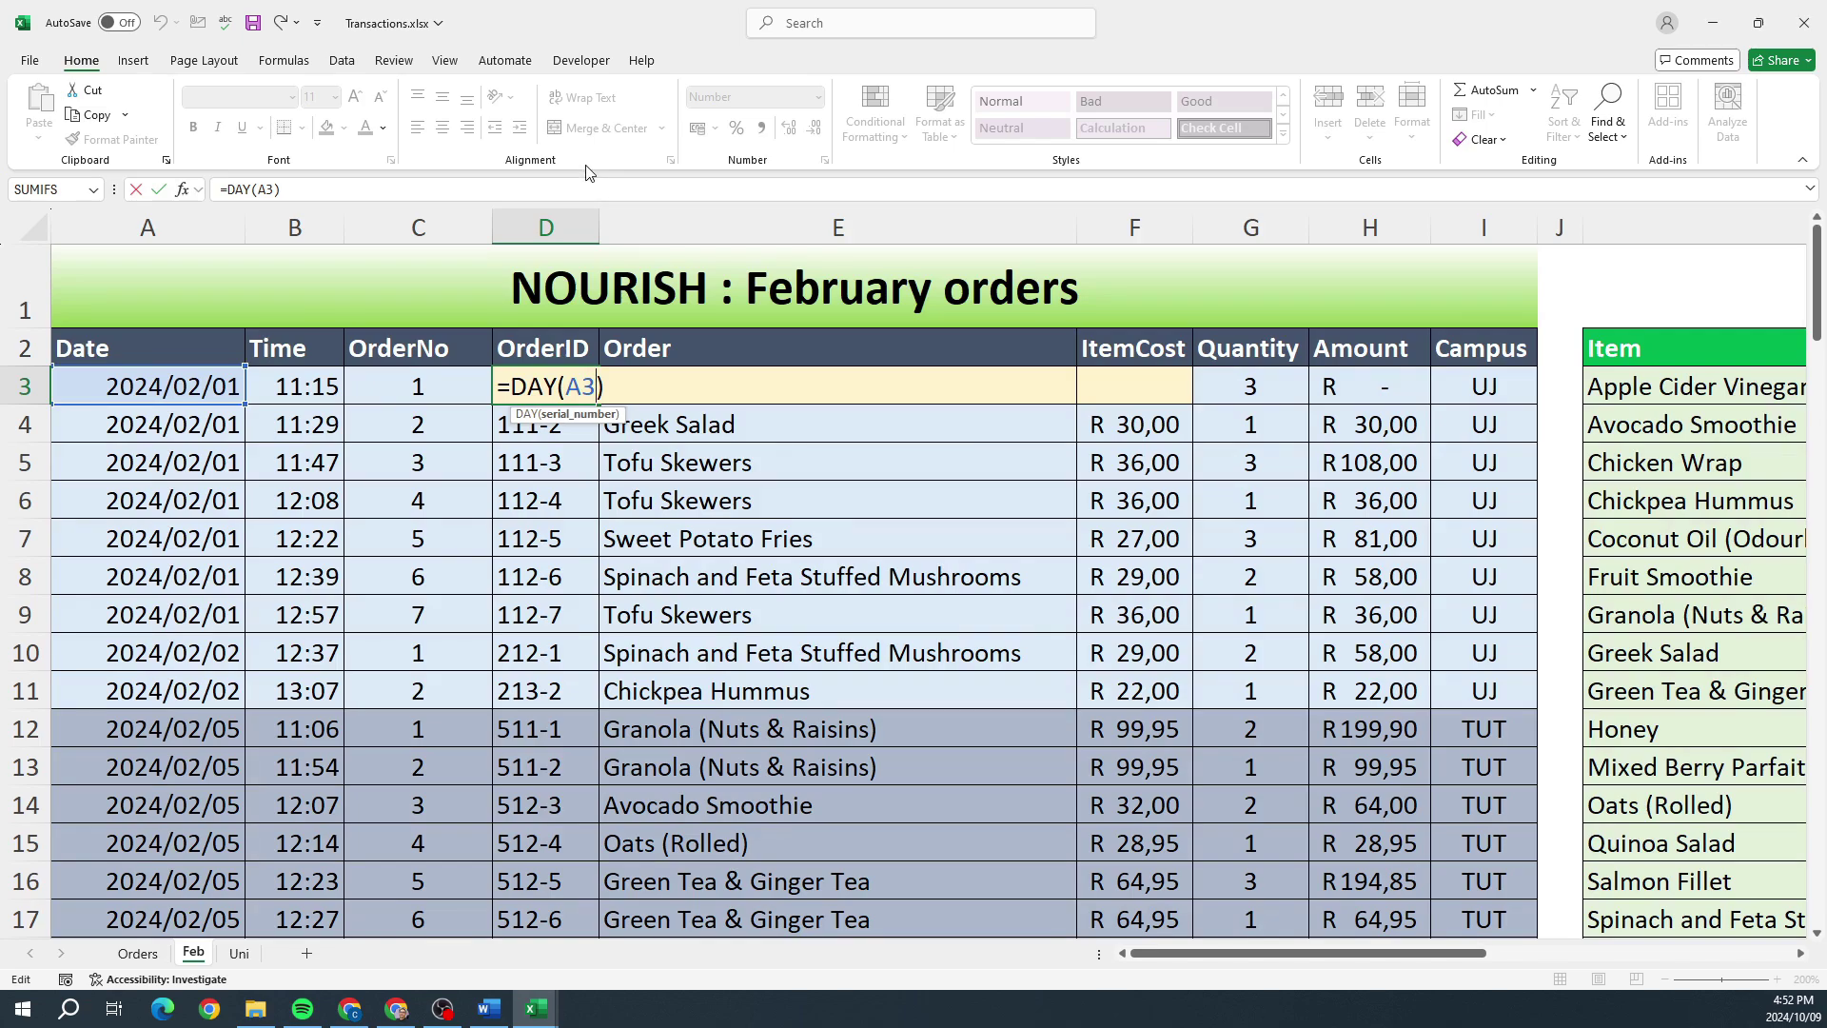
pyautogui.press('Right')
pyautogui.write('&hour')
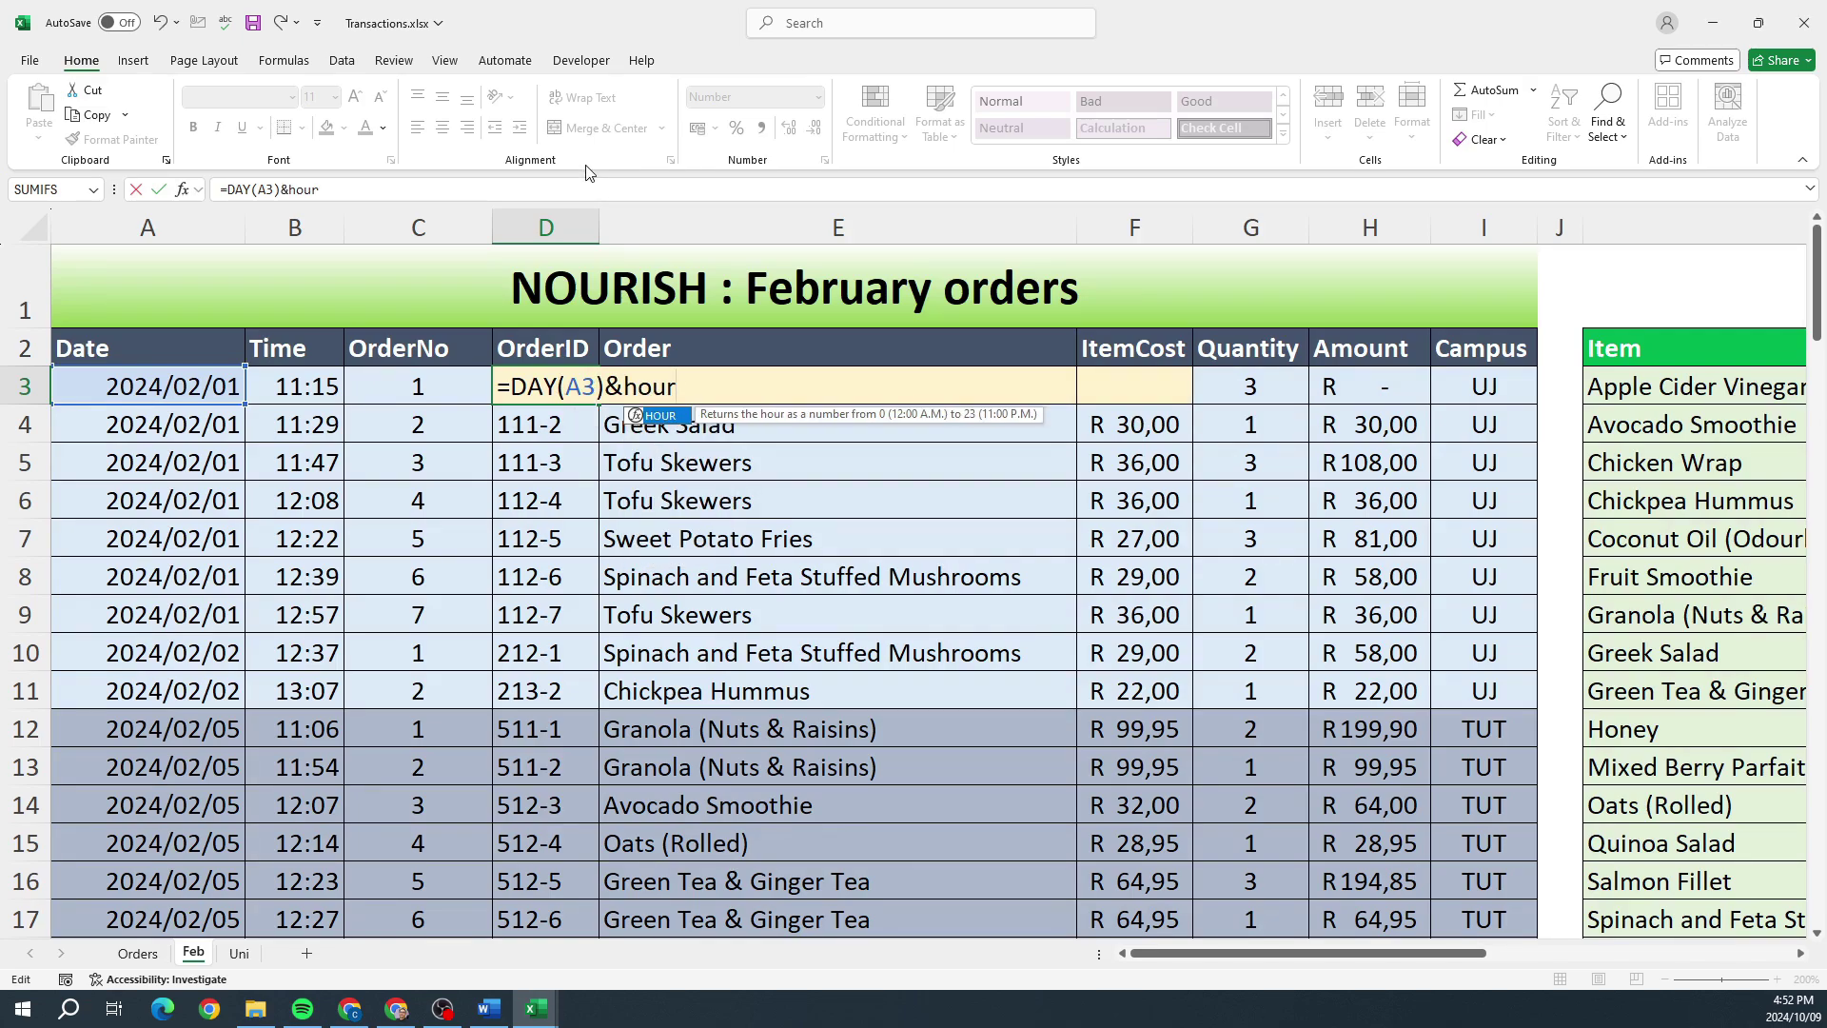
pyautogui.write('(')
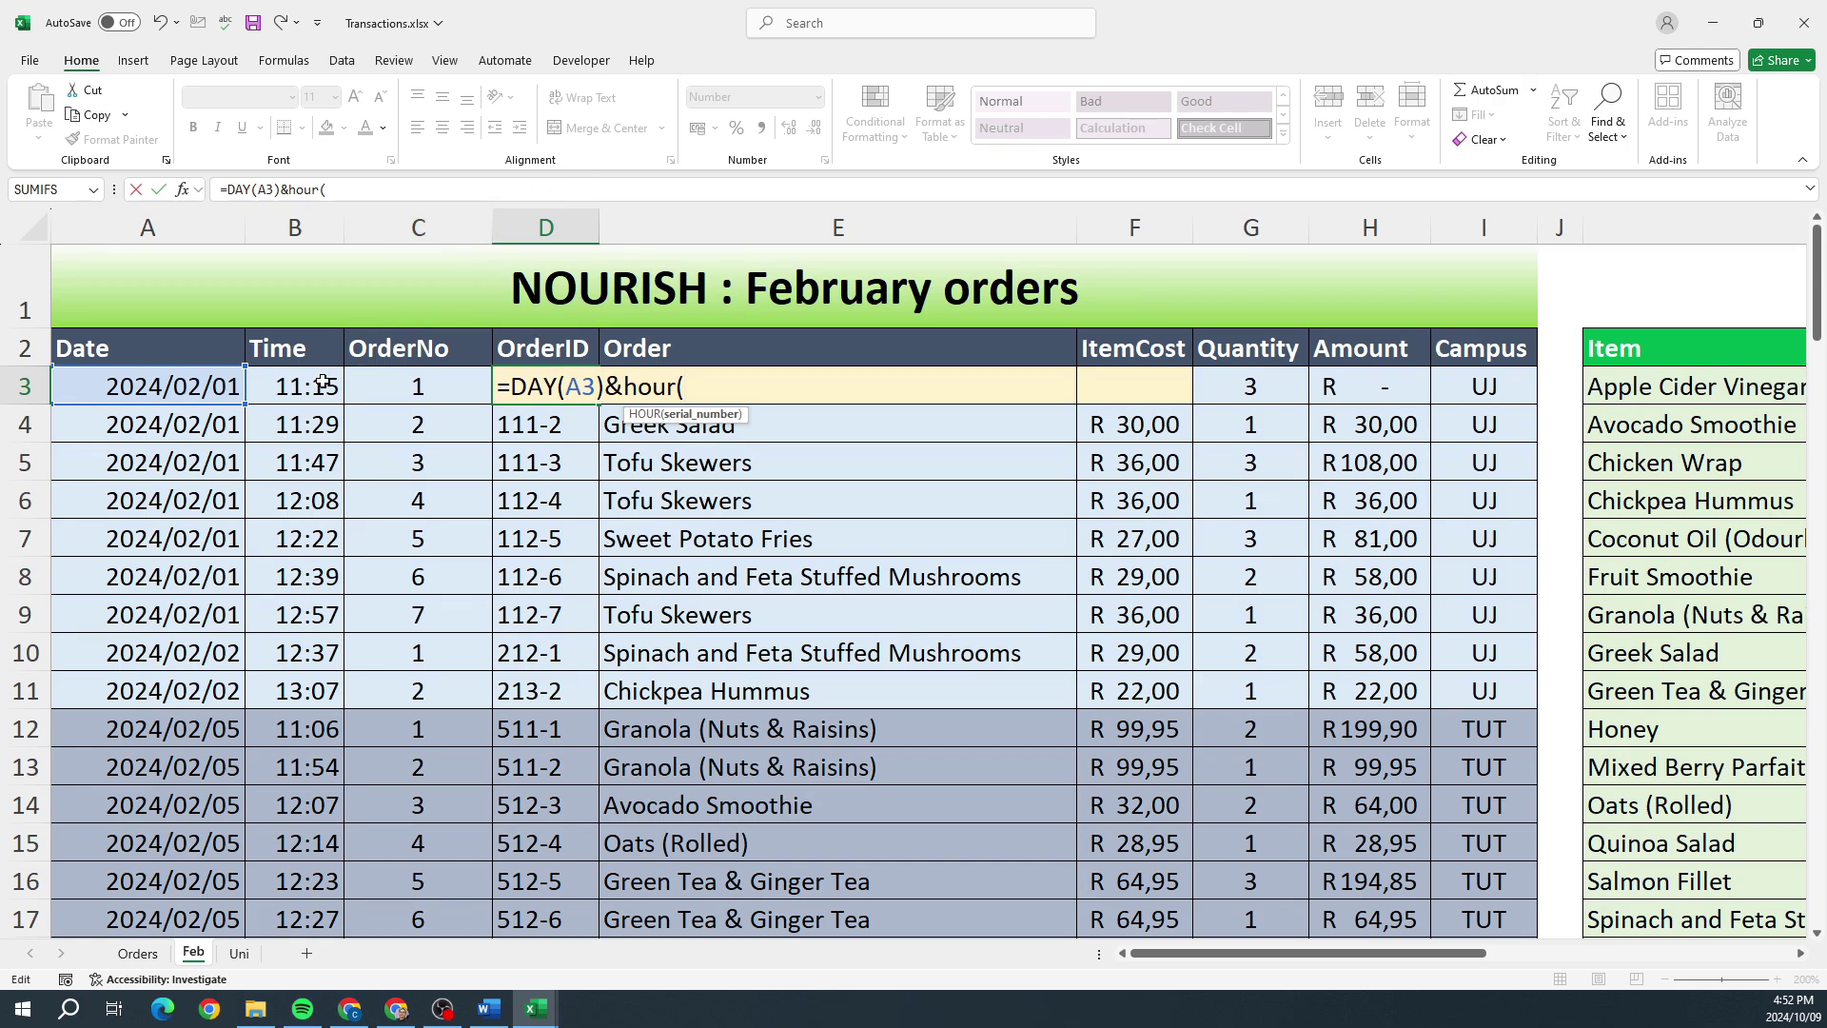
pyautogui.click(322, 383)
pyautogui.write(')')
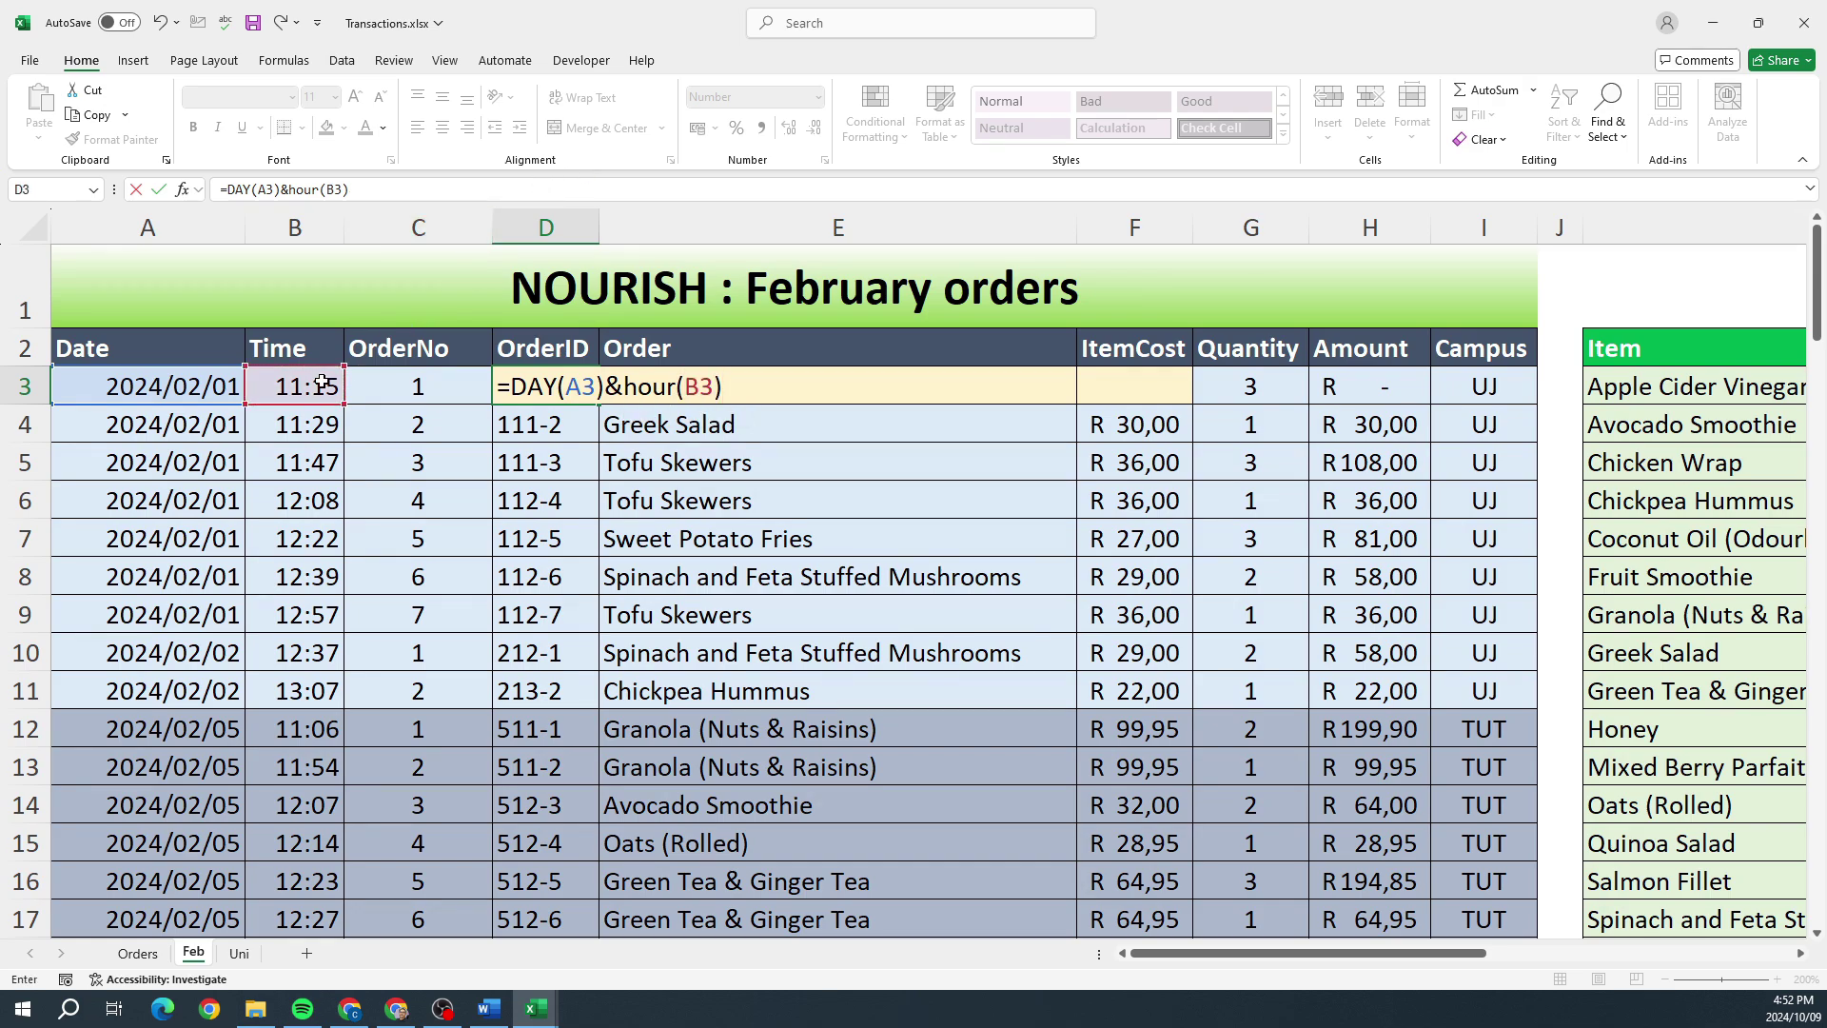
pyautogui.press('Return')
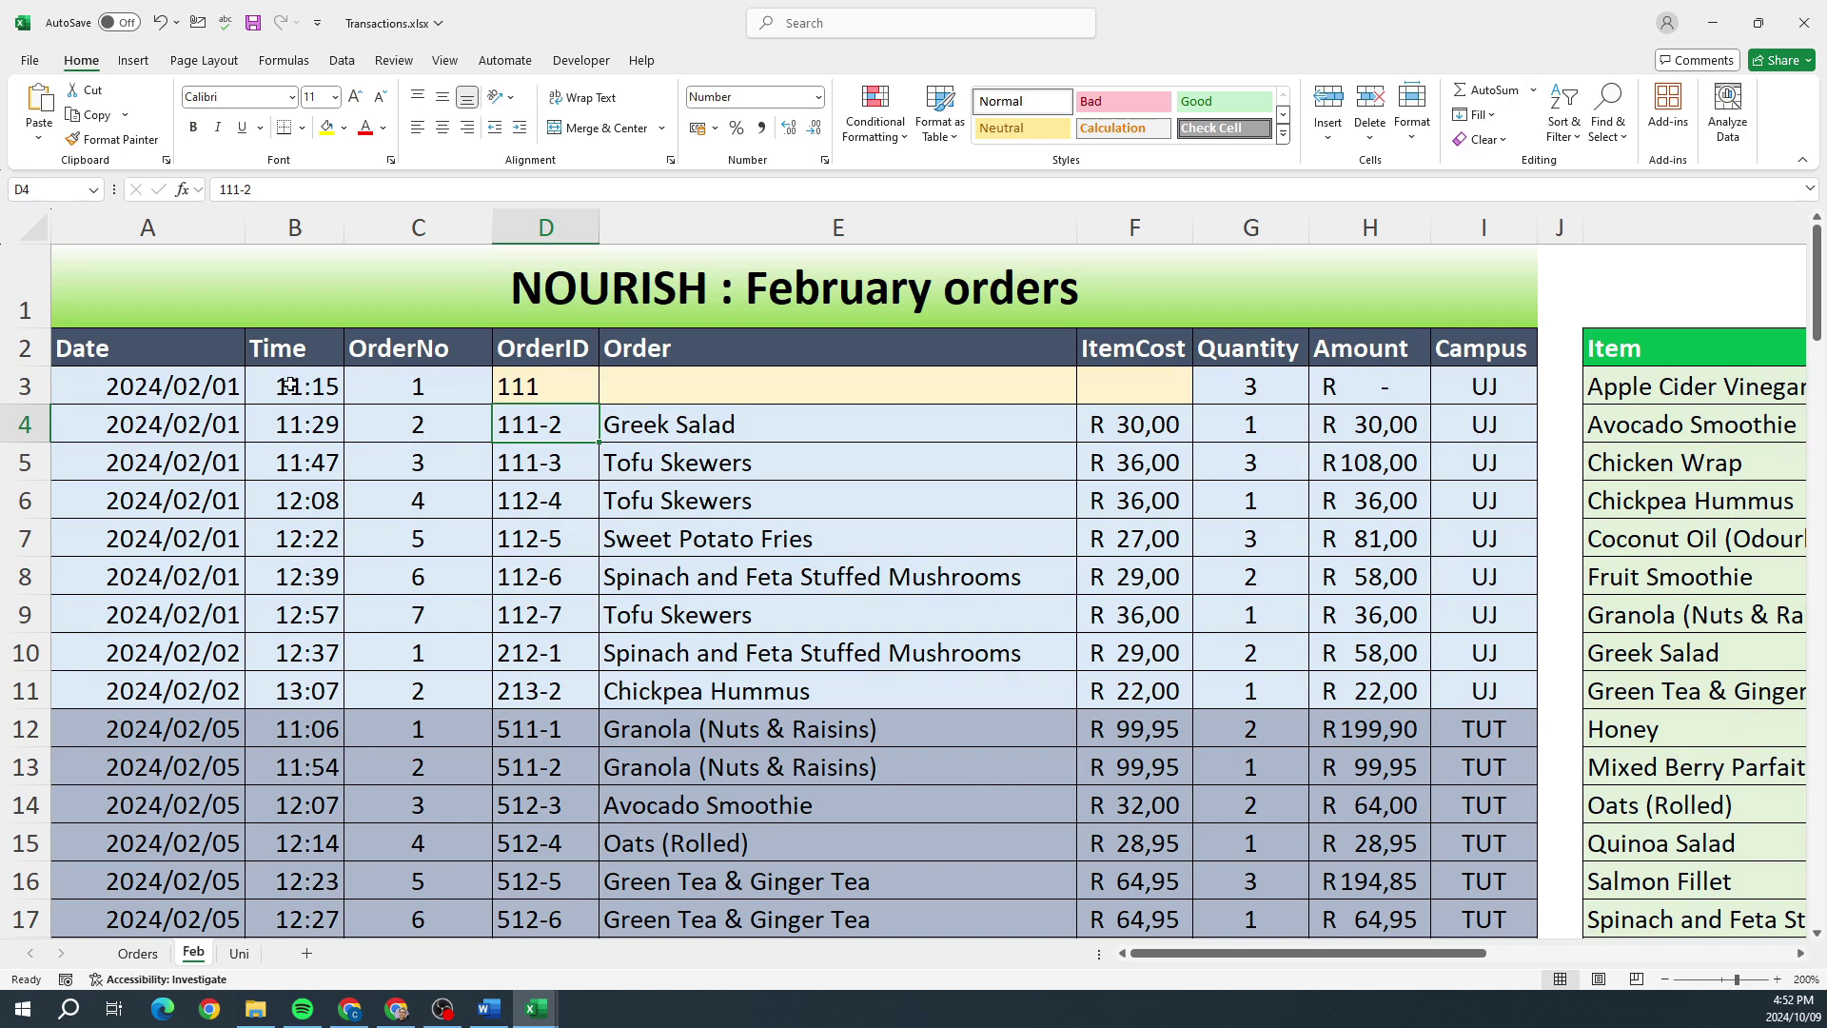
# Step: Append &"-"&C3 to the D3 formula so it shows OrderID 111-1
pyautogui.doubleClick(558, 385)
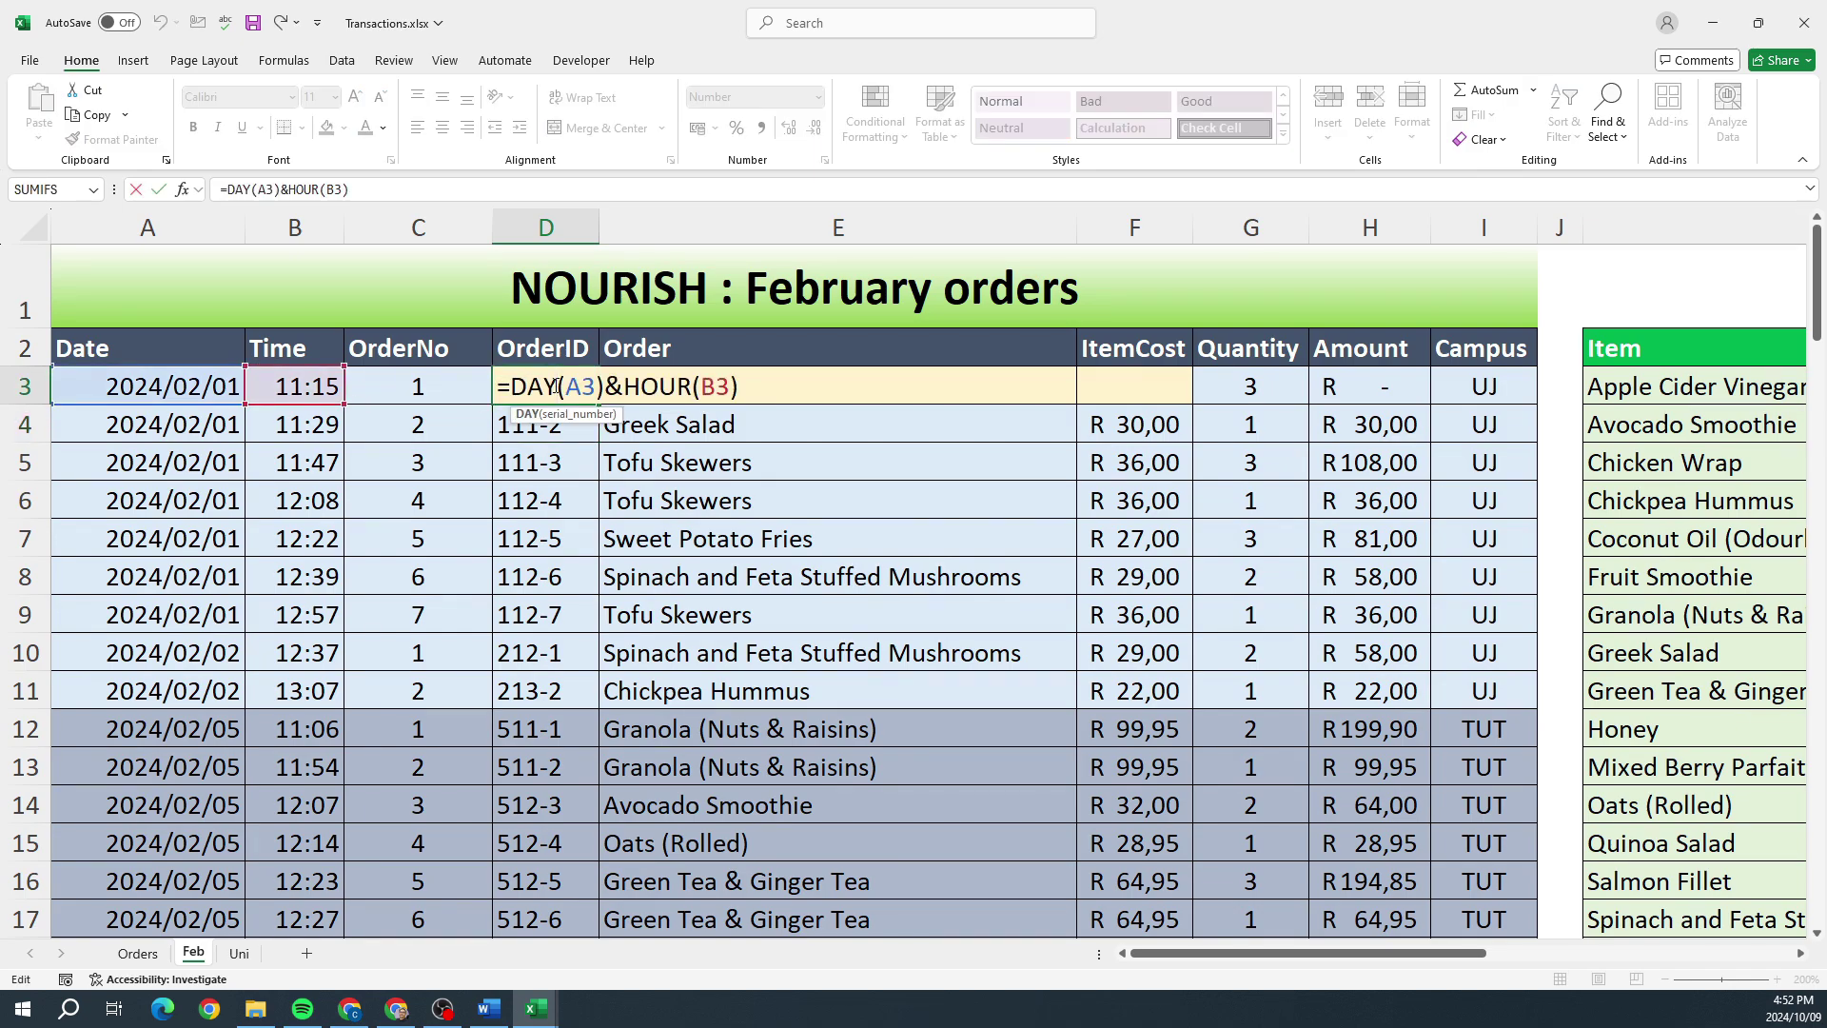
pyautogui.click(740, 382)
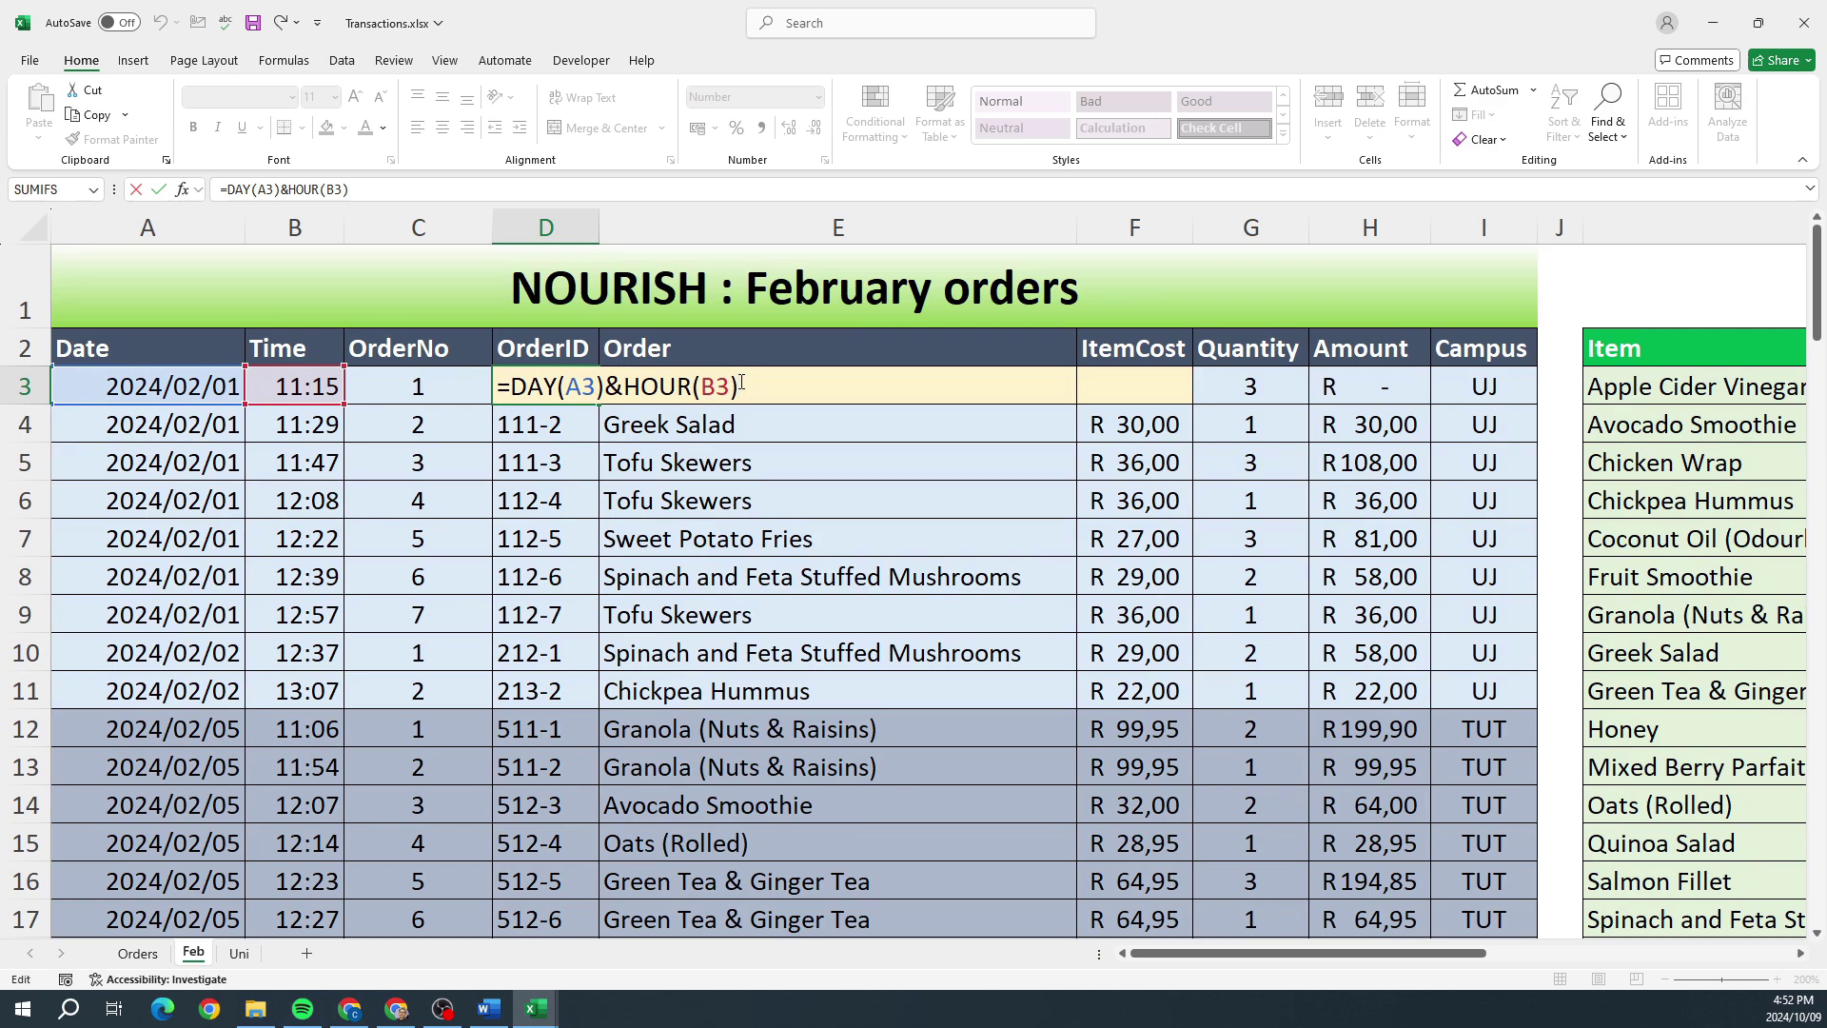
pyautogui.write('&"-"&')
pyautogui.click(409, 393)
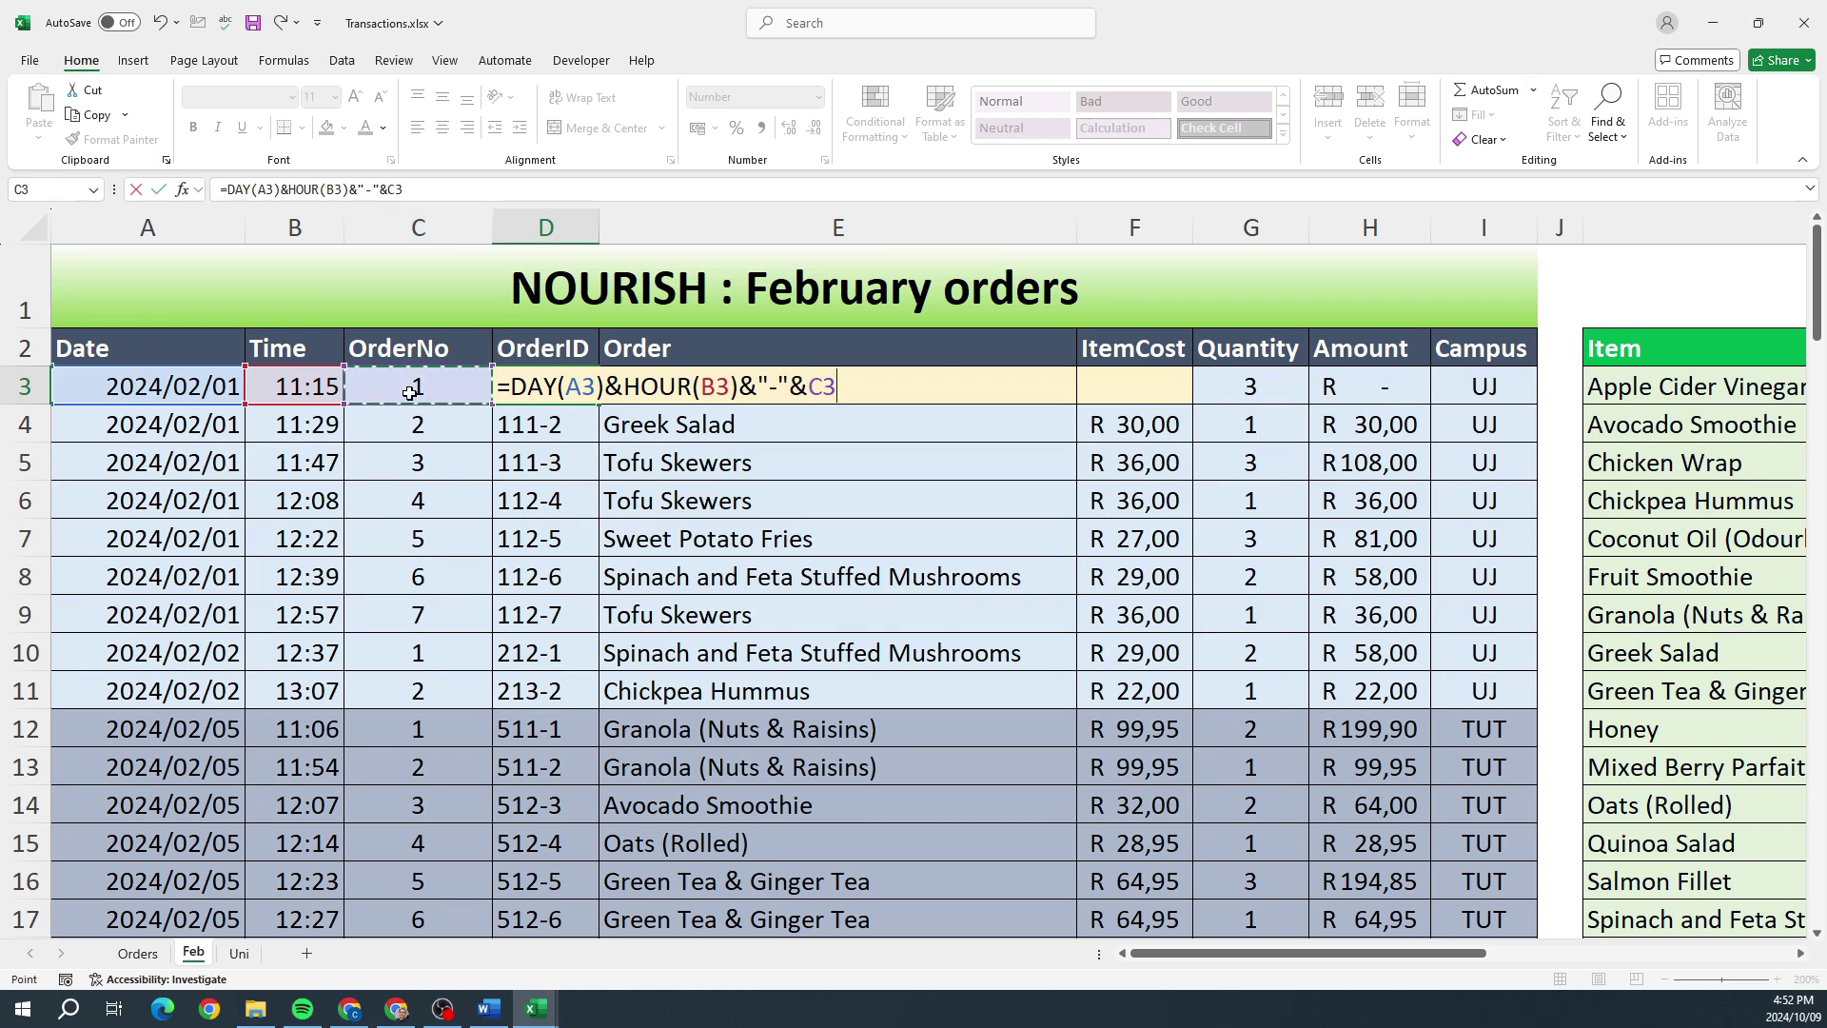
pyautogui.press('Return')
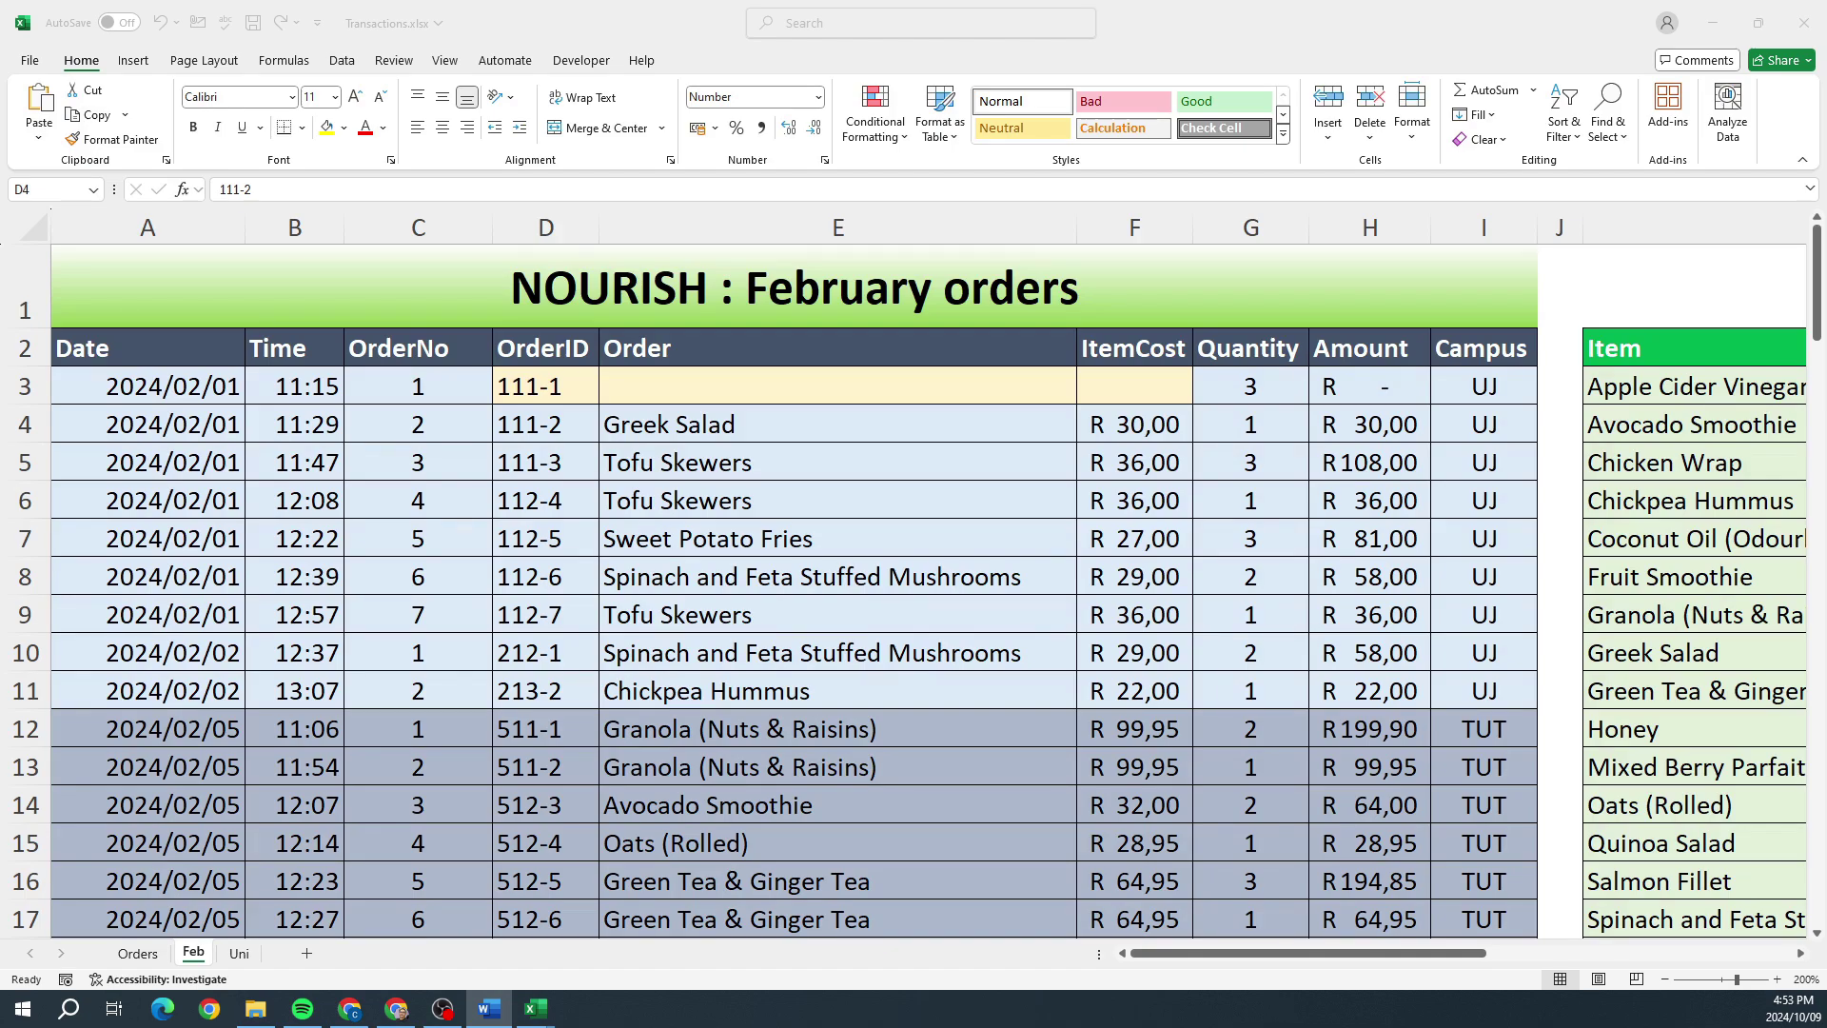
# Step: Select empty Order cell E3 after checking the item list in column K, and show the Data ribbon
pyautogui.click(832, 396)
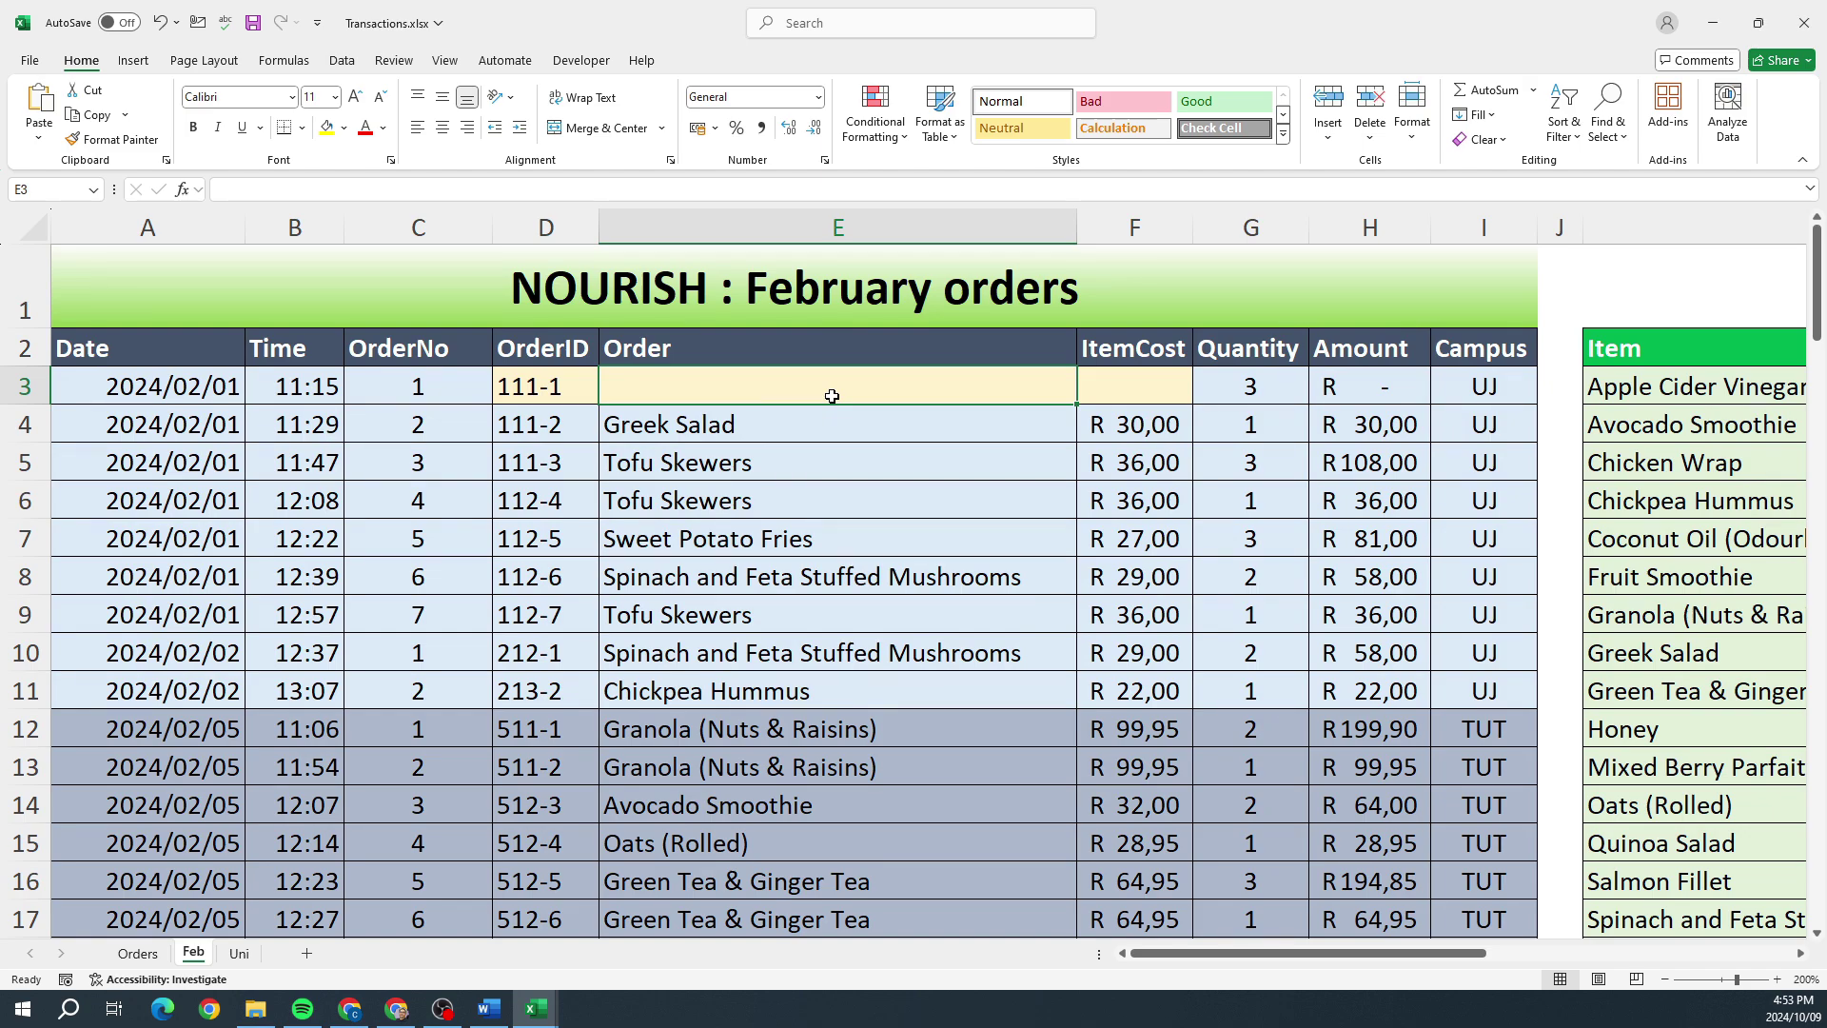
pyautogui.click(1615, 388)
pyautogui.click(963, 392)
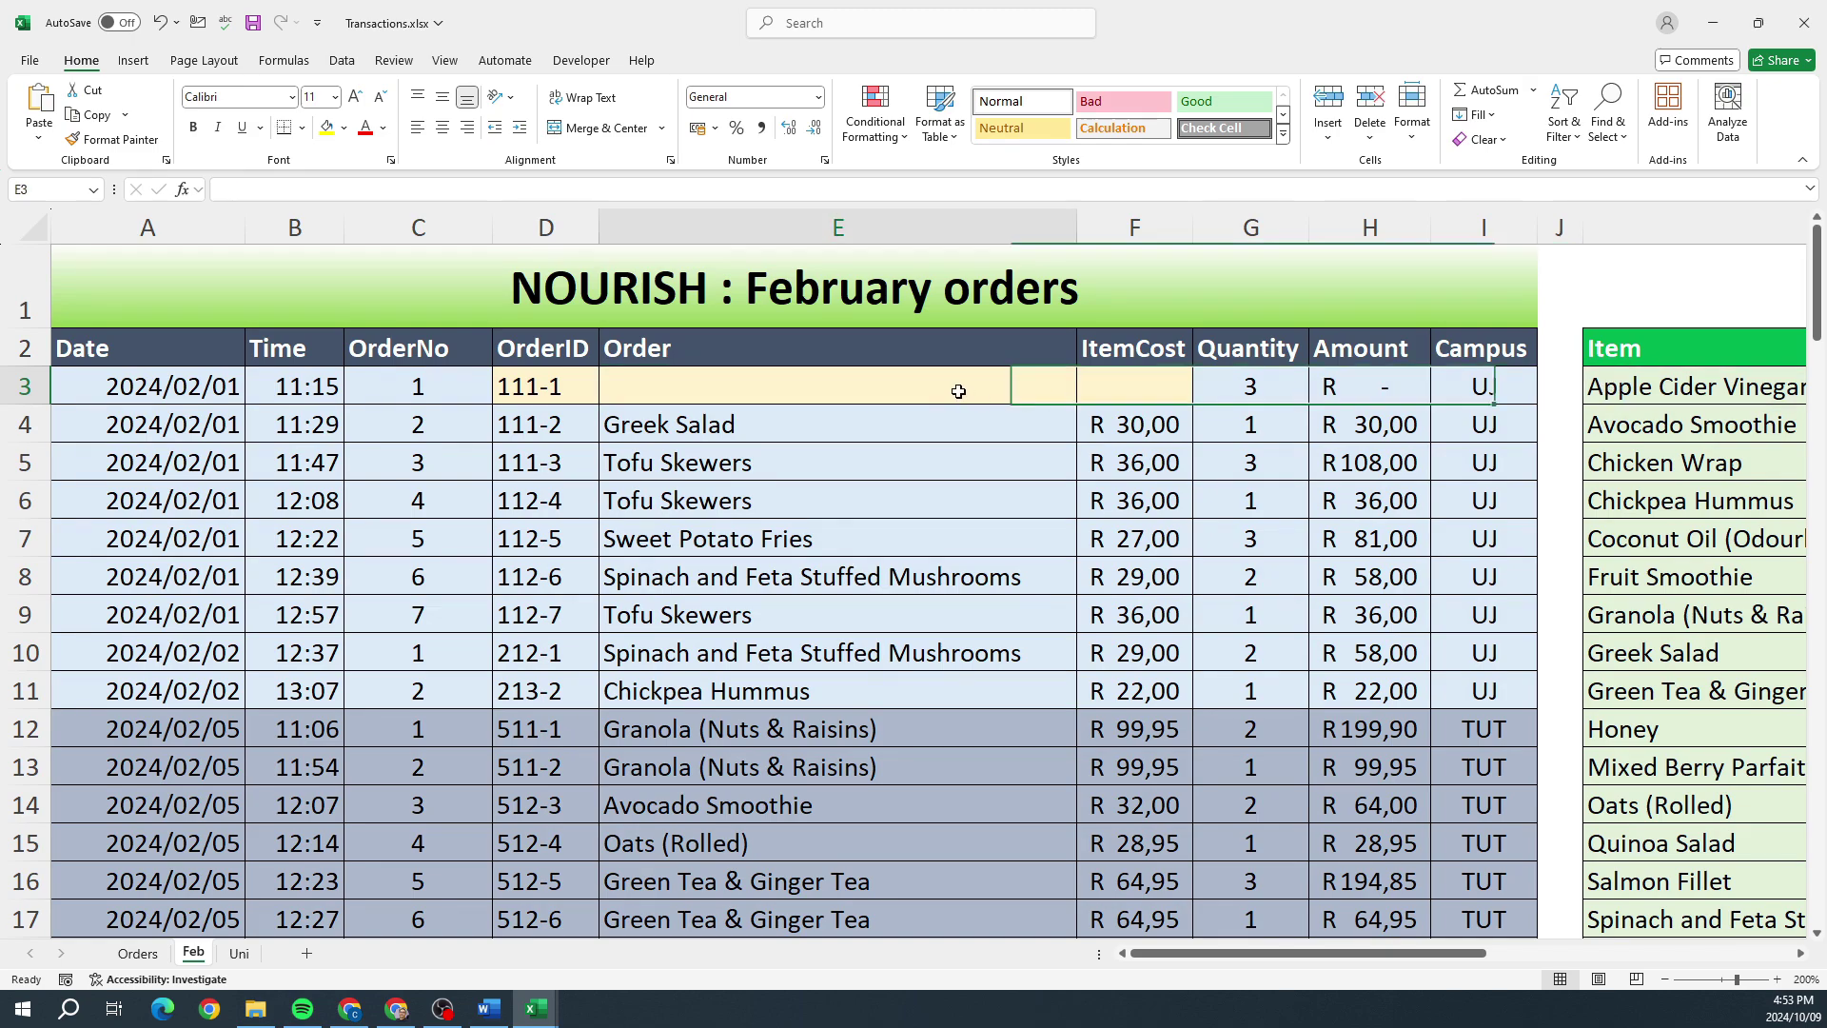
pyautogui.click(342, 60)
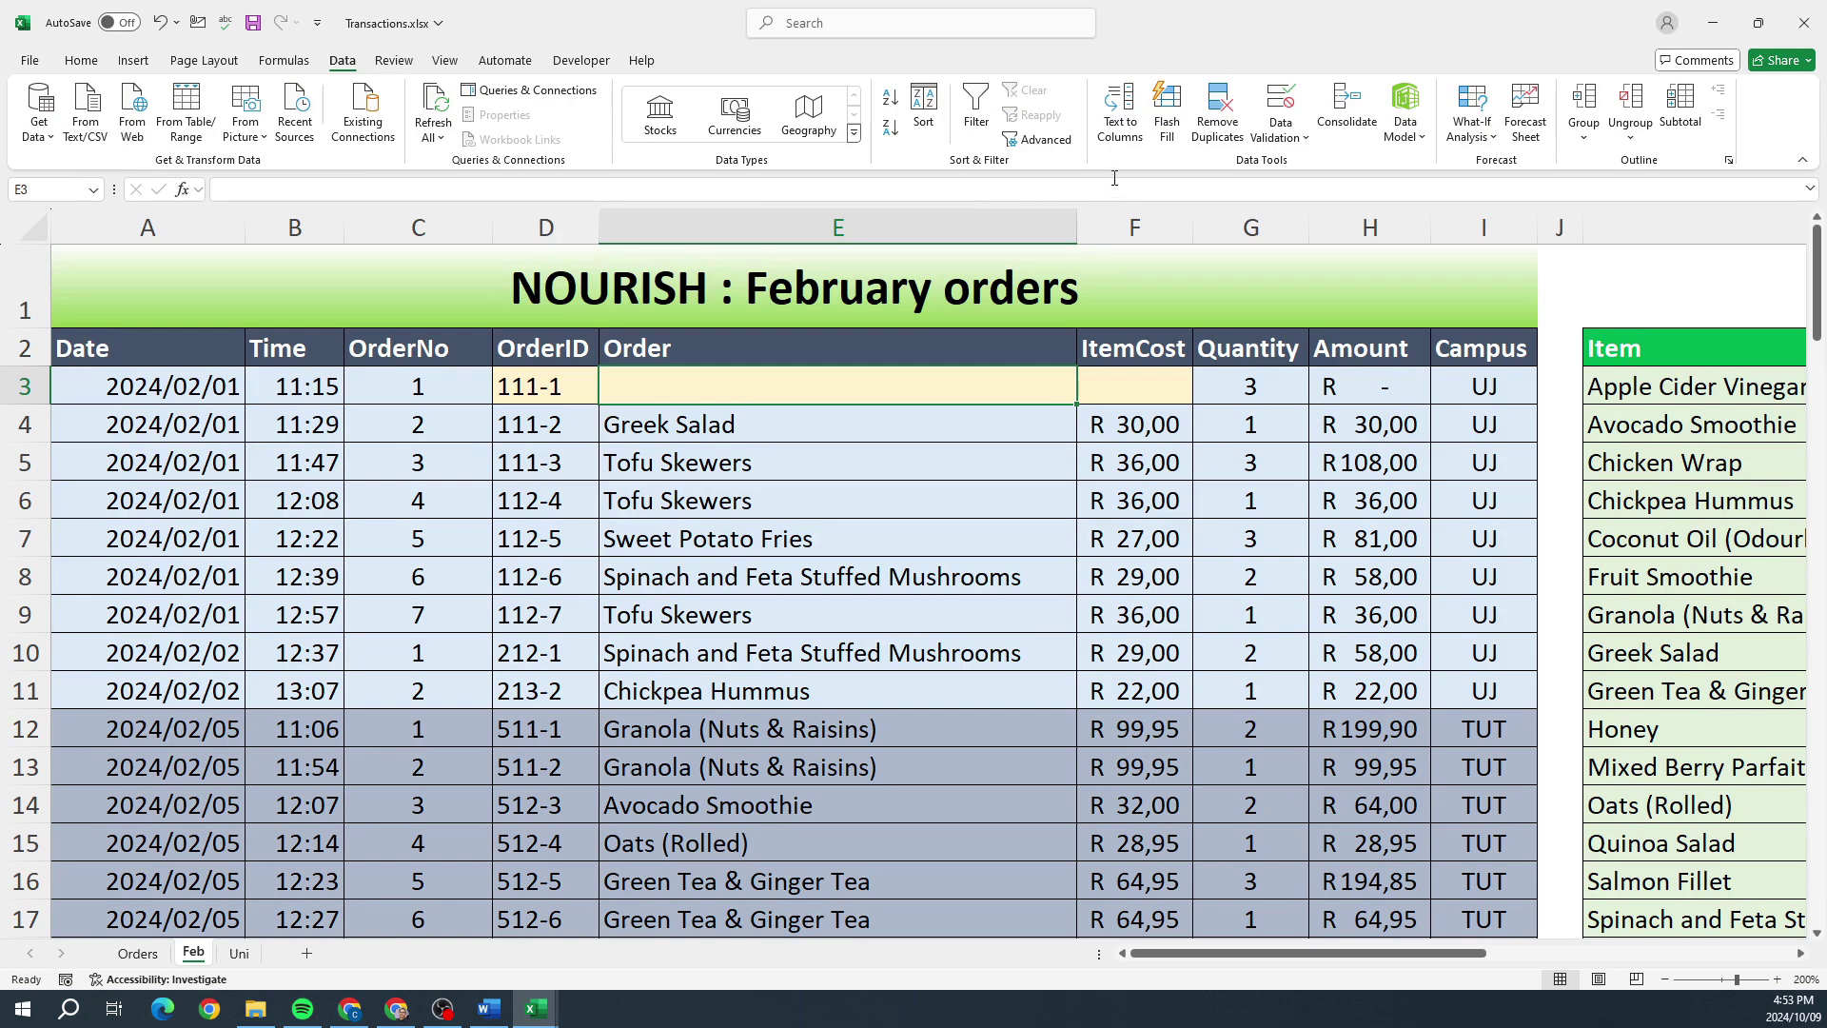
# Step: Give E3 List validation sourced from $K$3:$K$22 and choose Avocado Smoothie from its dropdown
pyautogui.click(1305, 139)
pyautogui.click(1325, 165)
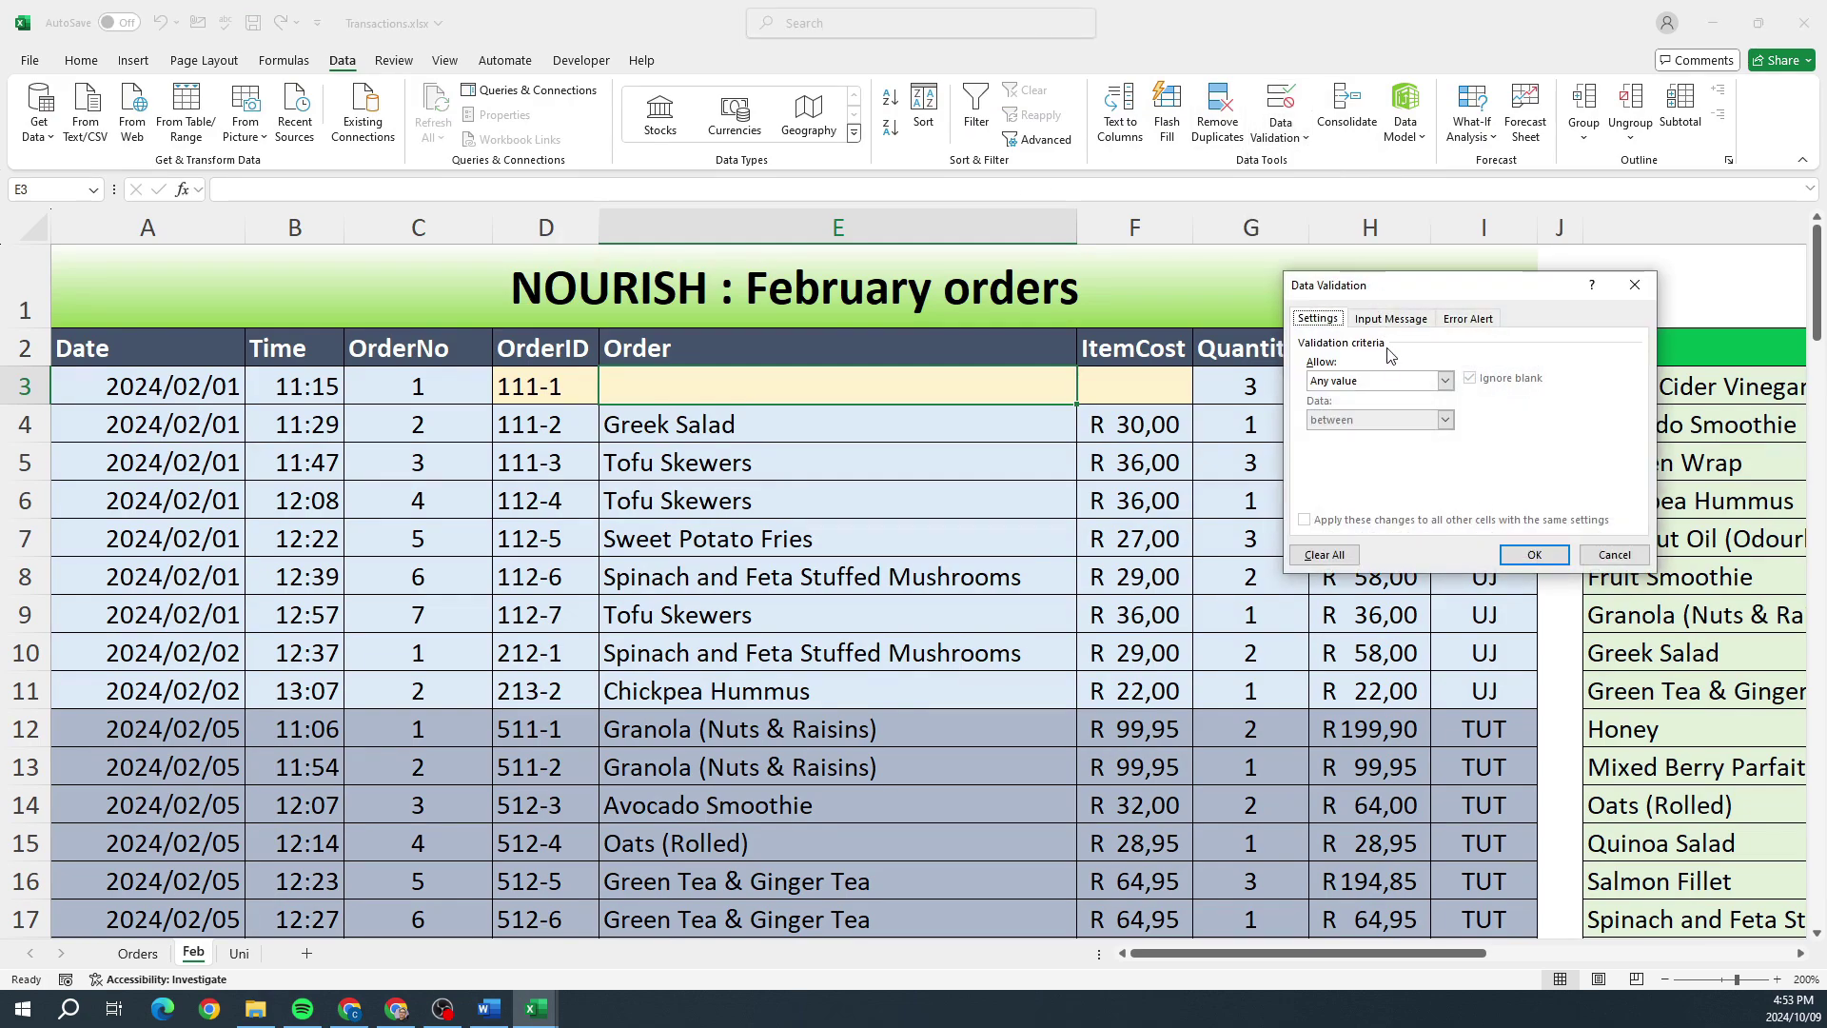
pyautogui.click(1445, 381)
pyautogui.click(1401, 435)
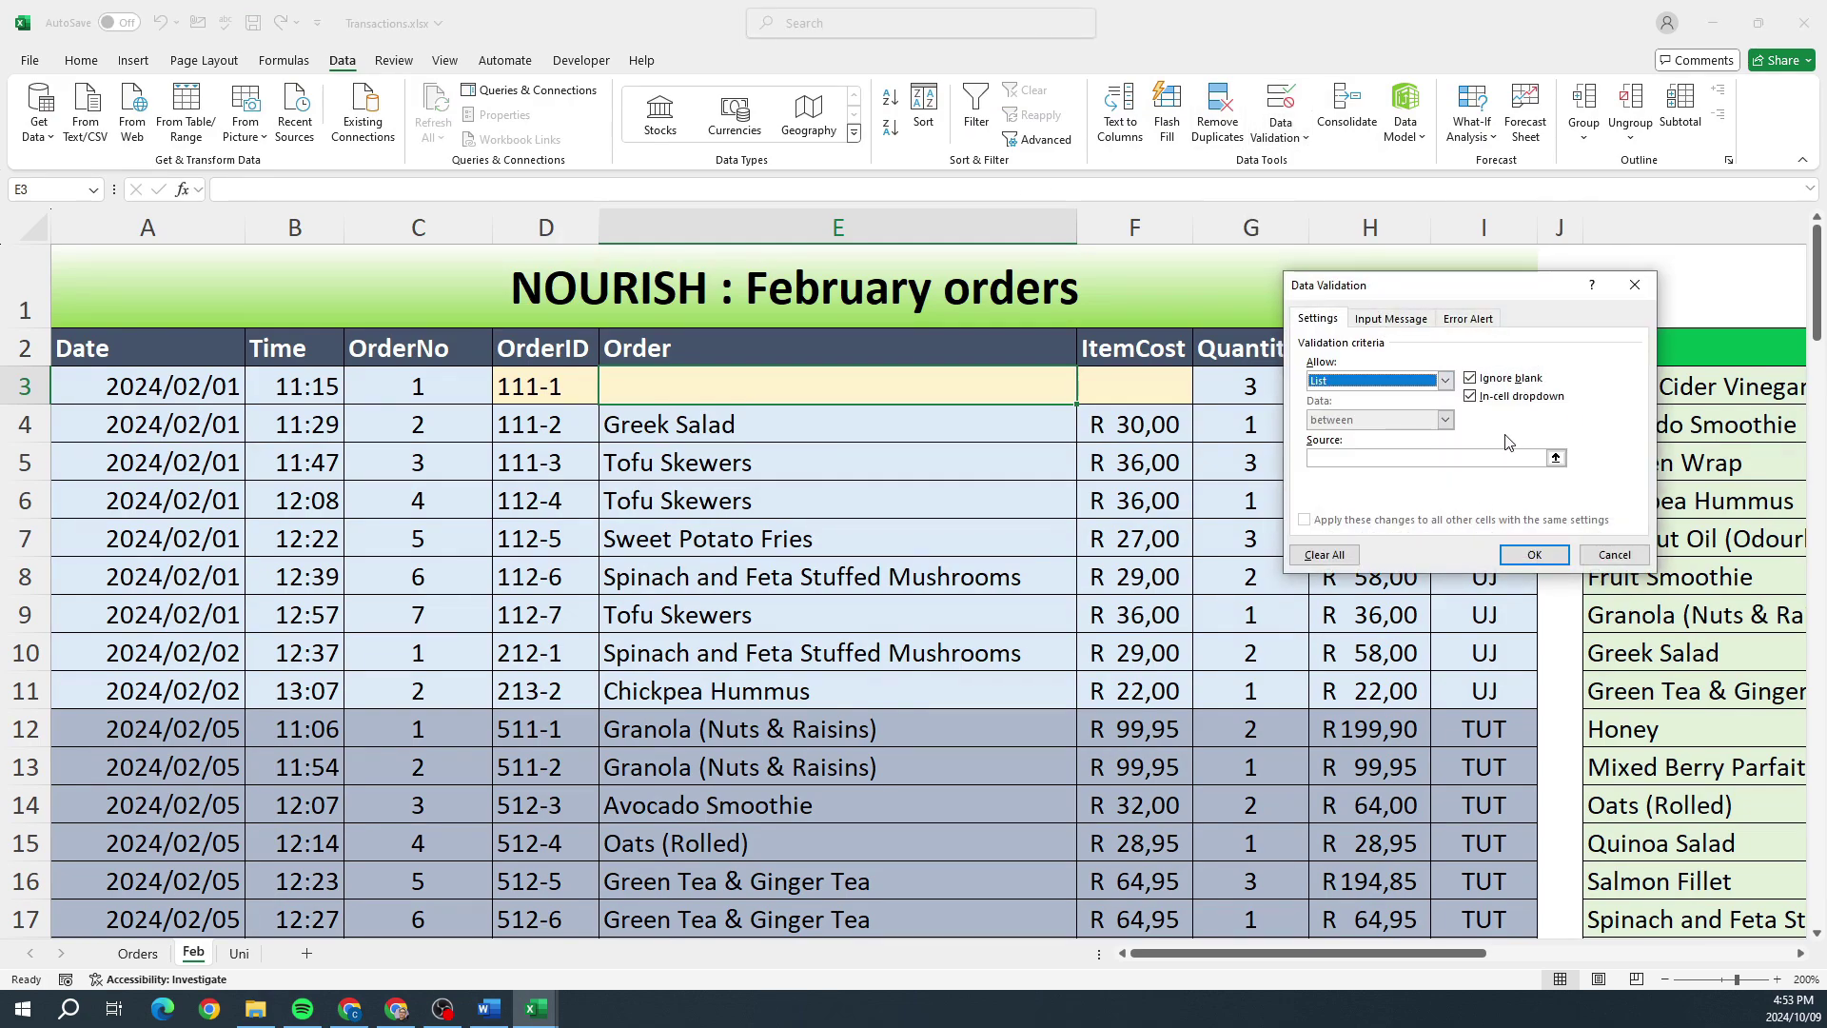
pyautogui.click(1419, 457)
pyautogui.moveTo(1703, 390); pyautogui.dragTo(1734, 798)
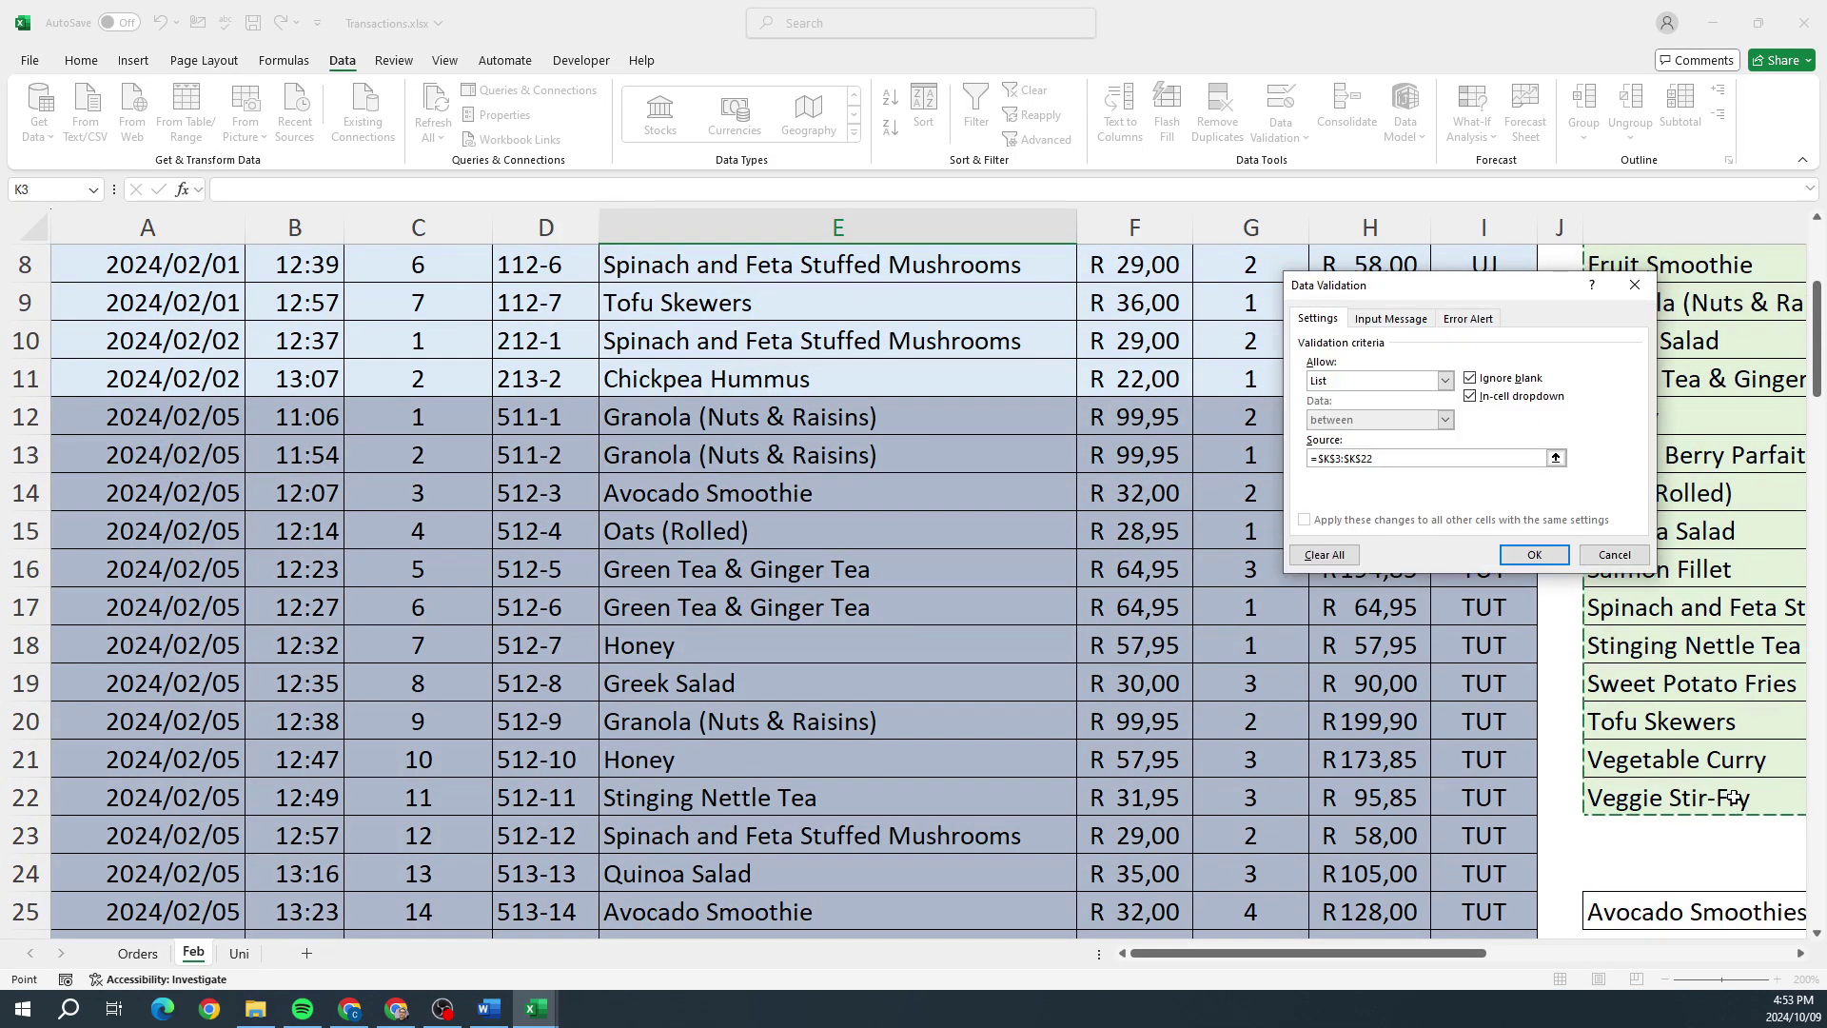
pyautogui.click(1532, 554)
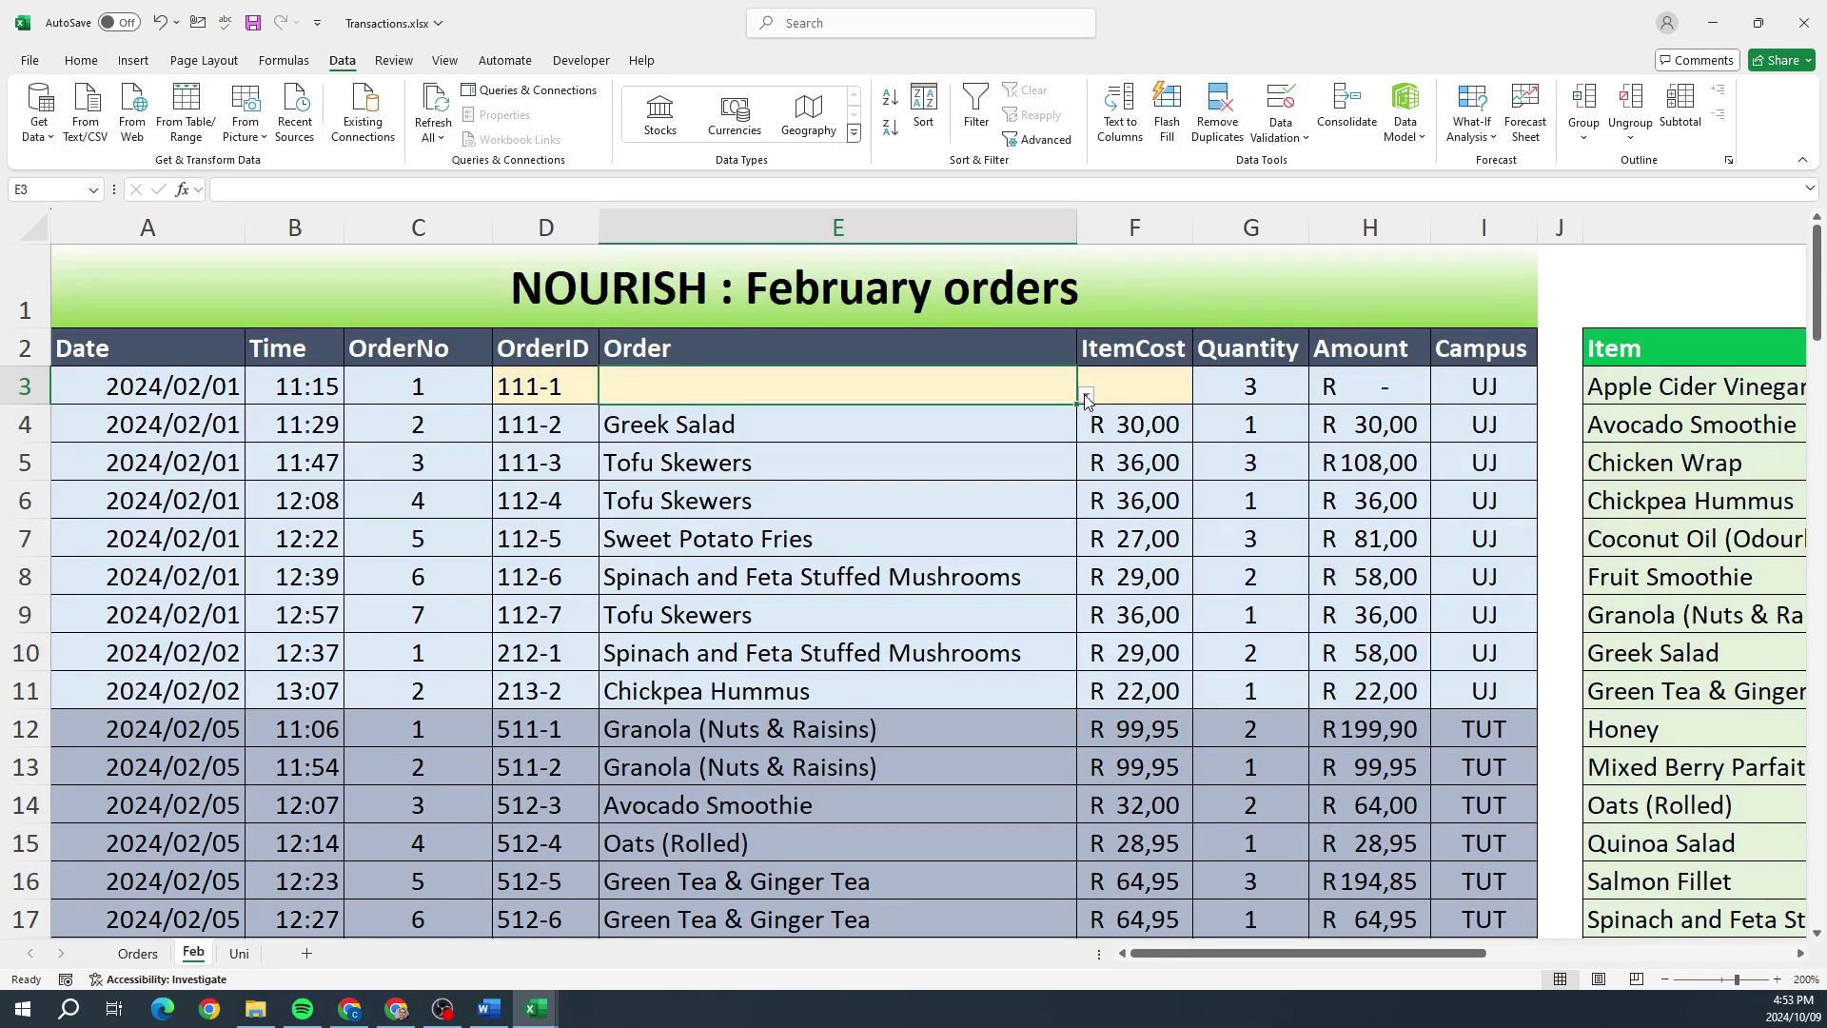
pyautogui.click(1087, 394)
pyautogui.click(924, 430)
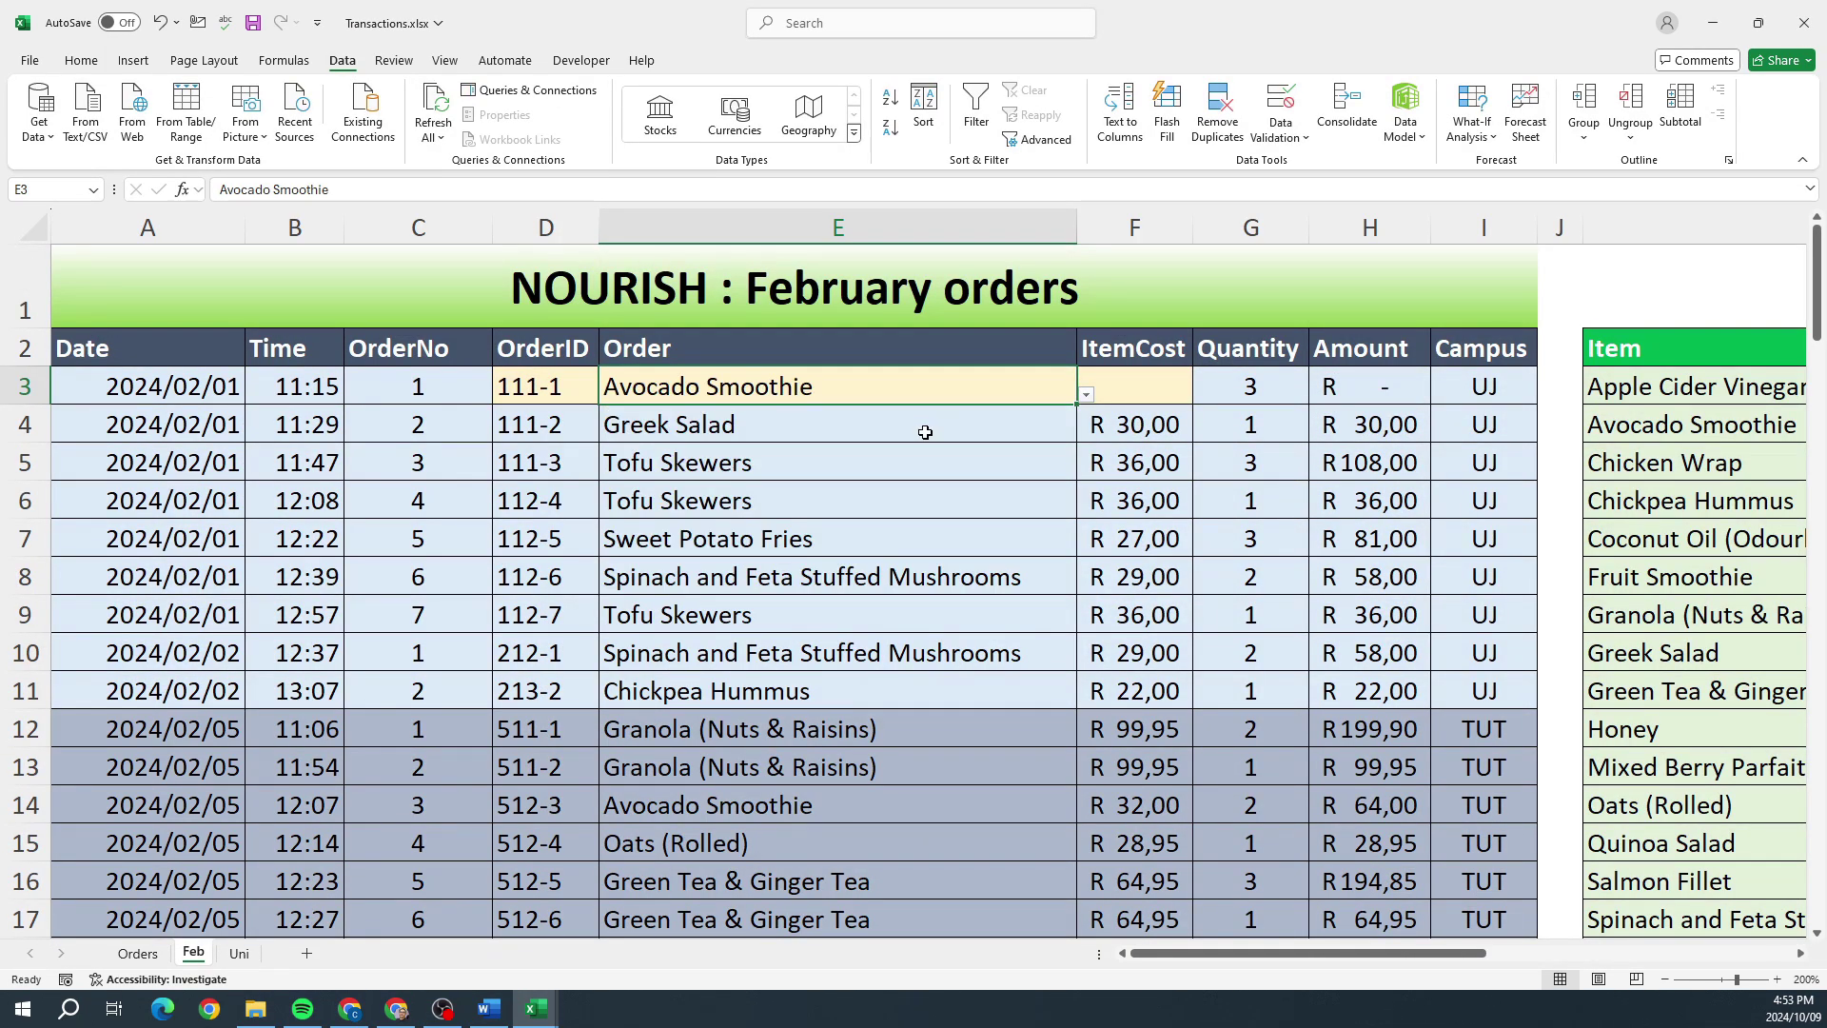